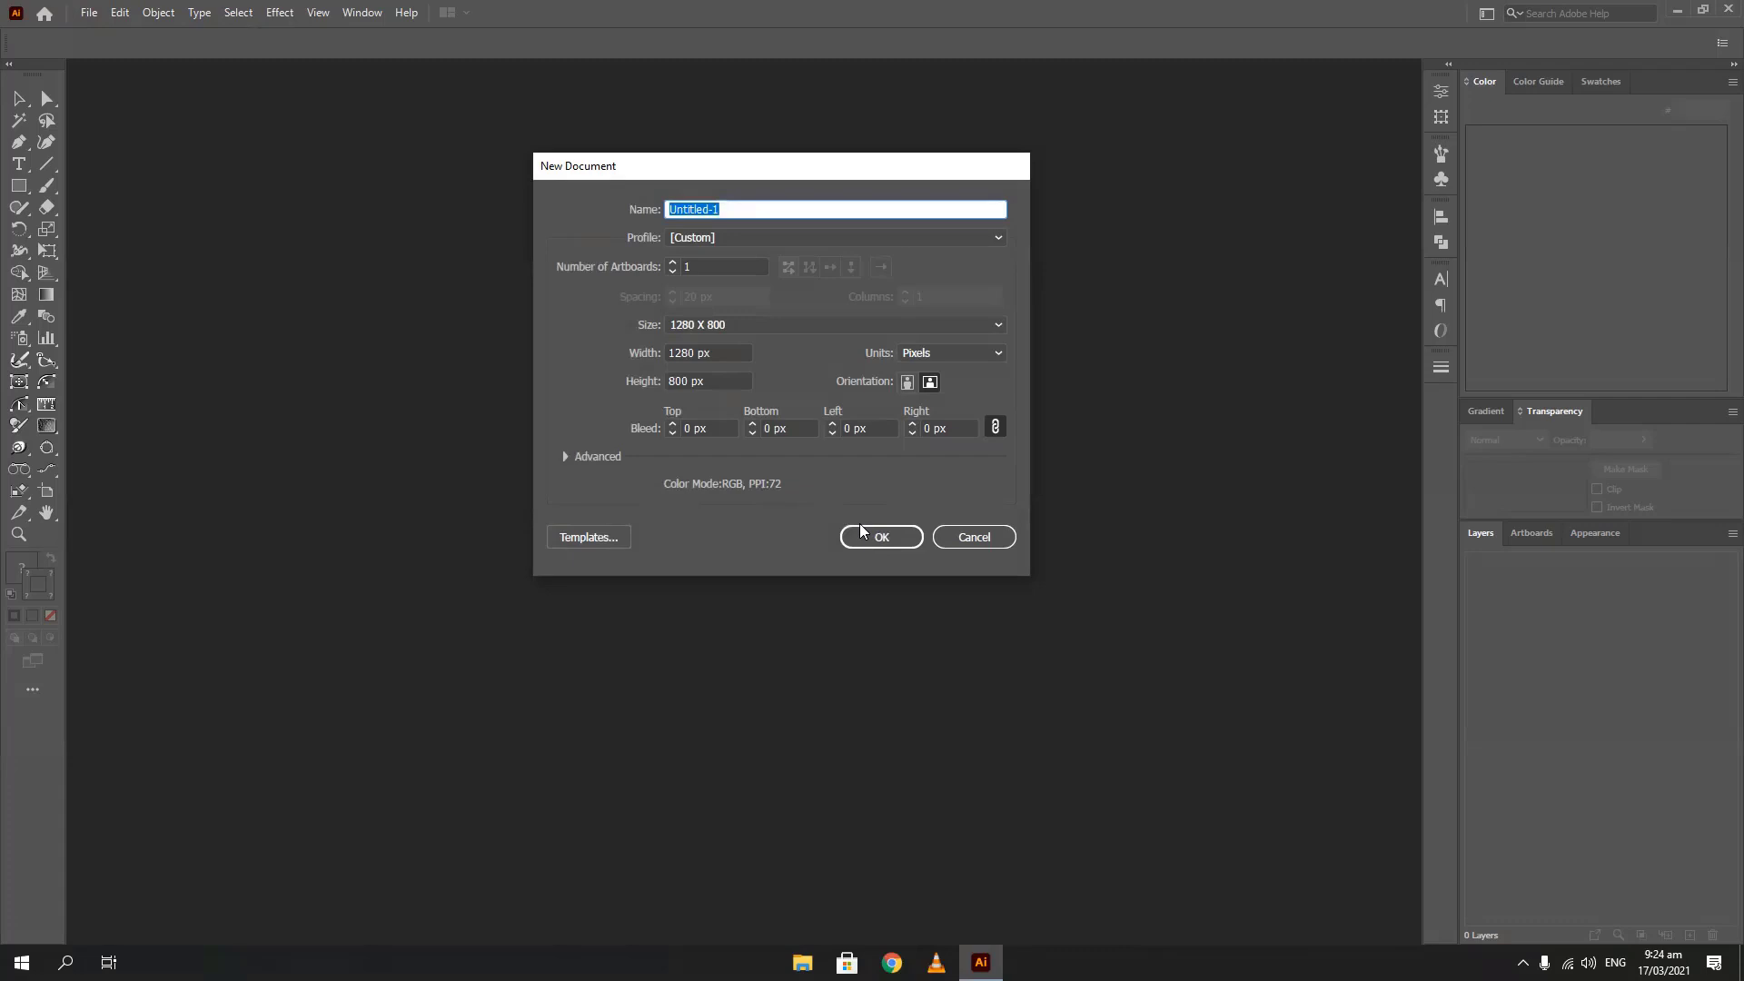
Create a one-artboard RGB document of 1280 × 800 px and briefly open the Align panel
click(864, 534)
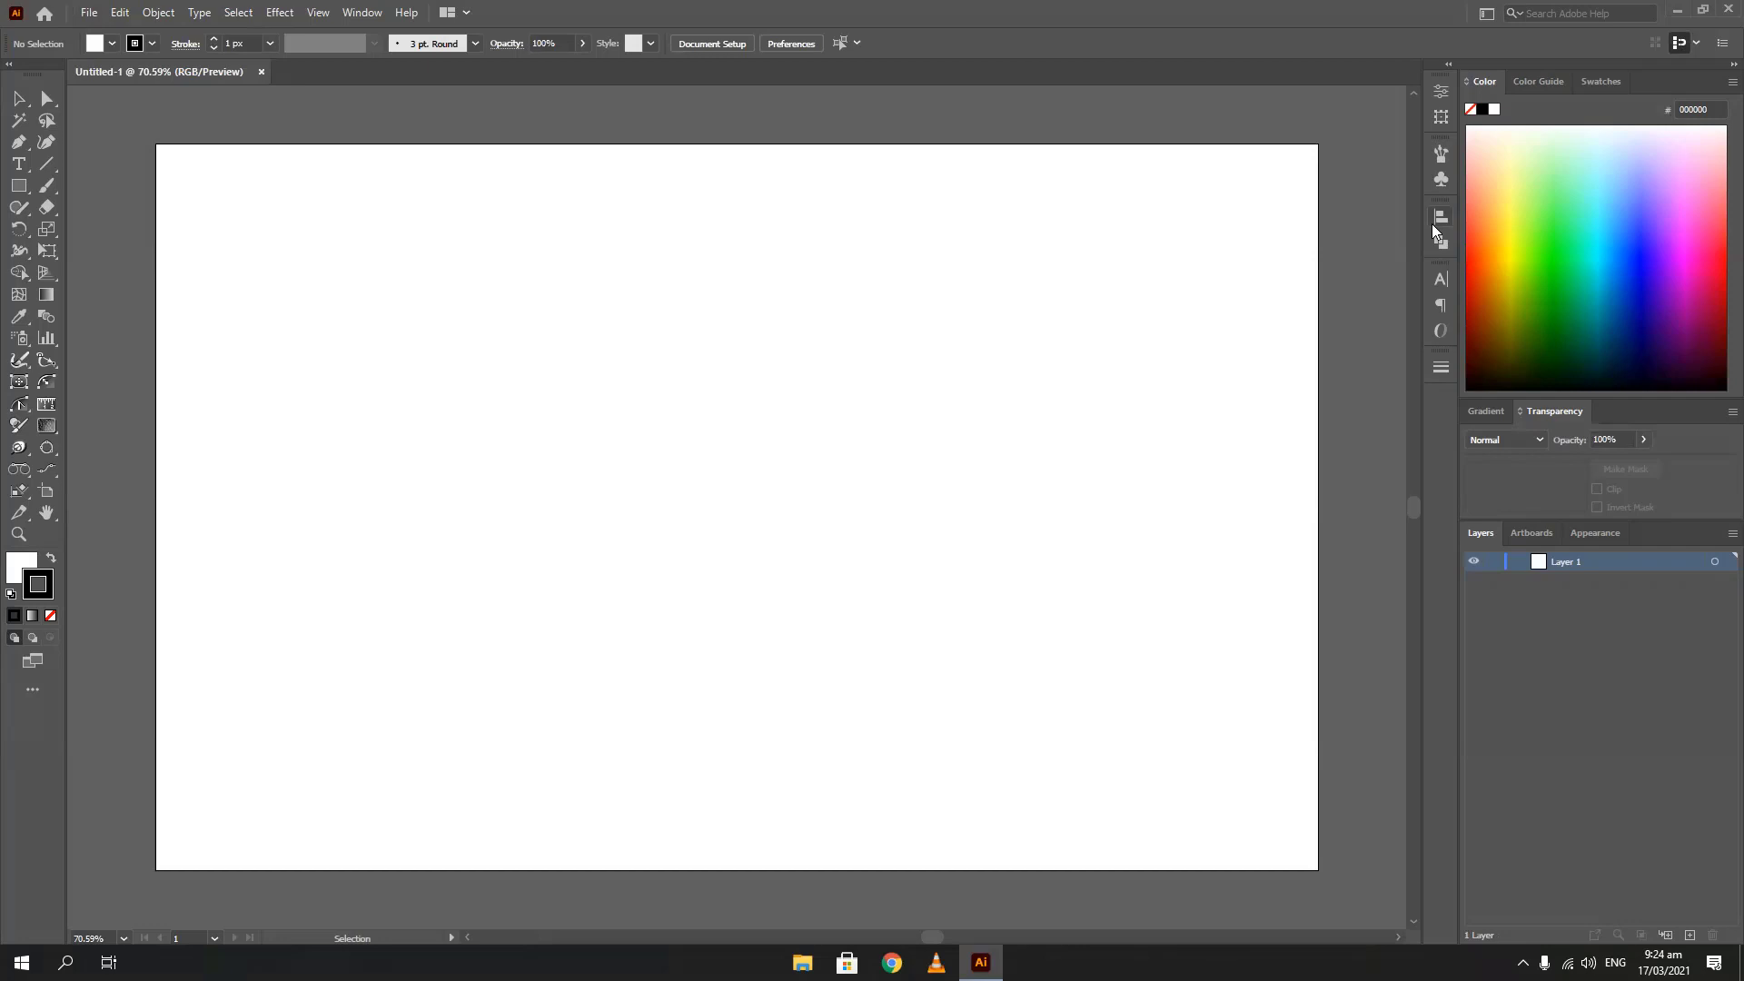
click(1434, 229)
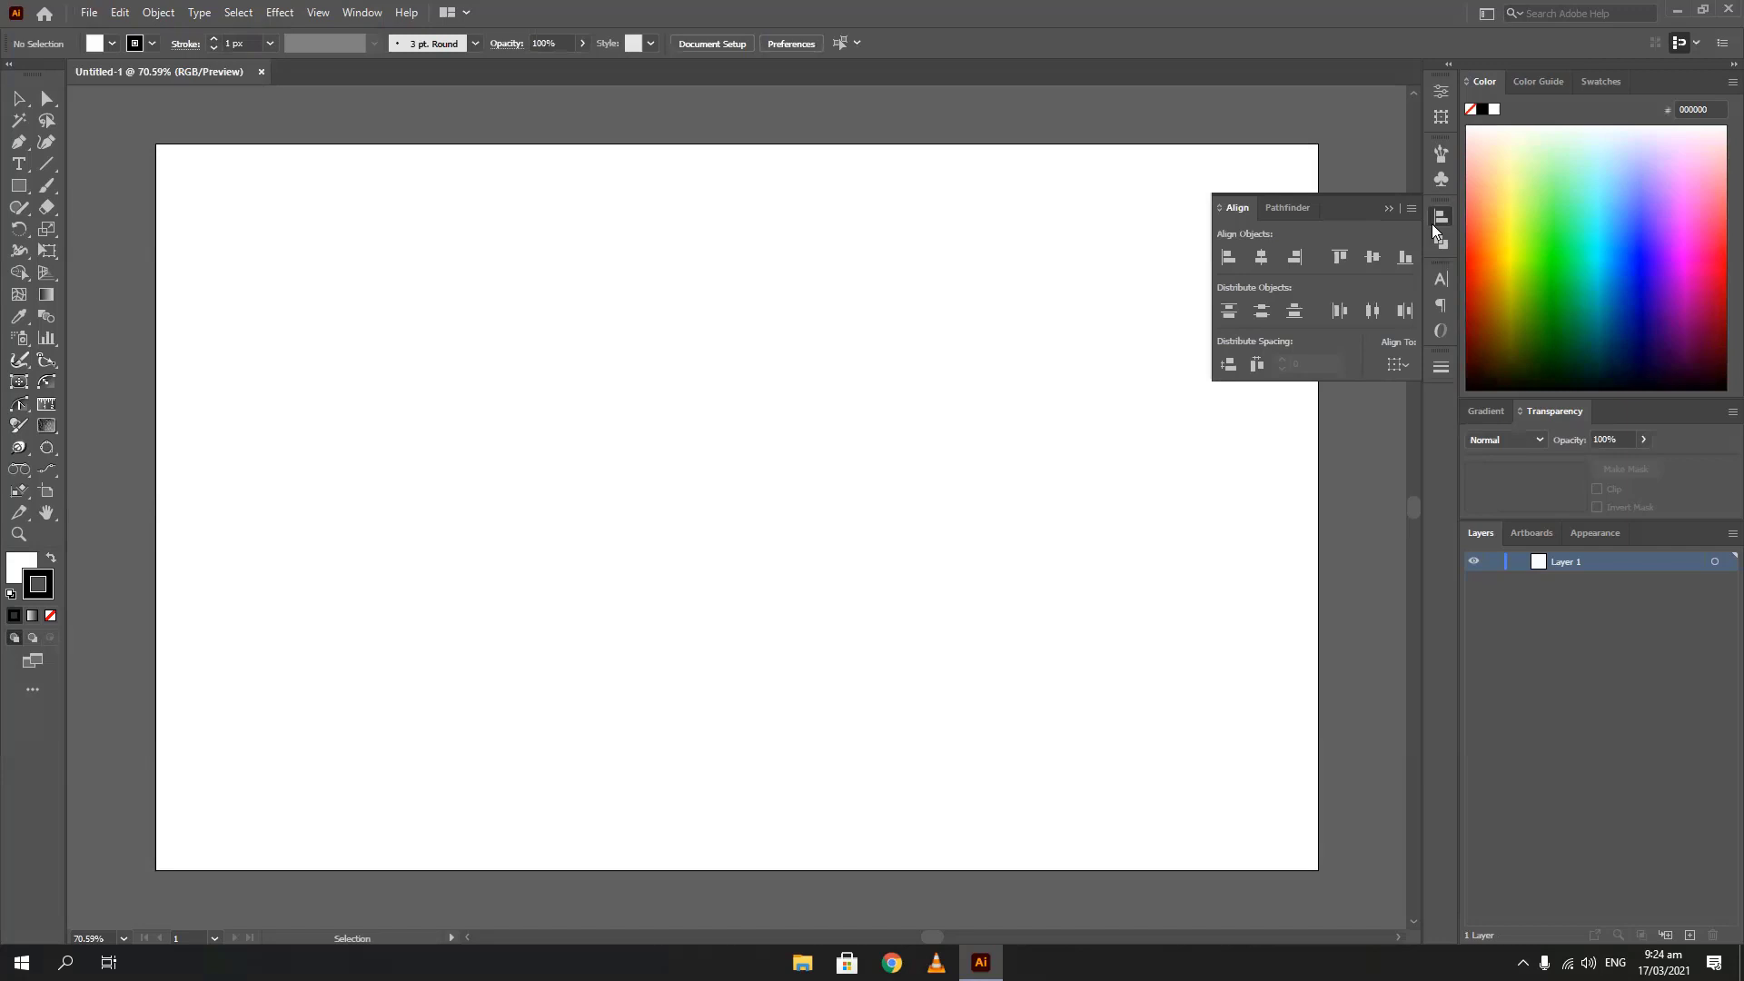
click(1389, 210)
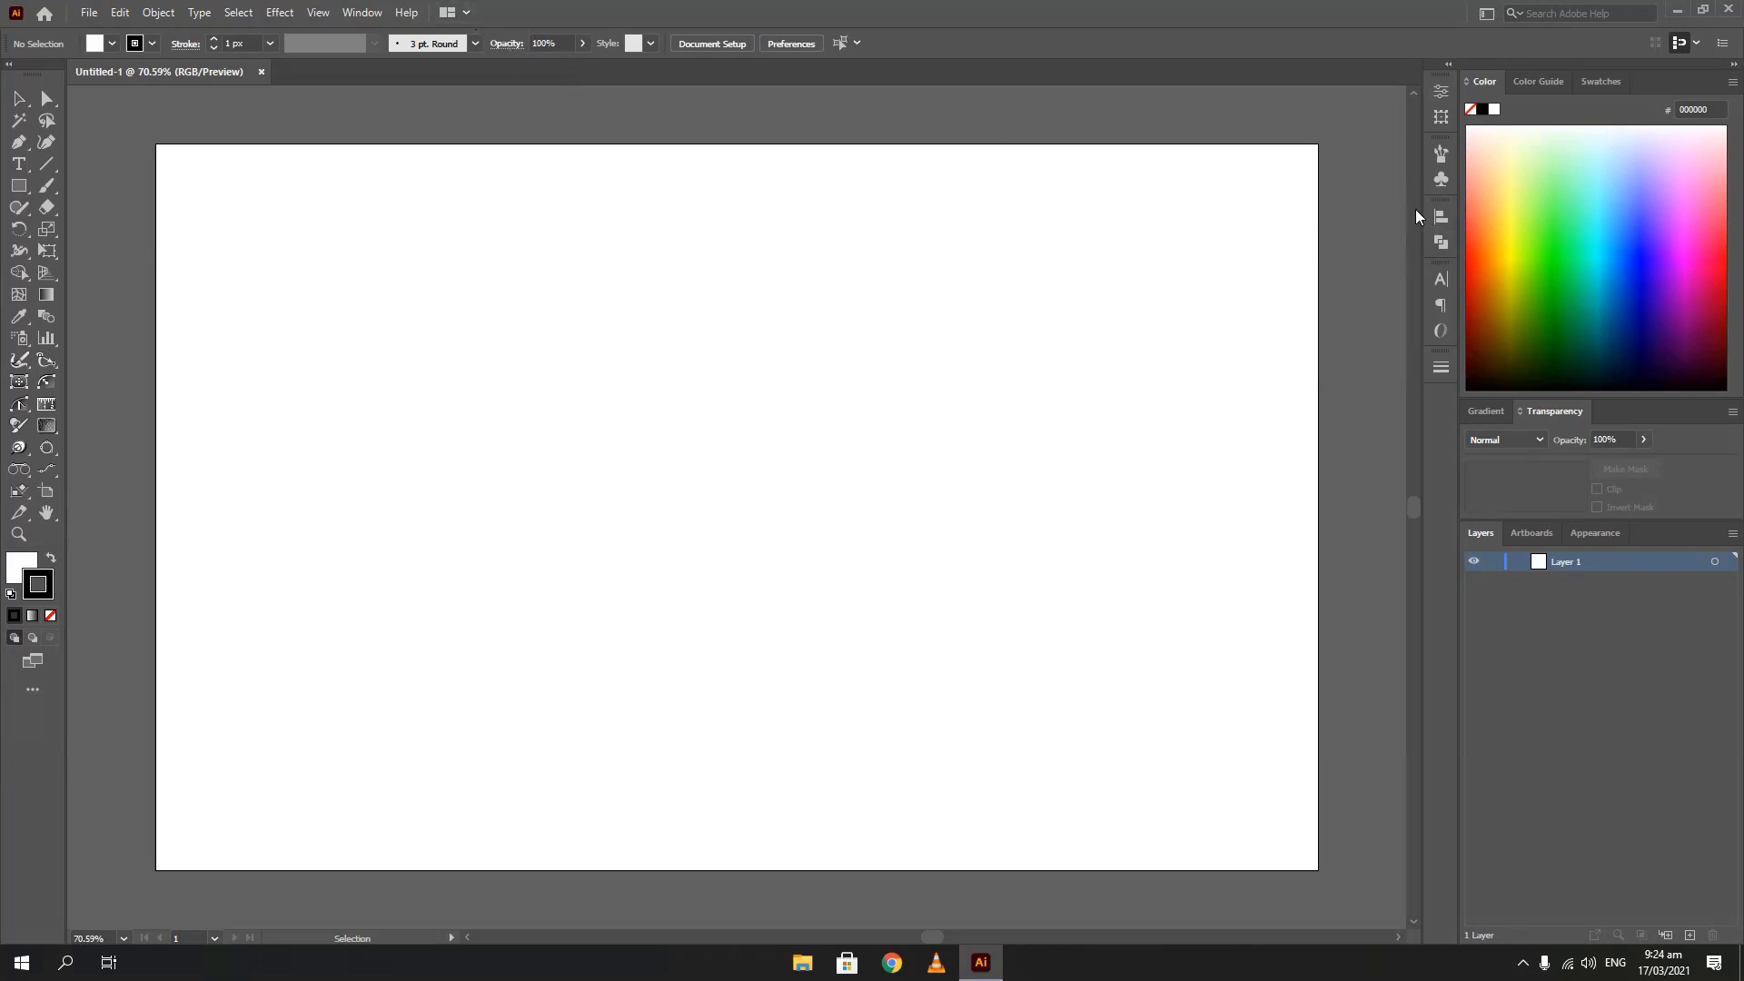
Detach and close the Align panel, restore it, and dock it again beside Pathfinder
drag(1441, 216, 1061, 247)
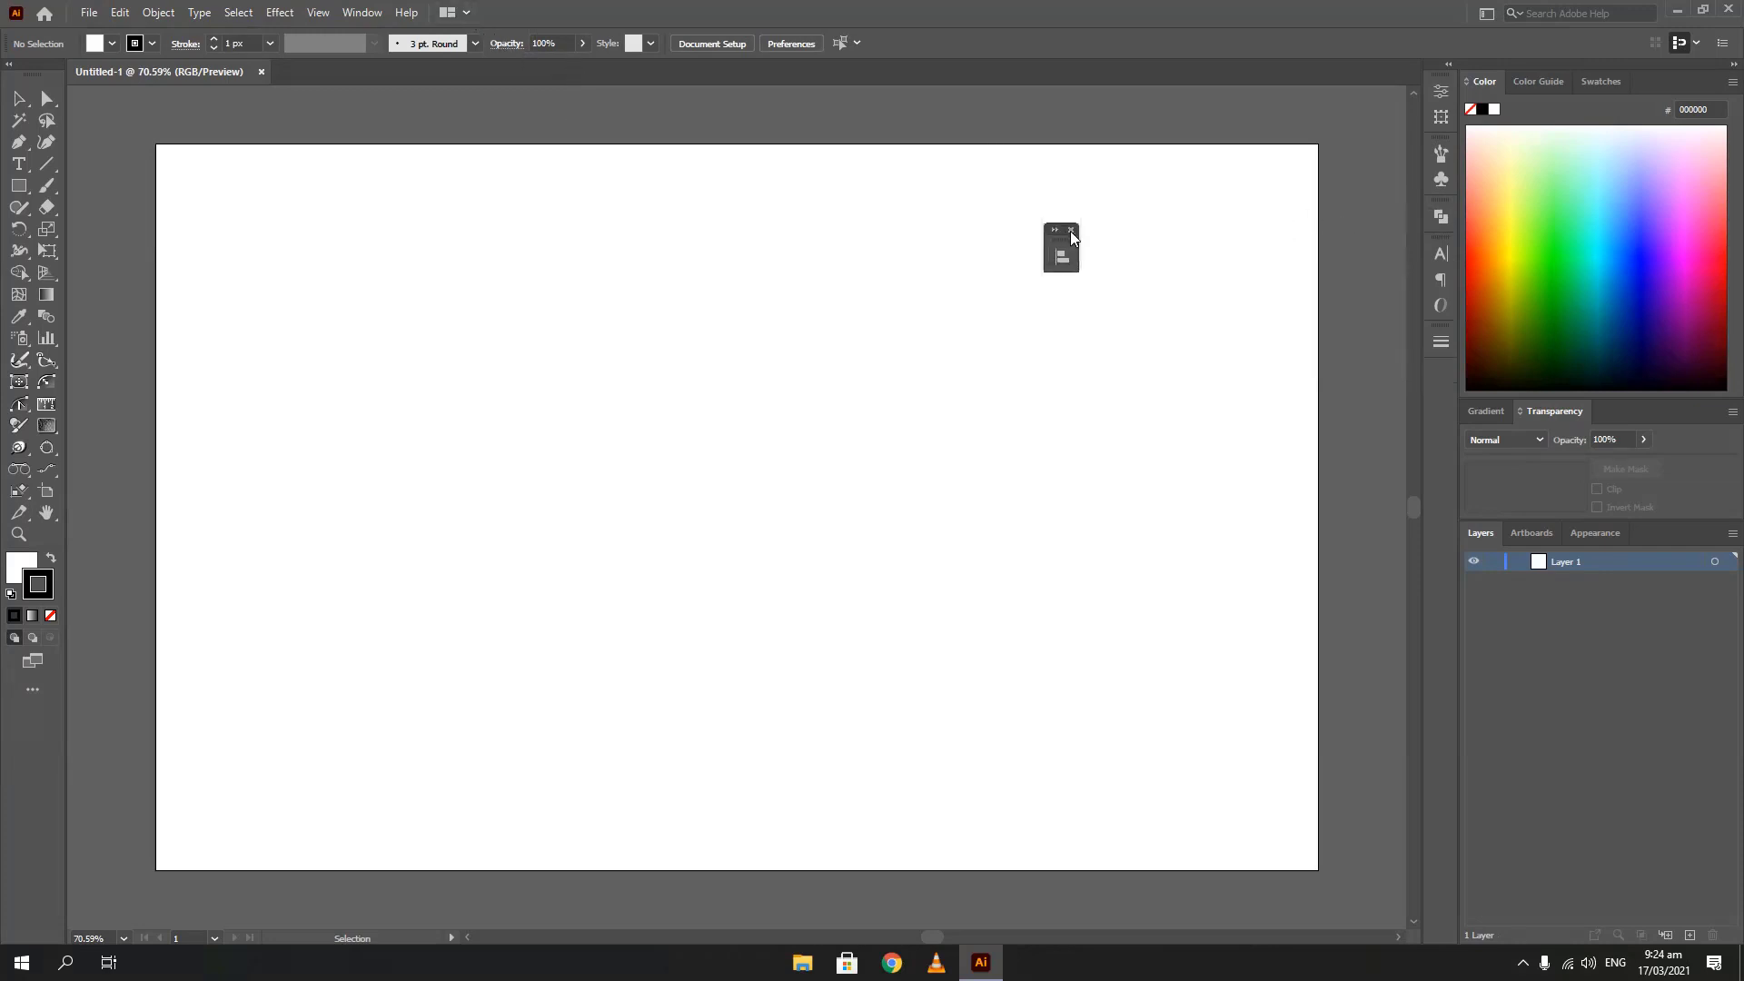
click(1072, 232)
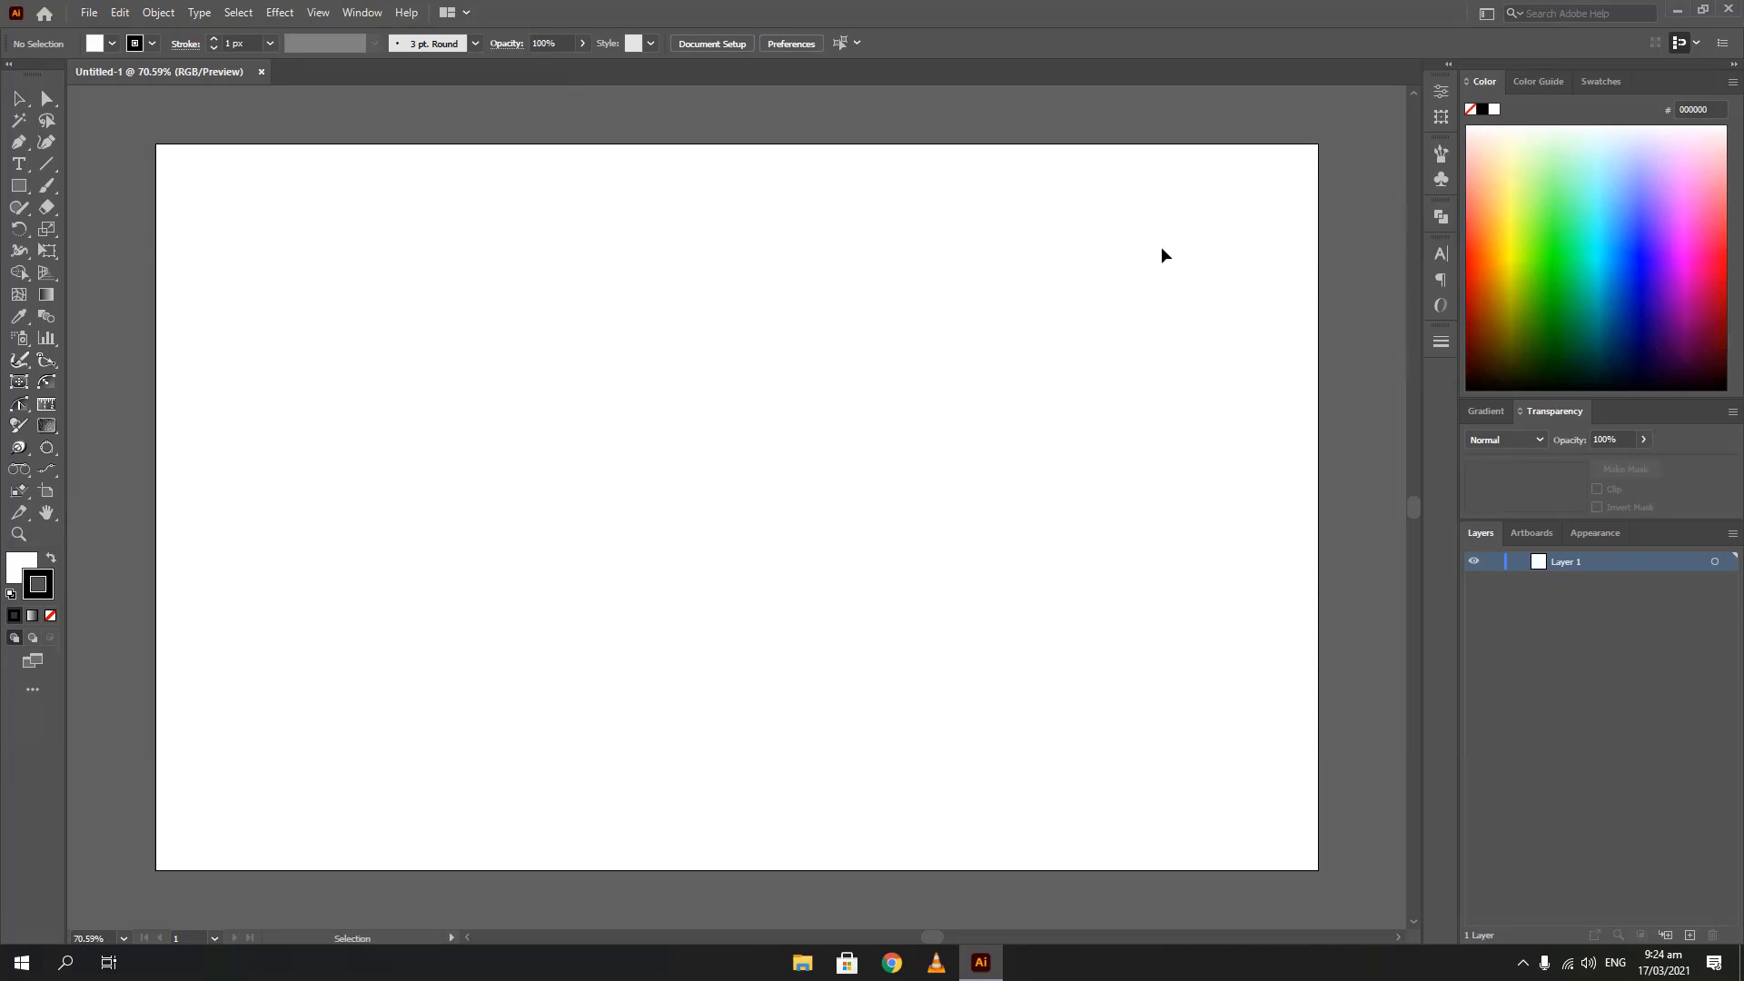
click(361, 12)
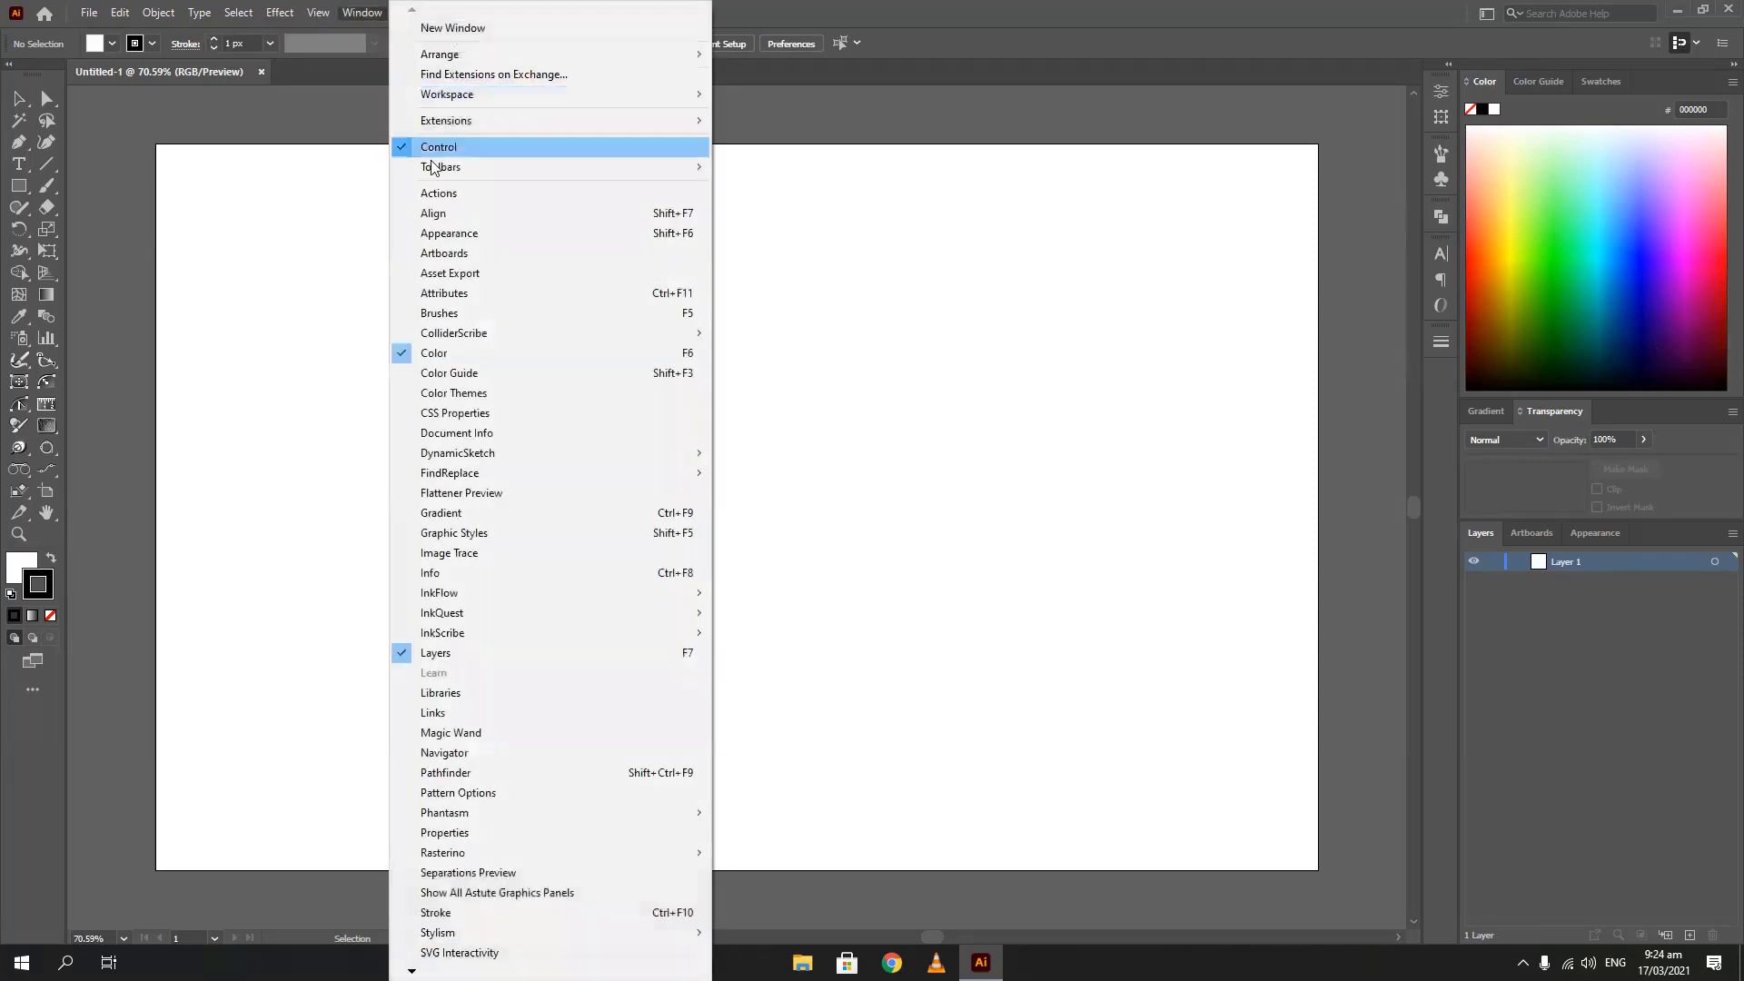
click(450, 220)
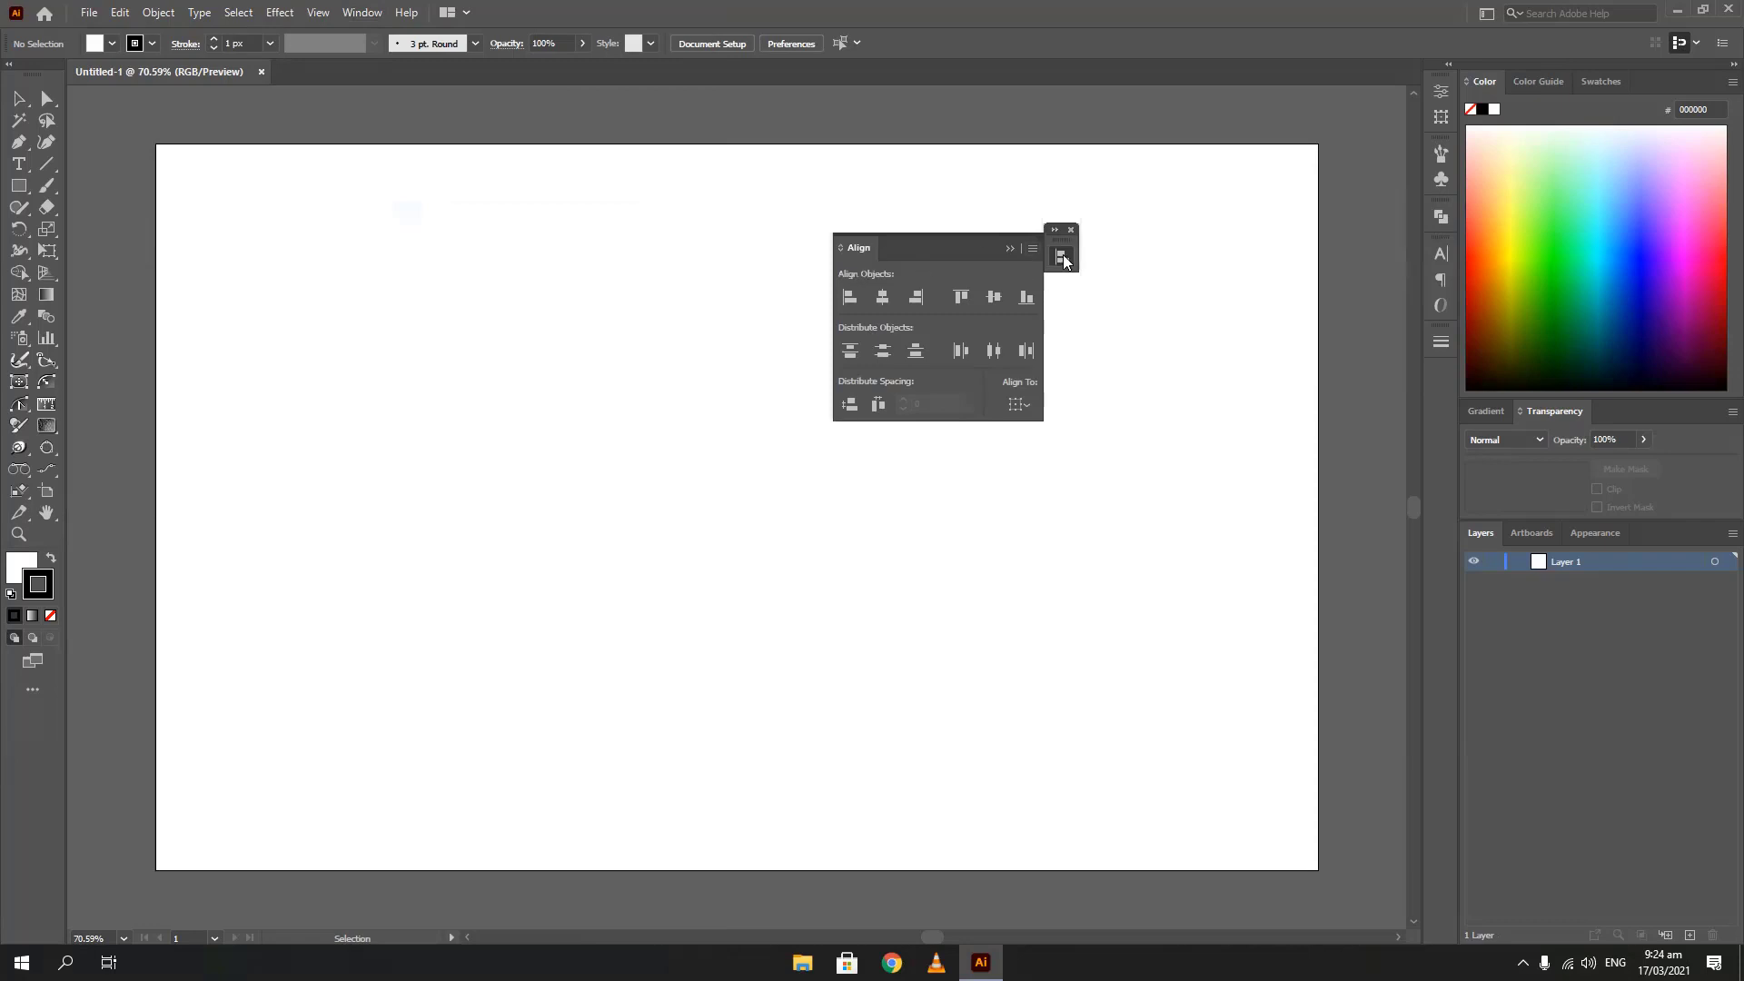
drag(1064, 260, 1442, 234)
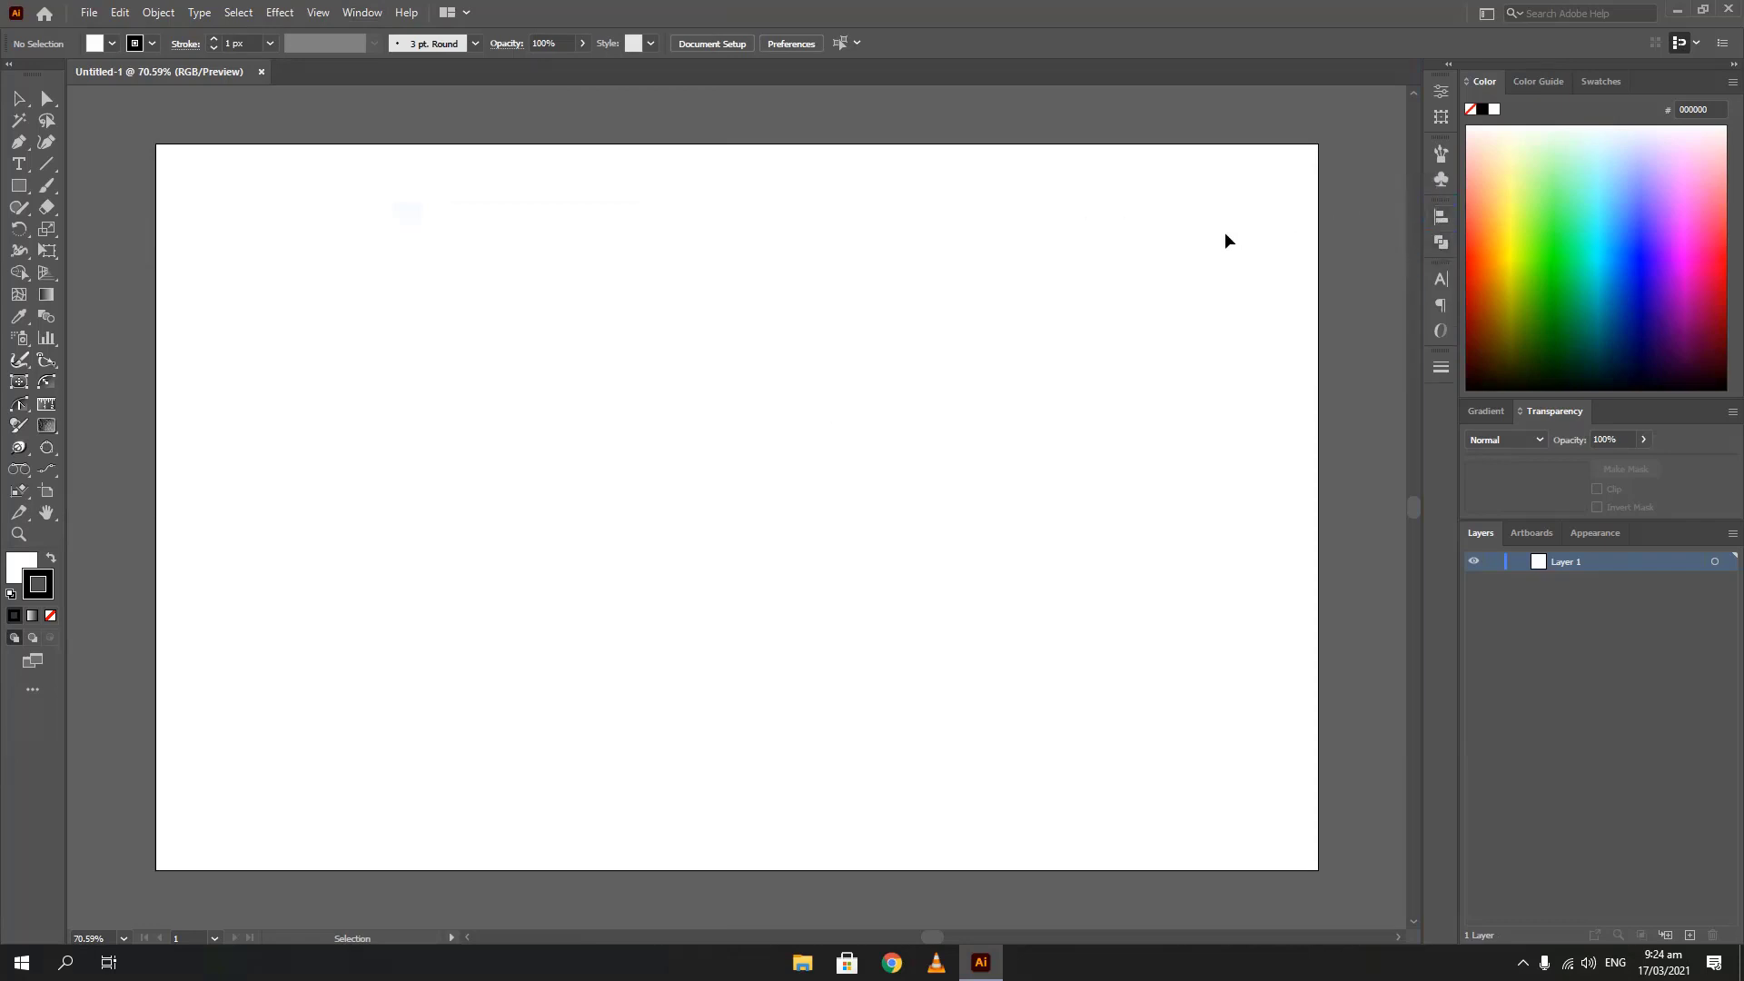
Expand the Align panel and toggle its extra options off and on, ending with Distribute Spacing and Align To shown
click(1441, 227)
click(1410, 208)
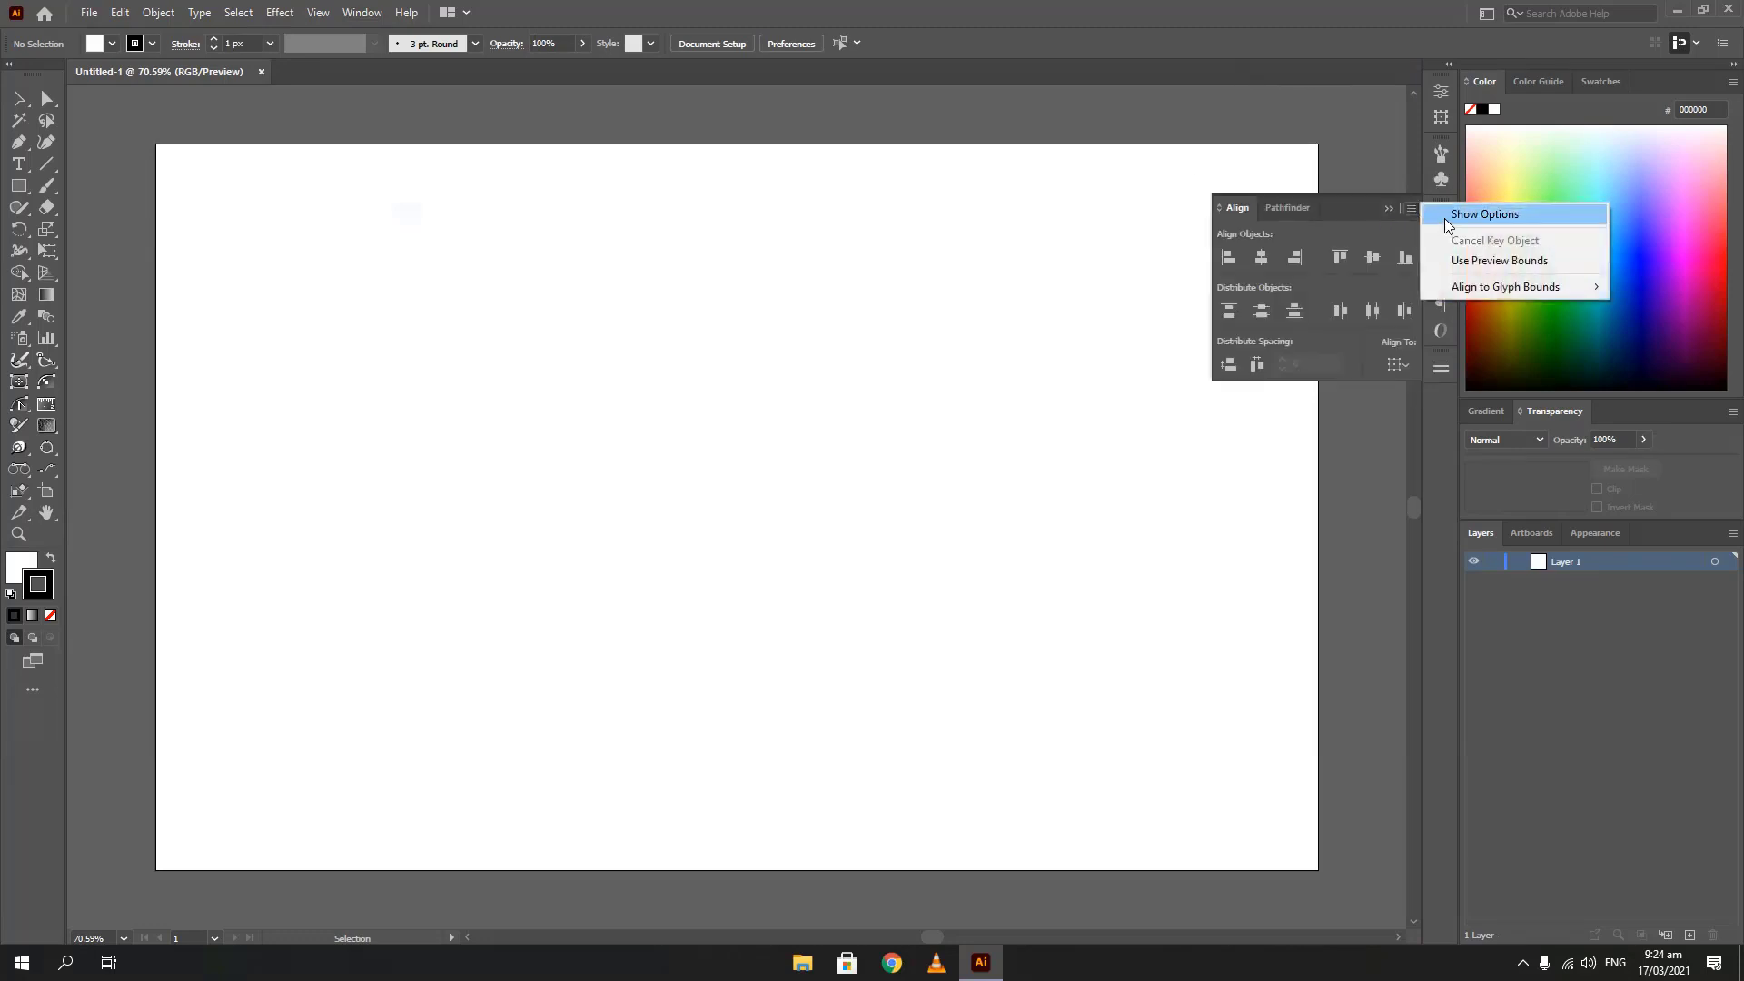
click(1444, 227)
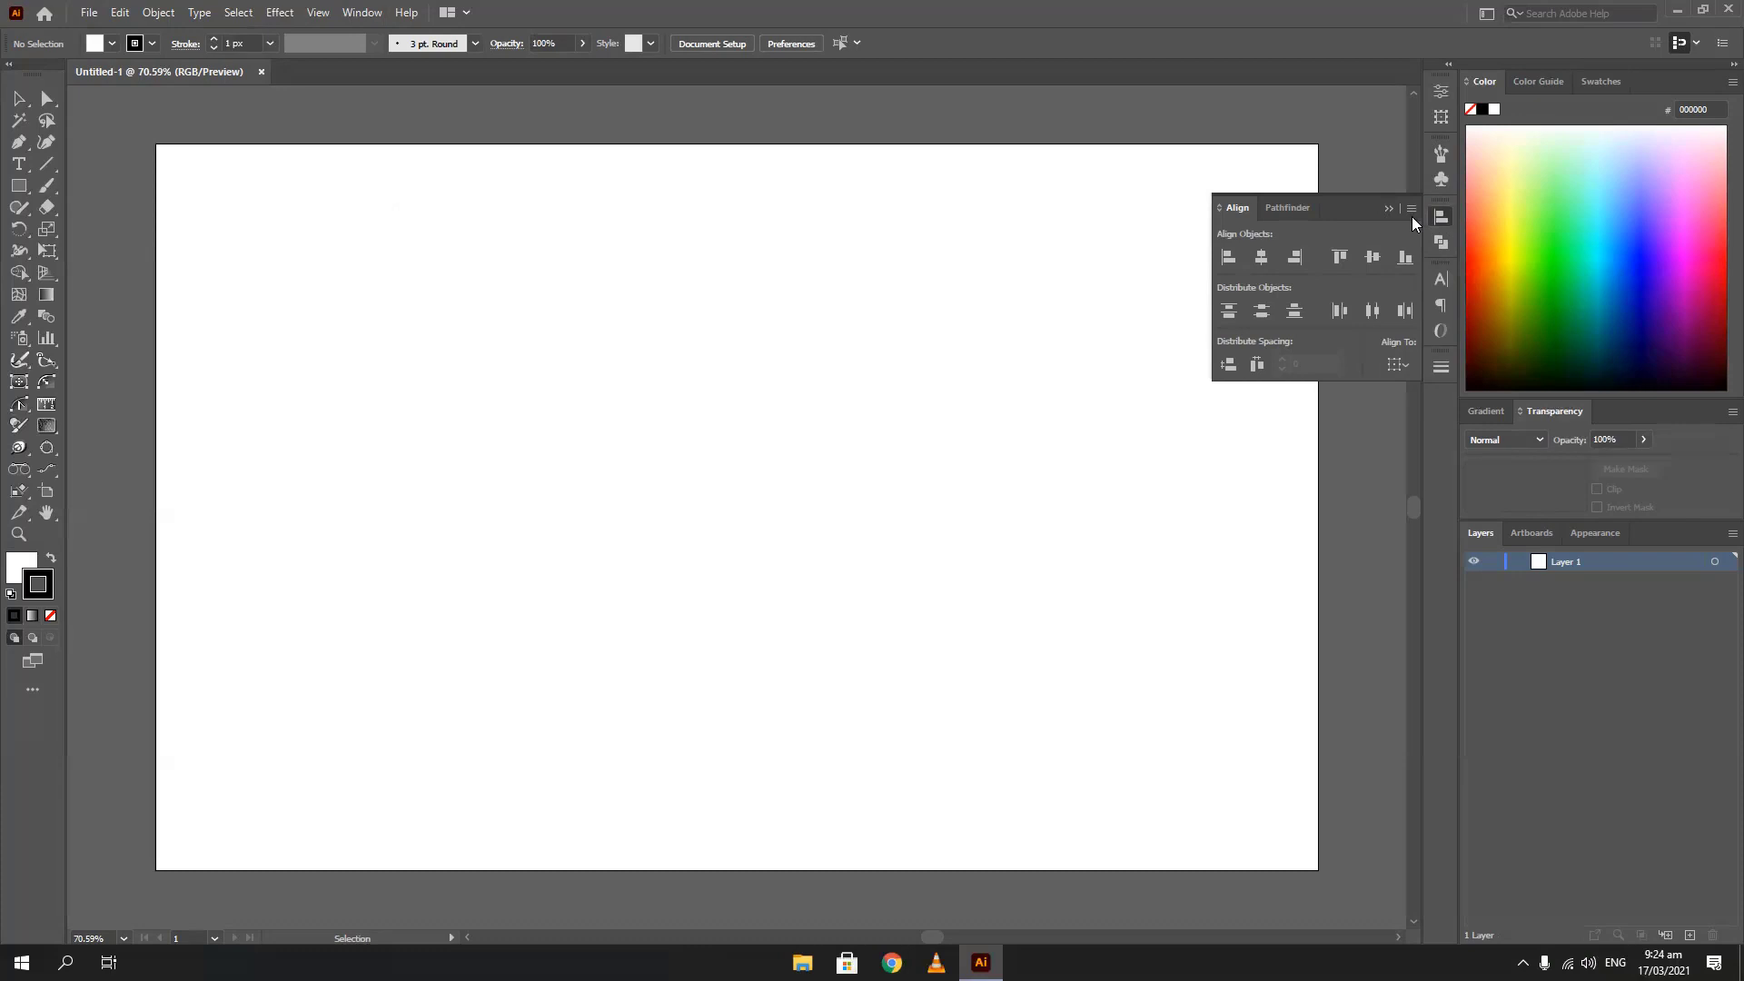
click(1411, 208)
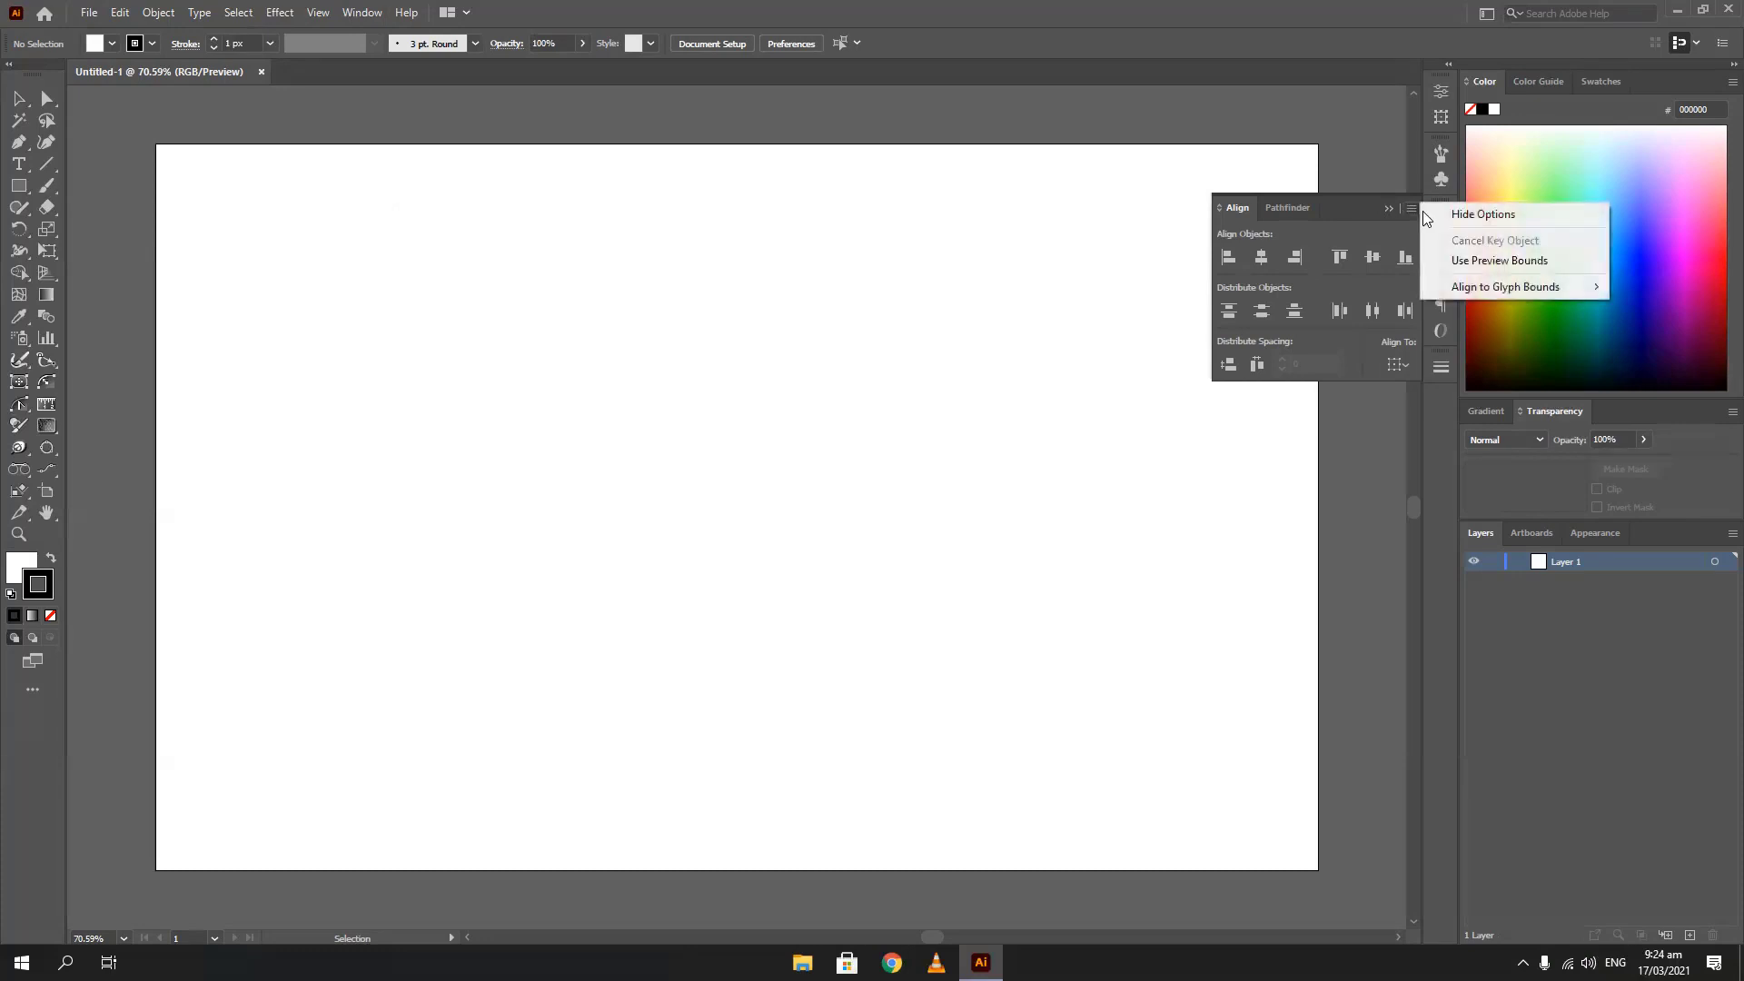
click(1435, 218)
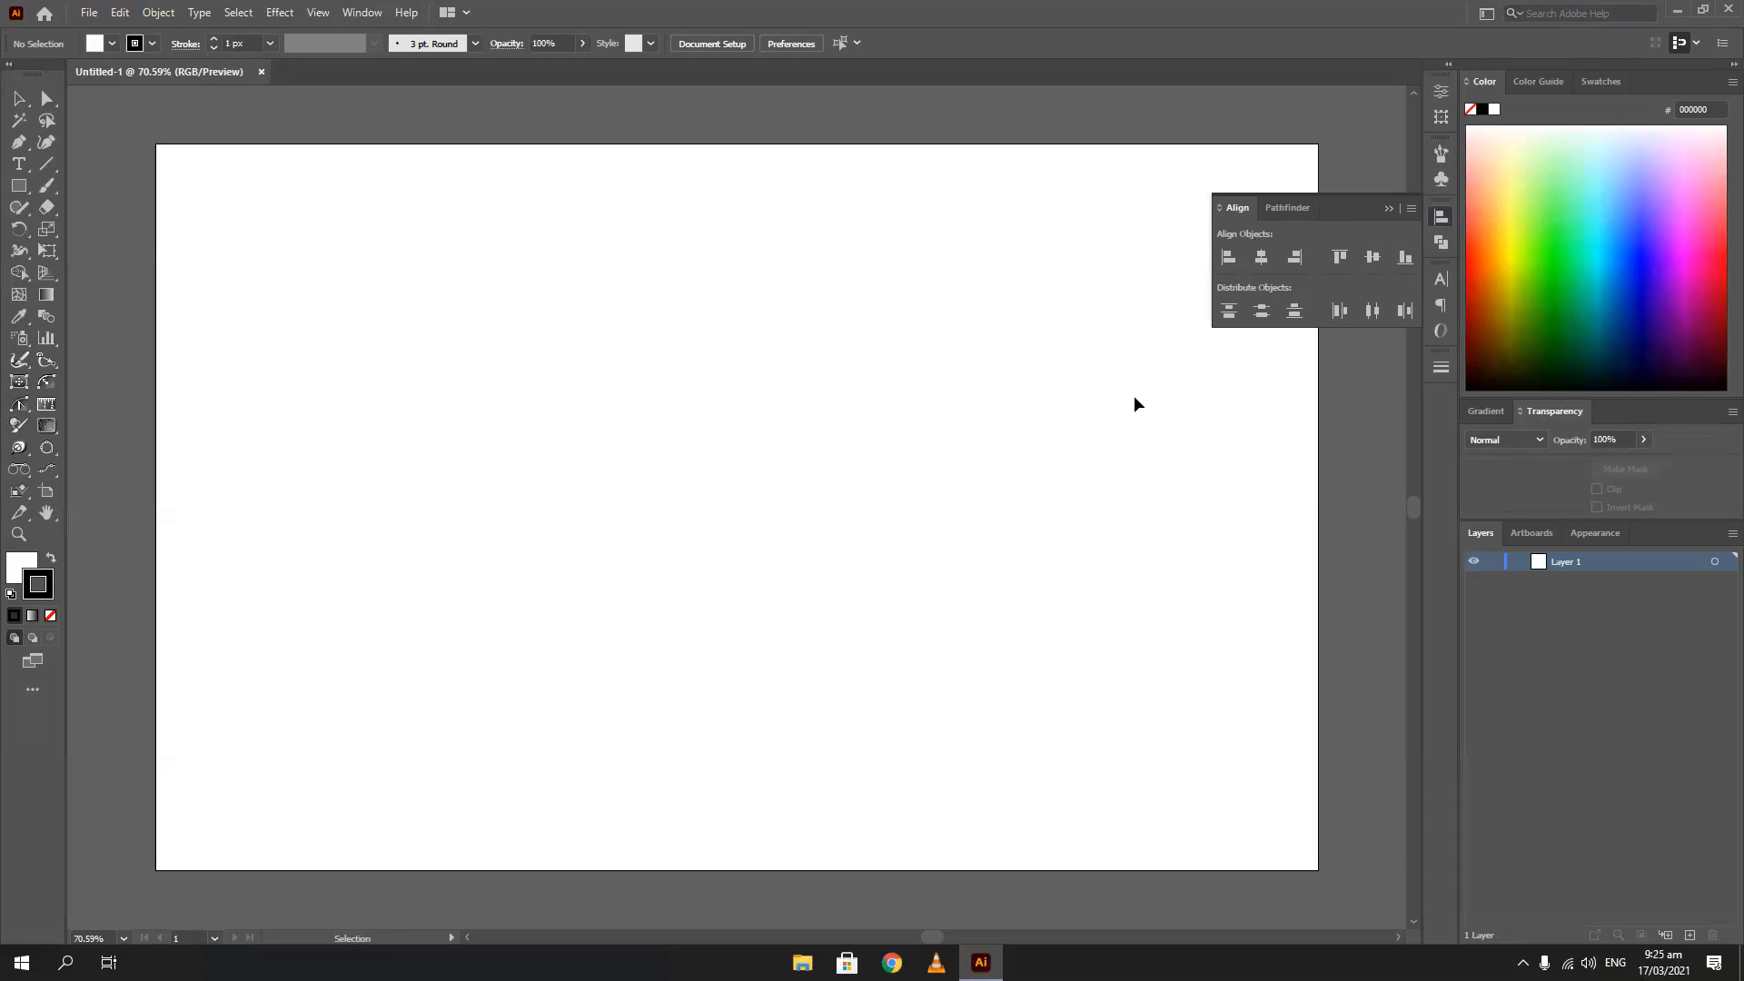
click(1410, 208)
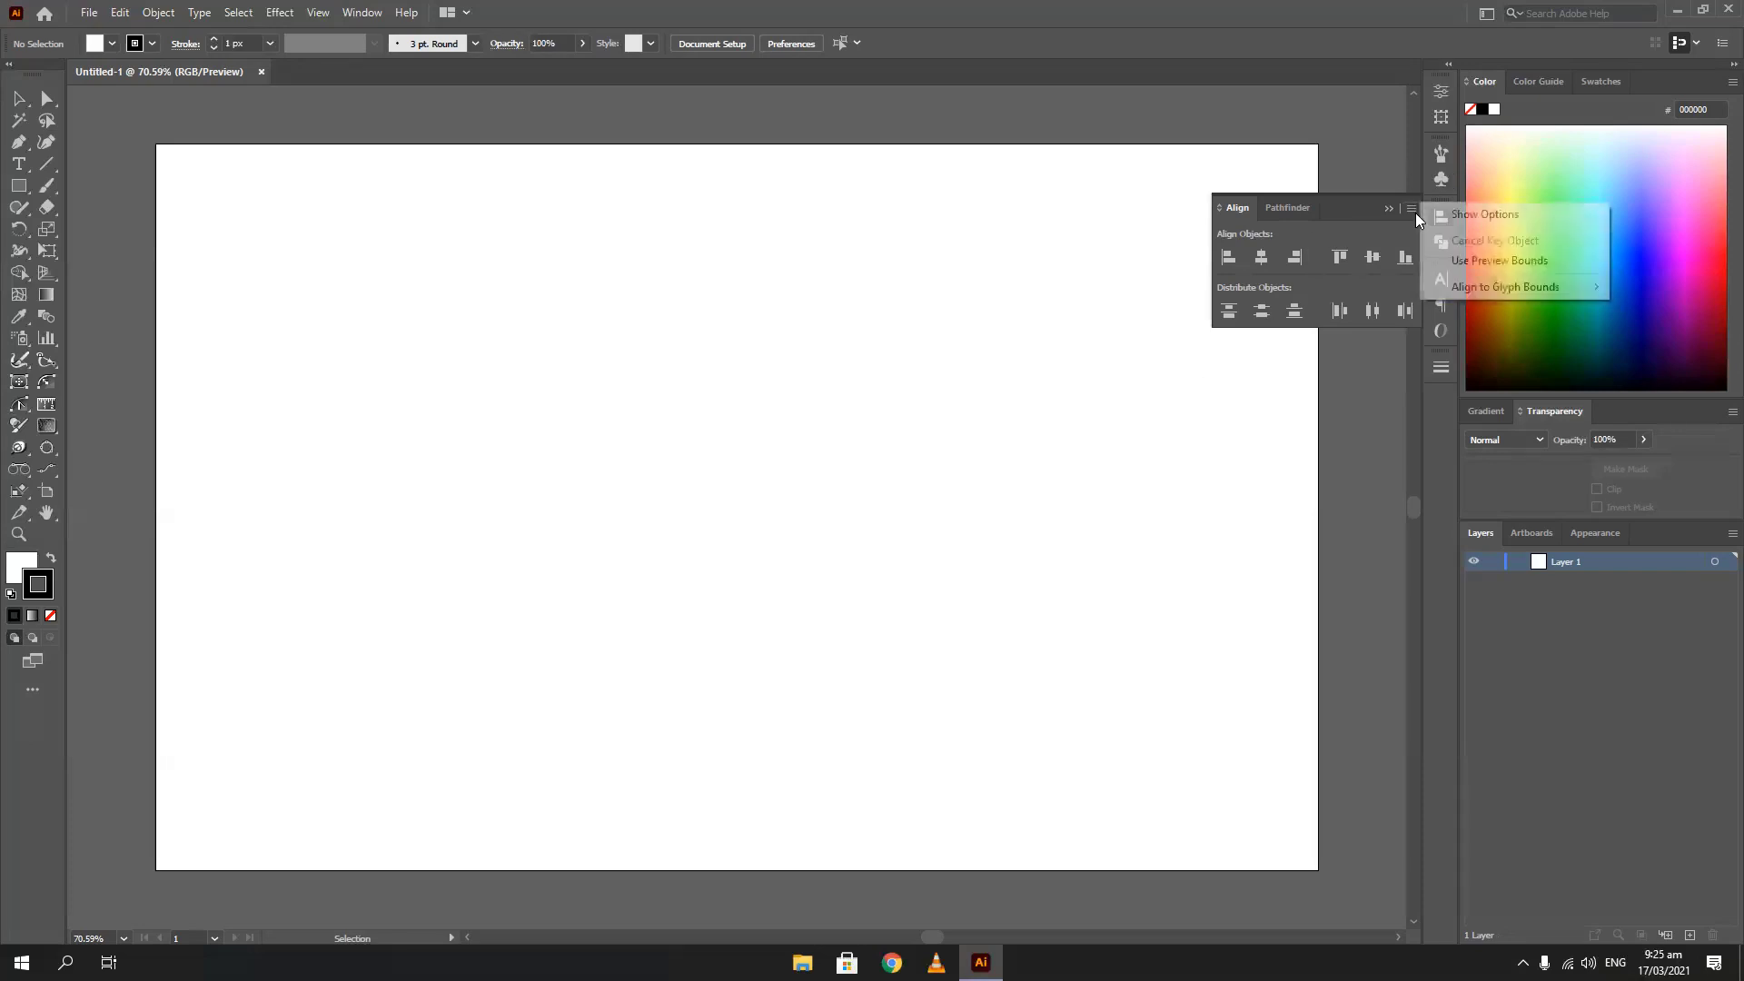
click(1444, 218)
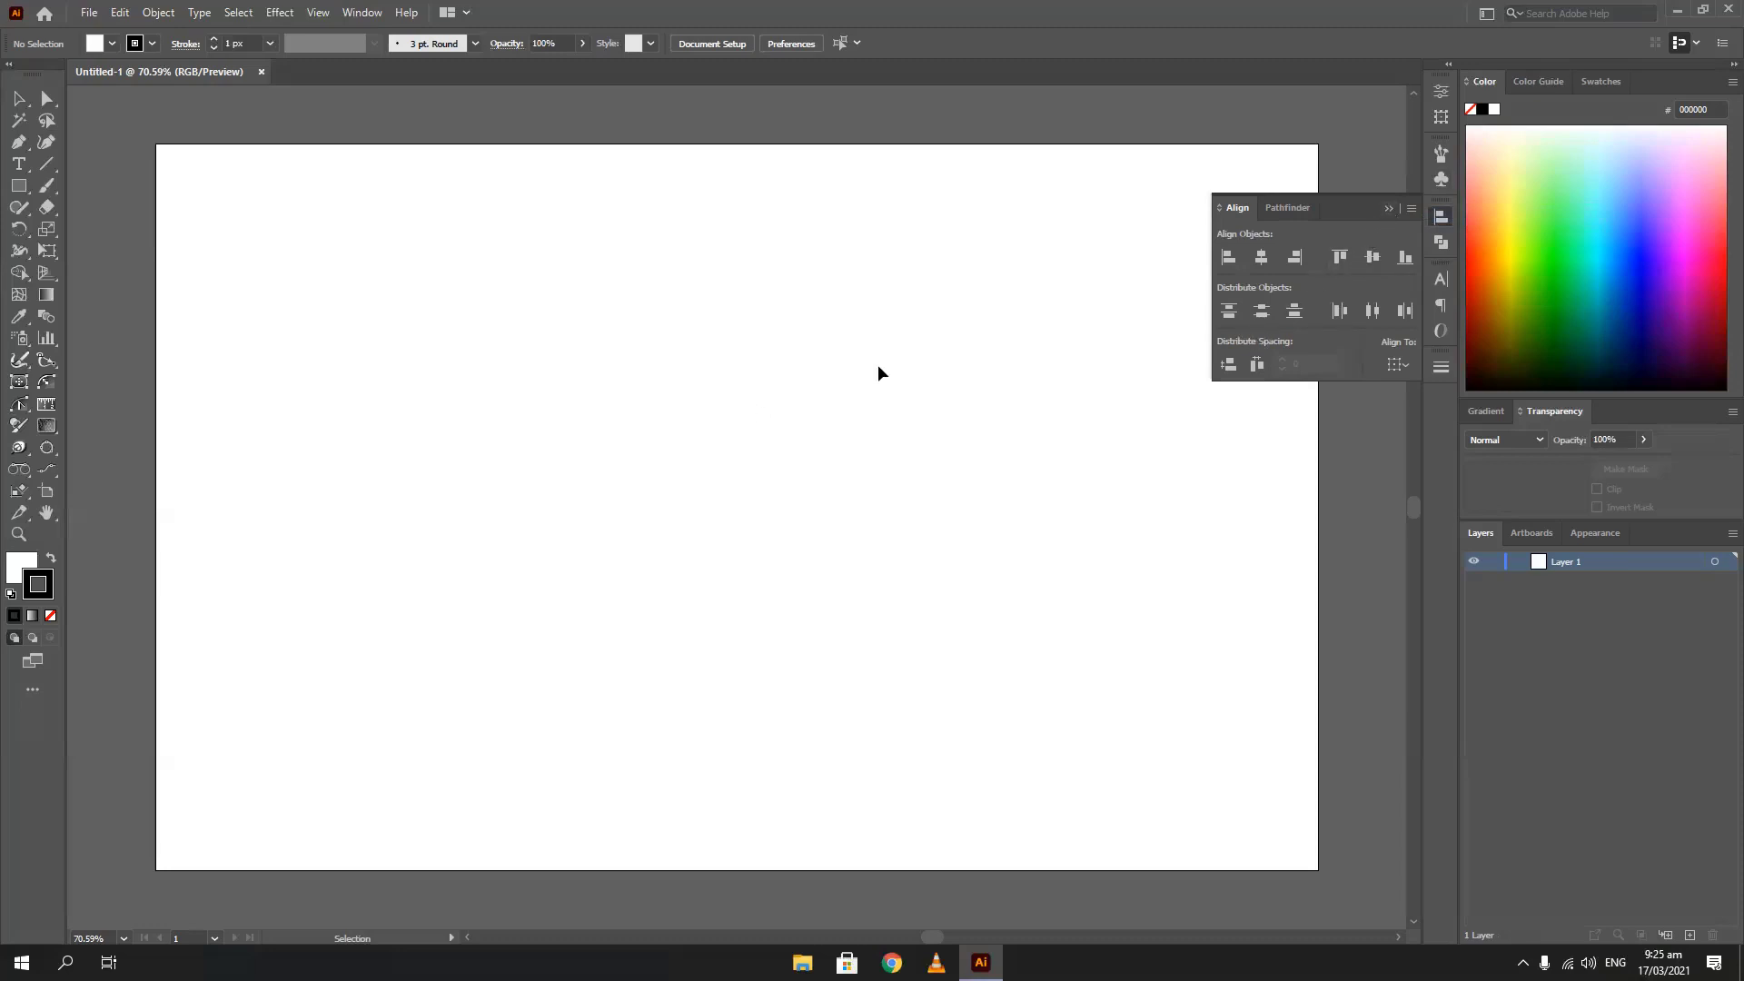
Draw a rectangle about 212 × 147 px in the artboard's upper left area, with black fill and no stroke
click(18, 186)
drag(428, 297, 622, 431)
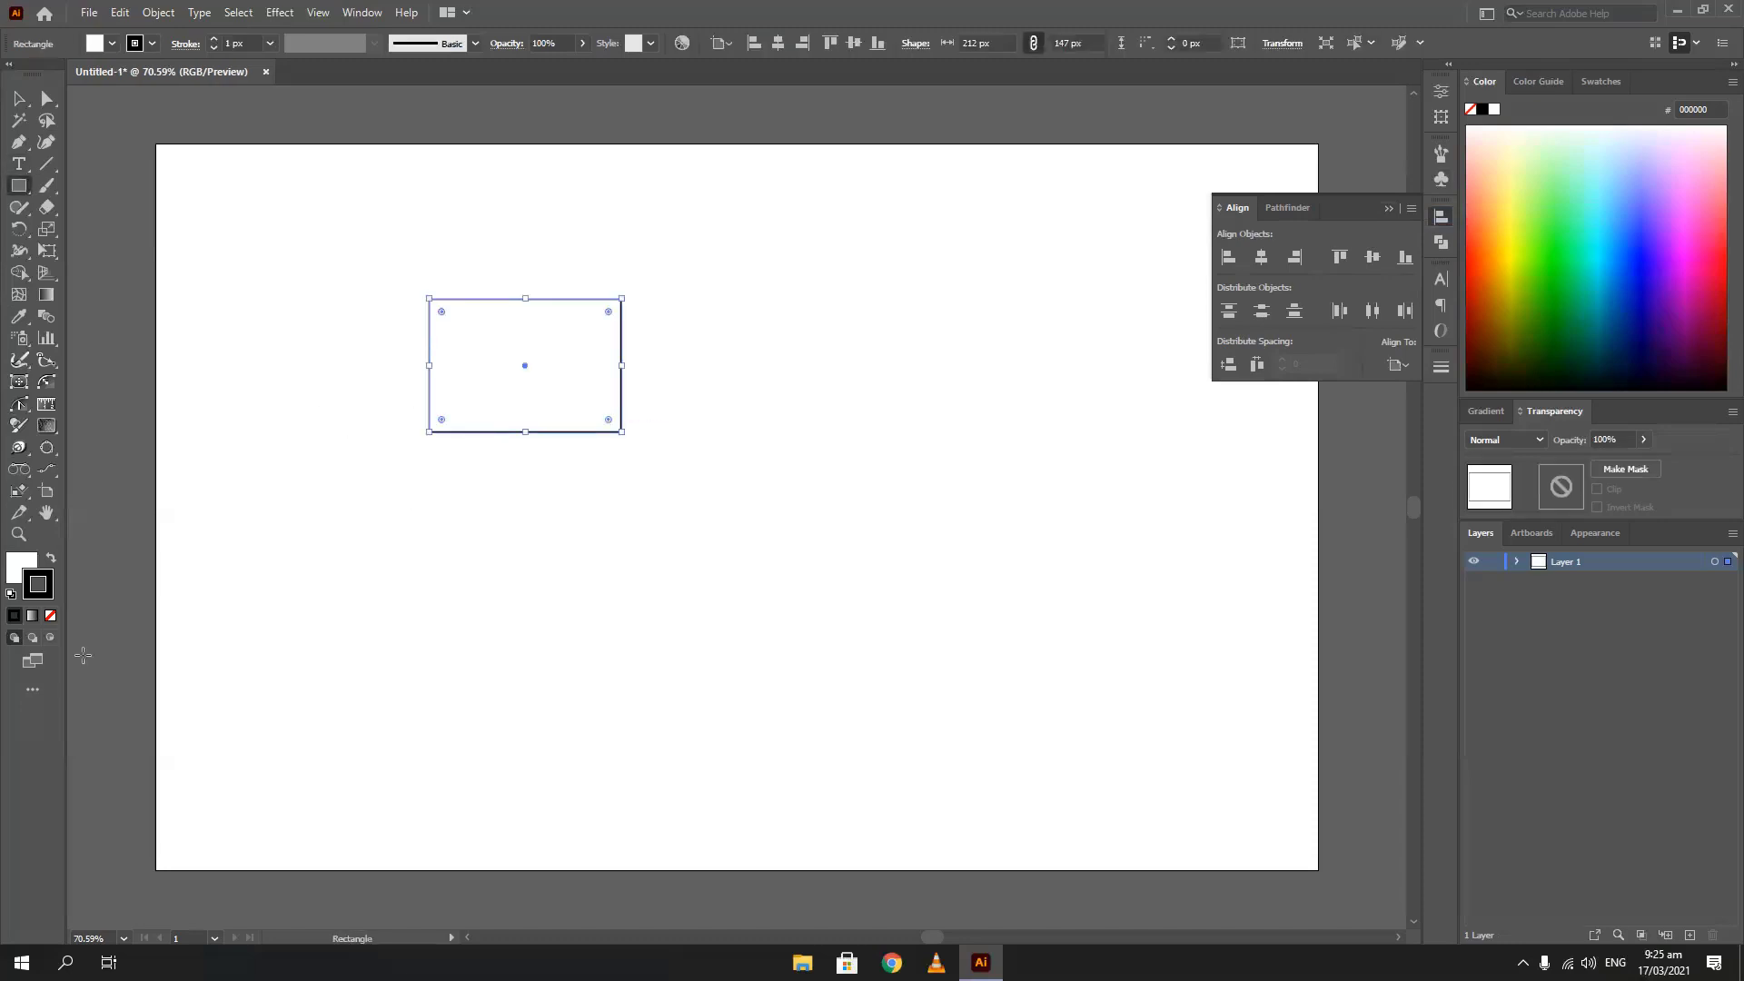
click(50, 559)
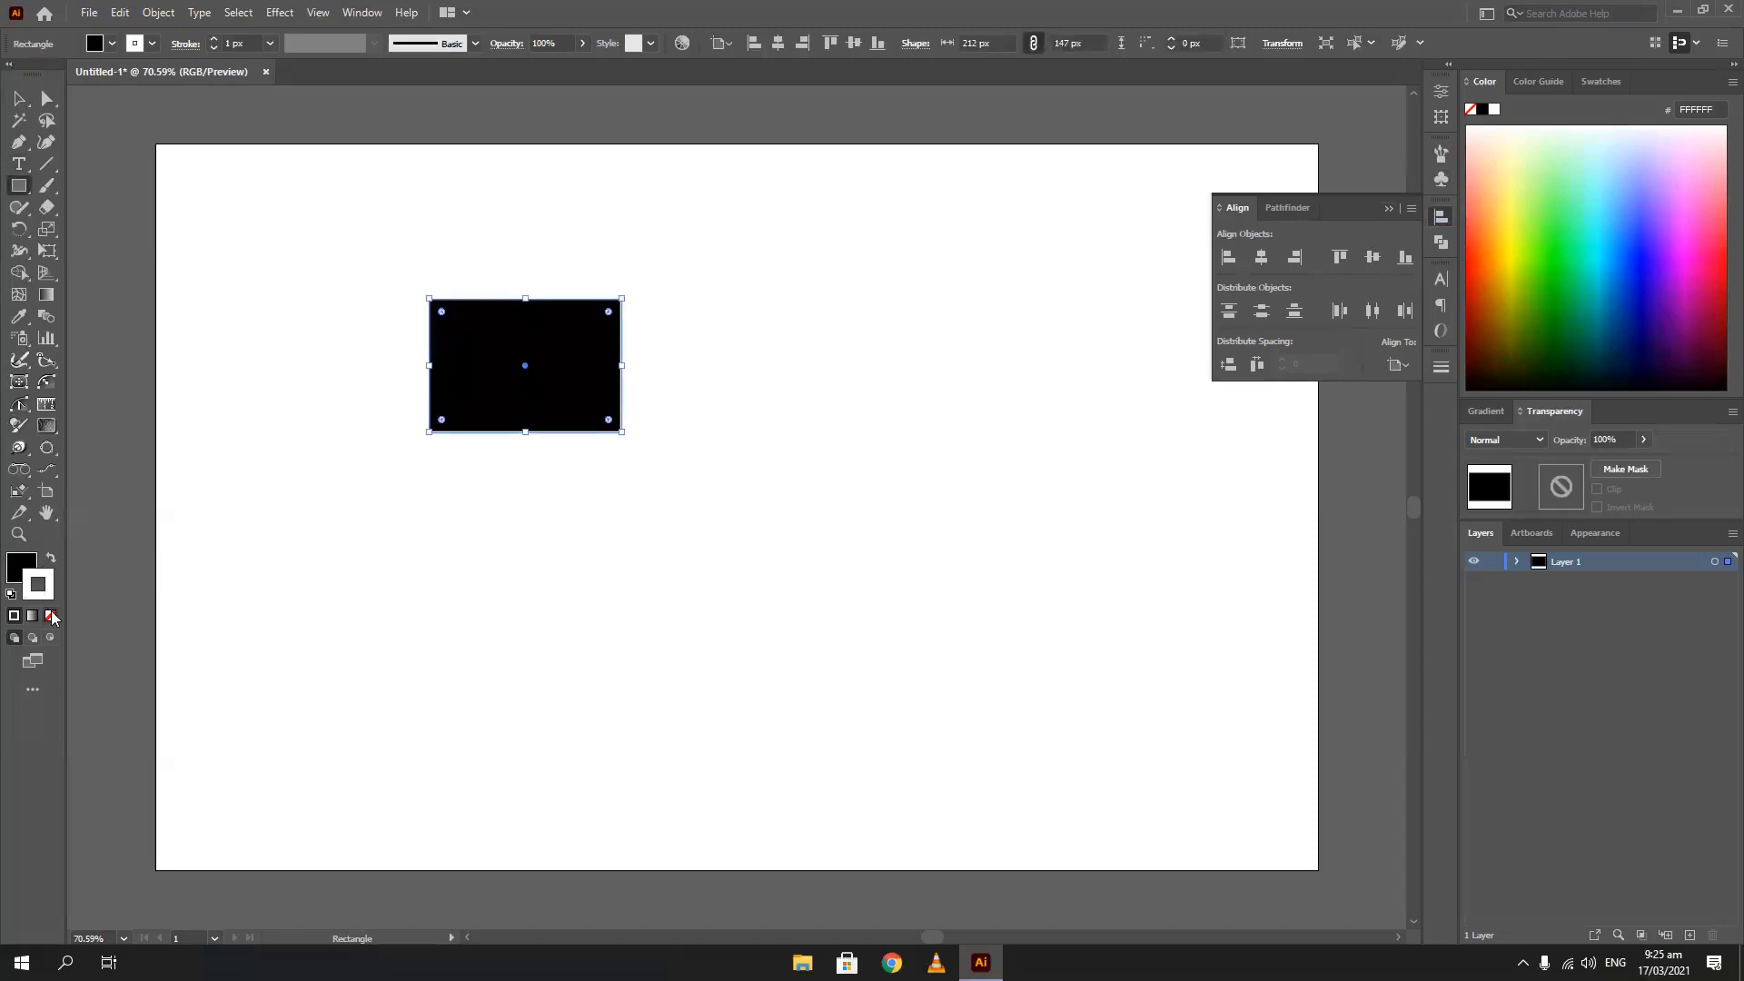
click(50, 615)
click(14, 569)
Rework the artwork into a 108 × 94 px black rectangle with a separate 374 × 94 px black bar placed below it
click(18, 98)
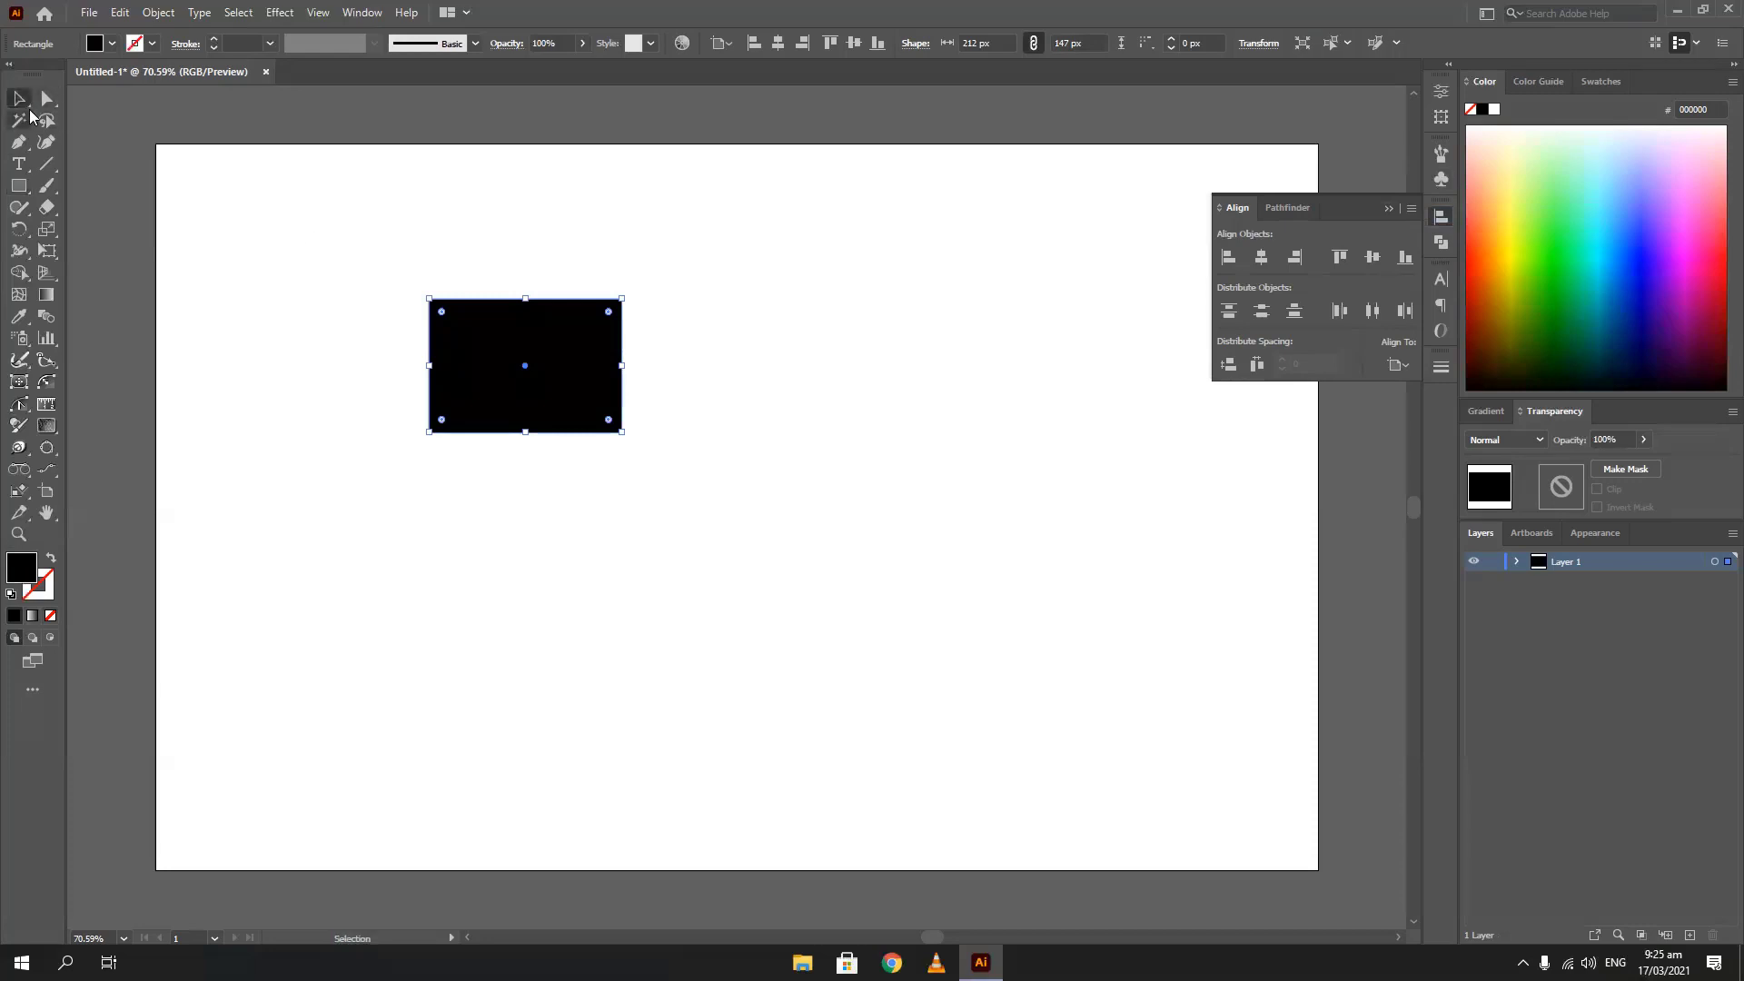
drag(428, 298, 759, 425)
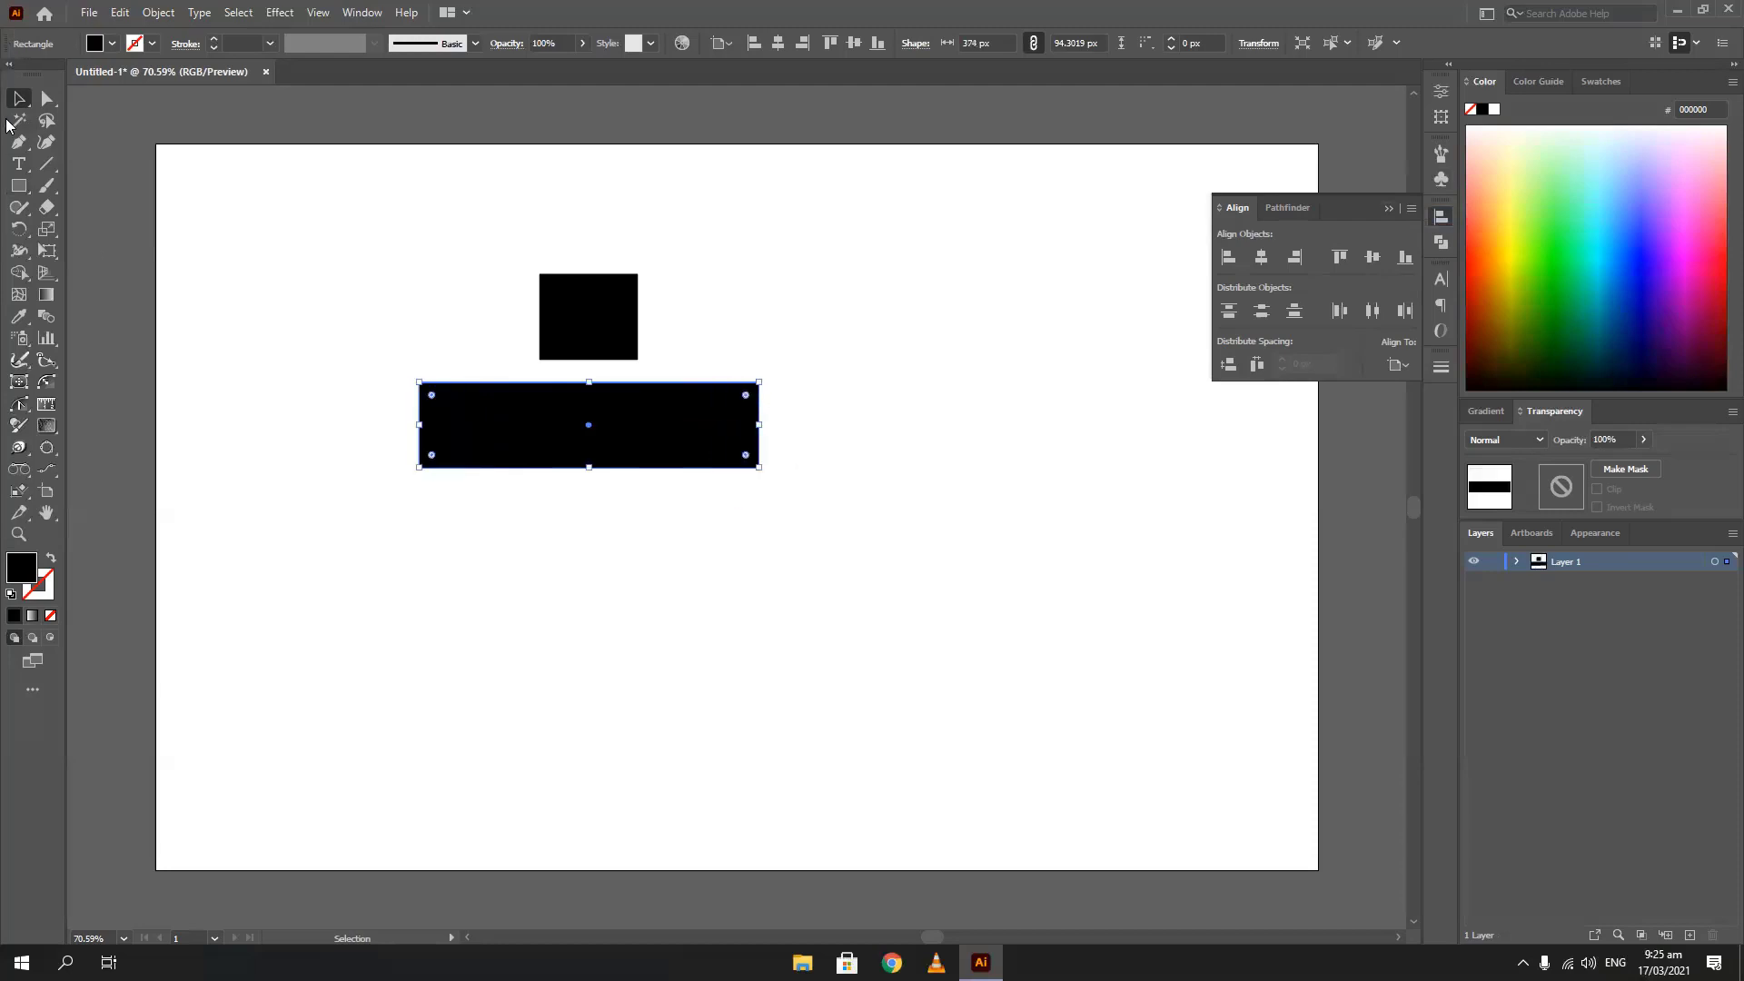
drag(533, 459, 556, 483)
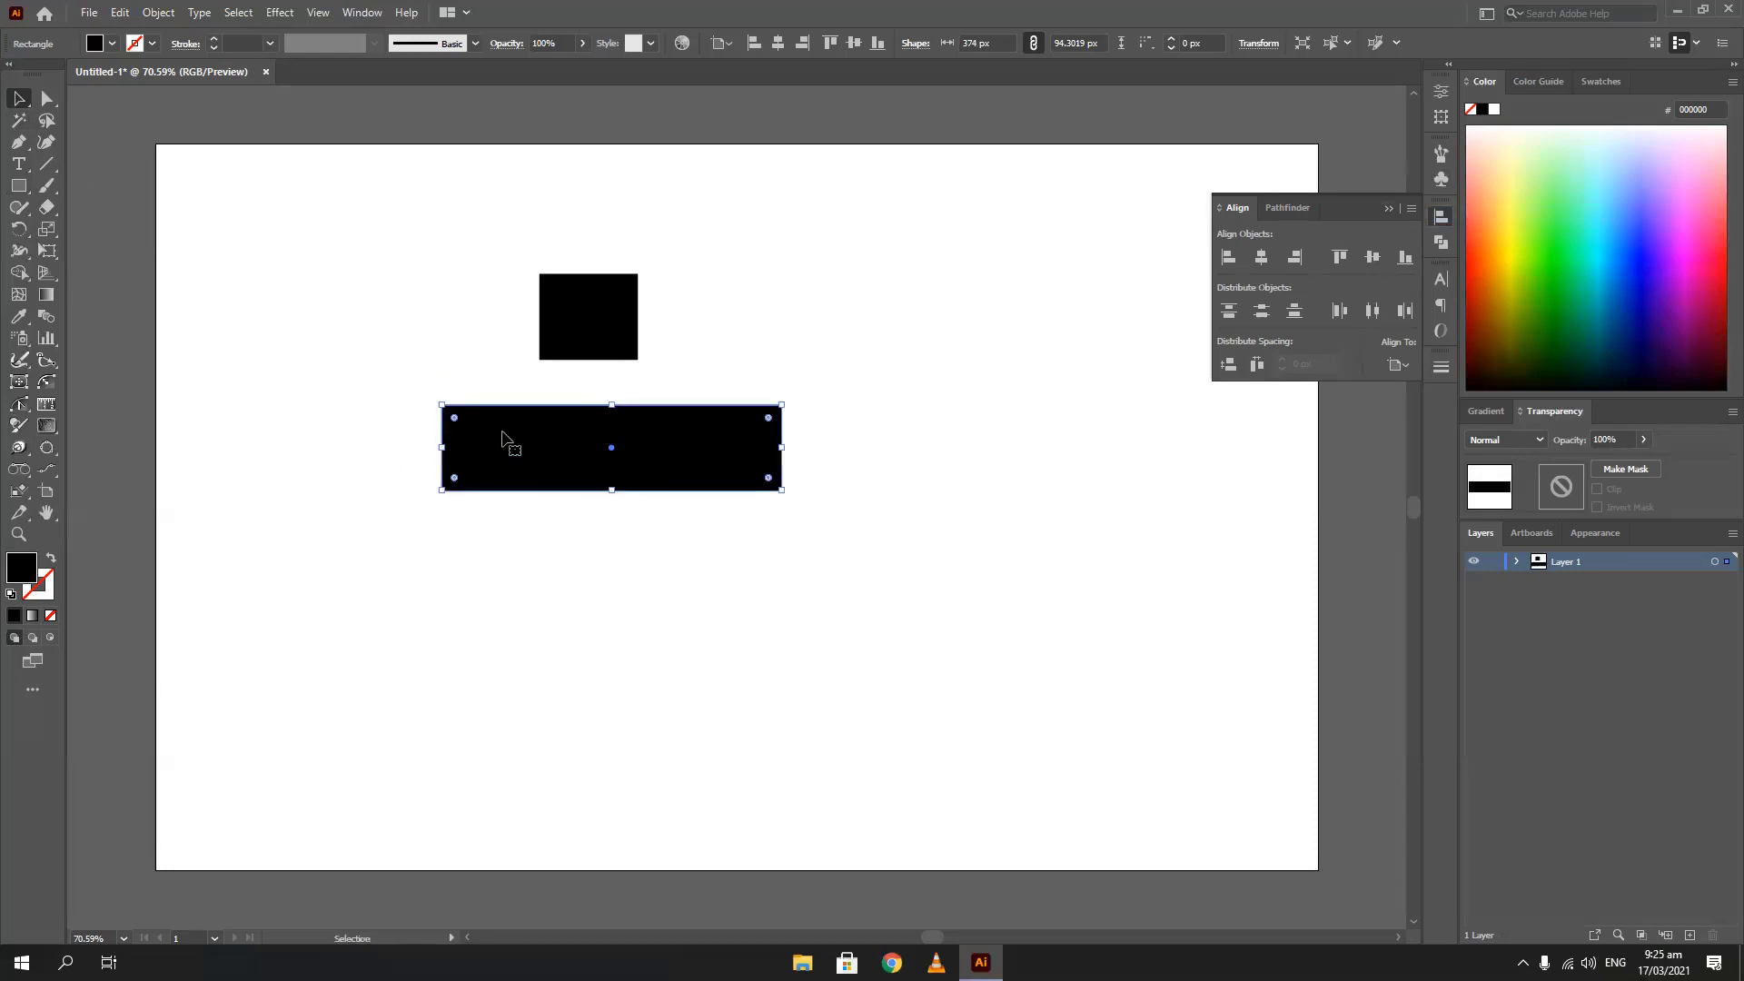
Move the small rectangle and the bar together toward the artboard's centre and deselect them
drag(460, 299, 596, 503)
drag(564, 444, 641, 493)
click(413, 477)
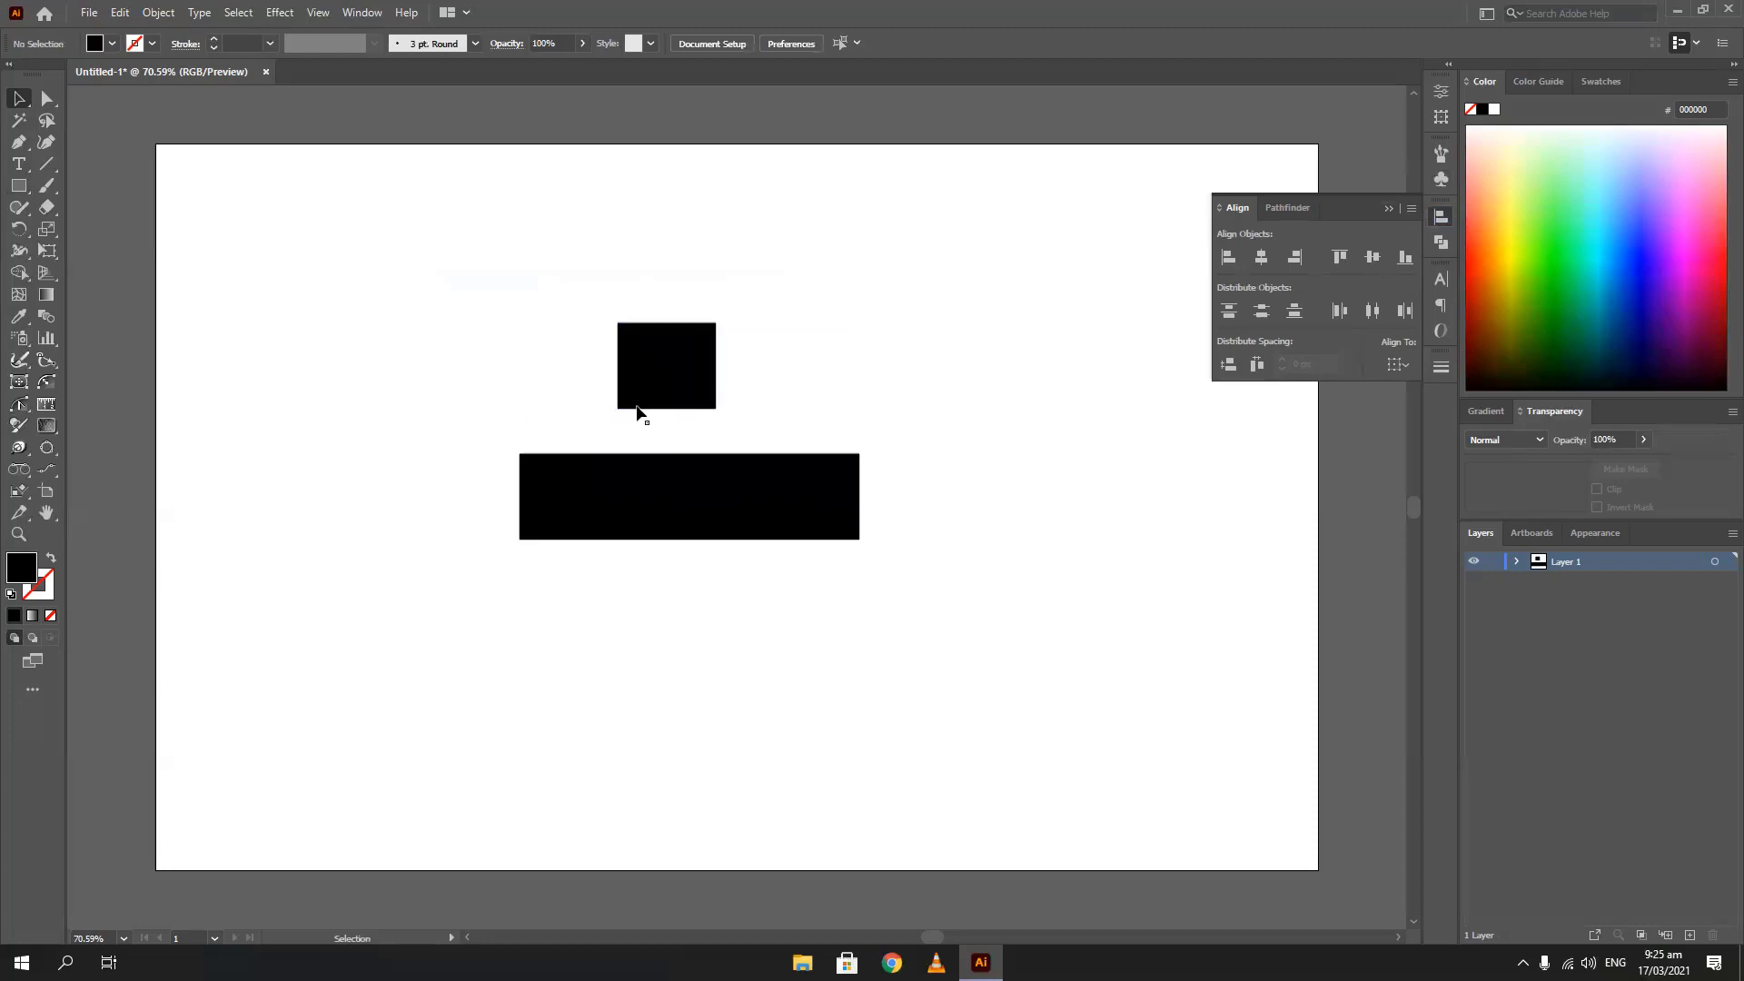
Snap the small rectangle's left edge to the bar's left edge, and check the Smart Guides setting
drag(642, 390, 669, 401)
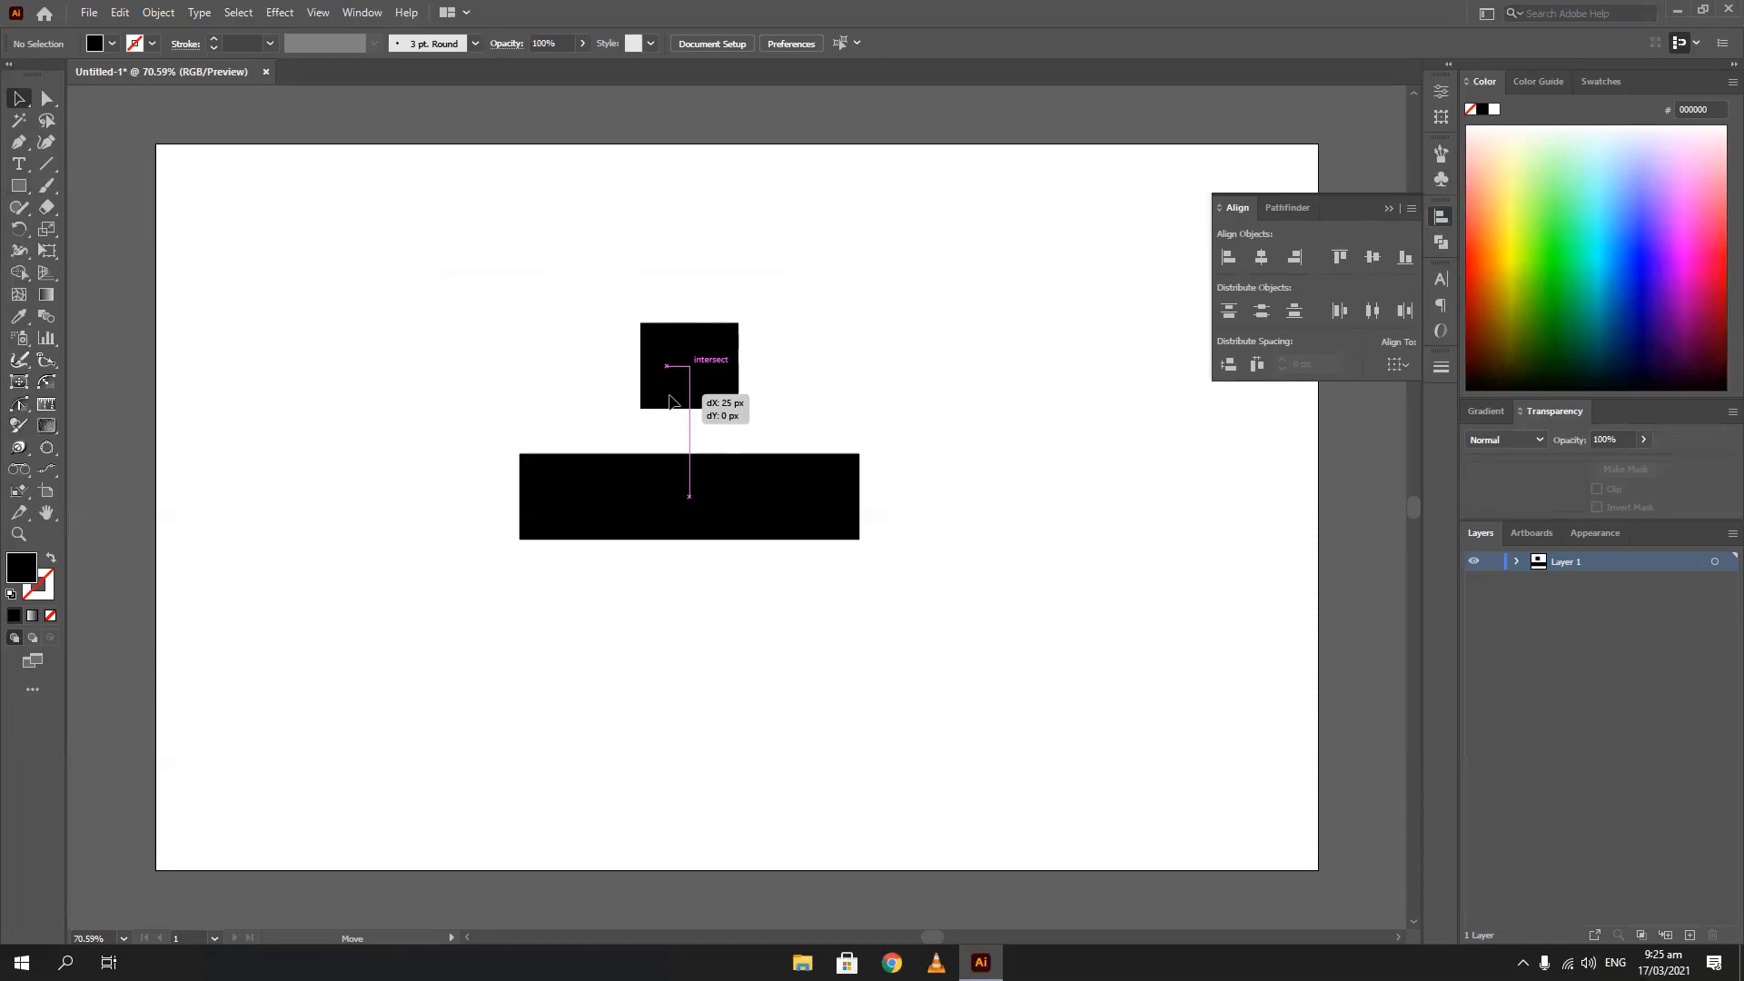
drag(669, 400, 548, 401)
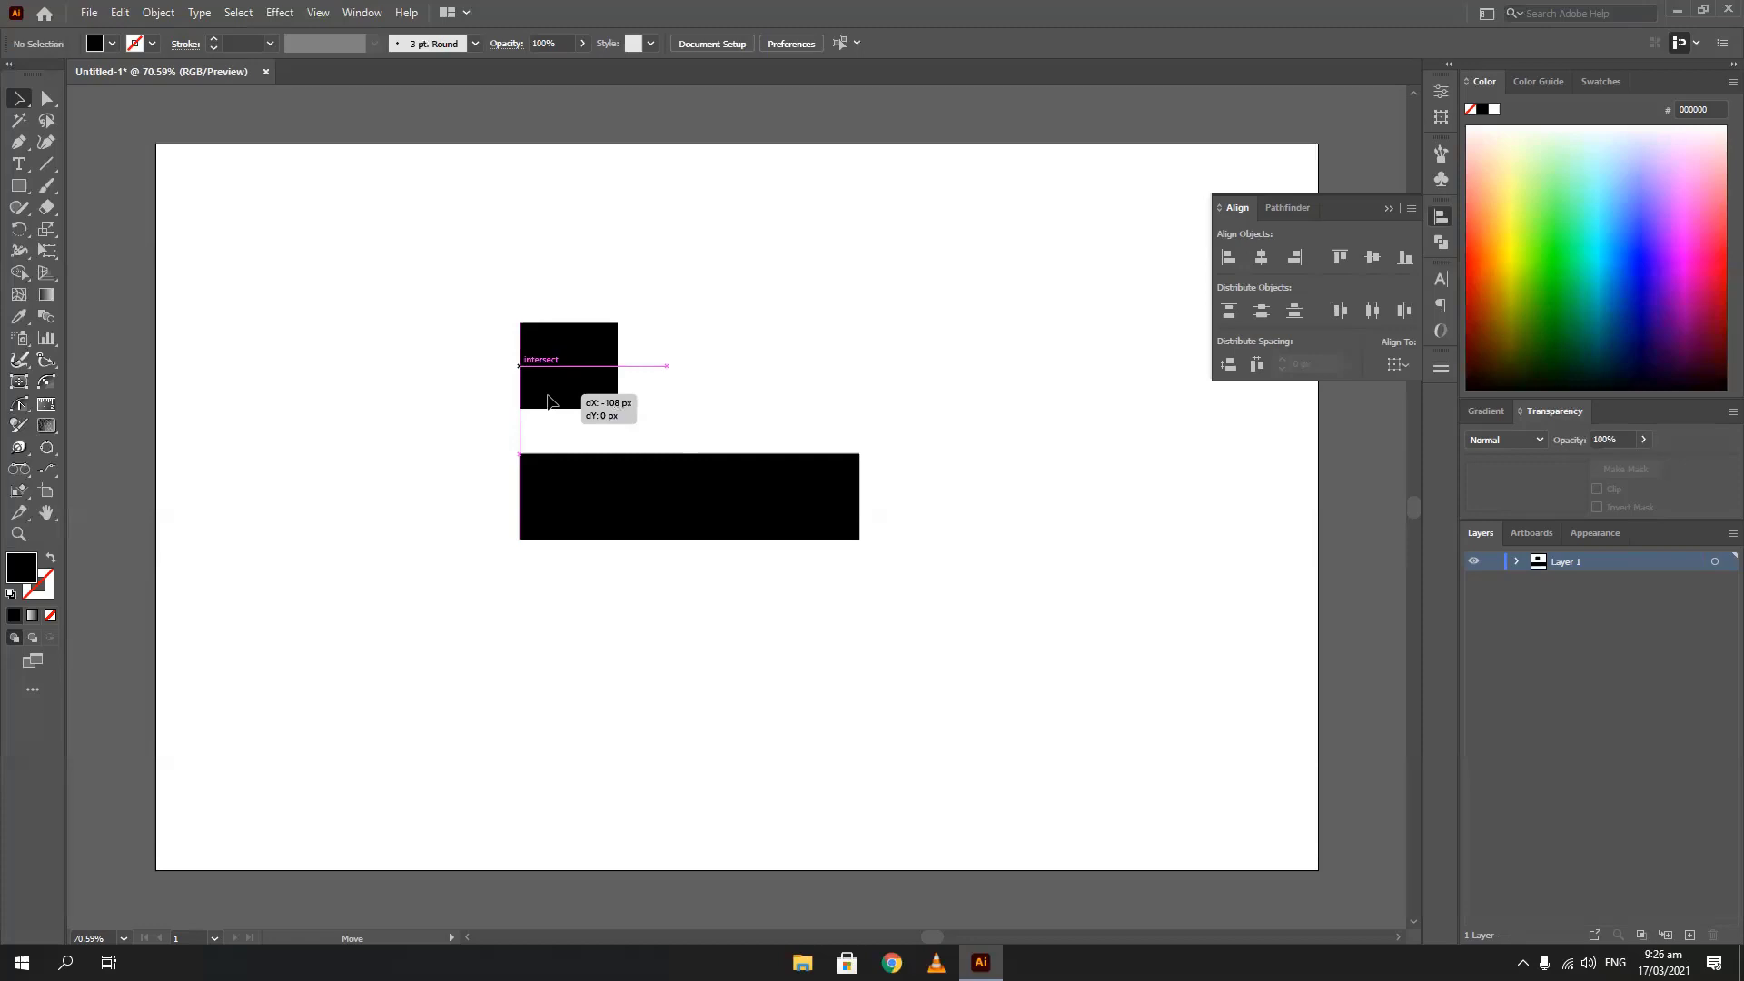
drag(547, 401, 548, 401)
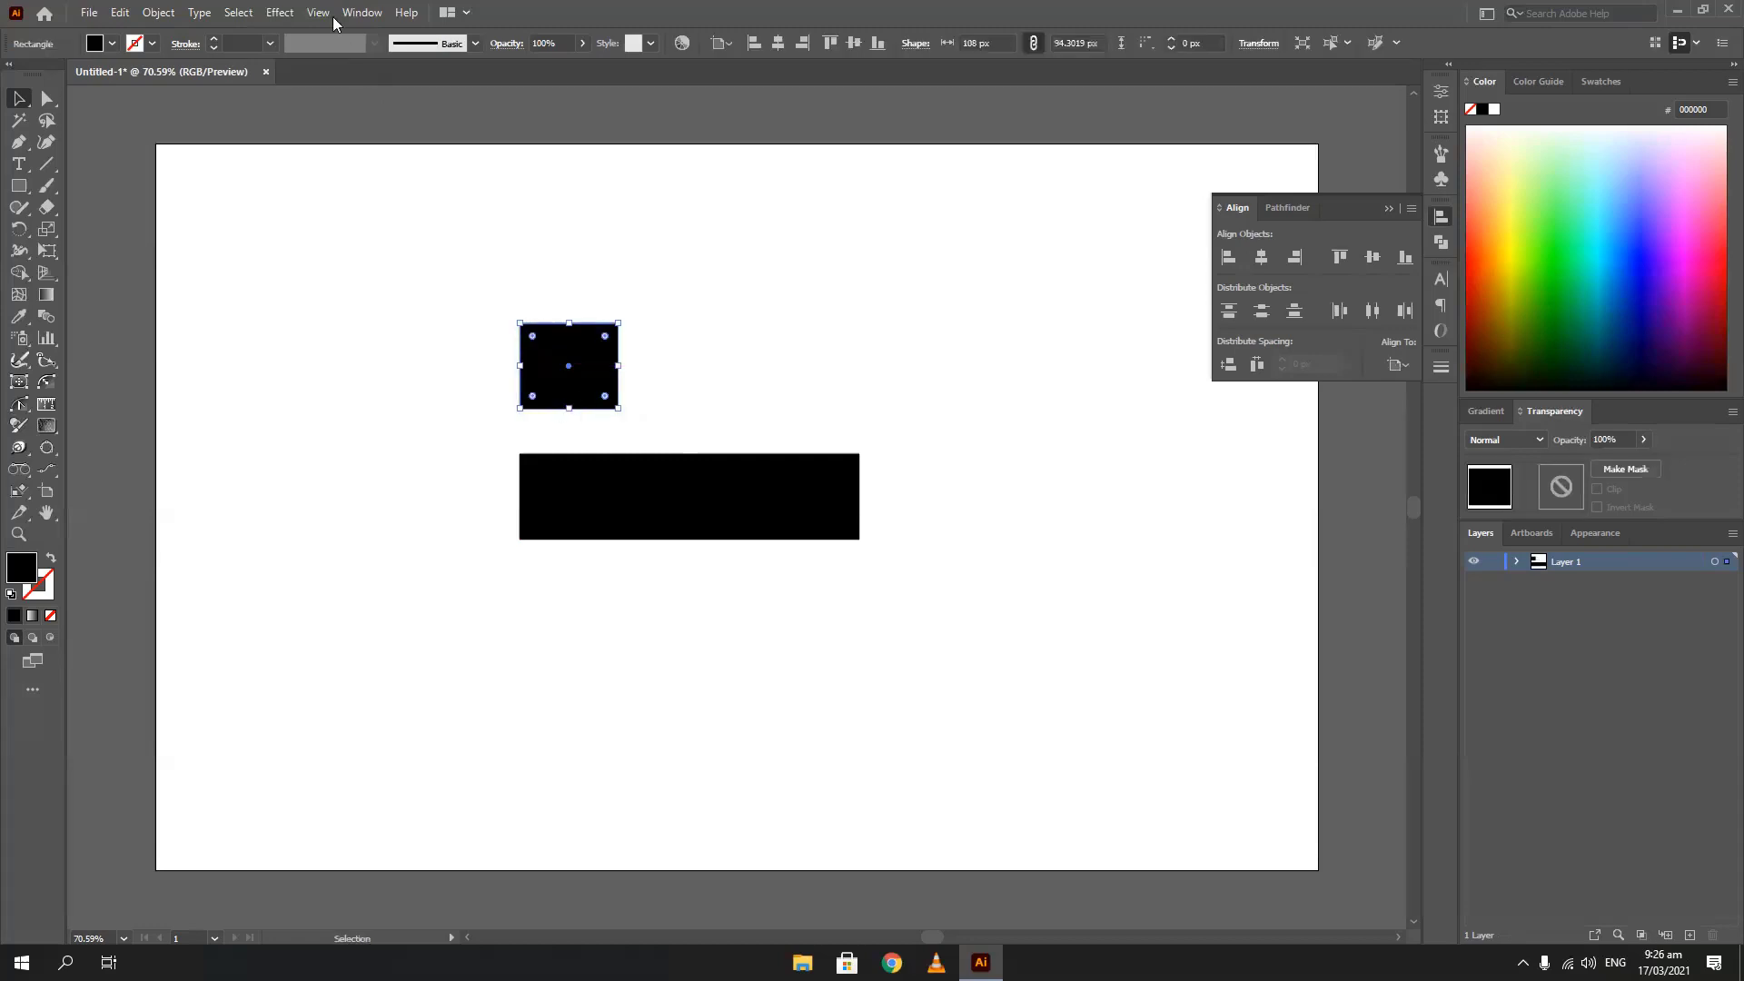
click(322, 13)
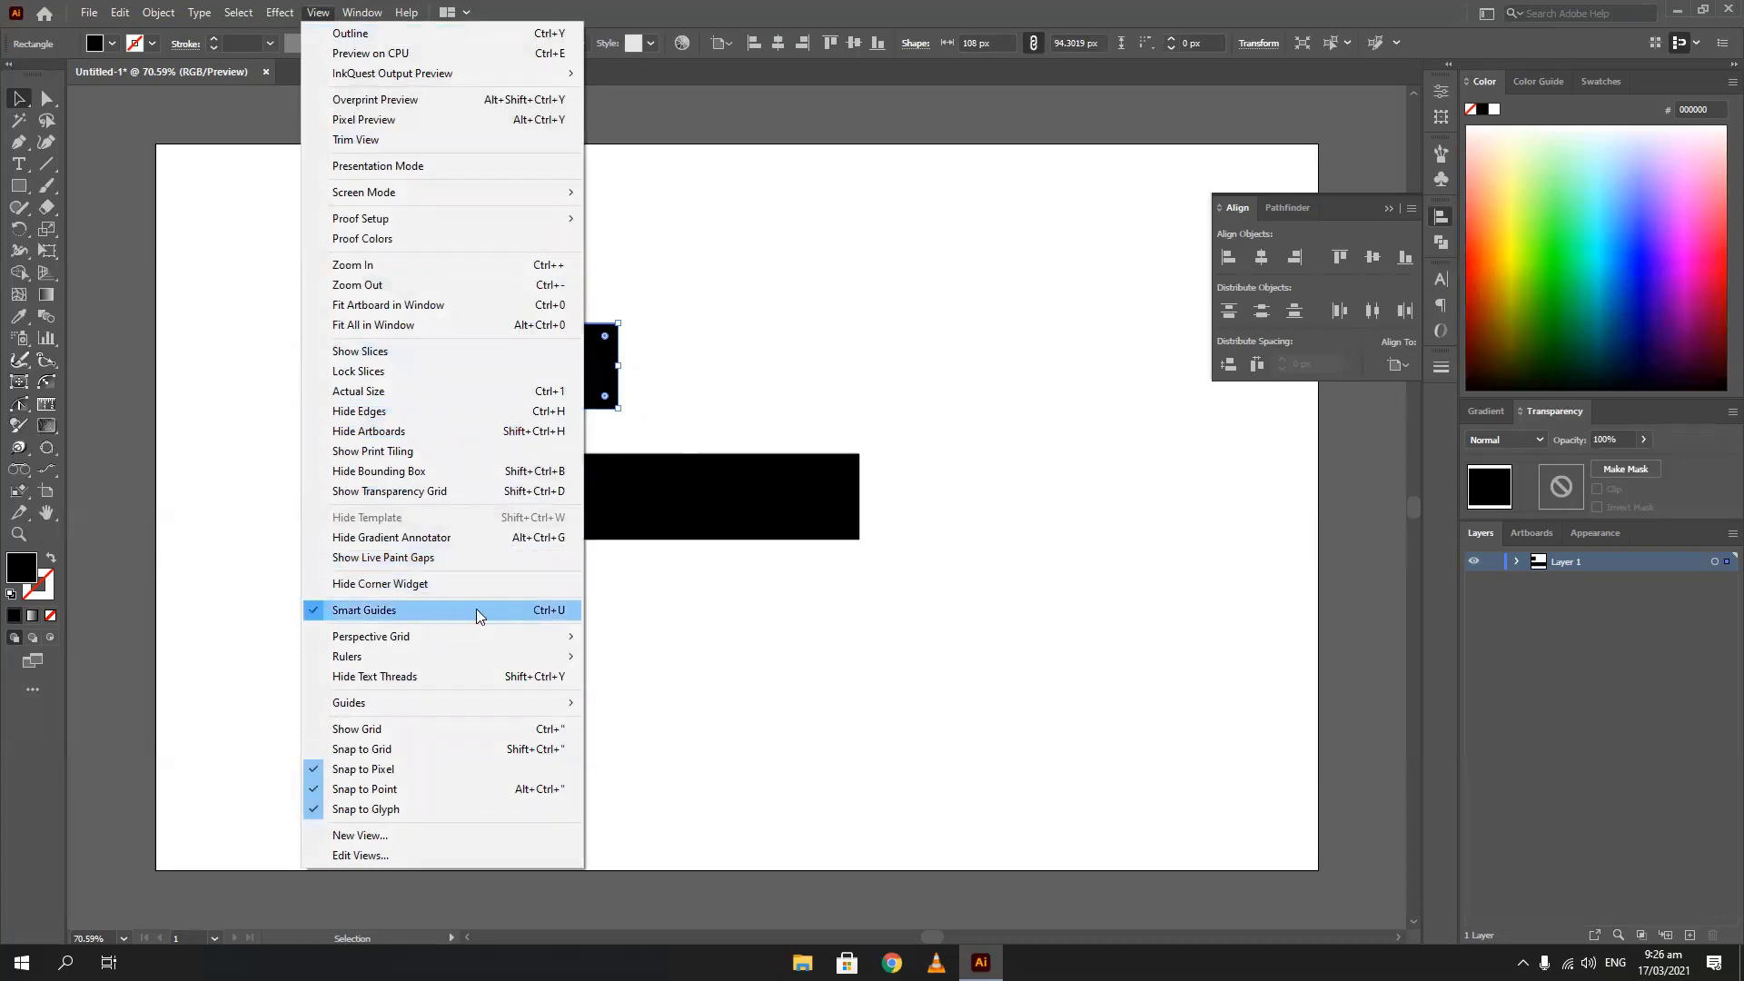
click(770, 320)
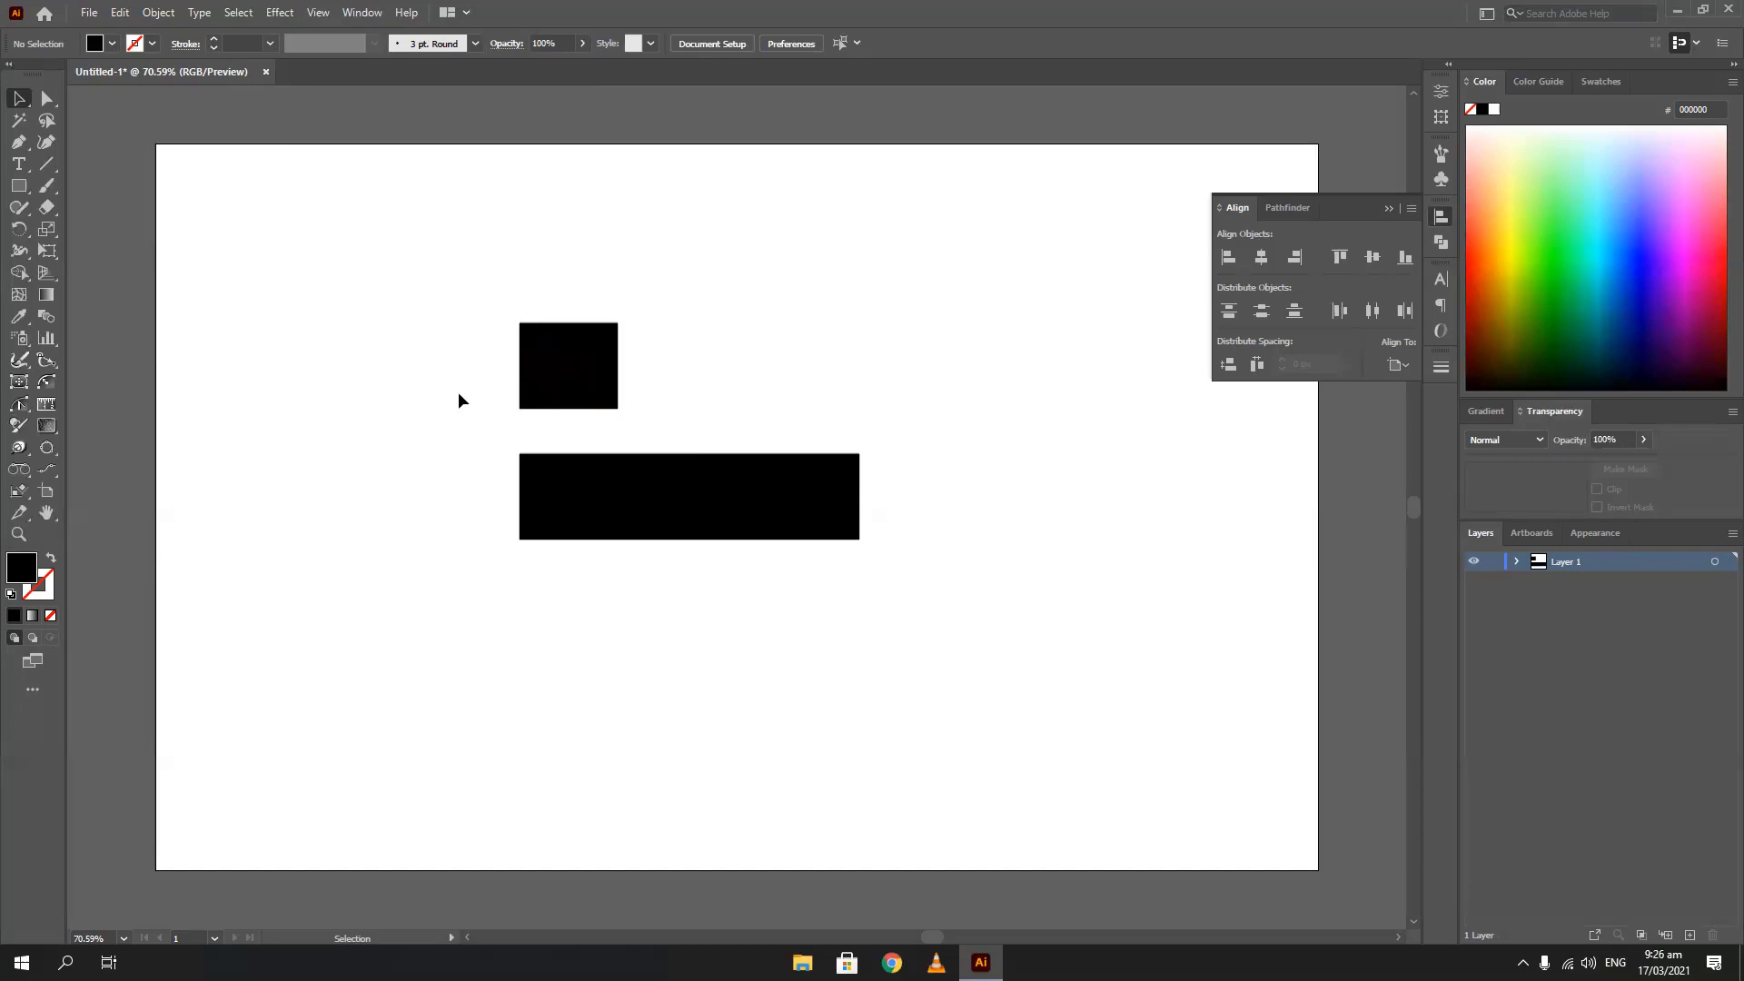
Shift the small rectangle slightly to the right so its left edge is just out of line with the bar
scroll(523, 422, up, 3)
drag(533, 386, 540, 333)
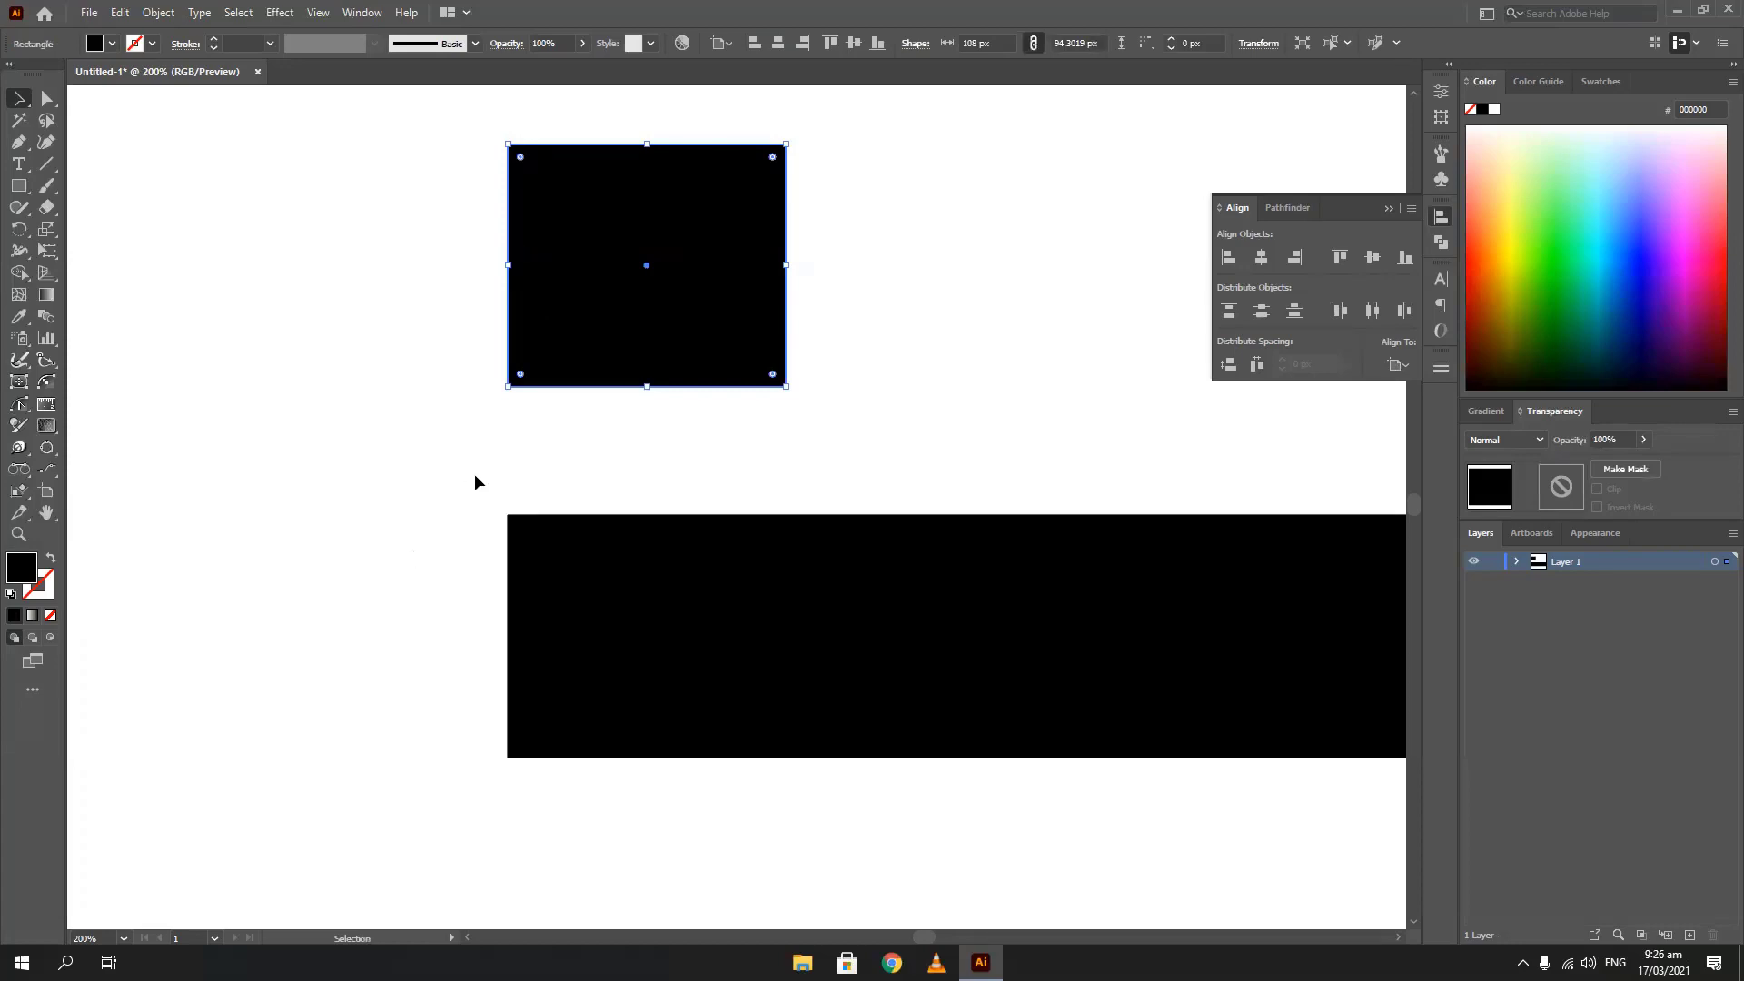
scroll(501, 433, up, 2)
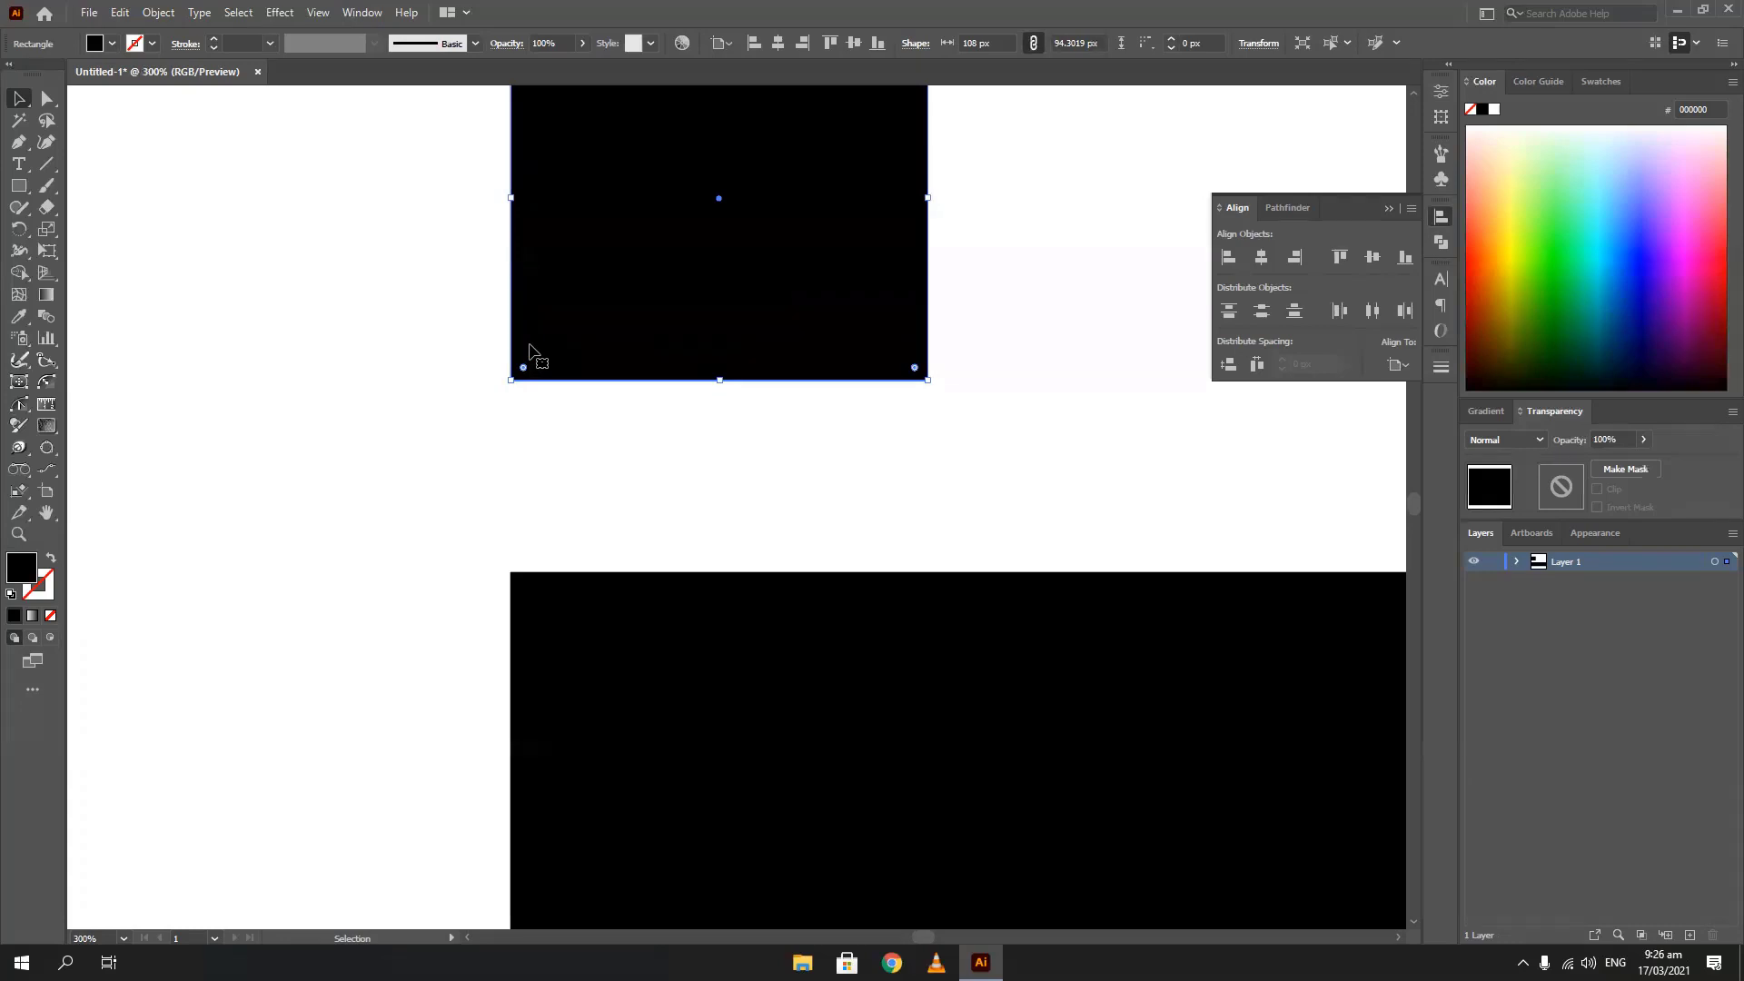
drag(530, 347, 537, 349)
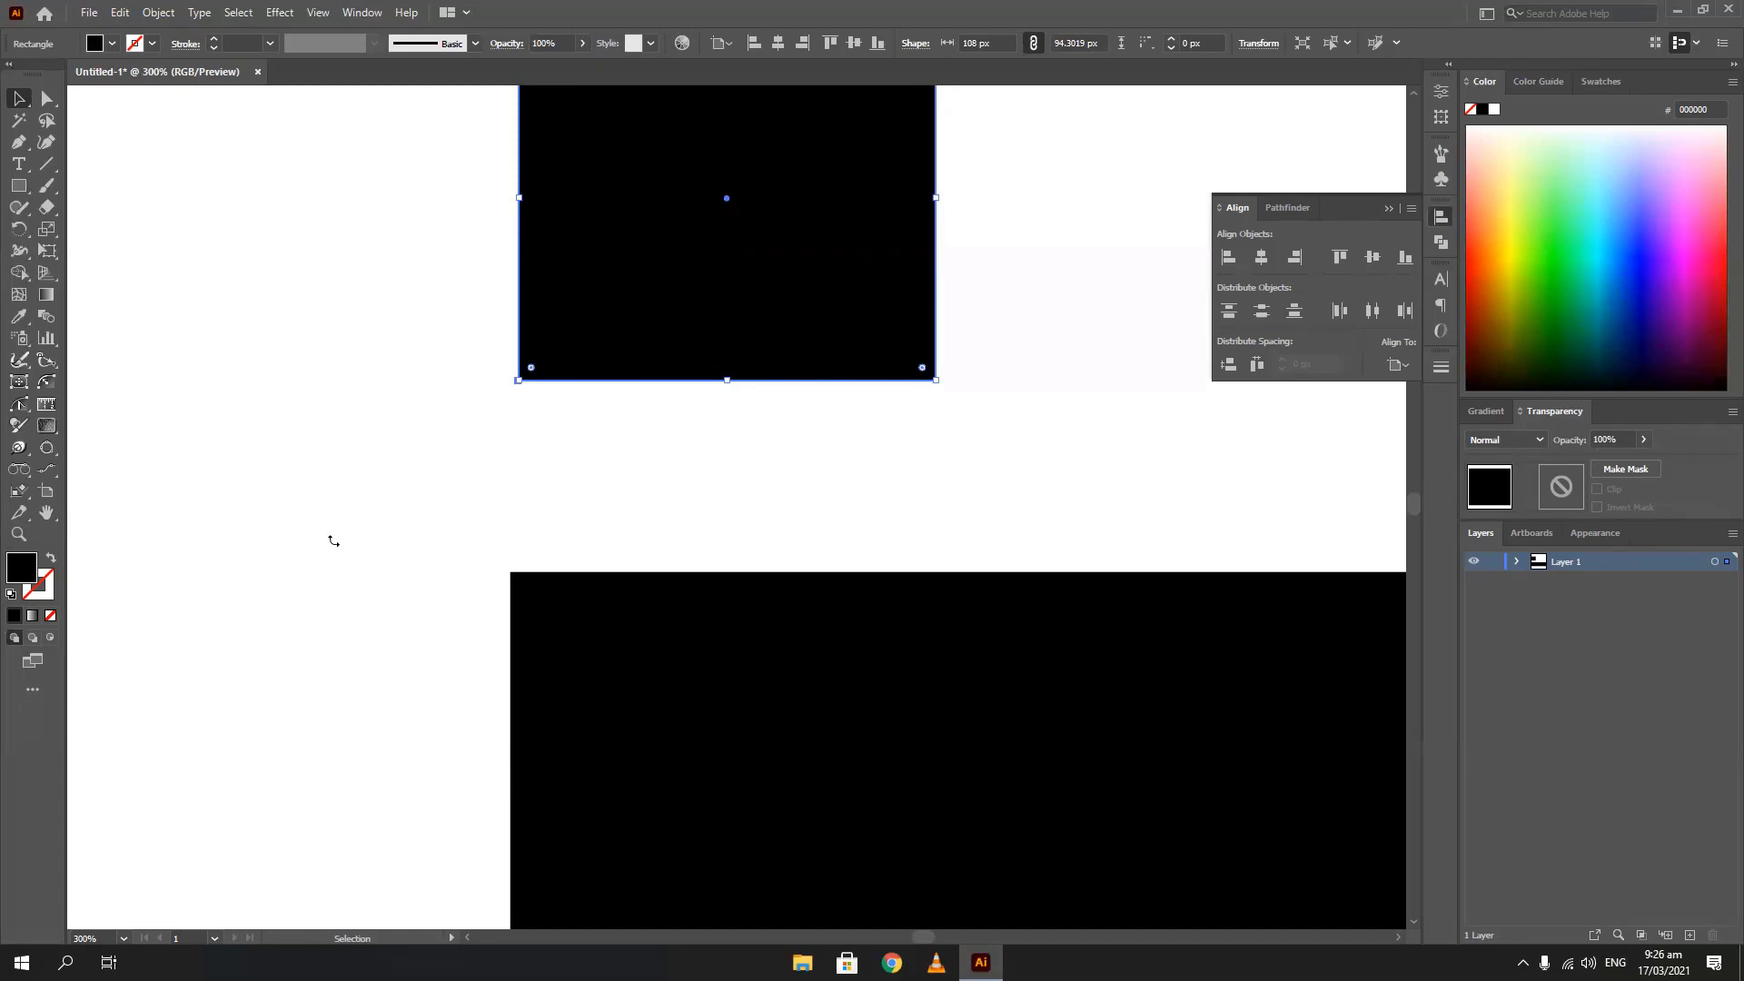
click(335, 495)
key(ctrl+1)
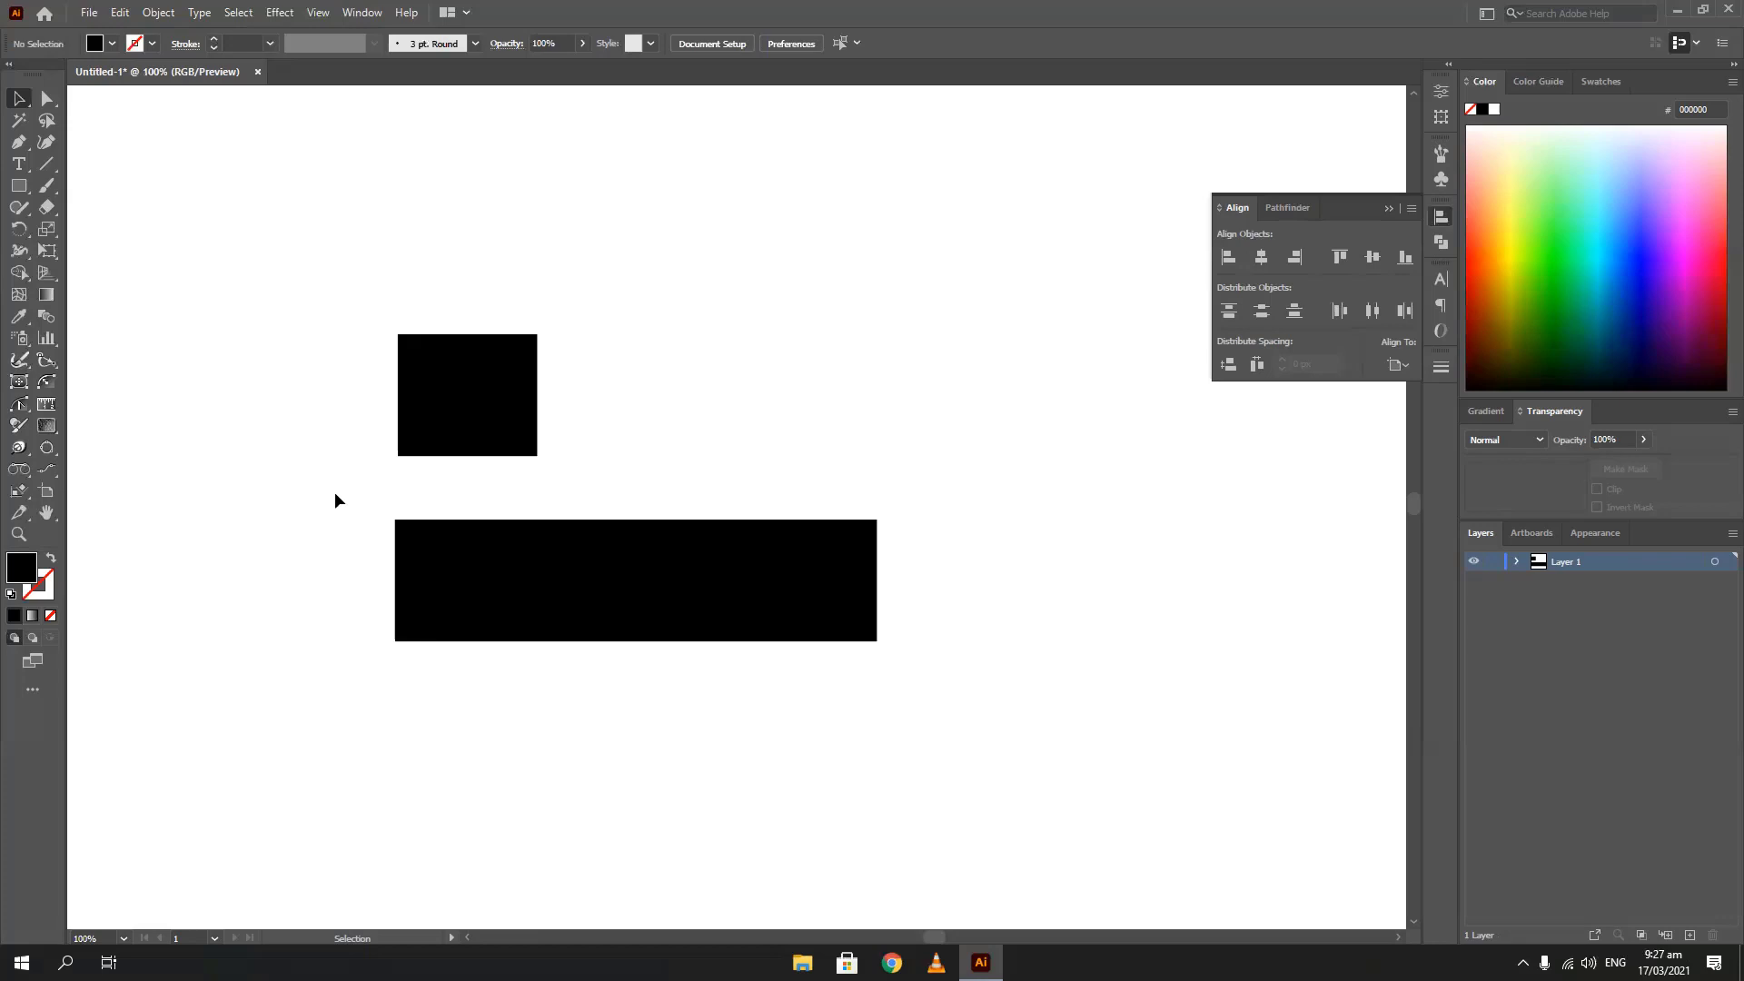
Select both rectangles and apply horizontal left, centre and right alignment in turn, ending with Horizontal Align Right
drag(318, 309, 520, 751)
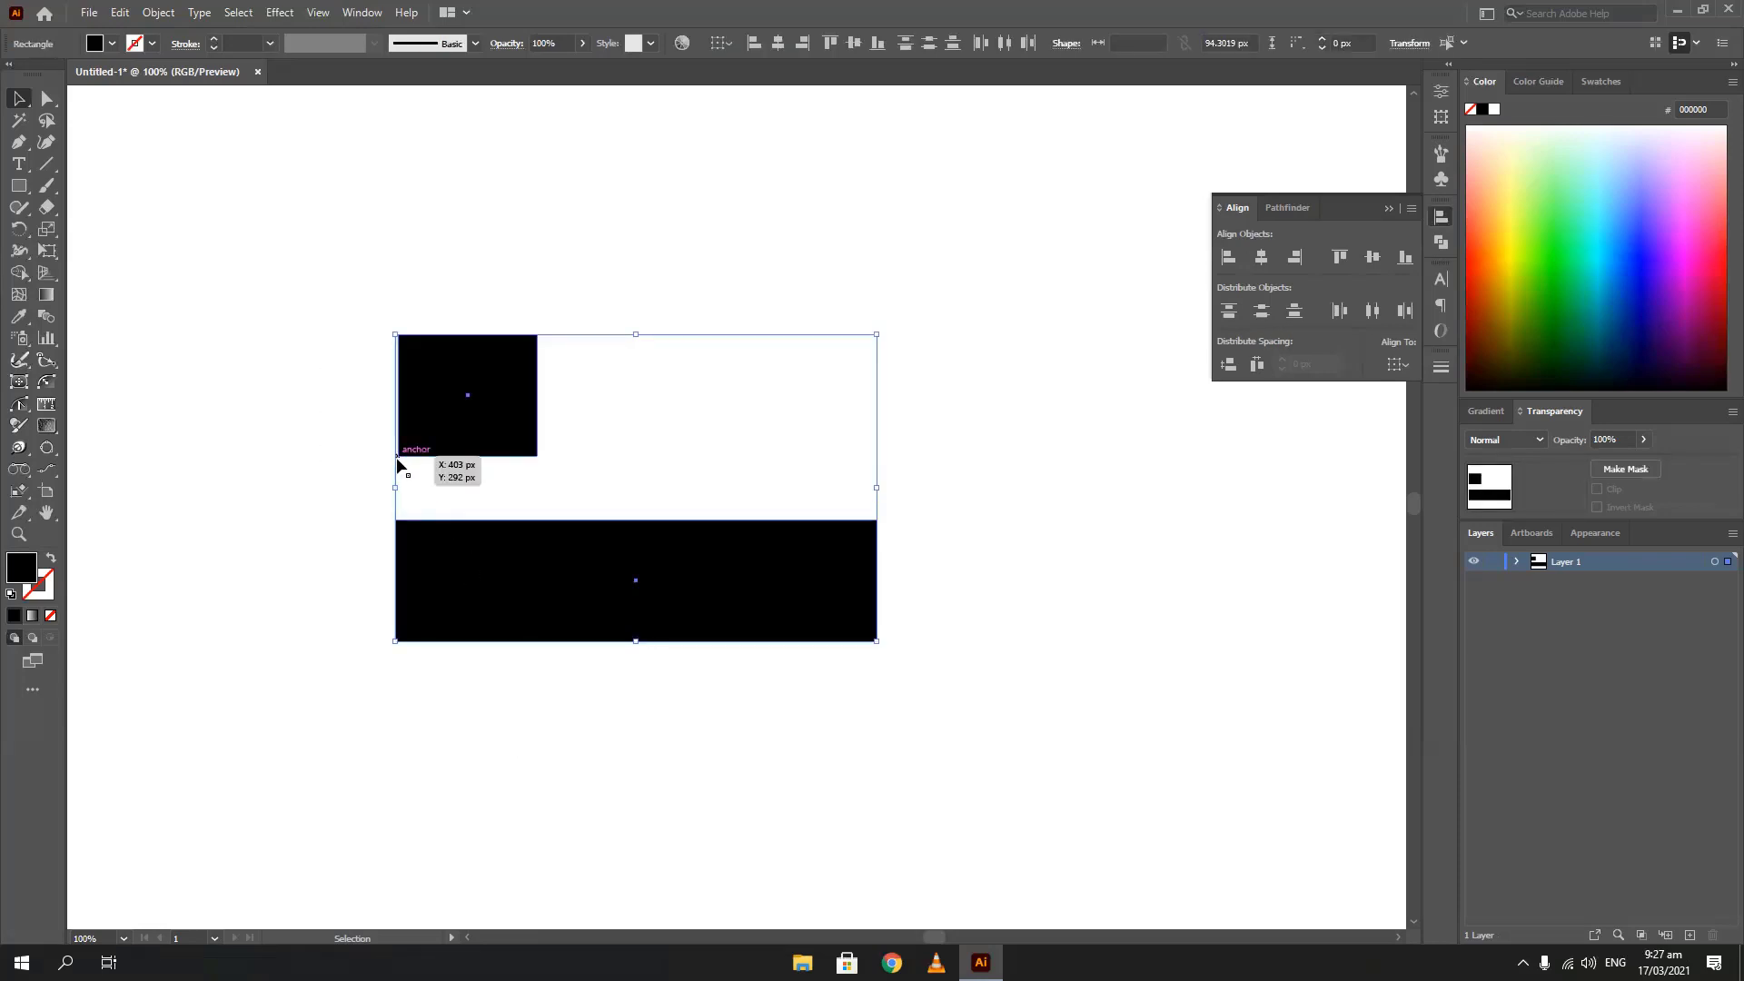
drag(398, 457, 391, 457)
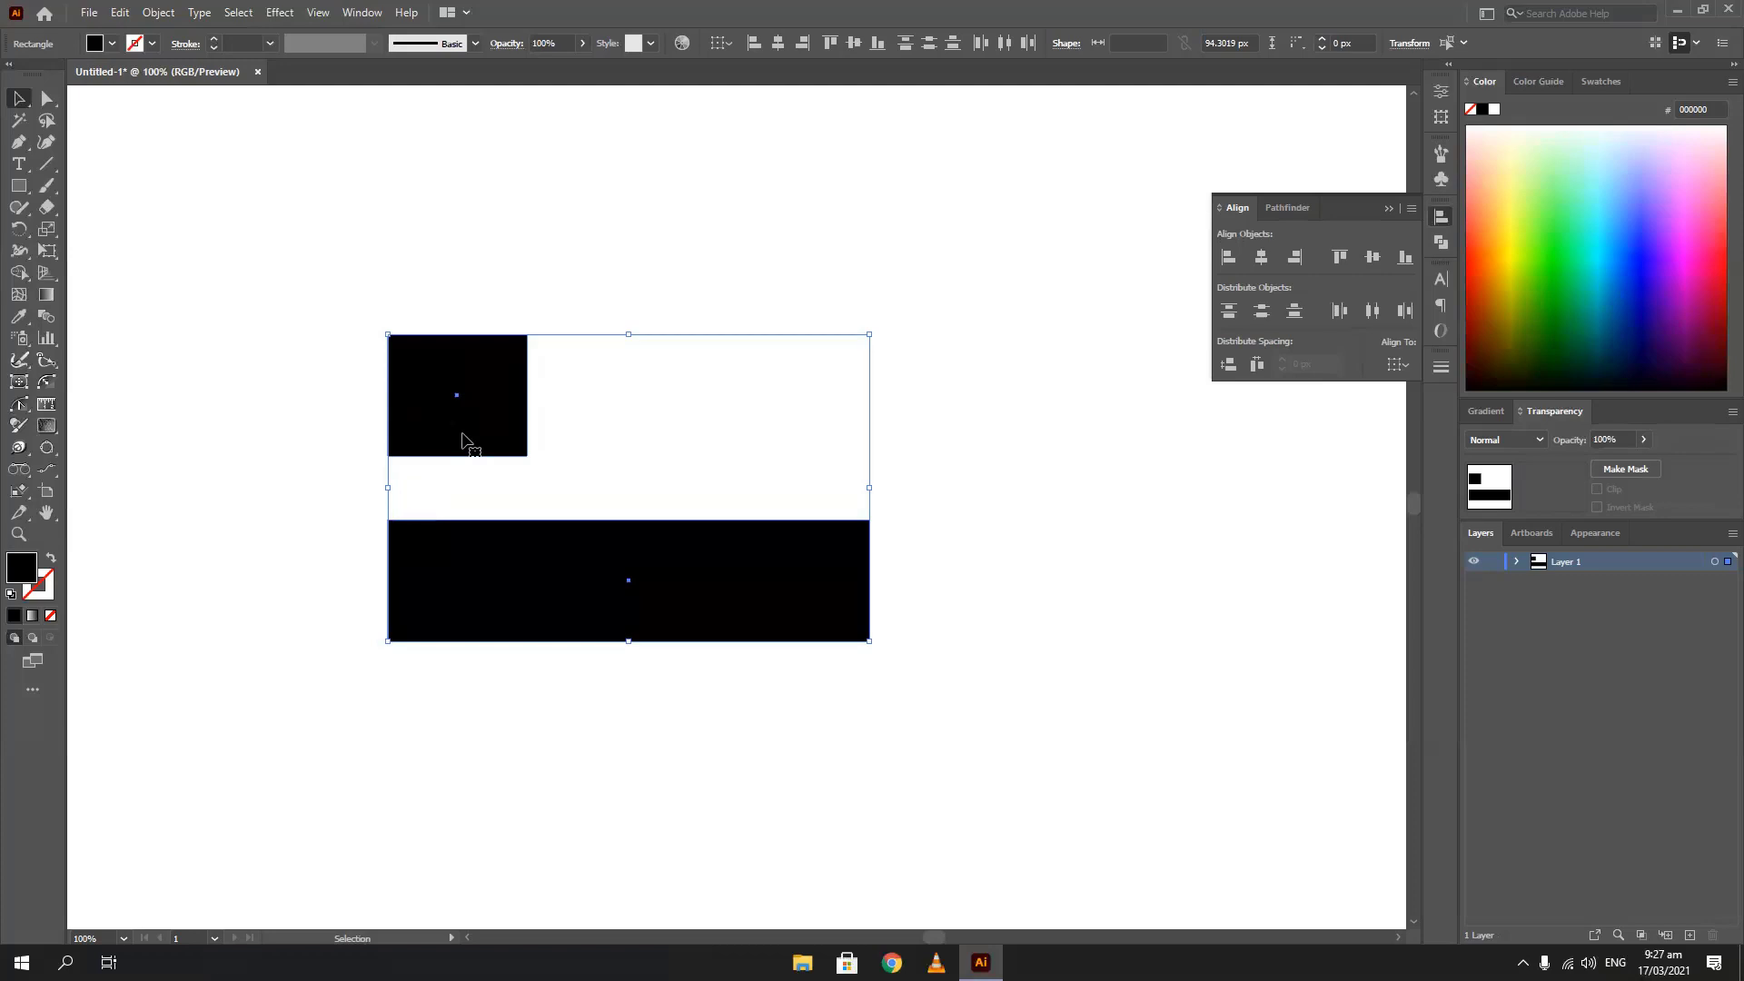
click(1260, 260)
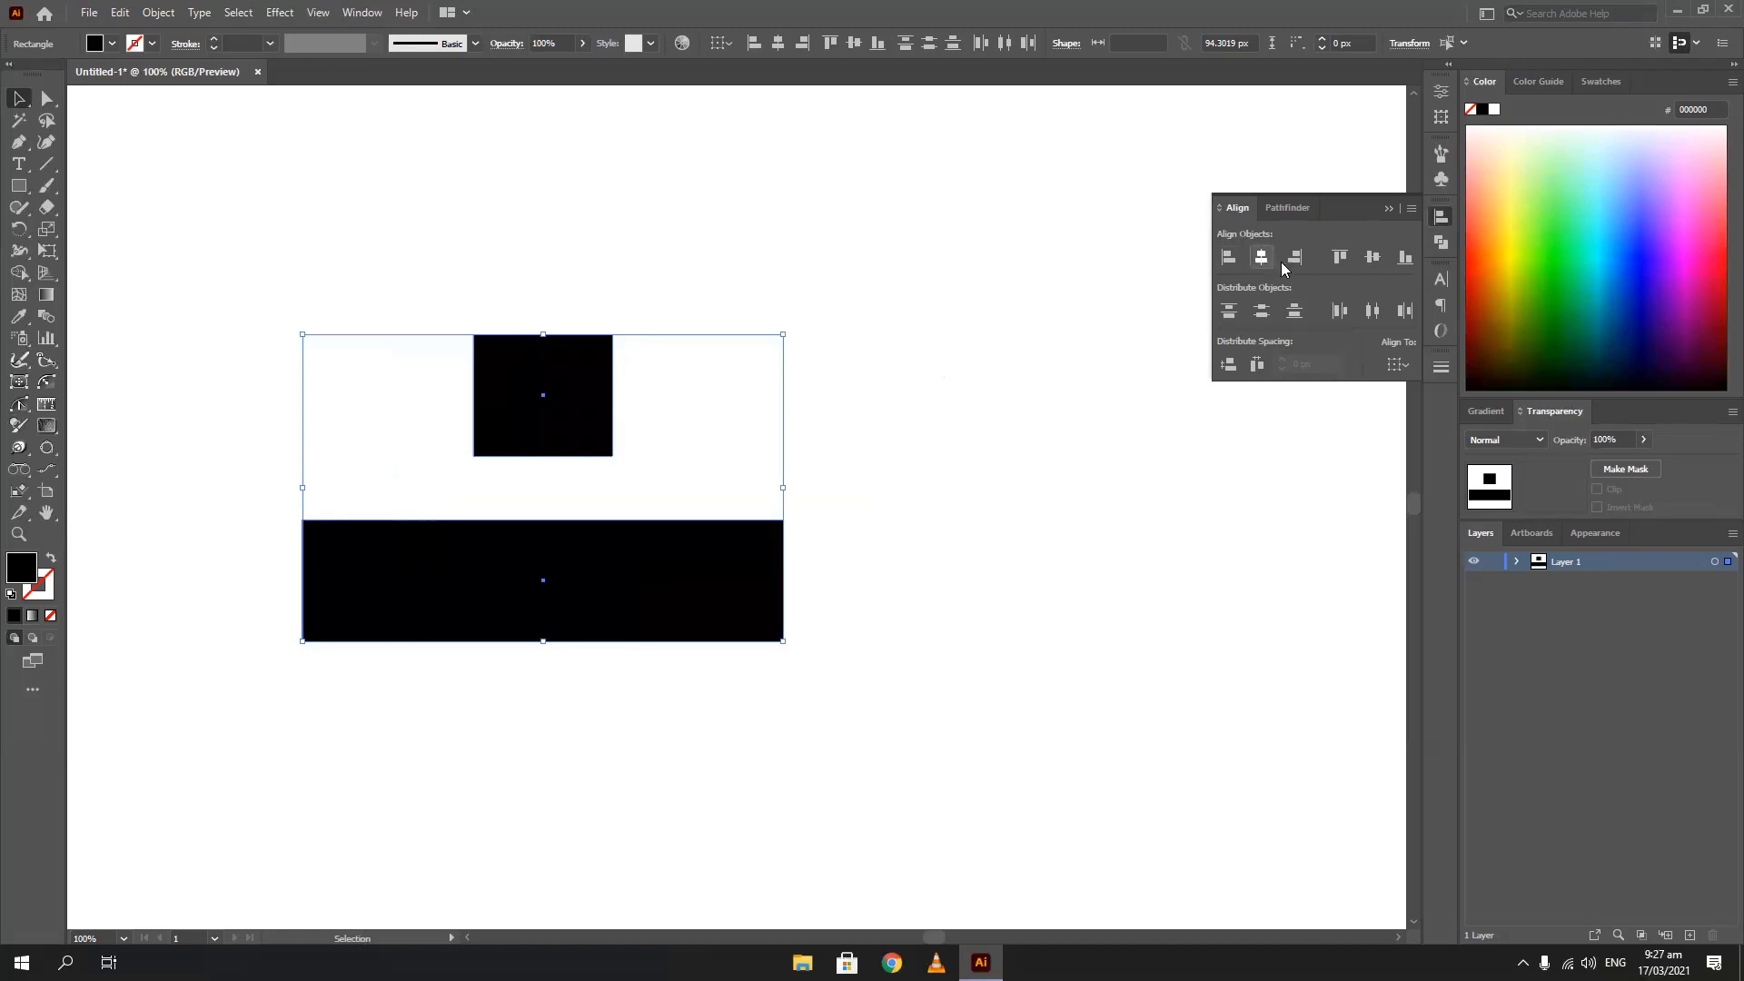
click(1293, 259)
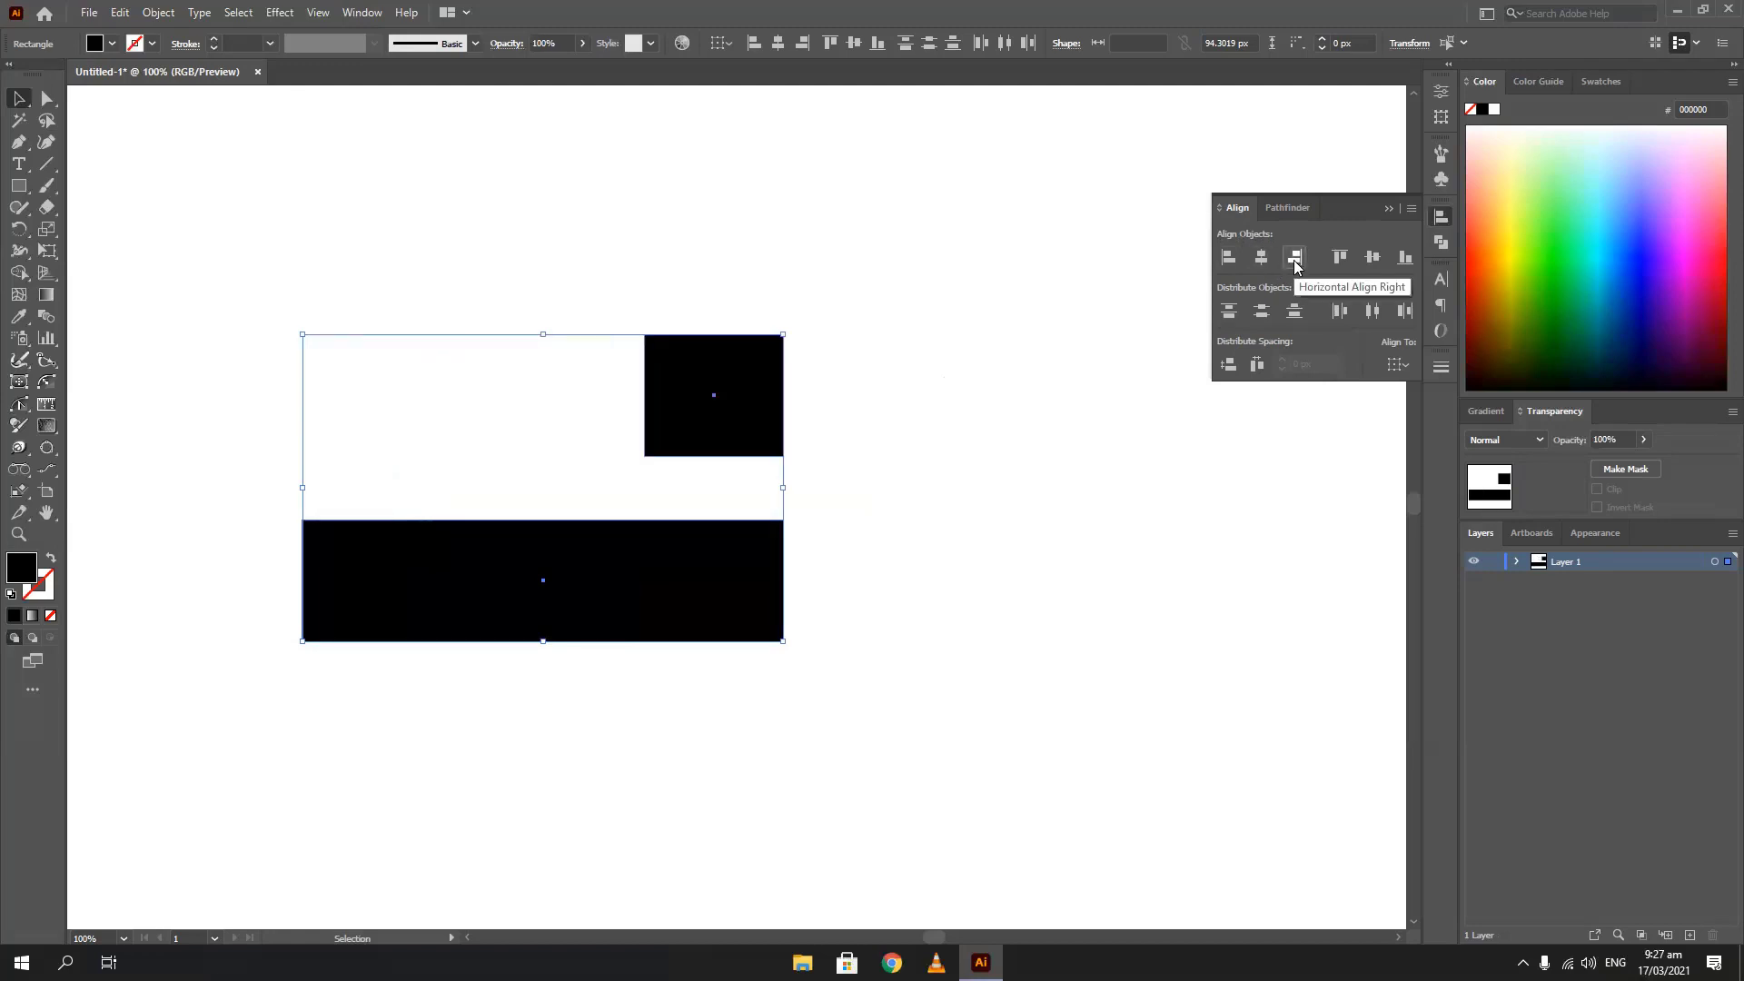
click(1228, 258)
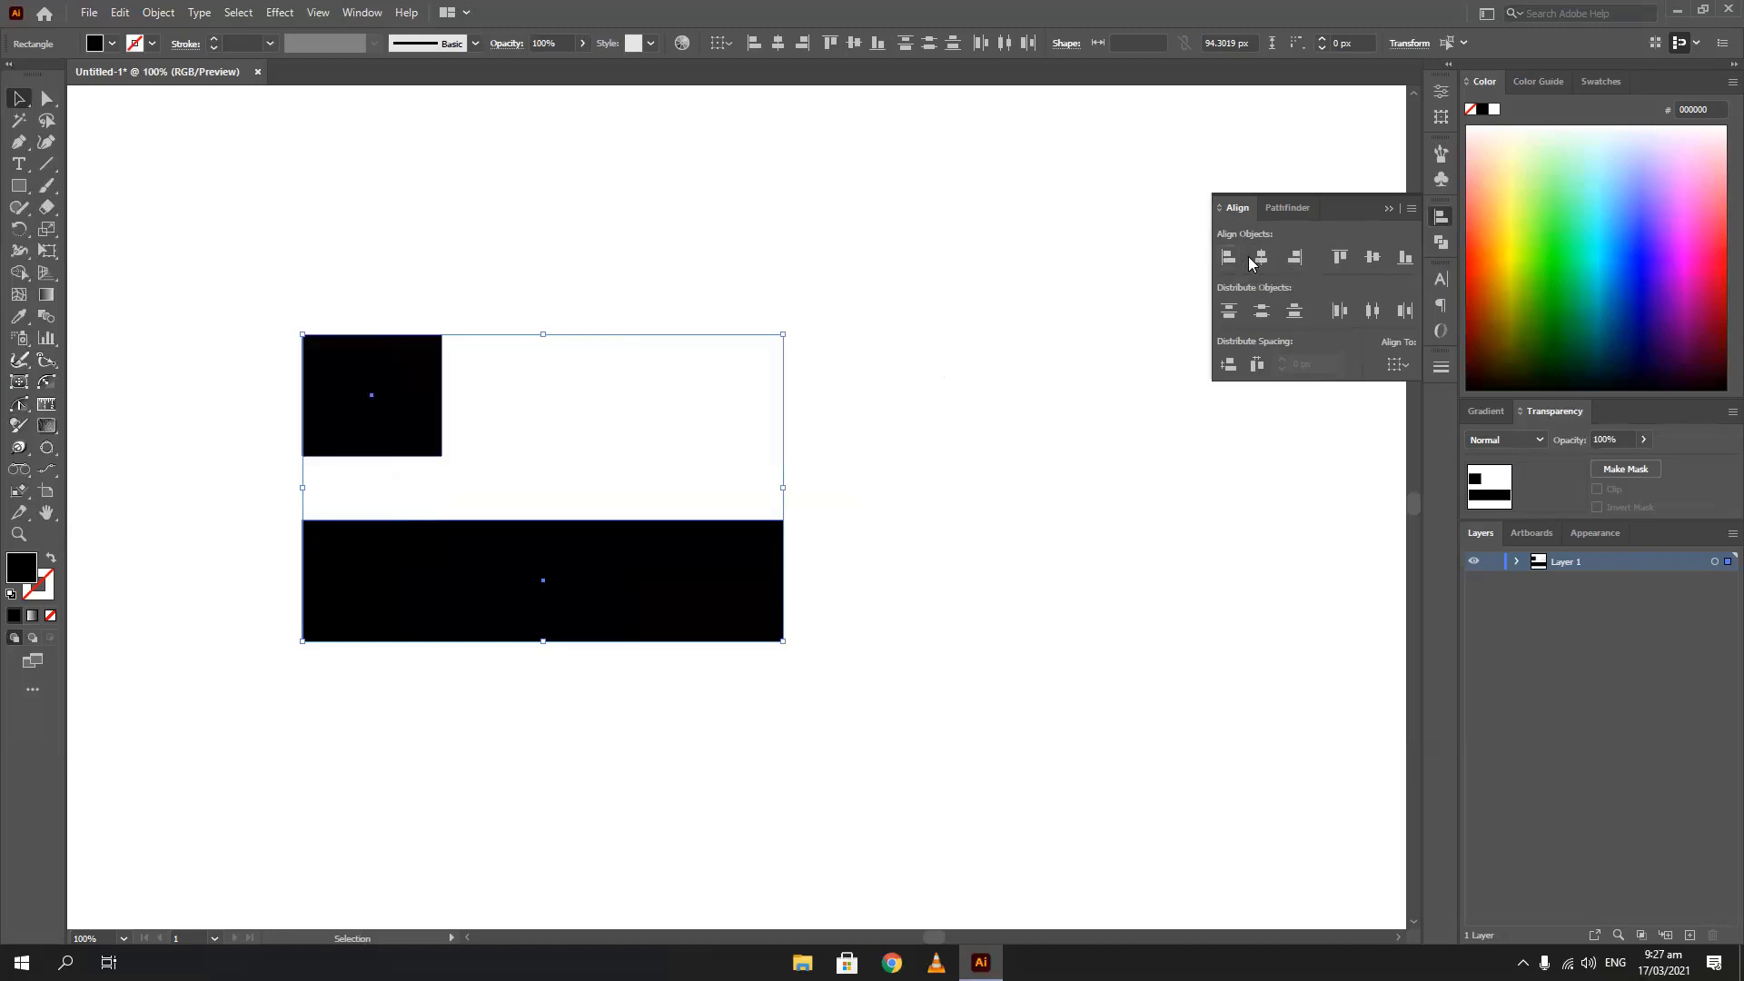
click(1262, 258)
click(1299, 260)
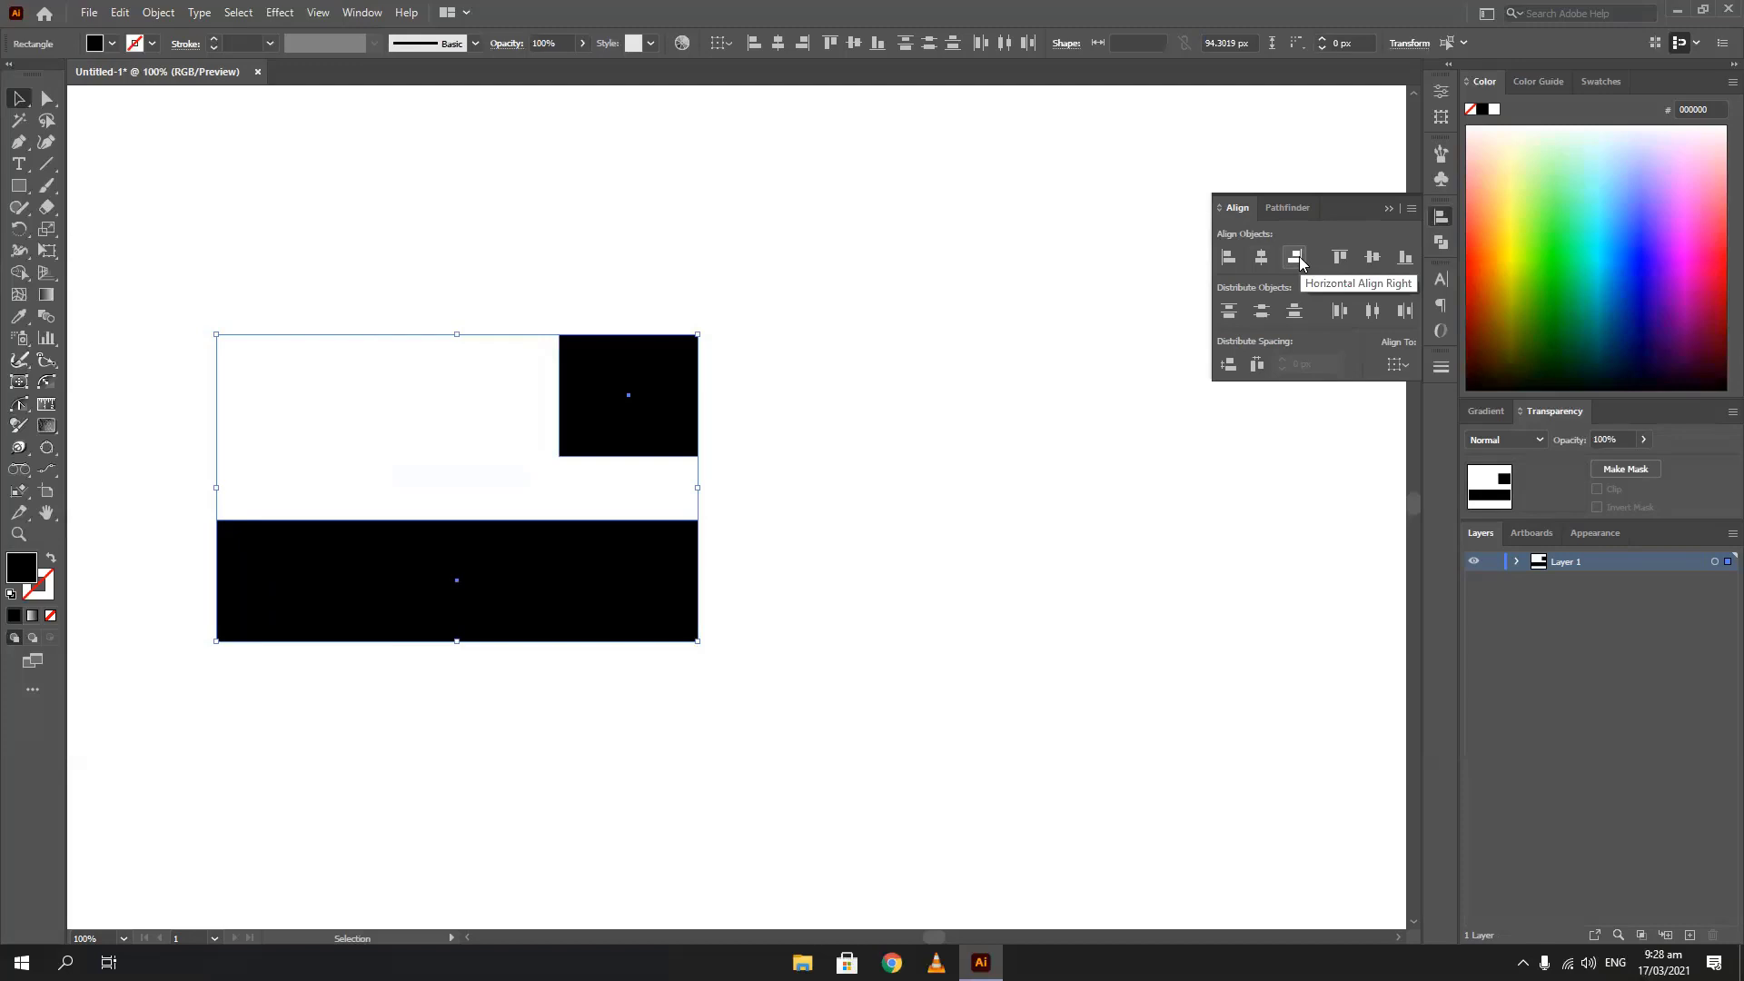
Apply horizontal left, right and centre alignment in turn to both selected rectangles, ending with Horizontal Align Center
click(1228, 258)
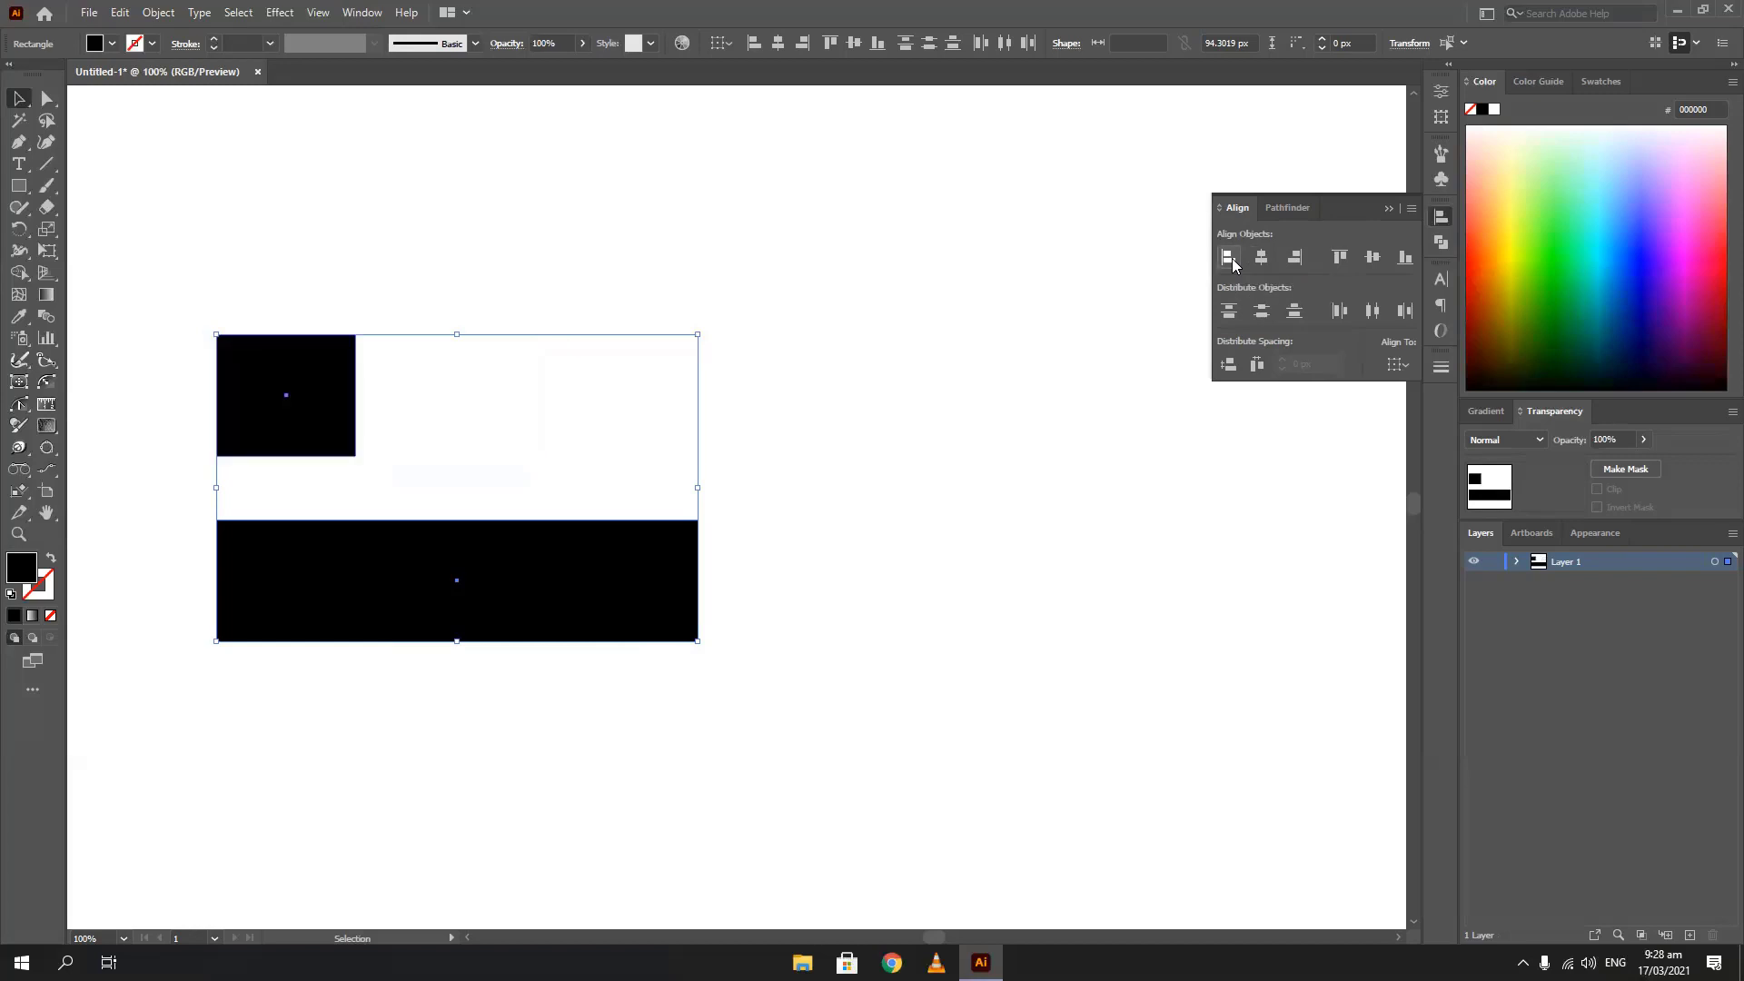
click(1295, 259)
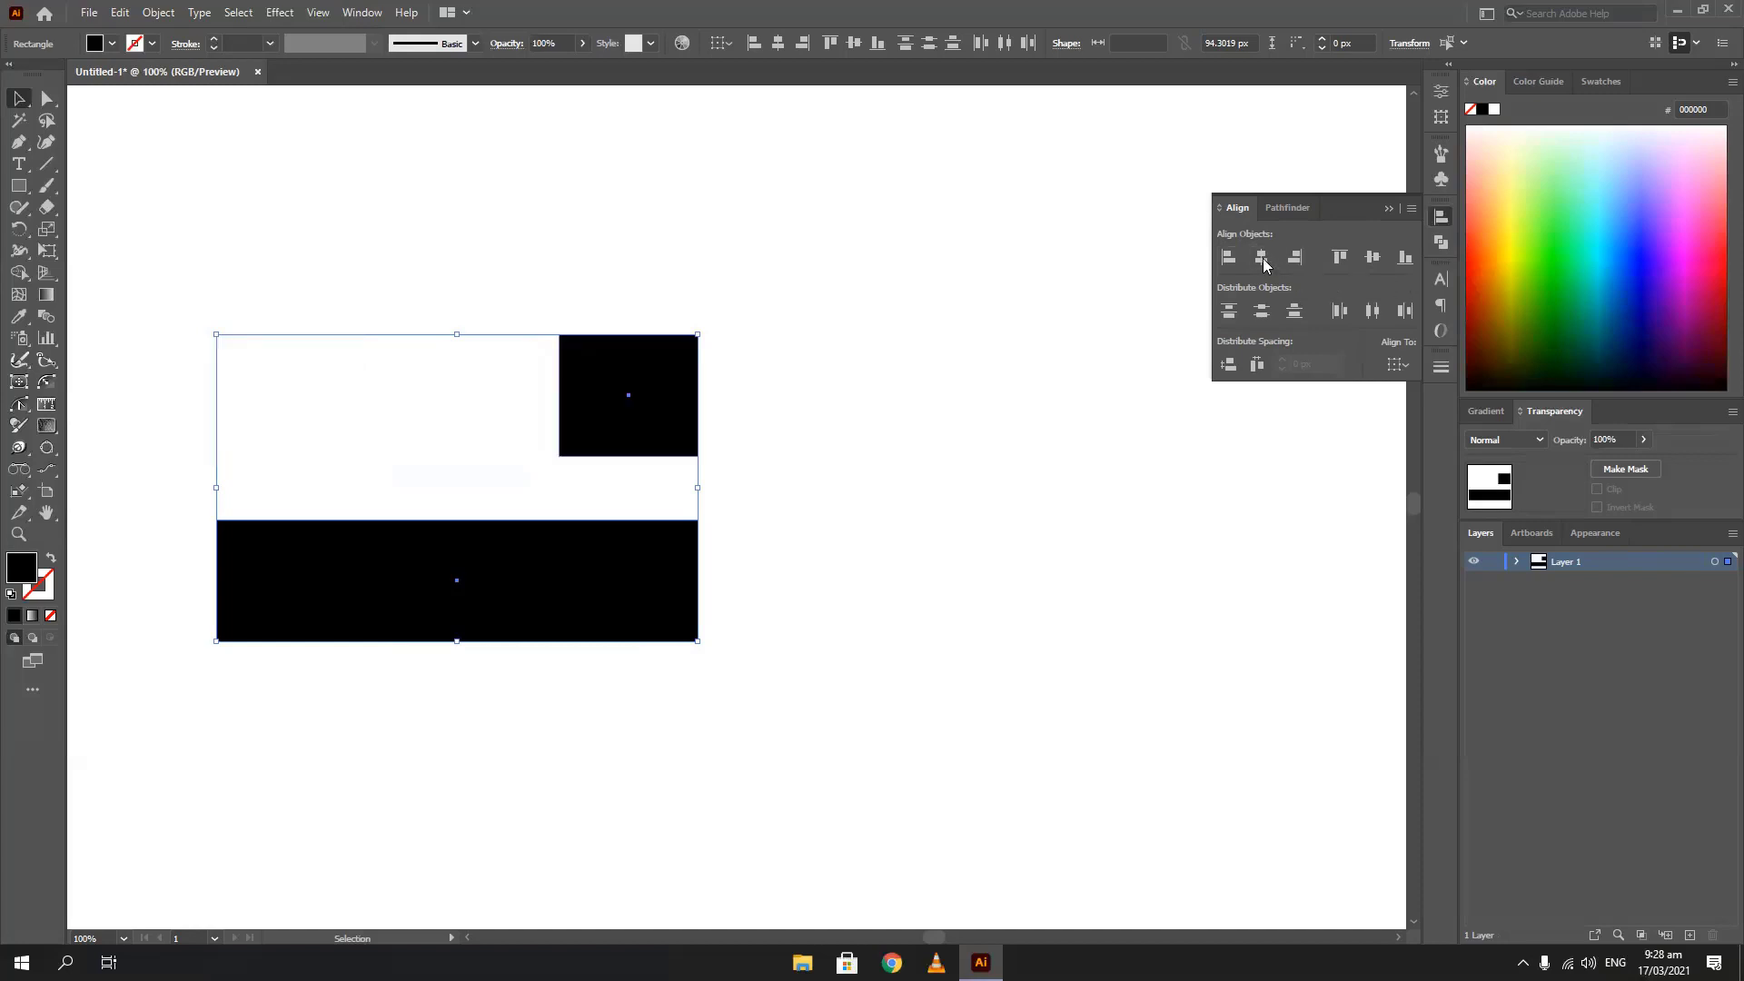
click(1261, 258)
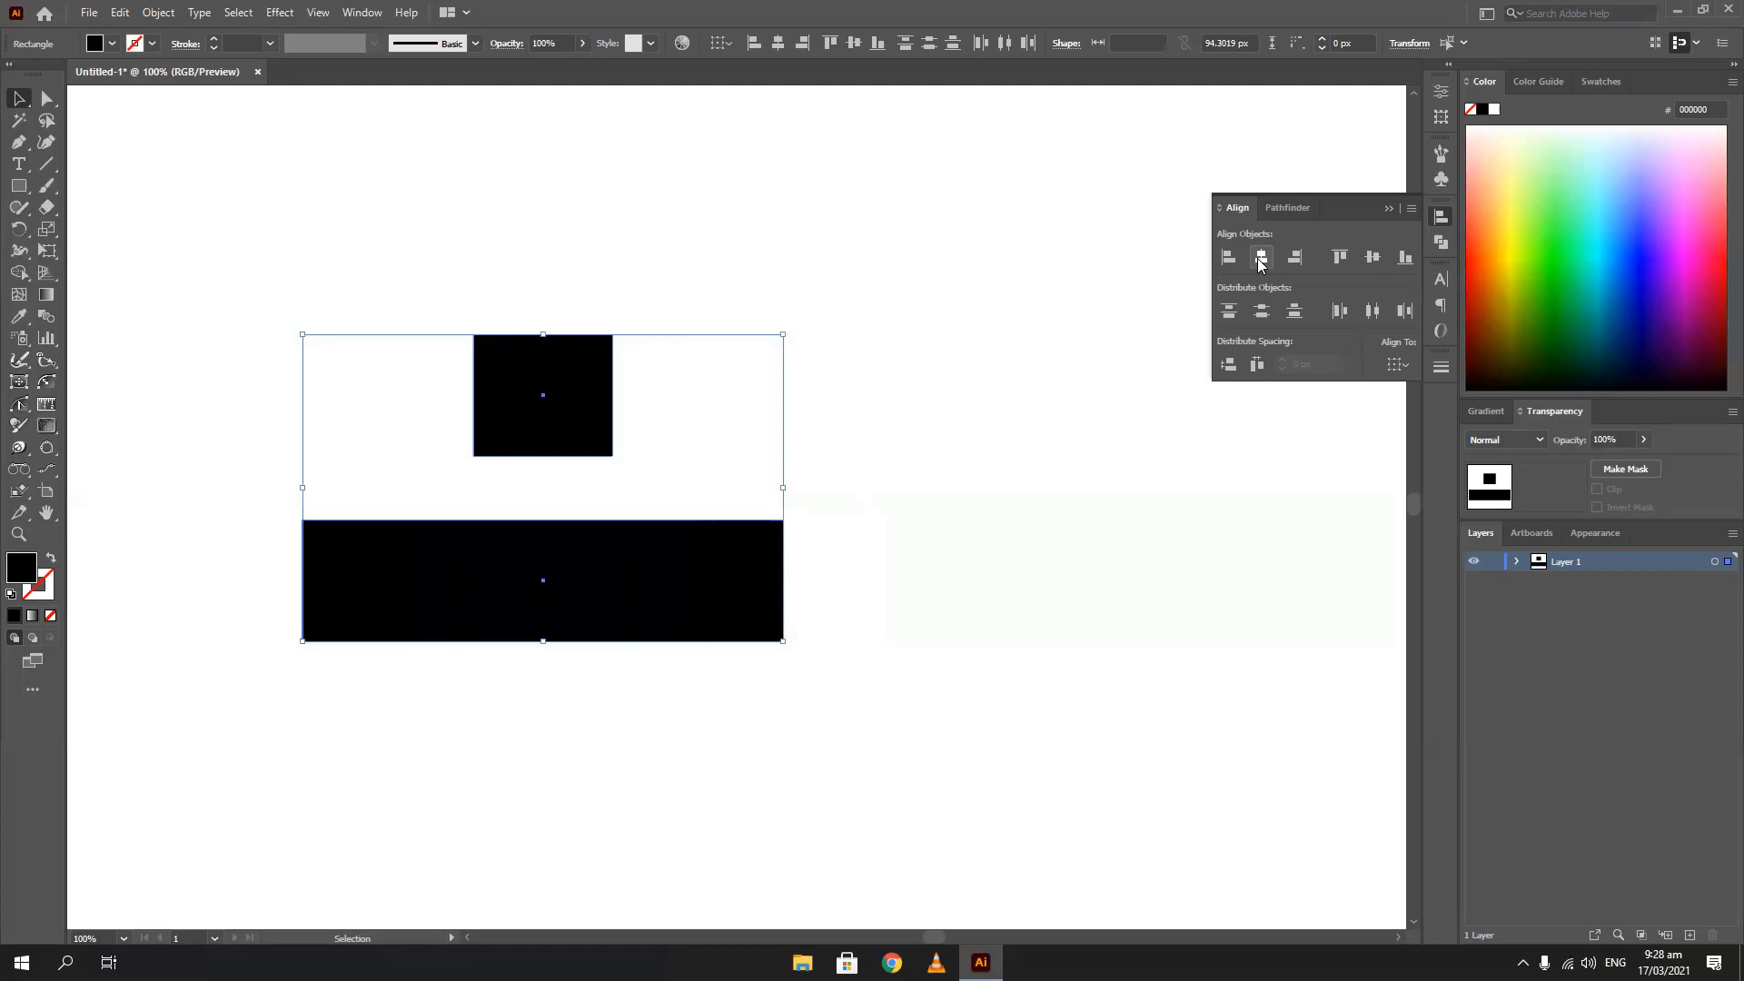
Reselect both rectangles with the bar as key object, check the Align To options, and clear the selection
drag(817, 283, 454, 684)
click(480, 574)
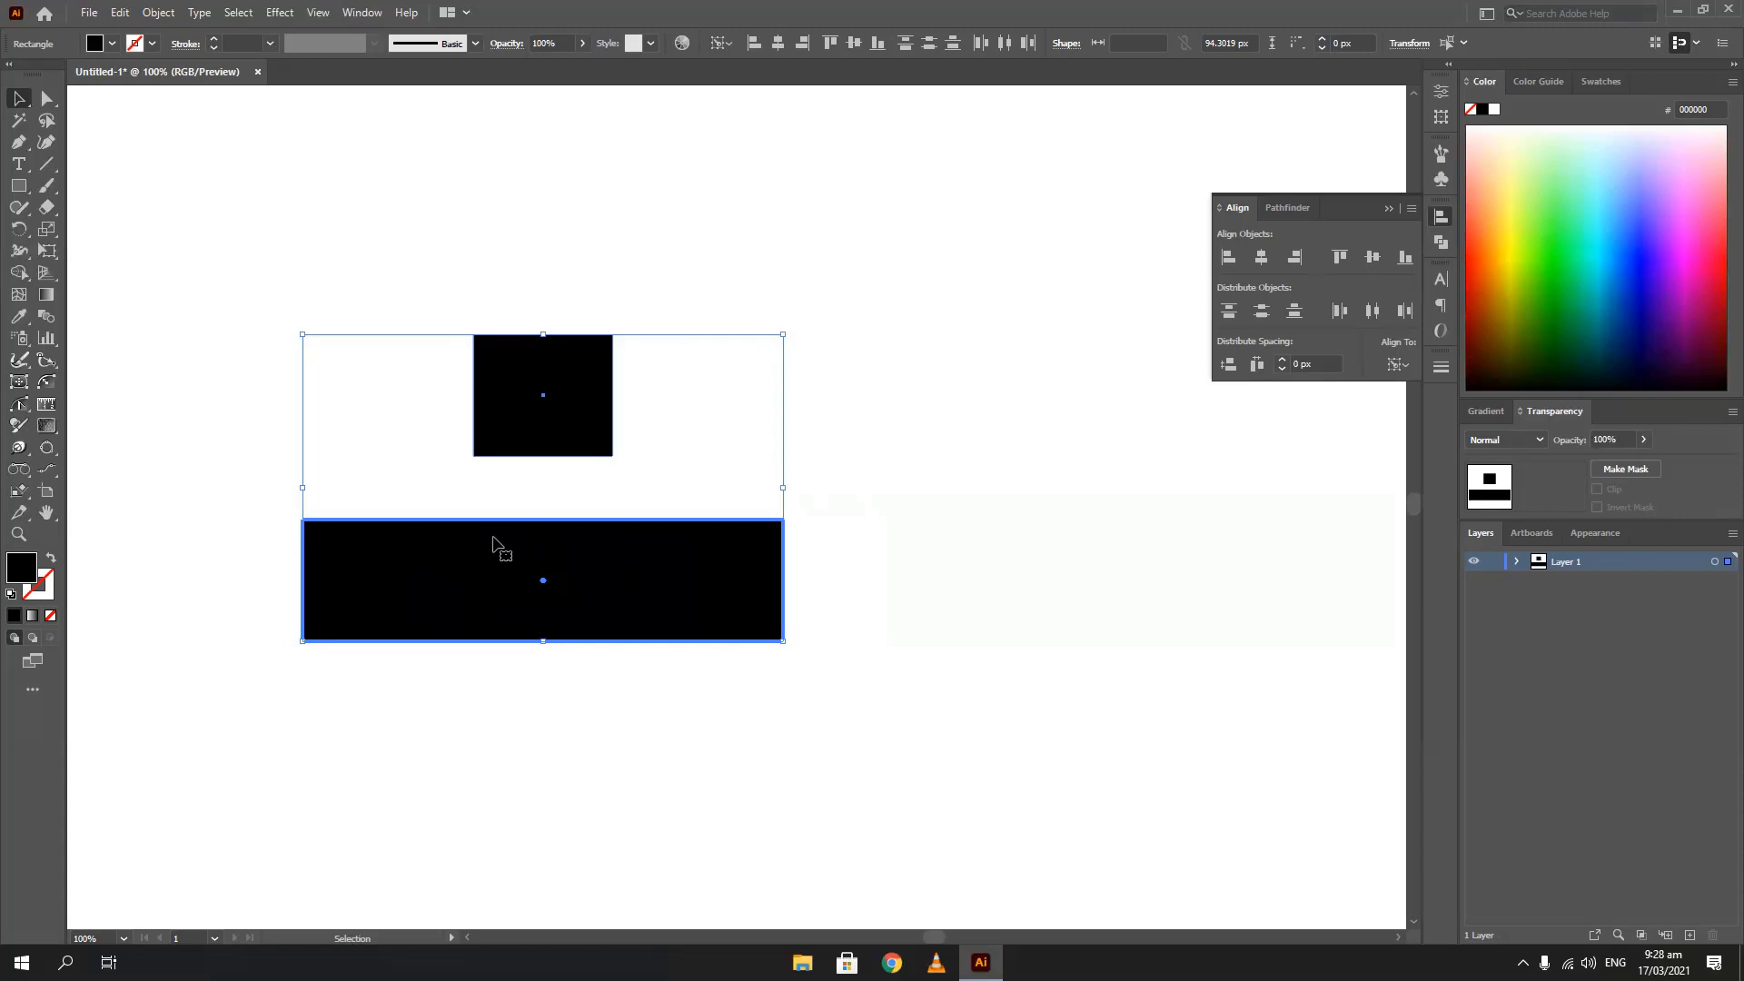
click(1403, 363)
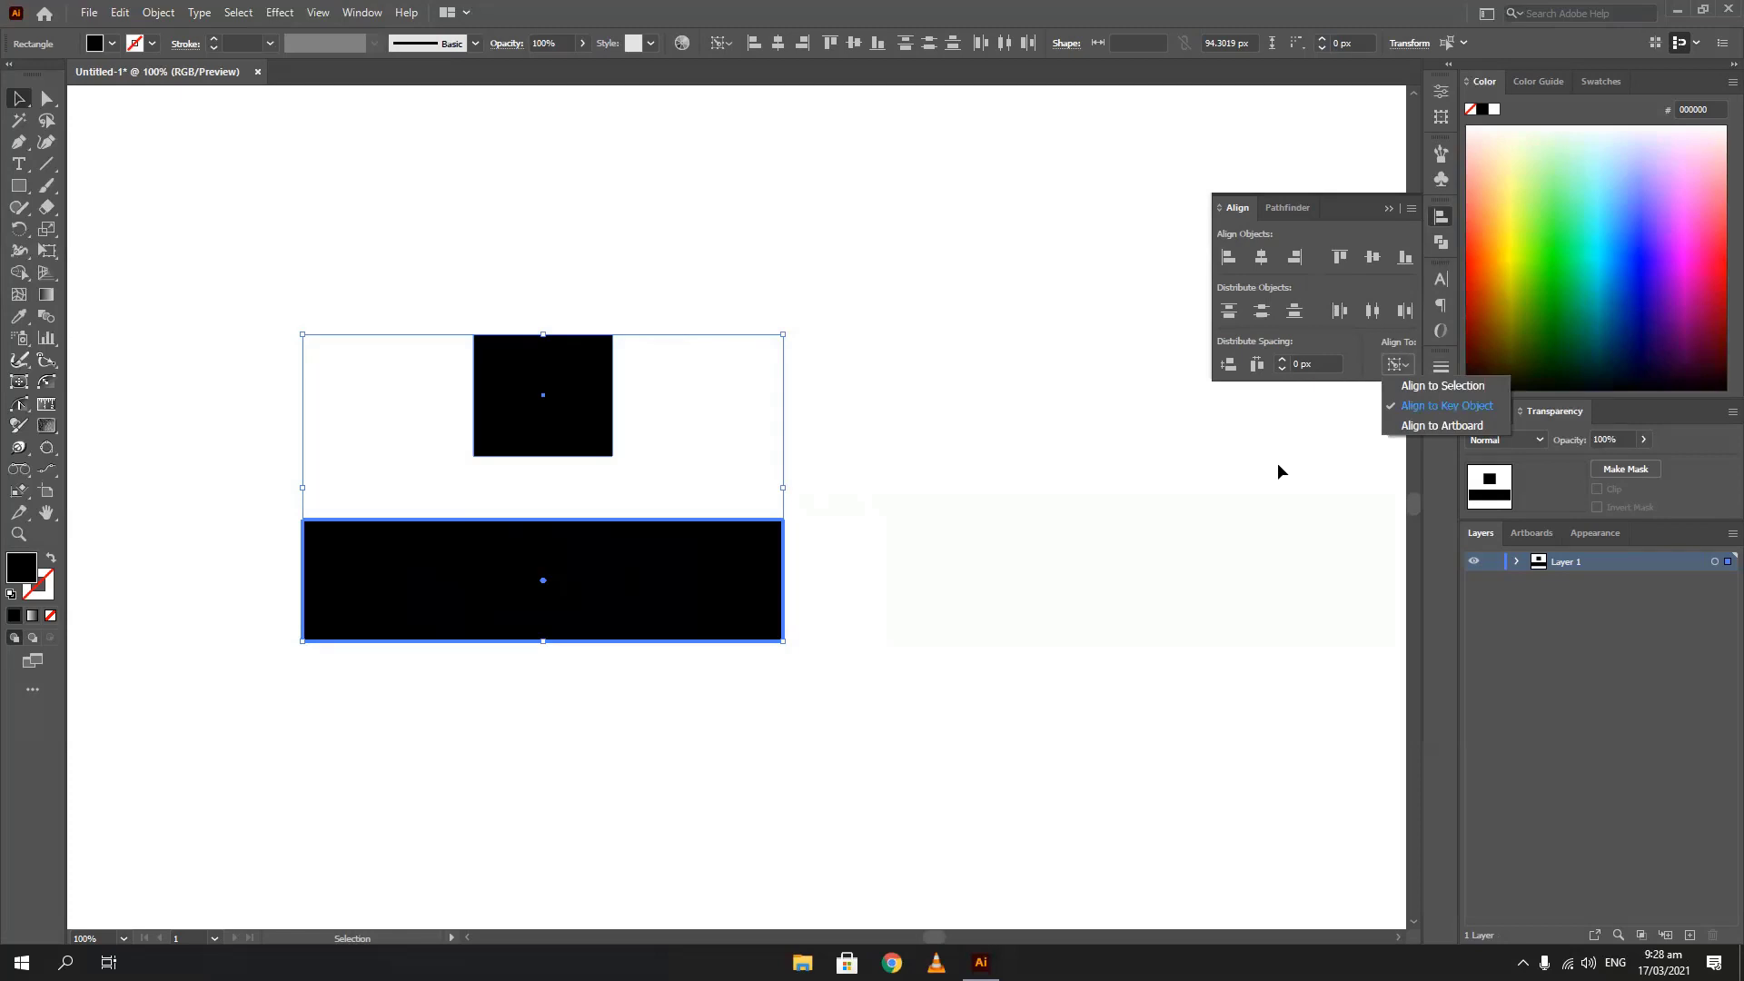
click(957, 443)
click(950, 439)
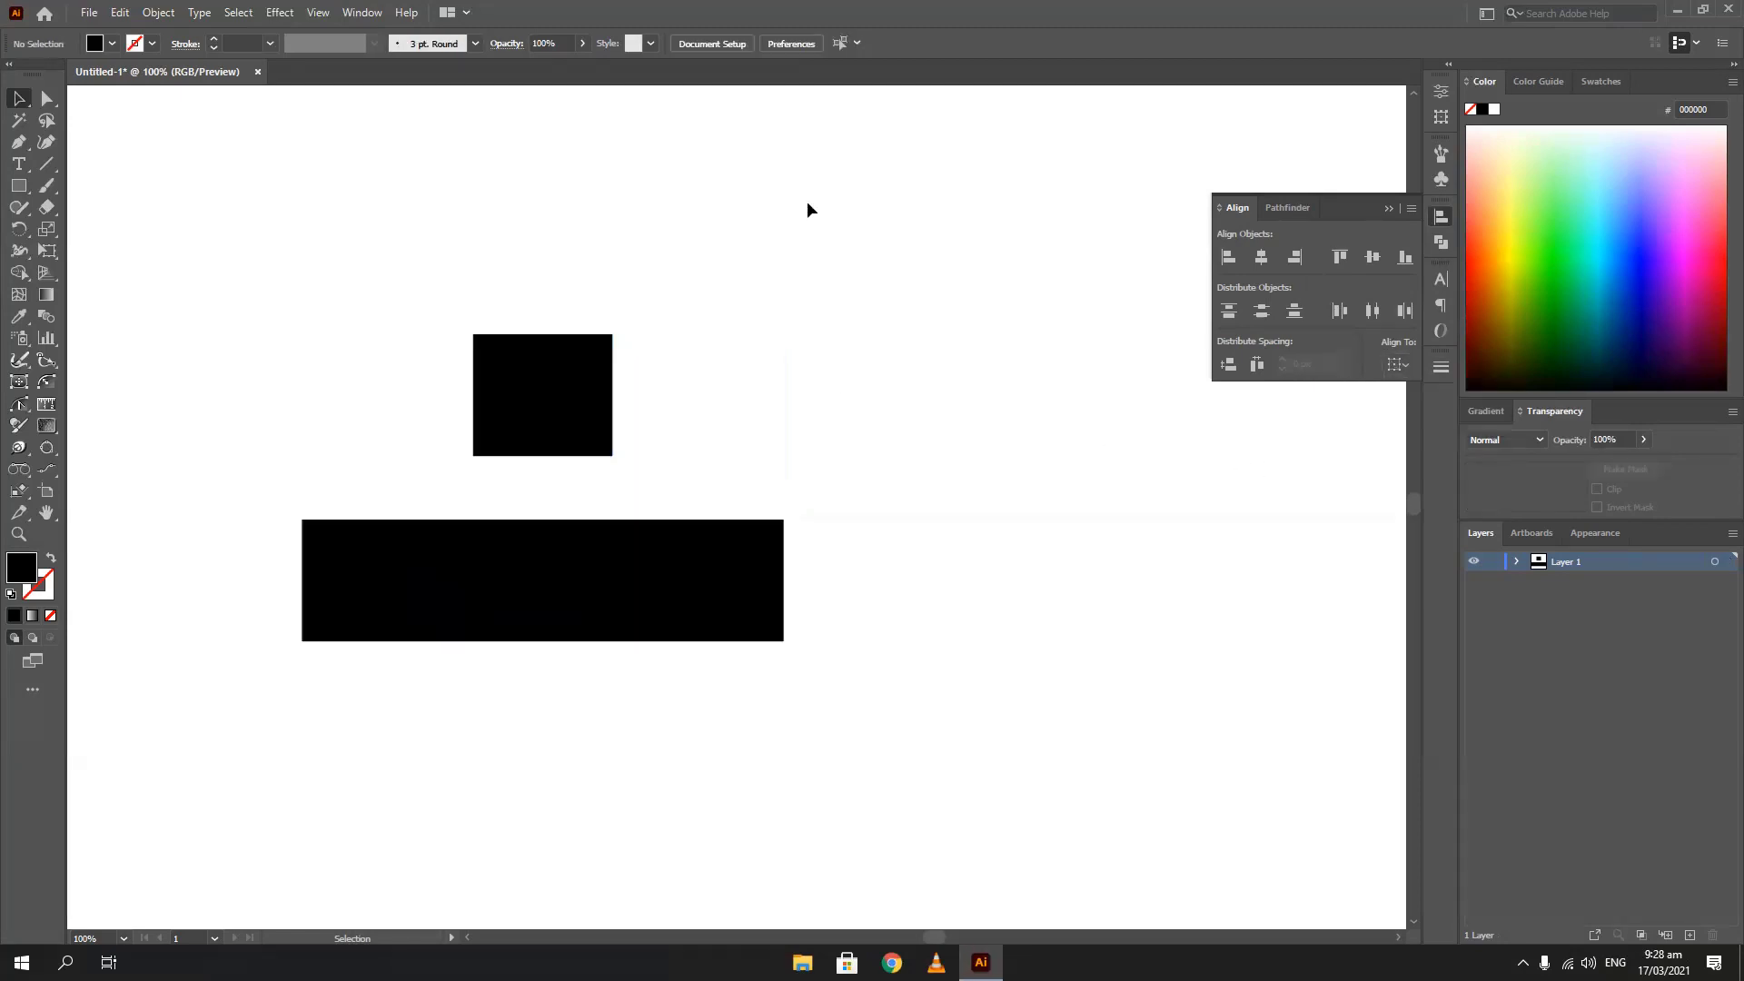
Select both rectangles, compare the Align To option before and after making the bar the key object
drag(806, 210, 537, 741)
click(1399, 364)
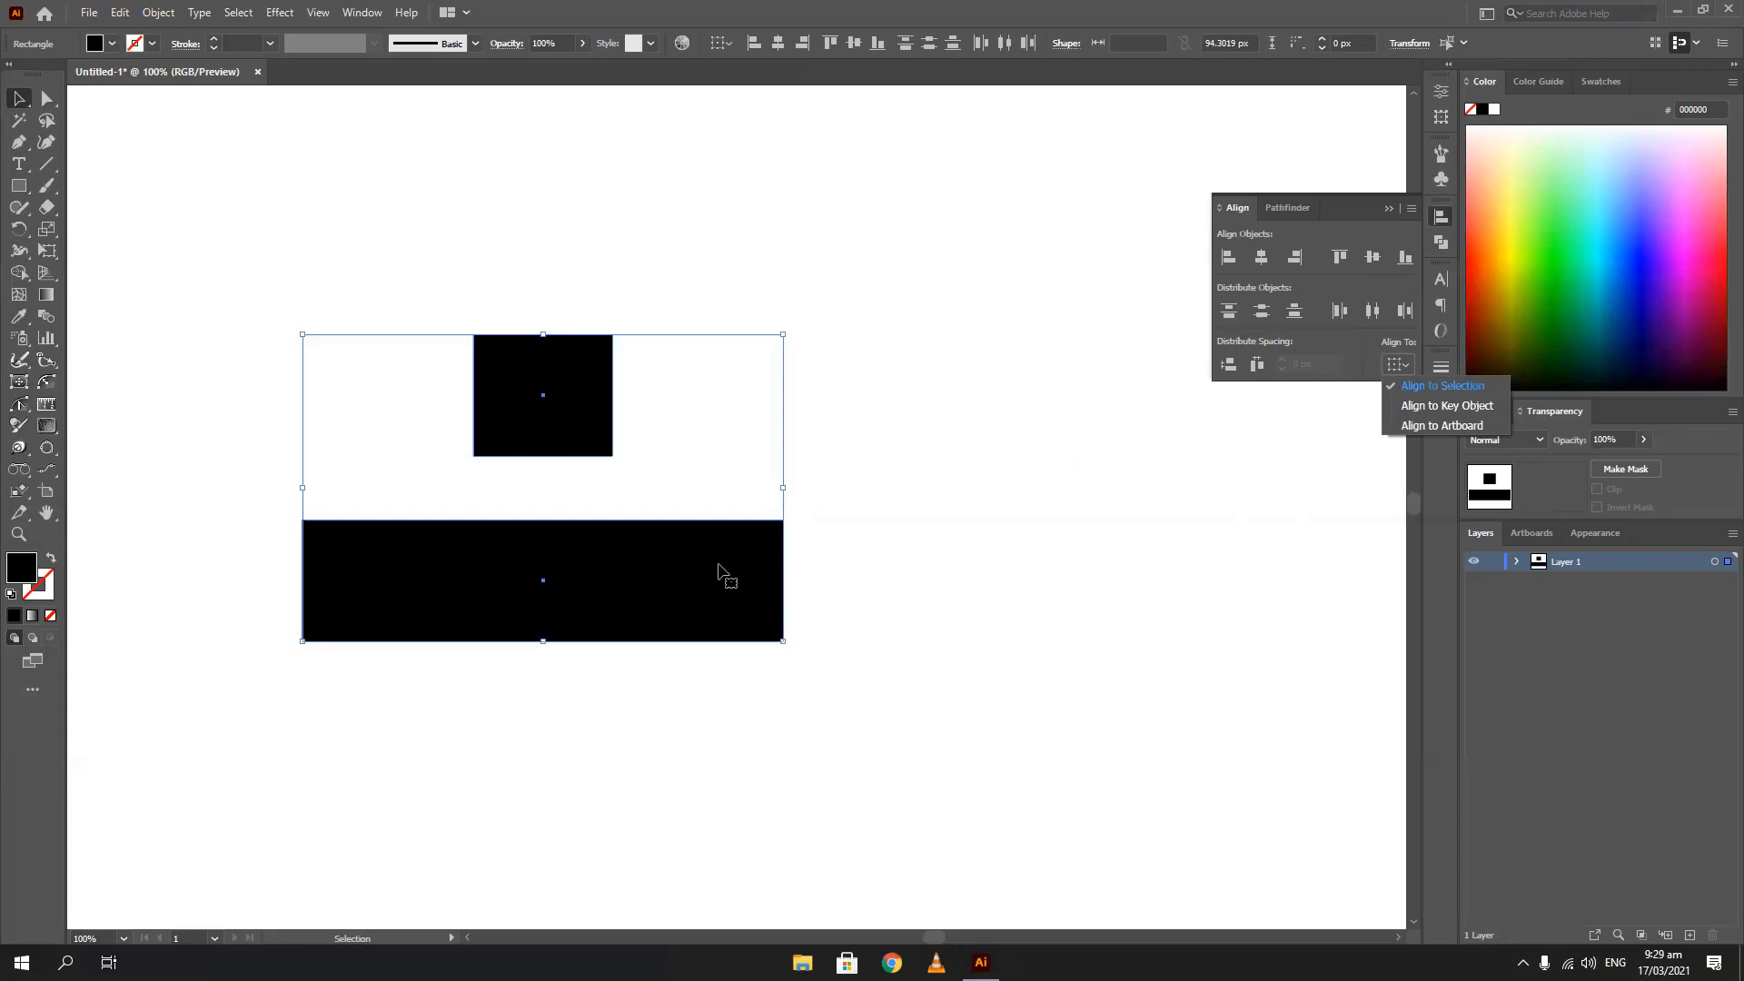
click(717, 572)
click(688, 586)
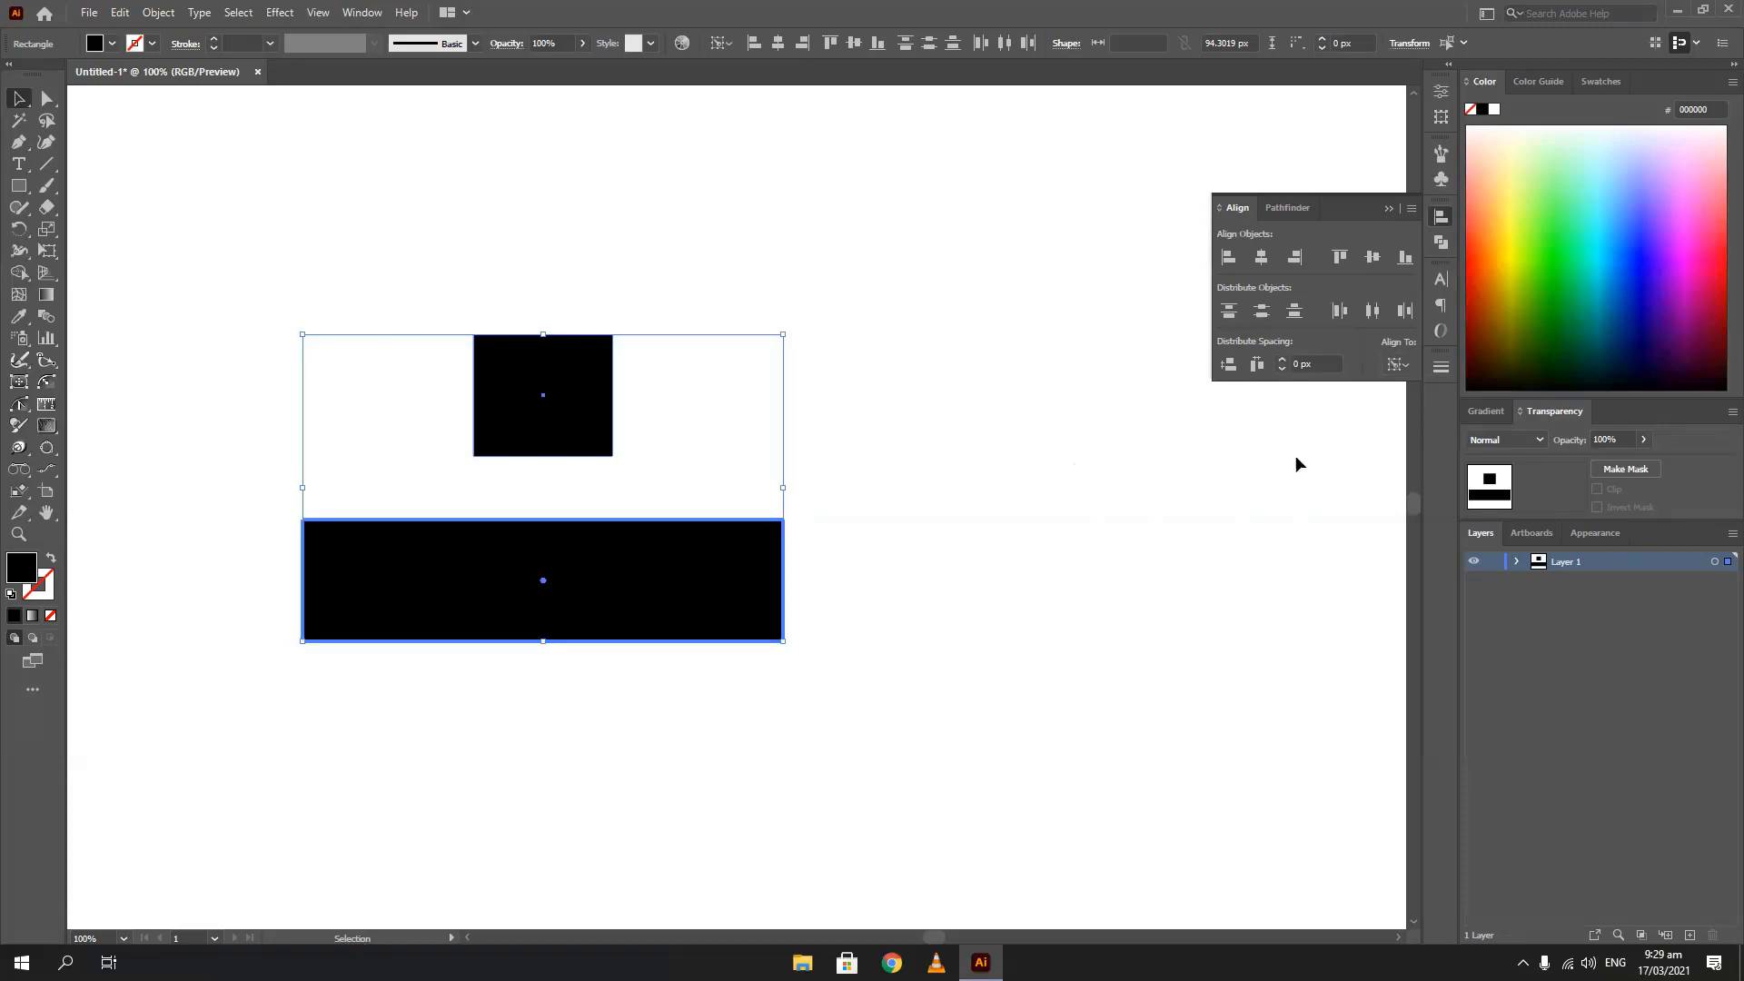
click(1396, 366)
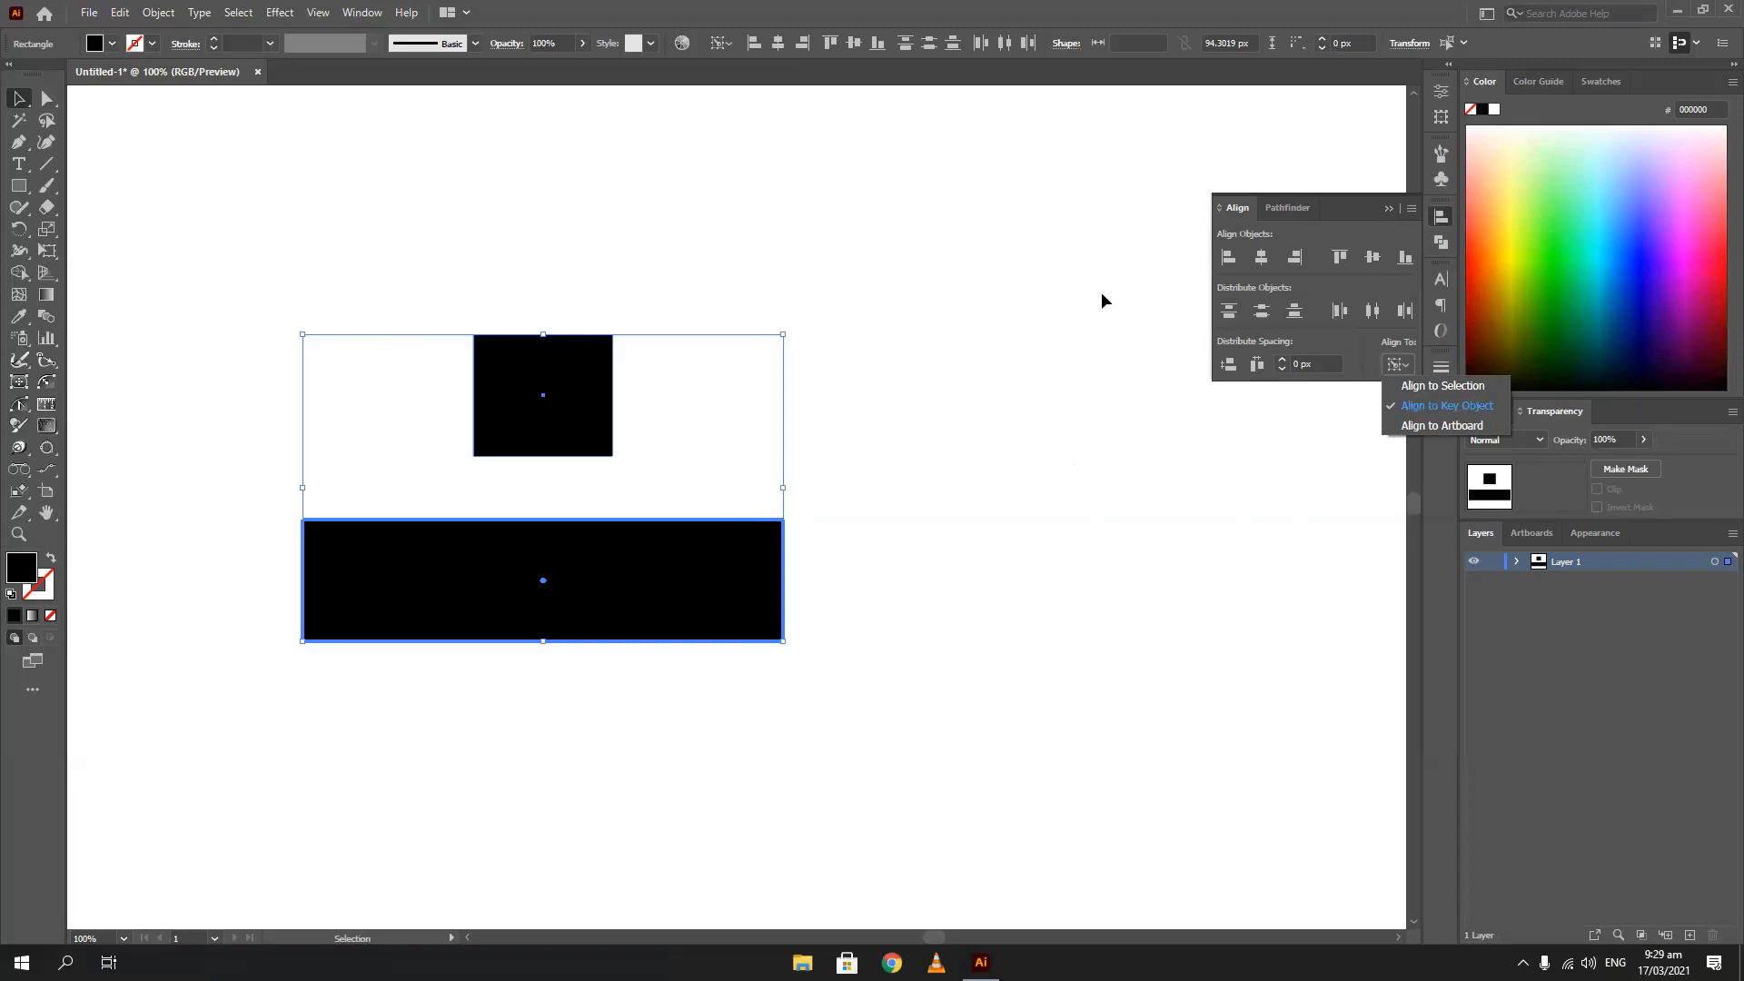
Align the small rectangle to the key-object bar with horizontal left, centre and right alignment, ending with Horizontal Align Center
click(1235, 269)
click(1236, 270)
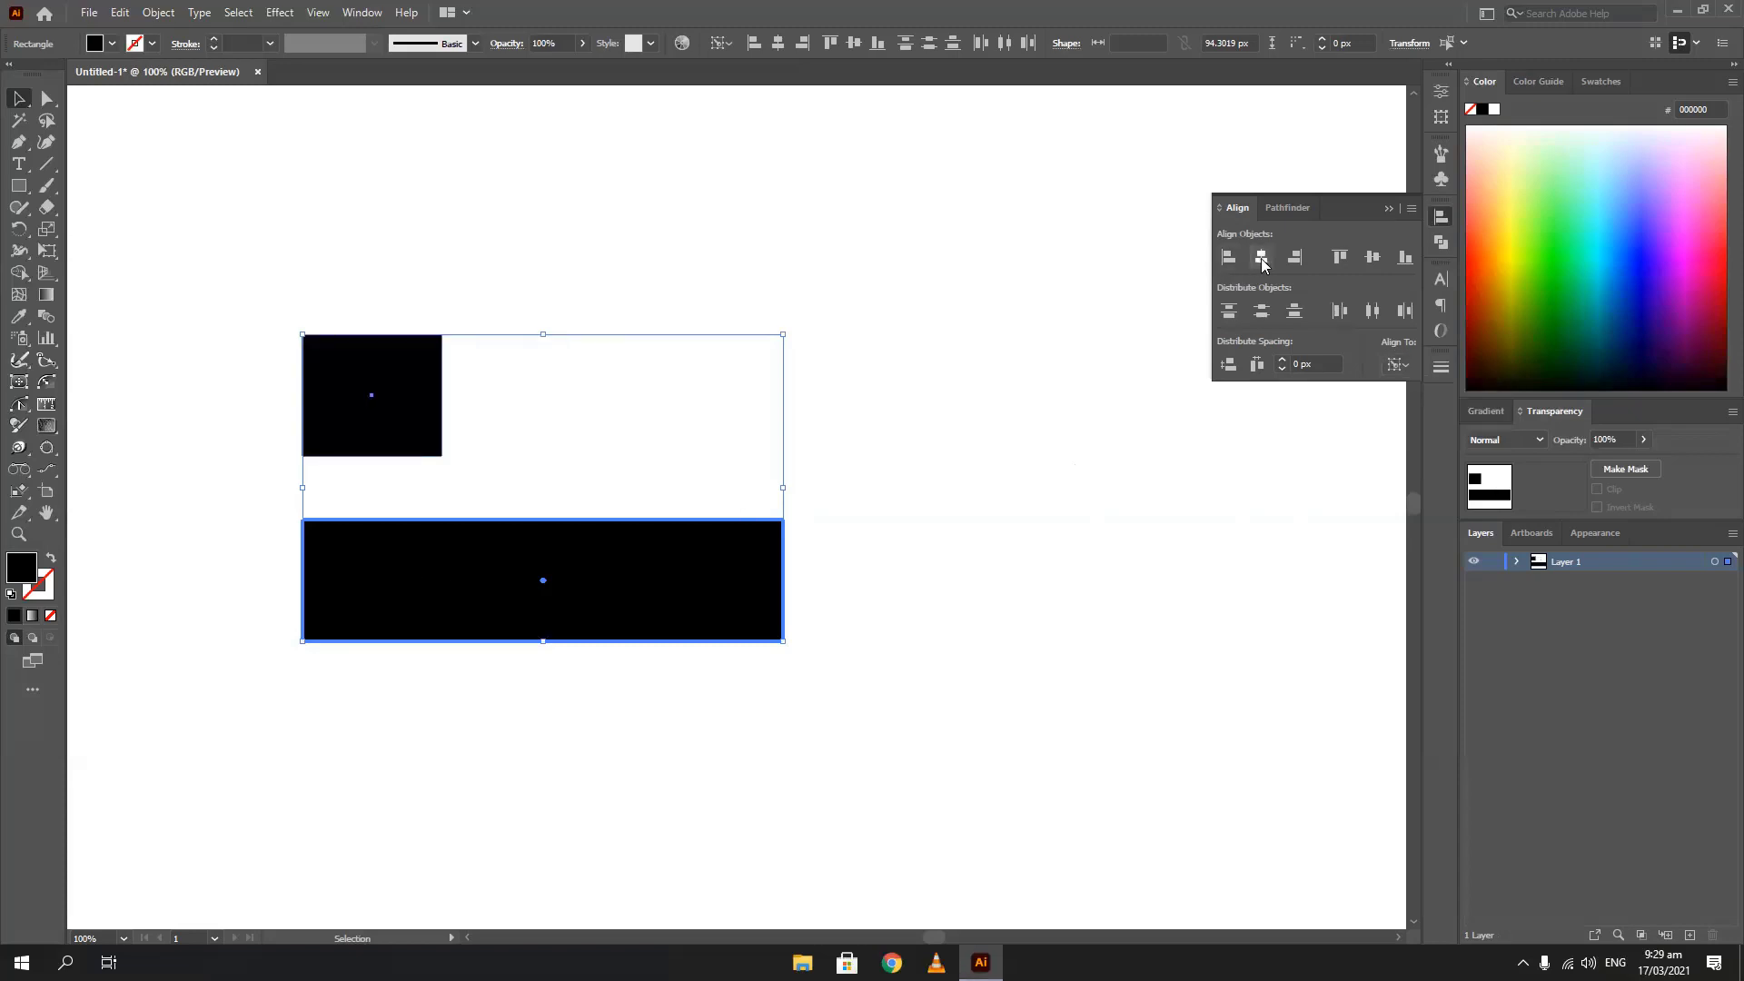
click(1263, 257)
click(1294, 258)
click(1262, 259)
click(1227, 259)
click(1266, 258)
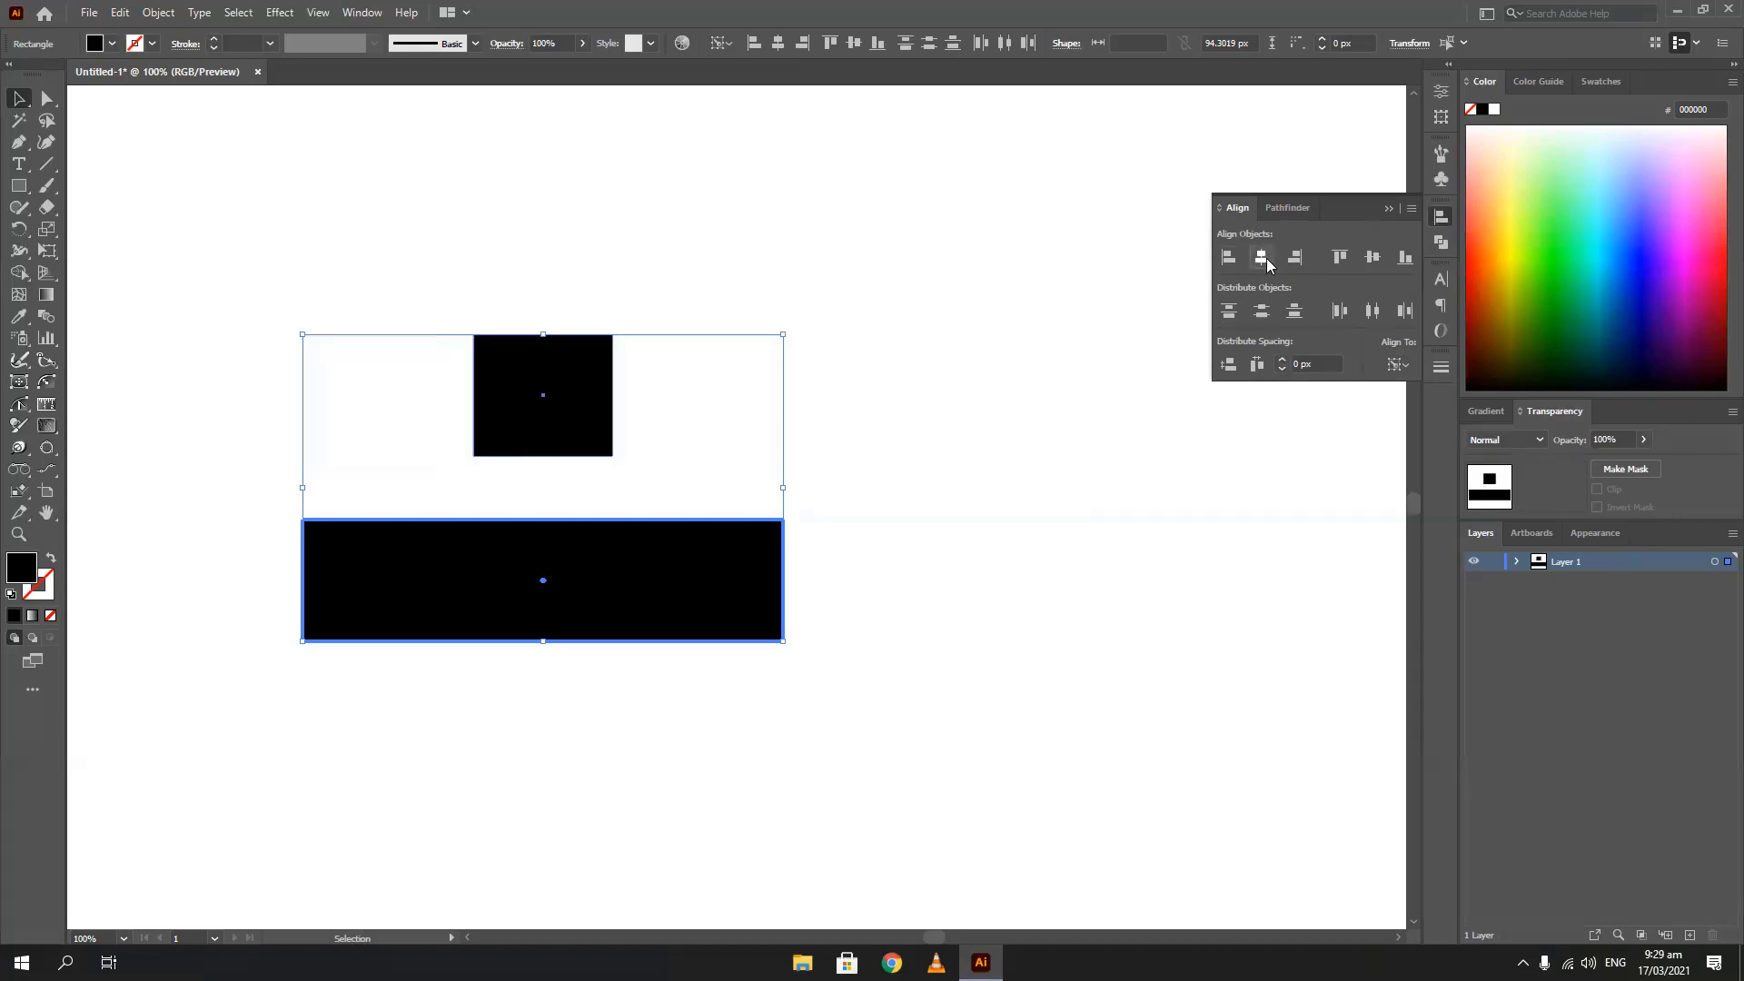
Make the small rectangle the key object and apply the horizontal alignments to the bar, ending with Horizontal Align Left
click(520, 409)
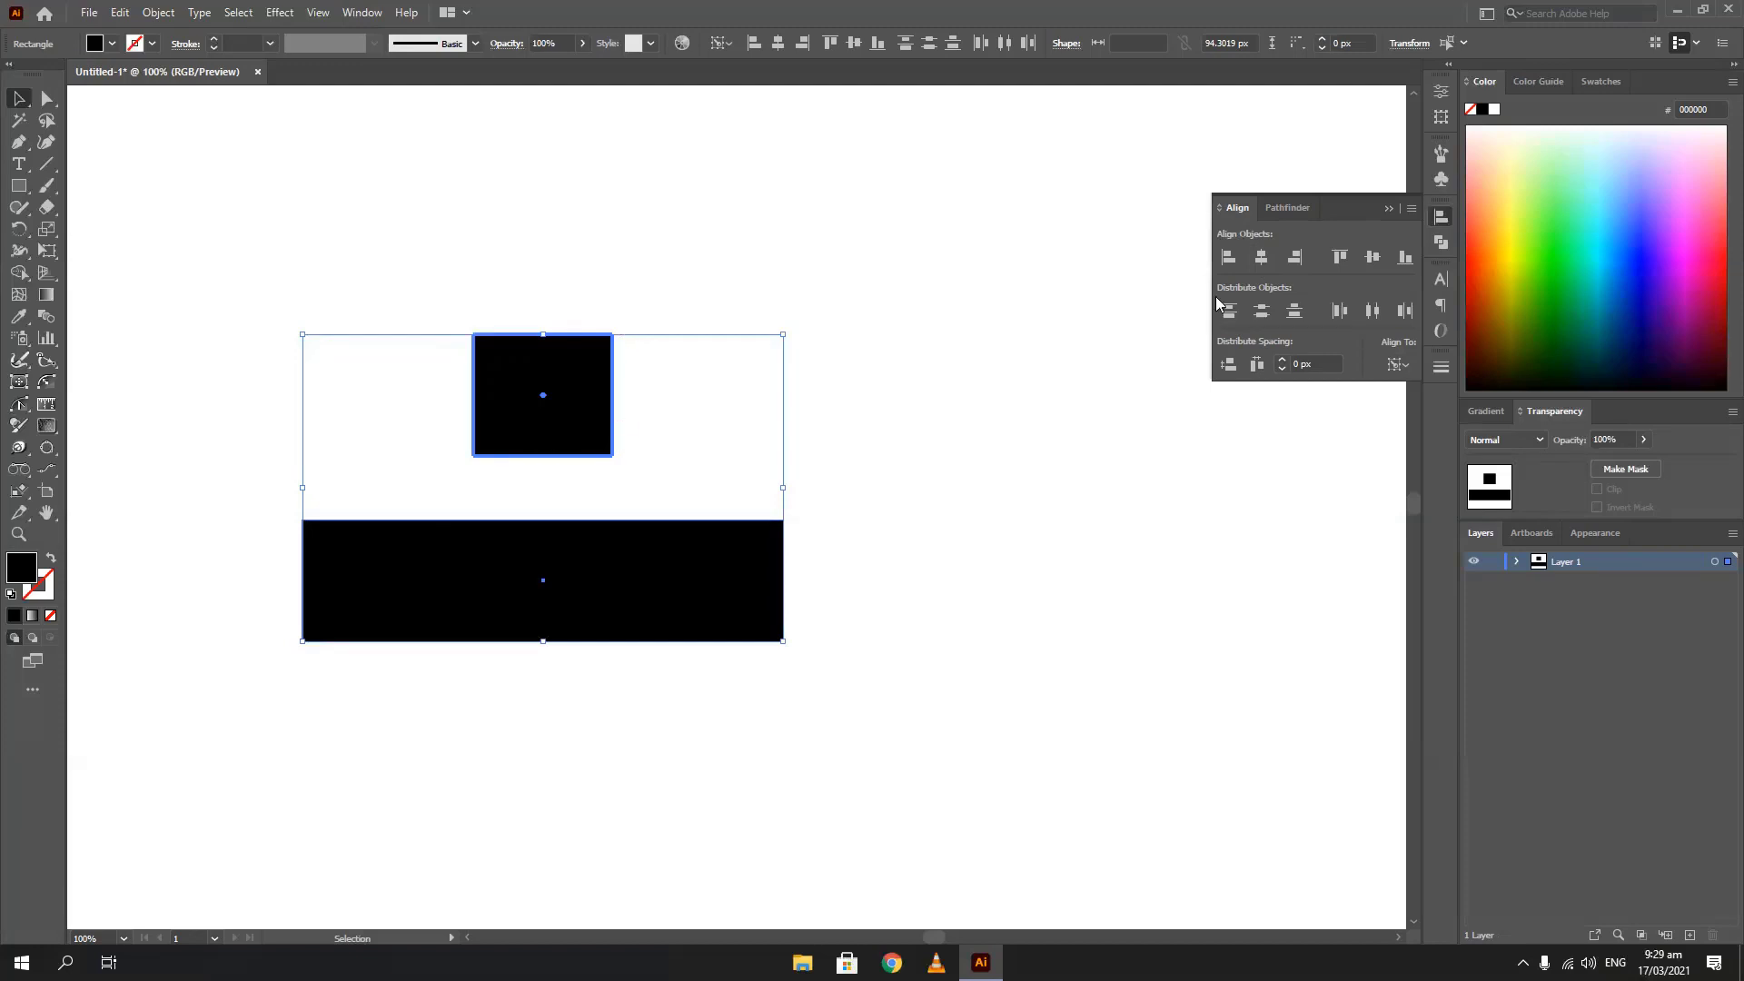
click(1227, 258)
click(1276, 259)
click(1295, 258)
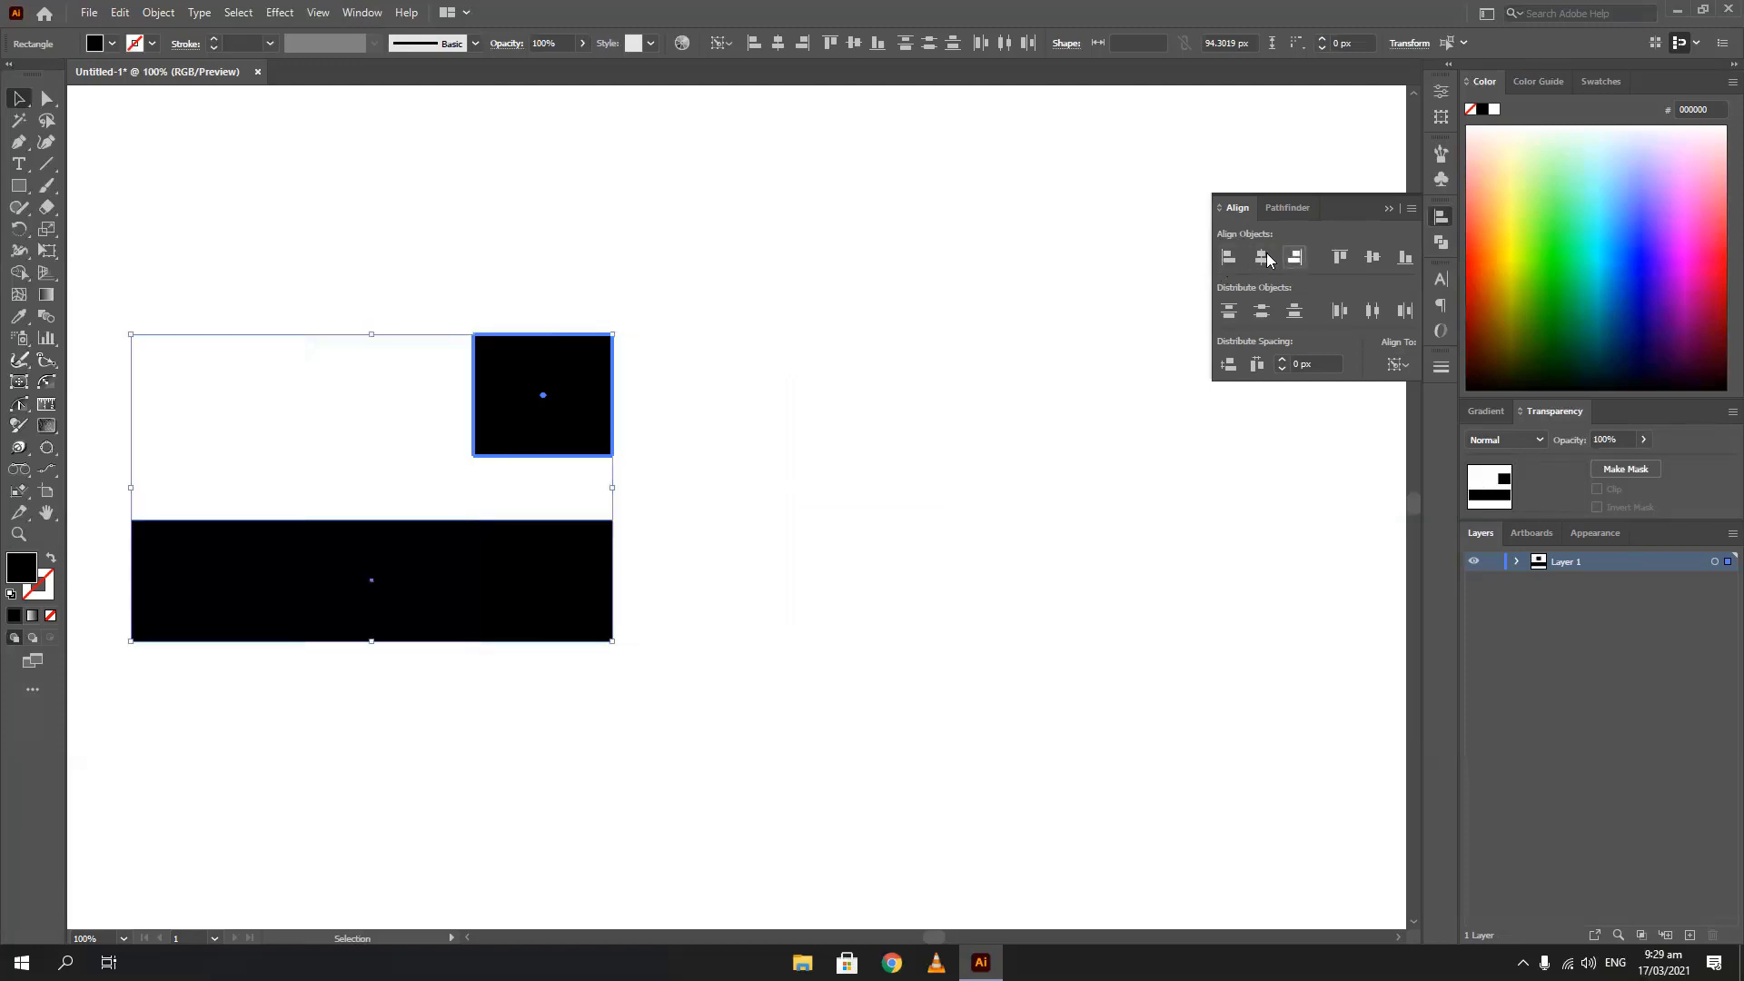
click(1261, 258)
click(1228, 258)
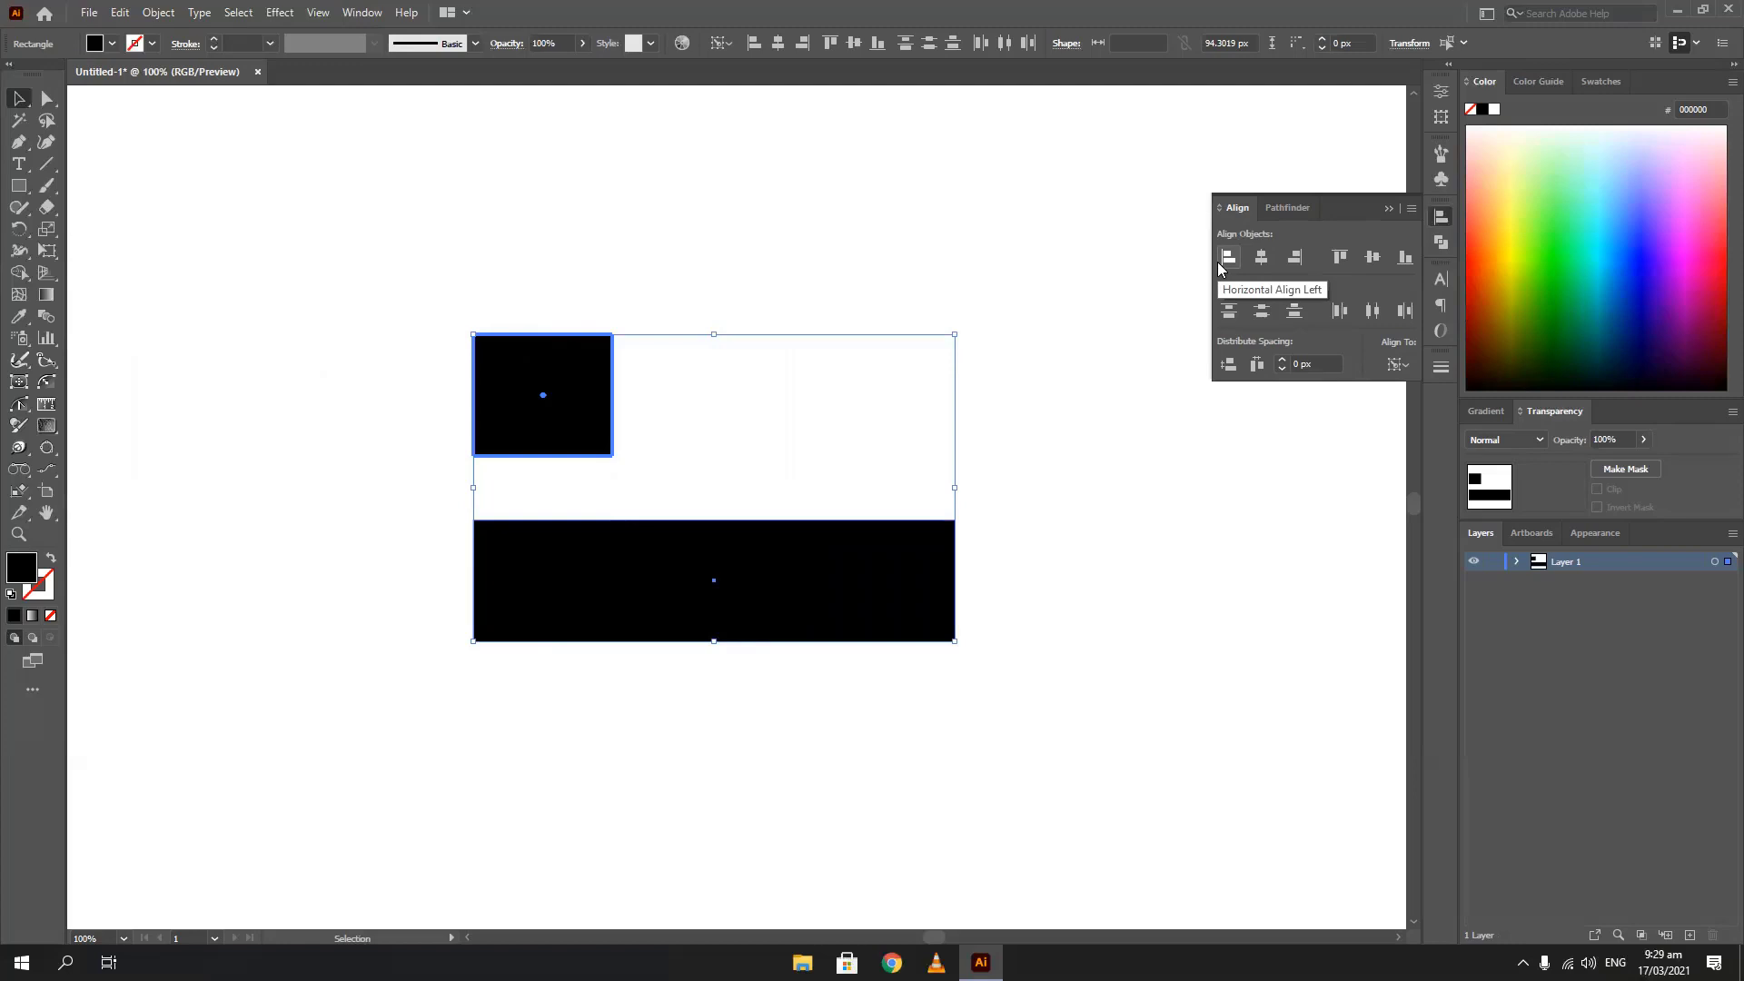
Move the small rectangle slightly up and to the left, and delete the horizontal bar
click(887, 300)
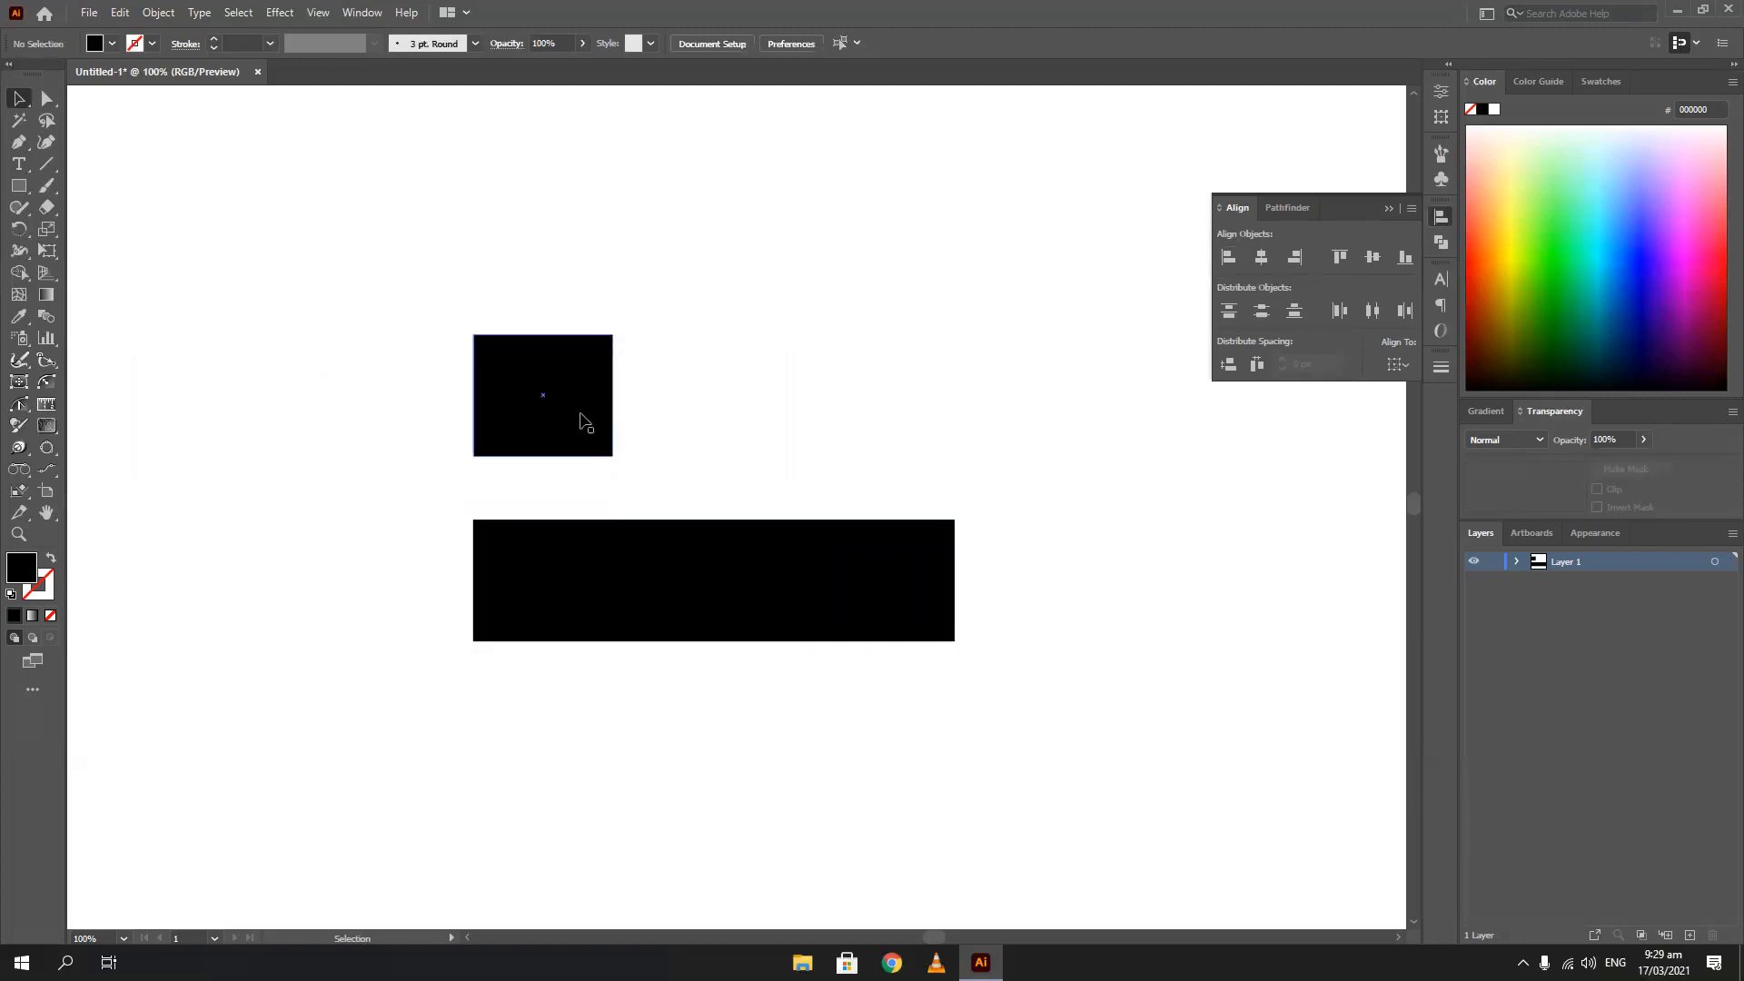
drag(584, 417, 529, 386)
drag(574, 602, 714, 447)
key(Delete)
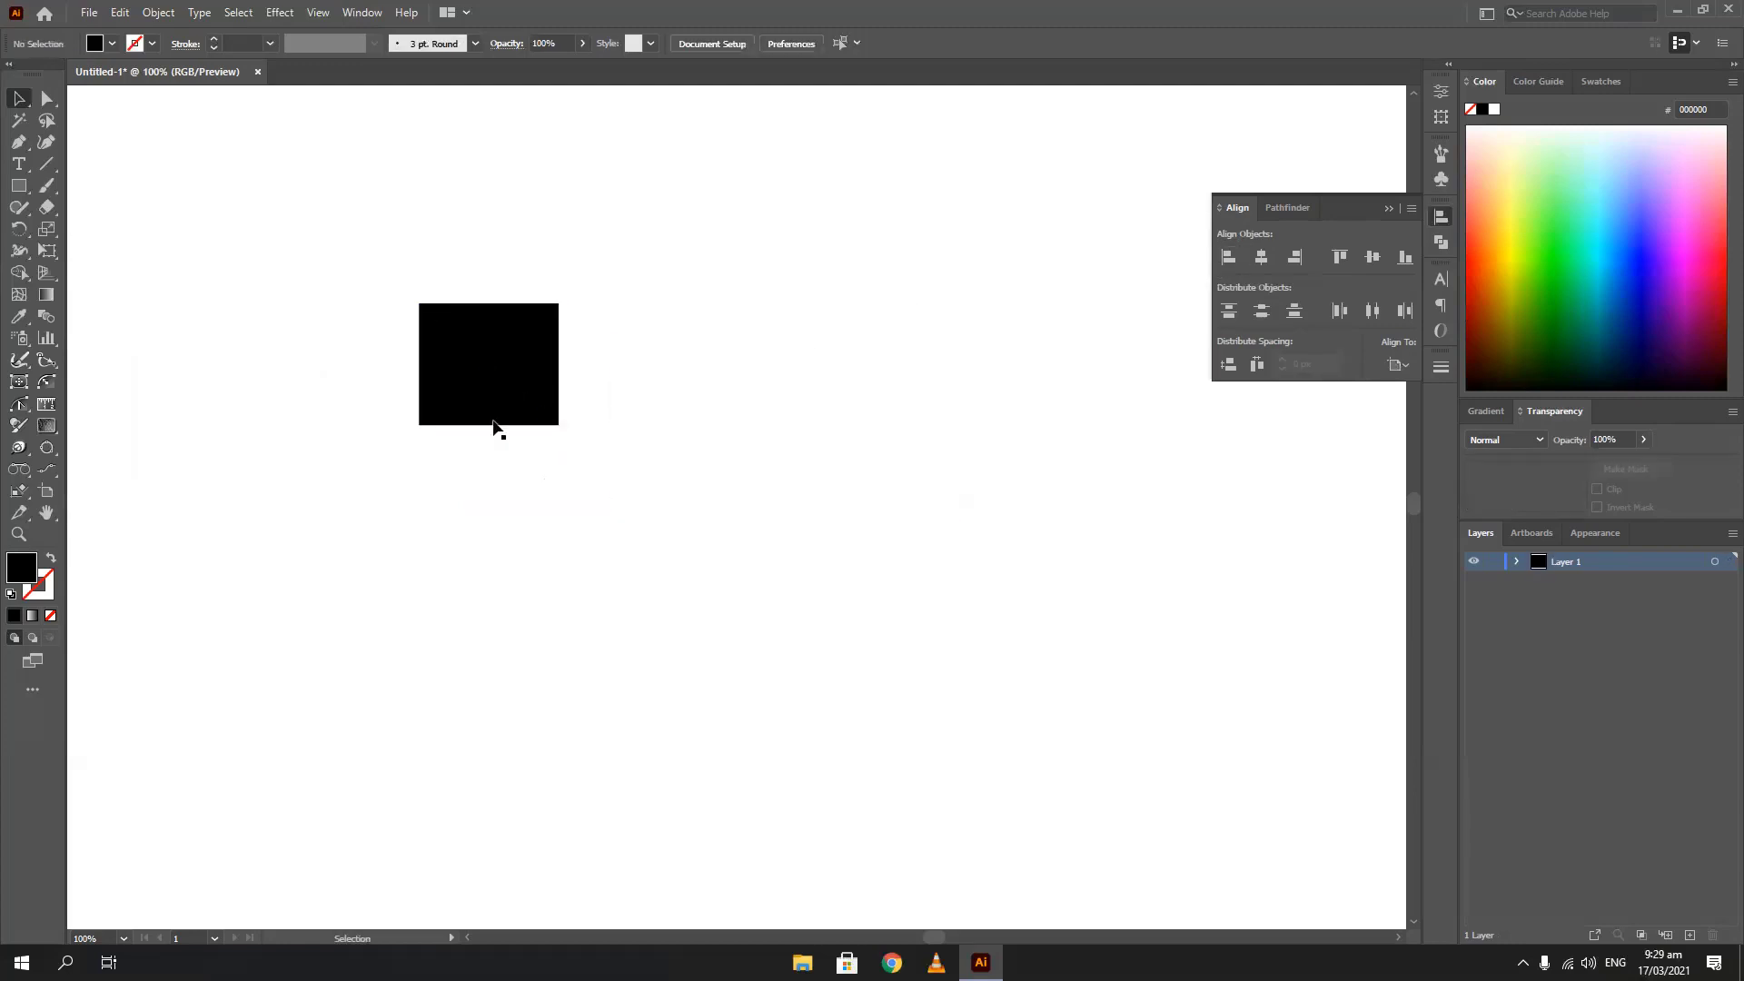
Create a vertical bar 108 px wide and about 319 px tall from the small rectangle and place them side by side
click(496, 399)
drag(497, 399, 673, 715)
drag(665, 582, 724, 561)
drag(472, 385, 481, 434)
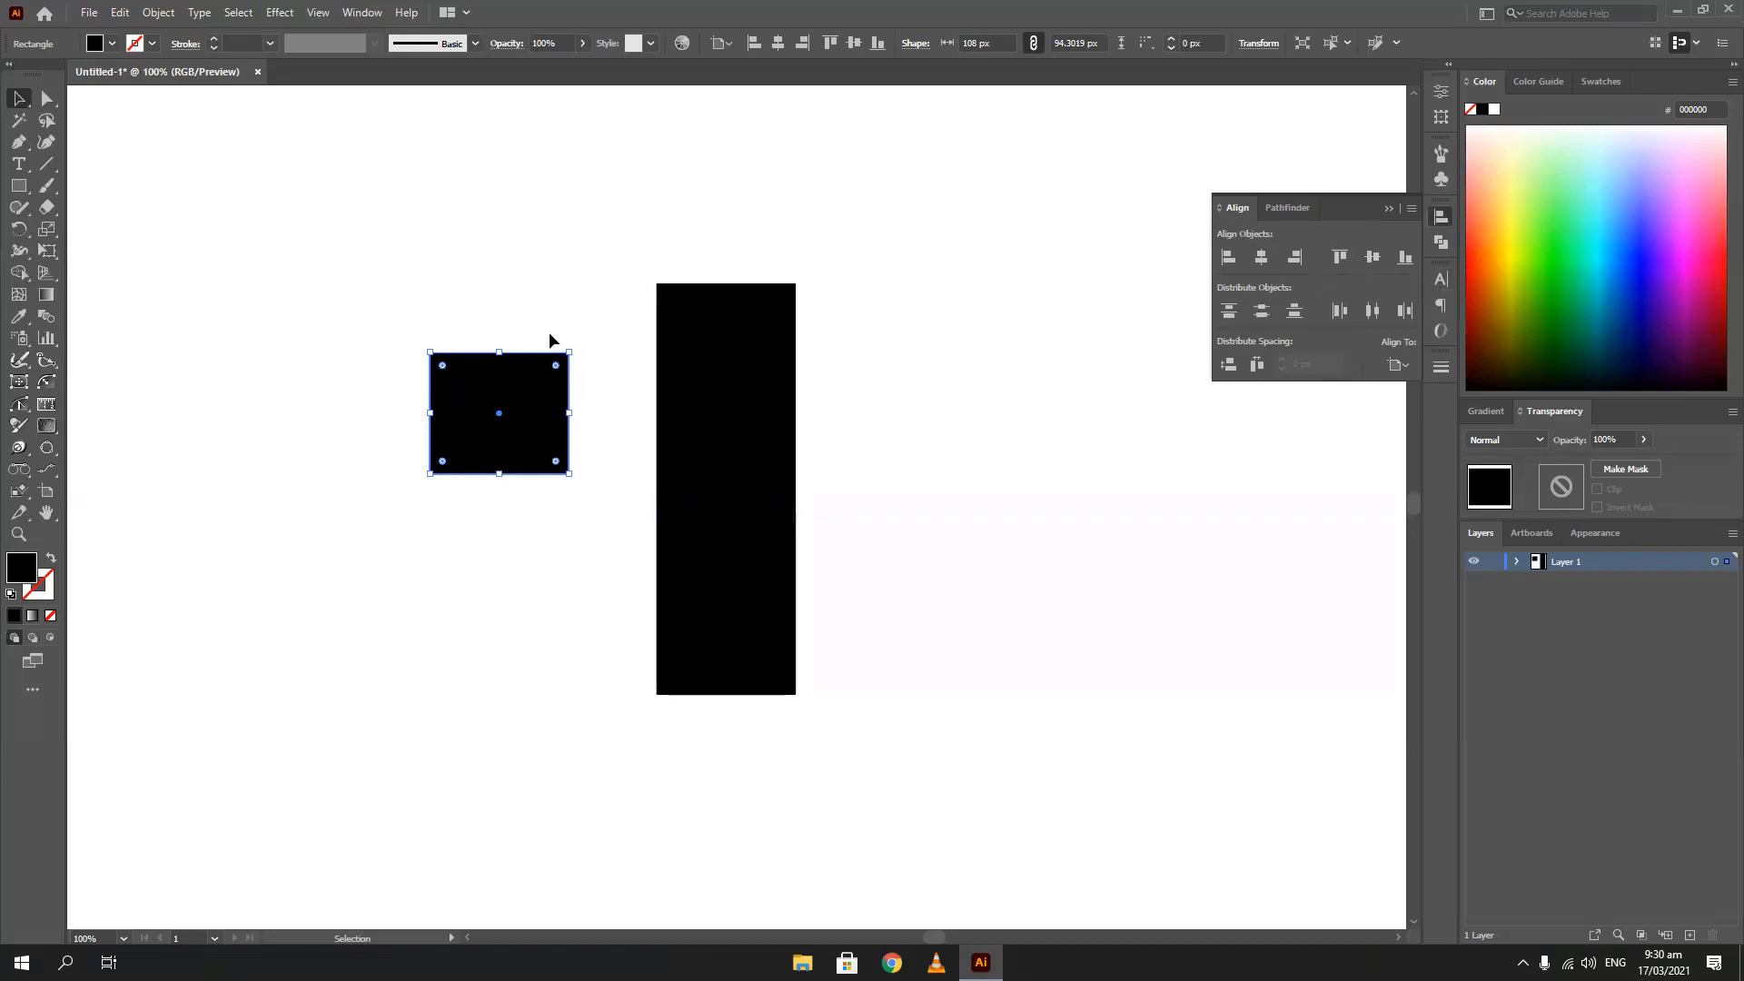
Select the small rectangle and the tall bar and apply vertical top, centre and bottom alignment in turn
drag(507, 285, 796, 518)
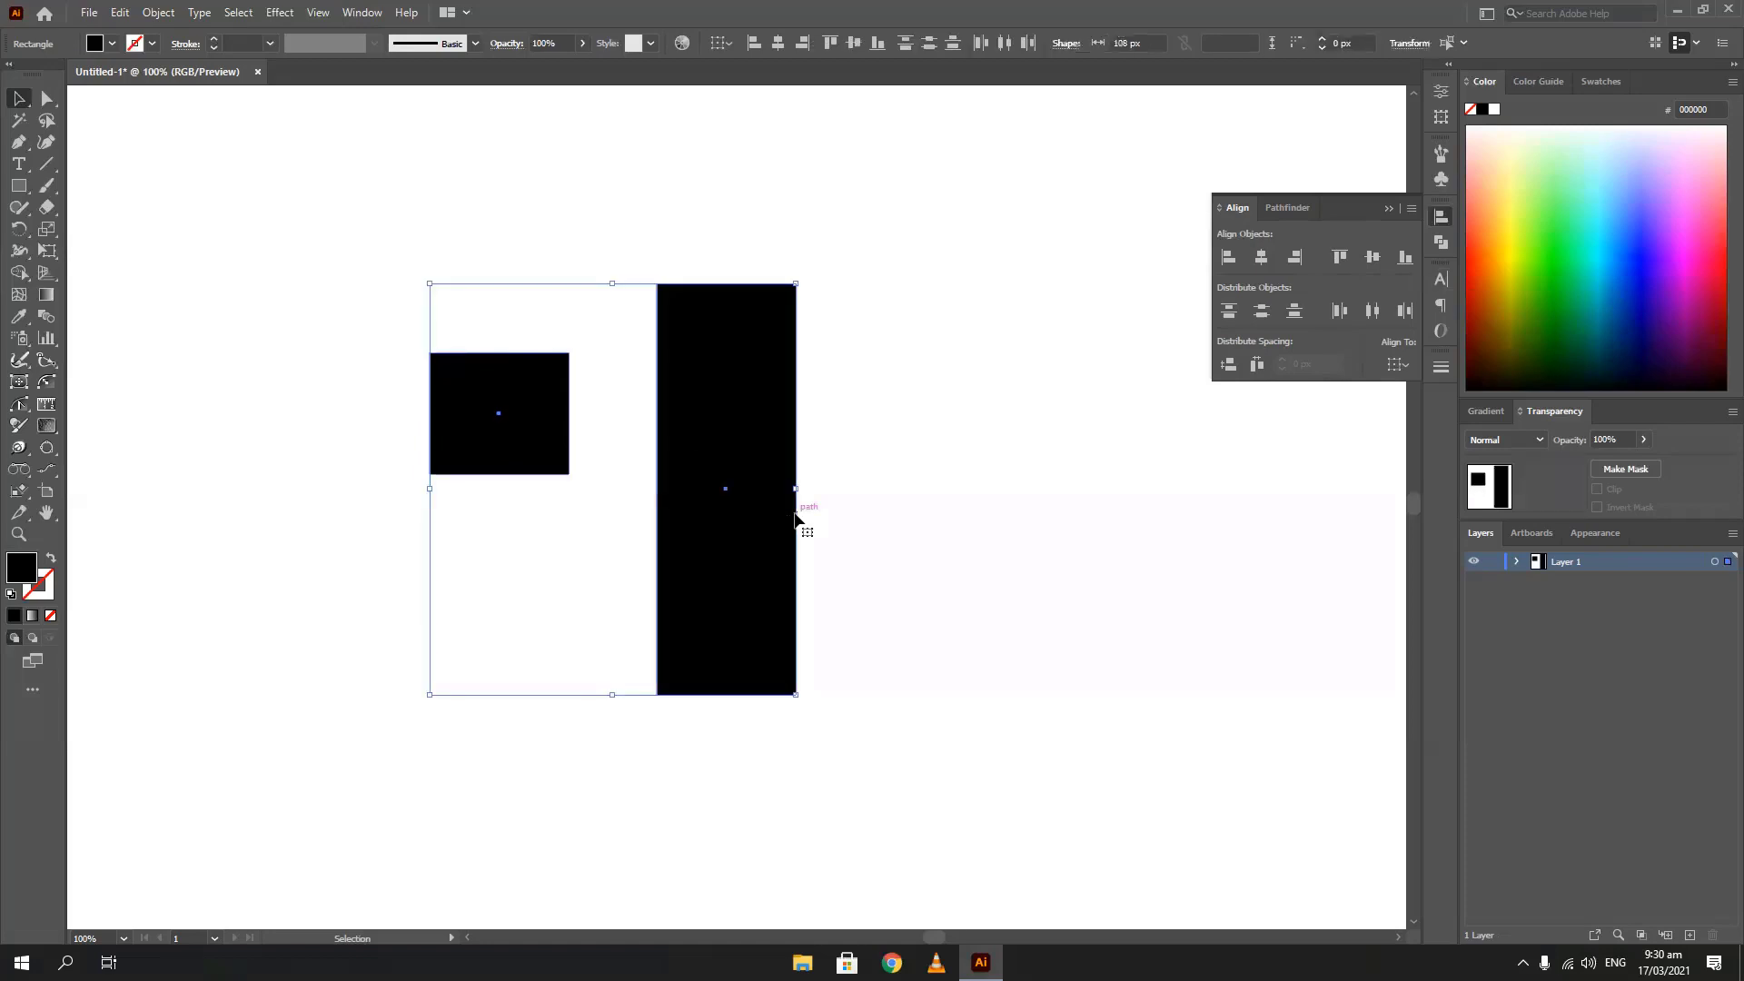
click(1339, 258)
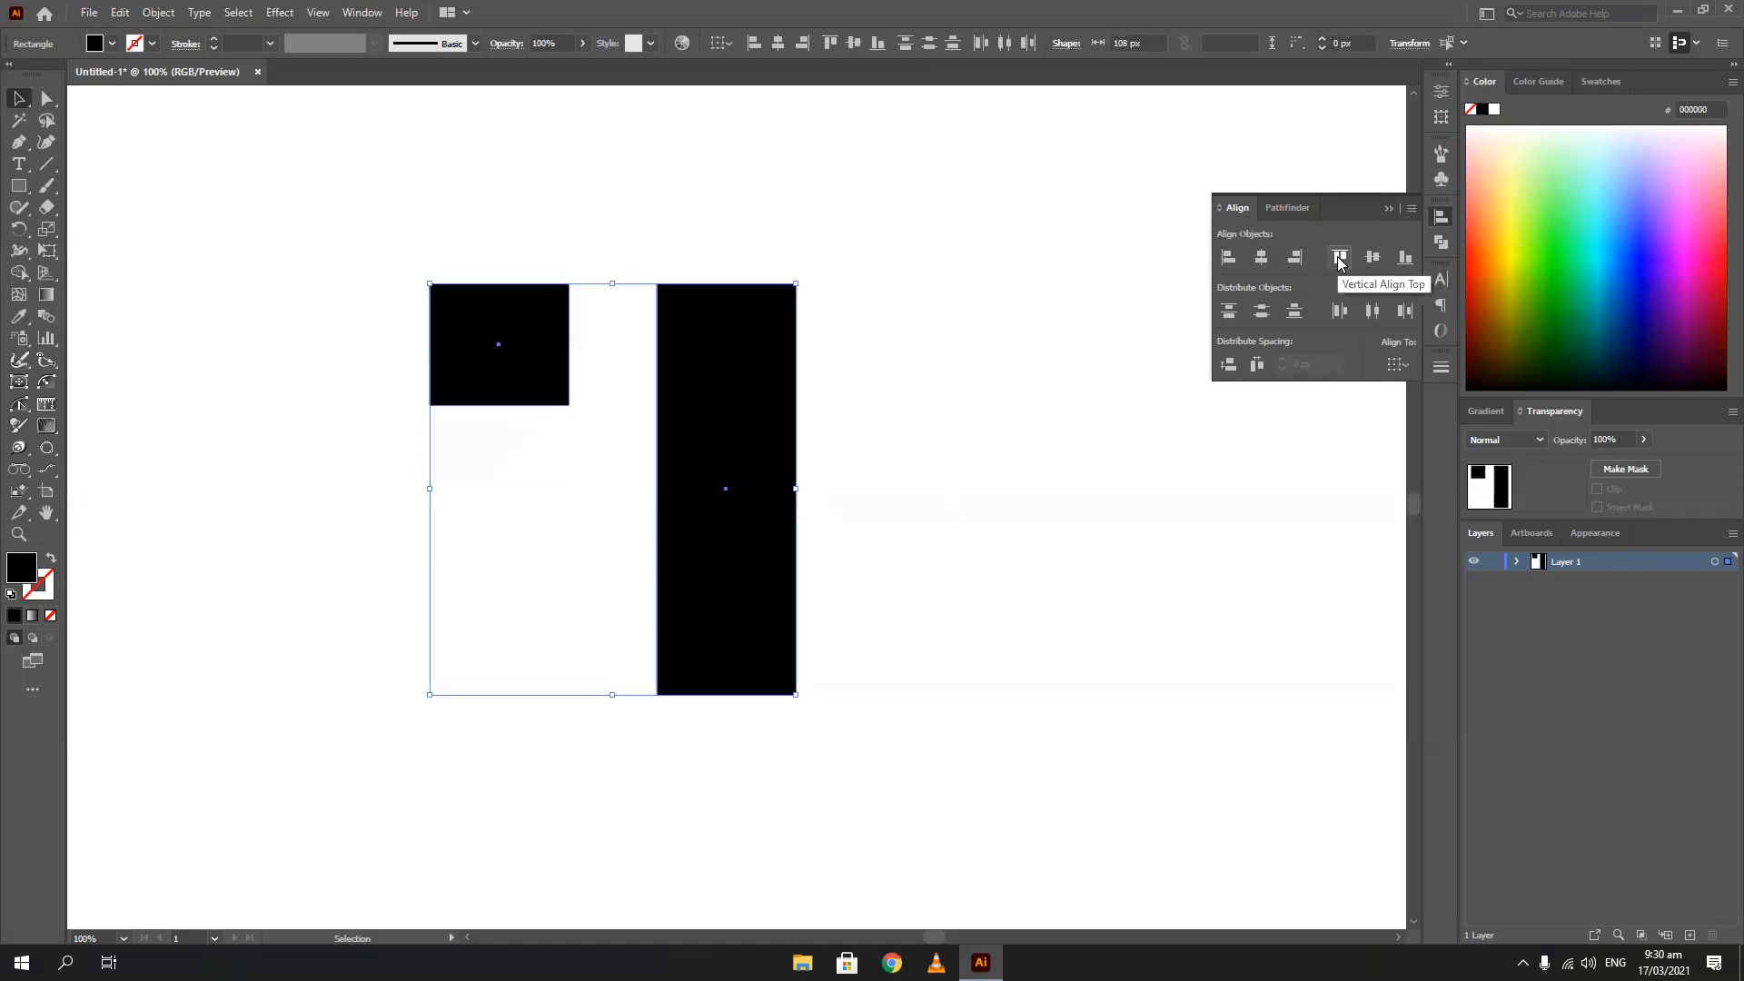
click(1371, 258)
click(1406, 261)
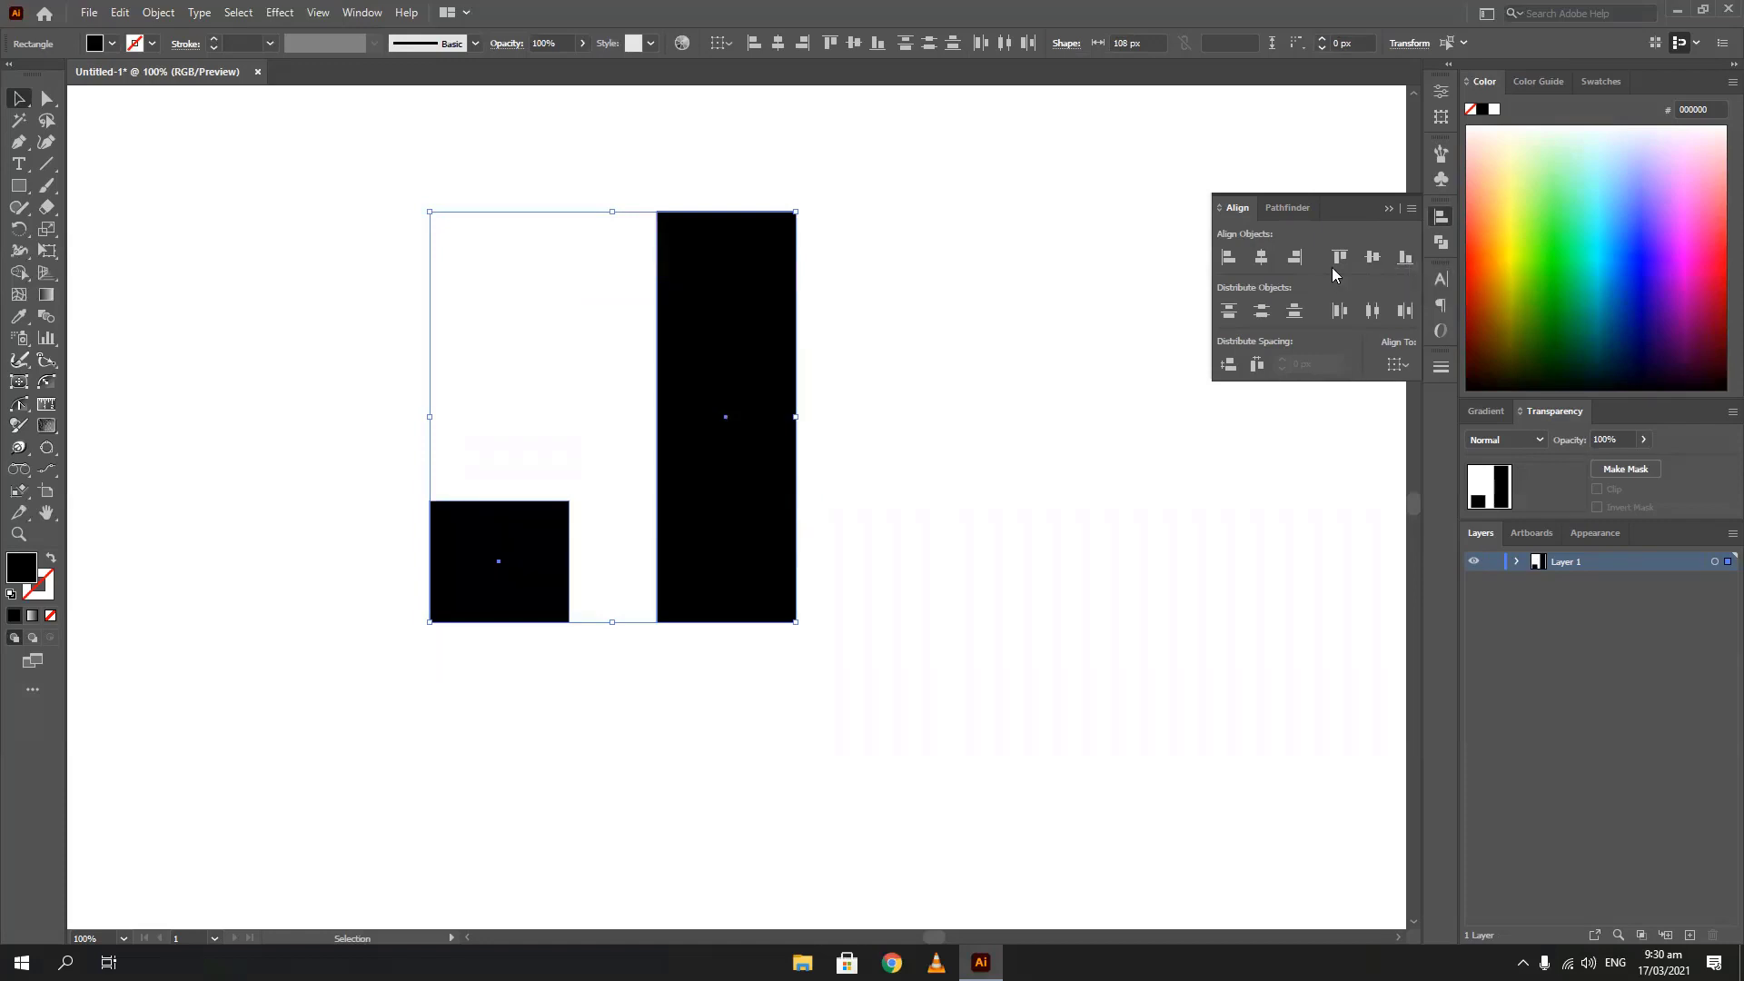
Make the tall bar the key object and apply the vertical alignments to the small rectangle, ending with Vertical Align Top
click(730, 313)
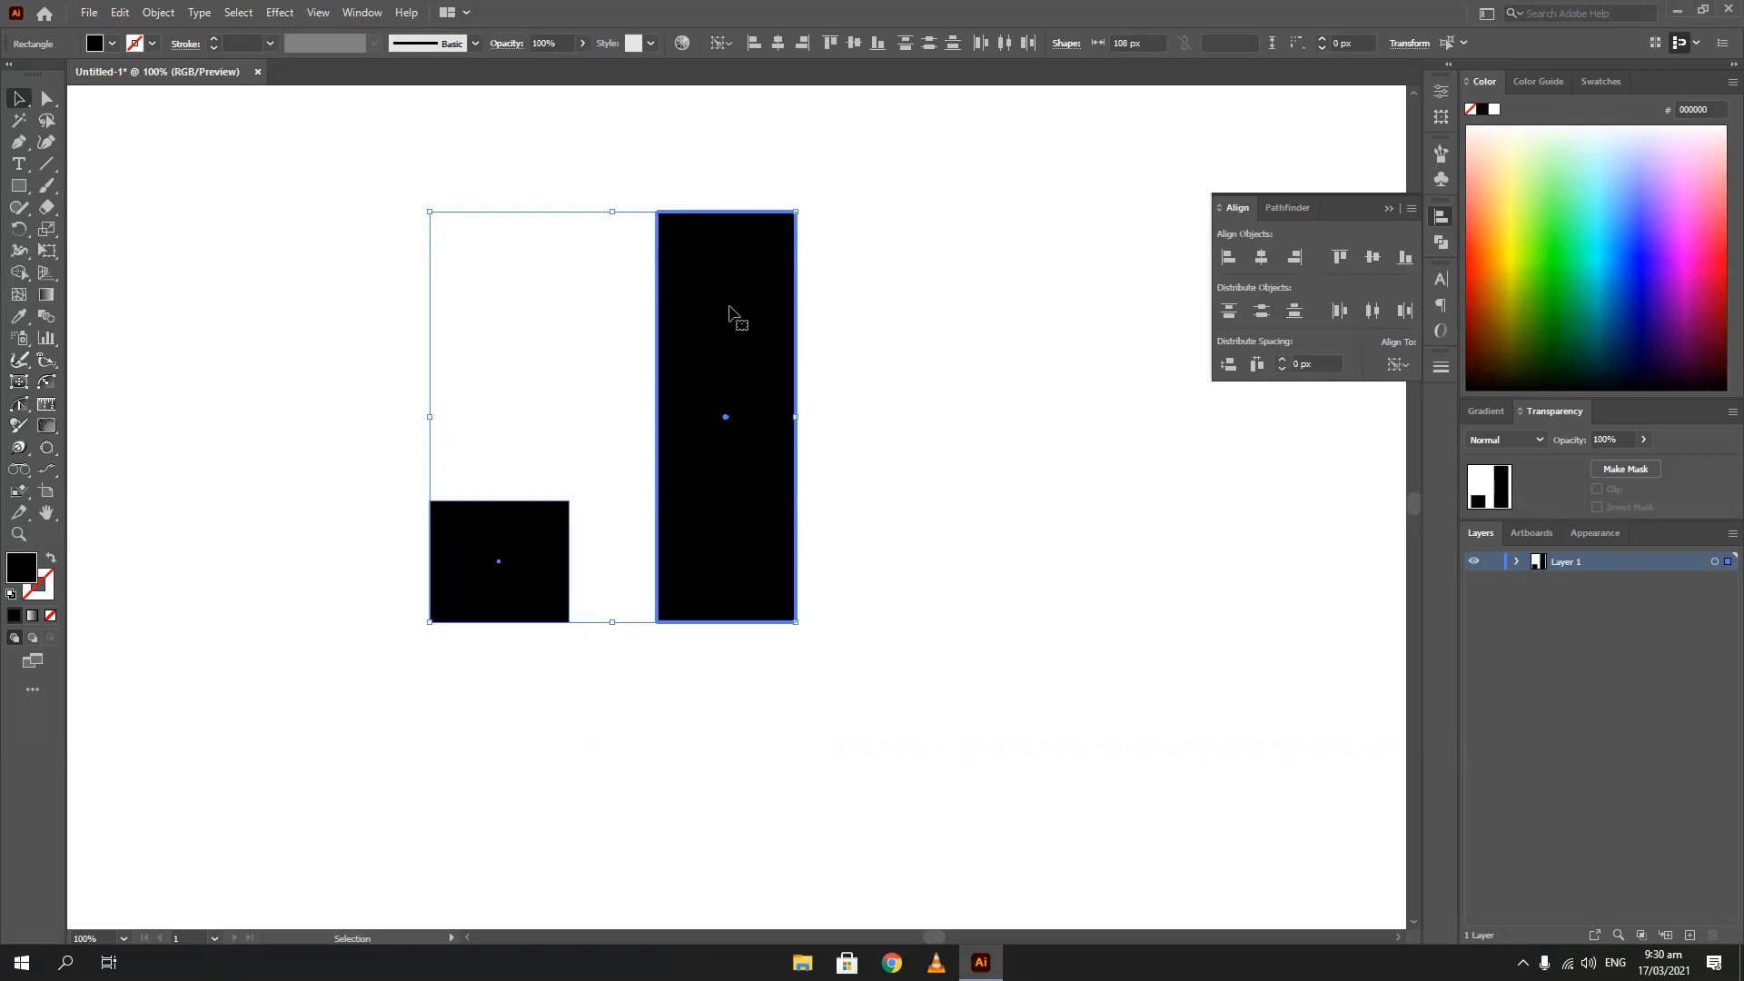
click(1339, 257)
click(1371, 257)
click(1399, 259)
click(1371, 258)
click(1340, 257)
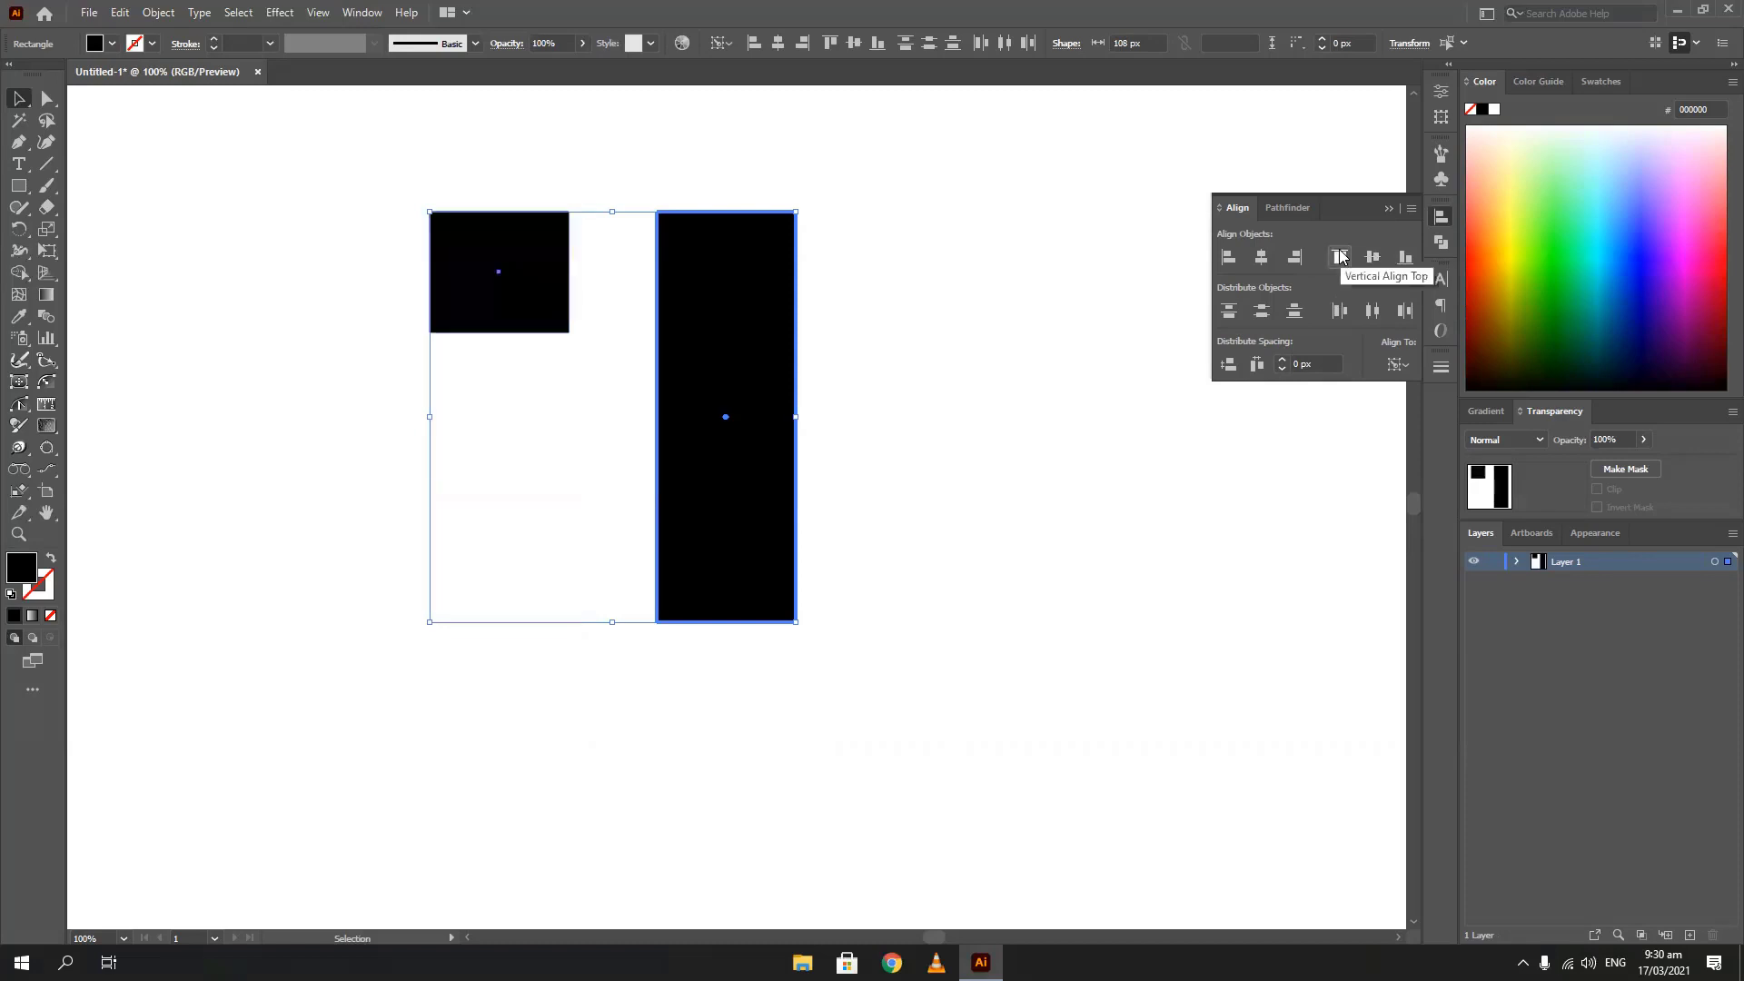
Clear the selection, nudge the tall bar slightly down and right, and check the Align To options for it alone
click(923, 514)
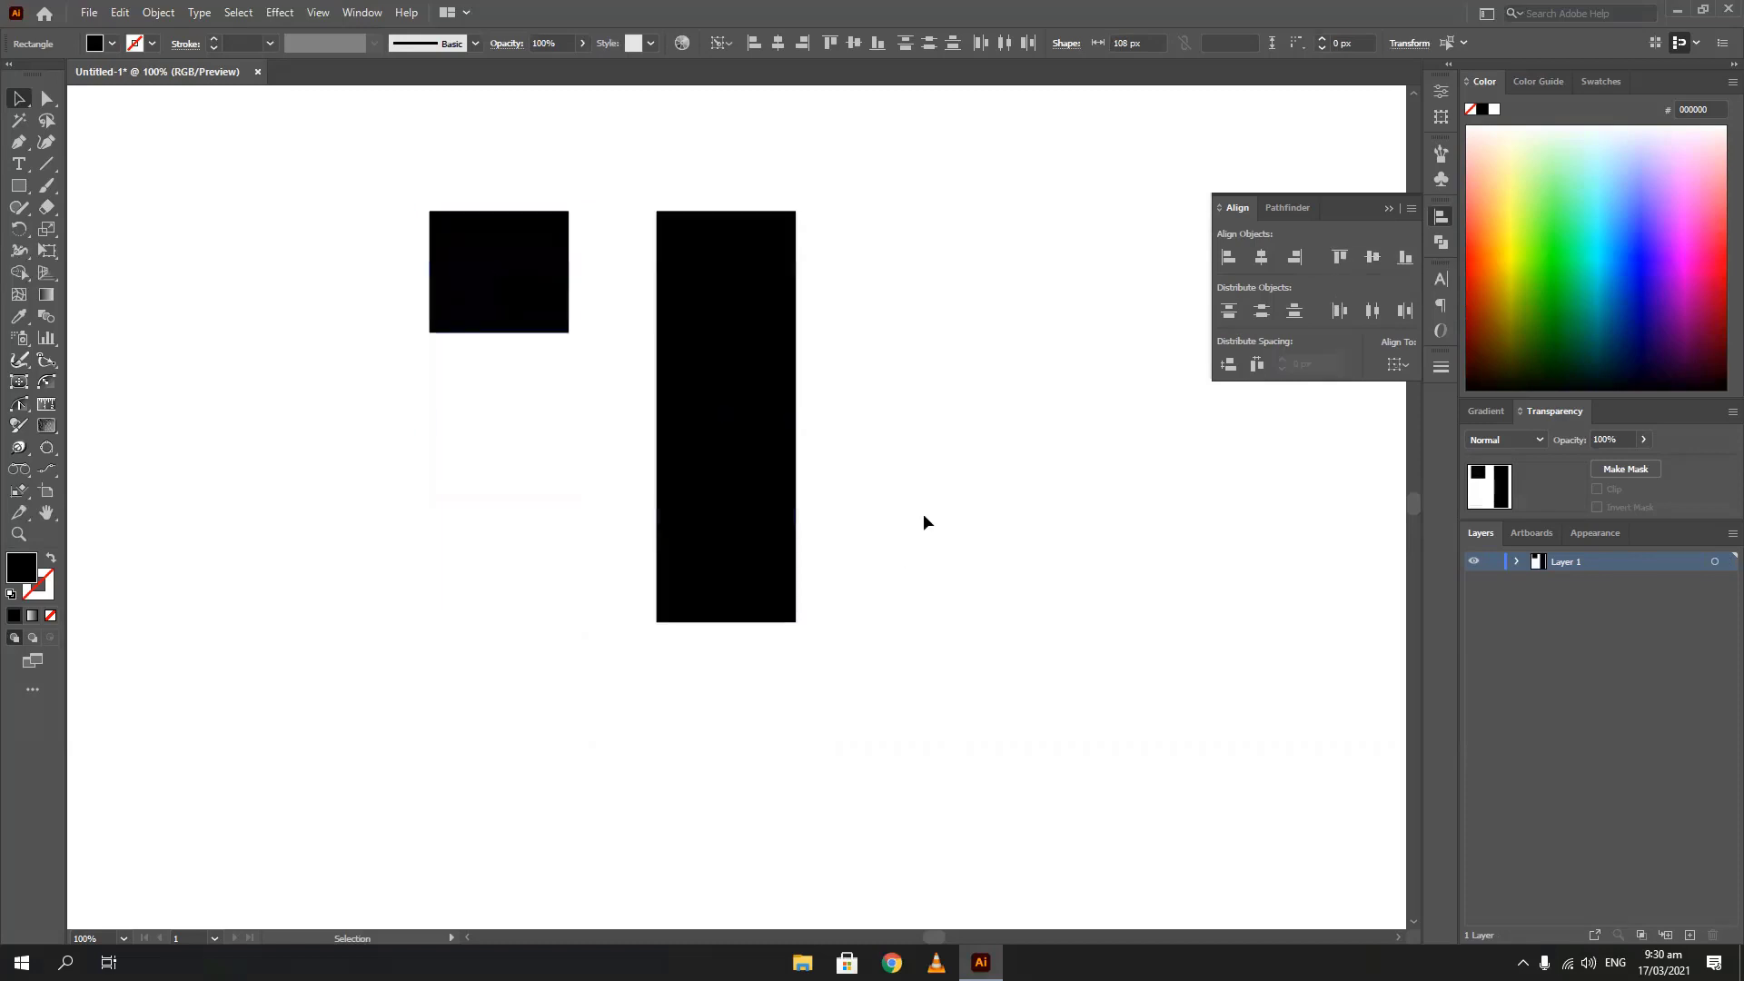
drag(740, 416, 750, 425)
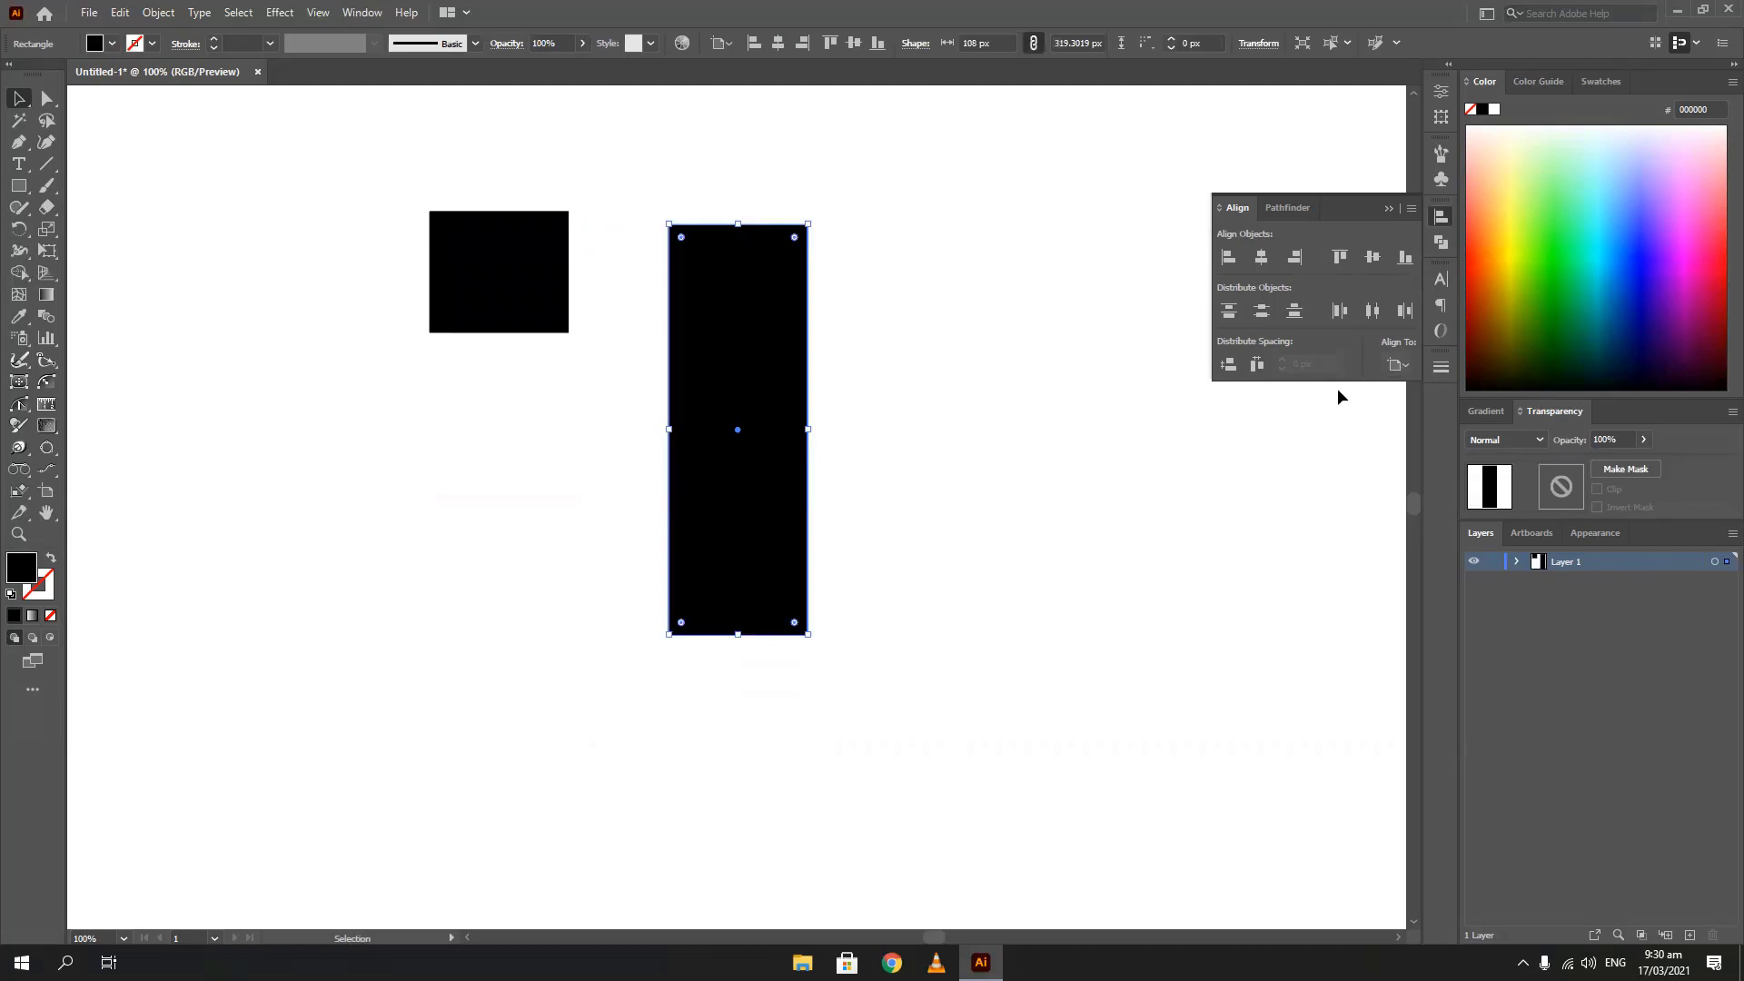
click(1398, 364)
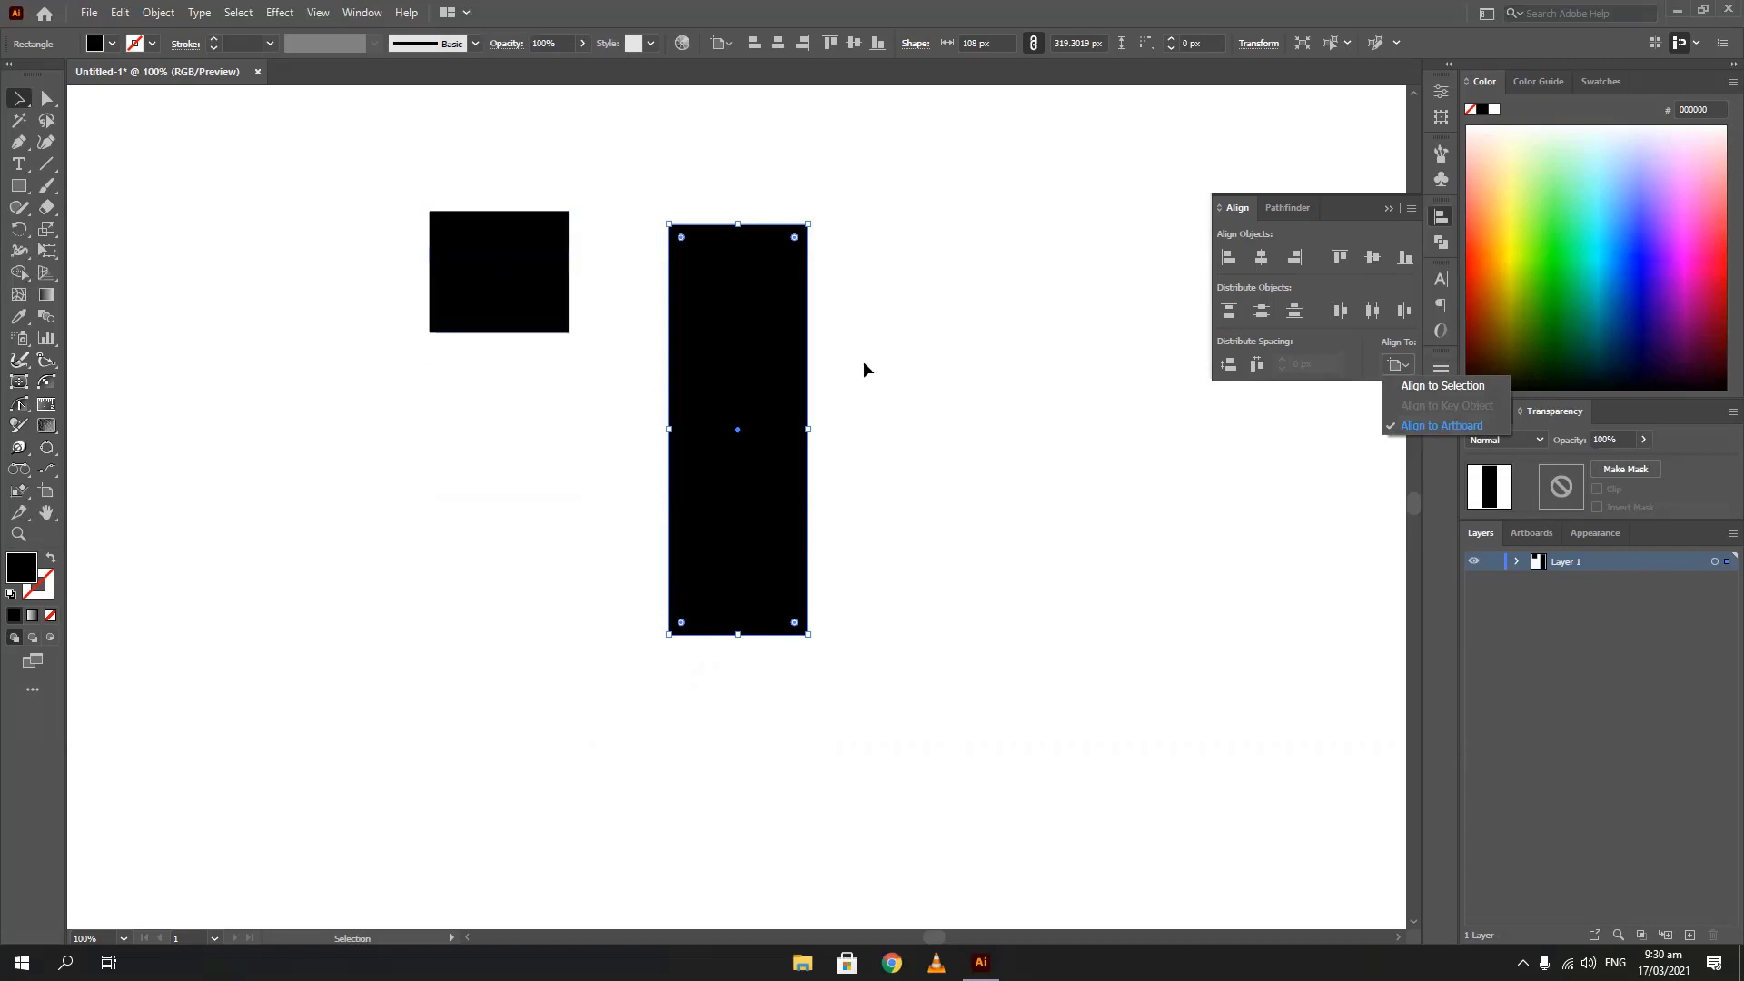
Delete the tall bar and move the small rectangle toward the middle of the artboard
click(761, 371)
key(Delete)
drag(455, 272, 729, 436)
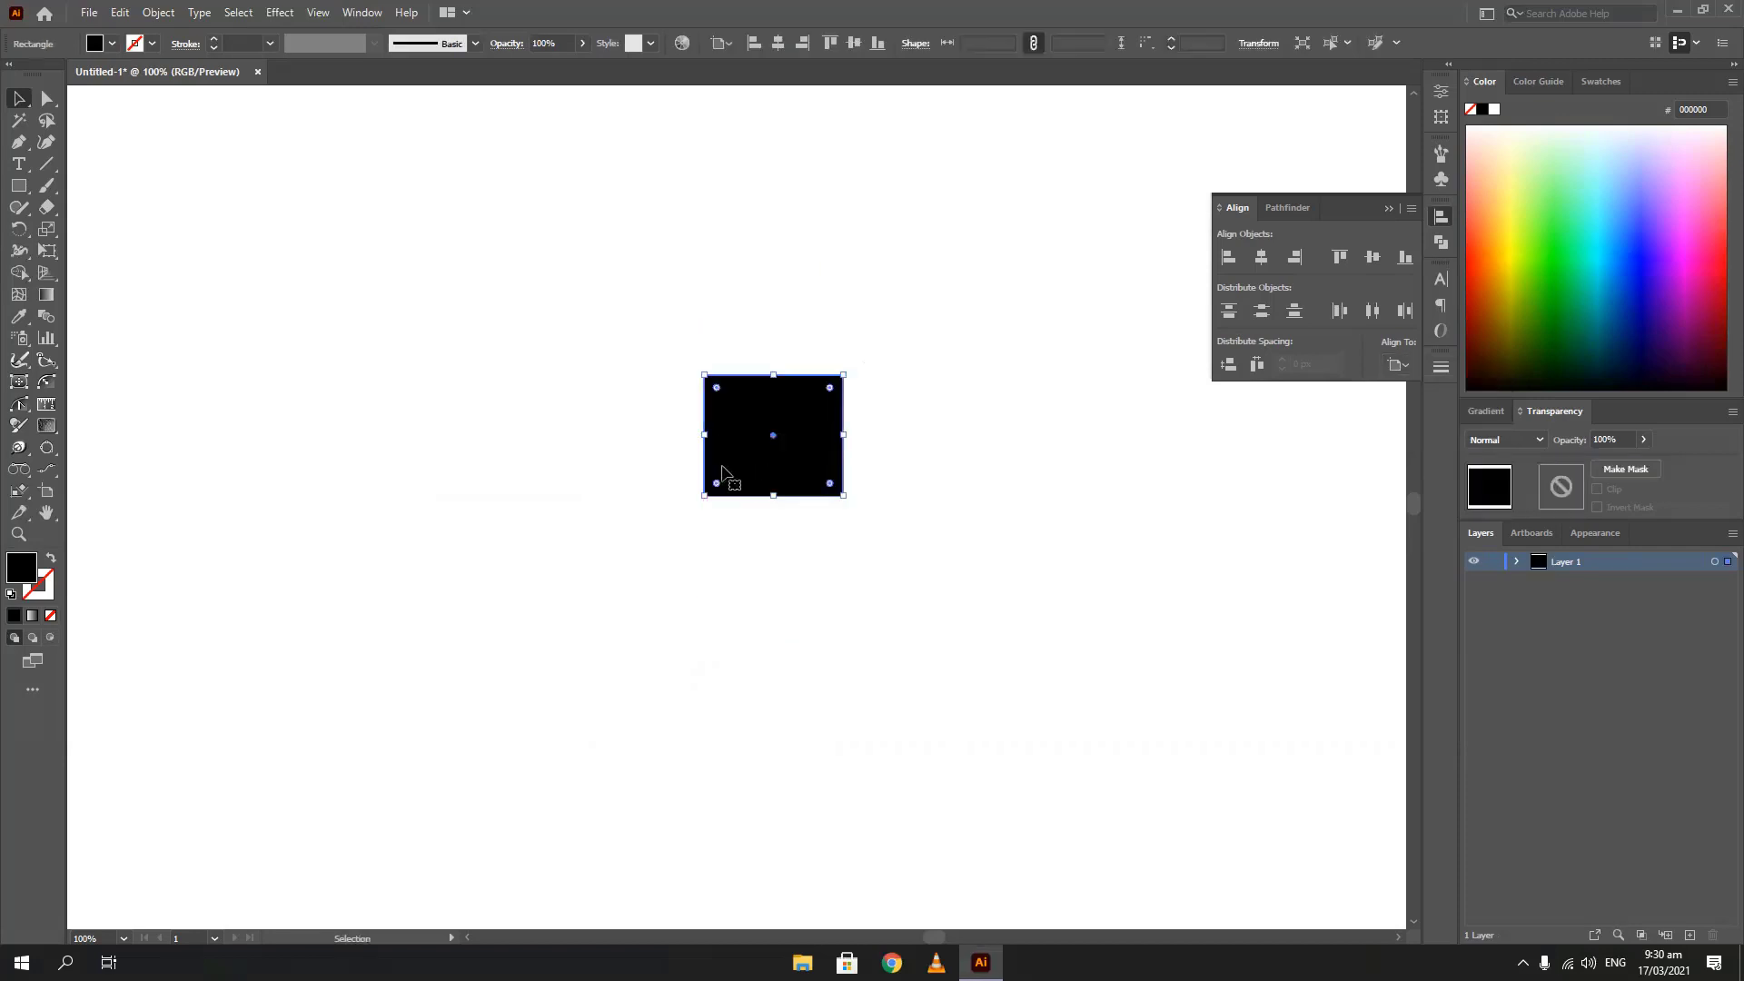
Check the Align To options for the remaining rectangle and enlarge it to about 156.5 by 136.7 px
click(1397, 367)
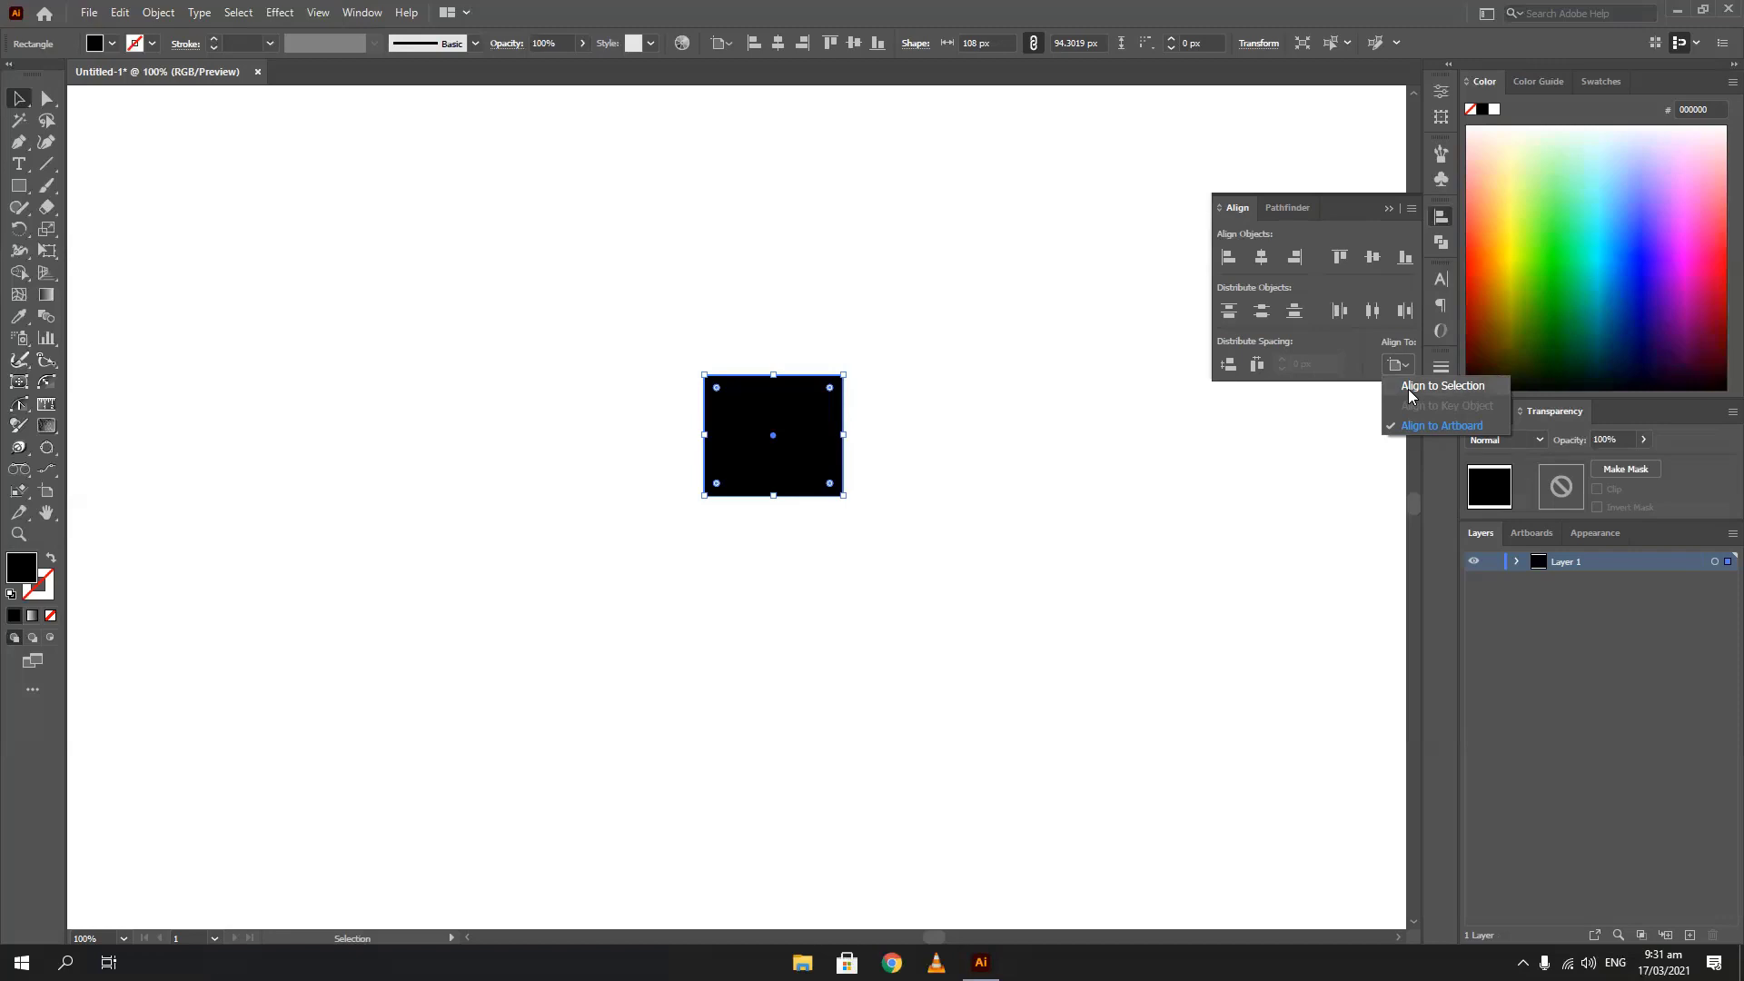
scroll(717, 436, down, 2)
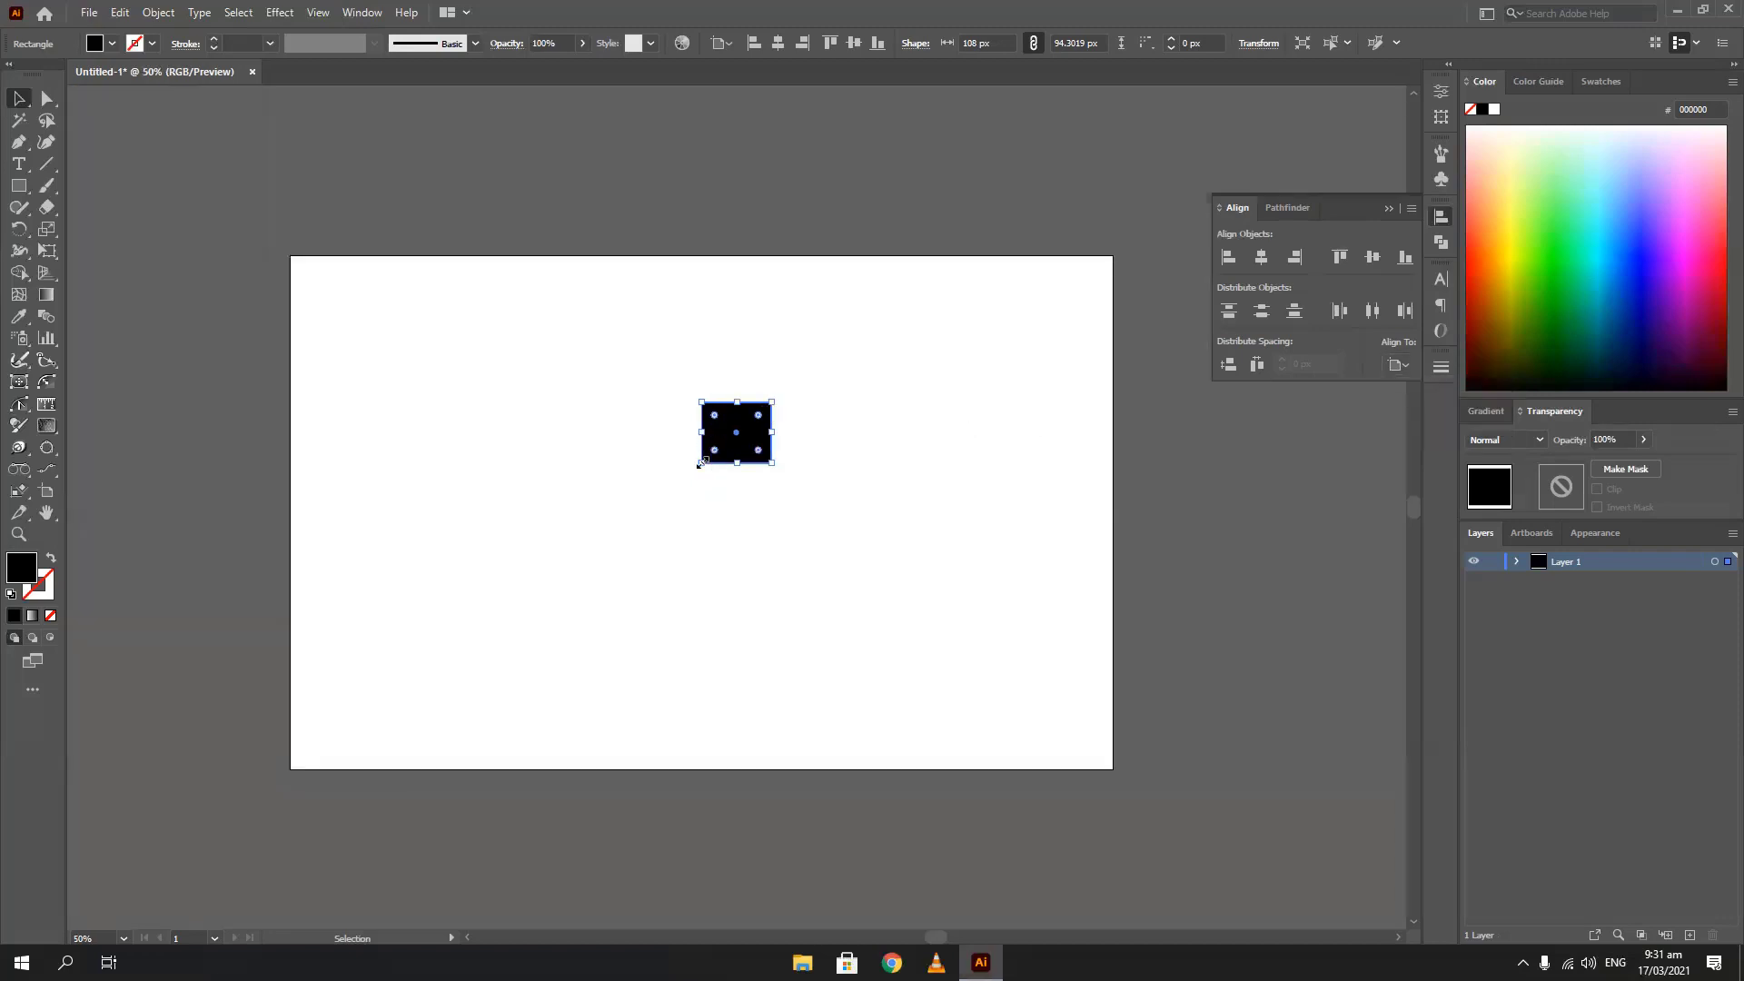
drag(701, 464, 670, 490)
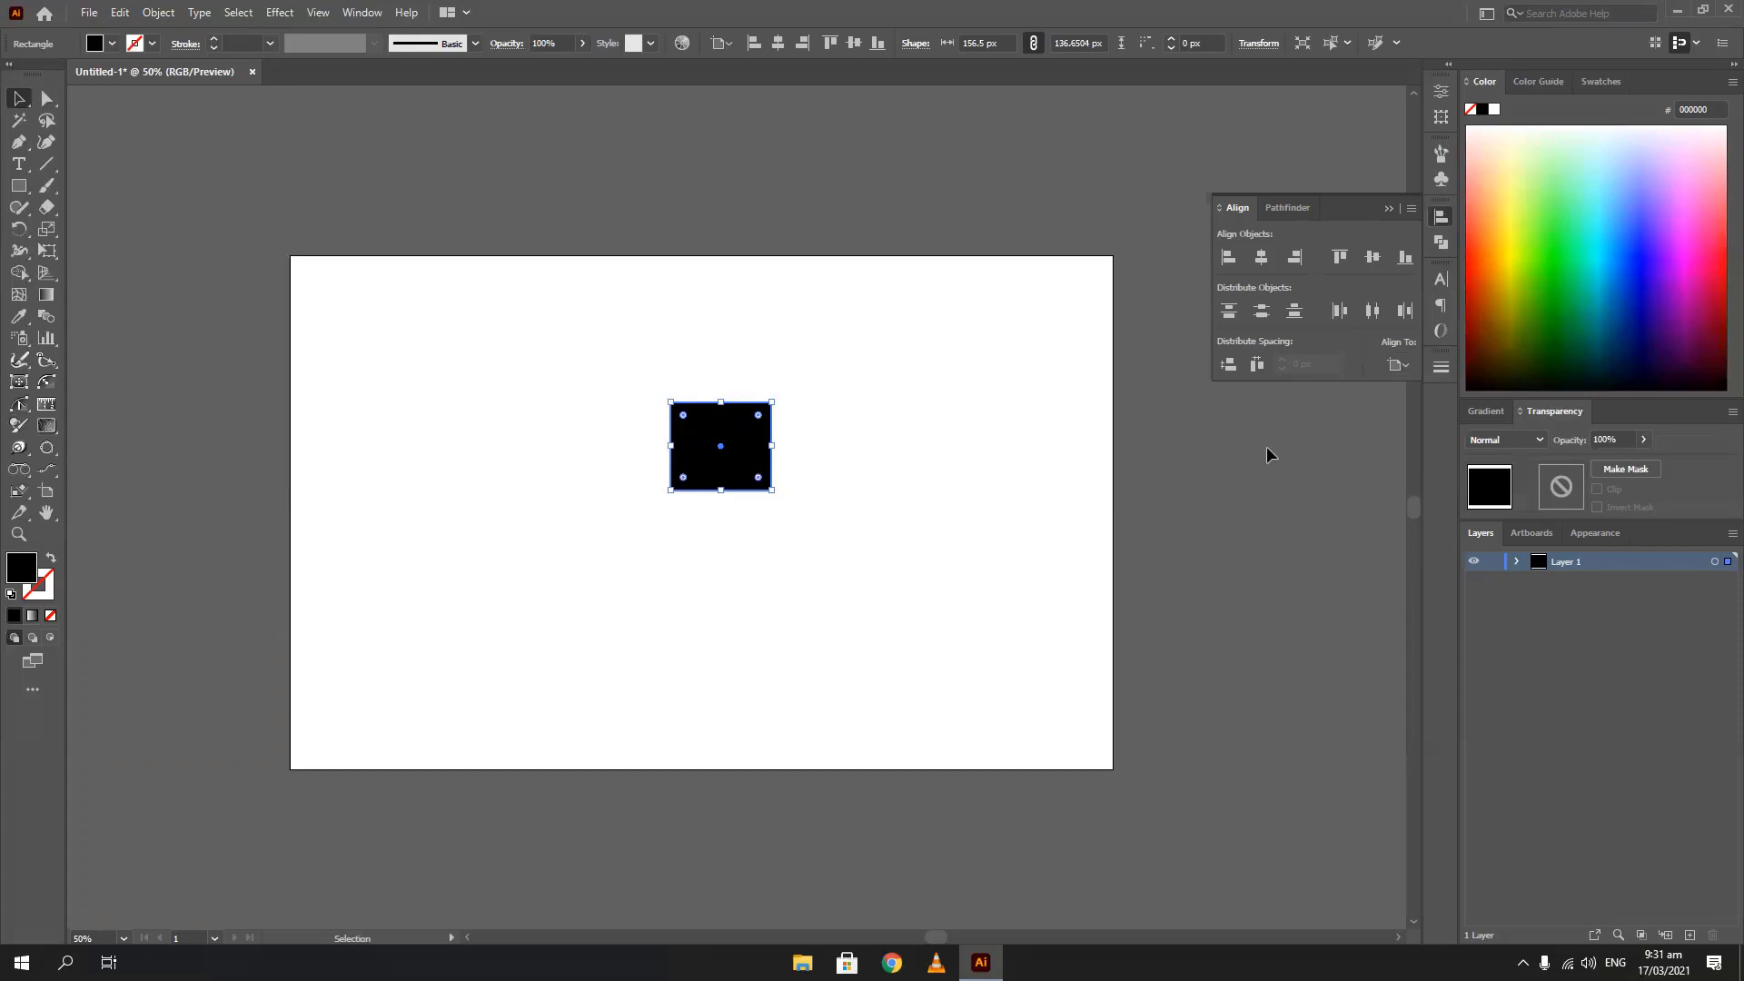
Review the Align To options for the enlarged rectangle, keeping Align to Artboard and the rectangle selected
click(1389, 365)
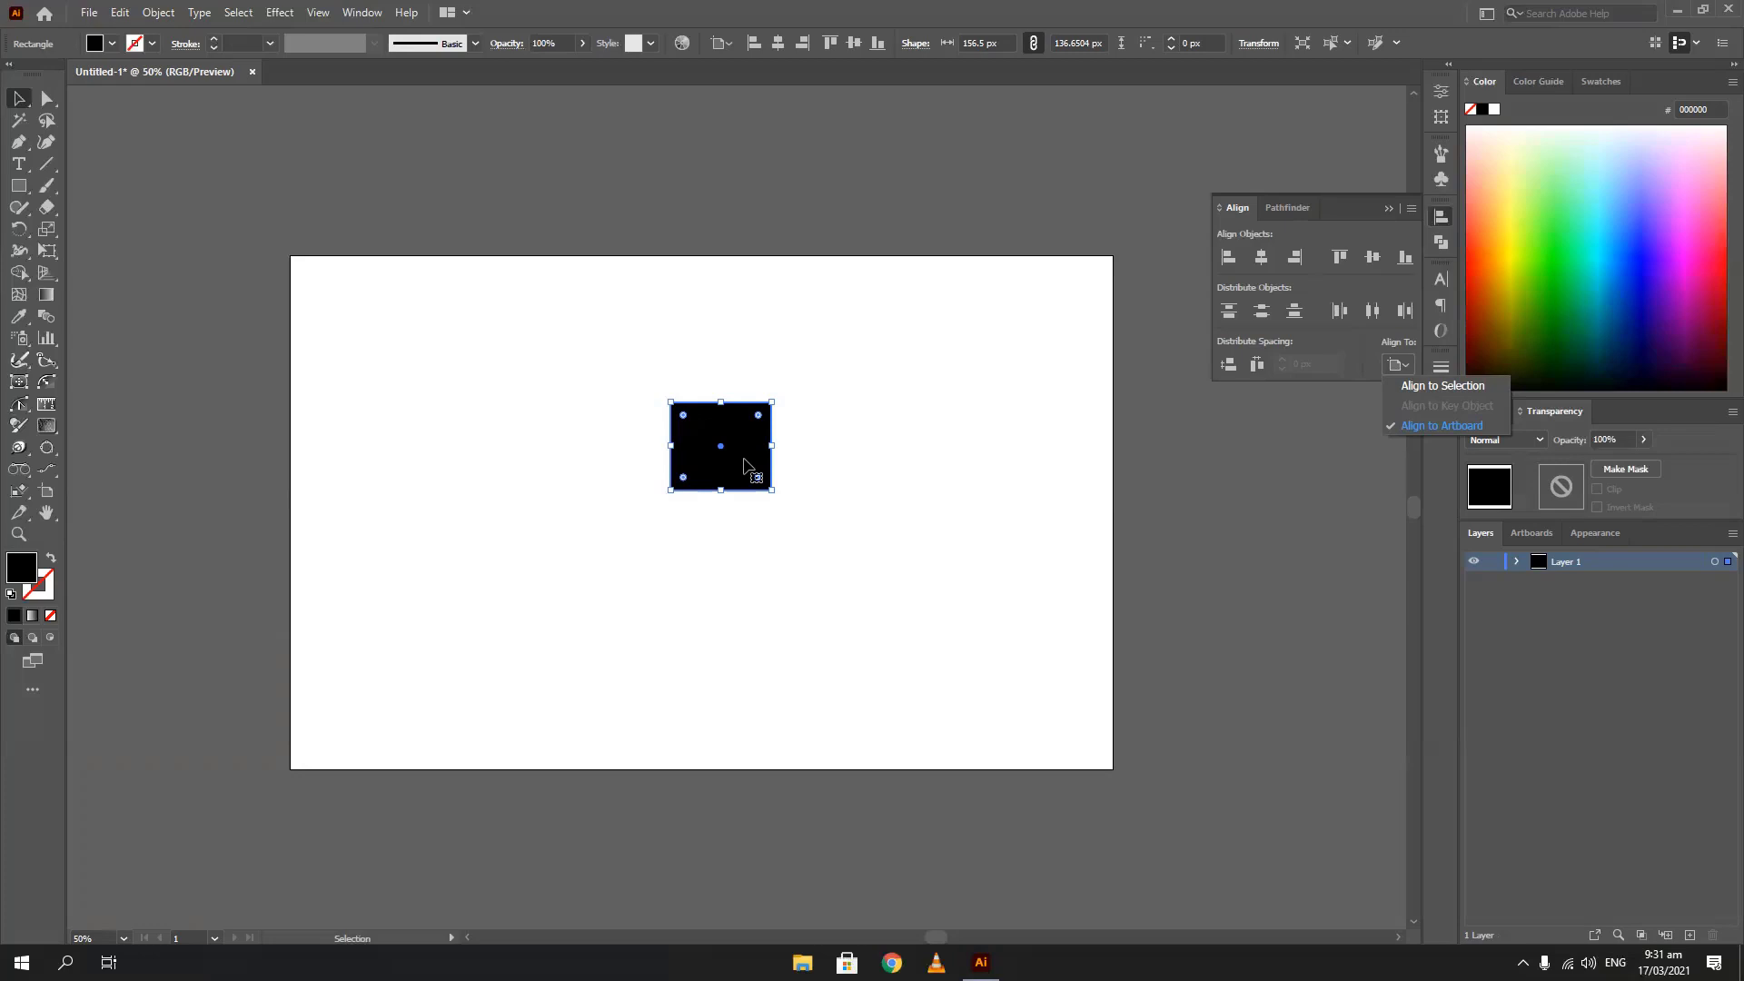
click(724, 582)
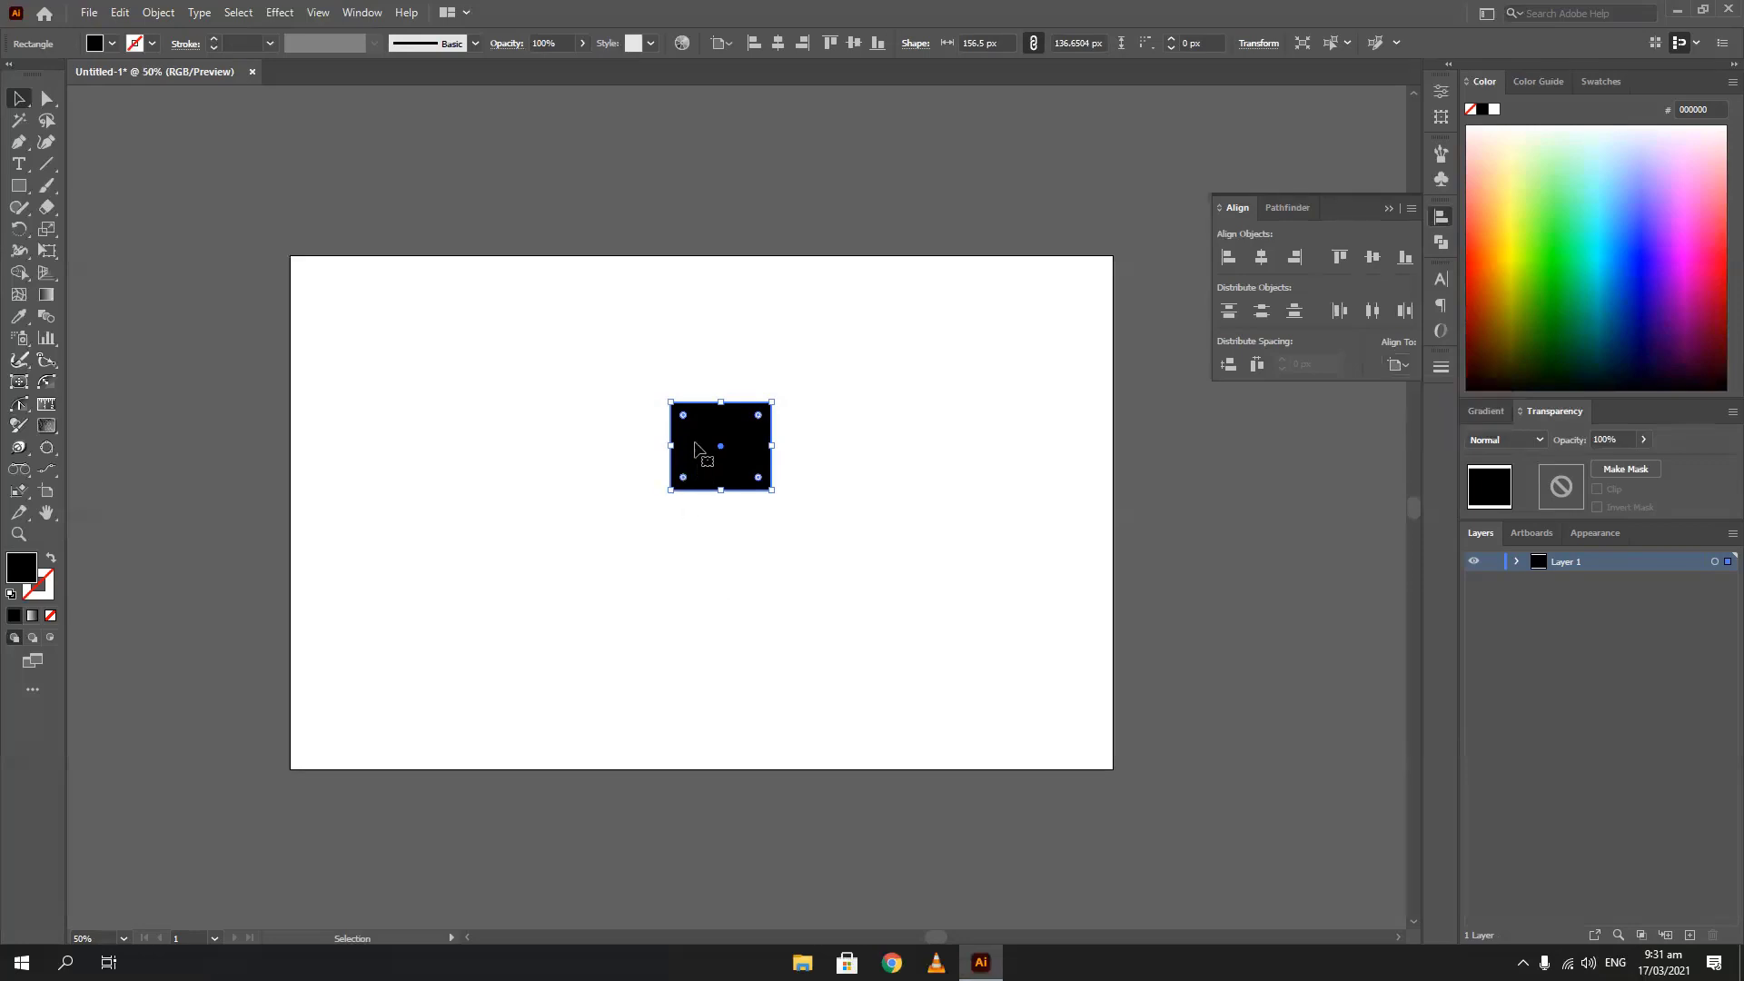
click(620, 504)
click(716, 469)
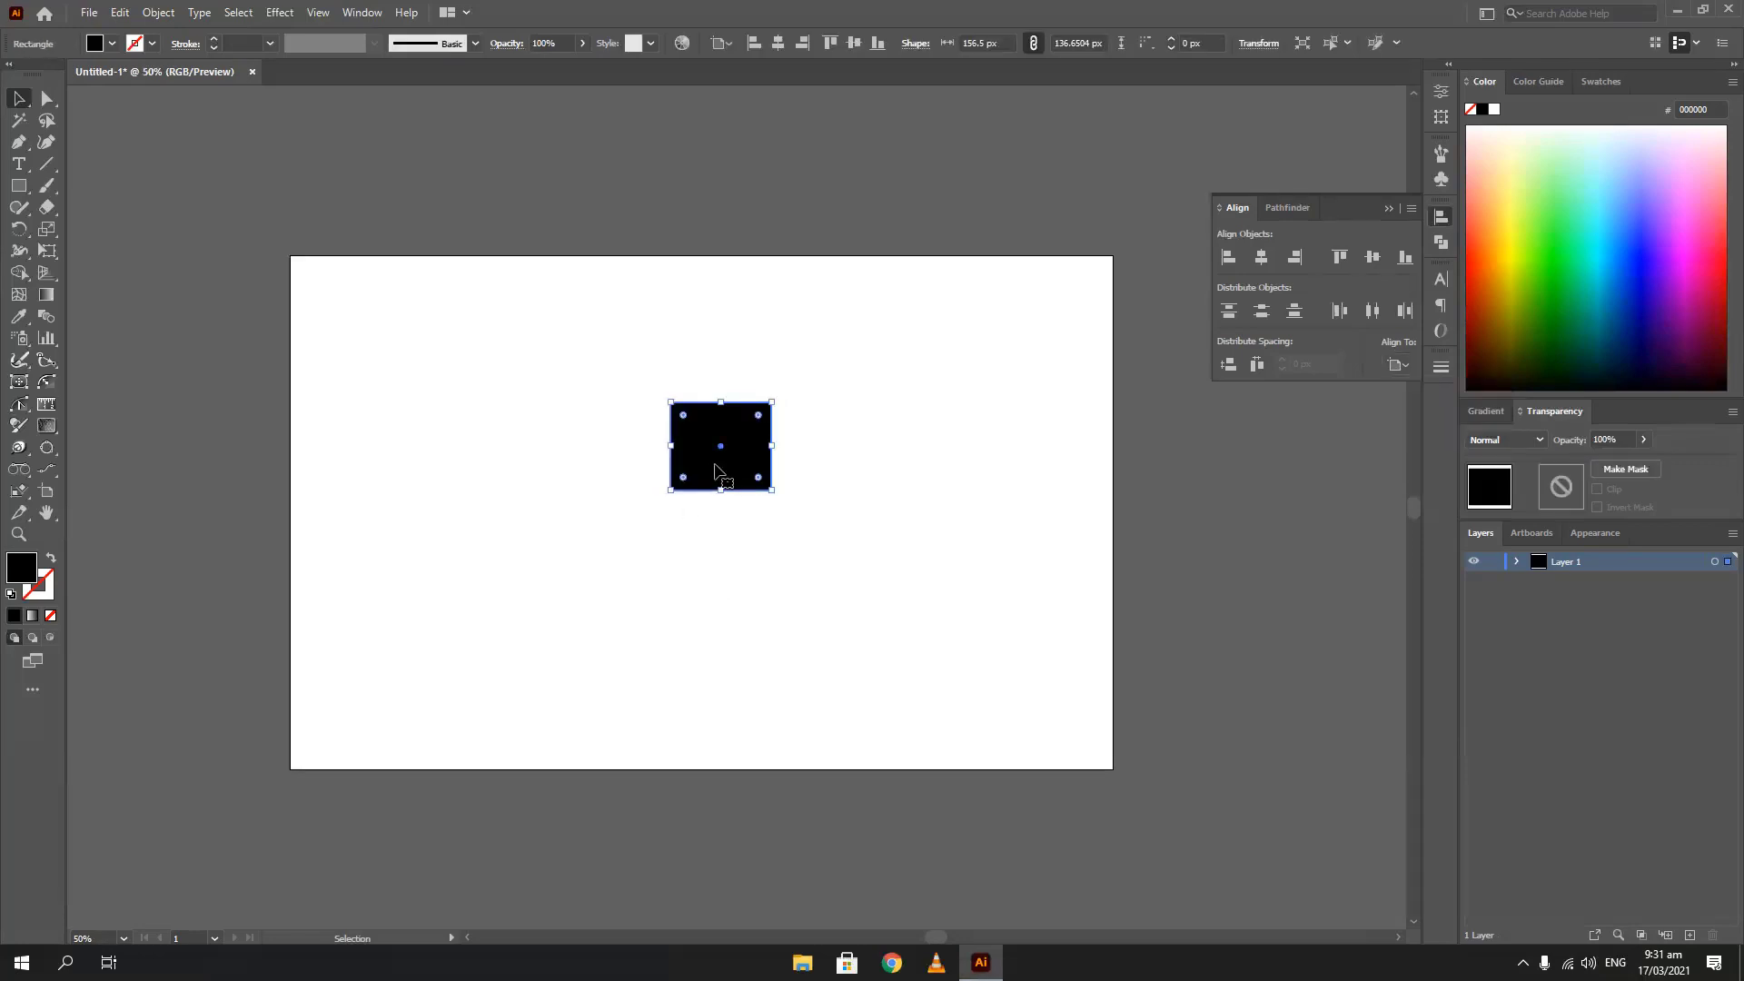
With Align to Artboard active, align the rectangle to the artboard's vertical centre
click(1389, 368)
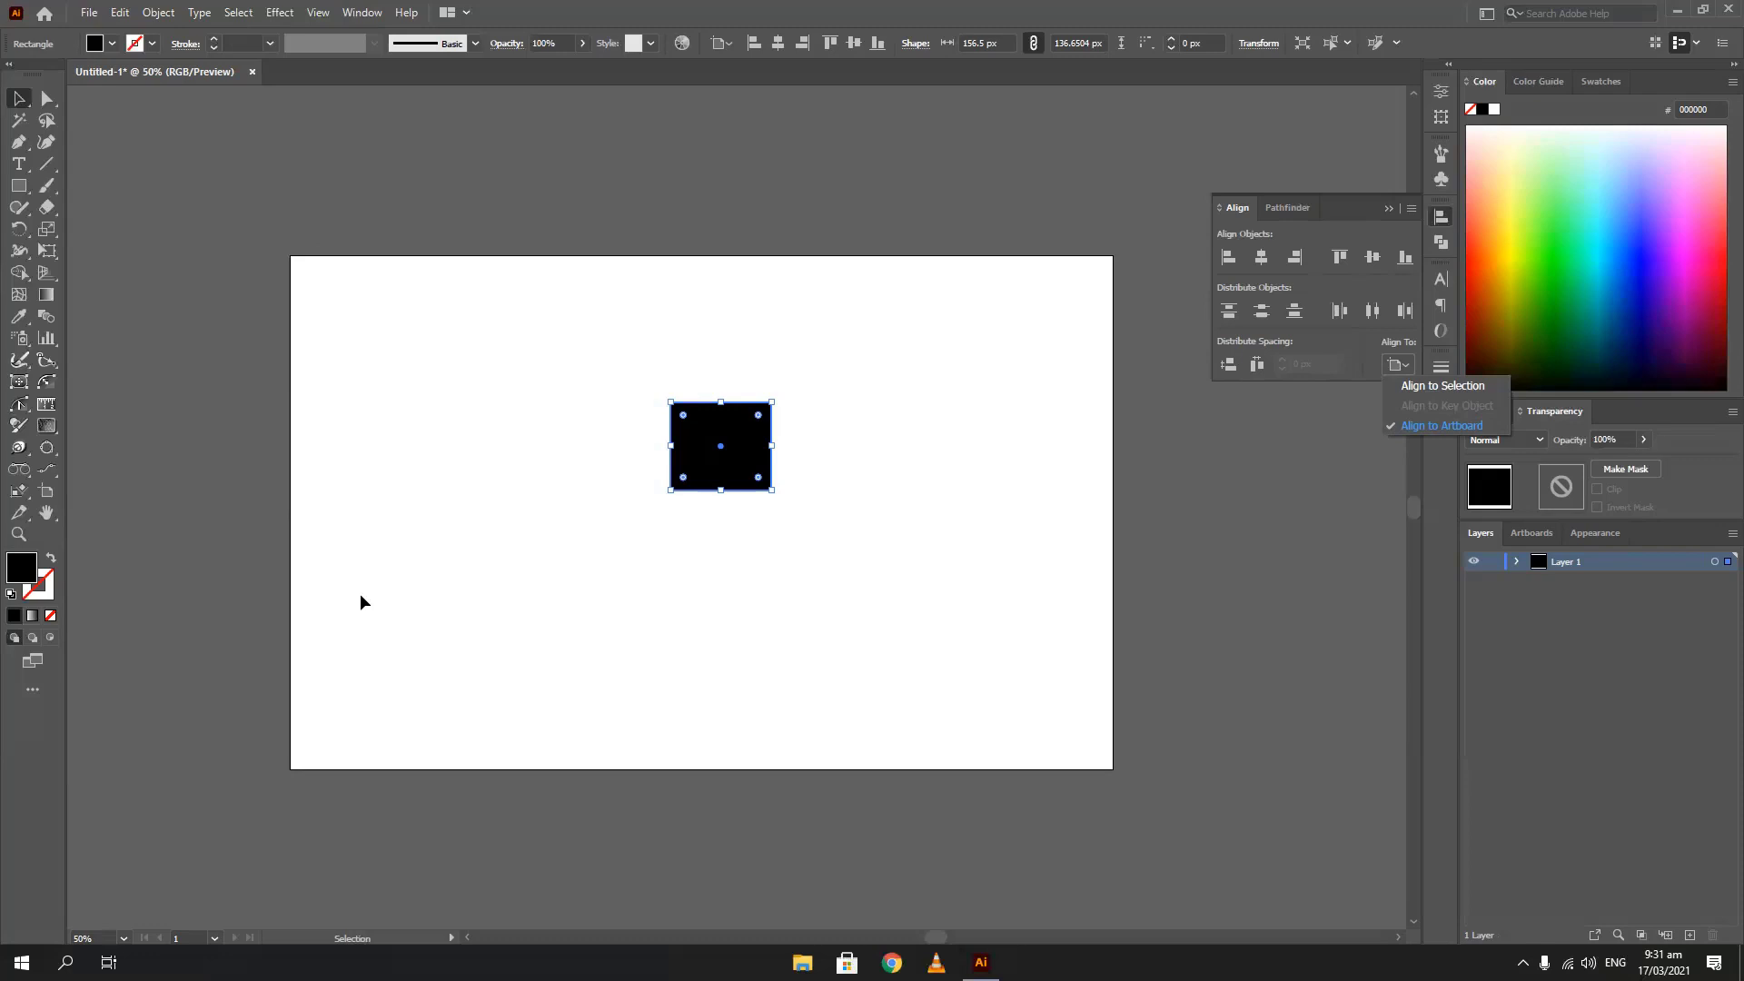
click(1263, 259)
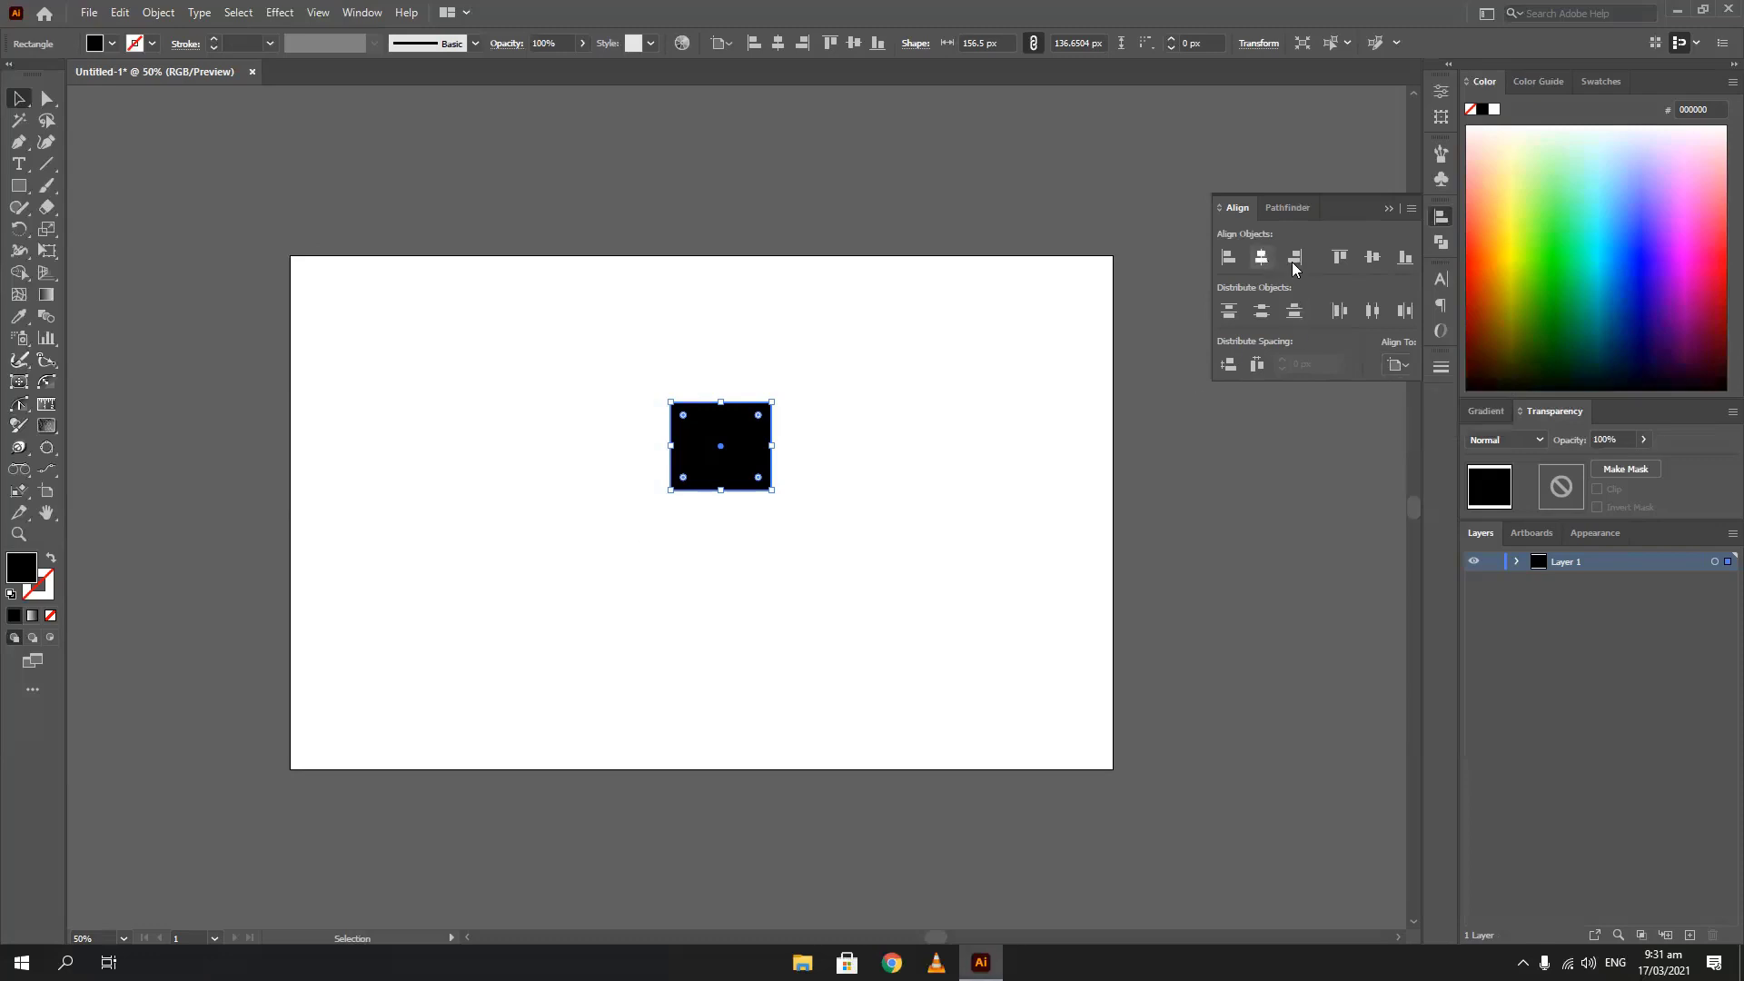
click(1373, 259)
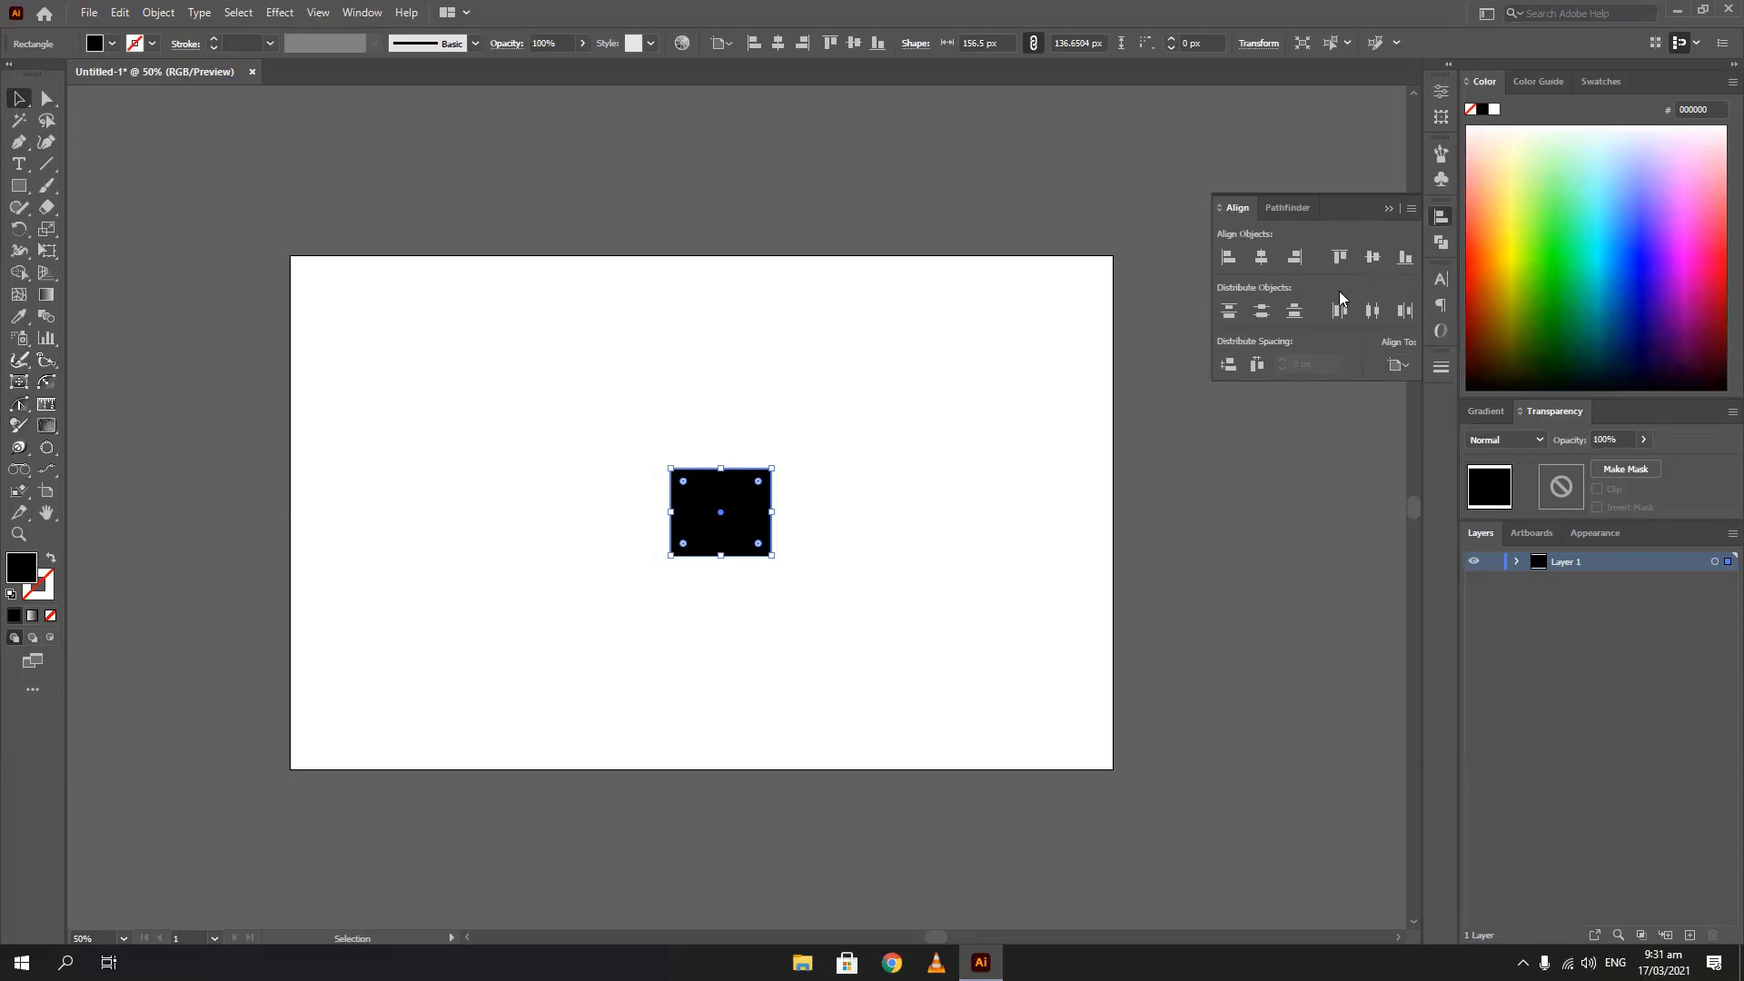
Shrink the rectangle to about 78 by 68 px near the artboard's upper-left corner and place one copy diagonally below it
click(1405, 366)
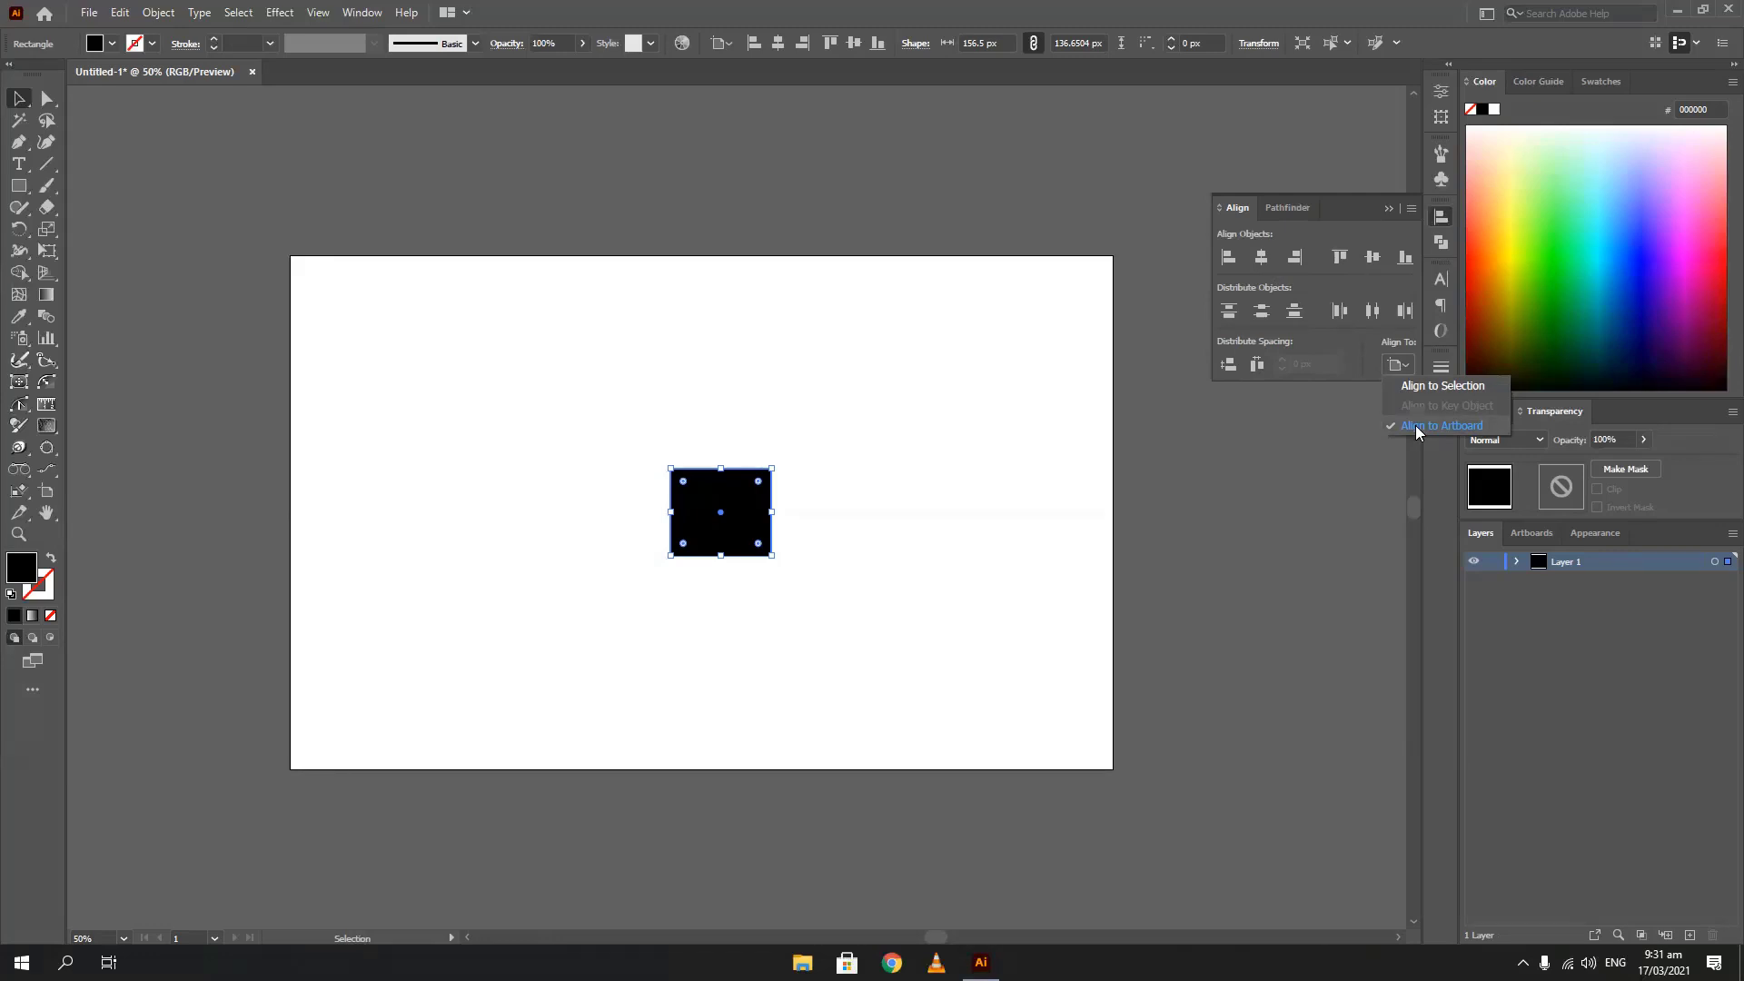
click(581, 406)
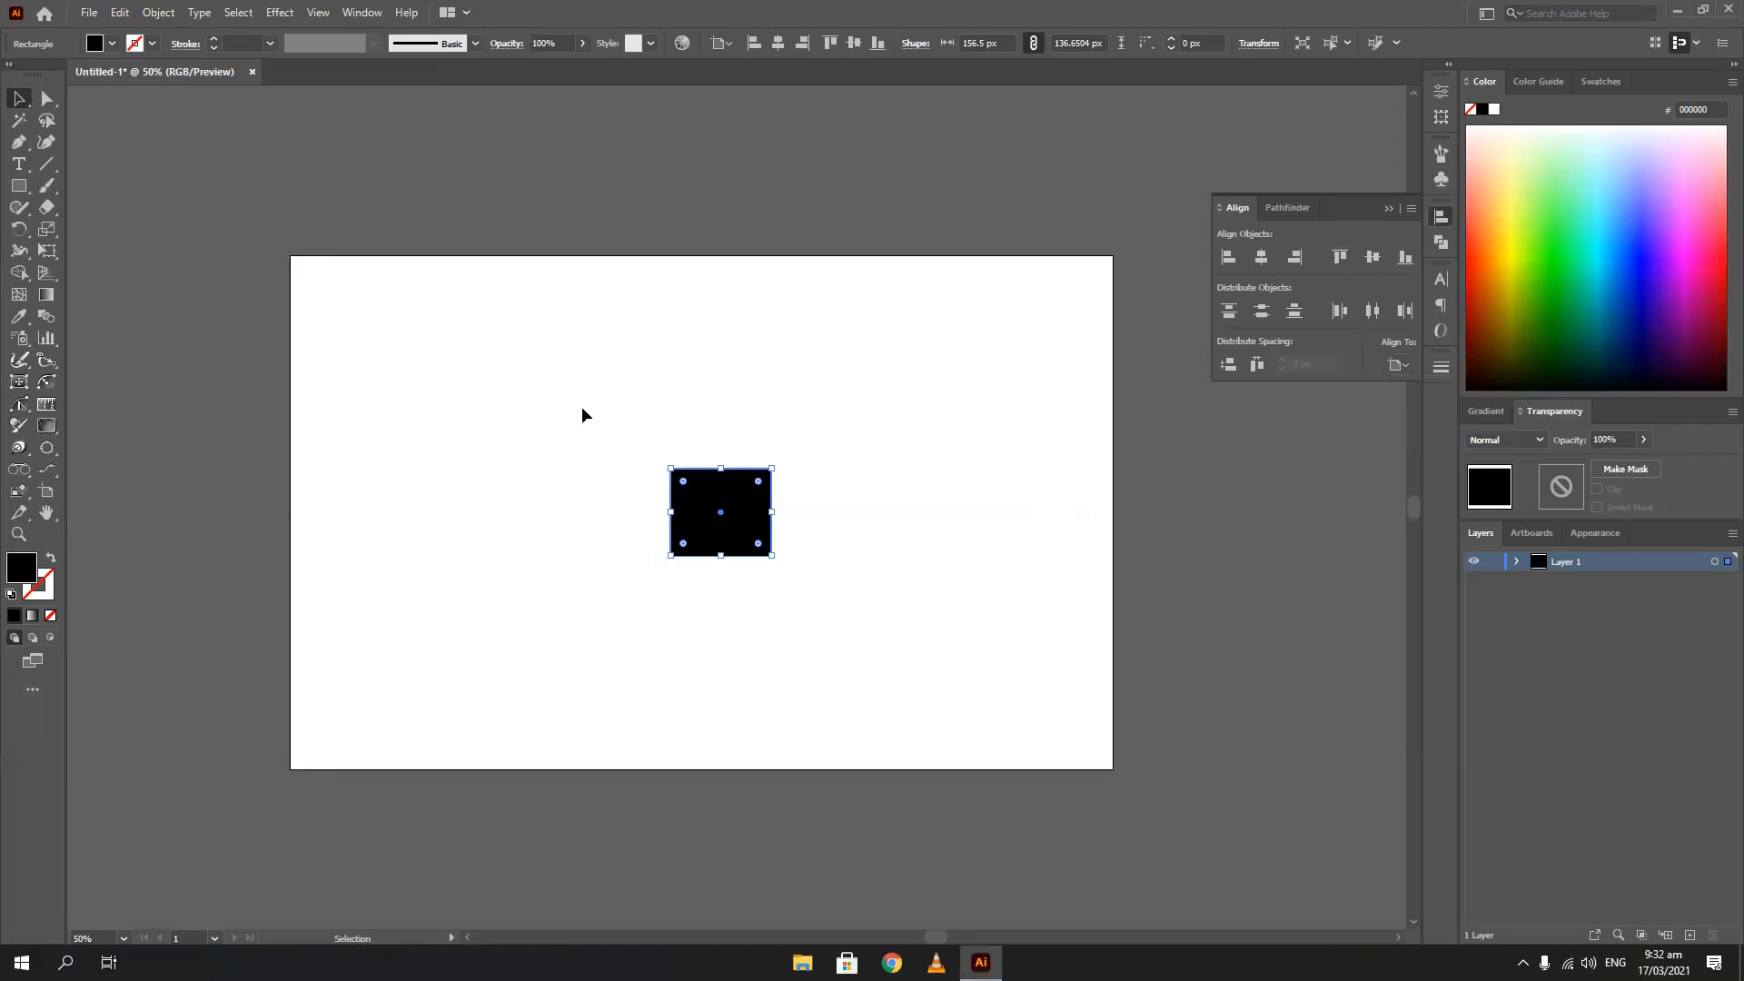
drag(678, 416, 377, 353)
click(329, 383)
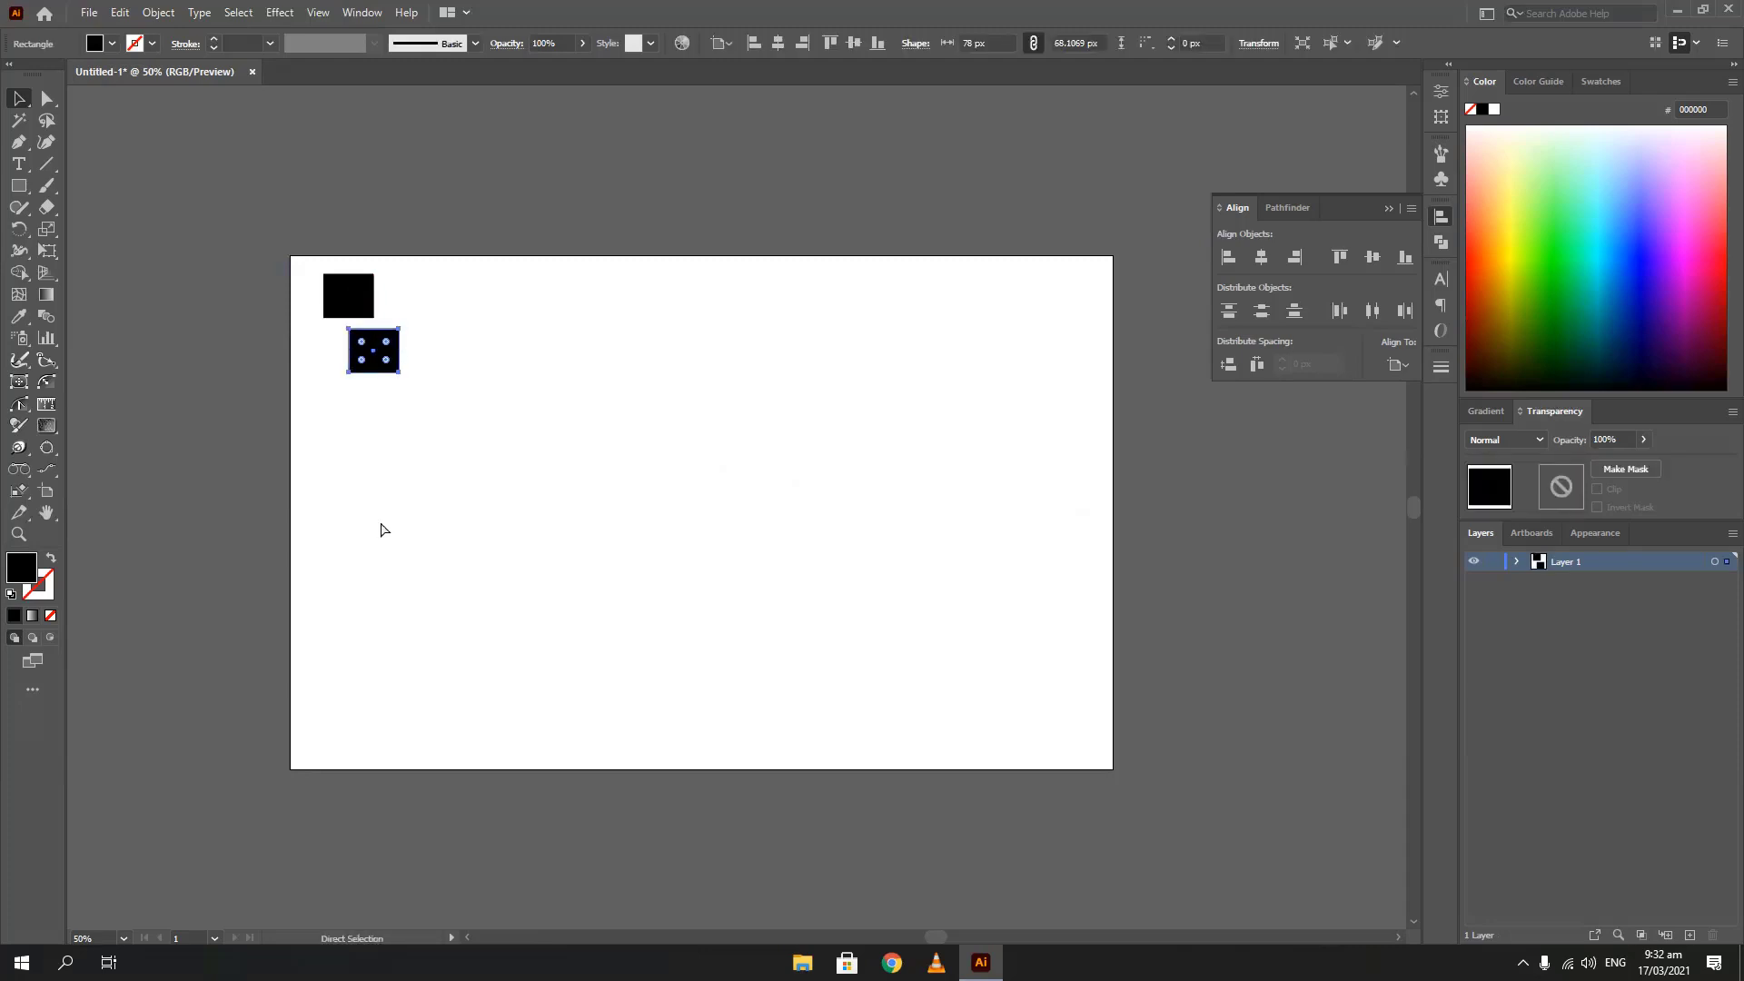
Repeat the diagonal duplication seven times to build a descending staircase of nine rectangles
key(ctrl+d)
key(ctrl+d)
key(ctrl+d)
key(ctrl+d)
key(ctrl+d)
key(ctrl+d)
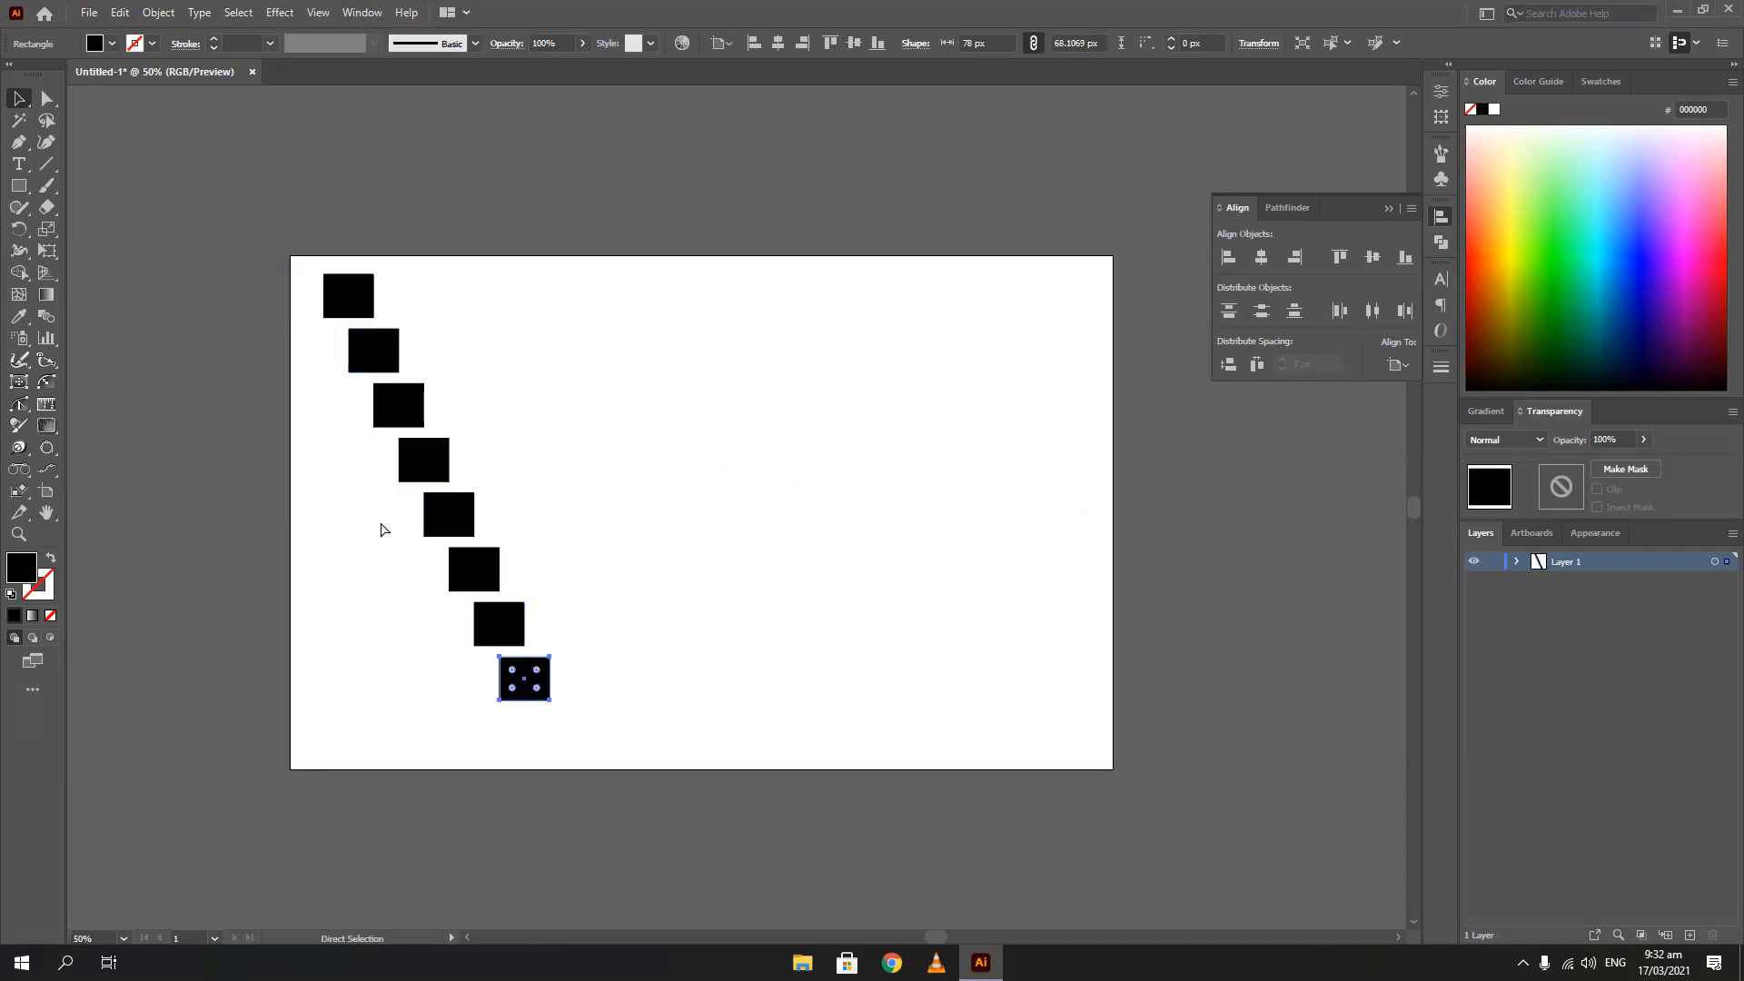
key(ctrl+d)
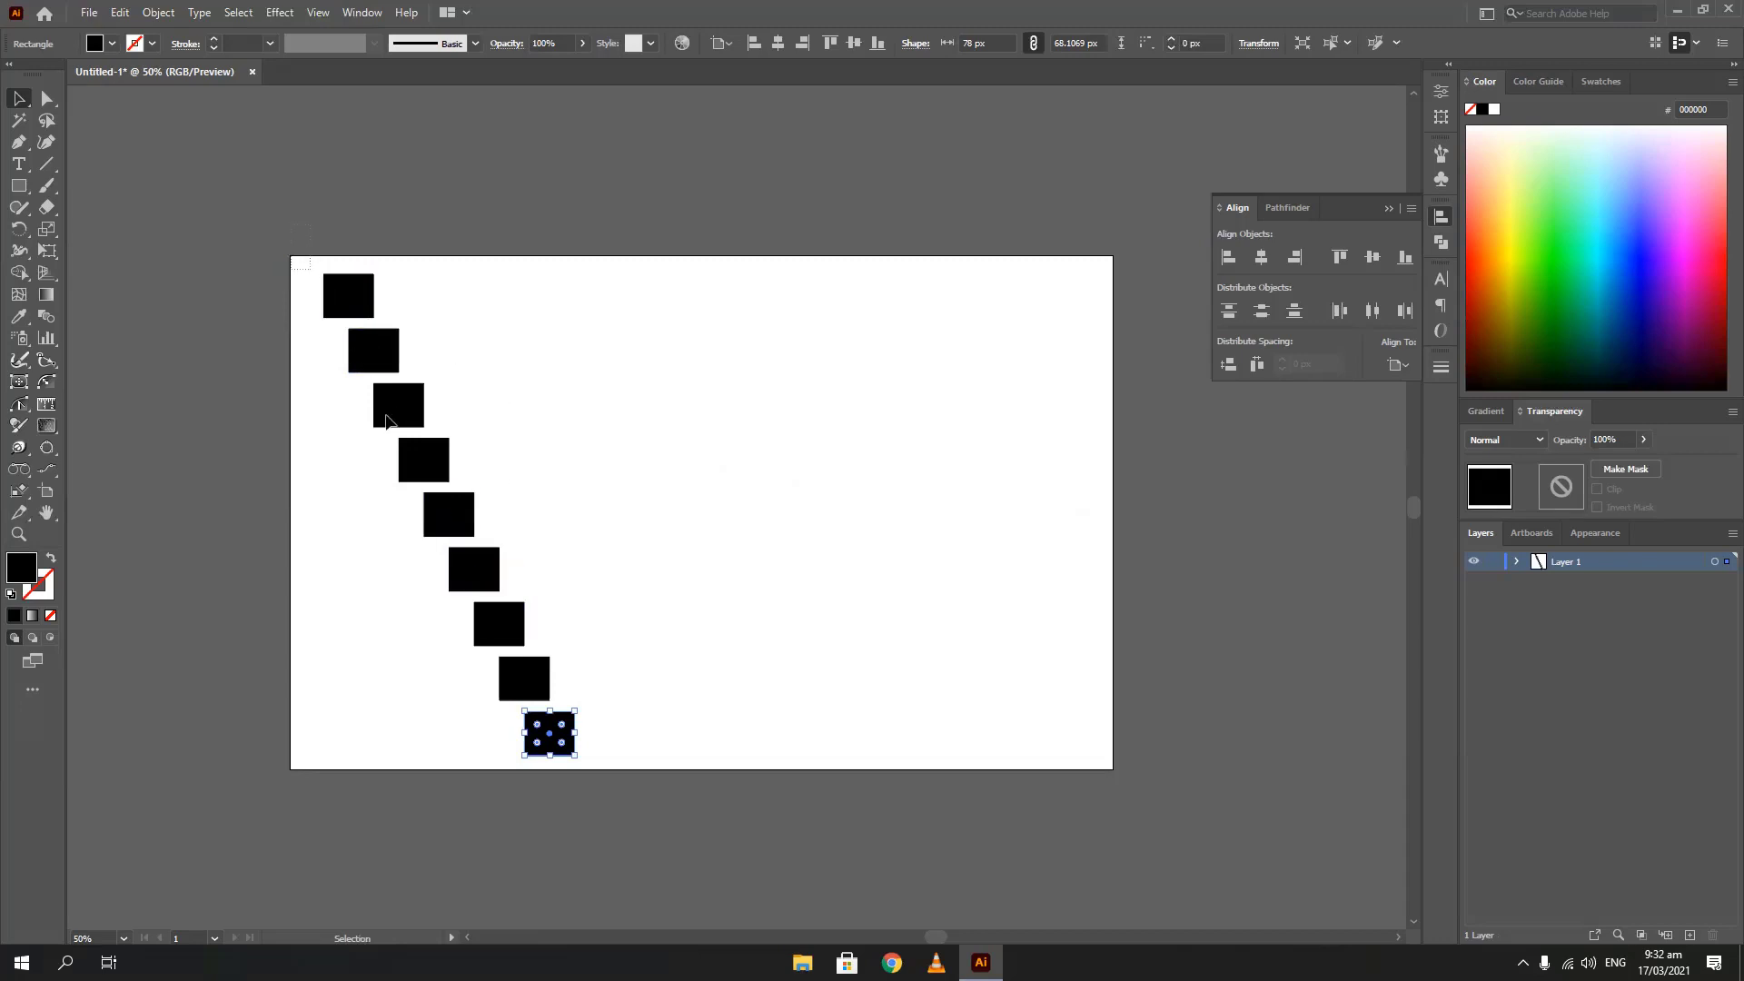
Select all nine rectangles, try aligning their horizontal centres to the selection, and undo that alignment
drag(292, 226, 615, 767)
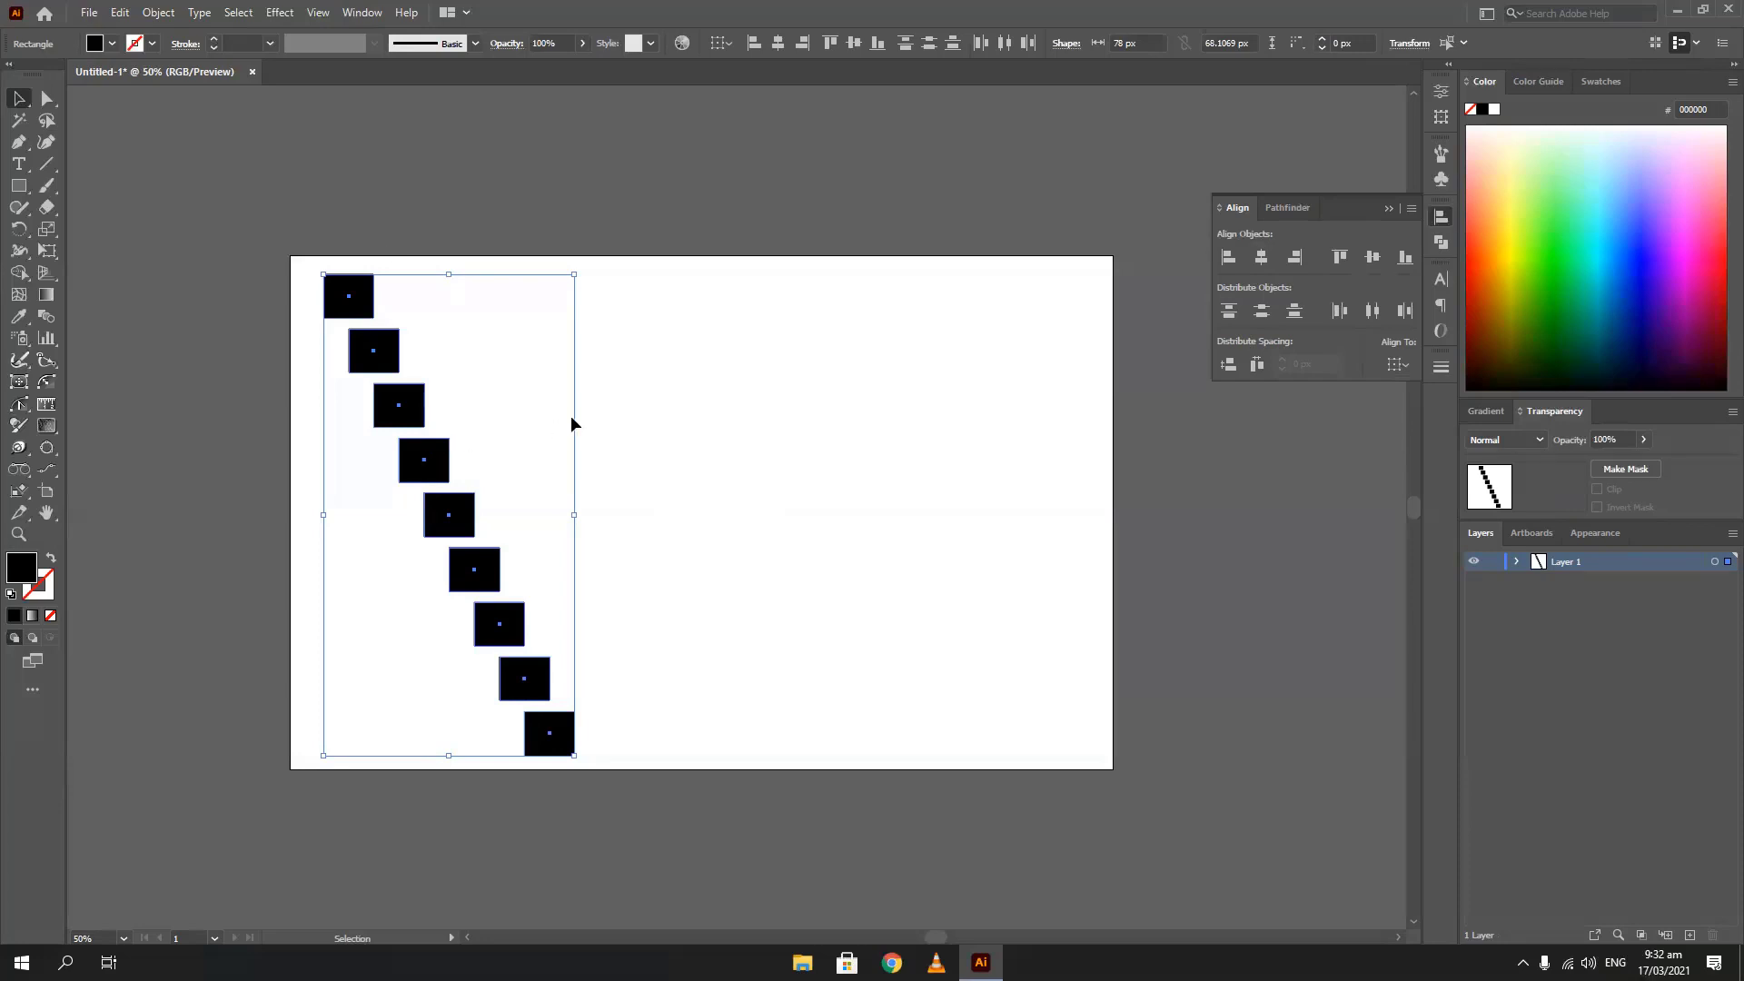
click(1260, 263)
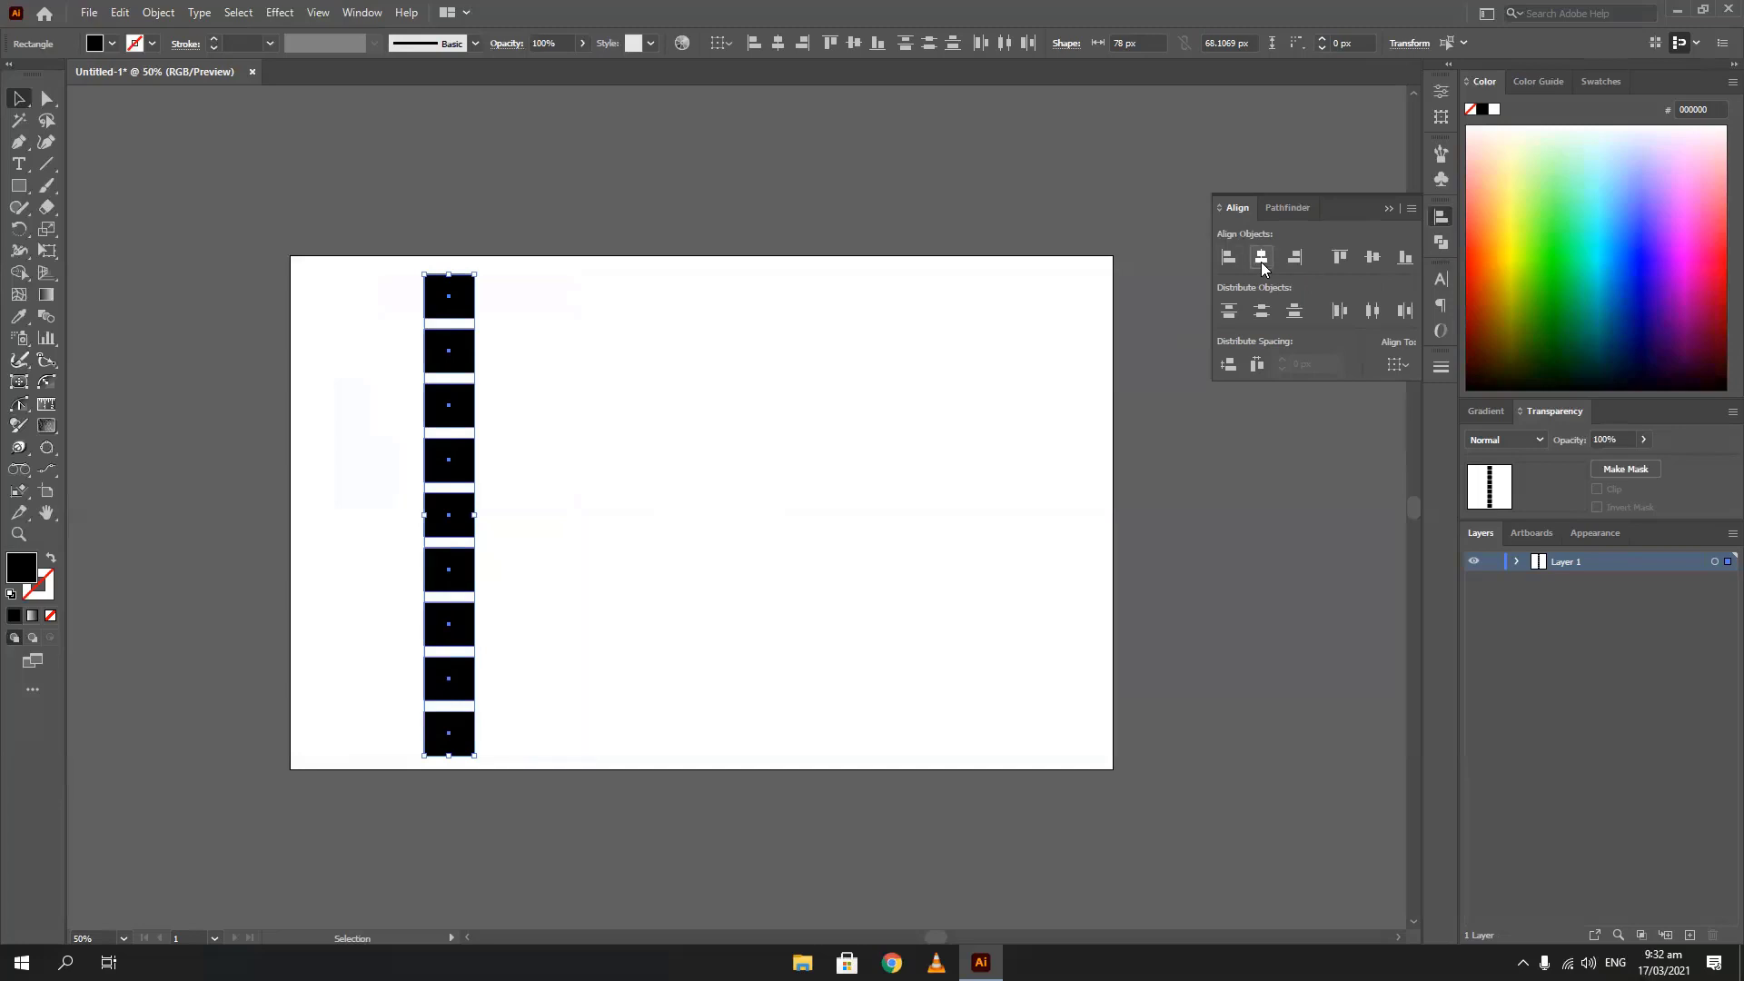
key(ctrl+z)
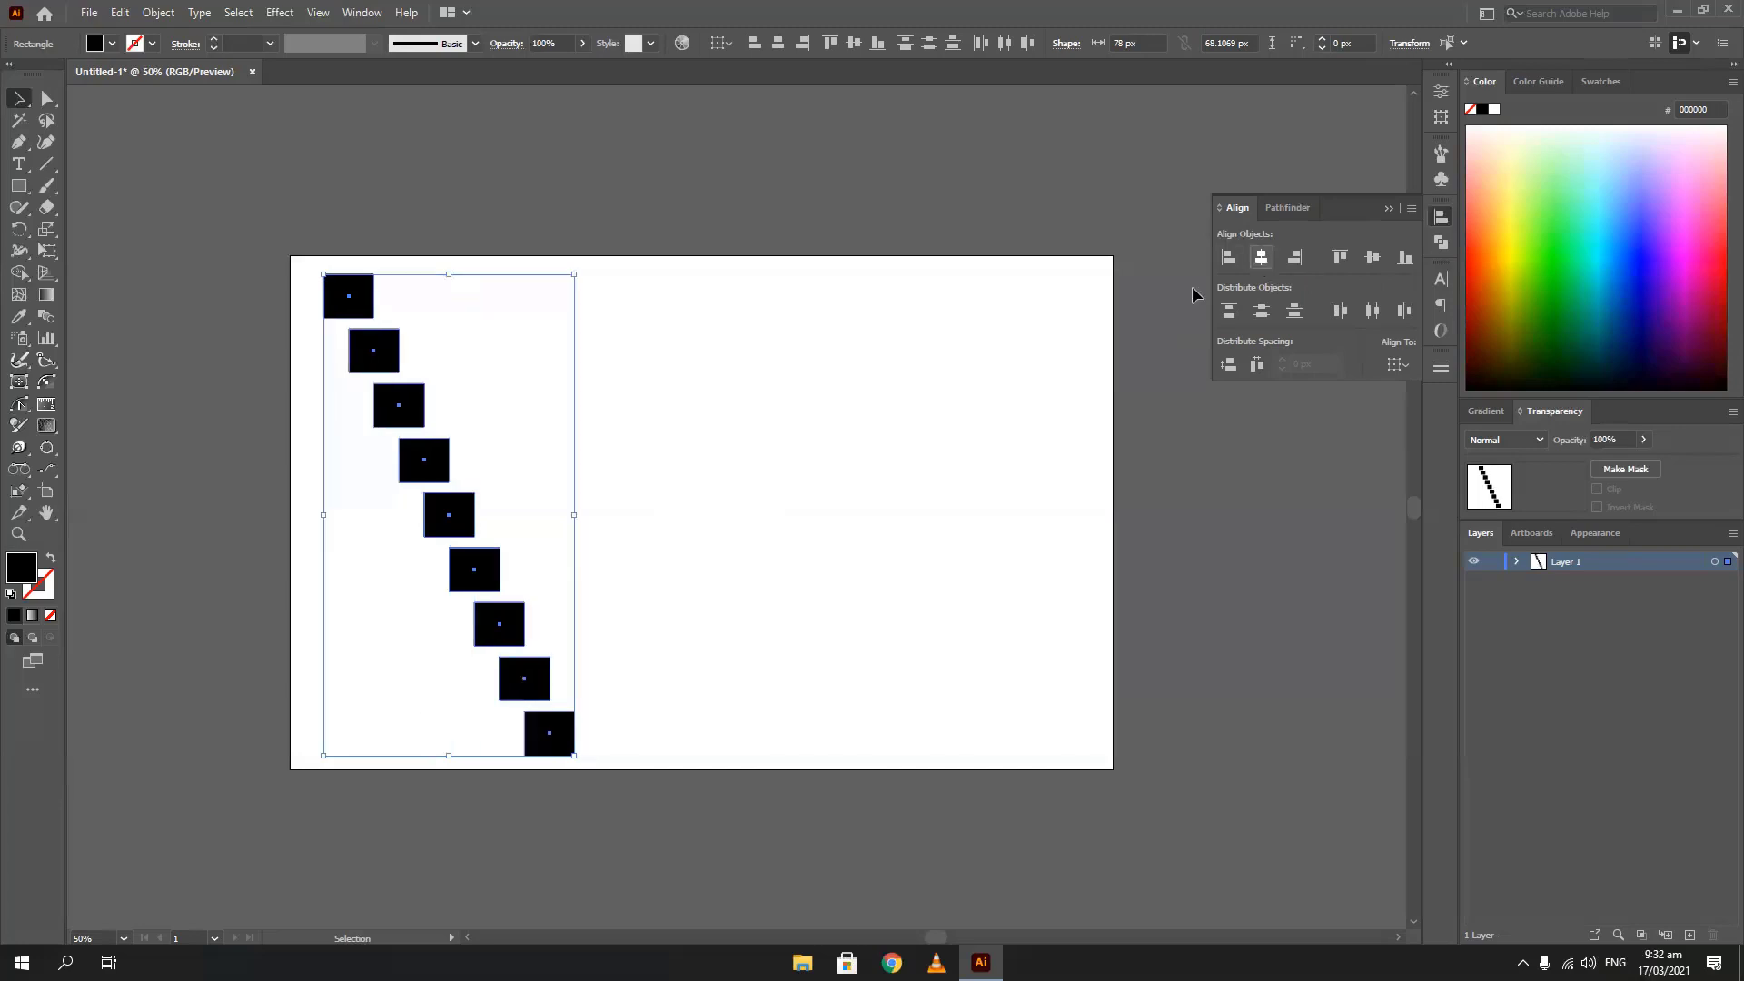
Make the topmost rectangle the key object, align the other rectangles to its horizontal centre, and deselect everything
click(356, 311)
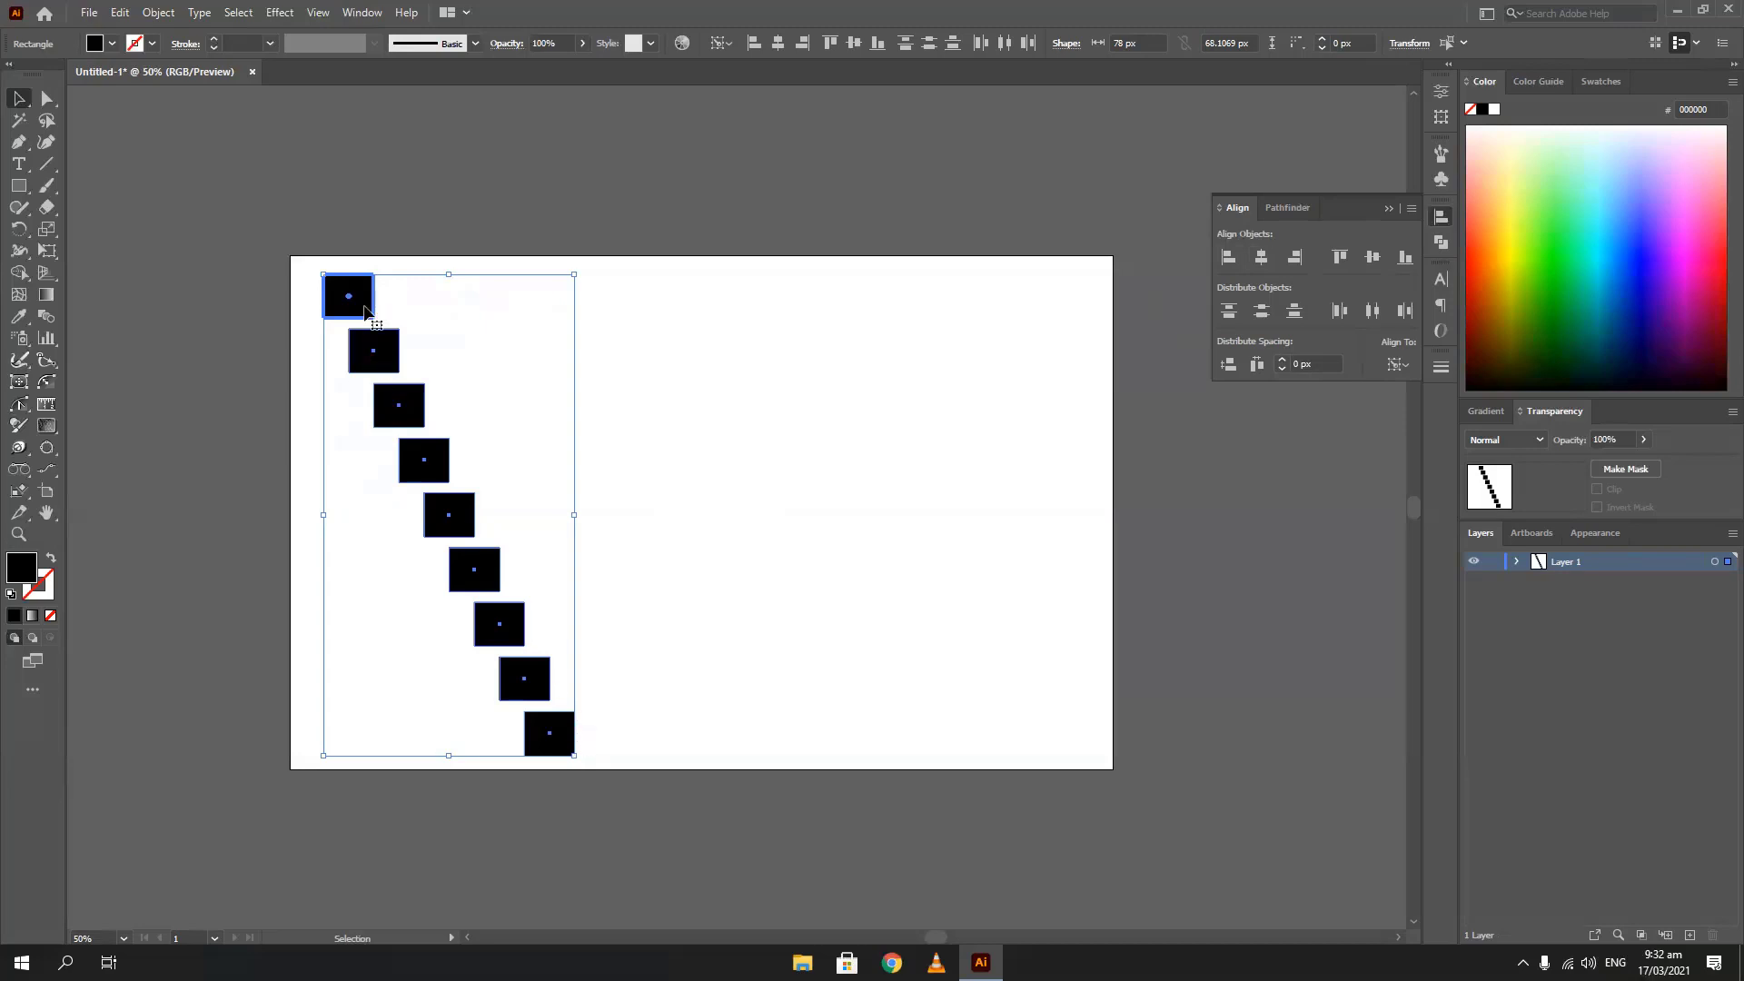
click(1266, 262)
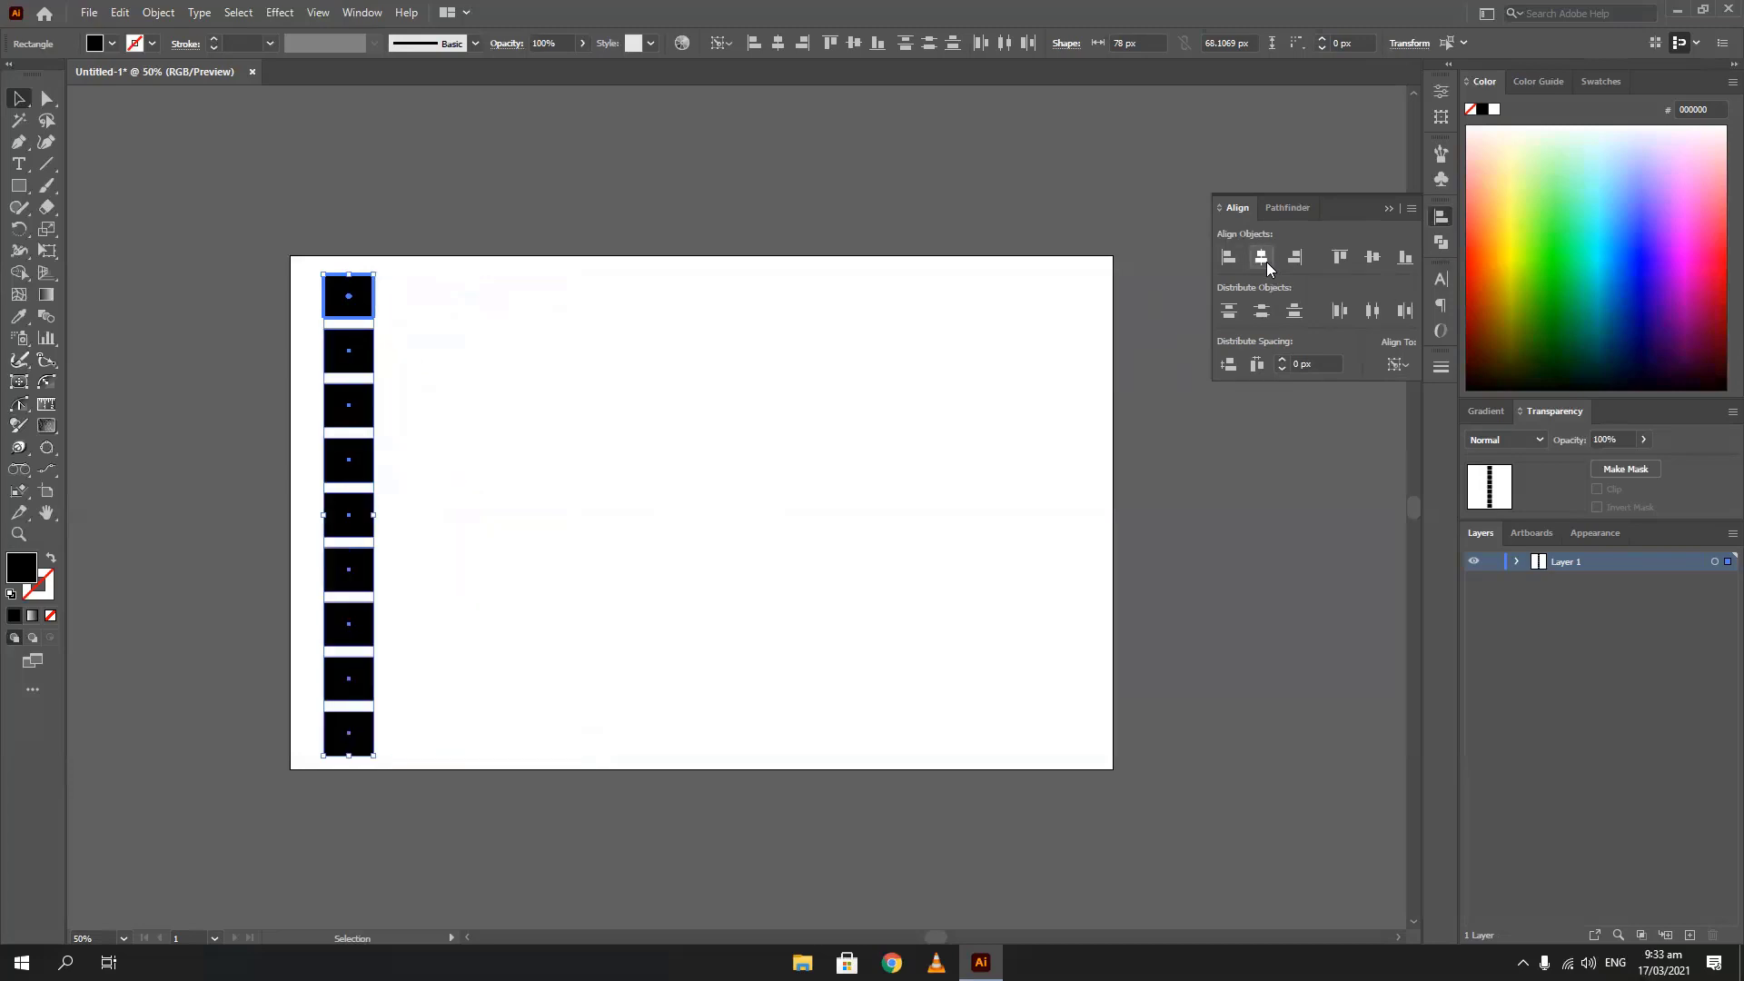
click(614, 558)
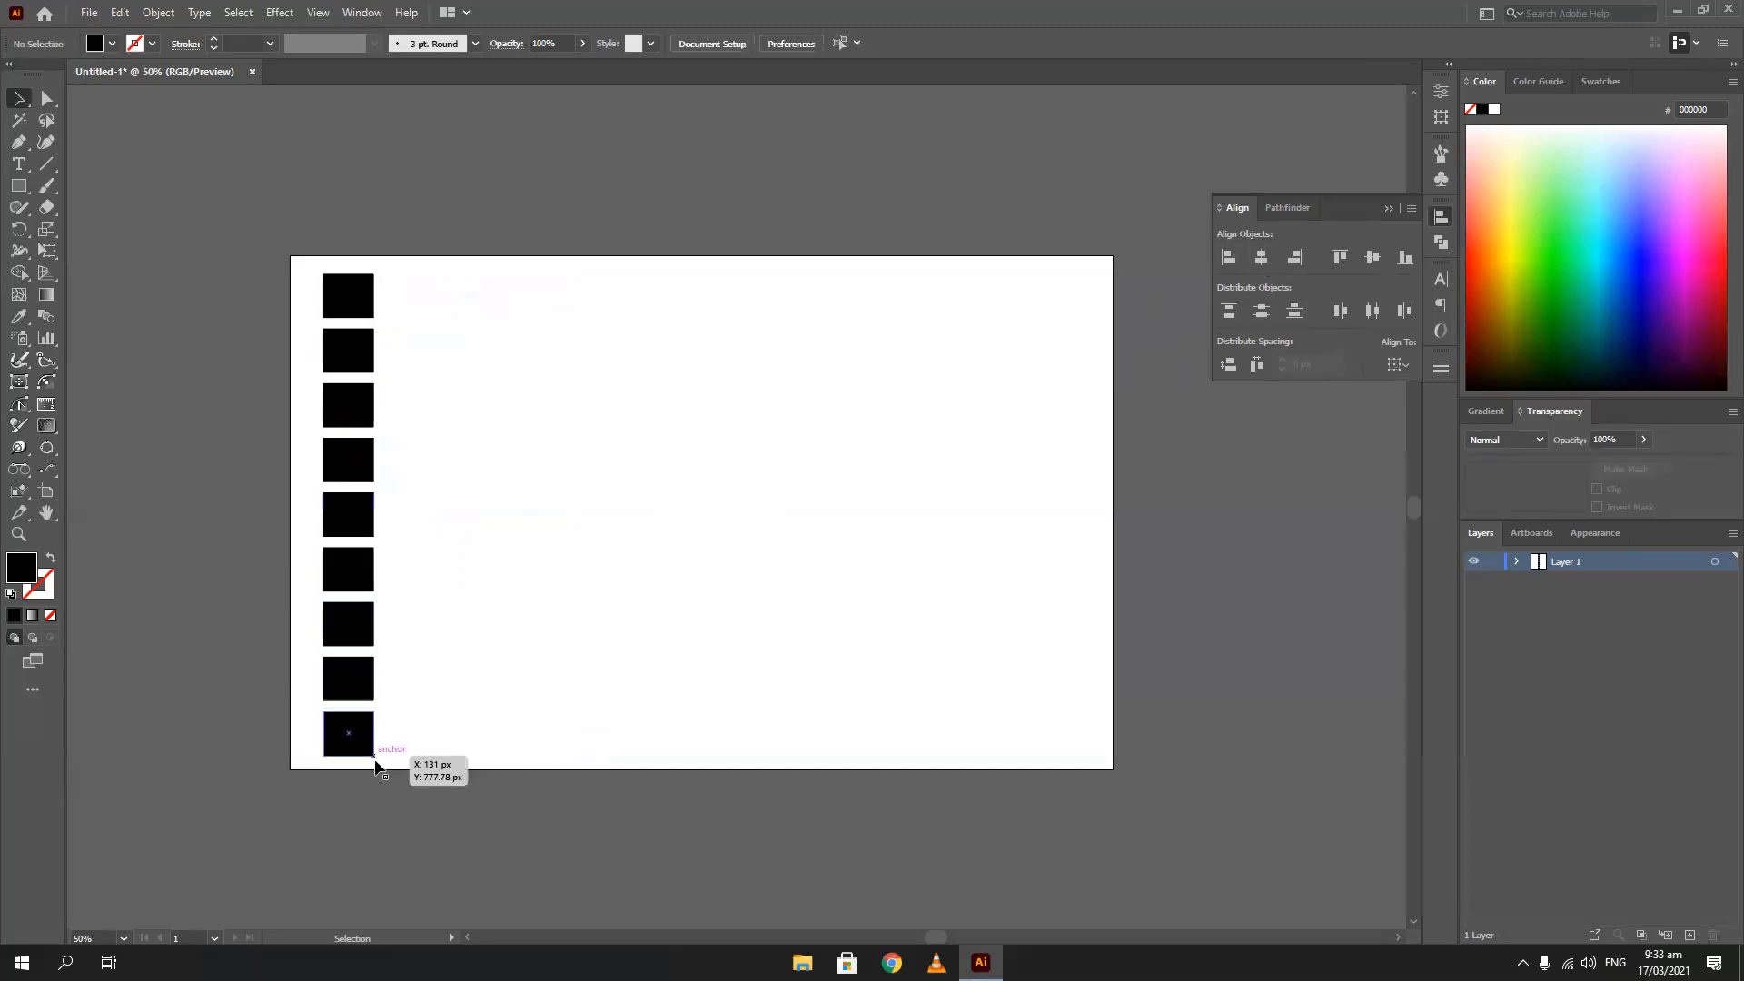
Make the column's gaps uneven by nudging the eighth and third rectangles up and the fifth and fourth down
key(ctrl+a)
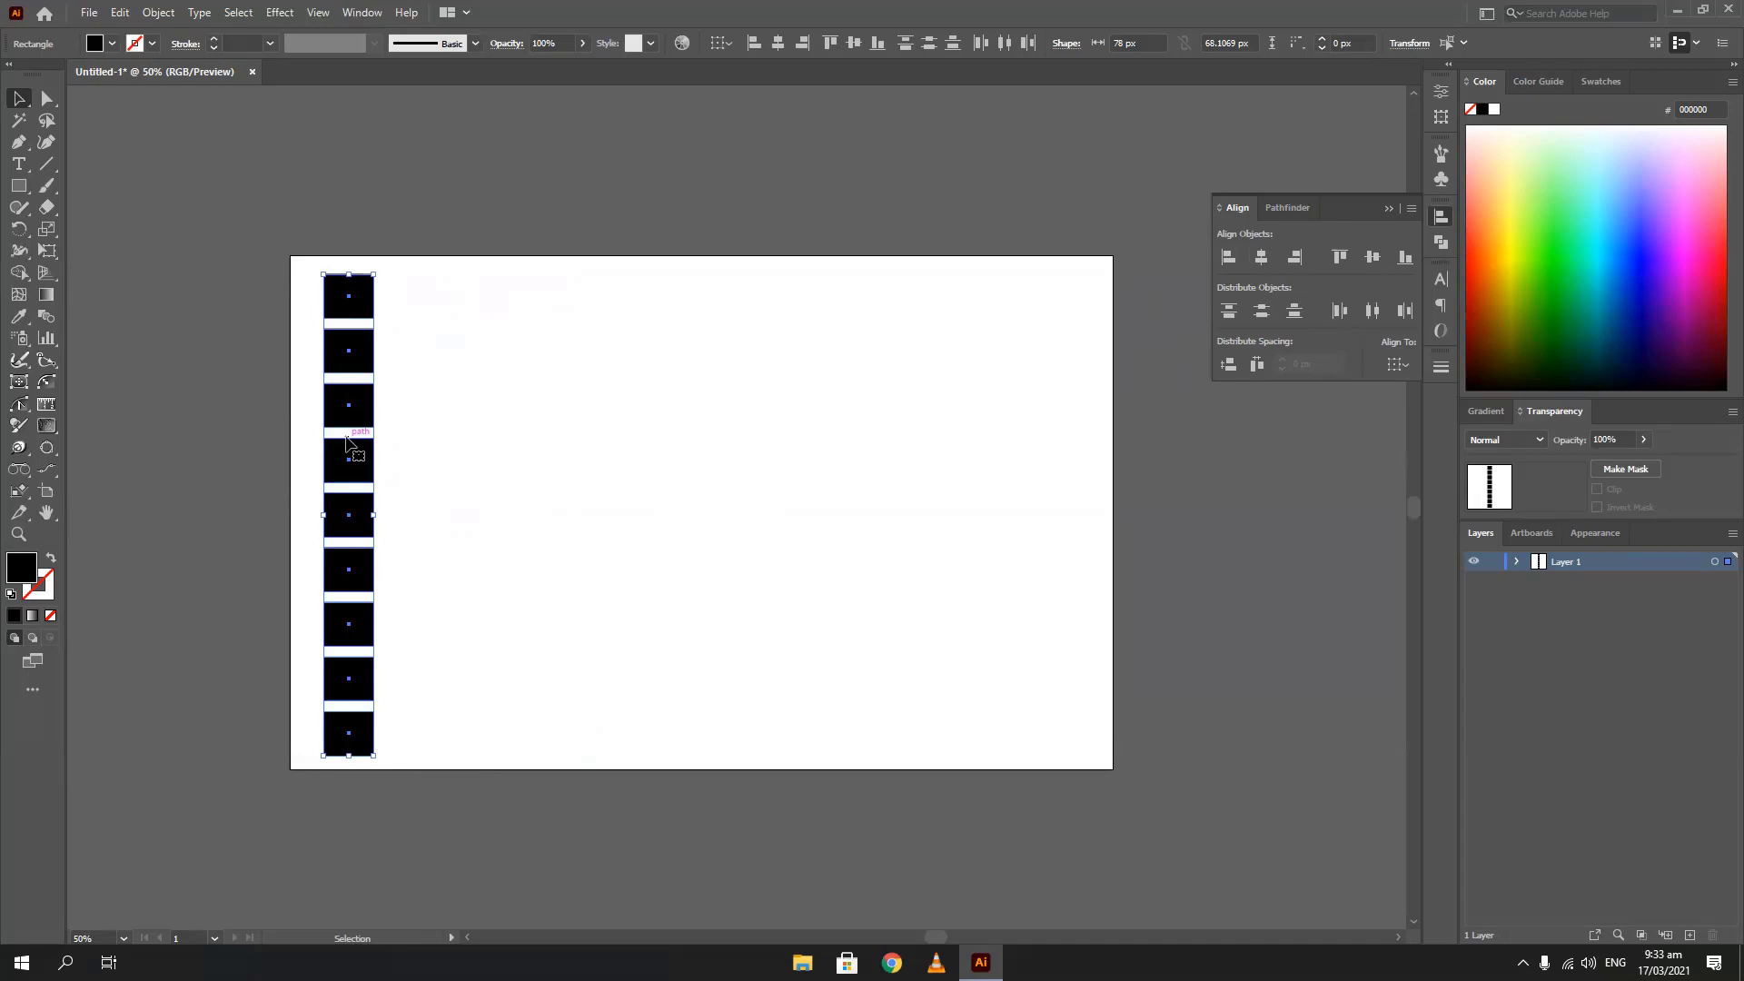
click(296, 699)
click(342, 681)
key(shift+Up)
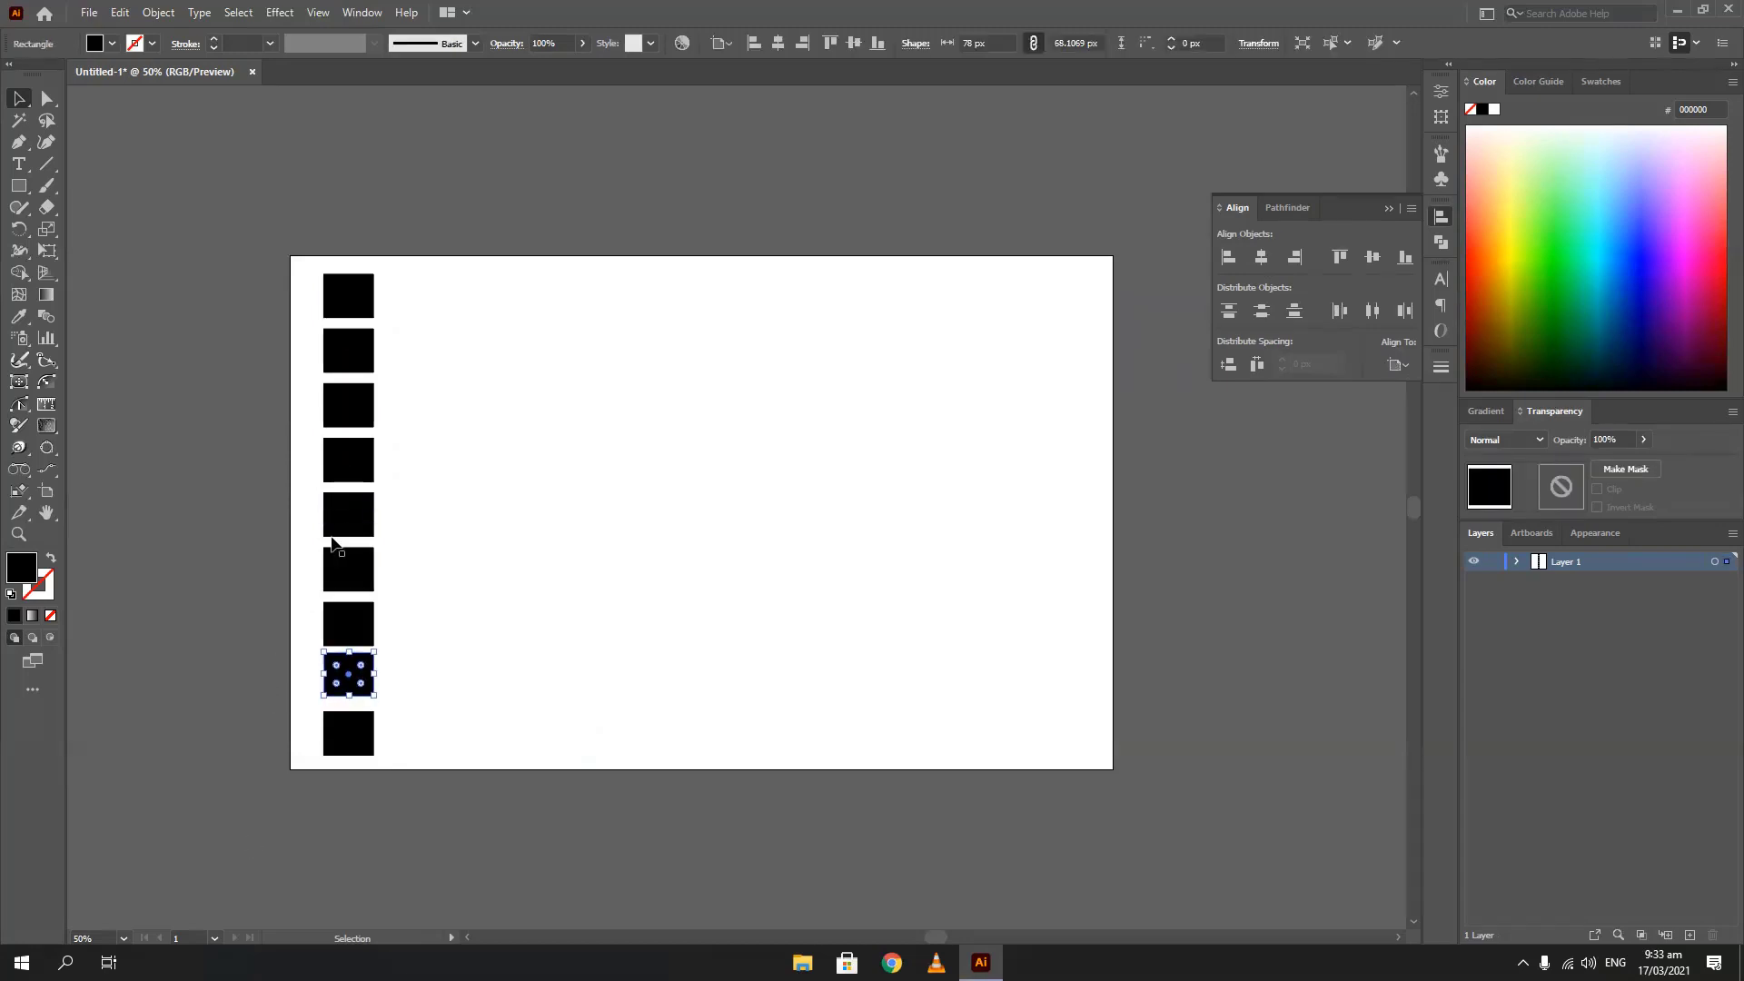
click(333, 534)
key(shift+Down)
key(shift+Down)
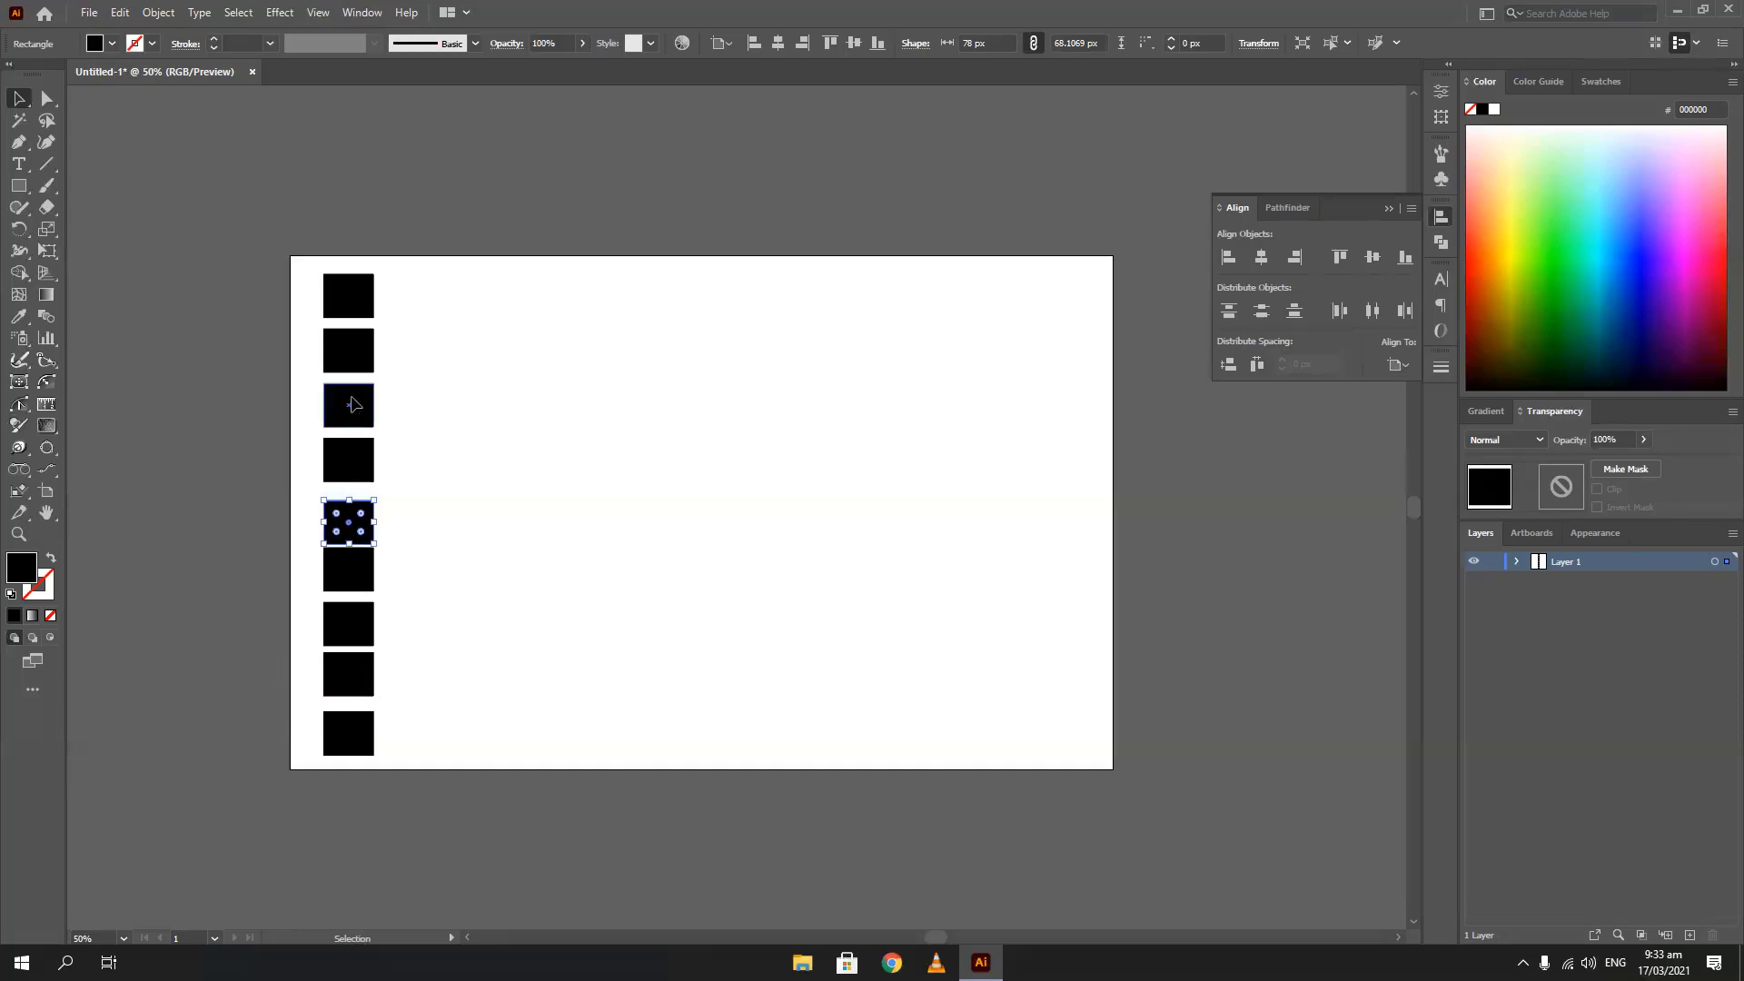
click(354, 404)
key(shift+Up)
click(348, 459)
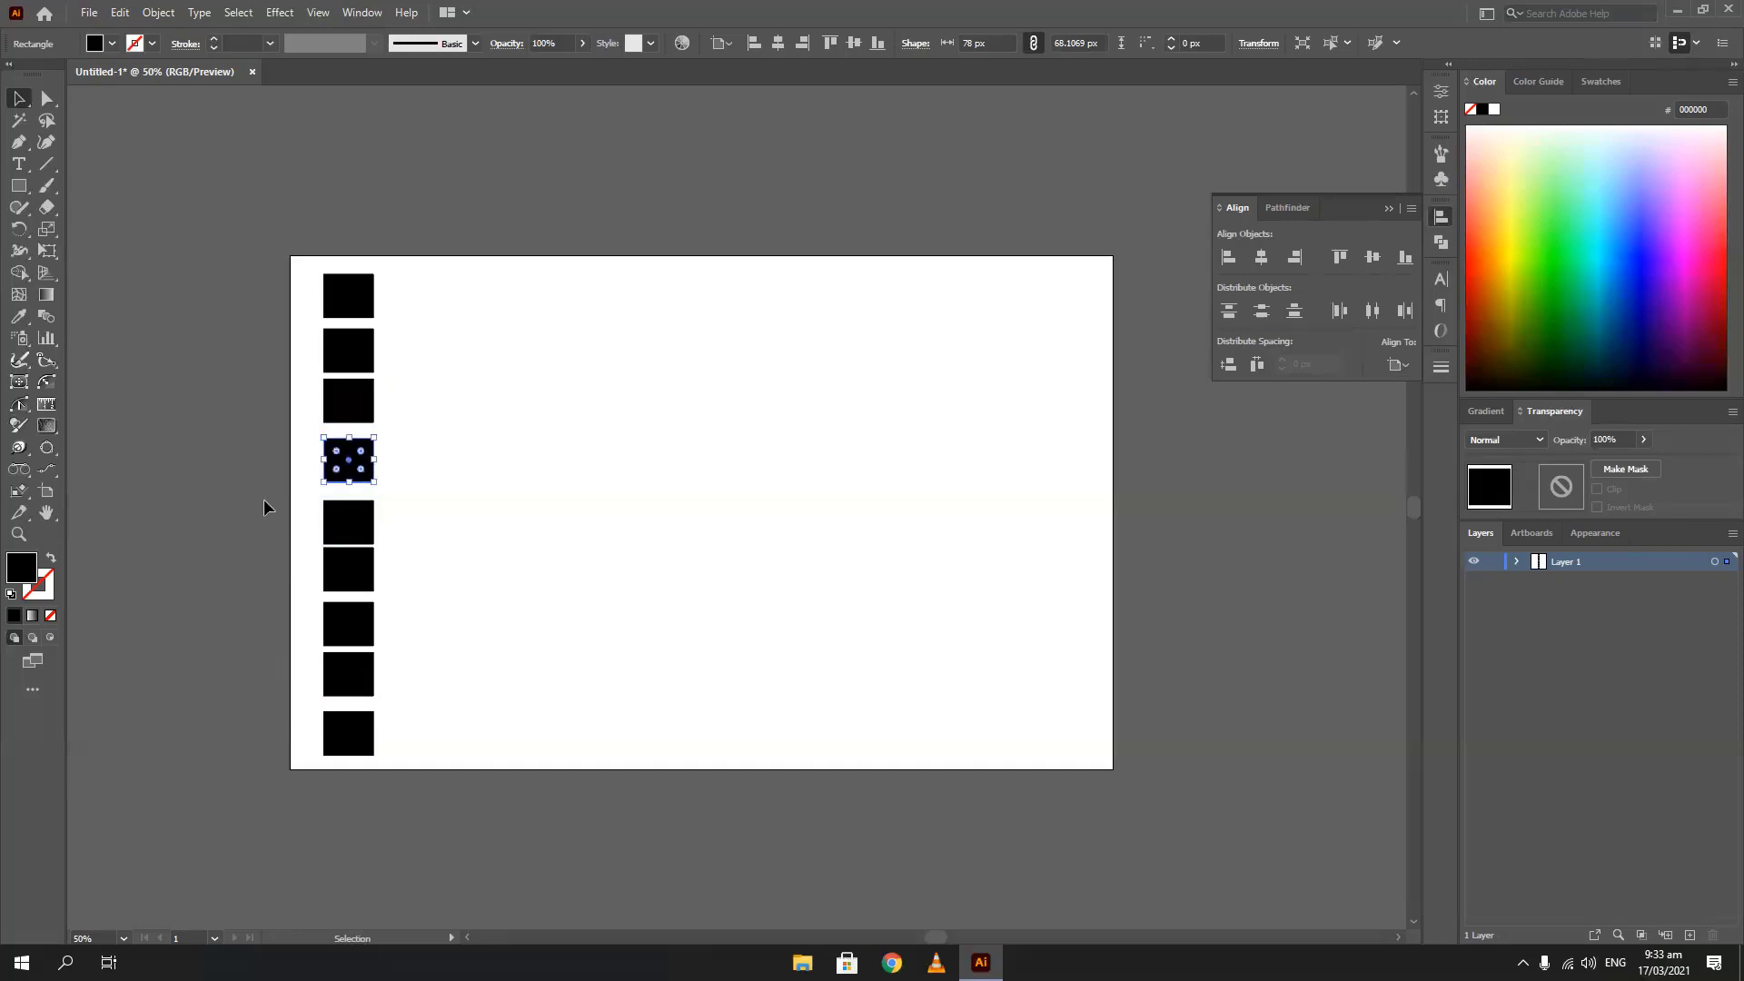
key(shift+Down)
key(shift+Down)
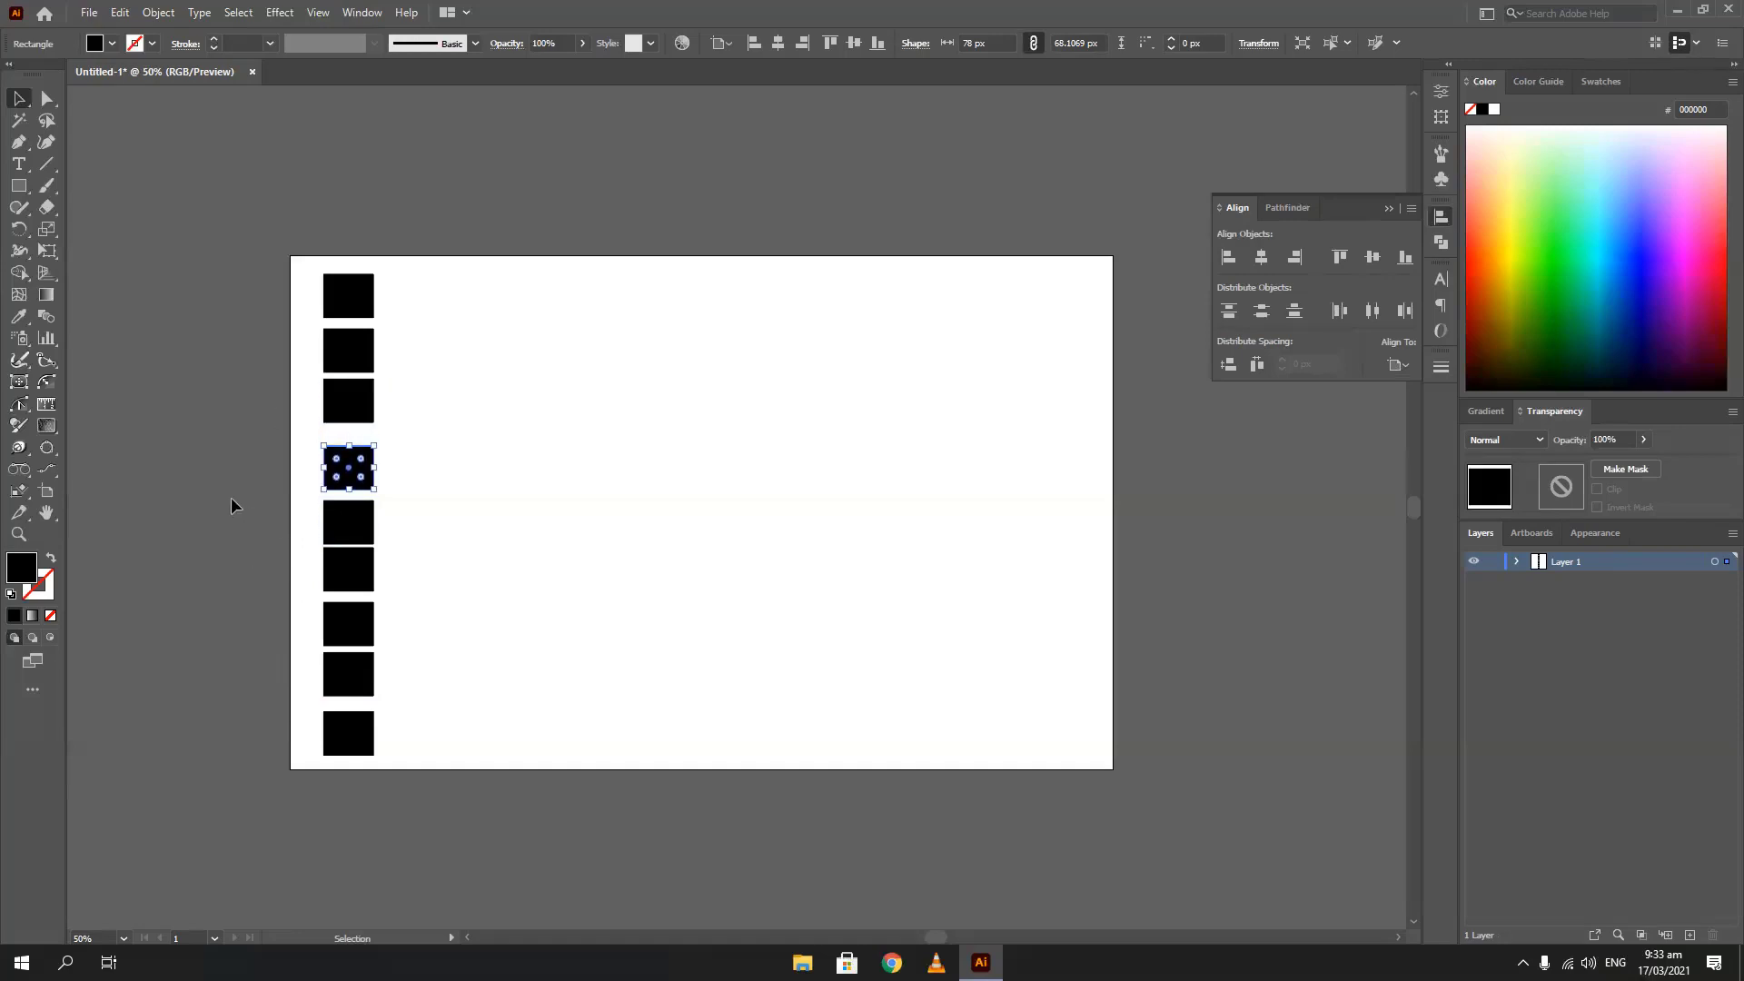
Select the whole column and try Vertical Distribute Top and Center on it, finishing with Vertical Distribute Bottom
drag(280, 224, 407, 776)
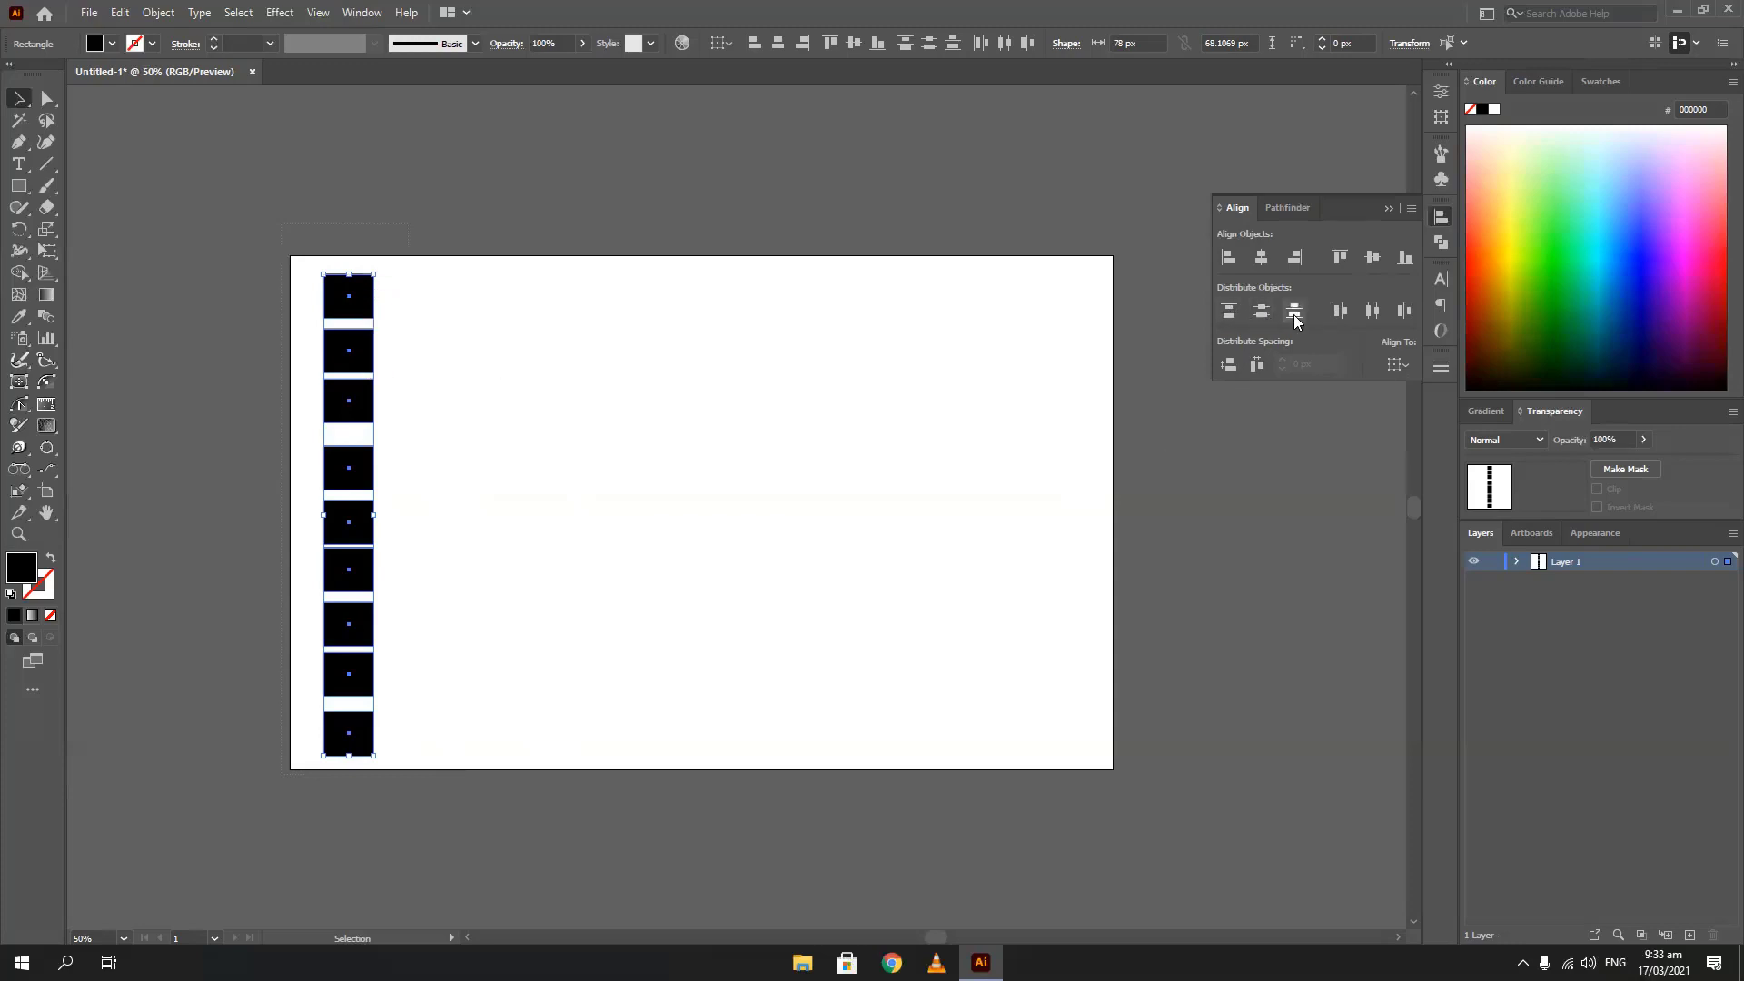
click(1228, 311)
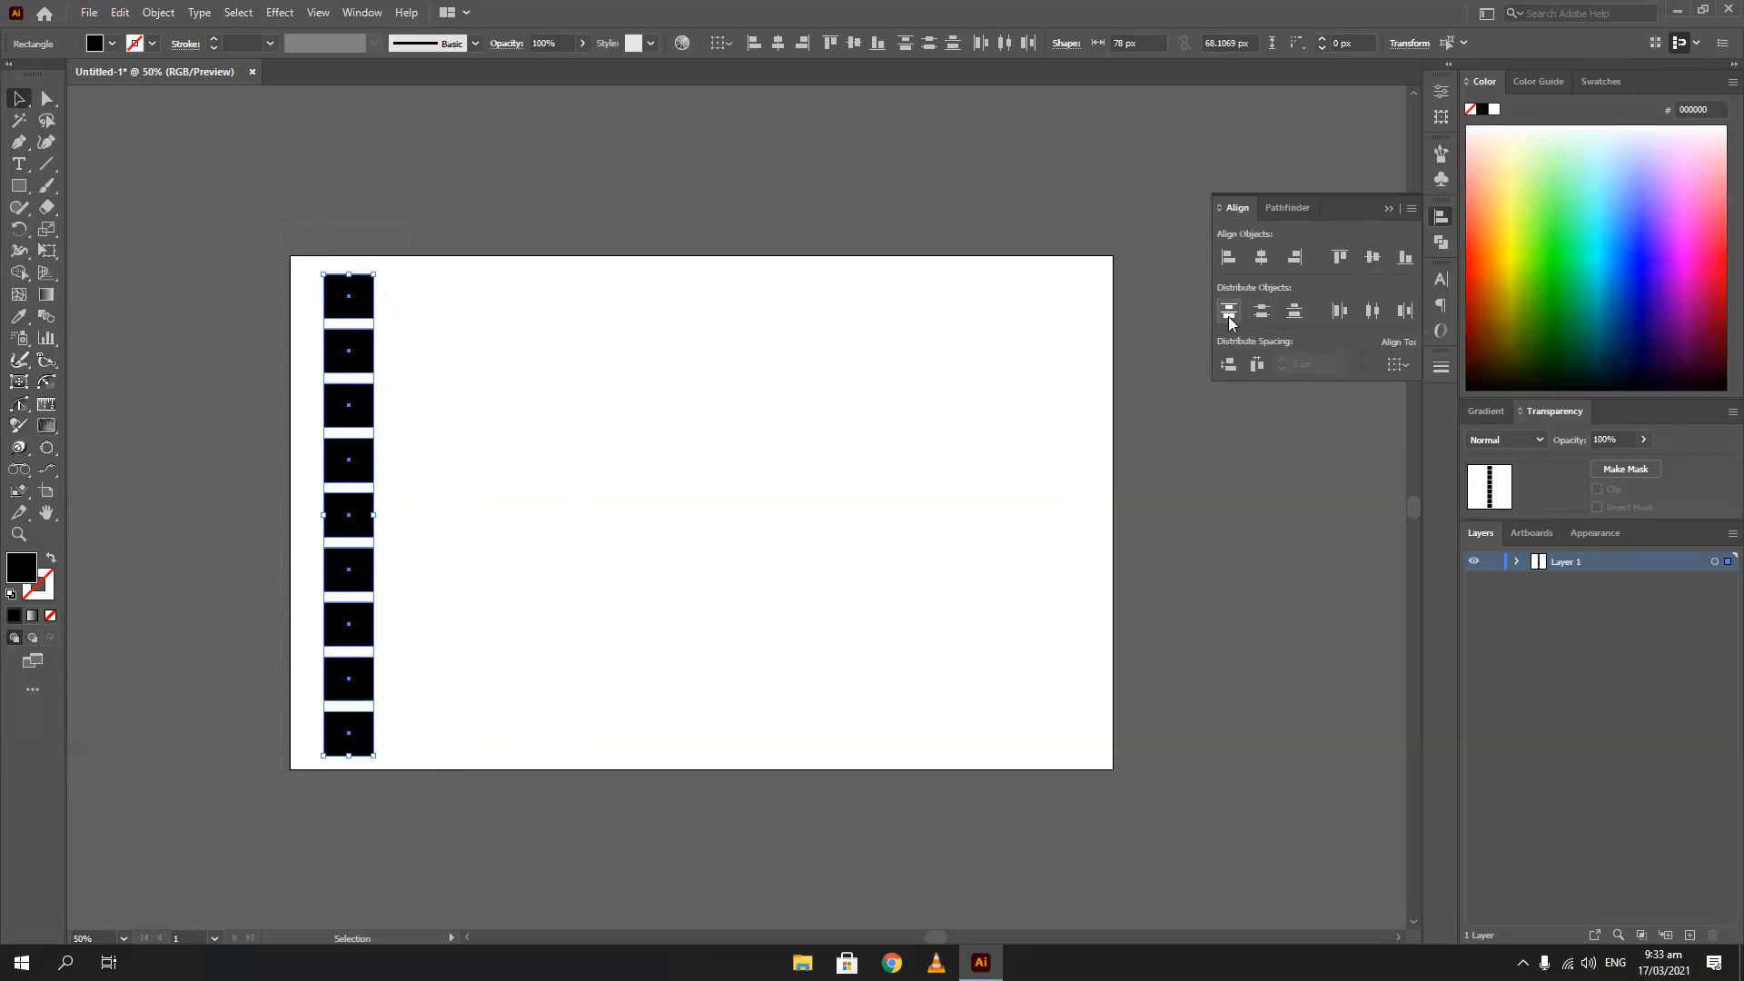
click(1261, 314)
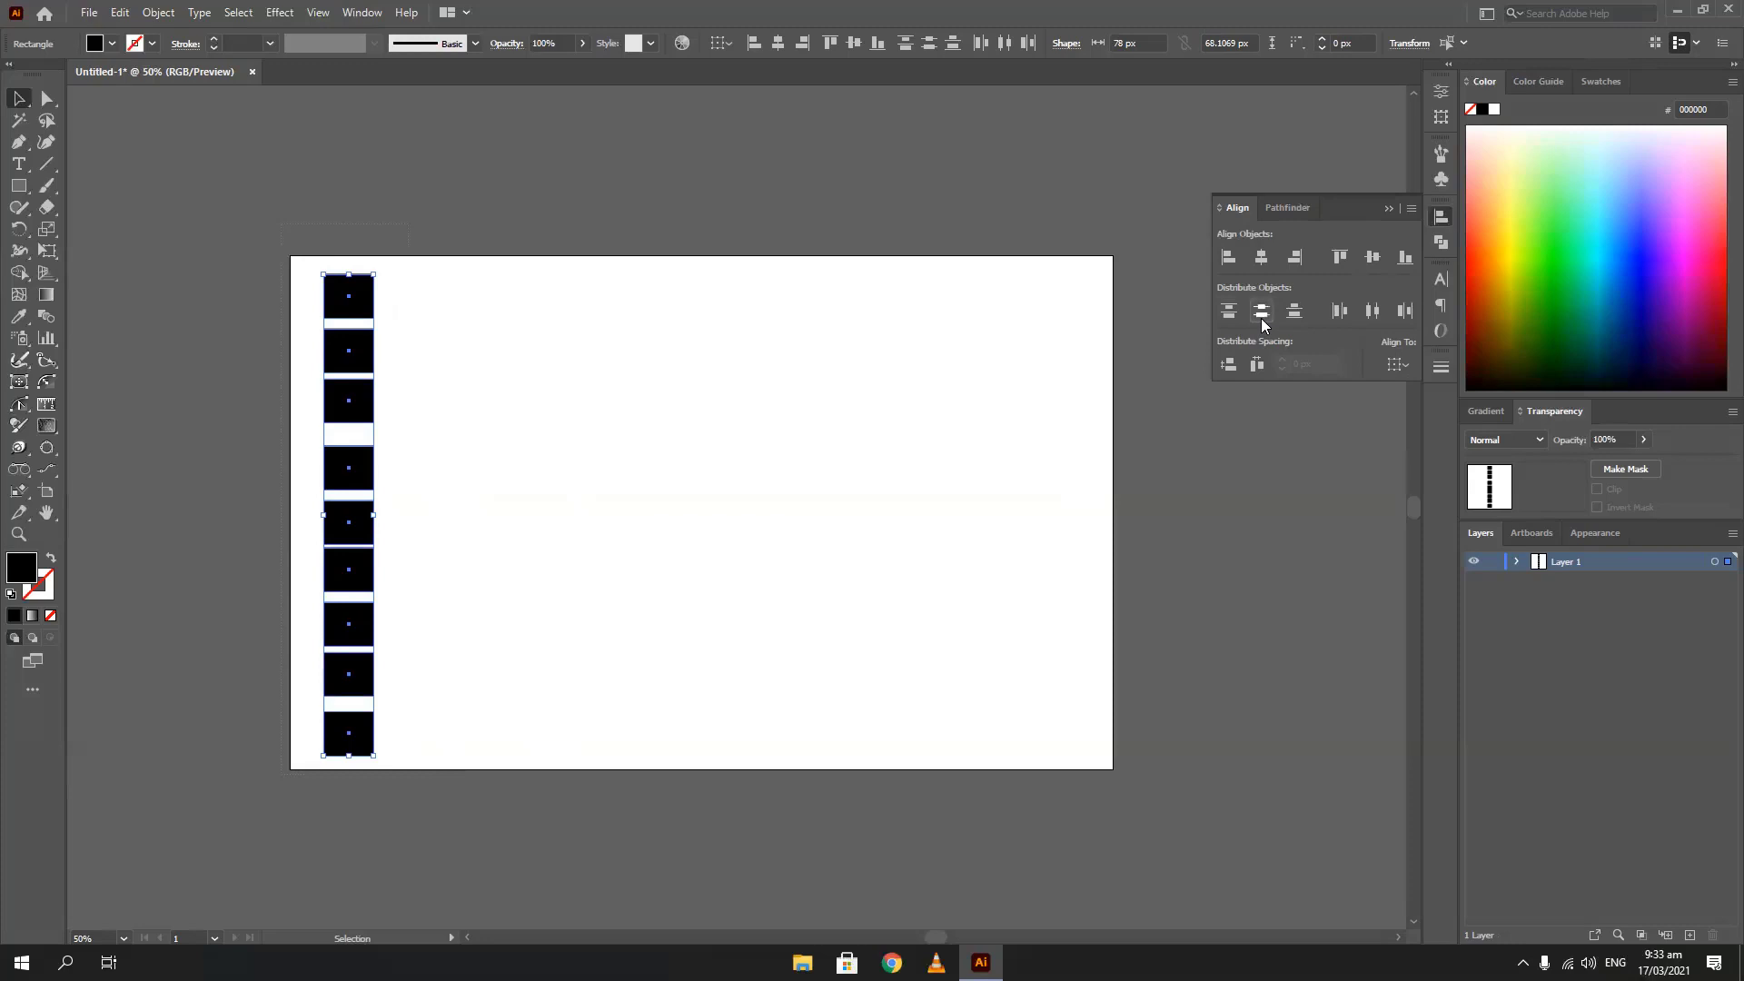
click(1286, 314)
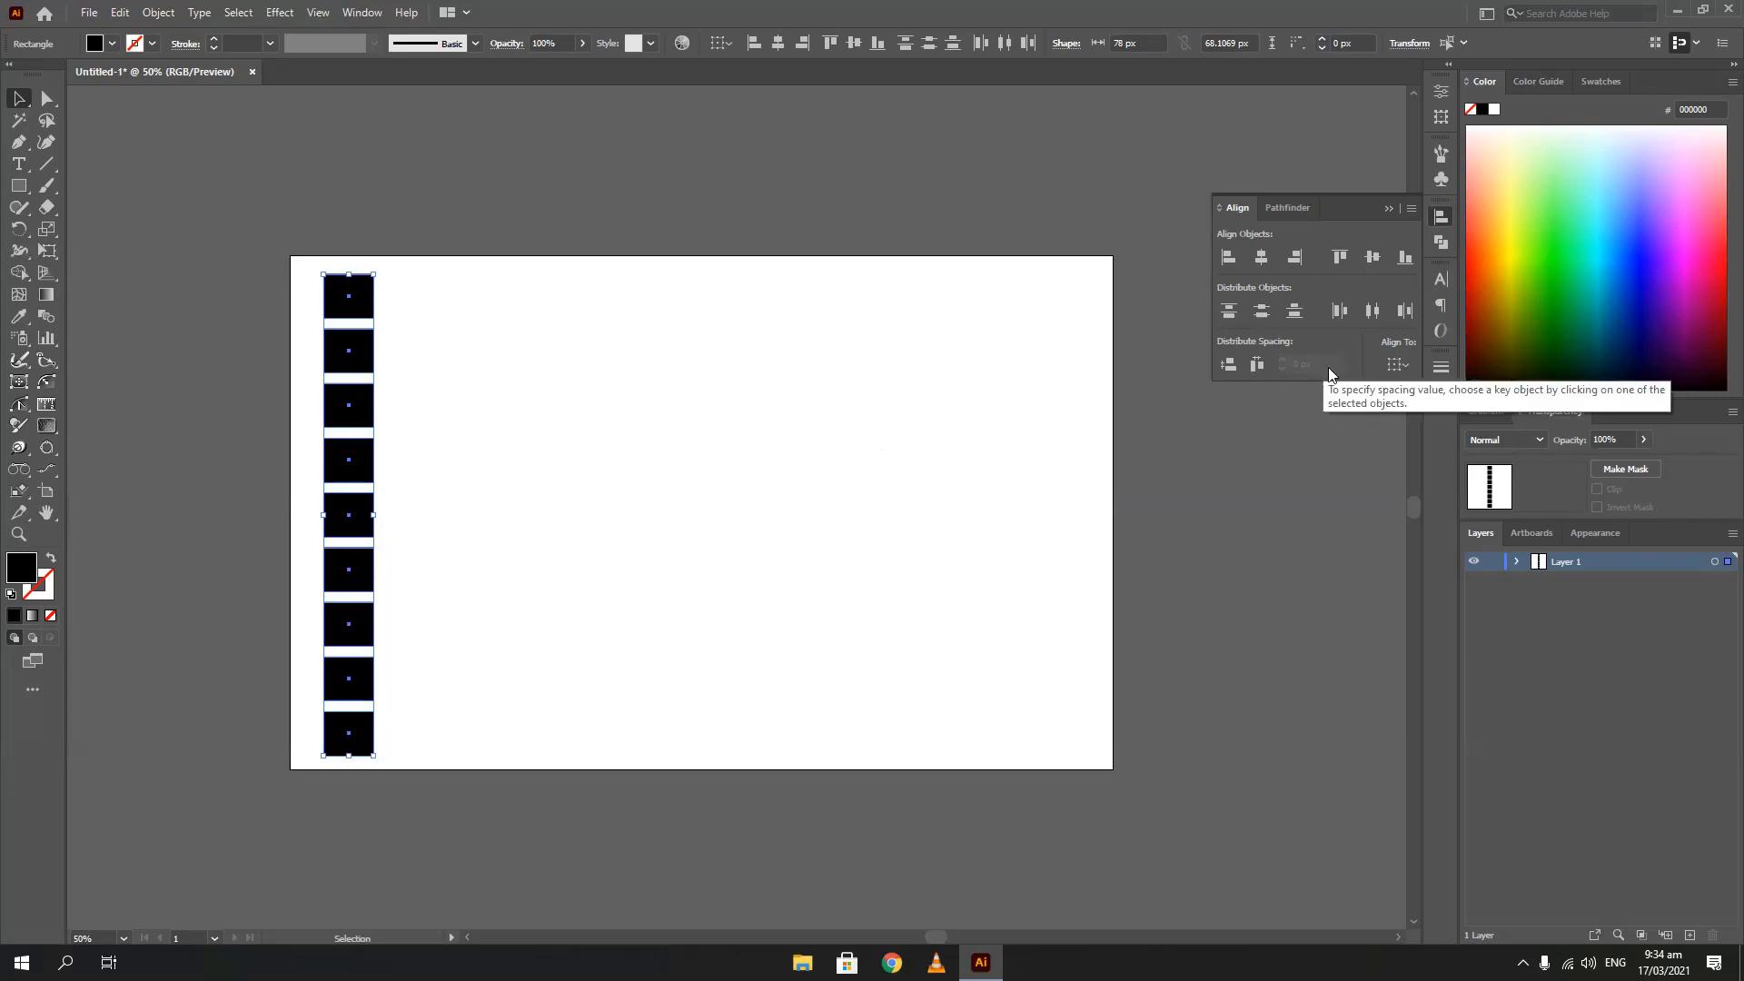
With the top rectangle as key object, set the distribute spacing to 12 px and space the column vertically
click(350, 292)
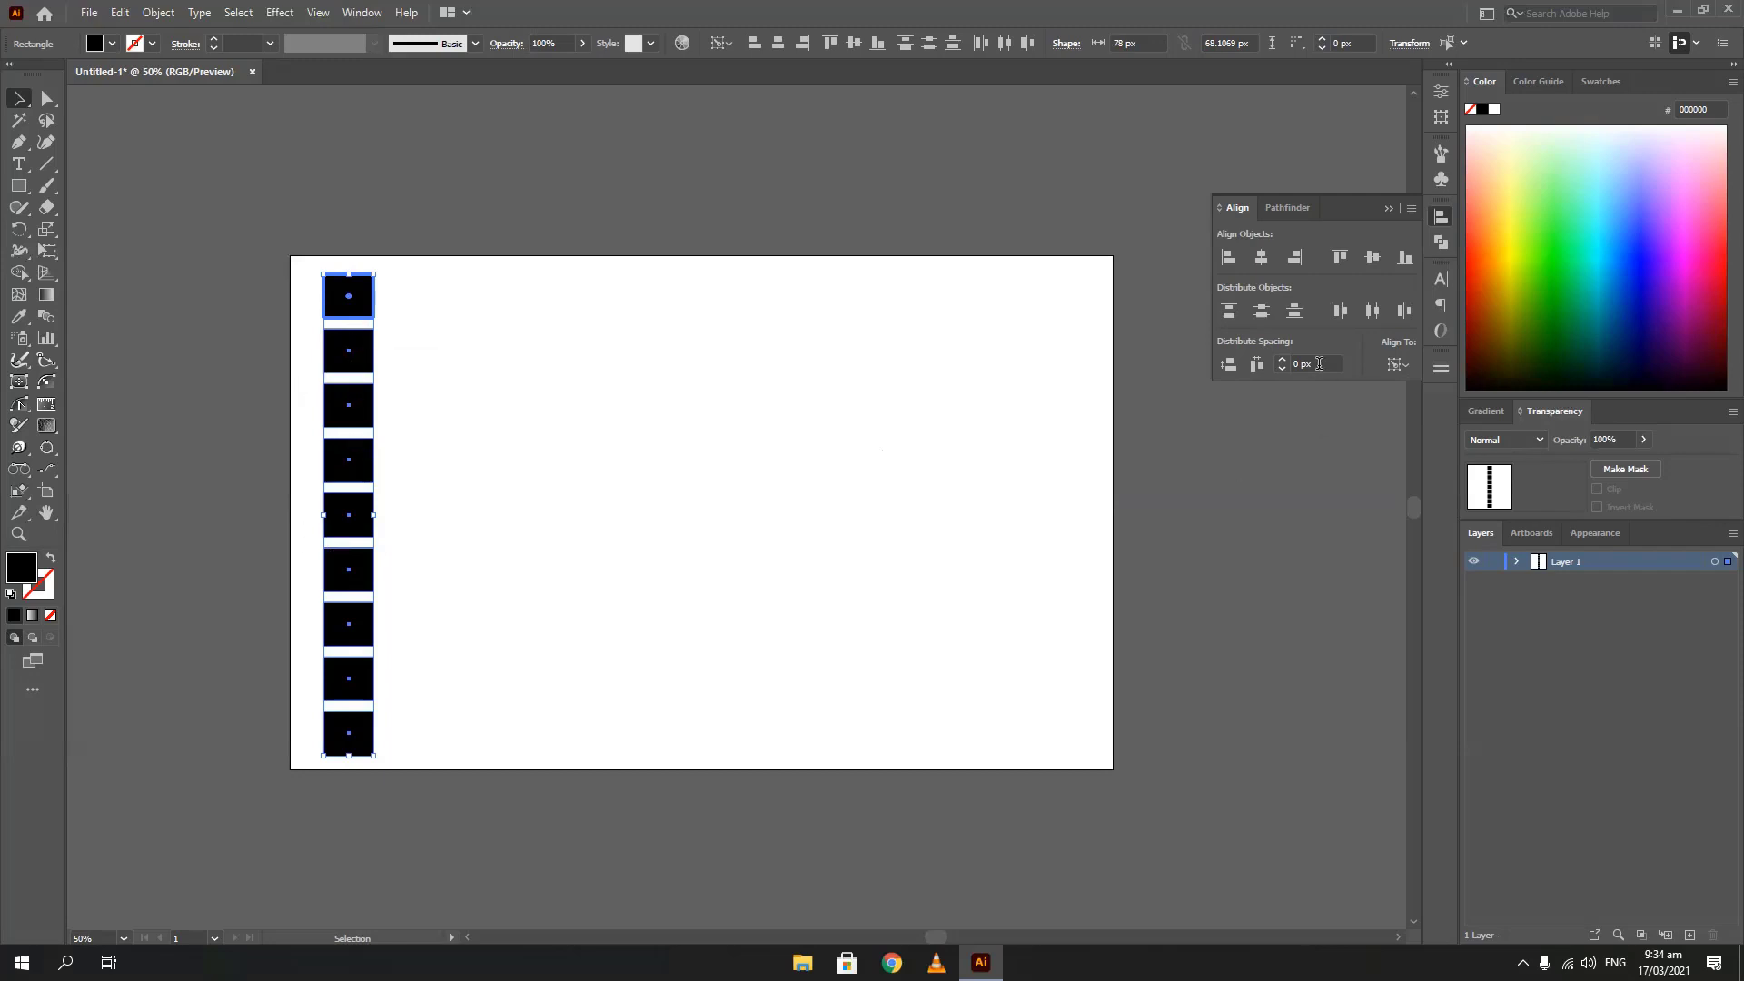
scroll(1318, 365, up, 14)
click(1228, 364)
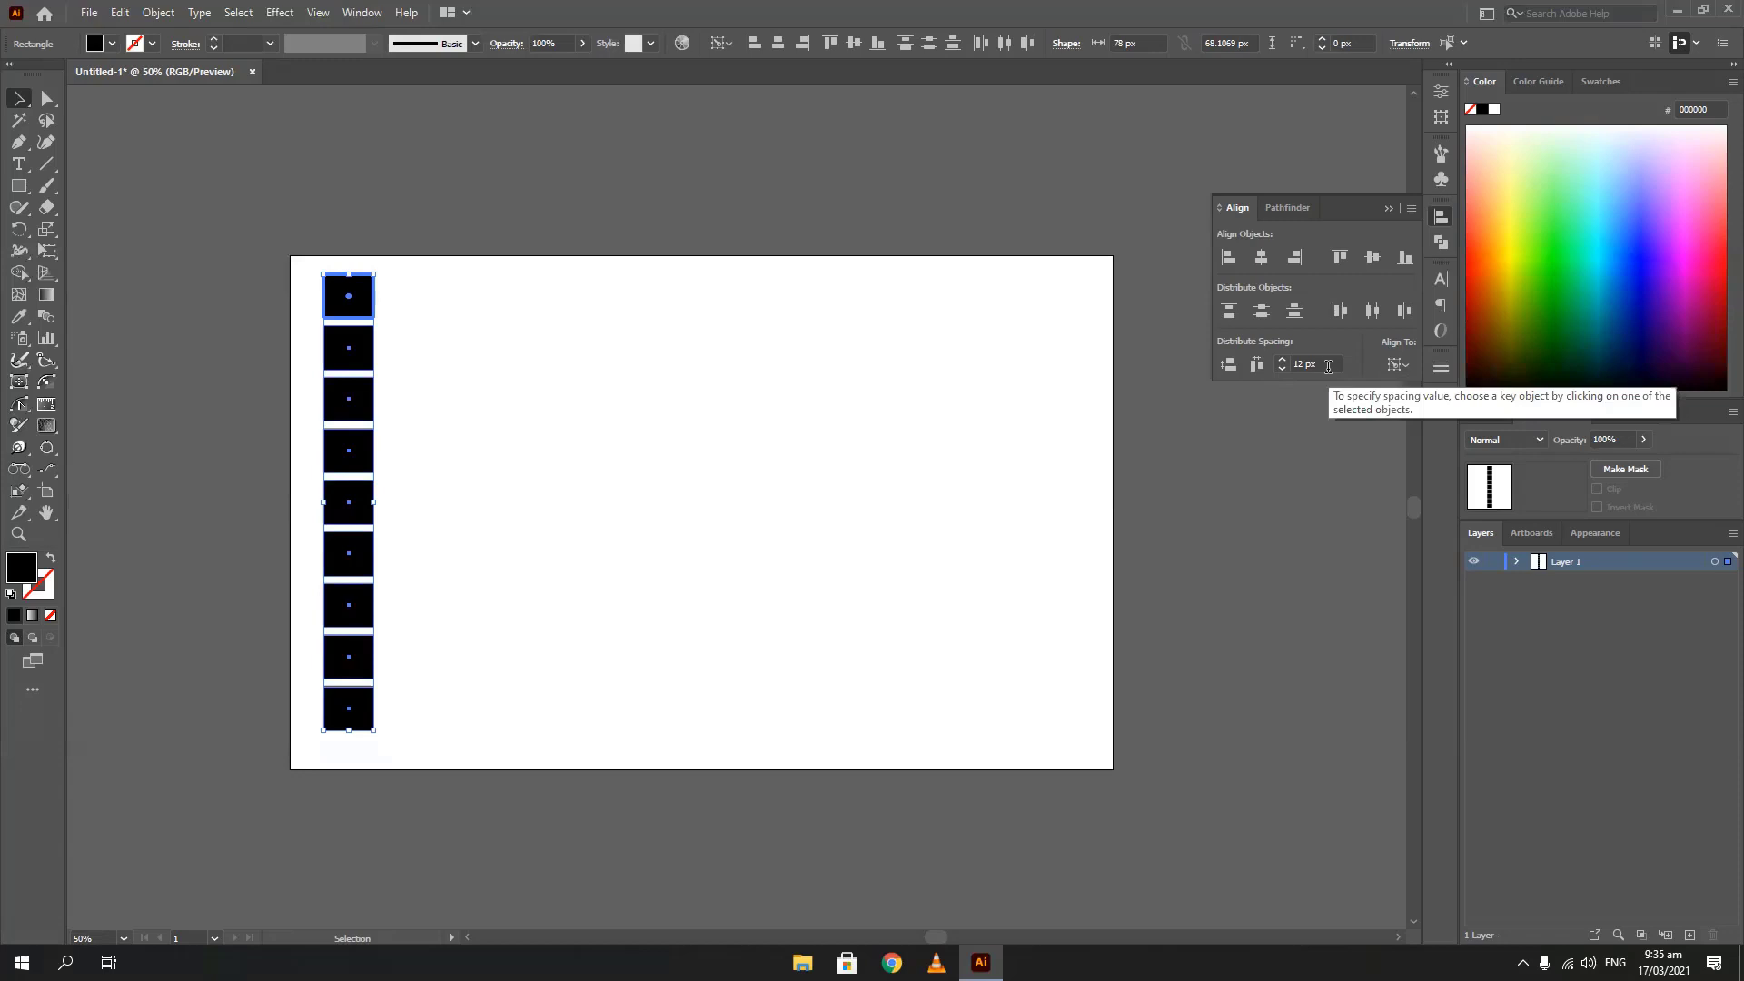
Reduce the distribute spacing to 6 px, reapply it vertically to the column, and deselect the rectangles
scroll(1333, 363, down, 3)
click(1228, 364)
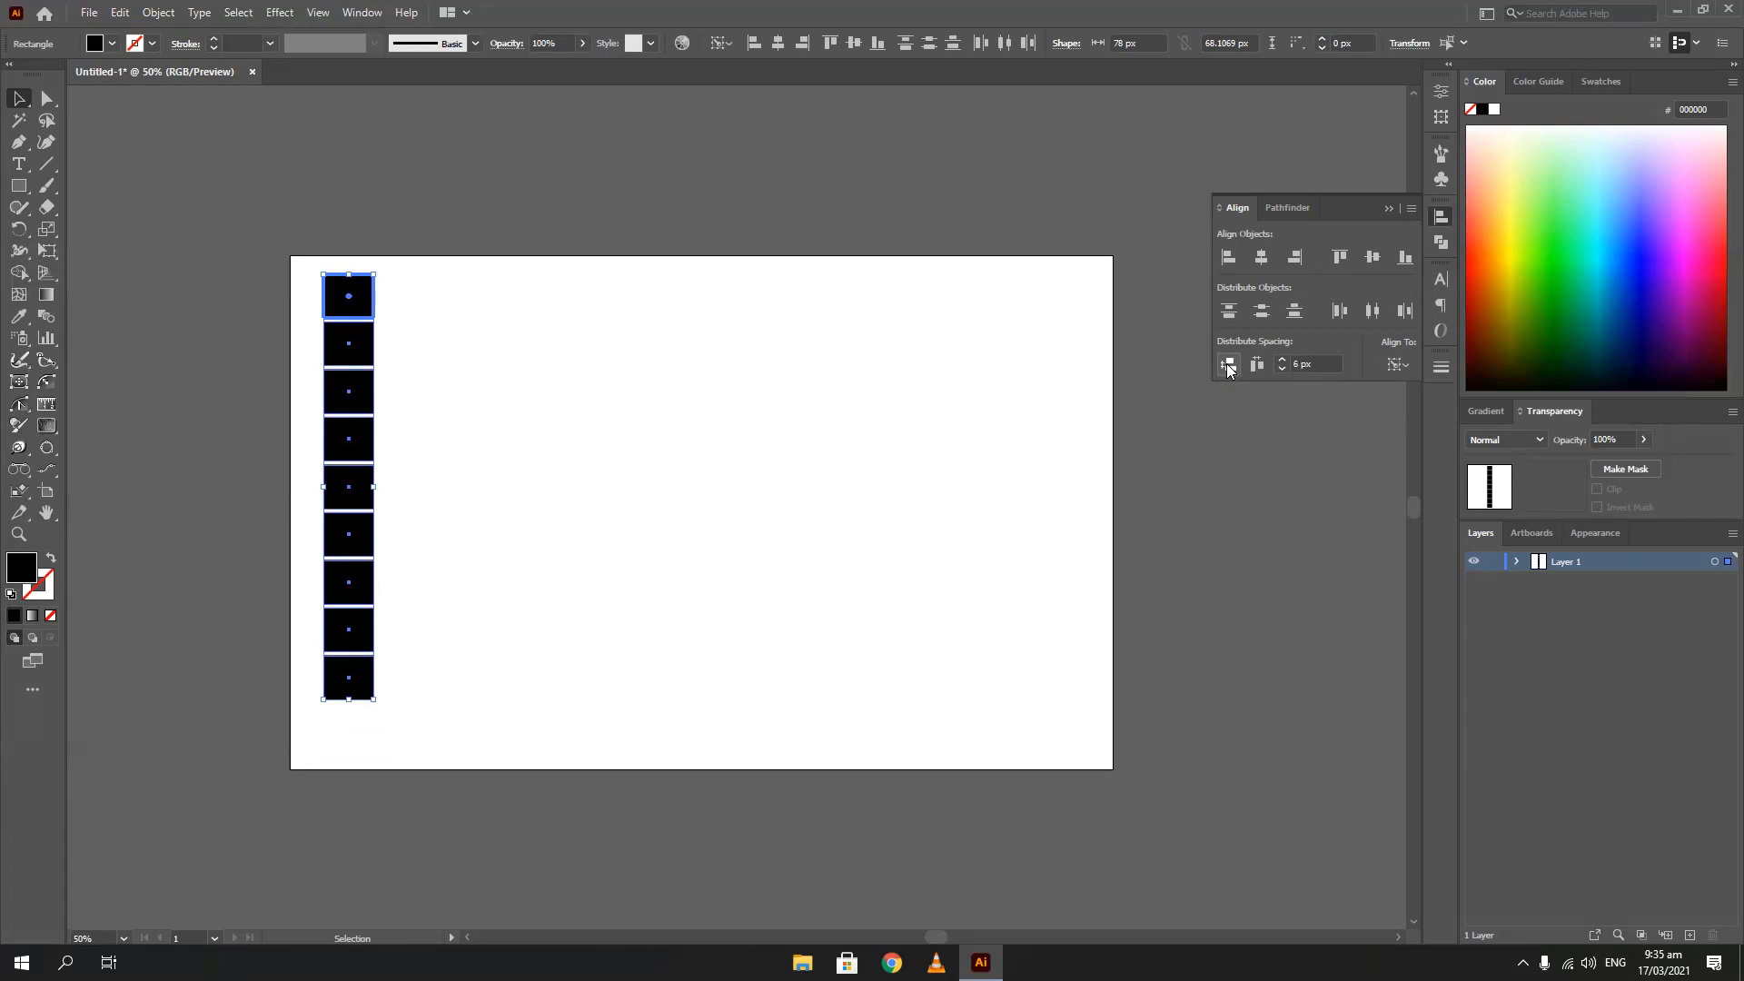
click(618, 354)
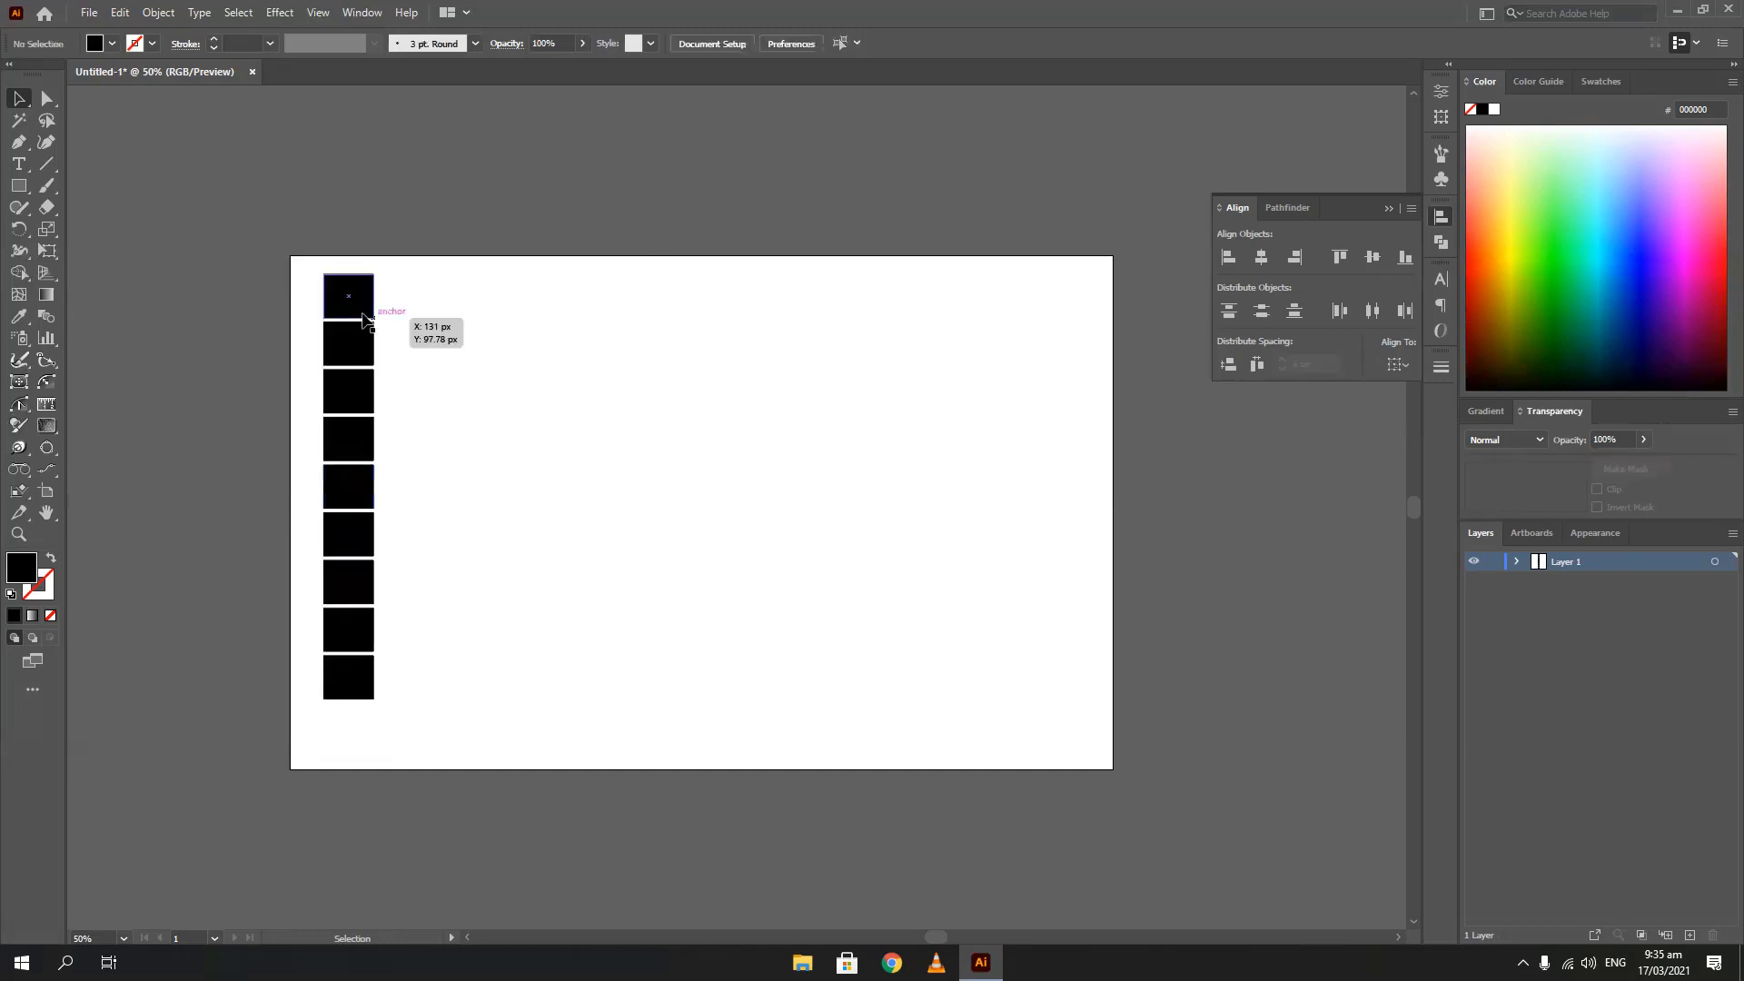
Copy the column's top rectangle horizontally to the right and repeat the copy six times to form a row of eight
drag(362, 307, 424, 307)
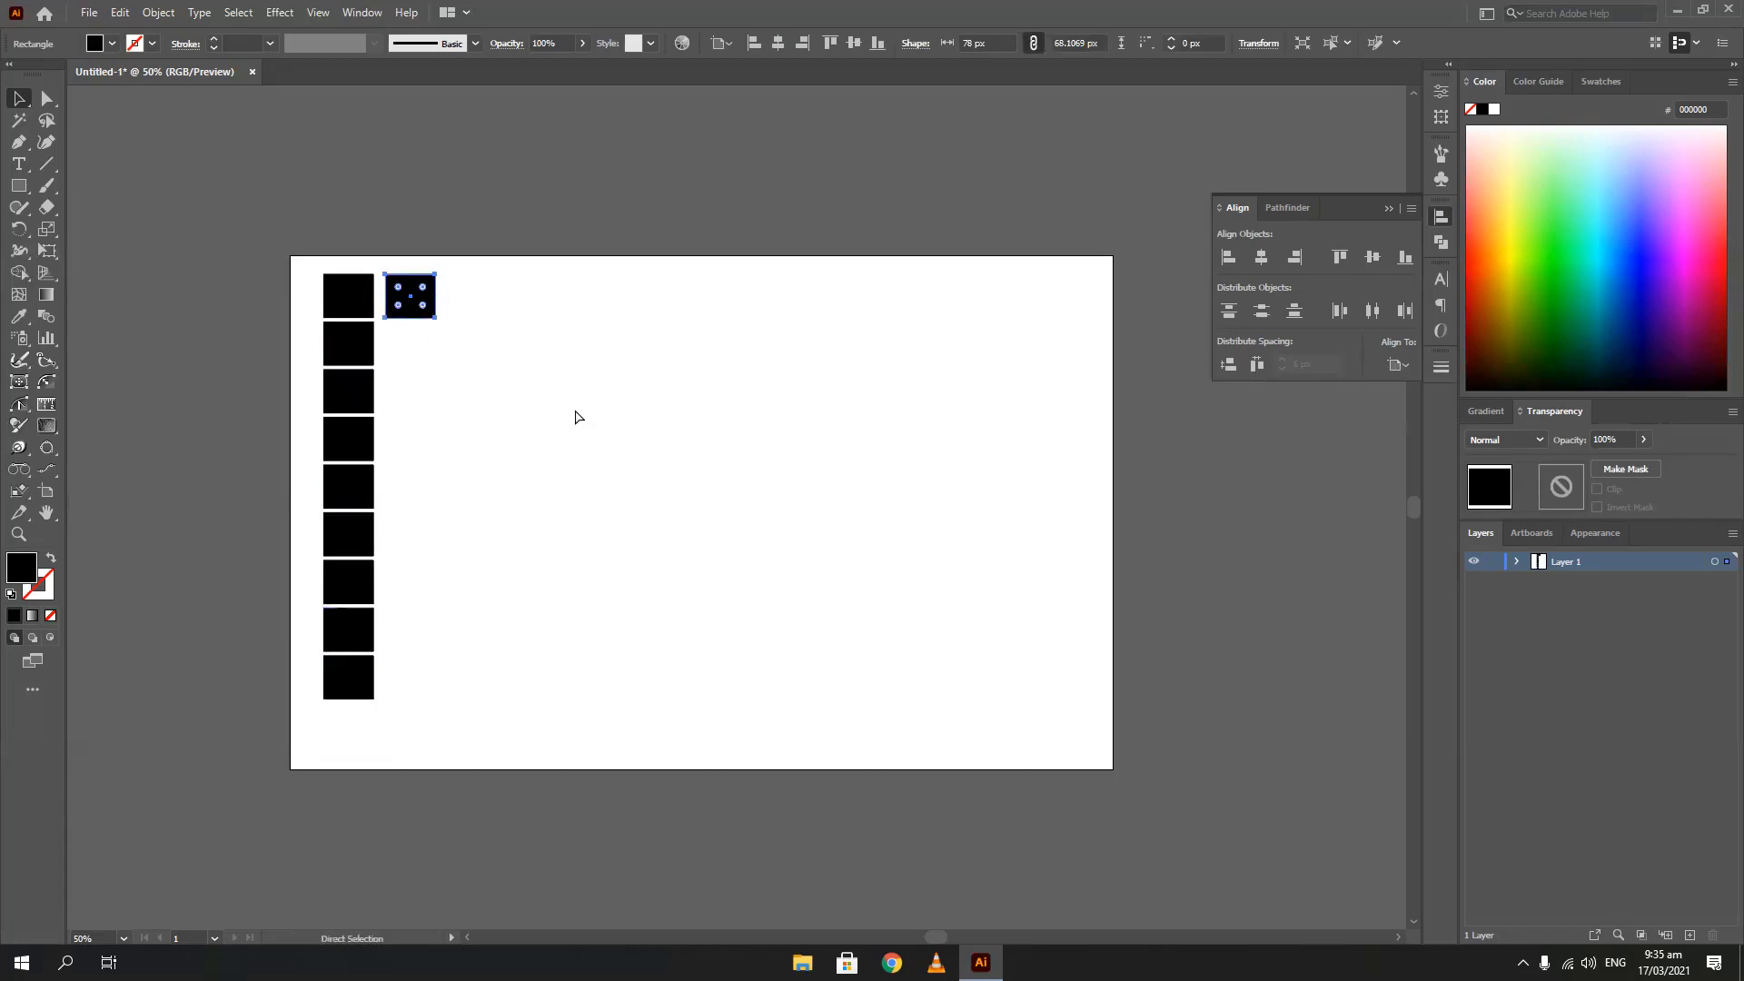
key(ctrl+d)
key(ctrl+d)
key(ctrl+d)
key(ctrl+d)
key(ctrl+d)
key(ctrl+d)
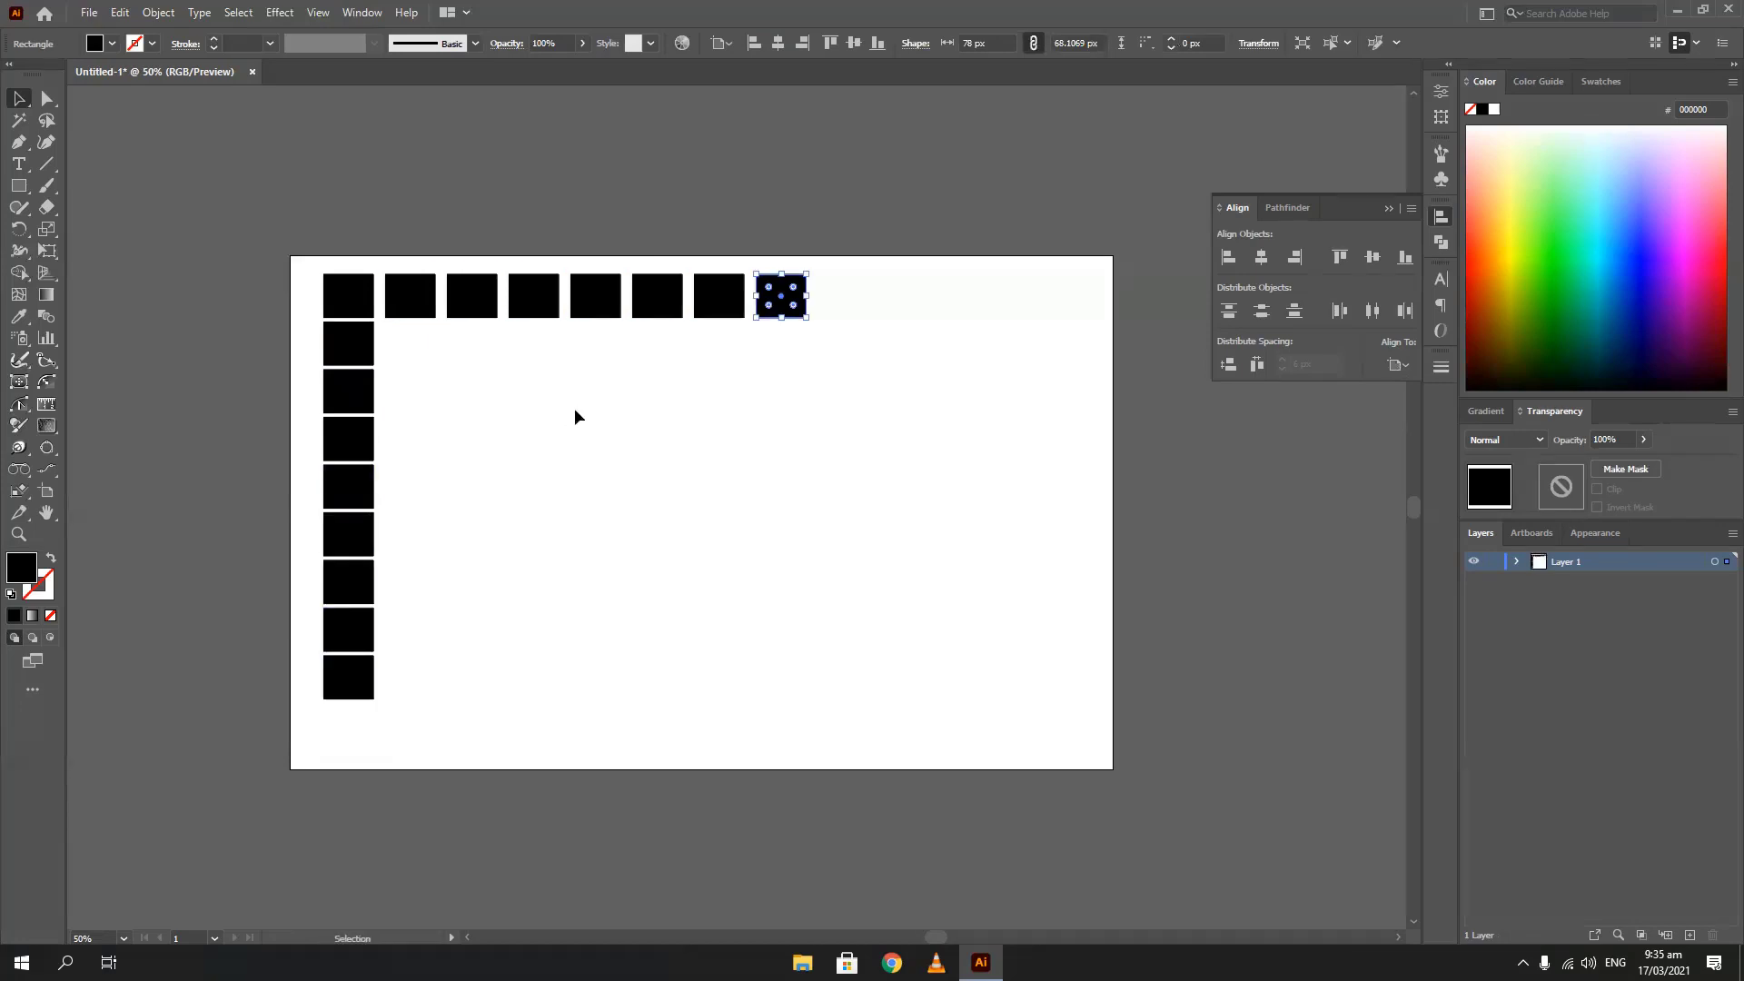
Nudge the second and seventh rectangles of the top row to the right so the gaps become uneven
click(400, 289)
key(Right)
key(Right)
key(Right)
key(Right)
key(Right)
key(Right)
click(720, 304)
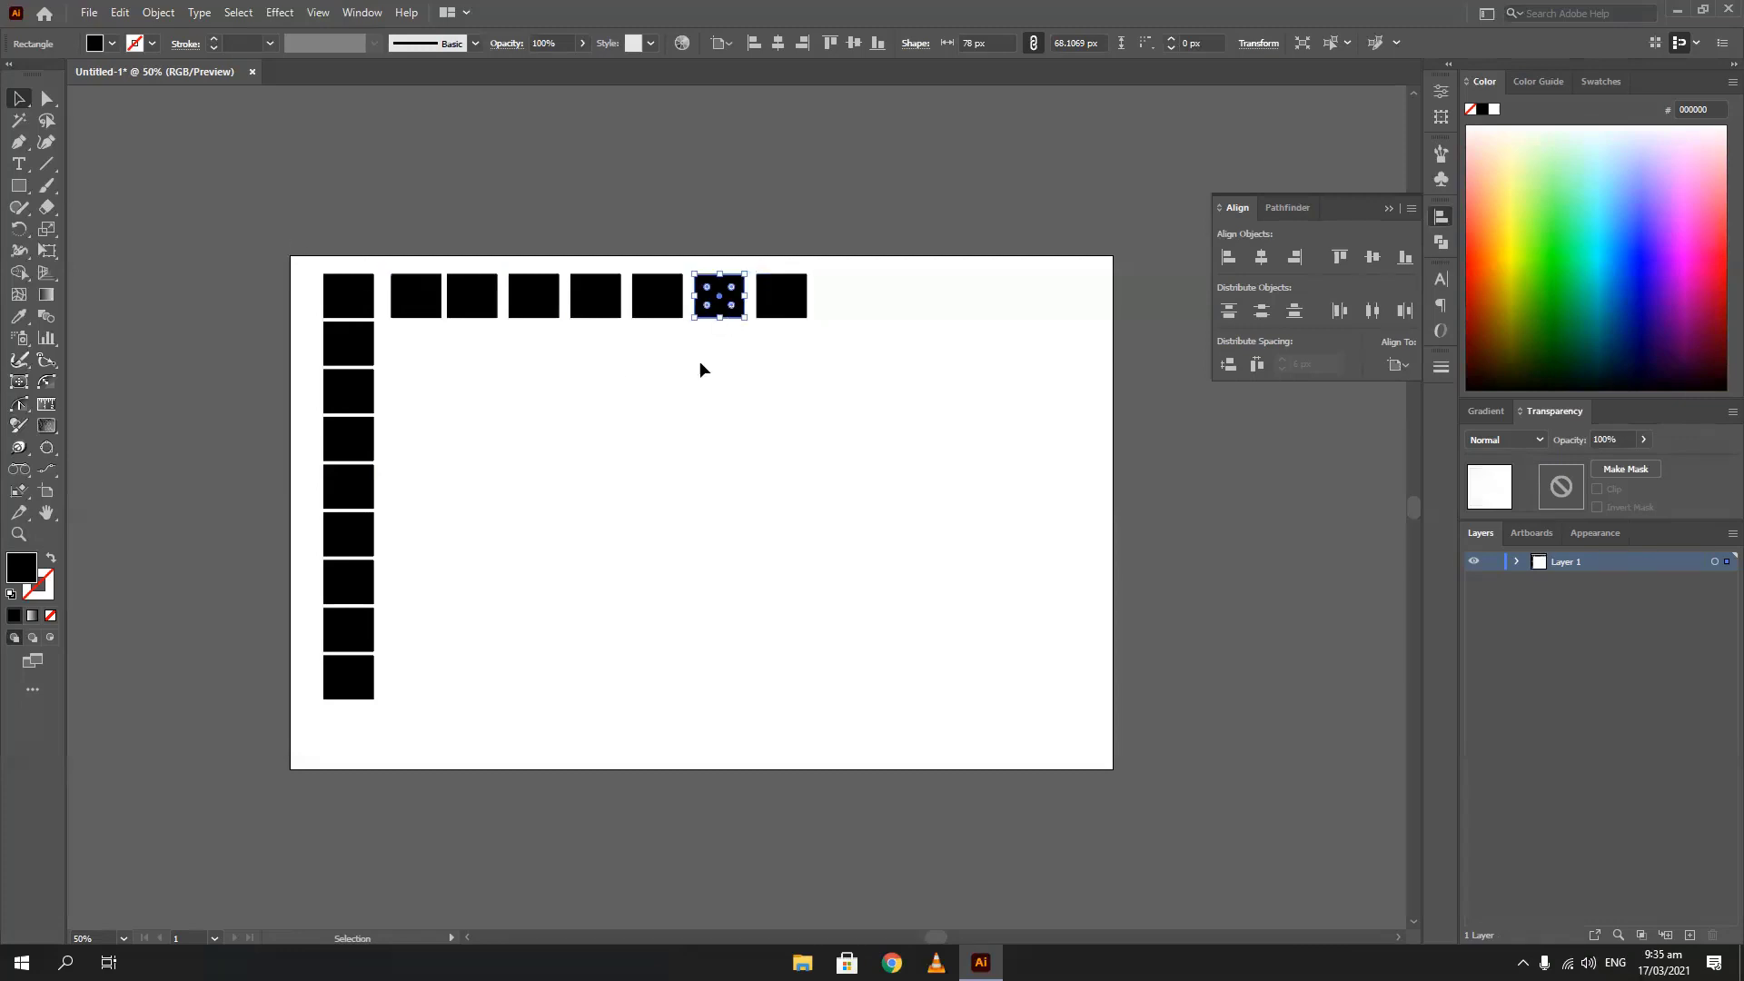
key(Right)
key(Right)
key(Right)
key(Right)
key(Right)
key(Right)
key(Right)
key(Right)
key(Right)
key(Right)
key(Right)
key(Right)
Select the top row and try Horizontal Distribute Left, Center and Right in turn, undoing each one
drag(302, 243, 861, 304)
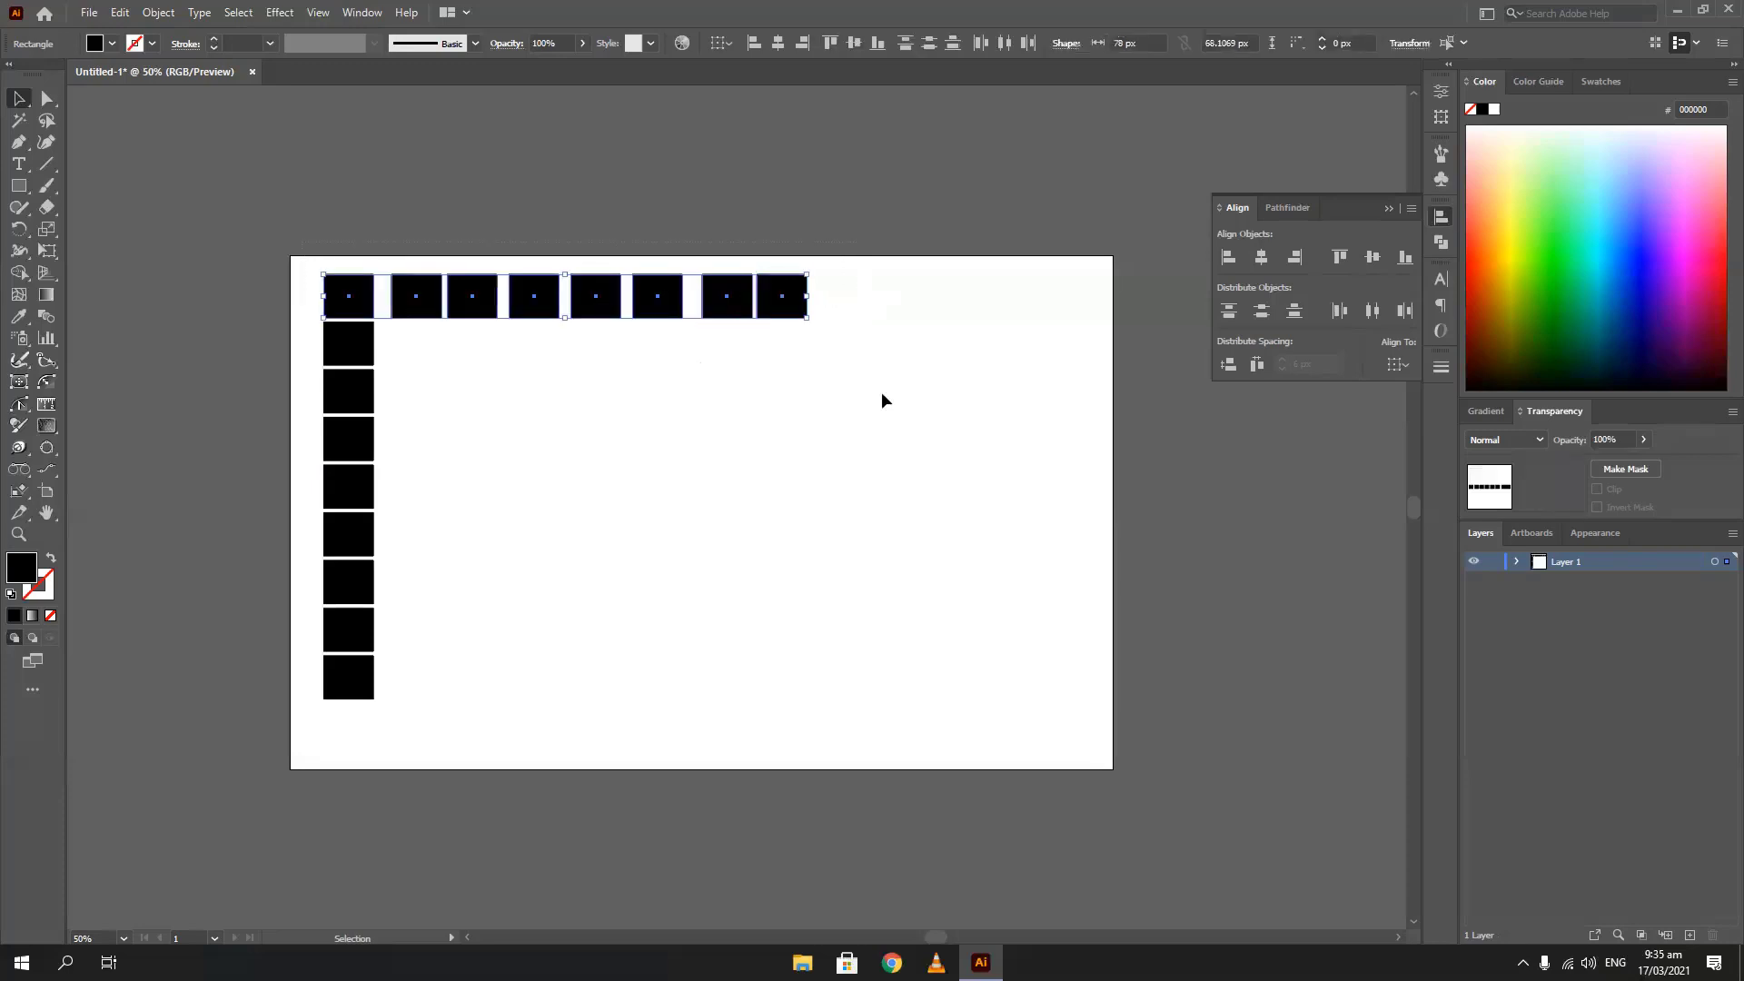
click(1341, 311)
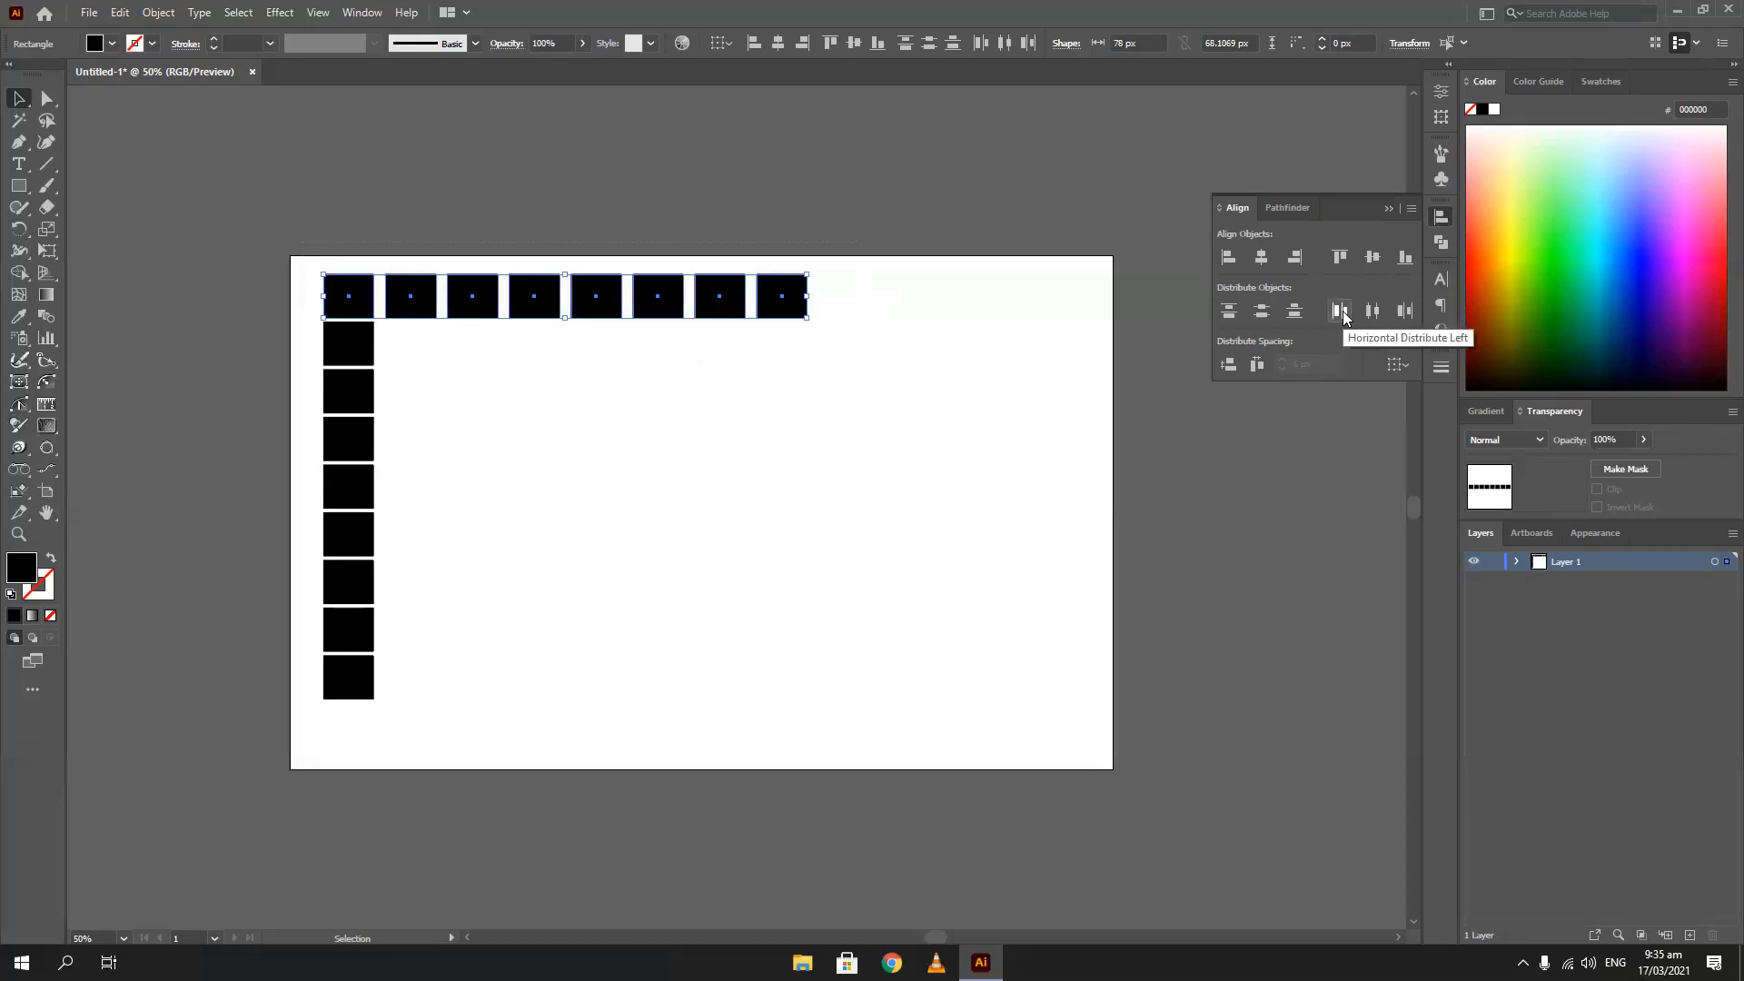
key(ctrl+z)
click(1372, 312)
key(ctrl+z)
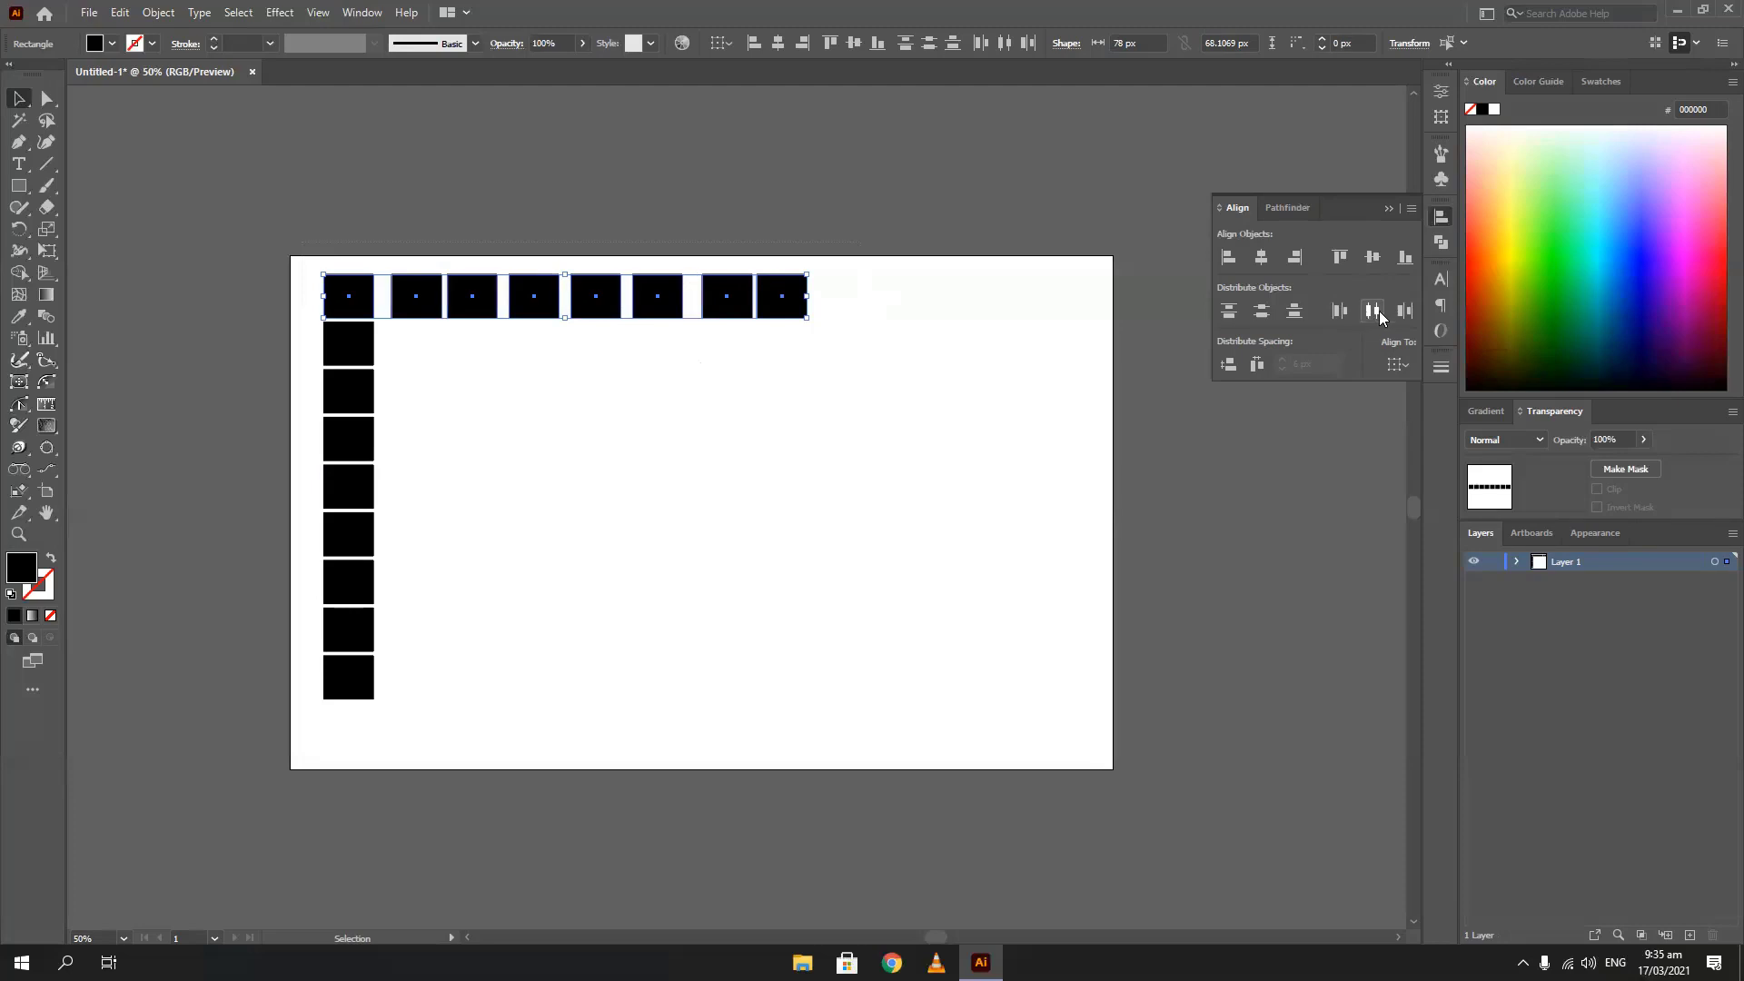
click(1405, 313)
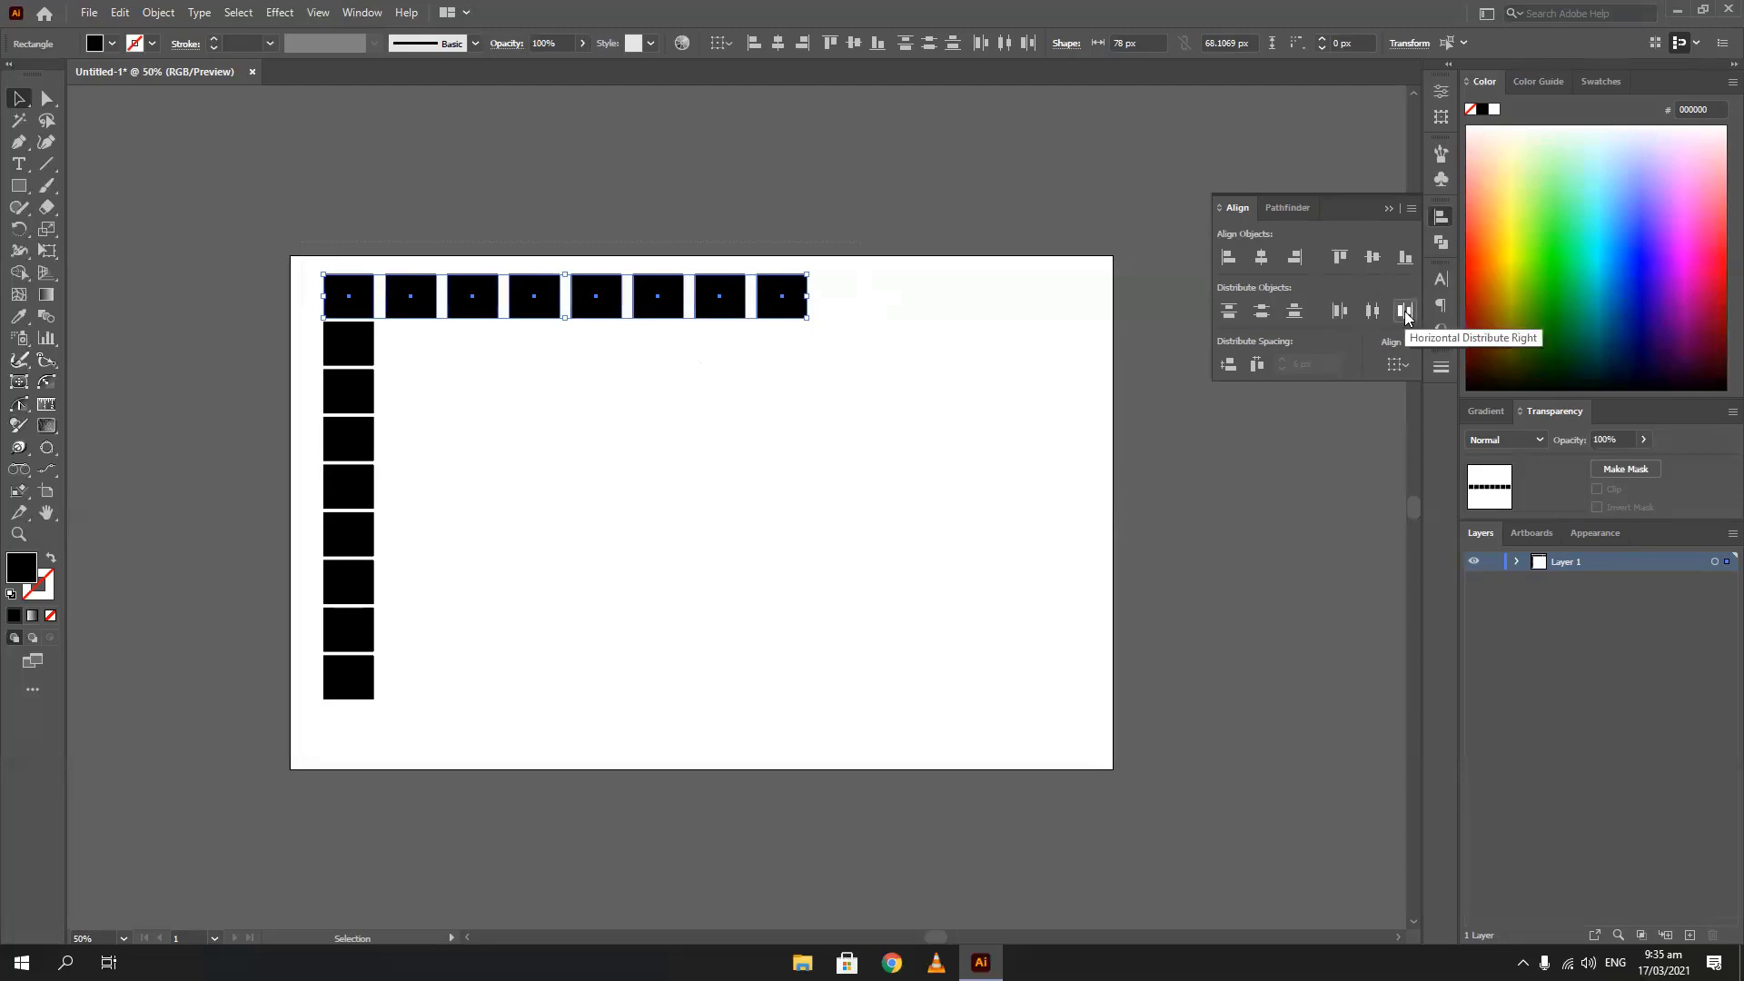
key(ctrl+z)
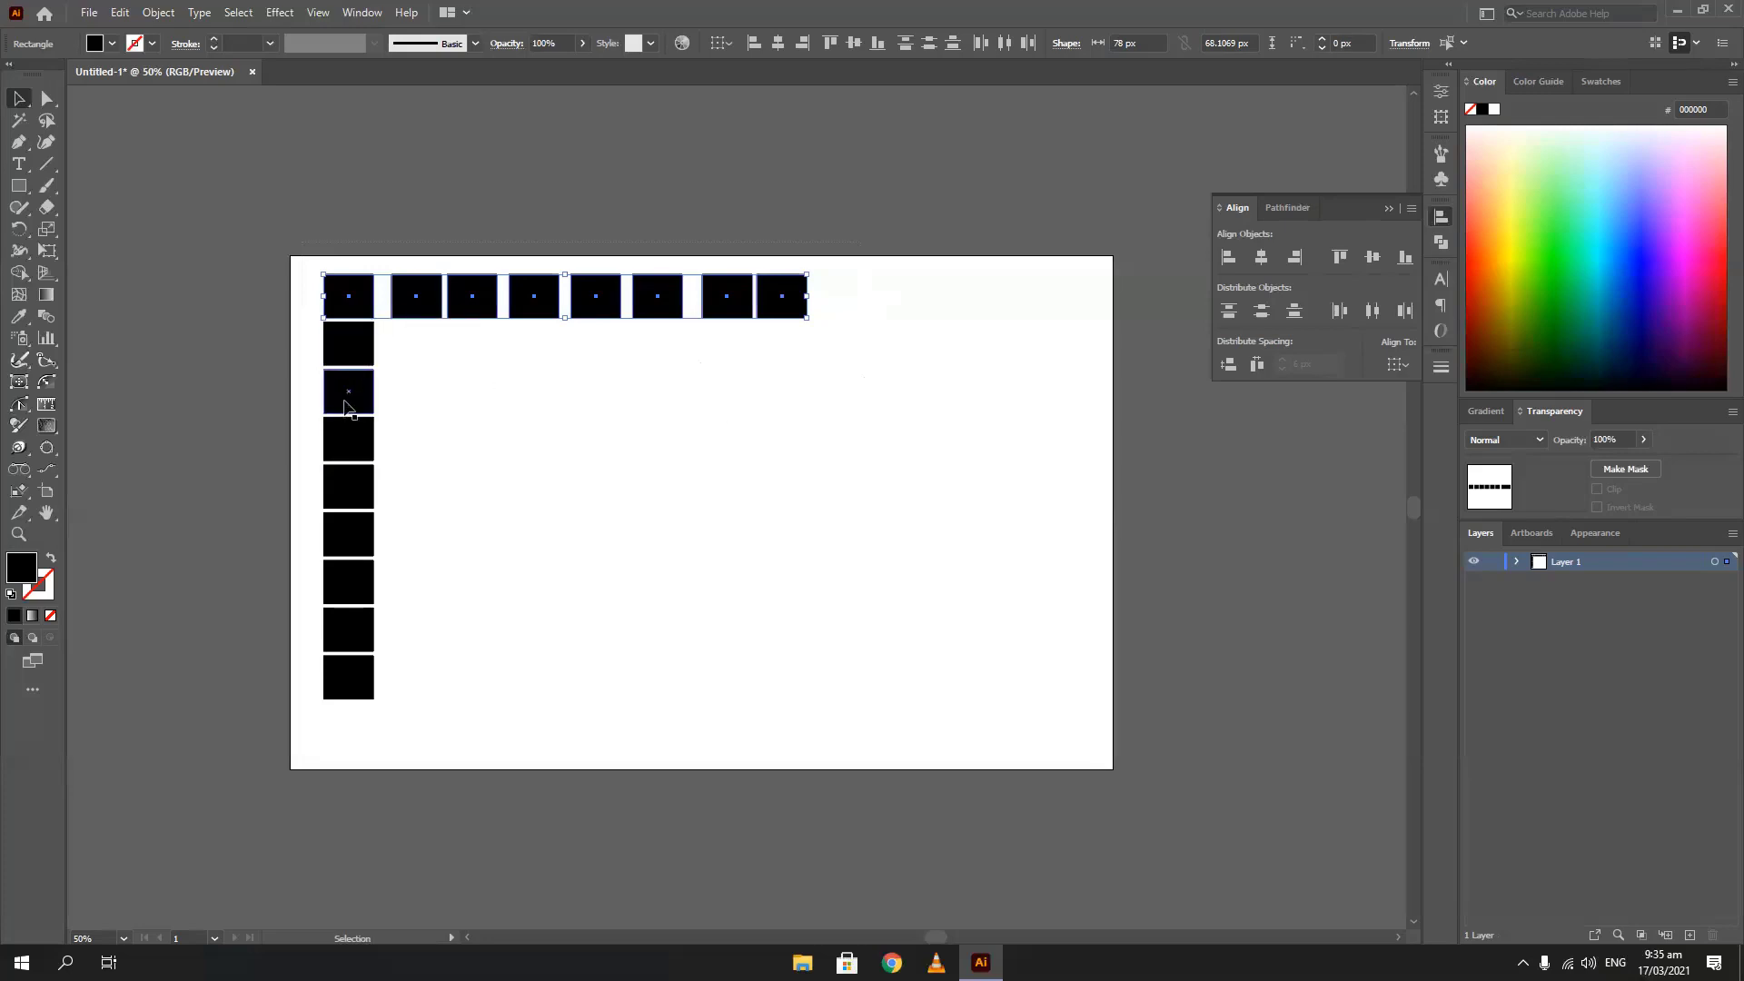
Make the row's leftmost rectangle the key object, distribute the row horizontally with 6 px spacing, and deselect it
click(334, 302)
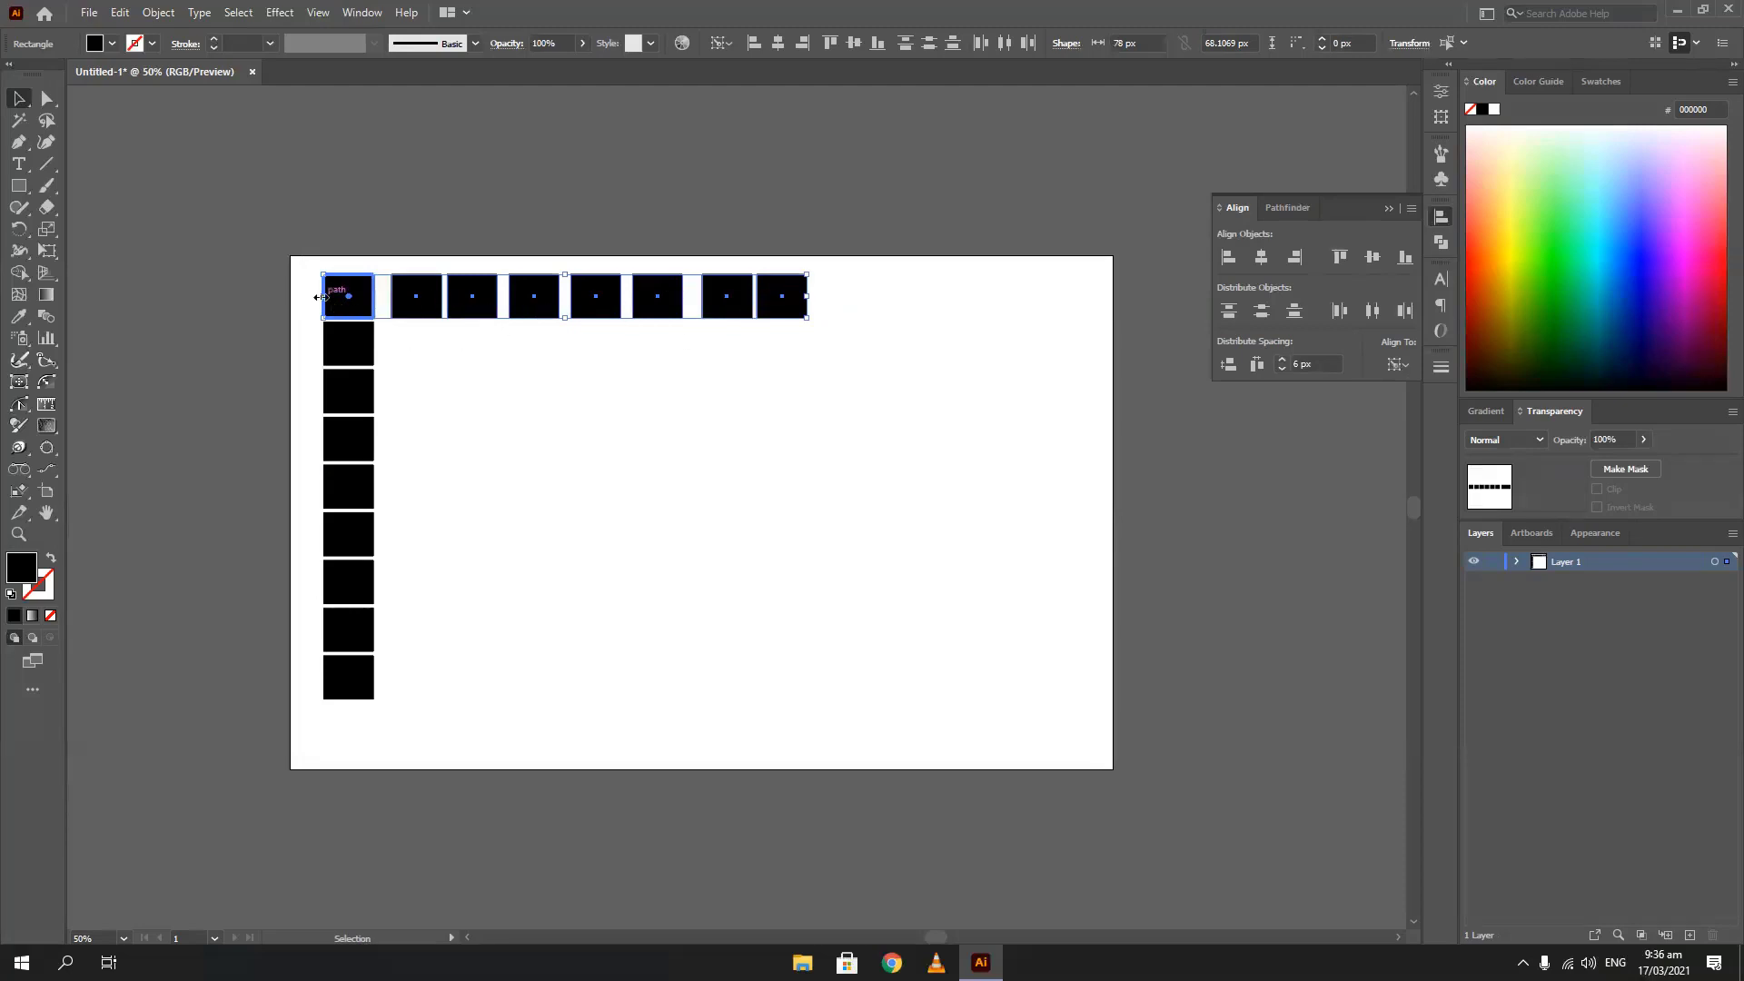
click(1257, 364)
click(783, 545)
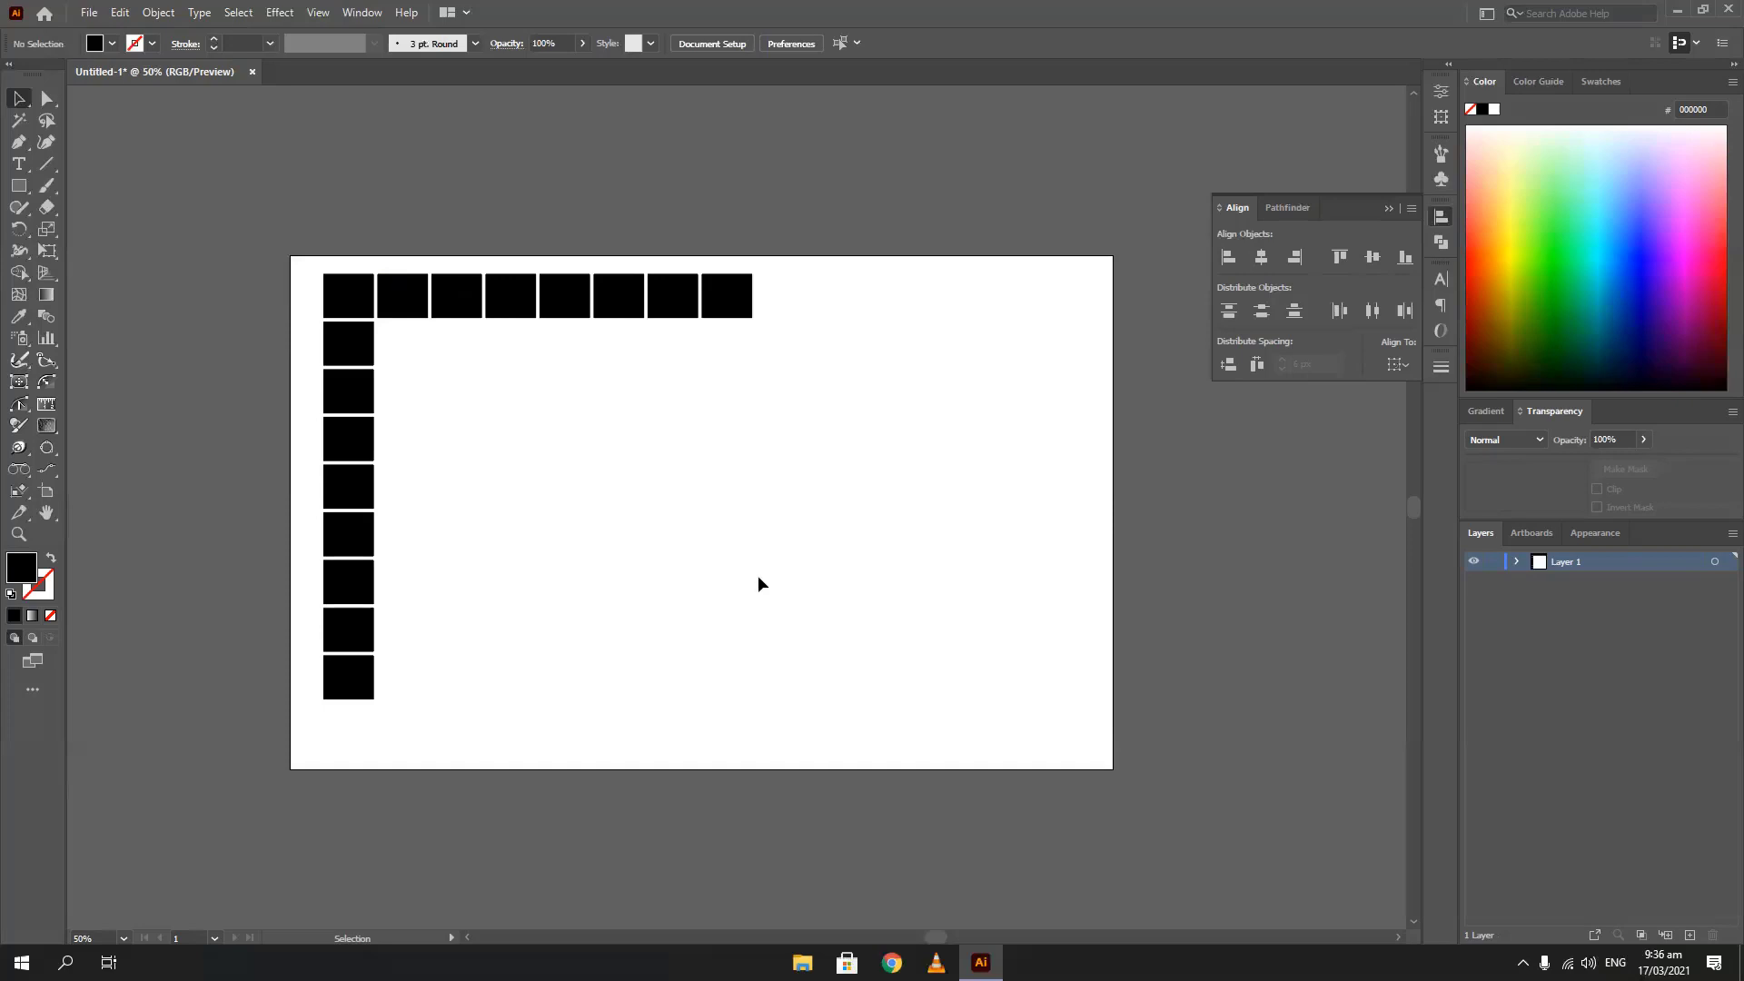
Delete all the black rectangles from the artboard and display the Pathfinder panel
drag(145, 165, 812, 748)
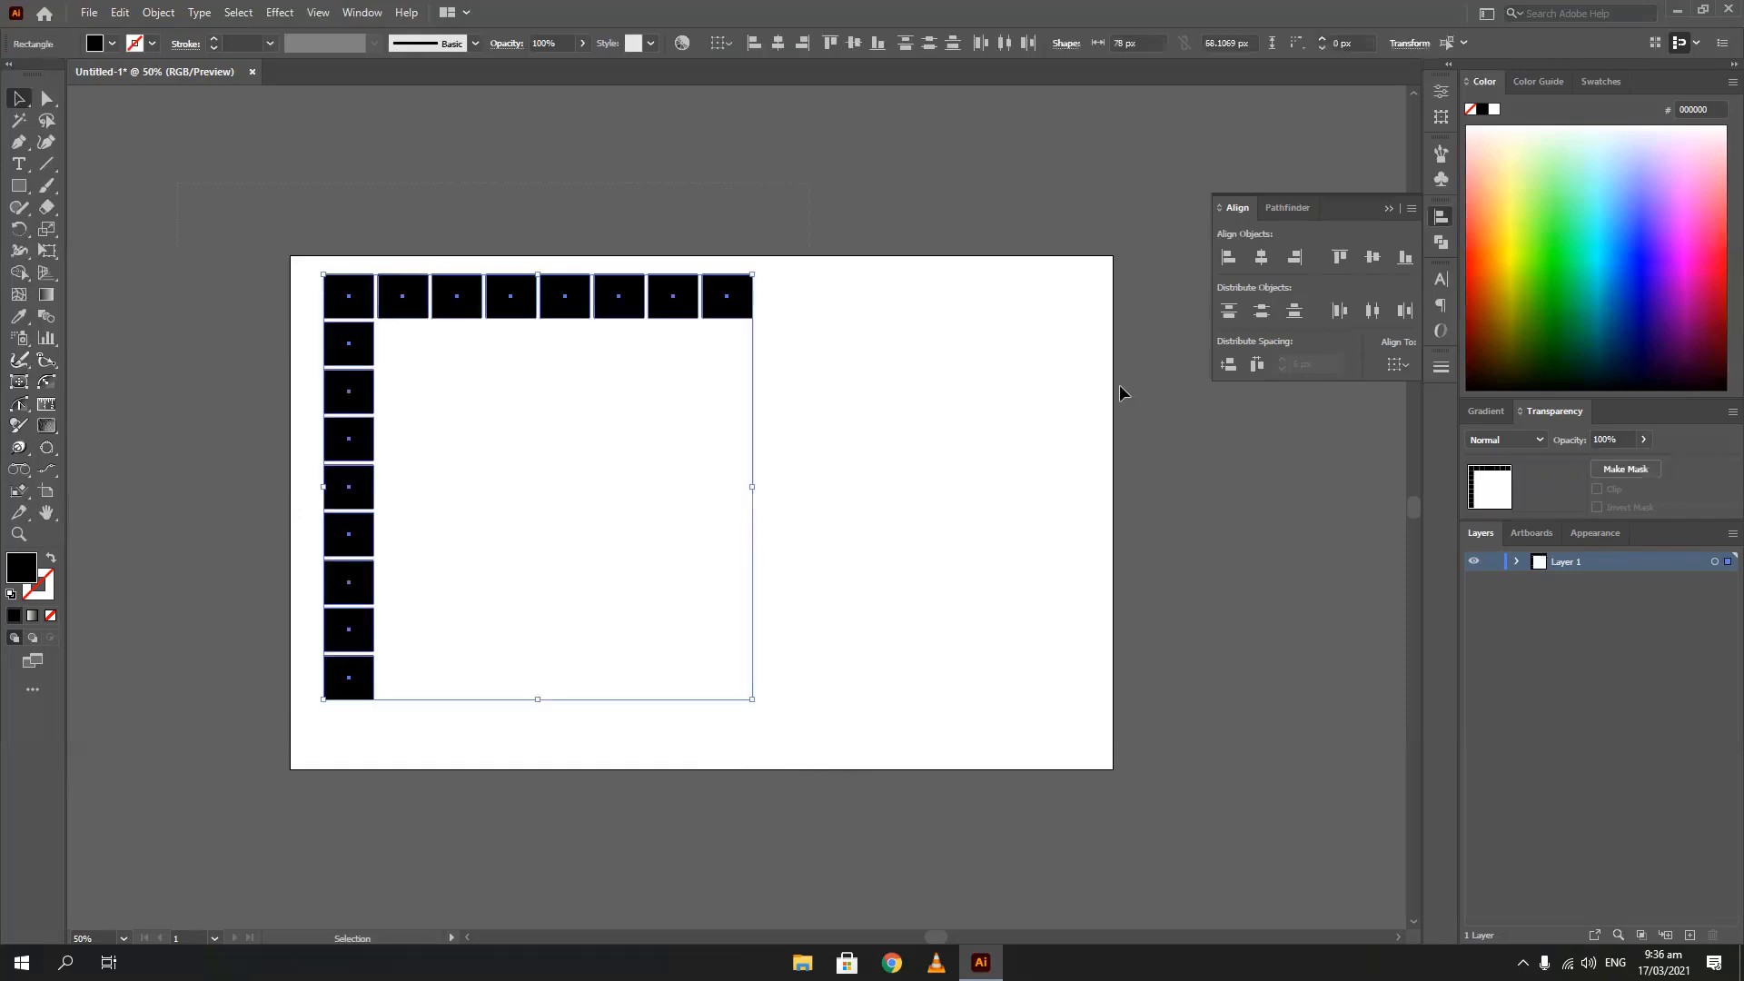
key(Delete)
click(1302, 209)
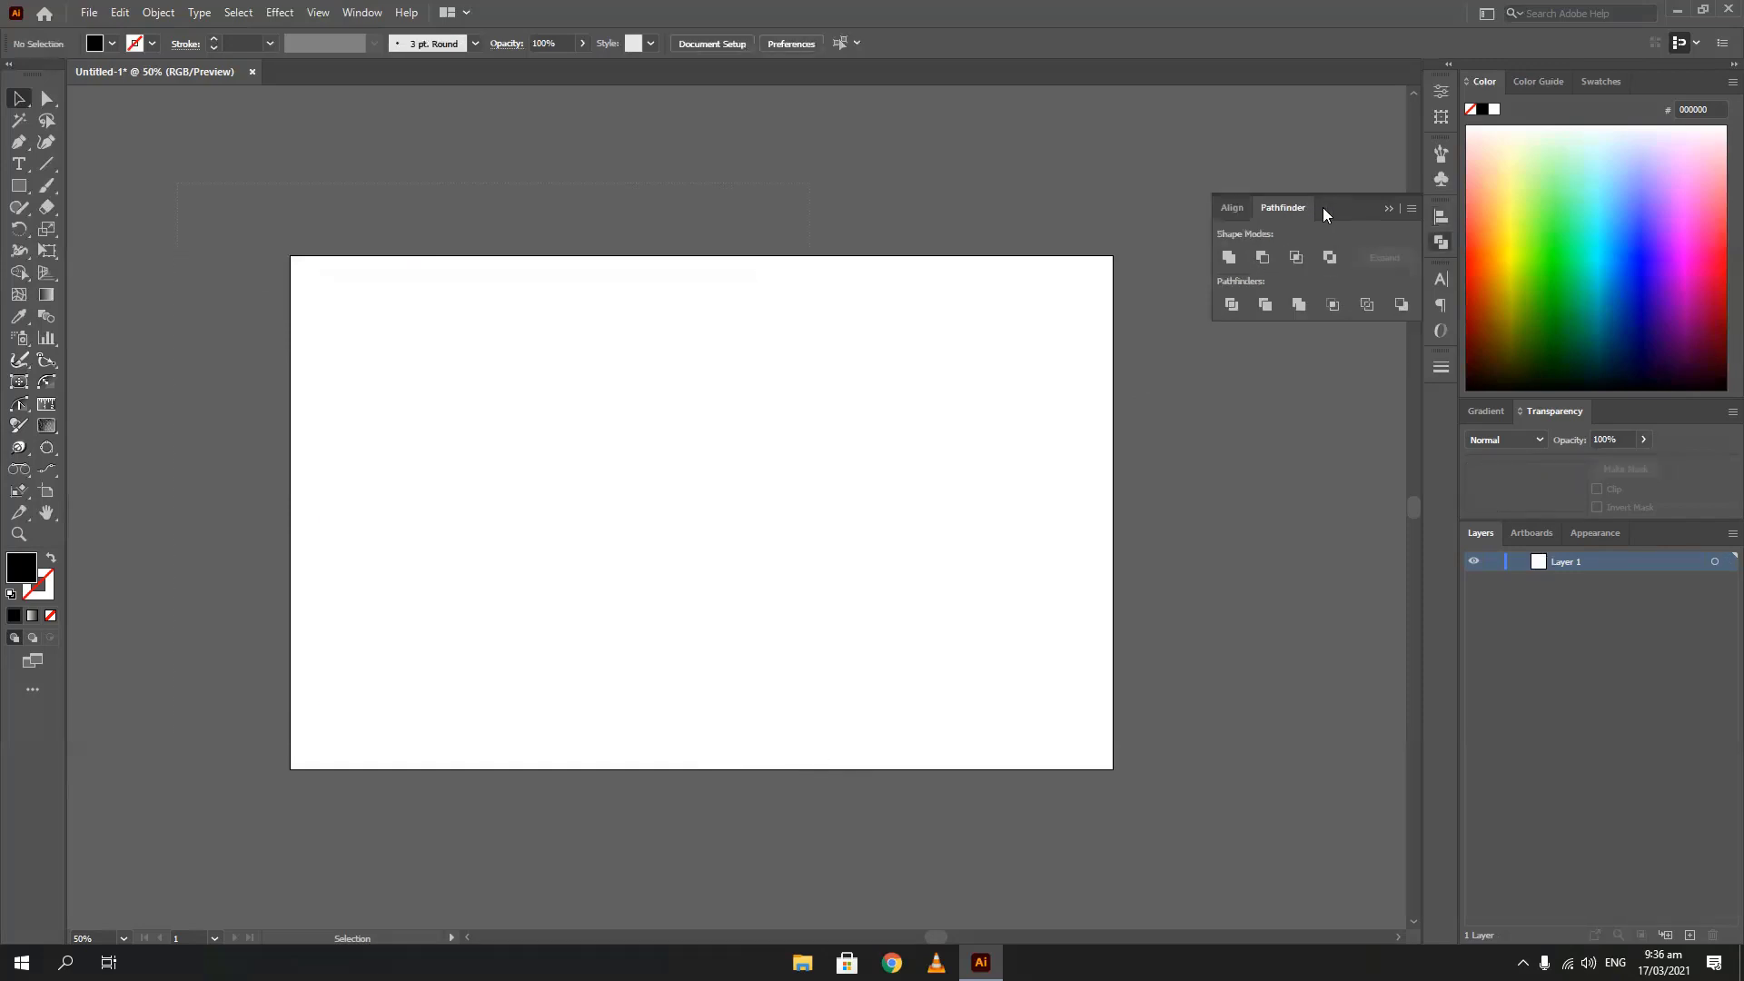
click(999, 149)
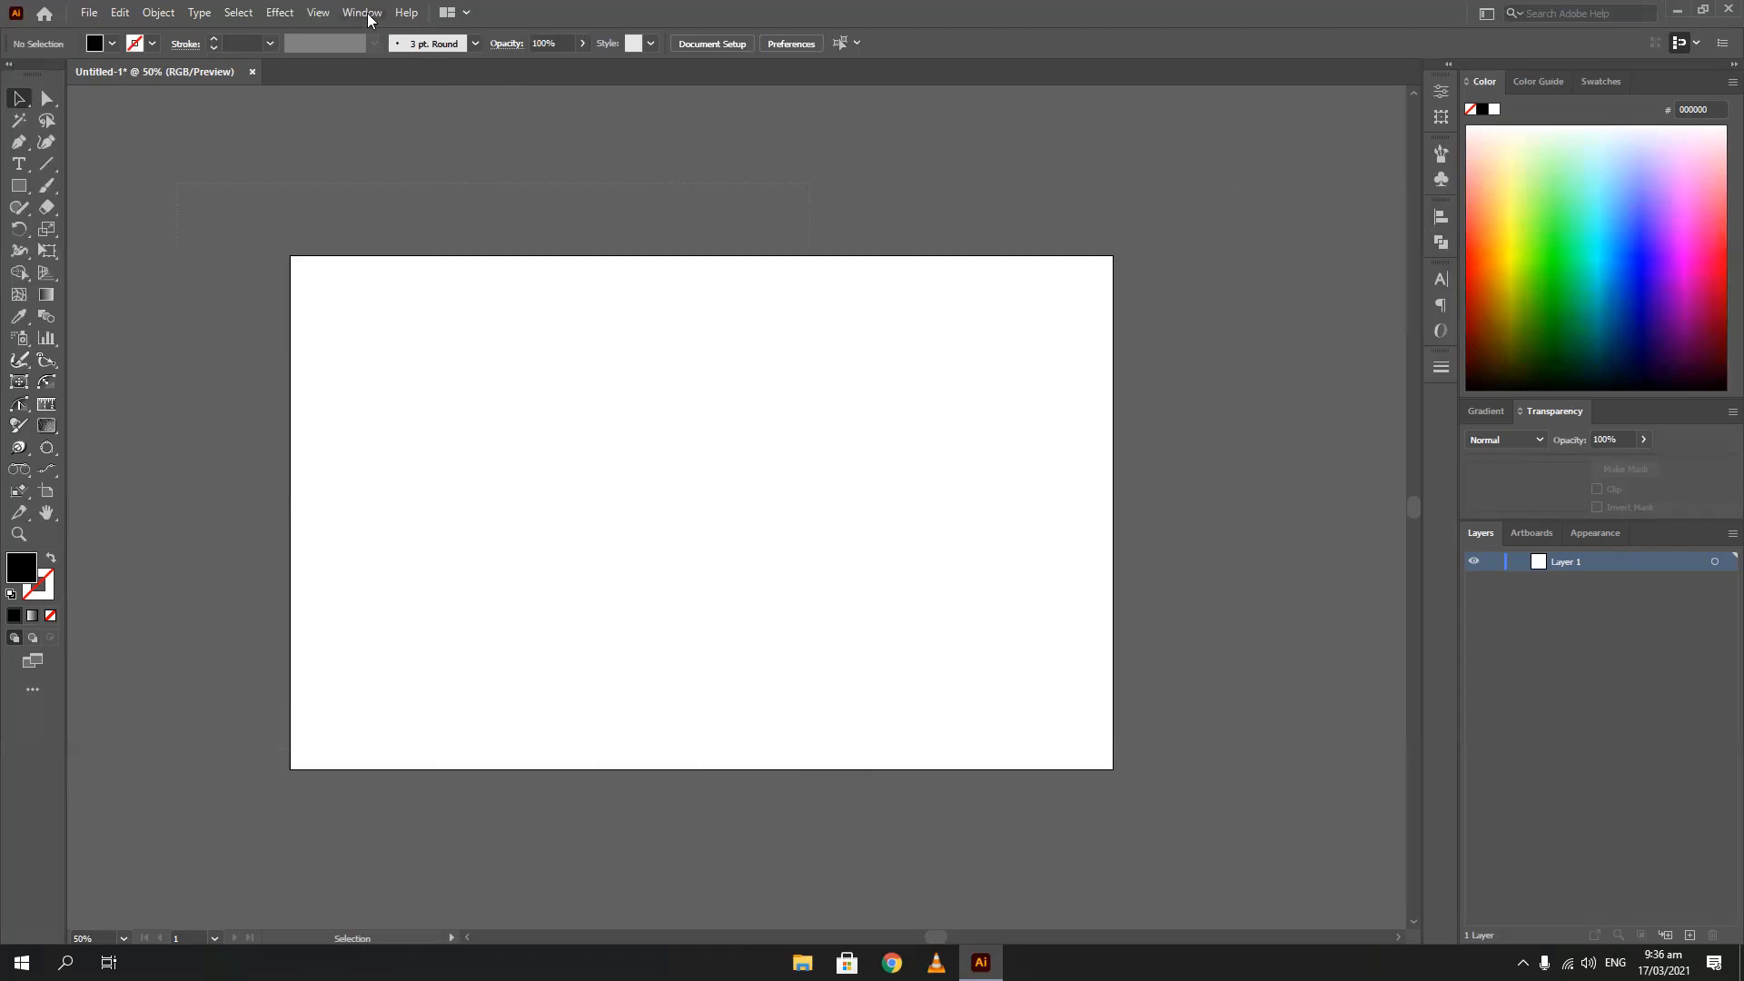
click(362, 13)
click(534, 773)
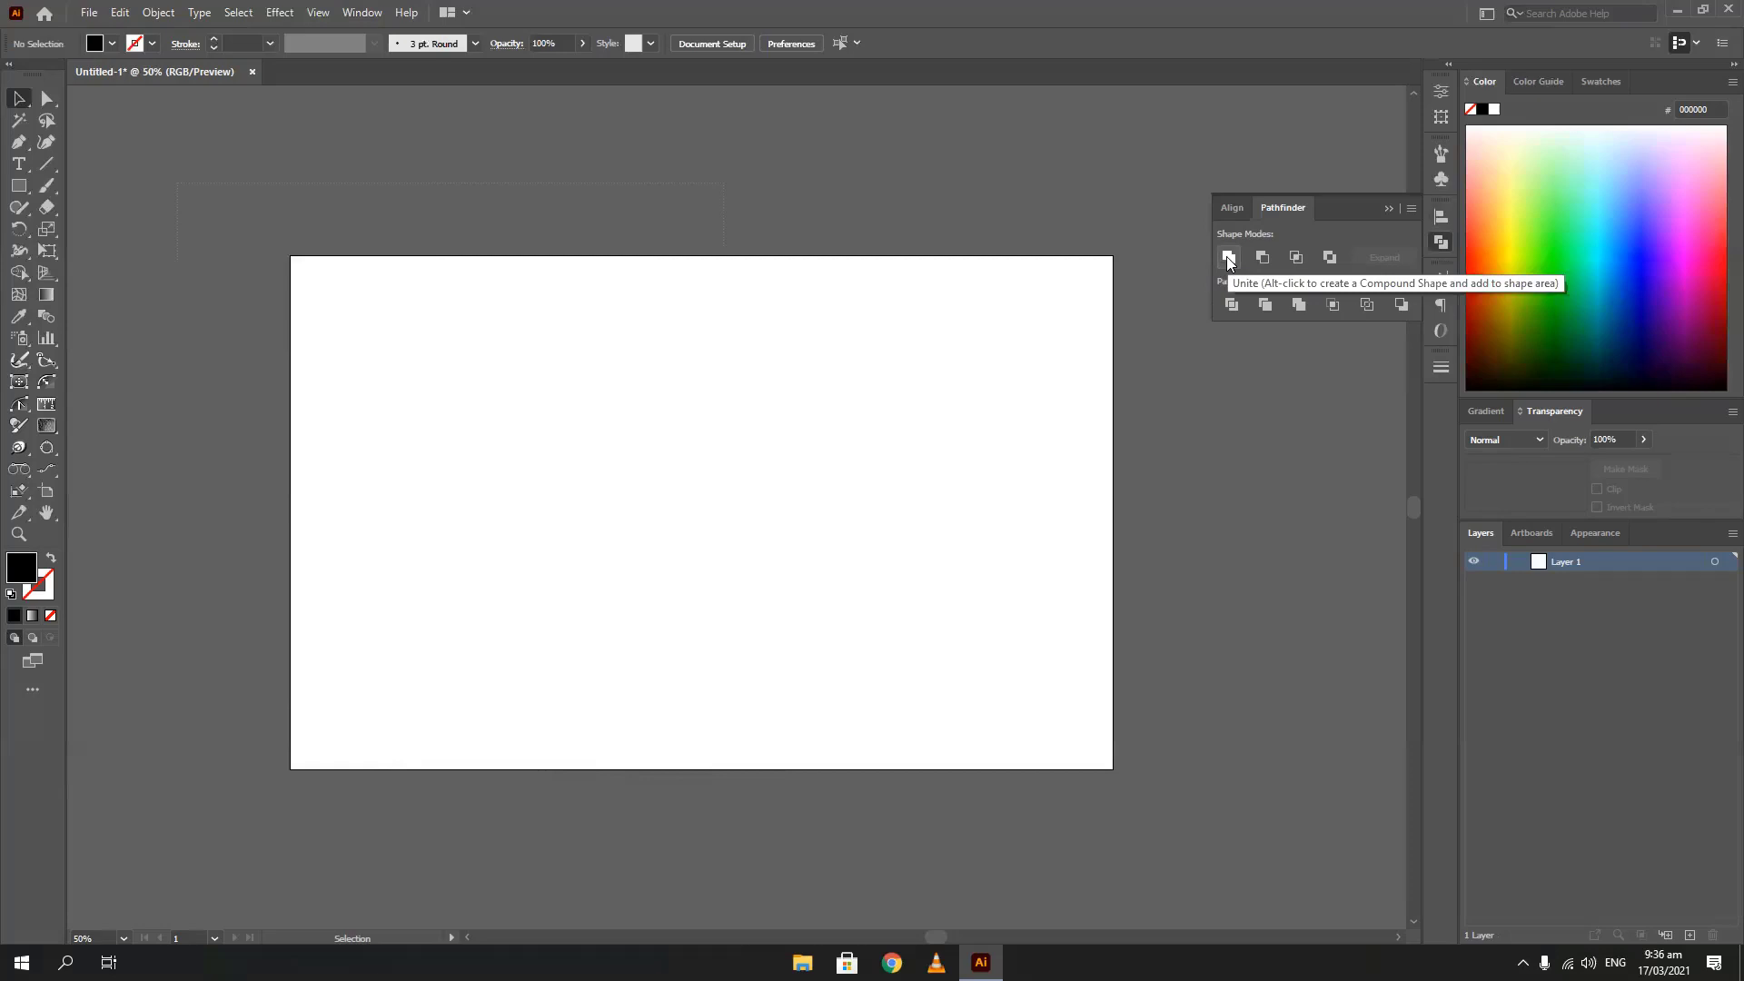
Draw two overlapping squares of about 189 px and 218 px, with a black stroke and no fill
click(20, 186)
click(50, 187)
drag(361, 308, 483, 429)
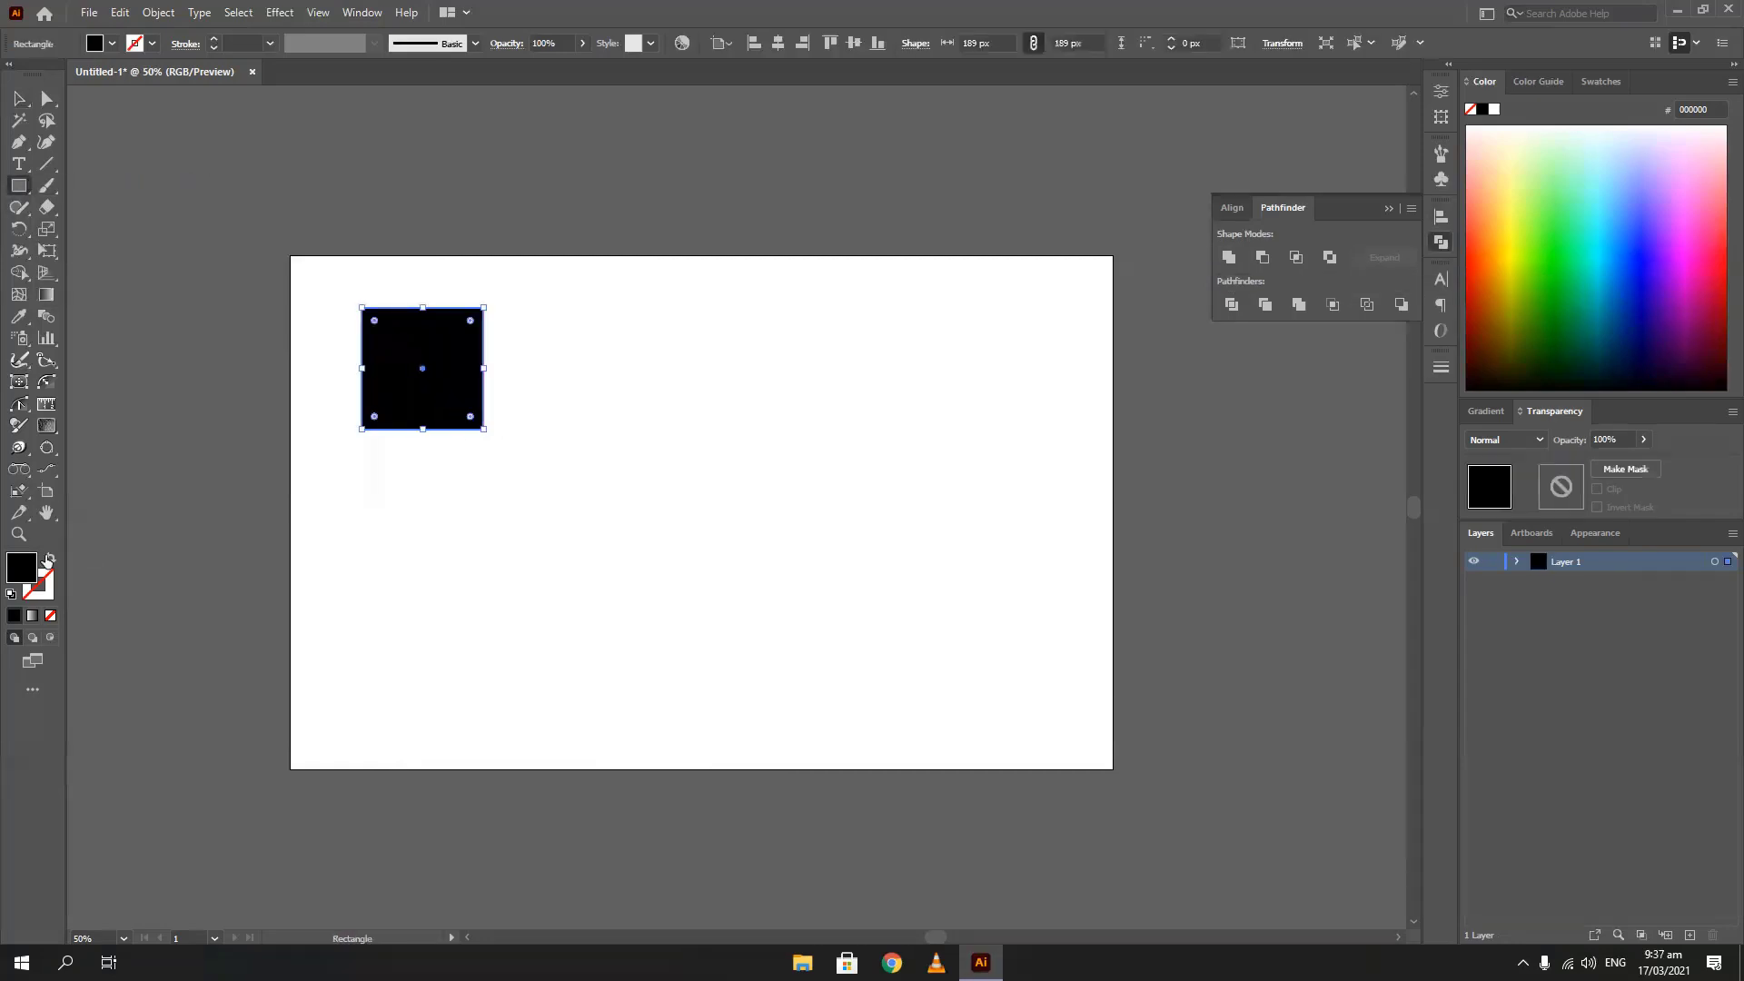
click(51, 559)
mouse_move(410, 369)
mouse_down()
mouse_move(568, 487)
mouse_move(541, 508)
mouse_up()
key(v)
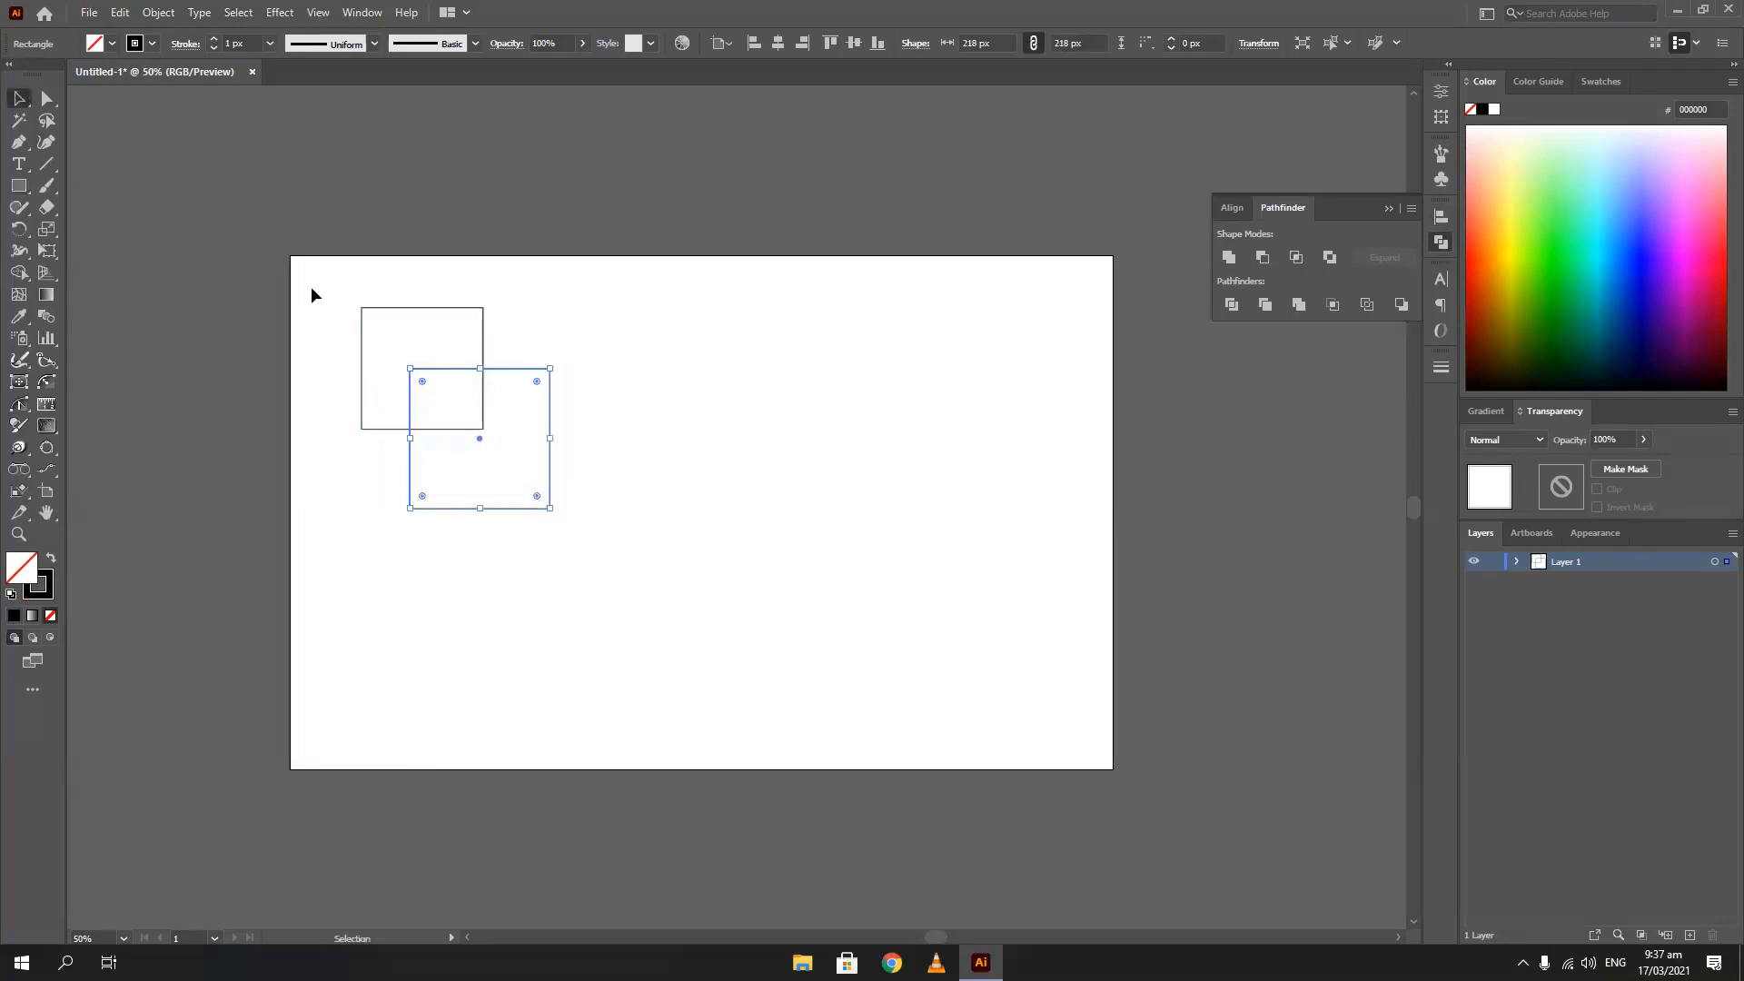
Unite the two overlapping squares into a single outline and delete that shape
click(311, 286)
drag(586, 575, 557, 592)
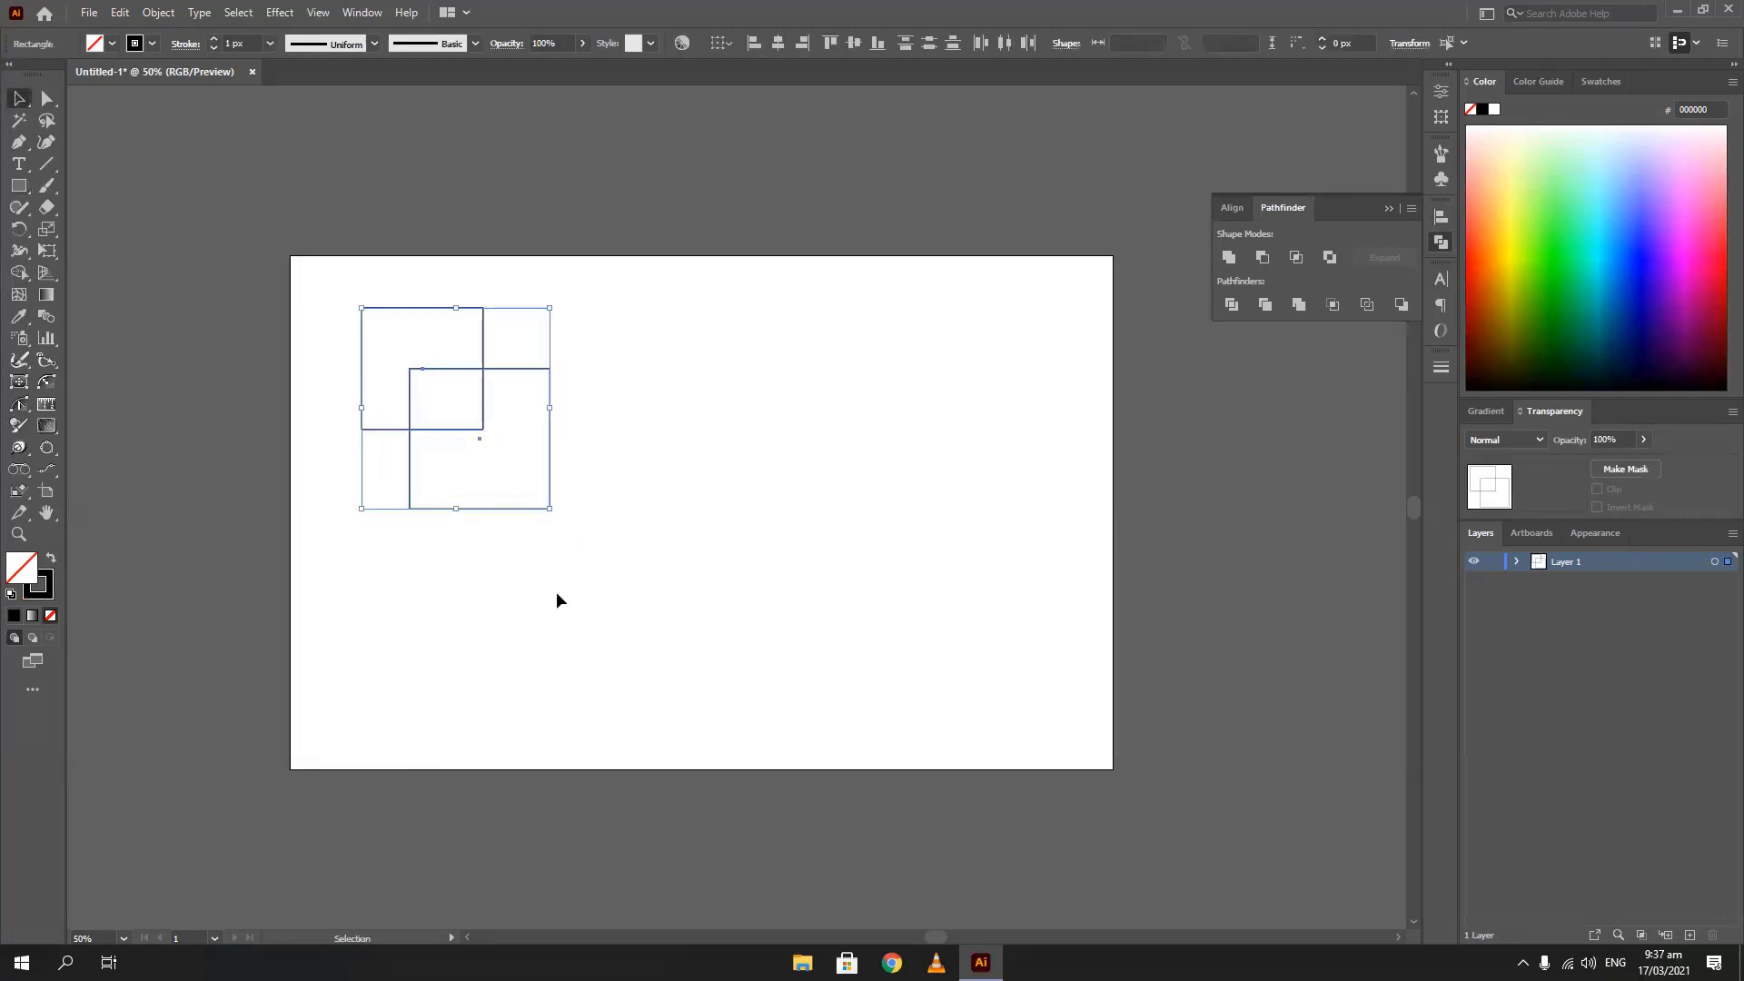
click(1230, 257)
click(796, 537)
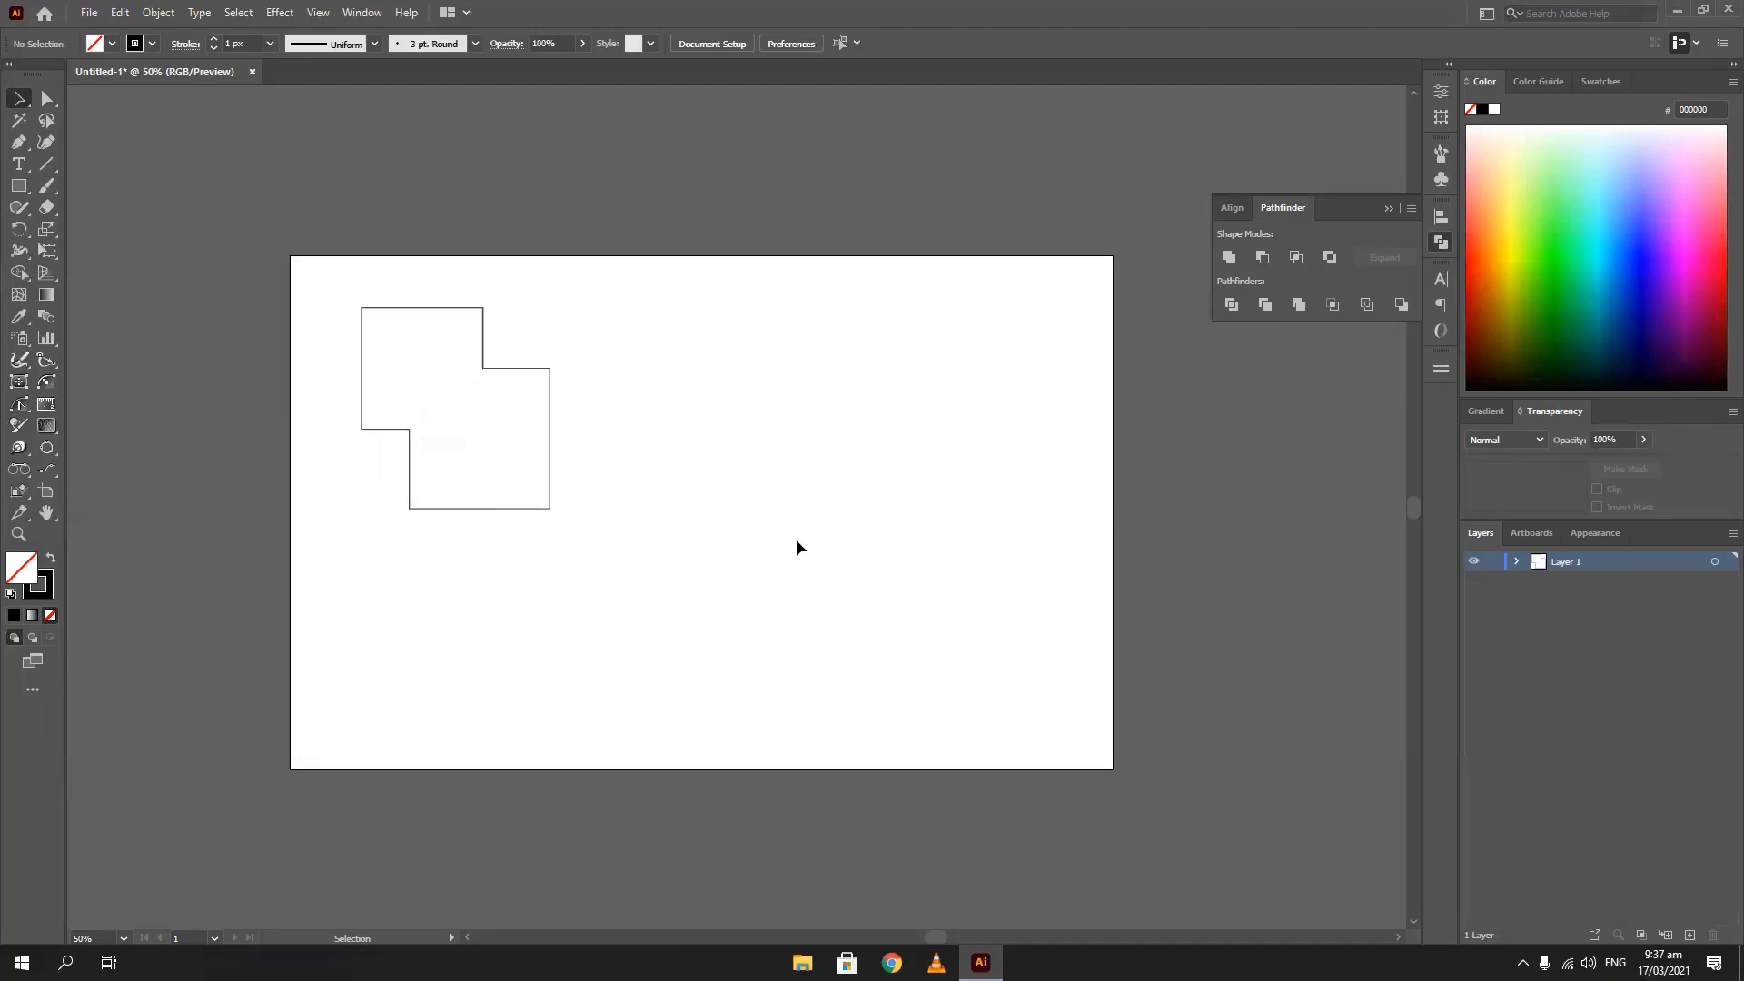
click(408, 507)
key(Delete)
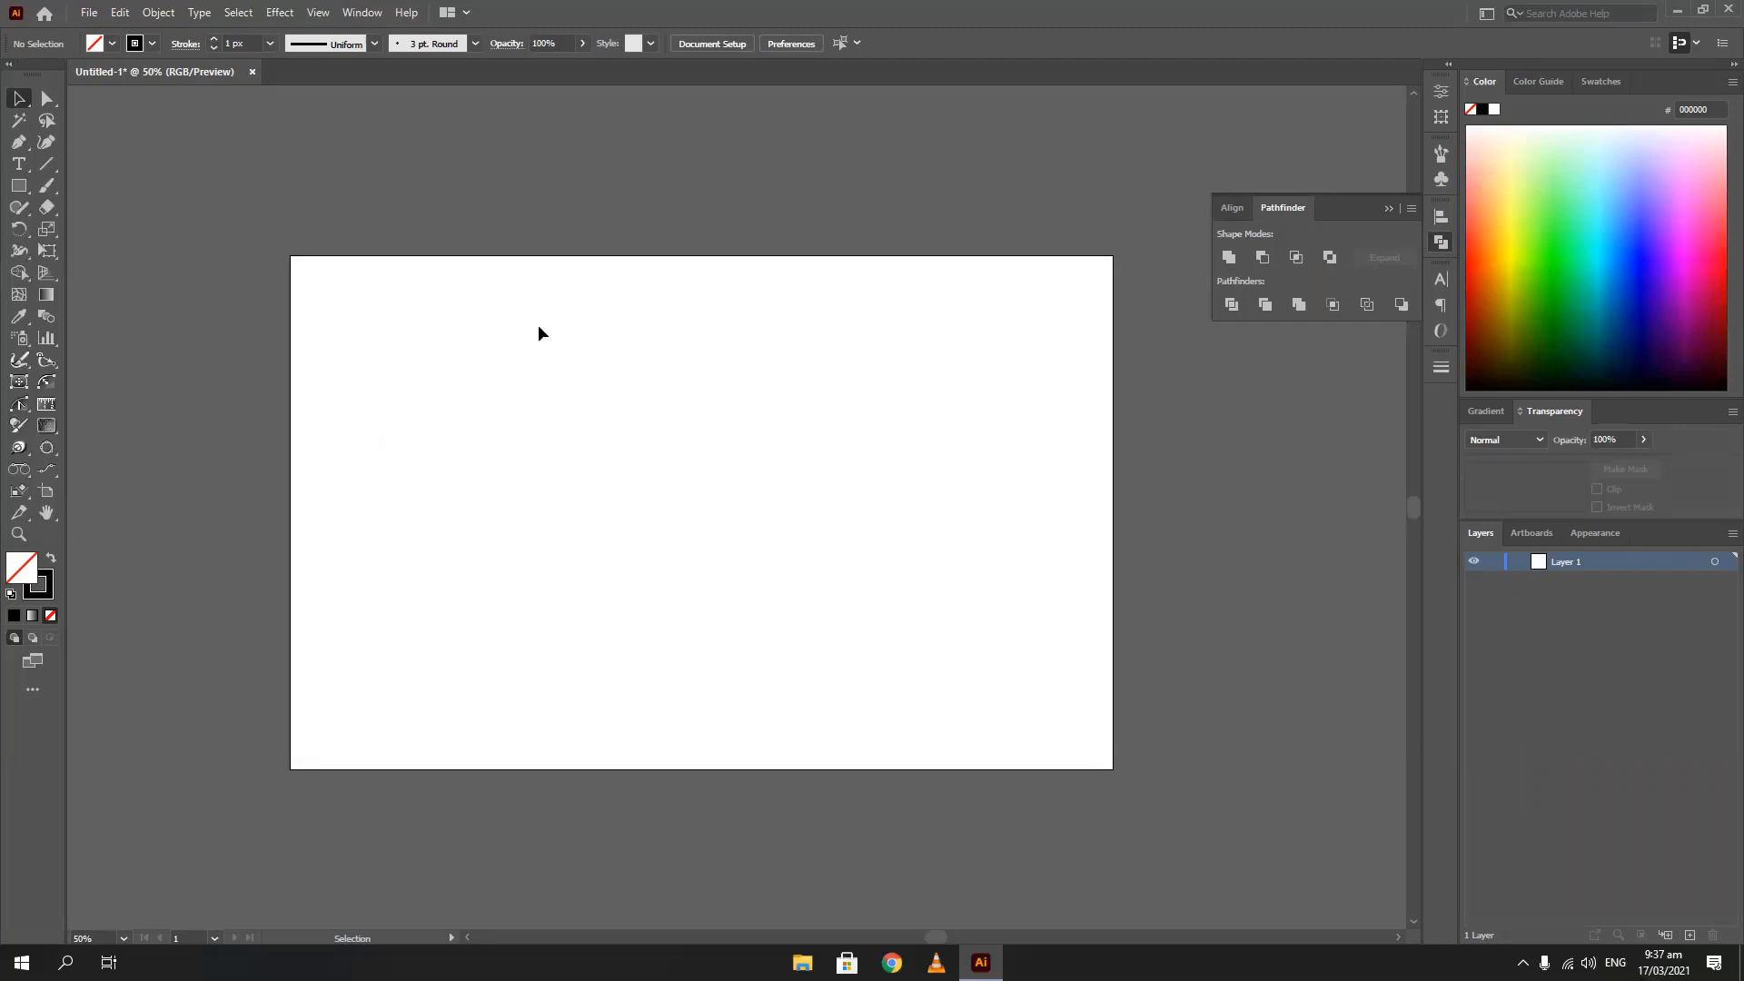
Draw an unfilled circle about 304 px in diameter in the upper part of the artboard and deselect it
scroll(538, 324, up, 1)
right_click(18, 185)
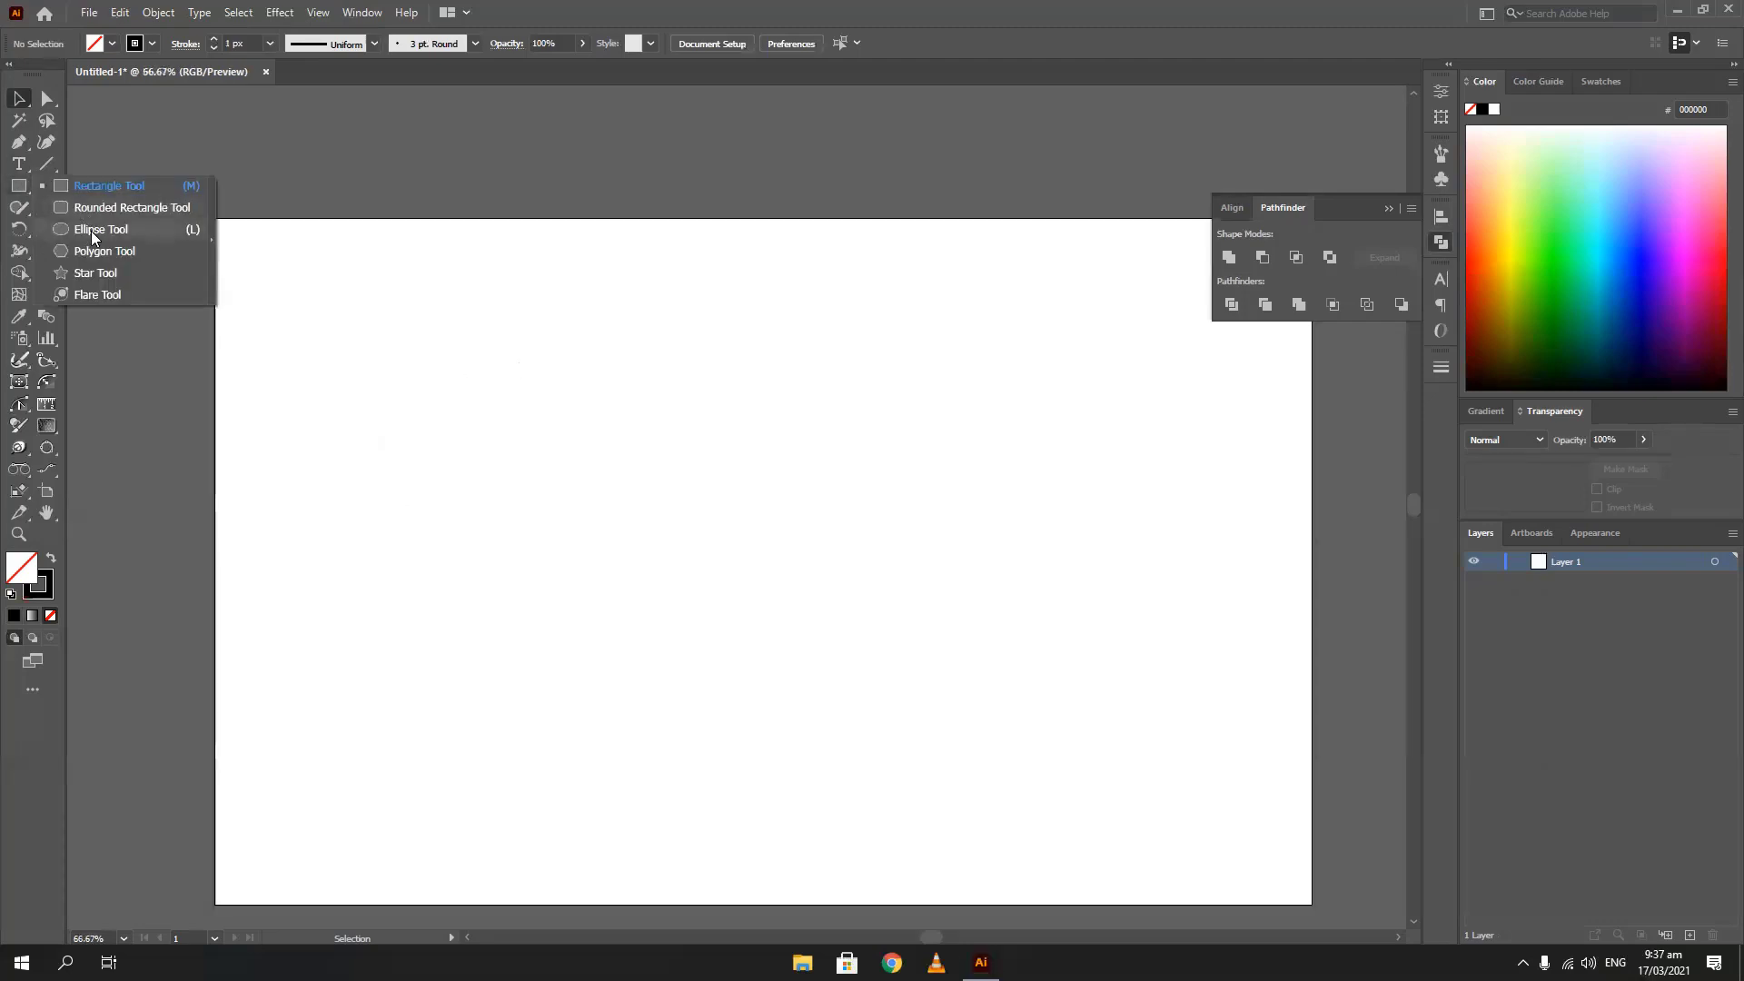
click(91, 231)
drag(412, 267, 672, 515)
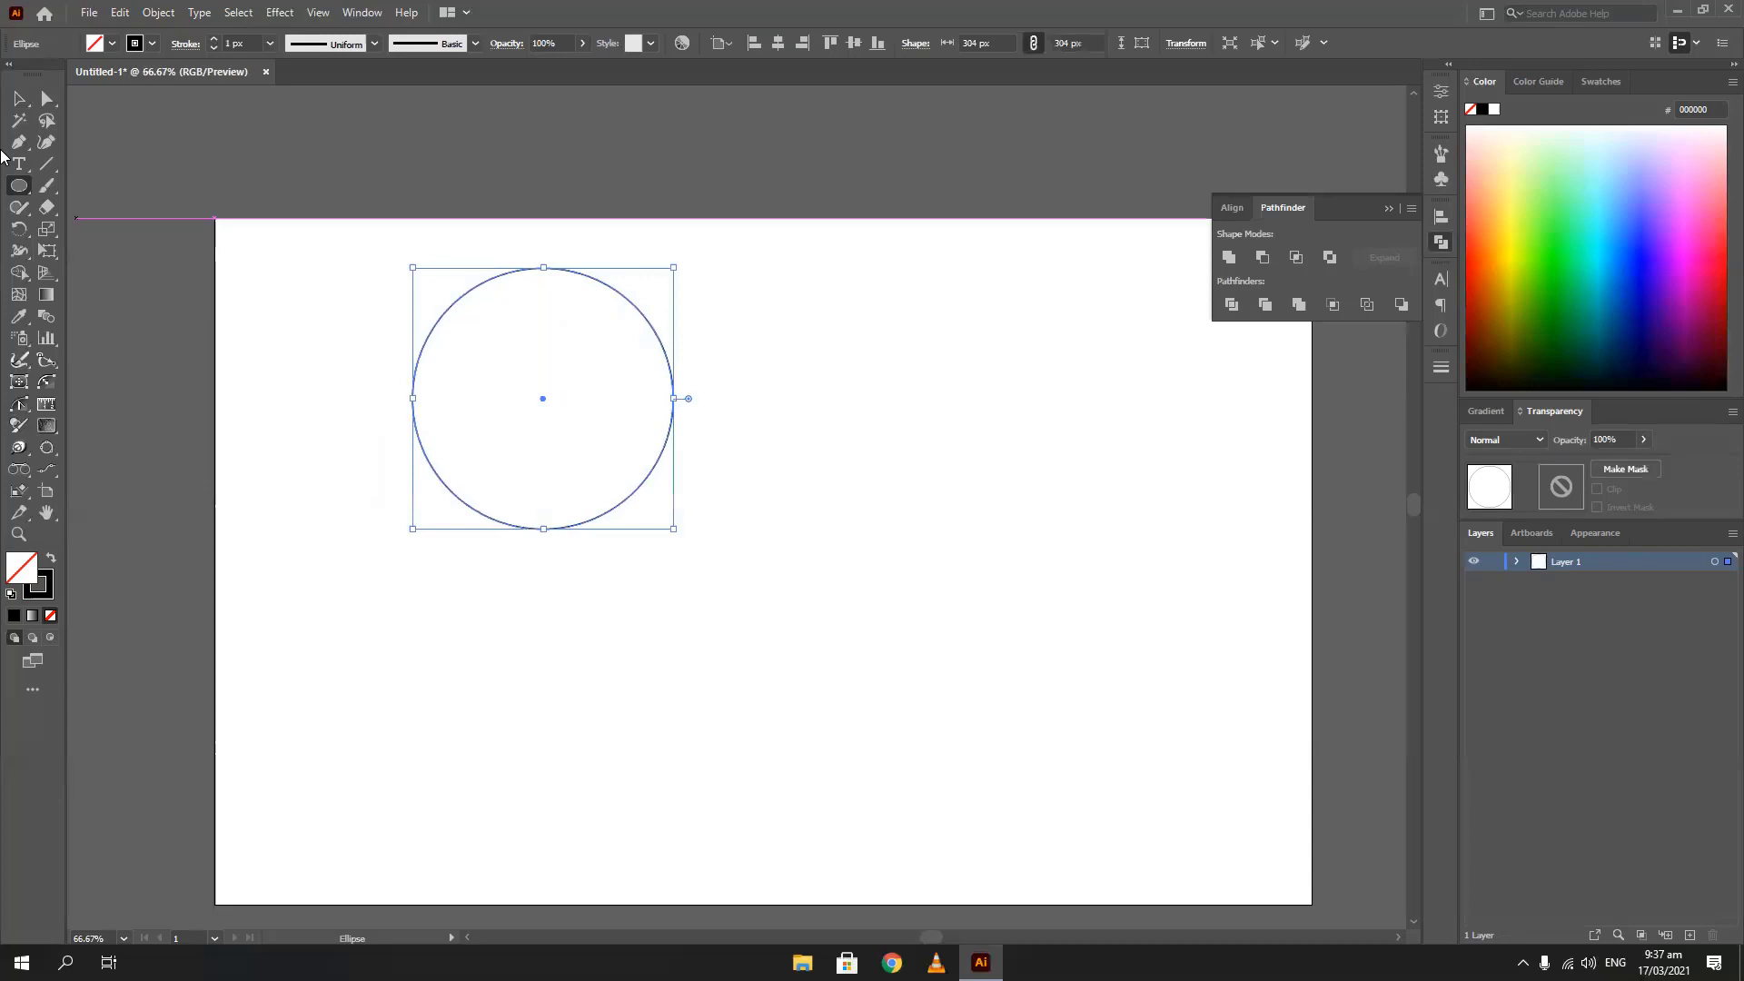
click(18, 98)
click(121, 205)
Draw a rectangle as wide as the circle, starting at its left anchor and extending below it
drag(19, 185, 71, 180)
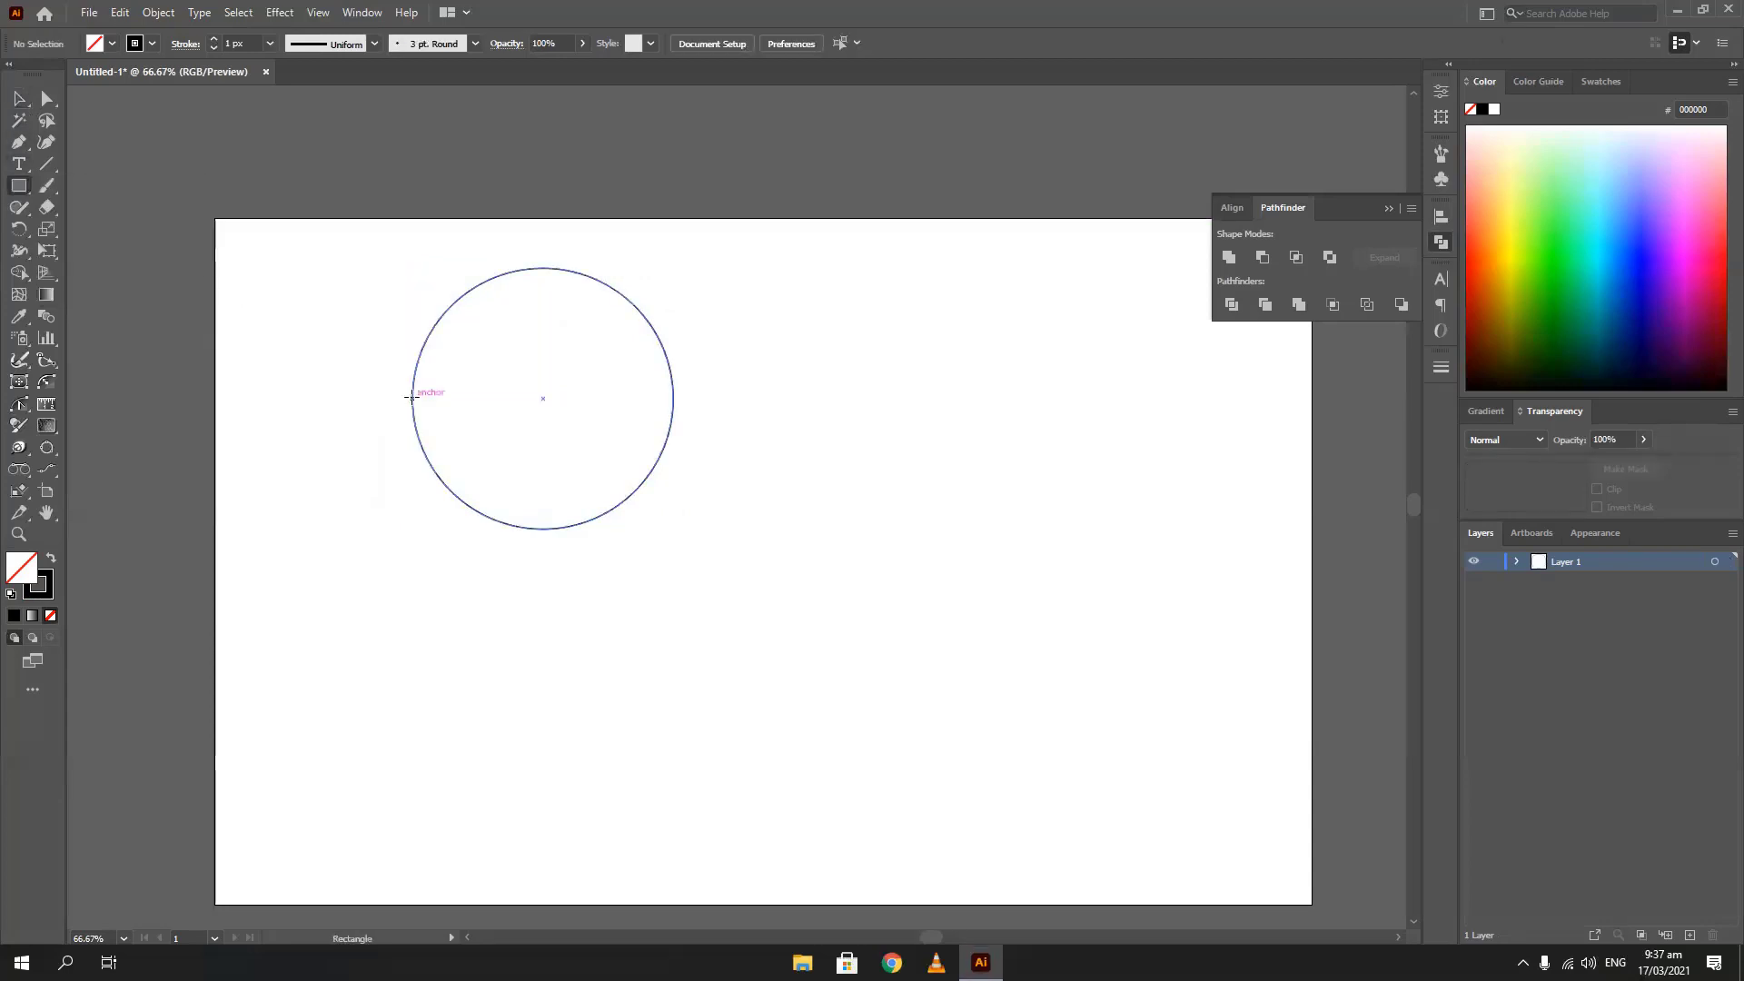
drag(412, 398, 674, 735)
click(18, 98)
click(213, 329)
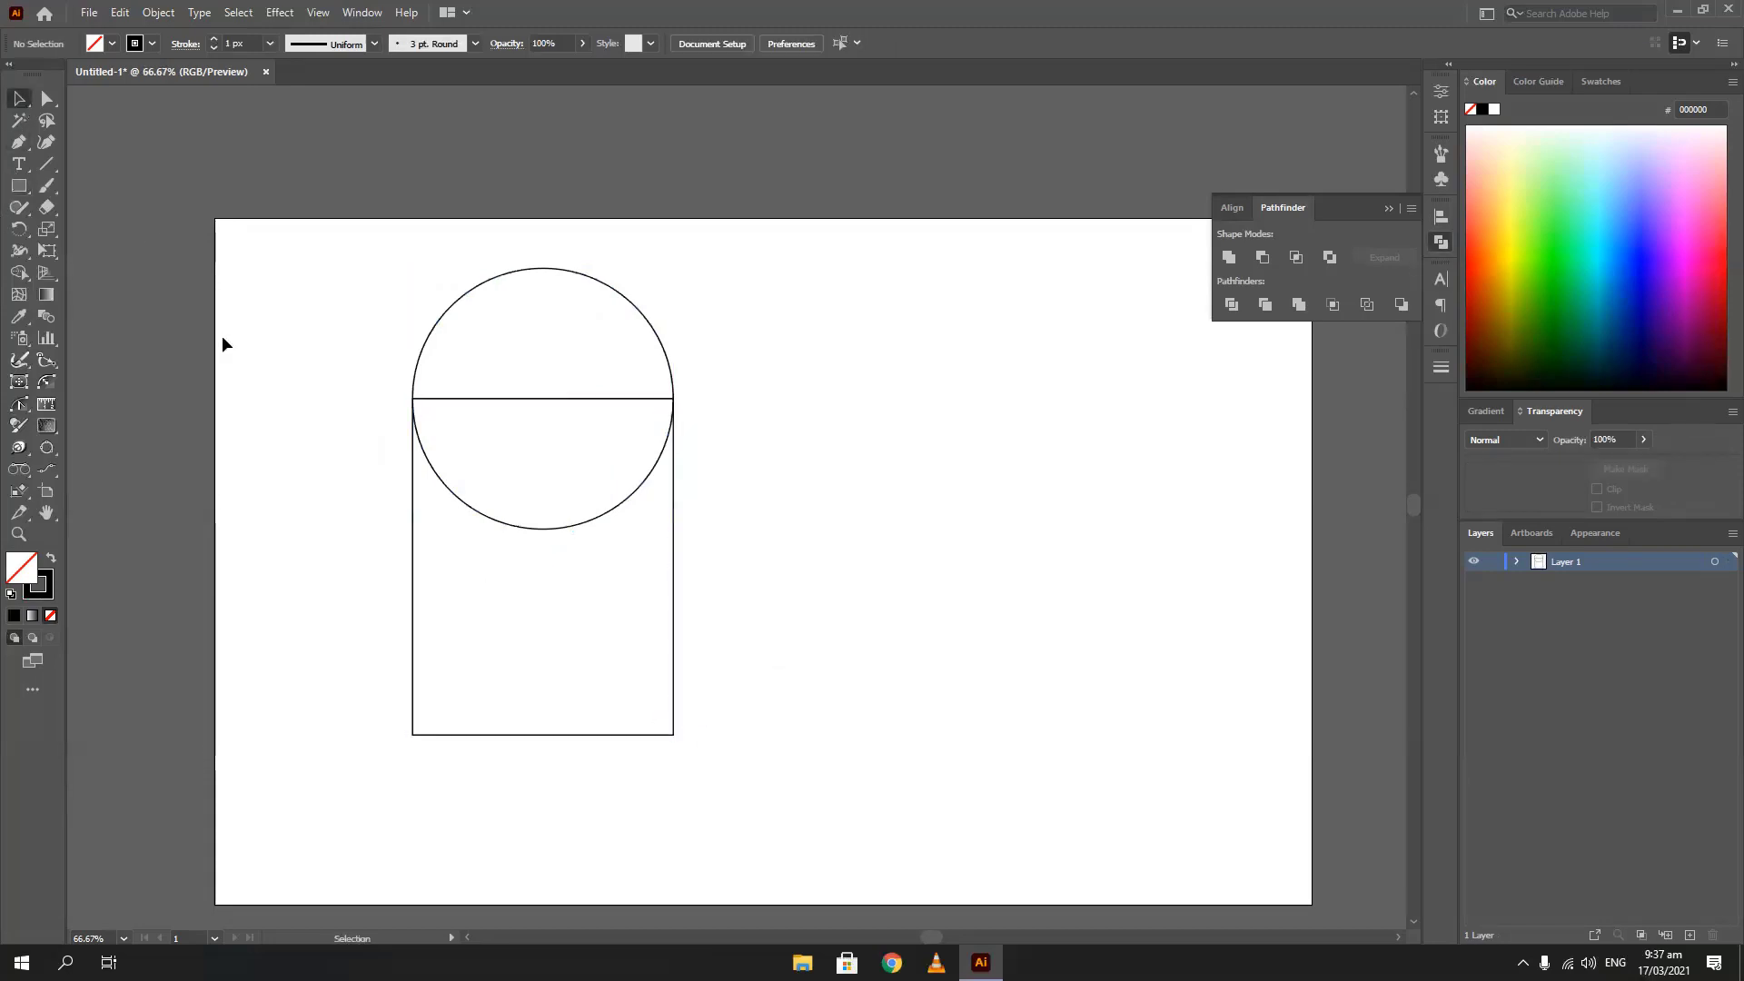
Select the circle and the rectangle and unite them into an arch shape
drag(301, 280, 650, 553)
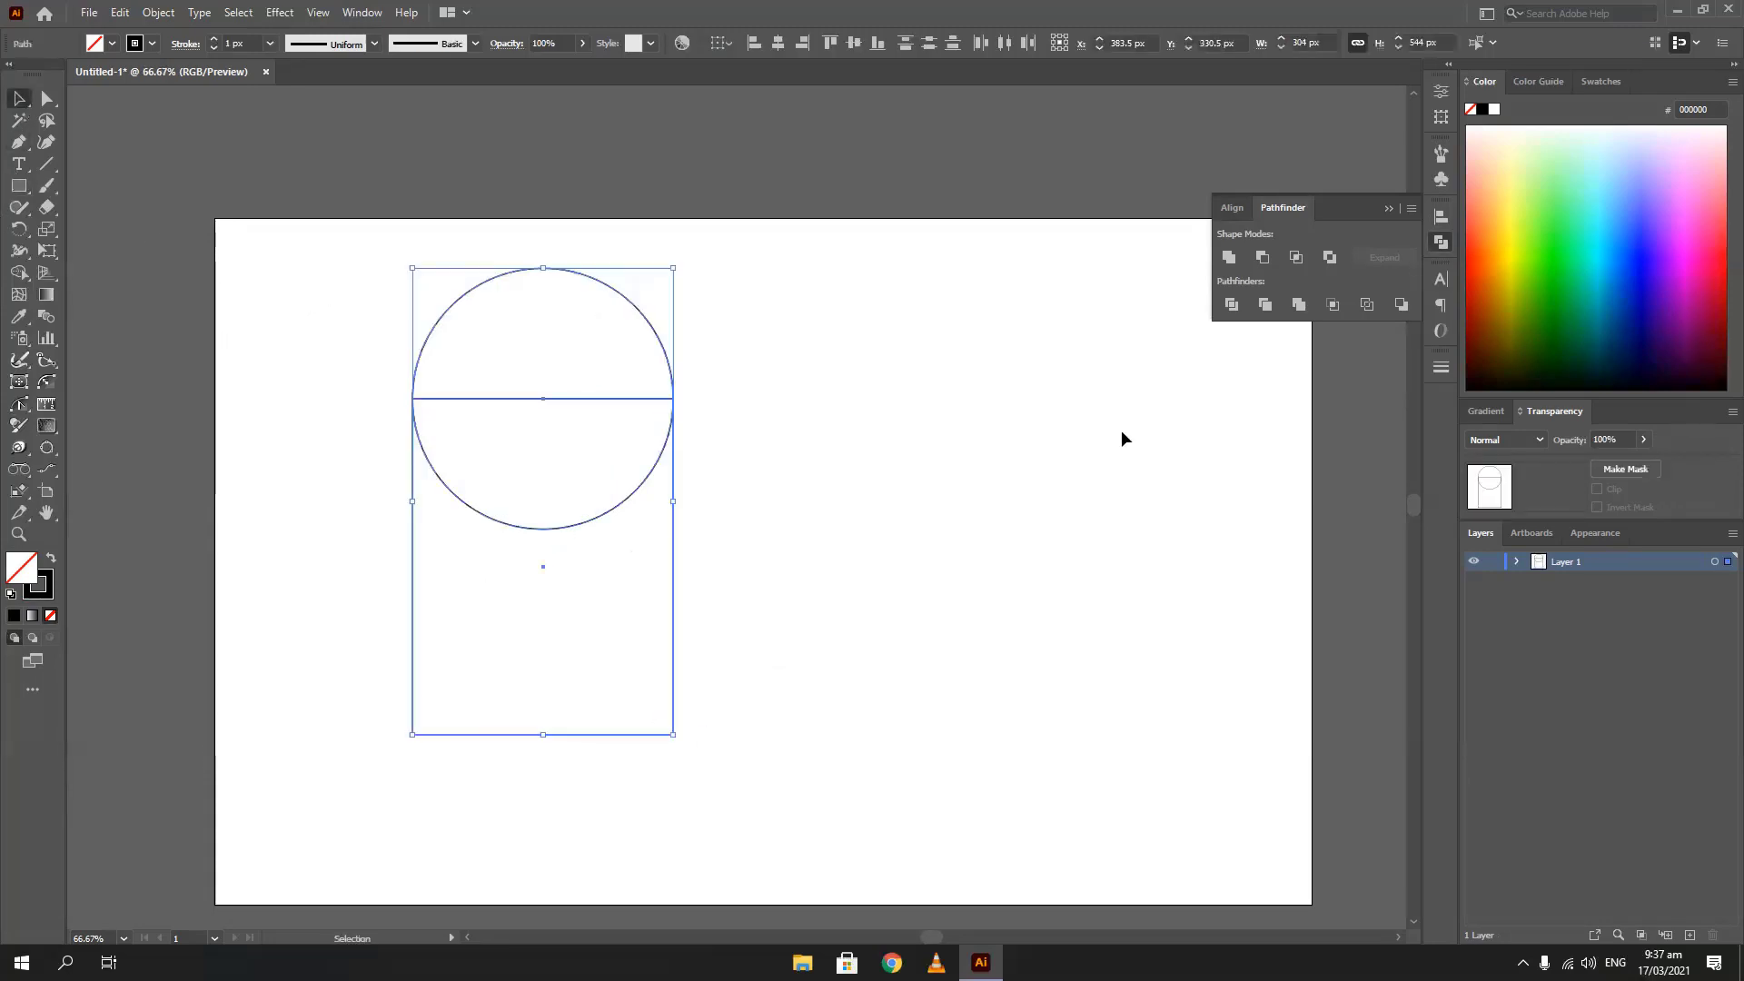
click(1229, 261)
click(888, 423)
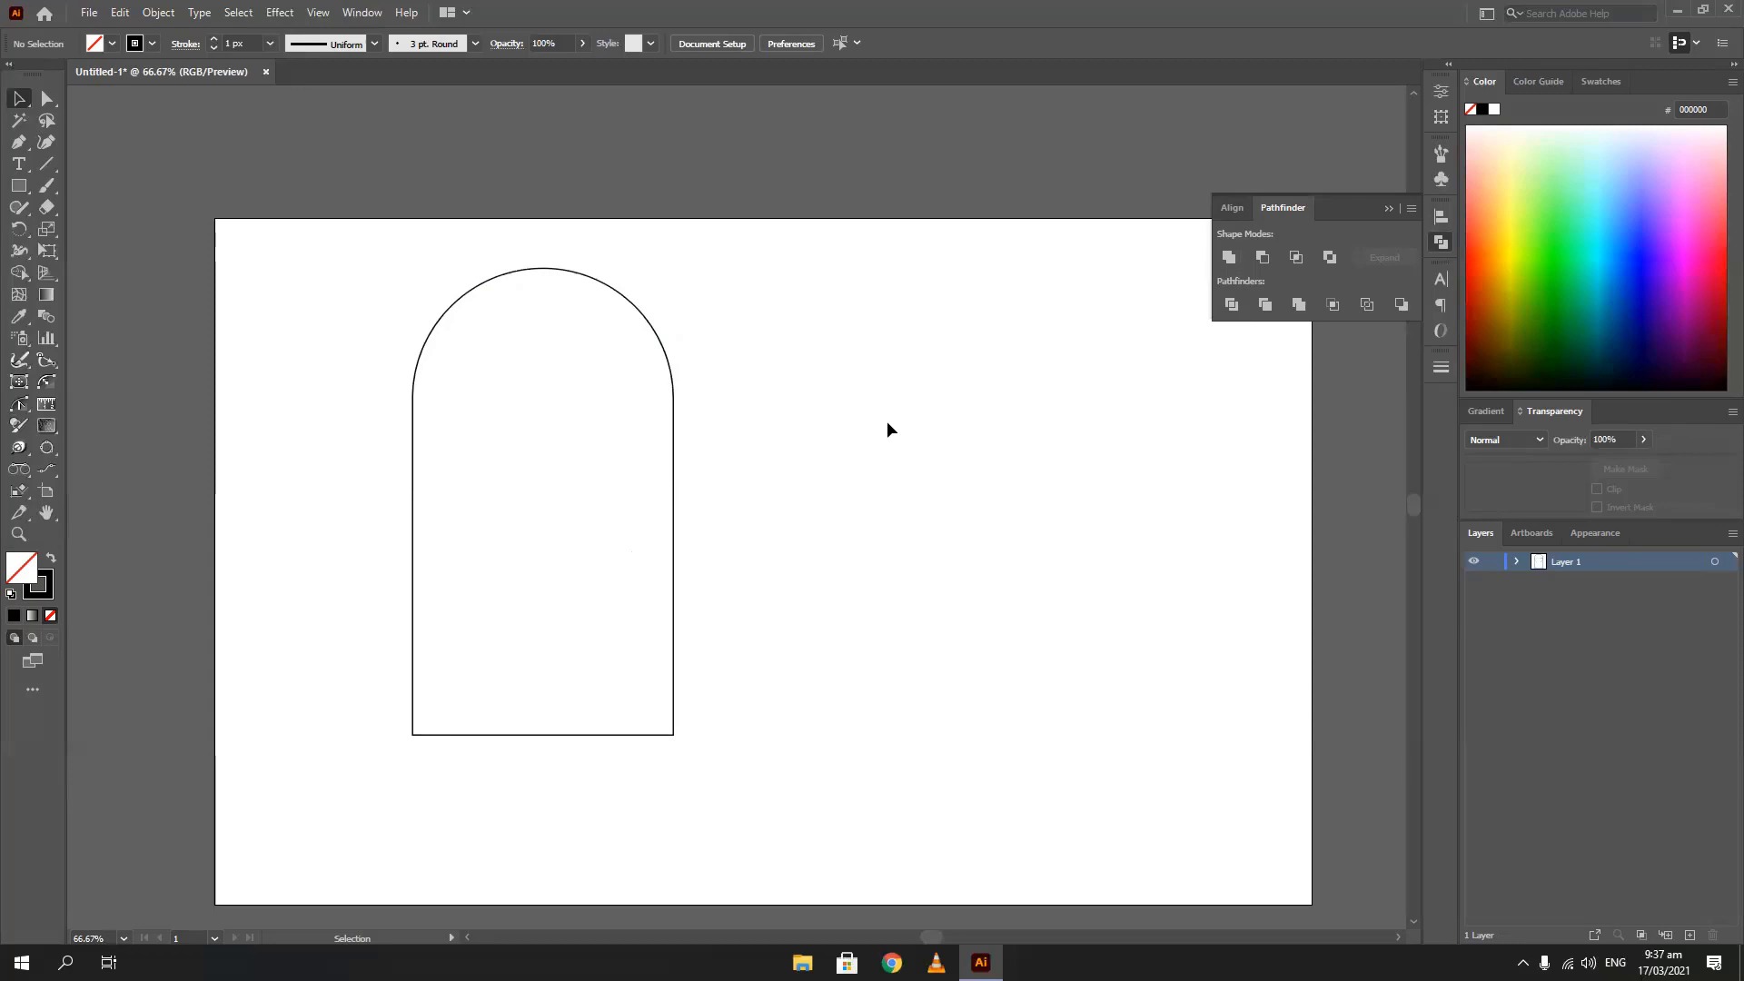
Scale the arch proportionally to about 114 × 203 px and move it near the artboard's upper-left corner
drag(780, 294, 640, 395)
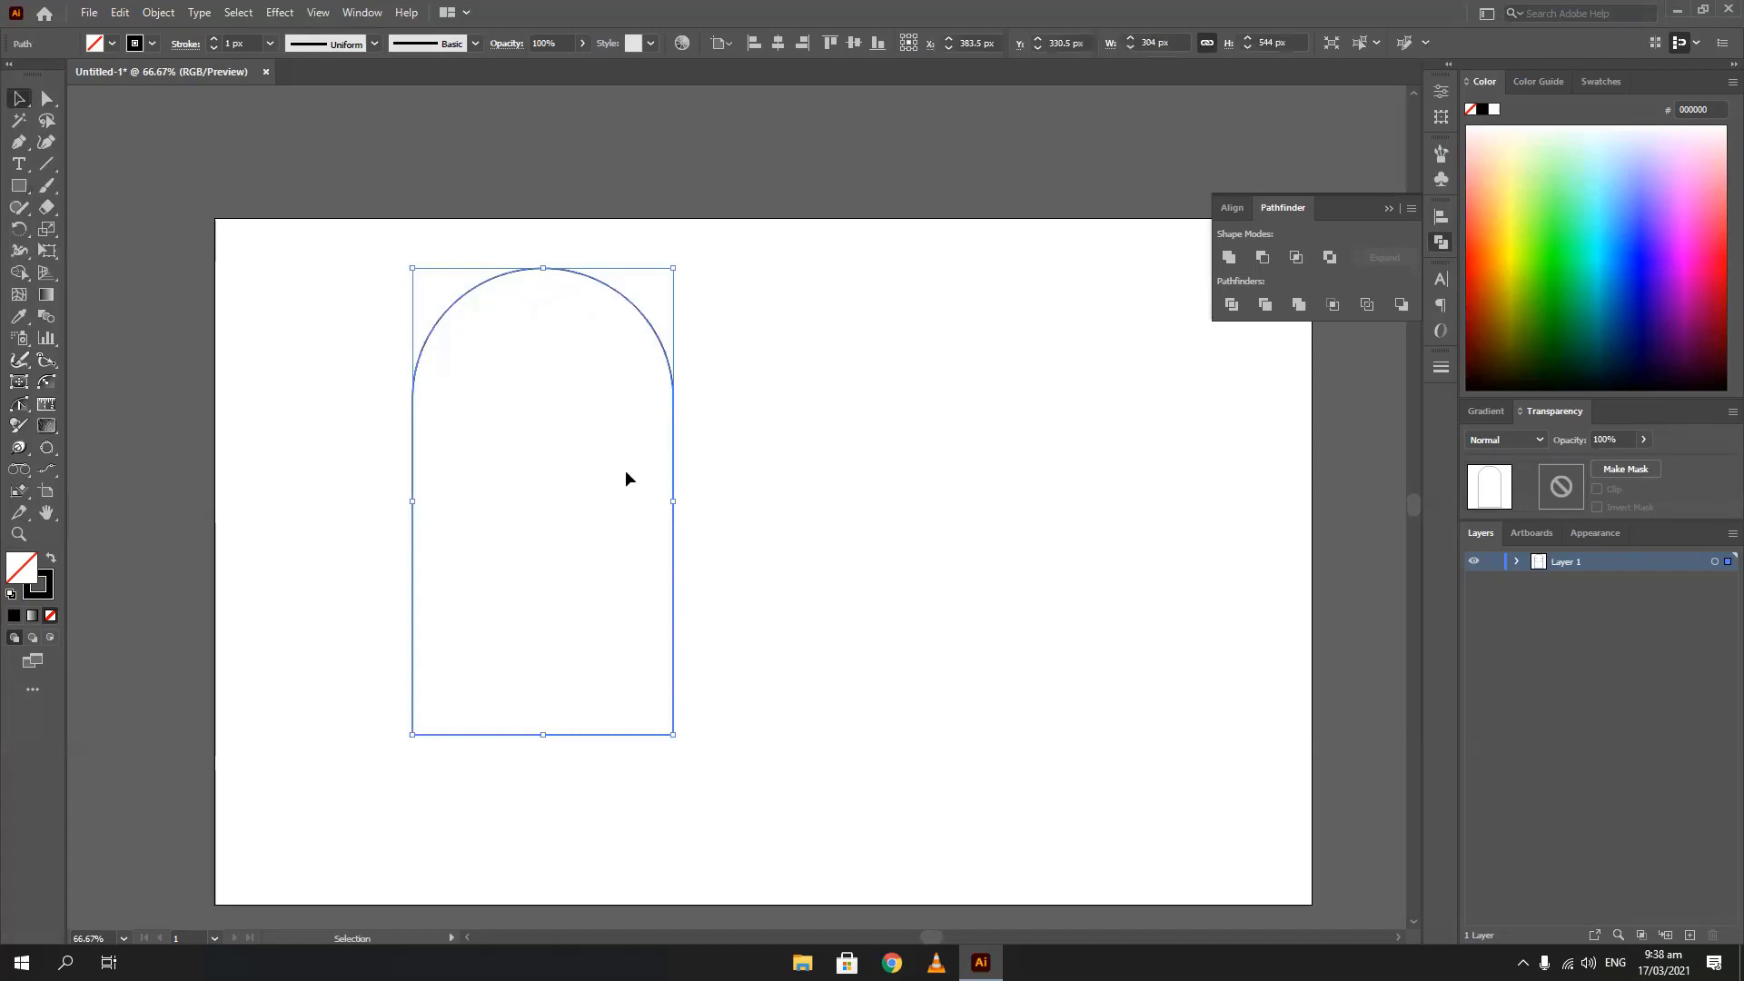
drag(660, 741, 507, 449)
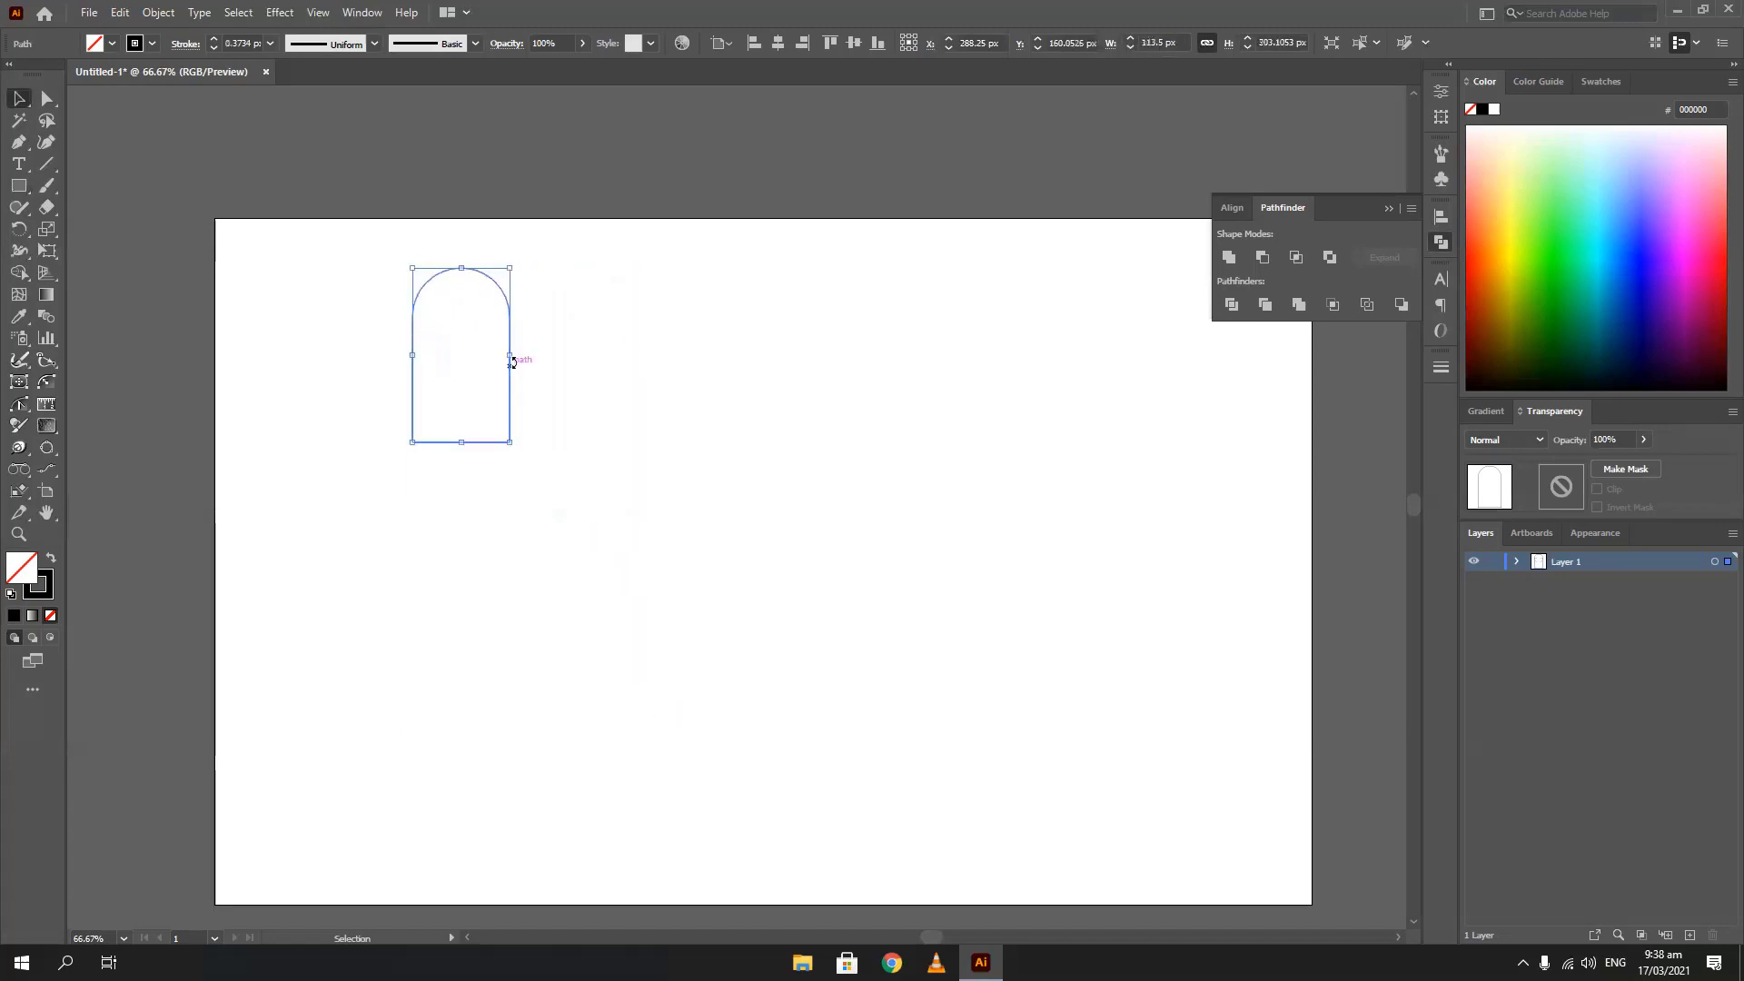
drag(511, 380, 361, 366)
click(589, 444)
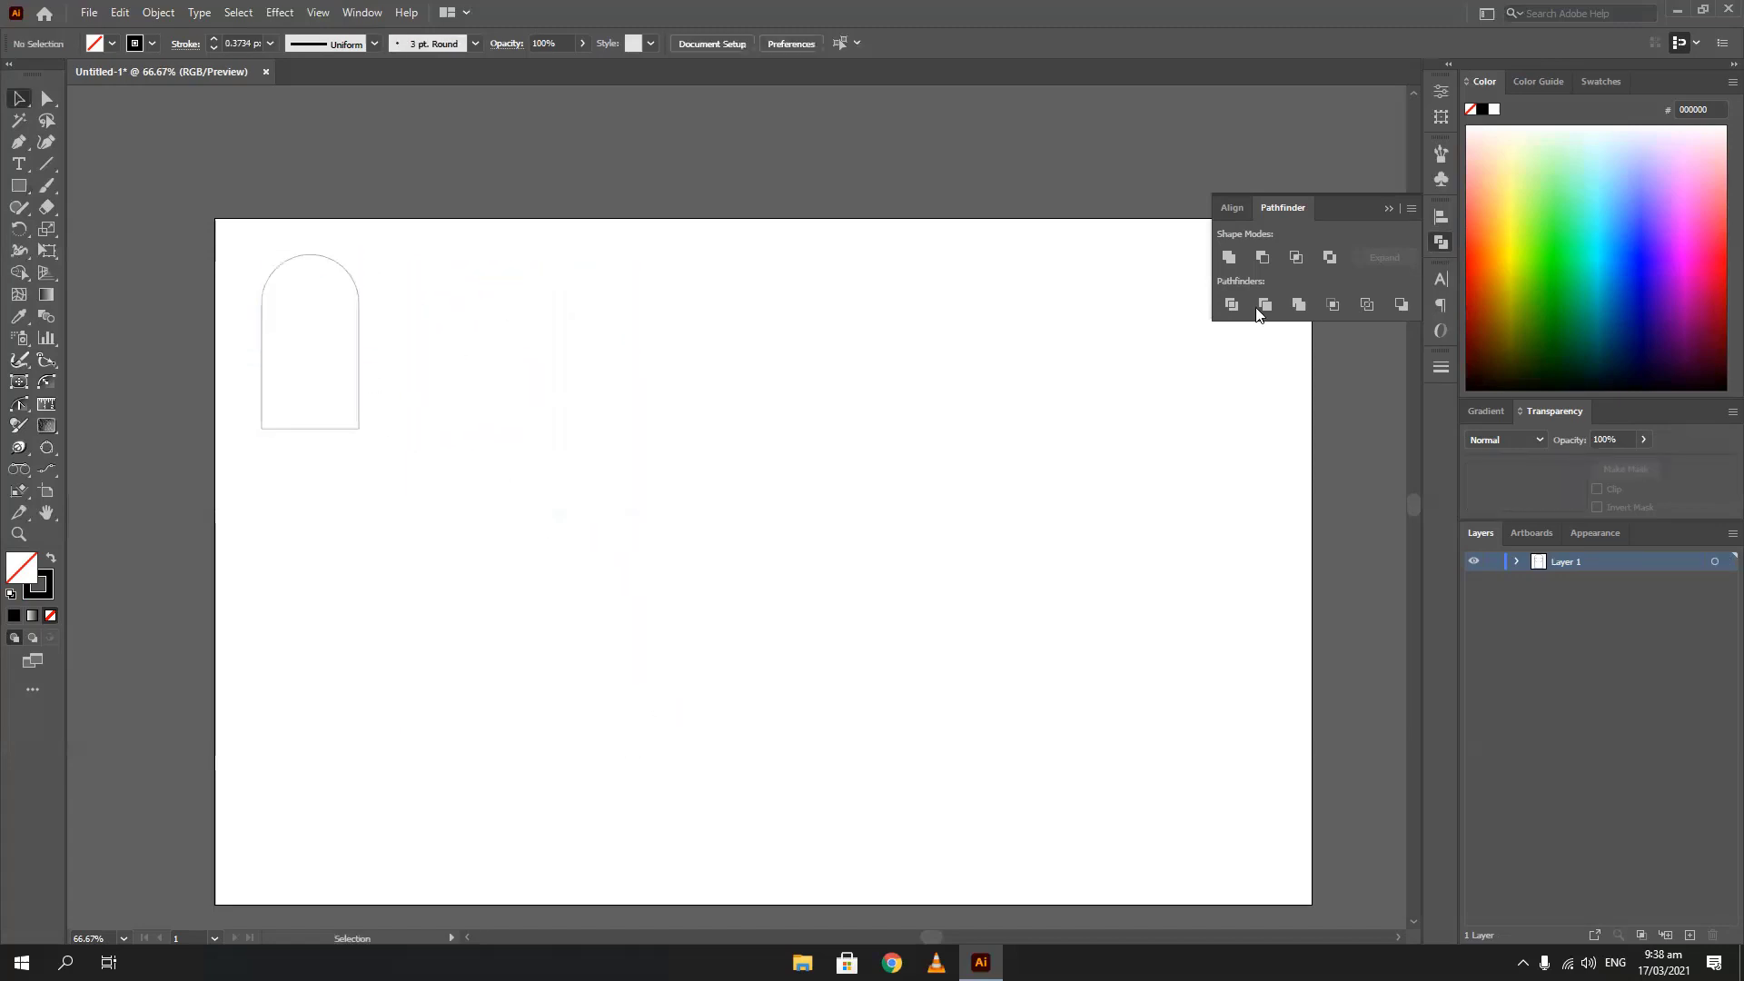
Set the arch's stroke weight to 2 px and deselect it
click(260, 406)
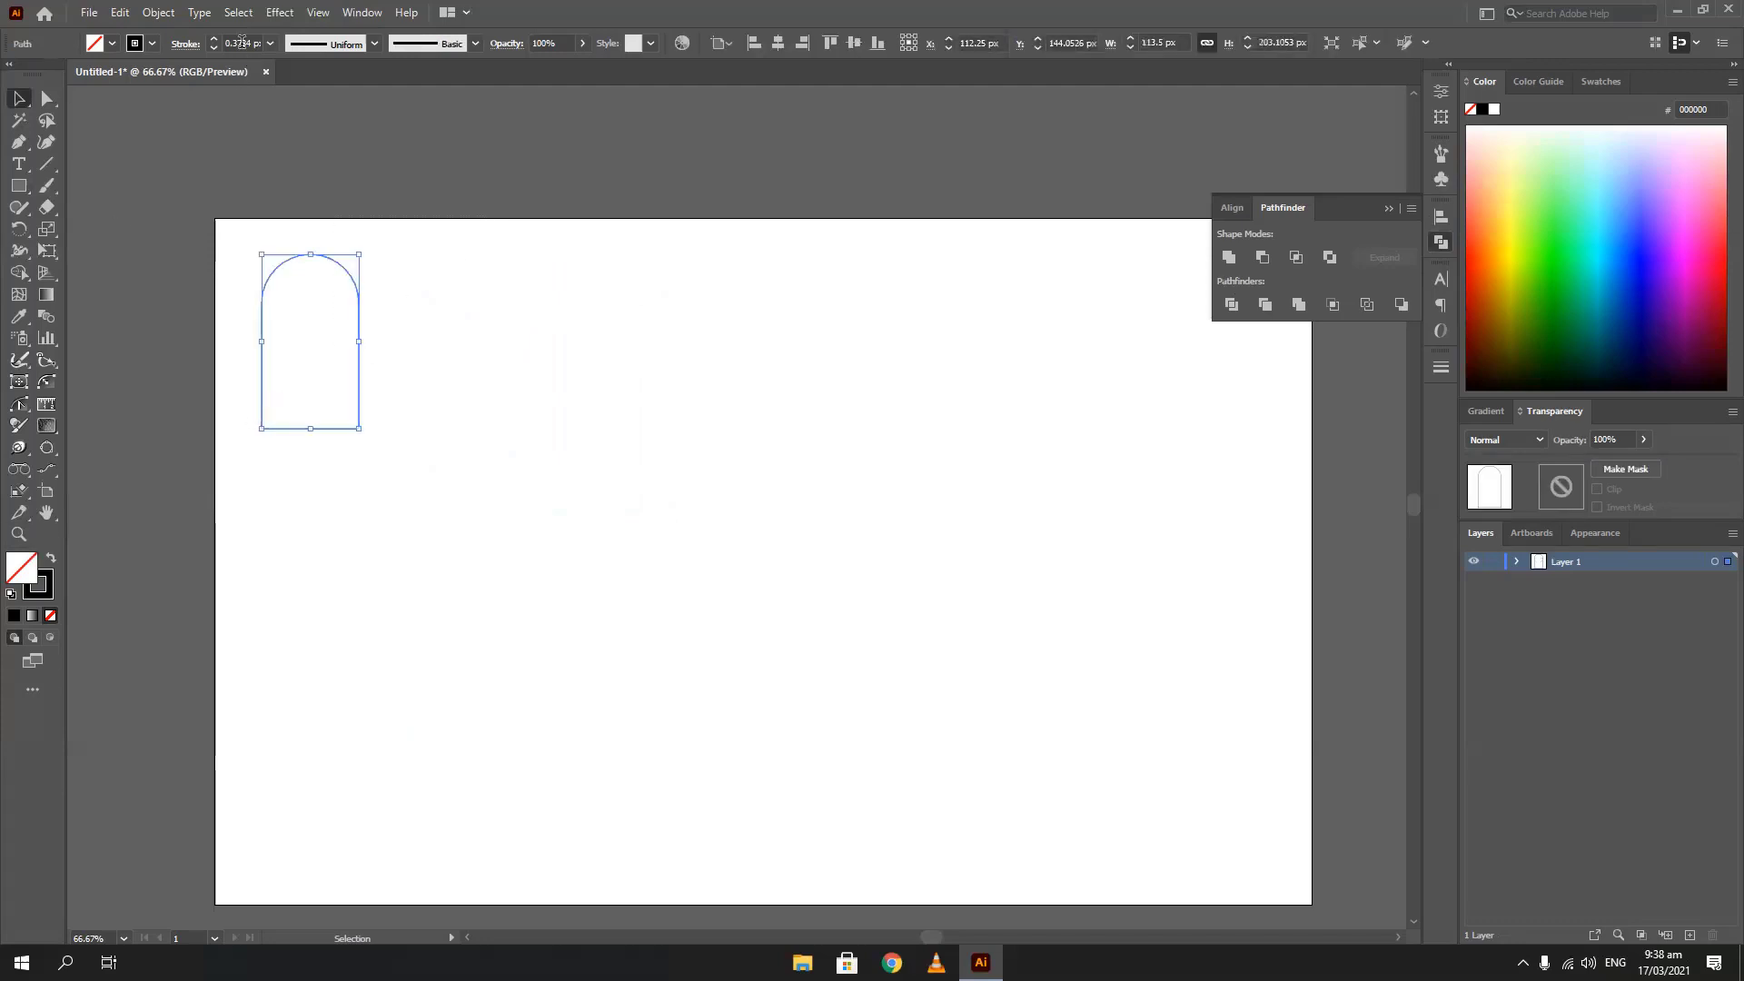
scroll(242, 43, up, 2)
click(592, 487)
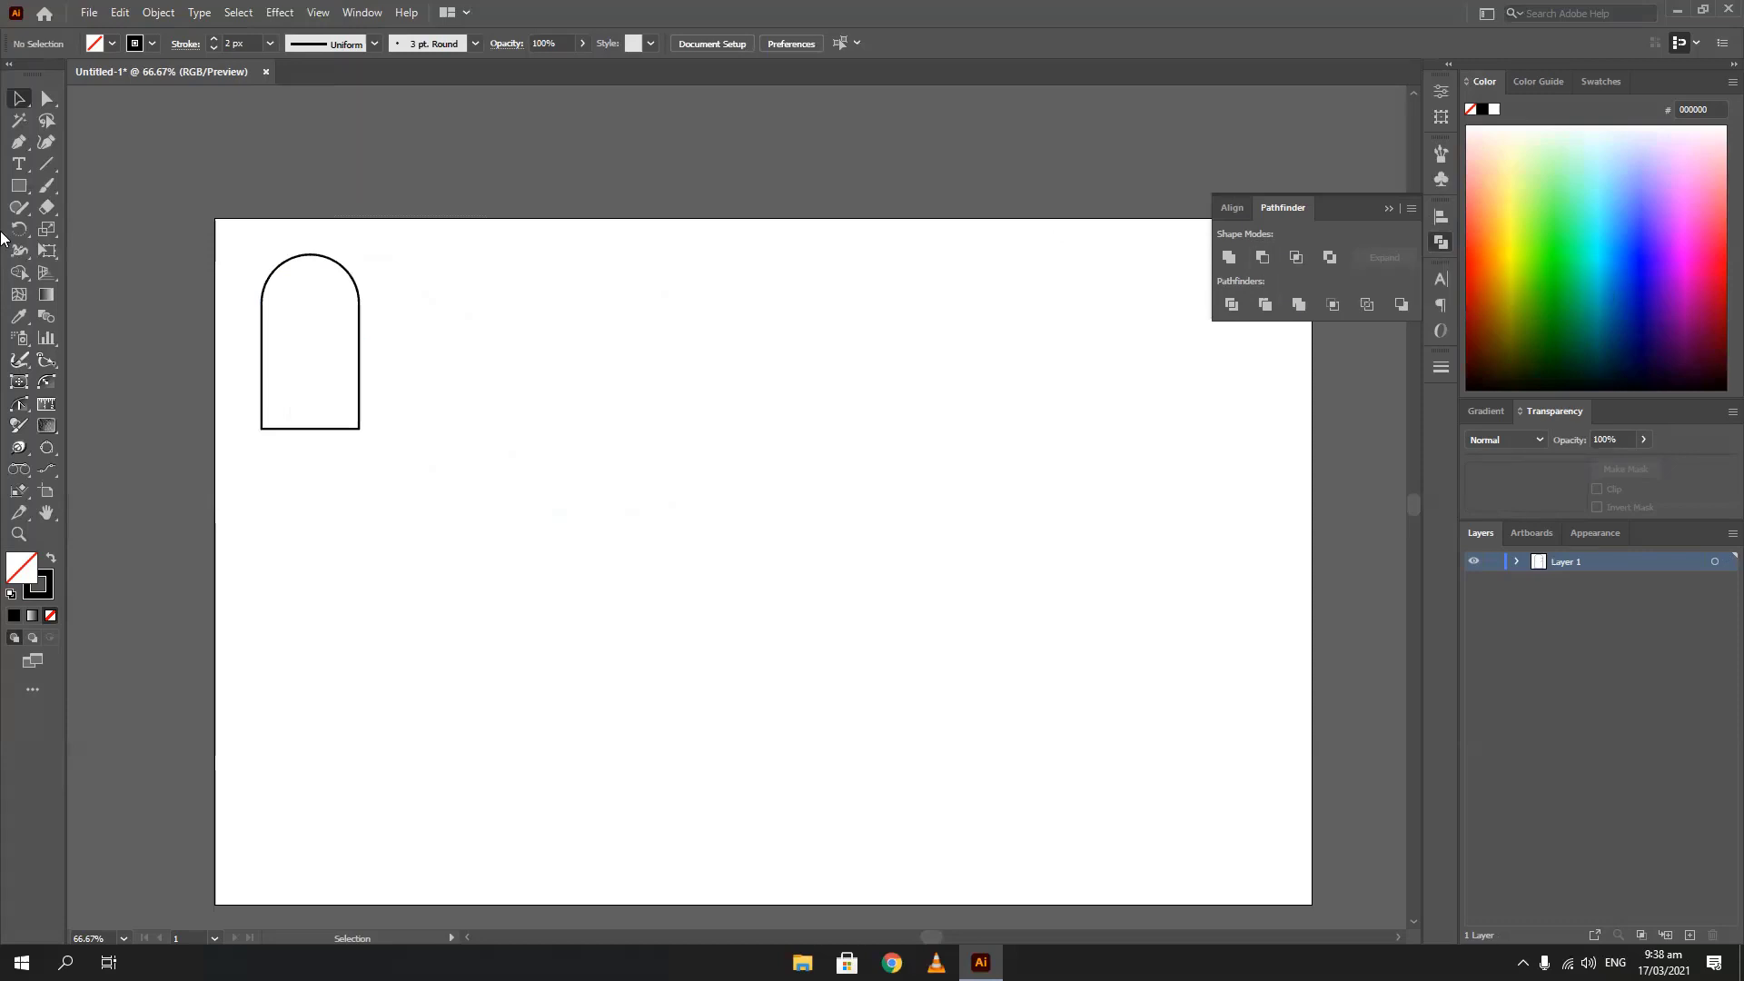
Draw a square of about 391 px beside the arch and give it a black fill without a stroke
click(18, 186)
drag(504, 272, 840, 607)
click(20, 98)
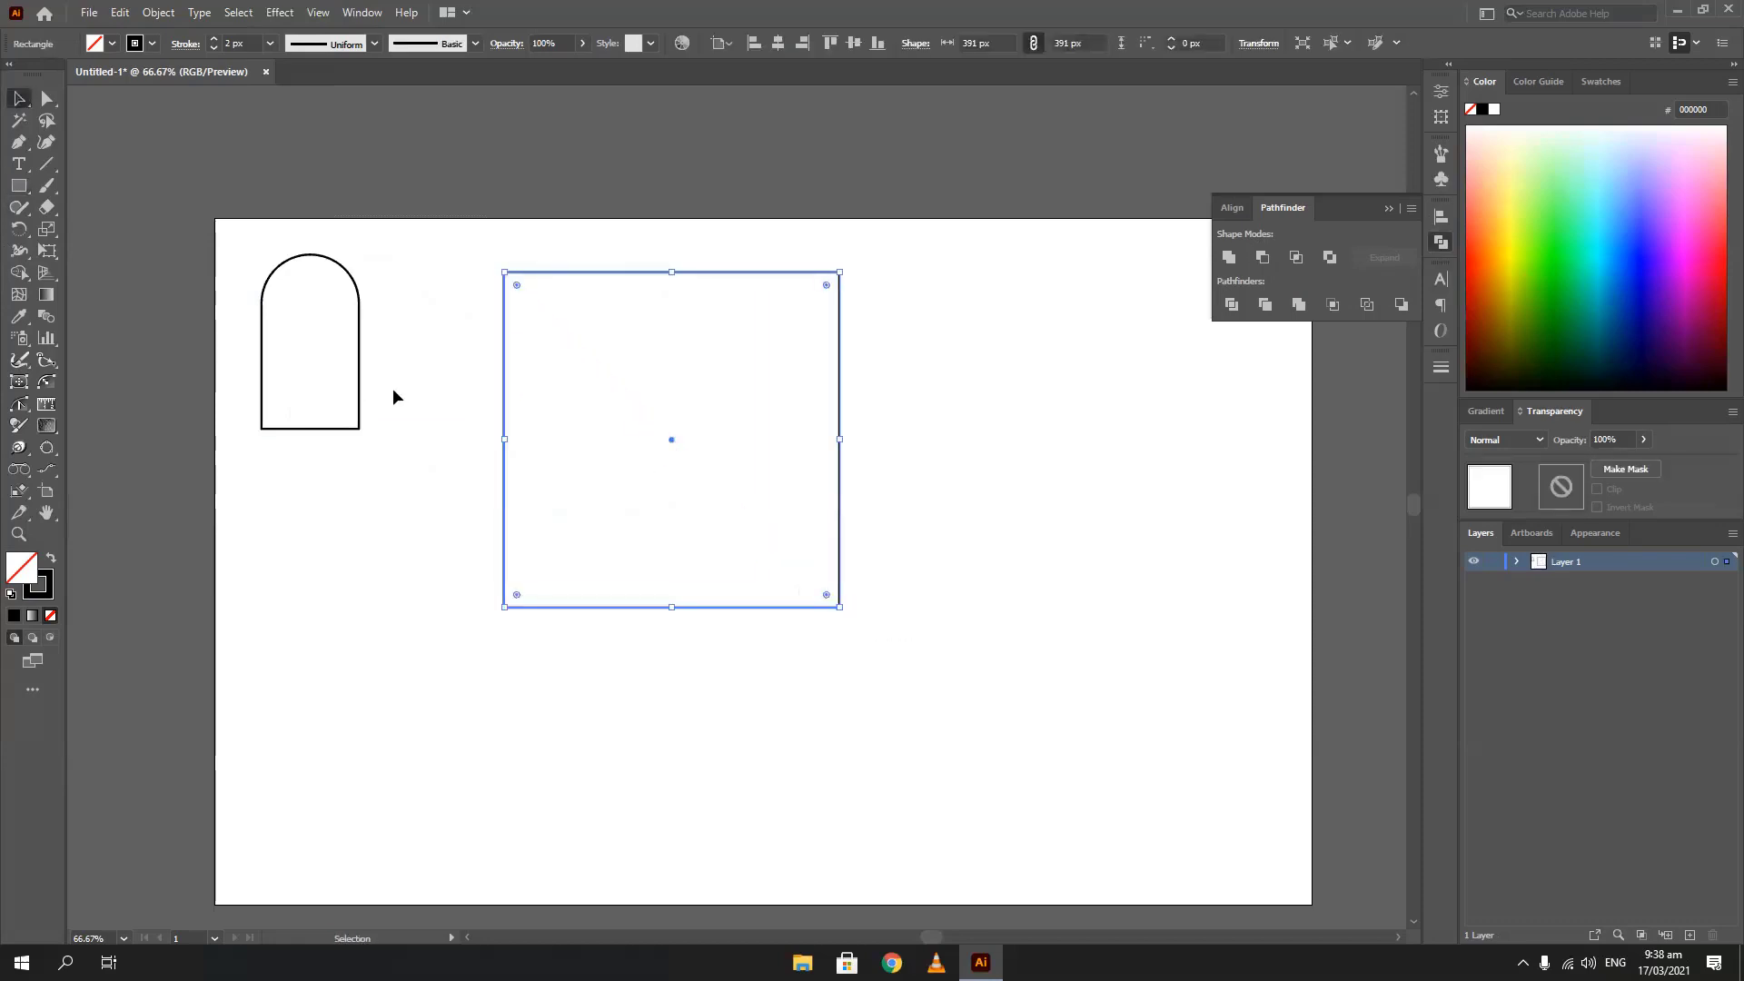
key(shift+x)
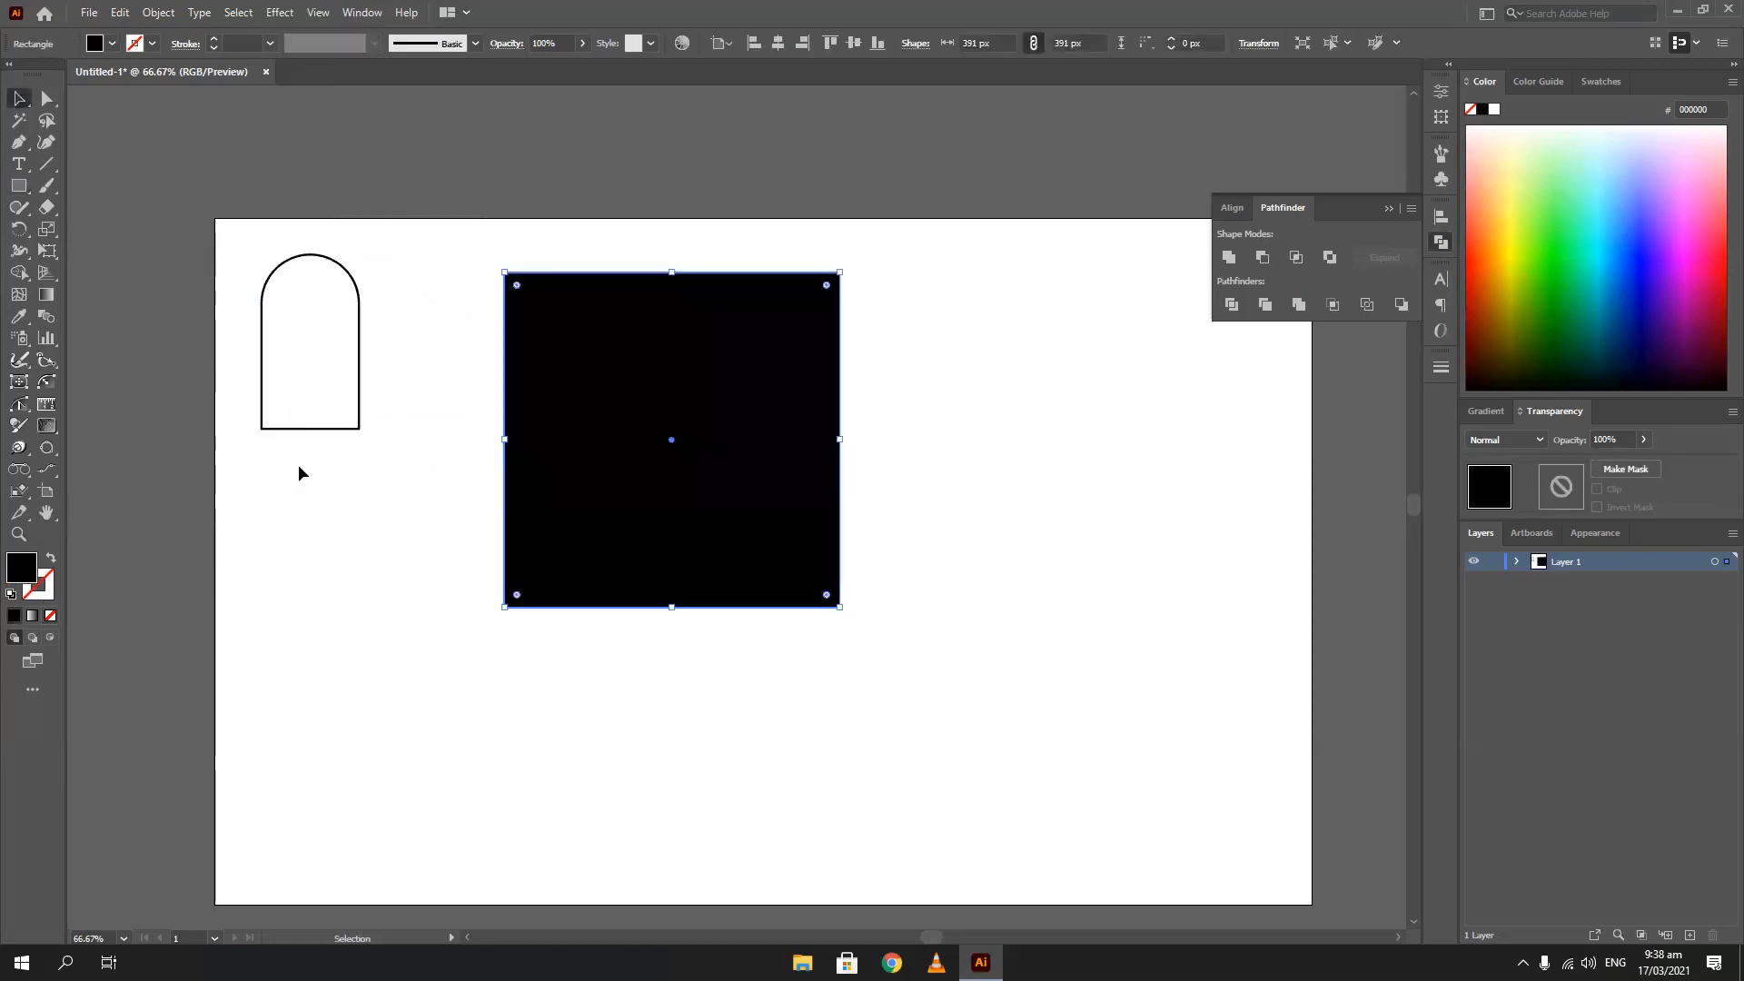
click(1009, 454)
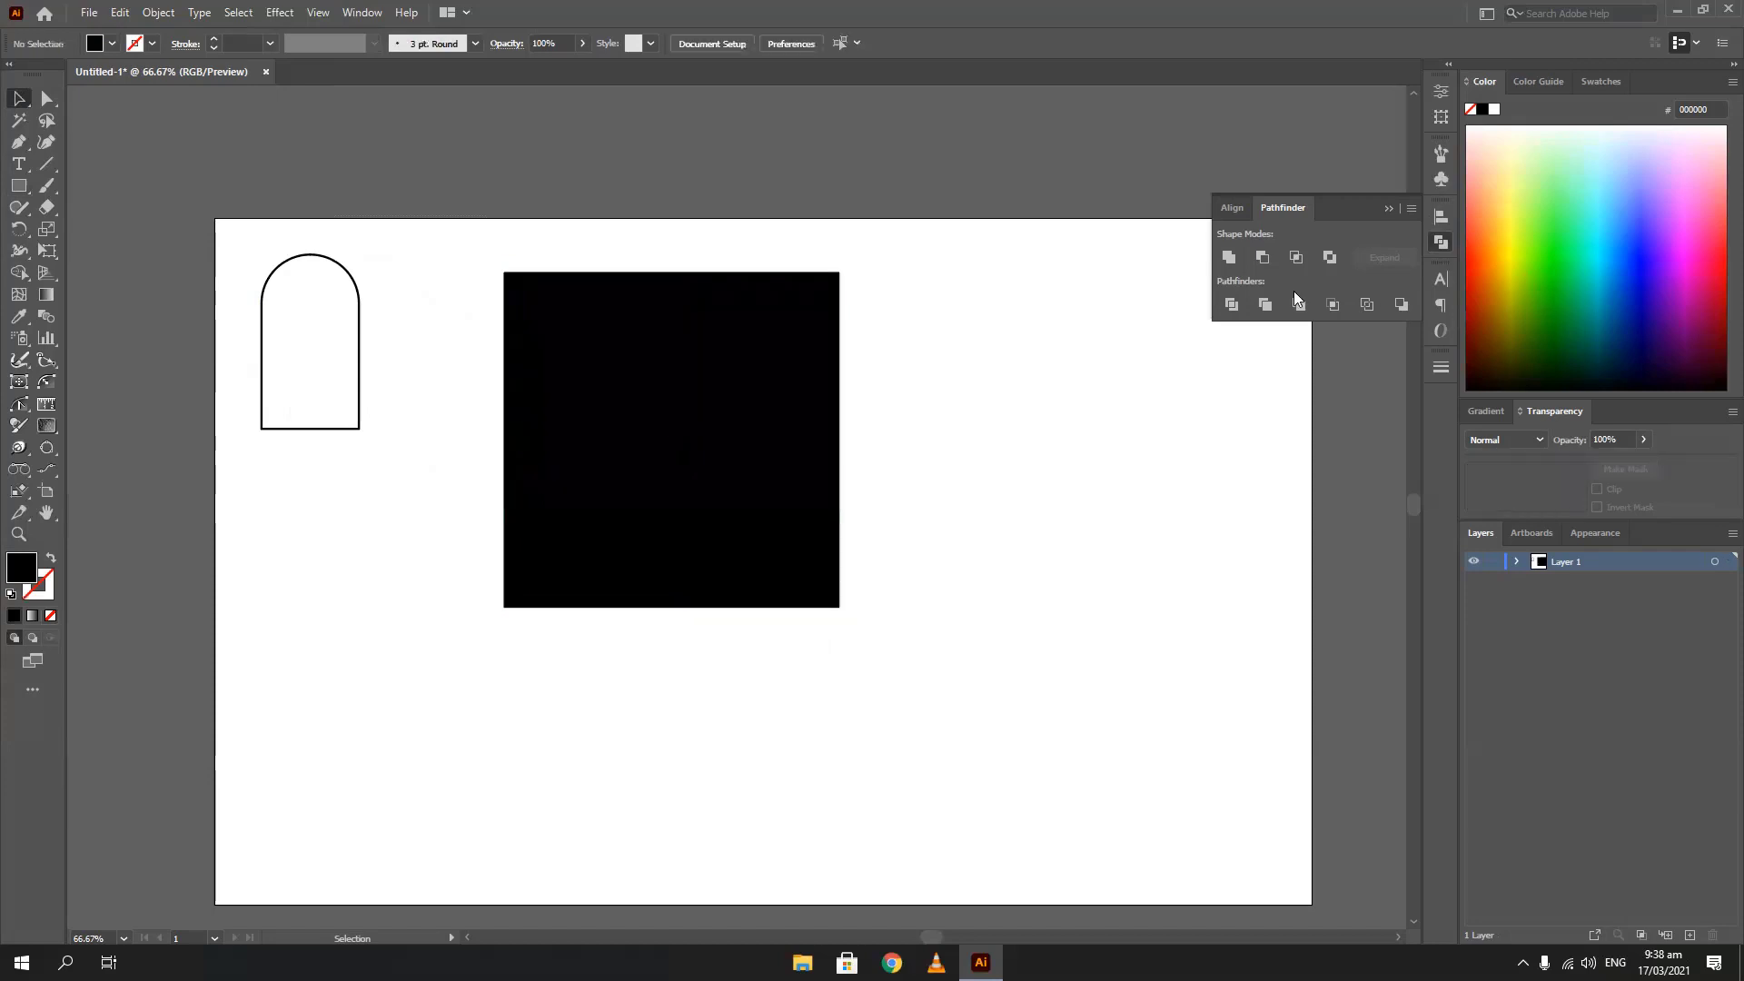
Draw a circle about 217 px in diameter inside the black square and fill it with blue 245CFF
click(18, 186)
click(80, 232)
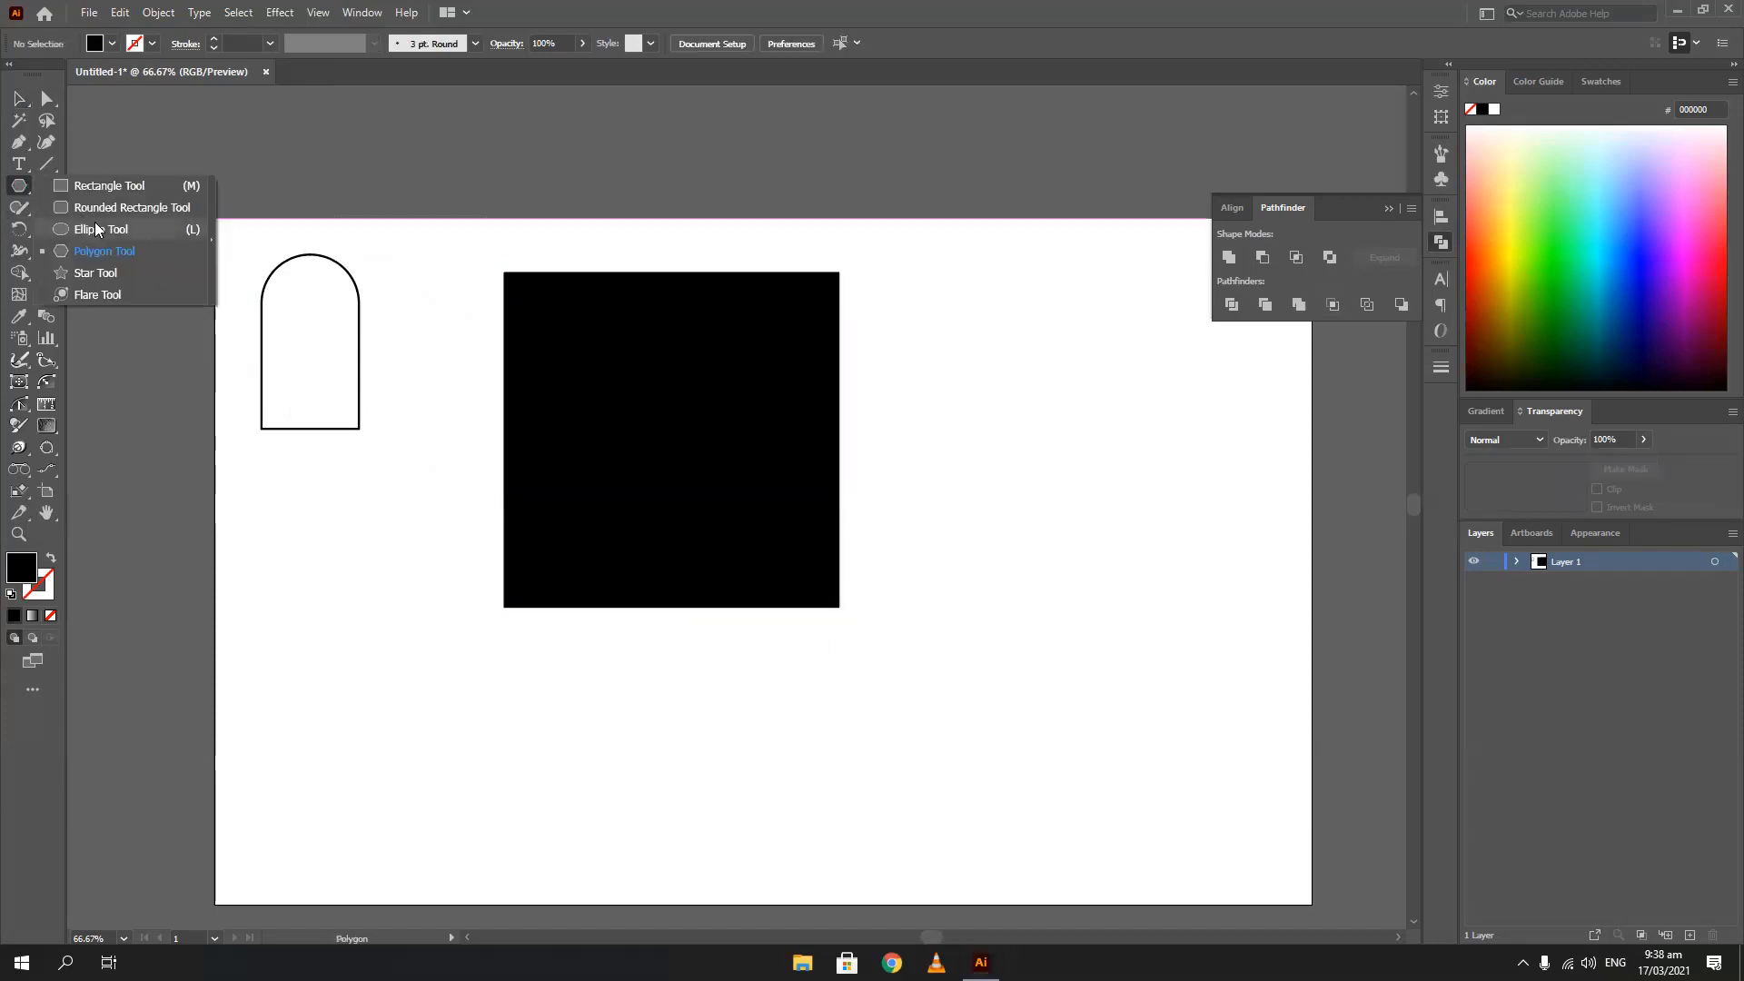
drag(637, 461, 731, 495)
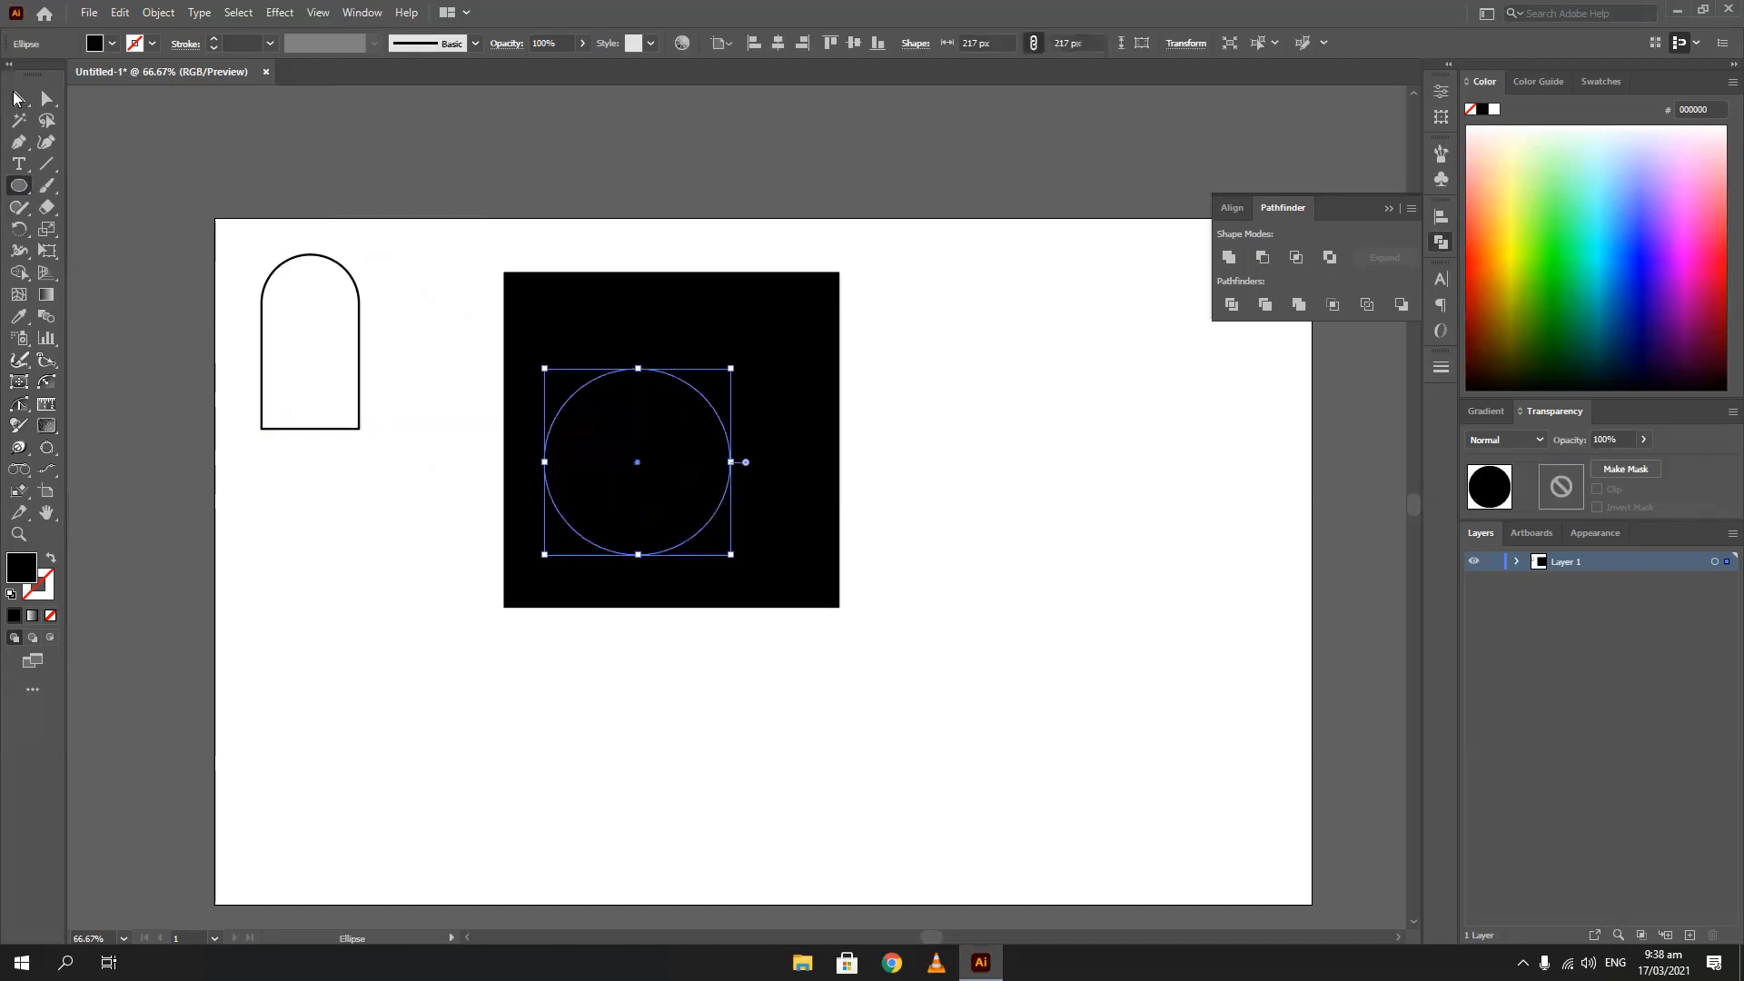
key(v)
click(1632, 231)
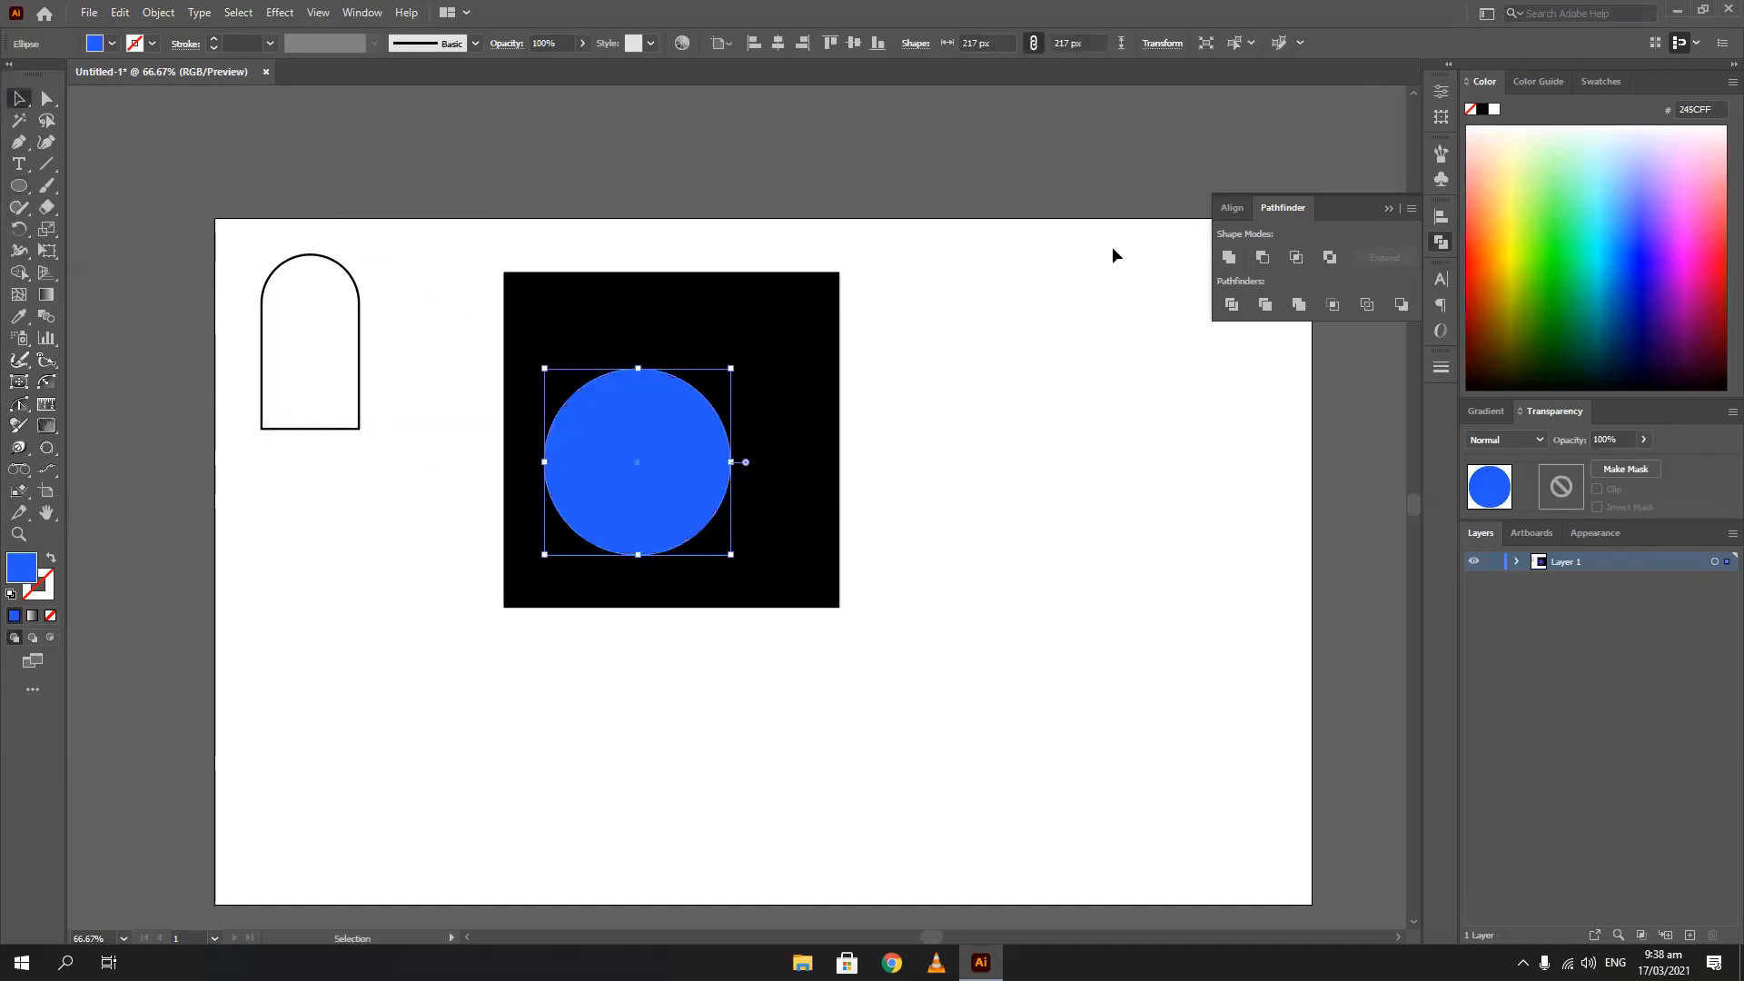
Center the blue circle horizontally and vertically in the black square and cut it out with Minus Front
shift+click(811, 599)
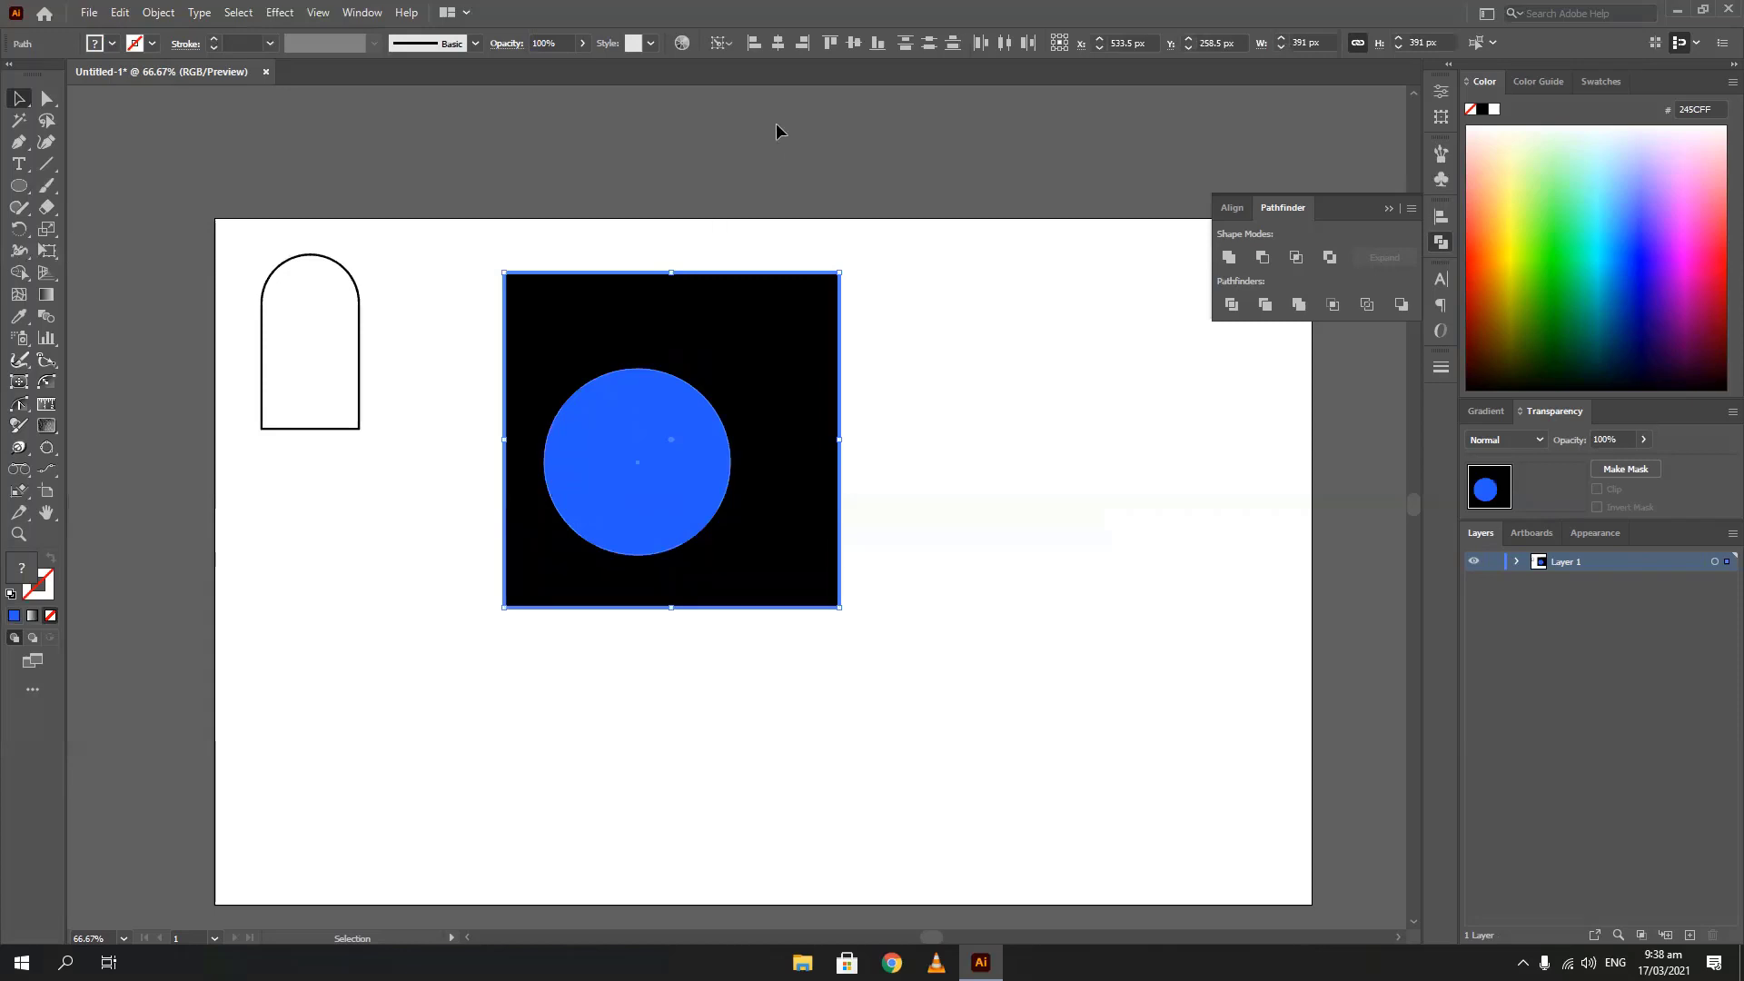
click(778, 51)
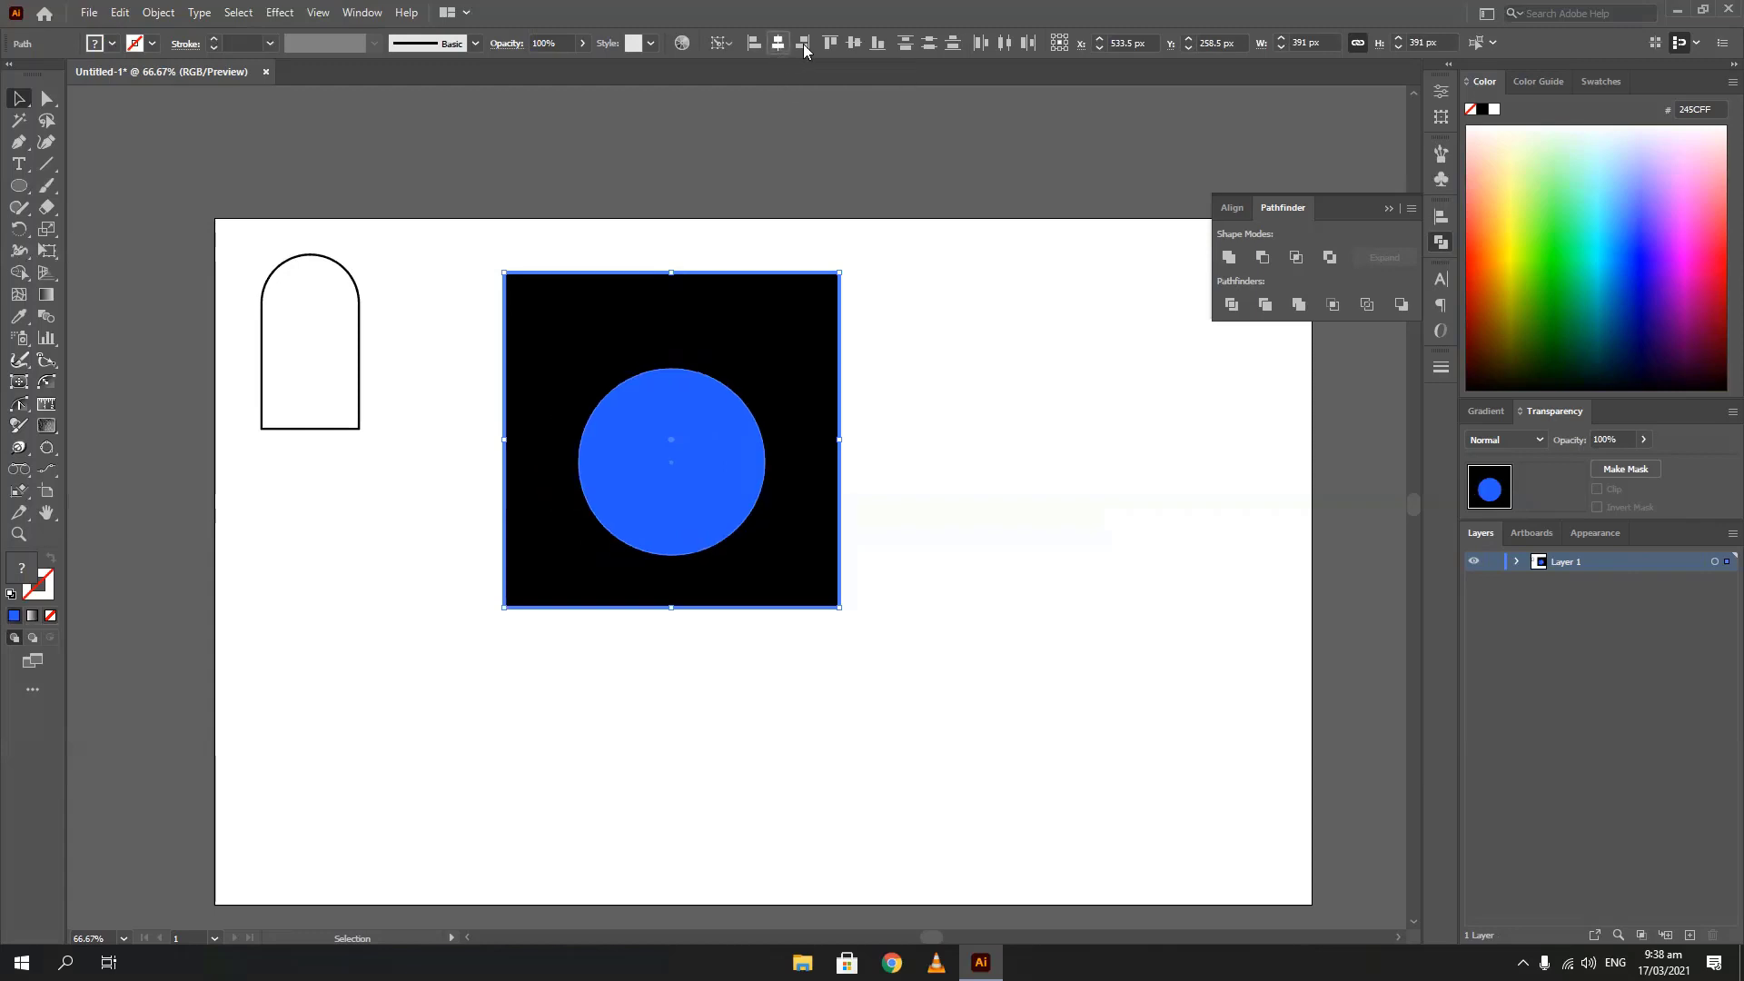
click(851, 43)
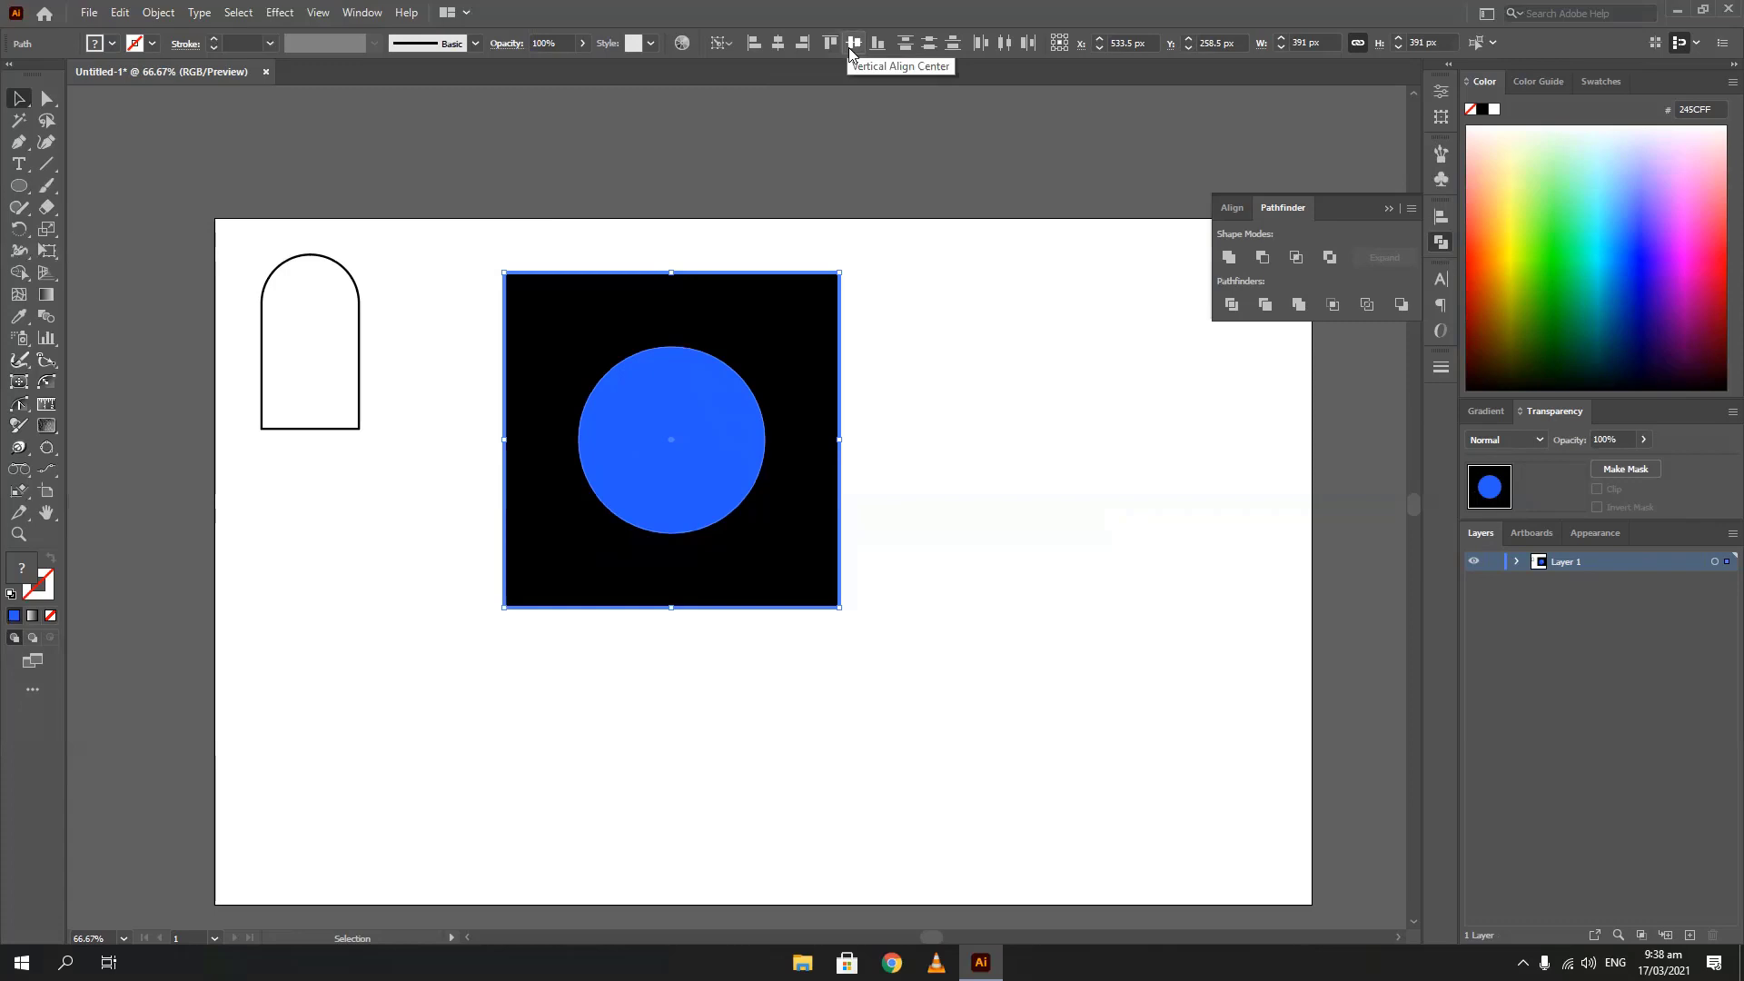
click(890, 335)
drag(902, 250, 501, 646)
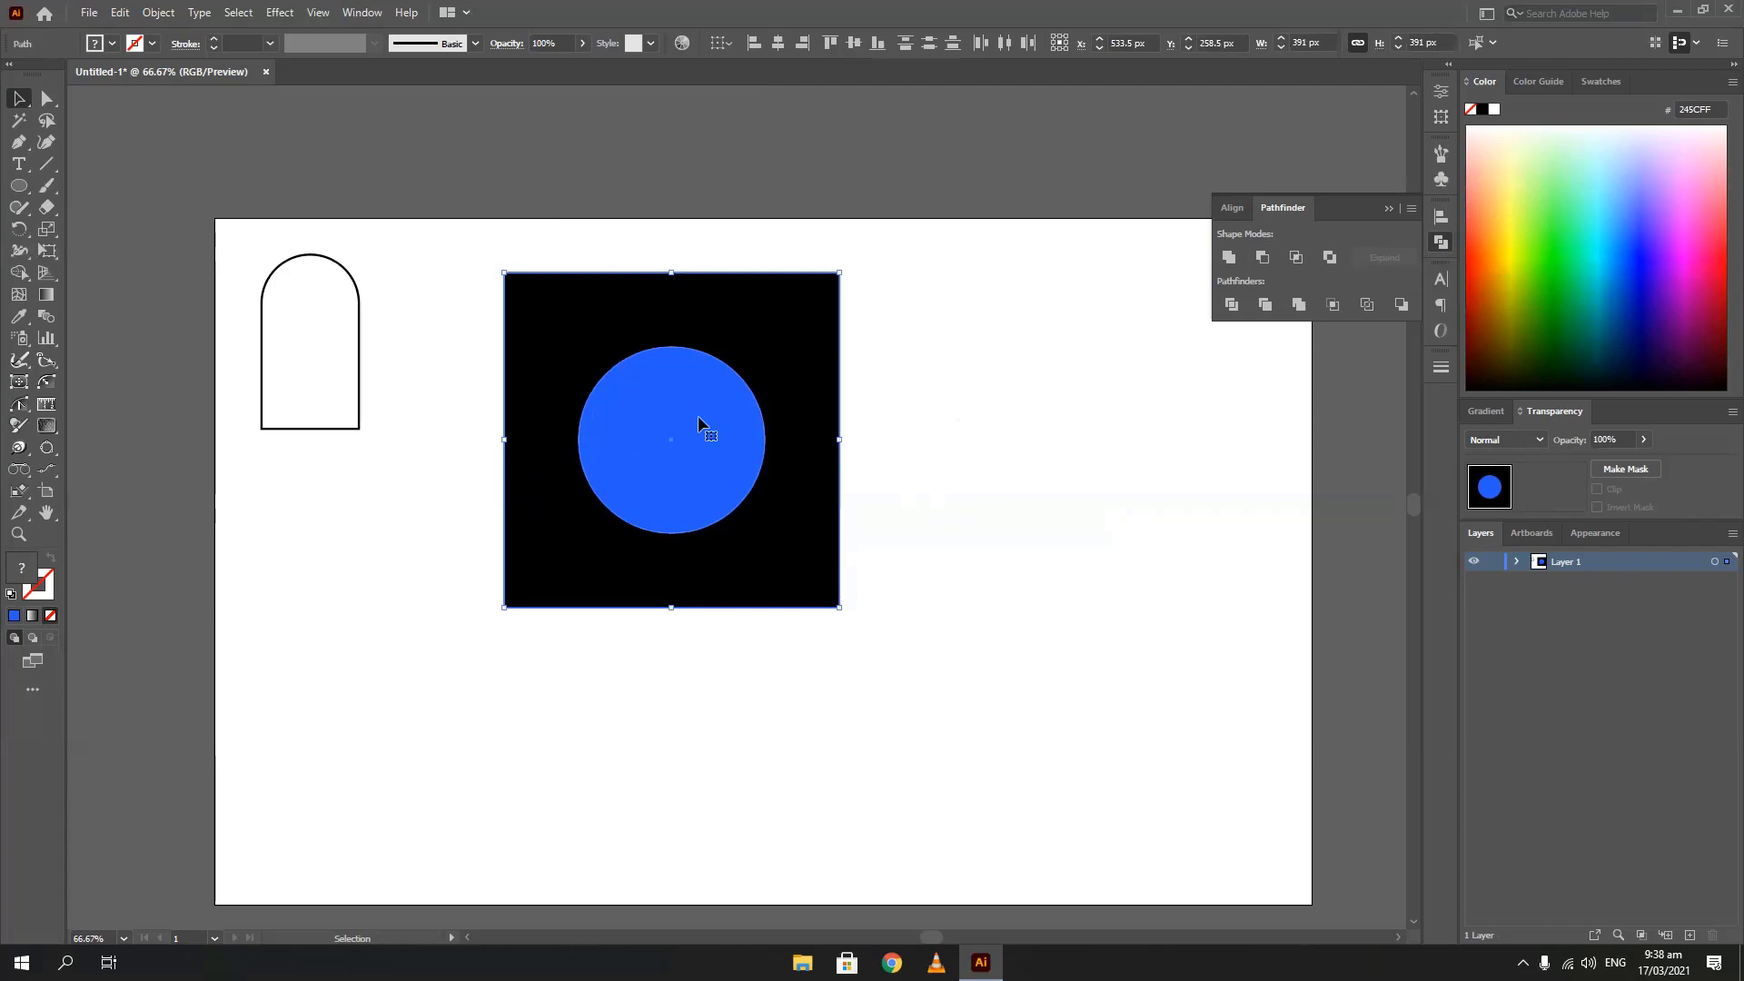
click(1262, 258)
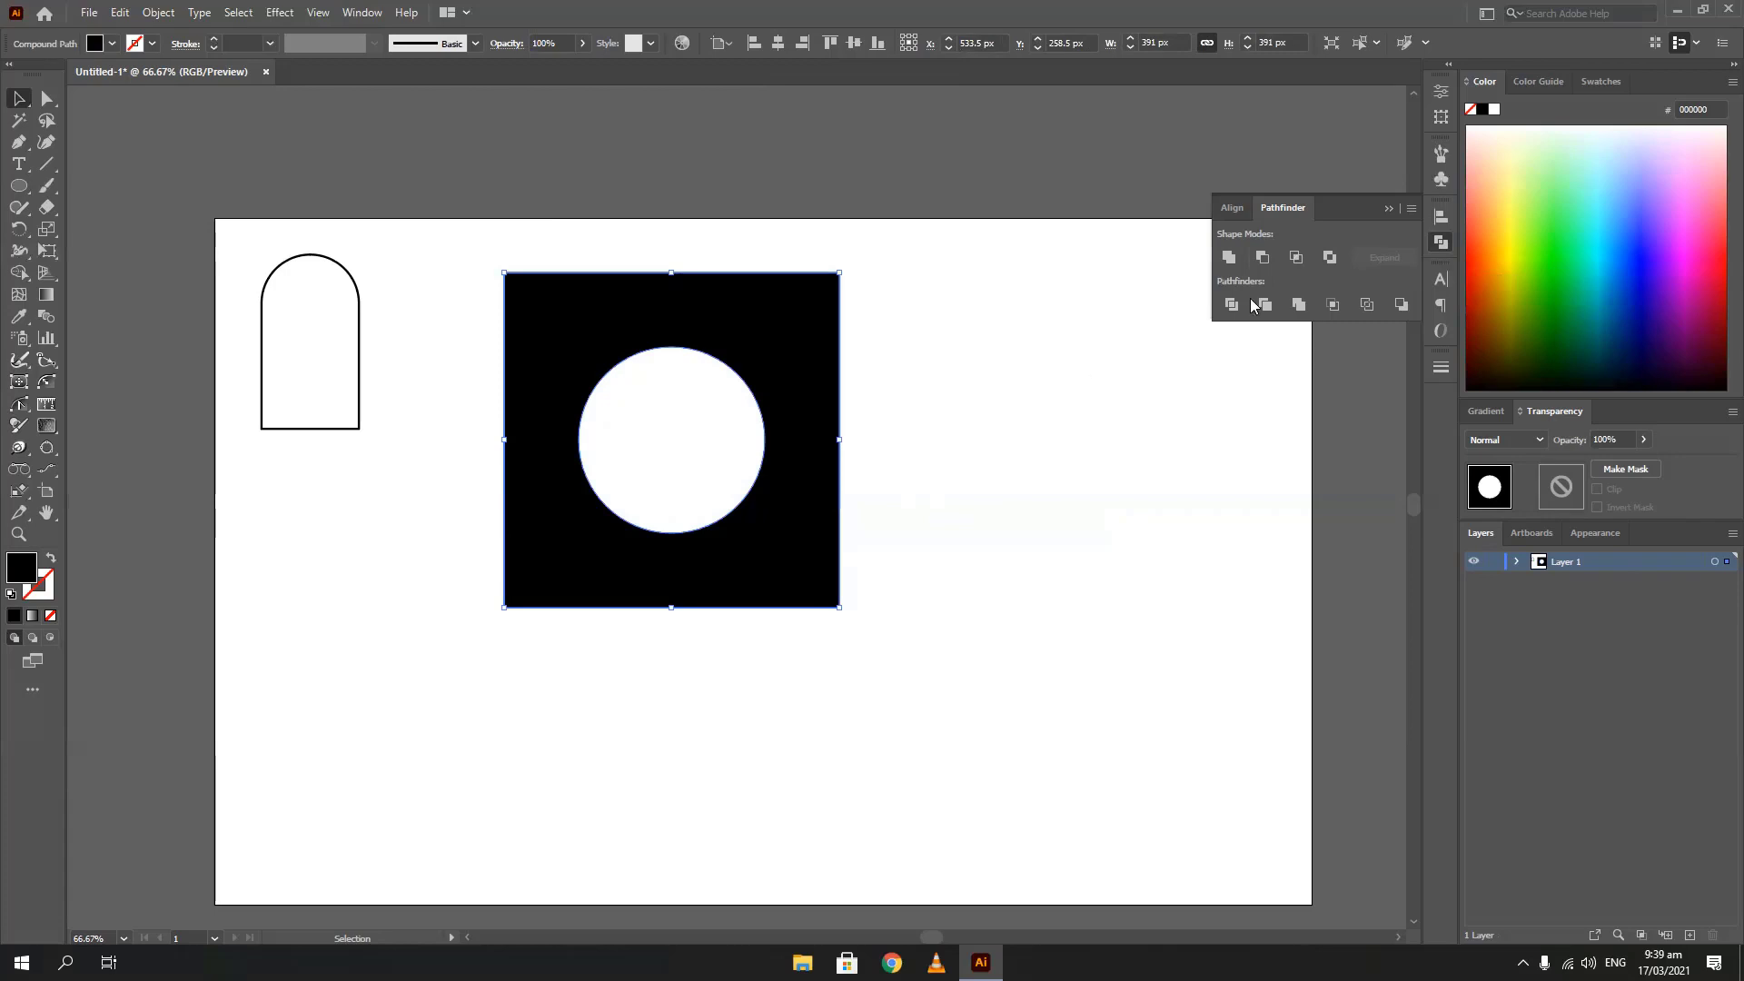
Scale the square with the round hole to about 186 px and place it just right of the arch
scroll(536, 397, down, 2)
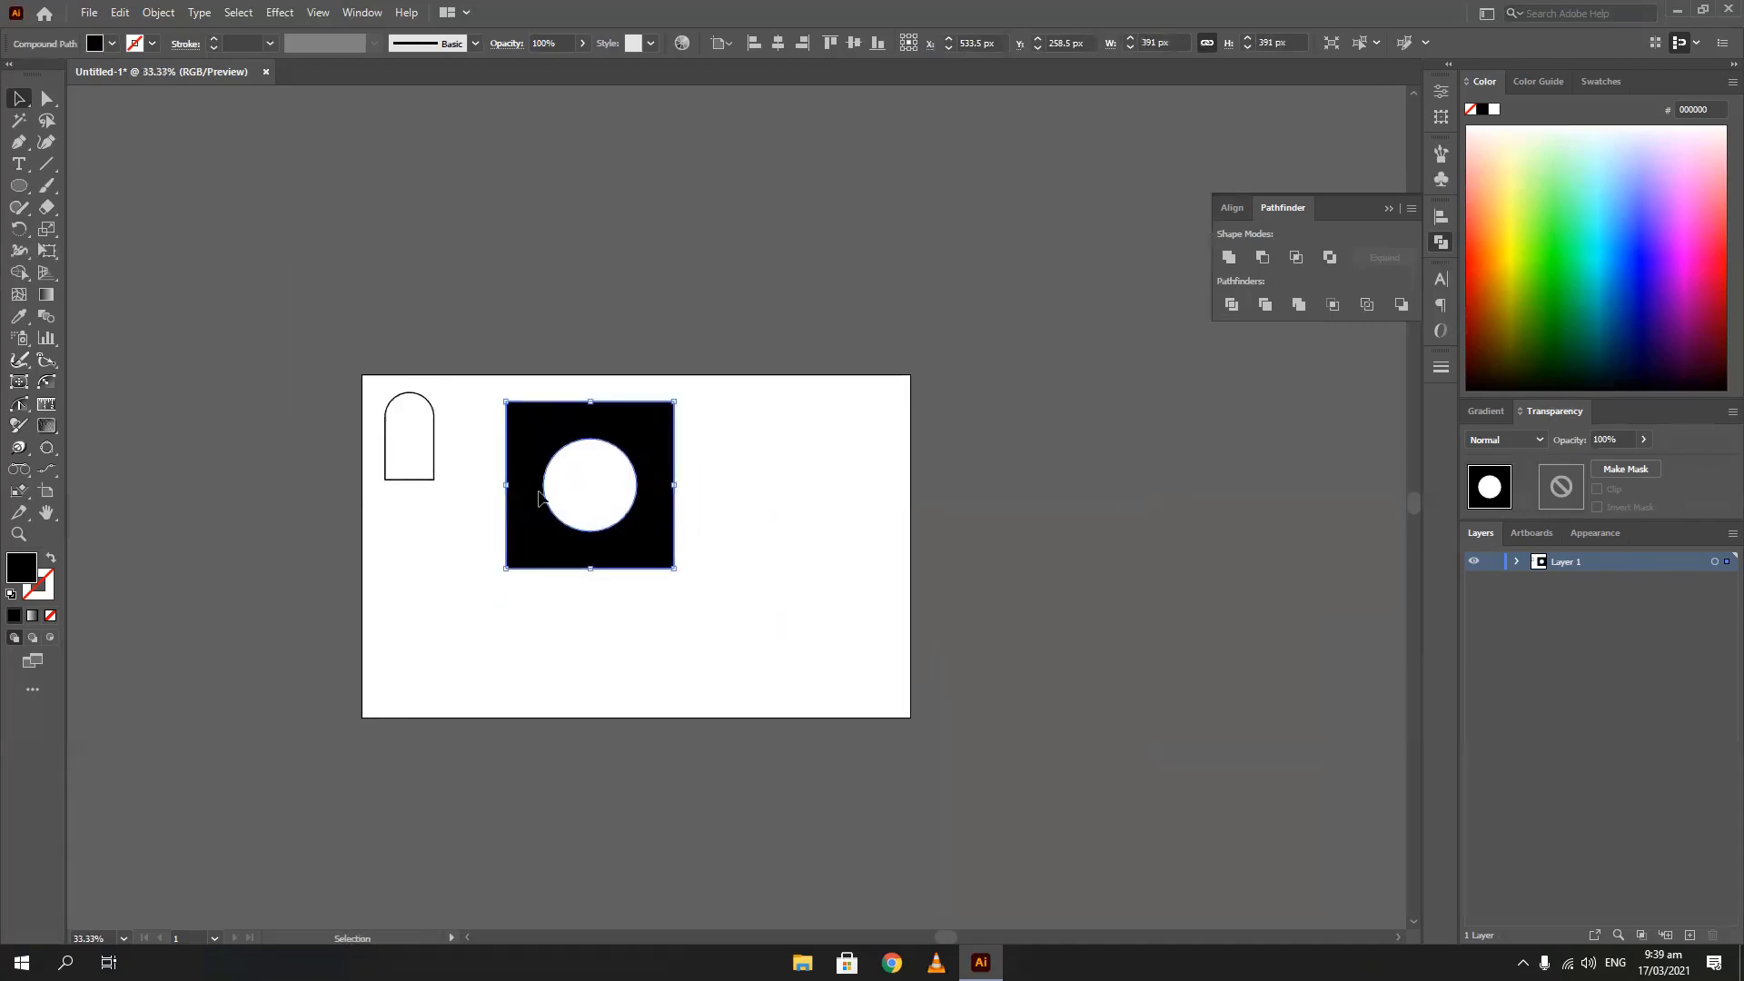
drag(521, 494, 620, 524)
scroll(621, 524, up, 2)
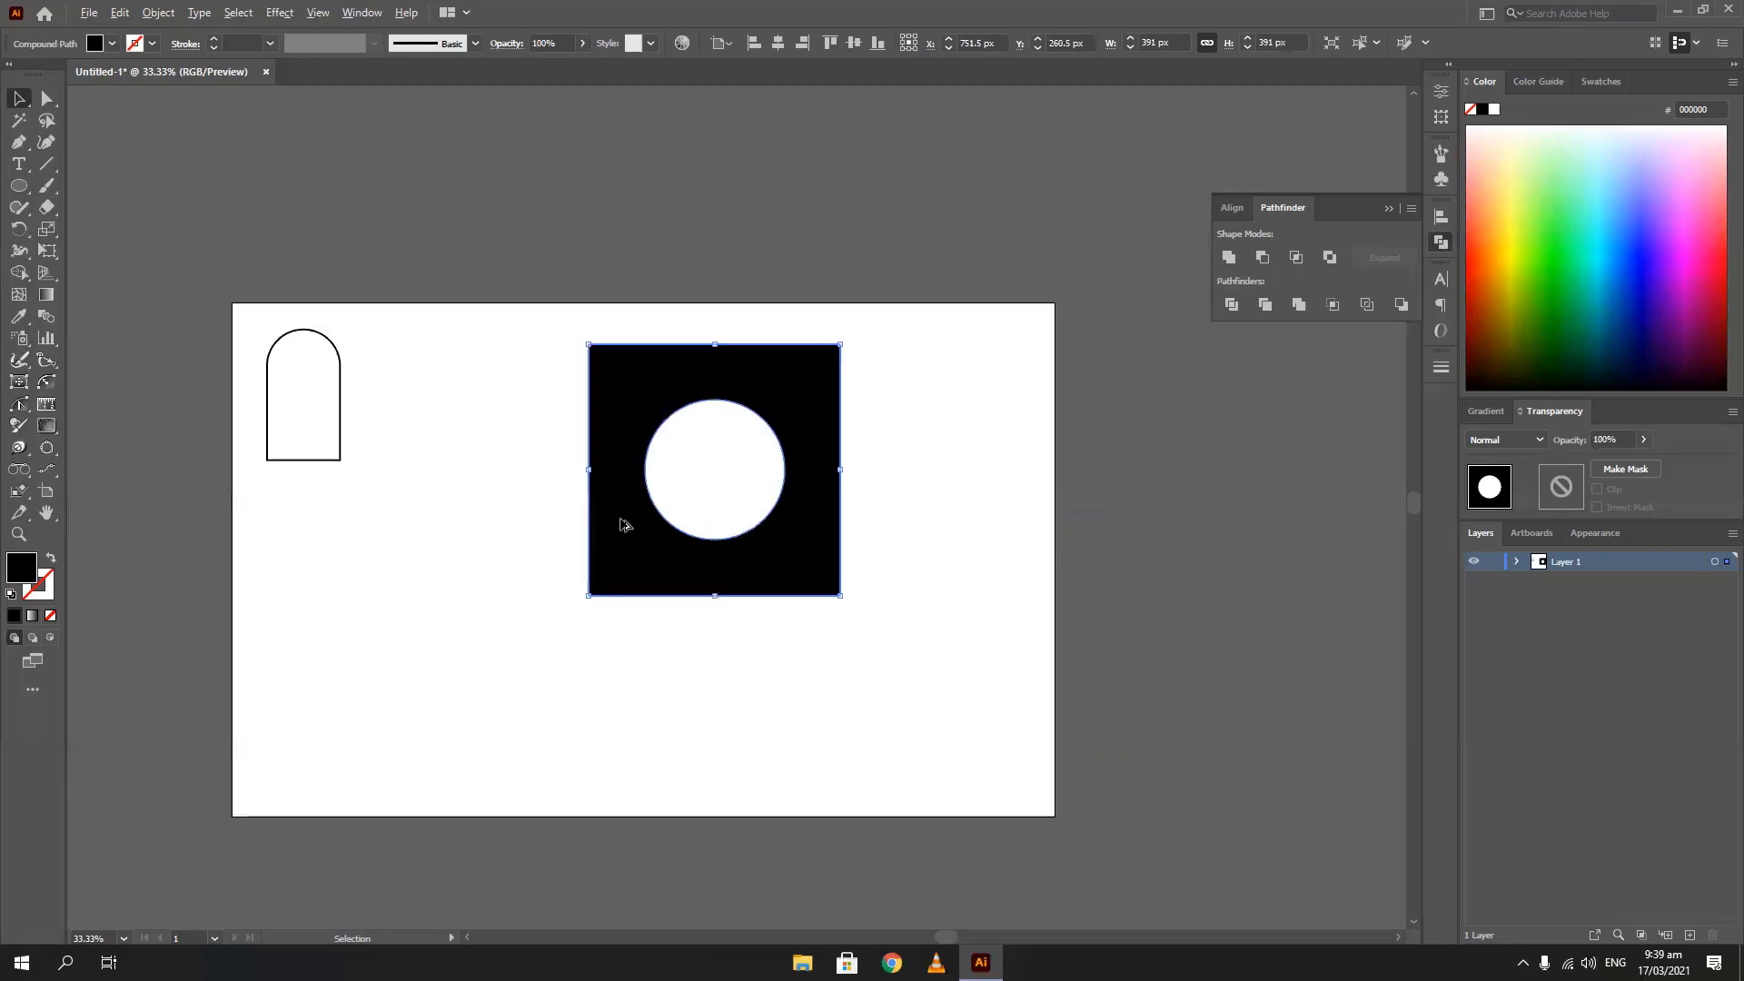
drag(915, 623, 736, 452)
drag(606, 419, 304, 415)
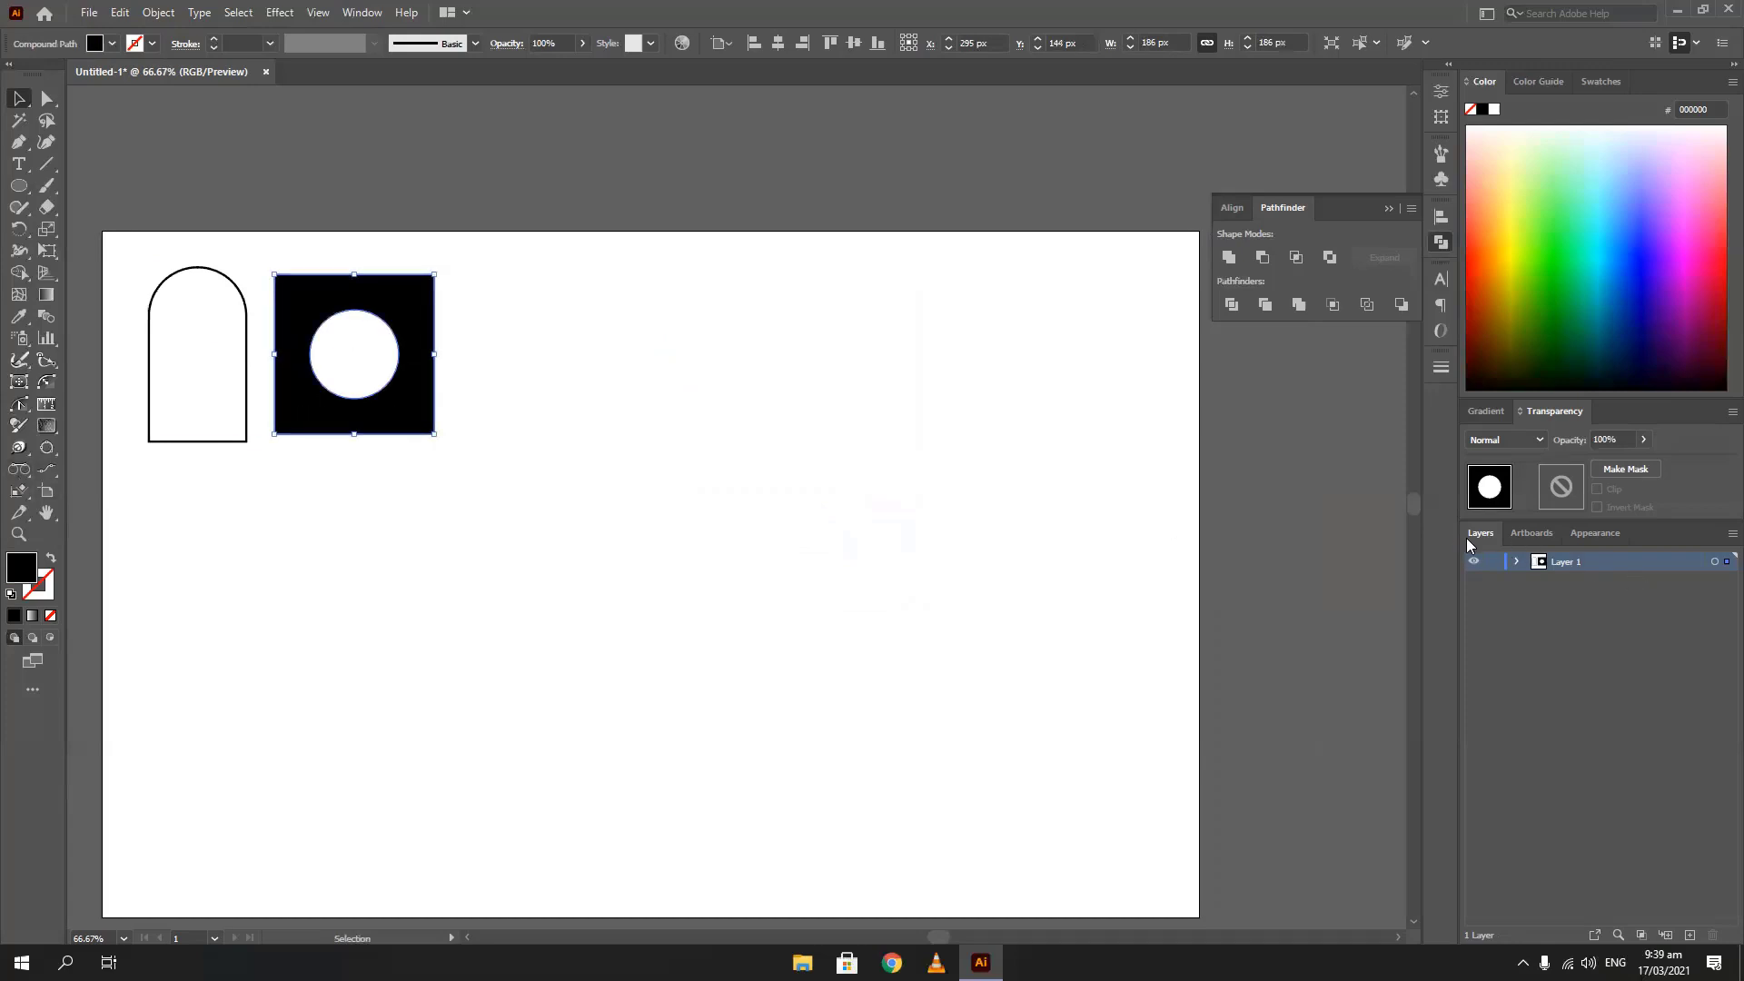
Expand Layer 1 to list the objects it contains
click(1515, 562)
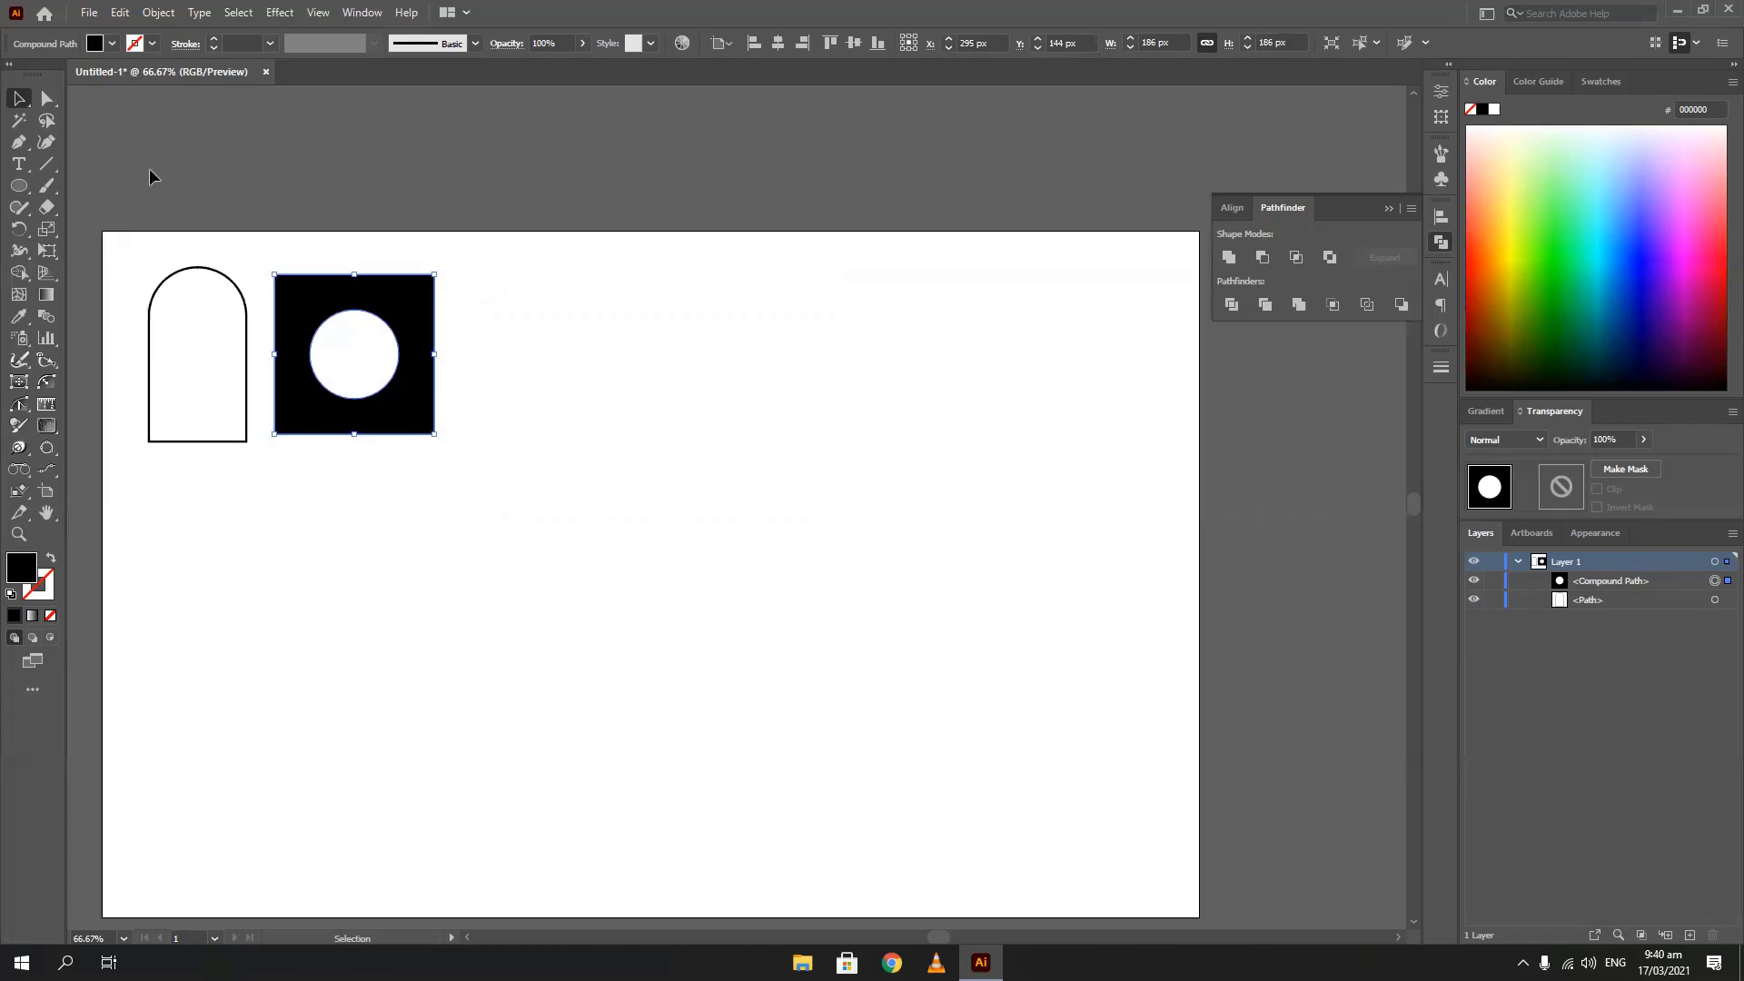
Draw a circle about 304 px in diameter near the artboard's centre and fill it with magenta A4007F
click(18, 185)
drag(600, 326, 861, 588)
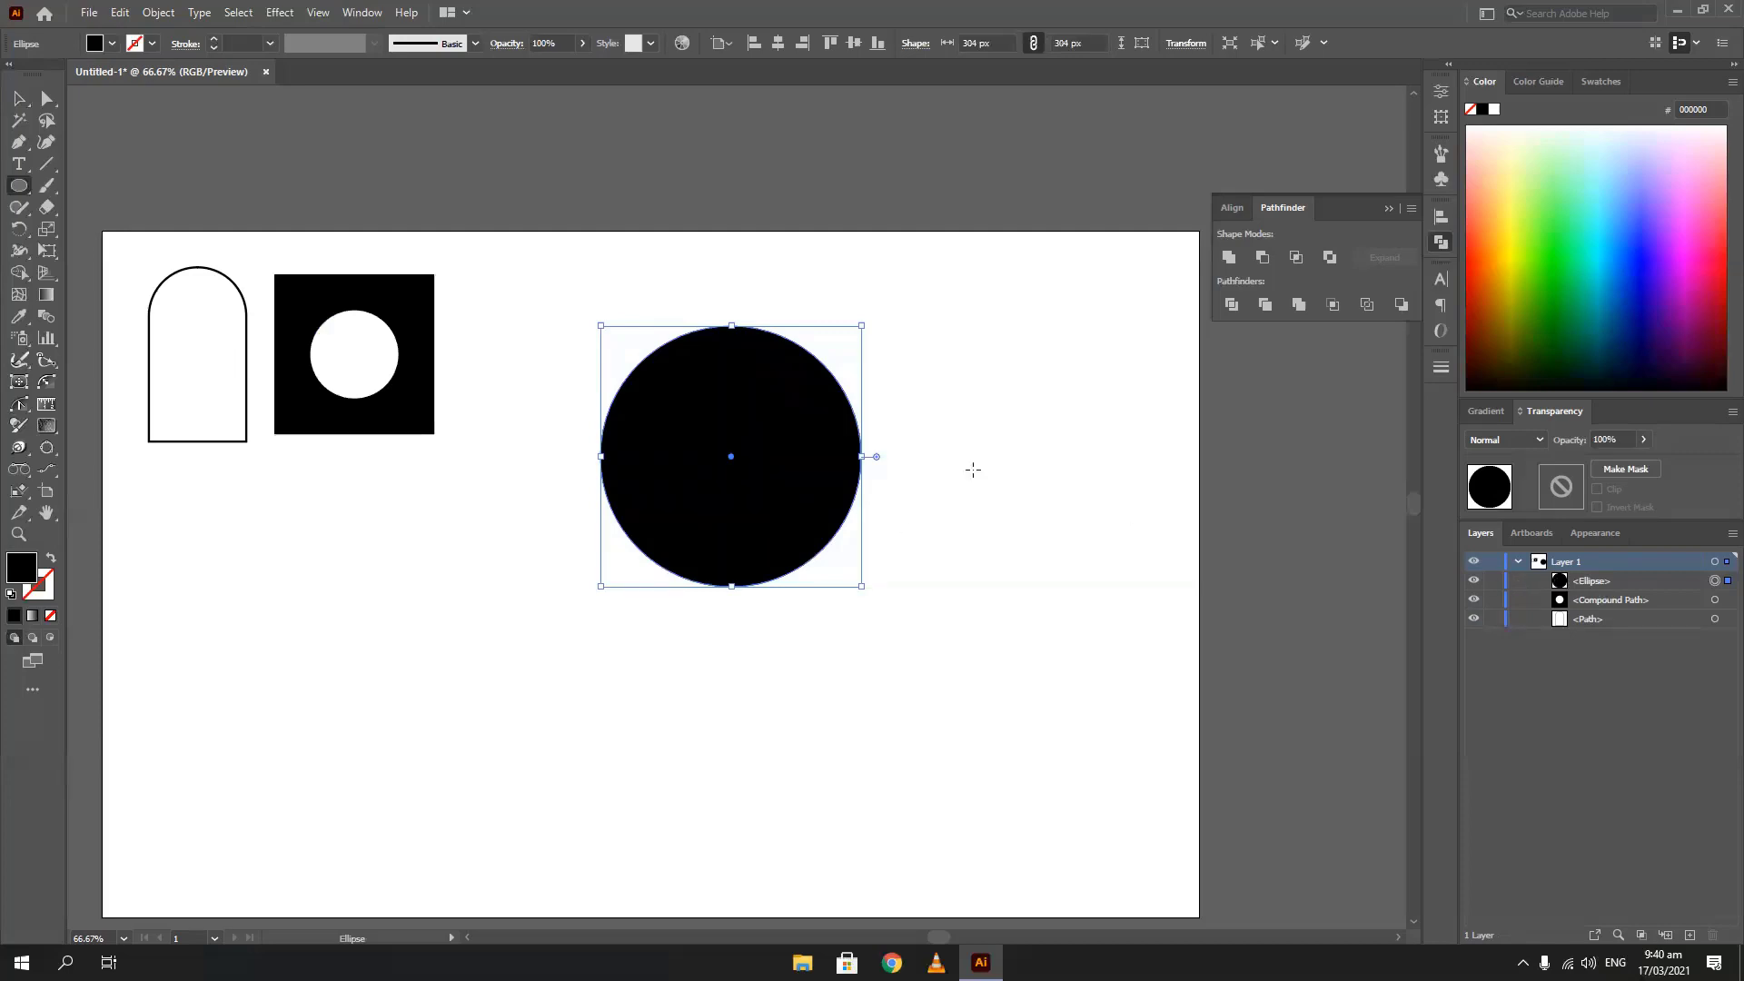
click(1642, 280)
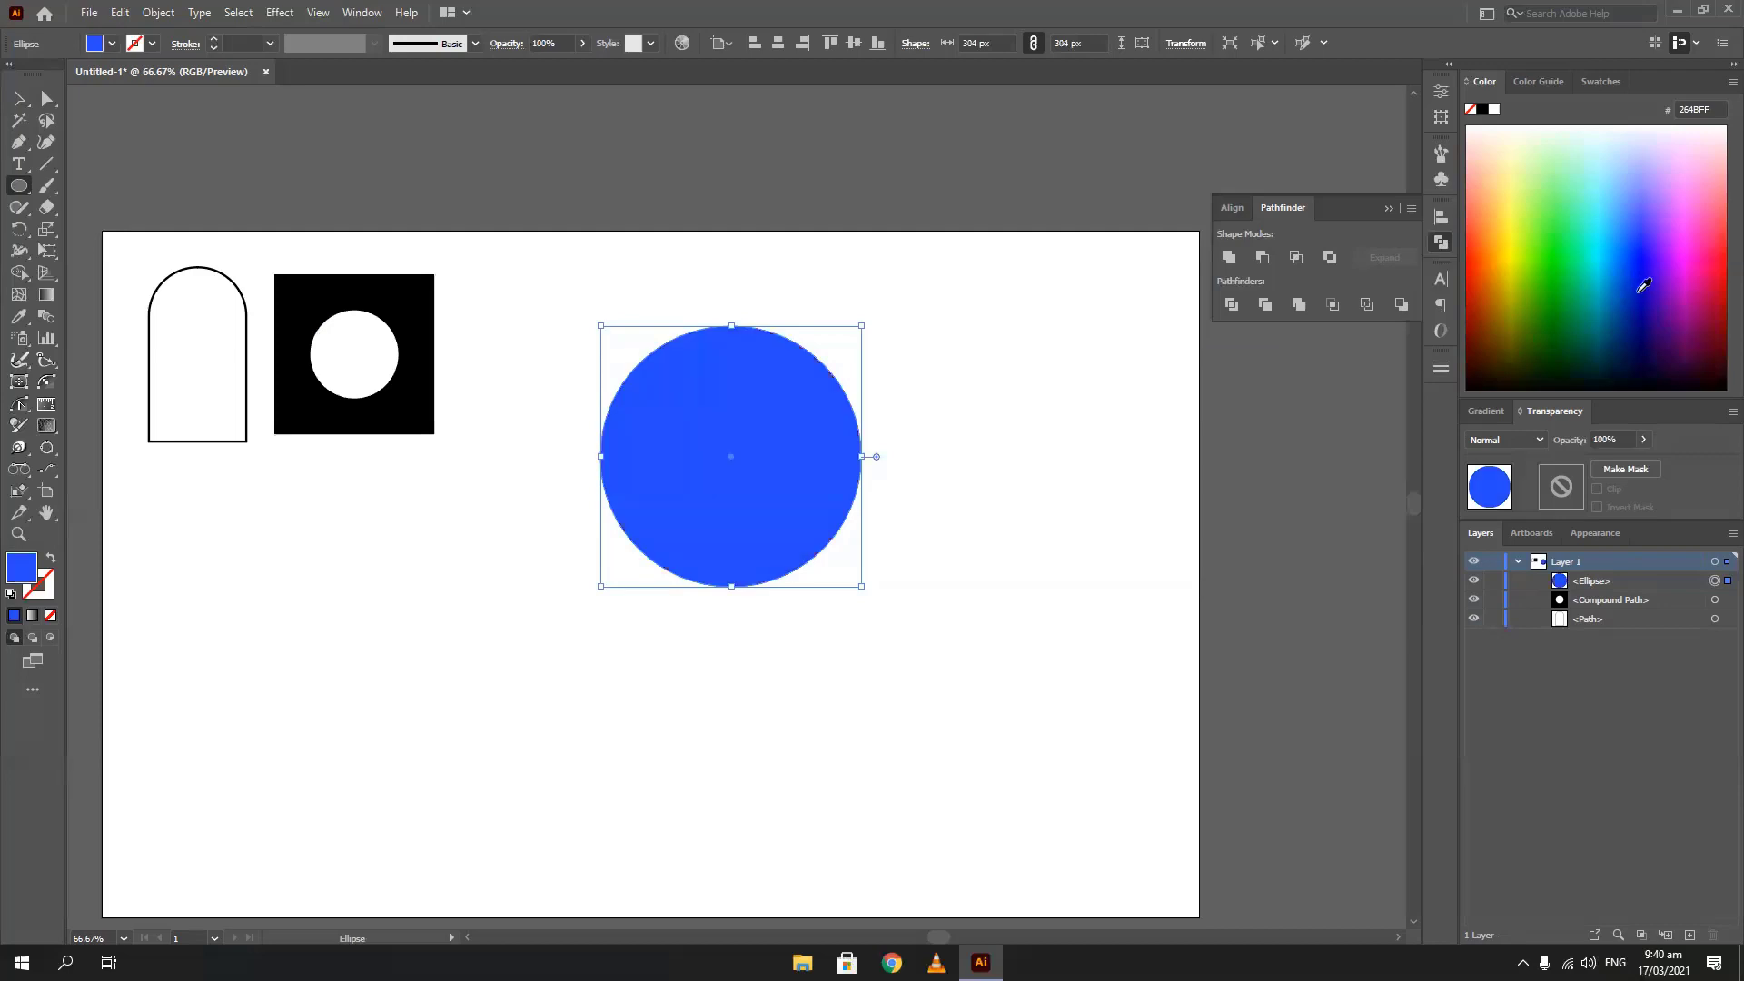
click(1636, 291)
click(1693, 303)
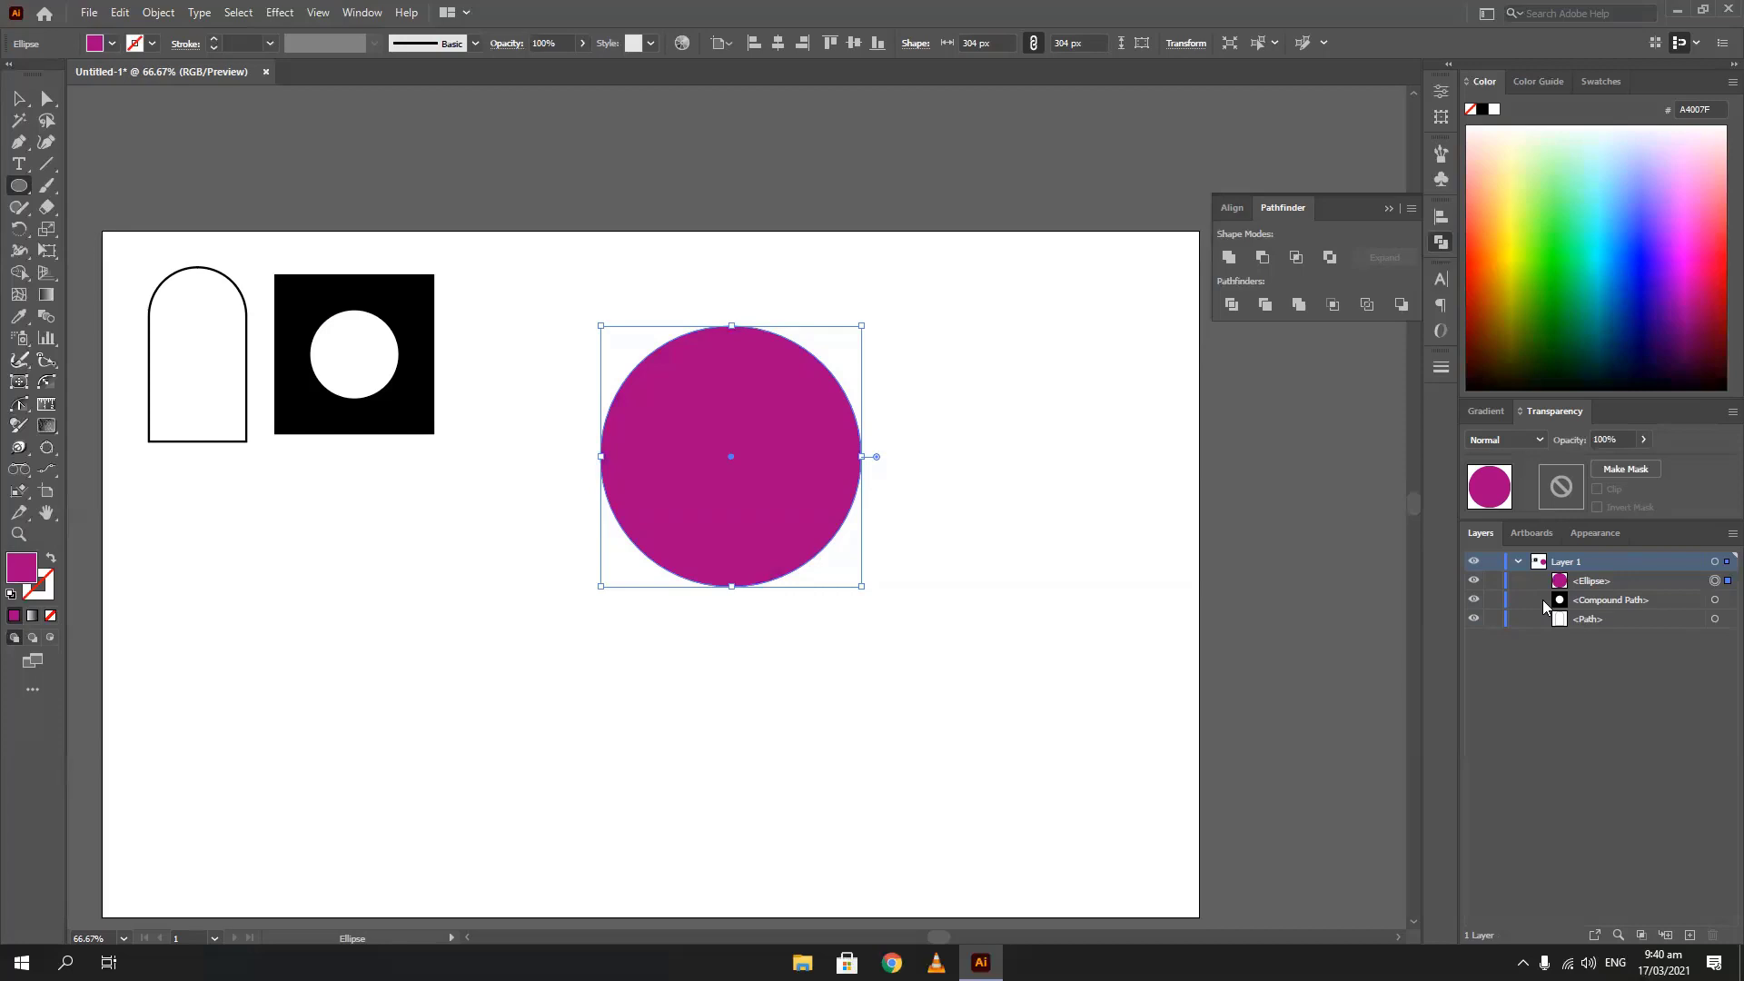
Draw a square about 299 px wide overlapping the magenta circle and fill it with bright green 34FF68
click(19, 186)
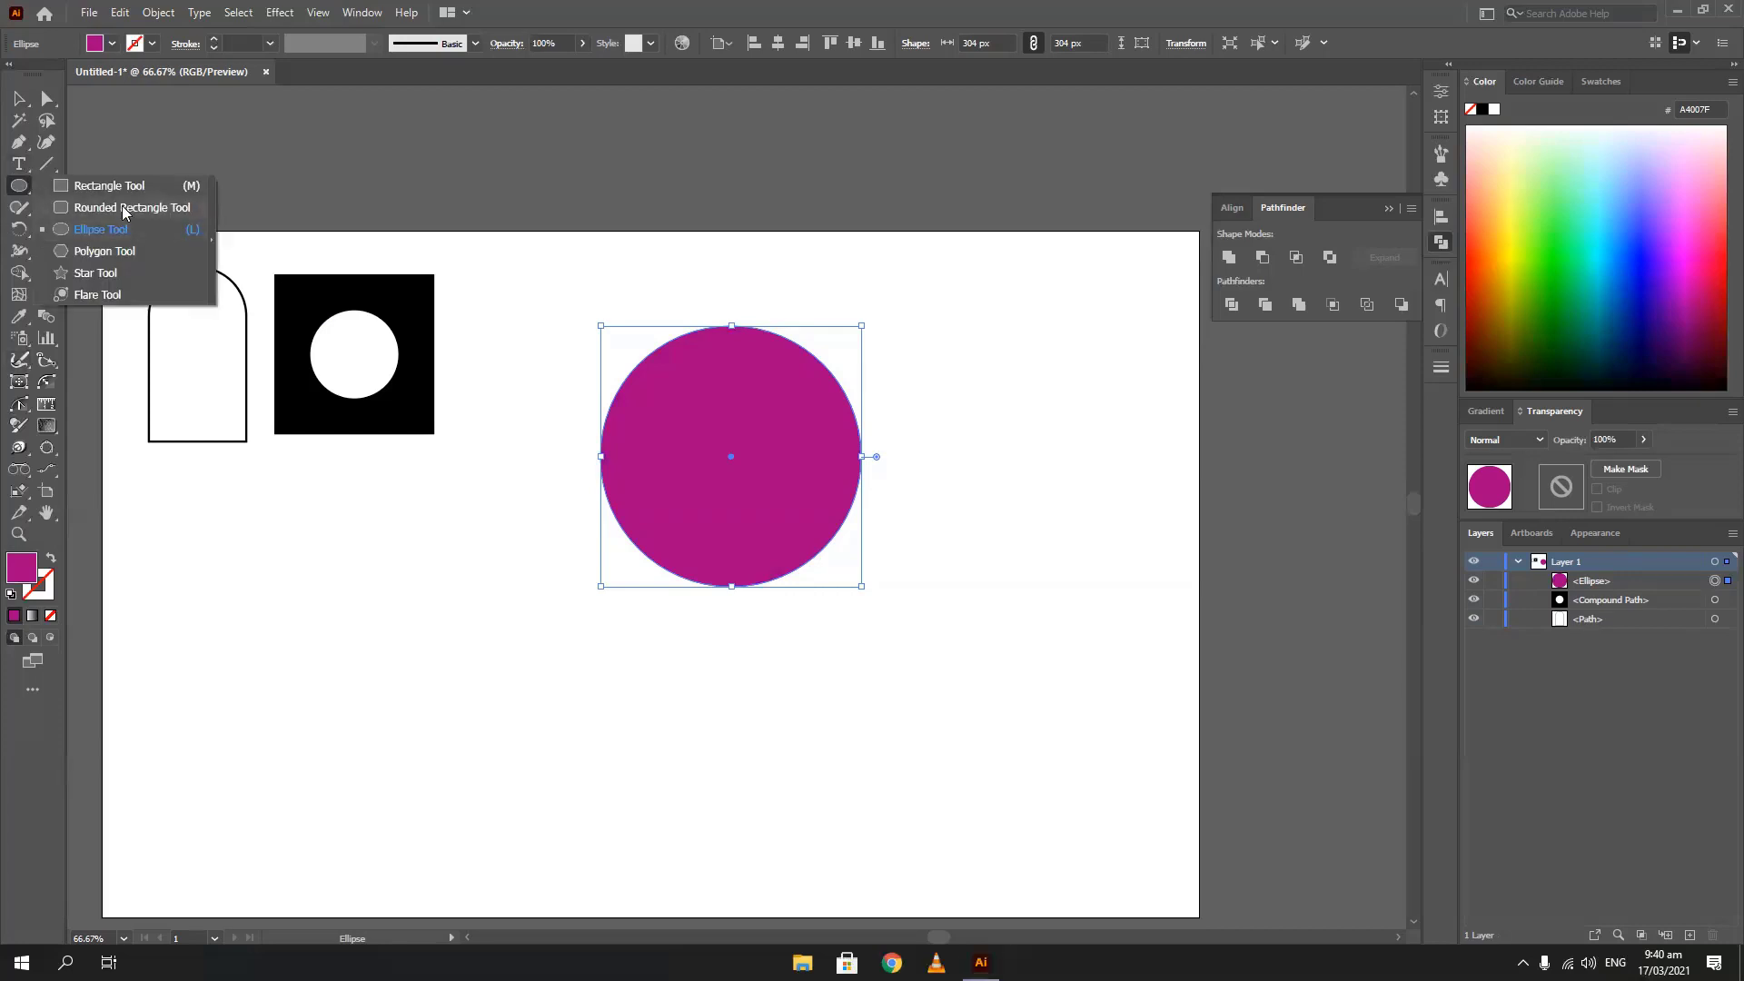
click(109, 185)
drag(556, 355, 756, 611)
click(1567, 223)
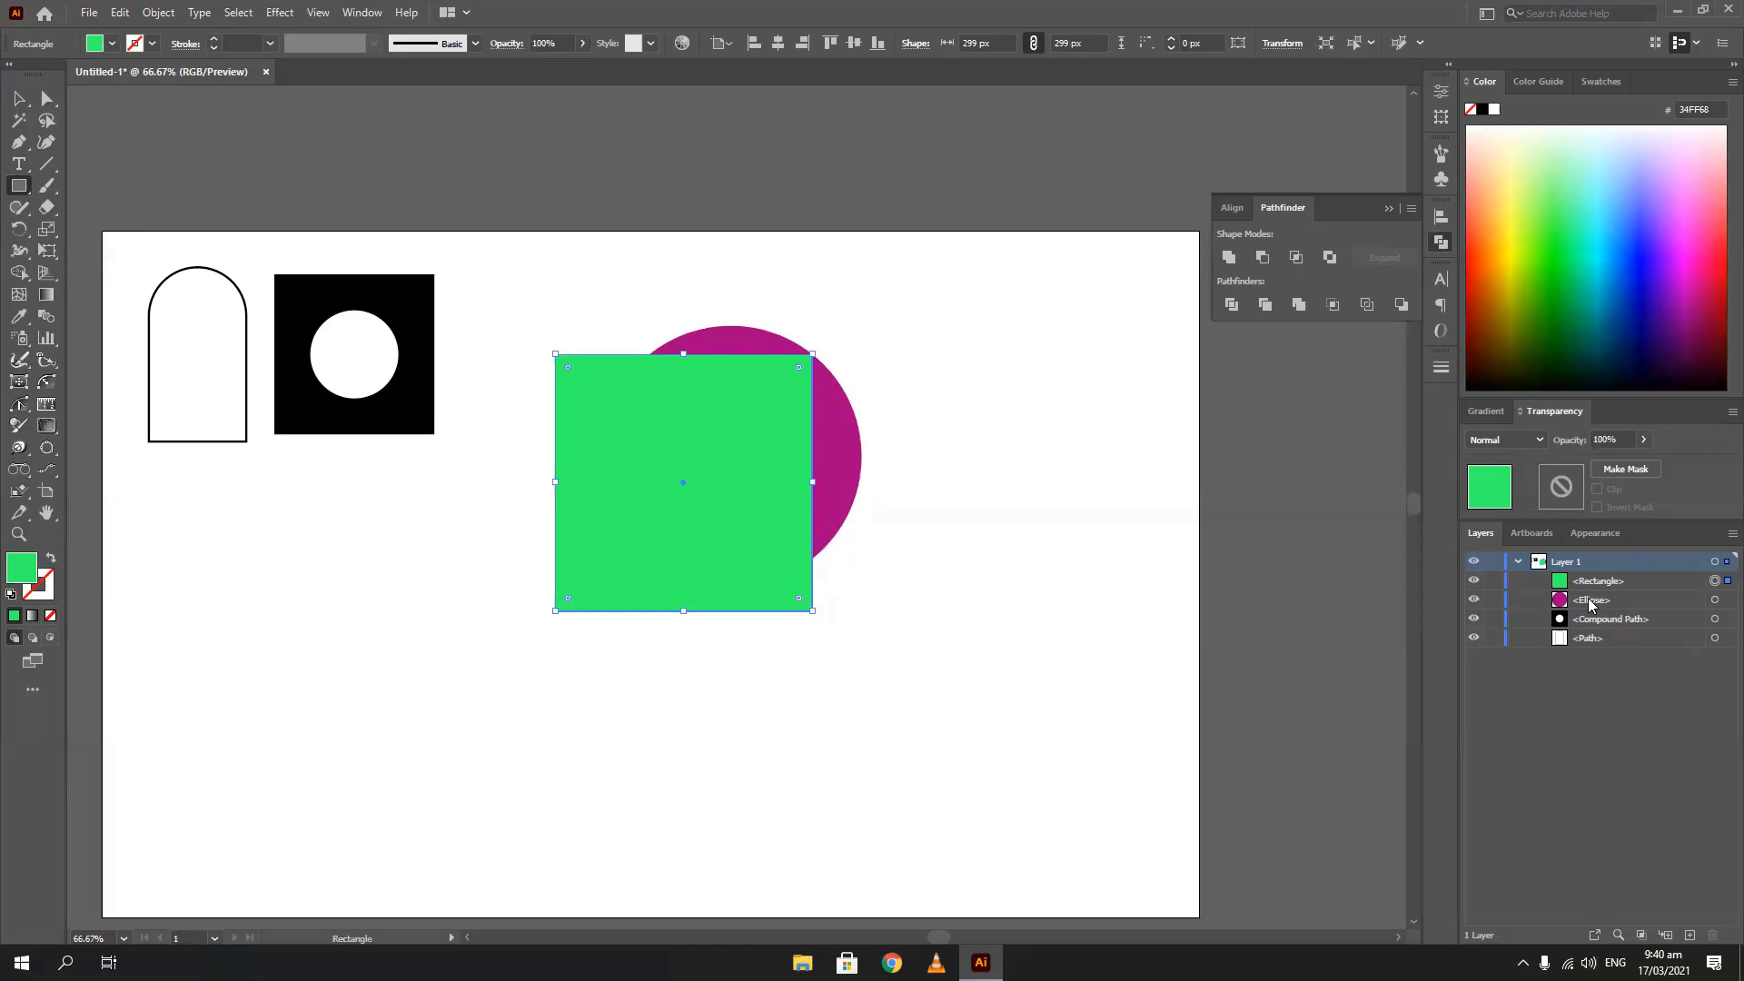
Draw a five-pointed star about 457 px wide over the square and circle and fill it with dark blue
right_click(19, 185)
click(91, 273)
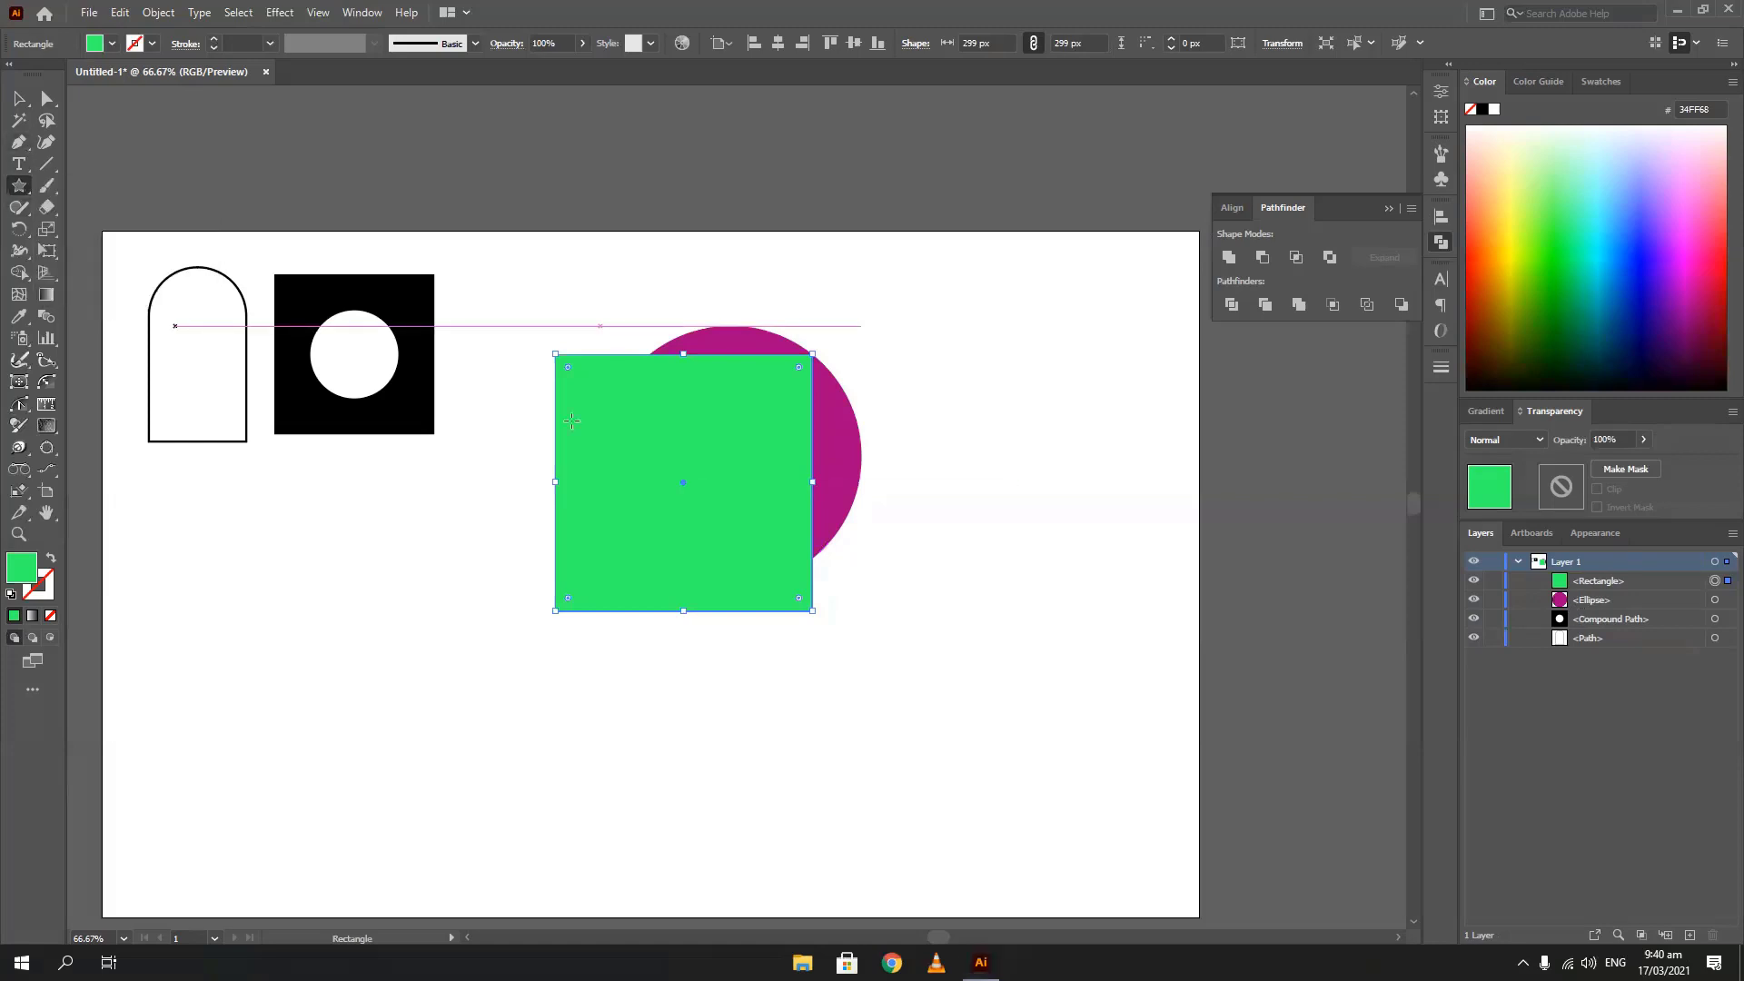
drag(759, 482, 956, 592)
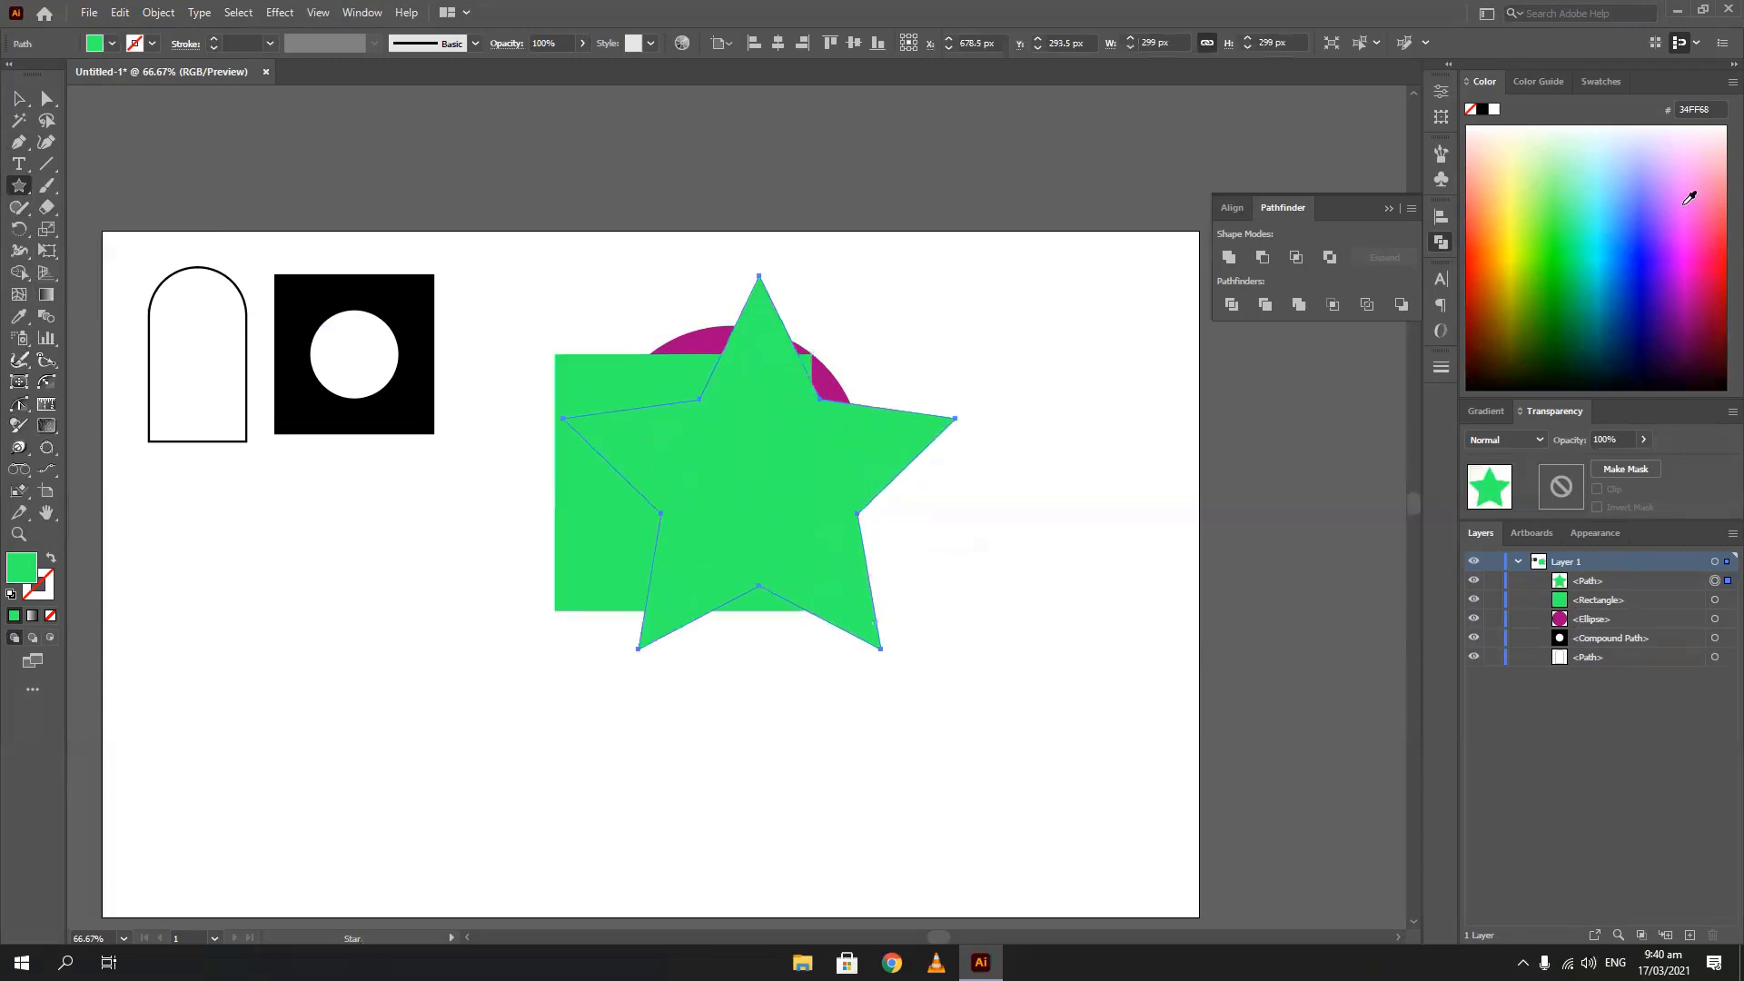
click(1711, 260)
click(18, 99)
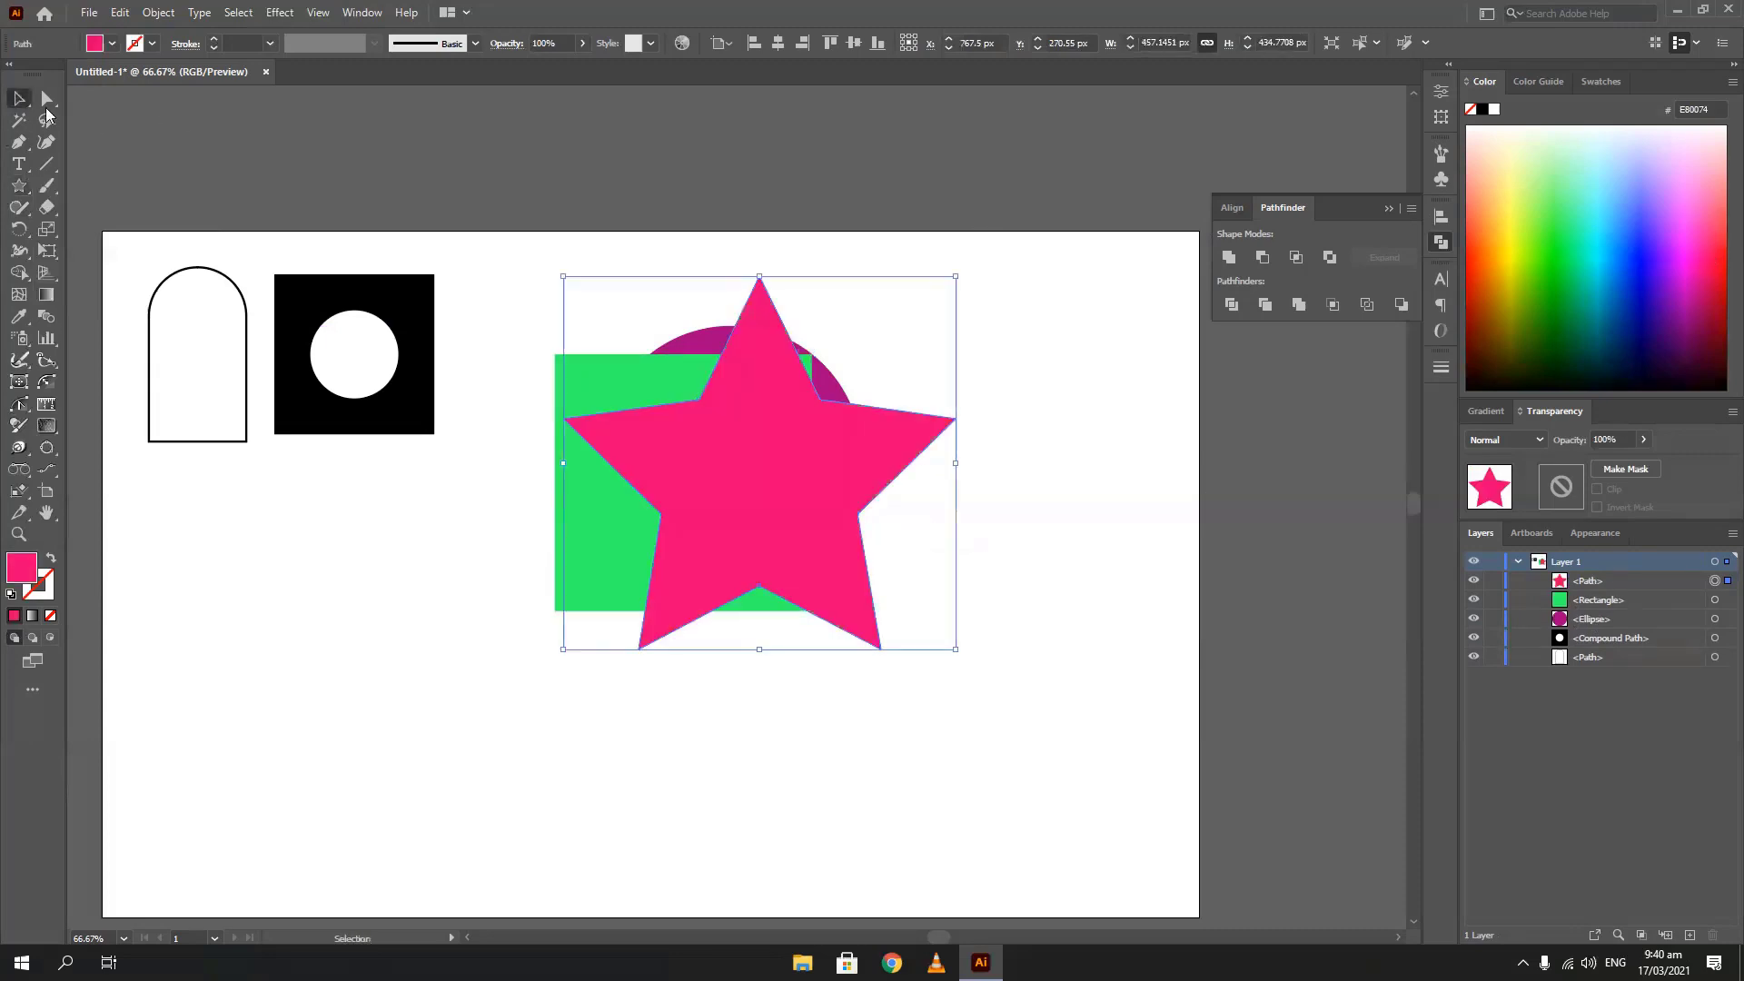
click(1635, 288)
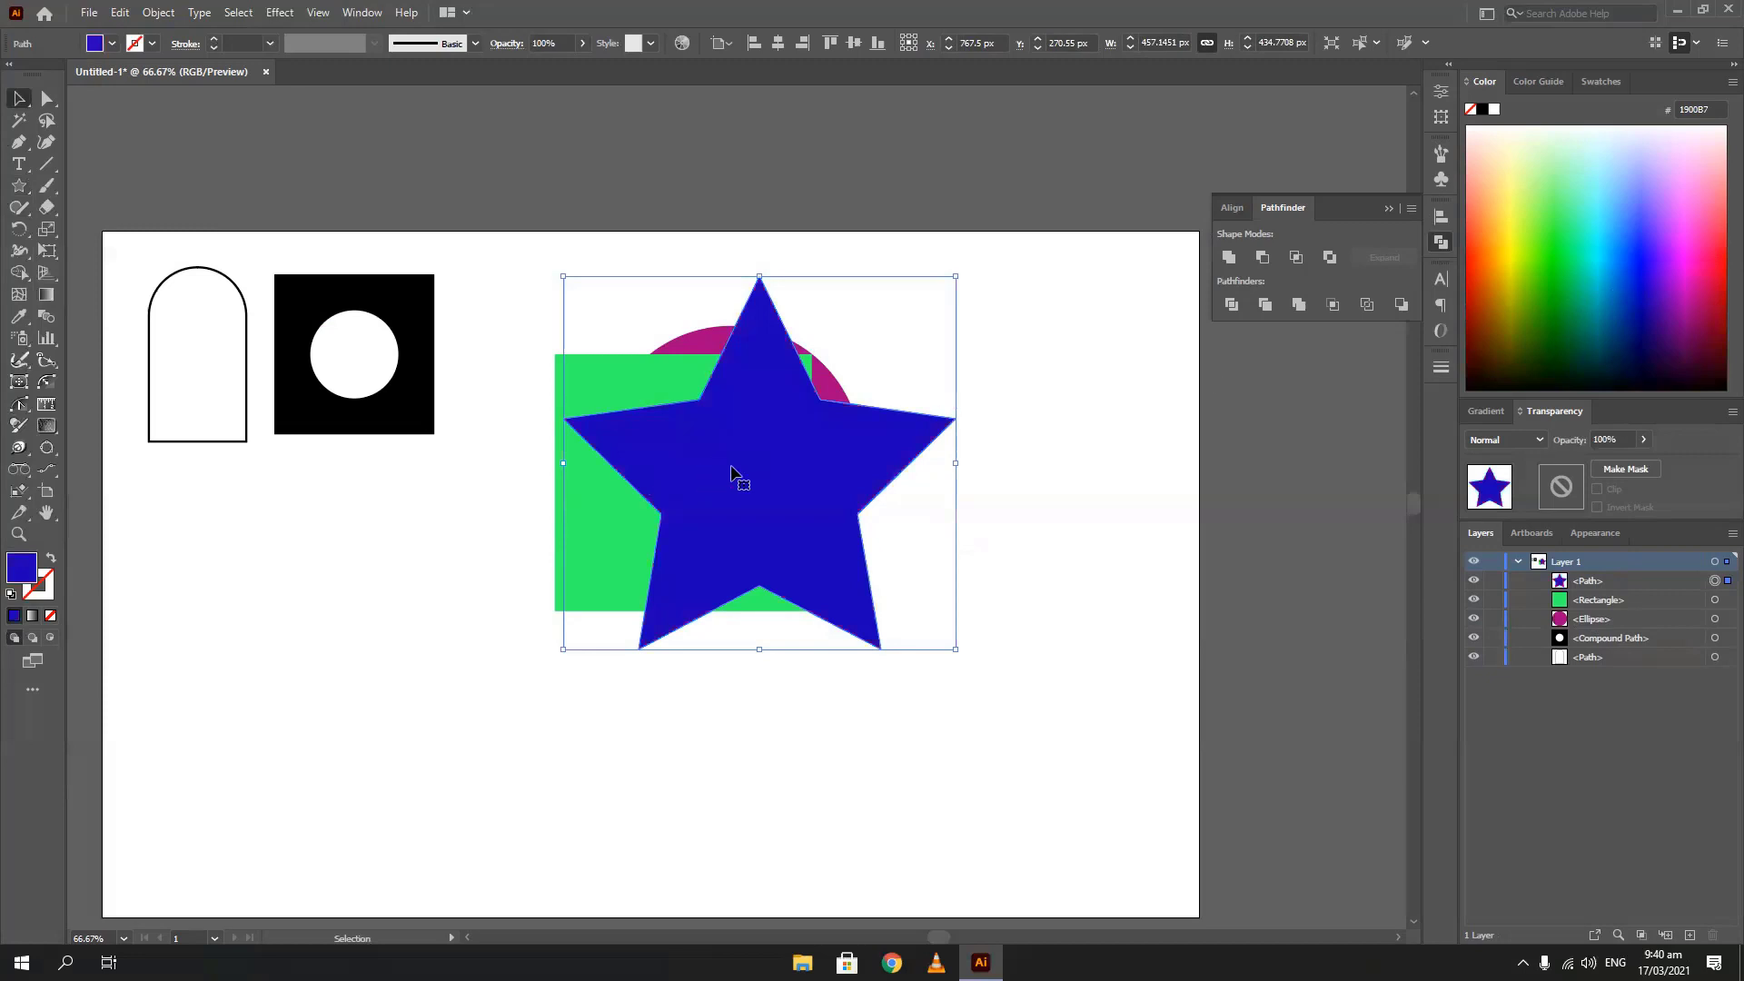
drag(730, 466, 701, 476)
Change the fill of the green square behind the star to dark green 00871D
click(607, 396)
click(1563, 312)
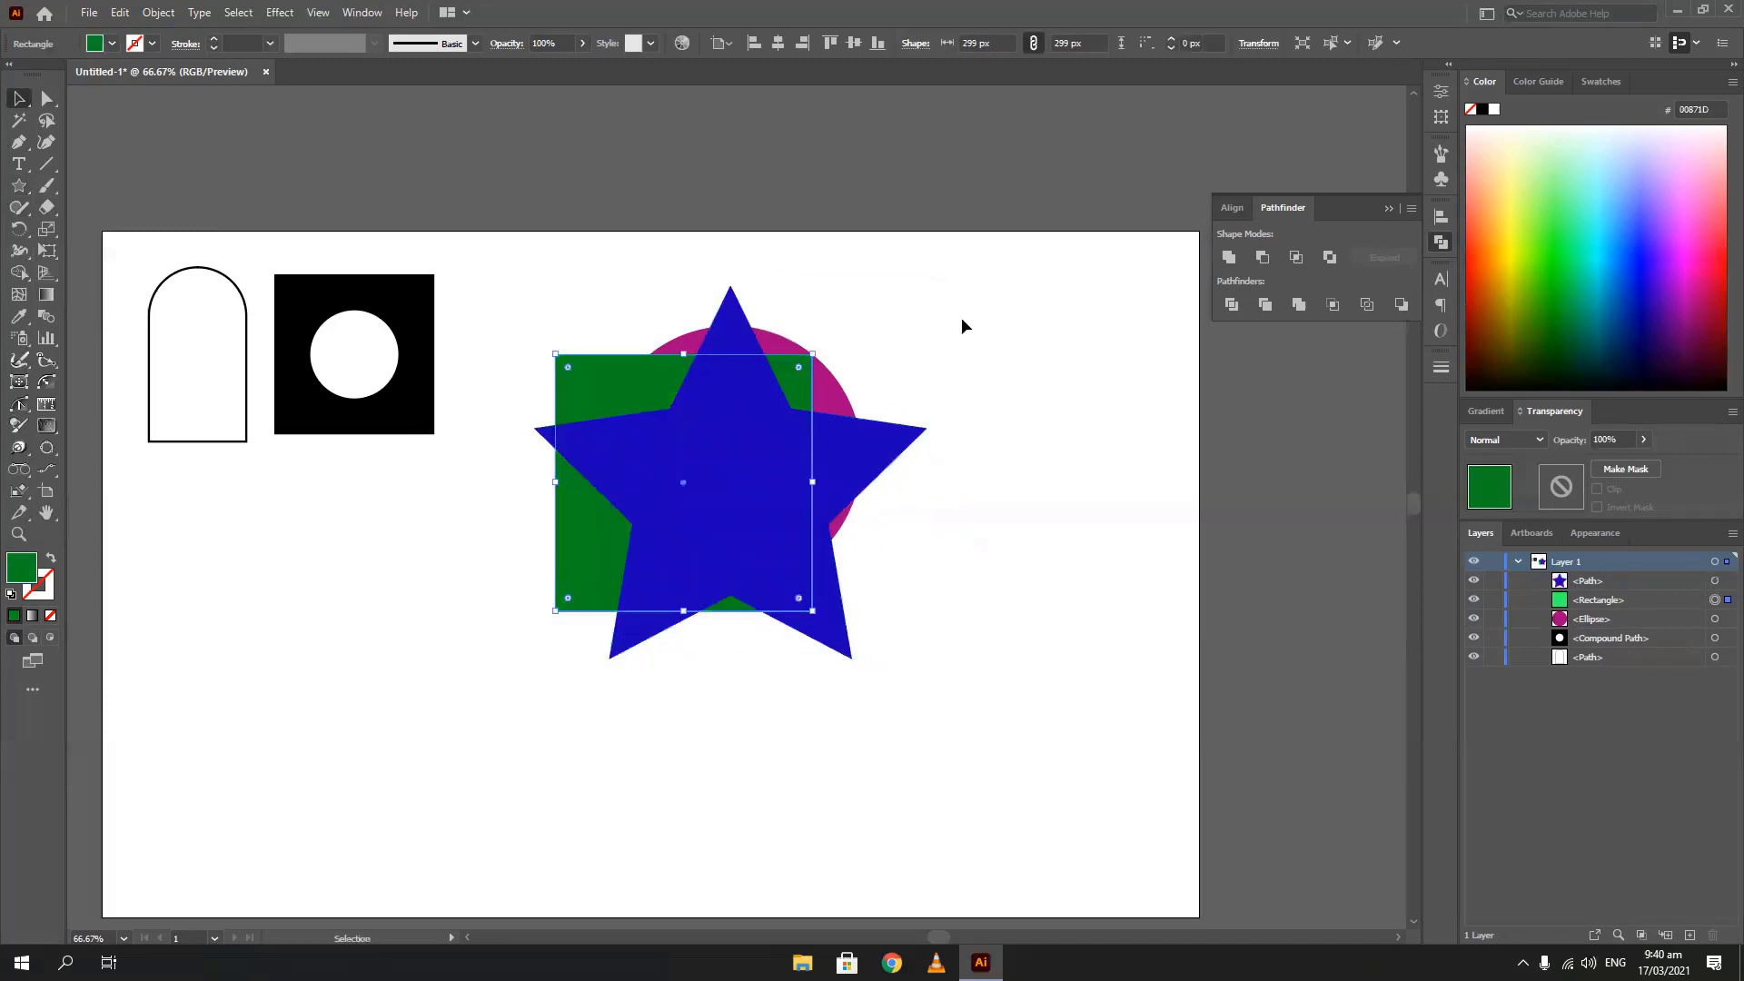
click(445, 628)
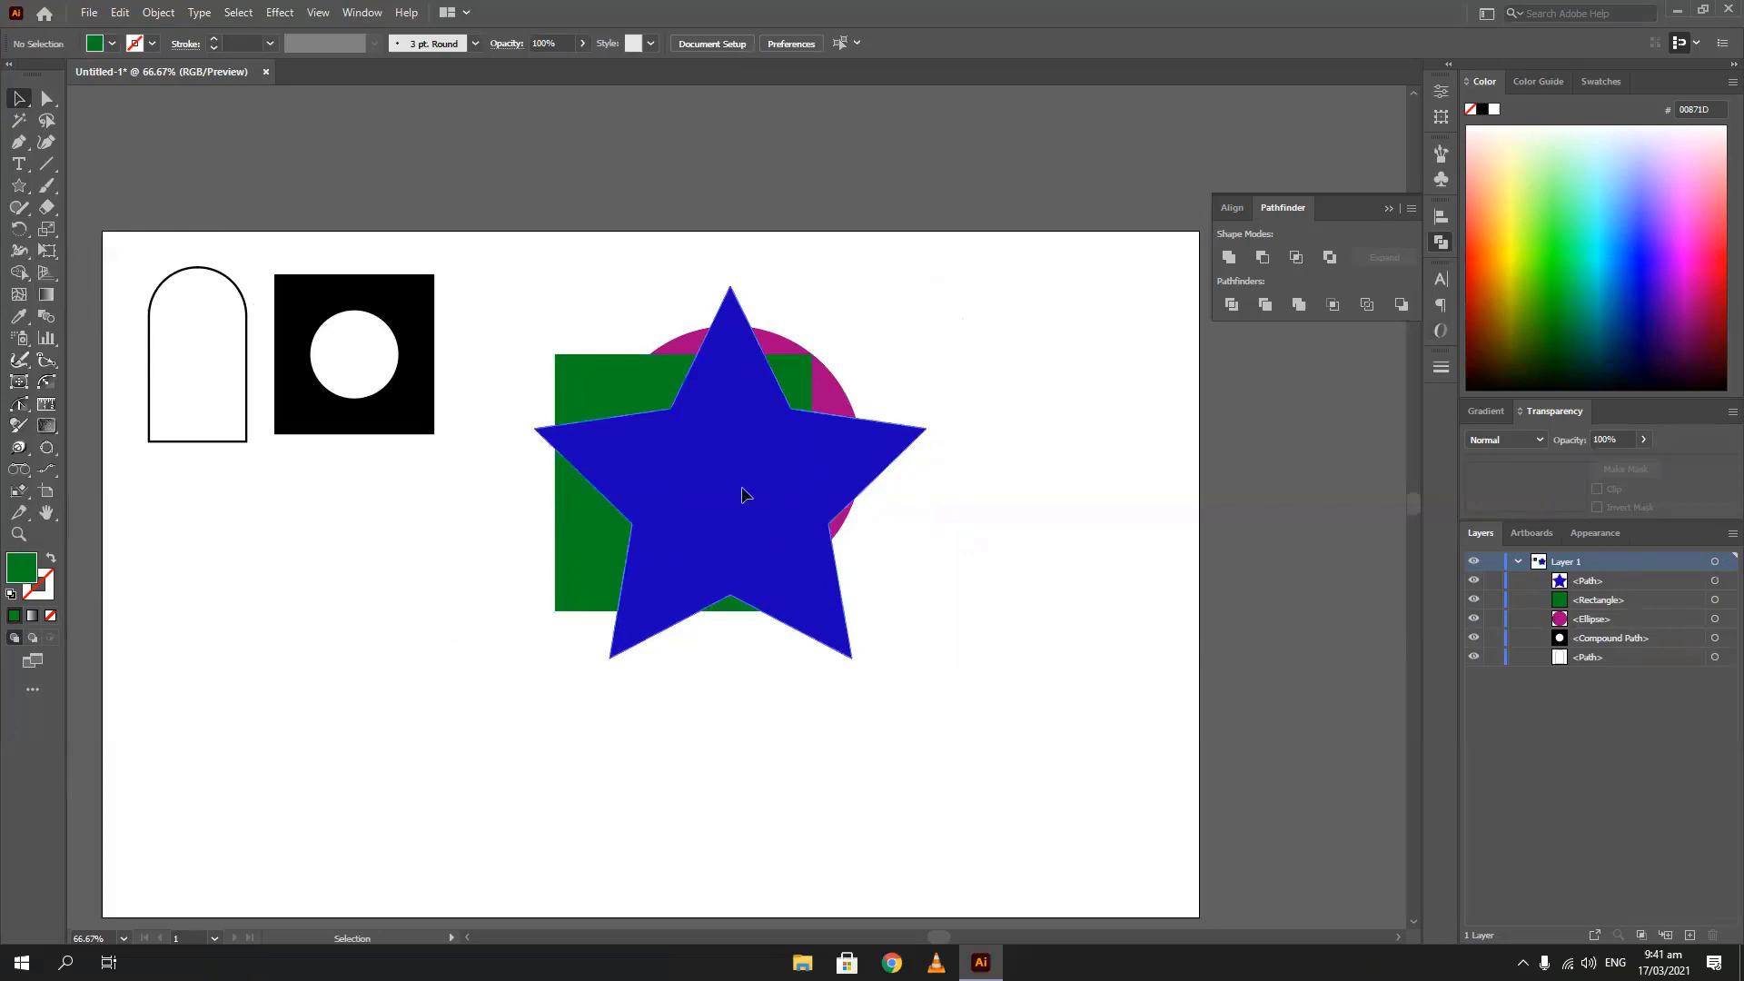
Move the blue star slightly down and to the left over the green square
drag(754, 493, 730, 503)
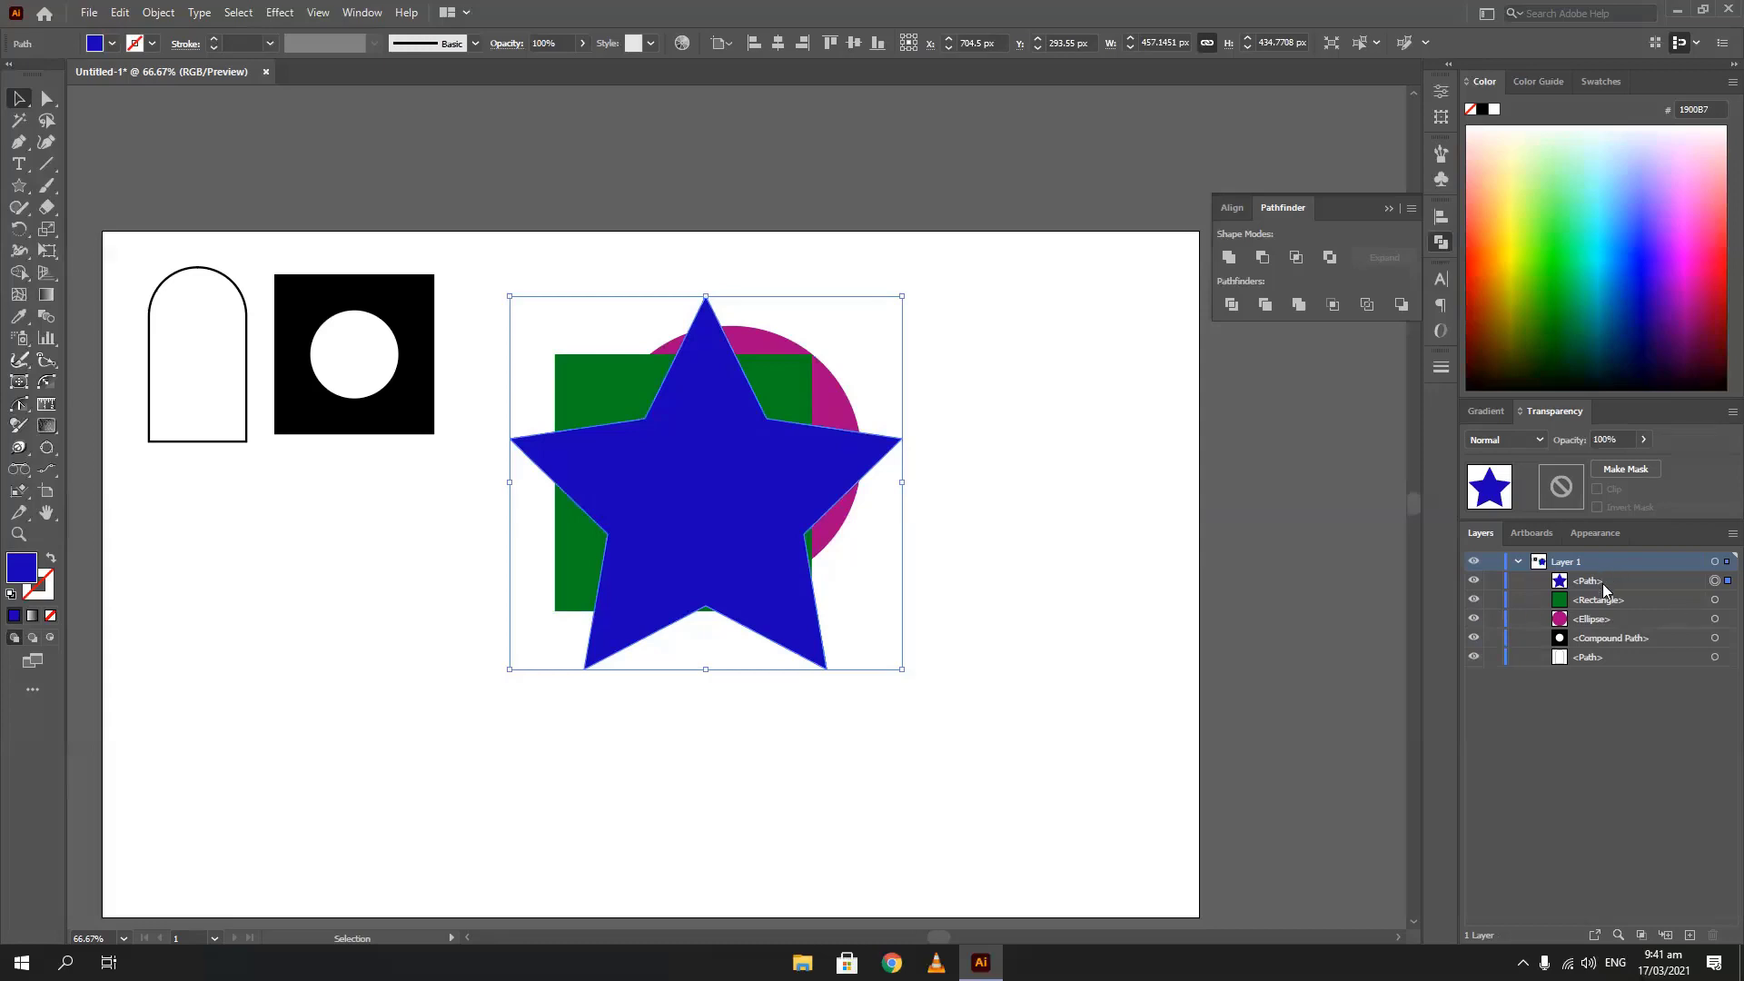
click(724, 751)
click(724, 452)
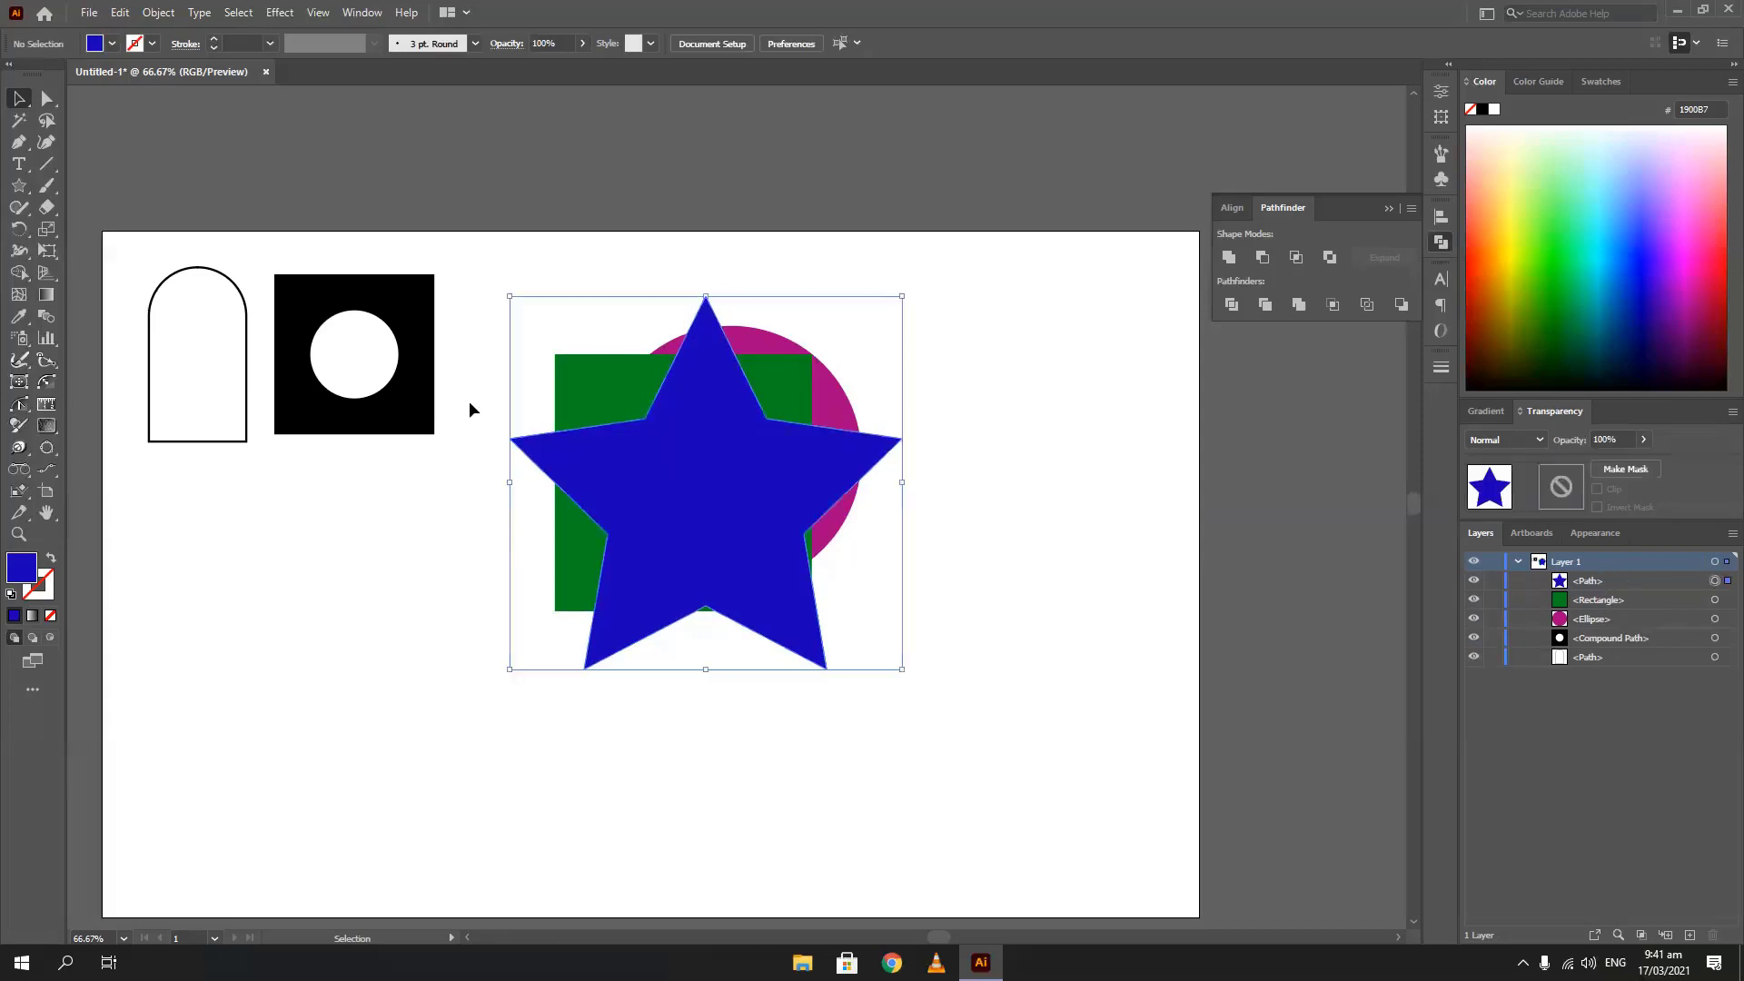
Select the holed square, arch, star and green square on the artboard to check their entries in the layer list
click(413, 296)
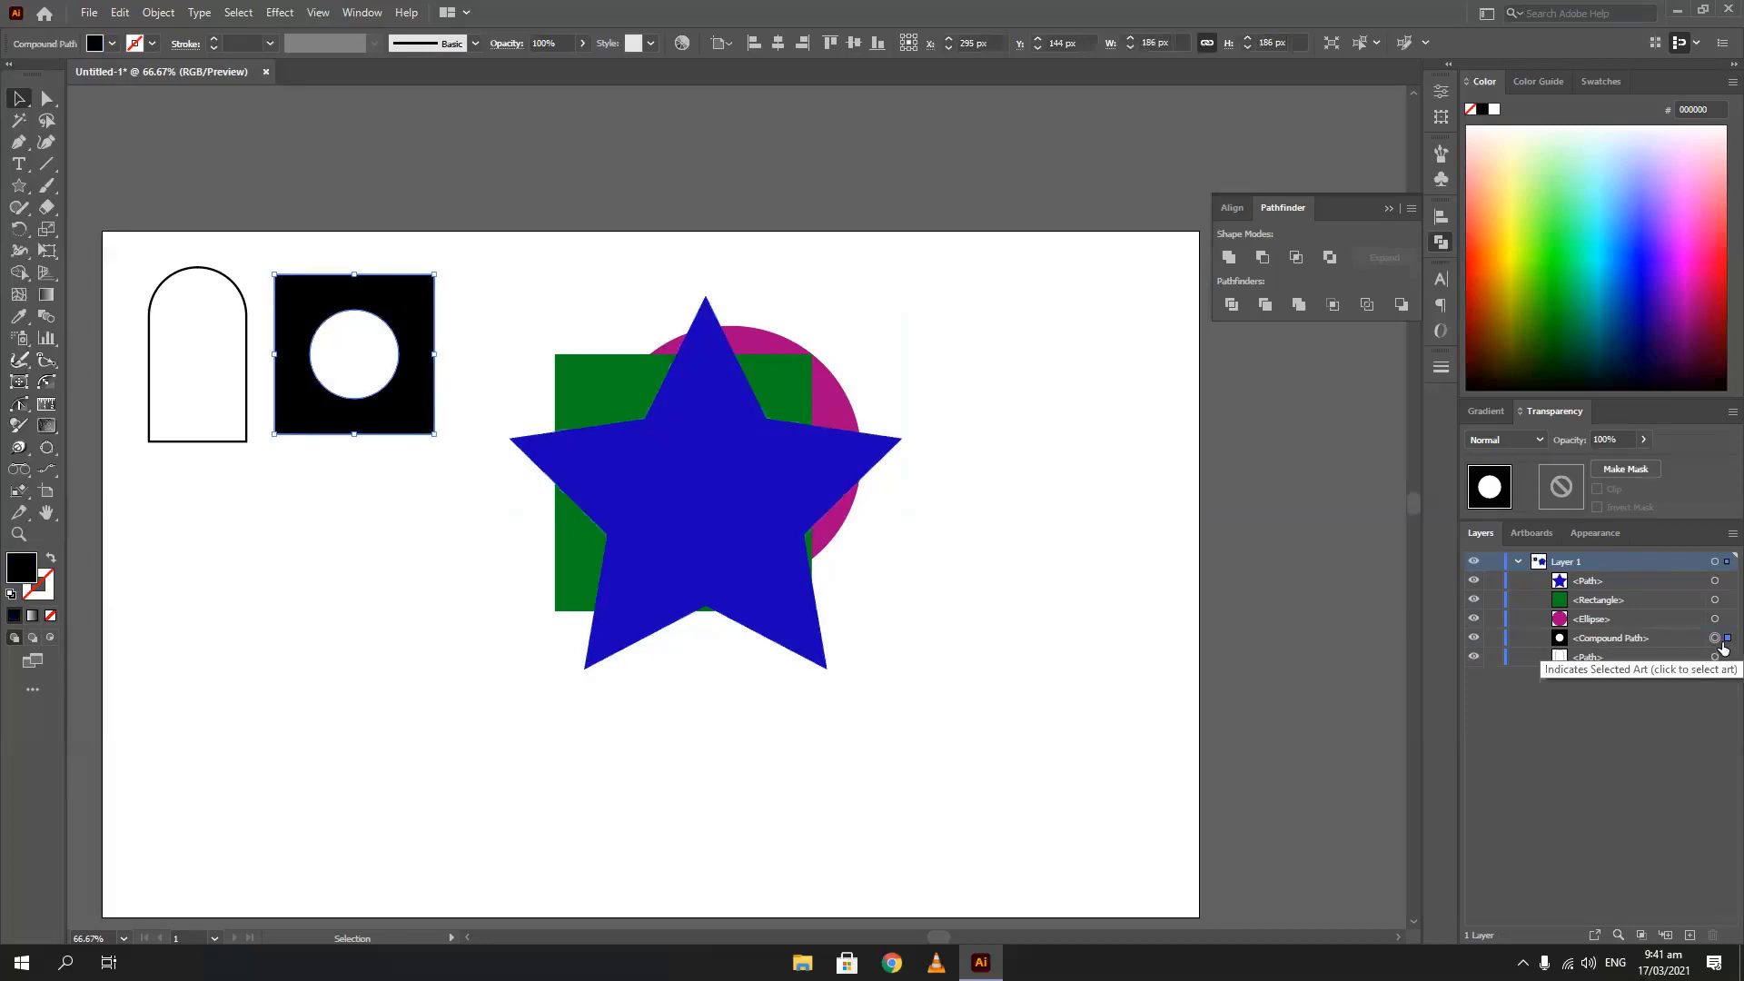
drag(177, 399, 225, 489)
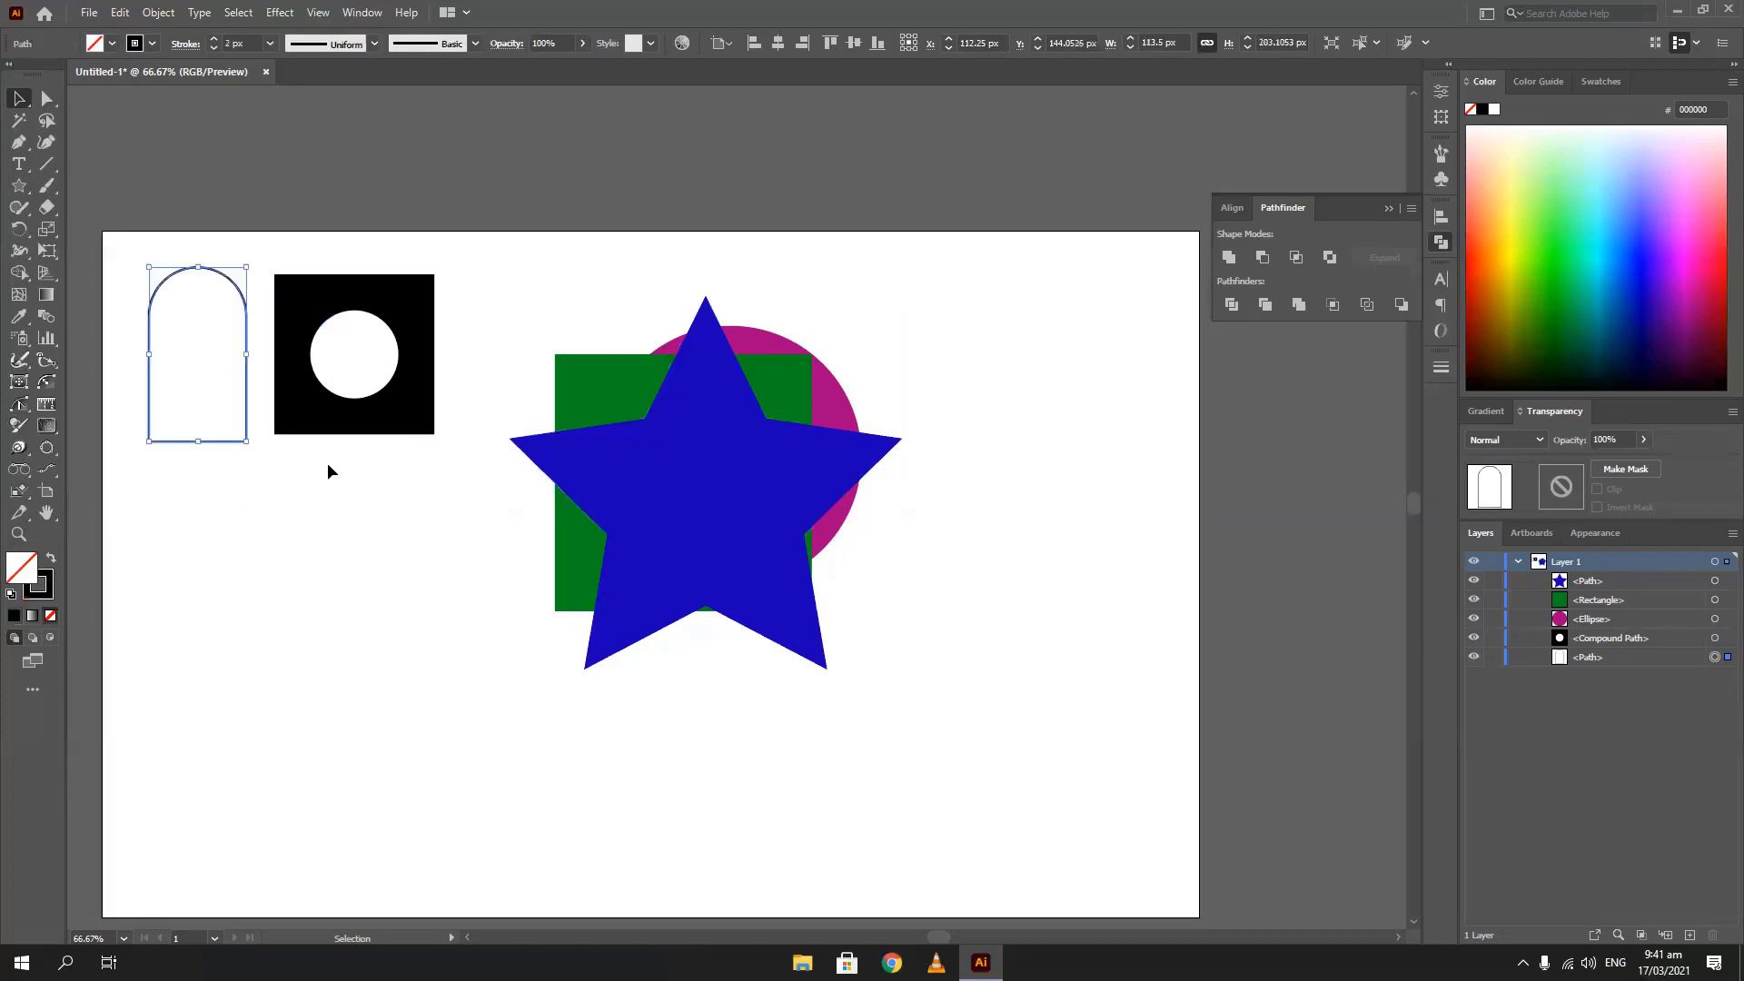
click(336, 425)
click(799, 487)
click(617, 374)
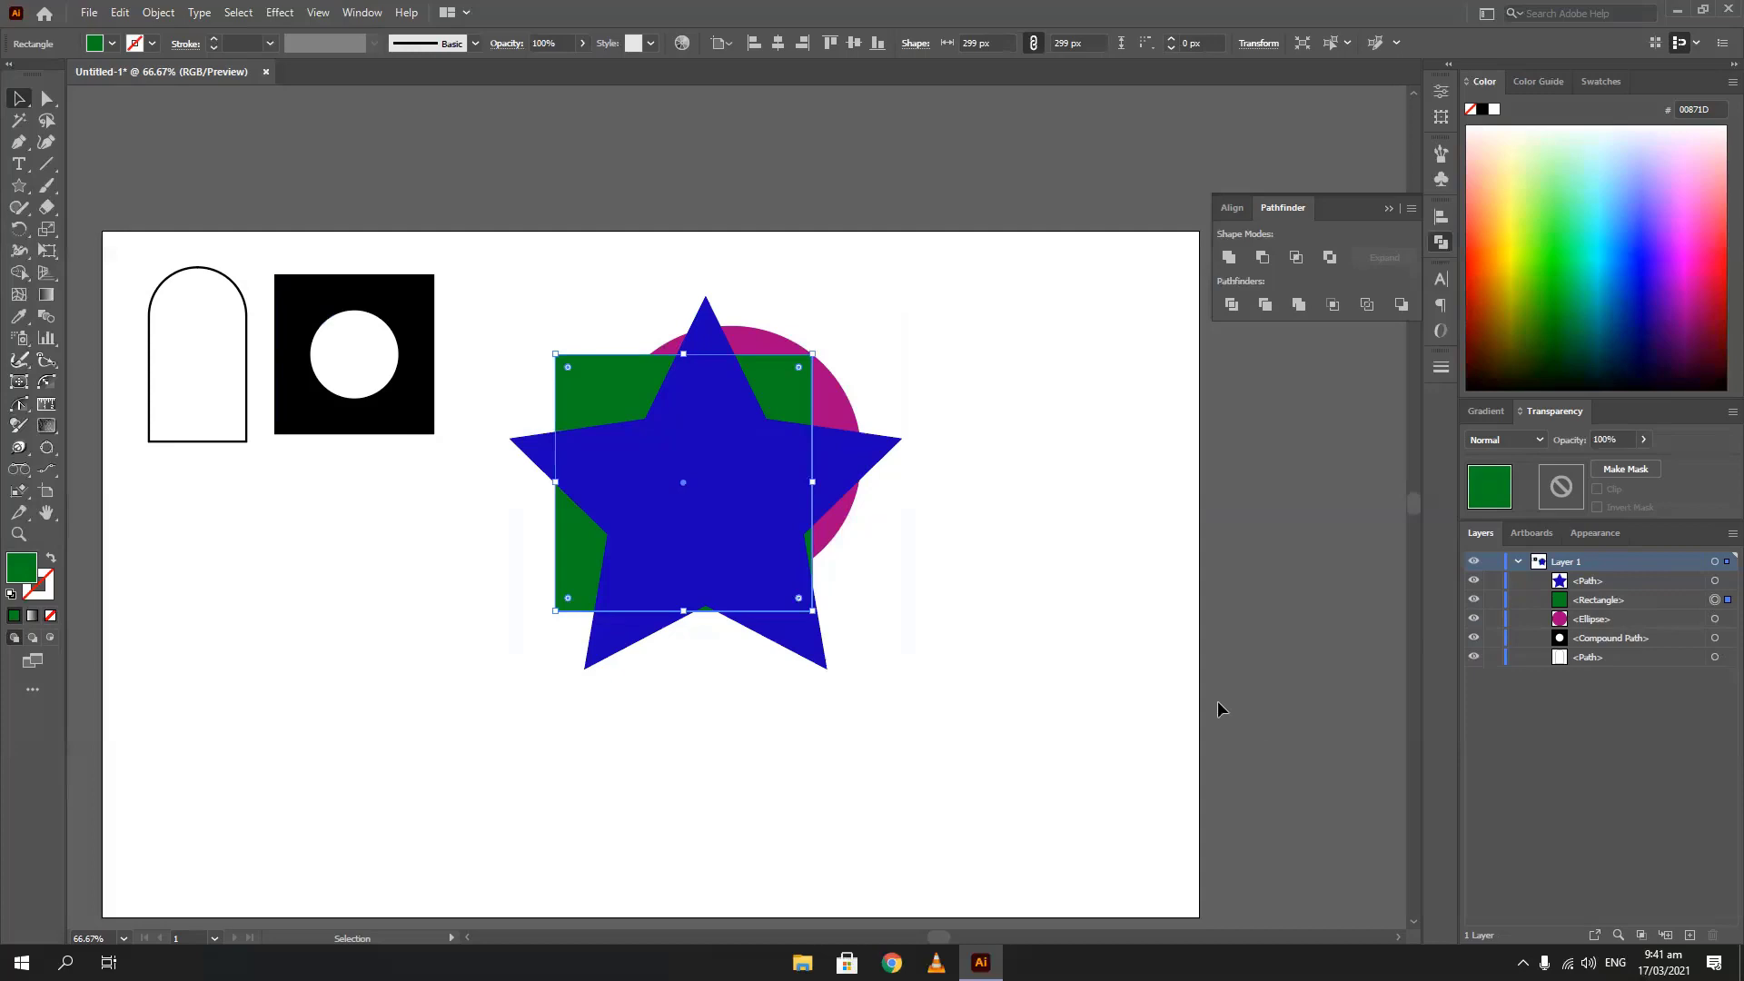
Select each object of Layer 1 from the layer list to check which artwork it stands for
click(1717, 581)
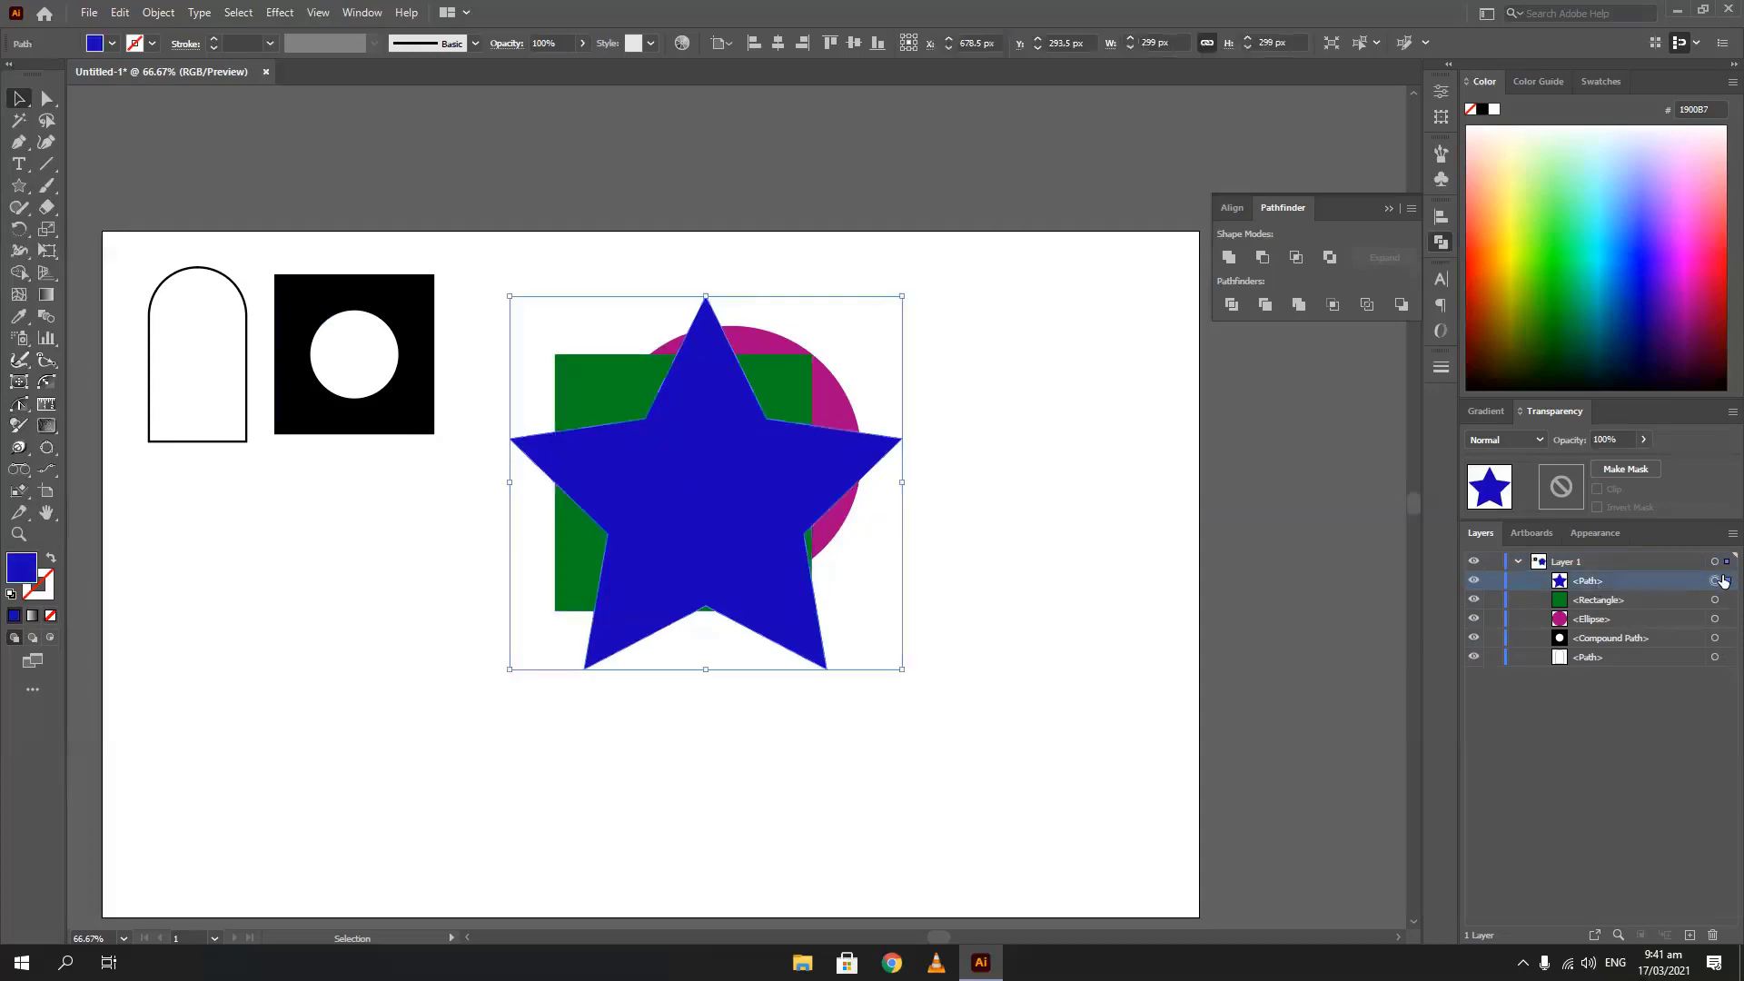
click(1714, 599)
click(1714, 618)
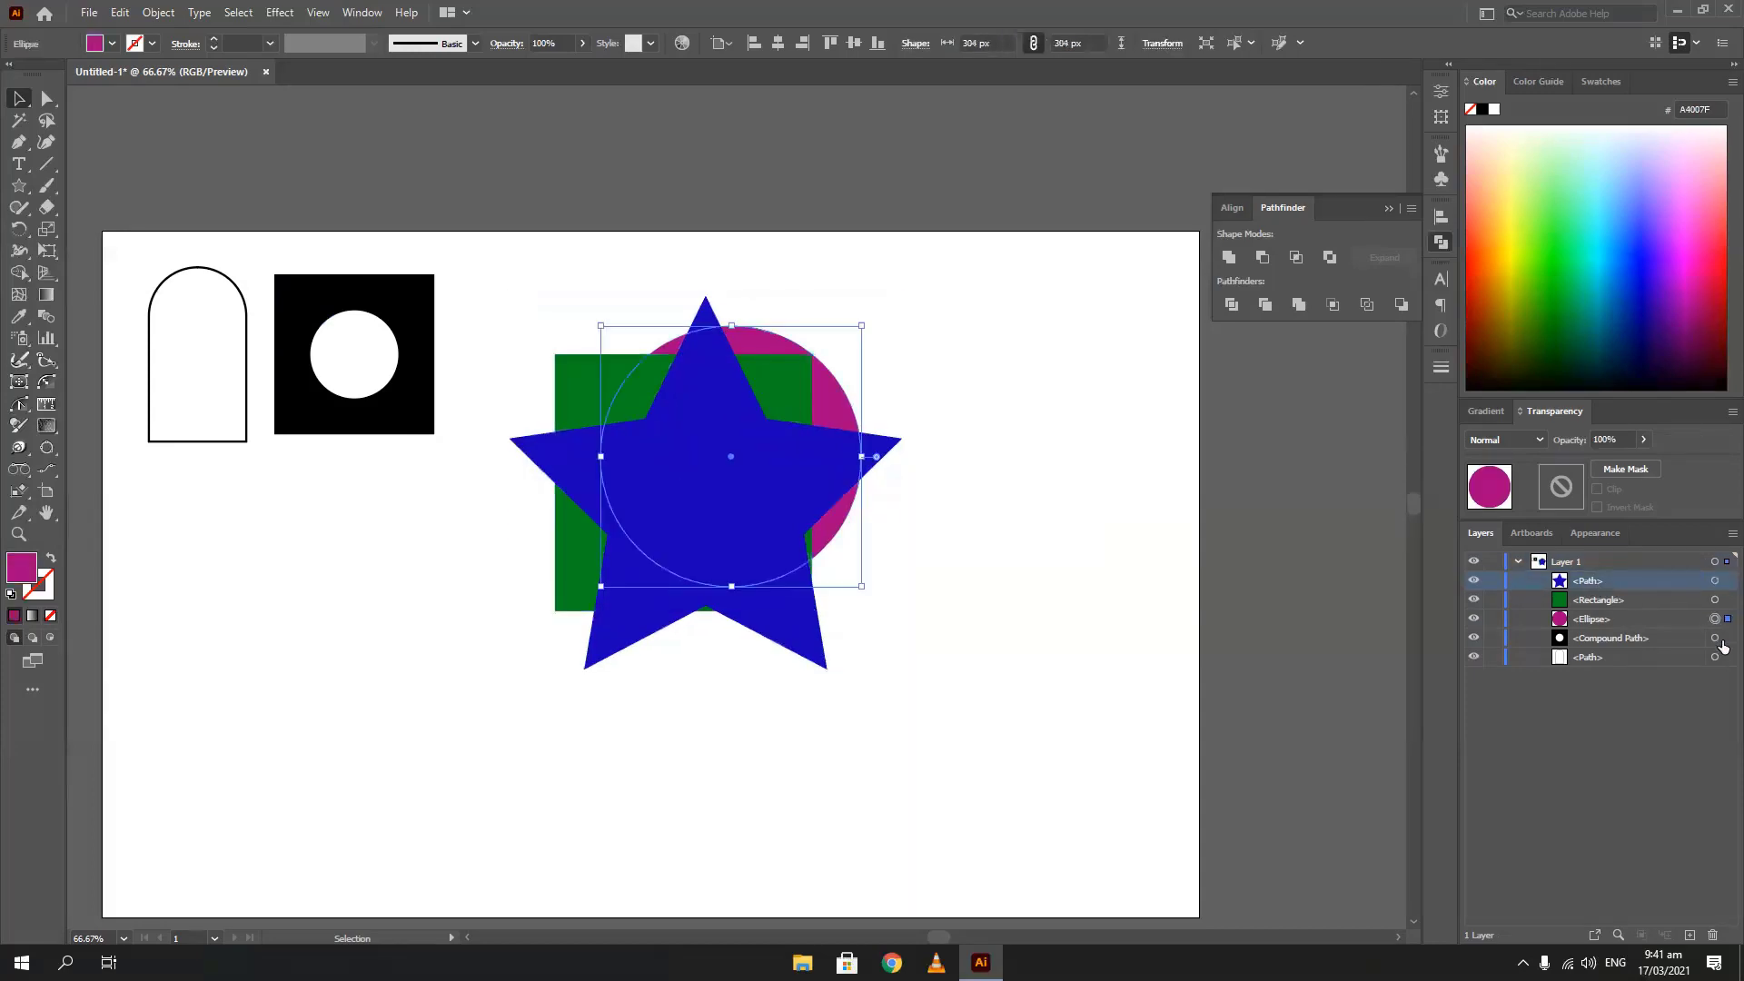
click(1715, 638)
click(1714, 657)
Move the blue star between the green square and the magenta circle in Layer 1's stacking order
click(1715, 580)
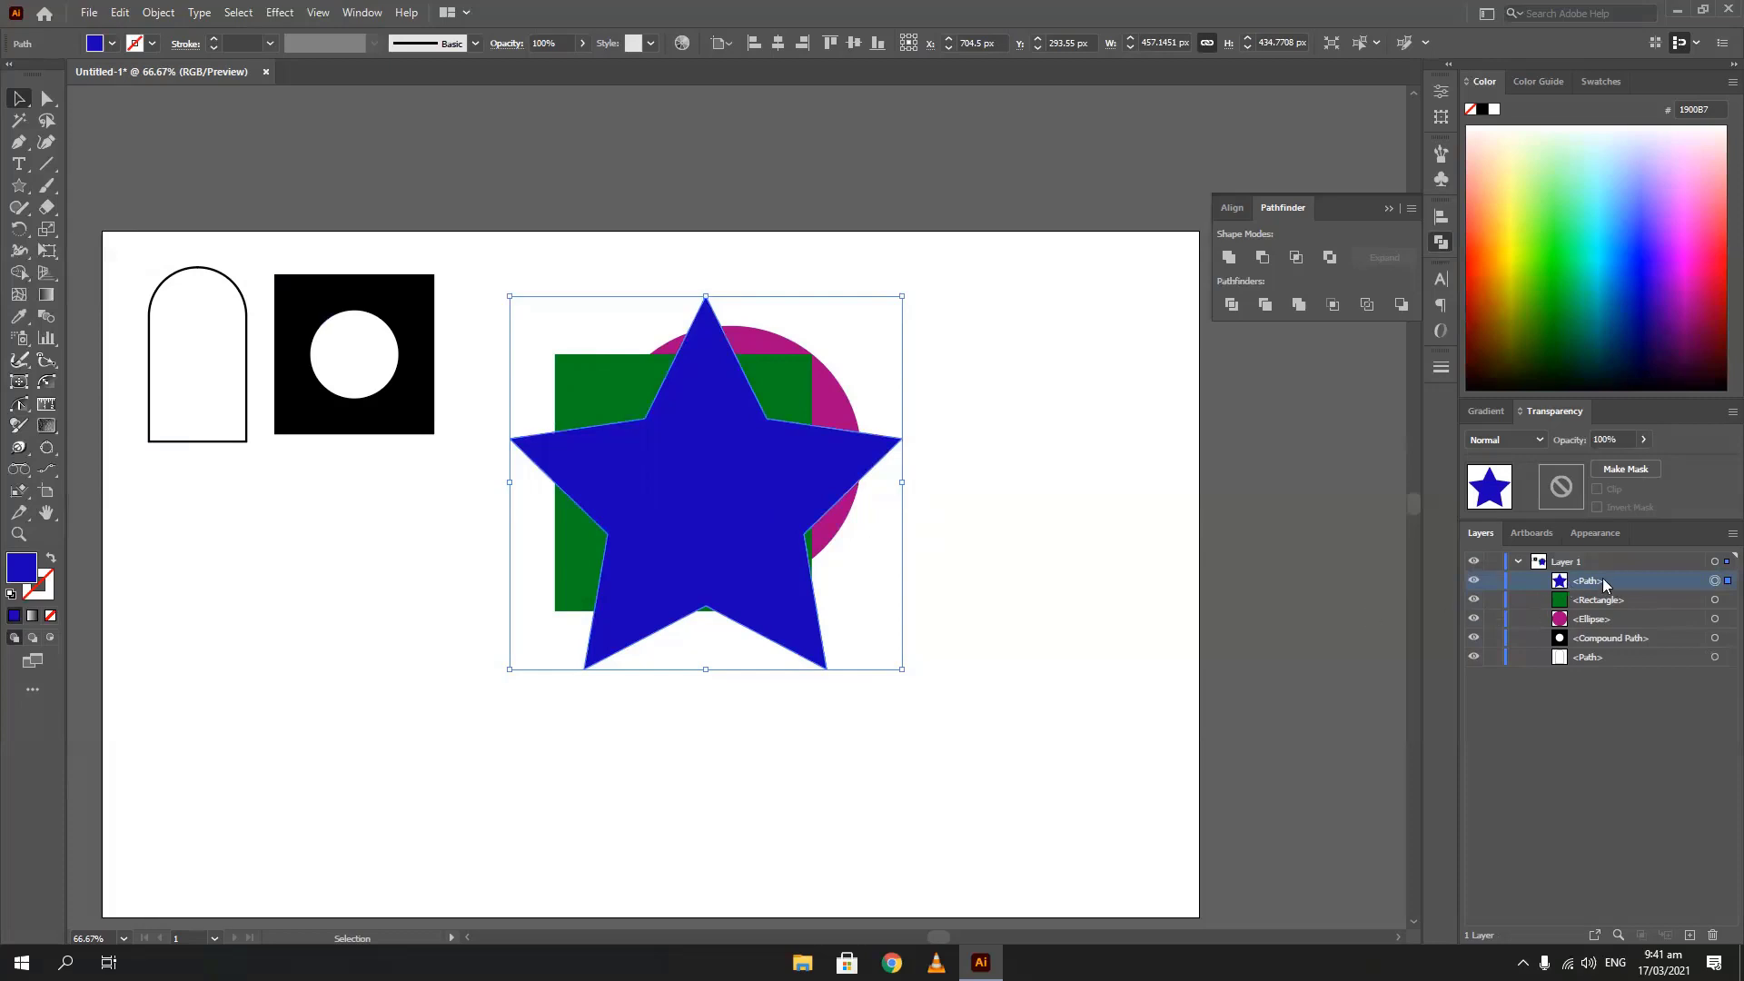
drag(1598, 584, 1596, 609)
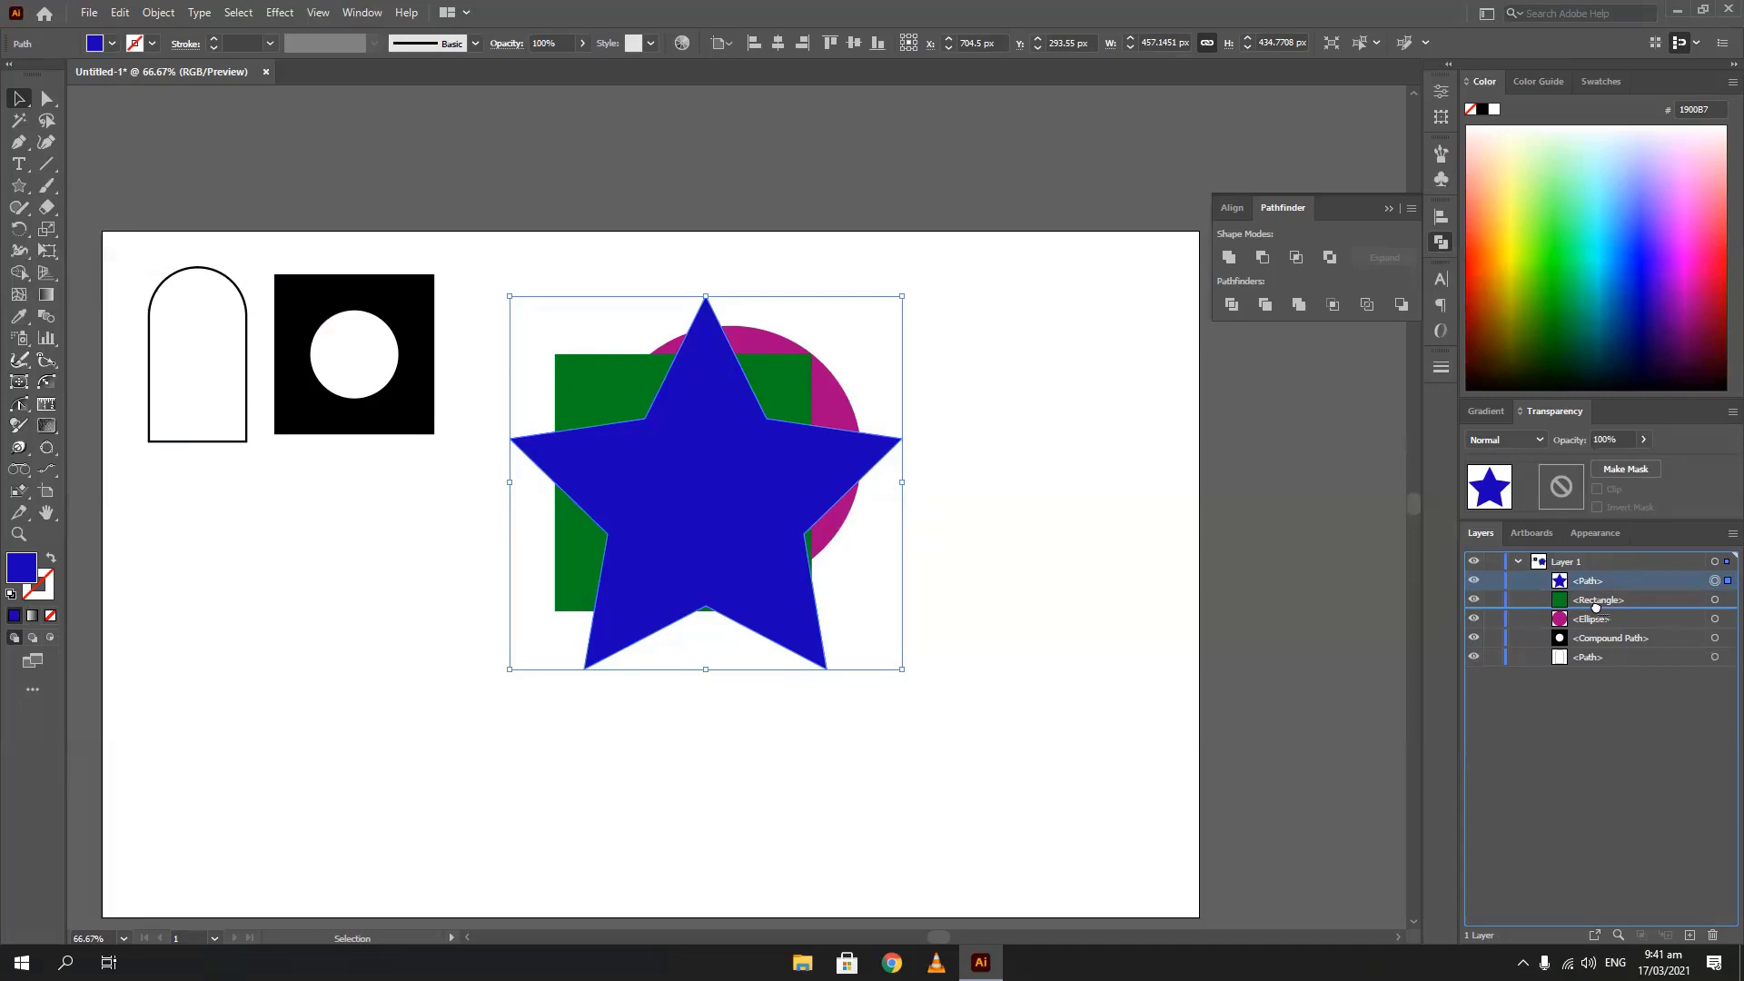
drag(1595, 607, 1595, 606)
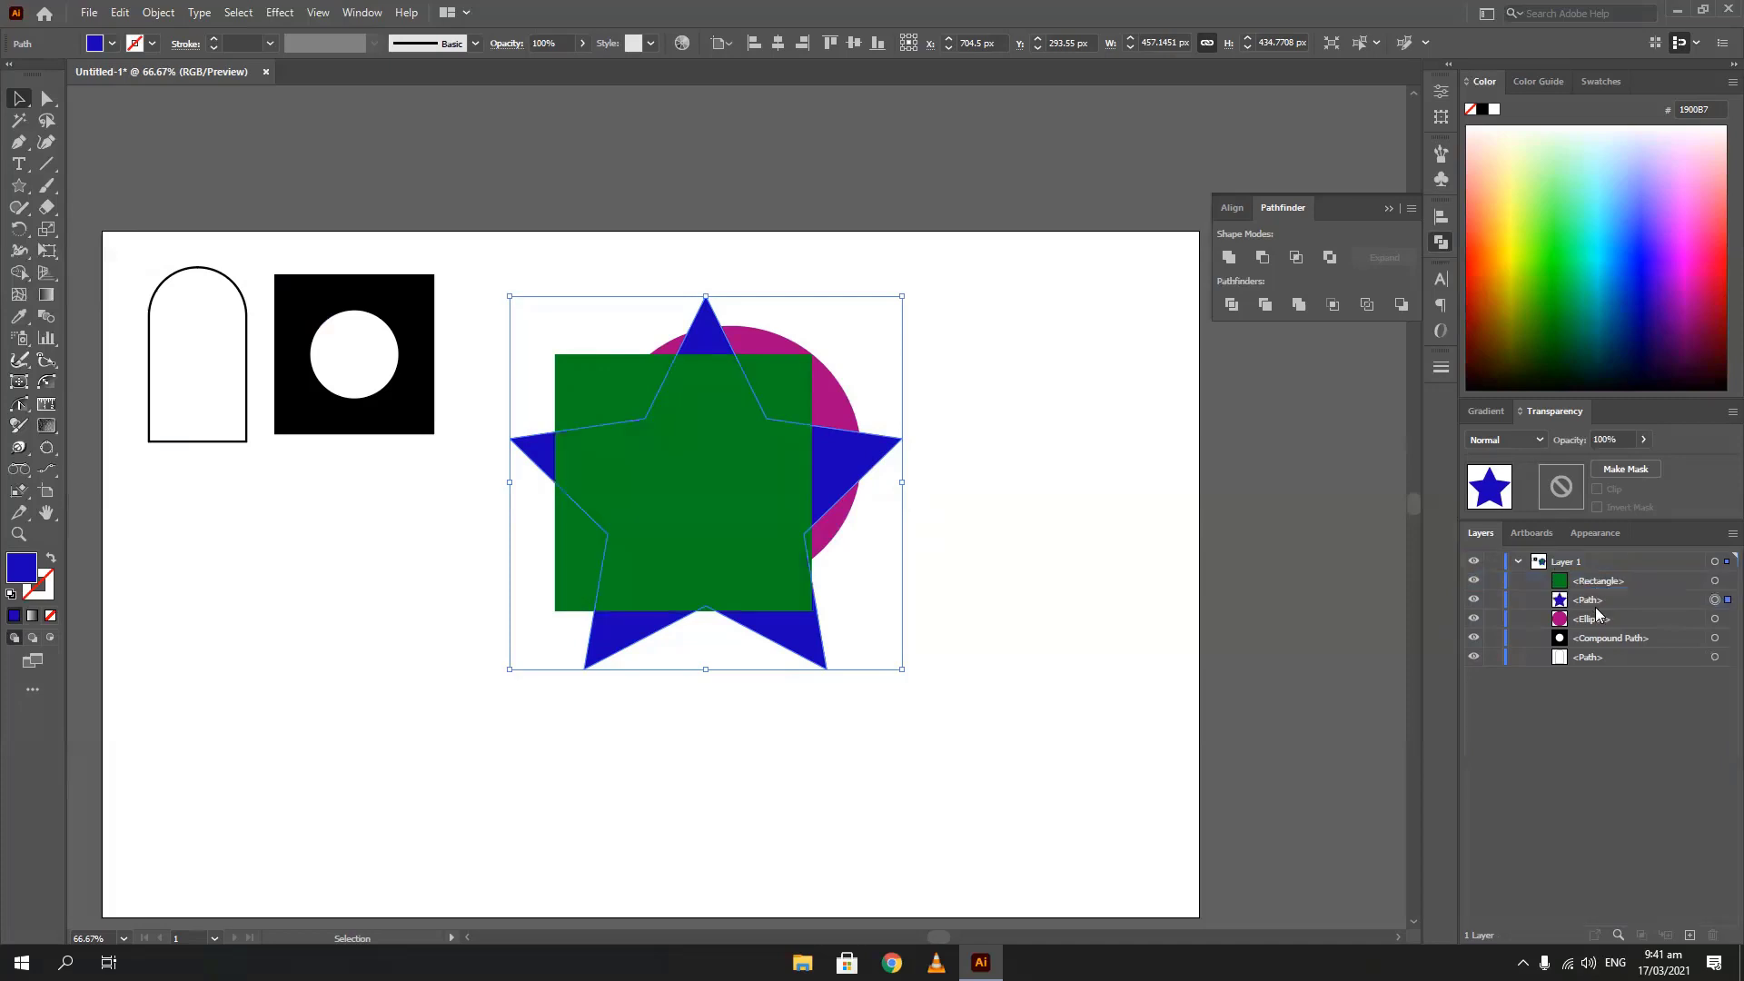
click(1027, 606)
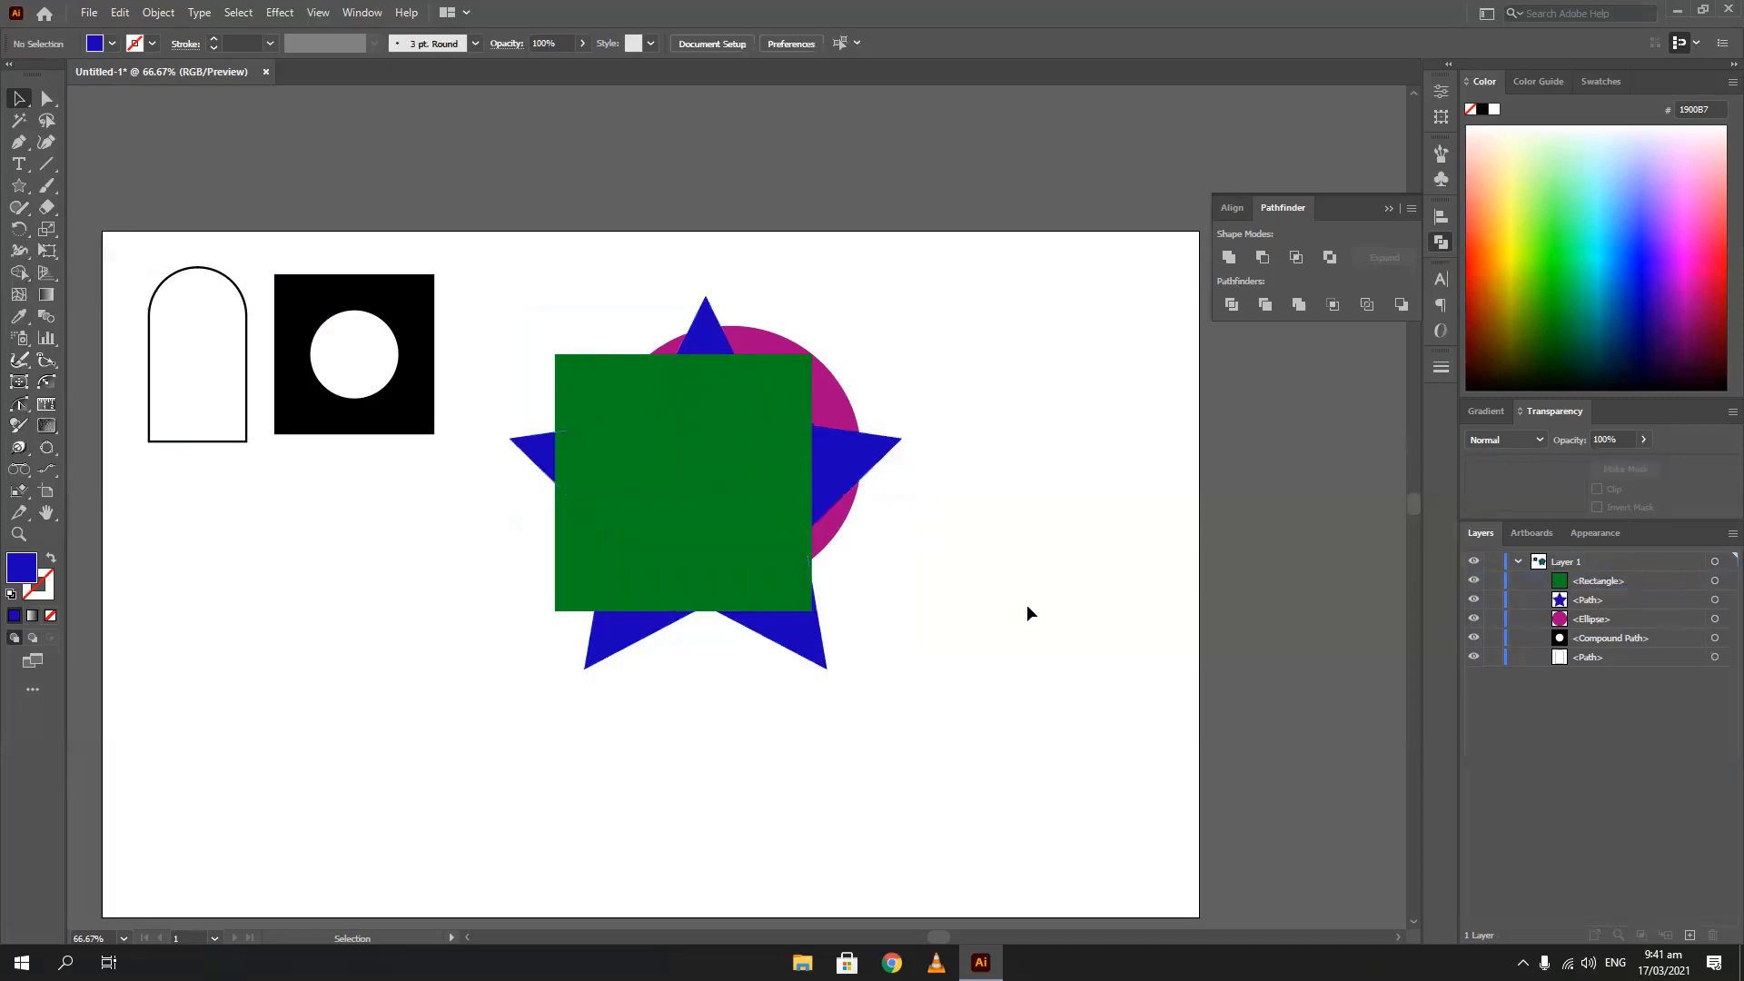
Shift the star to the lower right and move it to the bottom of Layer 1's stacking order
drag(876, 461, 828, 506)
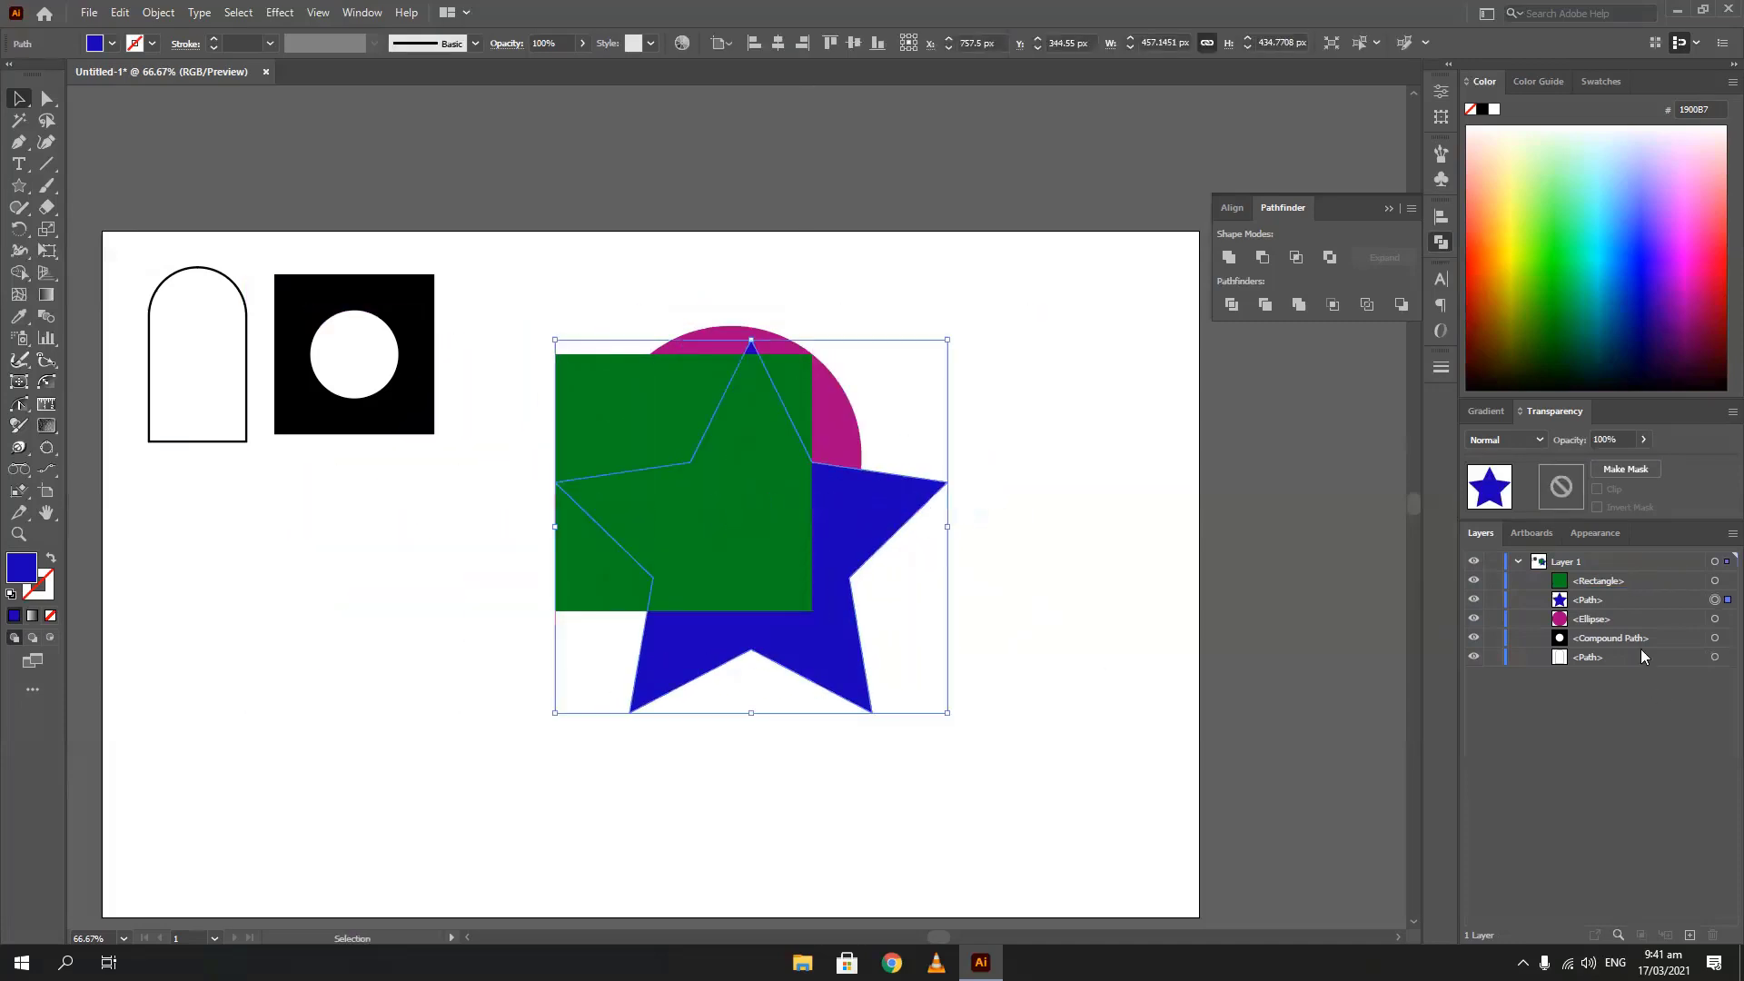
drag(1603, 600, 1591, 670)
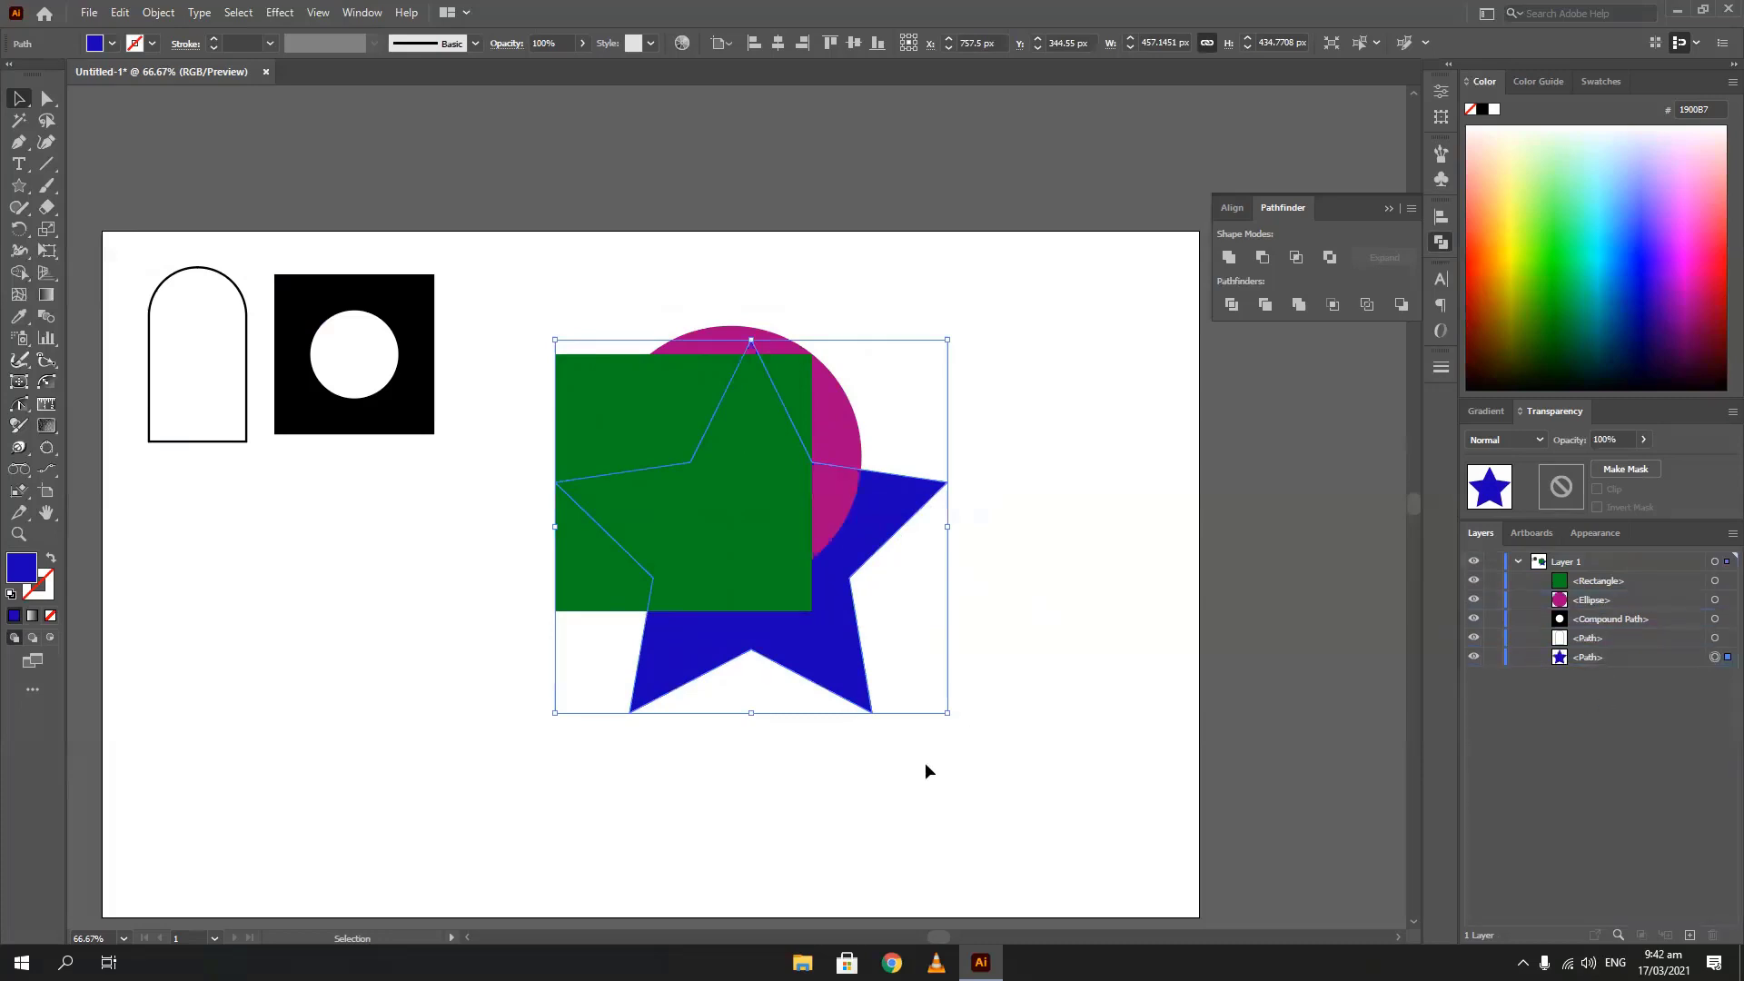
click(1269, 771)
Move the star up and to the right and arrange it with Bring to Front
drag(861, 647, 950, 620)
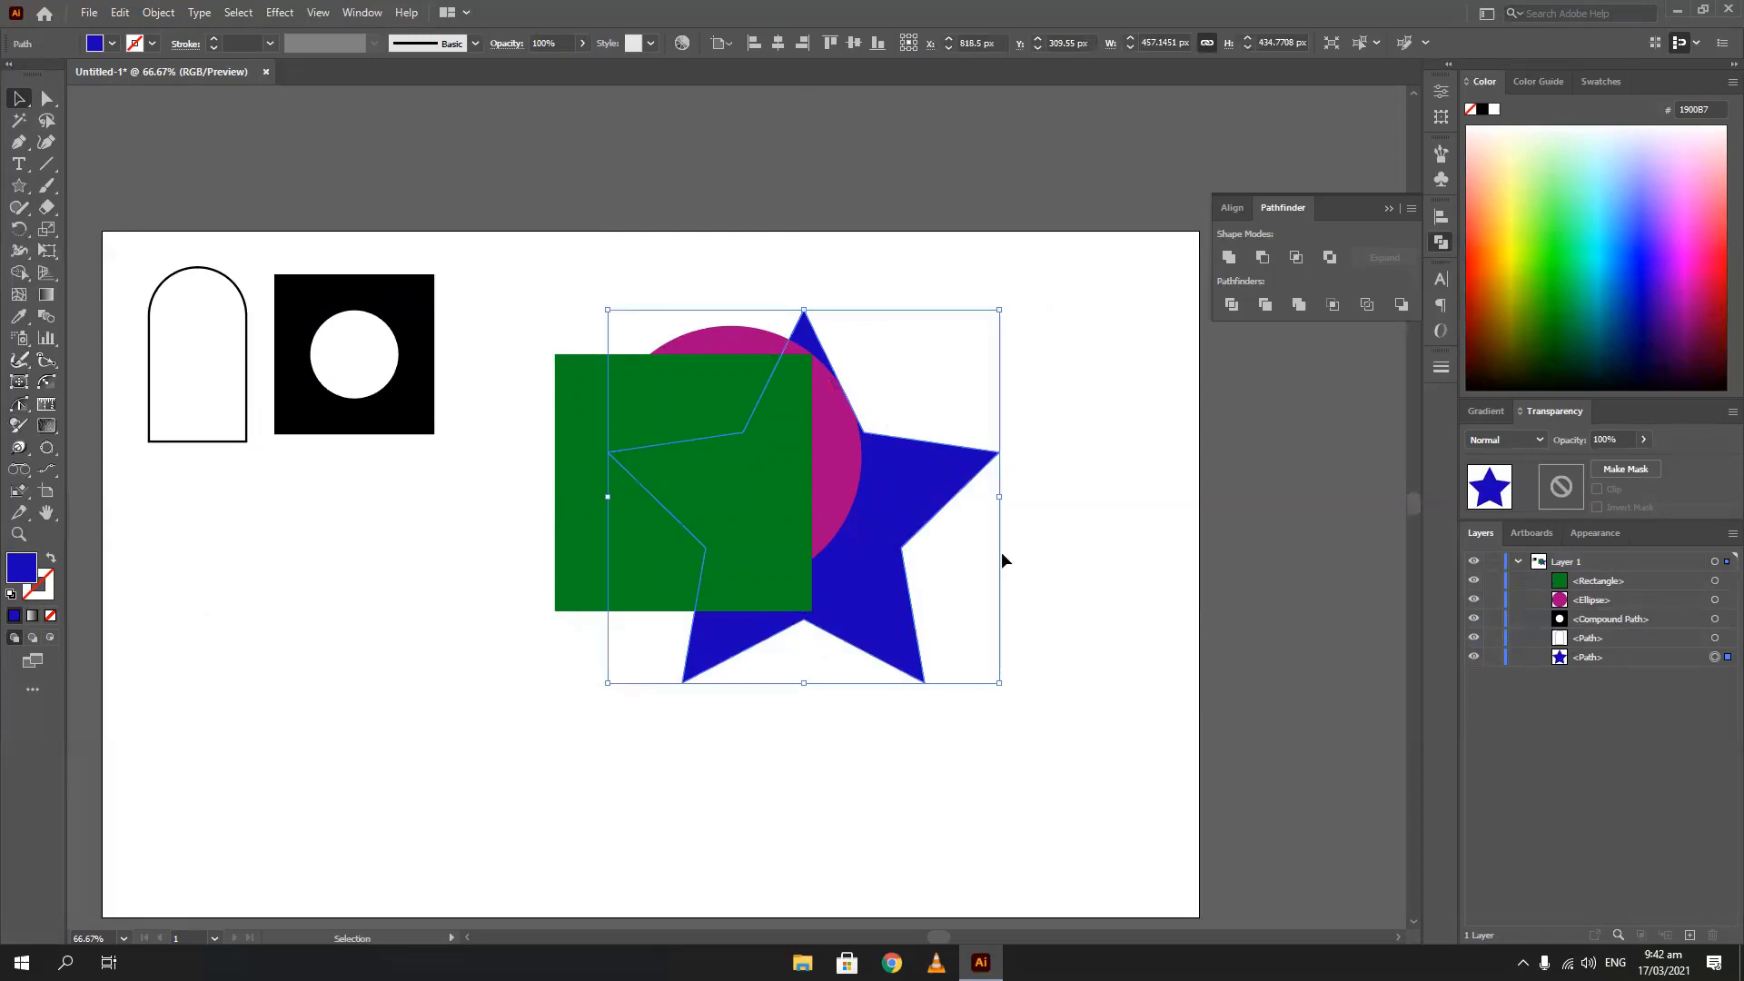
right_click(913, 466)
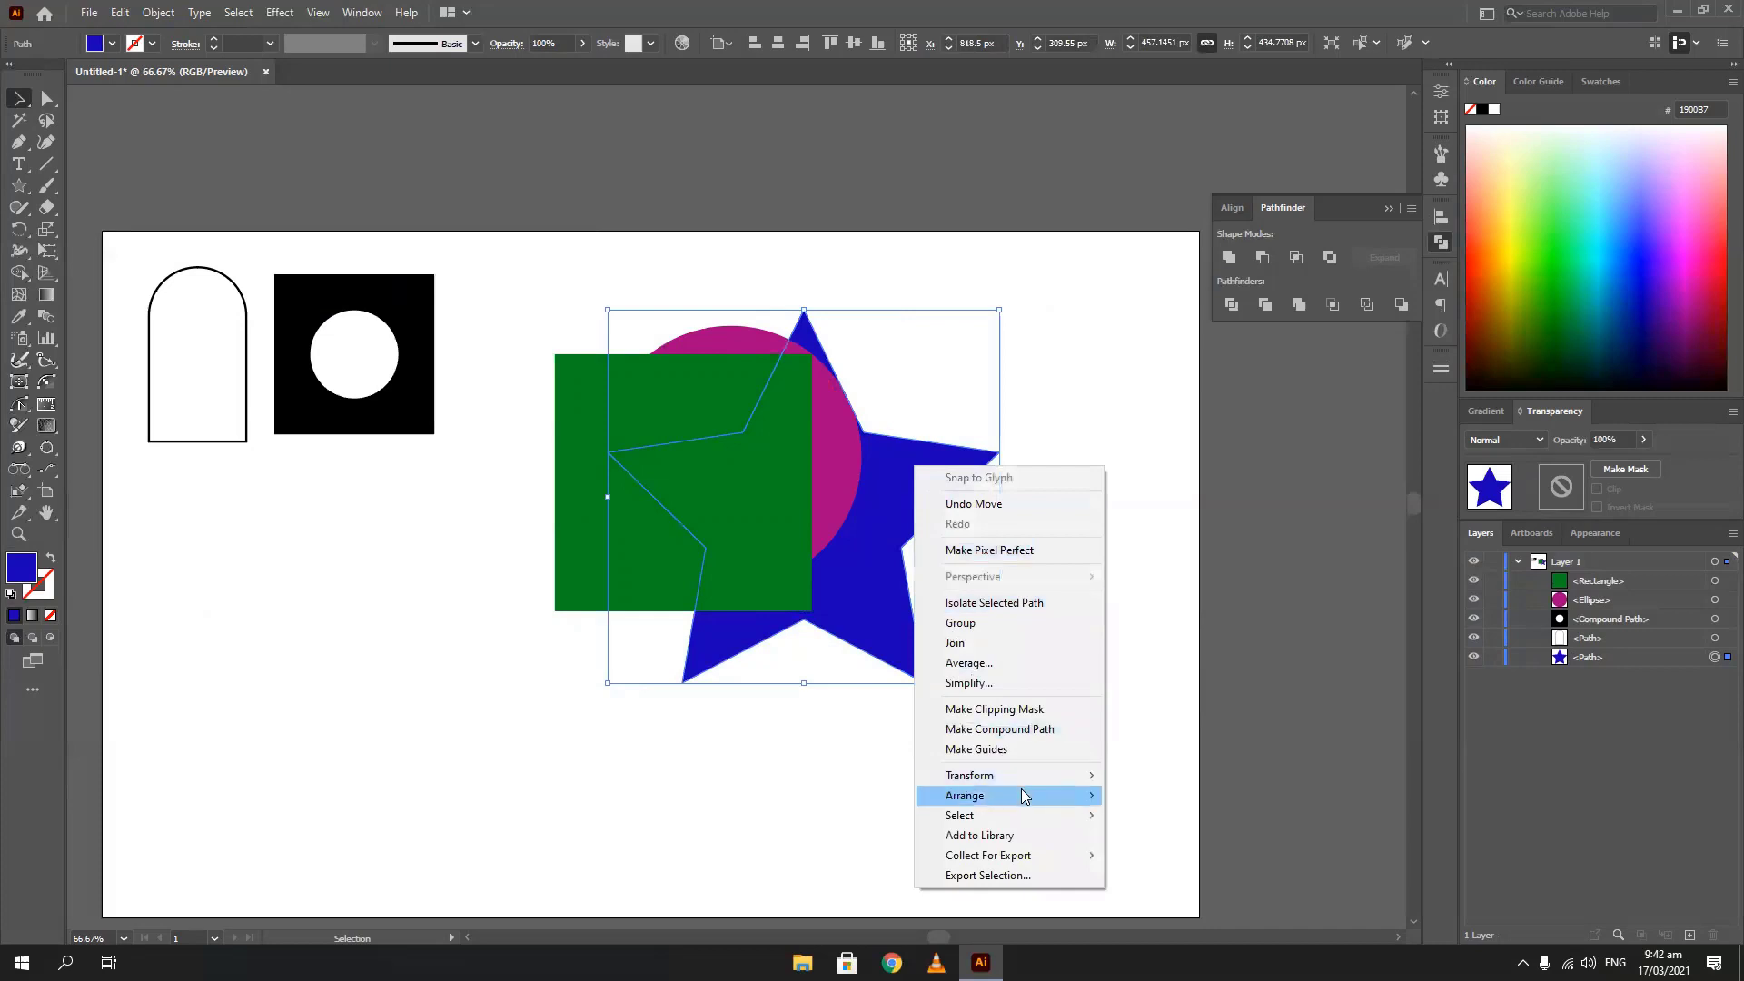
mouse_move(1021, 796)
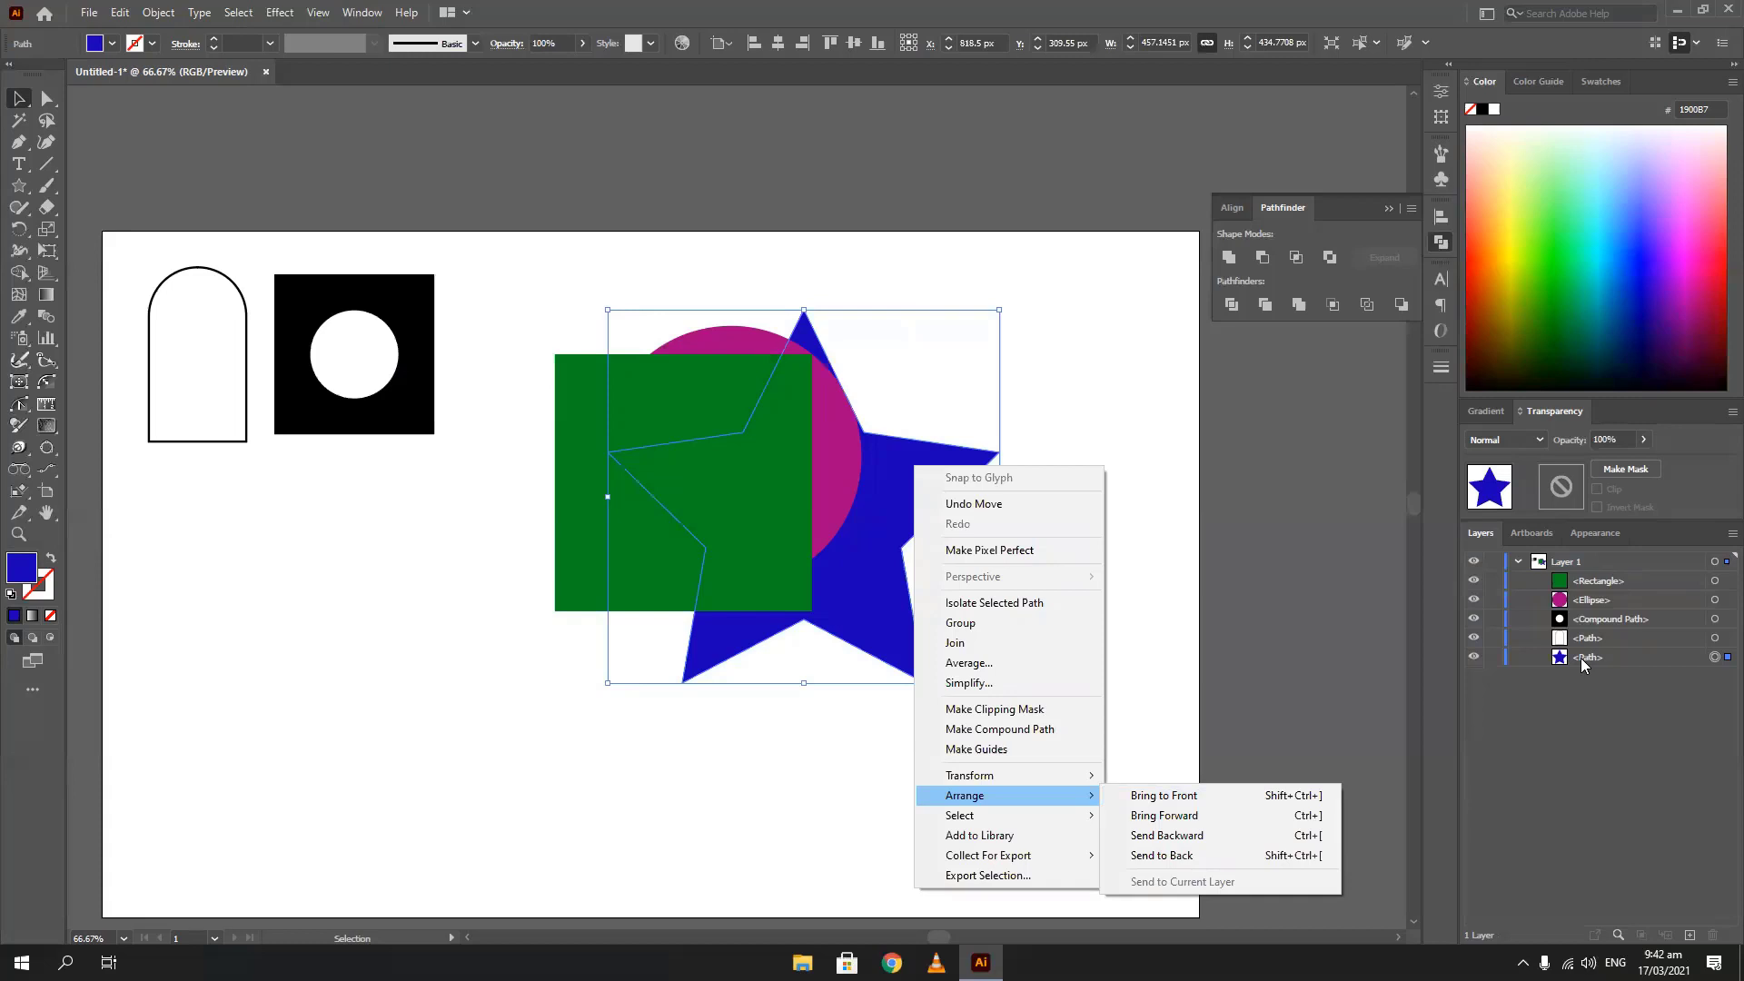
click(1140, 805)
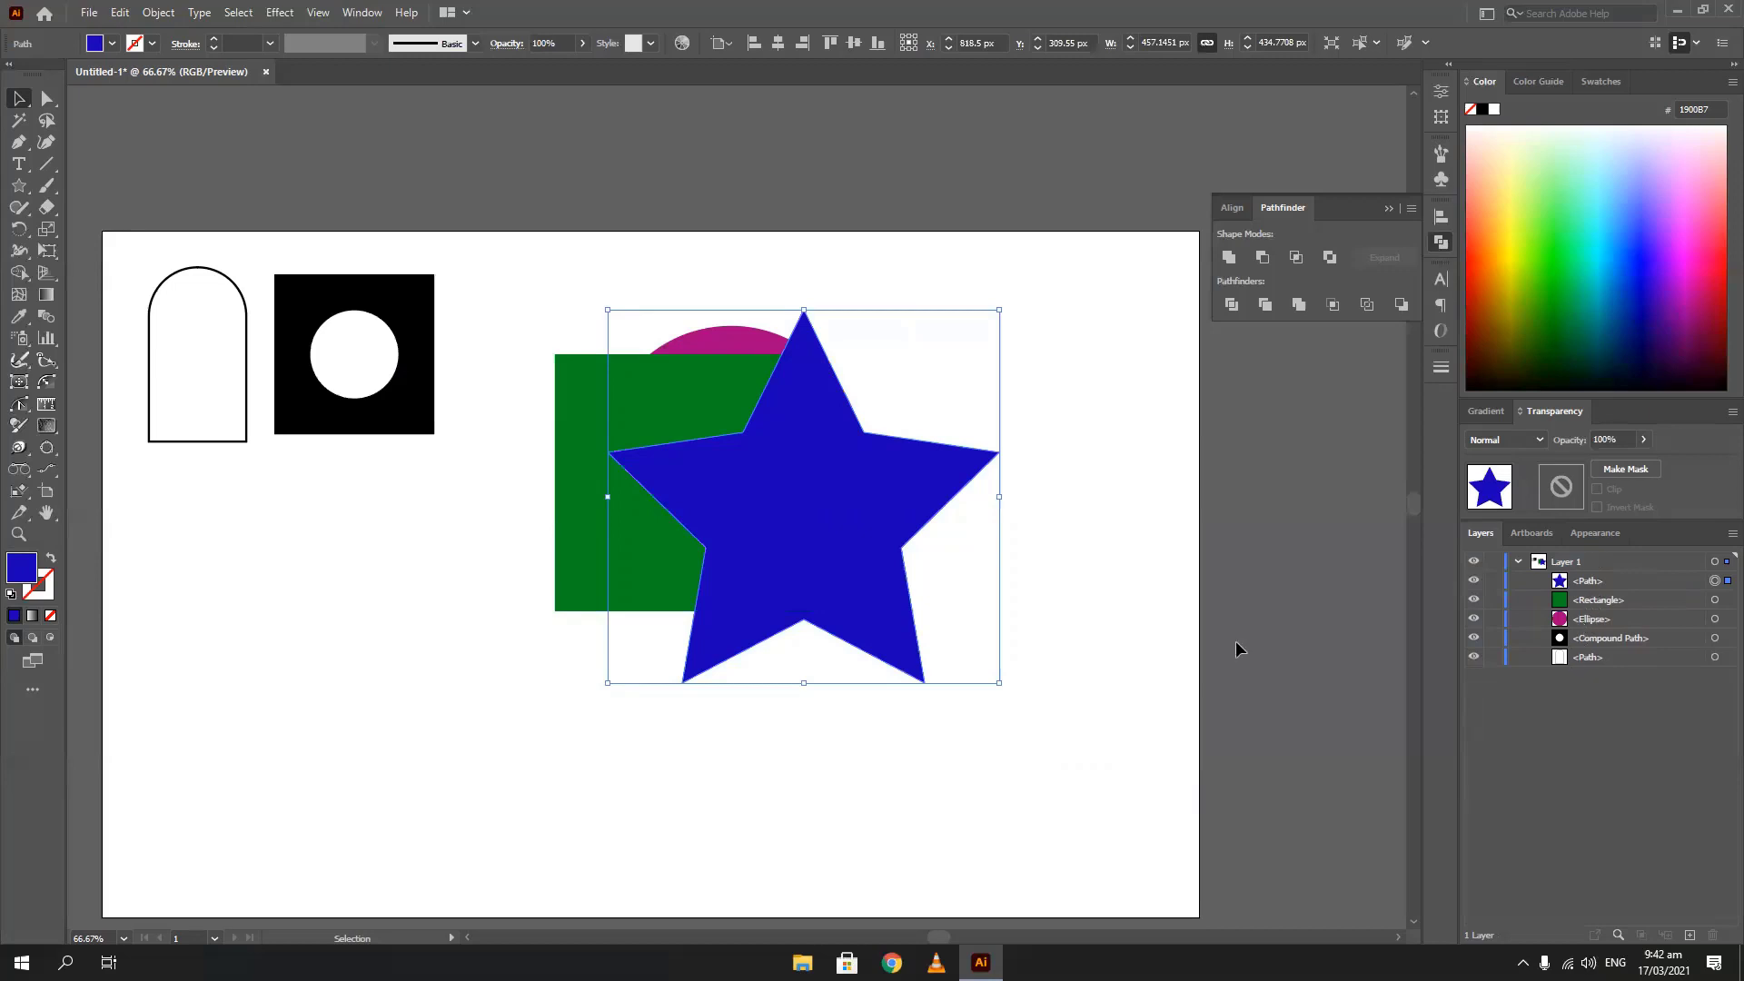
Arrange the blue star behind all other objects with Send to Back
right_click(765, 499)
mouse_move(905, 818)
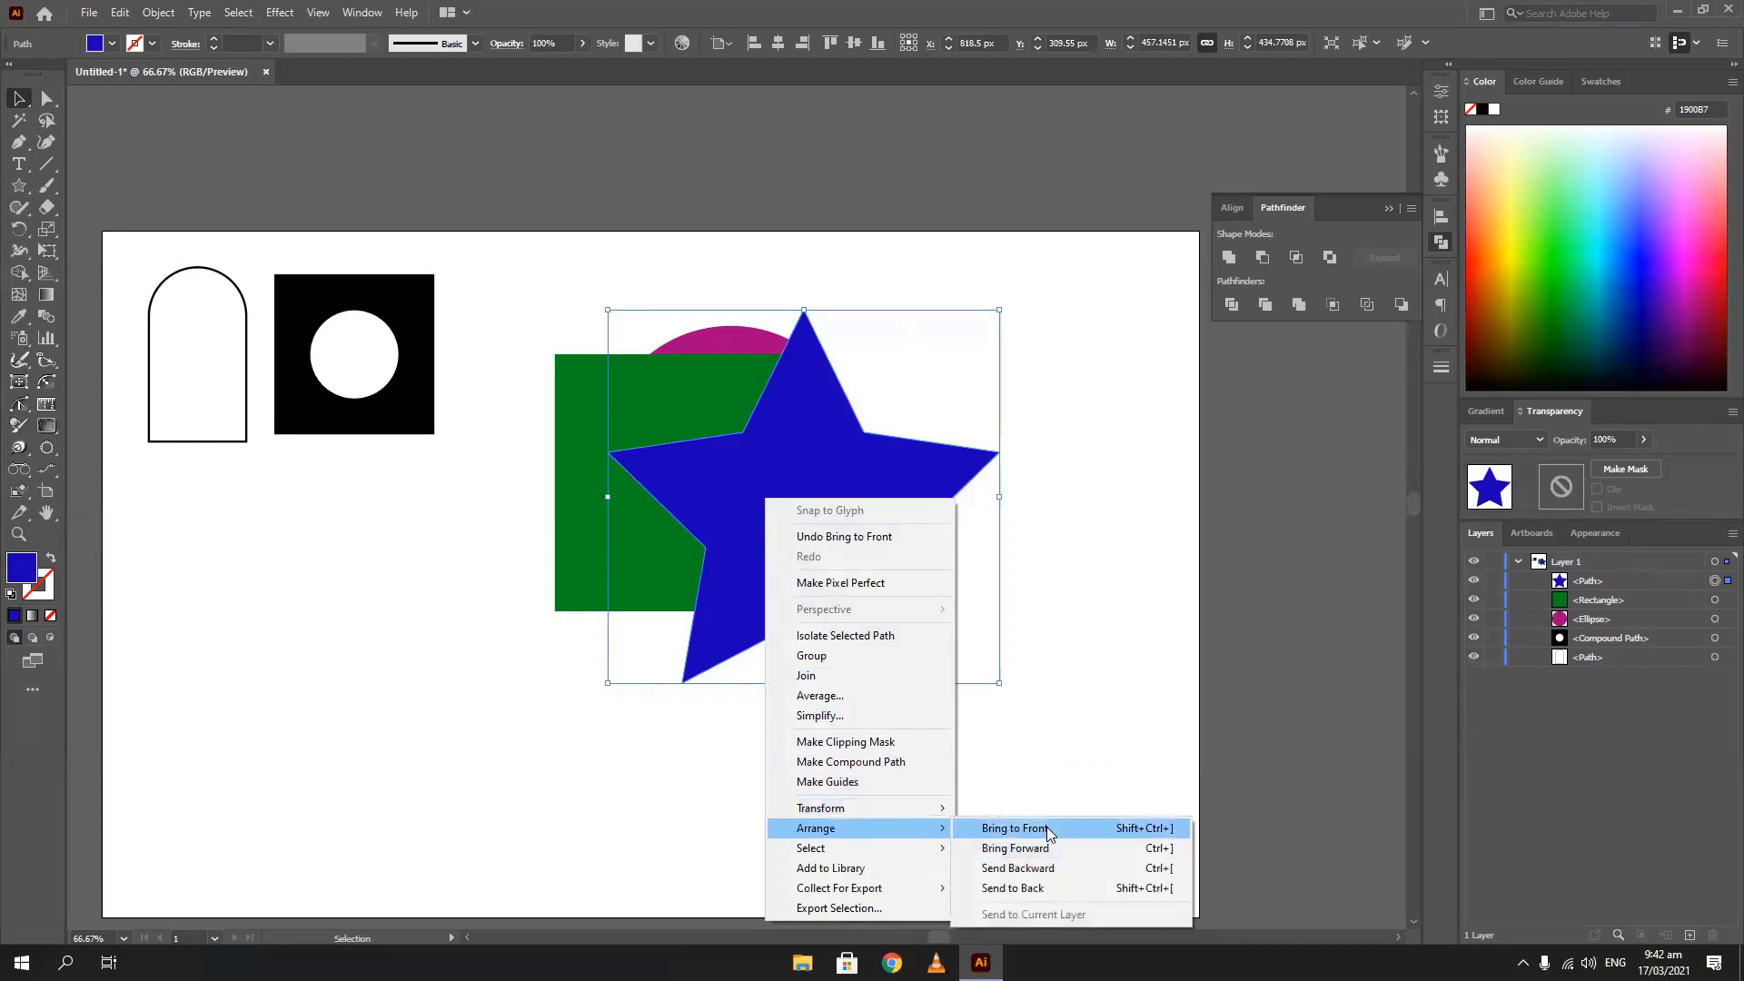
click(1041, 896)
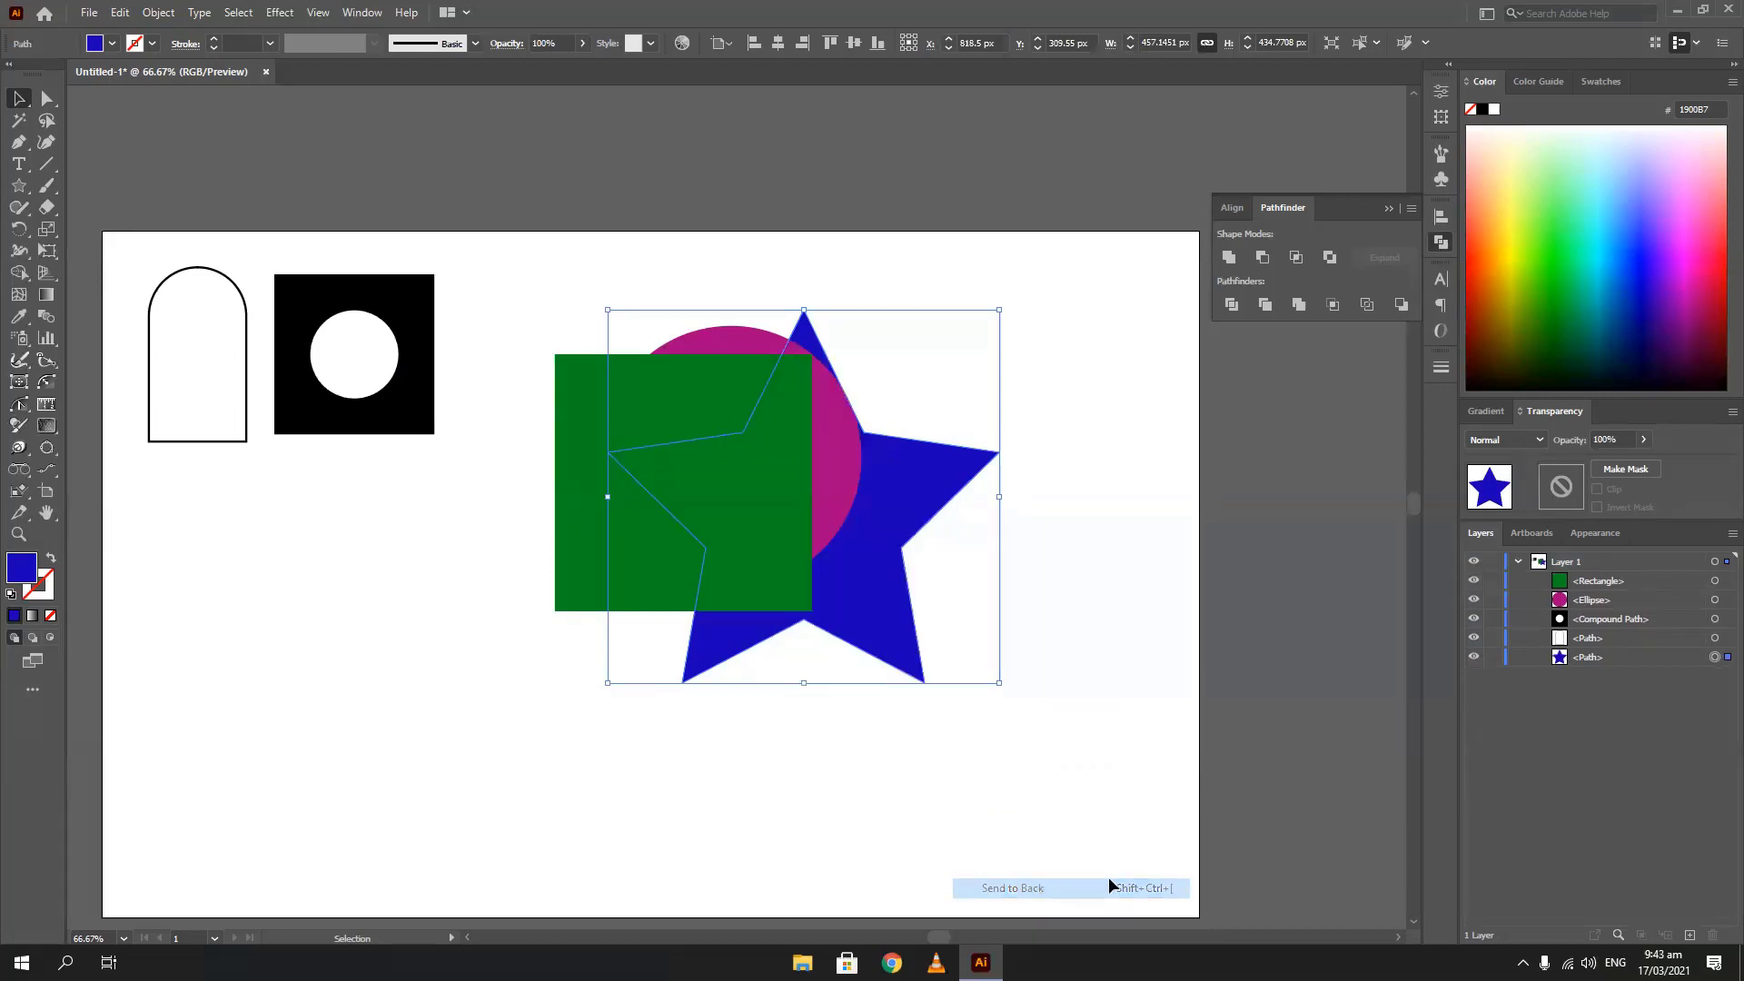
Bring the blue star forward one level at a time until it lies in front of the green square
right_click(885, 451)
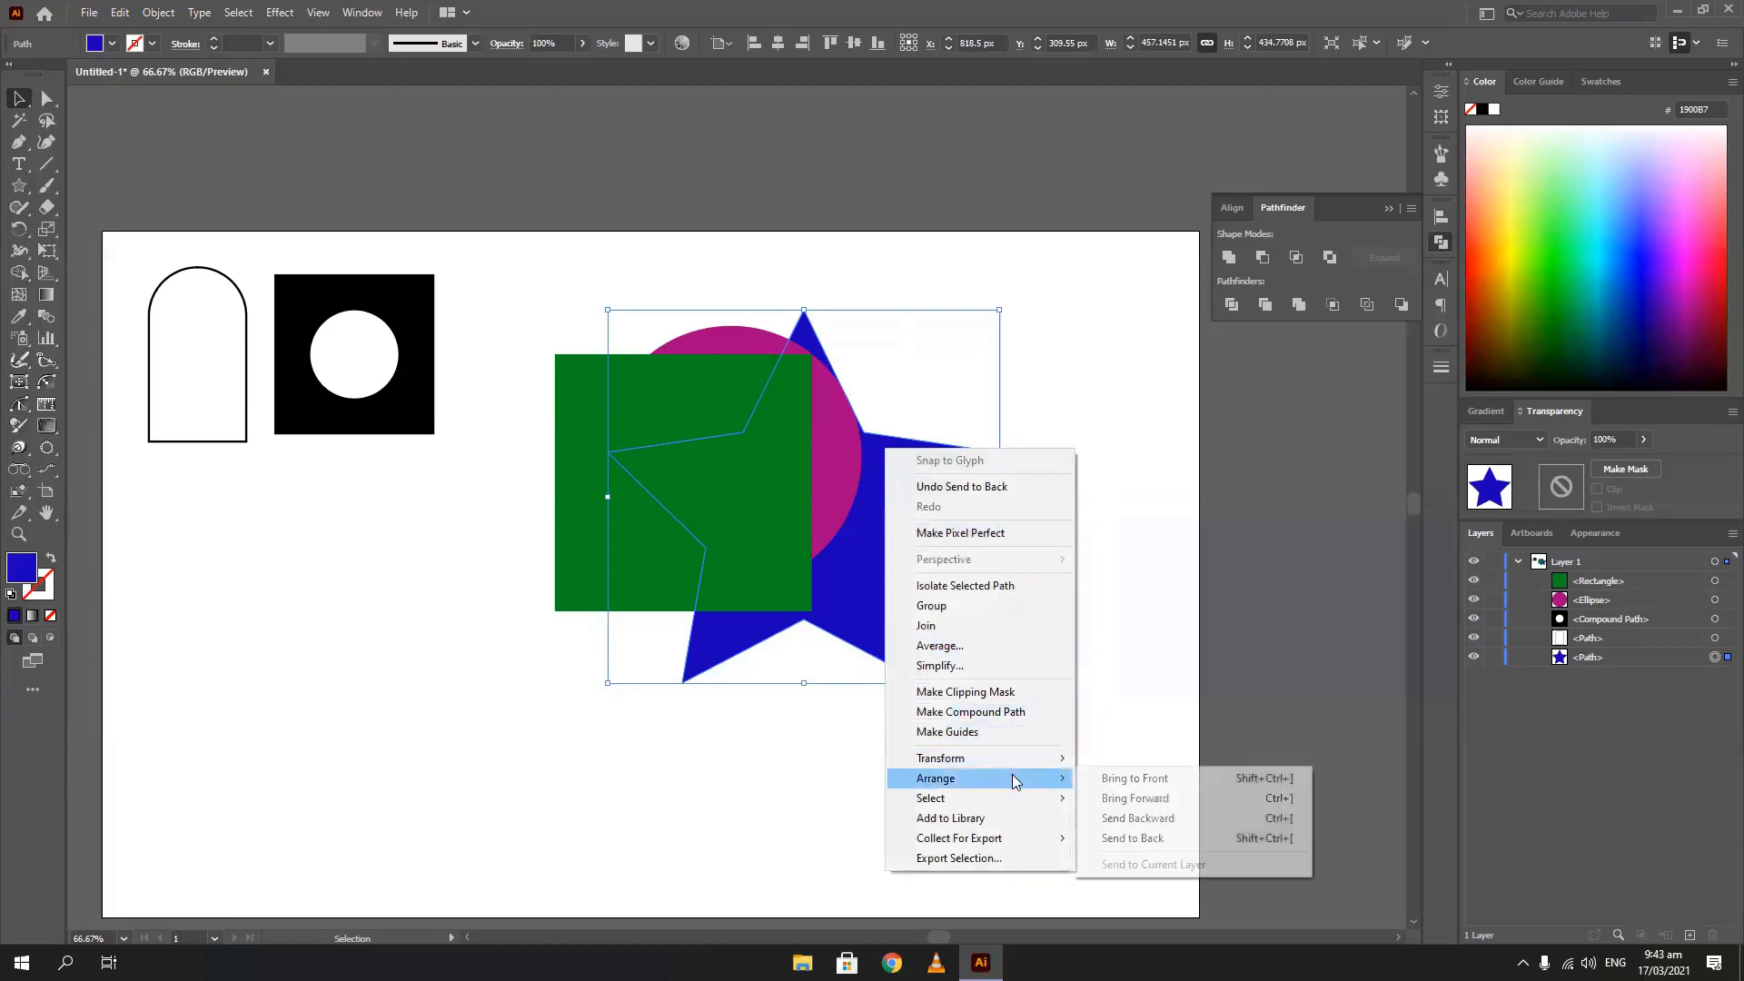
click(1160, 803)
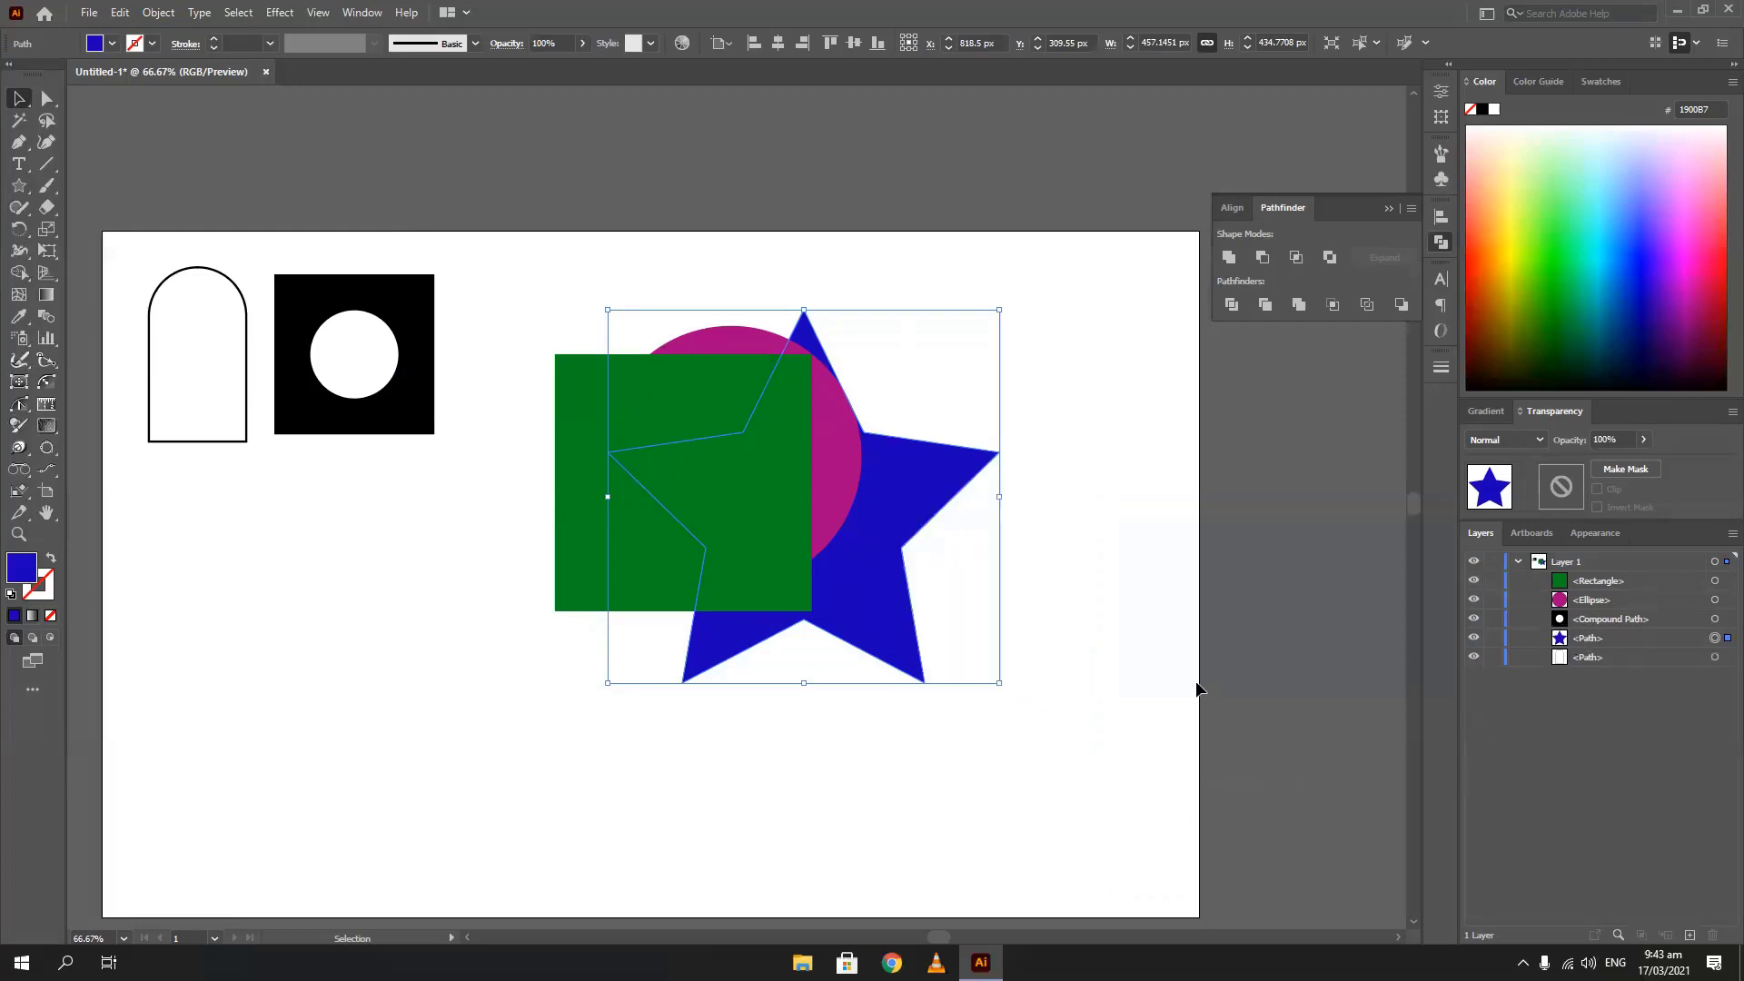
right_click(820, 598)
mouse_move(951, 516)
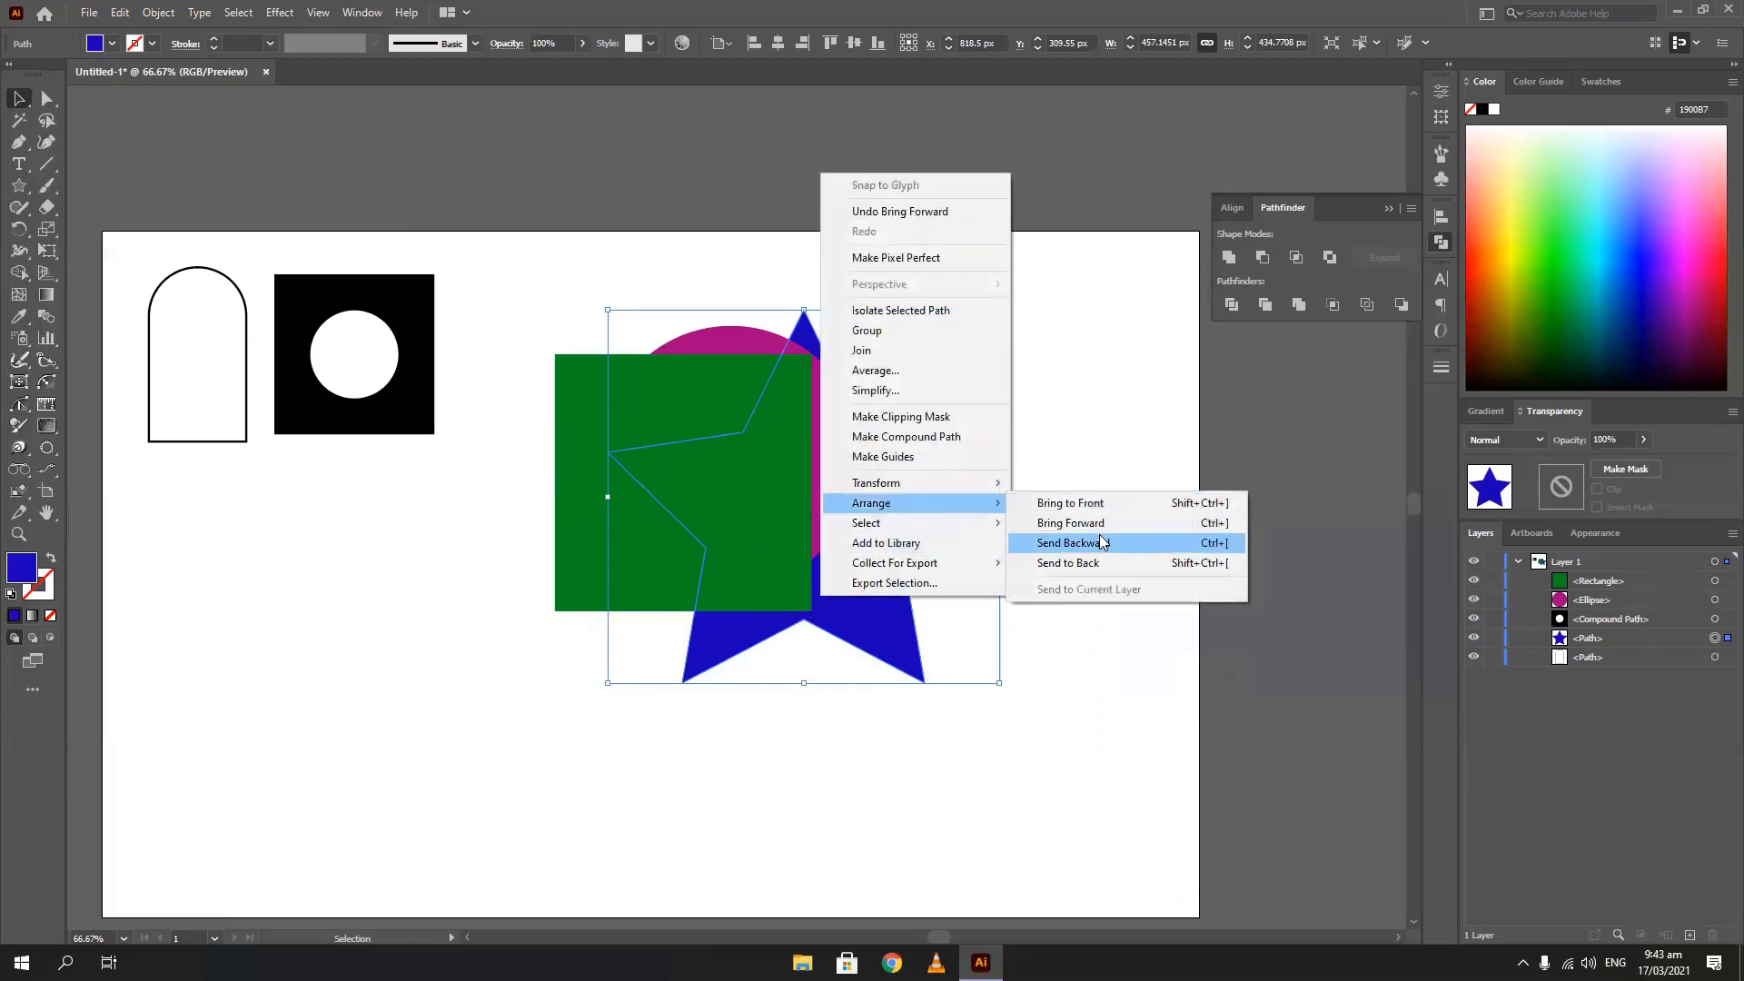
click(1095, 520)
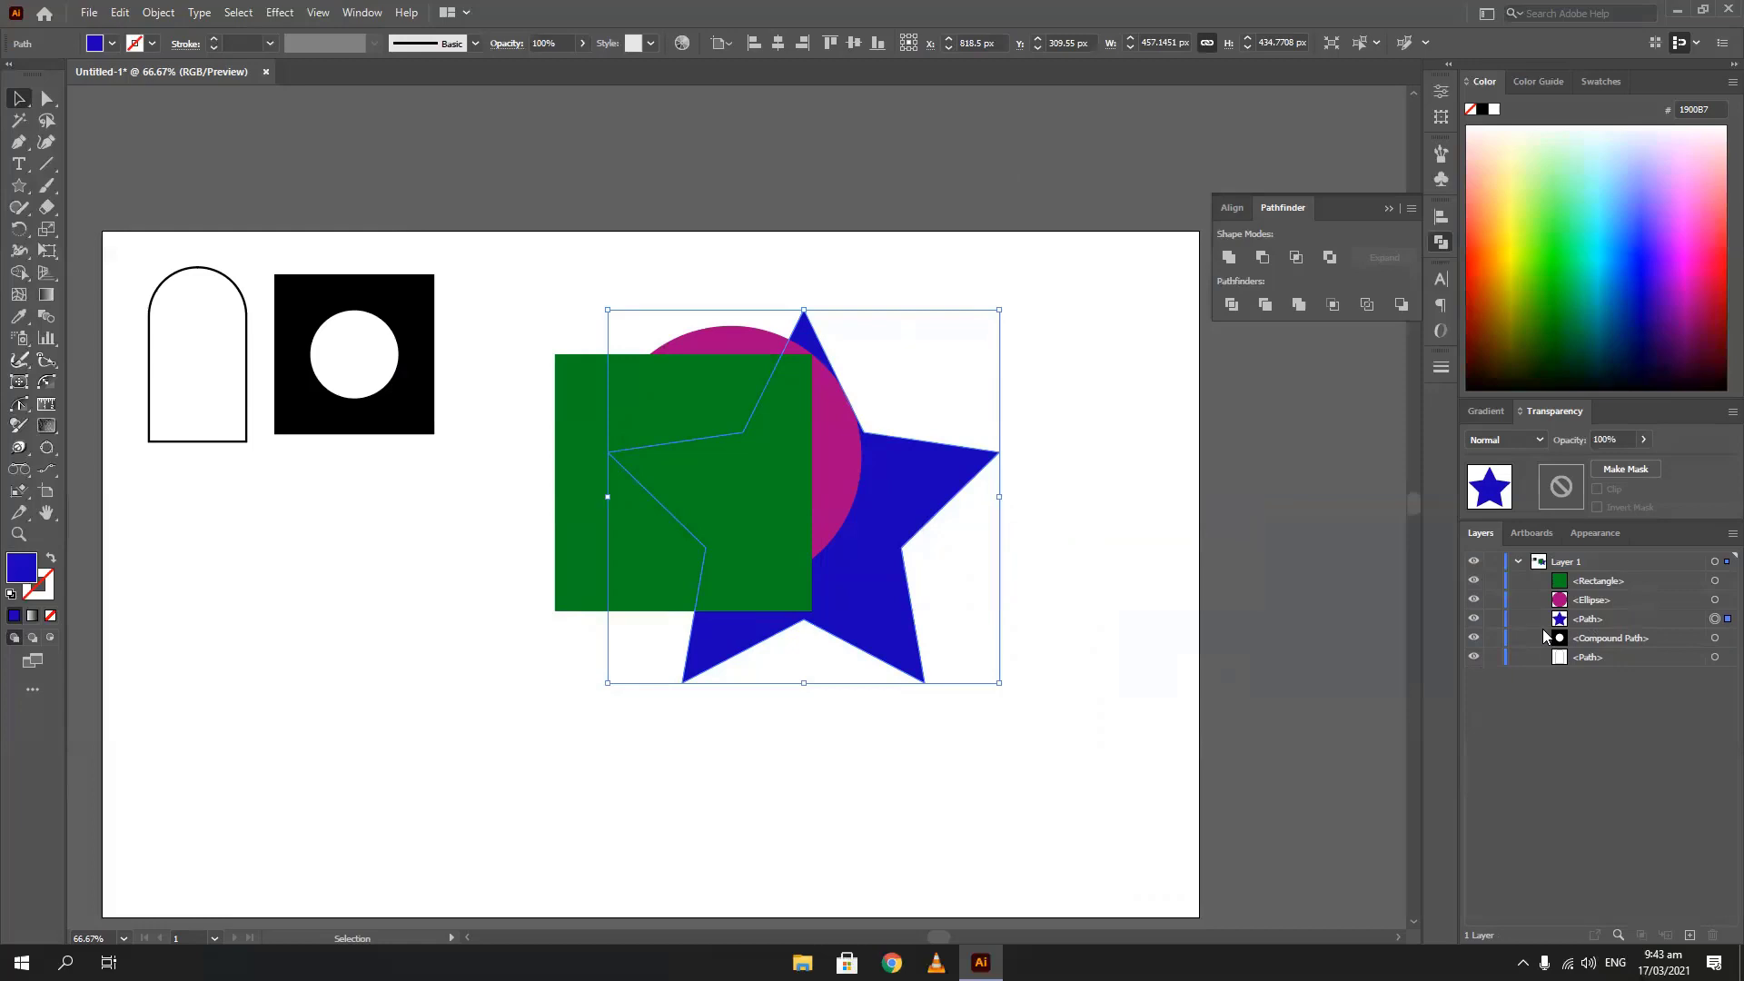
key(ctrl+bracketright)
key(ctrl+bracketright)
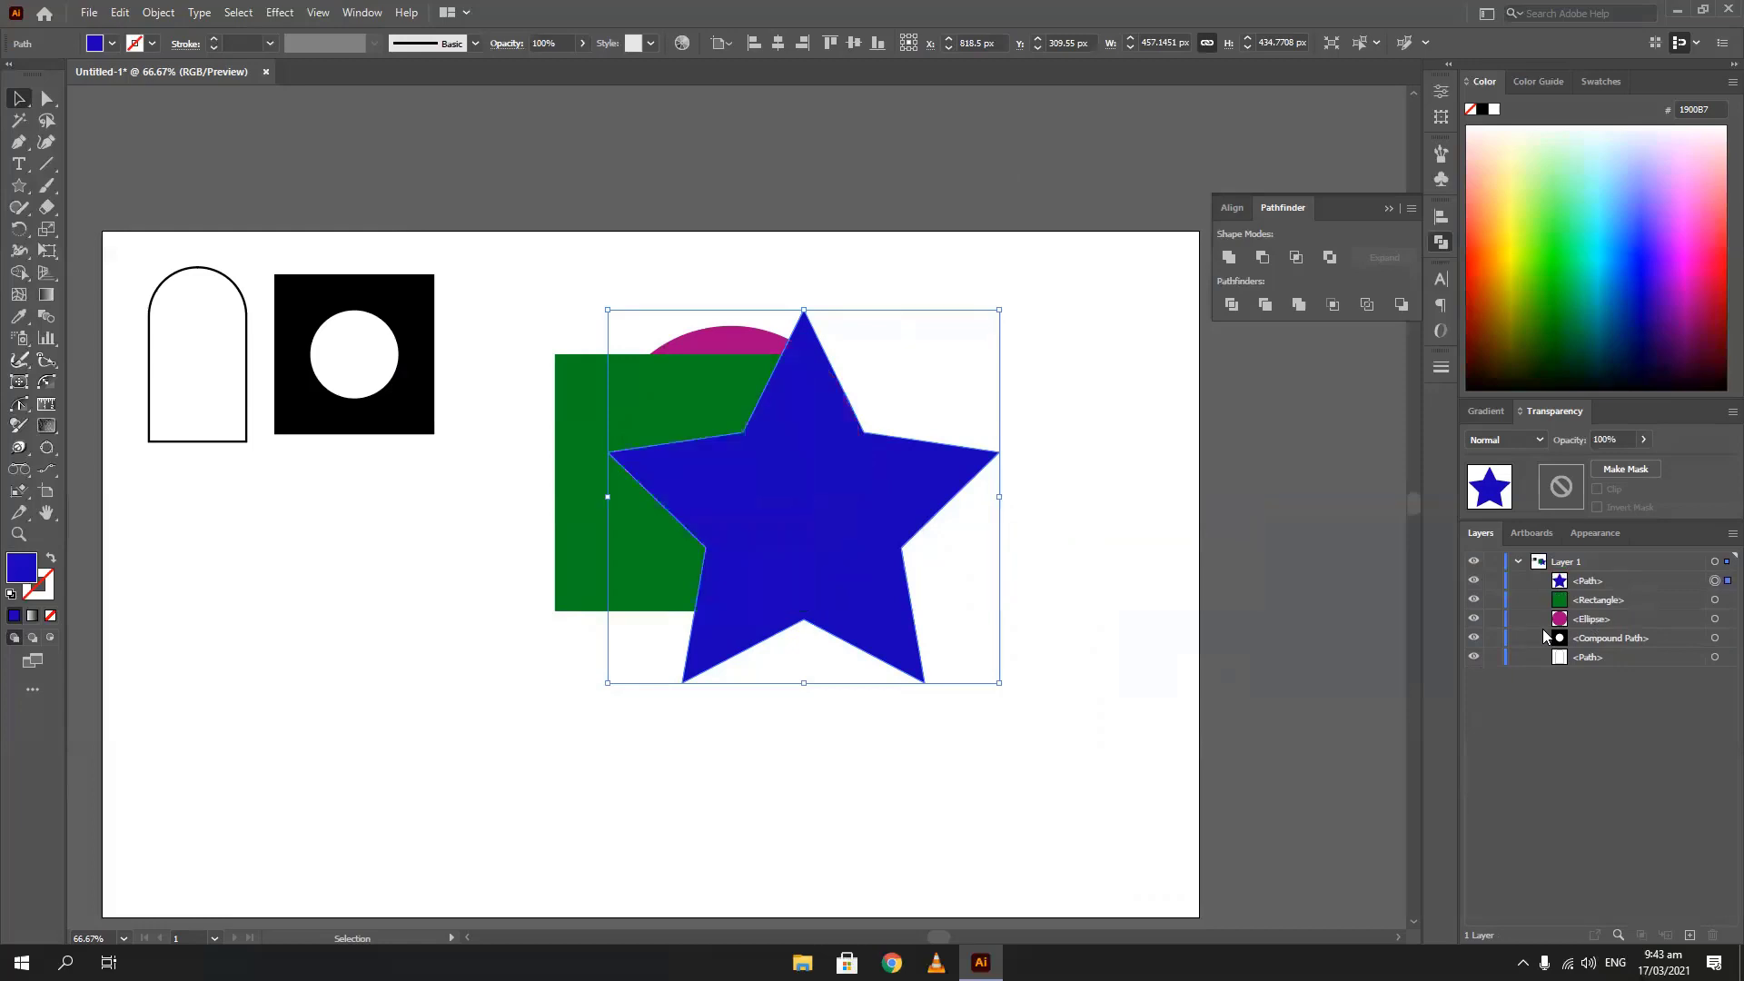
Send the blue star backward one level at a time to the bottom of Layer 1
key(ctrl+bracketleft)
key(ctrl+bracketleft)
key(ctrl+bracketleft)
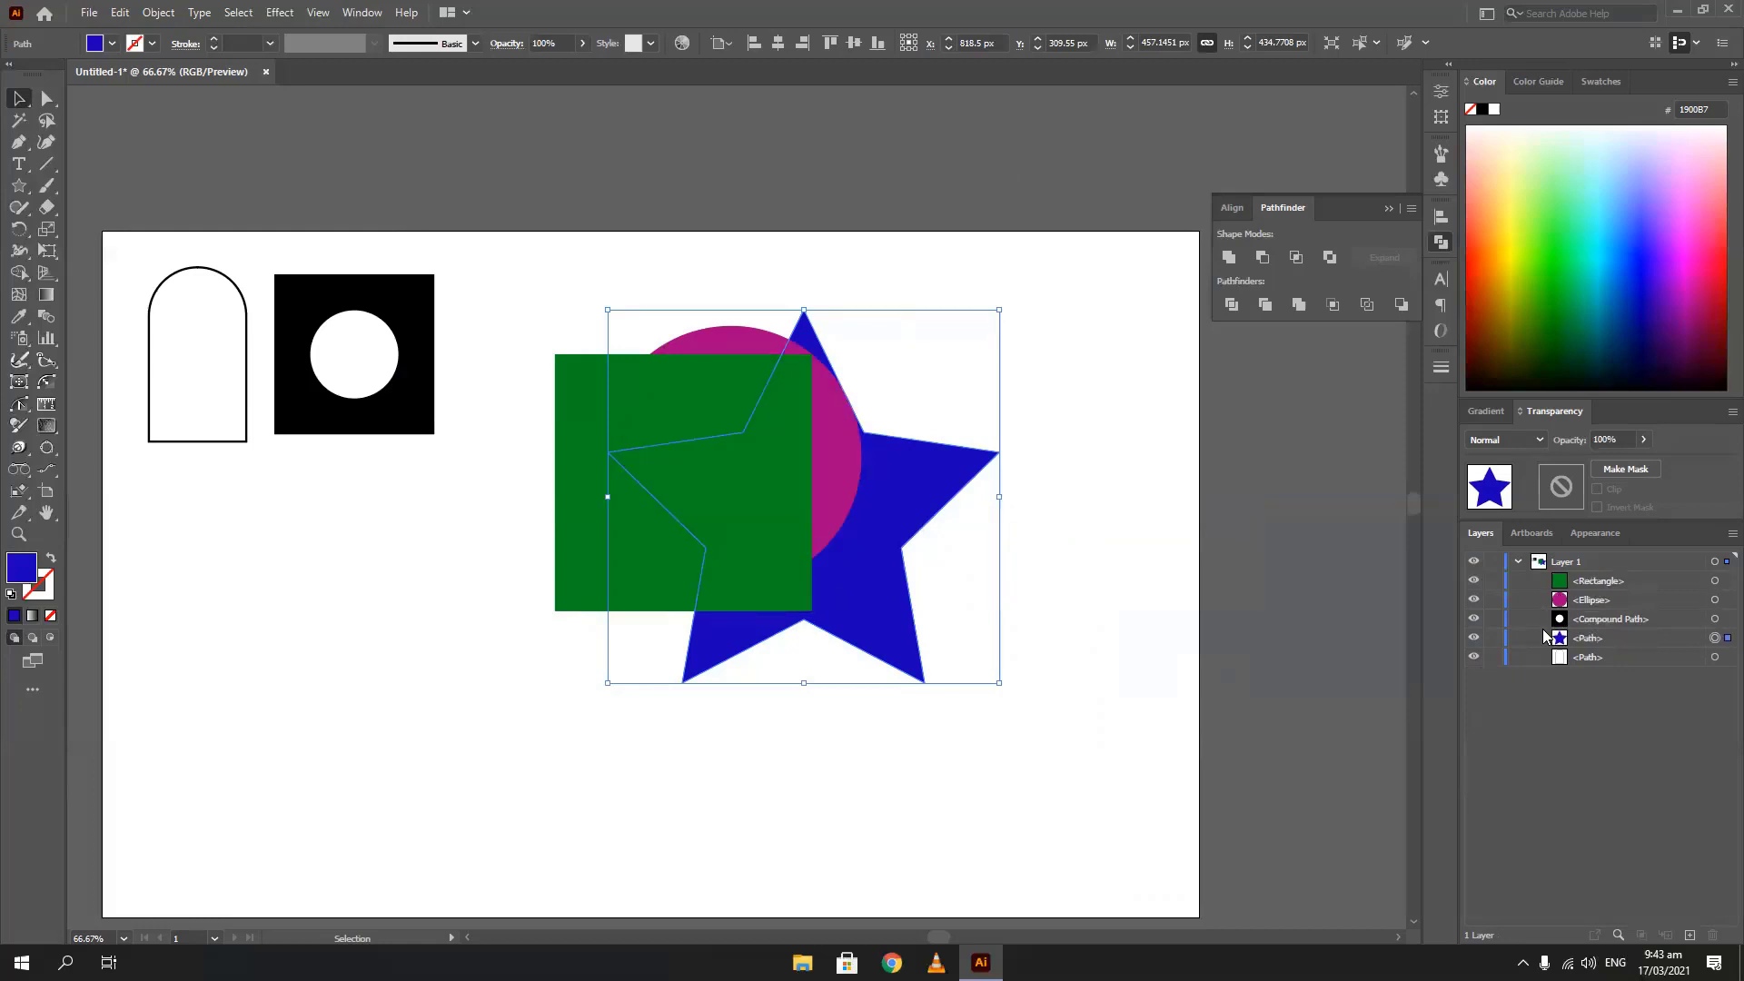
key(ctrl+bracketleft)
Move the green square beneath the magenta circle in the layer order, then delete the square, circle and star
click(1715, 581)
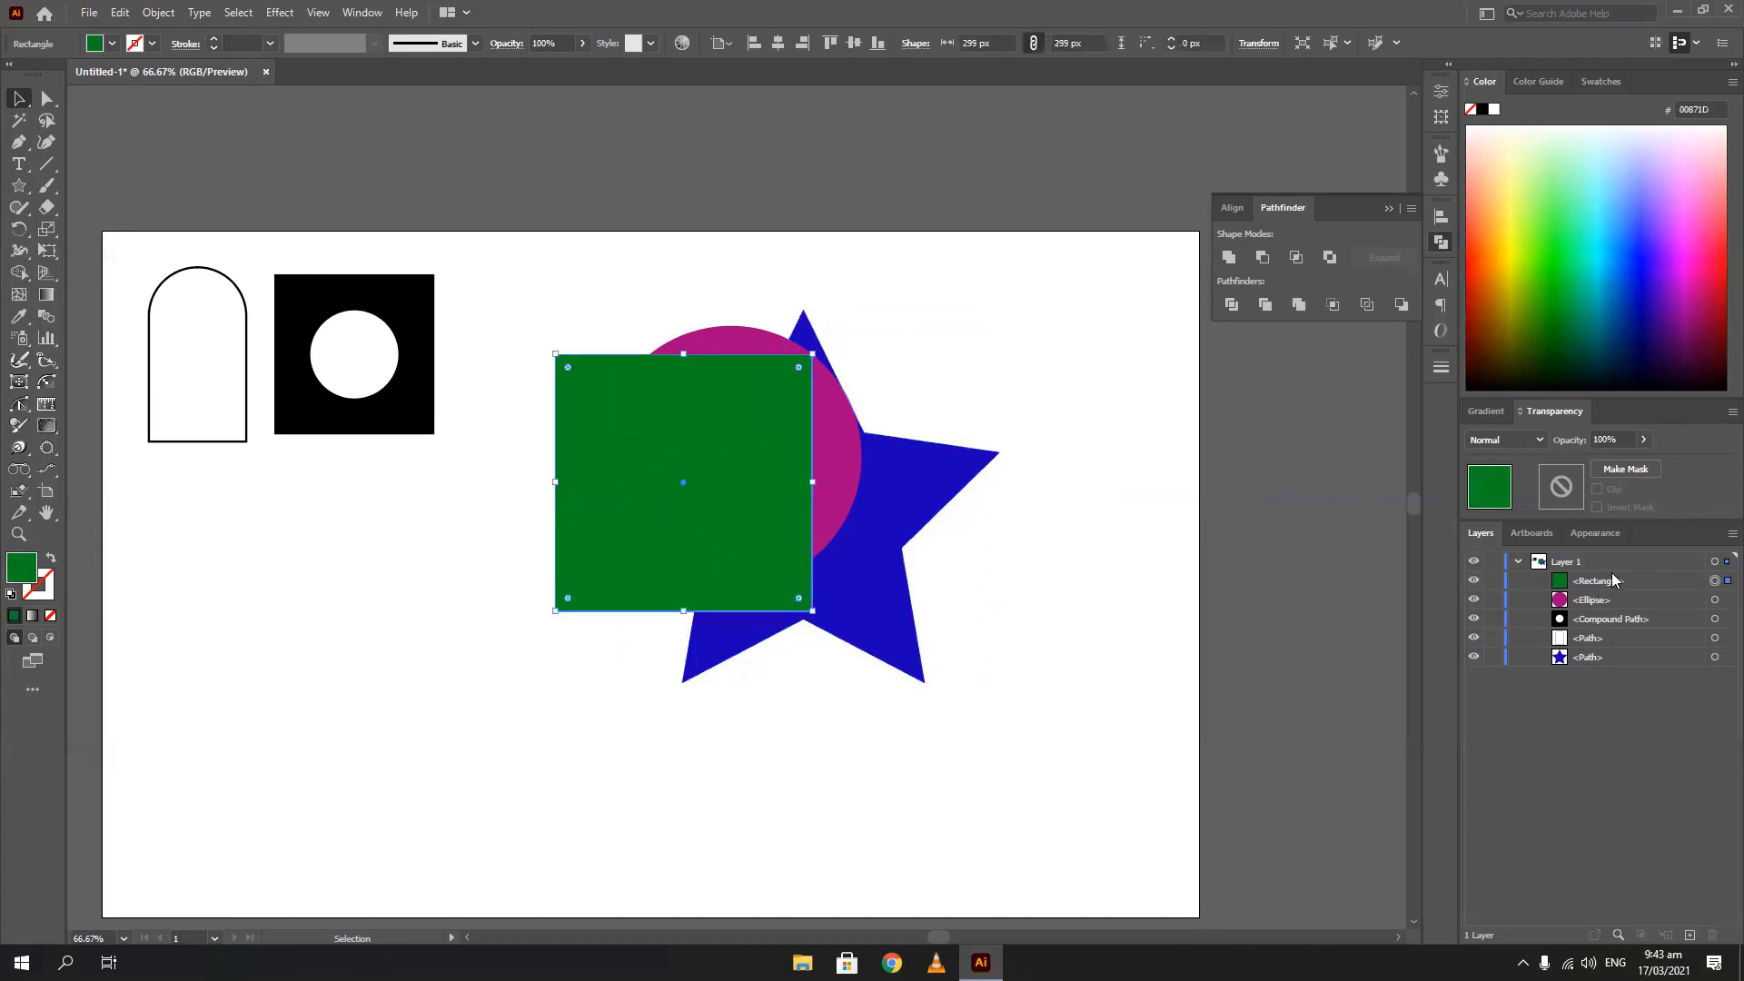
drag(1617, 581, 1613, 612)
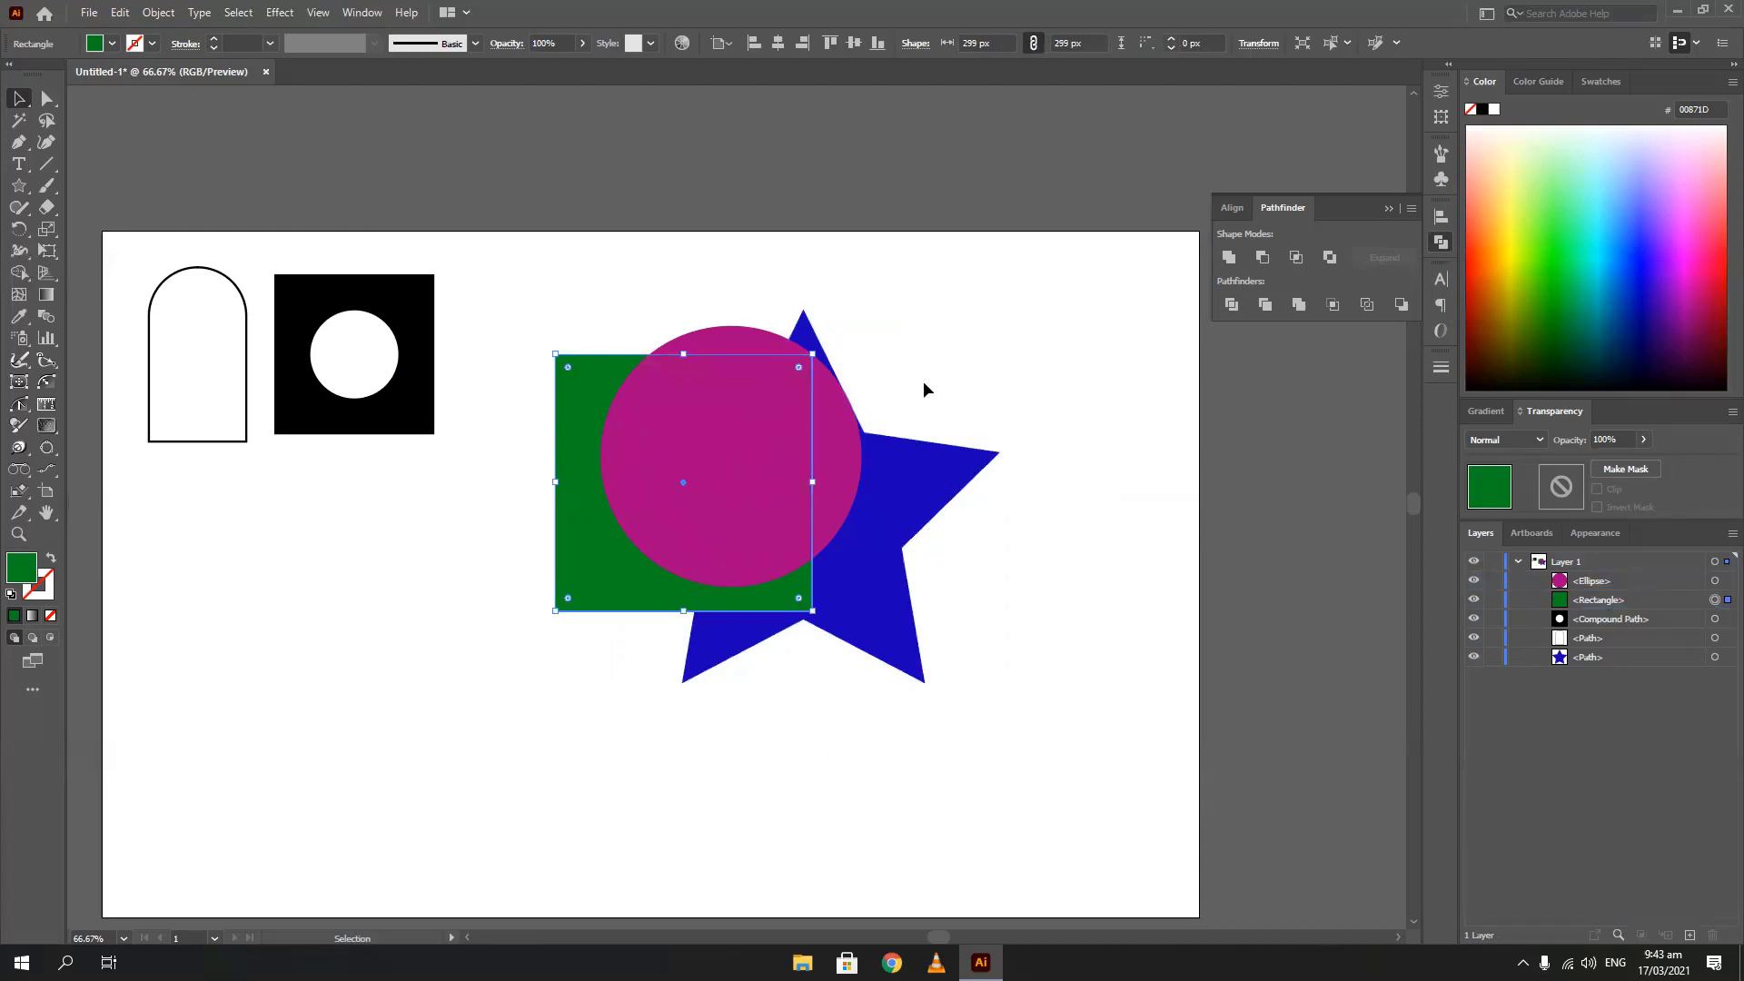
drag(997, 331, 580, 661)
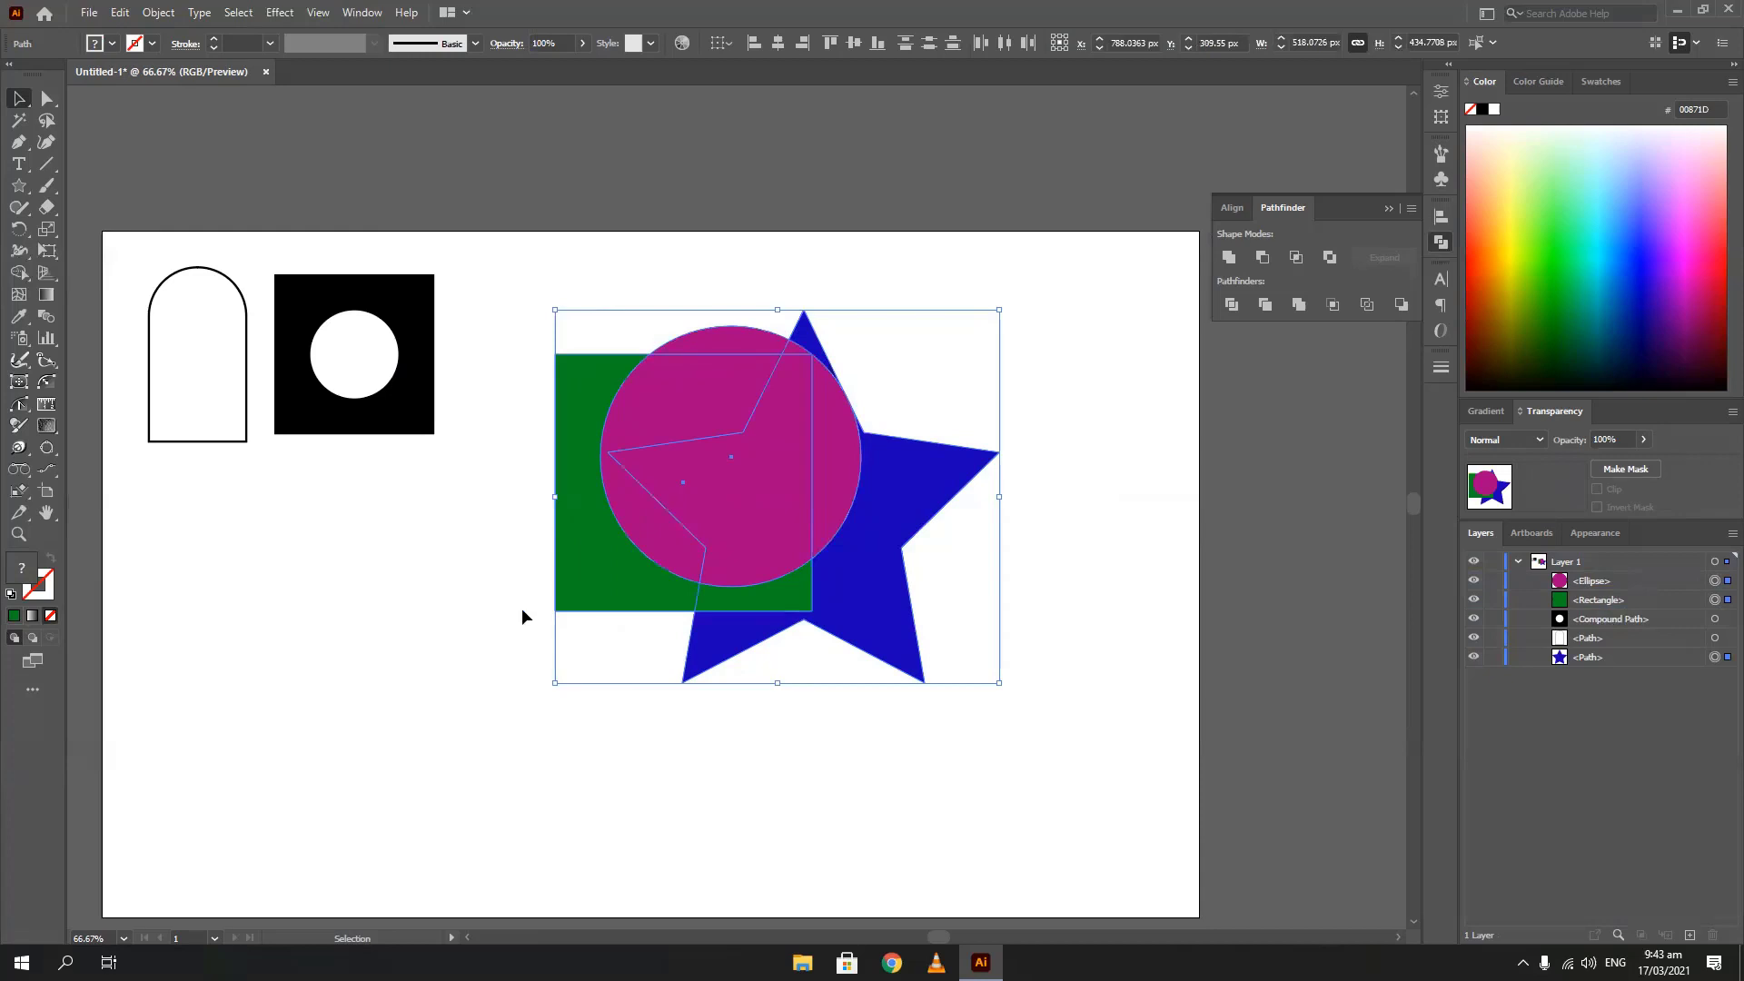
key(Delete)
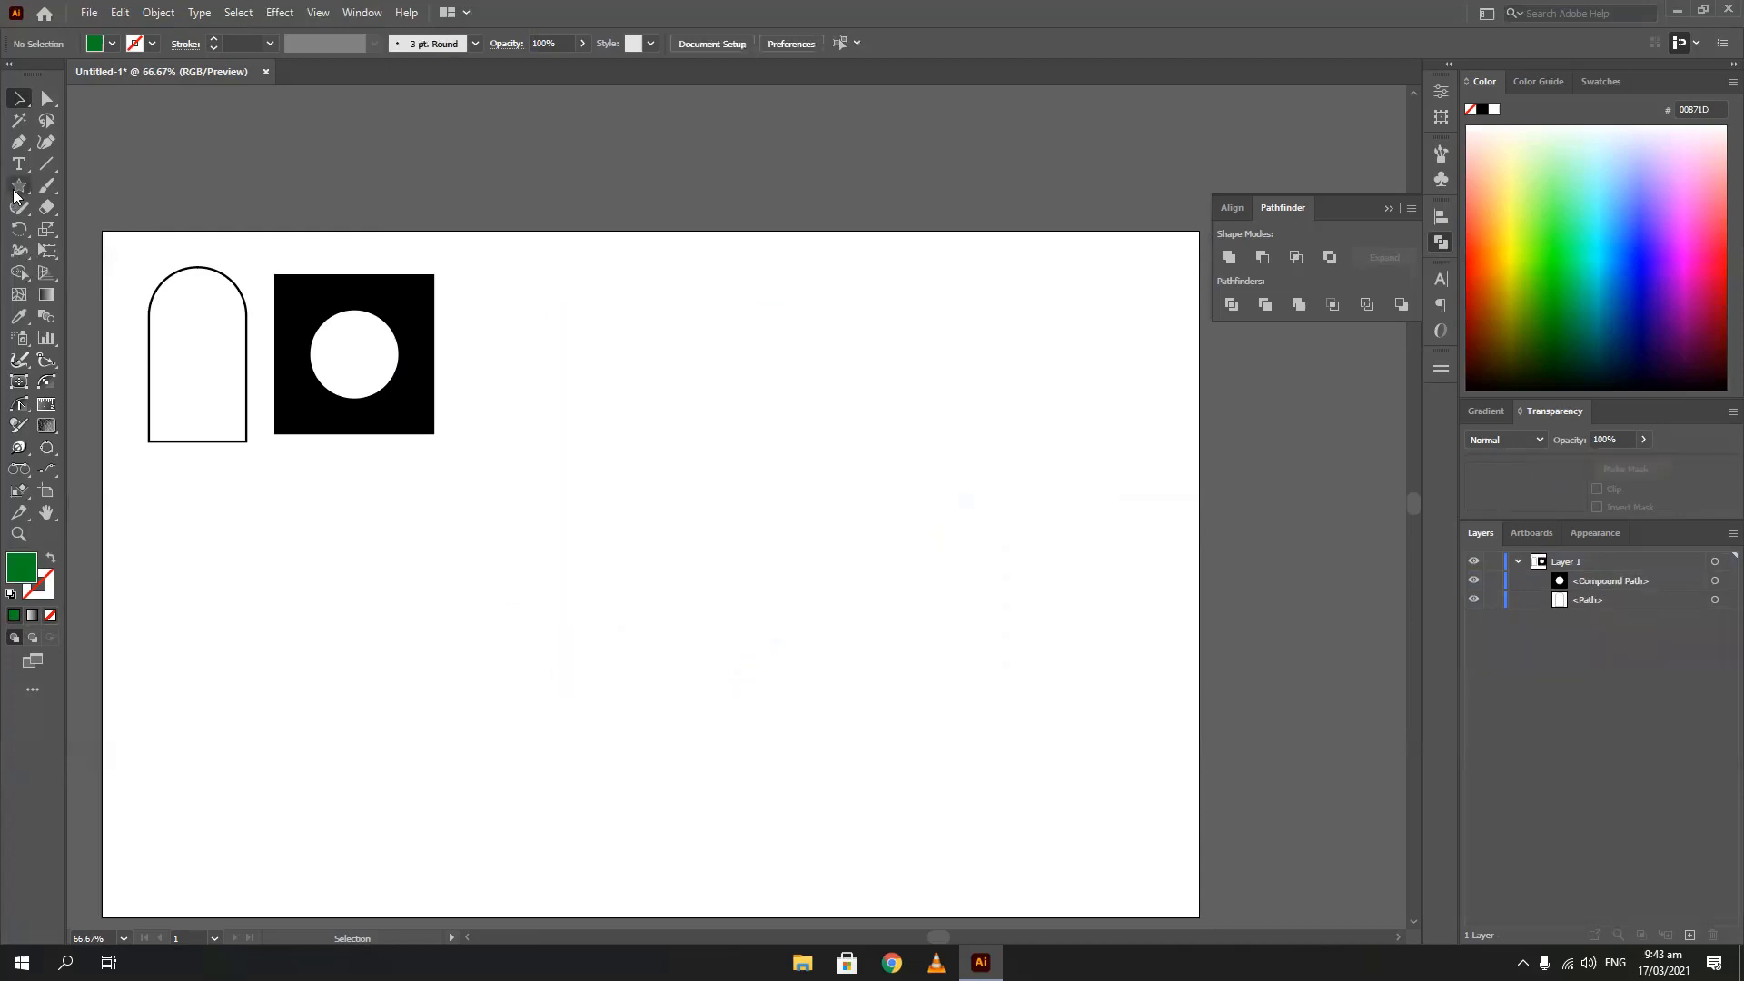
Draw a green circle about 494 px wide and duplicate it with a small offset up and to the right
drag(15, 195, 69, 220)
drag(594, 300, 1018, 642)
key(v)
drag(754, 413, 643, 438)
drag(596, 498, 635, 471)
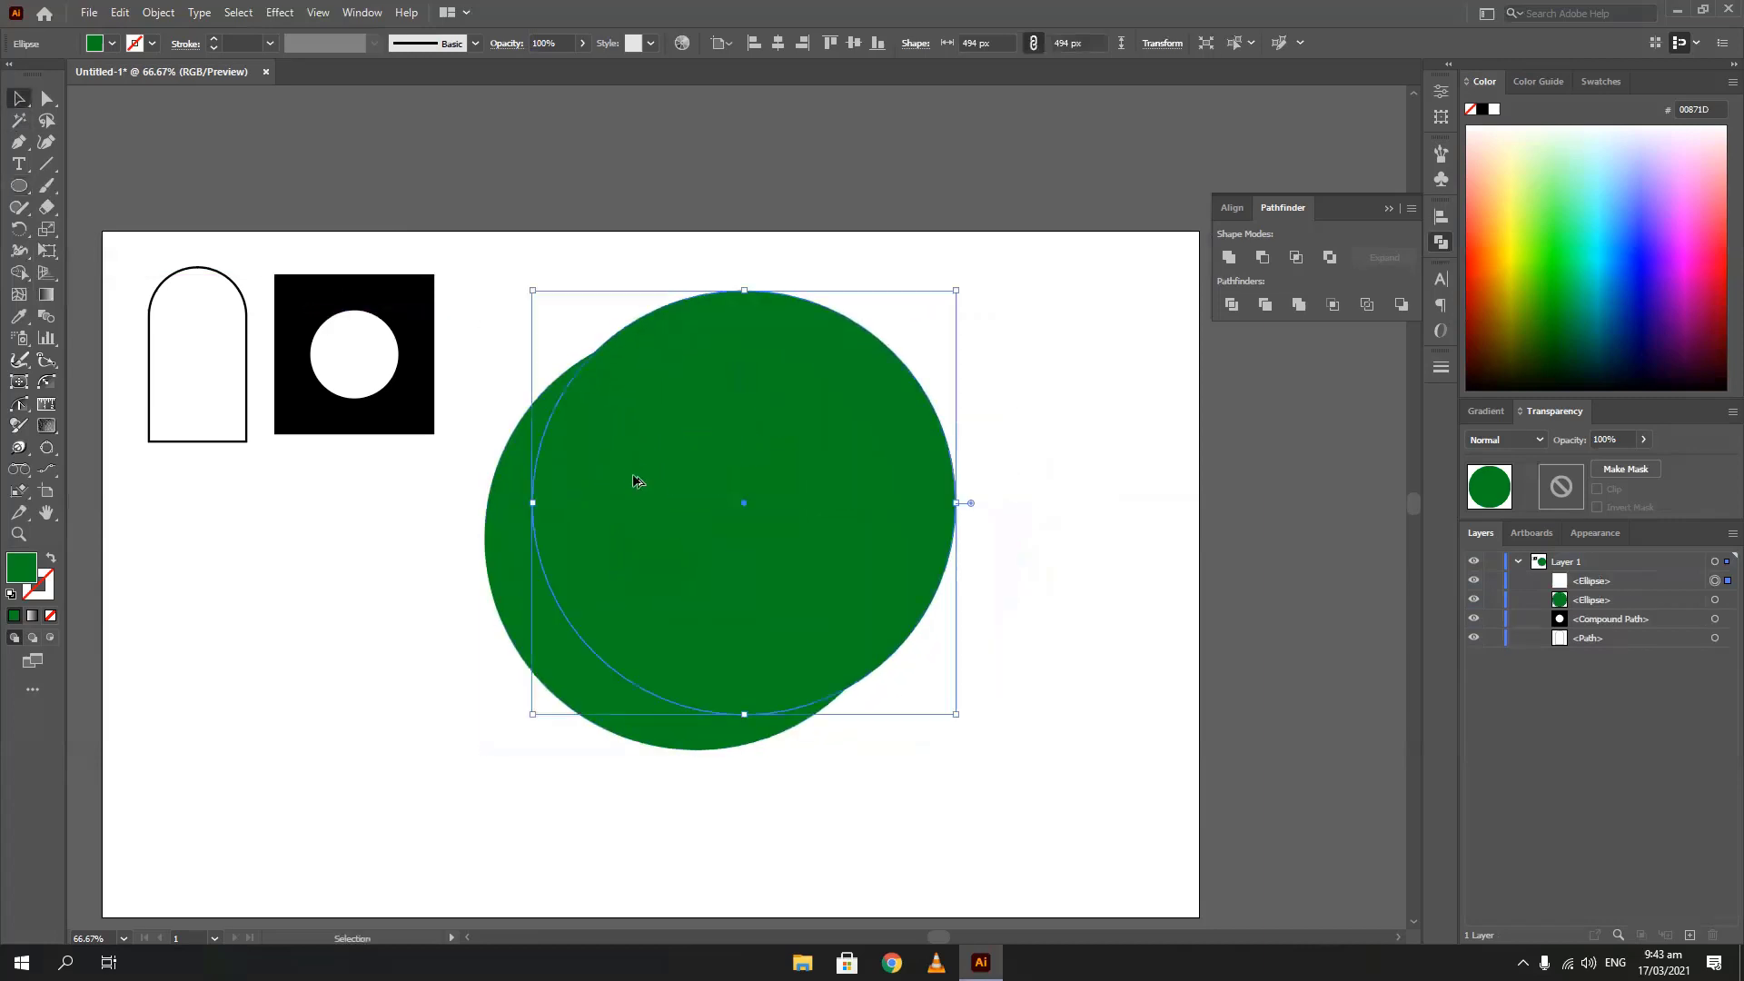
Fill the front circle with pink FD00D3 and shift it to leave a crescent of the green circle exposed
click(1691, 255)
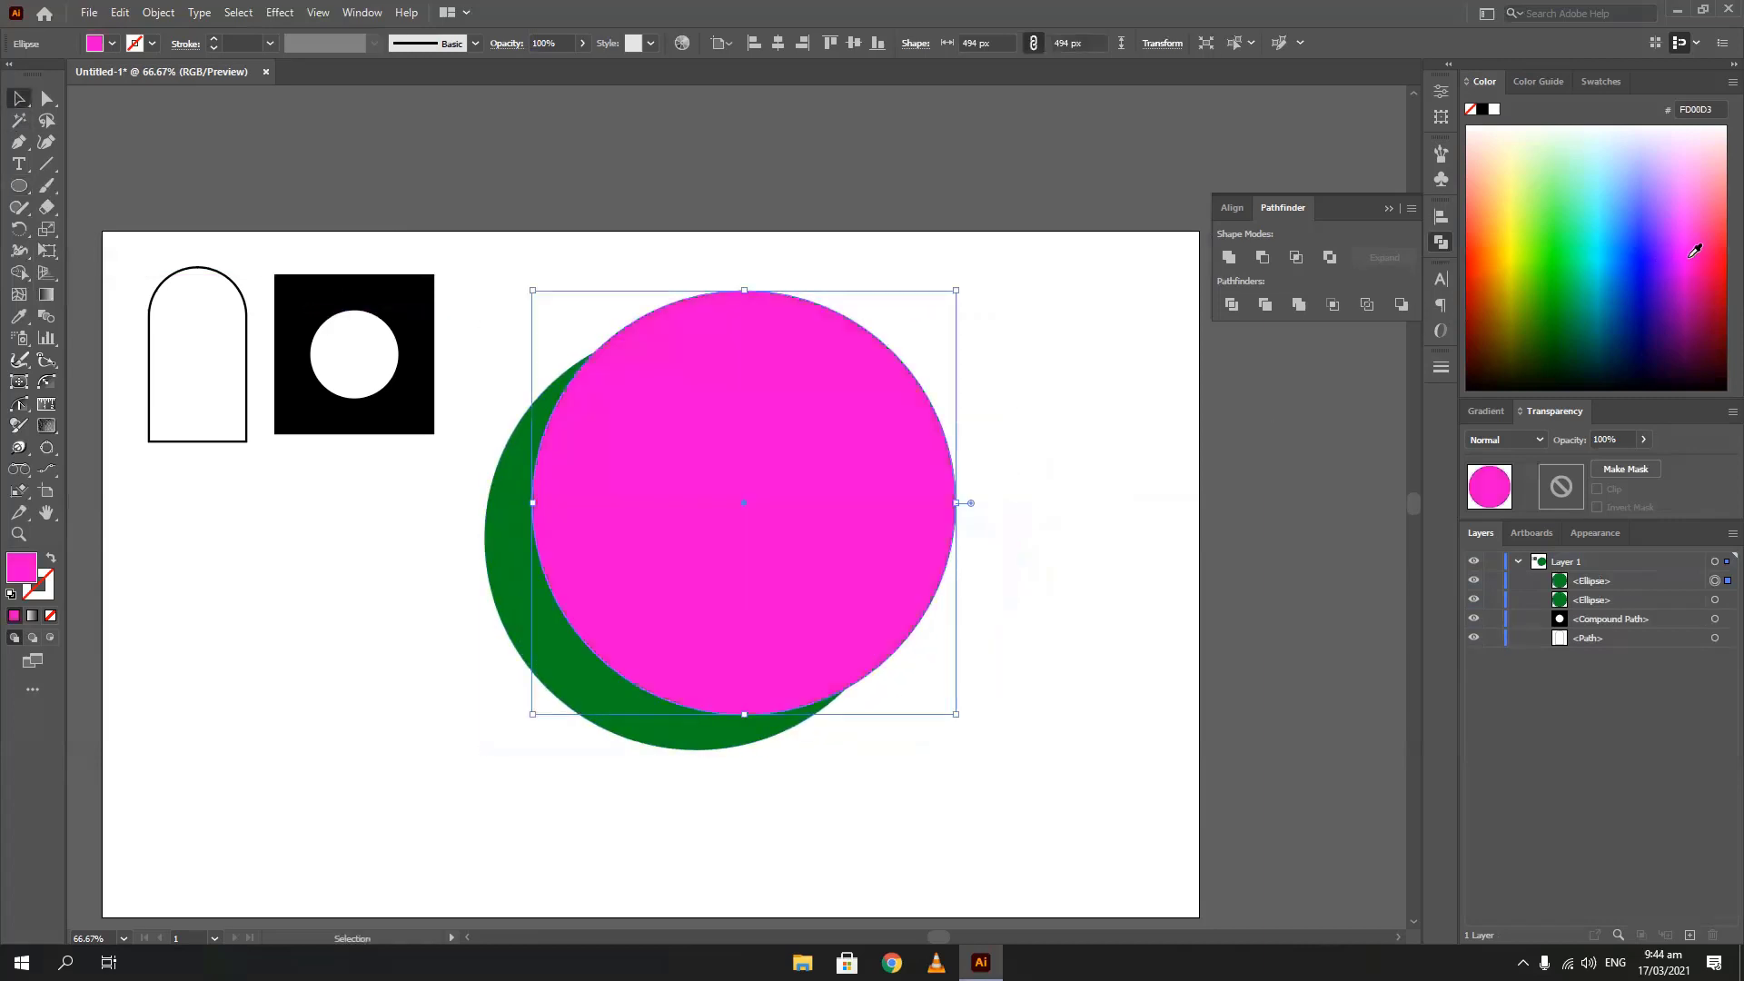
drag(600, 613, 630, 580)
click(311, 697)
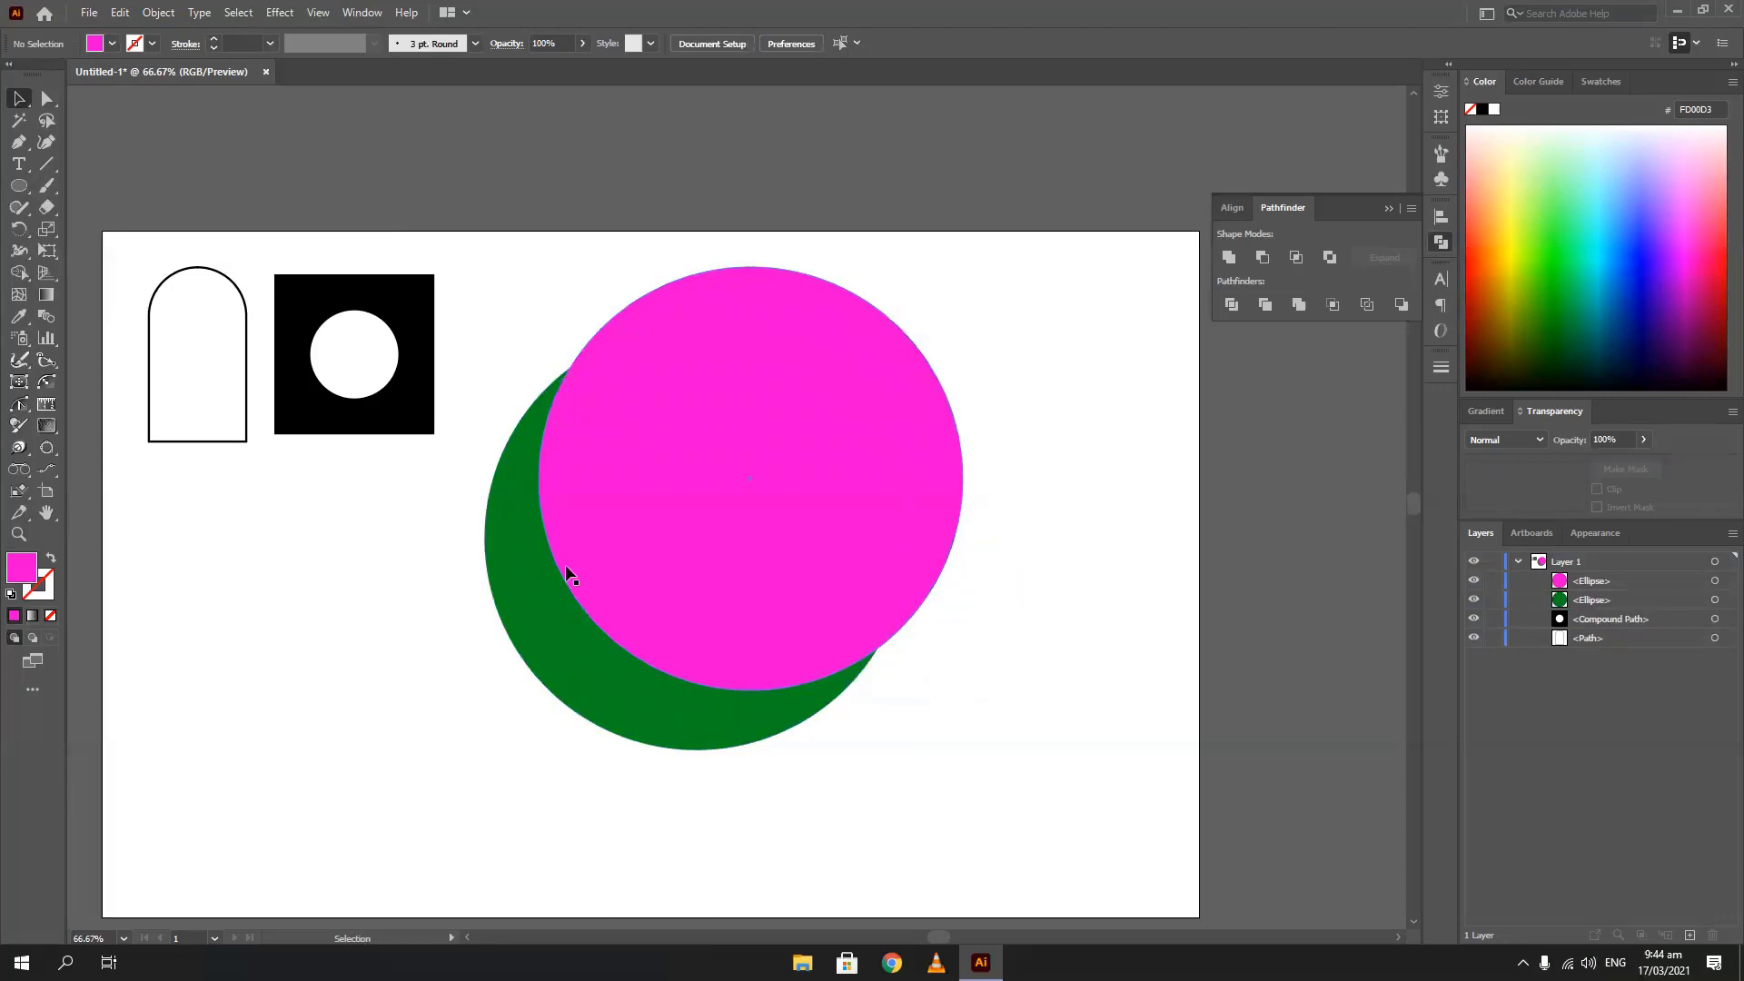
mouse_move(616, 522)
mouse_down()
mouse_move(584, 548)
mouse_move(606, 534)
mouse_up()
Cut the pink circle from the green one with Minus Front and scale the crescent to about 146 px wide beside the black square
drag(473, 358, 790, 806)
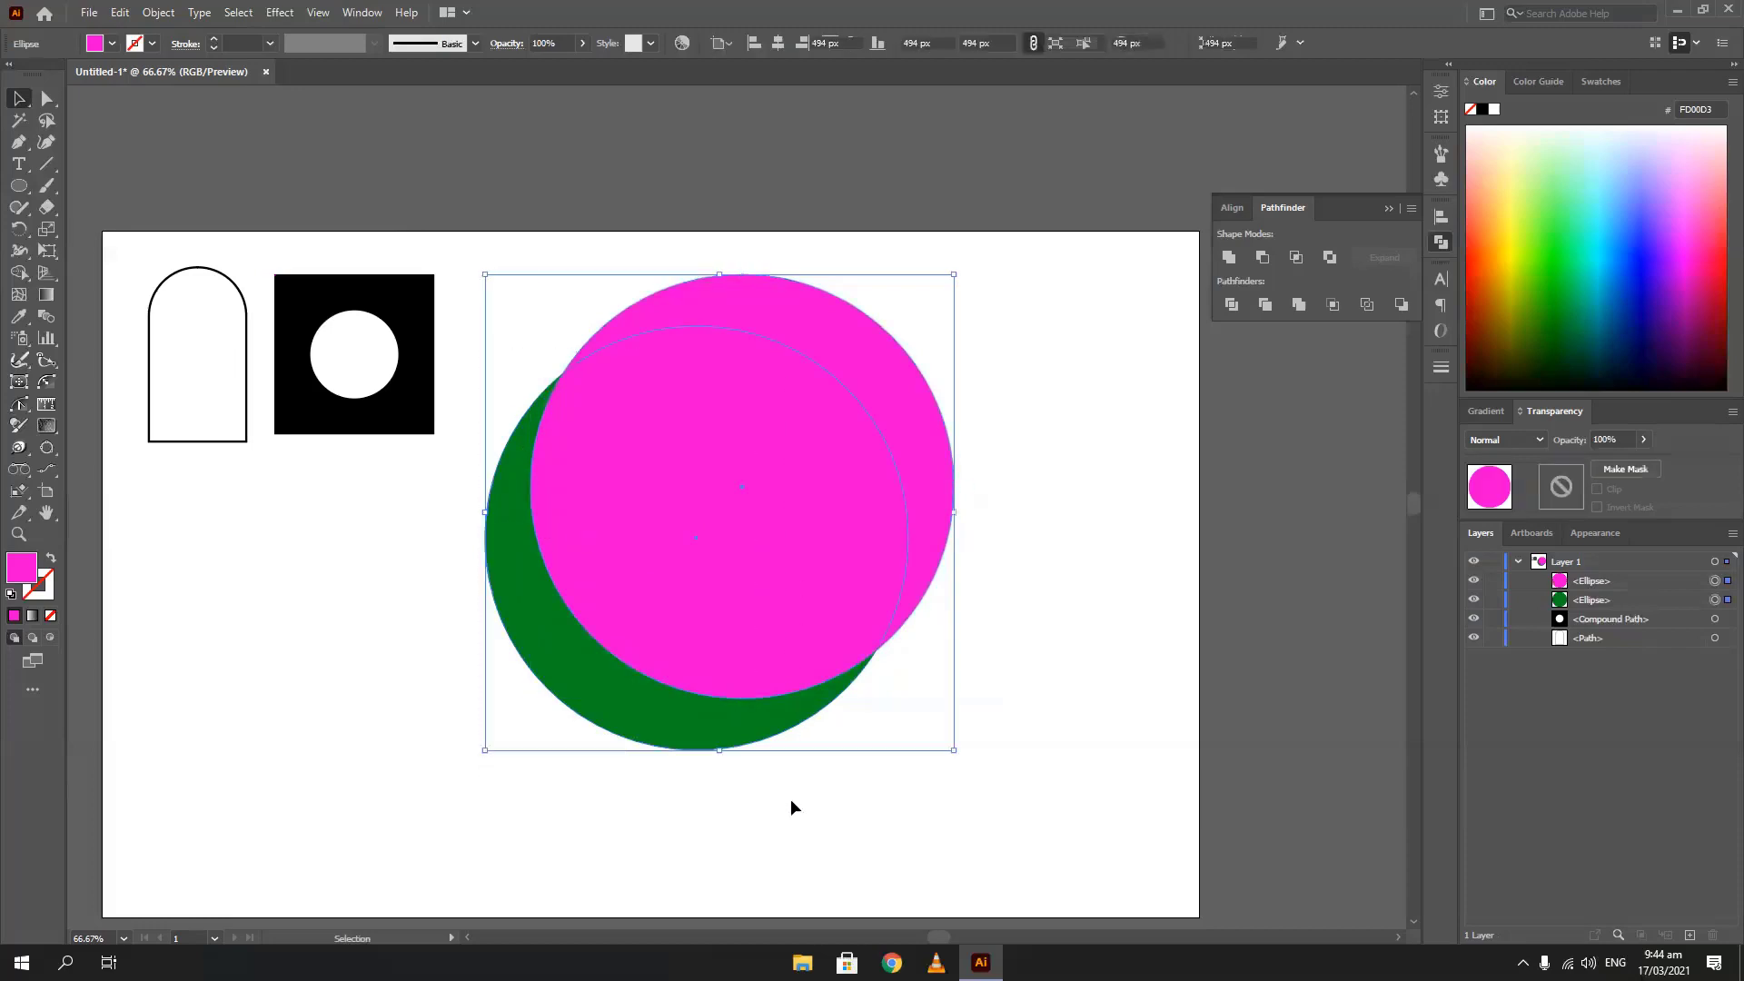
click(1267, 250)
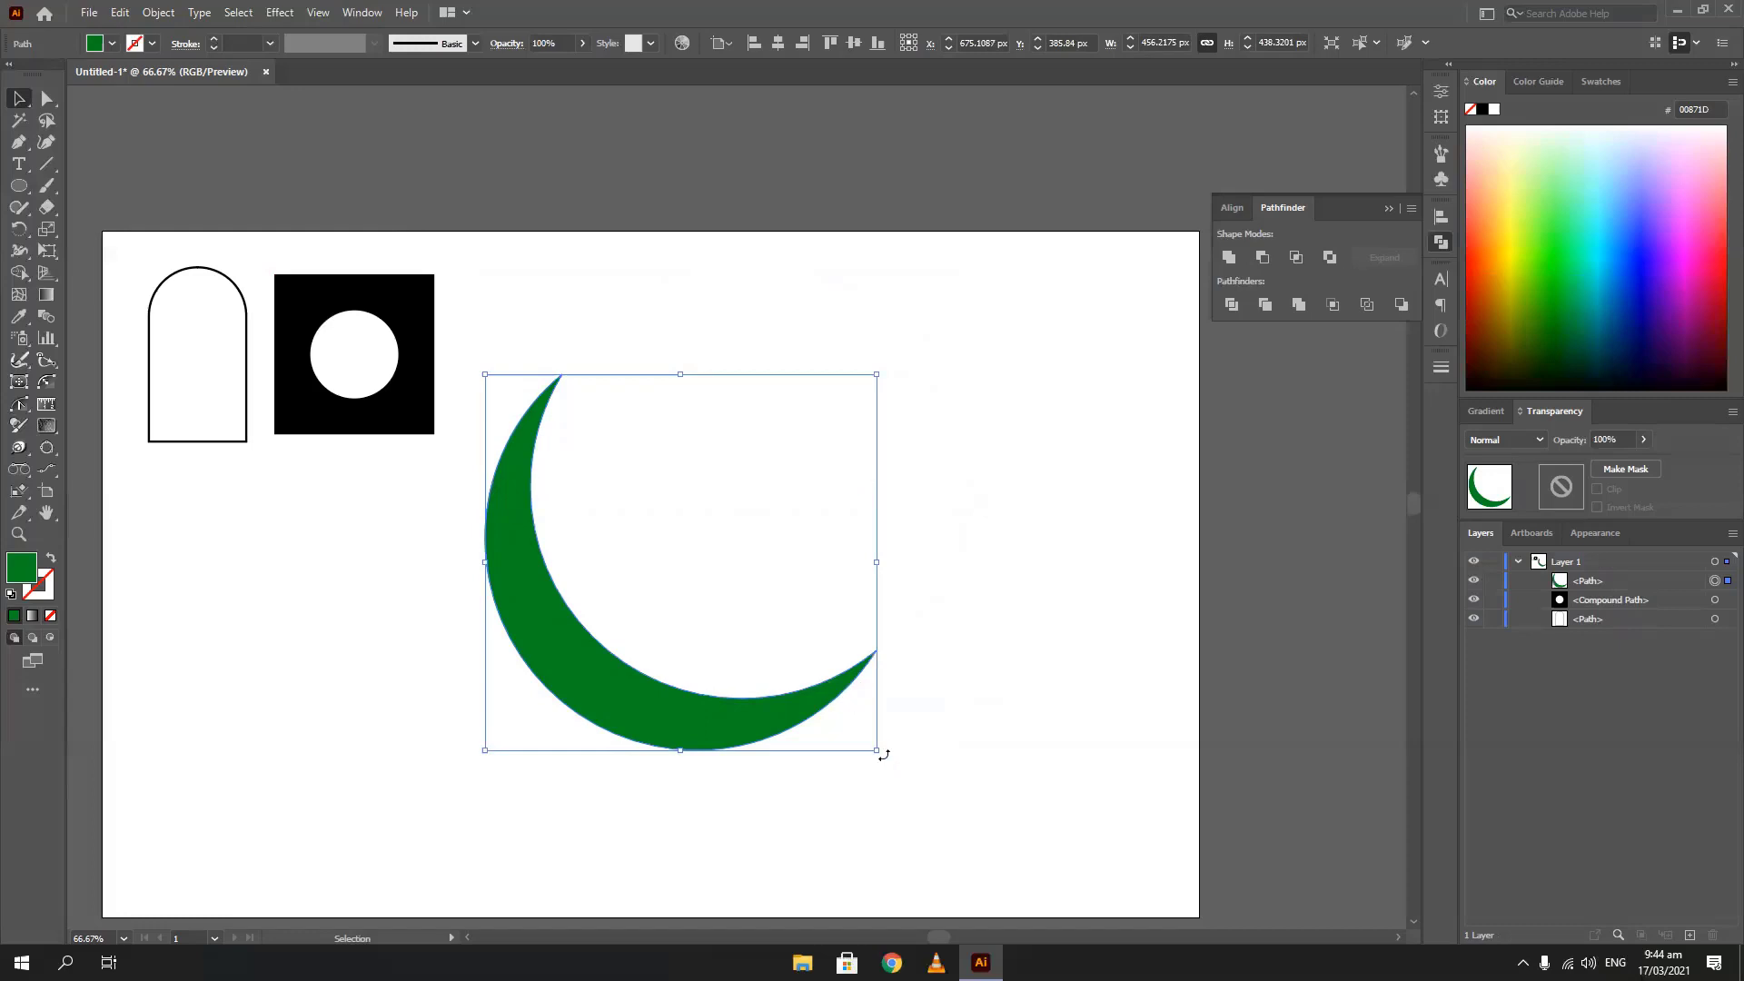
drag(876, 749, 610, 597)
drag(521, 493, 507, 417)
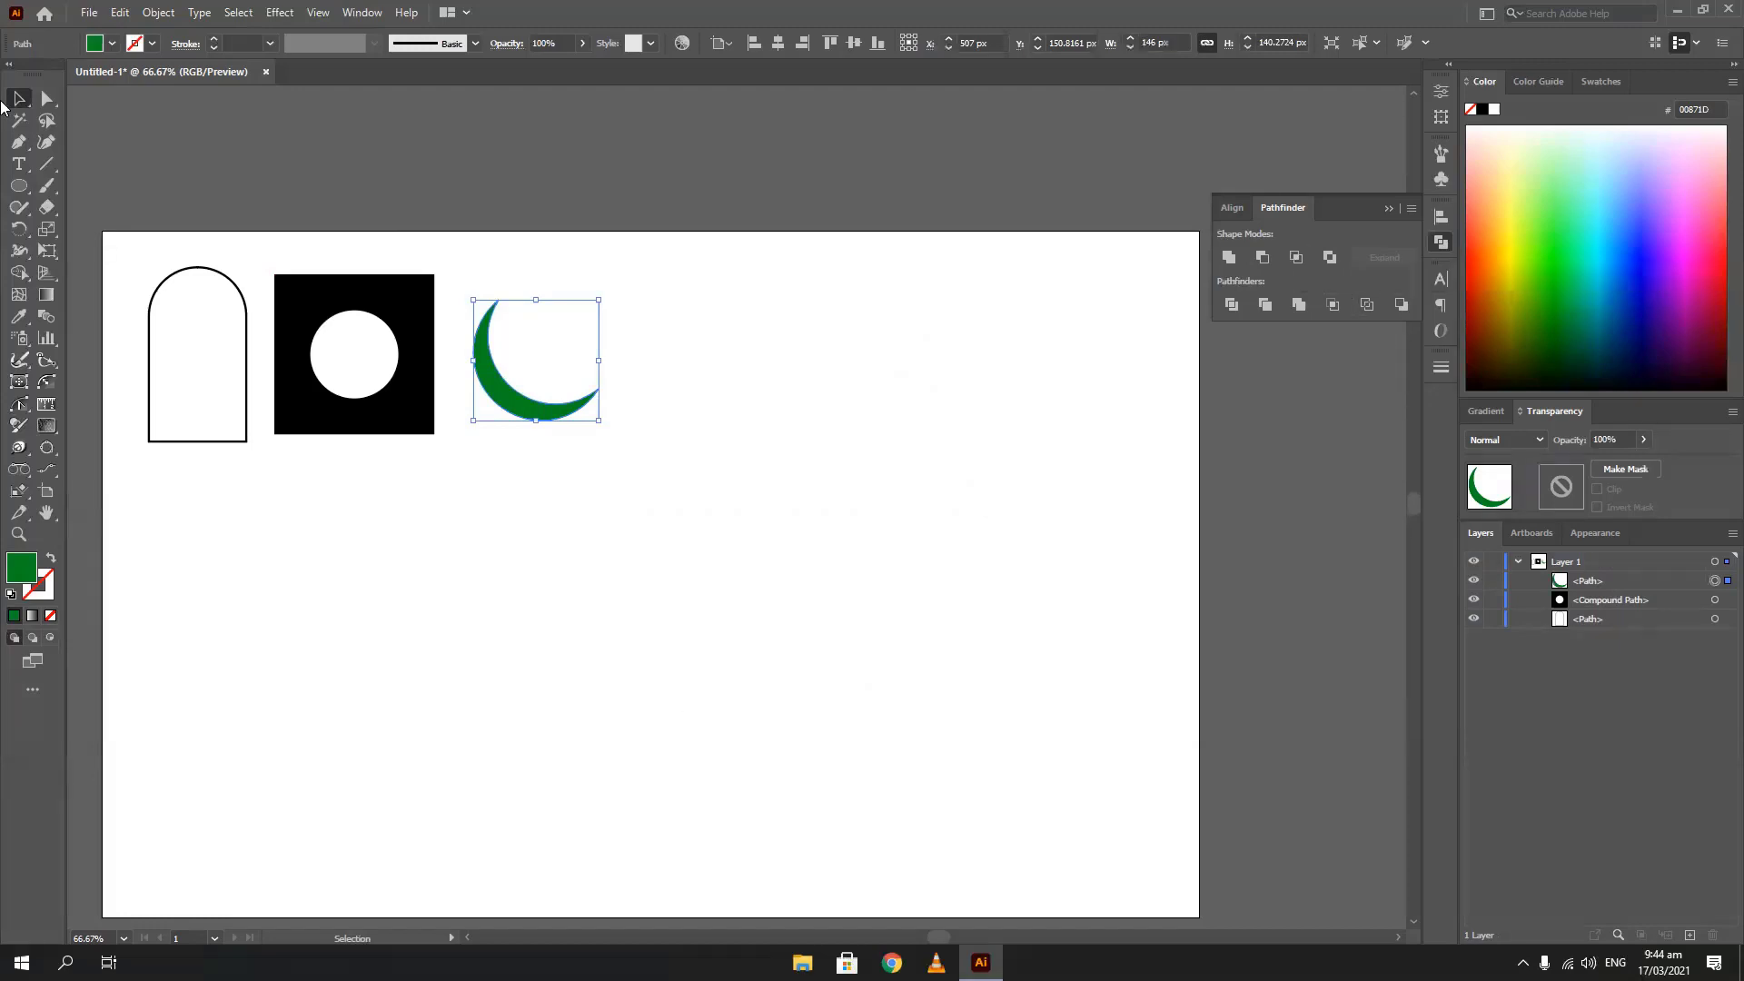
Draw an unfilled green-outlined circle about 310 px wide and place an overlapping duplicate beside it
click(18, 186)
mouse_move(659, 368)
mouse_down()
mouse_move(911, 693)
mouse_move(889, 629)
mouse_up()
key(shift+x)
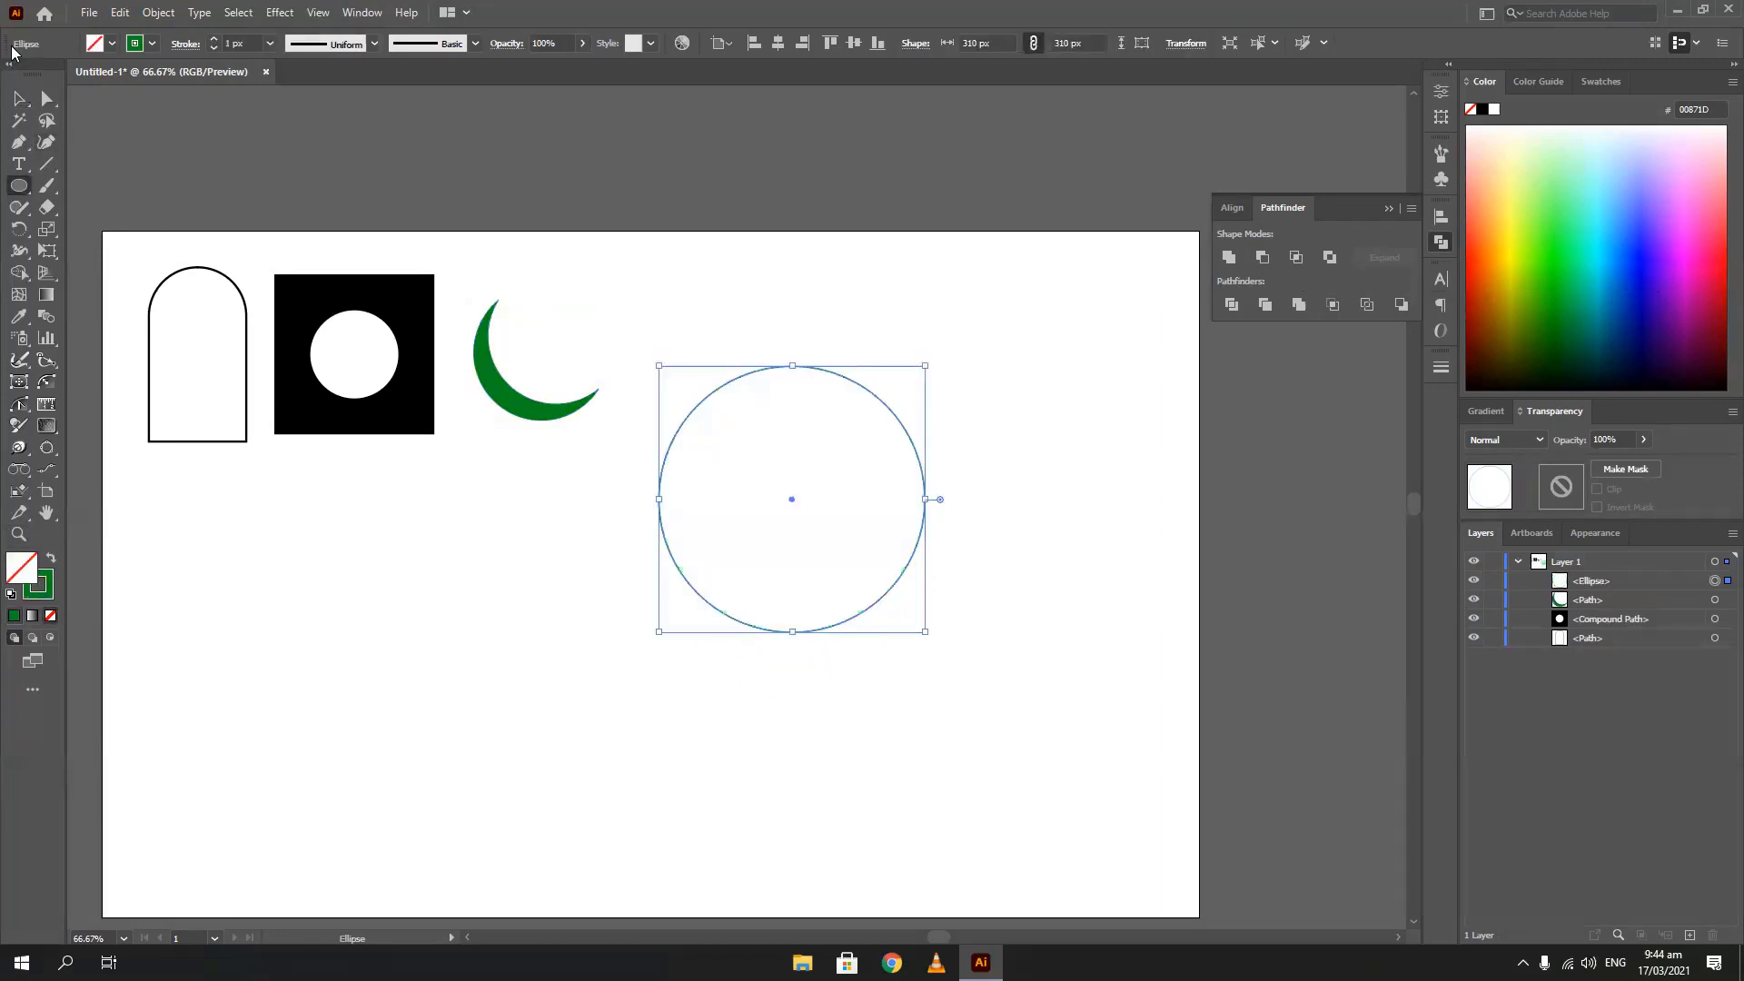
click(19, 98)
drag(661, 468, 759, 468)
Intersect the two outlined circles with Pathfinder, then delete the resulting lens shape
drag(736, 390, 977, 755)
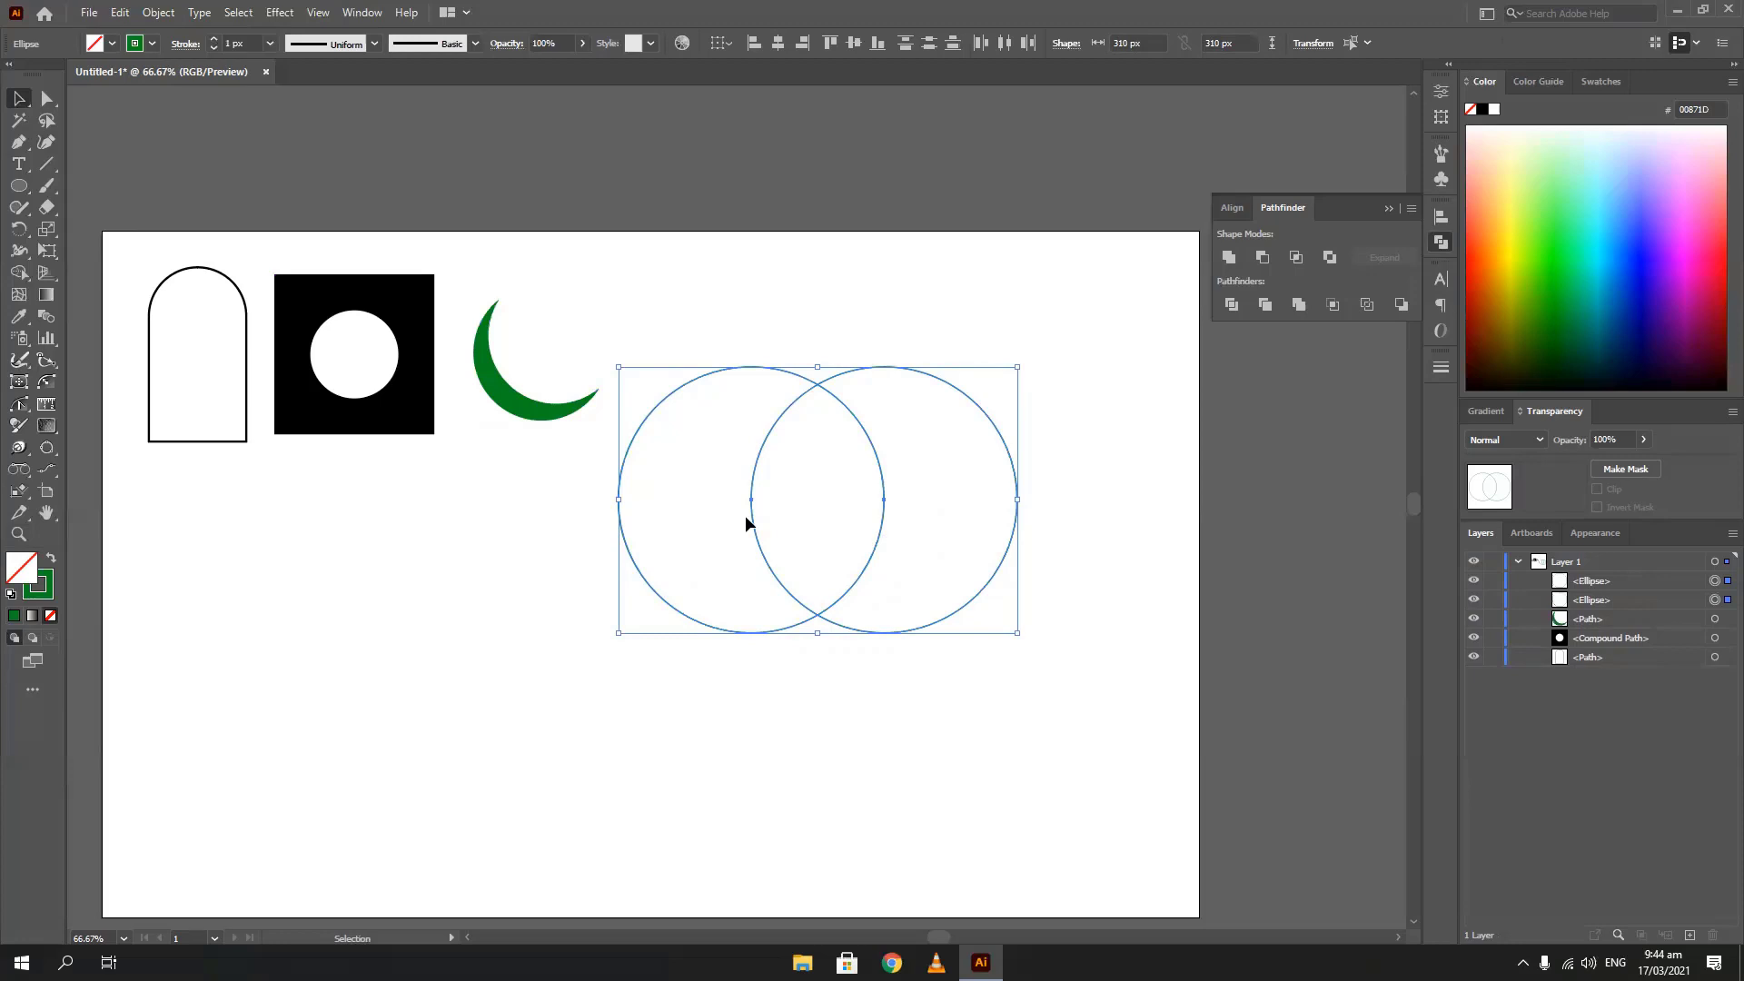
click(1300, 254)
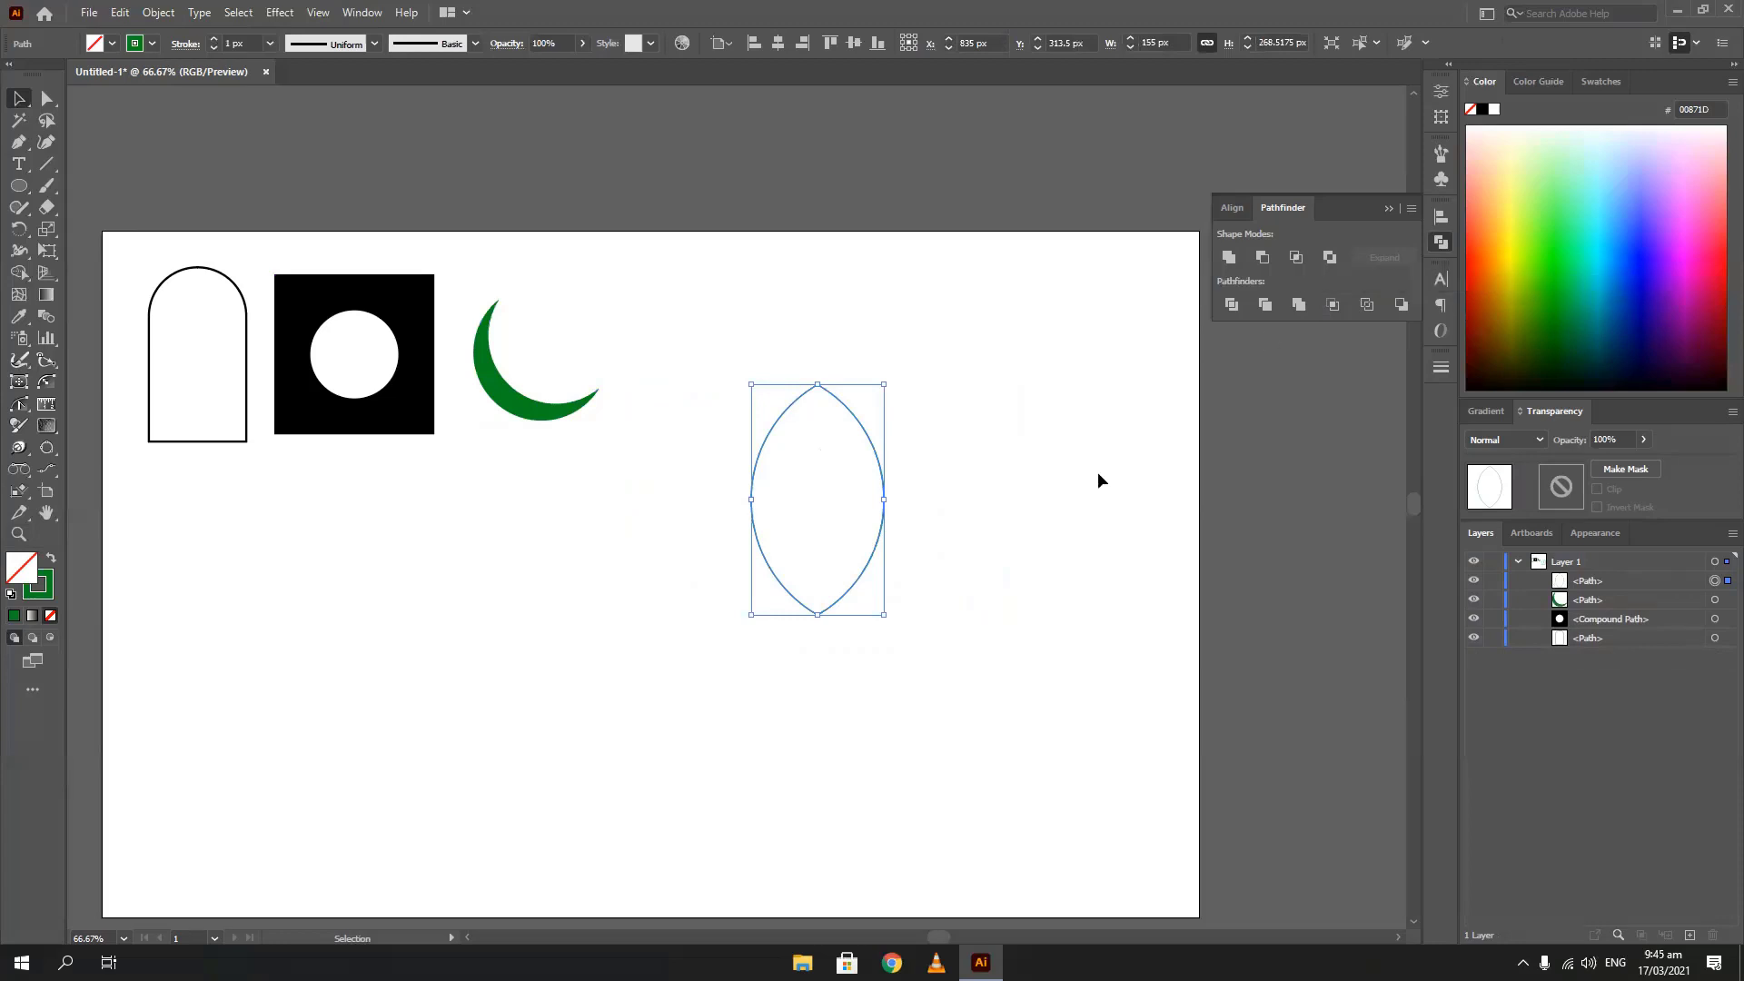
drag(919, 367, 636, 621)
key(Delete)
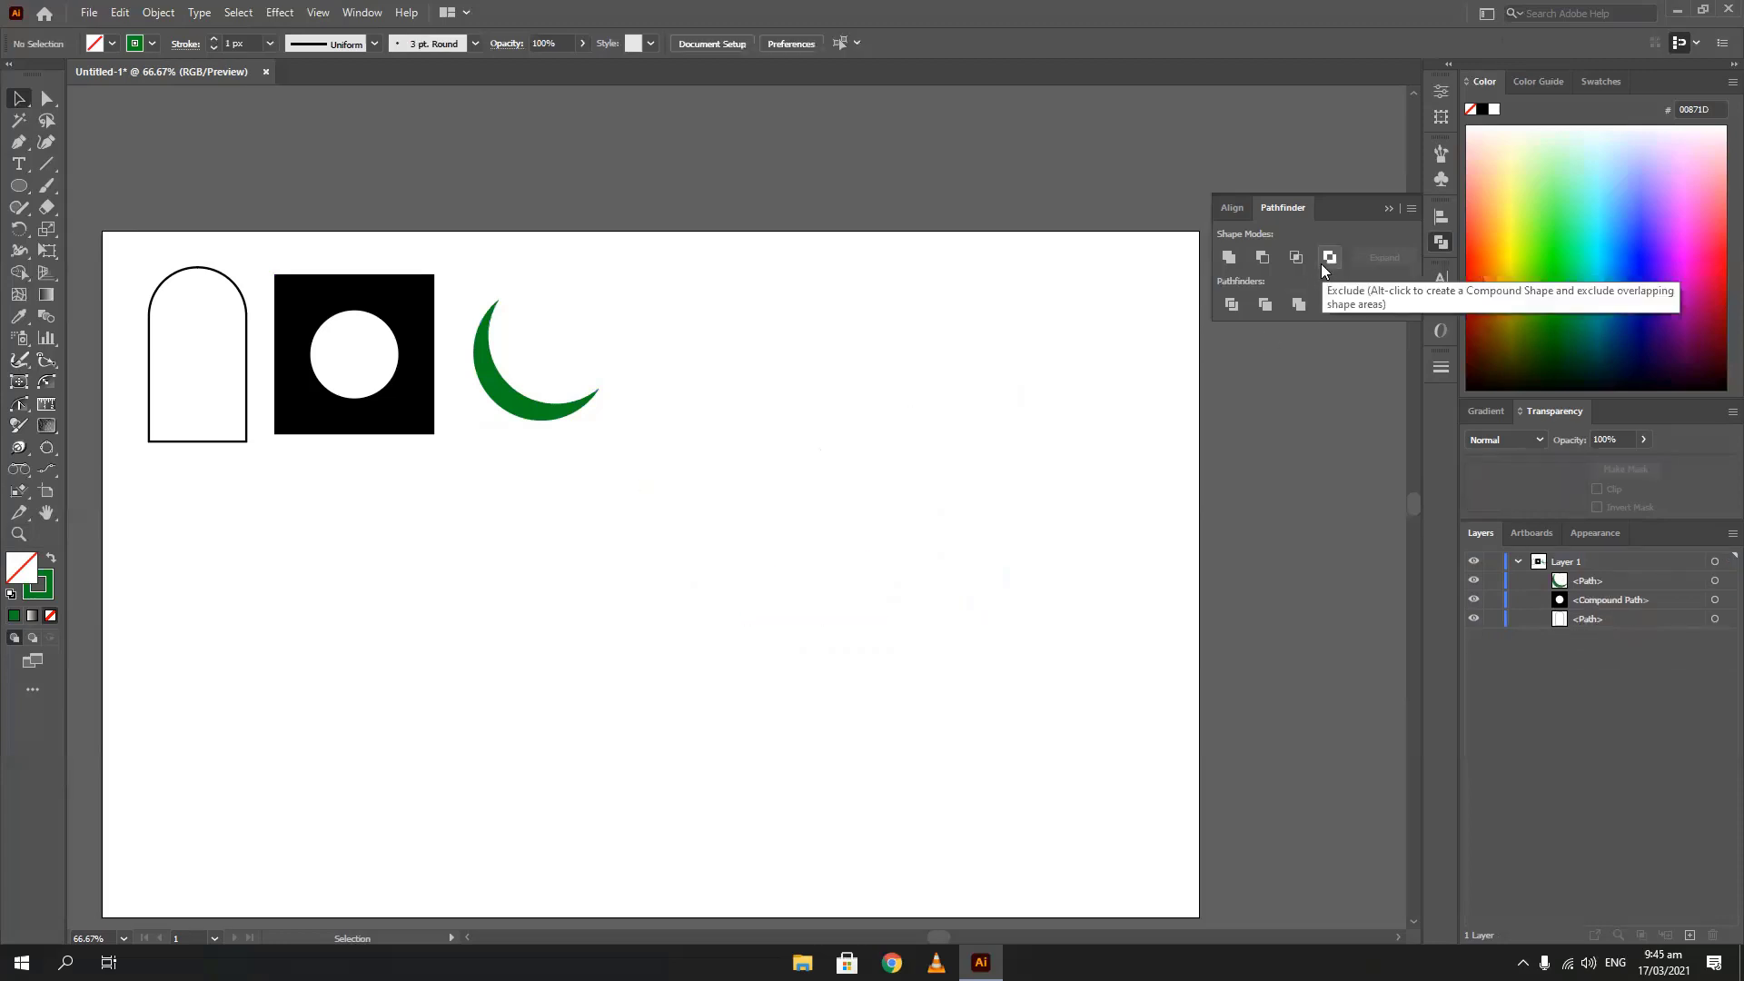
Draw a solid green circle about 313 px wide, duplicate it half-overlapping to the right, and fill the copy with AD009F
click(18, 185)
mouse_move(409, 500)
mouse_down()
mouse_move(727, 759)
mouse_move(693, 712)
mouse_move(691, 726)
mouse_up()
key(shift+x)
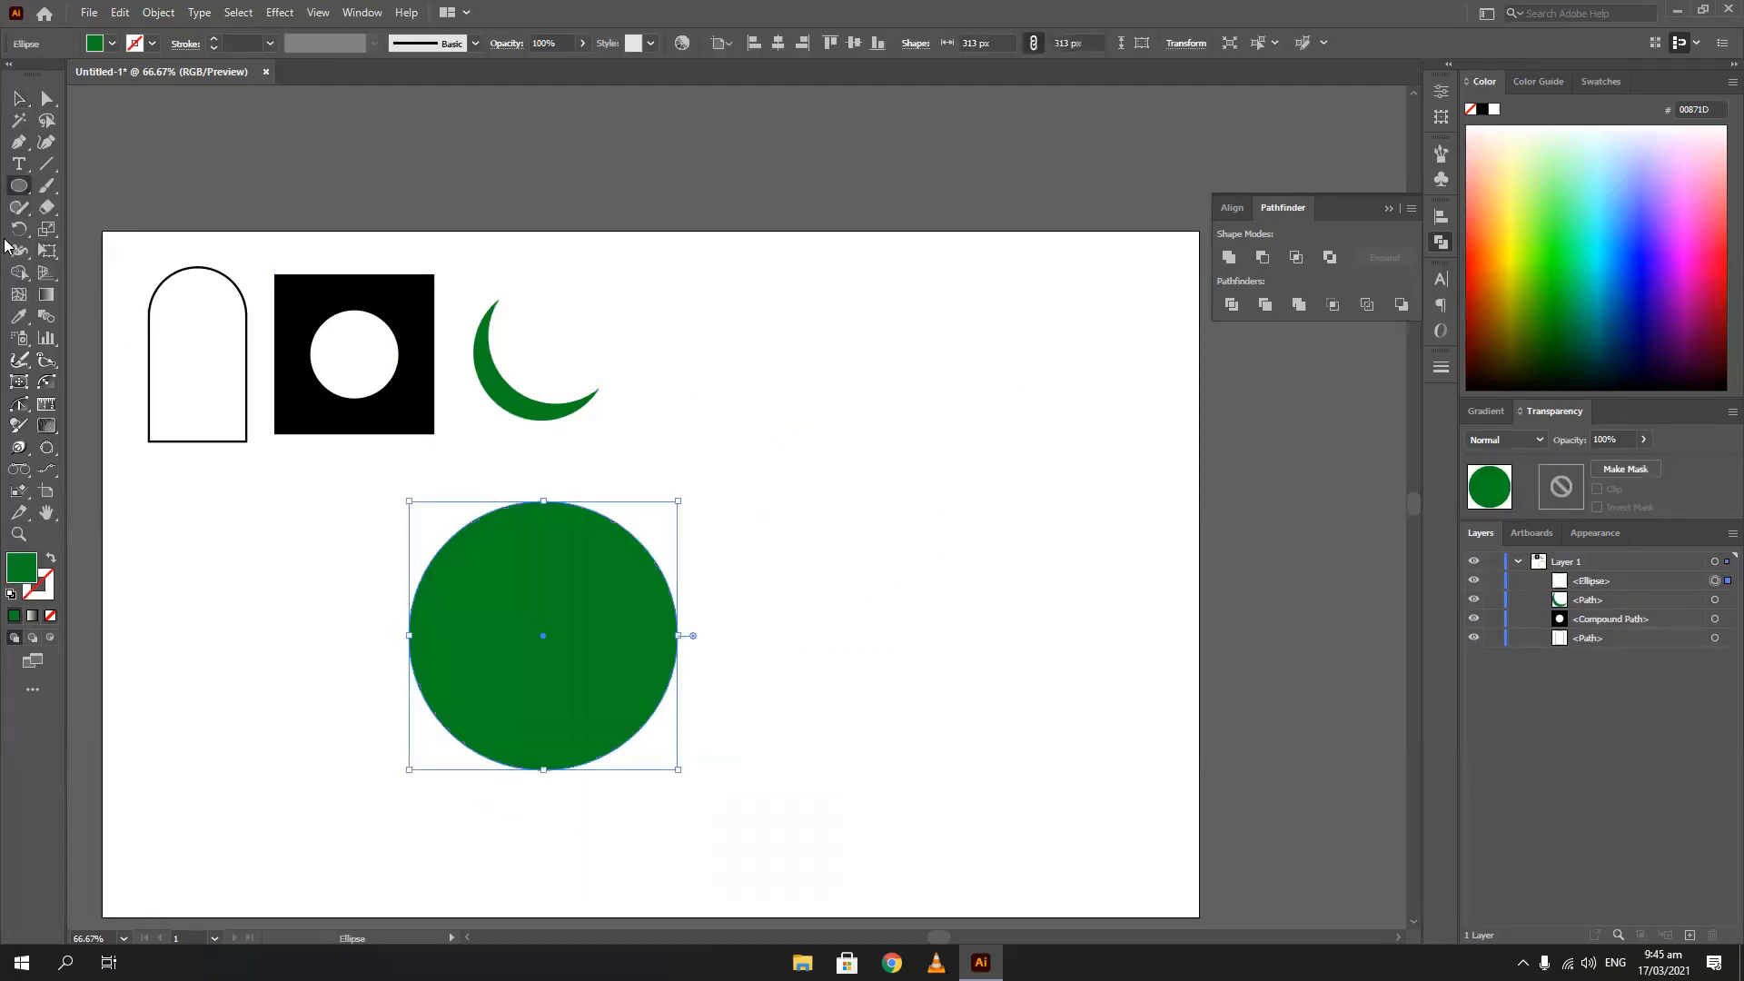
click(18, 99)
mouse_move(482, 608)
mouse_down()
mouse_move(637, 610)
mouse_move(617, 613)
mouse_up()
click(1691, 293)
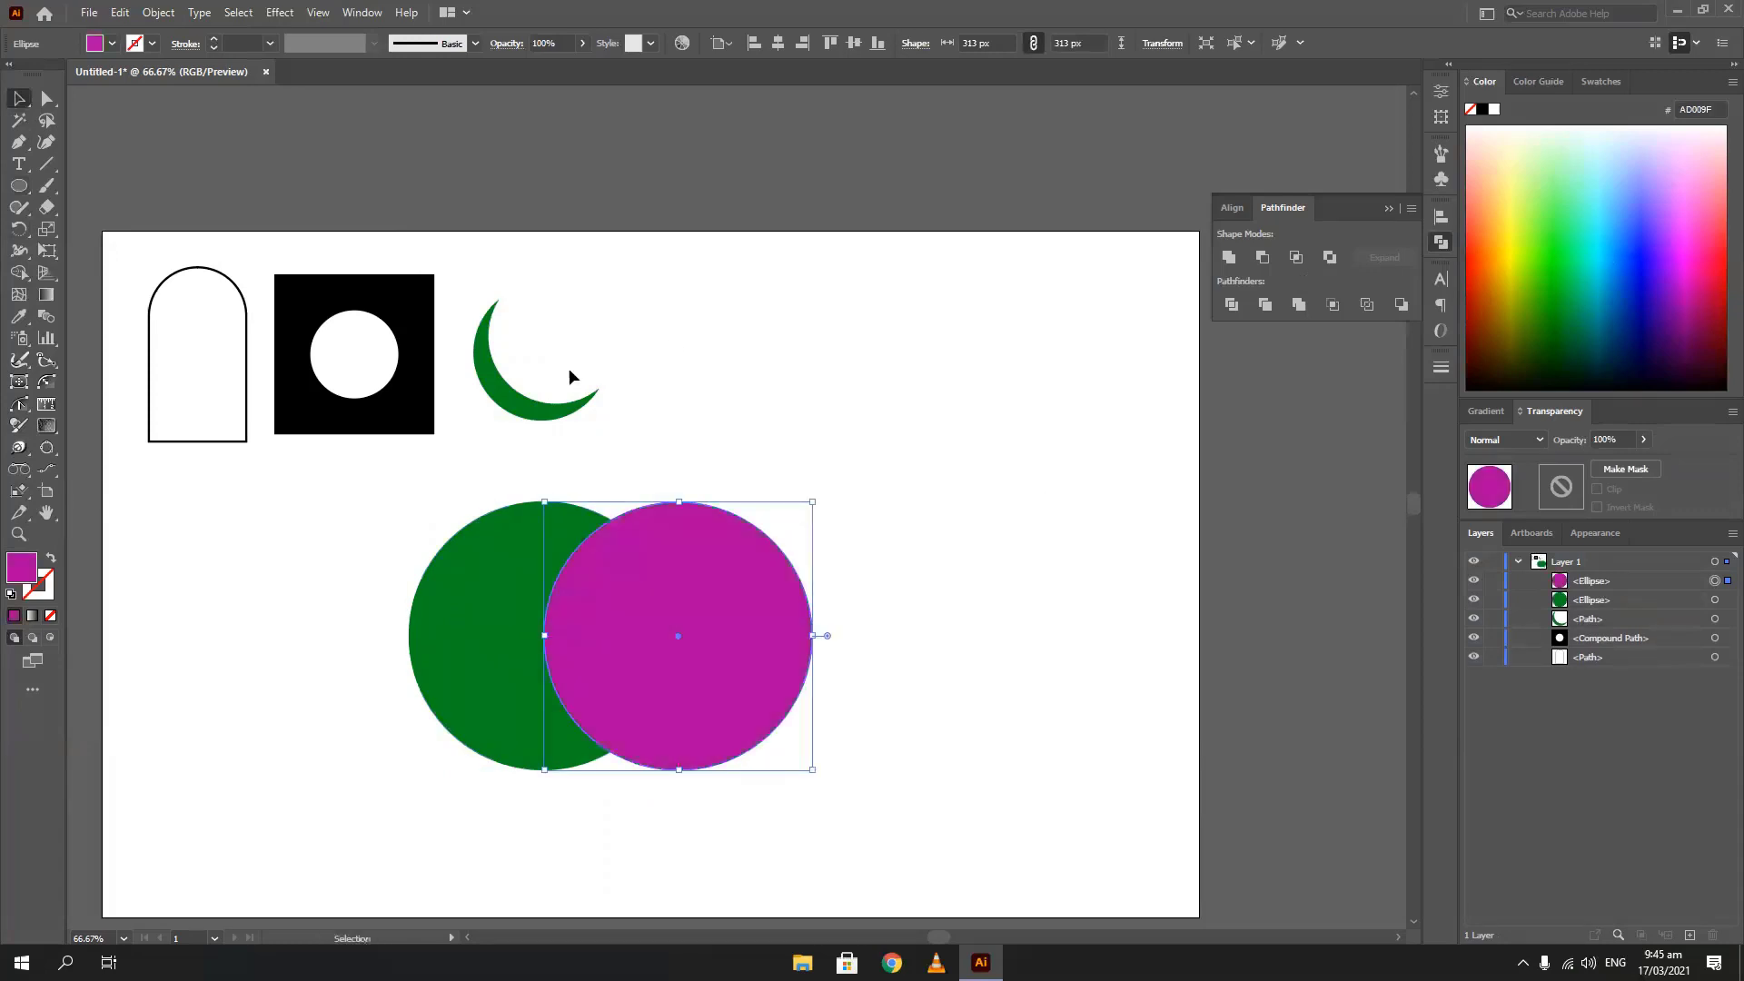
Apply Pathfinder's Exclude to the green and purple circles, then delete the resulting group
drag(351, 527, 836, 763)
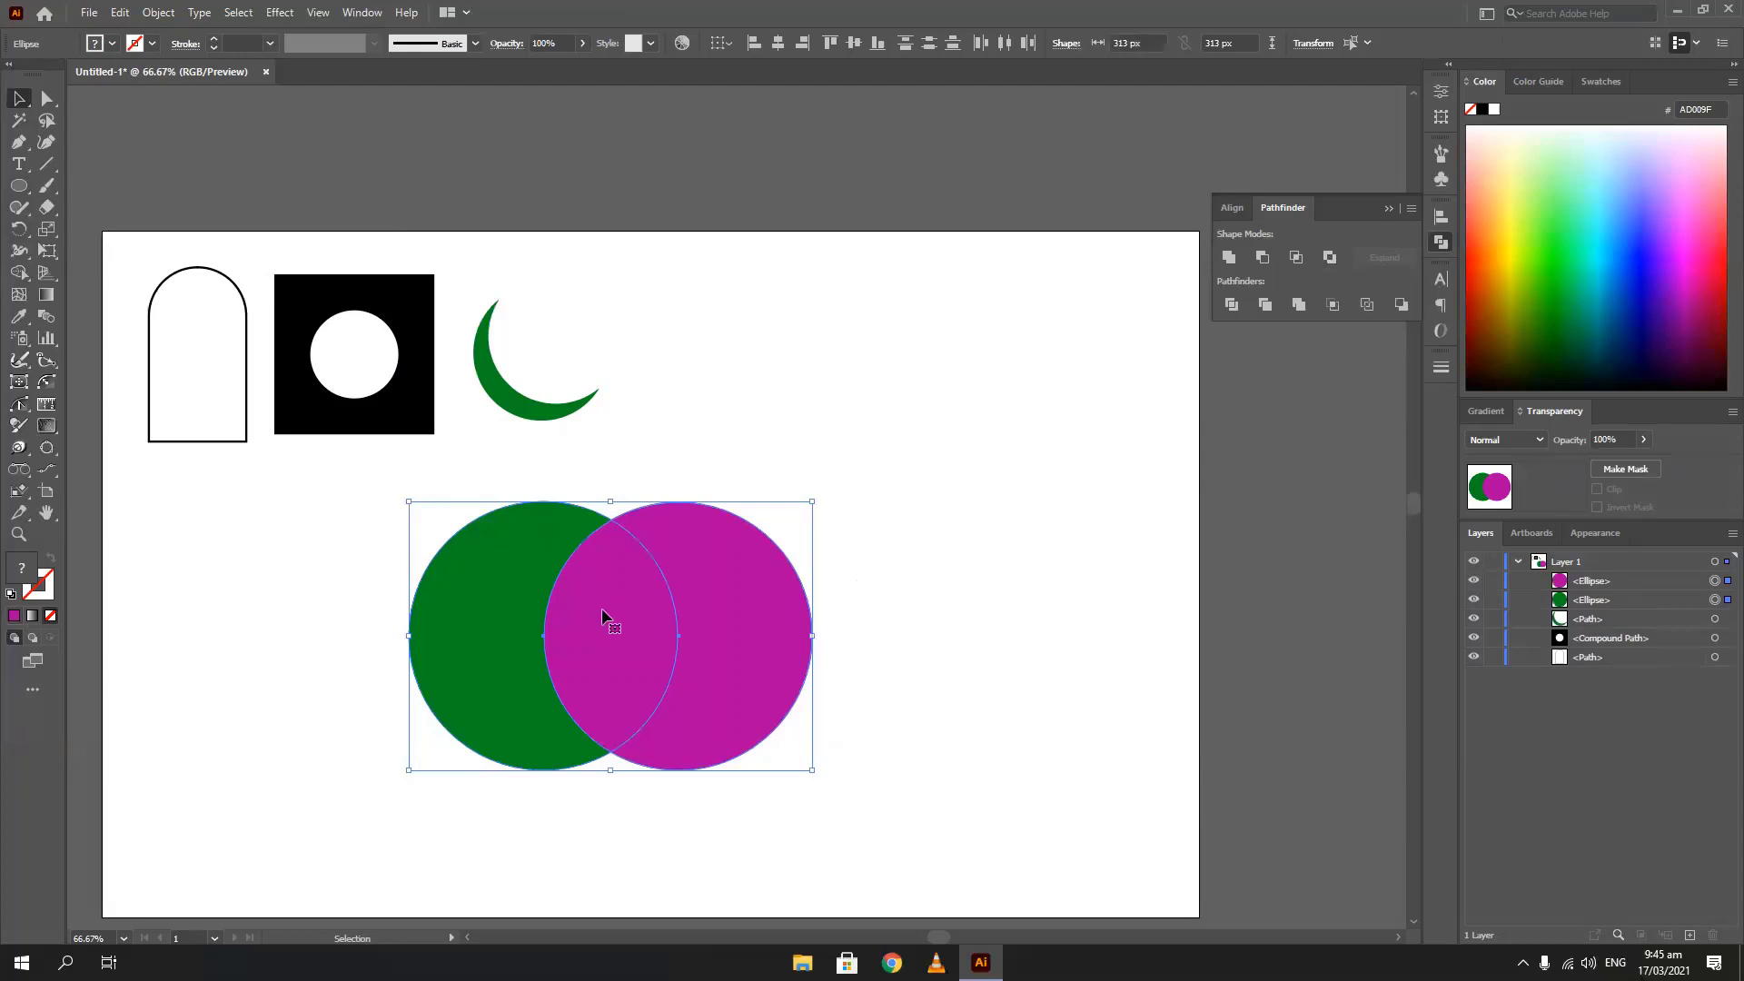
click(1330, 258)
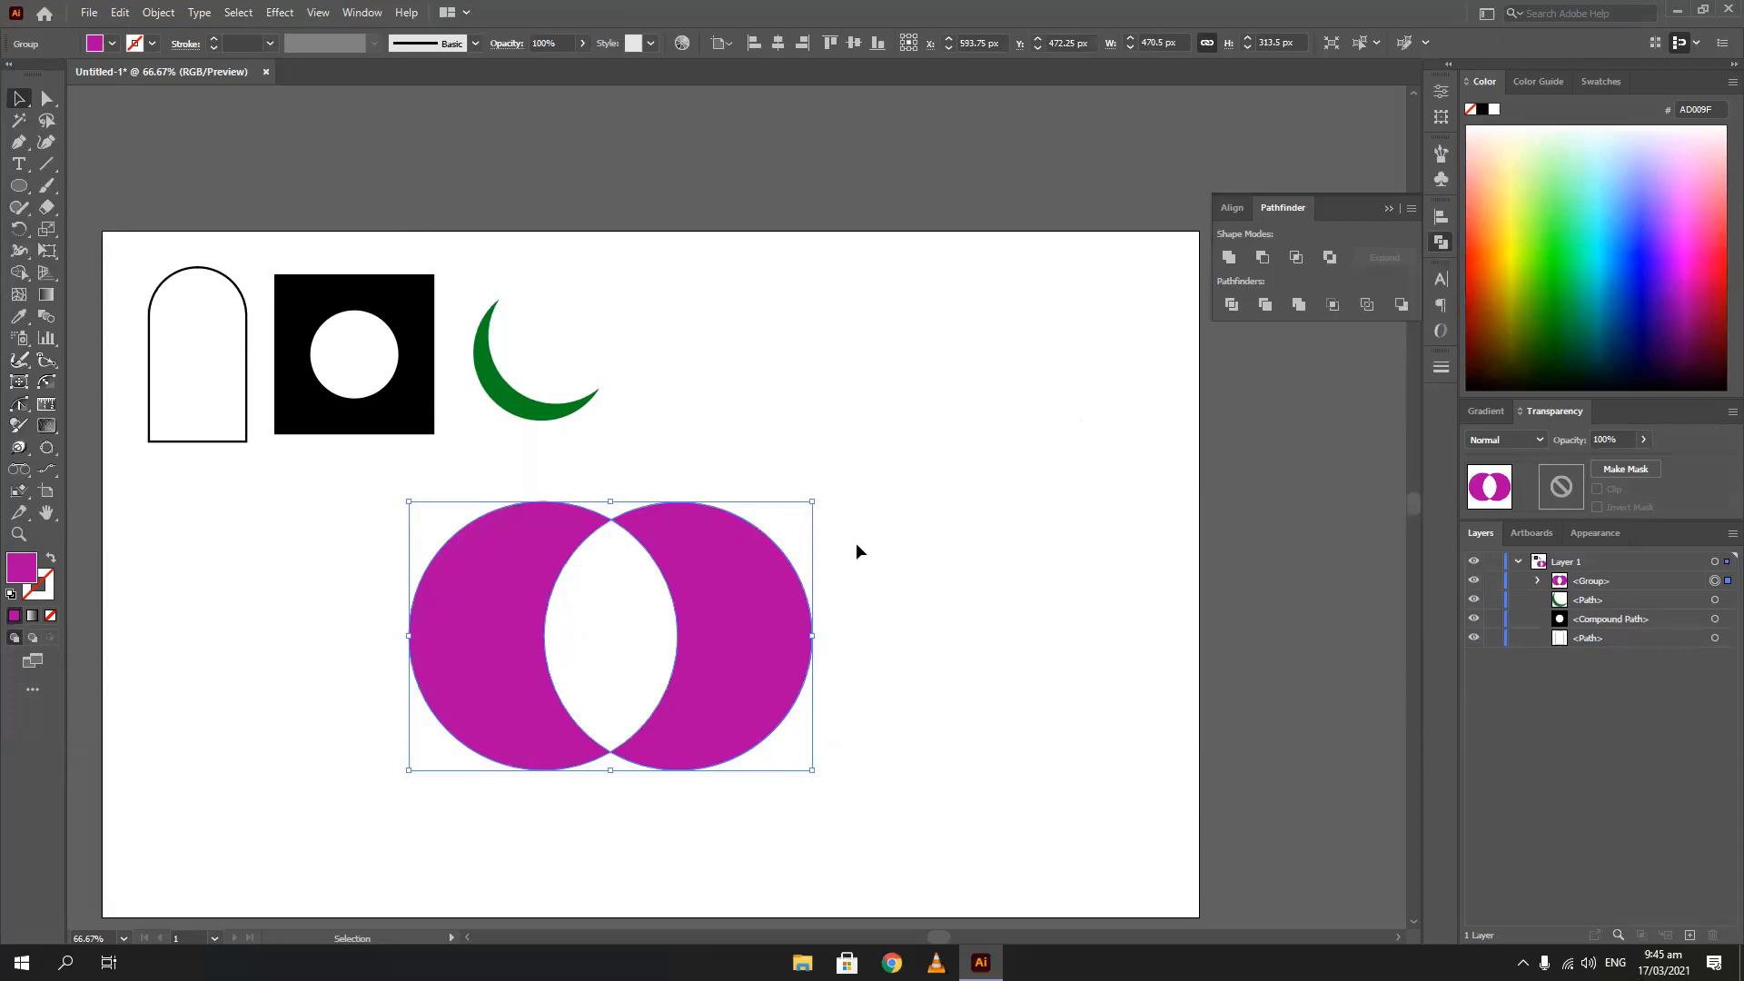
key(Delete)
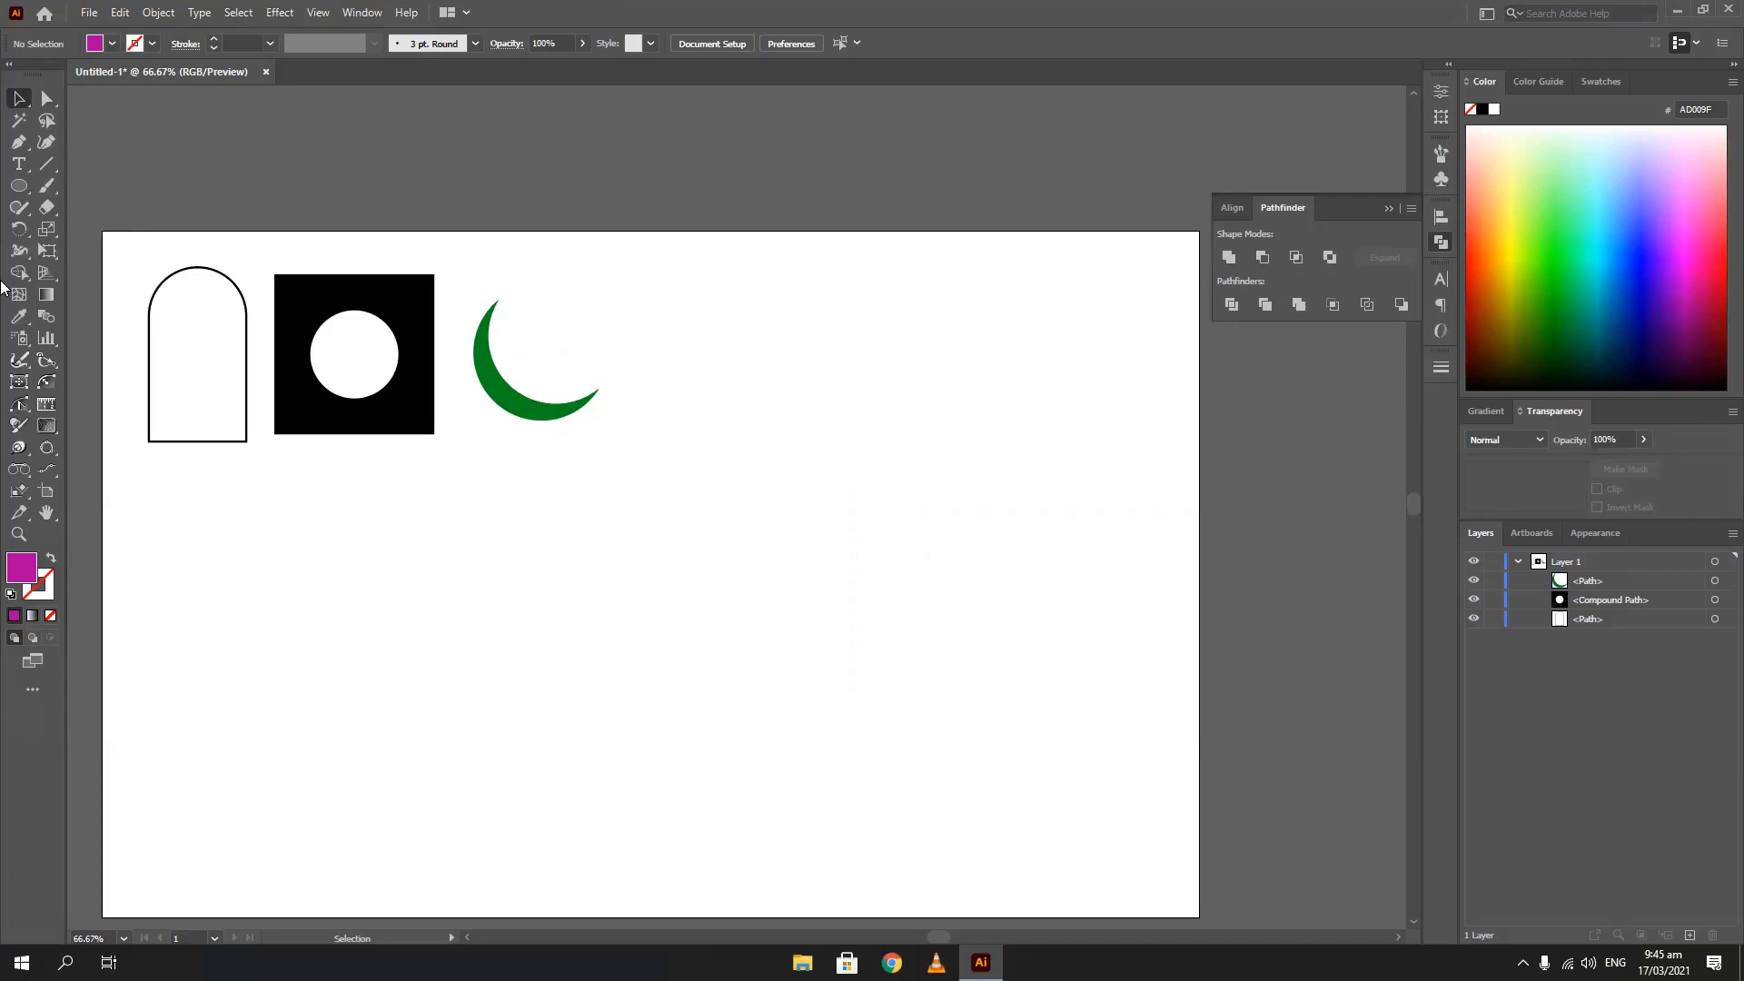
Draw two purple squares that overlap at a corner in the empty area beyond the crescent, the larger about 257 px wide
right_click(18, 186)
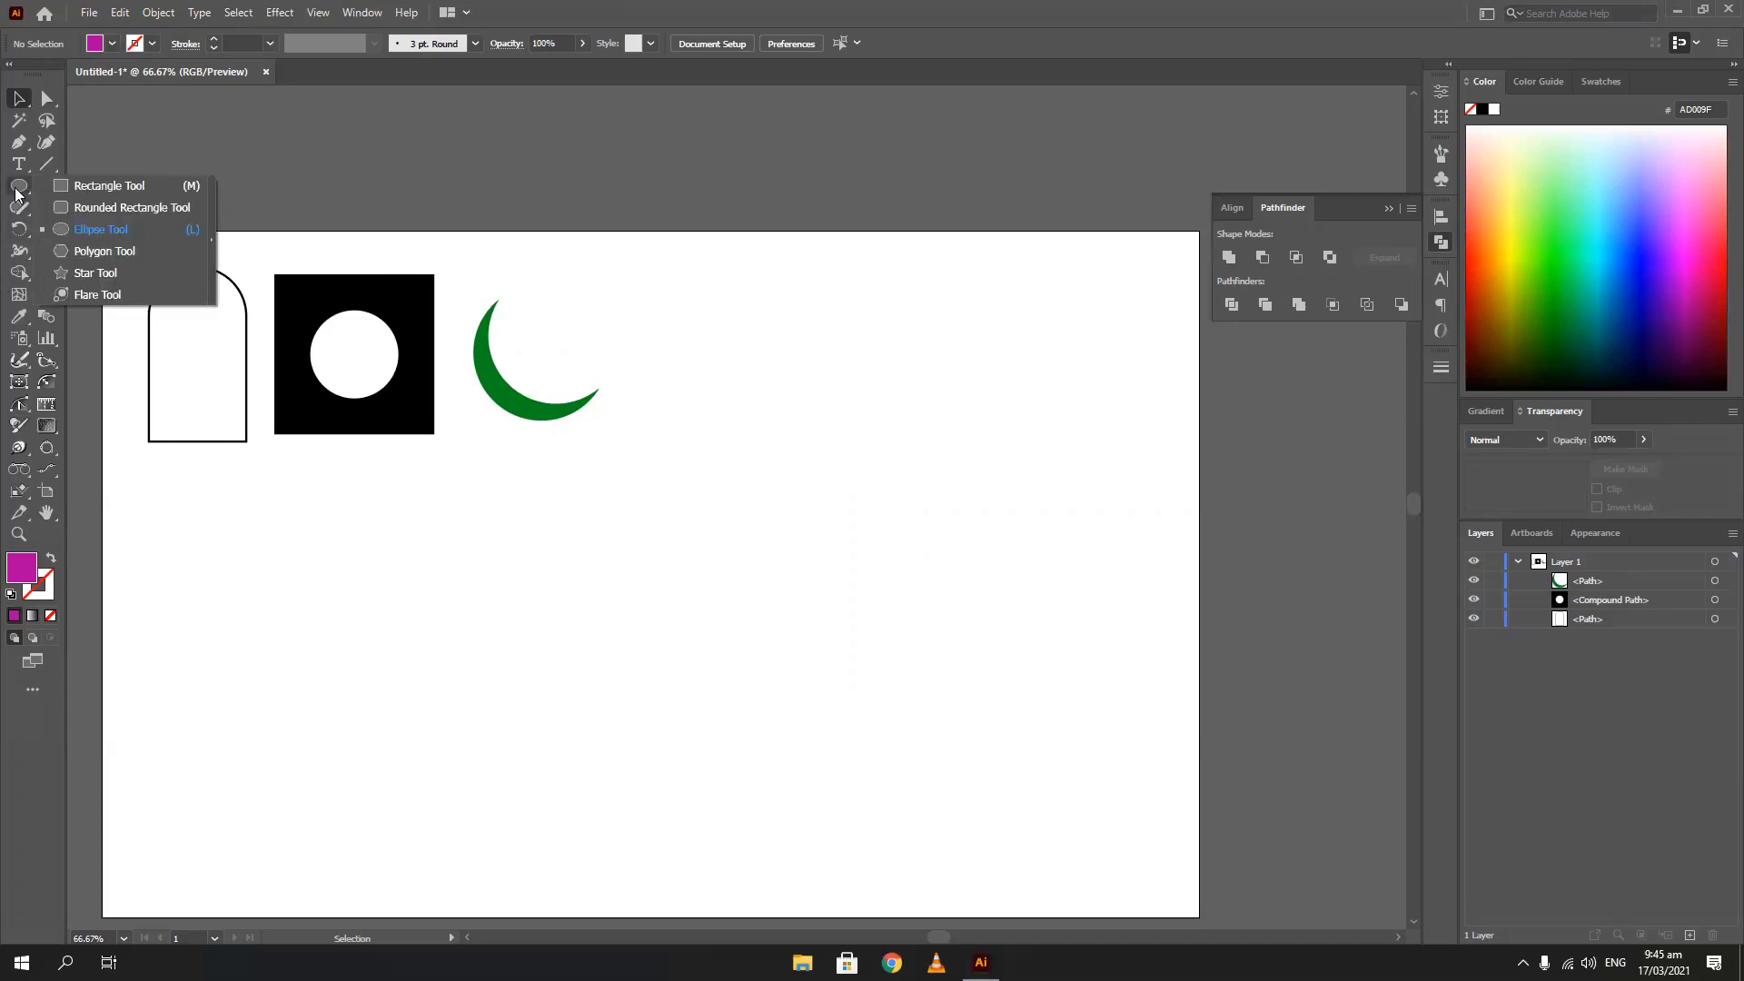
click(102, 185)
drag(664, 441, 854, 631)
drag(1006, 521, 785, 742)
Shift both squares down and to the left, and swap their fill and stroke so only purple outlines remain
key(v)
drag(690, 363, 1027, 743)
drag(760, 567, 663, 603)
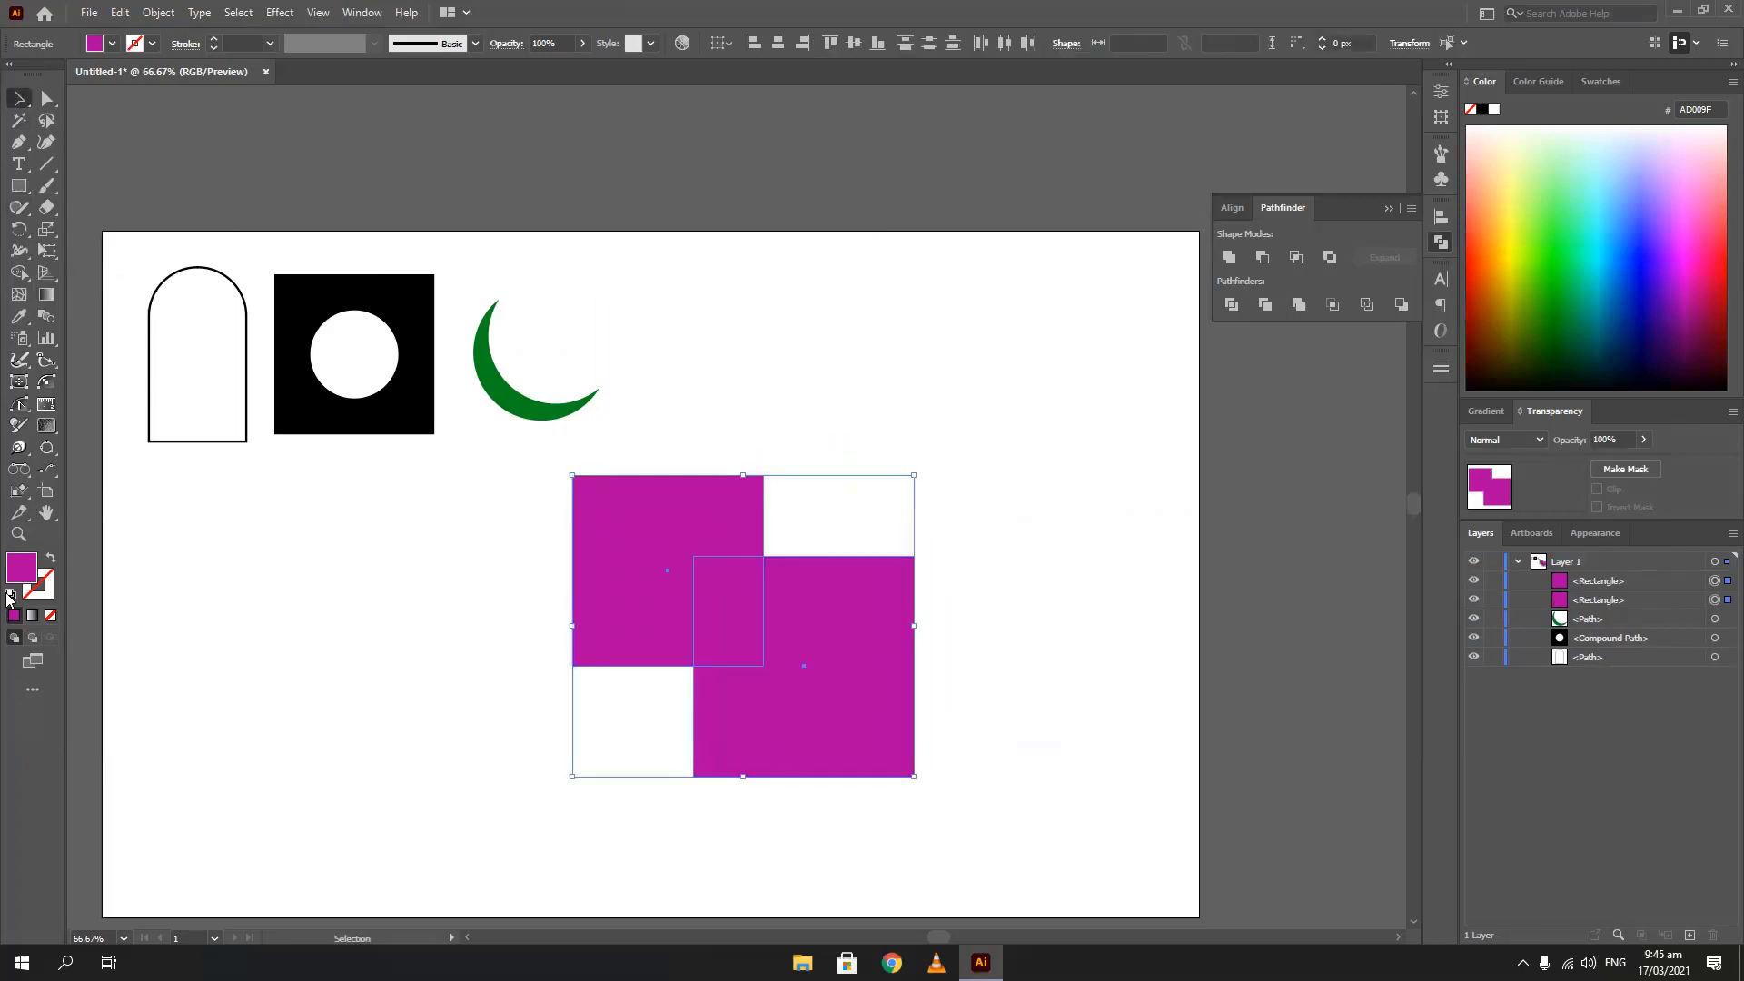
click(51, 557)
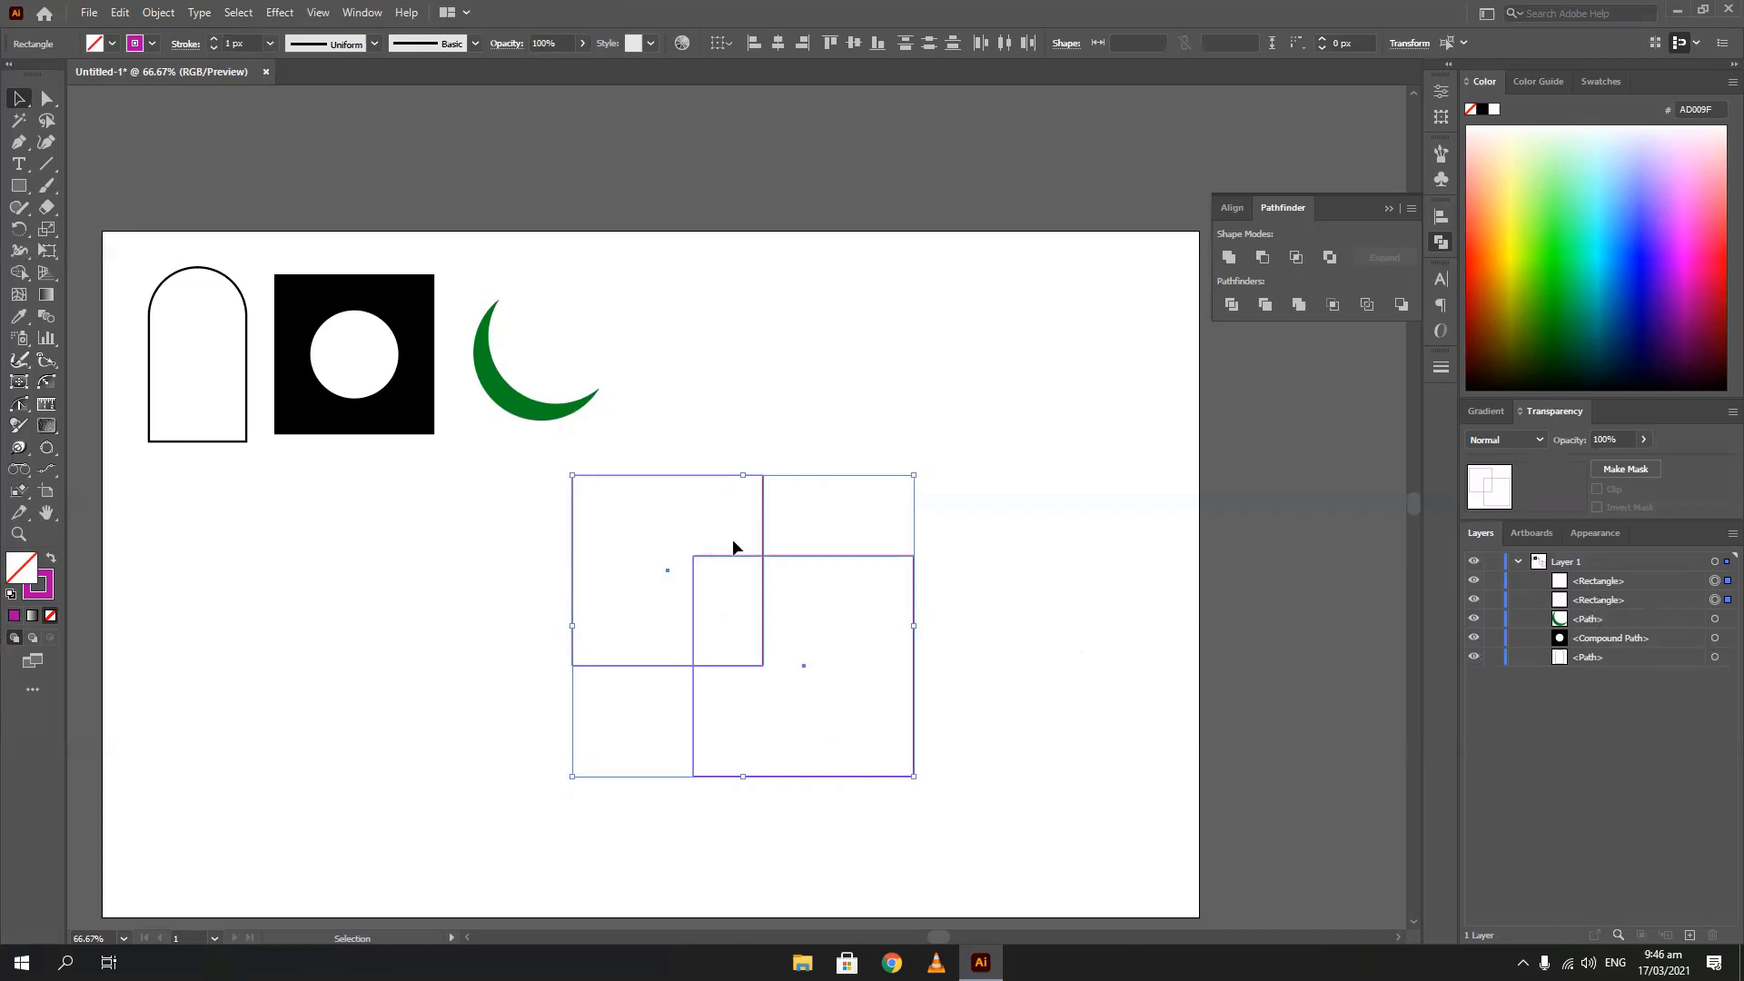
Divide the two overlapping squares with Pathfinder and move the resulting group up and to the right
click(1230, 305)
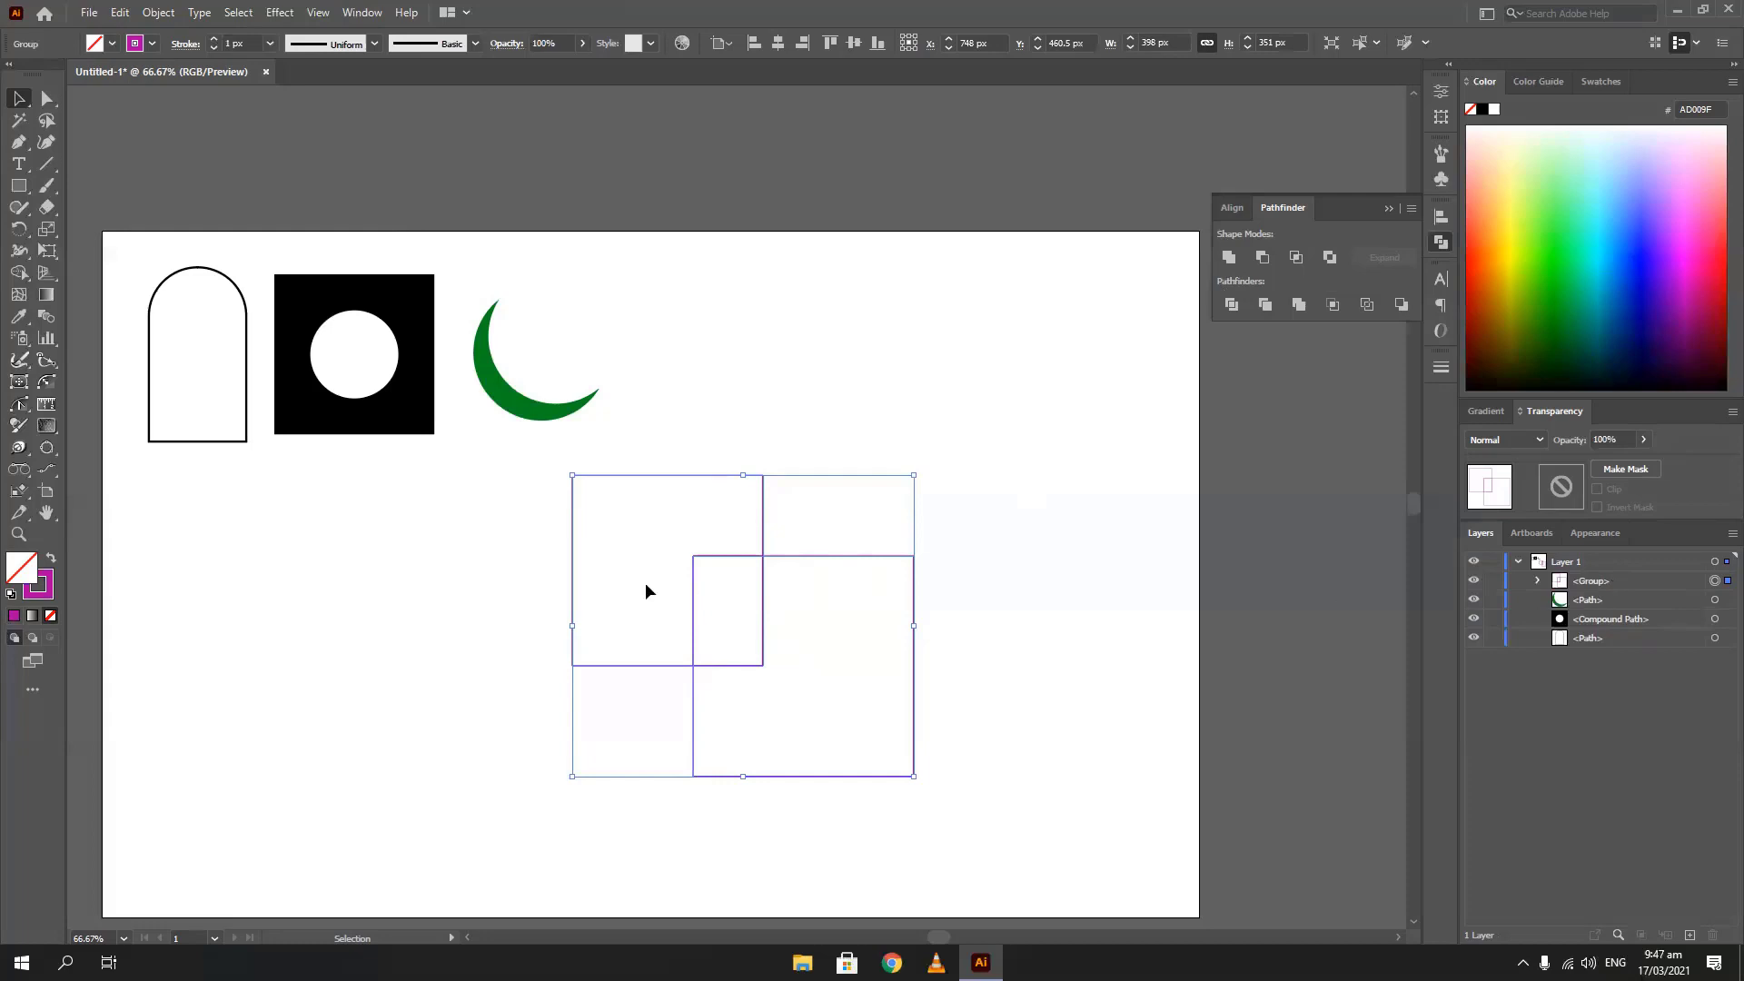
drag(692, 588, 855, 423)
click(766, 566)
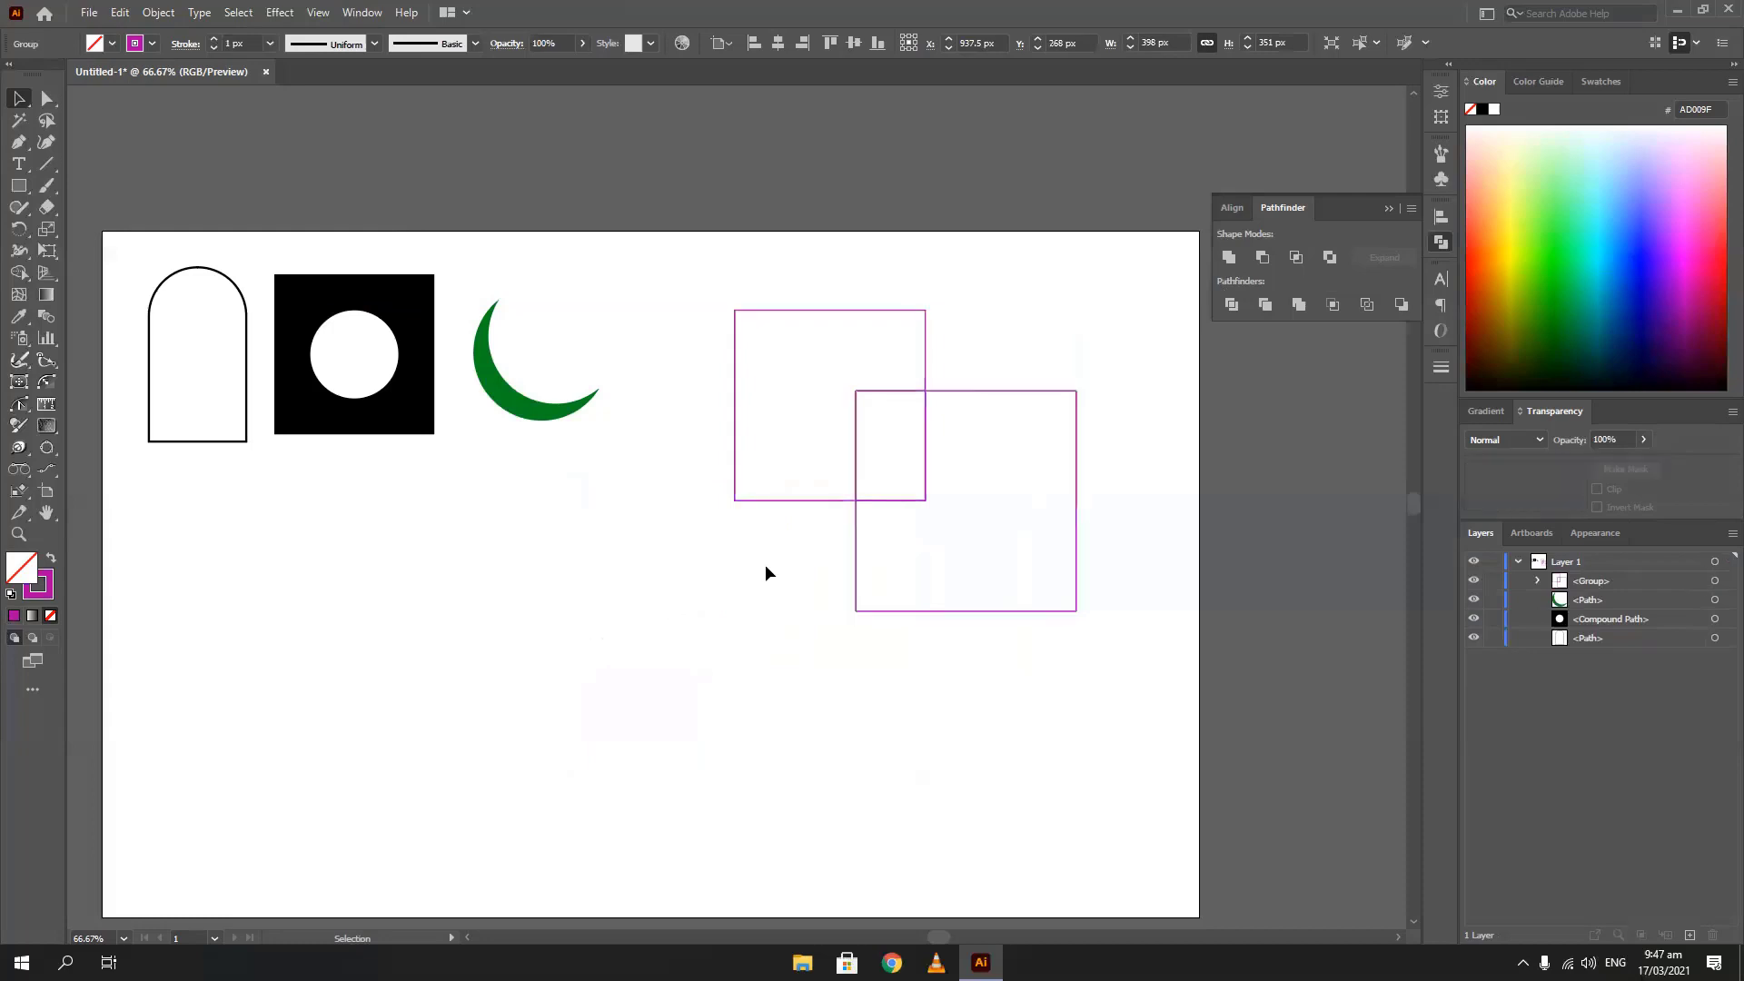
Ungroup the divided squares into separate pieces
click(826, 499)
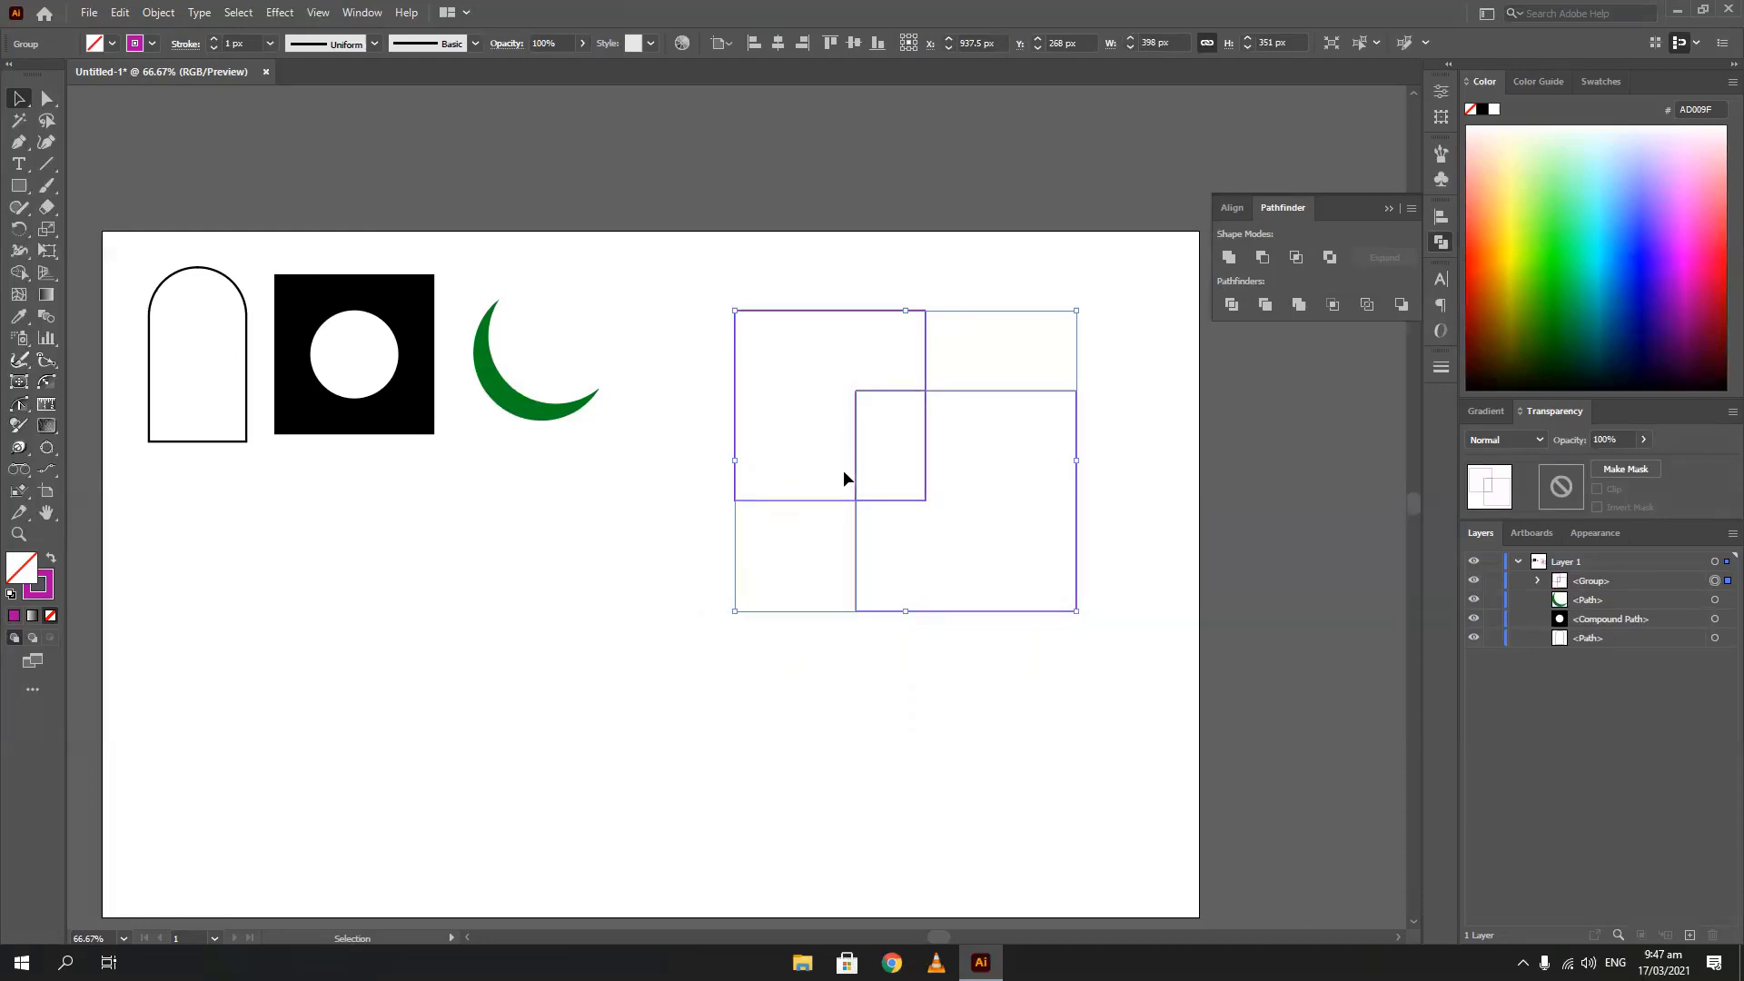
right_click(870, 458)
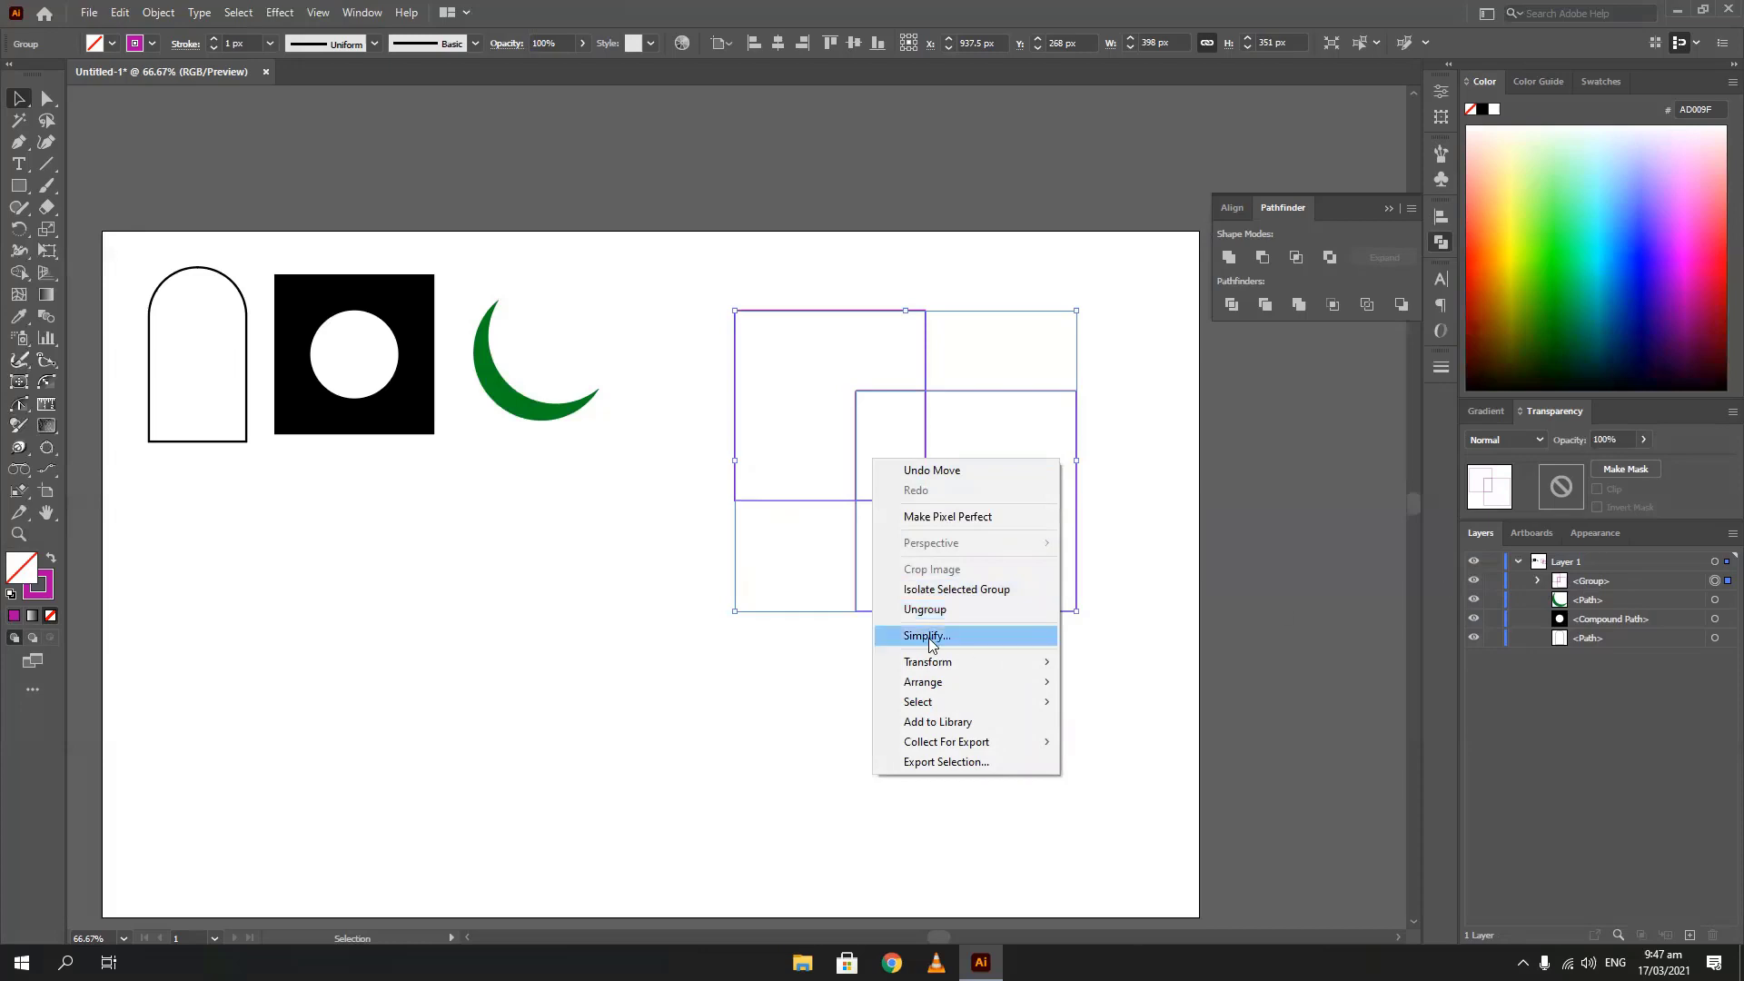
click(935, 610)
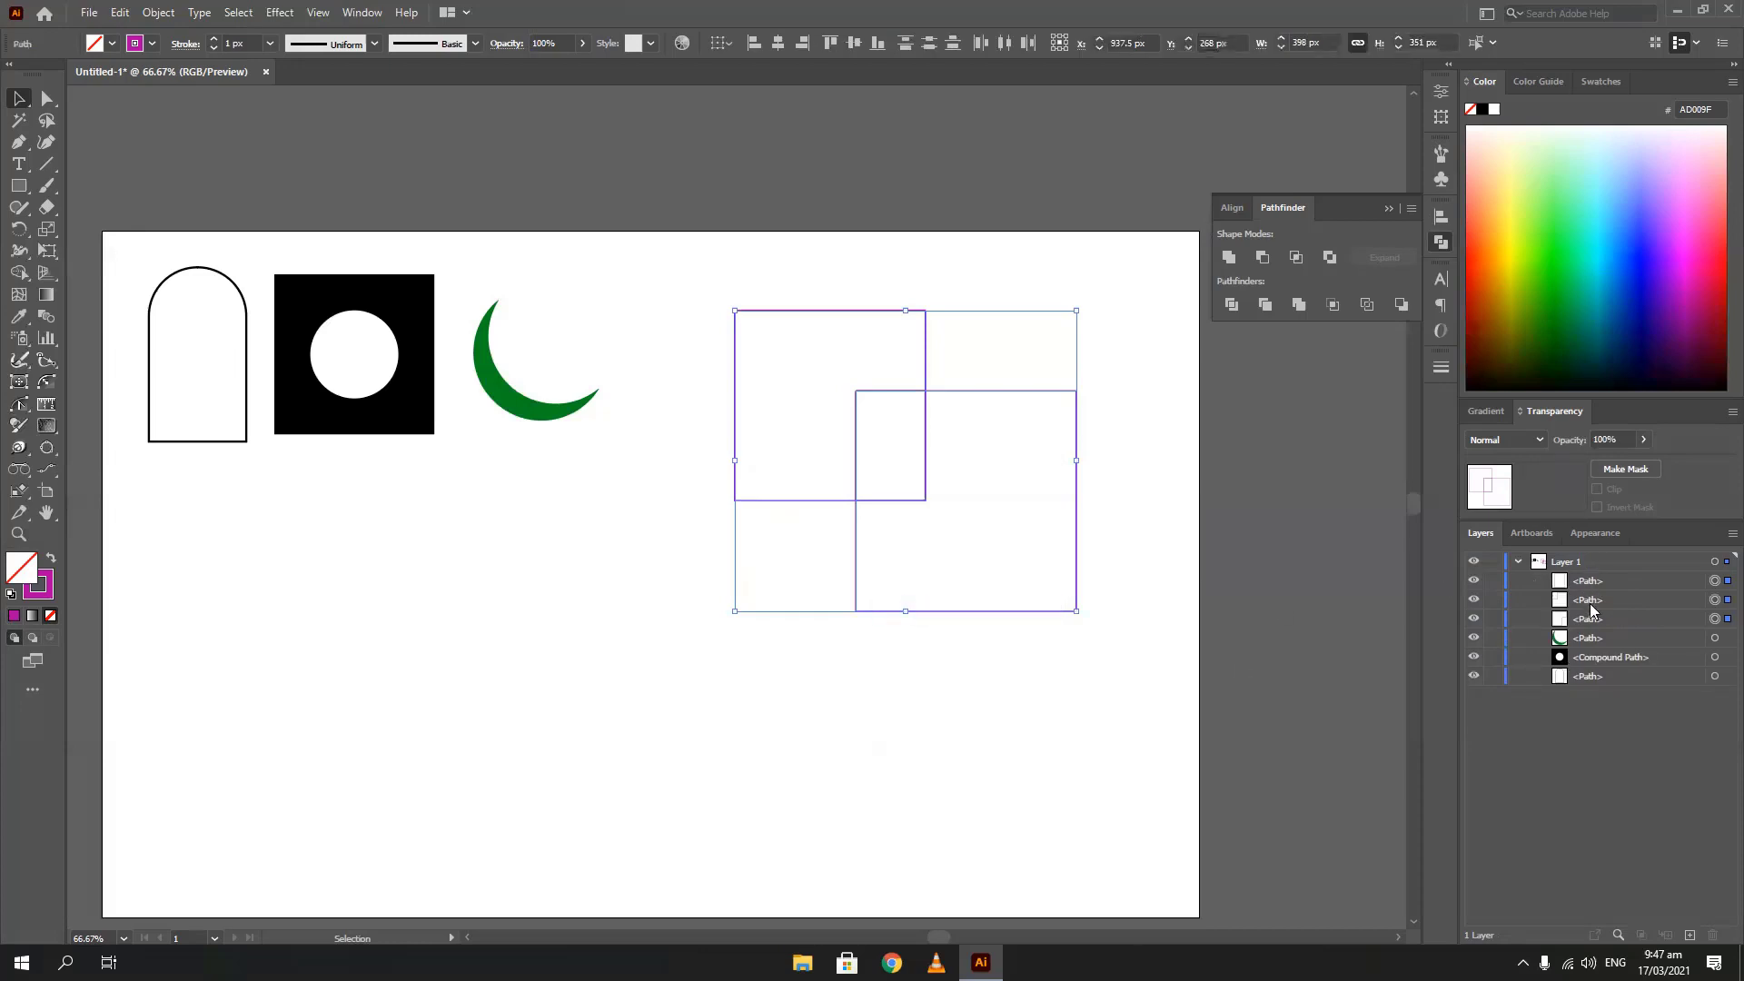
Pull the two L-shaped pieces away from the central overlap piece, then delete all three pieces
click(929, 674)
drag(750, 314, 714, 292)
drag(1078, 600, 1112, 643)
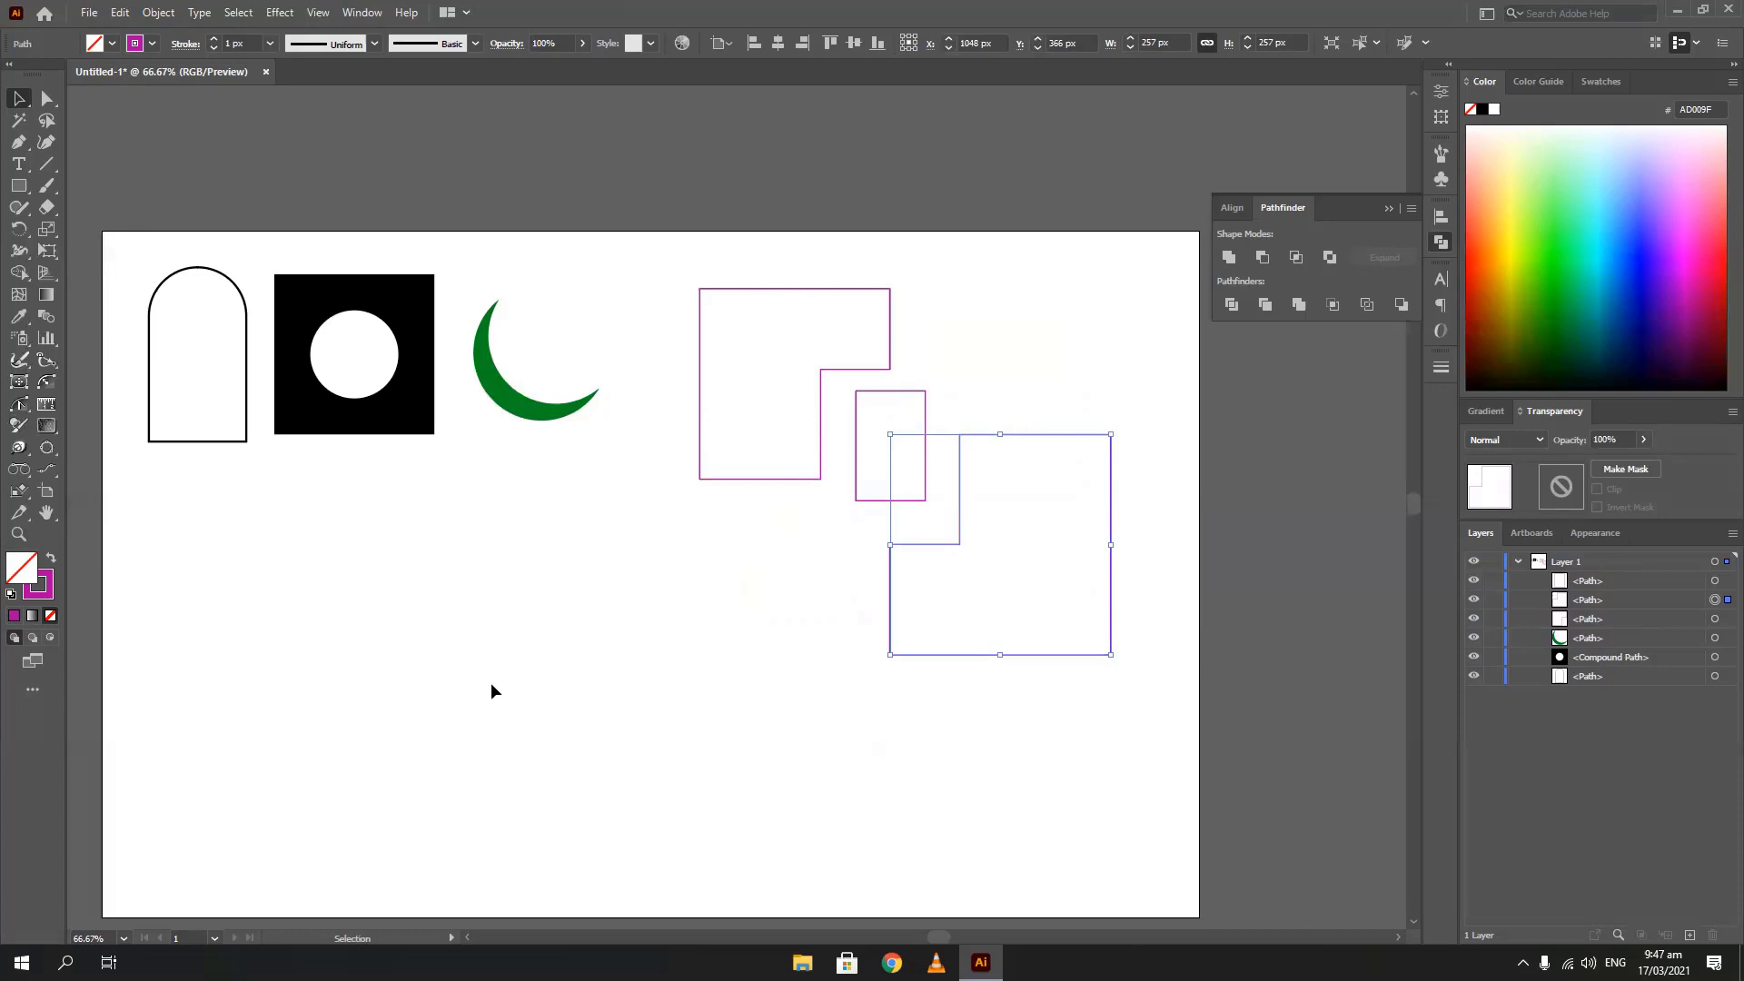
drag(627, 301, 1200, 727)
key(Delete)
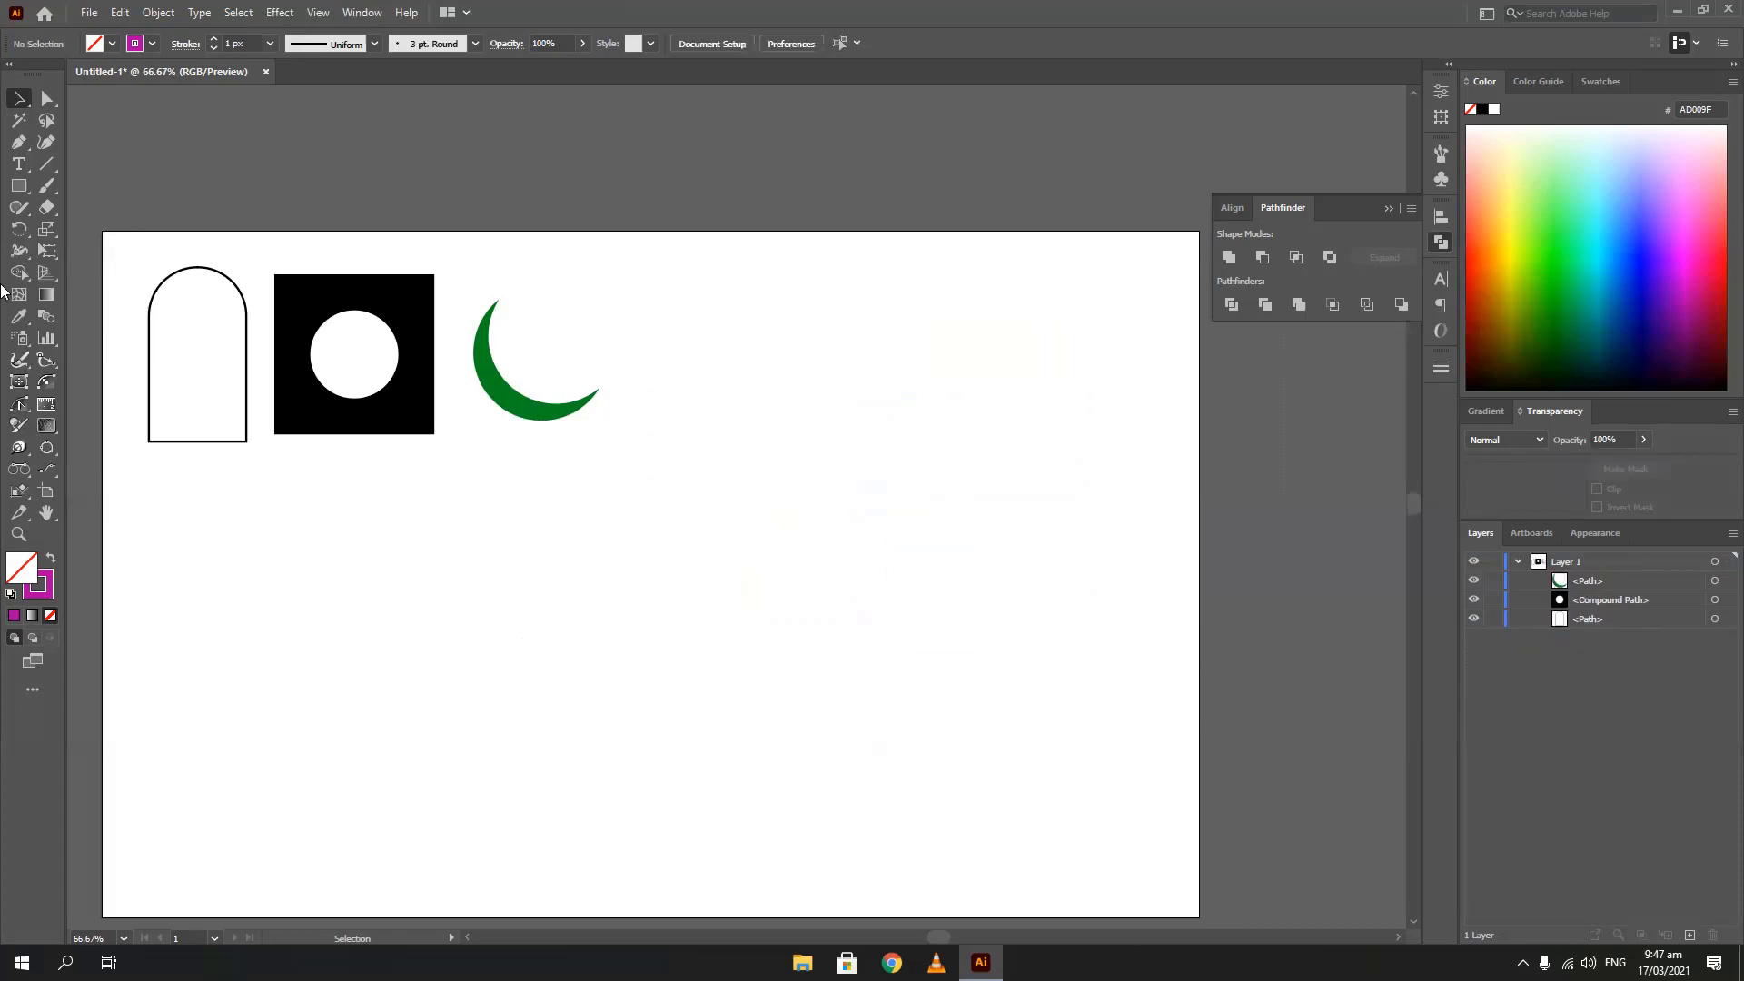
Draw a purple-outlined circle about 432 px wide and duplicate it with an offset up and to the right
drag(19, 185, 86, 227)
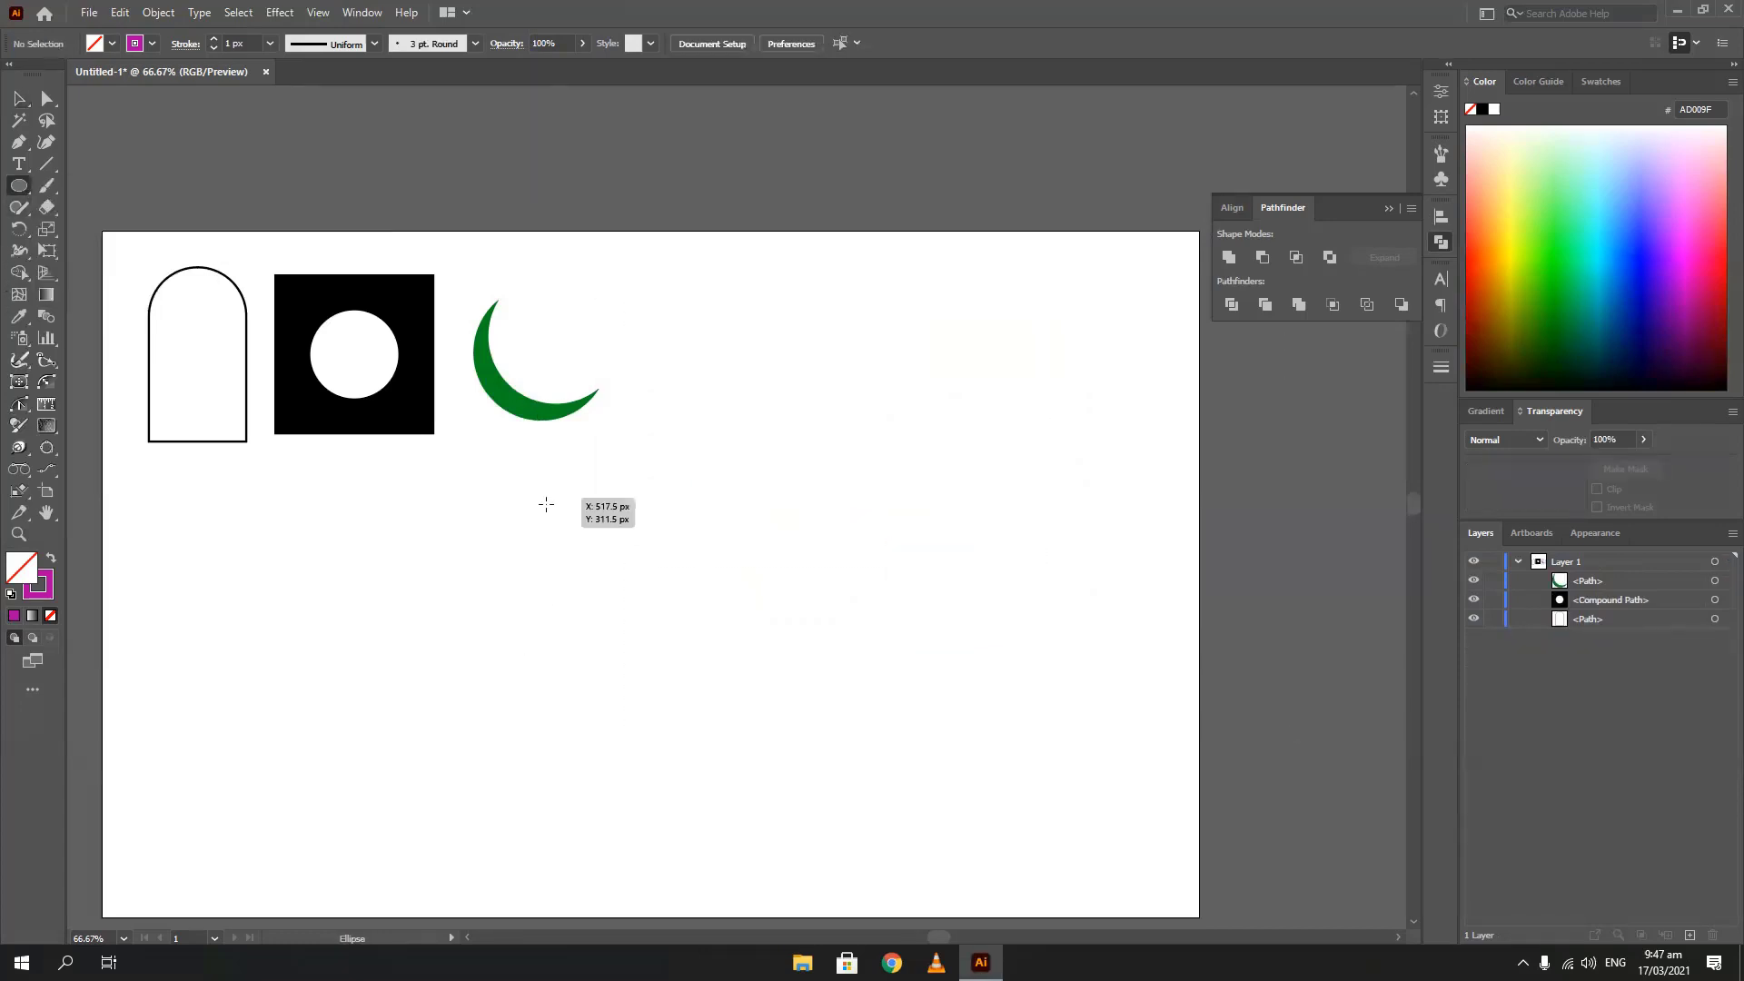
mouse_move(545, 497)
mouse_down()
mouse_move(916, 837)
mouse_move(915, 867)
mouse_up()
click(19, 98)
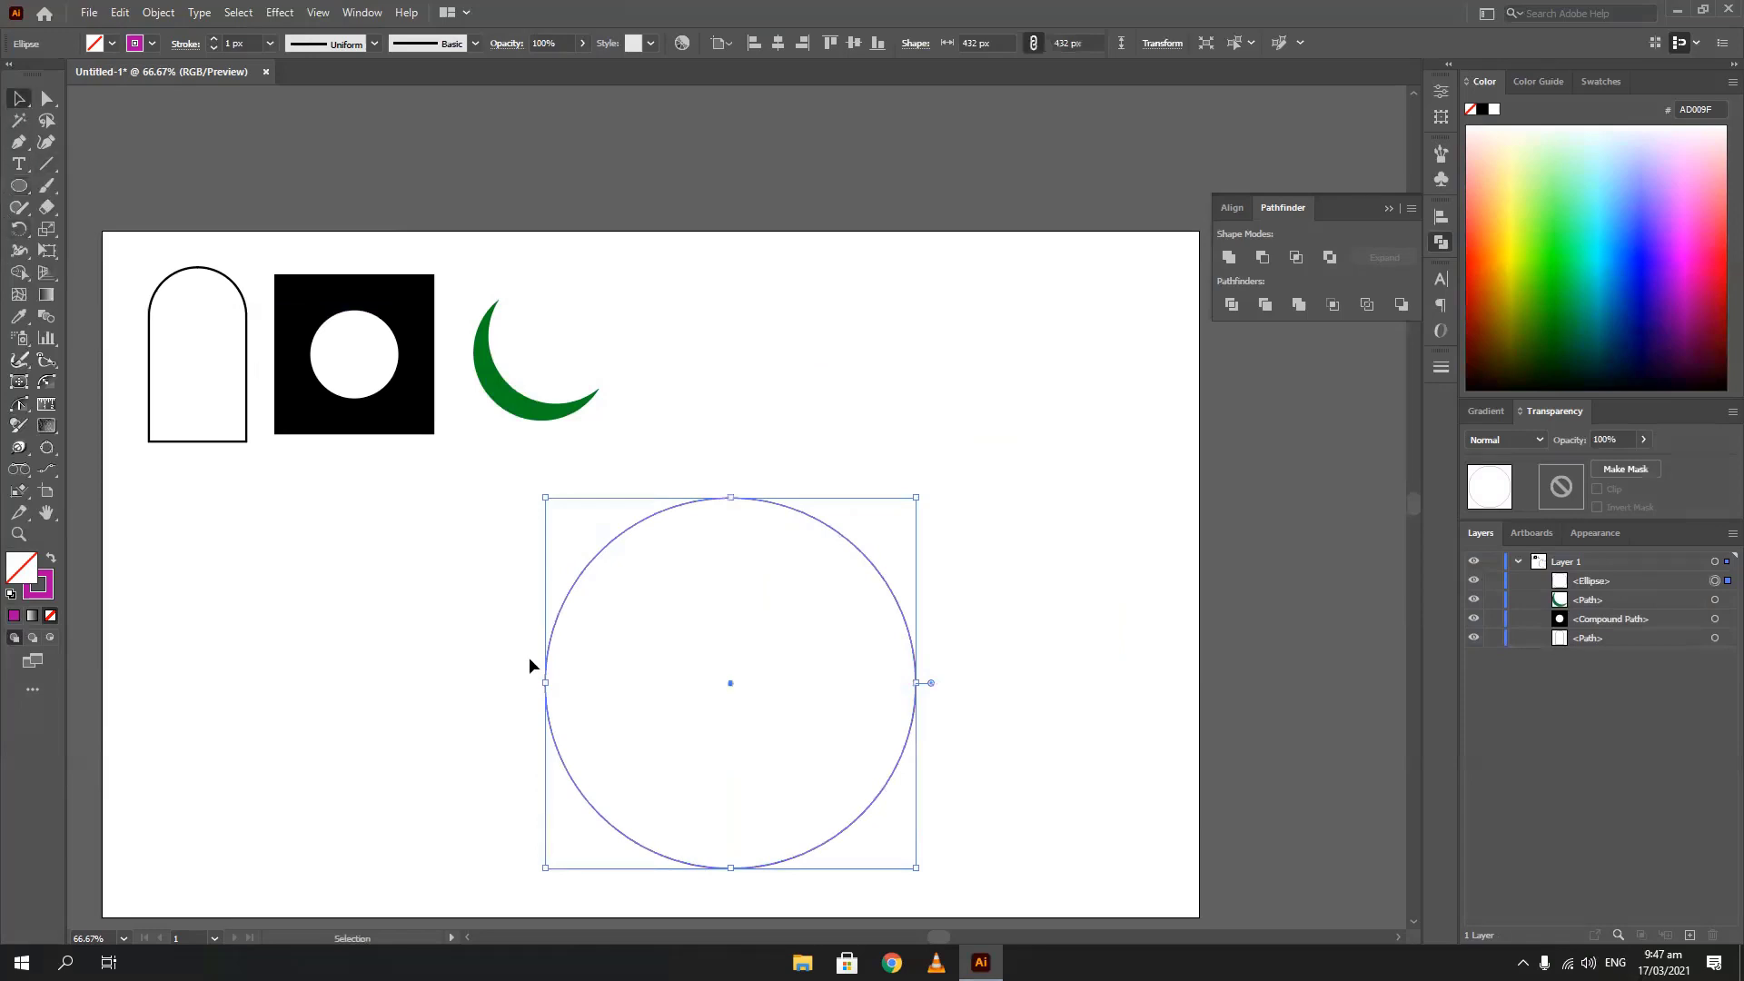
drag(551, 657, 620, 602)
Divide the two overlapping outlined circles with Pathfinder and ungroup the result
drag(949, 809, 986, 820)
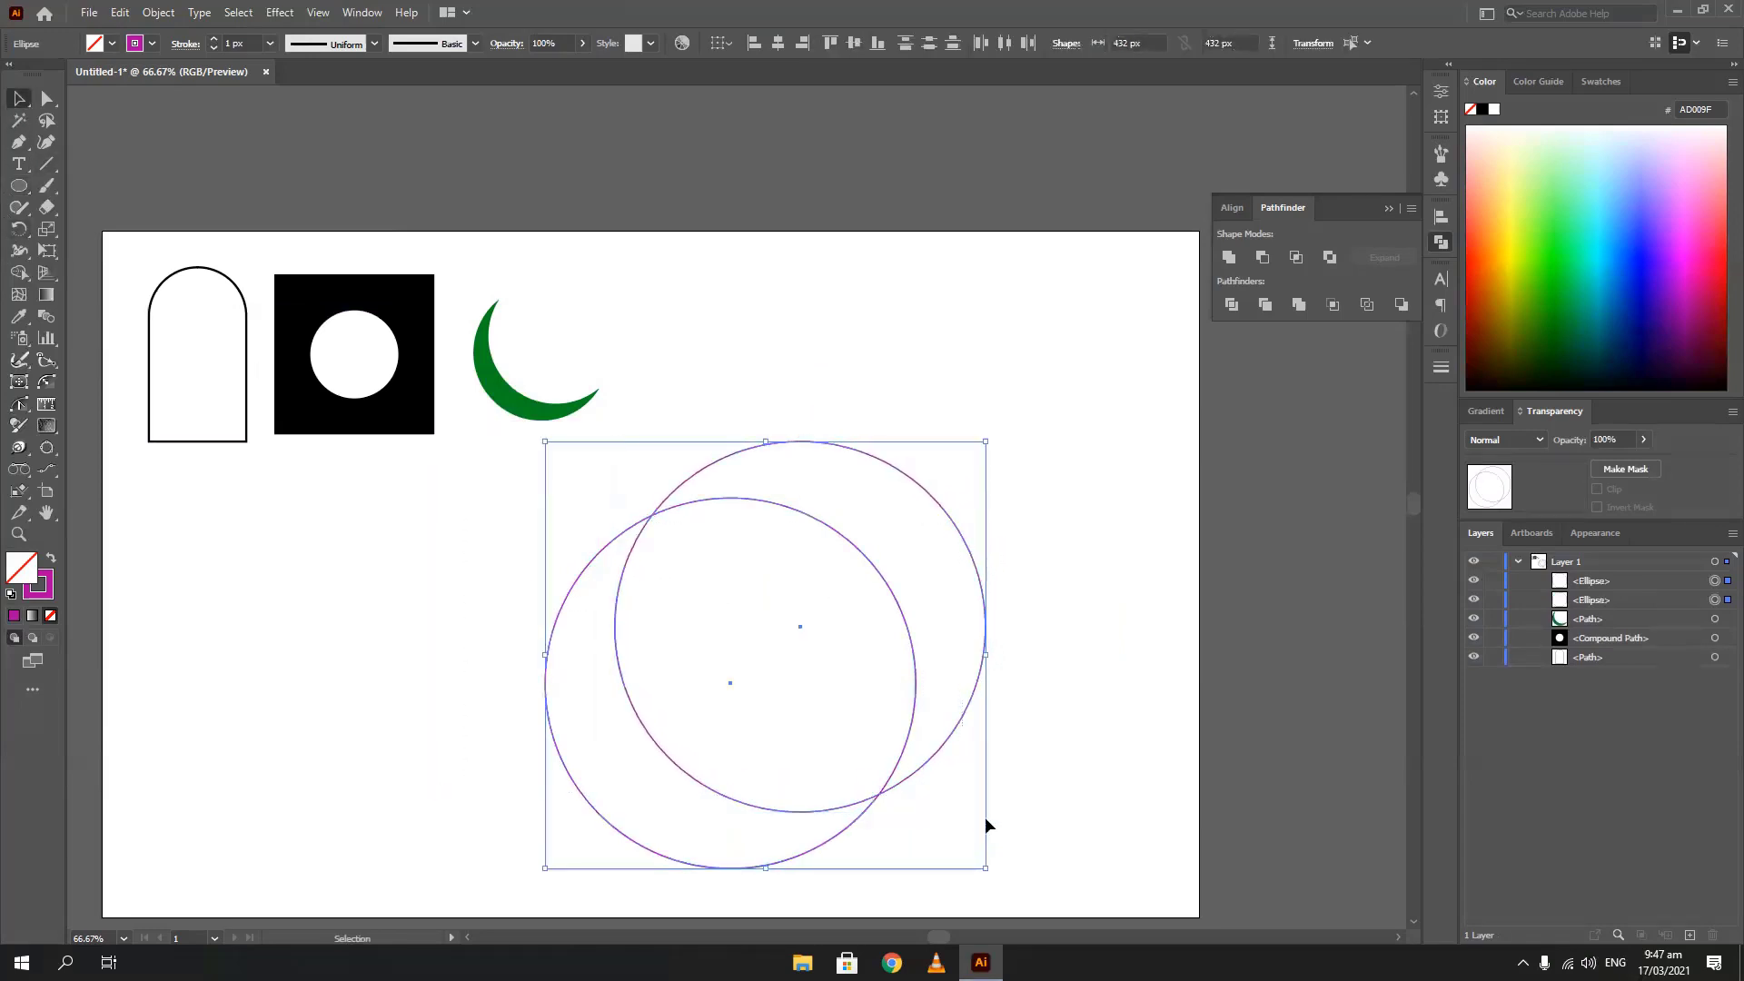
click(1231, 305)
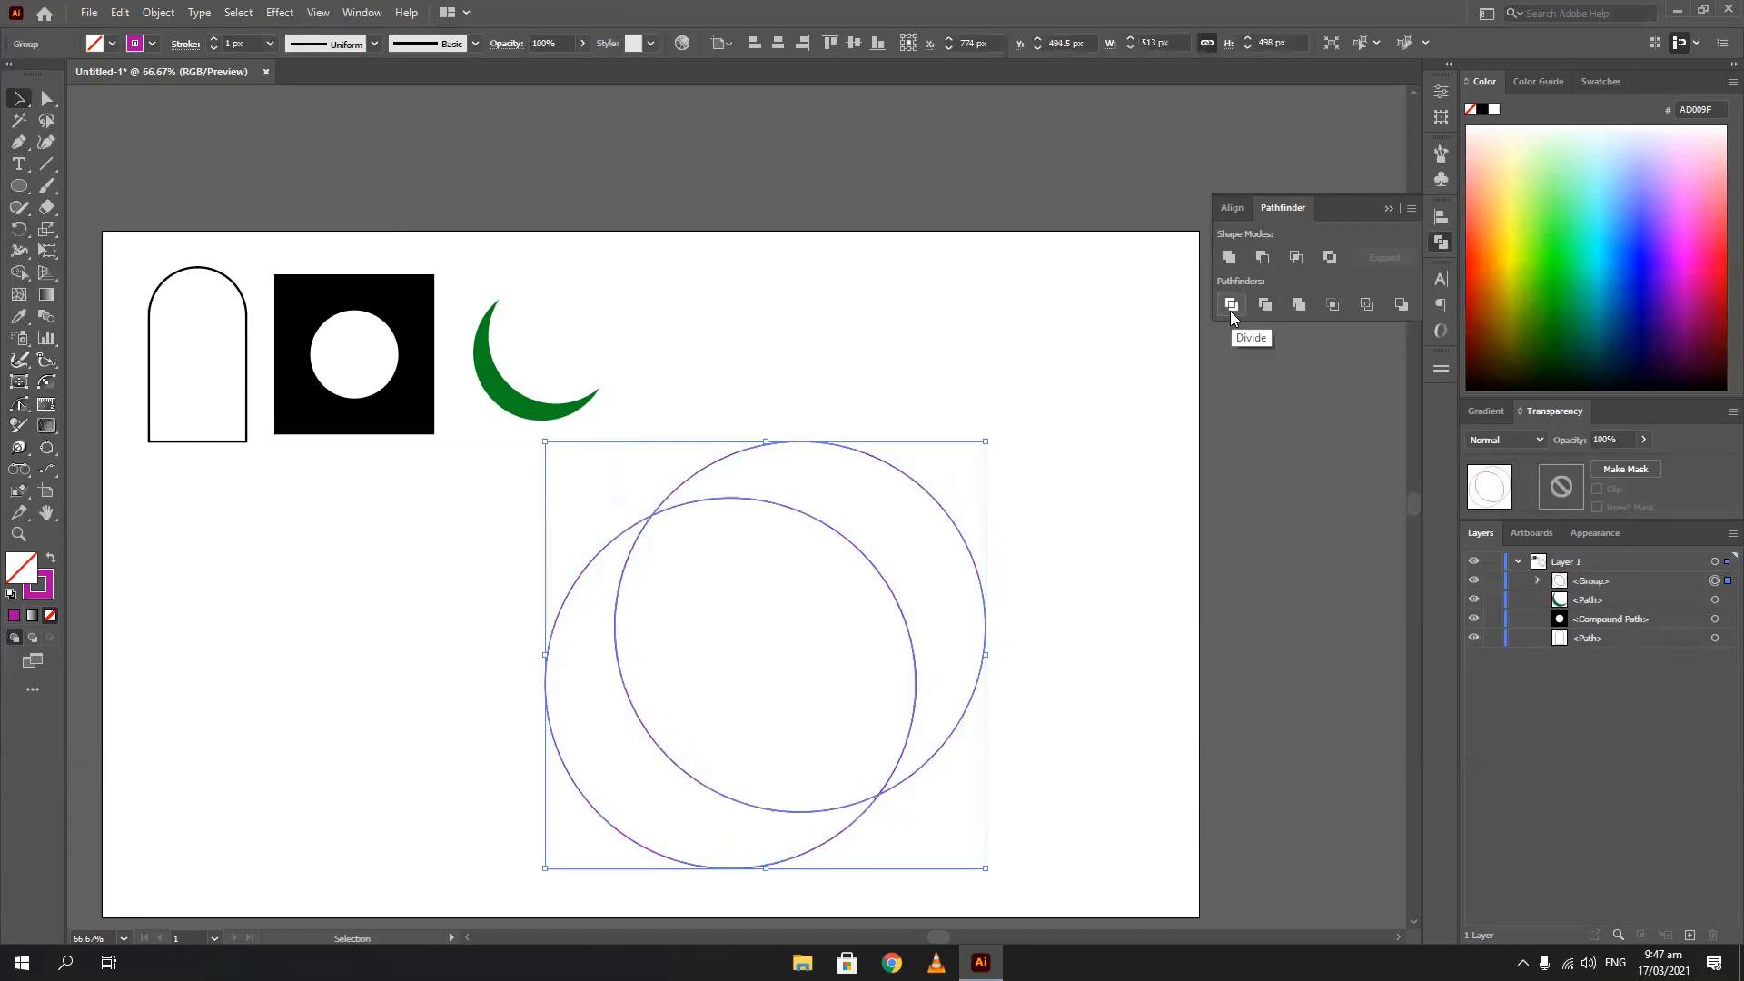
right_click(904, 543)
click(963, 693)
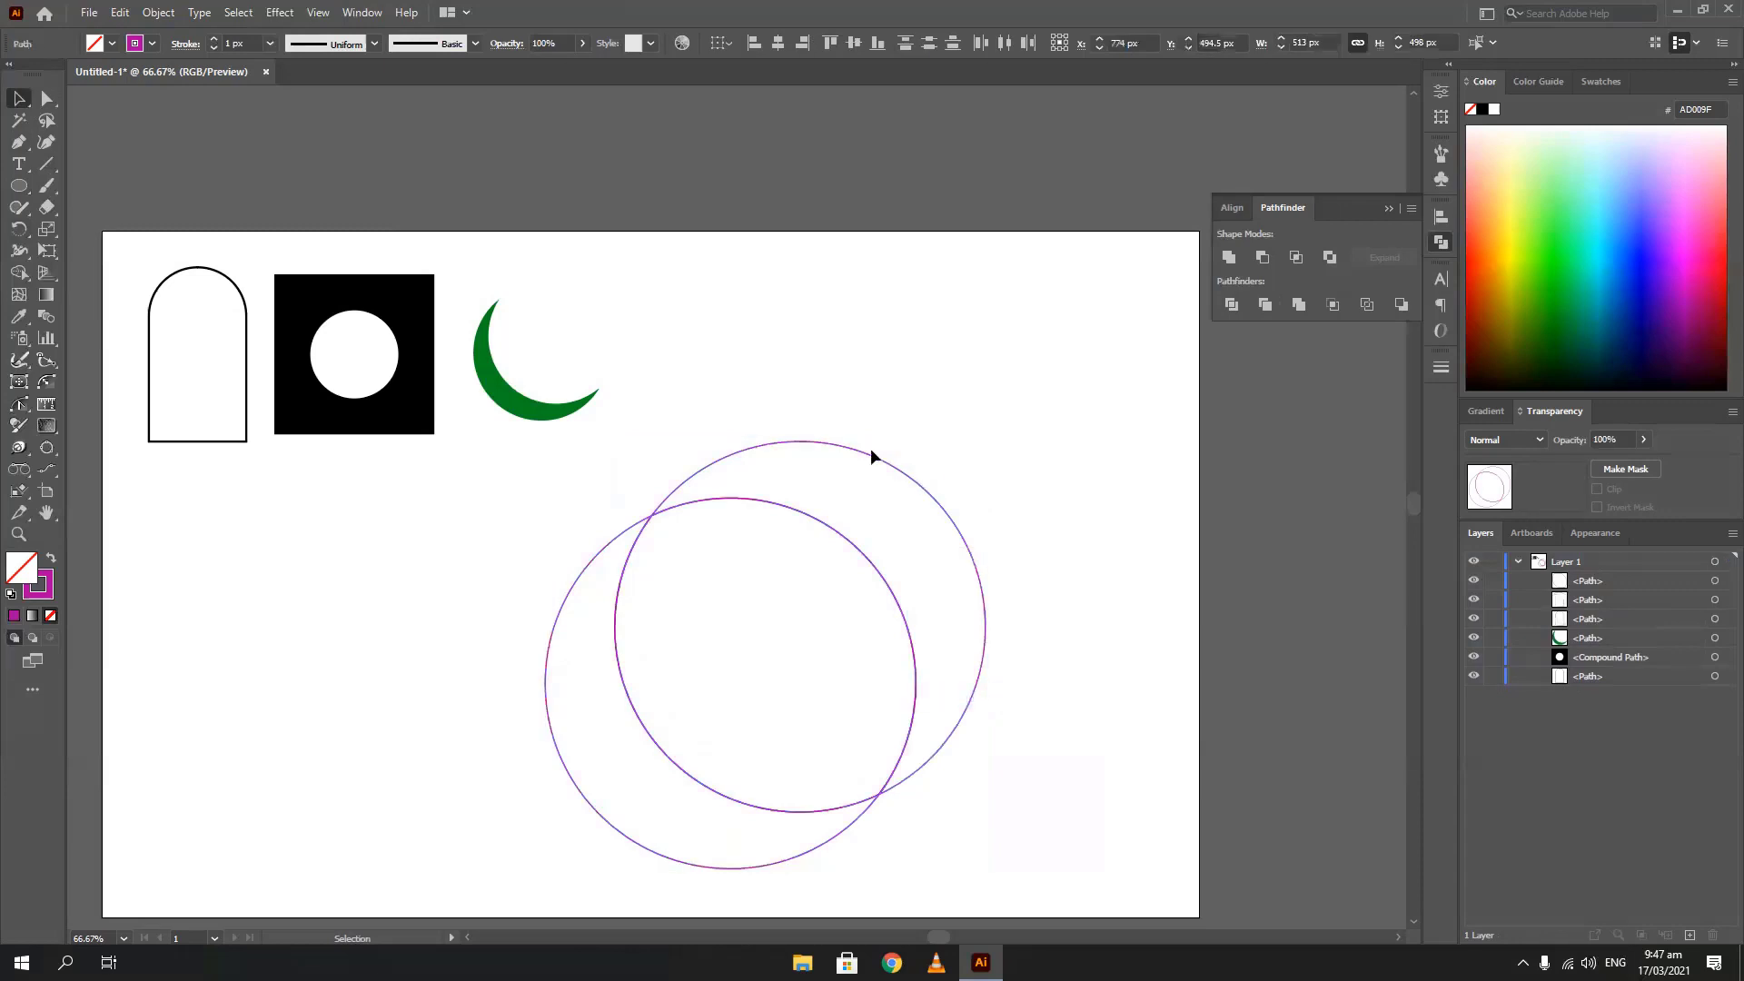
Pull the two outer crescent pieces of the divided circles away from the central overlap piece
drag(870, 456, 939, 396)
drag(545, 751, 505, 781)
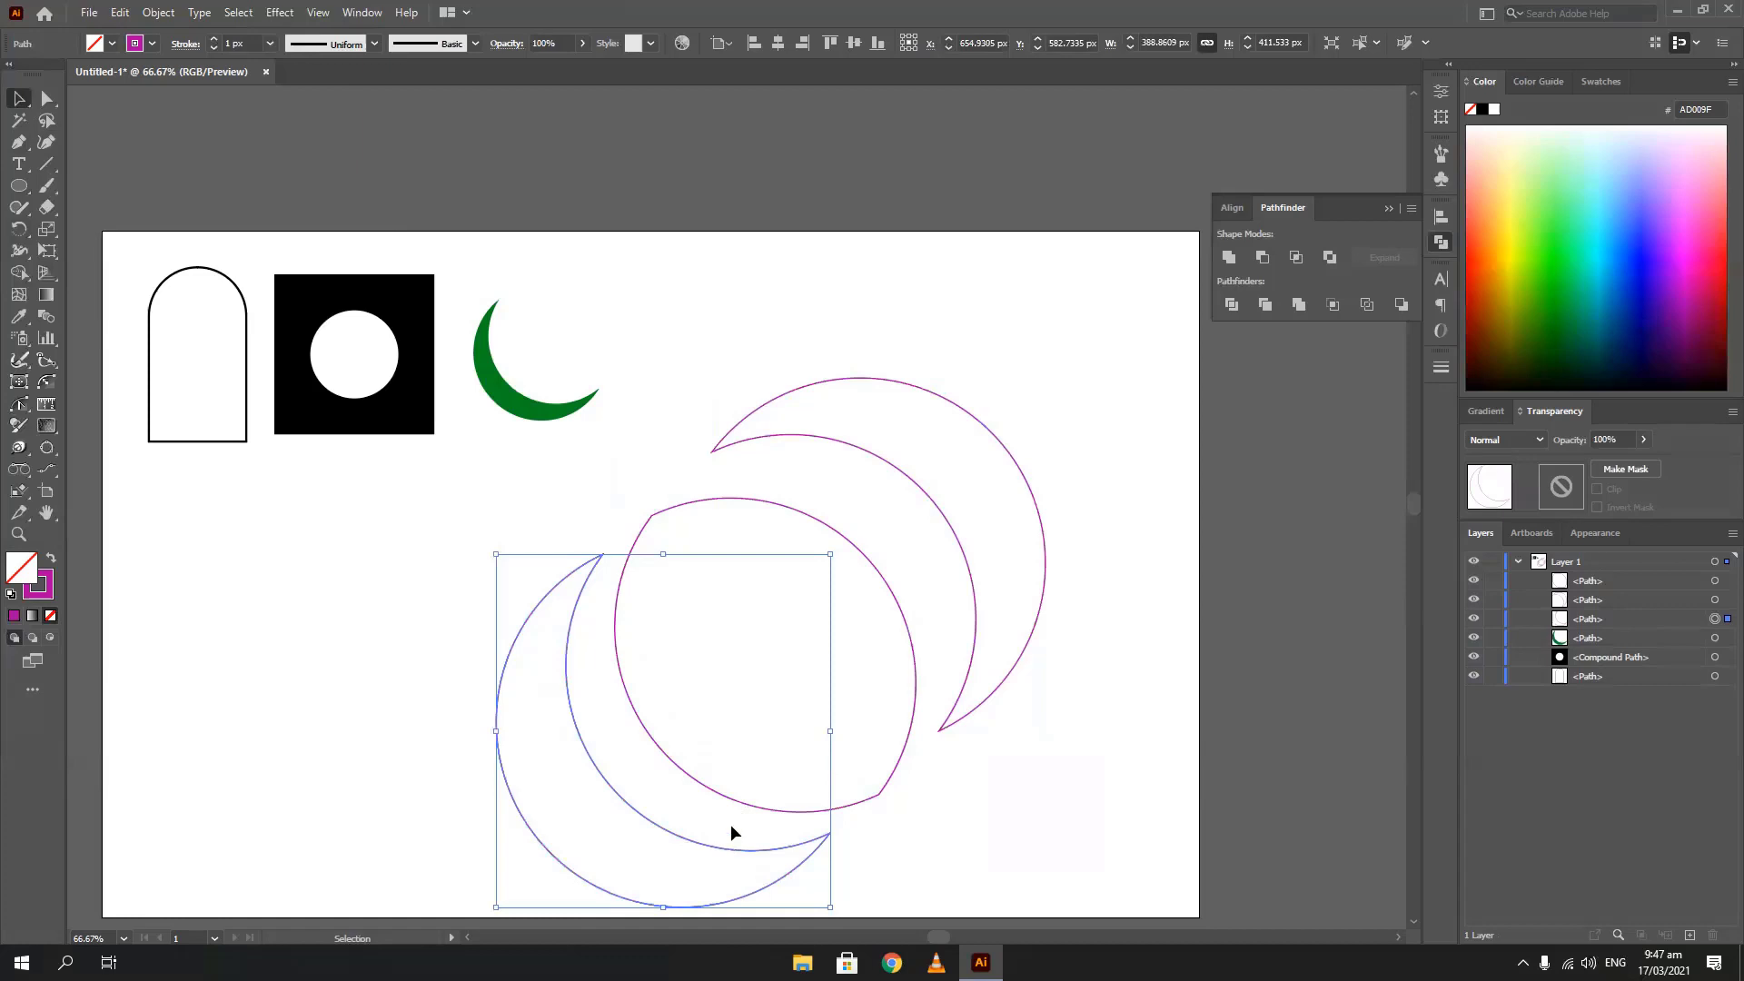
Clear the artboard by deleting the three divided circle pieces, the arch, the black square with the hole and the green crescent
drag(1125, 365, 596, 826)
drag(474, 543, 1141, 781)
key(Delete)
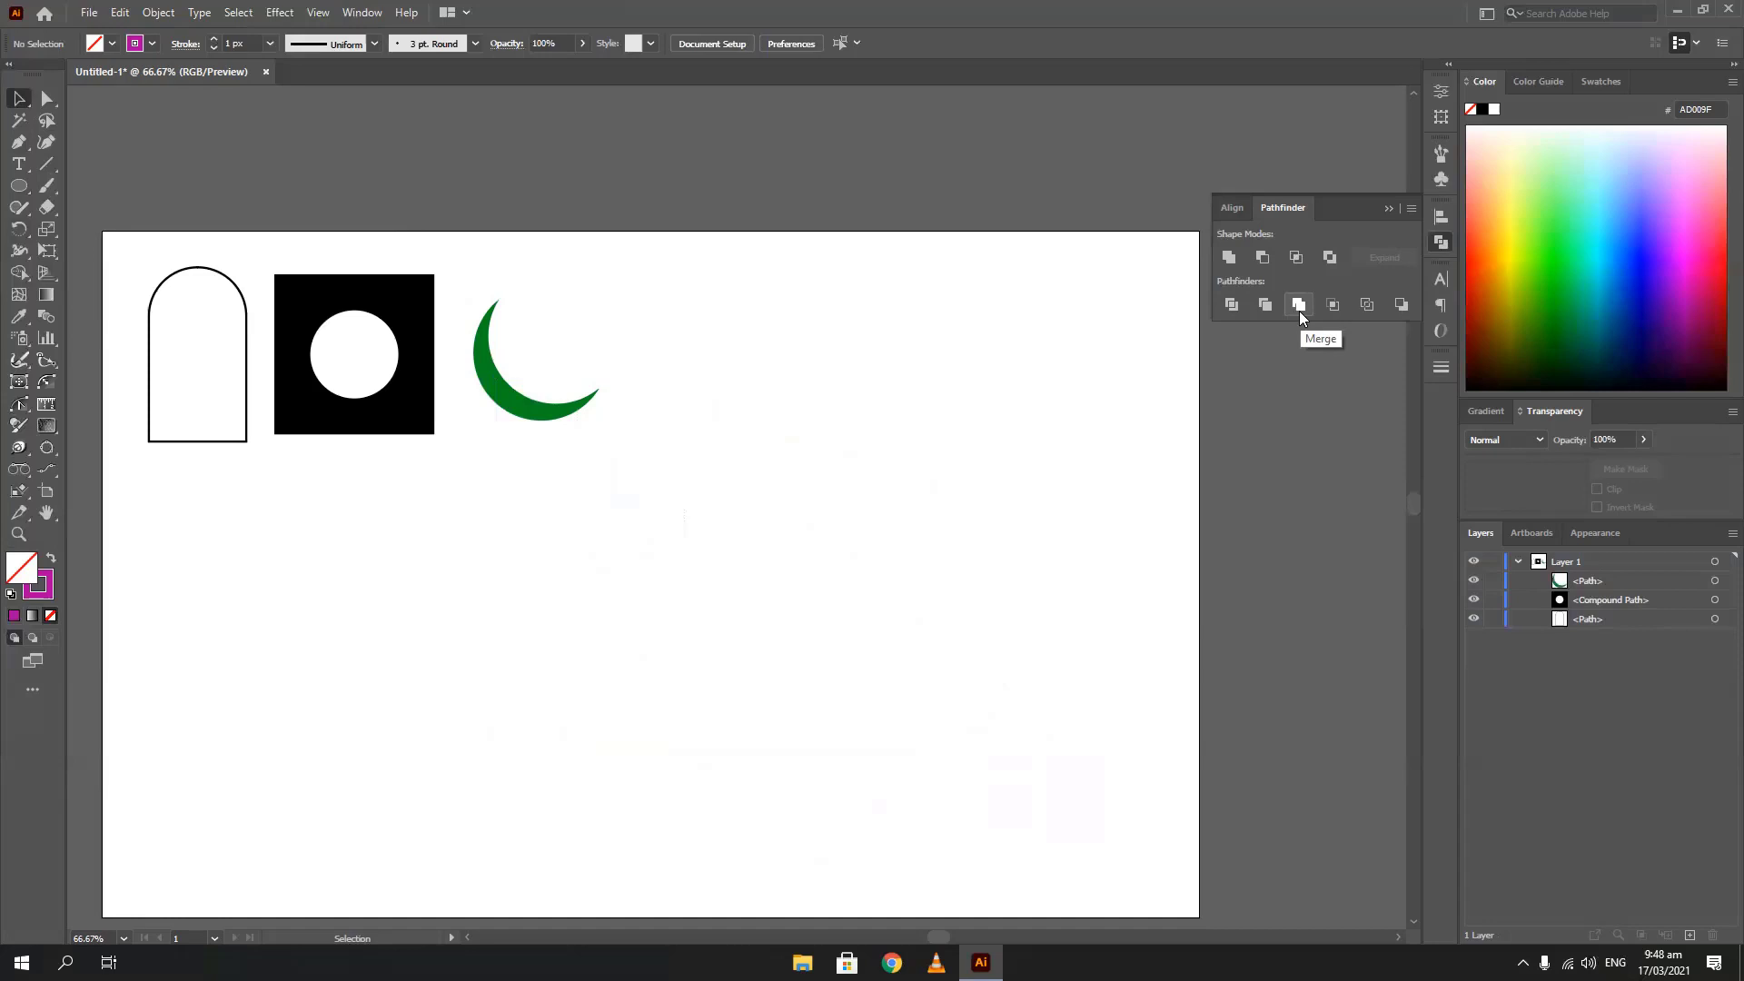
drag(721, 271, 258, 538)
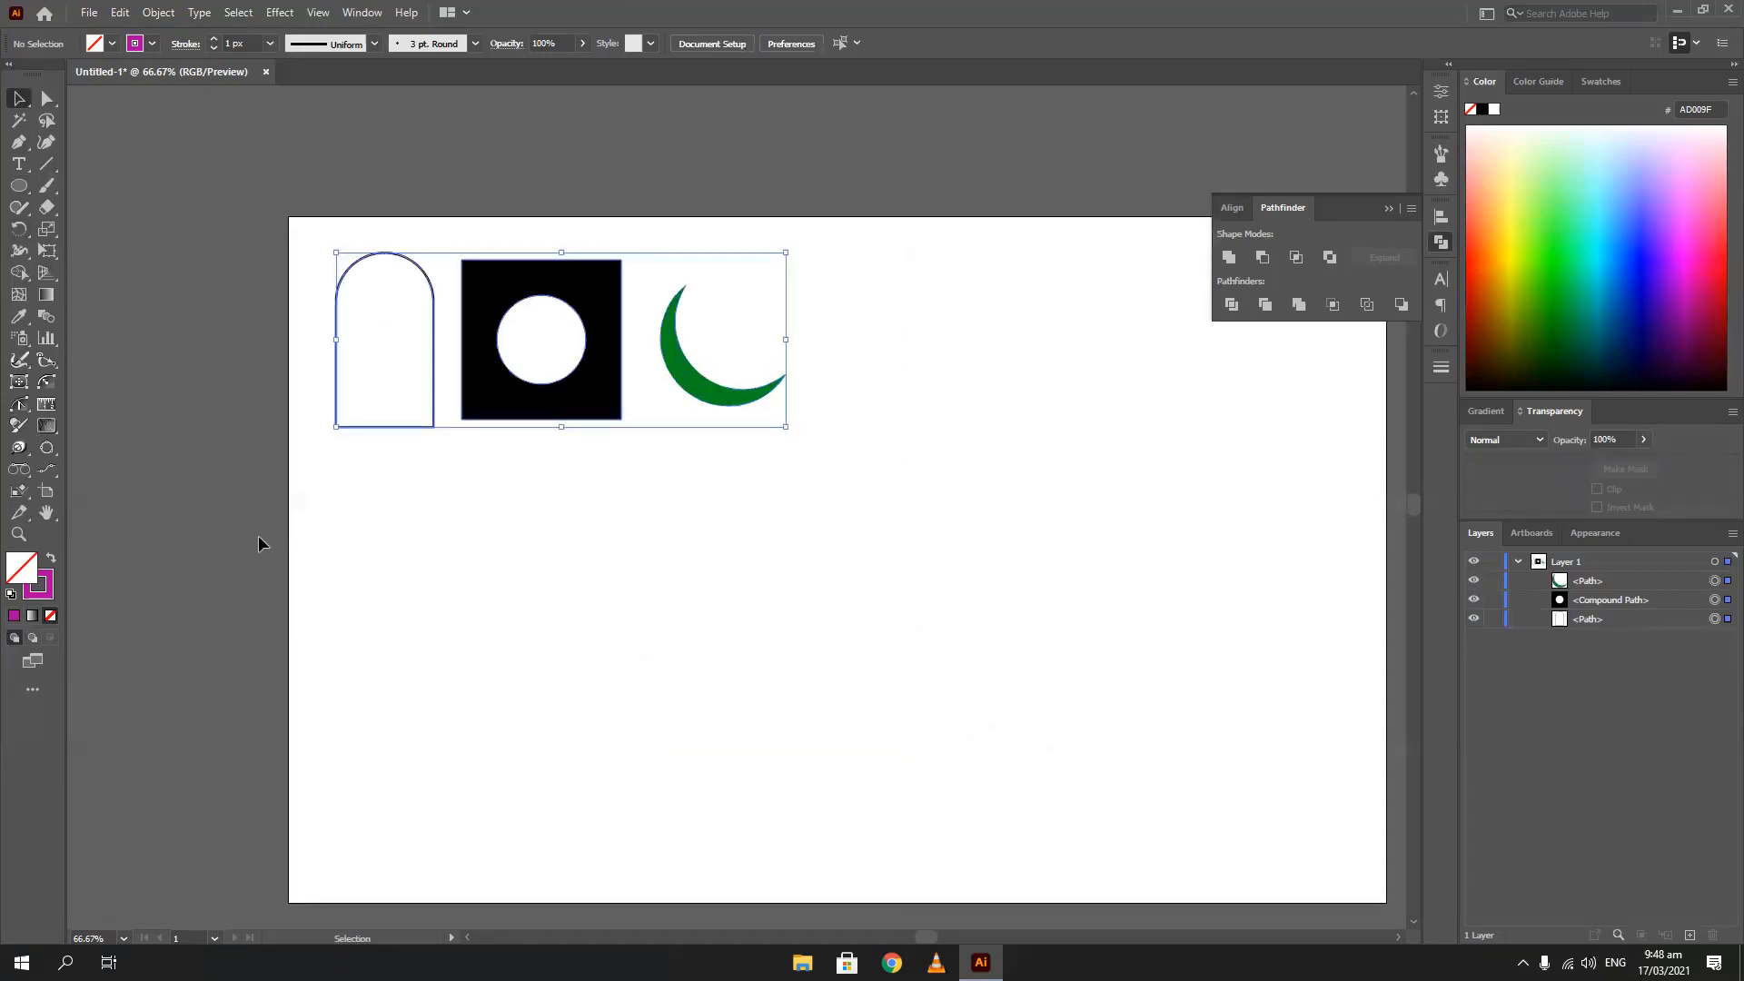
key(Delete)
Draw a vertical stack of four overlapping purple-outlined circles: a small one on top, with circles about 168, 311 and 107 px wide below
click(18, 185)
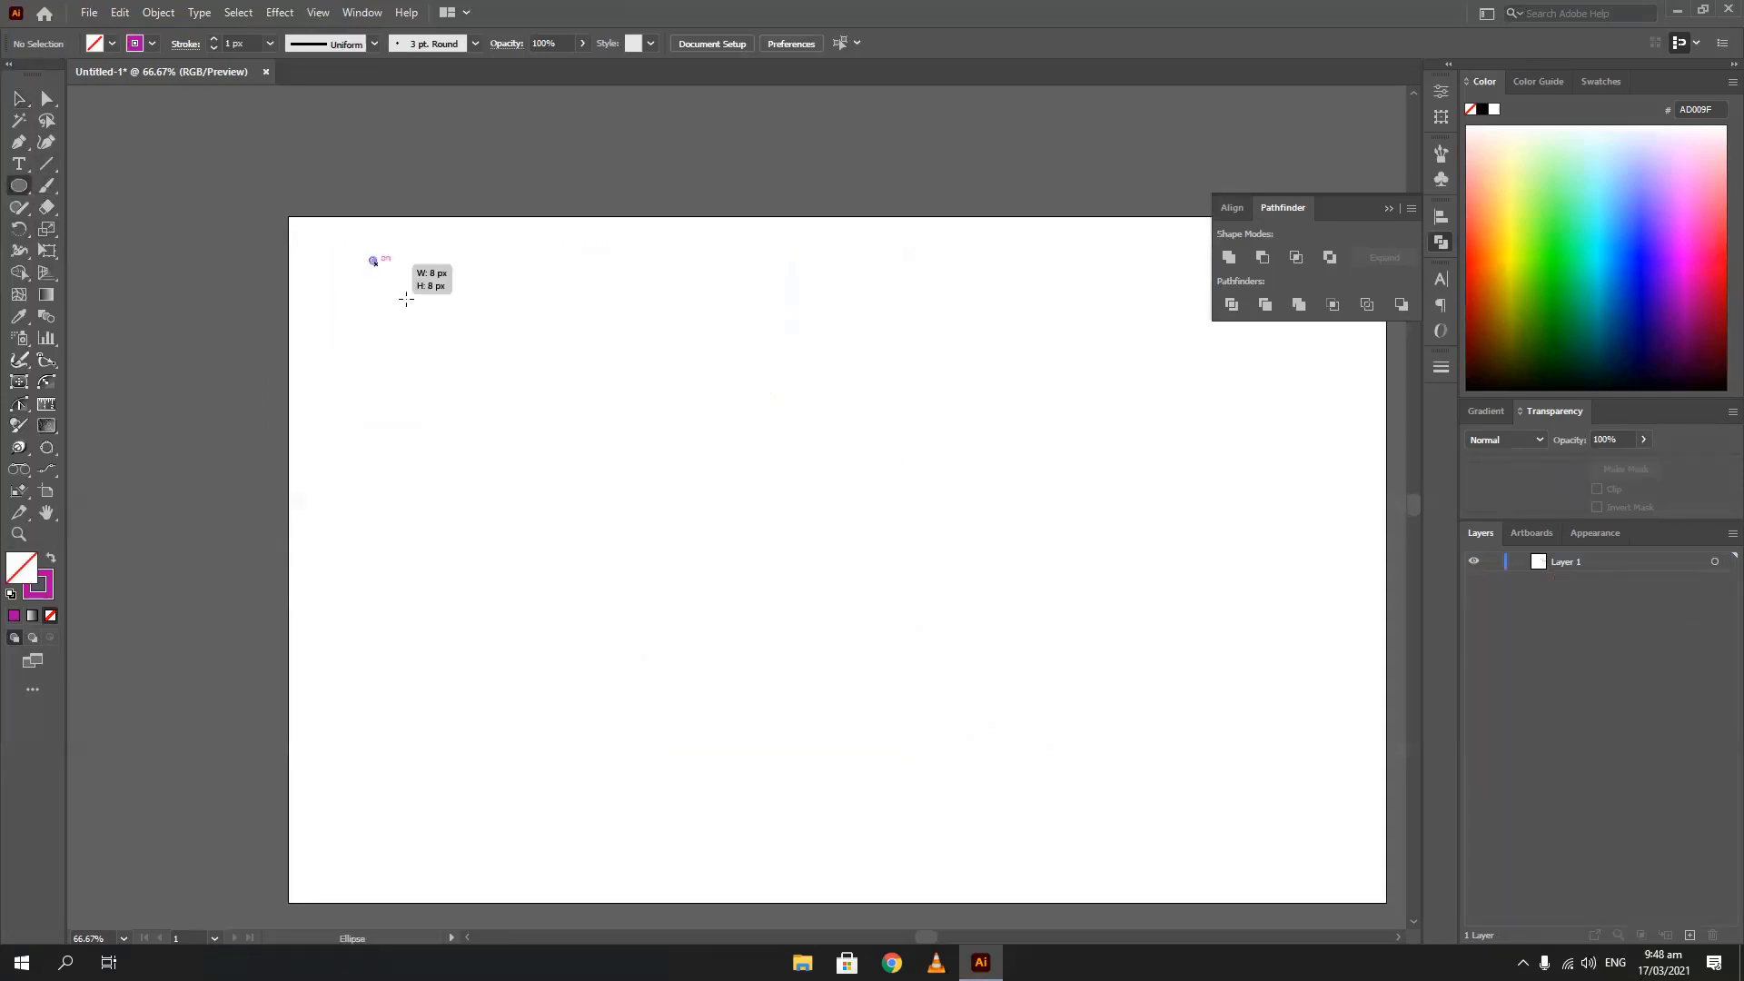
mouse_move(369, 257)
mouse_down()
mouse_move(421, 309)
mouse_move(449, 400)
mouse_move(482, 434)
mouse_up()
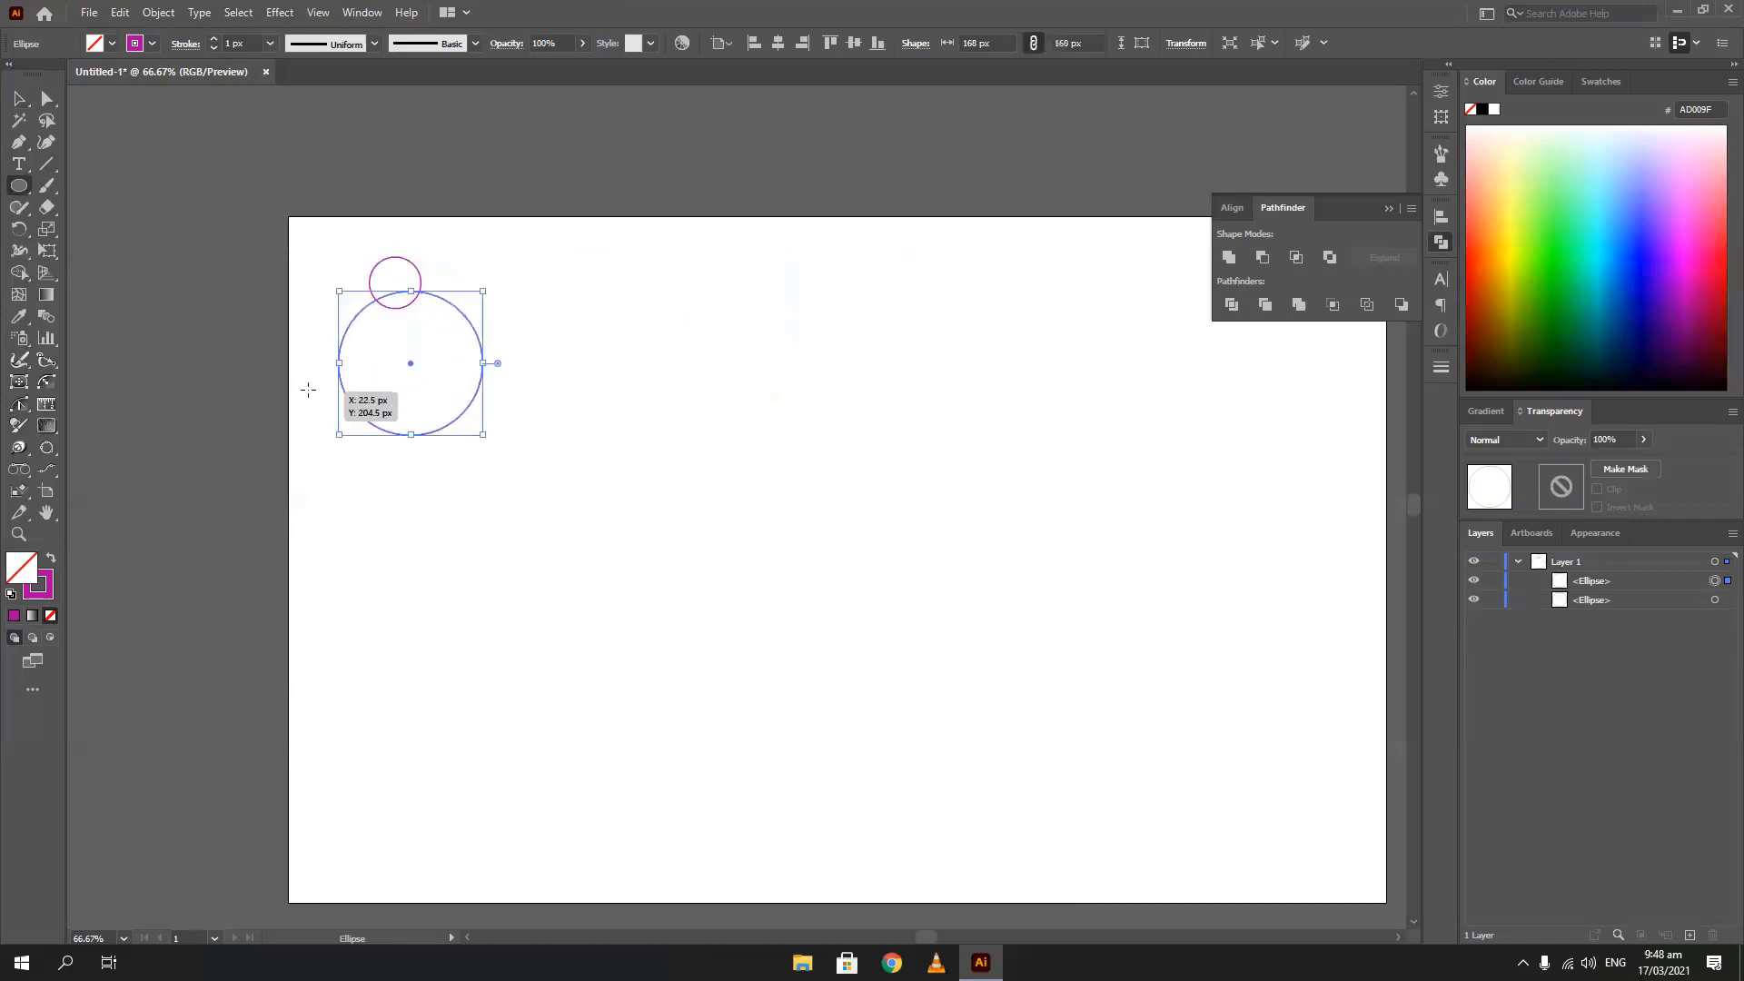
drag(308, 391, 575, 658)
drag(412, 711, 503, 619)
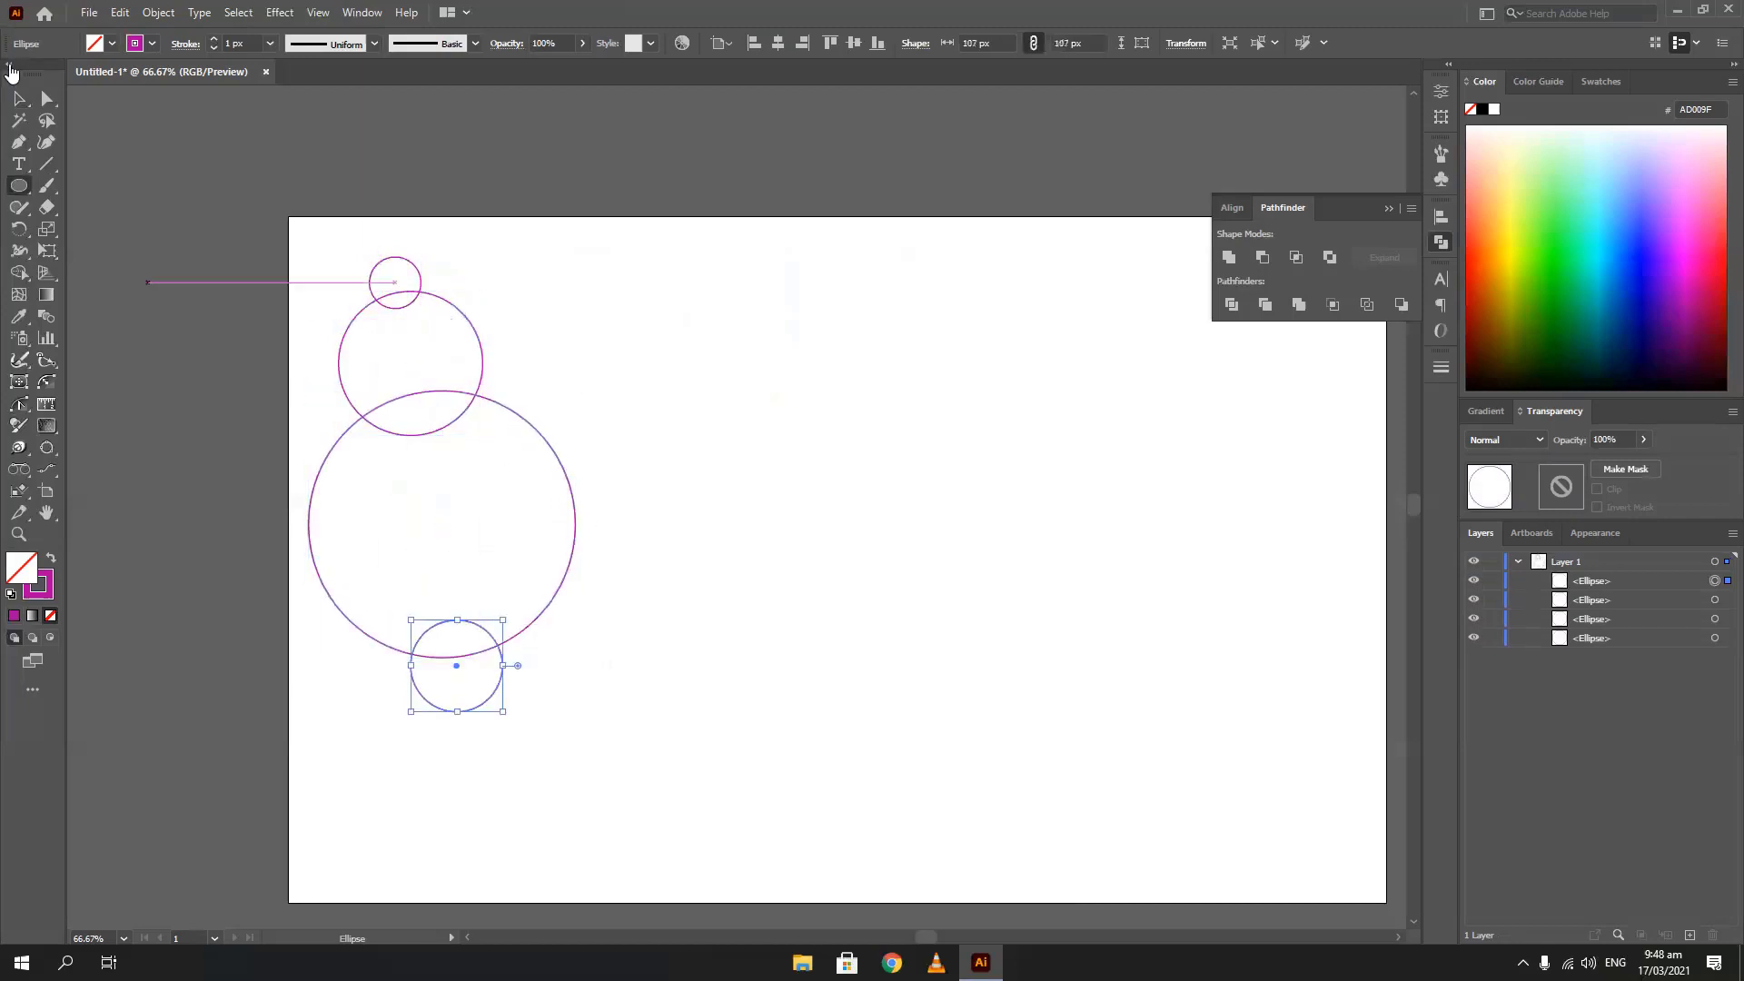
Align the four circles on their horizontal centers using the small top circle as key object, and move the stack fully onto the artboard
click(18, 98)
drag(300, 228, 513, 672)
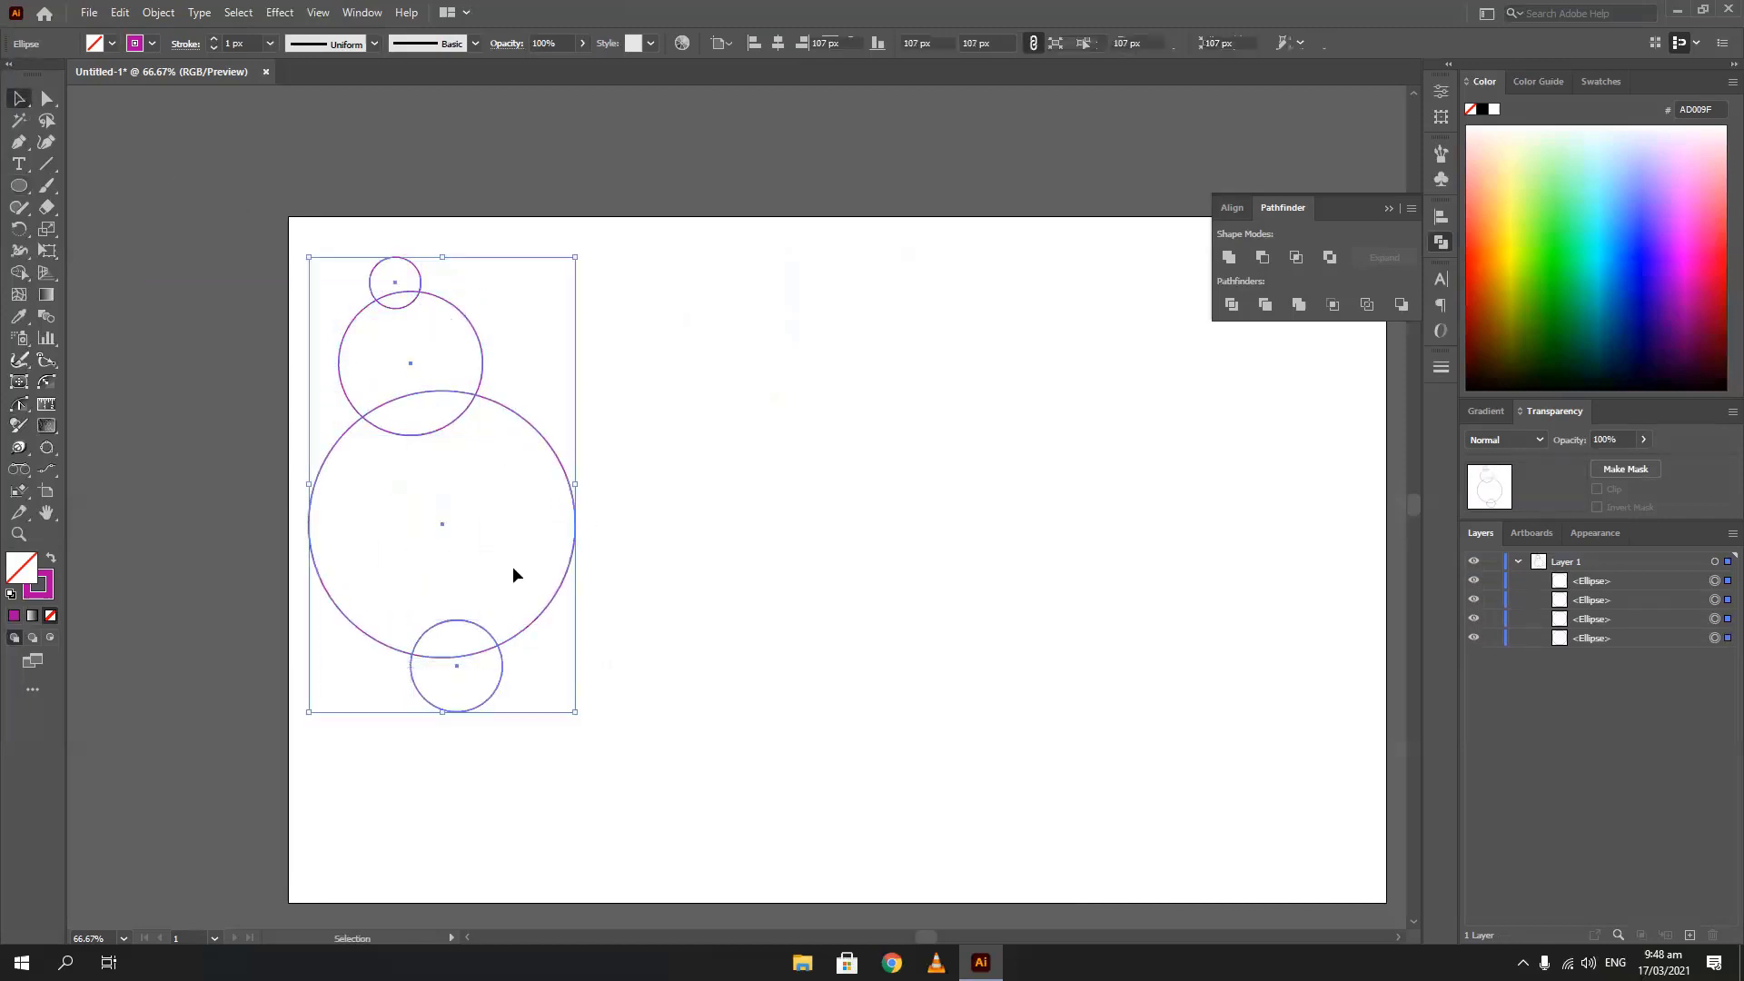
click(413, 271)
click(777, 43)
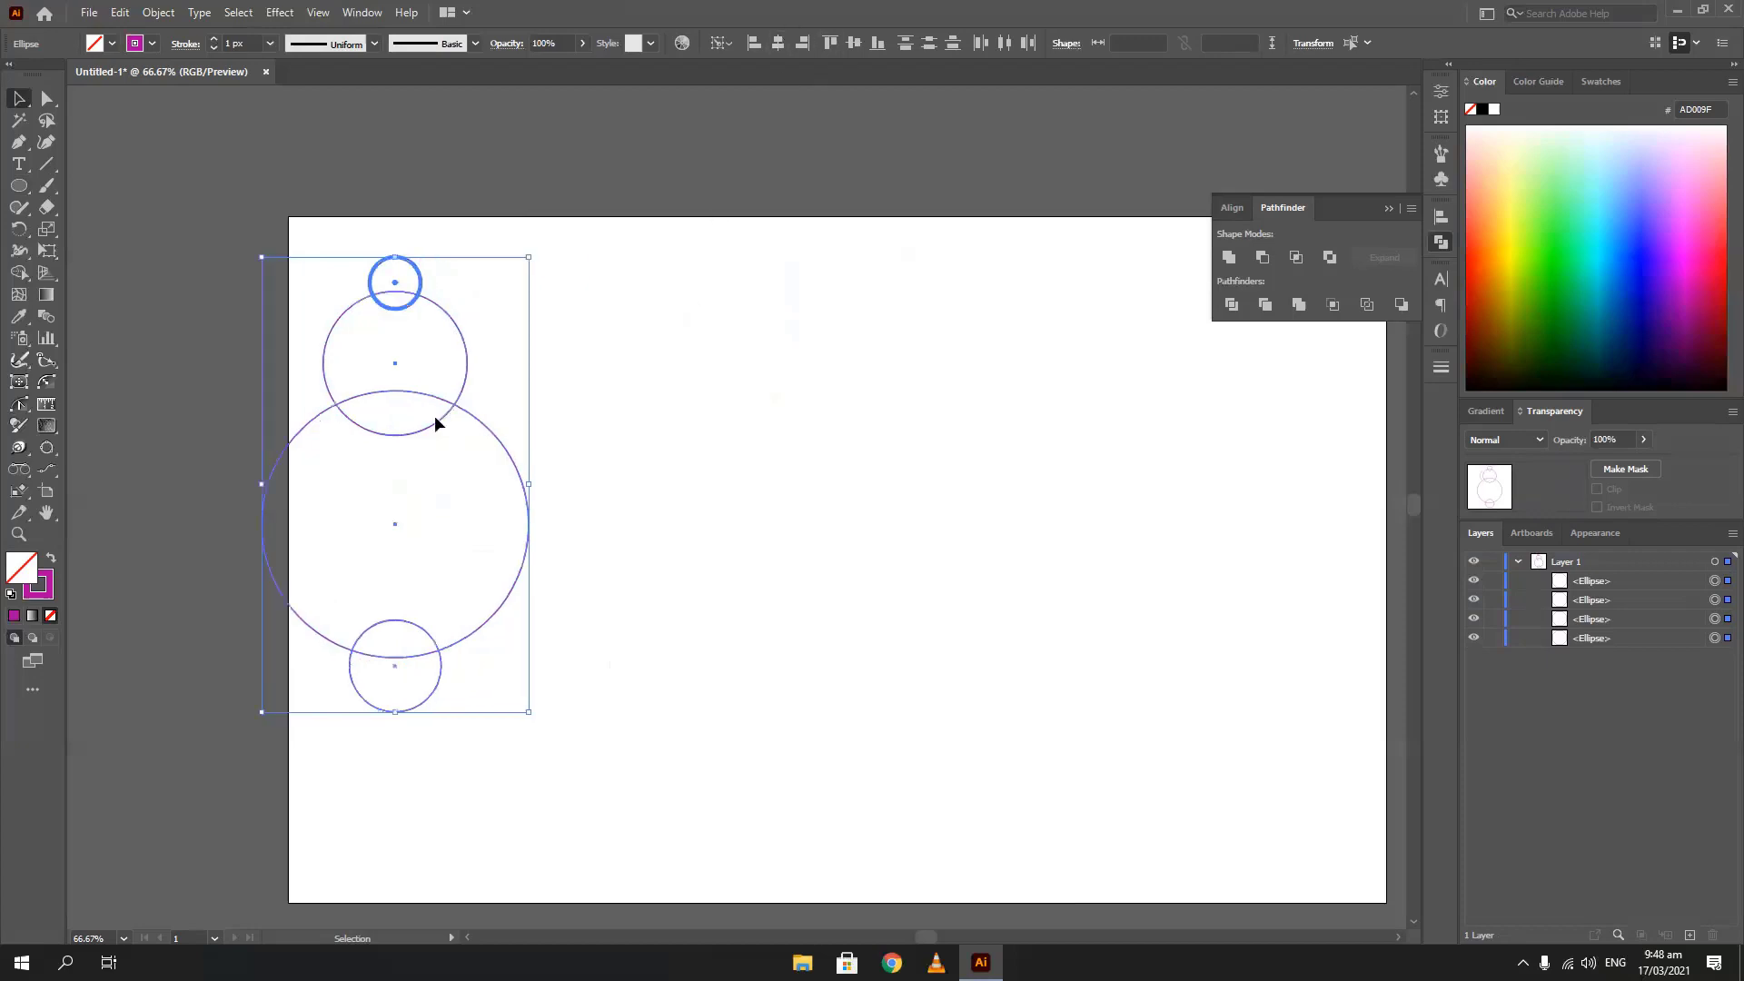
drag(436, 424, 508, 440)
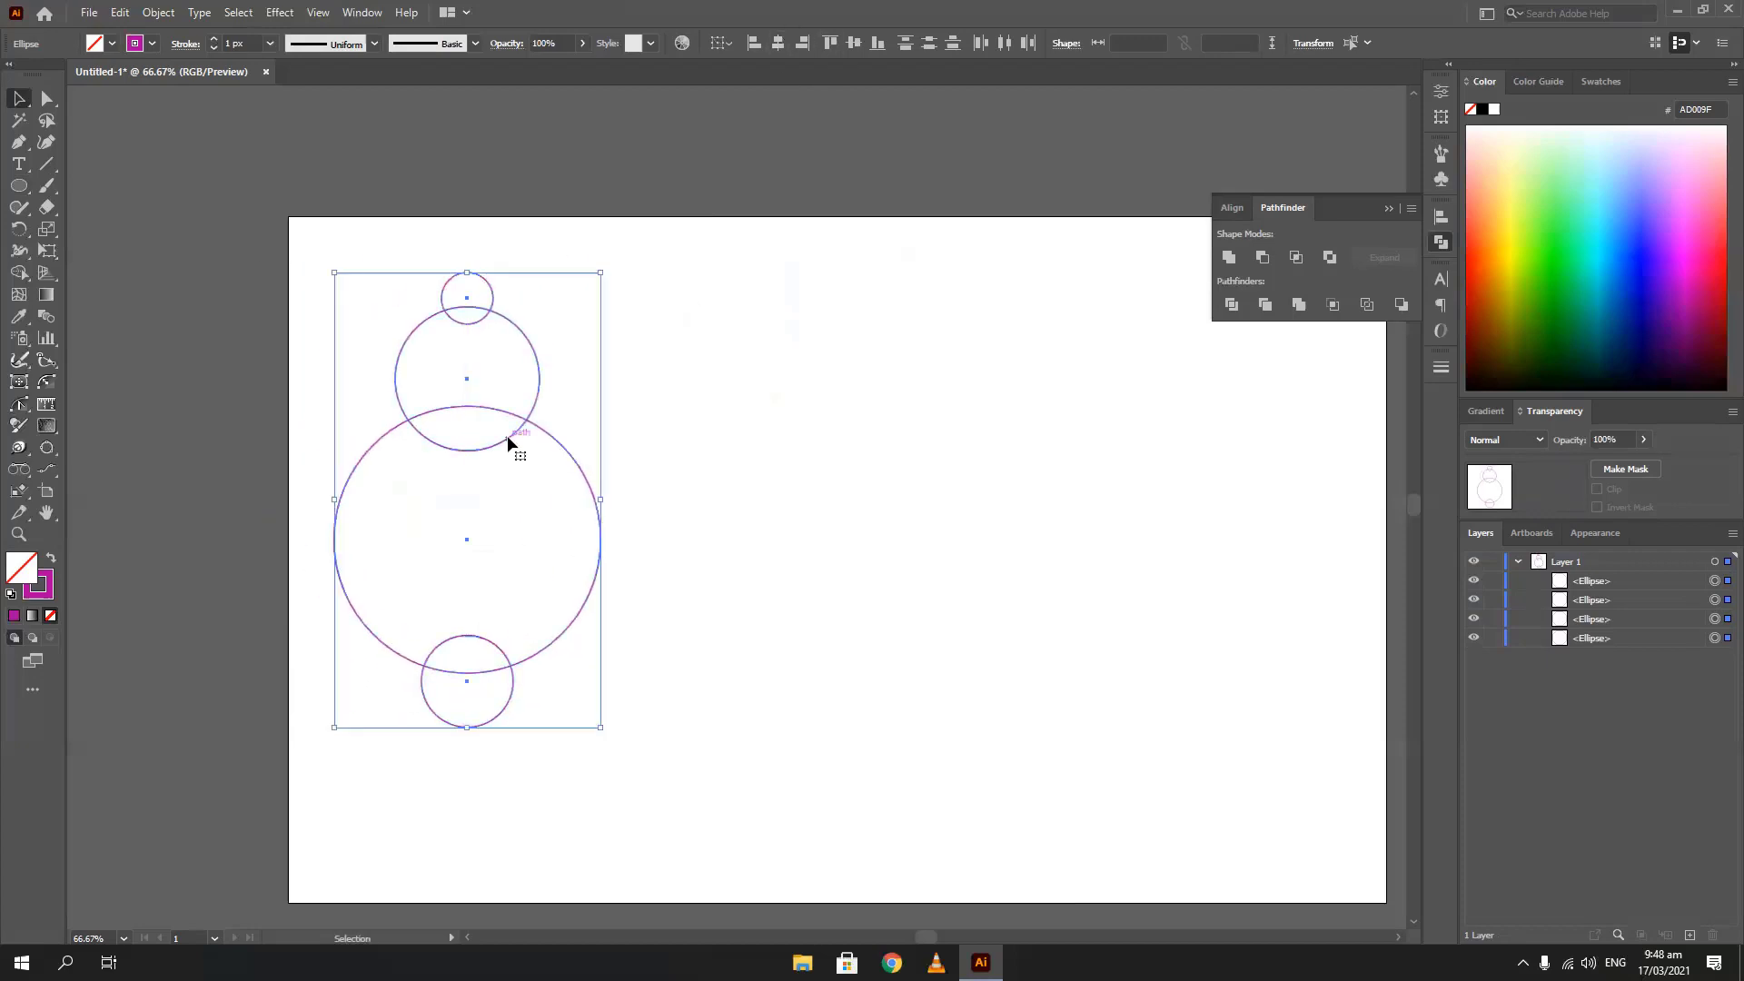
Swap fill and stroke on the top two circles to make them solid purple, and give the largest circle a cyan fill without stroke
drag(378, 262, 489, 345)
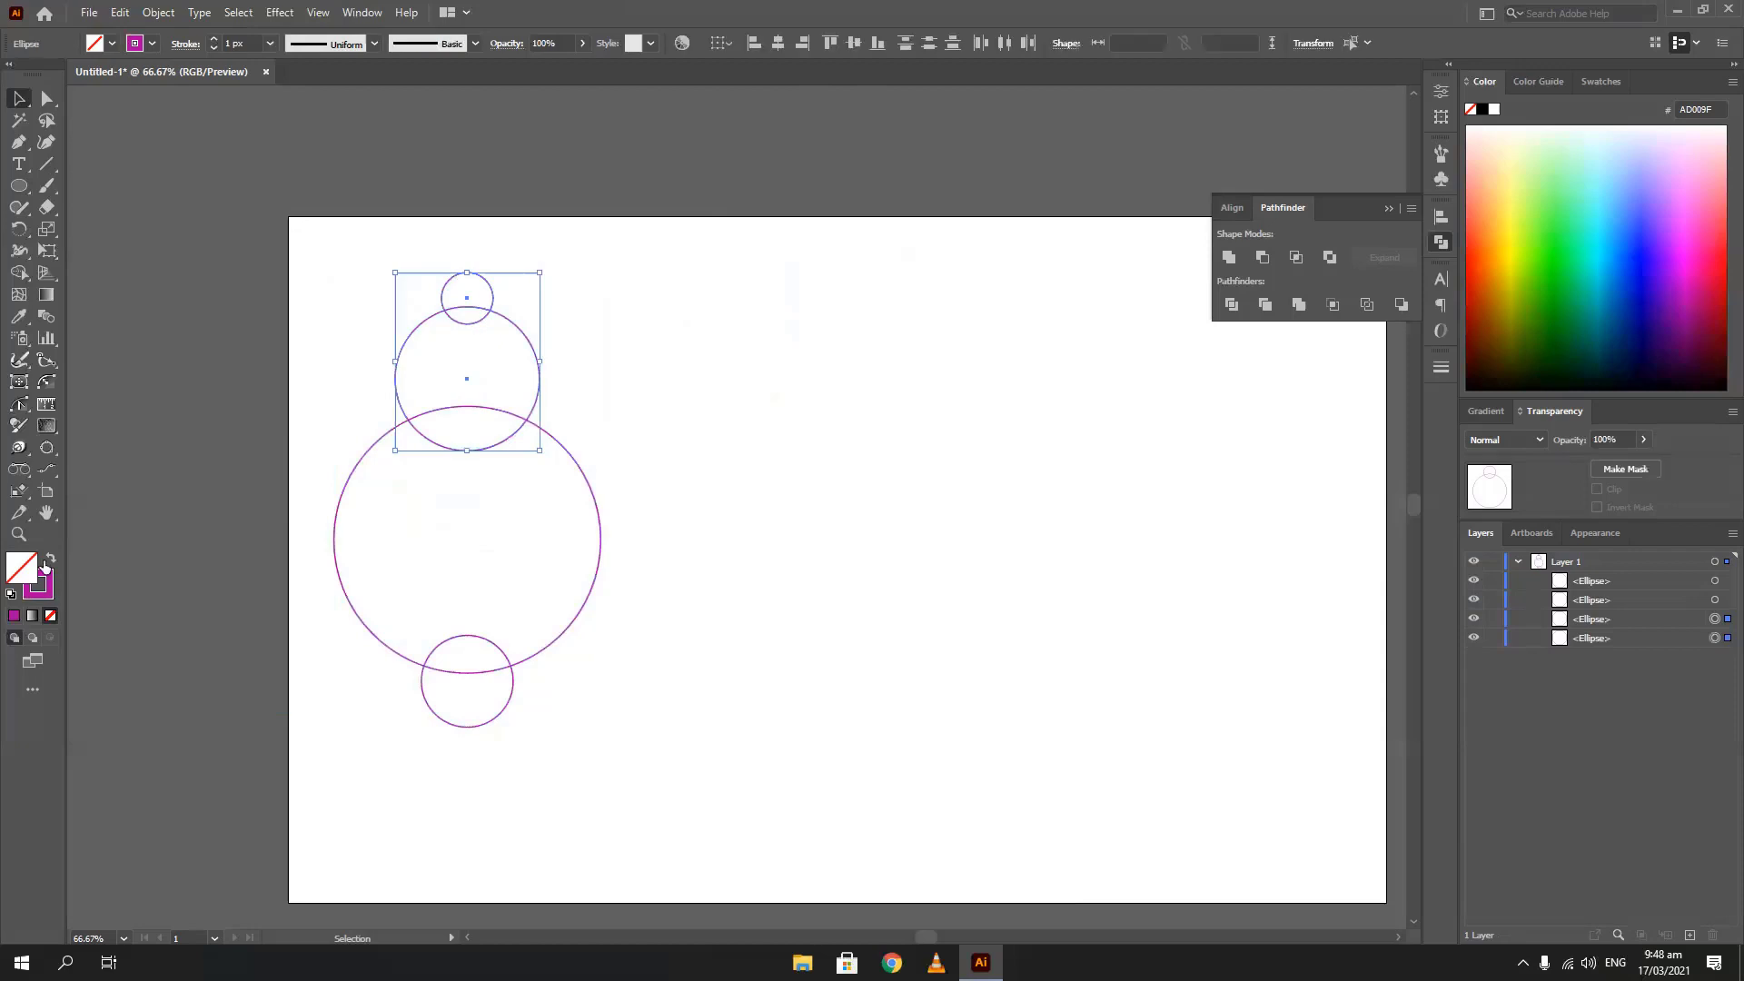
click(50, 557)
drag(291, 536, 445, 595)
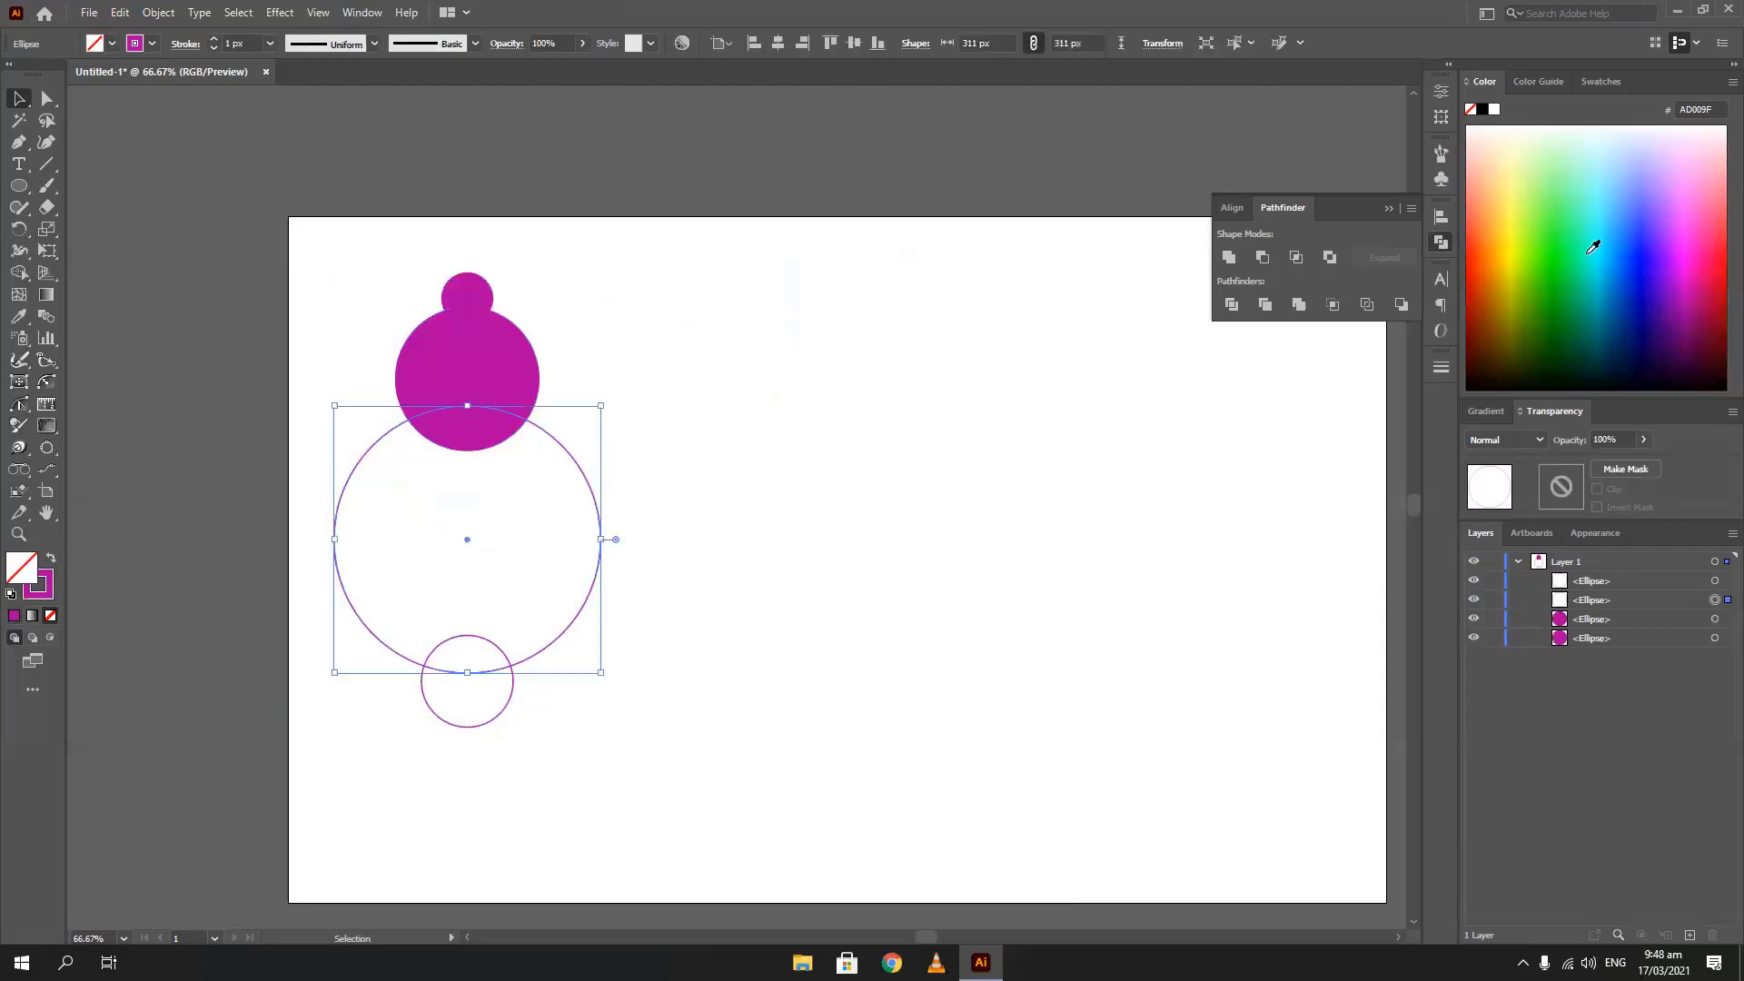
click(1587, 254)
click(48, 596)
click(52, 617)
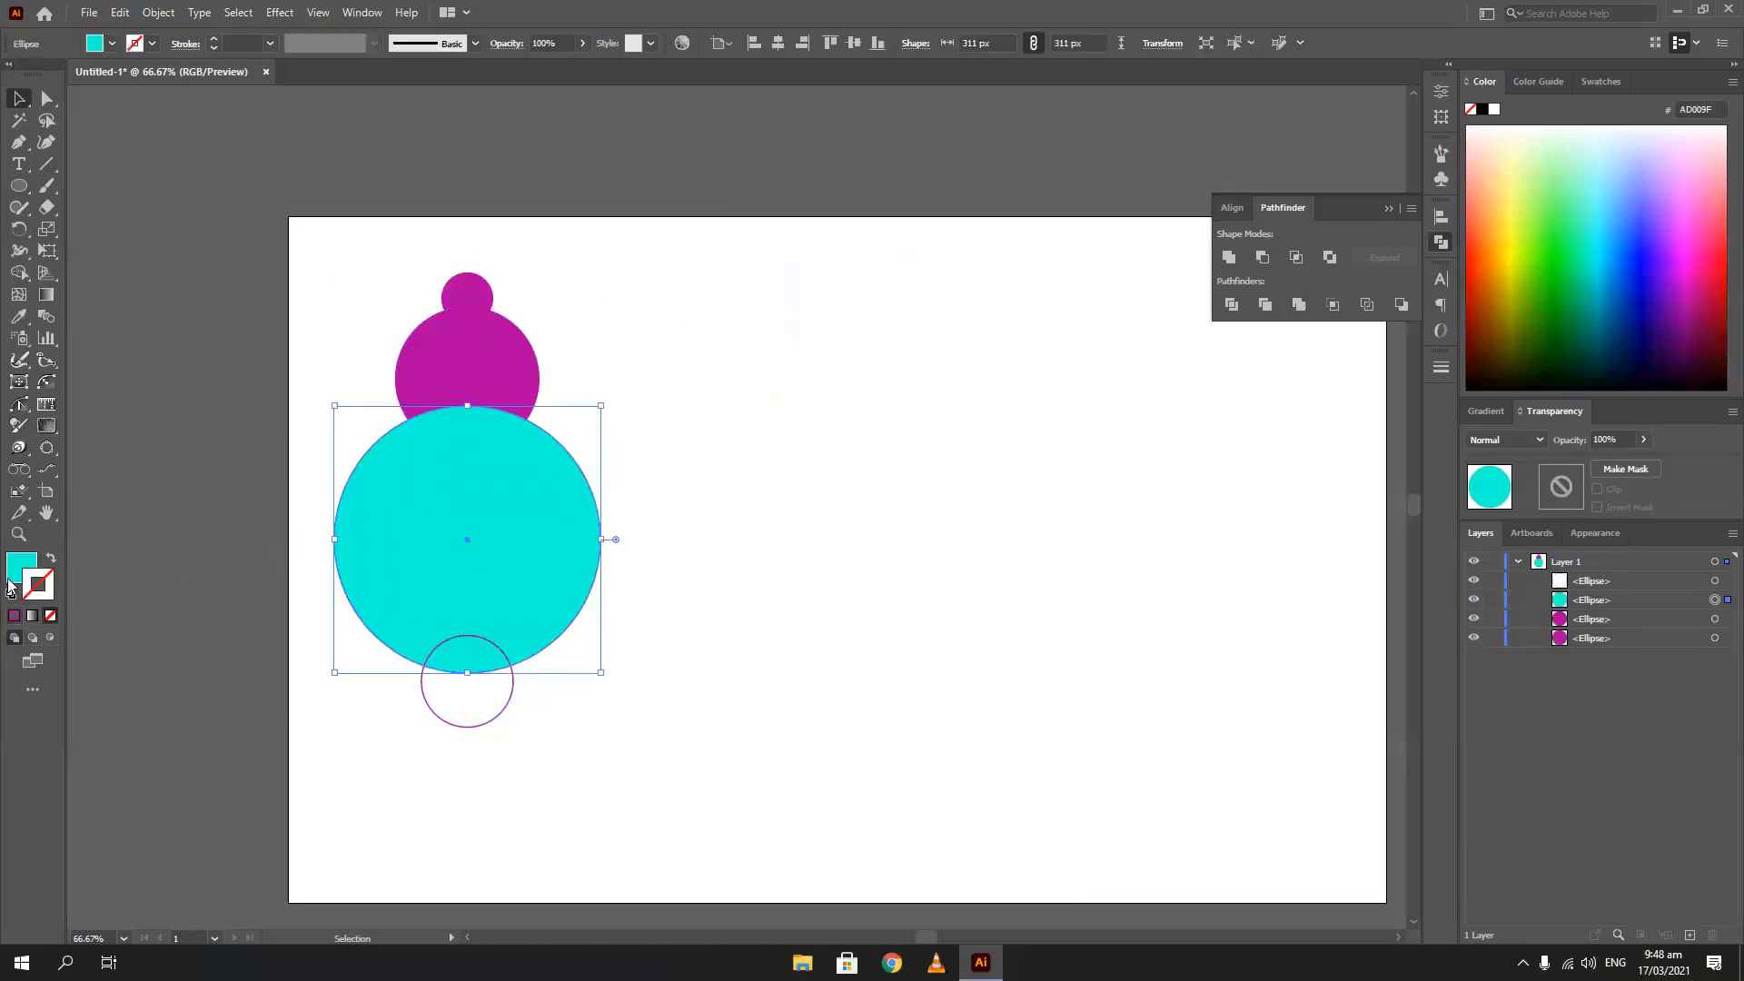
click(14, 574)
Give the bottom circle a green fill (3ACC00) without stroke and recolor the largest circle dark blue (0900AF)
click(426, 718)
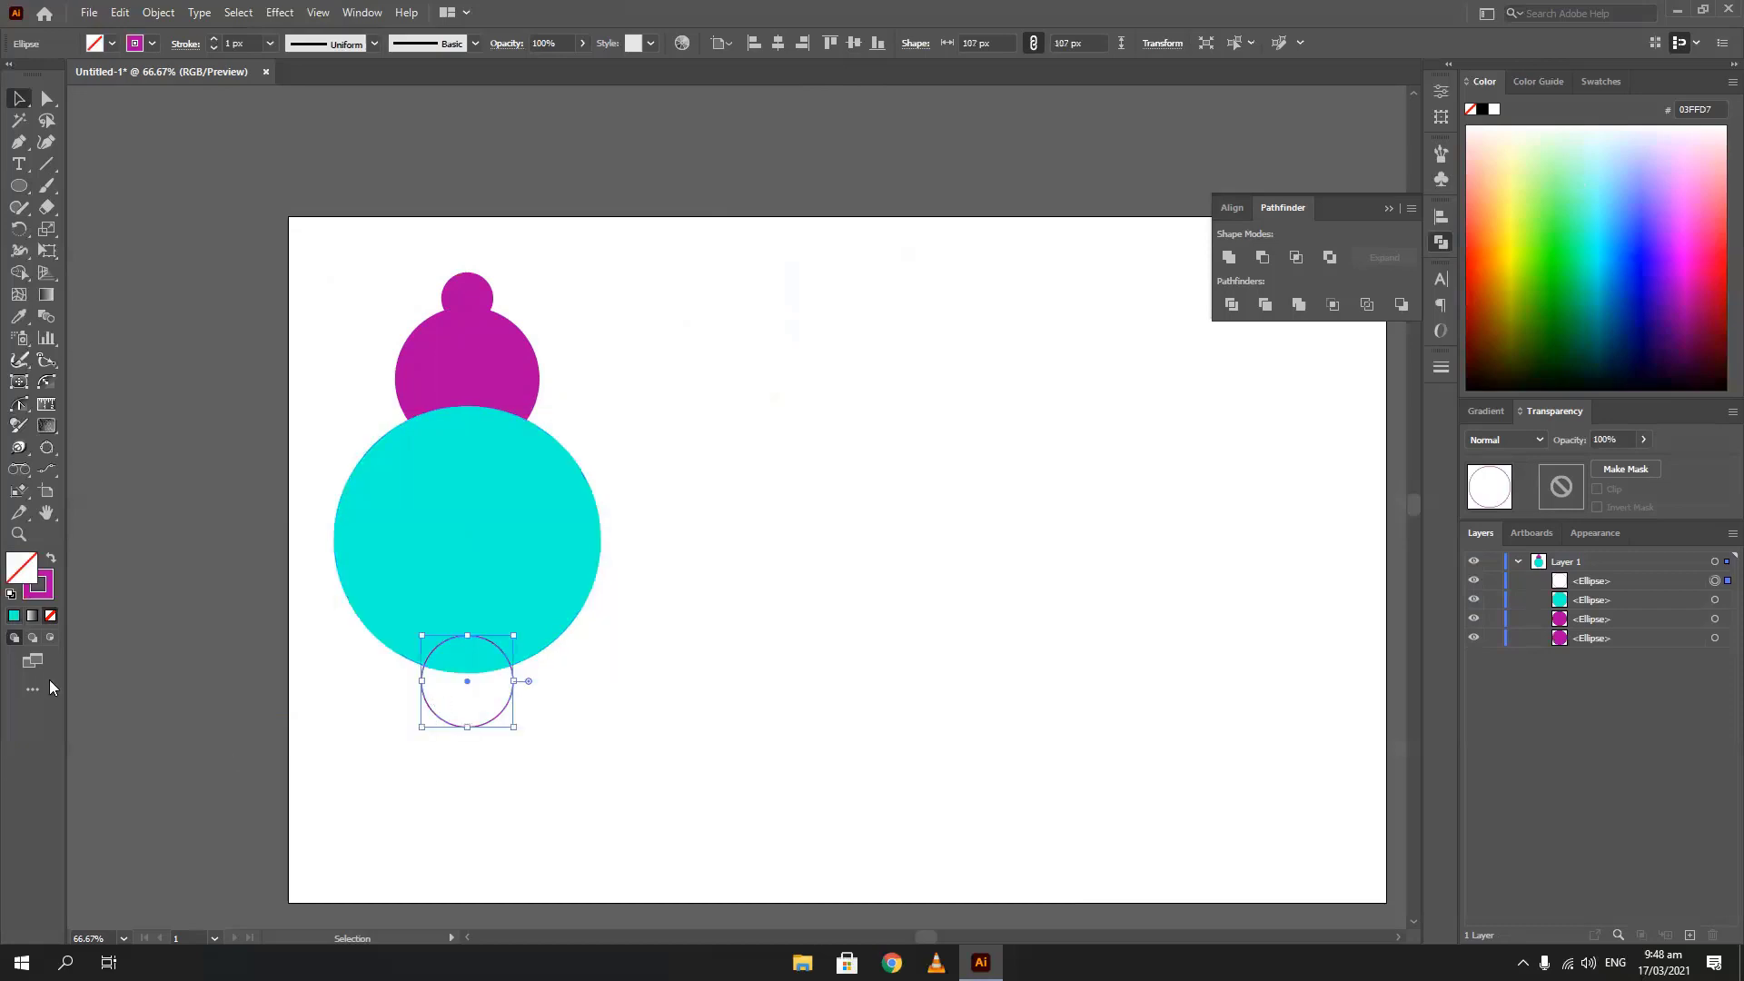
click(50, 557)
click(1538, 272)
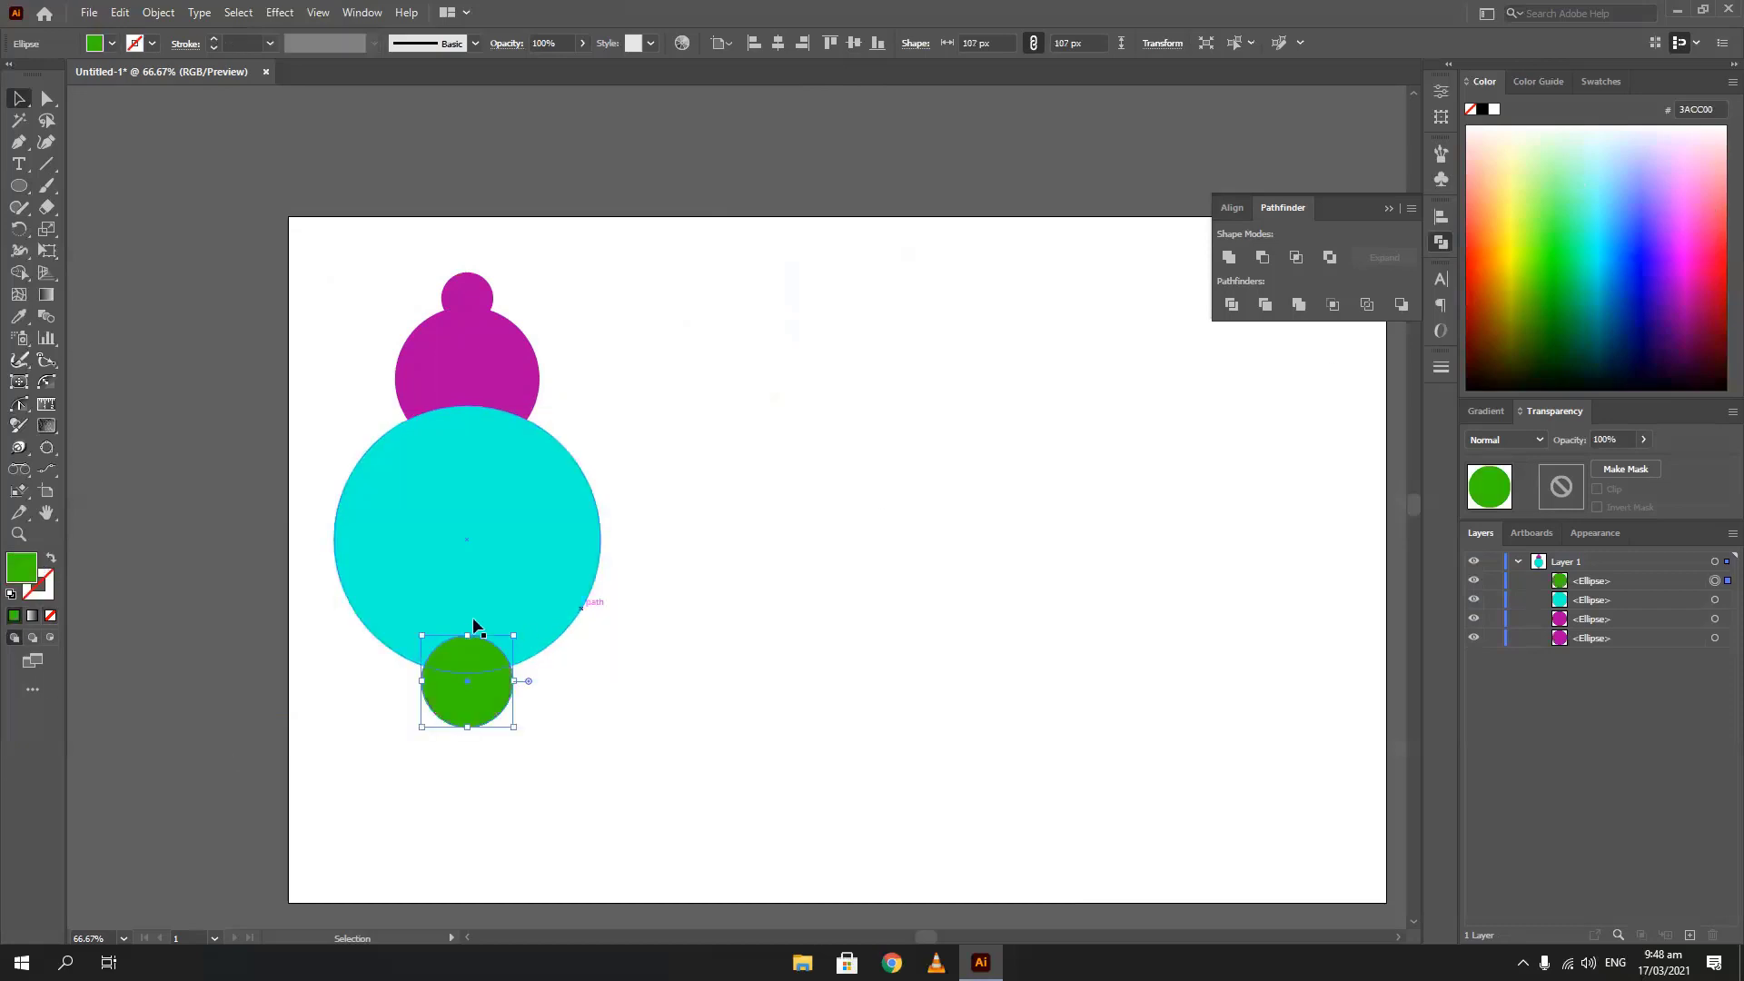
click(450, 546)
click(1646, 290)
click(320, 618)
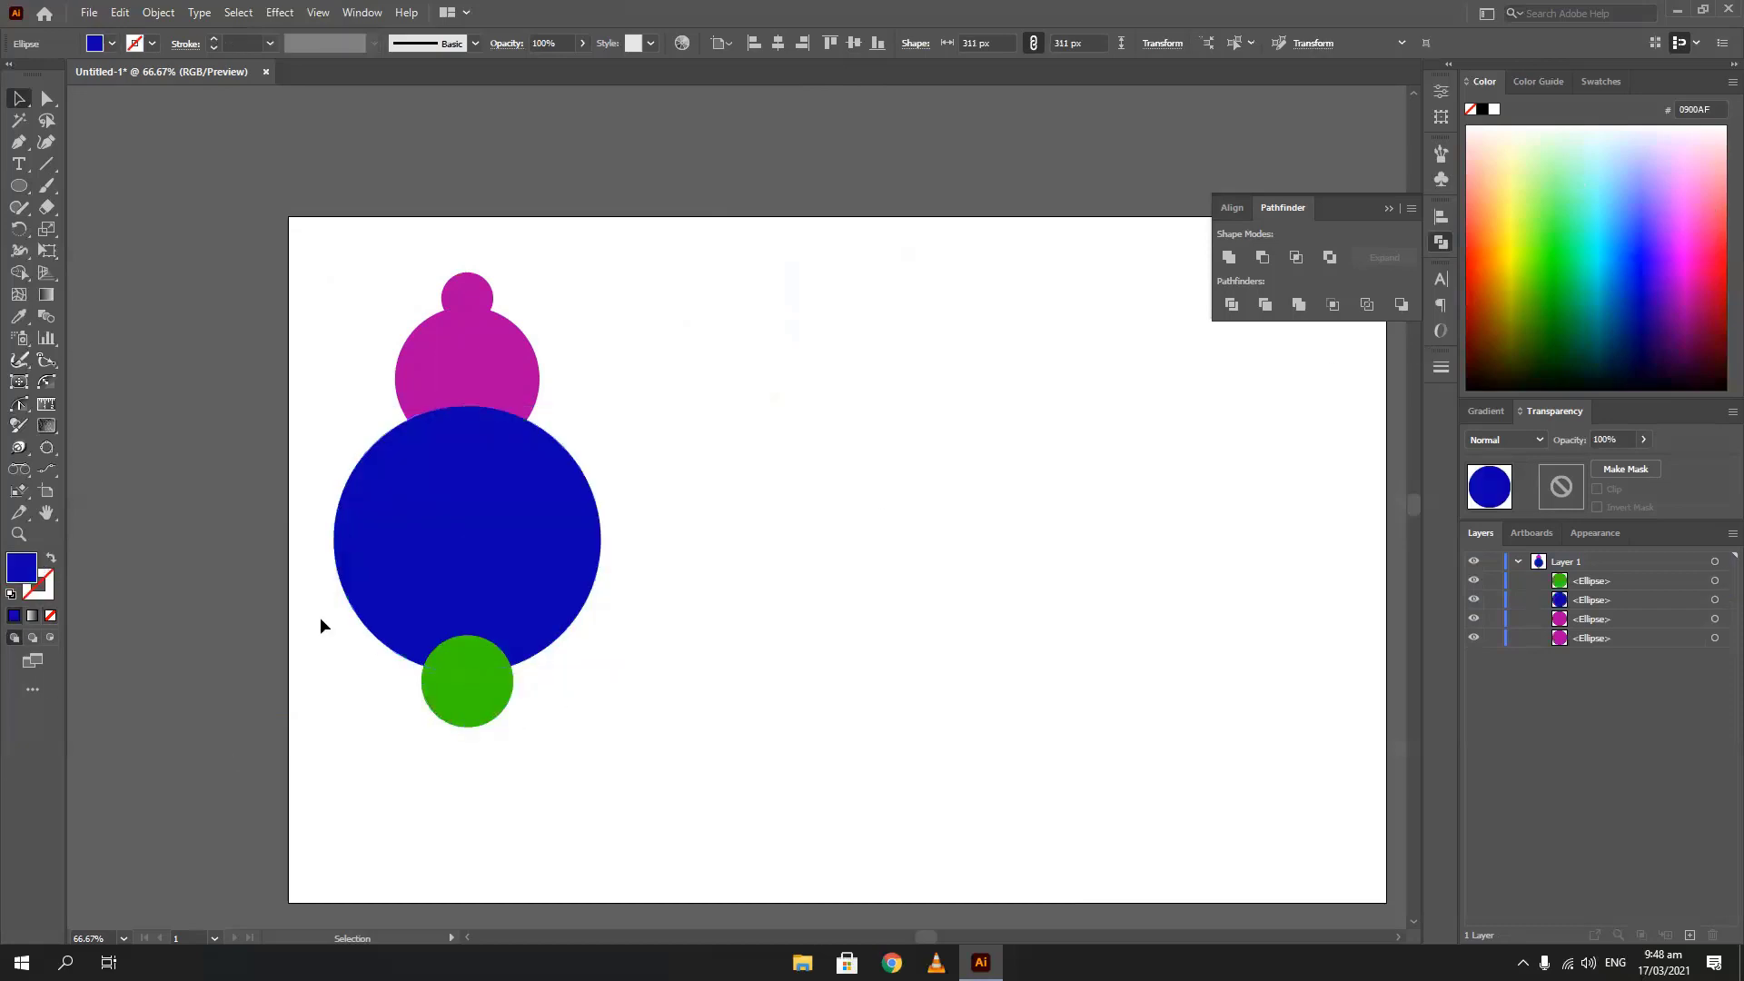
Duplicate the whole circle stack horizontally twice to make a row of three evenly spaced stacks
drag(298, 301, 223, 282)
drag(262, 249, 538, 771)
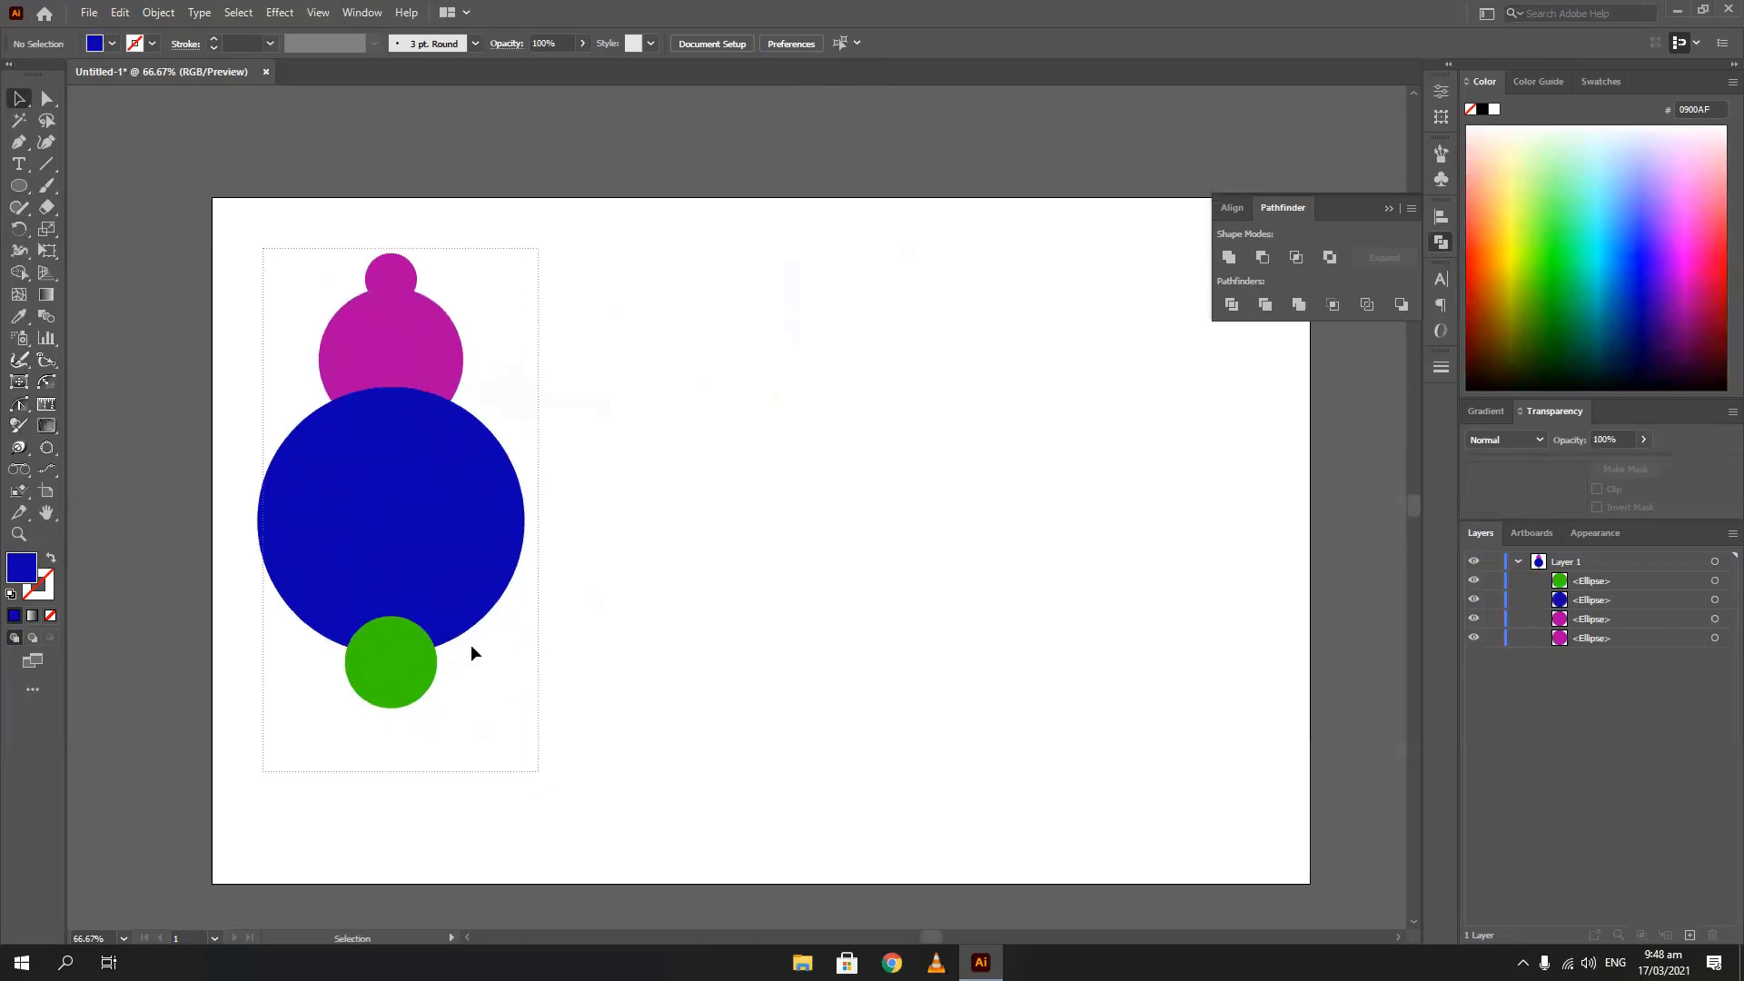
drag(440, 561, 750, 566)
key(ctrl+d)
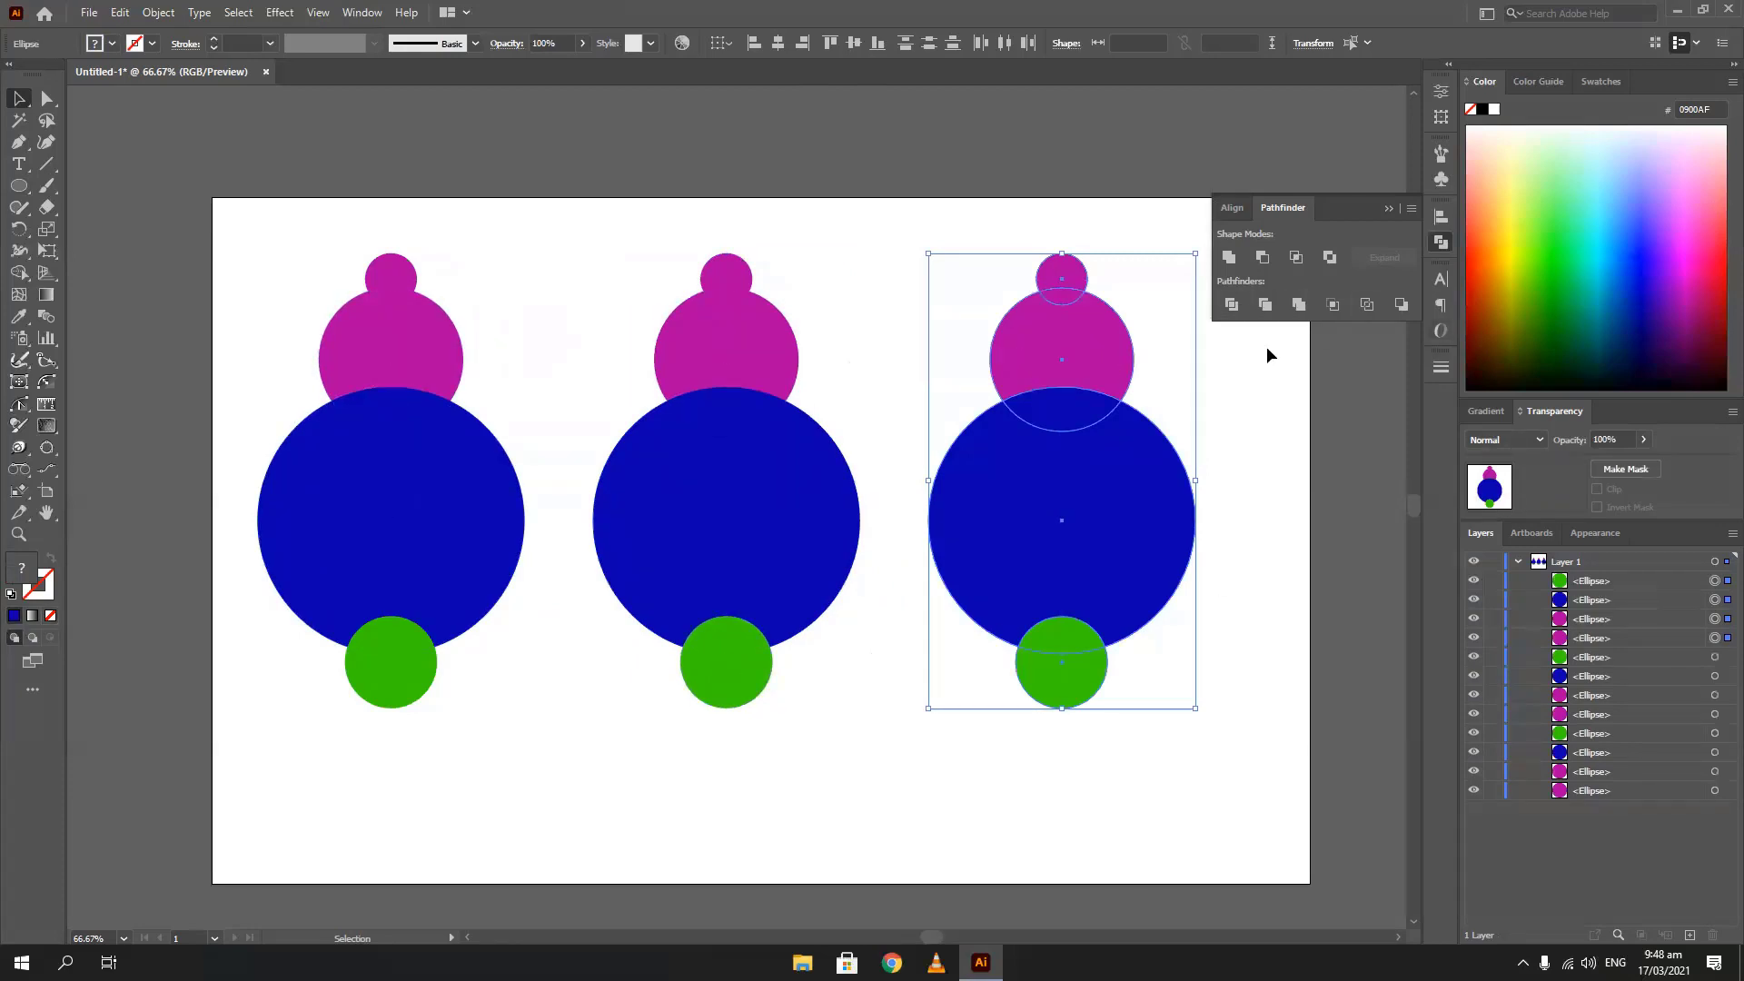
Divide the circles of the leftmost stack with Pathfinder and ungroup the result
drag(277, 306, 420, 705)
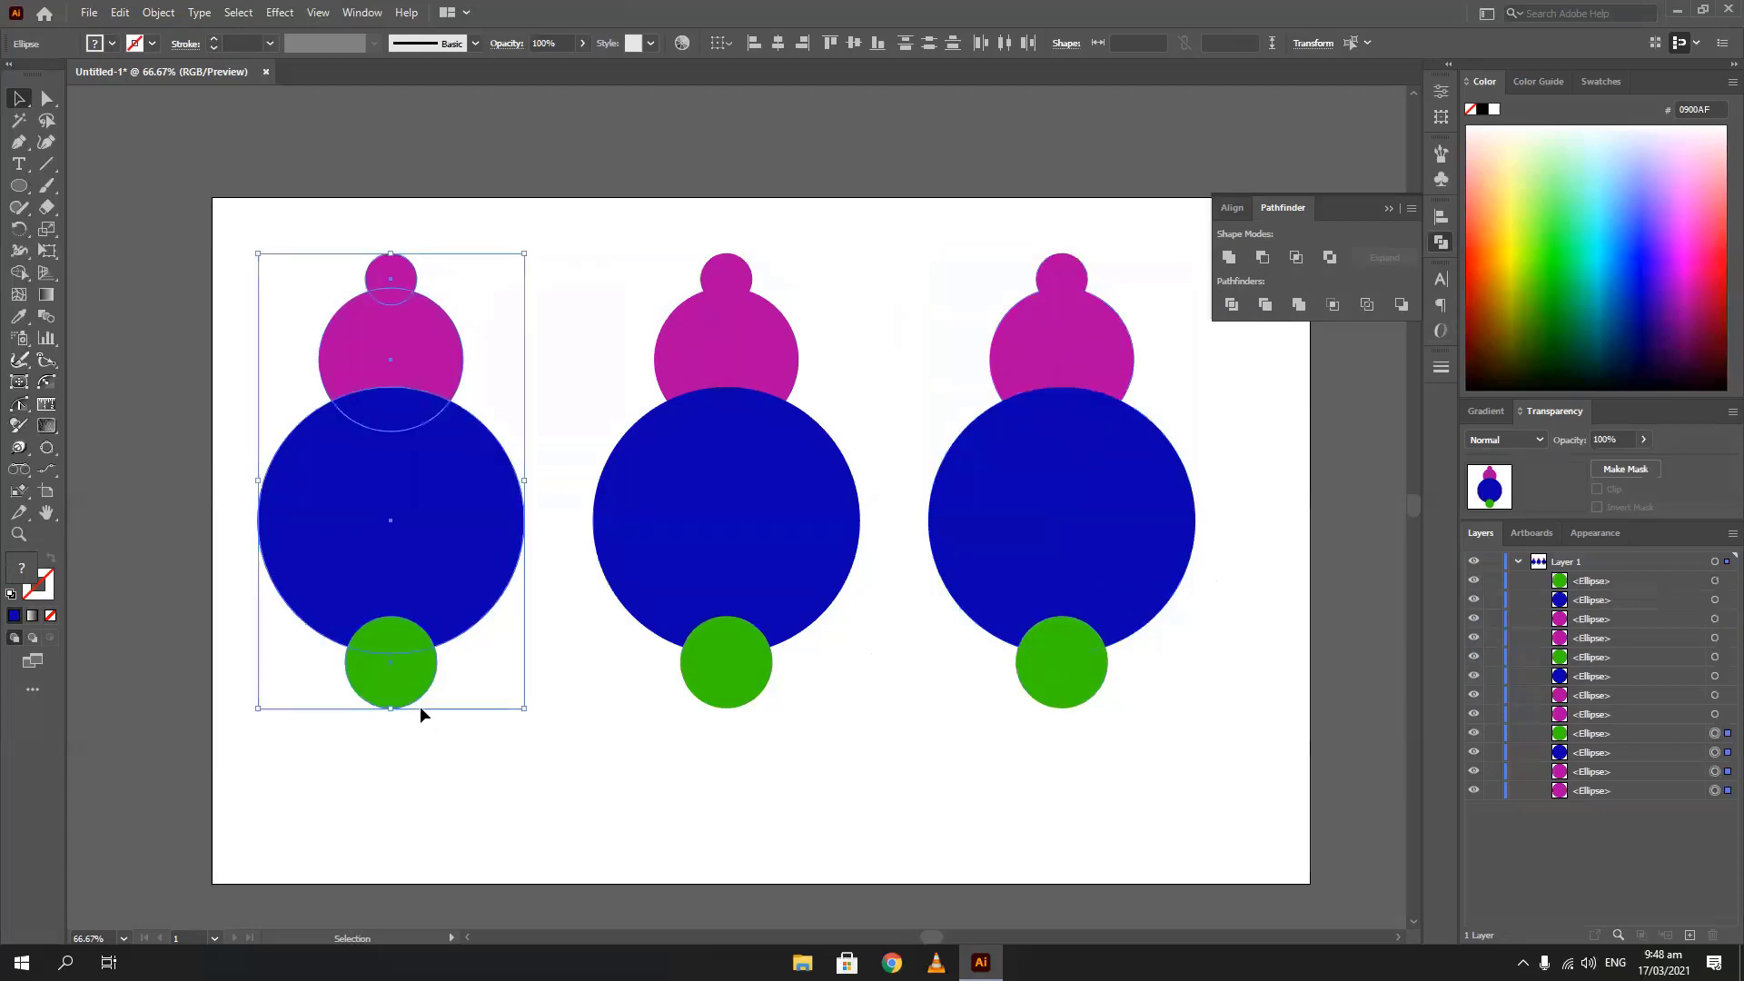
click(1230, 306)
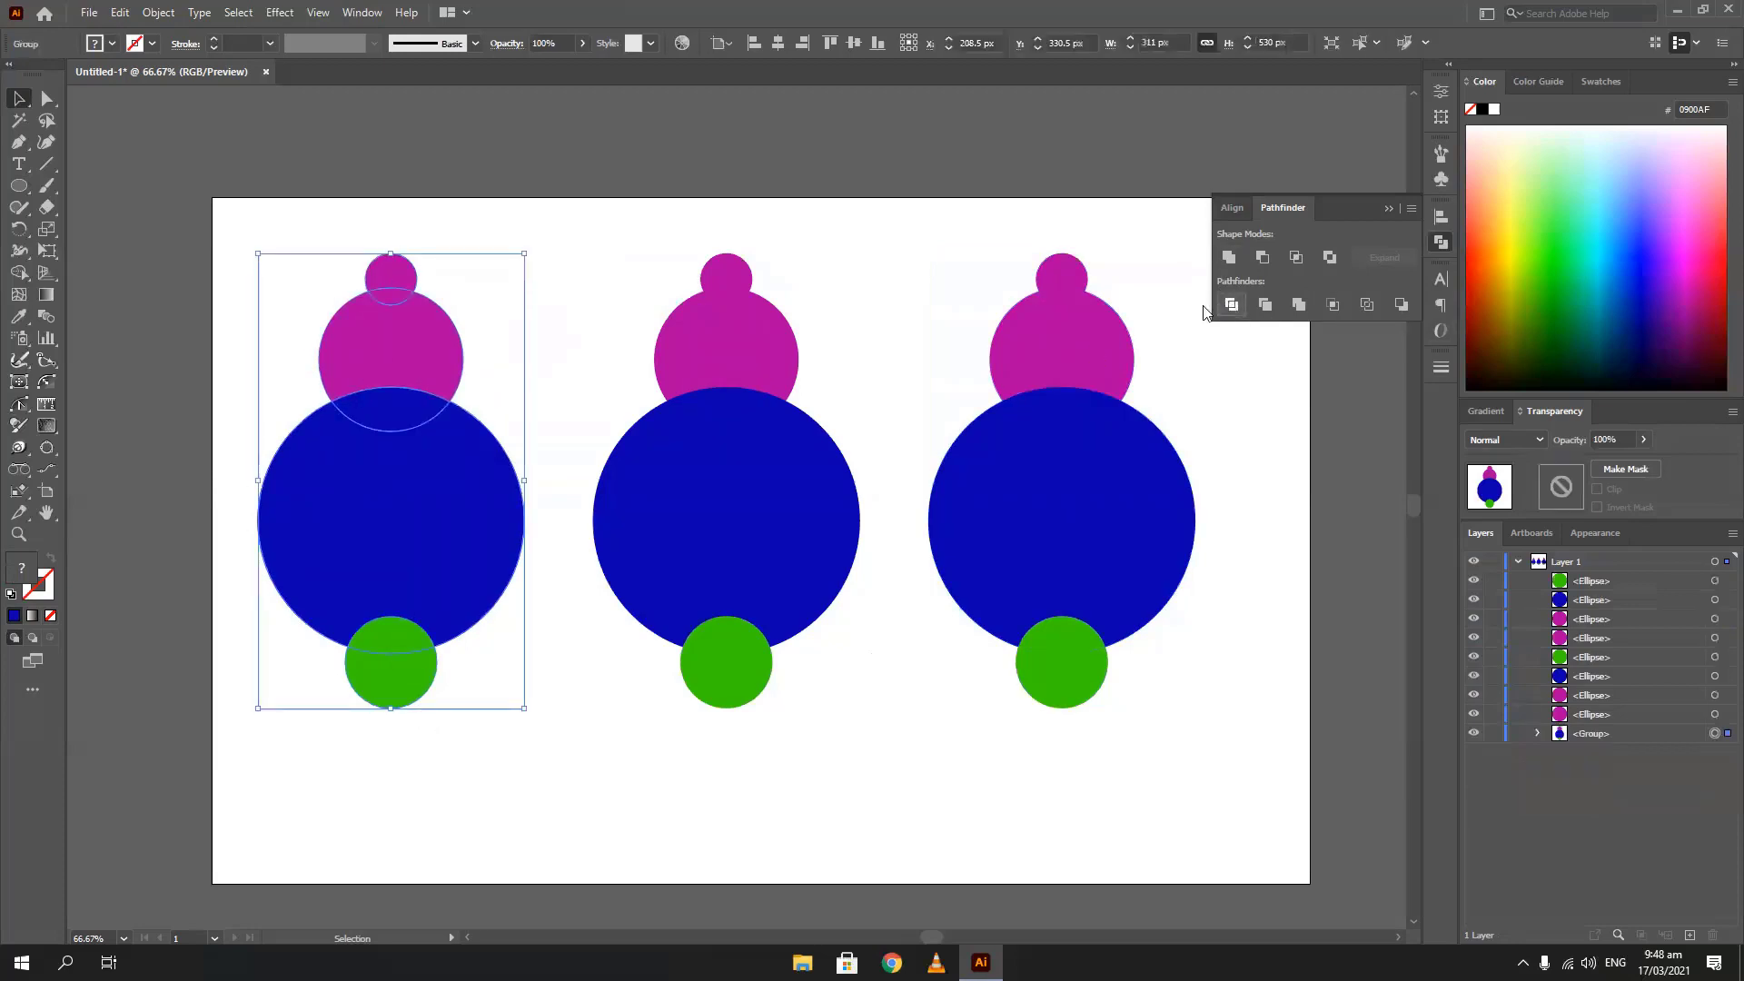
right_click(392, 444)
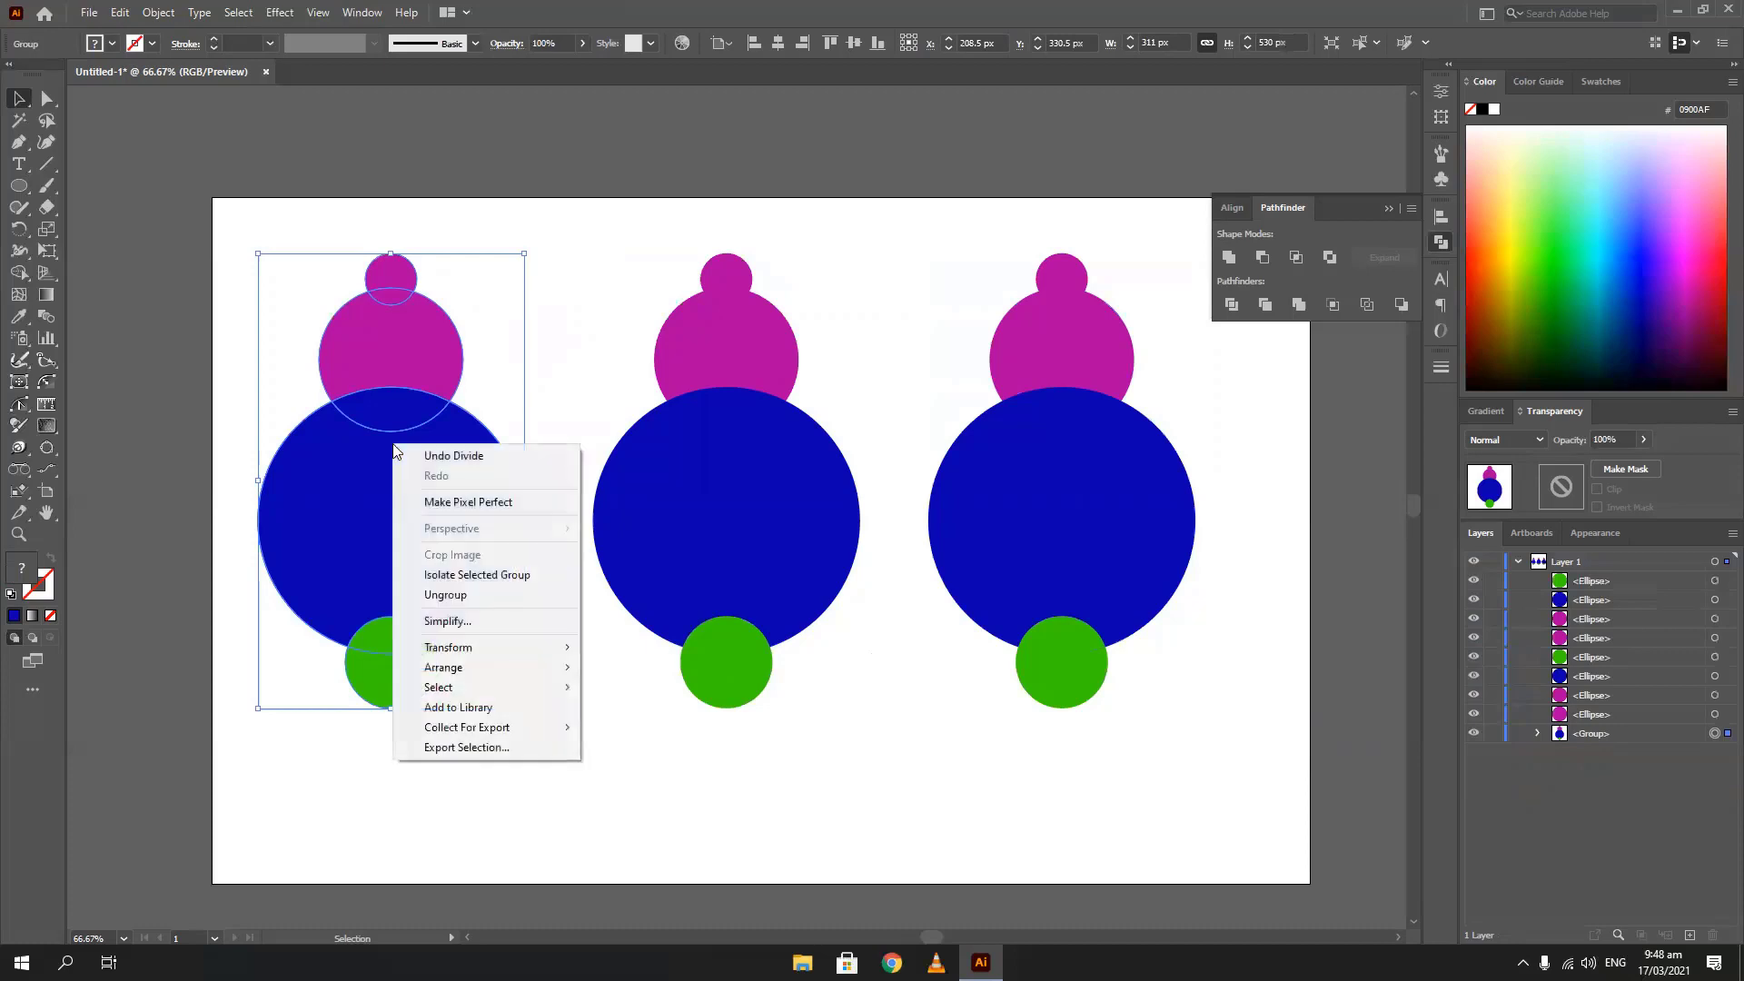
click(482, 592)
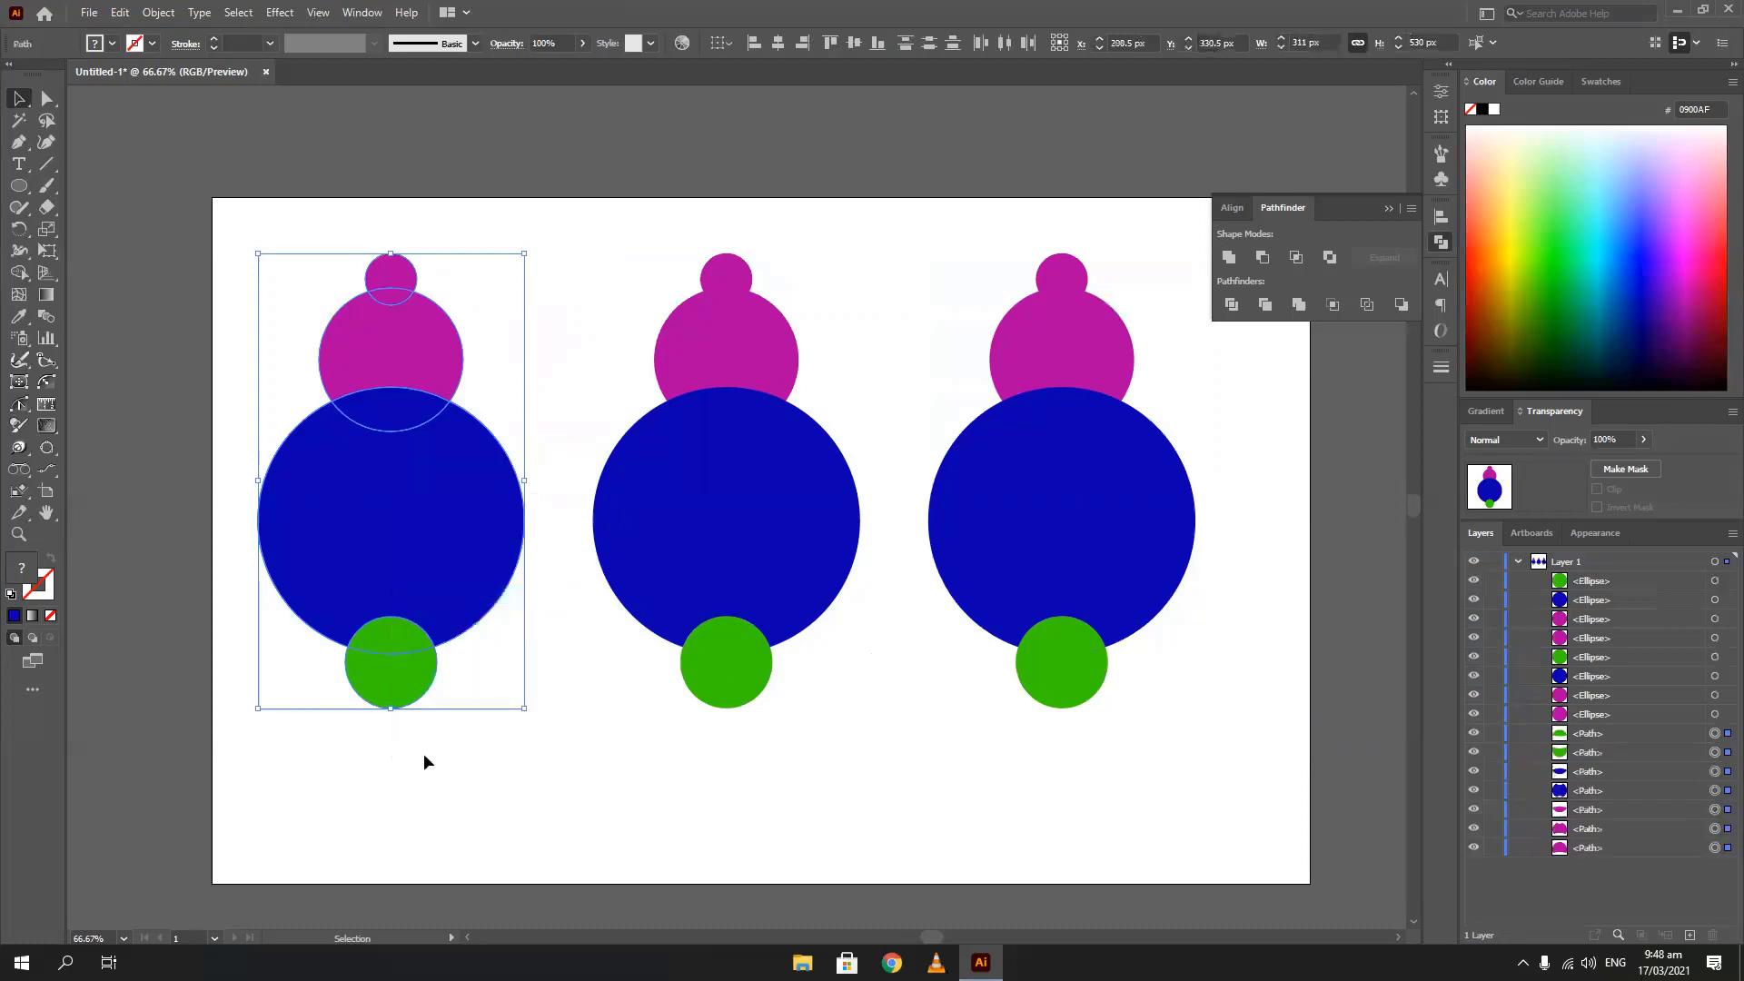
Spread the divided green, blue and purple pieces of the leftmost stack apart vertically so gaps separate them
click(330, 676)
drag(378, 695, 375, 767)
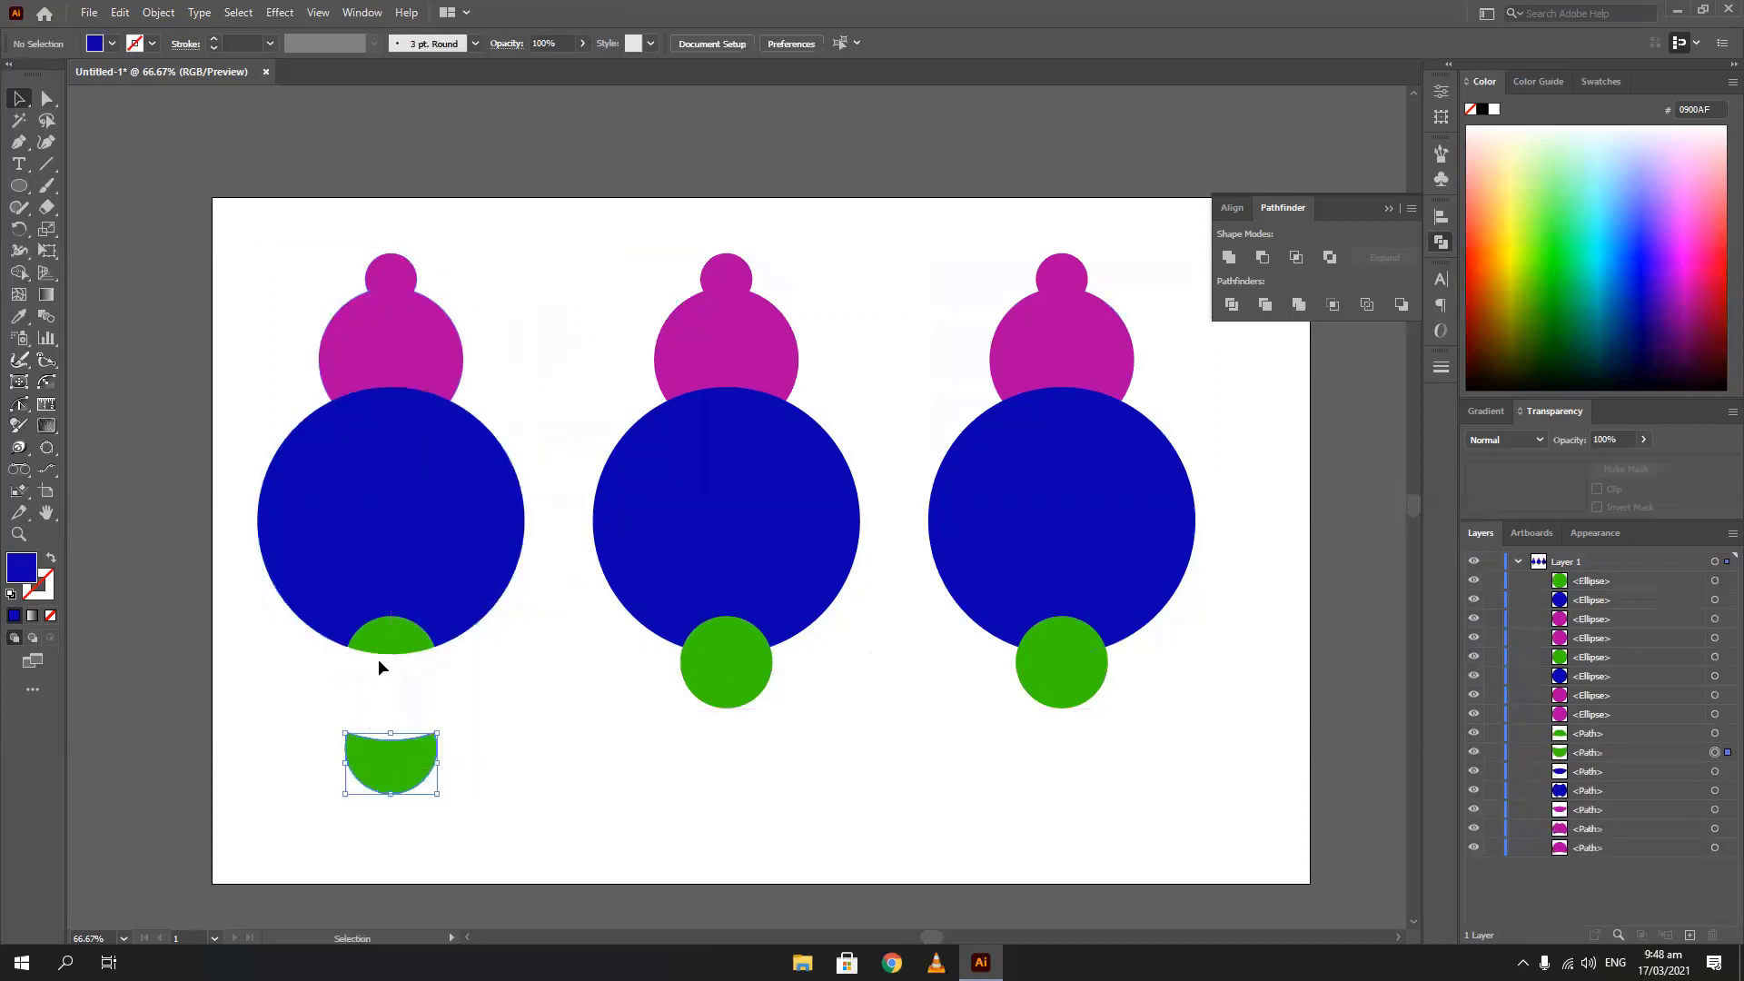
drag(378, 658, 382, 685)
drag(351, 572, 351, 603)
drag(381, 258, 381, 226)
drag(388, 293, 389, 286)
drag(376, 413, 376, 433)
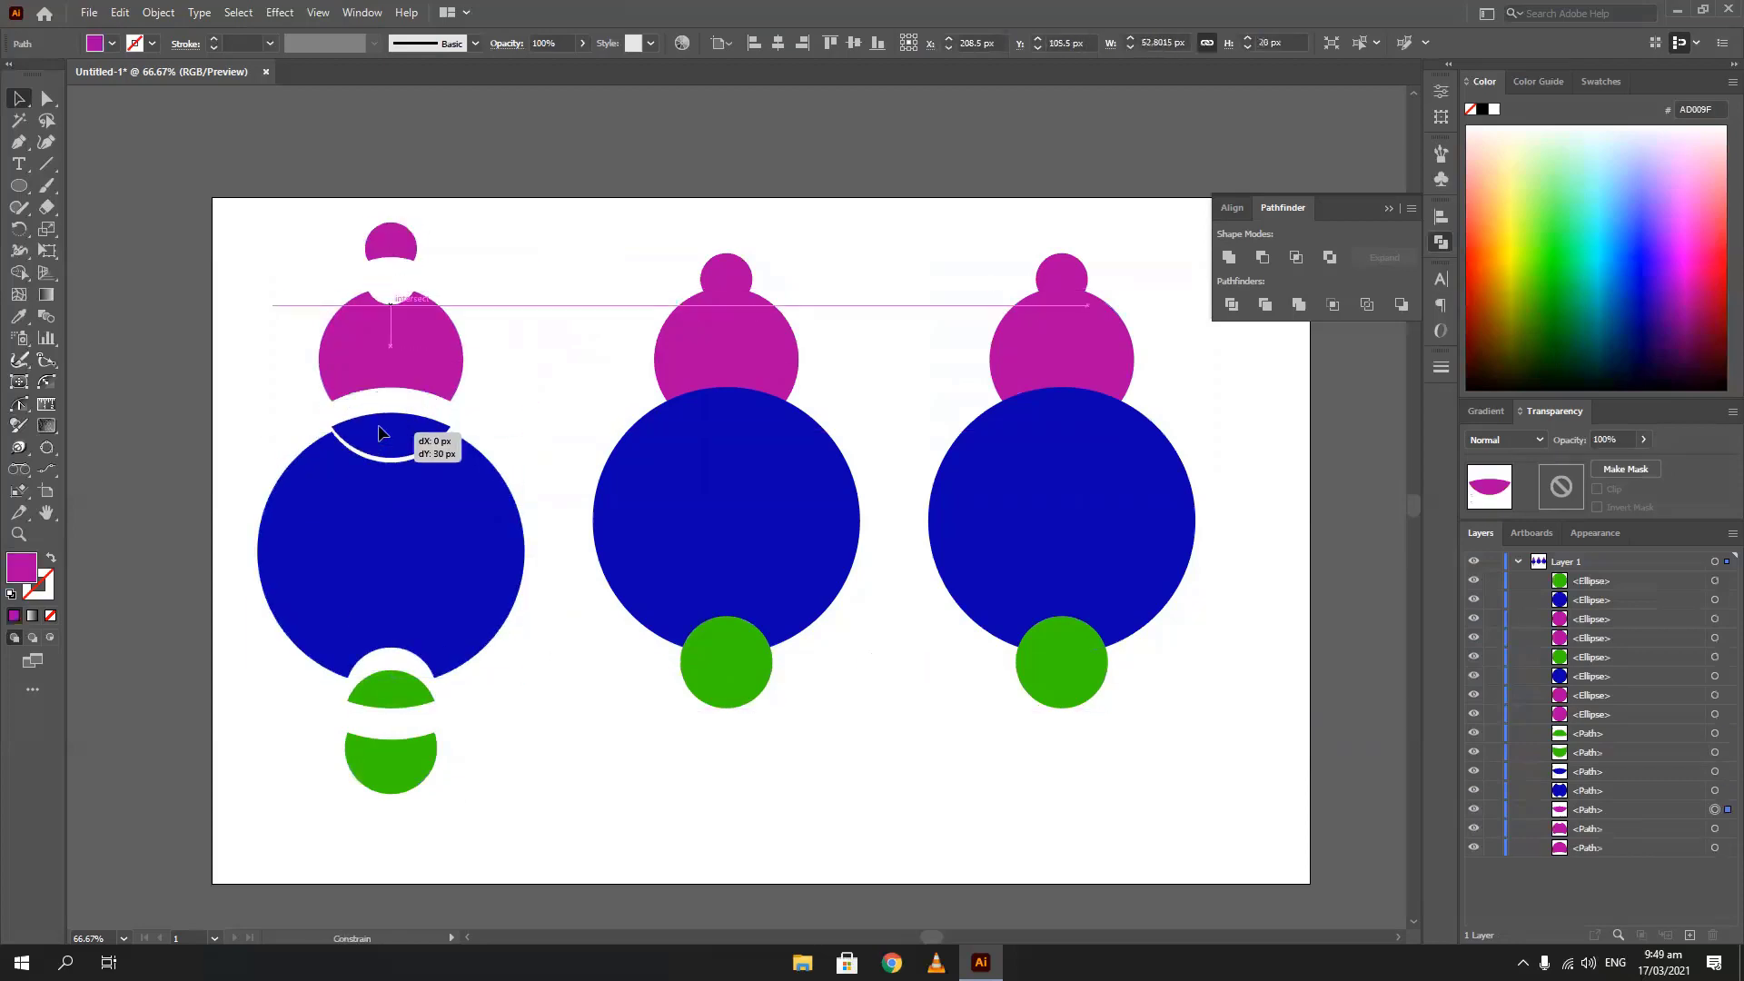
click(267, 346)
drag(404, 304, 402, 277)
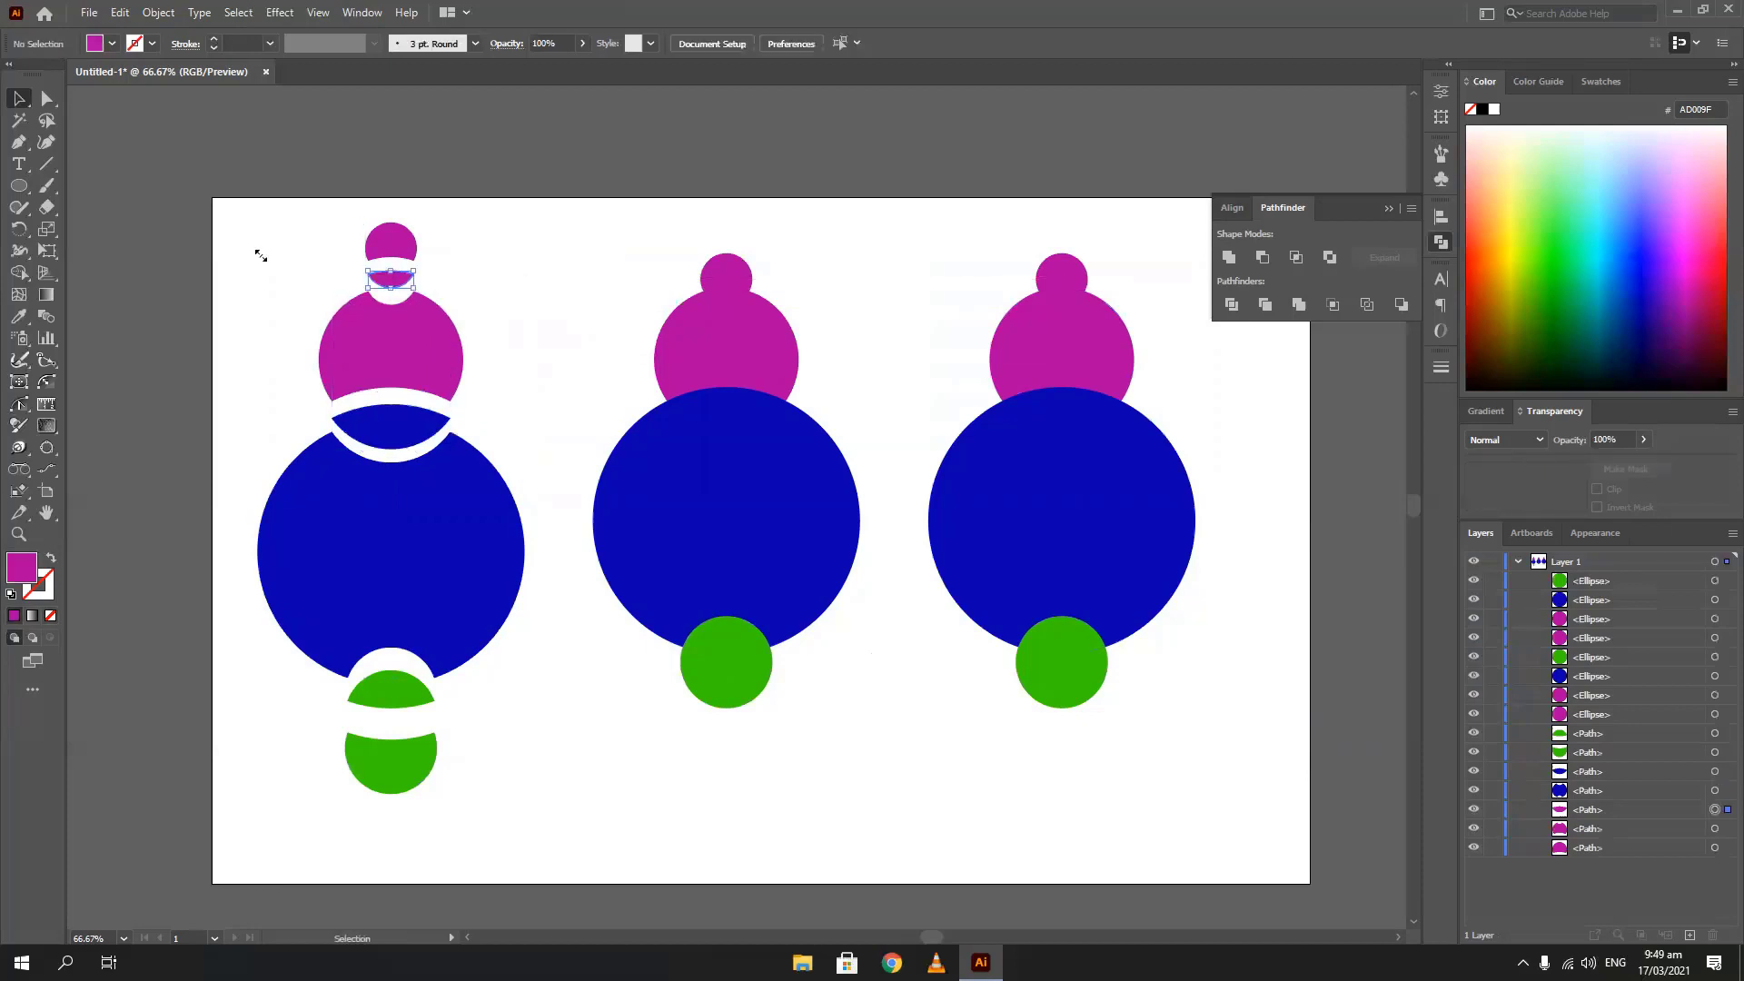
click(191, 471)
Apply Pathfinder Trim to the four circles of the middle stack and ungroup the result
drag(647, 233, 804, 772)
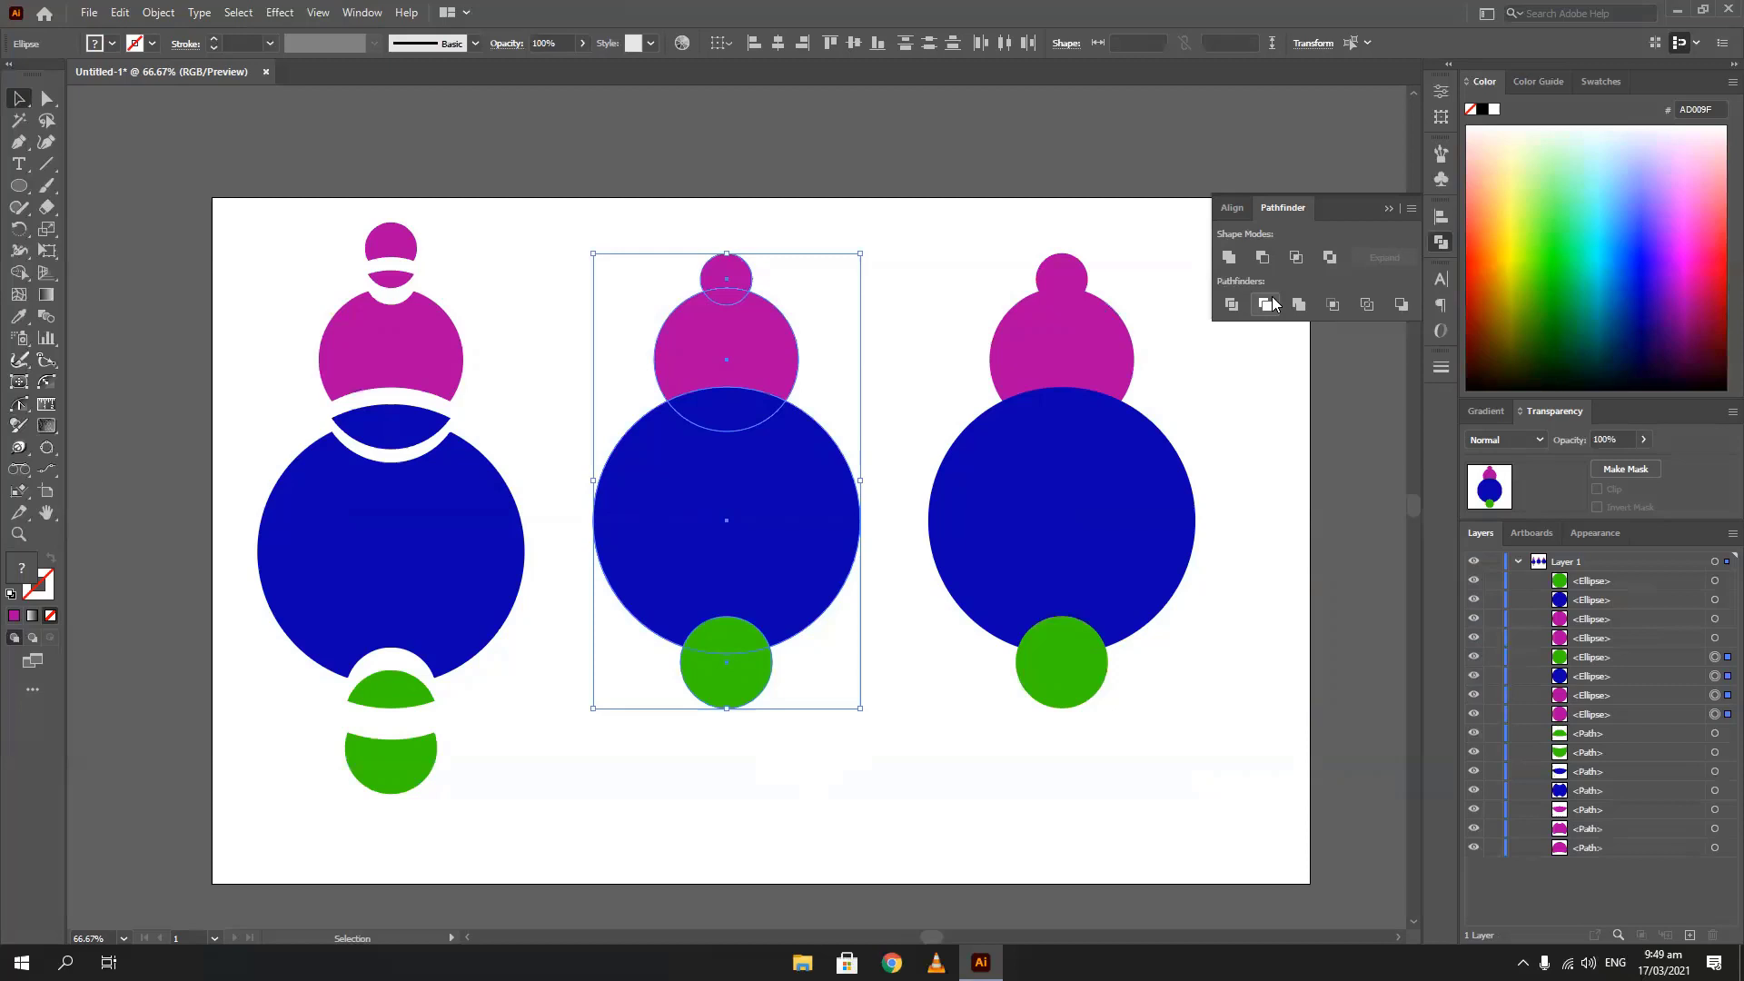
click(620, 336)
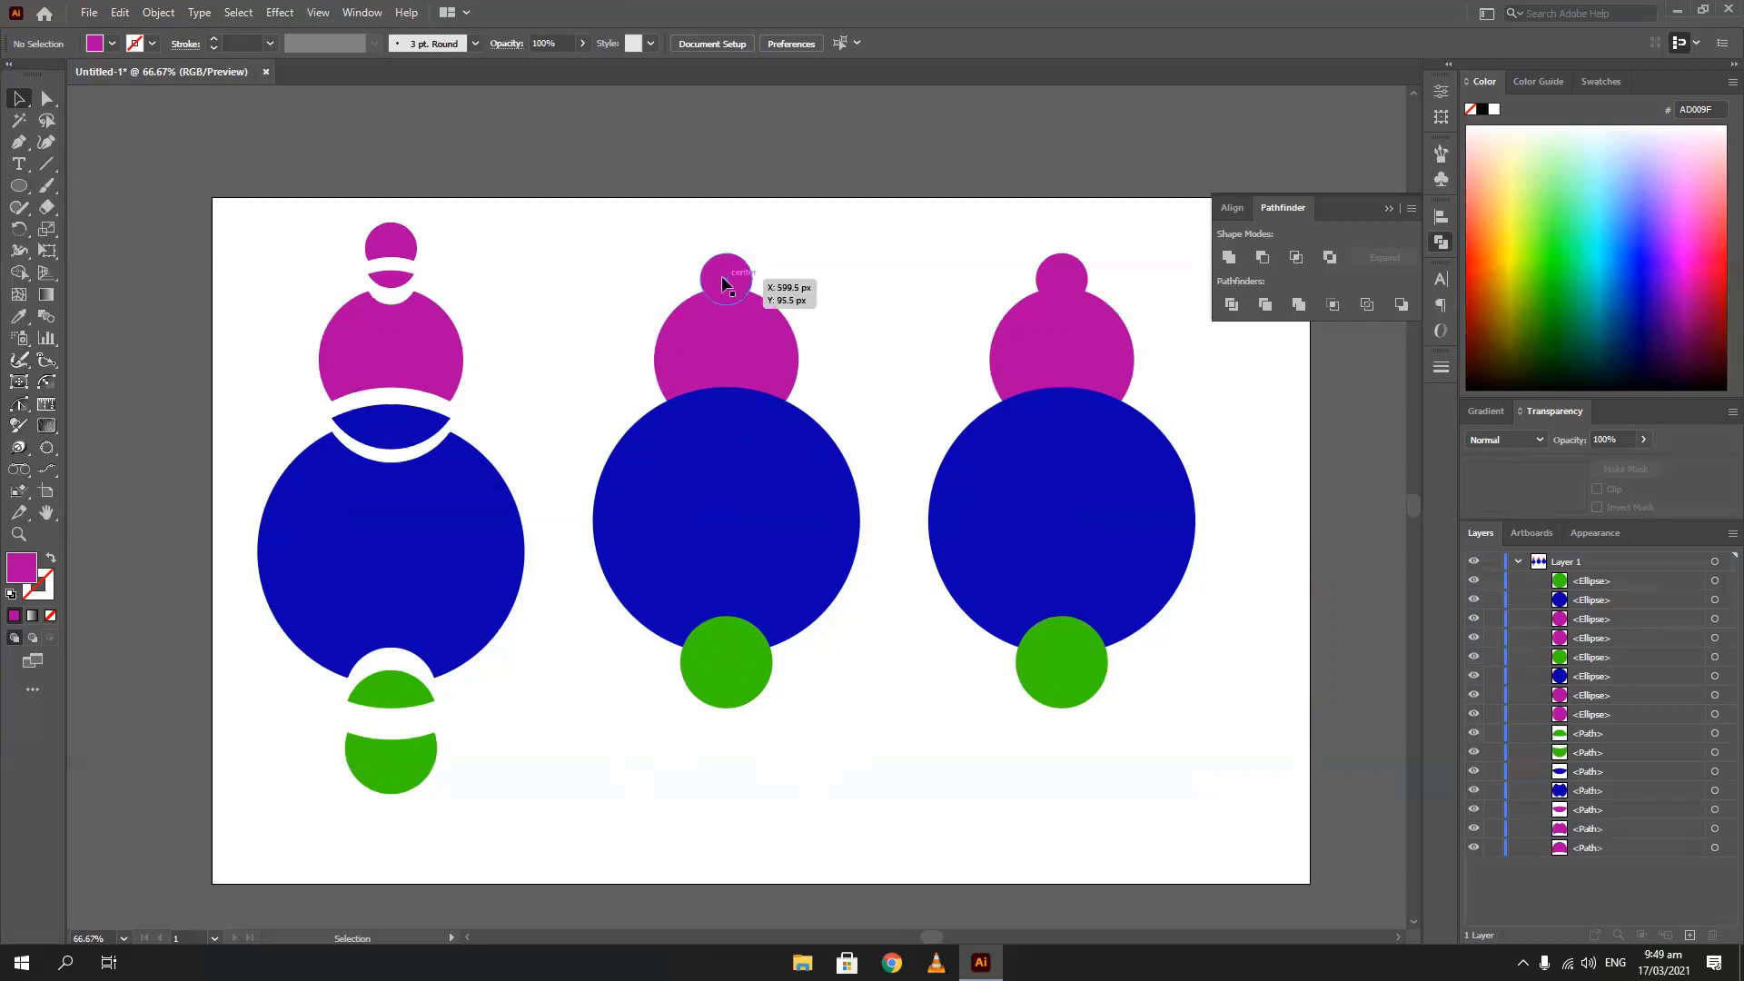
drag(600, 237, 790, 826)
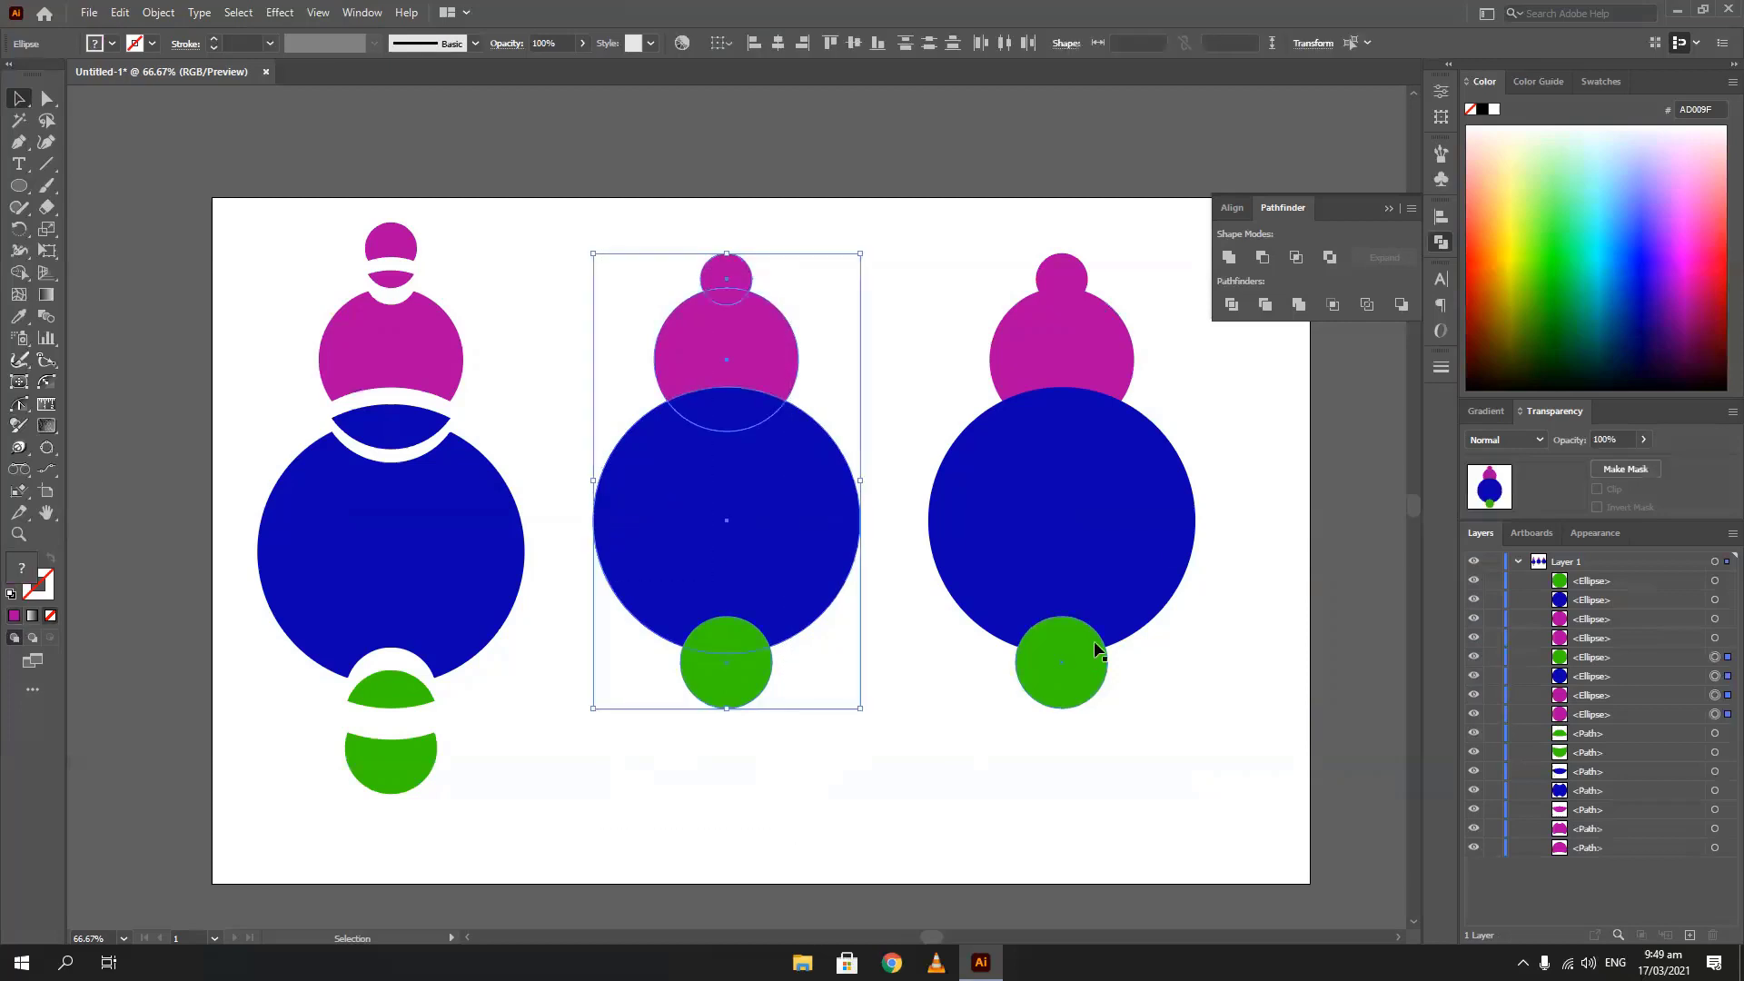
click(1265, 306)
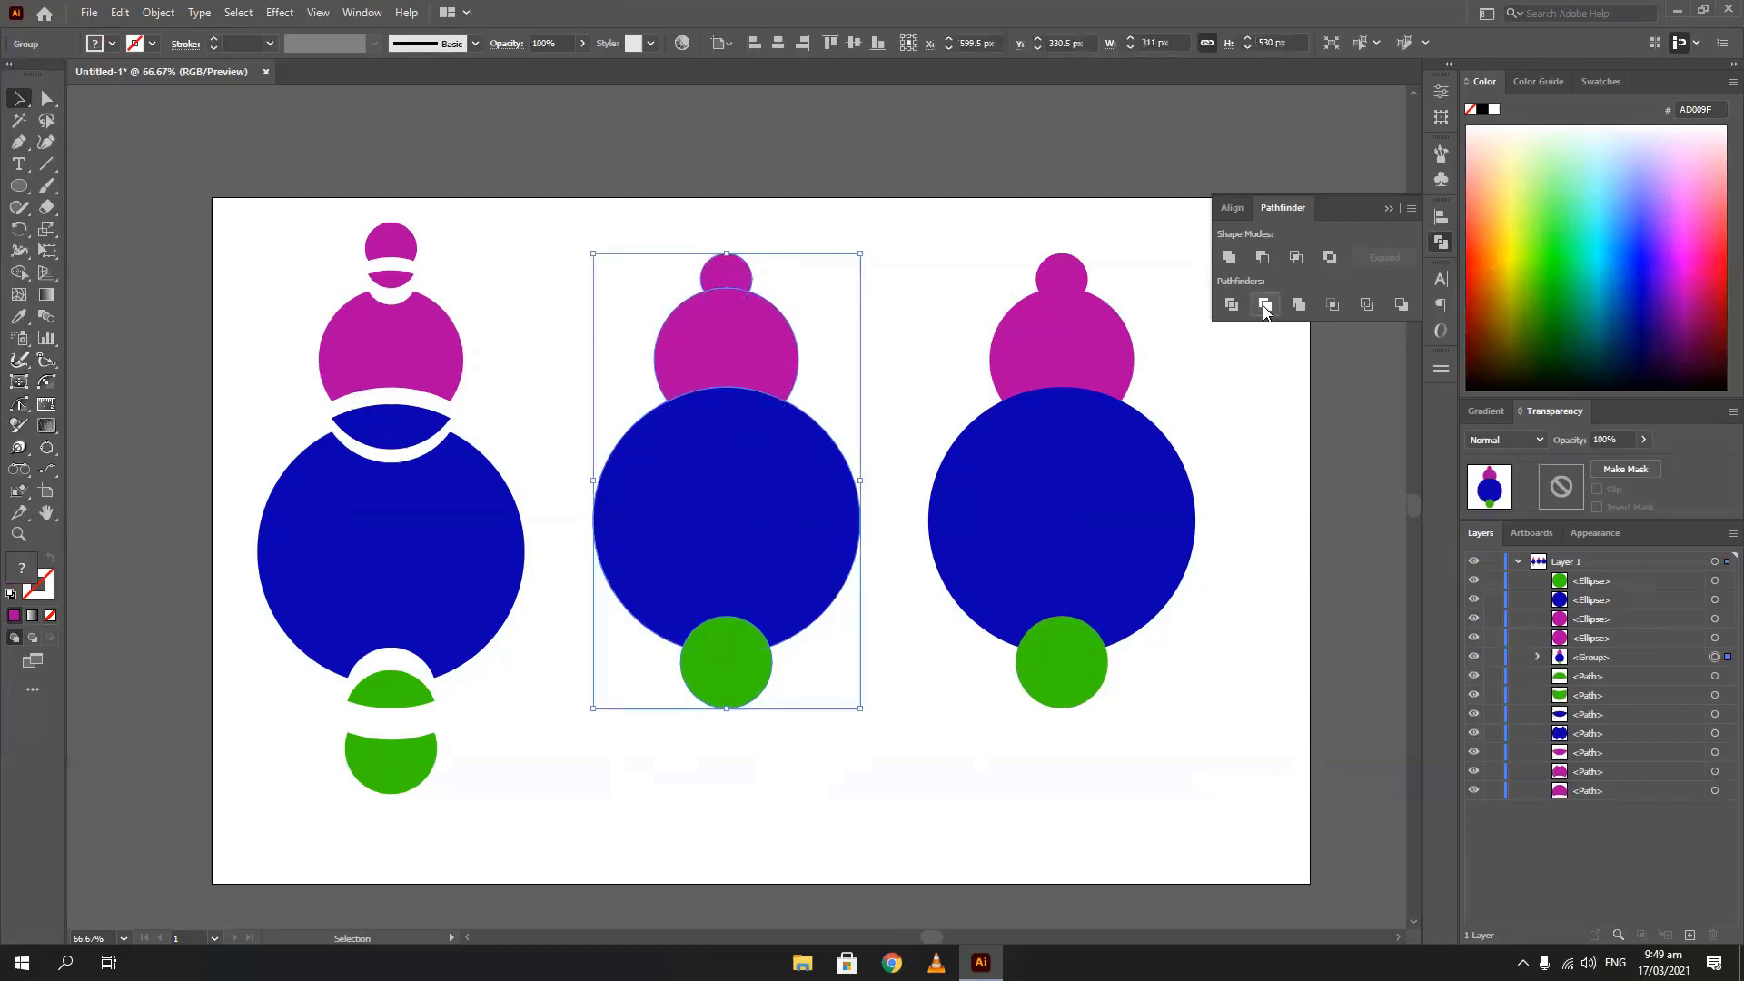
right_click(674, 454)
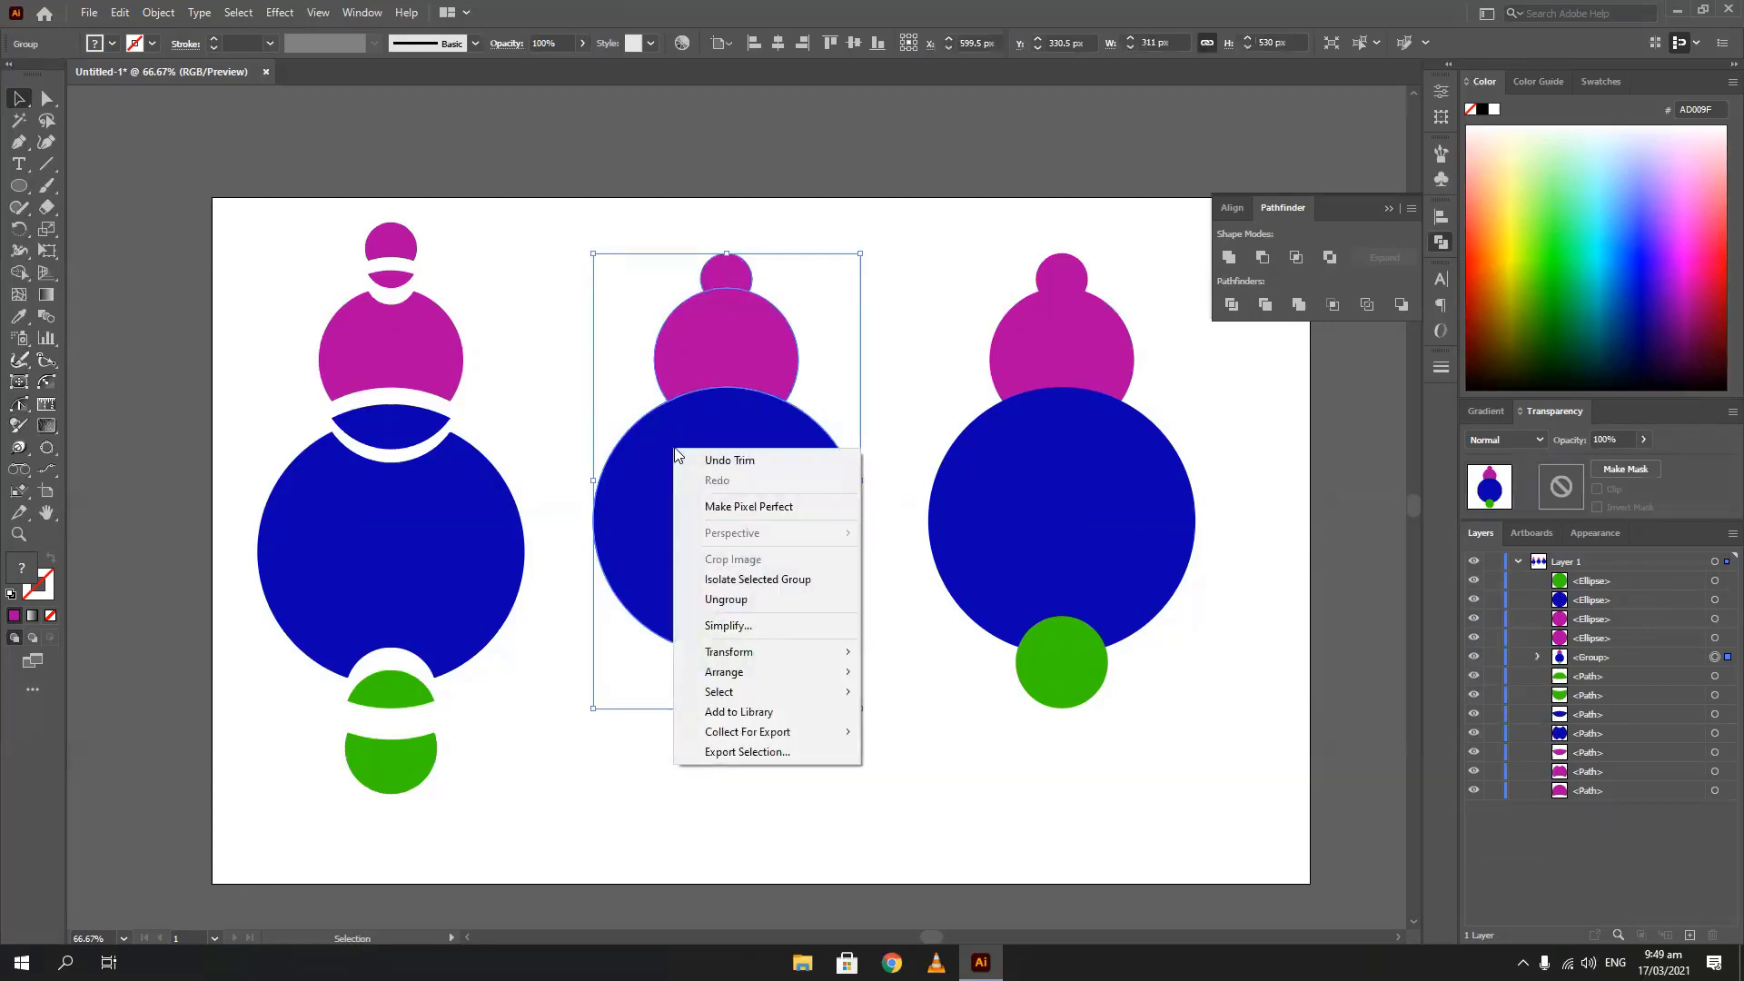
click(713, 600)
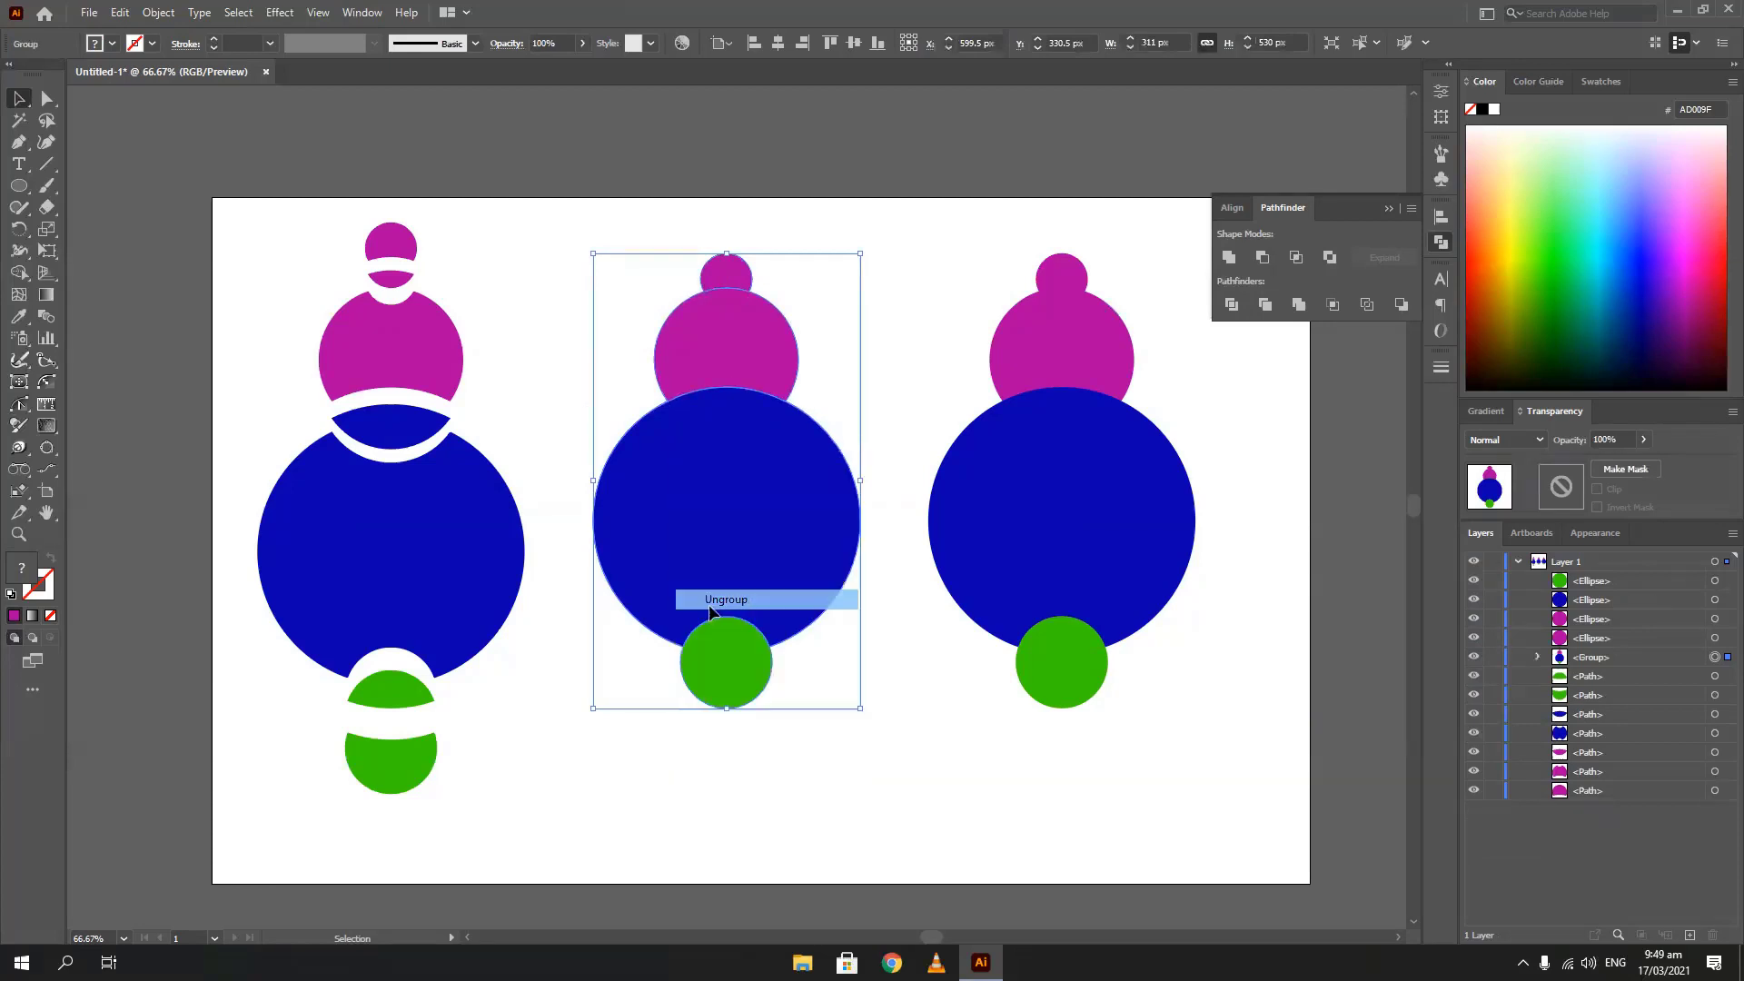
Move the trimmed green circle, the blue piece and the larger purple piece of the middle stack downward to separate them
click(634, 771)
drag(720, 666, 720, 732)
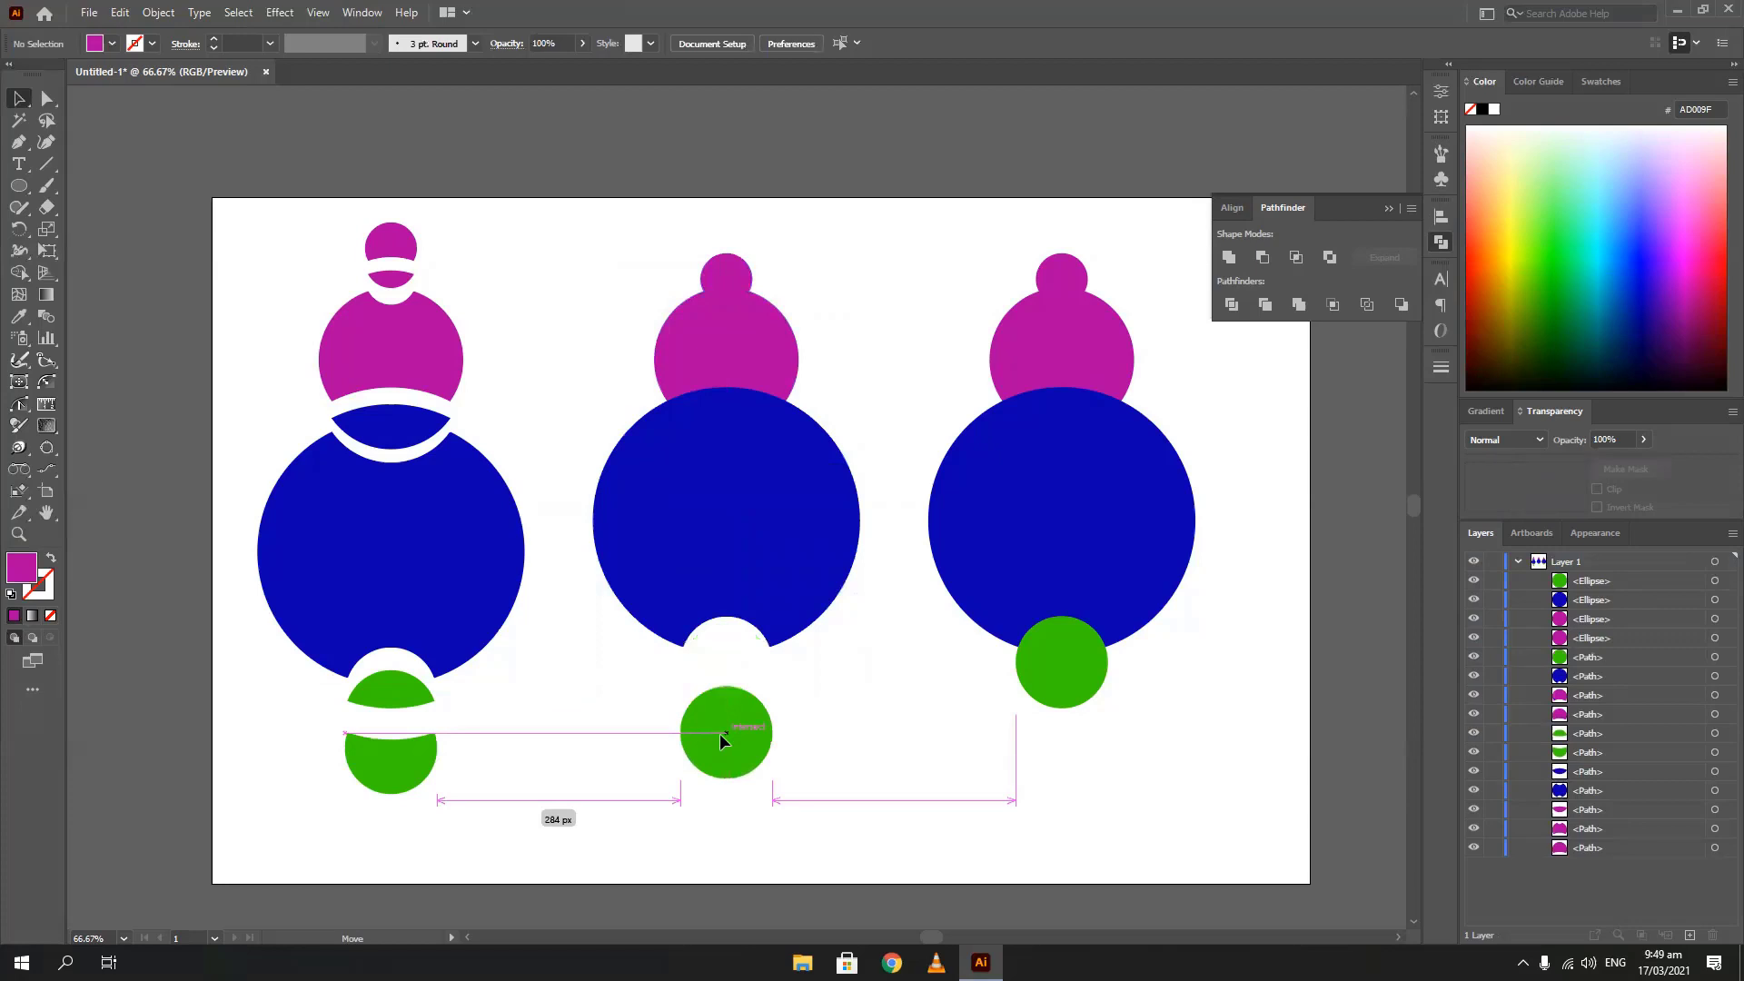
drag(719, 733, 719, 733)
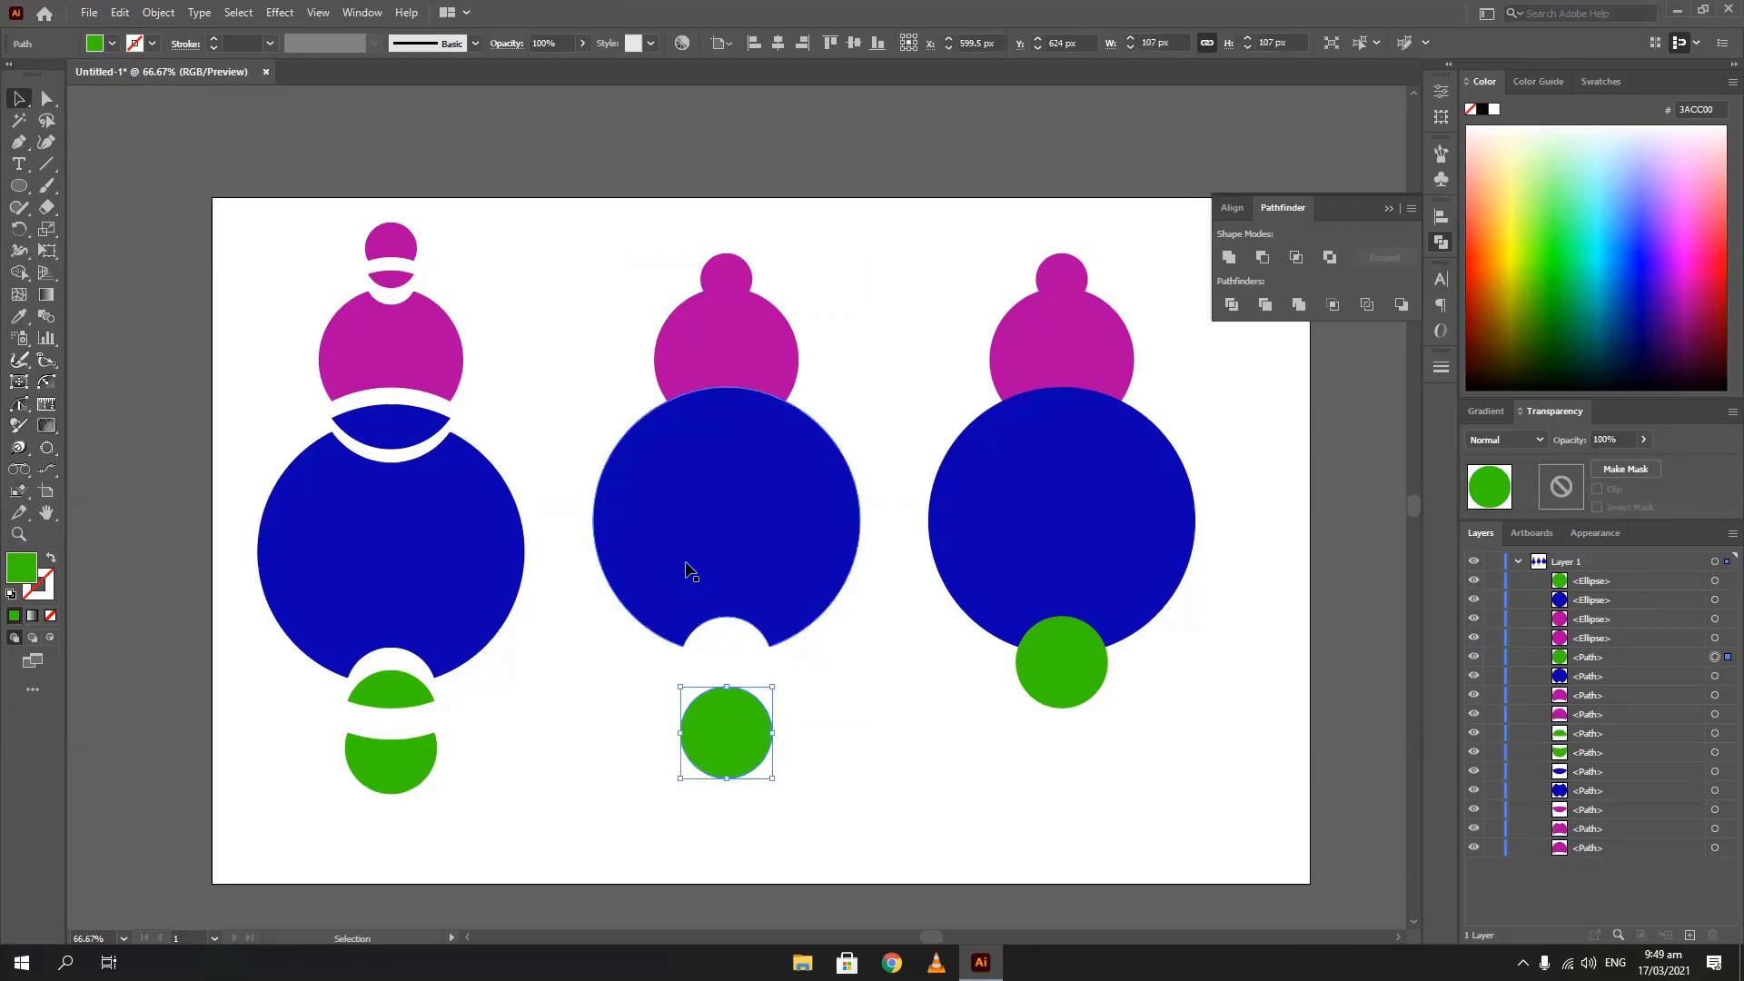
drag(685, 568, 689, 600)
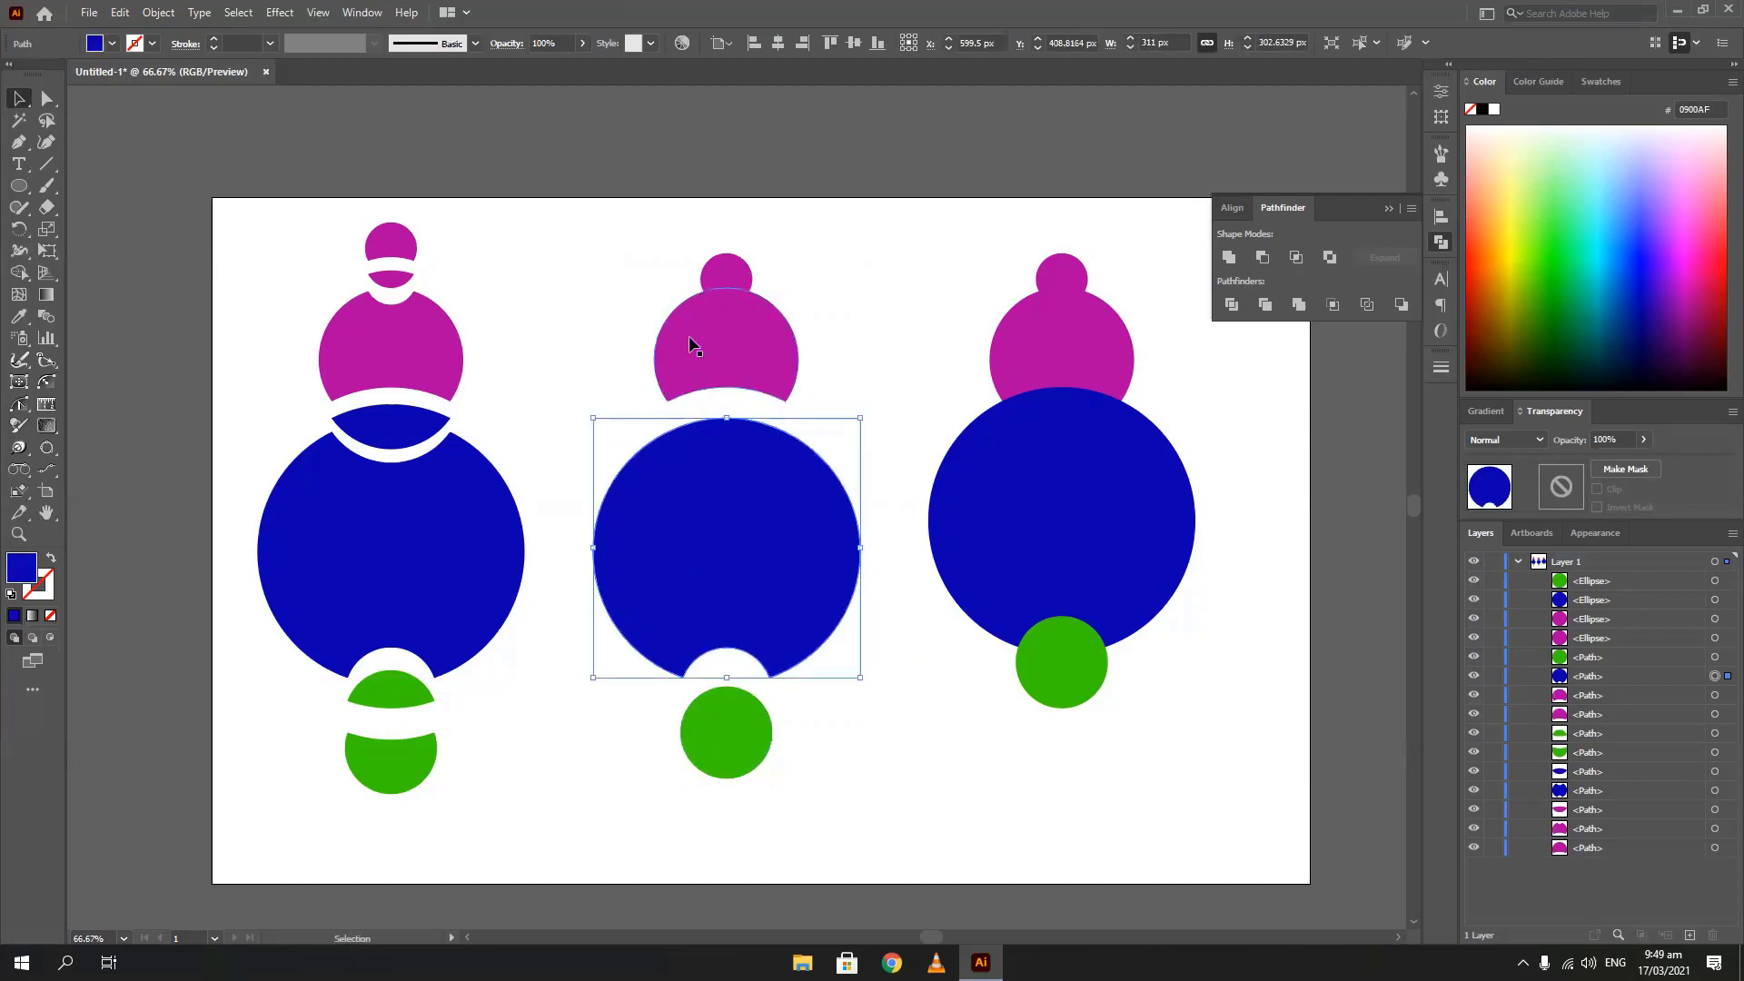
drag(698, 366, 698, 378)
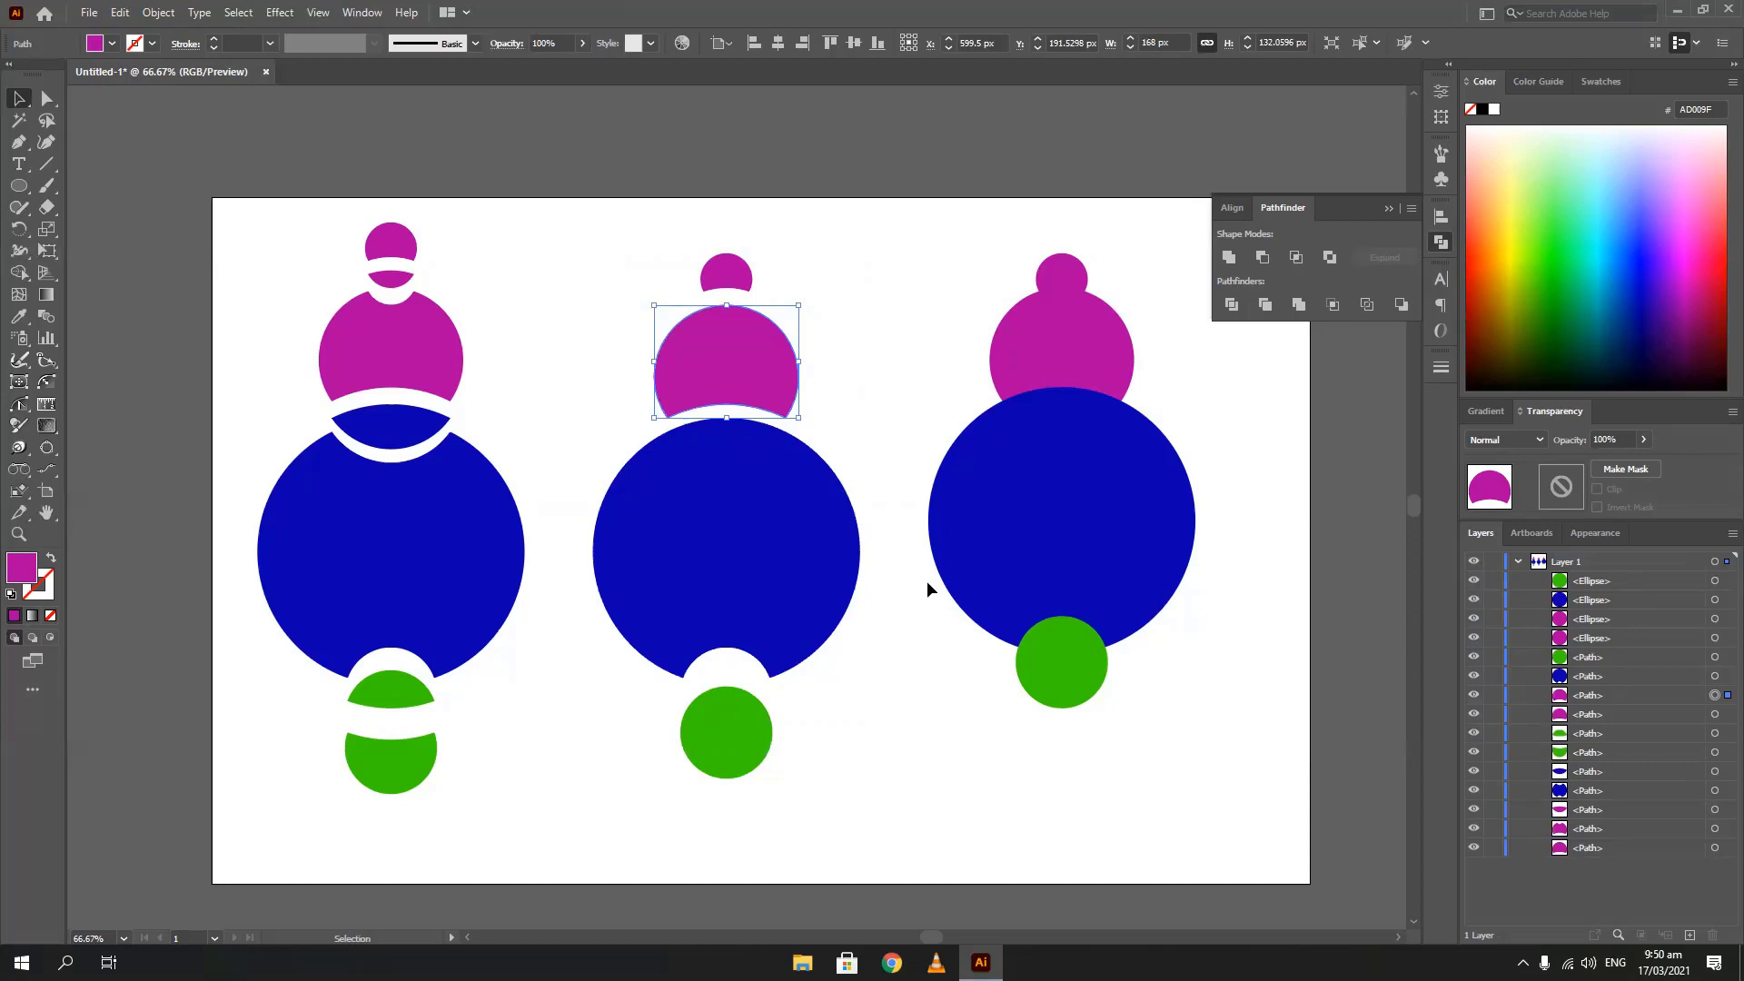
Apply Pathfinder Merge to the four circles of the rightmost stack and ungroup the result
drag(933, 232, 1172, 734)
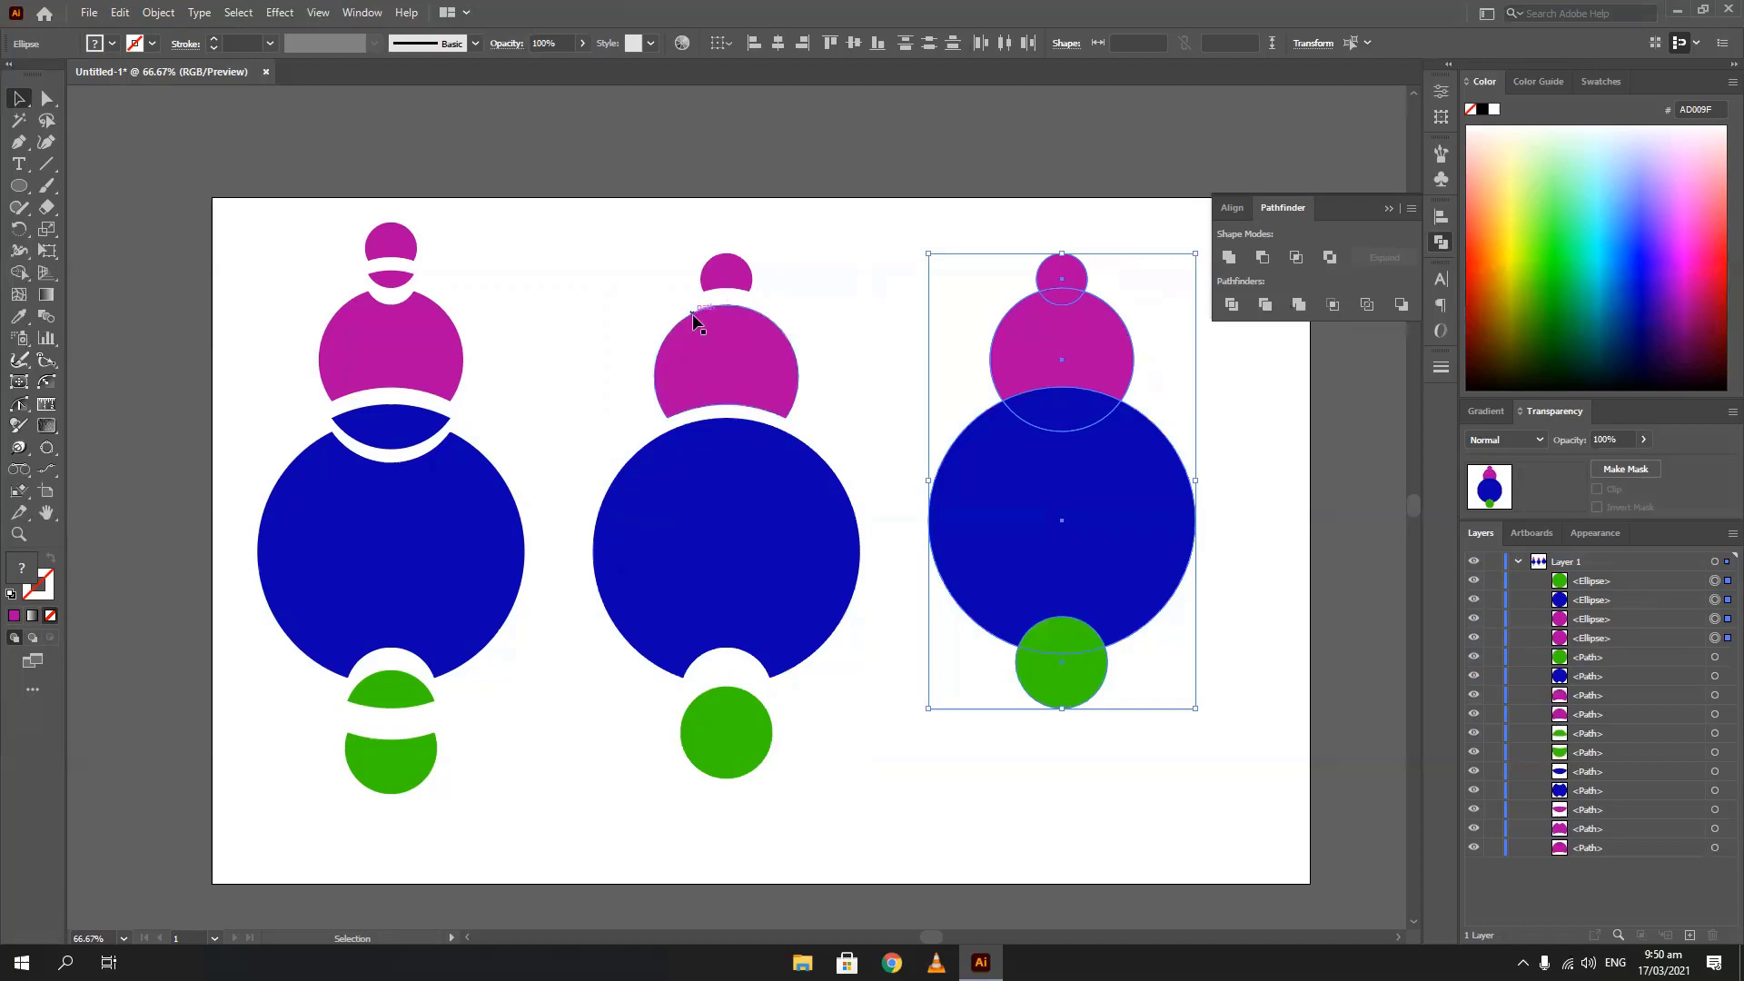
click(1298, 304)
right_click(1042, 539)
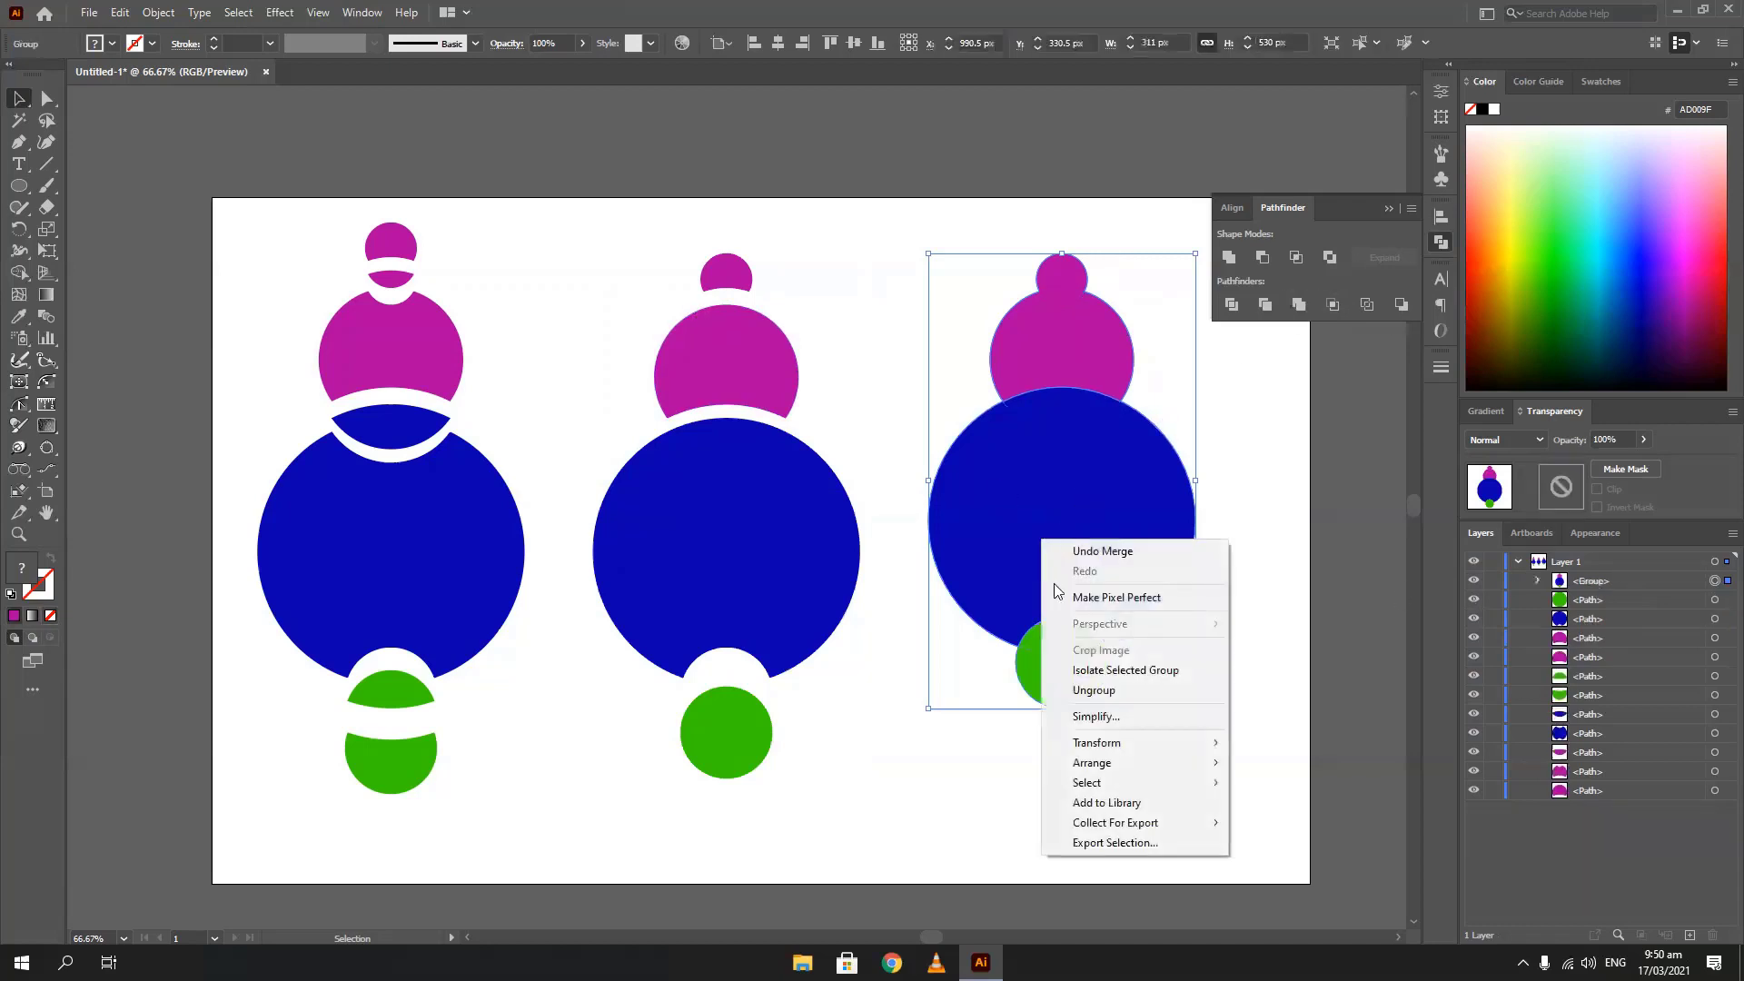
click(1099, 690)
click(1047, 724)
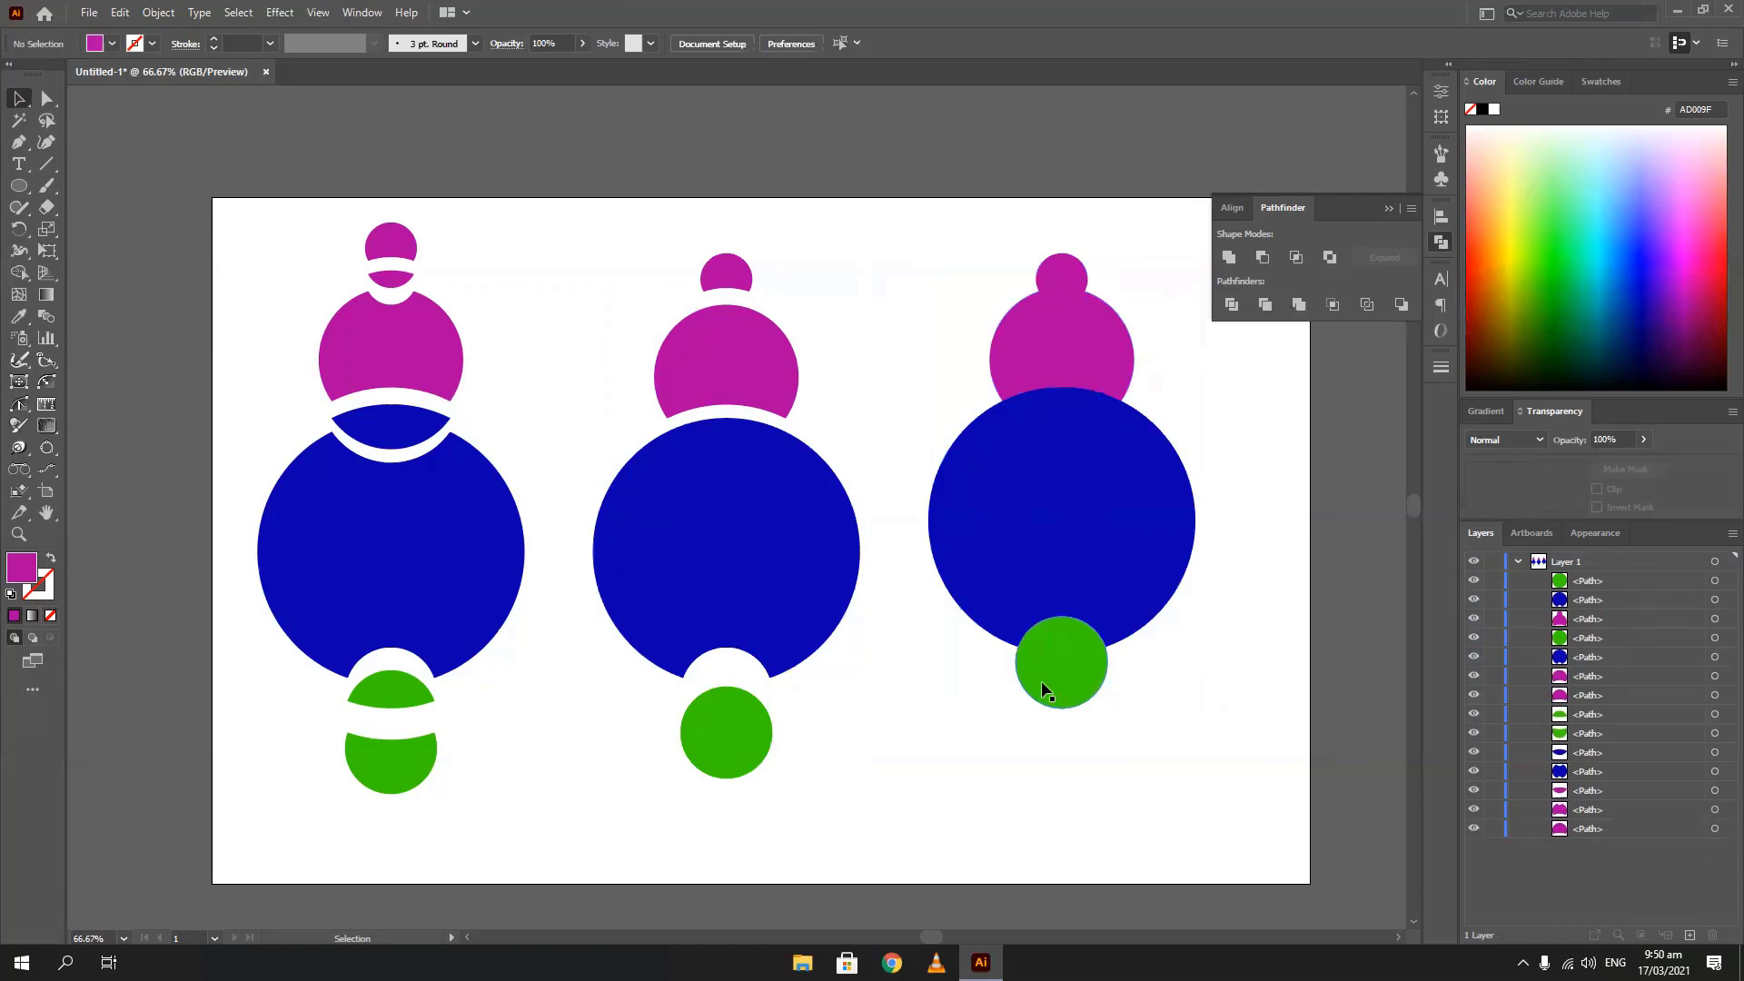
Move the green circle, the blue piece and the merged purple piece of the rightmost stack downward to separate them
drag(1041, 680, 1045, 749)
drag(1069, 507, 1064, 542)
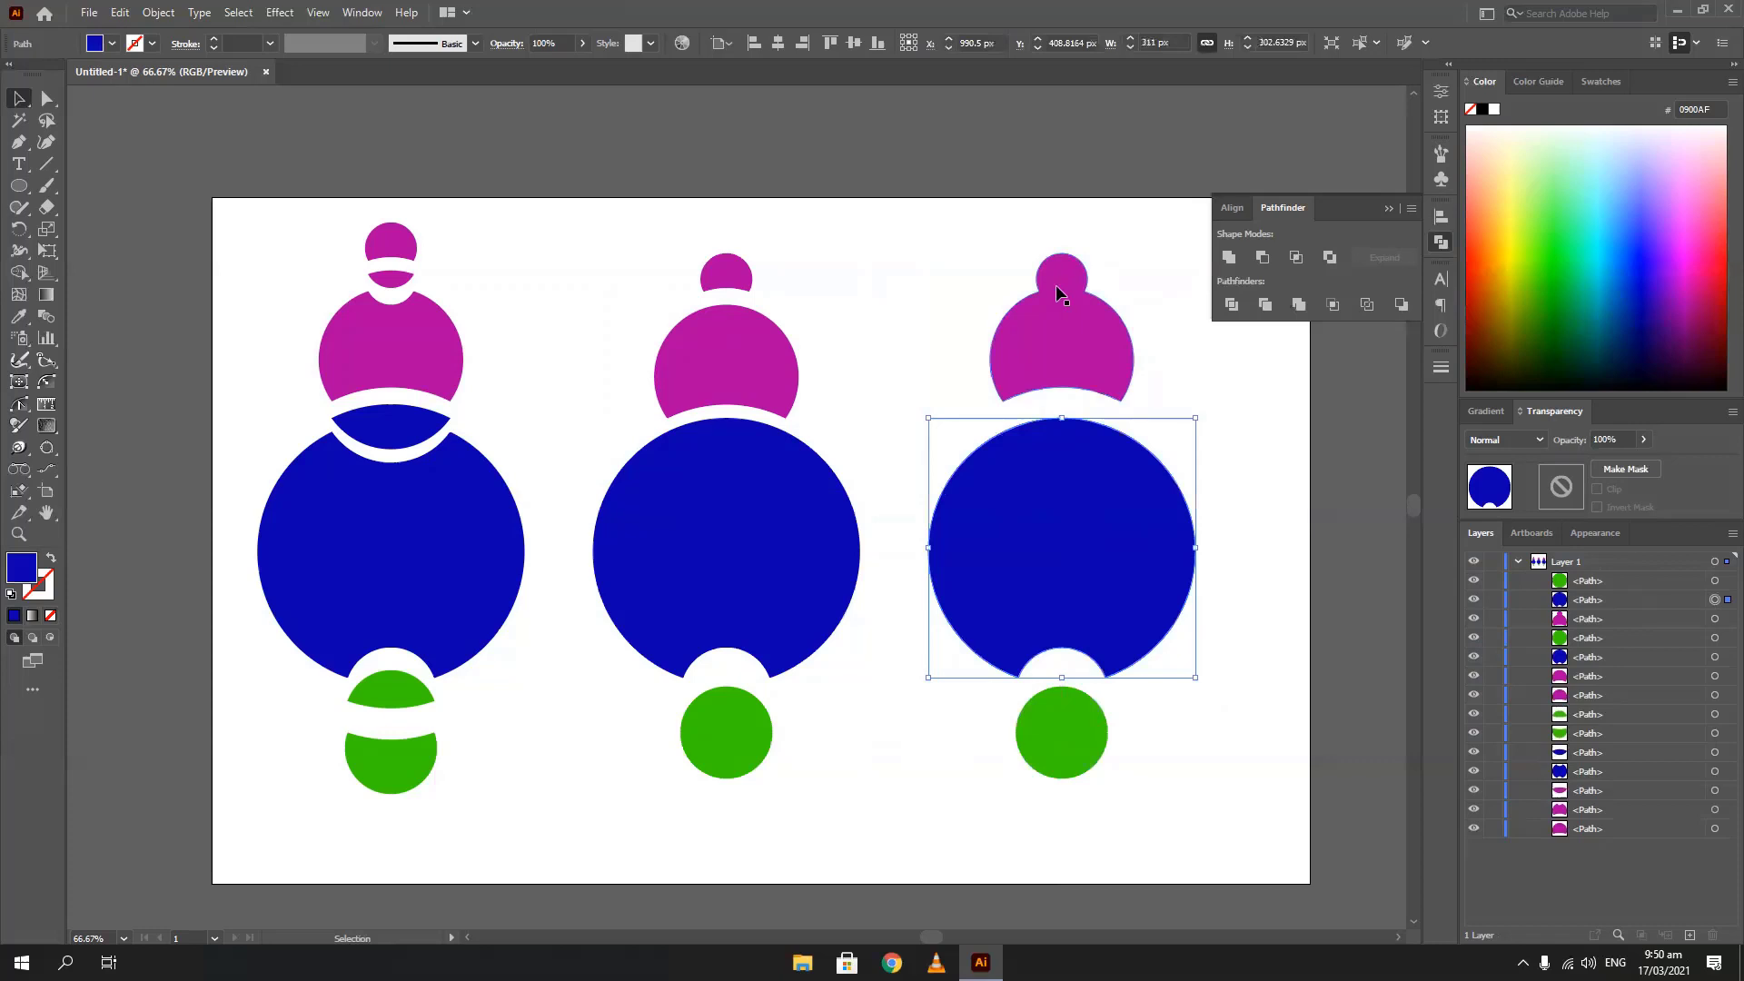
drag(1056, 292, 1026, 369)
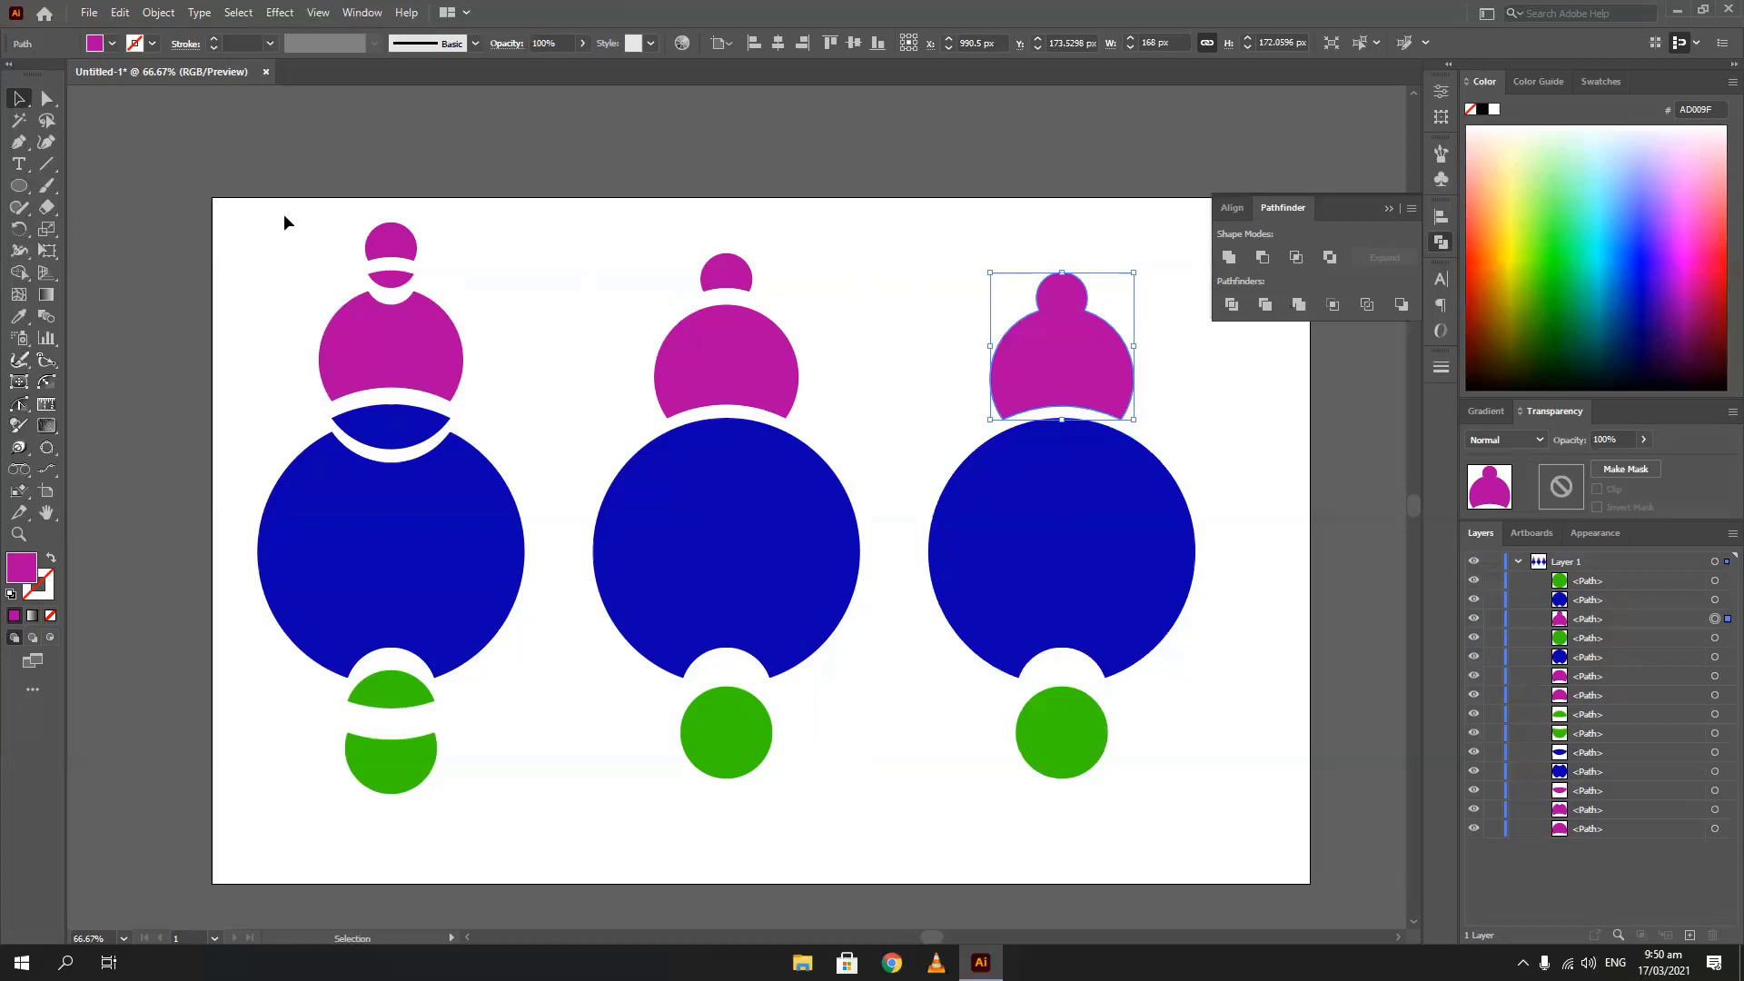
Delete all three stacks and draw a purple circle about 420 px in diameter near the middle of the artboard
drag(284, 221, 1206, 823)
key(Delete)
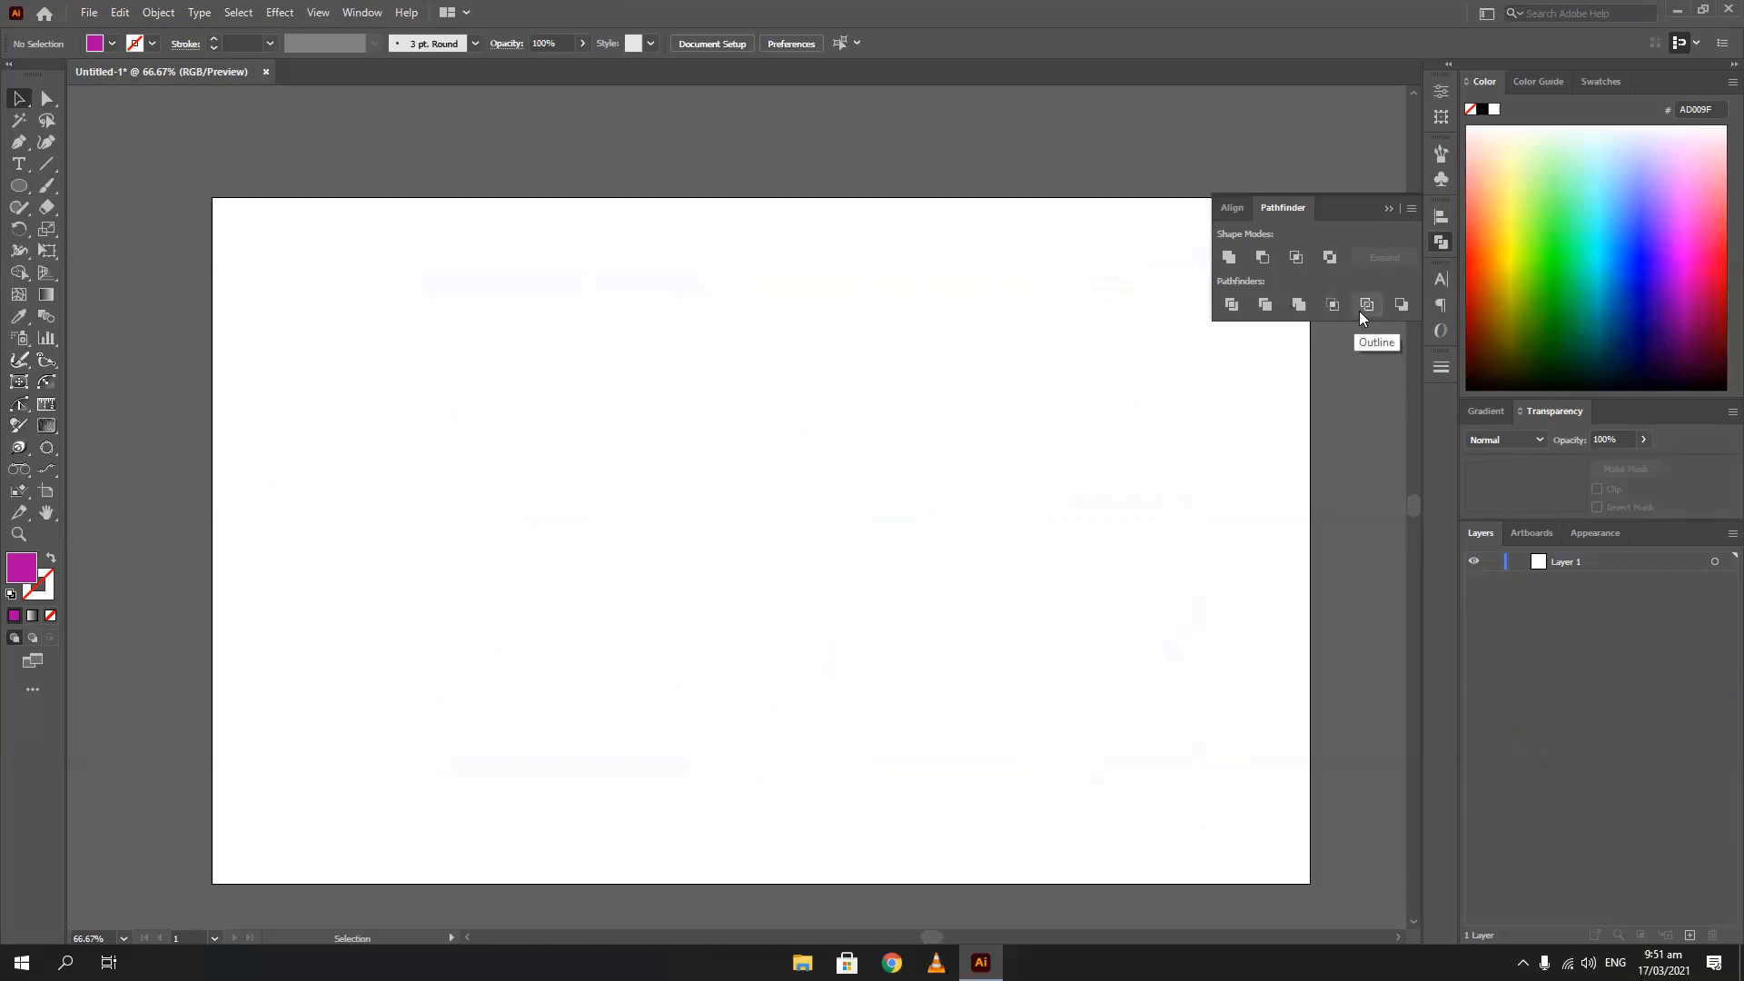
click(18, 185)
drag(550, 309, 912, 670)
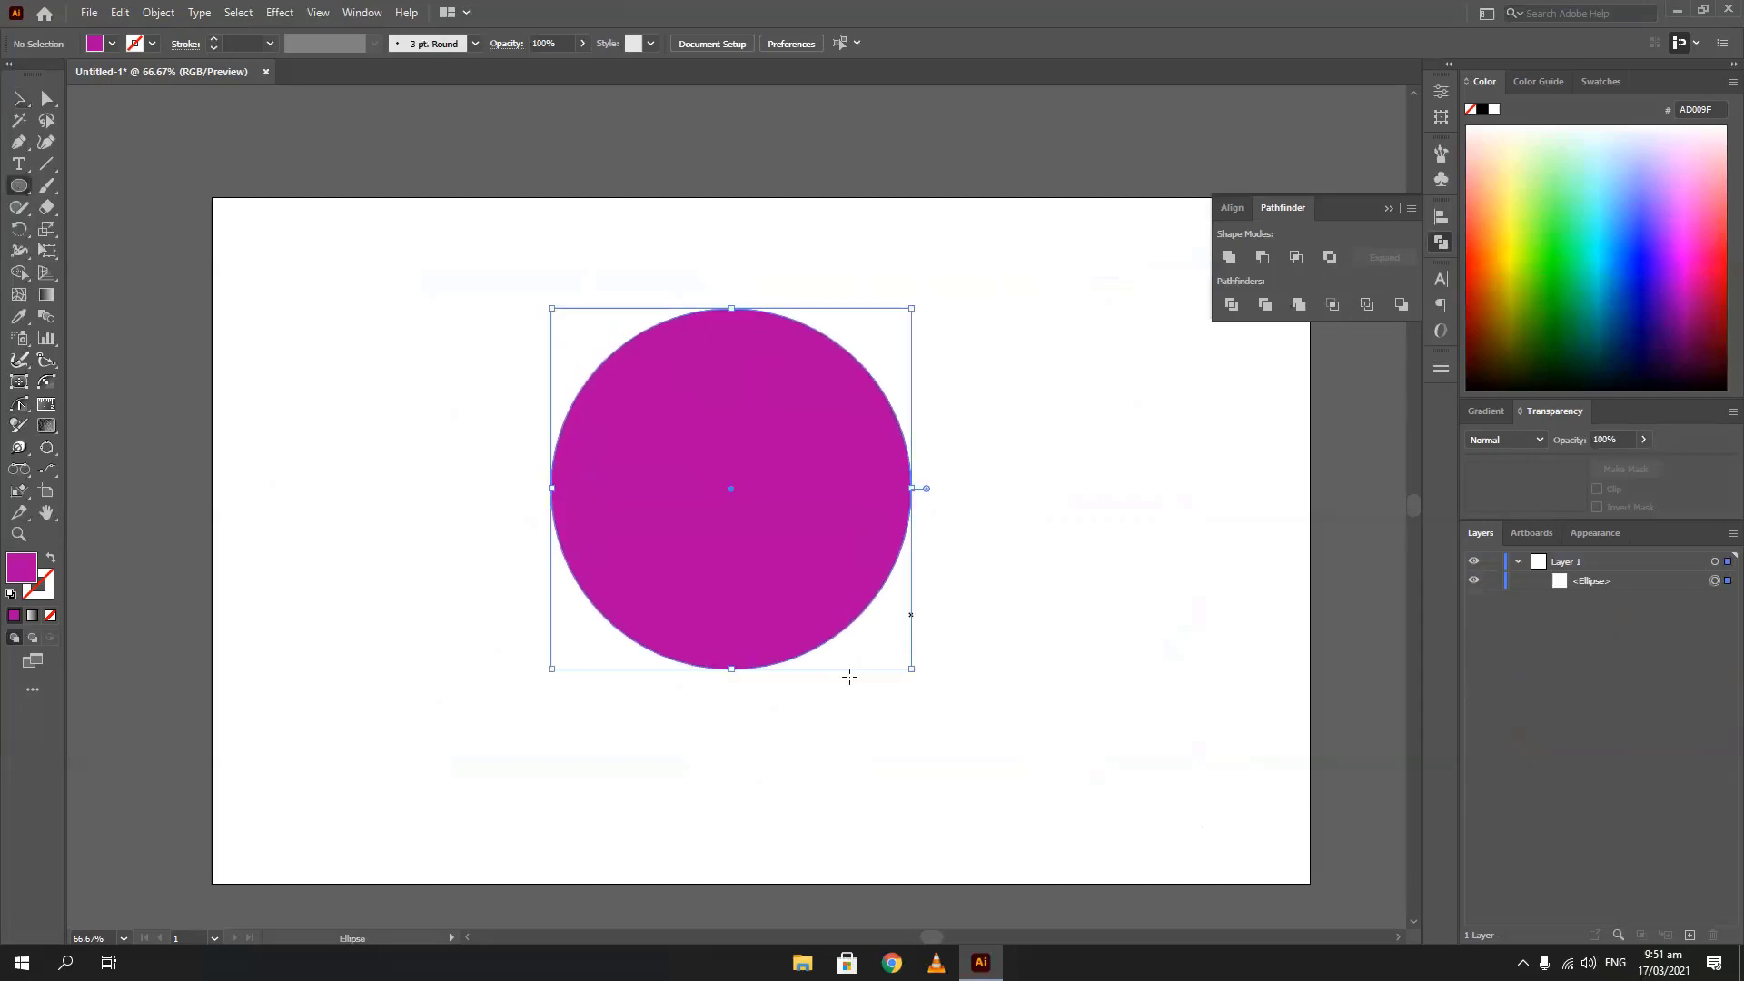
Apply Pathfinder Outline to the circle, then swap its fill and stroke to give it a solid purple fill
click(1368, 305)
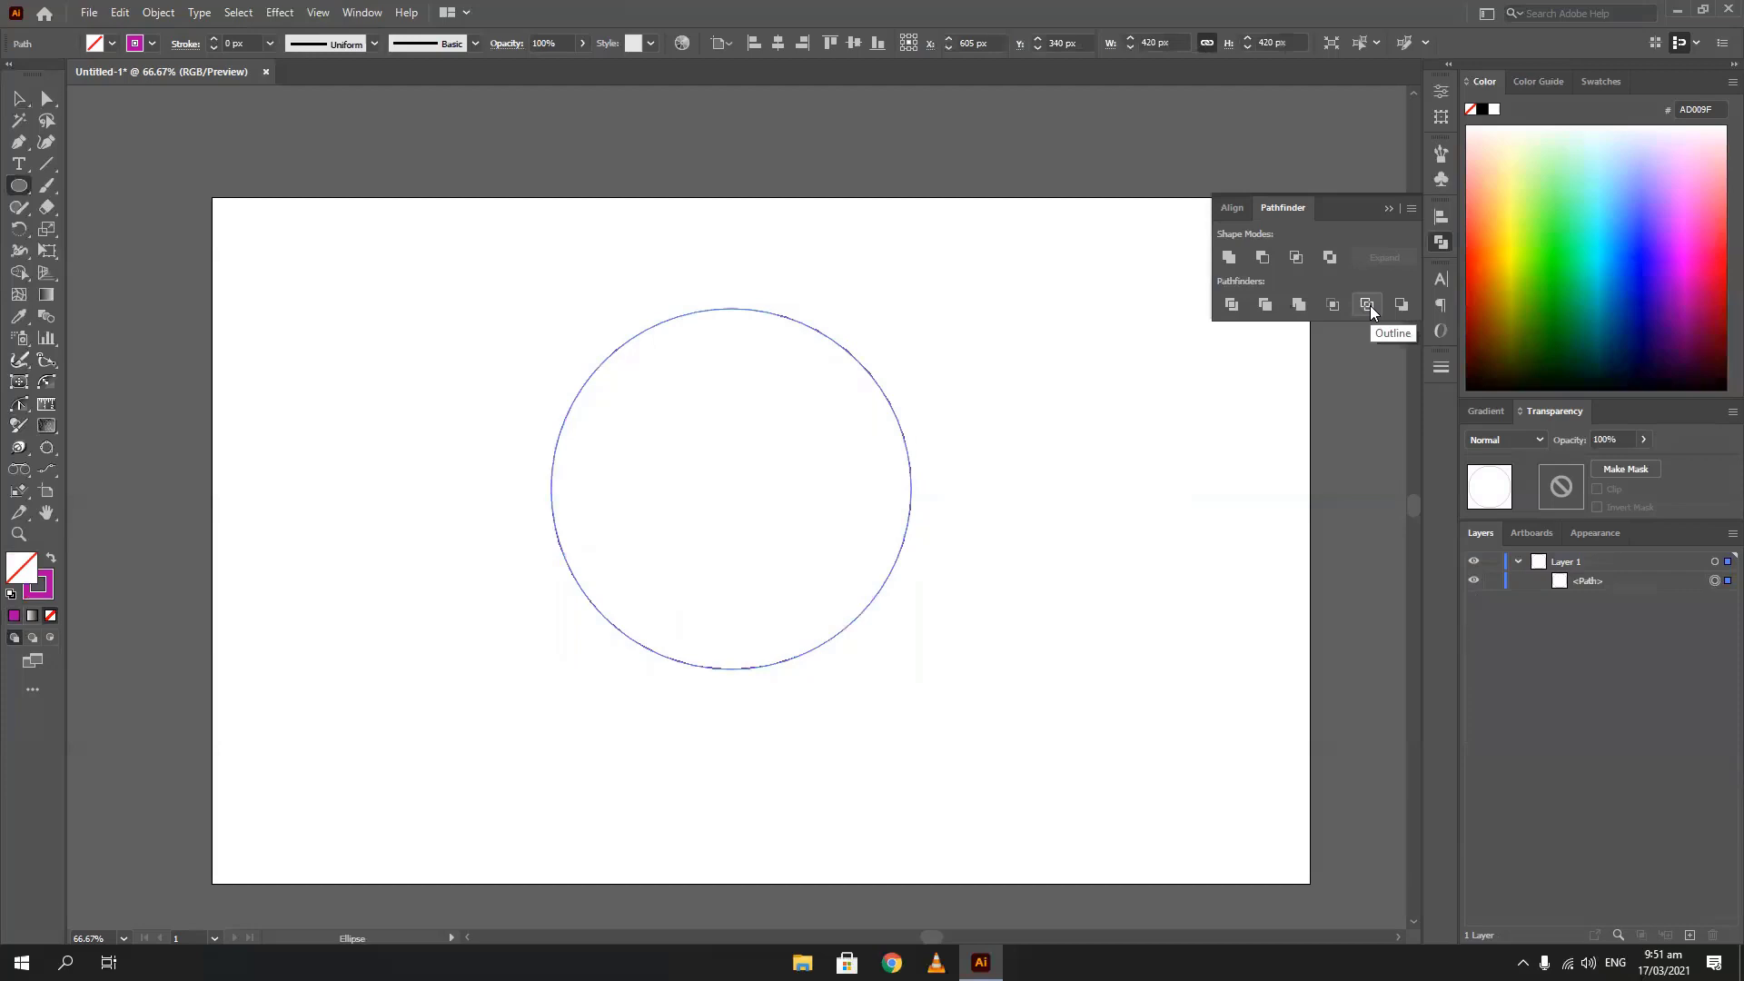
click(51, 562)
click(52, 563)
click(19, 98)
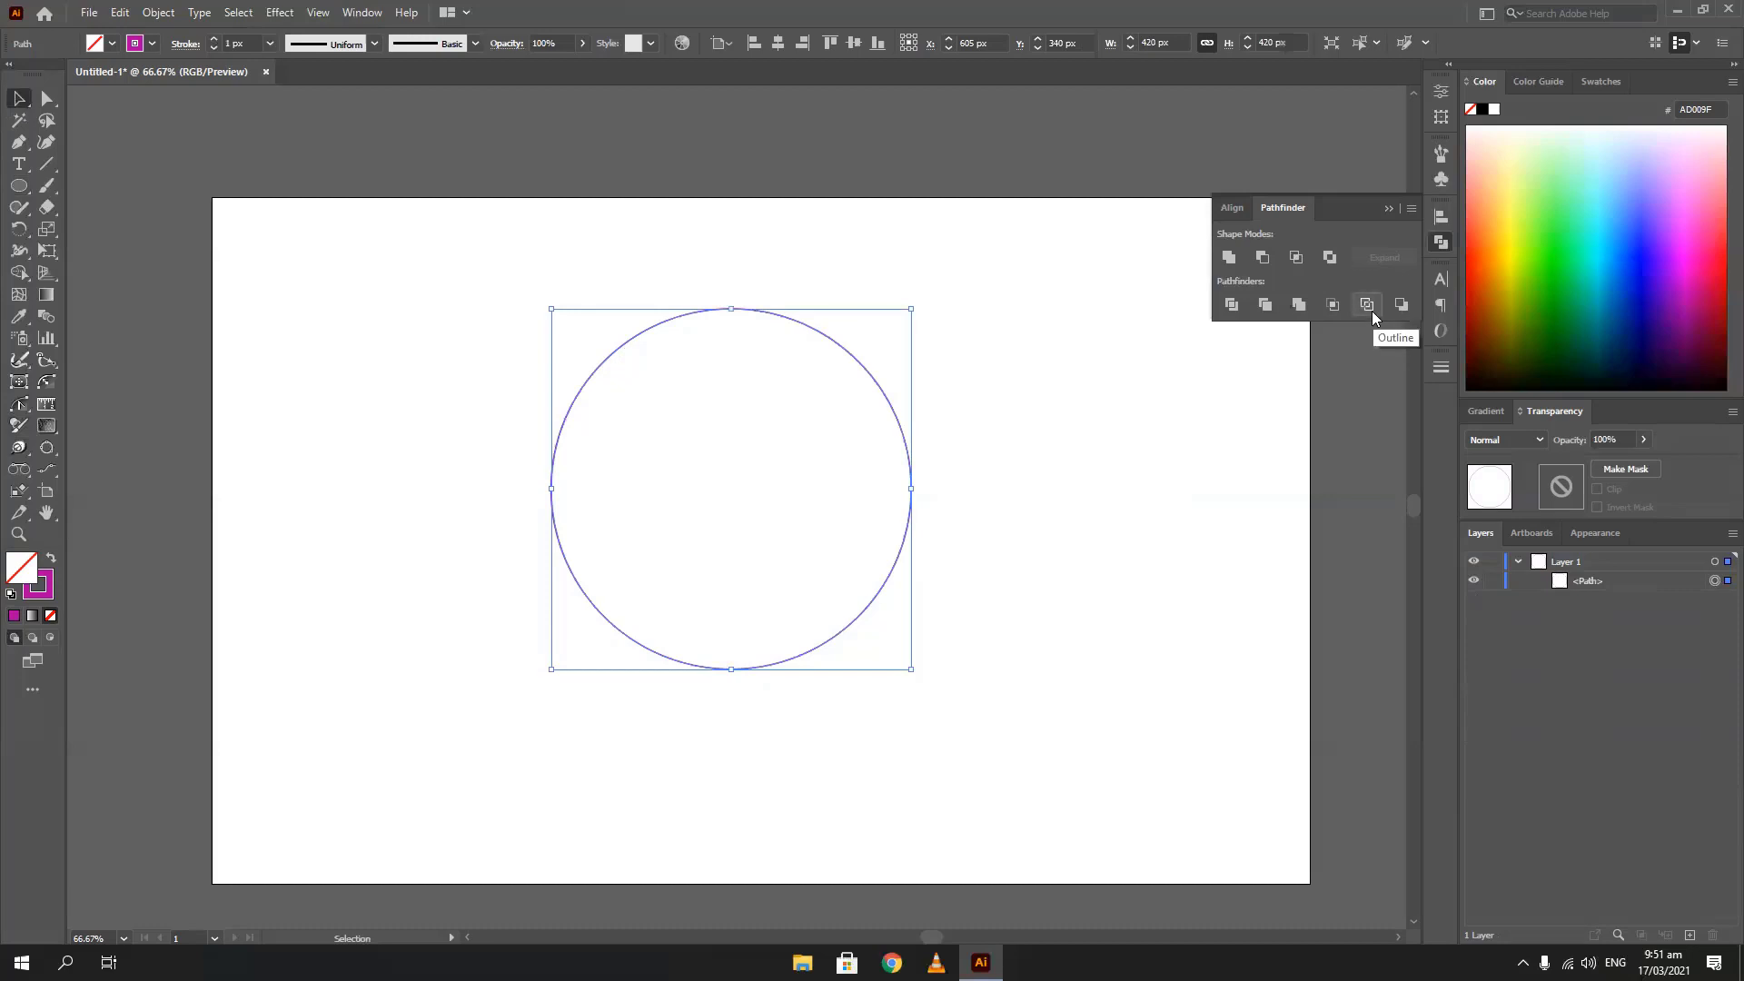
drag(948, 214, 761, 375)
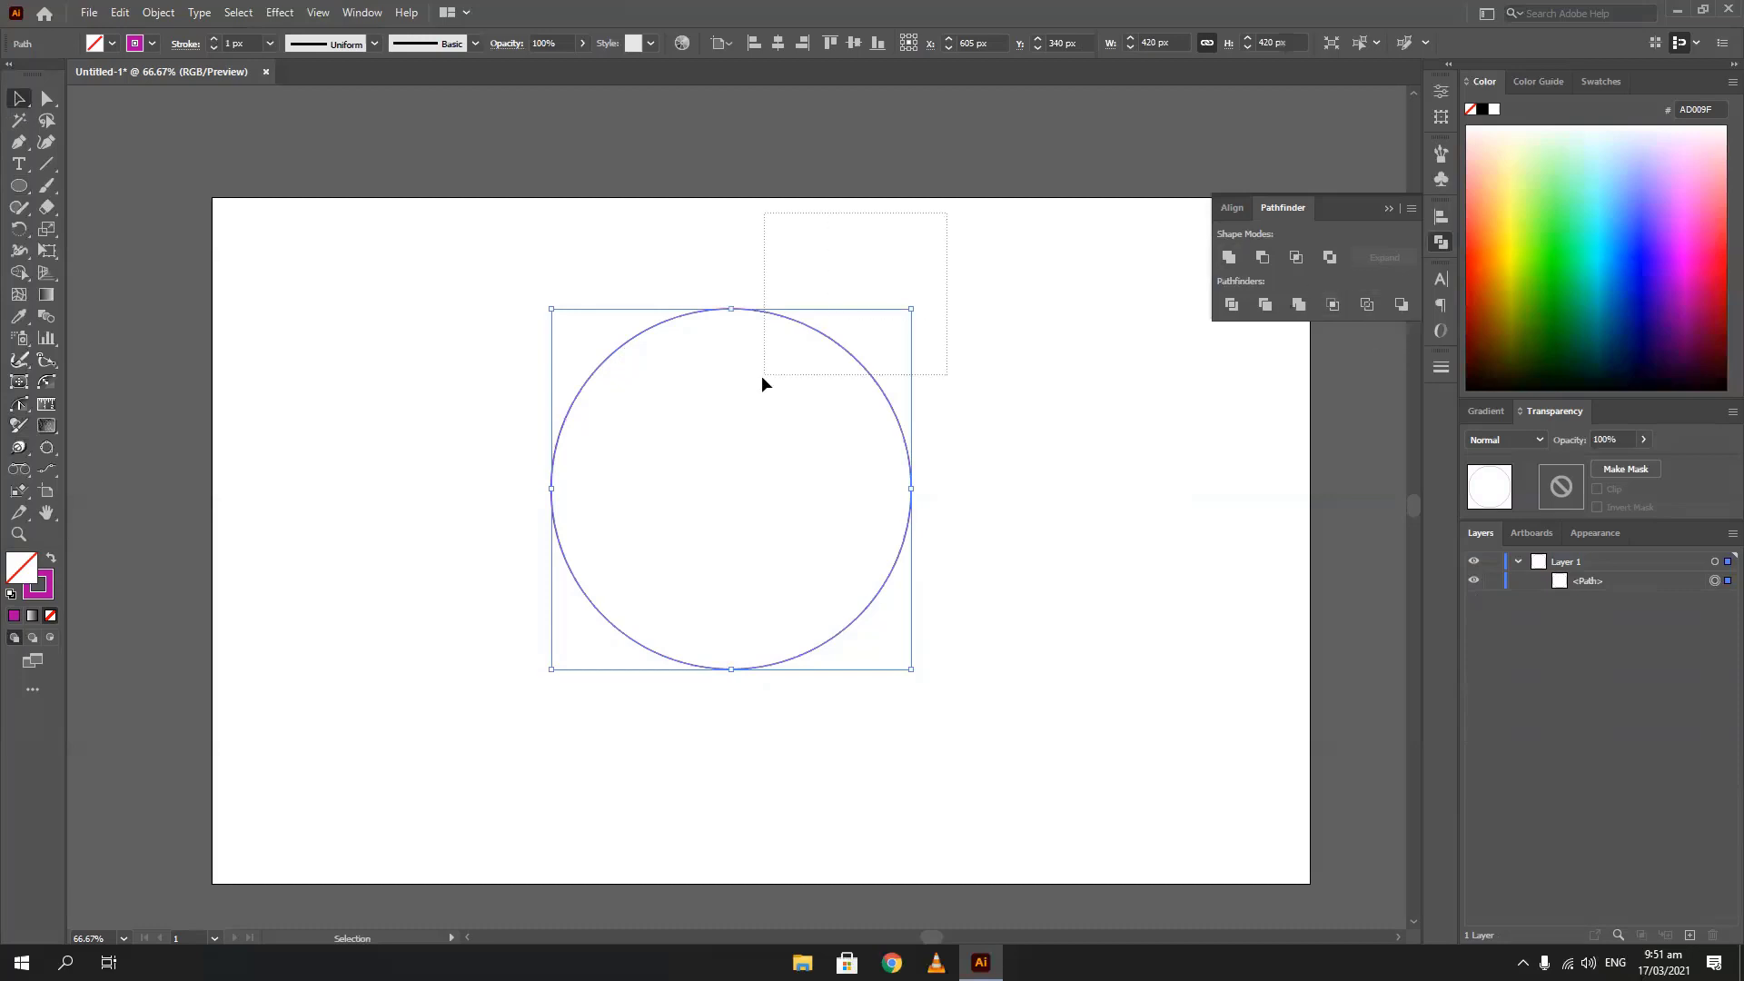
click(51, 558)
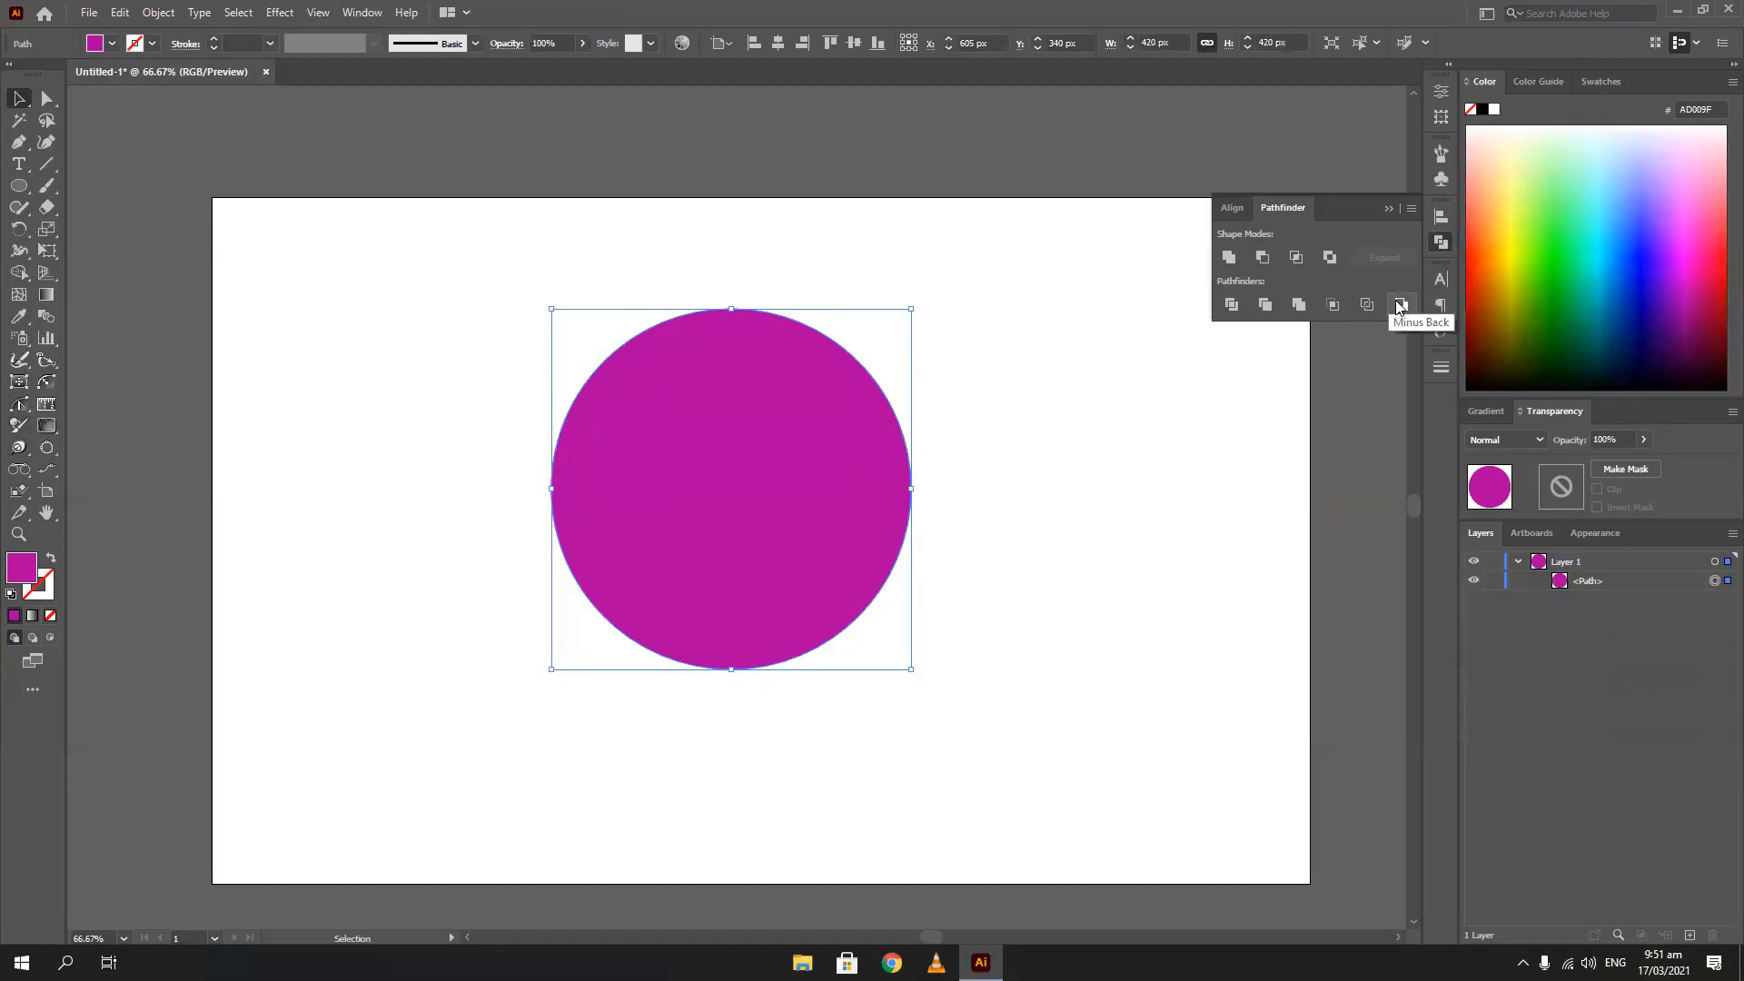
Draw a rectangle about 333 × 396 px overlapping the circle's lower-left part and fill it with blue 001DC2
drag(18, 185, 88, 189)
drag(468, 428, 753, 769)
click(19, 98)
drag(338, 284, 812, 642)
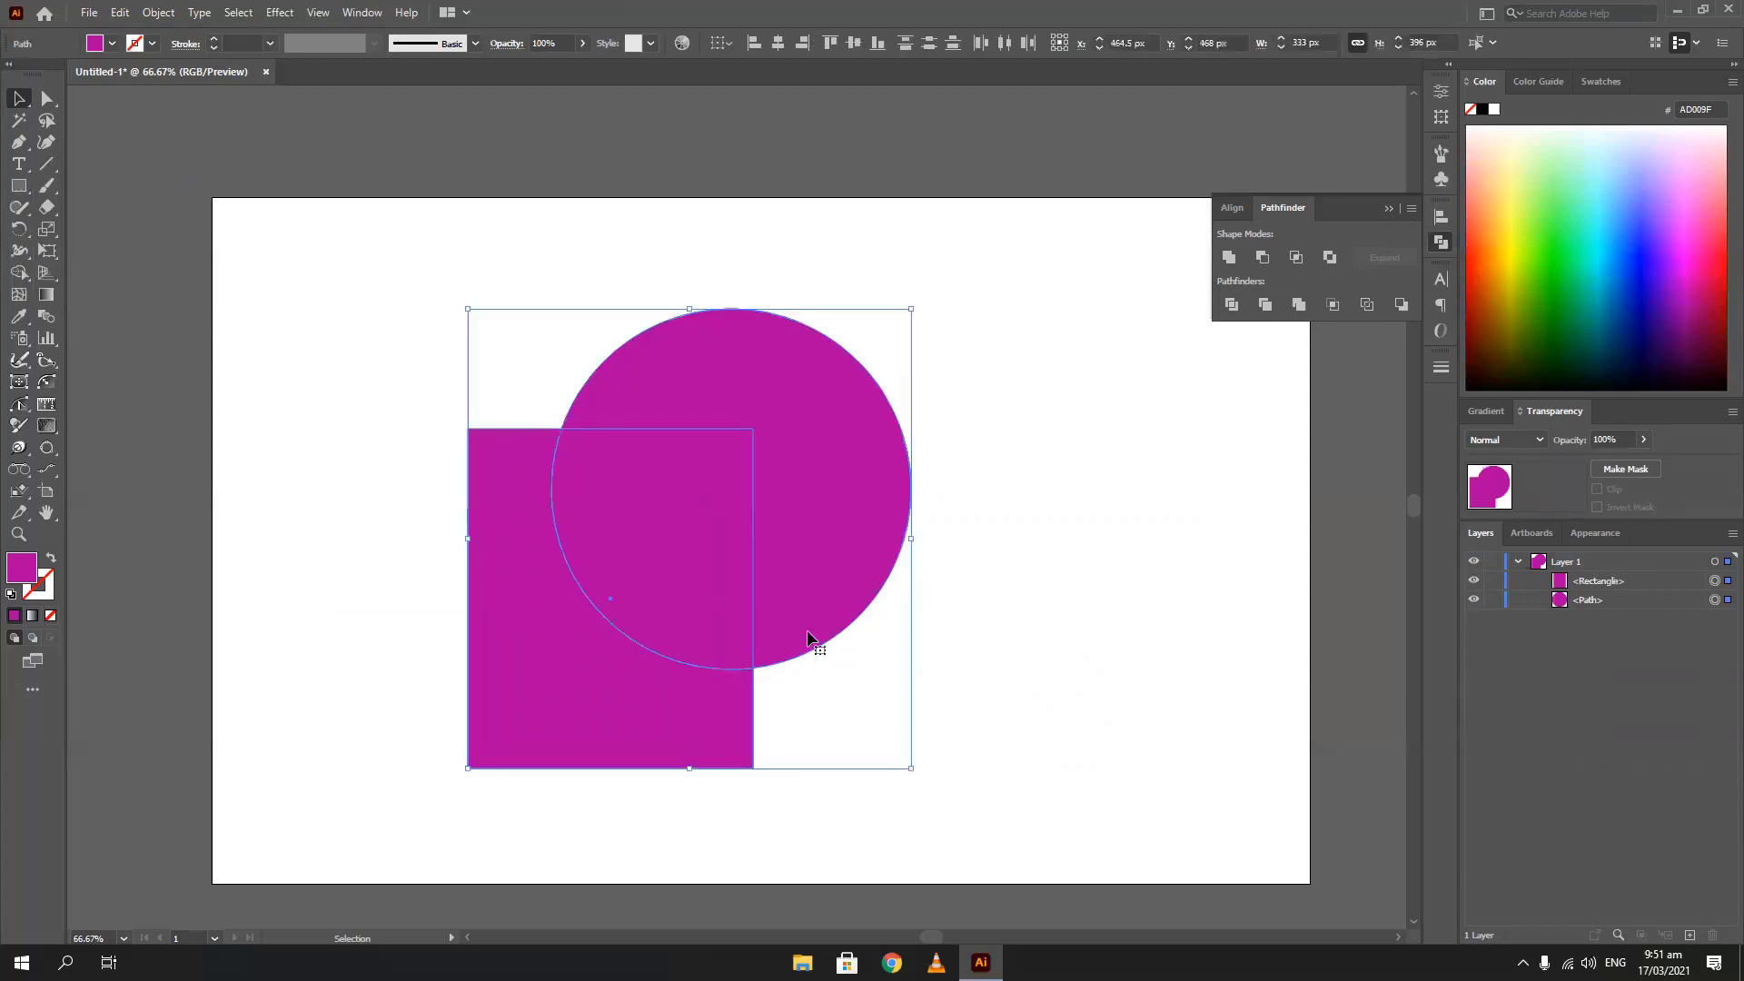
click(353, 573)
click(548, 444)
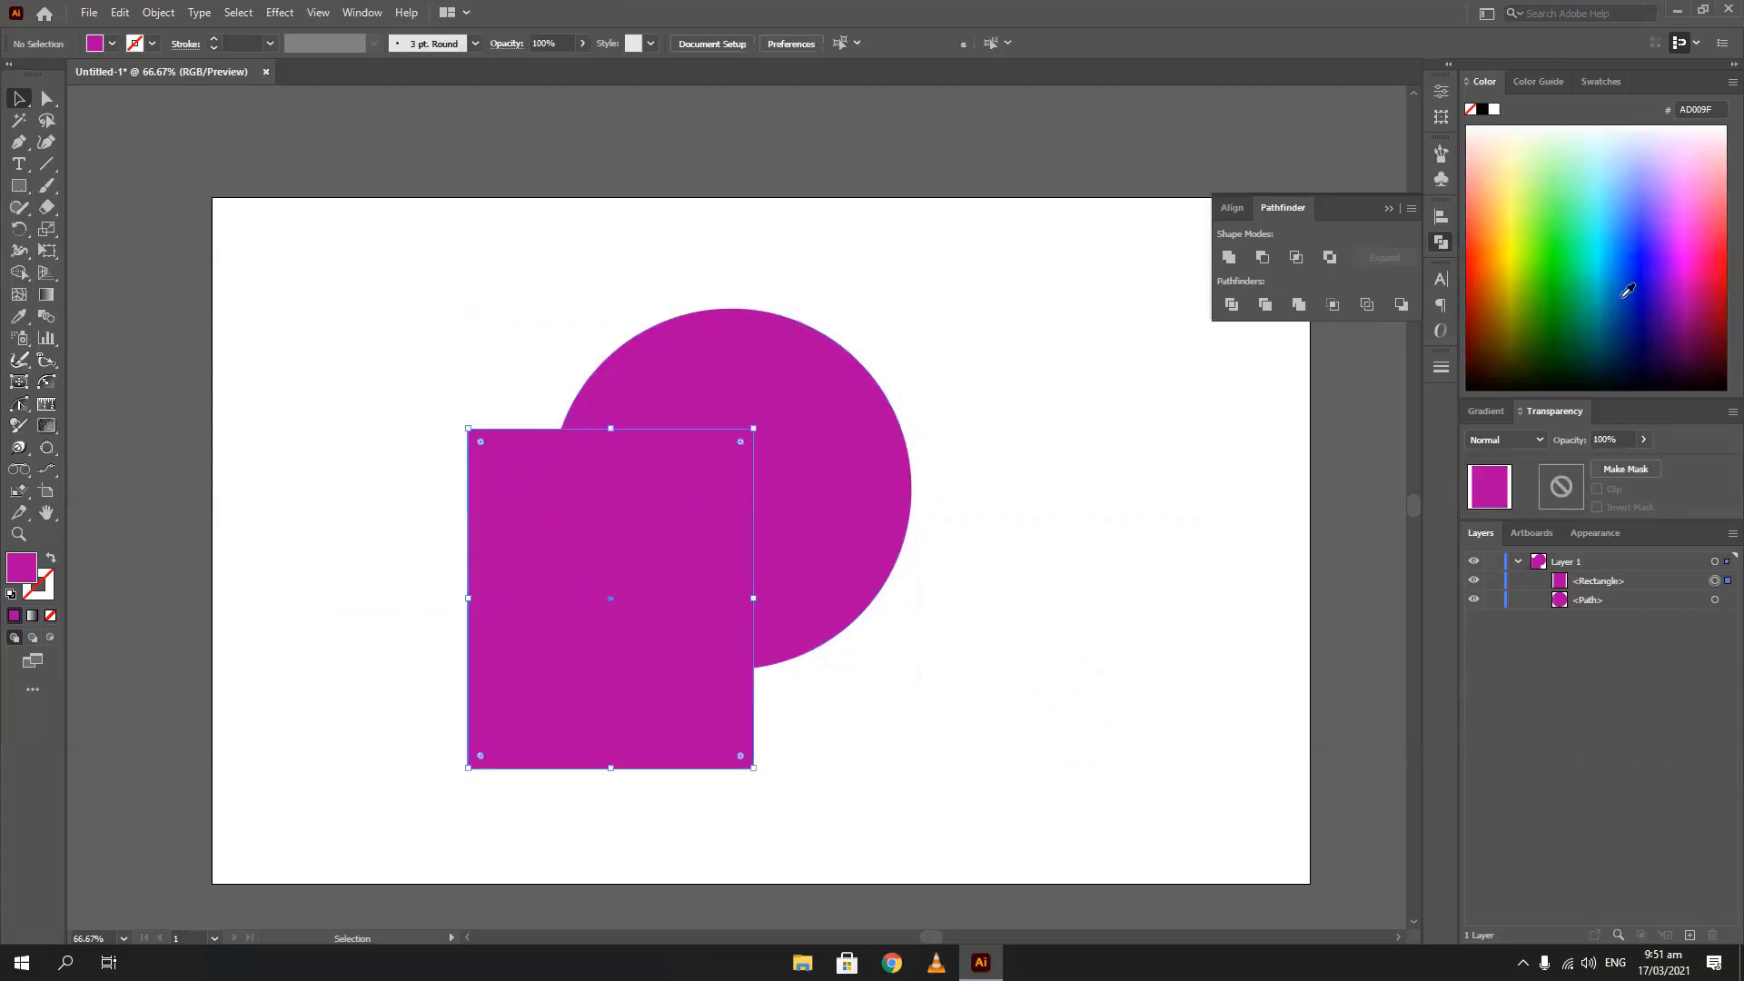
click(1638, 282)
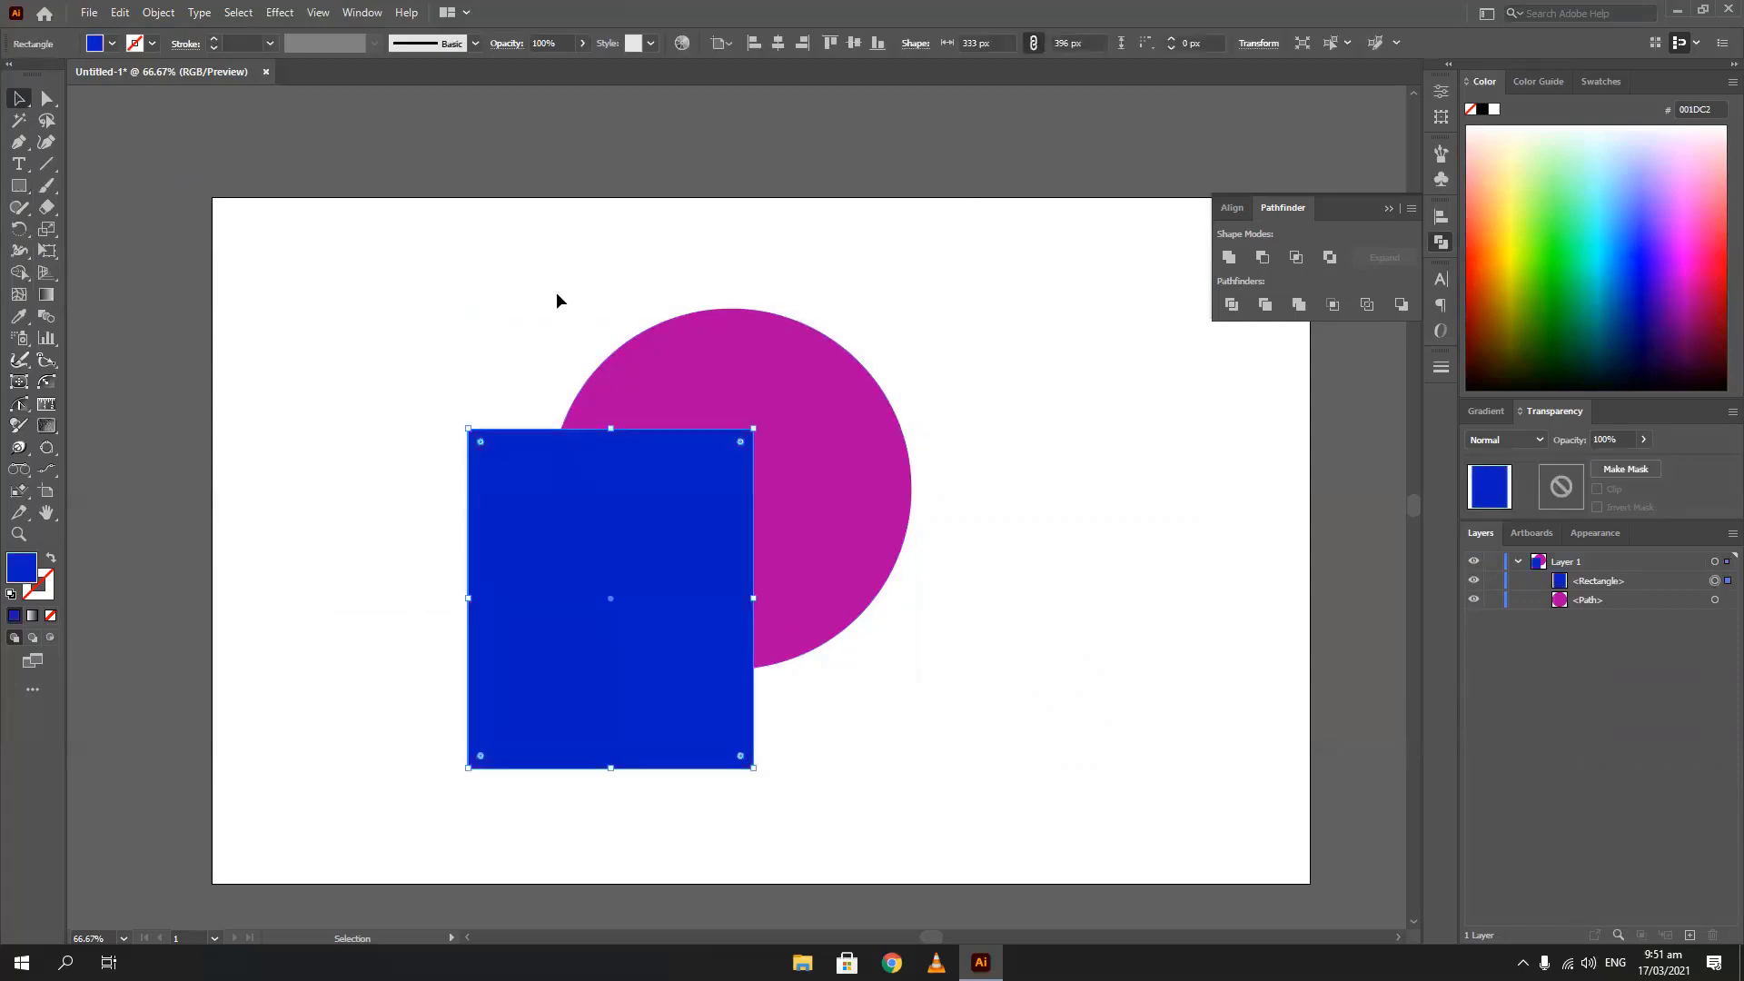
Subtract the circle from the blue rectangle with Pathfinder Minus Back, then delete the resulting shape
drag(557, 296, 854, 721)
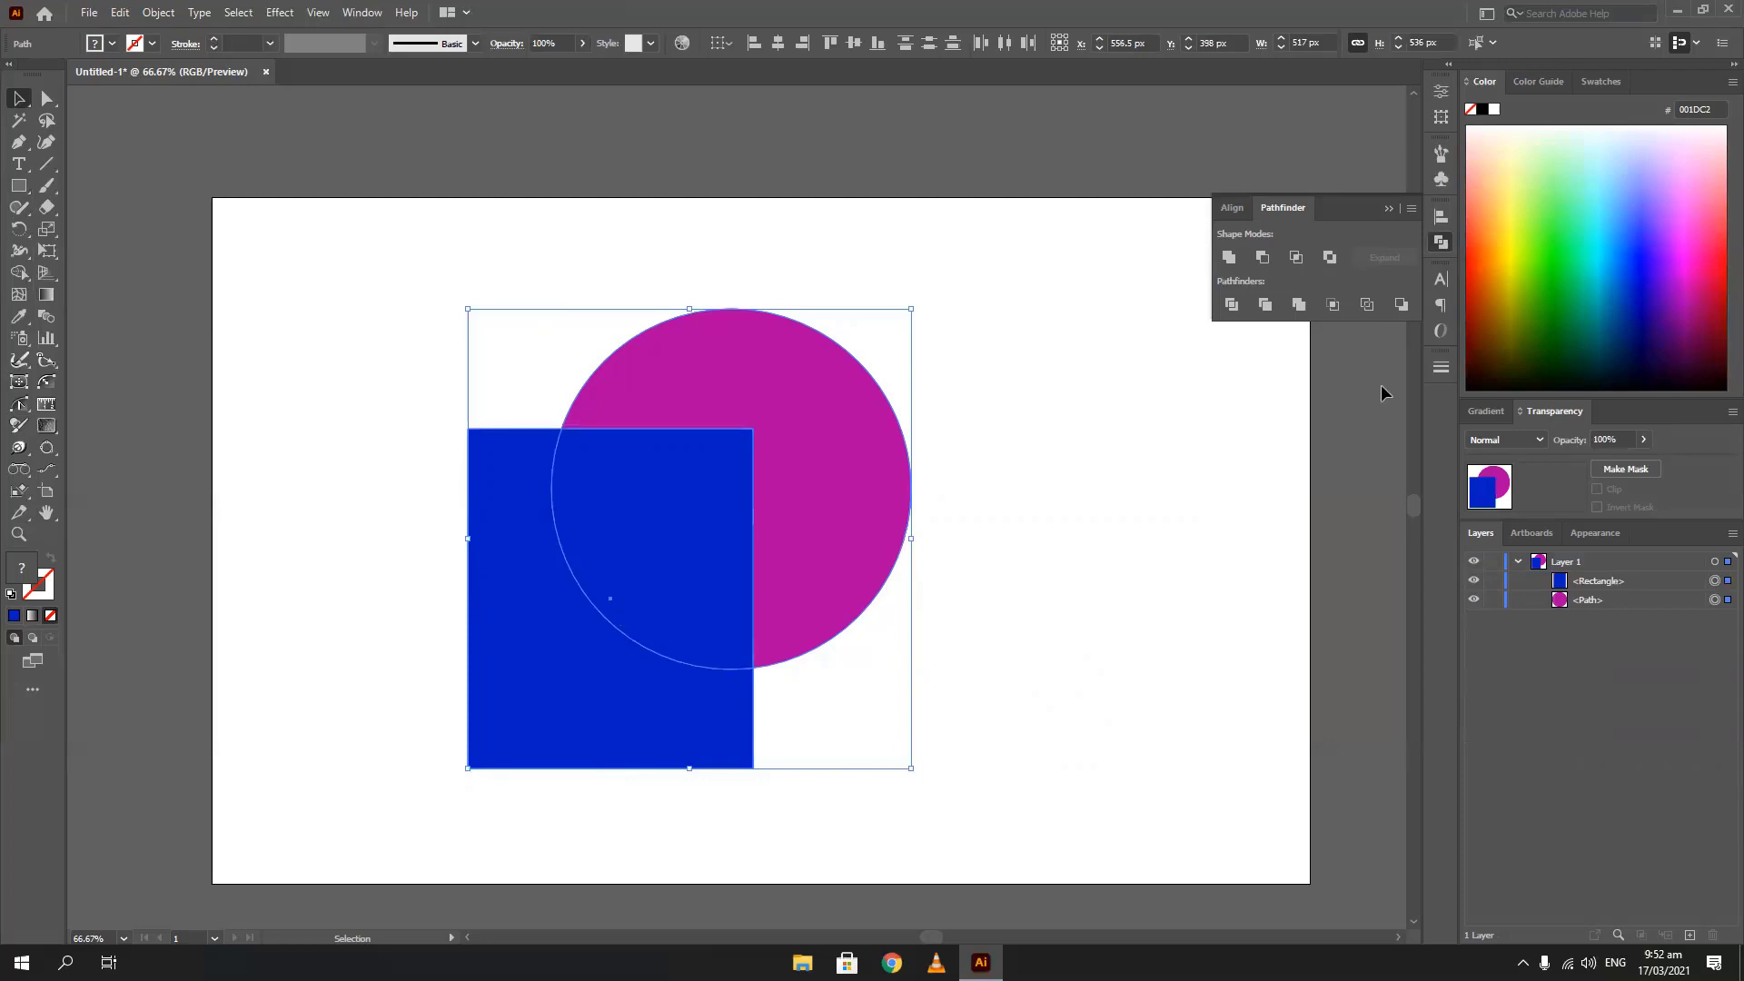
click(1408, 306)
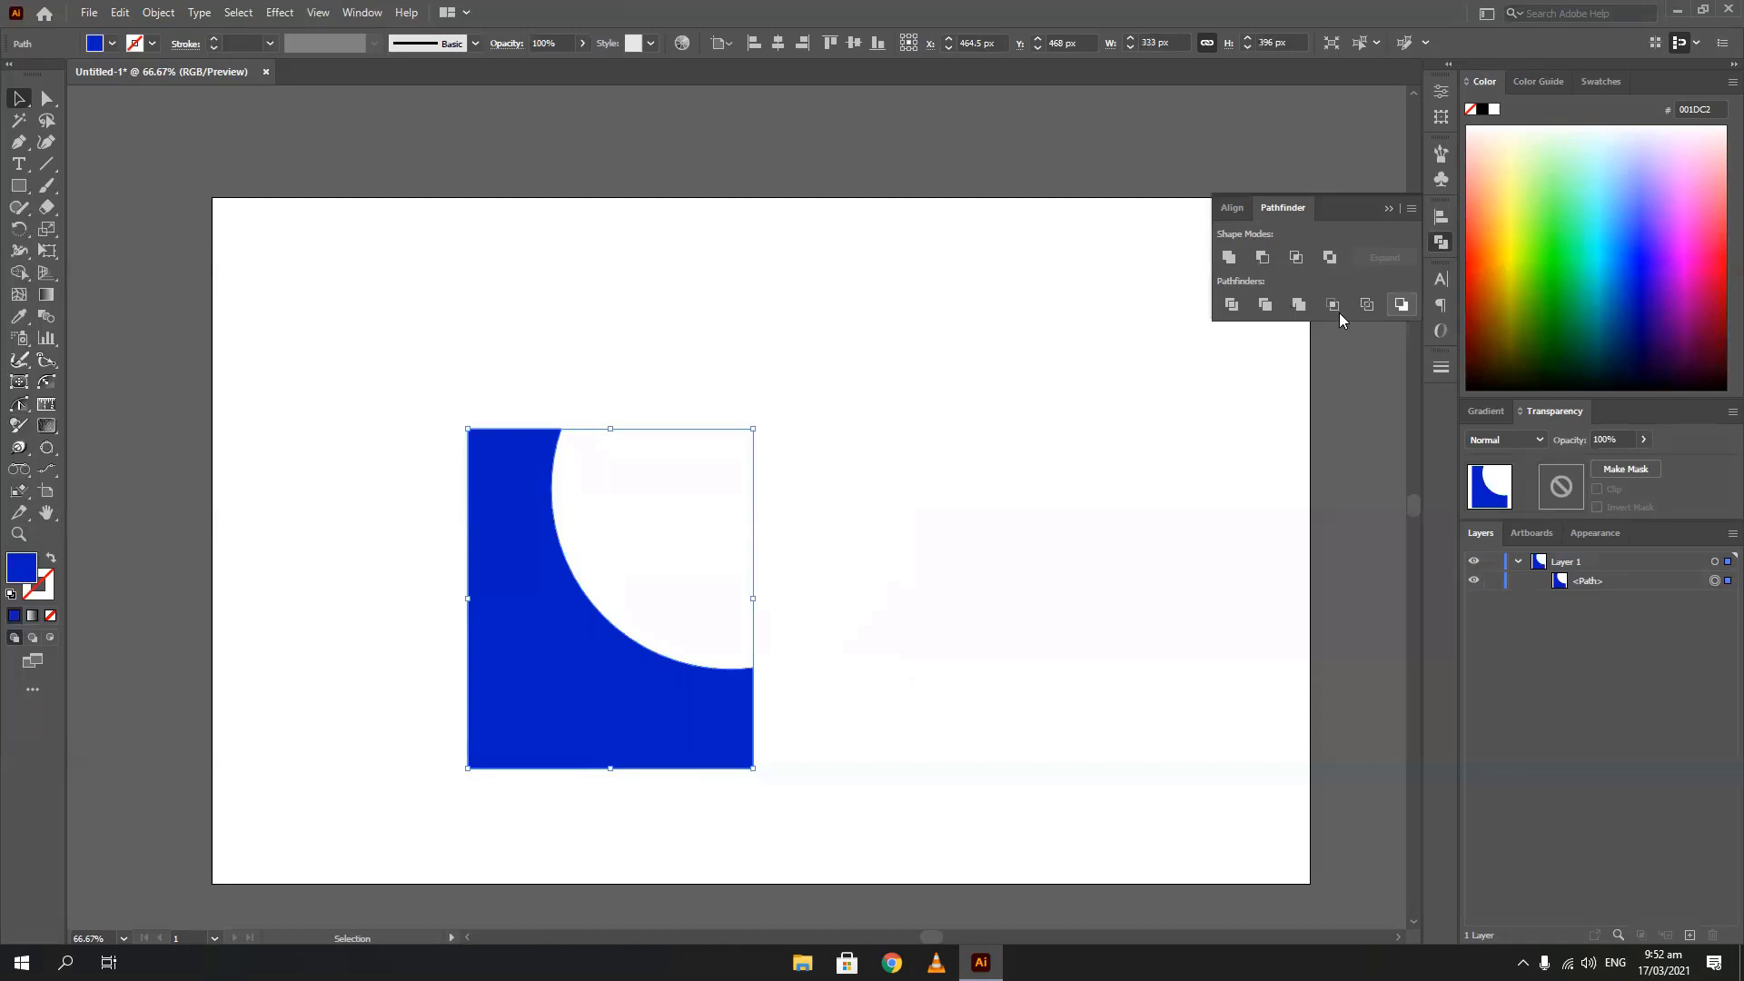
key(Delete)
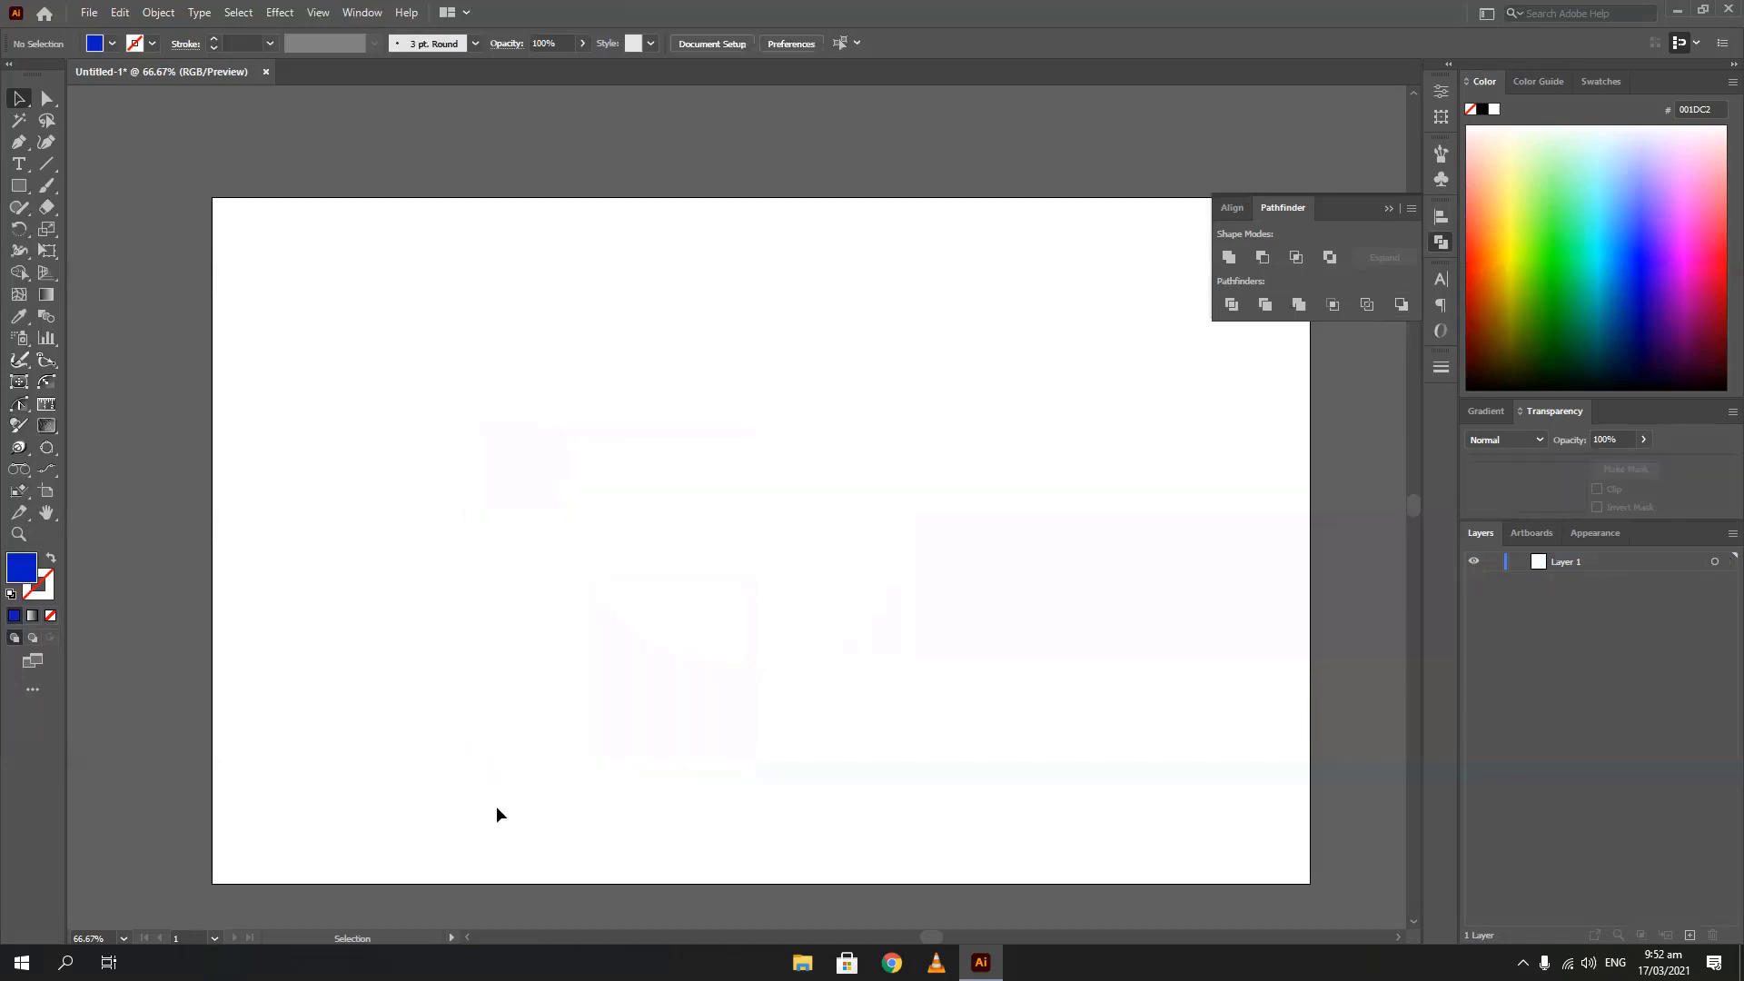
Switch to File Explorer and place the image 1-First Set from D:\ACI\Logos into the Illustrator document
click(802, 962)
double_click(1372, 458)
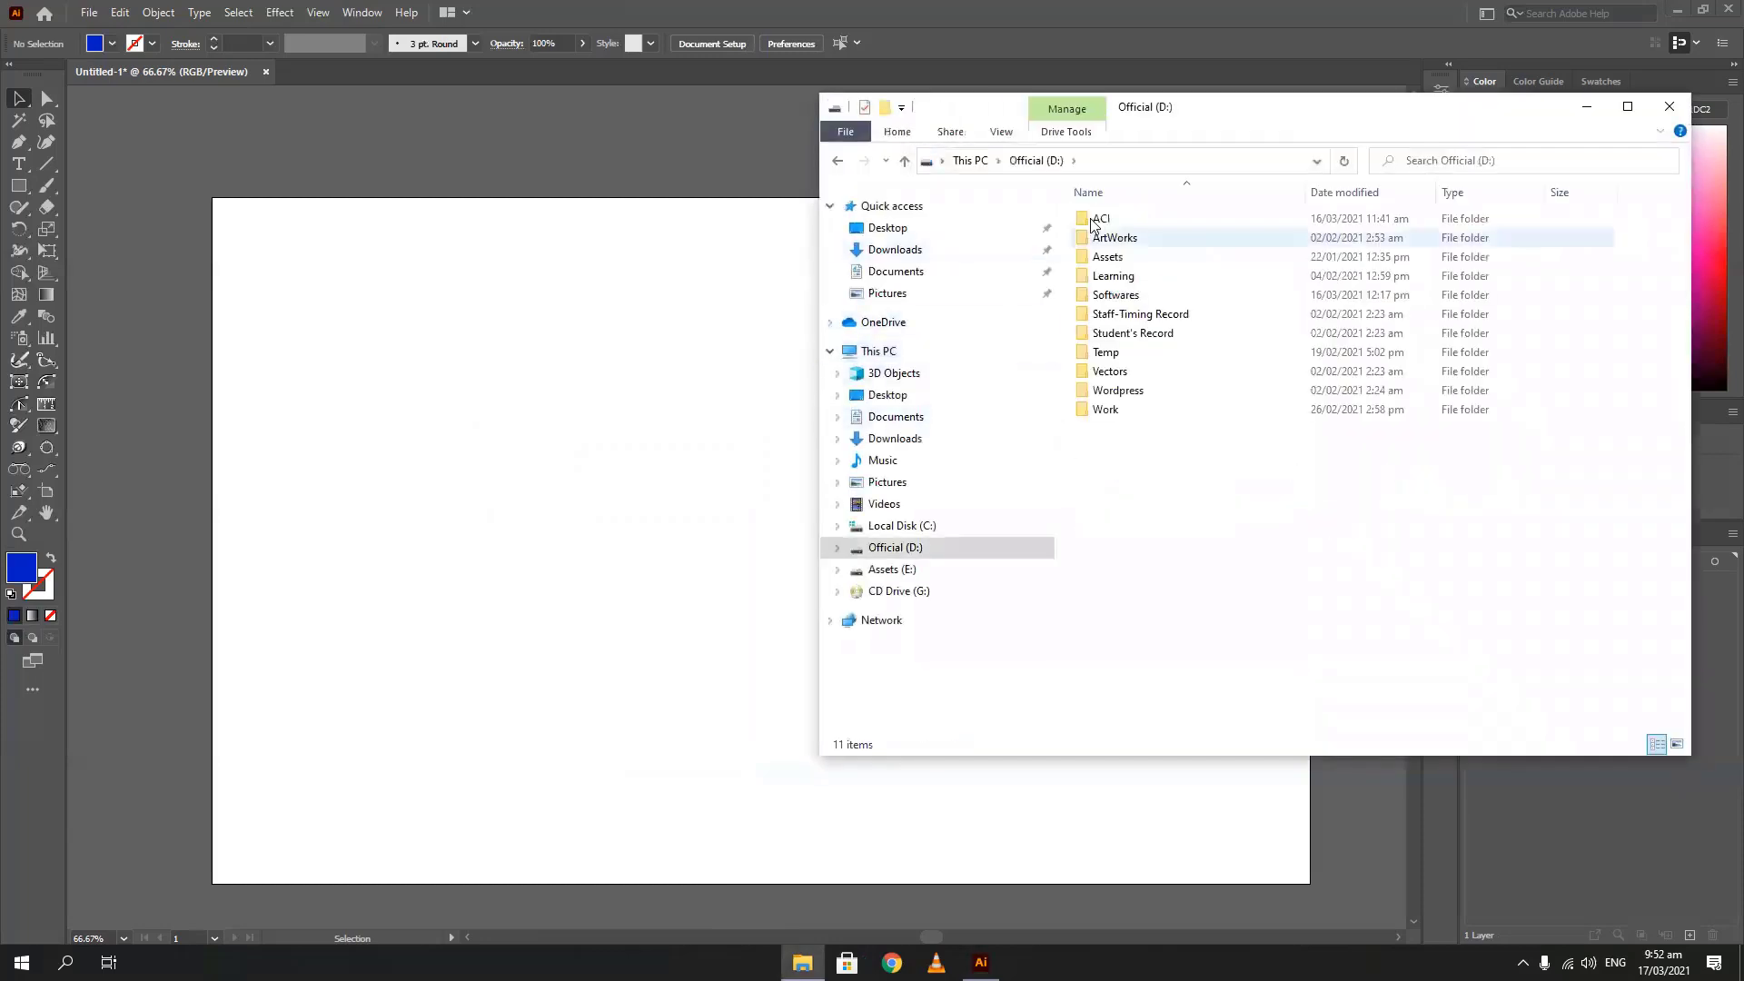
click(1095, 218)
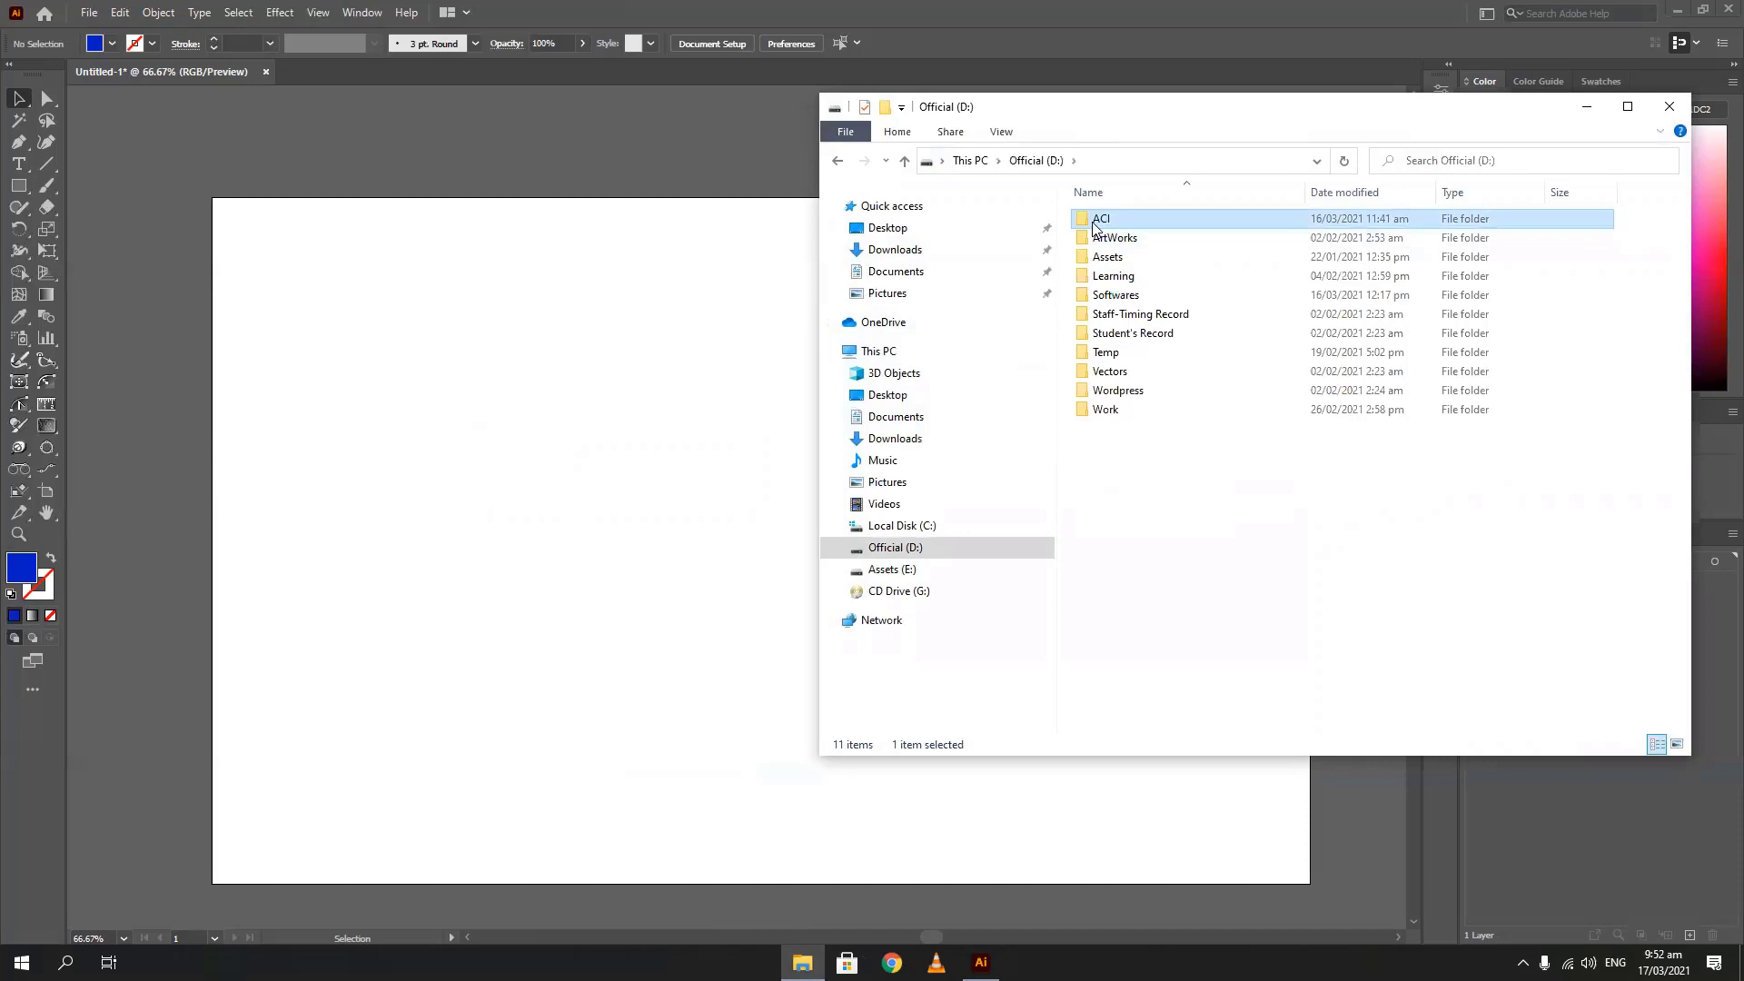
double_click(1096, 225)
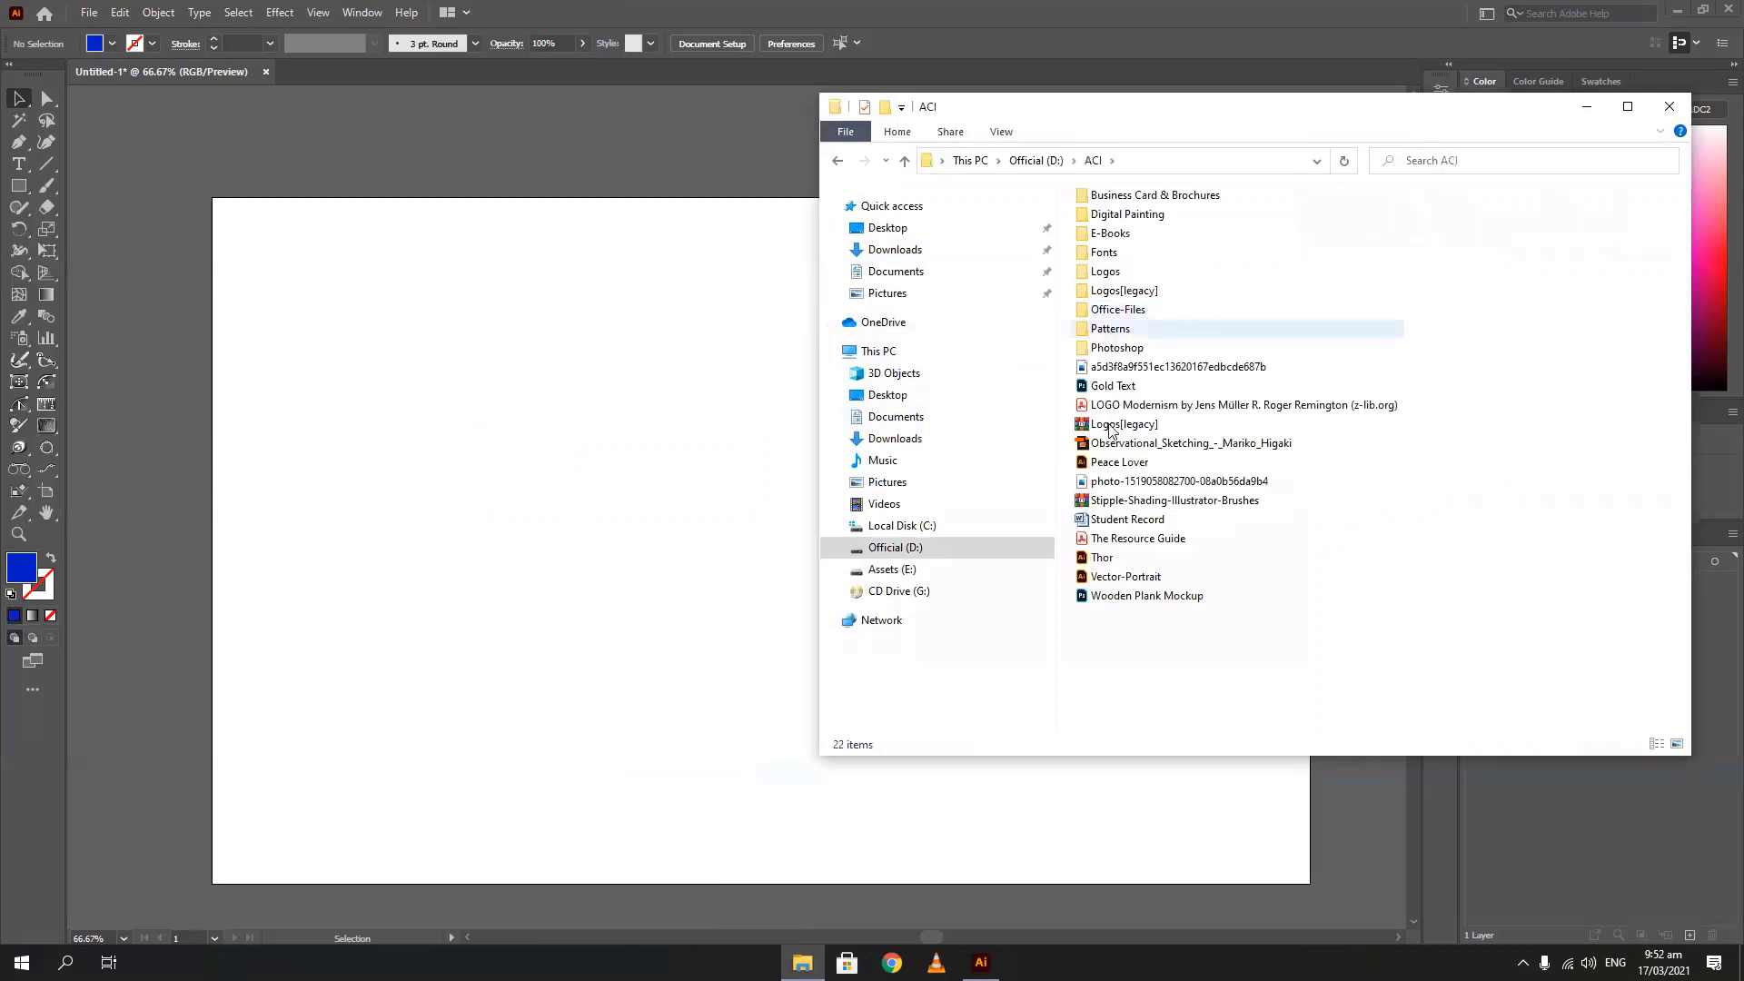
double_click(1124, 272)
drag(1218, 241, 627, 377)
click(1587, 106)
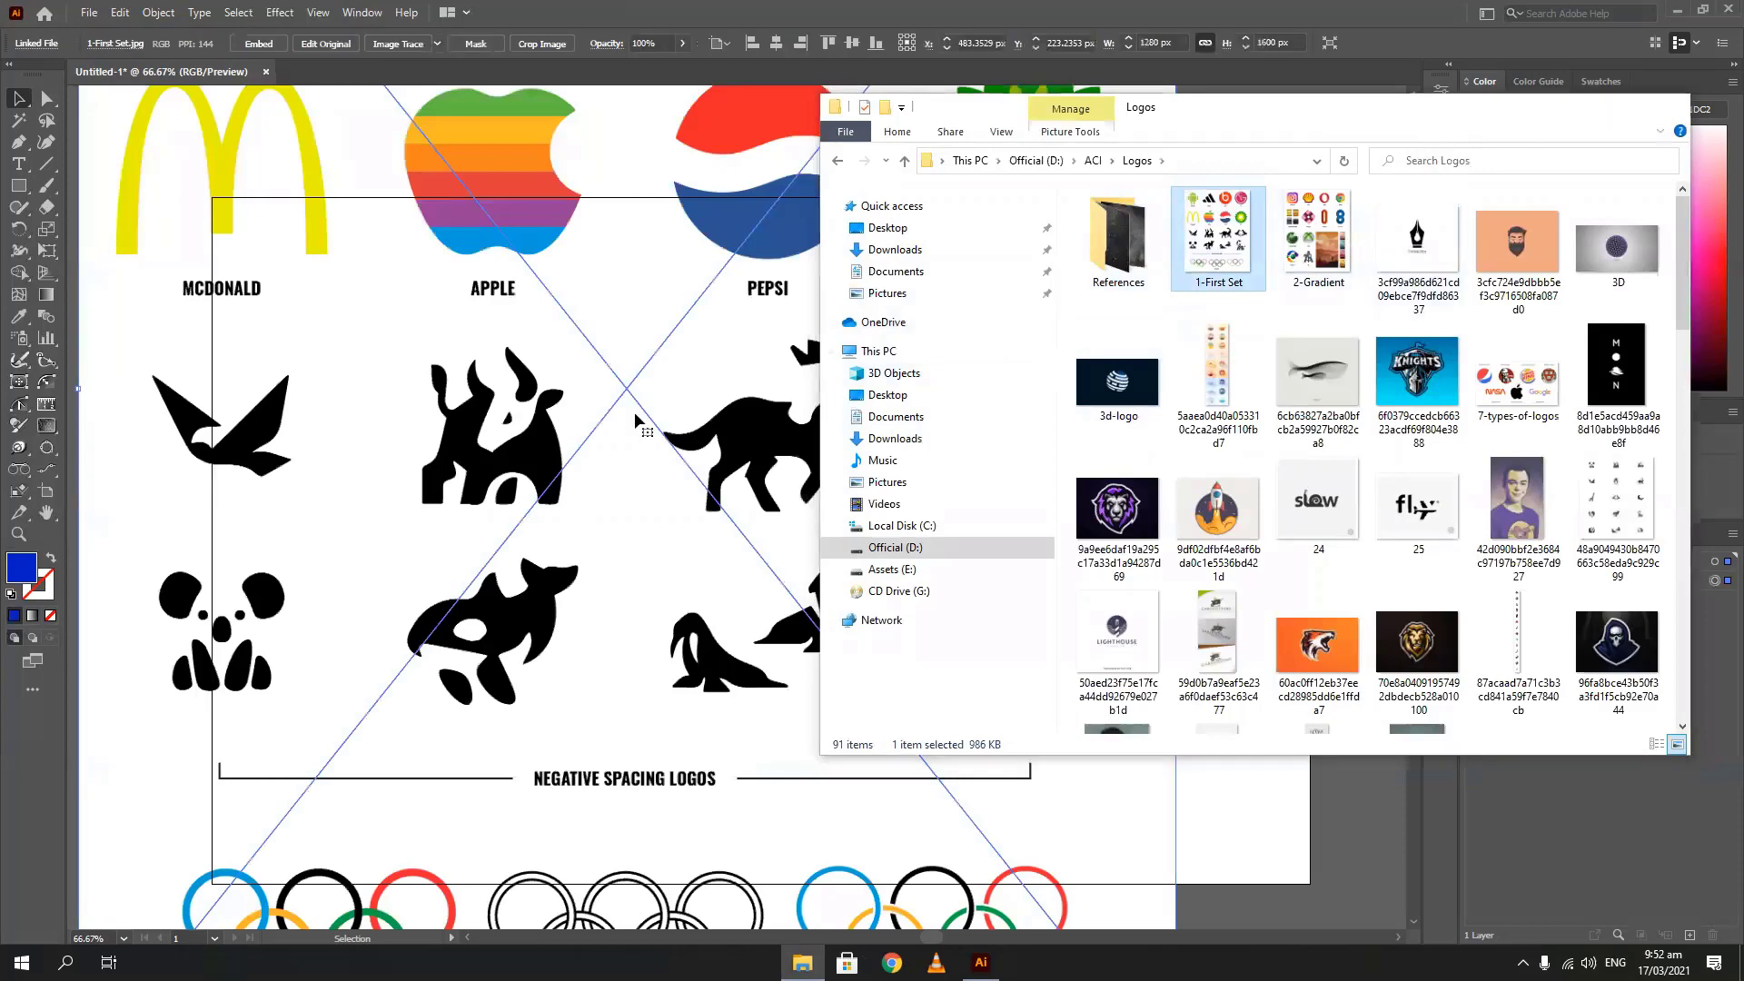
Move the logo sheet off the artboard to its right side and scale it down to about 682 × 852.5 px
alt+scroll(465, 468, down, 2)
drag(423, 400, 951, 479)
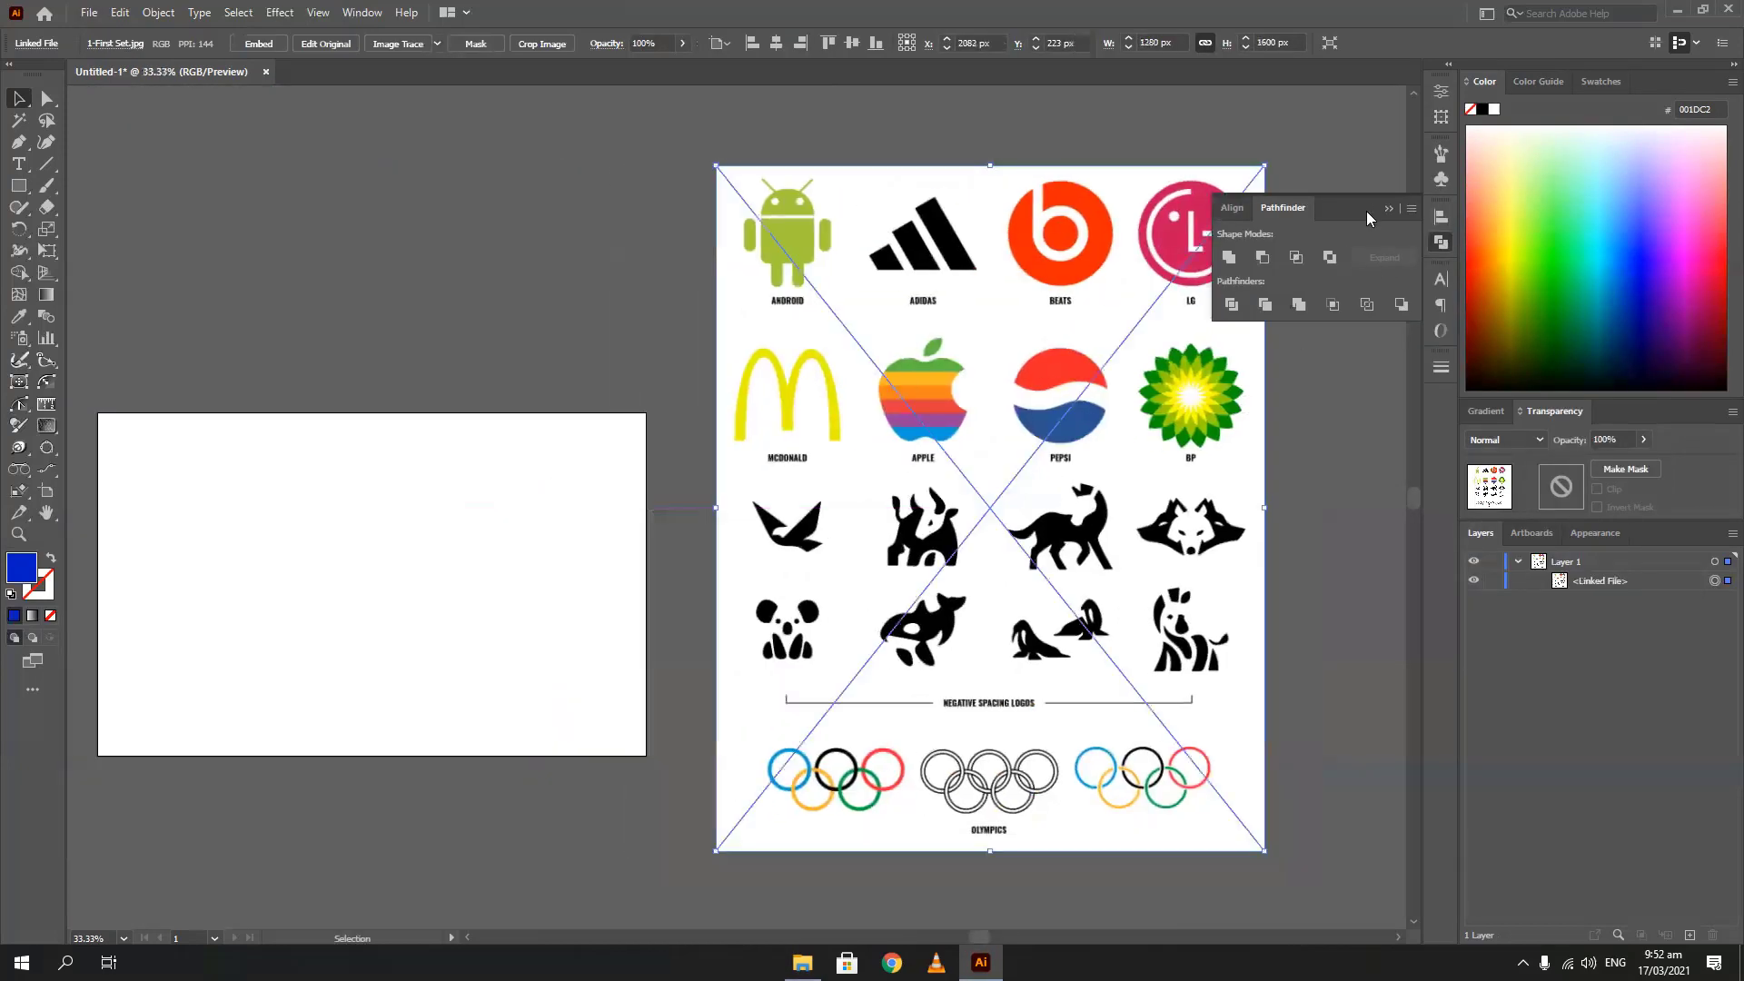
click(1393, 202)
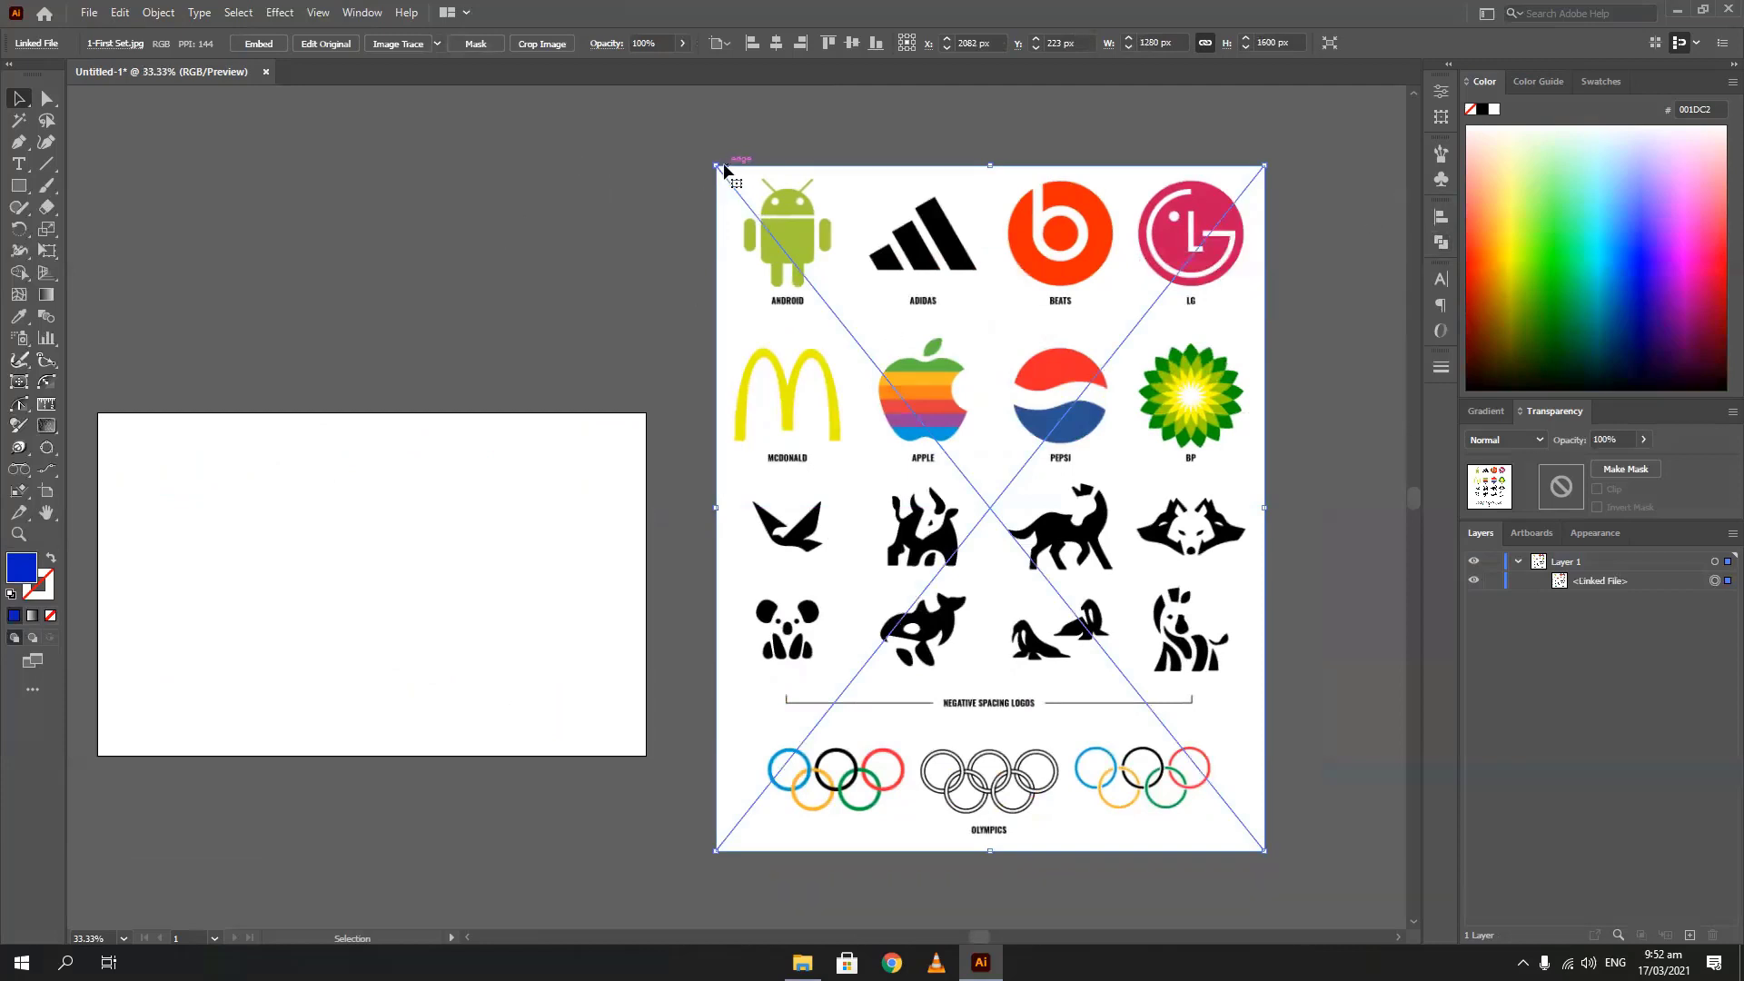
drag(719, 165, 970, 485)
drag(1032, 563, 884, 433)
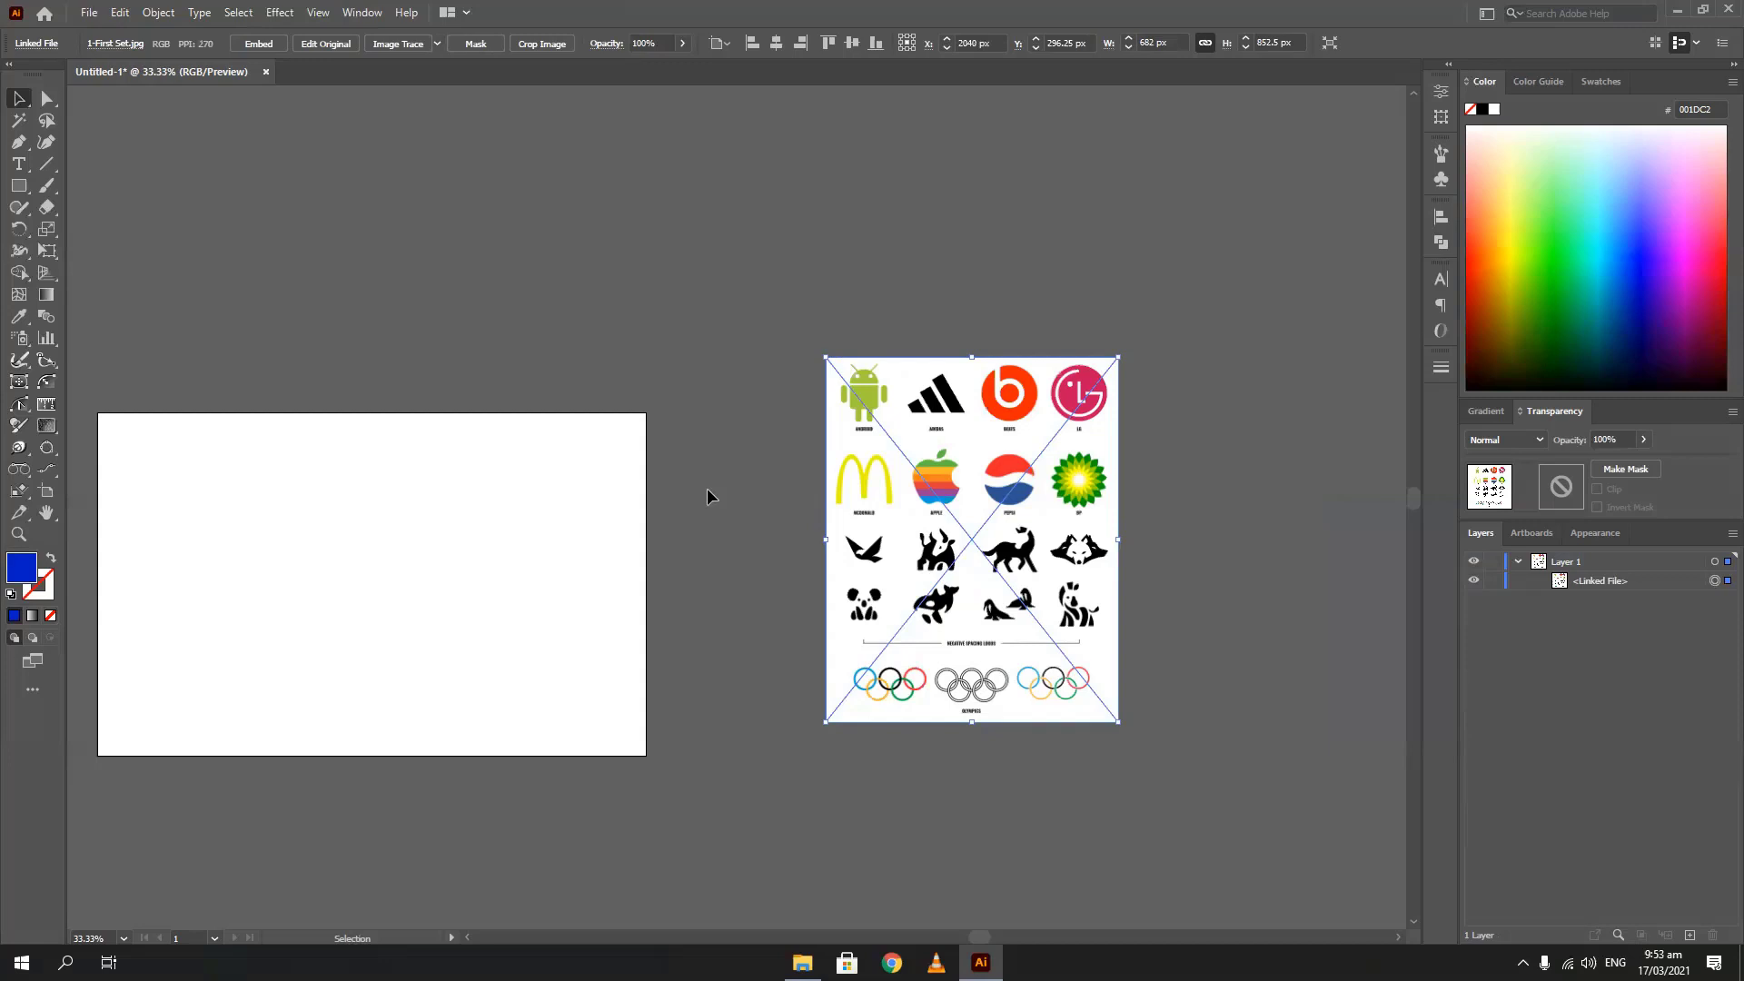
drag(941, 527, 860, 527)
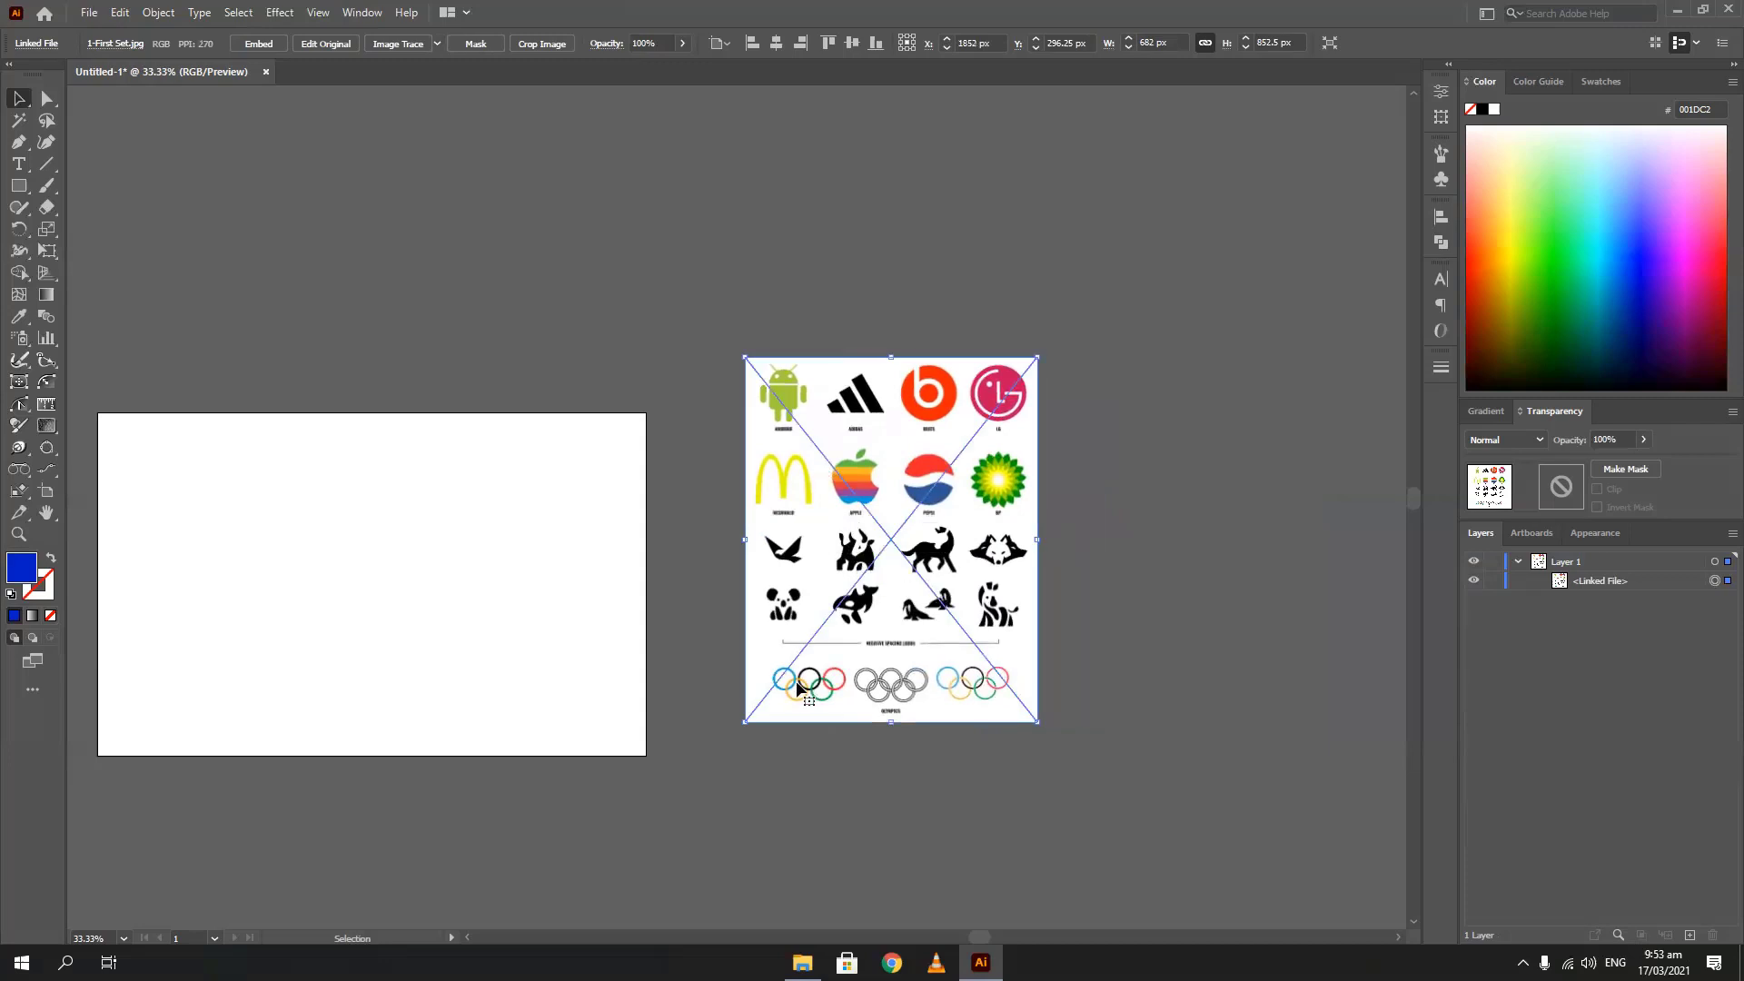
scroll(837, 699, up, 1)
drag(802, 575, 748, 544)
drag(850, 485, 828, 536)
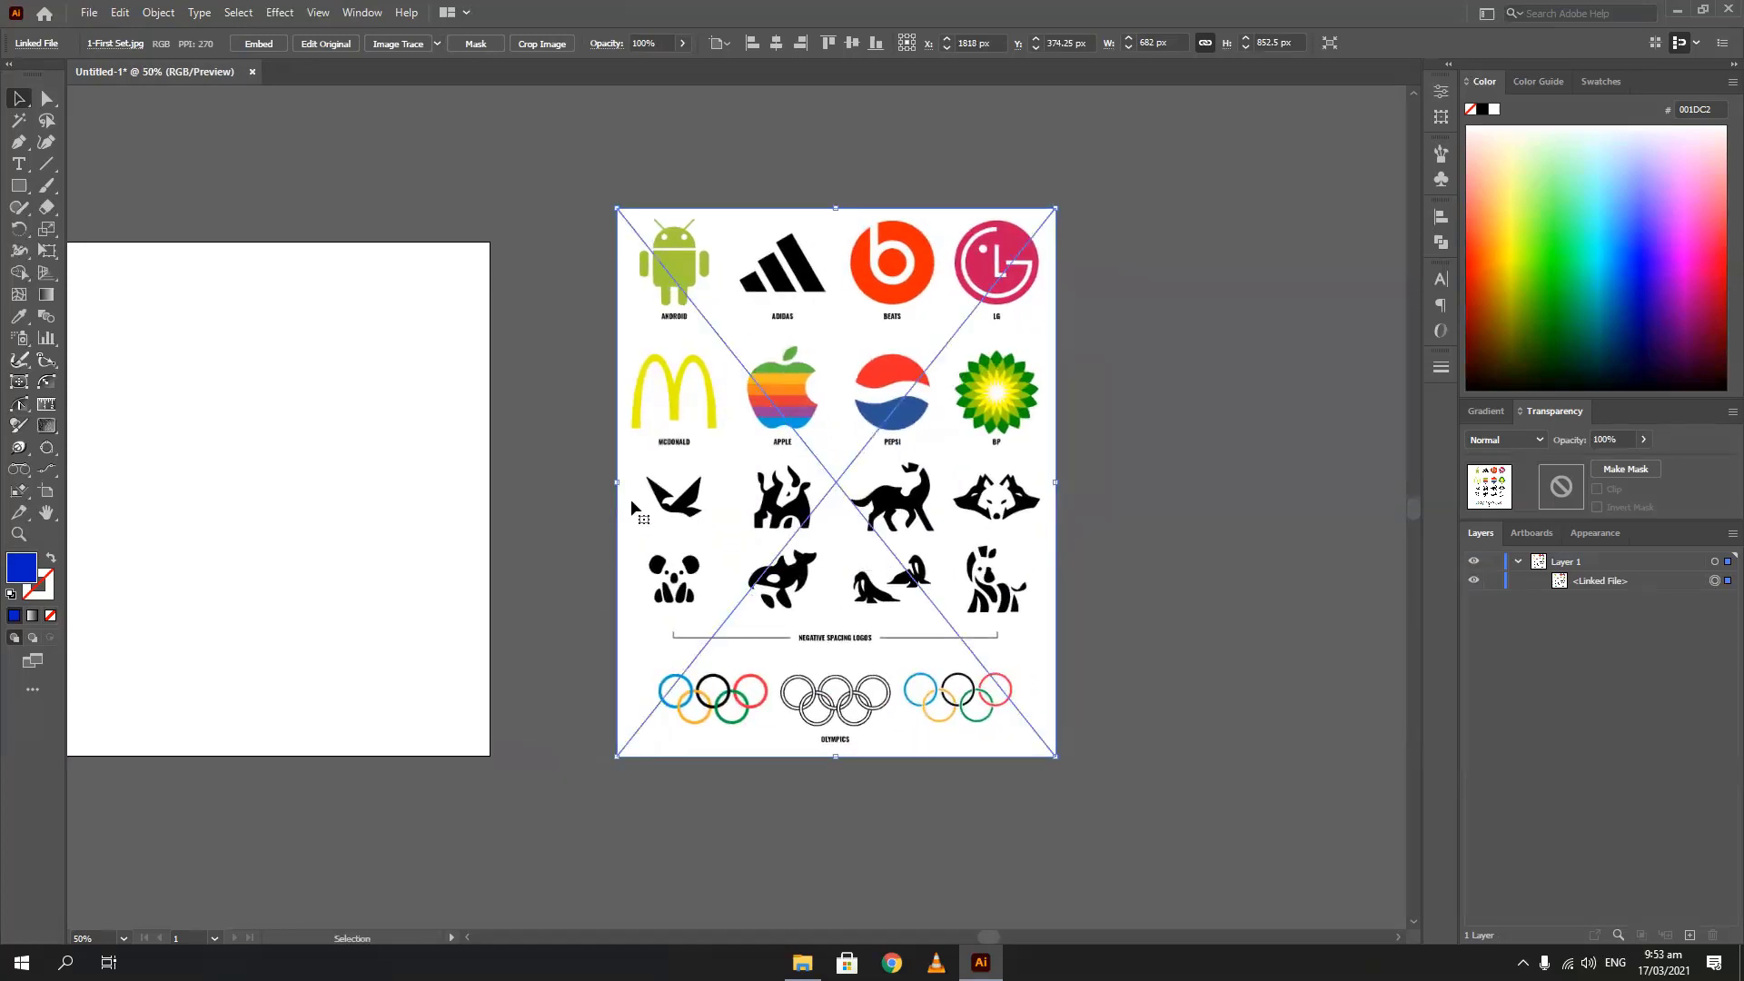
Examine the pixelated edge of the Android logo in the placed image at very high magnification
click(550, 352)
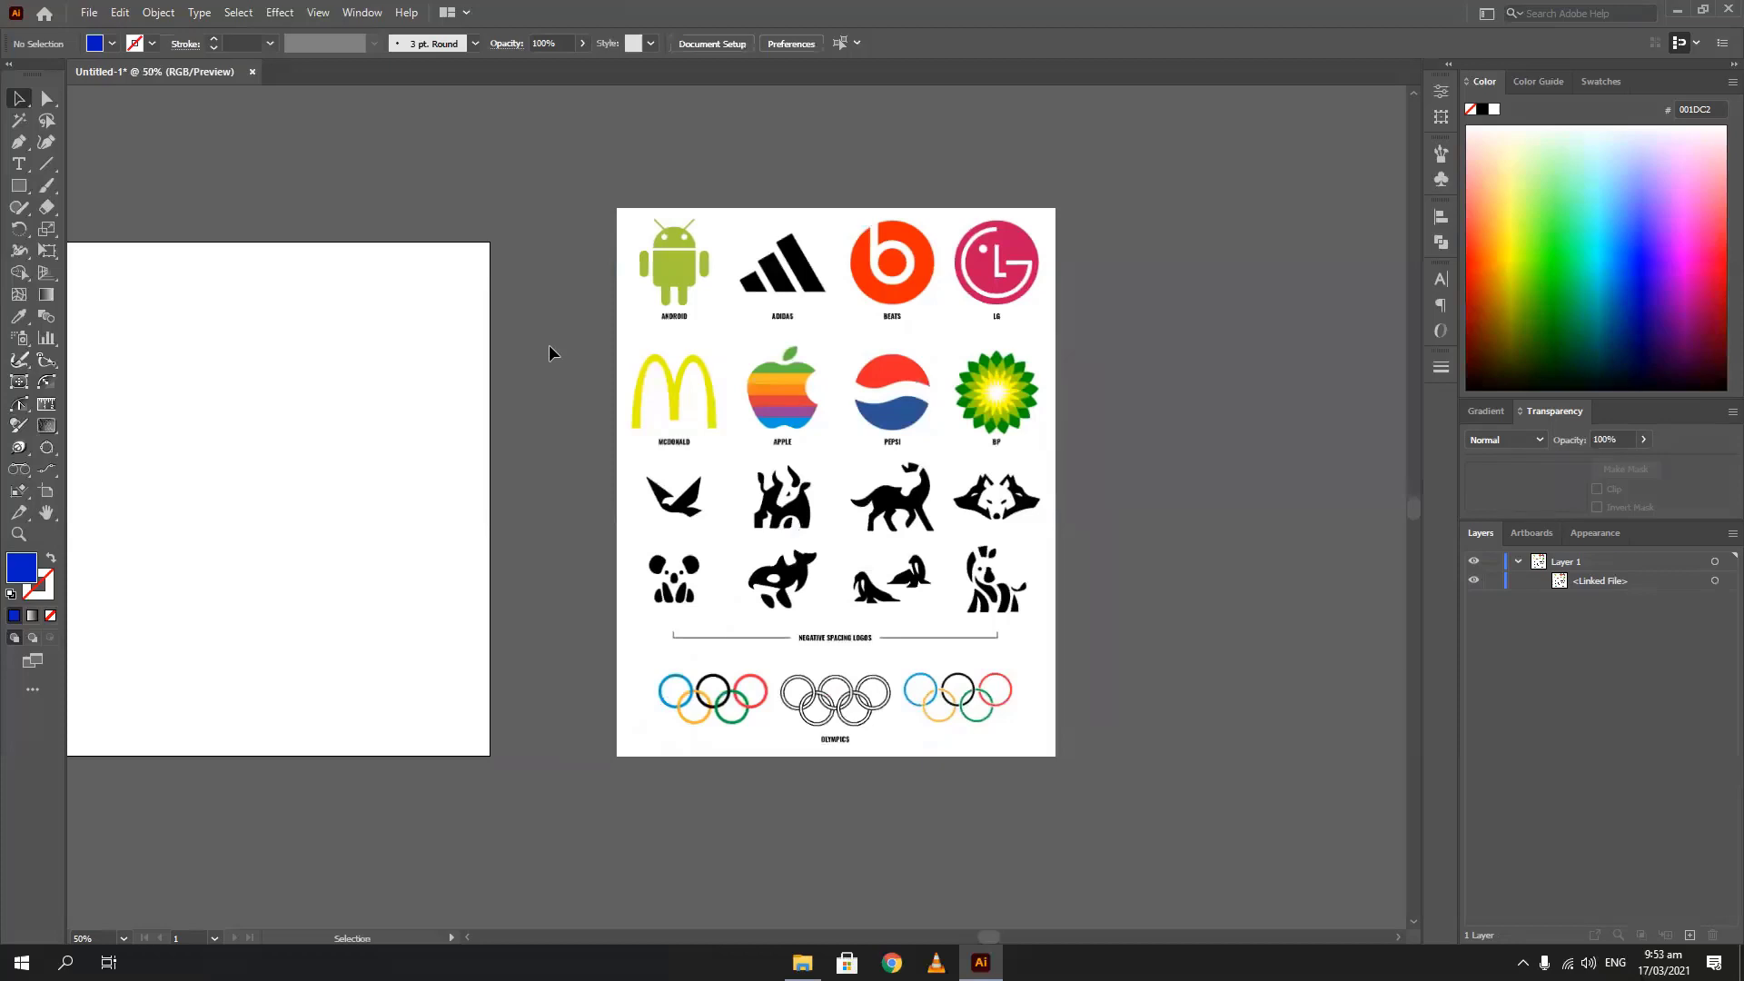
click(698, 380)
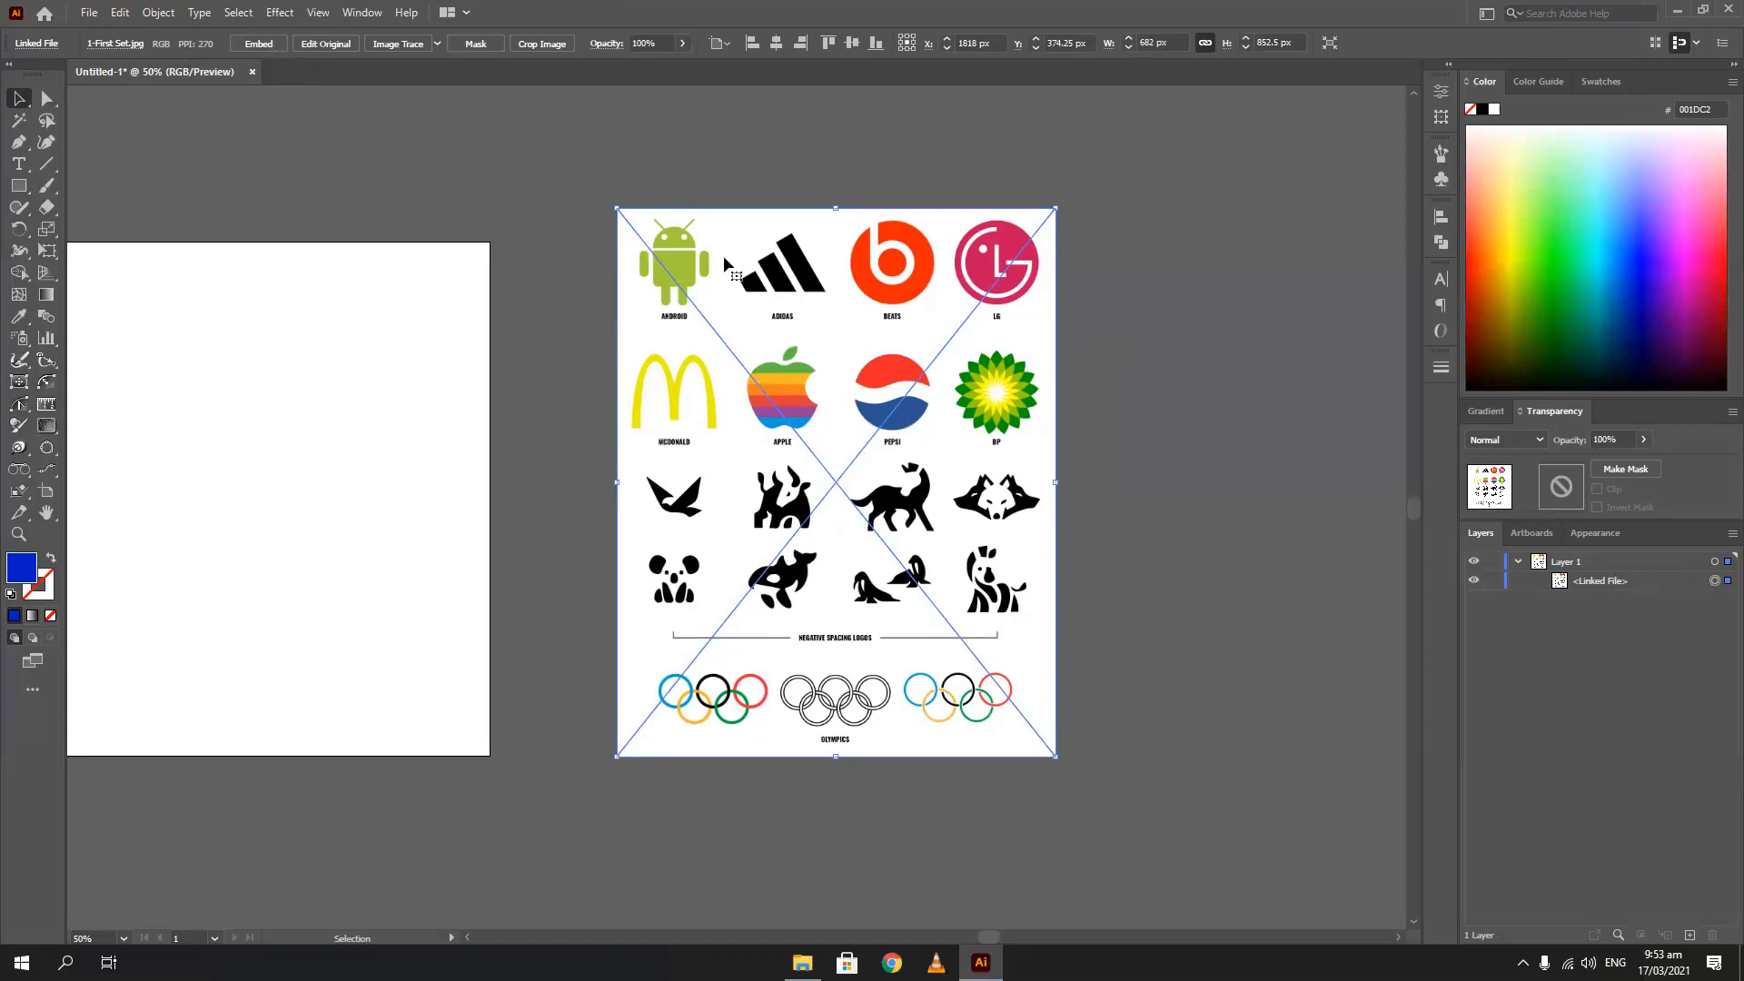
click(535, 261)
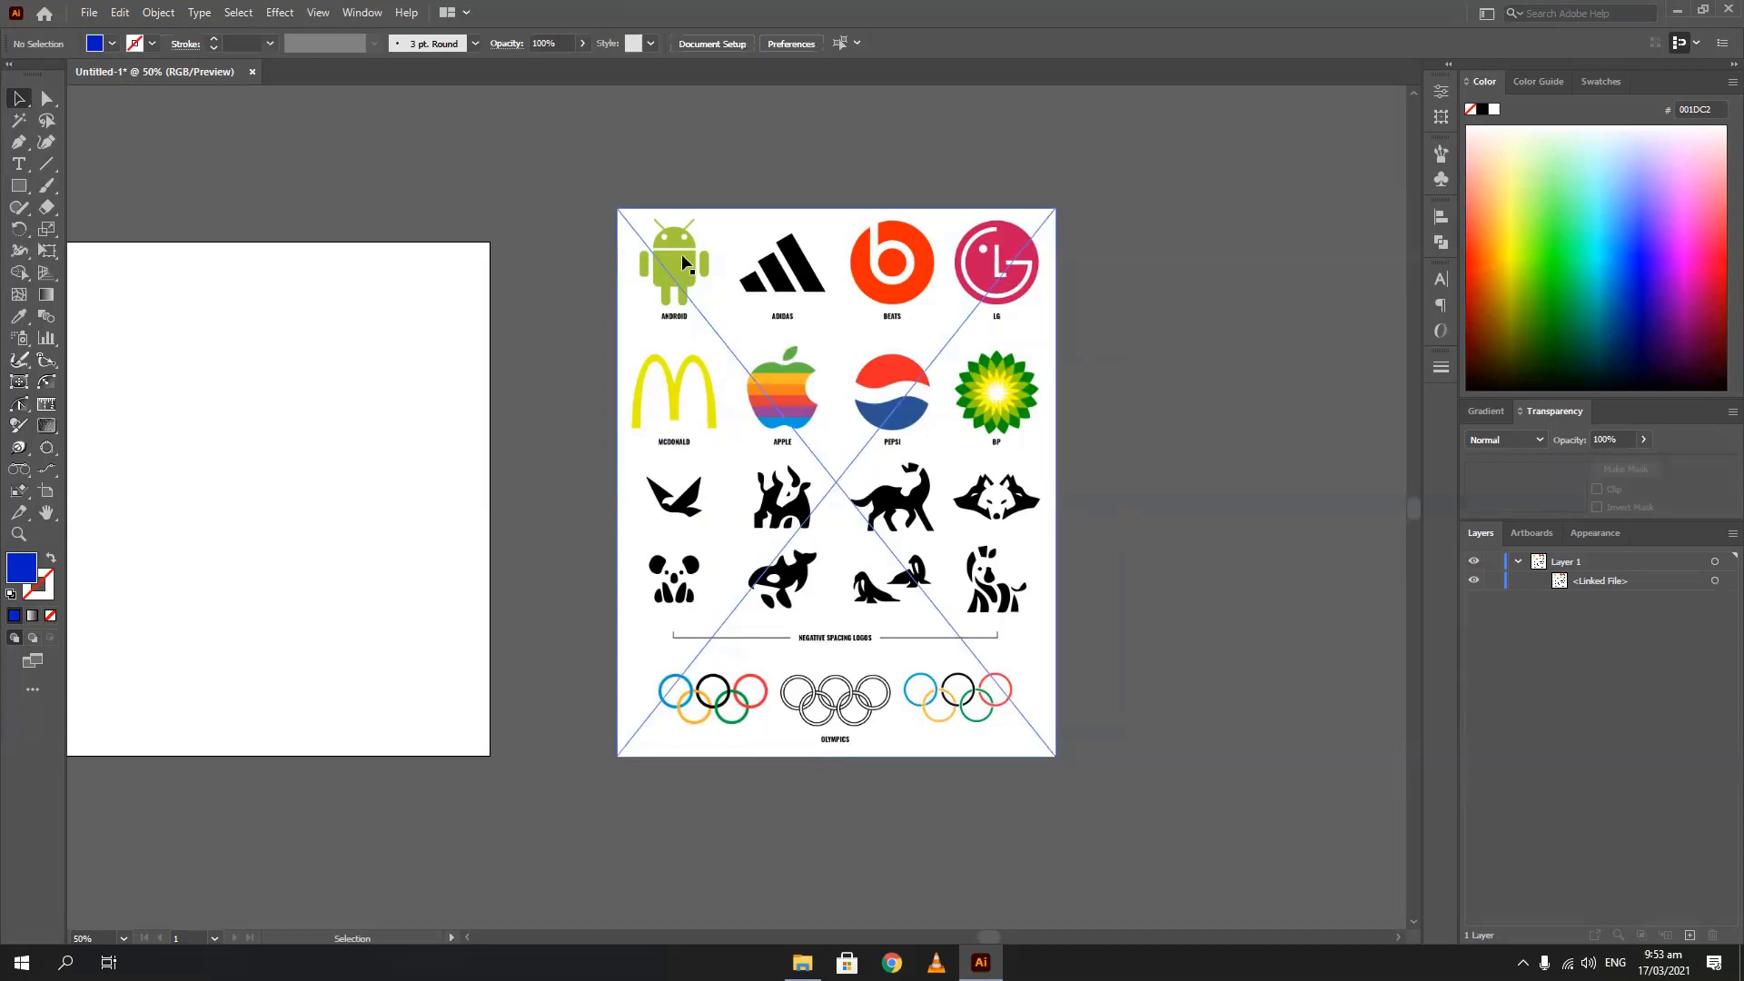
scroll(676, 297, up, 2)
scroll(677, 297, up, 10)
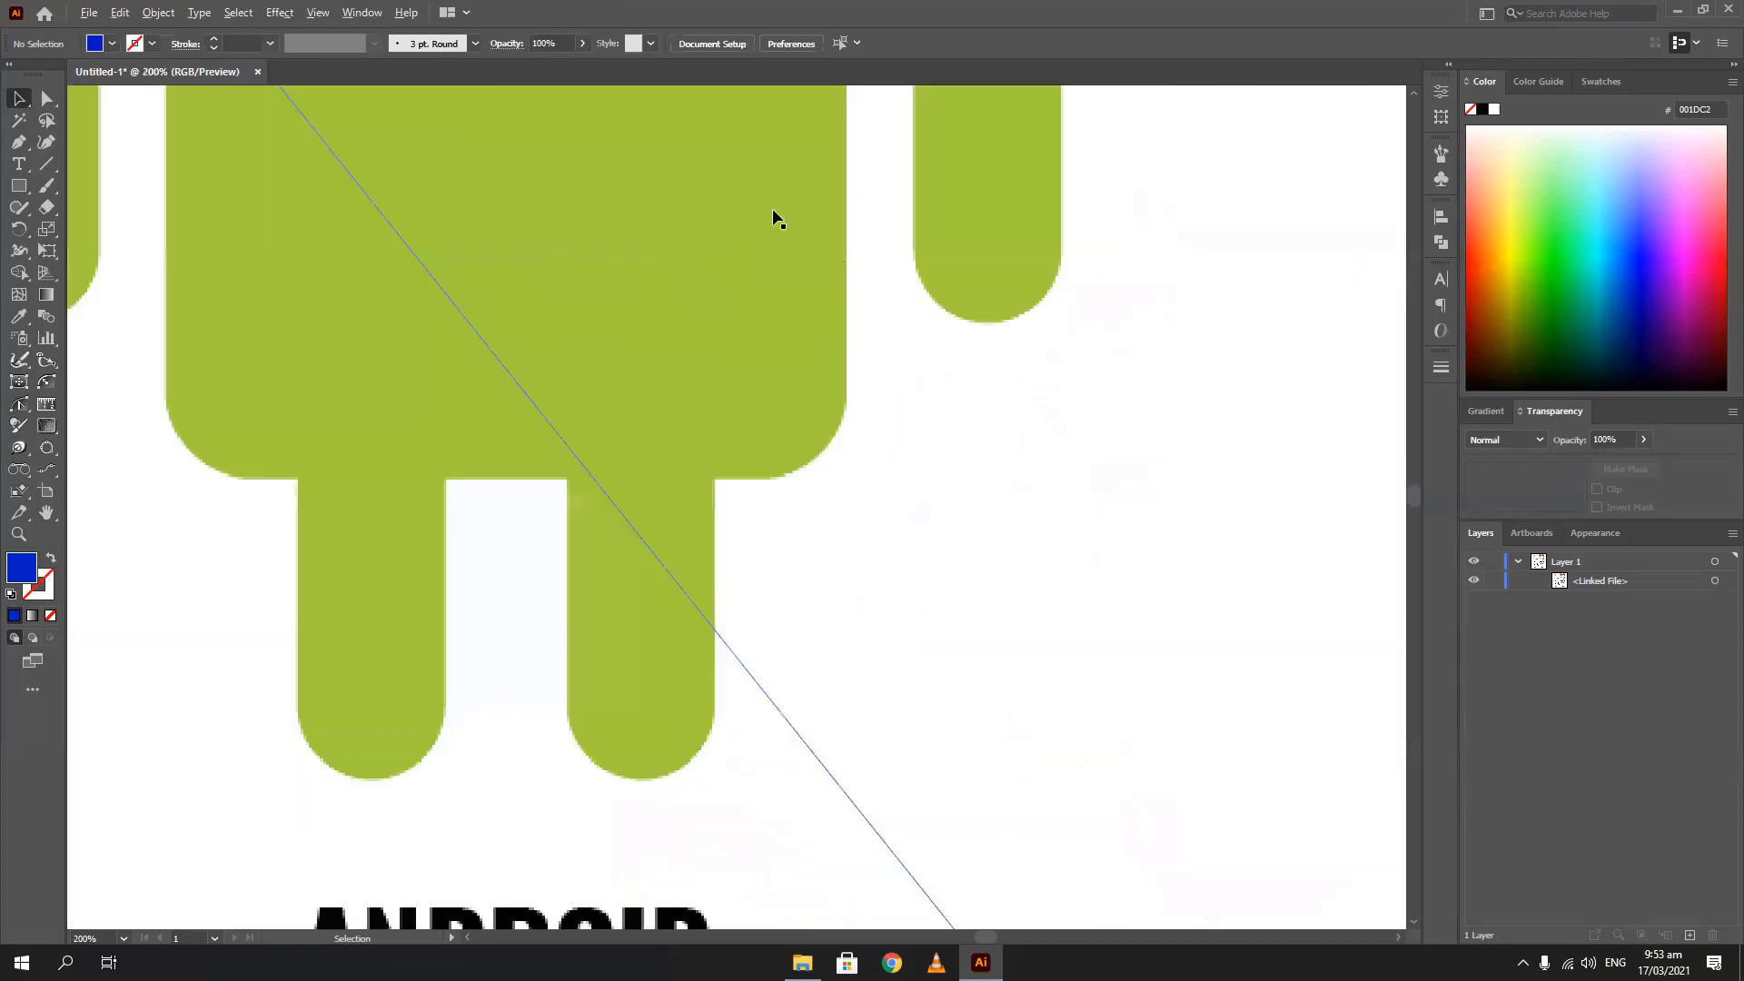
scroll(451, 288, right, 5)
scroll(903, 358, up, 2)
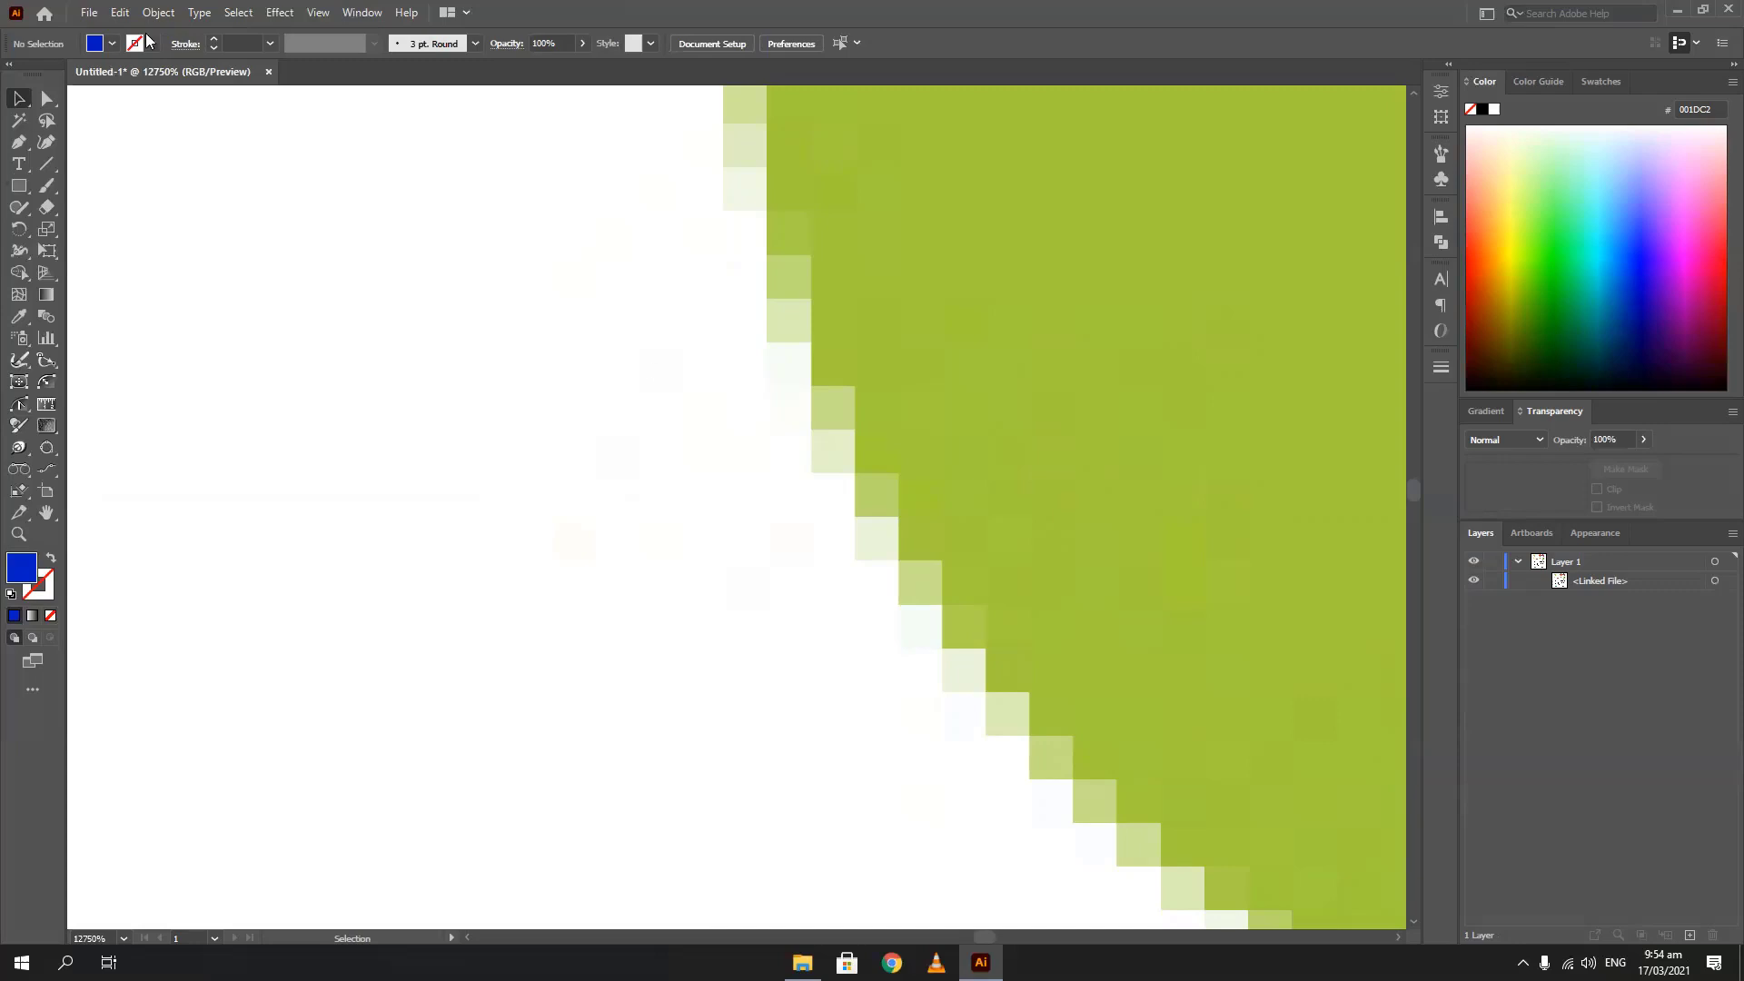
click(161, 100)
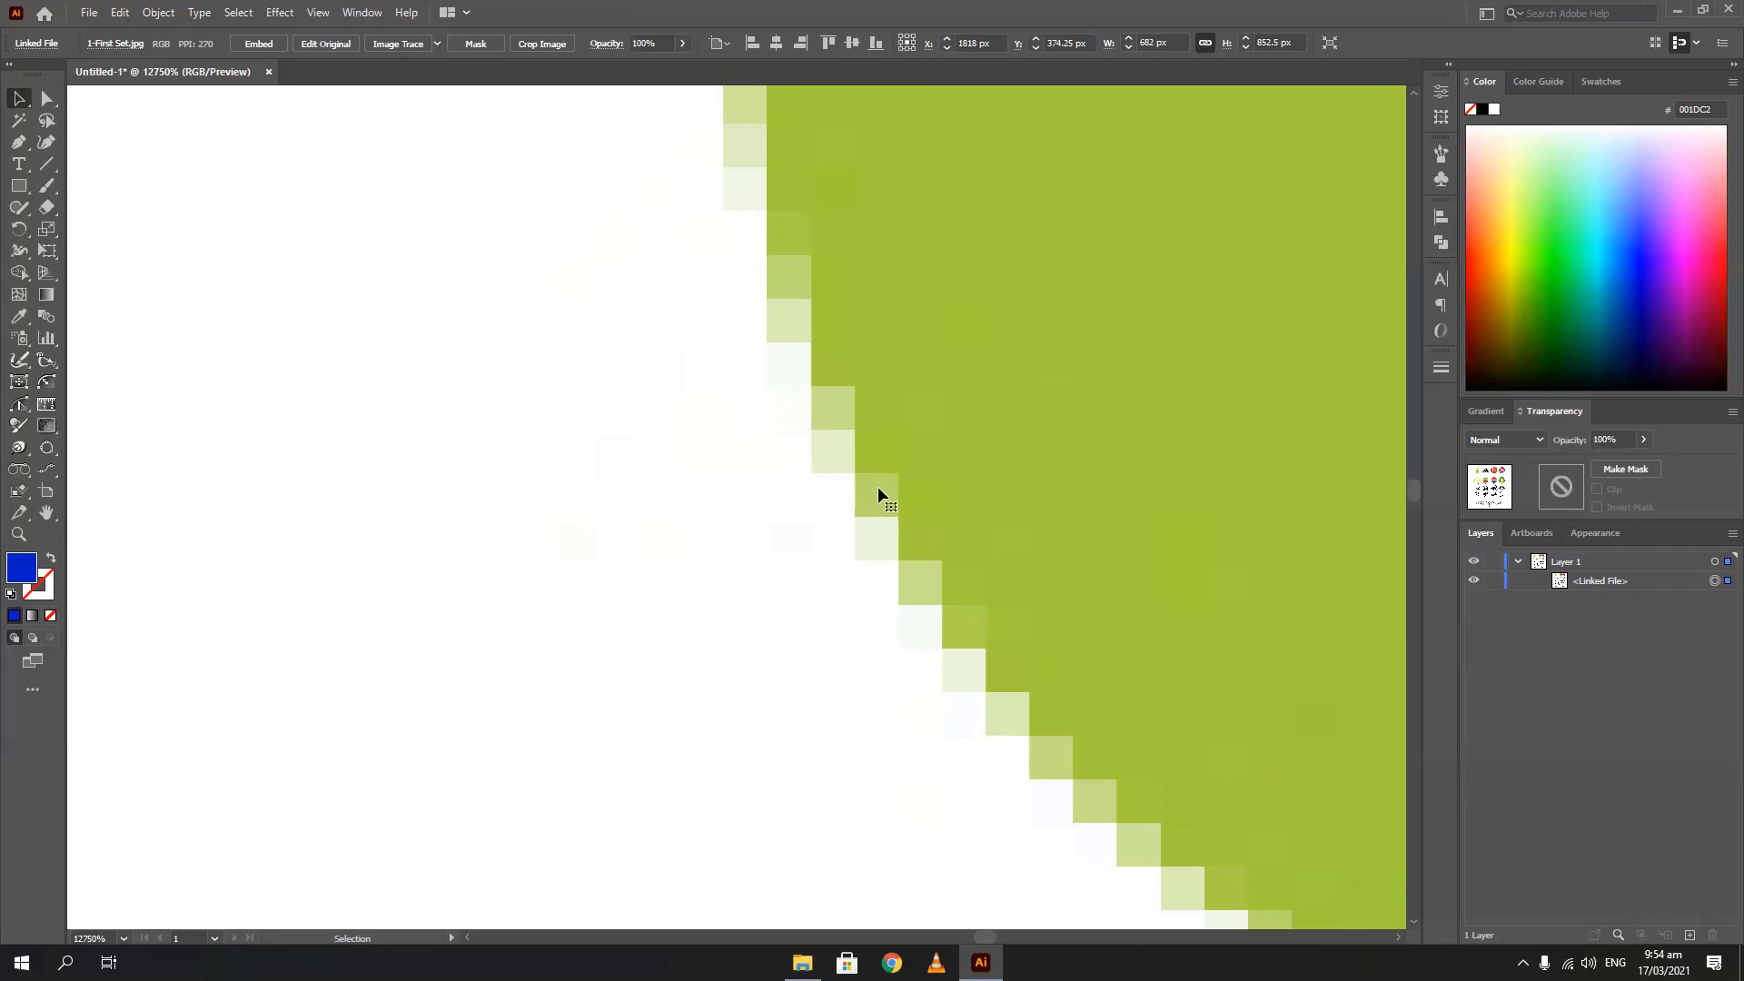
scroll(877, 487, down, 10)
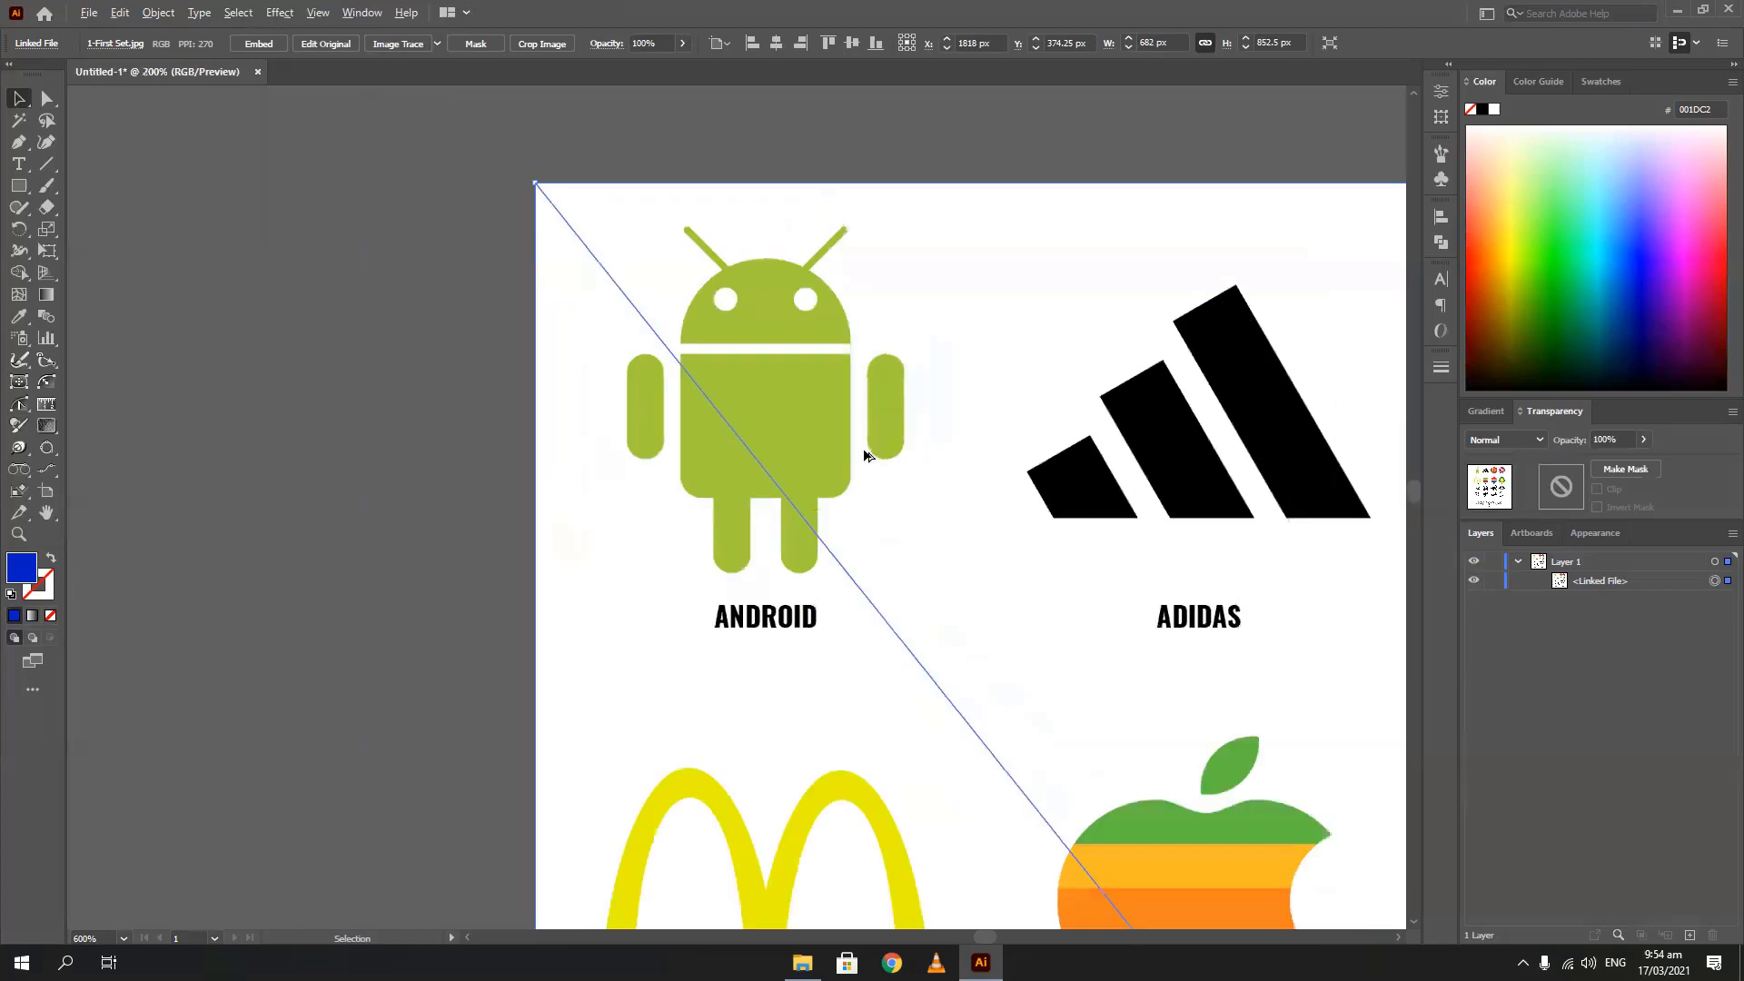
Draw a blue upright rectangle on the canvas between the artboard and the Android logo
drag(545, 491, 766, 467)
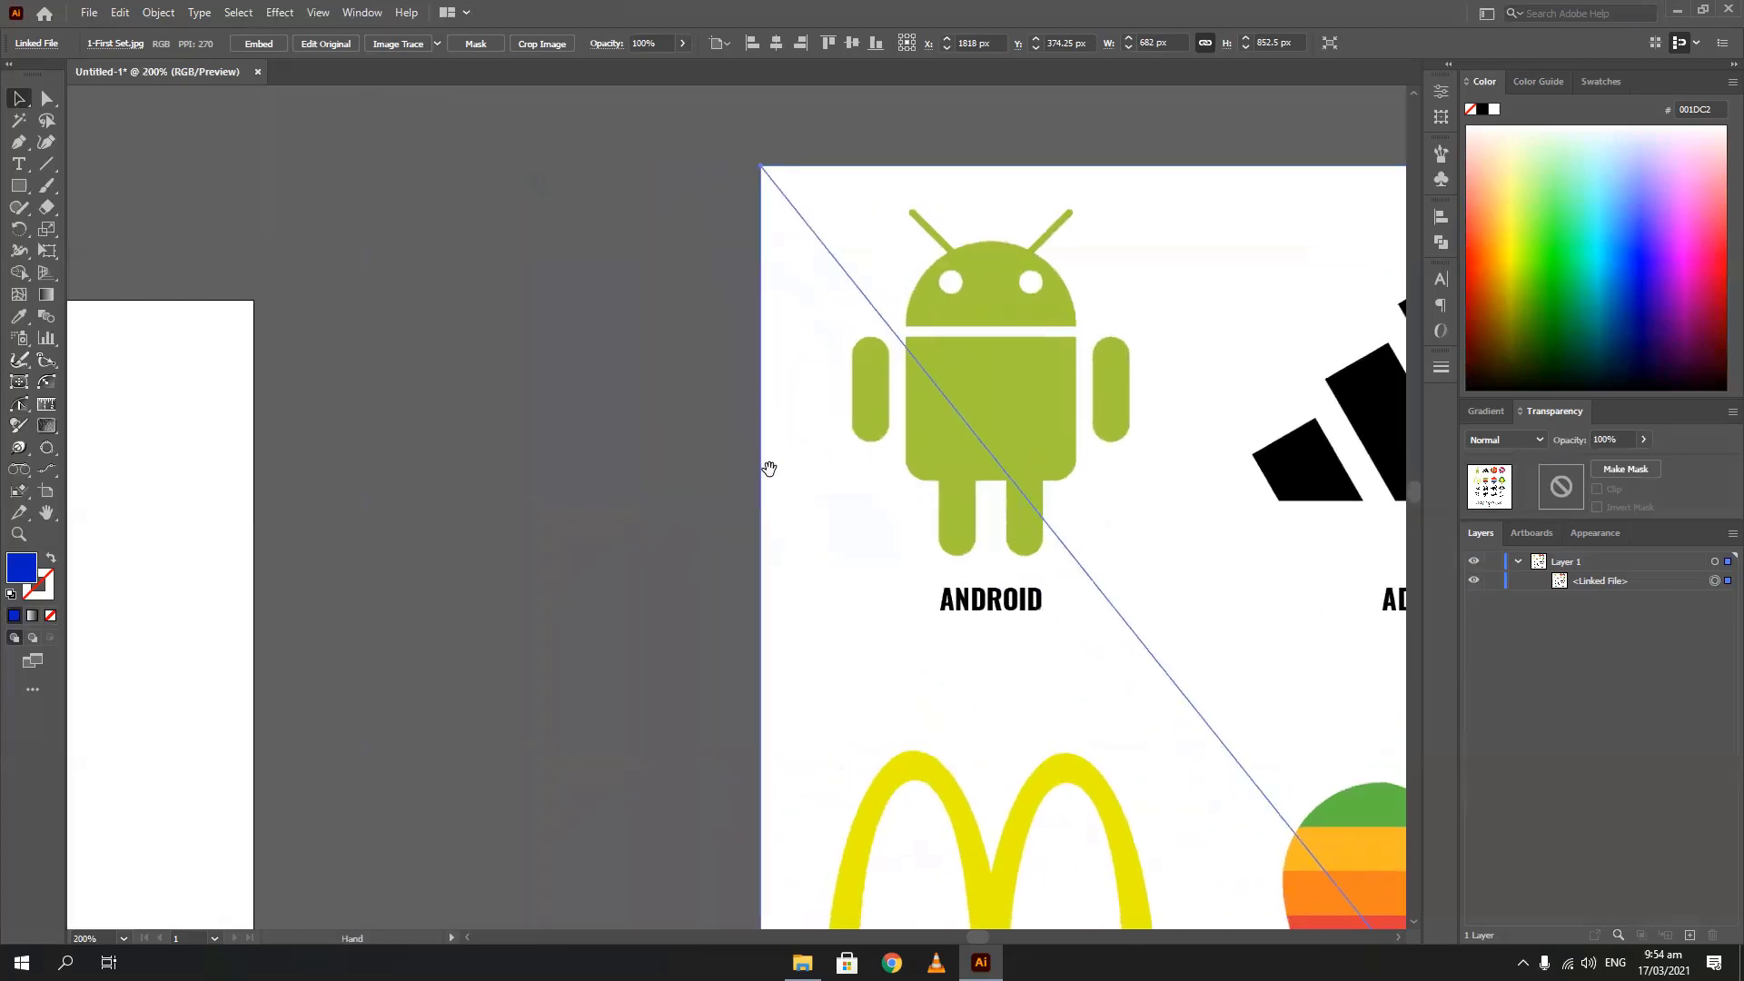
key(m)
drag(411, 215, 660, 534)
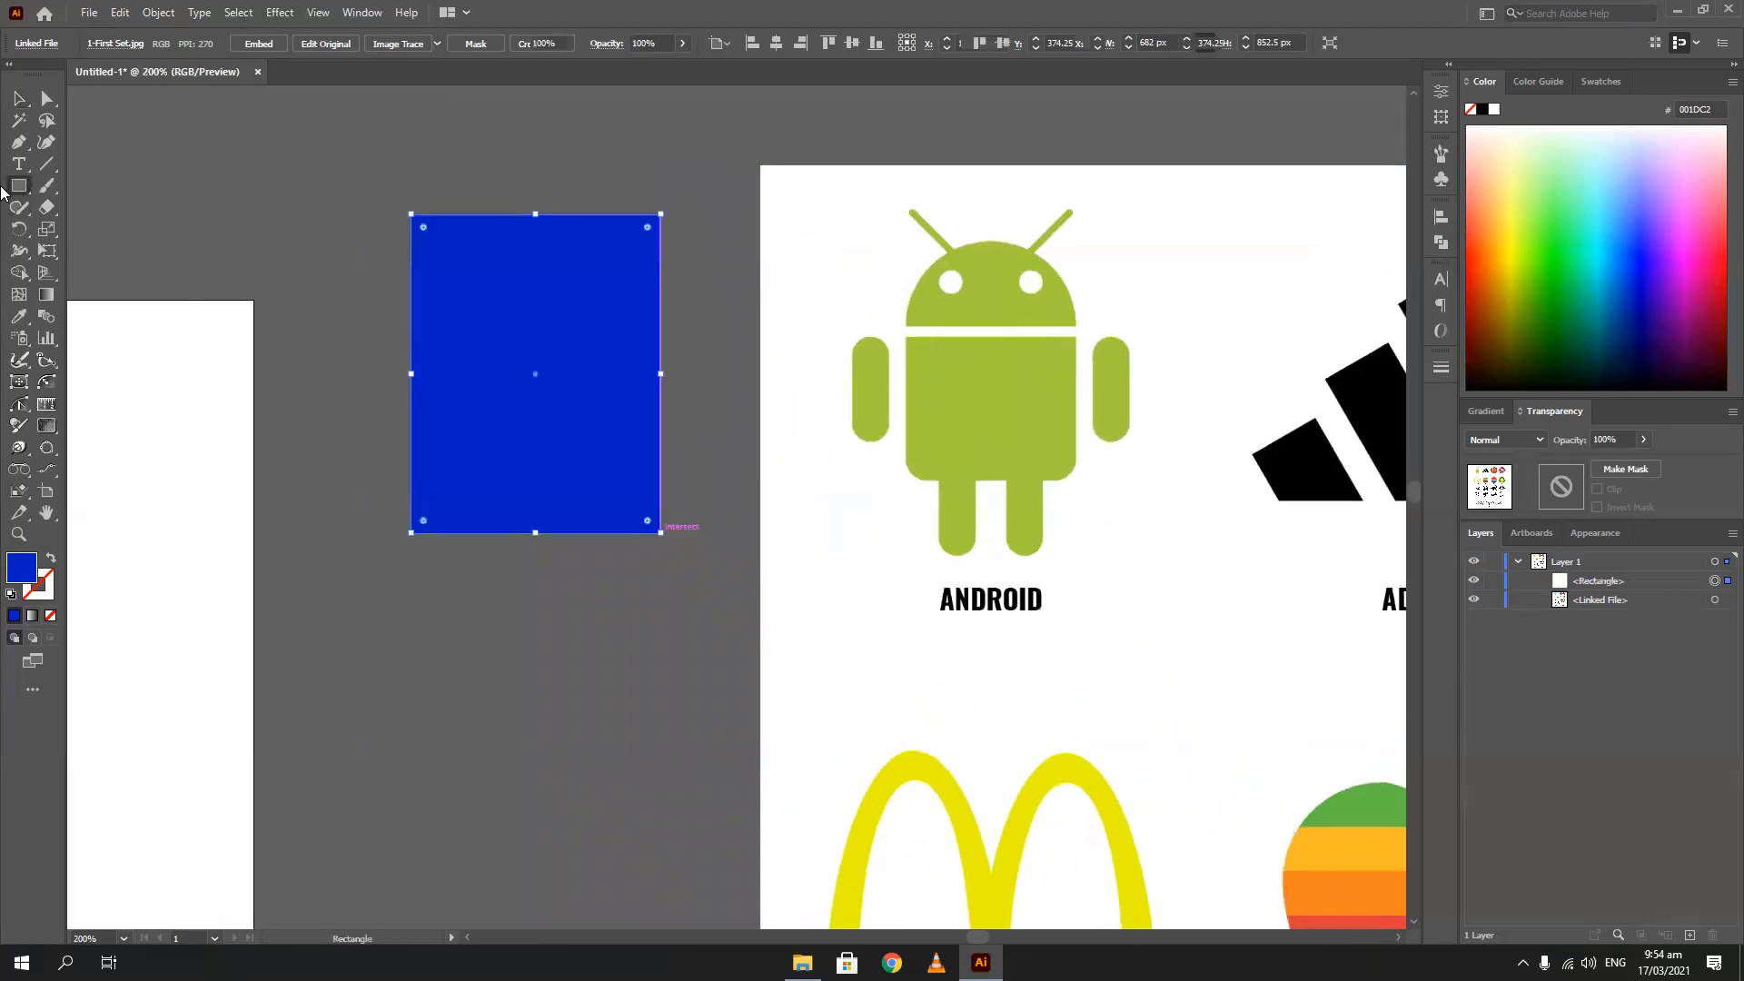
Deselect the blue rectangle and examine its edge at very high magnification
key(v)
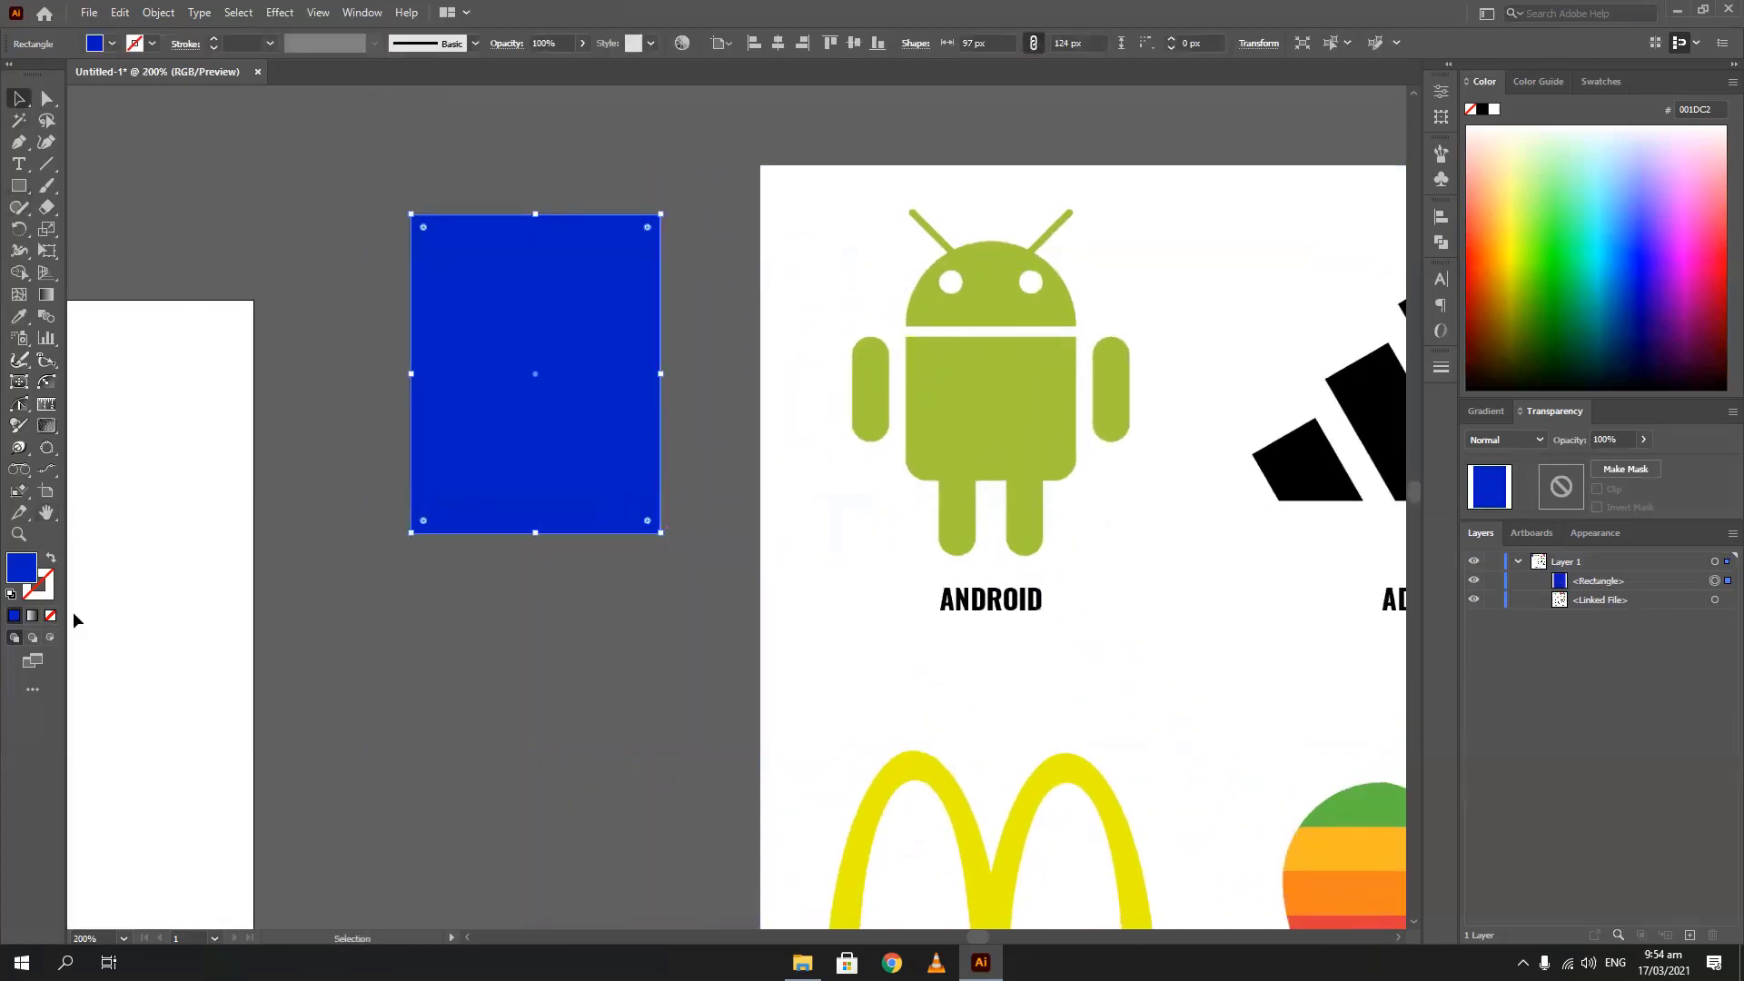
click(669, 212)
scroll(667, 212, up, 20)
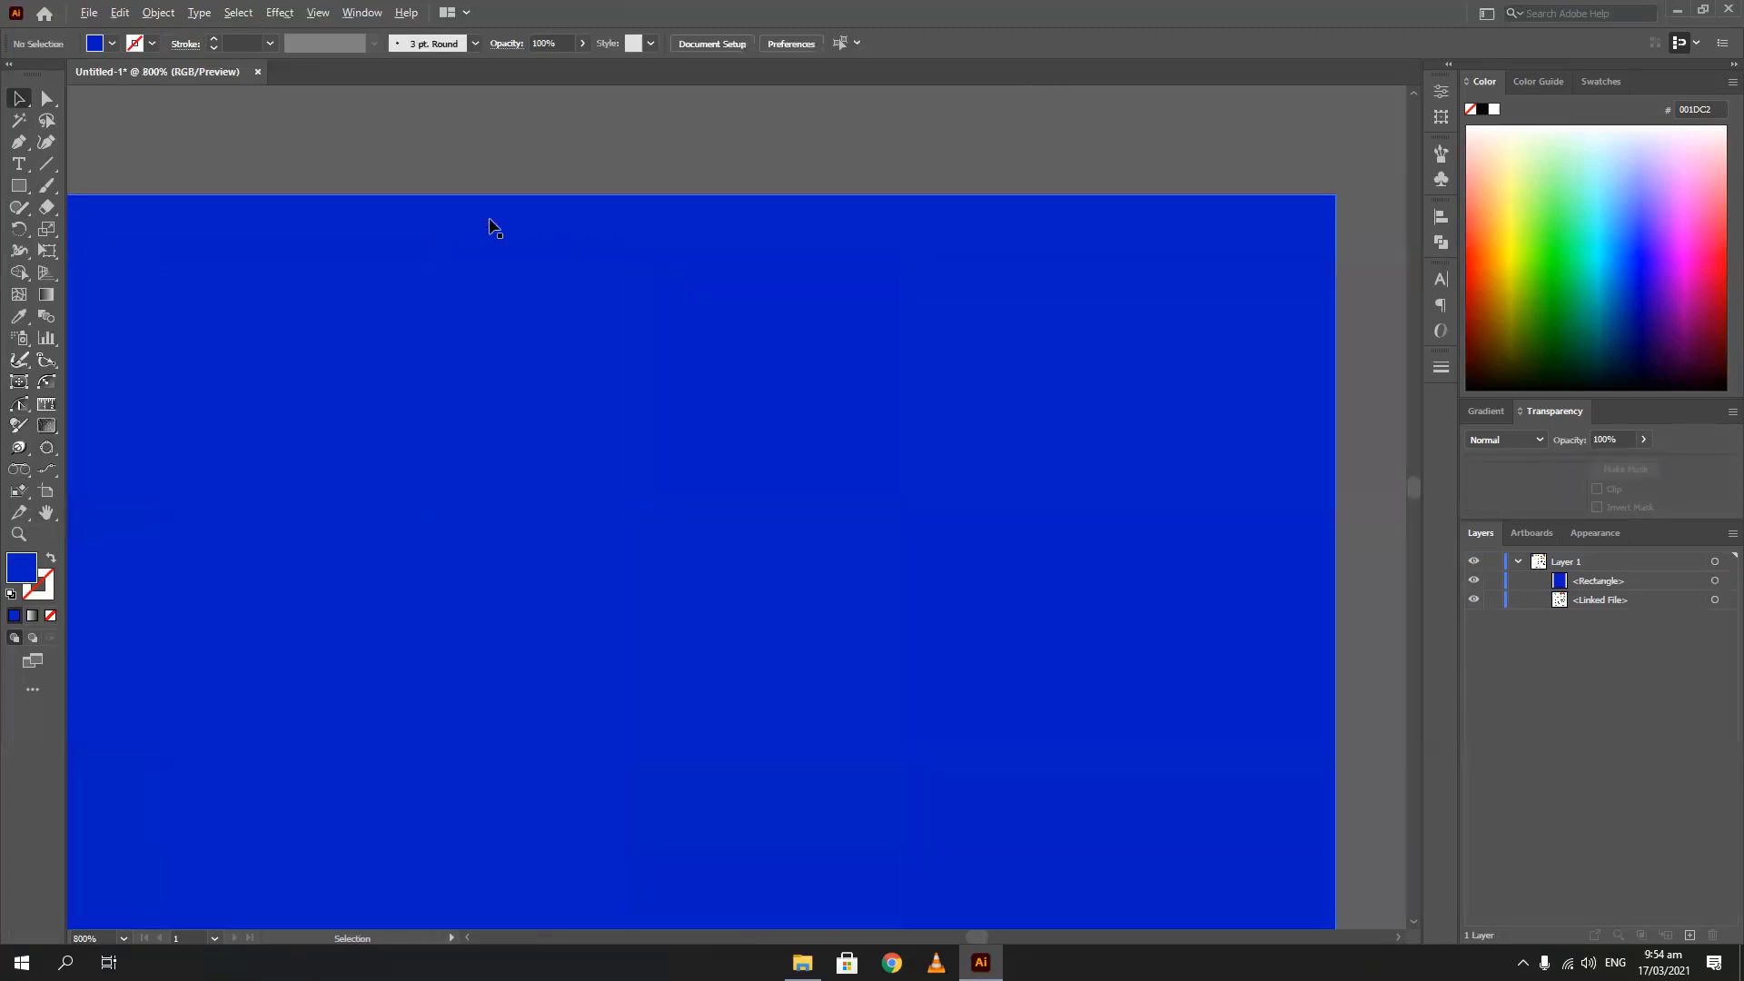
scroll(667, 259, up, 5)
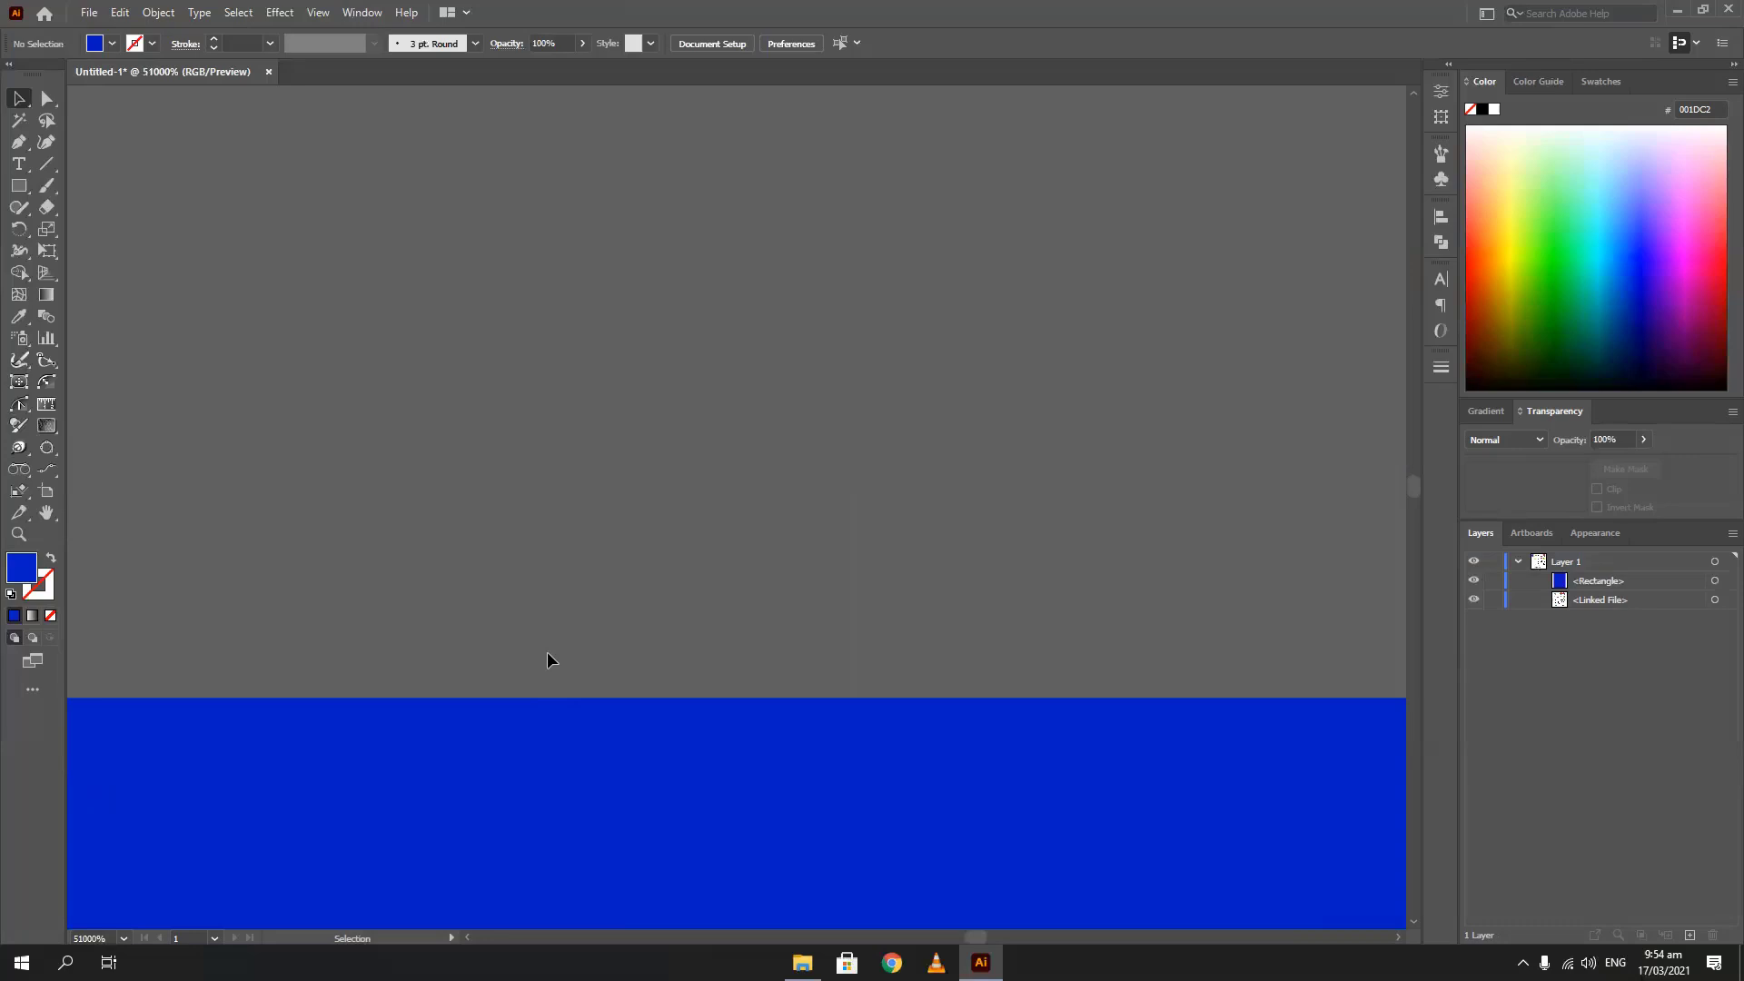
Add a line of text reading "Vectors" above the blue rectangle
click(20, 164)
click(402, 381)
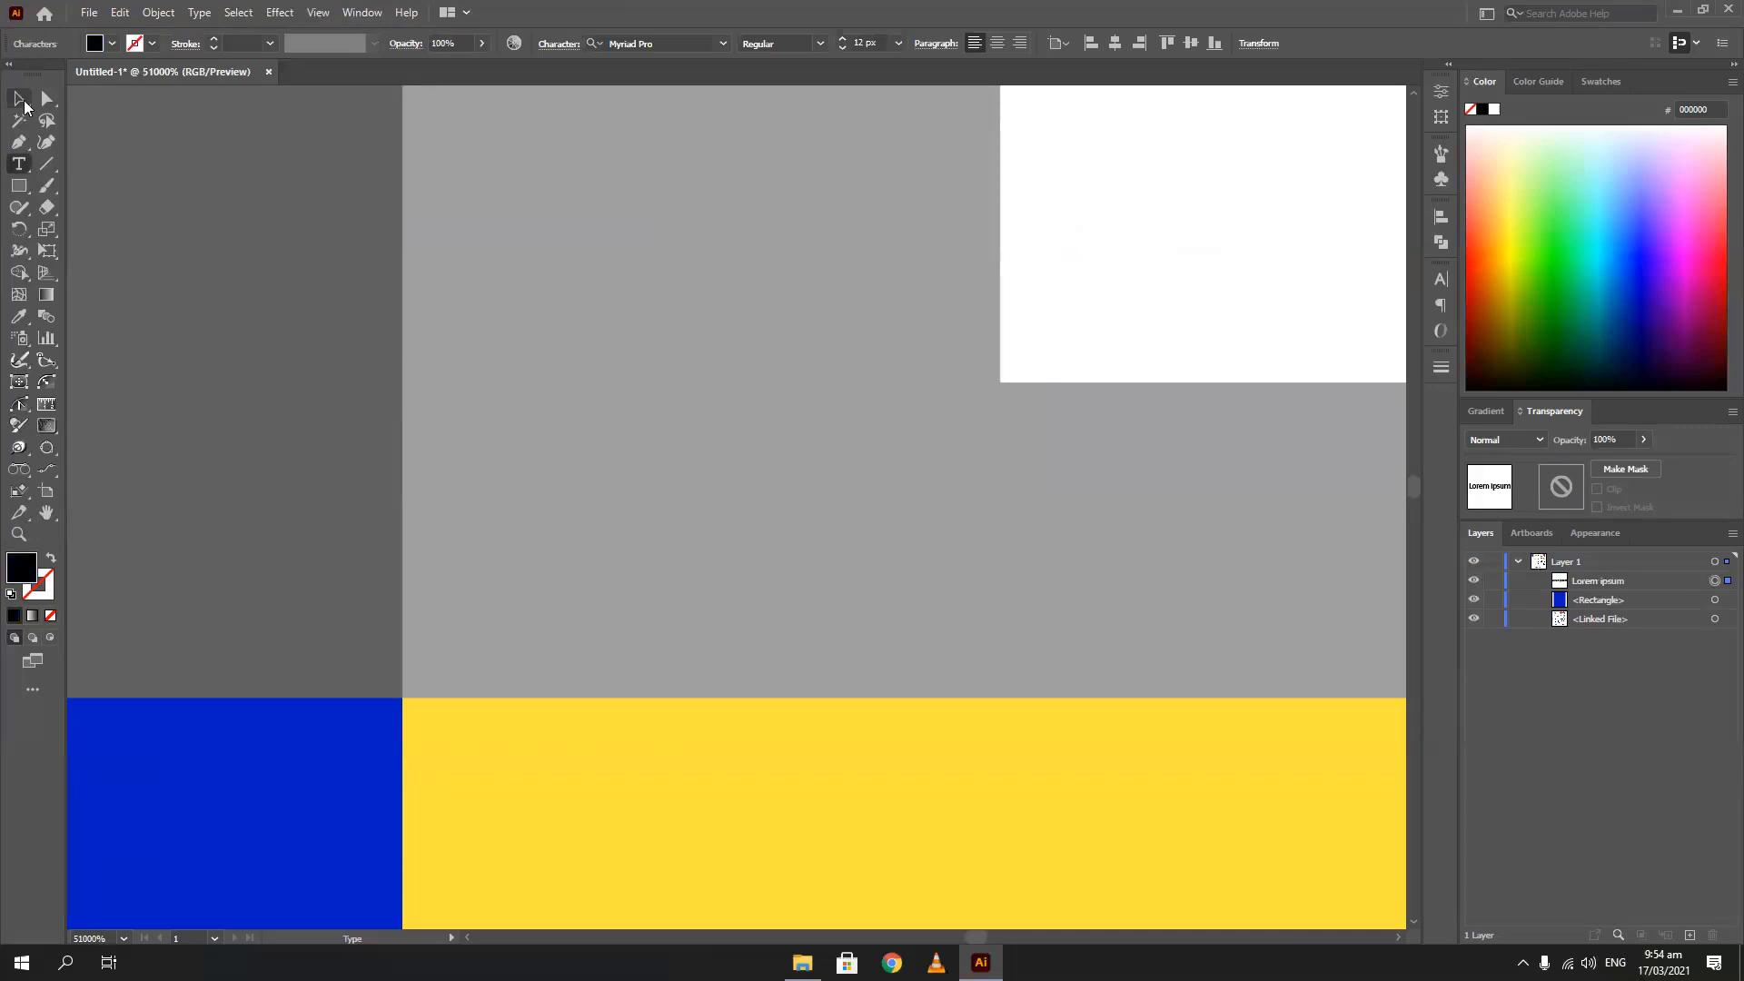
click(24, 107)
scroll(170, 221, down, 11)
drag(252, 307, 781, 694)
drag(783, 586, 352, 371)
double_click(352, 370)
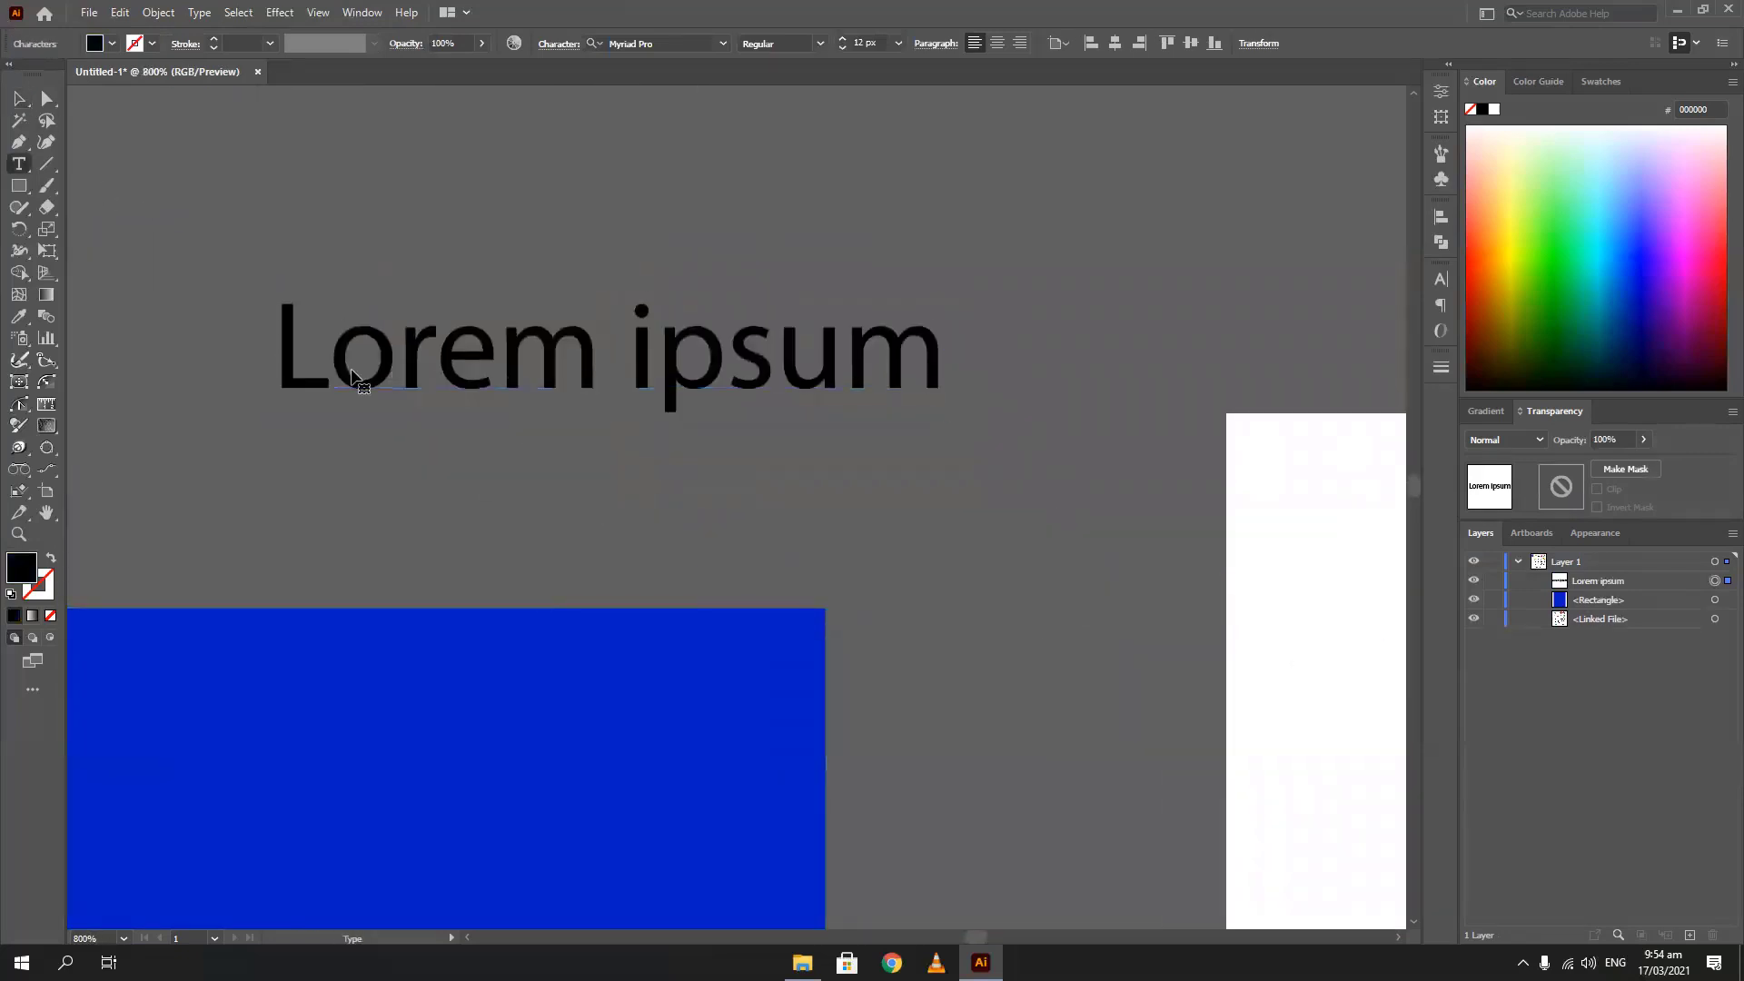
key(ctrl+a)
text(Vec)
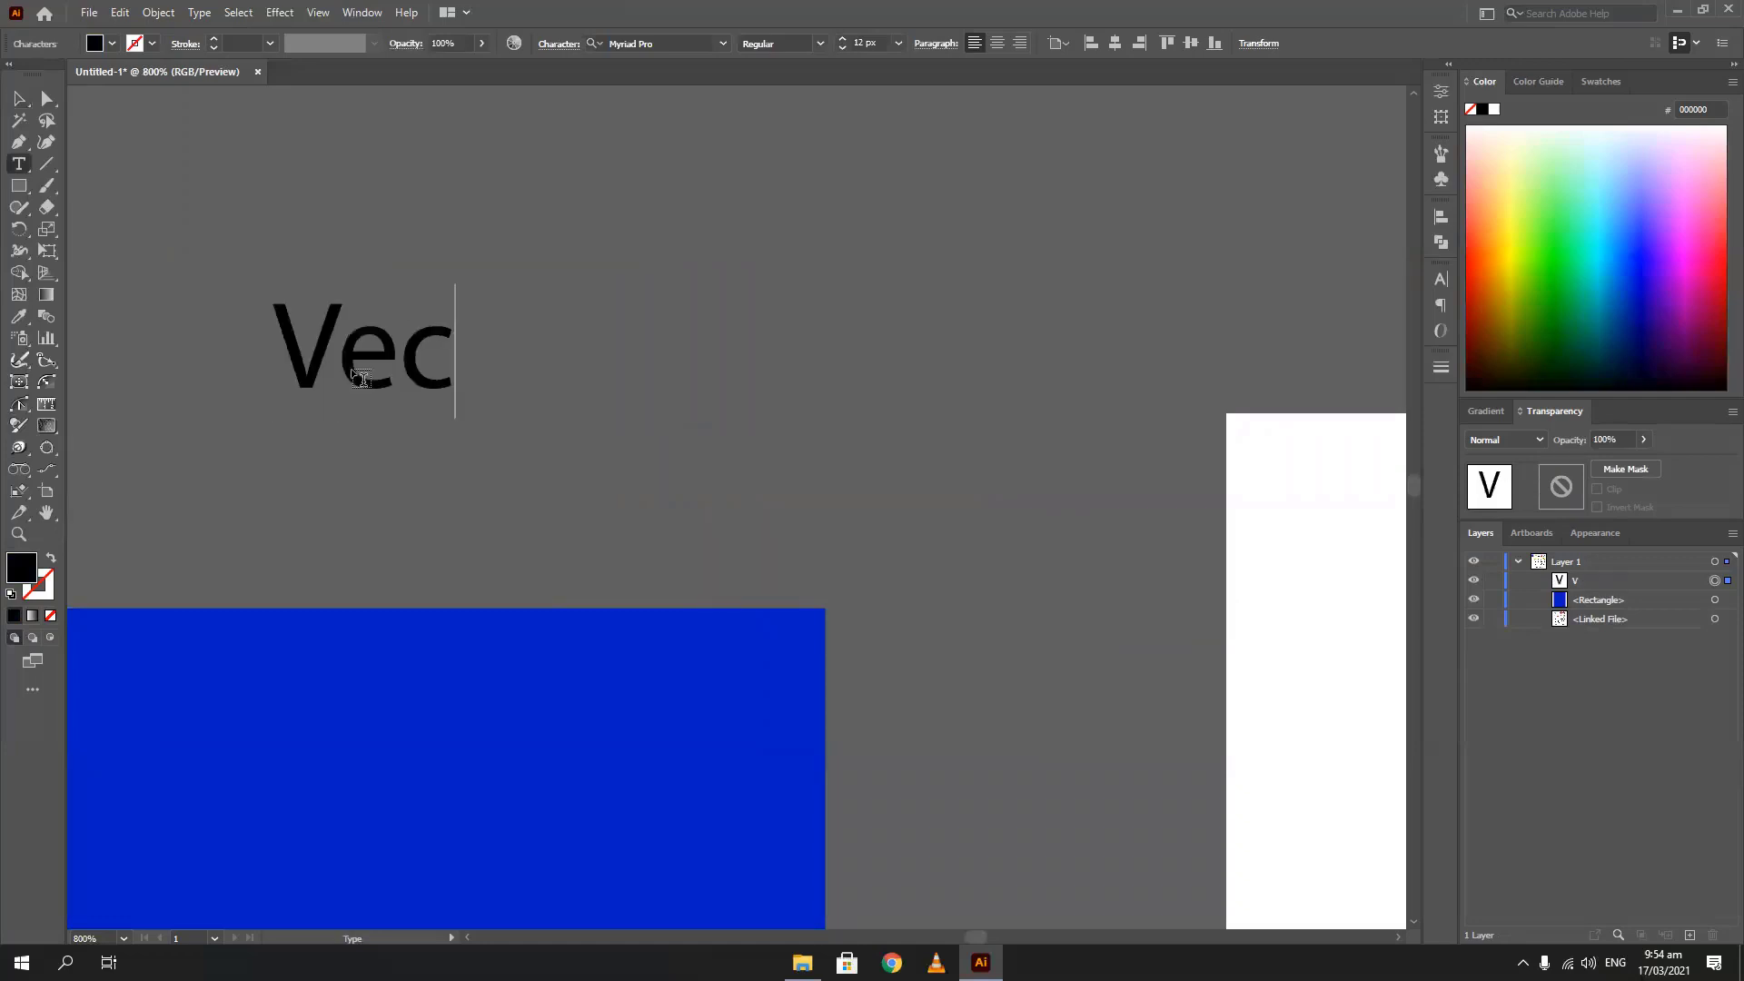
text(tors)
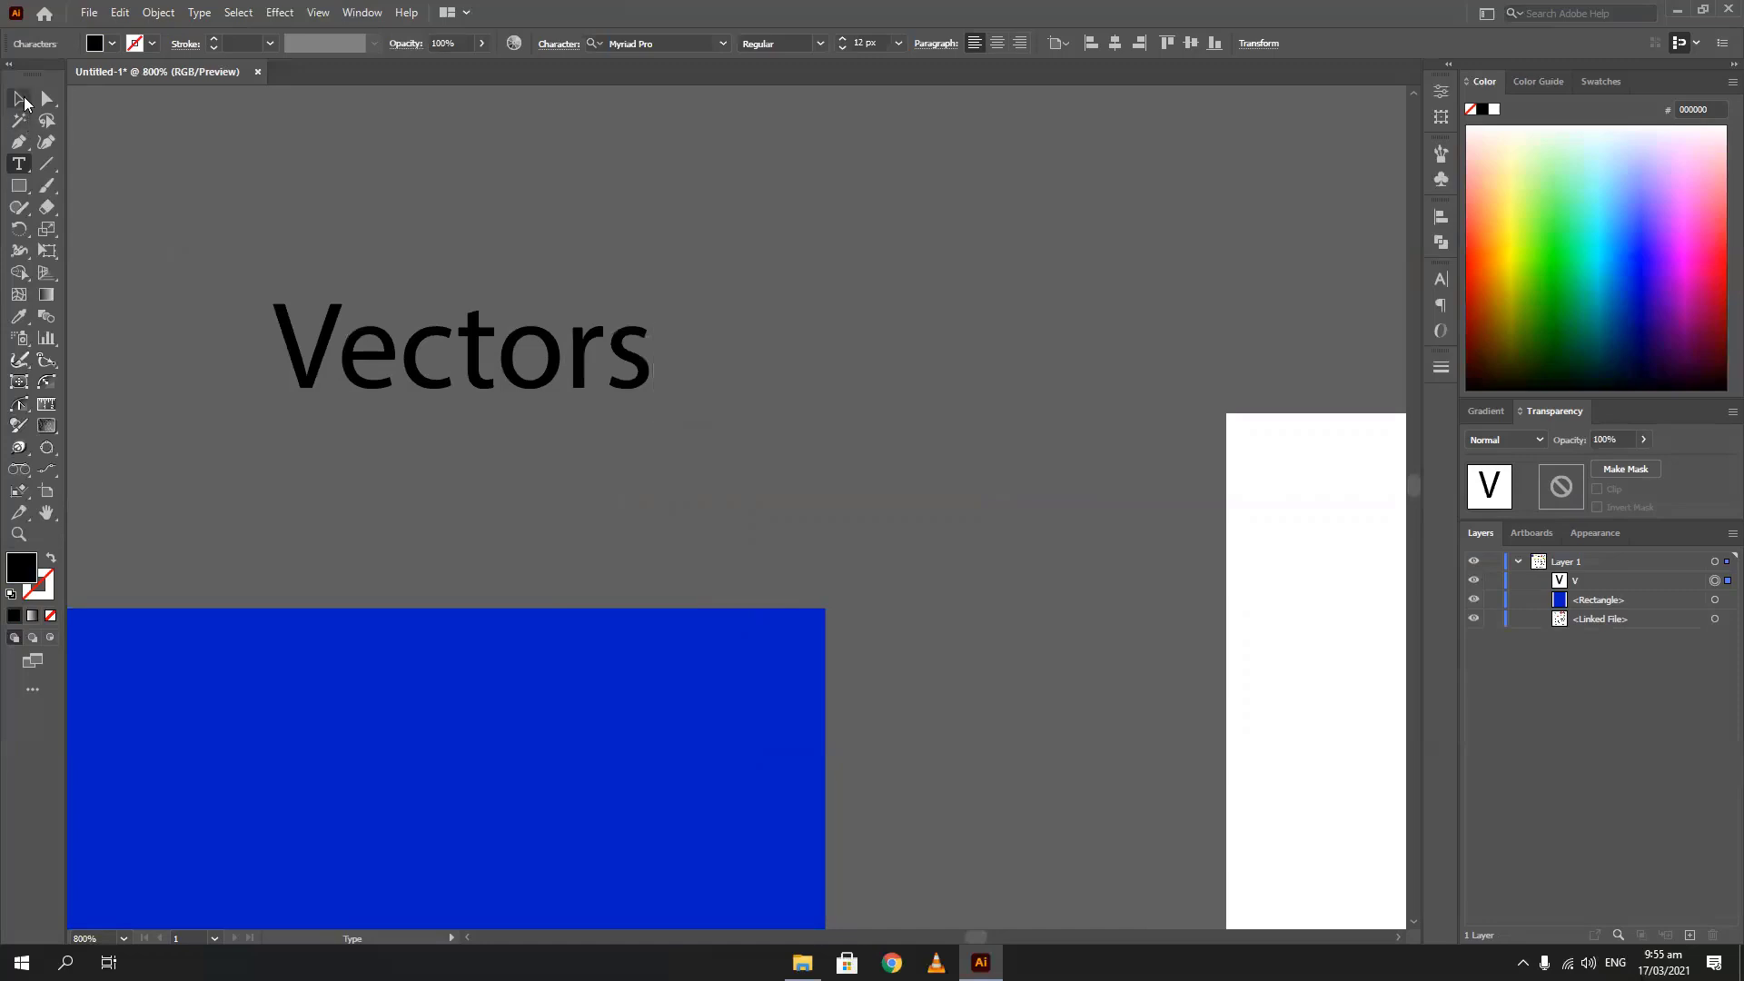
click(24, 98)
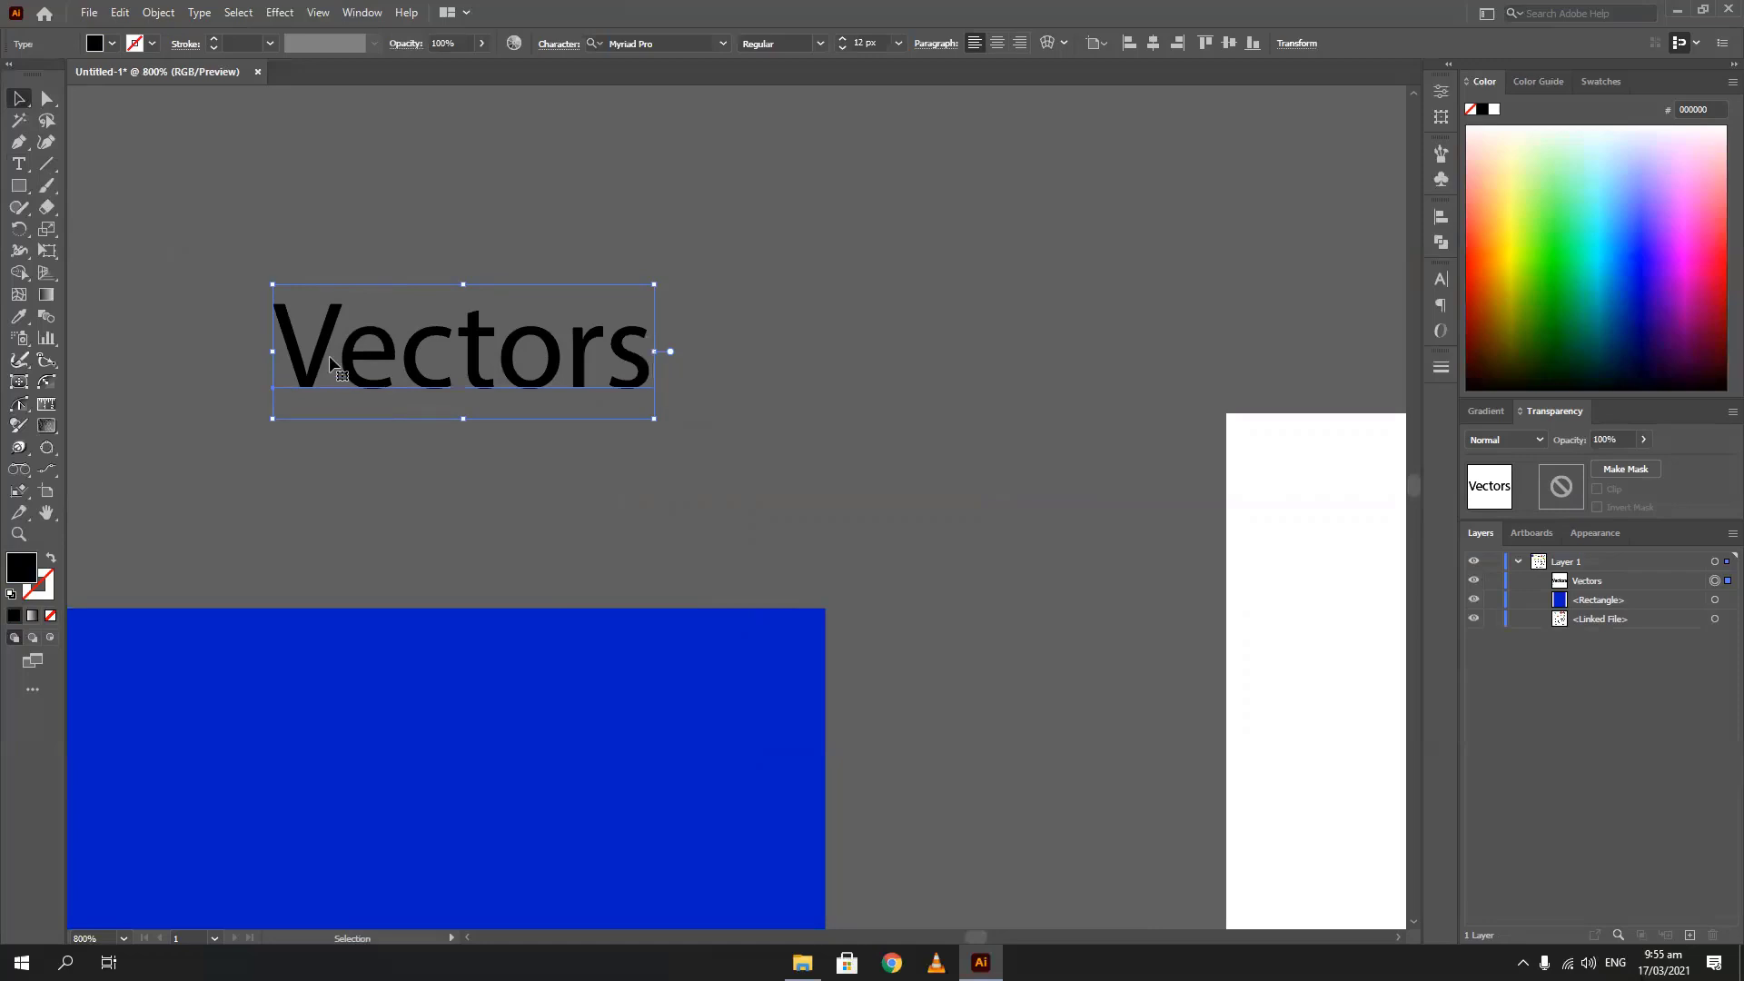
Delete the "Vectors" text and the blue rectangle beside the logo sheet
key(Delete)
scroll(330, 362, down, 4)
scroll(263, 509, down, 3)
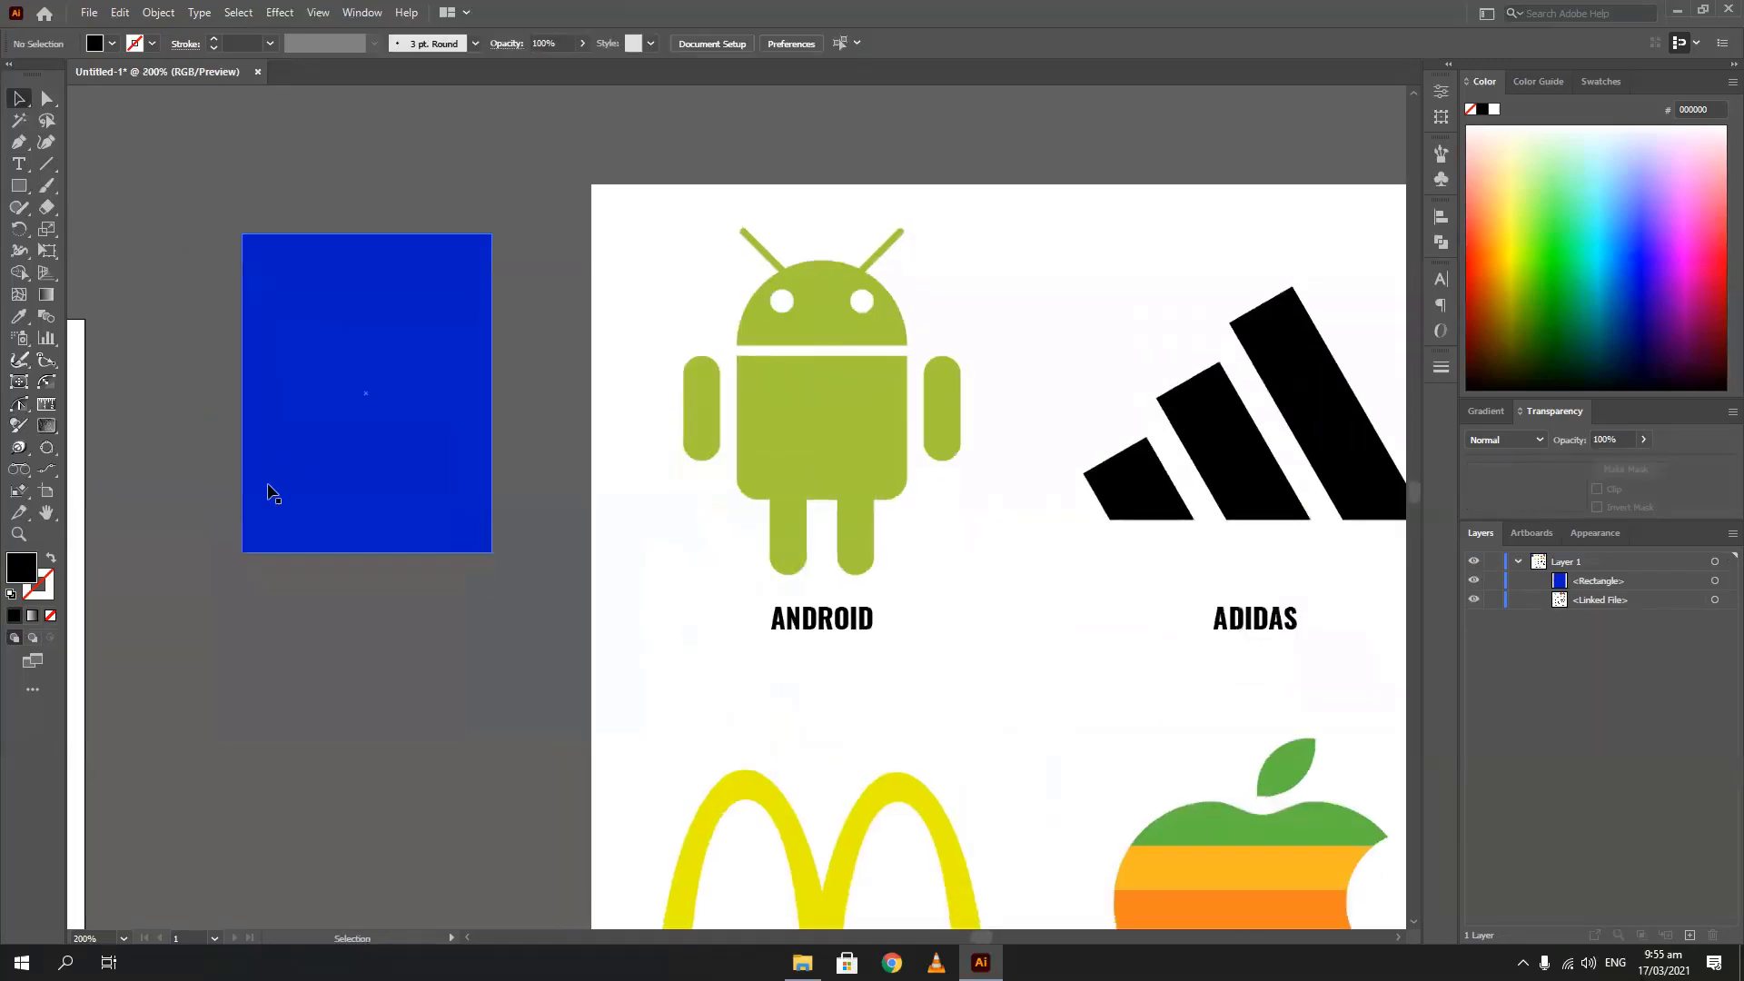
scroll(268, 489, down, 2)
drag(338, 433, 576, 296)
click(576, 296)
key(Delete)
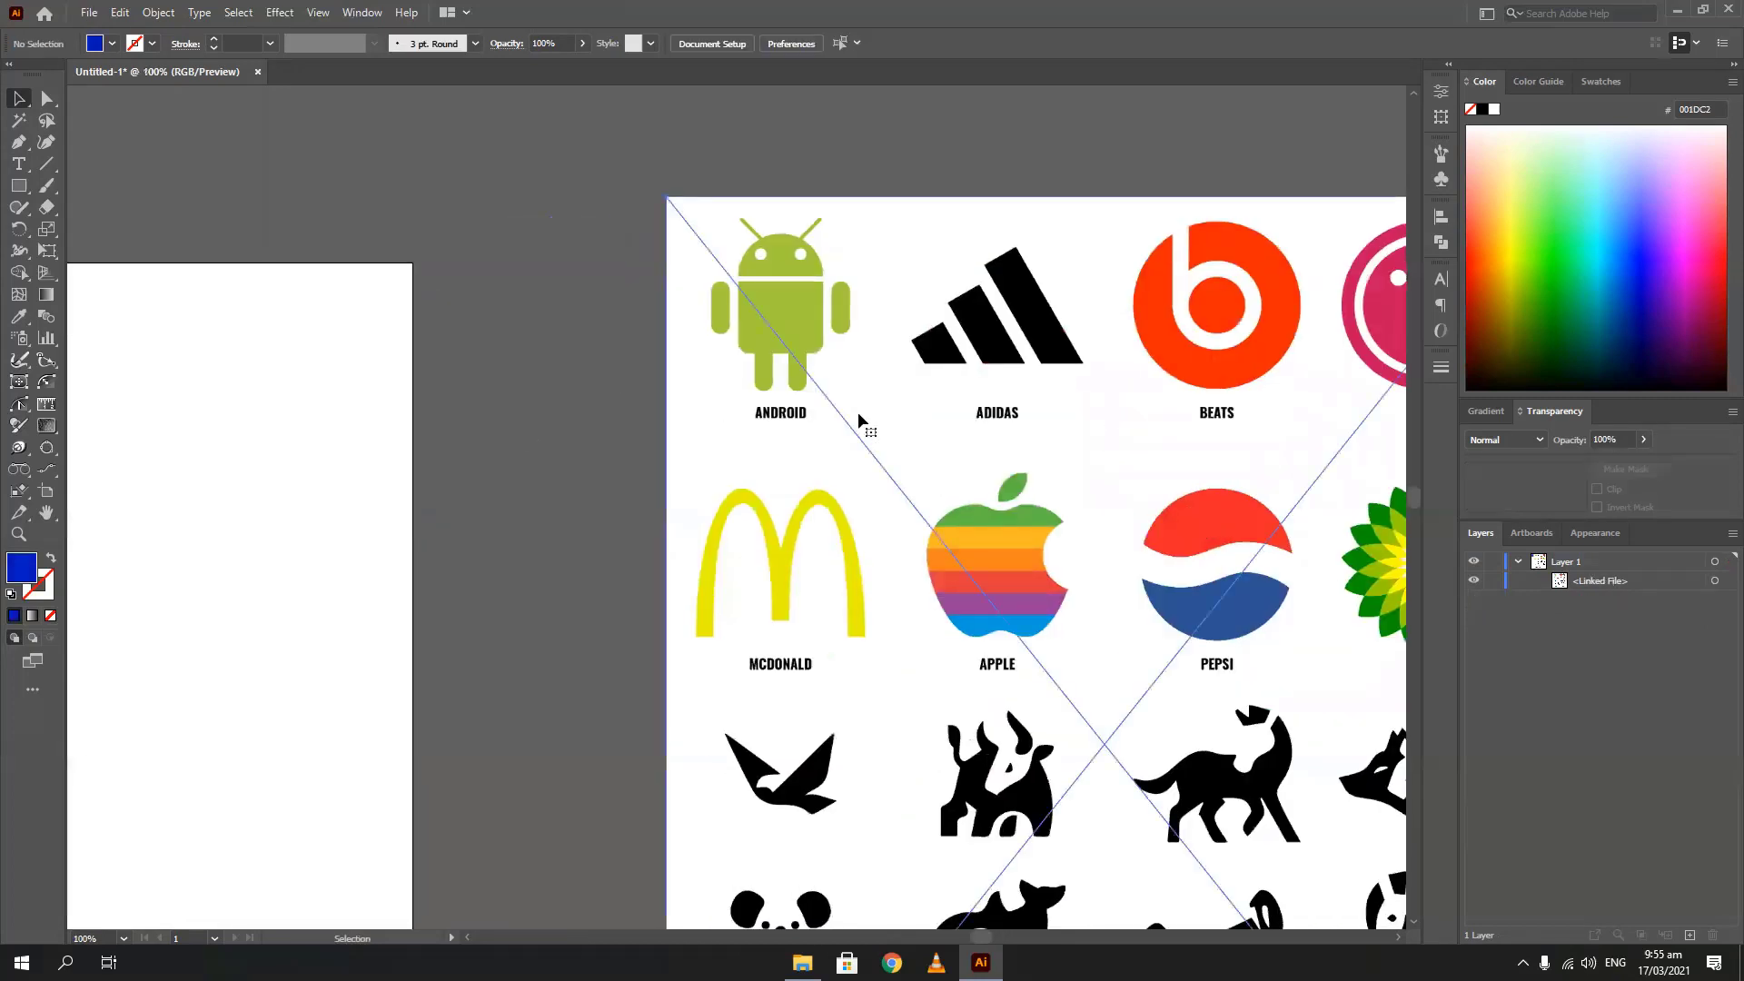
Delete the placed logo sheet from the document
click(858, 420)
scroll(796, 629, down, 2)
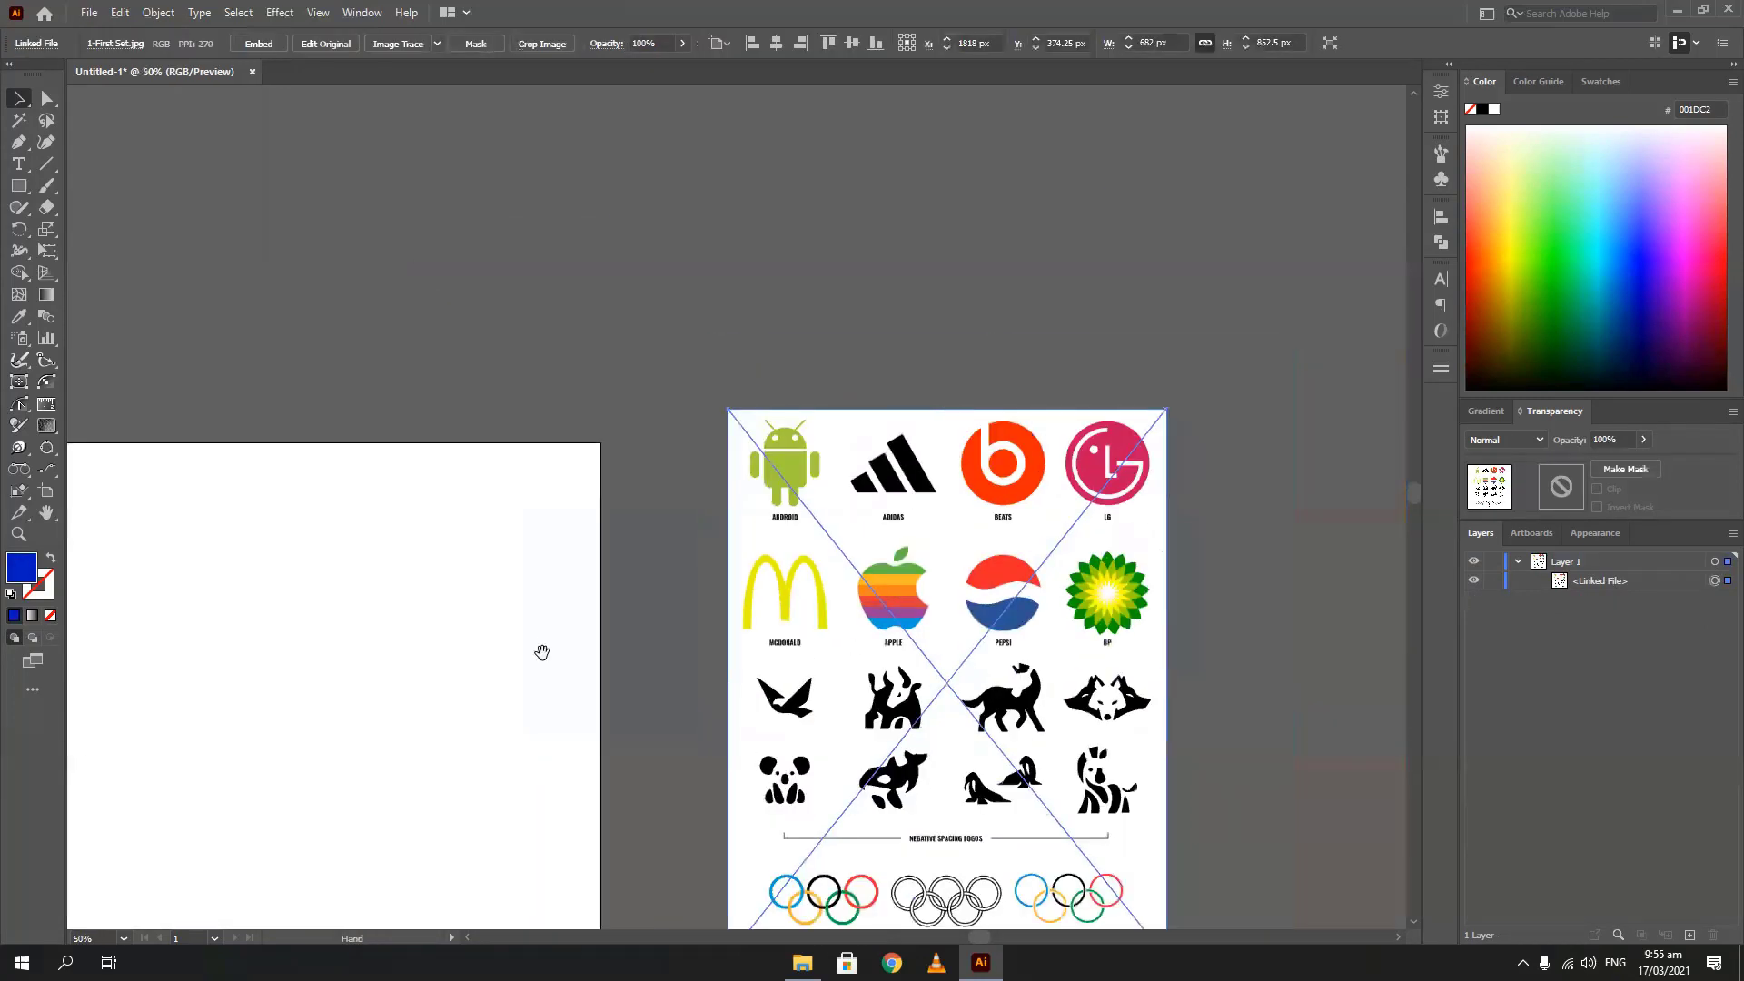
drag(542, 652, 516, 463)
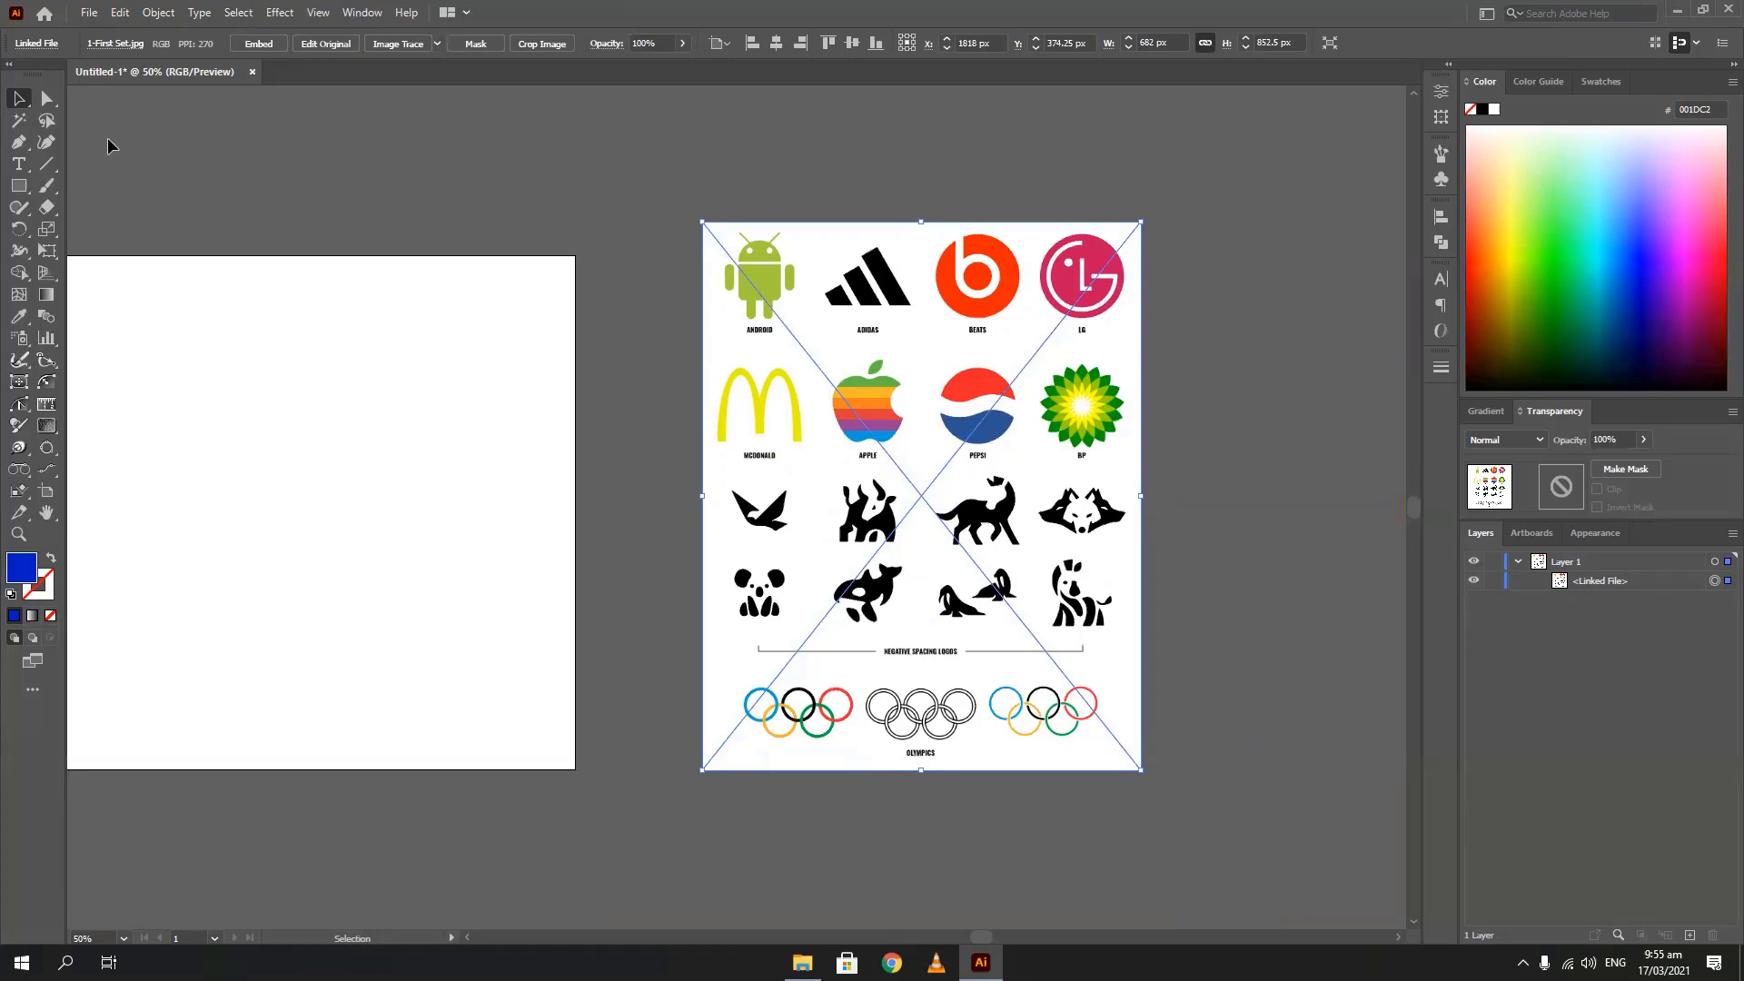
key(Delete)
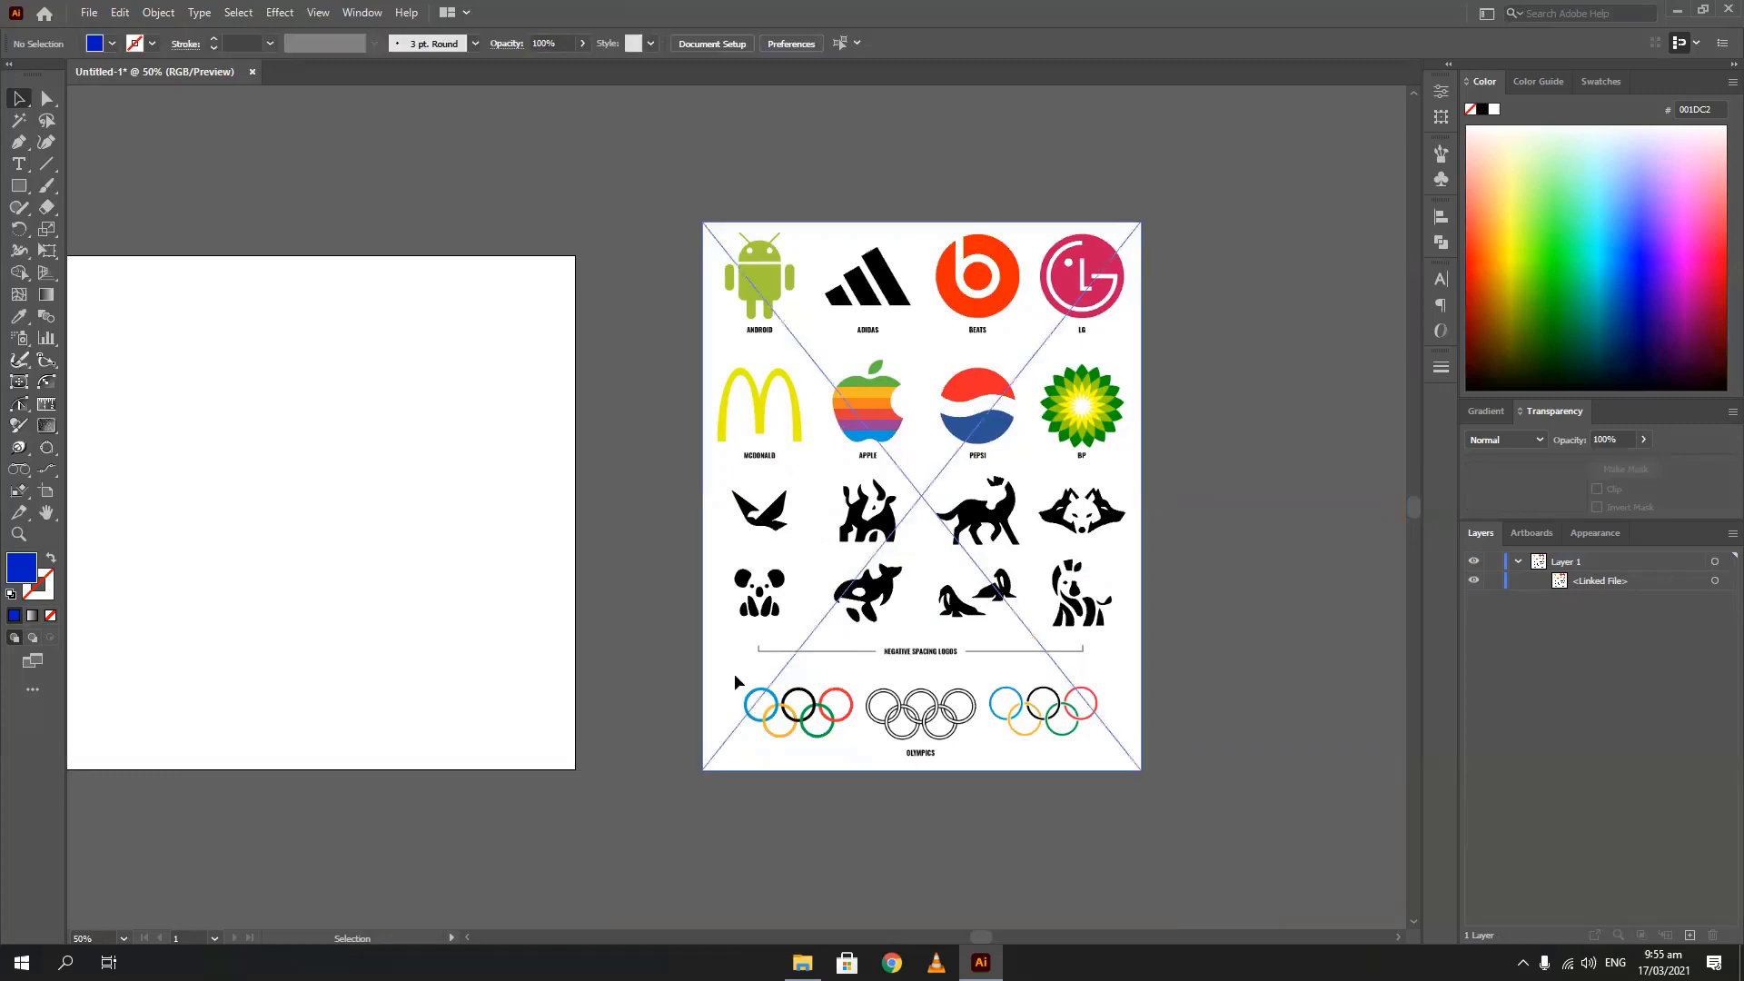
Switch to File Explorer and copy the image 1-First Set from the Logos folder to the desktop
click(801, 963)
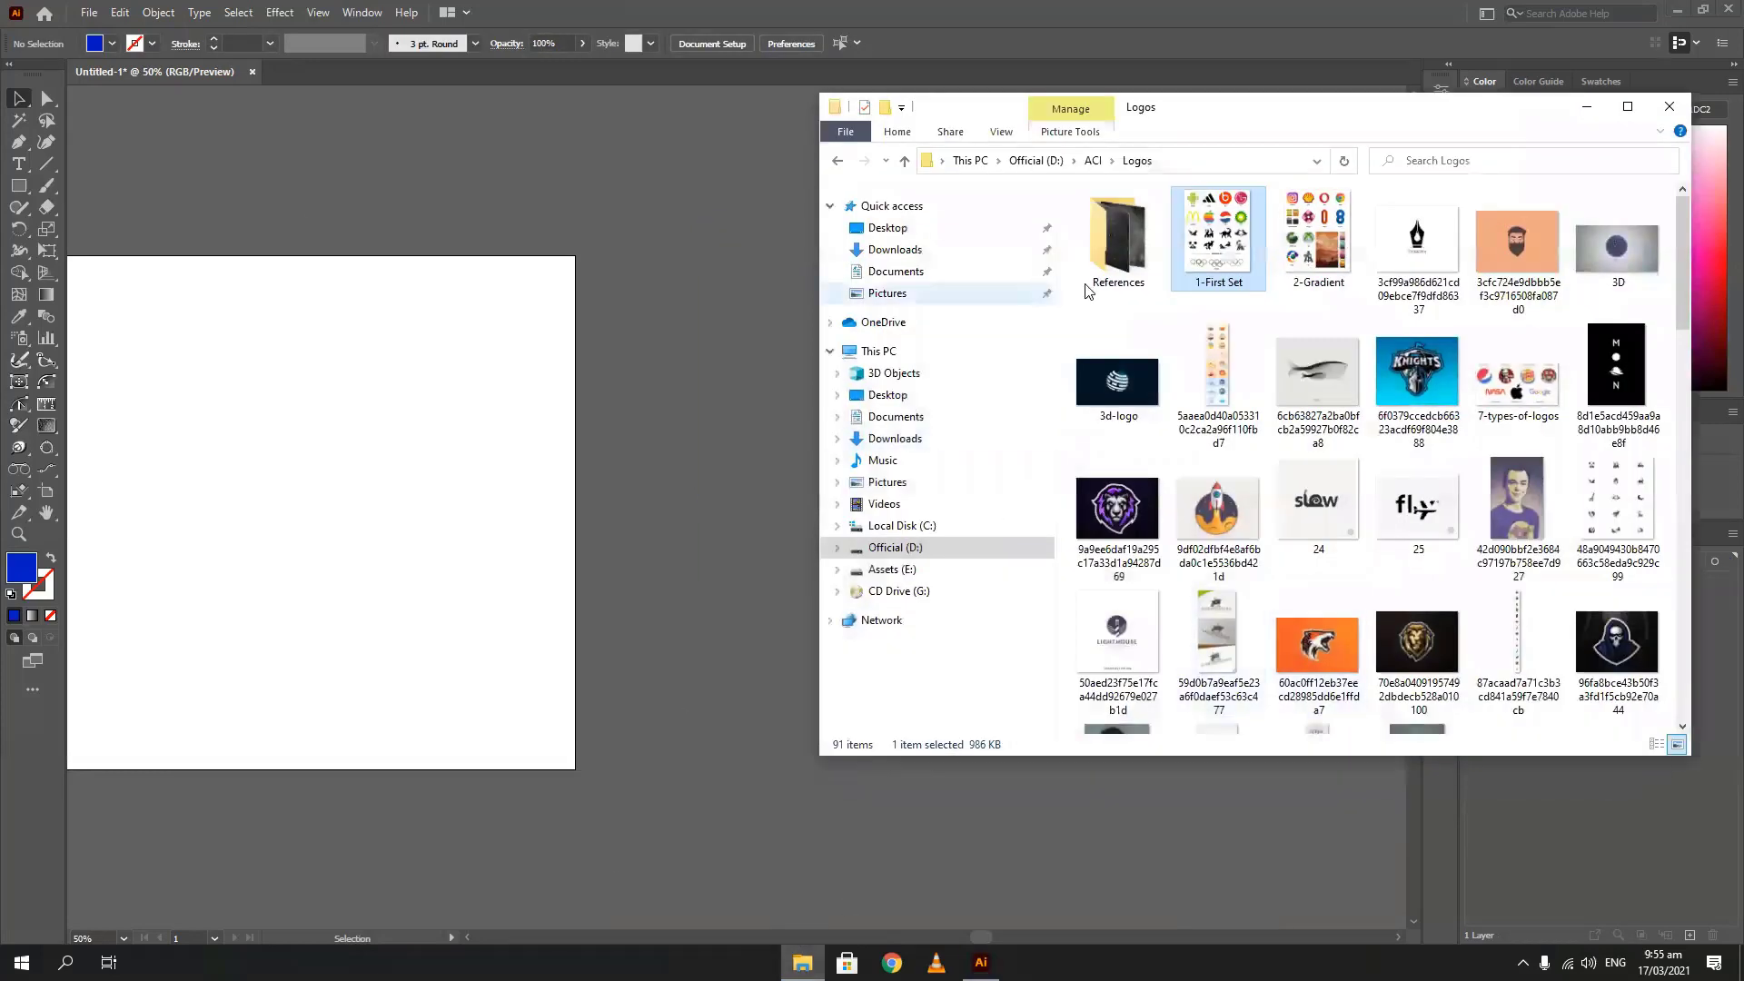
double_click(1210, 244)
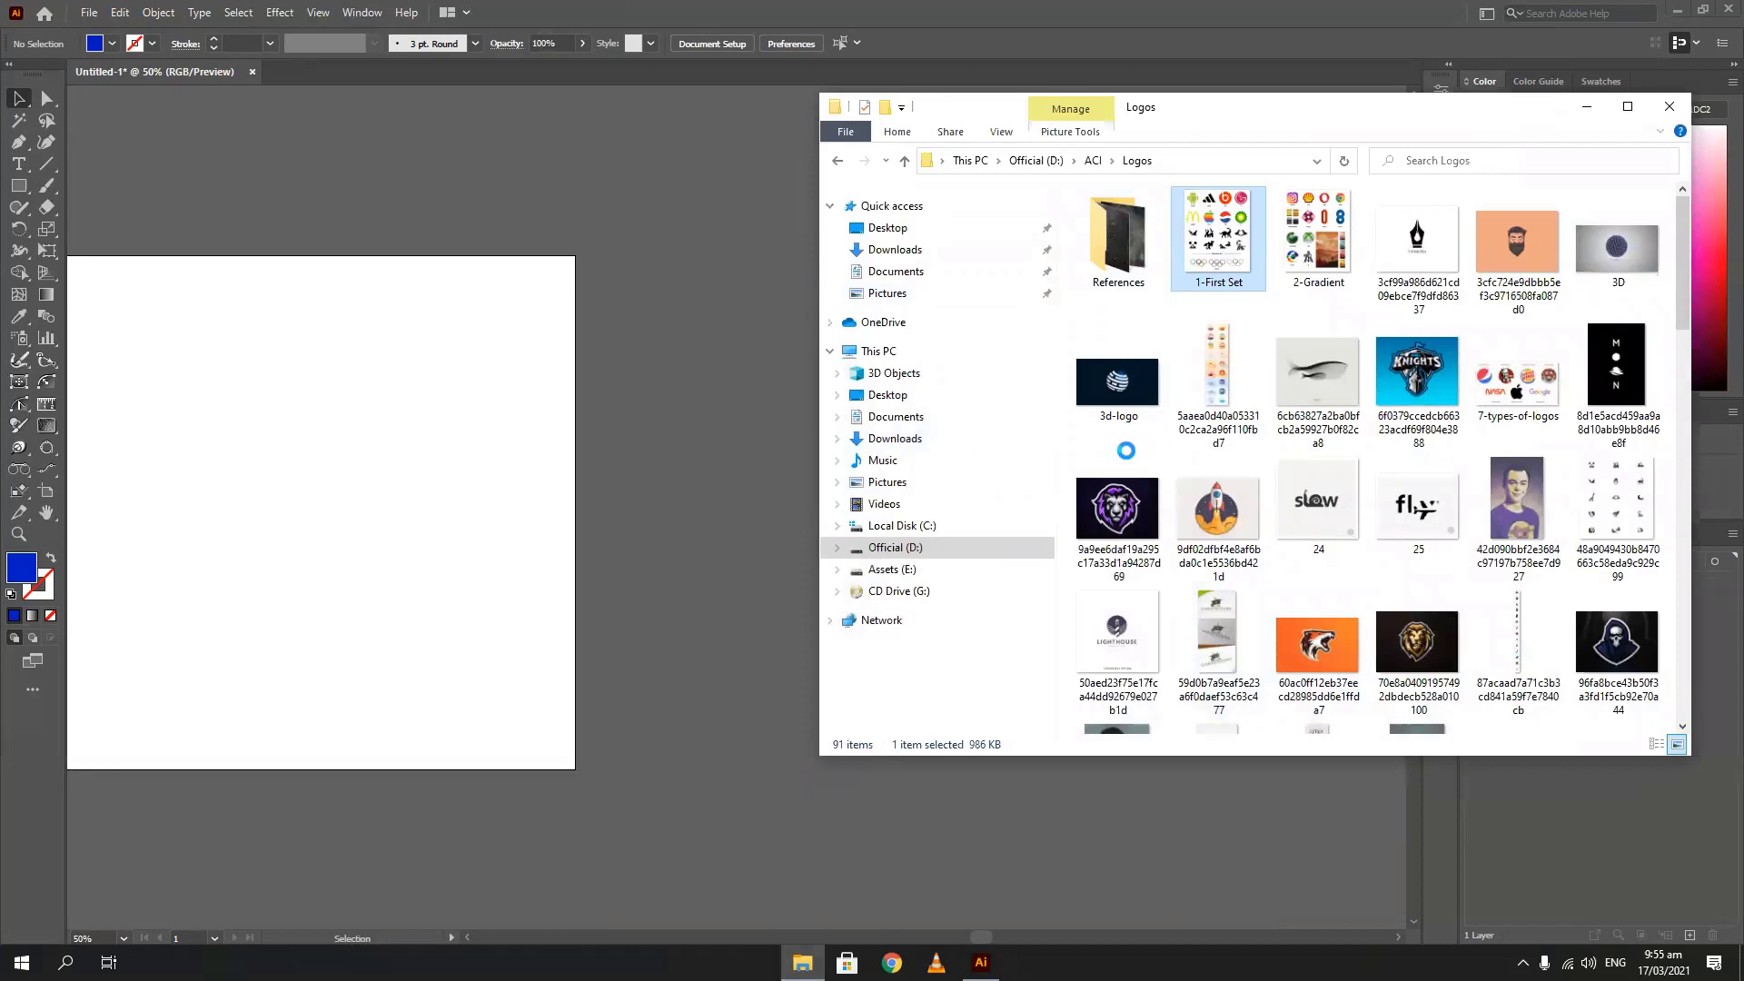
right_click(1216, 238)
click(963, 770)
key(super+d)
right_click(710, 294)
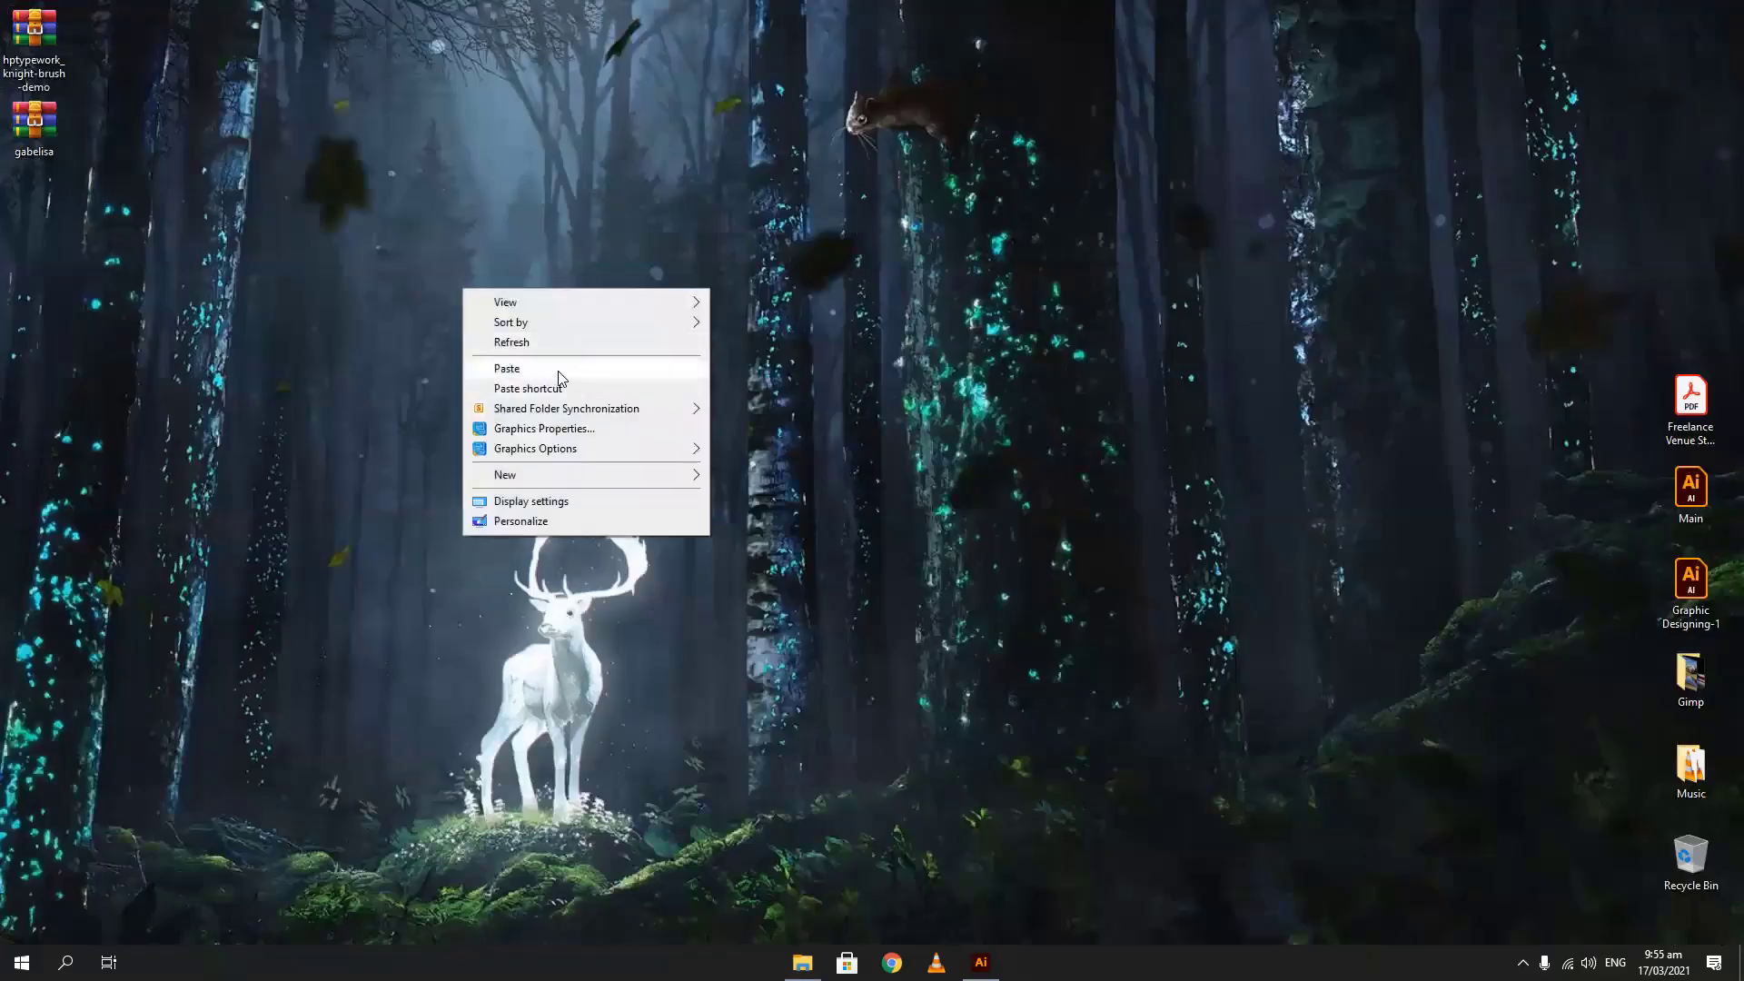
click(563, 368)
Place the desktop copy of 1-First Set beside the artboard in Illustrator and scale it to about 863 × 1078.75 px
drag(727, 218, 816, 424)
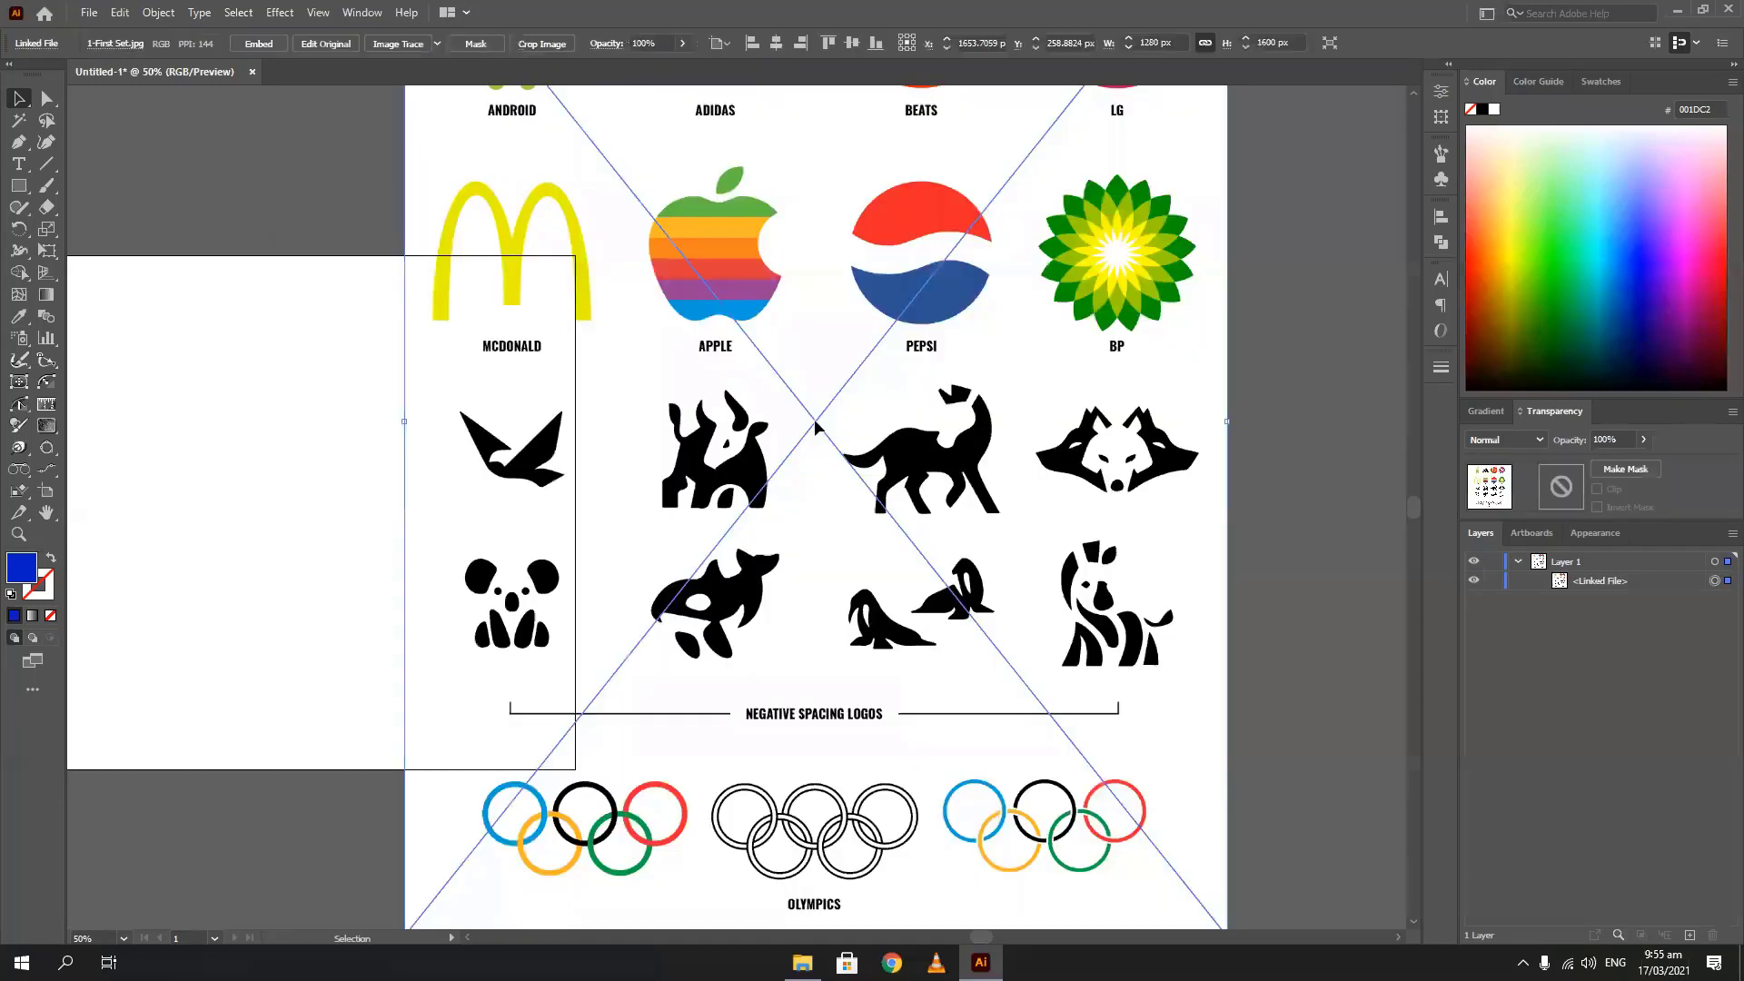
scroll(814, 423, down, 4)
drag(712, 418, 827, 427)
scroll(802, 389, up, 1)
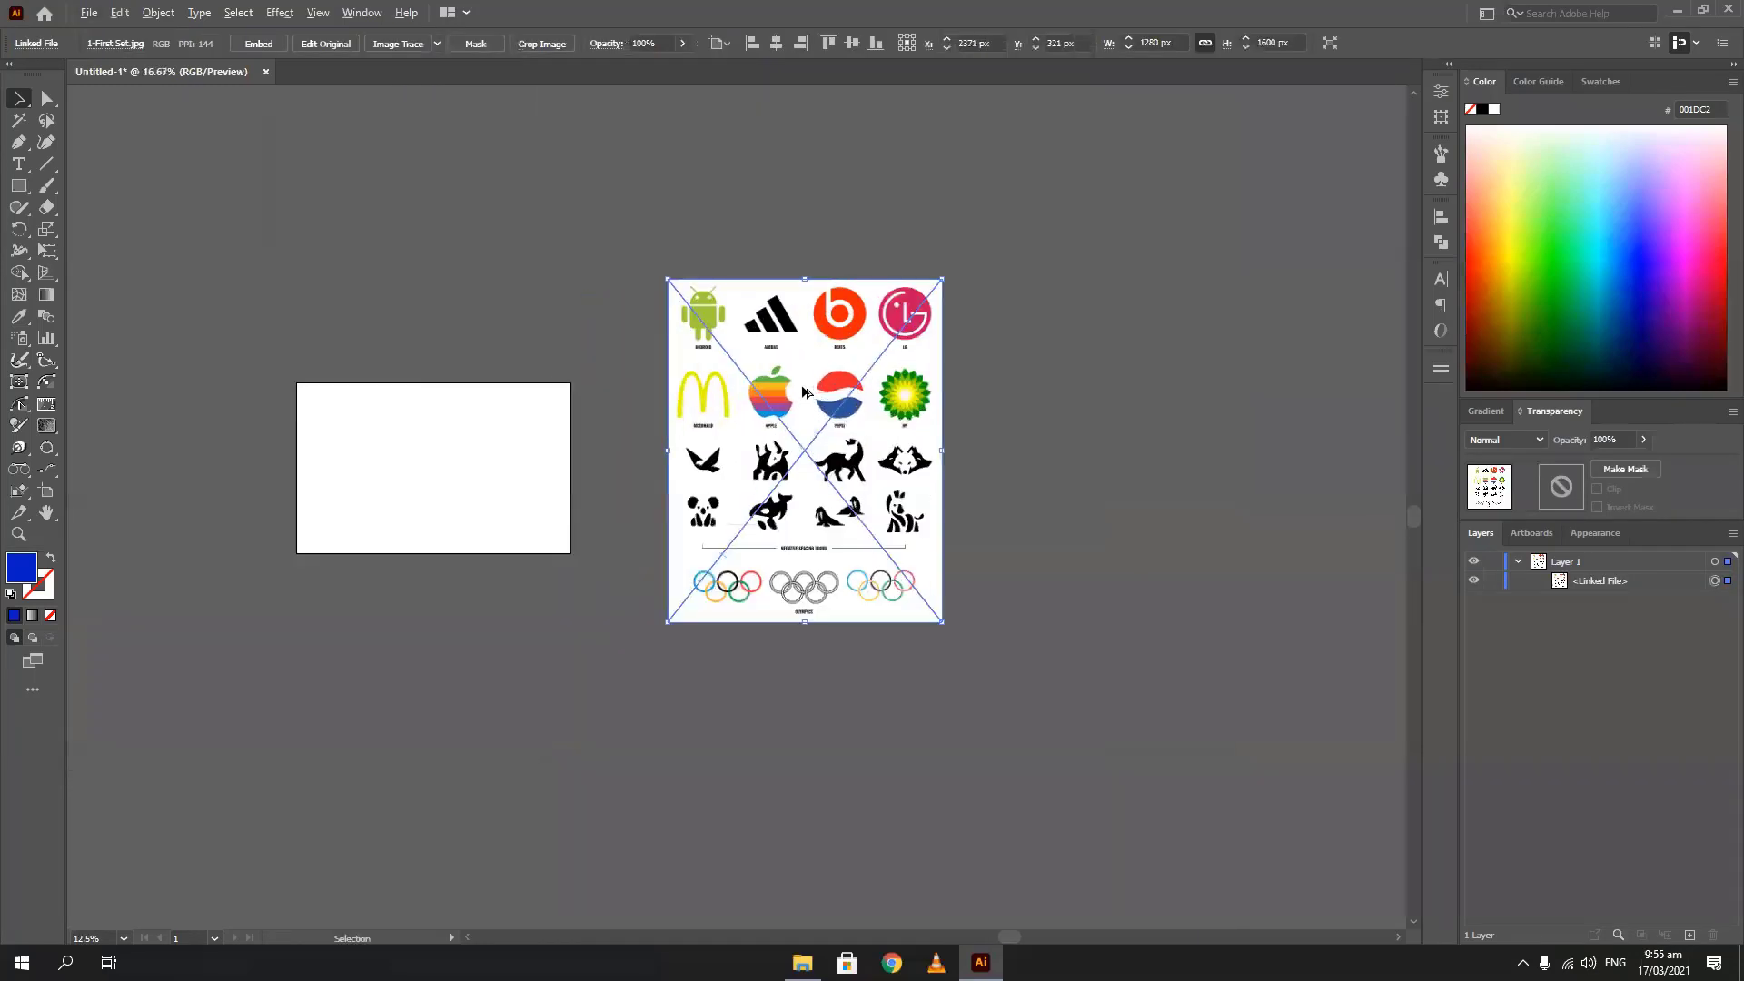
scroll(802, 390, up, 1)
drag(1032, 234, 877, 392)
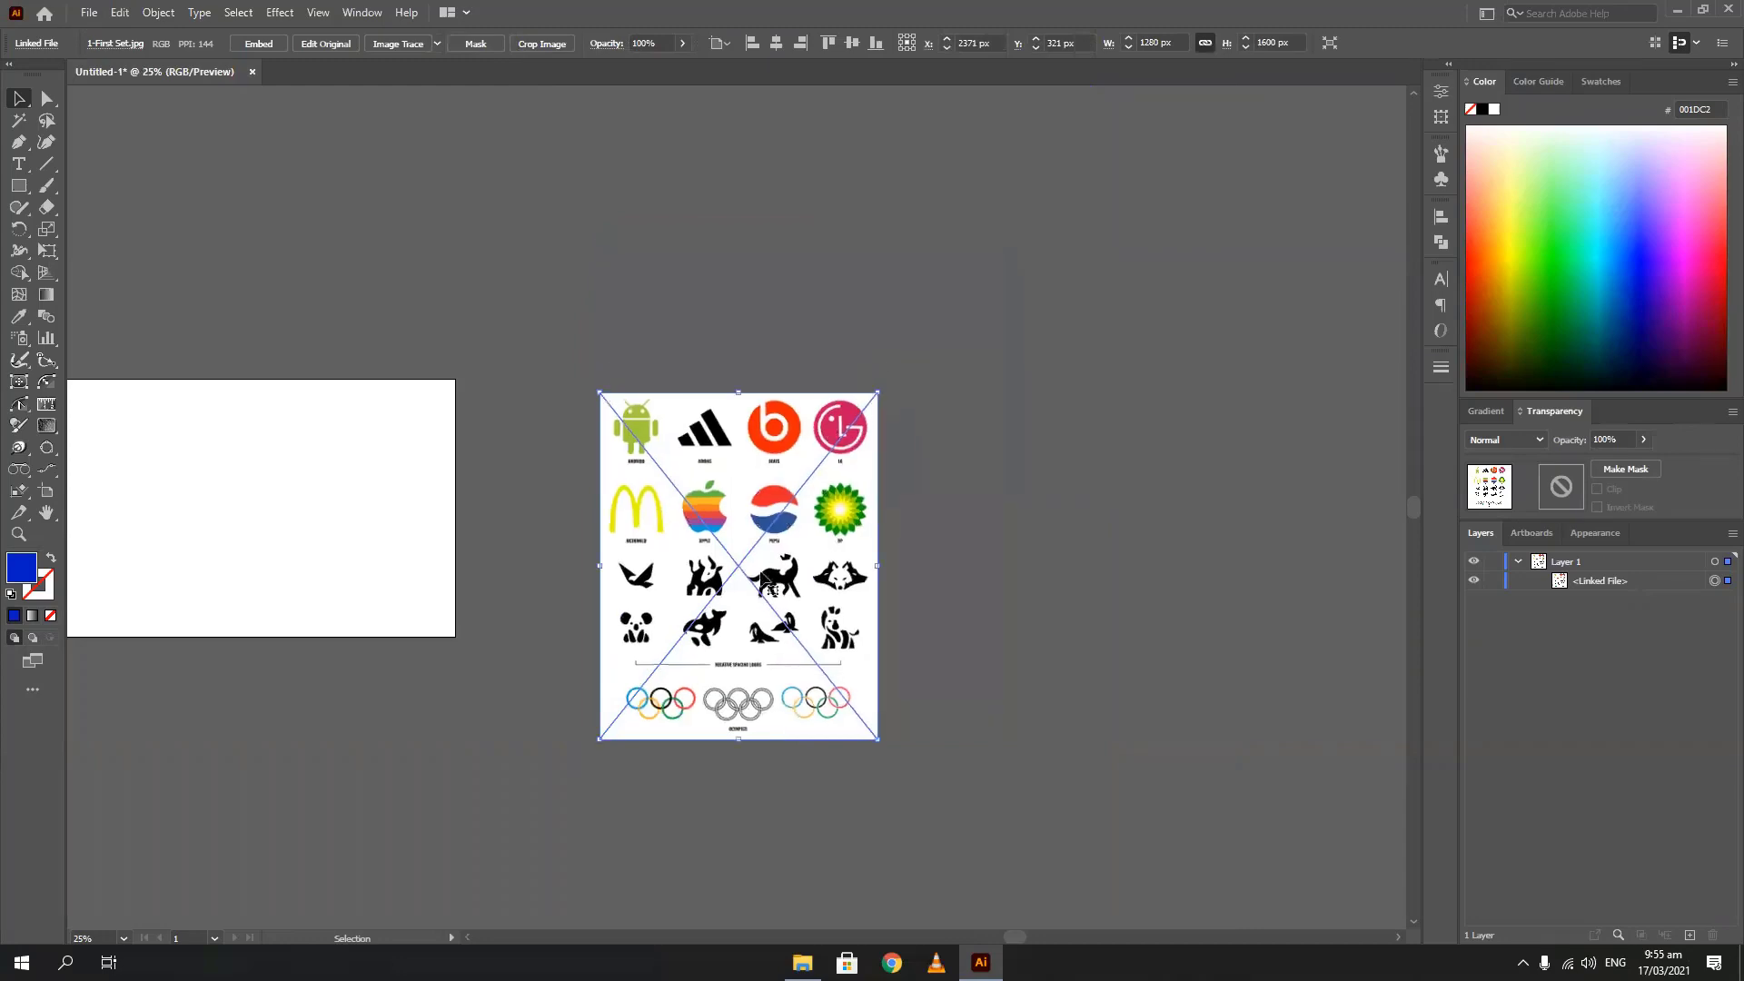
drag(764, 581, 653, 478)
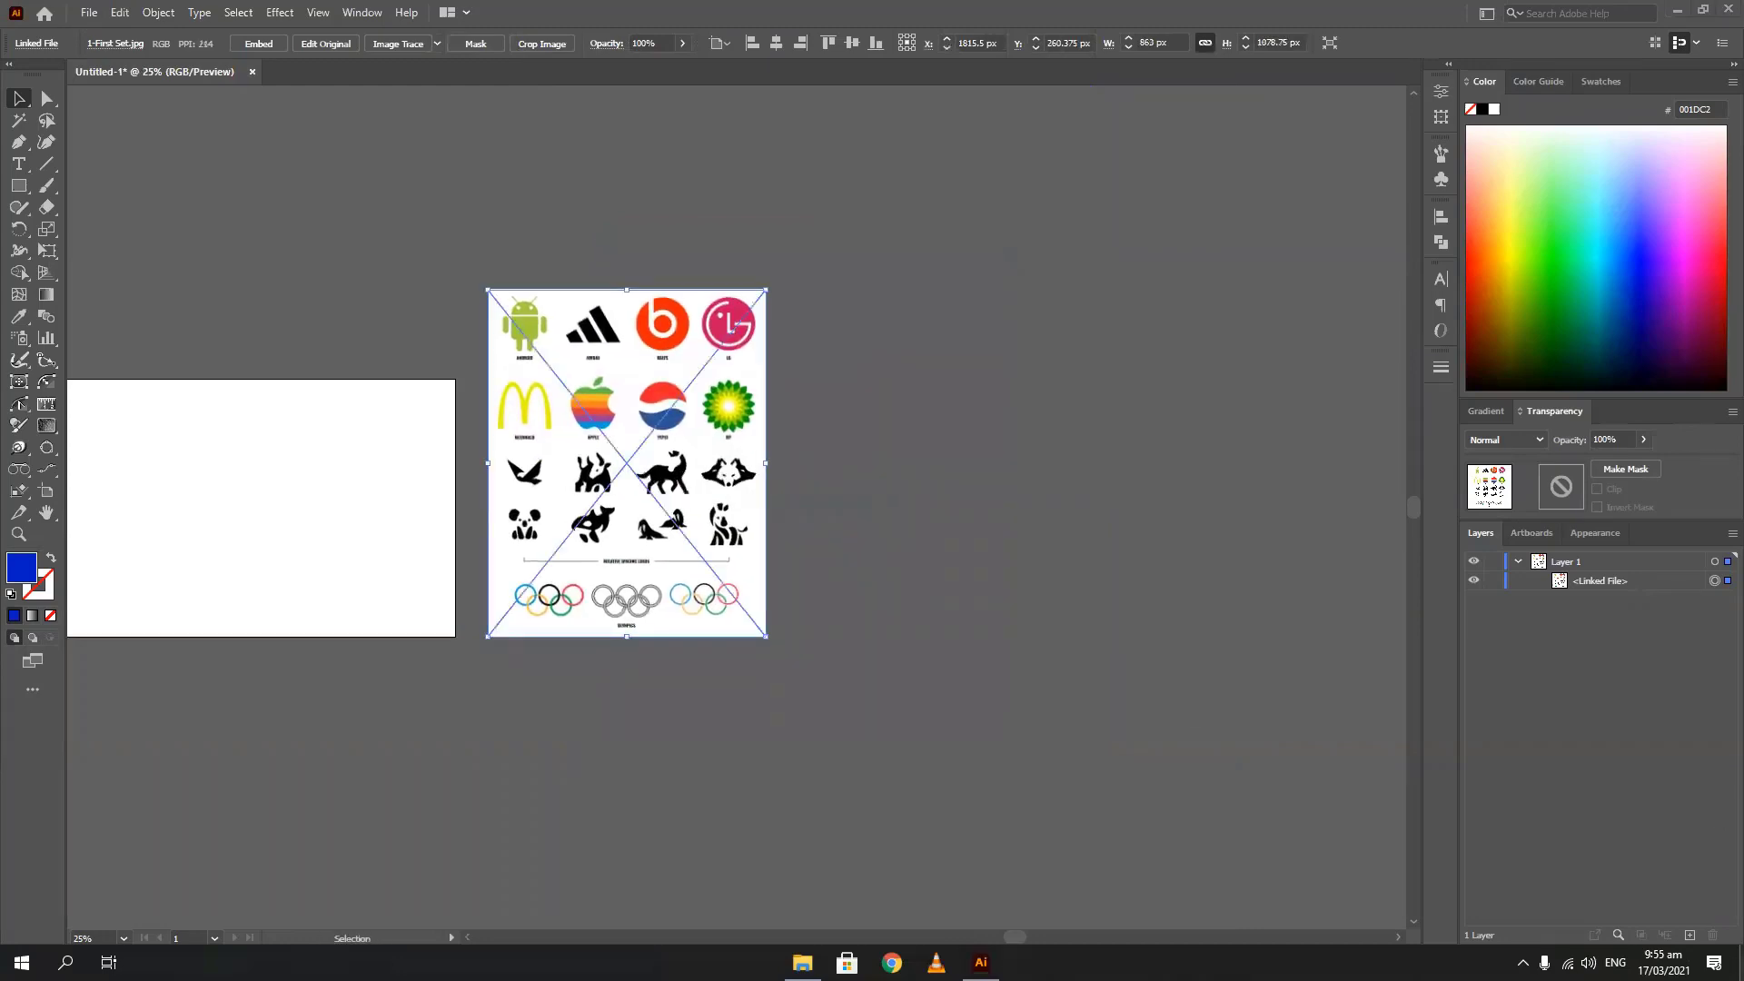
Return to the desktop and permanently delete the 1-First Set image there
key(super+d)
drag(124, 186, 2, 286)
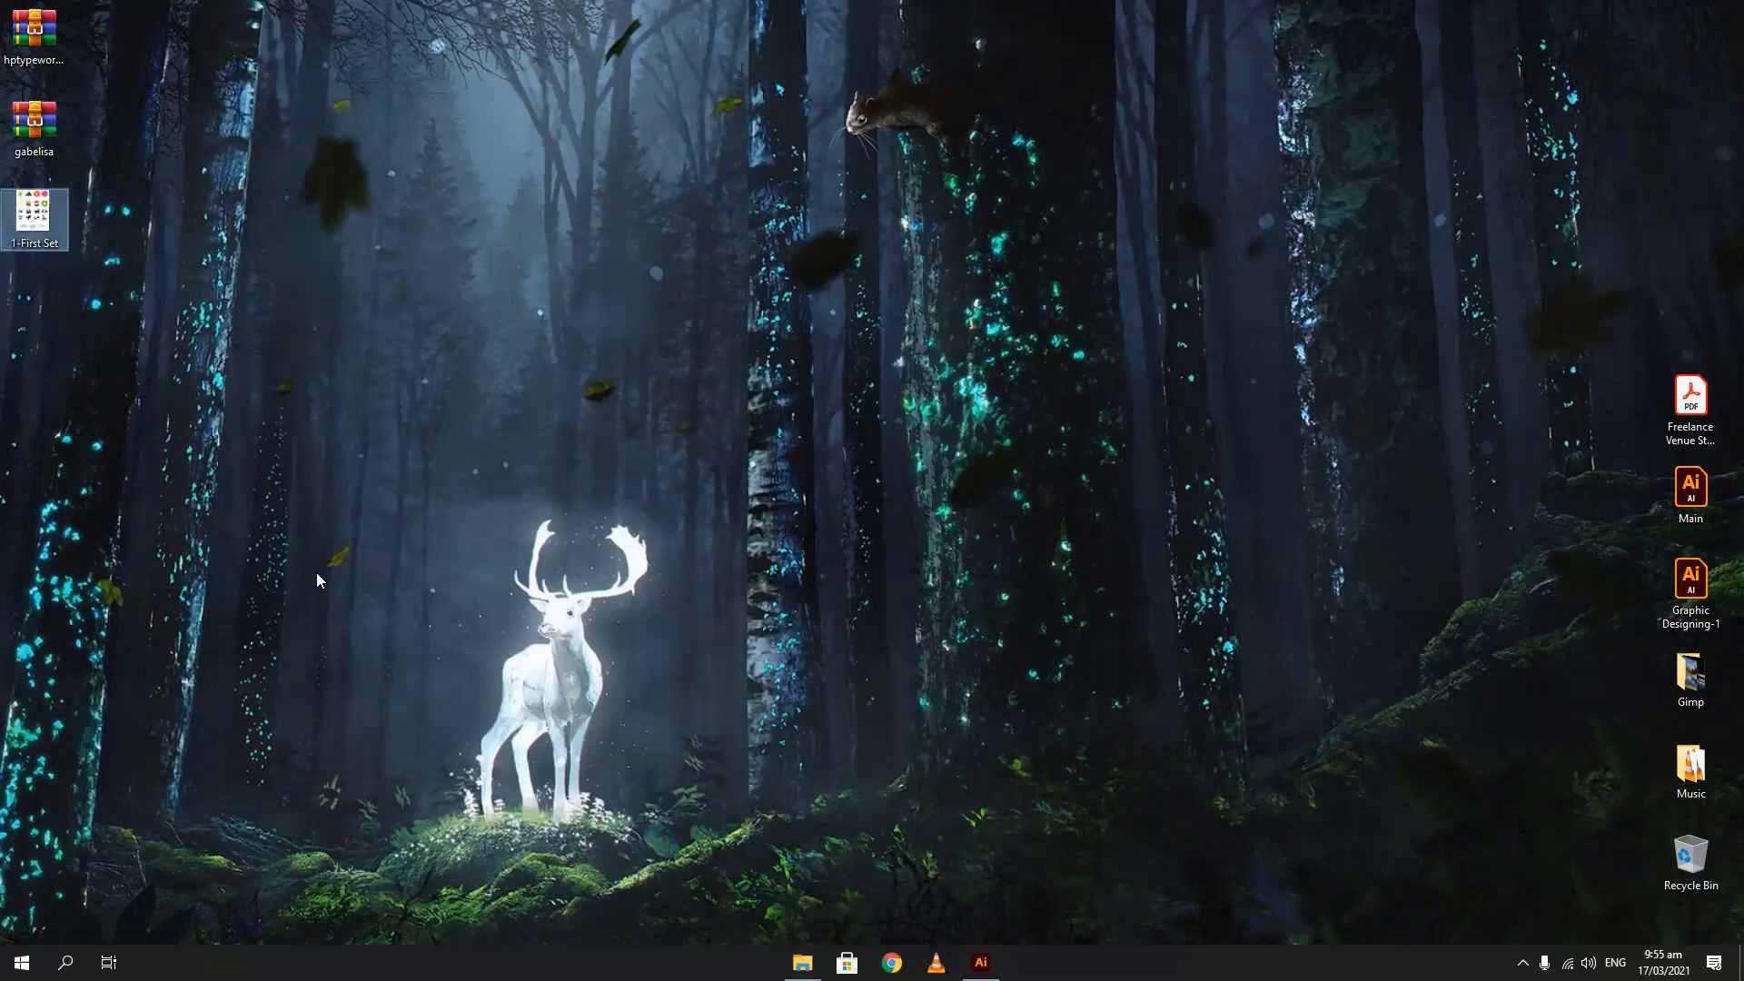
key(shift+Delete)
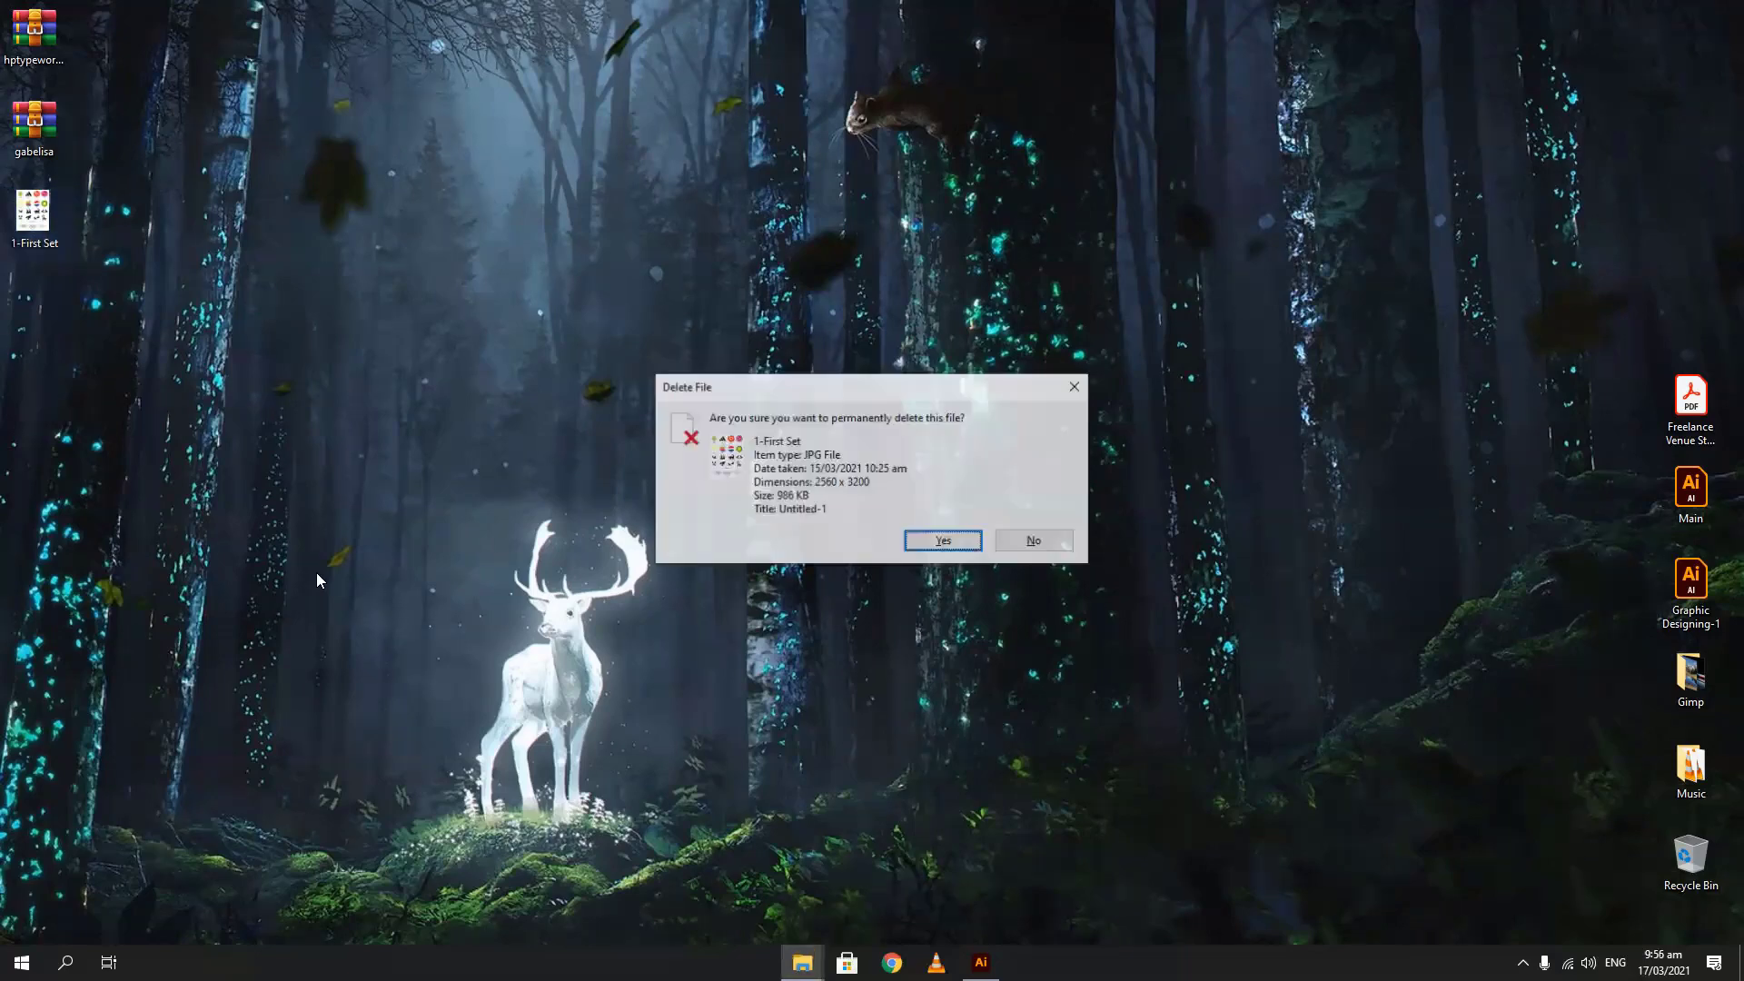
key(Return)
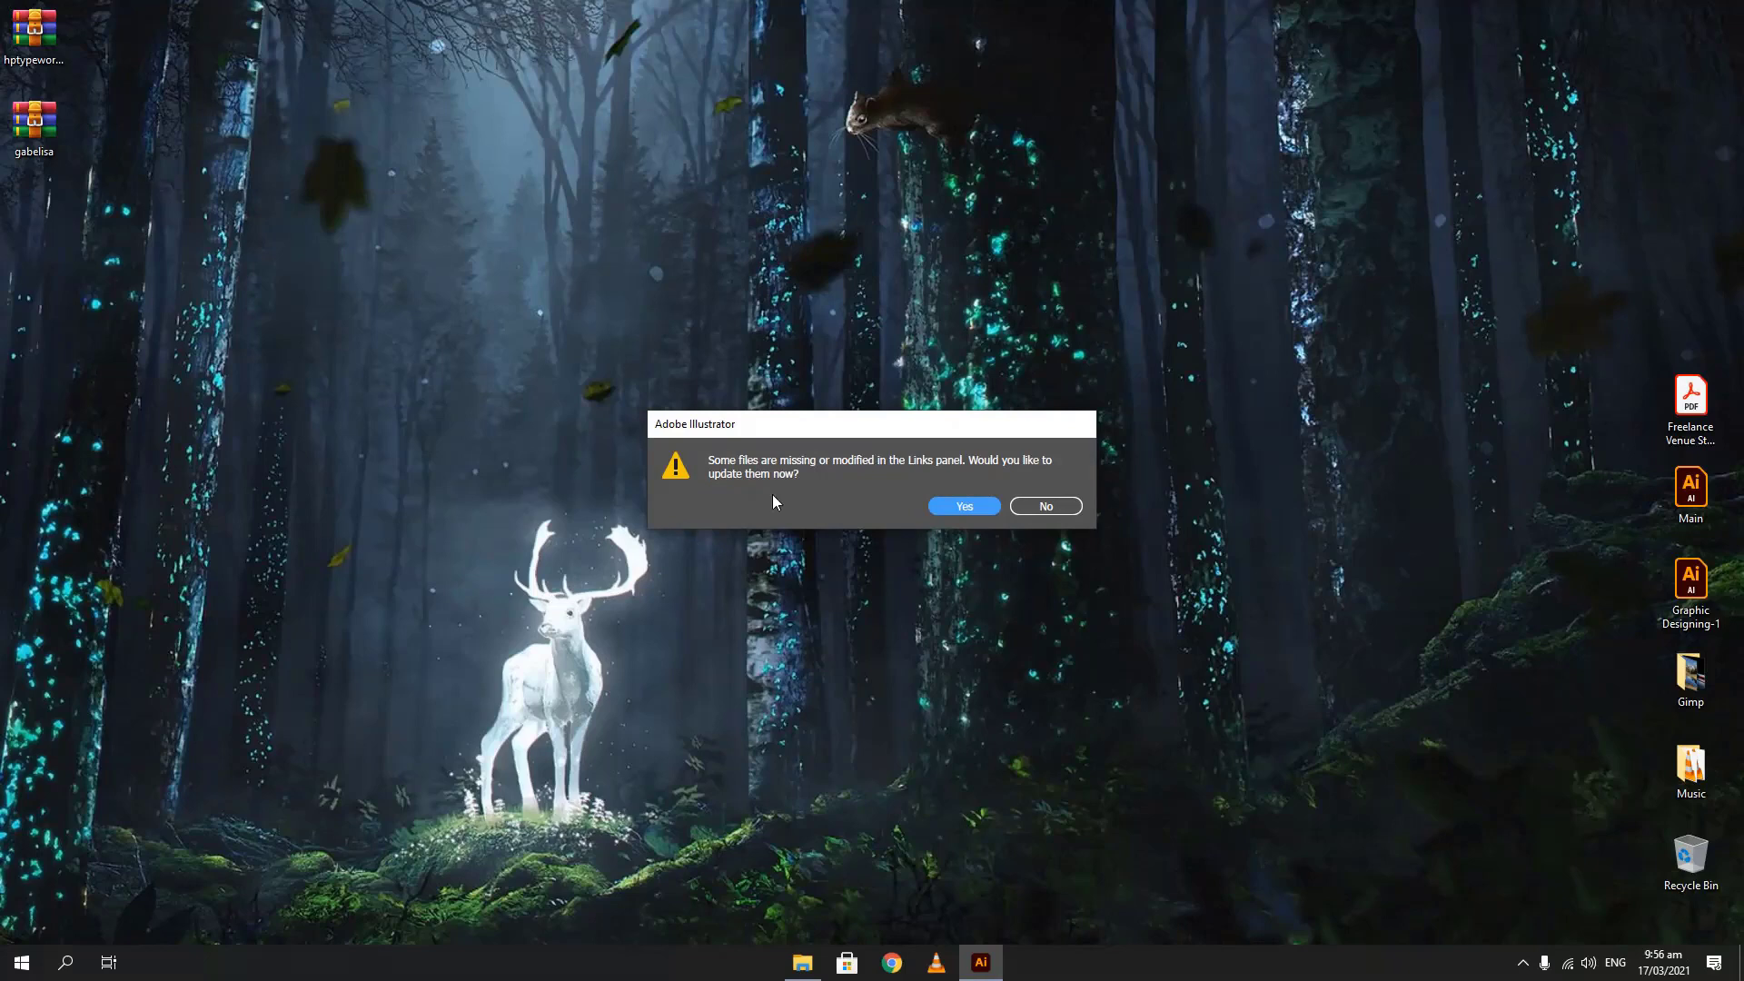
Return to Illustrator and decline updating the missing linked files
click(1042, 509)
click(1030, 511)
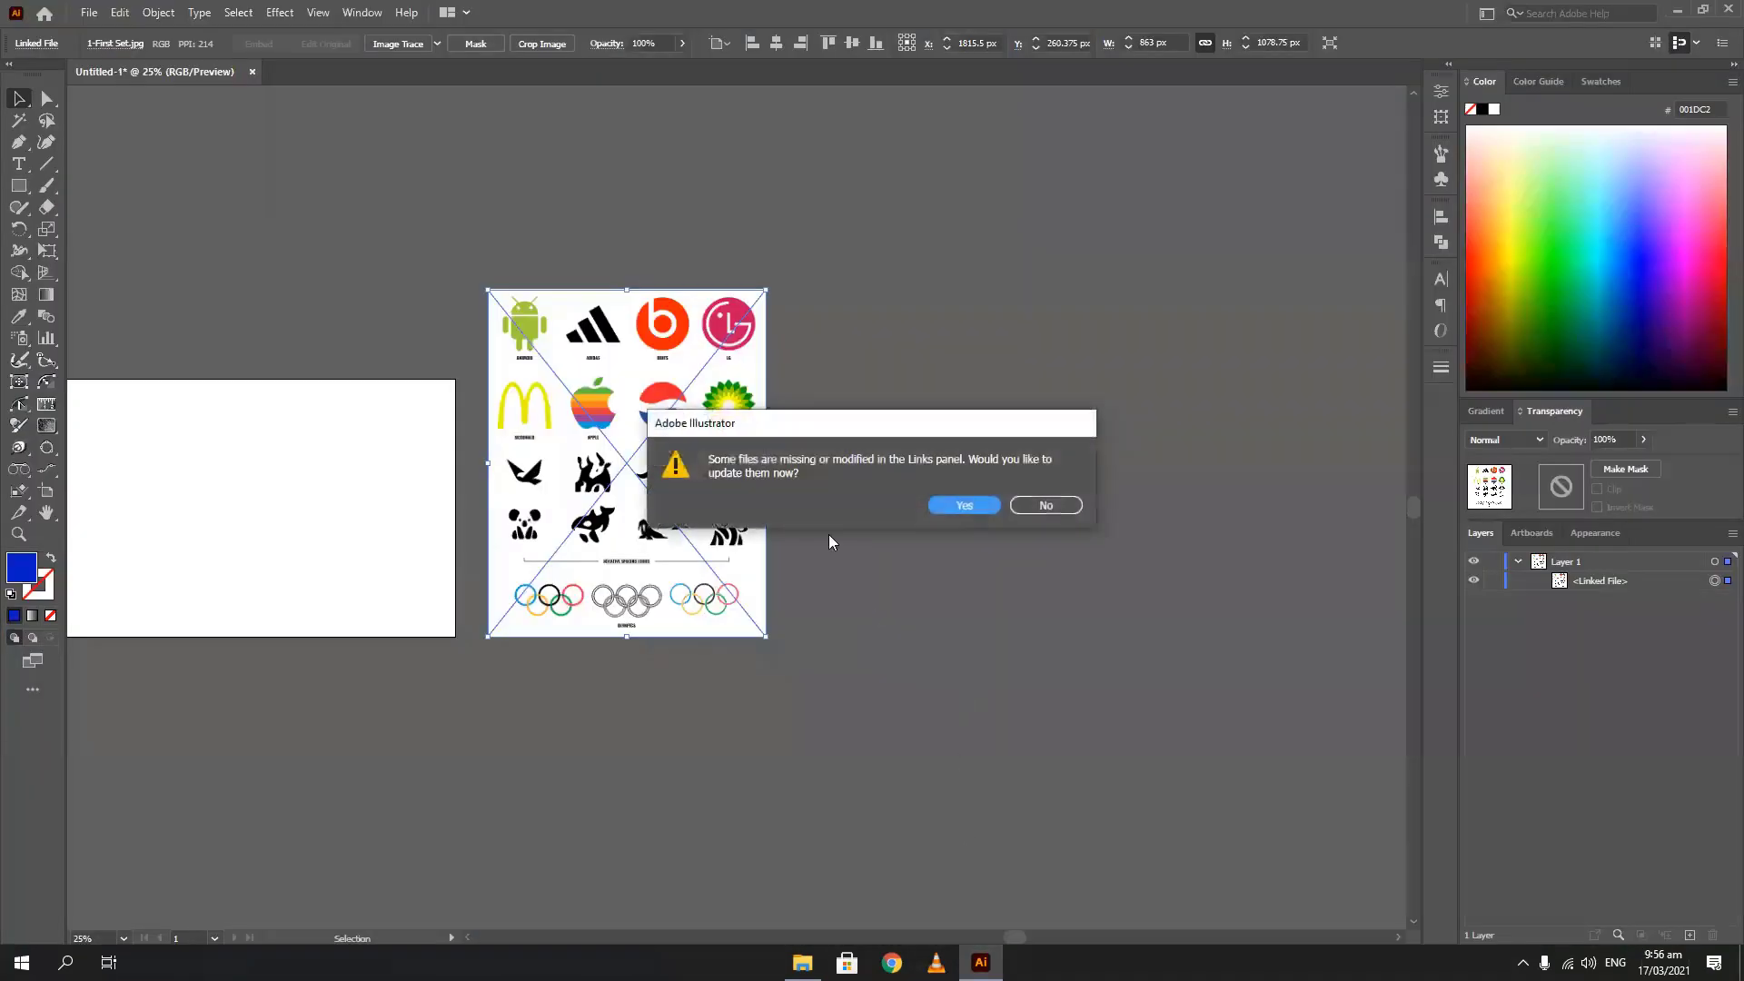
drag(823, 430, 983, 399)
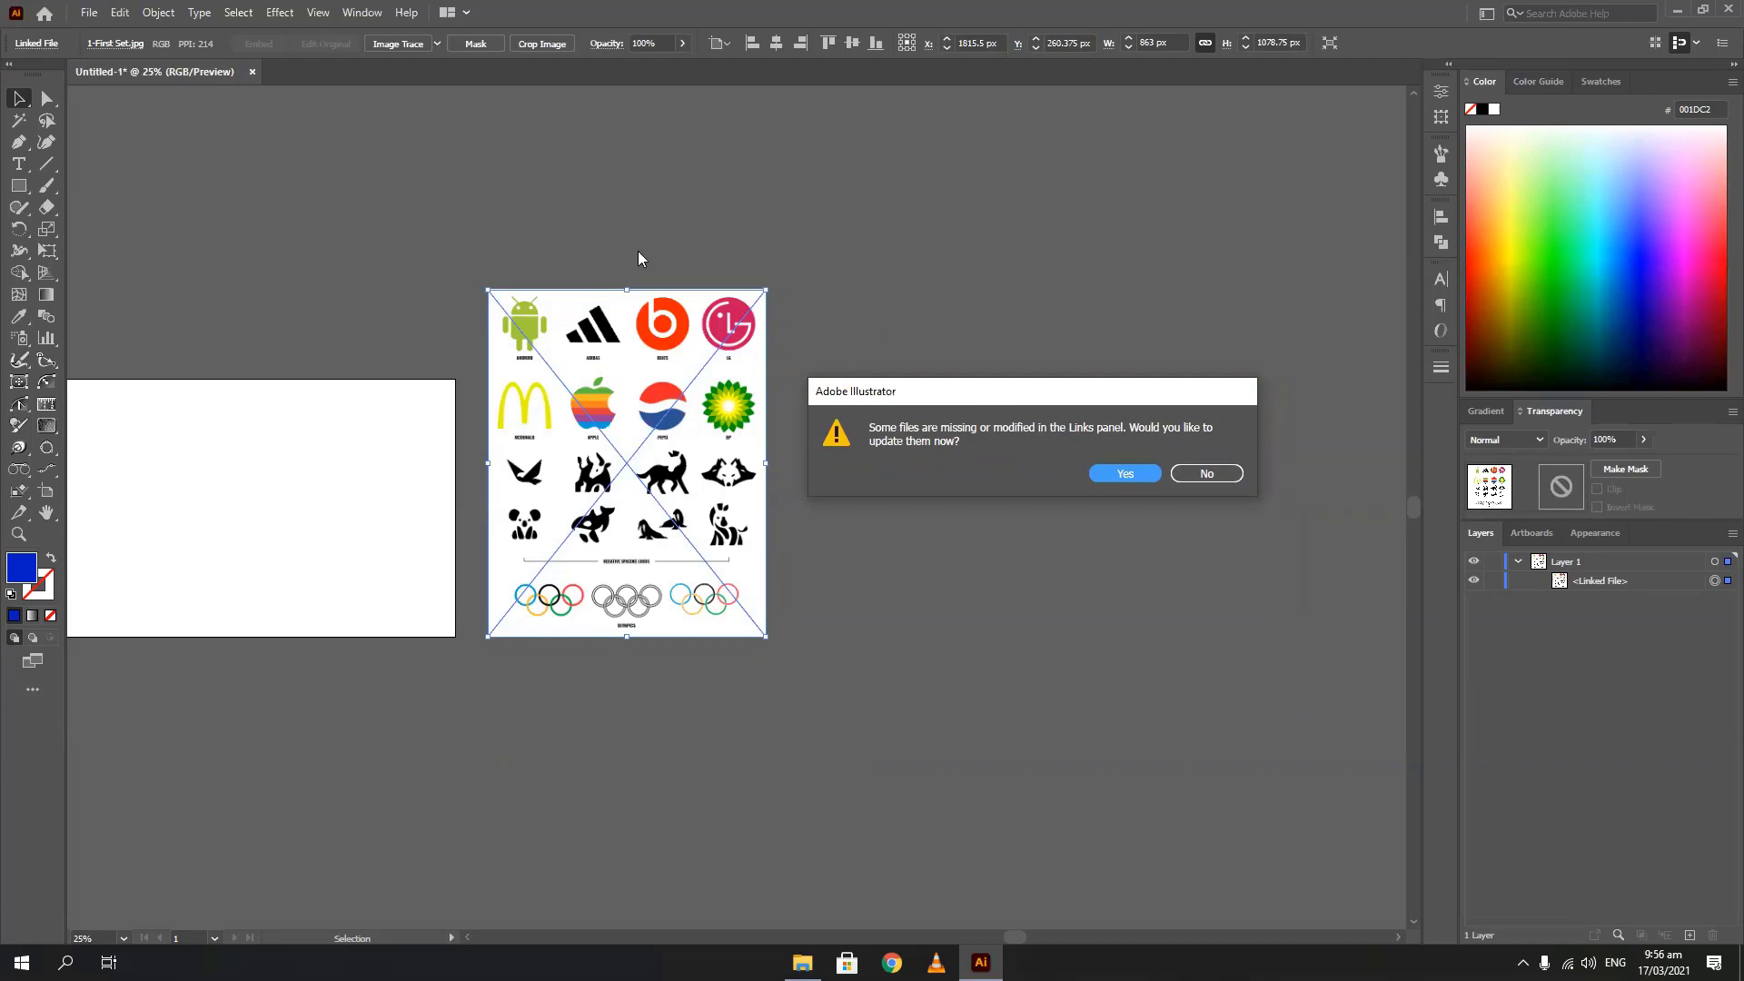
click(1208, 473)
Save the document on the computer's Desktop as Untitled-1 in Illustrator 2020 format, turning off the save-location prompt for future saves
click(84, 13)
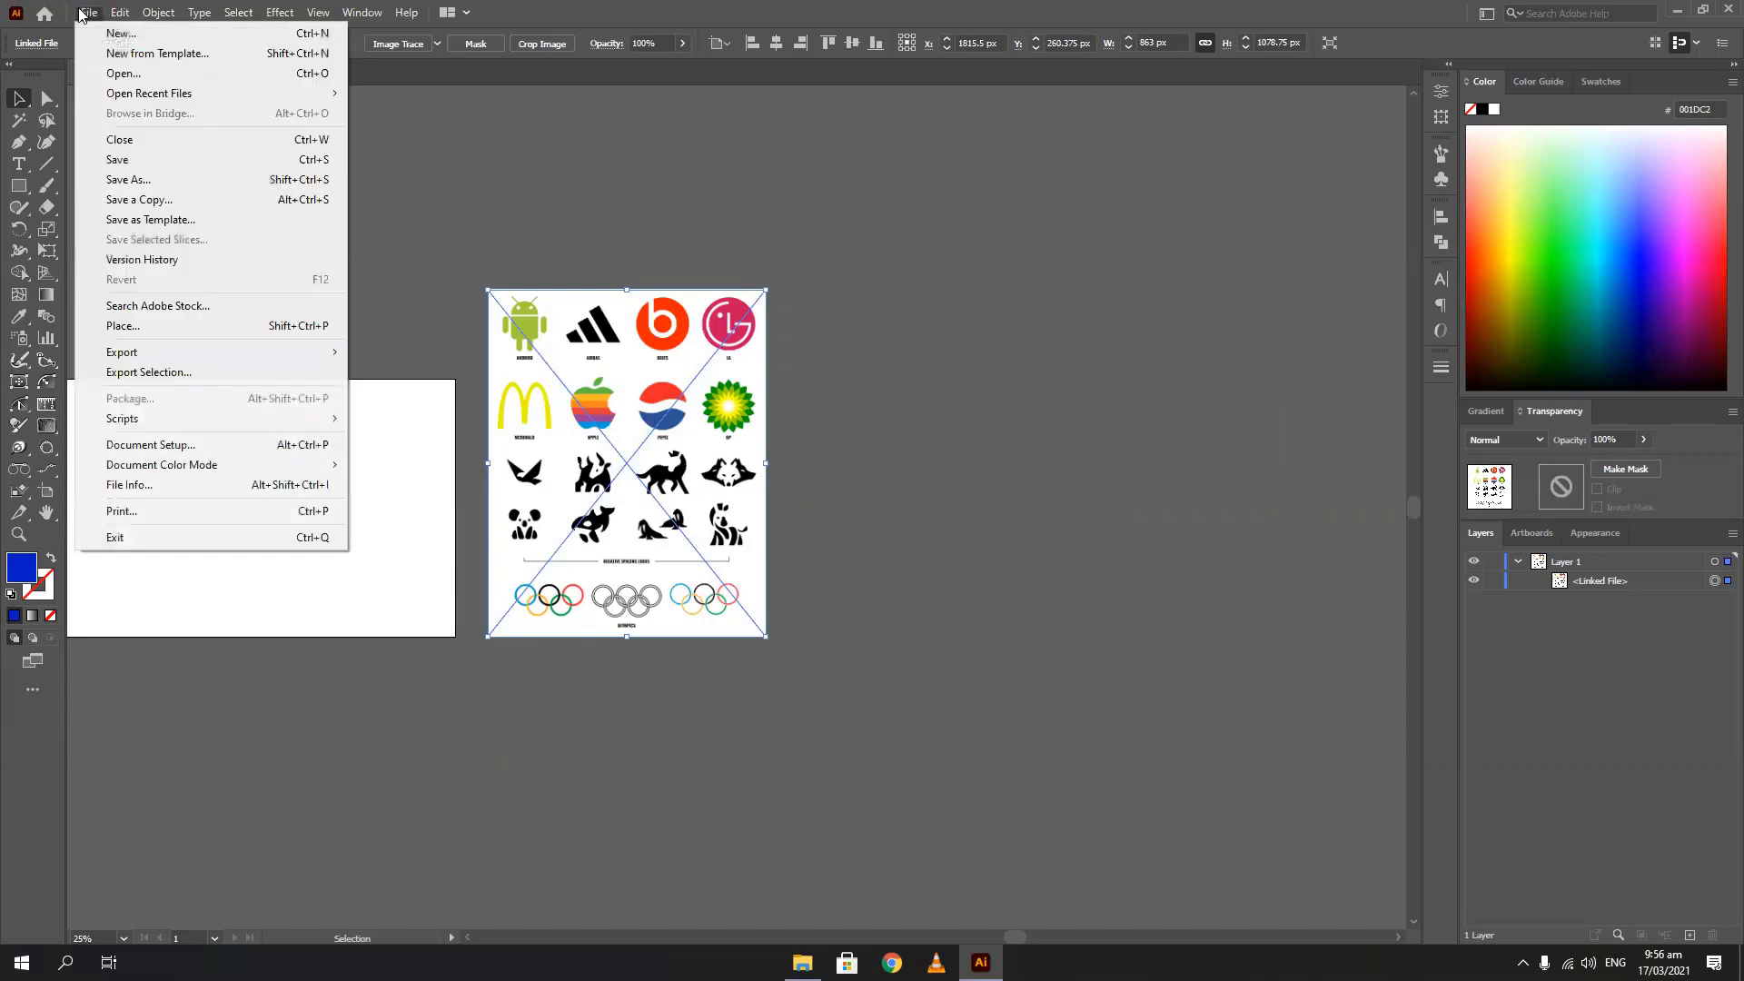
click(118, 160)
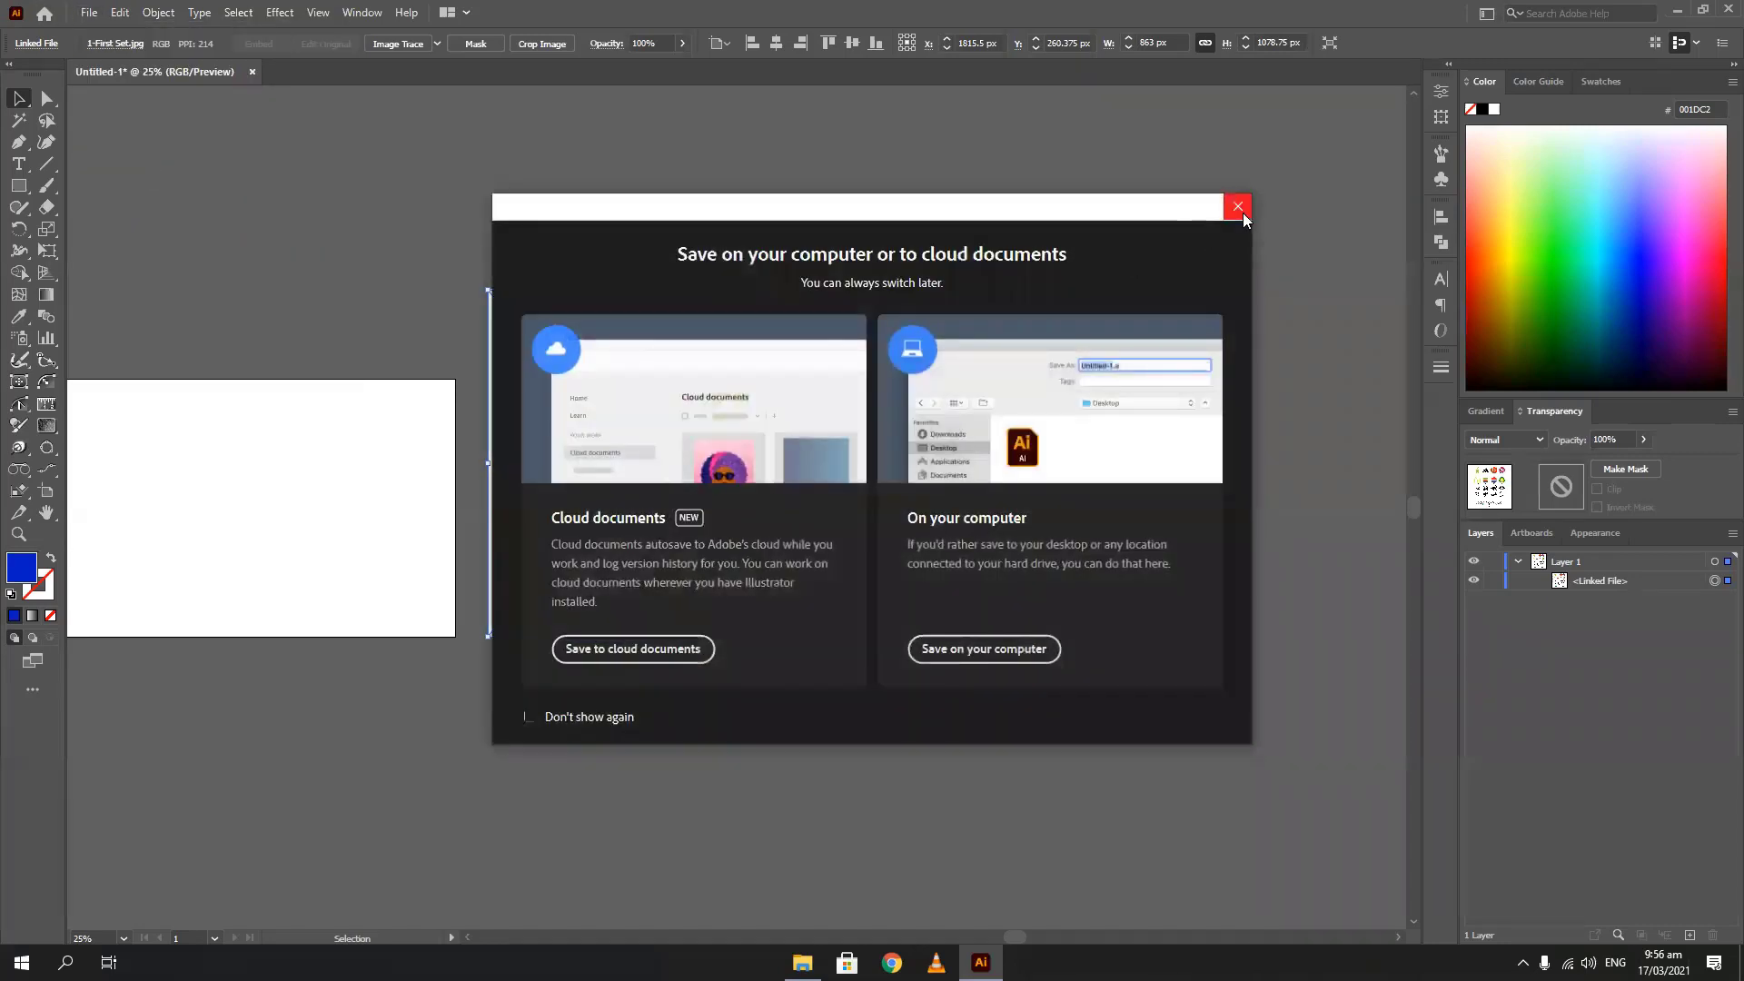
click(530, 717)
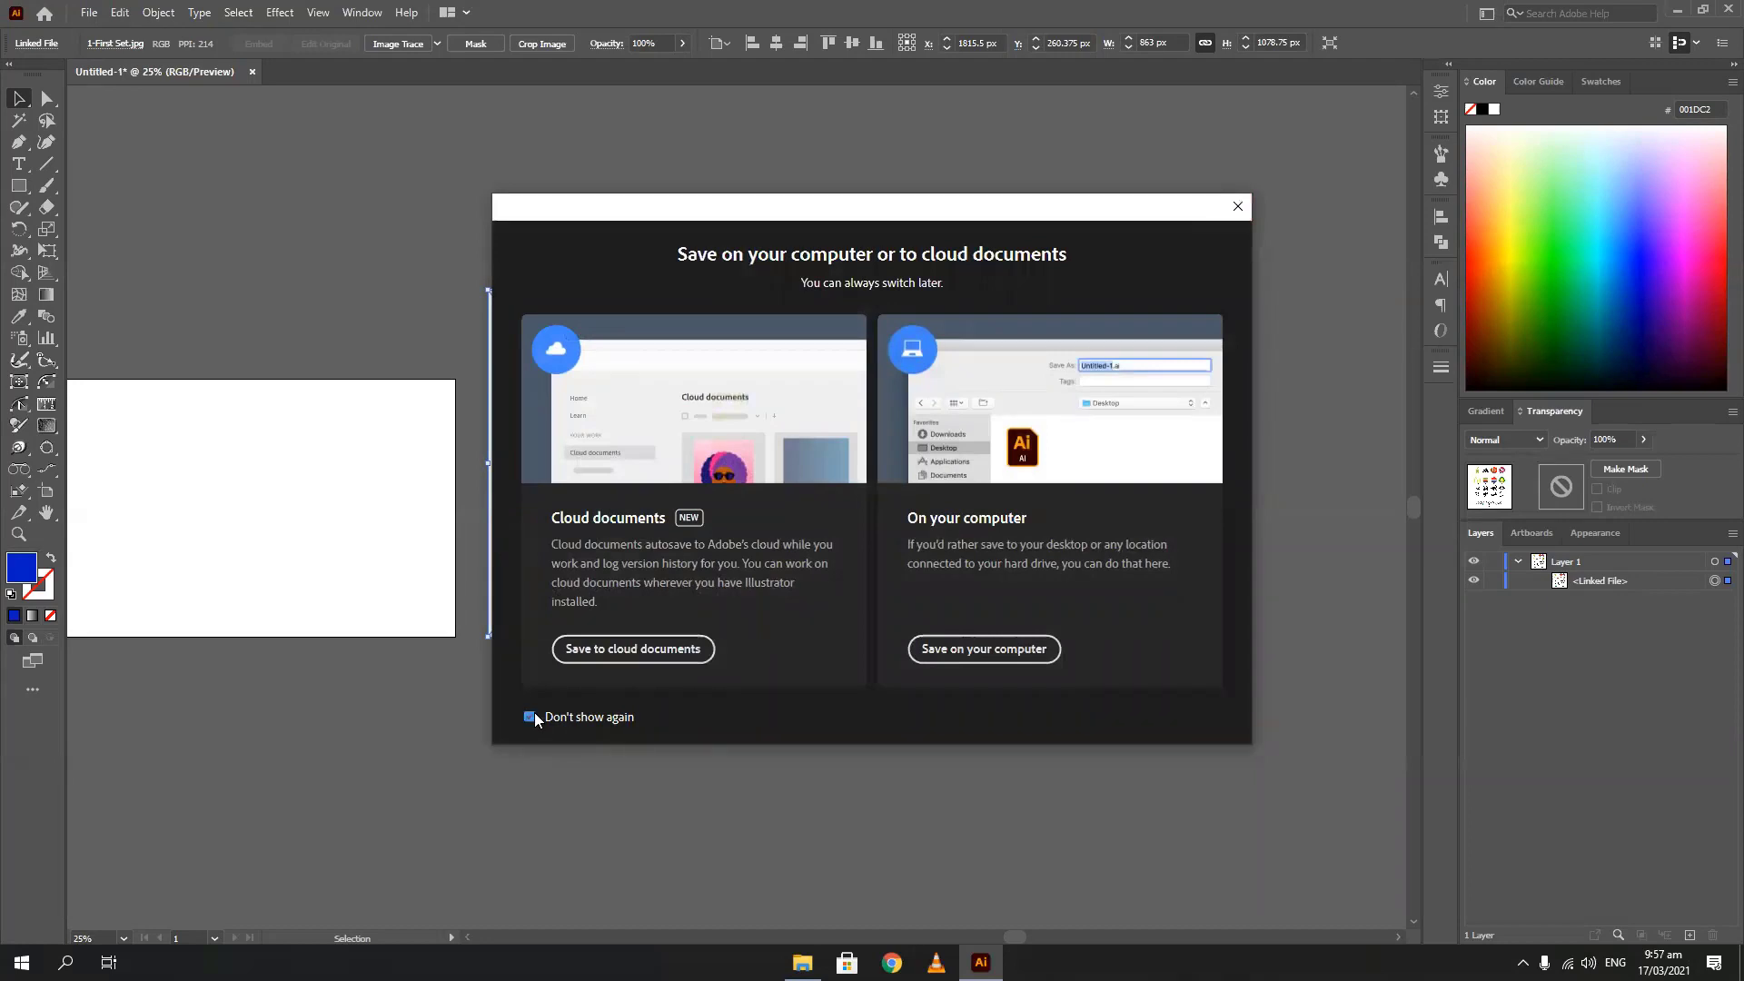
click(1021, 650)
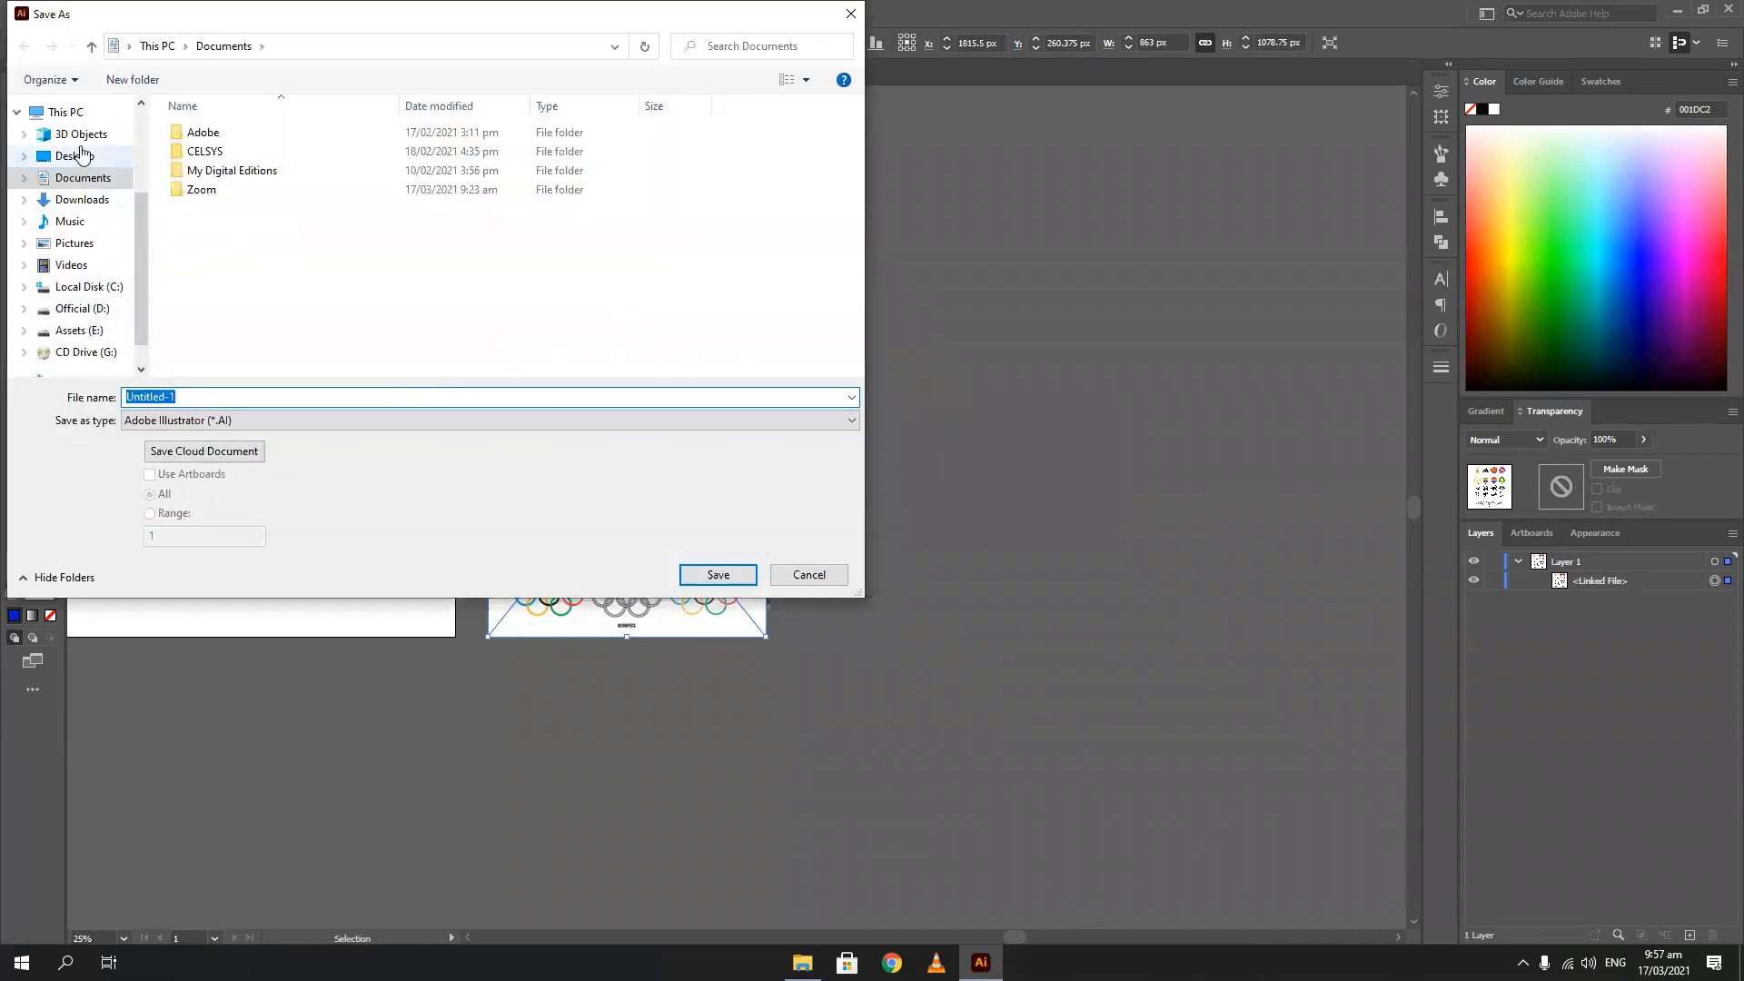
click(82, 154)
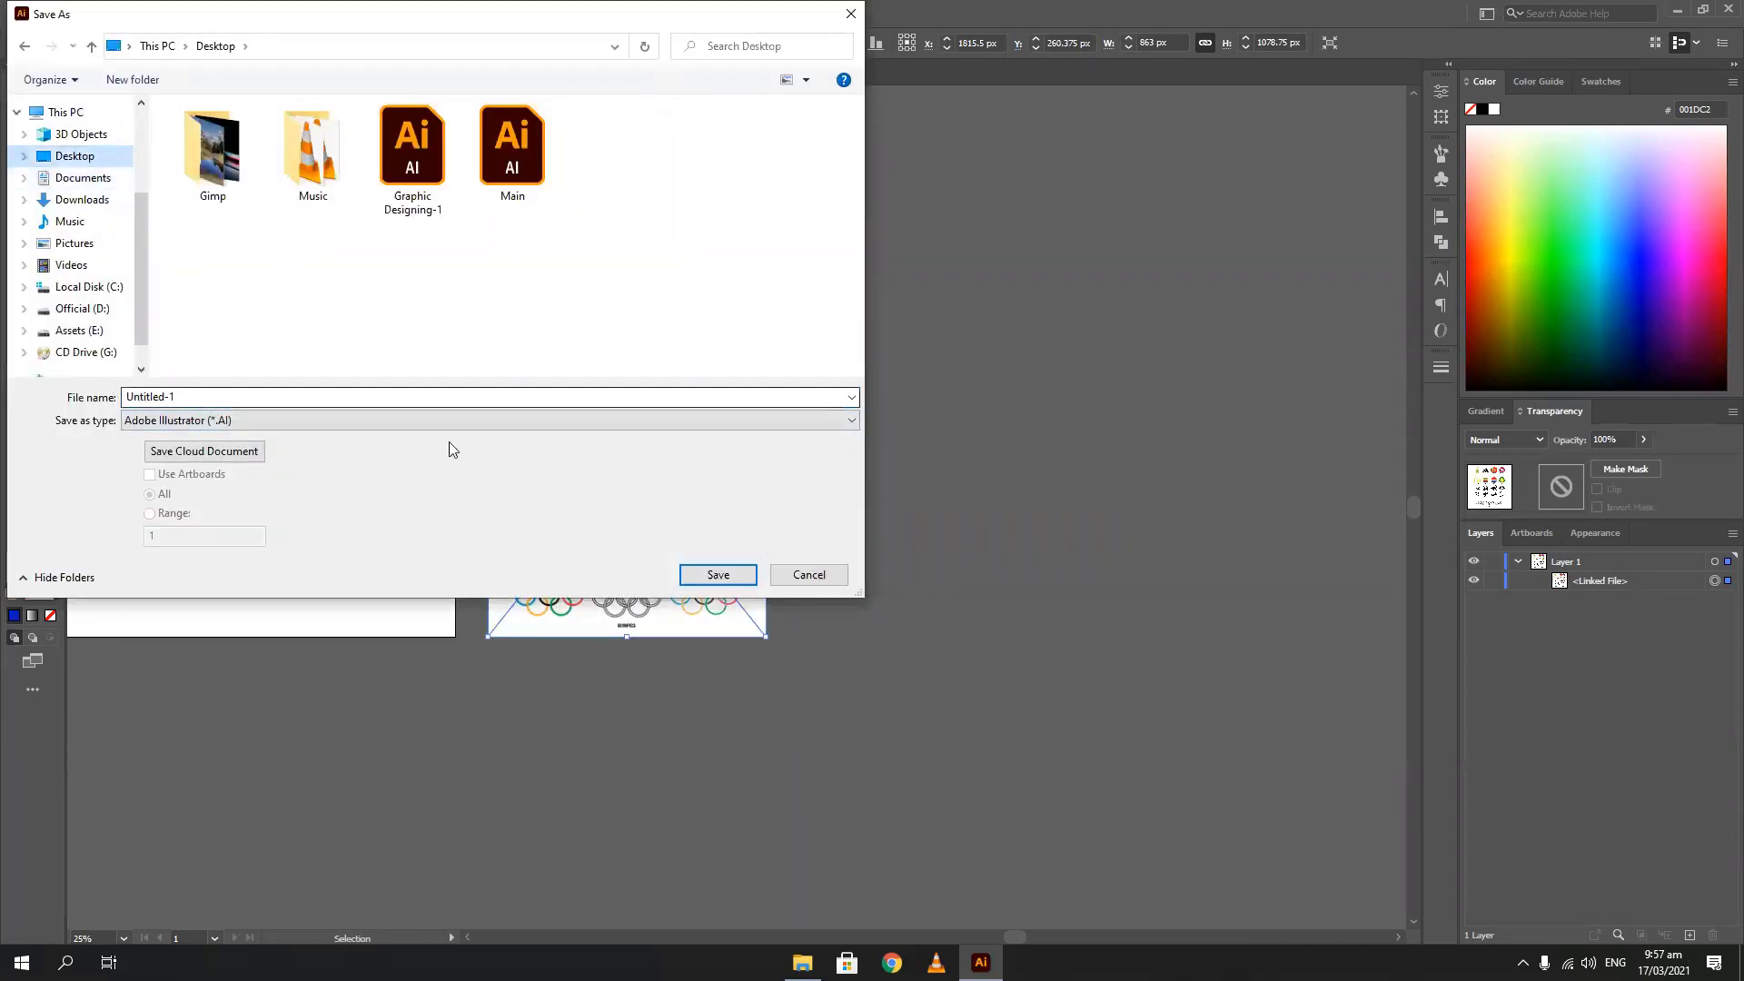
click(718, 574)
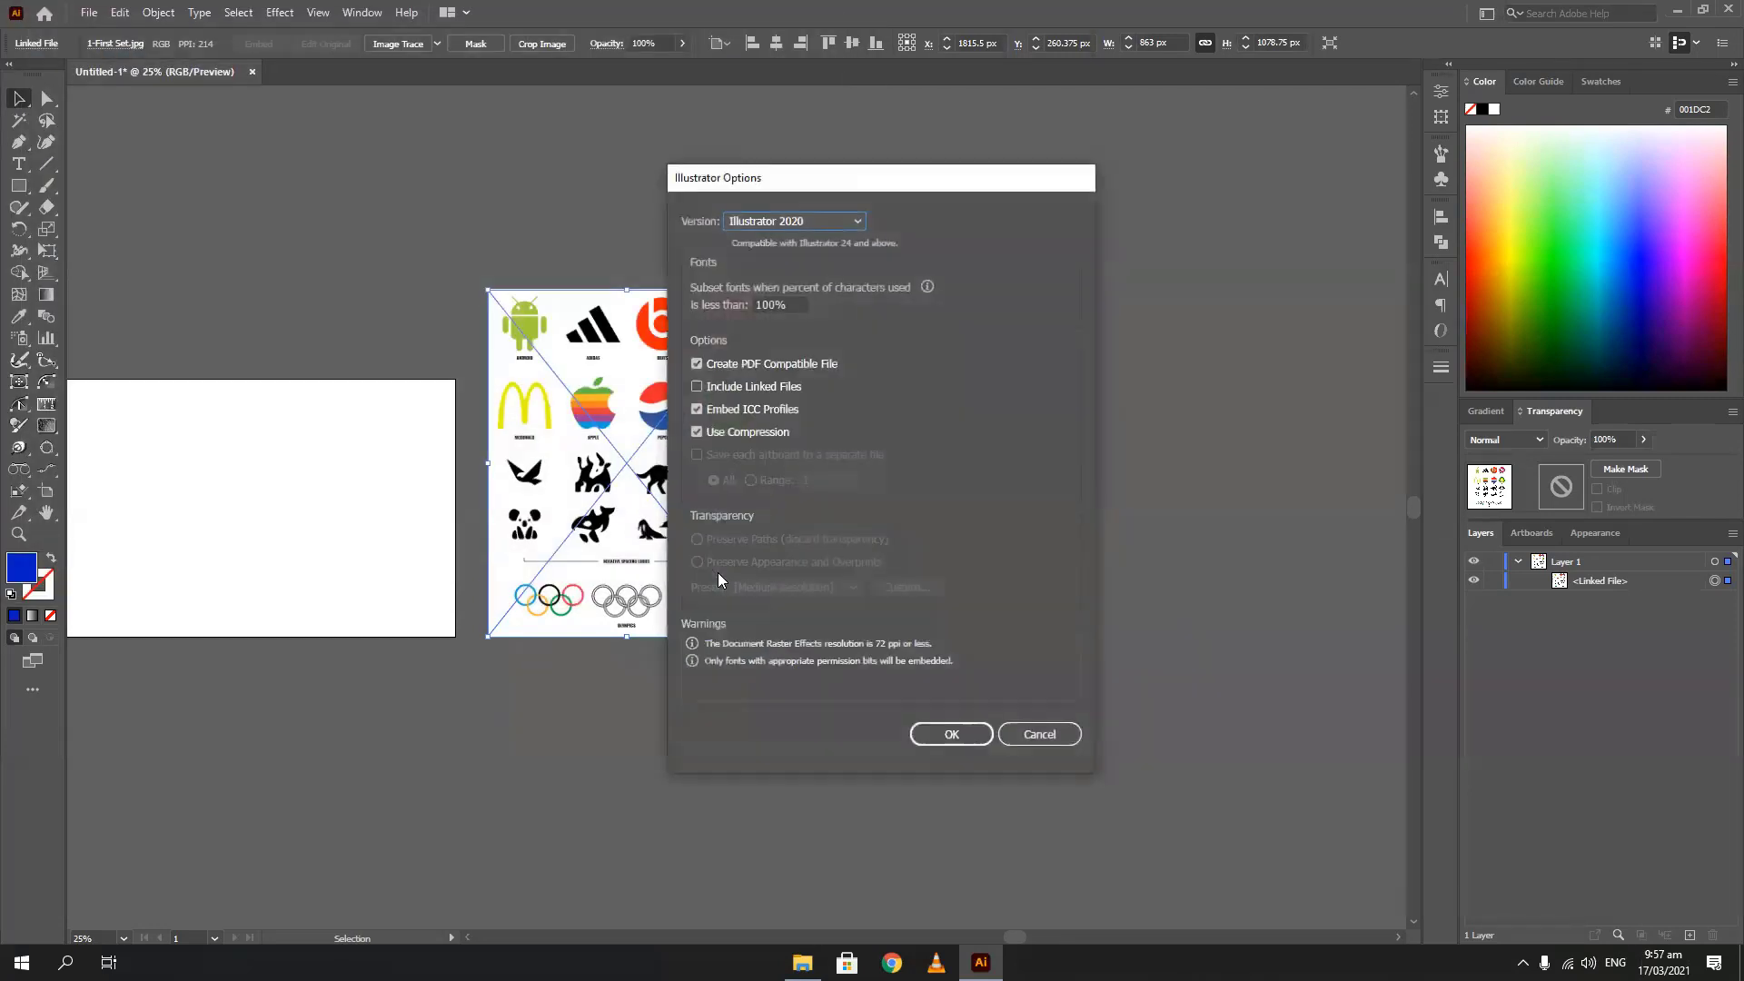
click(951, 734)
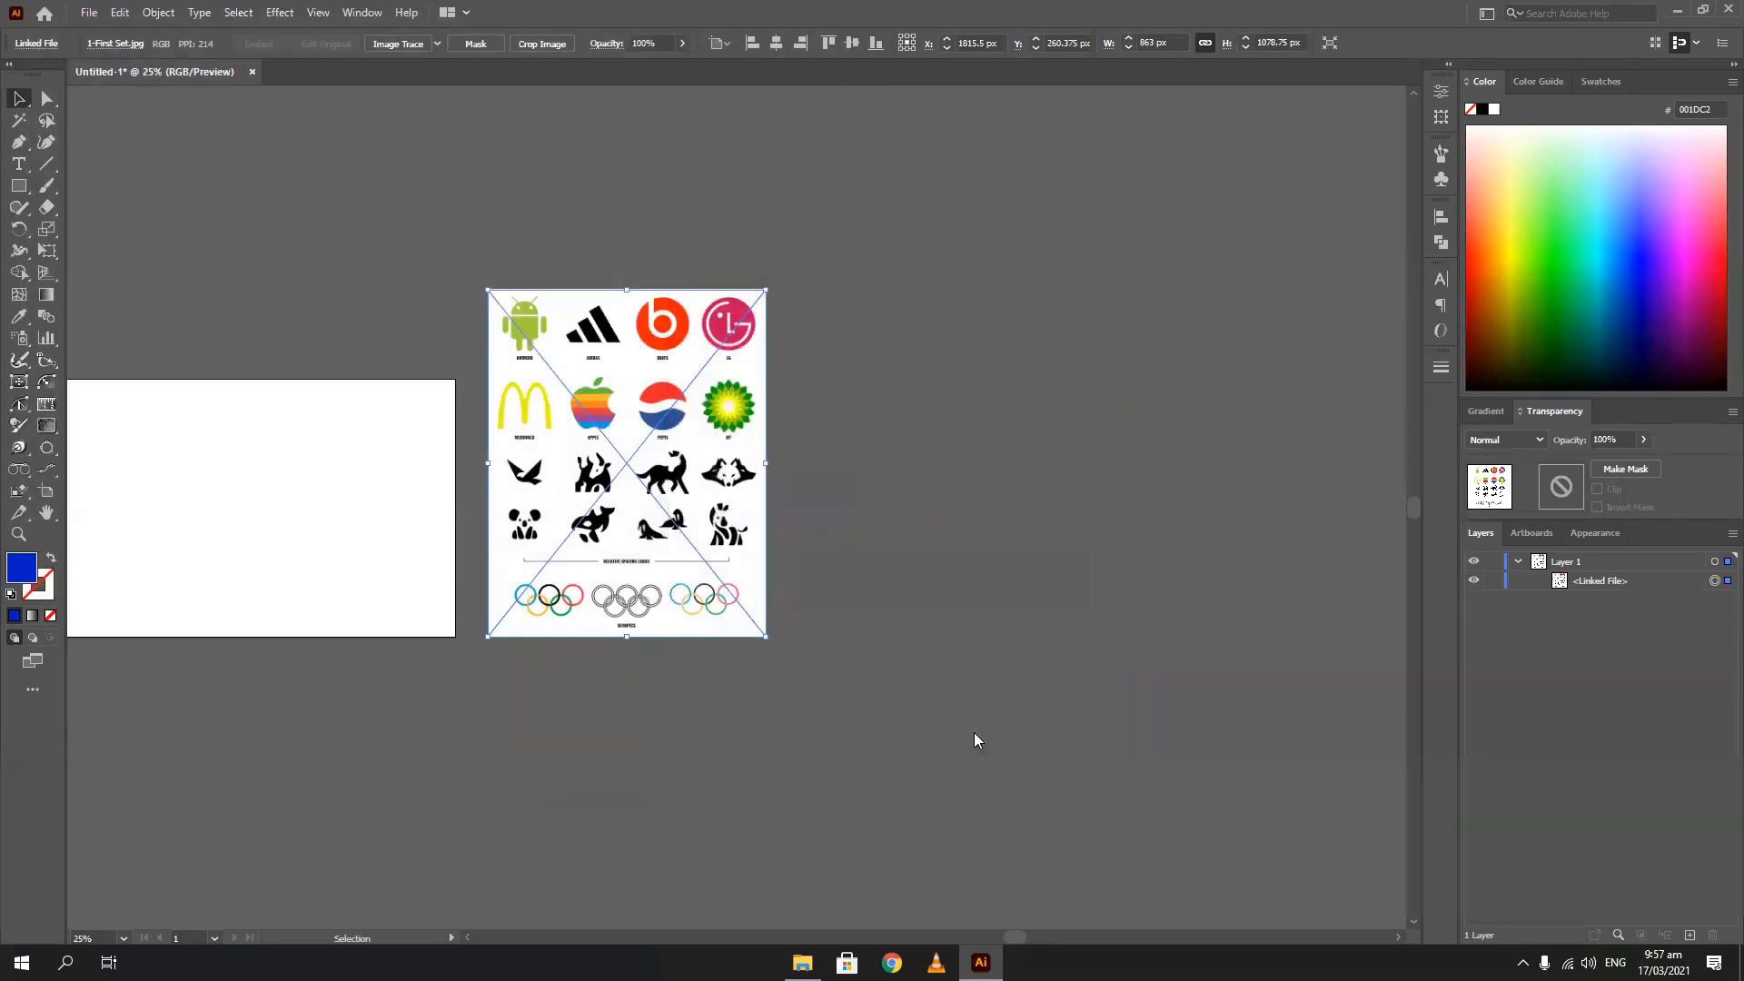
Close the document and reopen Untitled-1 from the desktop, ignoring the missing linked image
click(258, 73)
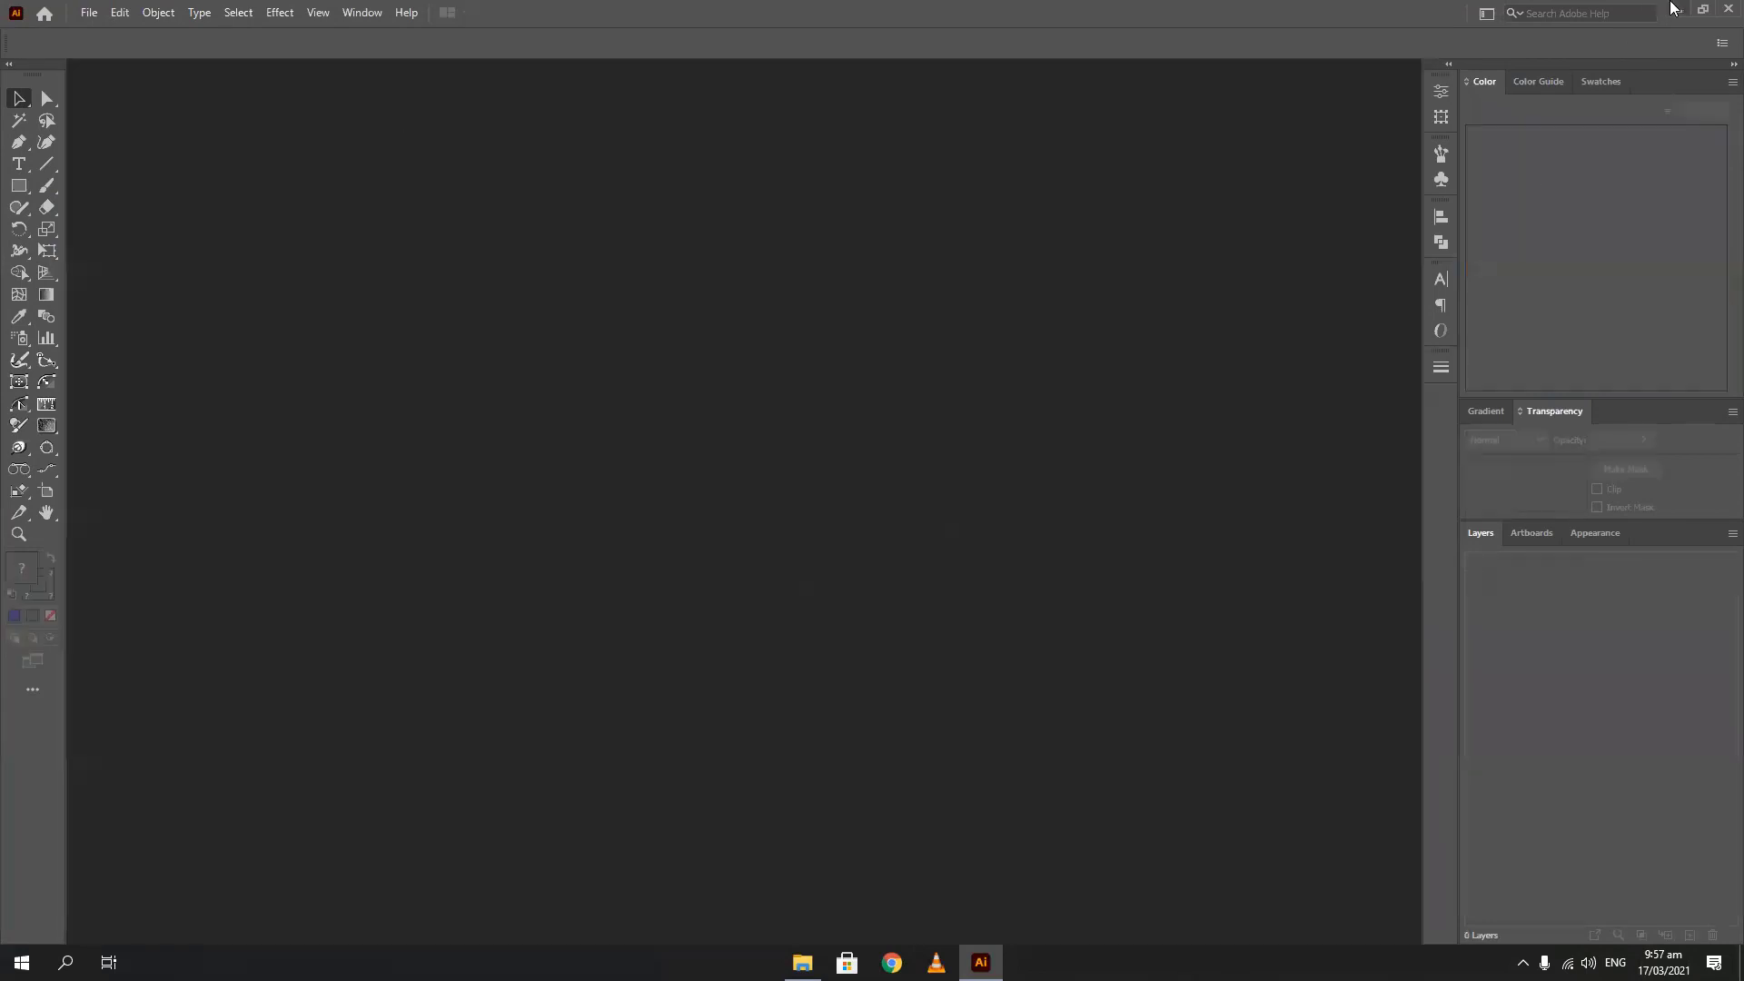
click(1677, 9)
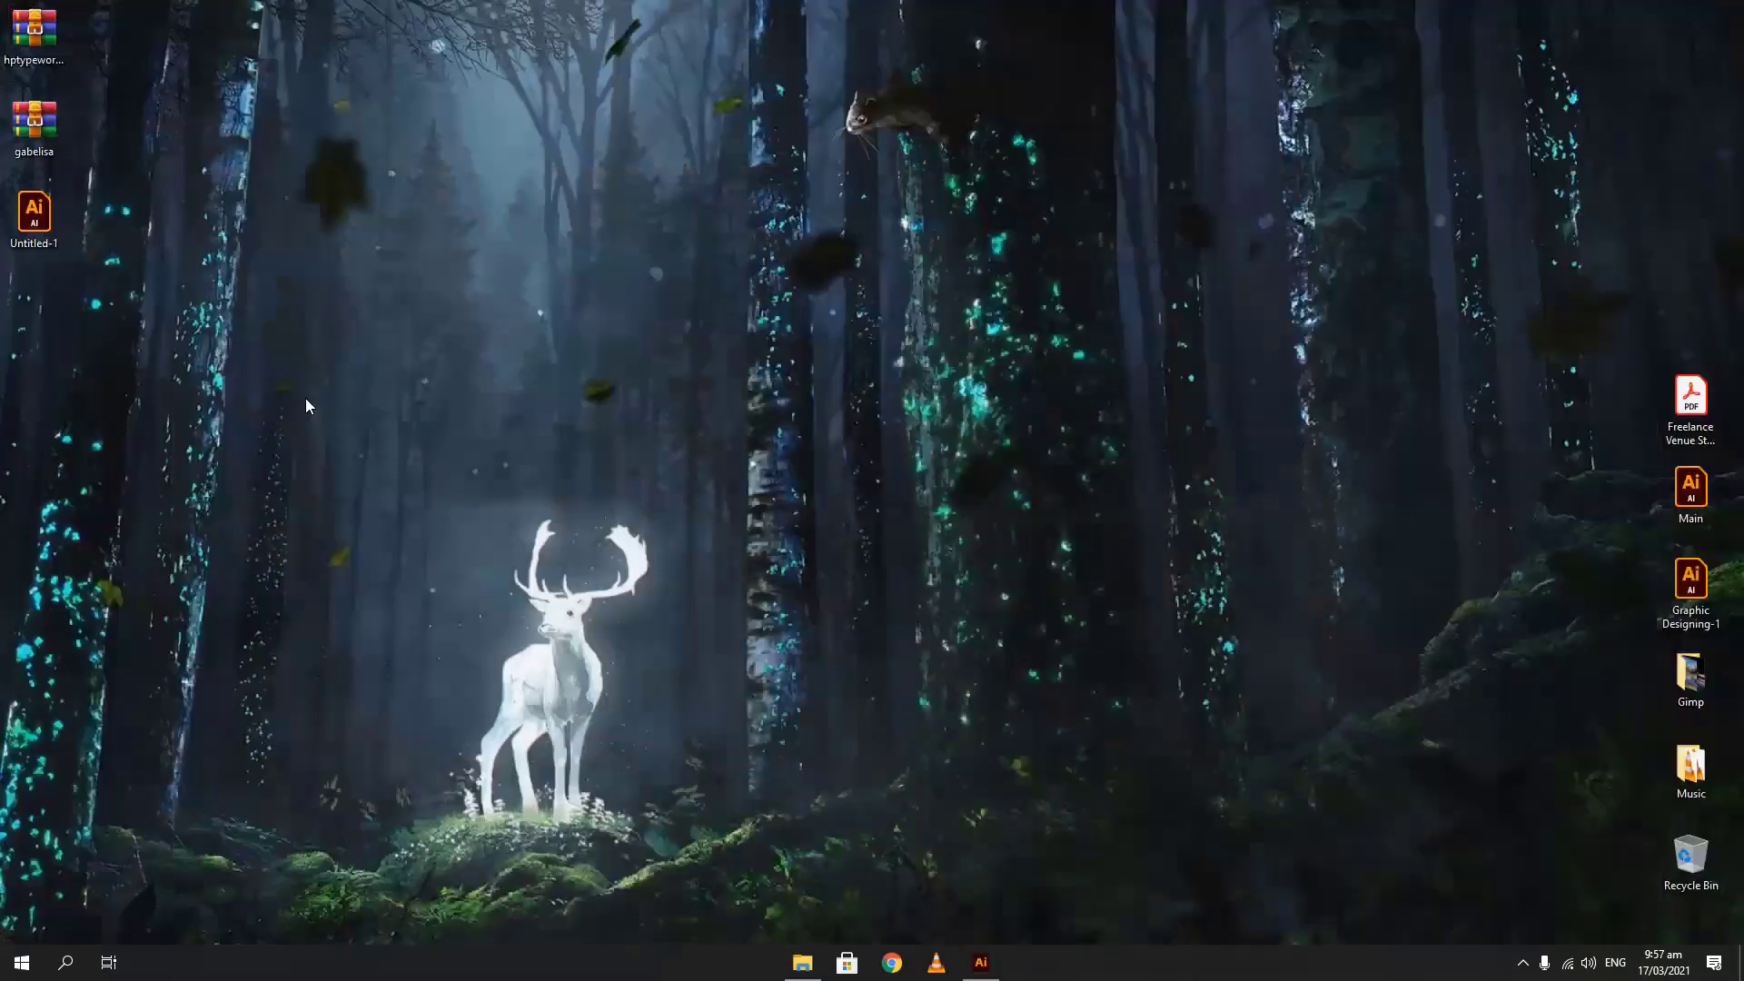
double_click(37, 216)
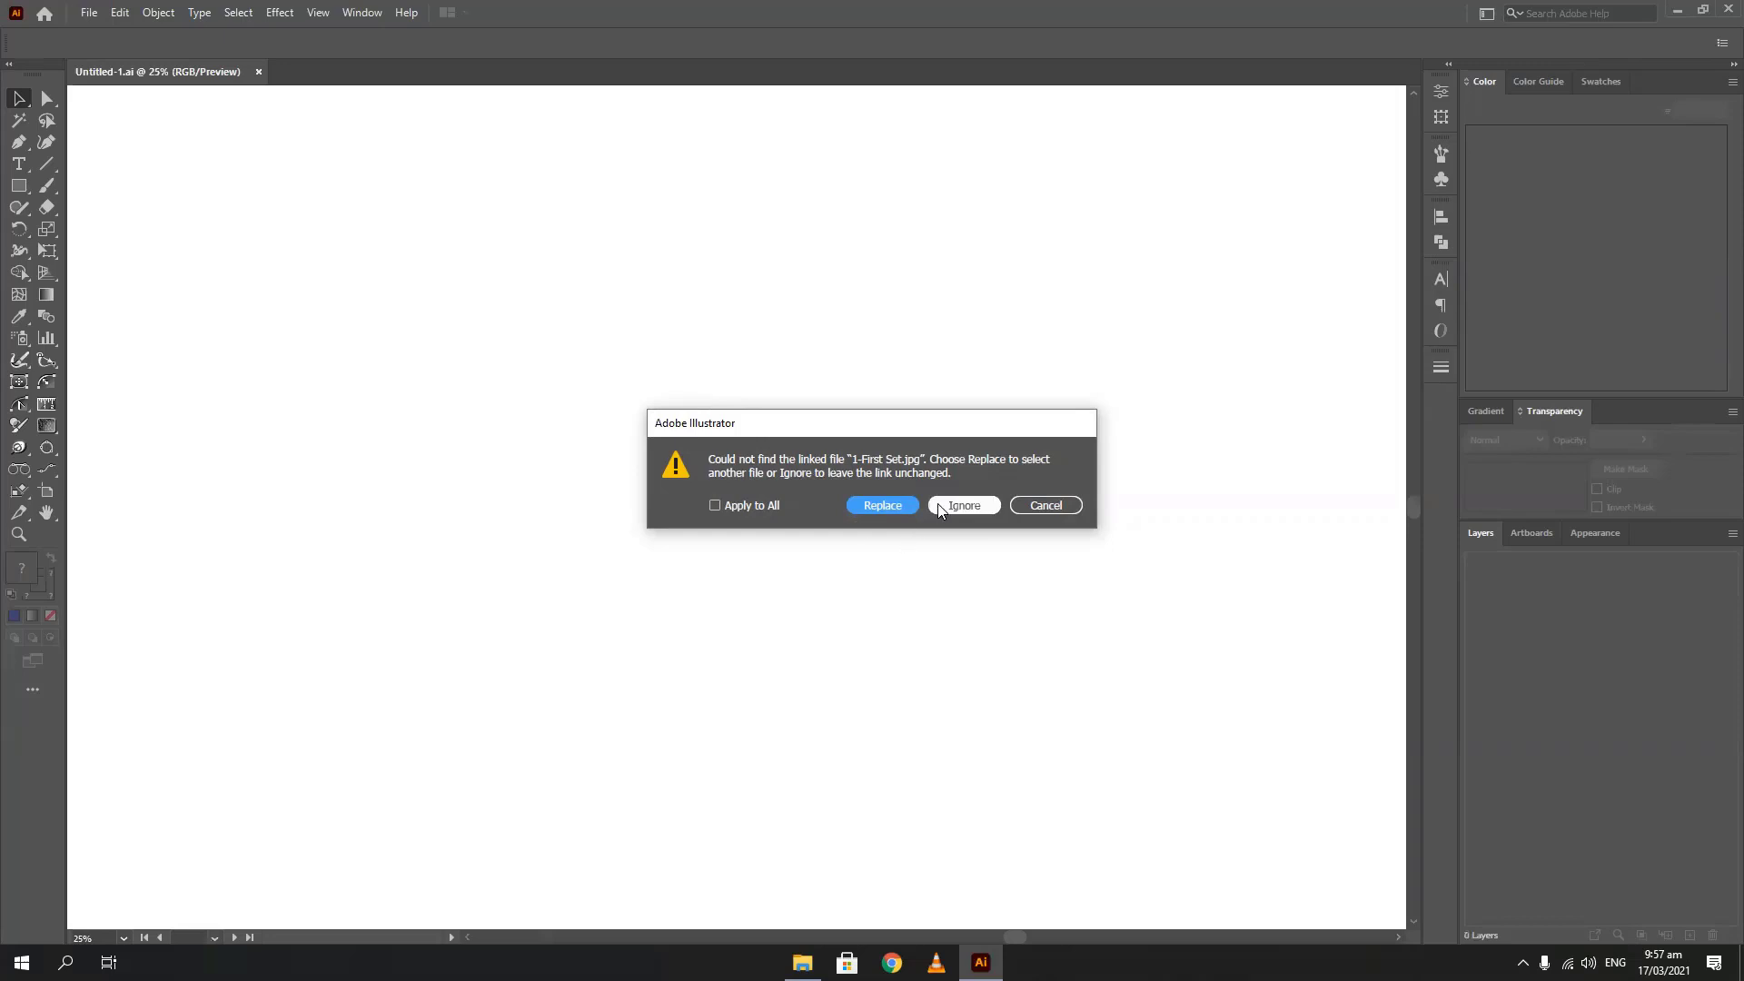
click(961, 505)
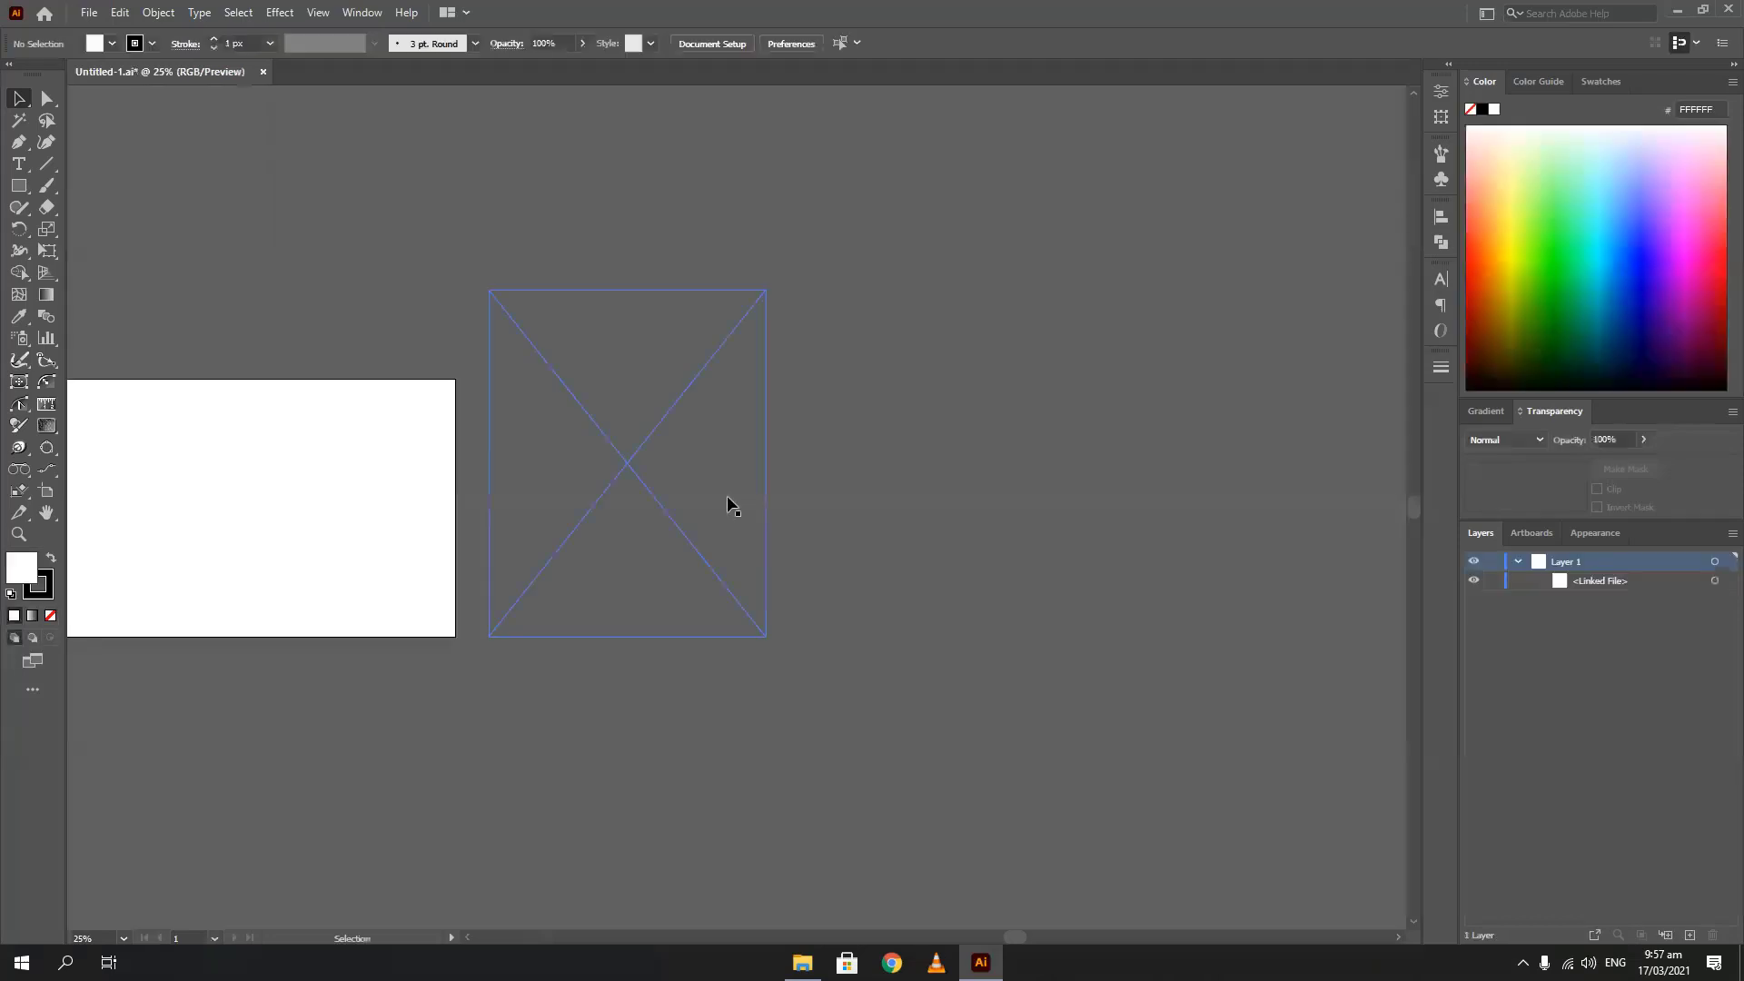
Relink the missing image to 1-First Set in the ACI > Logos folder on the Official (D:) drive
click(531, 583)
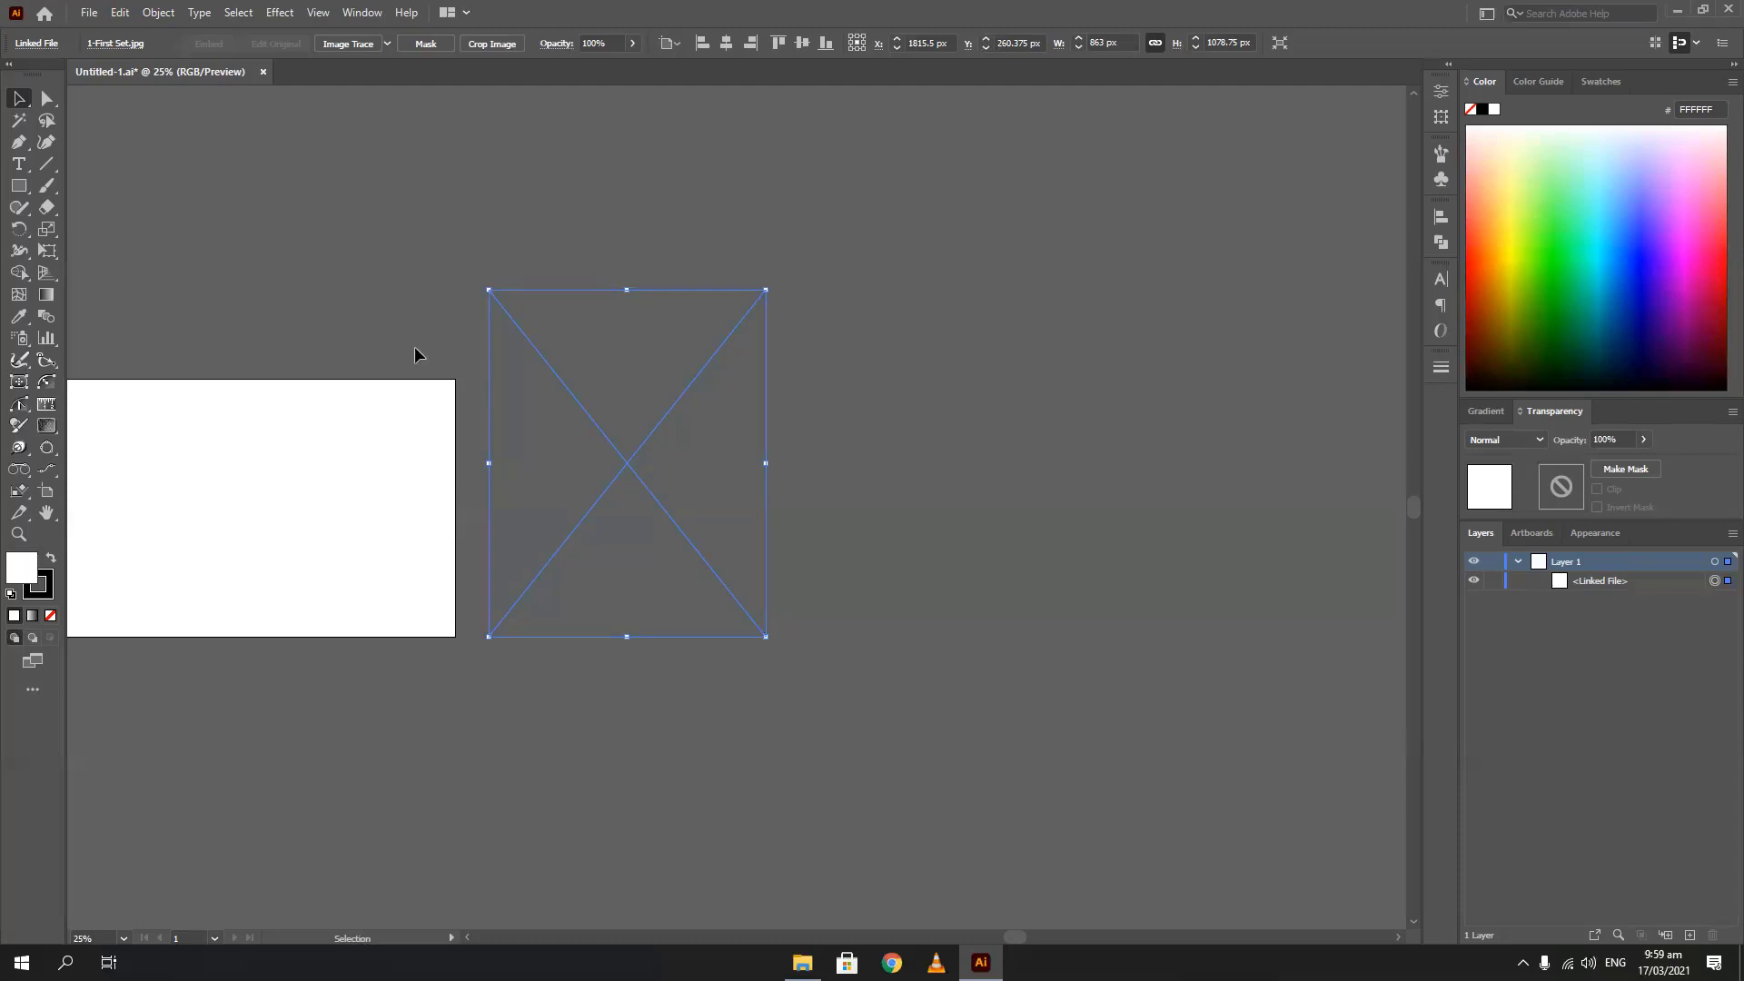
click(43, 47)
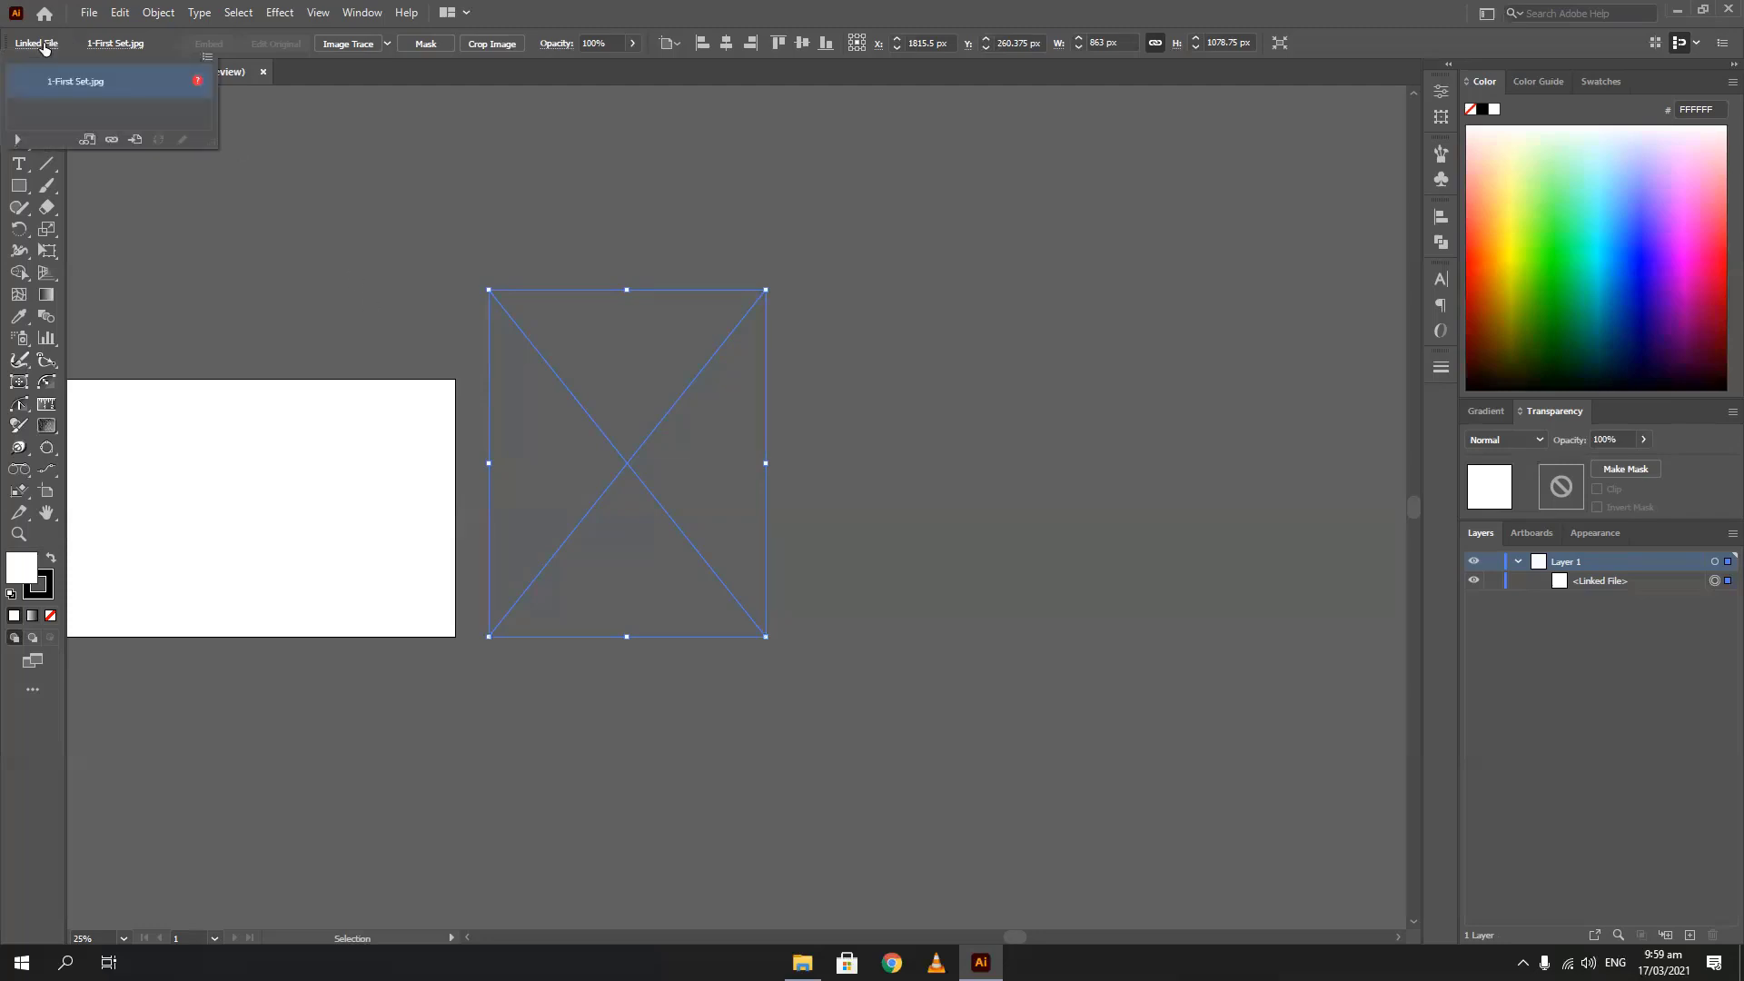
click(110, 142)
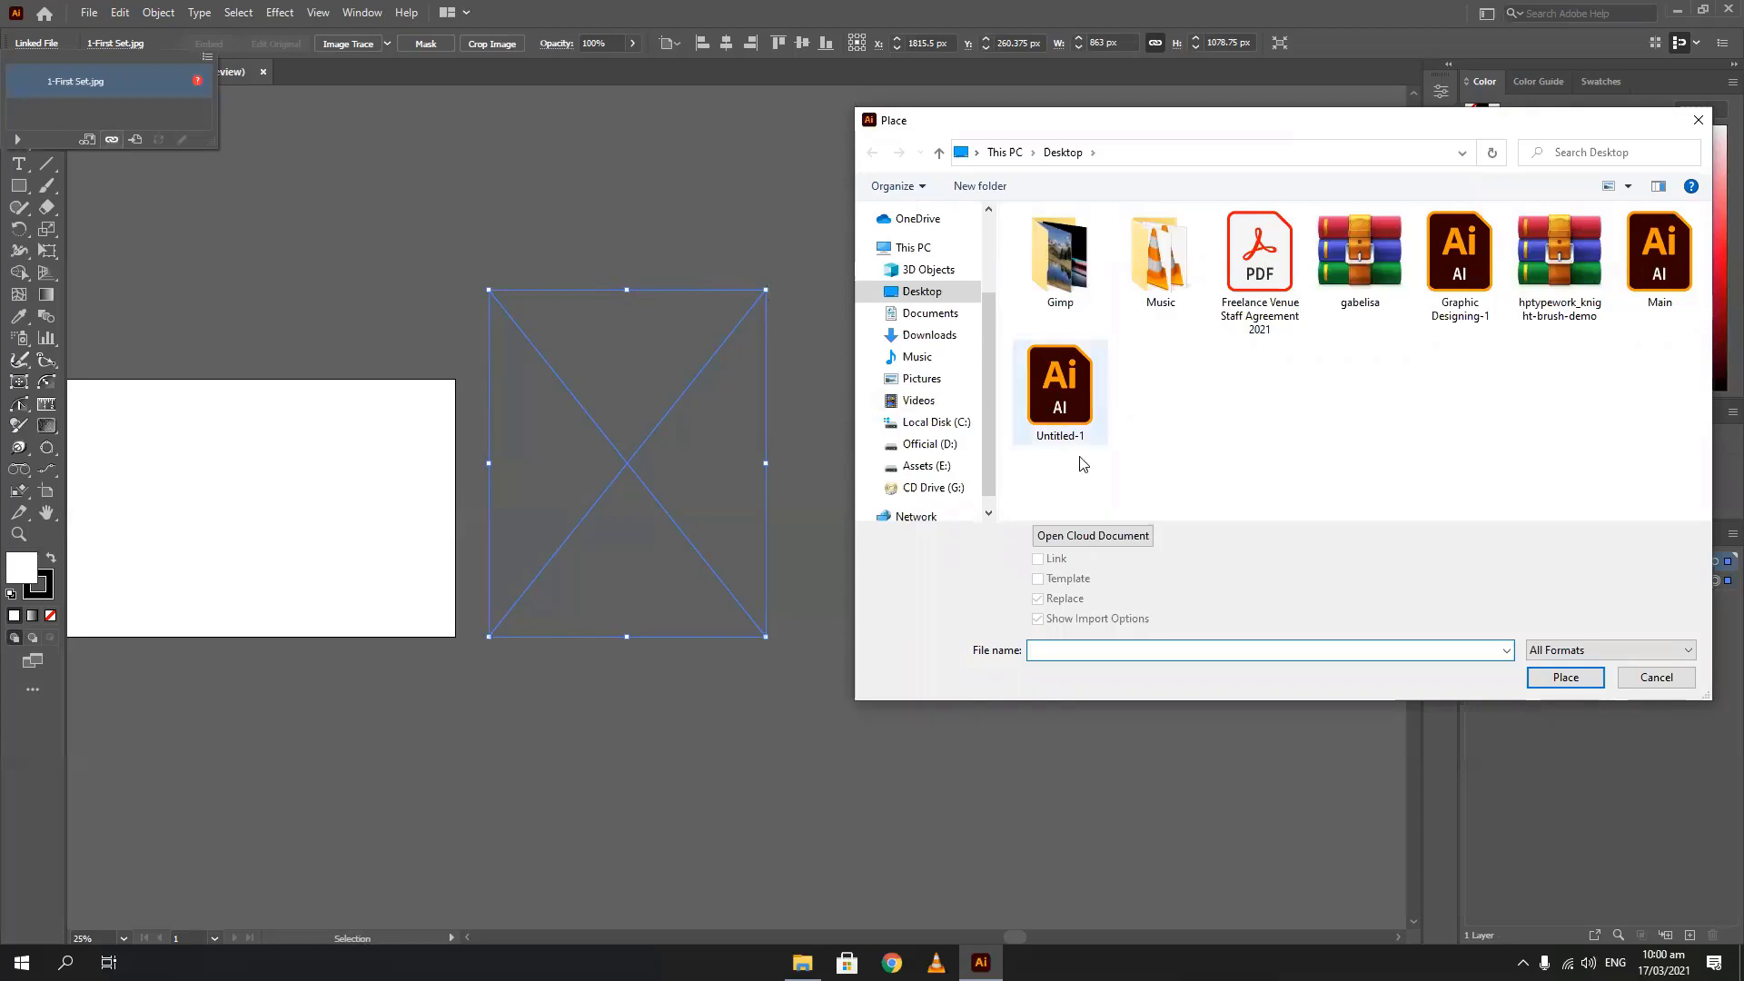
click(937, 444)
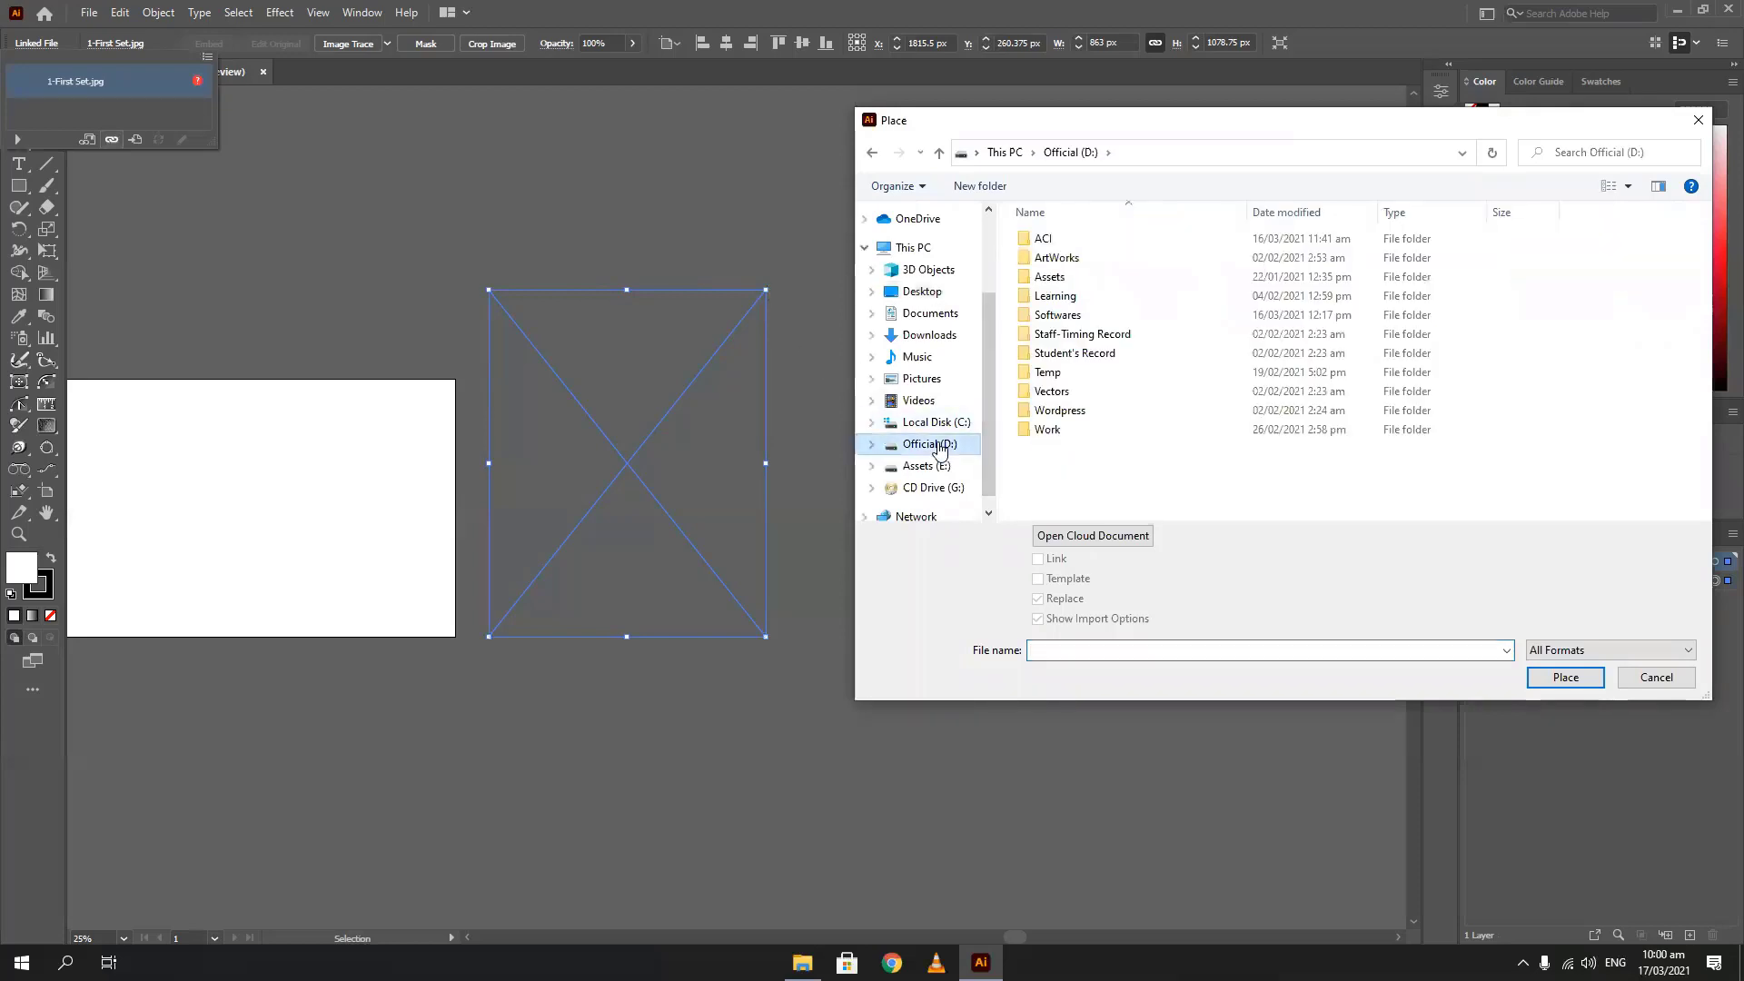
double_click(1047, 429)
key(BackSpace)
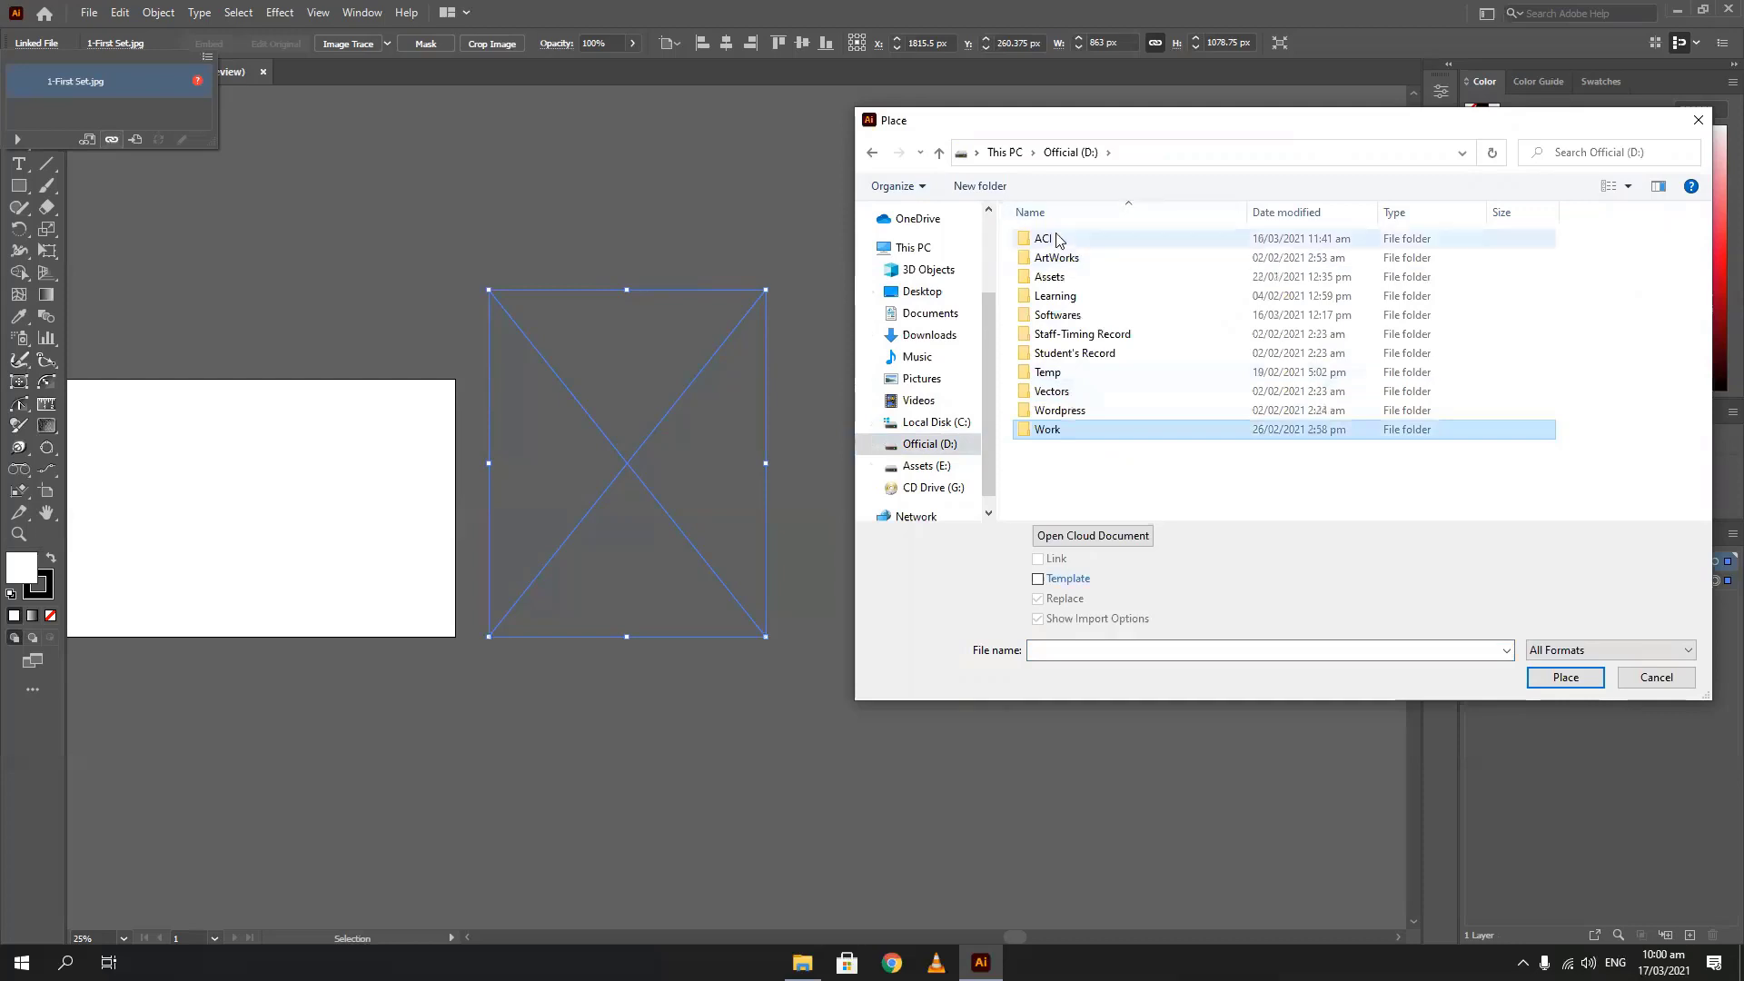
double_click(1045, 239)
double_click(1062, 317)
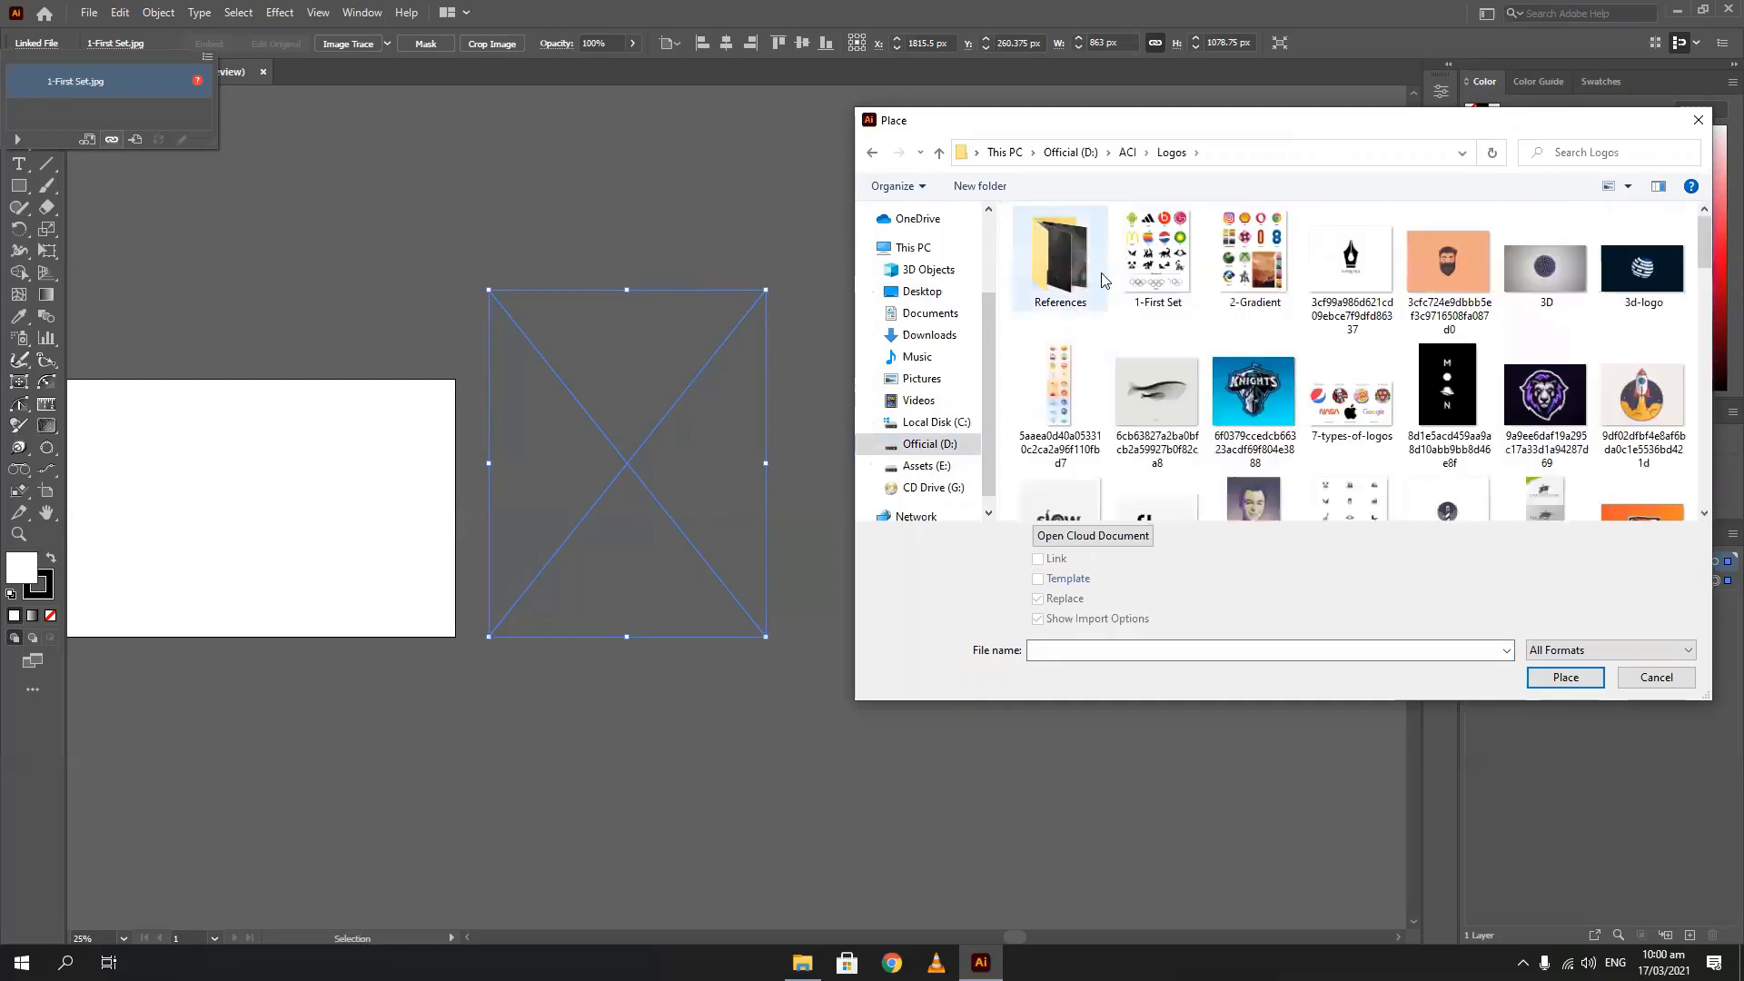
click(1161, 270)
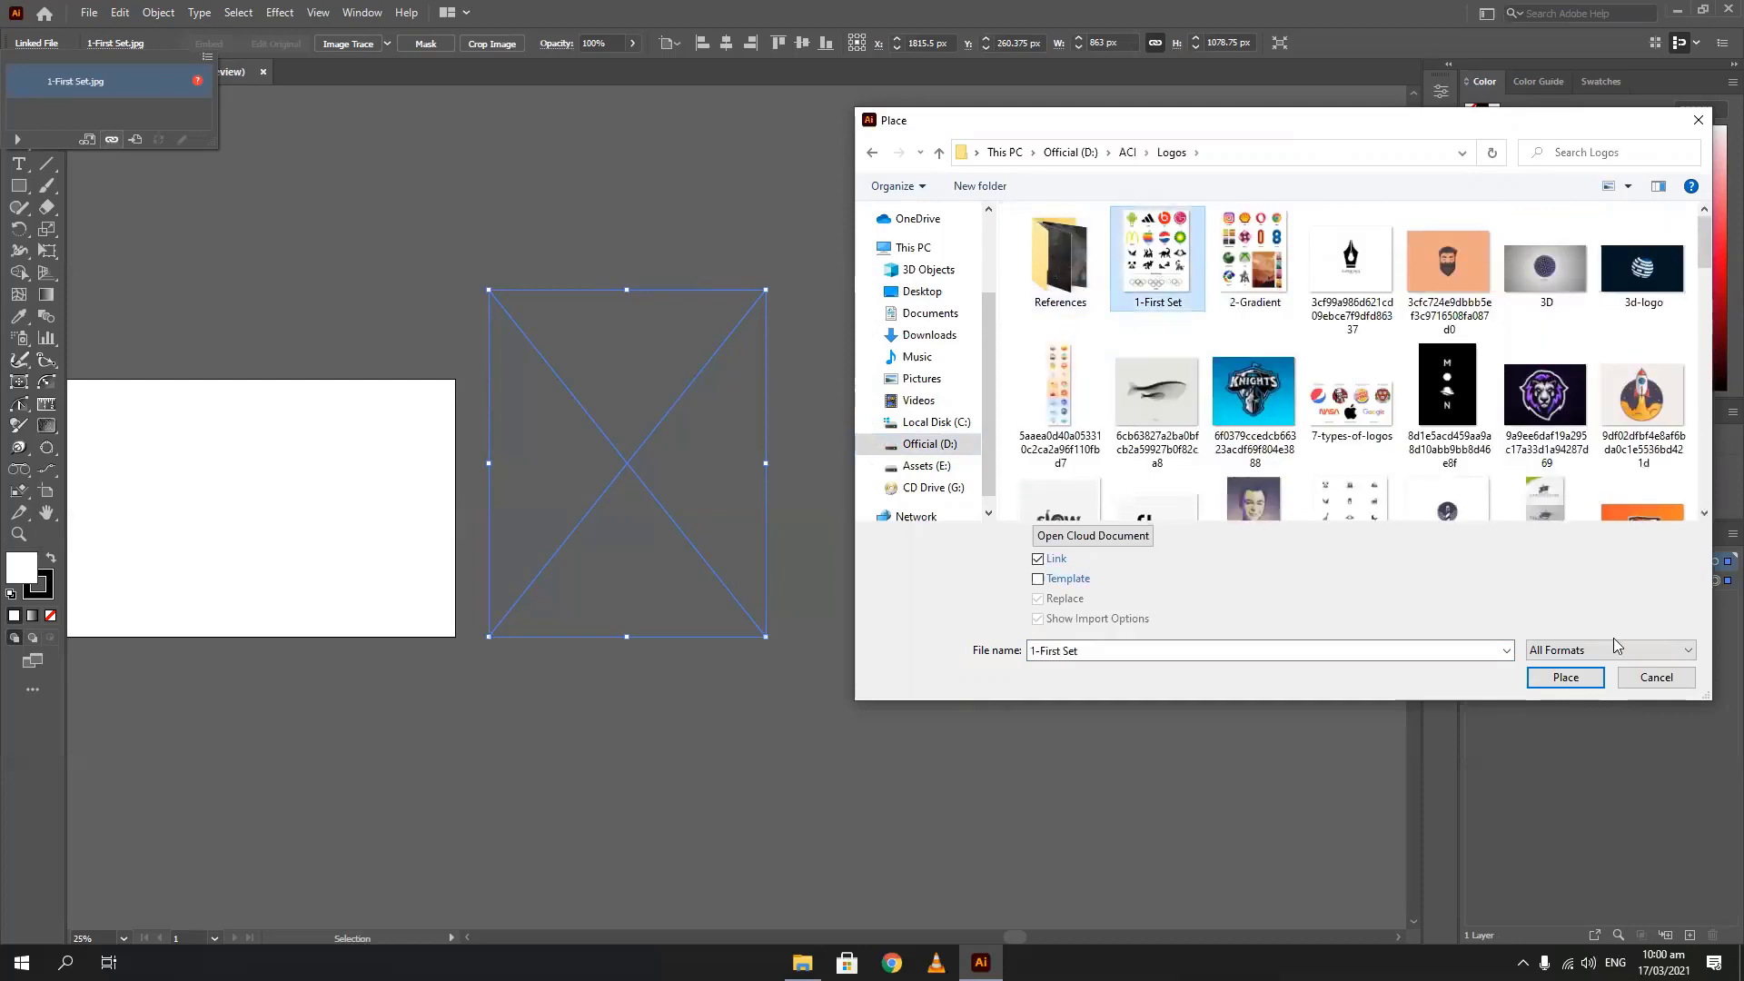
click(1560, 676)
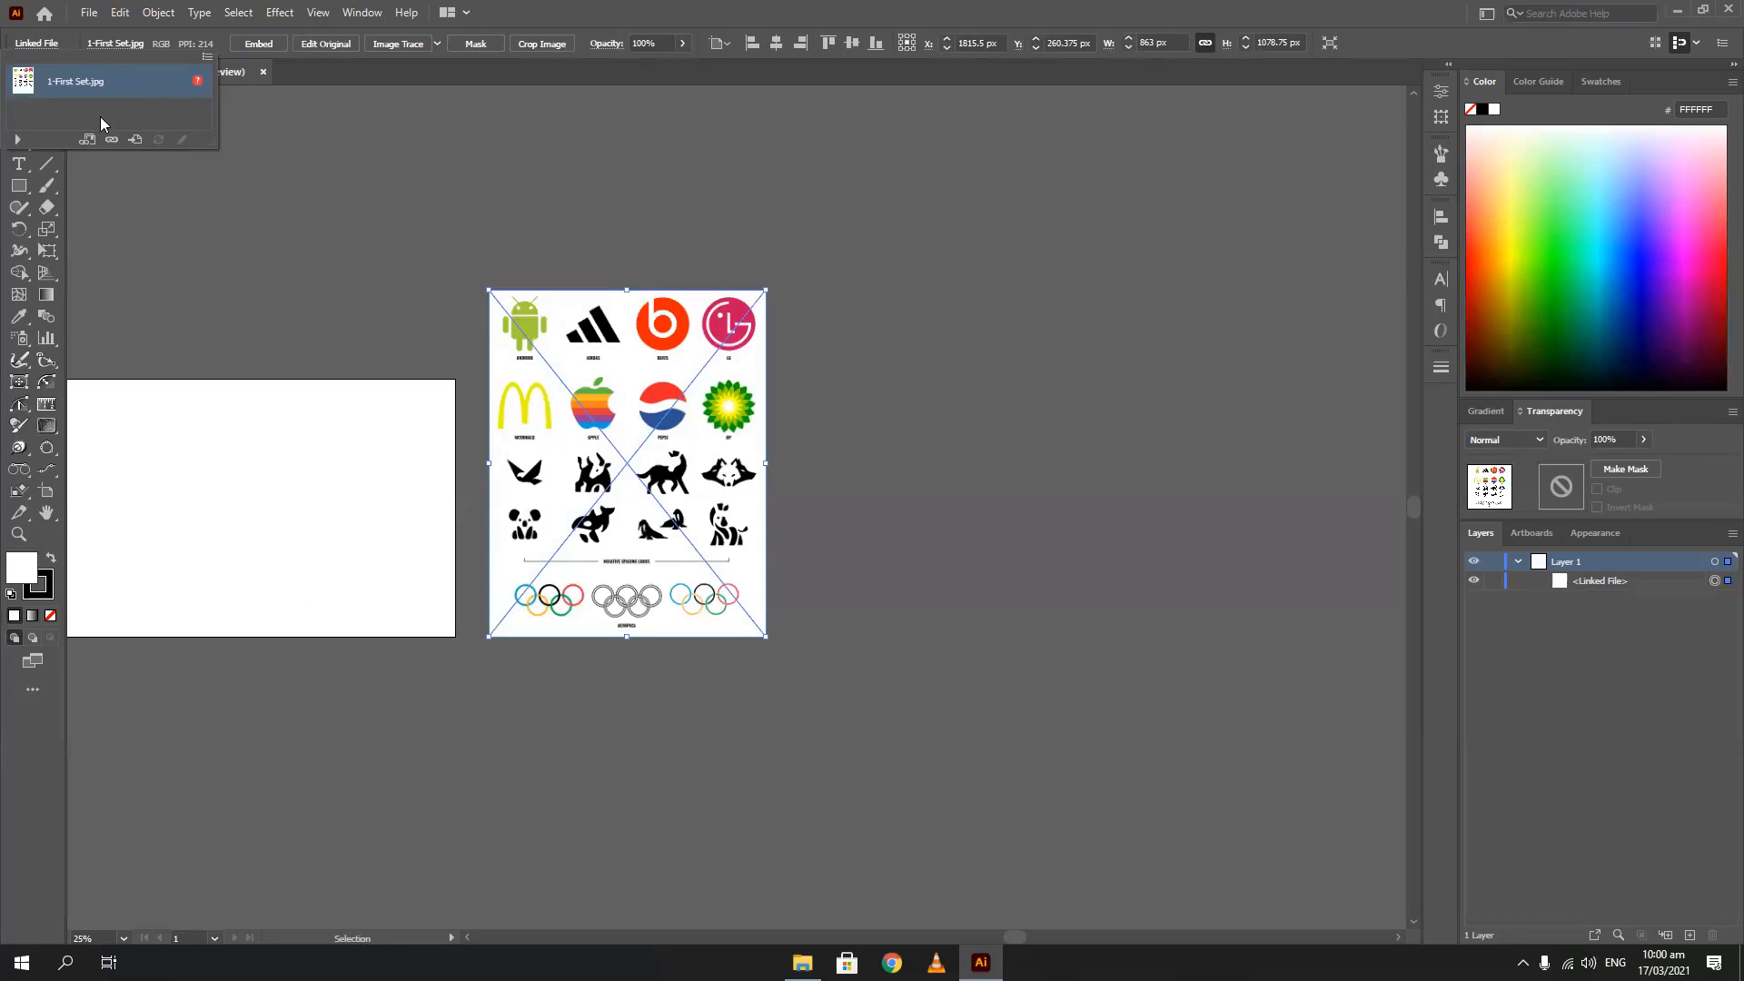
click(339, 80)
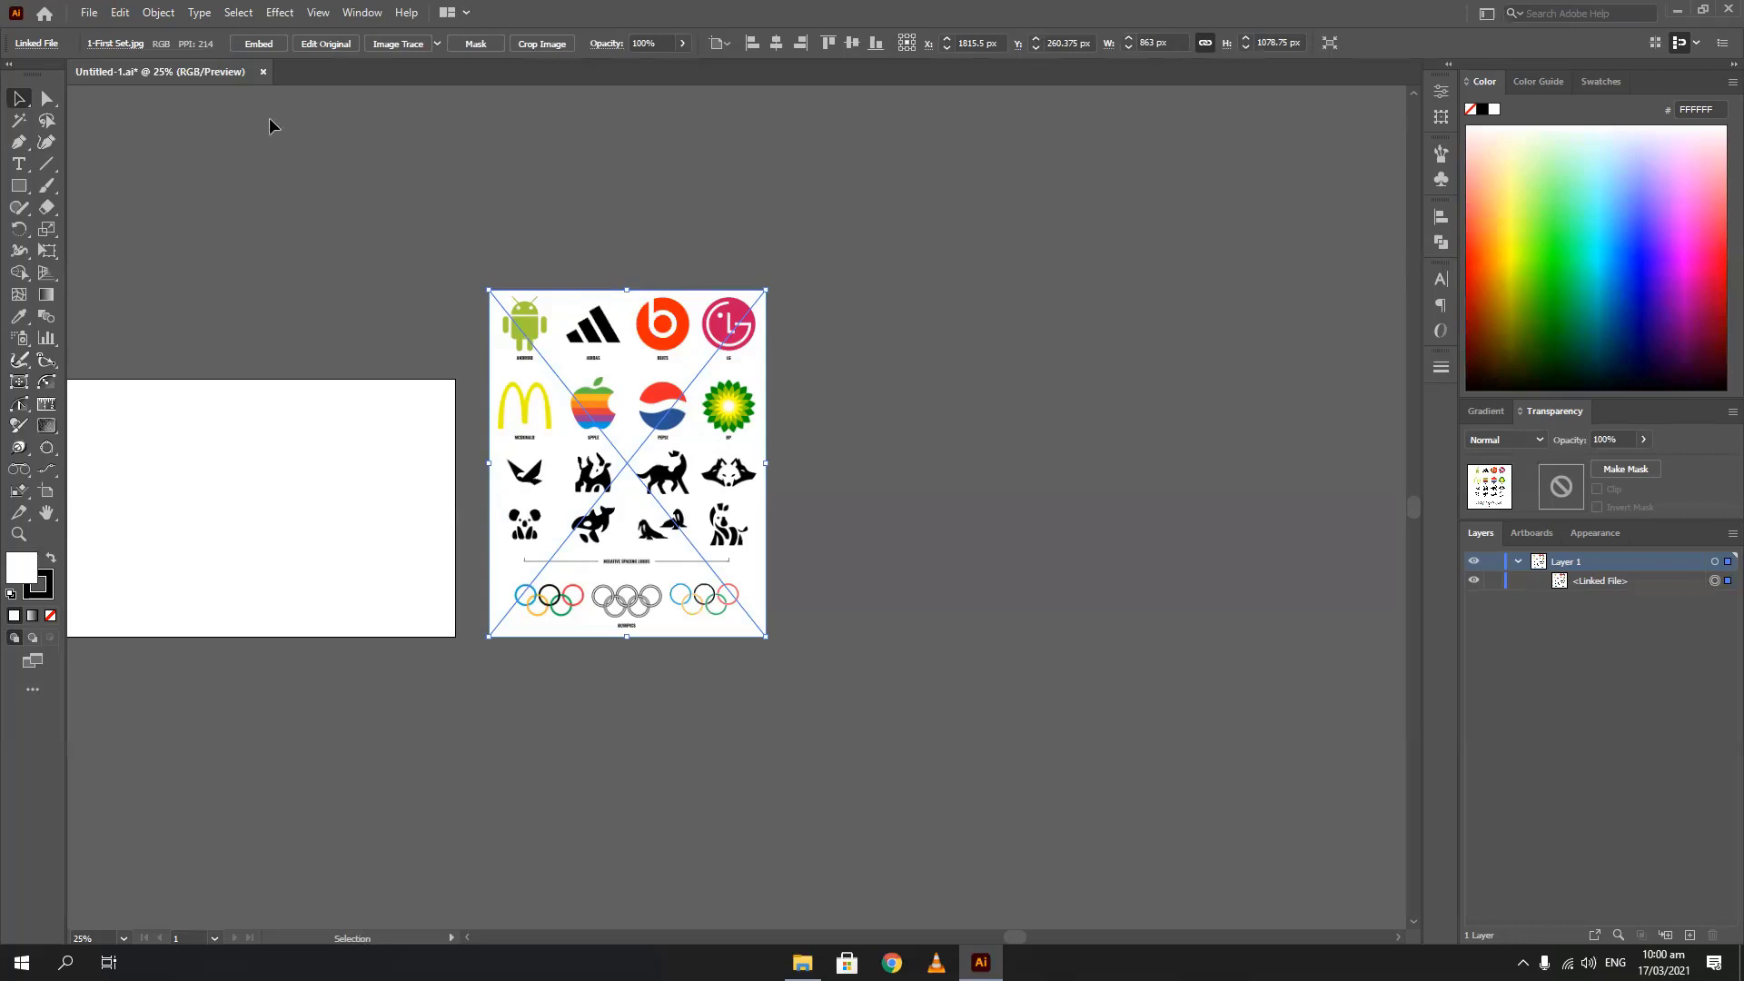
Embed the linked 1-First Set logo sheet in the document
click(257, 44)
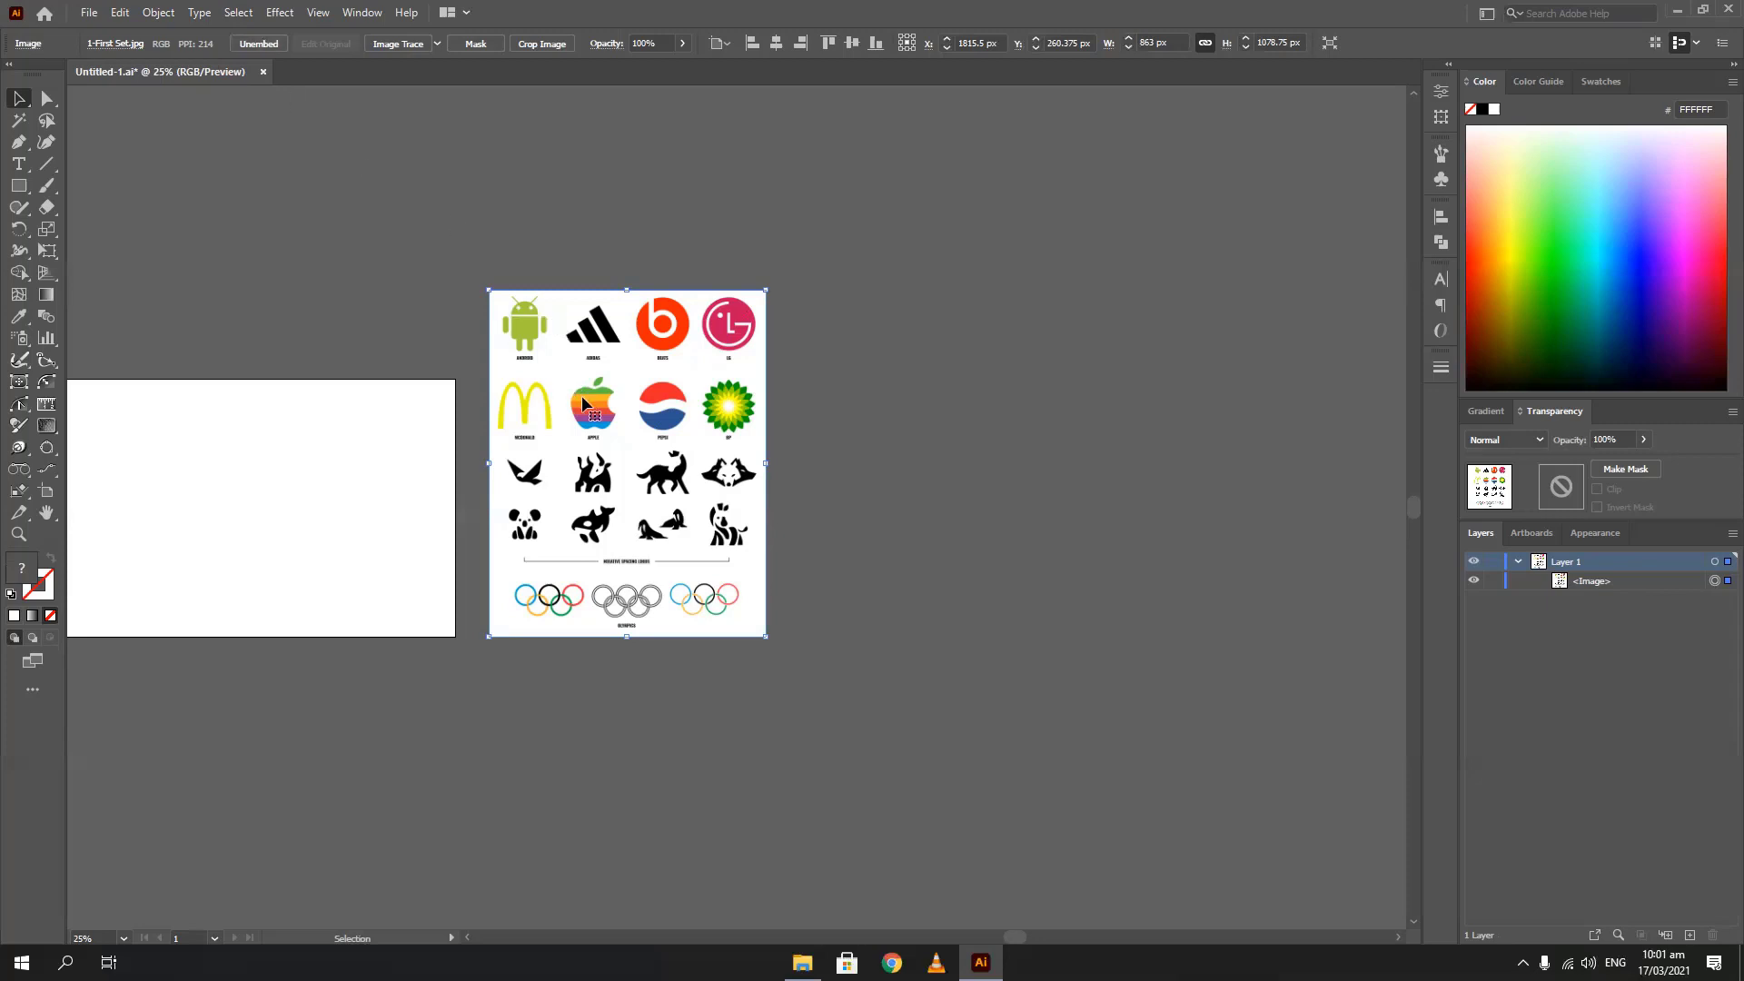
scroll(414, 390, up, 2)
drag(404, 398, 342, 326)
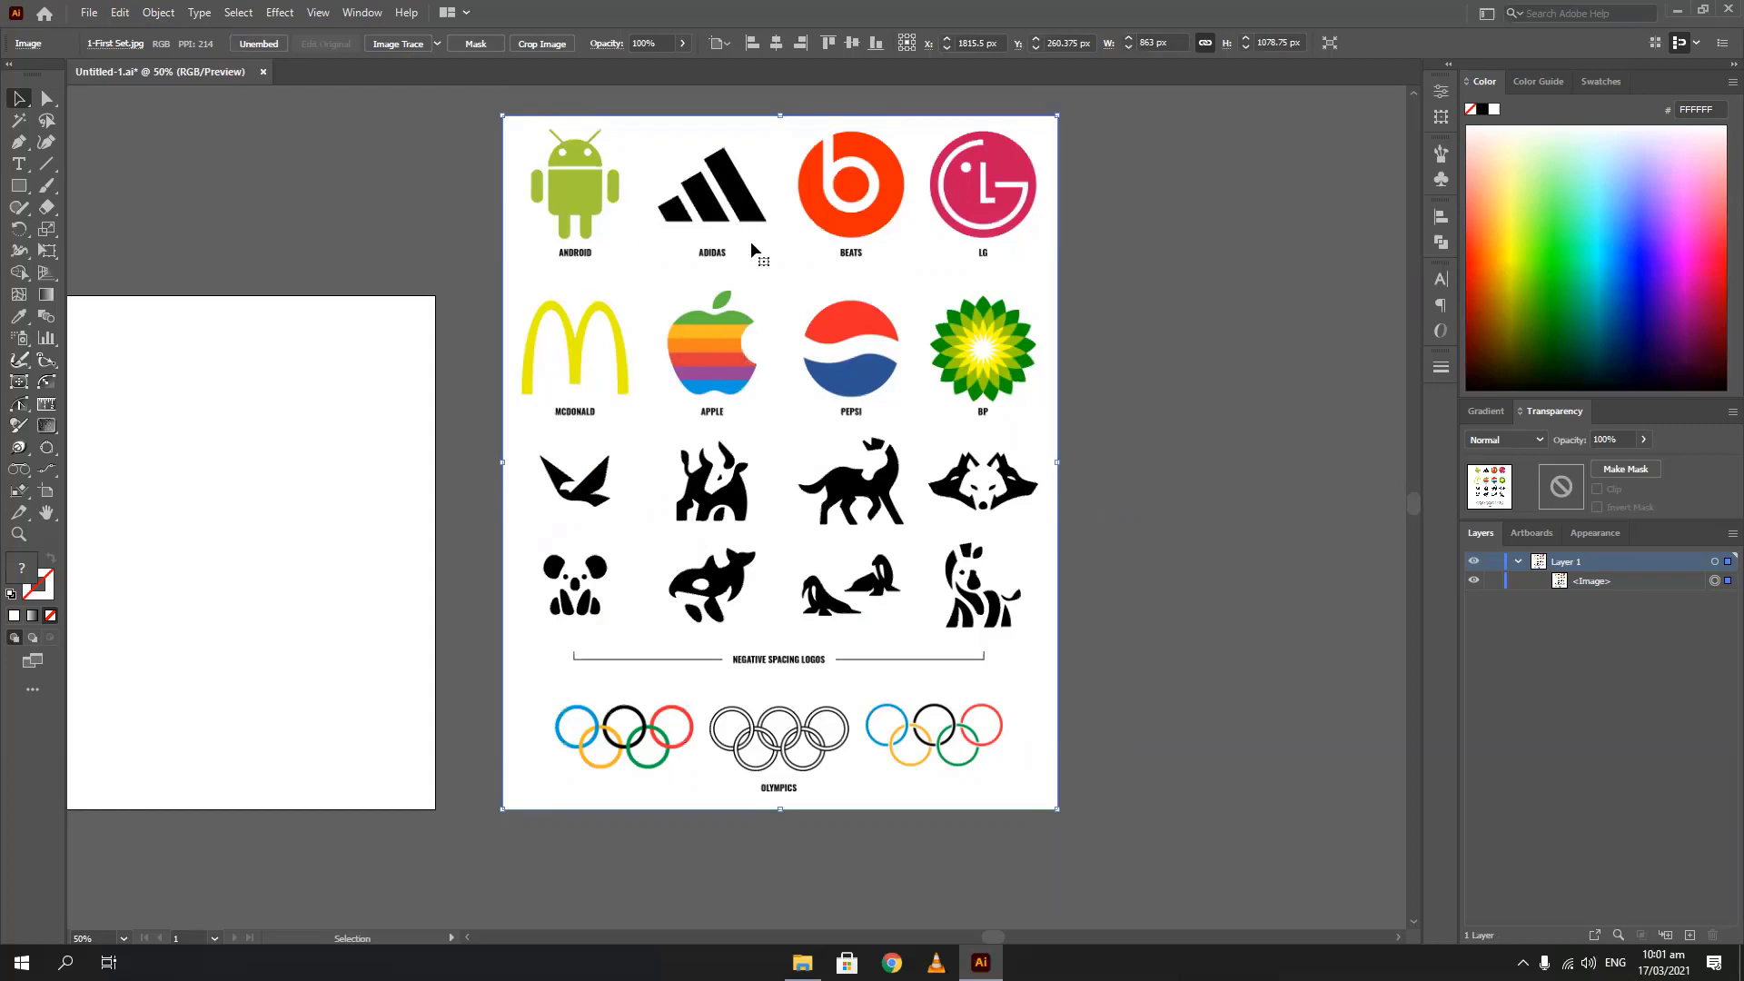
Unembed the logo sheet, saving it to the Desktop as 1-First Set in TIFF format
click(269, 44)
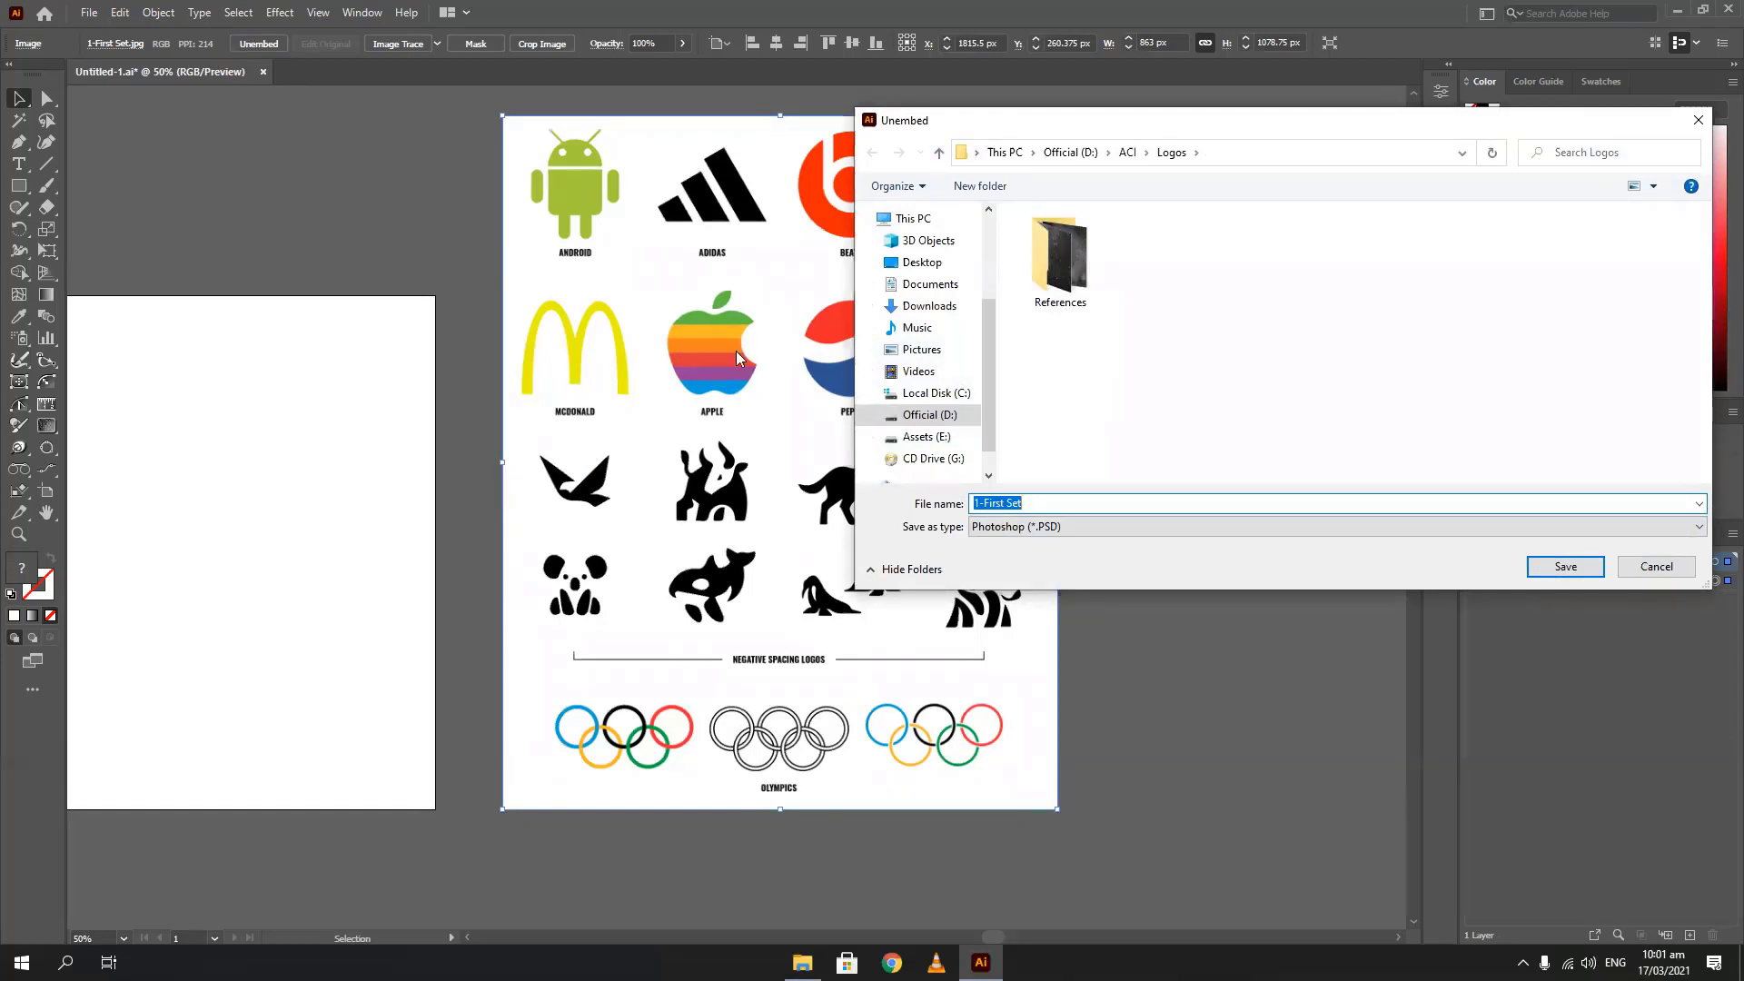
click(922, 263)
click(1390, 505)
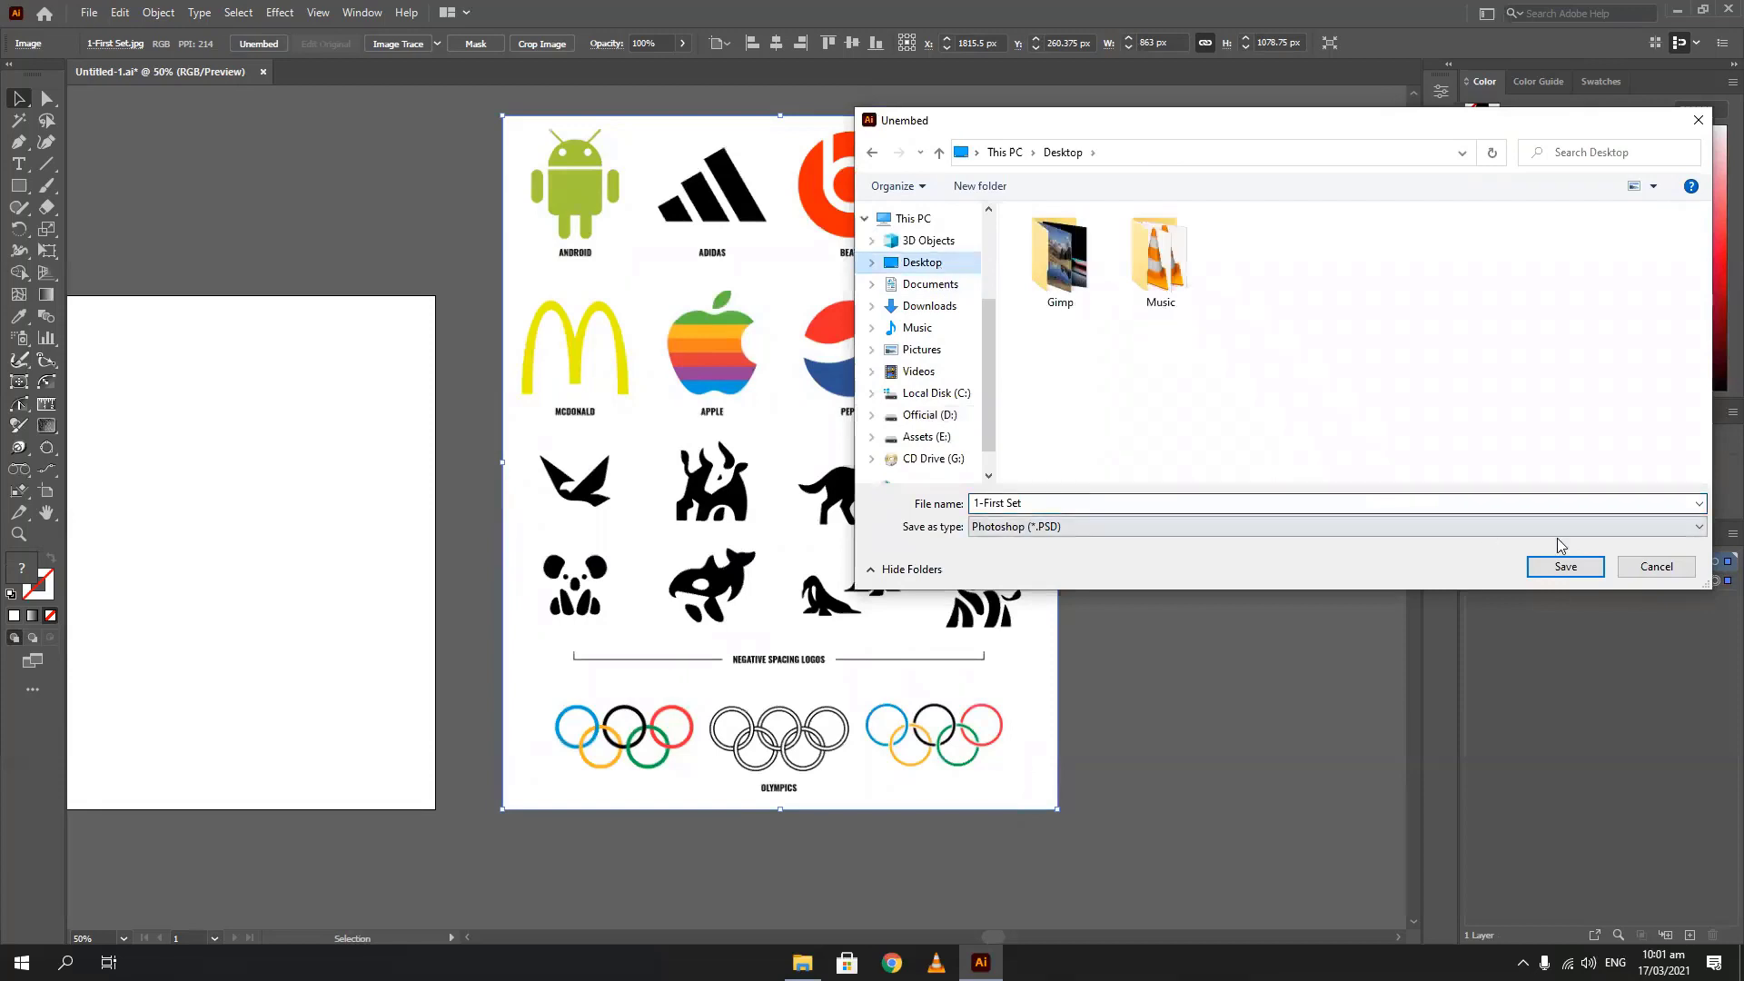
click(1234, 524)
click(1143, 559)
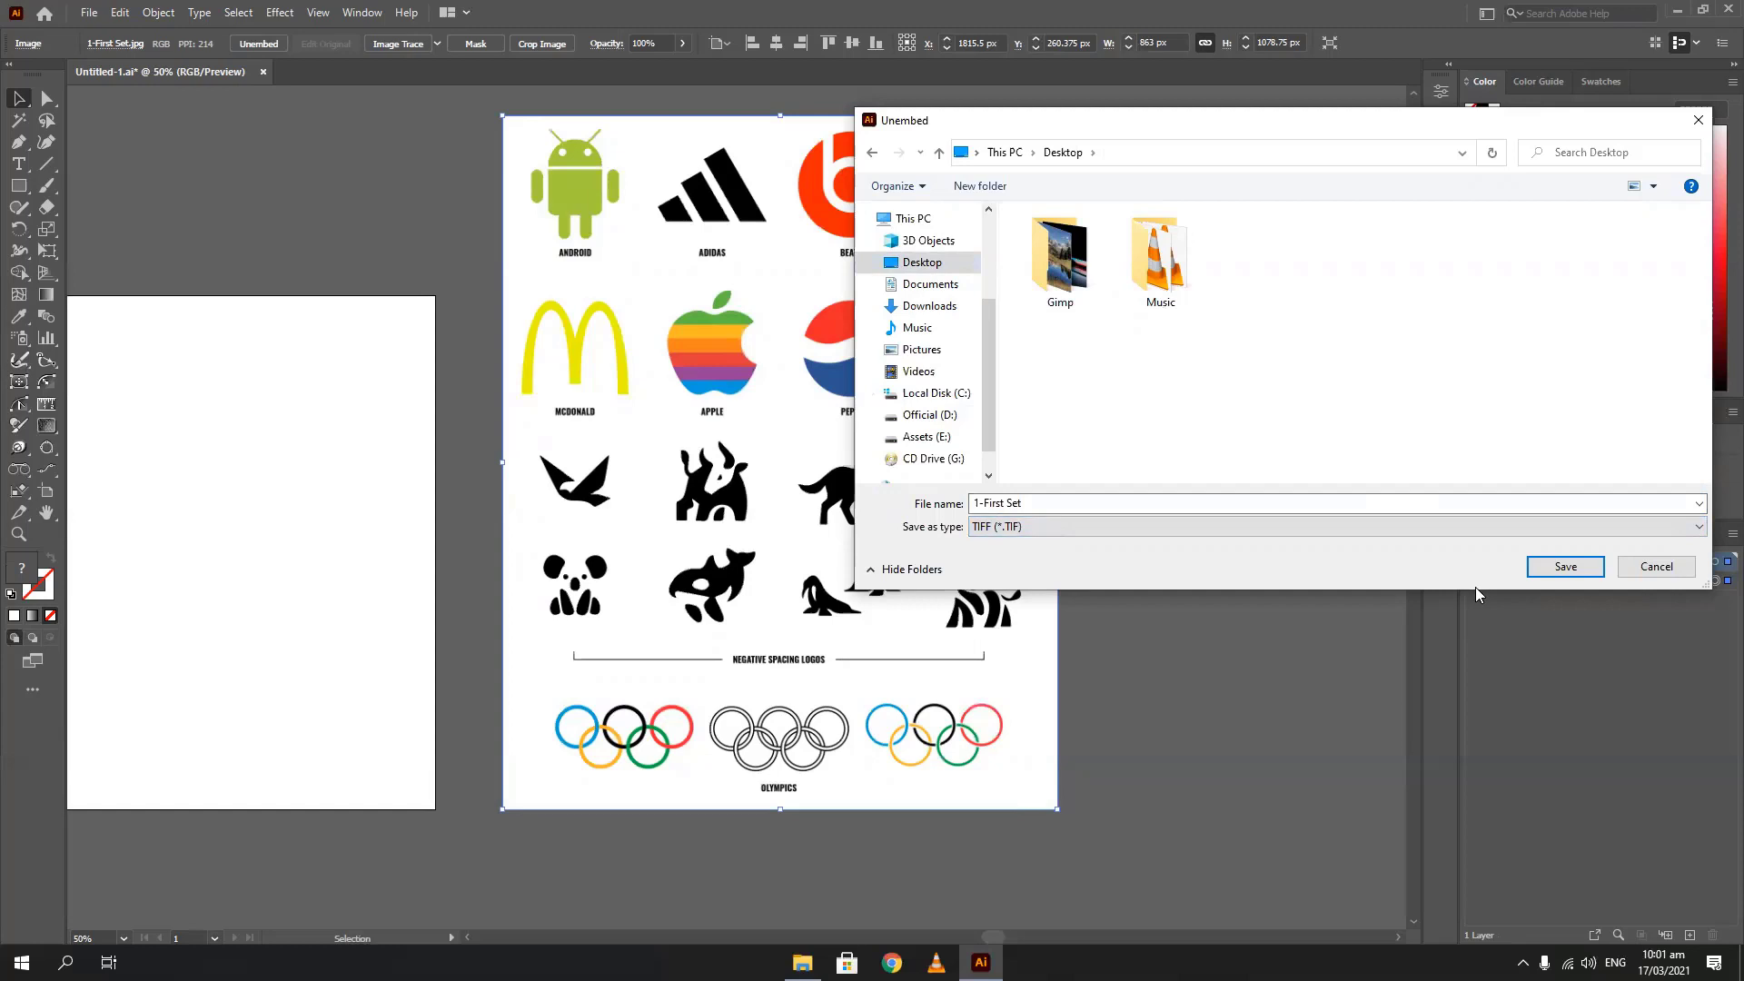
click(1552, 567)
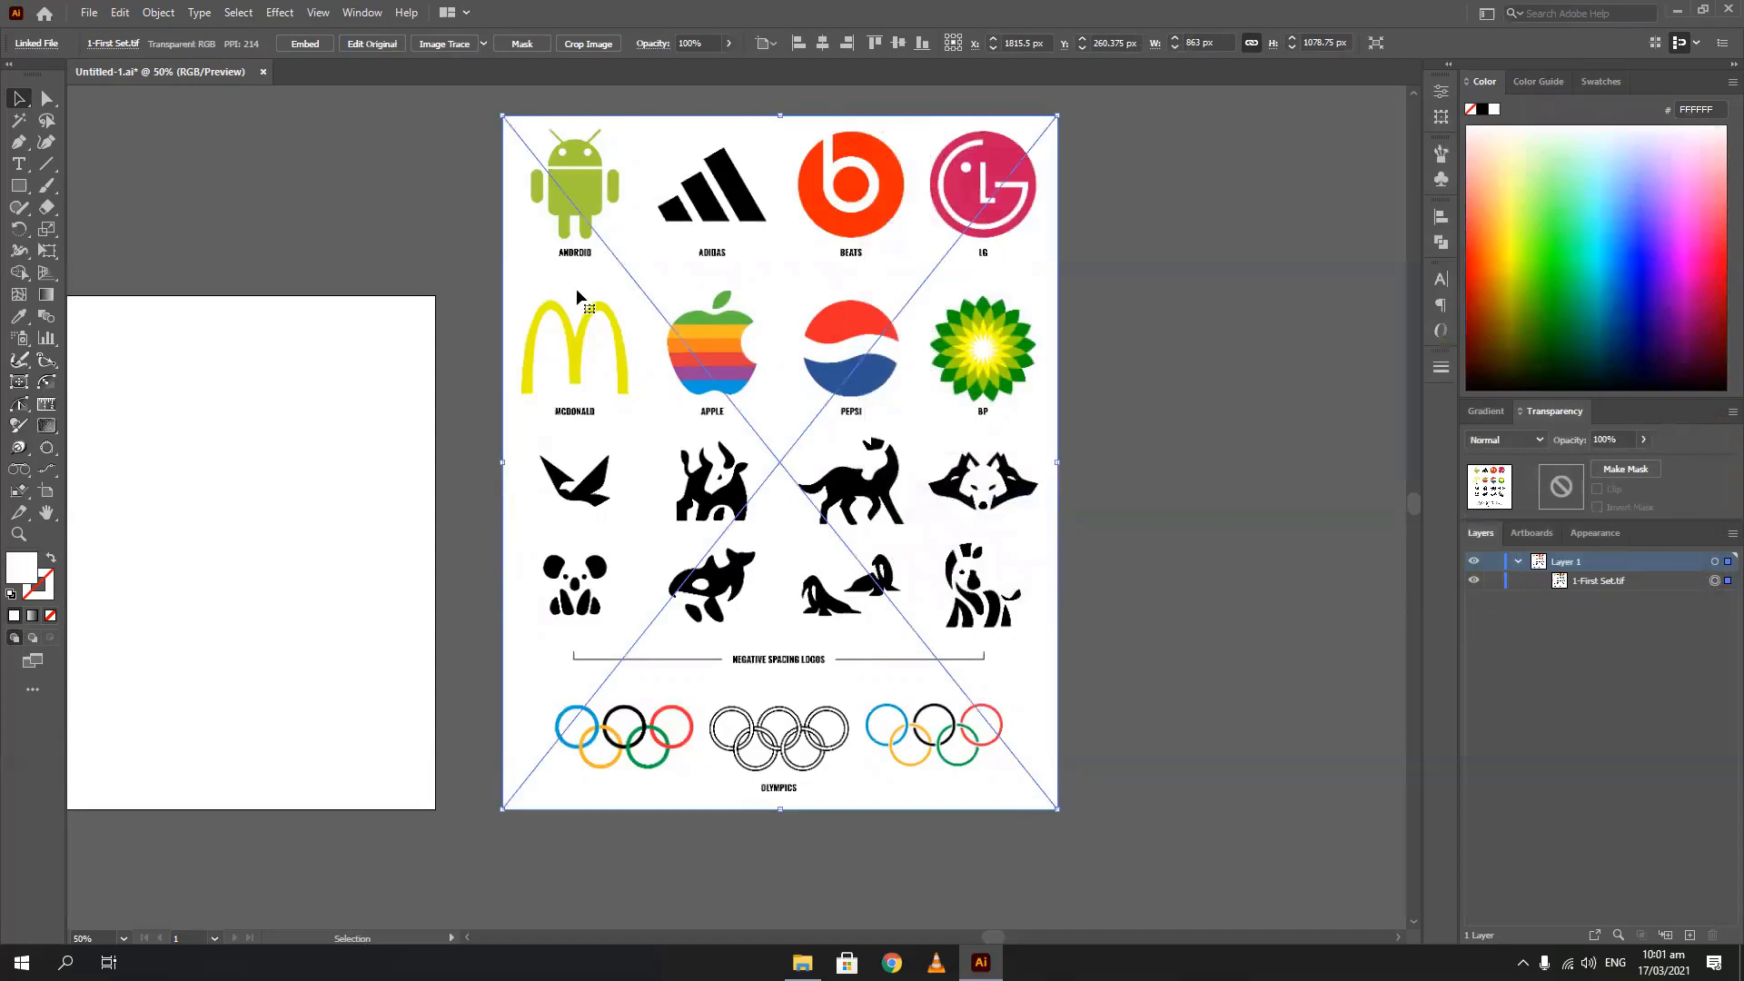
Check the file details of the exported 1-First Set image on the desktop and return to Illustrator
key(super+d)
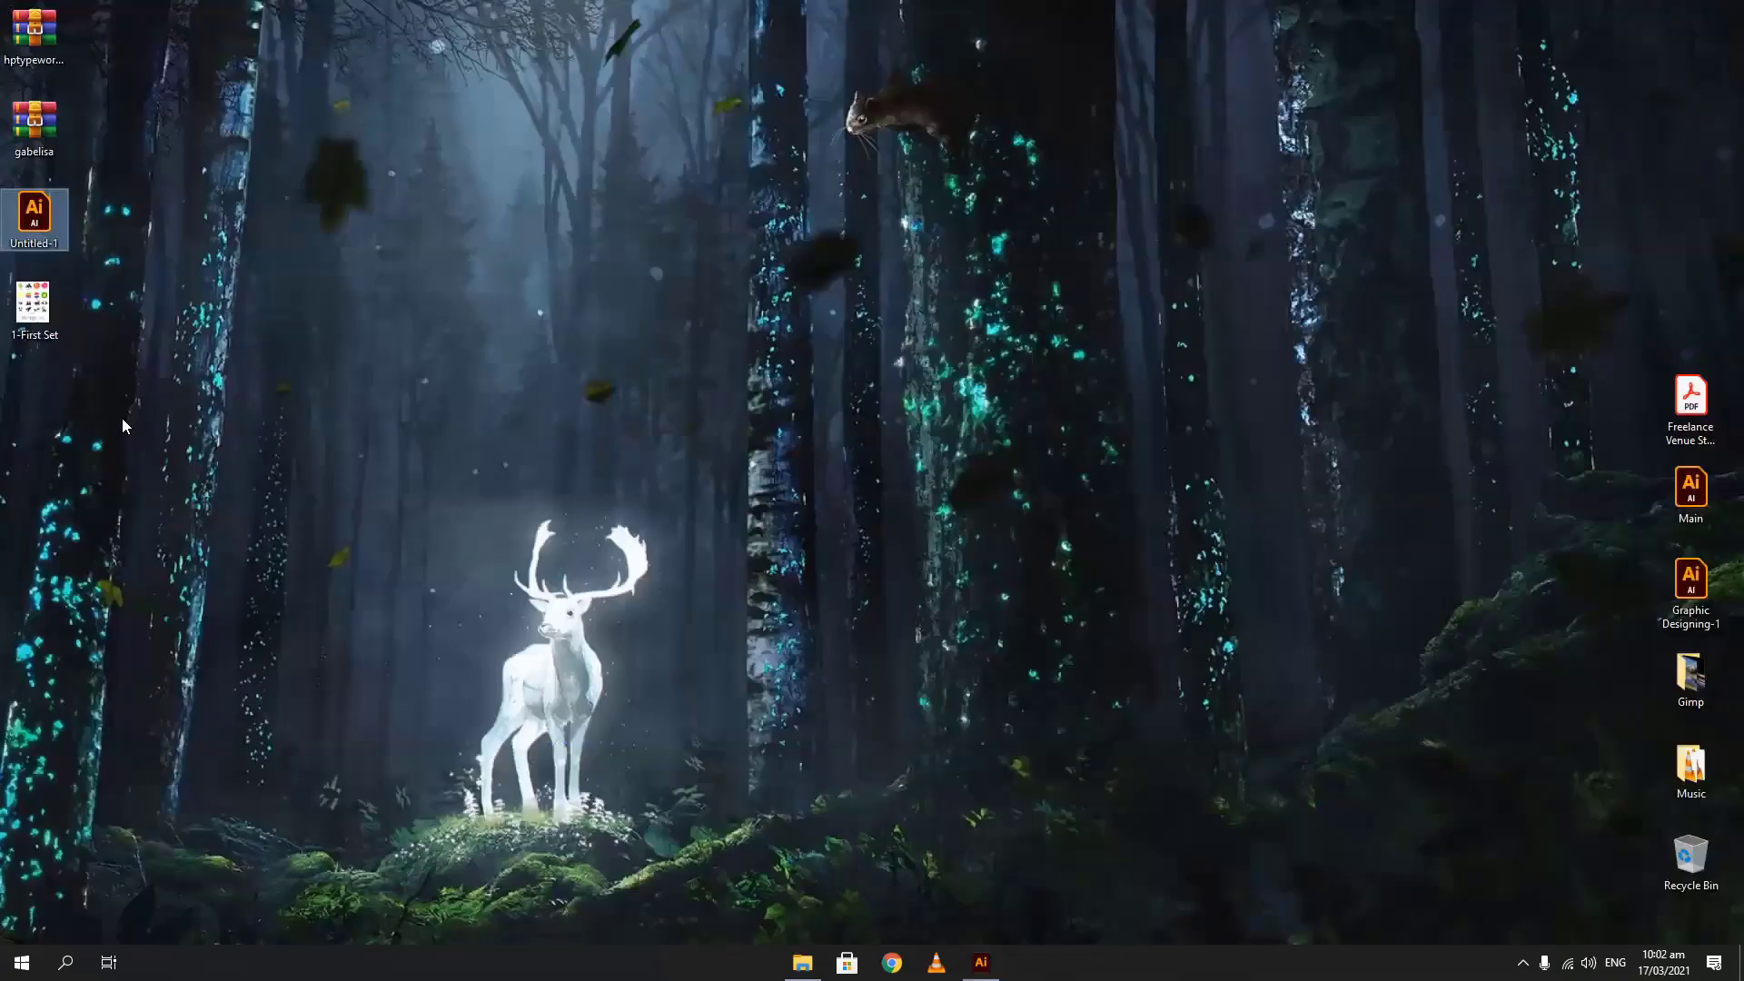
mouse_move(49, 333)
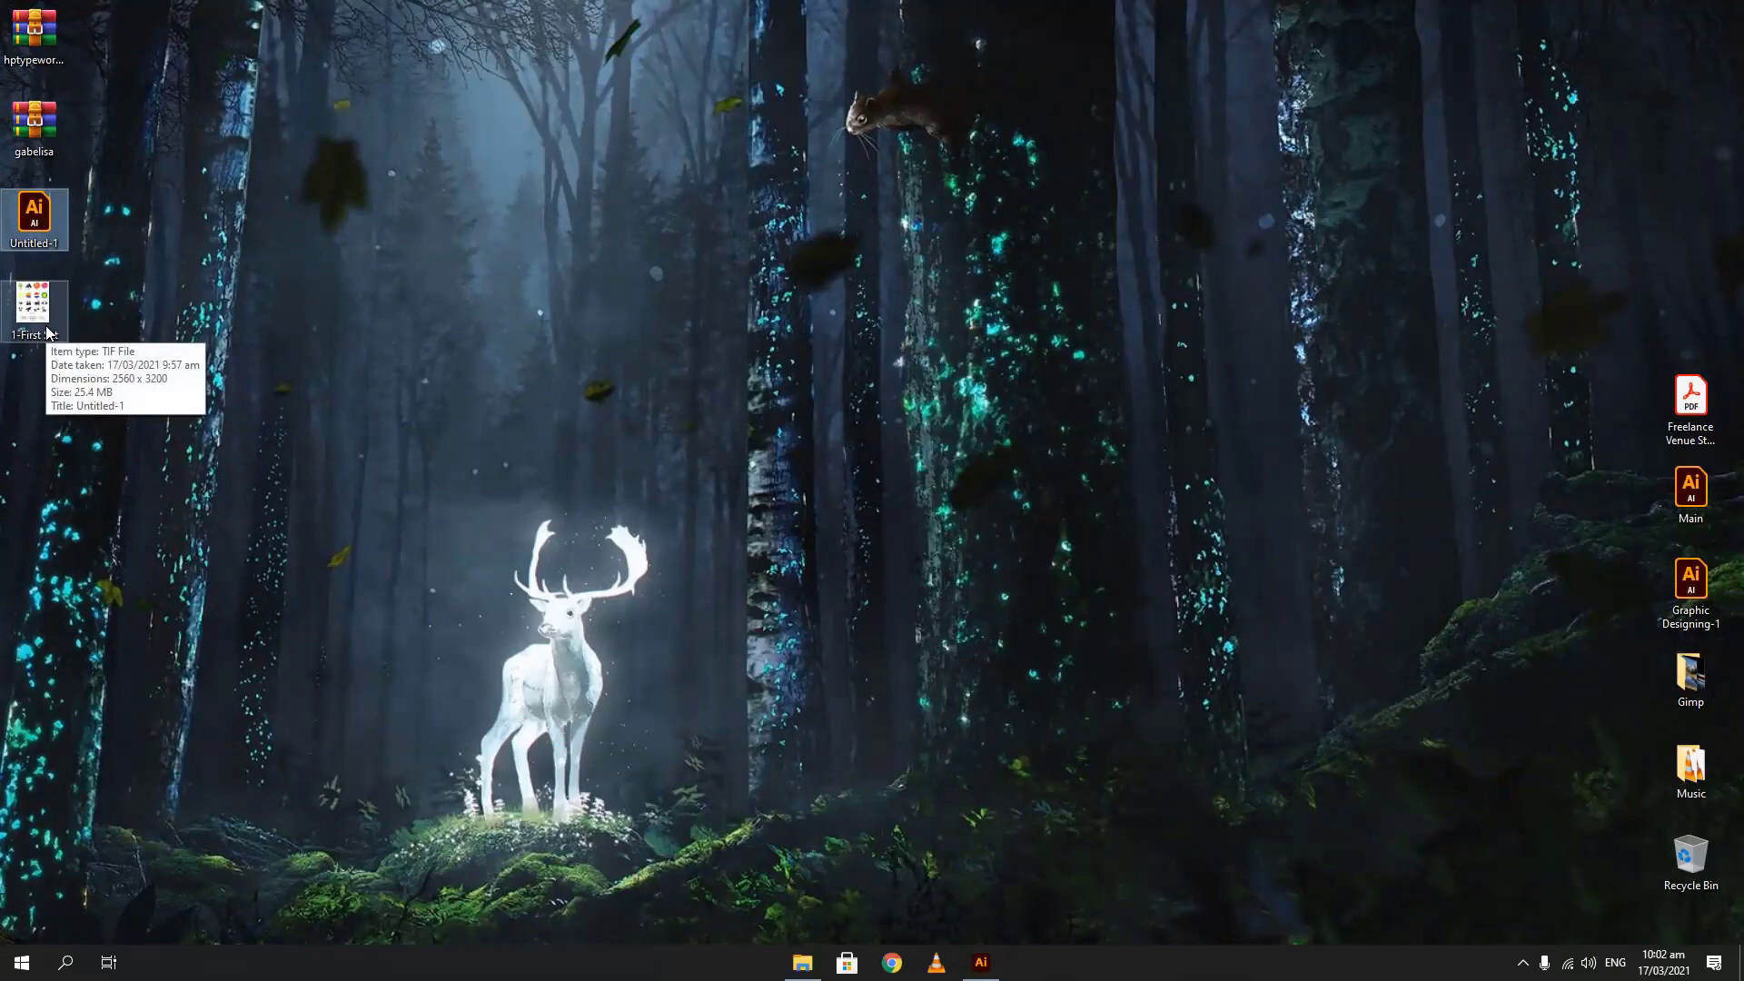
click(988, 963)
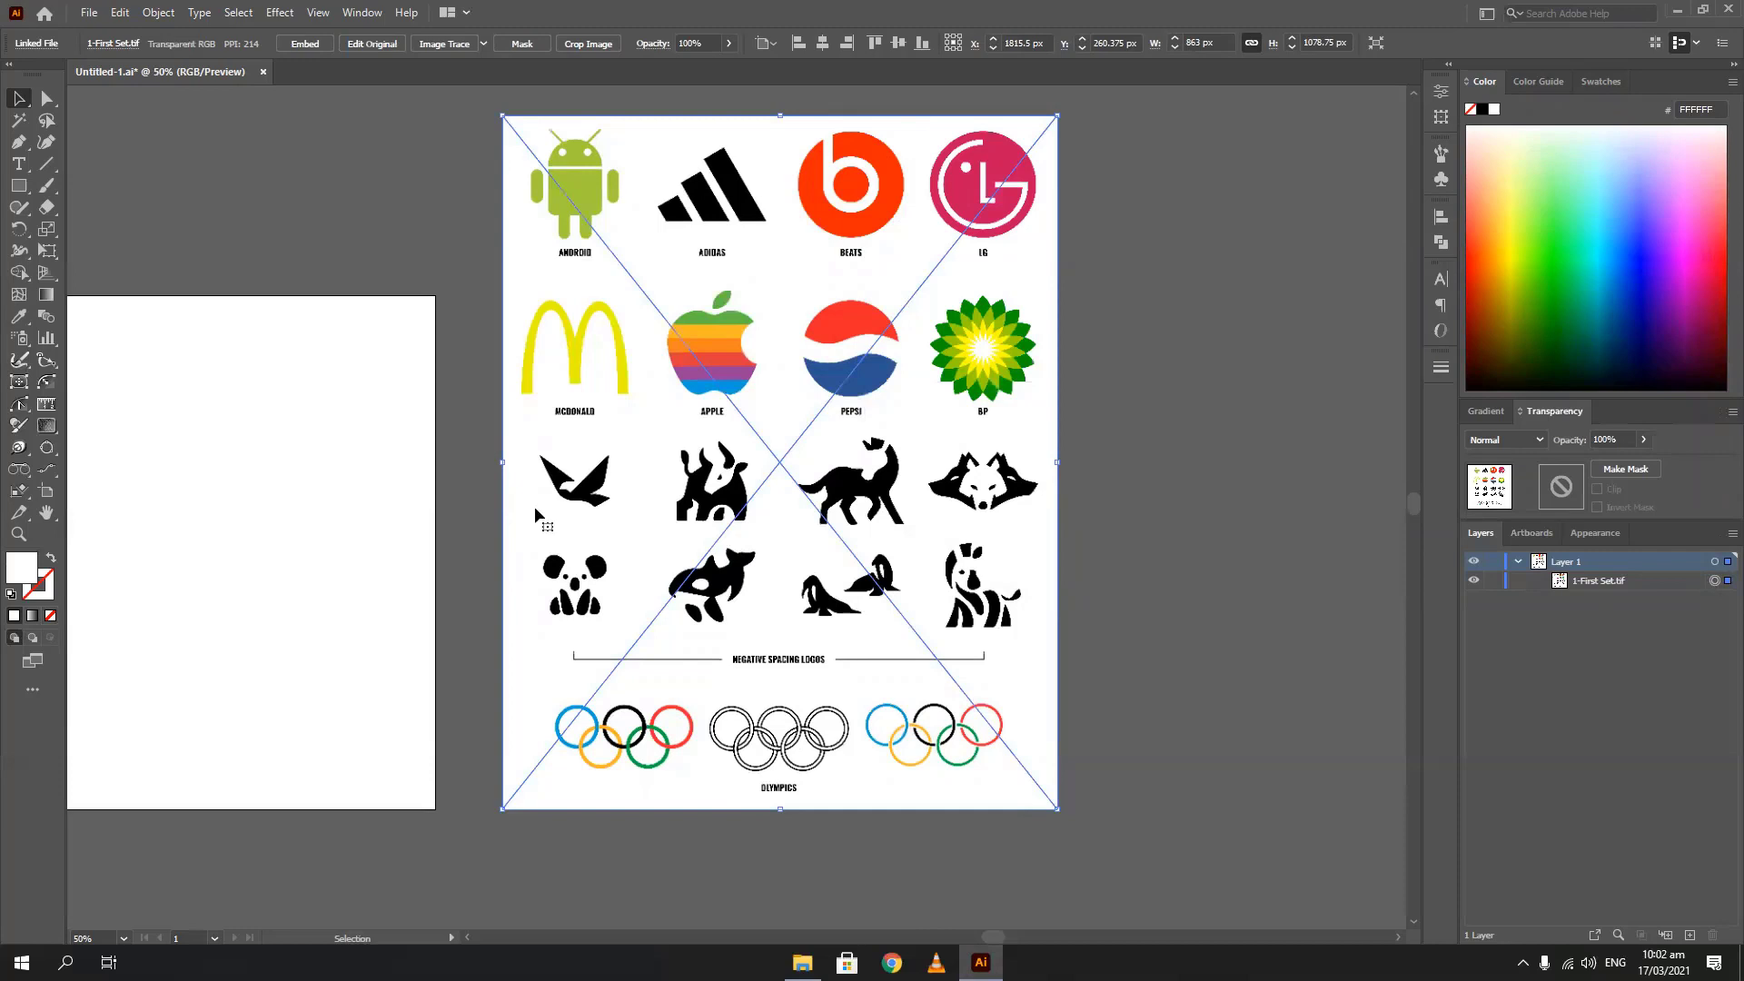
Scale the linked logo sheet proportionally to about 600 × 750 px and move it onto the artboard near its right edge
drag(728, 516, 718, 590)
scroll(513, 501, down, 3)
drag(405, 551, 553, 510)
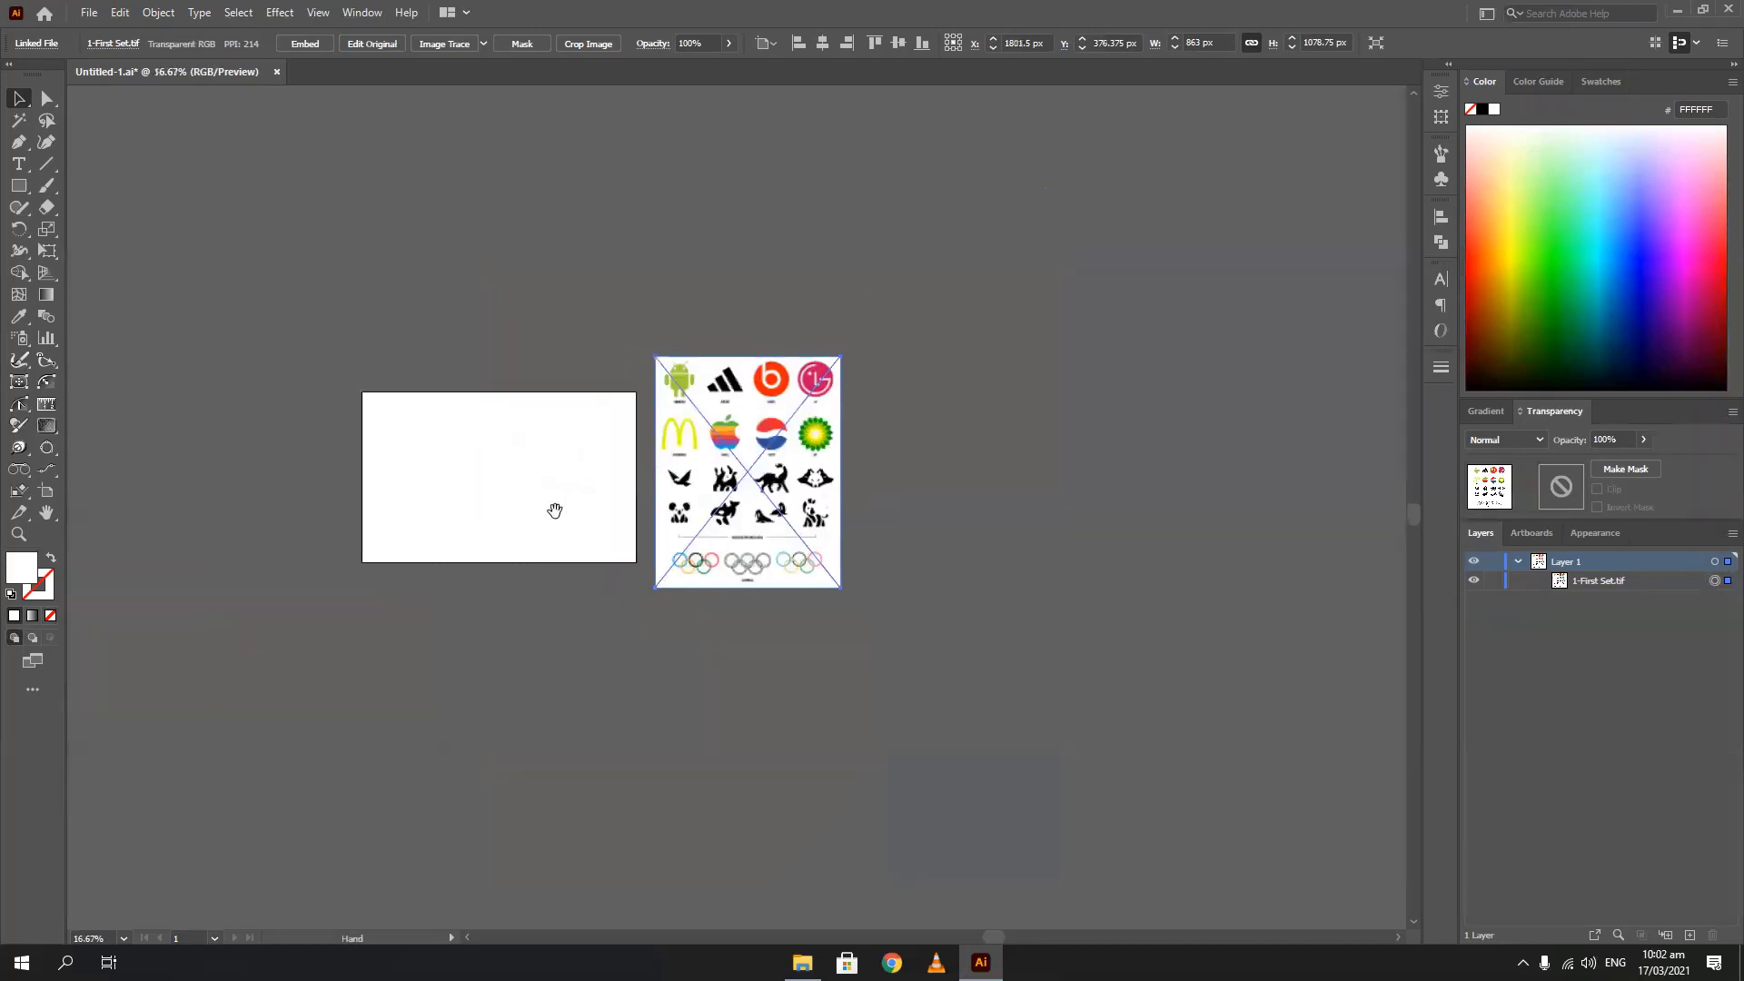
scroll(665, 474, up, 2)
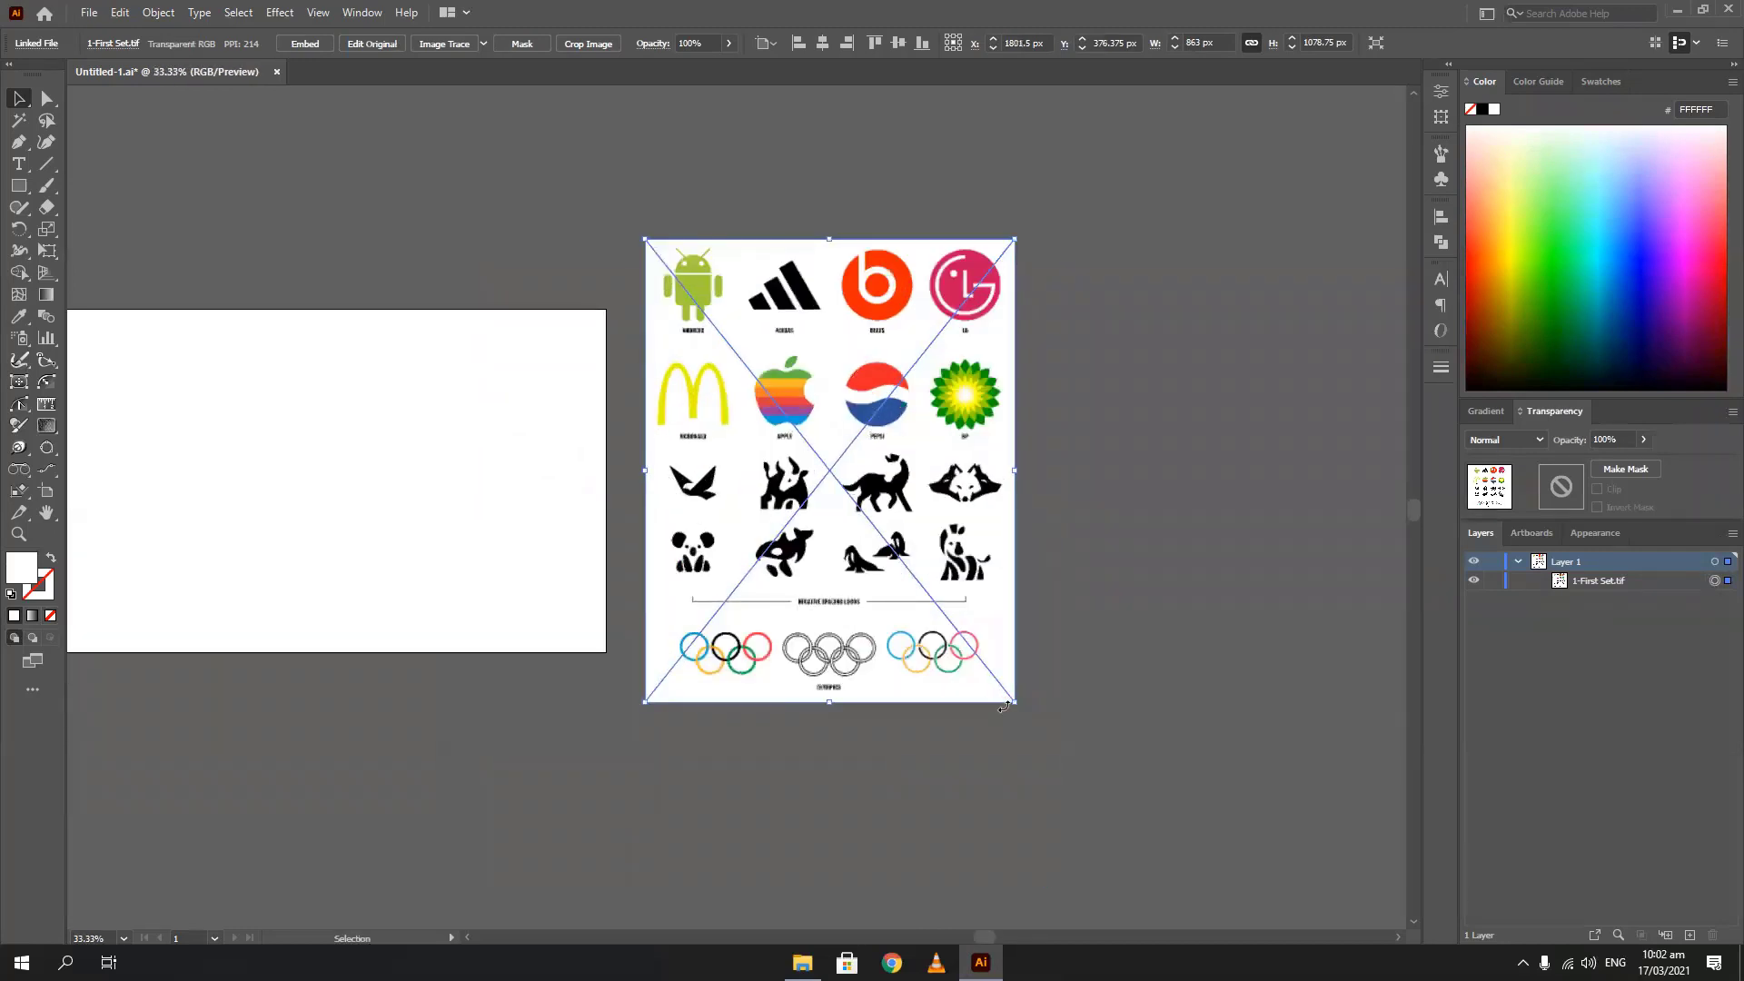
drag(1013, 701, 902, 561)
drag(760, 490, 479, 551)
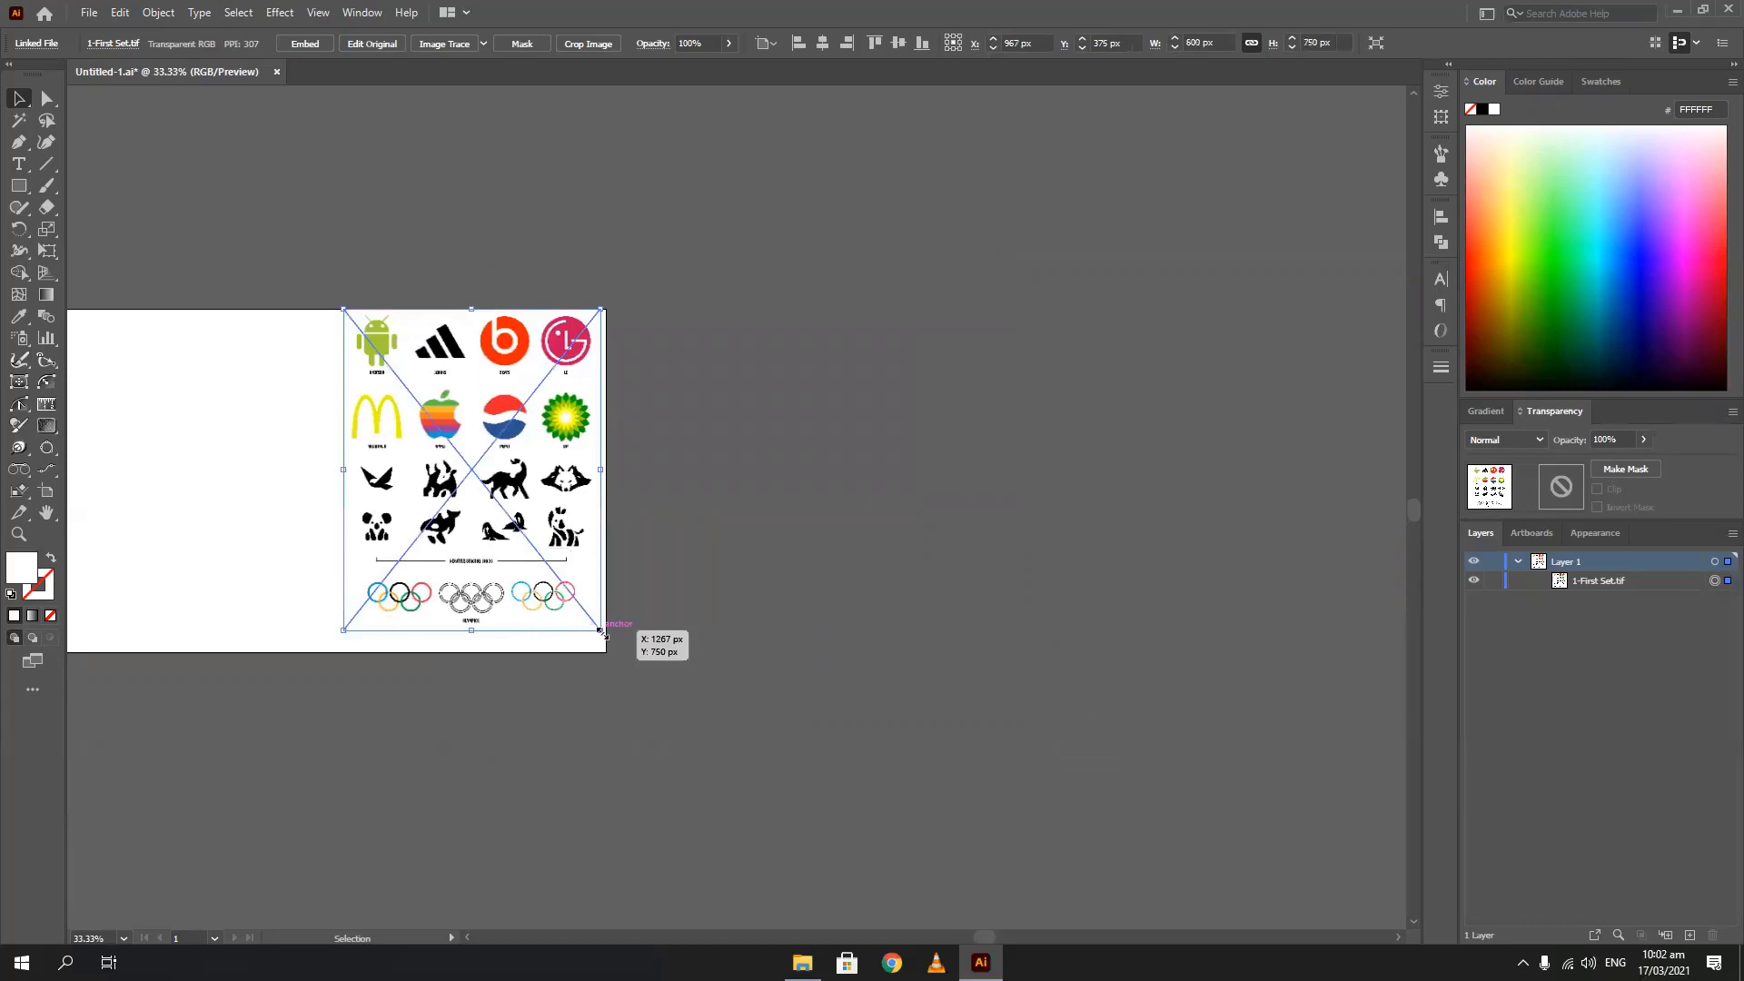
Stretch the logo sheet non-proportionally to about 570 × 349 px, inspect the distorted logos, and undo the stretch
drag(602, 633, 589, 461)
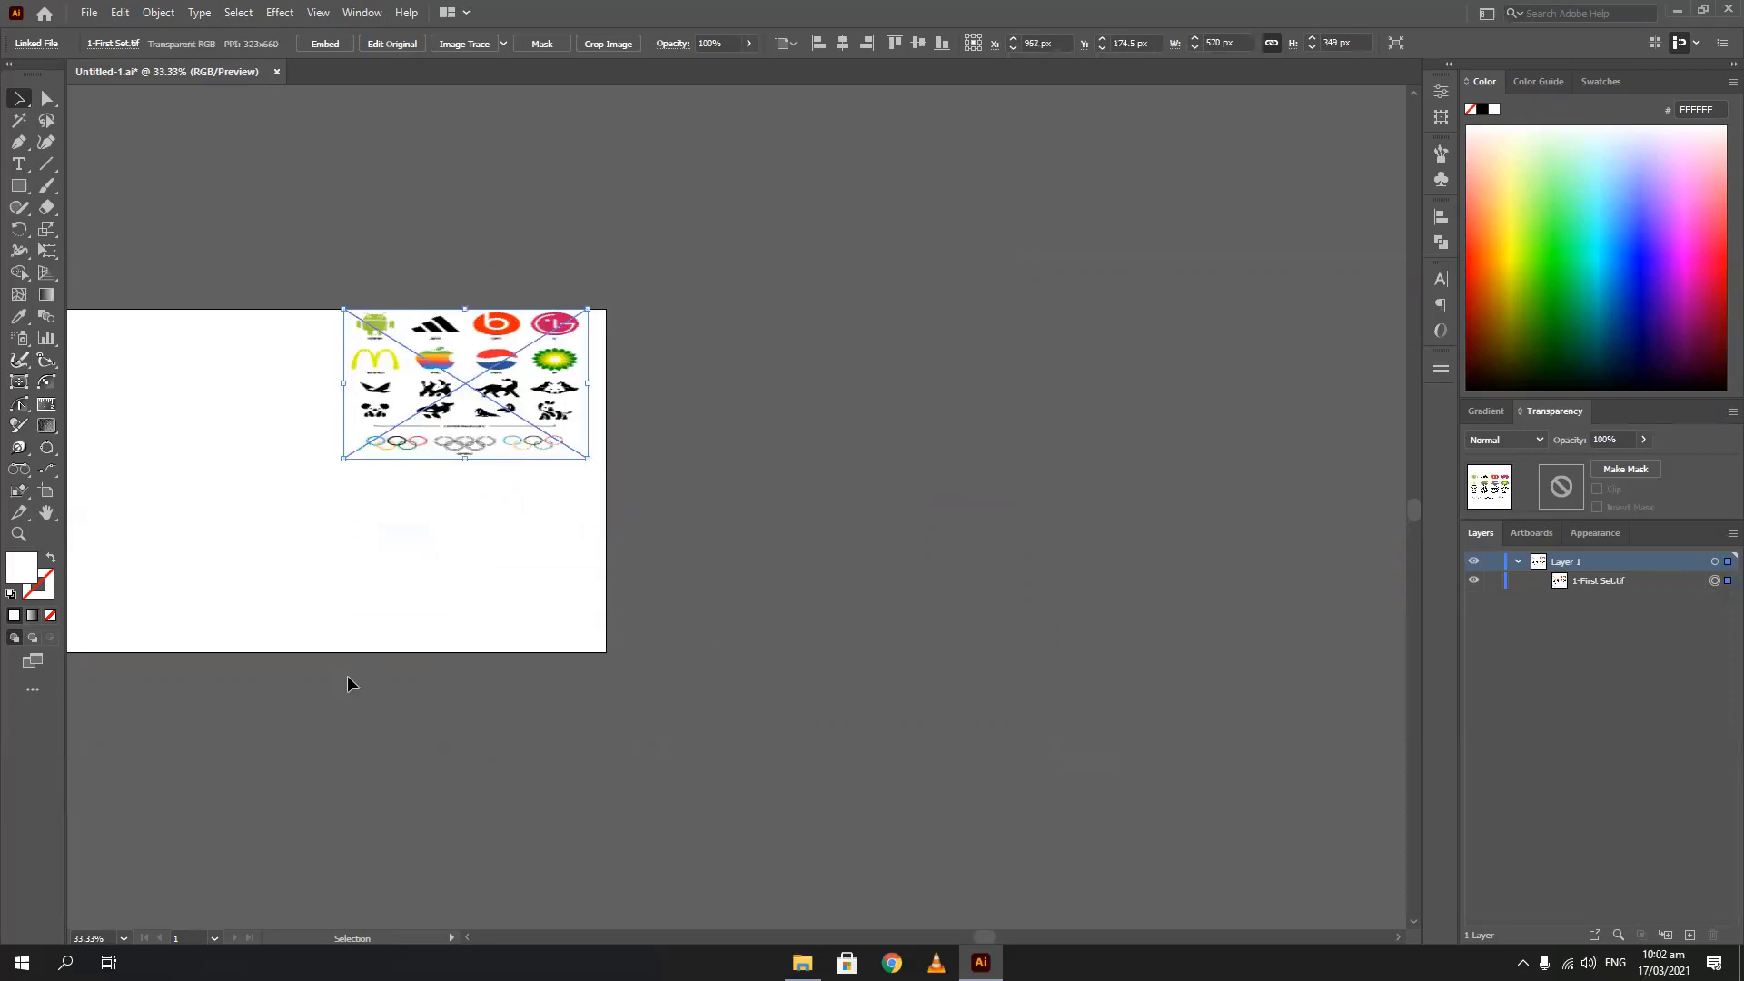
scroll(386, 364, up, 2)
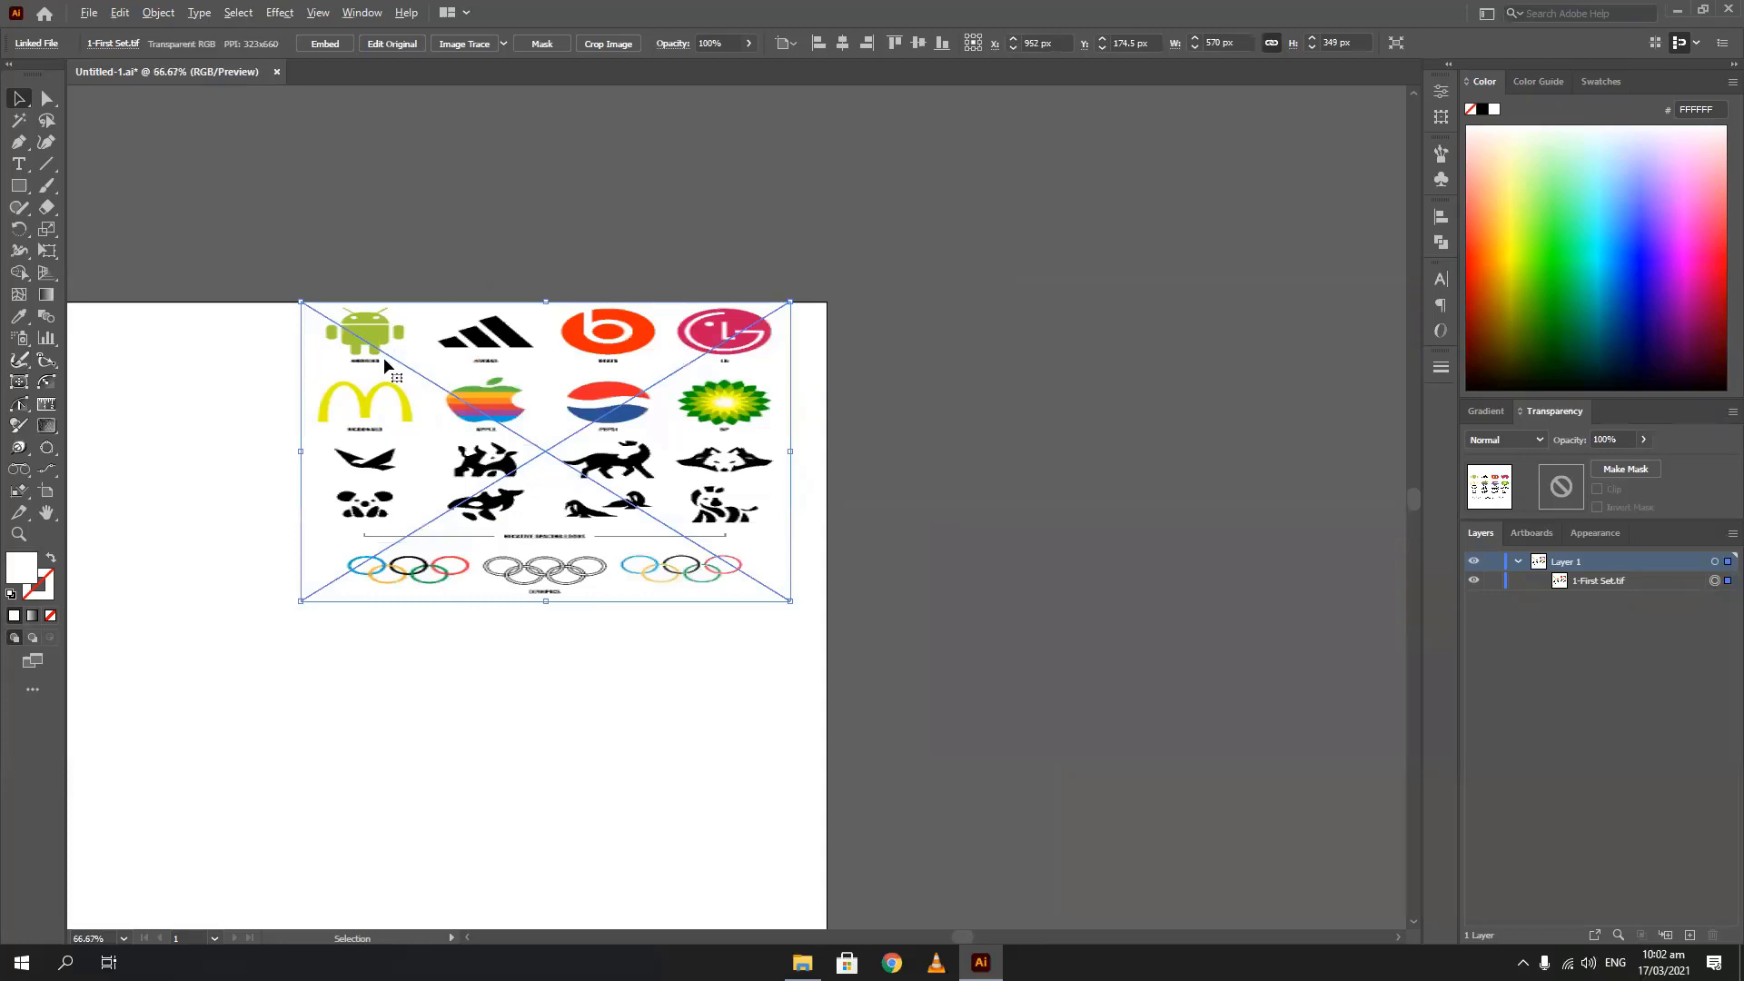
scroll(386, 363, down, 1)
scroll(363, 372, up, 2)
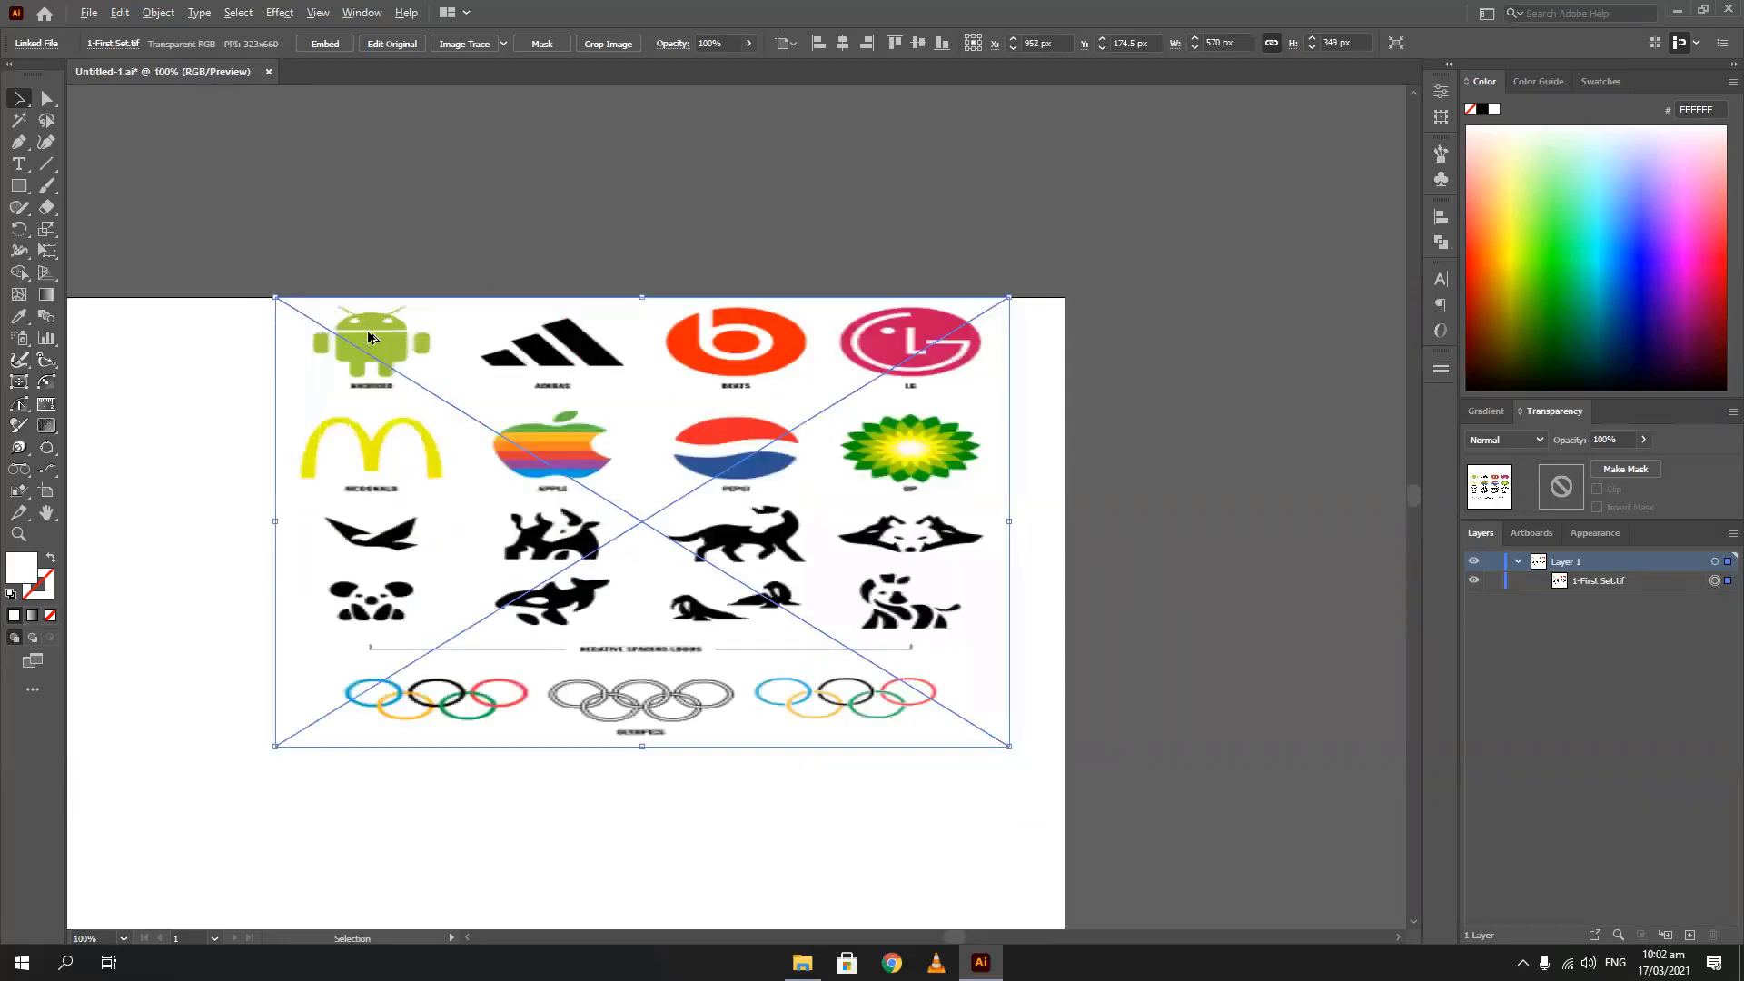
scroll(392, 405, down, 3)
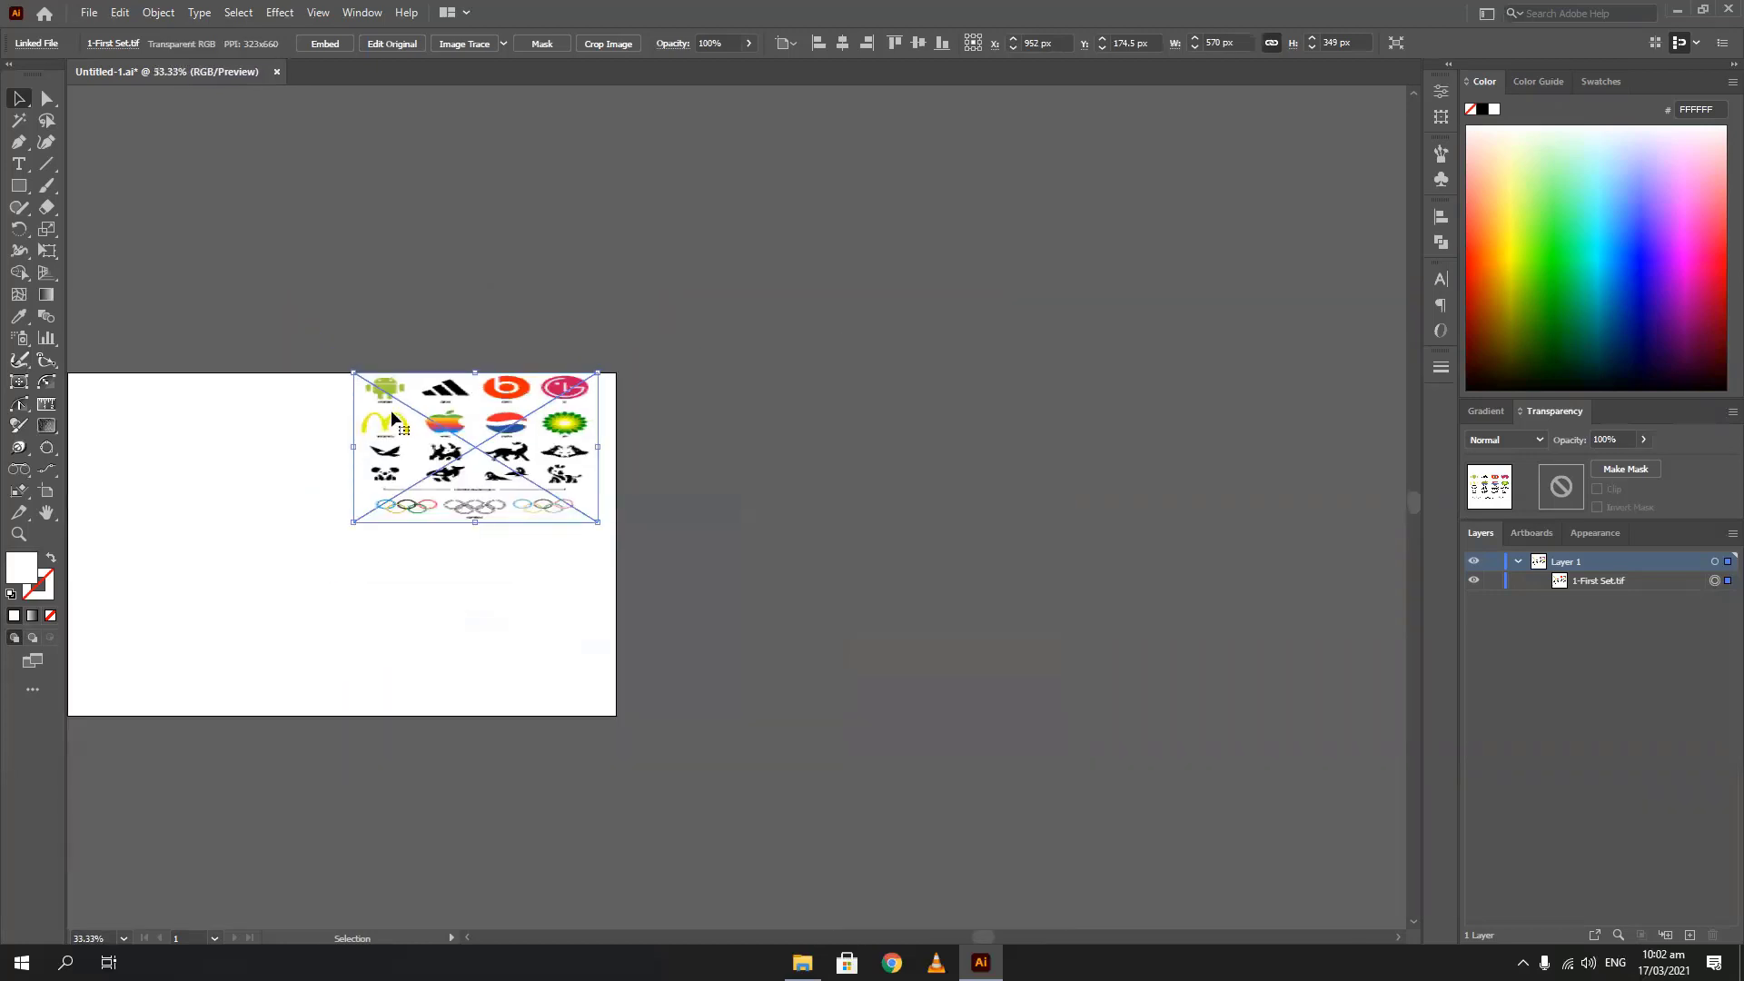
key(ctrl+z)
key(space)
drag(315, 565, 458, 476)
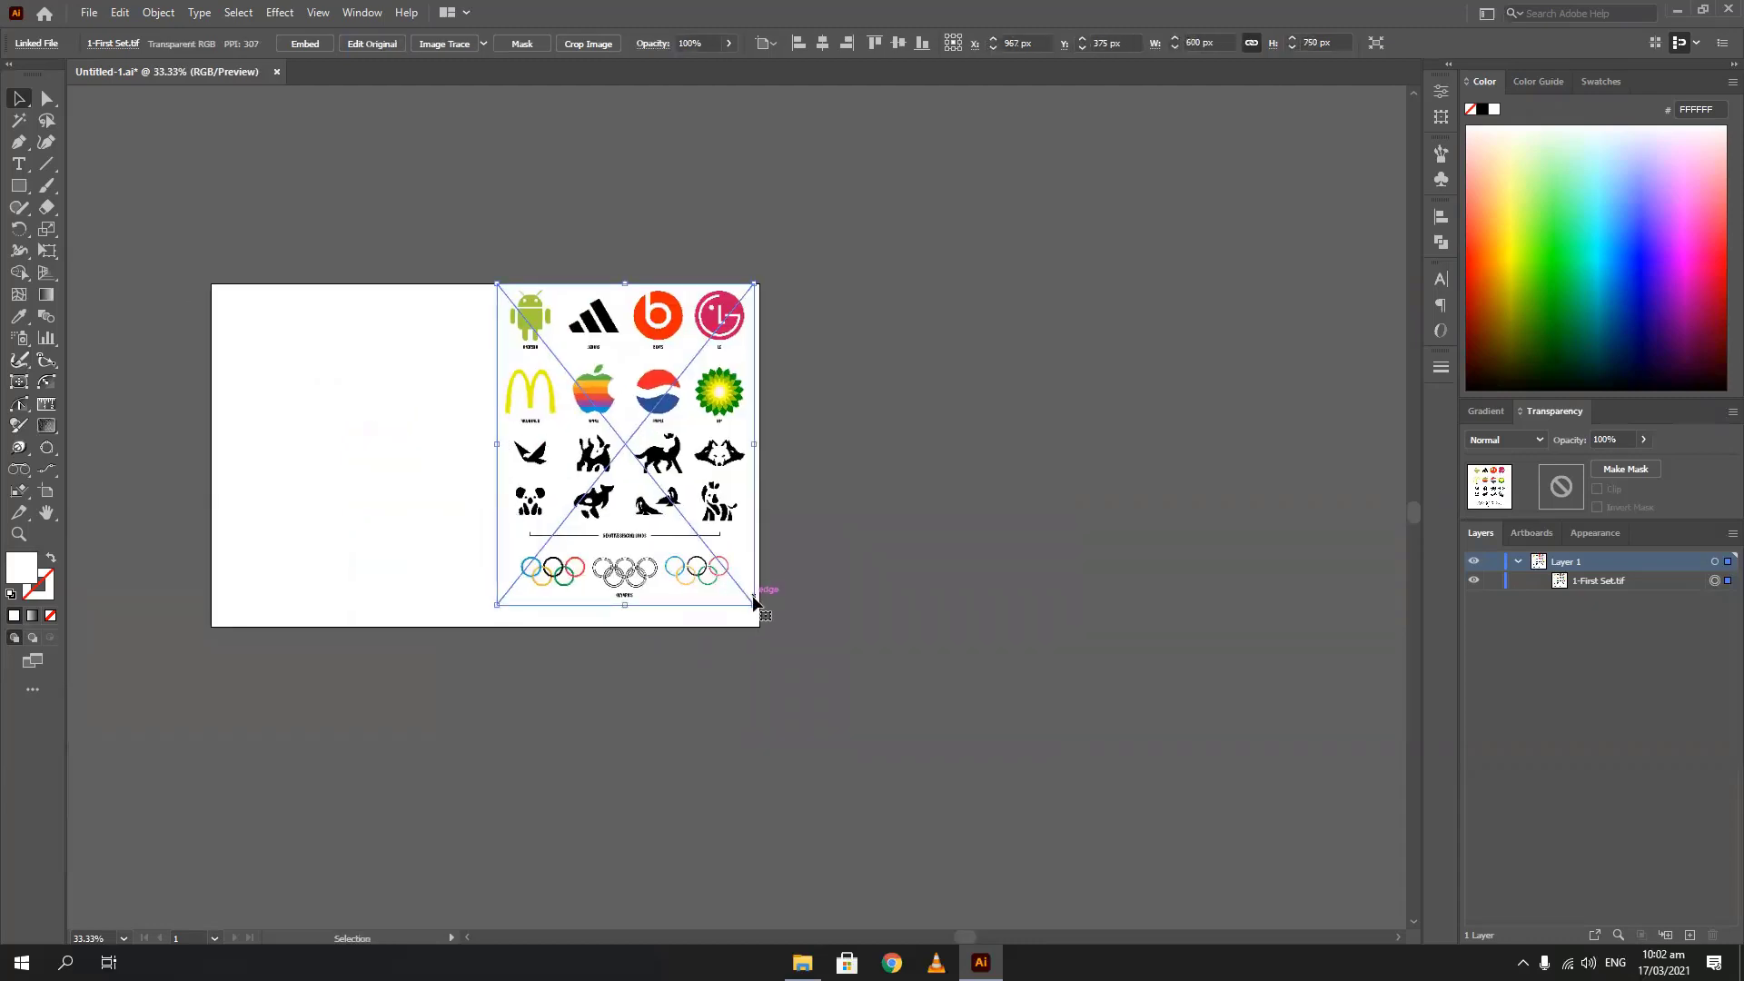
Scale the logo sheet proportionally to about 566 × 707.5 px and undo the scaling and the move onto the artboard
drag(769, 621, 723, 603)
scroll(472, 510, down, 1)
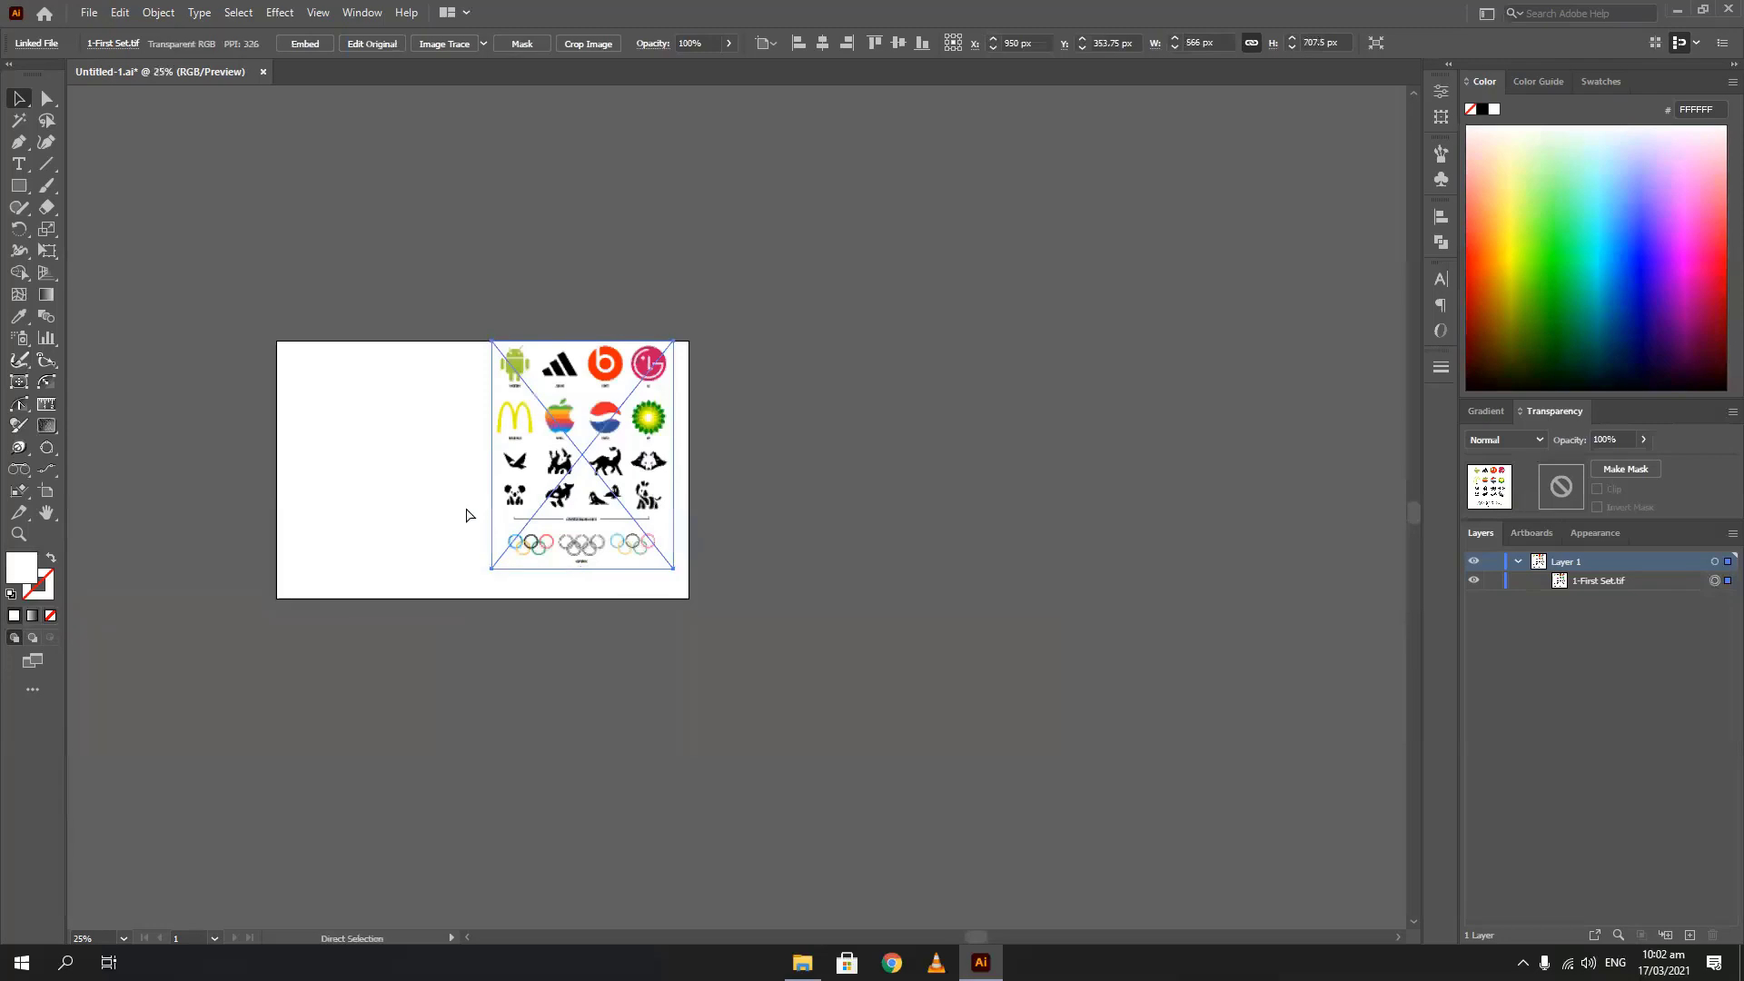
scroll(600, 479, right, 3)
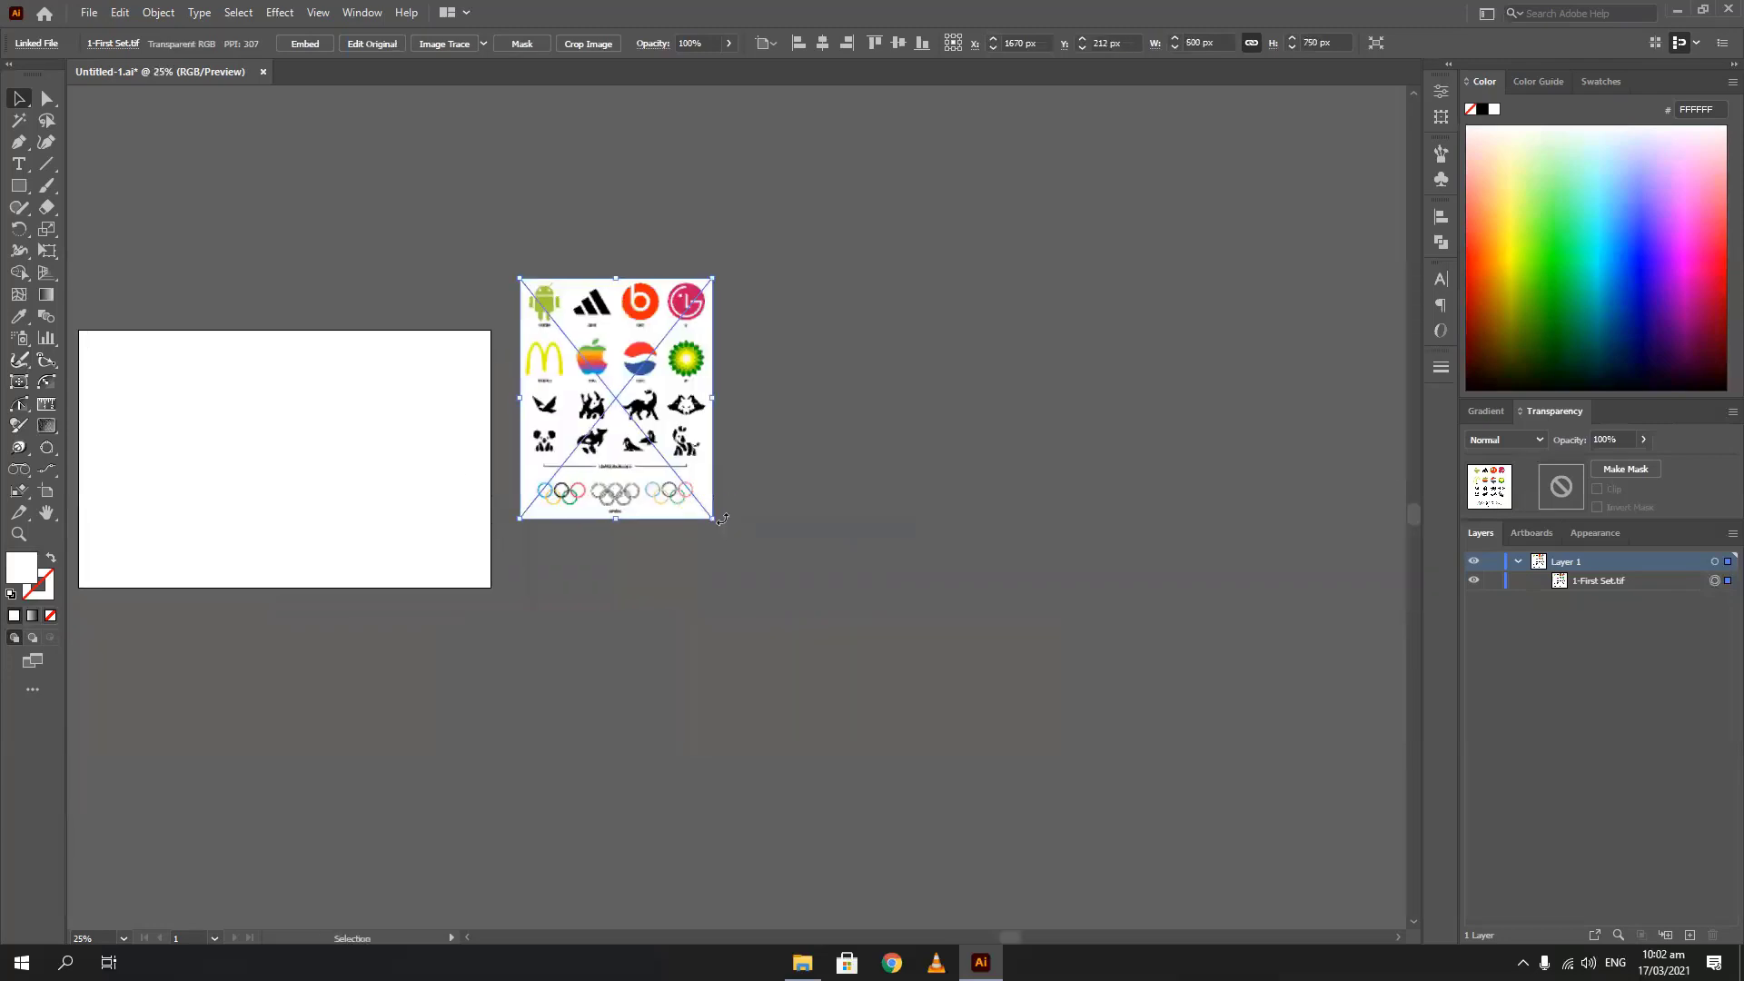
key(ctrl+z)
Reposition the logo sheet beside the artboard and scale it proportionally to about 1130 × 1412.5 px
drag(645, 535, 673, 465)
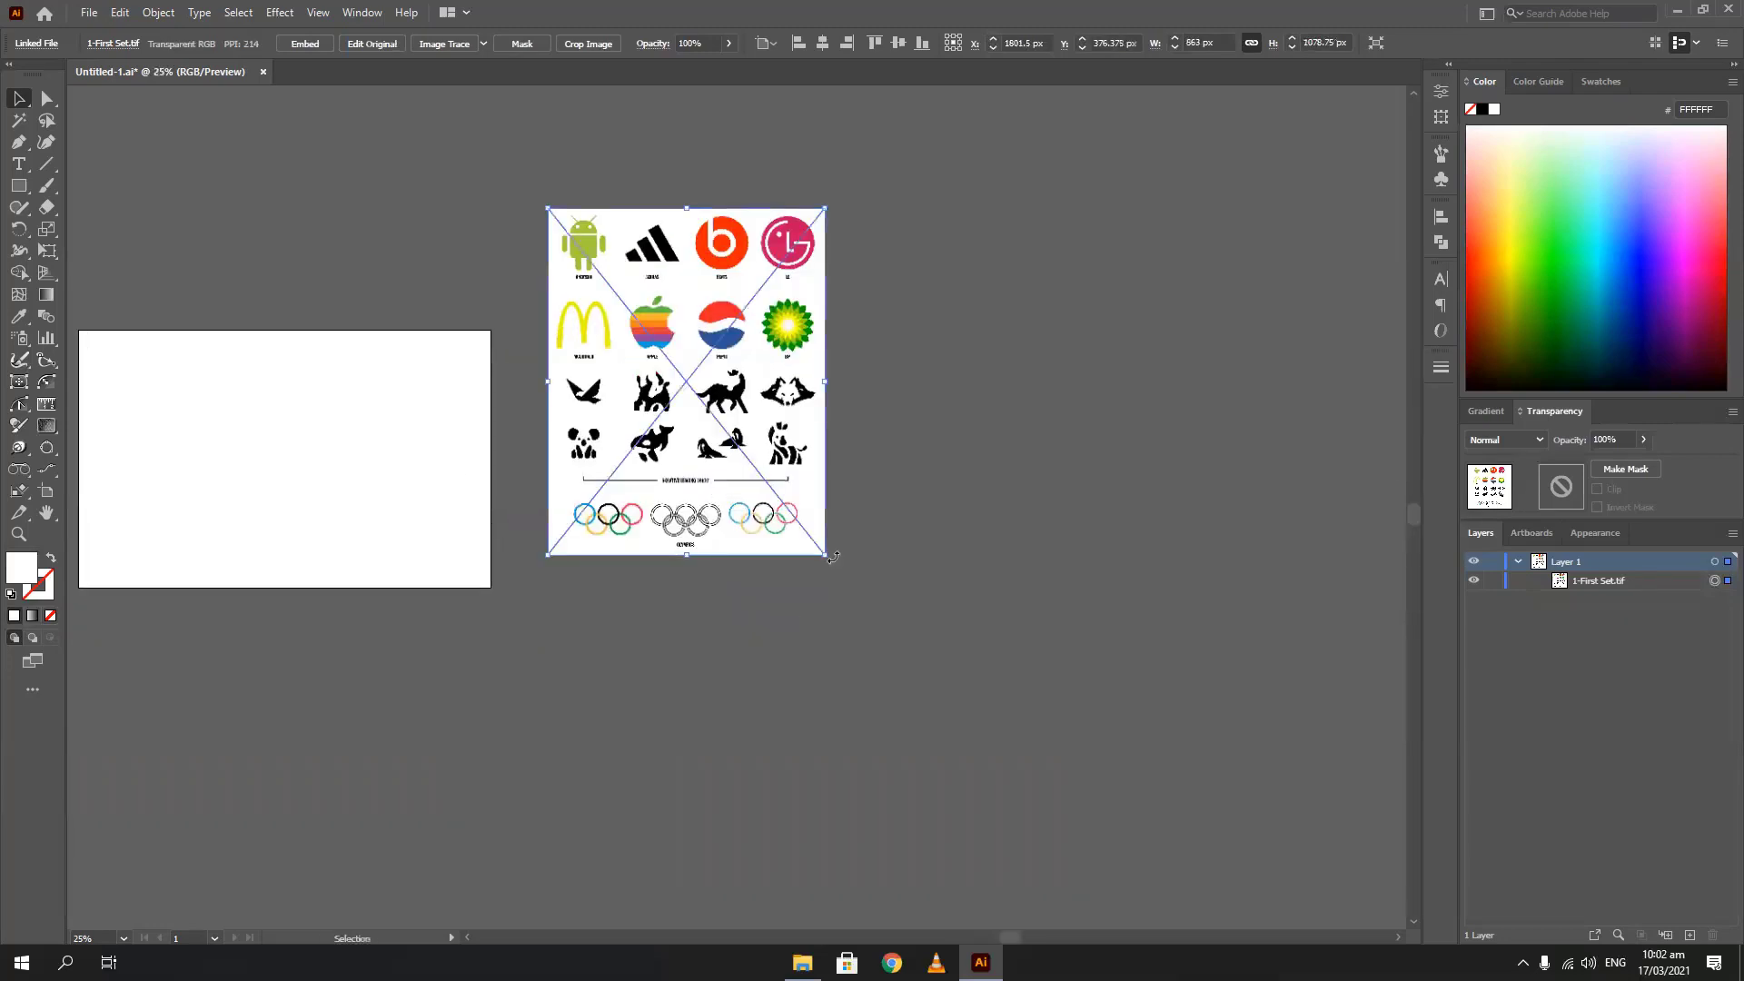
drag(827, 556, 913, 663)
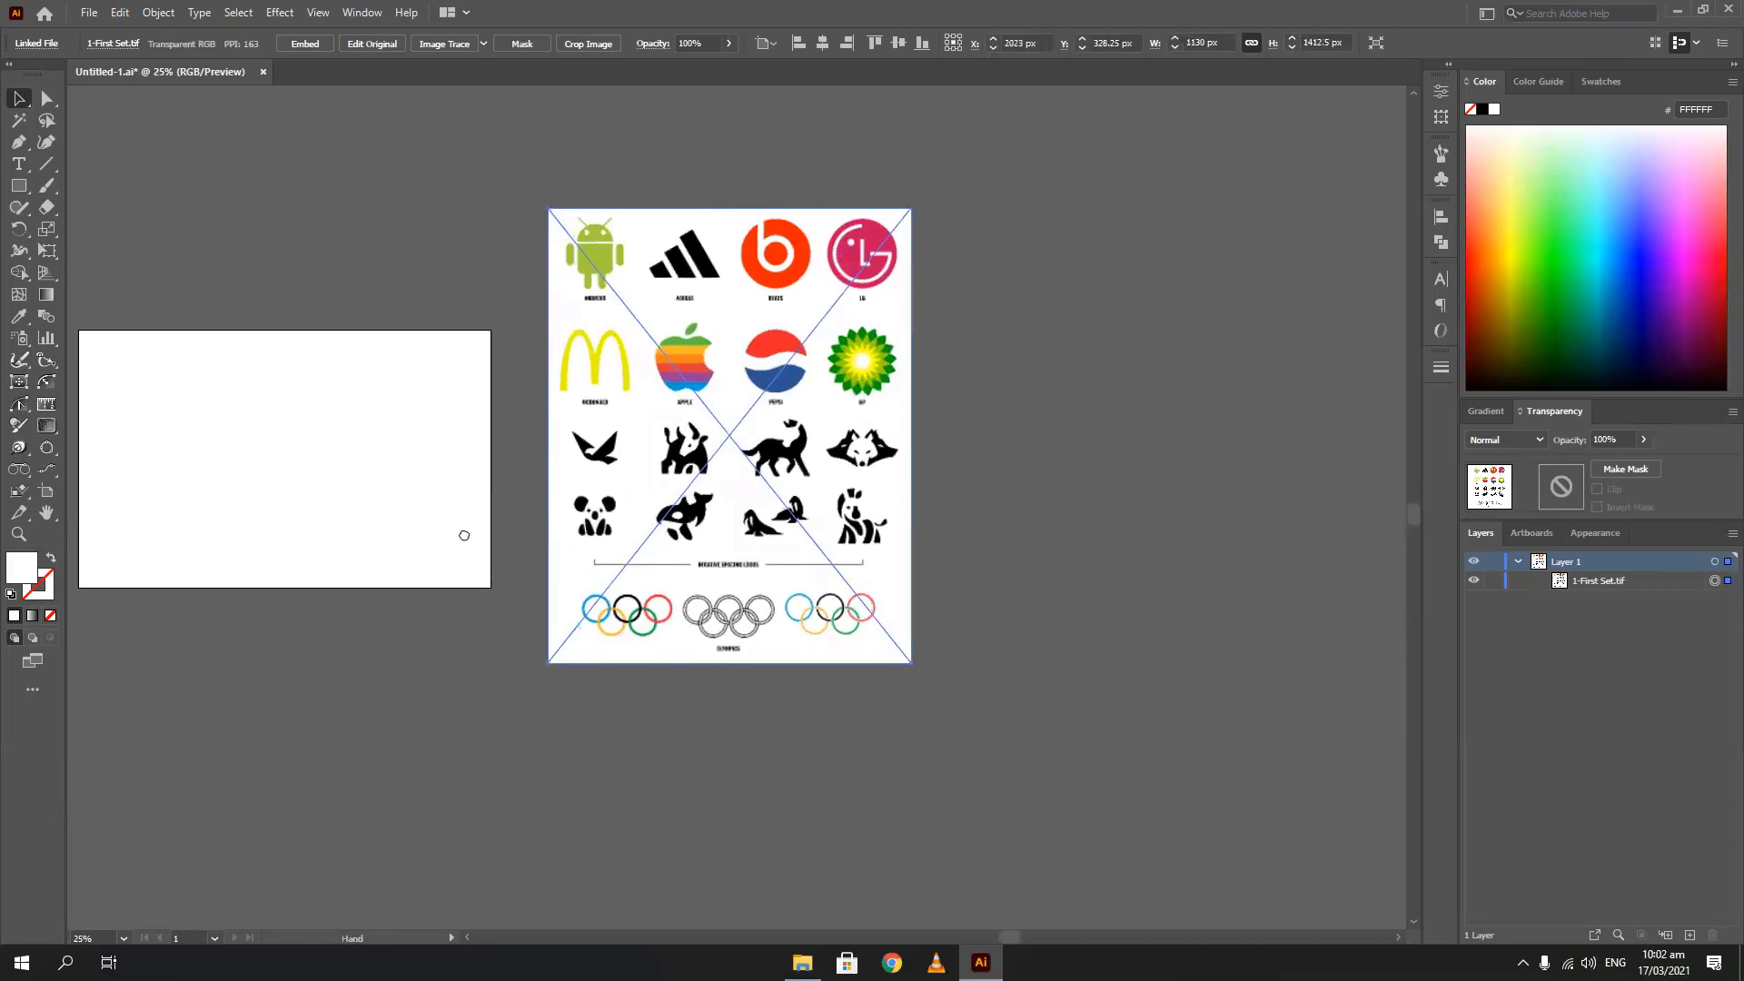
scroll(837, 379, up, 1)
scroll(838, 379, left, 2)
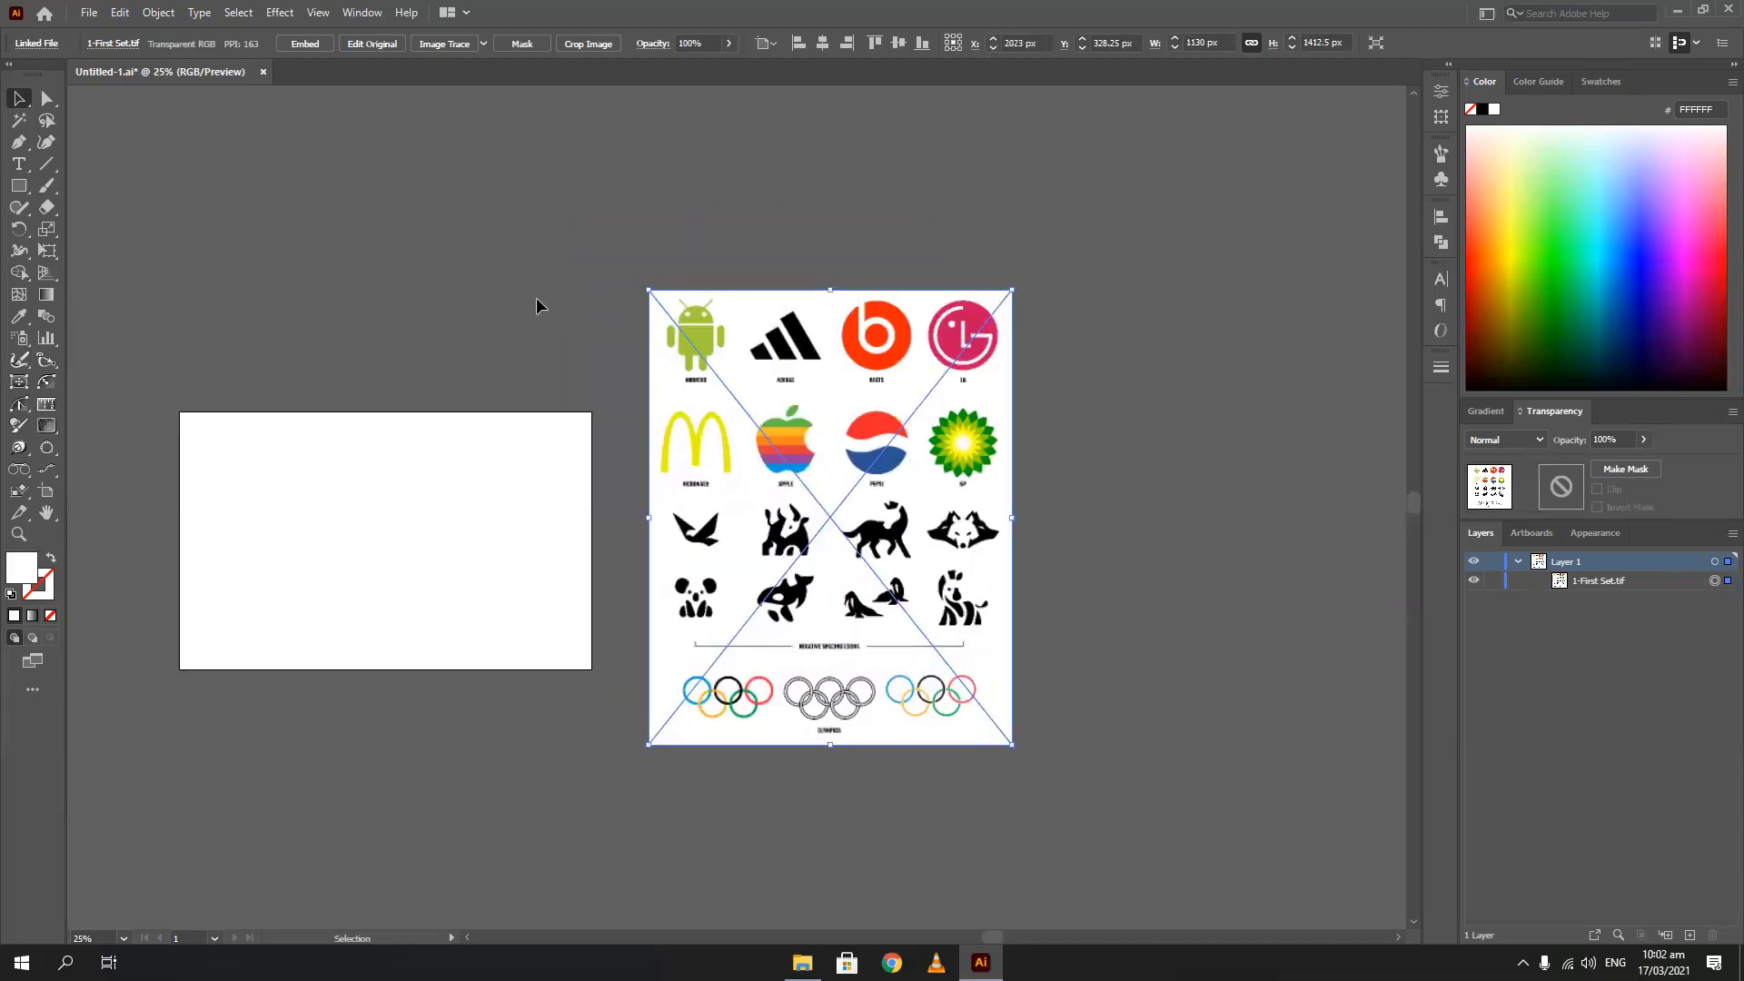
Draw a white rectangle above the artboard and try selecting it together with the logo sheet
click(18, 186)
drag(473, 257, 581, 350)
click(18, 98)
drag(418, 191, 707, 417)
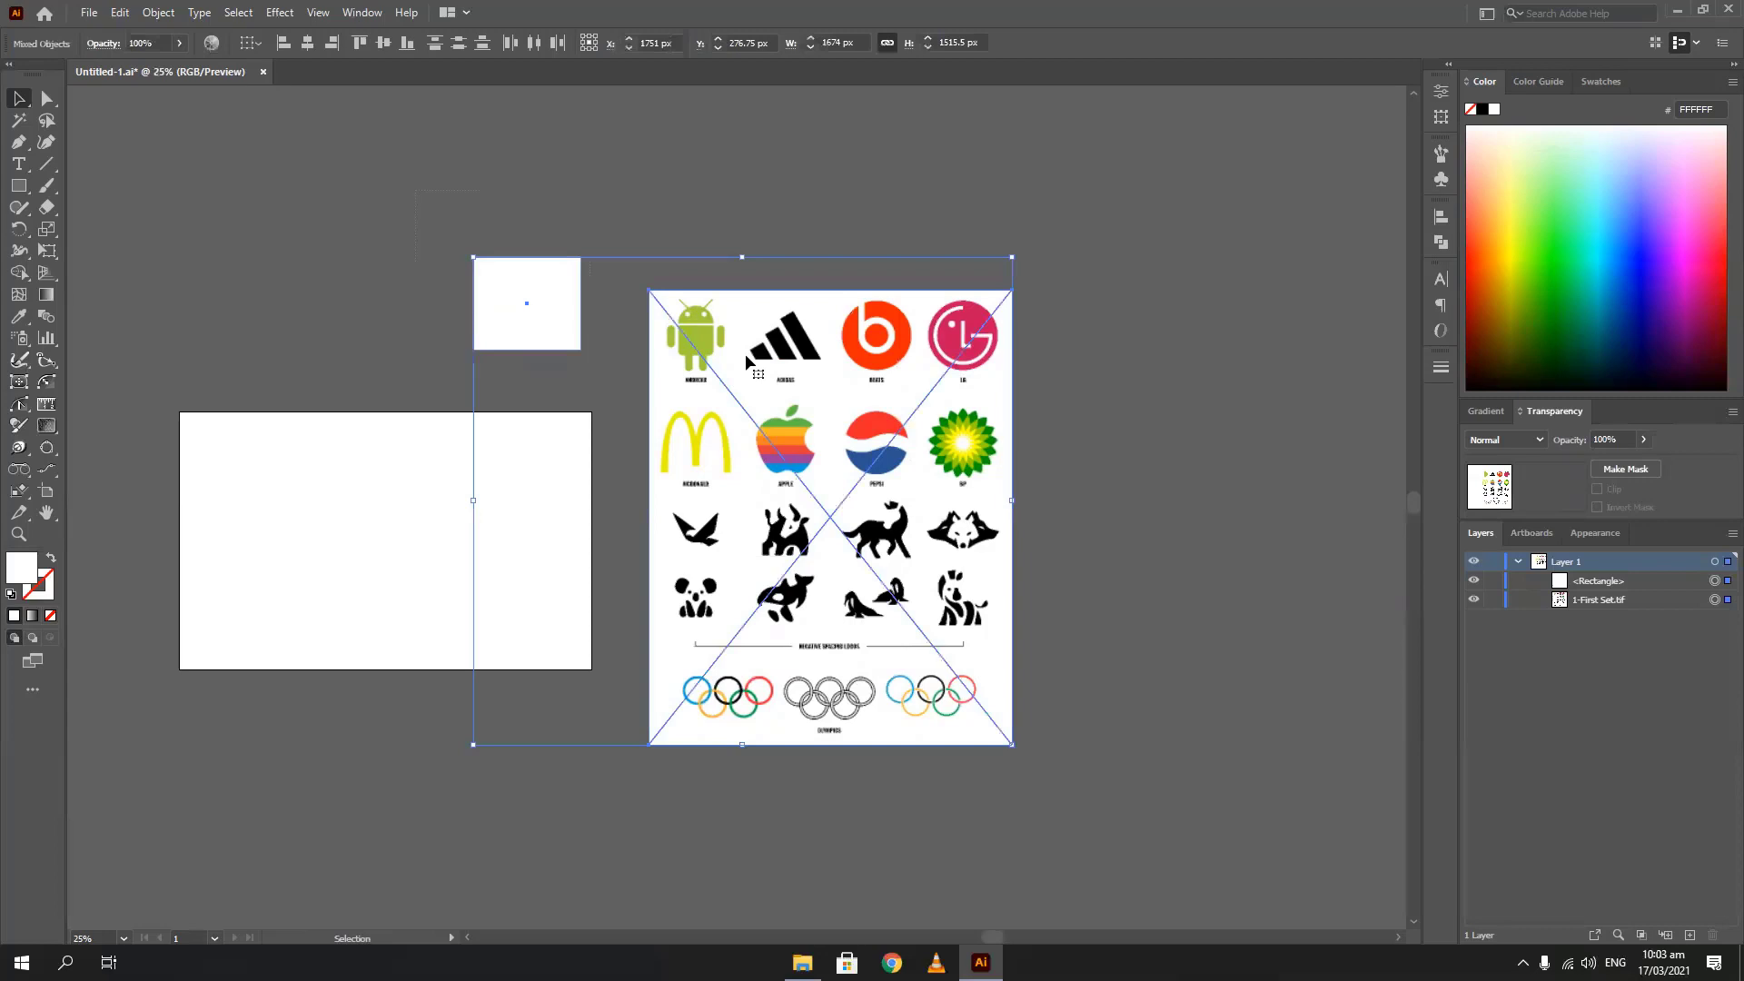
click(591, 376)
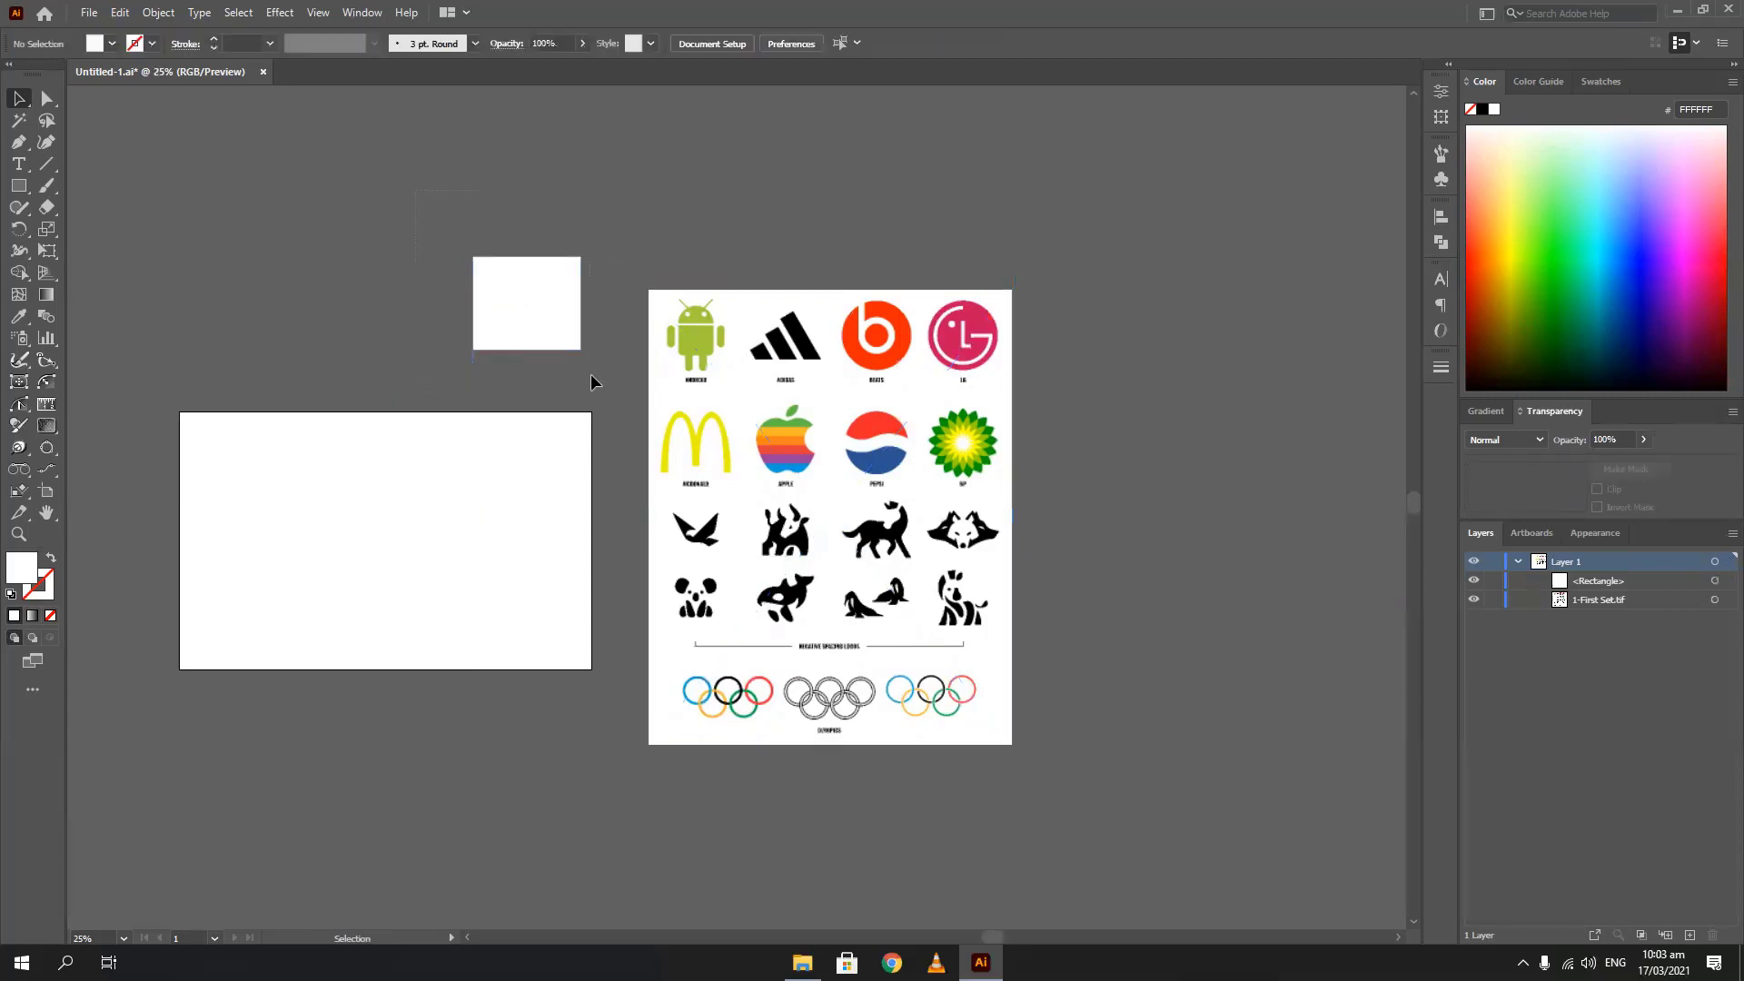
Lock the 1-First Set.tif object inside Layer 1 and try to select the logo sheet on the canvas
click(1517, 564)
click(1517, 563)
click(1714, 600)
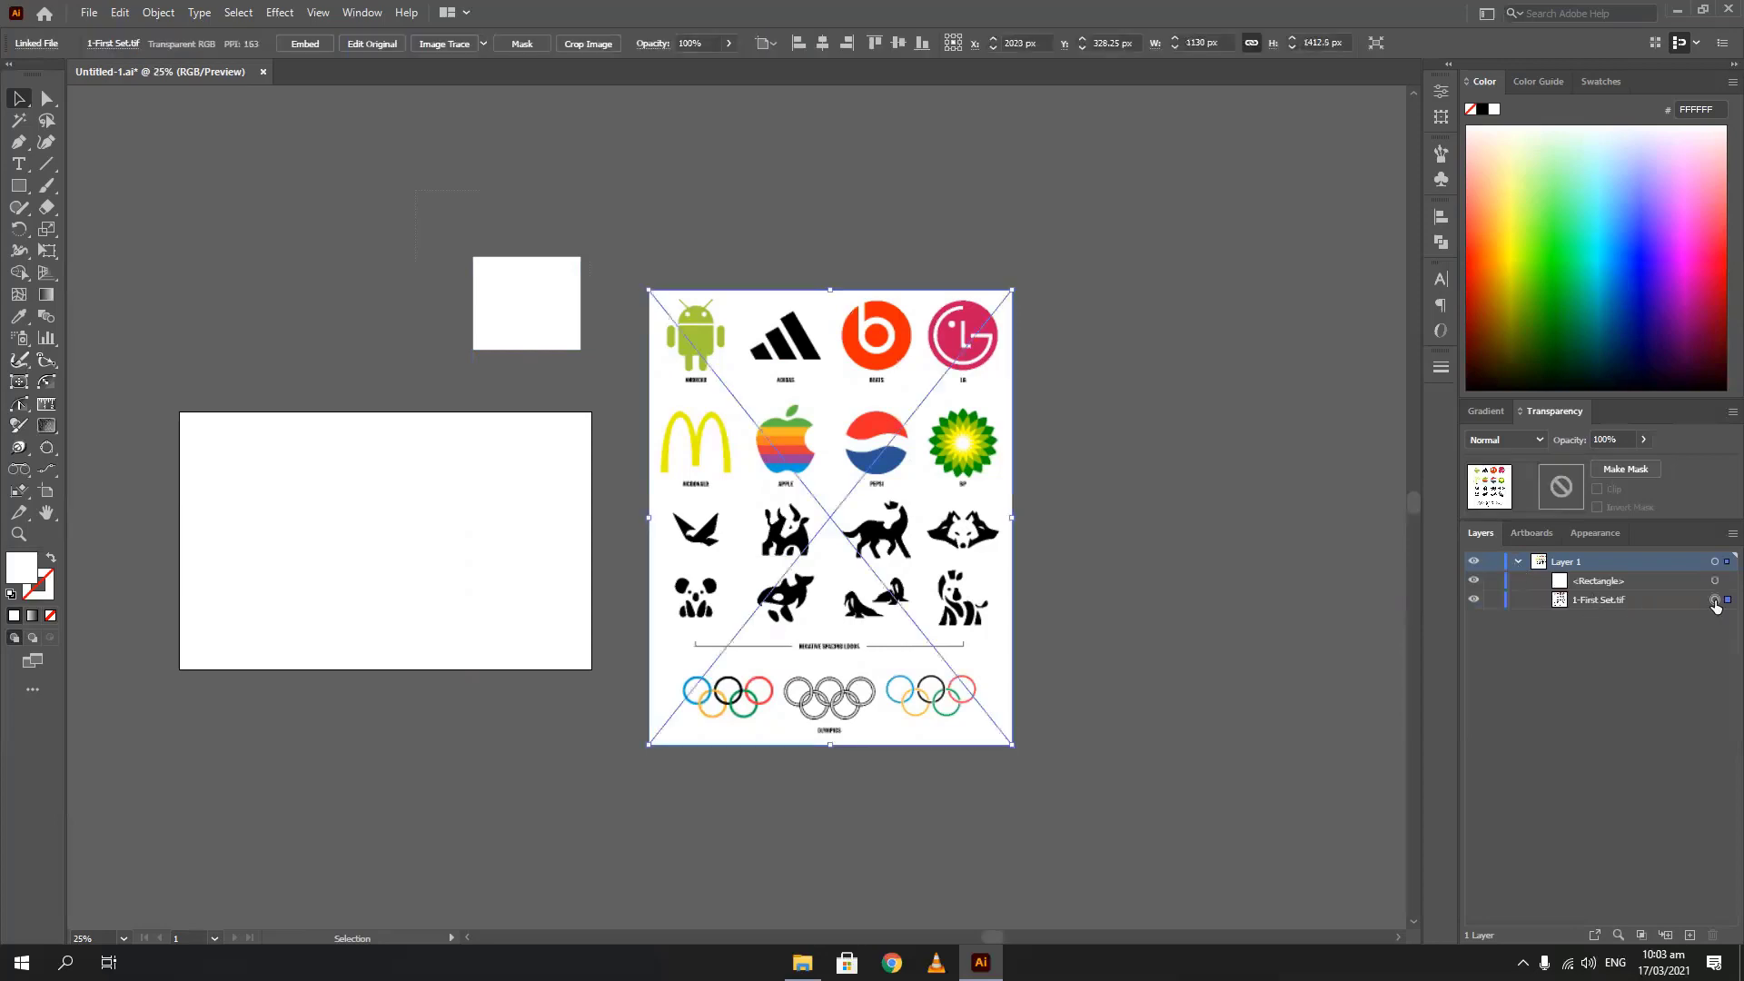
click(1493, 601)
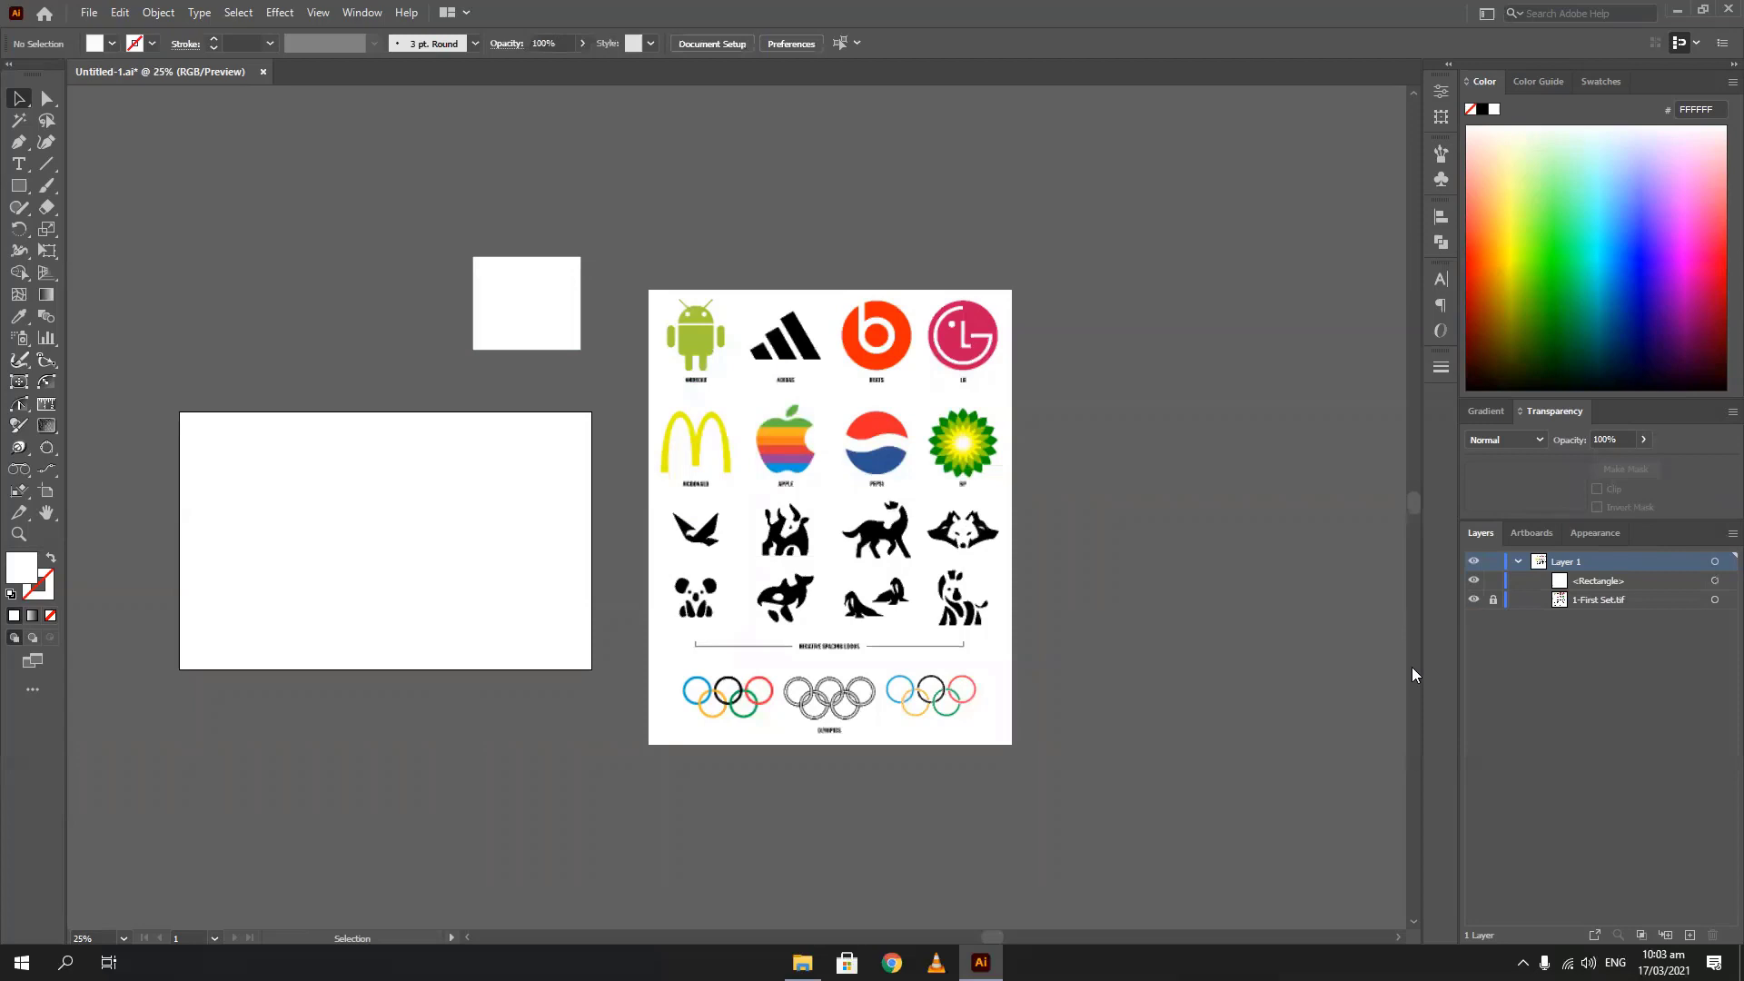
drag(889, 216, 1126, 286)
Unlock the logo sheet, move it slightly farther from the artboard, and lock it again
click(1495, 607)
mouse_move(805, 471)
mouse_down()
mouse_move(911, 470)
mouse_move(818, 472)
mouse_move(882, 477)
mouse_move(836, 477)
mouse_up()
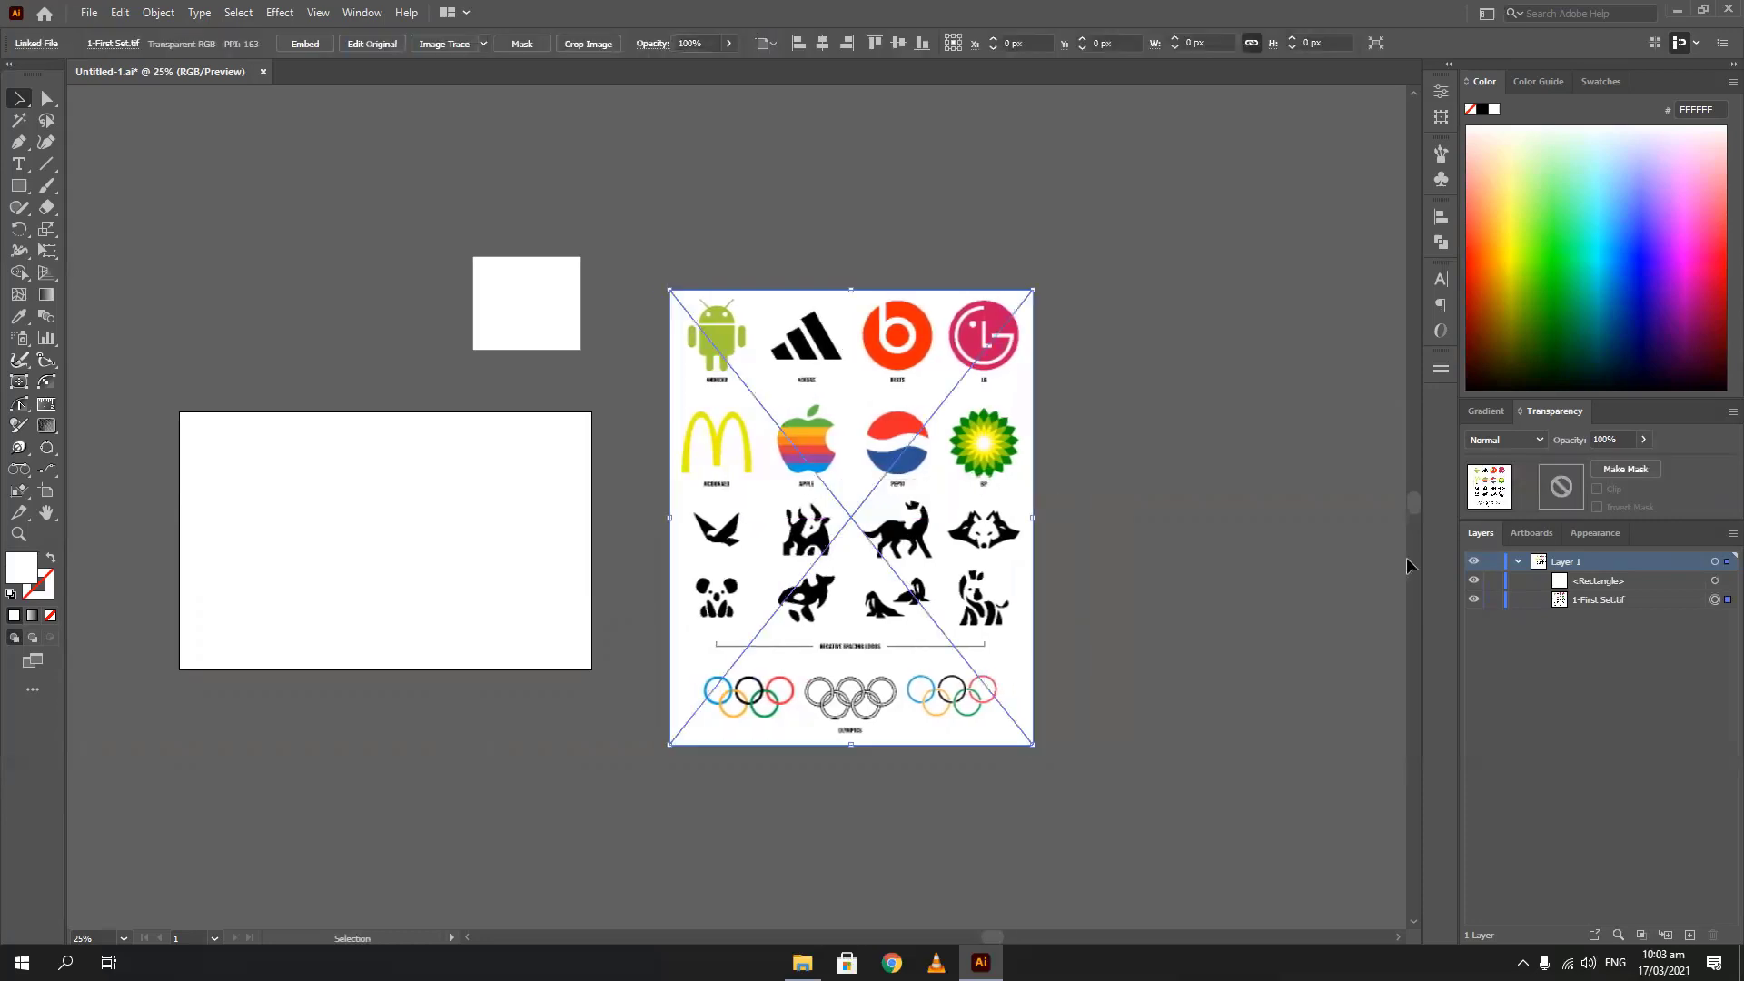
click(1493, 600)
Lock the whole Layer 1, test the Rectangle tool over the locked layer, and unlock the layer
click(1492, 582)
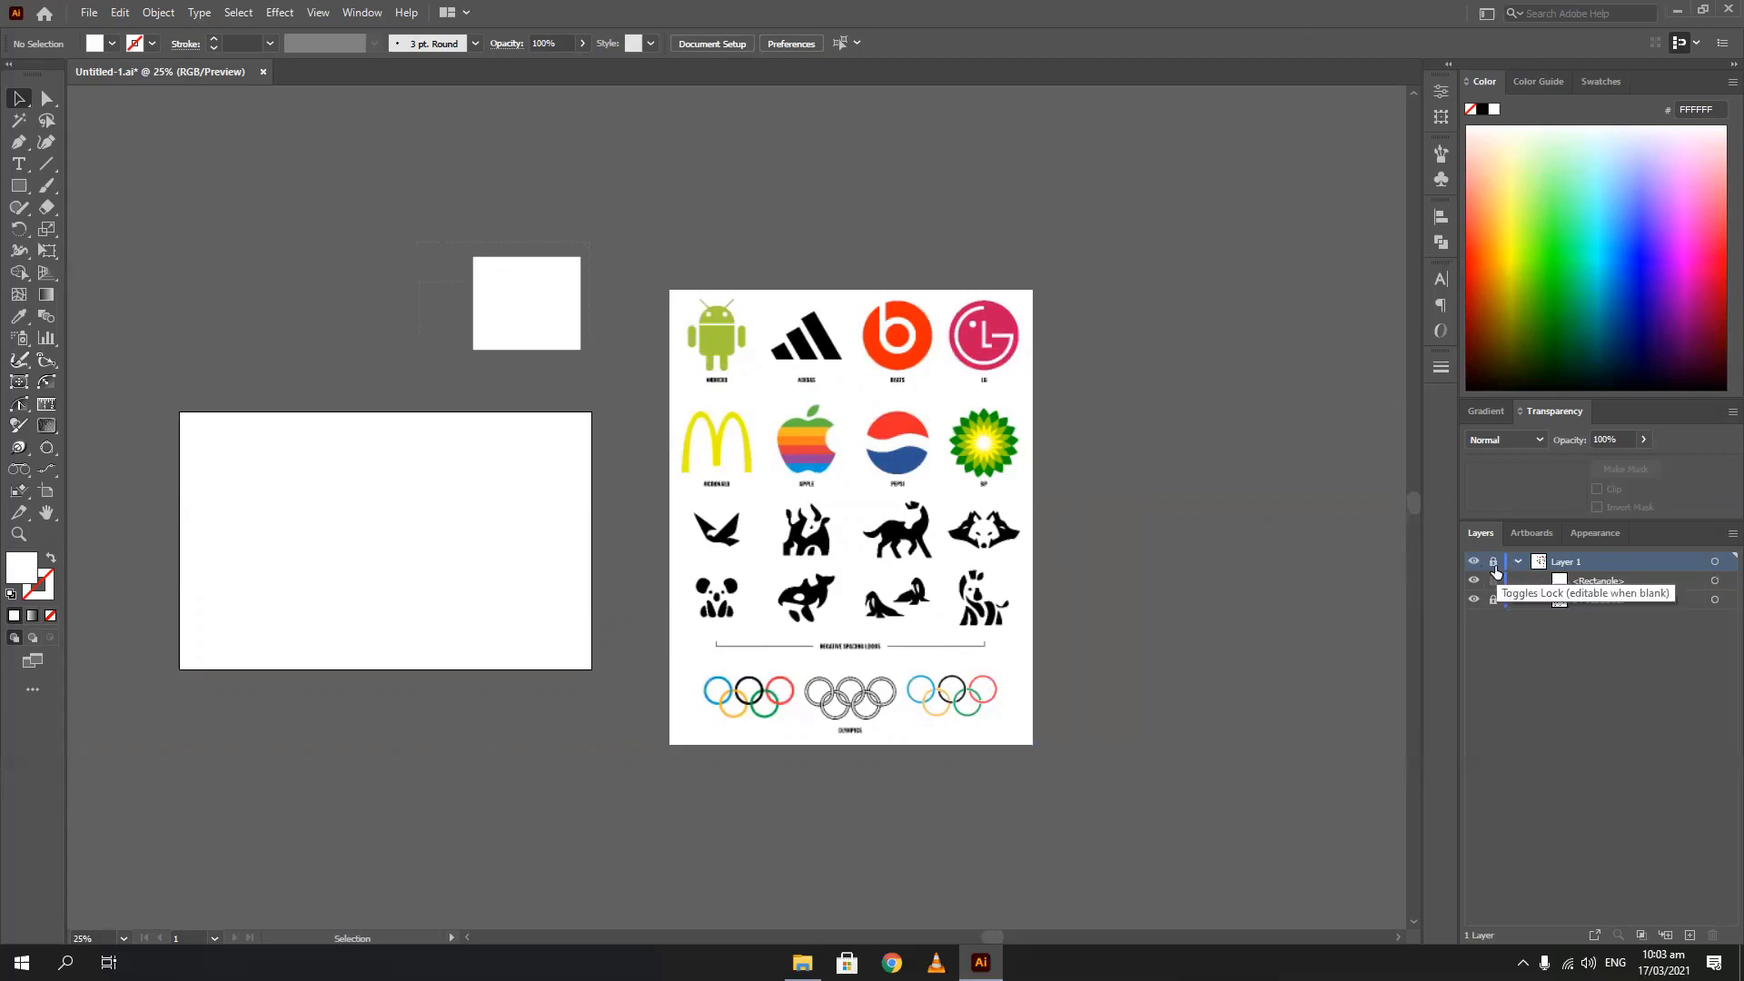
key(m)
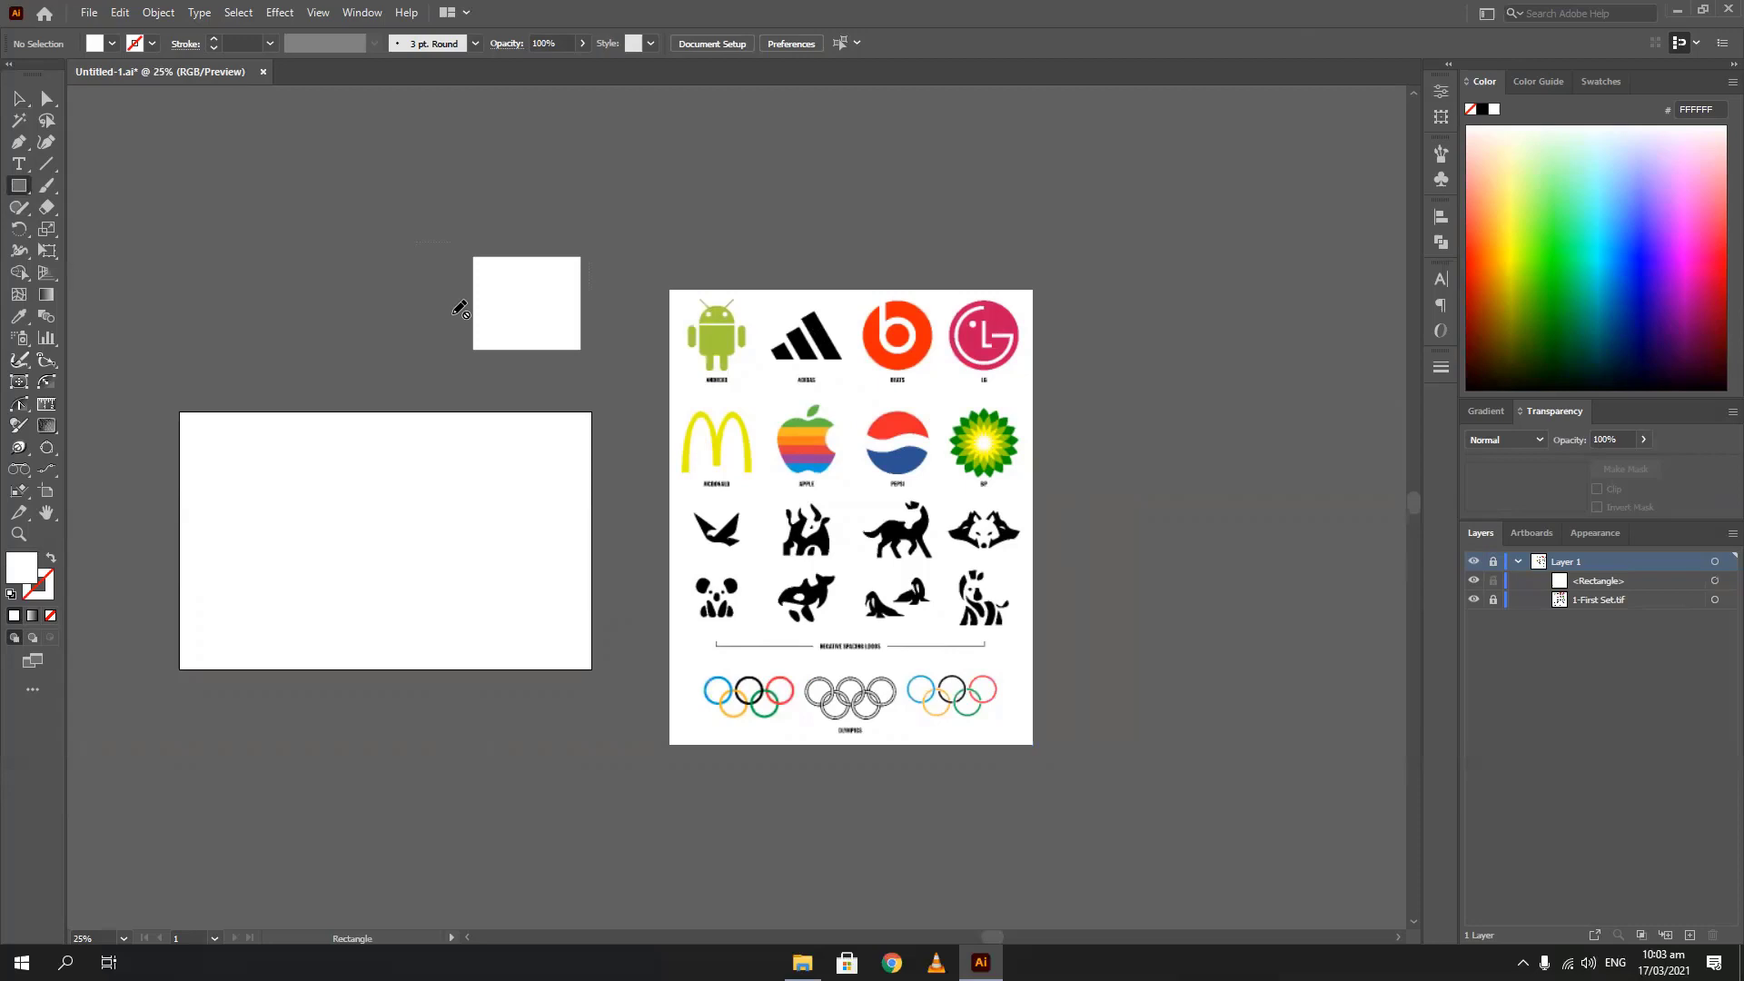
click(1494, 563)
click(1517, 561)
click(1517, 561)
Toggle the visibility of the 1-First Set.tif logo sheet off and back on
click(1474, 600)
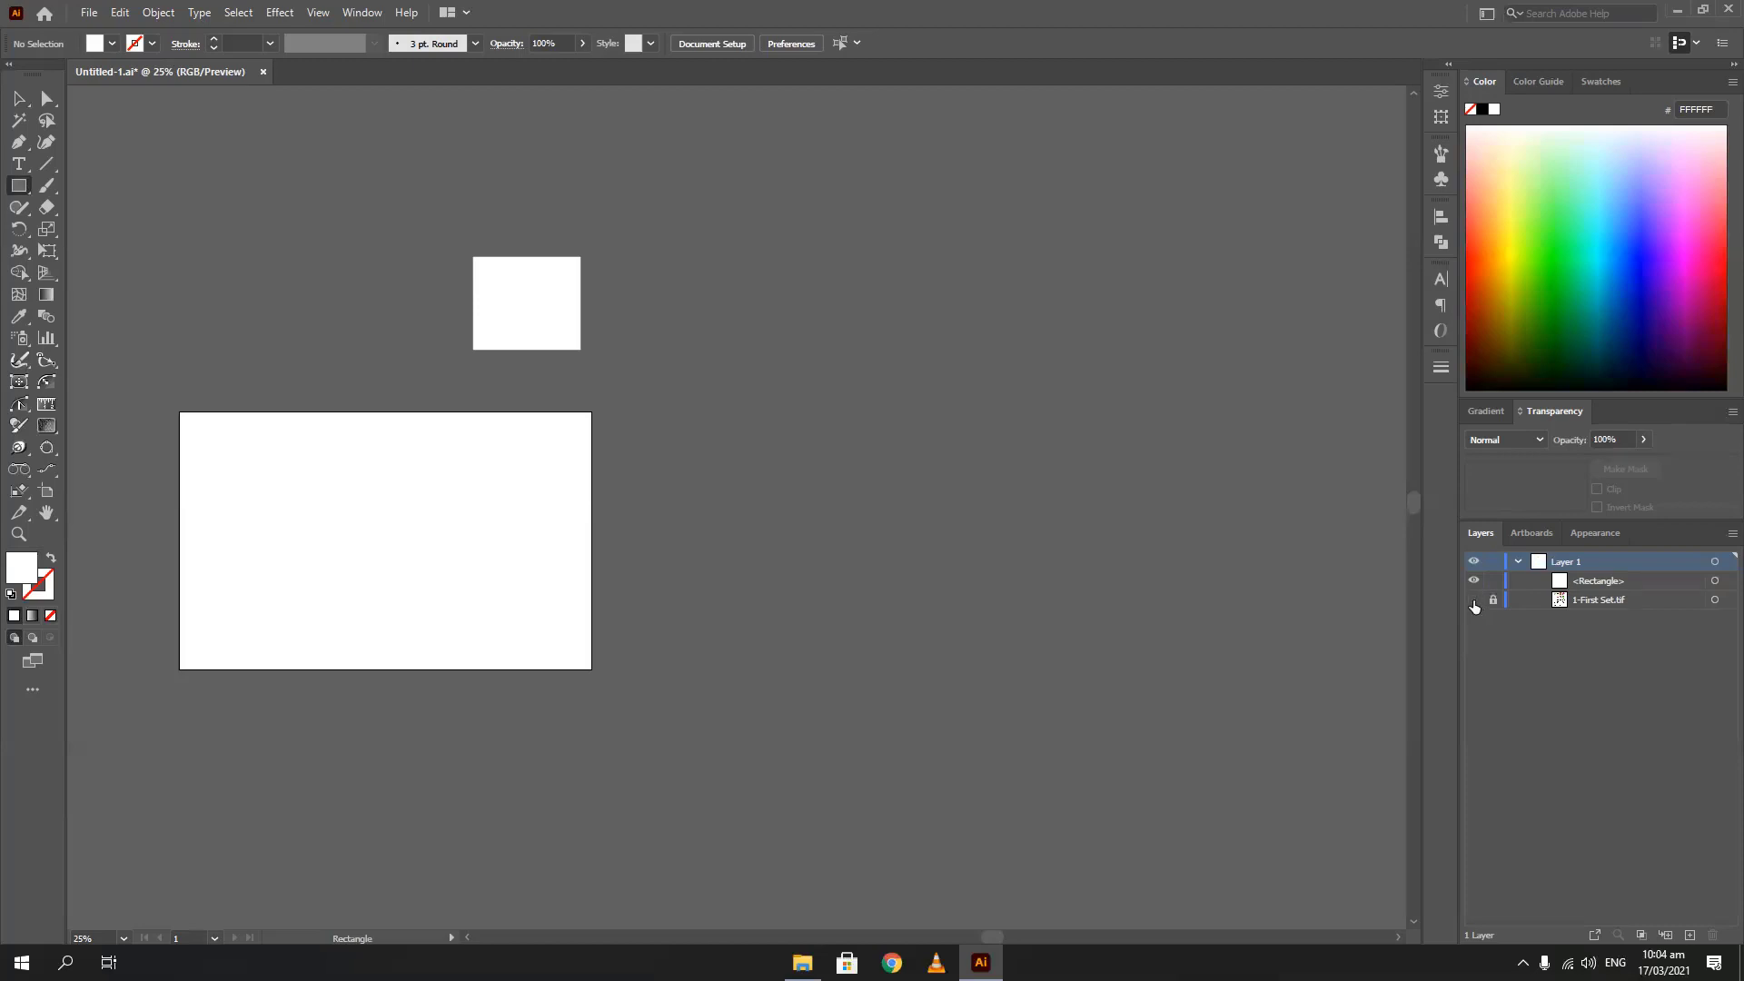
click(1473, 600)
click(1473, 599)
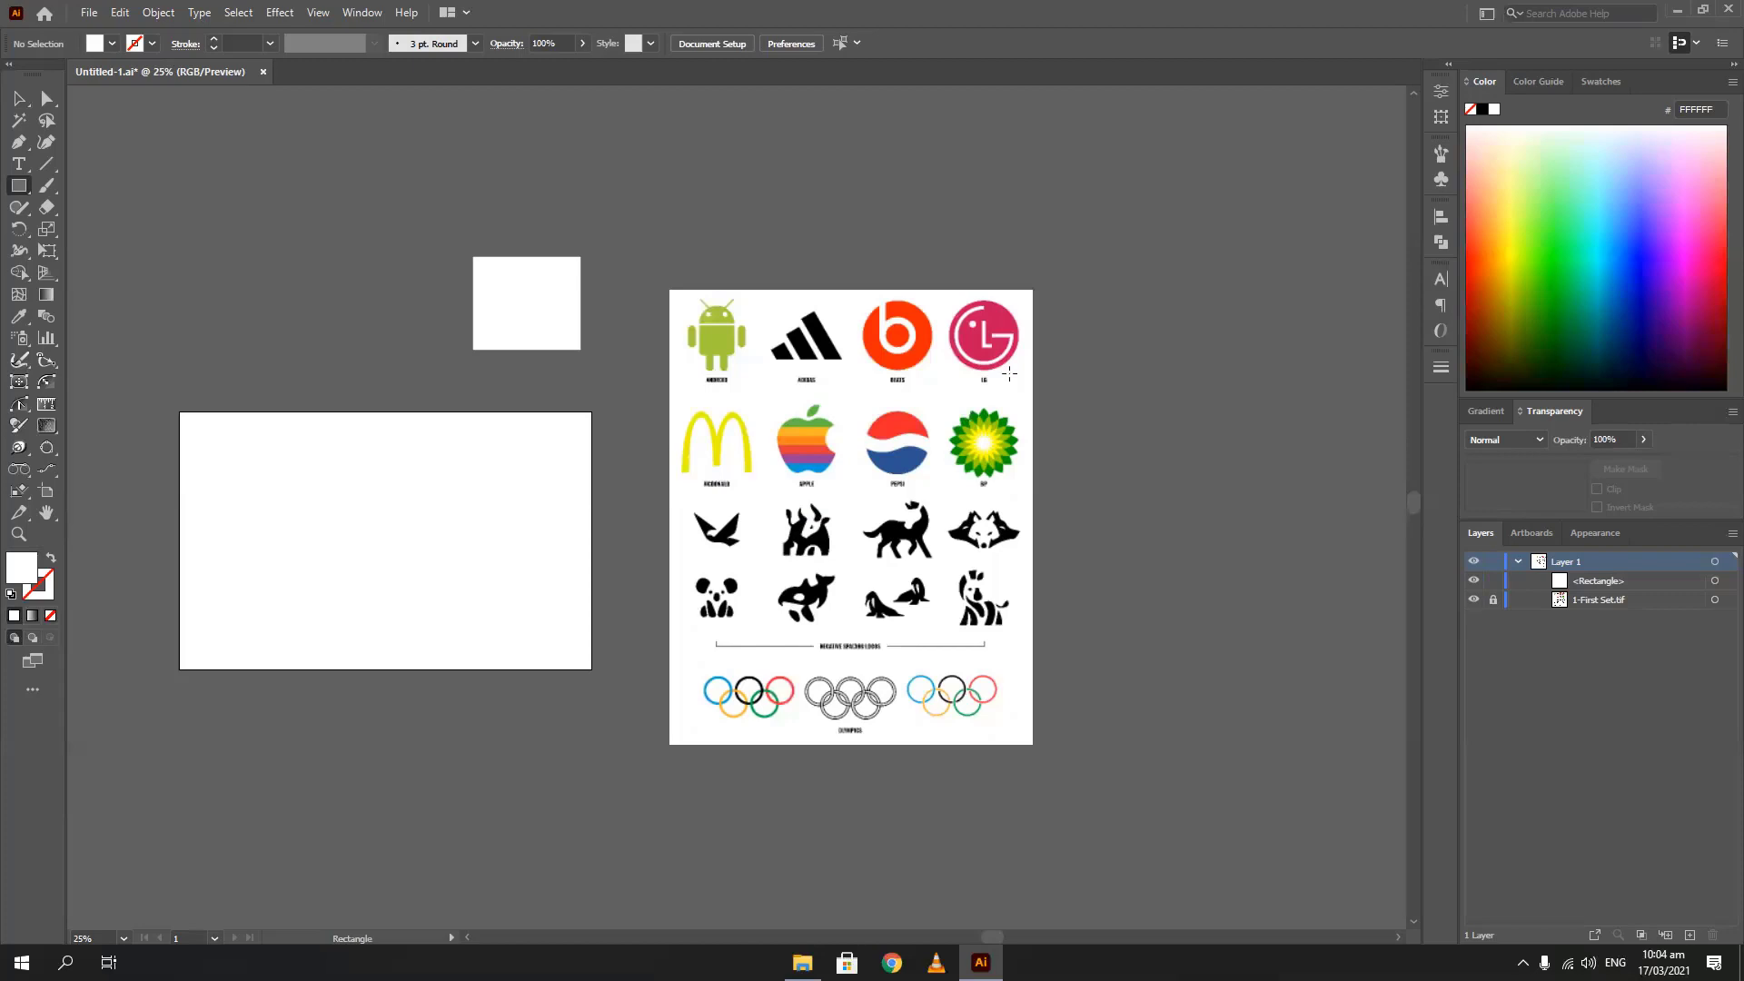
Delete the white rectangle above the artboard
scroll(677, 288, up, 4)
scroll(780, 351, up, 1)
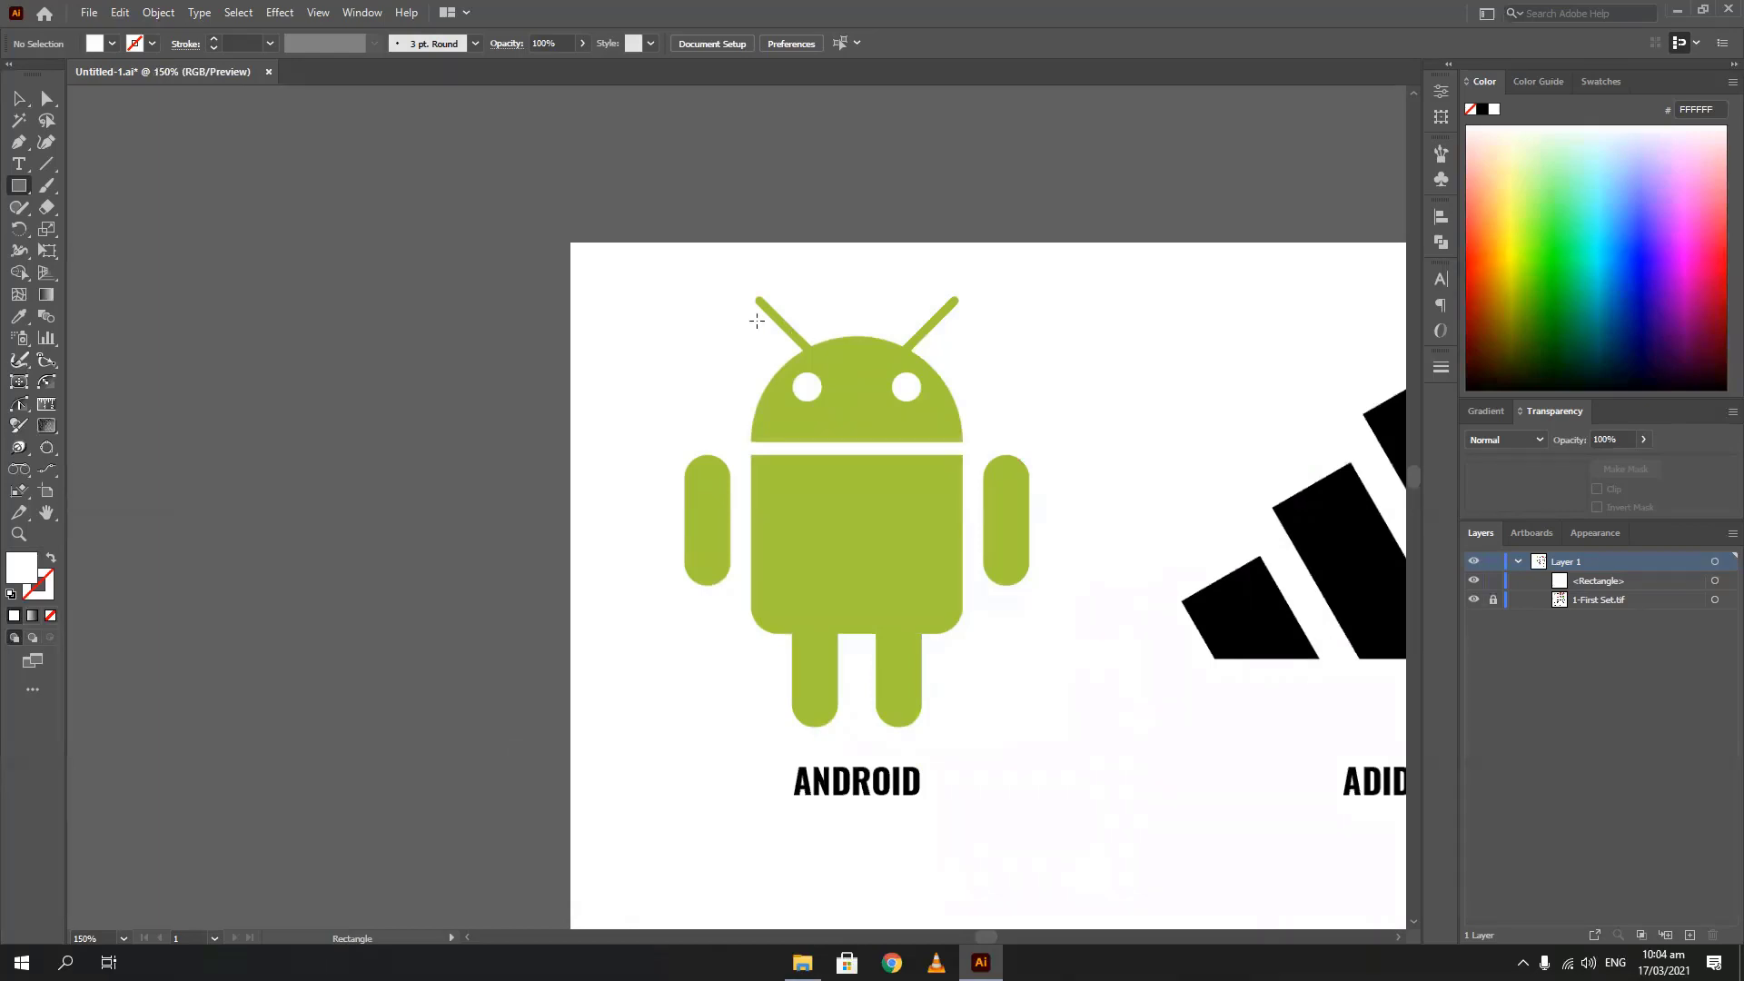
key(v)
alt+scroll(583, 323, down, 6)
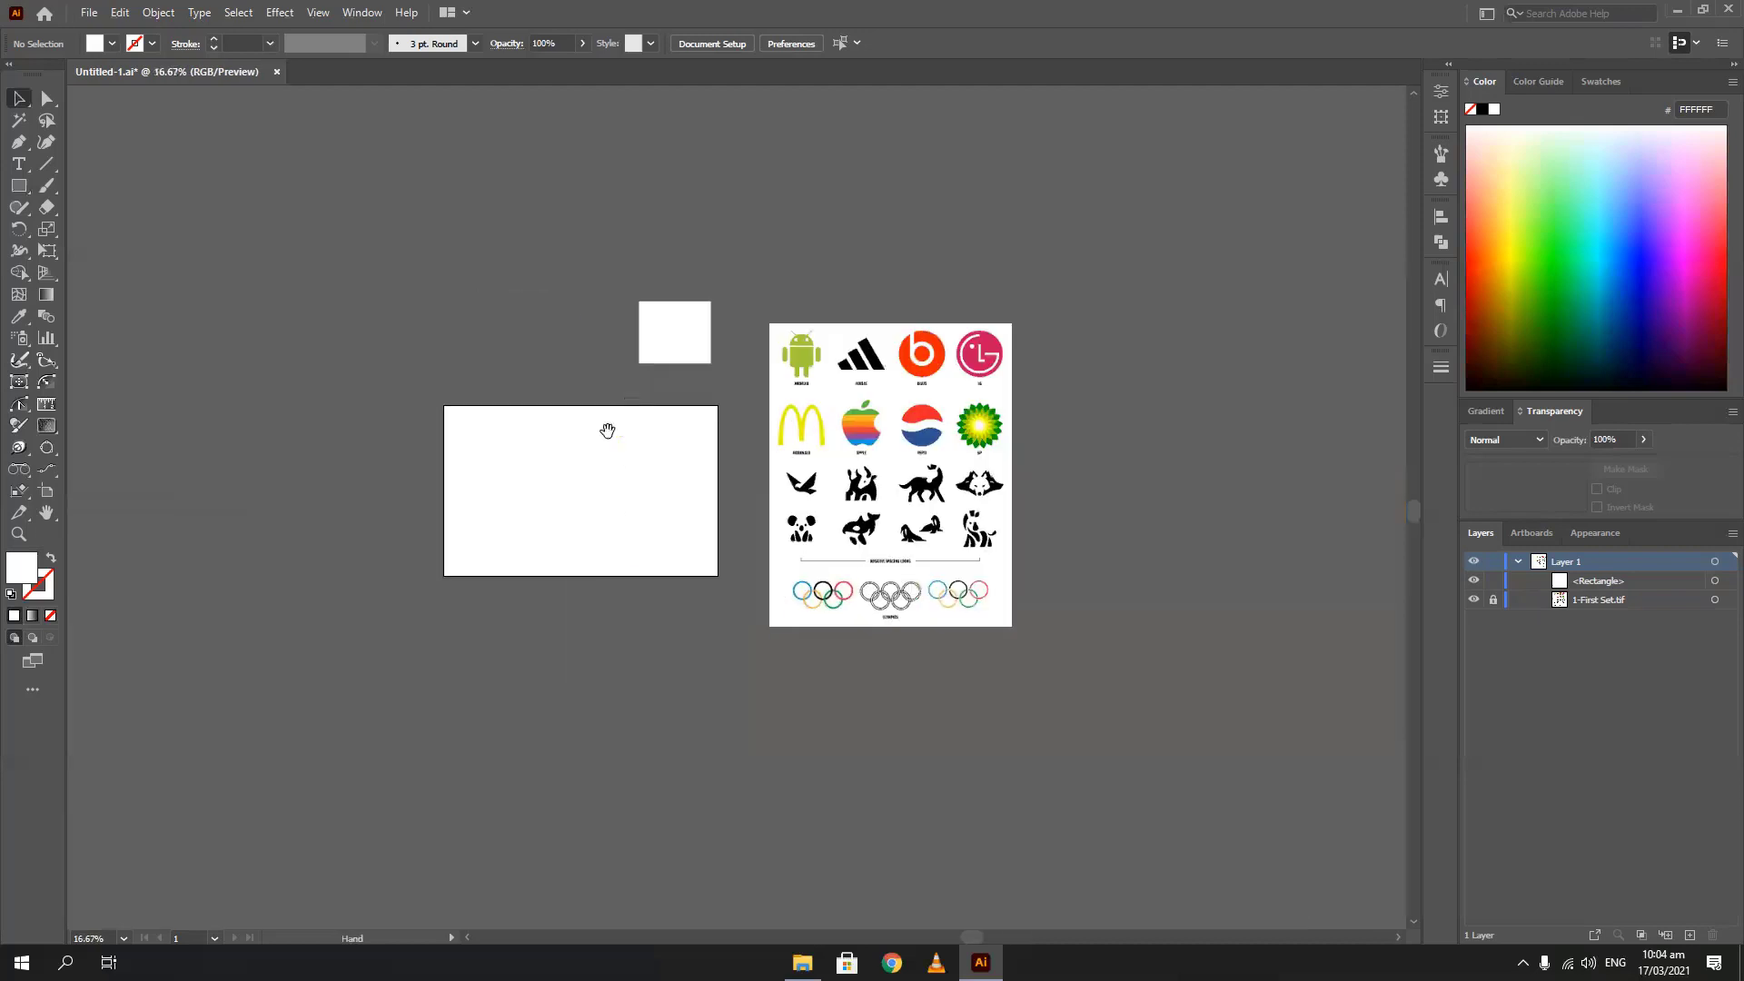
click(647, 319)
key(Delete)
alt+scroll(822, 347, up, 1)
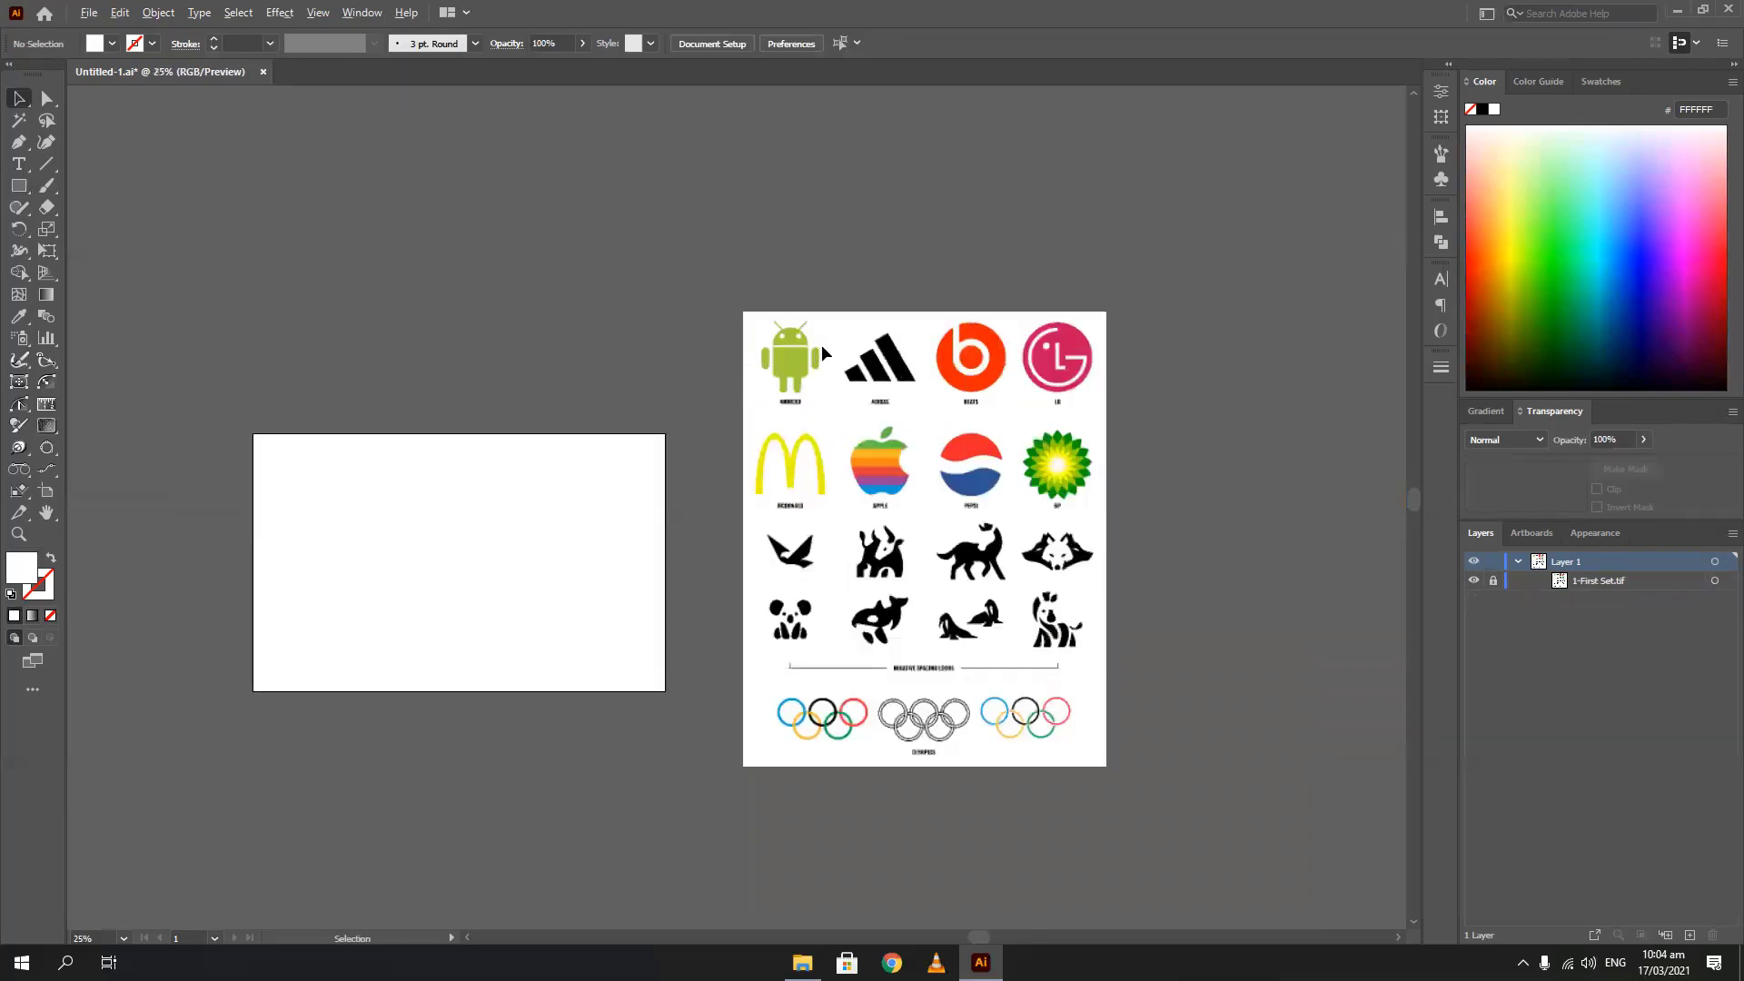
Unlock the logo sheet, move it up beside the artboard's upper-right corner, and lock it again
click(1493, 580)
drag(959, 583, 1079, 467)
drag(709, 400, 862, 661)
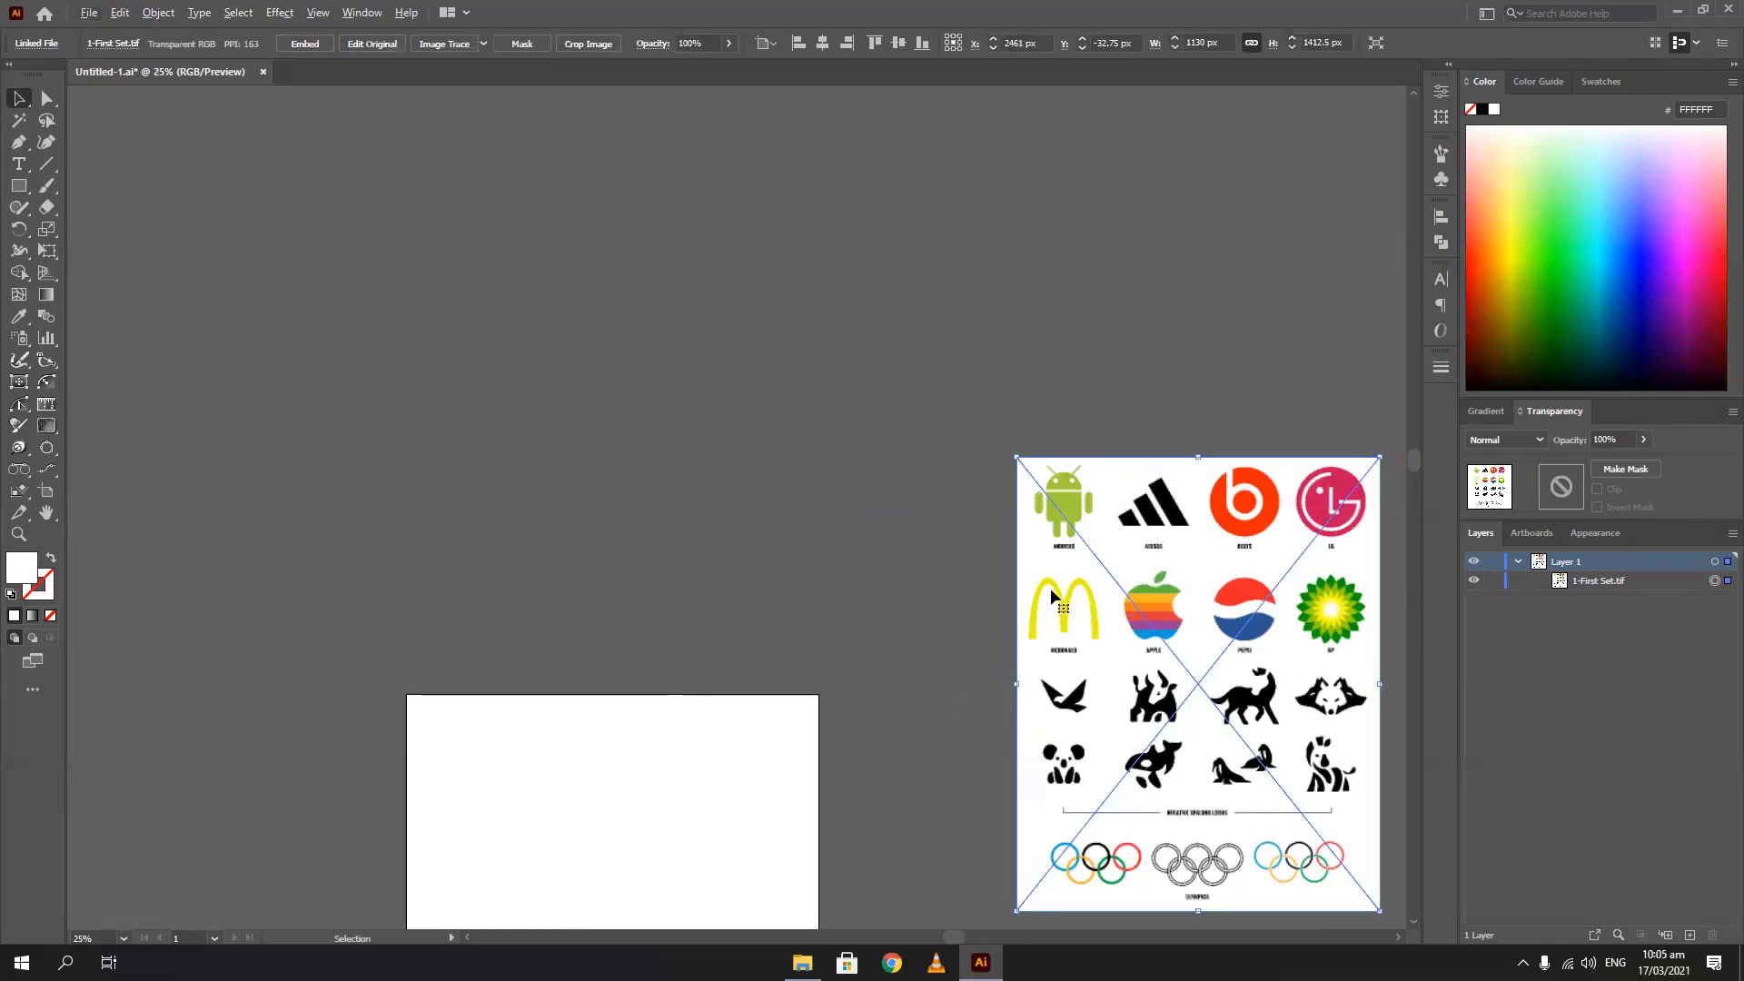
drag(1056, 598, 901, 476)
click(1492, 581)
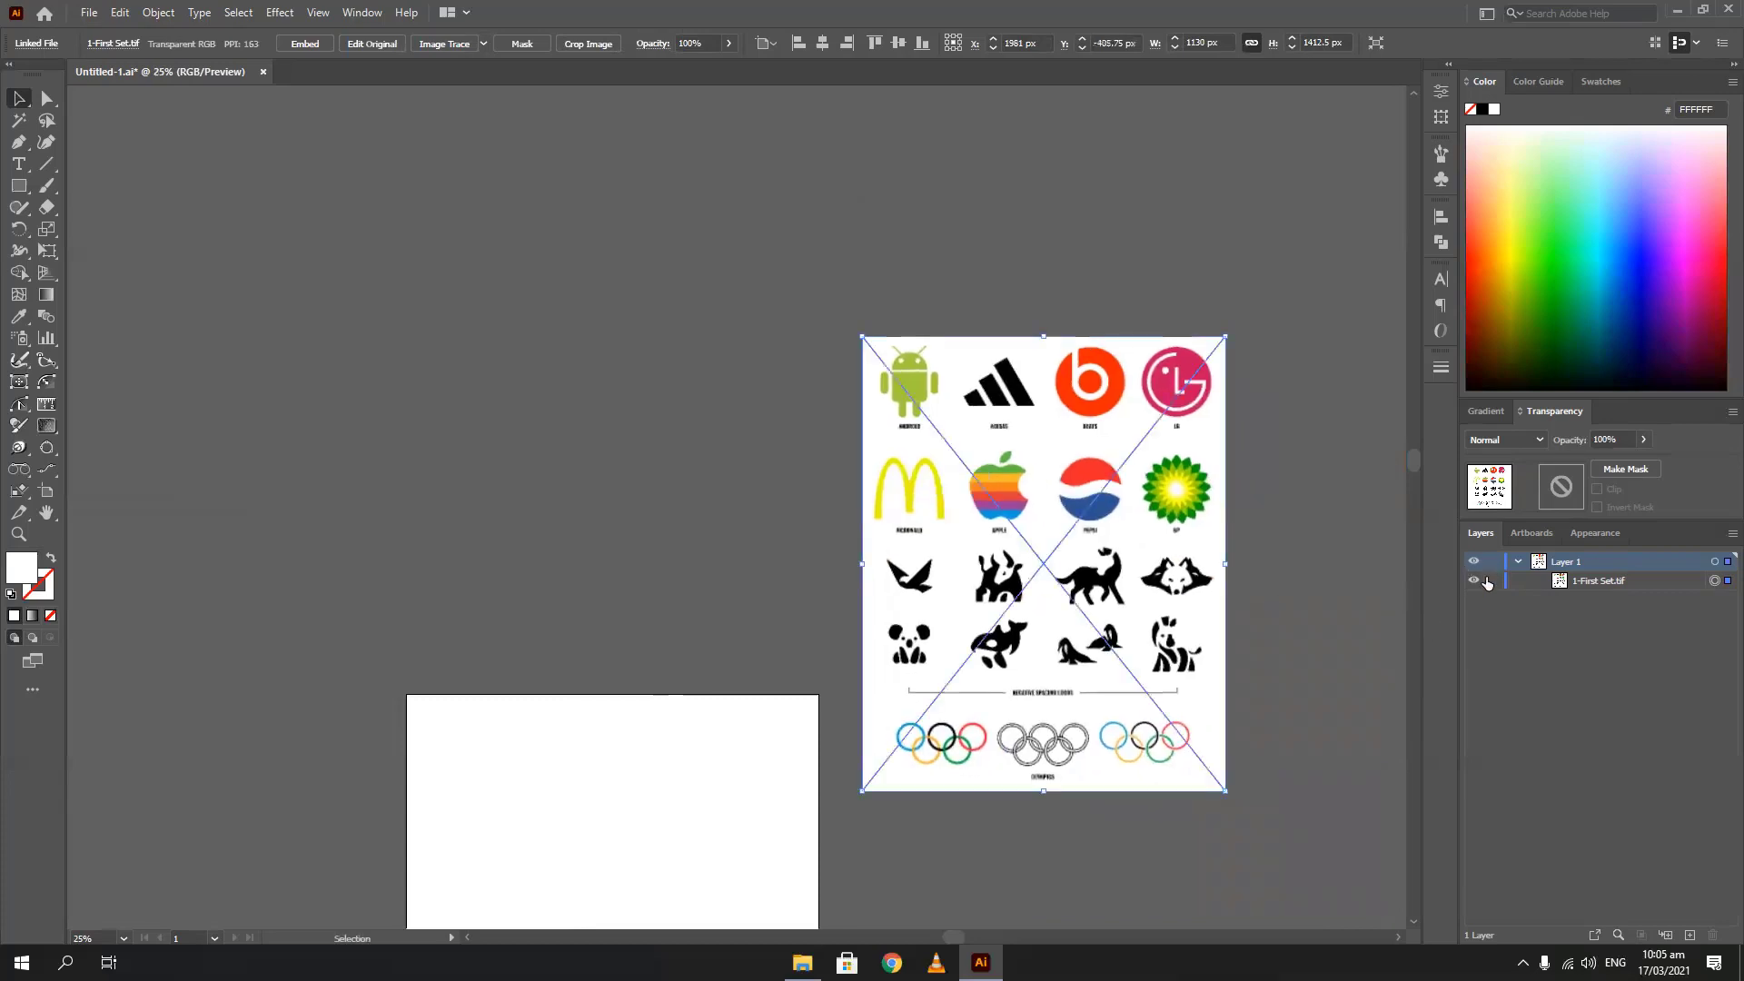
Draw a circle about 279 px in diameter on the empty canvas to the left of the Android logo
scroll(770, 378, up, 1)
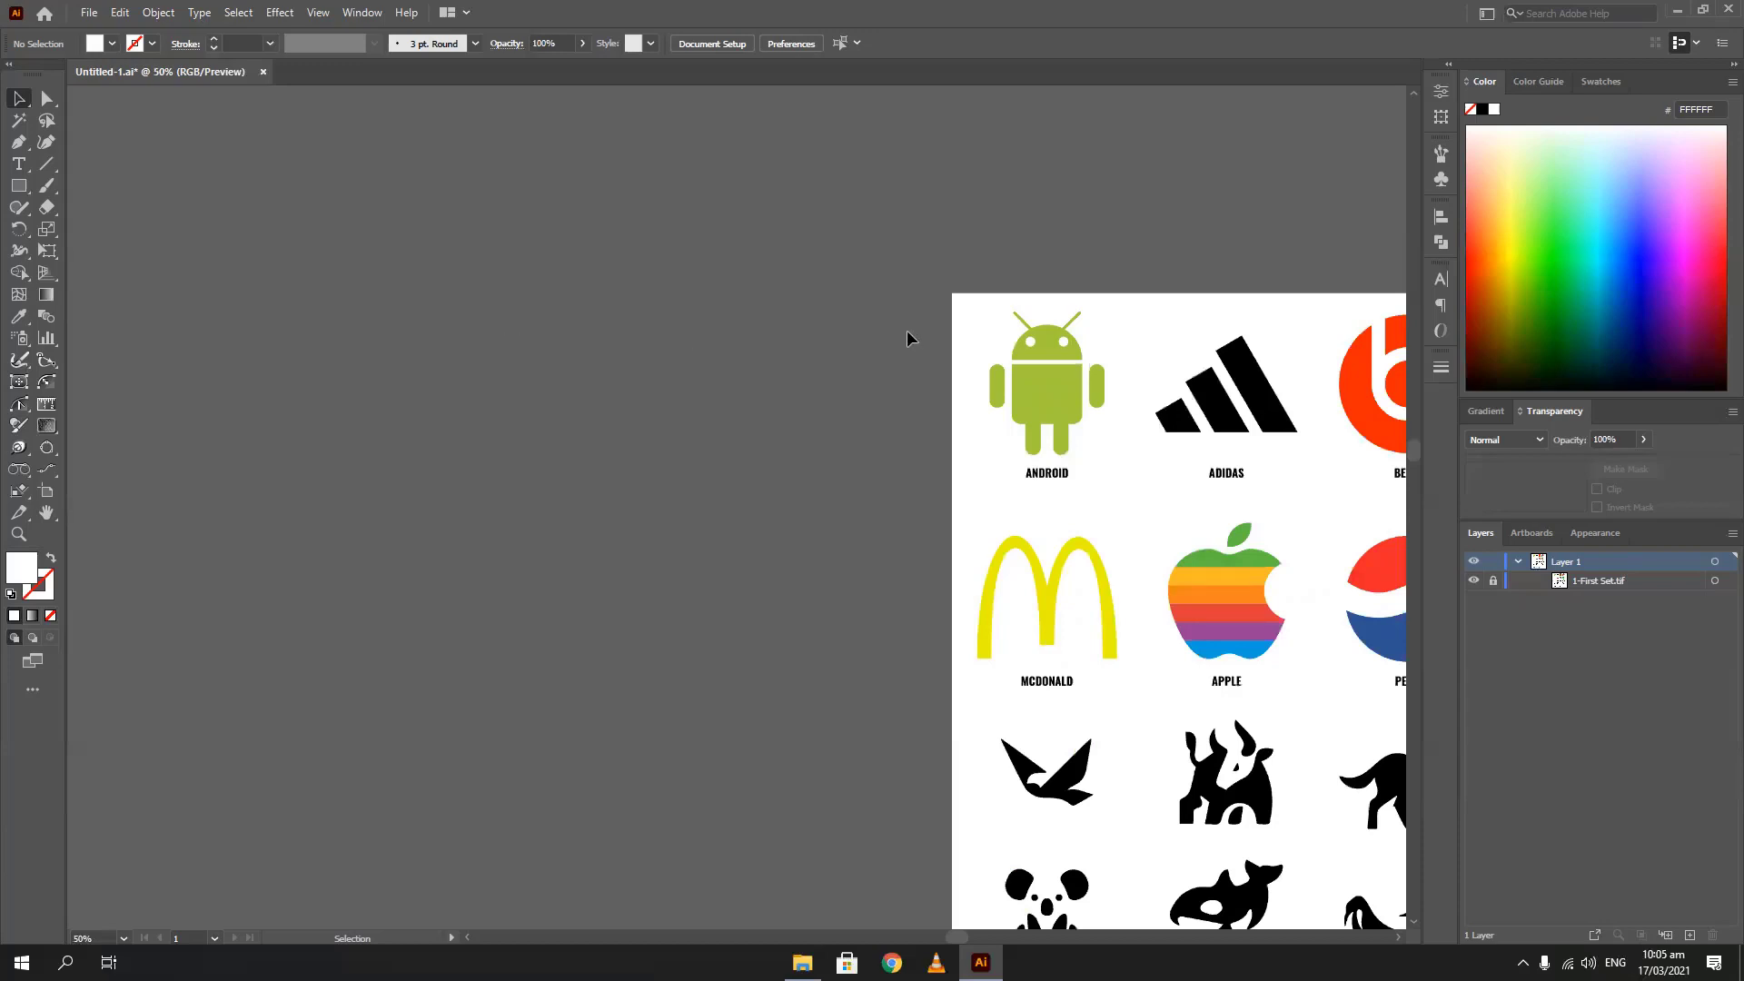
scroll(912, 345, up, 1)
drag(662, 423, 792, 372)
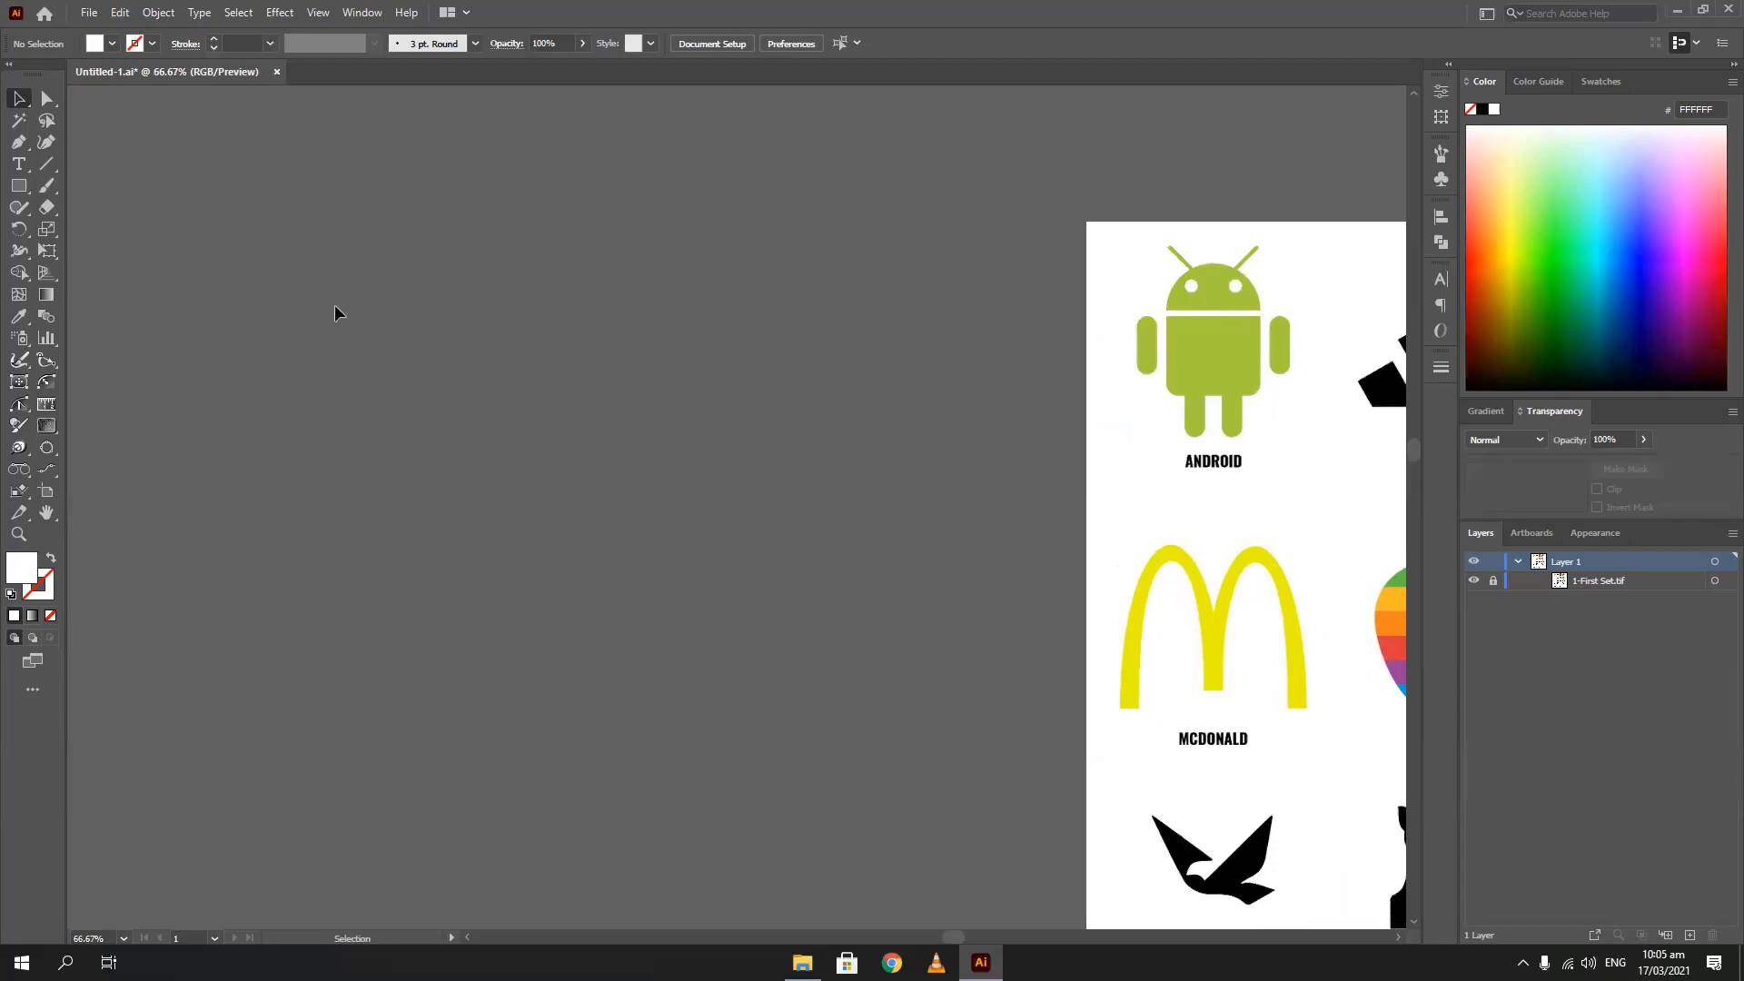
scroll(898, 387, down, 1)
scroll(986, 405, down, 2)
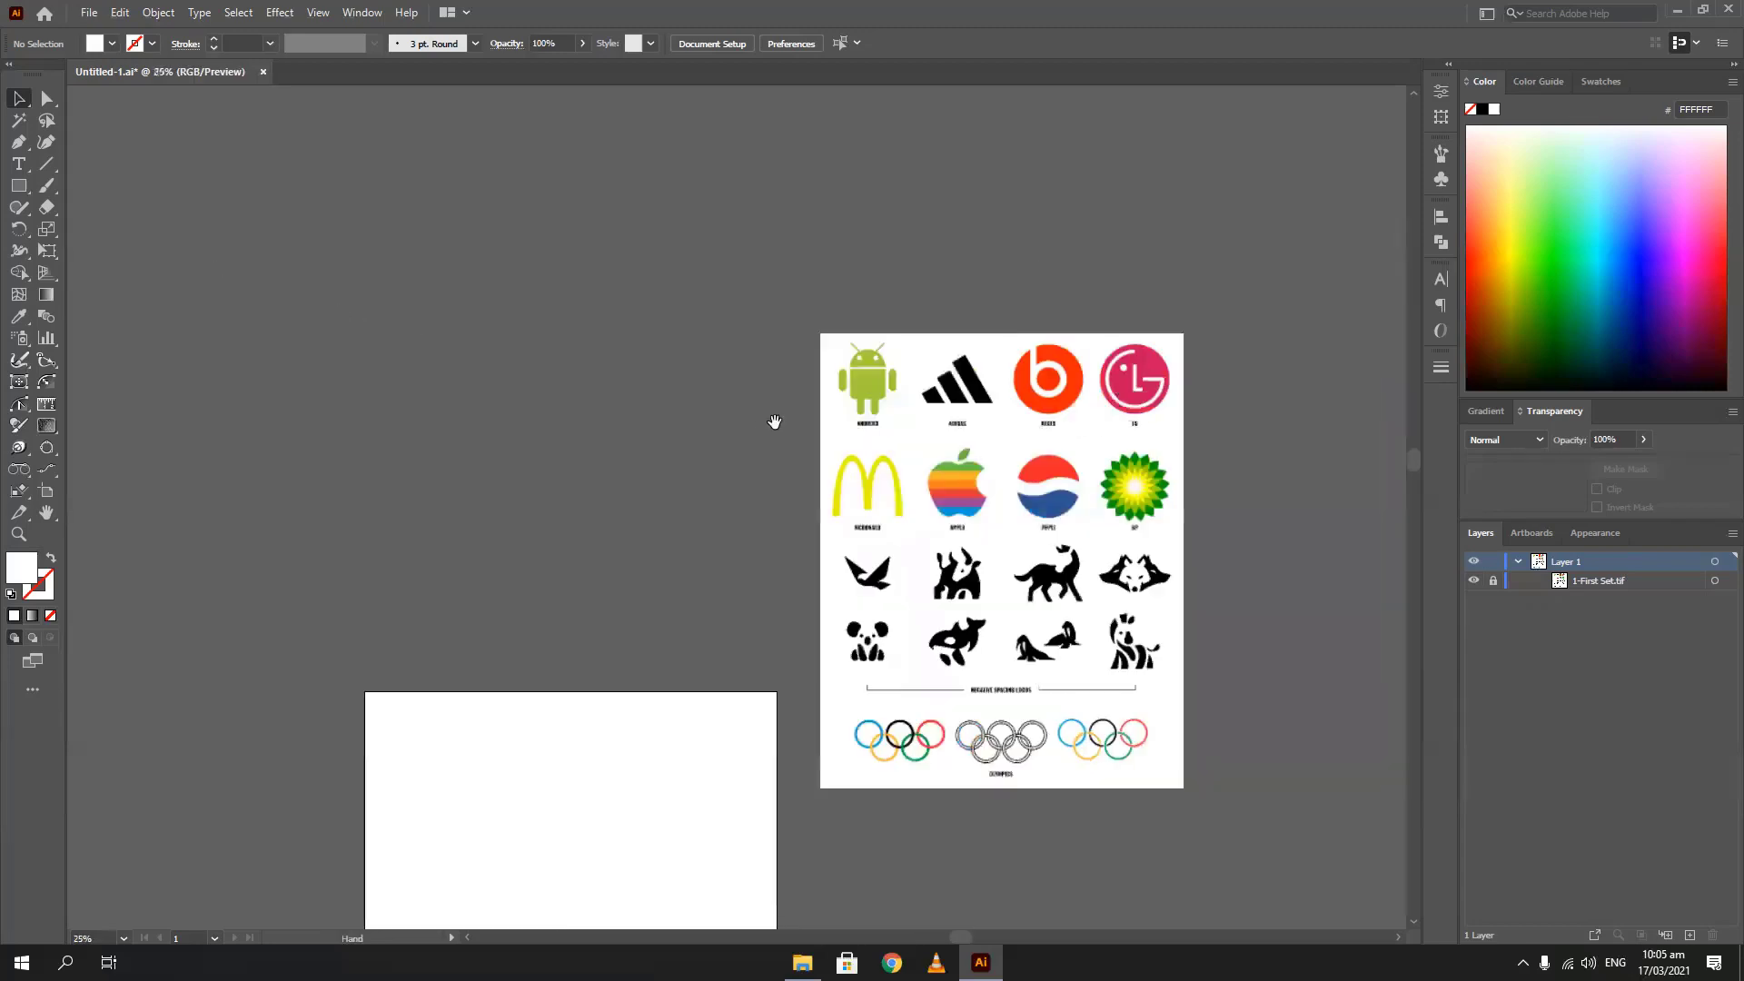
scroll(663, 423, up, 1)
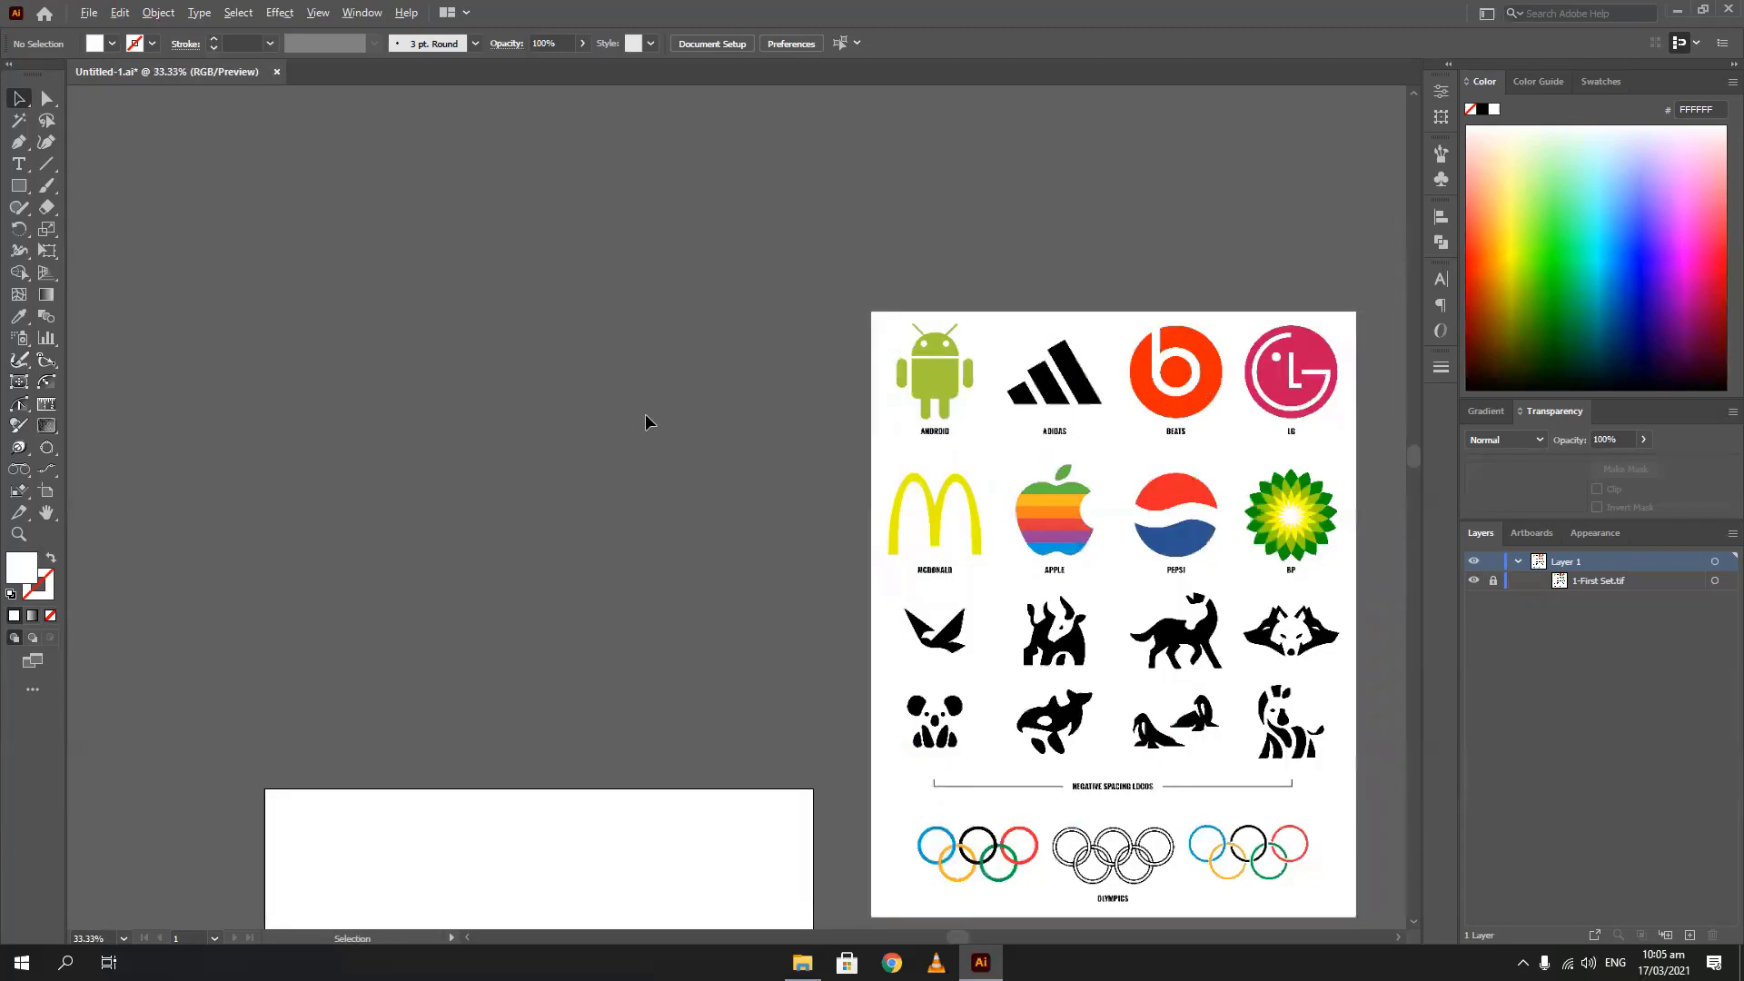
scroll(605, 439, up, 1)
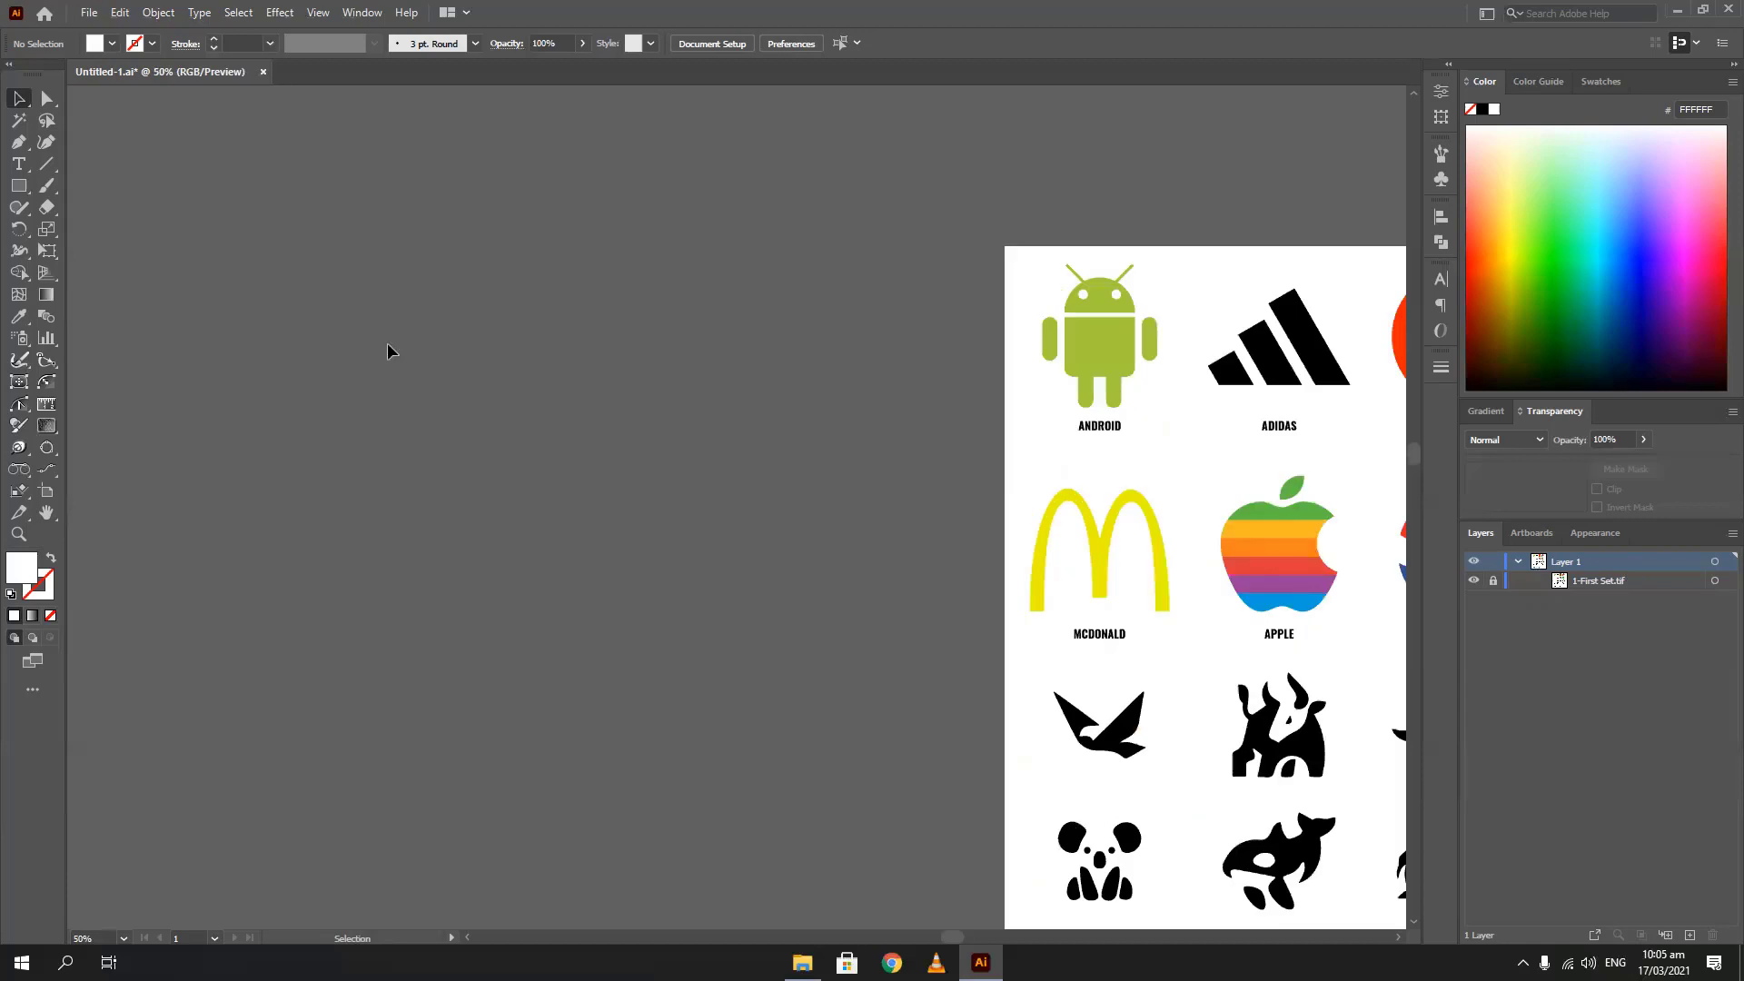
scroll(1113, 297, up, 2)
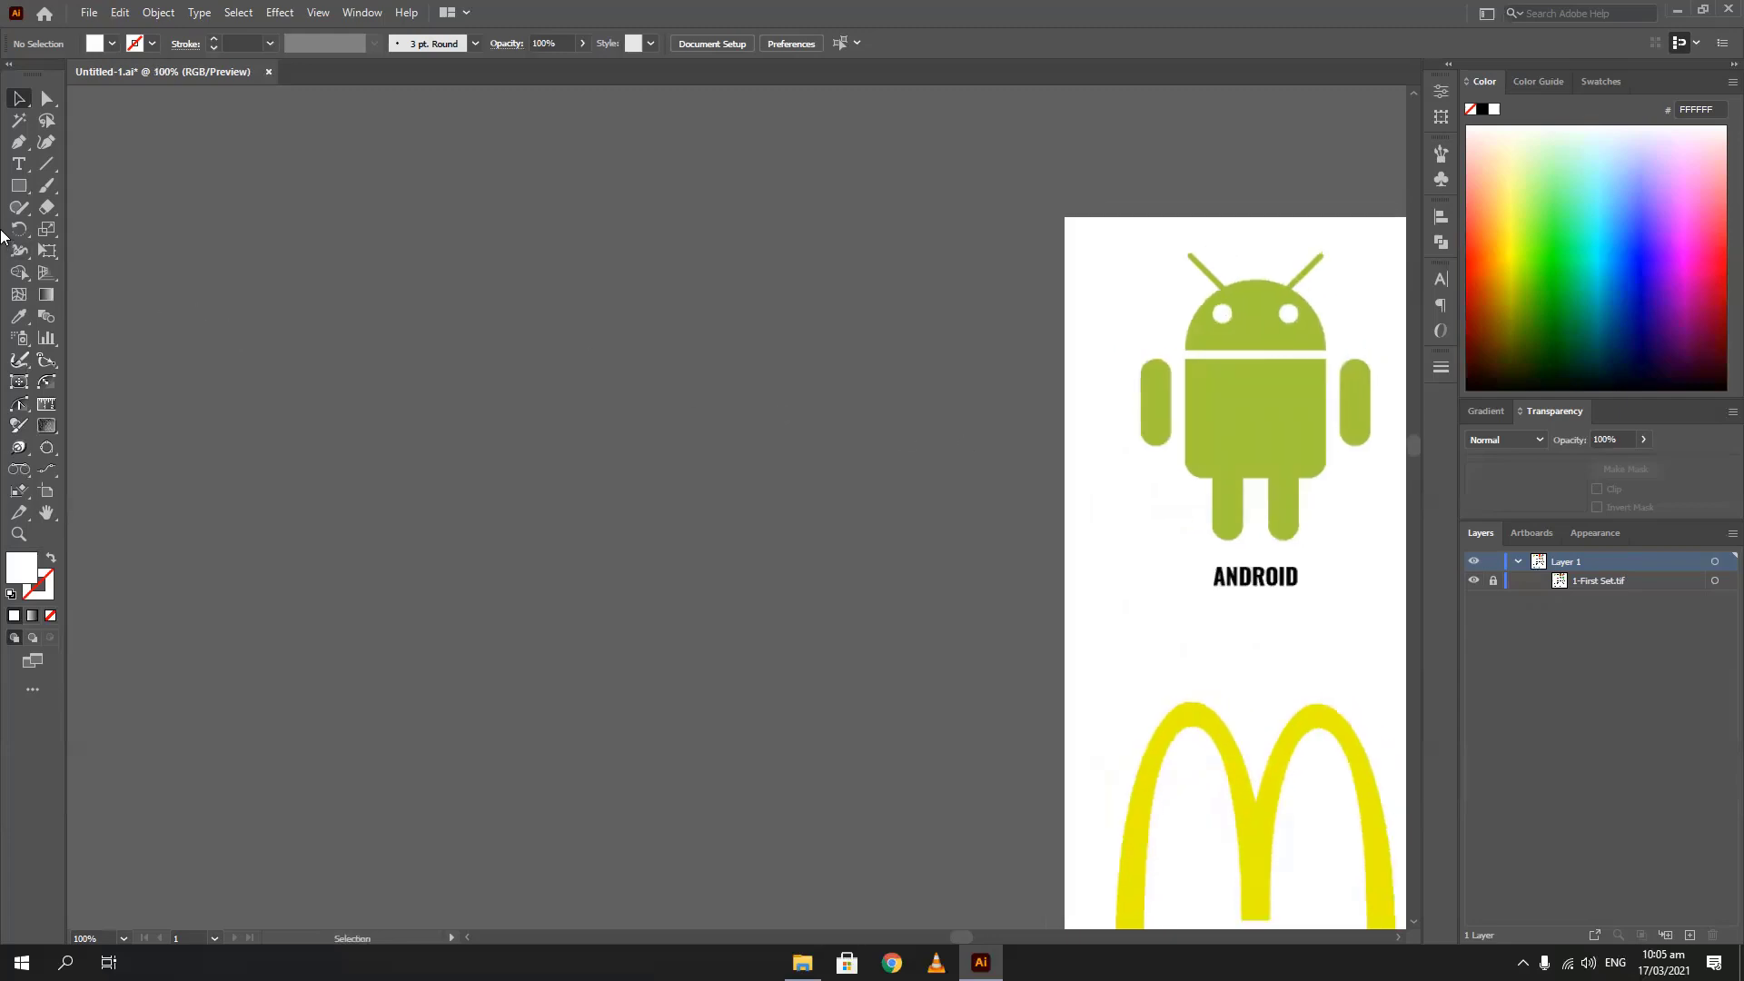
right_click(18, 186)
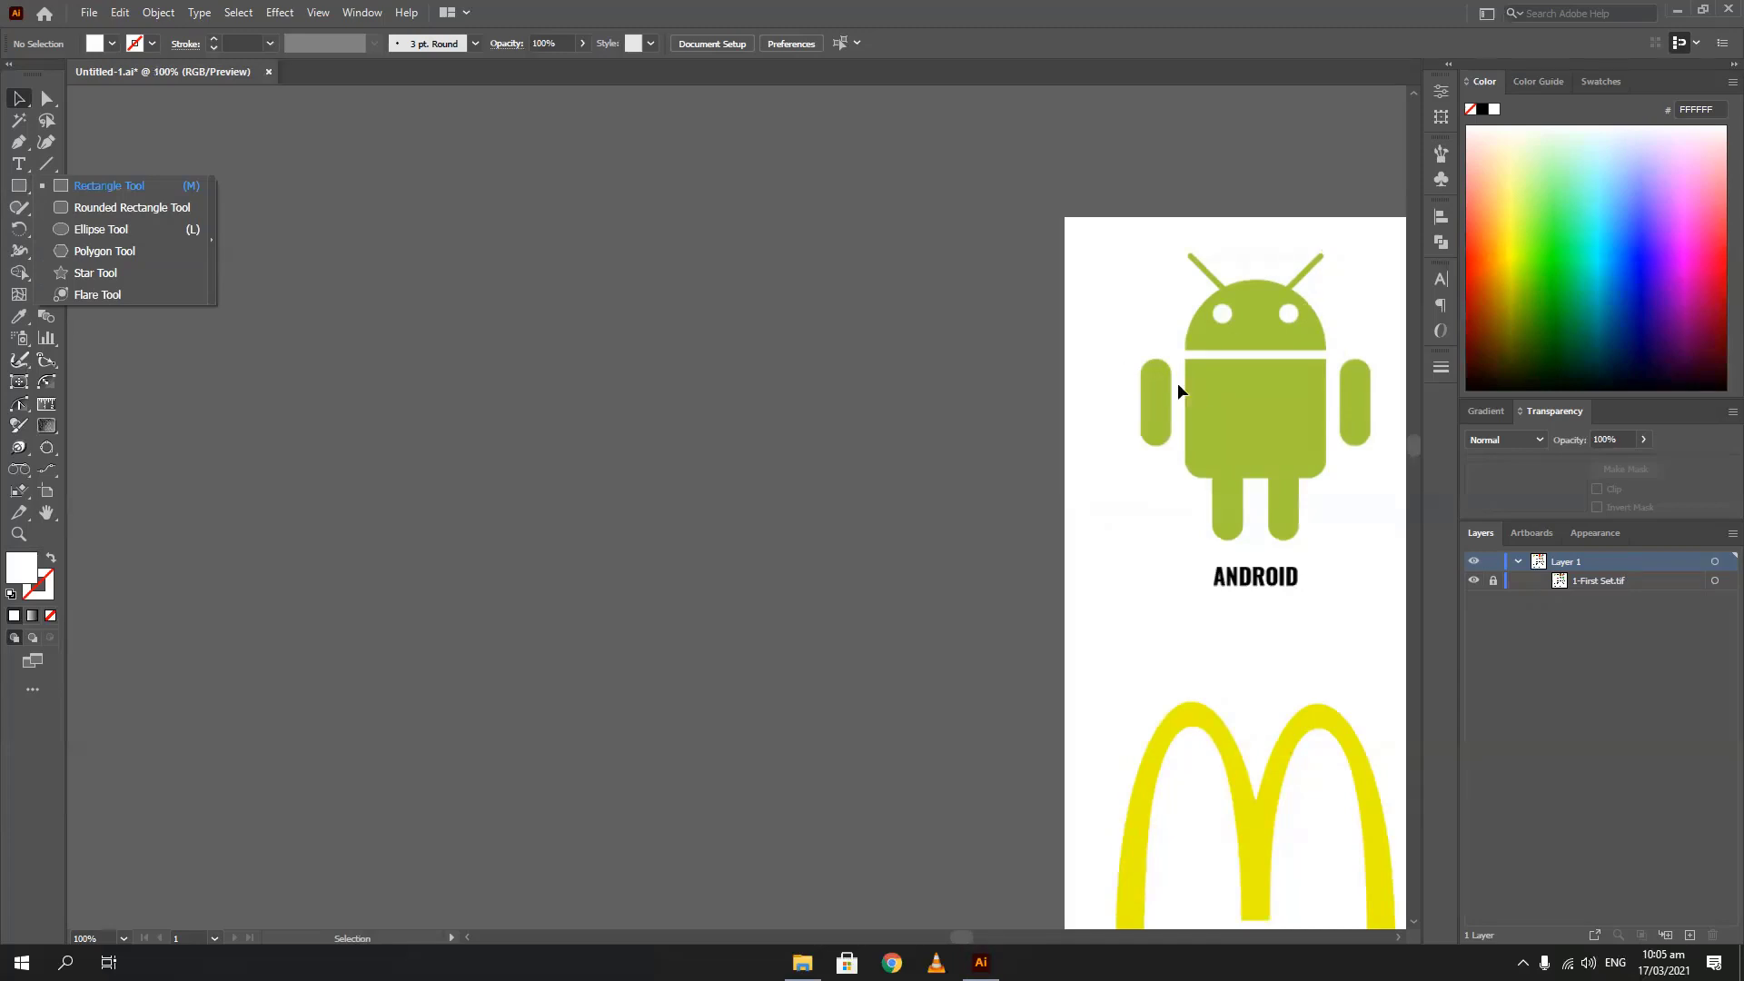
click(140, 234)
drag(321, 171, 681, 432)
click(18, 98)
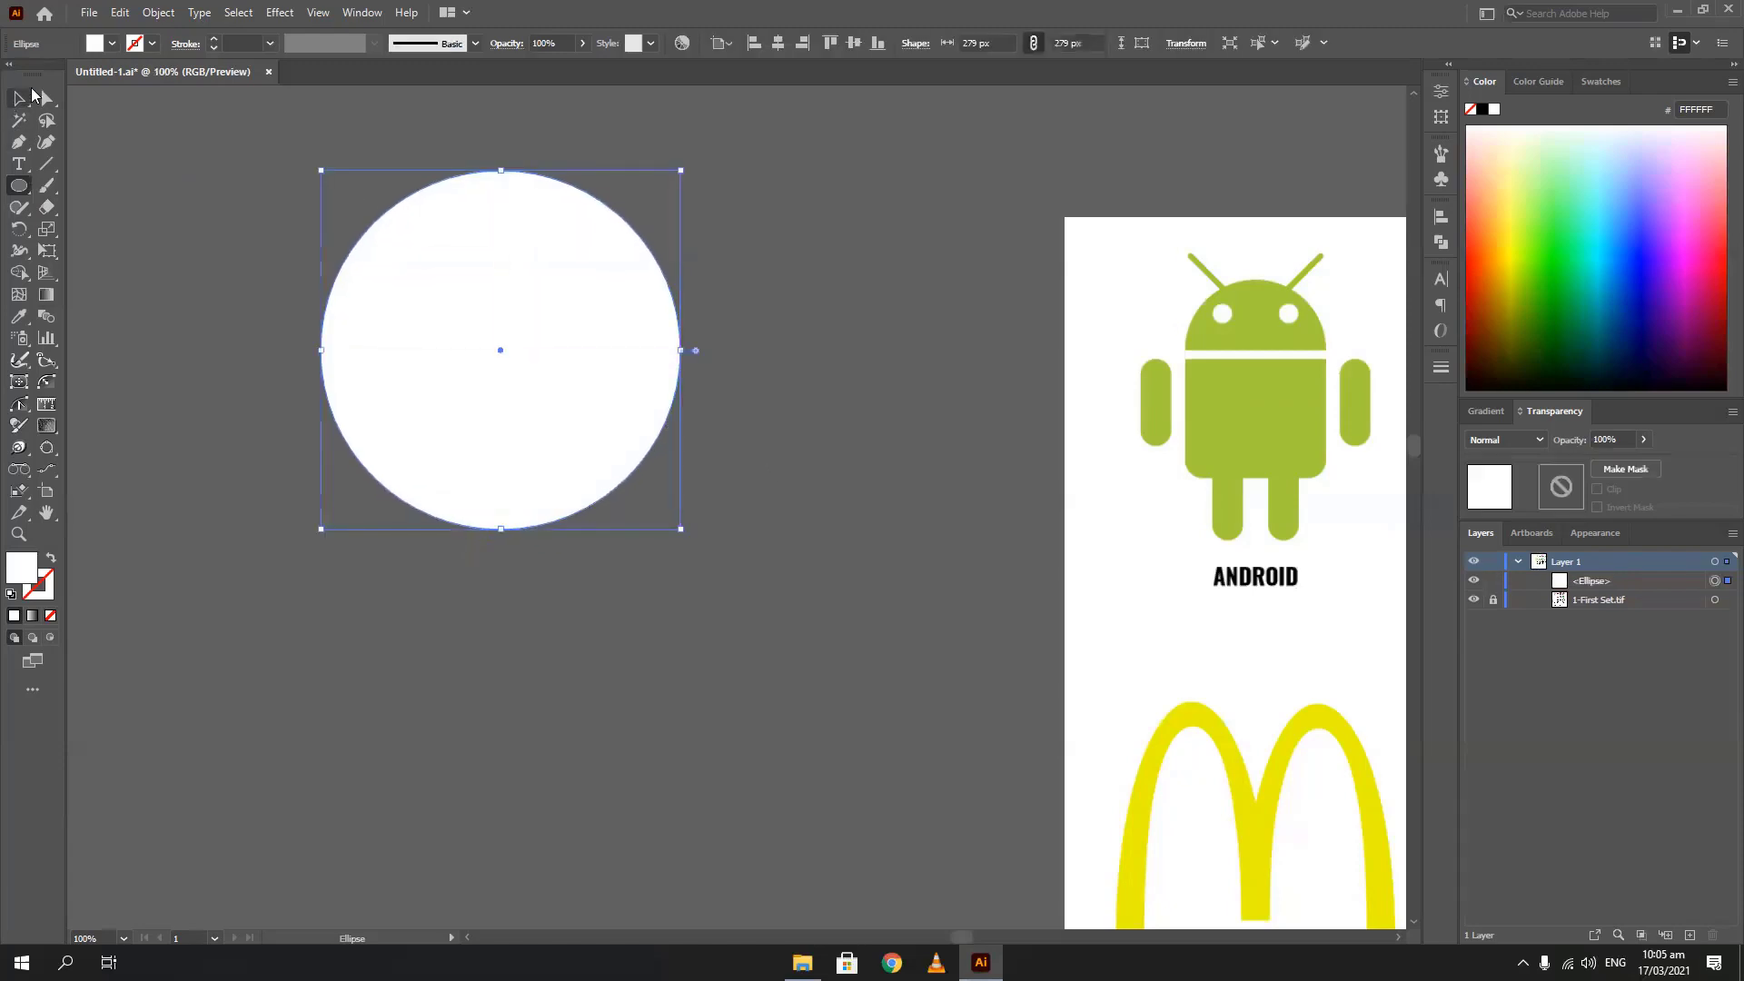
drag(505, 289, 515, 289)
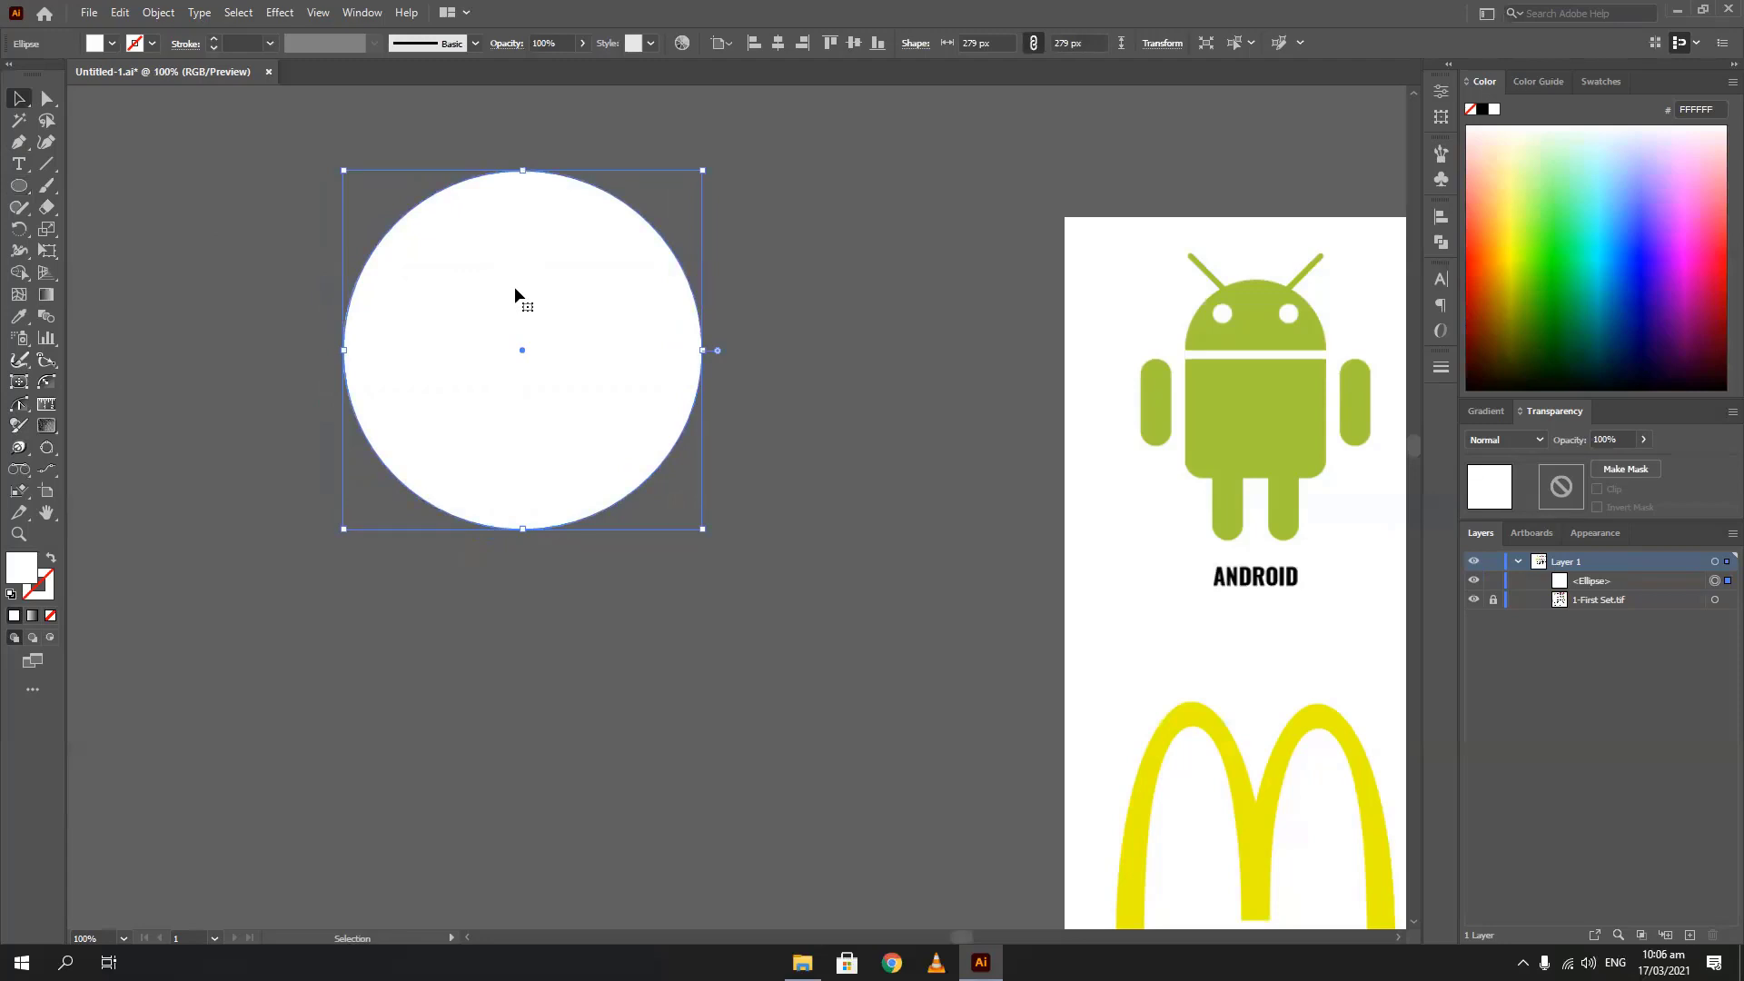
Fill the circle with the green A3C939 sampled from the Android logo's head using the Eyedropper tool
key(i)
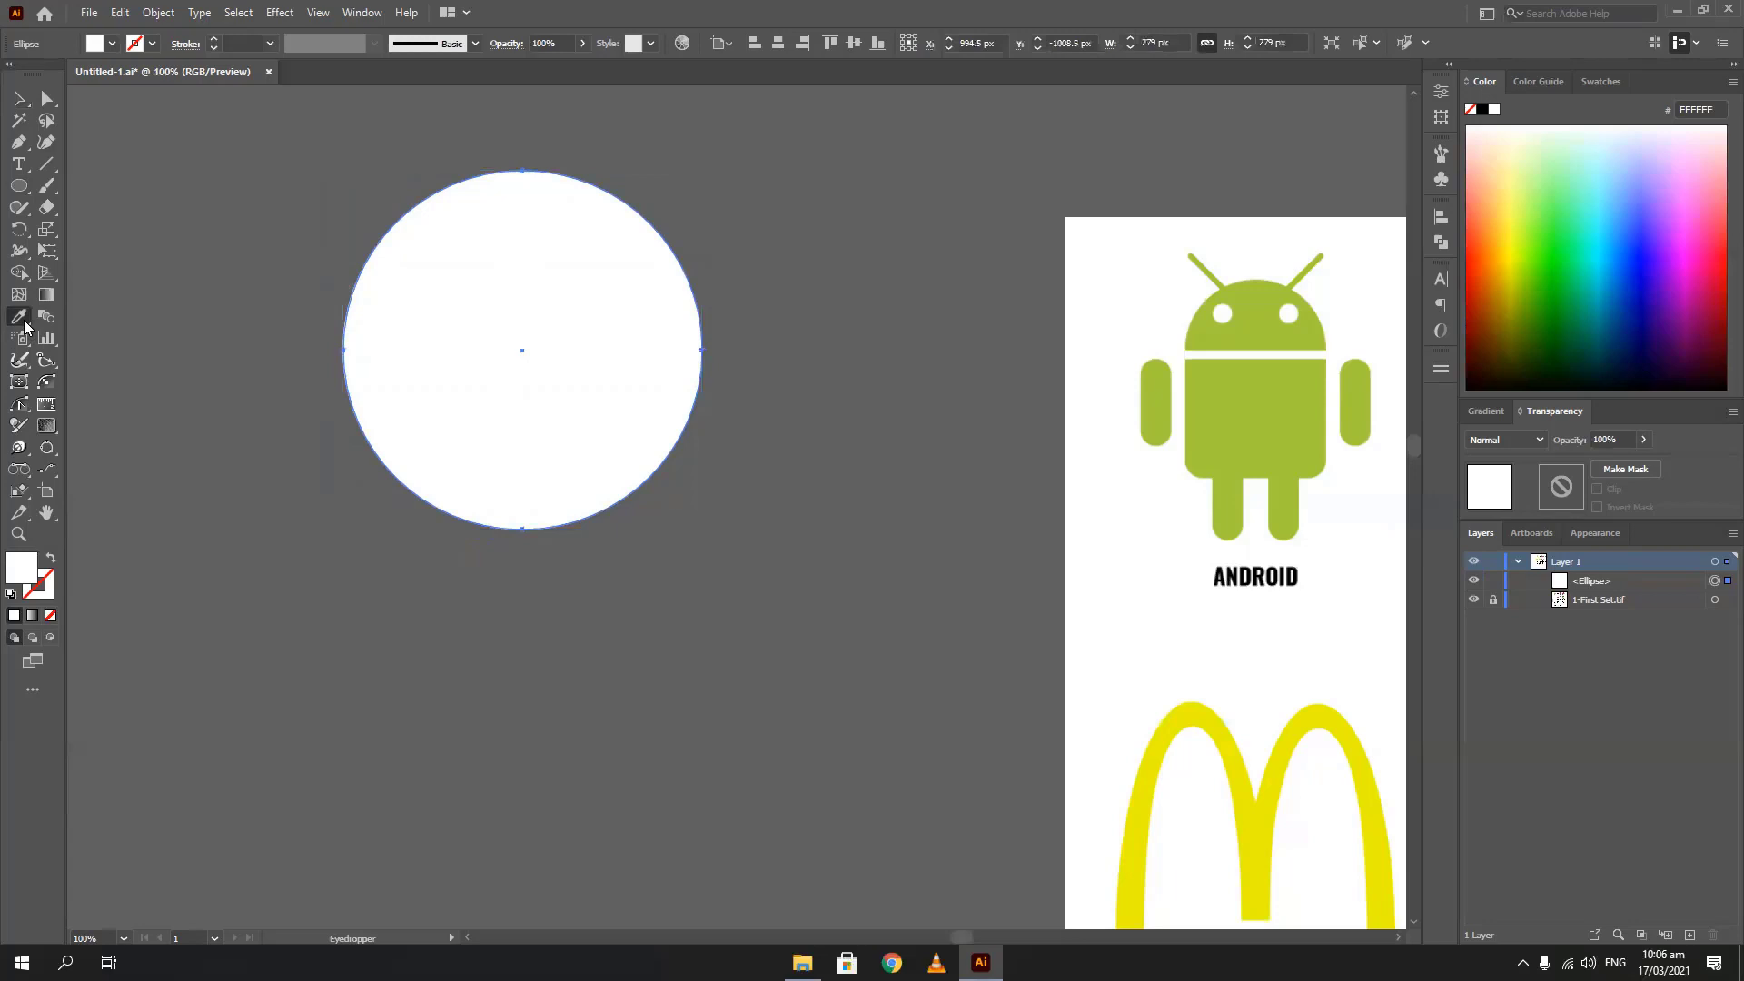
click(1254, 307)
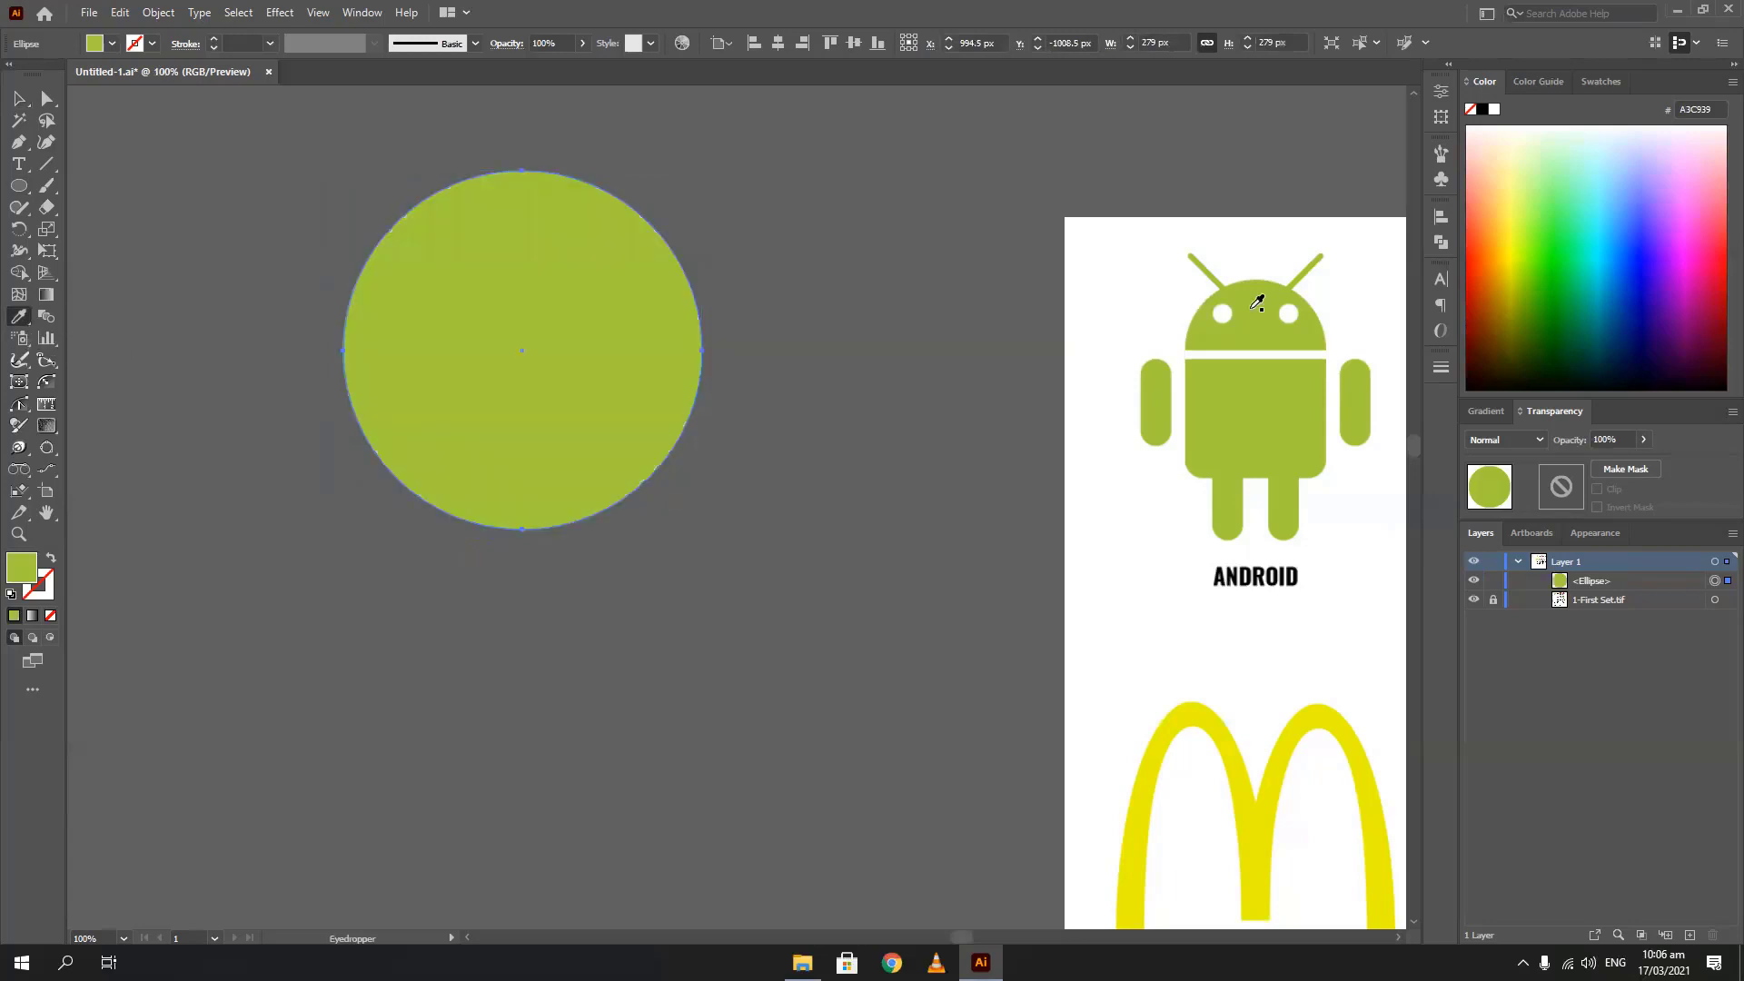
key(v)
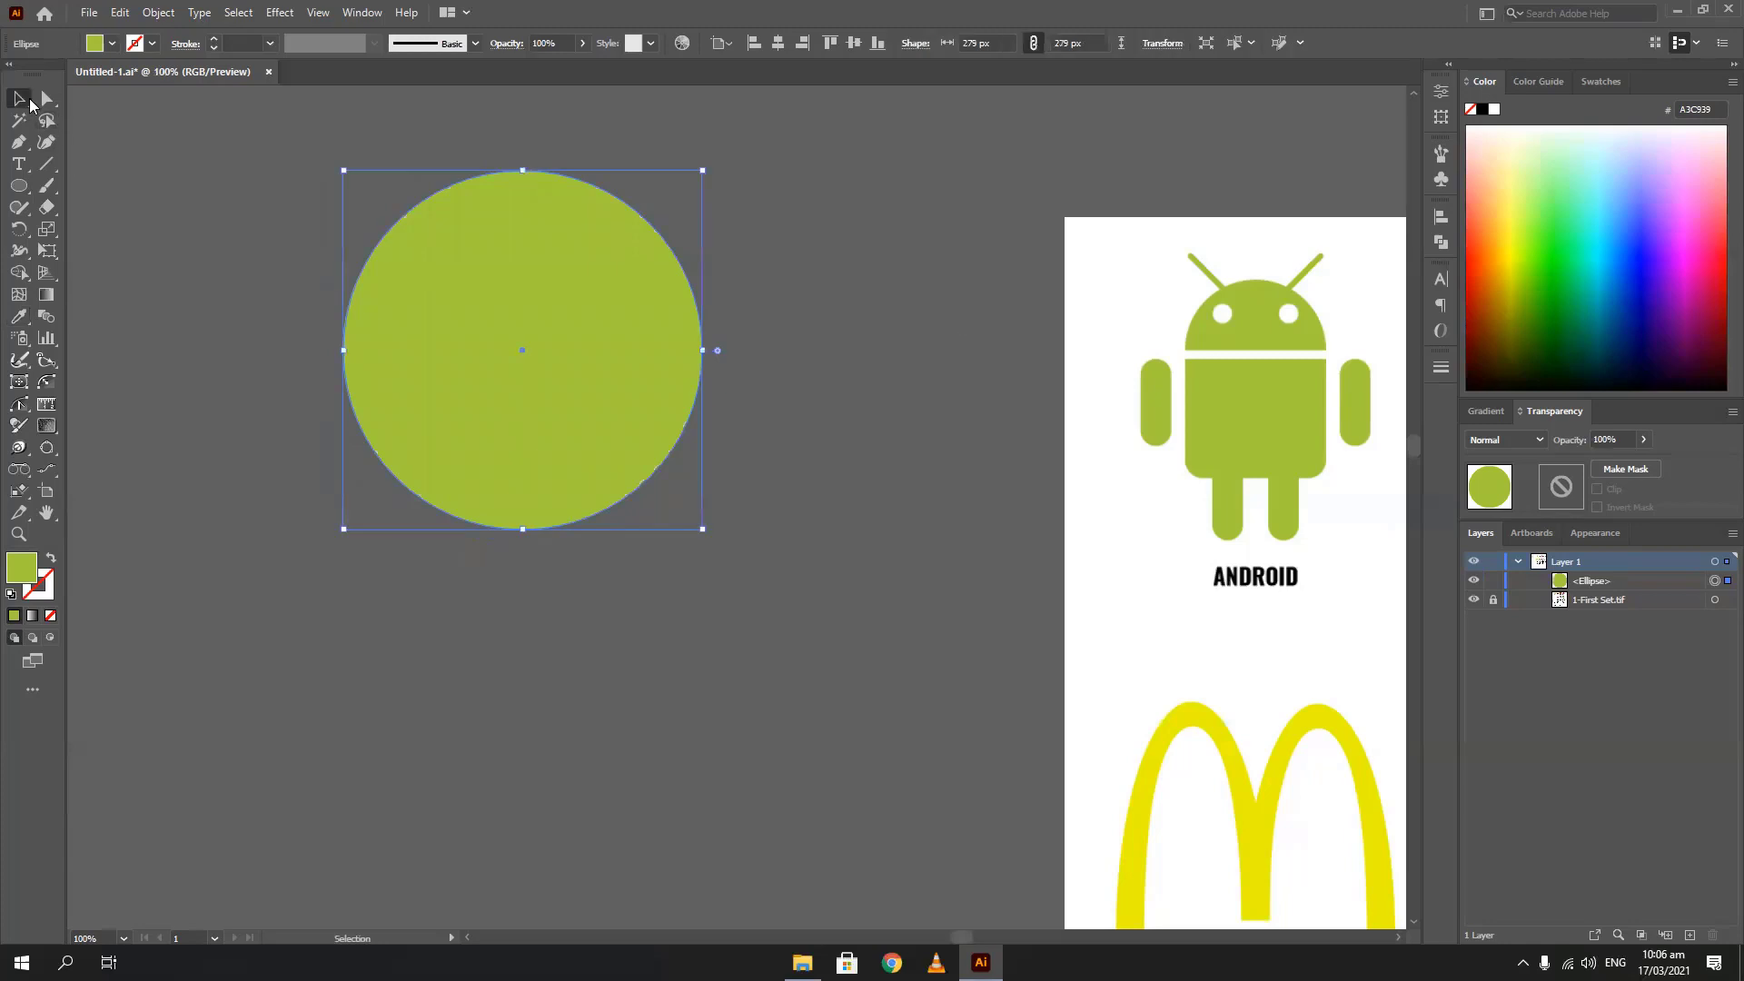
click(198, 263)
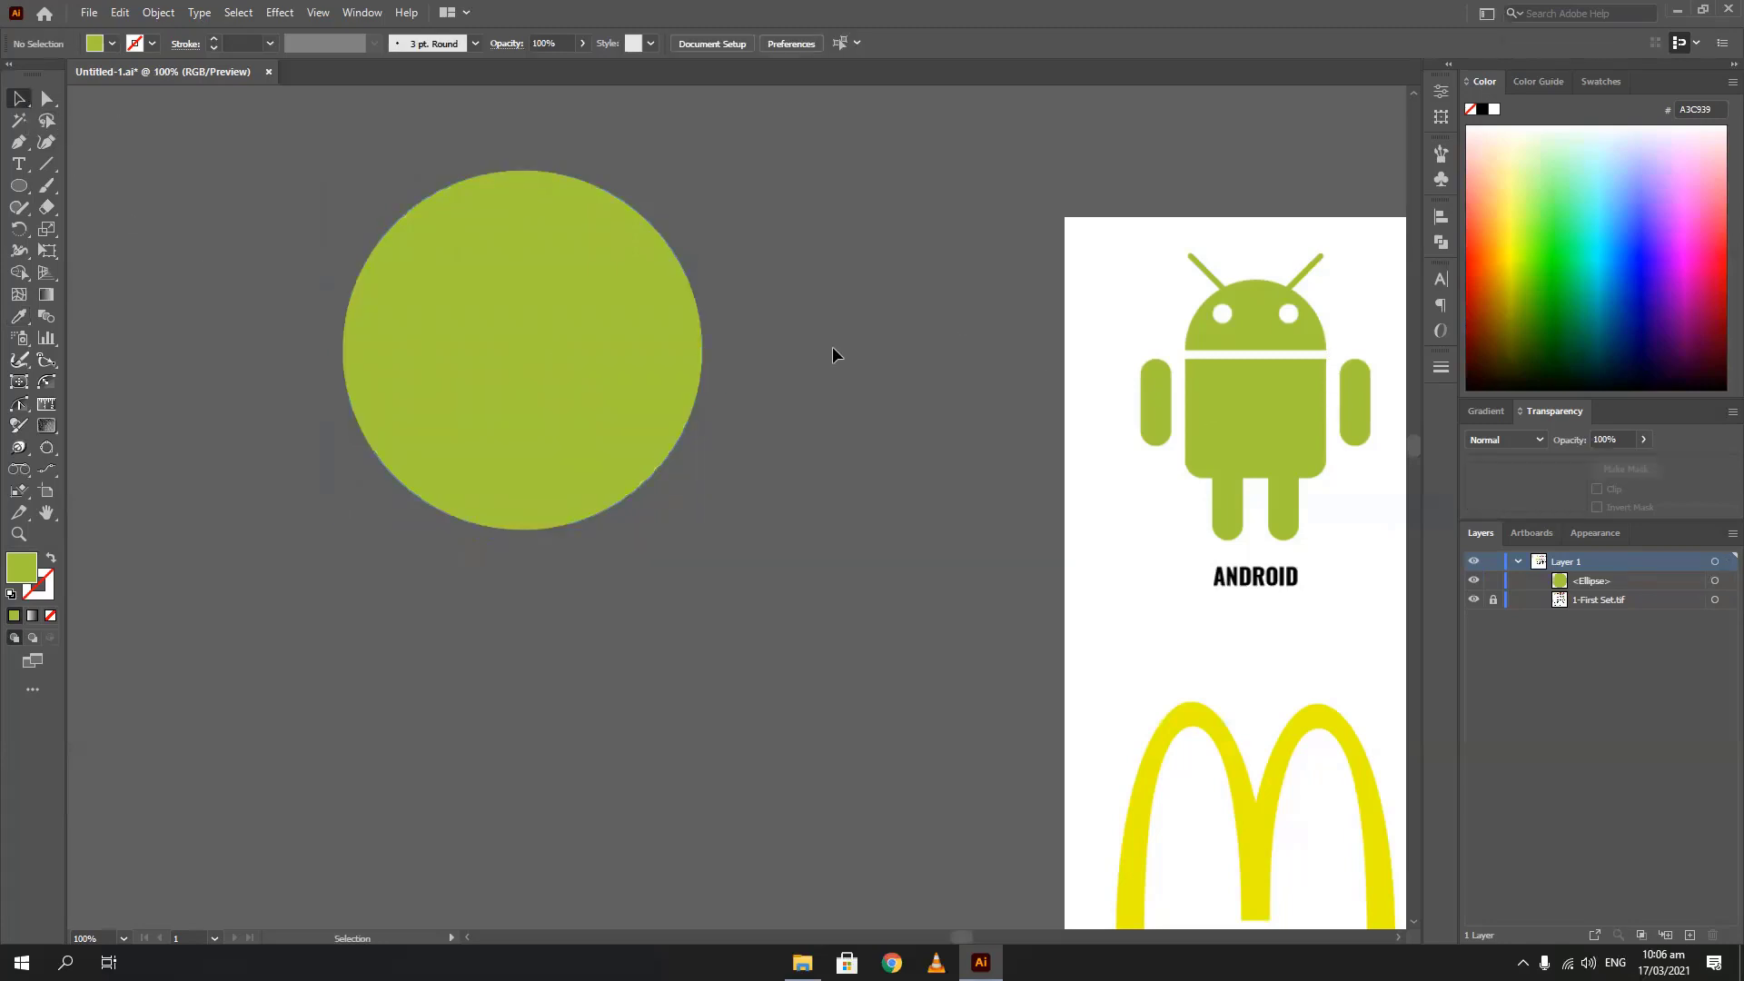
Draw a horizontal line segment about 380 px long through the green circle's center, extending past both sides, and select it
click(46, 165)
right_click(46, 169)
click(118, 165)
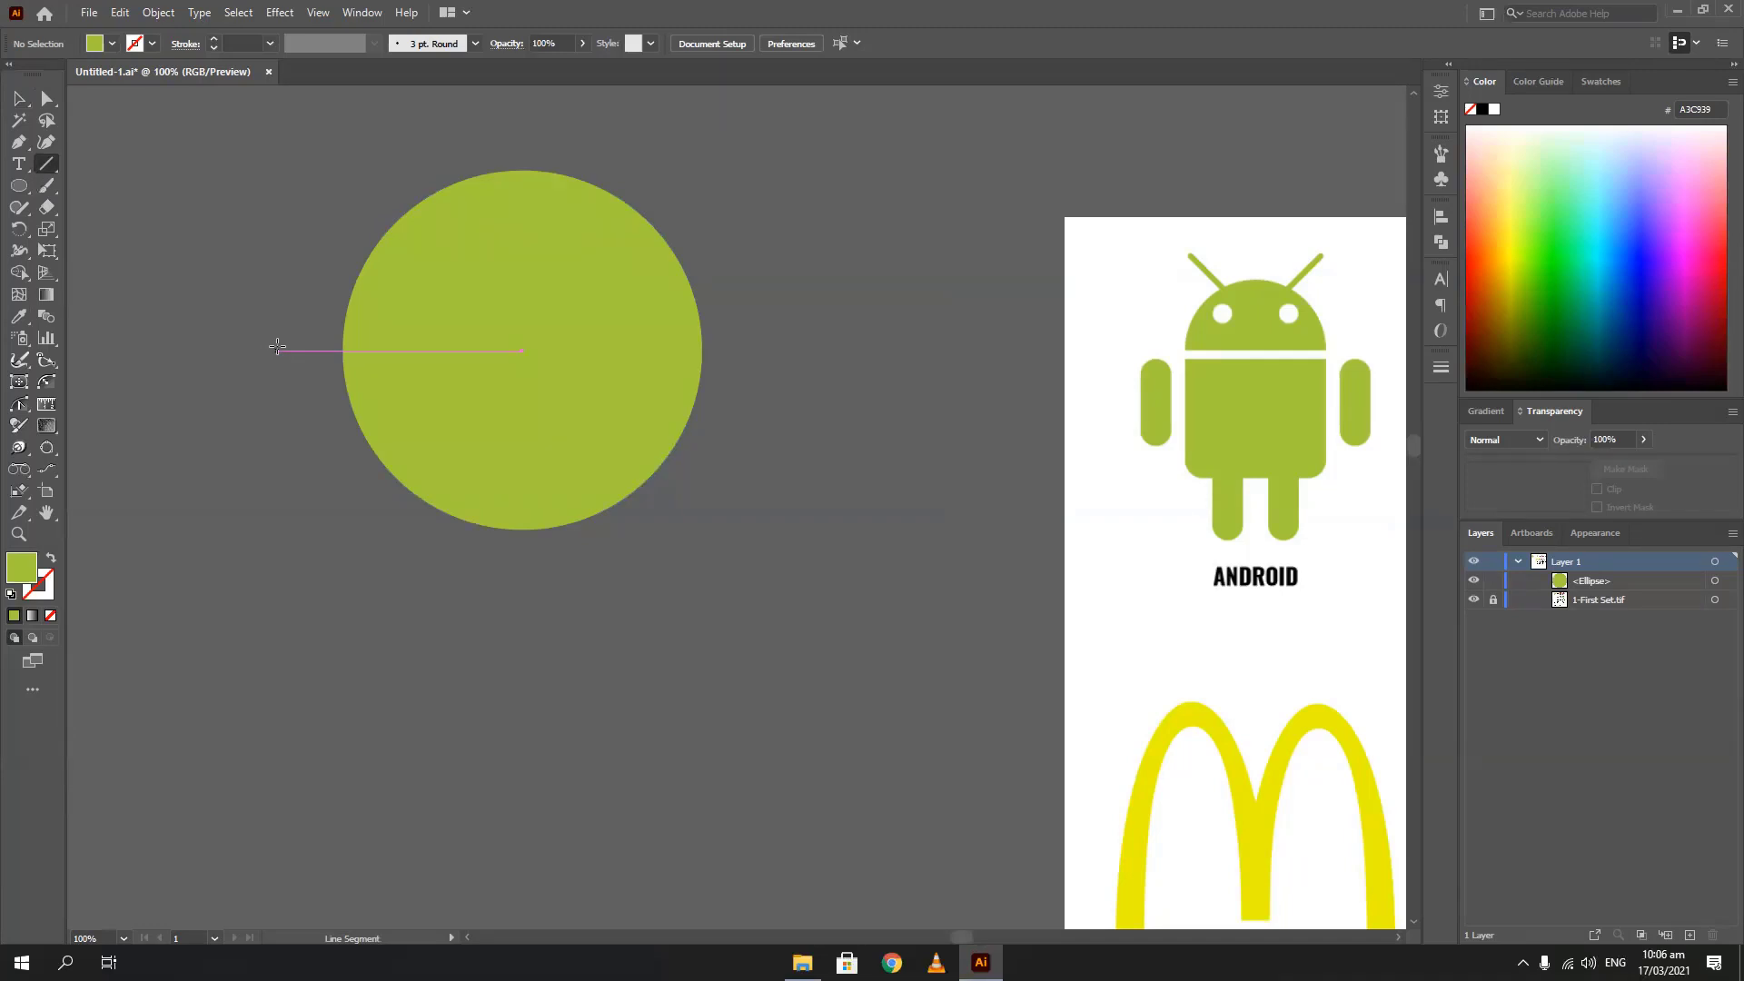
drag(277, 348, 765, 341)
key(v)
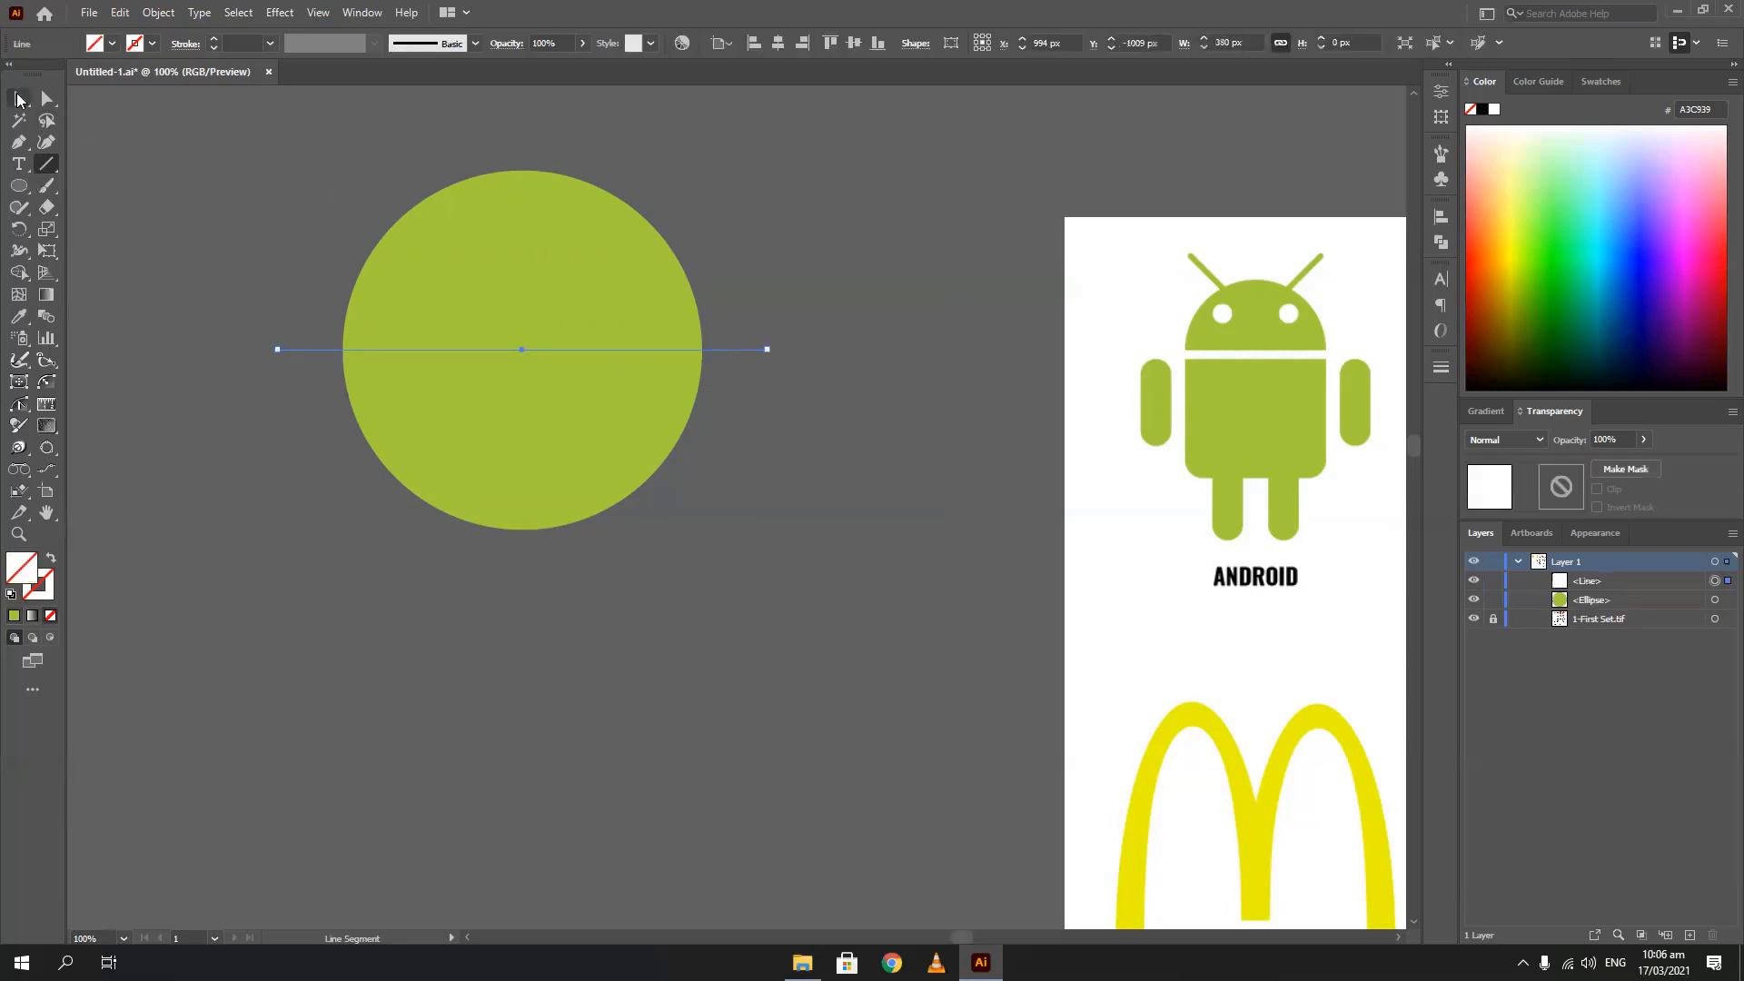
click(163, 286)
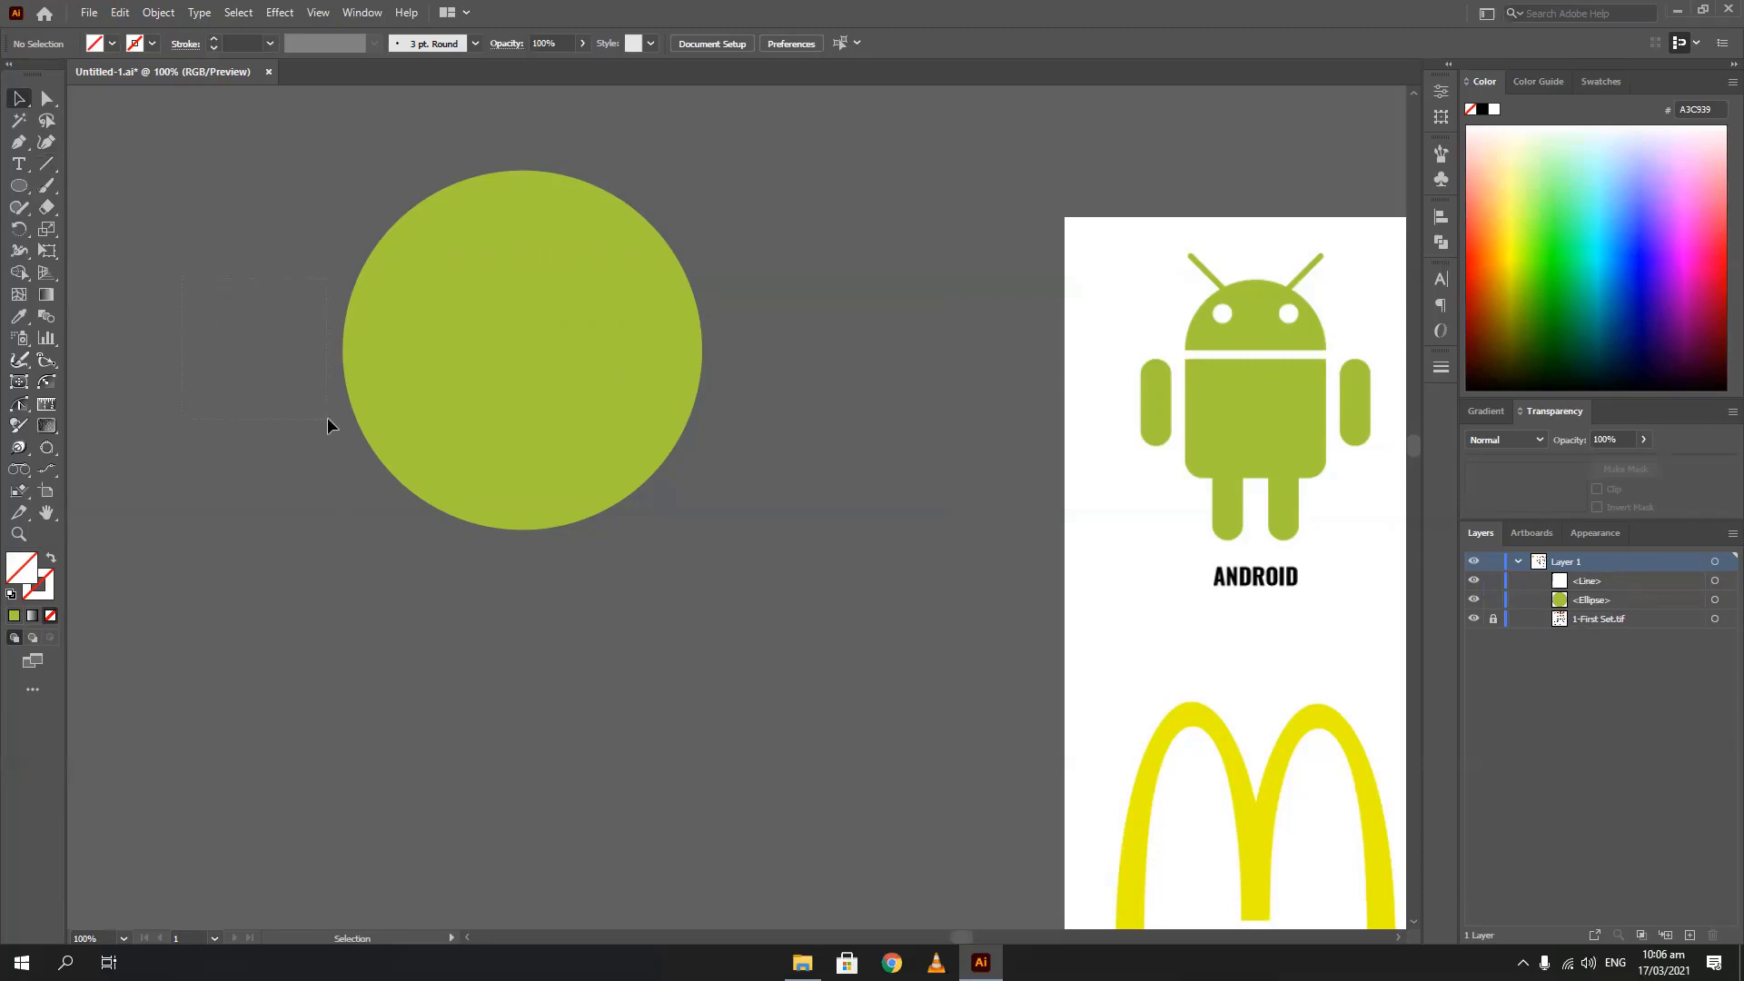
drag(327, 417, 327, 417)
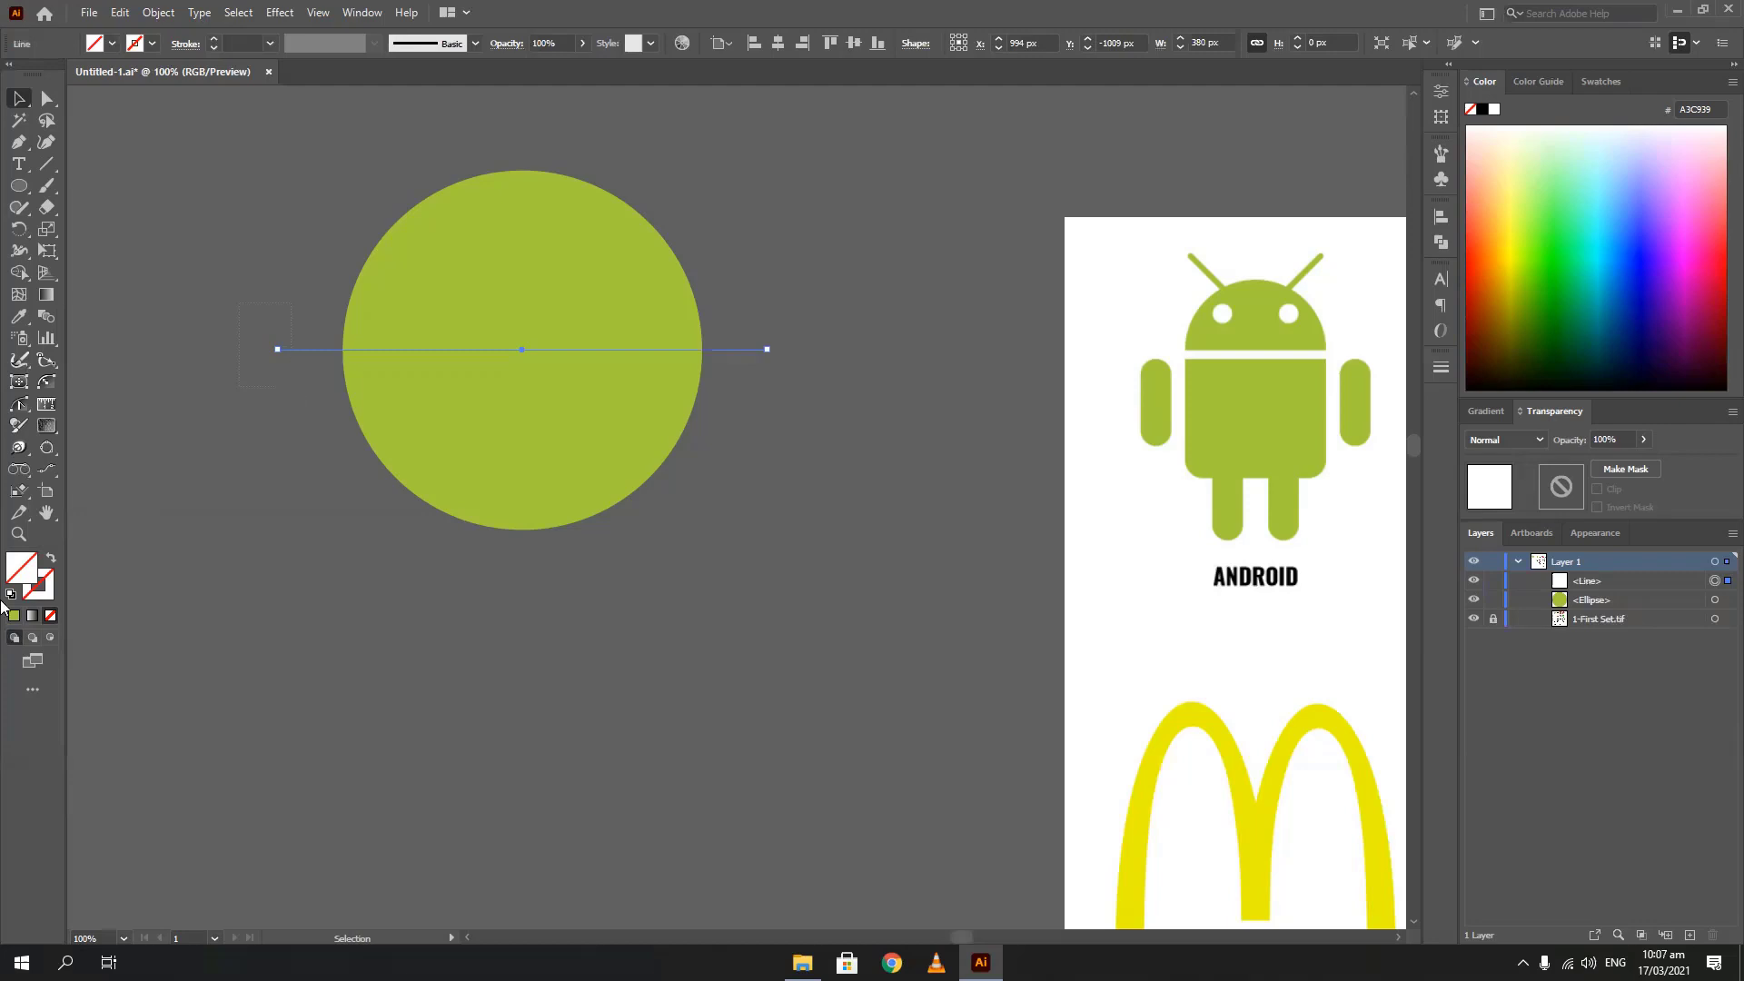
Apply the green A3C939 as the horizontal line's fill colour and reselect the line
click(37, 591)
click(18, 570)
click(15, 618)
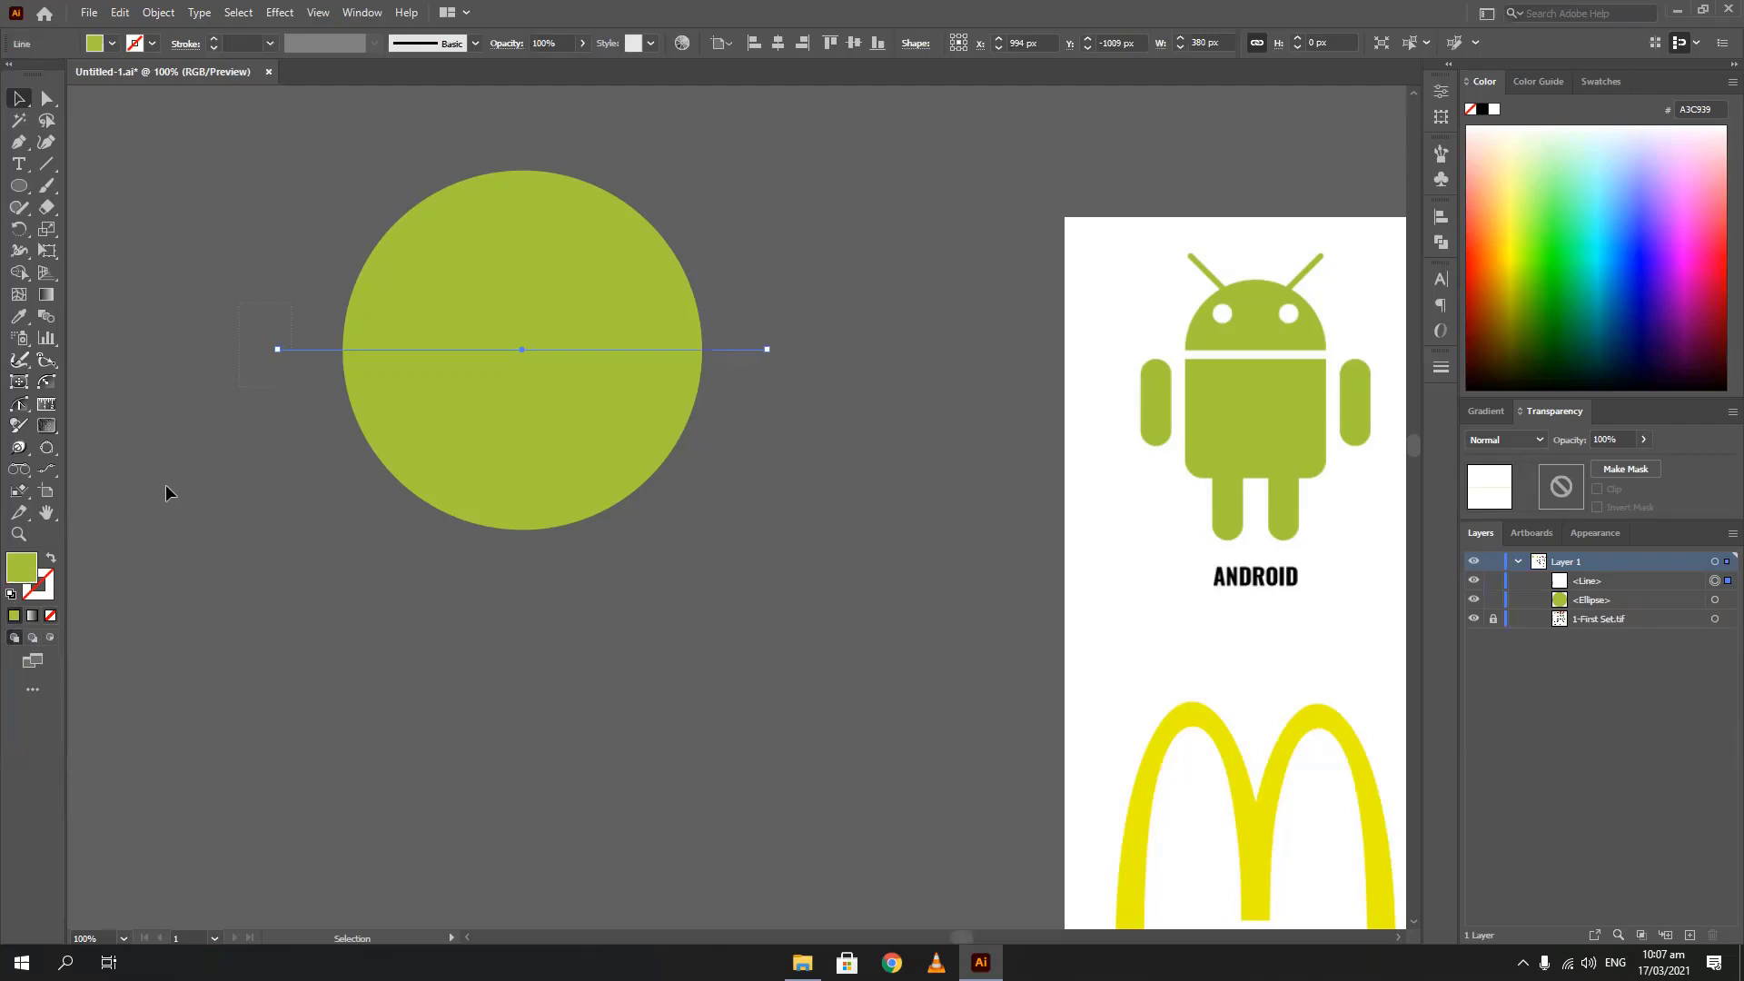
click(165, 493)
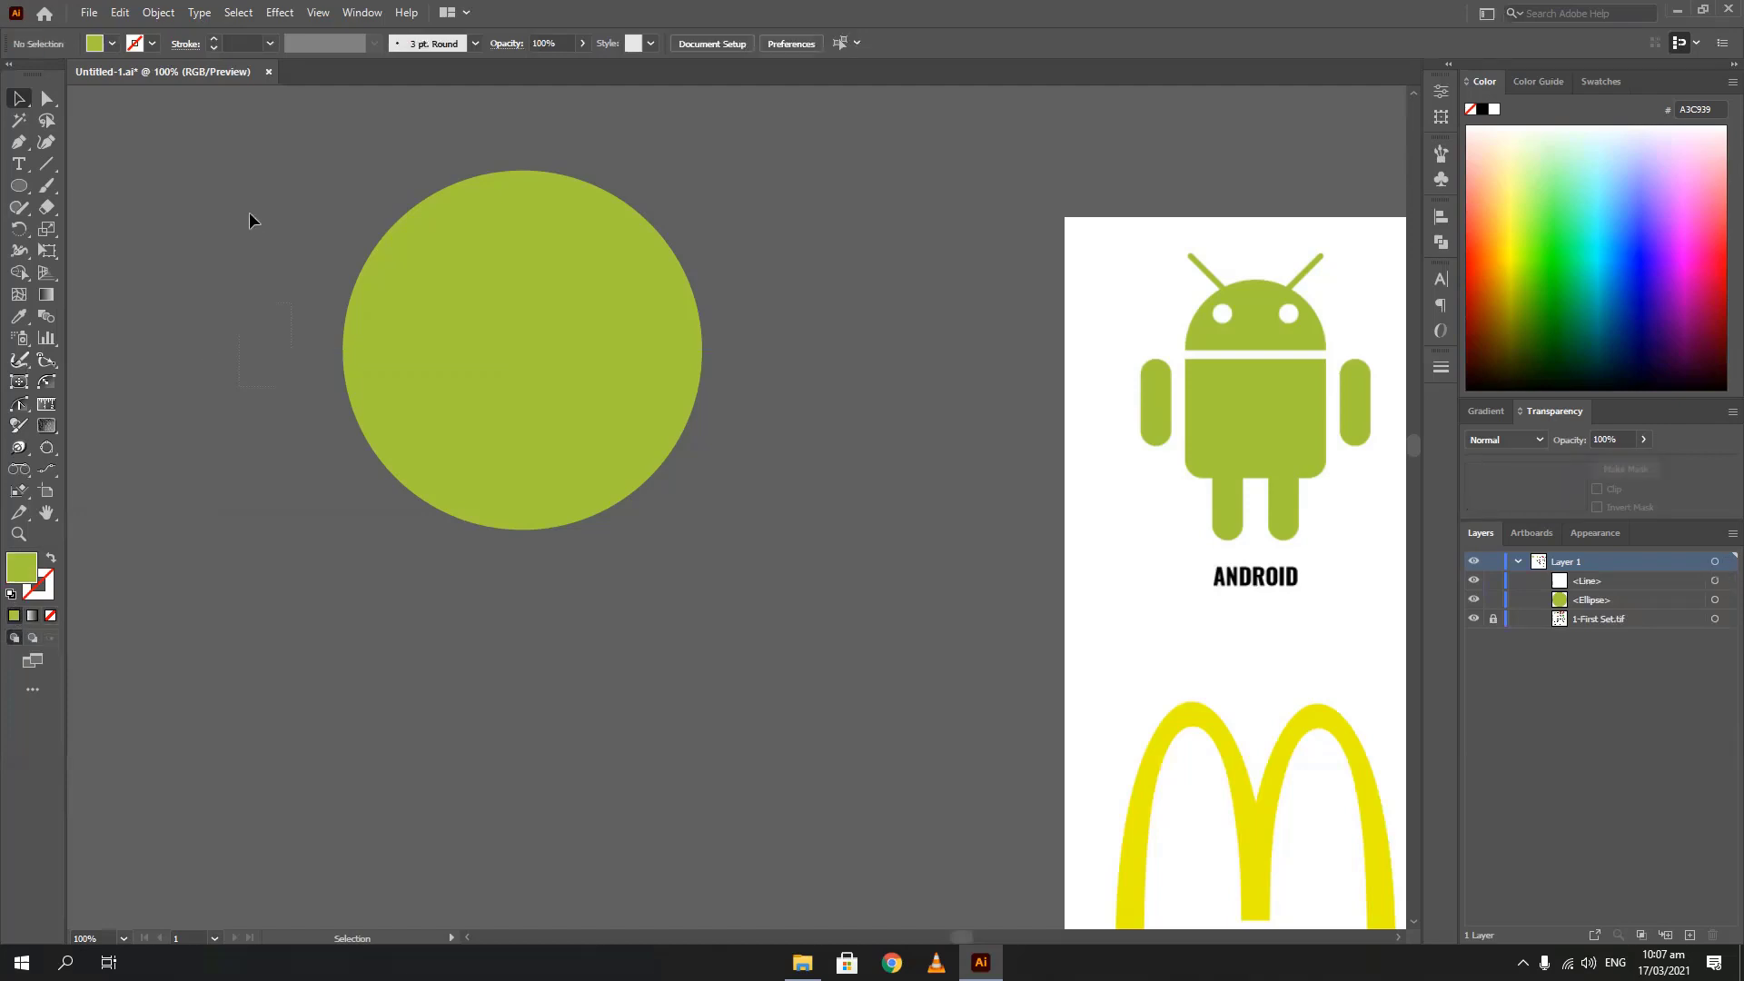
drag(249, 289, 328, 448)
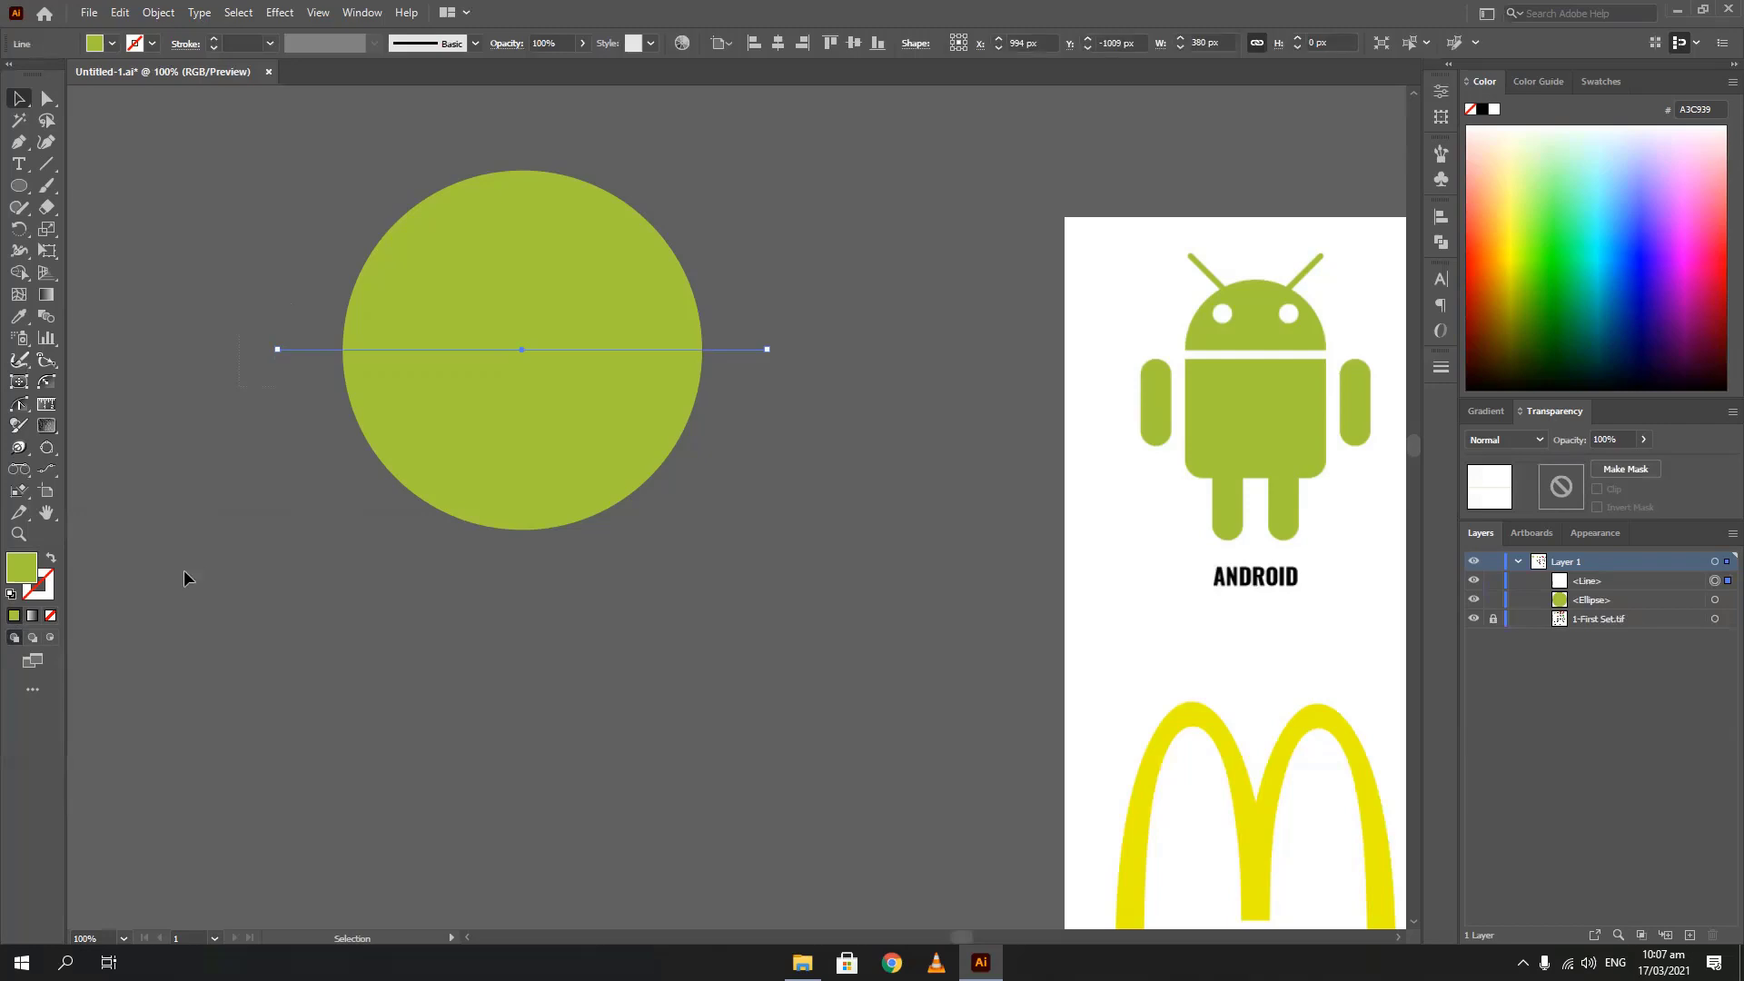
Swap the horizontal line's fill and stroke so the stroke is green, and align the line and circle on their vertical centers
click(52, 563)
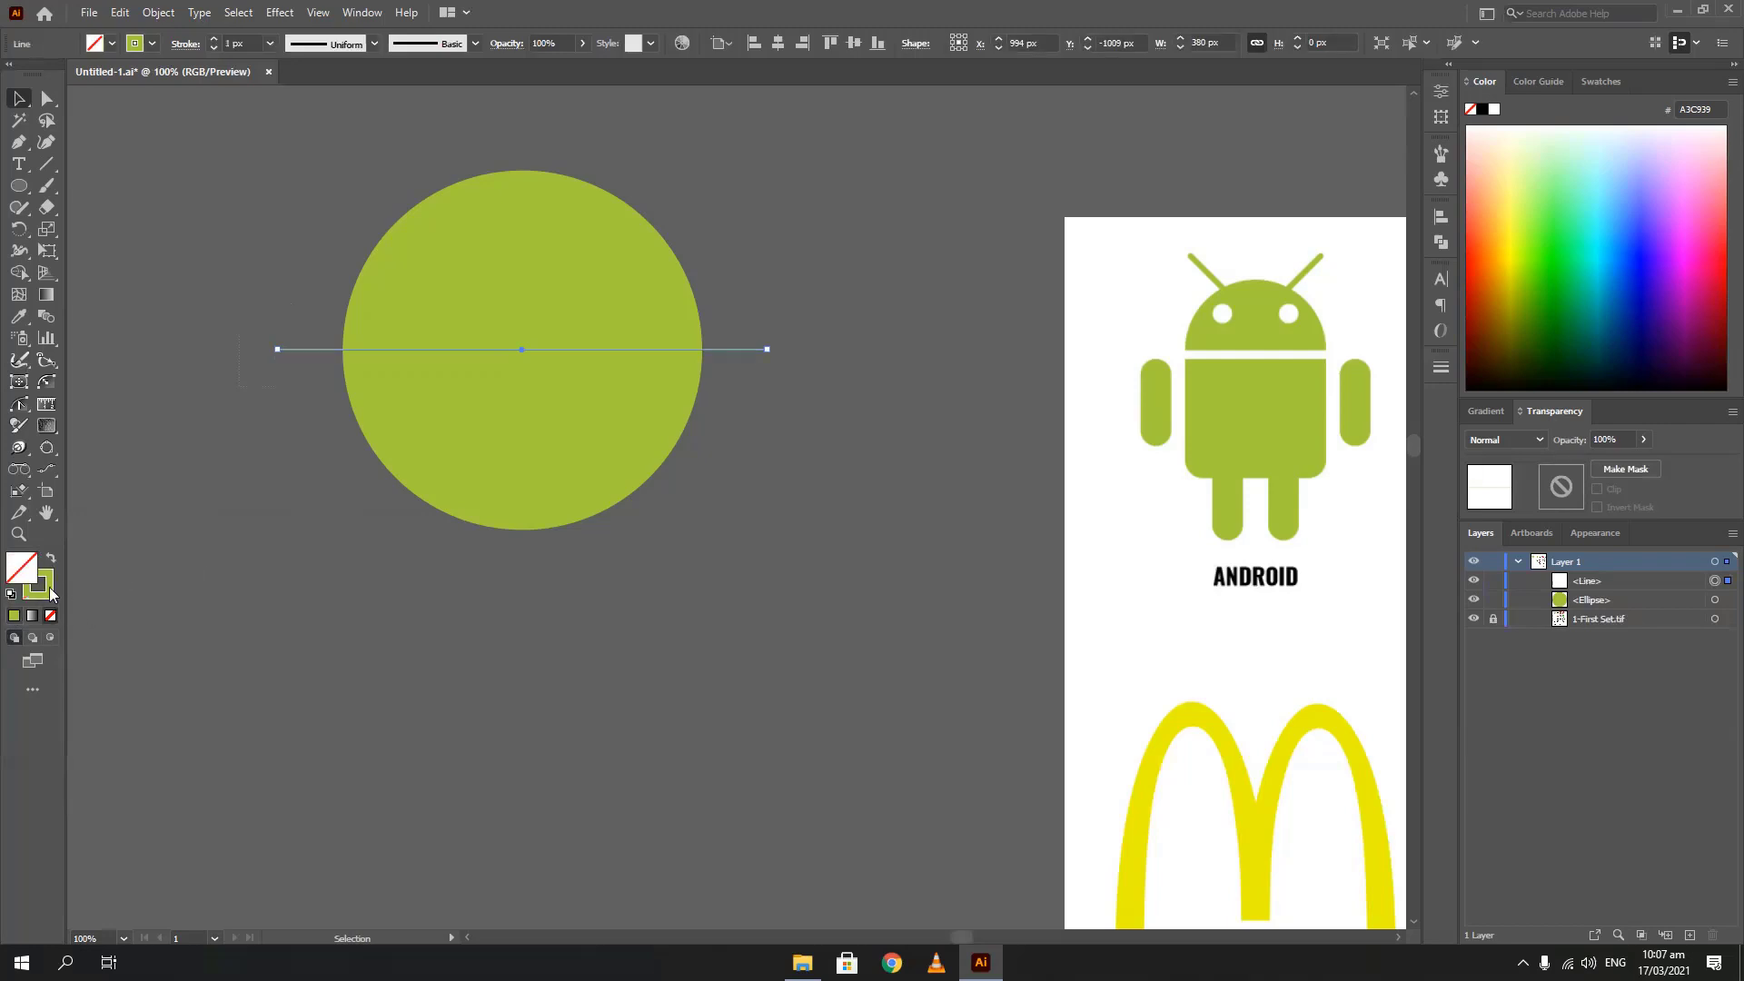
click(249, 422)
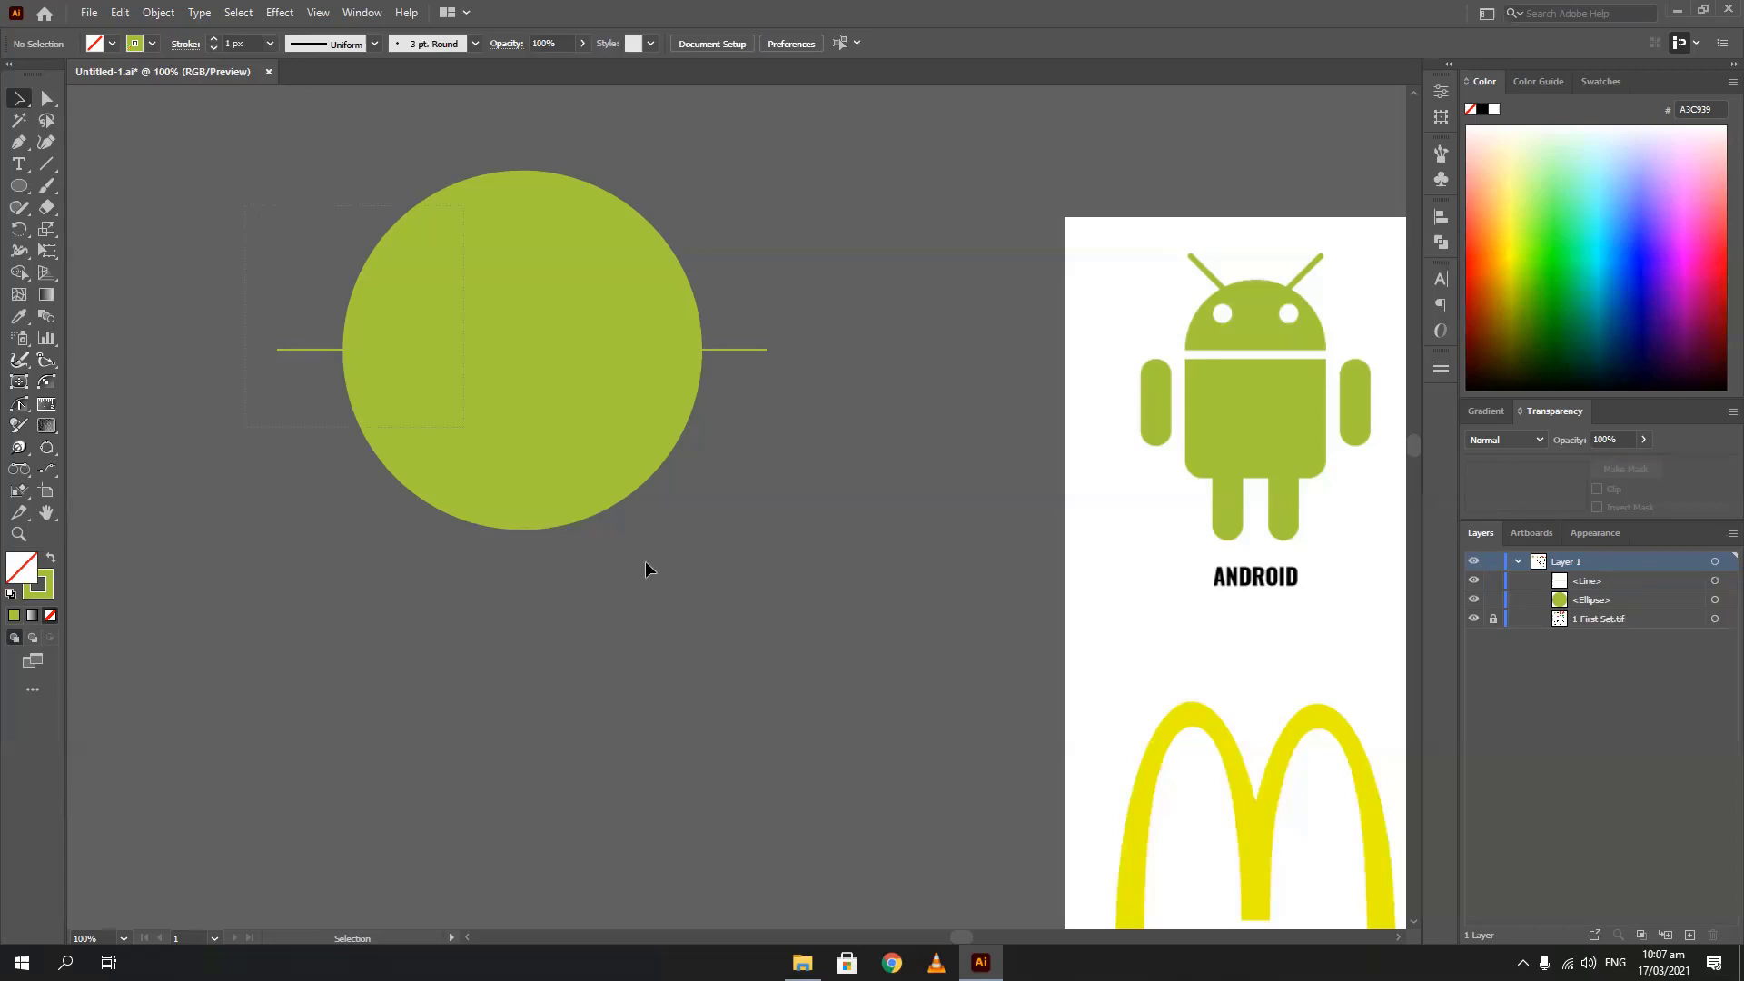
key(ctrl+a)
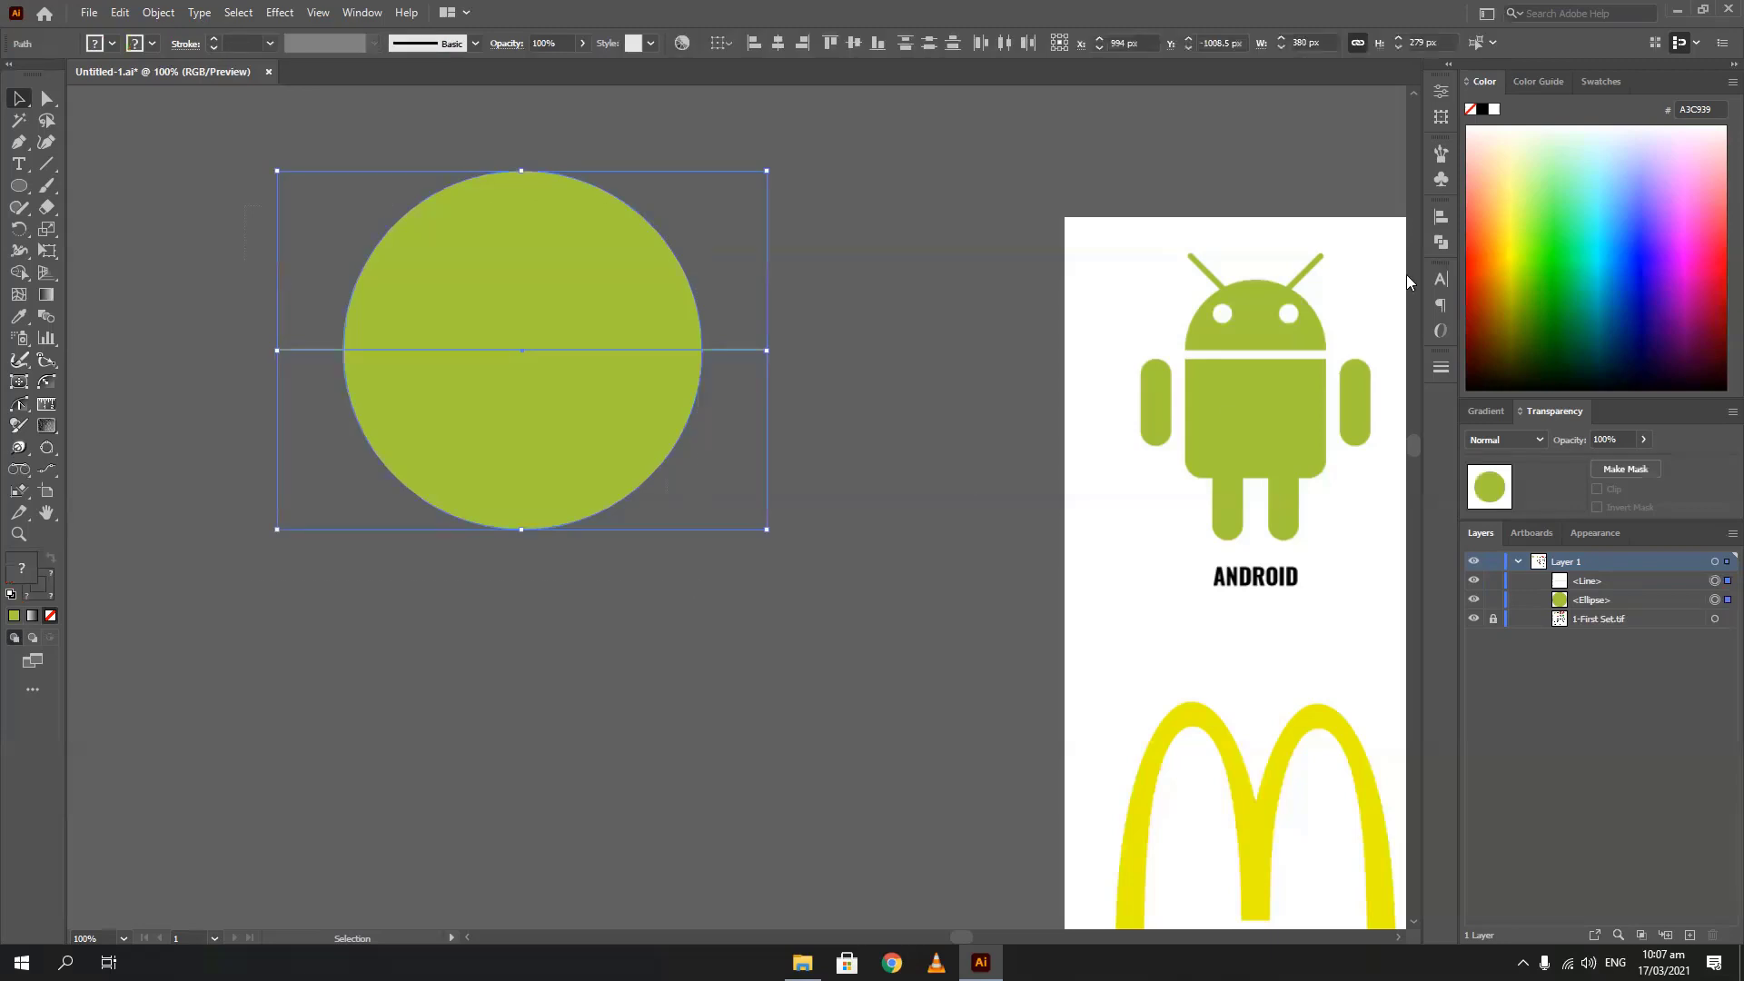
click(847, 46)
key(a)
key(ctrl+z)
scroll(520, 351, up, 9)
drag(523, 379, 552, 330)
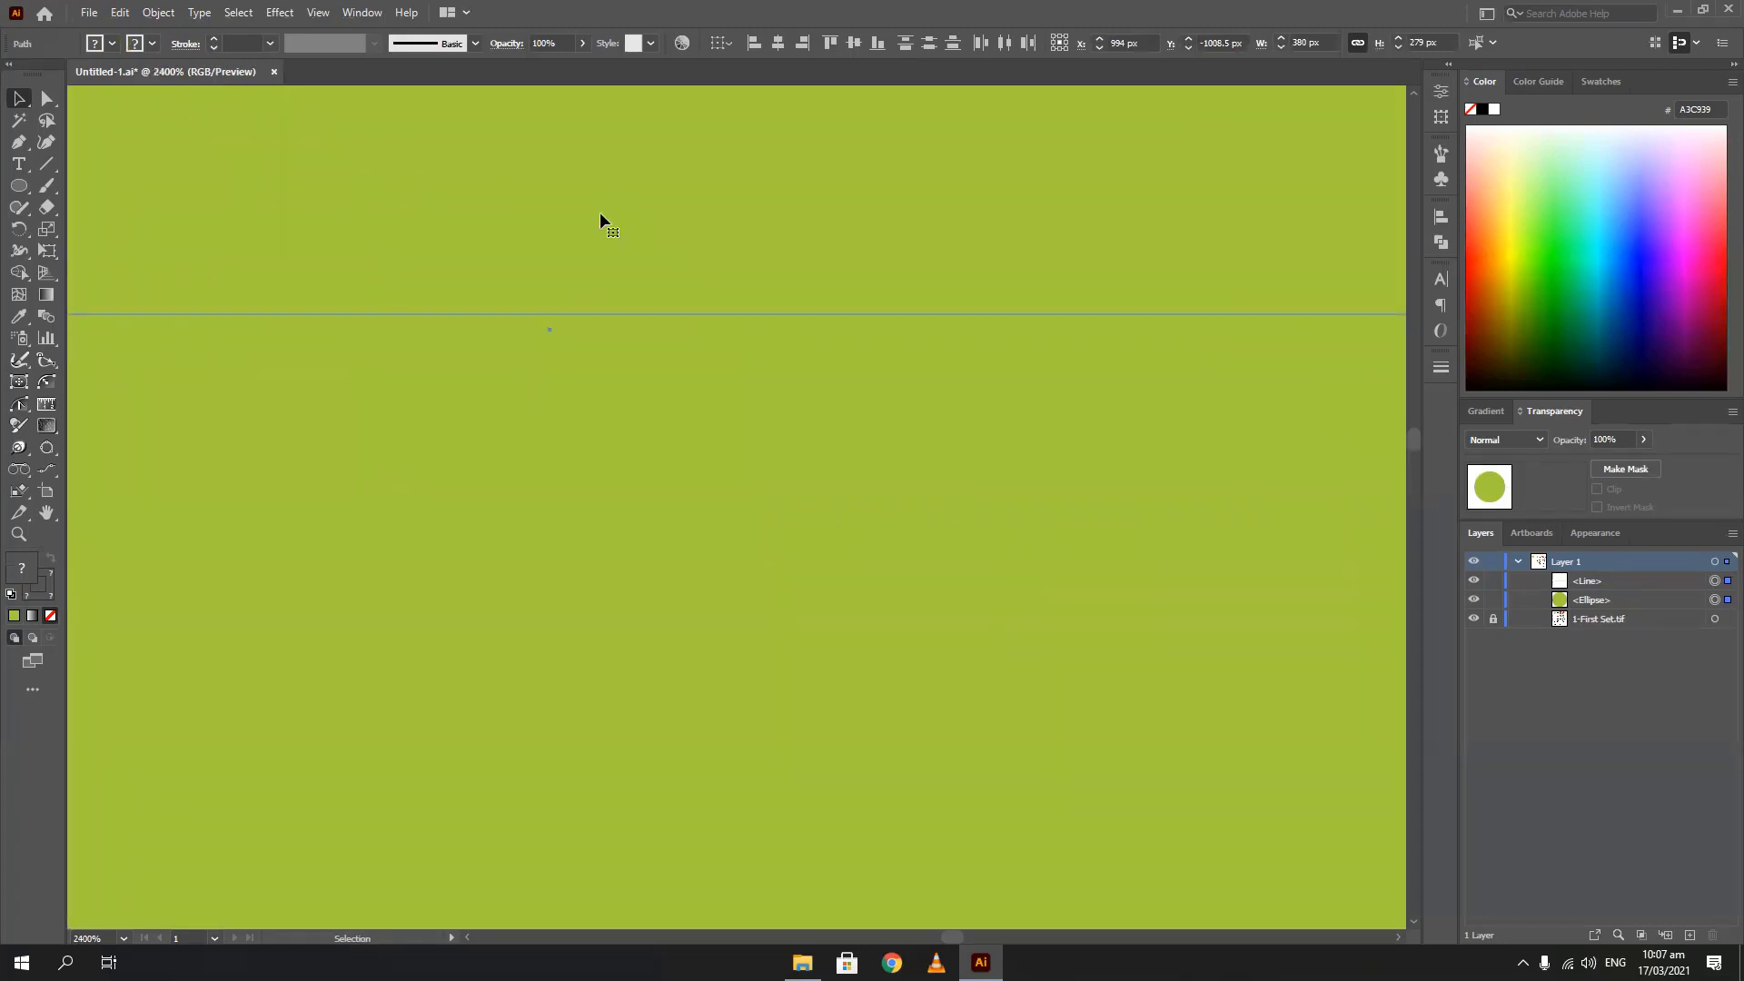
click(852, 42)
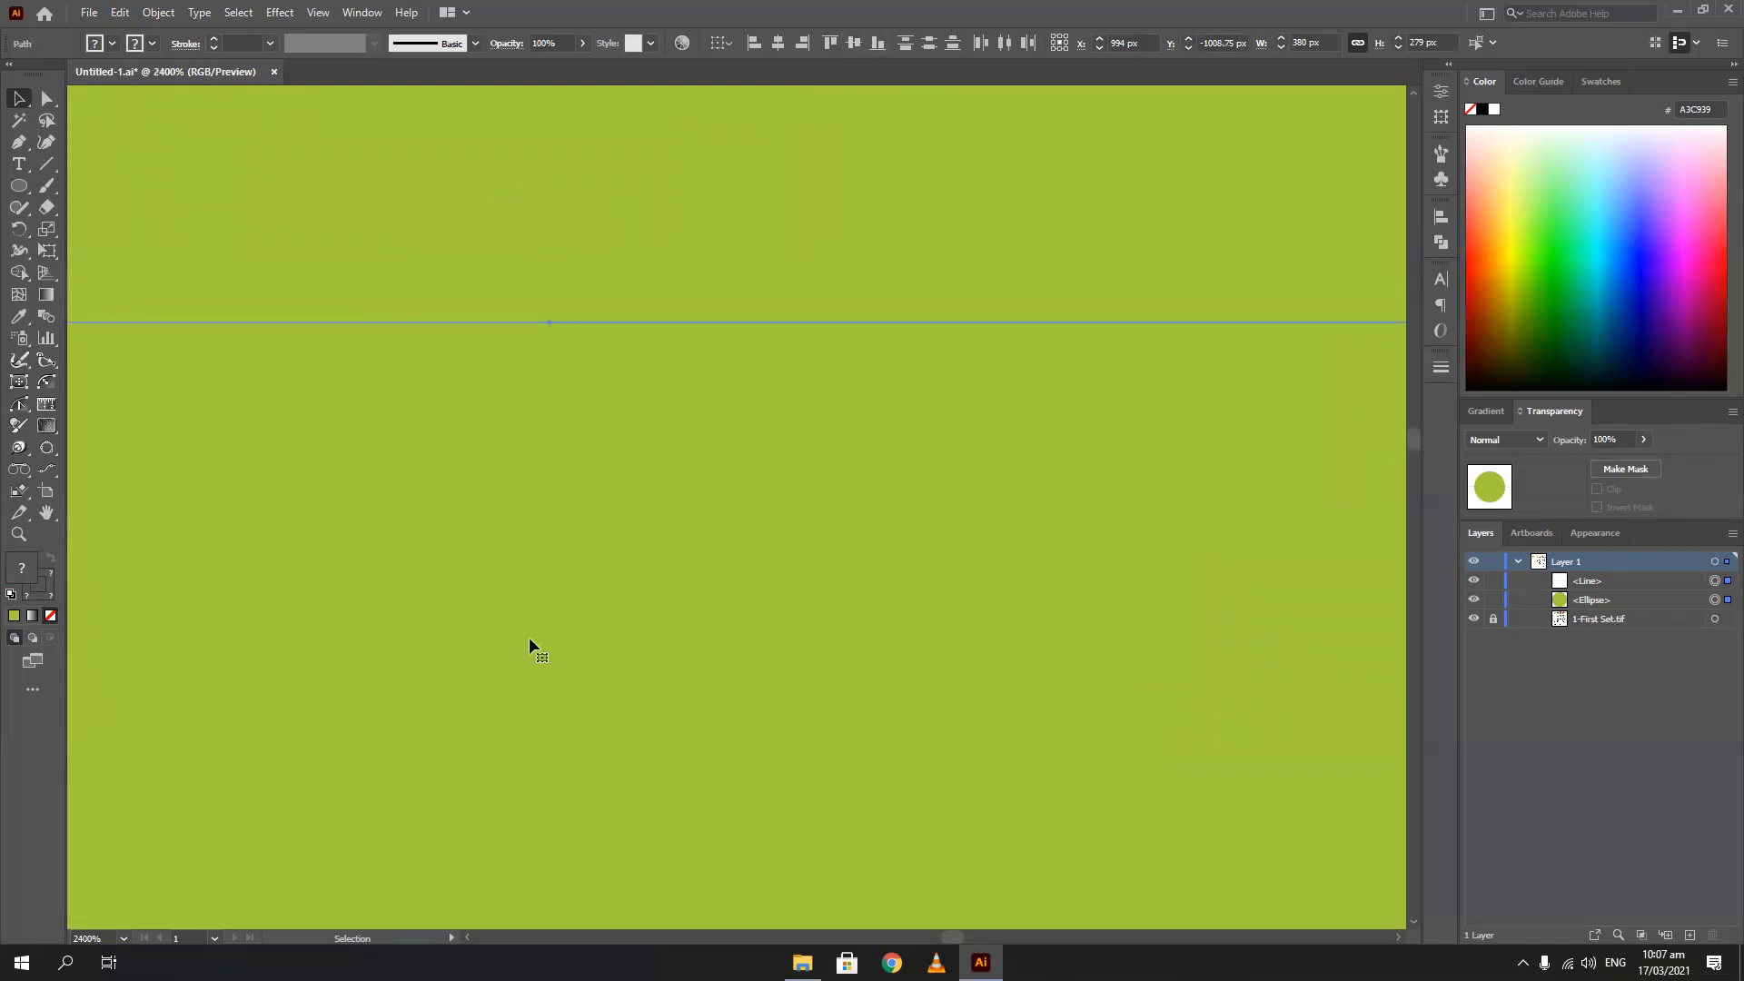
Divide the circle along the line with the Pathfinder Divide operation and ungroup the resulting pieces
scroll(529, 635, down, 8)
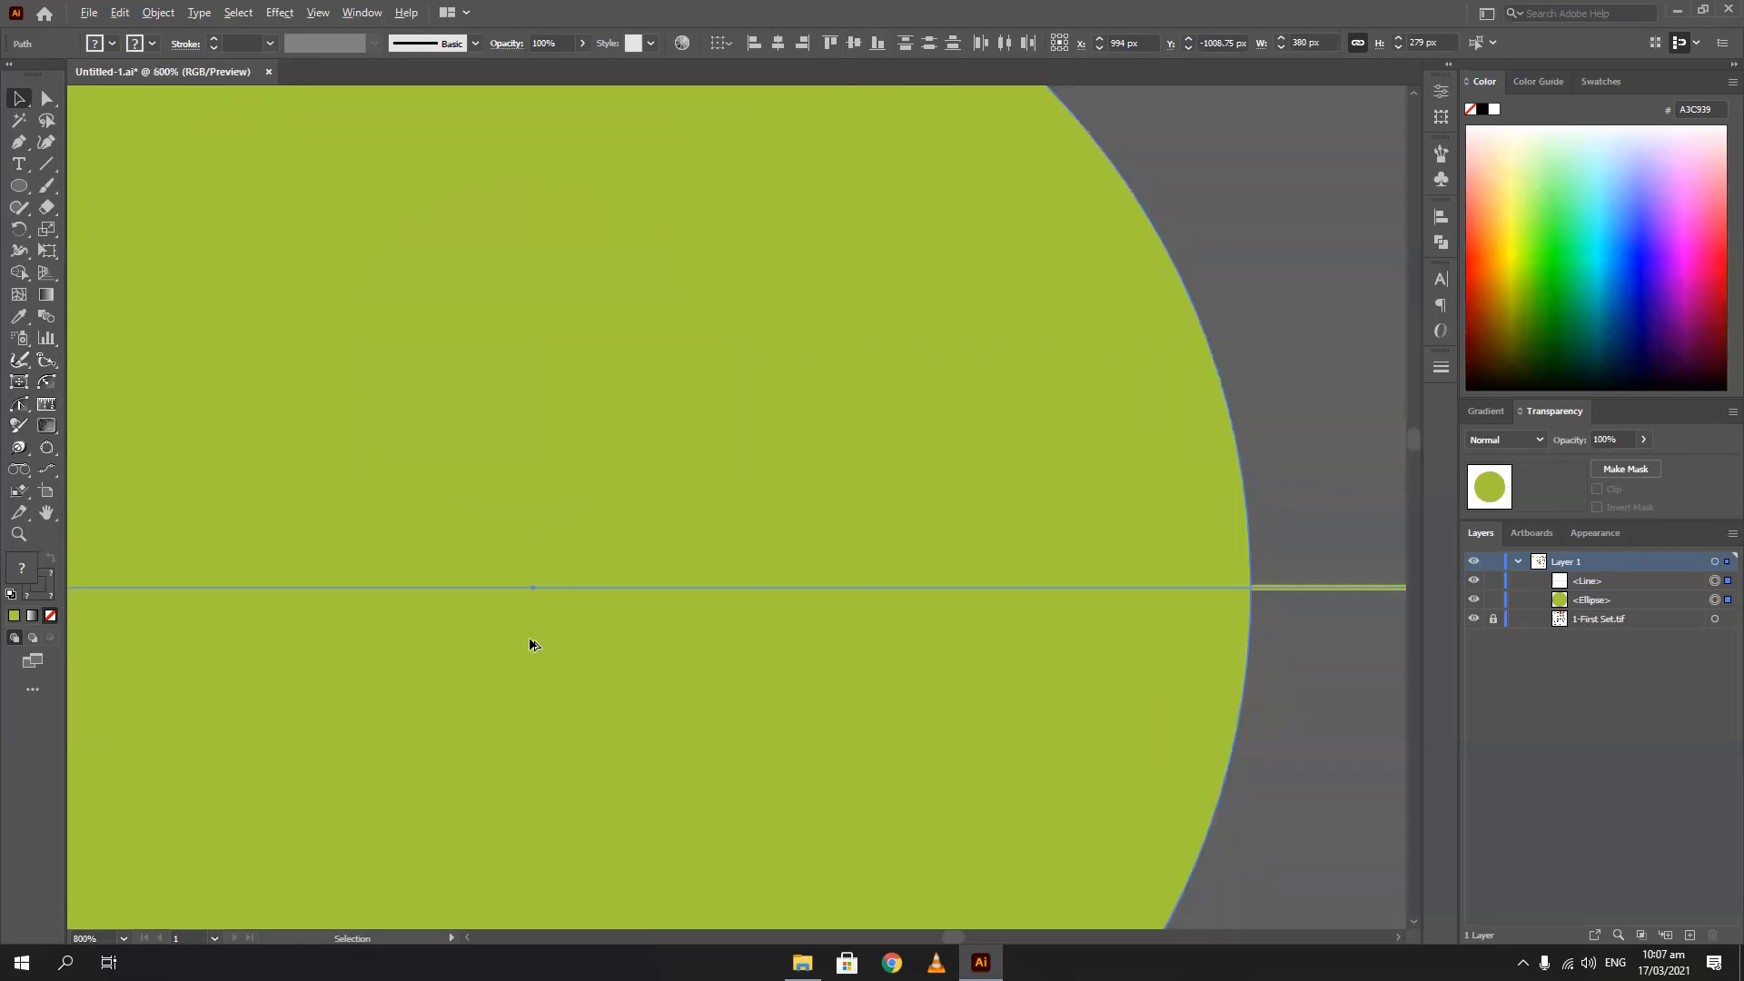
drag(351, 586, 416, 461)
scroll(356, 713, down, 2)
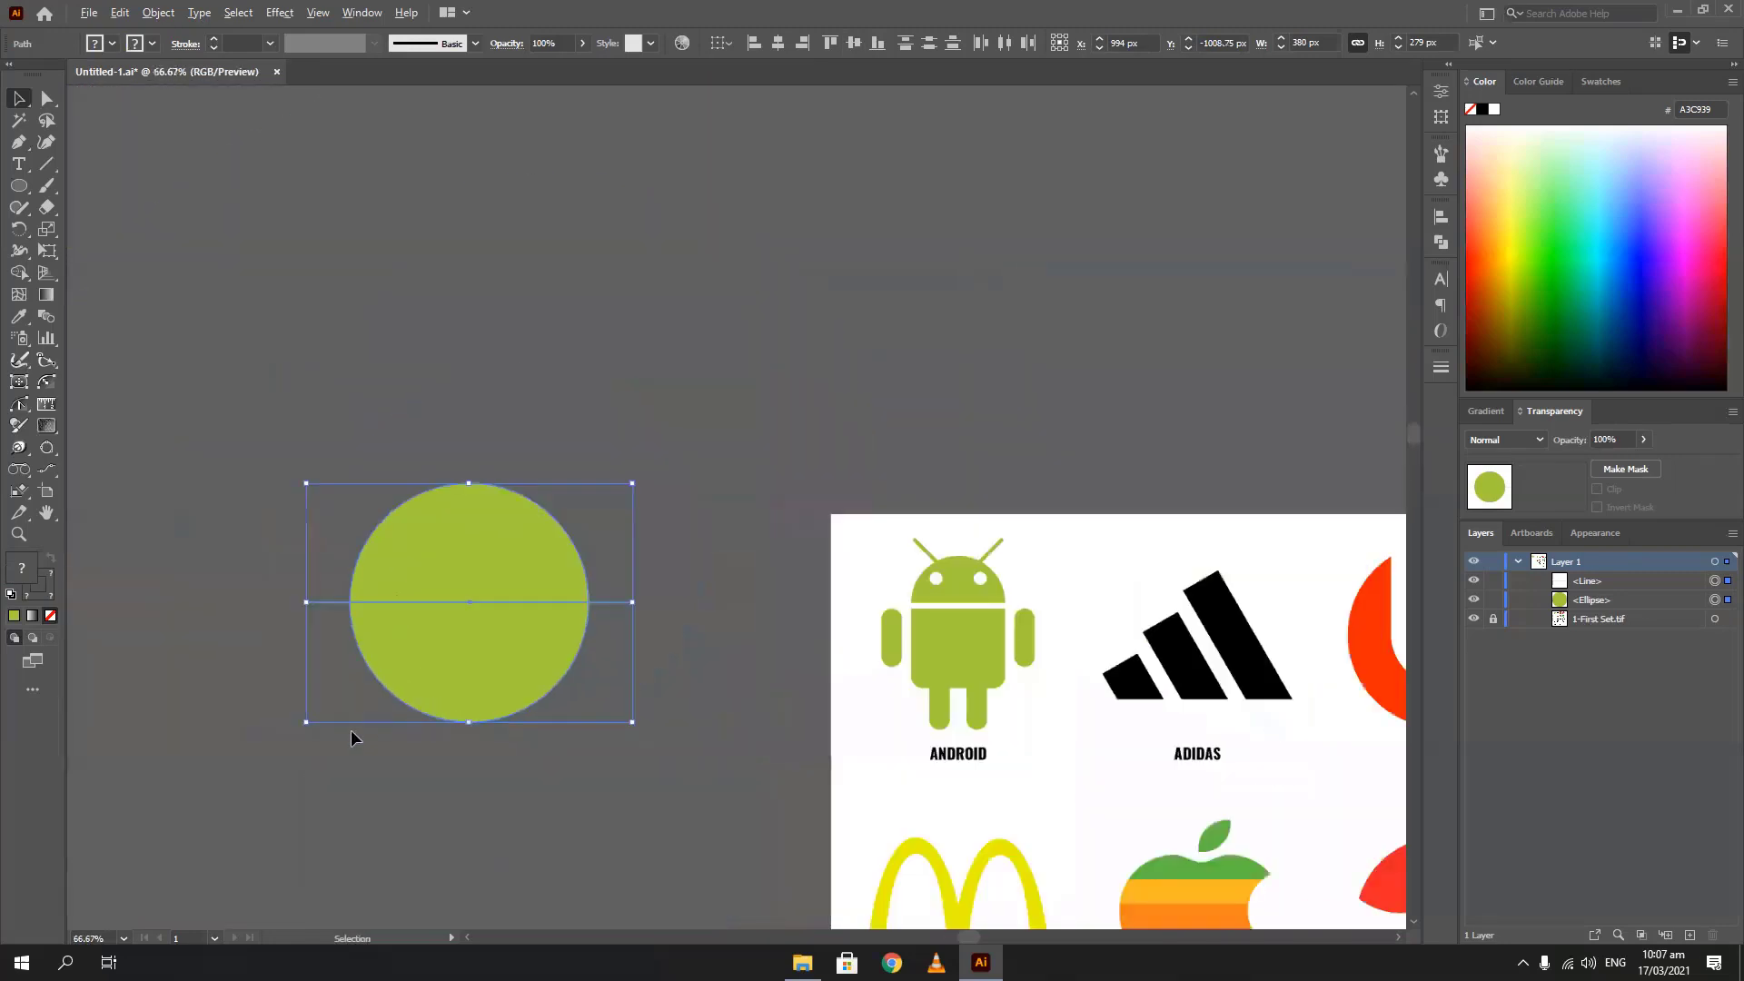
drag(351, 749, 425, 592)
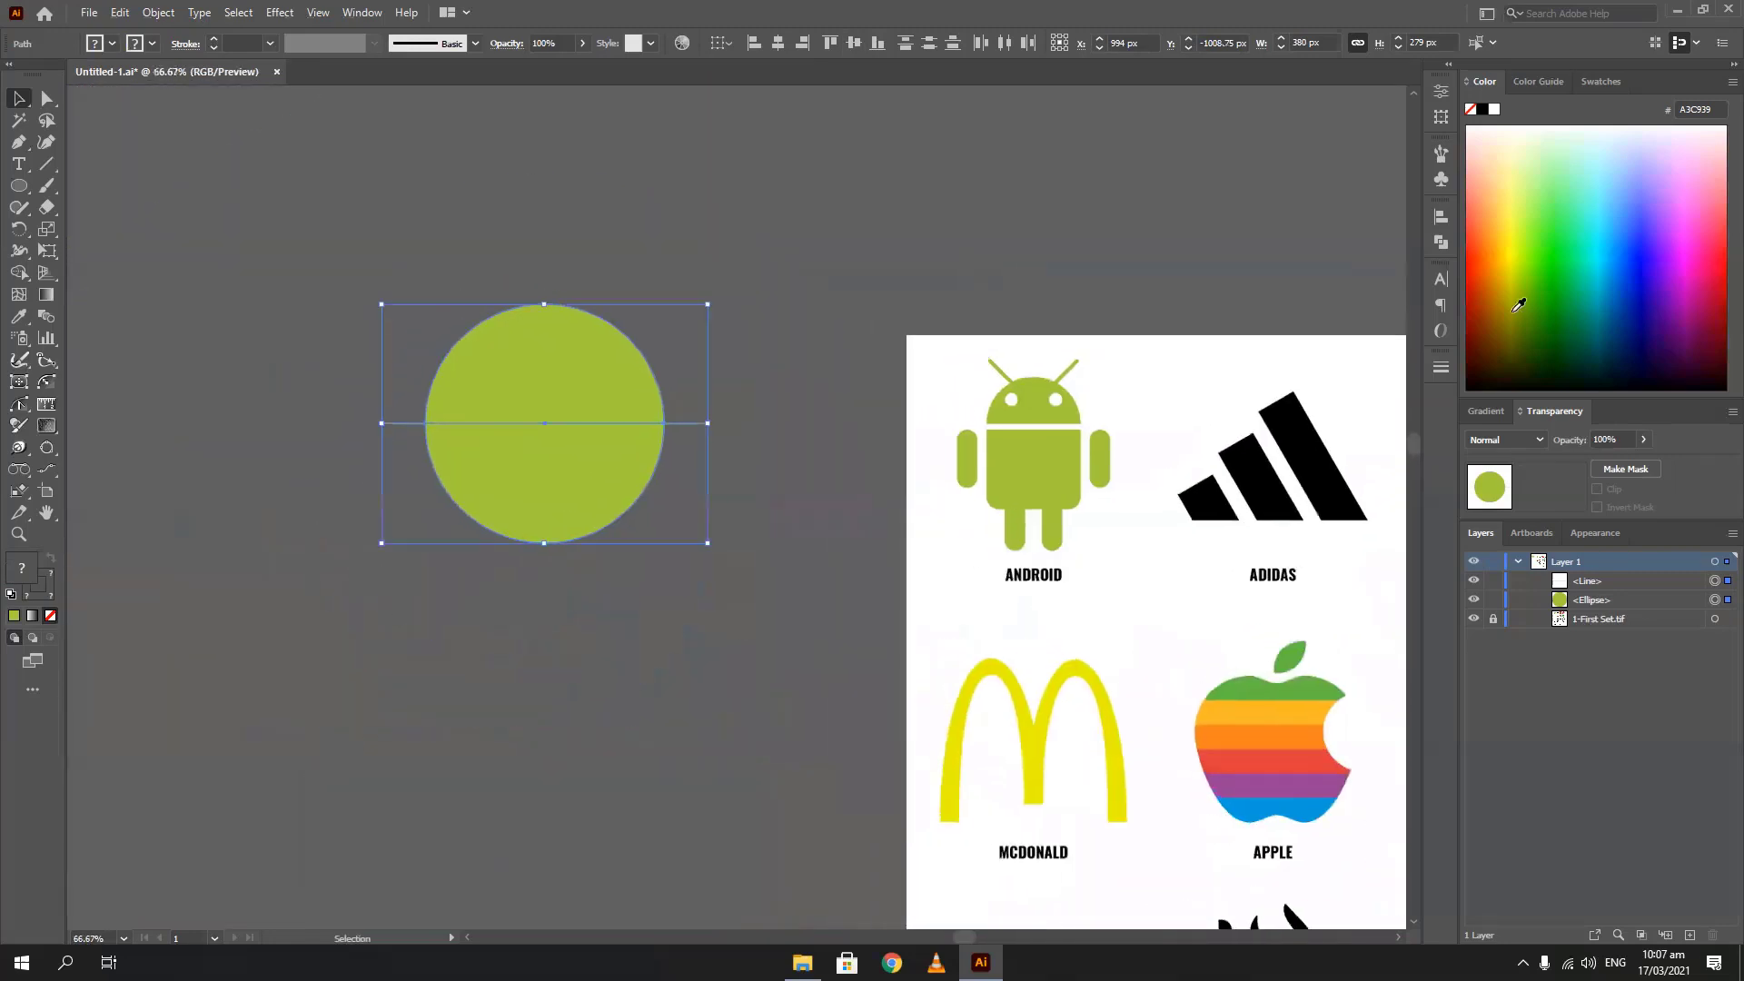
click(1442, 244)
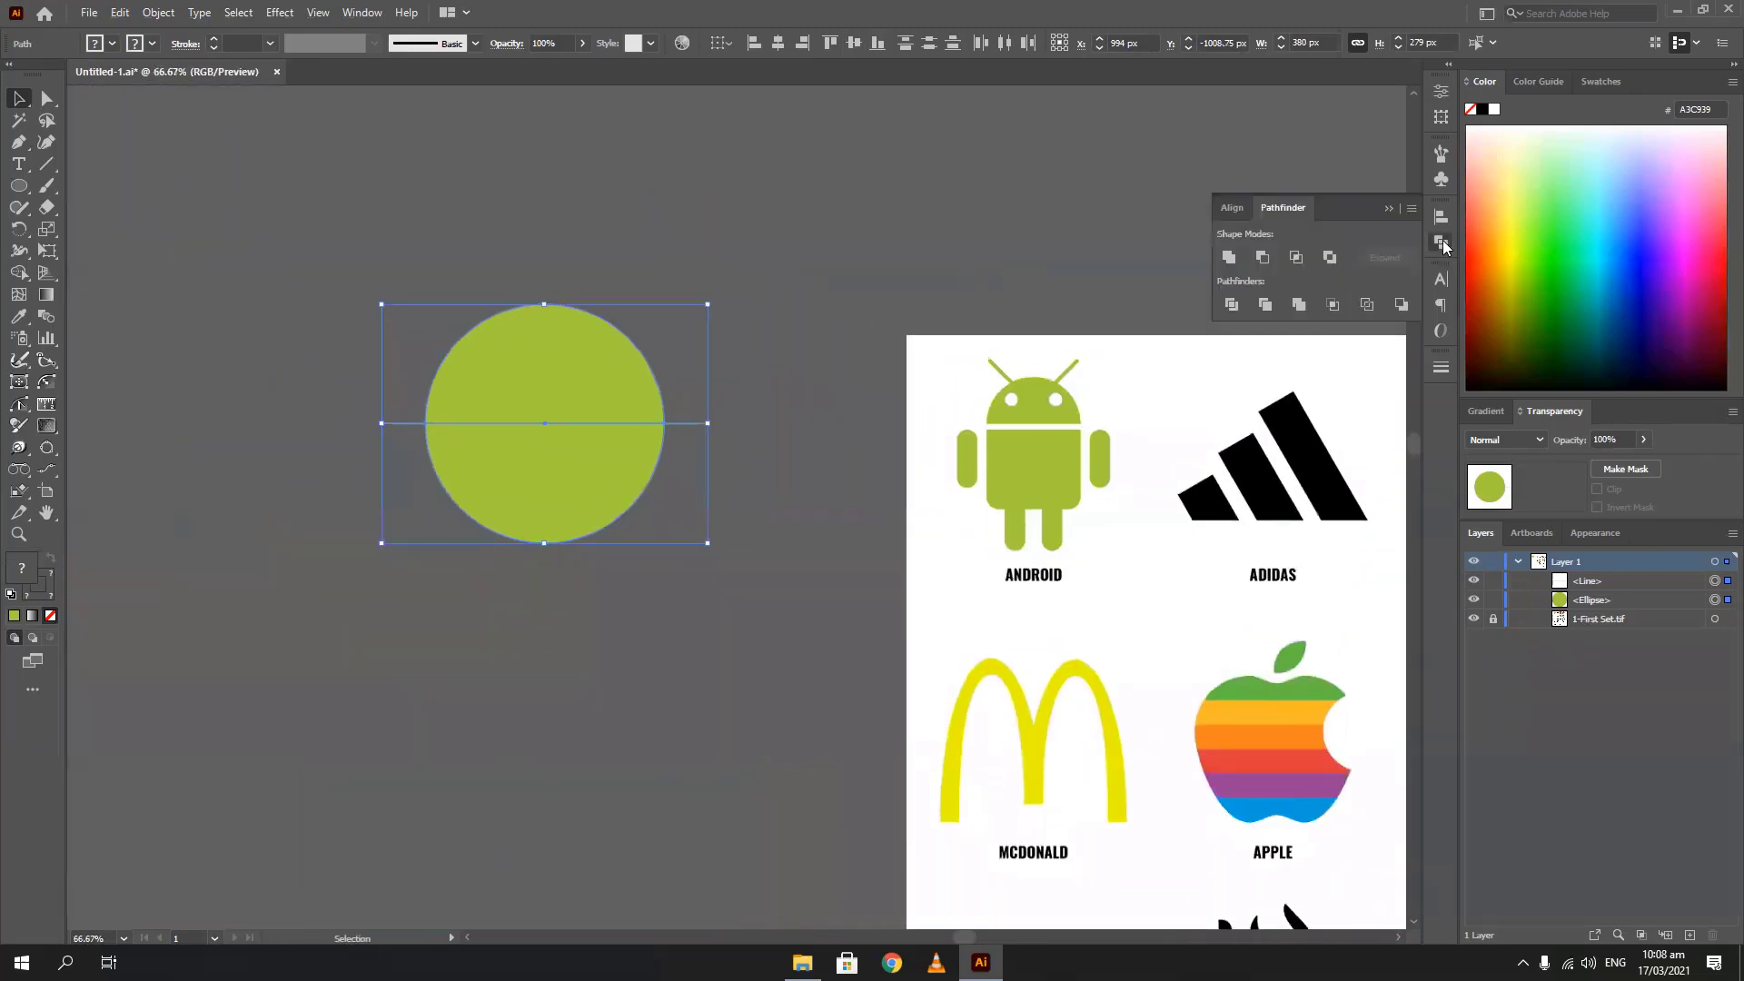
click(1237, 304)
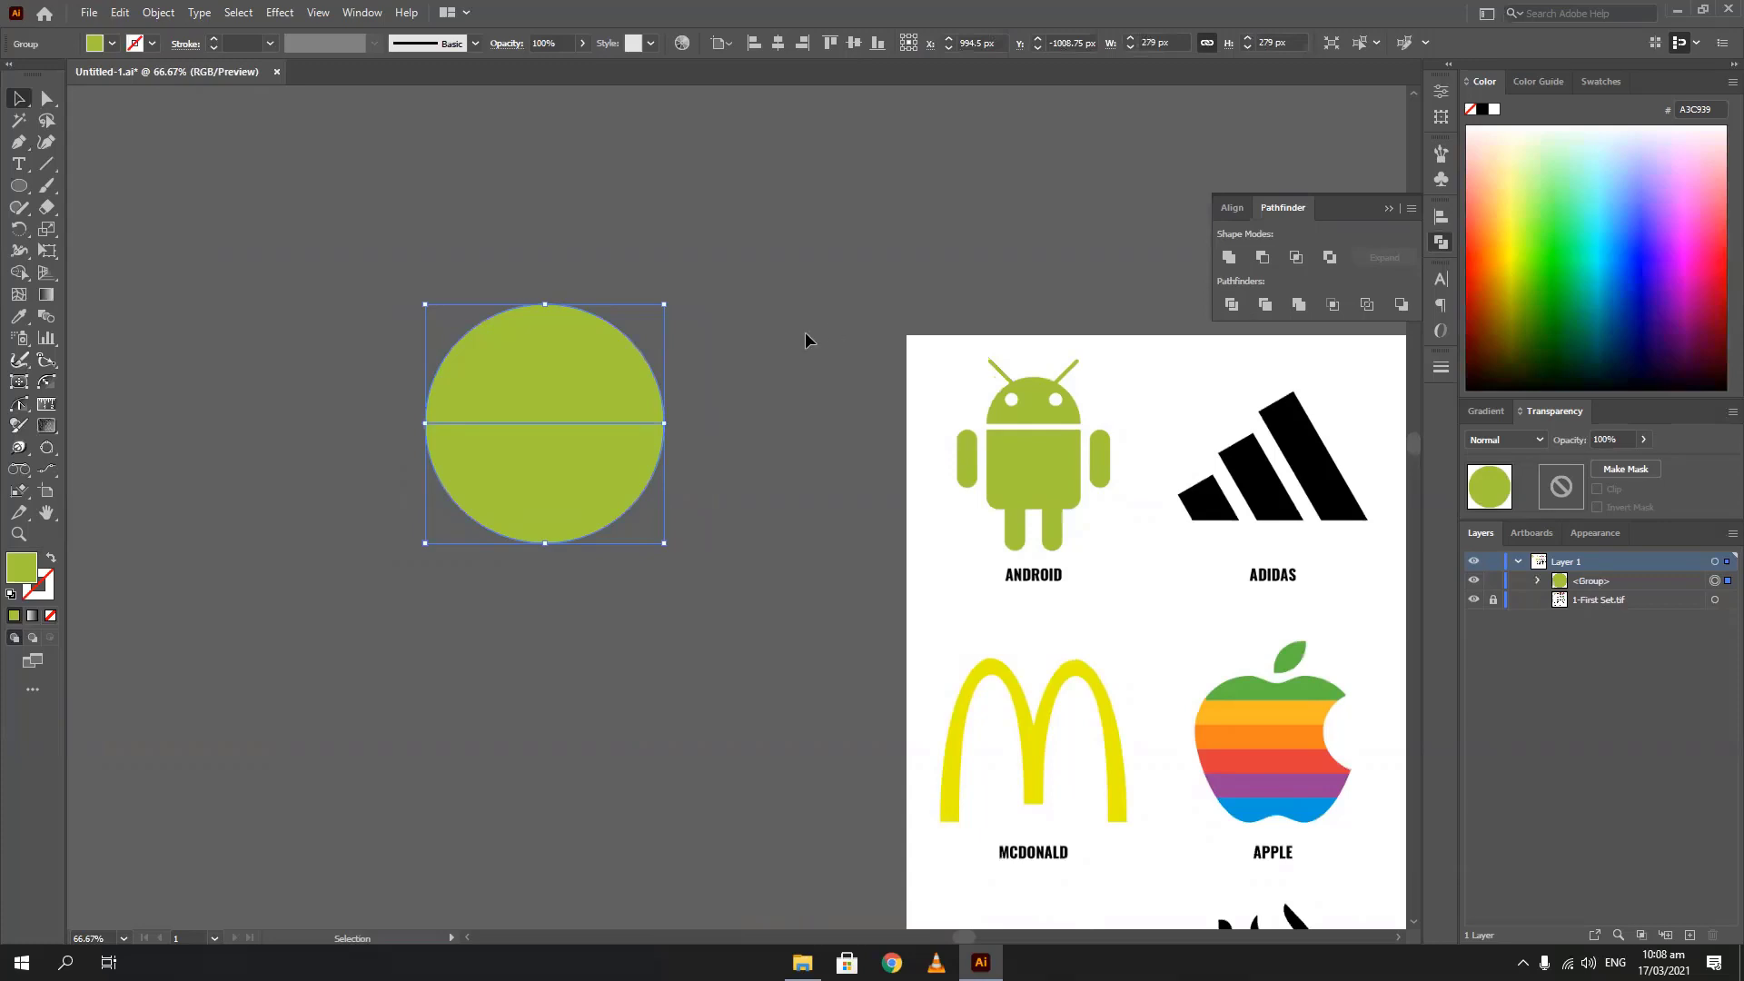
right_click(561, 431)
click(633, 582)
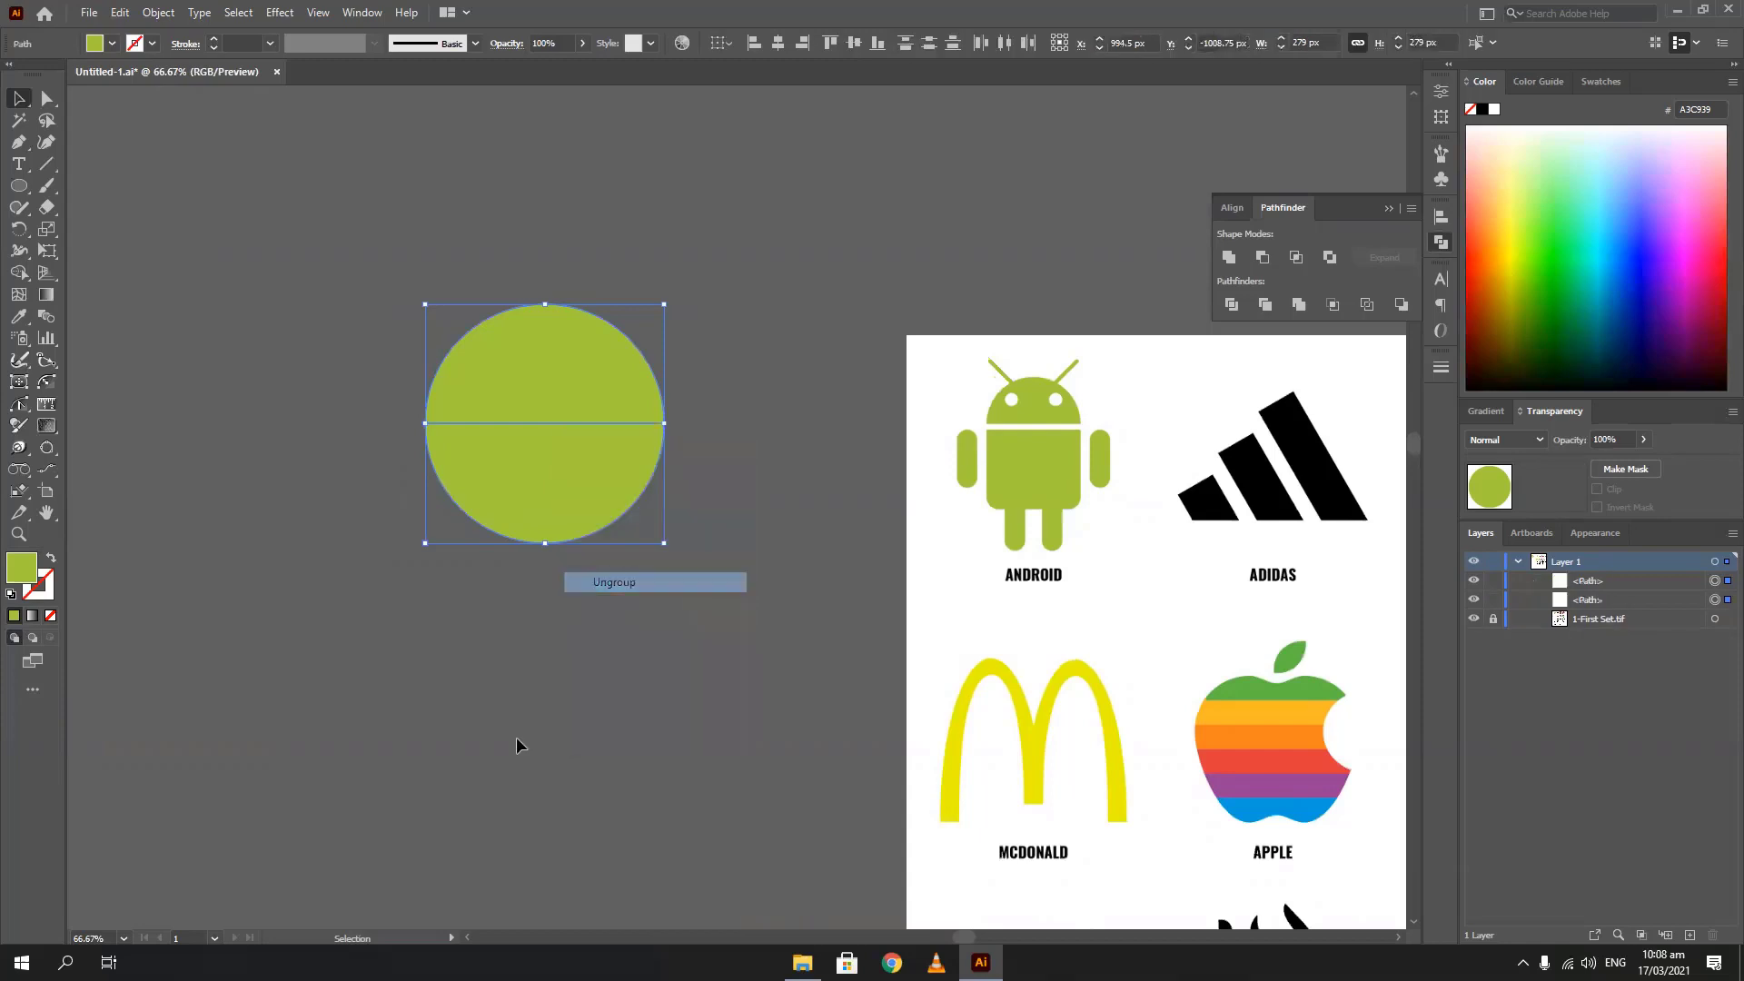
Delete the circle's lower half and move the upper half to about X 937 px, Y -1149 px
click(517, 743)
drag(538, 541, 530, 650)
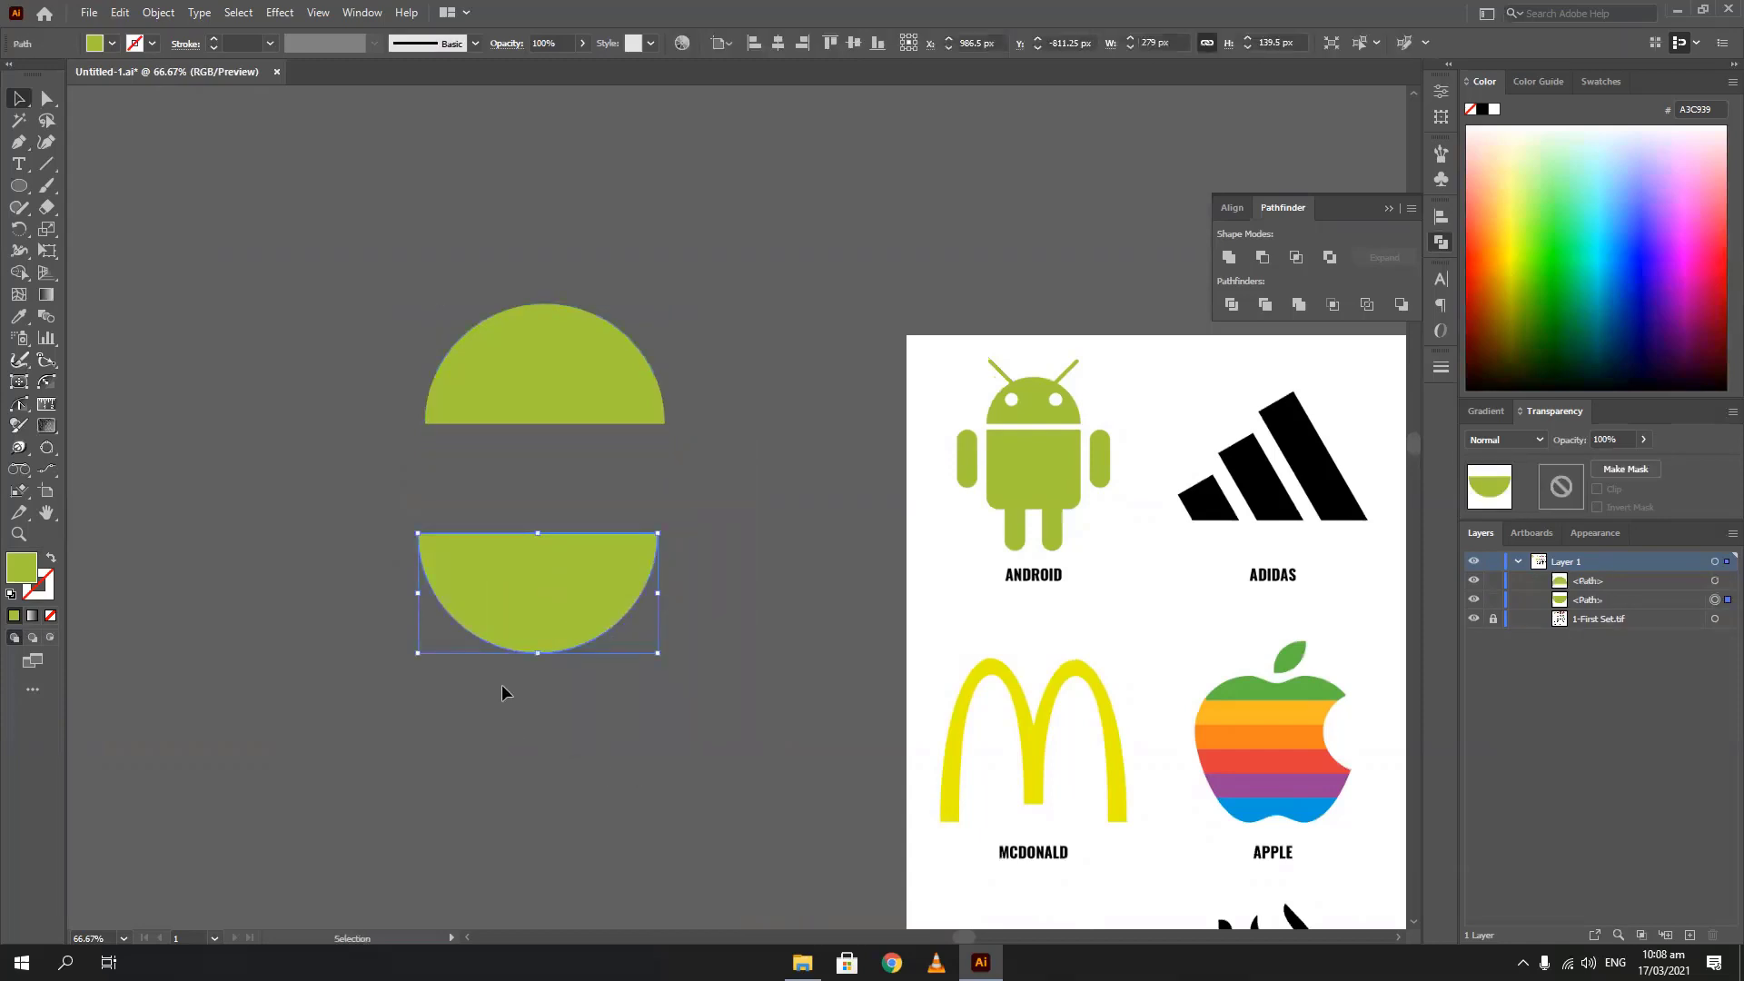
key(Delete)
drag(560, 353, 509, 292)
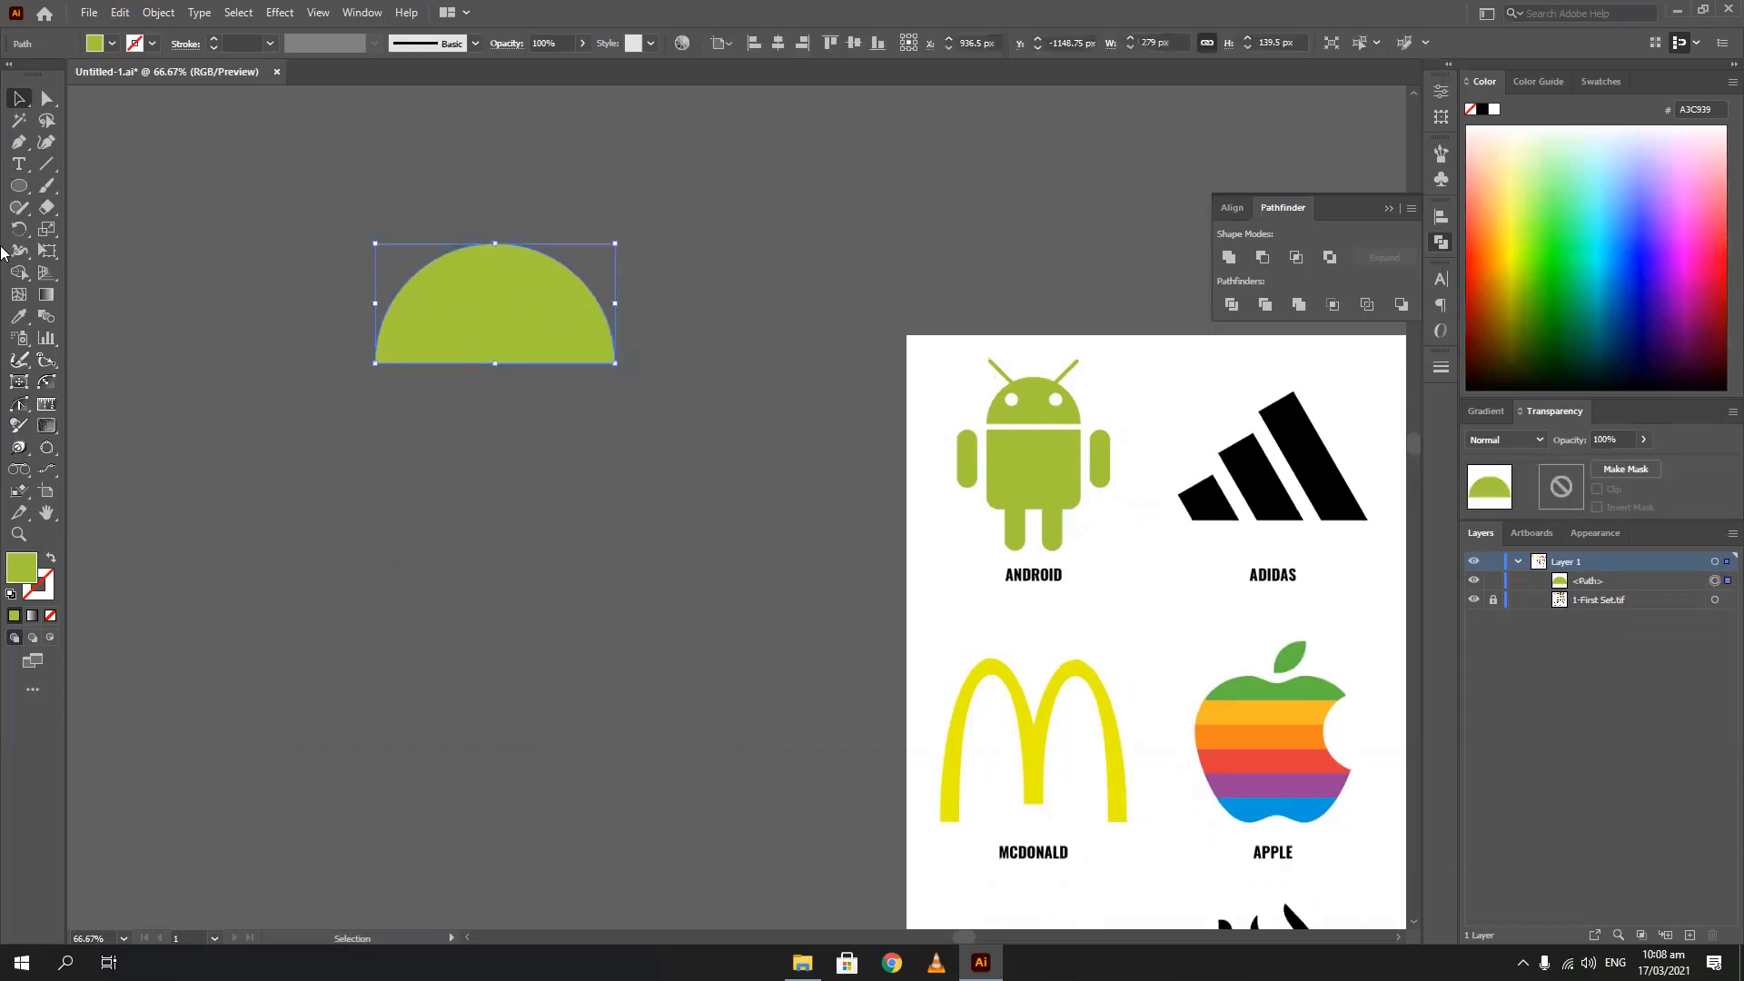
Draw a rectangle of about 279 by 263 px just below the semicircle, matching its width, for the robot's body
key(ctrl+shift+a)
drag(22, 186, 43, 182)
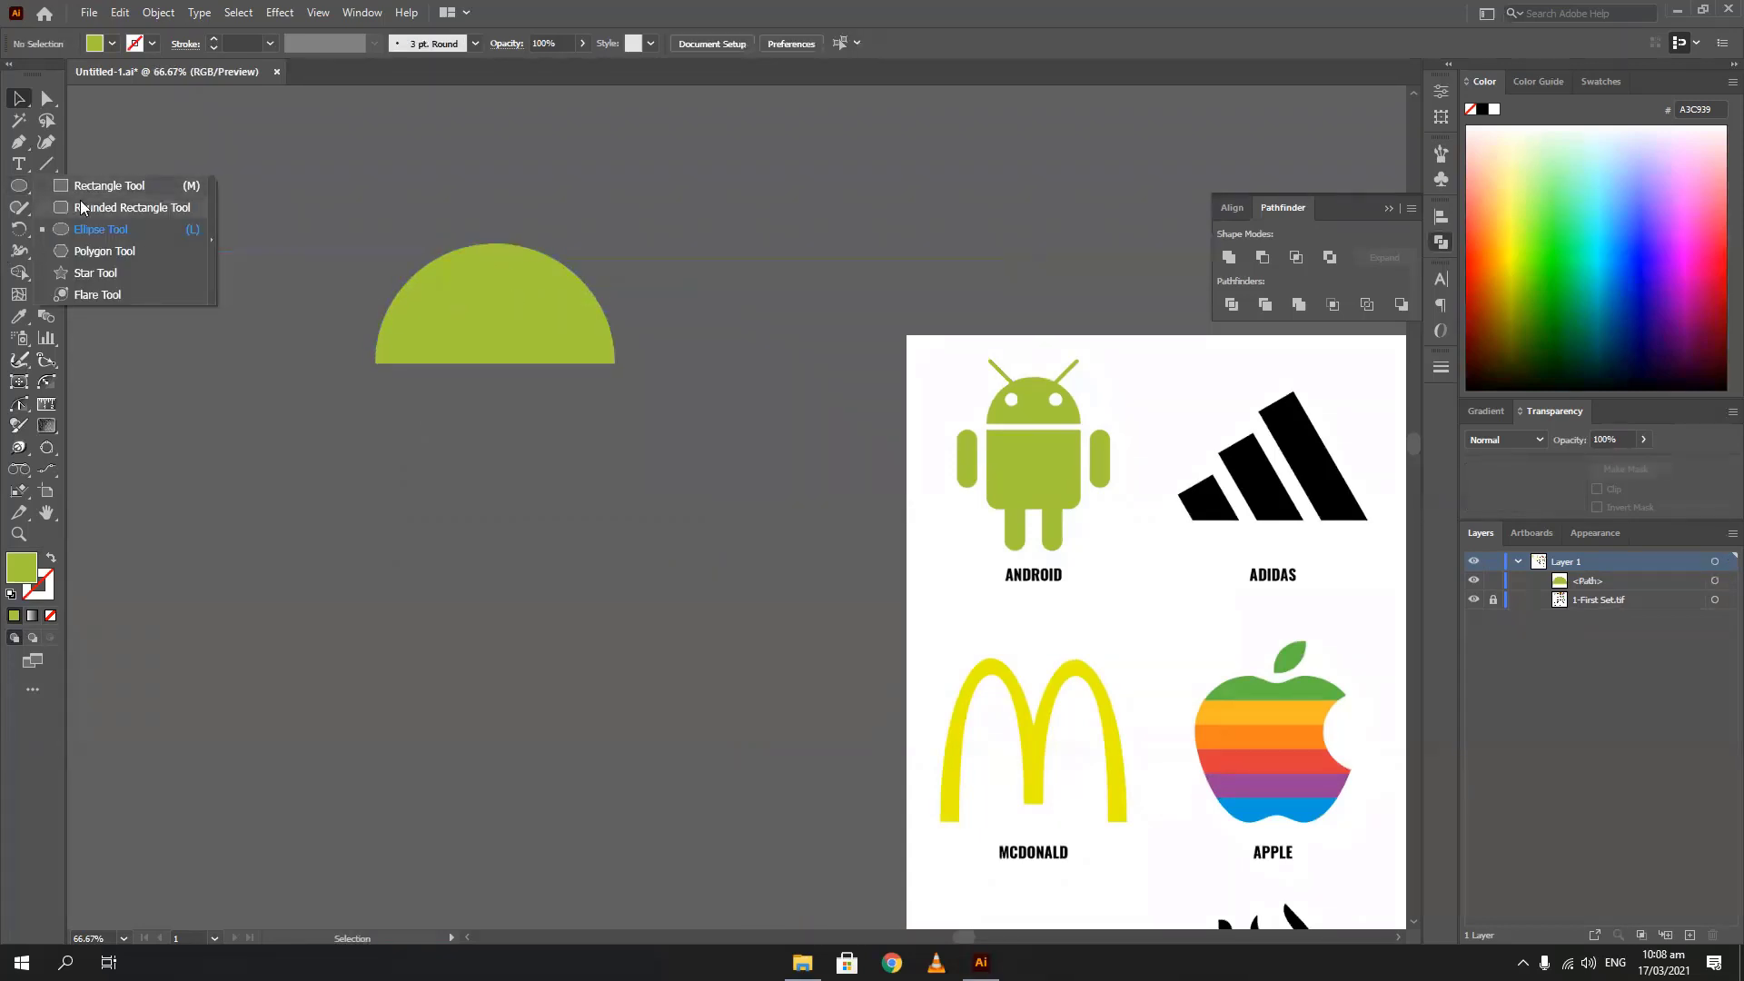
click(80, 189)
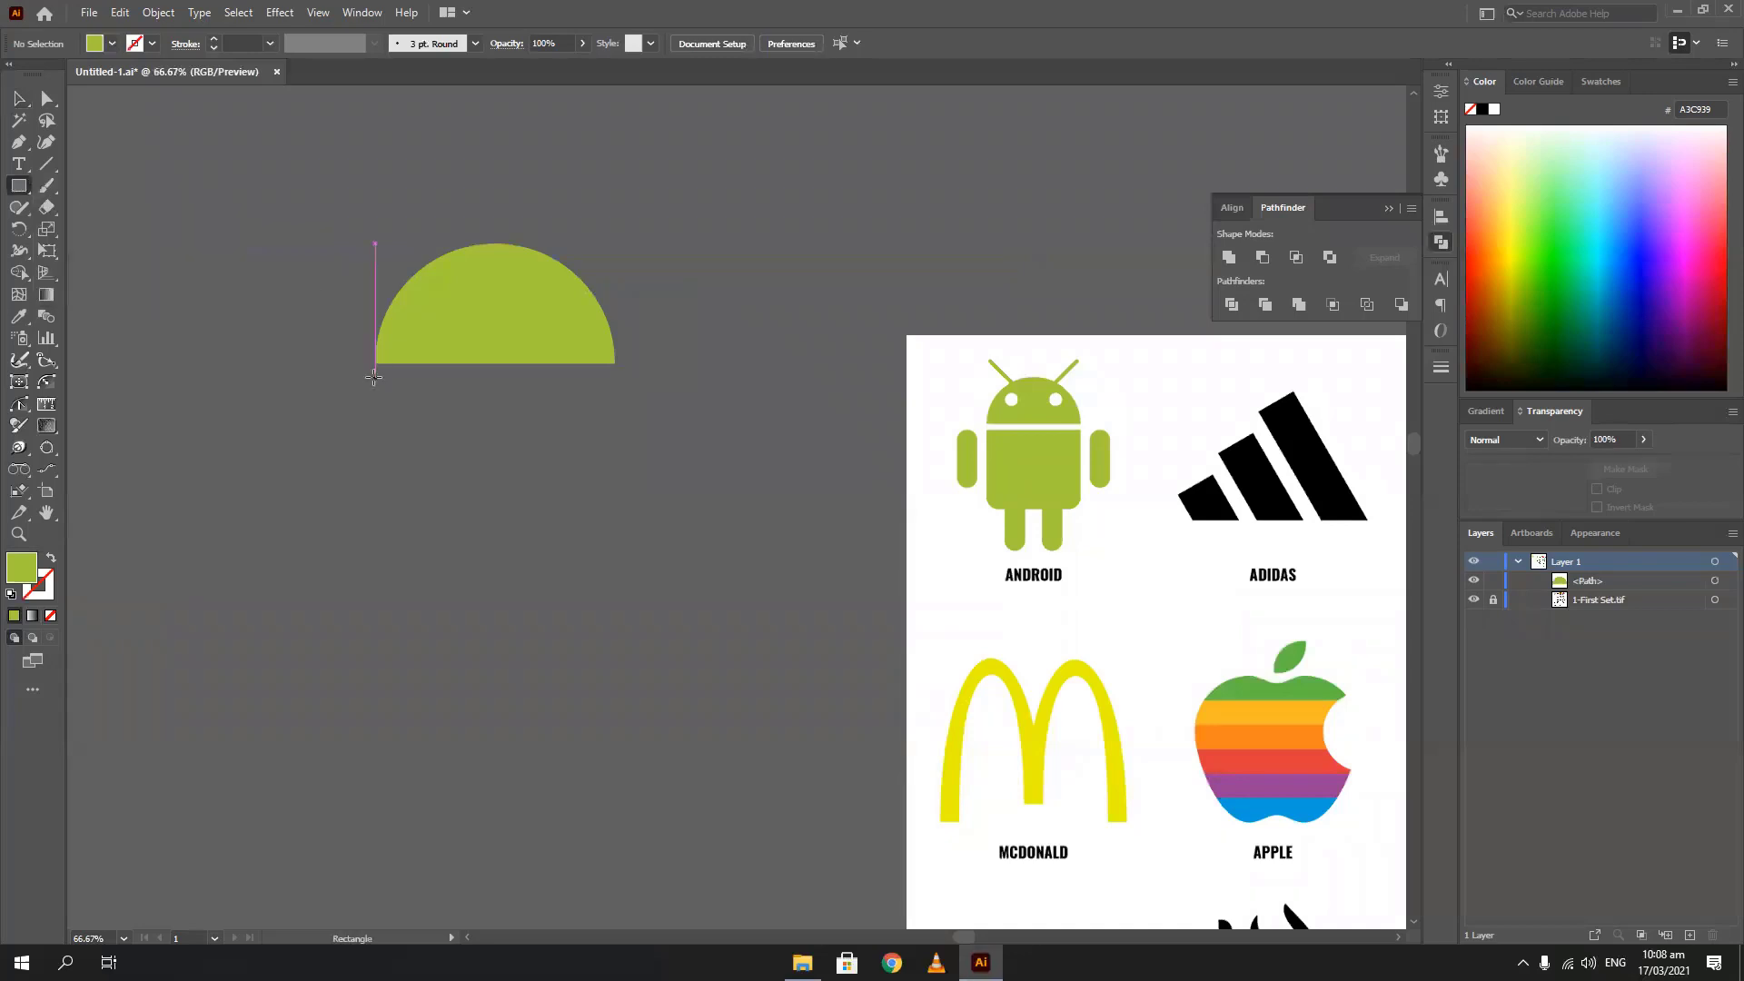
drag(375, 379, 618, 603)
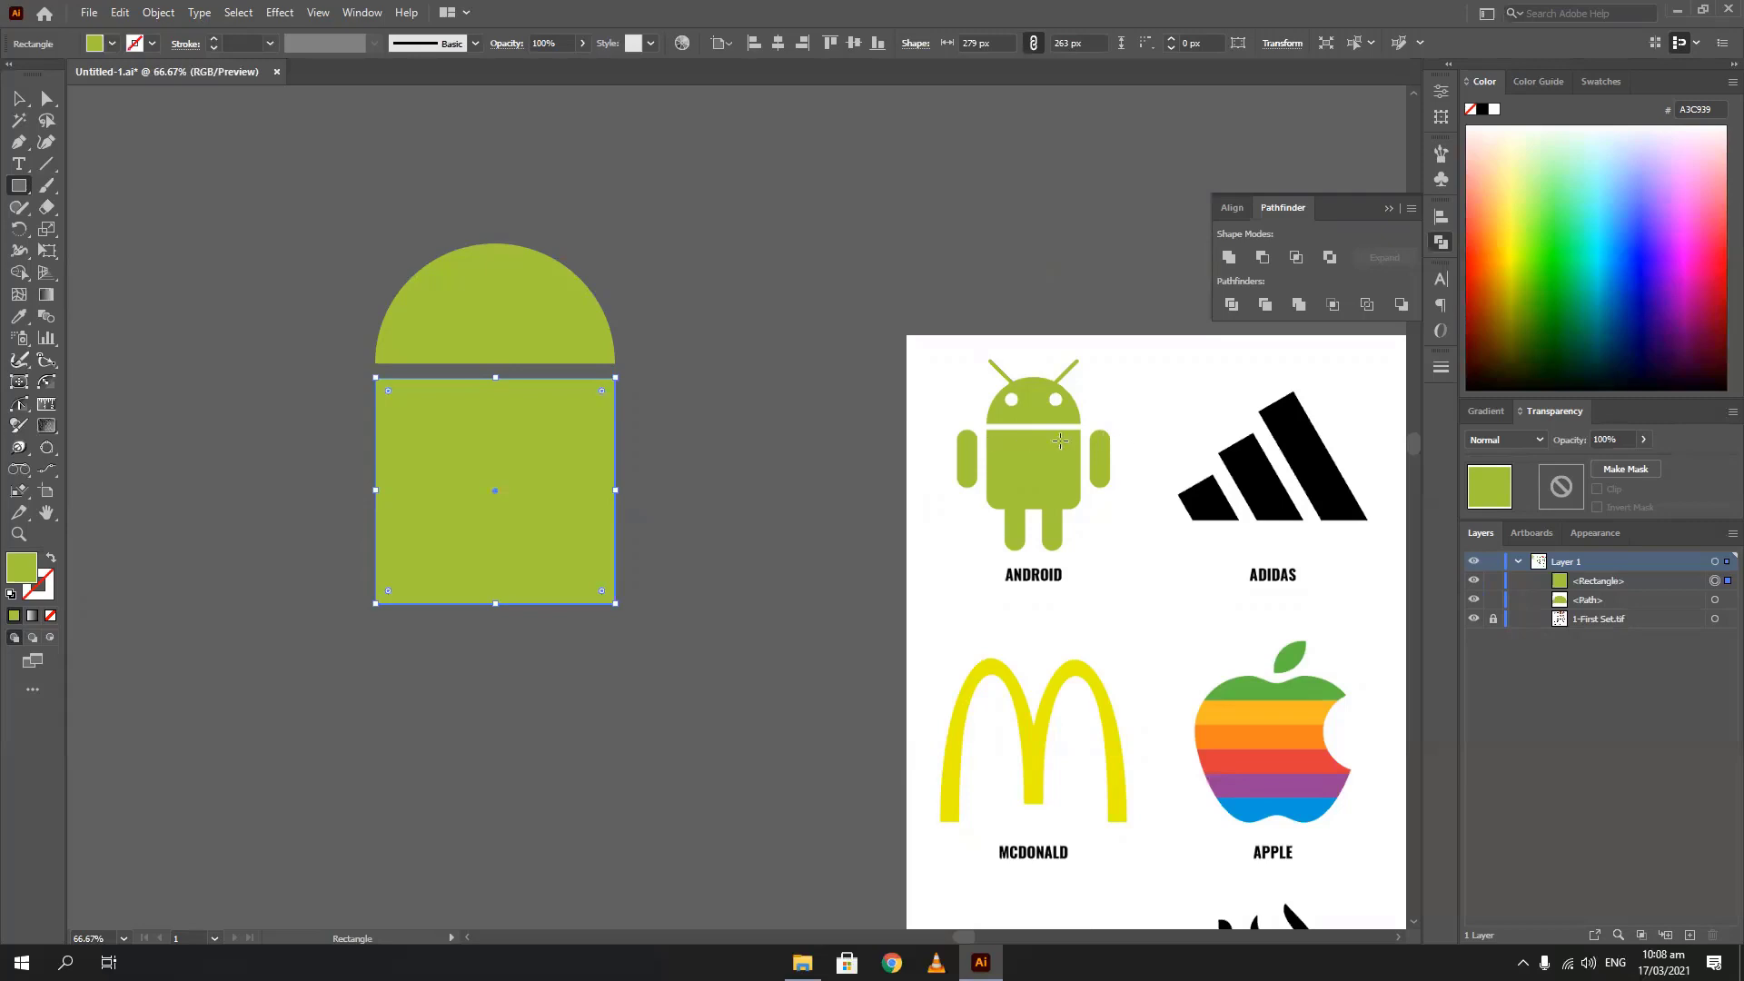
Try to round all four corners of the body rectangle to a radius of about 44 px
click(19, 98)
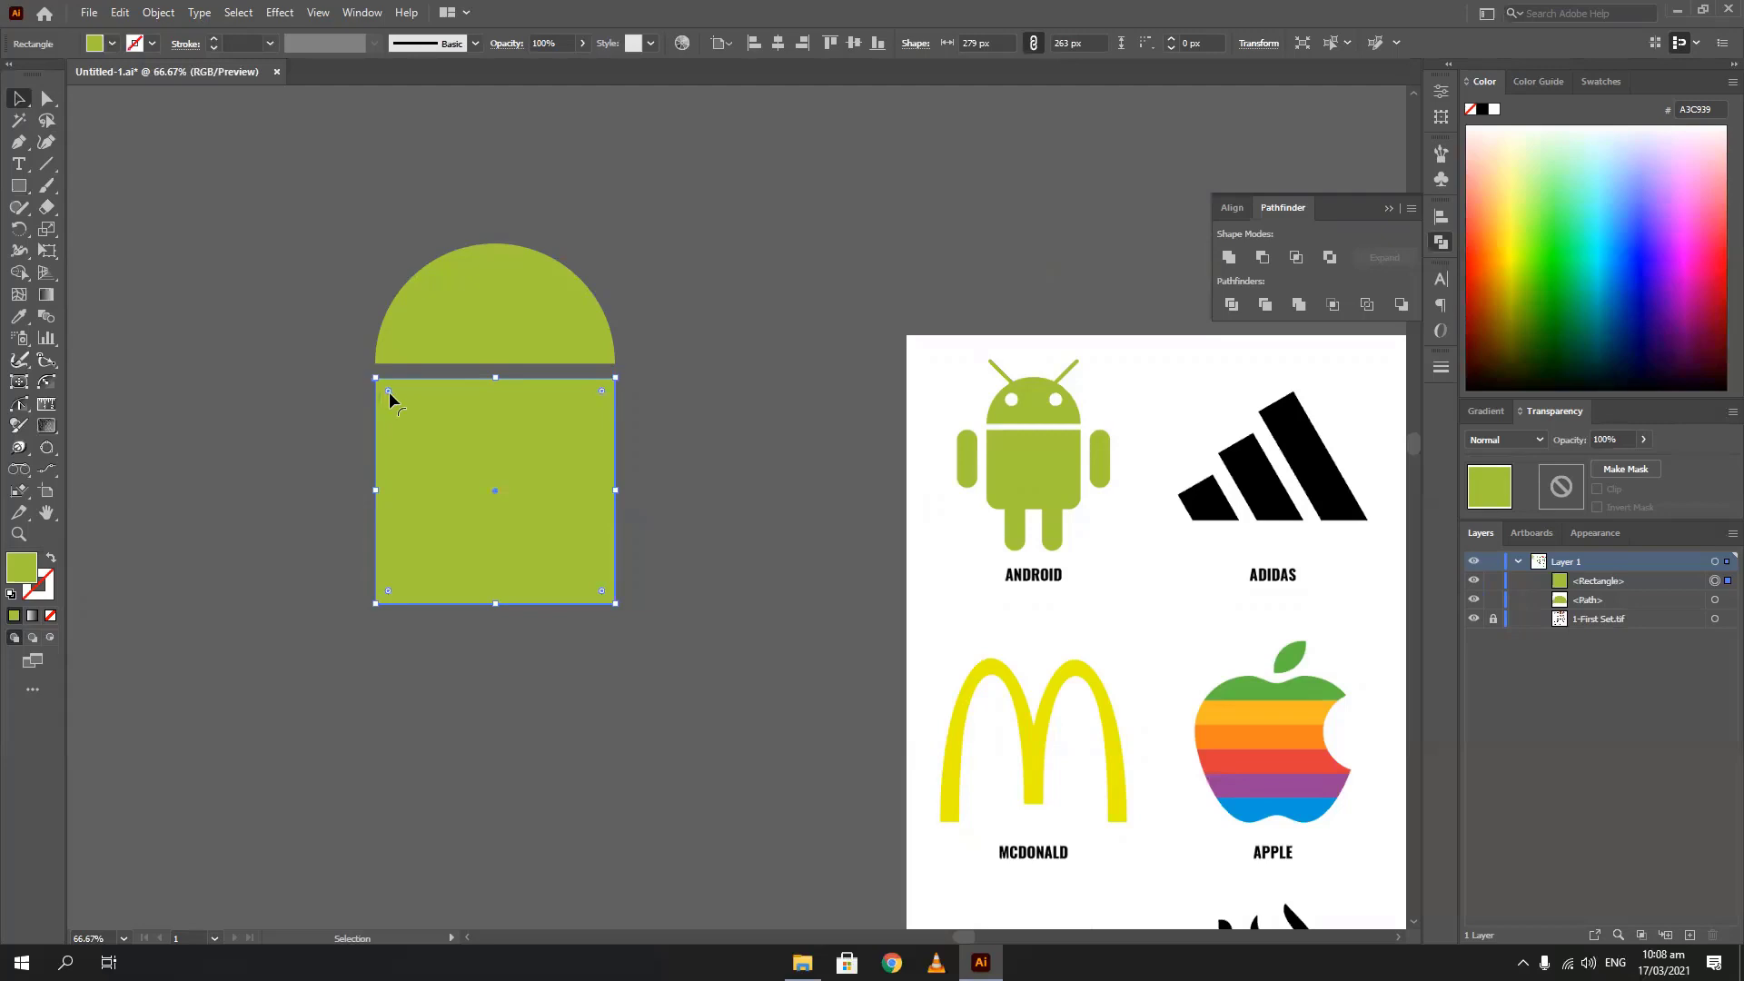
drag(389, 391, 424, 414)
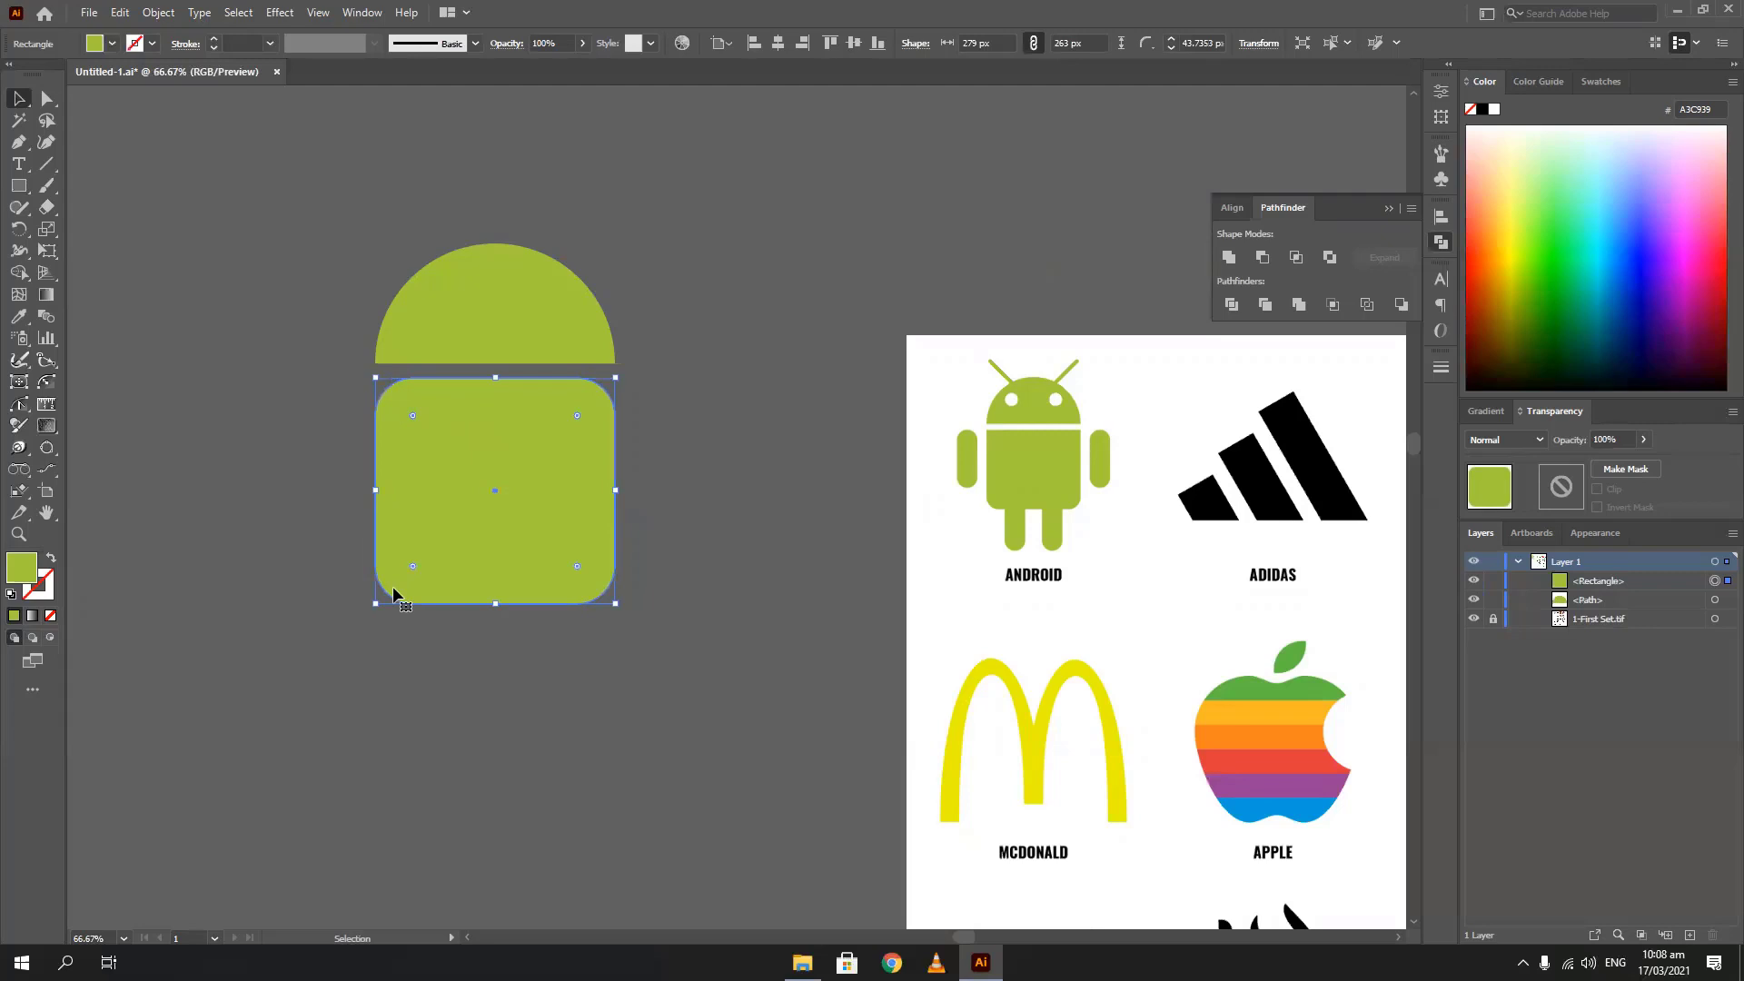
key(ctrl+z)
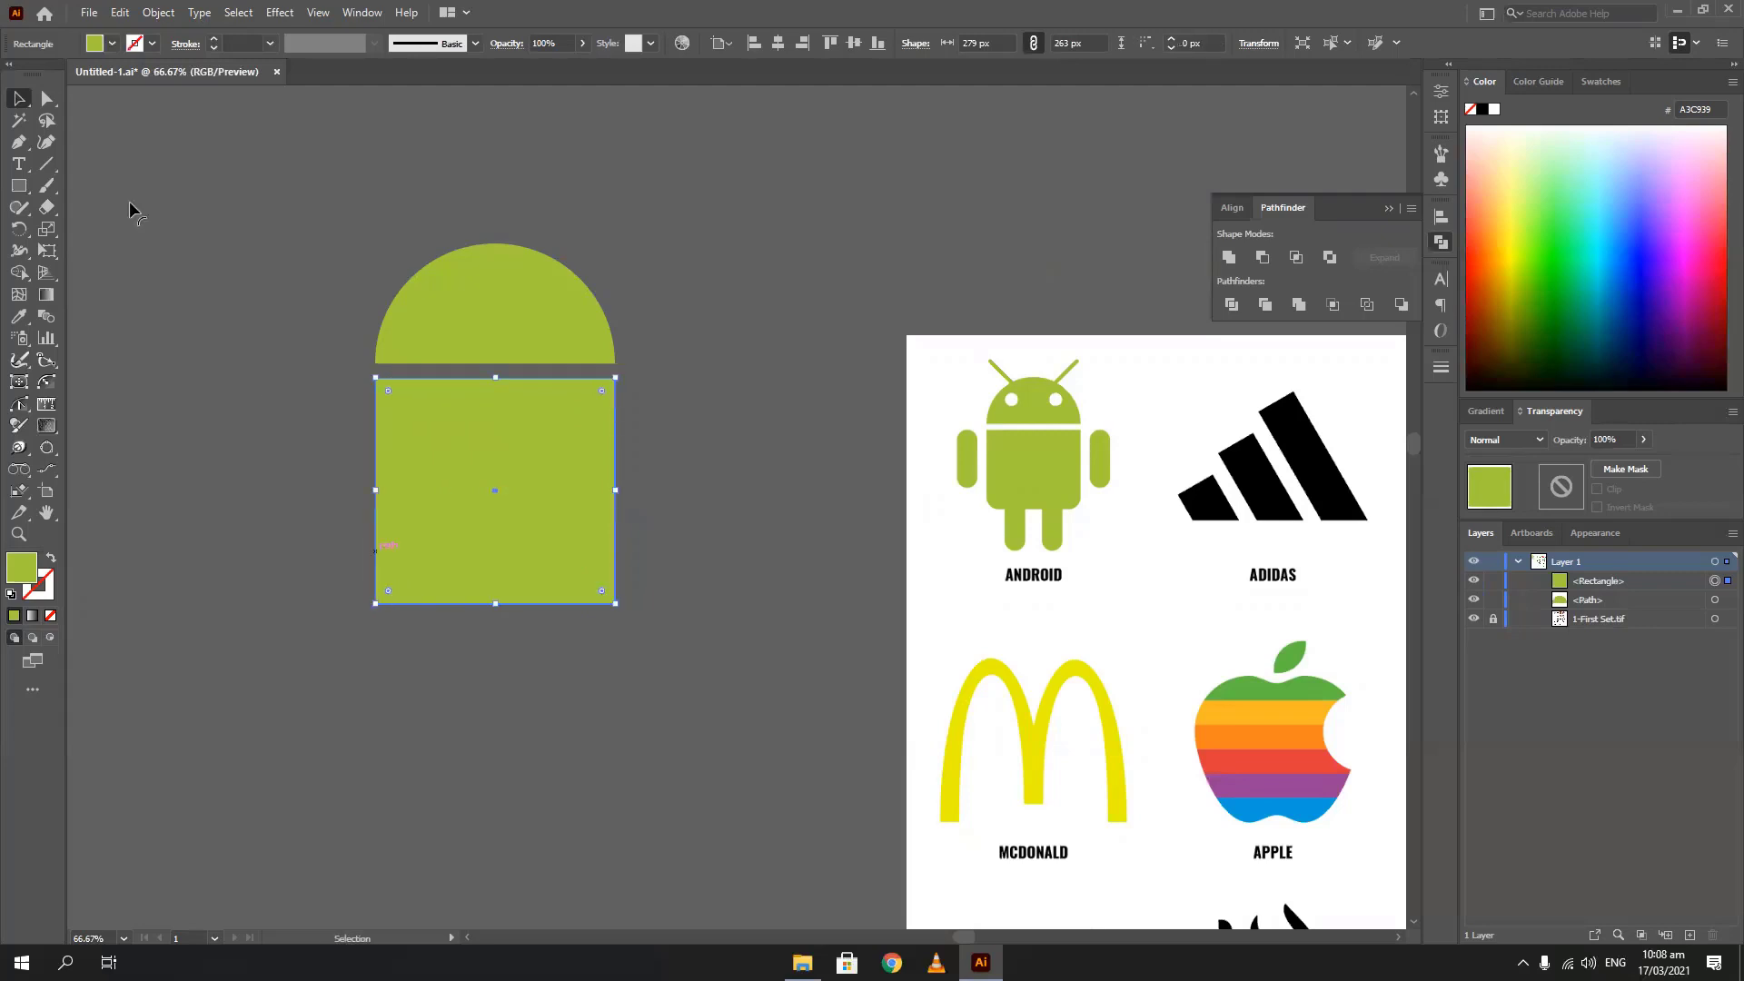
Try to round only the two bottom corners of the body rectangle to a radius of about 28 px
click(47, 100)
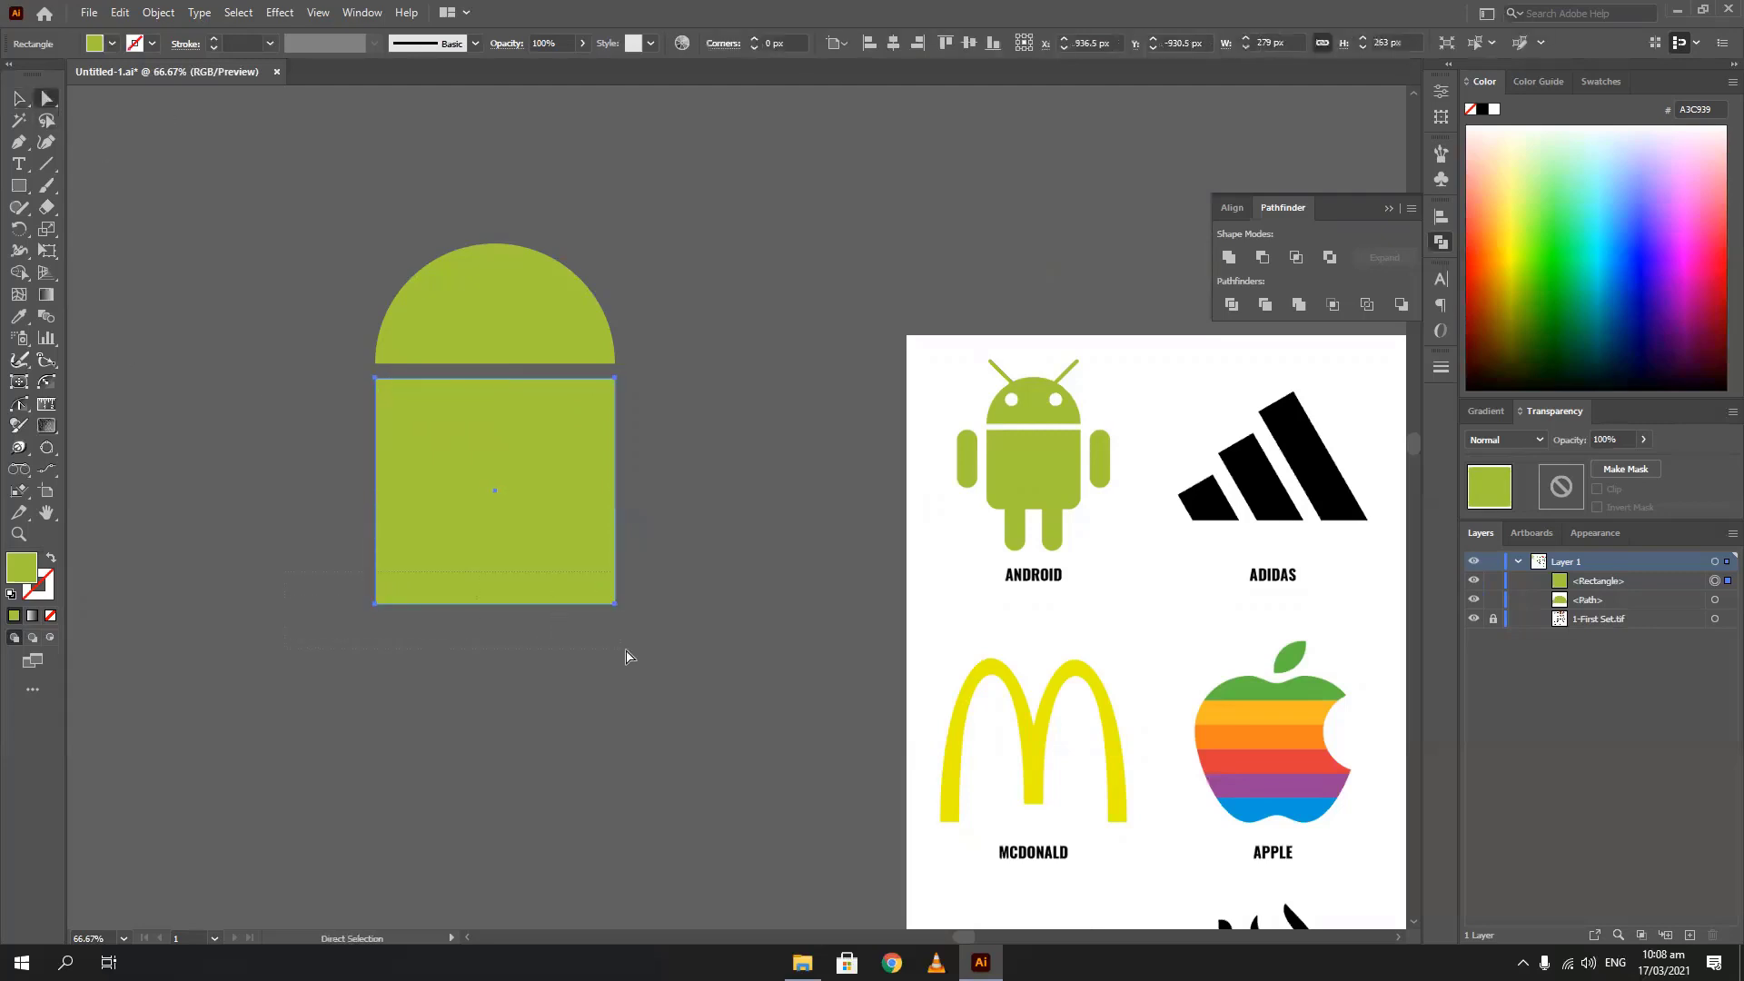
drag(626, 655, 653, 656)
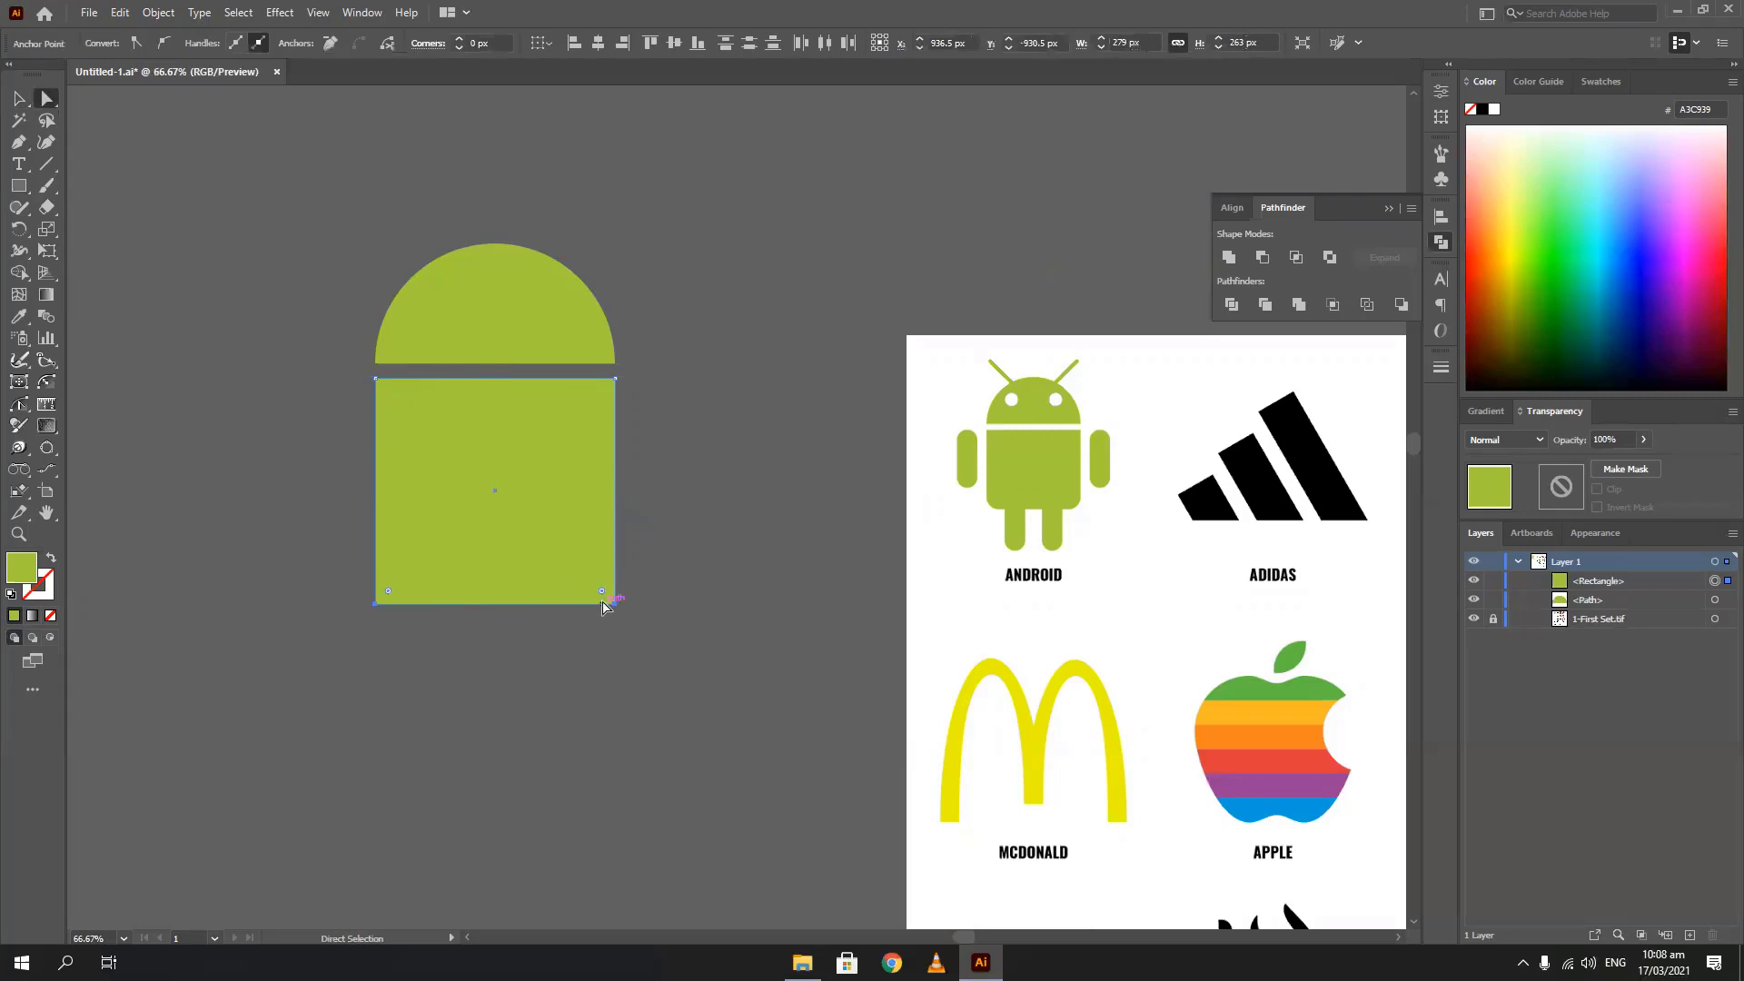
mouse_move(602, 590)
mouse_down()
mouse_move(582, 572)
mouse_move(588, 587)
mouse_up()
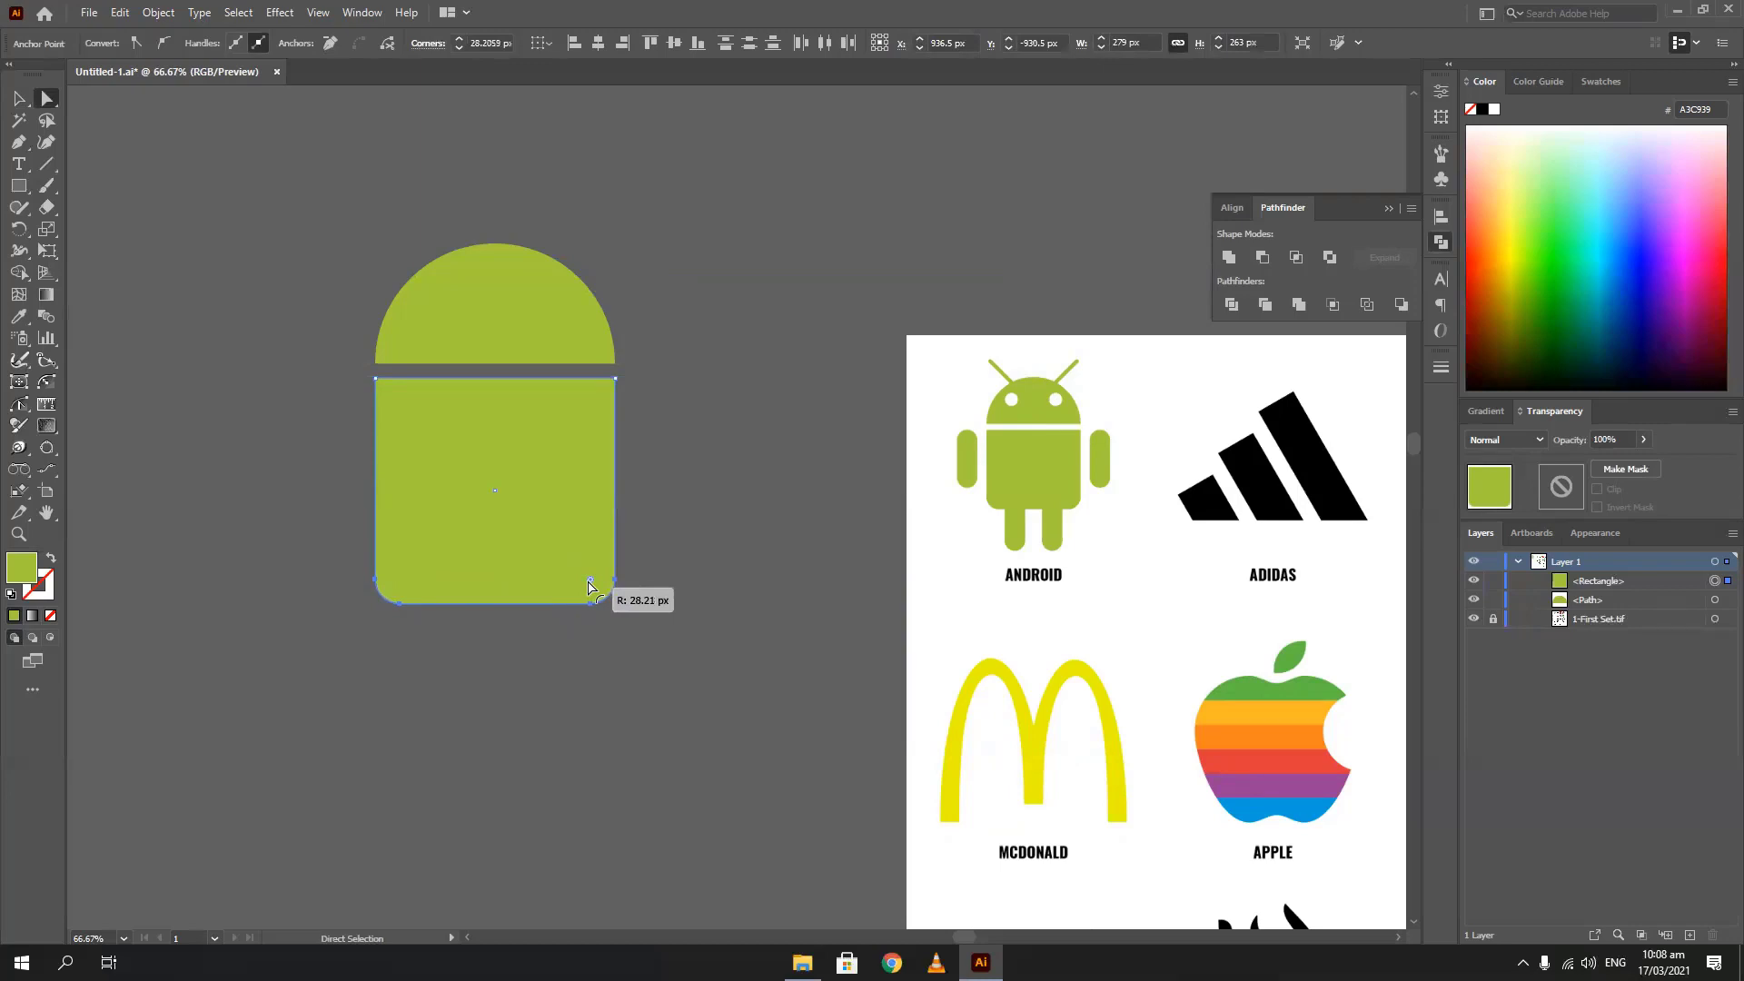
drag(588, 587, 599, 603)
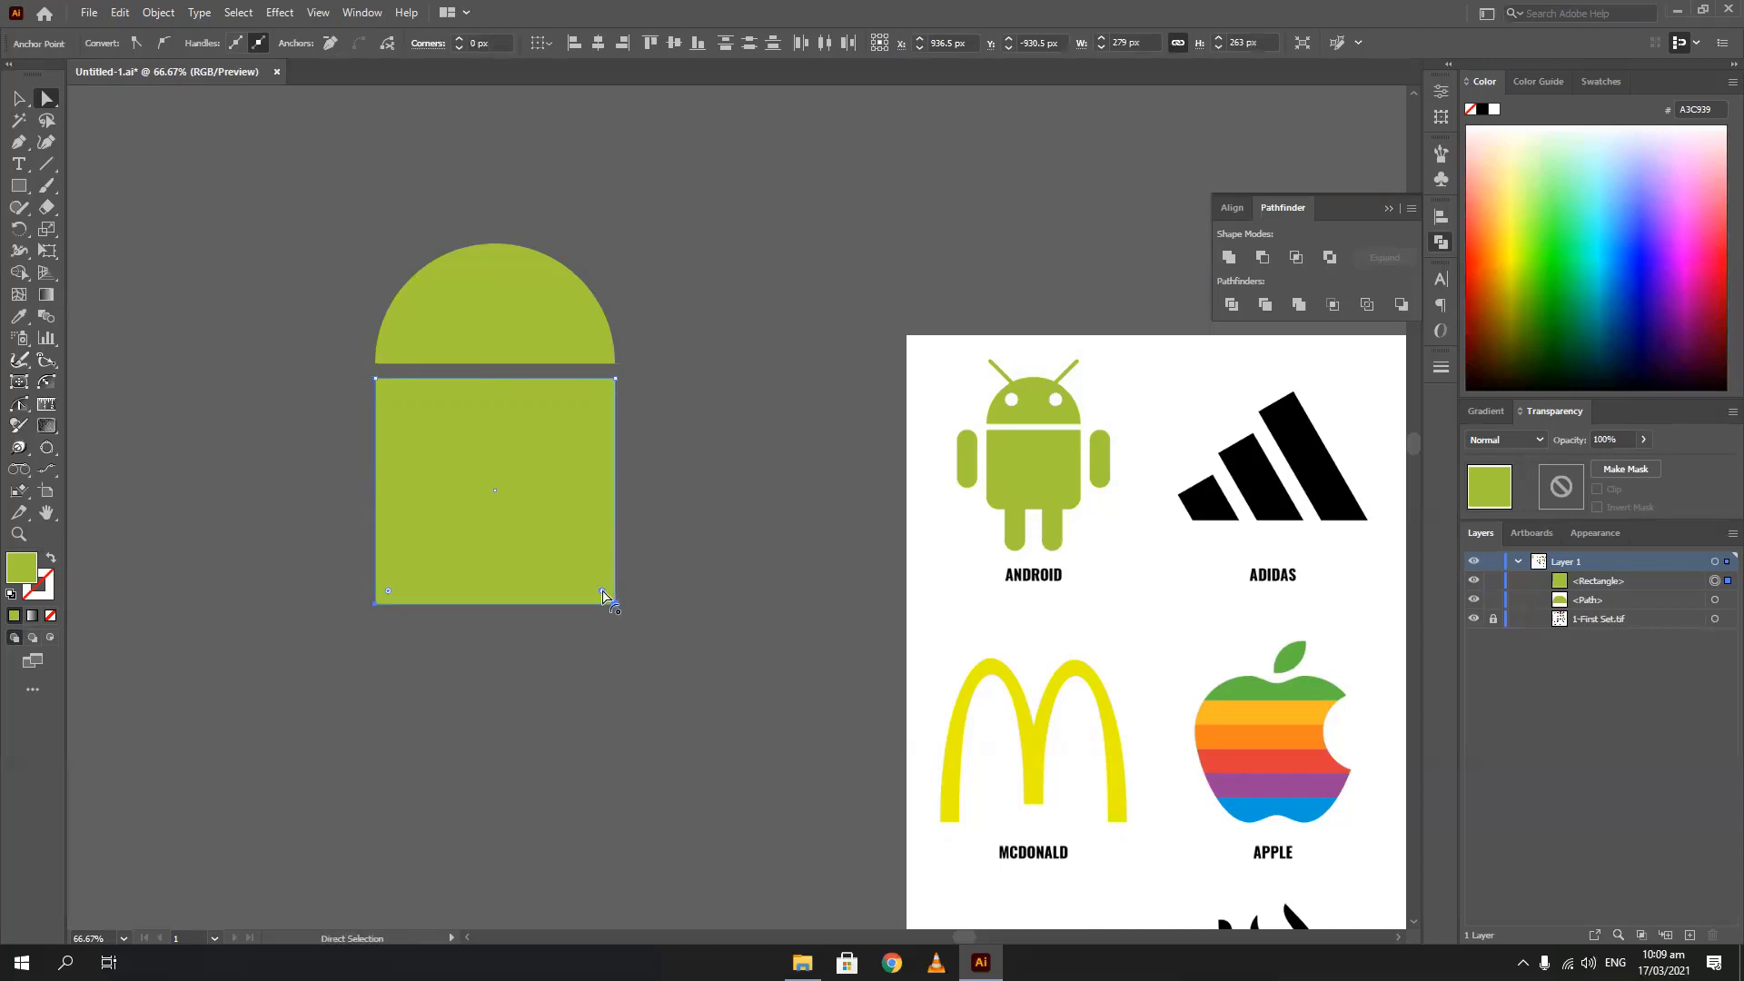
Apply a round corner with a 40 px radius to the body rectangle's bottom-right corner
double_click(601, 592)
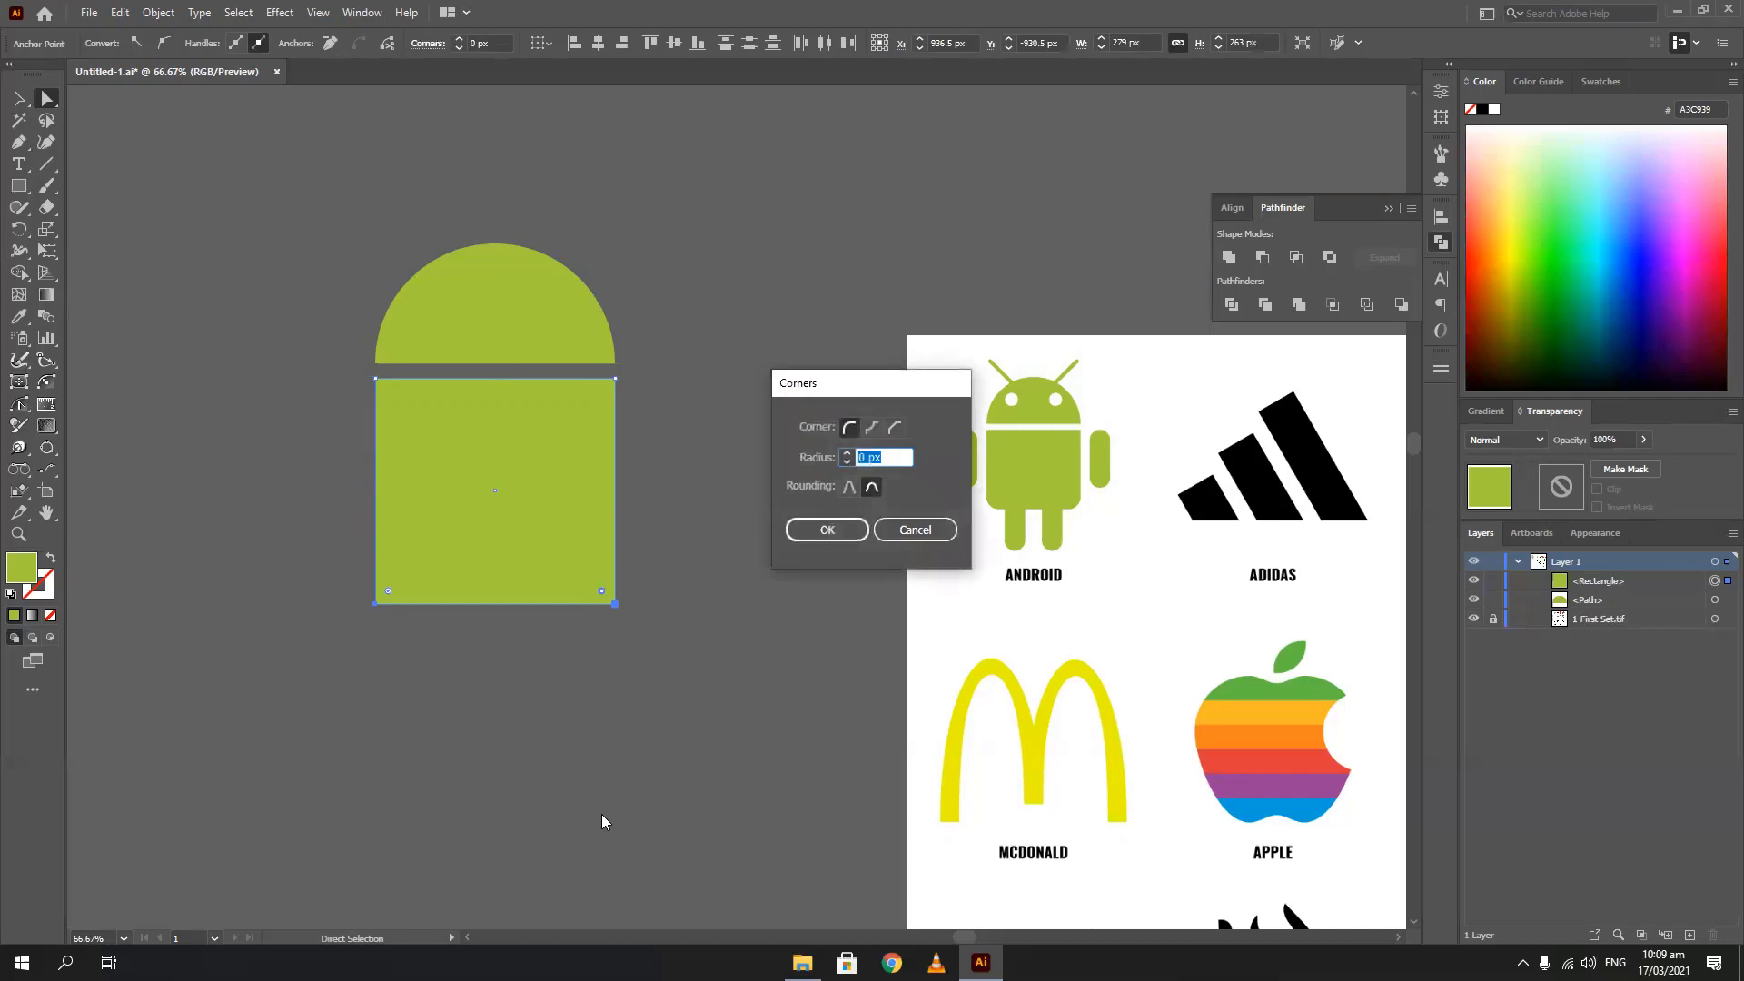
scroll(882, 454, up, 11)
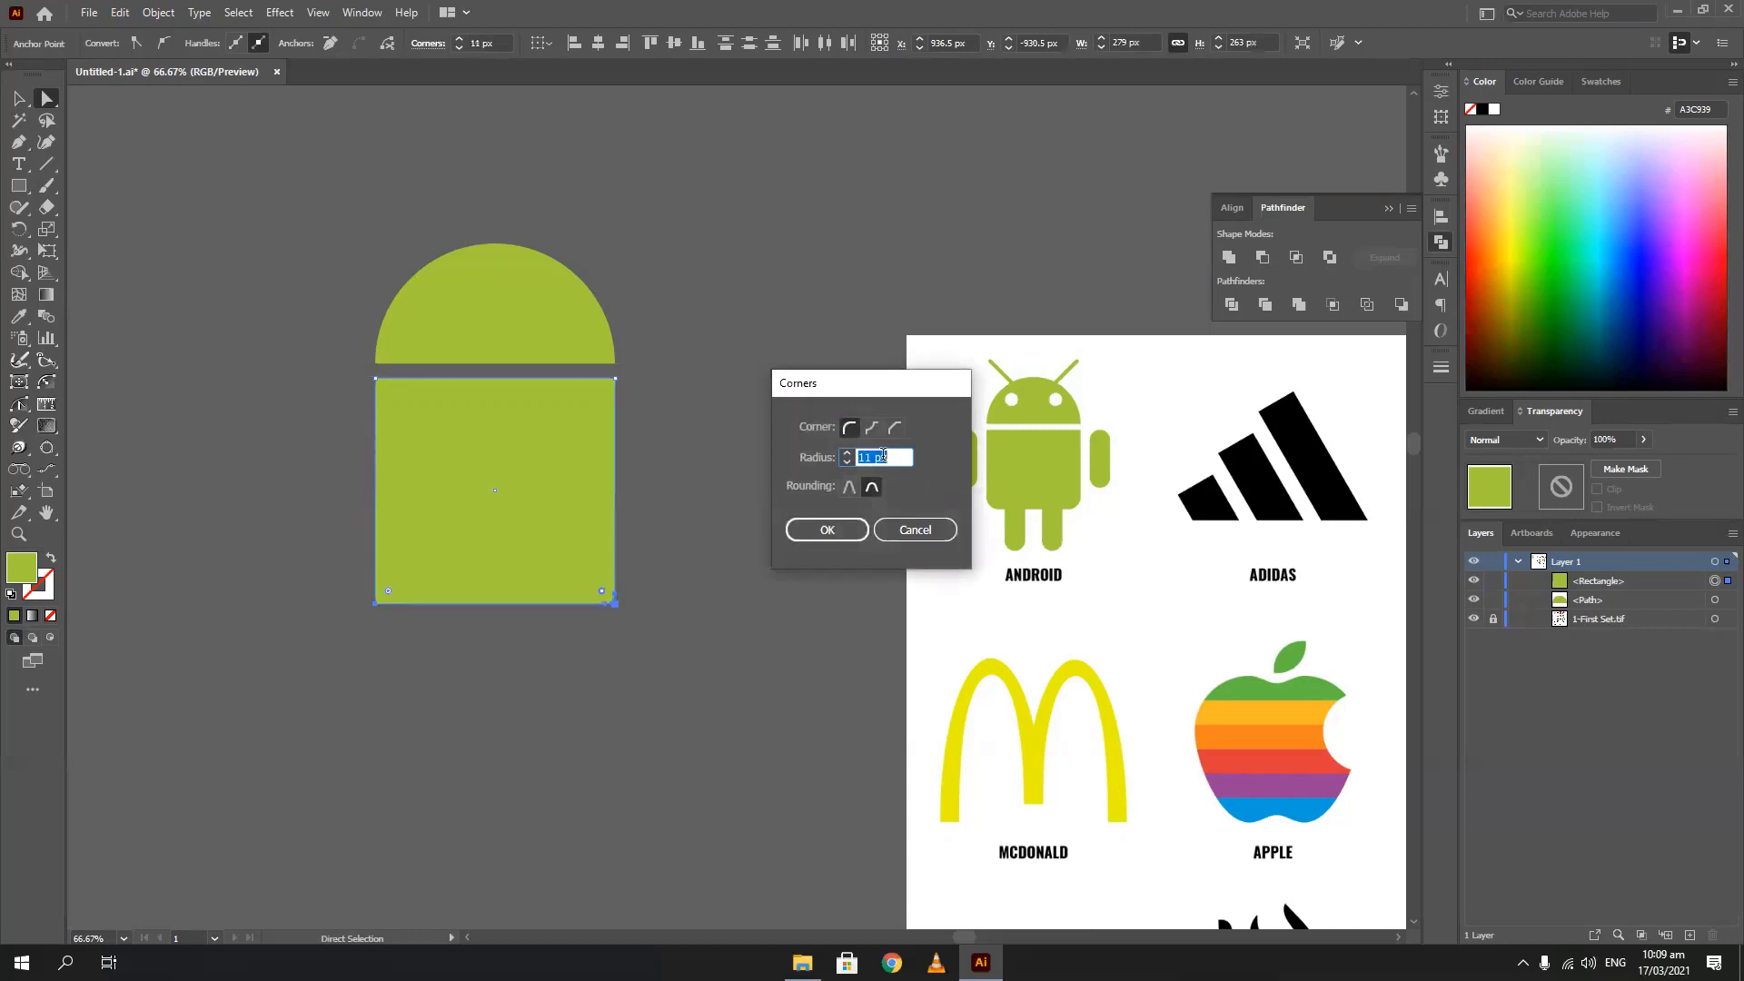
scroll(883, 454, up, 20)
scroll(883, 454, up, 2)
click(892, 429)
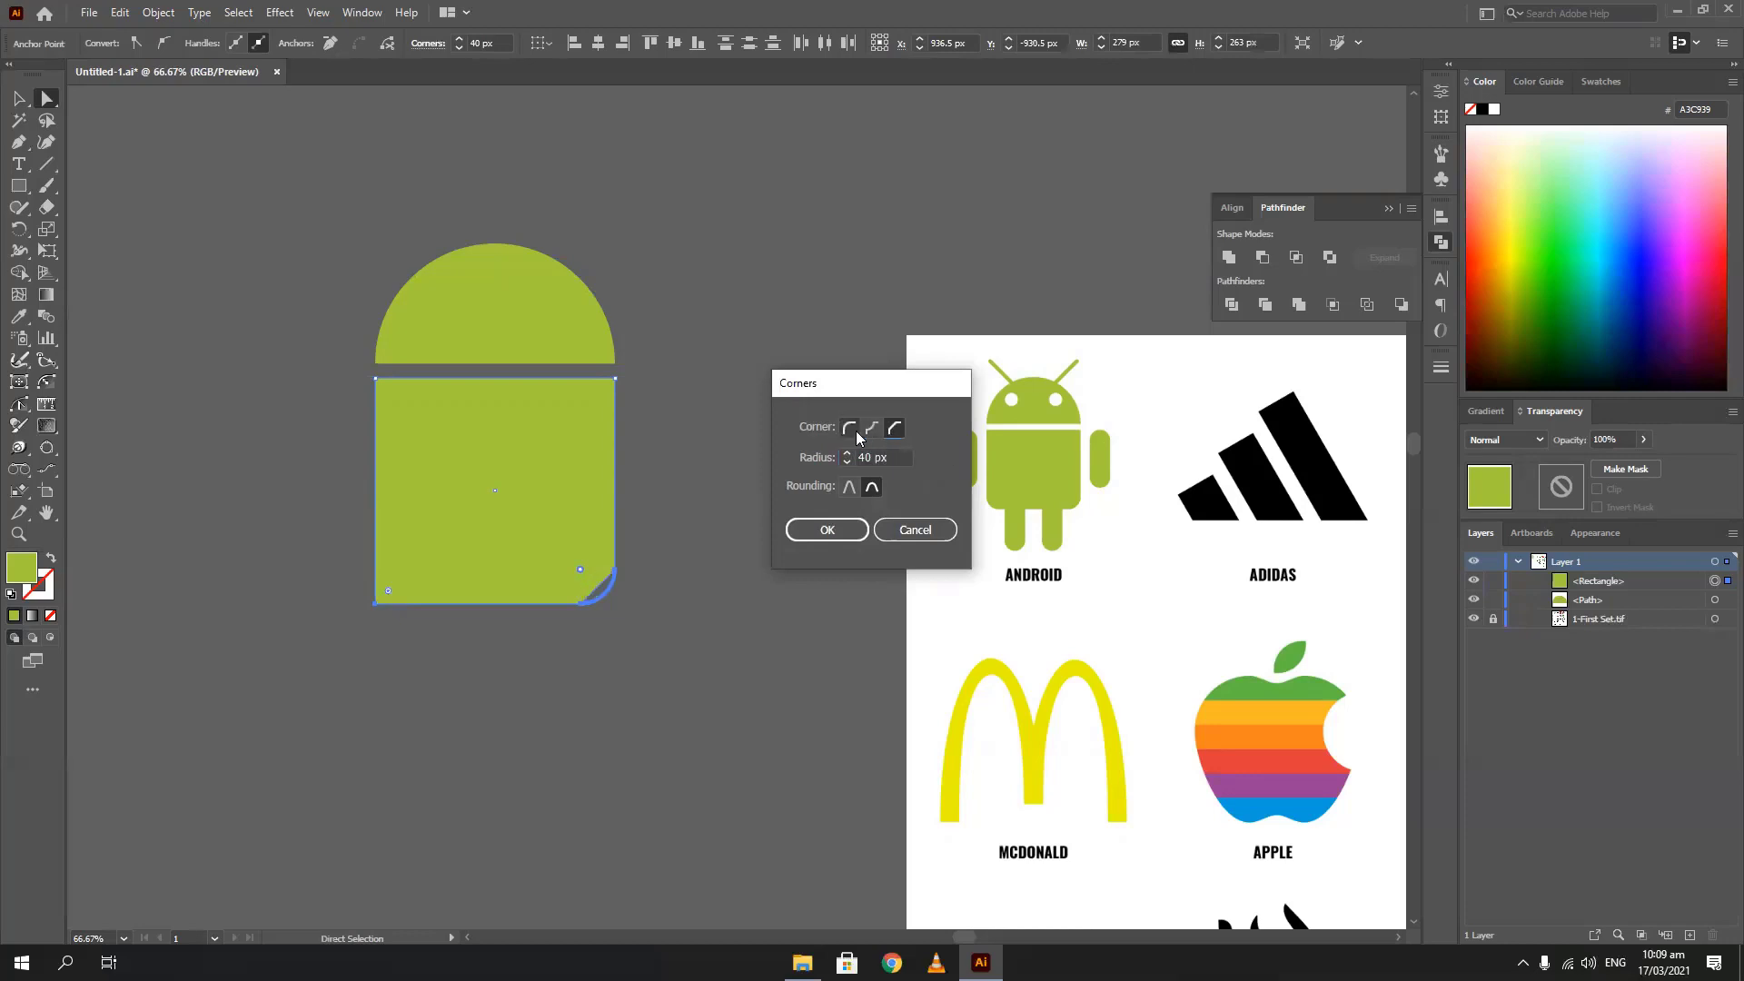
click(849, 430)
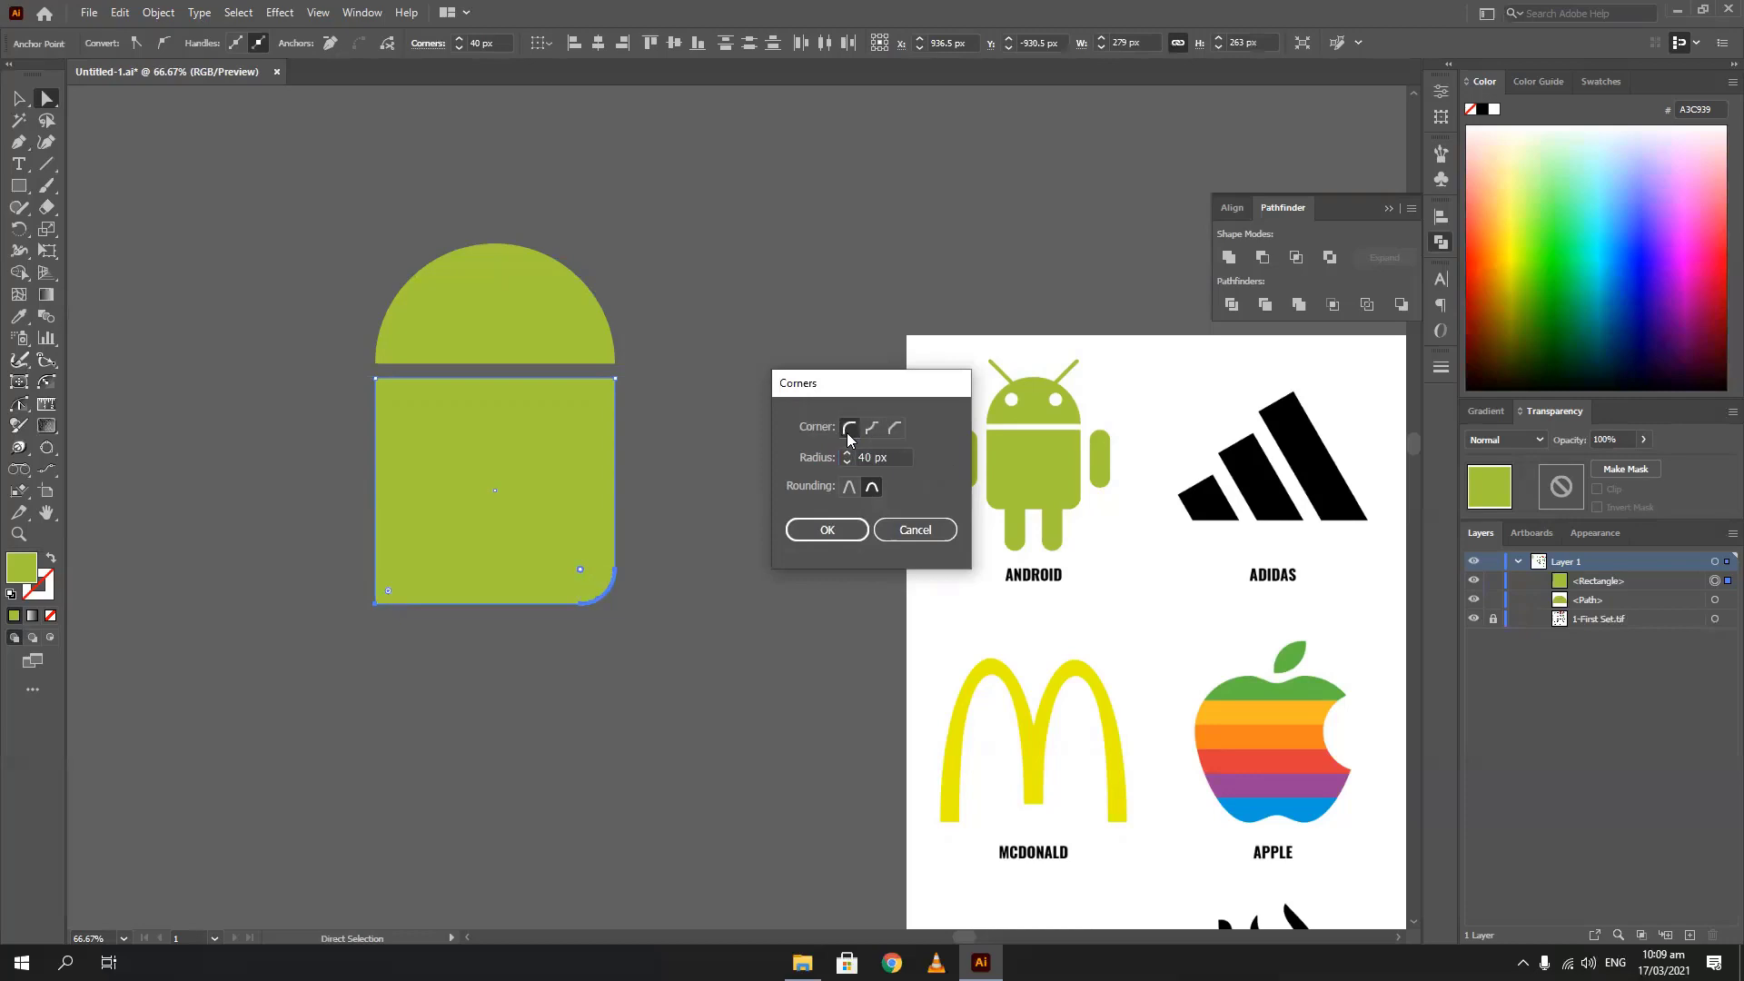
click(827, 530)
Round the body rectangle's bottom-left corner to a 40 px radius, and undo the rounding of both bottom corners
double_click(387, 593)
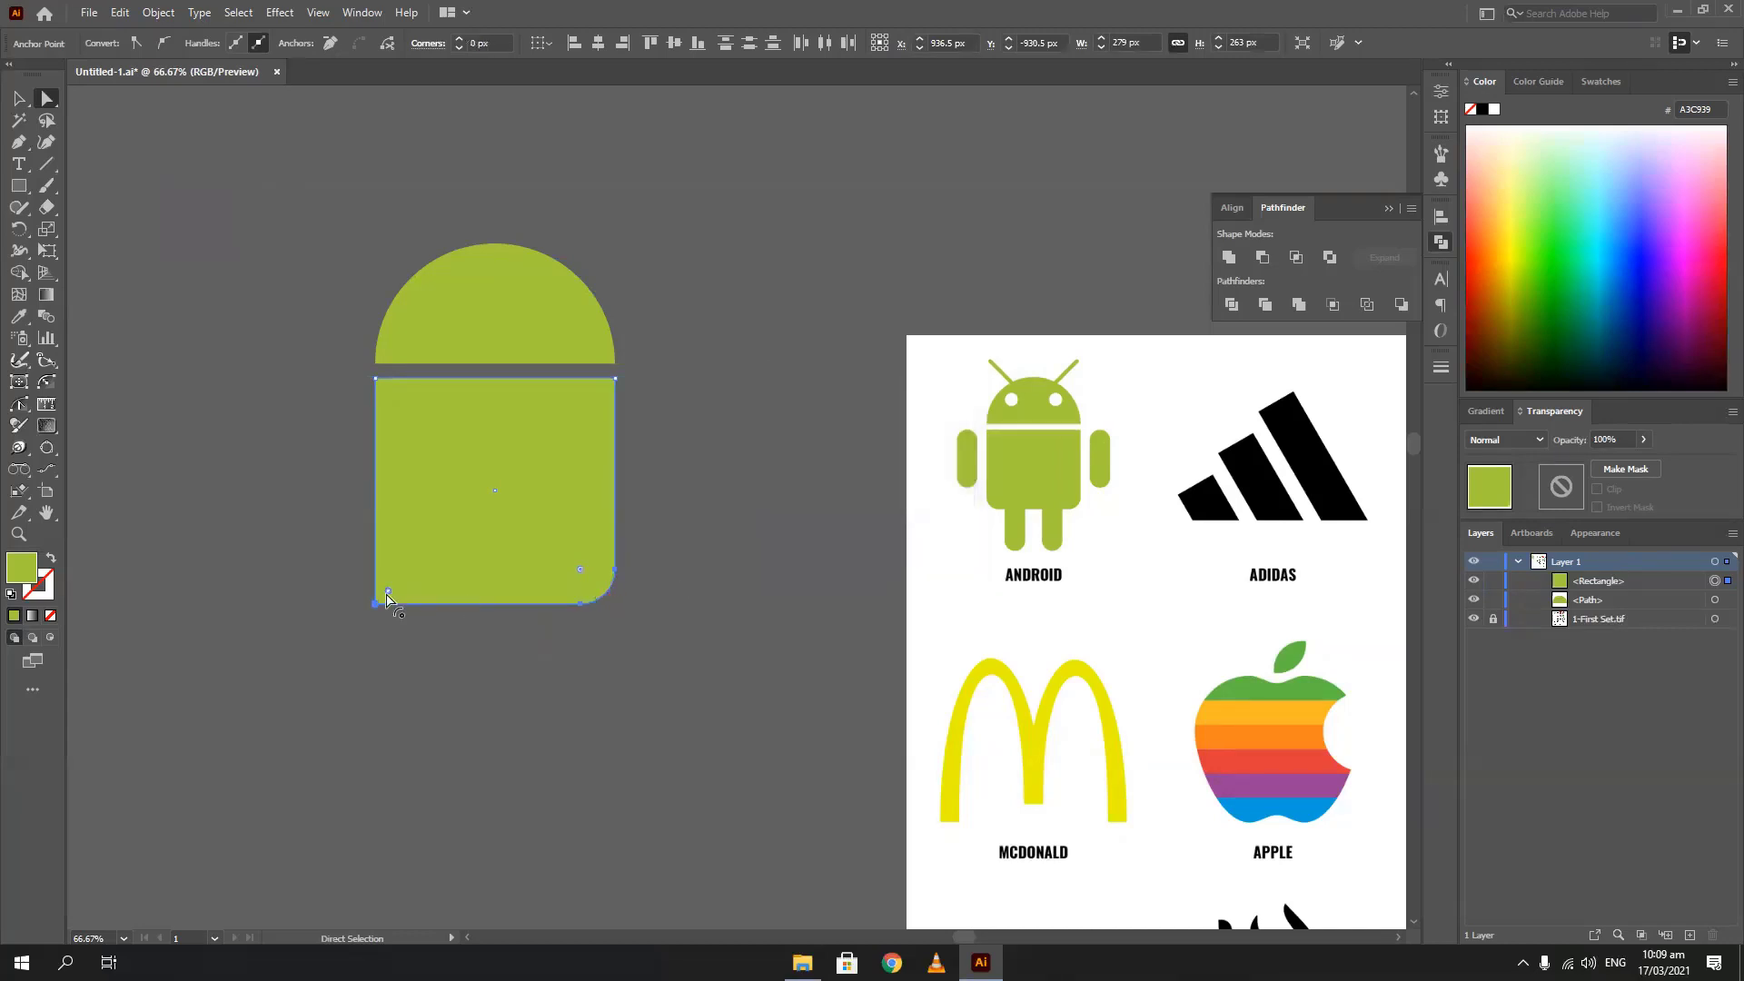
text(4)
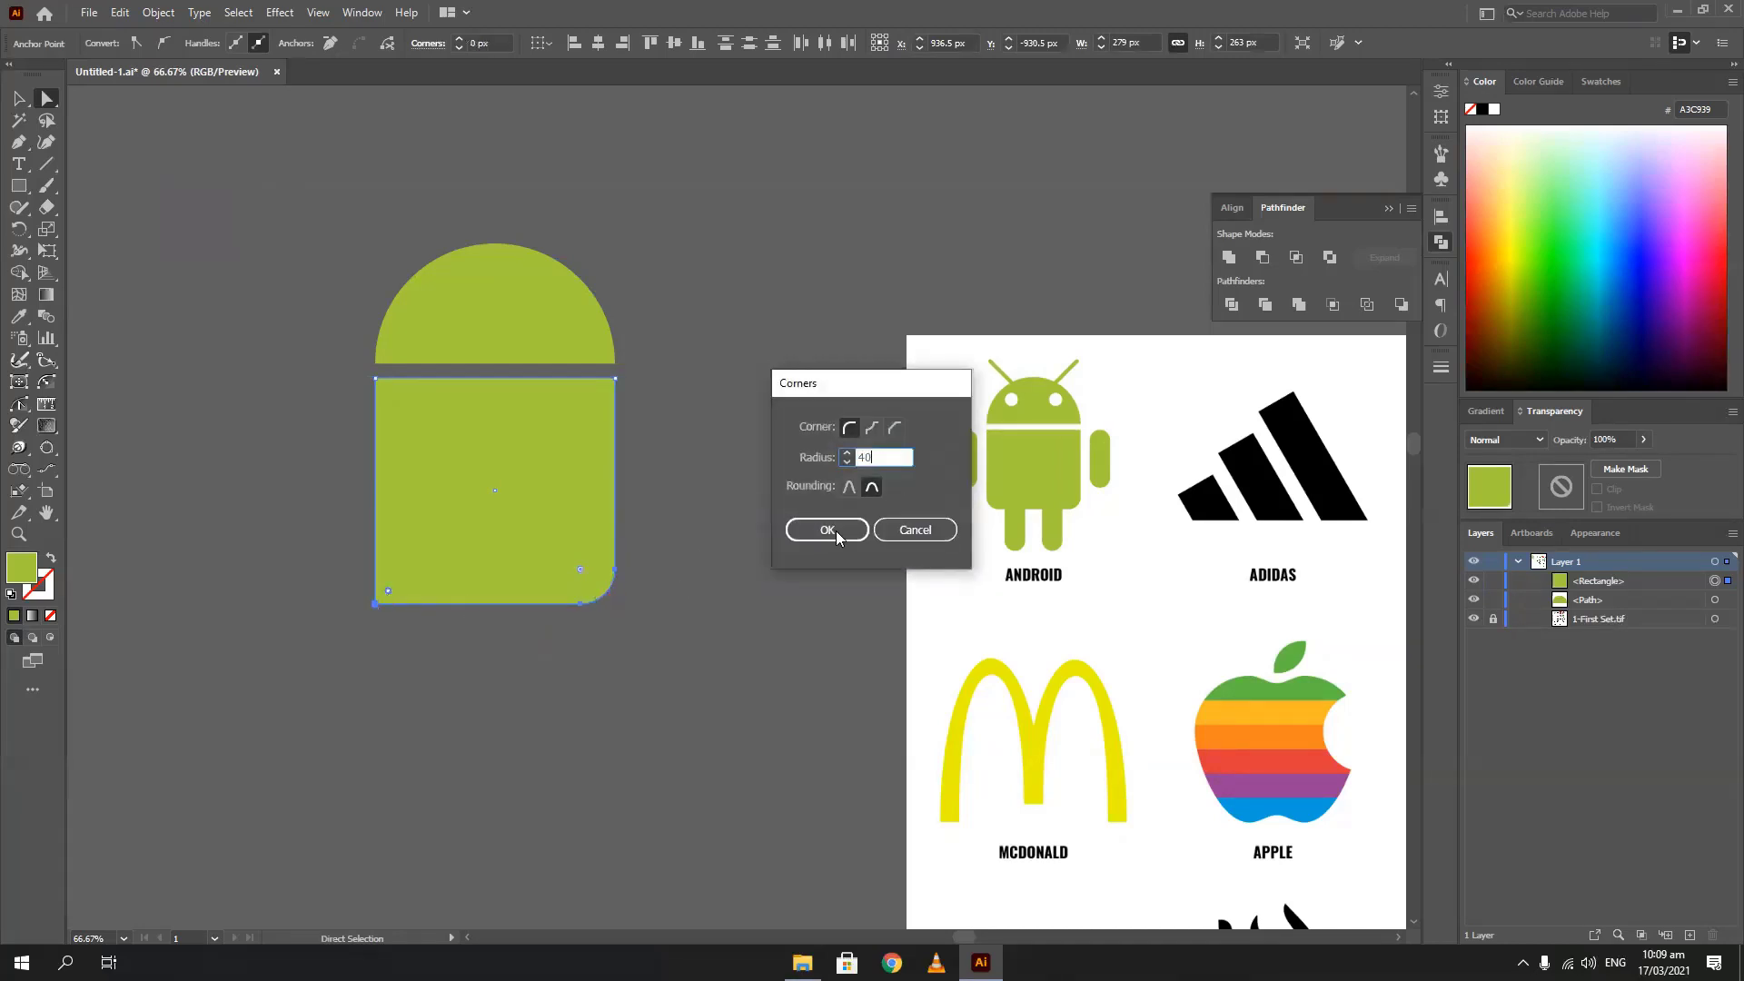
text(0)
click(815, 537)
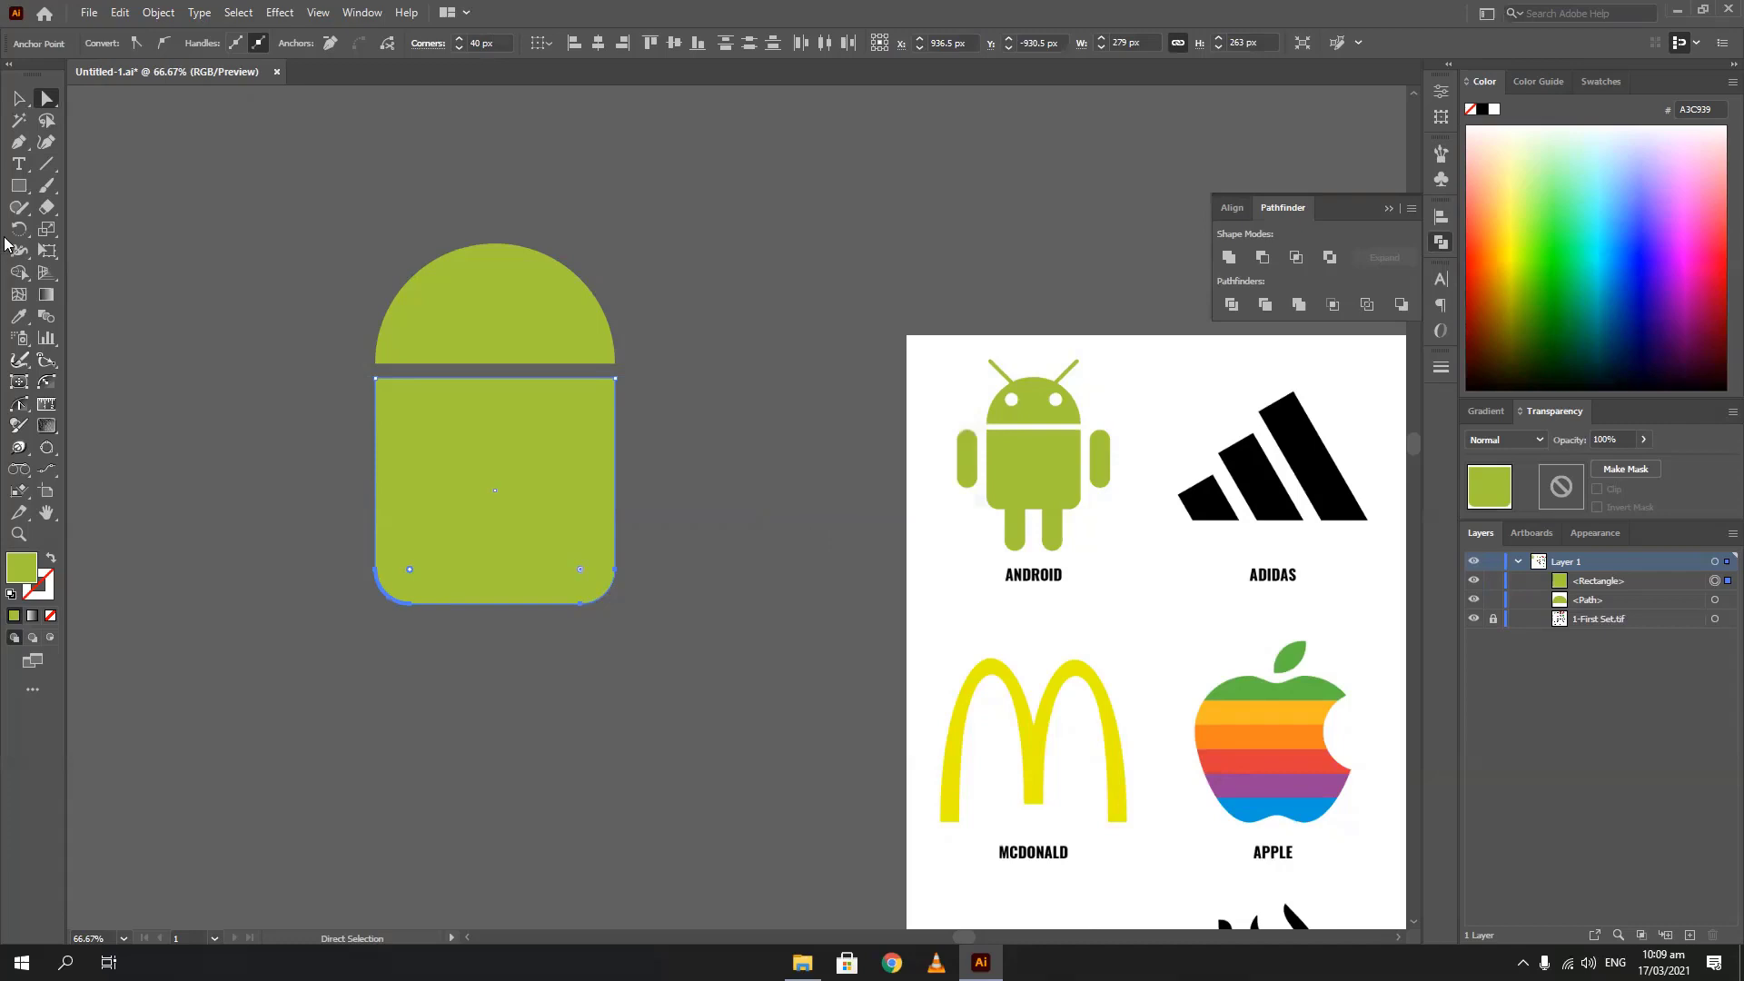
key(ctrl+z)
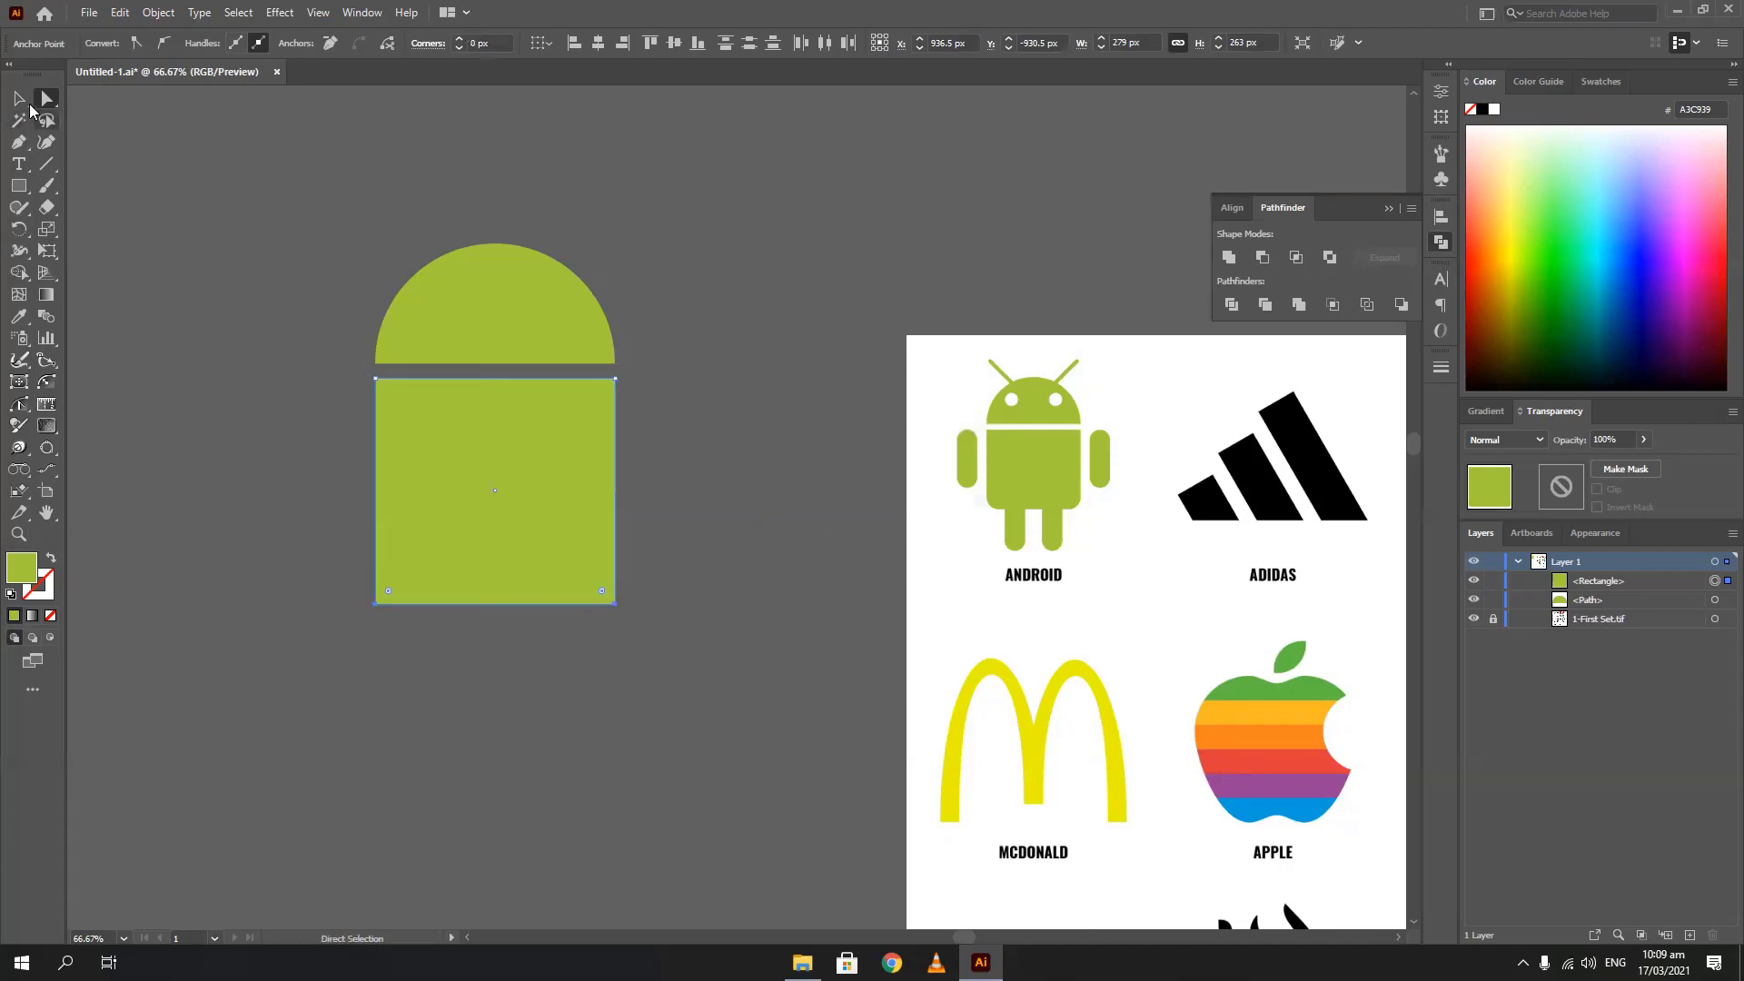
Display the selected body rectangle's Transform settings, including a check of its Properties
click(18, 98)
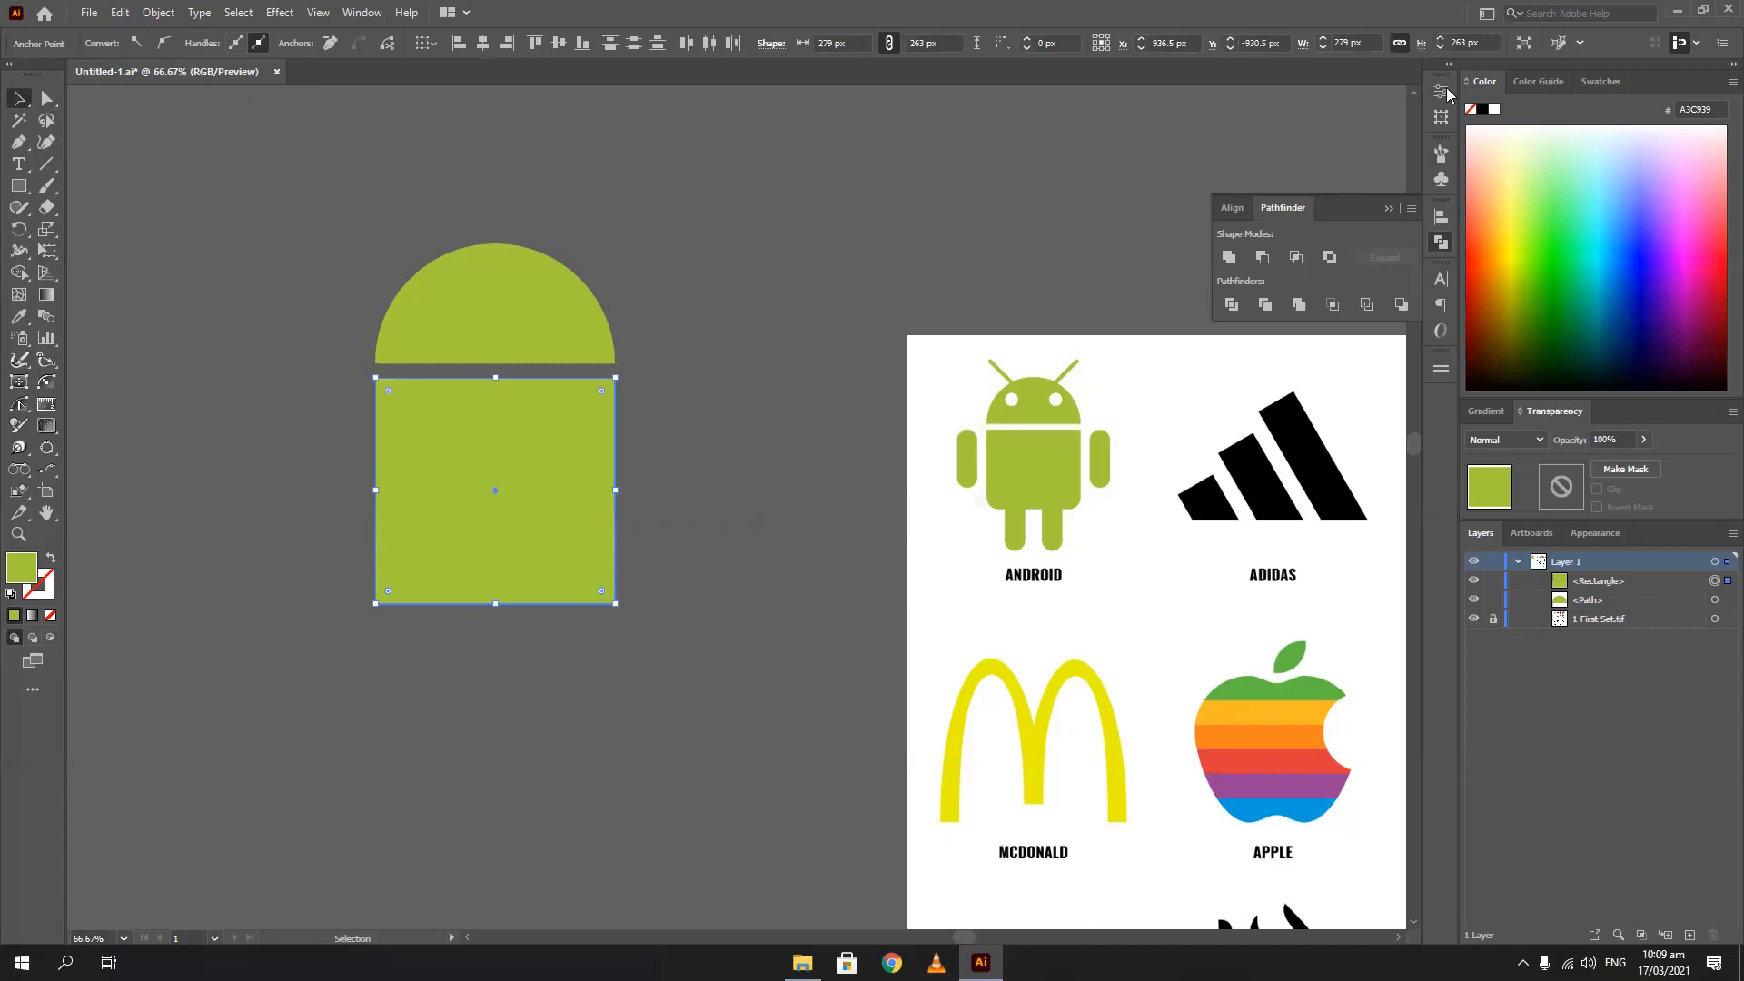
click(1441, 117)
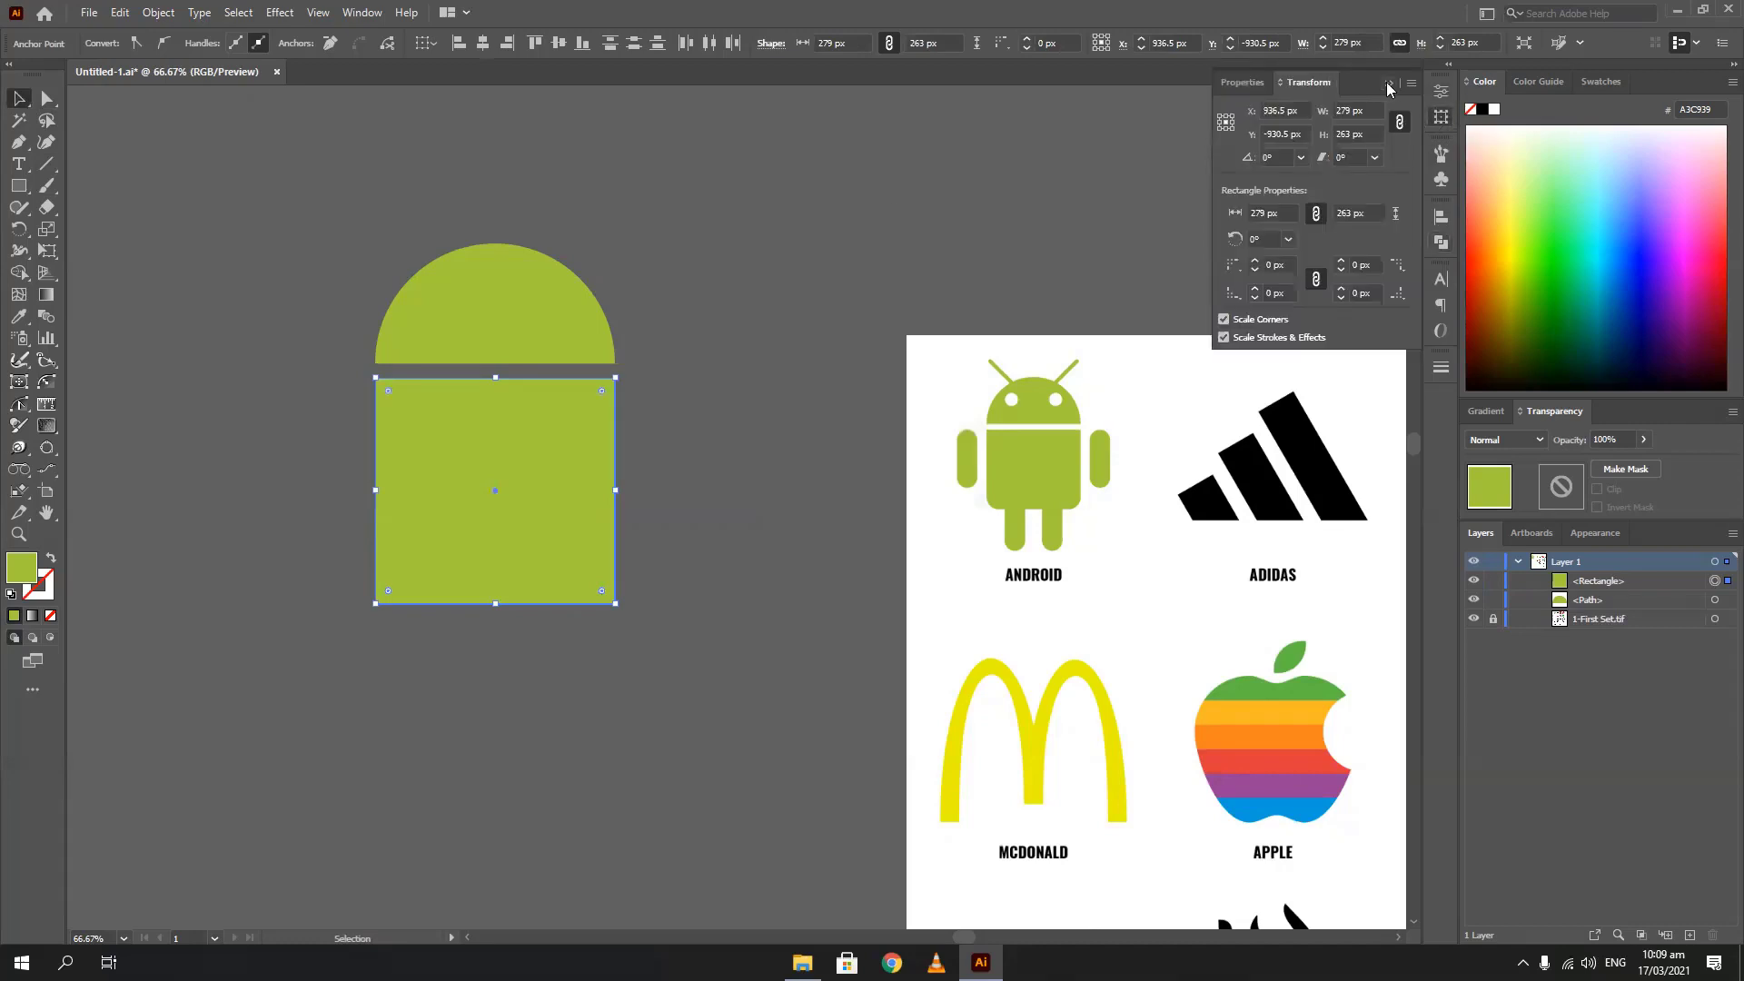
click(1441, 118)
click(359, 11)
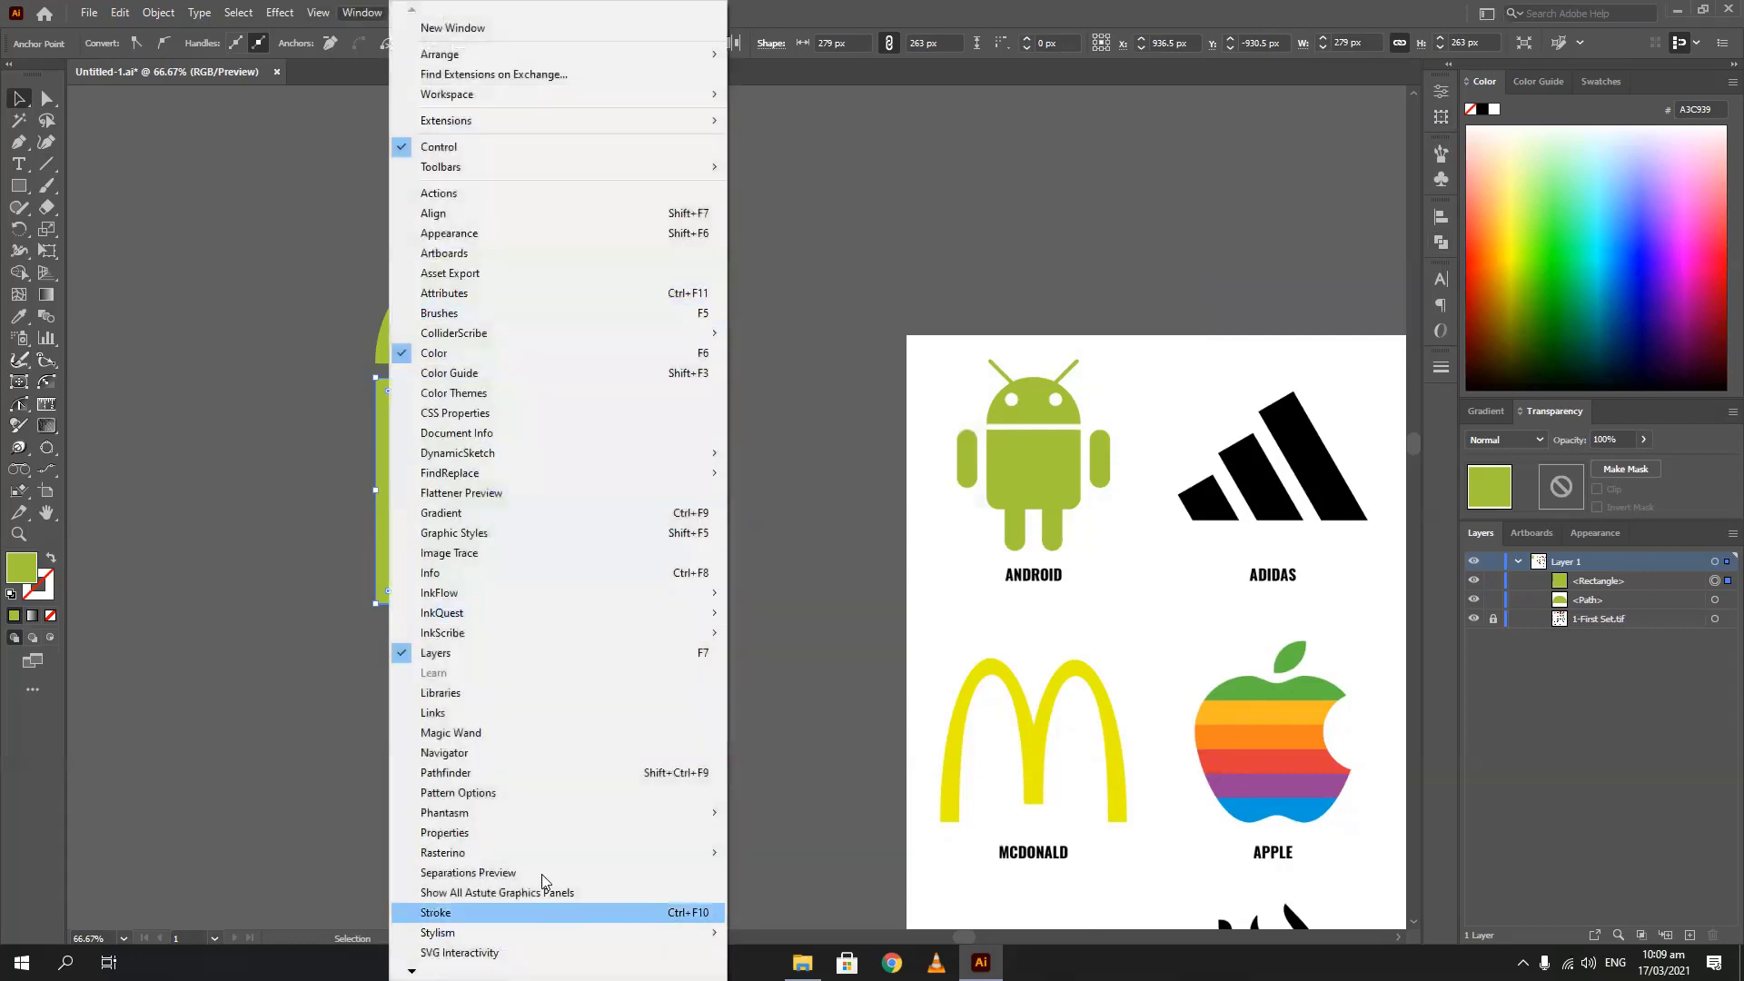
scroll(491, 890, down, 4)
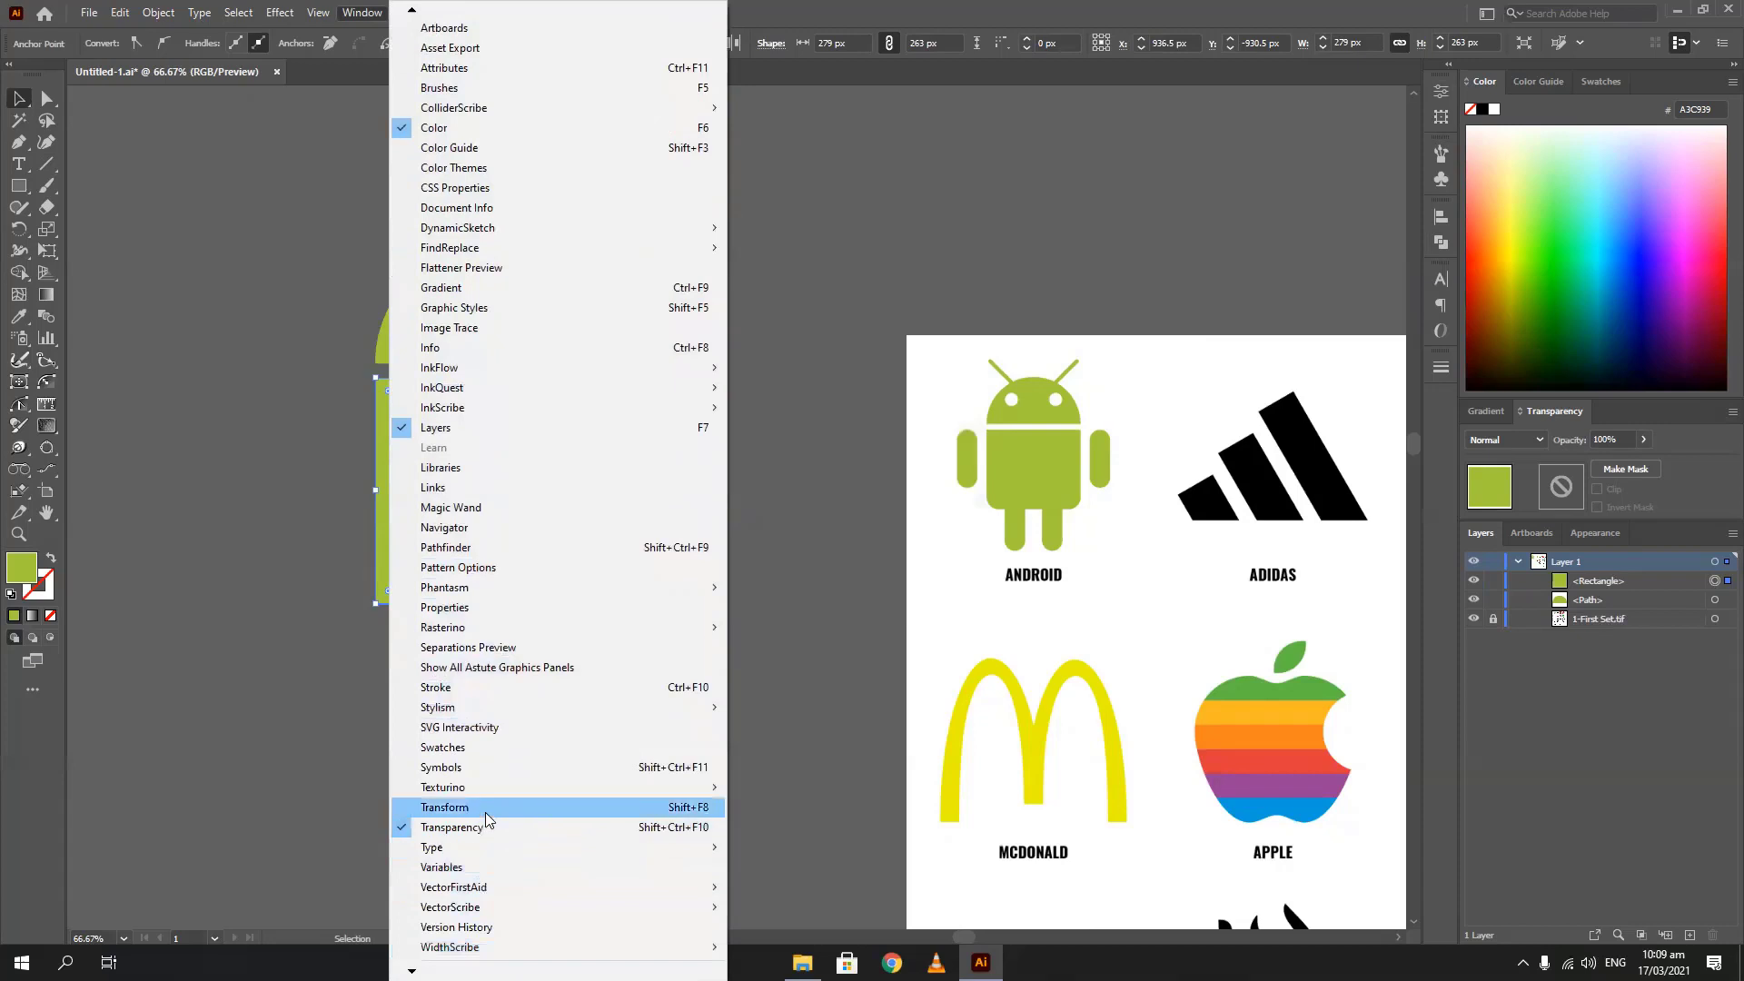
click(485, 814)
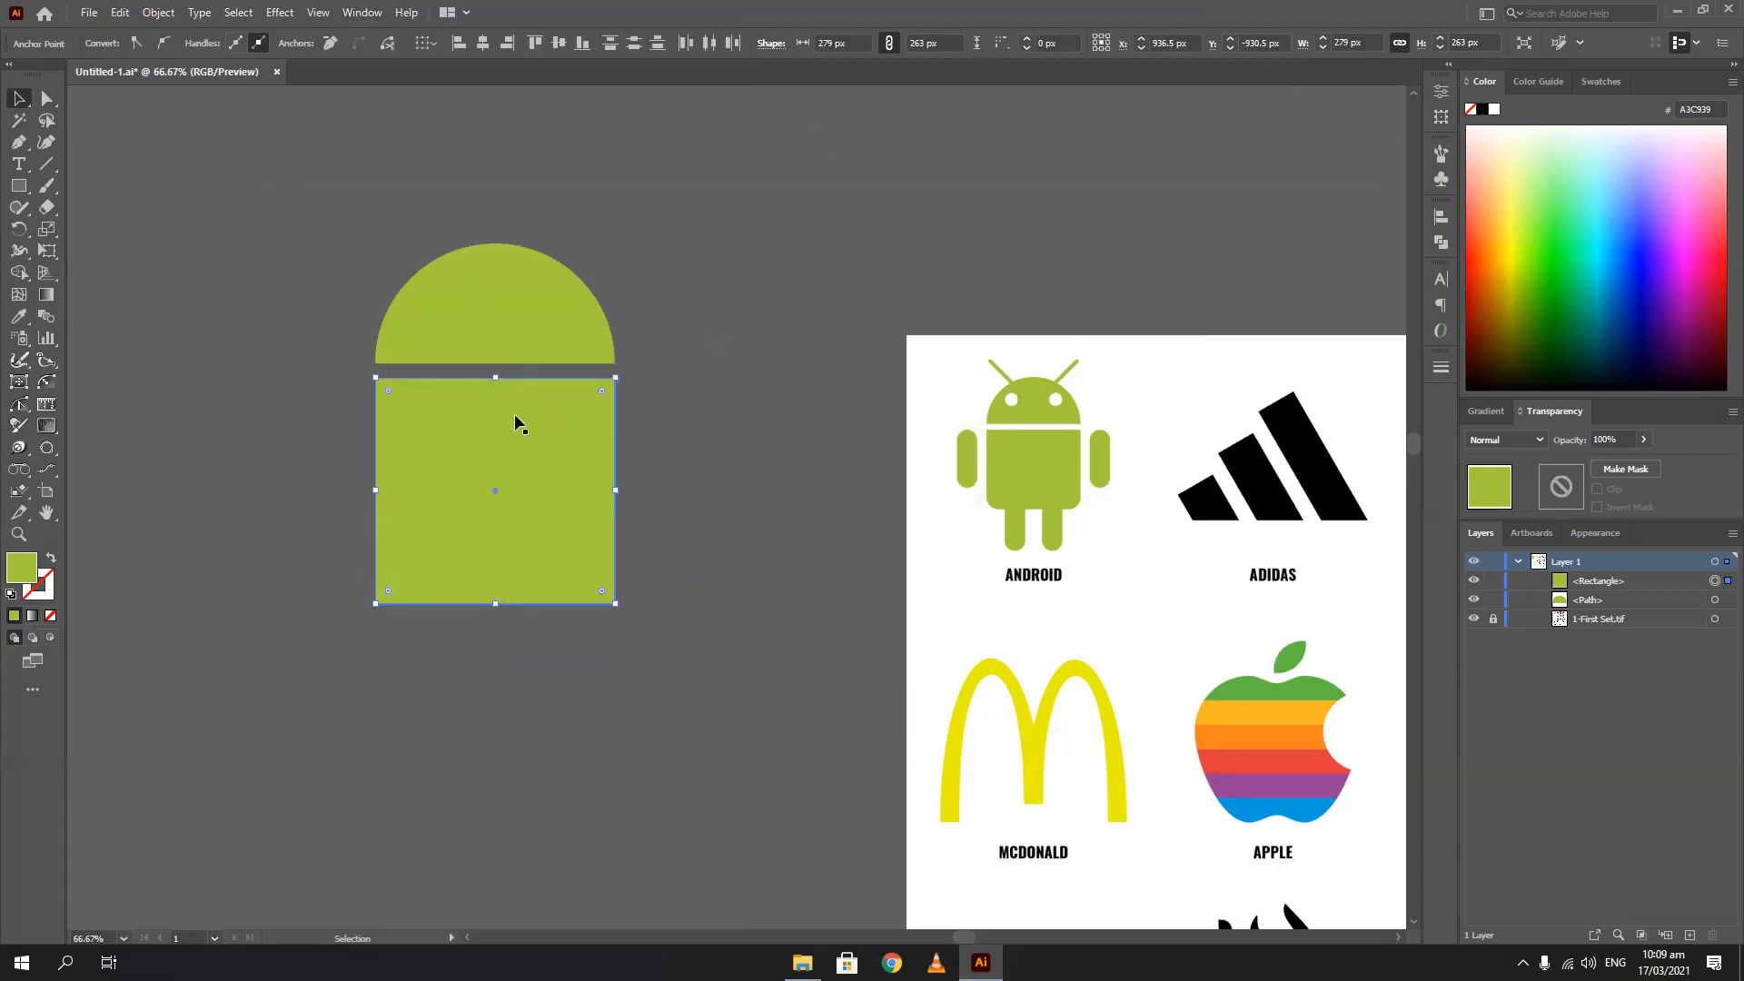
click(1442, 117)
click(1244, 83)
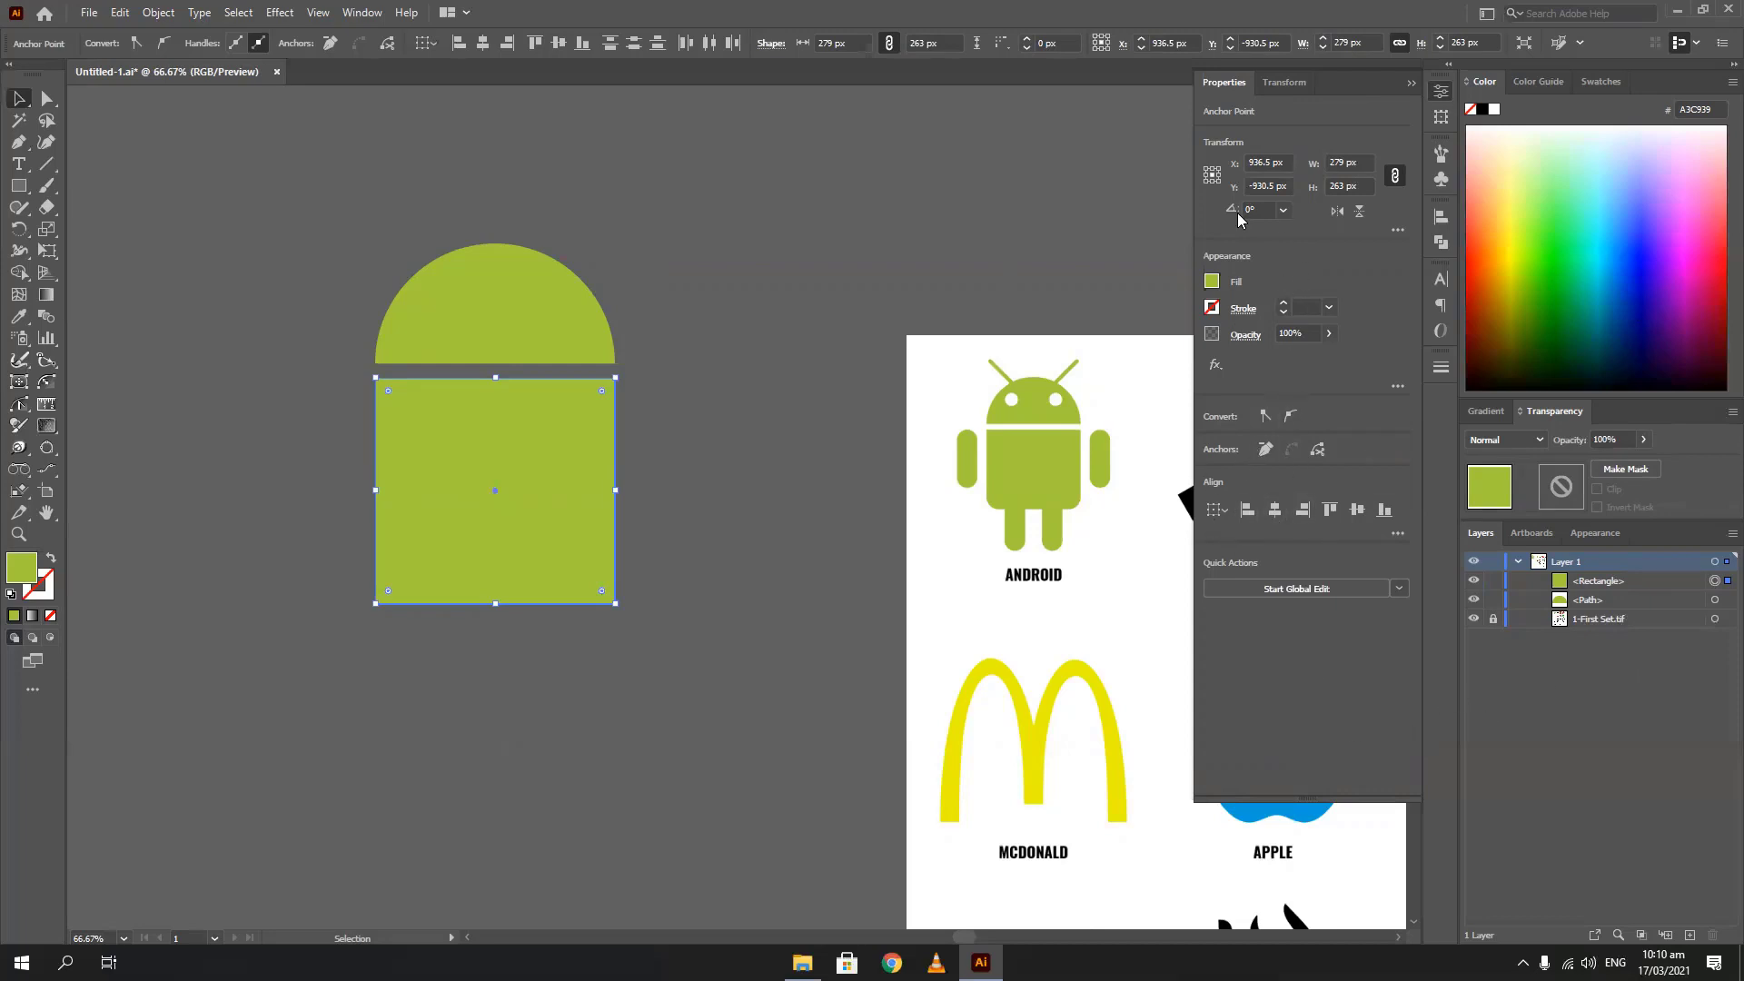
click(1281, 82)
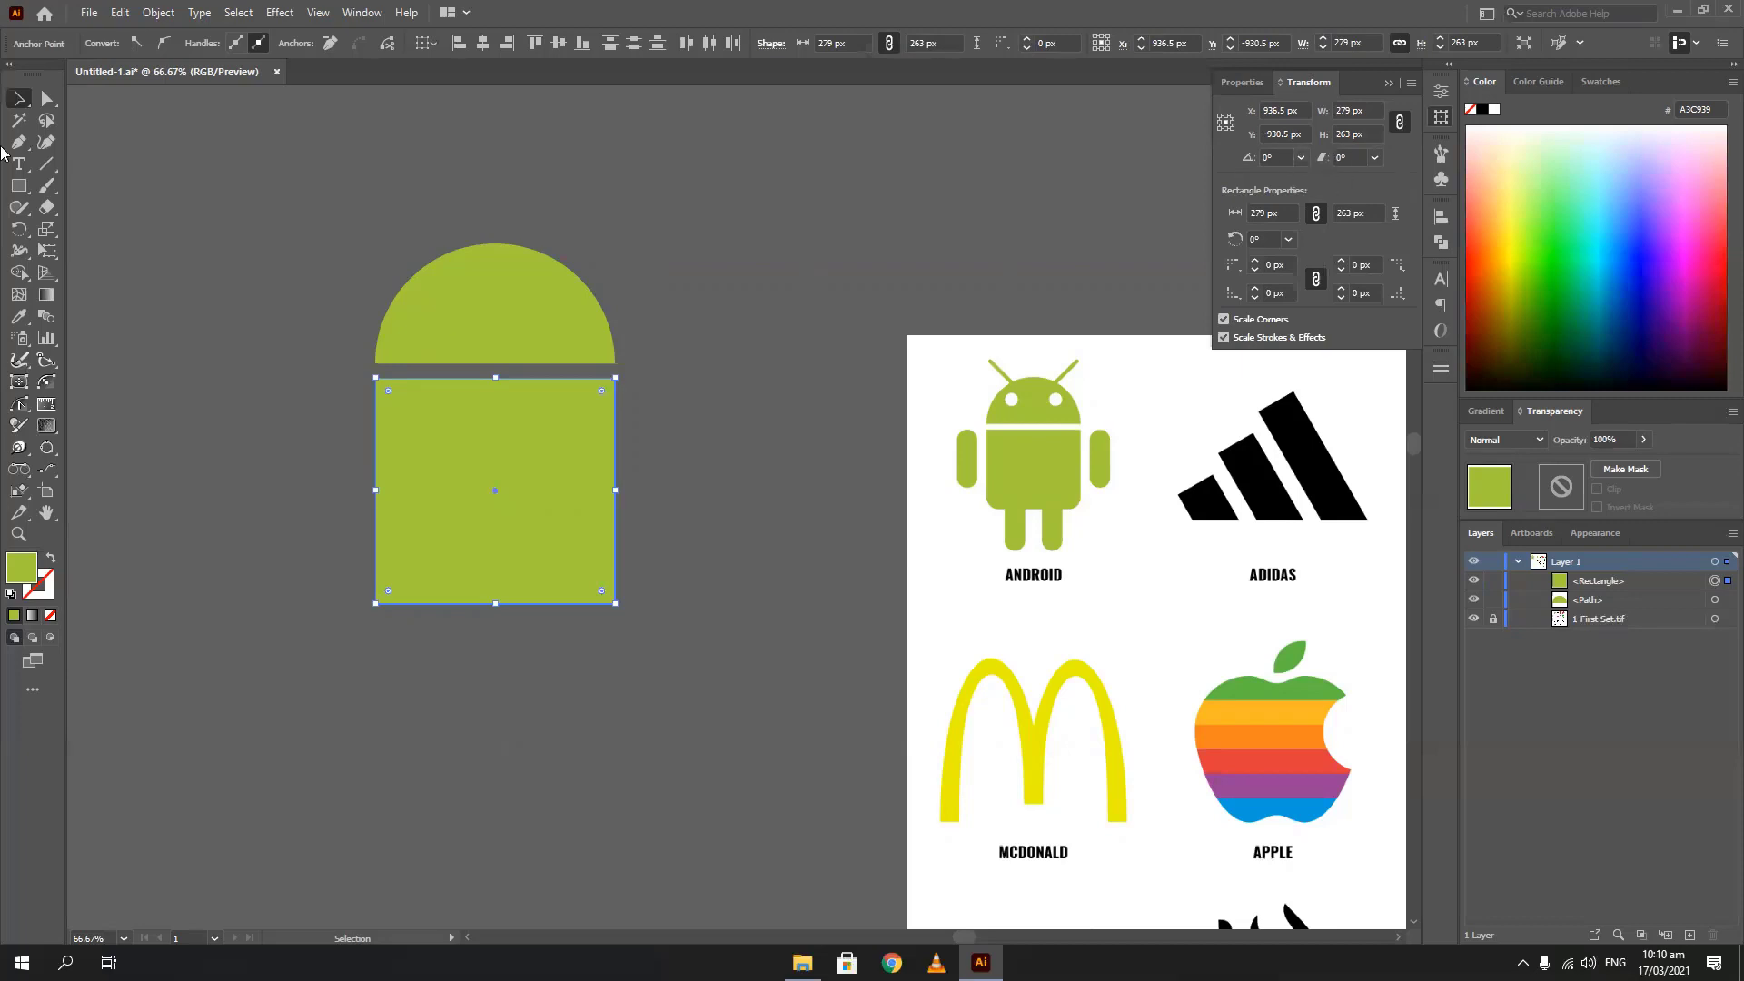
Try rotating the body rectangle by about 2° and bring it back to 0°
click(16, 107)
scroll(1277, 160, up, 3)
scroll(1277, 160, down, 3)
scroll(1277, 160, up, 3)
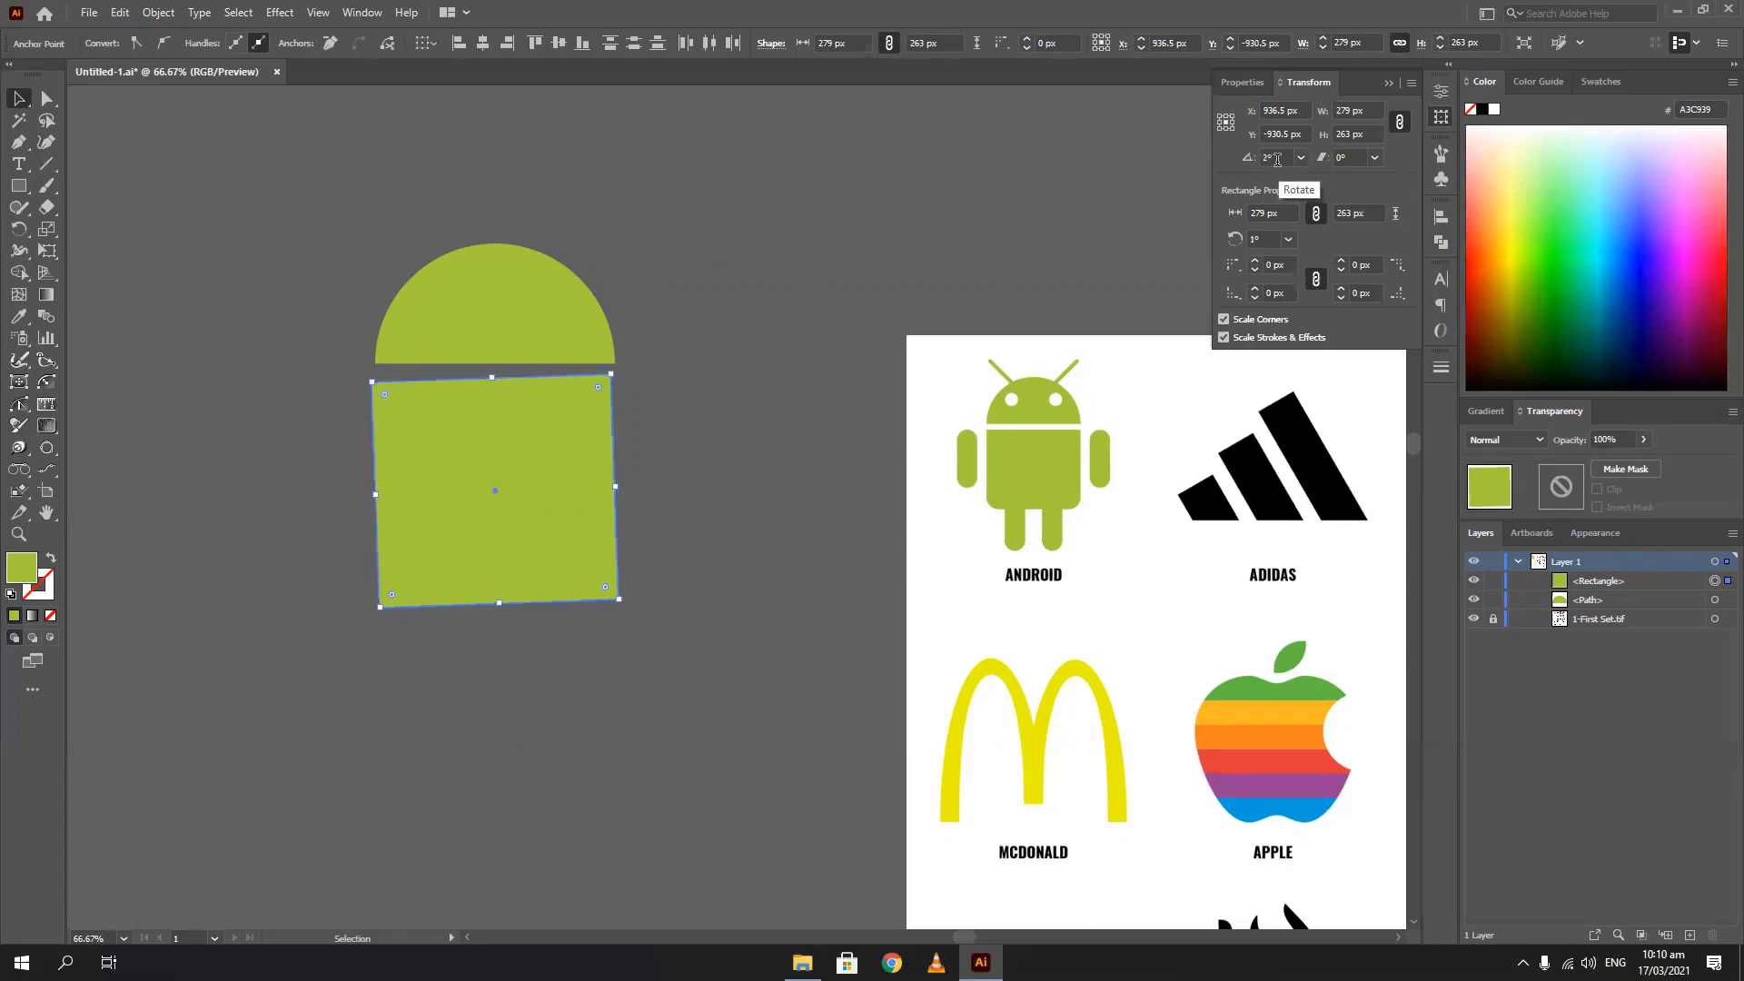
scroll(1277, 160, down, 3)
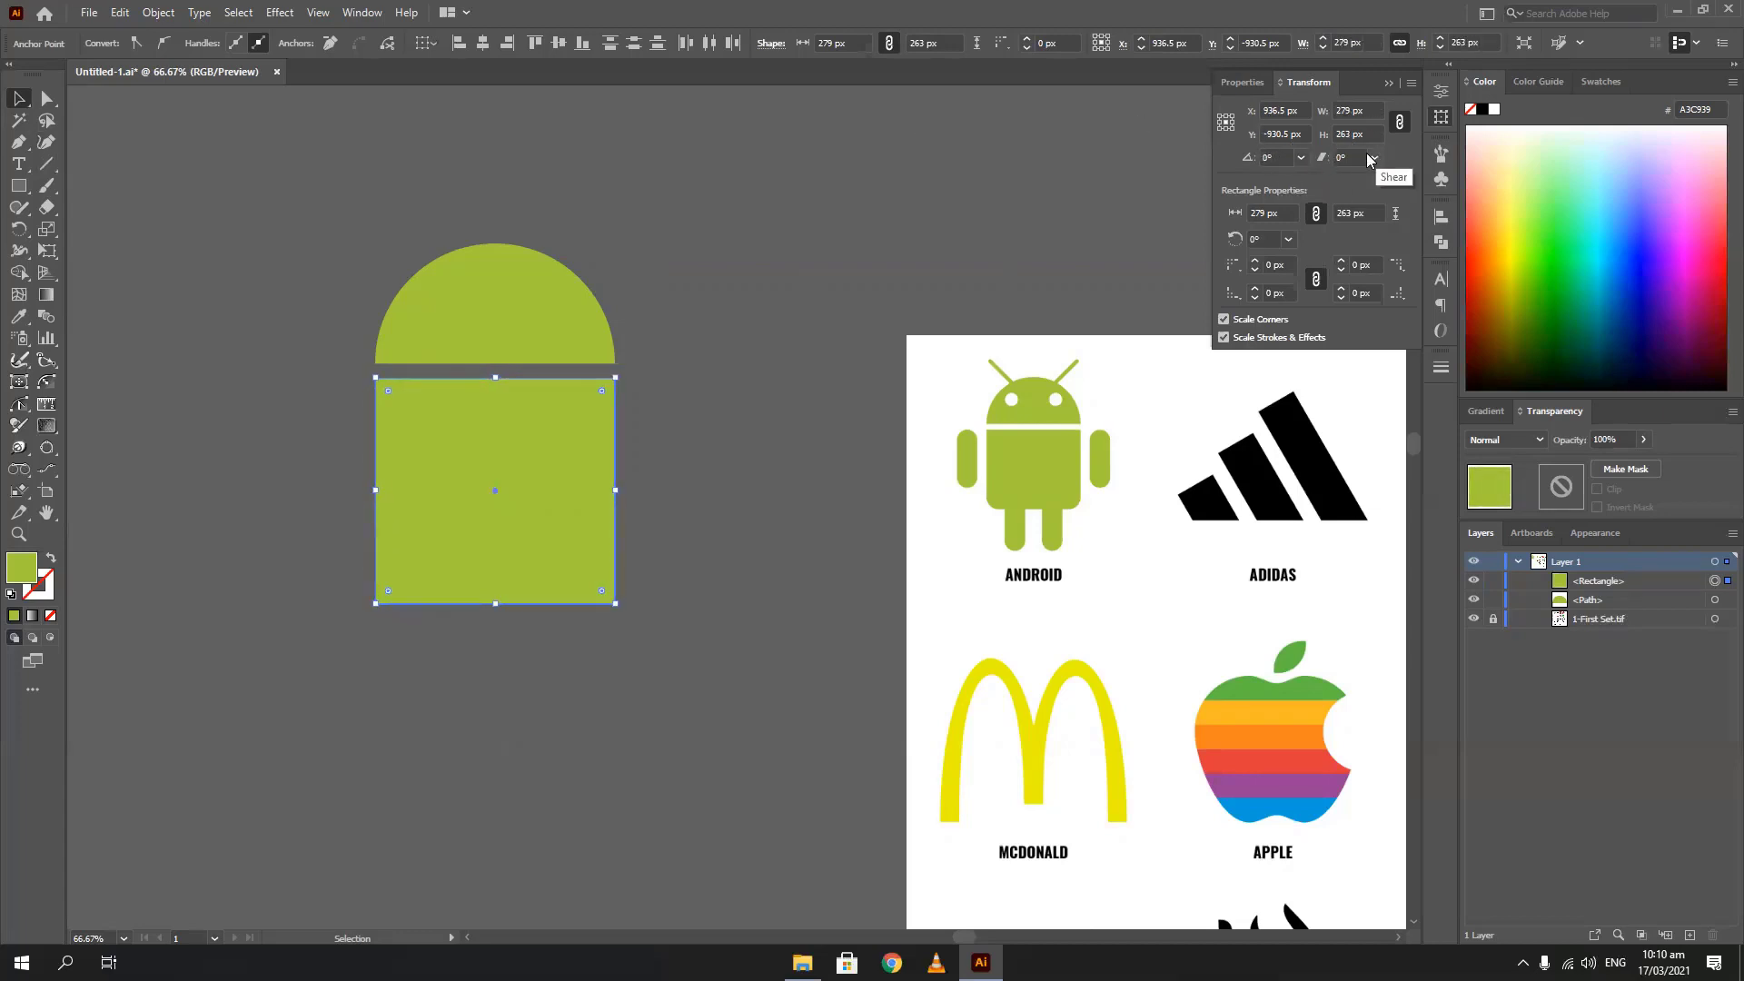
Try shearing the body rectangle sideways and bring it back upright
scroll(1355, 155, up, 18)
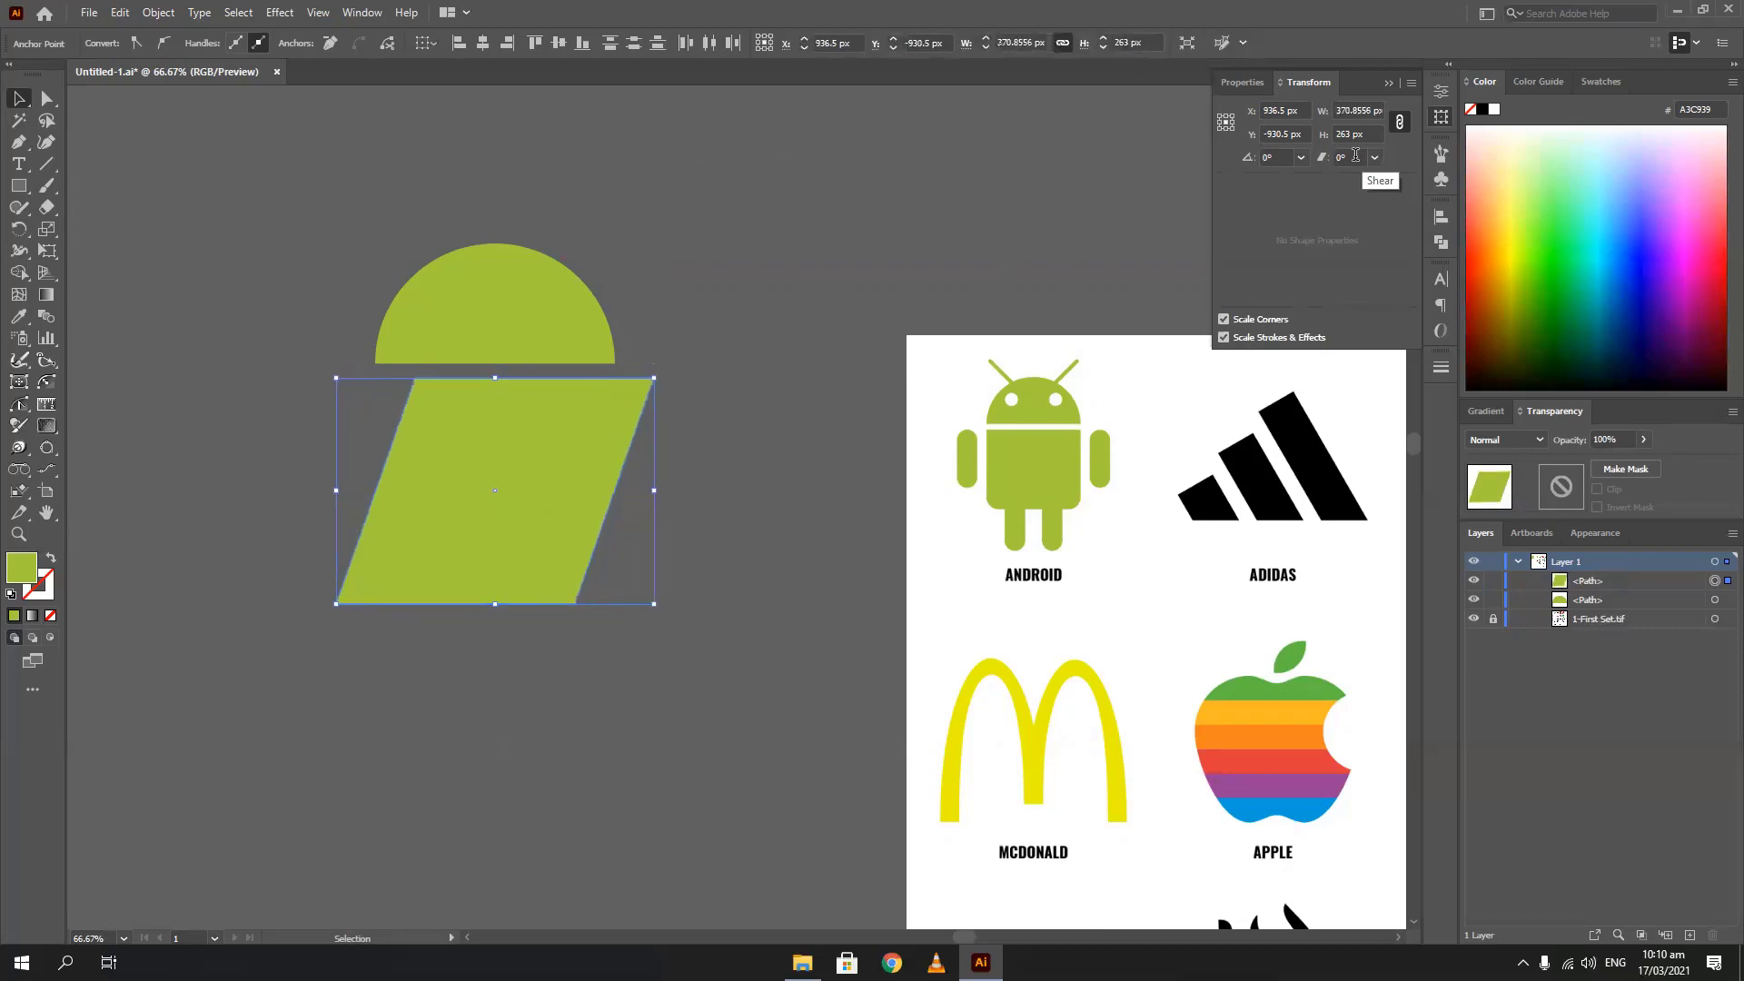
scroll(1355, 155, down, 20)
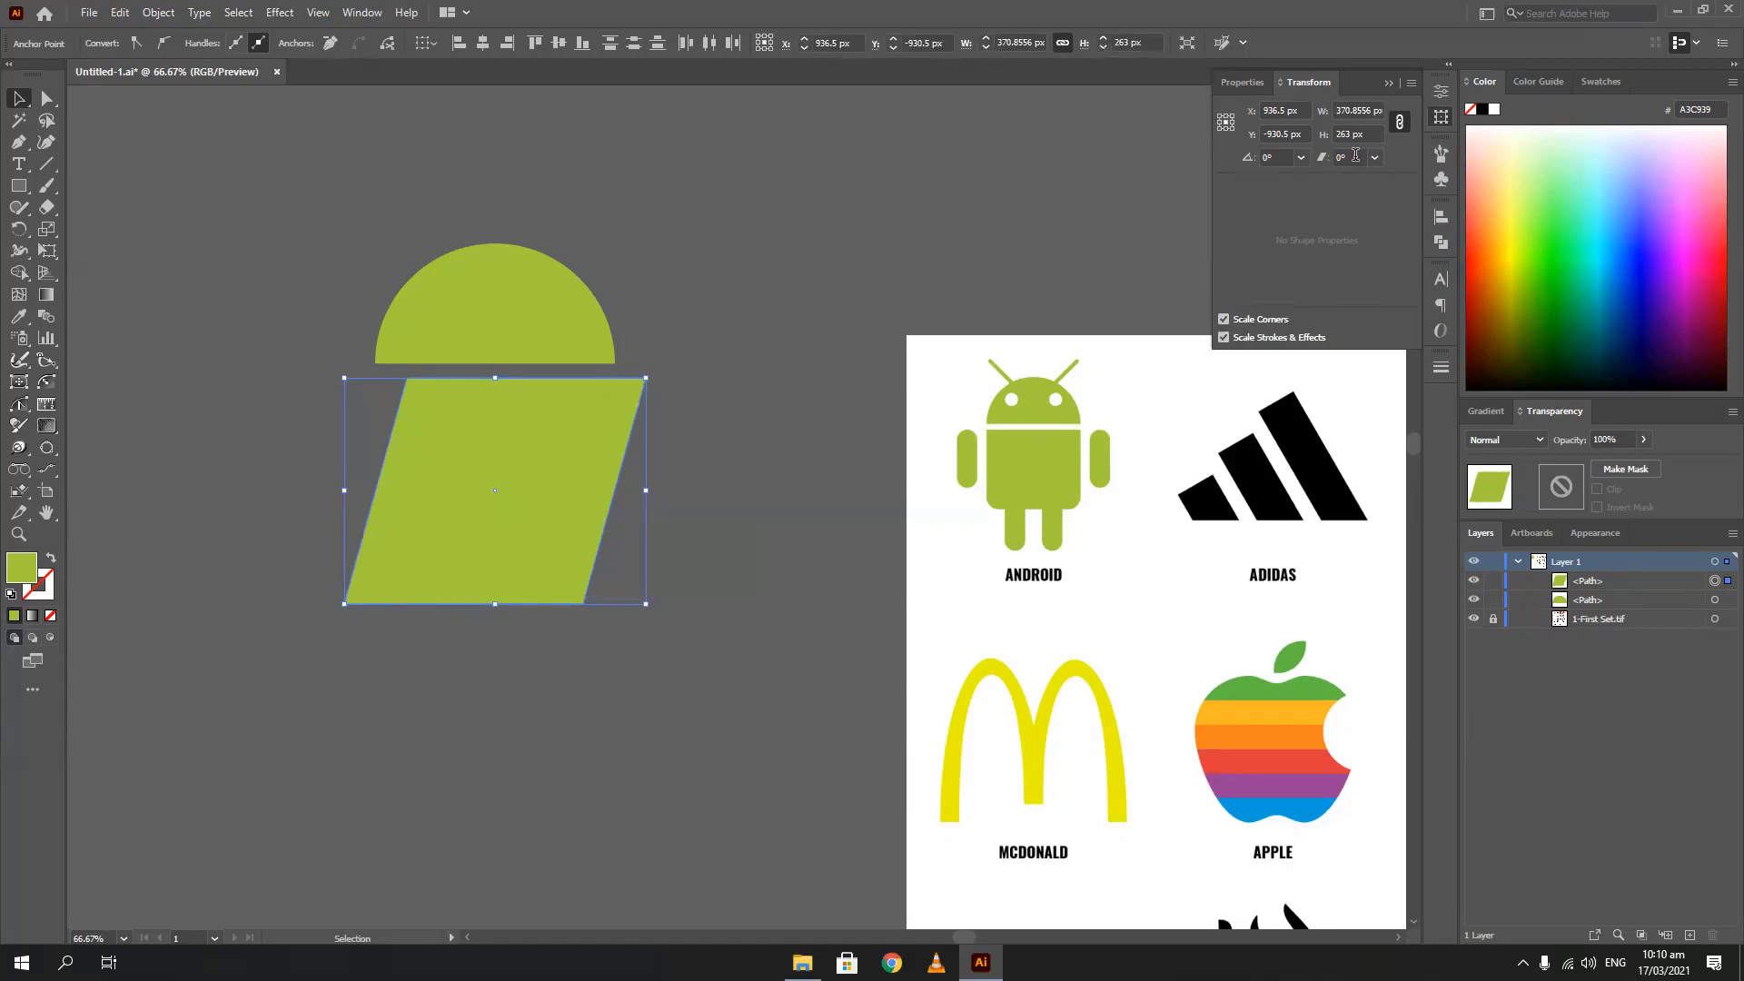
scroll(1355, 154, up, 2)
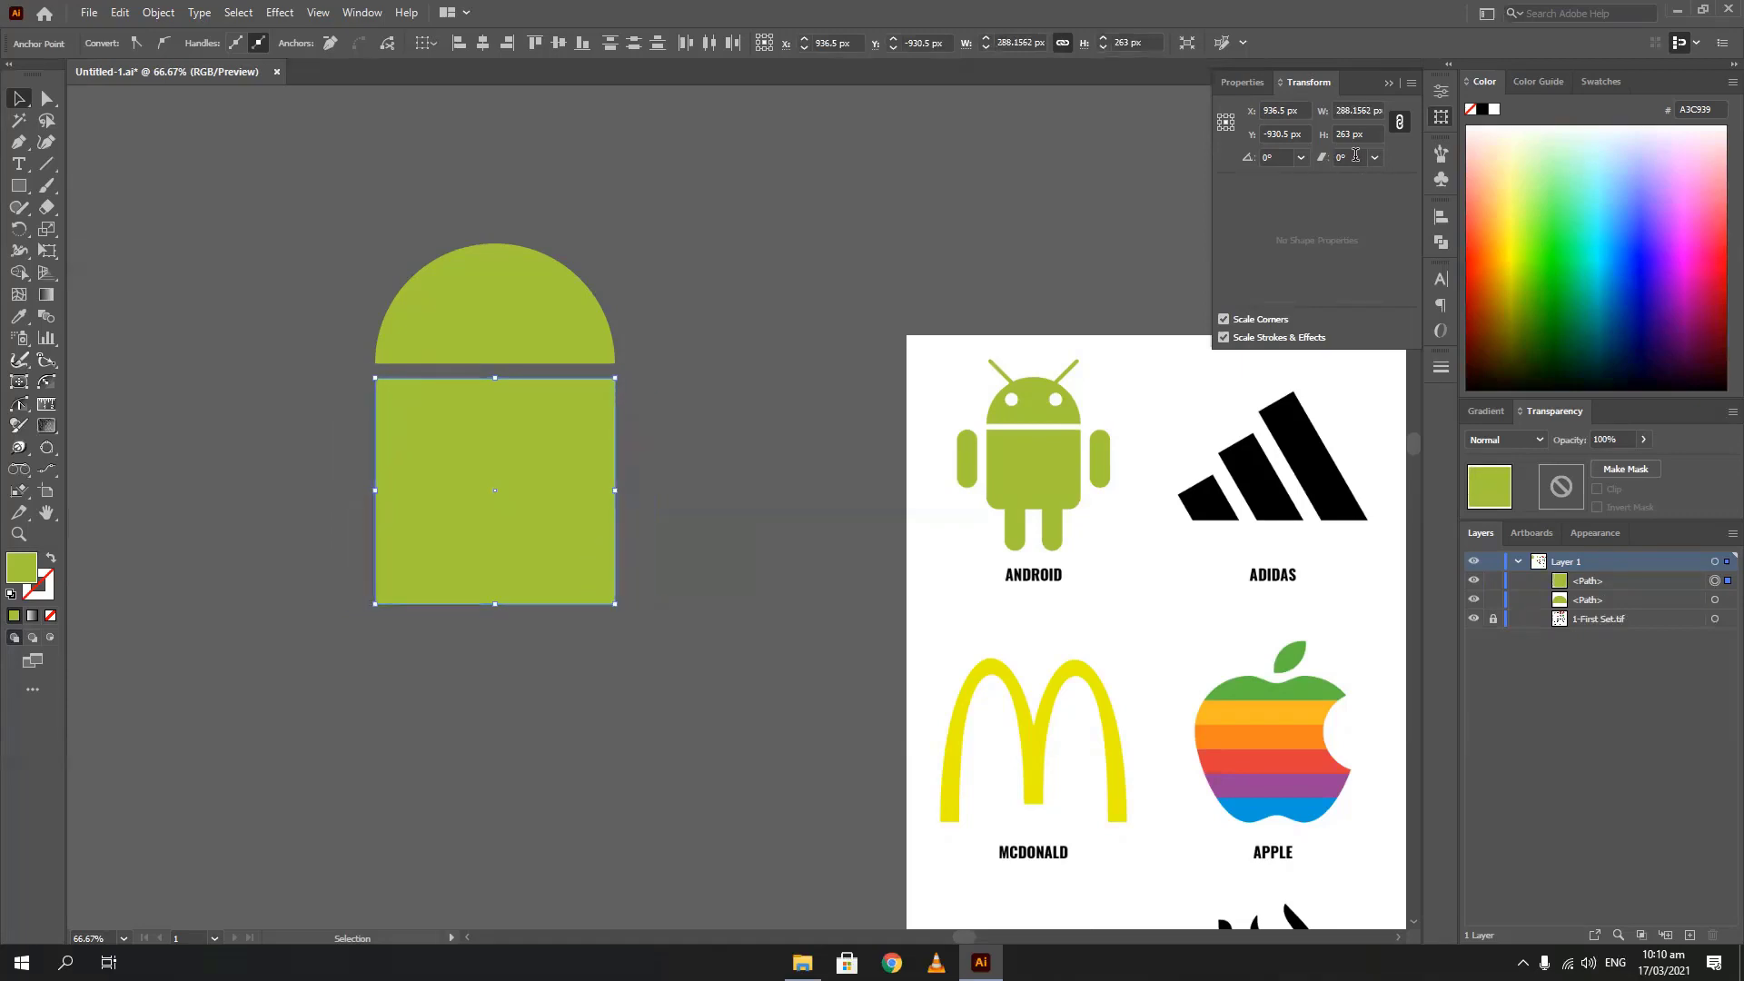
Try scaling the body proportionally to 284 px wide and setting its height independently to 267 px, with the proportions relinked
click(1367, 109)
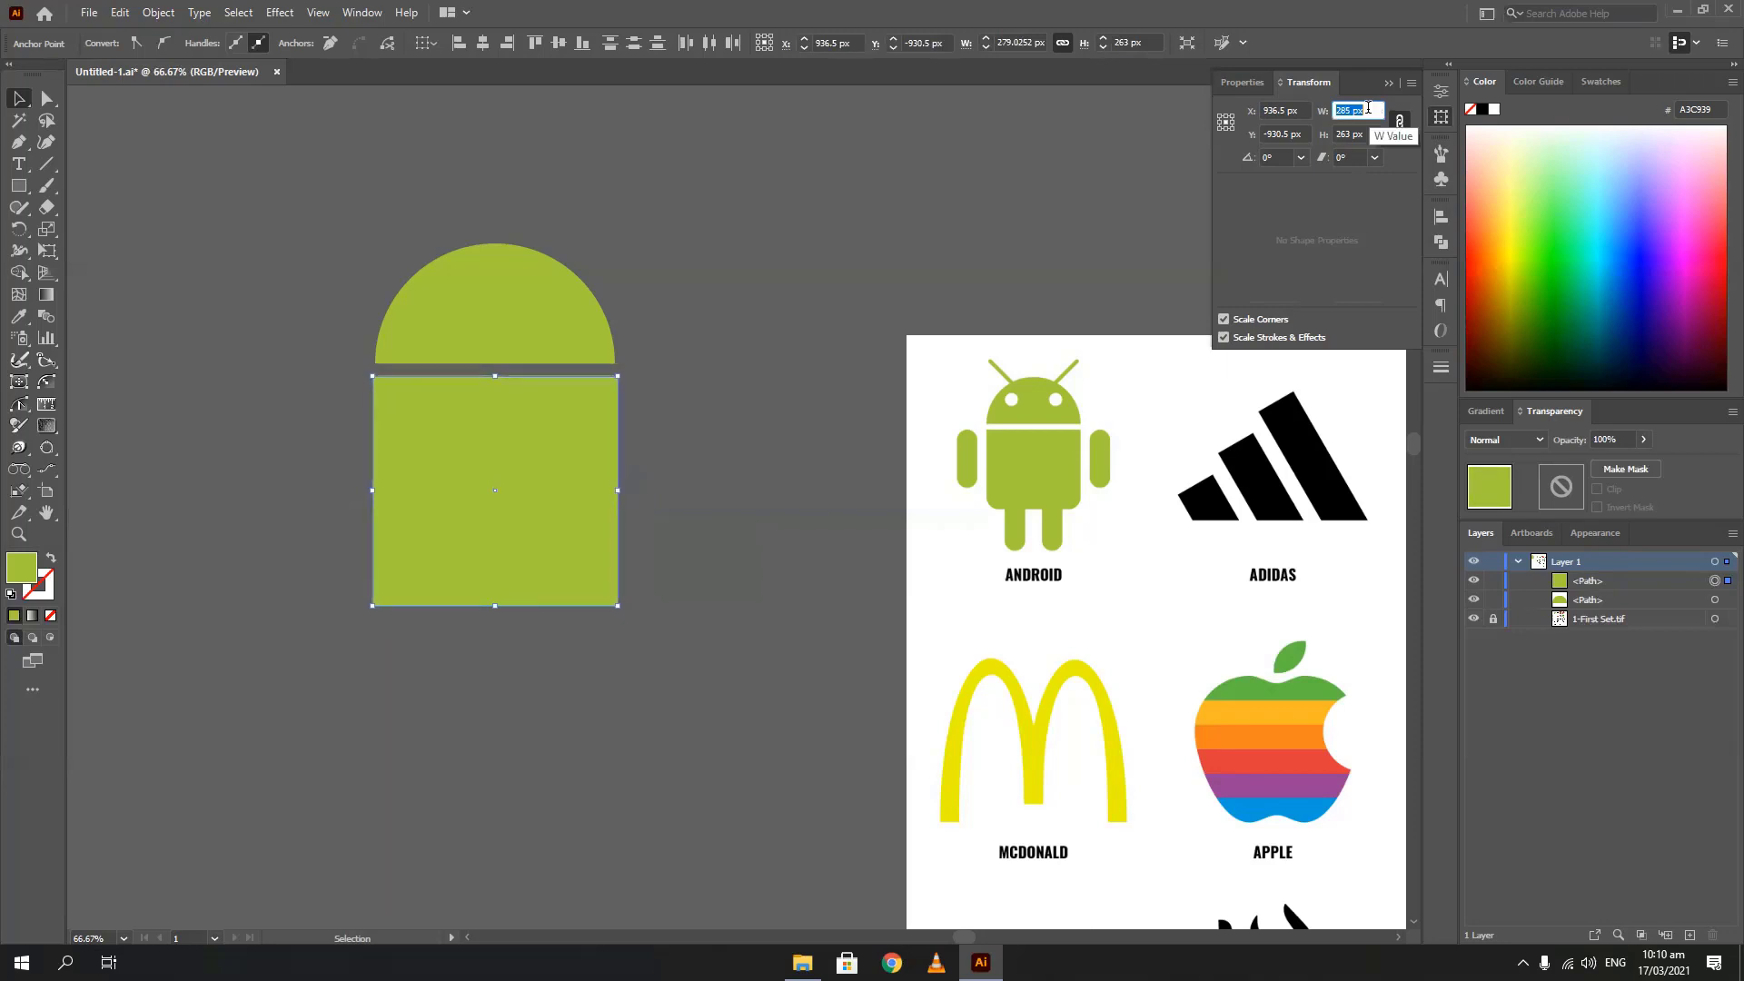
key(Return)
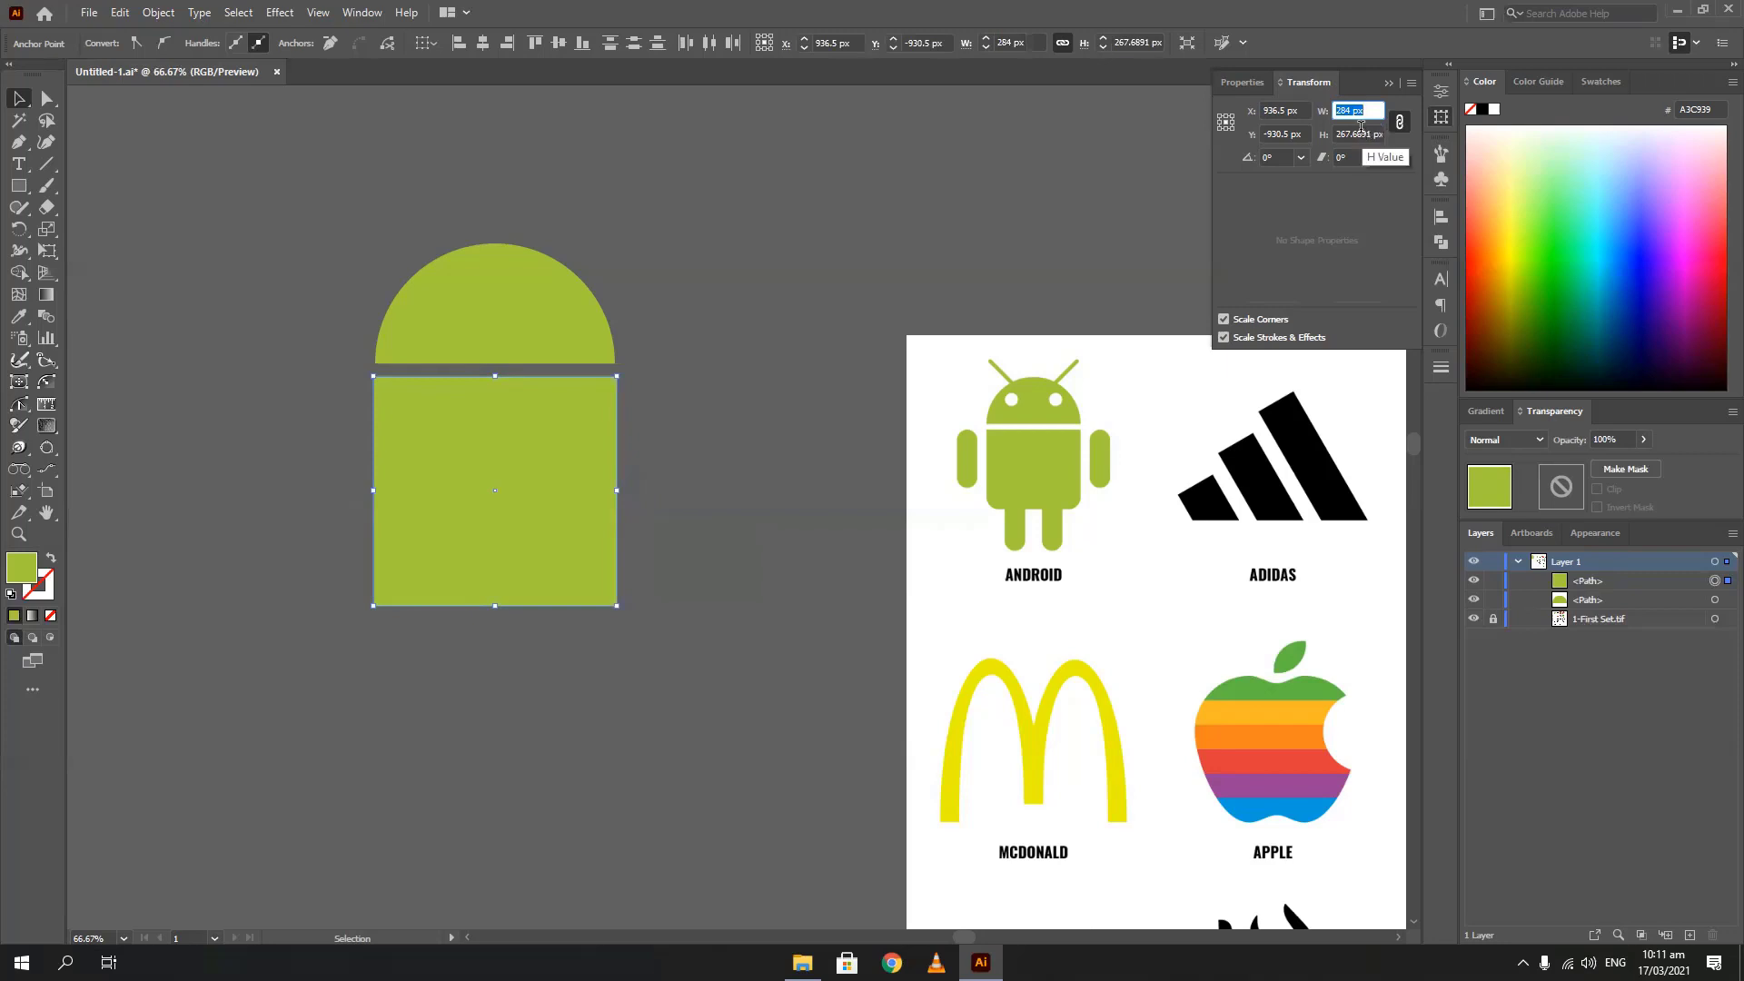
click(1400, 126)
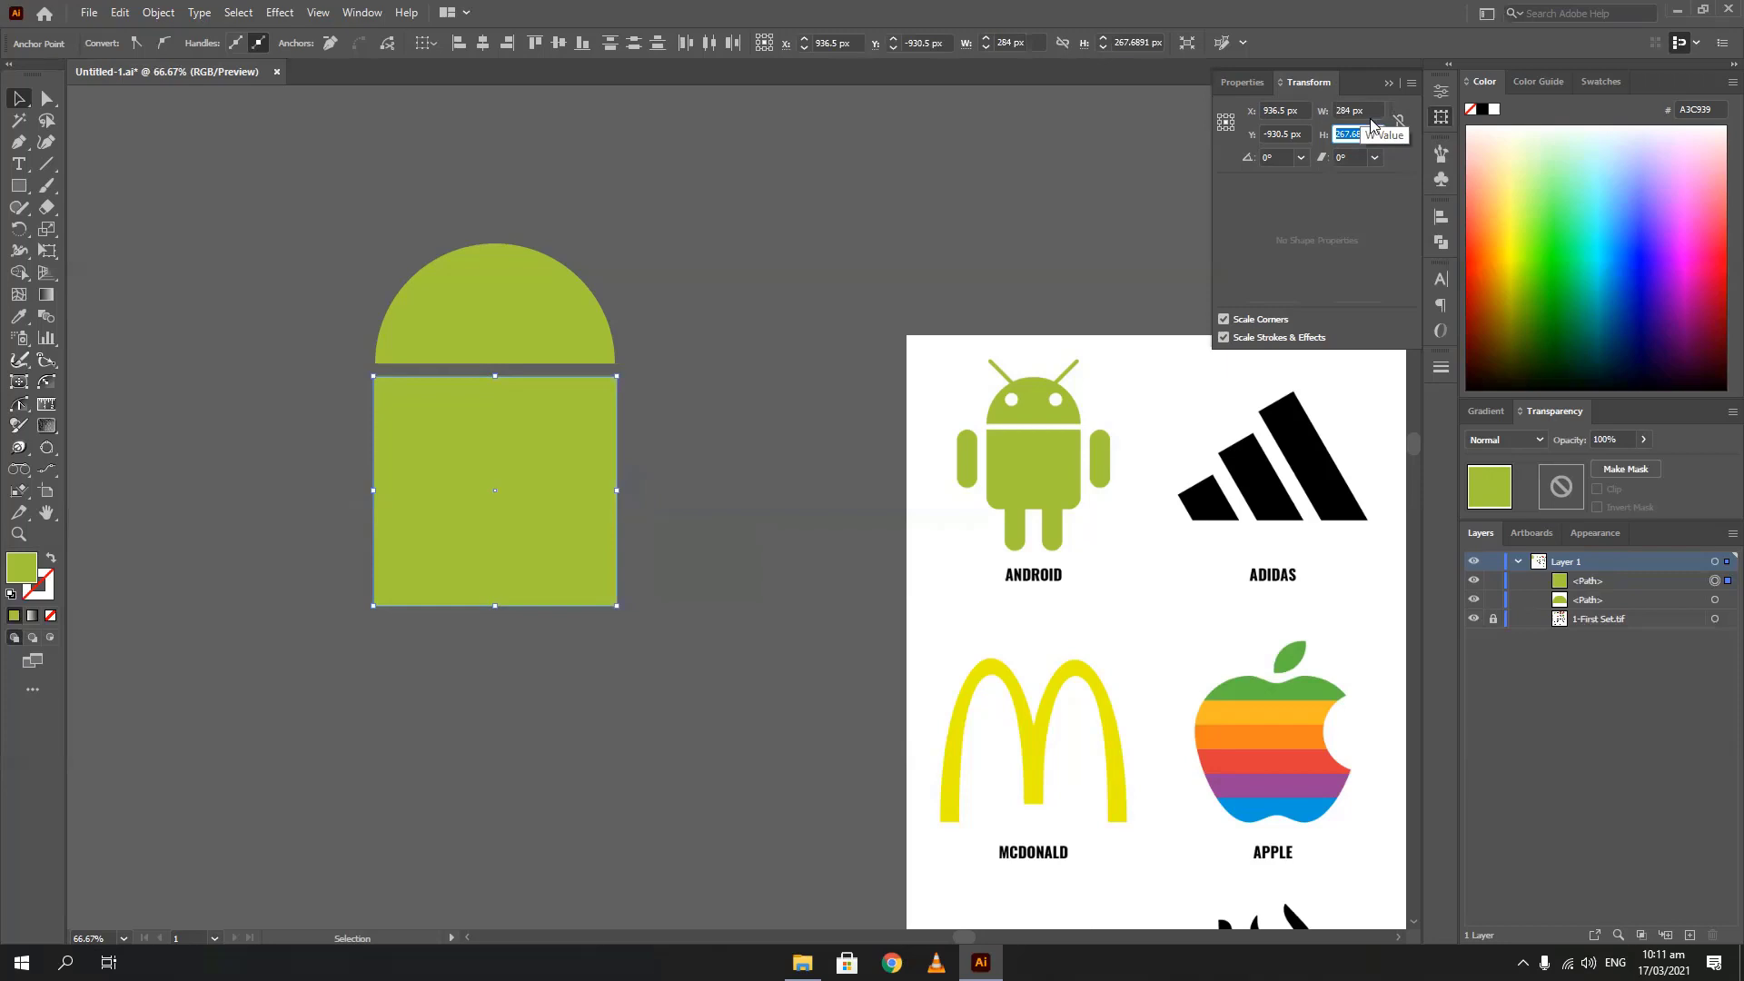
scroll(1370, 128, up, 14)
scroll(1370, 128, down, 6)
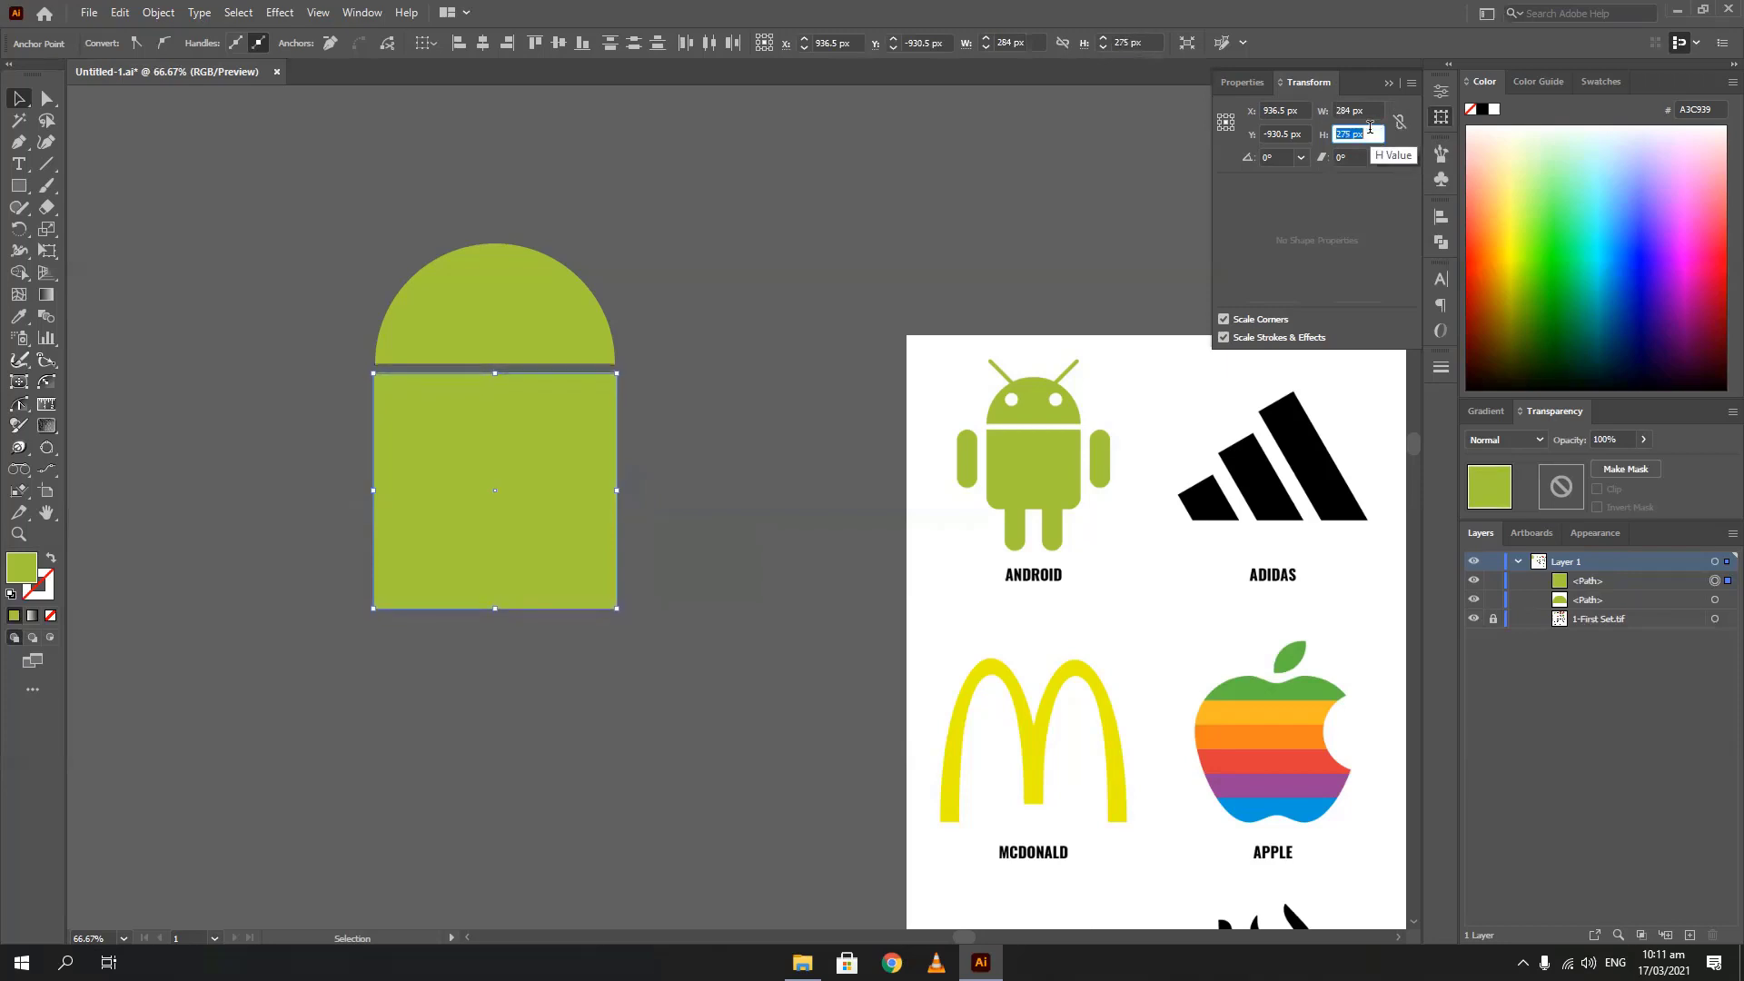
scroll(1370, 128, down, 8)
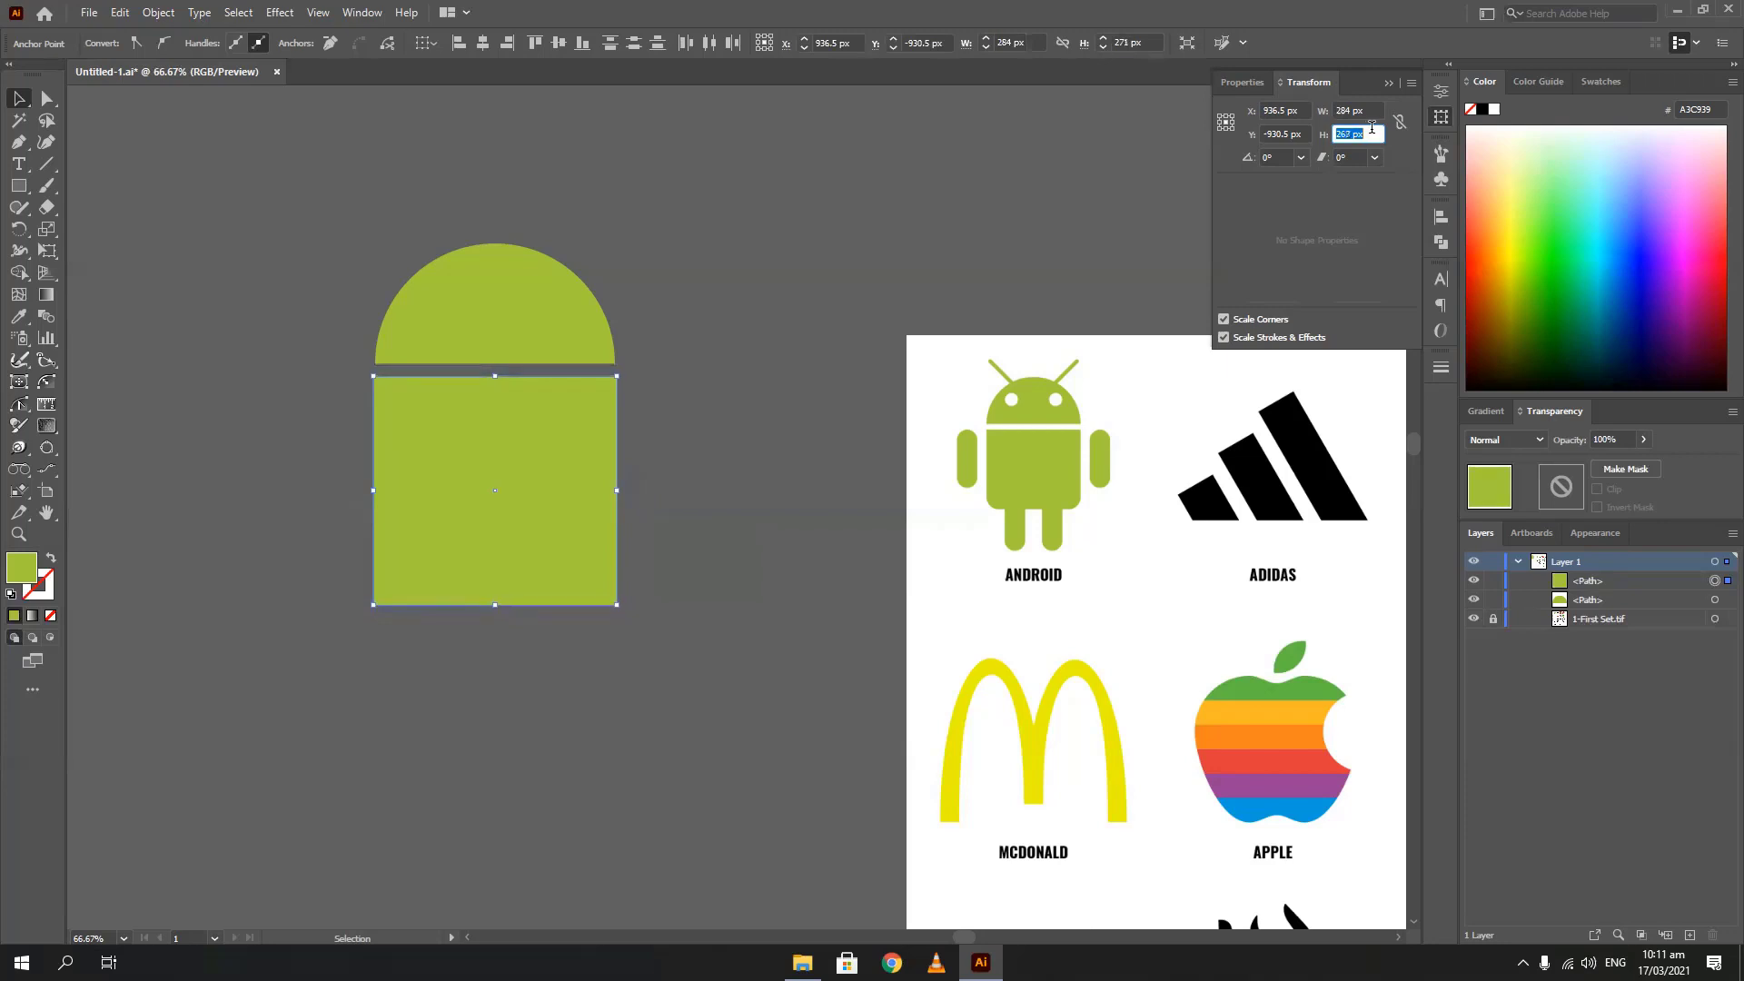
click(1400, 123)
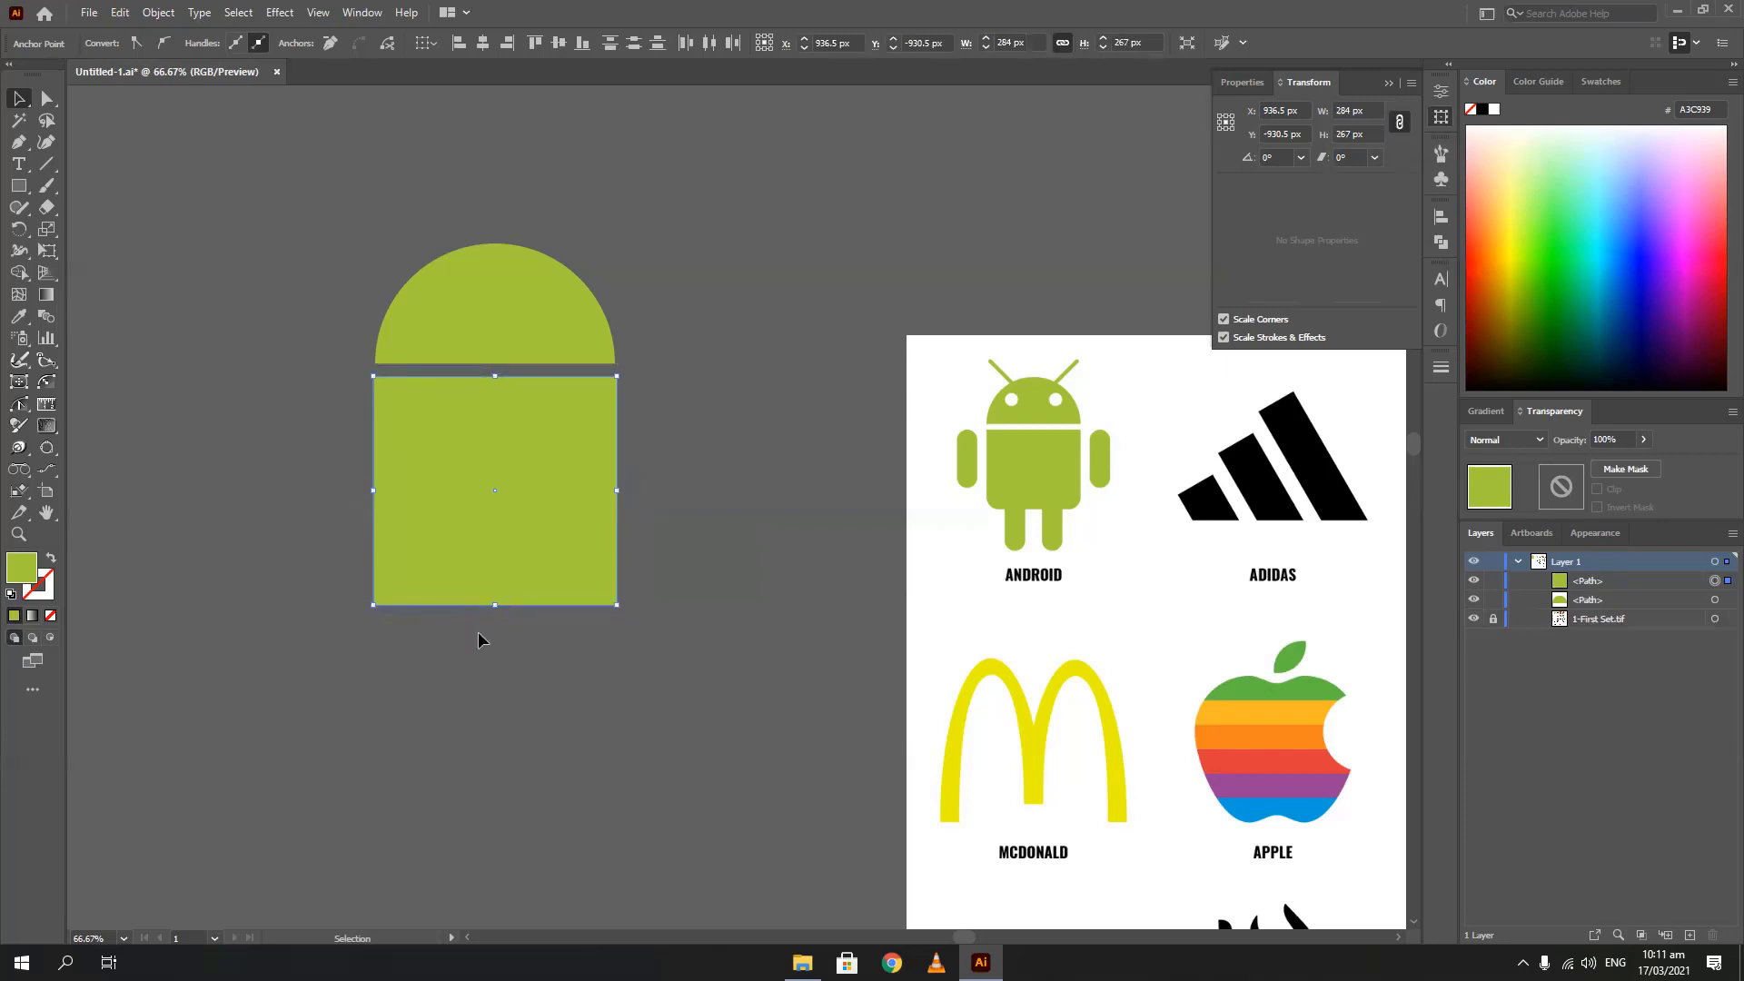
Replace the body with a new 279 by 279 px square just below the head, aligned with the head's sides
click(483, 513)
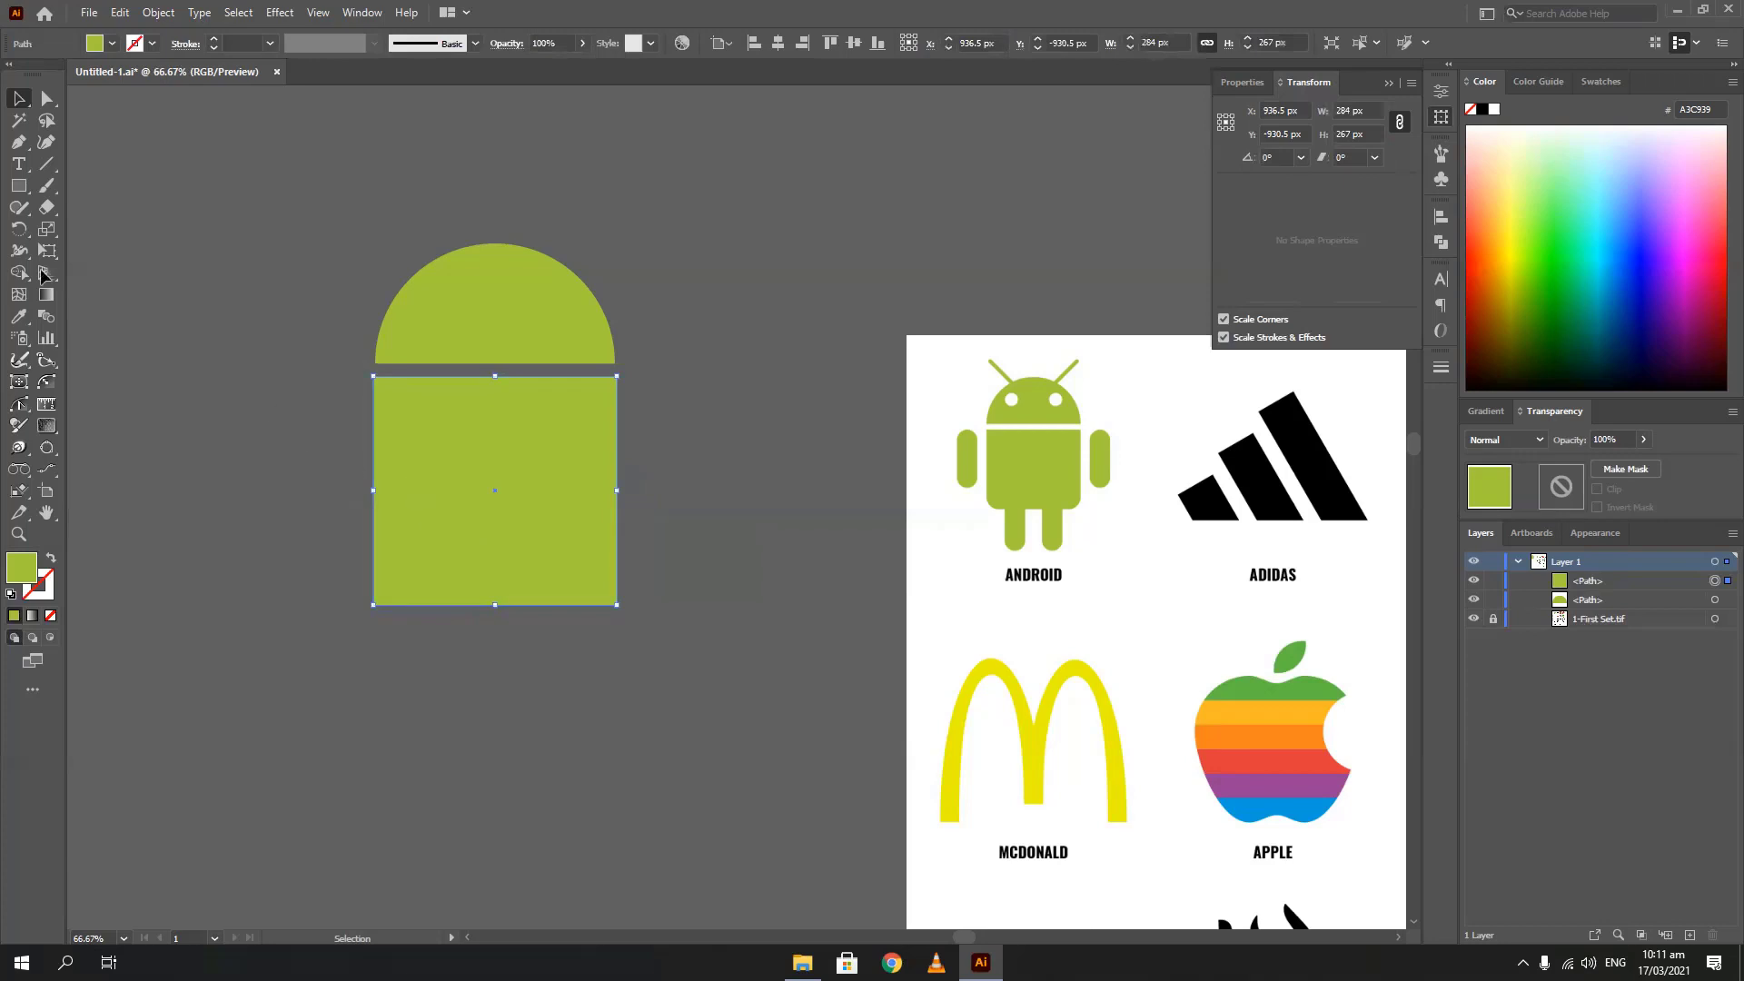
key(Delete)
click(18, 185)
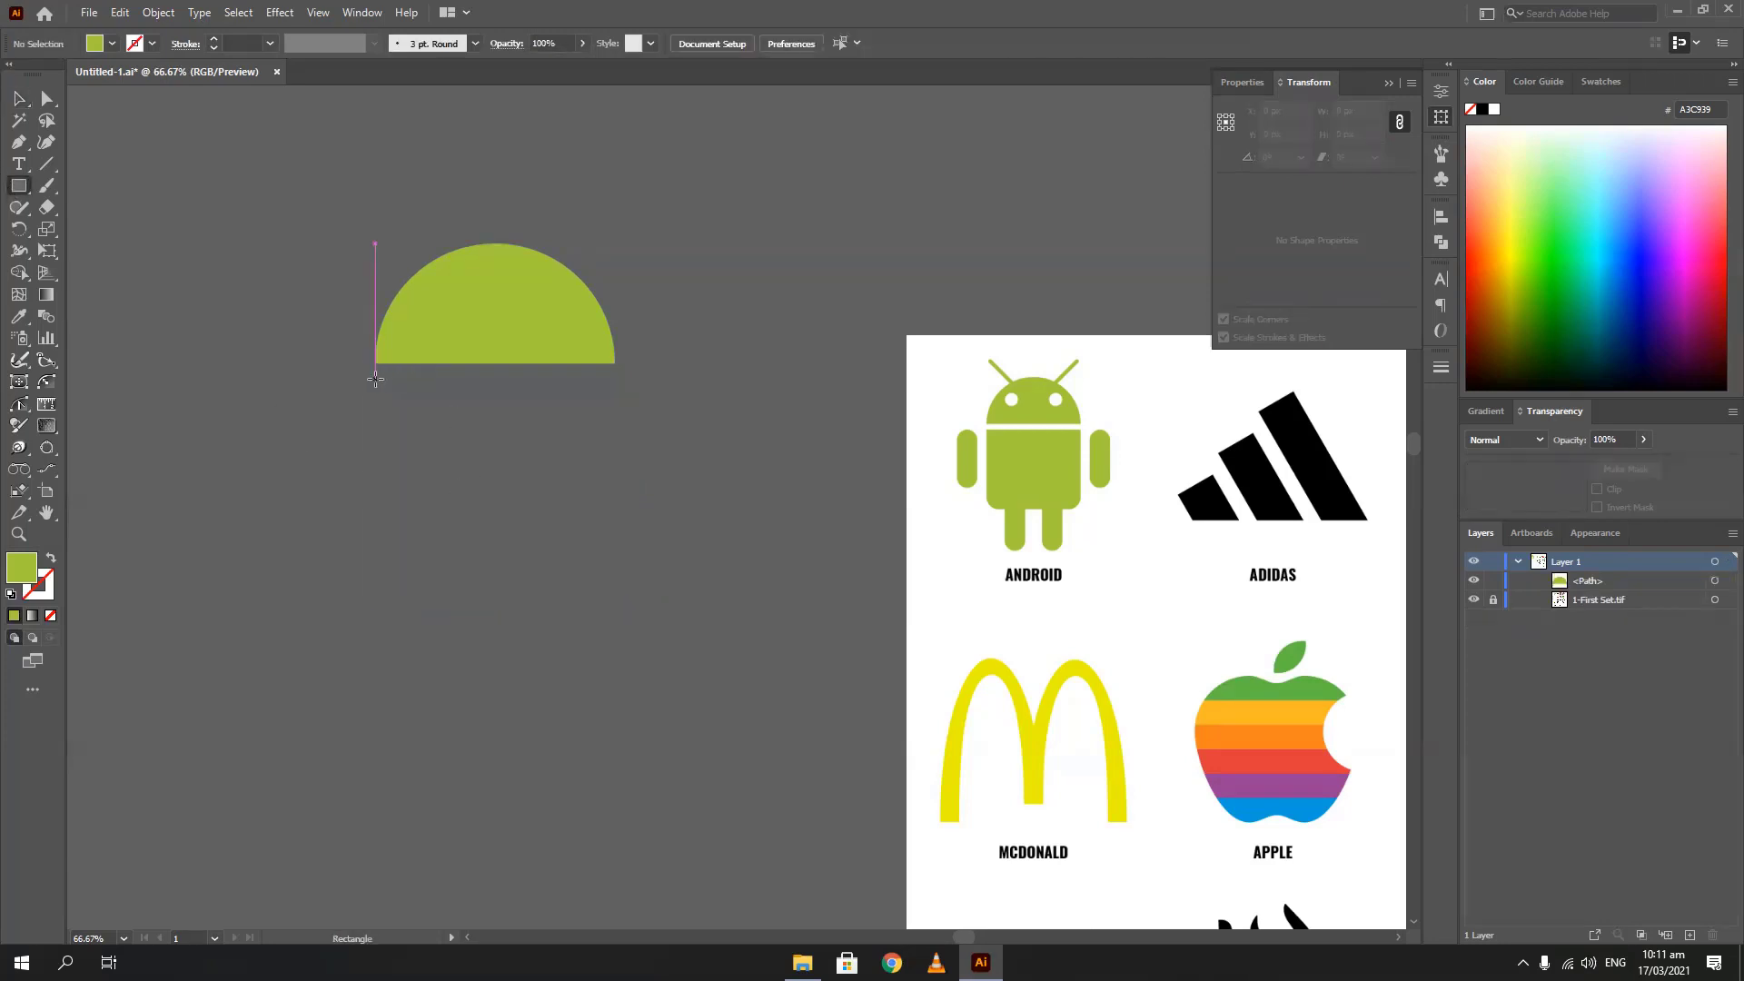
drag(376, 378, 616, 618)
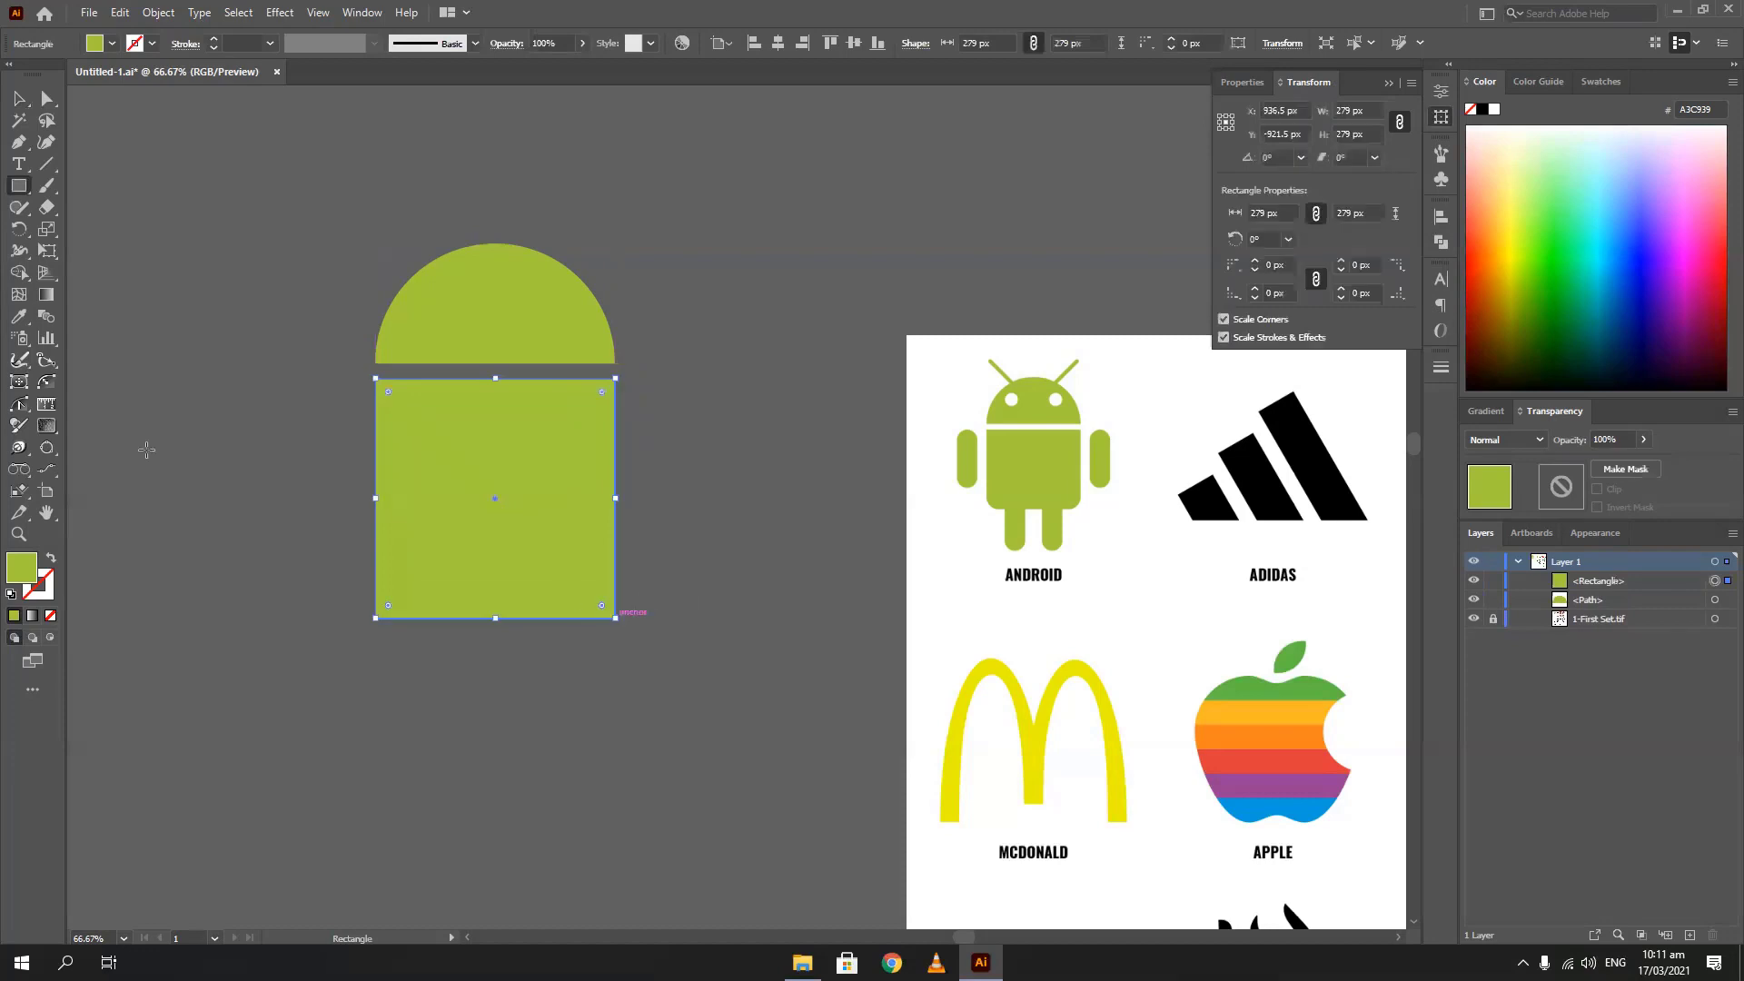
click(19, 98)
click(208, 329)
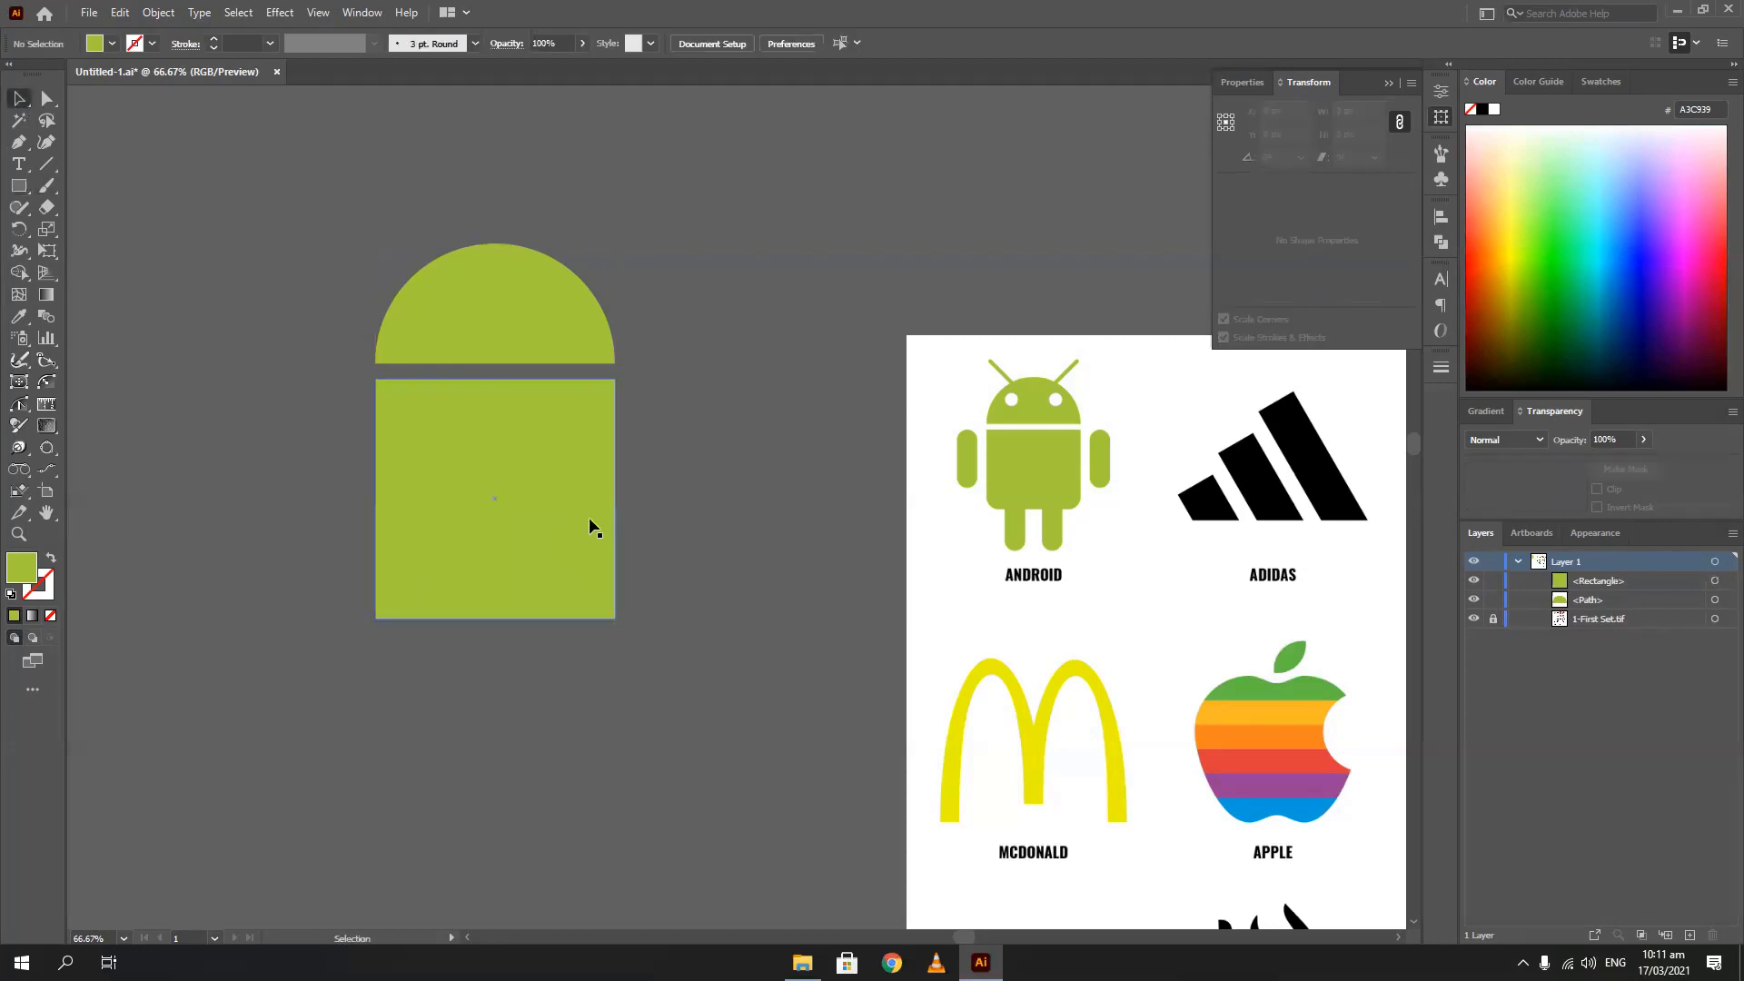
Try rounding all four corners of the new body together to about 45 px, and reset the radii to 0 px
click(588, 517)
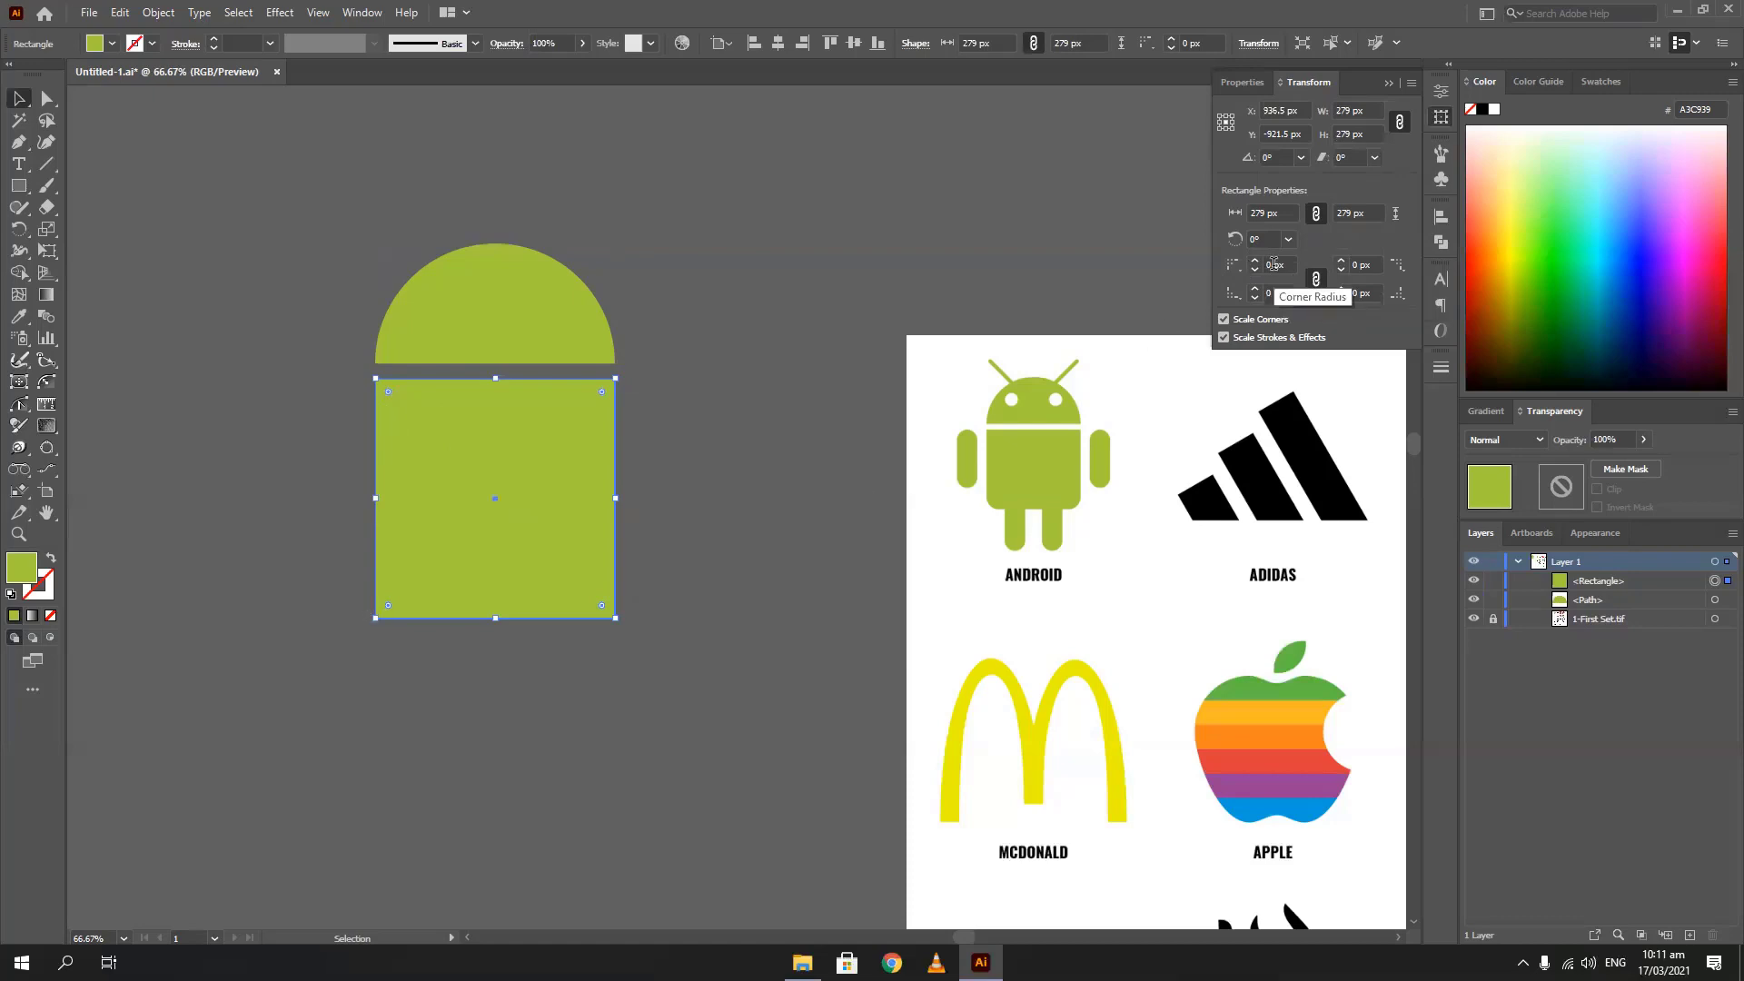
scroll(1283, 265, up, 17)
scroll(1282, 264, up, 20)
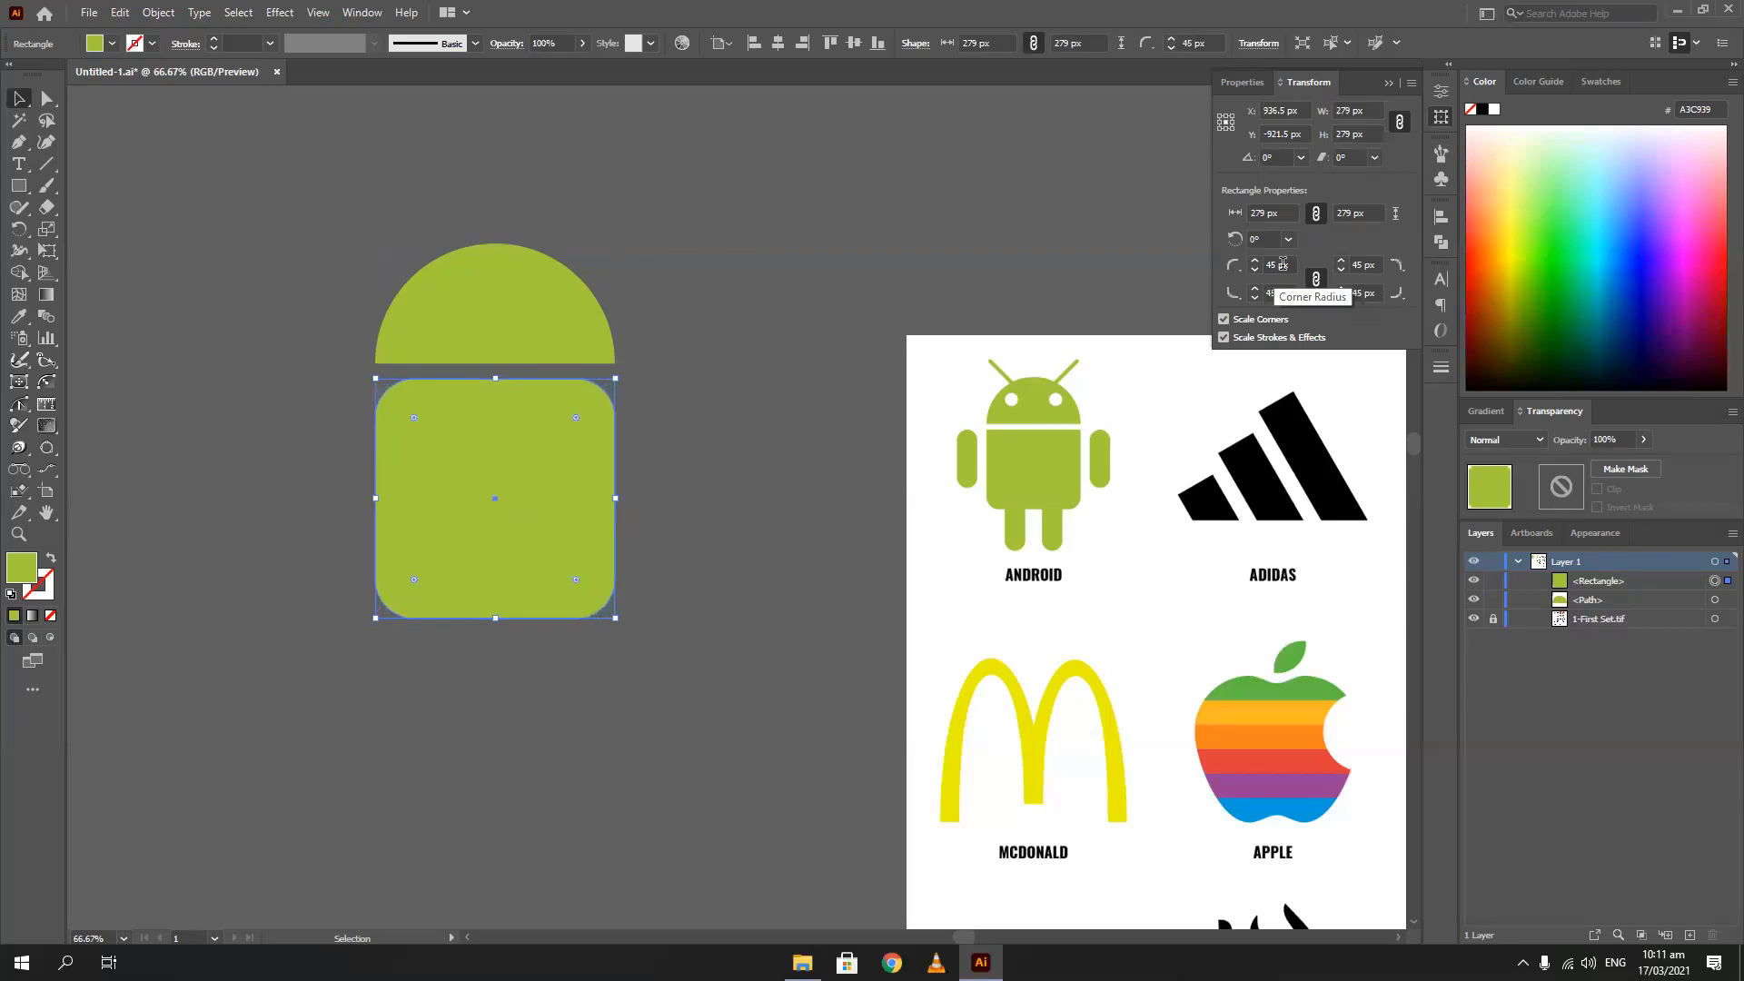
scroll(1283, 265, down, 20)
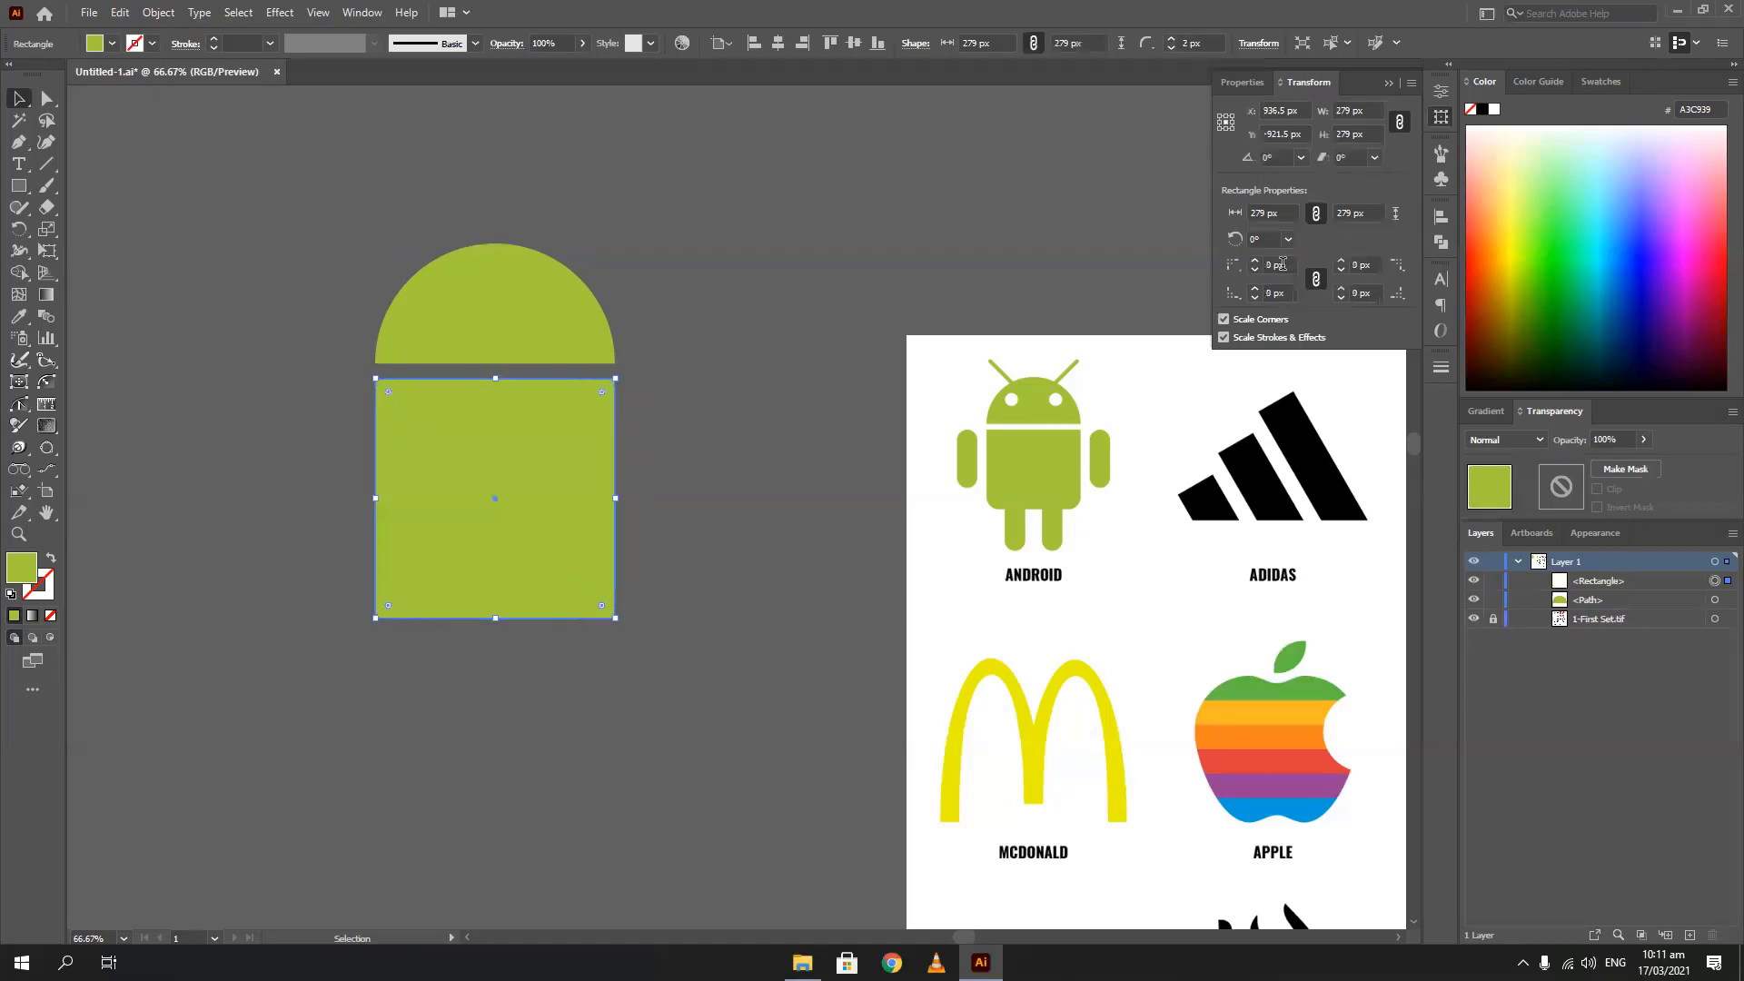
Unlink the body's corner radii and set the bottom-left corner radius to 40 px
click(1315, 278)
click(1282, 293)
drag(1286, 294, 1246, 296)
scroll(1283, 292, up, 20)
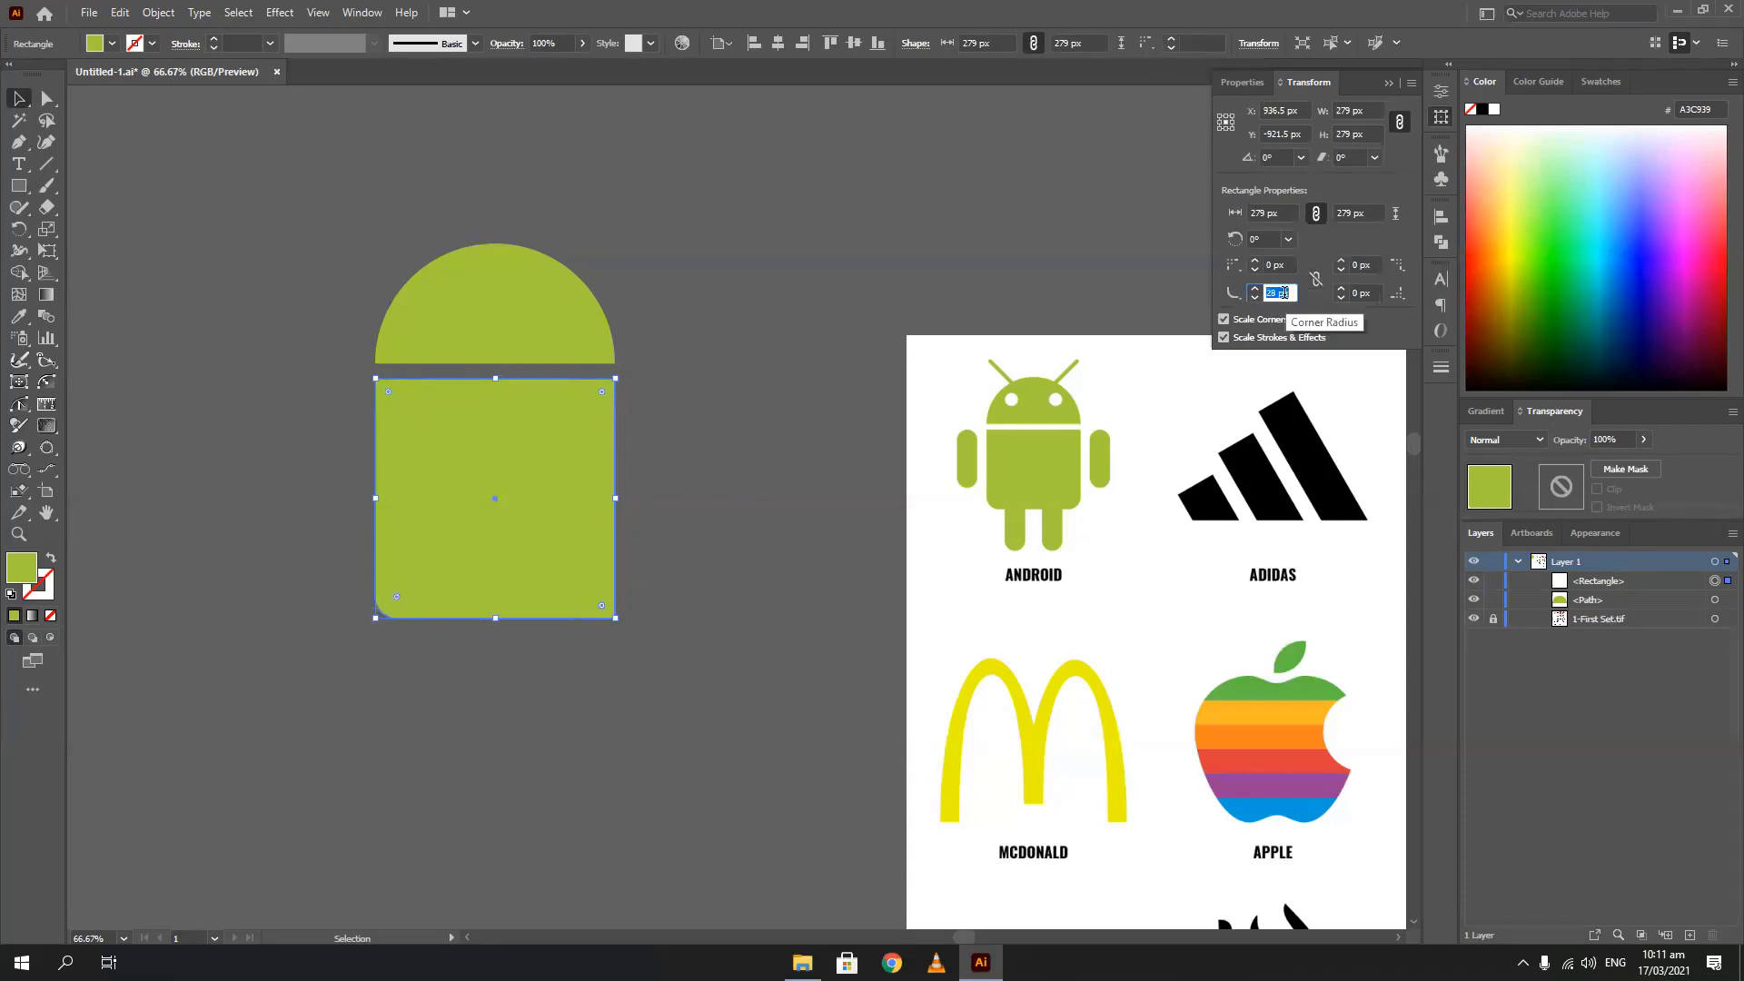
scroll(1283, 292, up, 4)
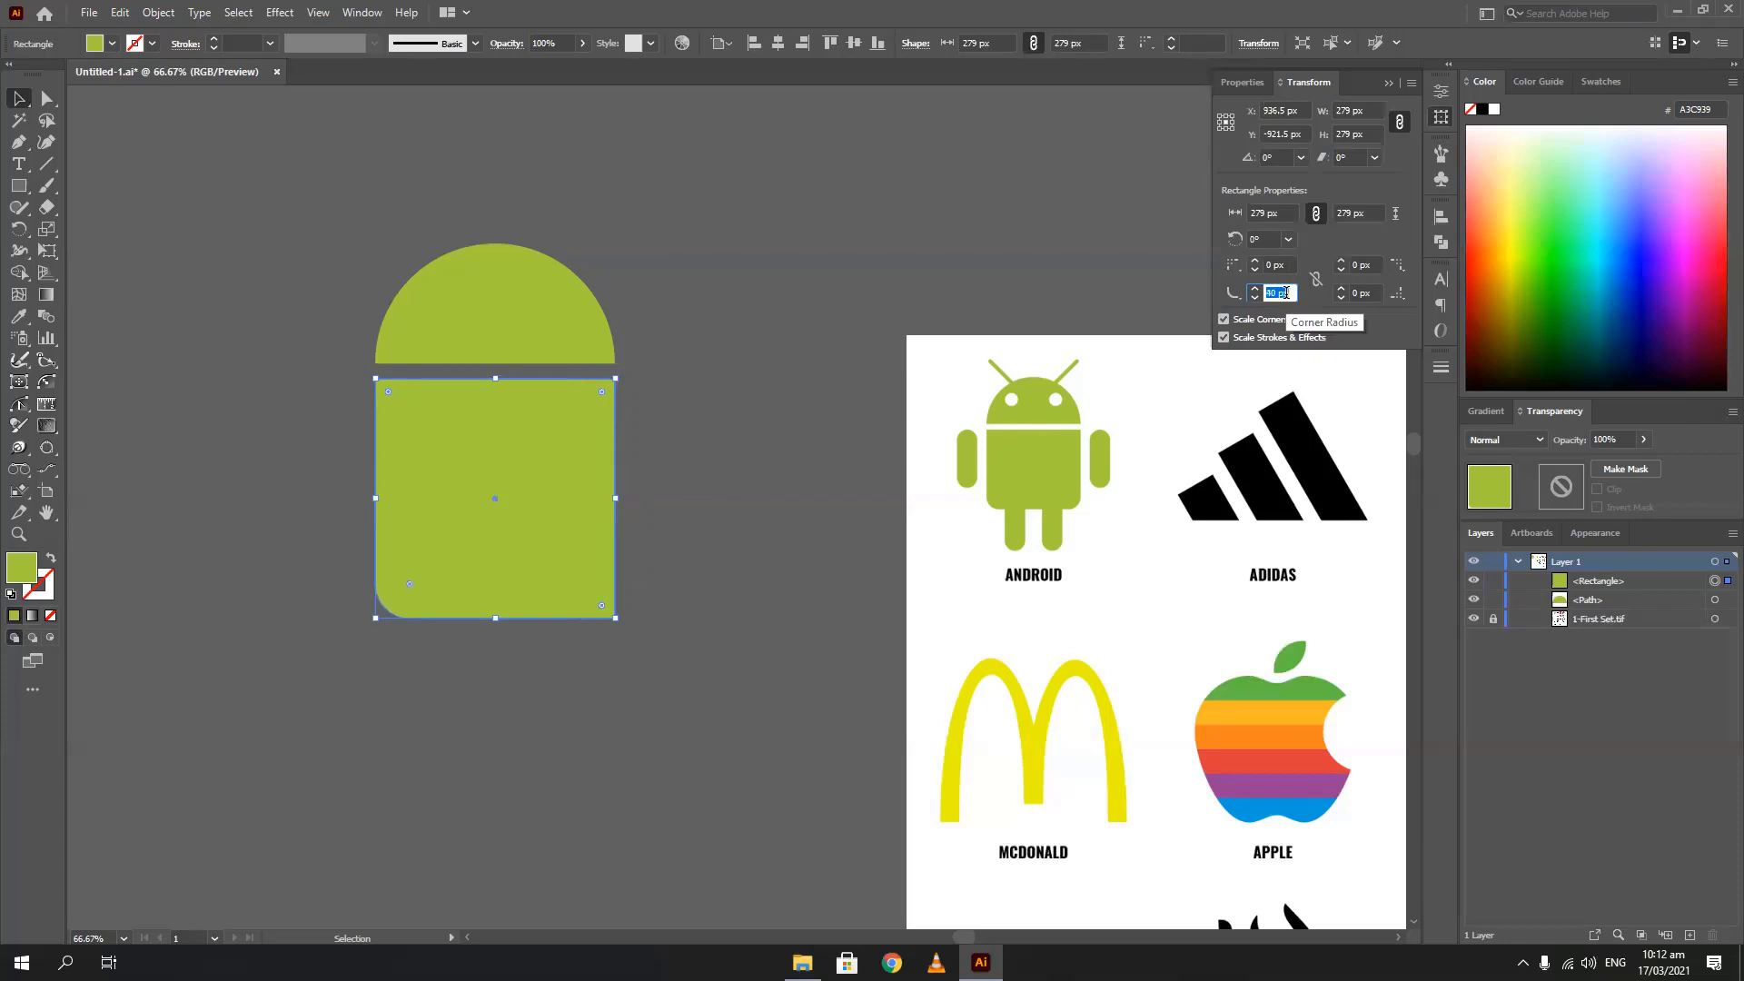
Set the body's bottom-right corner radius to 40 px, close the Transform settings and deselect the body
click(1372, 293)
scroll(1373, 289, up, 15)
scroll(1373, 290, up, 13)
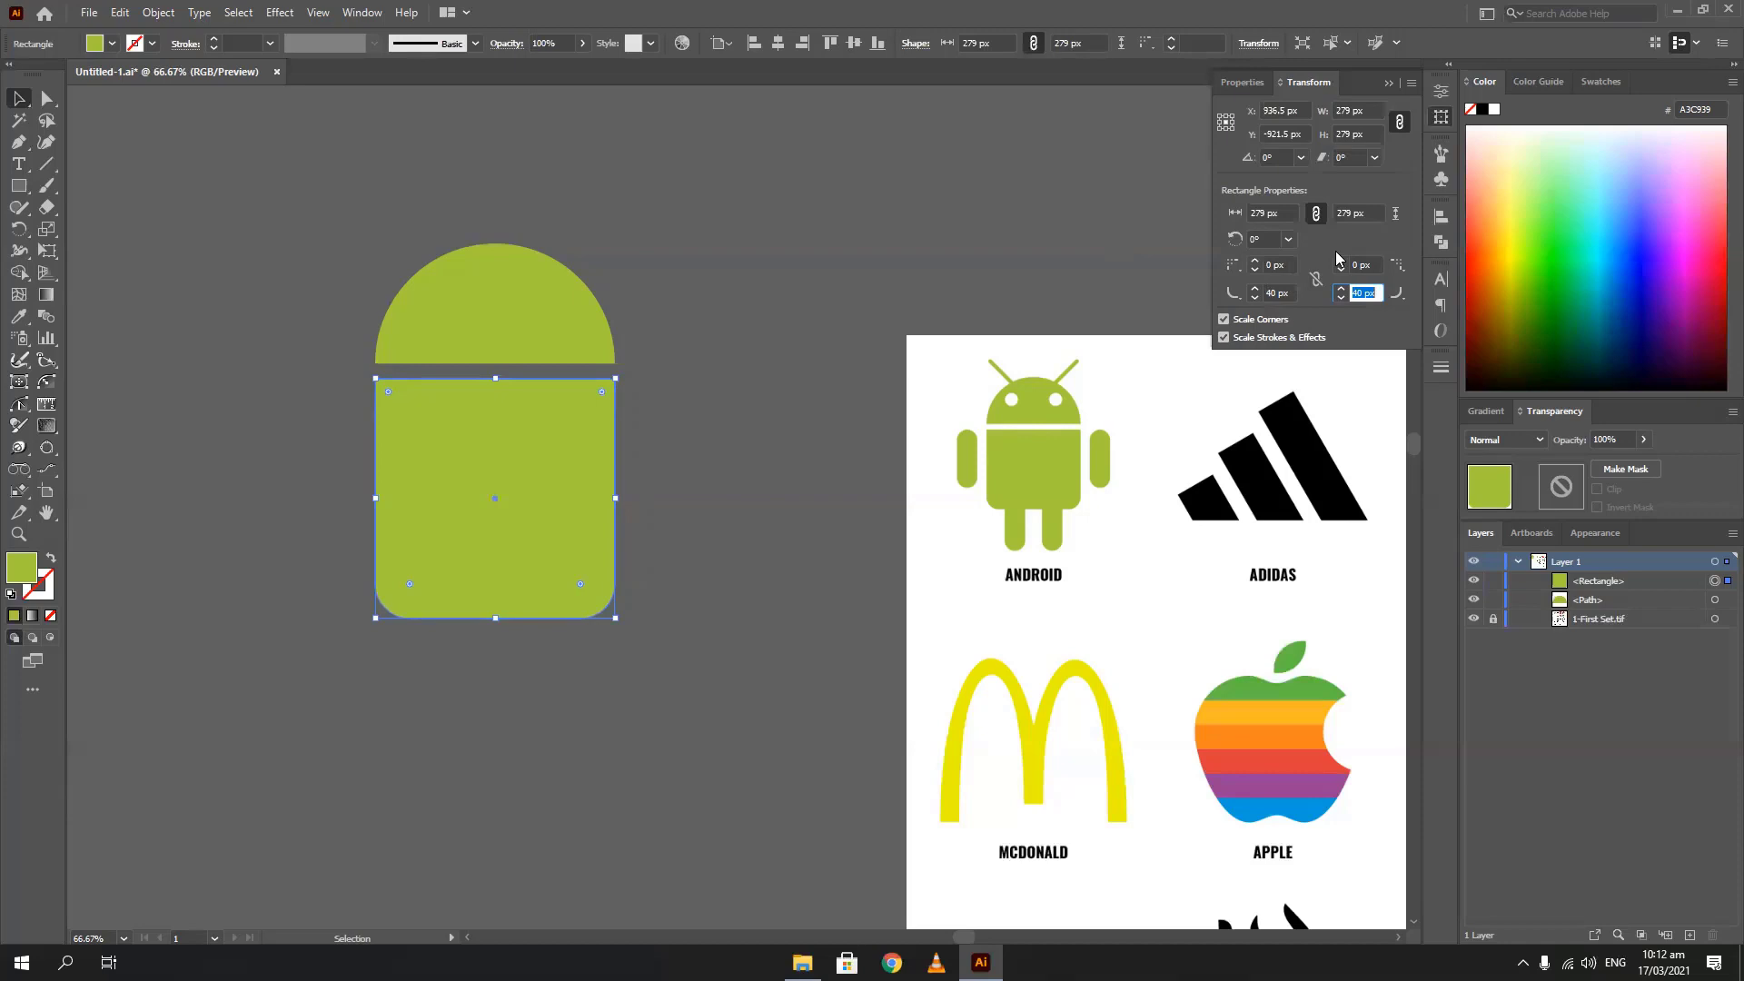
click(1389, 83)
click(282, 497)
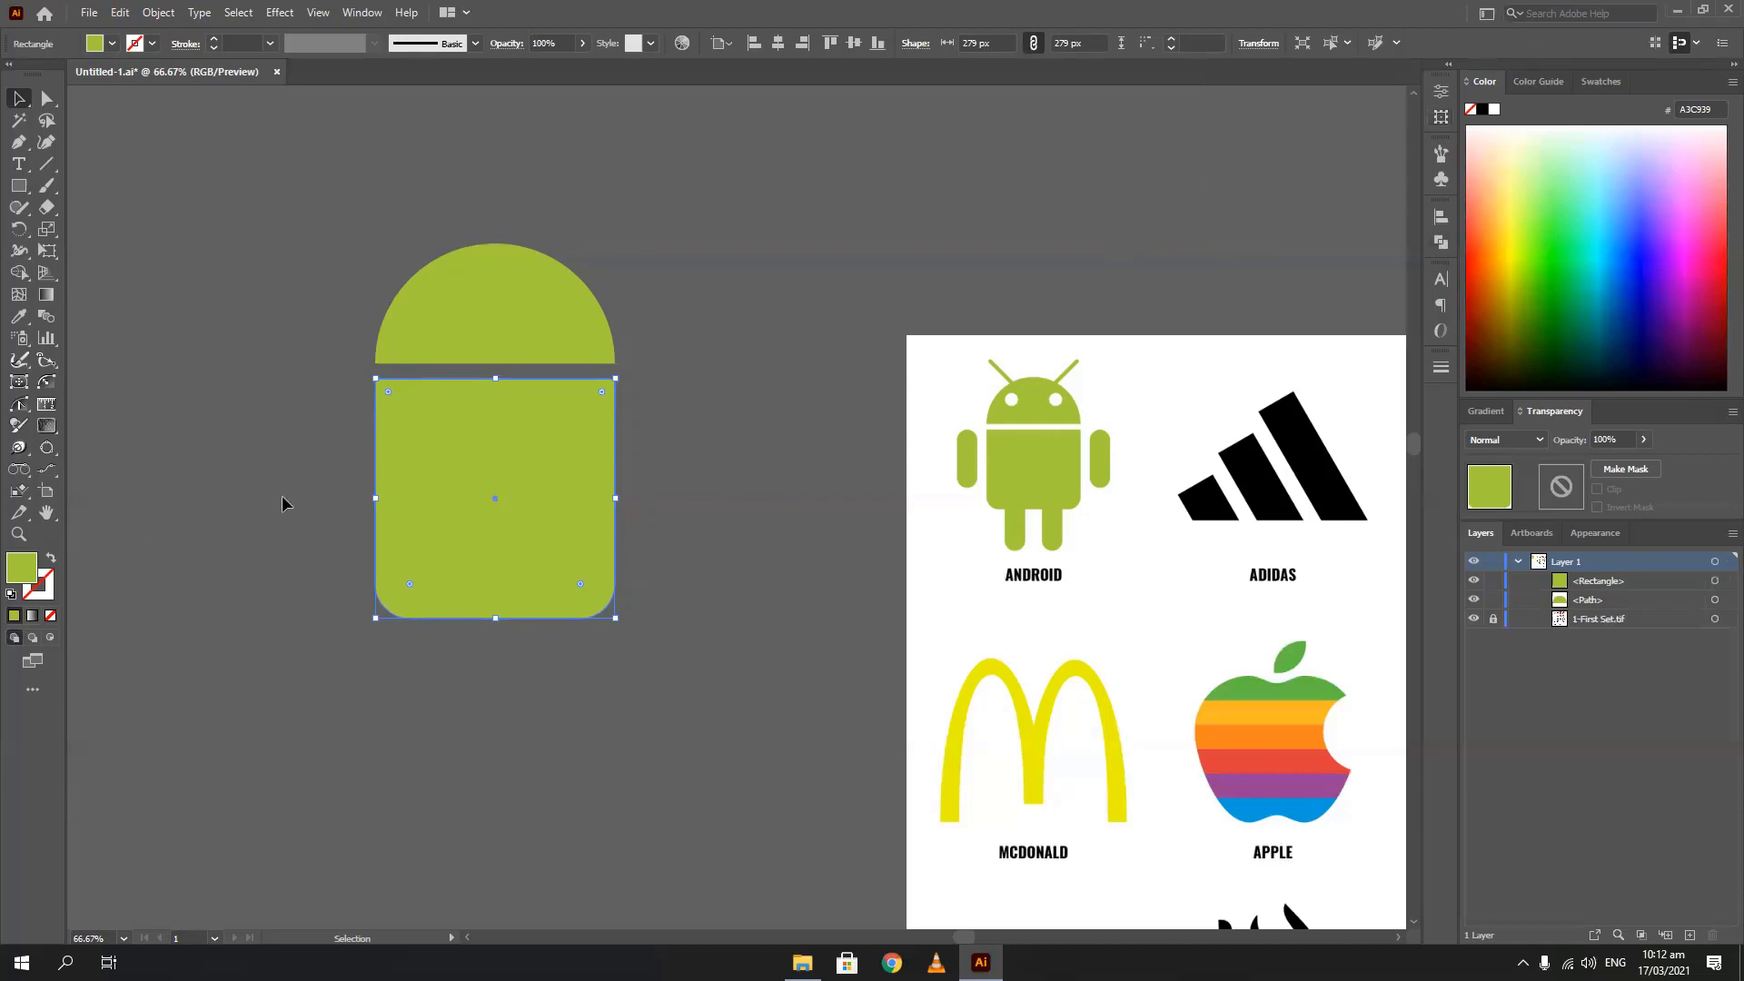
Draw a rounded rectangle about 57 by 182 px with fully rounded ends just right of the body as the arm
drag(280, 491, 211, 477)
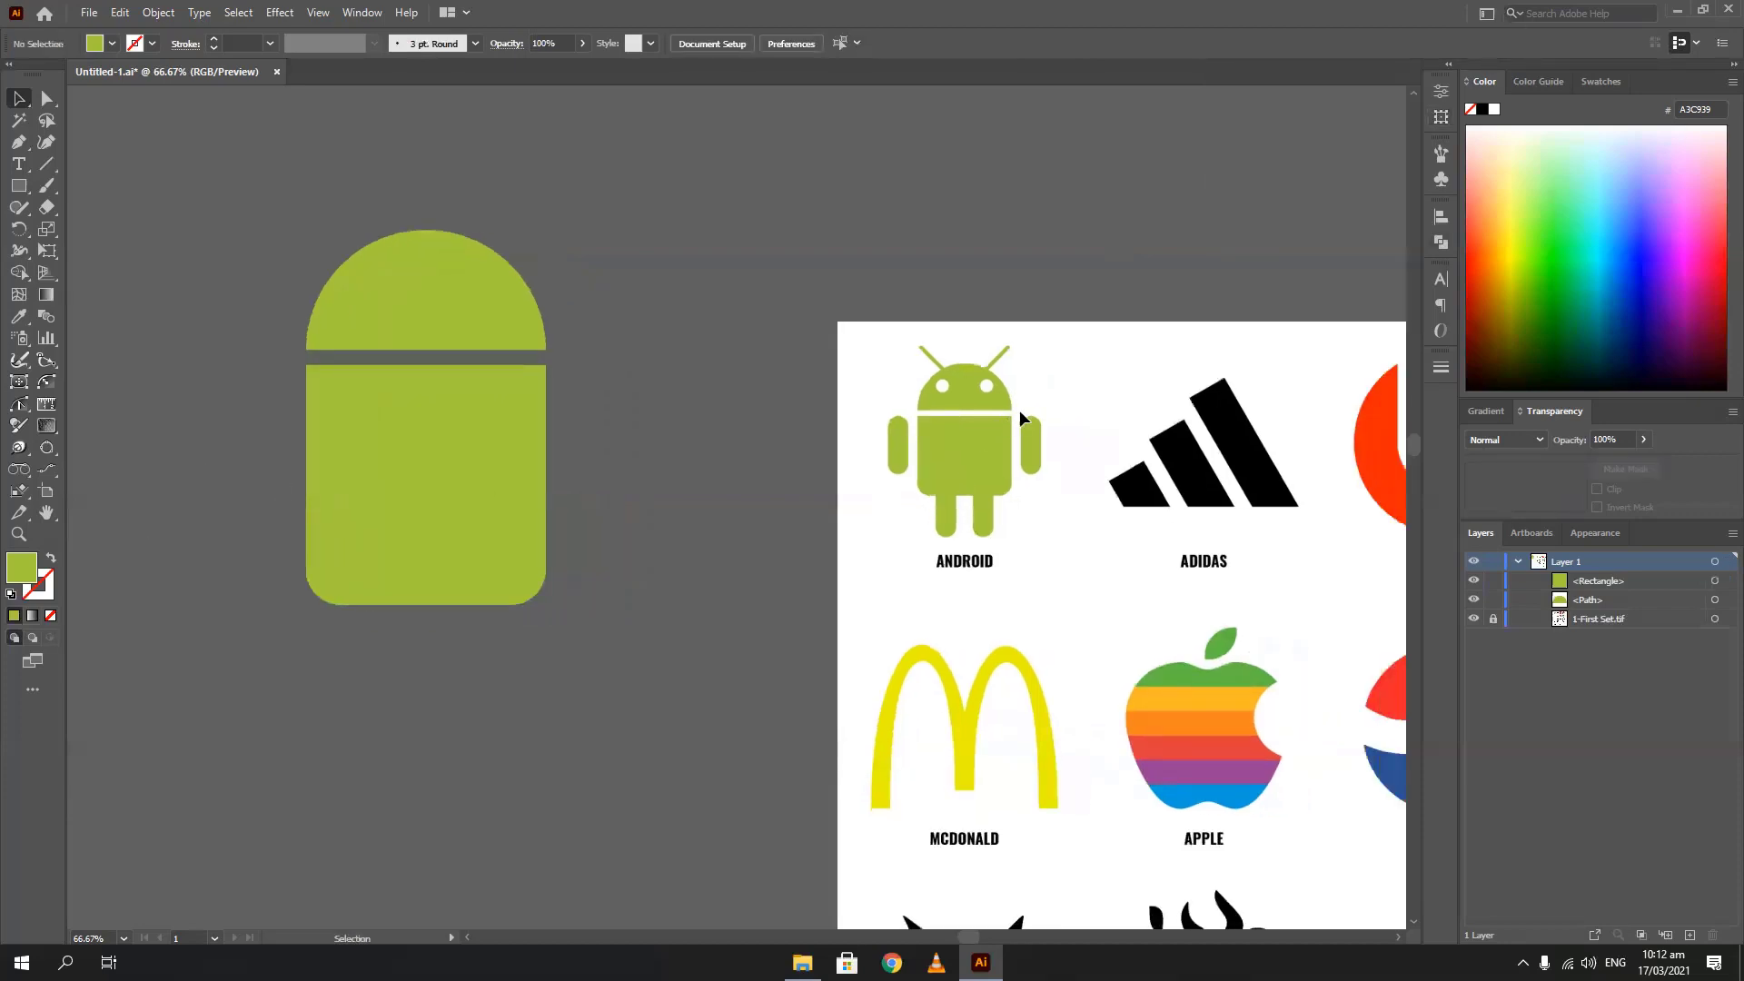
click(18, 186)
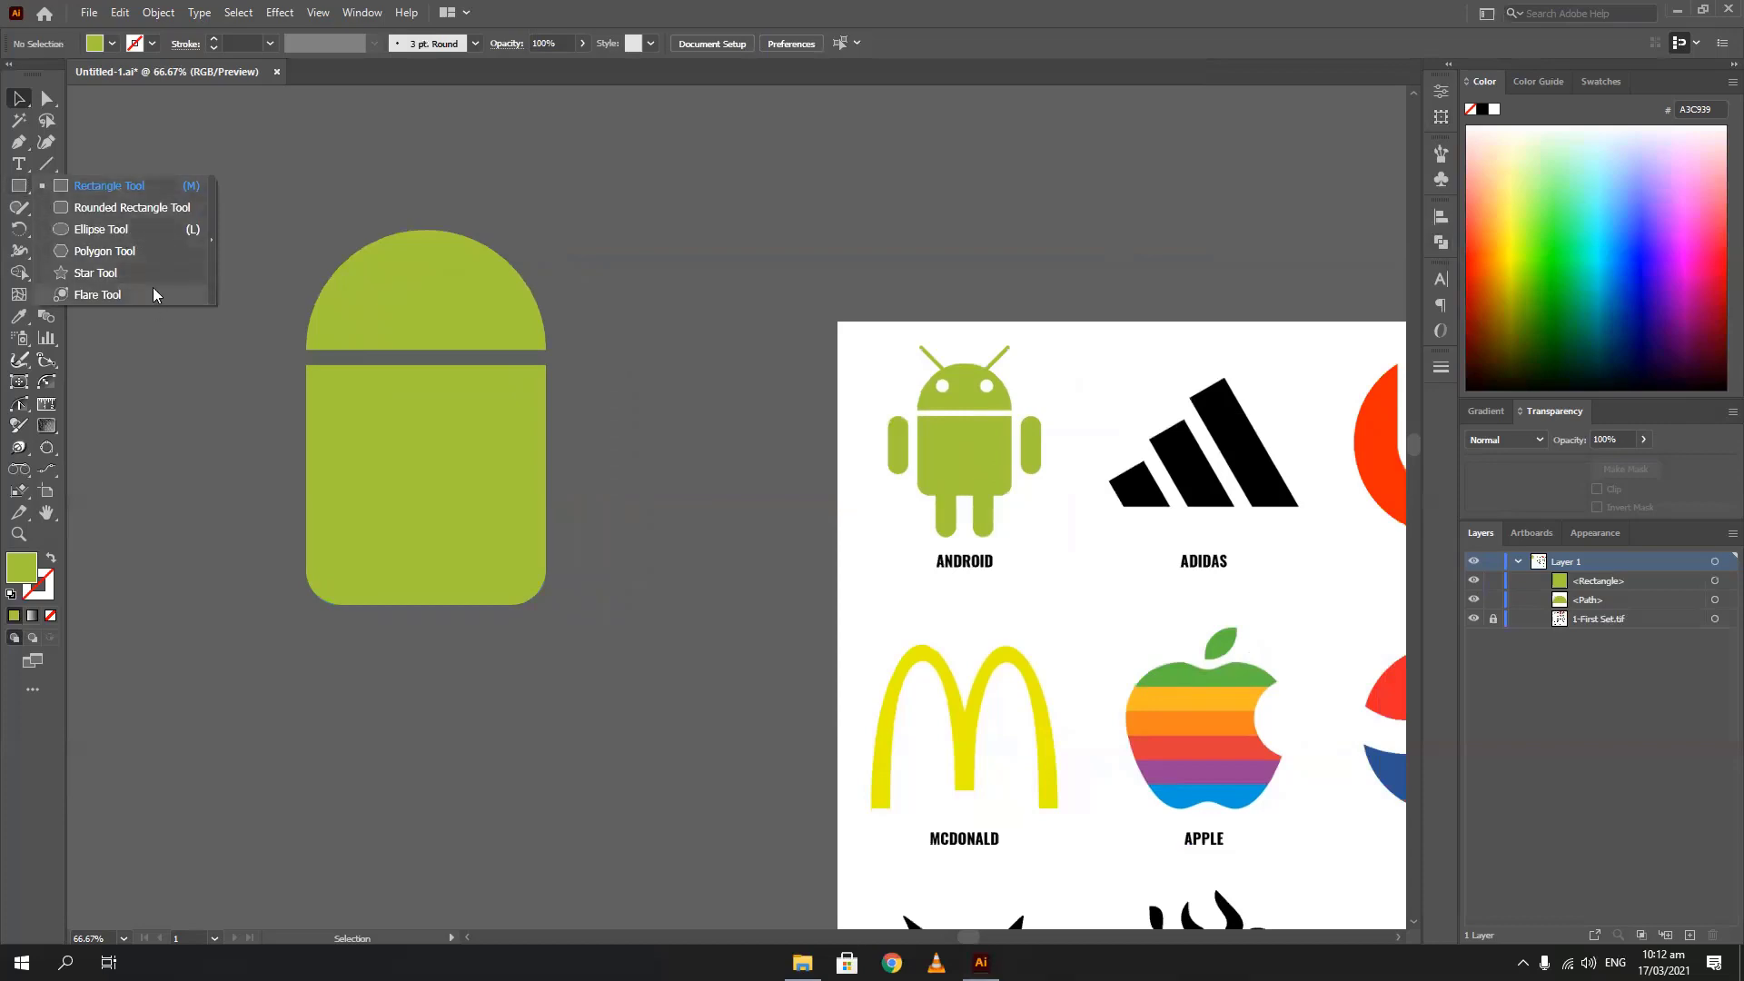
click(148, 207)
drag(564, 366, 612, 520)
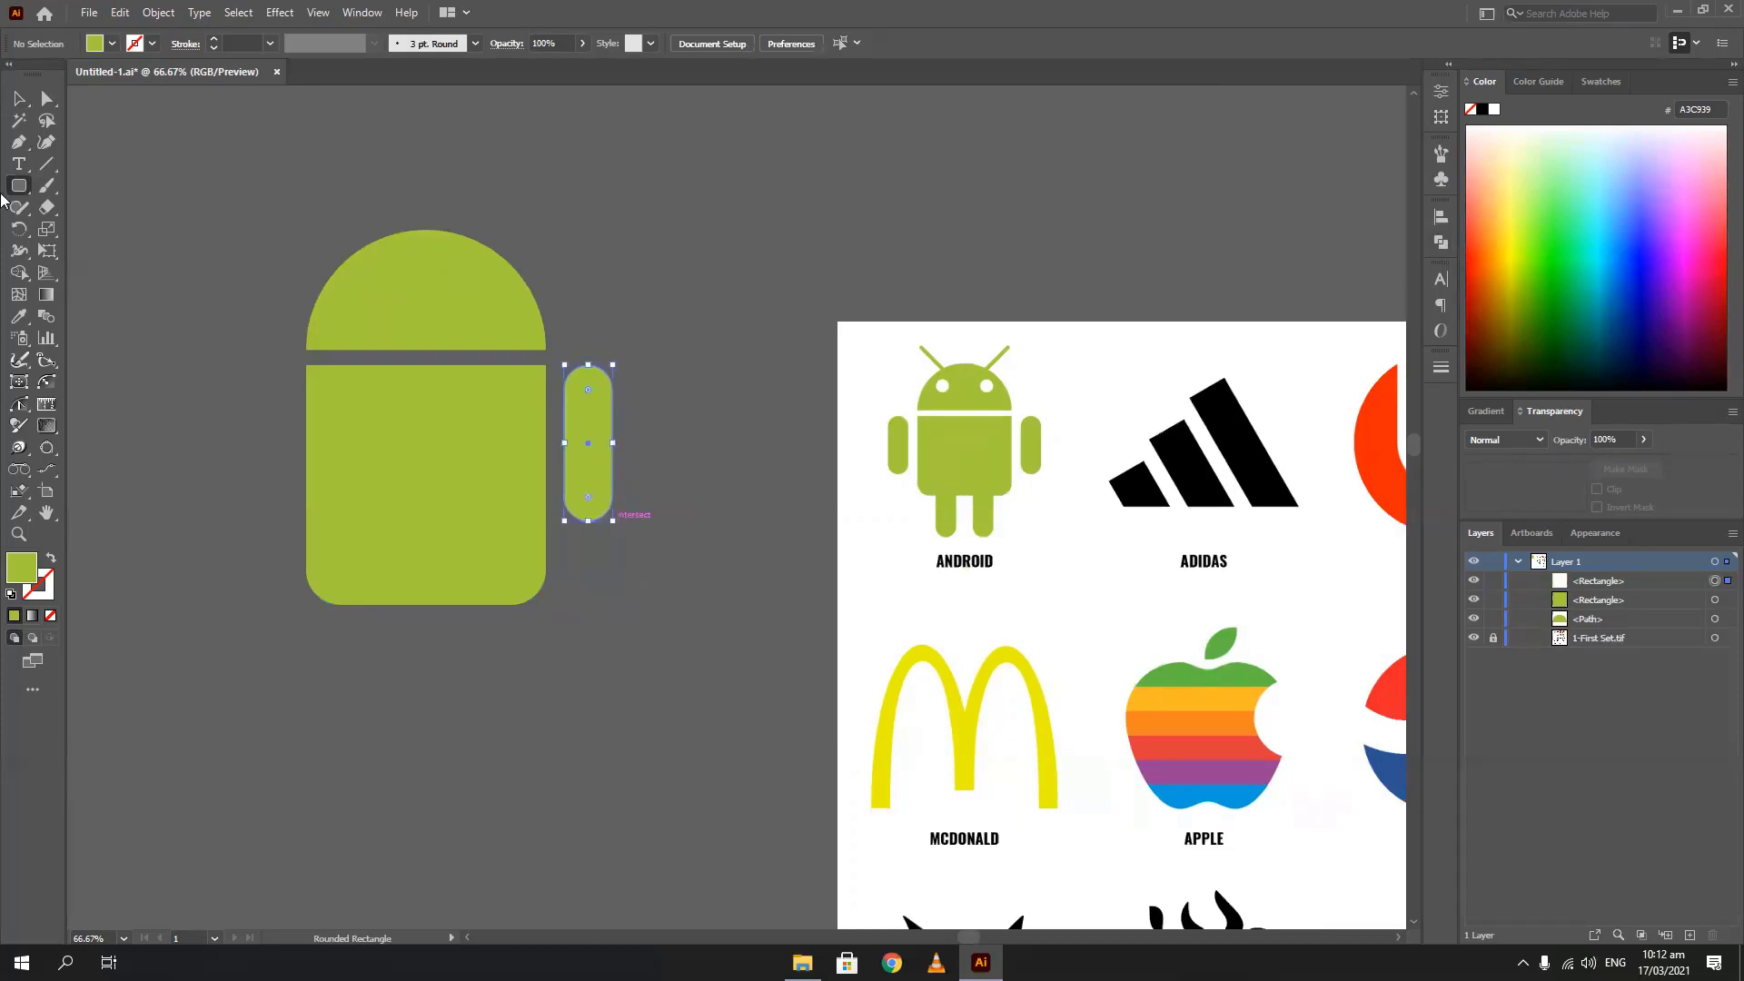
Try drawing a tall ellipse about 78 by 268 px left of the head, and delete it
drag(12, 188, 86, 229)
drag(169, 154, 235, 381)
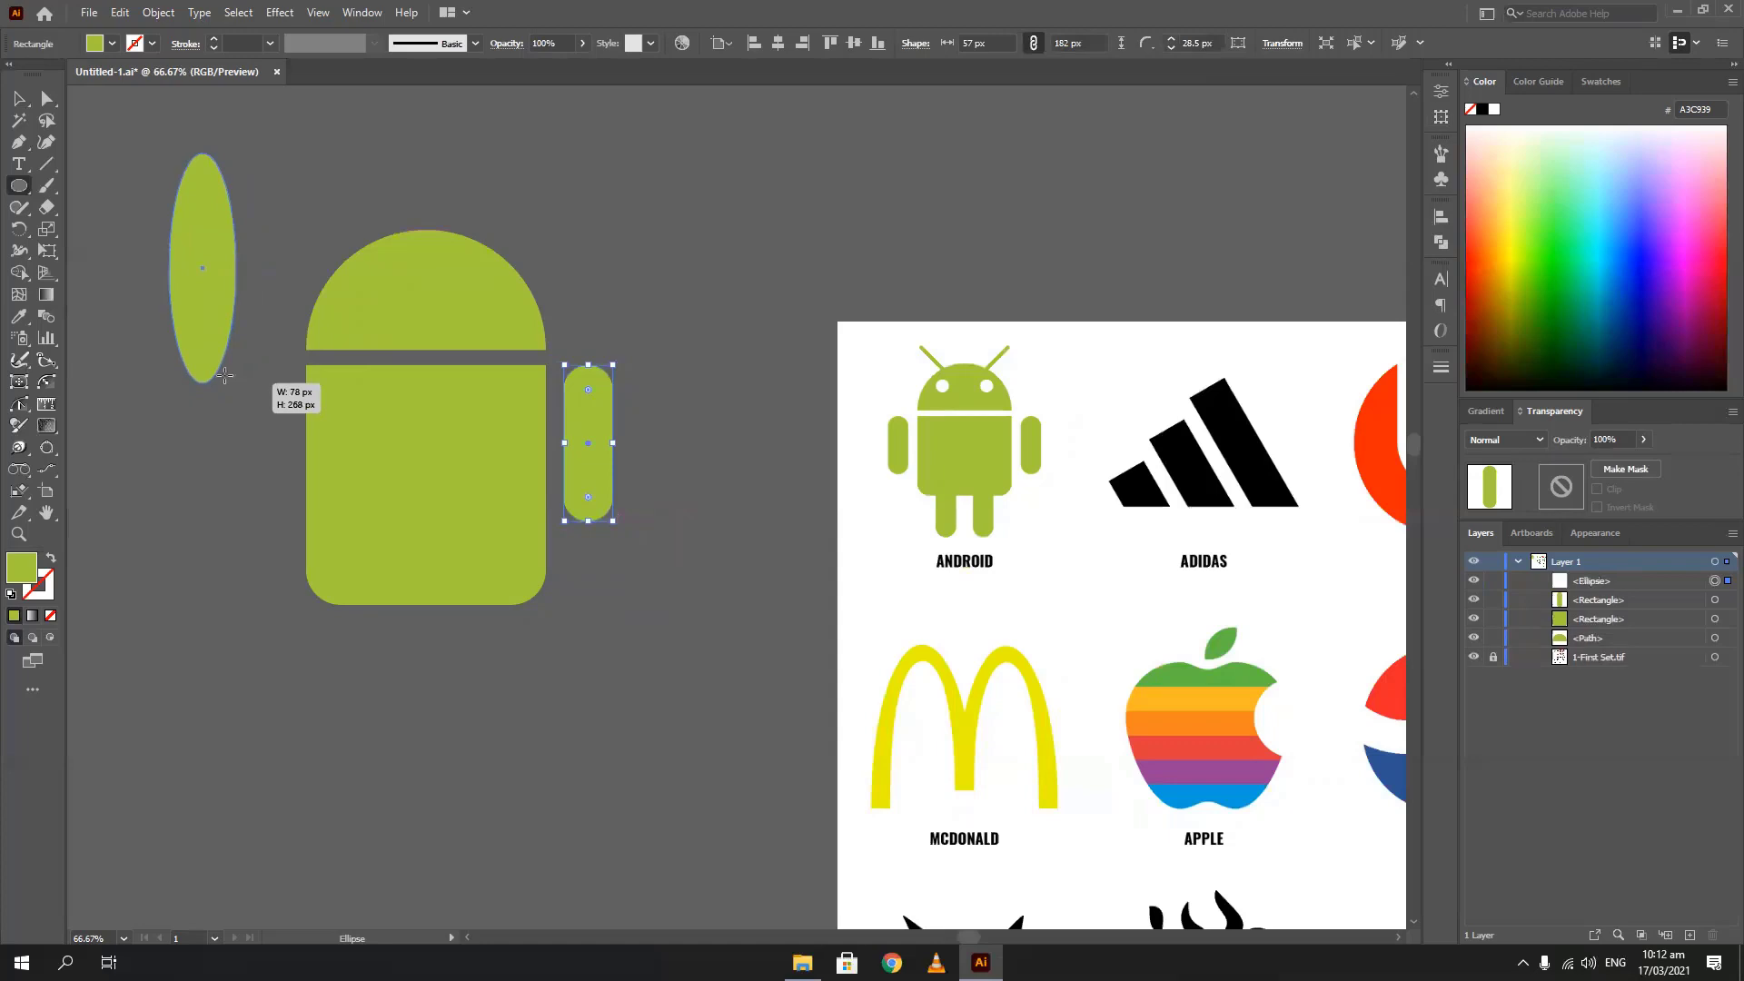
key(Delete)
Try placing a copy of the right arm on the left side of the body with a 21 px gap, and delete the copy
key(v)
click(576, 405)
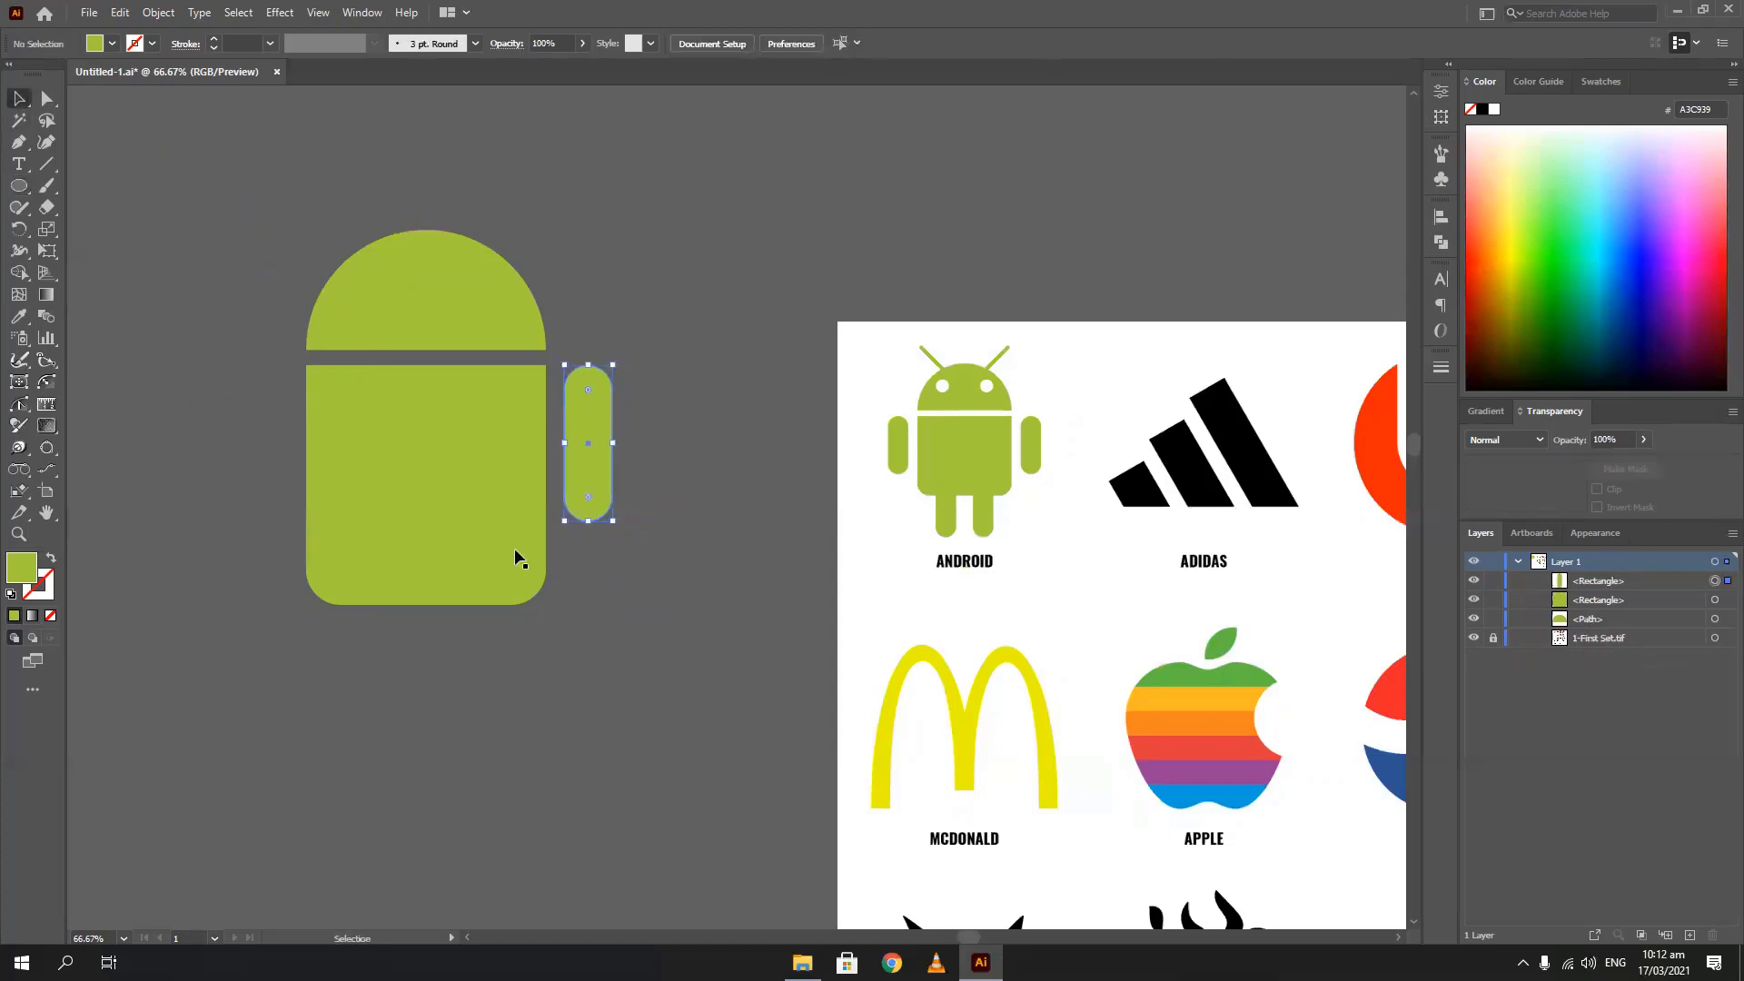
drag(314, 565, 407, 590)
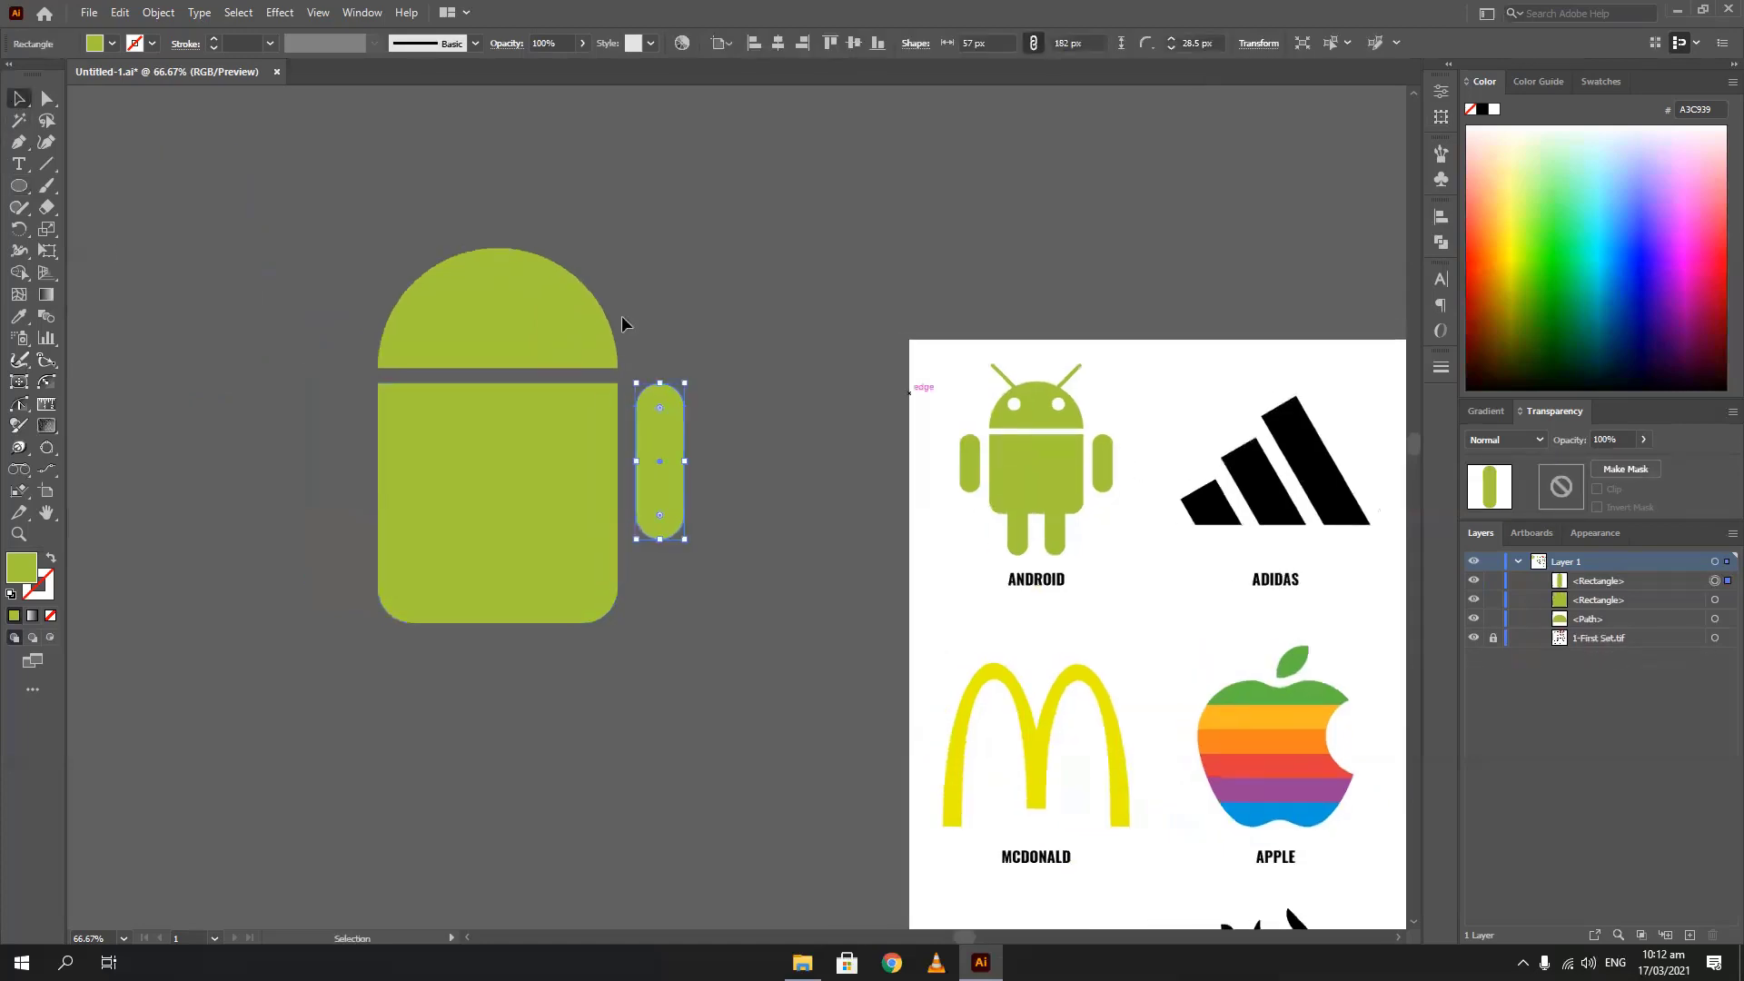
drag(662, 448, 341, 457)
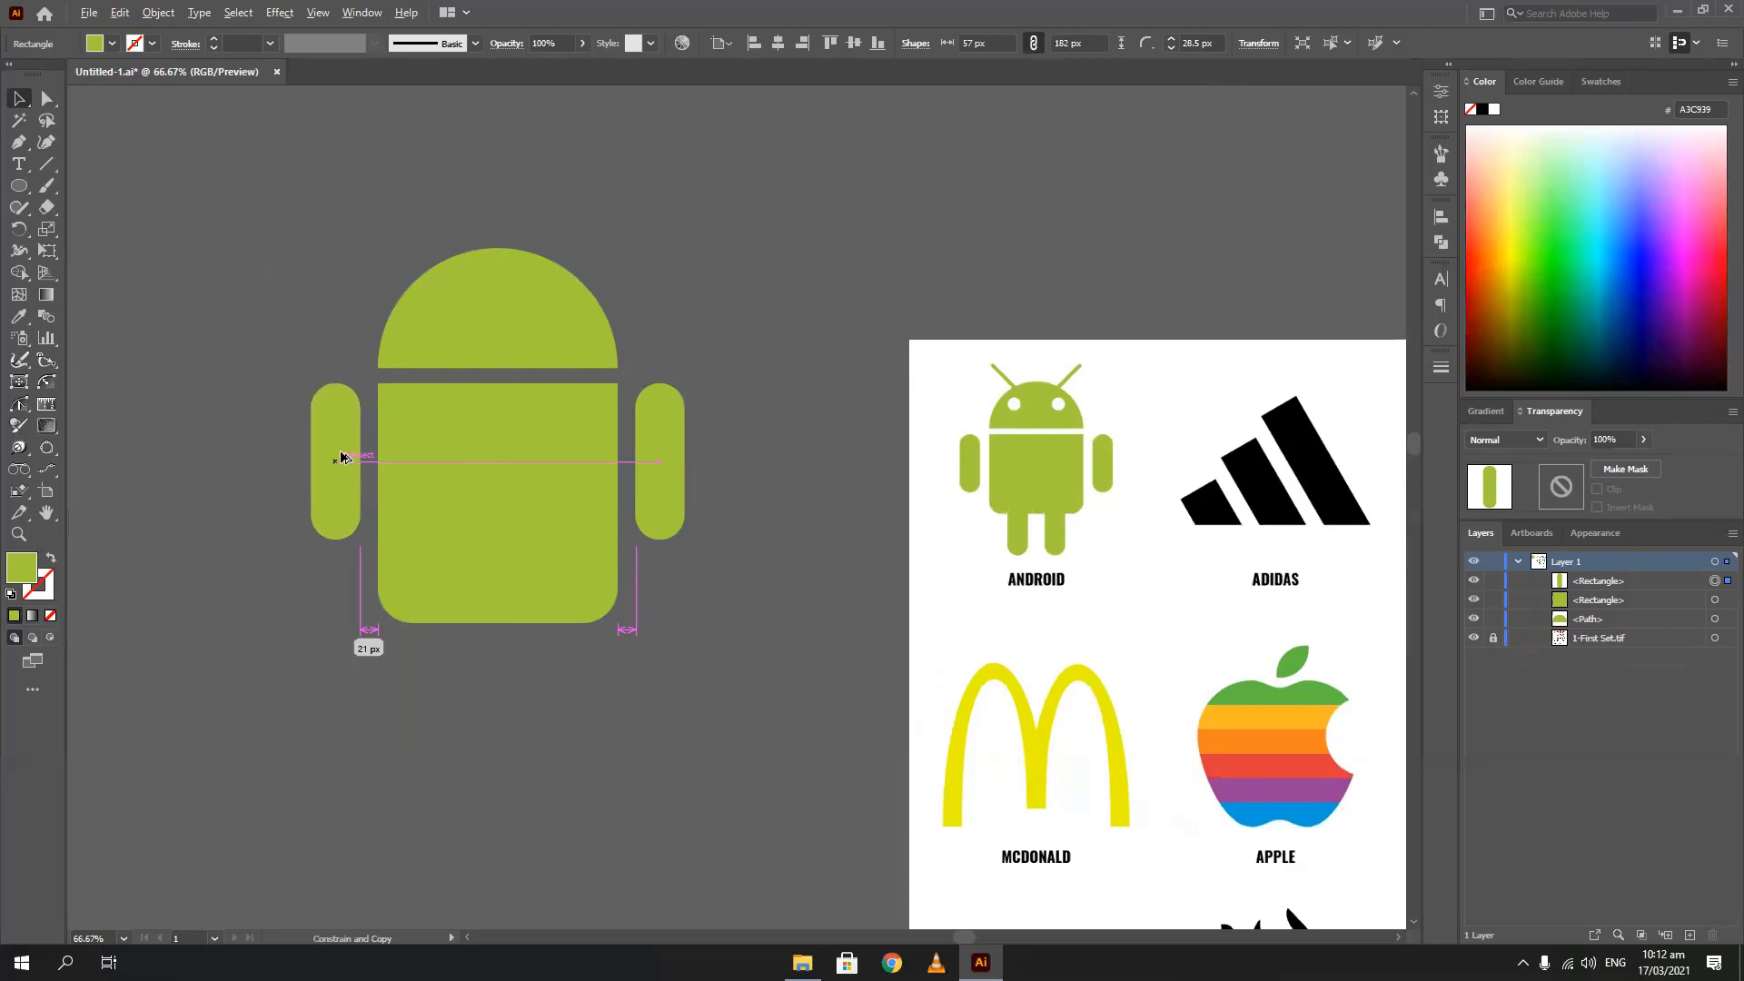
drag(341, 457, 341, 457)
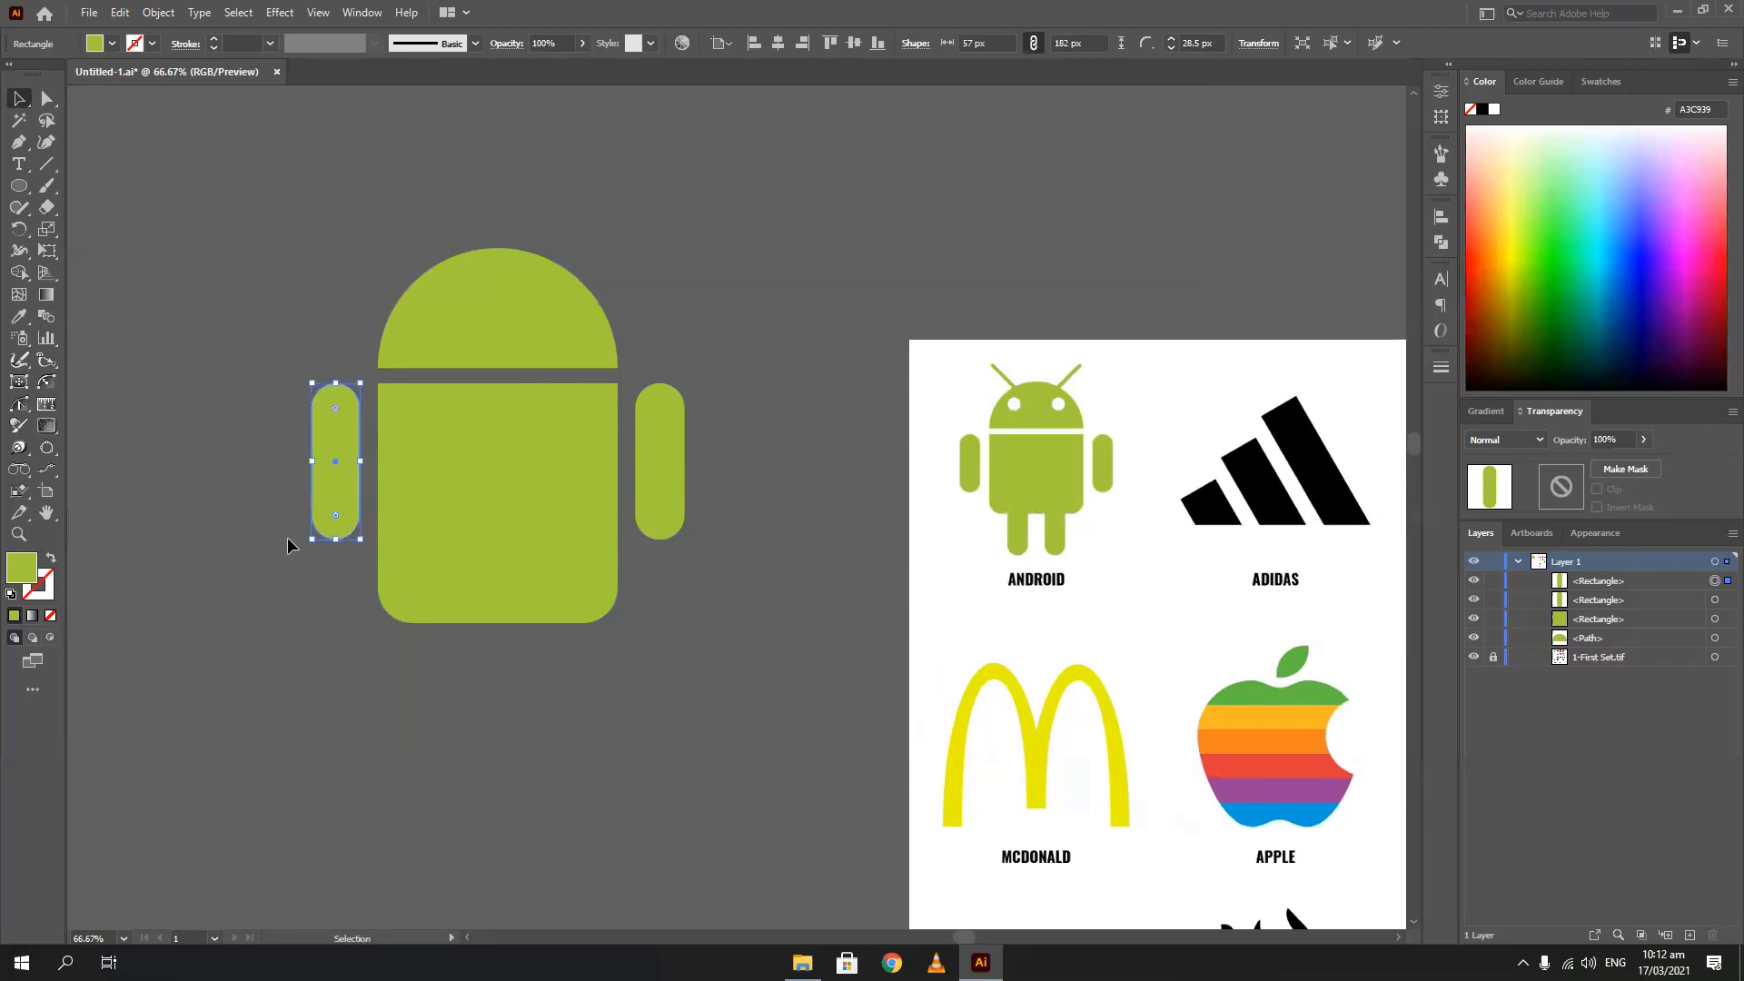
click(293, 504)
click(323, 471)
key(Delete)
click(669, 439)
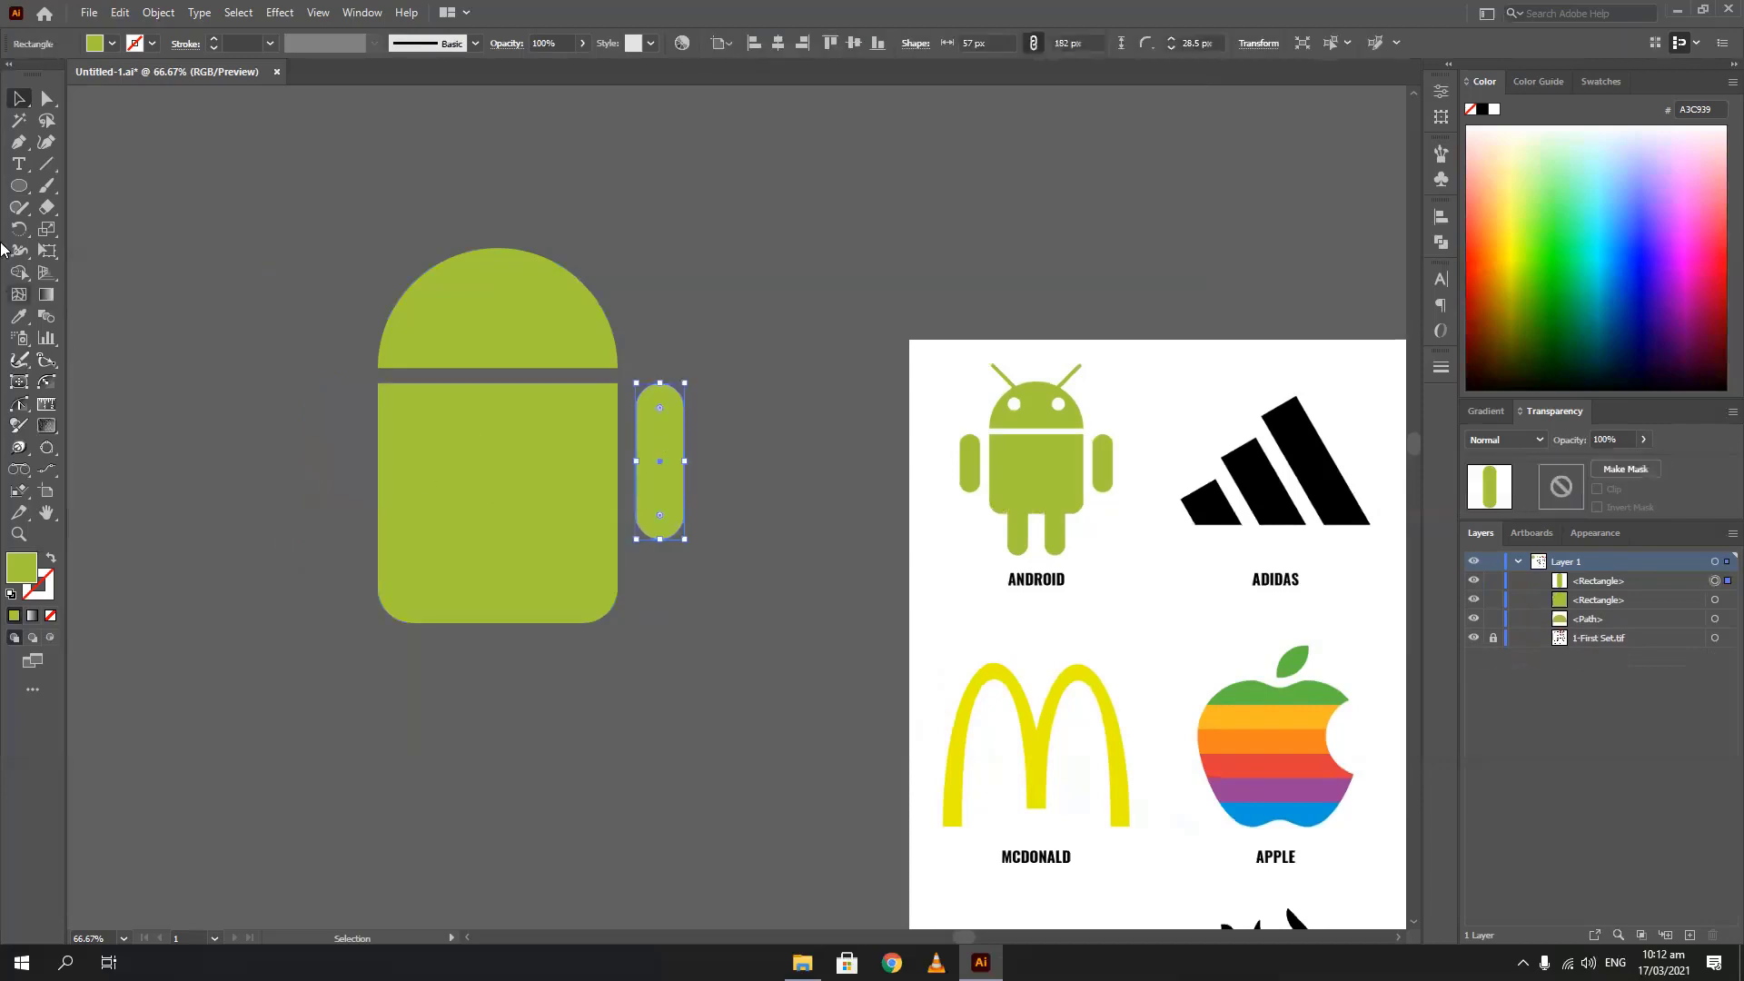
Draw a vertical line about 407 px long through the middle of the reference Android logo and give it a black stroke
click(15, 231)
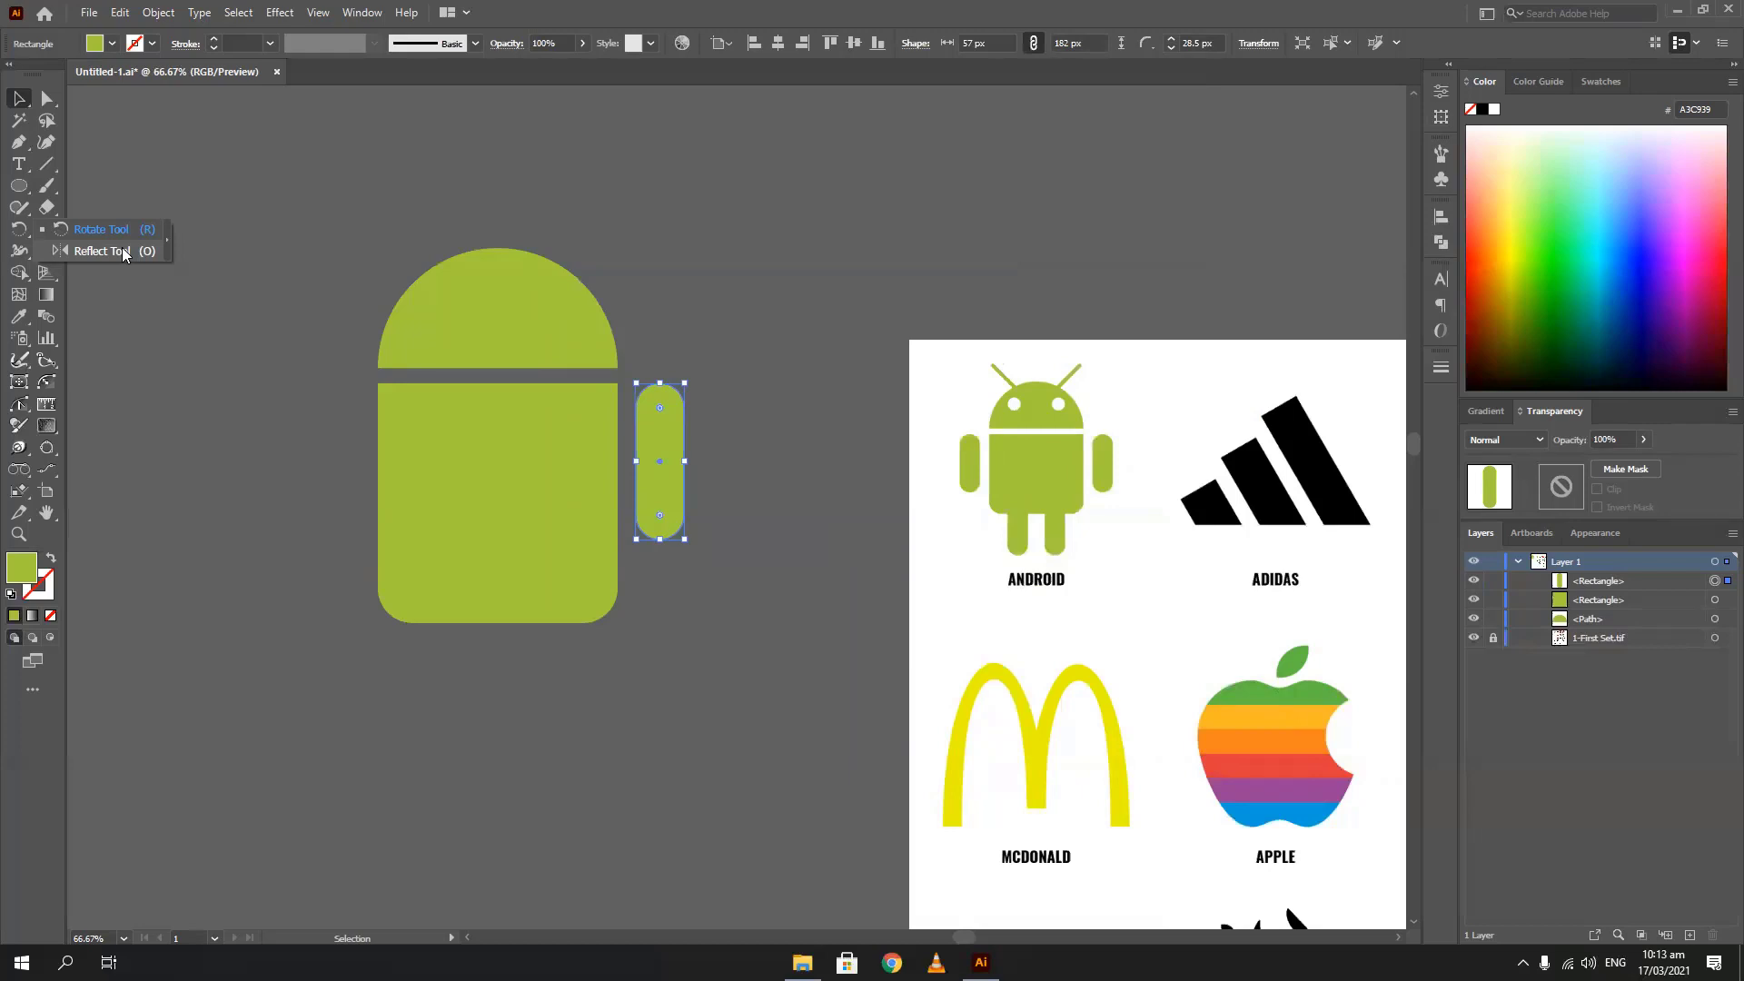
click(145, 135)
click(48, 164)
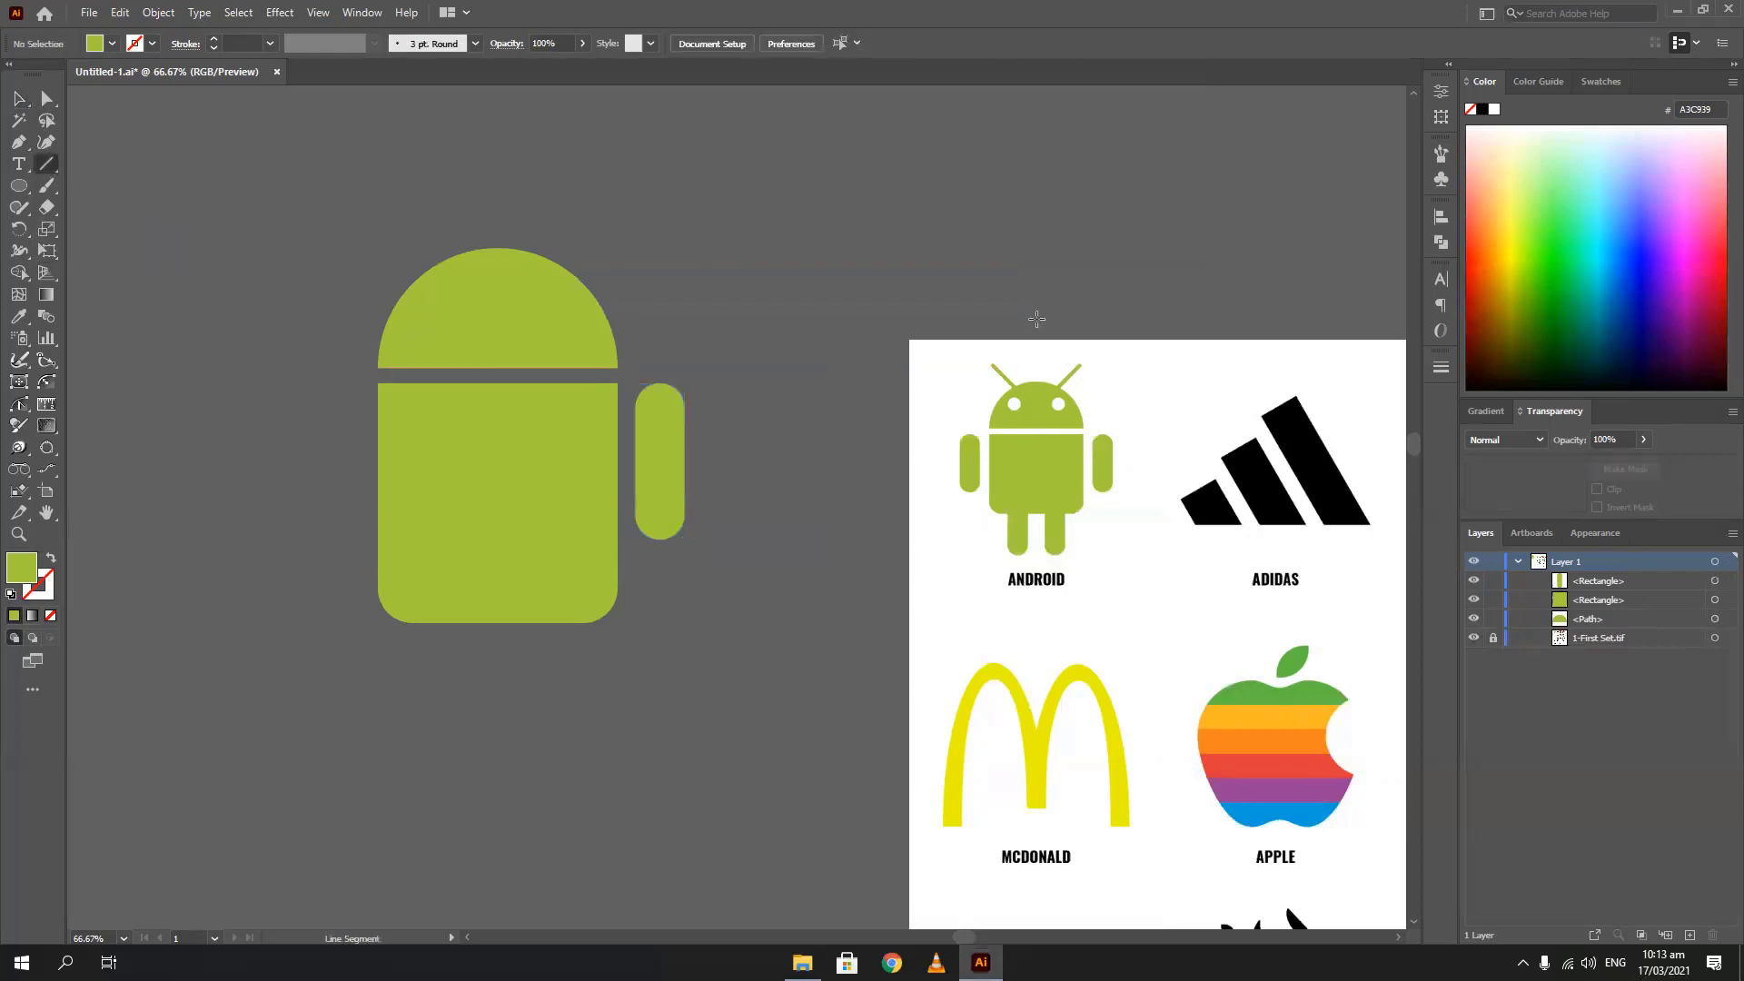
drag(1037, 319, 1037, 669)
key(v)
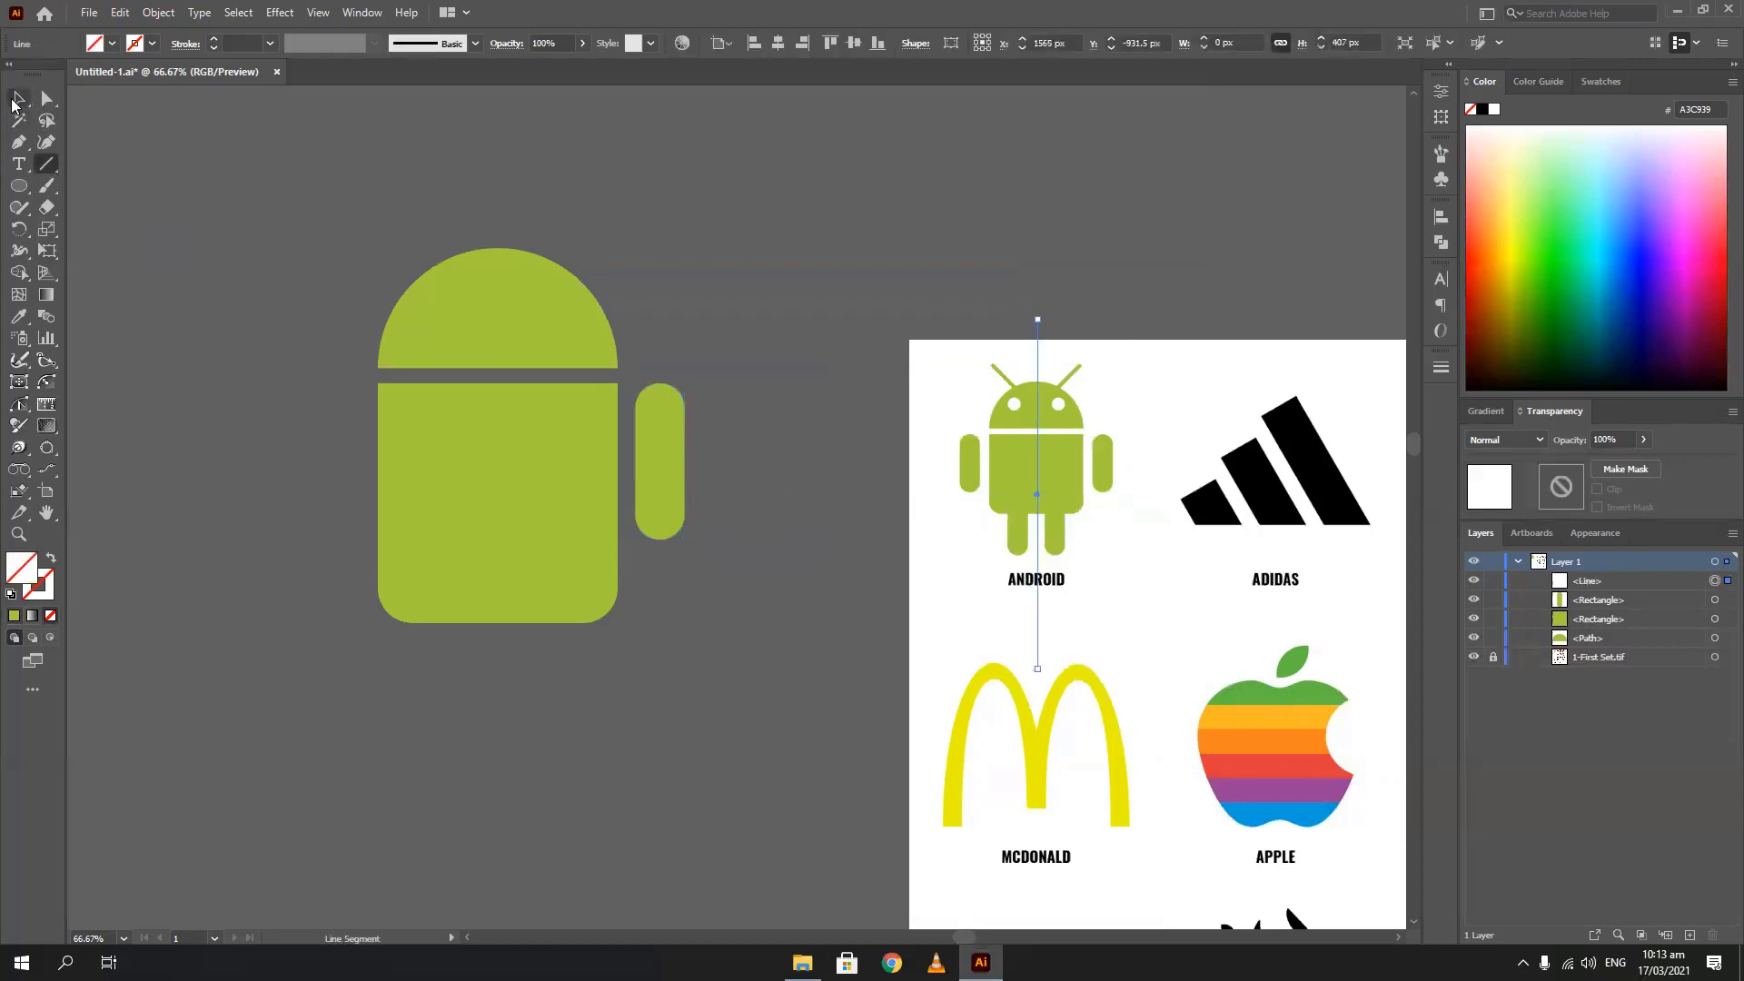
scroll(1091, 472, up, 2)
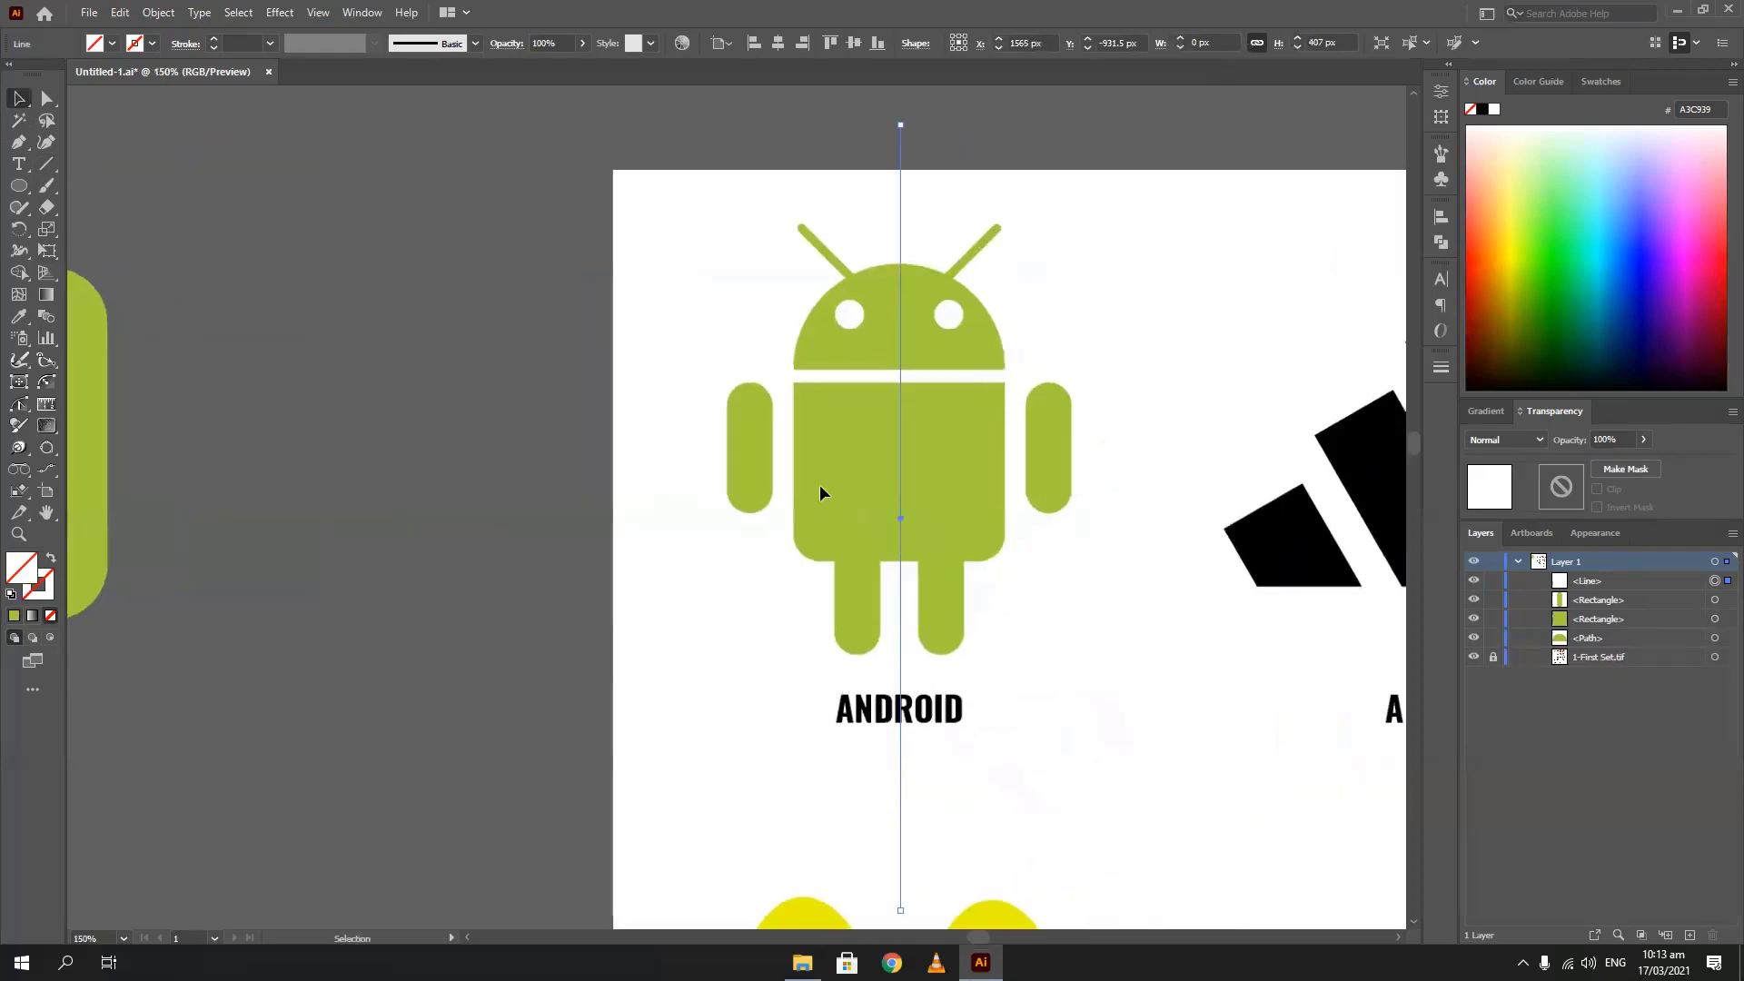
click(27, 595)
click(1481, 109)
drag(741, 331, 665, 308)
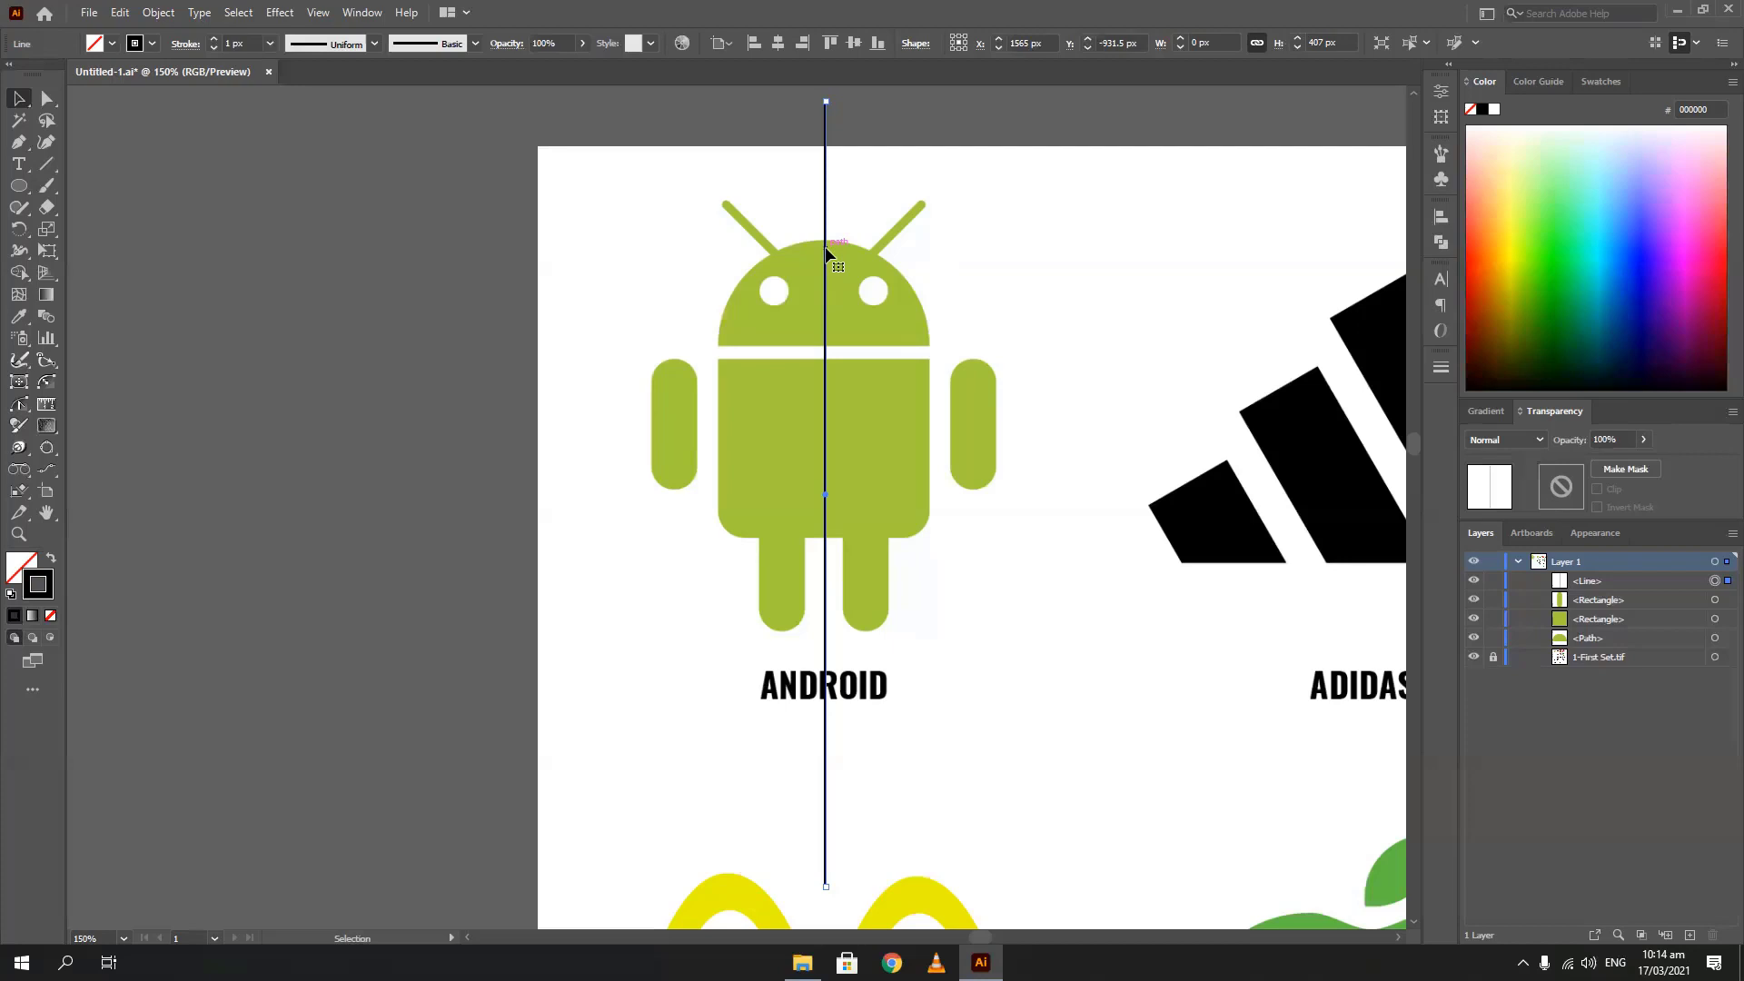
Draw a vertical line about 576 px long through the middle of the green head and body as a mirror axis
scroll(525, 222, down, 3)
drag(323, 293, 800, 384)
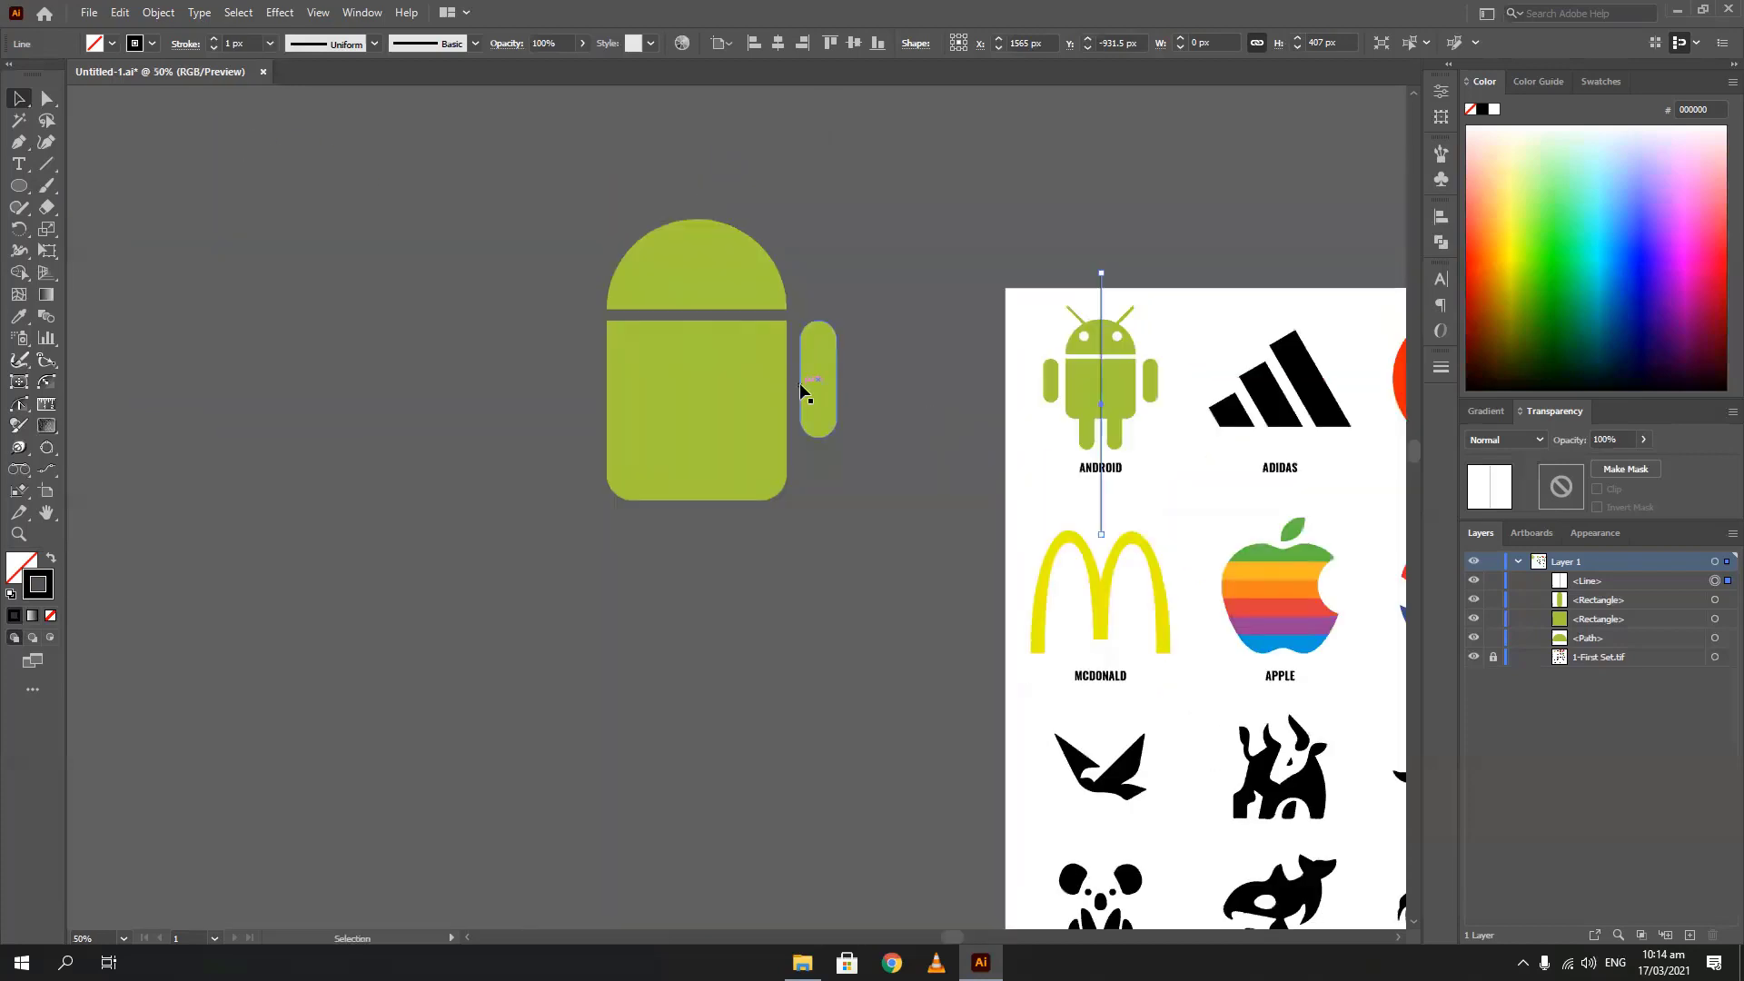
click(813, 381)
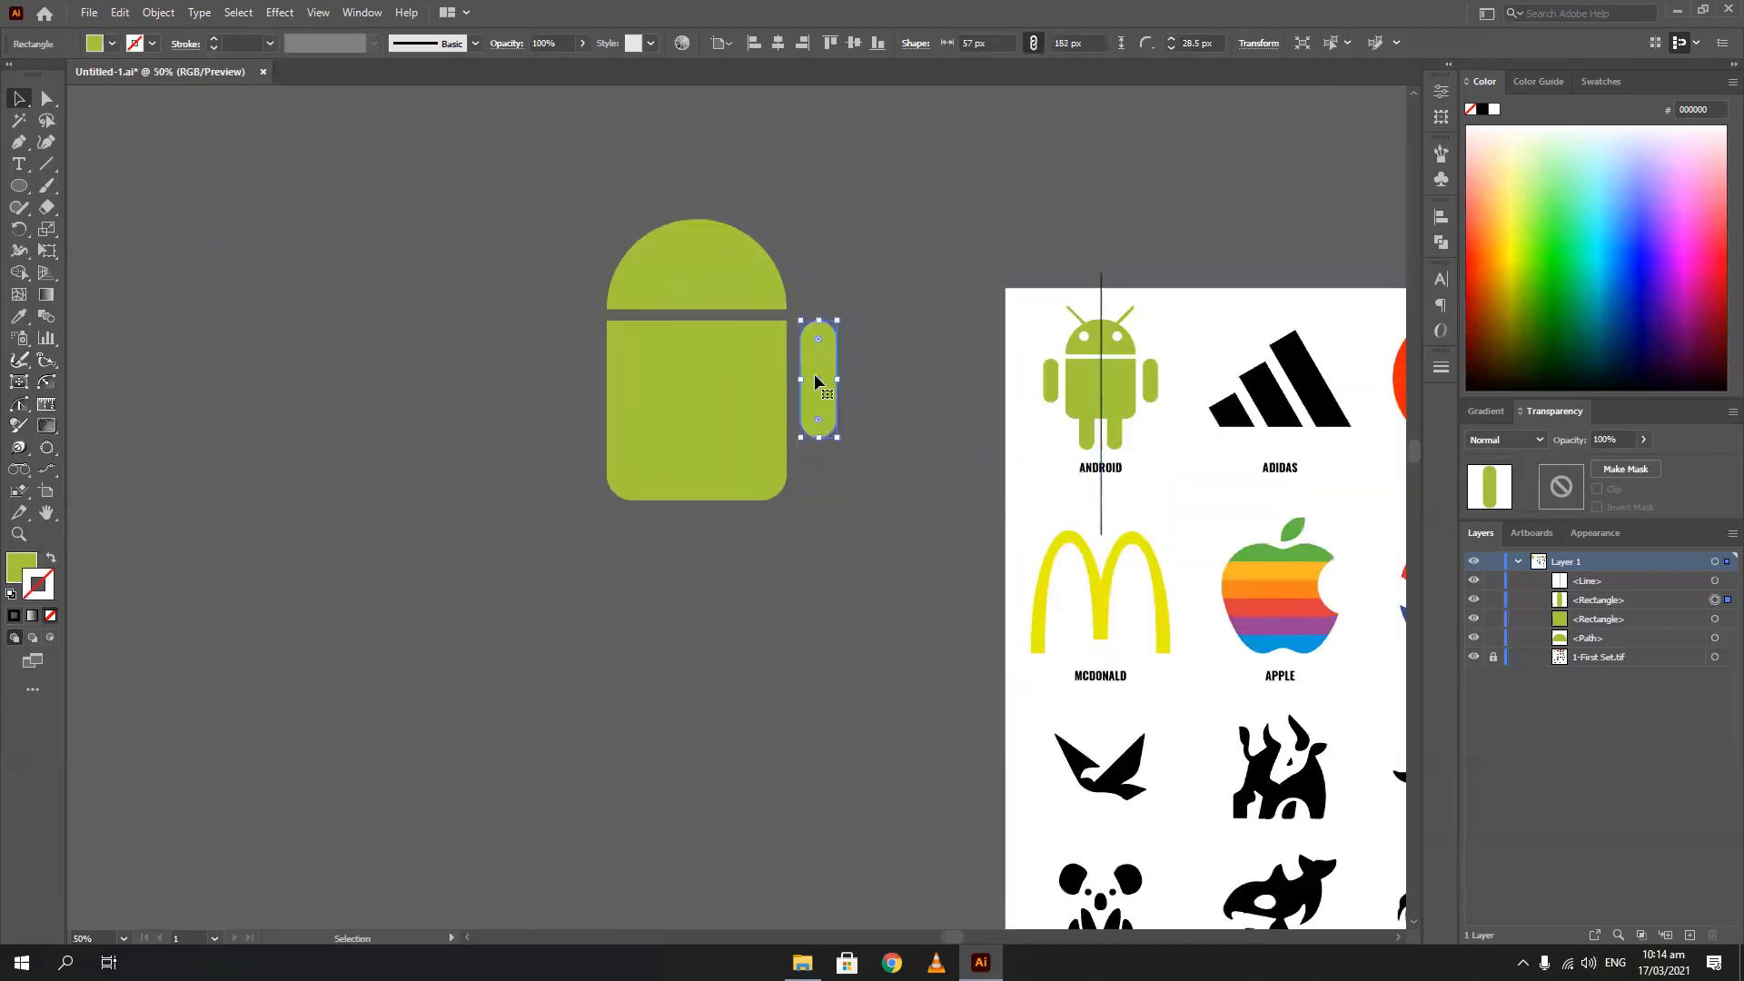
click(19, 229)
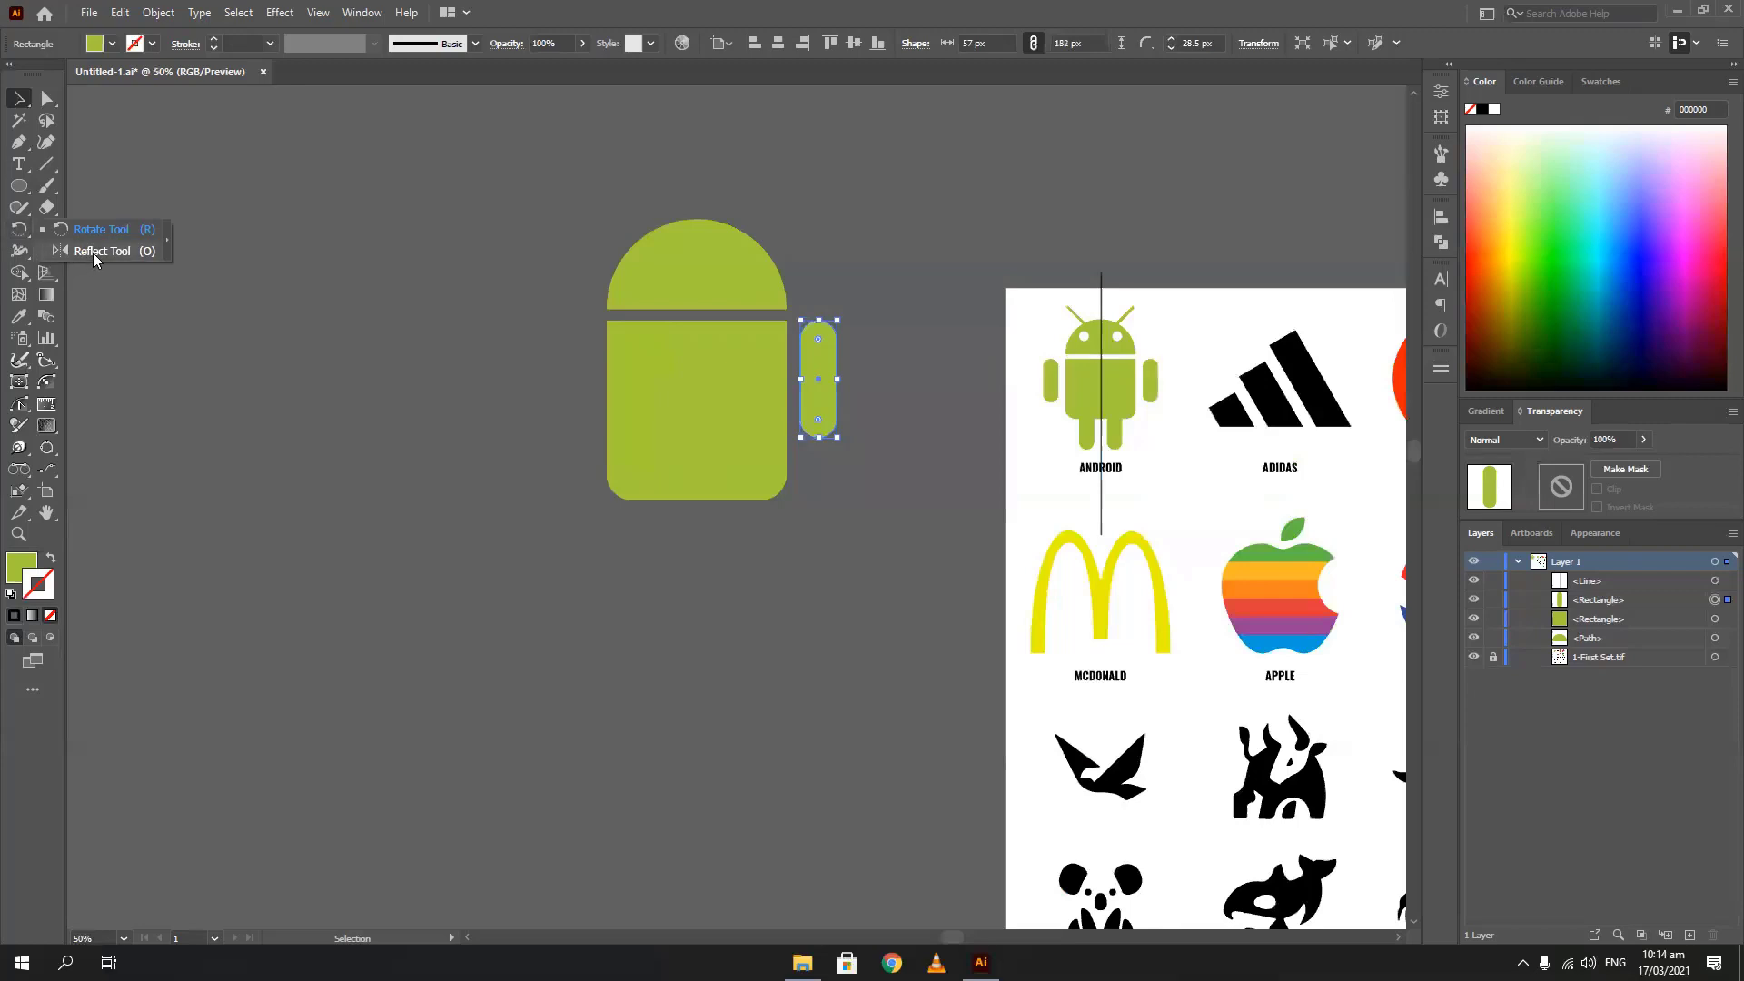
click(95, 251)
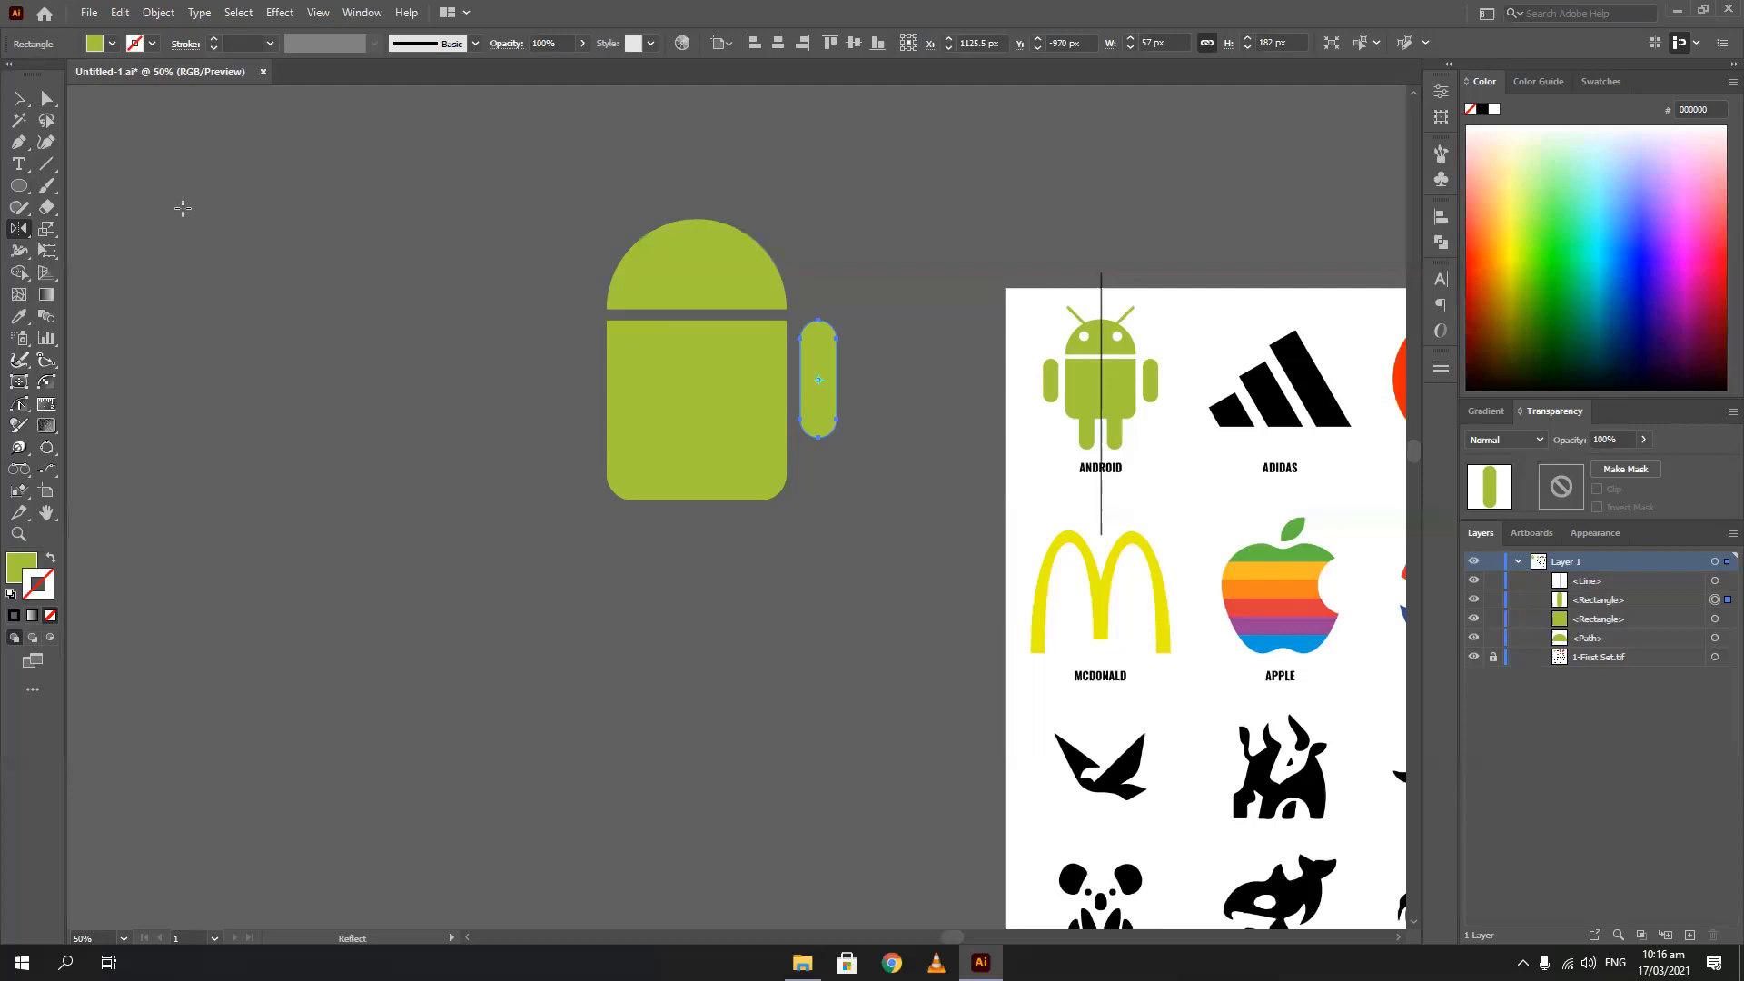
click(47, 163)
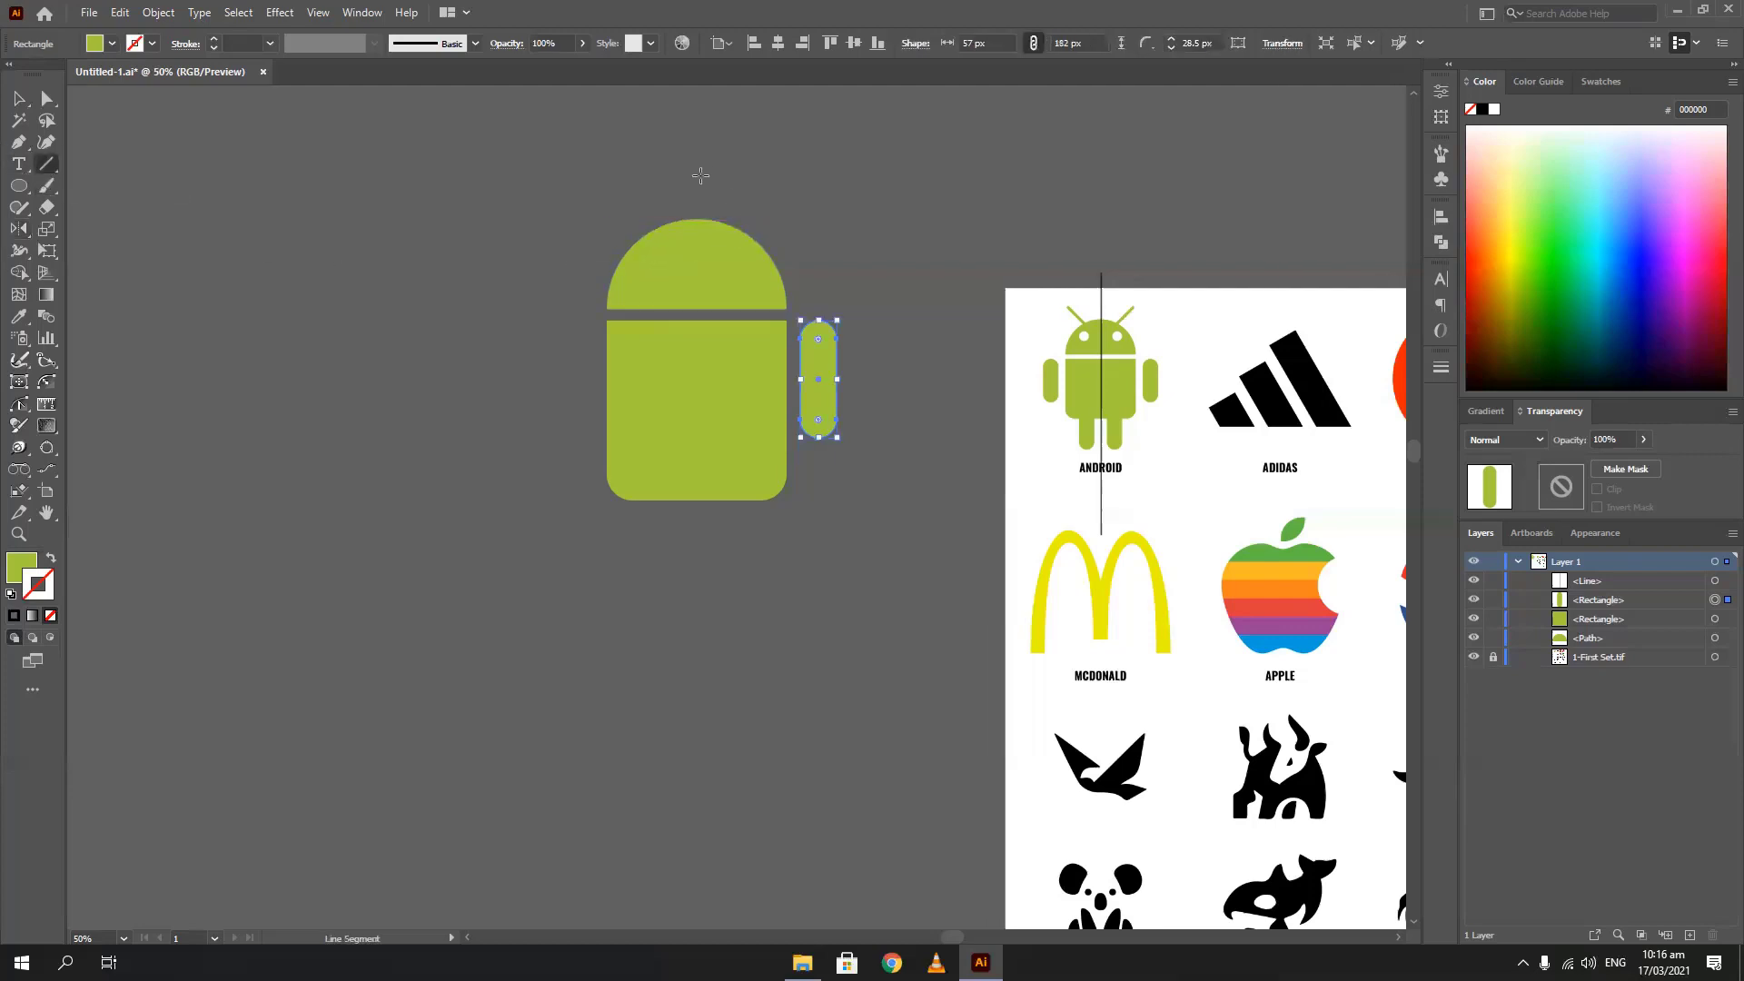
drag(696, 178, 697, 549)
click(19, 98)
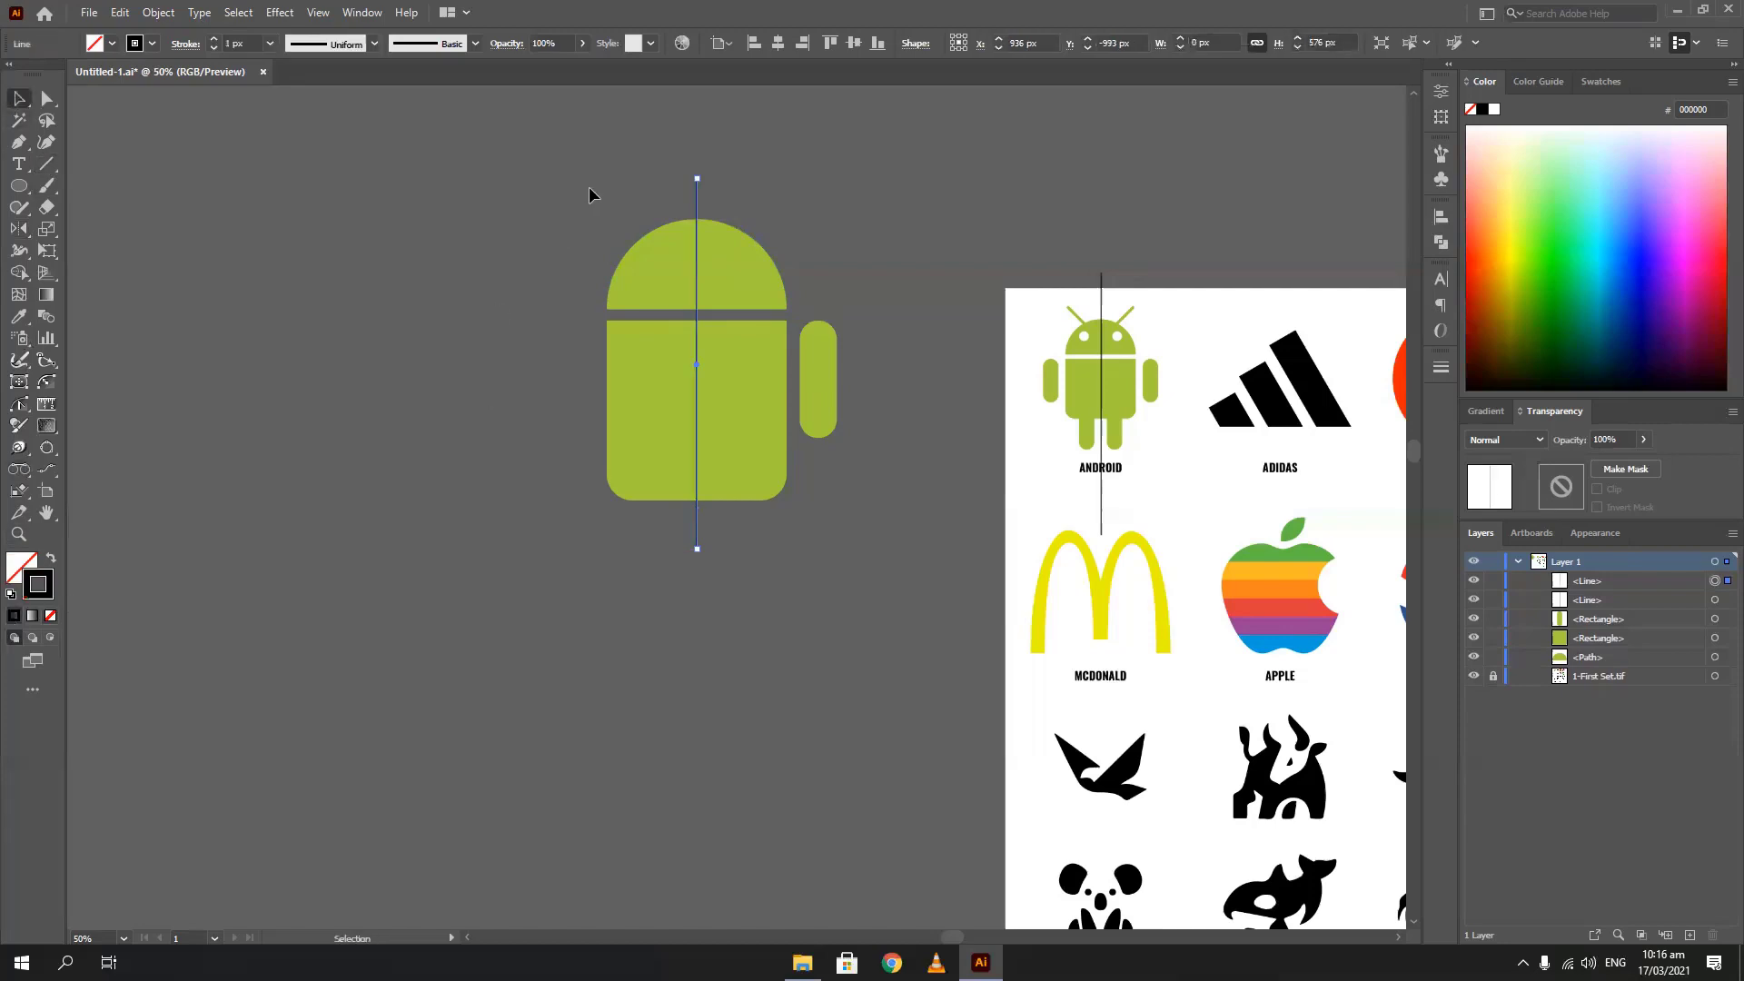
Centre the vertical line horizontally on the head, using the head as the key object, and deselect both
shift+click(700, 255)
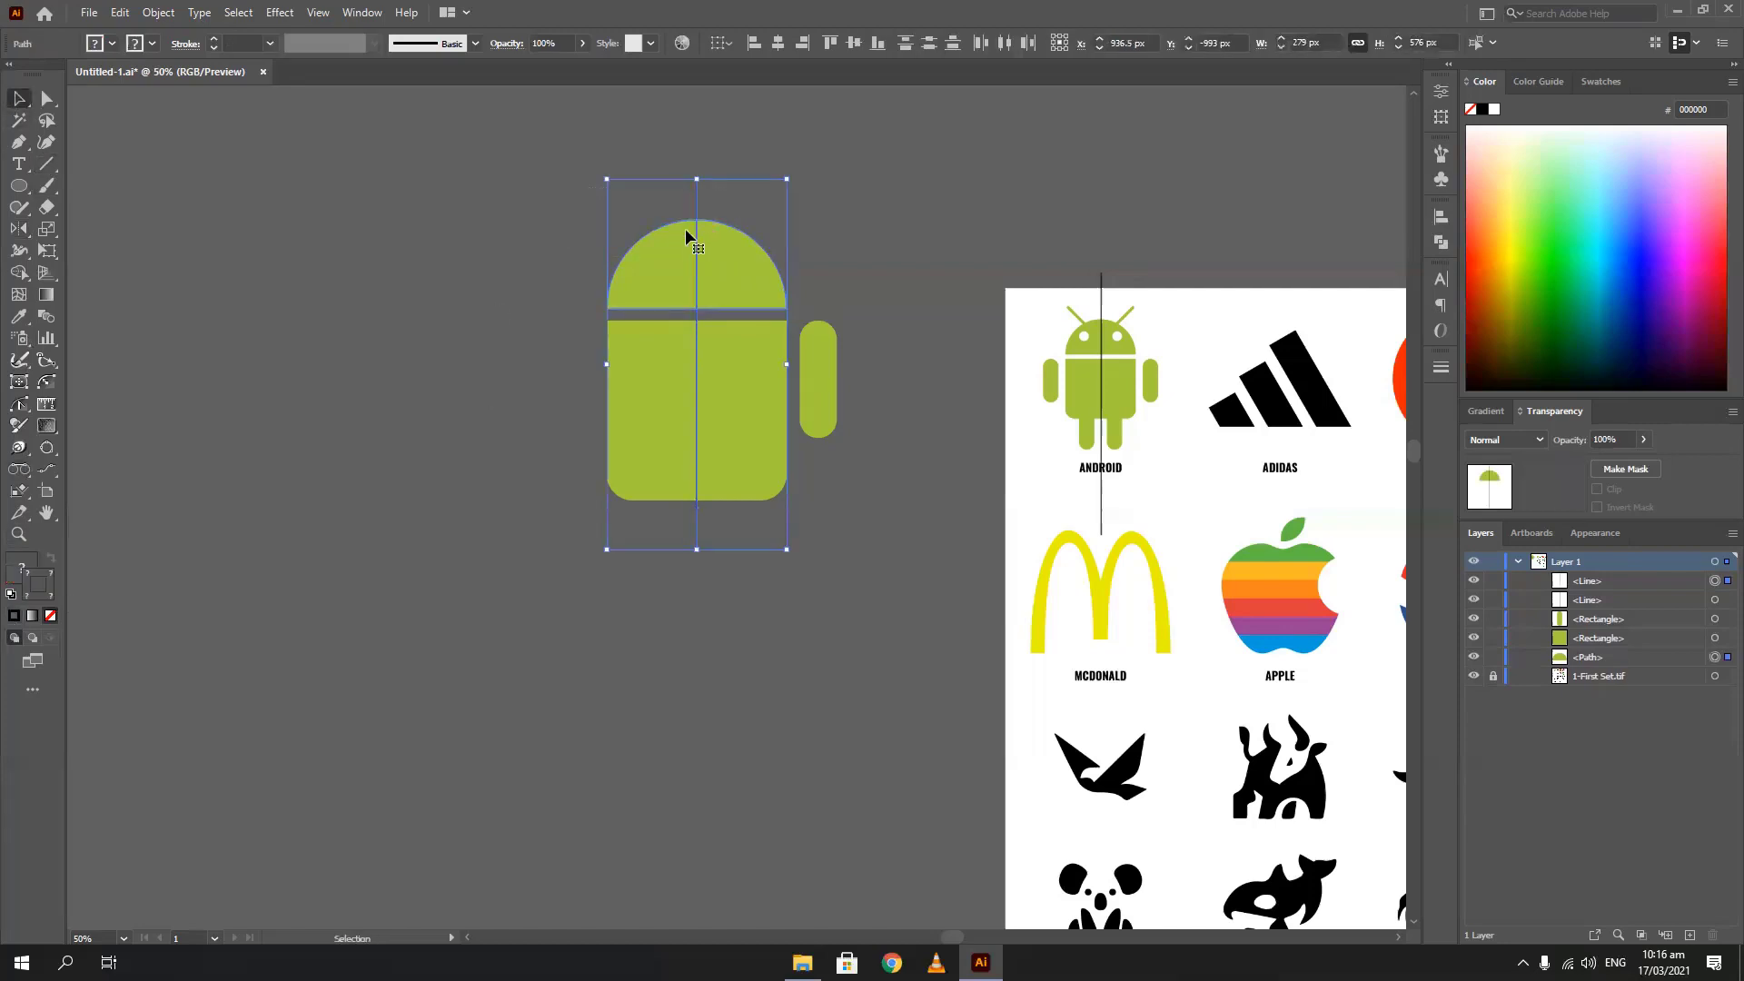
click(676, 247)
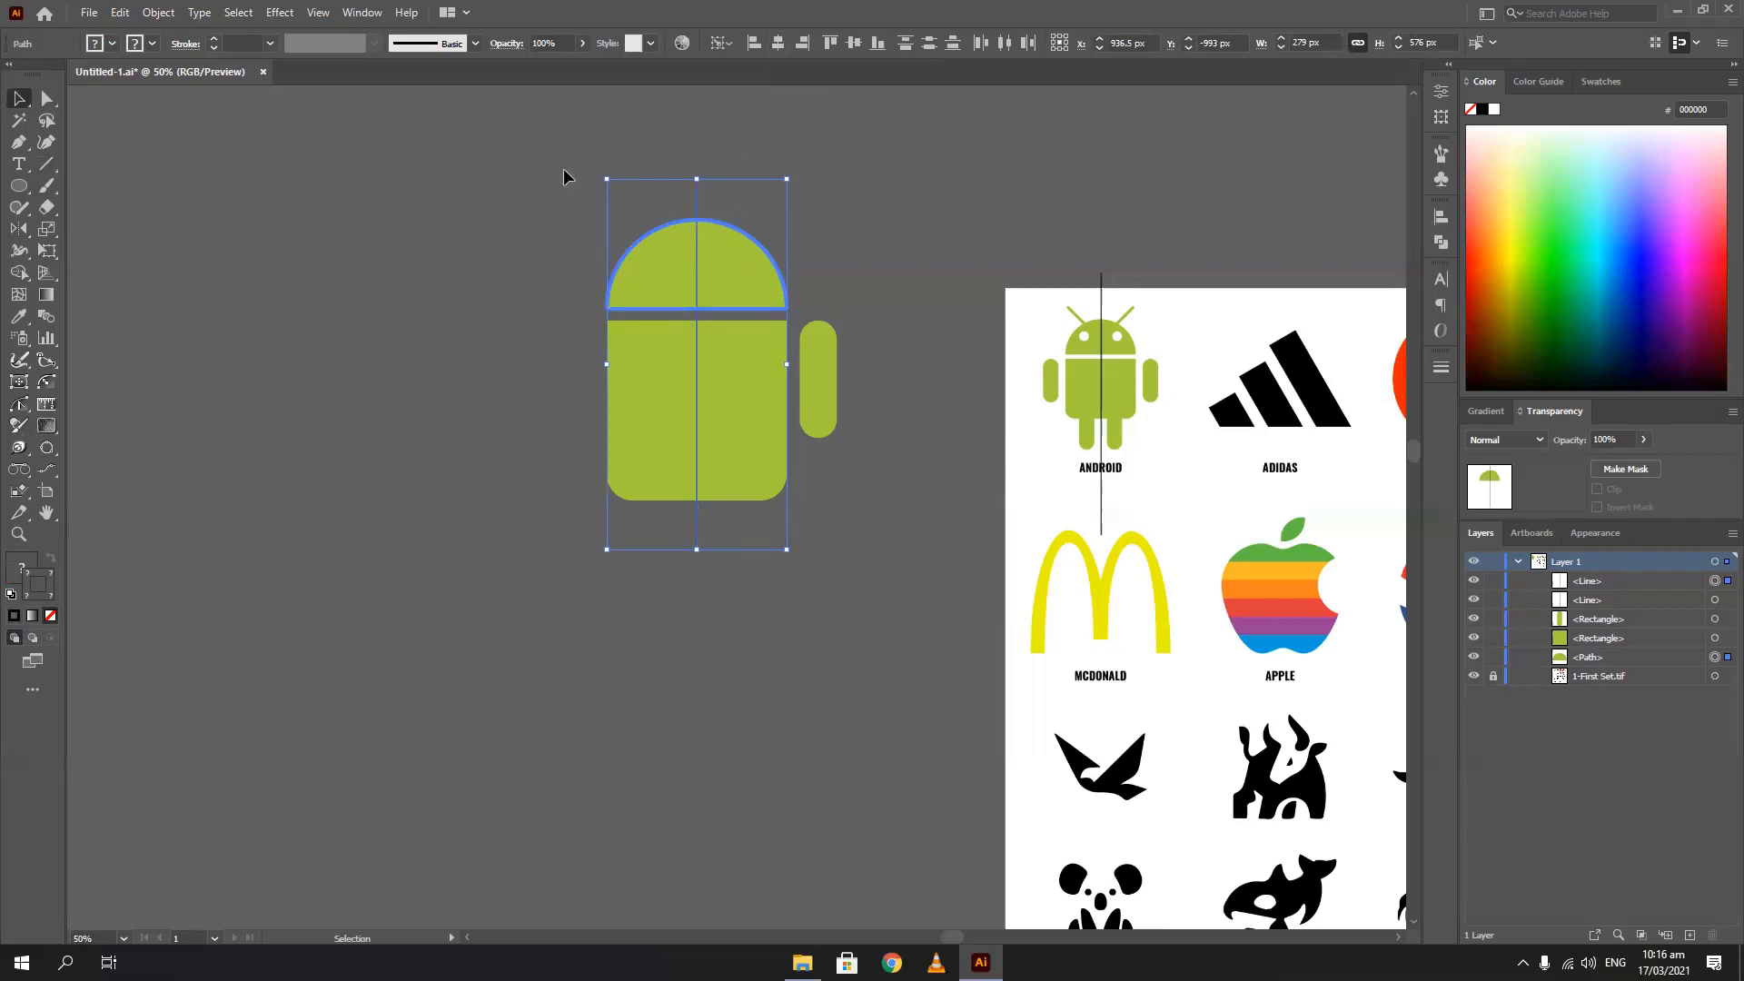
click(534, 241)
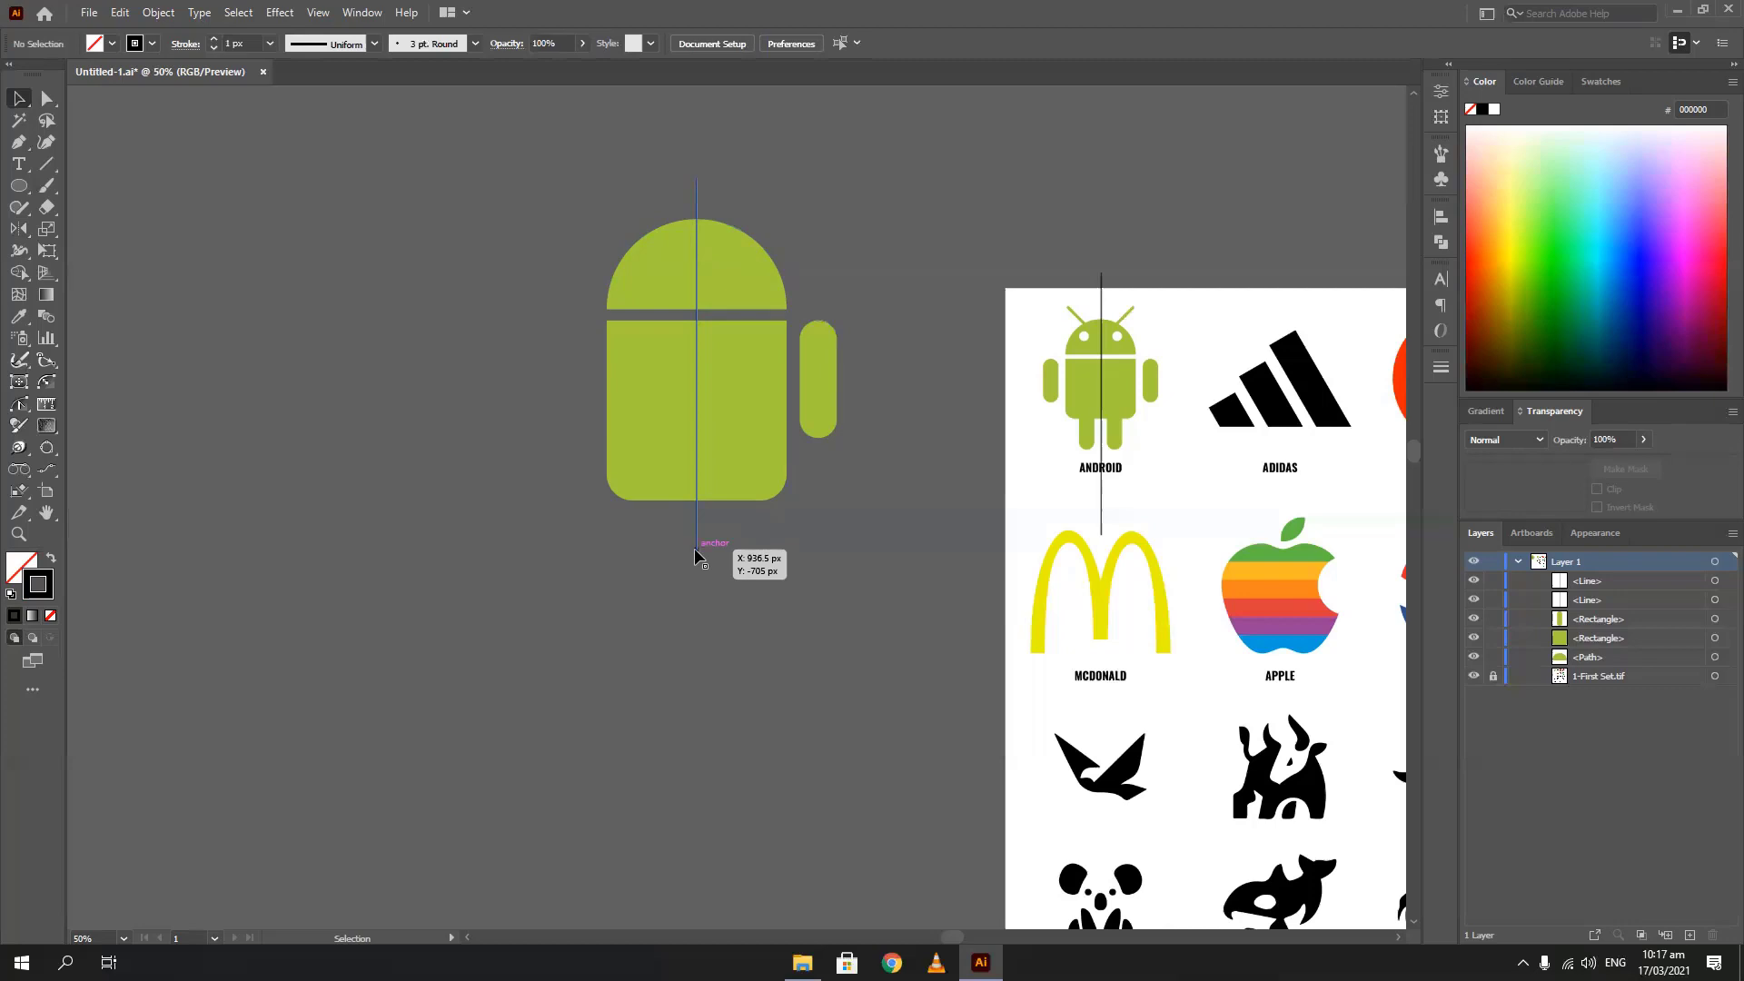
Reflect a copy of the right arm across the vertical axis, with the reflection origin at the lower end of the centre line
click(805, 378)
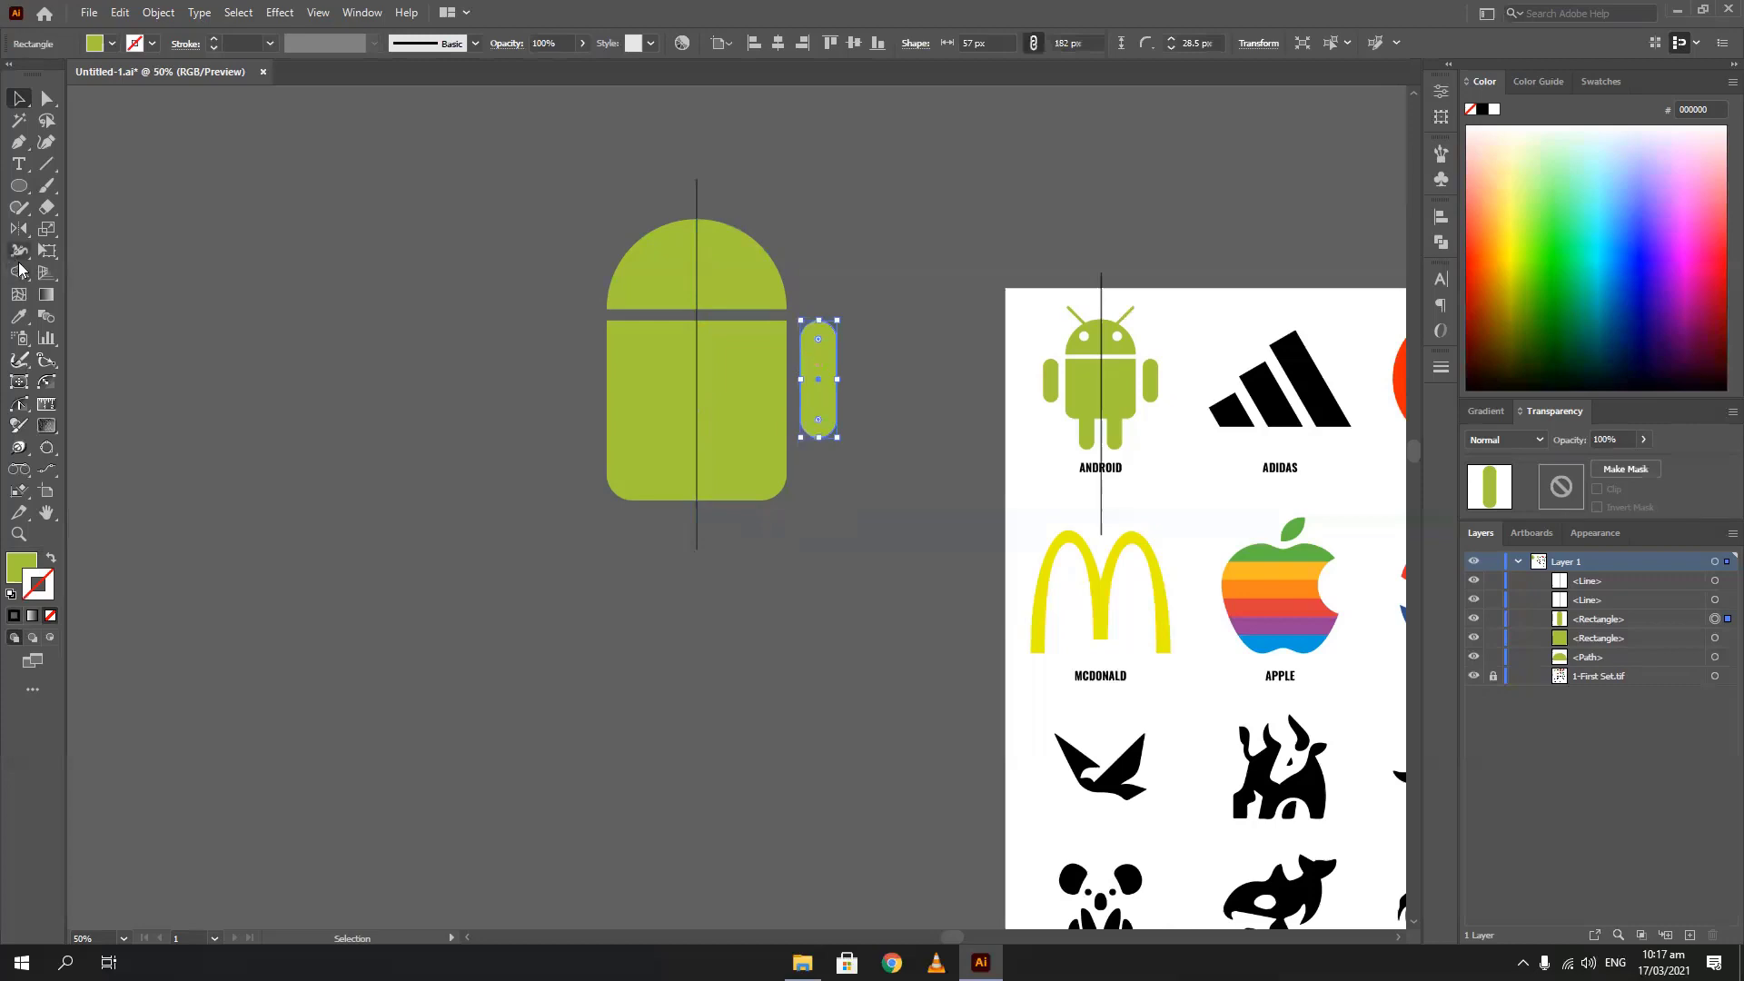
click(19, 231)
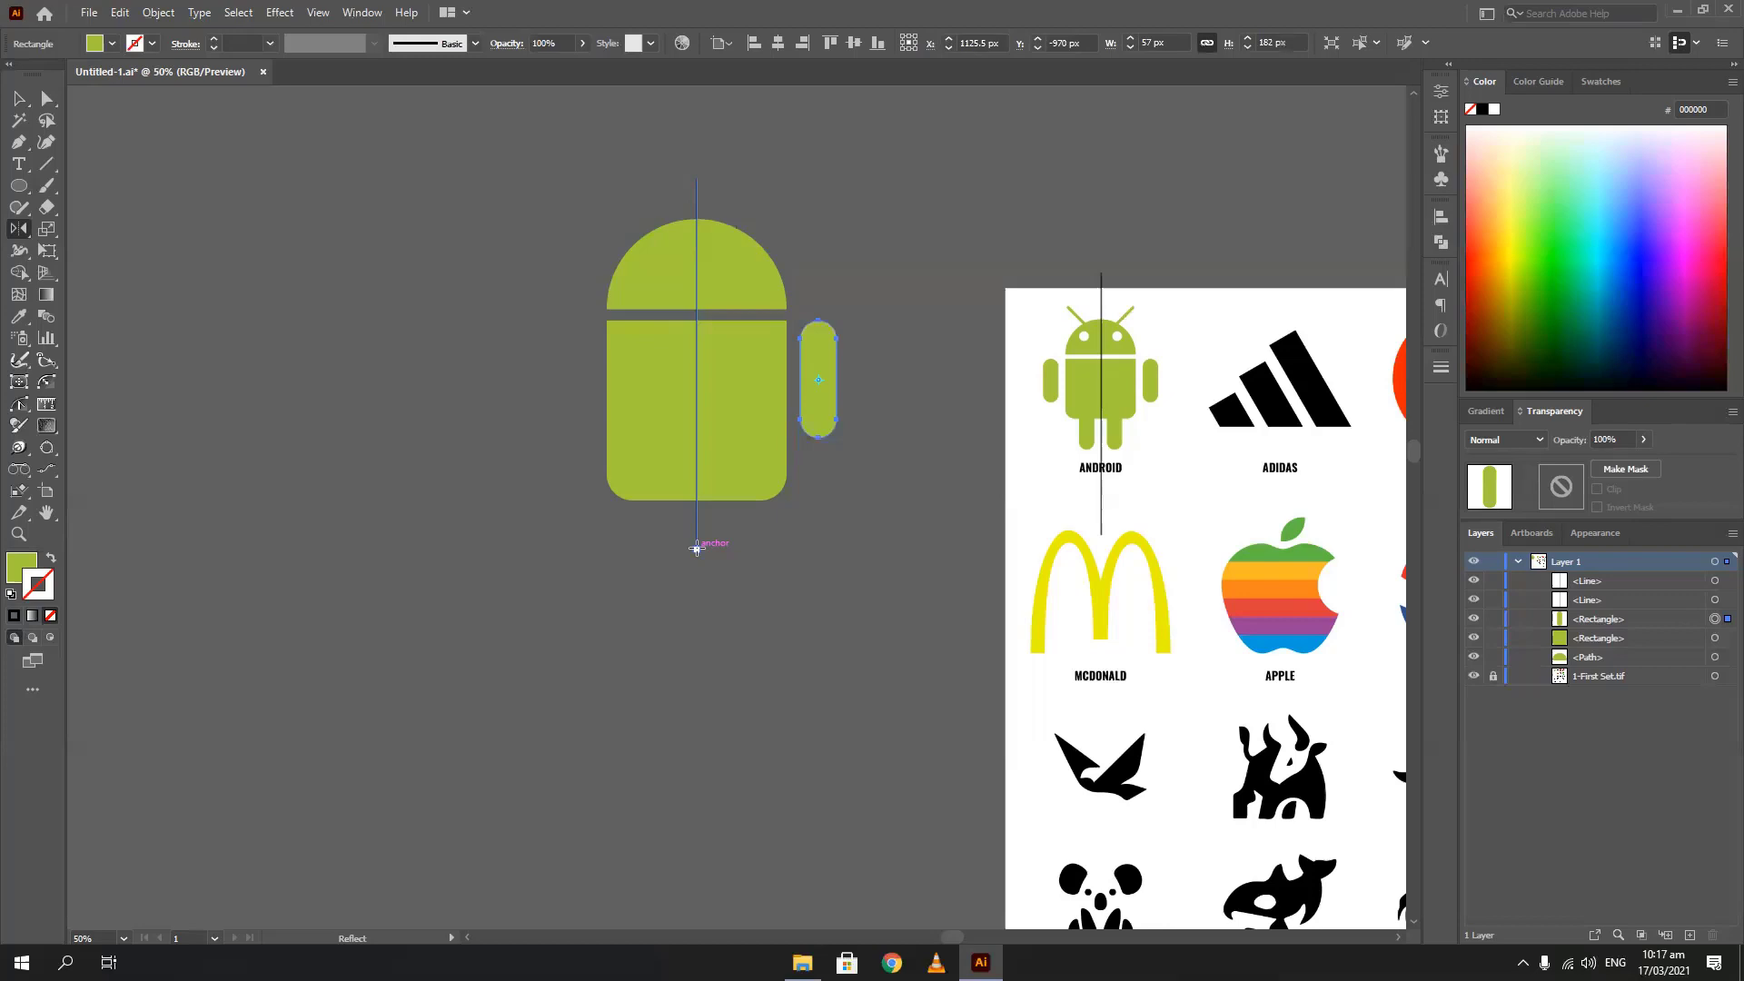
alt+click(696, 548)
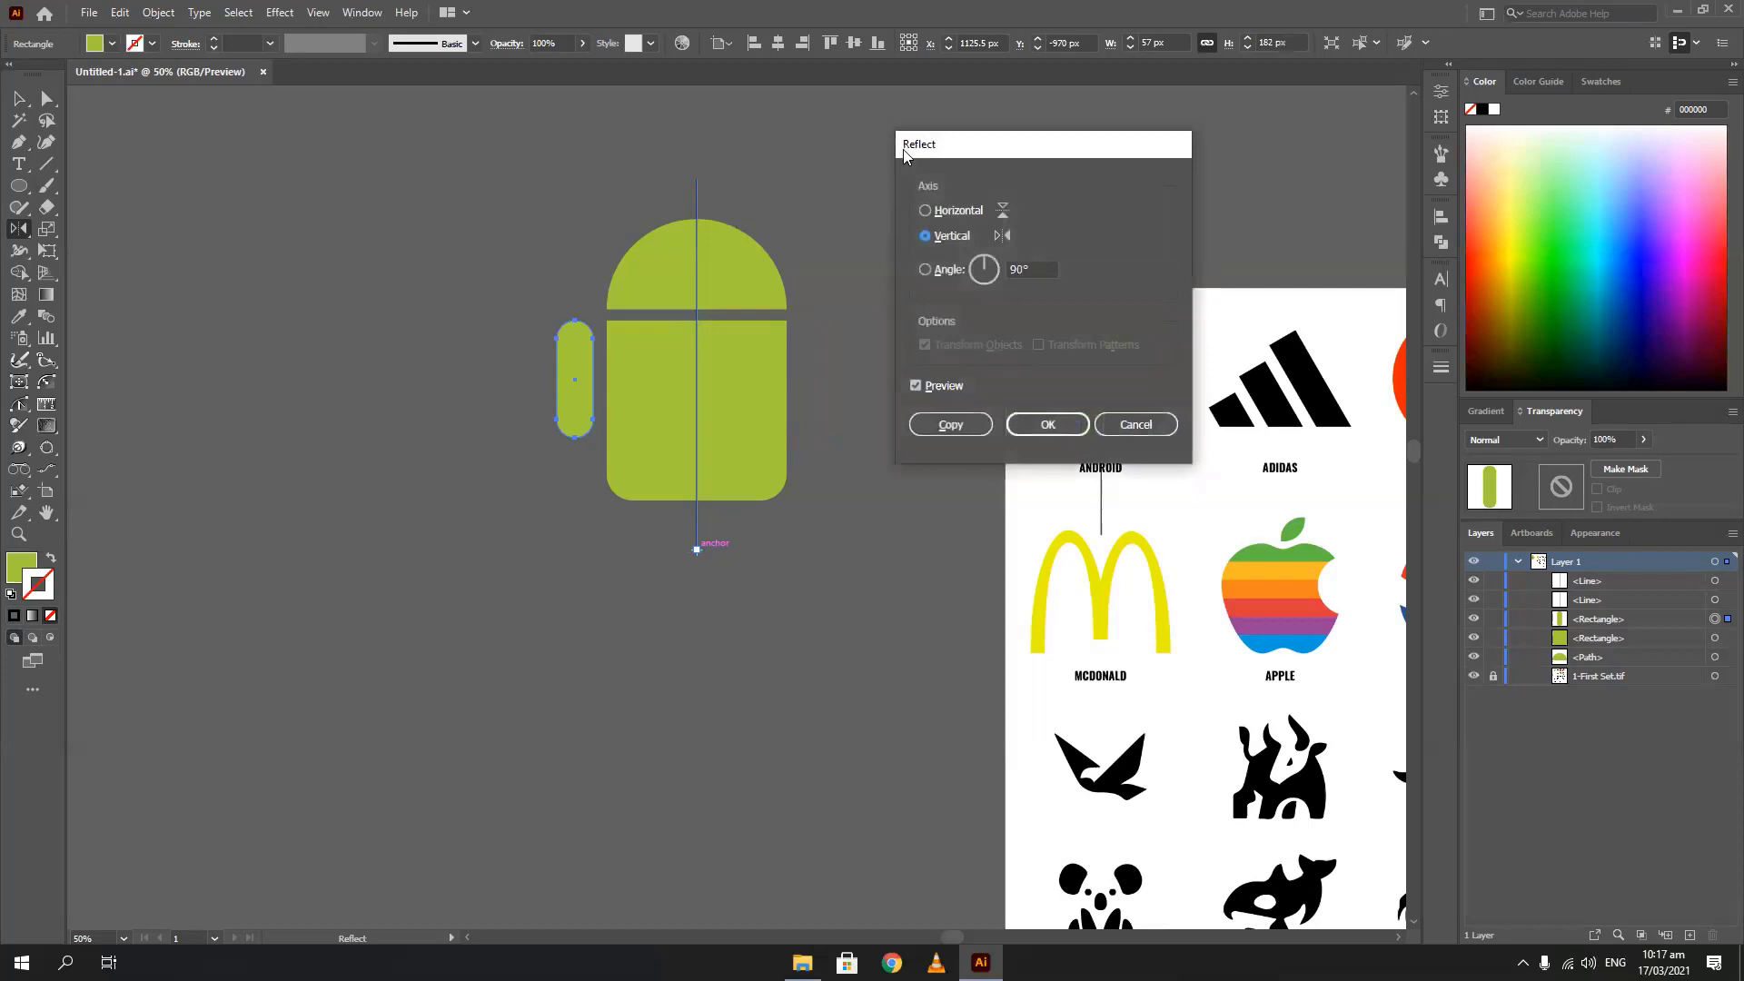
click(913, 388)
click(913, 389)
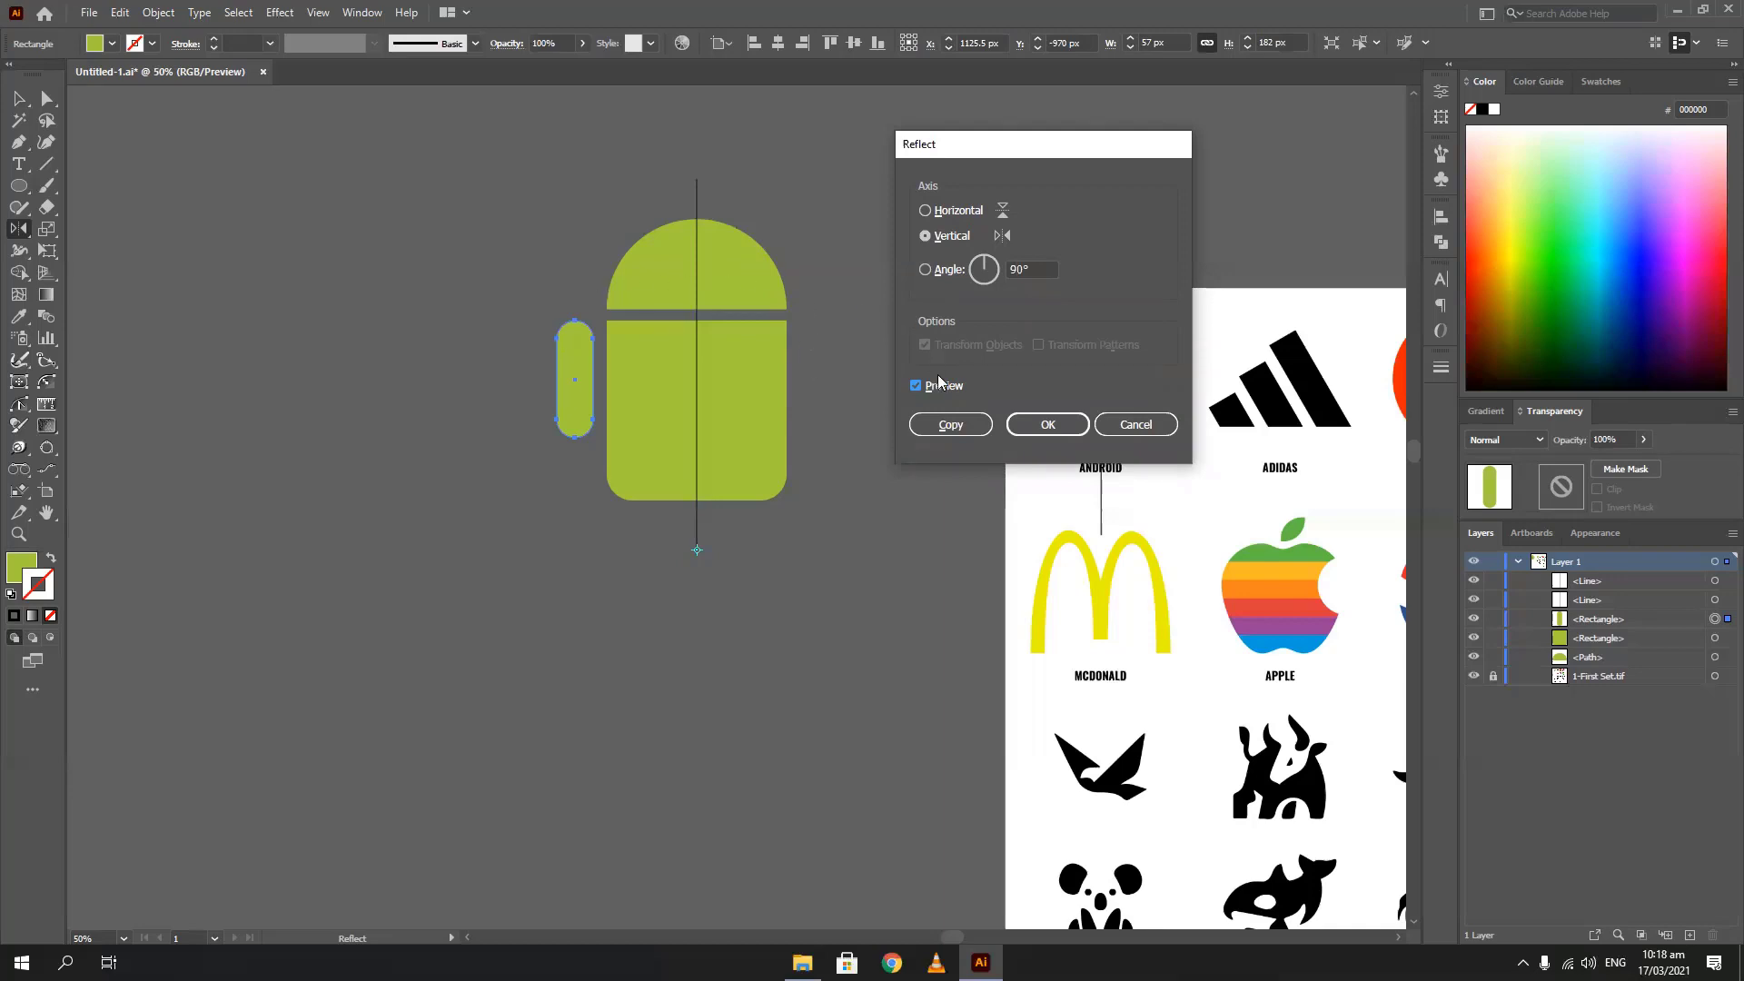
click(948, 425)
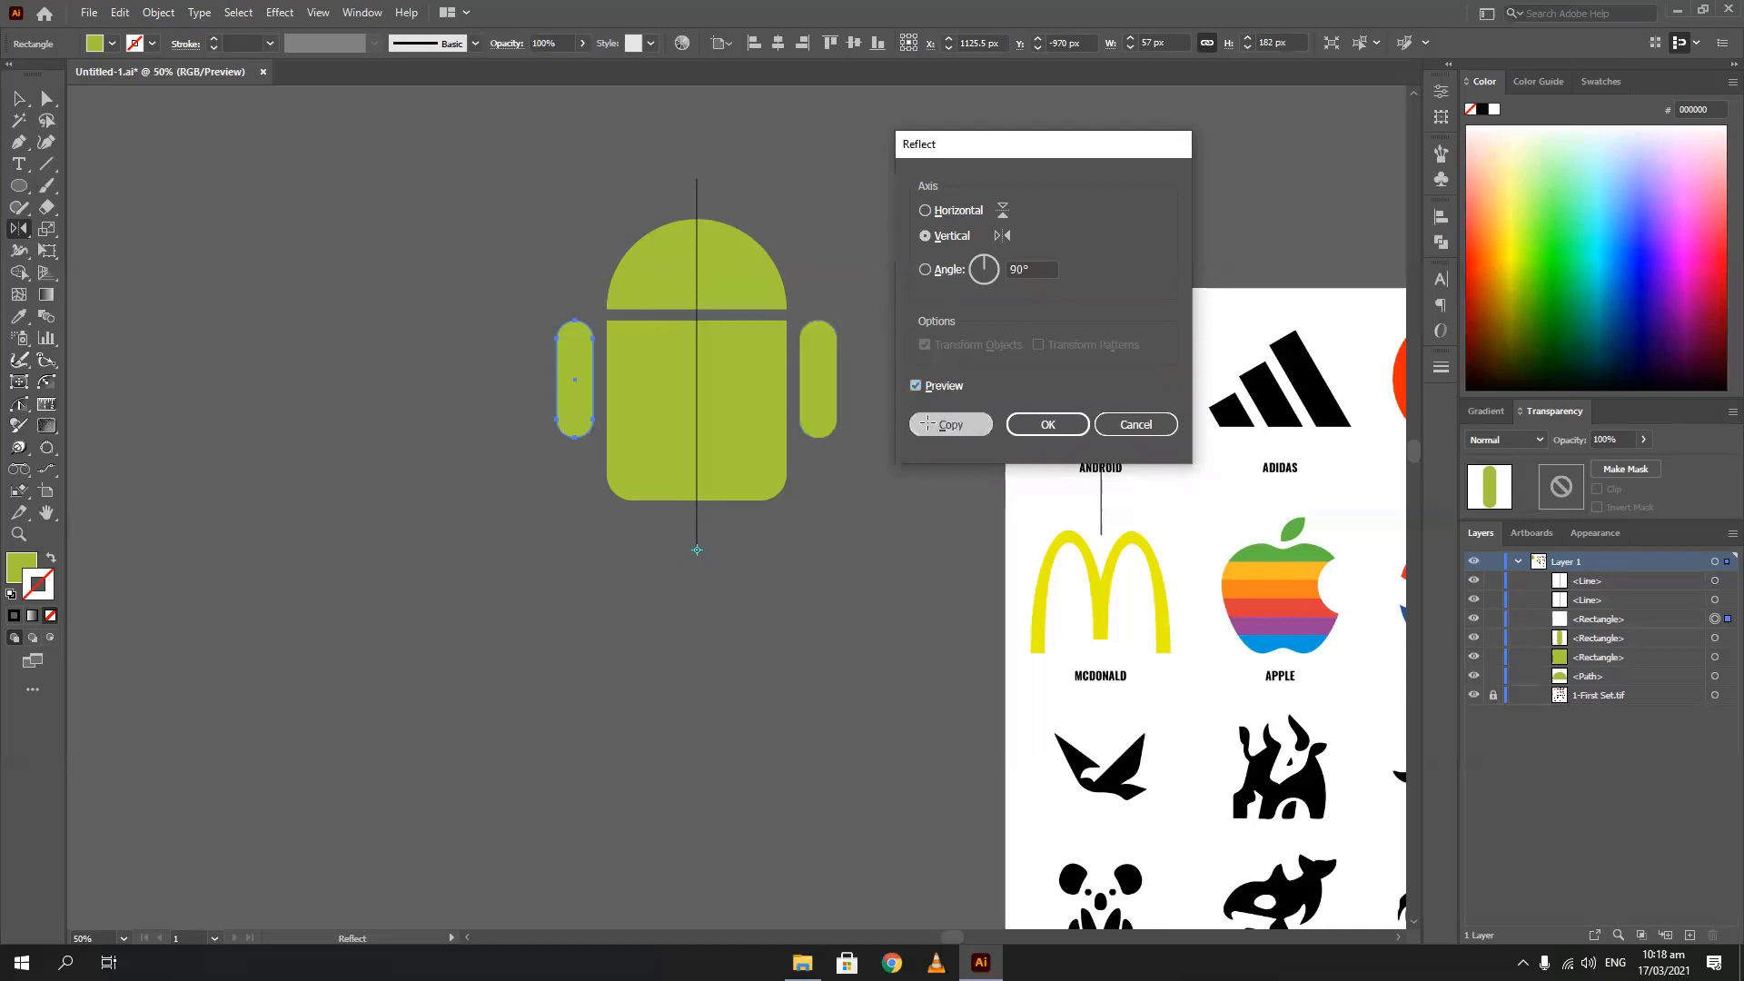
Delete the vertical centre line running through the green head and body
click(18, 98)
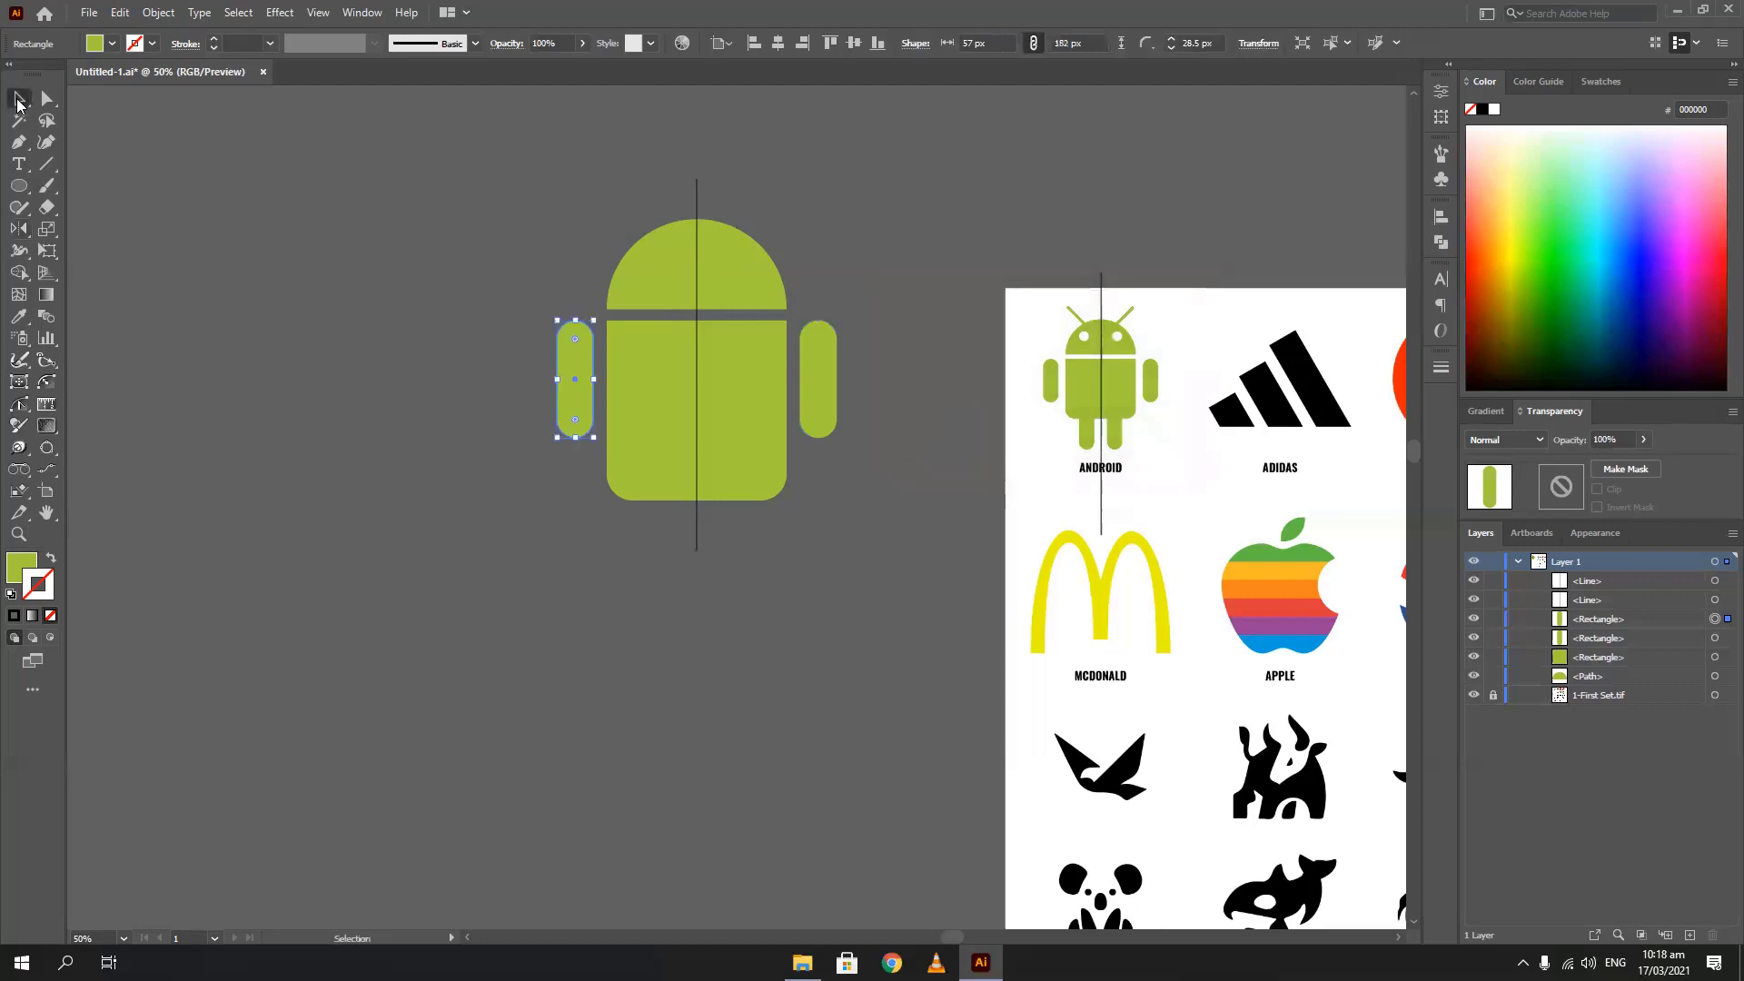
click(698, 202)
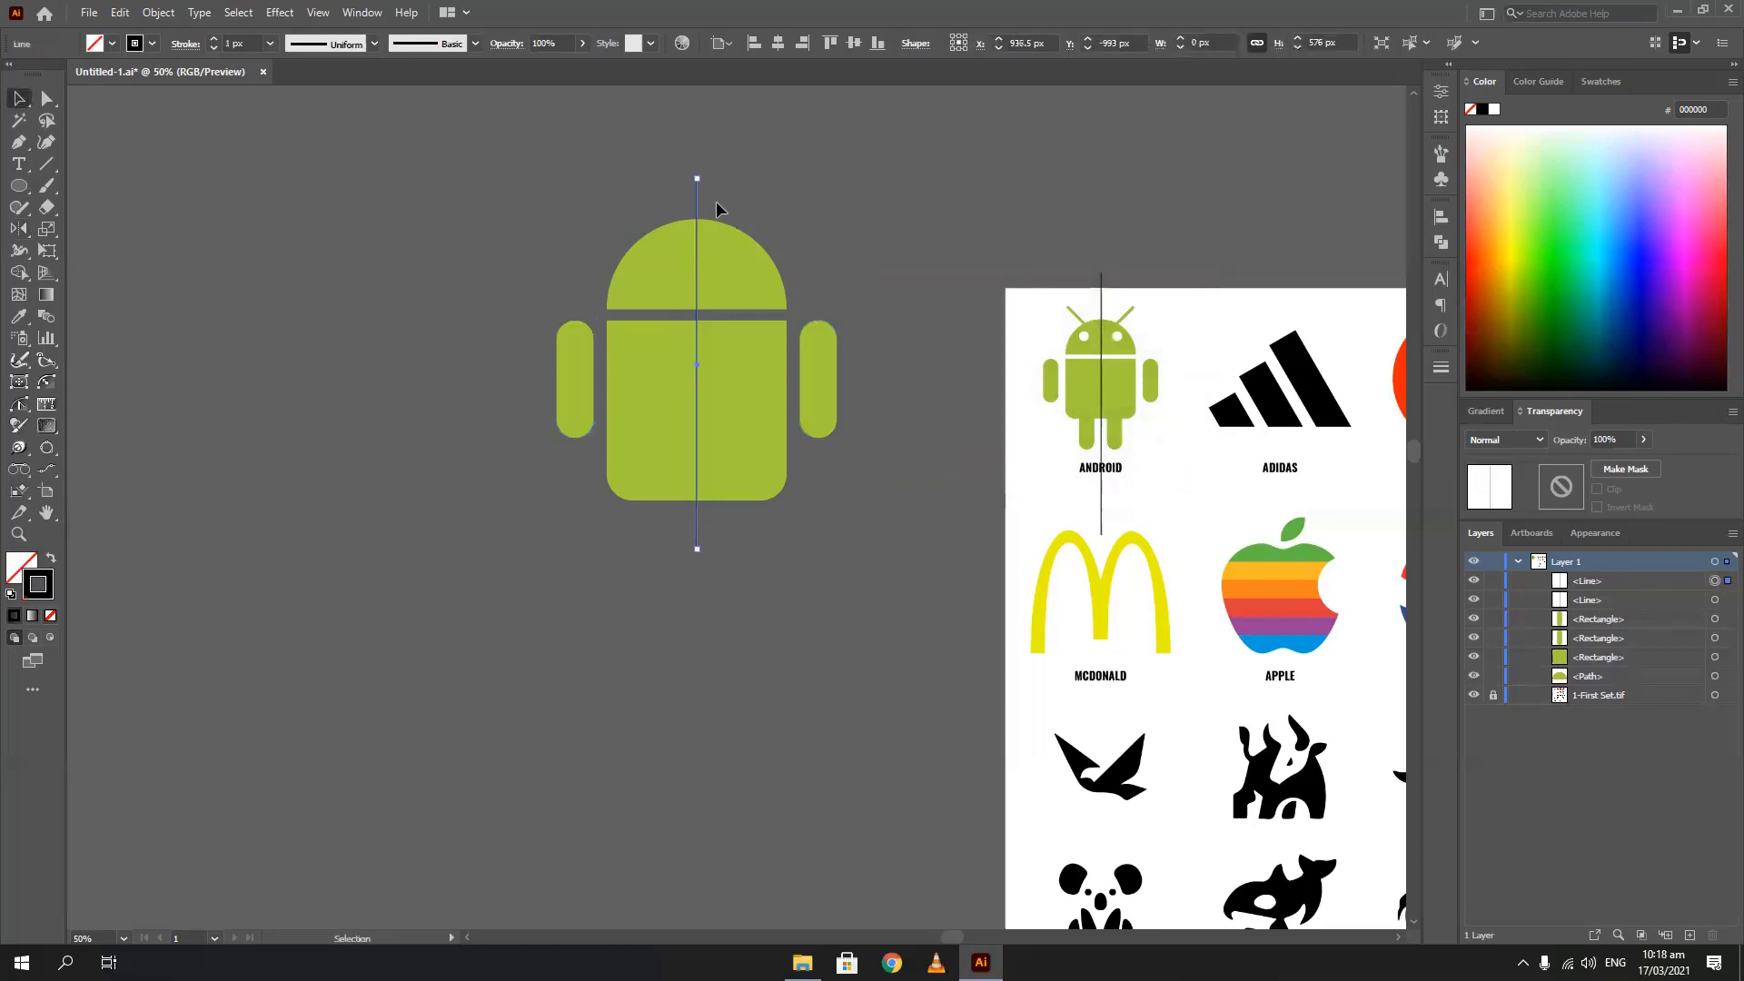
key(Delete)
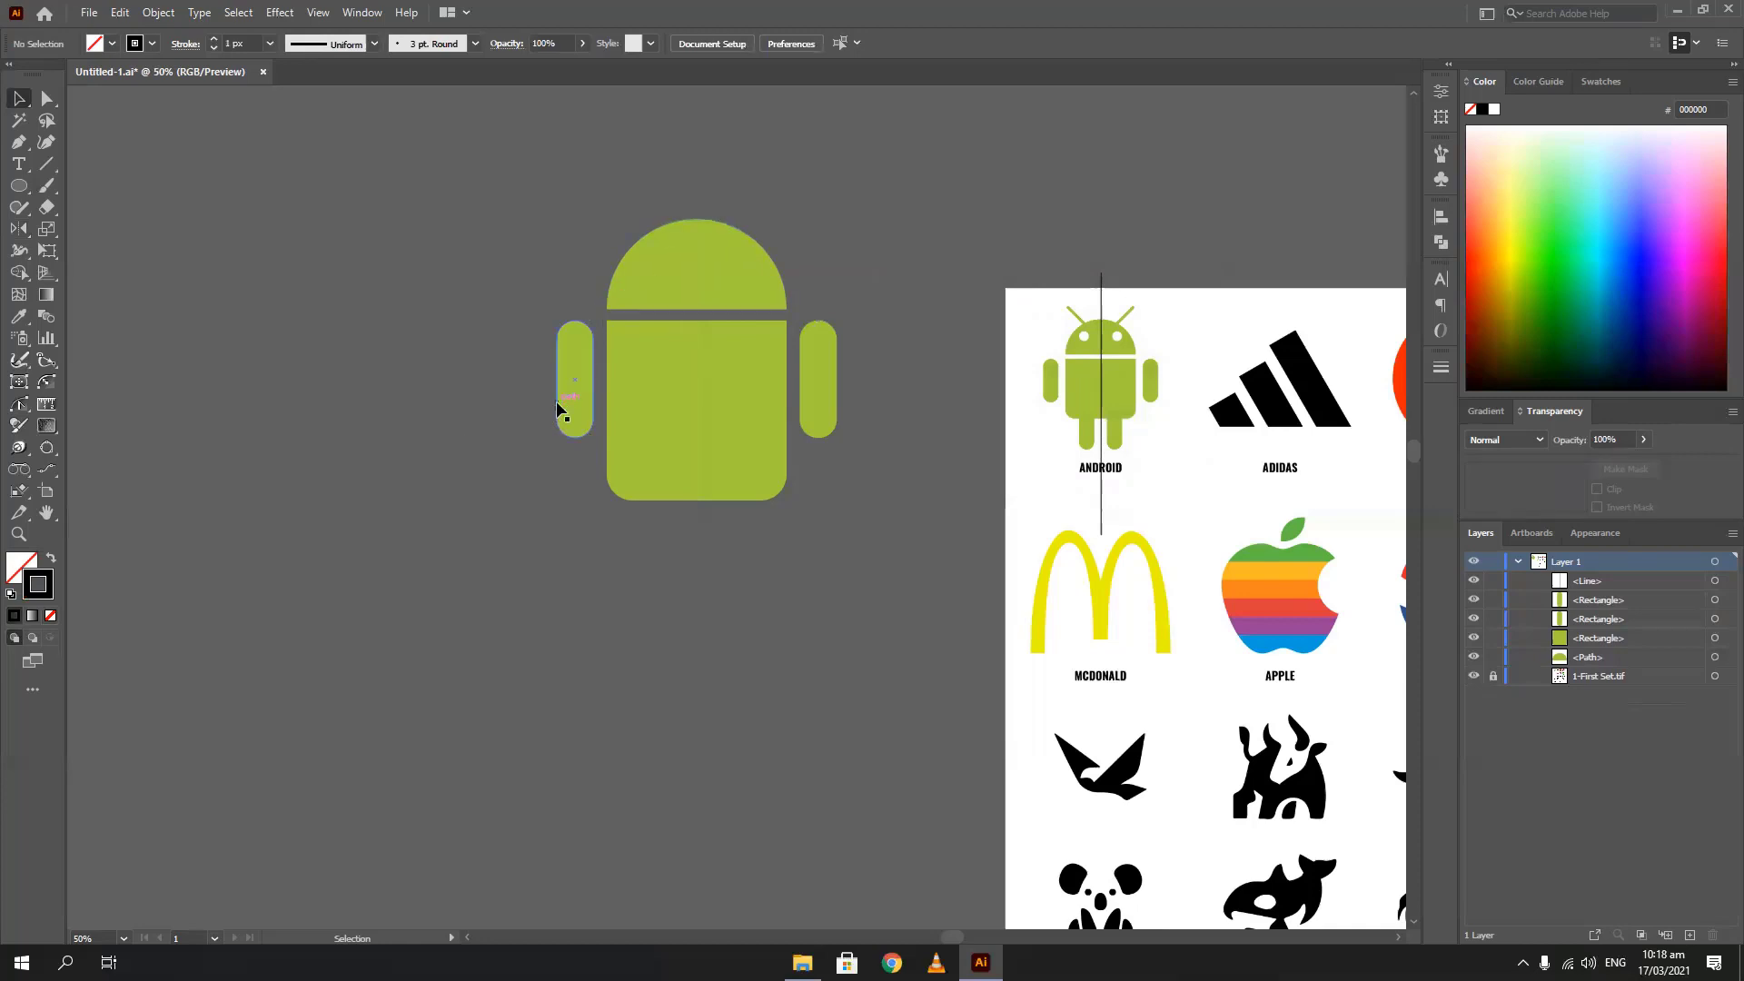
Place two copies of the arm side by side as legs overlapping the body's bottom edge, and shift the pair slightly left
alt+drag(558, 404, 730, 546)
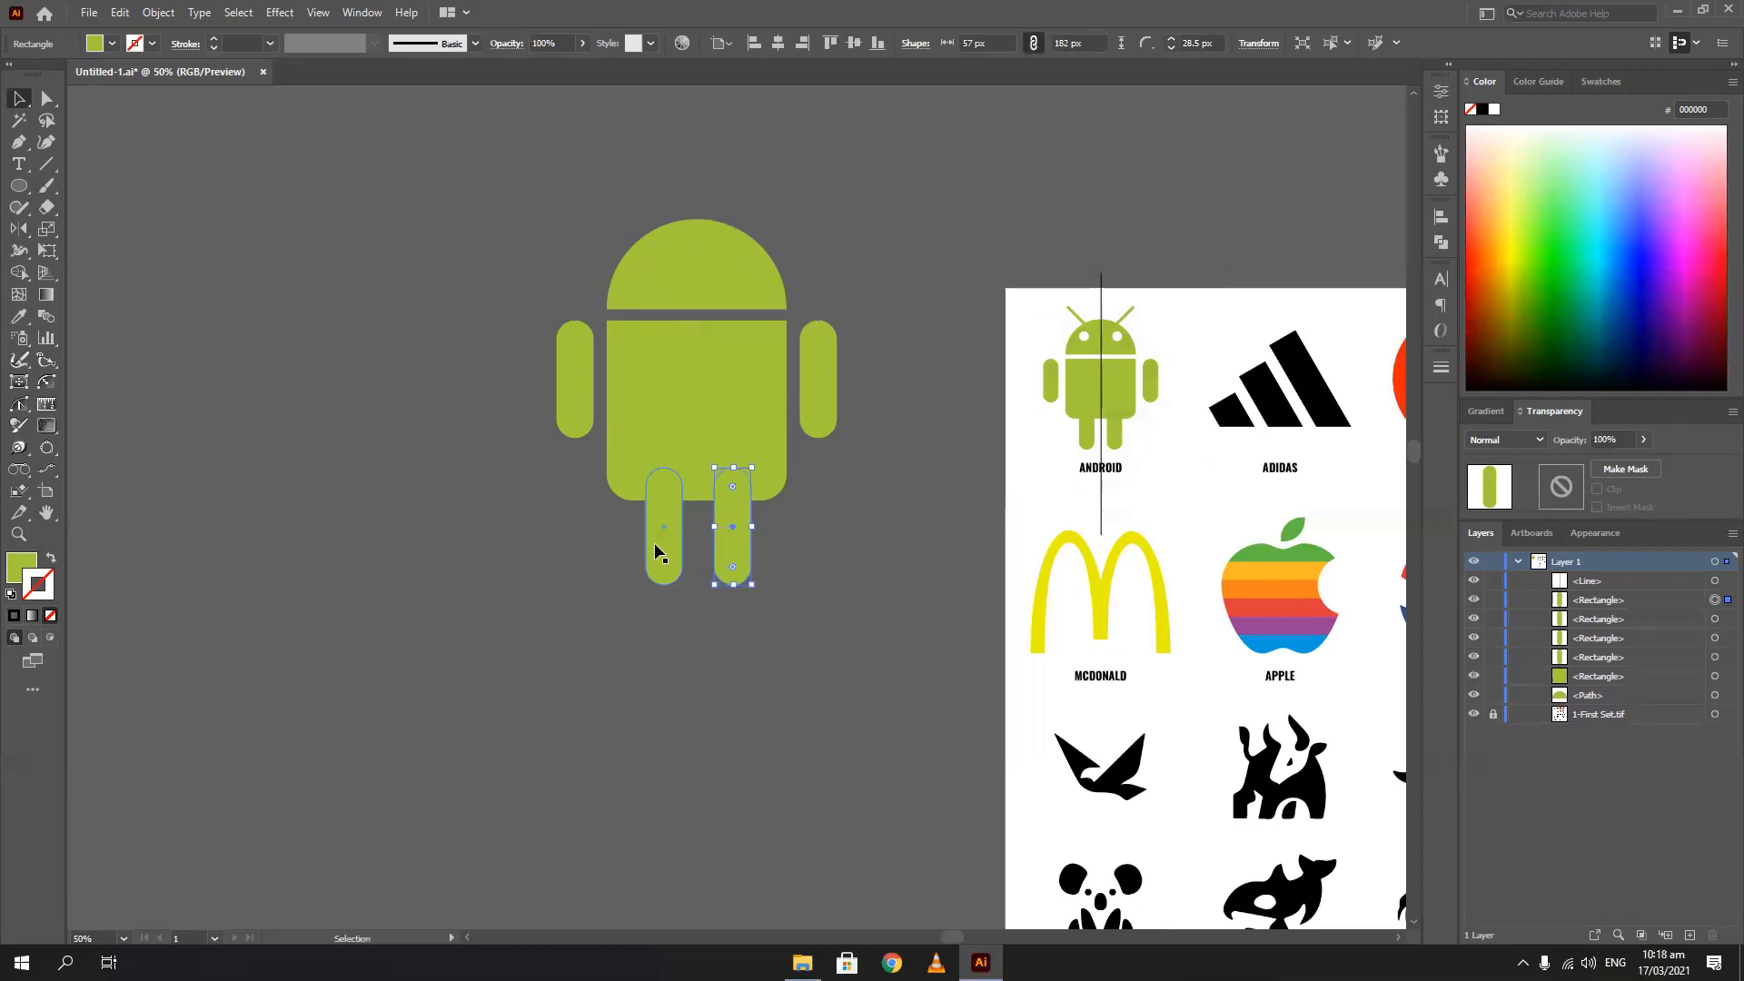
click(597, 536)
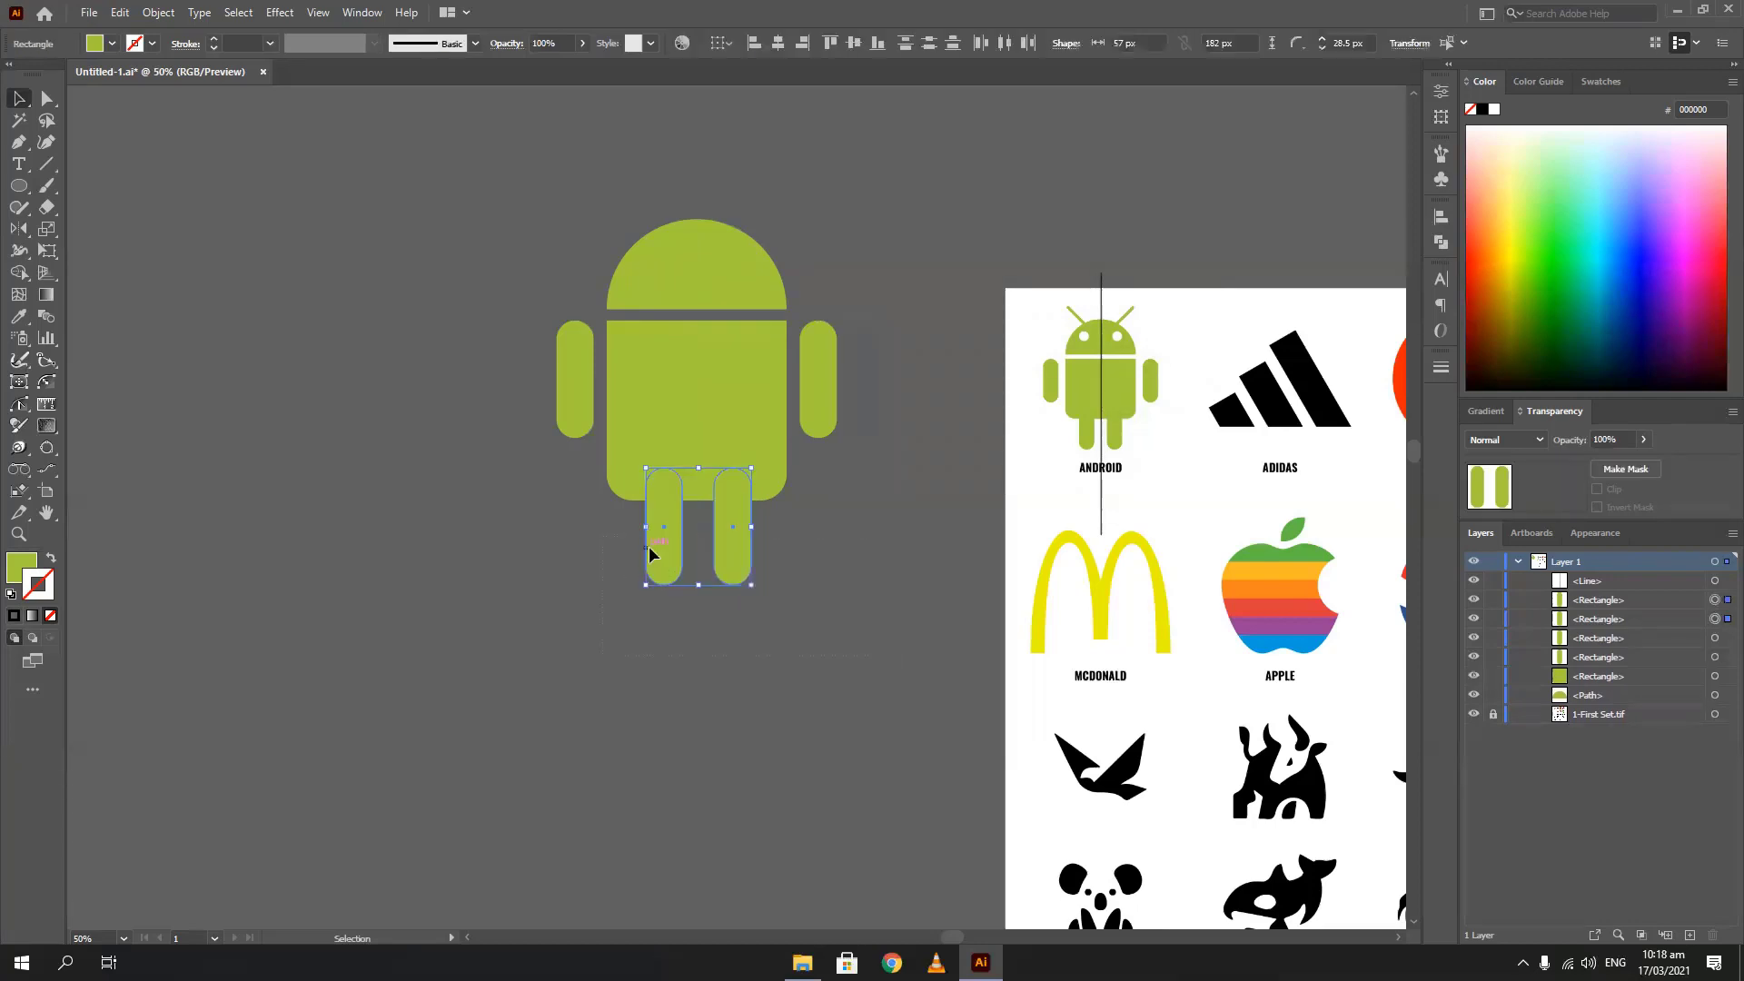
shift+drag(648, 546, 637, 552)
shift+click(641, 549)
double_click(652, 548)
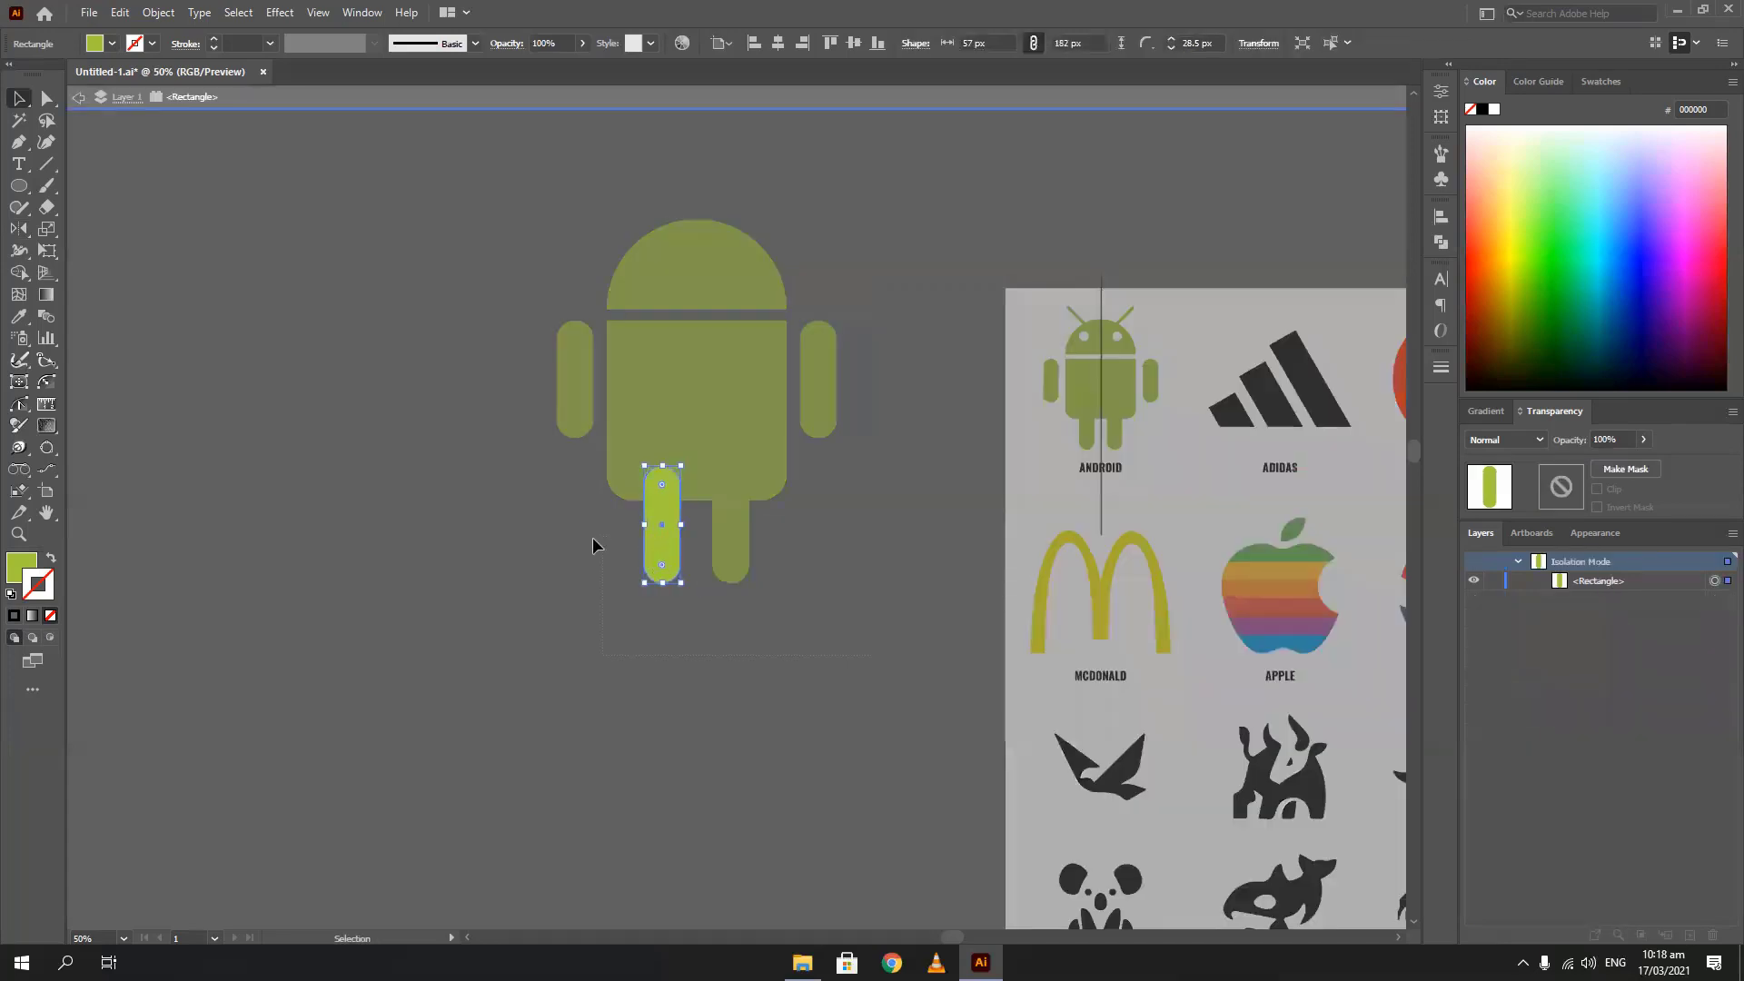
double_click(611, 545)
mouse_move(607, 537)
mouse_down()
mouse_move(728, 567)
mouse_move(625, 546)
mouse_up()
click(563, 591)
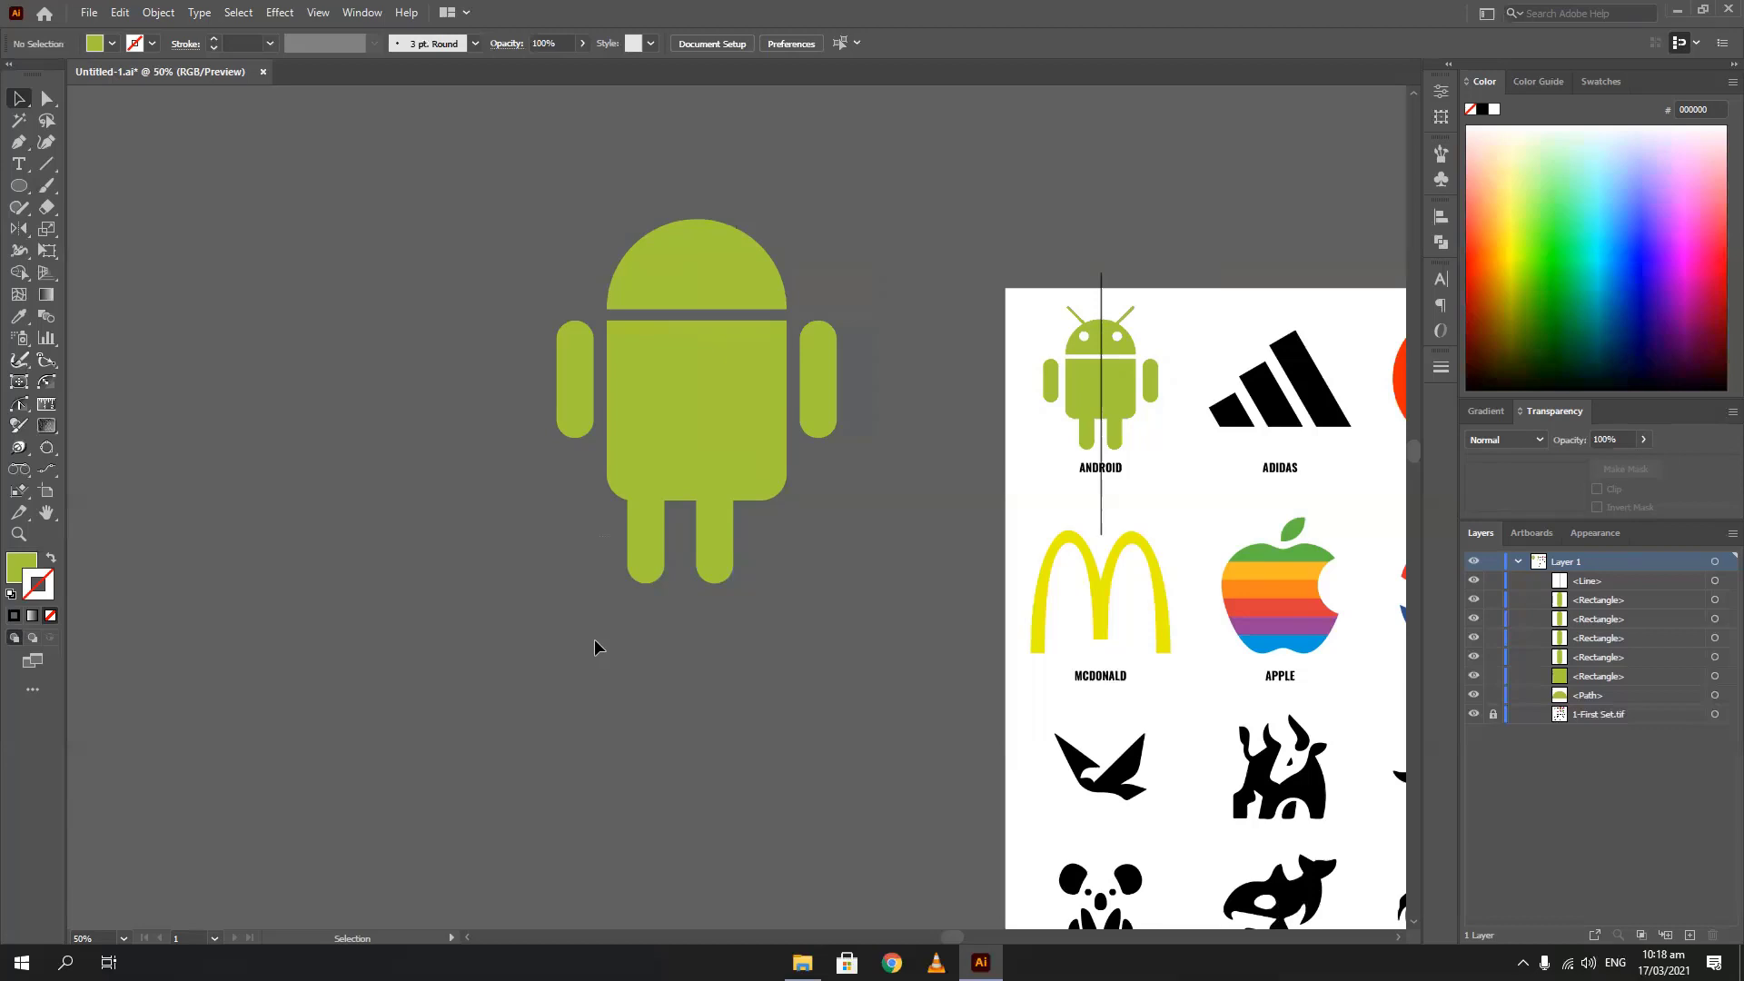
Try to align the body and both legs to their horizontal centre, and undo the alignment
drag(721, 424, 723, 436)
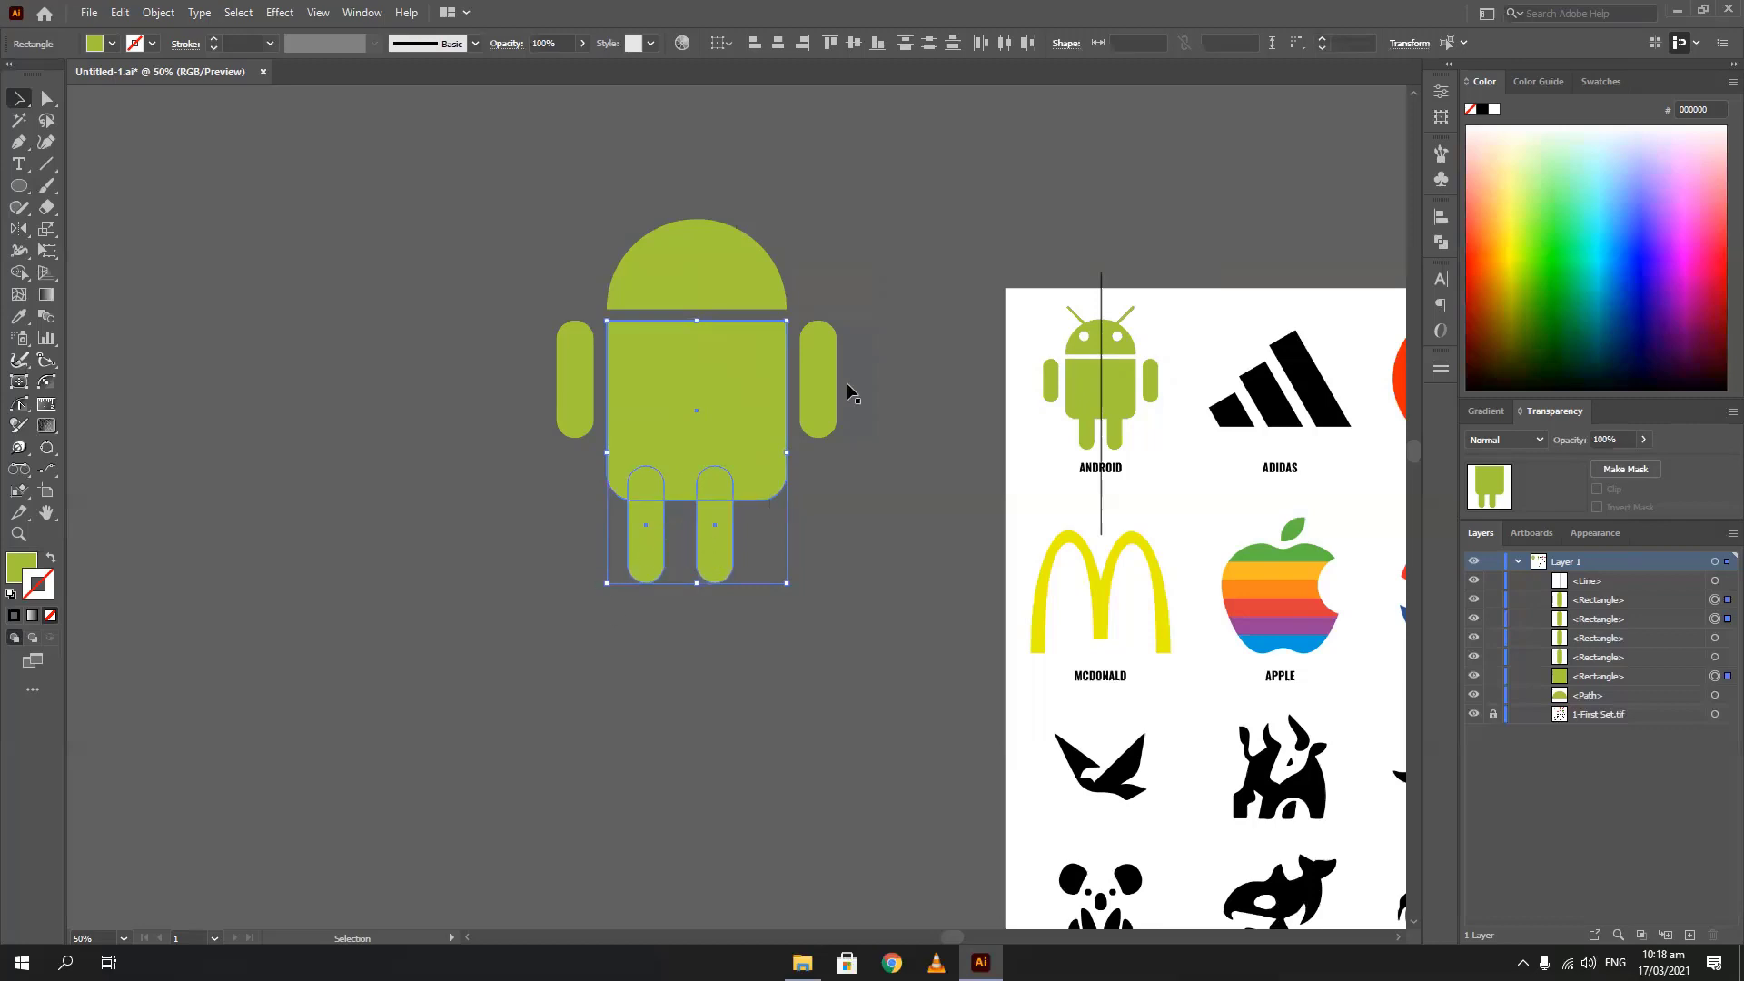
click(1441, 216)
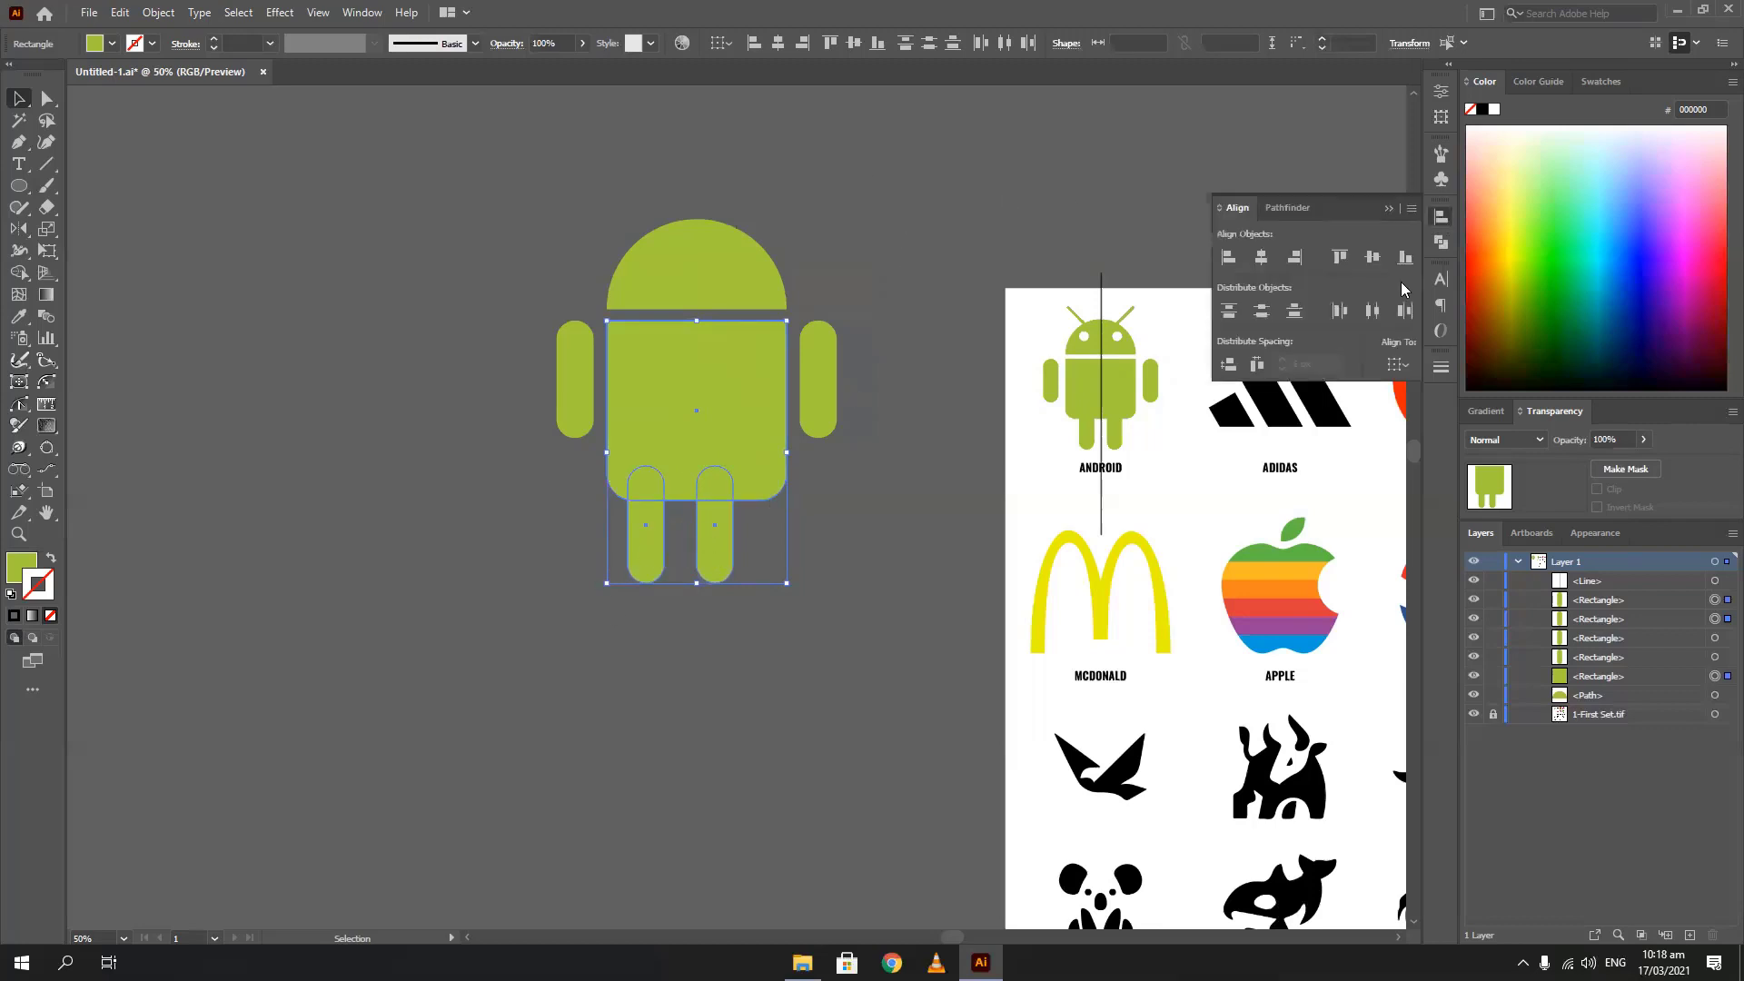
click(1261, 258)
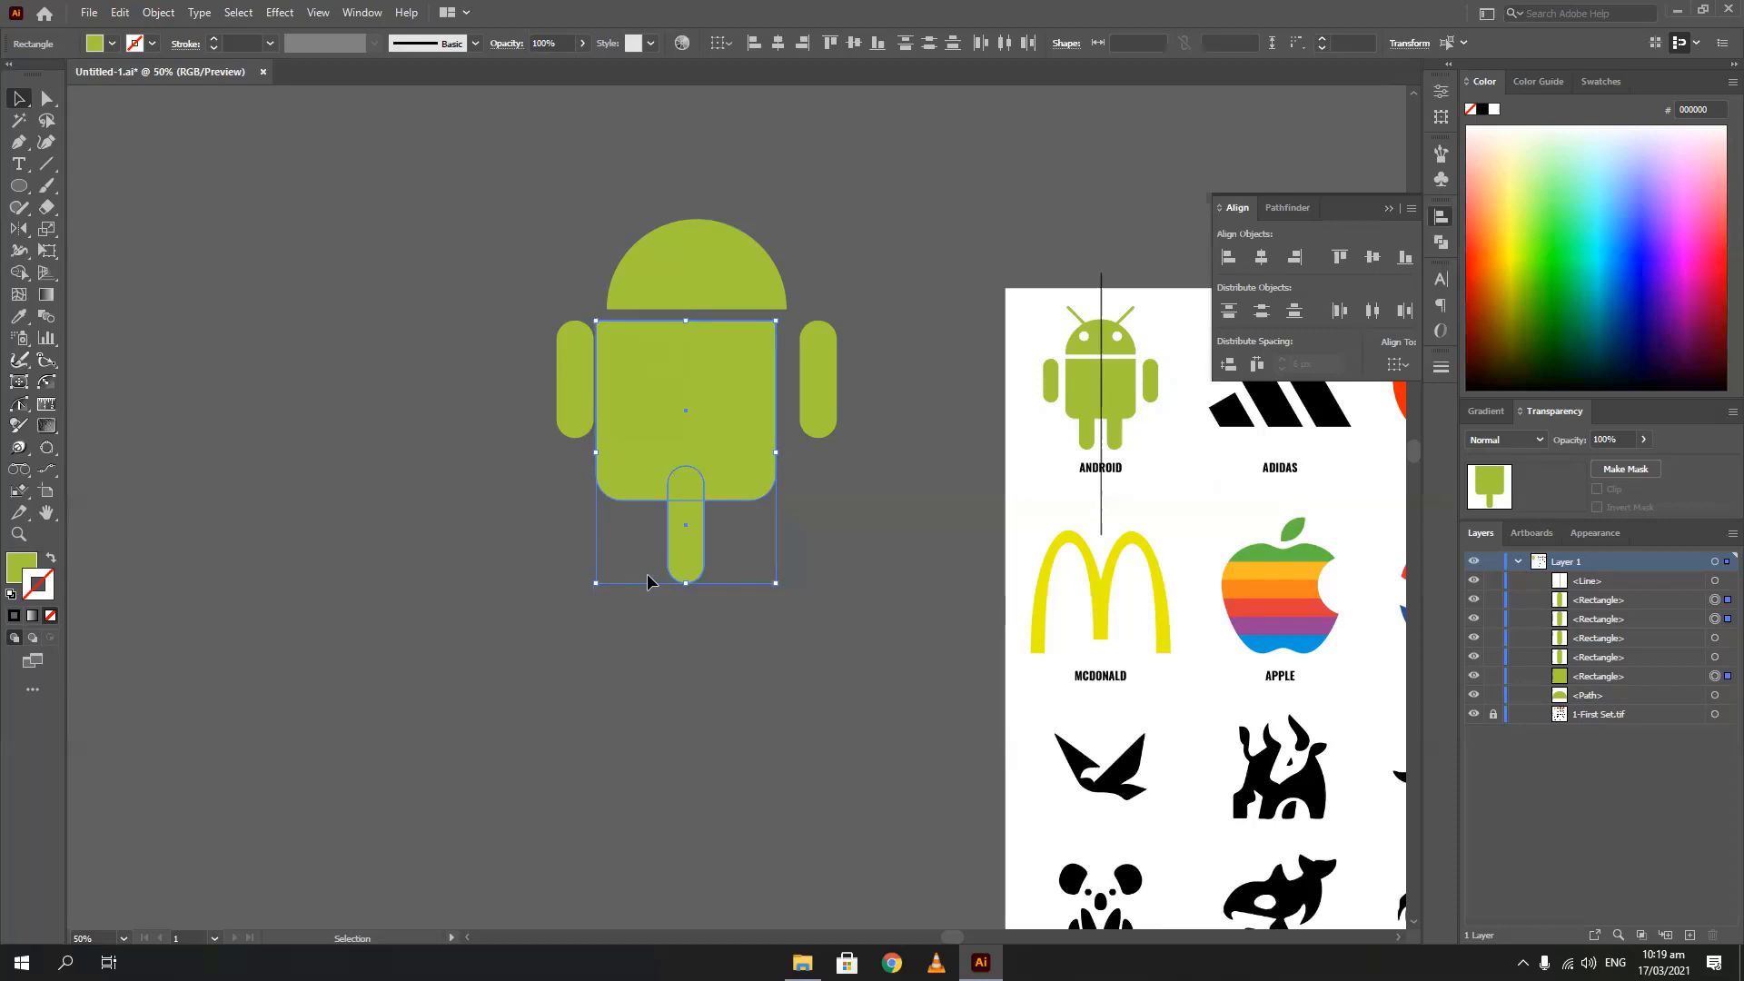
key(ctrl+z)
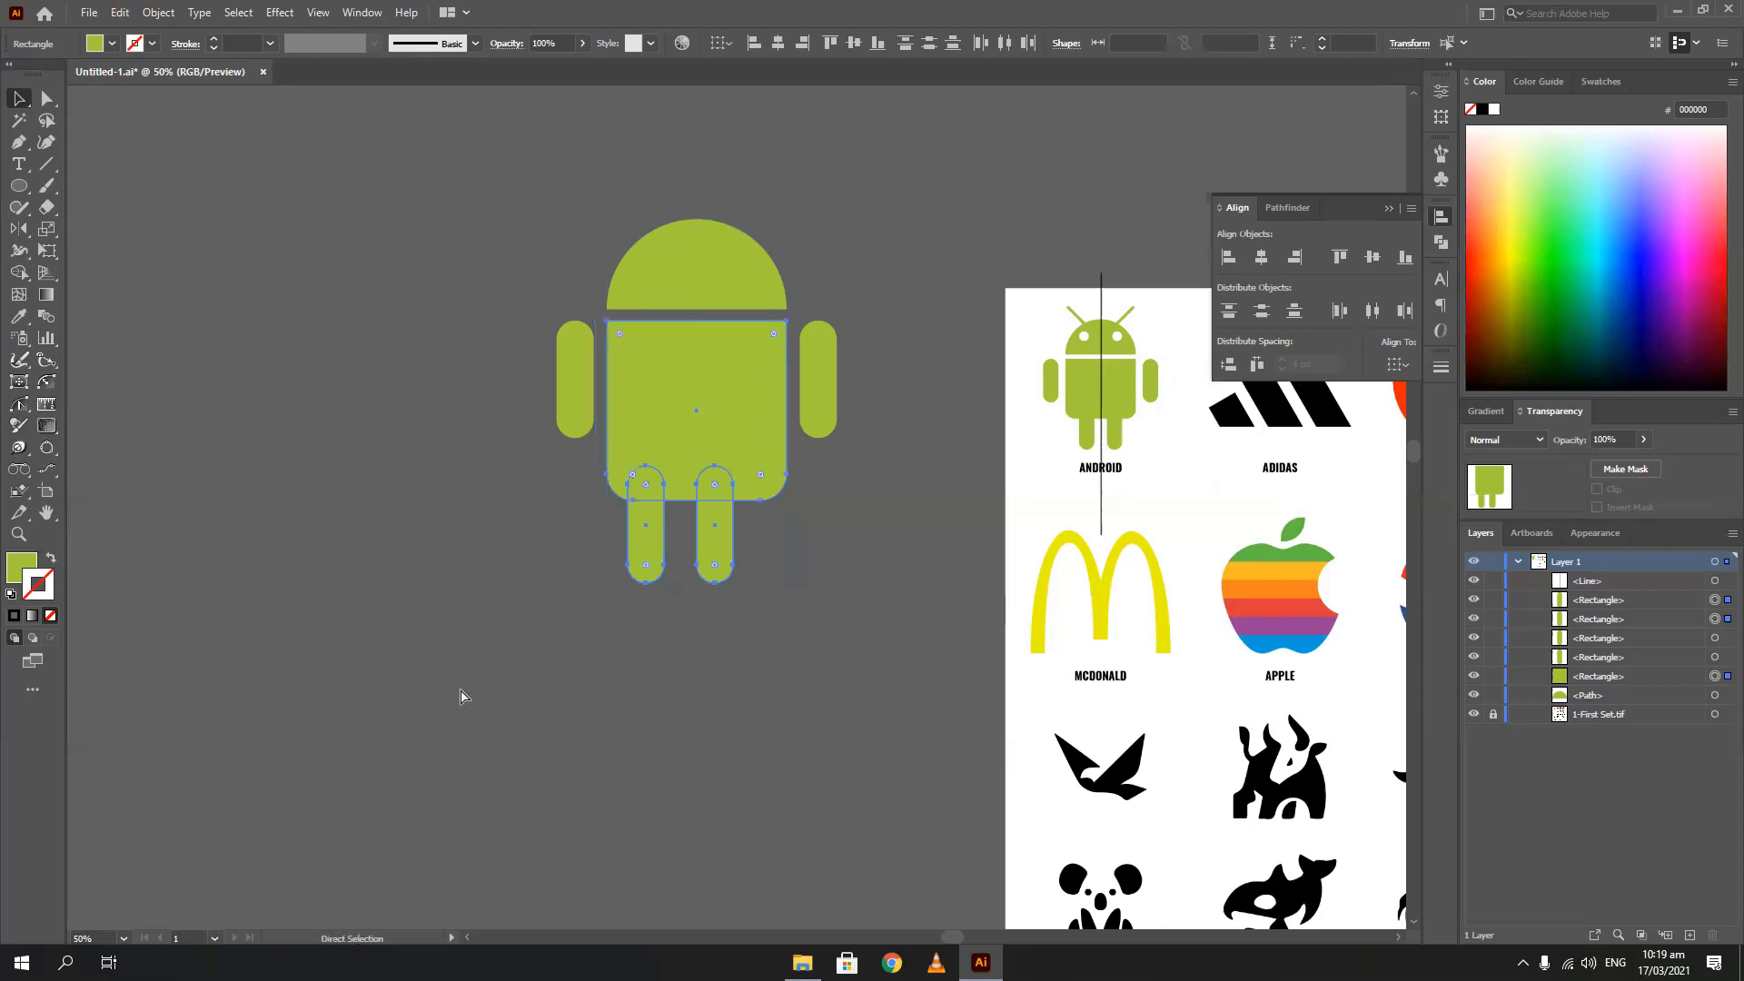
Group the two legs into one object
click(459, 692)
drag(548, 543, 804, 732)
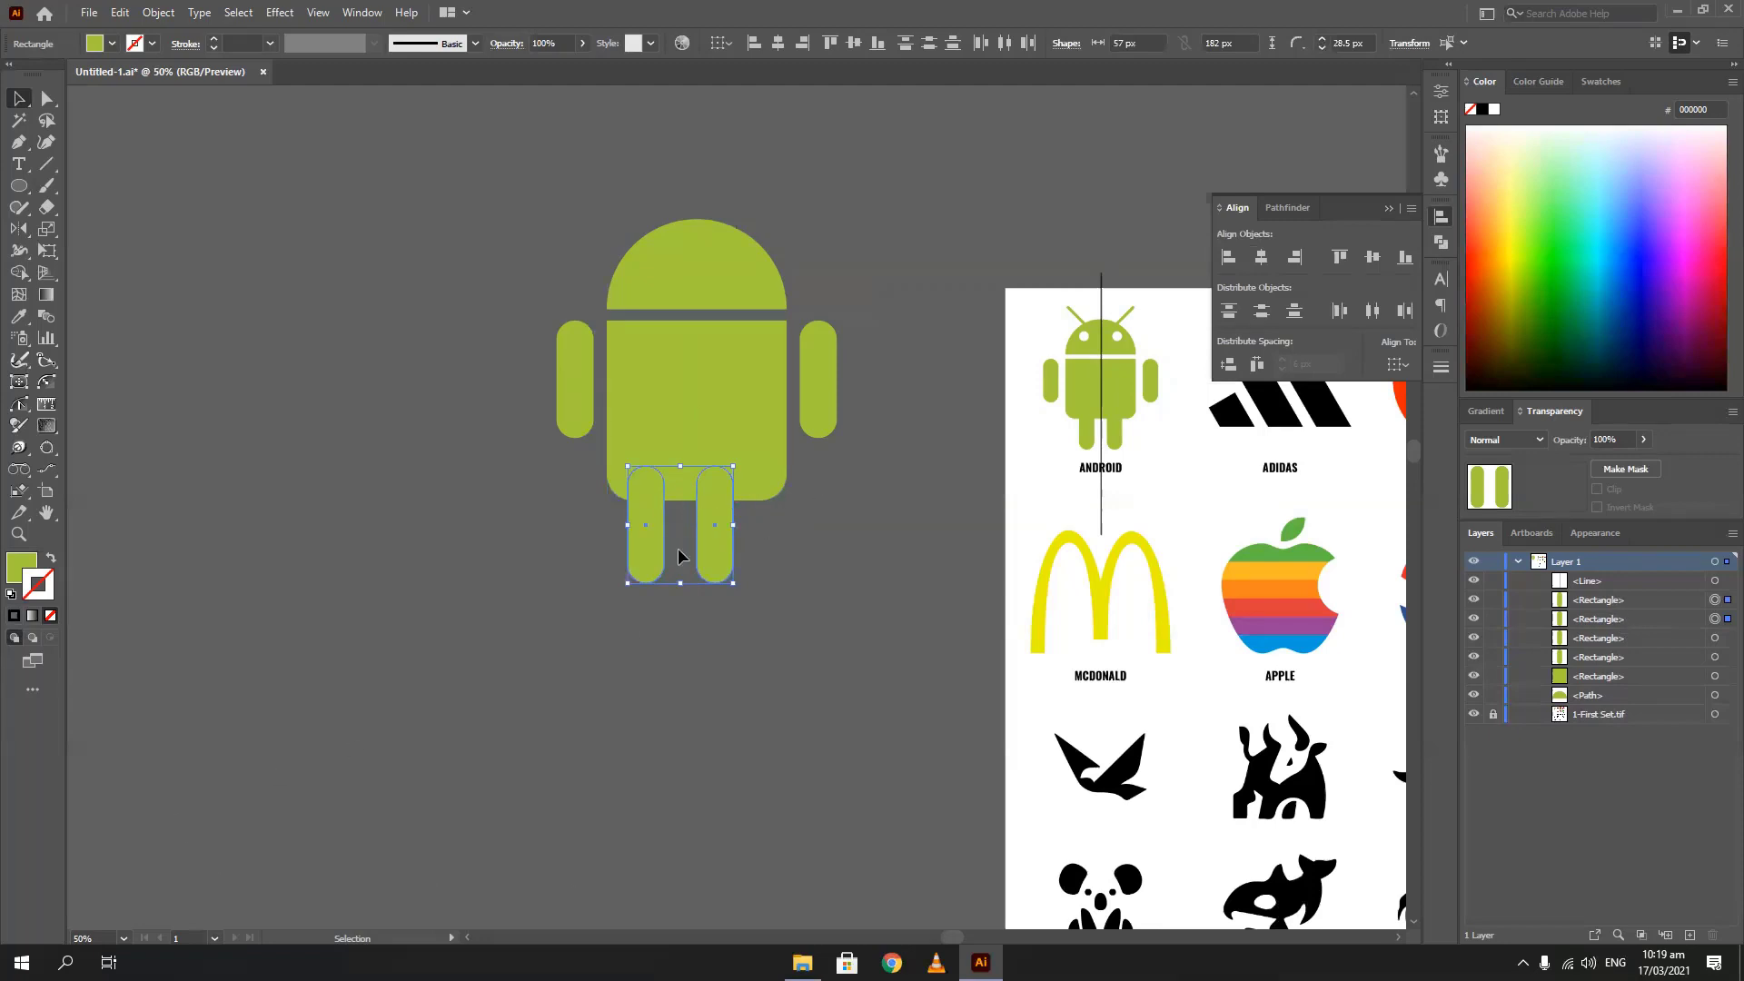
right_click(656, 536)
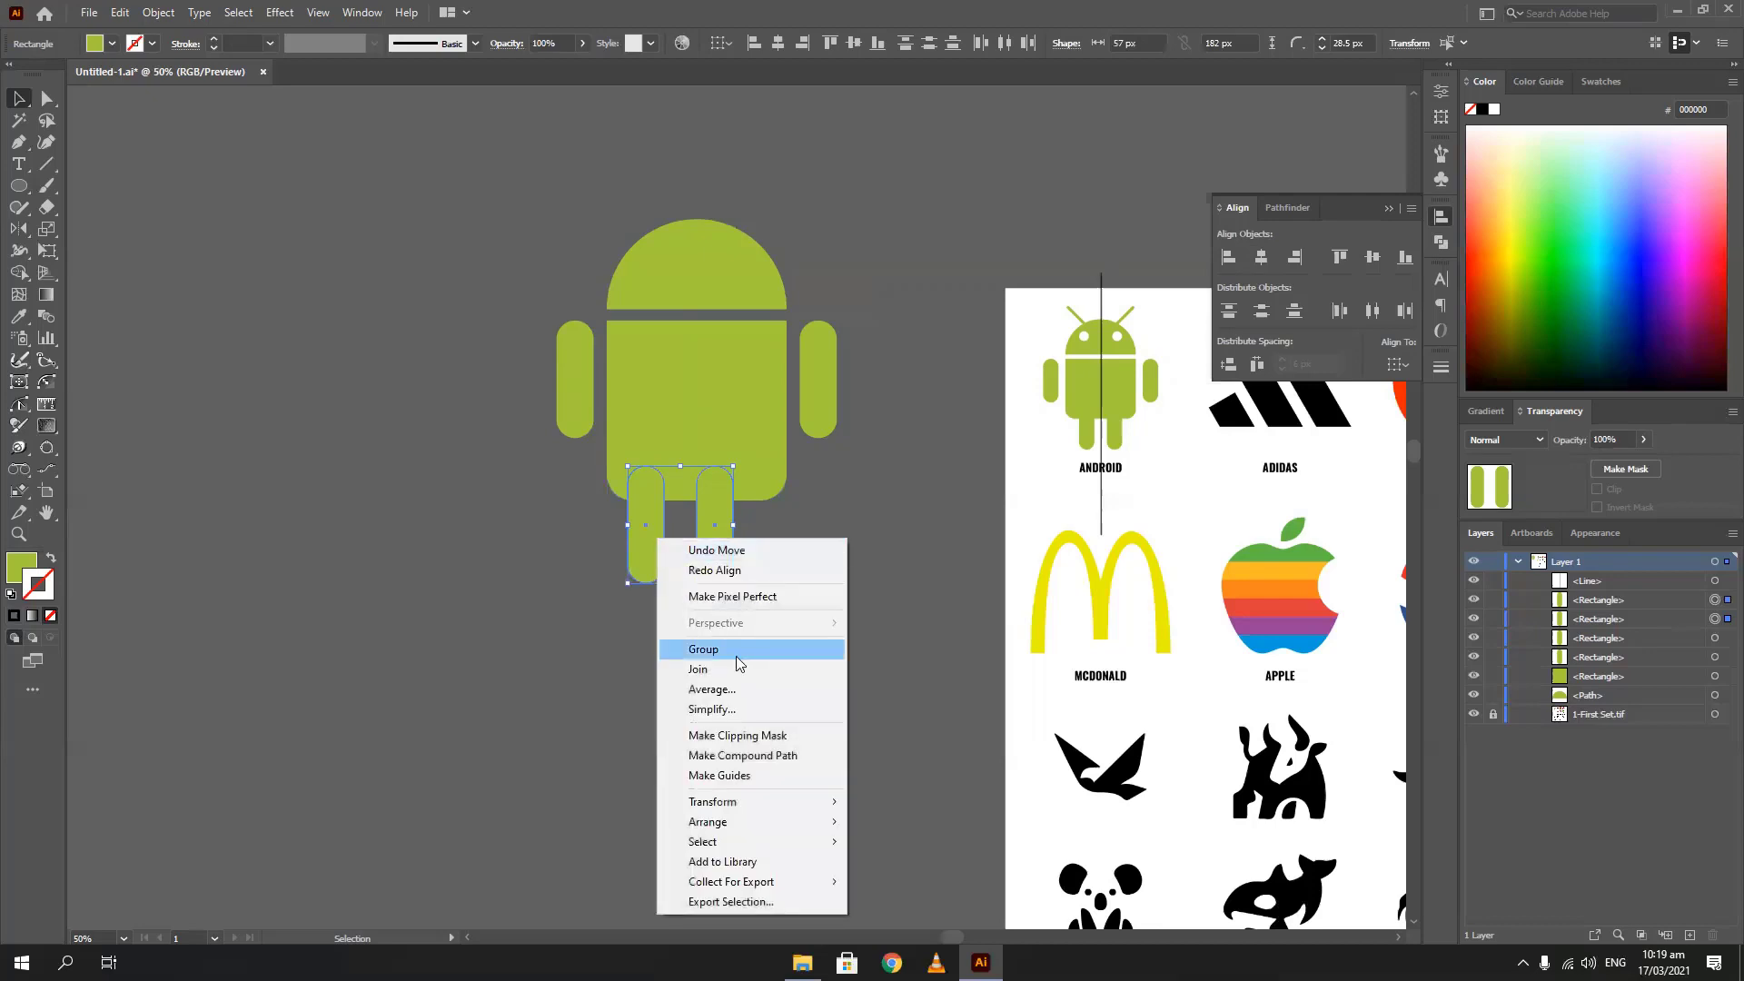
click(736, 651)
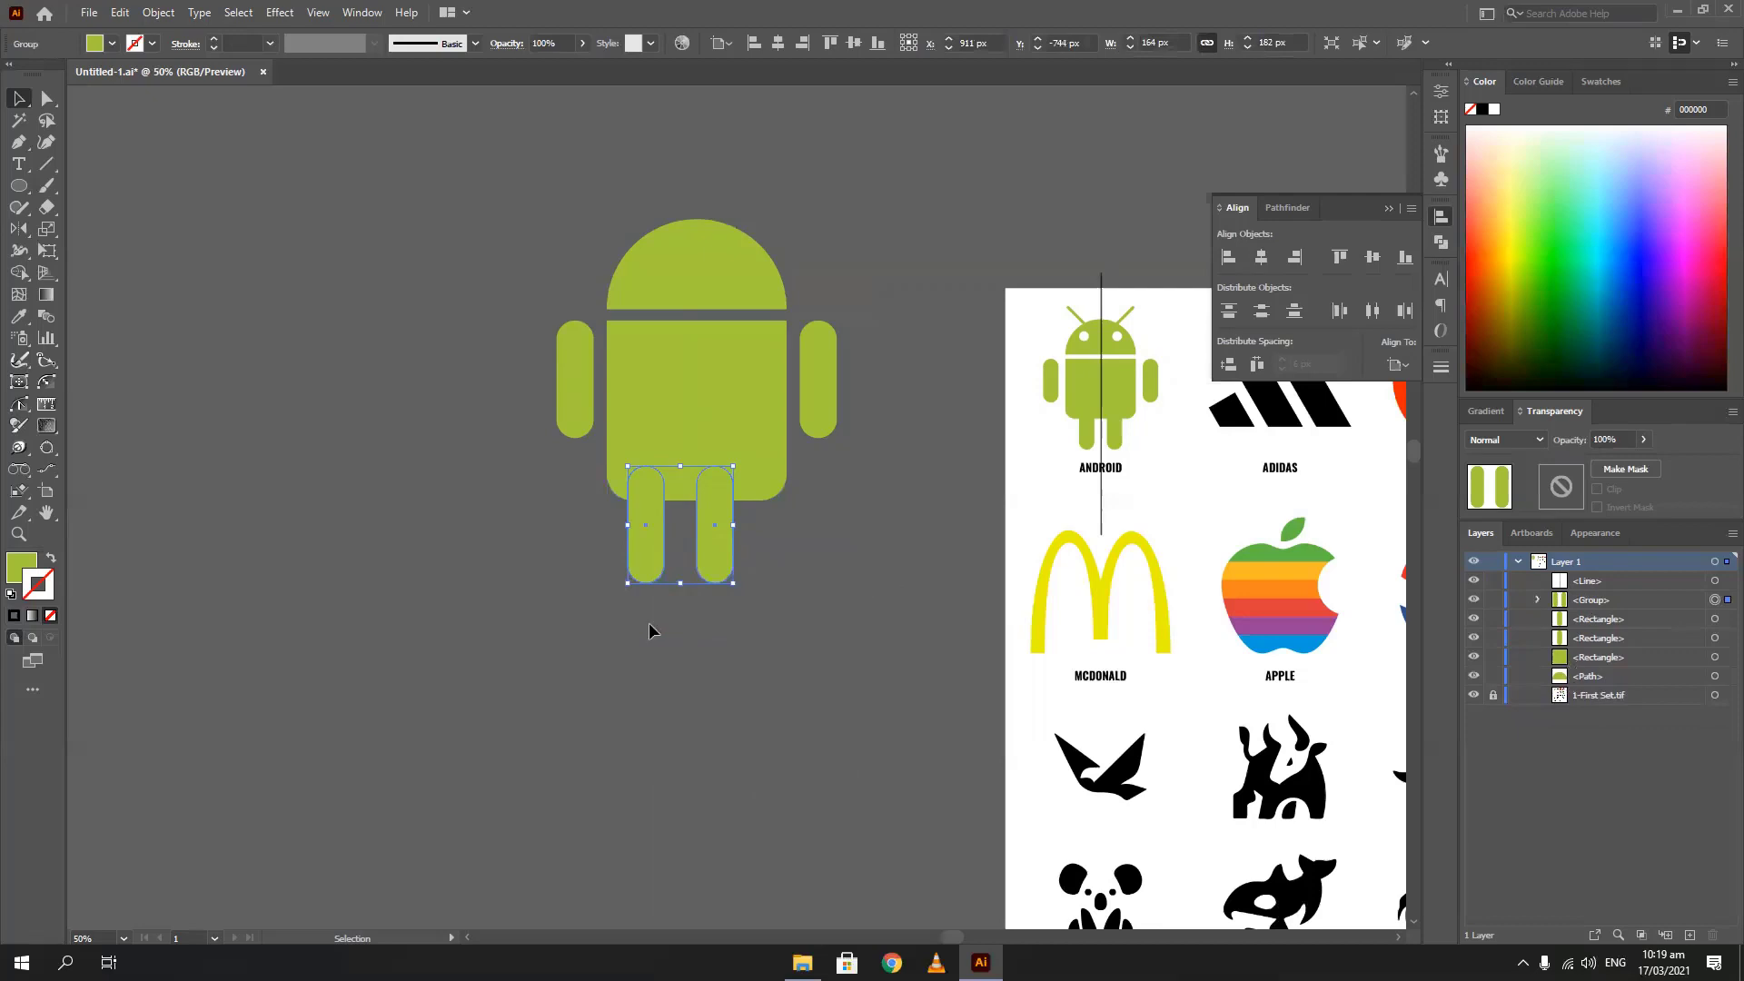
Centre the leg group horizontally on the body, using the body as the key object
drag(649, 623, 721, 401)
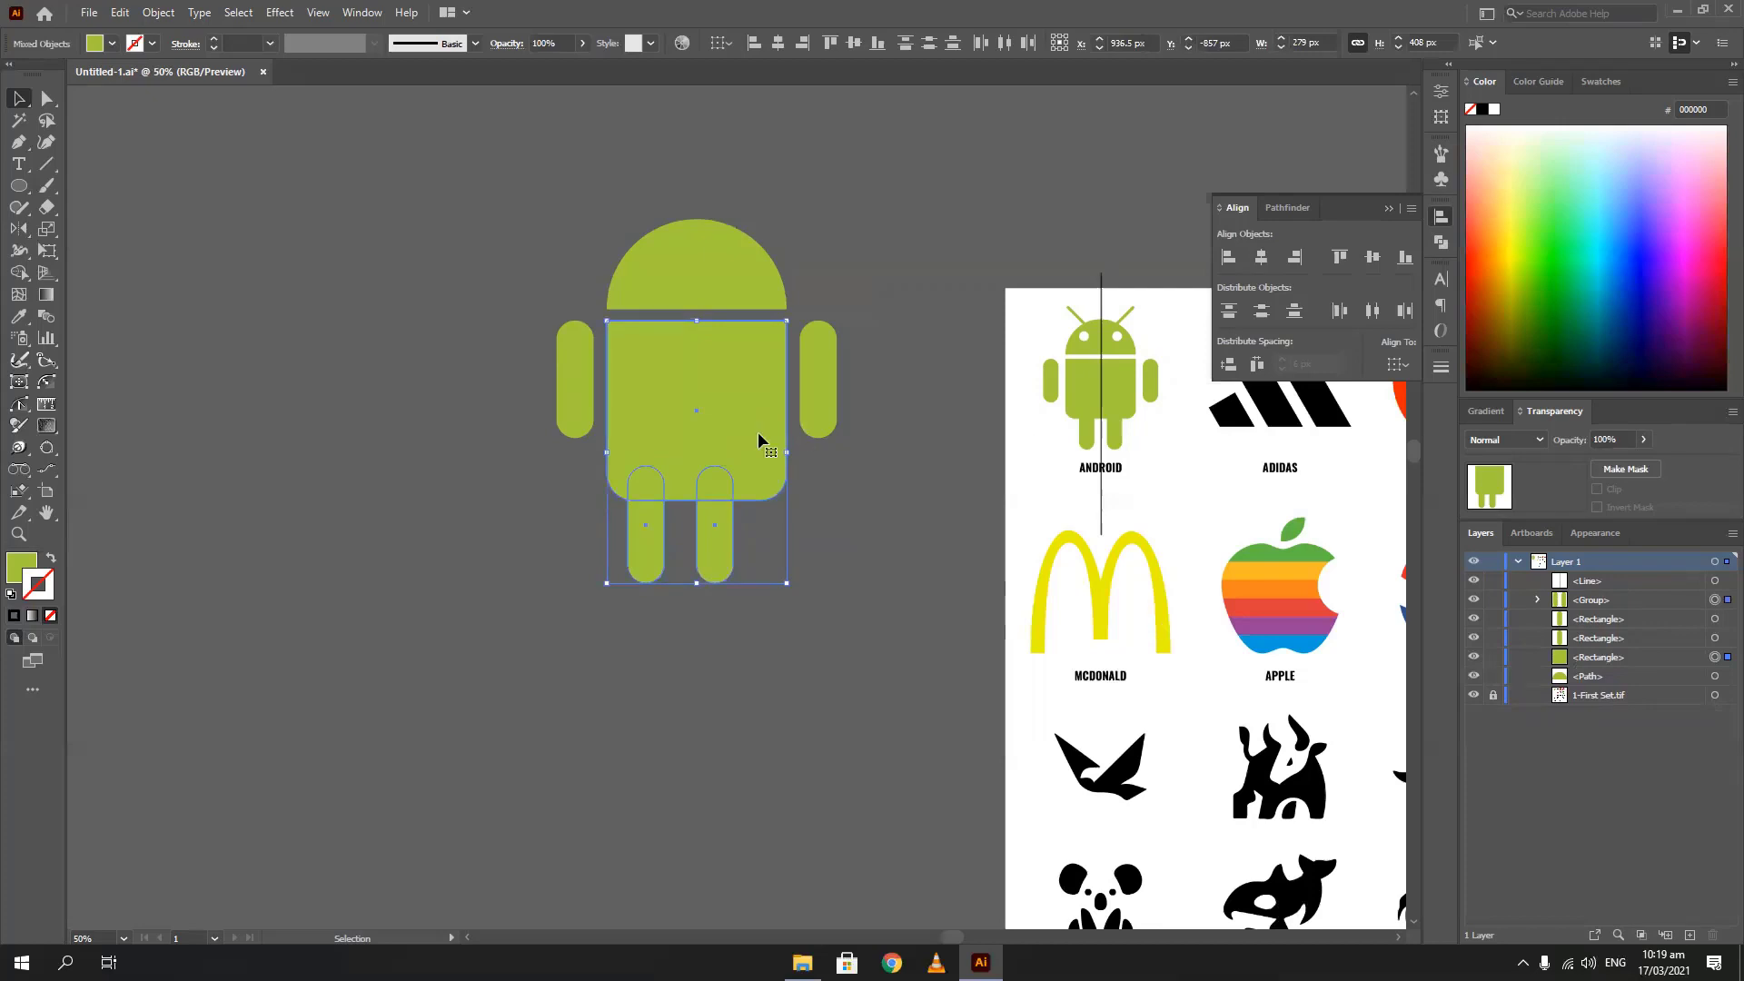
click(681, 377)
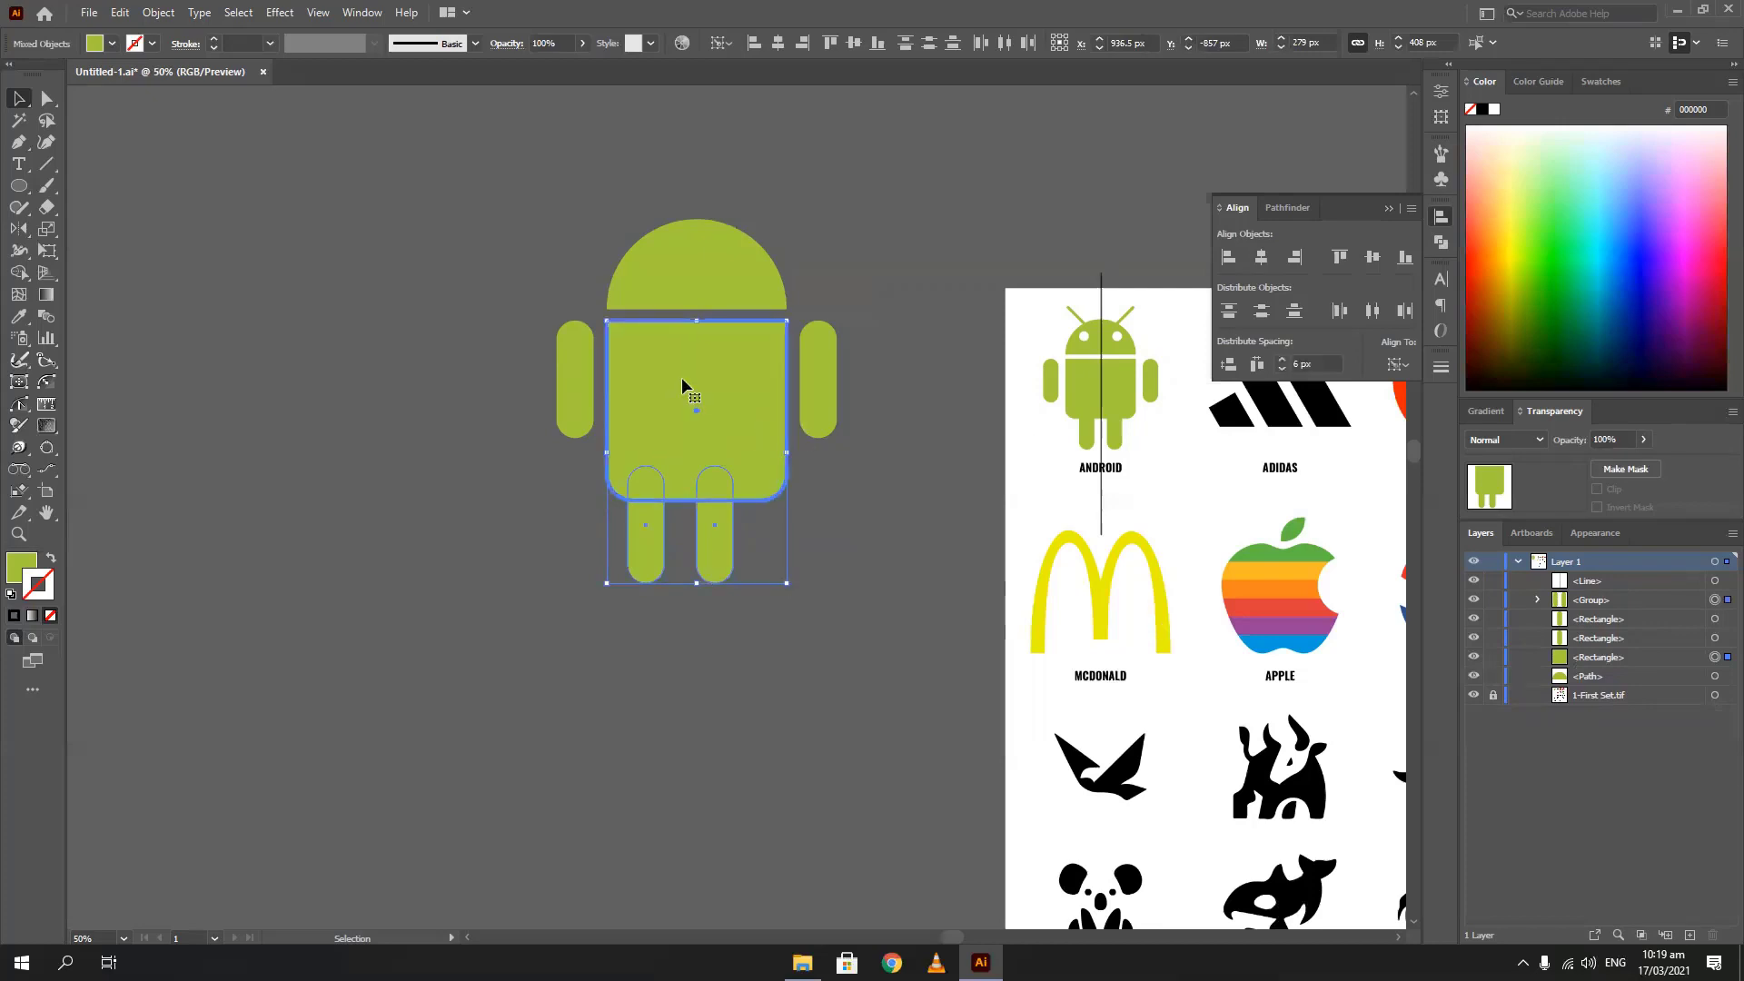
click(1263, 259)
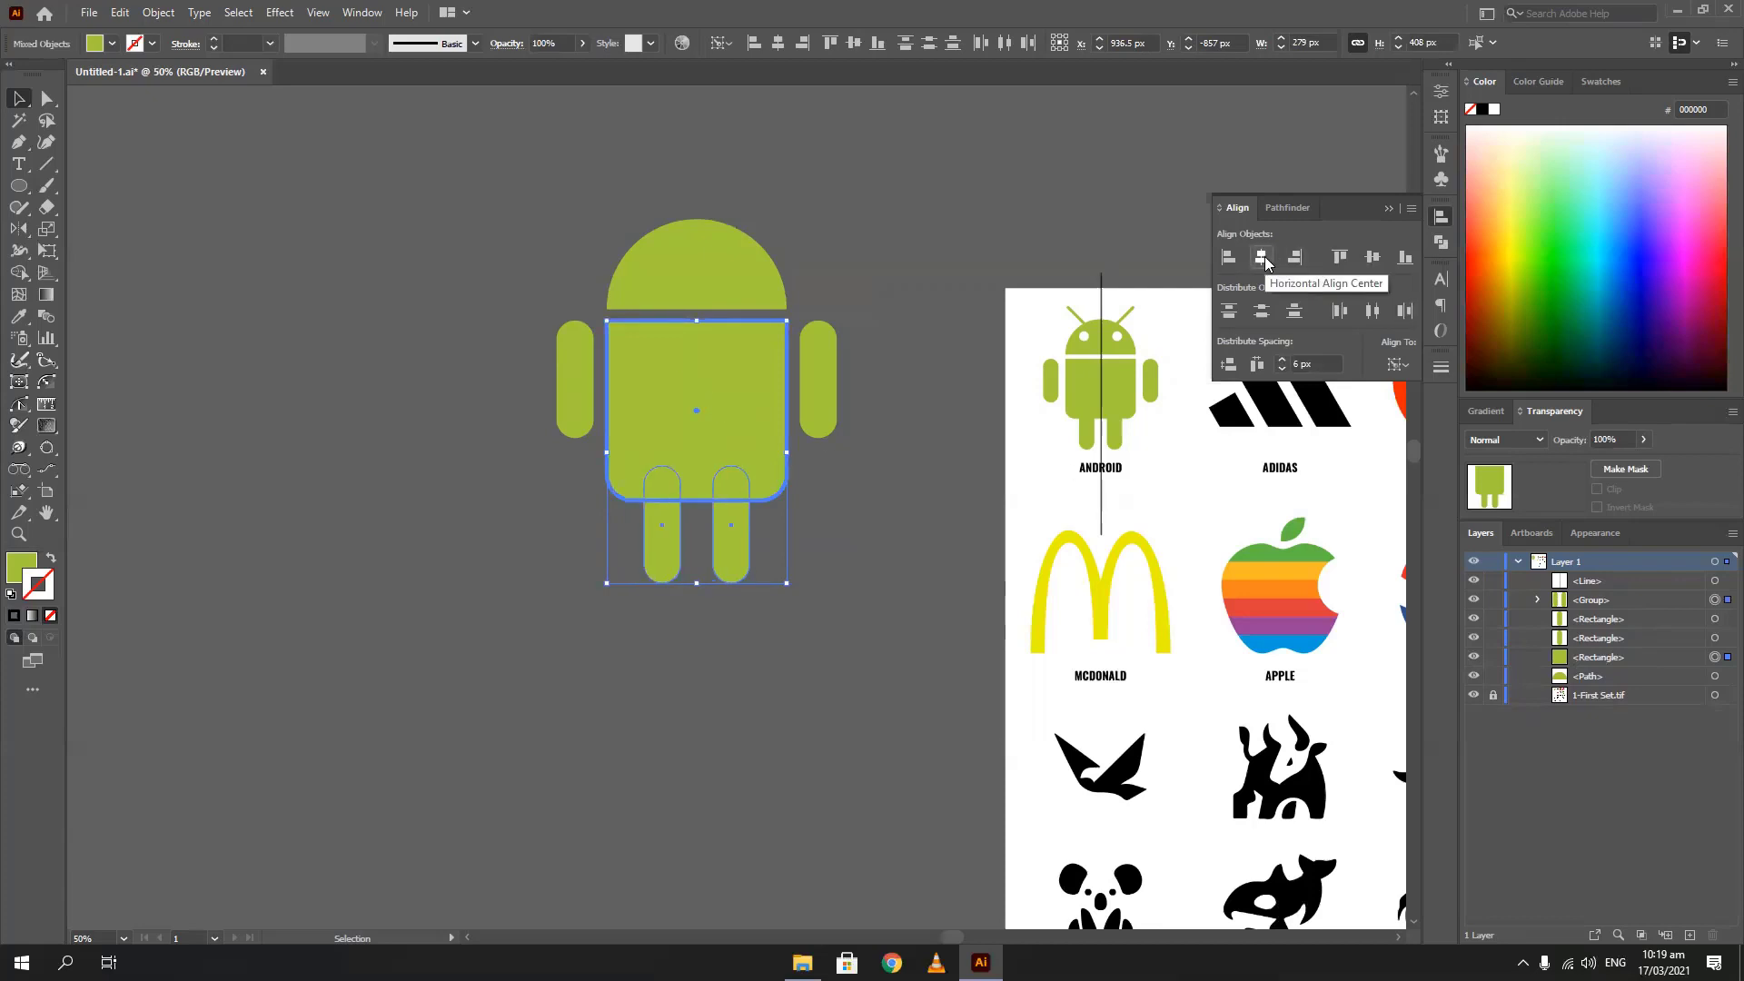
click(369, 598)
Draw a circle about 39 px wide in the left half of the head as an eye and fill it white
drag(481, 549, 287, 697)
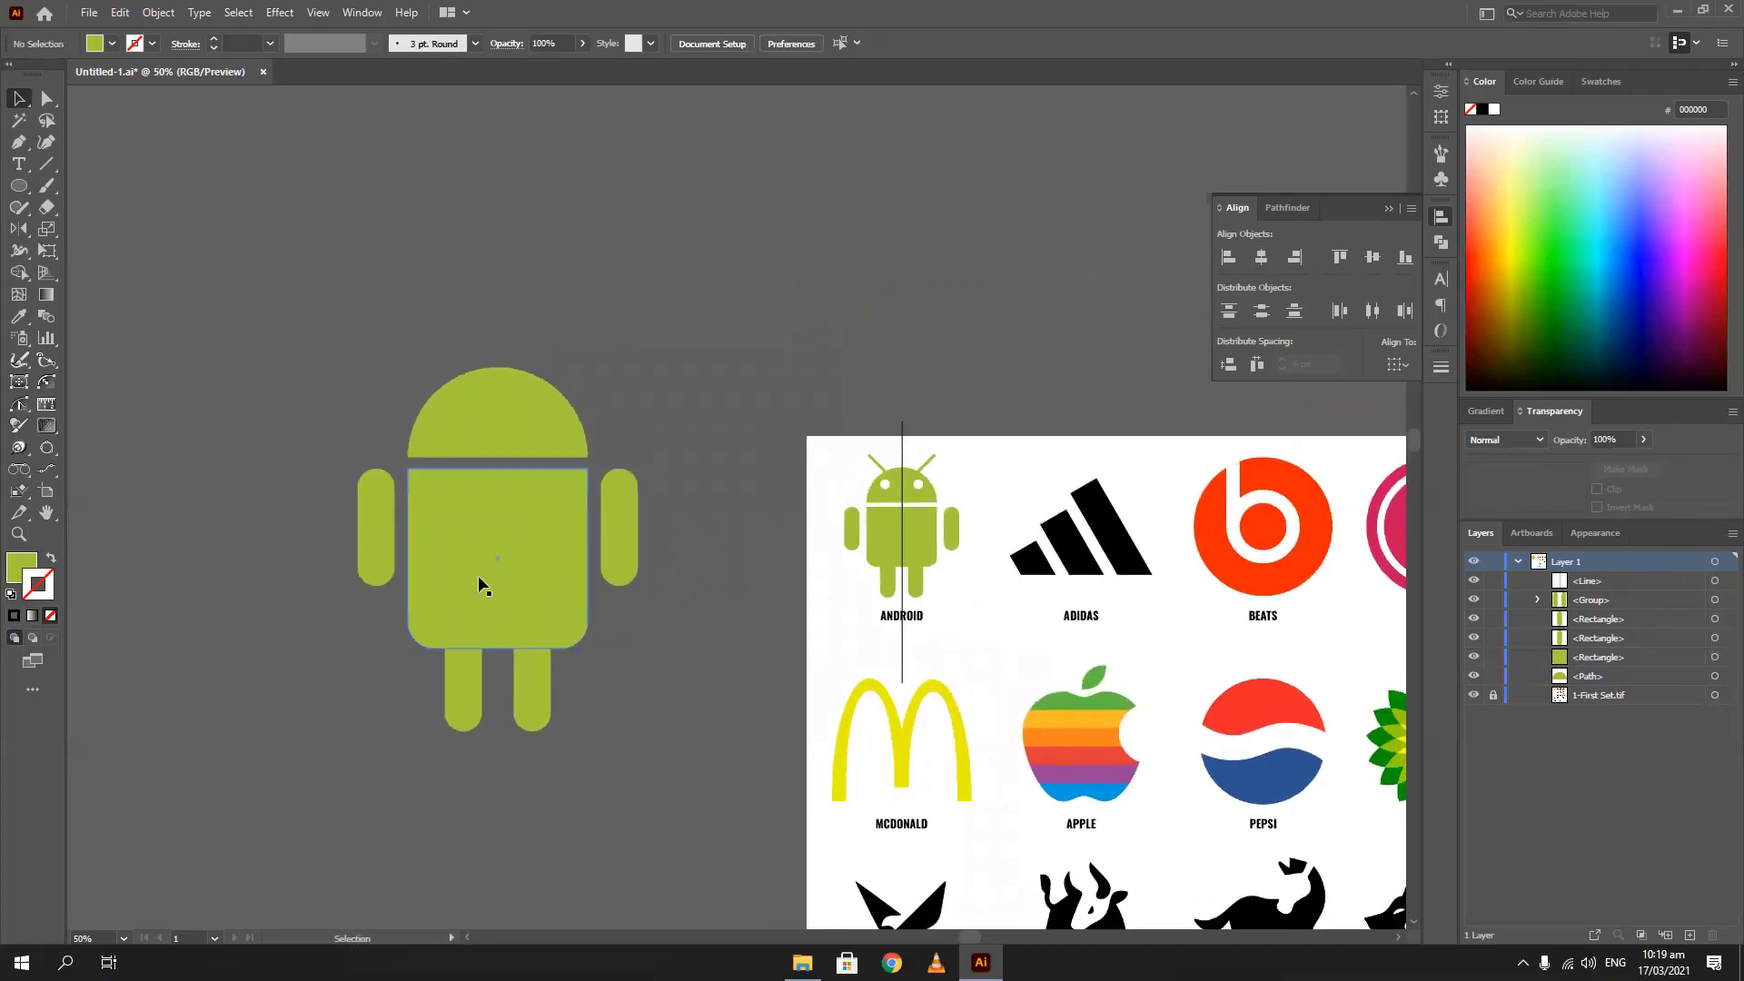
click(19, 186)
scroll(429, 386, up, 2)
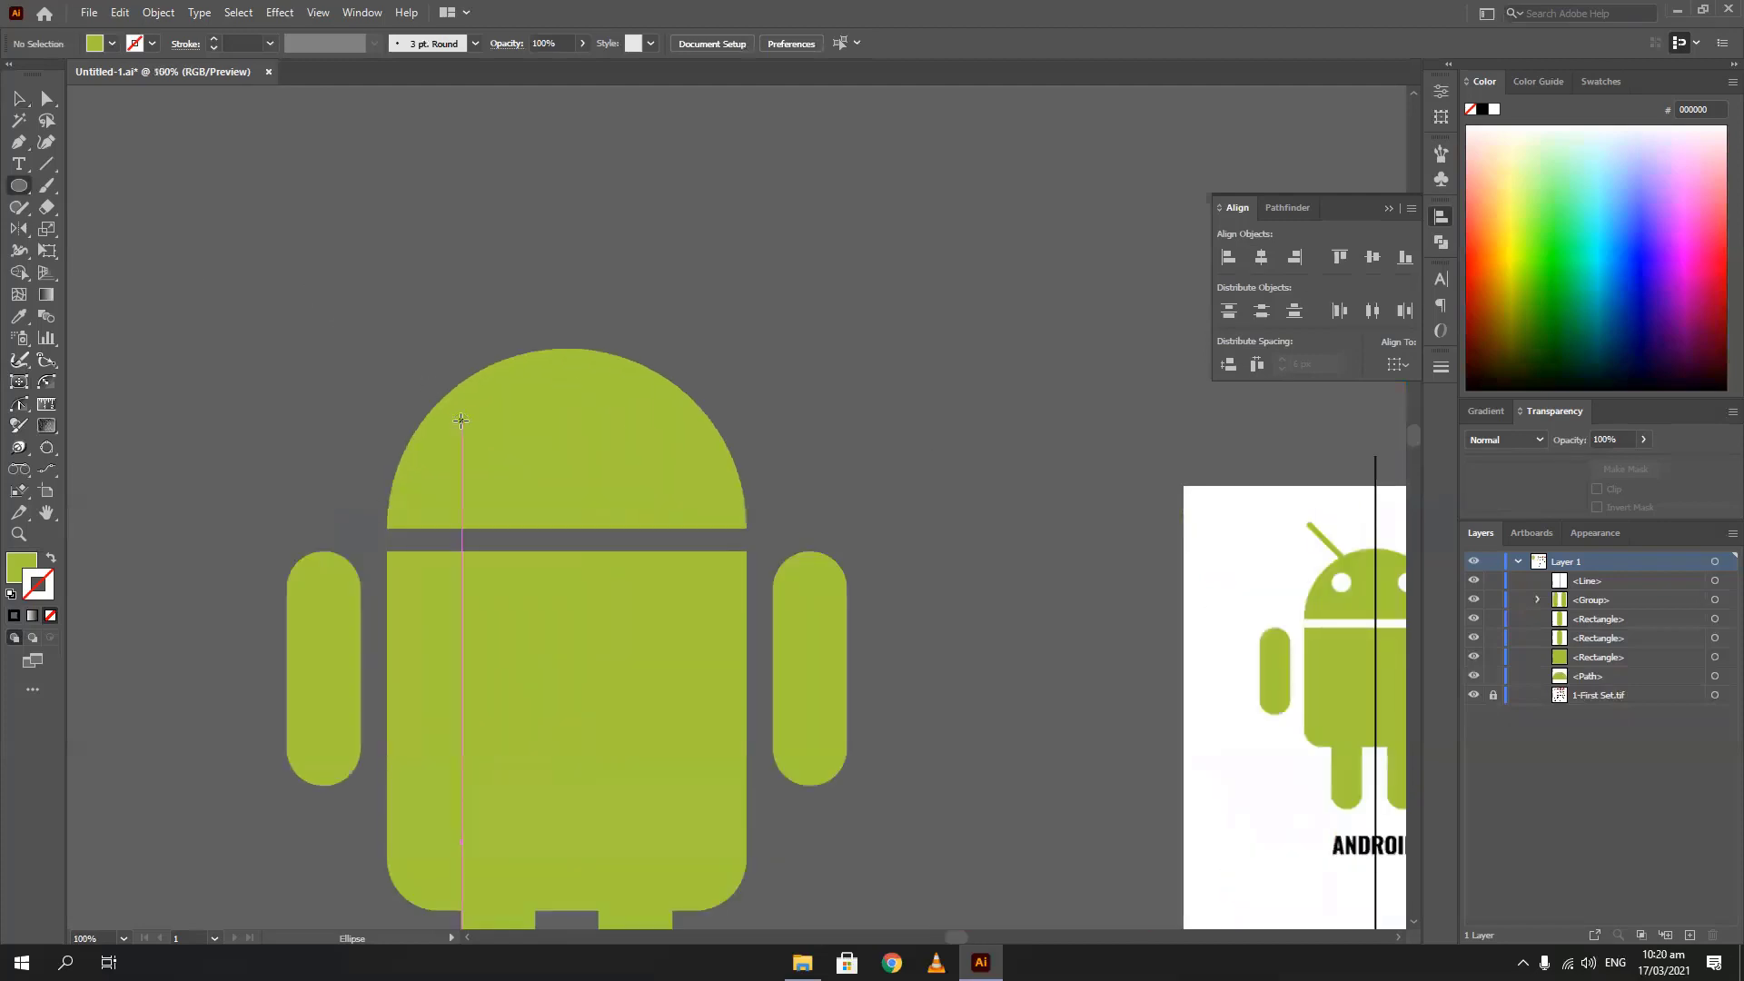
drag(467, 420, 518, 470)
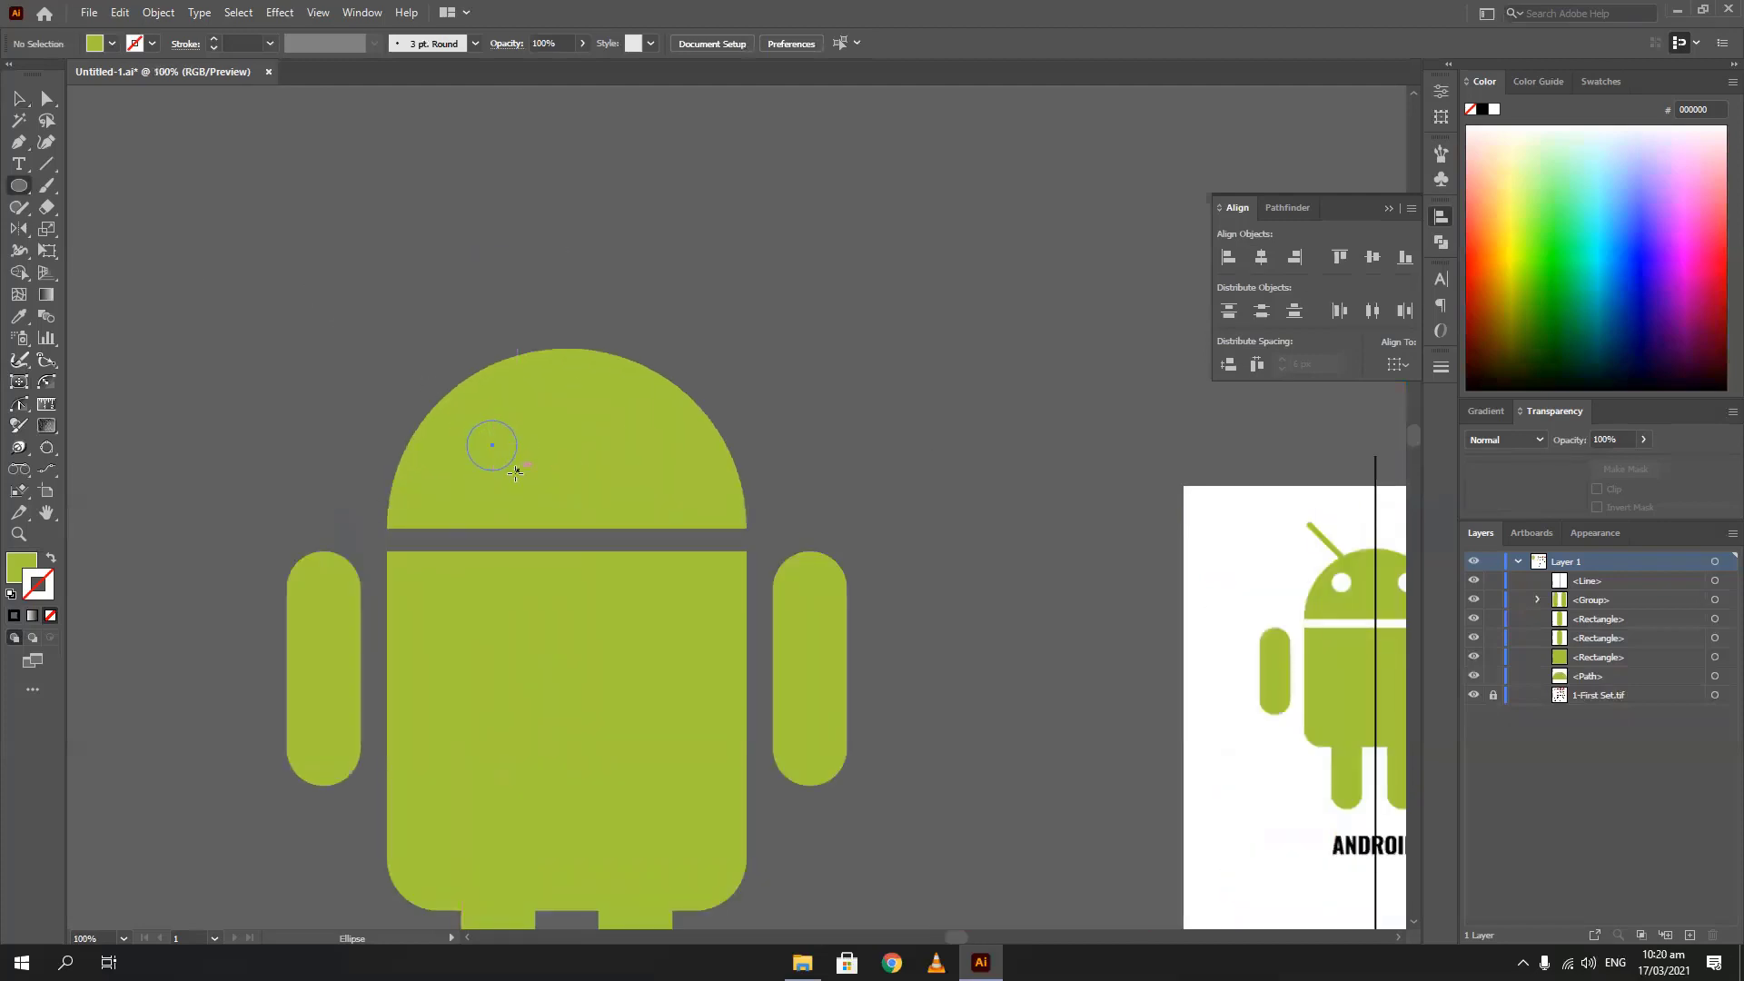
click(14, 569)
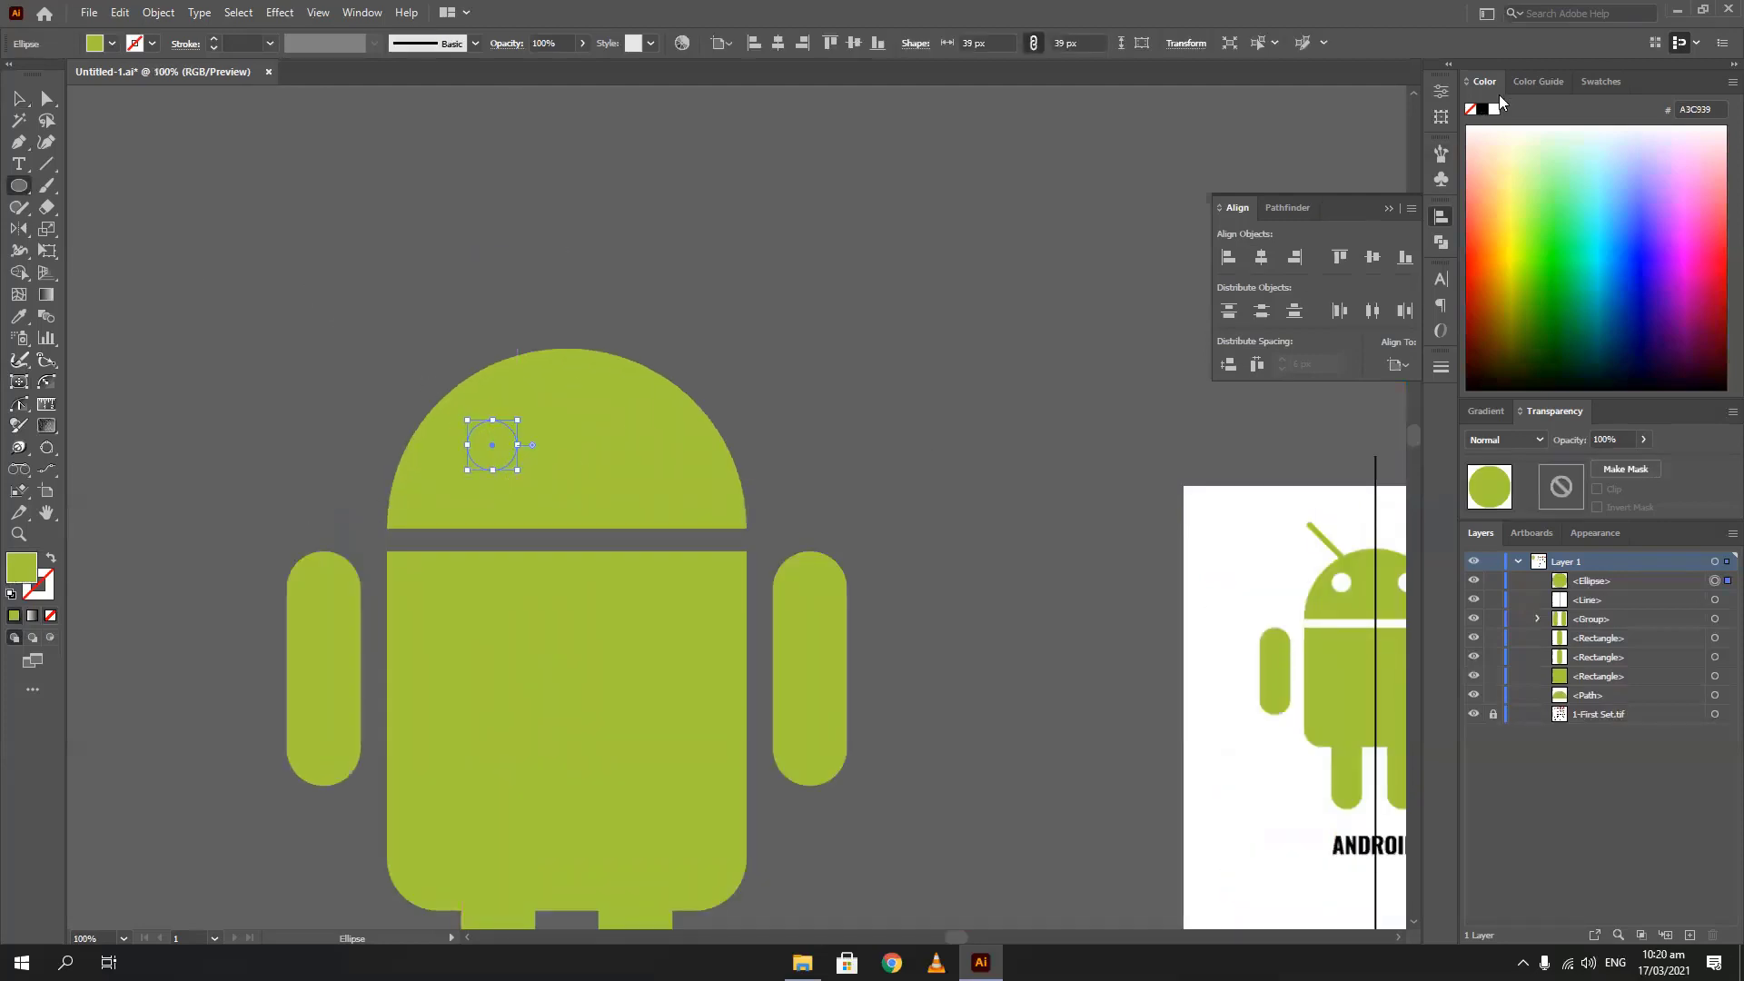
click(1494, 110)
click(19, 98)
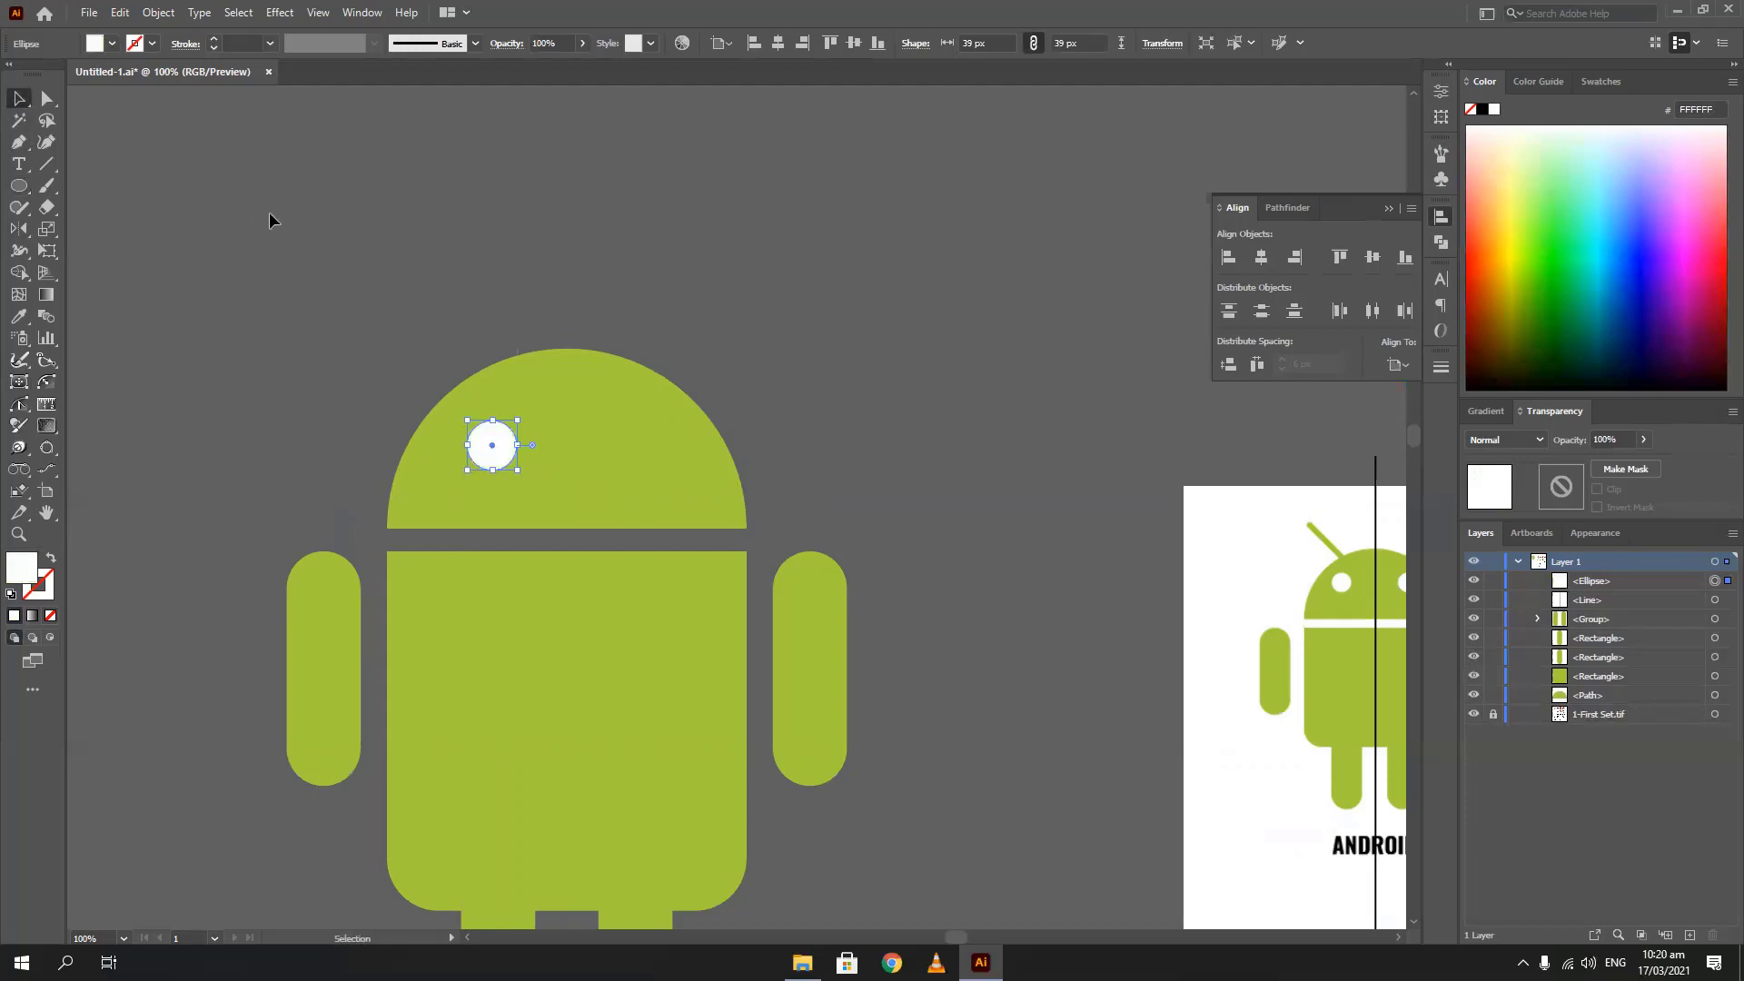
click(325, 427)
Shift the white eye slightly left within the head
scroll(325, 427, down, 2)
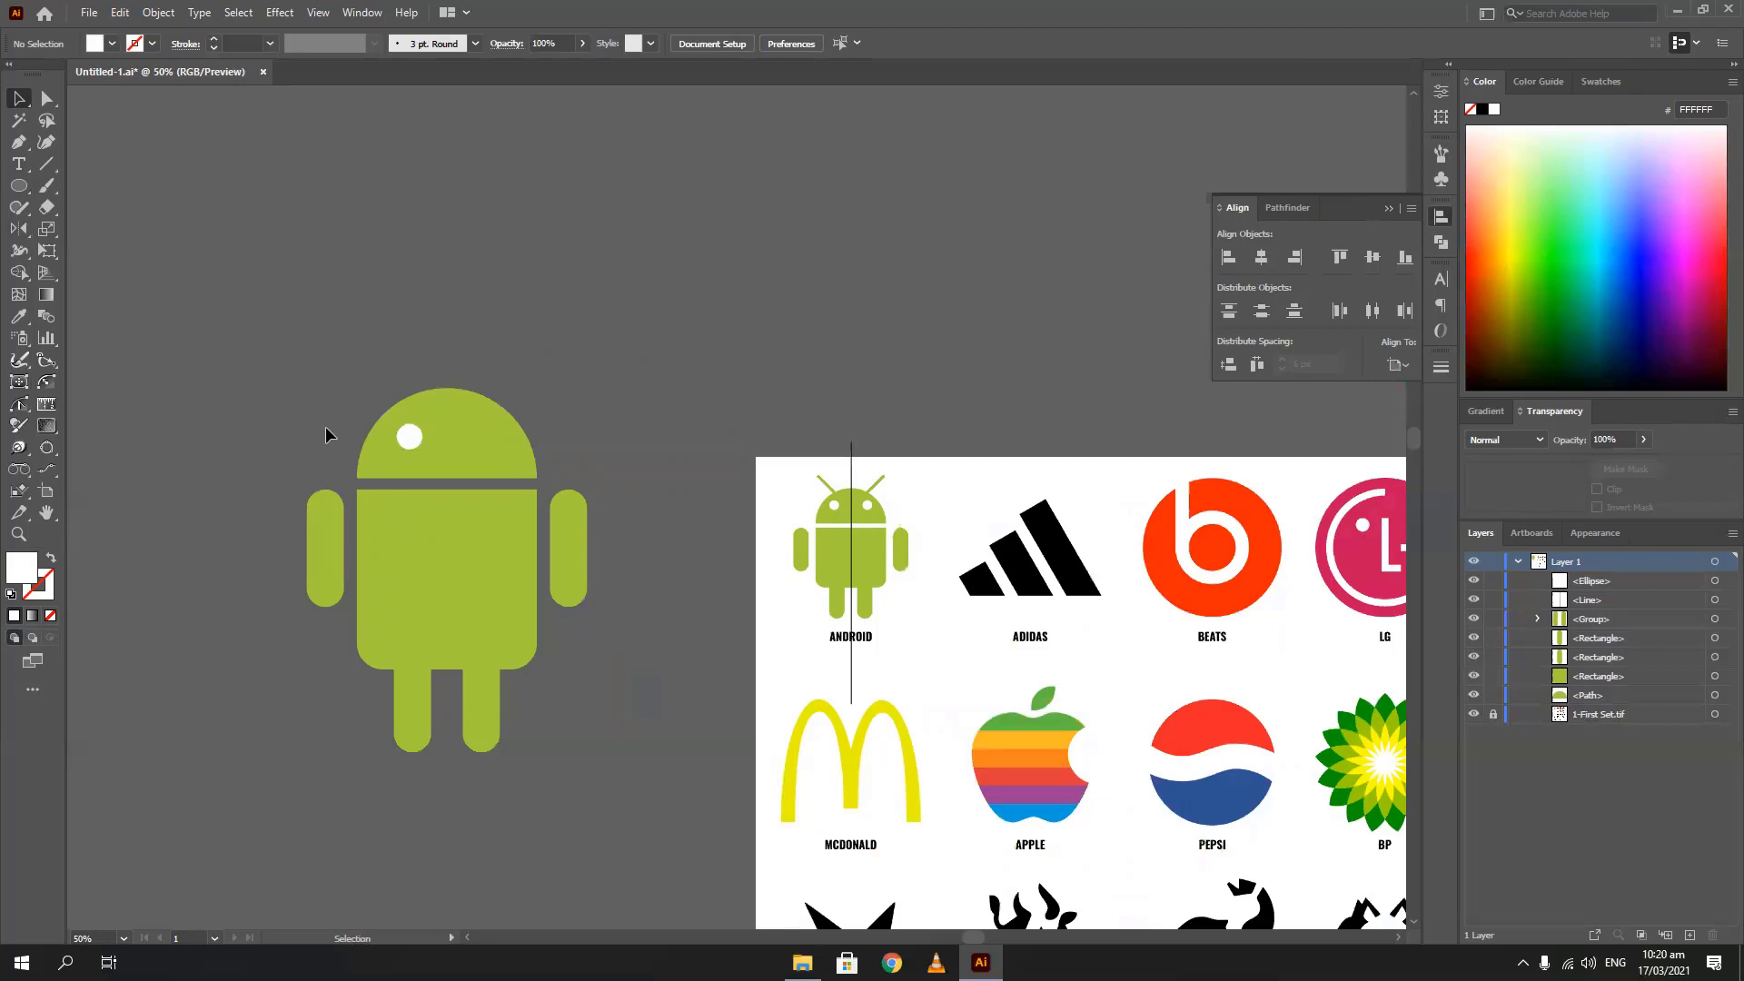
scroll(303, 467, up, 2)
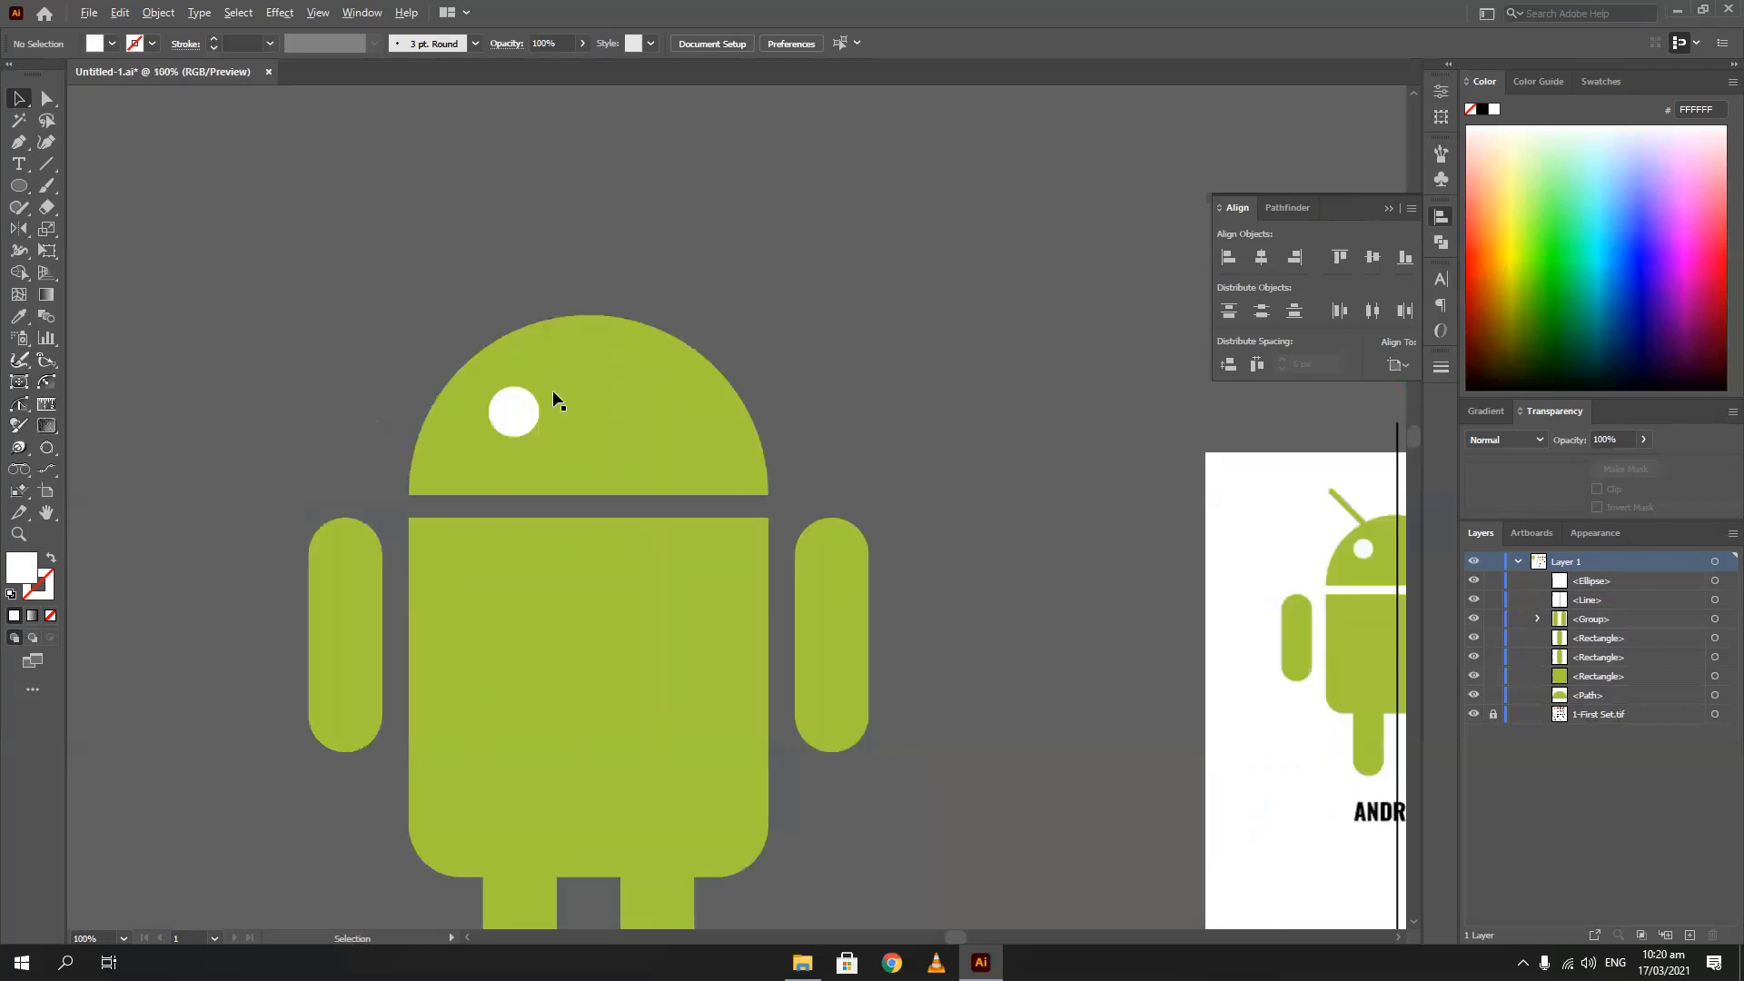
drag(518, 401, 506, 402)
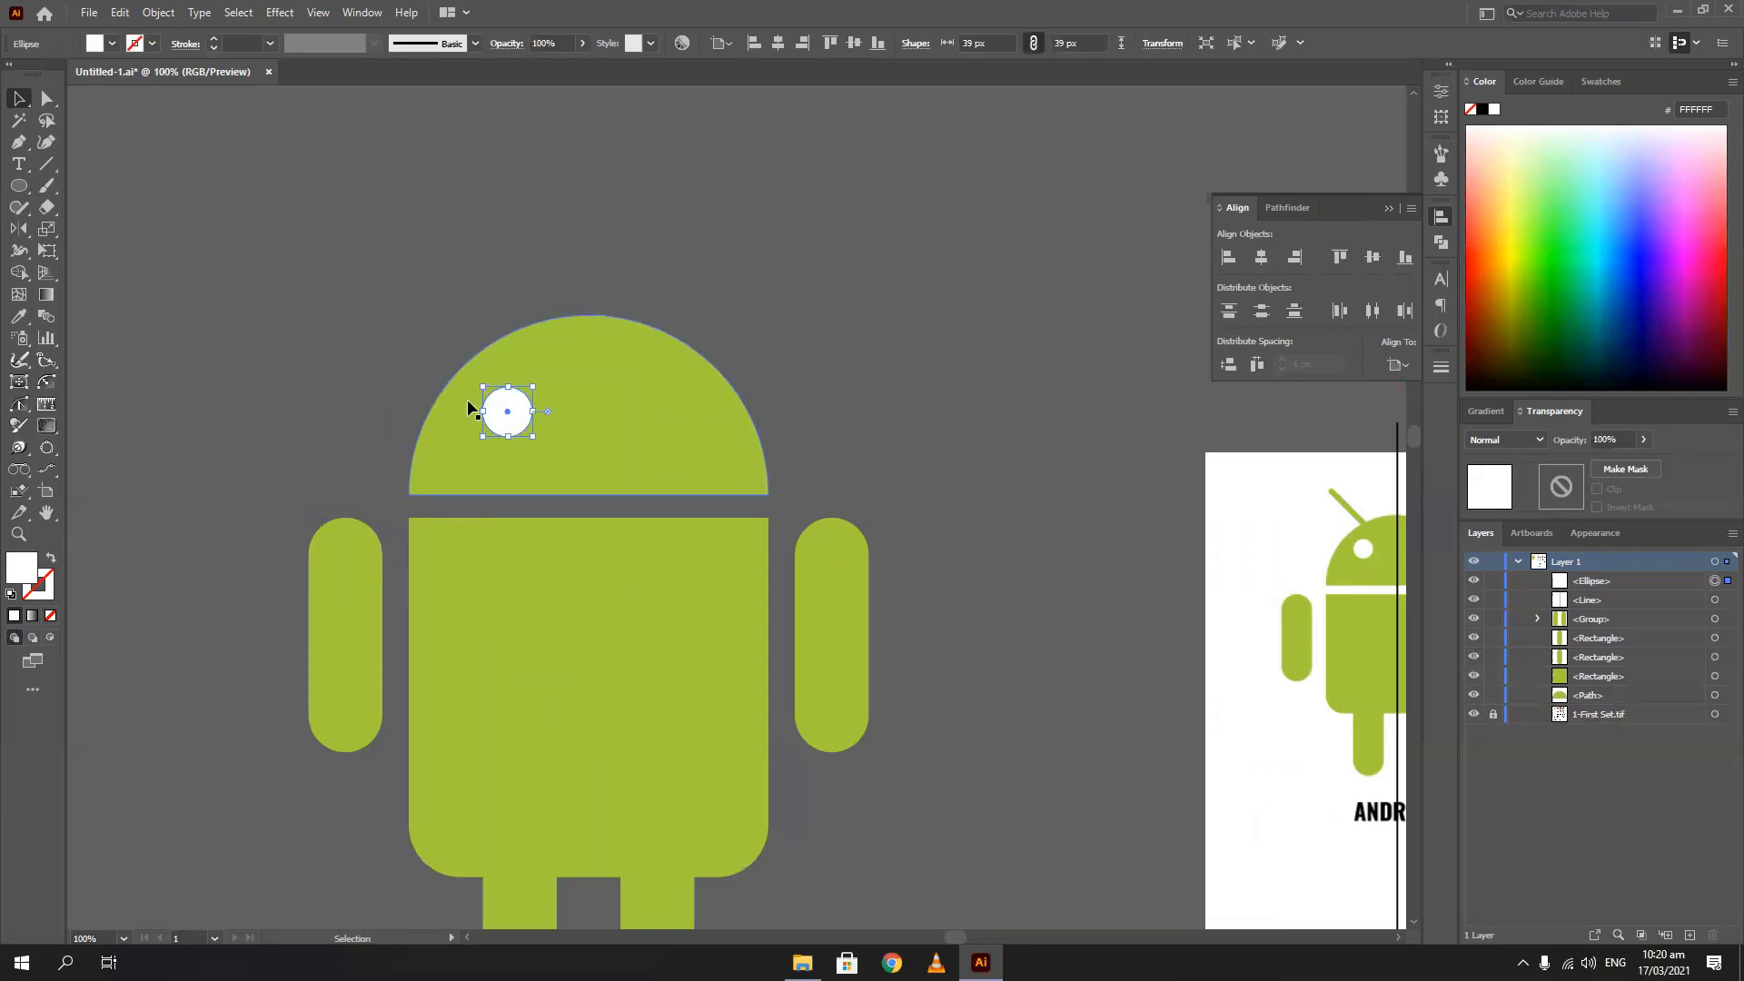
Reflect a copy of the eye across the vertical axis, with the reflection origin at the head's top anchor point
click(19, 229)
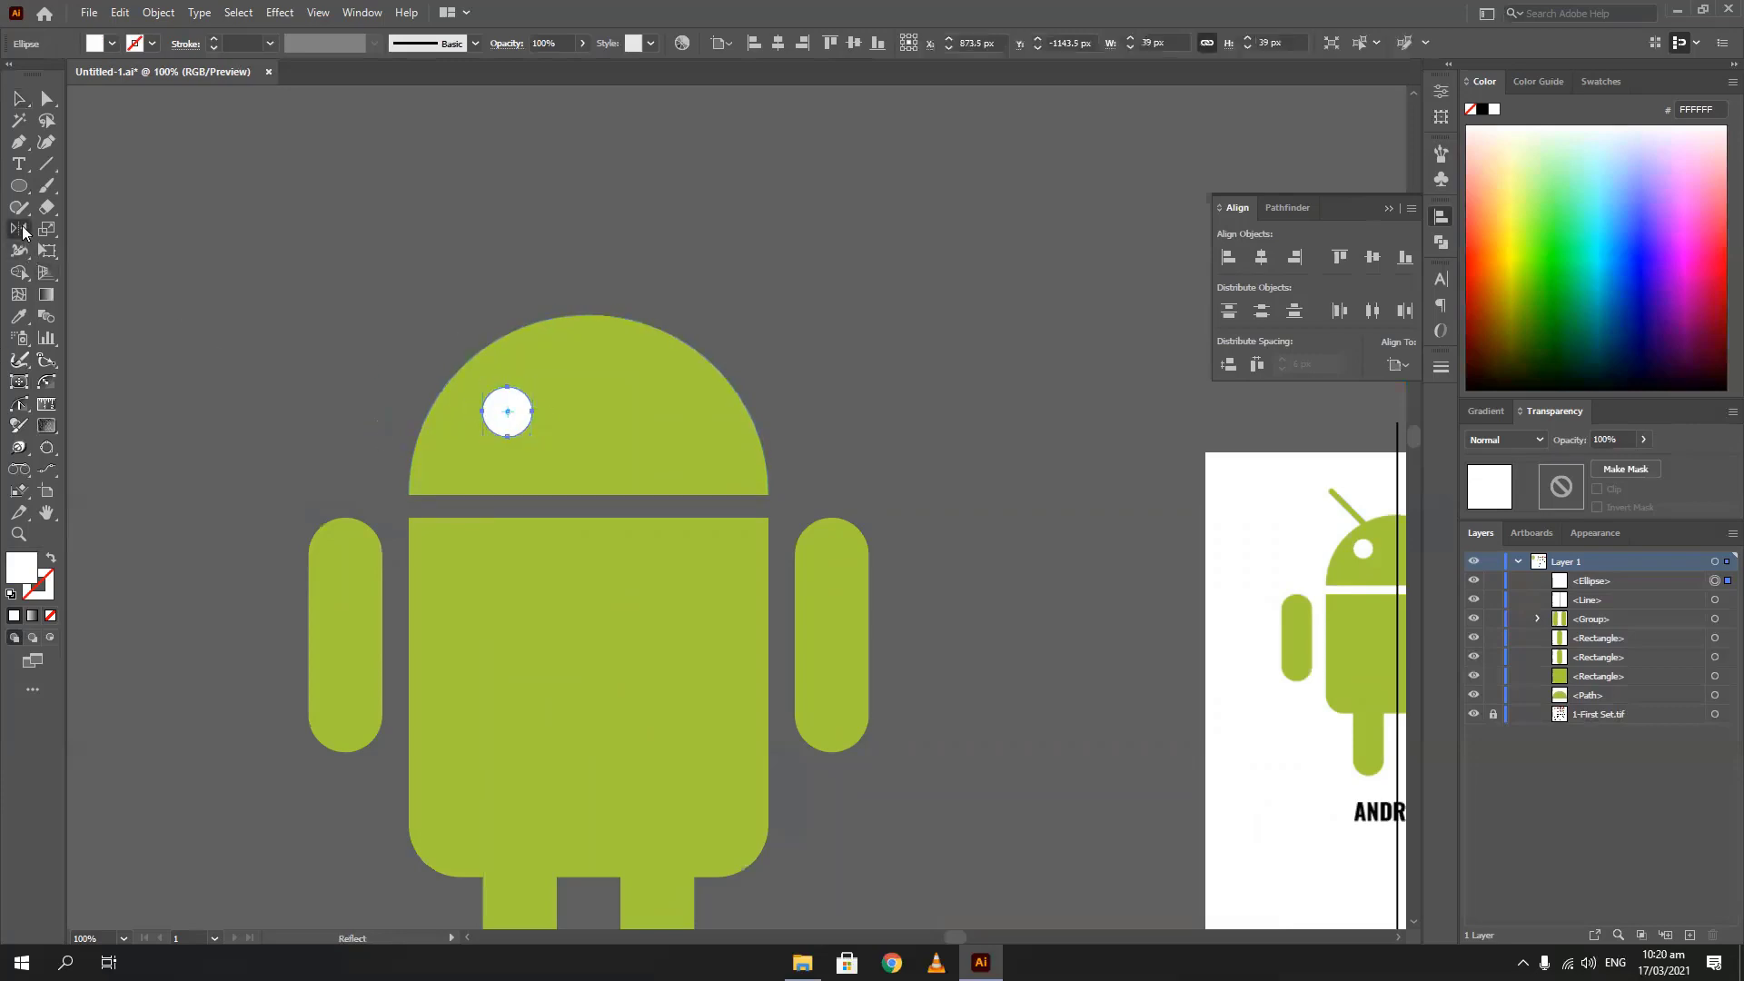
alt+click(589, 314)
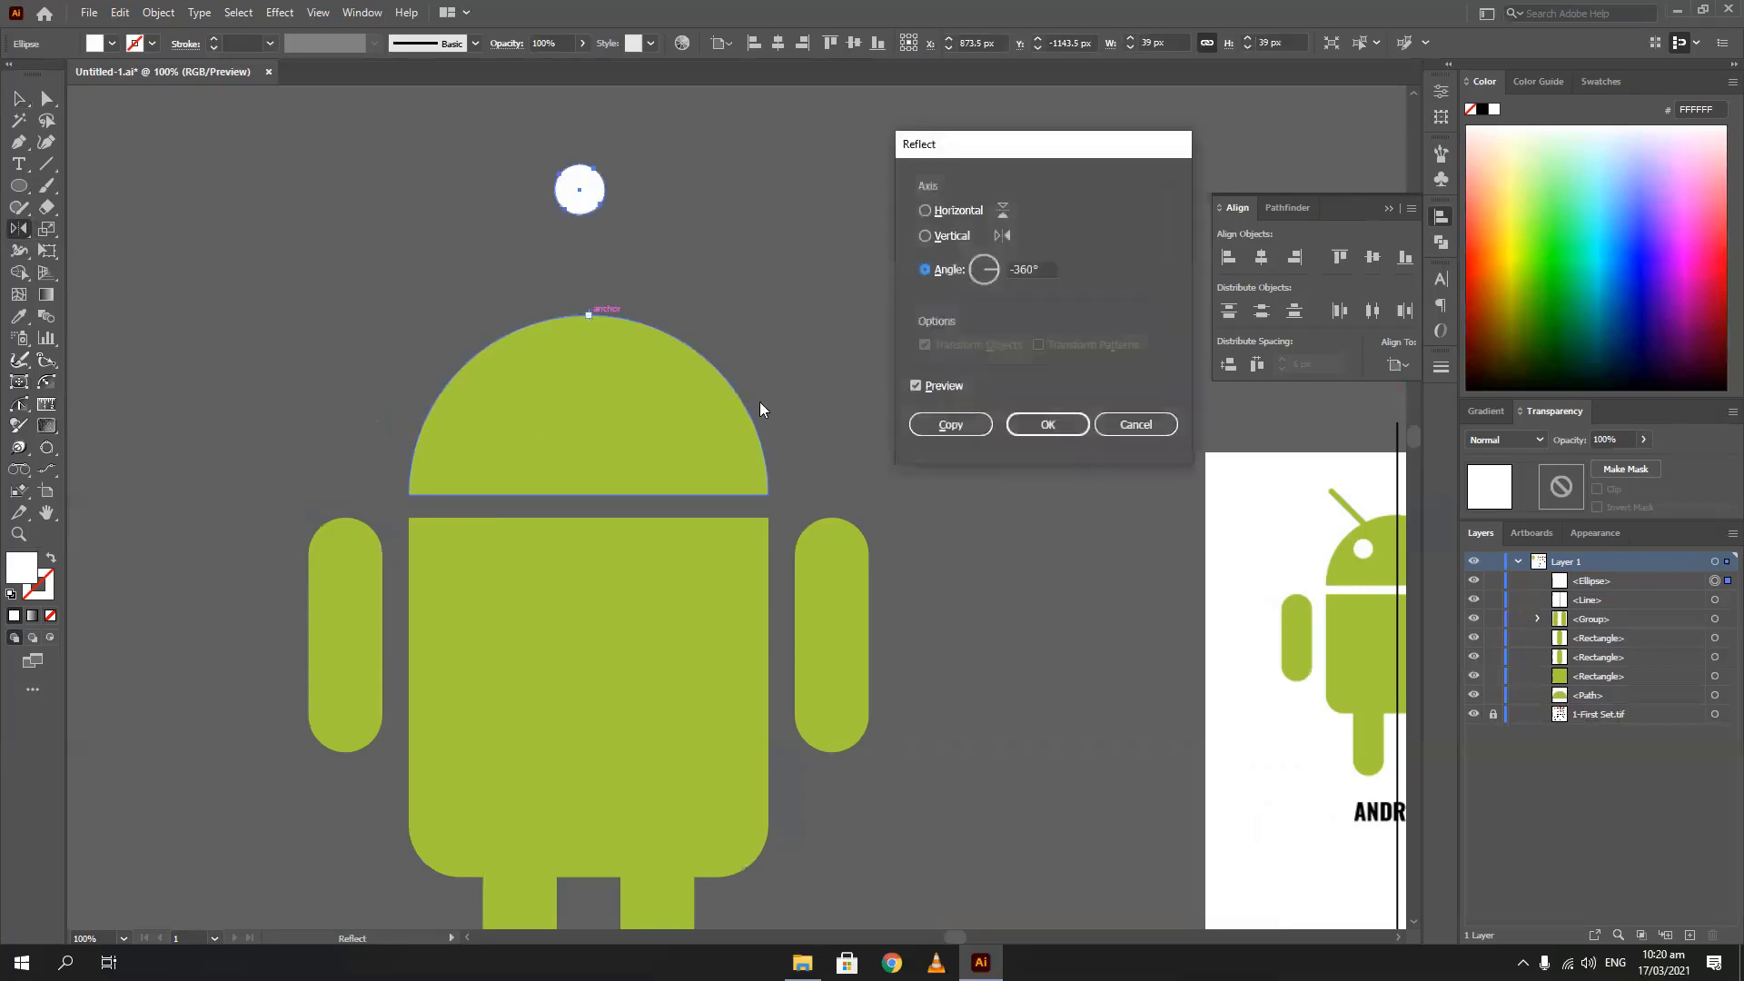
click(932, 240)
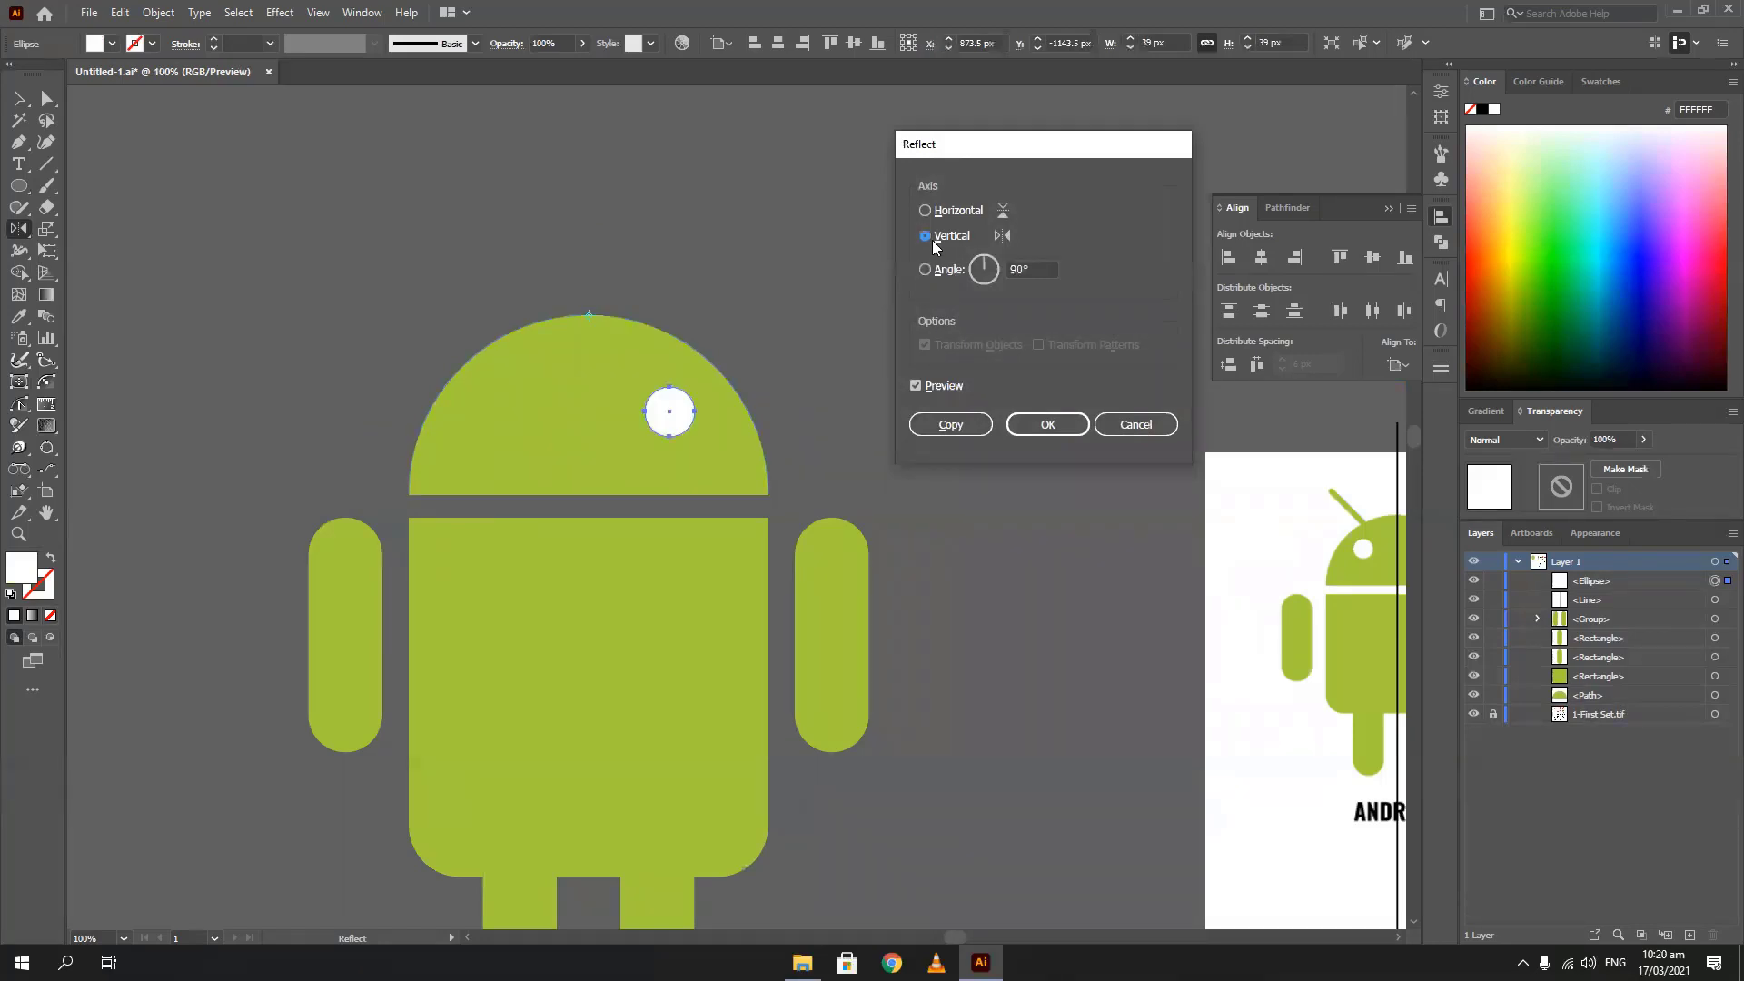
click(922, 429)
key(v)
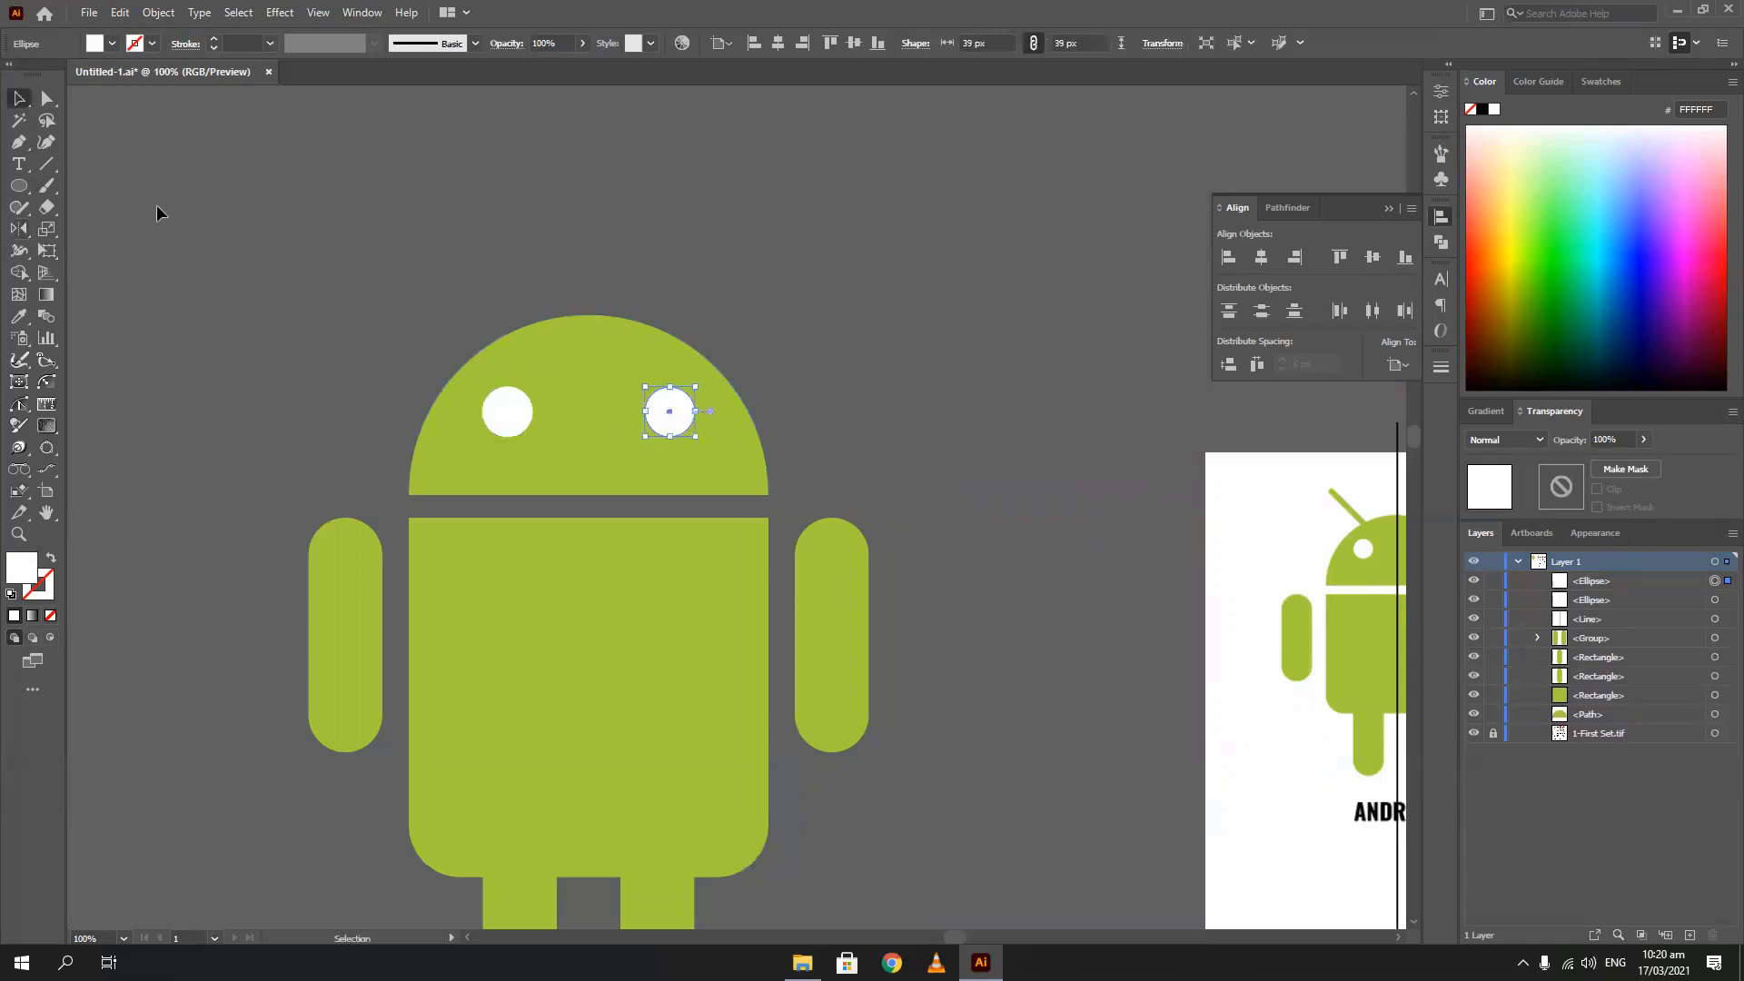
click(153, 210)
Draw a diagonal antenna line about 86 px wide and 86 px high, running up and left from the head's upper left edge
key(ctrl+minus)
drag(172, 236, 194, 275)
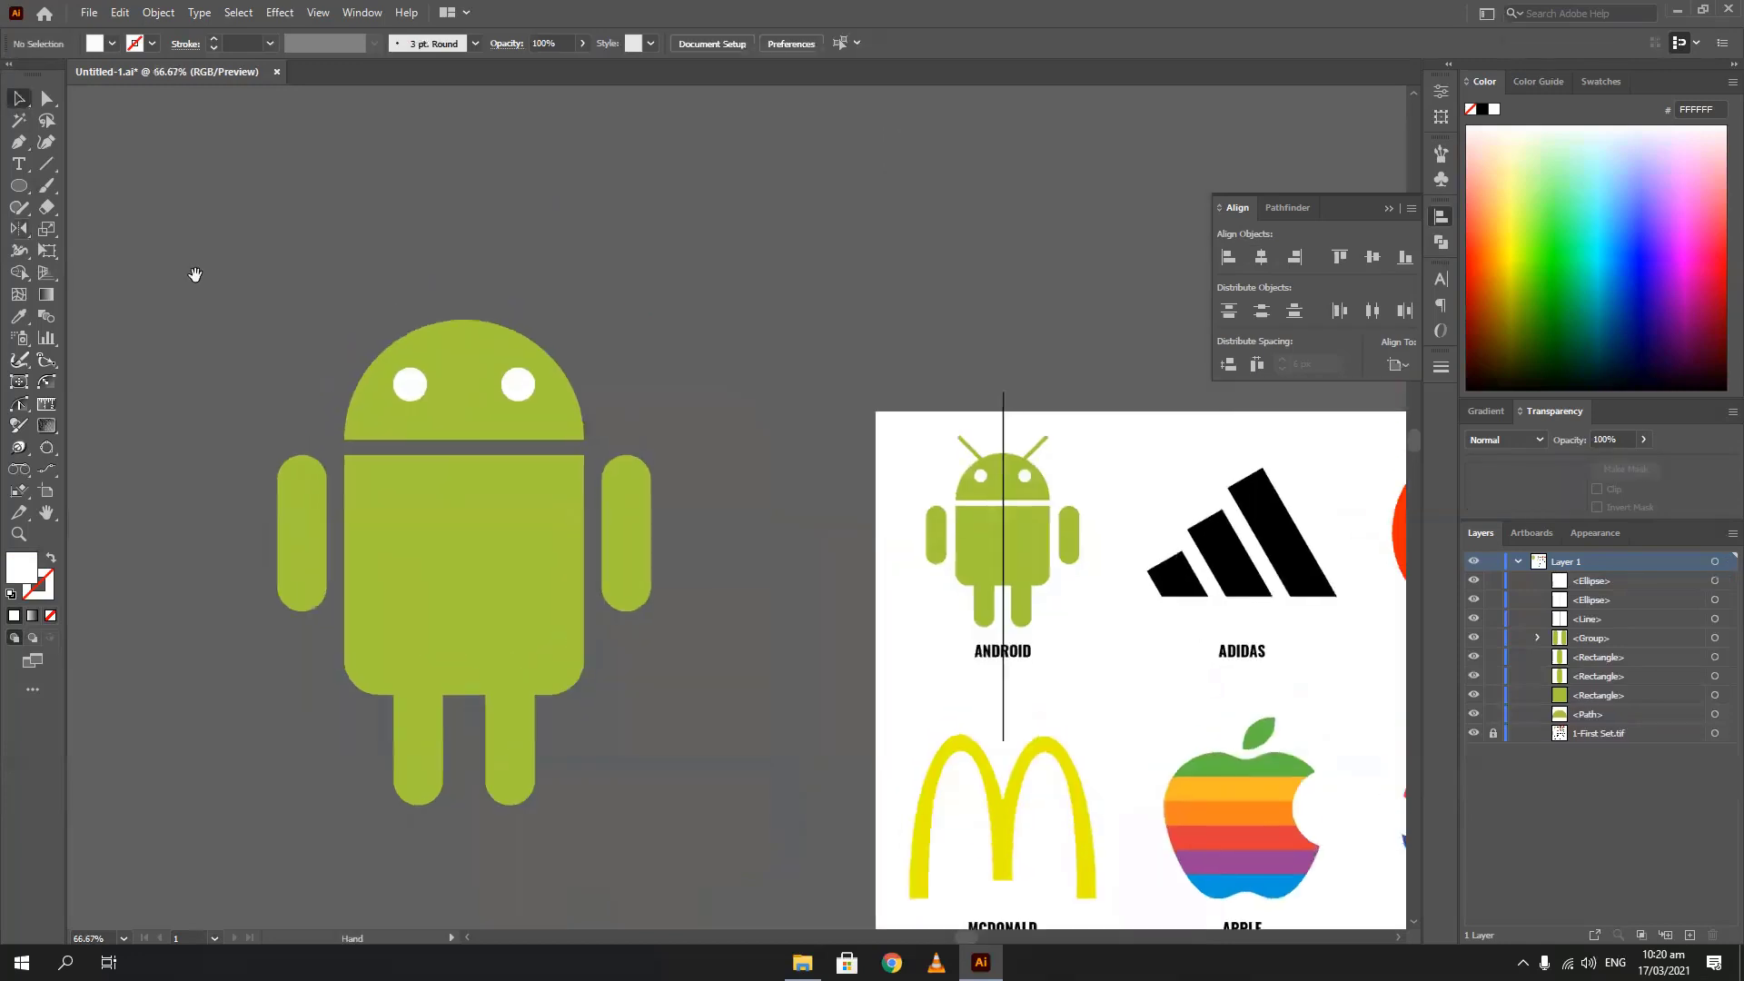
click(51, 165)
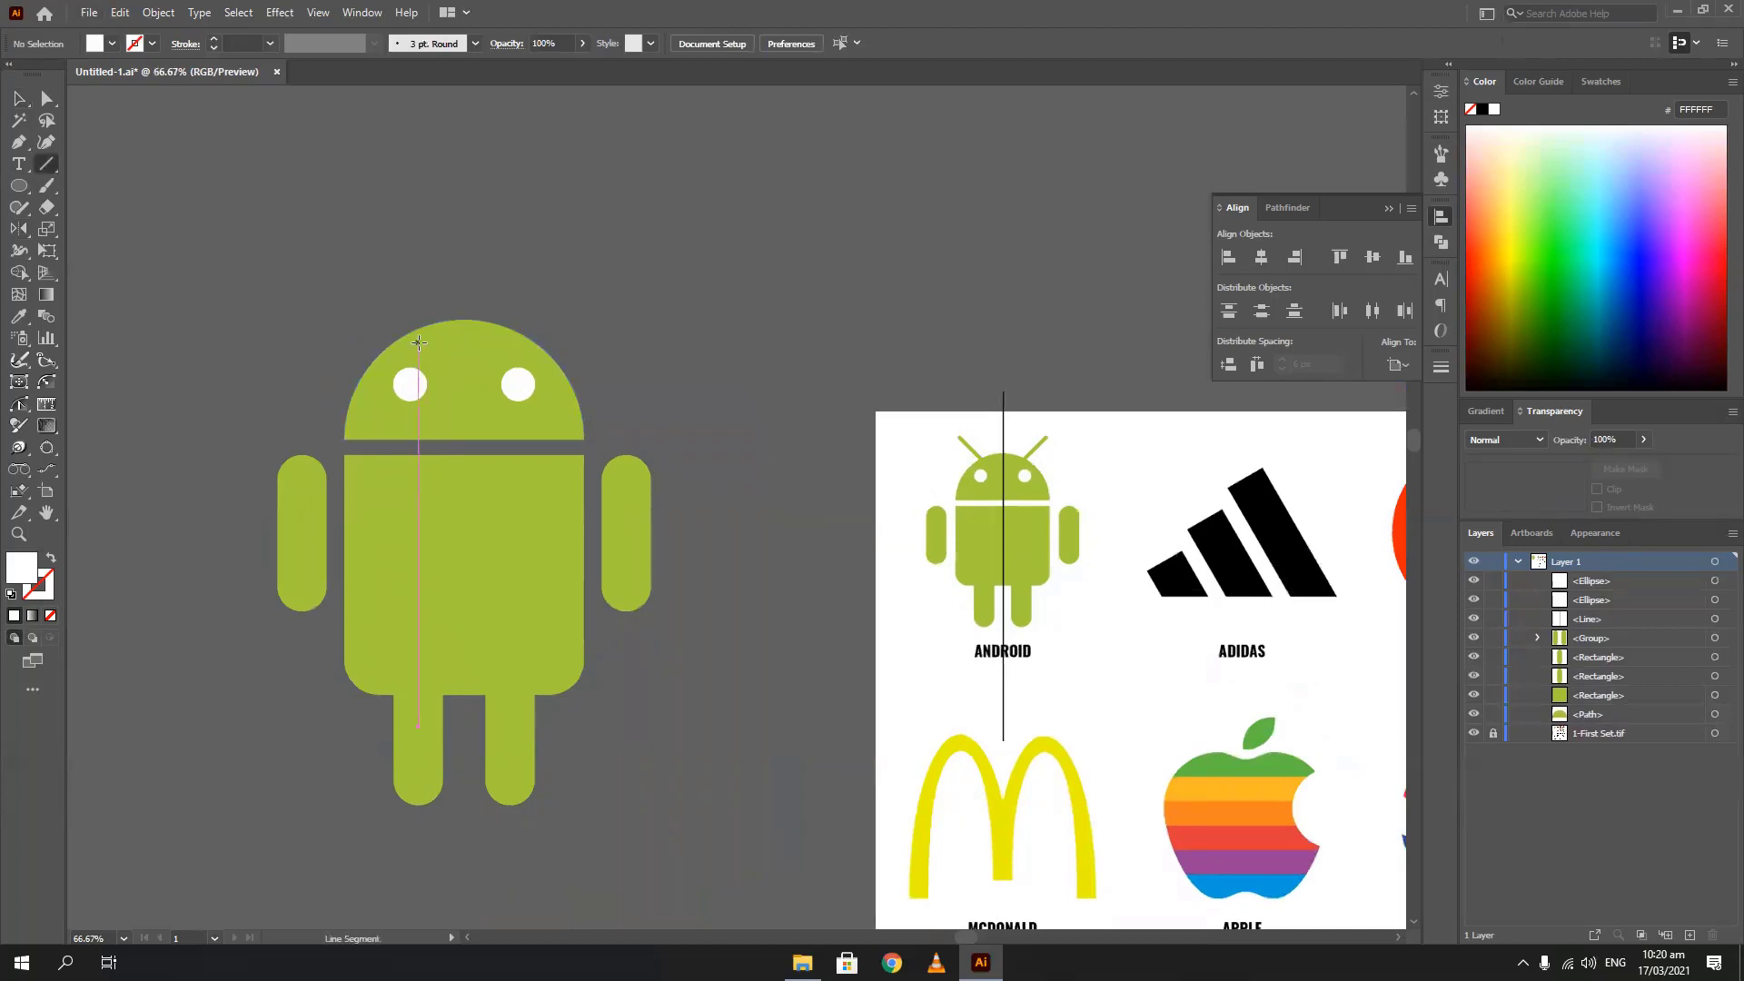
drag(417, 342, 344, 268)
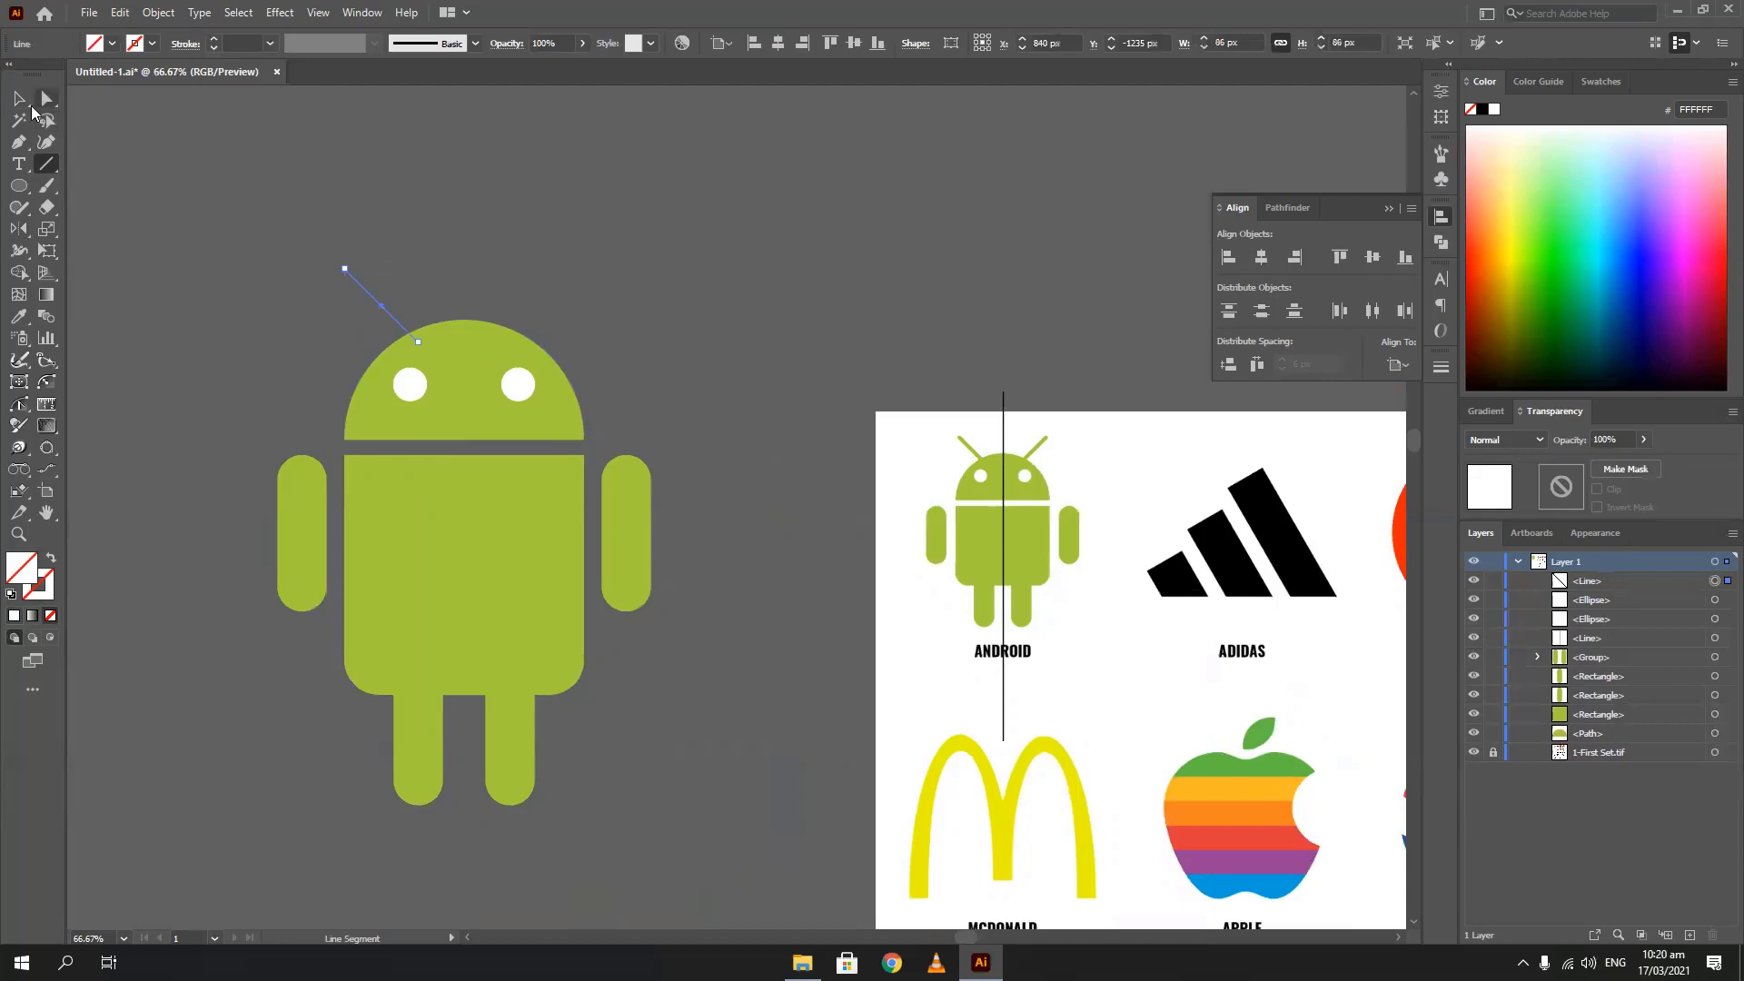
click(19, 98)
click(285, 238)
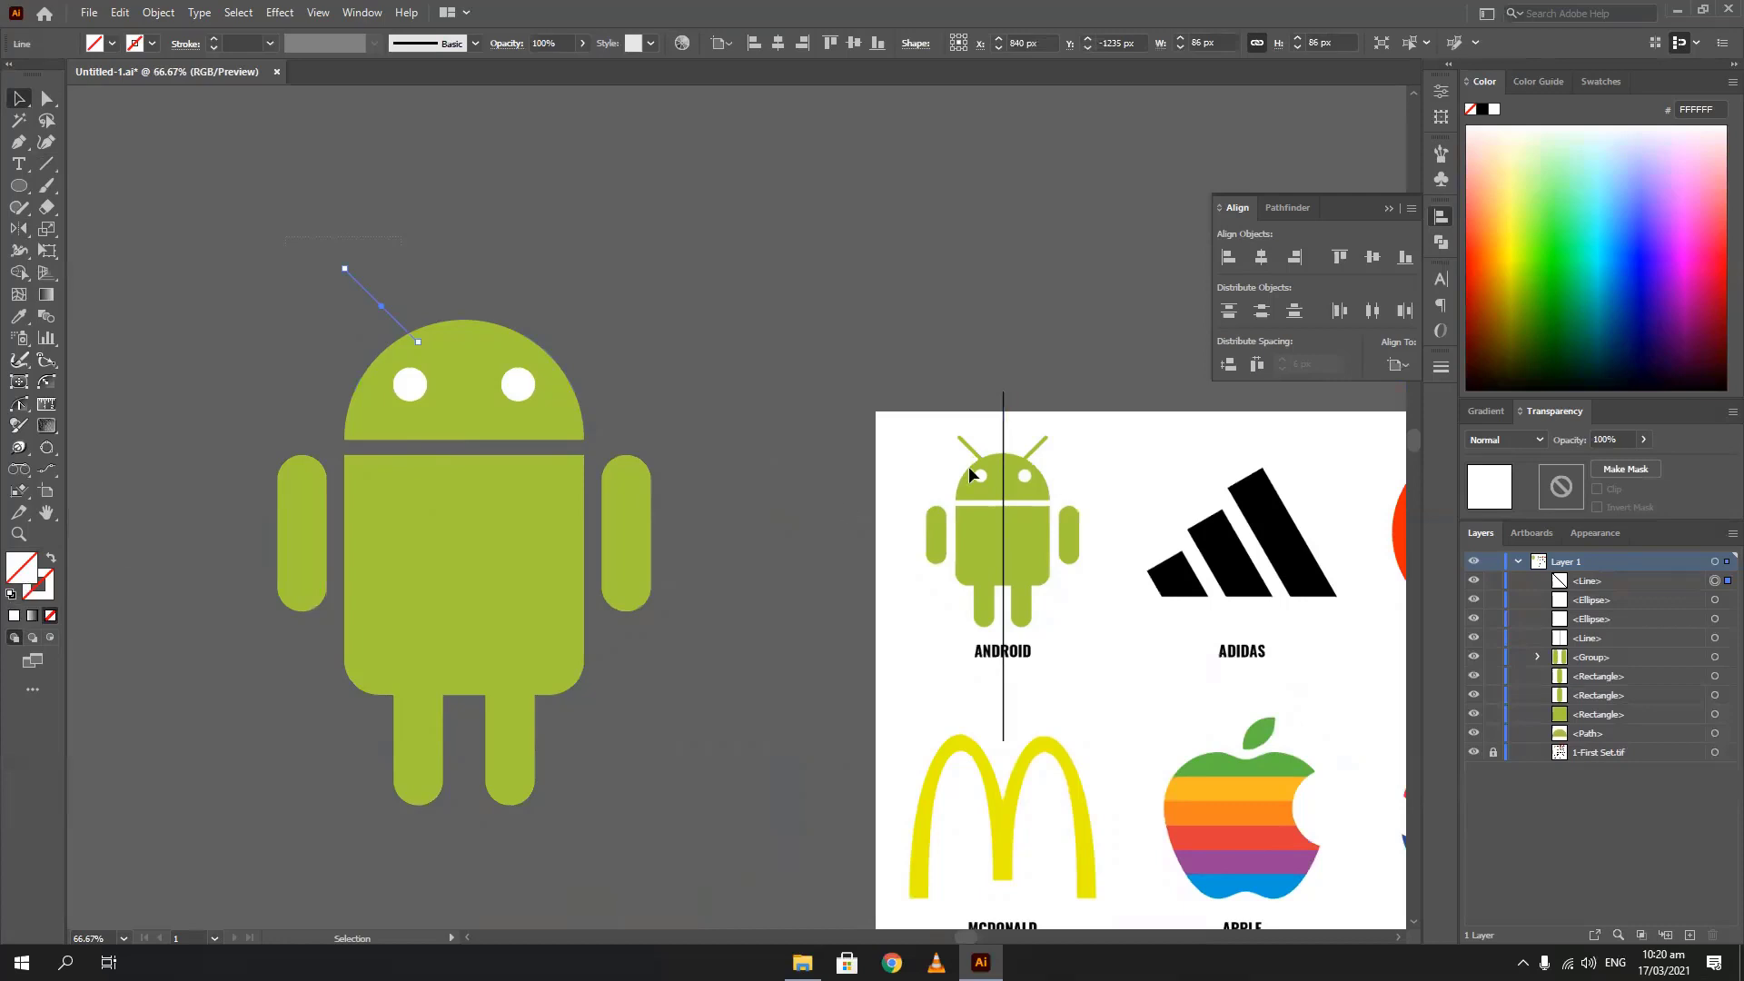
Try to colour the antenna line with the green sampled from the reference logo's antenna using the Eyedropper
scroll(982, 472, up, 1)
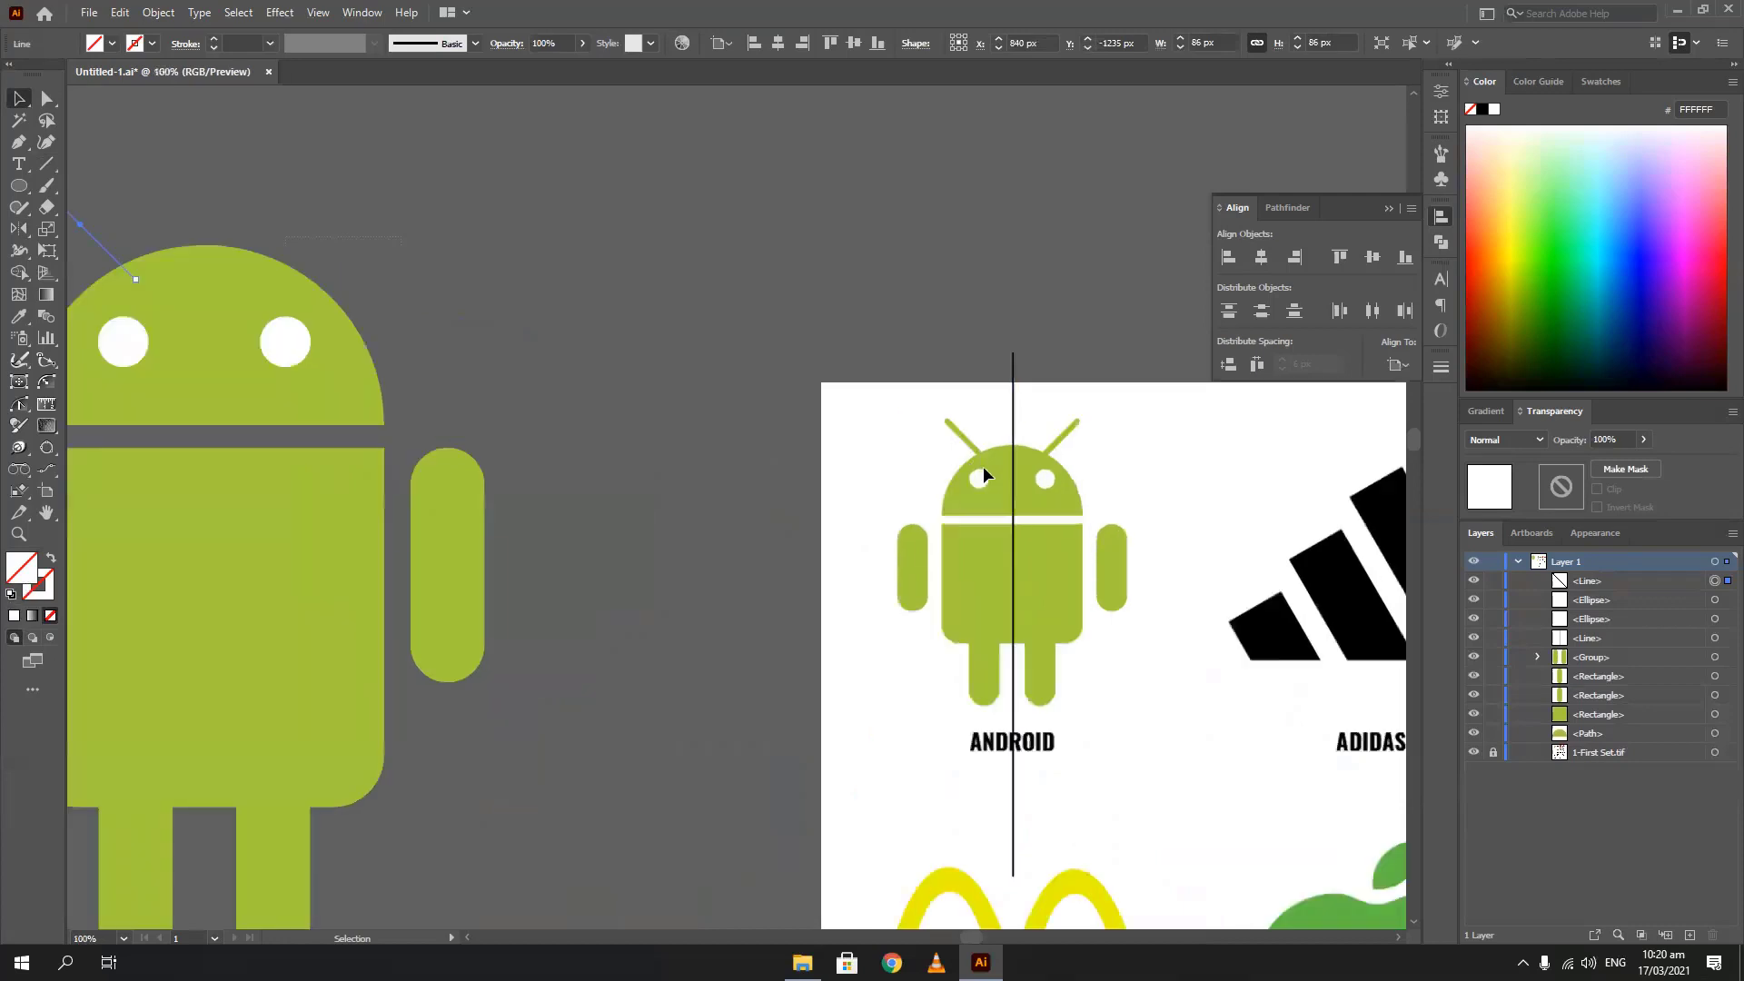
key(i)
key(space)
drag(798, 431, 891, 437)
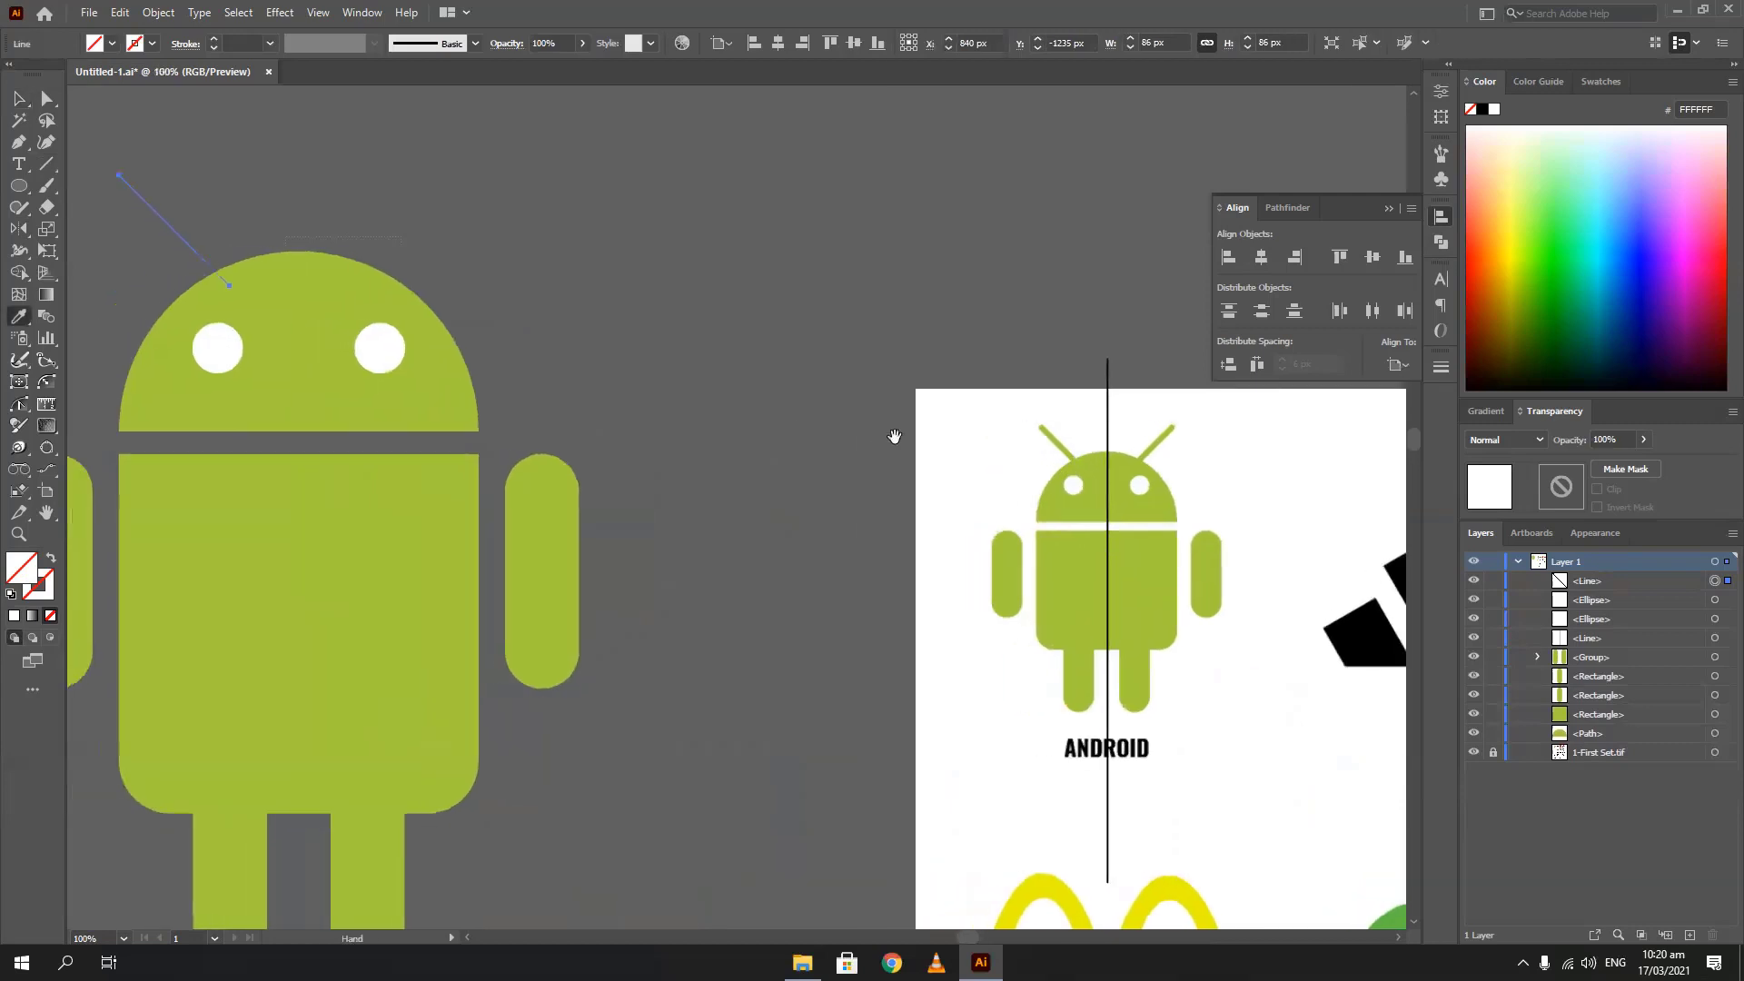
click(1056, 437)
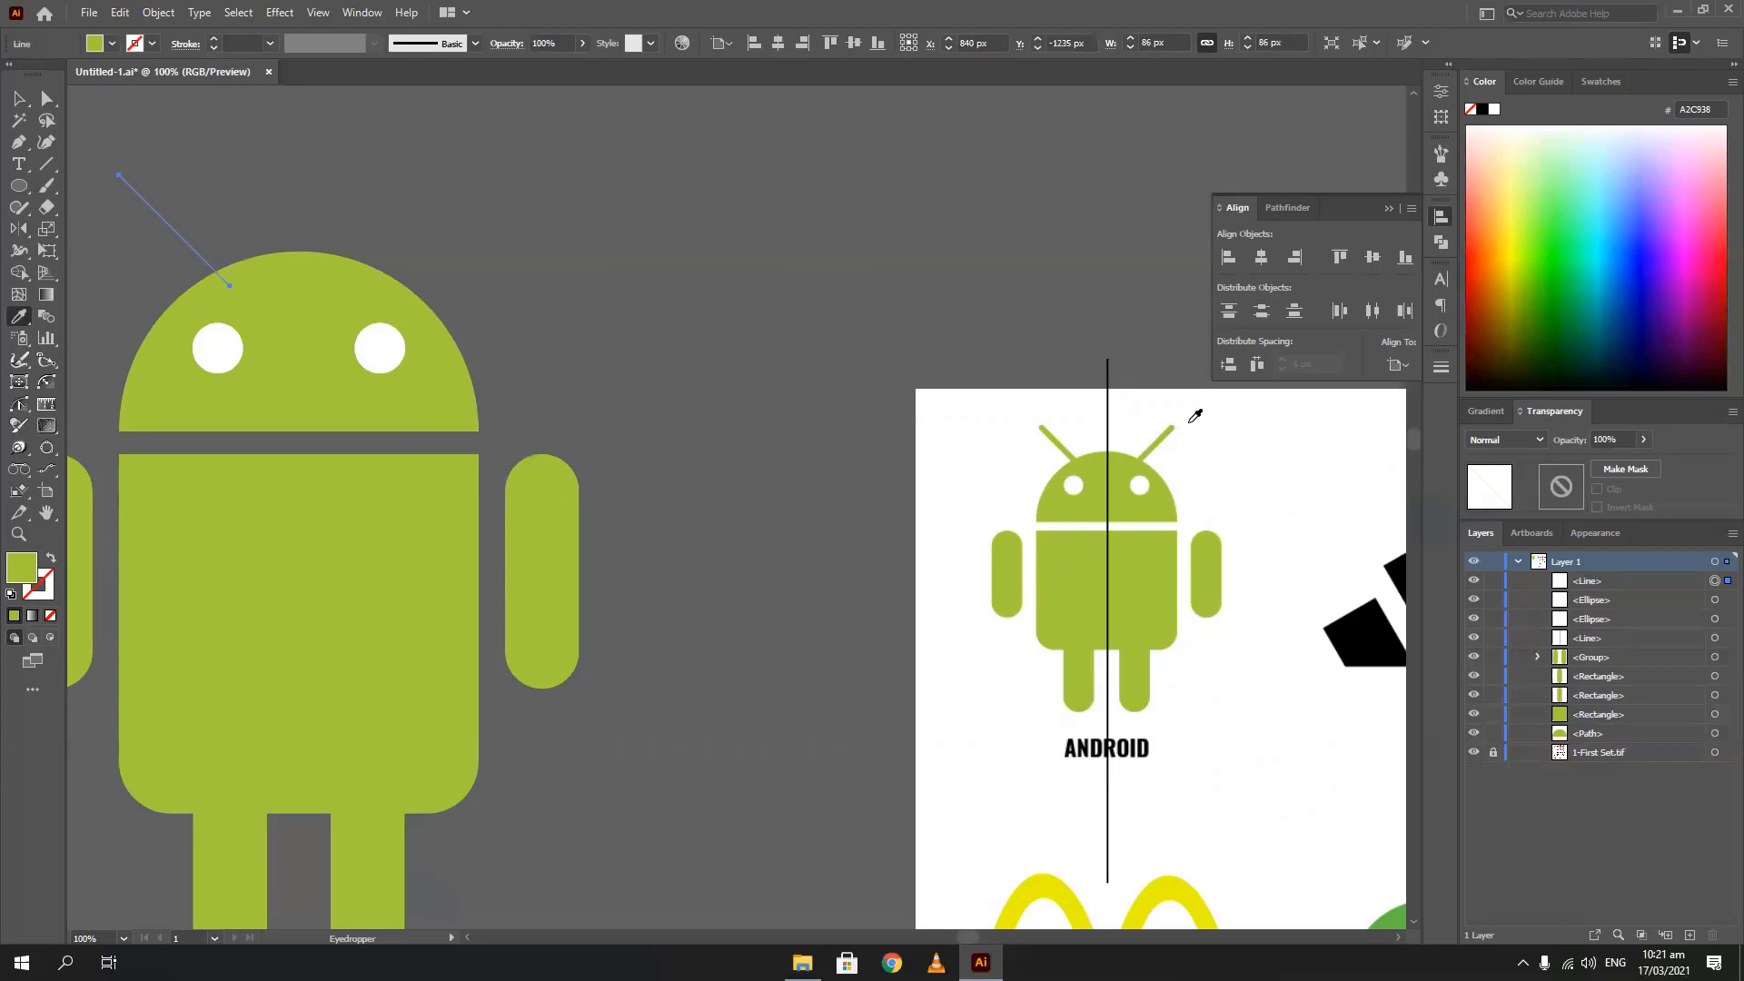
key(slash)
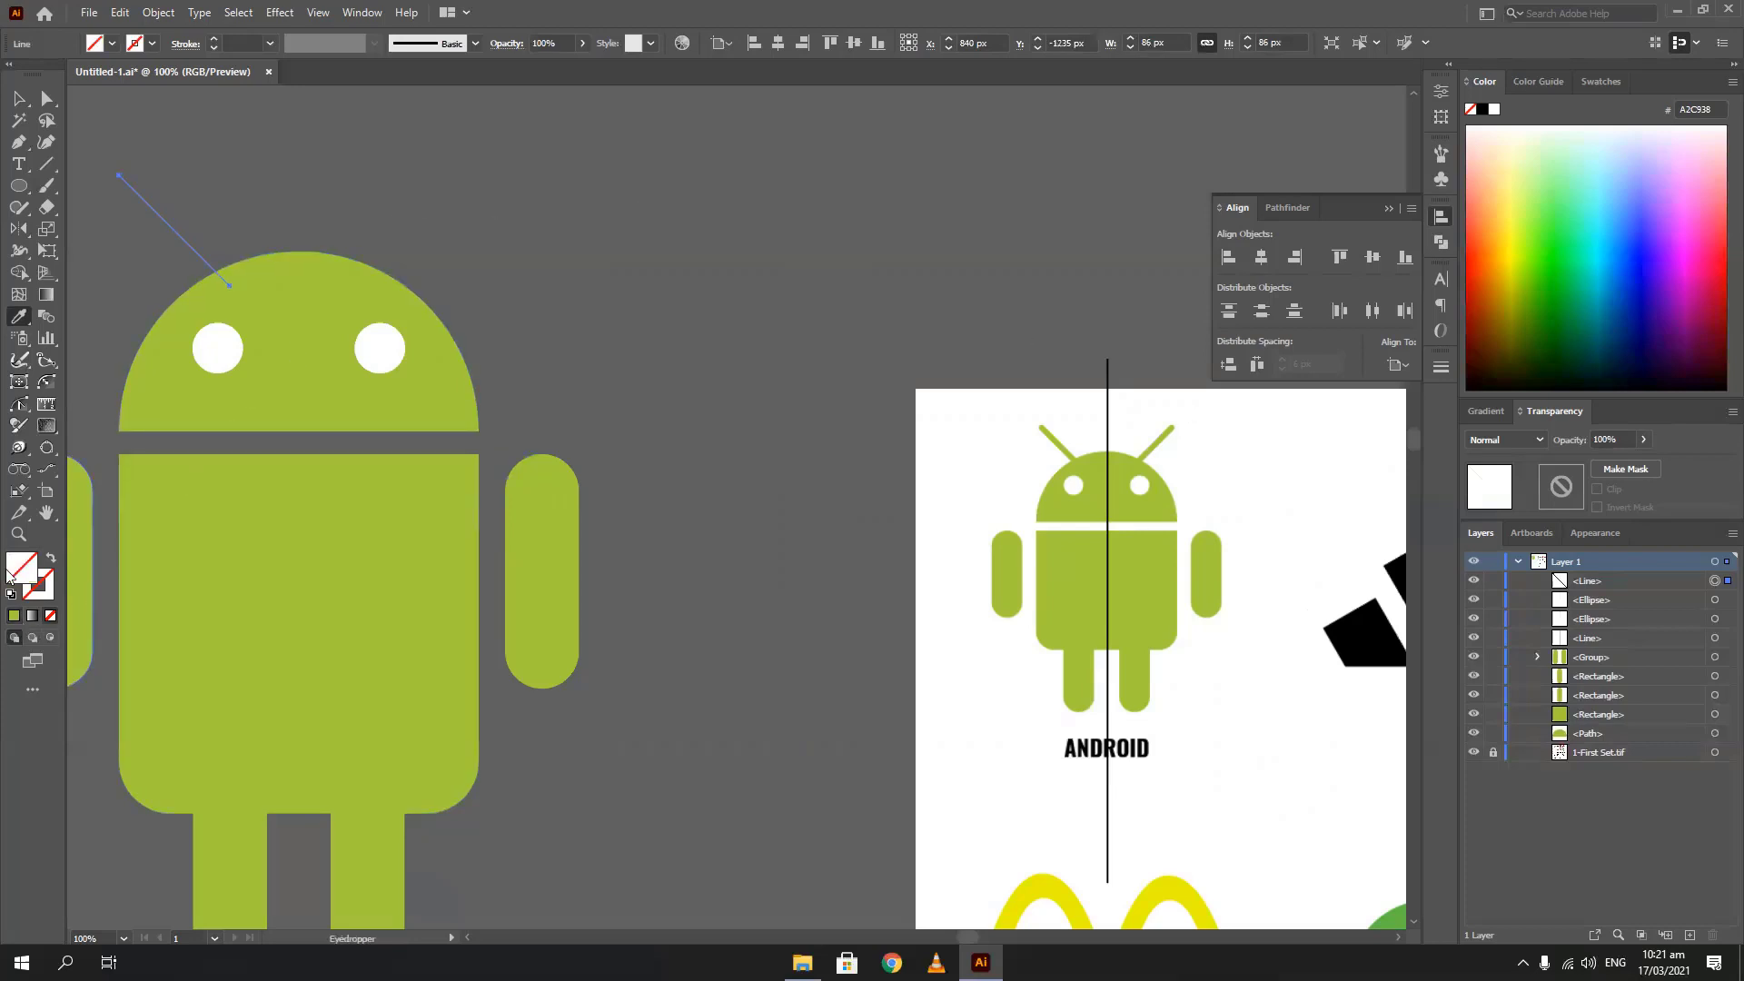
click(1061, 434)
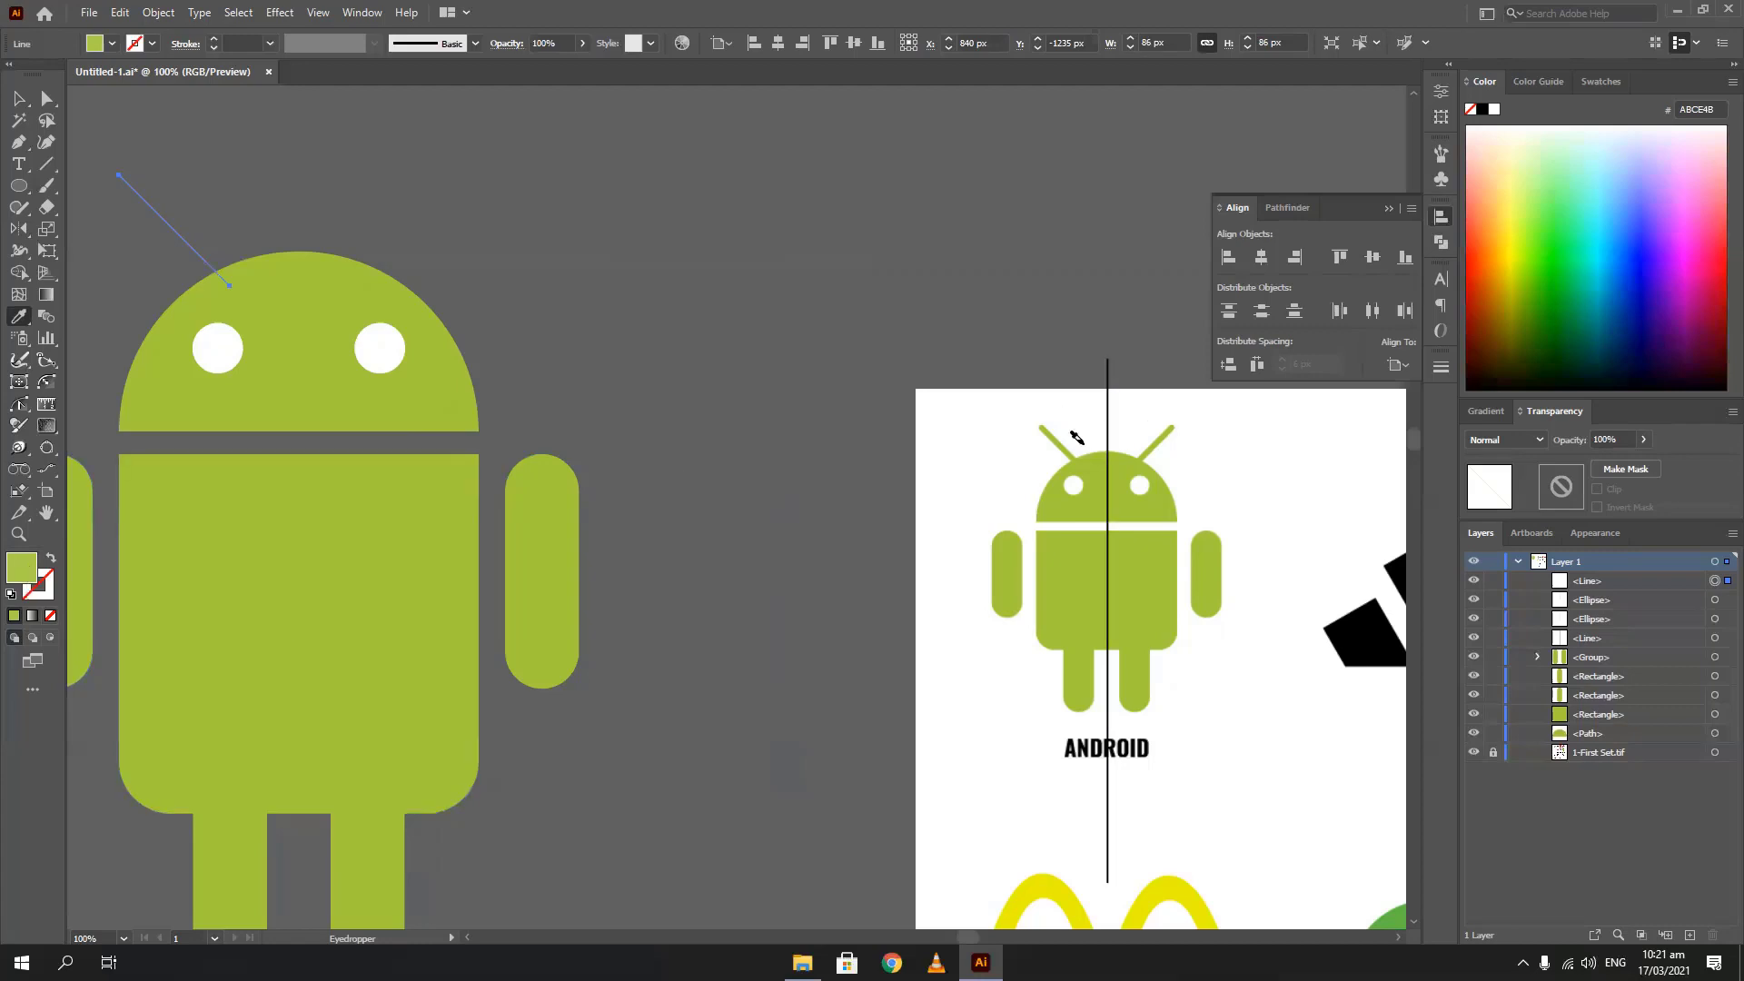
scroll(1074, 439, up, 6)
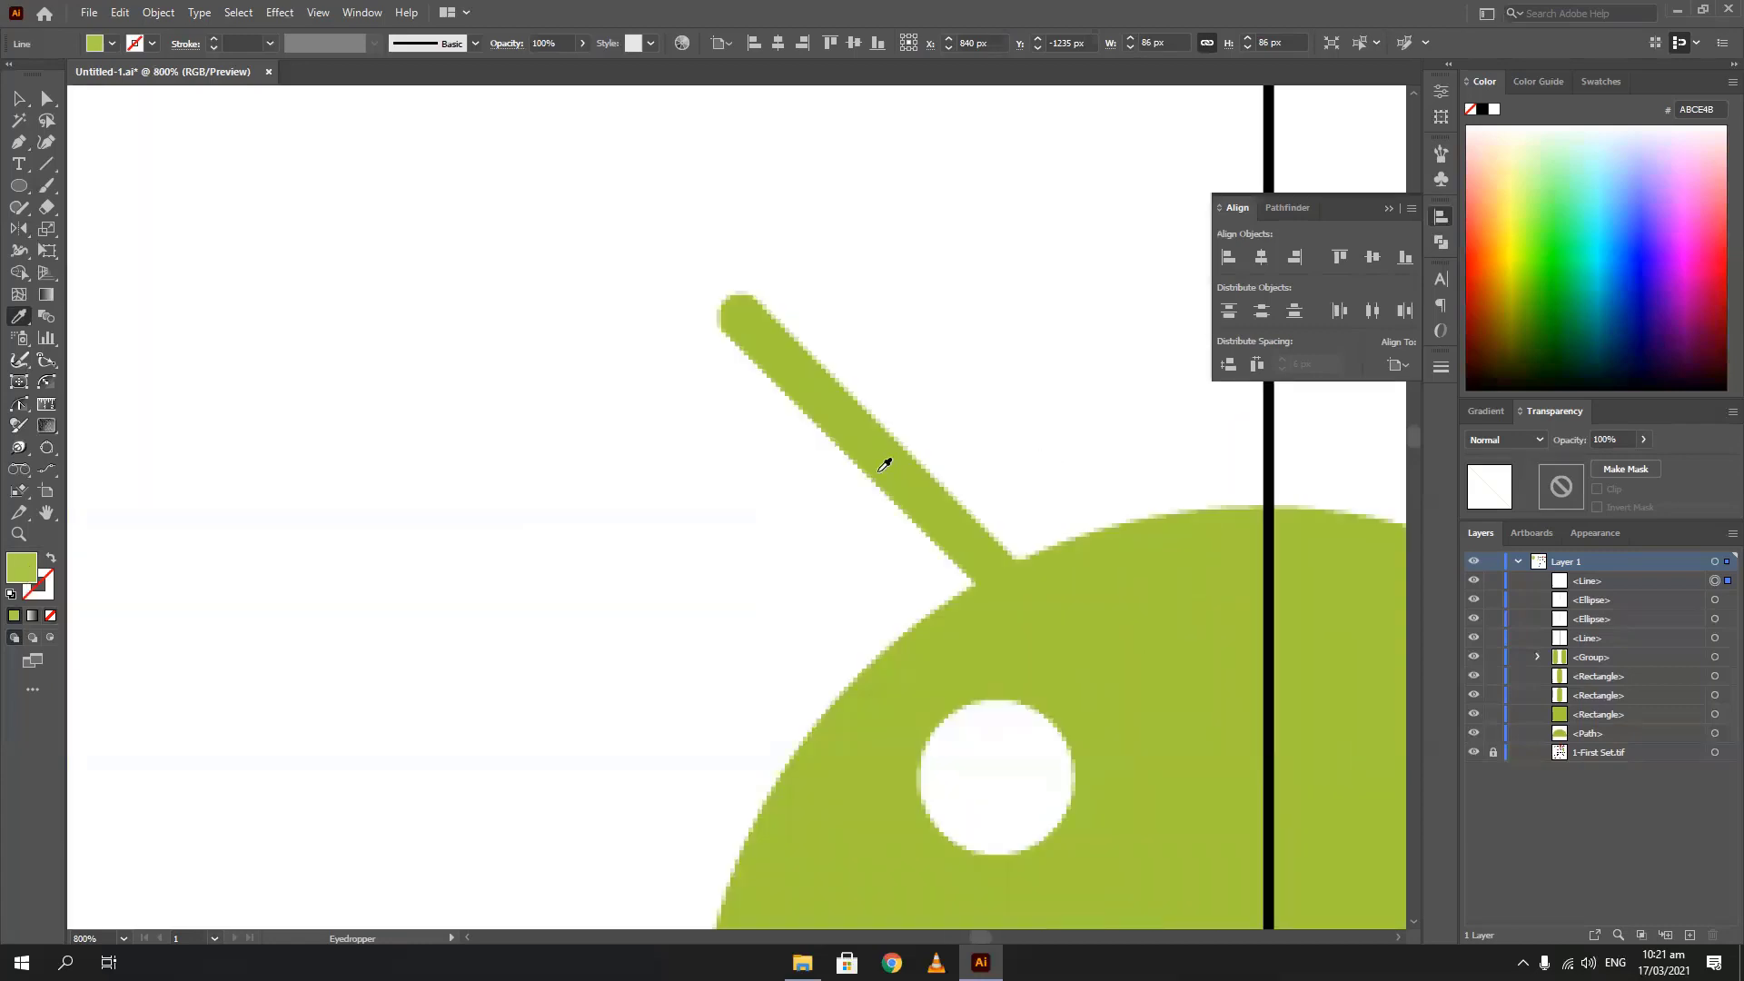
scroll(872, 468, down, 6)
Try swapping the antenna line's fill and stroke, swap them back, and remove the green fill
drag(505, 448, 881, 536)
click(19, 97)
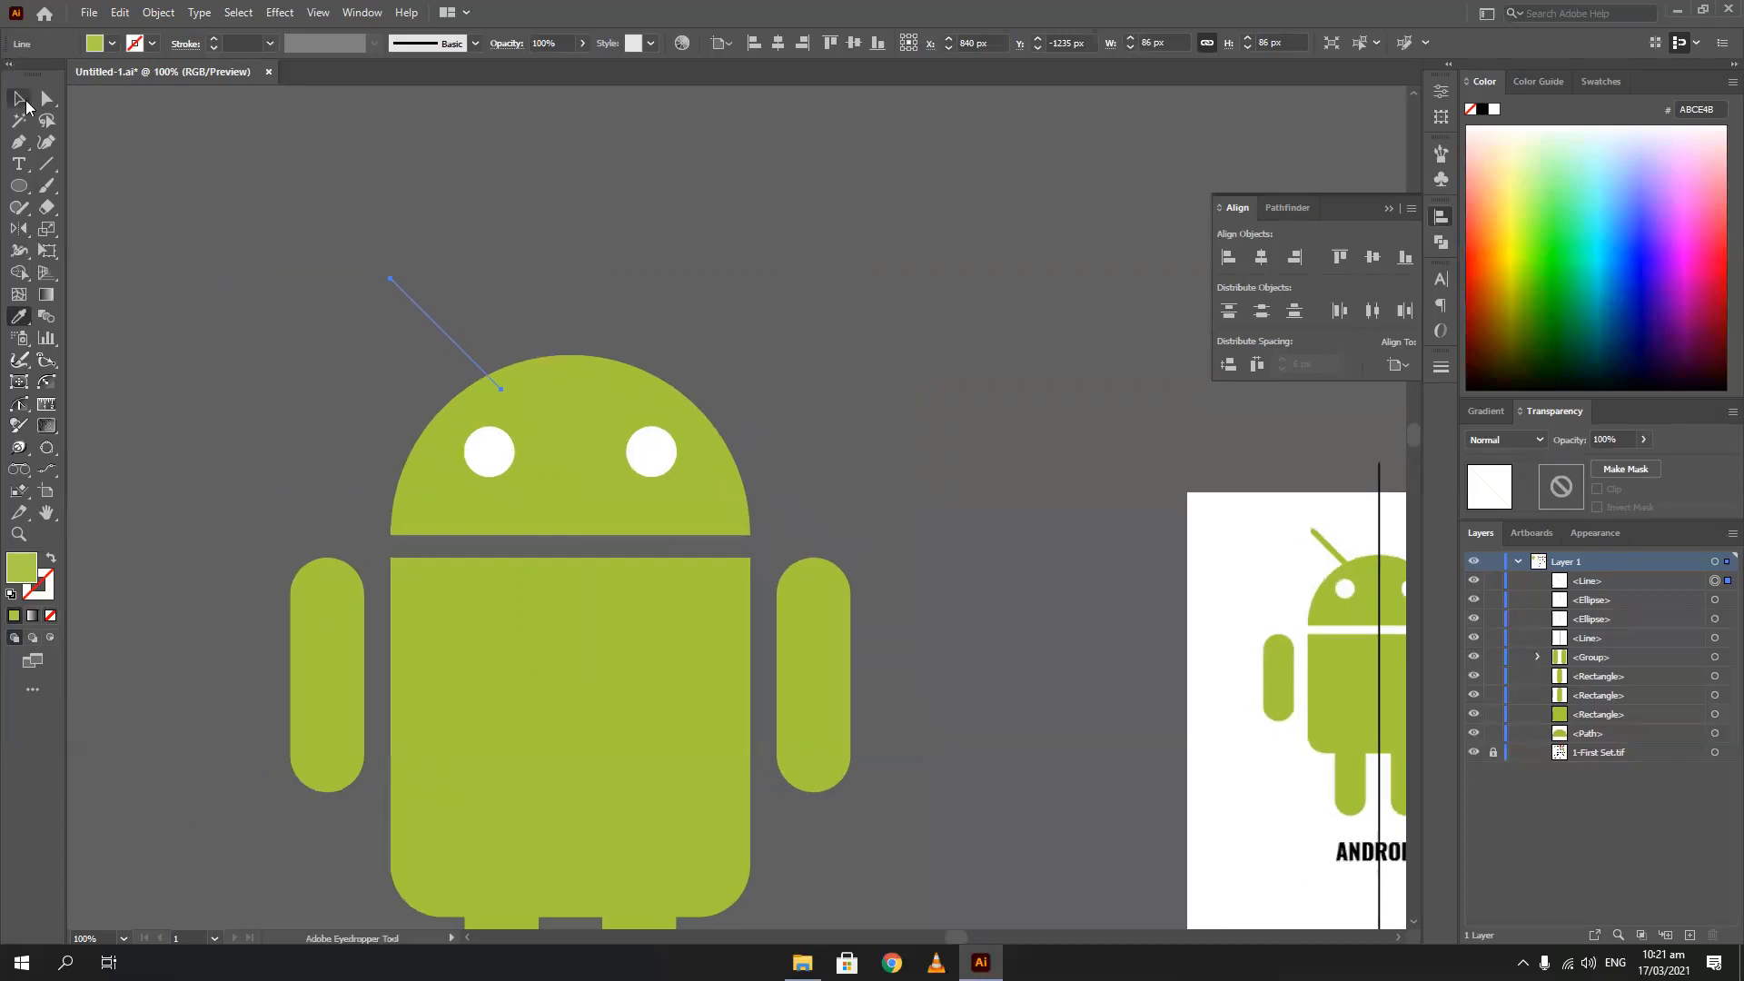
click(51, 557)
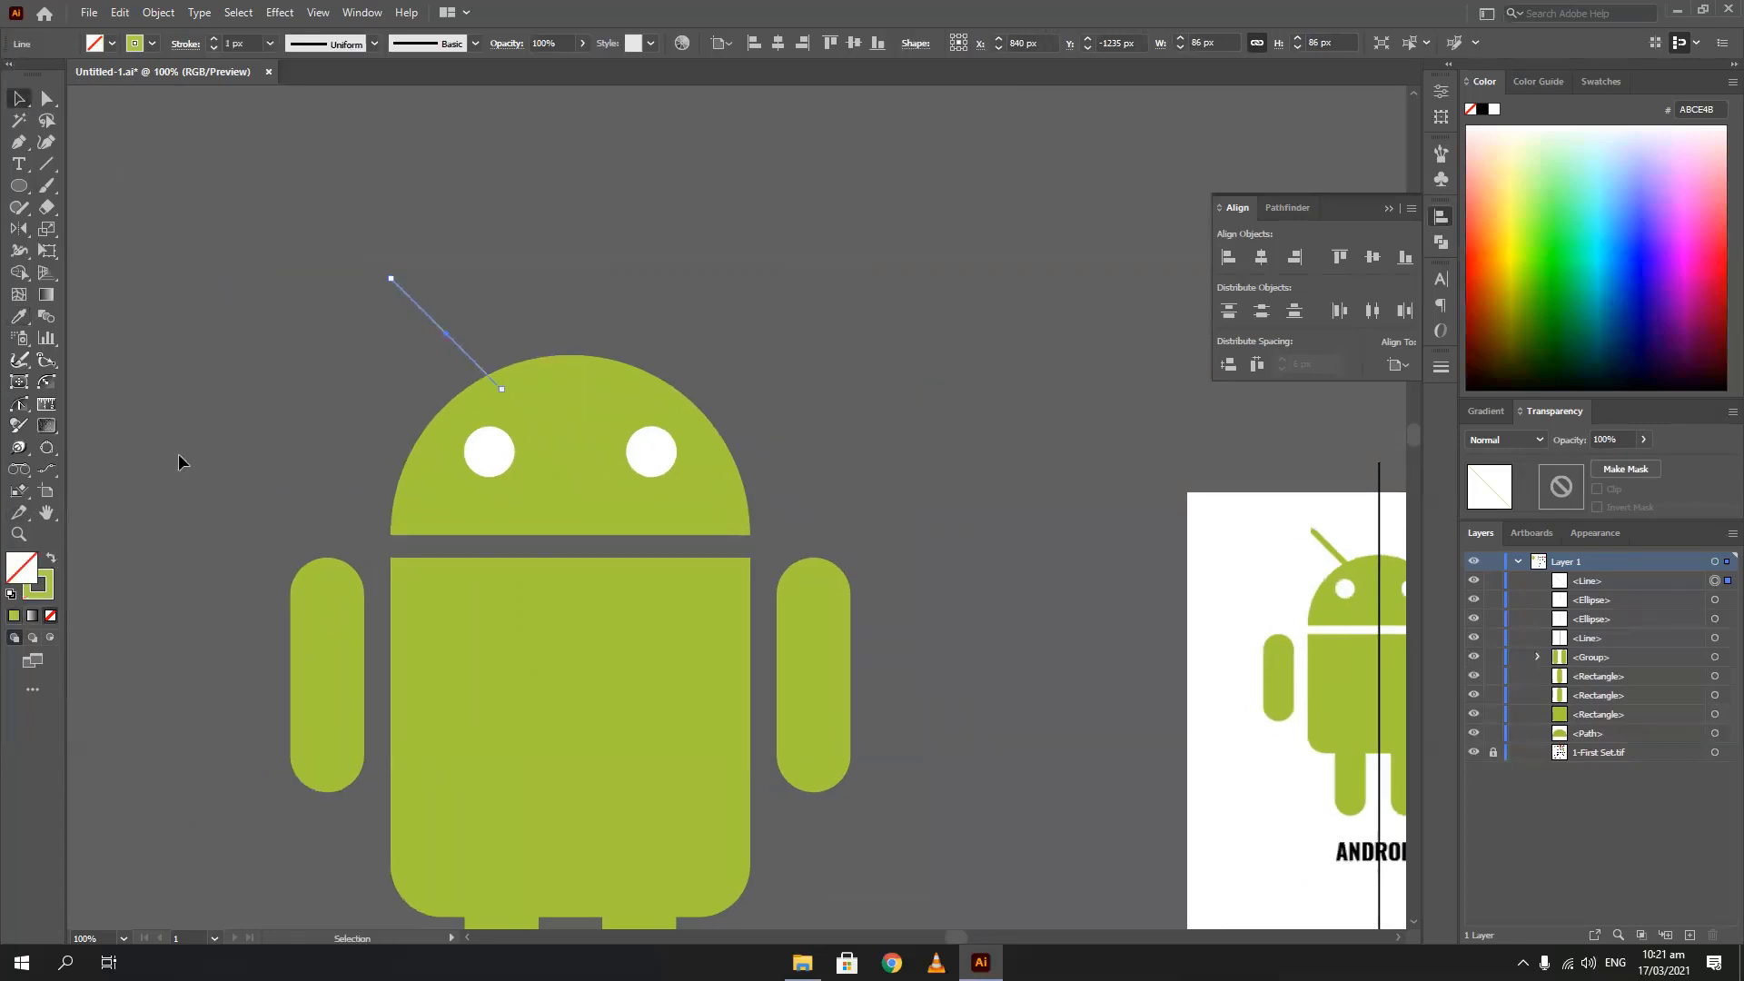
key(shift+x)
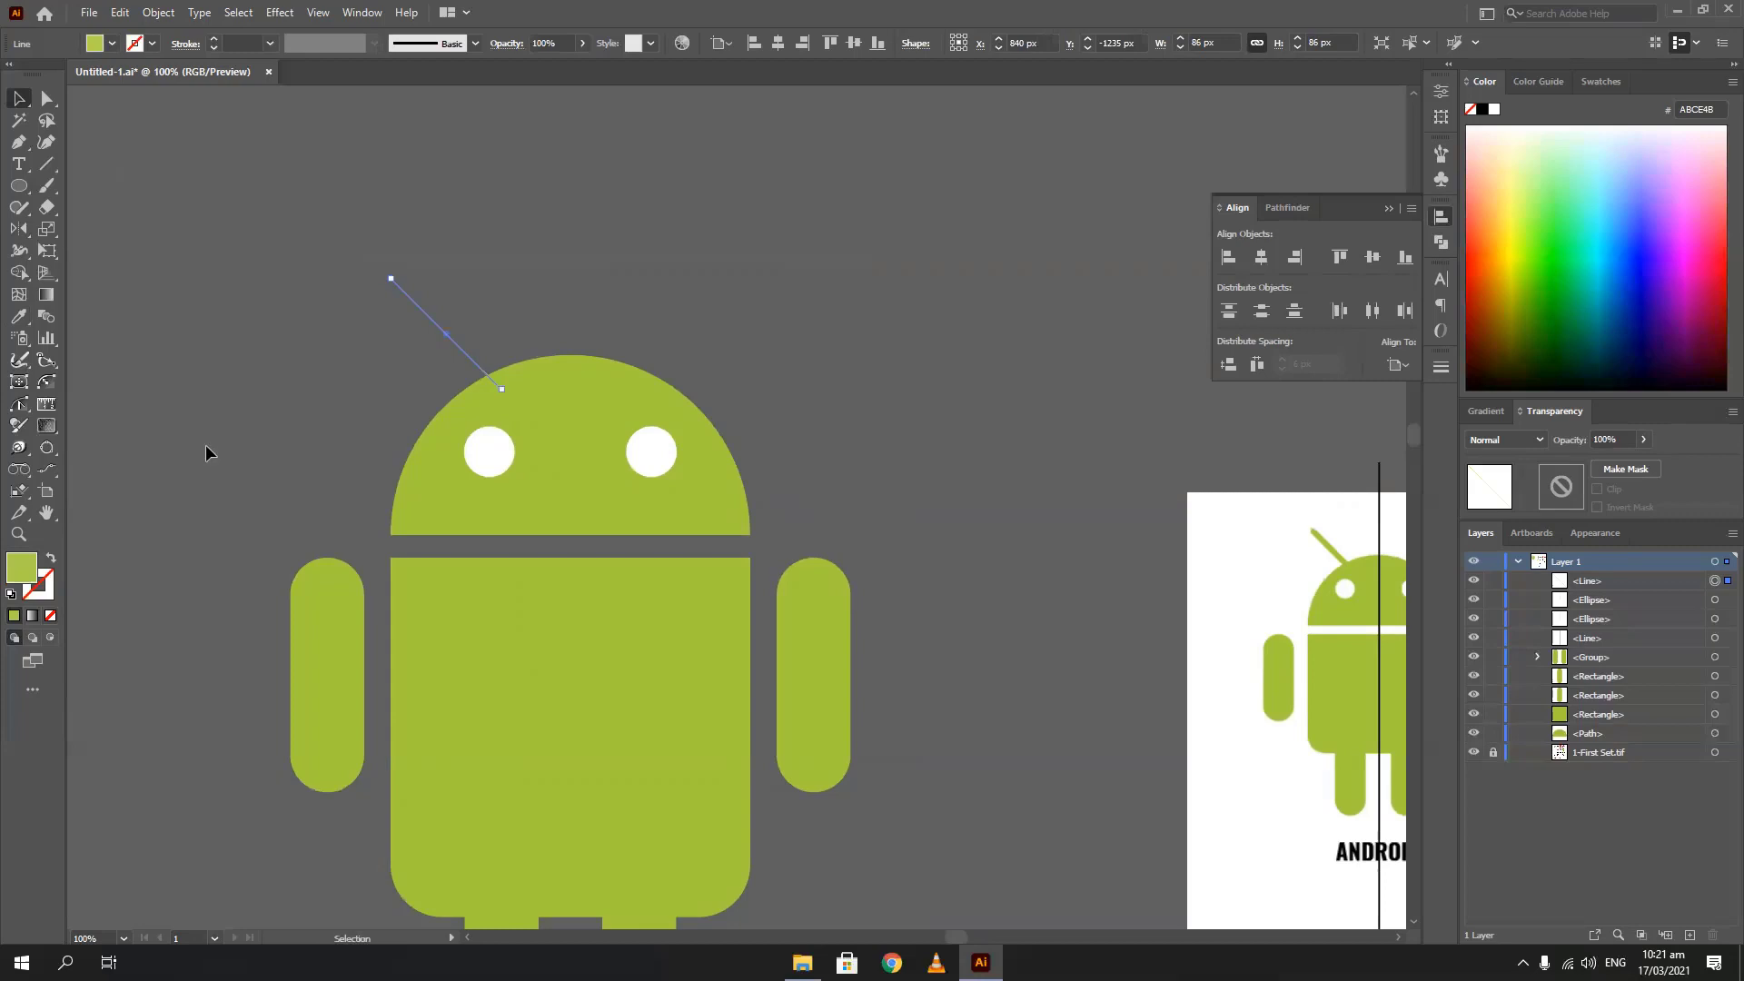
key(slash)
Set the antenna line's stroke to the green sampled from the reference logo's head, leaving the line without fill
drag(205, 445, 145, 416)
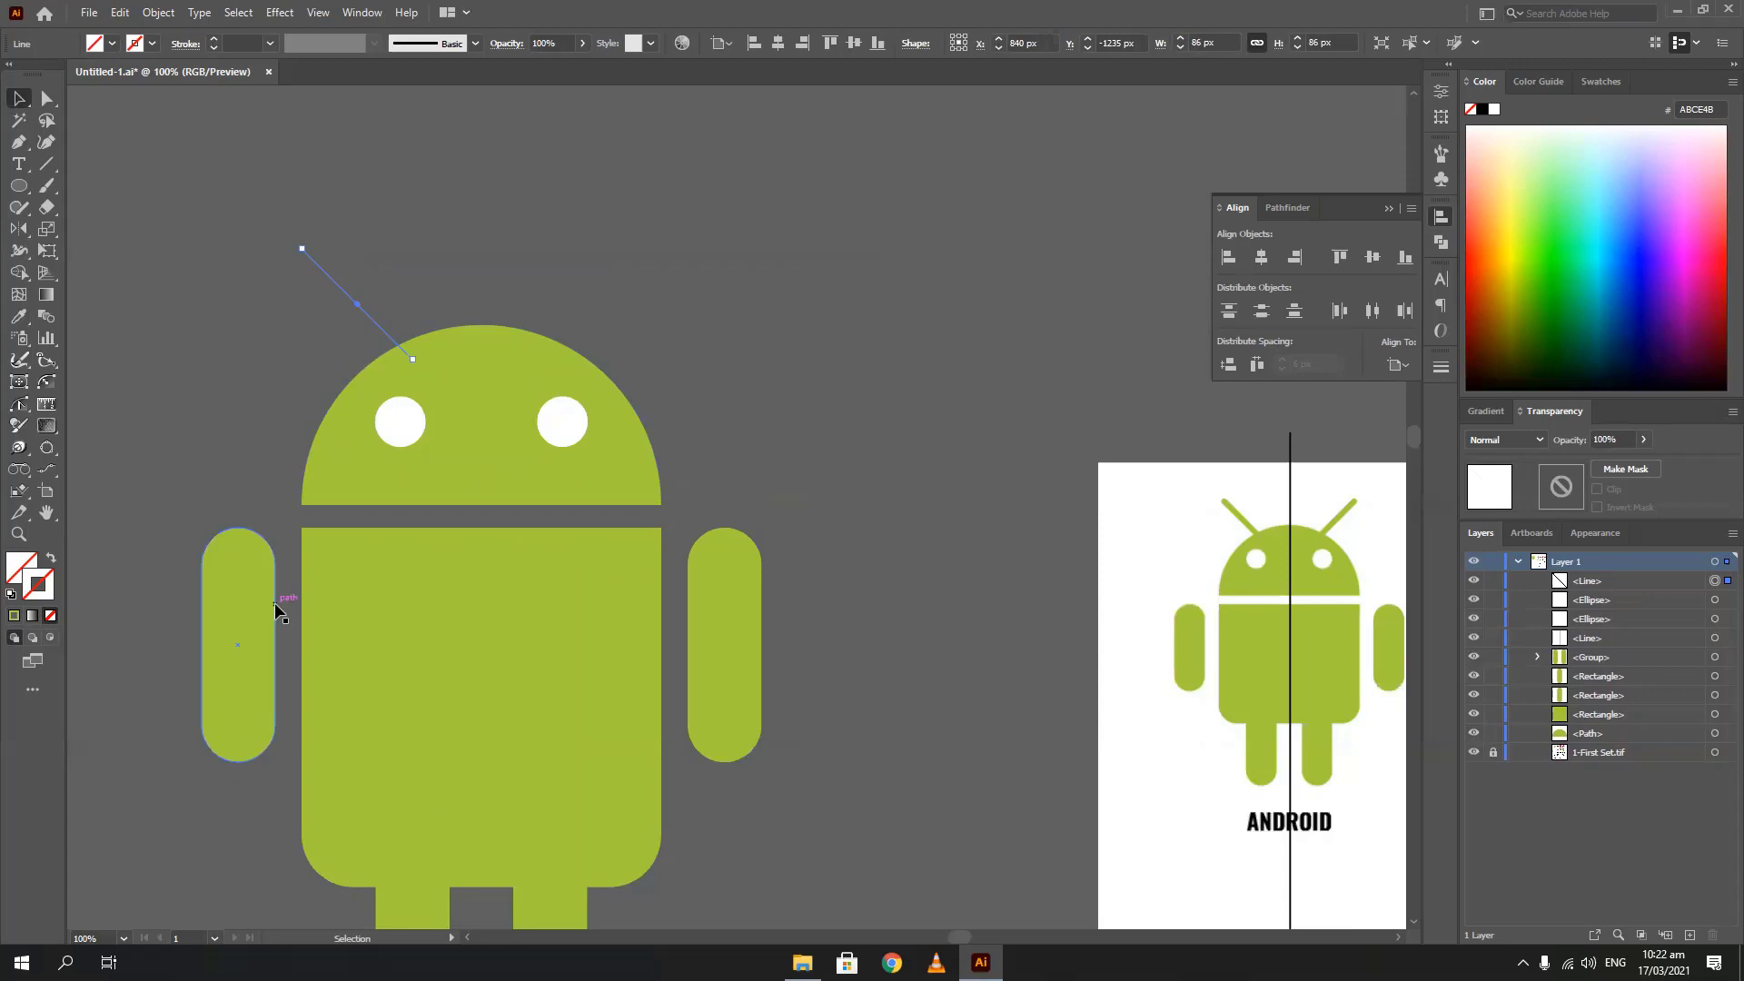
key(i)
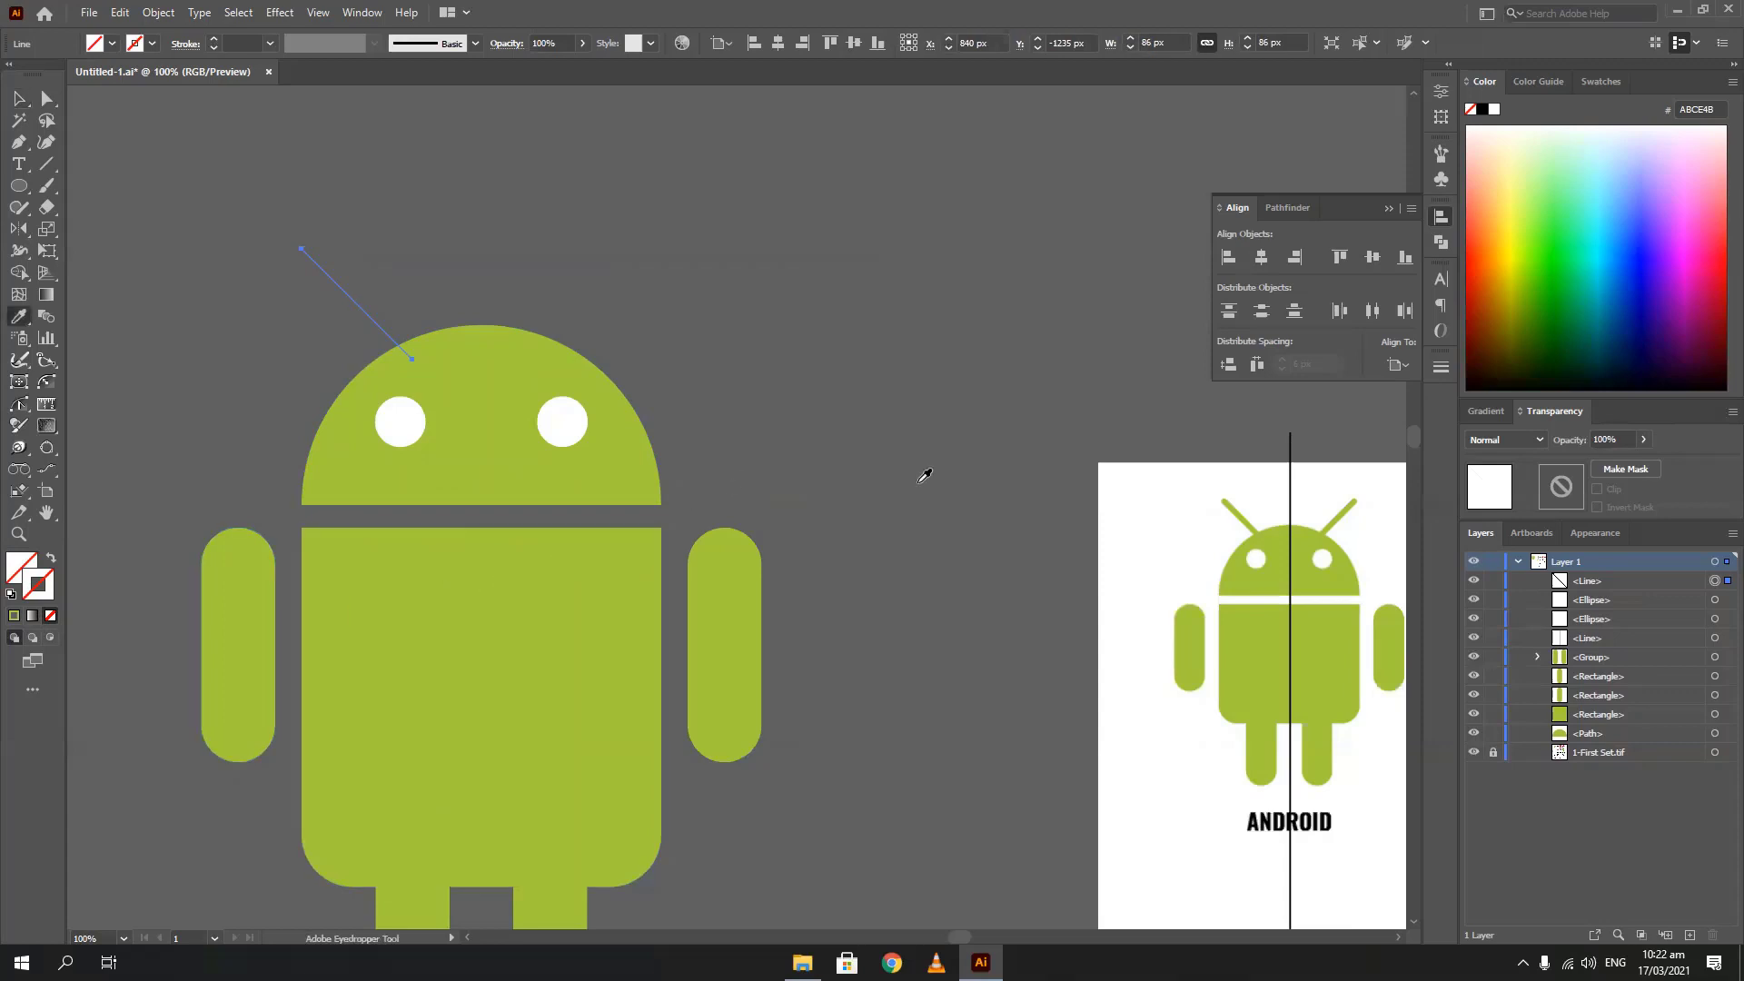
click(1271, 534)
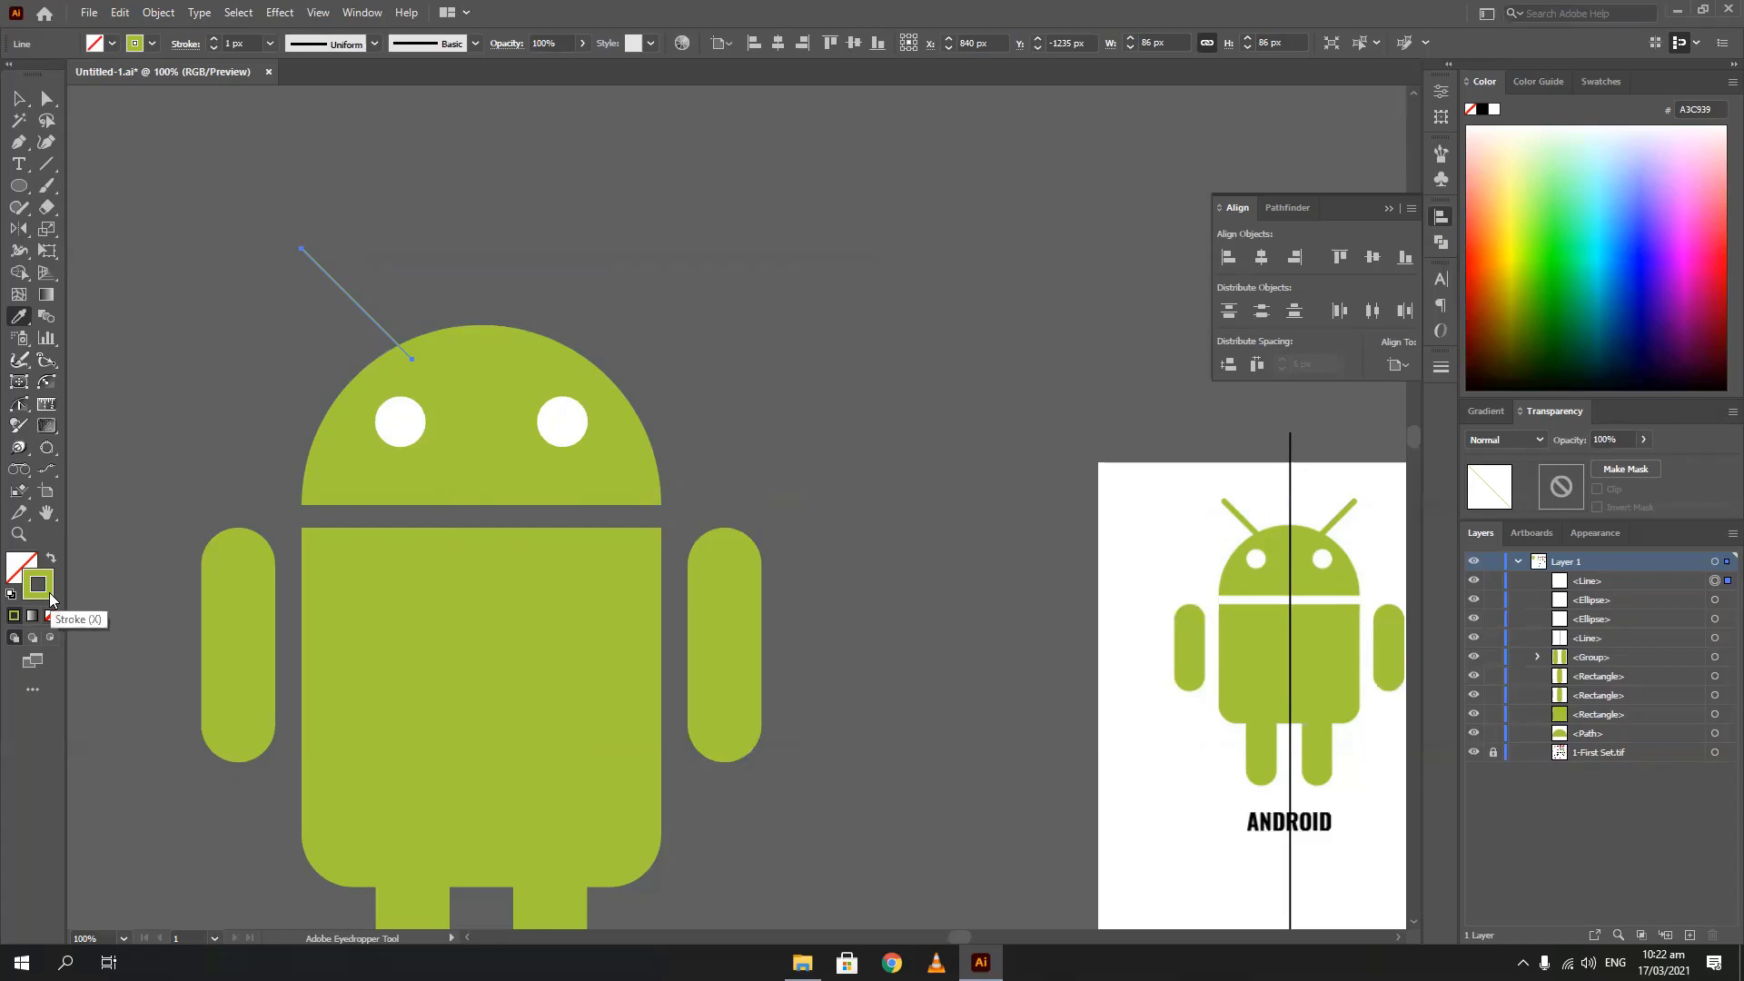
click(19, 98)
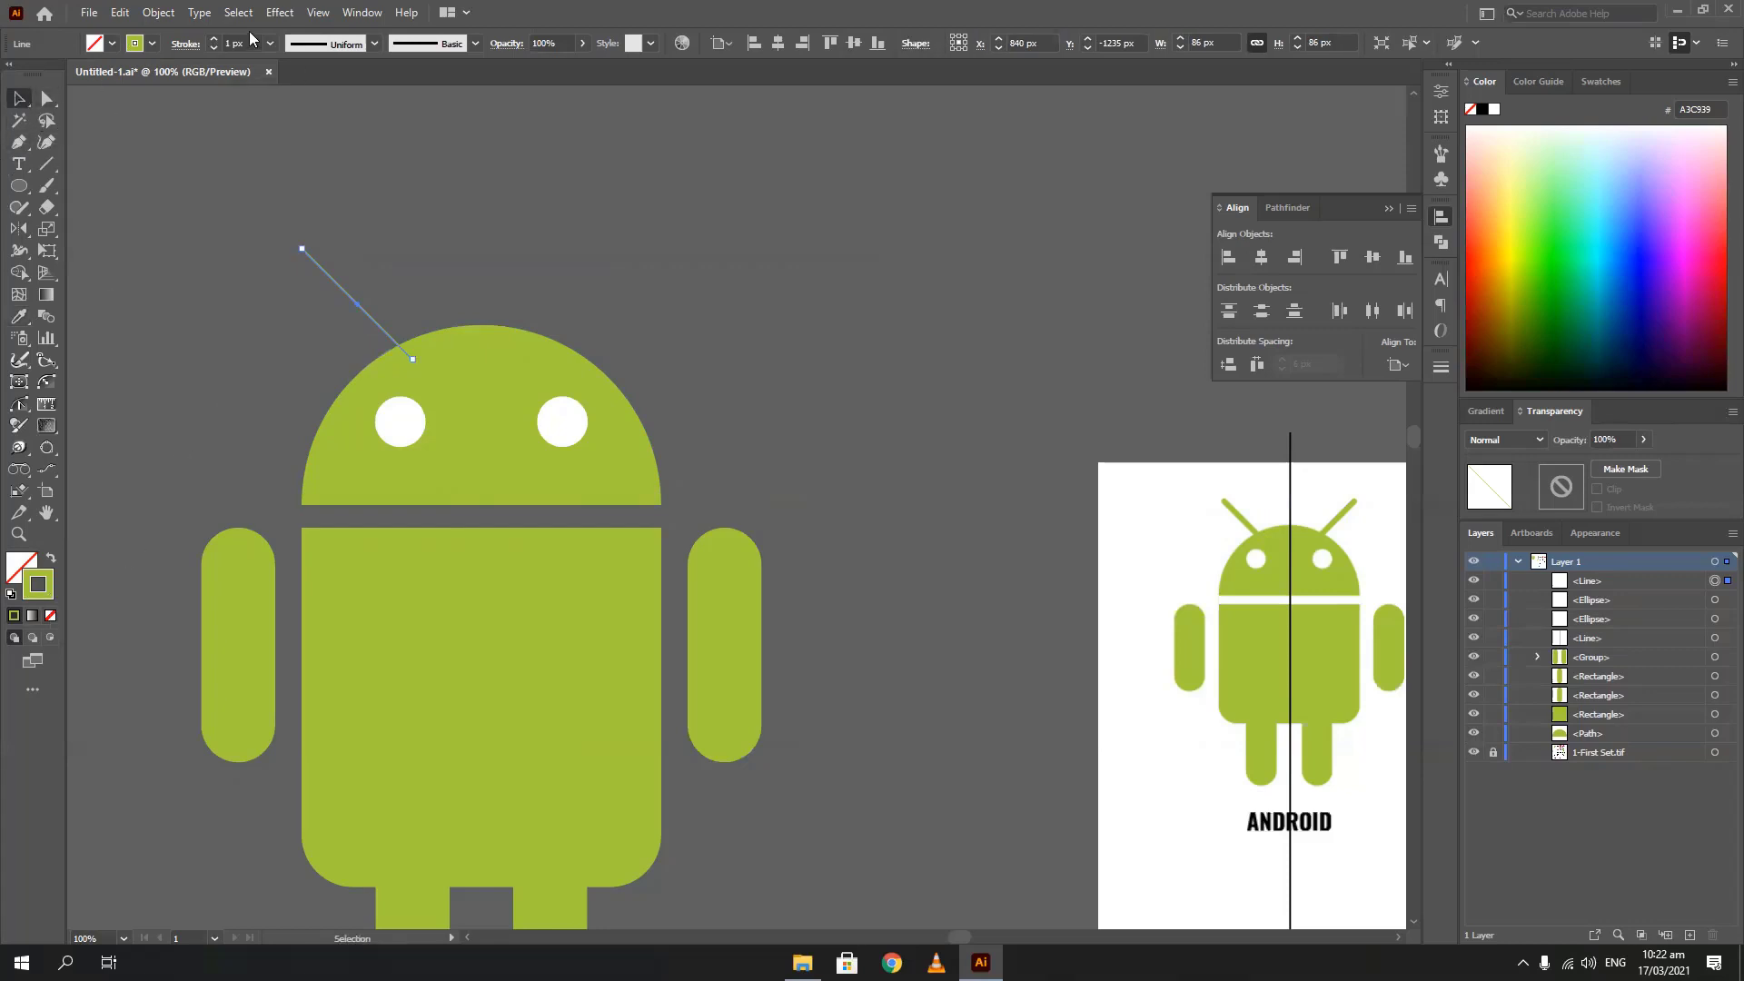
Set the antenna line's stroke weight to 14 px and give it round caps
scroll(245, 39, up, 10)
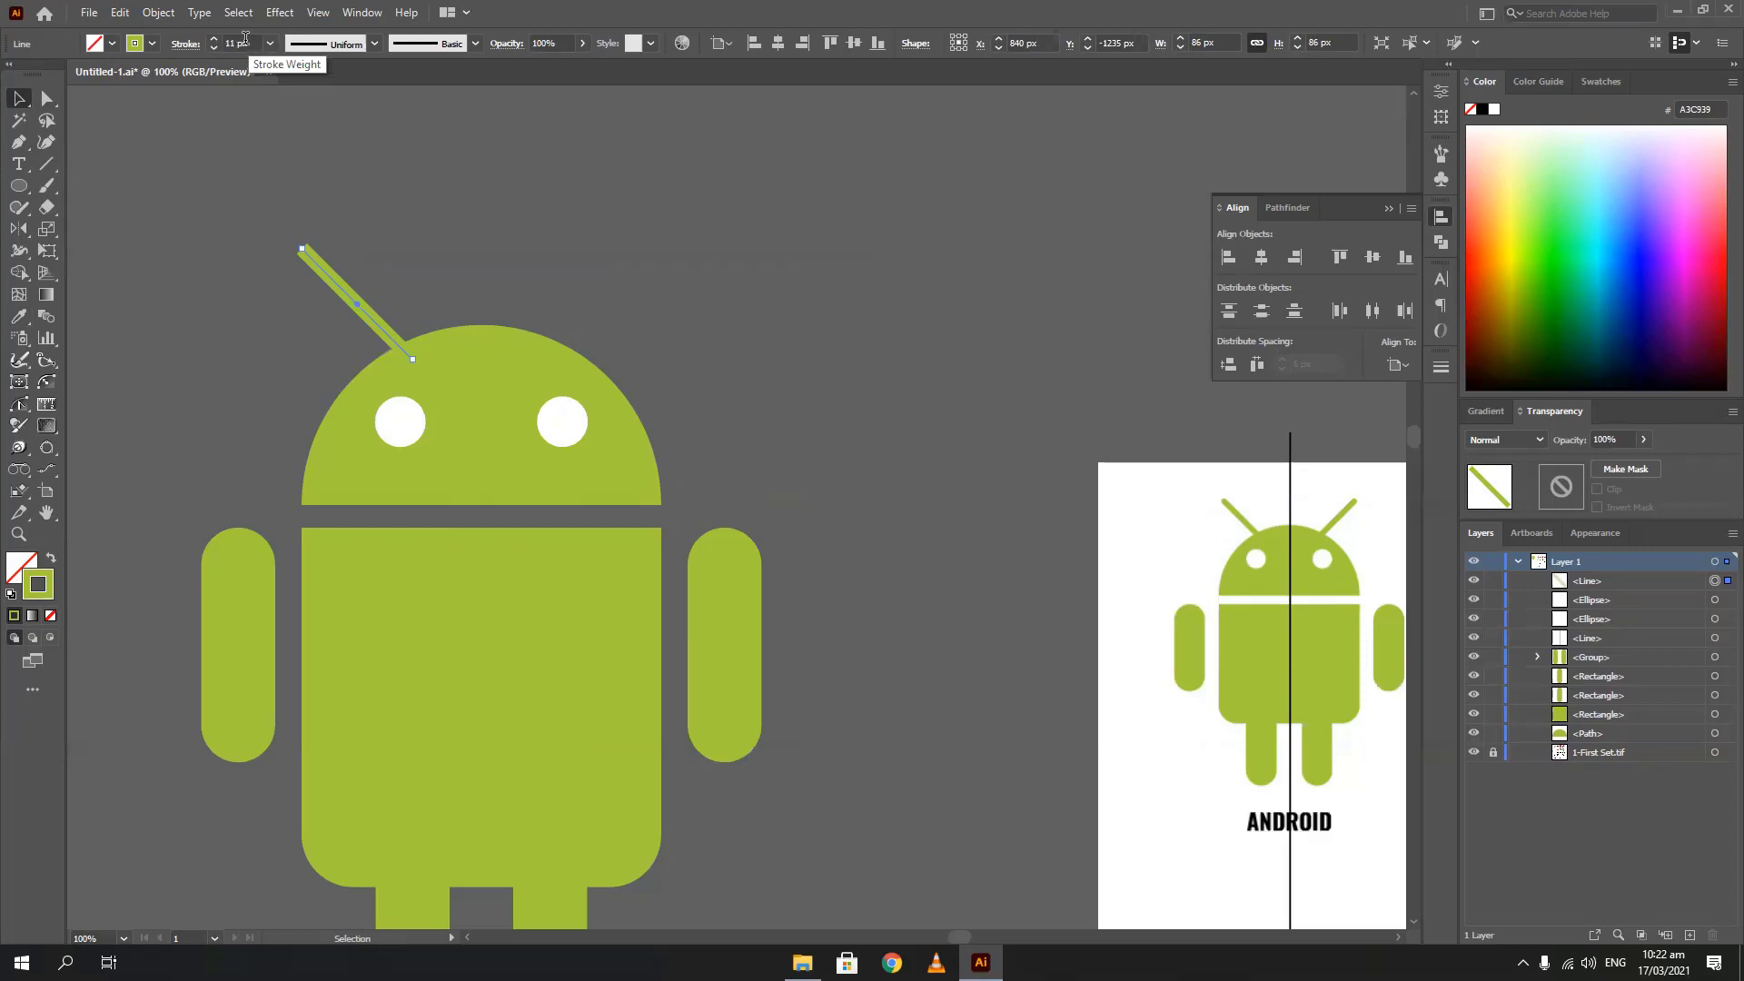
scroll(245, 39, up, 3)
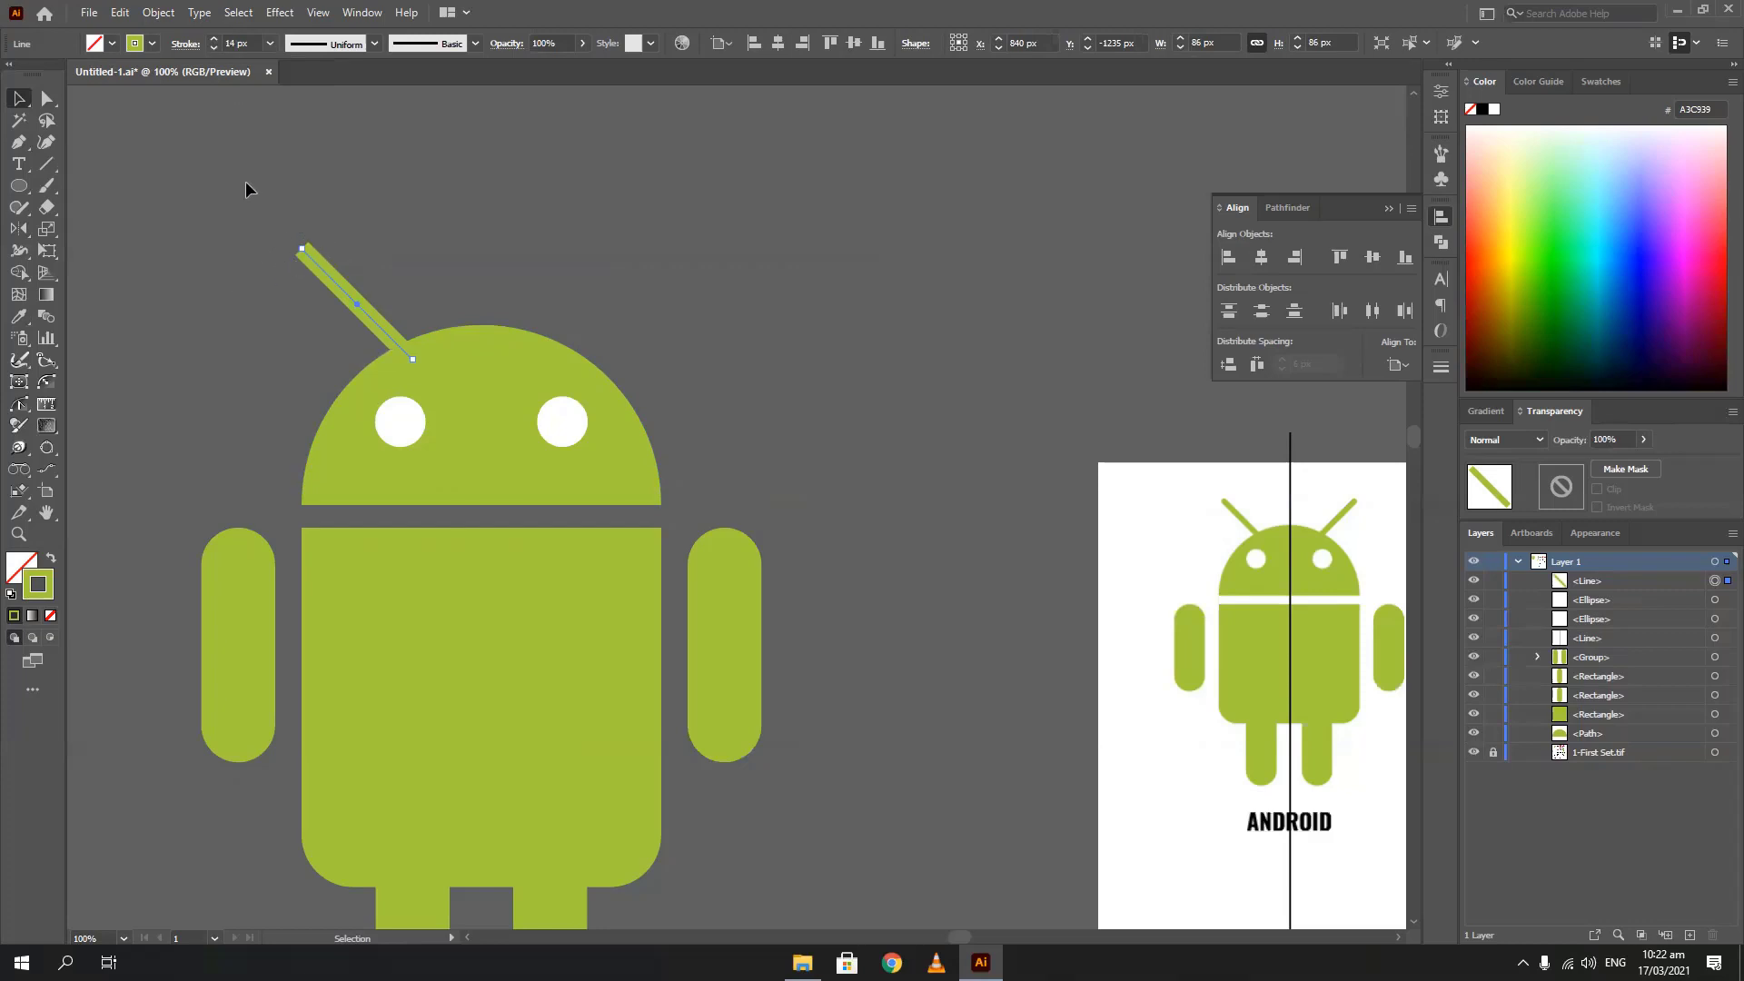
click(178, 43)
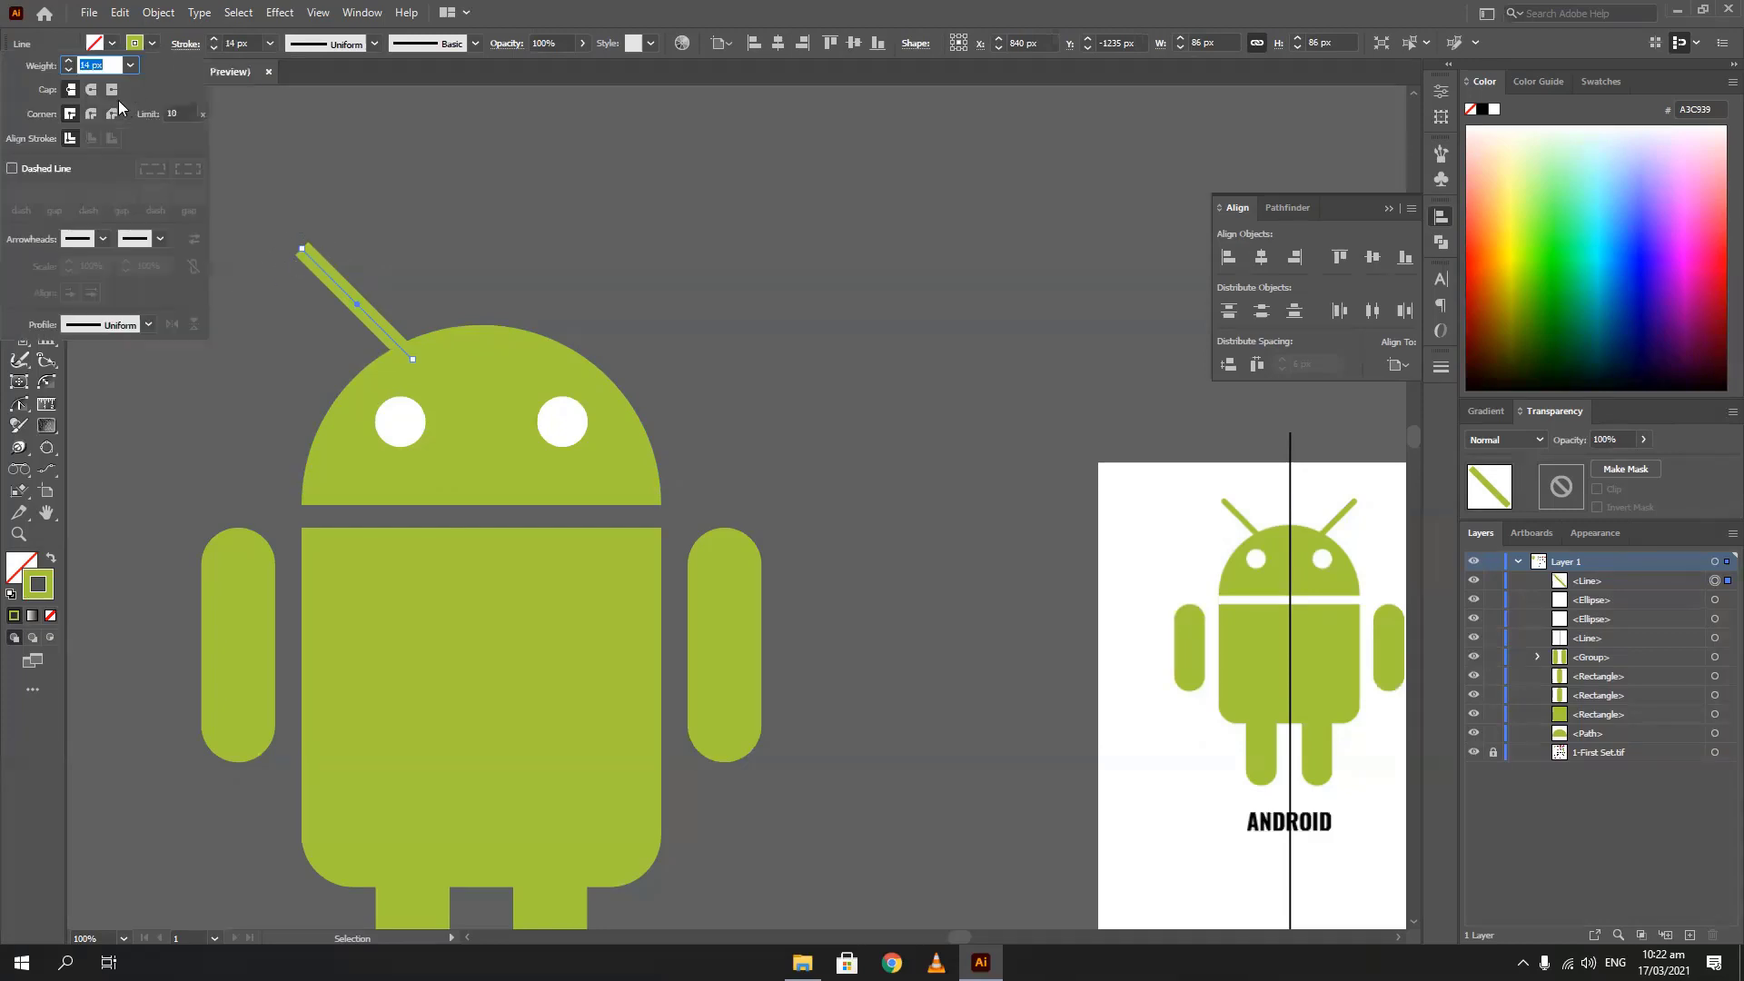
click(91, 91)
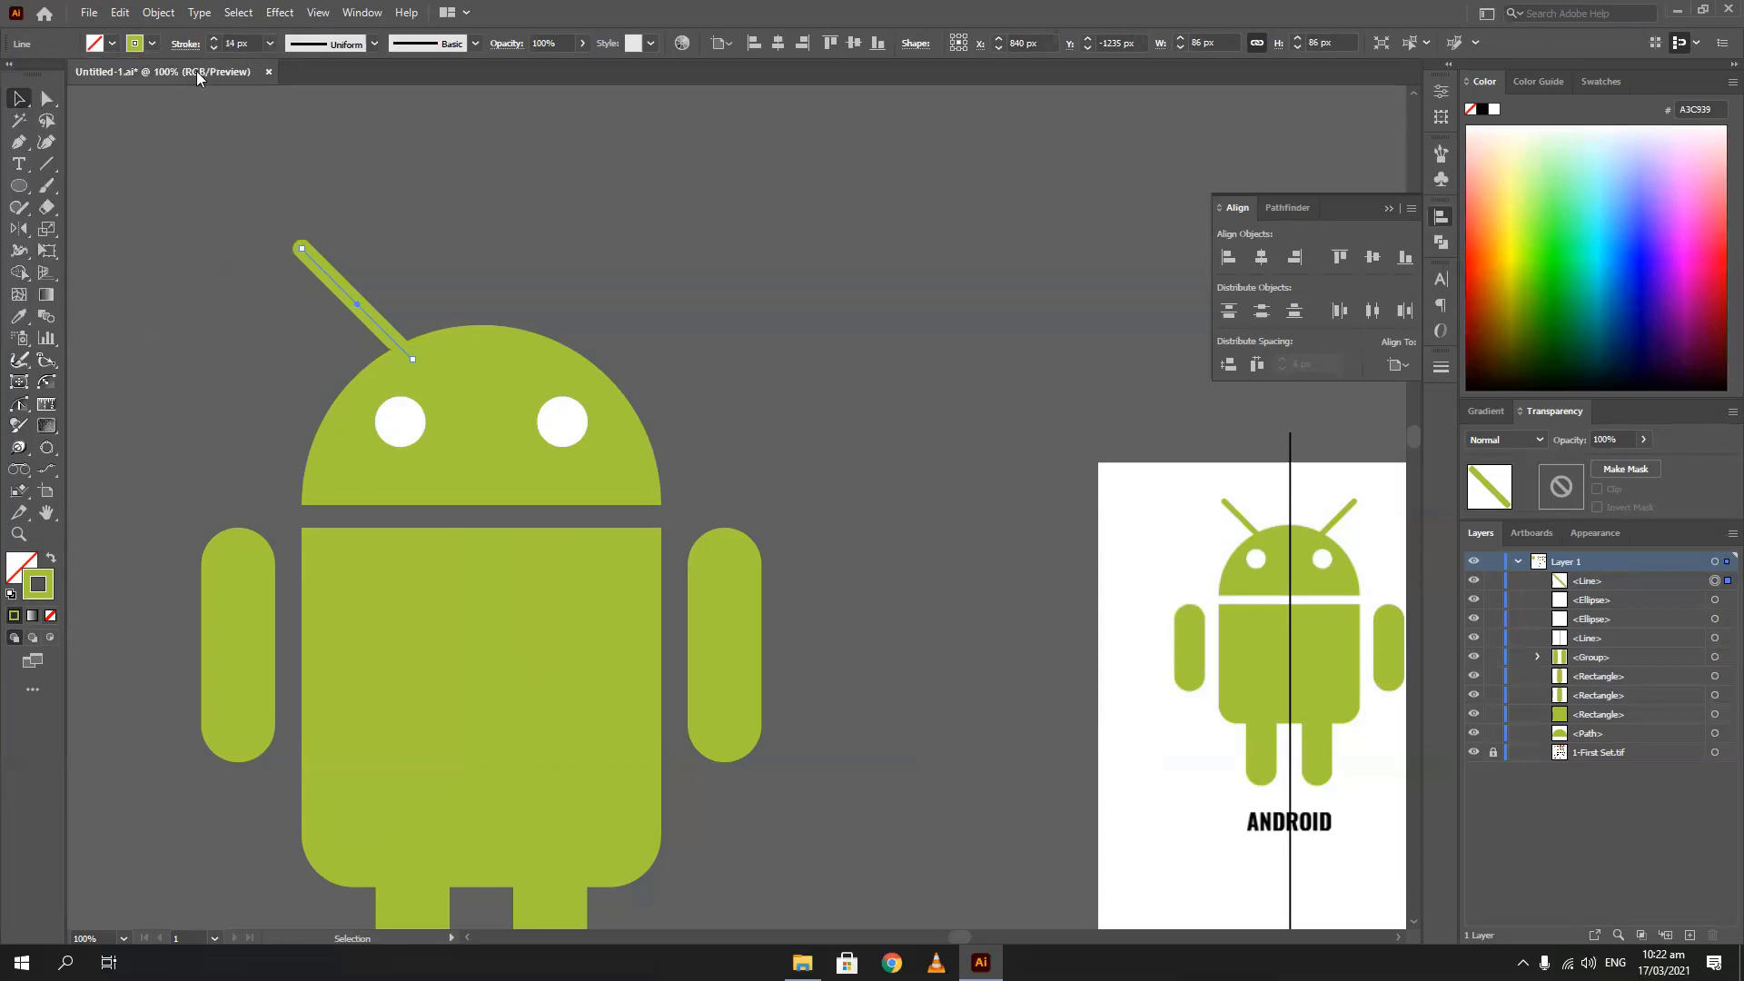
click(185, 45)
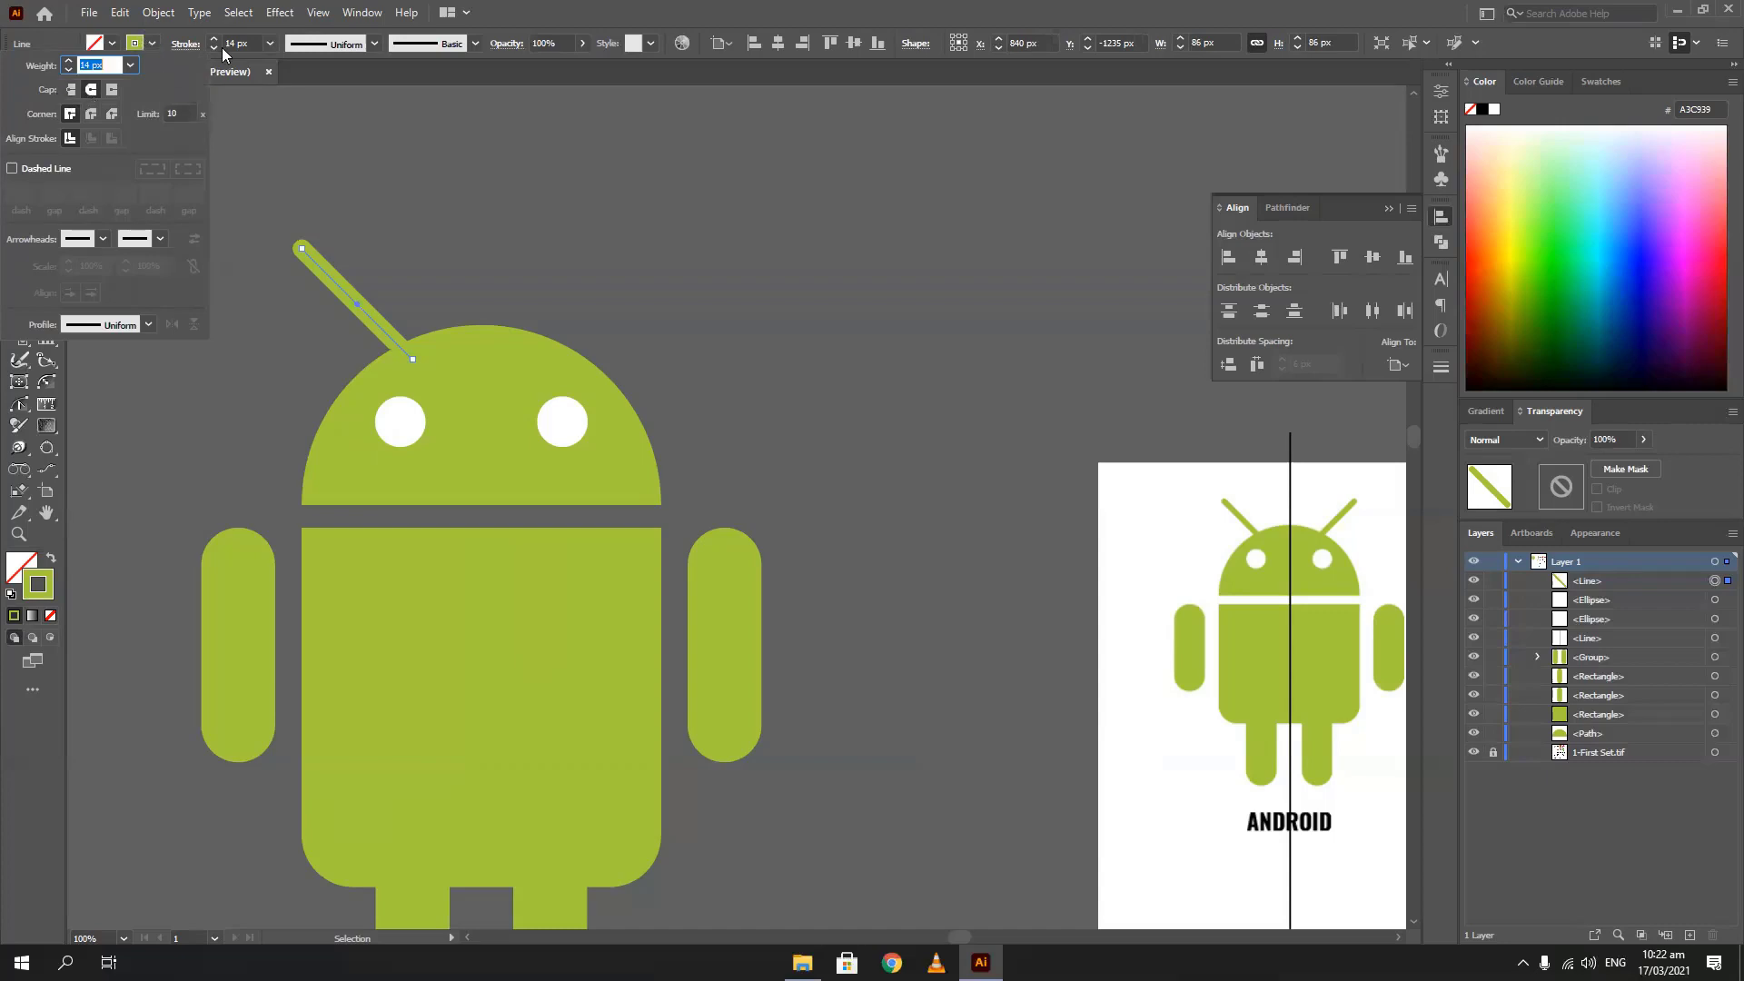
click(252, 247)
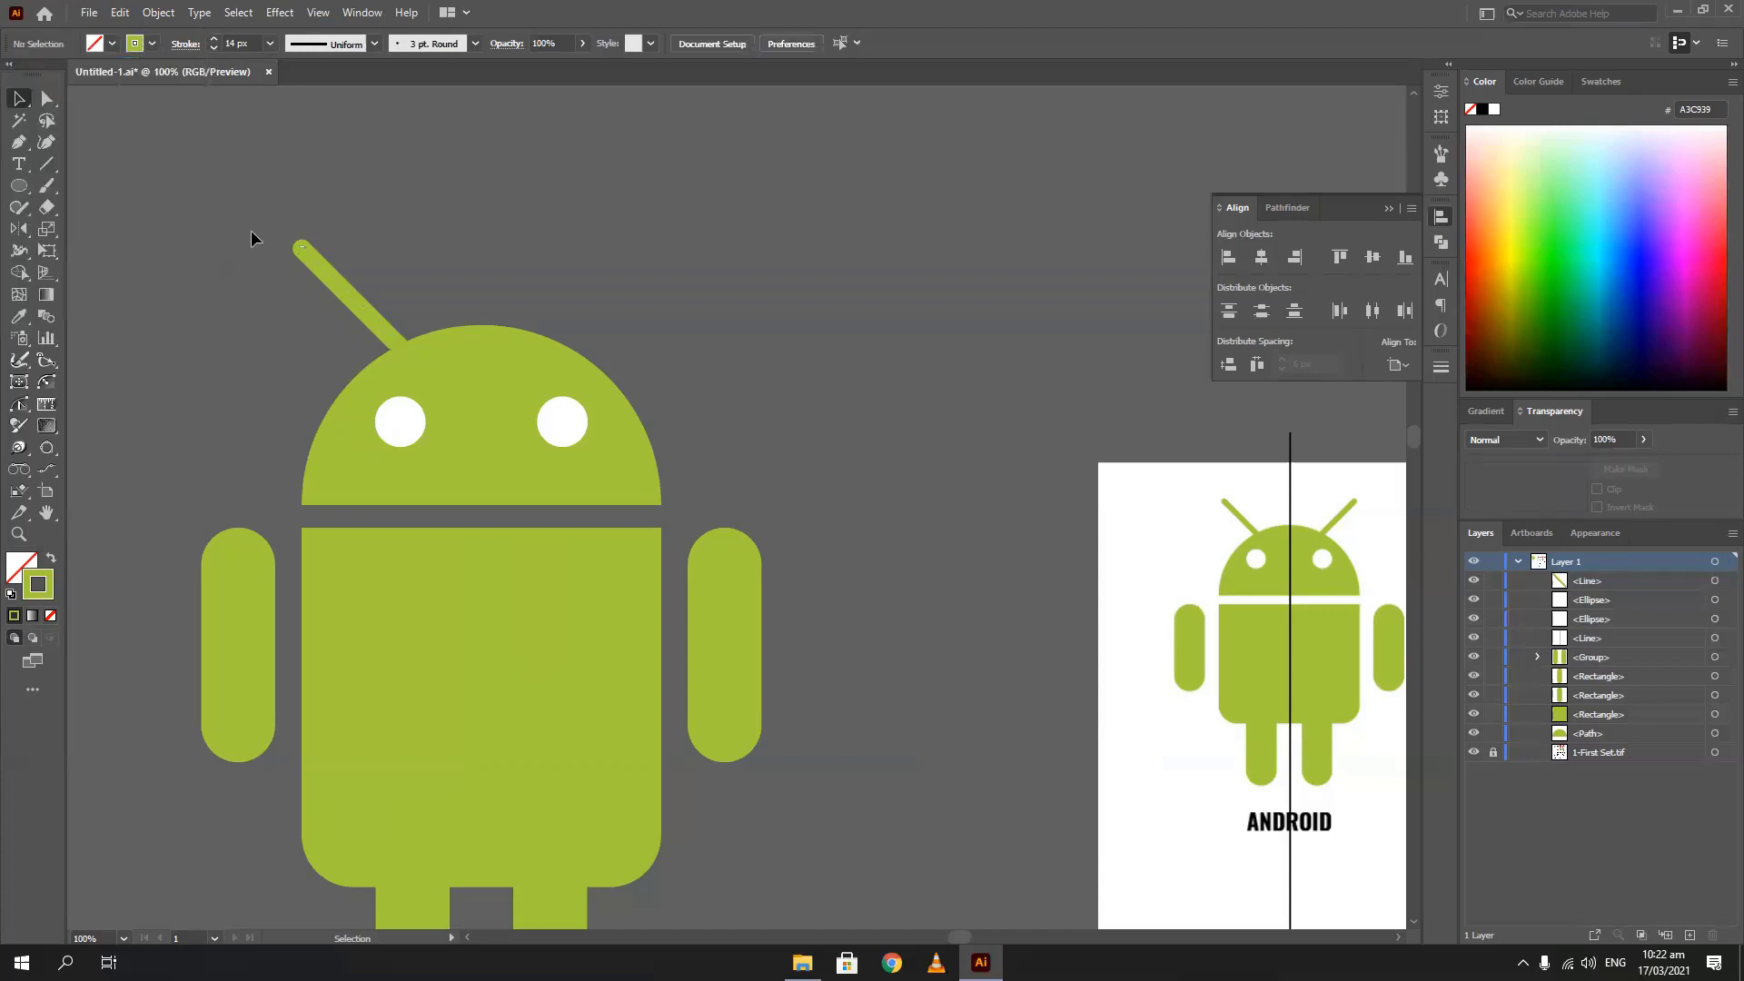
Reflect a copy of the antenna across the vertical axis through the head's top anchor point to make the second antenna
click(327, 287)
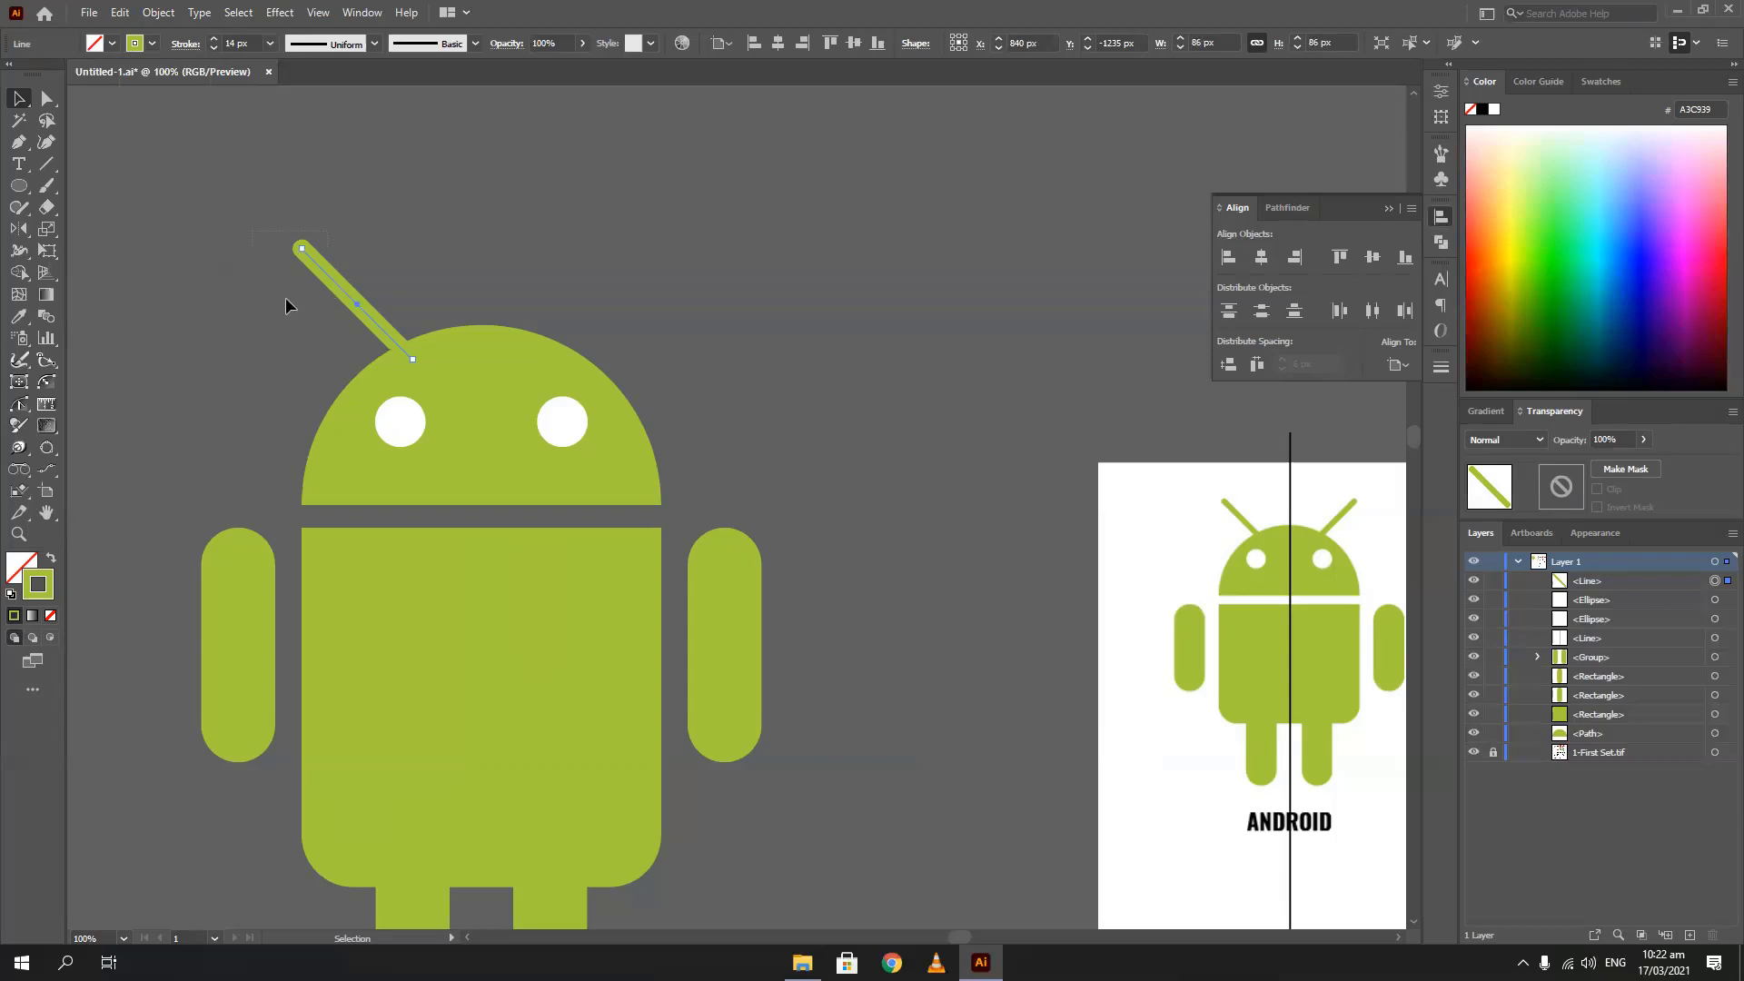
click(18, 229)
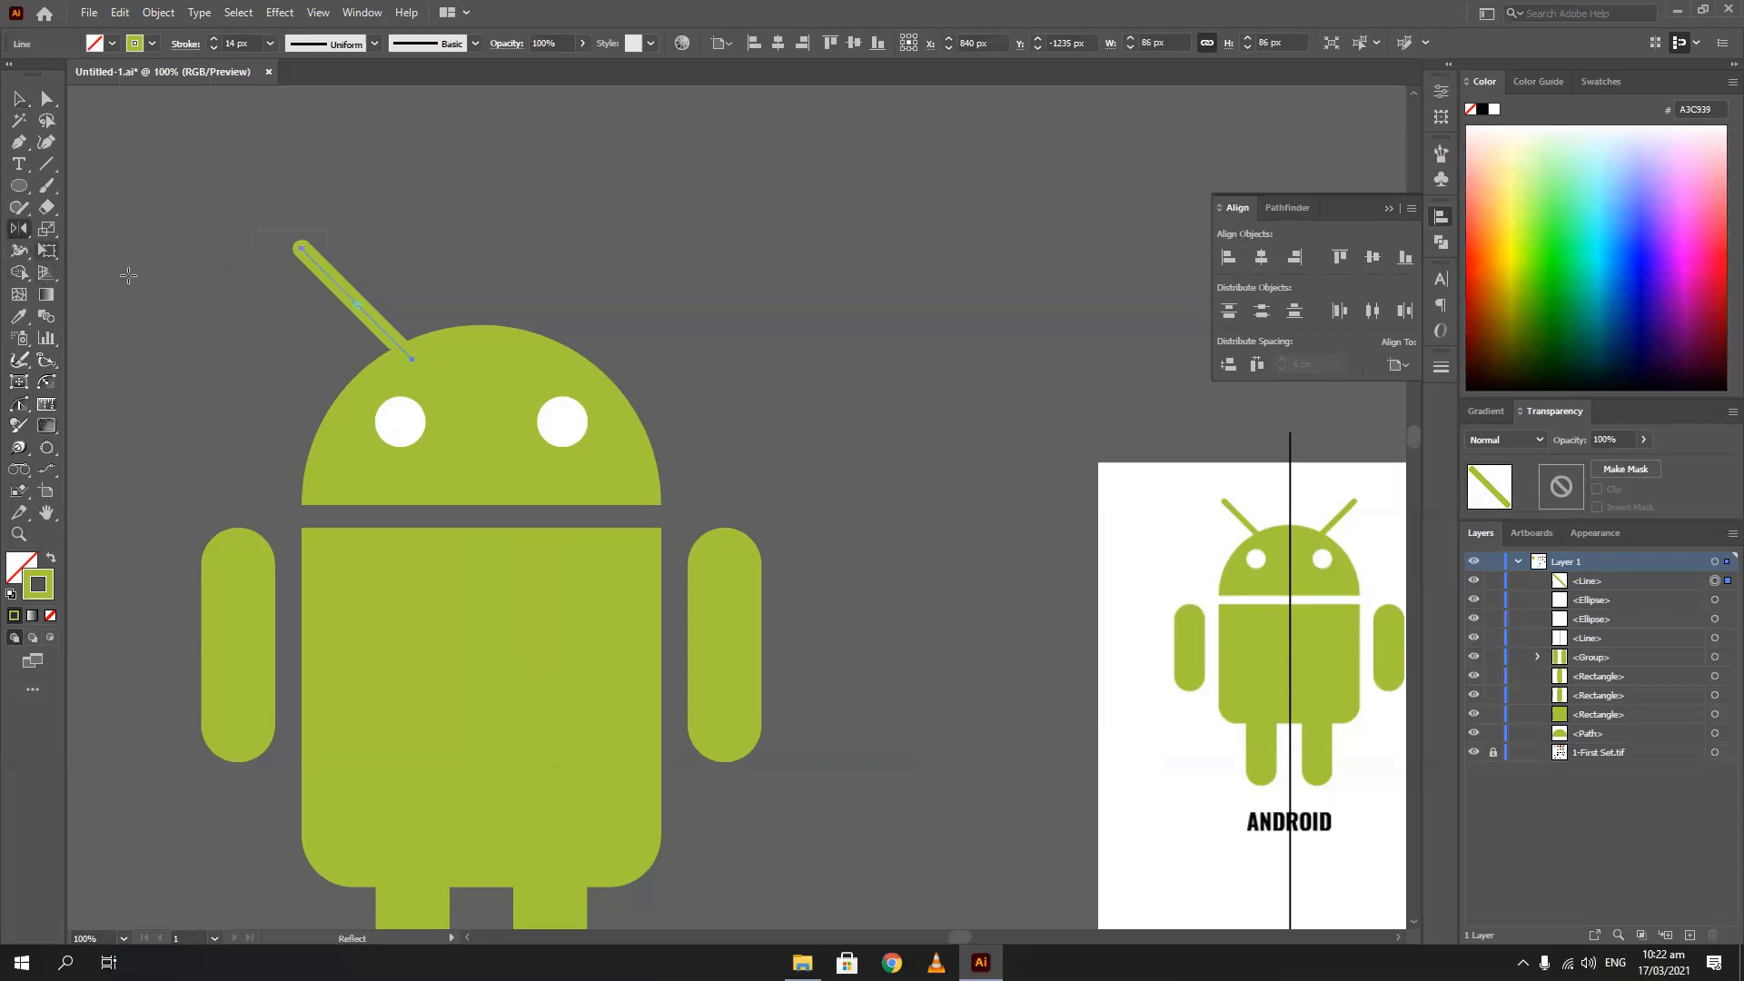
alt+click(480, 324)
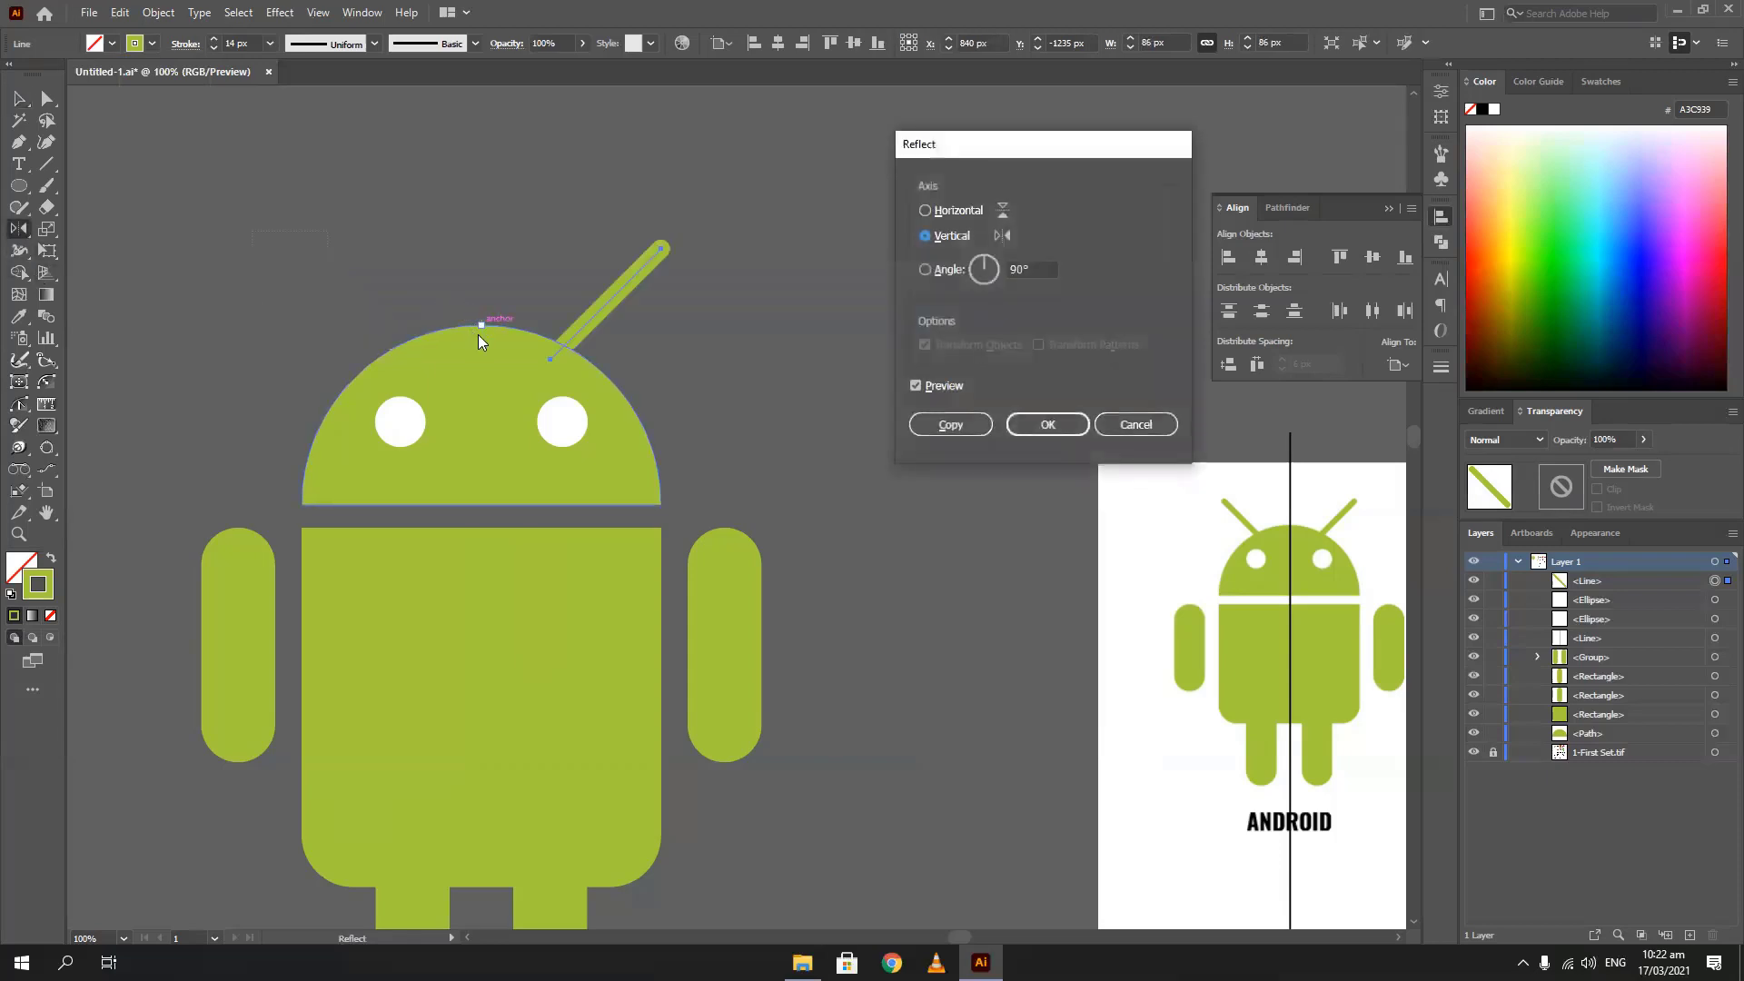
click(950, 425)
key(v)
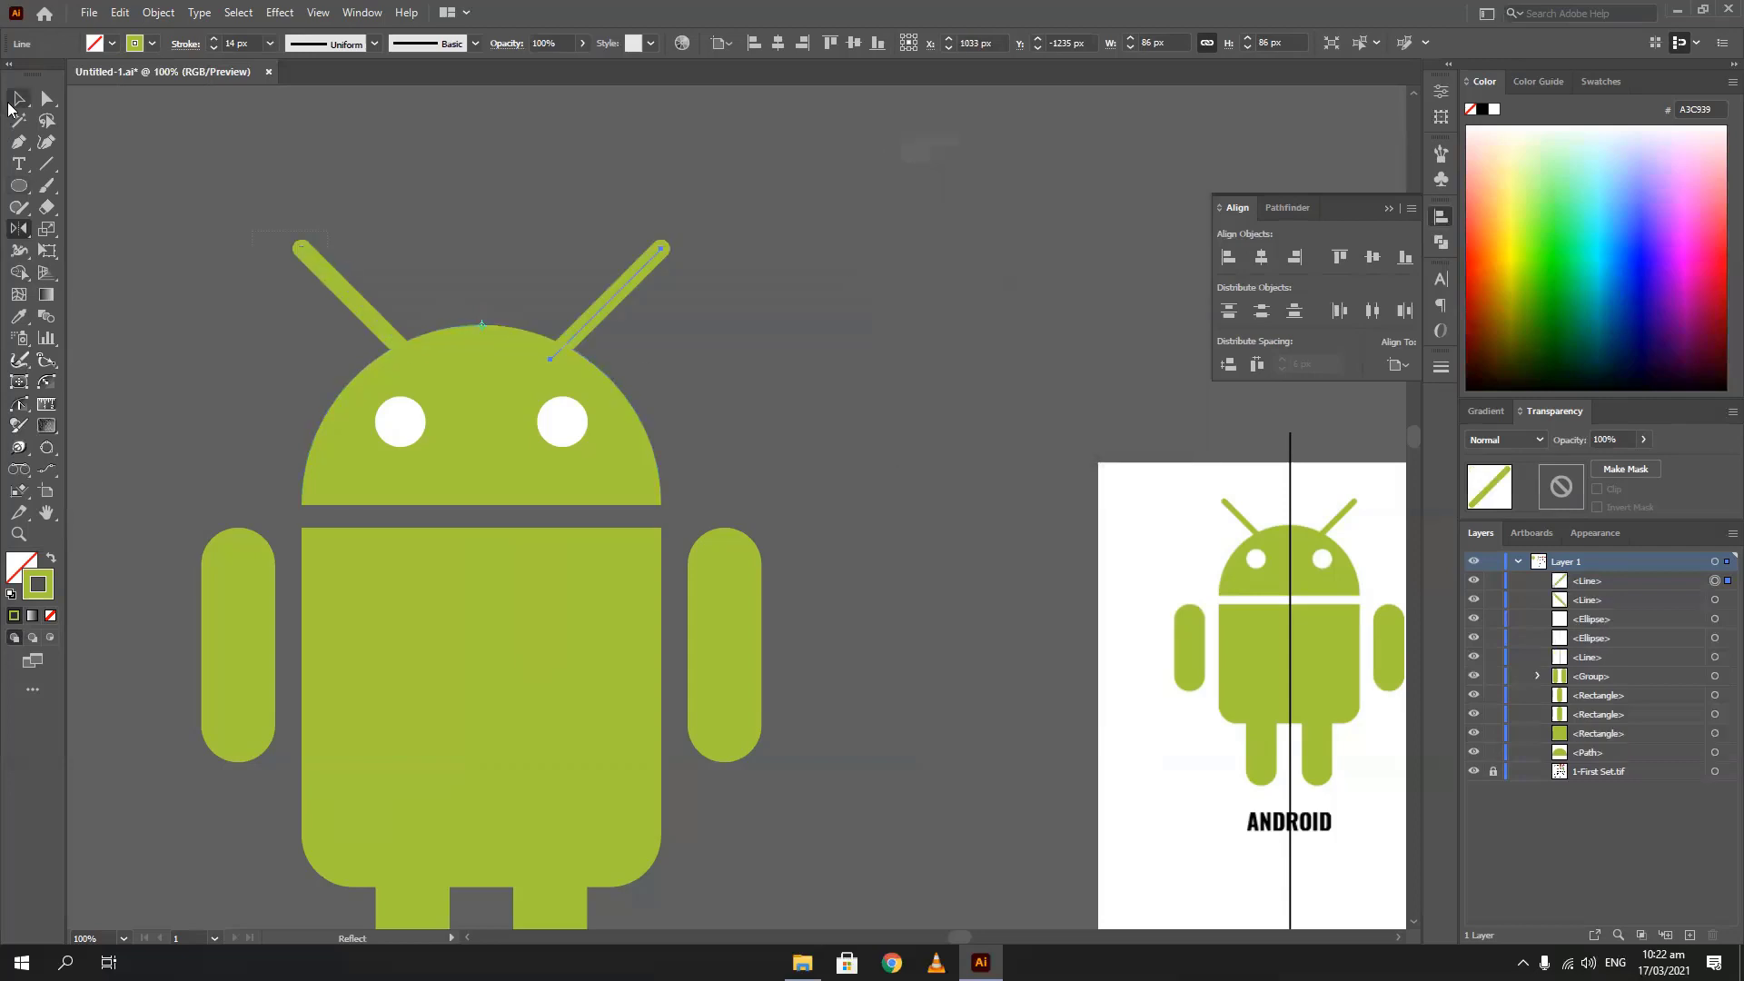
click(199, 234)
Try moving the robot's body and left arm away from the other parts, and undo the moves
scroll(201, 237, down, 2)
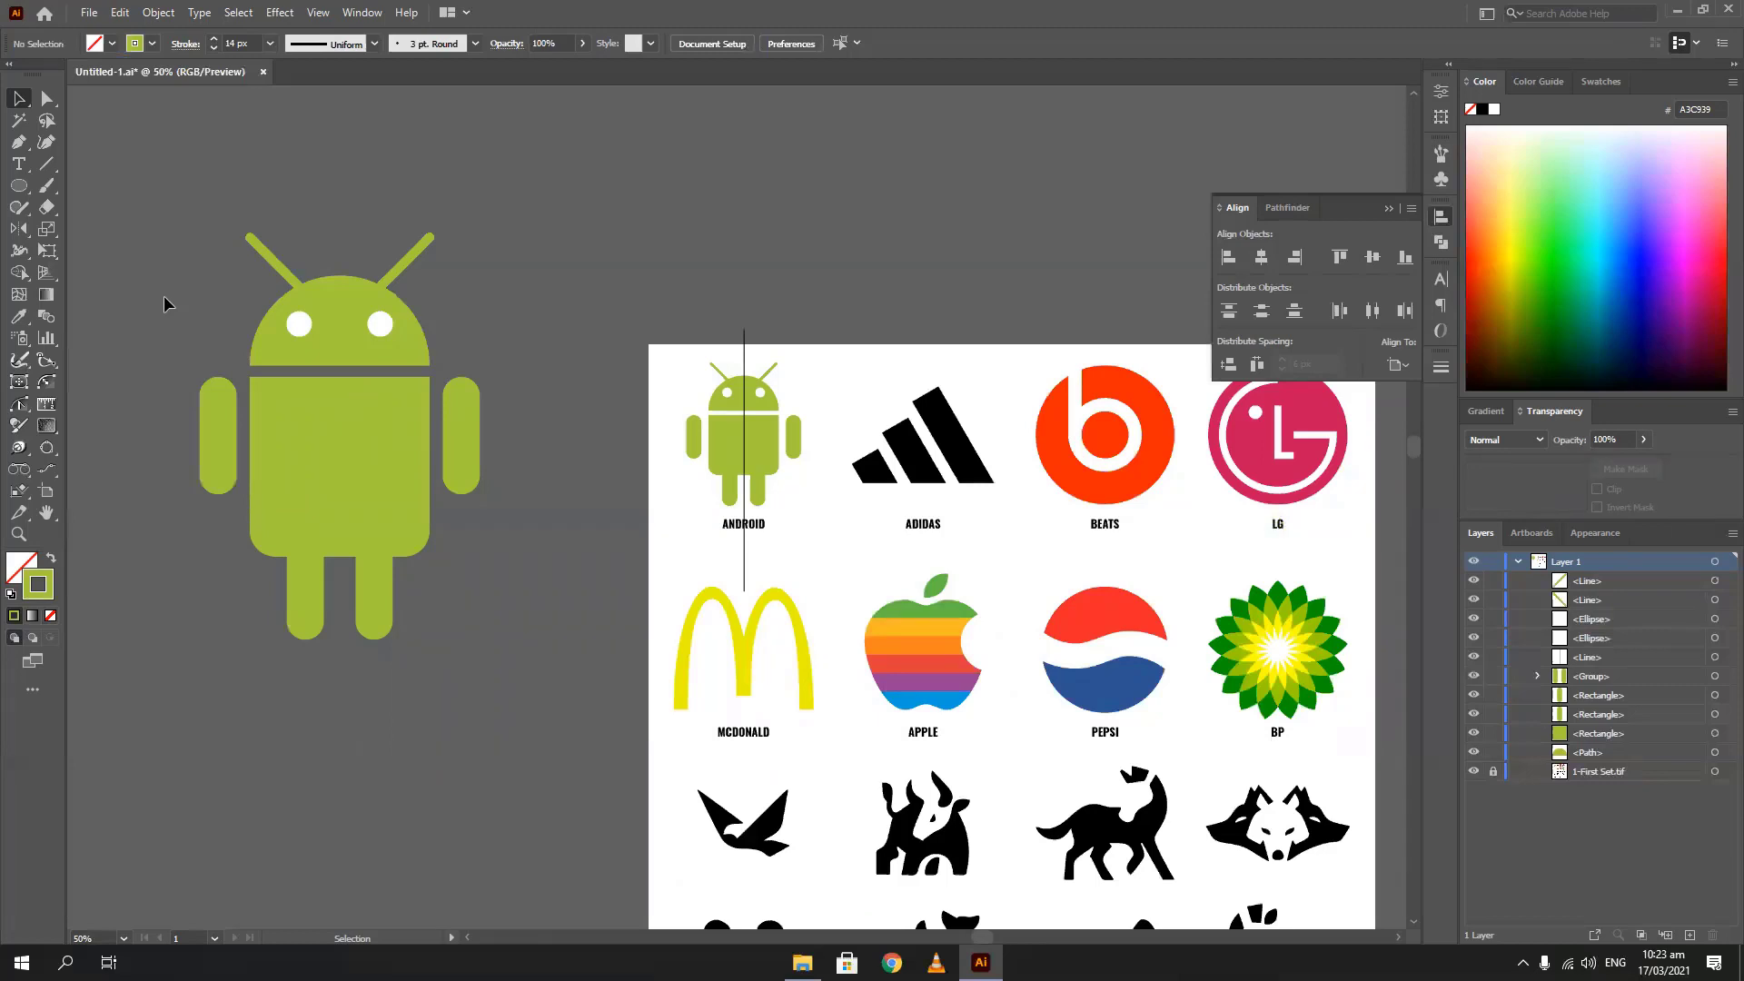
scroll(163, 297, down, 2)
drag(225, 305, 460, 319)
drag(366, 247, 572, 493)
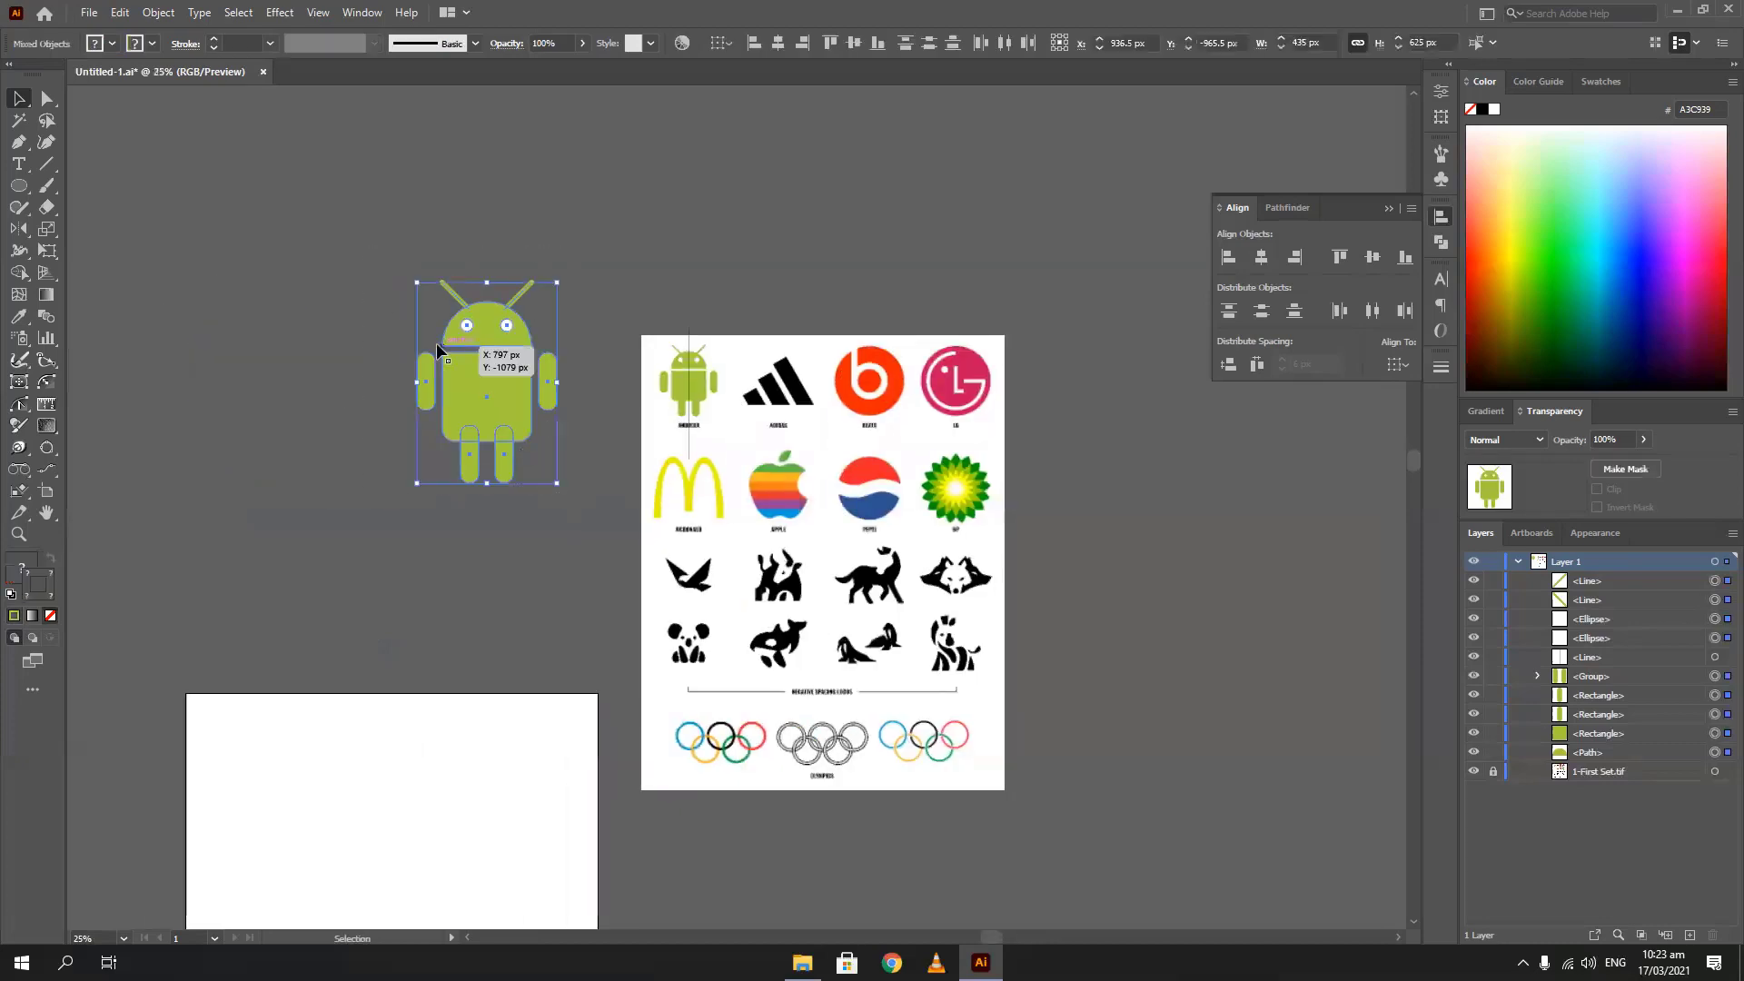
click(323, 377)
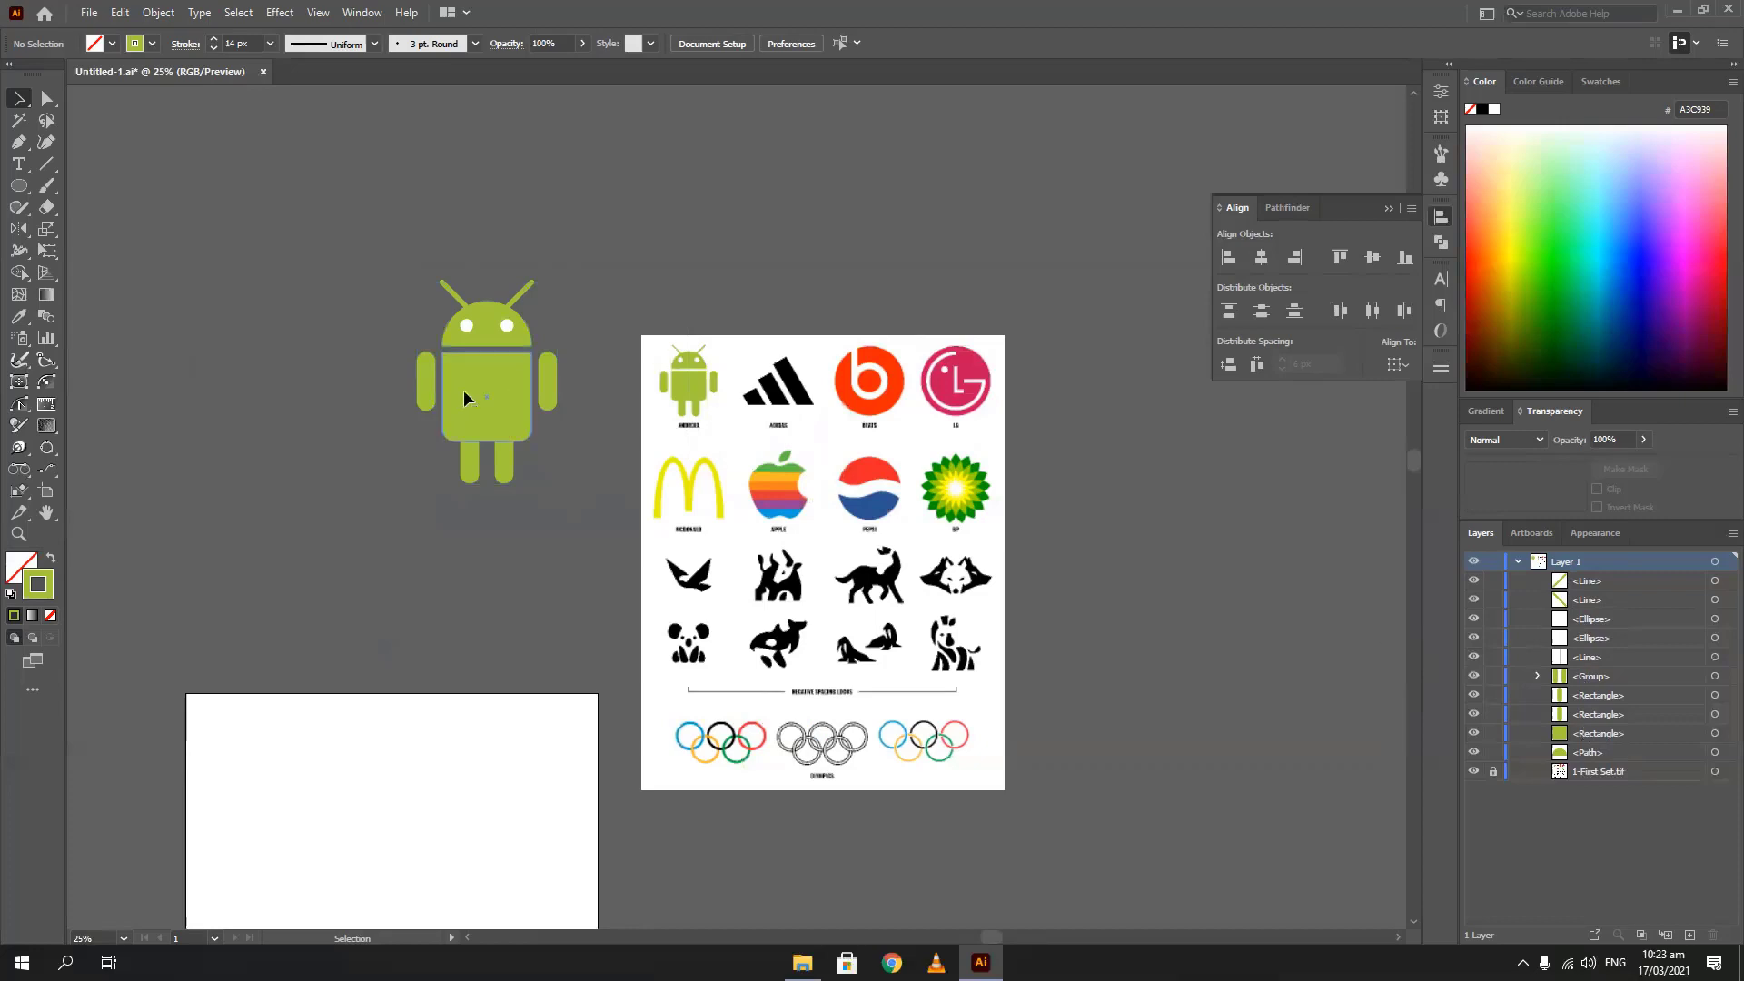
drag(463, 389, 296, 406)
drag(425, 381, 425, 470)
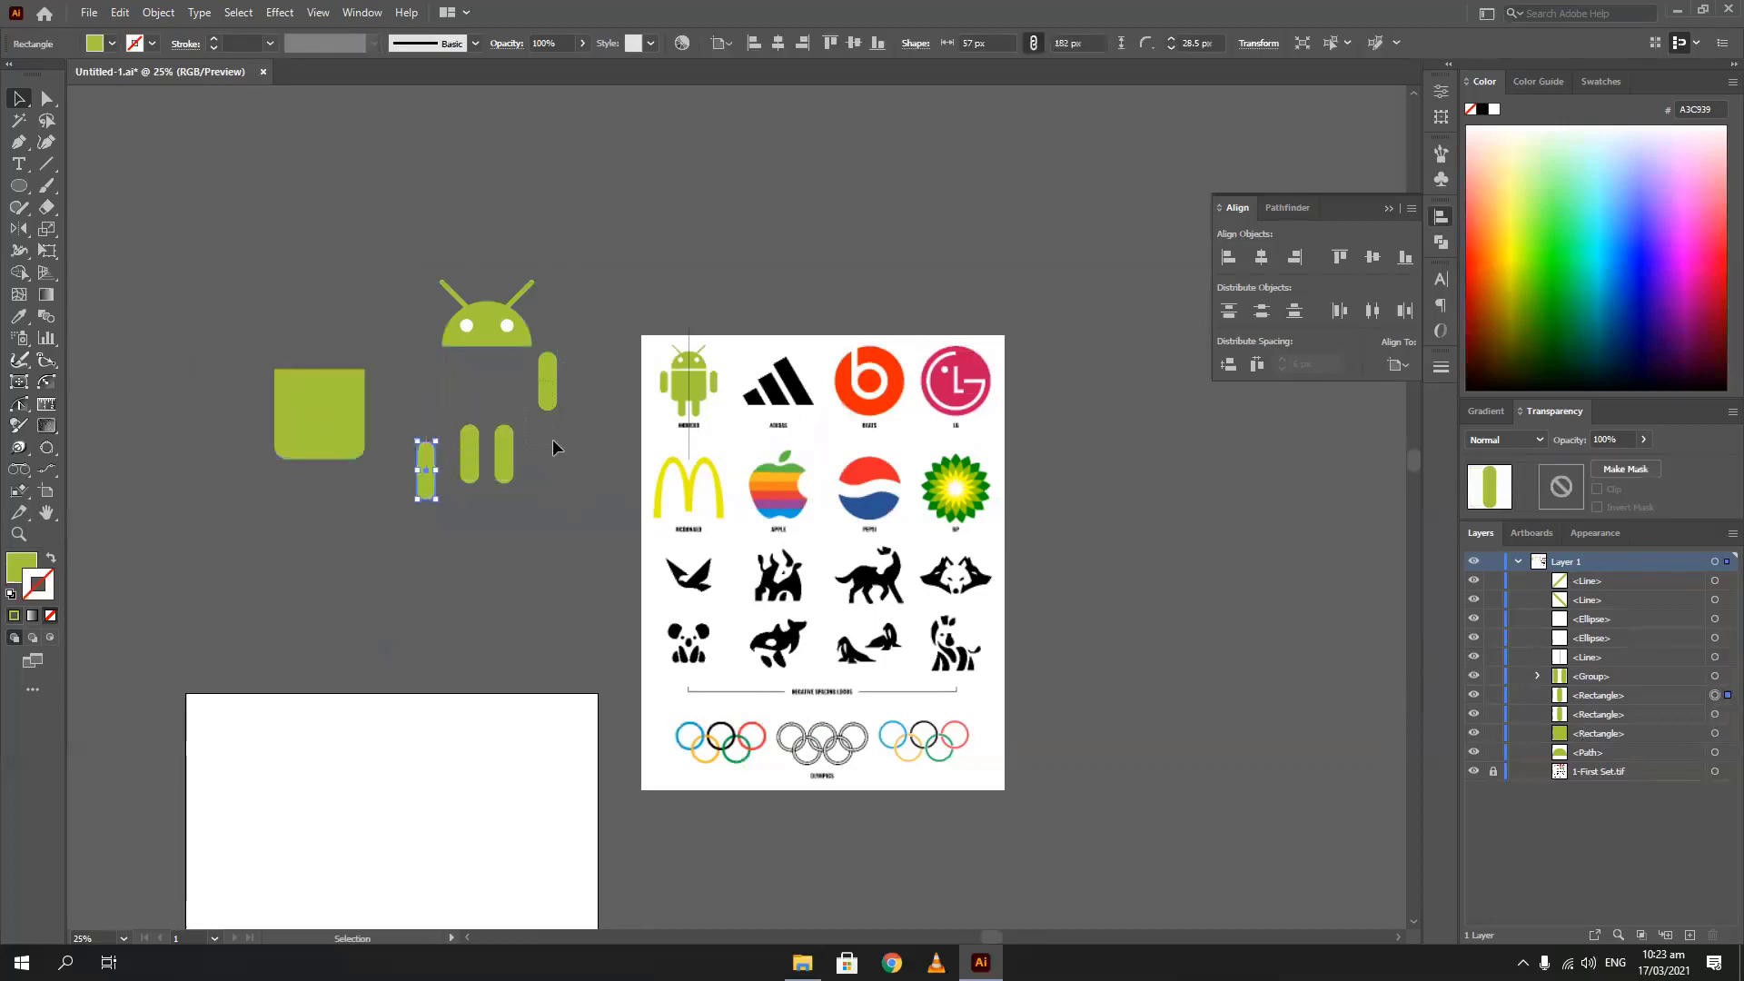
click(548, 400)
key(ctrl+z)
key(ctrl+z)
key(ctrl+z)
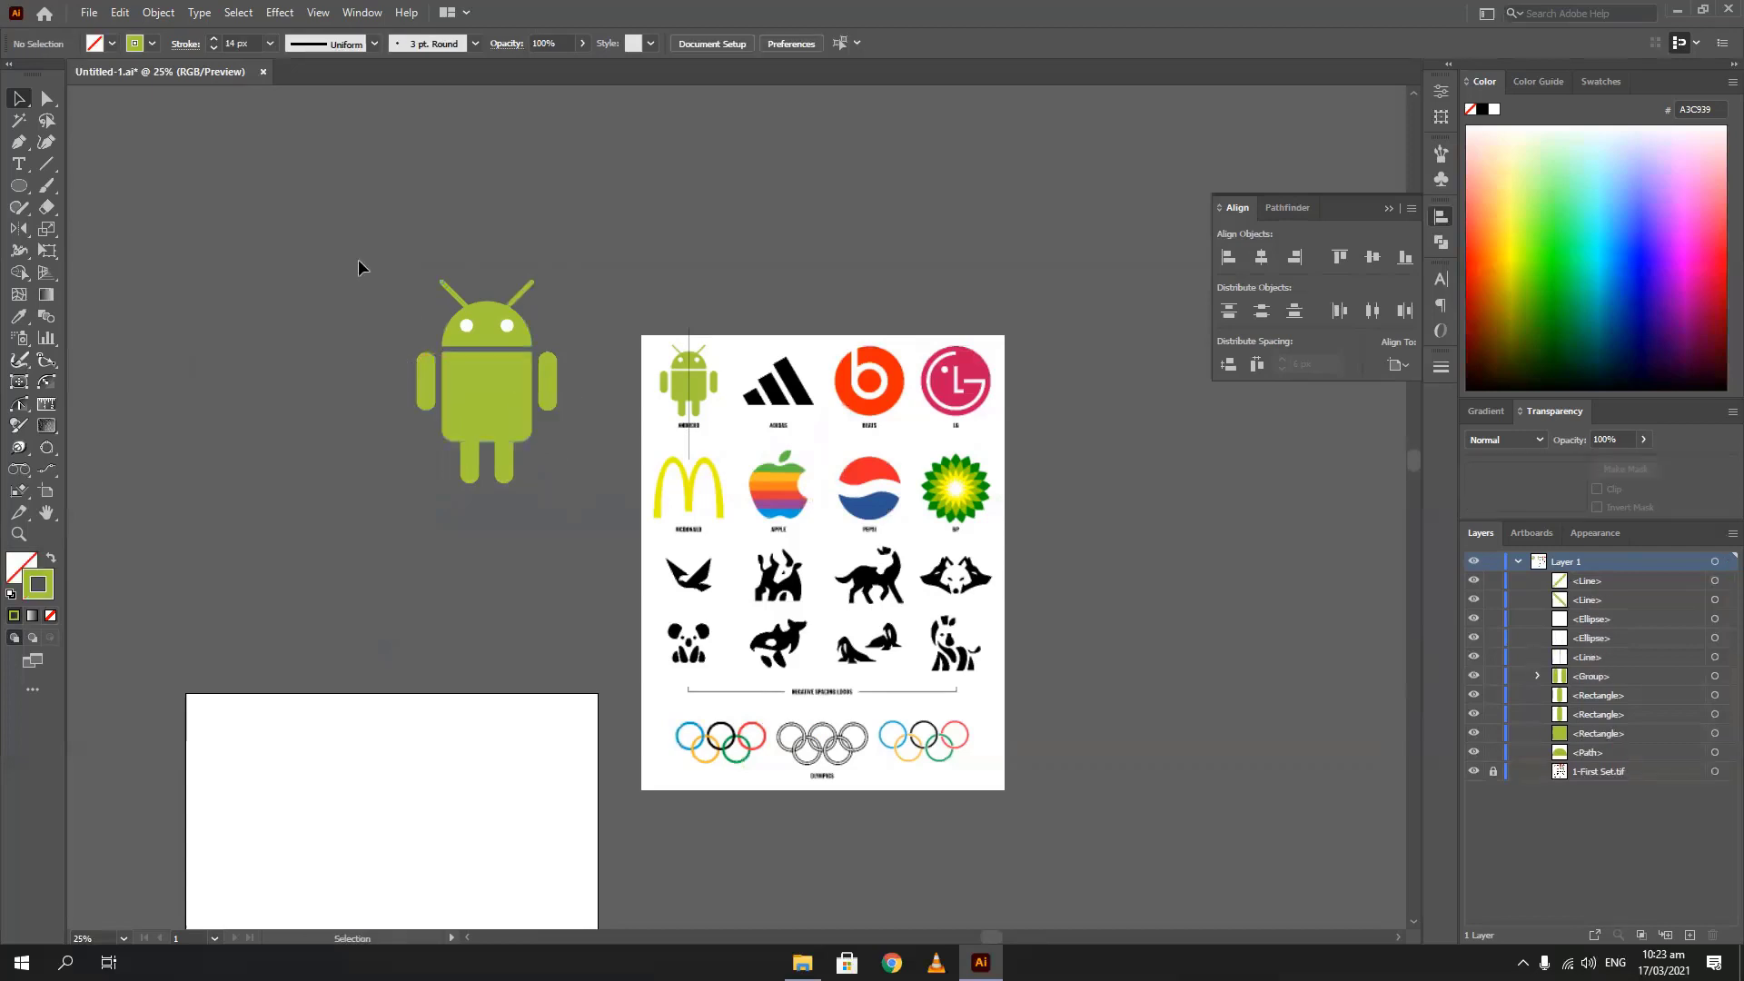
Group all parts of the Android robot and move the group farther left from the reference sheet
drag(358, 259, 559, 519)
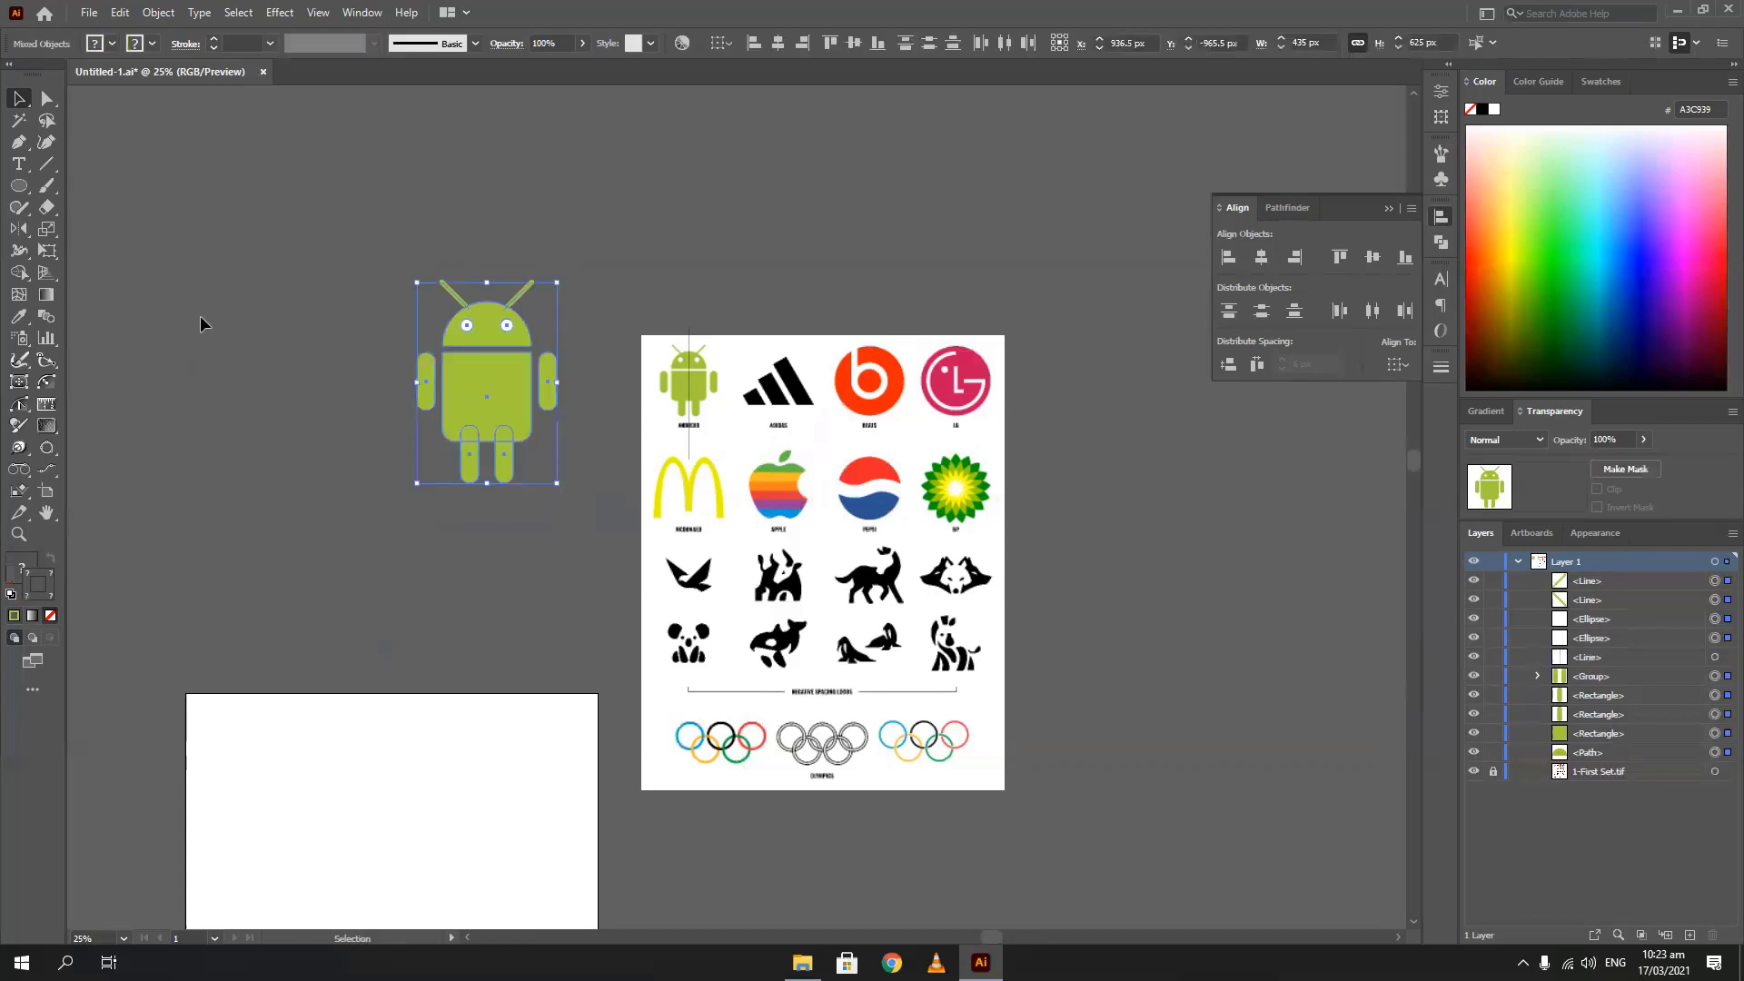
click(121, 282)
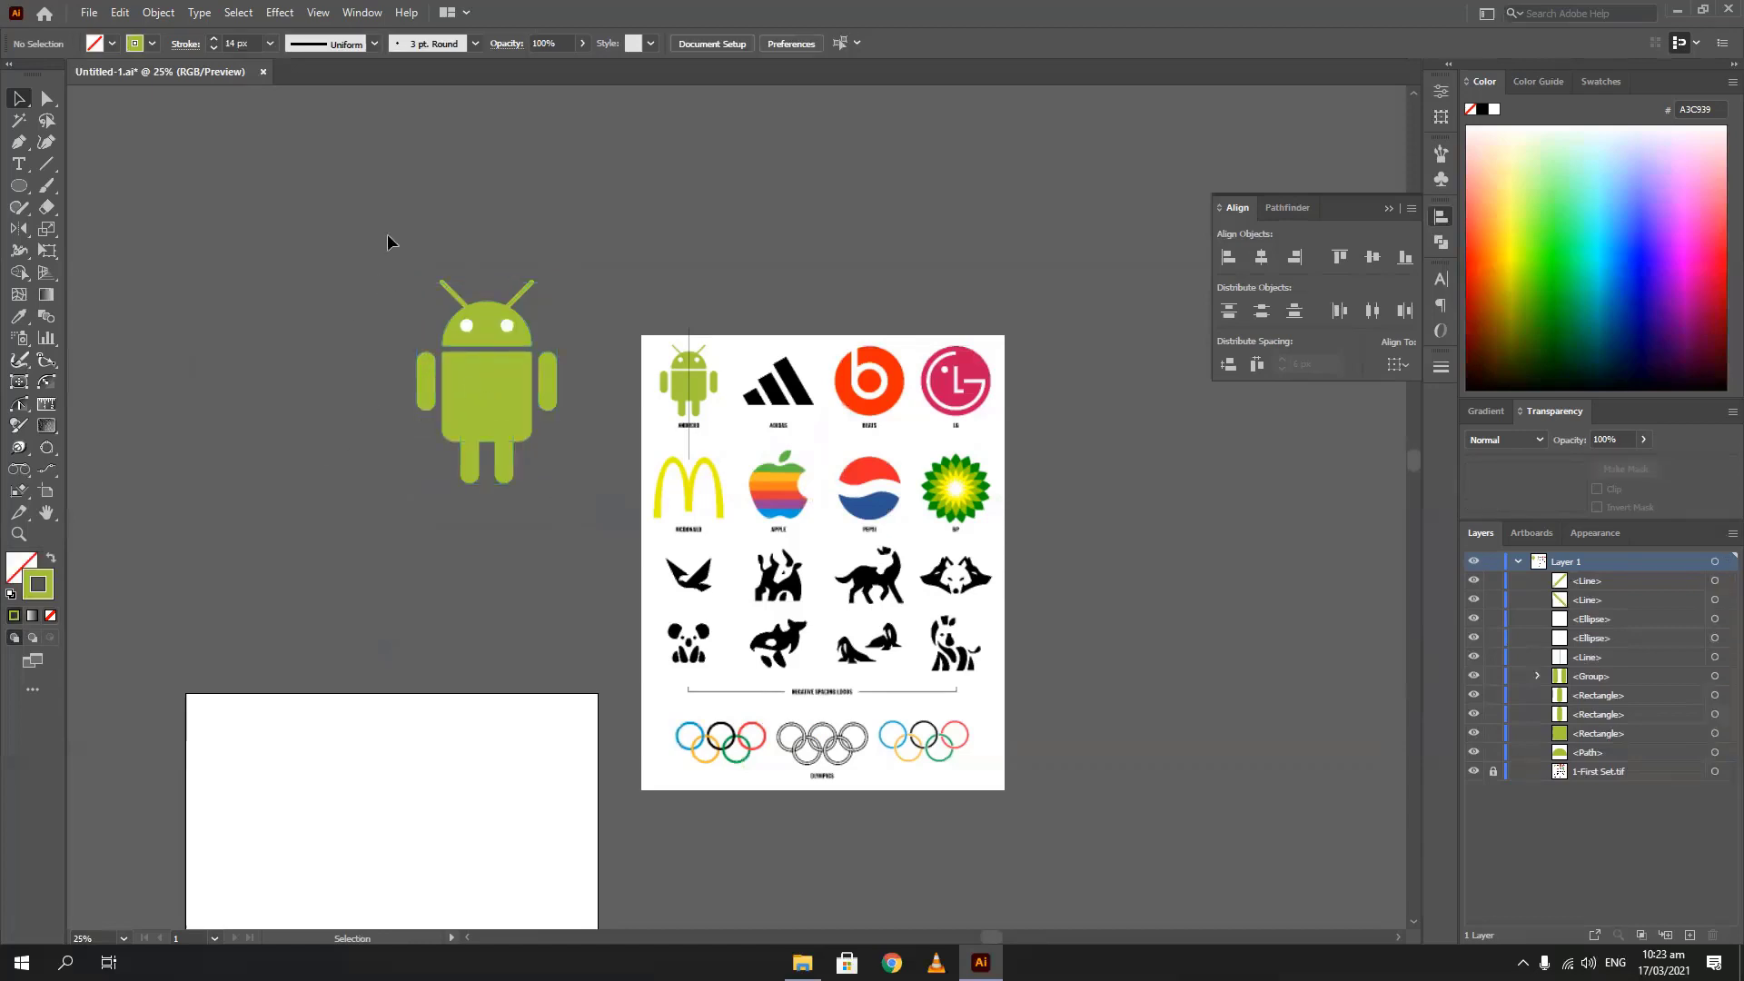
drag(555, 497, 557, 499)
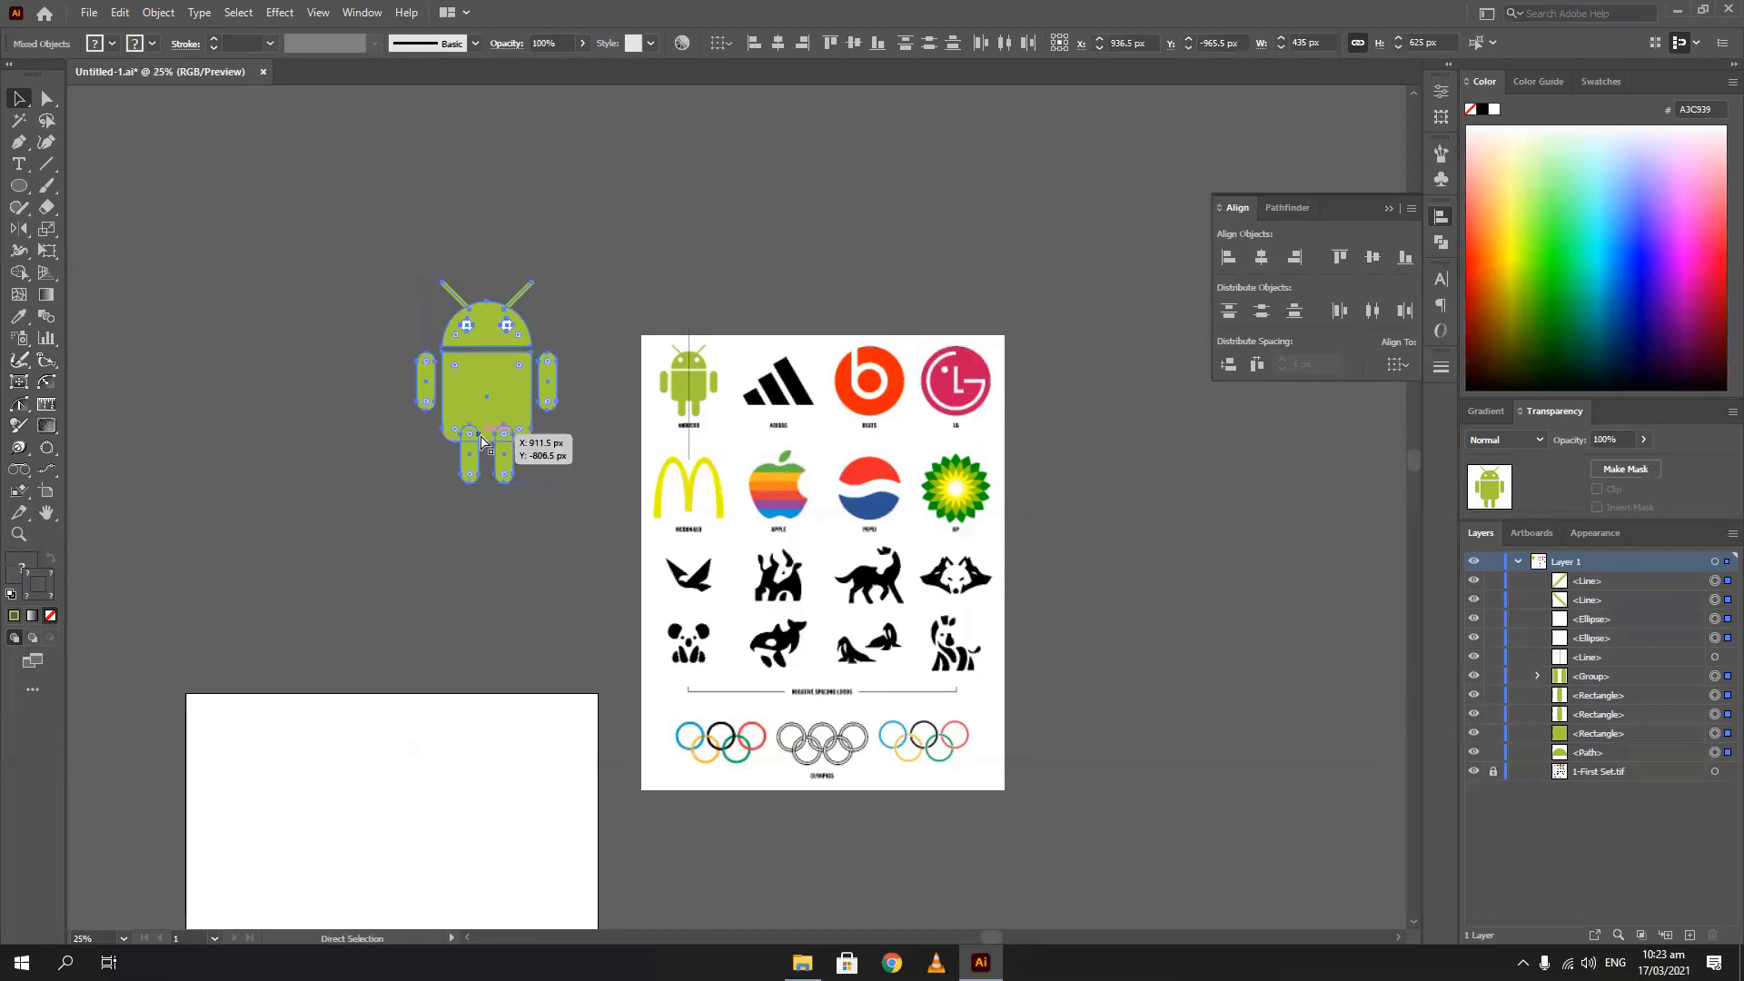
key(ctrl+g)
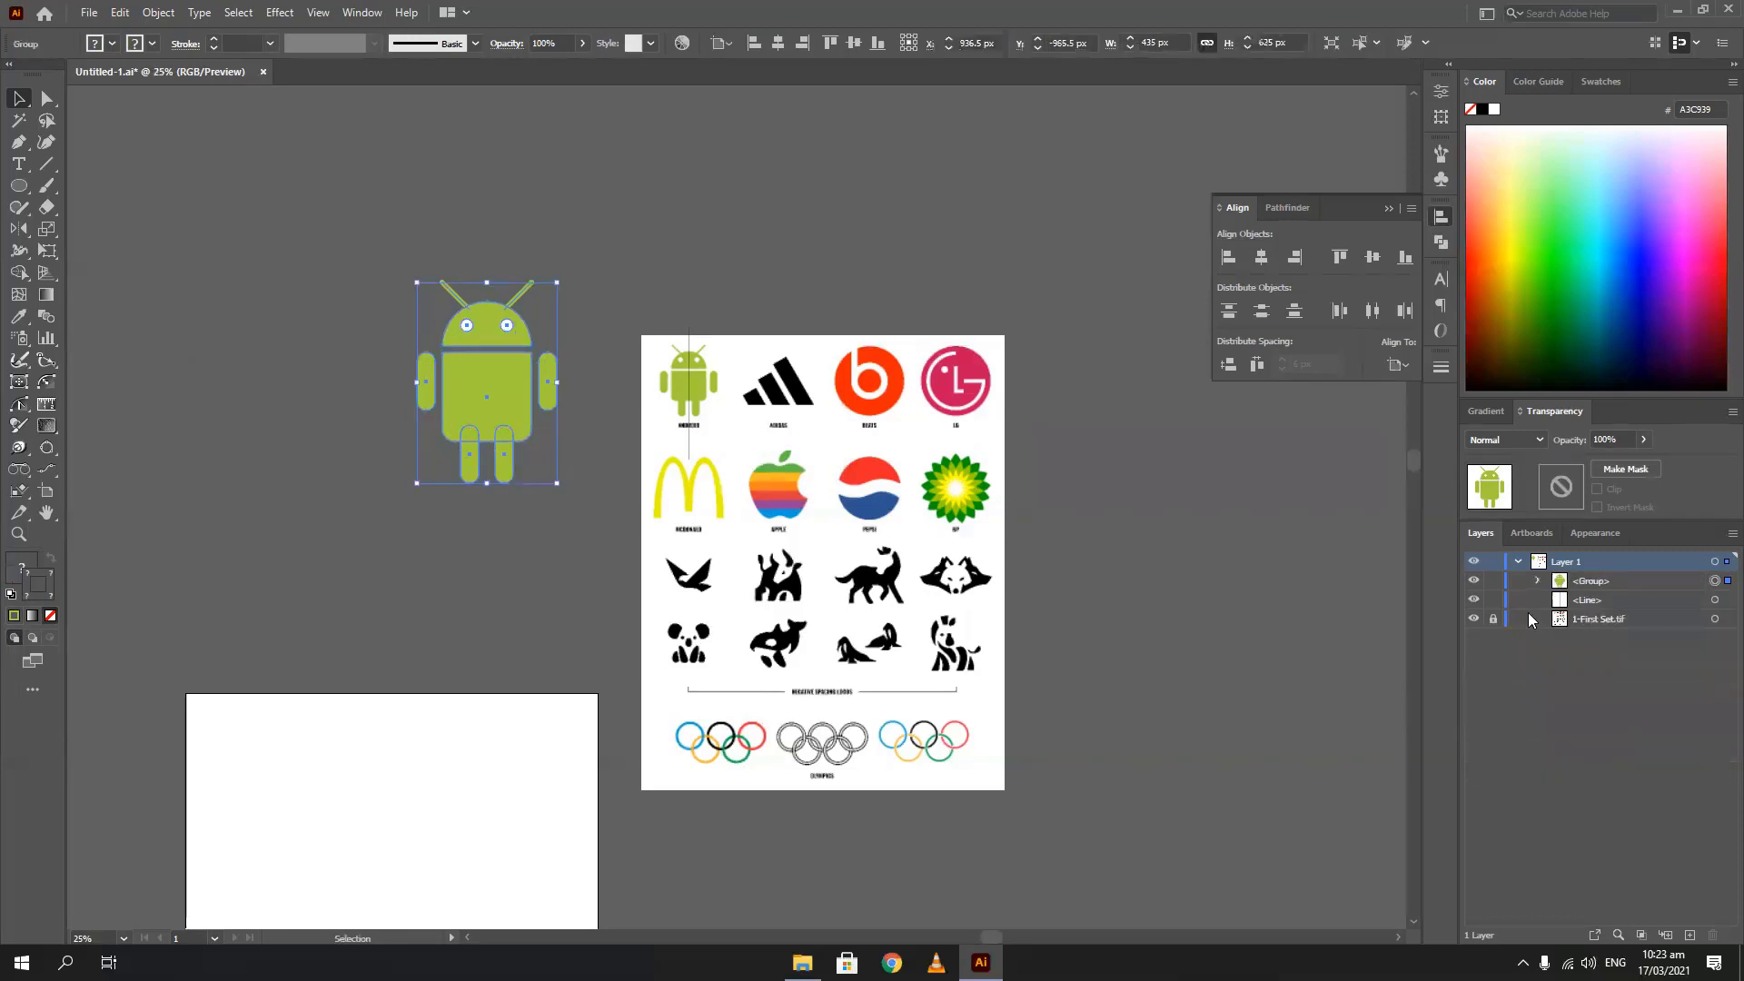
click(385, 478)
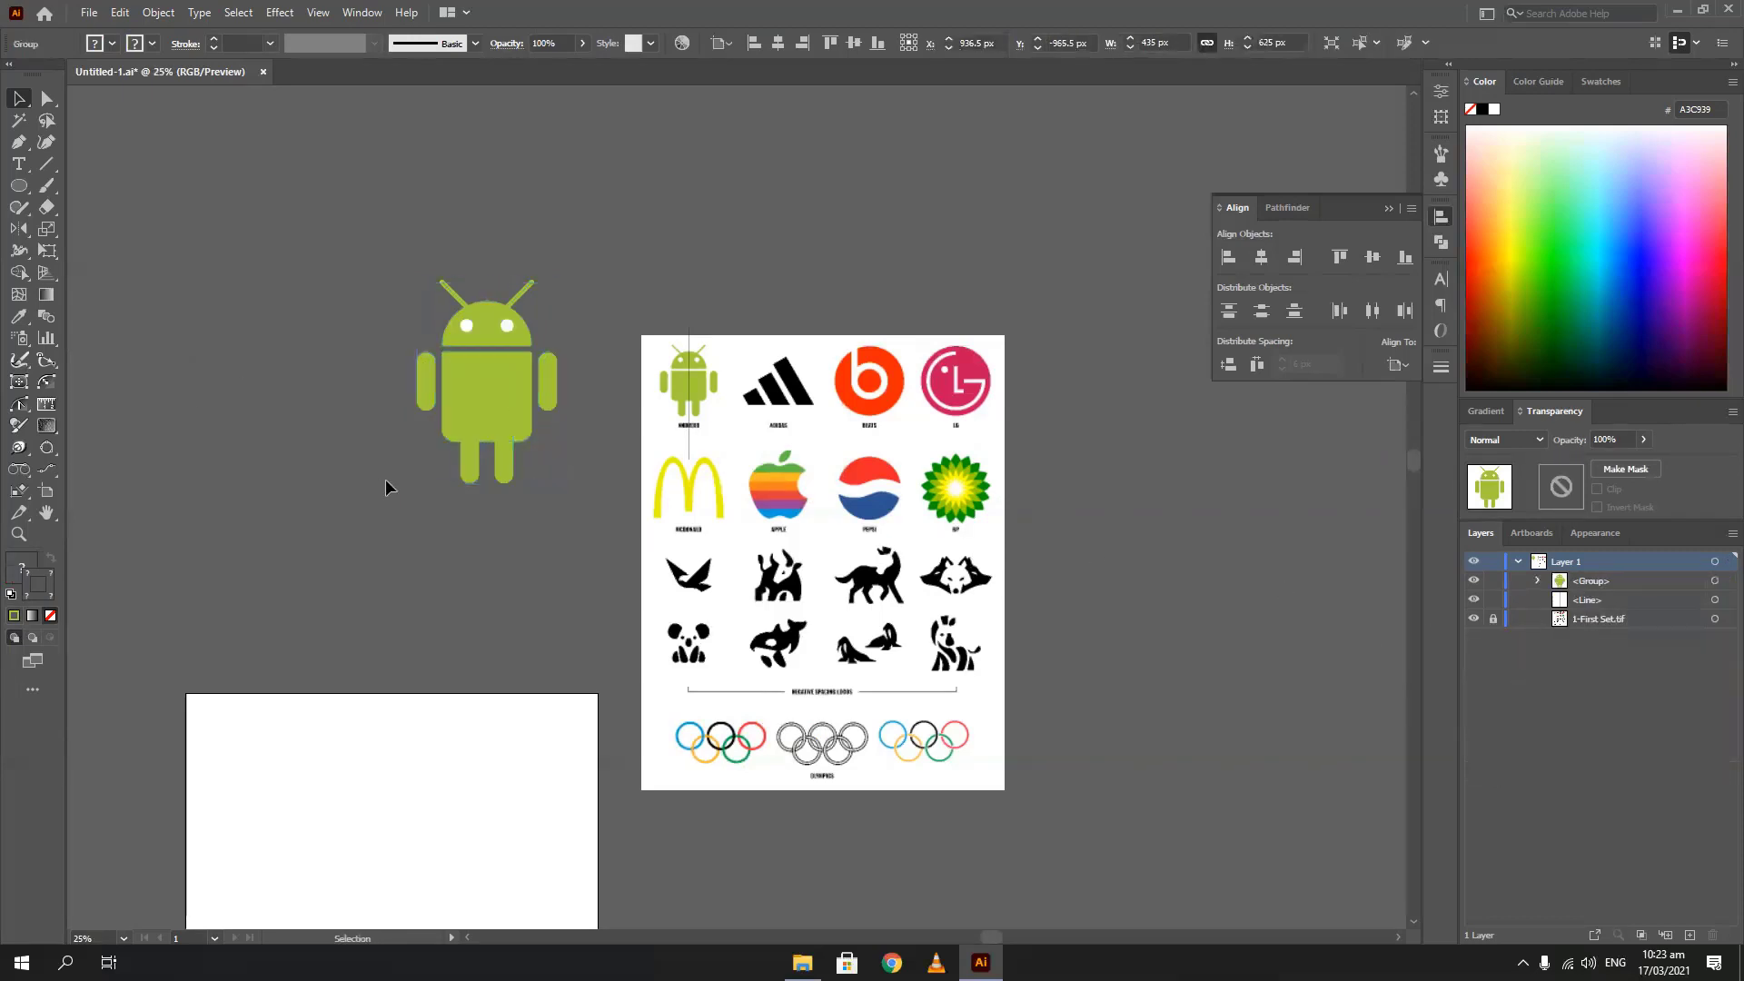
drag(497, 390, 218, 533)
drag(189, 459, 311, 307)
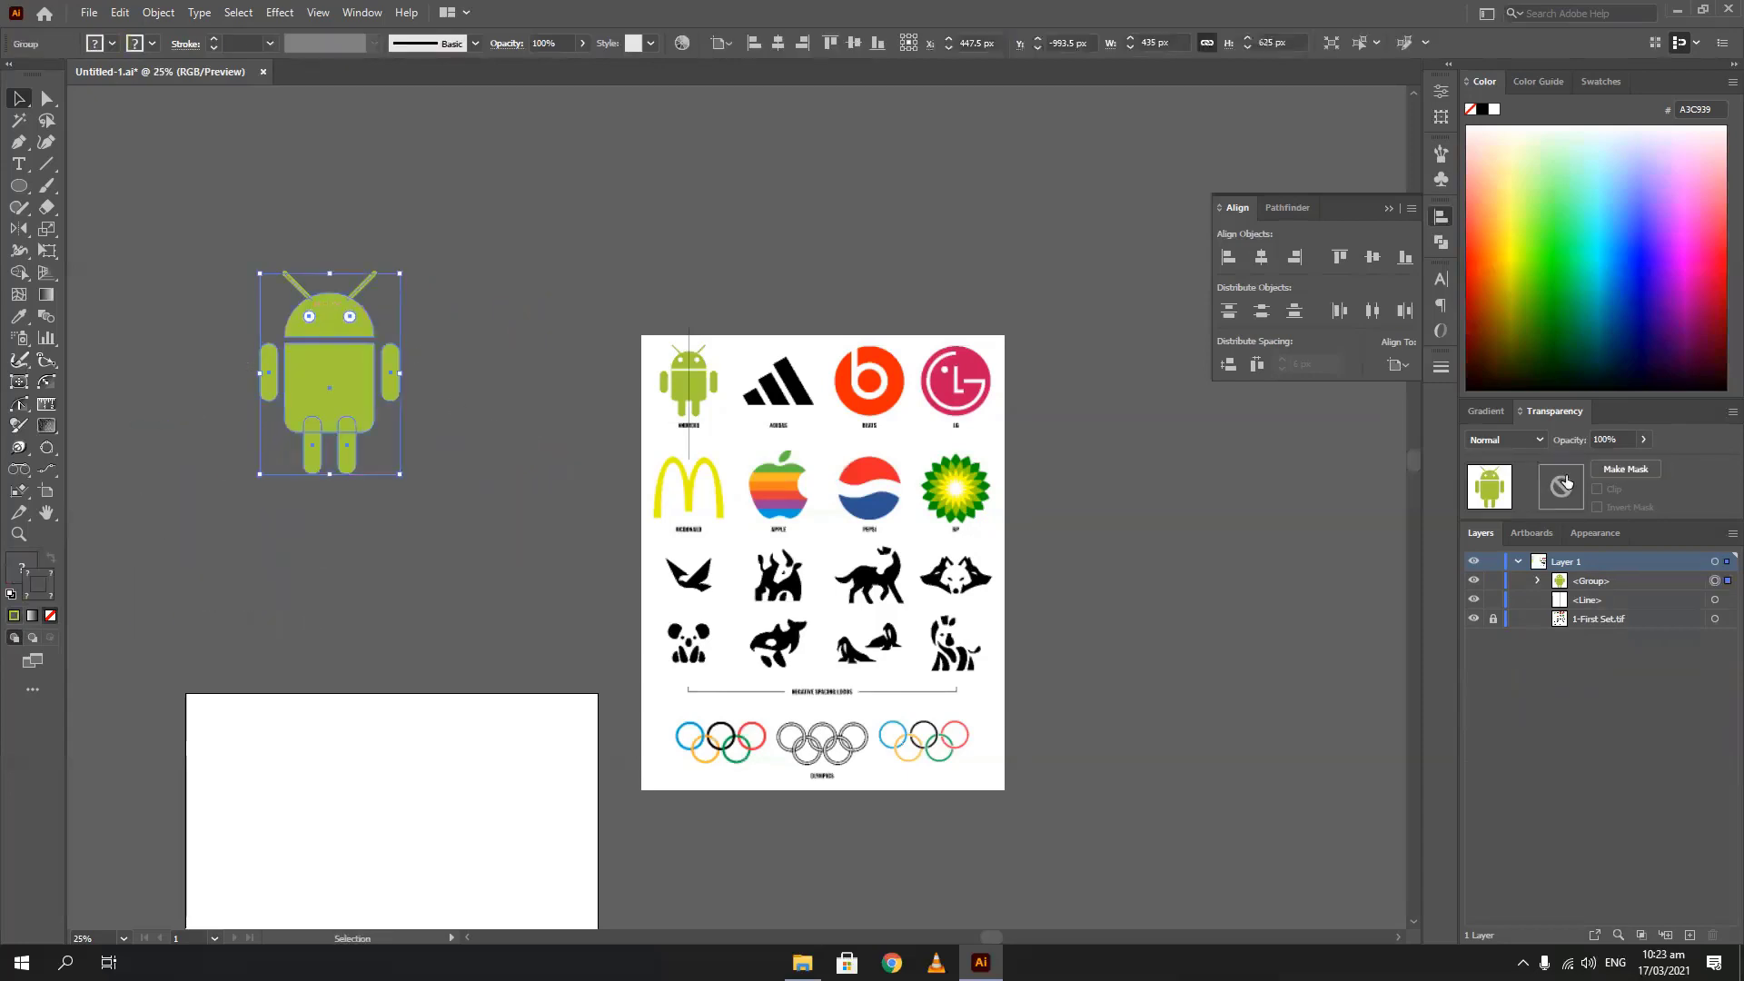
Rename the robot's group in the layer list to Android
double_click(1588, 584)
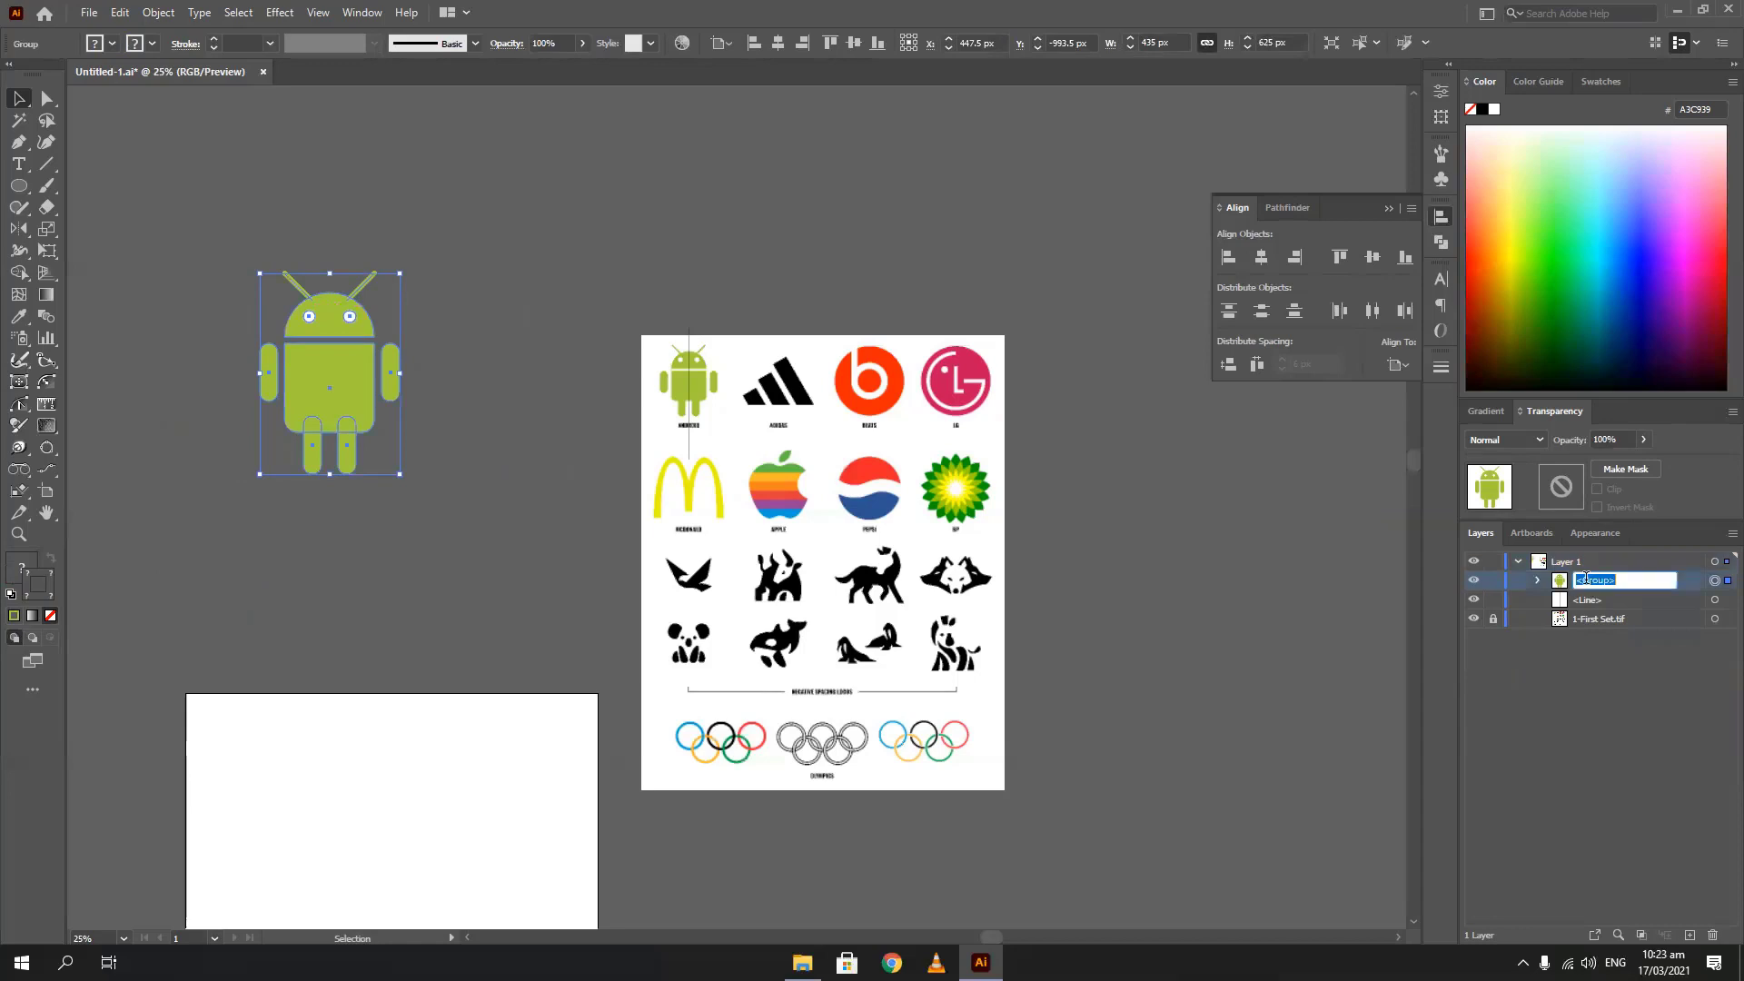
text(Android)
key(Return)
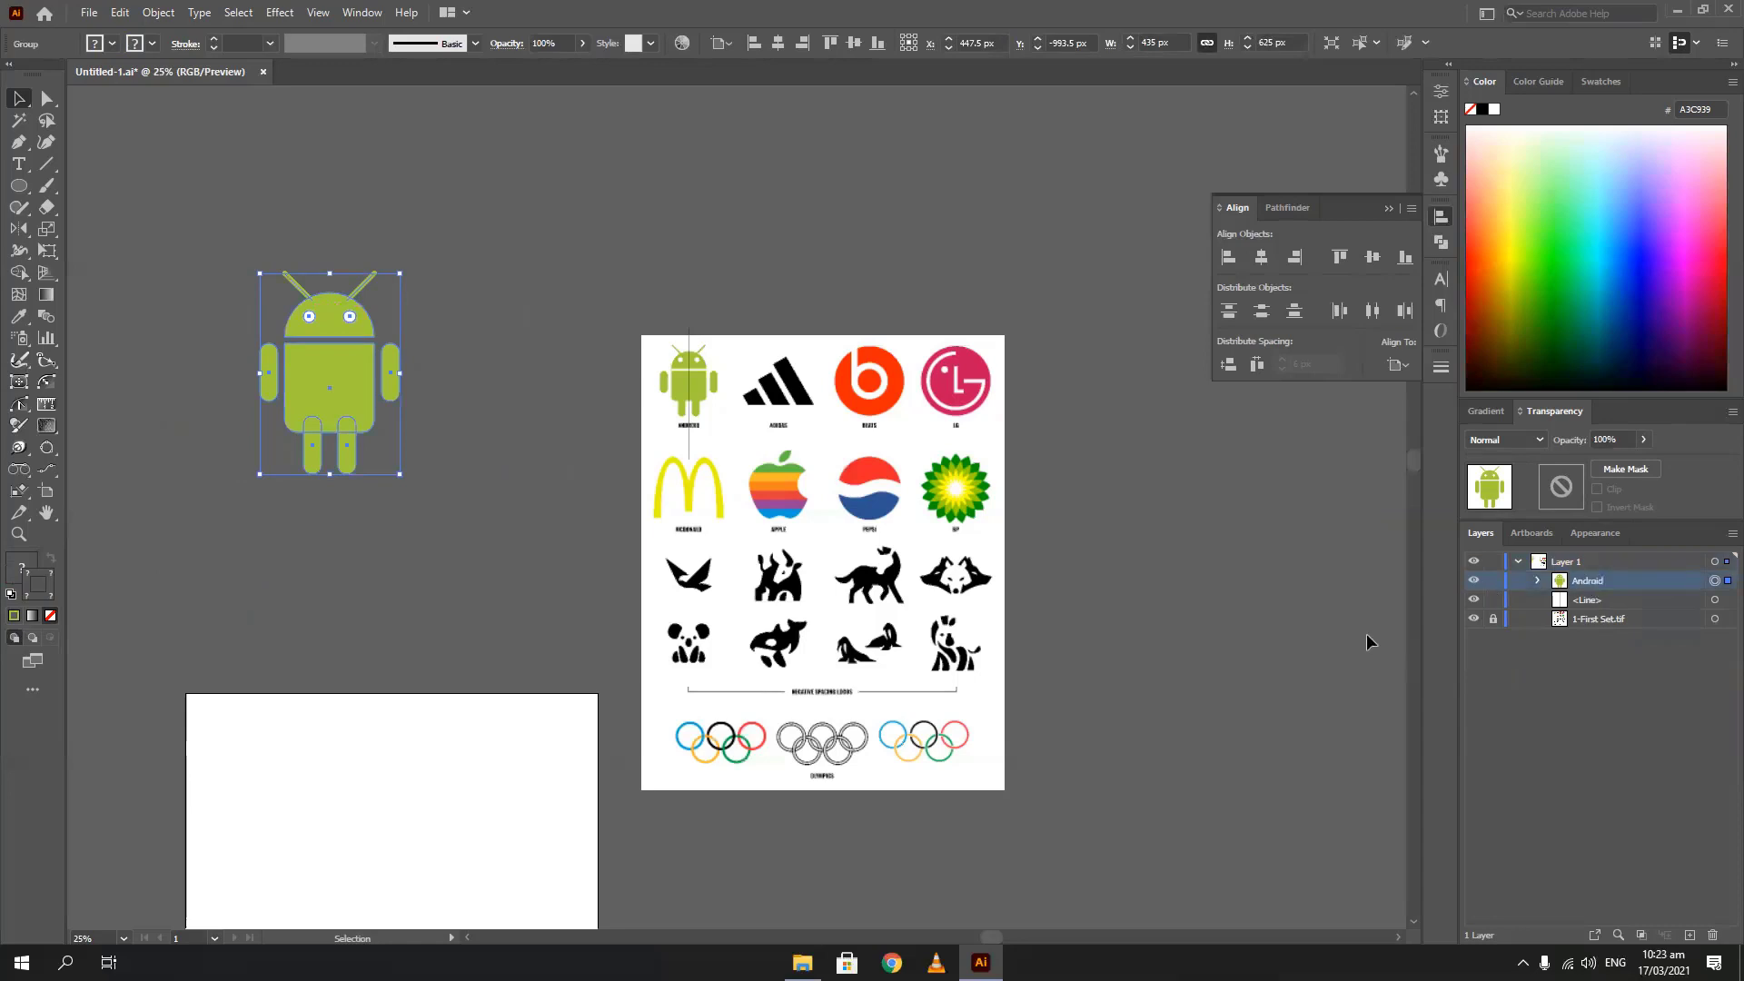
Scale the Android group down to about 248 px wide and 357 px high and place it in the artboard's upper left corner
drag(363, 509, 612, 334)
drag(606, 227, 489, 597)
click(323, 525)
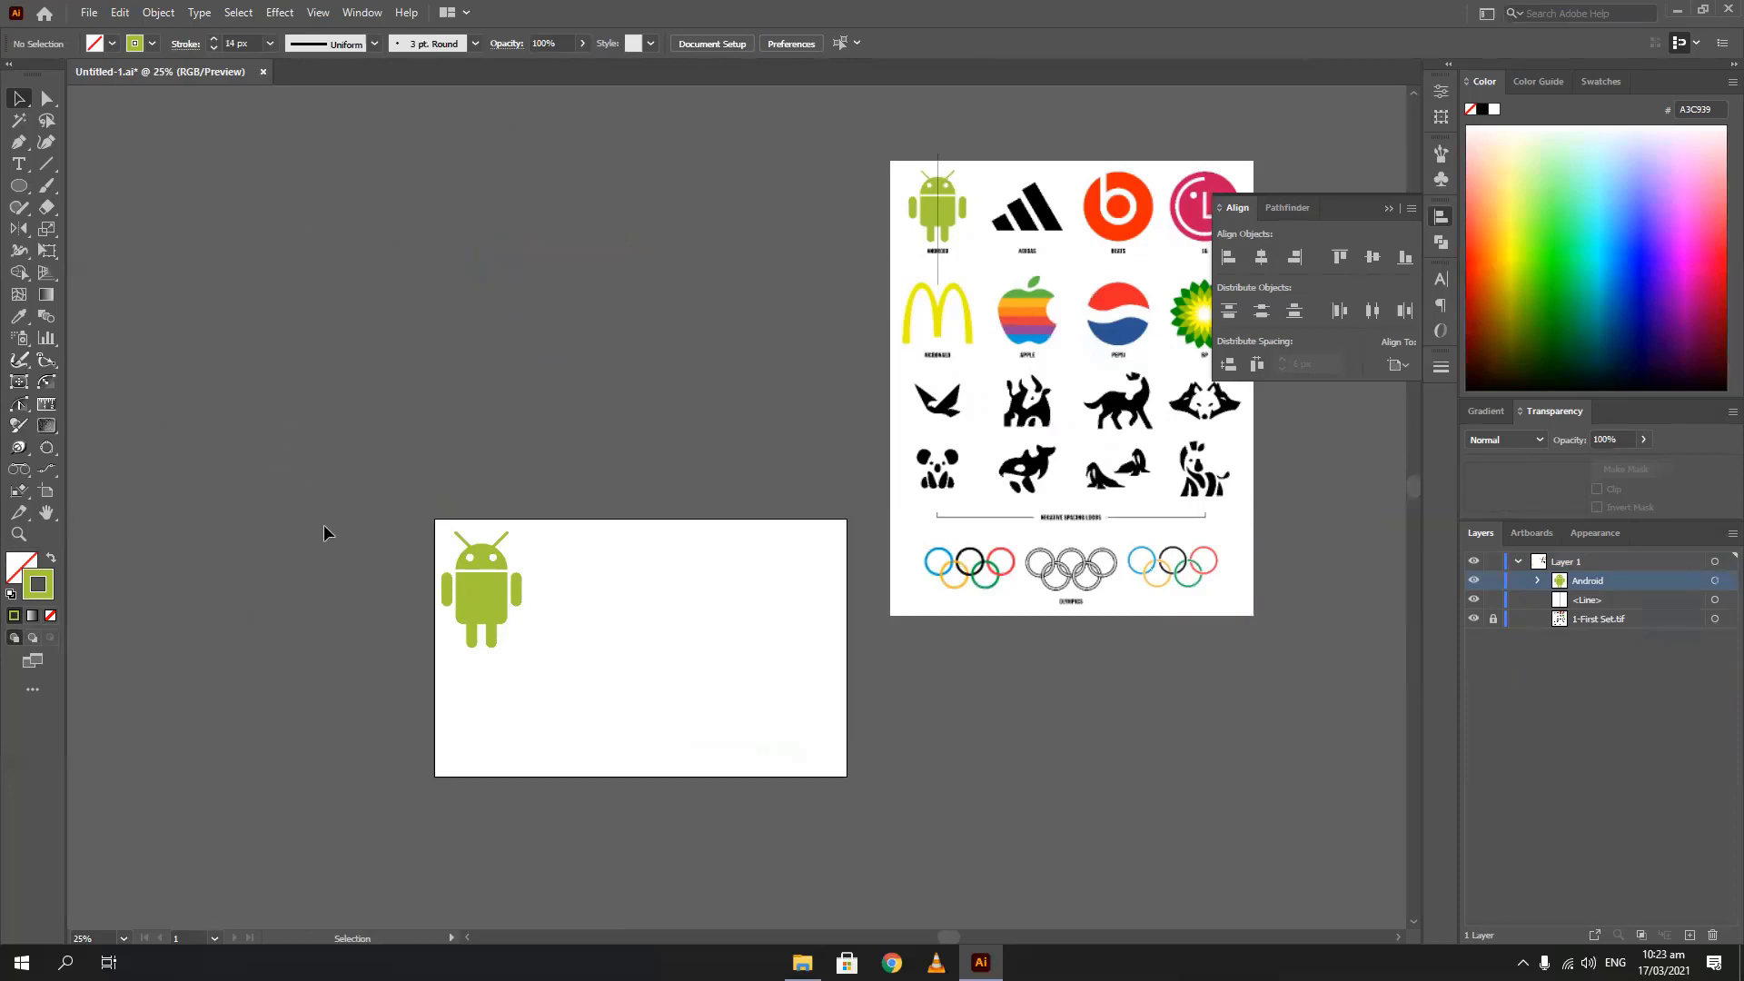
Move the Android group off the artboard onto the empty canvas above and left of it
drag(478, 638, 383, 351)
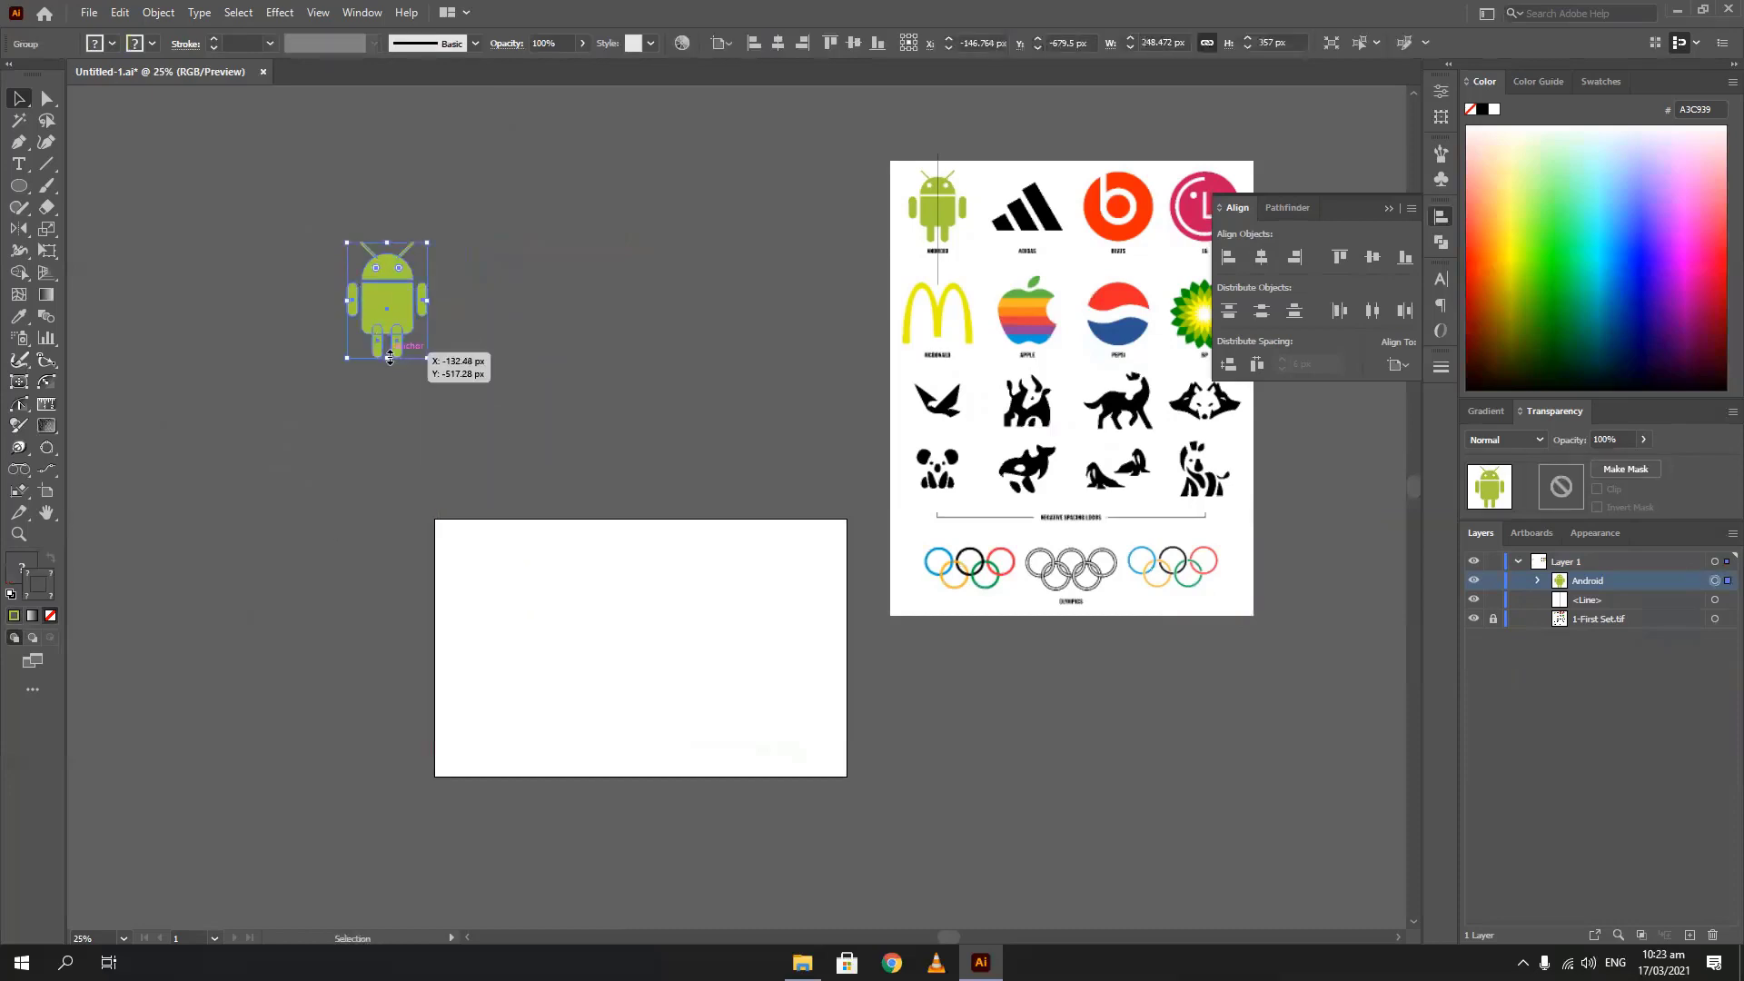
drag(640, 243, 698, 466)
drag(427, 536, 377, 339)
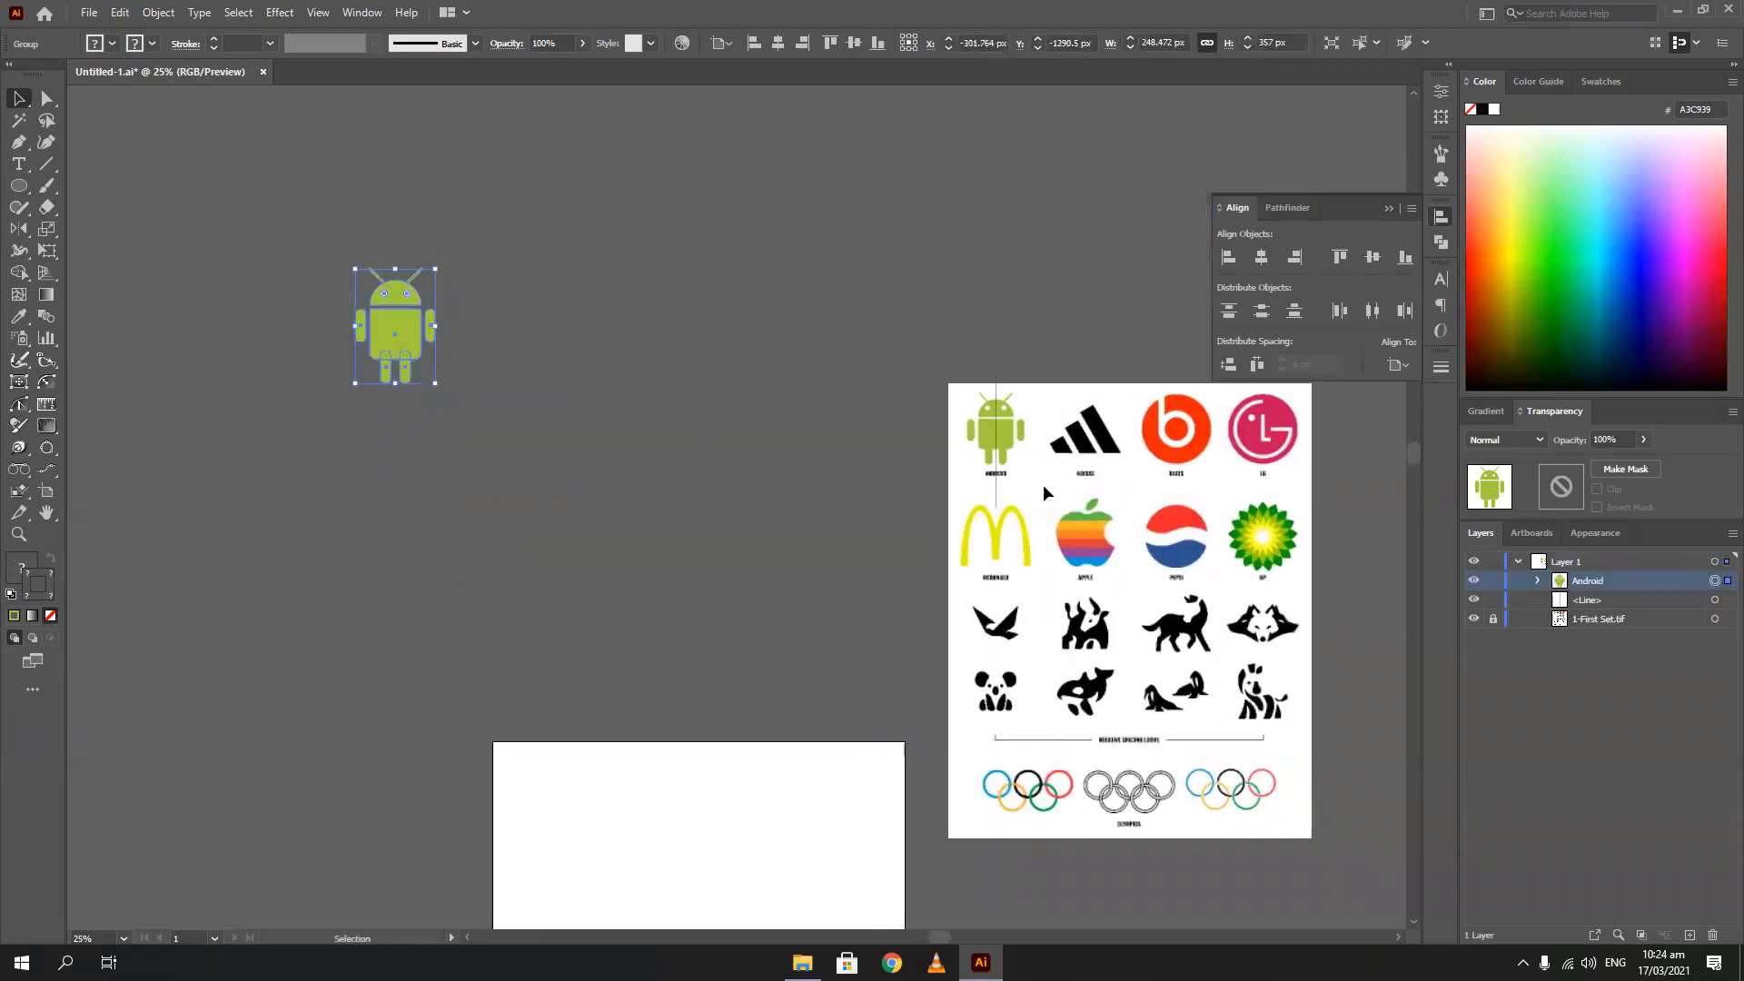
Draw an upright rectangle about 93 px wide and 419 px high beside the reference sheet and fill it with the Adidas logo's sampled black
scroll(1069, 444, up, 2)
click(1388, 208)
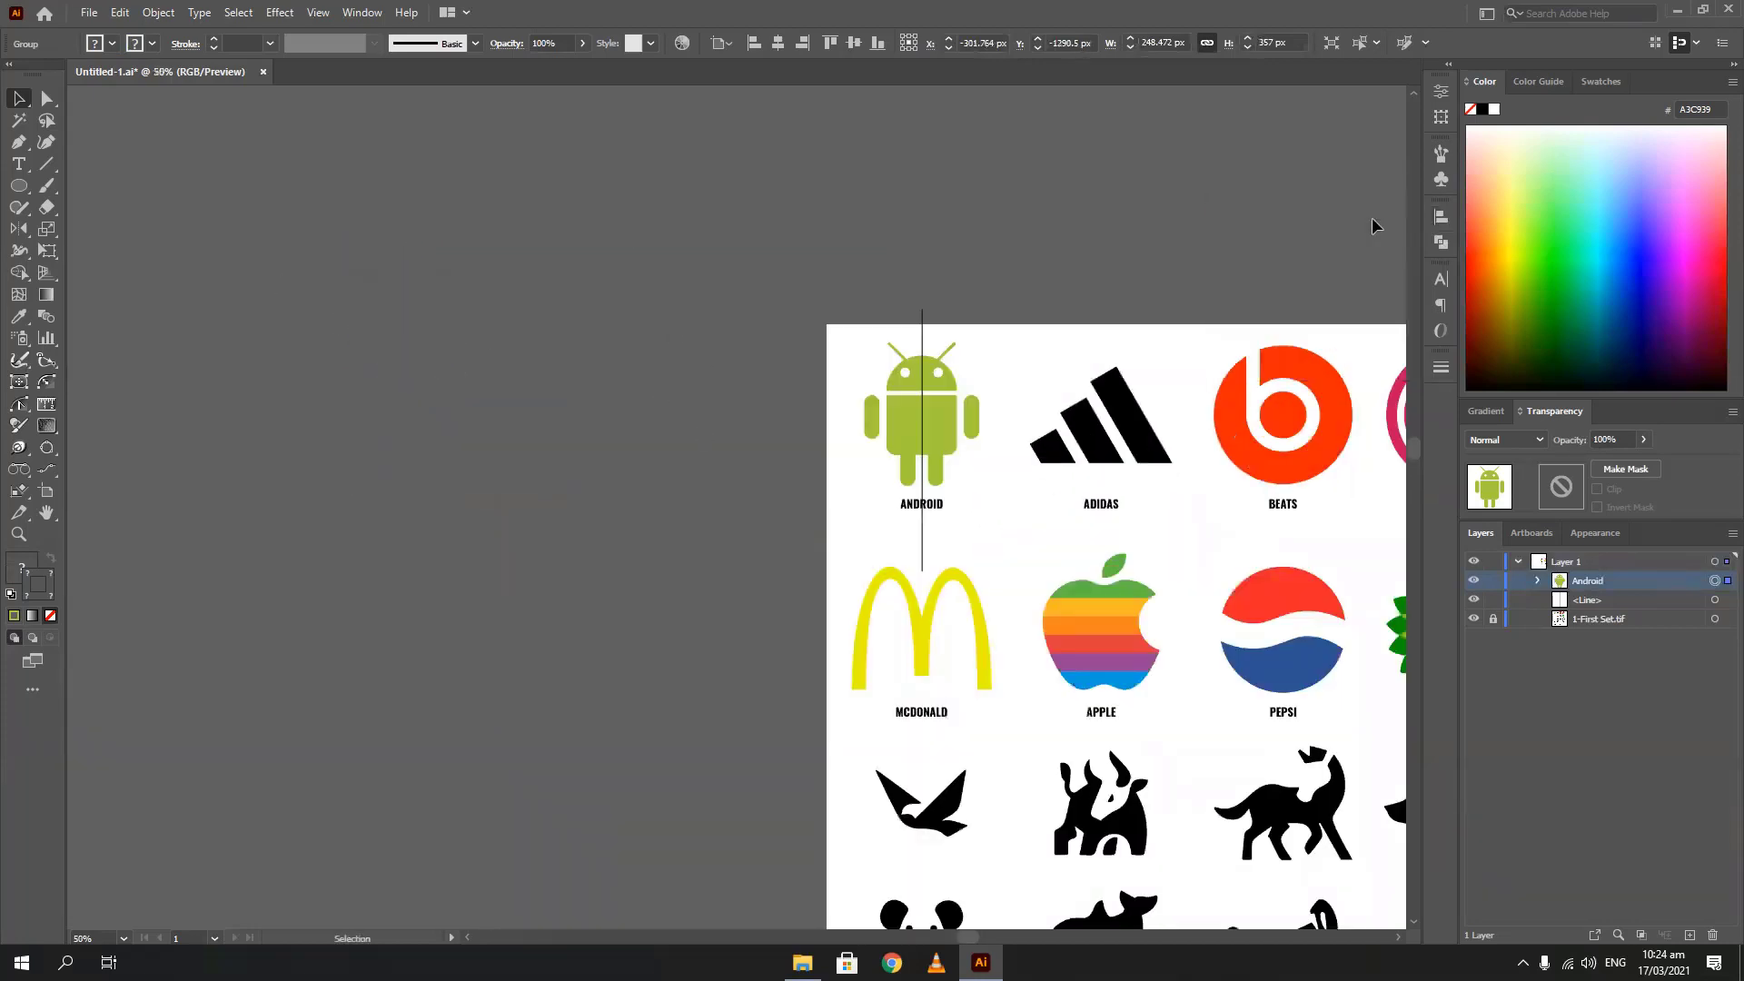
right_click(19, 186)
click(100, 185)
drag(331, 241, 392, 514)
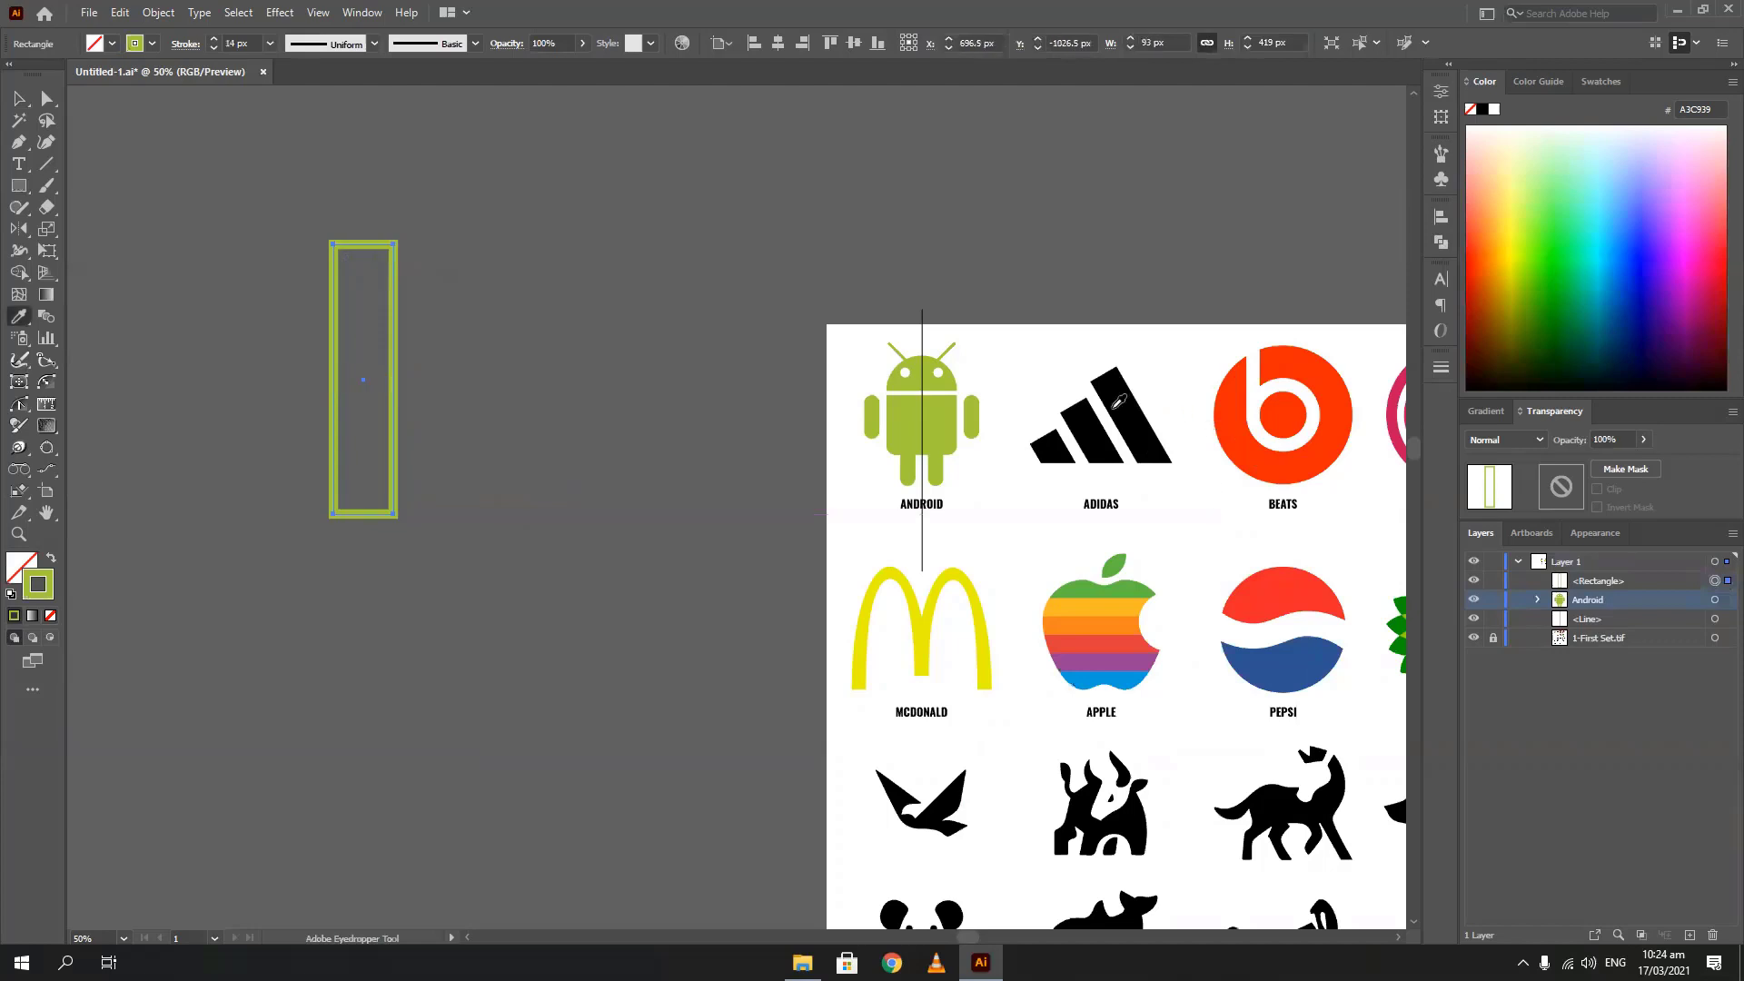
click(1119, 407)
Duplicate the black rectangle twice horizontally with a small equal gap to make a row of three bars
click(20, 99)
drag(358, 327, 435, 328)
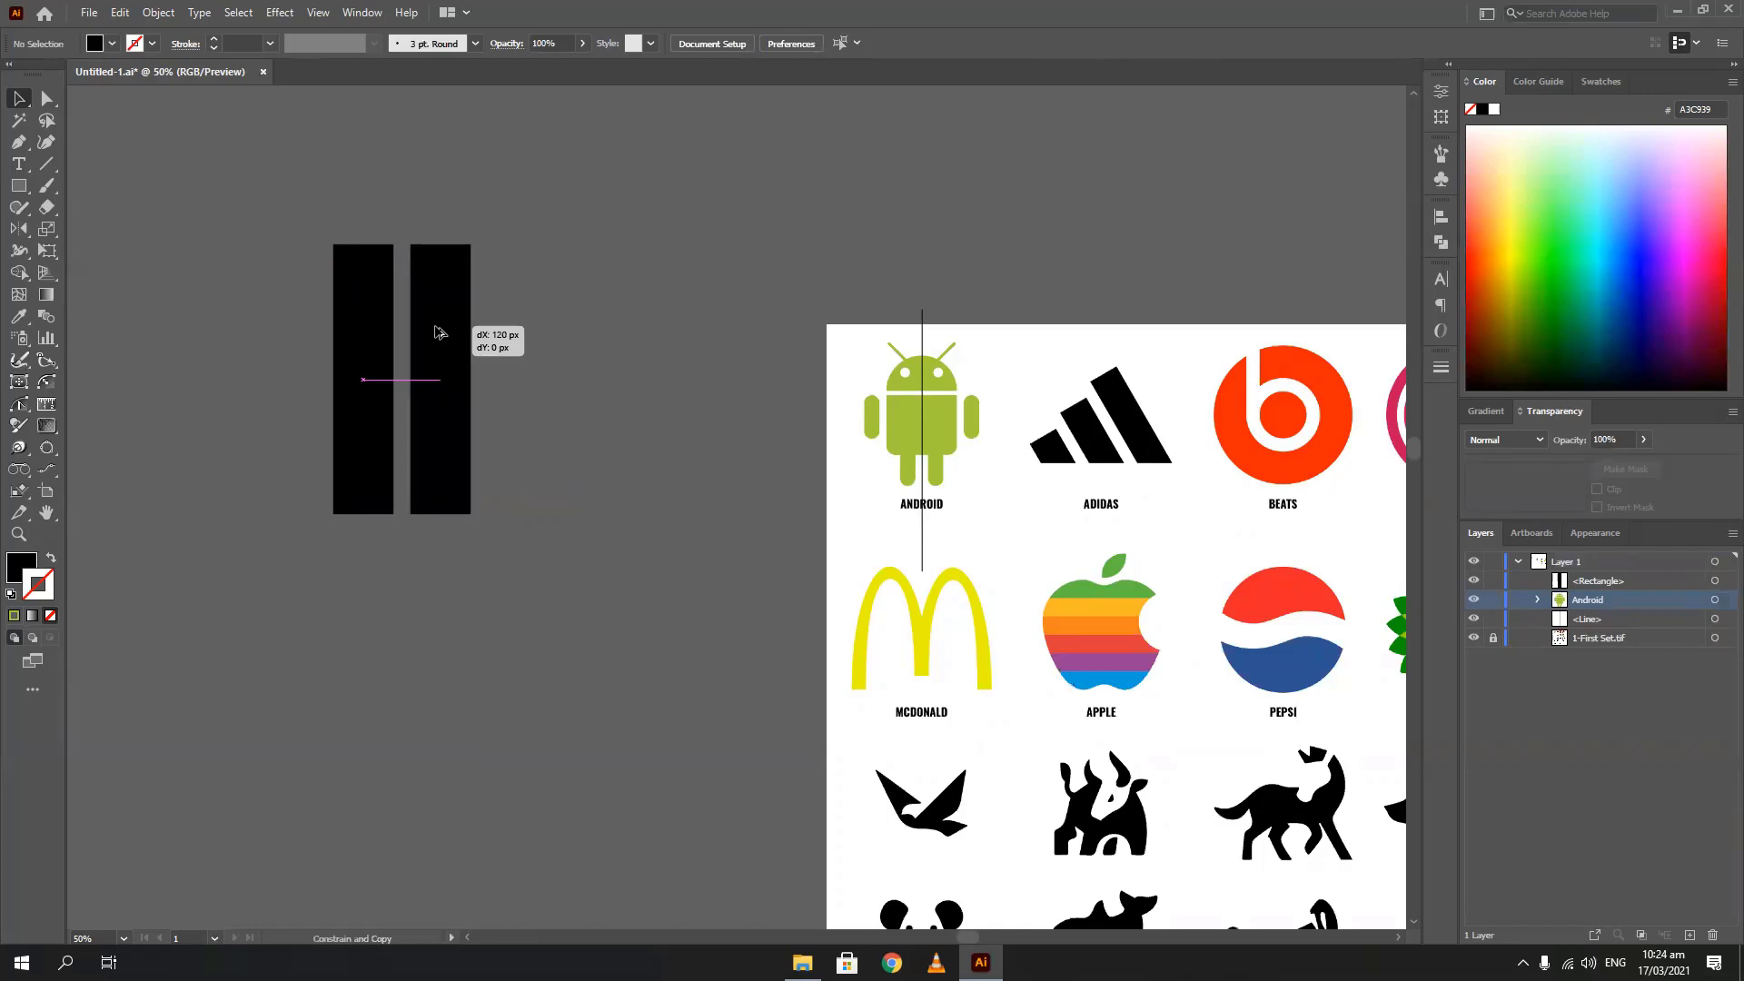
drag(436, 331, 445, 334)
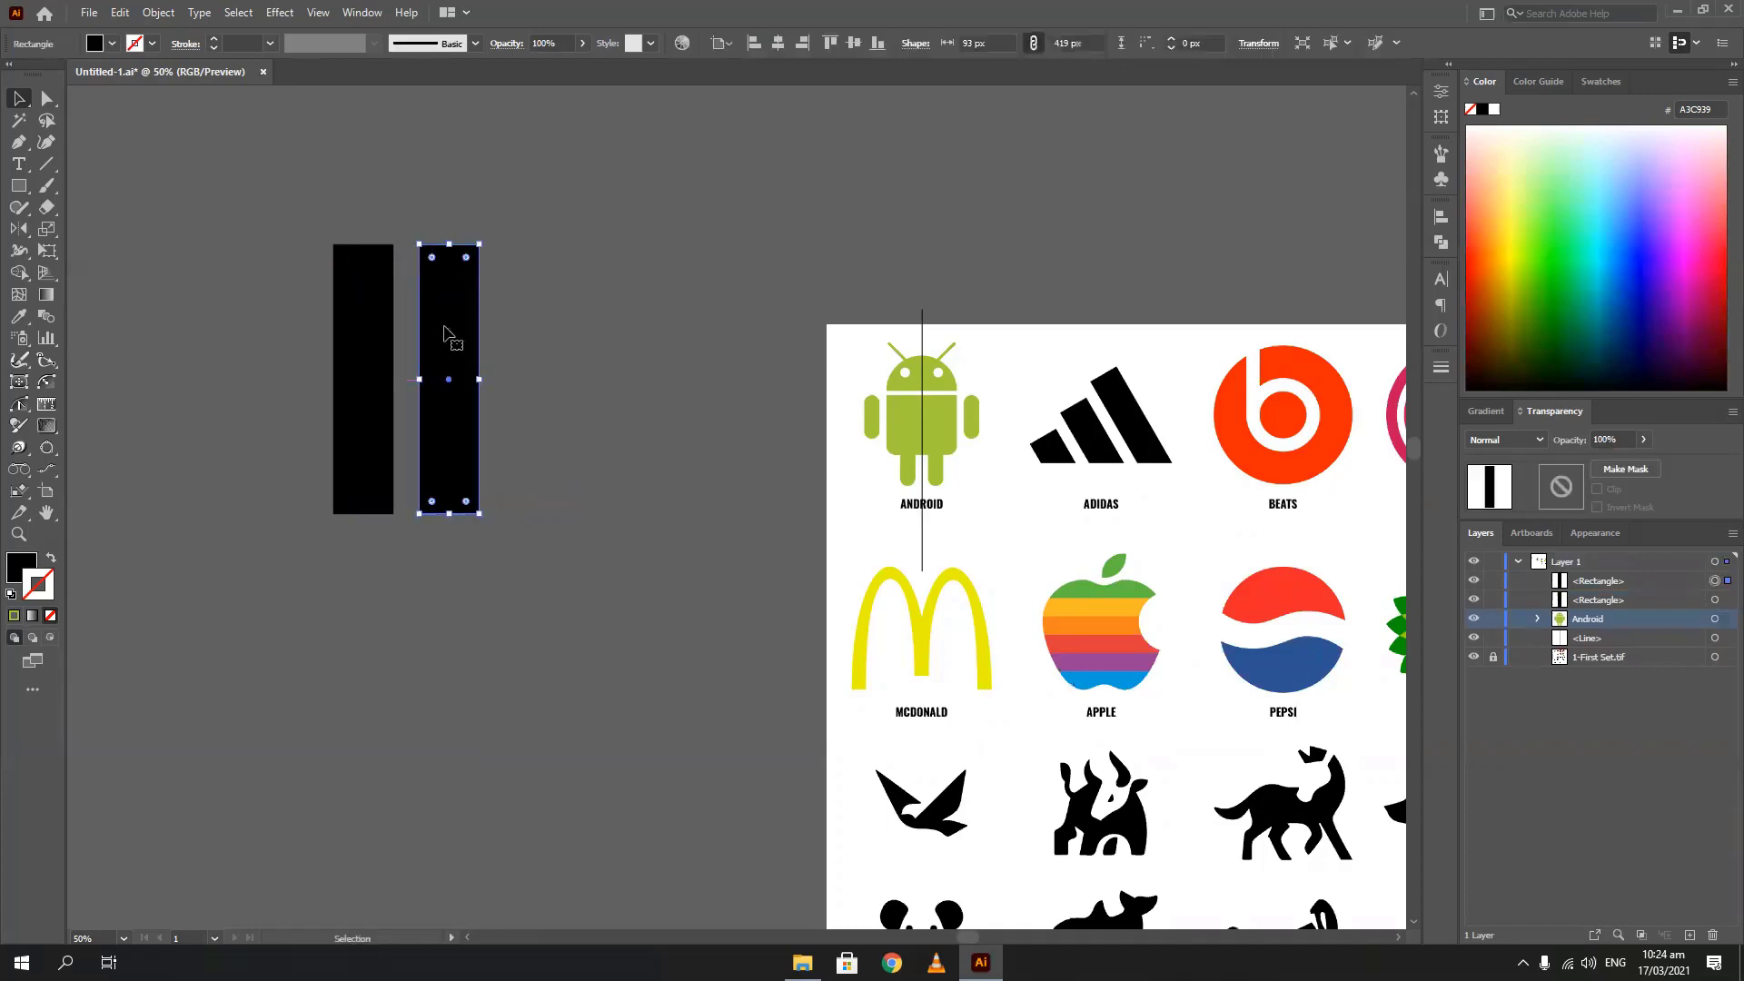
key(ctrl+d)
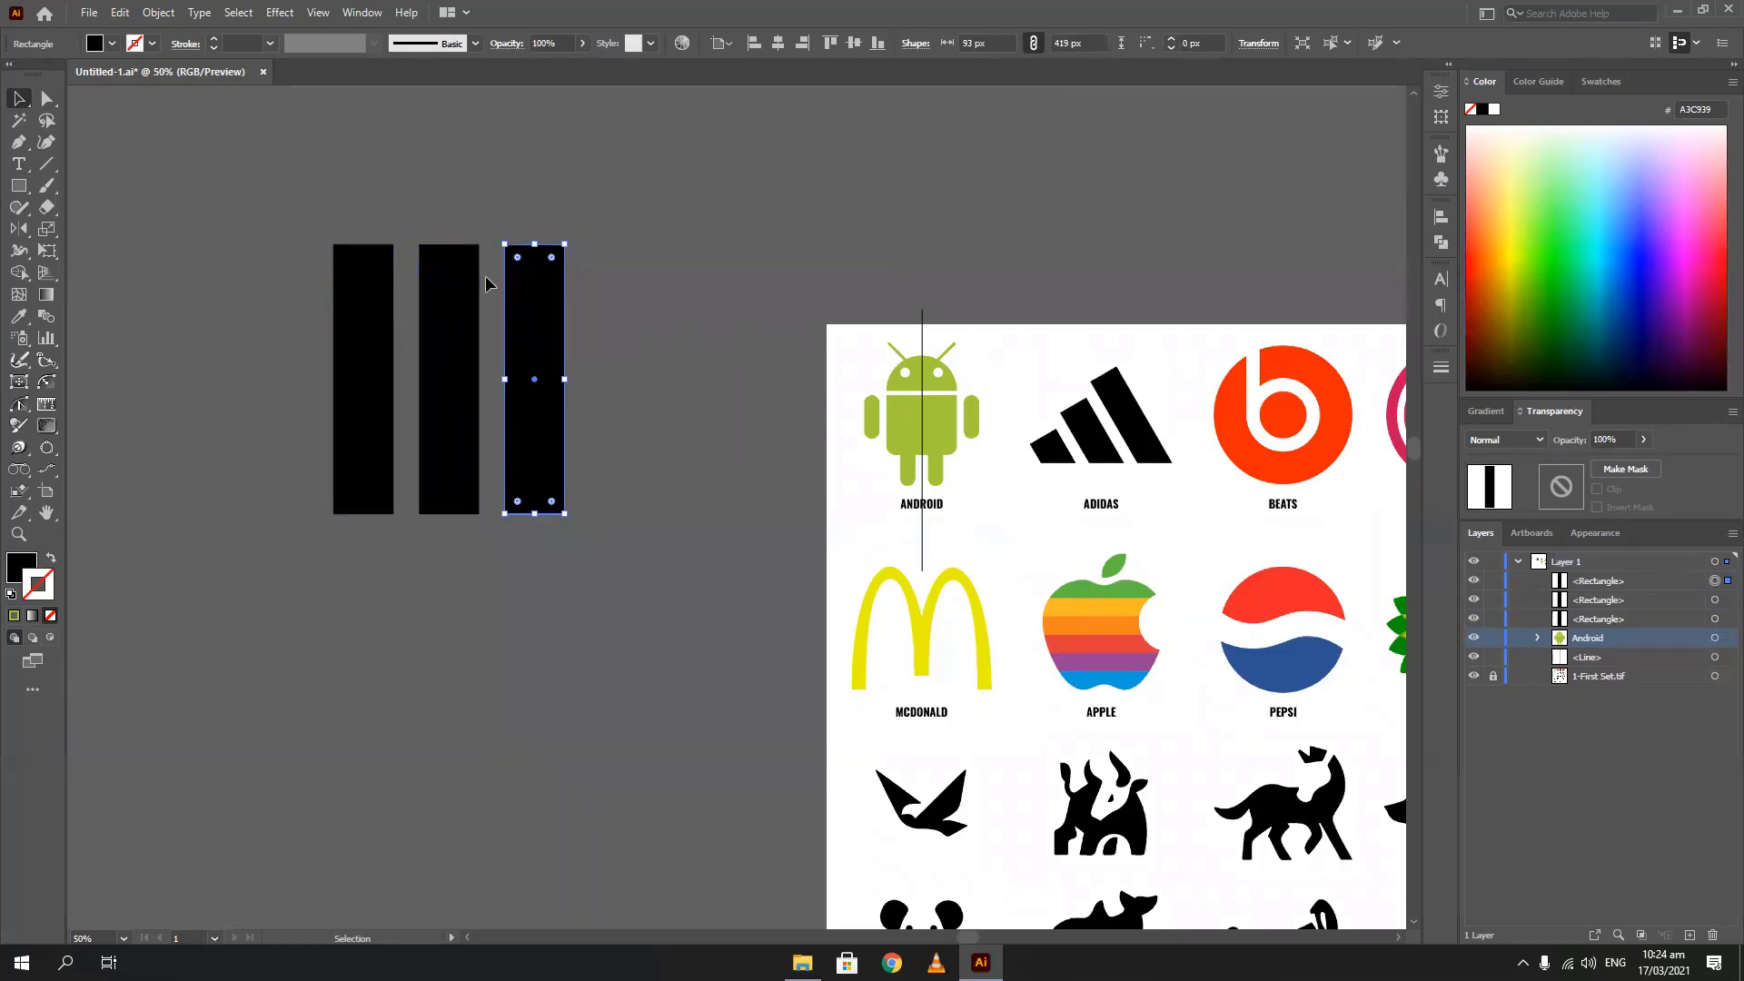
click(263, 320)
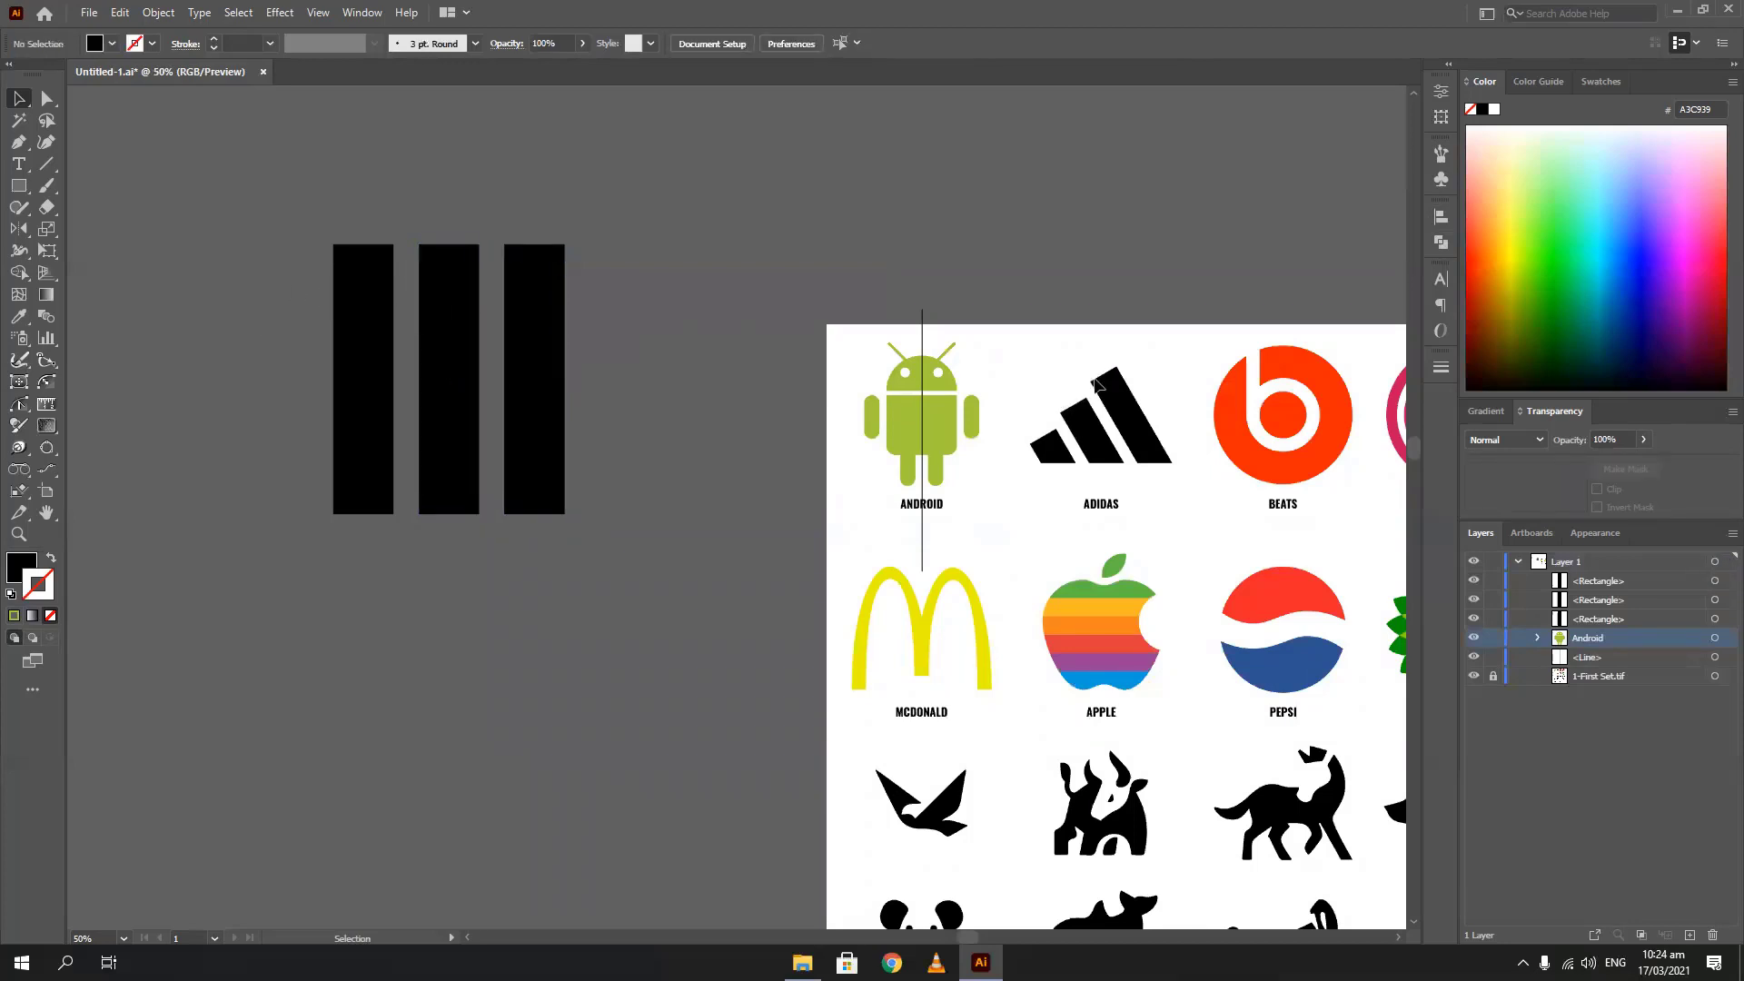
Draw a horizontal line about 525 px long along the top edges of the three bars, extending past both sides
drag(524, 400, 557, 497)
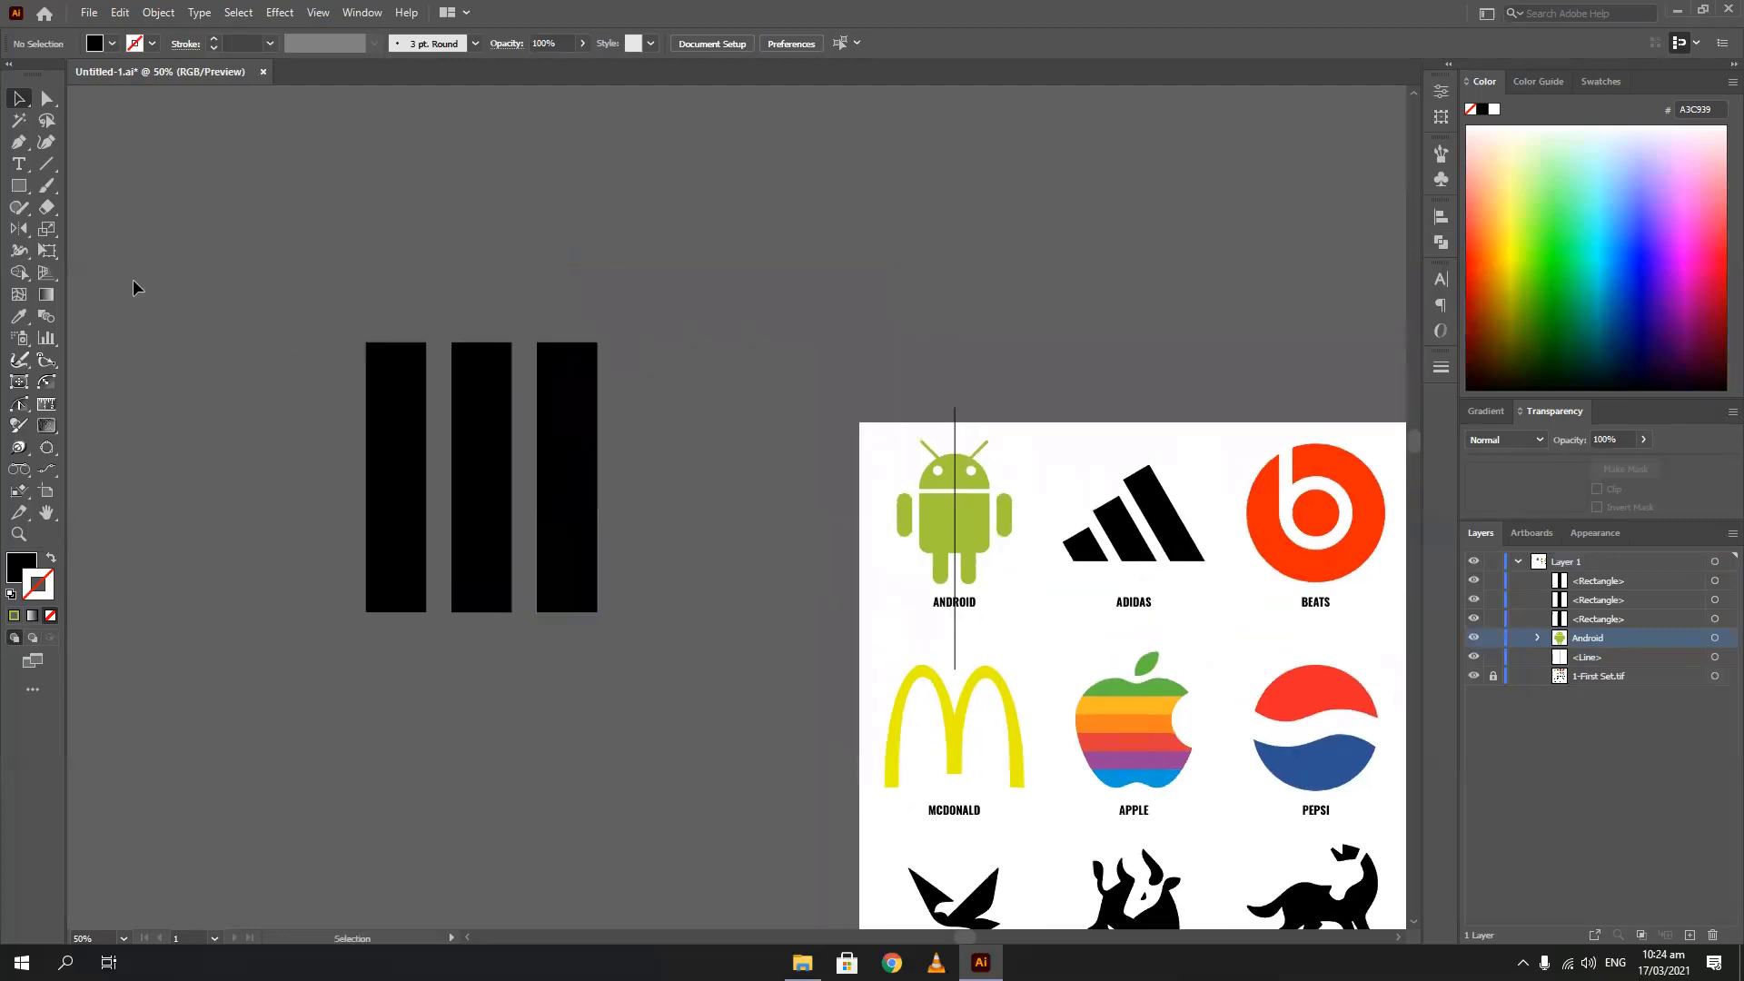
click(45, 165)
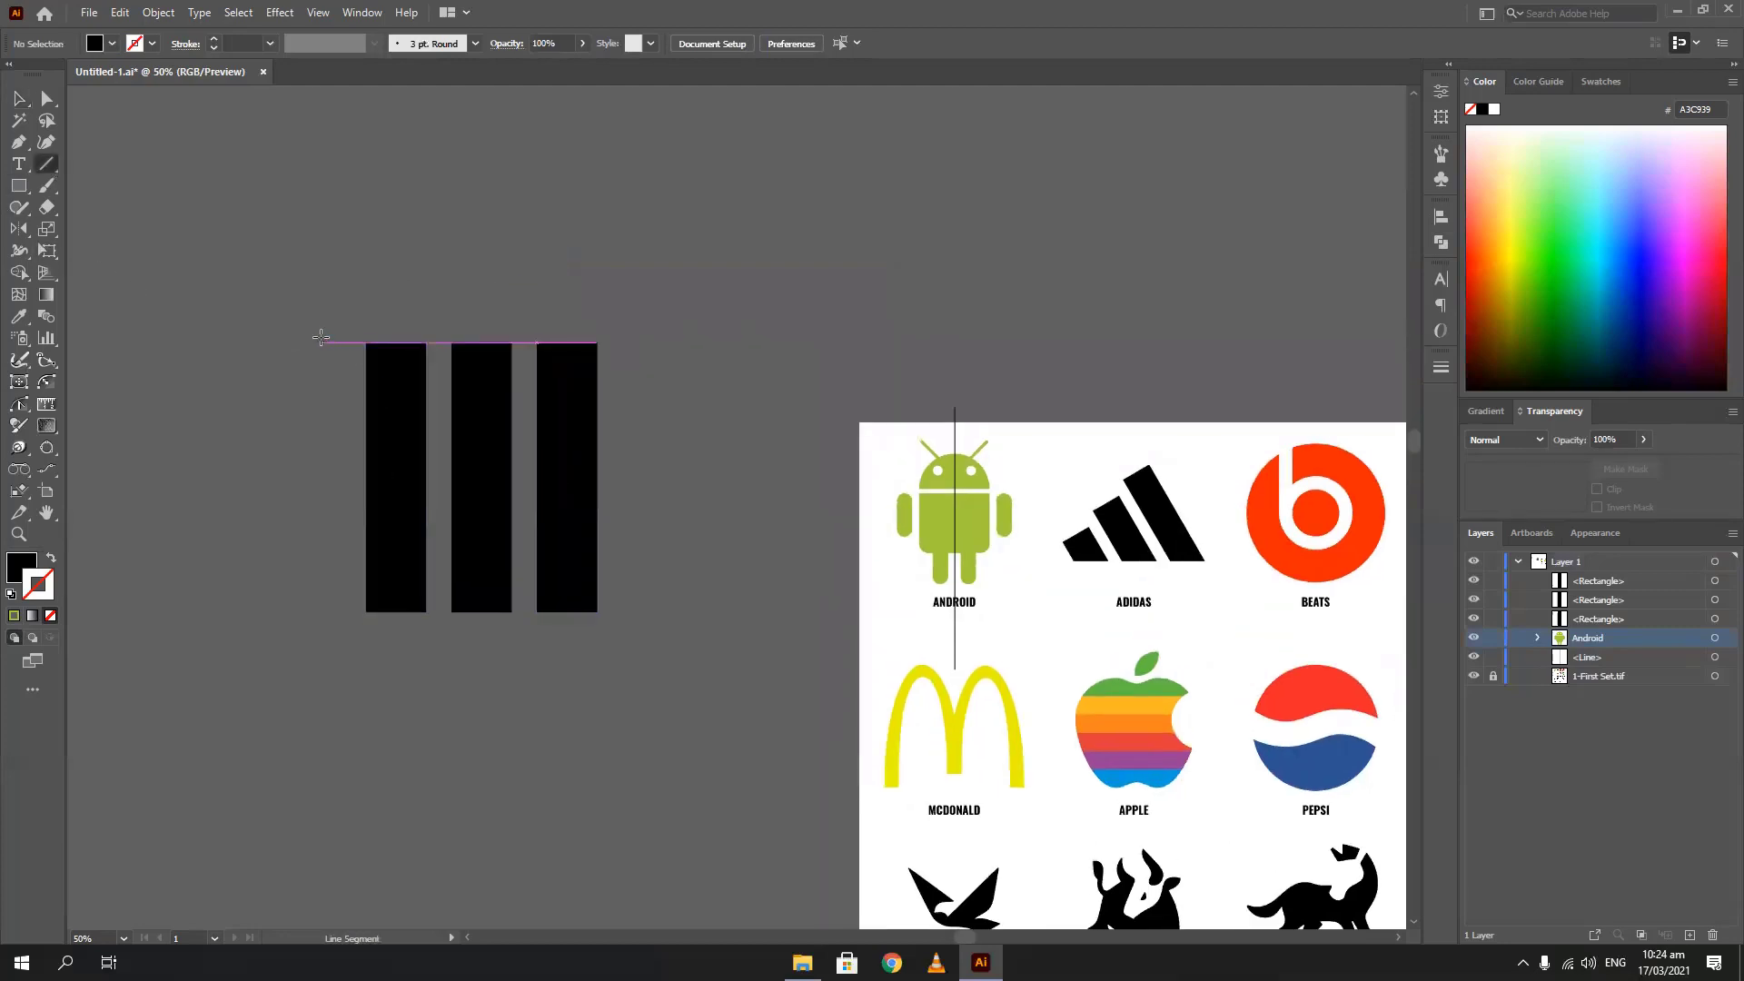
mouse_move(321, 342)
mouse_down()
mouse_move(681, 343)
mouse_move(660, 343)
mouse_up()
key(v)
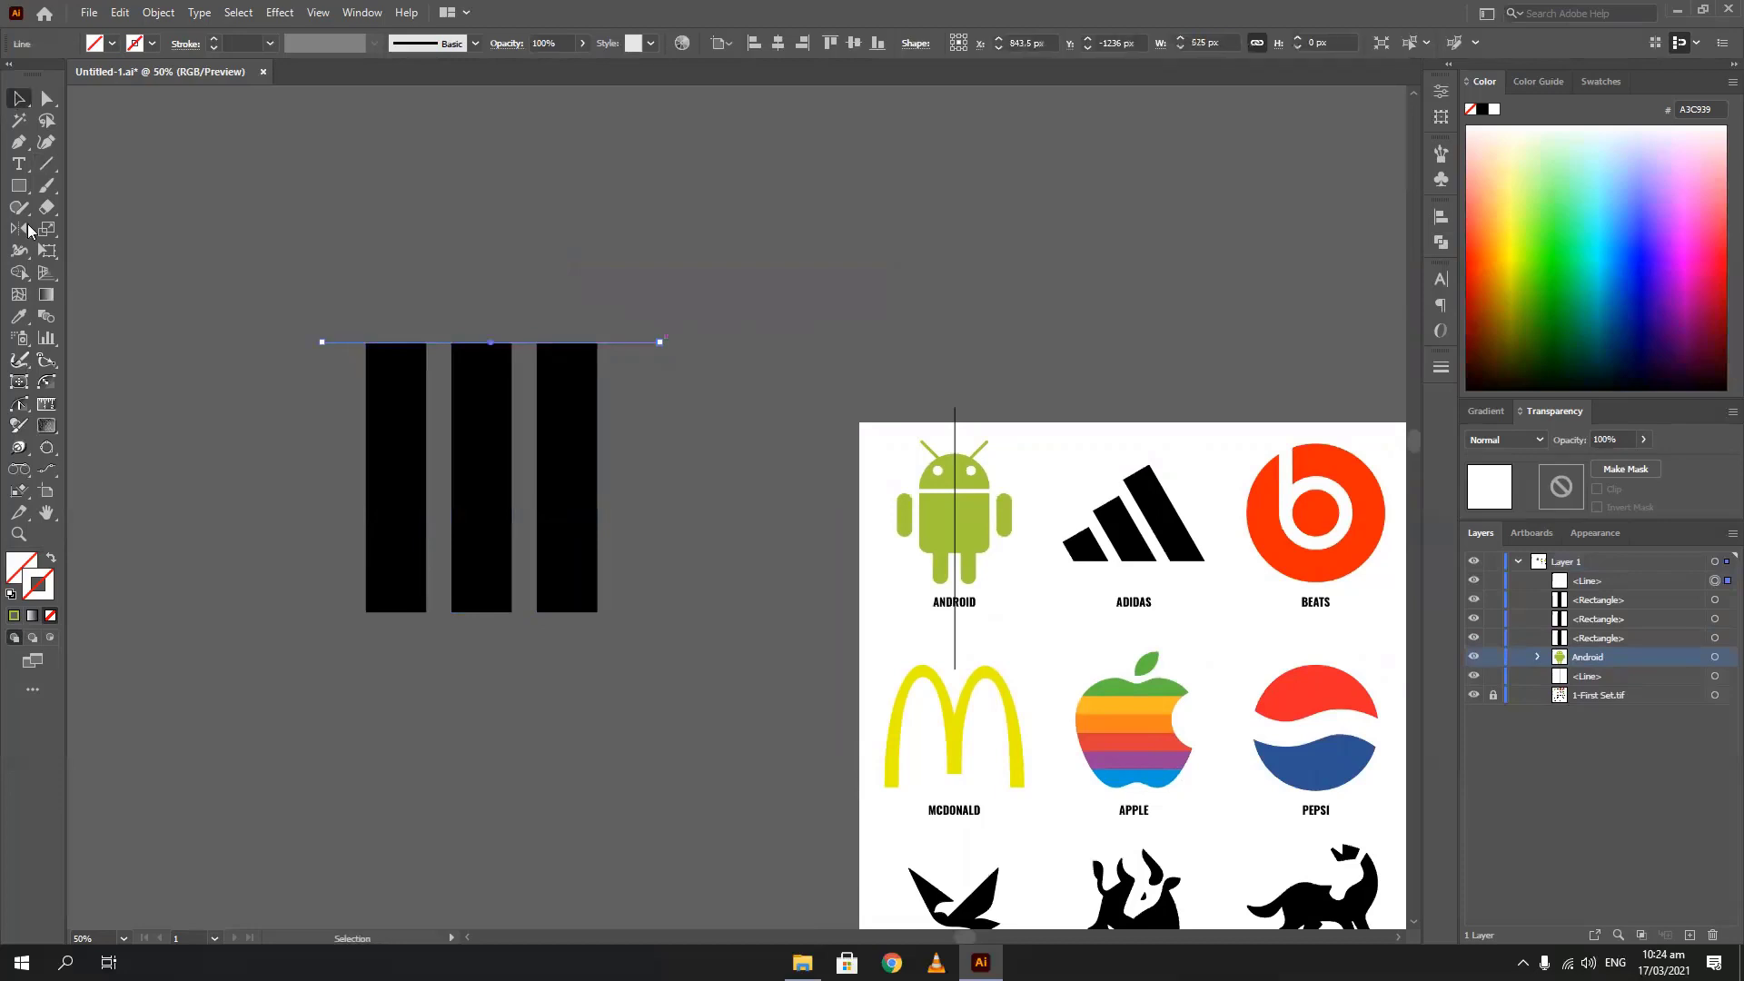
Give the horizontal line a green stroke and duplicate it twice upward at equal intervals of about 72 px
click(13, 616)
click(323, 407)
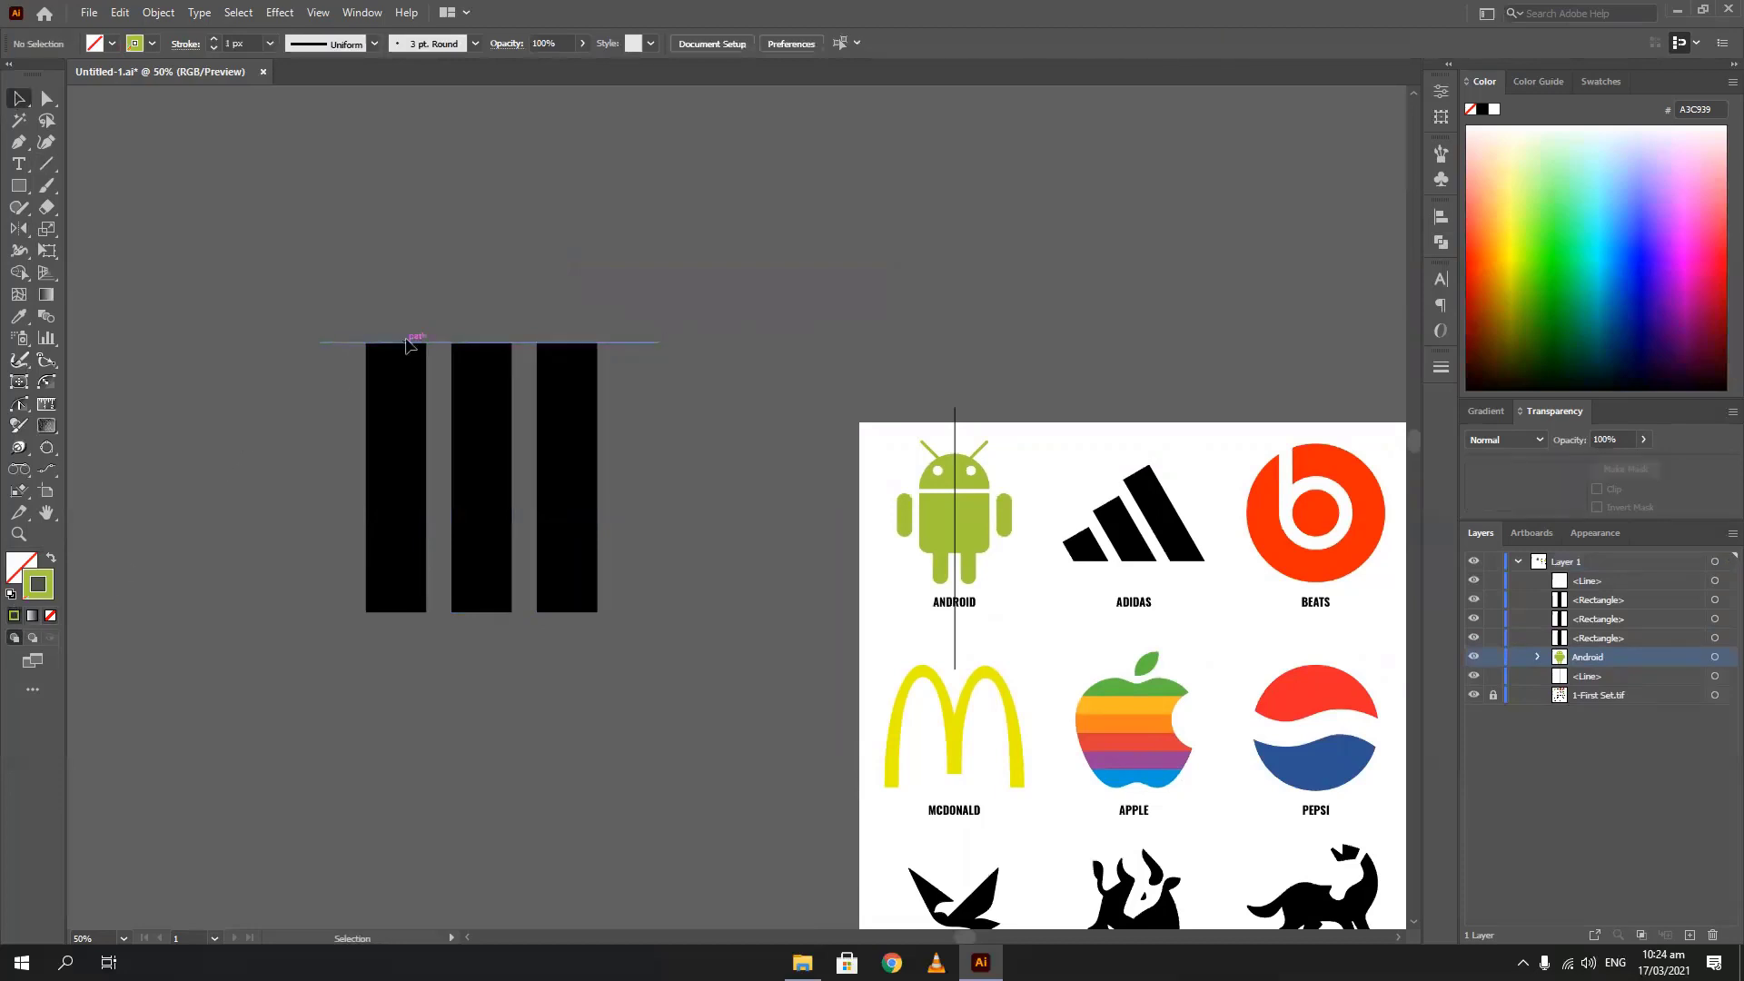
drag(423, 348, 428, 301)
key(ctrl+d)
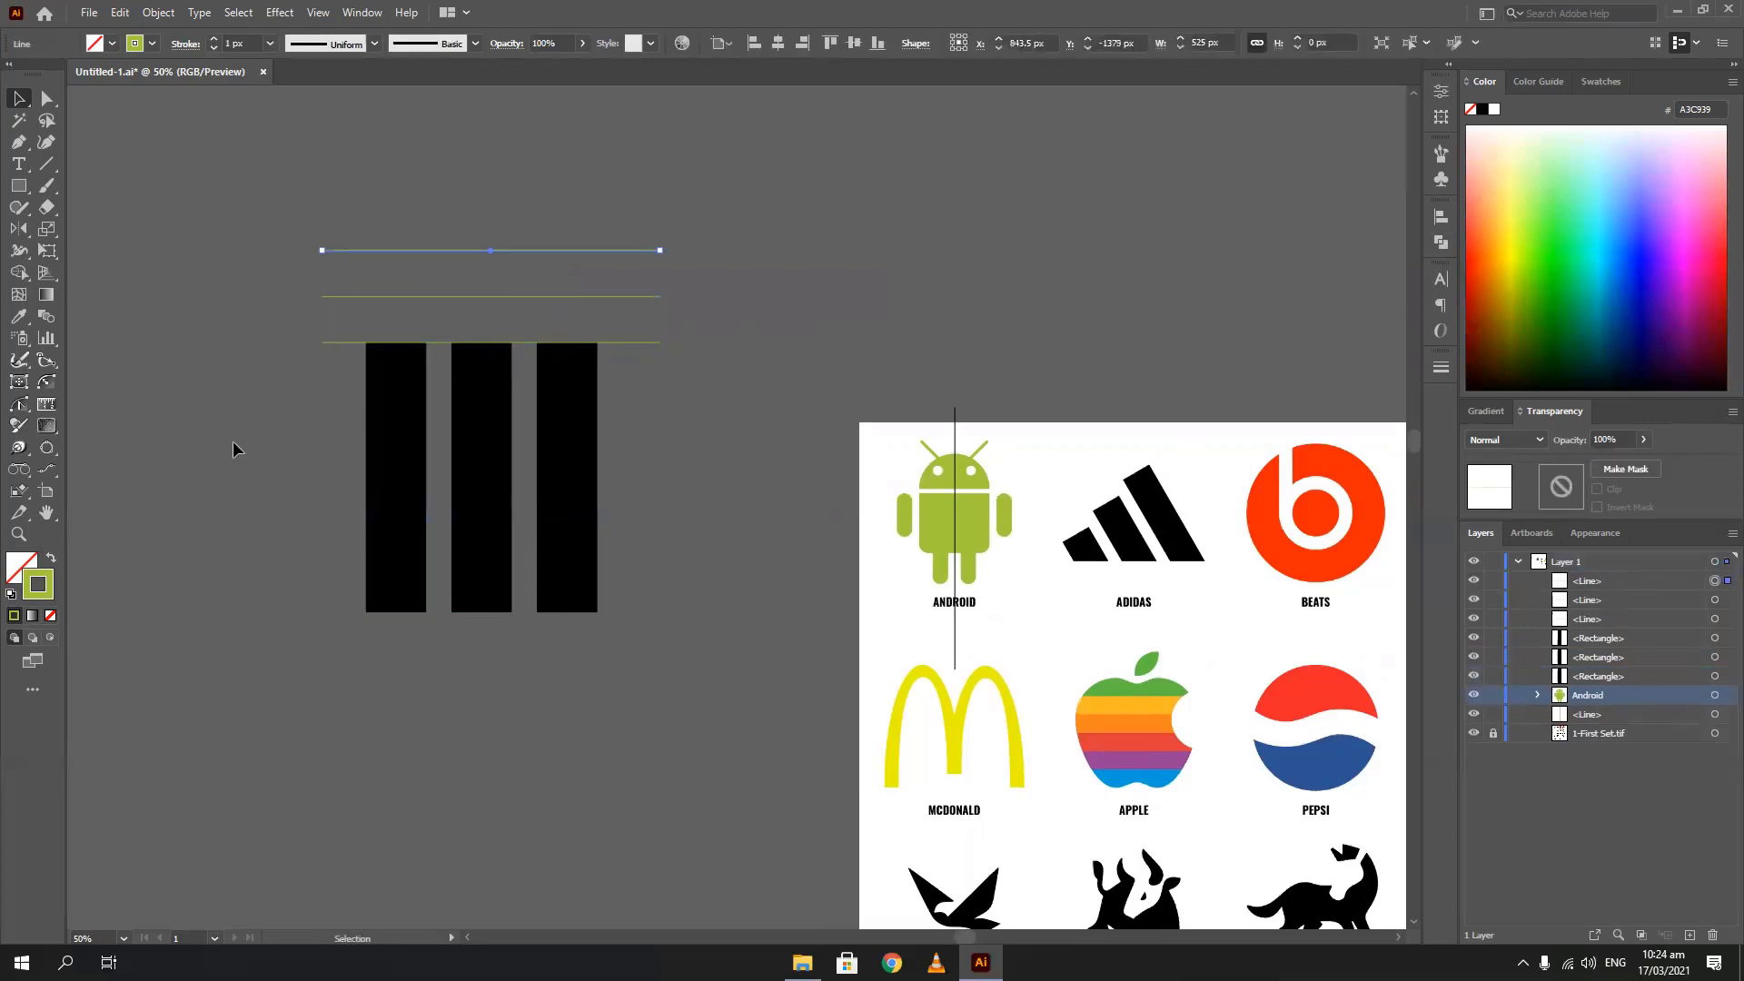
click(233, 449)
Stretch the middle bar's top edge up to the second line and the rightmost bar's up to the highest line
click(481, 474)
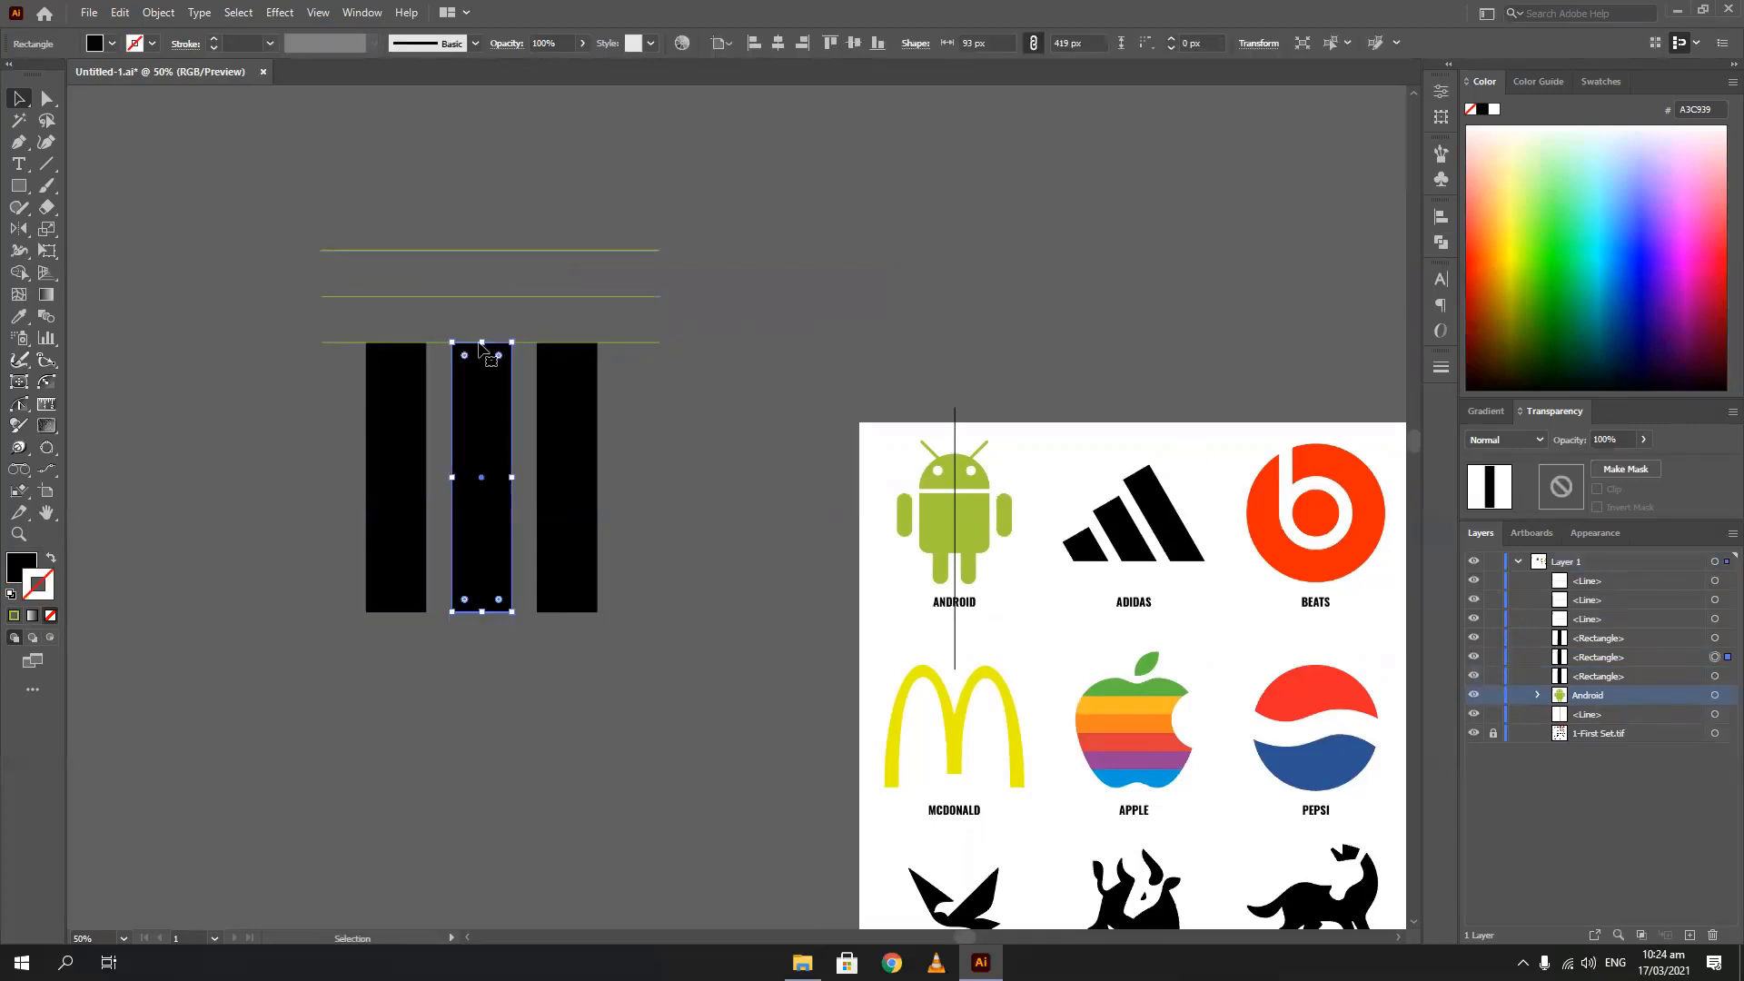
drag(482, 343, 482, 296)
click(568, 345)
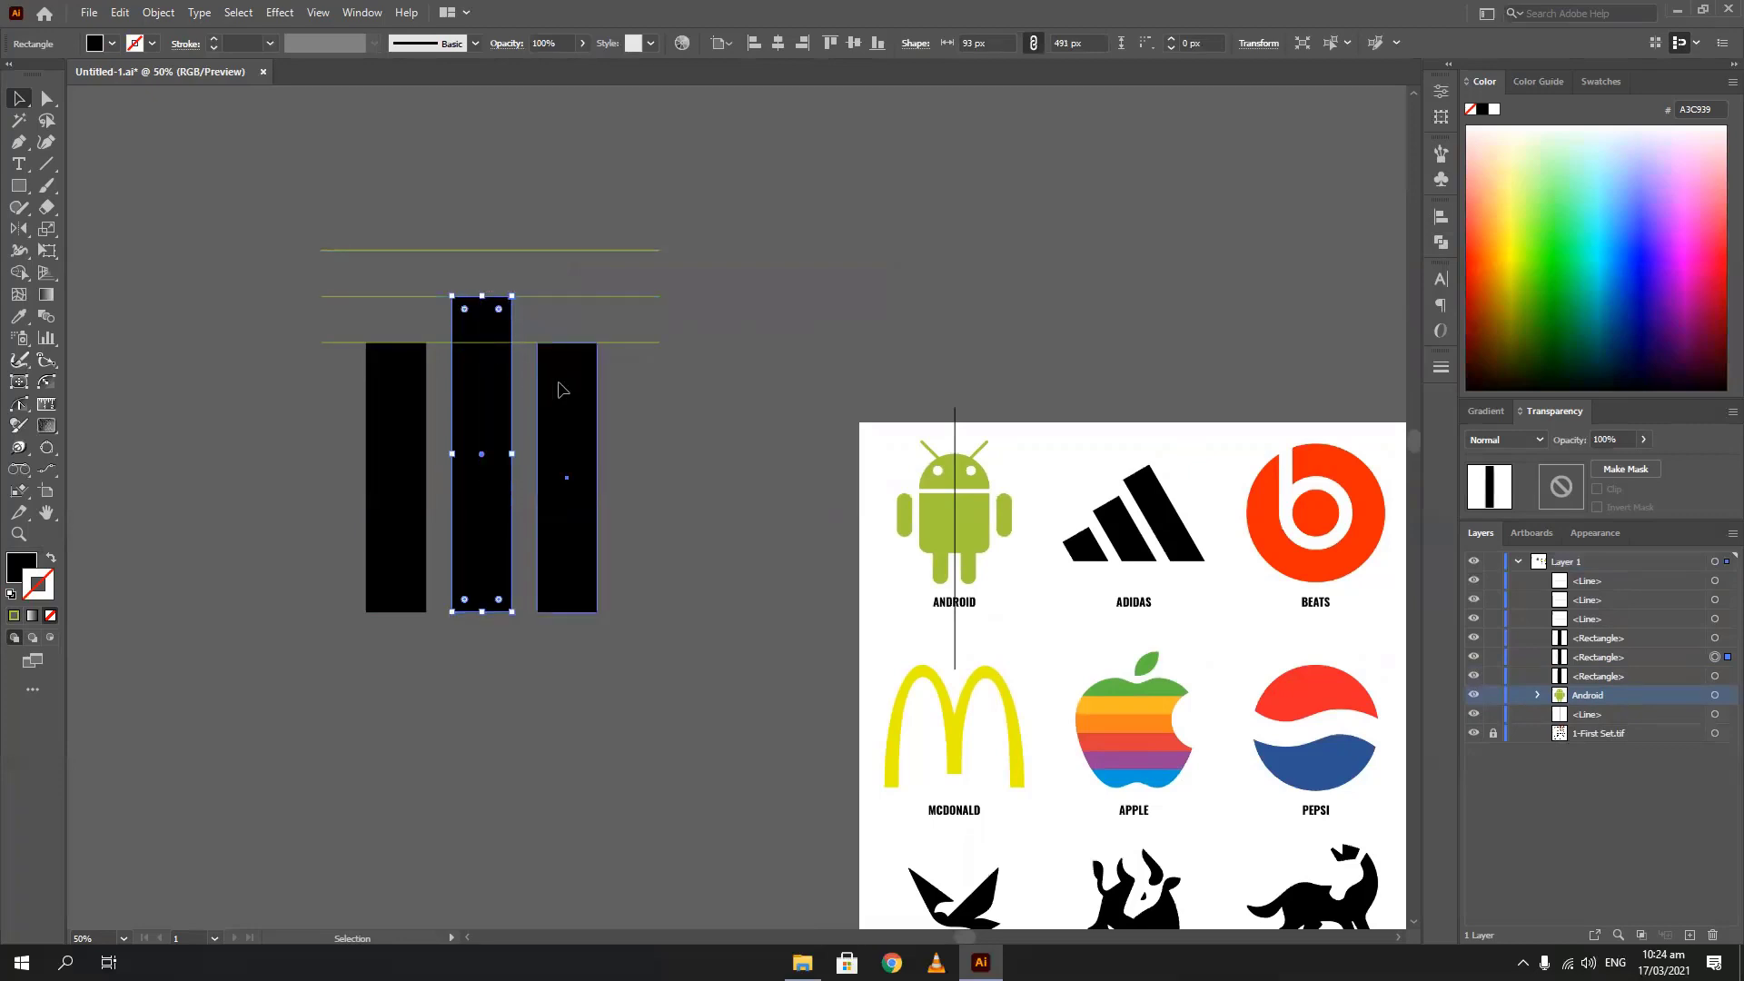
drag(567, 342, 567, 250)
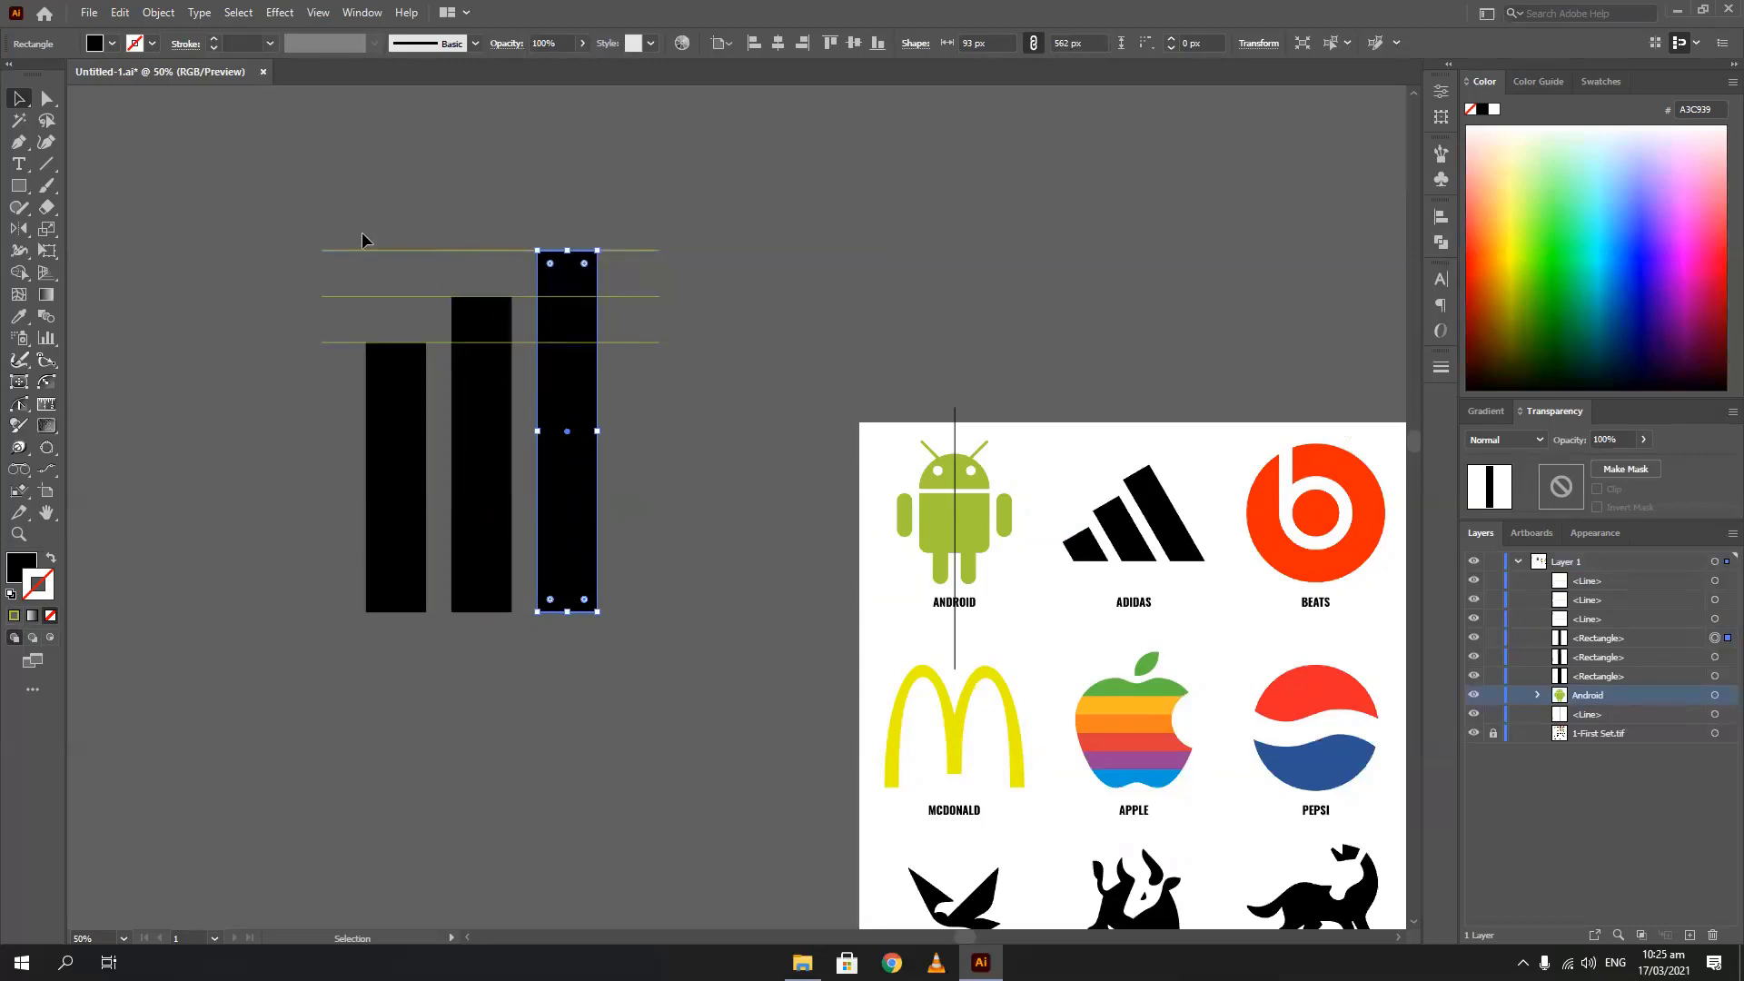
Delete the three horizontal guide lines above the bars and shift all three bars slightly up and to the right
drag(283, 218, 332, 400)
key(Delete)
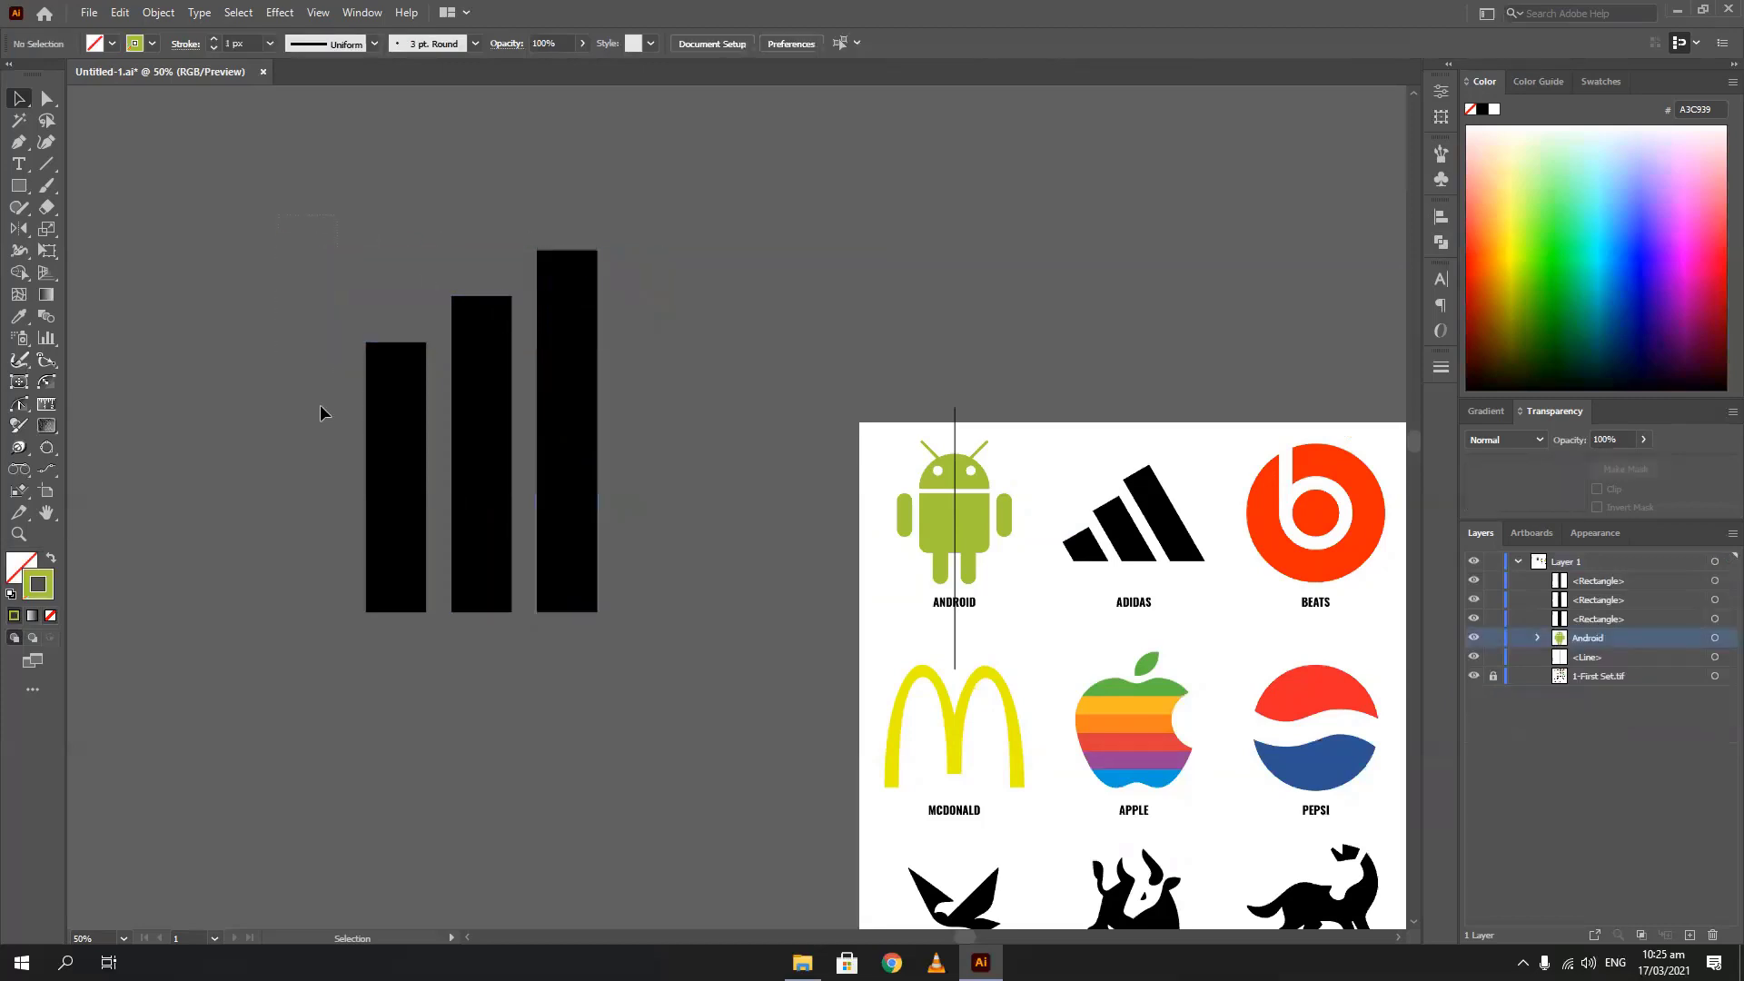
scroll(296, 327, down, 1)
drag(296, 324, 545, 549)
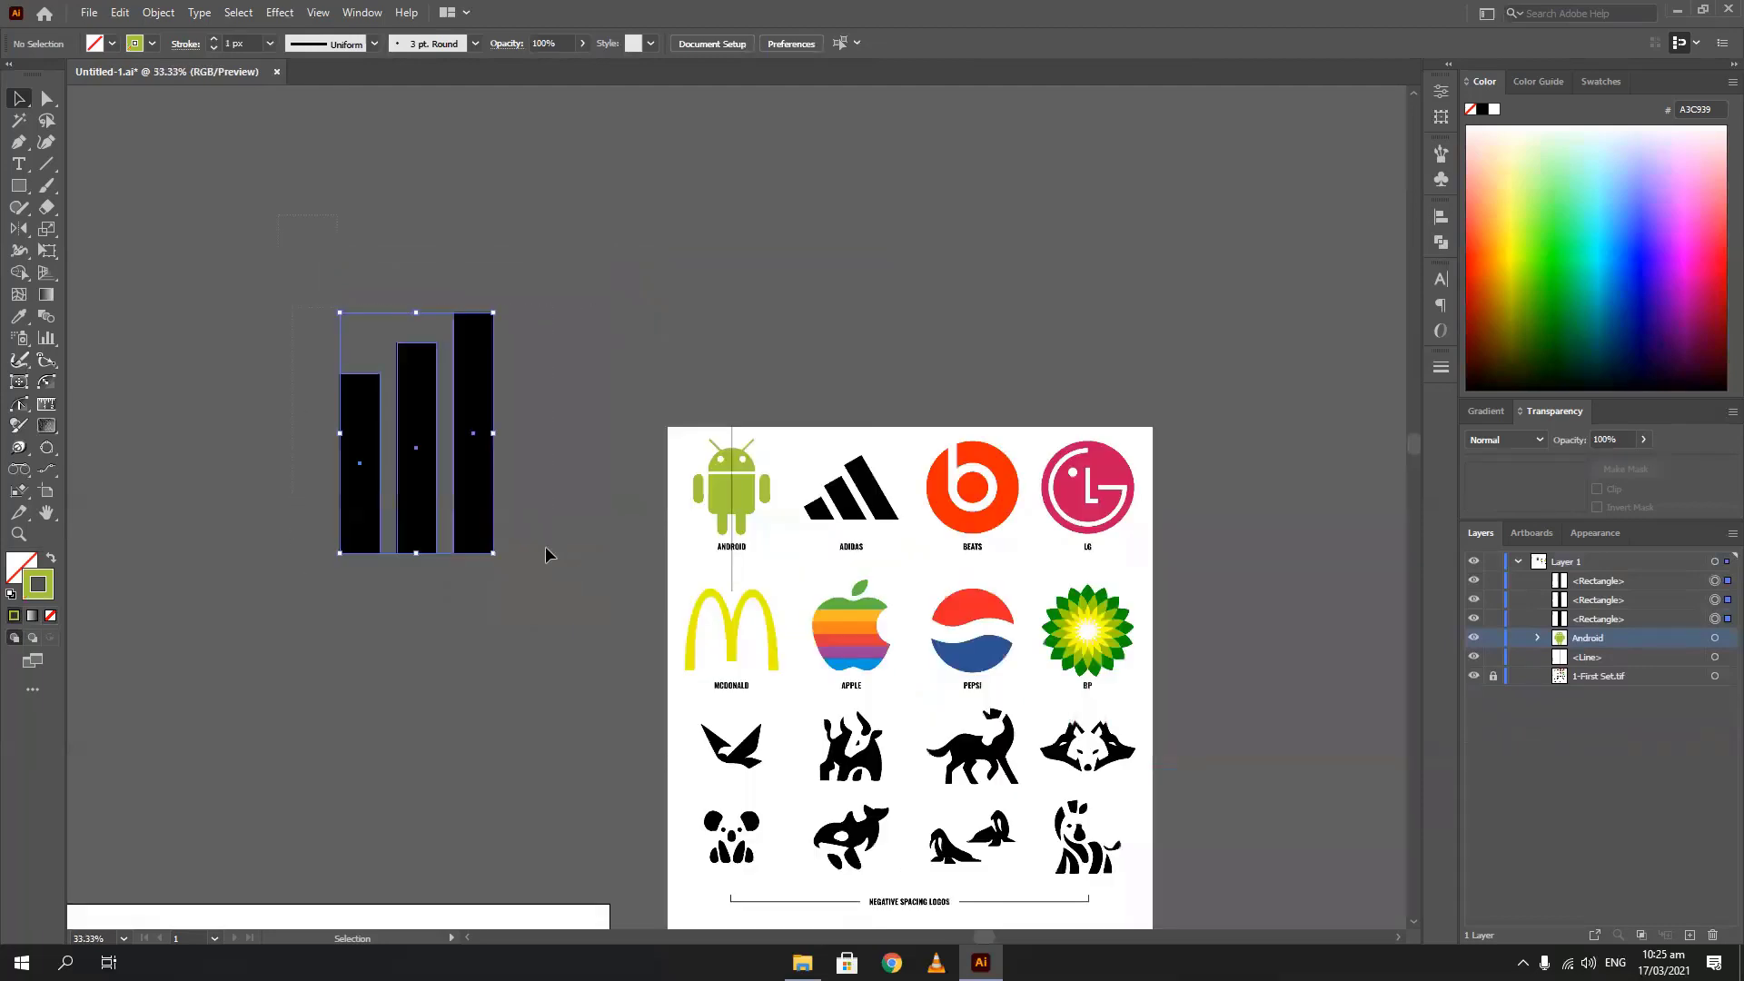
drag(361, 491, 376, 469)
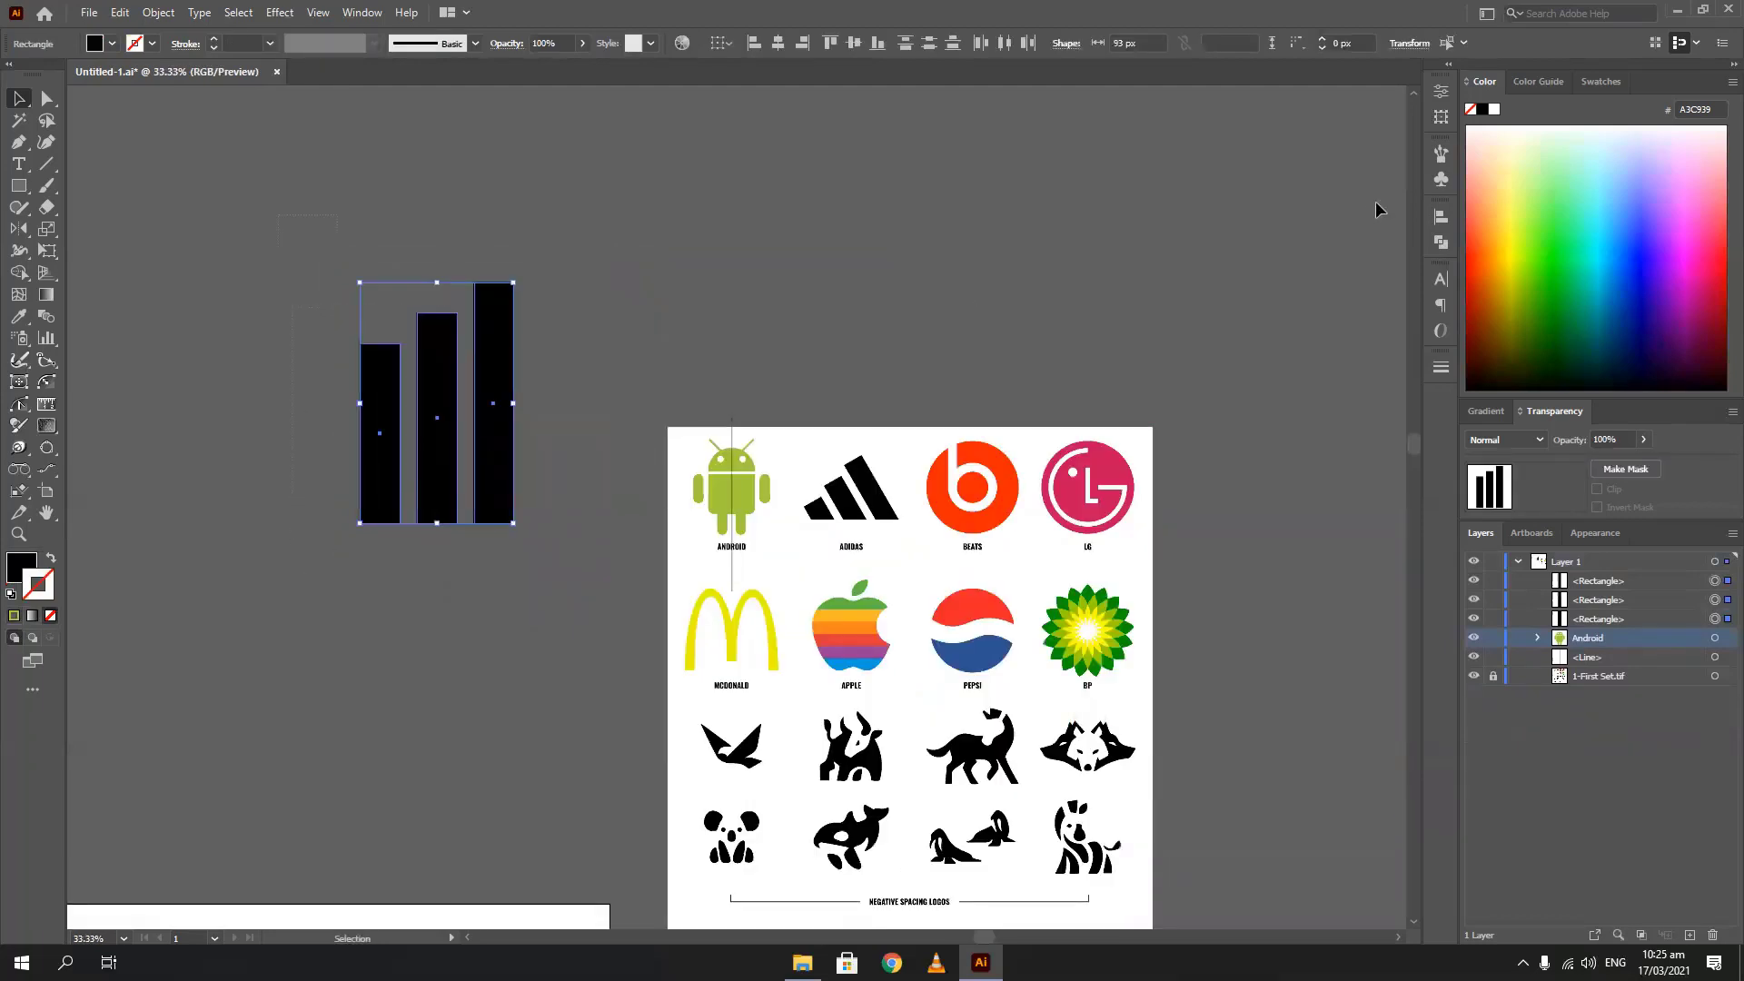
Try rotating the three bars counterclockwise together, first freehand and again by exactly 30 degrees
drag(354, 271, 299, 309)
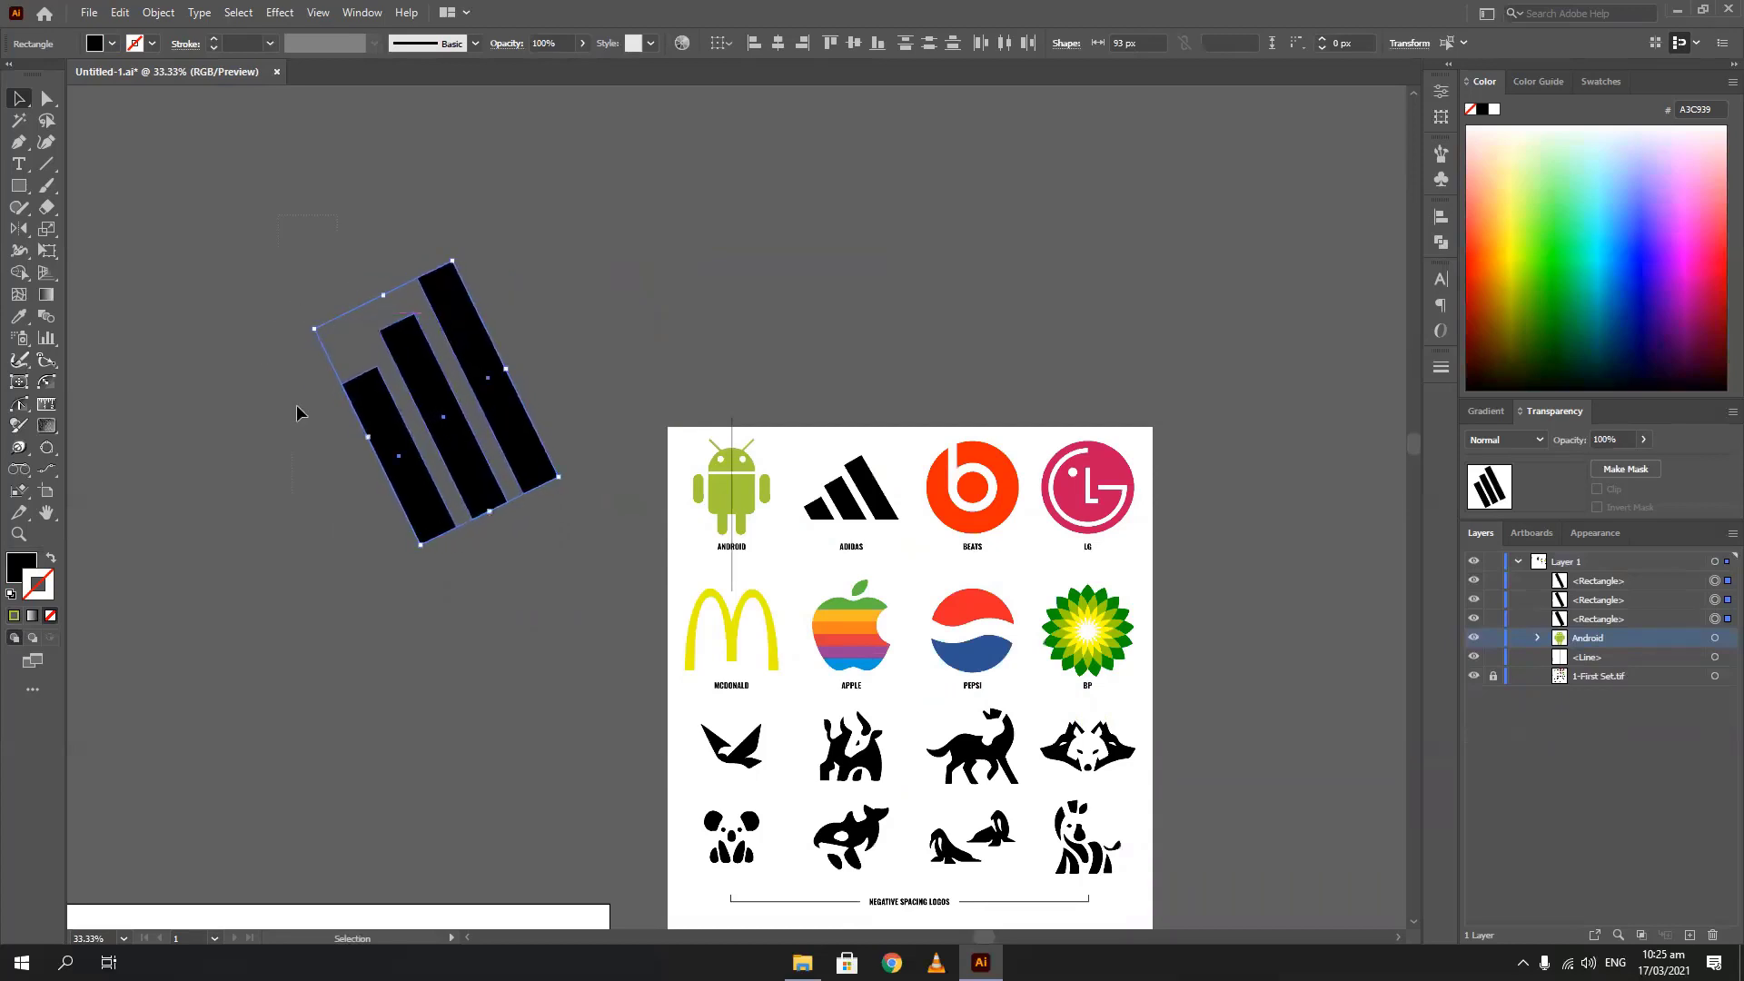
key(ctrl+z)
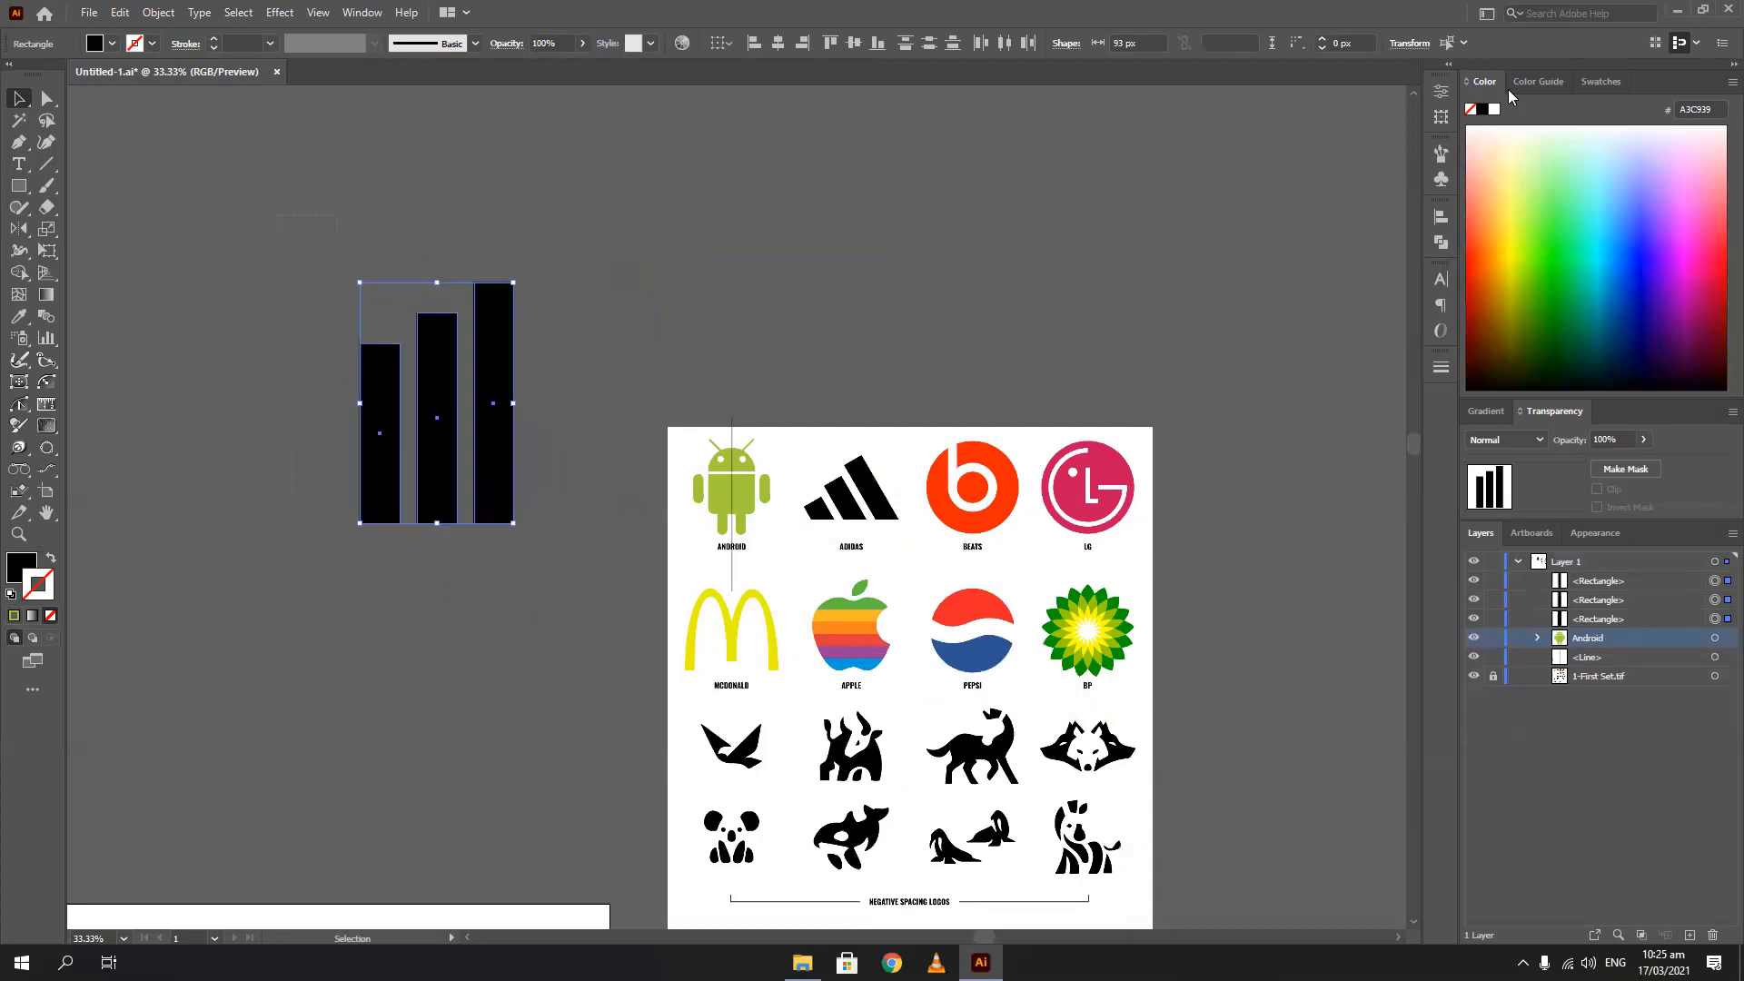
click(1439, 117)
click(1279, 155)
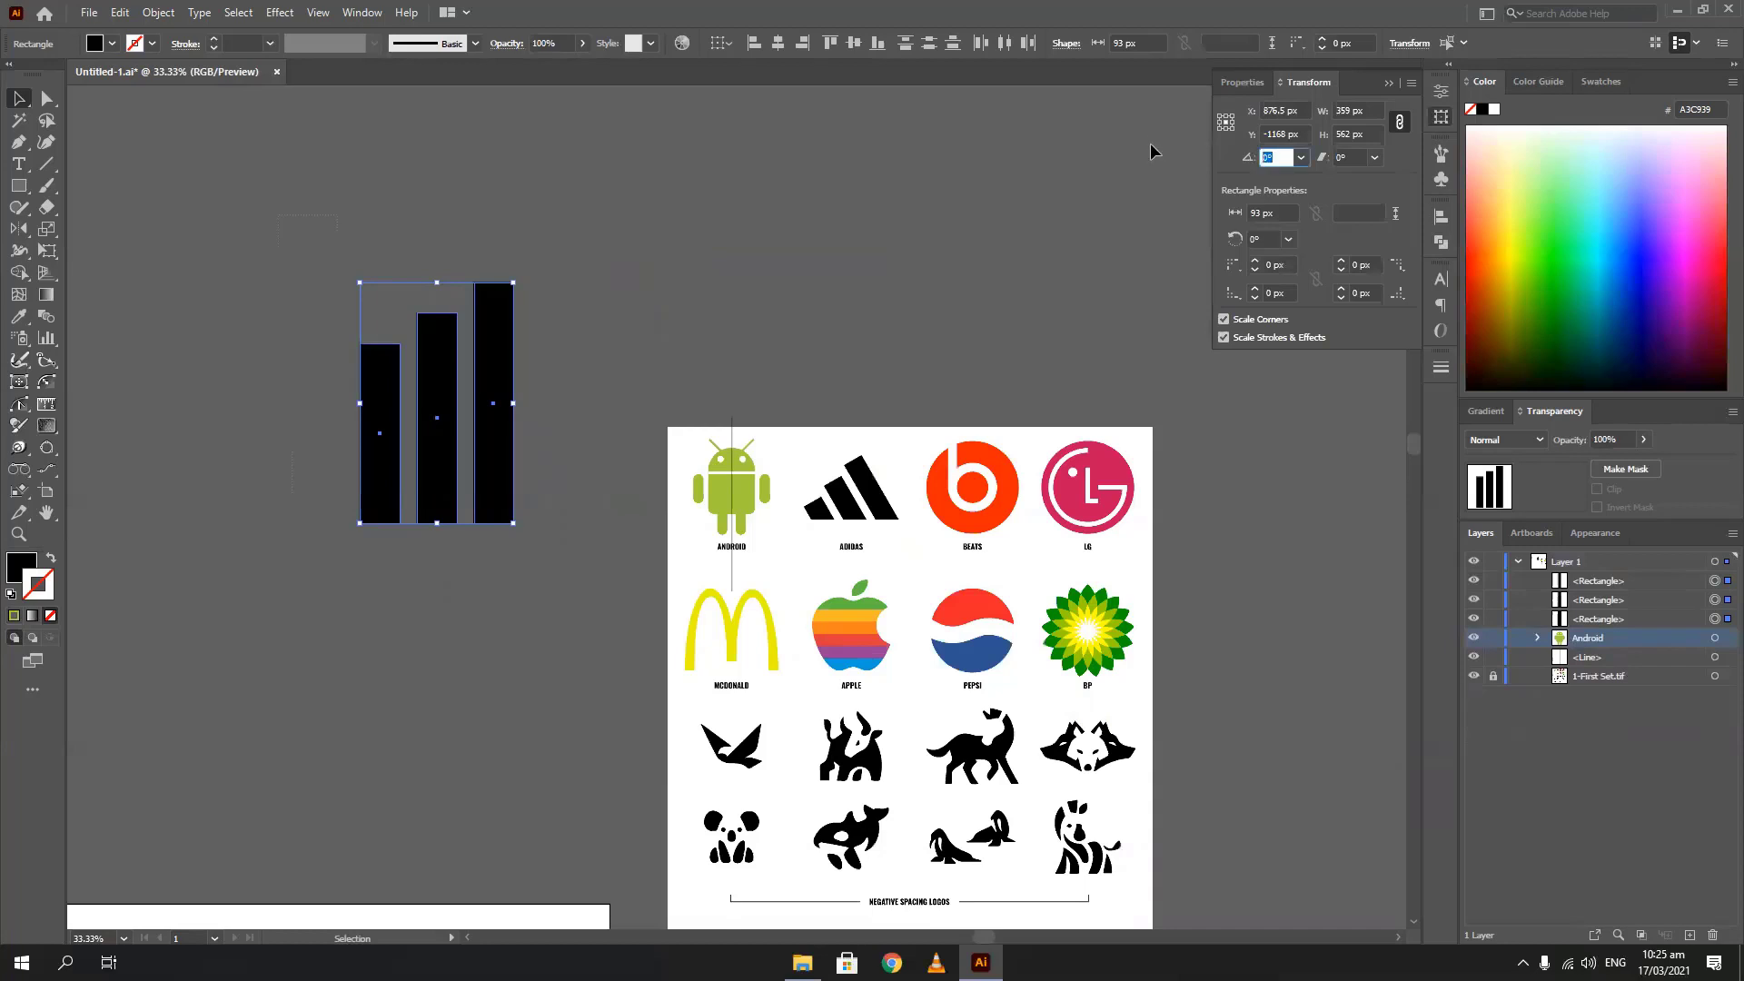
text(30)
key(Return)
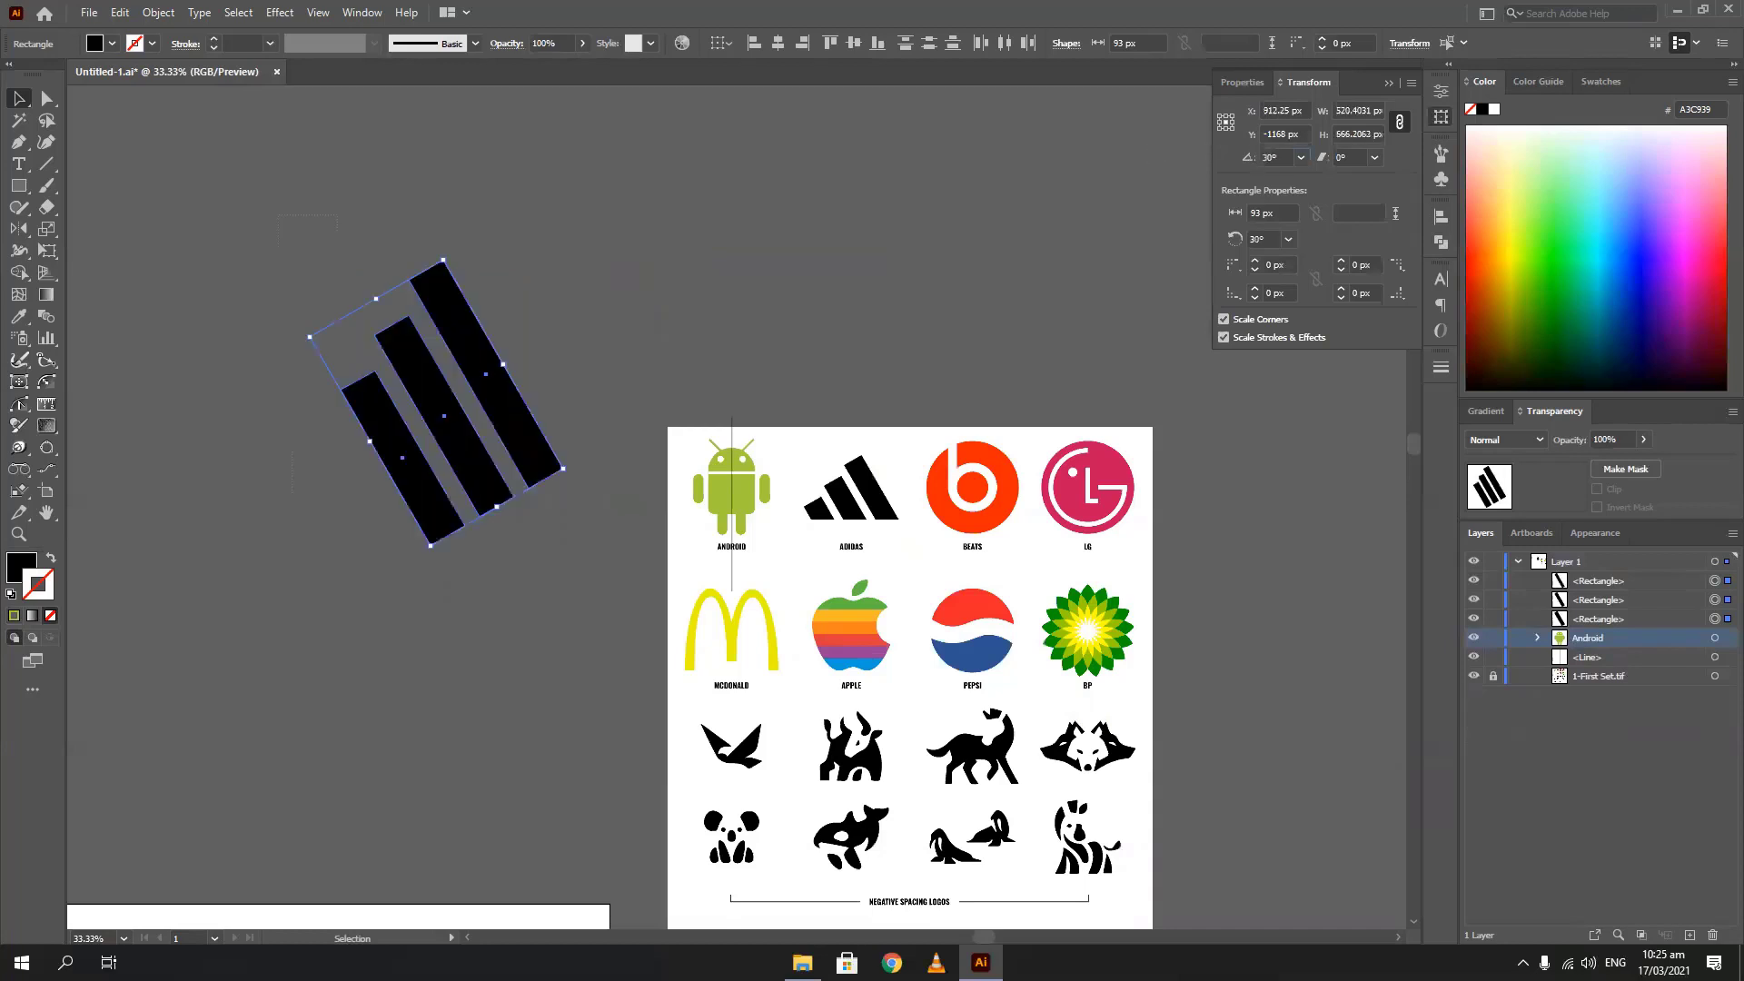
key(ctrl+z)
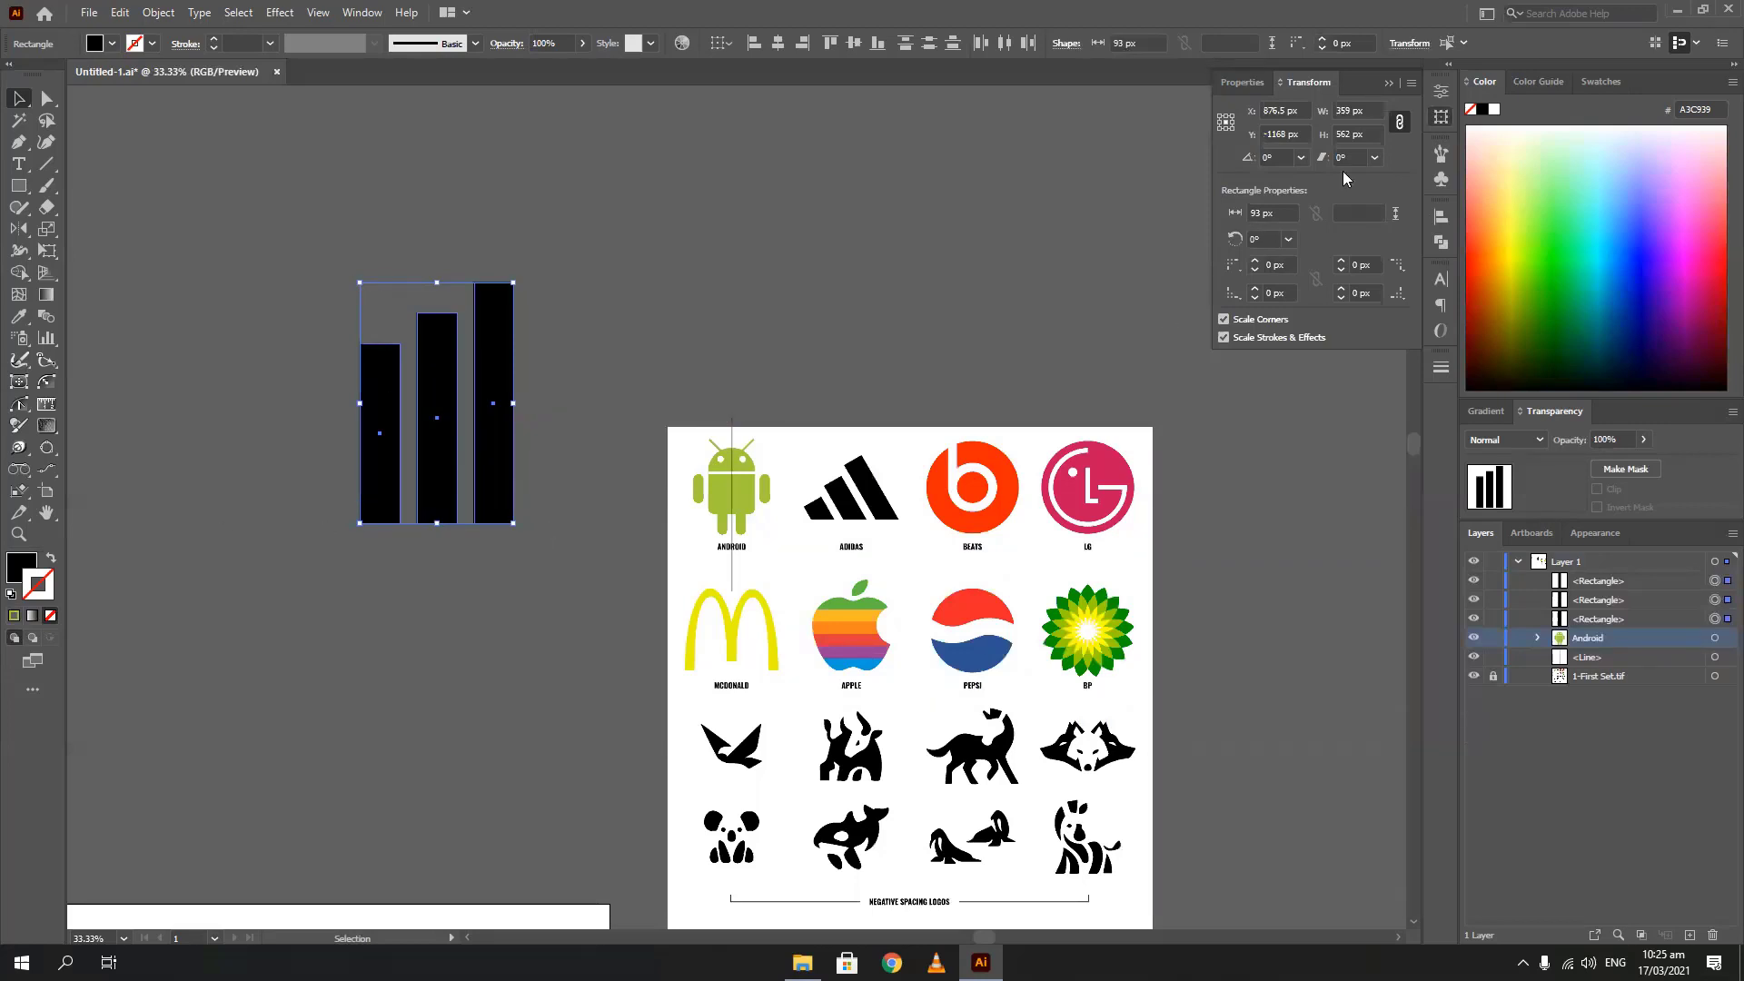
Try out different small rotation angles on the three bars, including rotation about another reference point
scroll(1286, 159, up, 6)
key(ctrl+z)
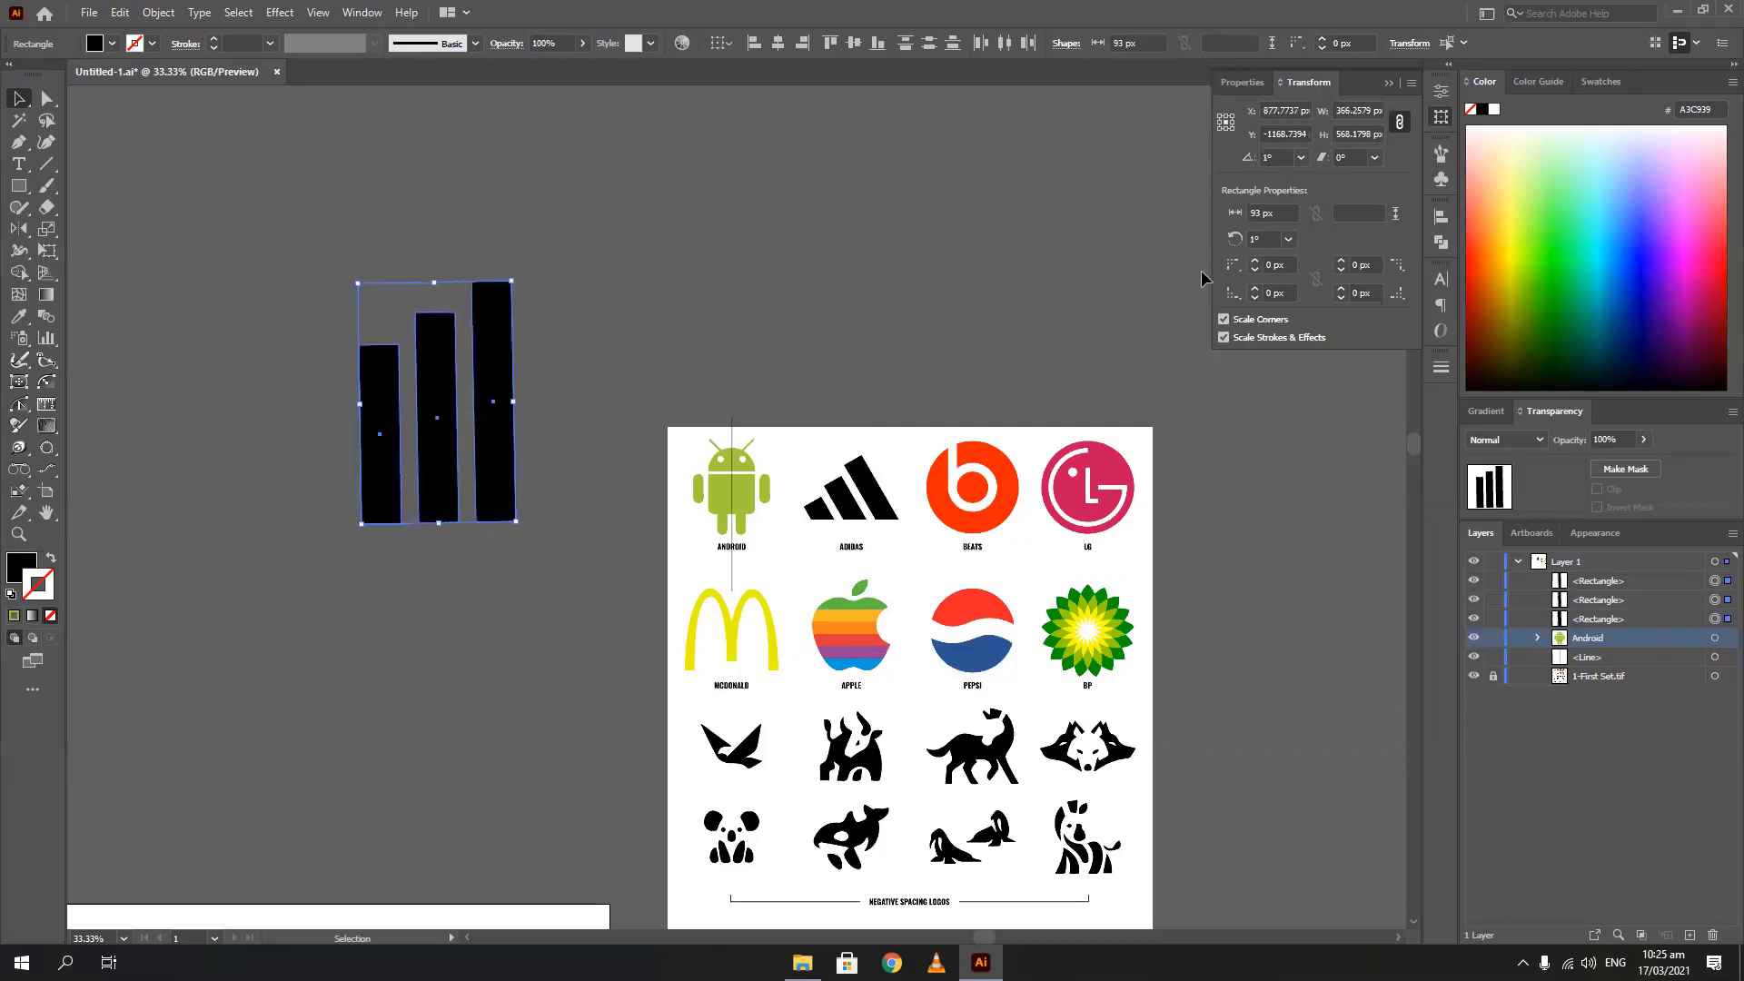
scroll(1284, 156, down, 1)
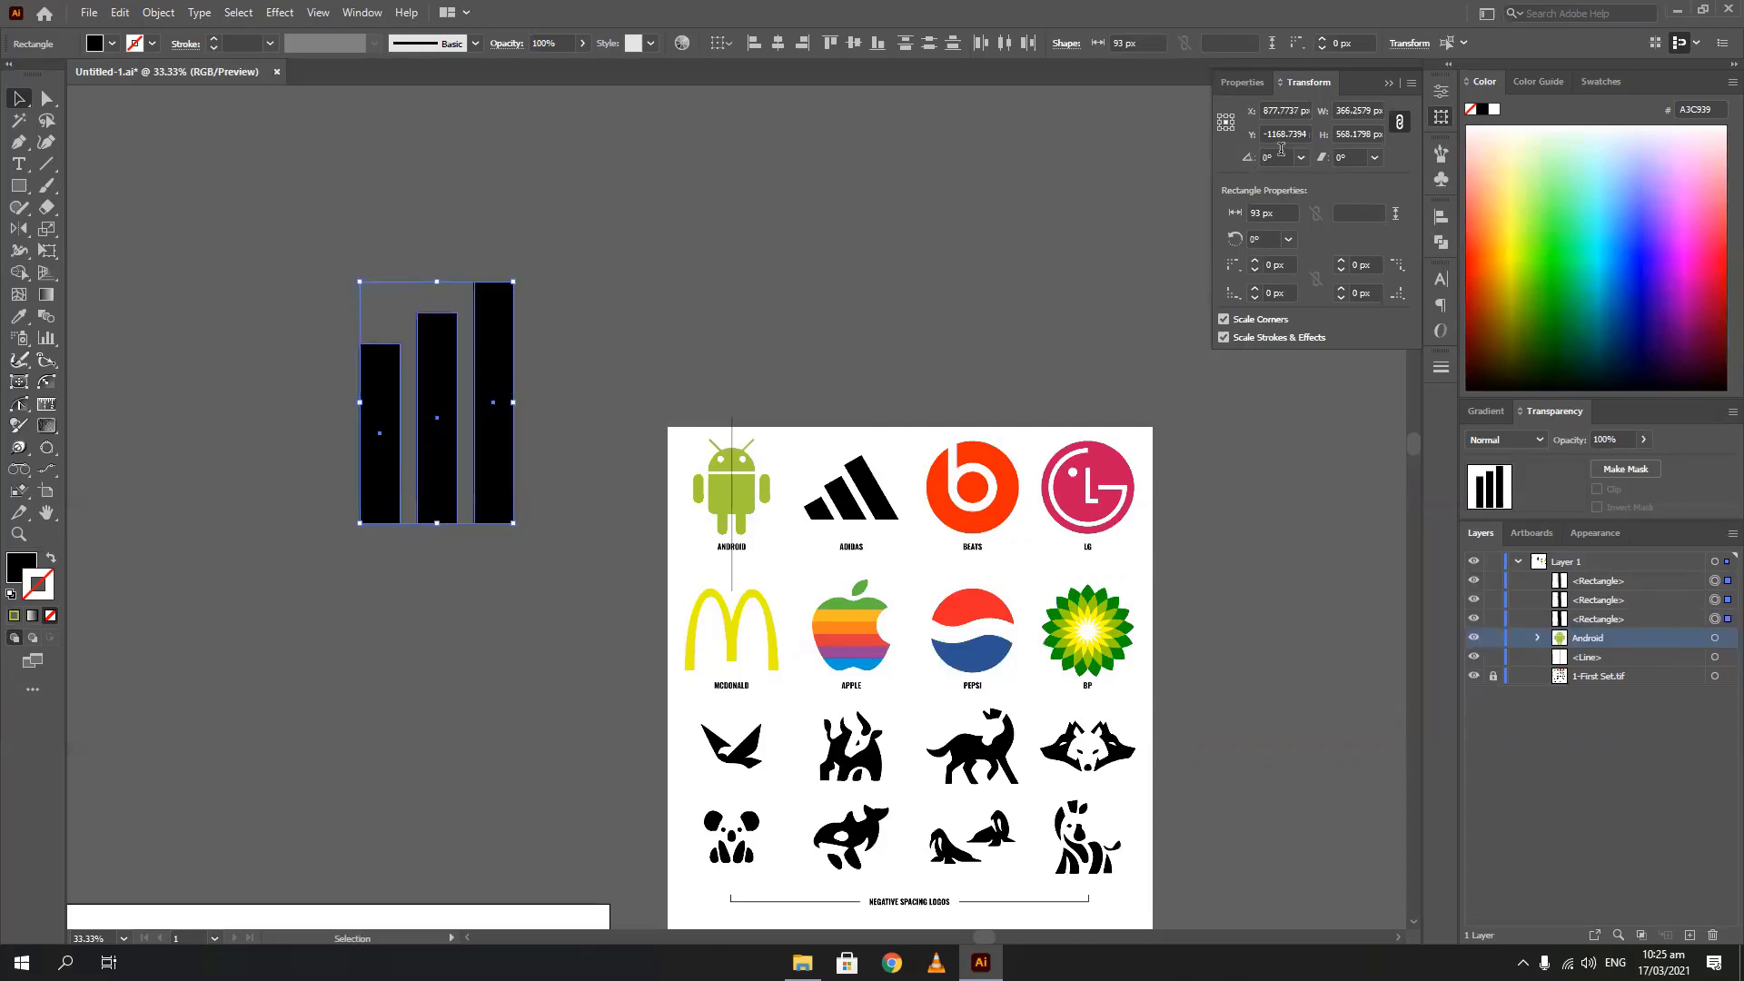
click(1233, 115)
scroll(1279, 158, up, 7)
scroll(1279, 157, up, 6)
scroll(1279, 157, down, 6)
scroll(1279, 157, up, 6)
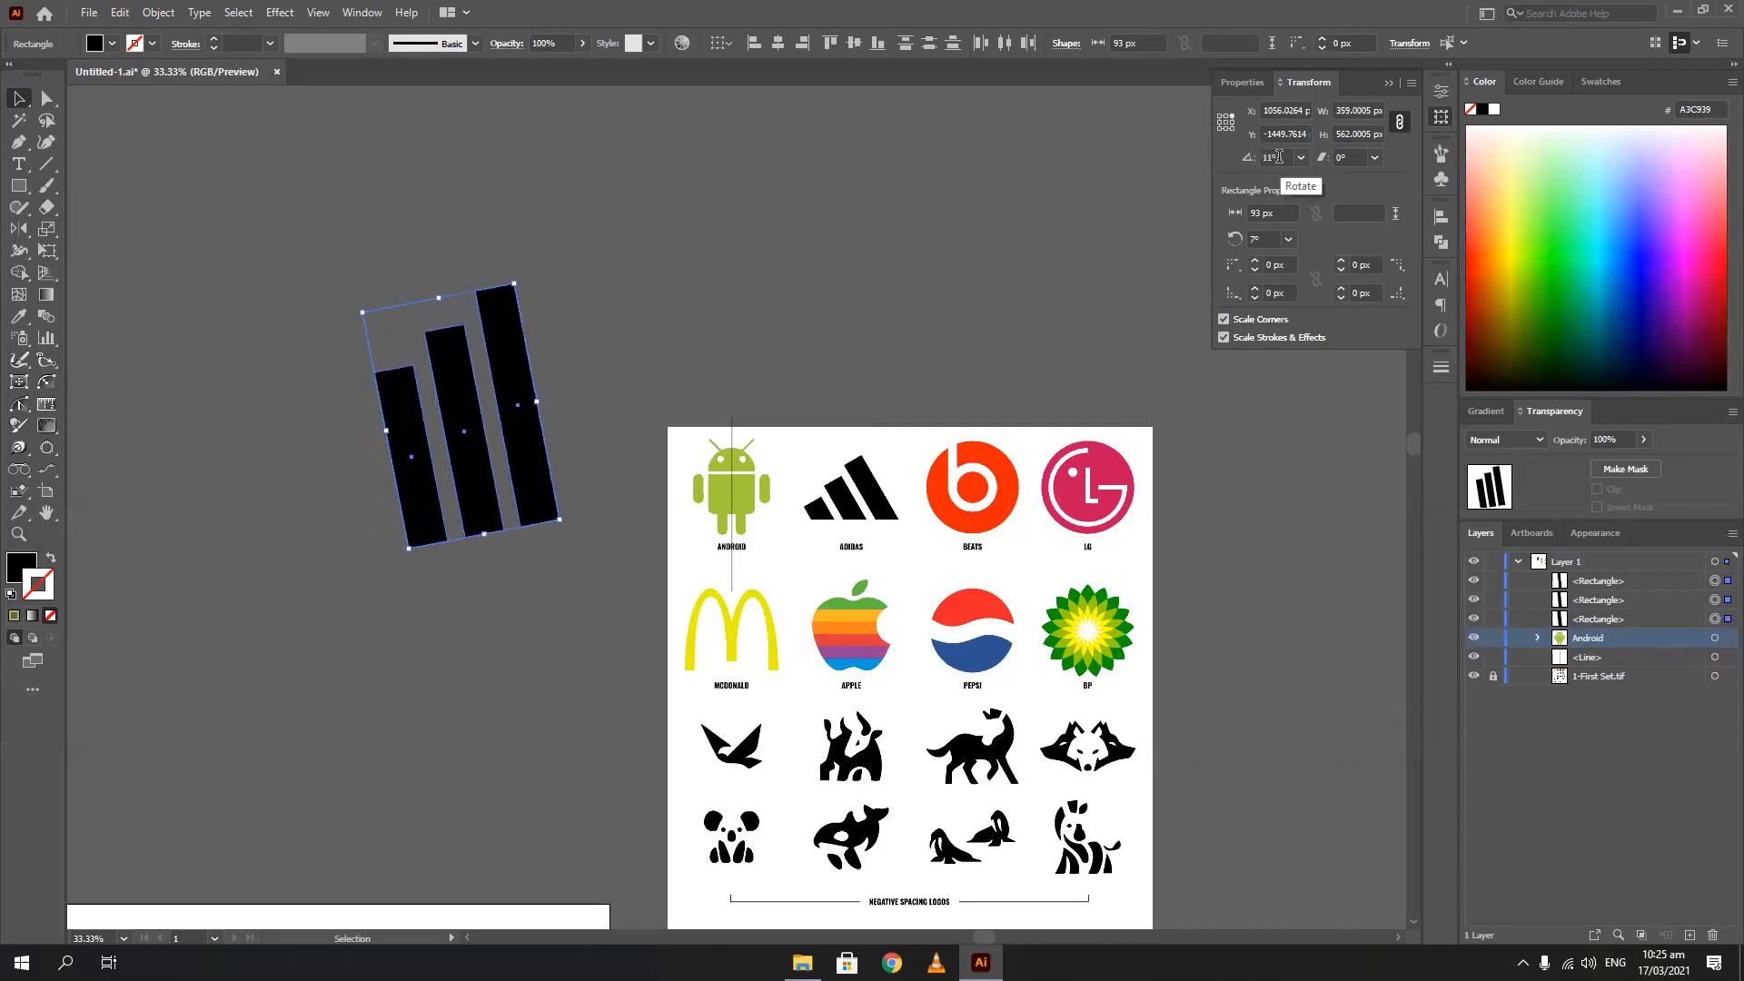
scroll(1279, 157, down, 5)
scroll(1279, 157, down, 13)
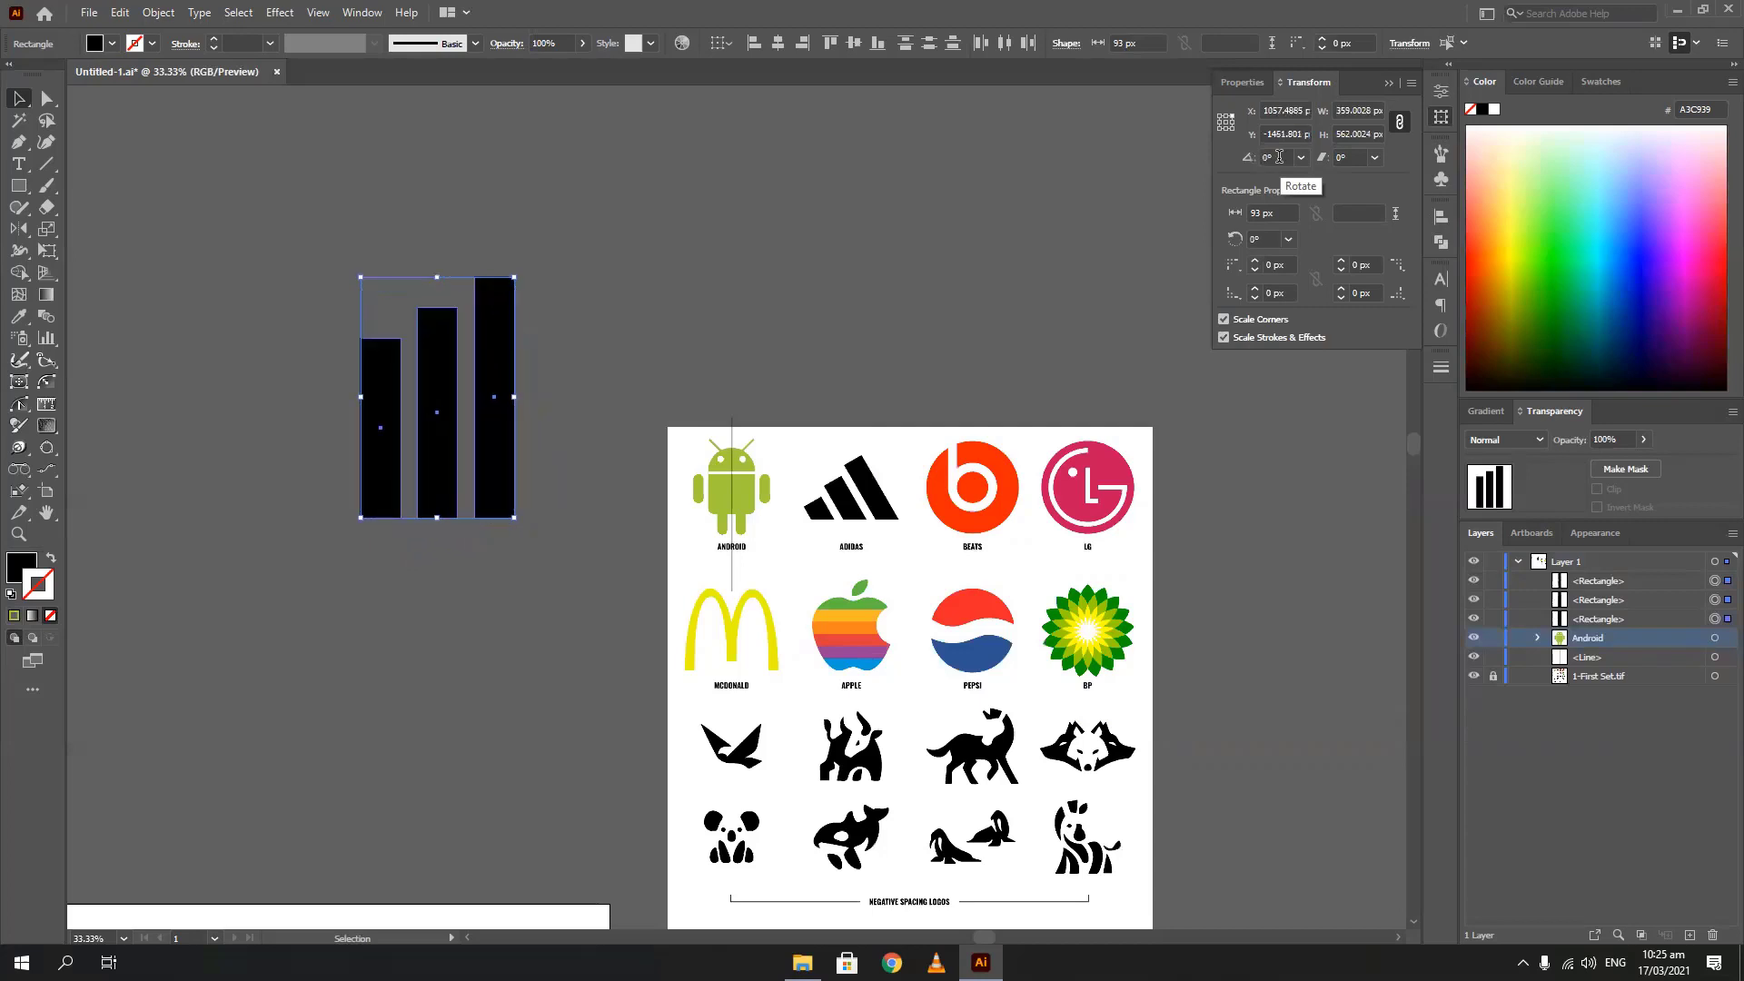
scroll(1279, 157, up, 5)
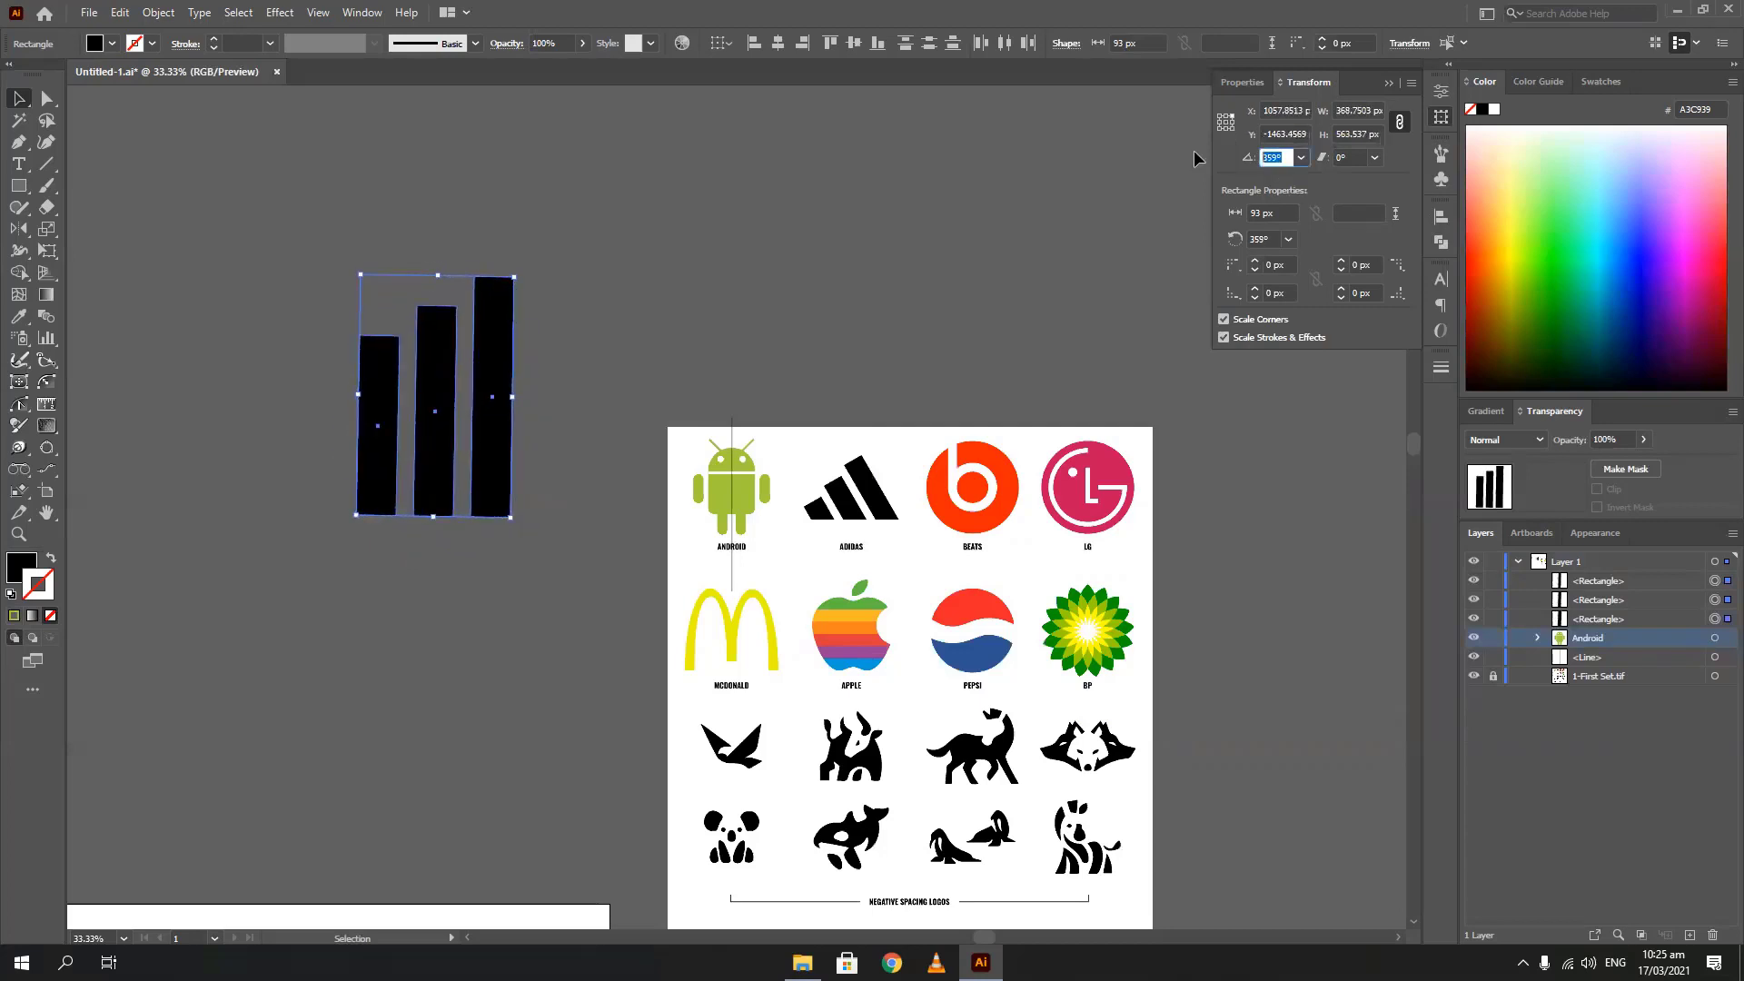
scroll(1276, 160, up, 1)
Rotate the three bars together by 30 degrees
double_click(1286, 158)
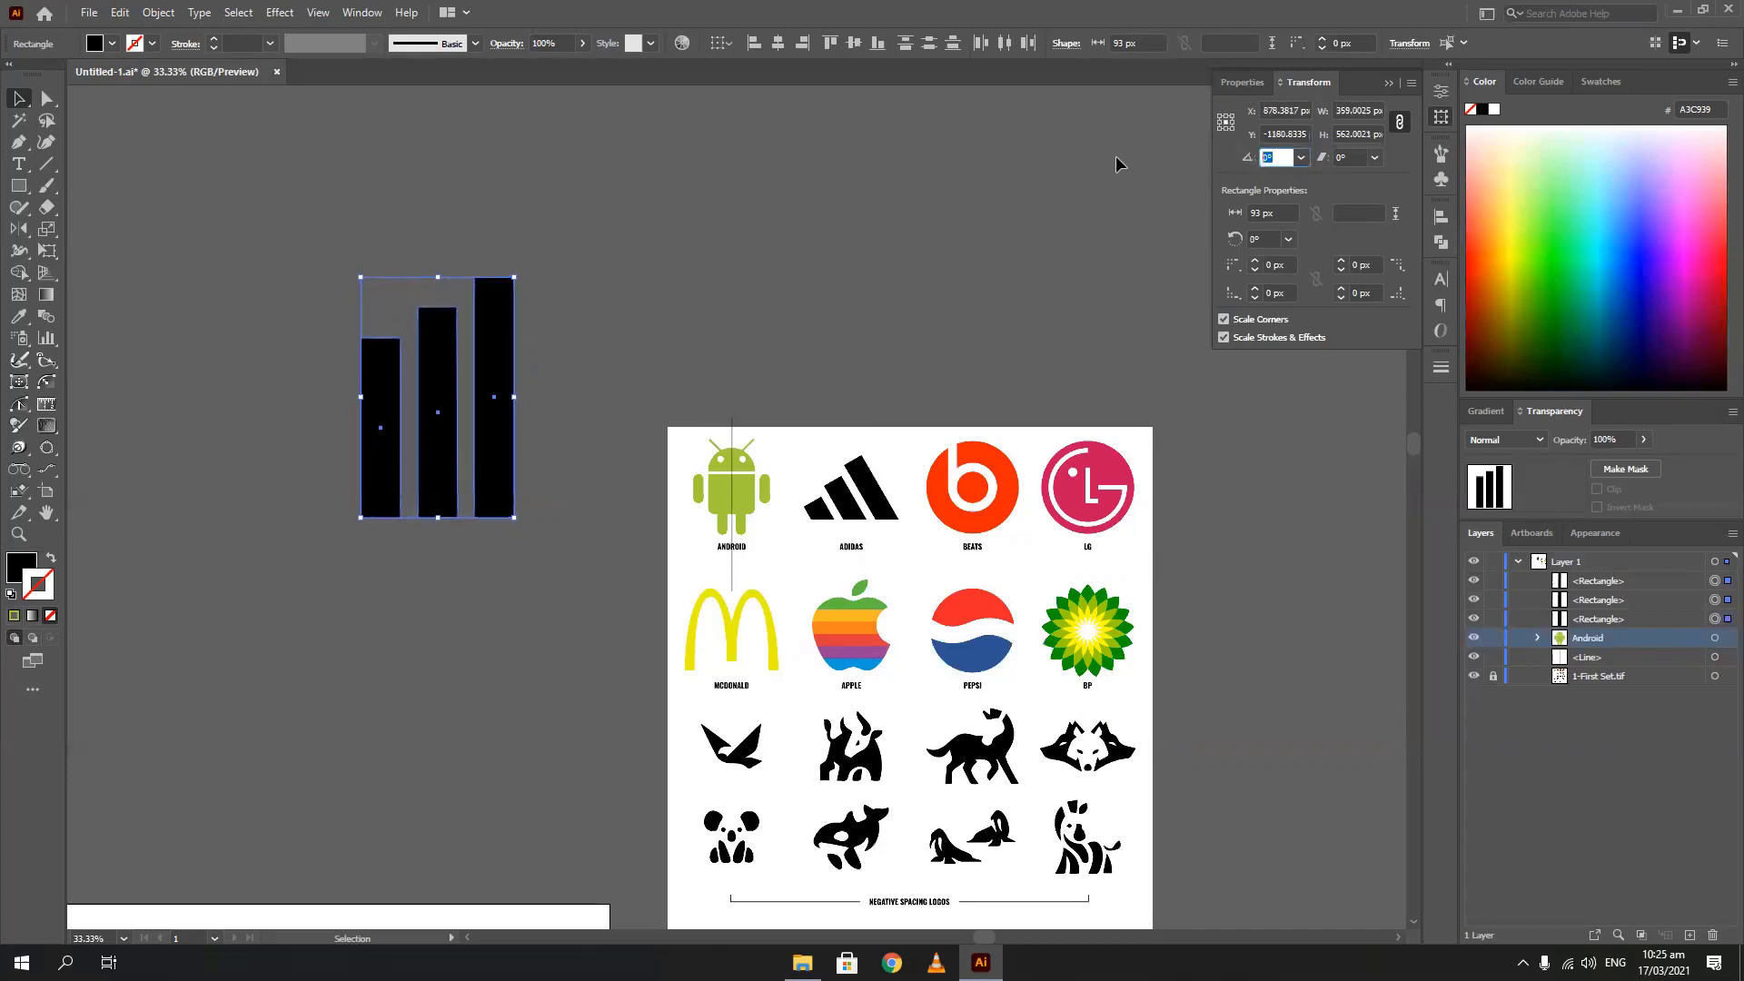
text(30)
key(Return)
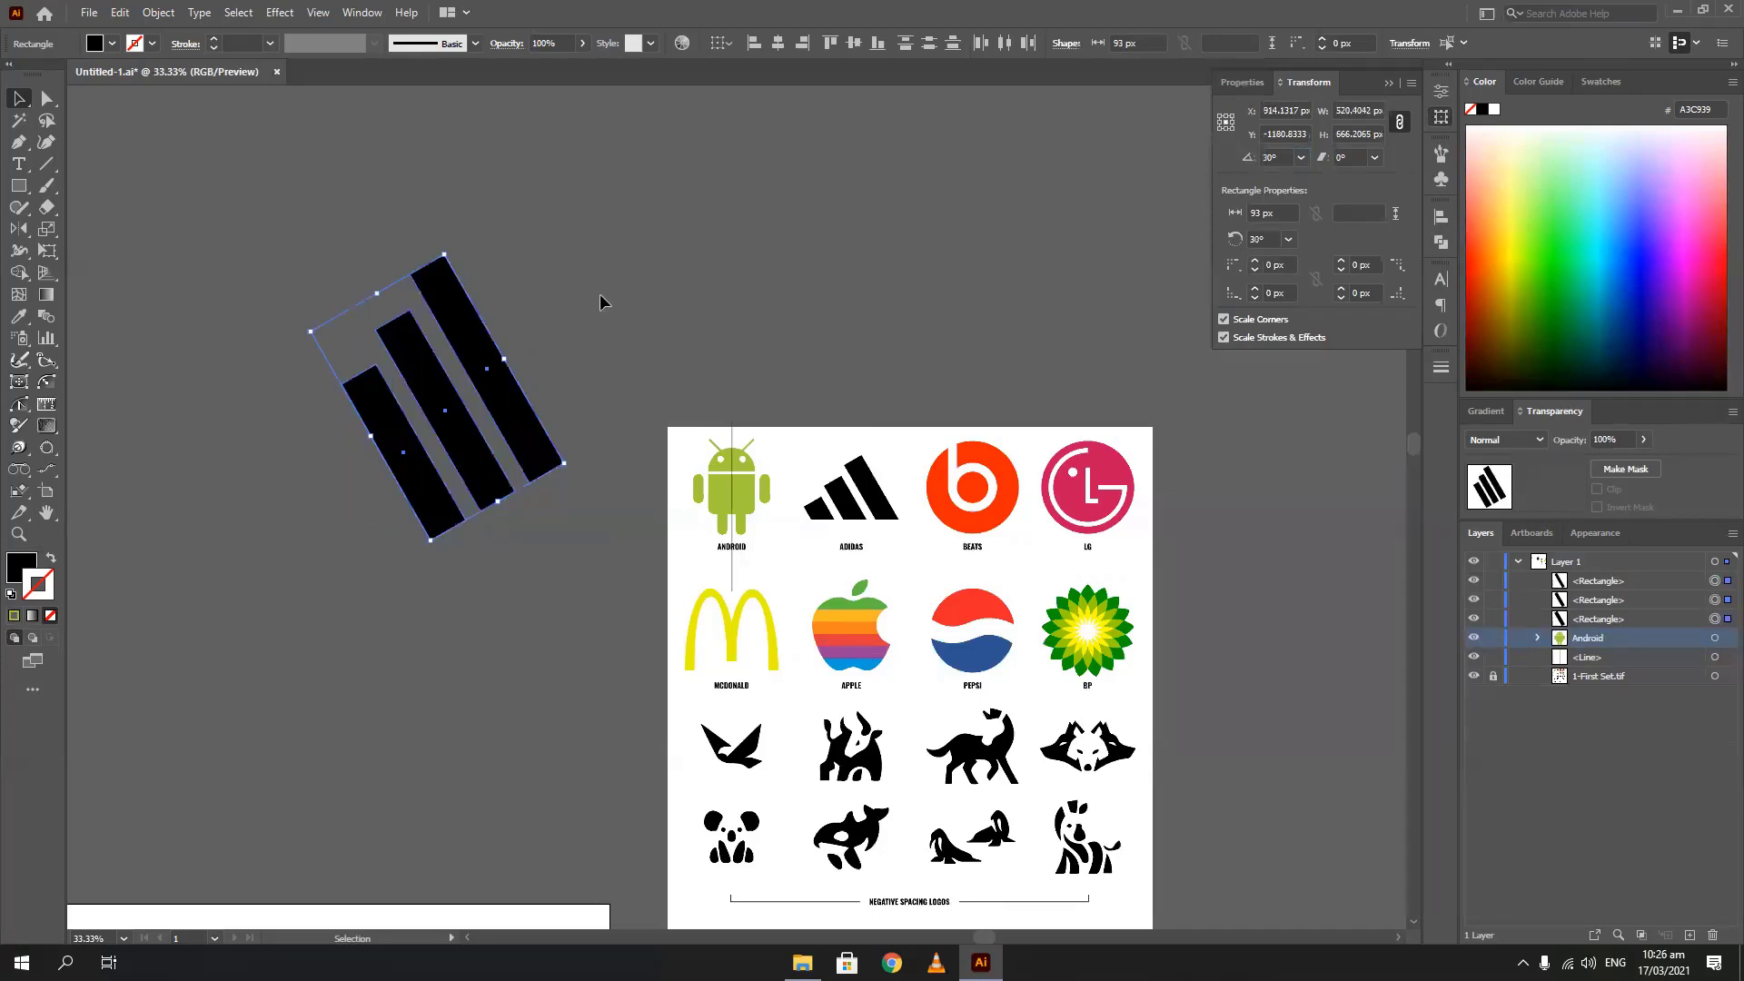
click(1390, 82)
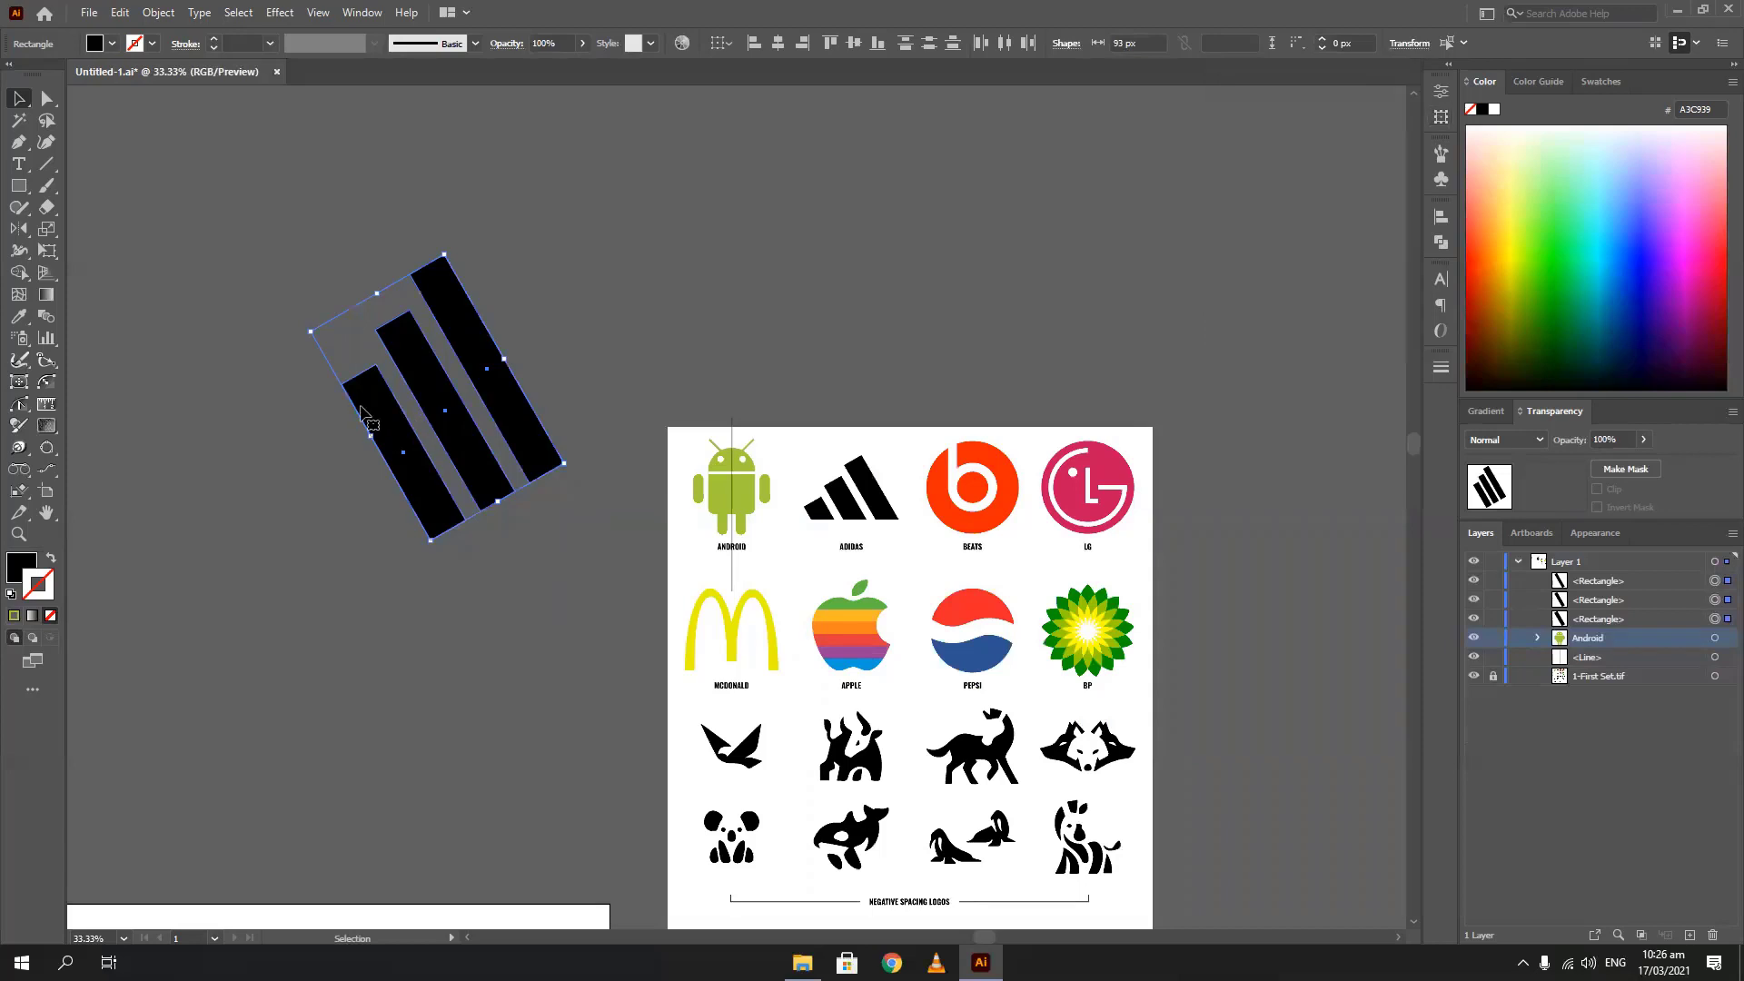
Draw a horizontal line about 618 px long across all three tilted bars, centred on the middle bar
scroll(316, 413, up, 2)
drag(197, 423, 114, 401)
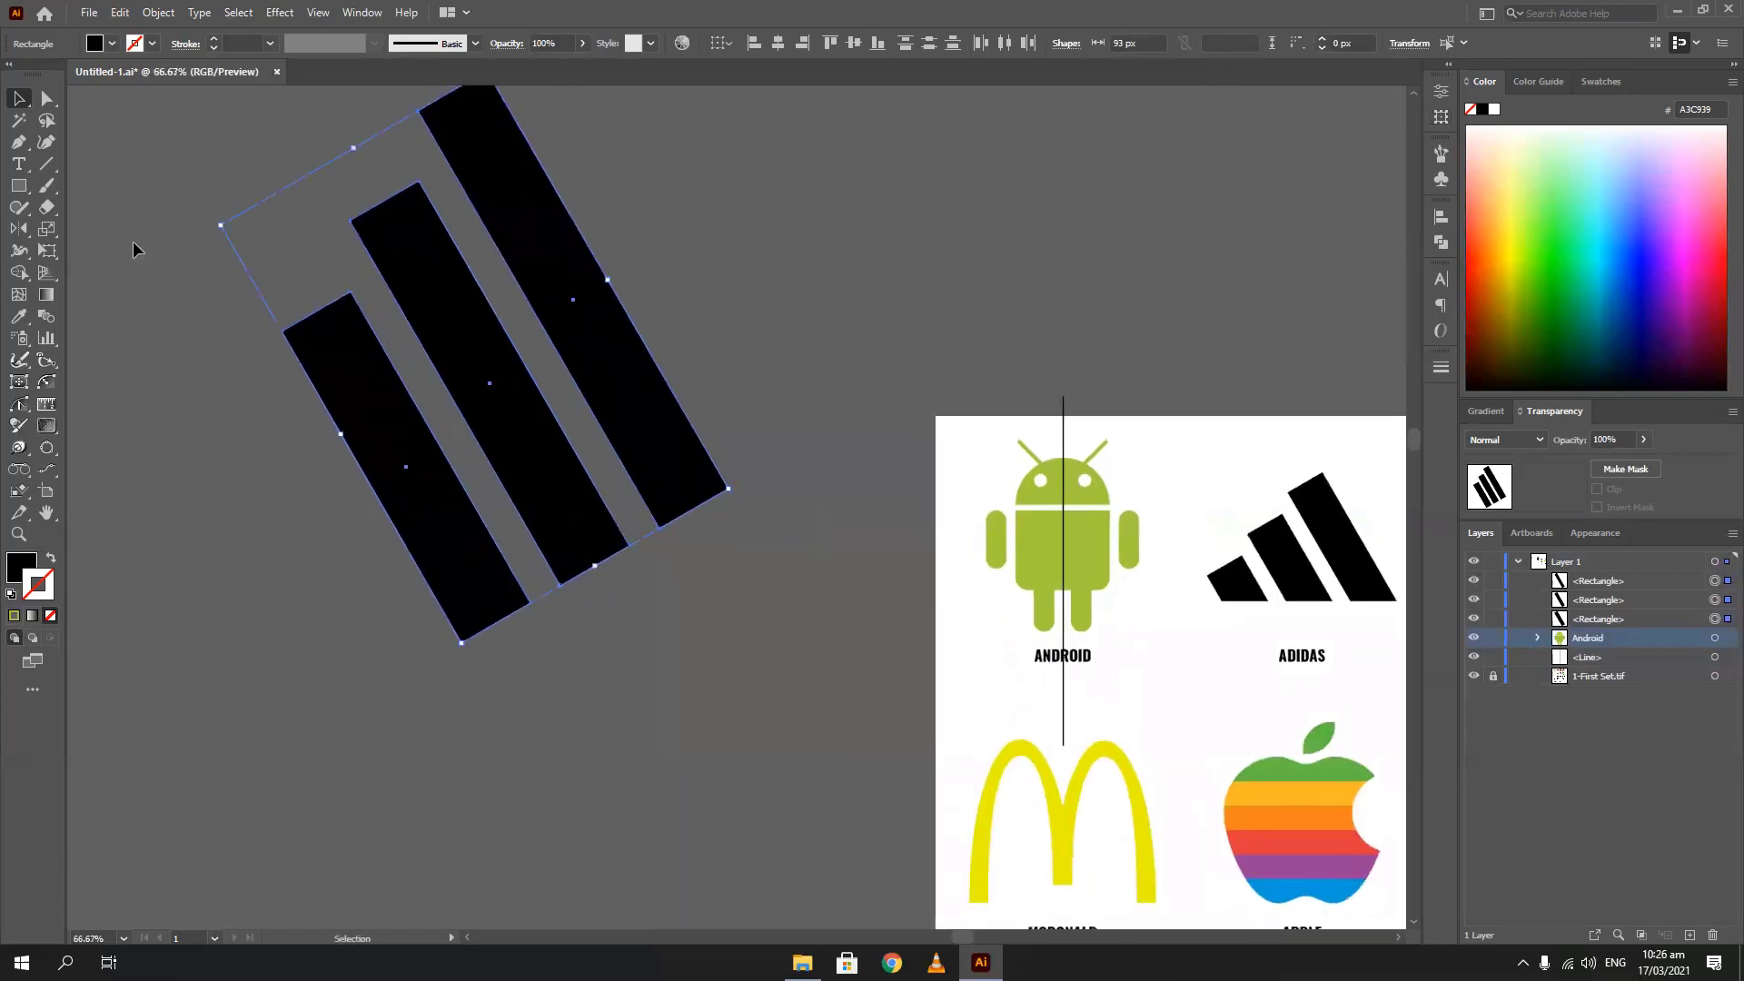
click(45, 165)
drag(489, 383, 765, 383)
key(v)
click(196, 283)
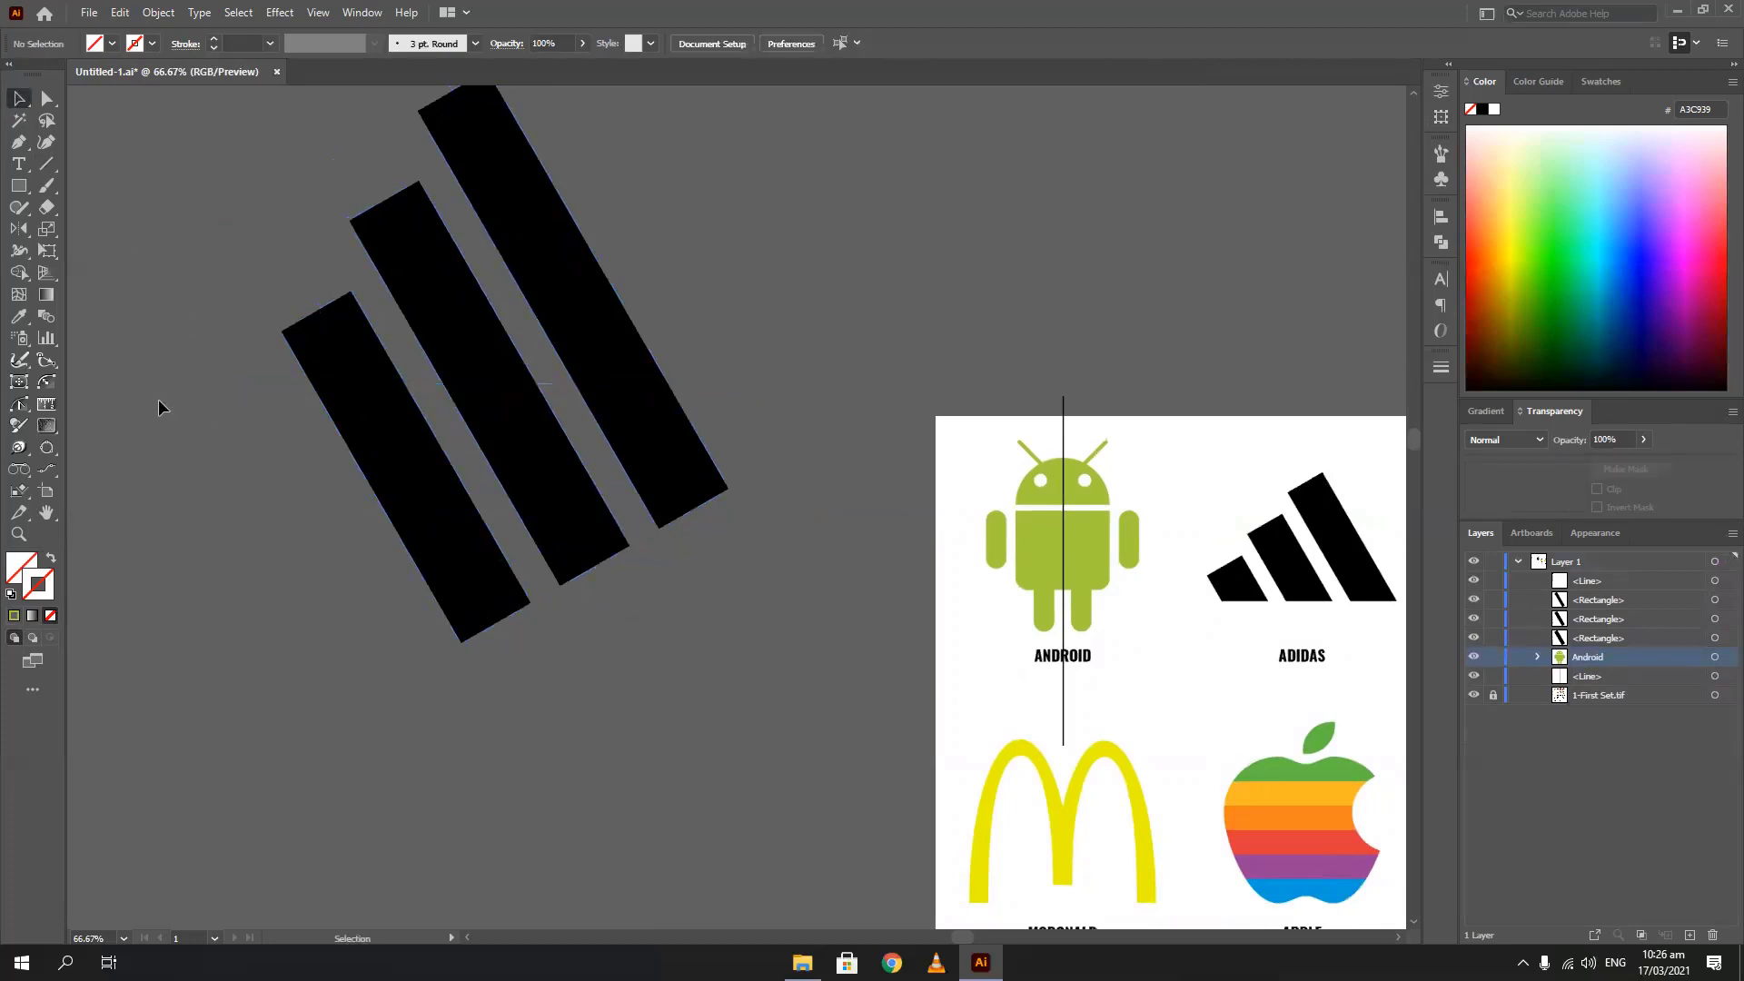
Split the three bars along the horizontal line with the Pathfinder Divide operation
drag(240, 231, 788, 630)
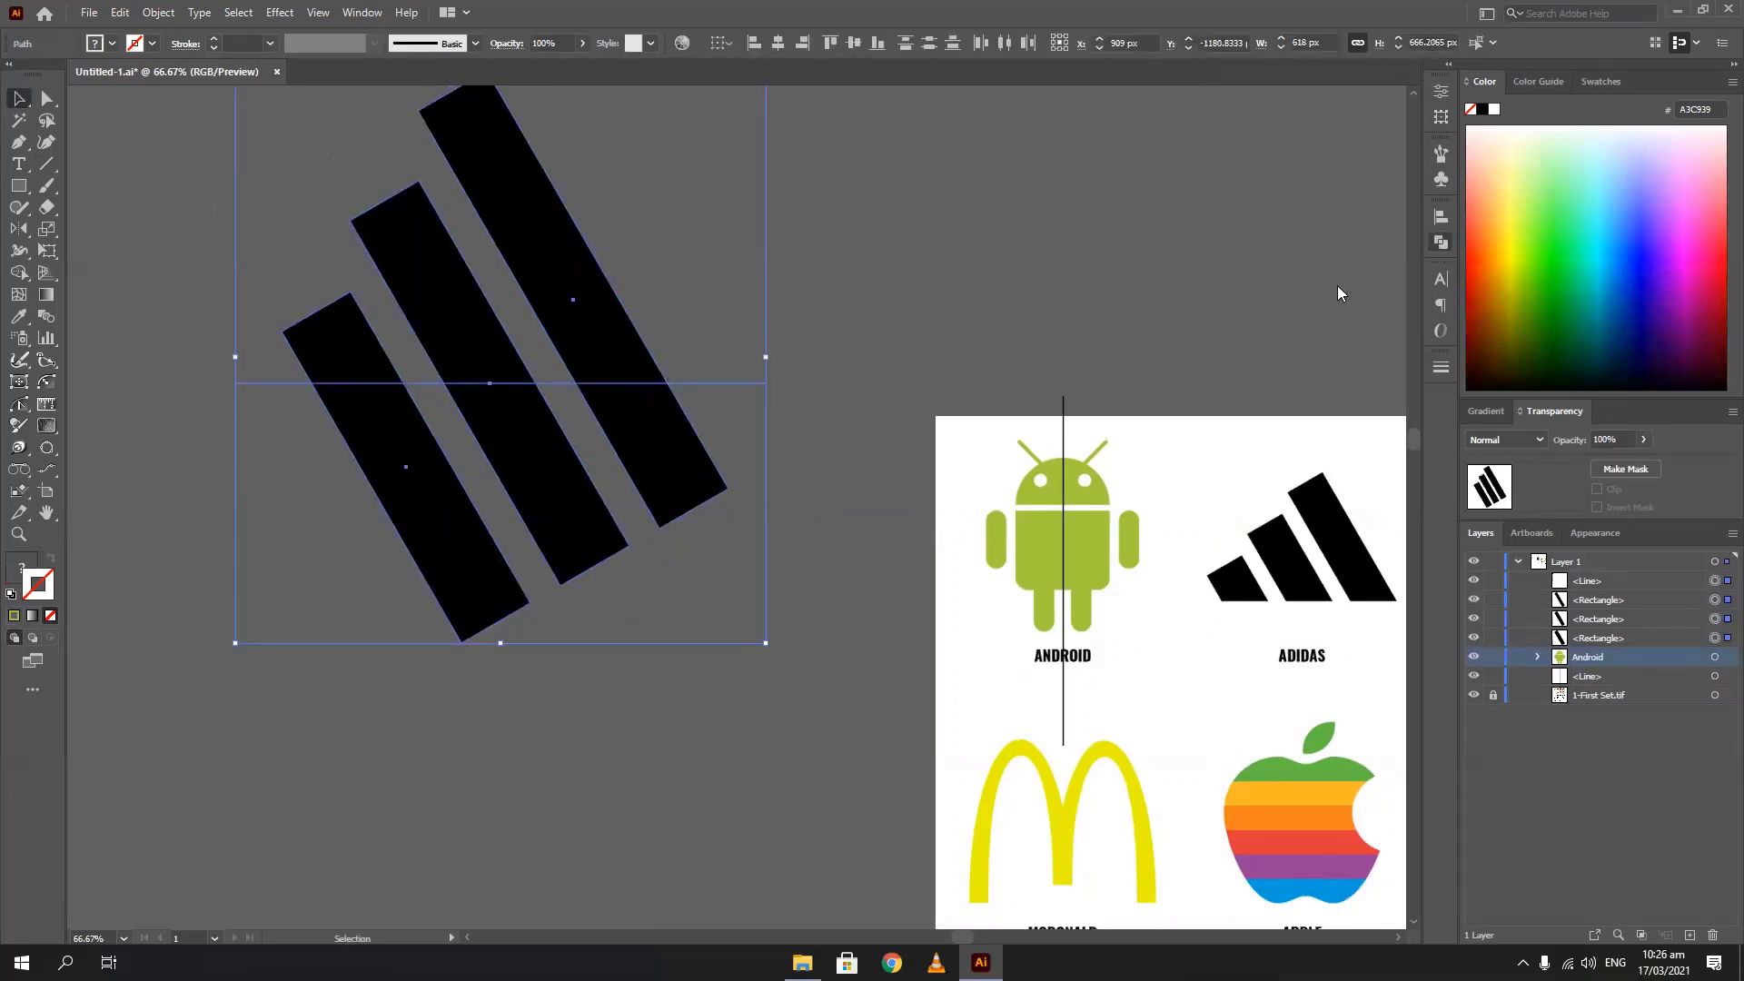
key(shift+ctrl+F9)
click(1231, 305)
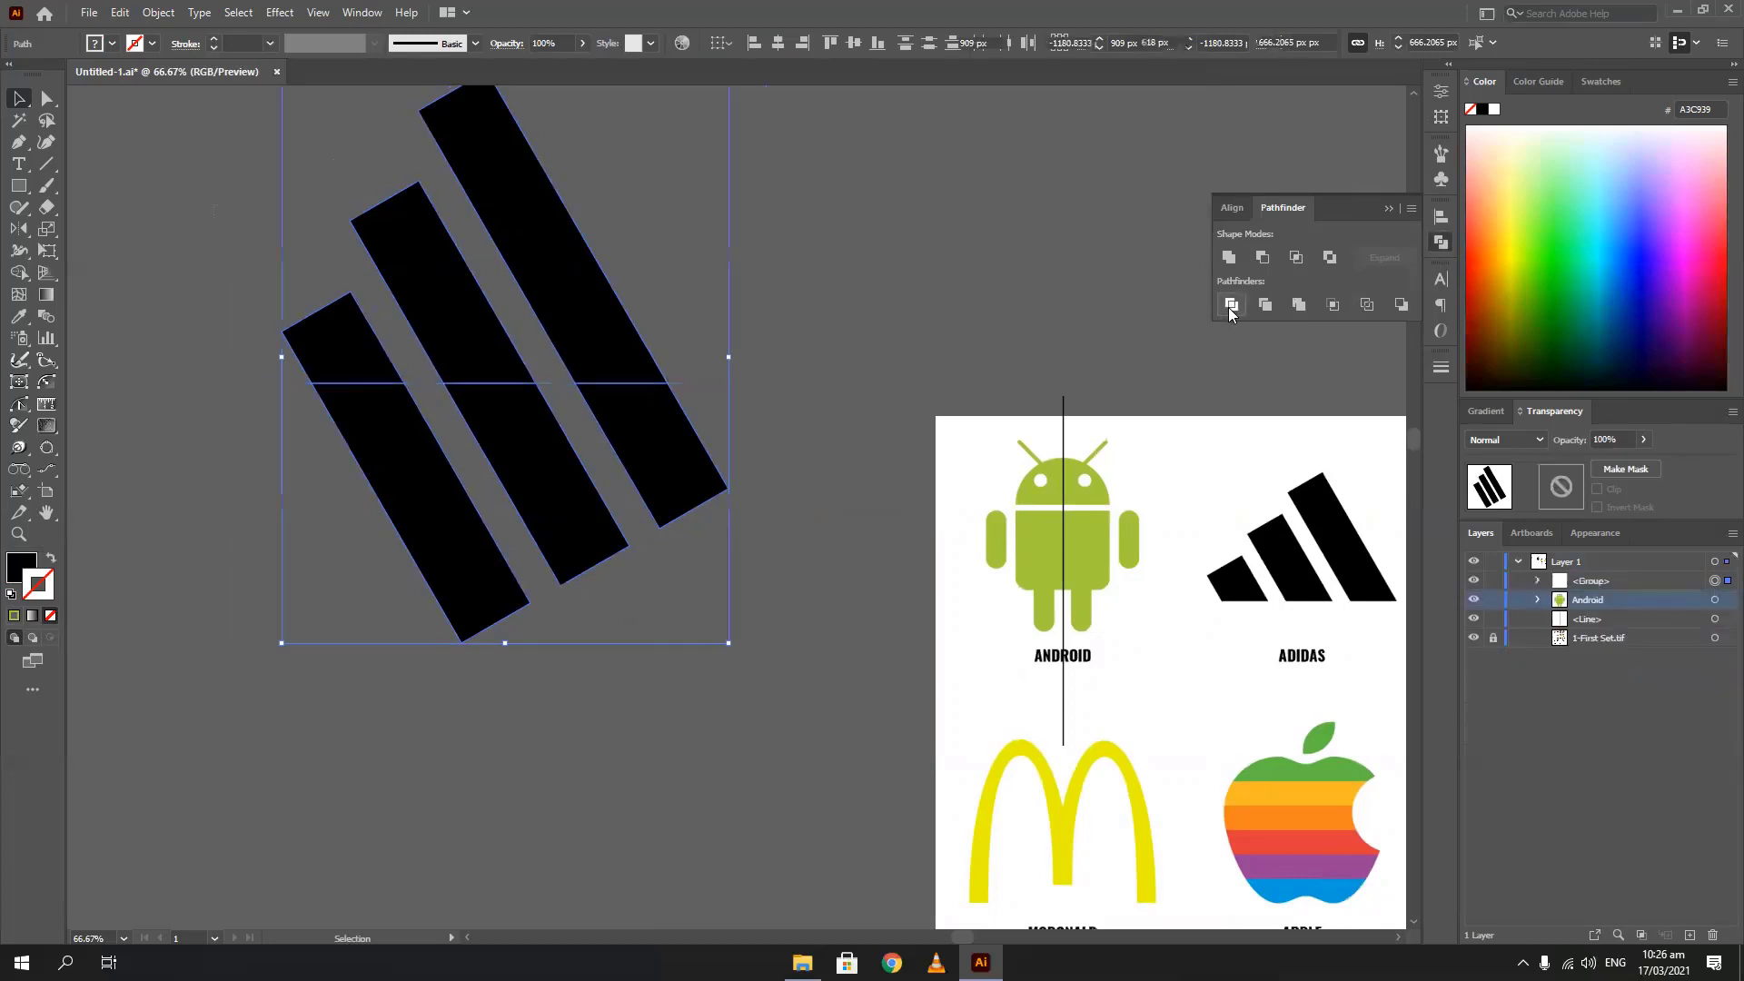
Ungroup the divided bars and delete the three pieces below the cutting line
right_click(389, 360)
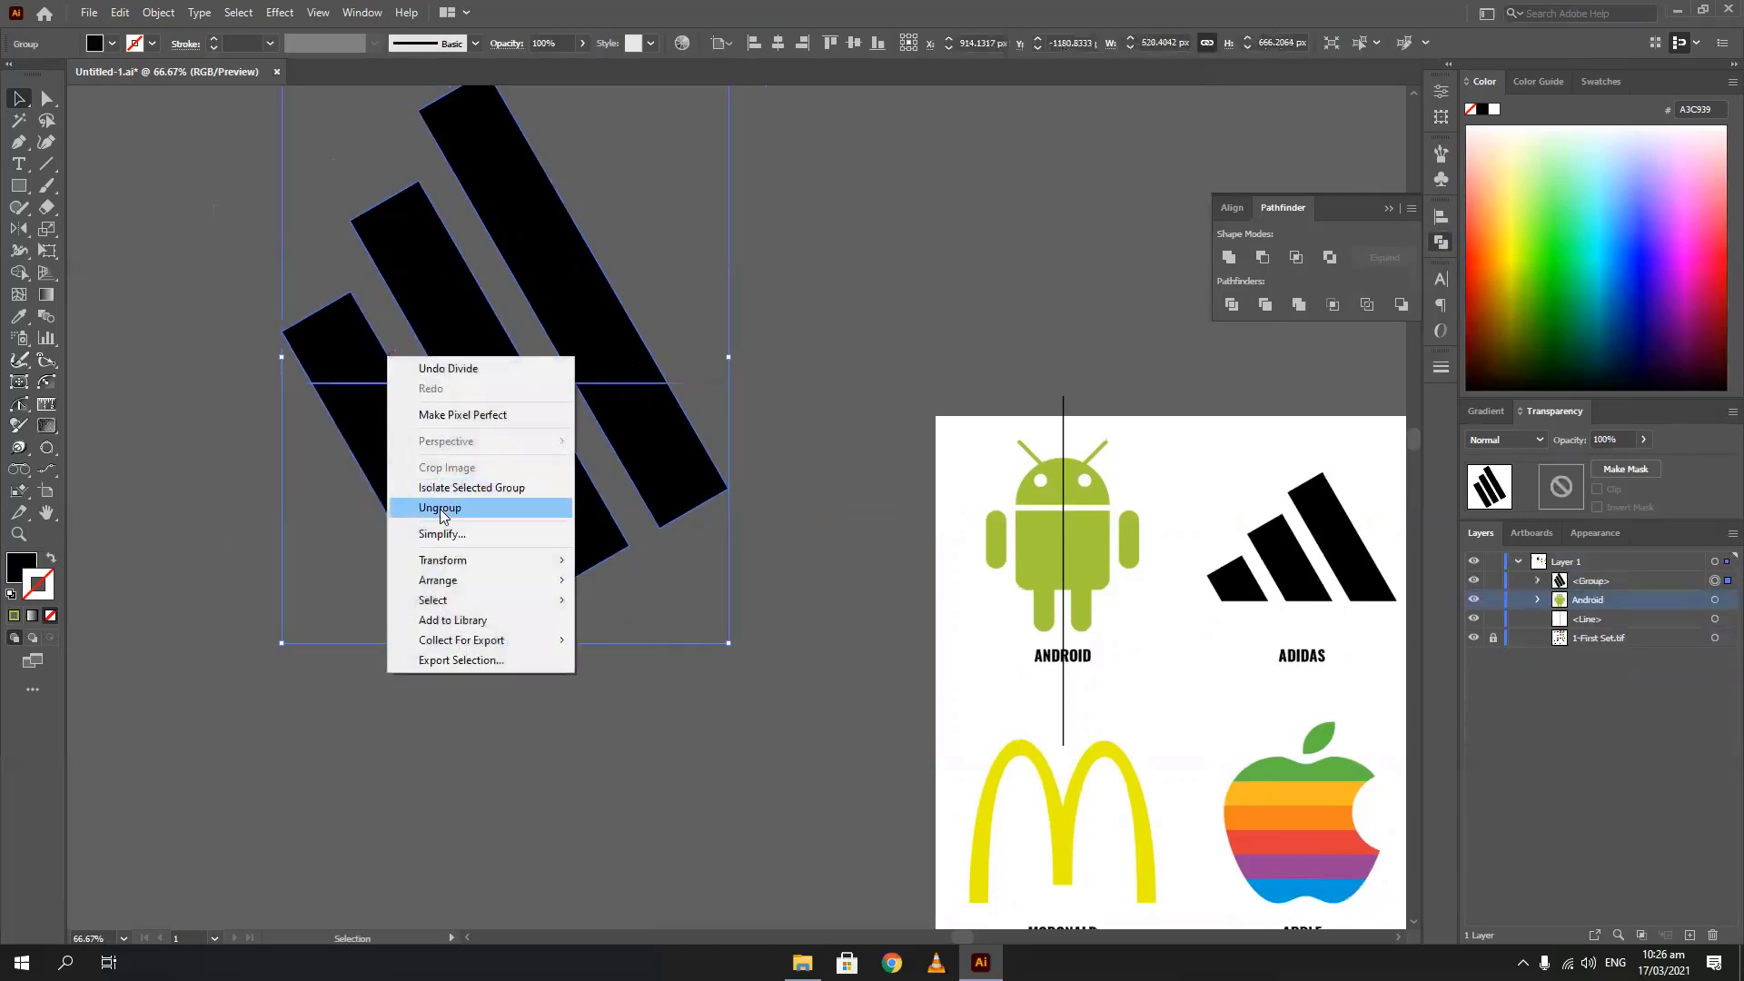
click(442, 508)
drag(335, 514, 820, 595)
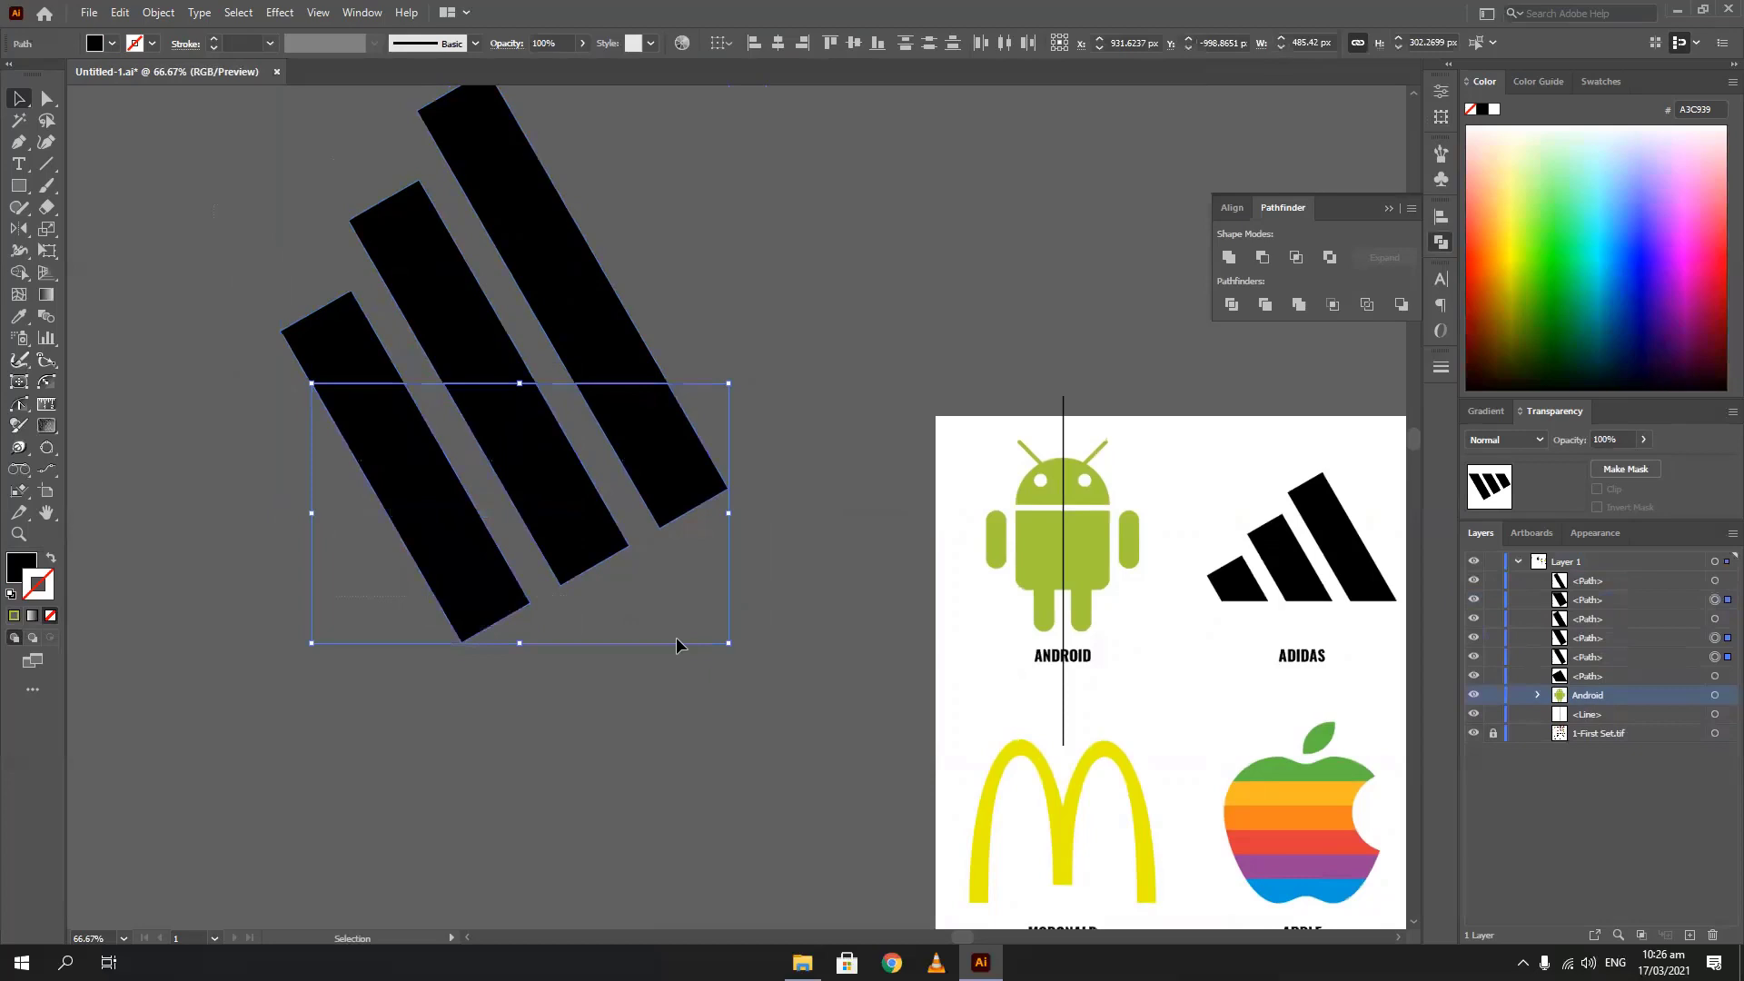
key(Delete)
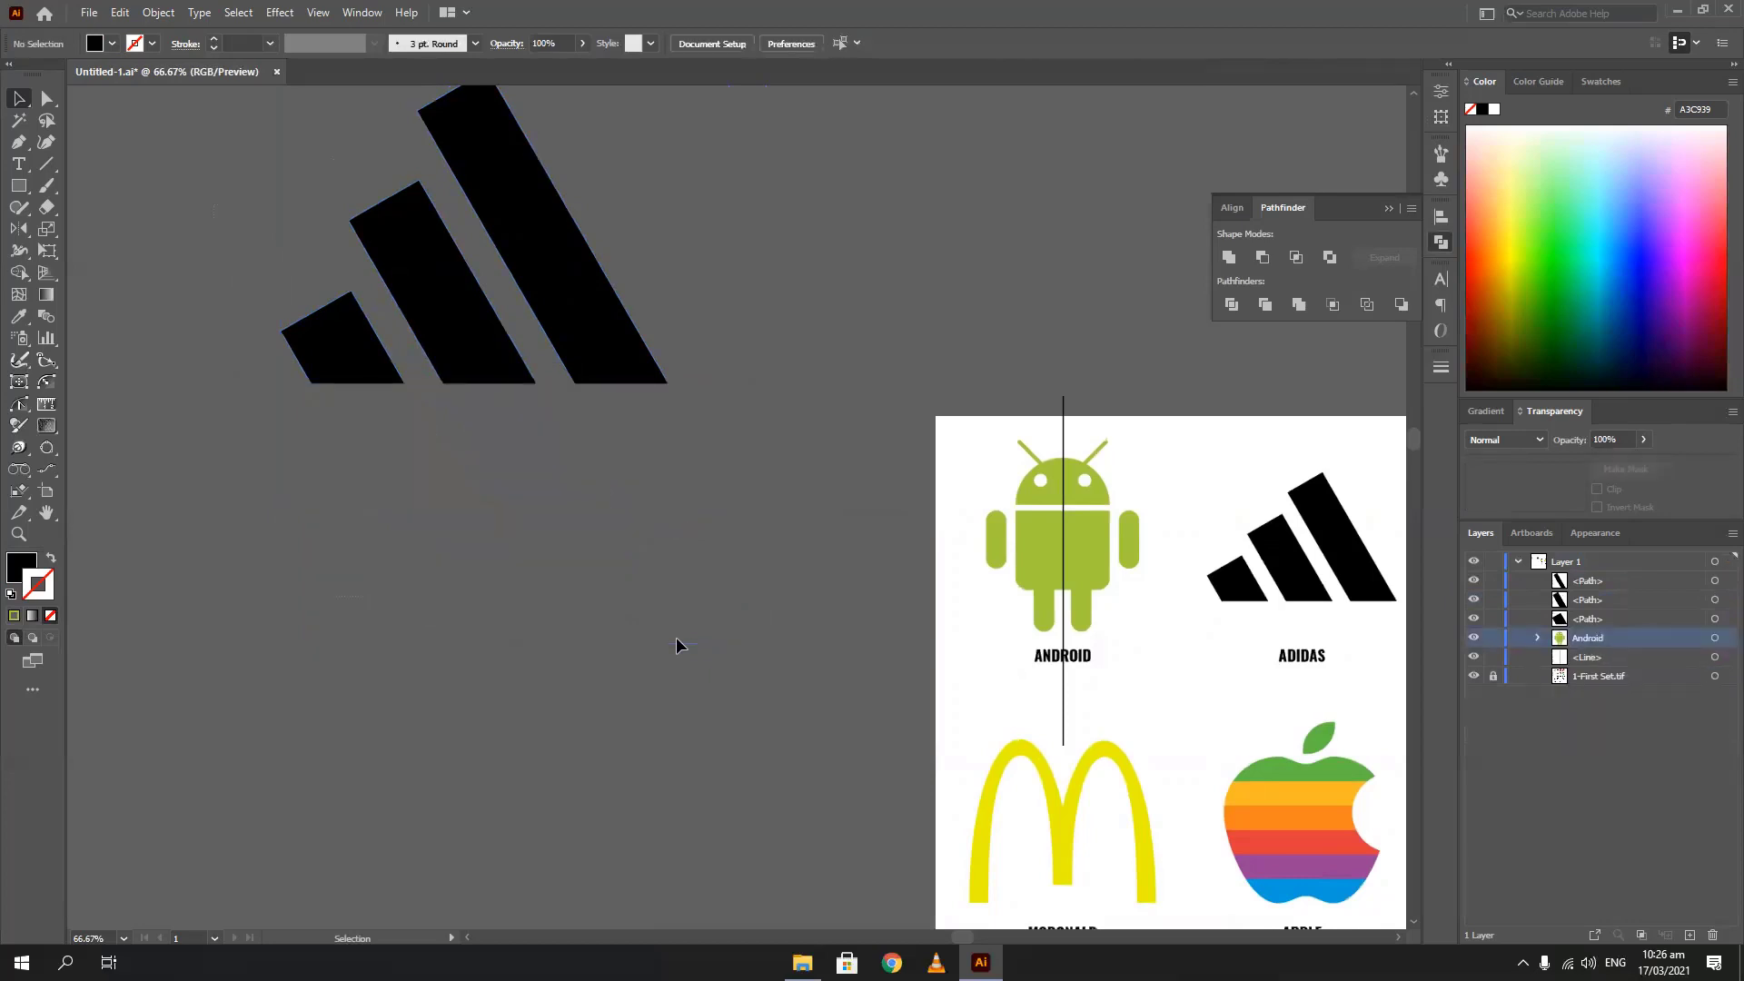
Move the three trimmed Adidas bars up and left toward the Android robot and group them
scroll(597, 590, down, 1)
scroll(591, 591, down, 2)
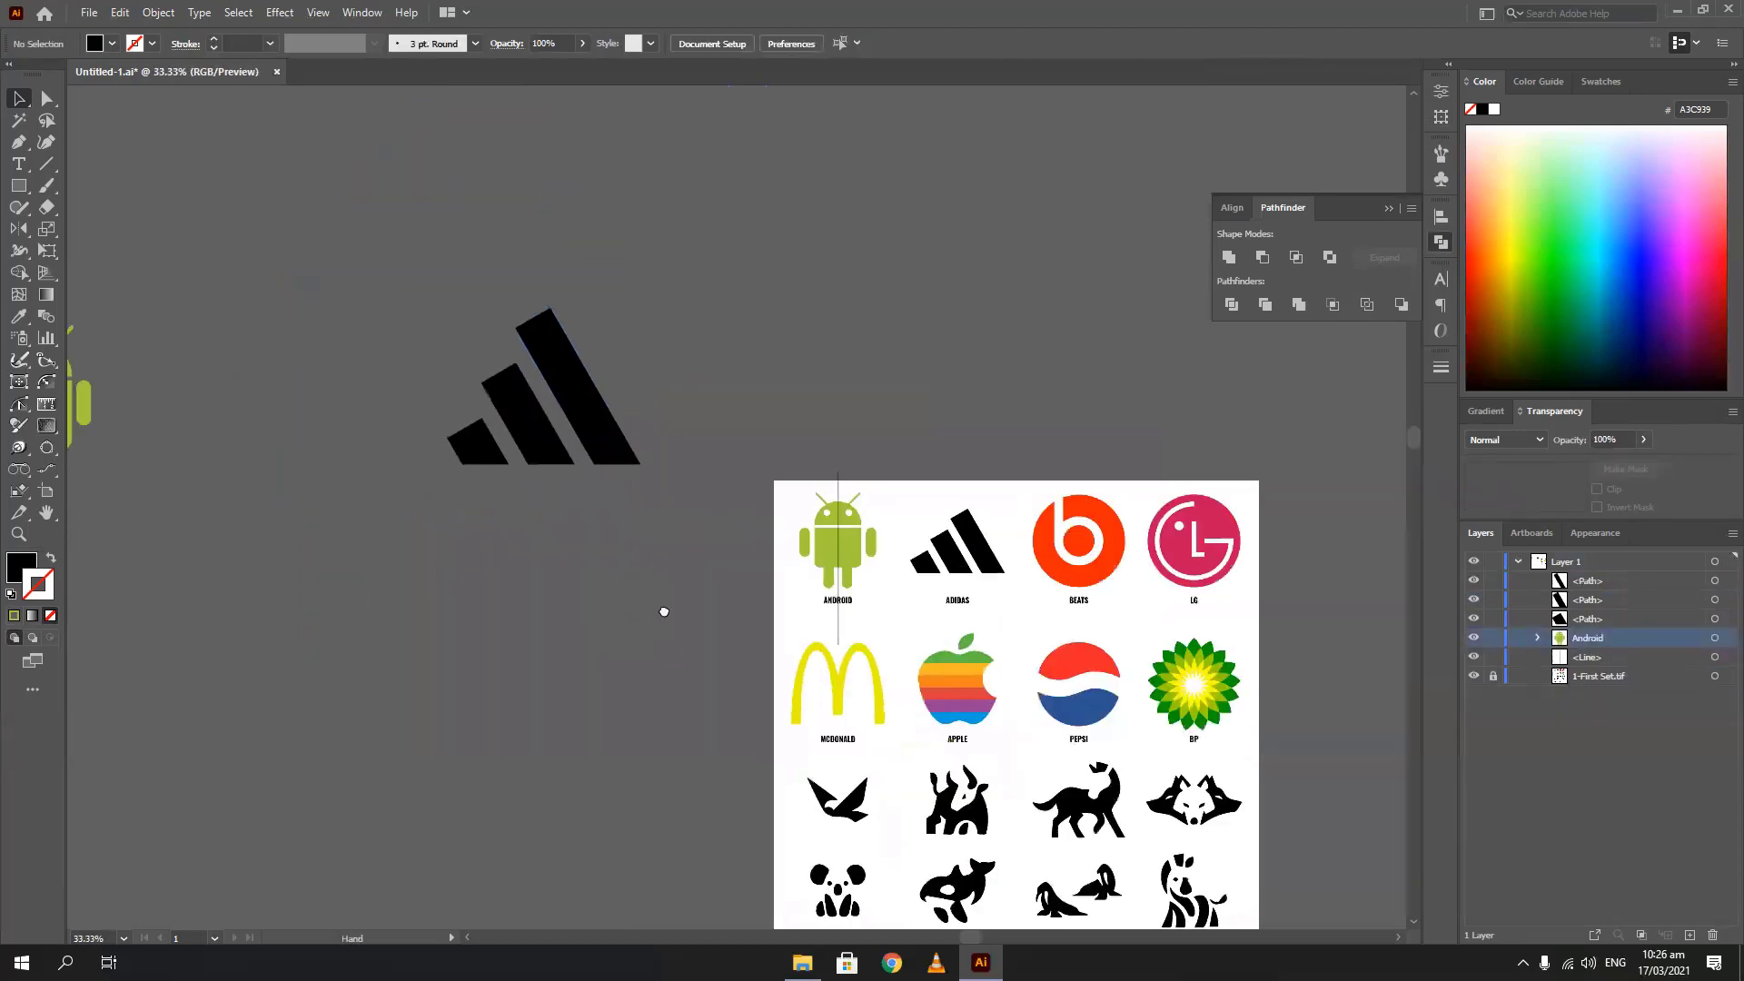
drag(662, 606, 827, 646)
drag(844, 558, 459, 363)
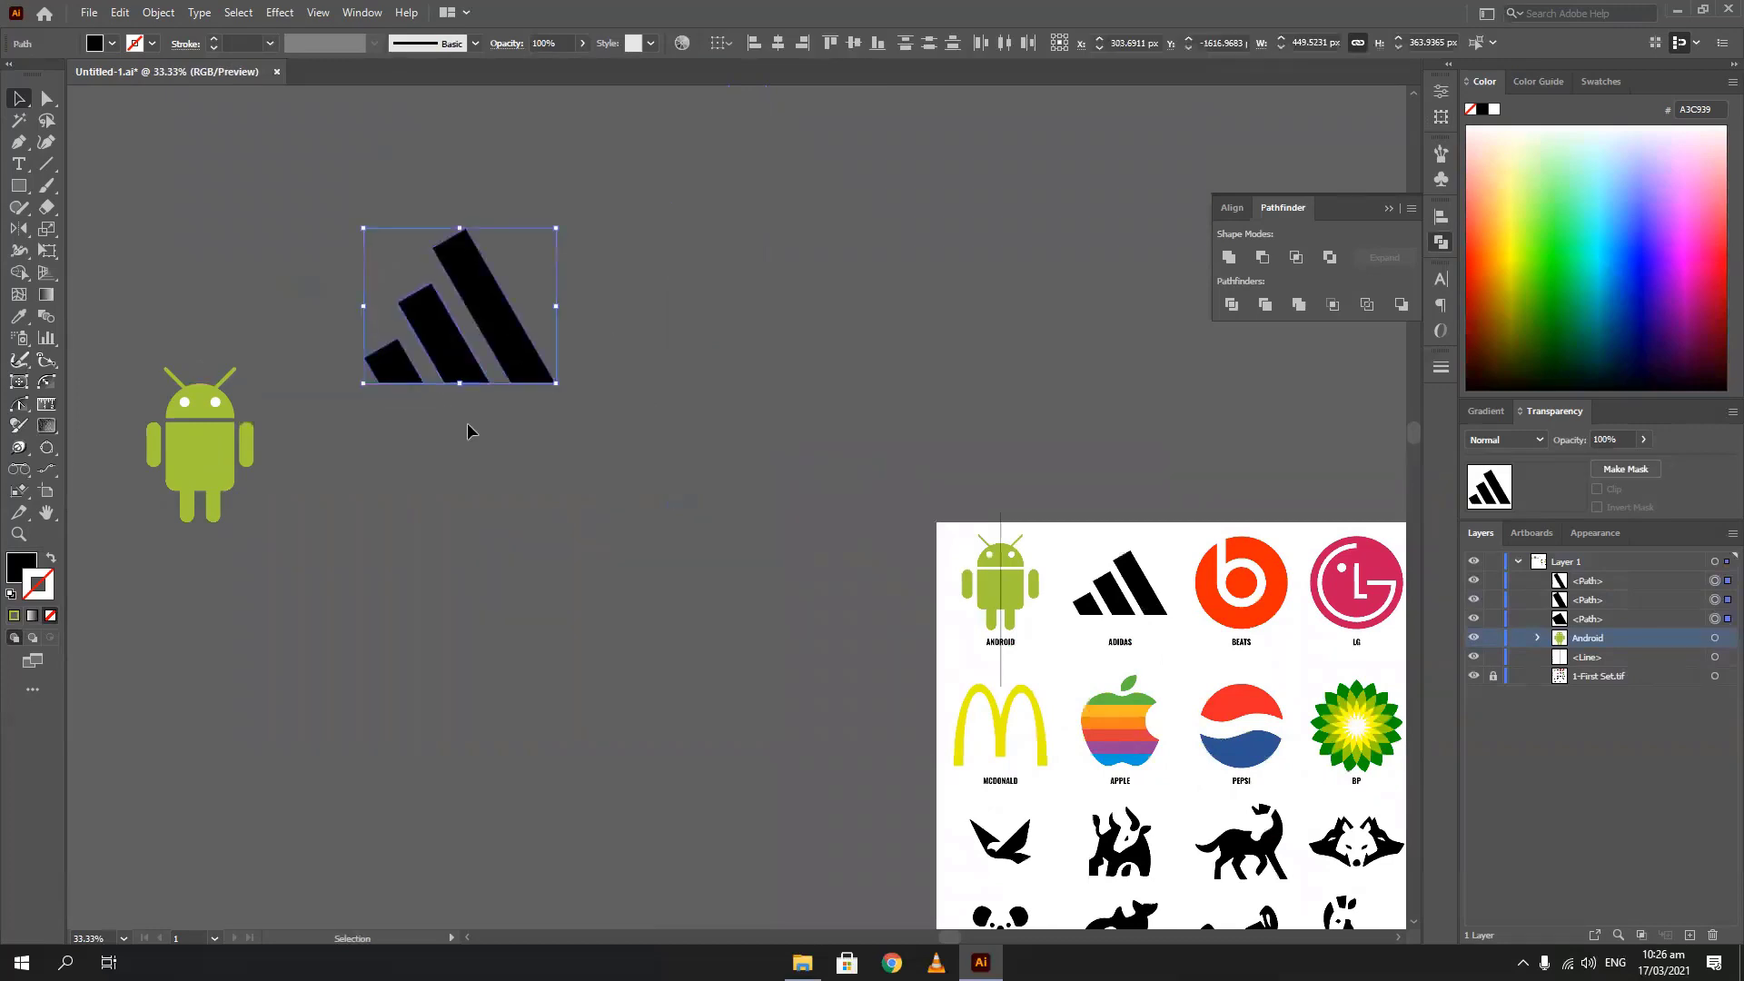
key(a)
key(v)
key(ctrl+g)
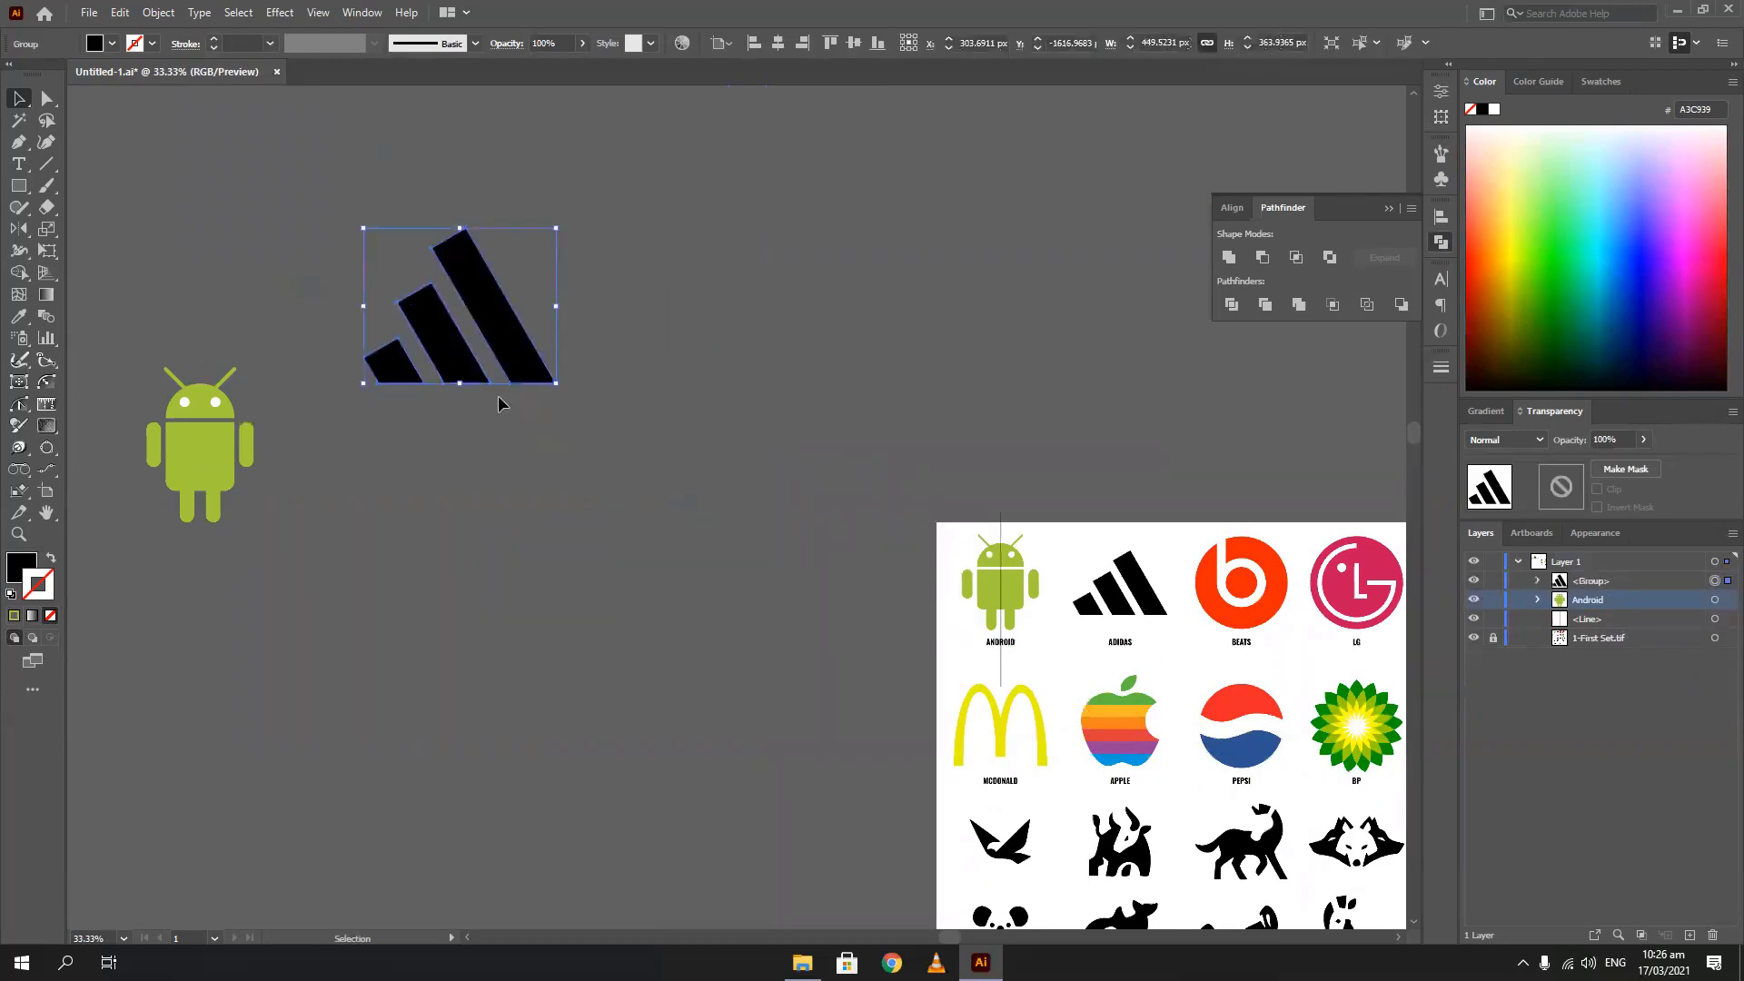
Scale the Adidas group down proportionally to about 216 px wide and 175 px high and place it above the Android robot
drag(556, 383, 456, 303)
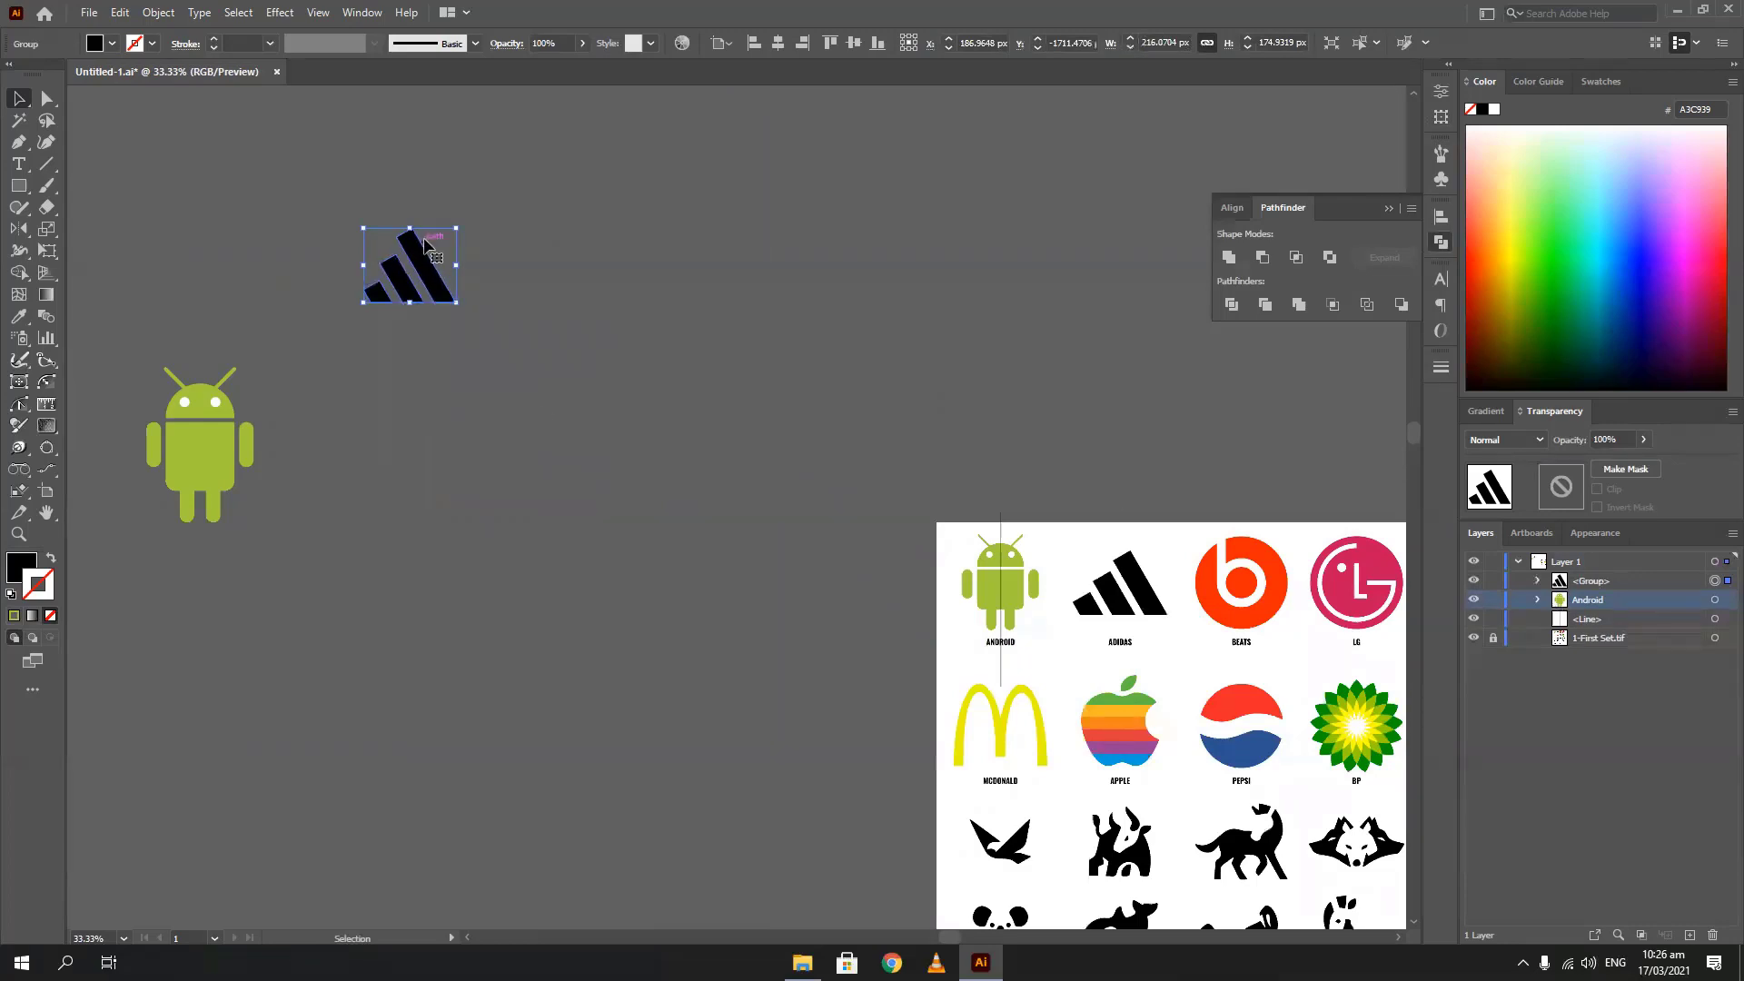
drag(432, 280, 289, 258)
drag(762, 366, 727, 384)
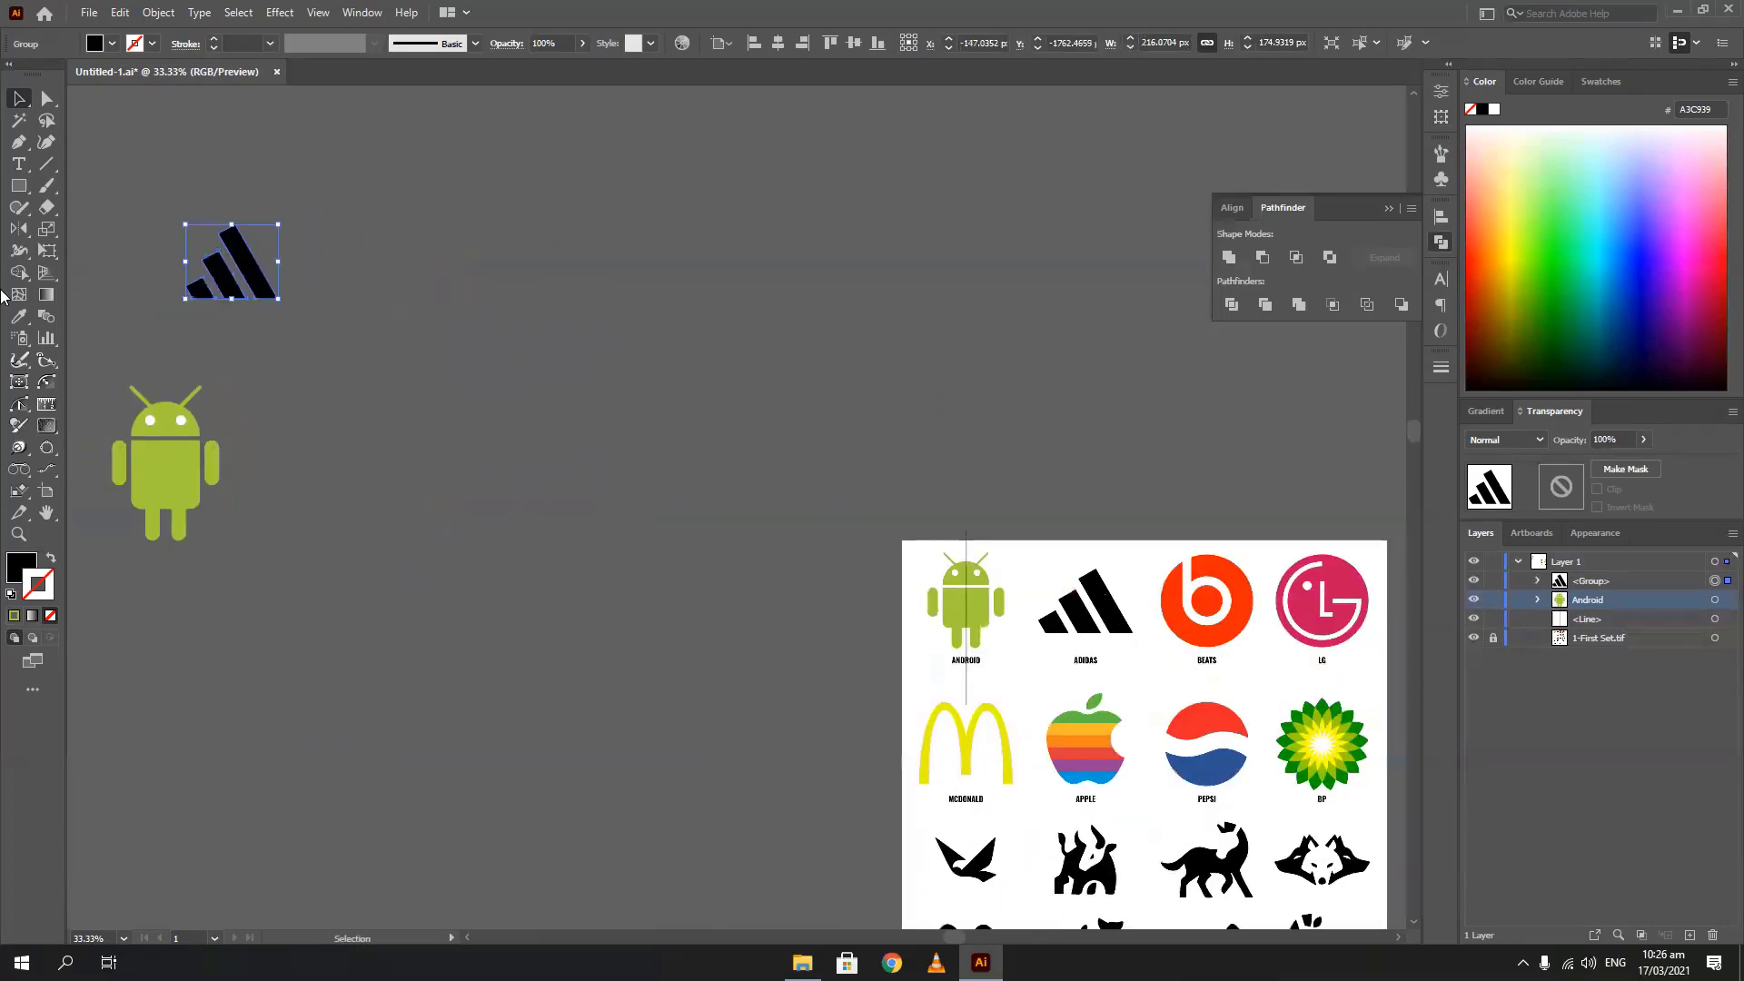
Draw a circle about 733 px in diameter on the empty canvas and fill it with the Beats logo's sampled orange-red
click(18, 186)
click(72, 216)
mouse_move(522, 261)
mouse_down()
mouse_move(860, 603)
mouse_move(799, 545)
mouse_move(836, 575)
mouse_up()
key(i)
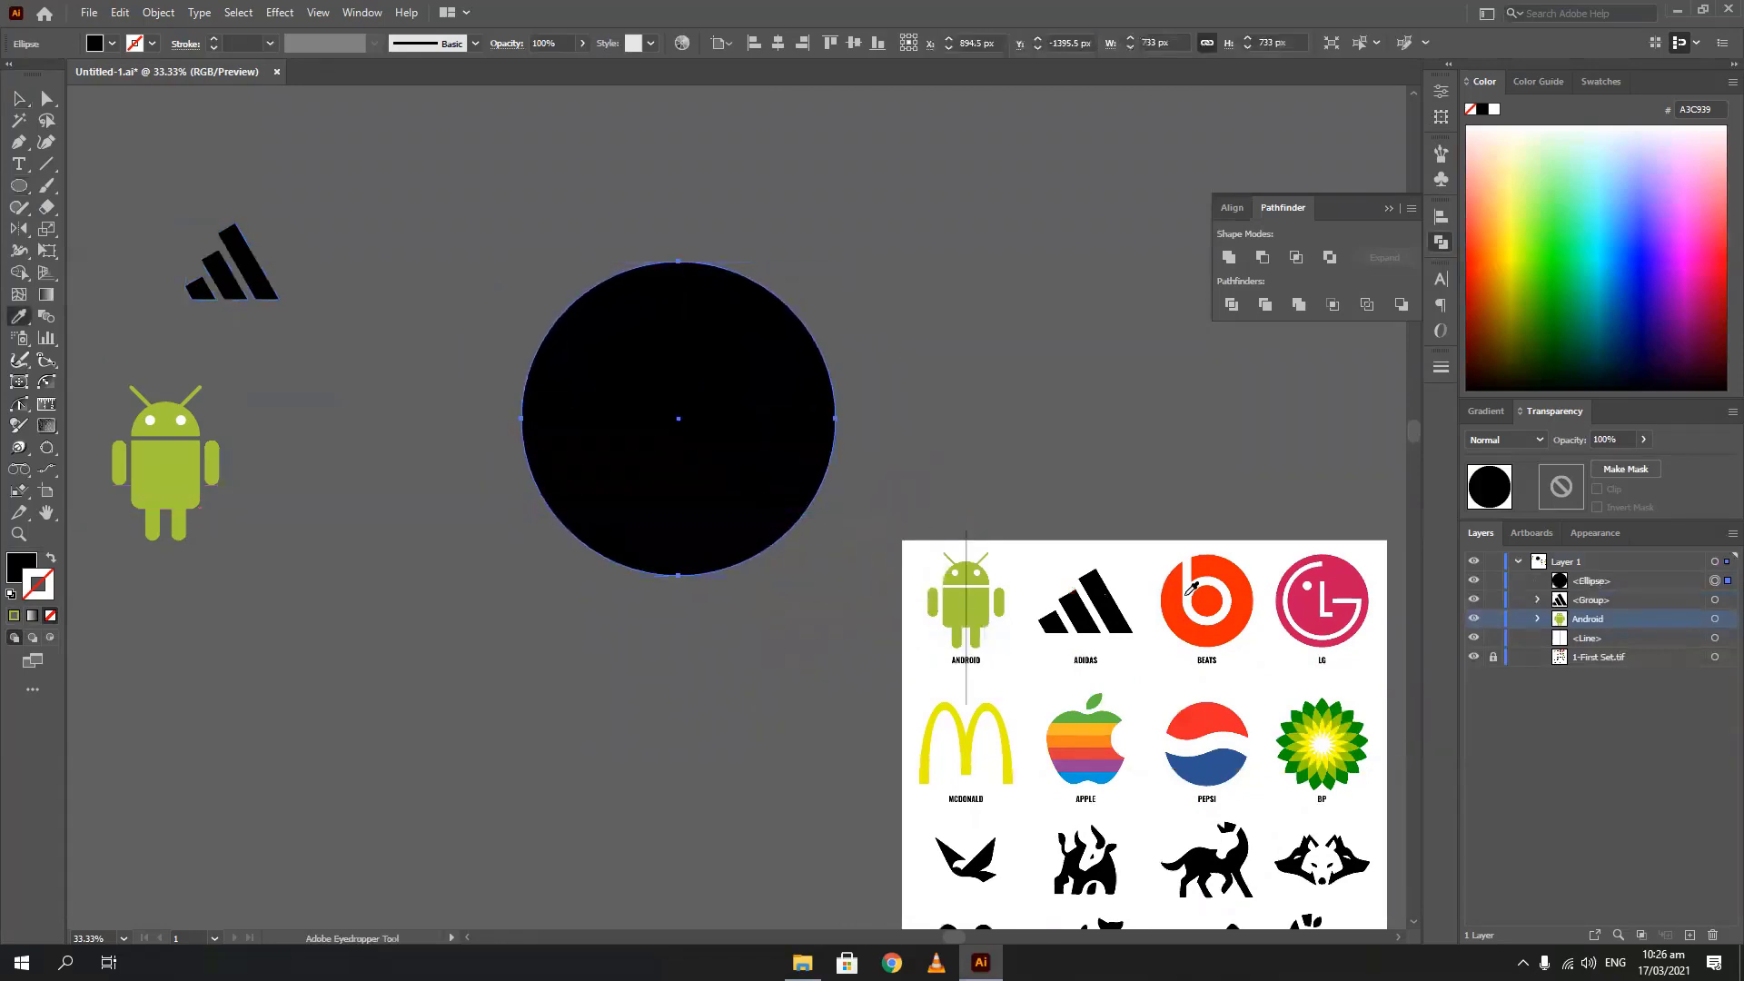
click(1228, 565)
key(v)
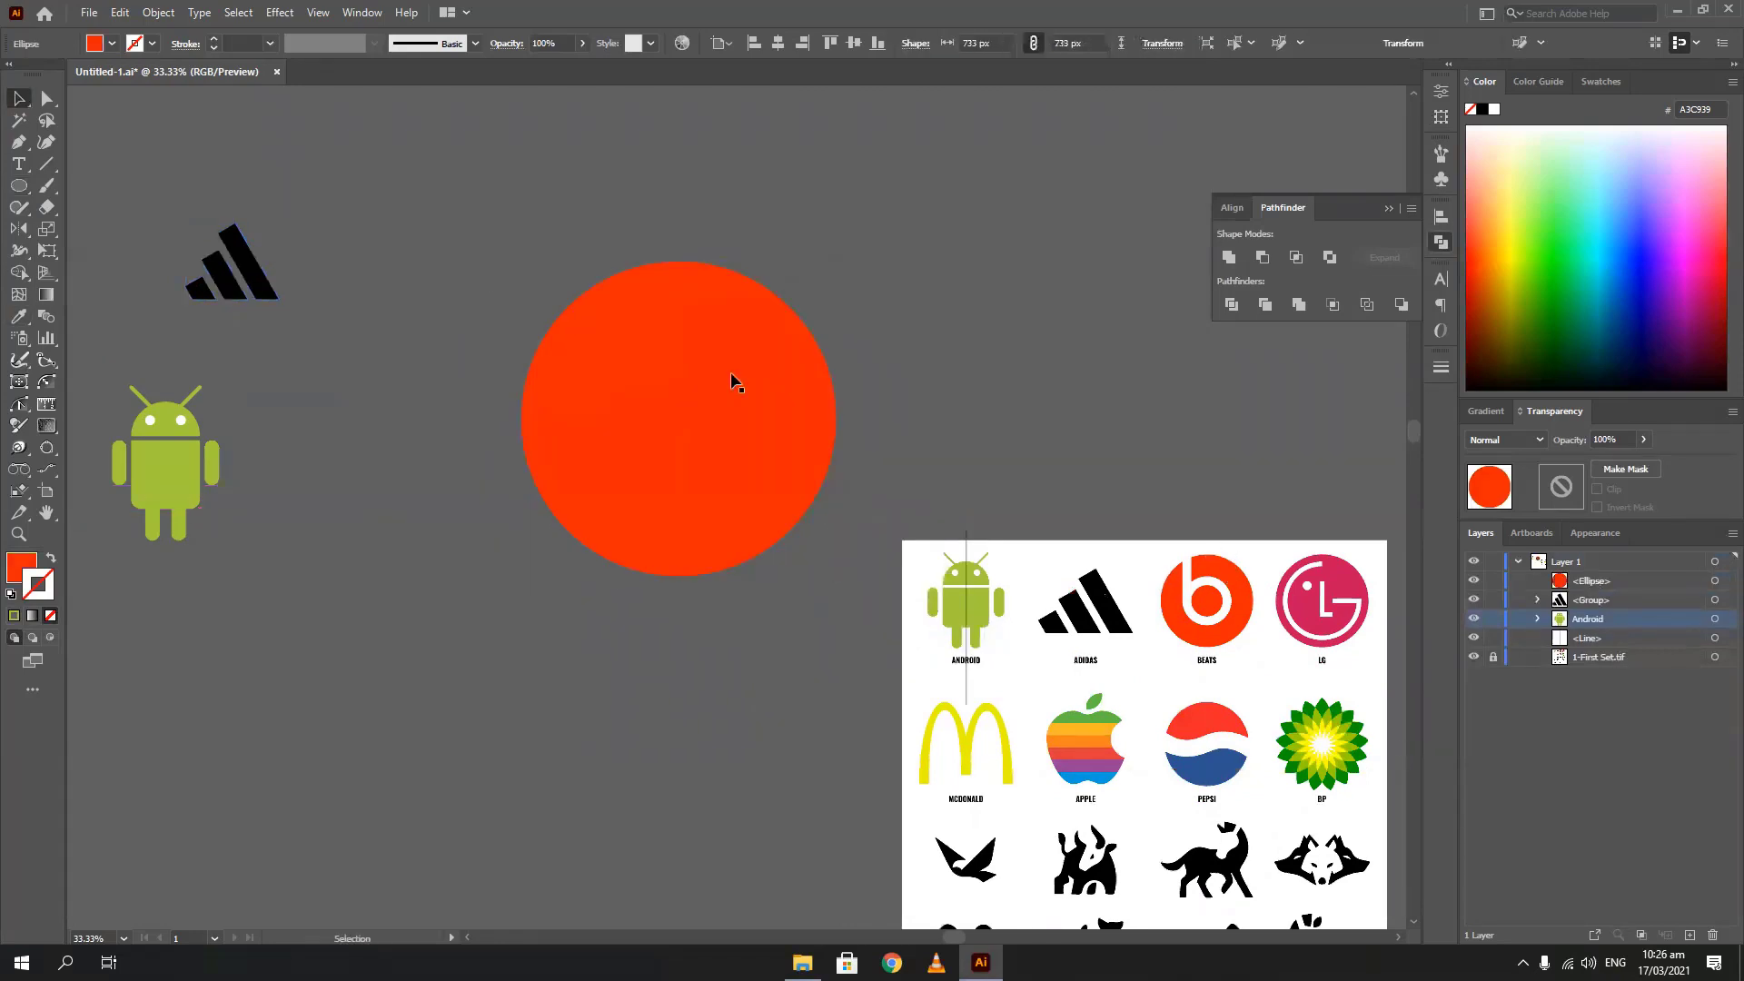
Move the orange-red circle slightly up and left and draw a concentric circle about 317 px in diameter inside it
drag(732, 382, 664, 356)
click(382, 373)
key(l)
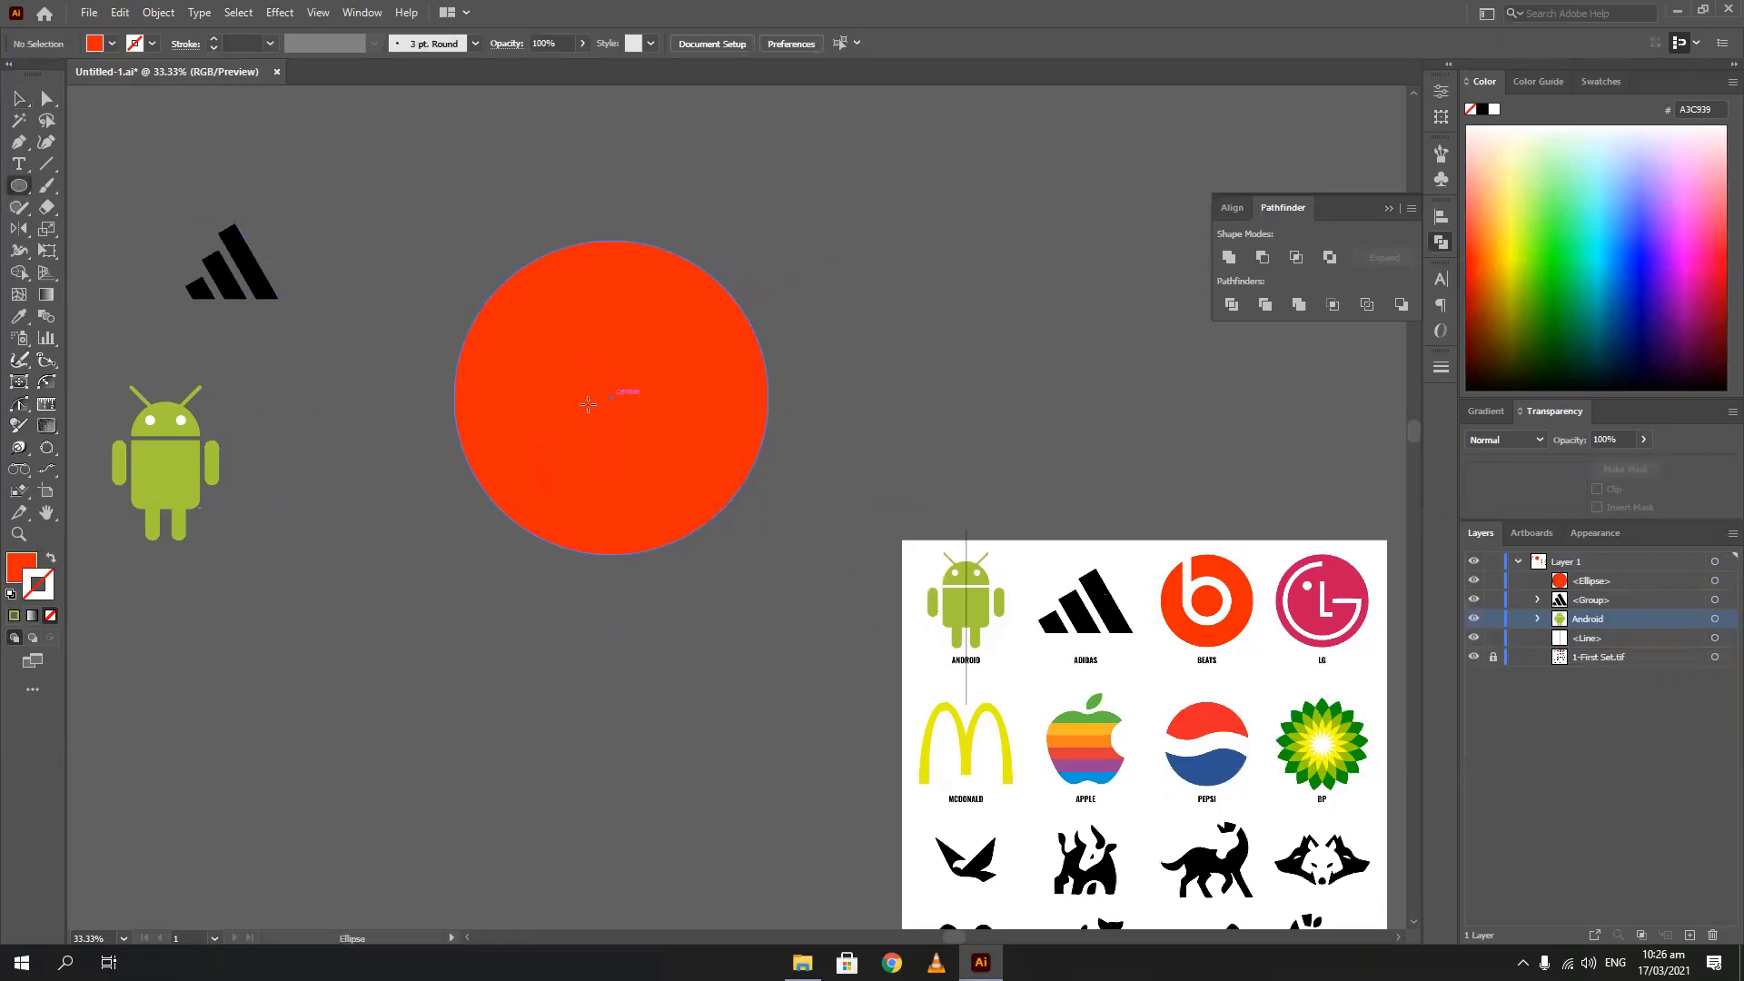
mouse_move(610, 397)
mouse_down()
mouse_move(581, 436)
mouse_move(535, 447)
mouse_up()
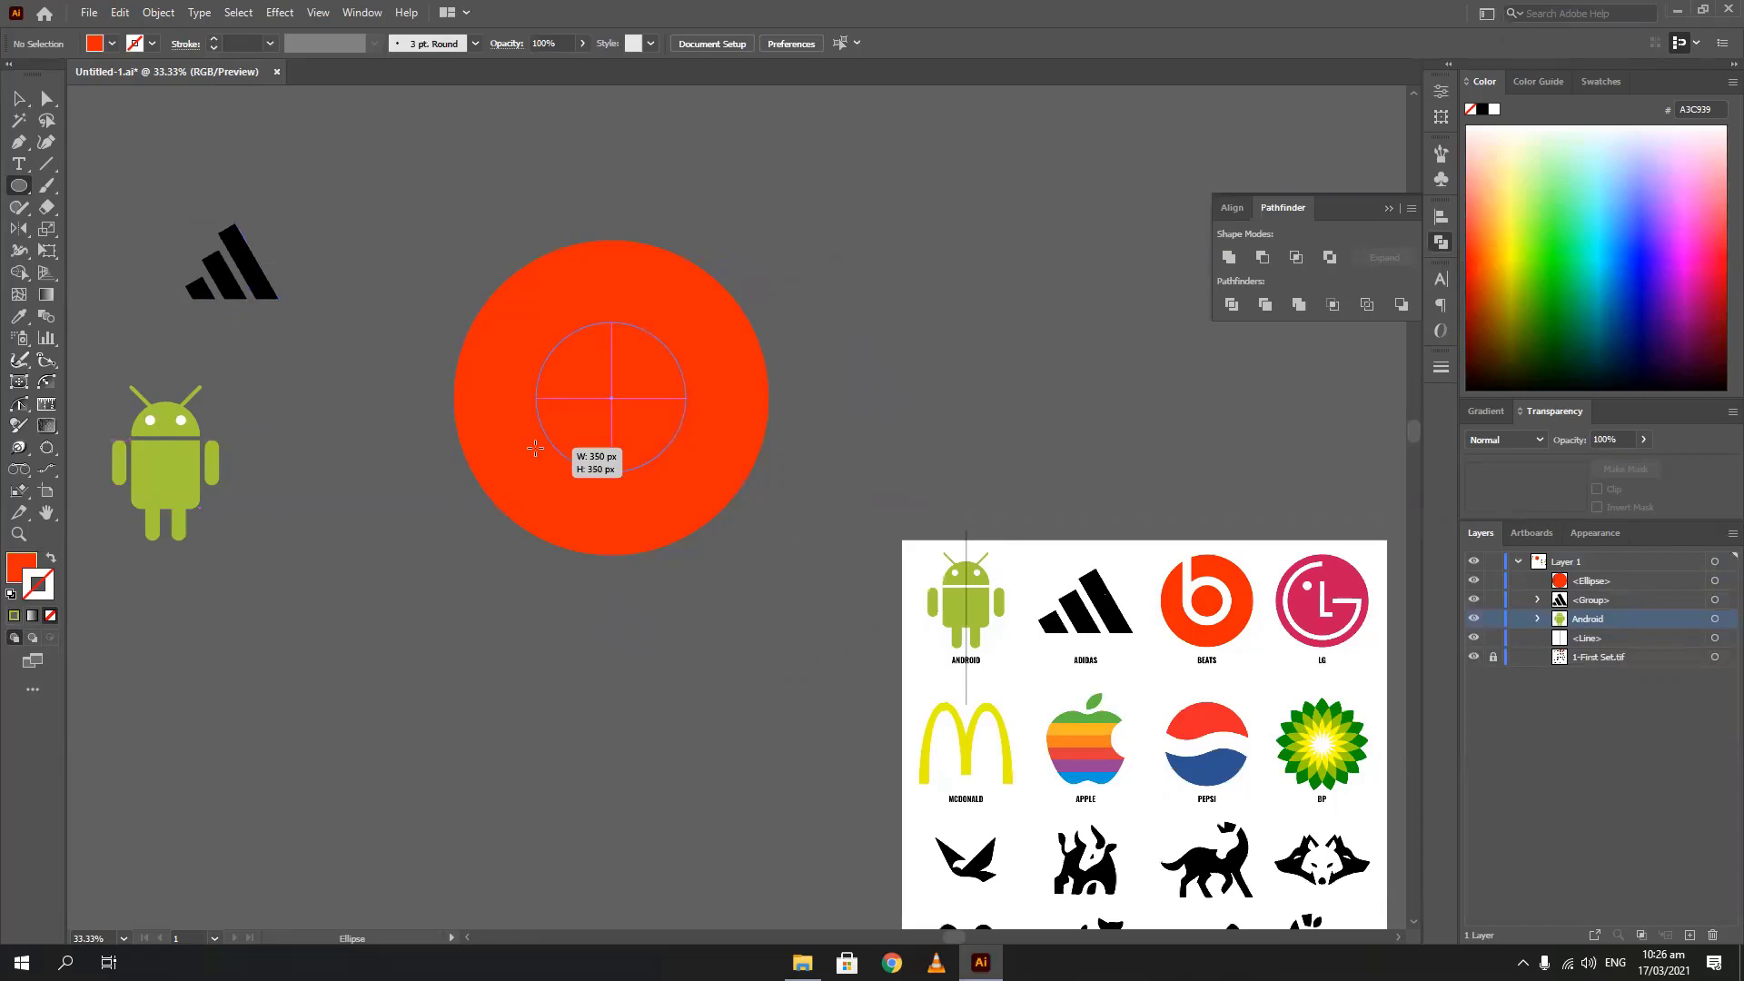
drag(535, 446, 561, 384)
click(19, 98)
click(386, 276)
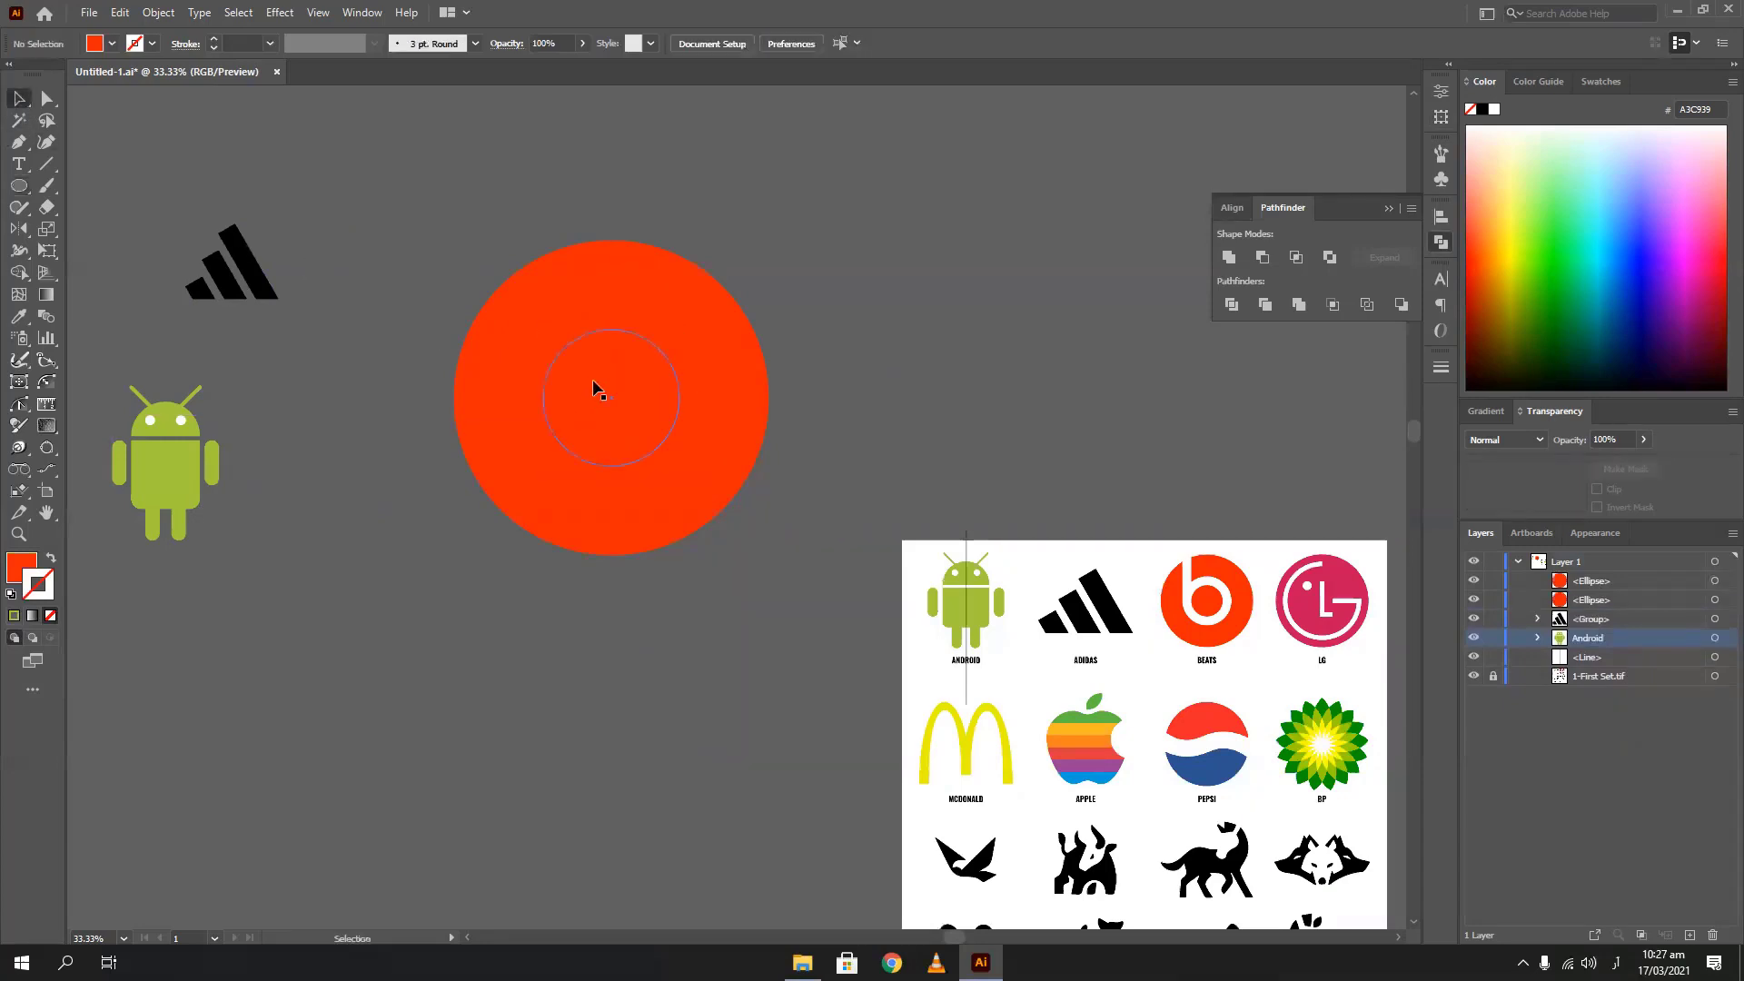
Give the inner circle a white outline with no fill, keeping it centred in the orange-red circle
click(593, 387)
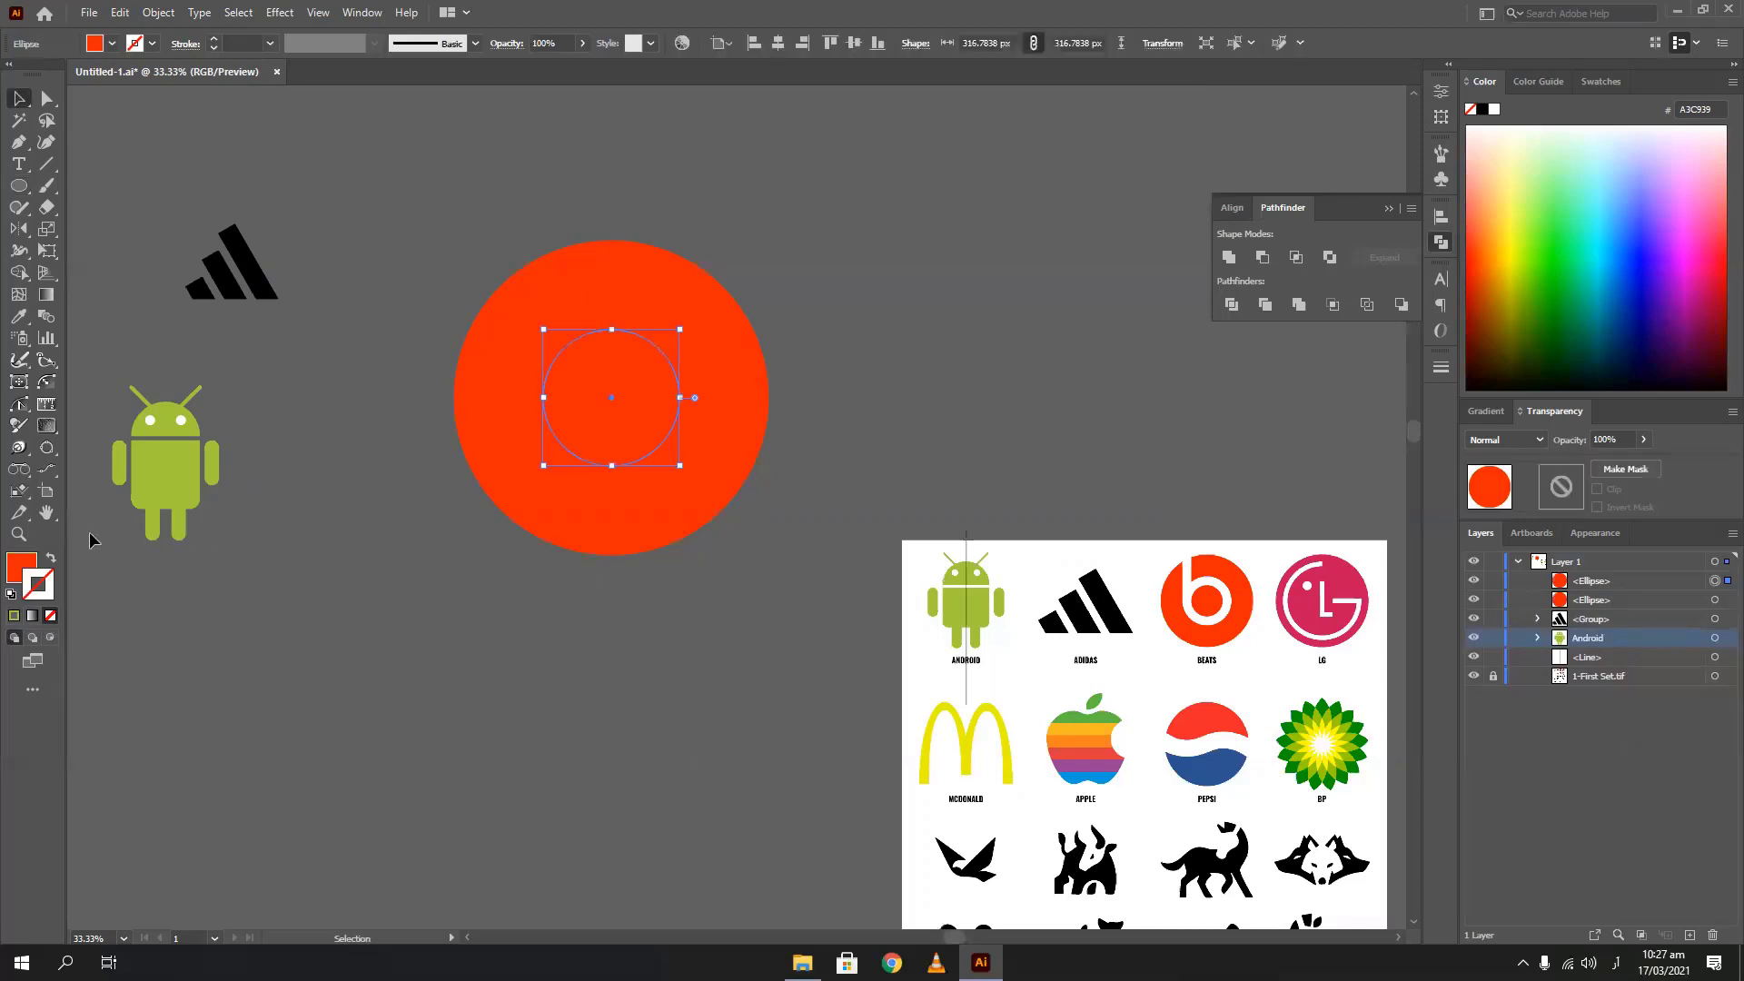
click(51, 558)
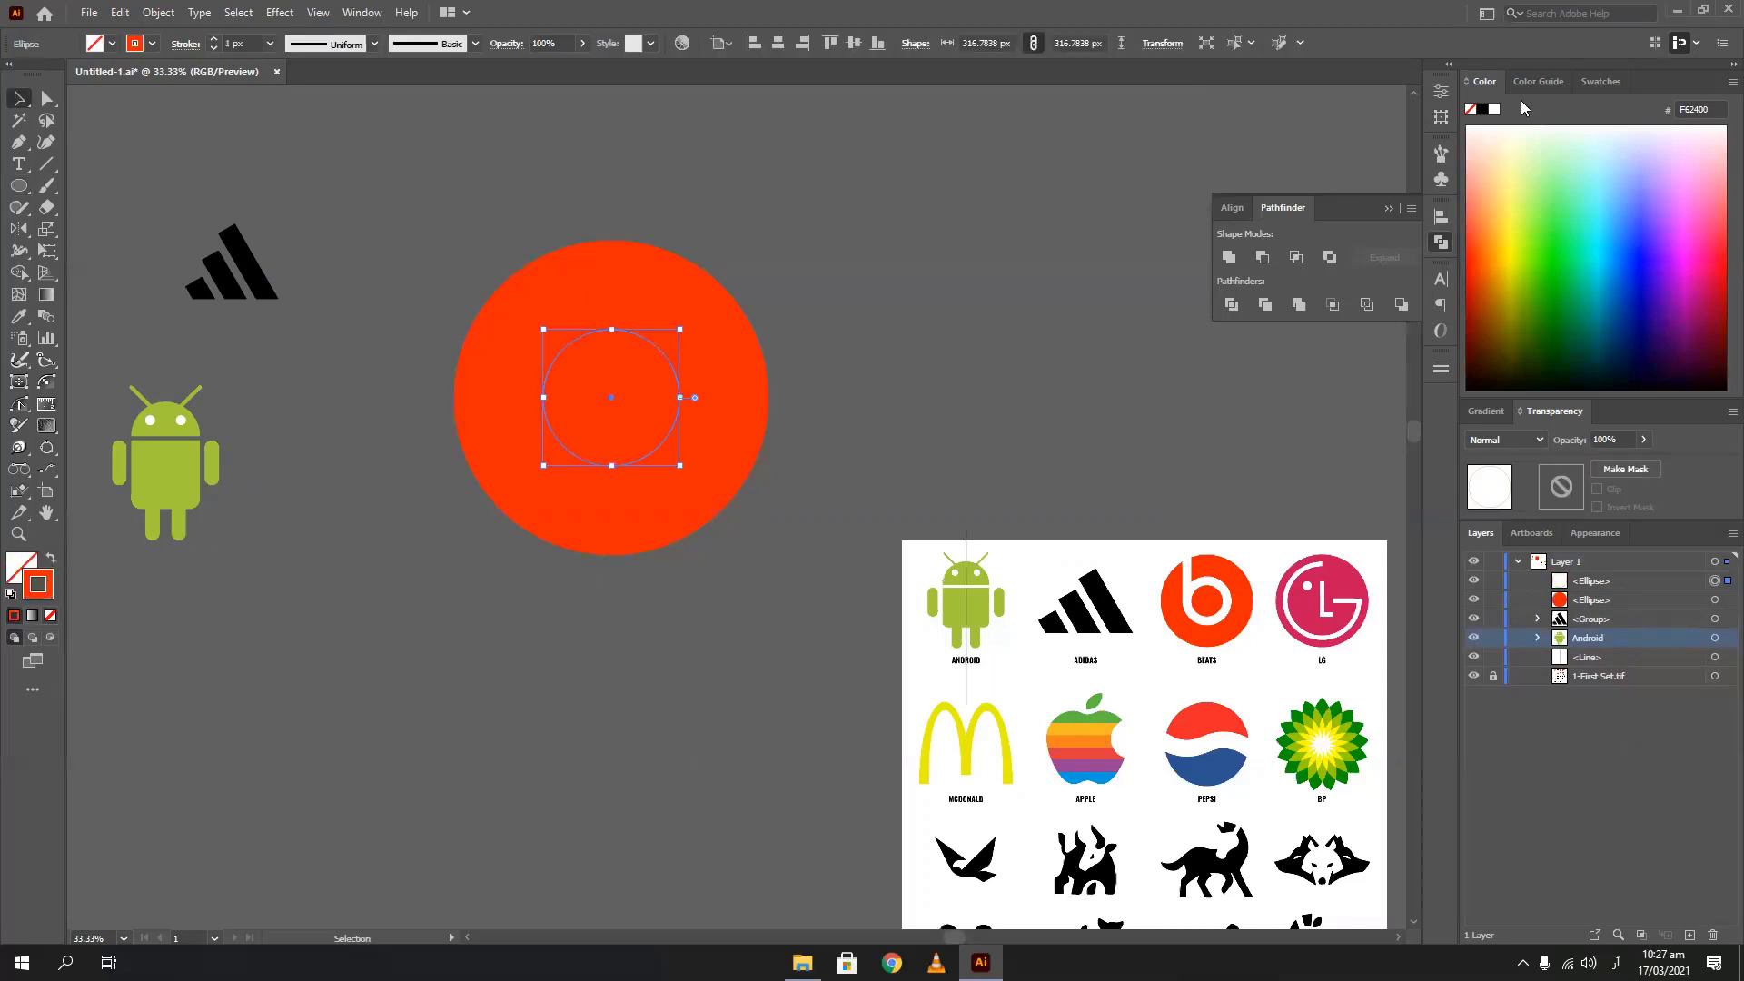
click(1493, 110)
click(539, 674)
drag(563, 468, 885, 438)
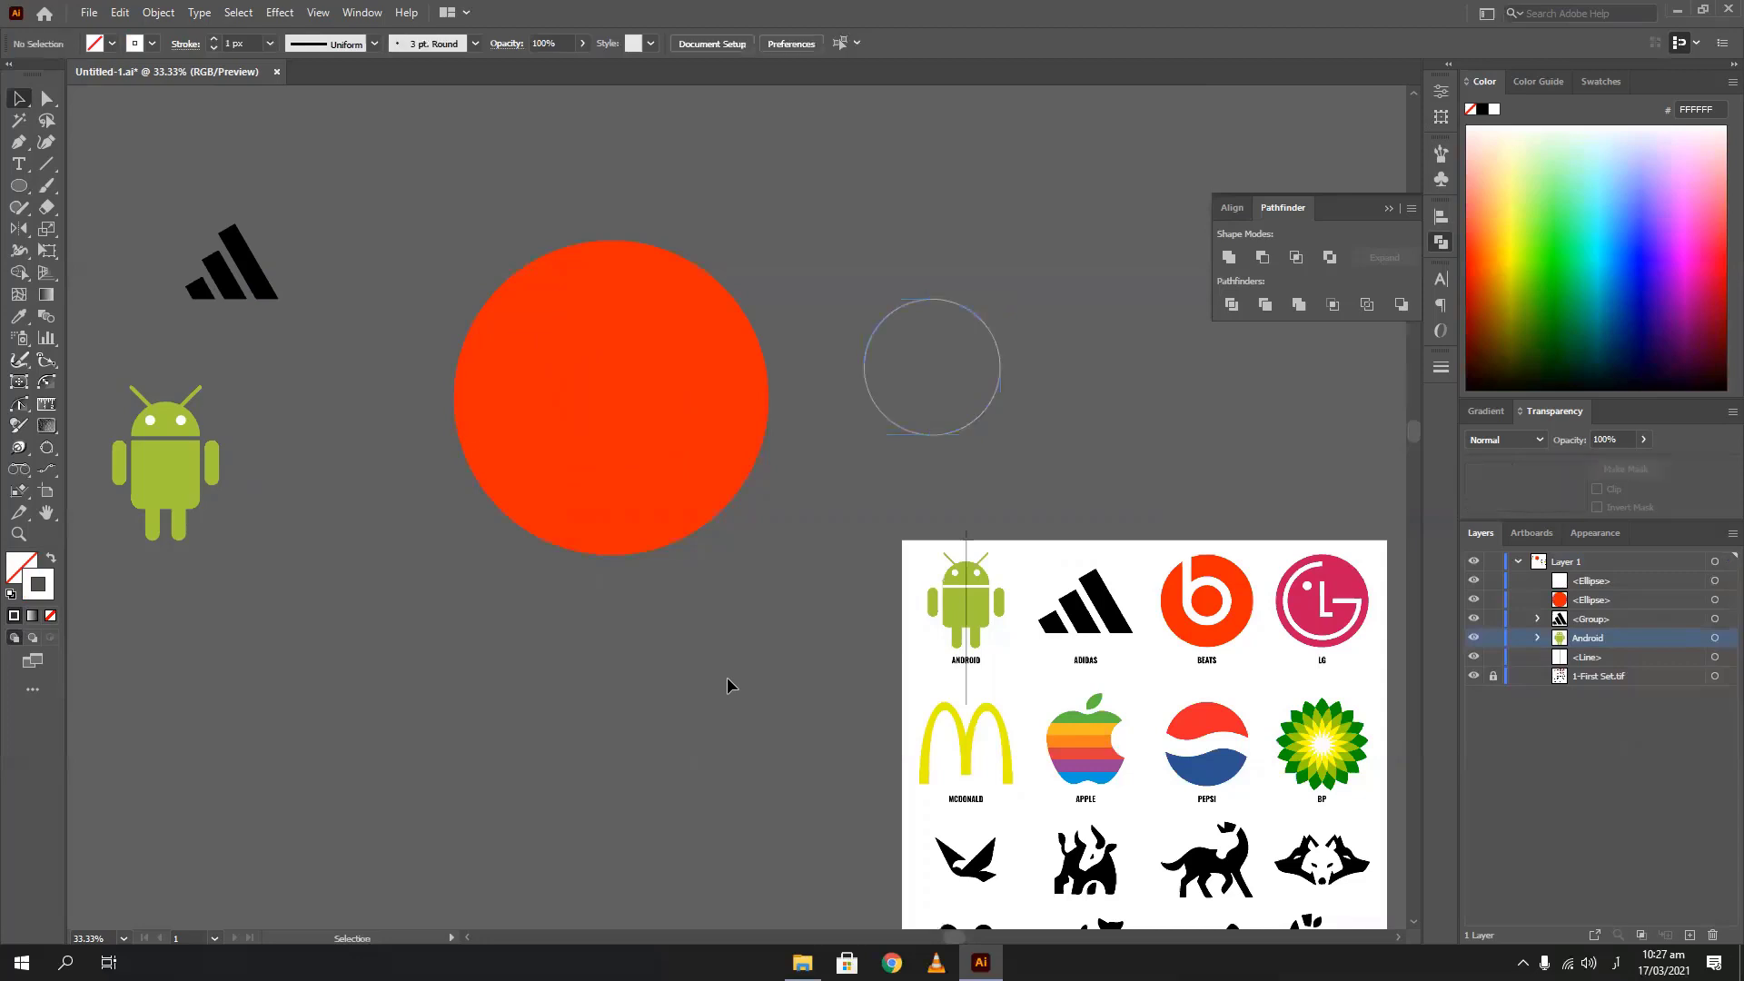
key(ctrl+z)
click(727, 678)
Draw a vertical line about 580 px long from above the orange-red circle to its centre and left-align it with the inner circle
click(46, 163)
drag(611, 148, 611, 397)
click(11, 107)
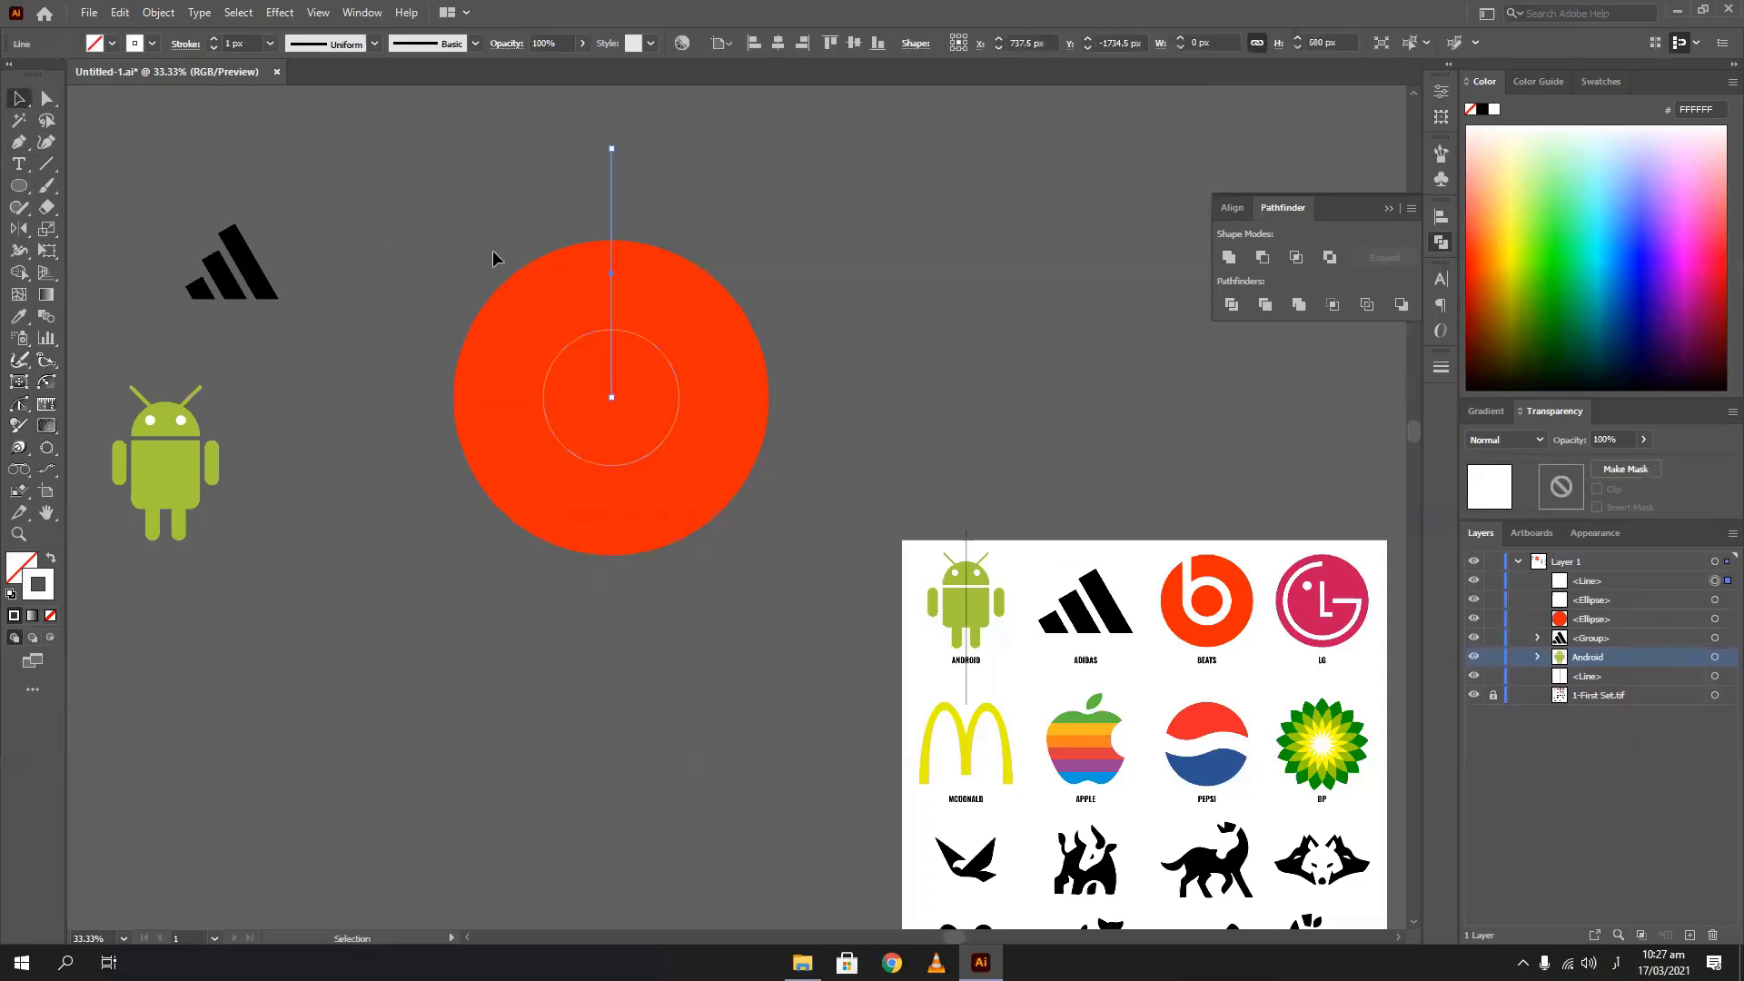
shift+click(579, 338)
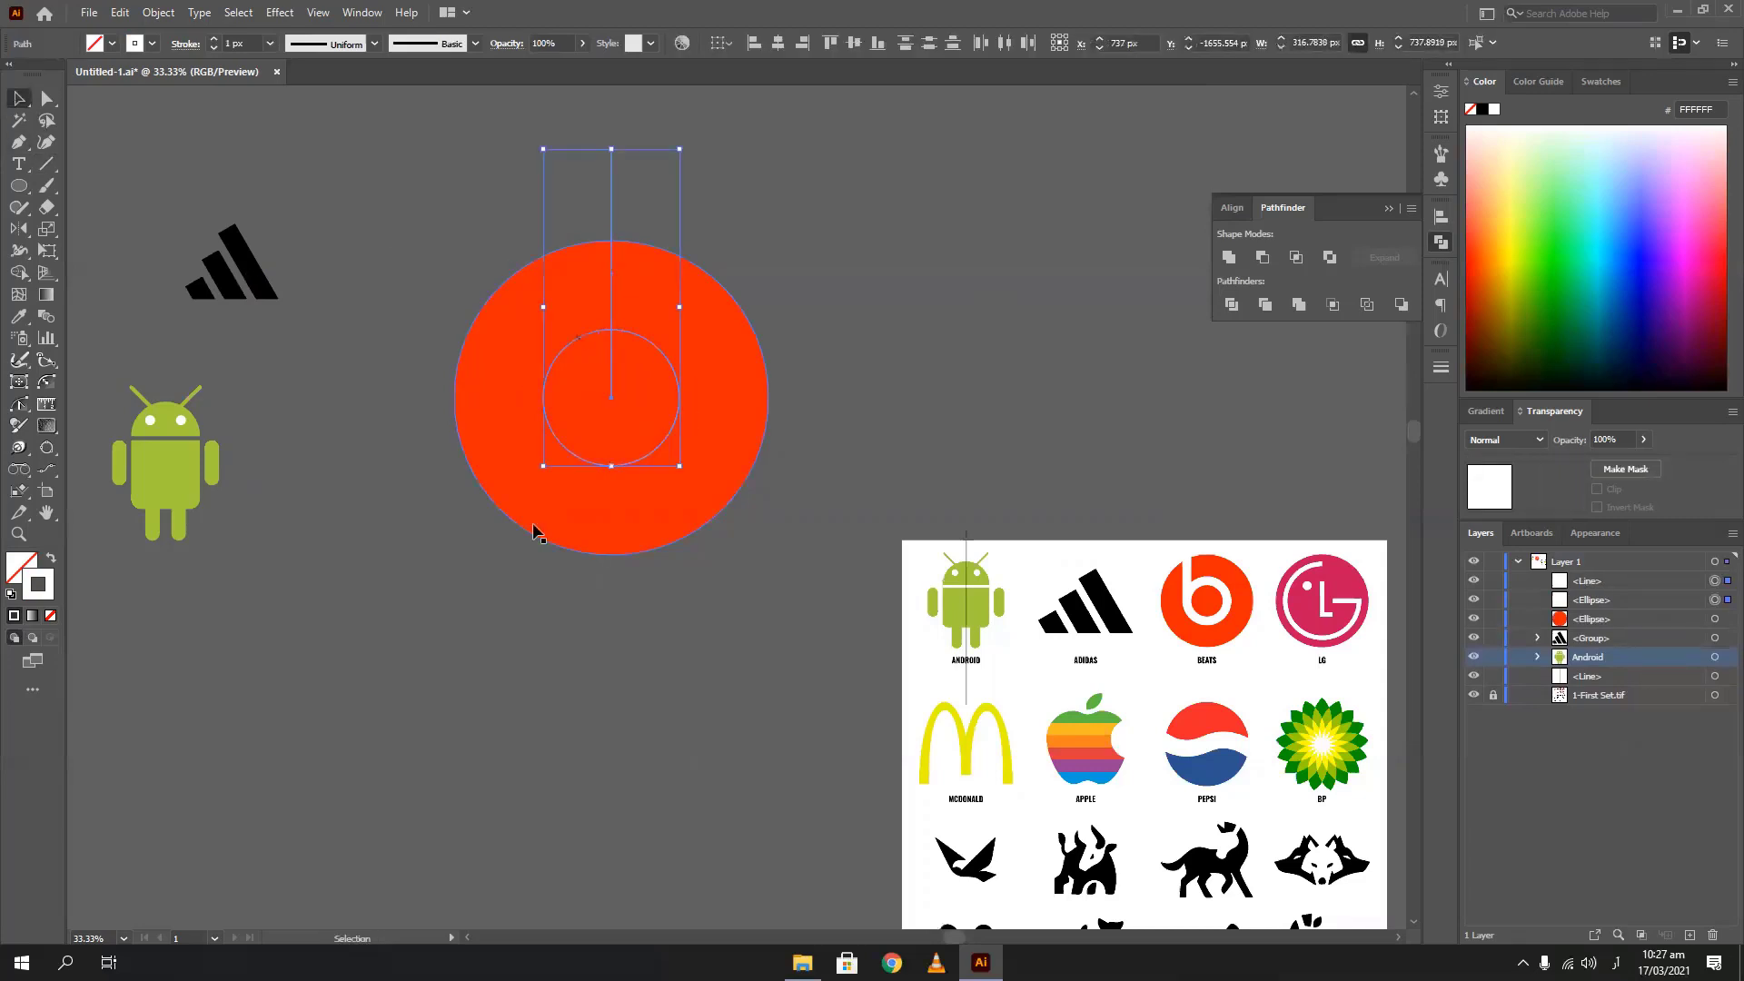
click(758, 50)
click(801, 449)
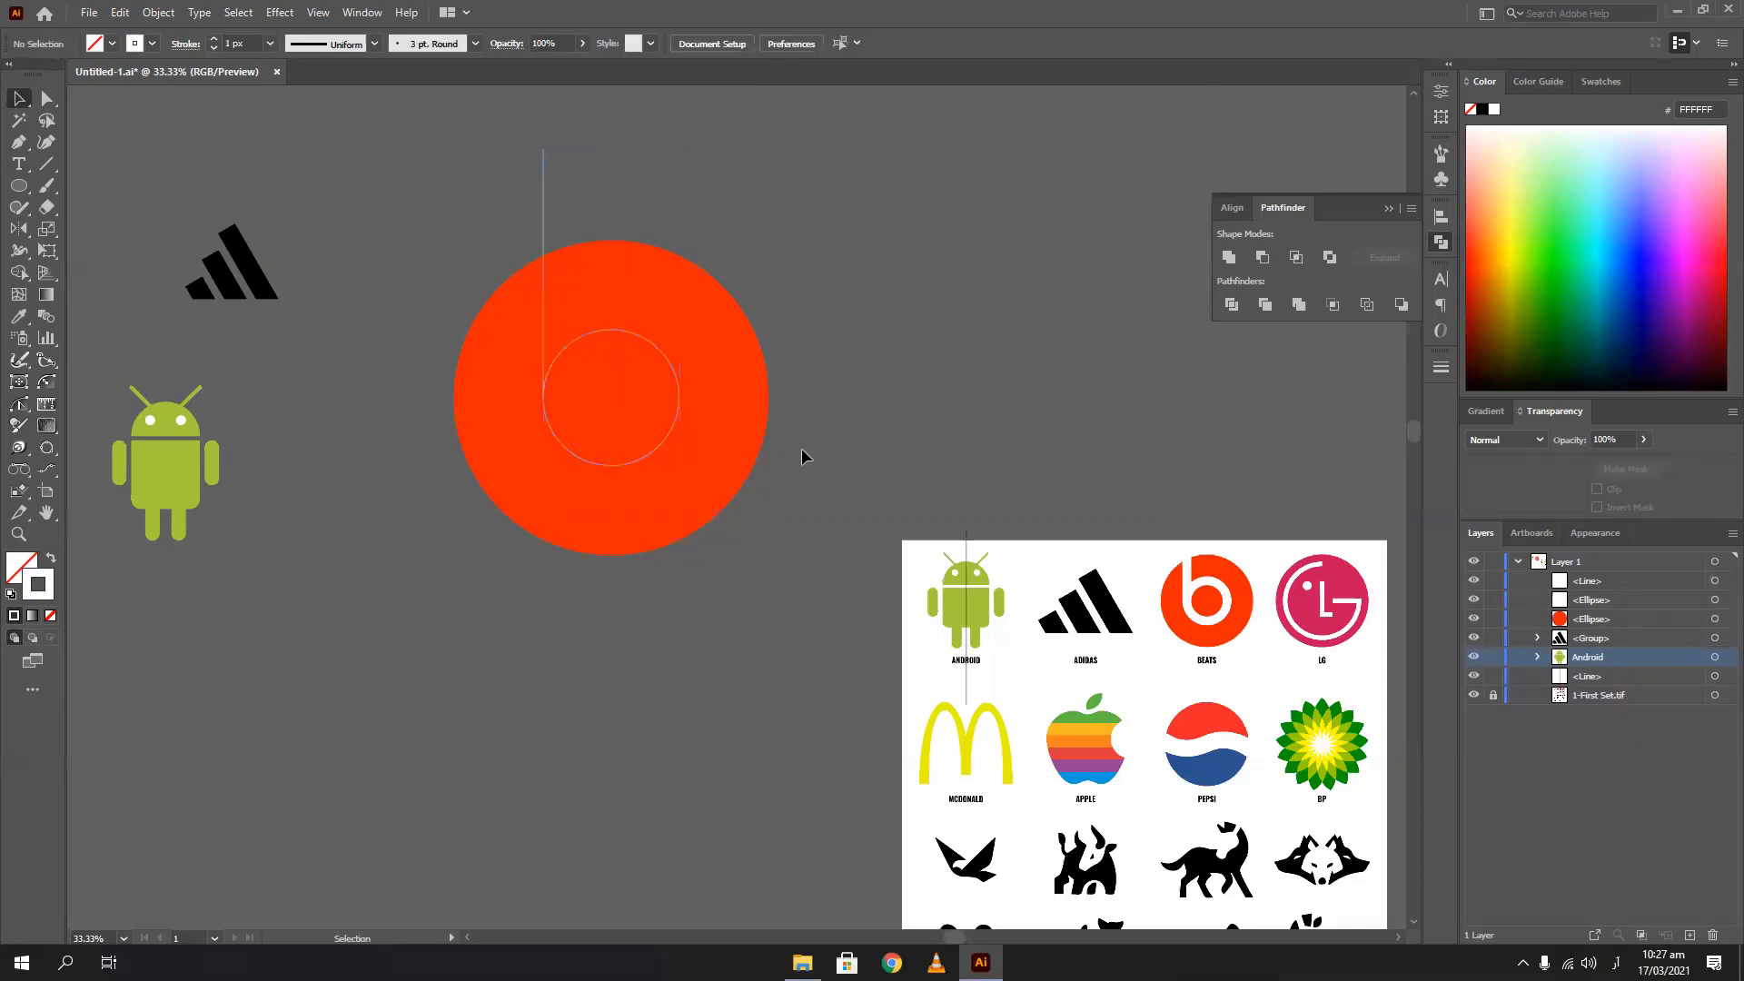
Set the stroke weight of the inner circle and the vertical line to 83 px, forming the Beats letter b
shift+click(612, 331)
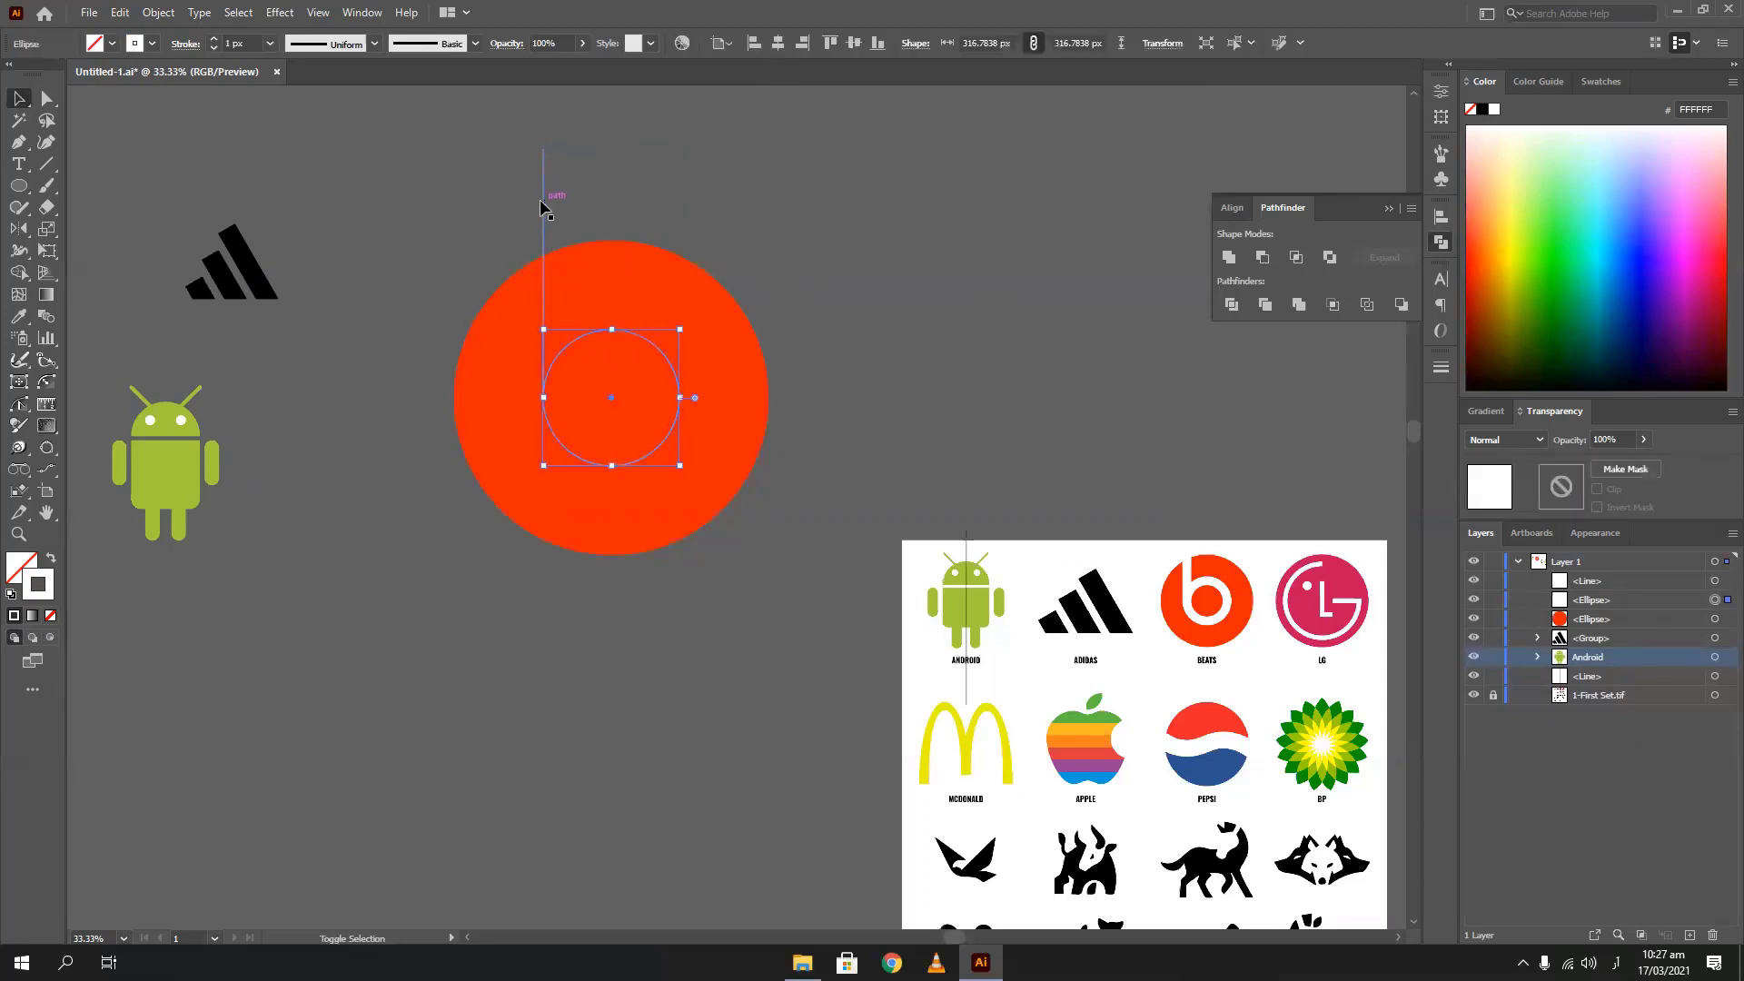
shift+click(543, 207)
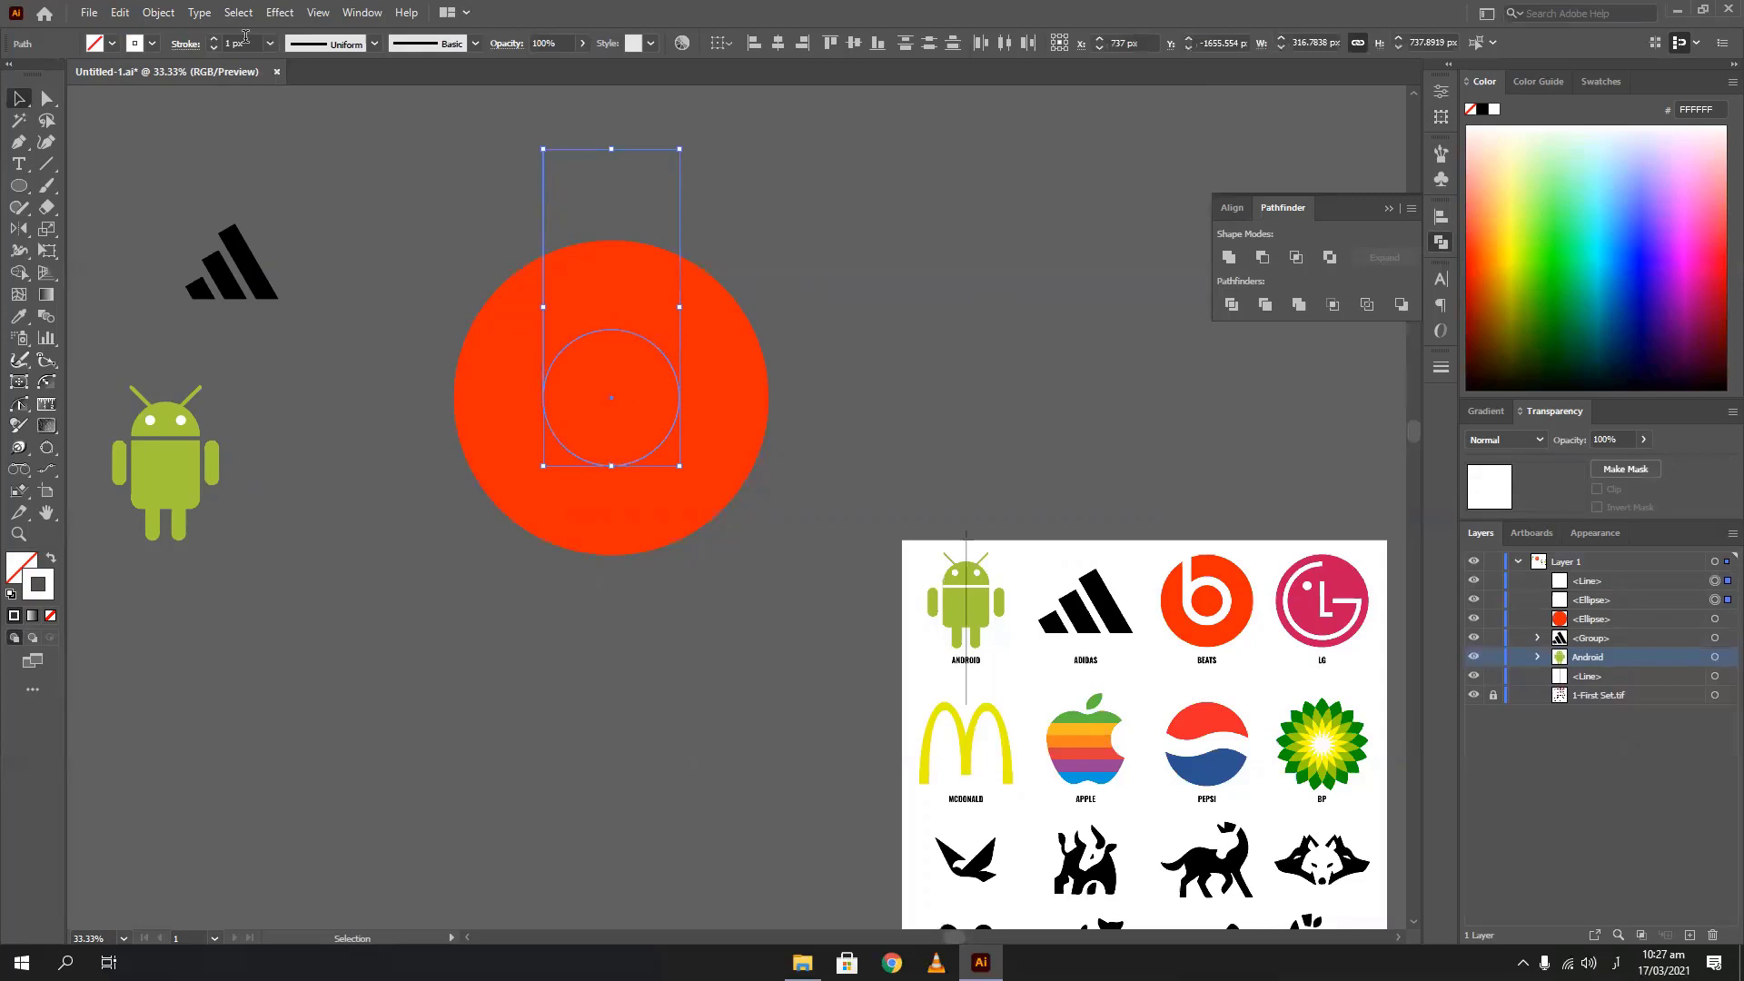
scroll(245, 37, up, 17)
scroll(245, 36, up, 20)
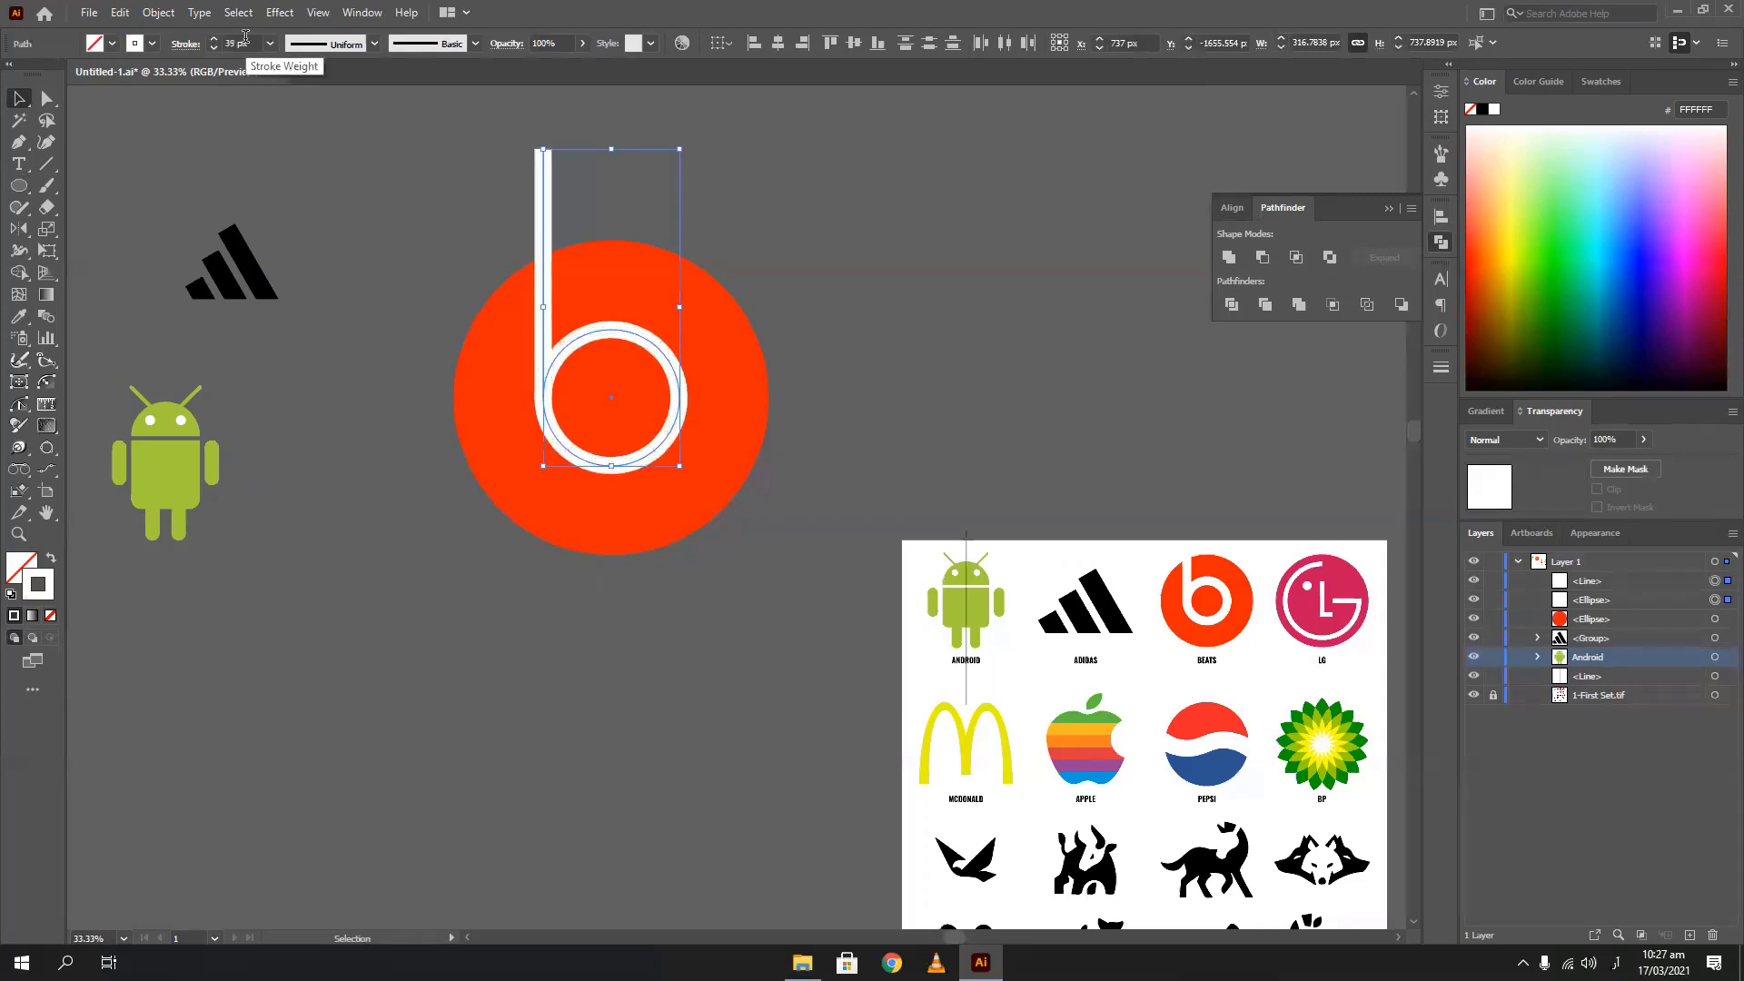
scroll(245, 37, up, 1)
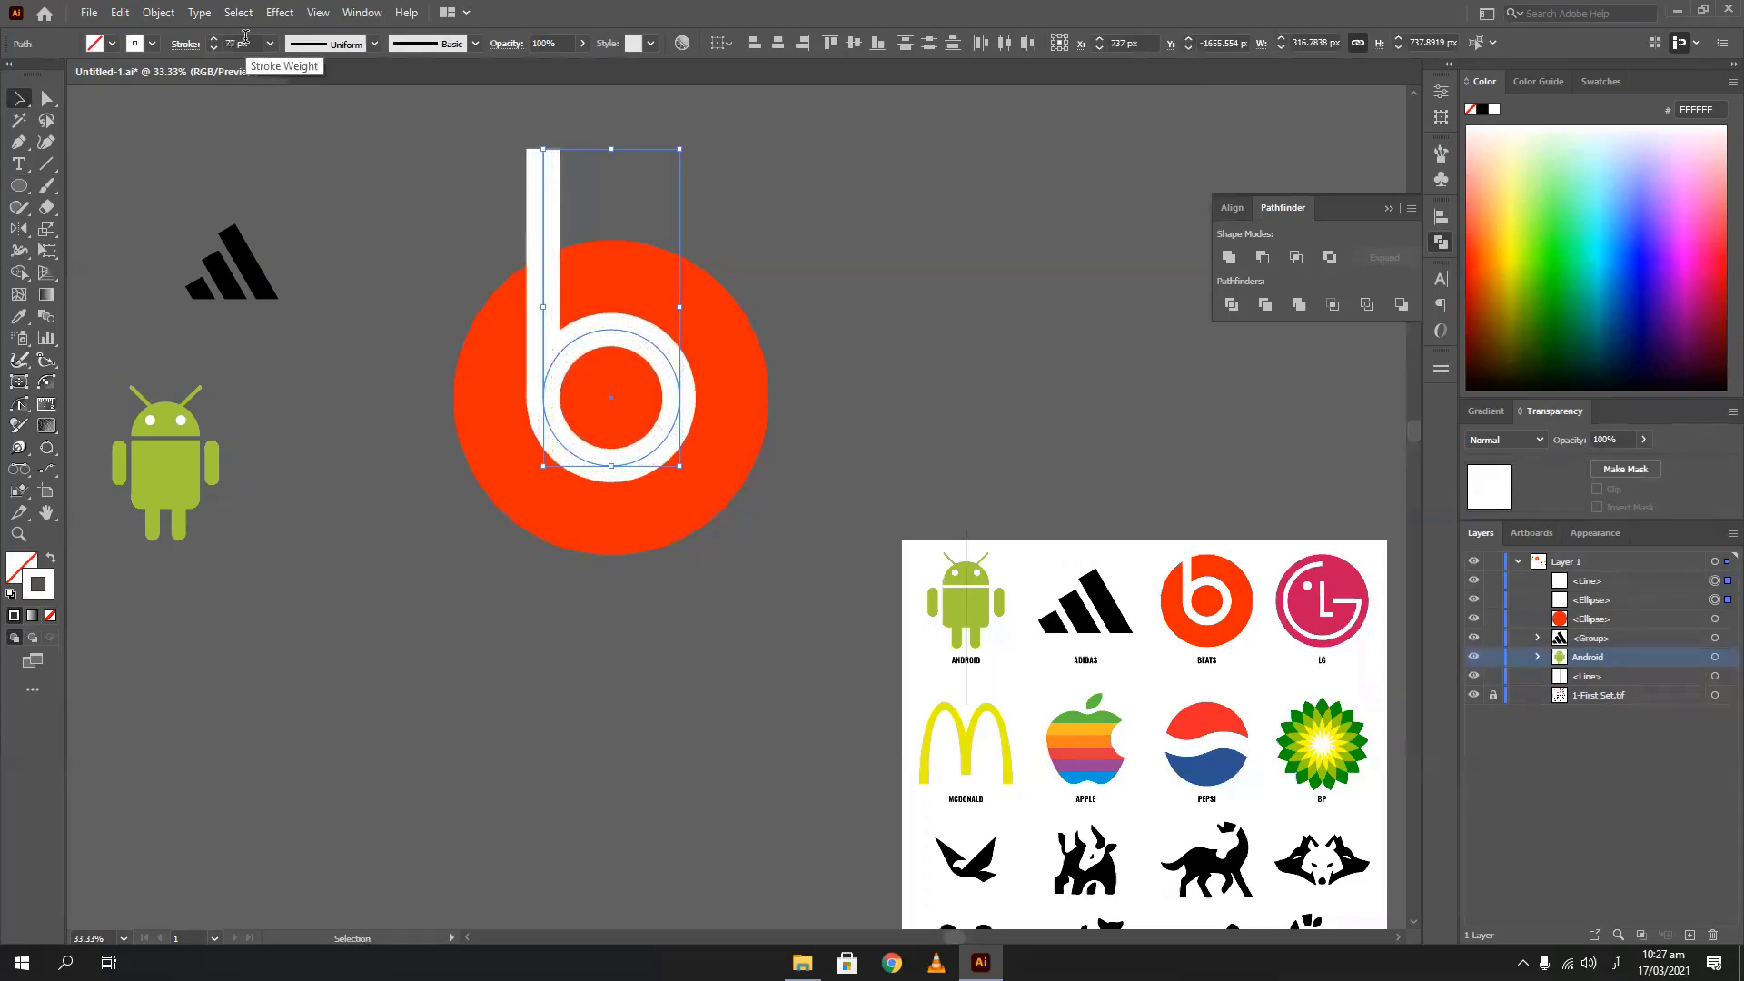
scroll(245, 37, up, 5)
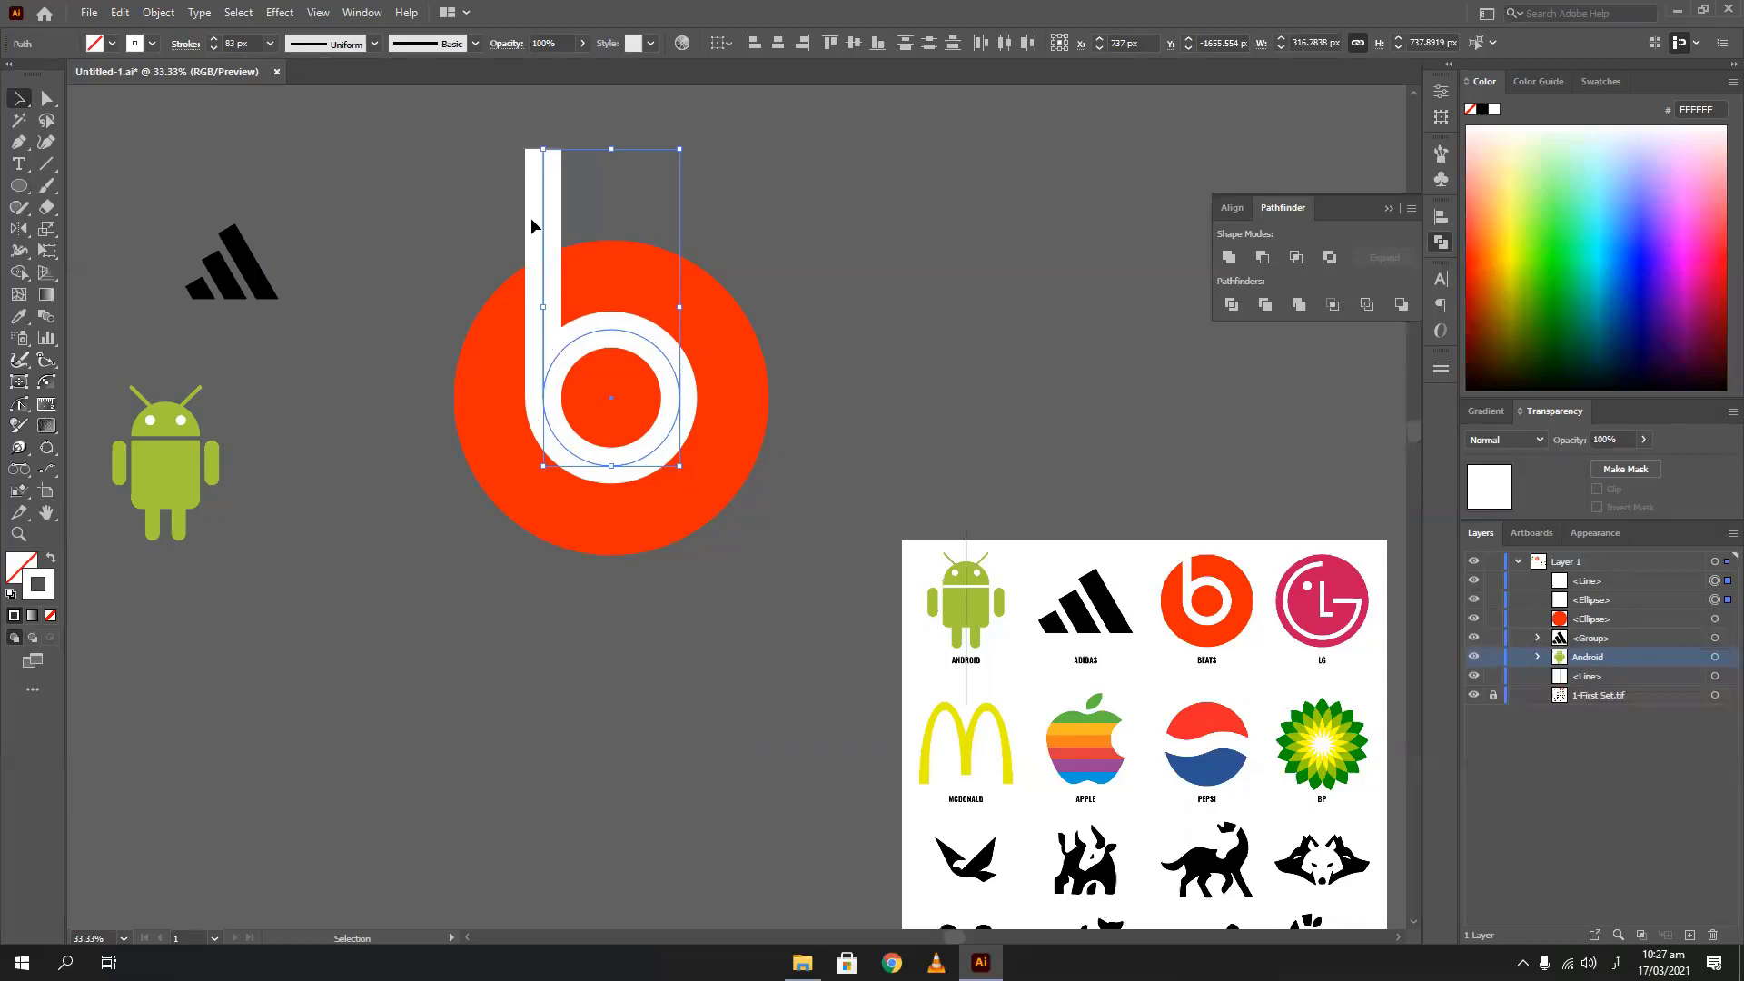
Draw a horizontal line about 1525 px long with a 1 px stroke on empty canvas and duplicate it downward twice at equal spacing
drag(812, 418, 385, 807)
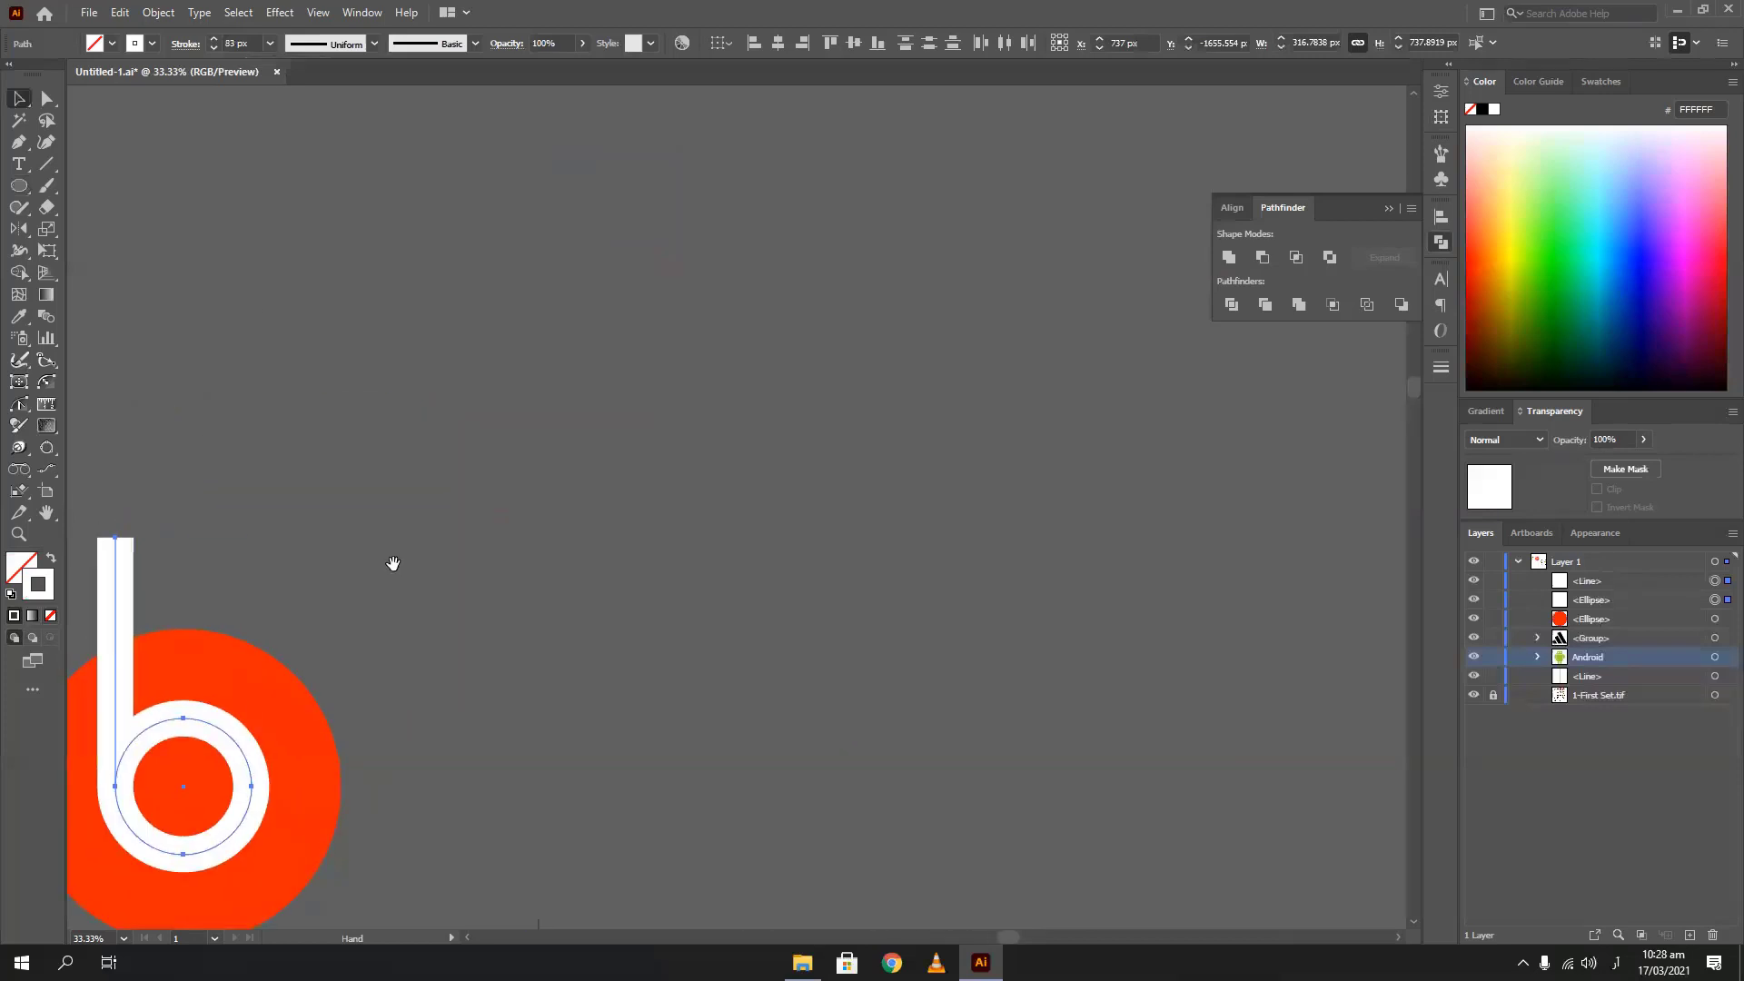
click(47, 165)
mouse_move(474, 199)
mouse_down()
mouse_move(1148, 200)
mouse_move(1129, 200)
mouse_up()
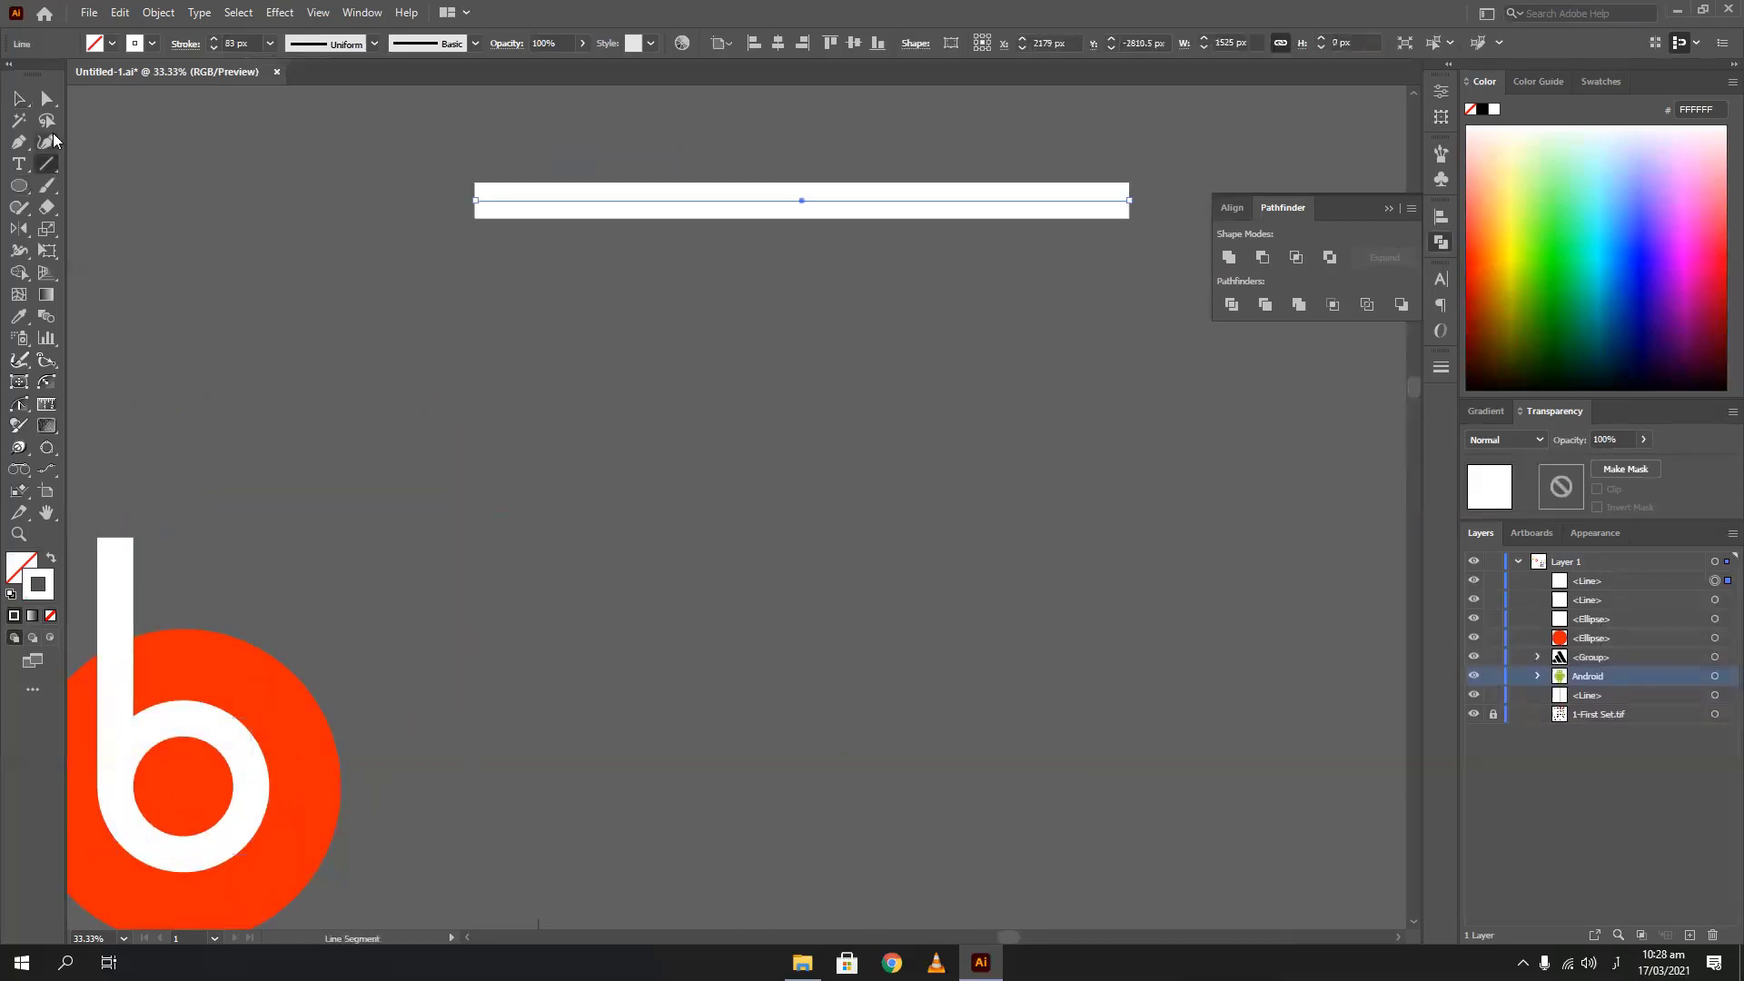
click(19, 98)
click(238, 44)
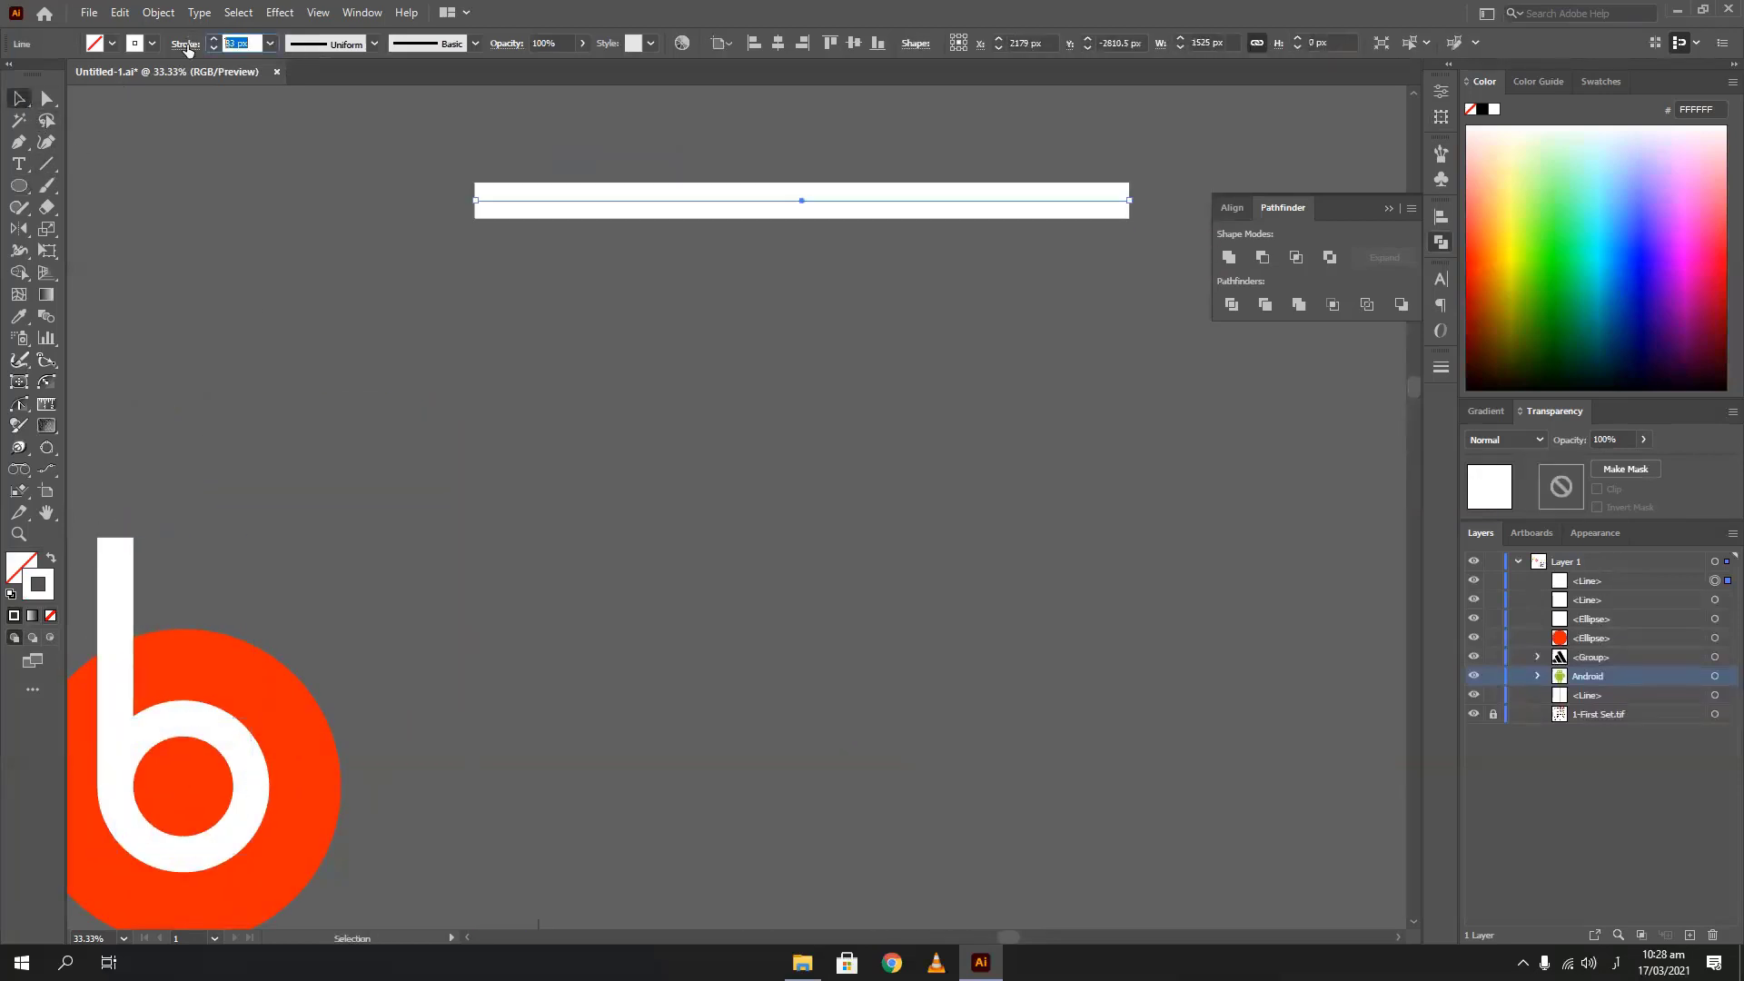
text(1)
key(Return)
drag(627, 198, 619, 436)
key(ctrl+d)
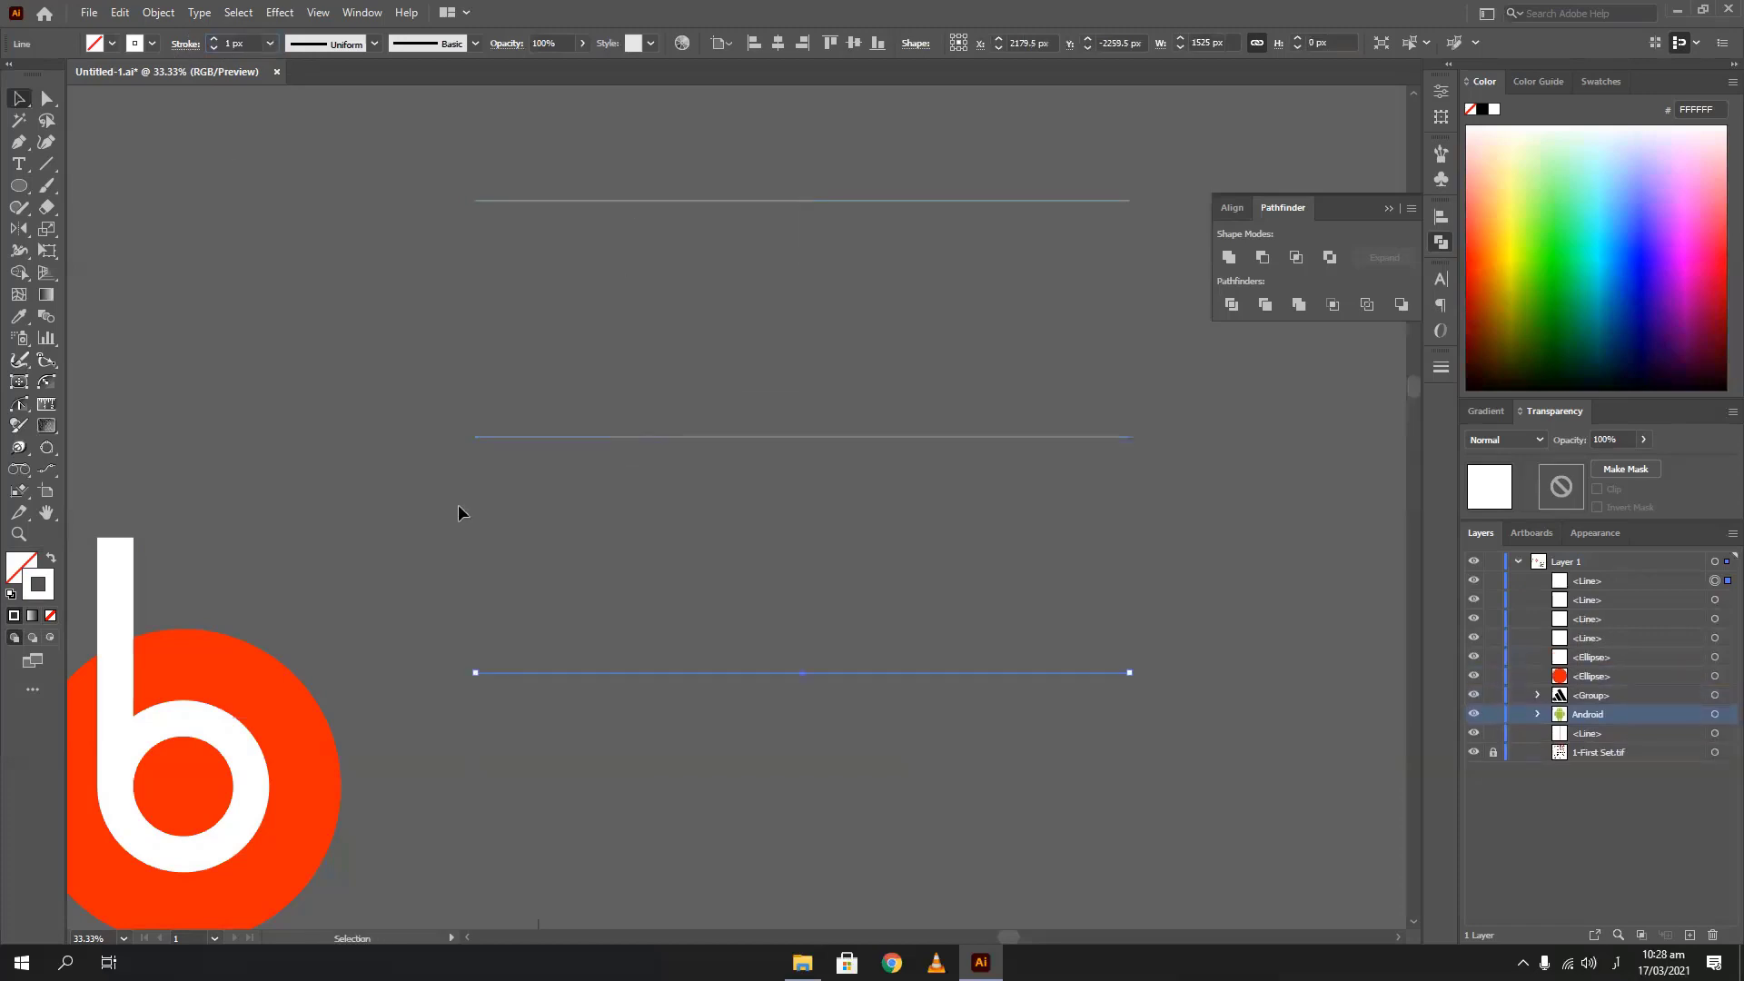
Set the stroke weight of the middle horizontal line to 50 px and of the lowest line to 100 px
drag(404, 397, 504, 461)
click(259, 42)
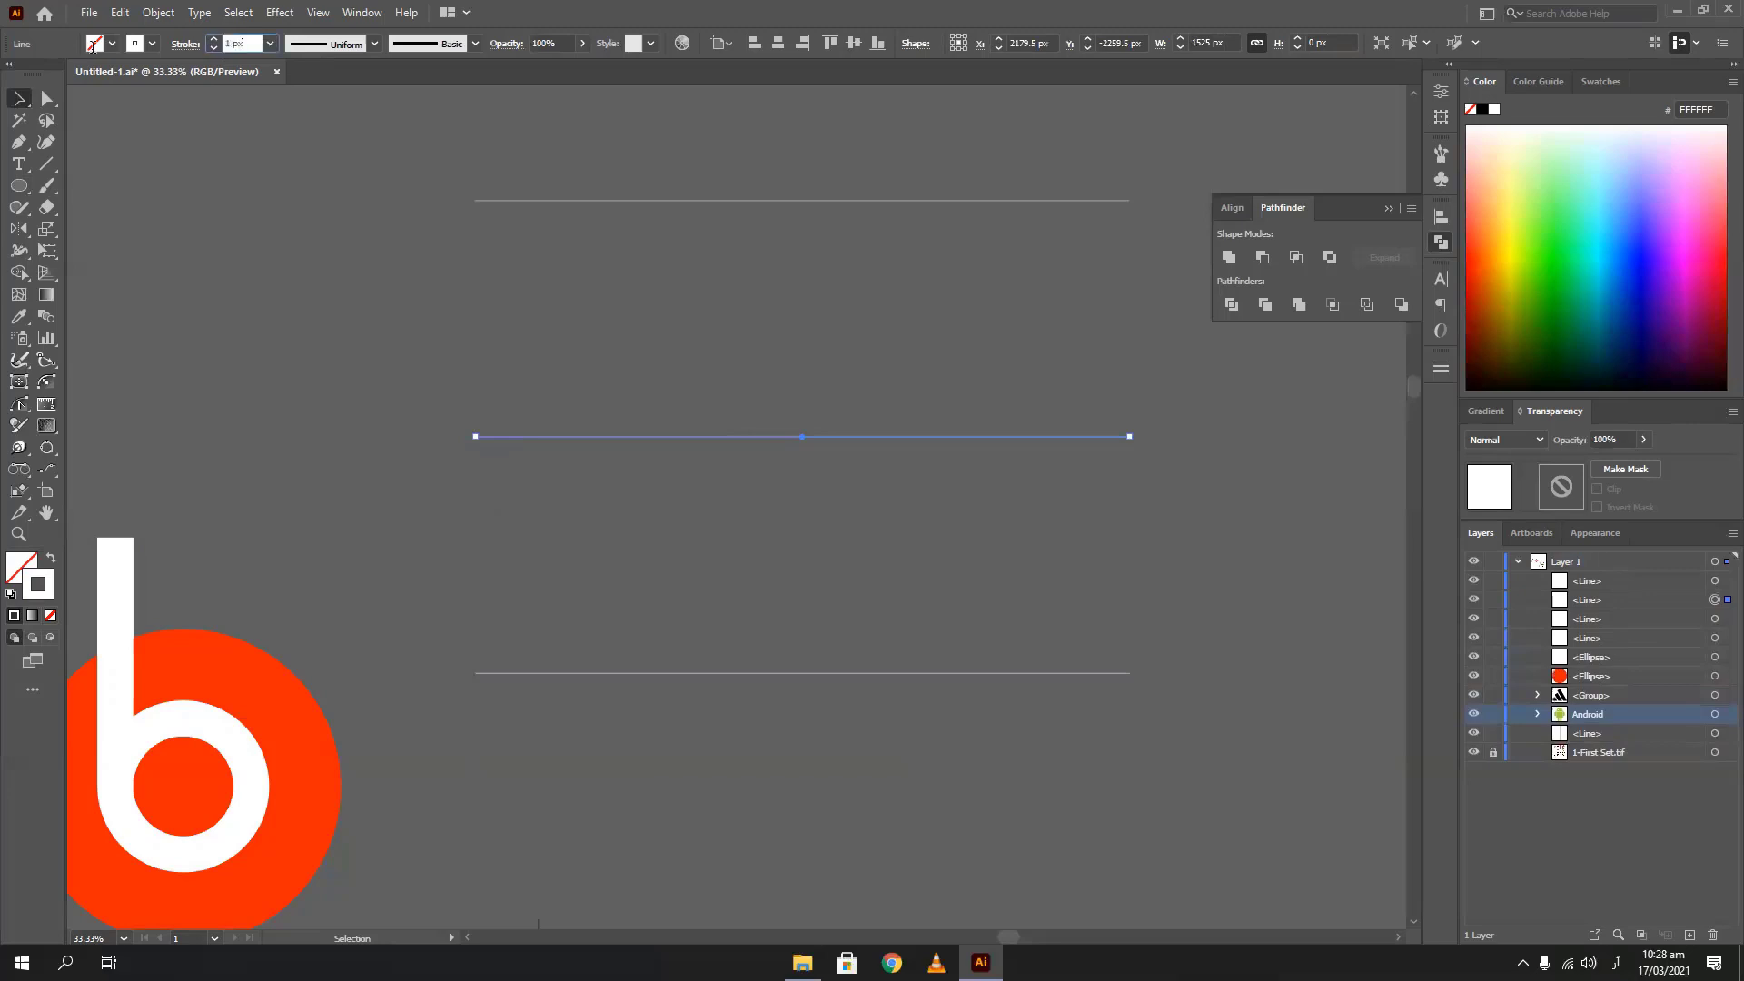
text(50)
key(Return)
drag(499, 604, 651, 807)
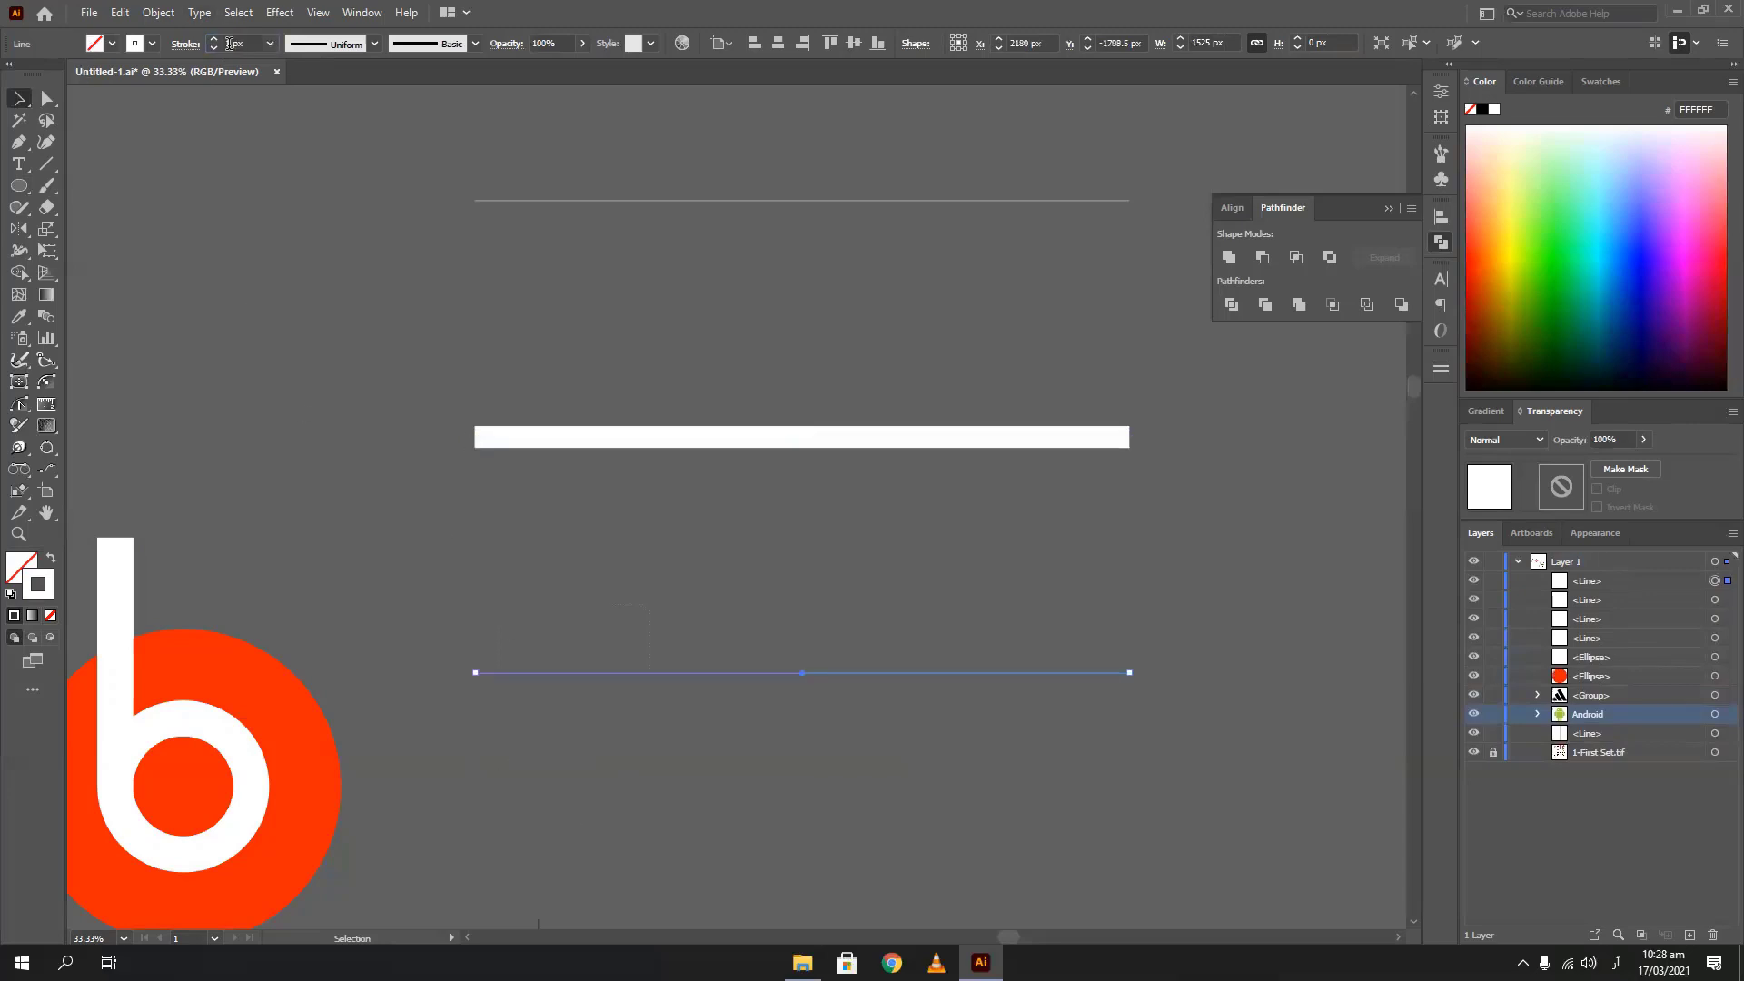
drag(250, 44, 4, 107)
text(100)
key(Return)
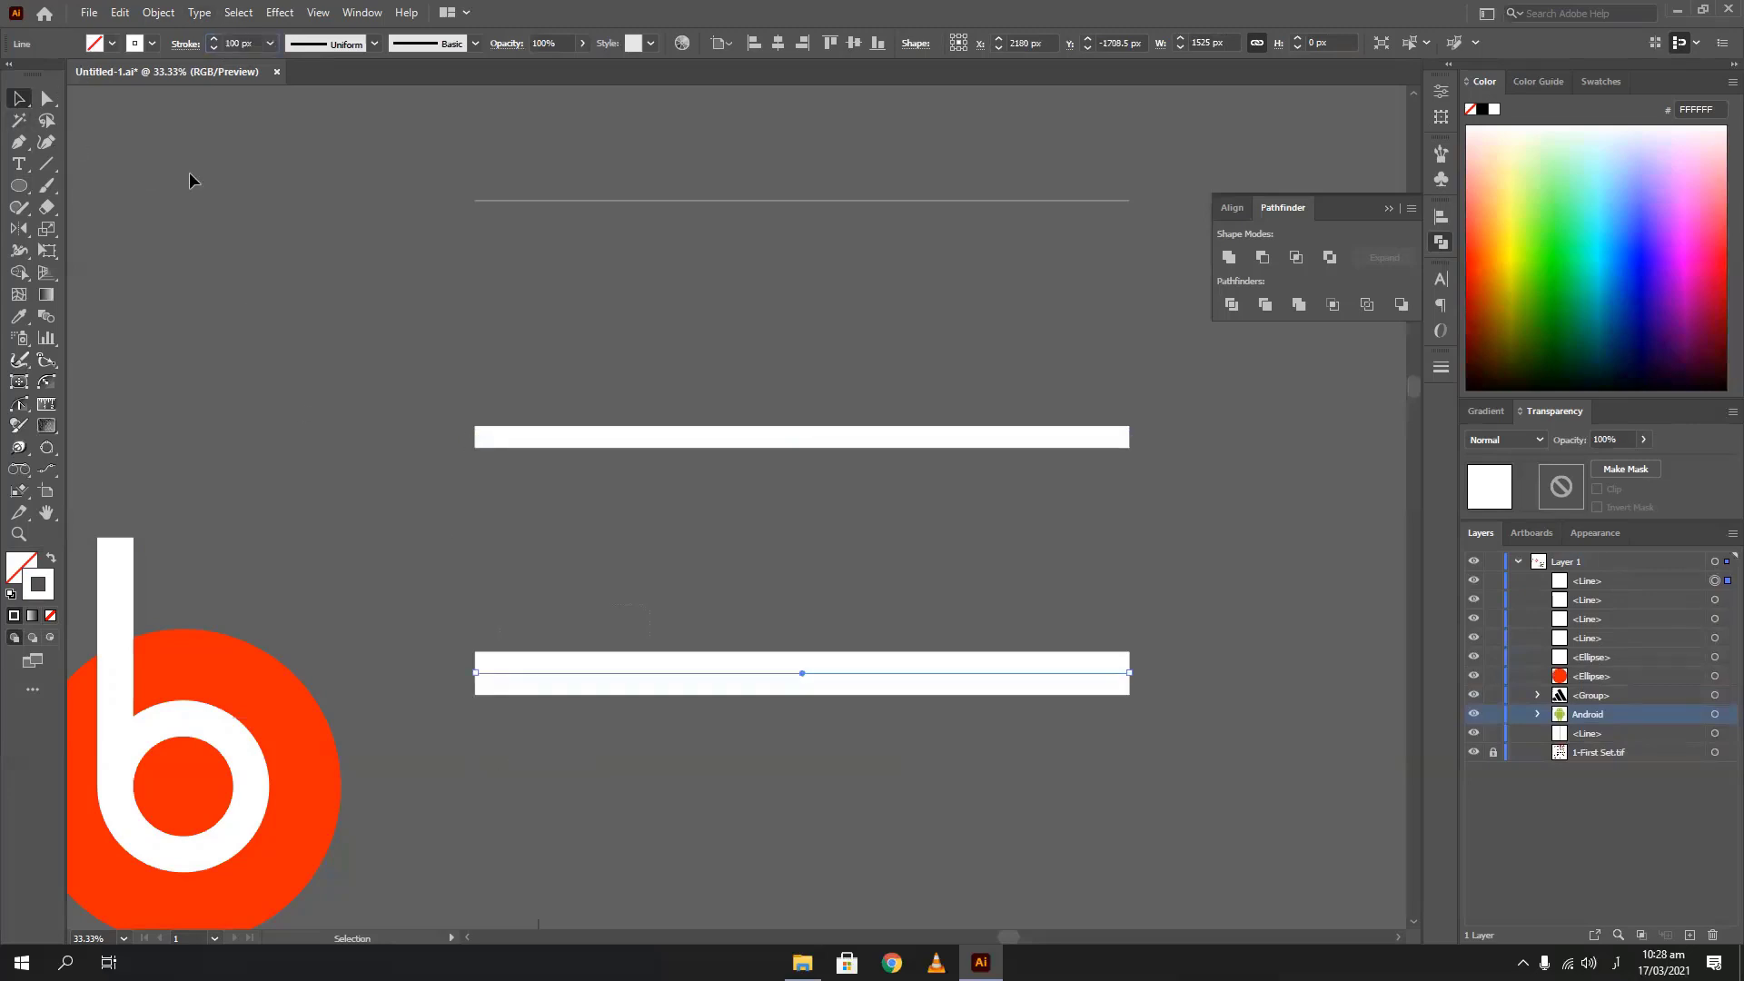
Examine the three horizontal lines up close, comparing each line's selectable path with the visible thickness of its stroke
click(503, 201)
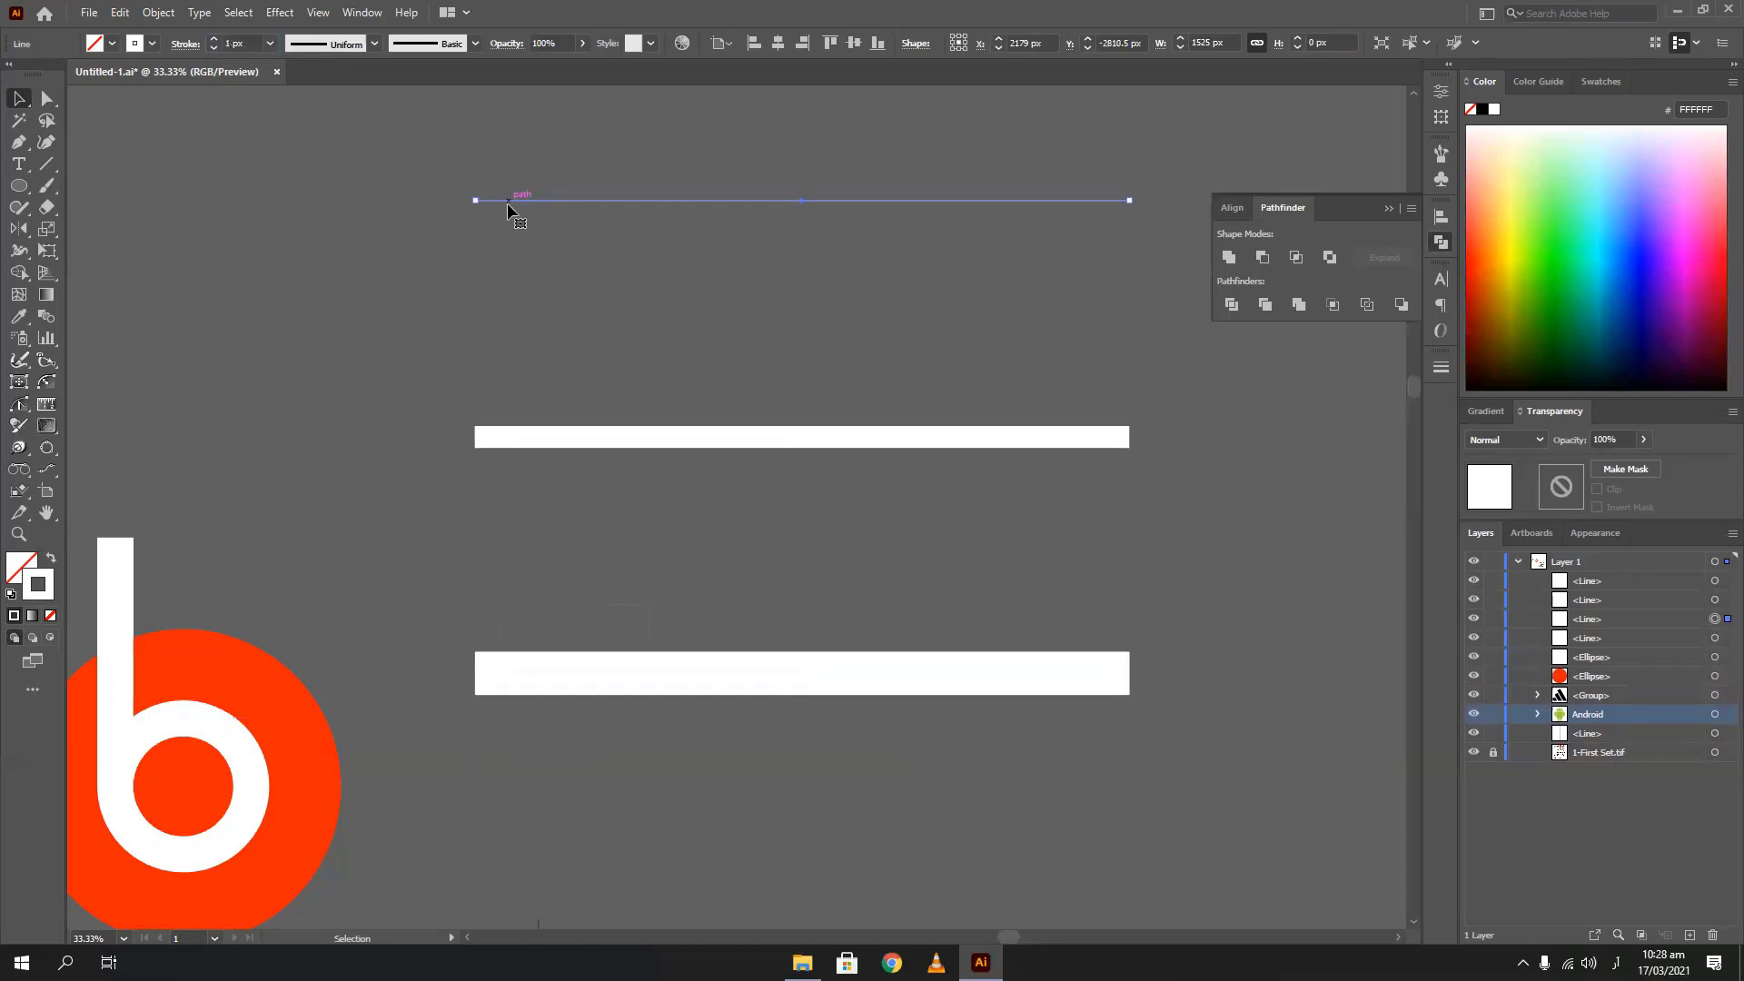
scroll(480, 445, up, 5)
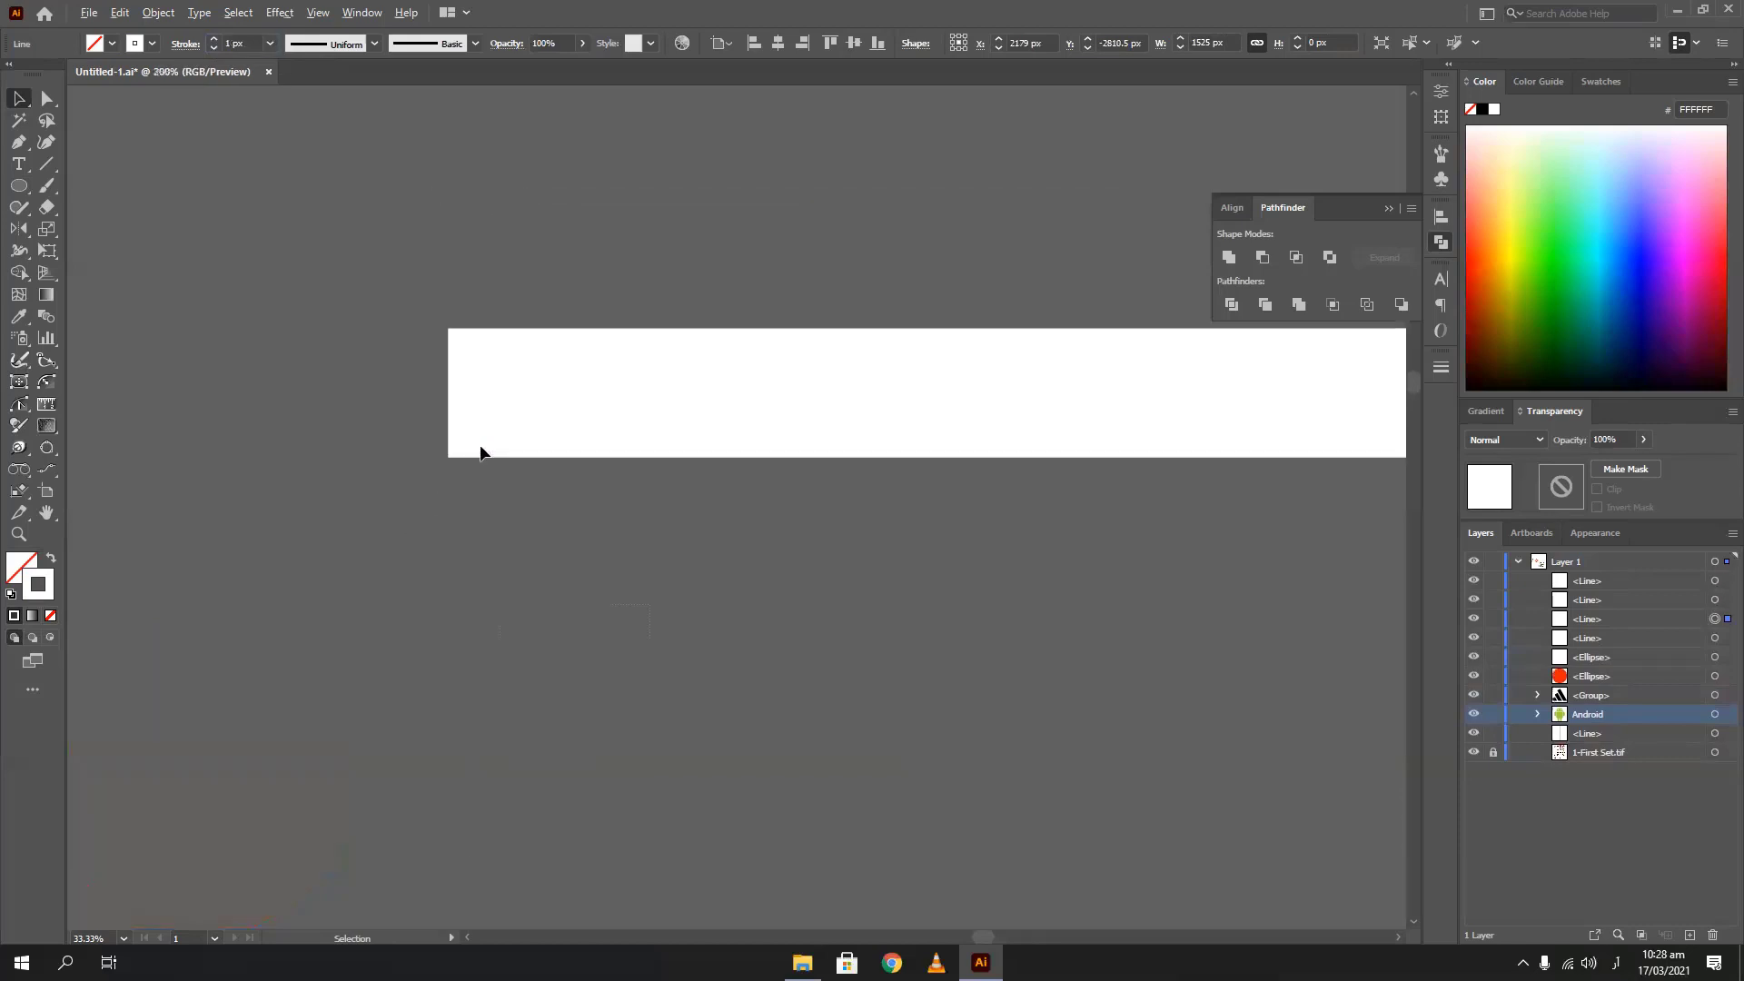
click(501, 345)
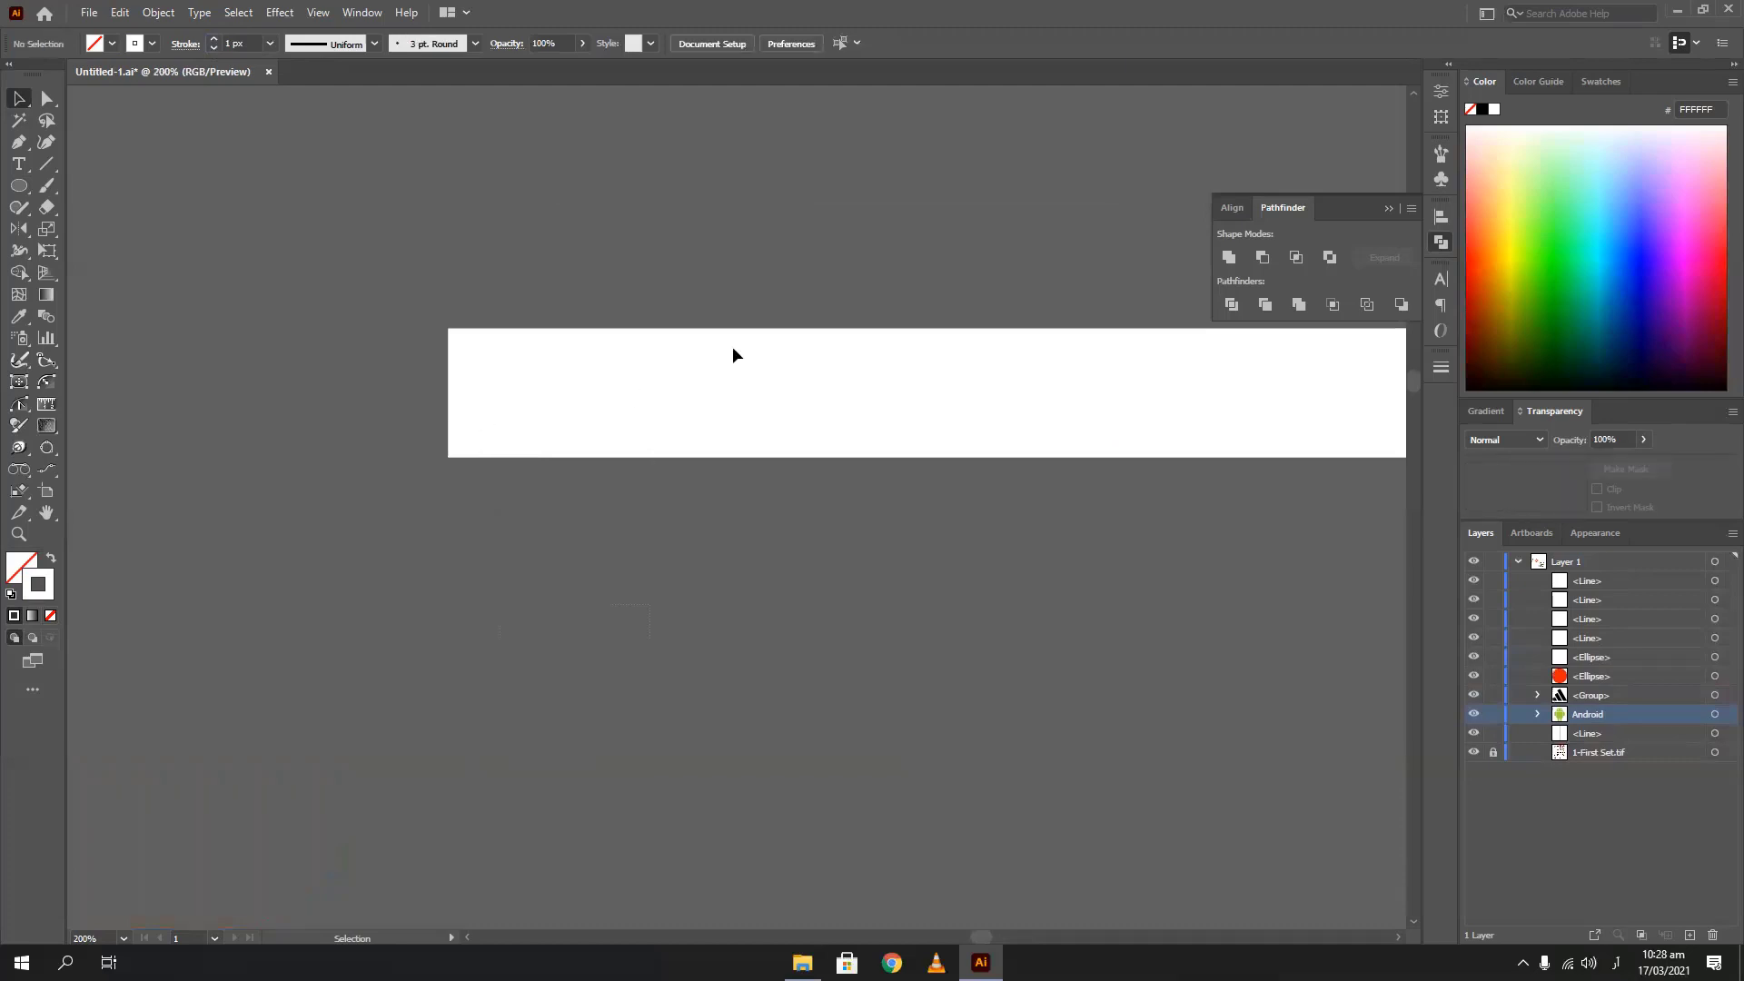
click(521, 394)
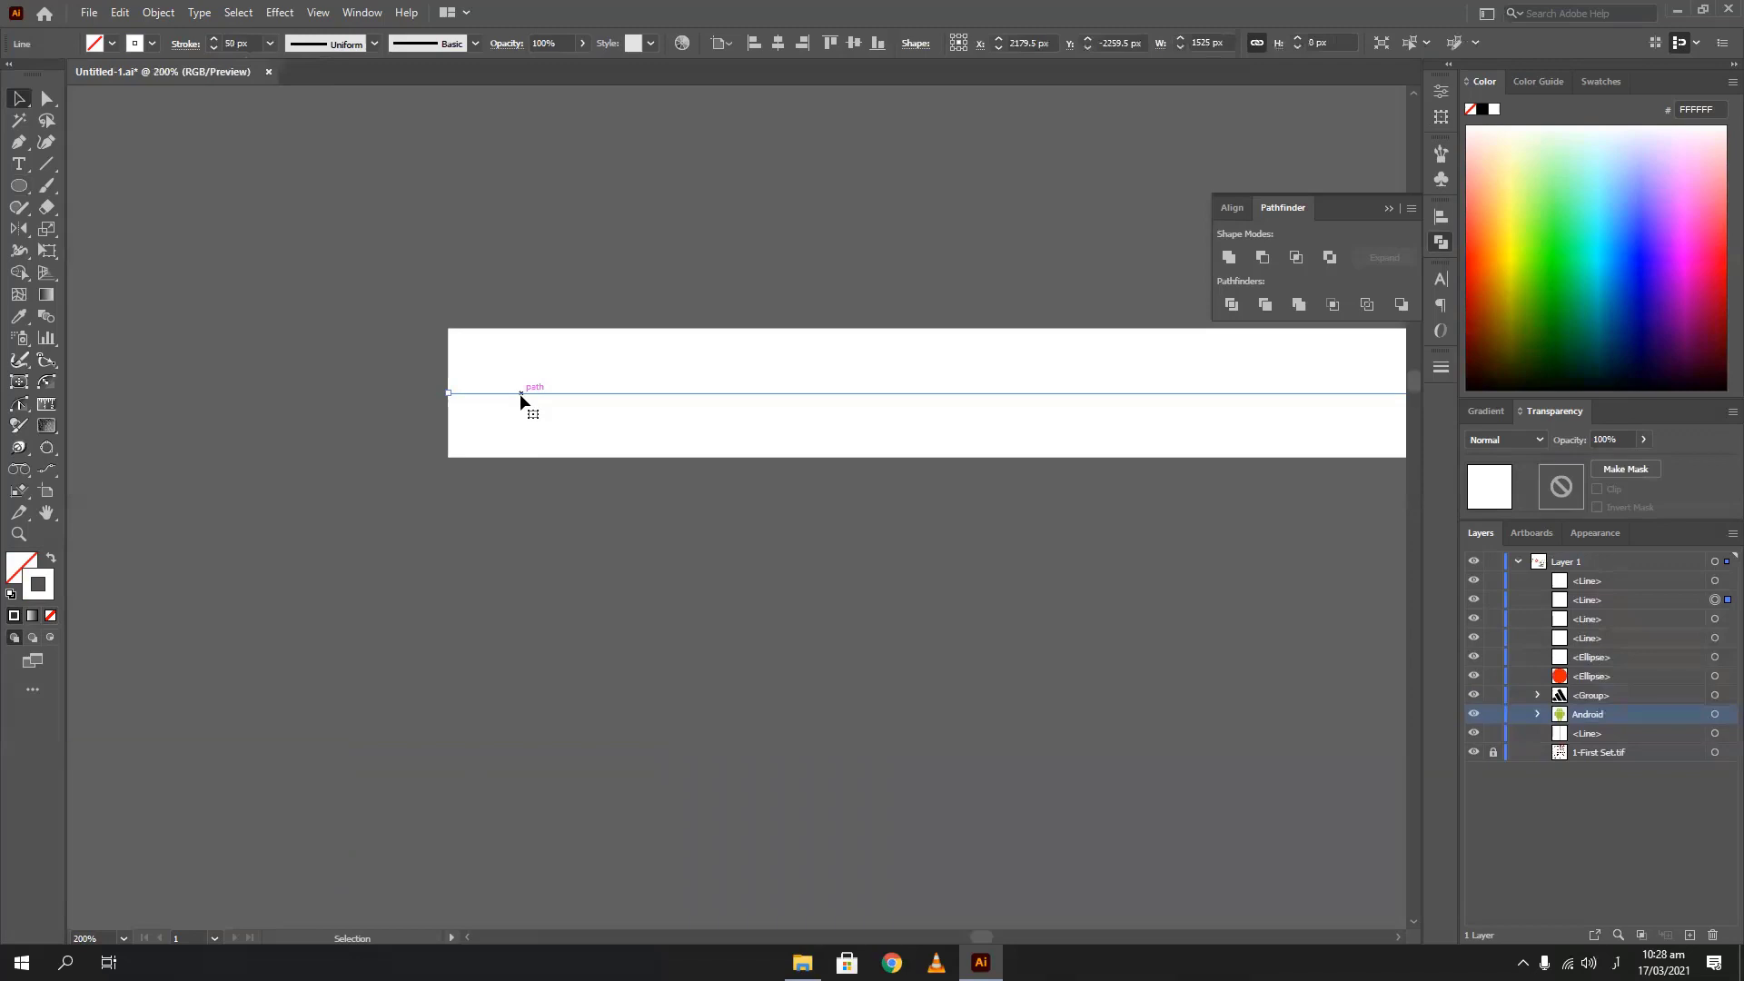
click(378, 450)
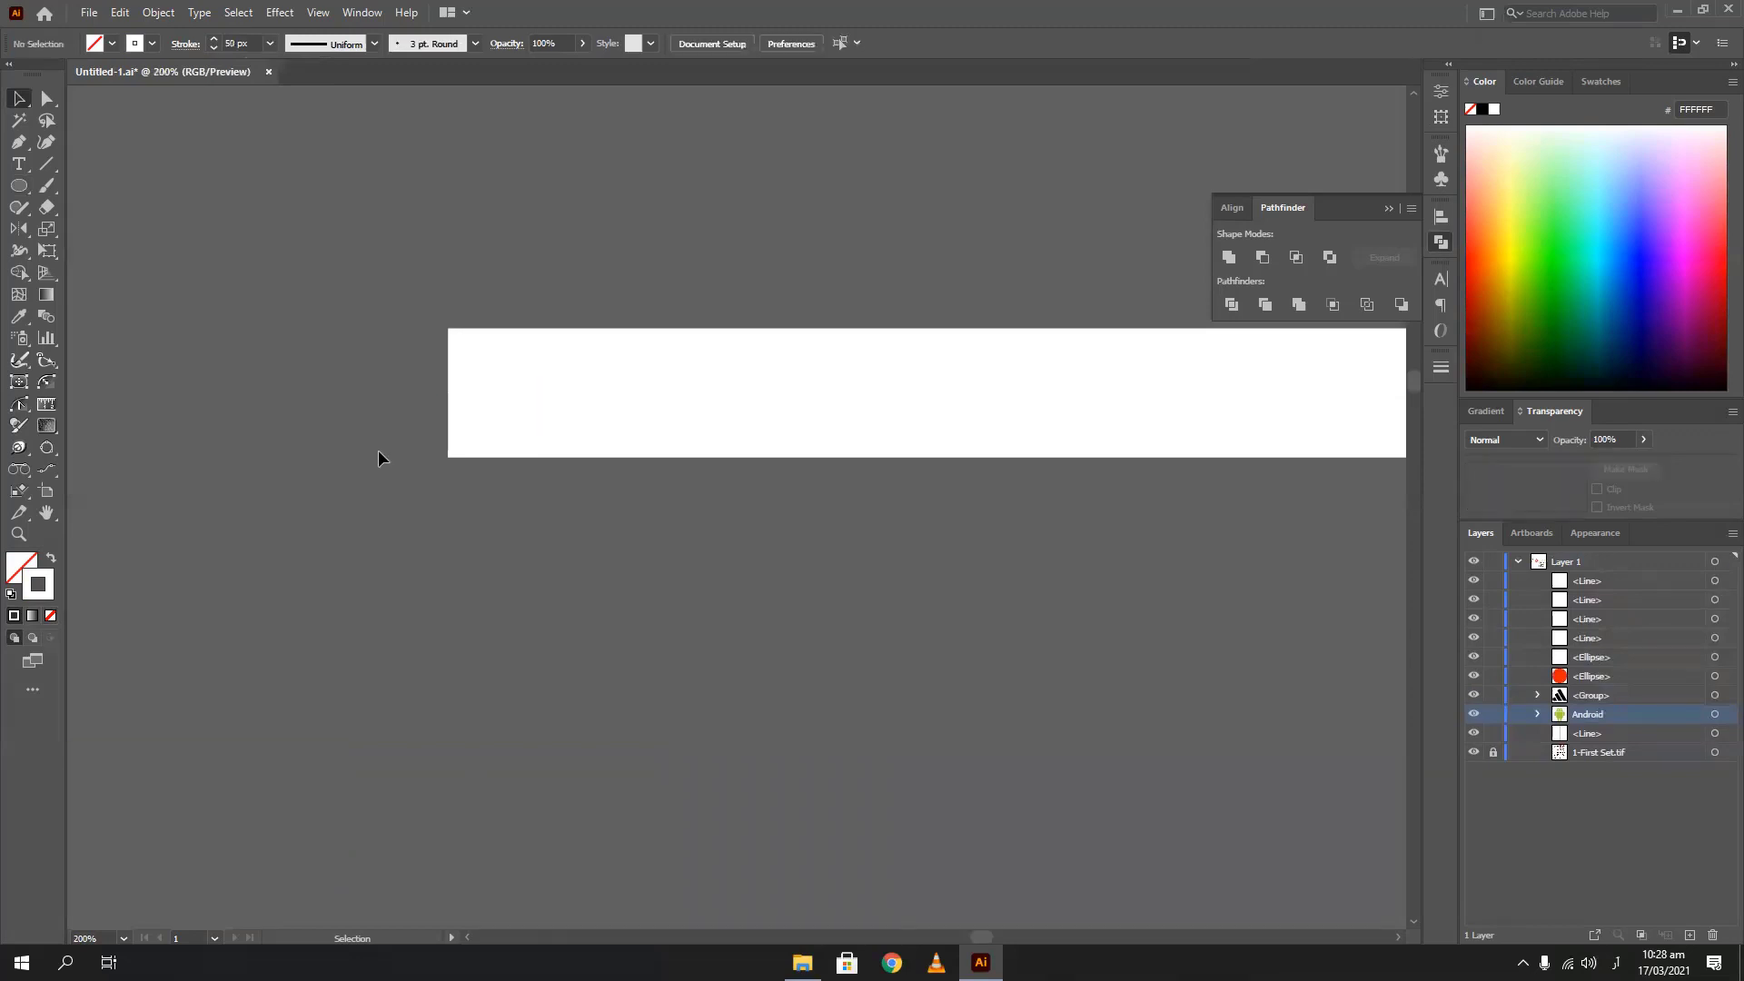
key(ctrl+1)
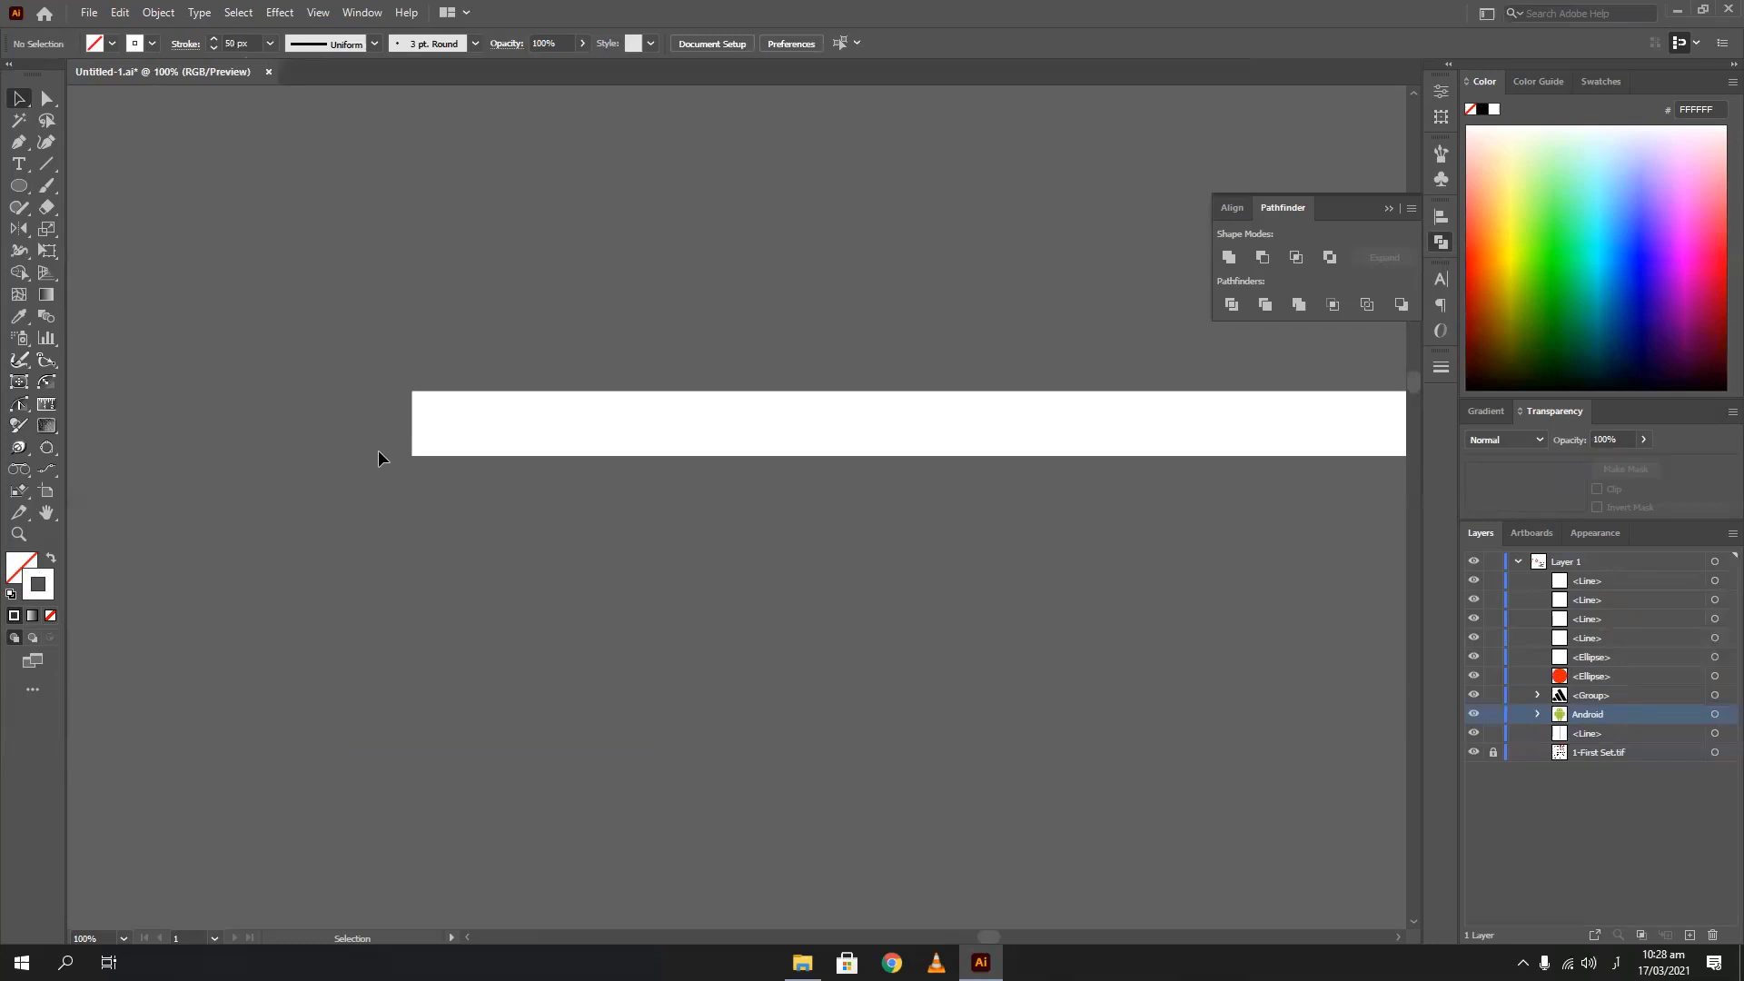
scroll(377, 449, down, 2)
scroll(371, 587, down, 1)
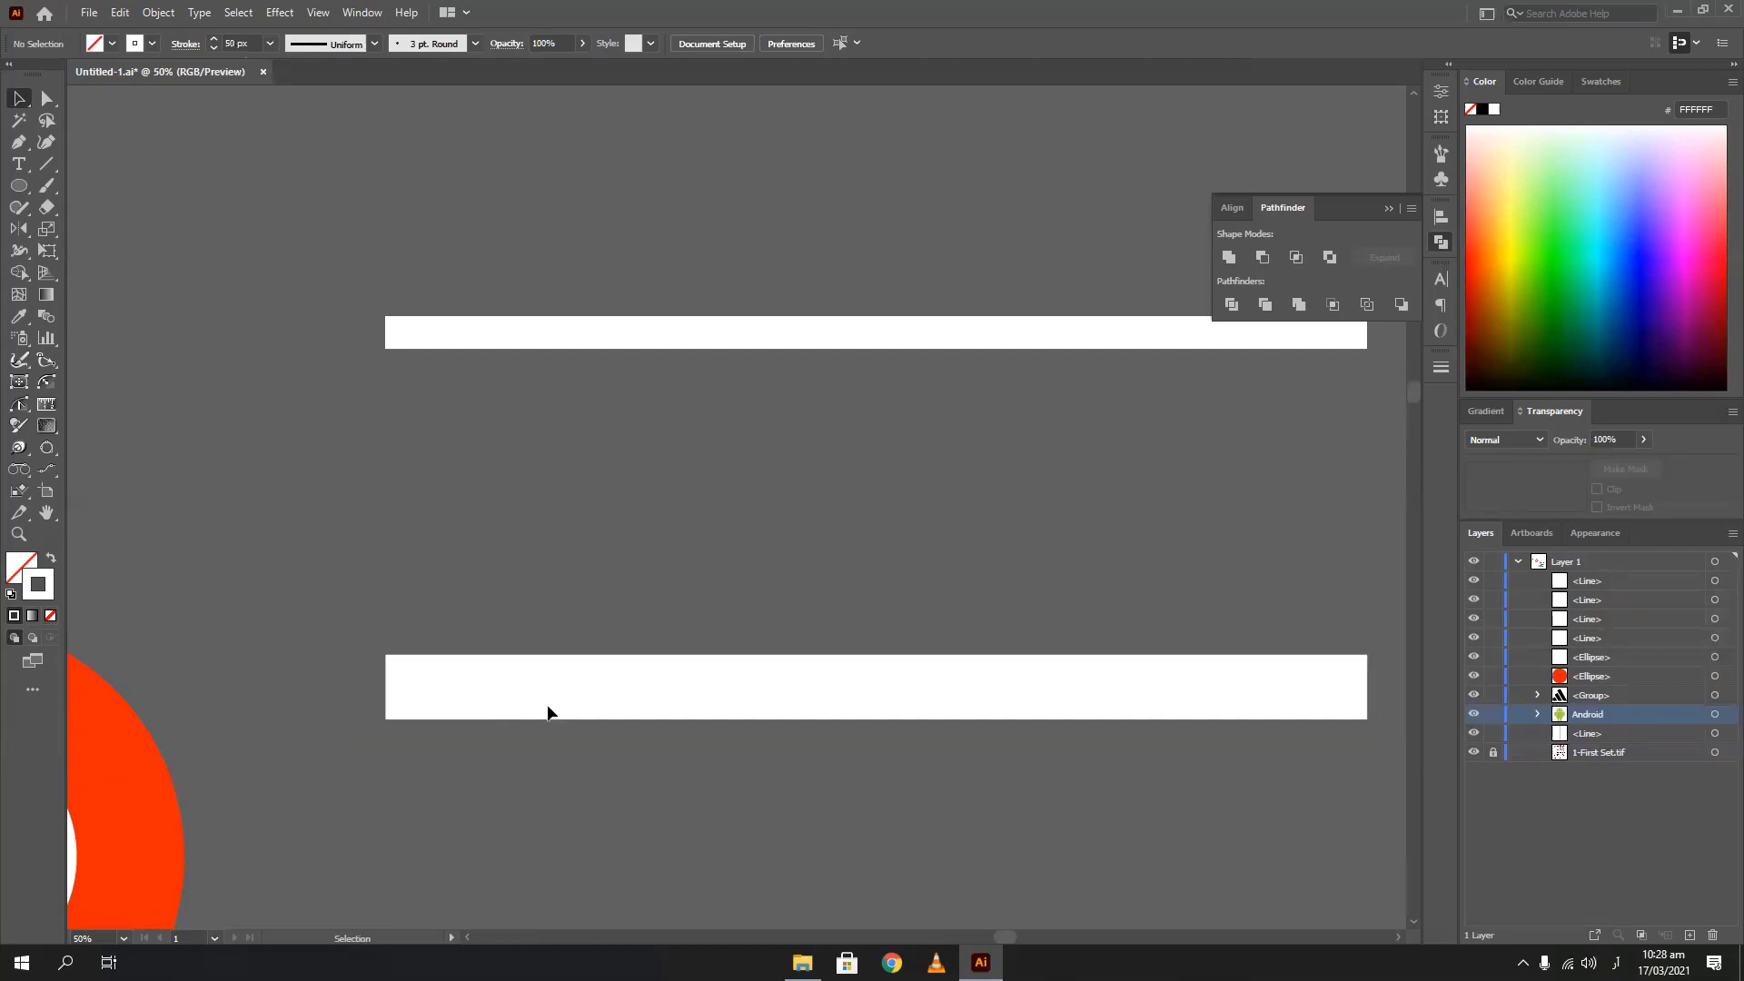
click(479, 711)
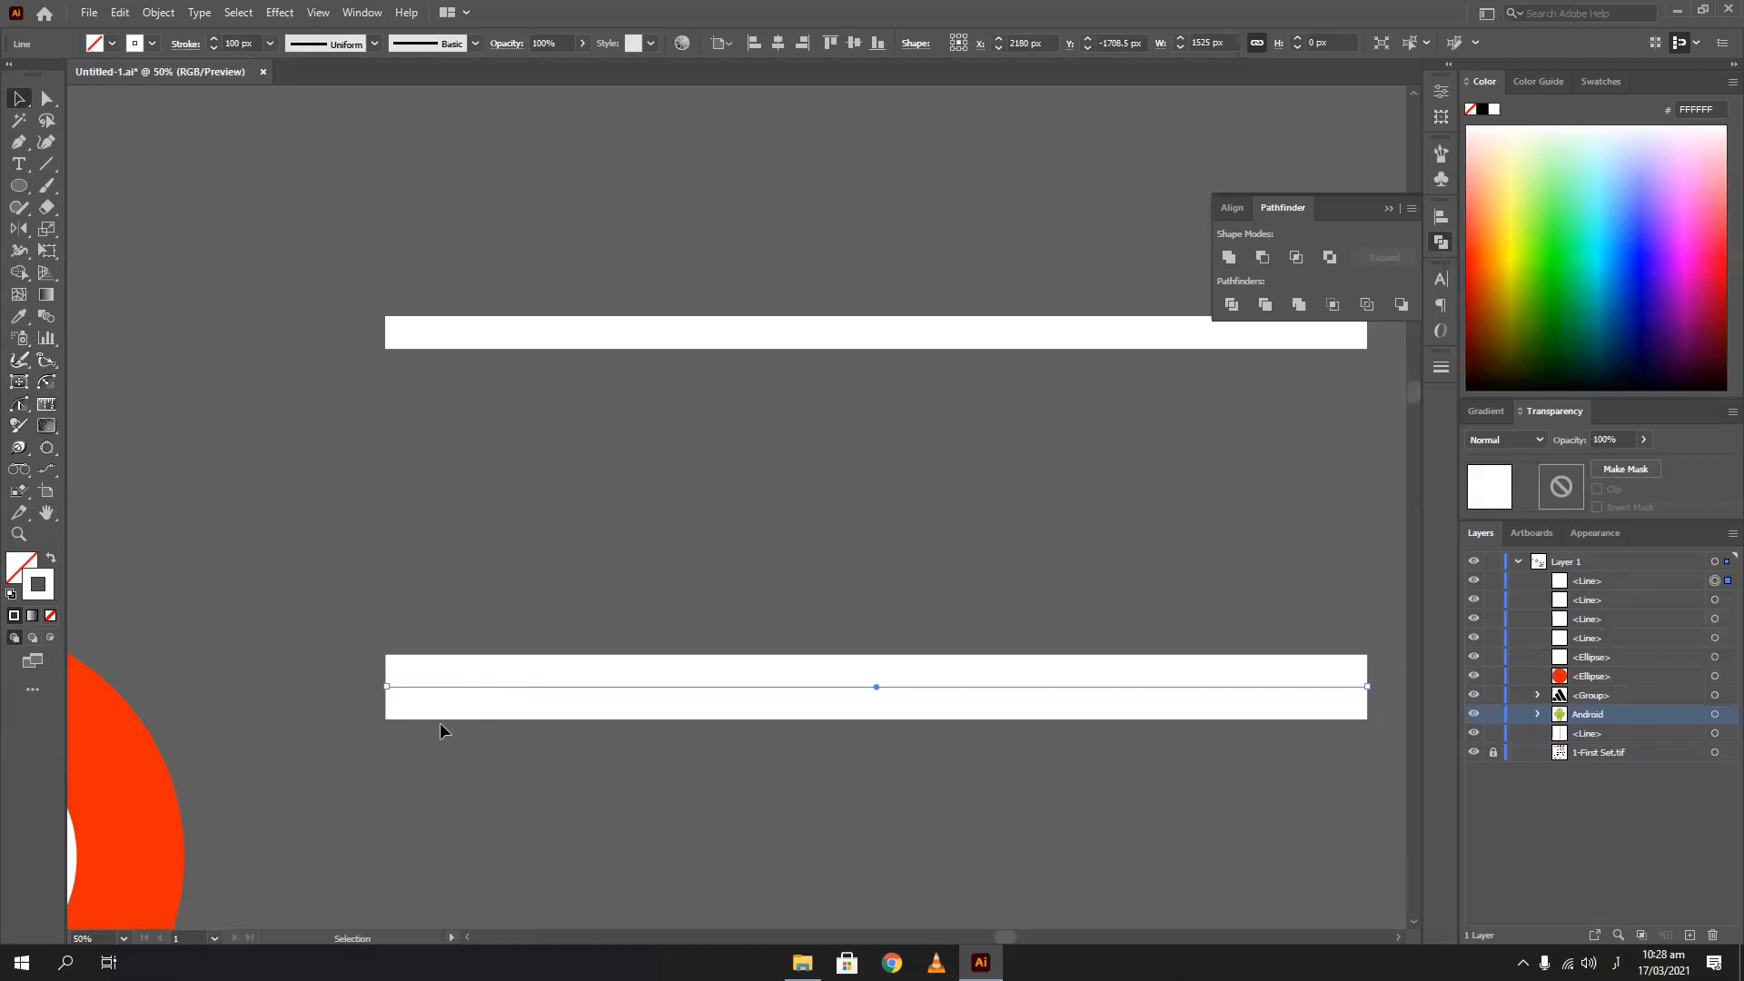
click(278, 628)
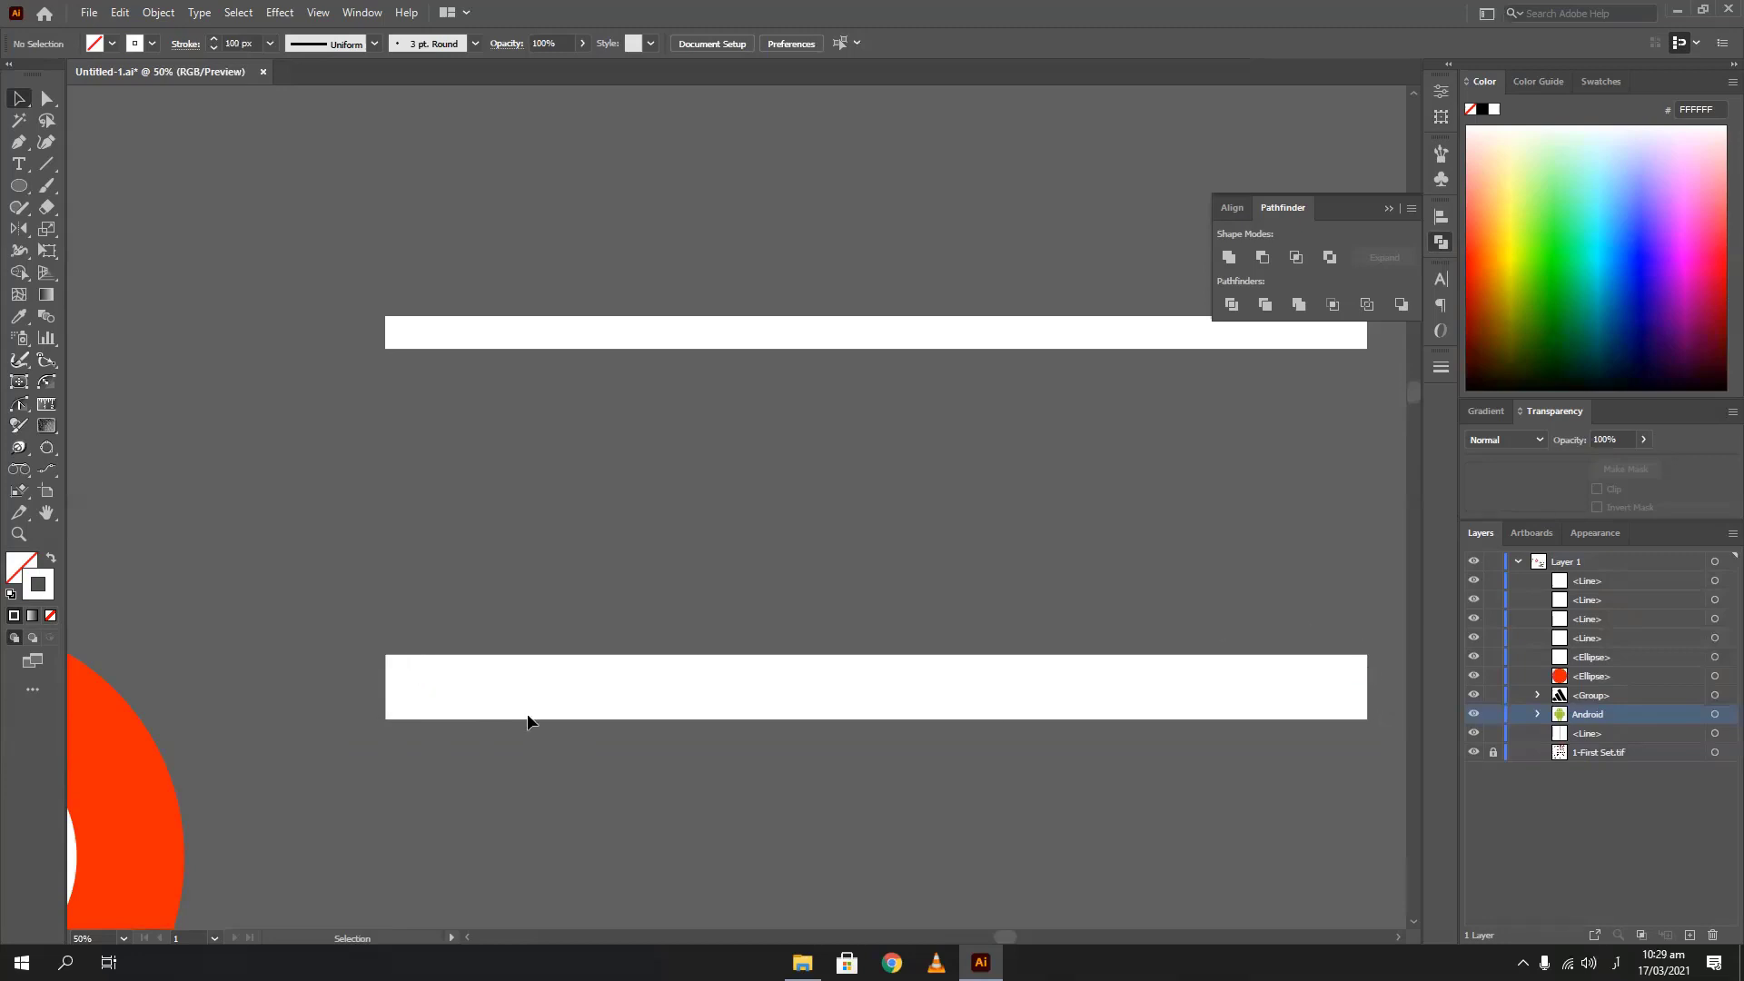
Expand the fill and stroke of the 100 px horizontal line into a filled shape
drag(458, 579, 539, 718)
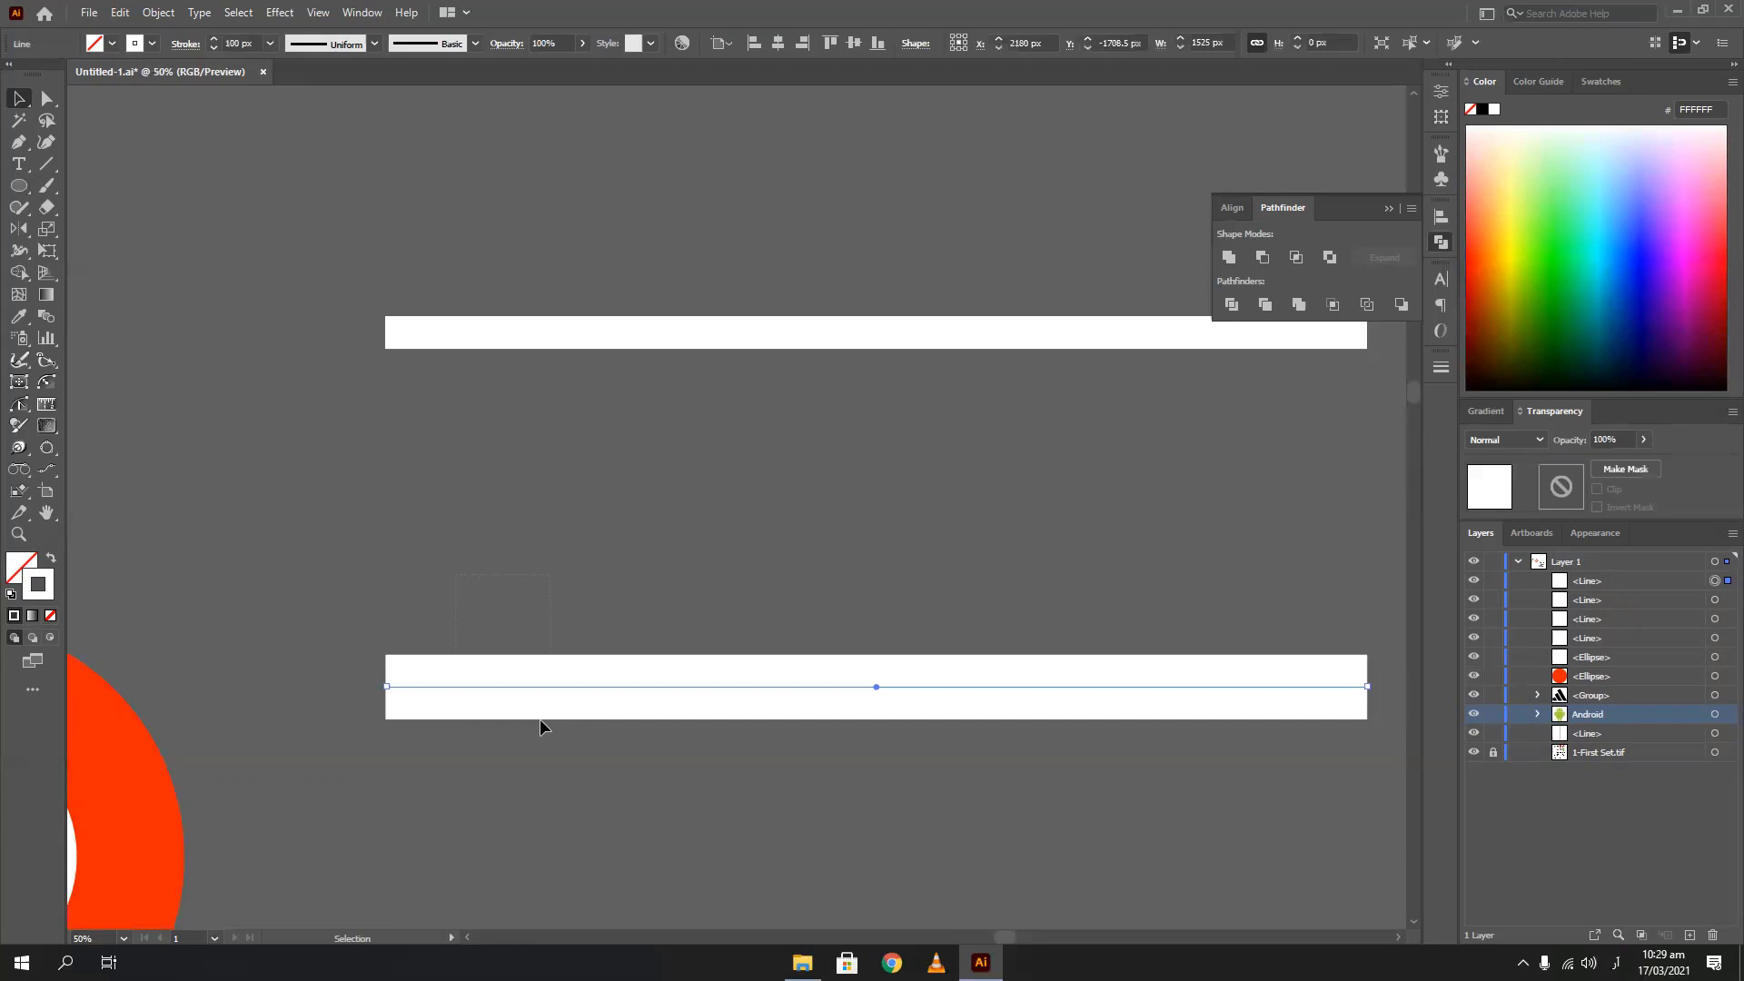
click(156, 12)
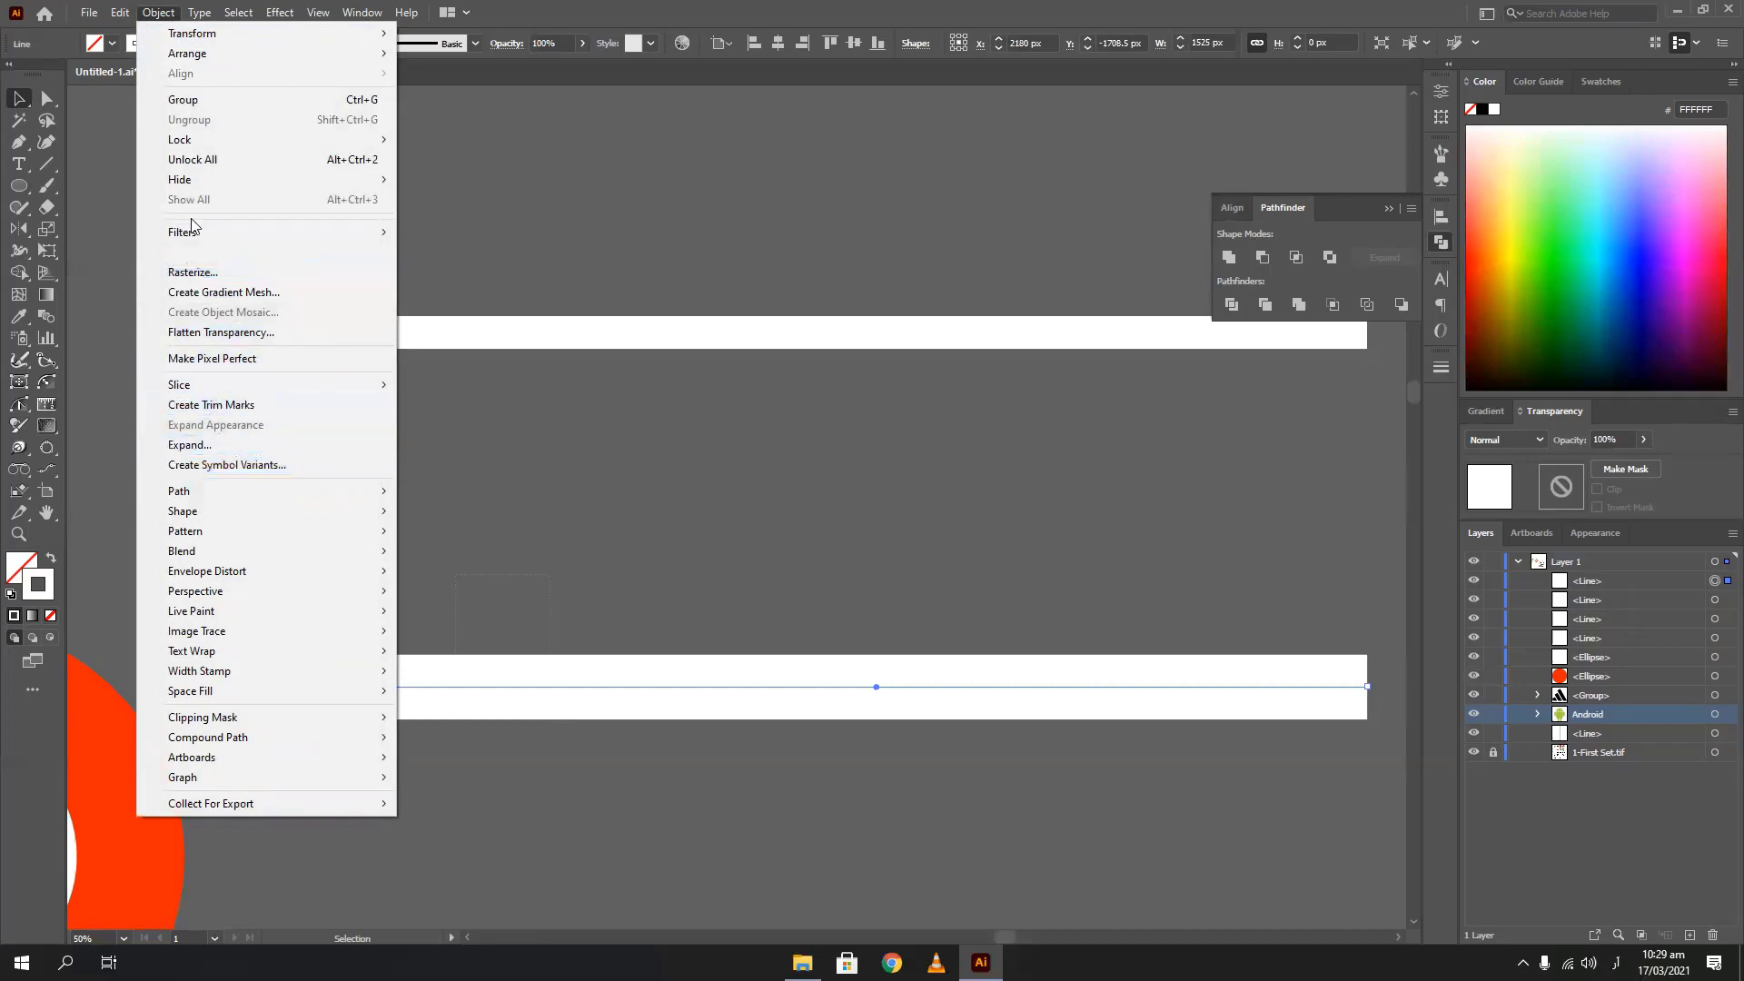
mouse_move(269, 237)
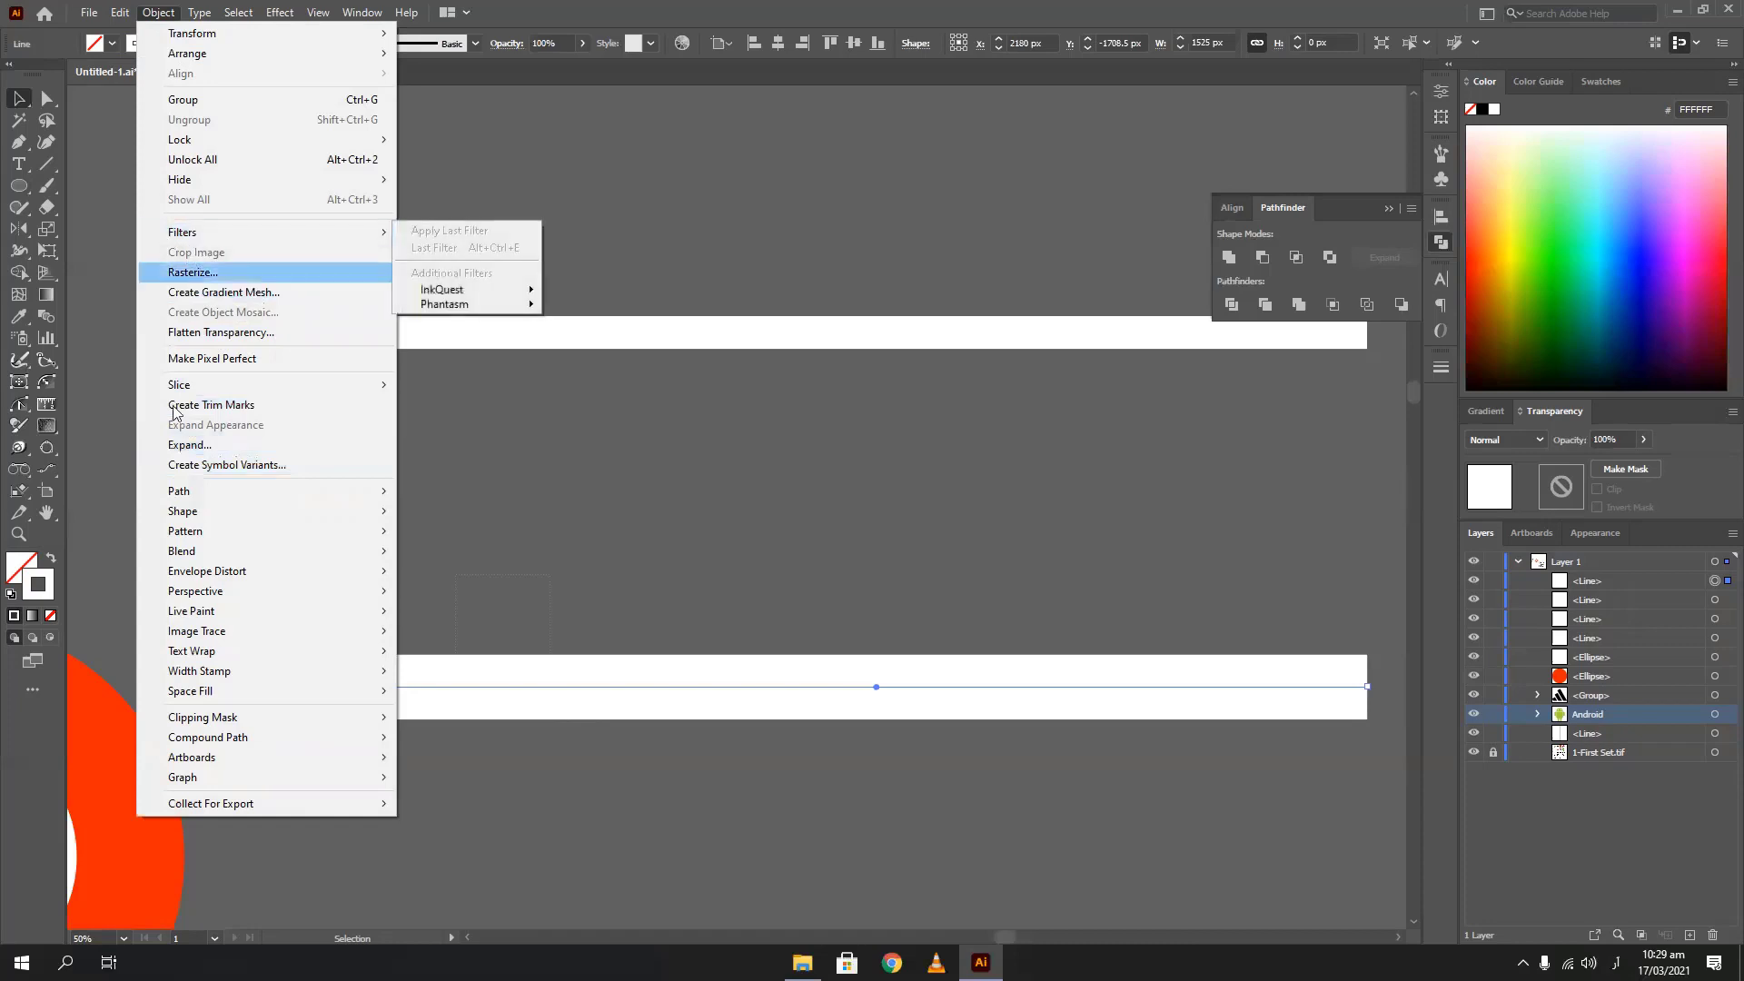
click(224, 448)
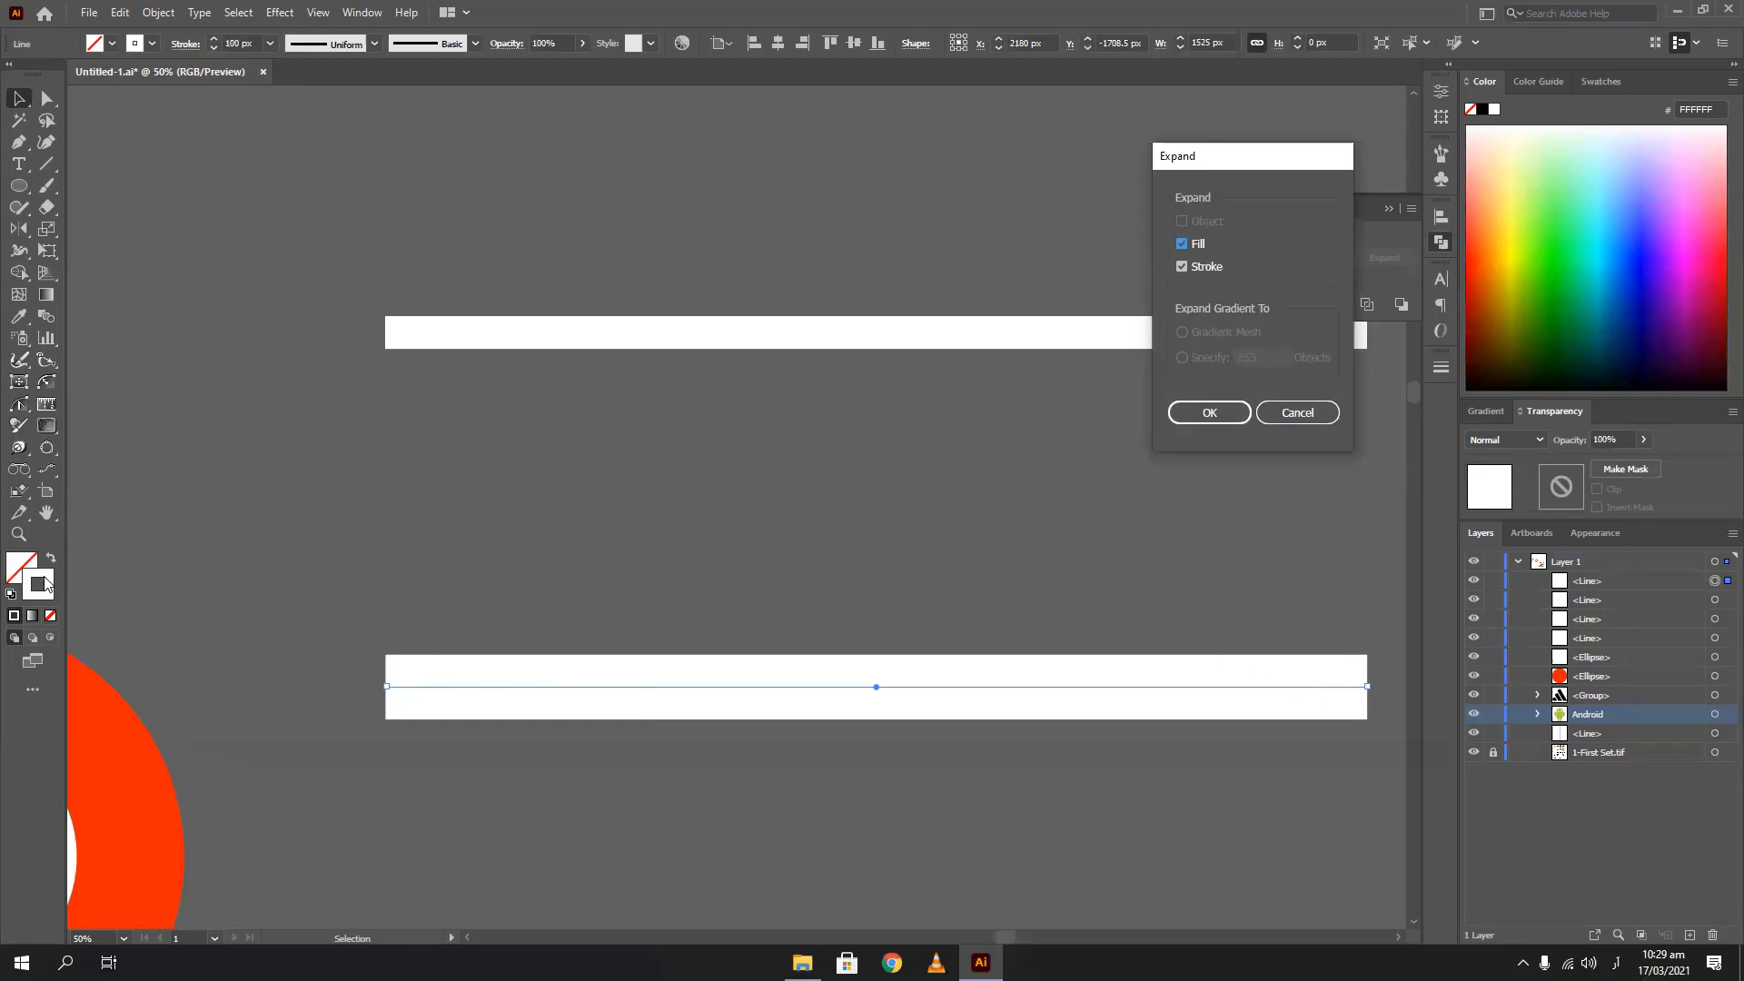
click(1195, 413)
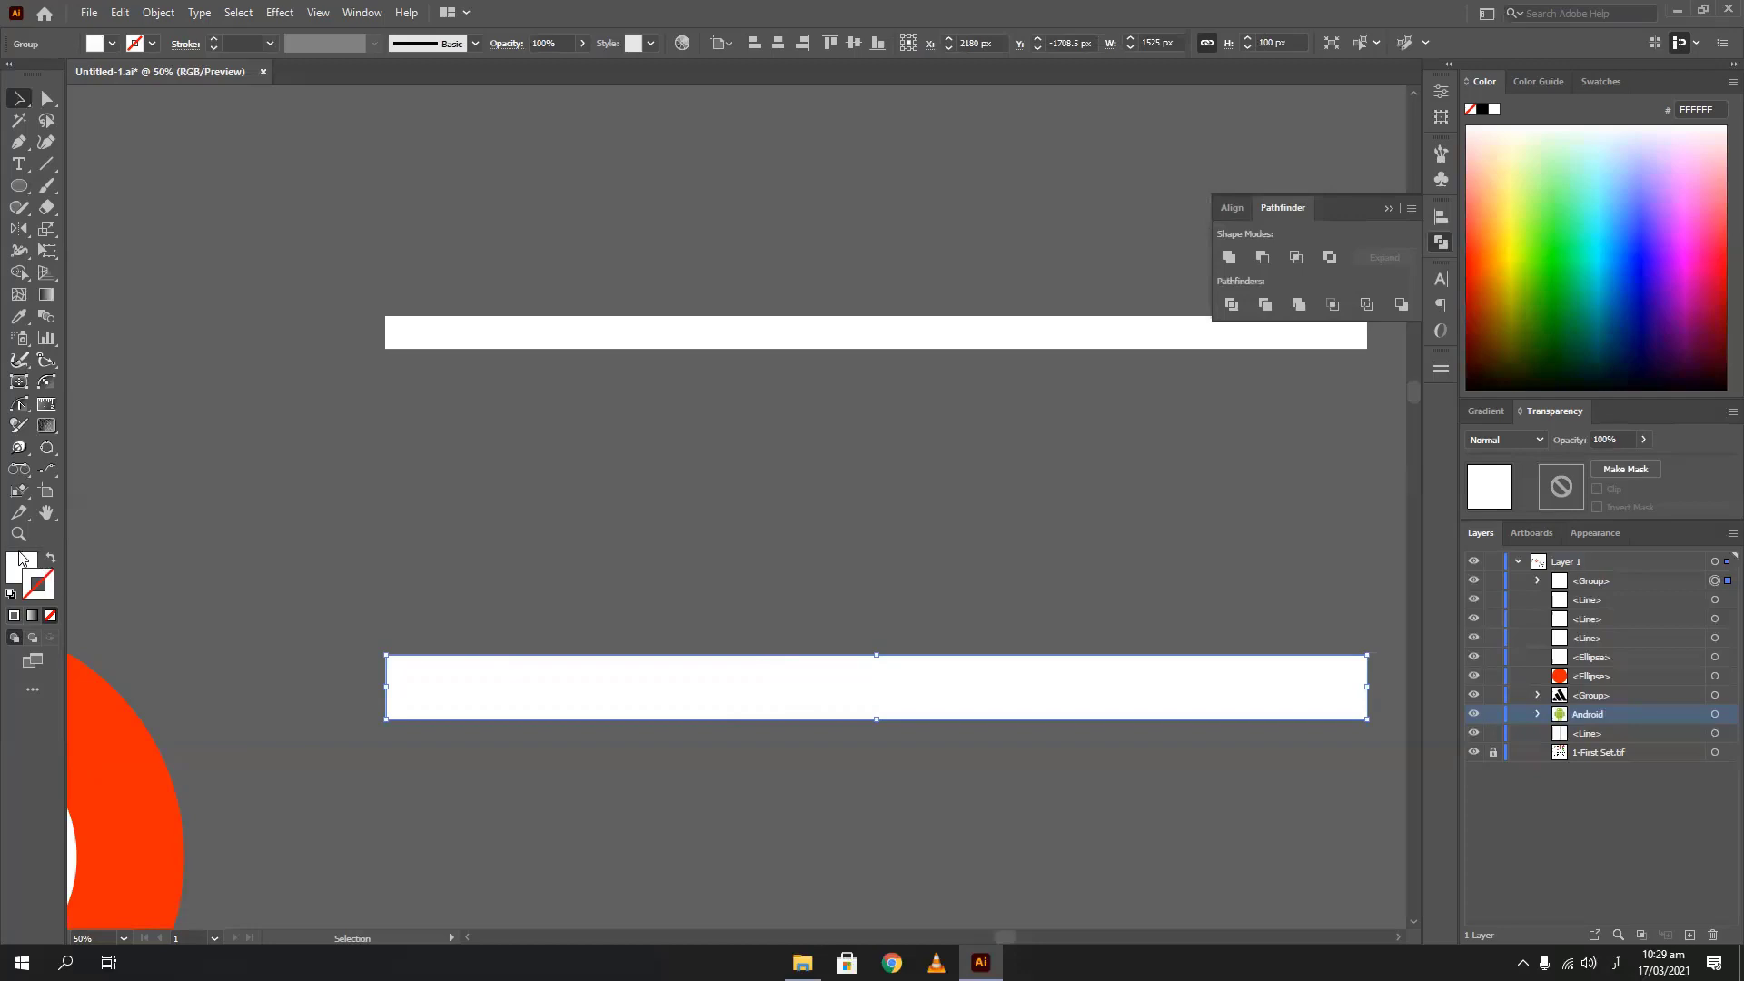
Move the expanded bar upward on the canvas, and delete it along with the two remaining horizontal practice lines
drag(498, 707, 432, 541)
click(565, 623)
click(337, 522)
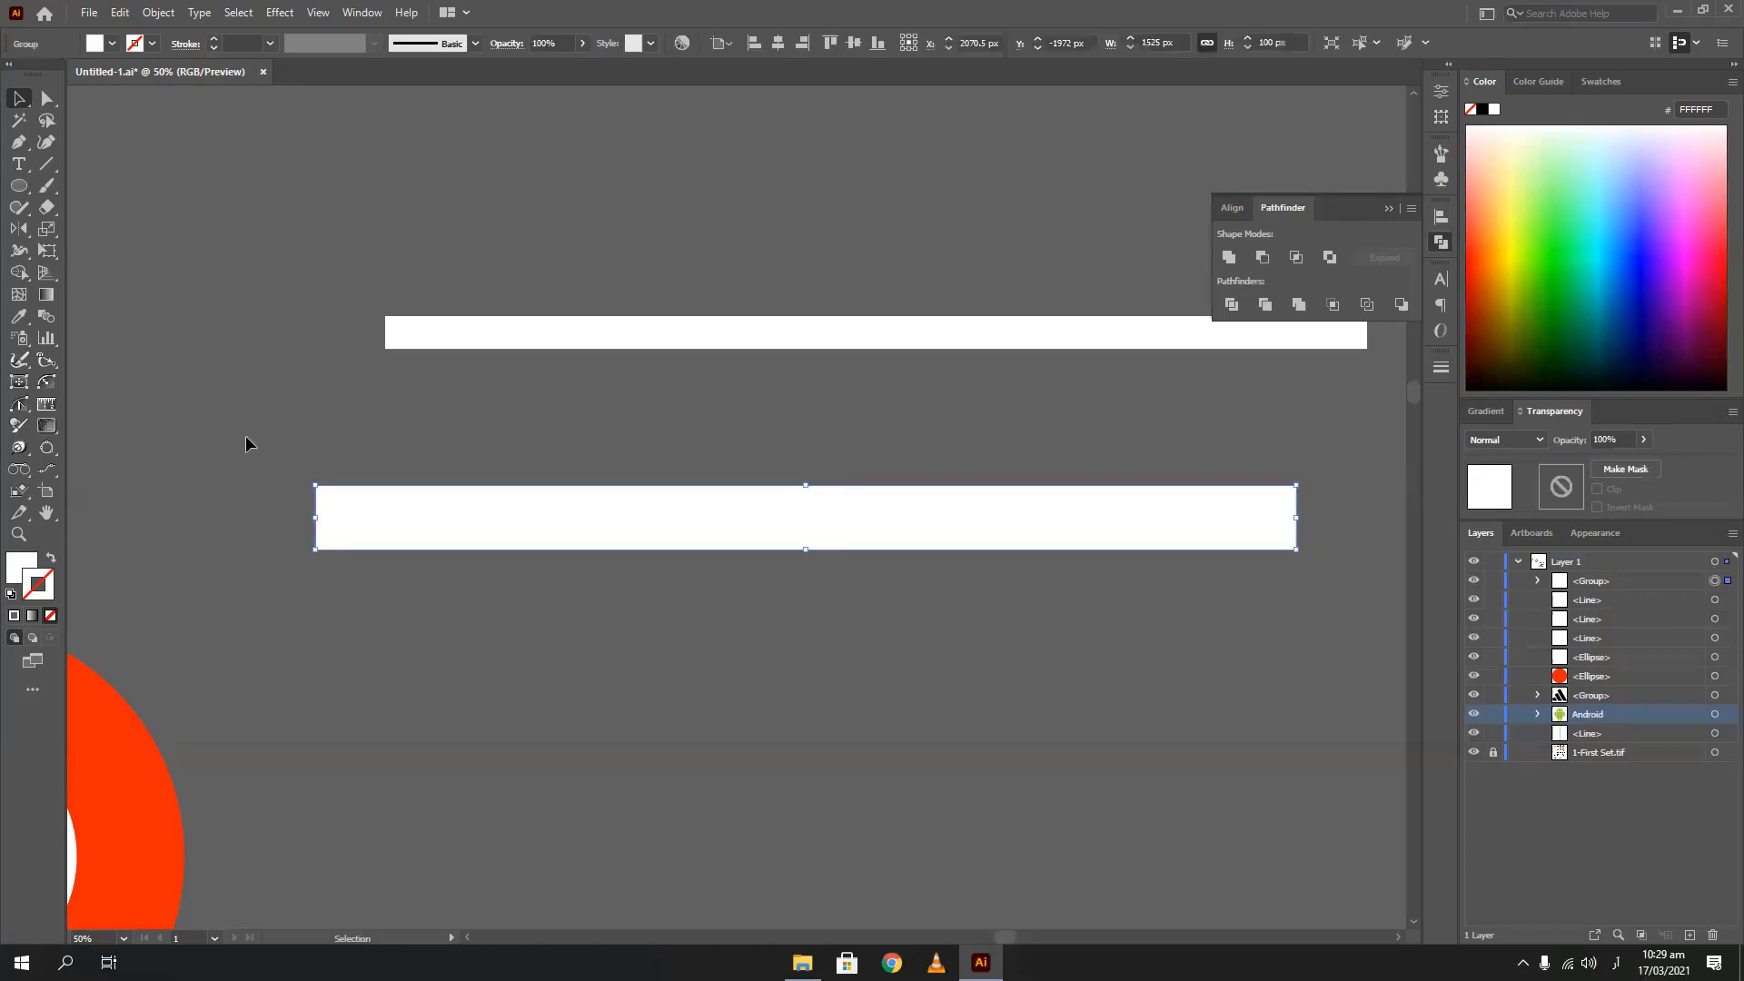
key(Delete)
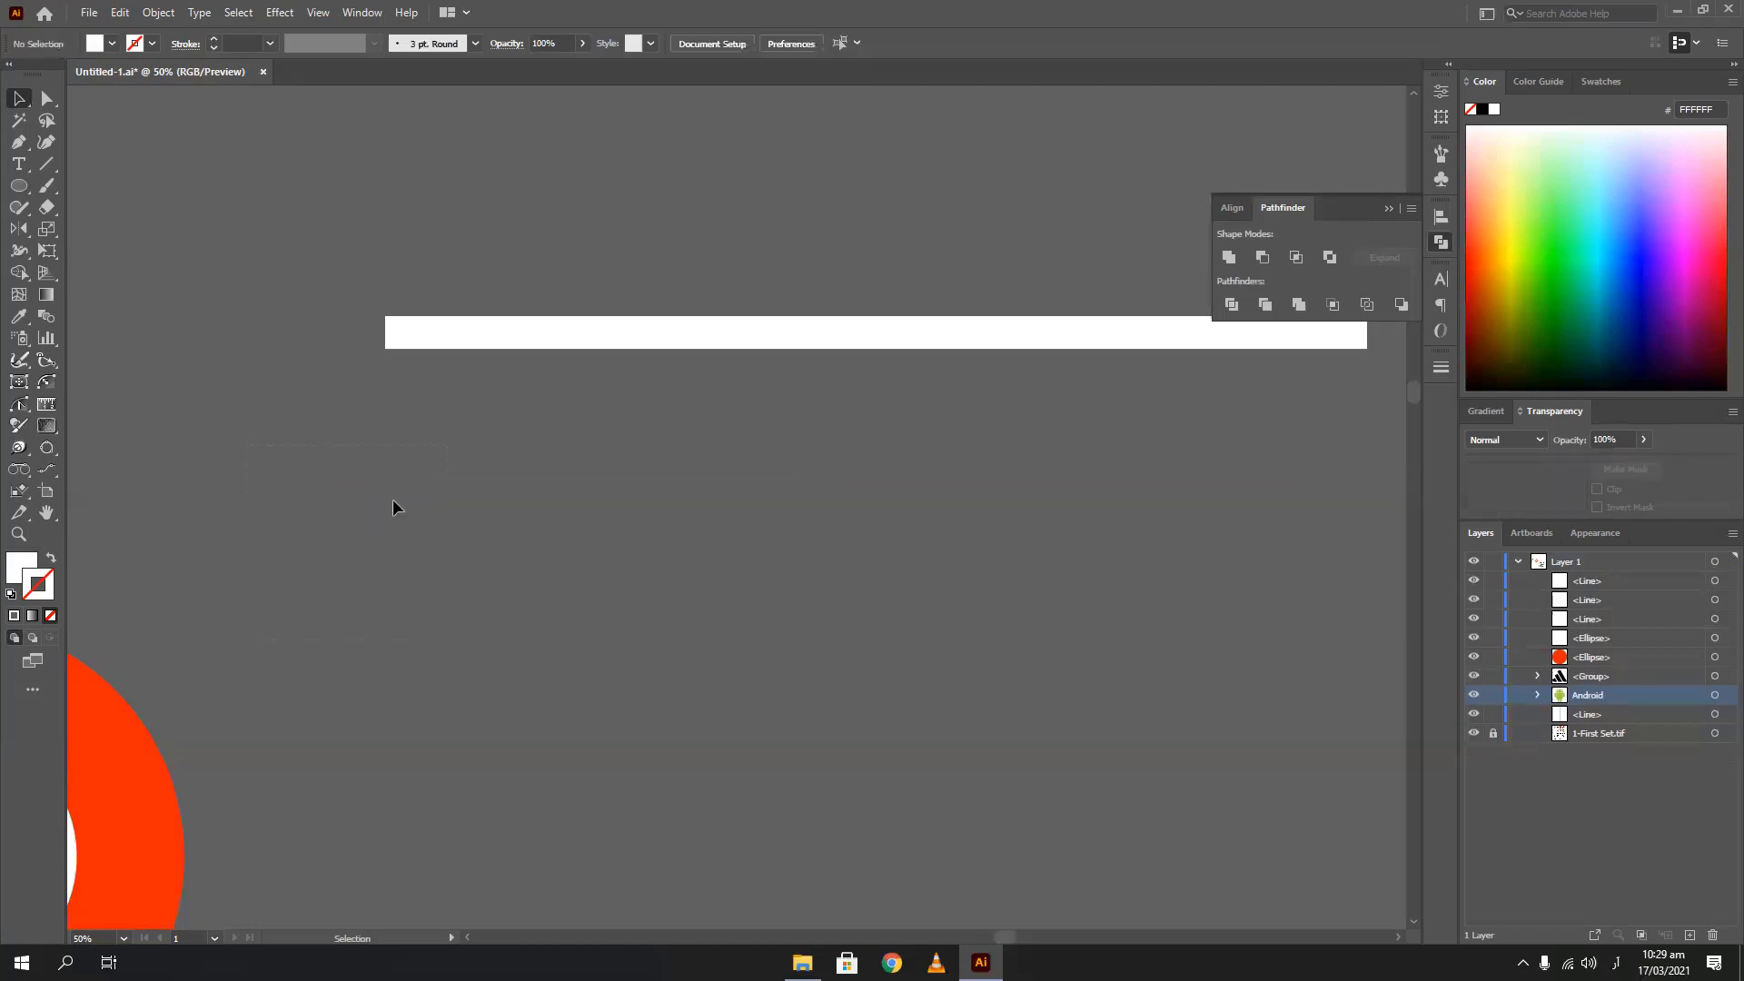
scroll(379, 481, down, 3)
drag(510, 505, 420, 241)
key(Delete)
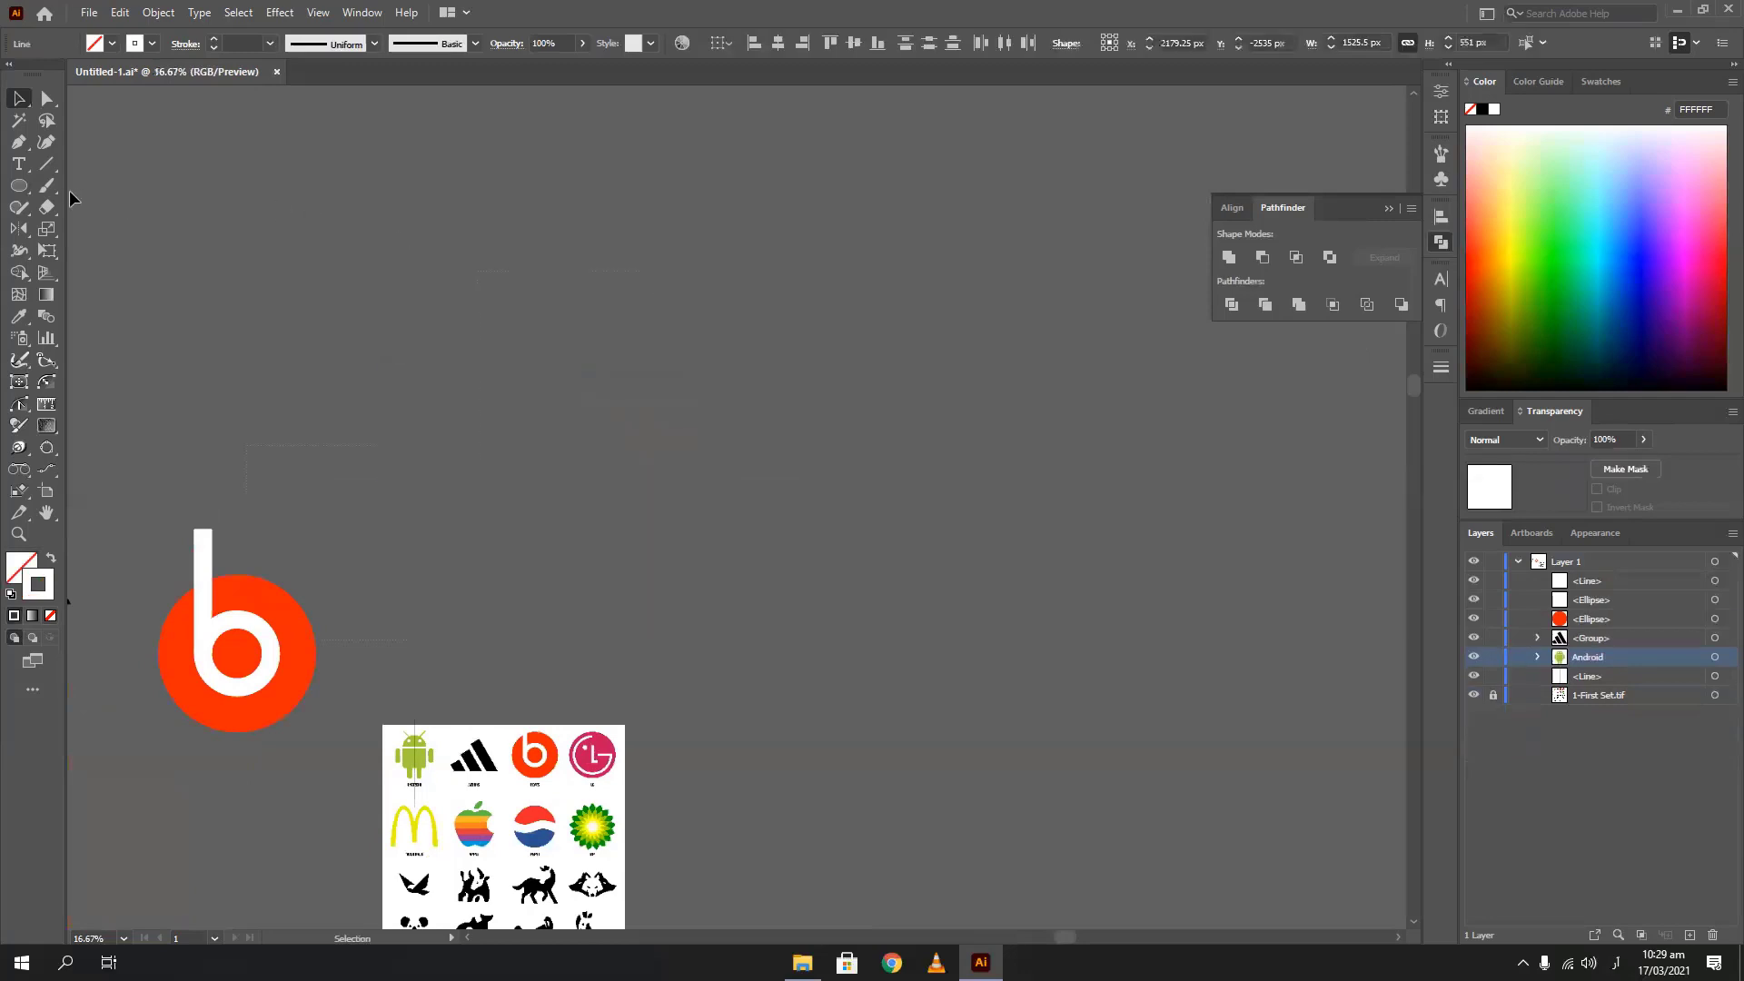
Draw a five-pointed star about 2028 × 1929 px on the empty canvas and give it a white fill with no stroke
drag(18, 187, 95, 272)
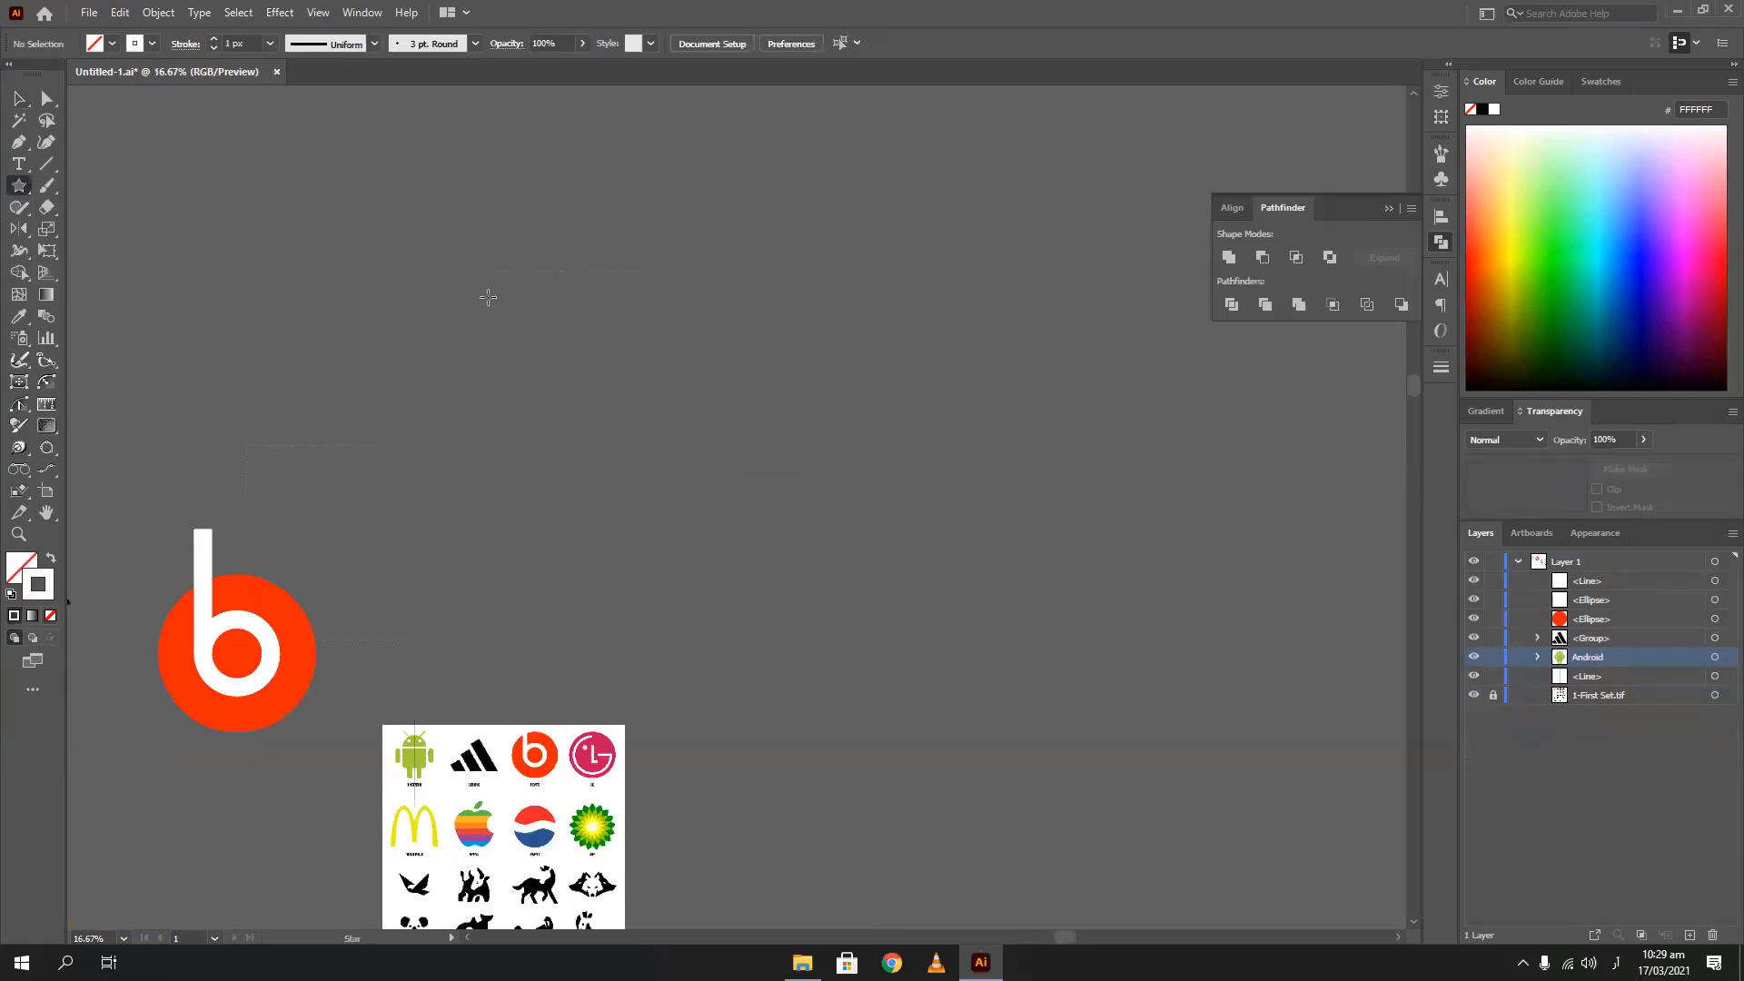
drag(489, 301, 649, 459)
key(v)
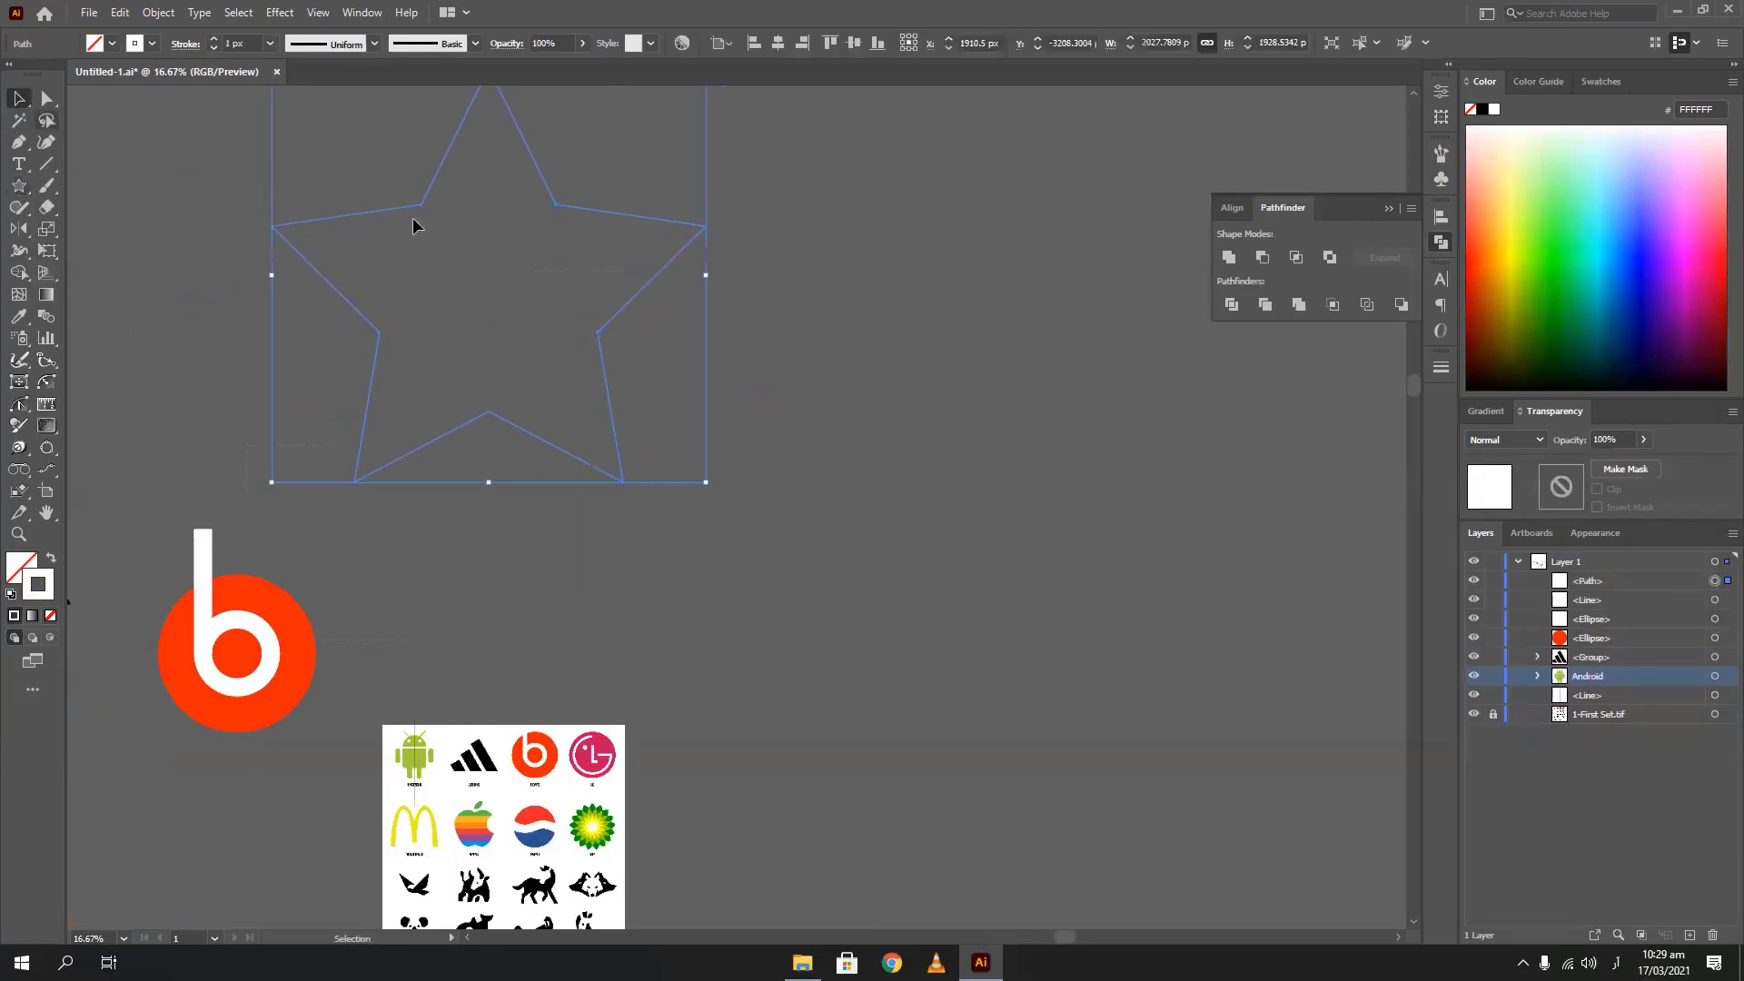
drag(413, 209, 622, 341)
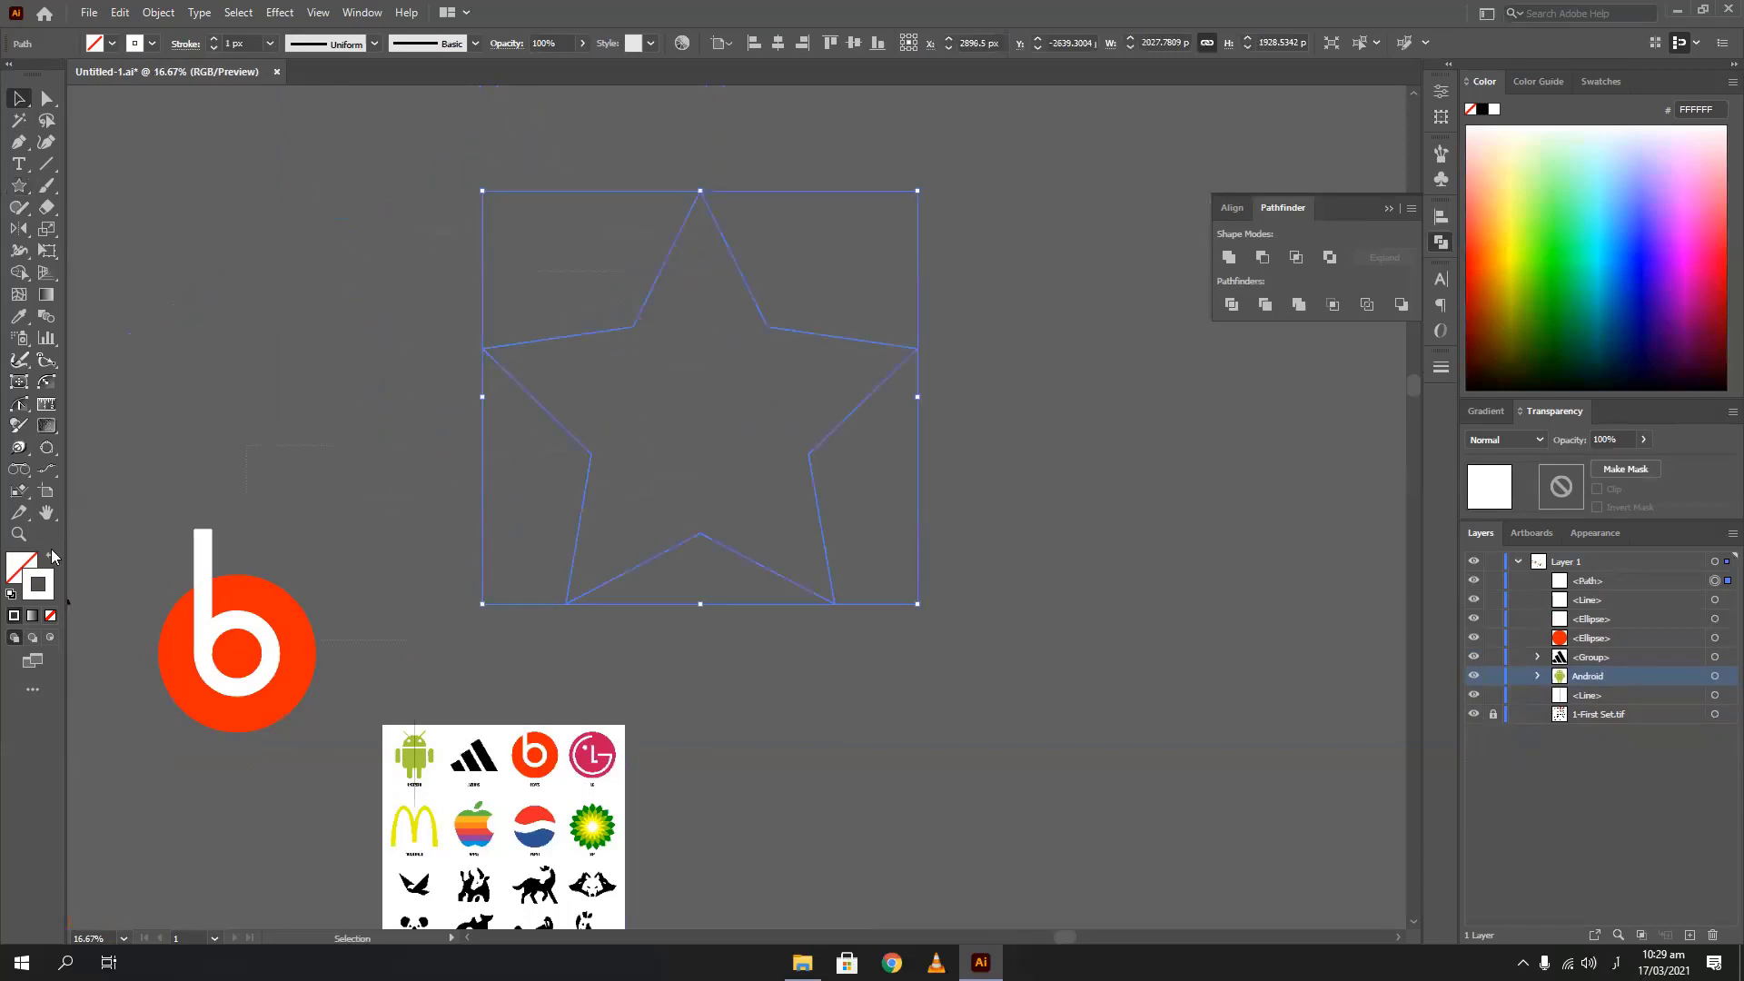
click(52, 558)
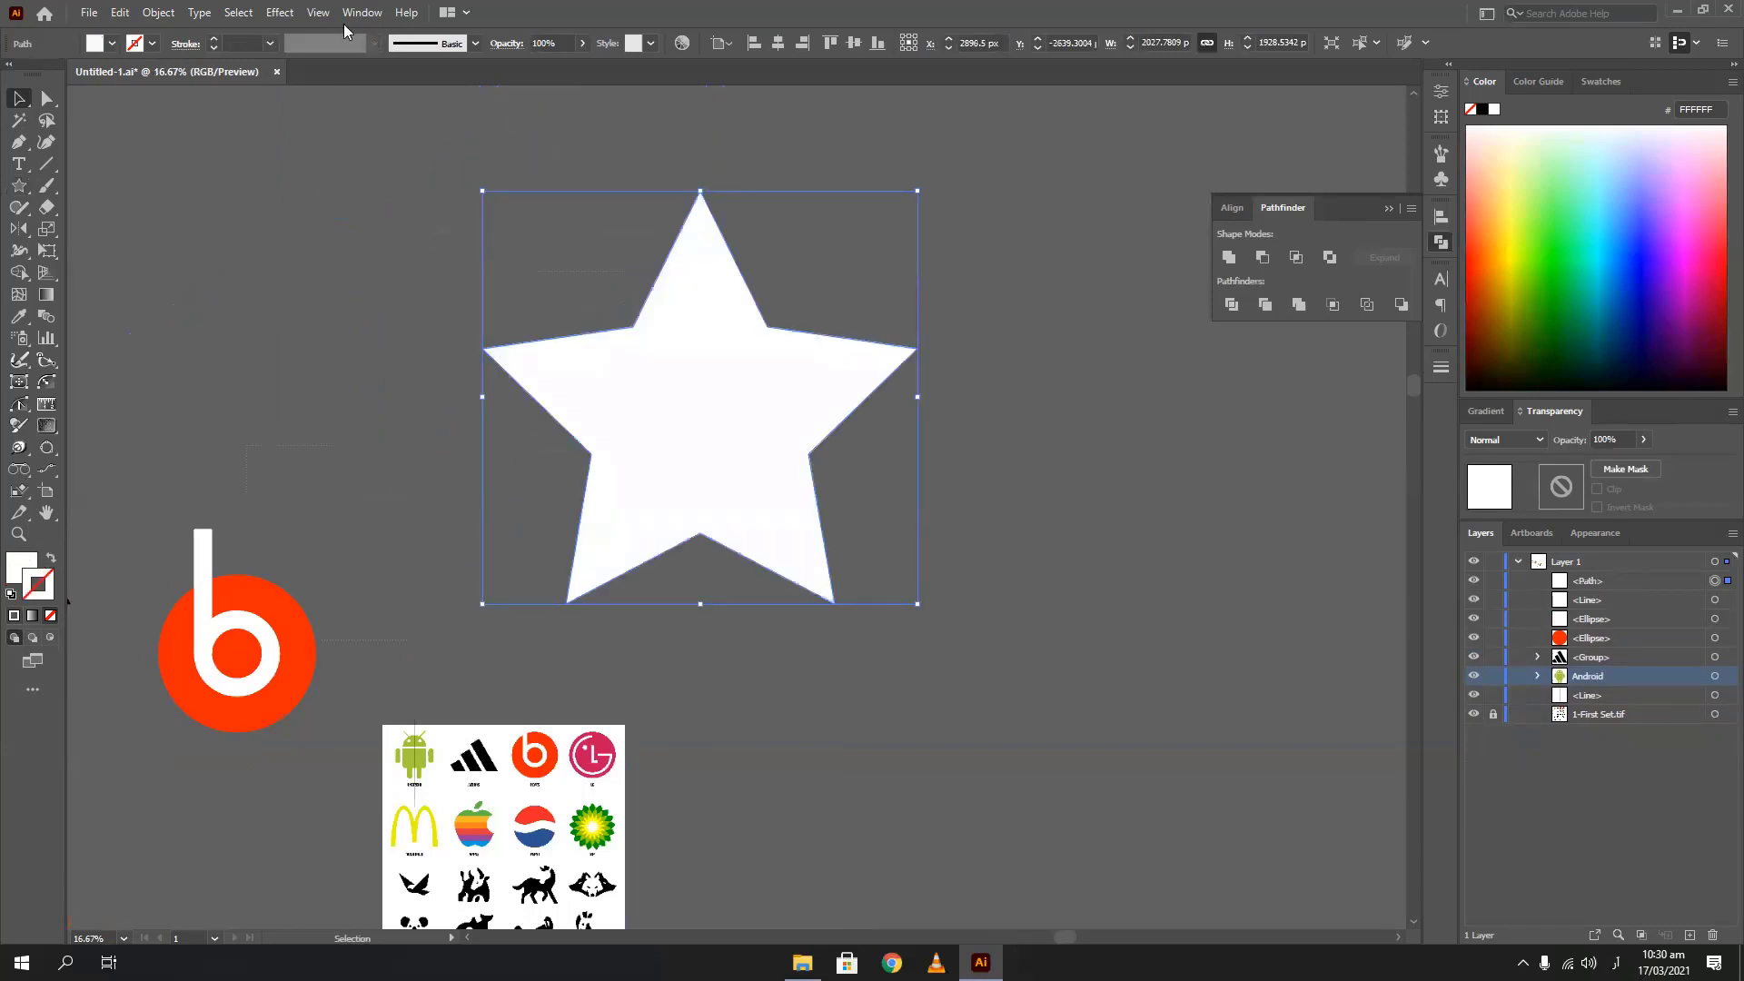
Apply a Twist distortion effect with a 90° angle to the white star, using the preview
click(293, 14)
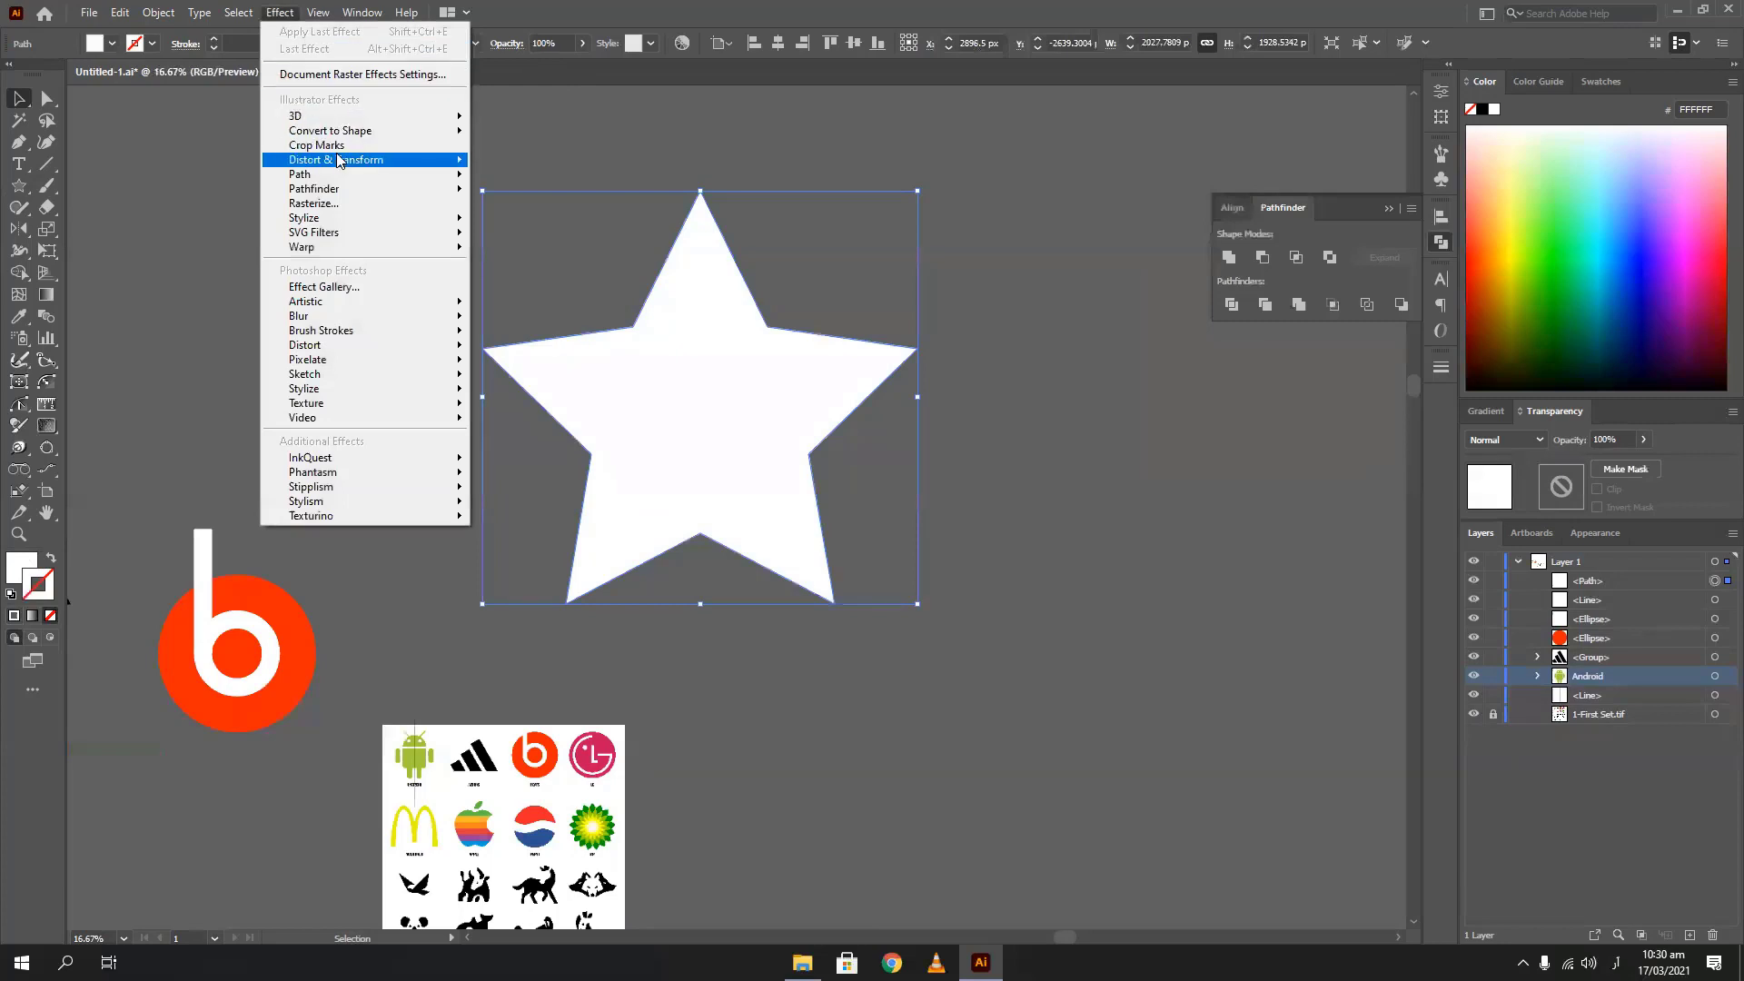
mouse_move(345, 160)
click(569, 262)
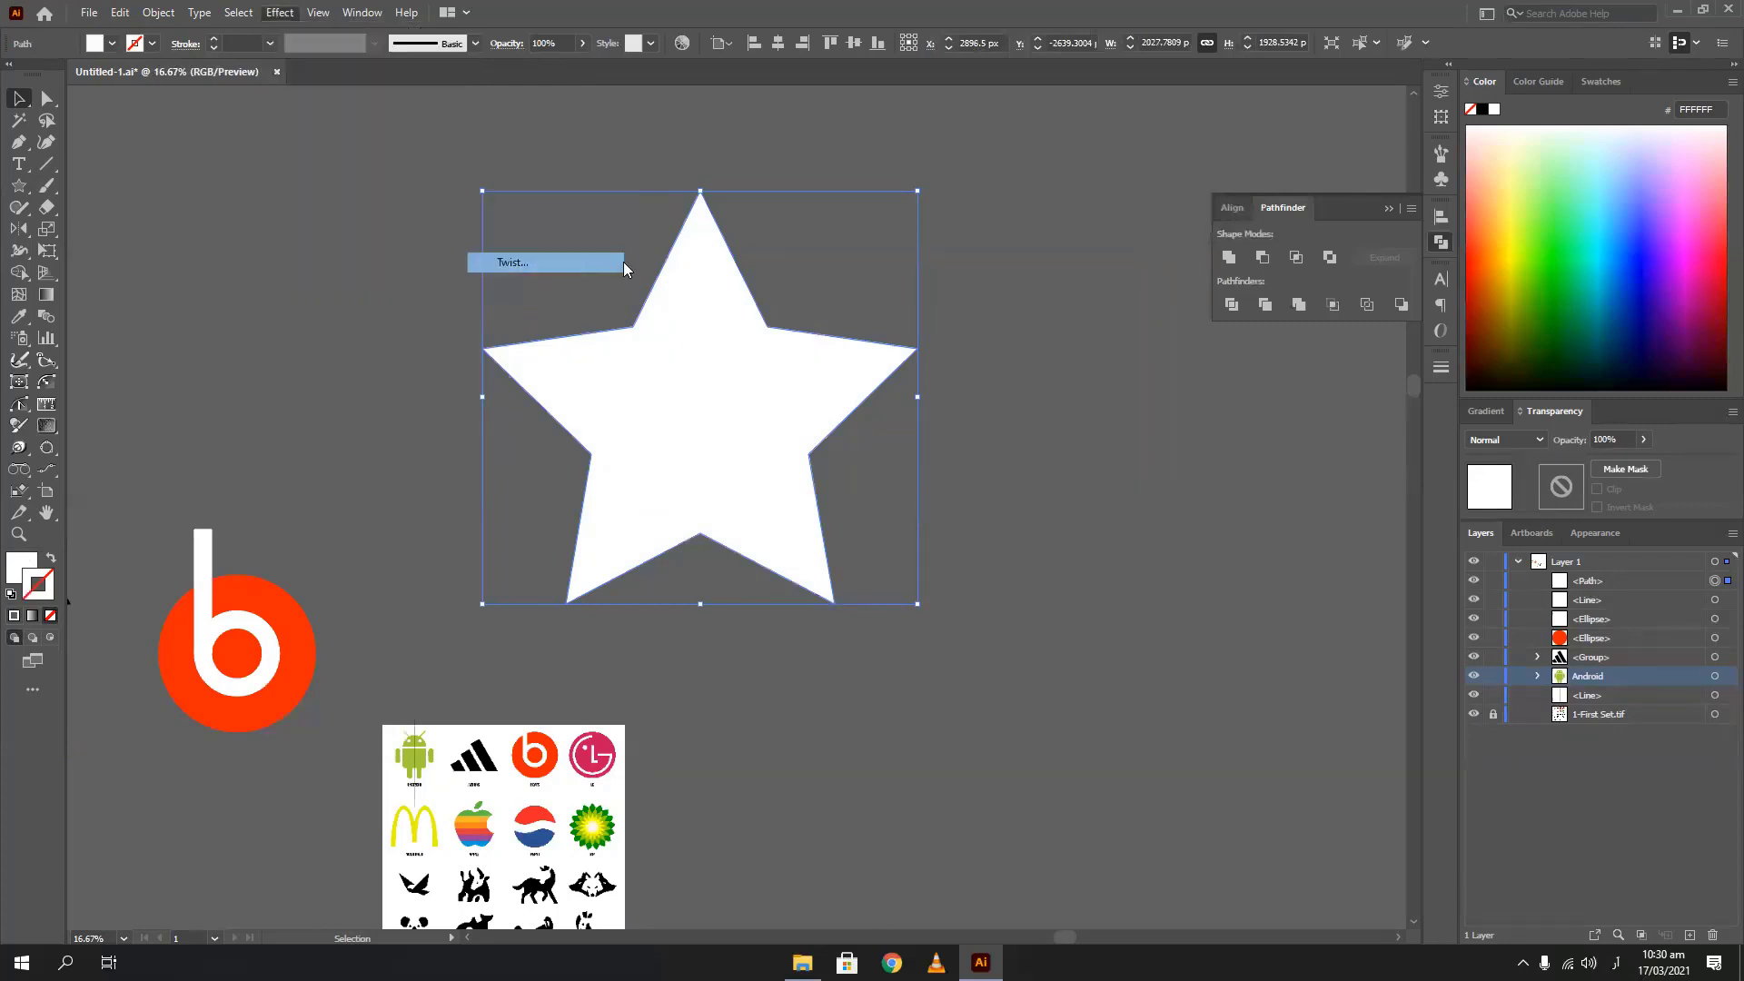
scroll(1131, 295, up, 11)
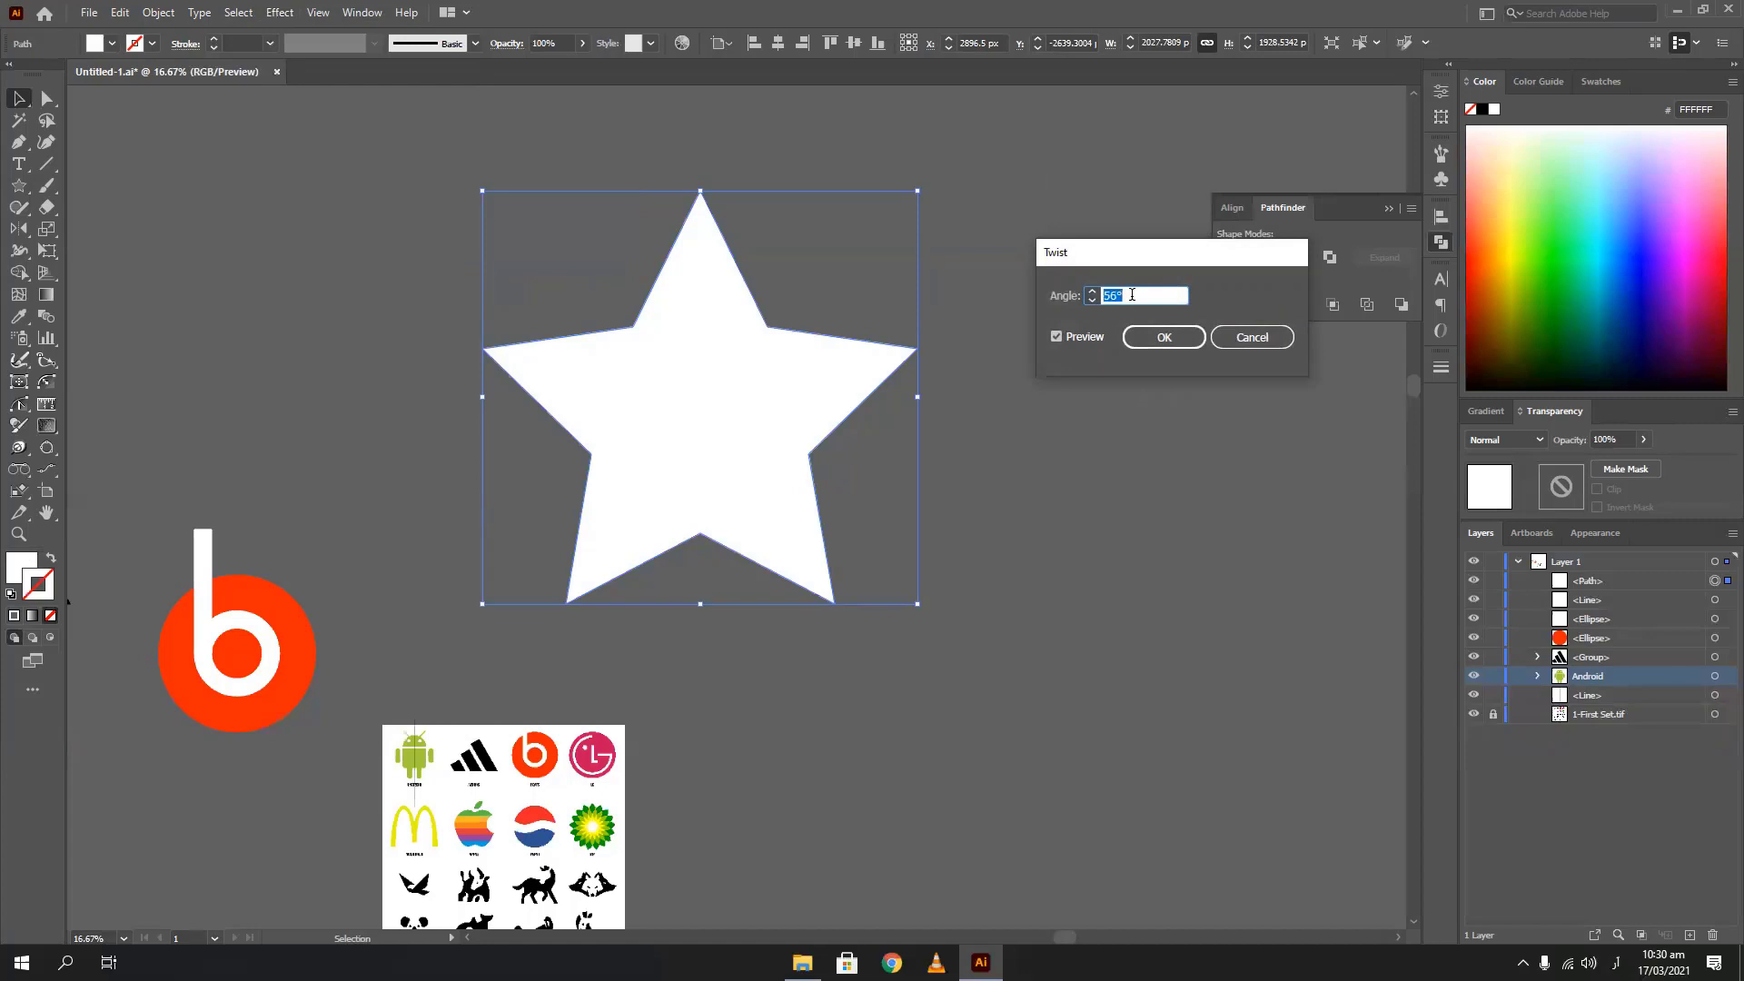
click(1060, 340)
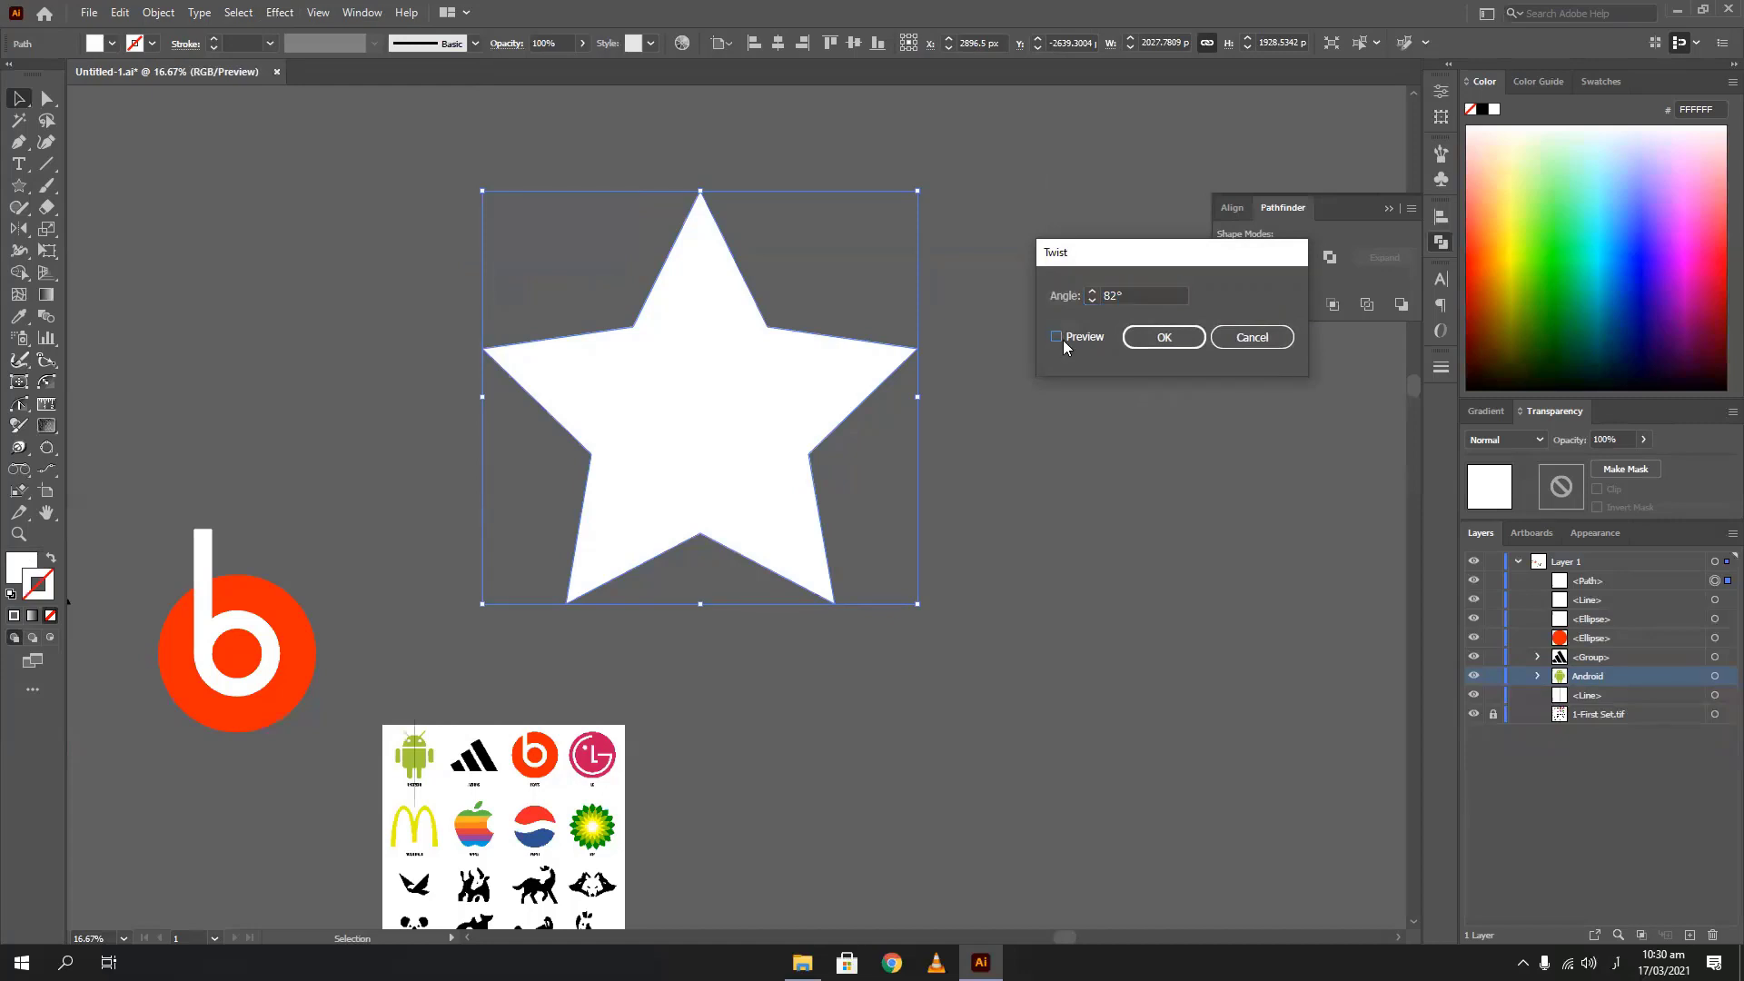
scroll(1128, 293, down, 5)
scroll(1128, 292, up, 13)
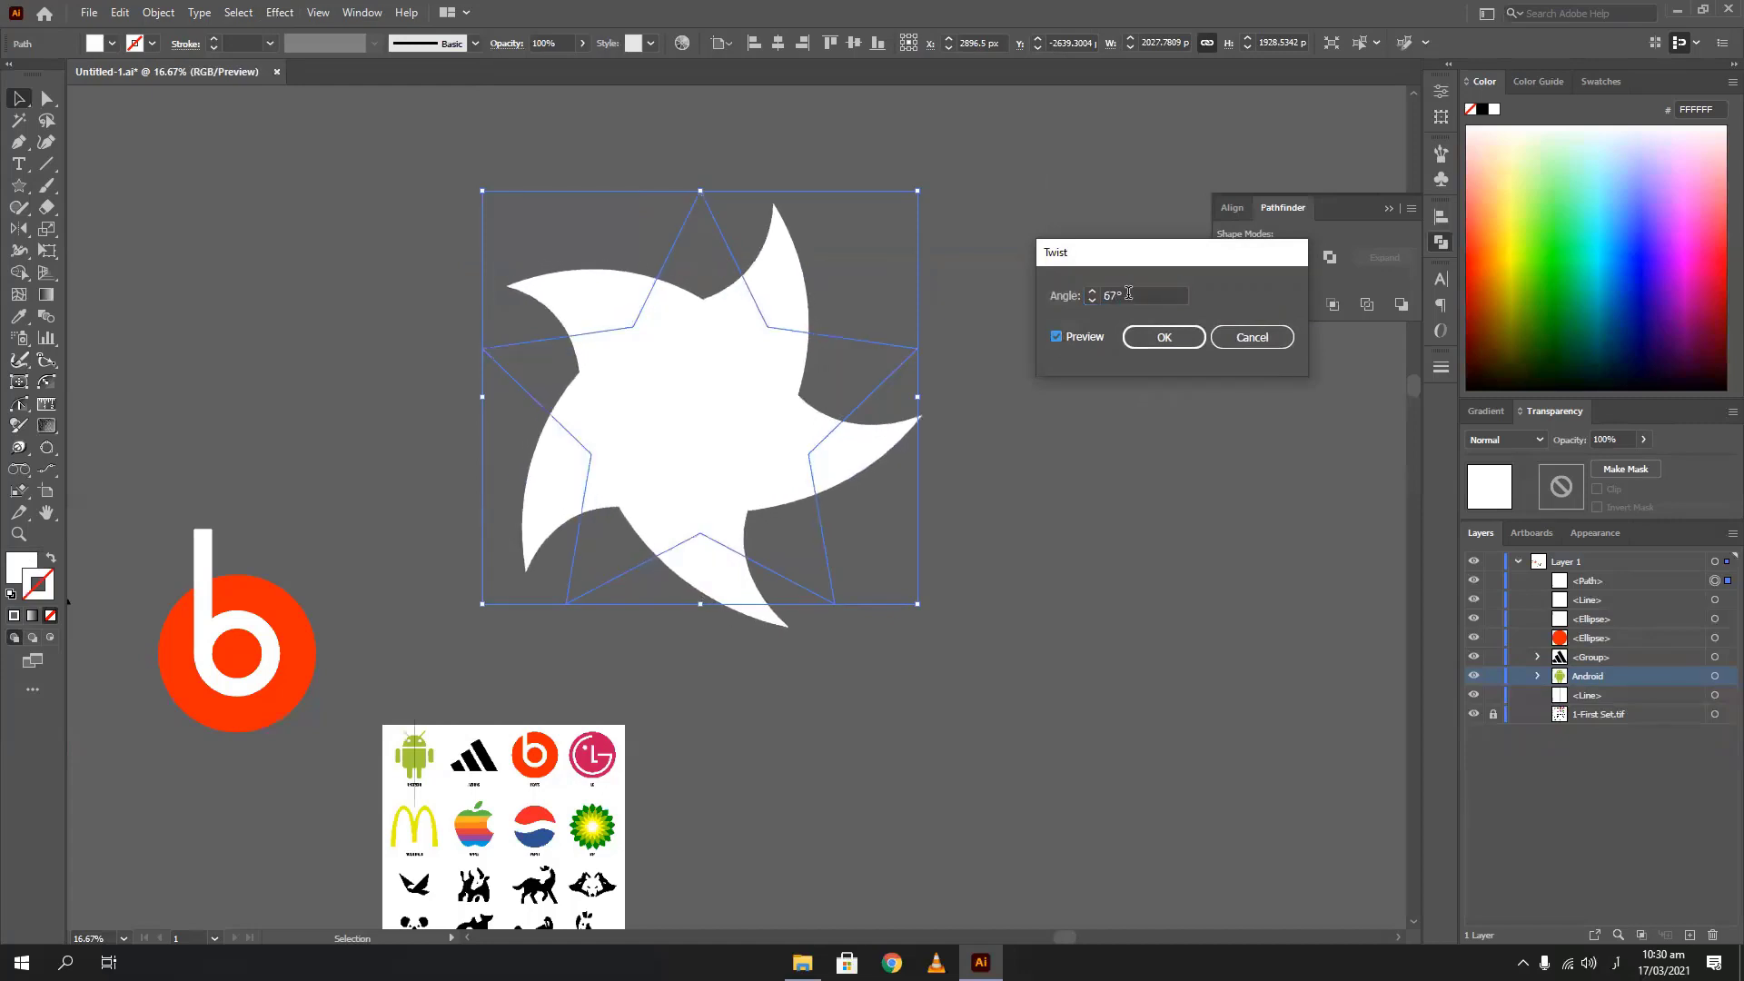
scroll(1128, 292, down, 1)
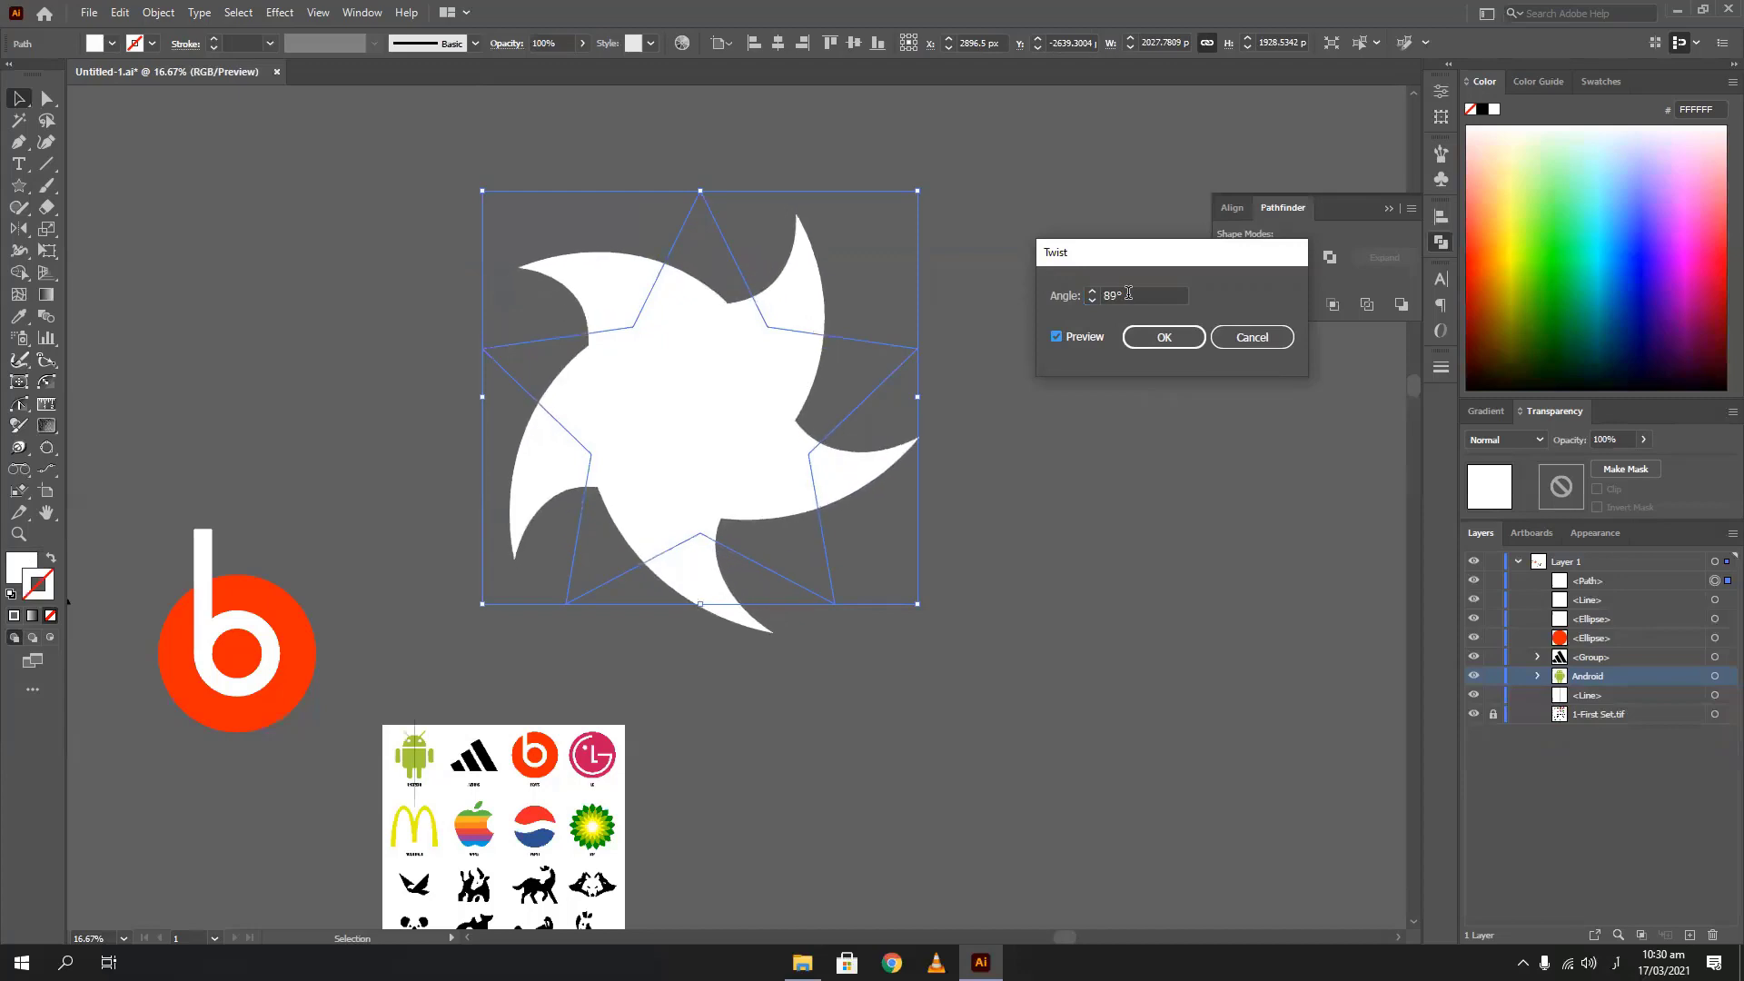
scroll(1128, 292, up, 1)
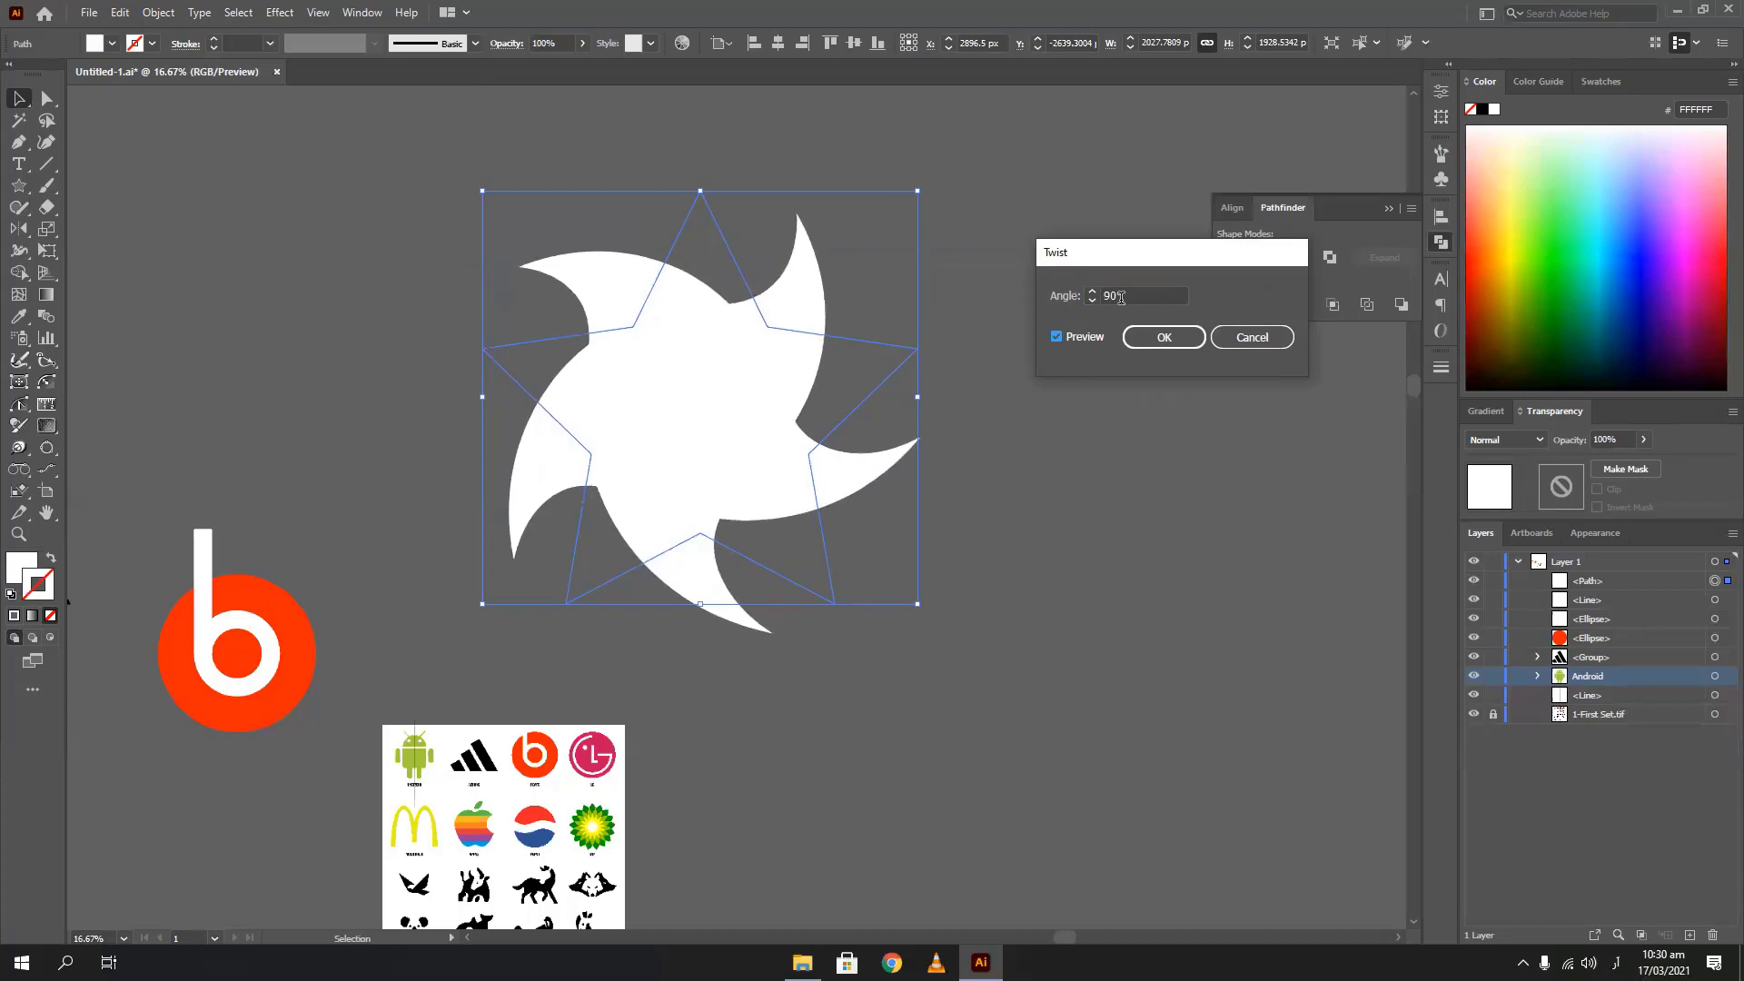
click(1157, 338)
click(1044, 438)
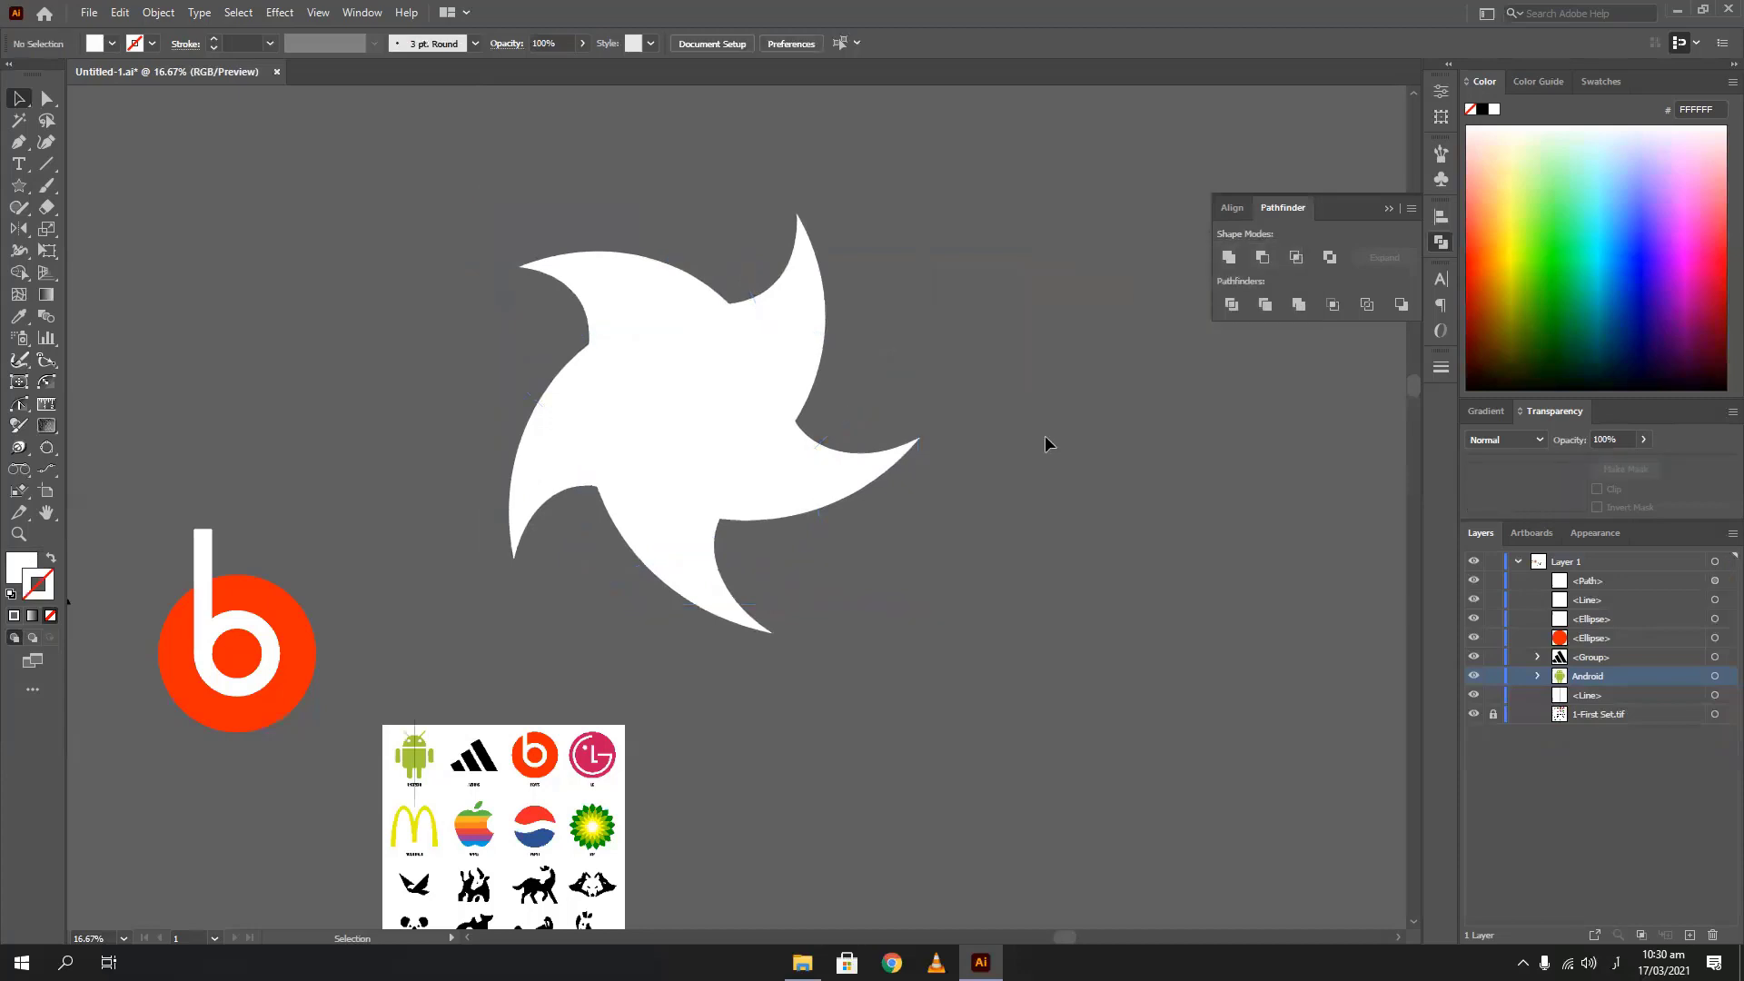
Examine the star's Twist effect in its appearance attributes, toggling its visibility off and on and reopening its settings with the angle at 90°
click(739, 377)
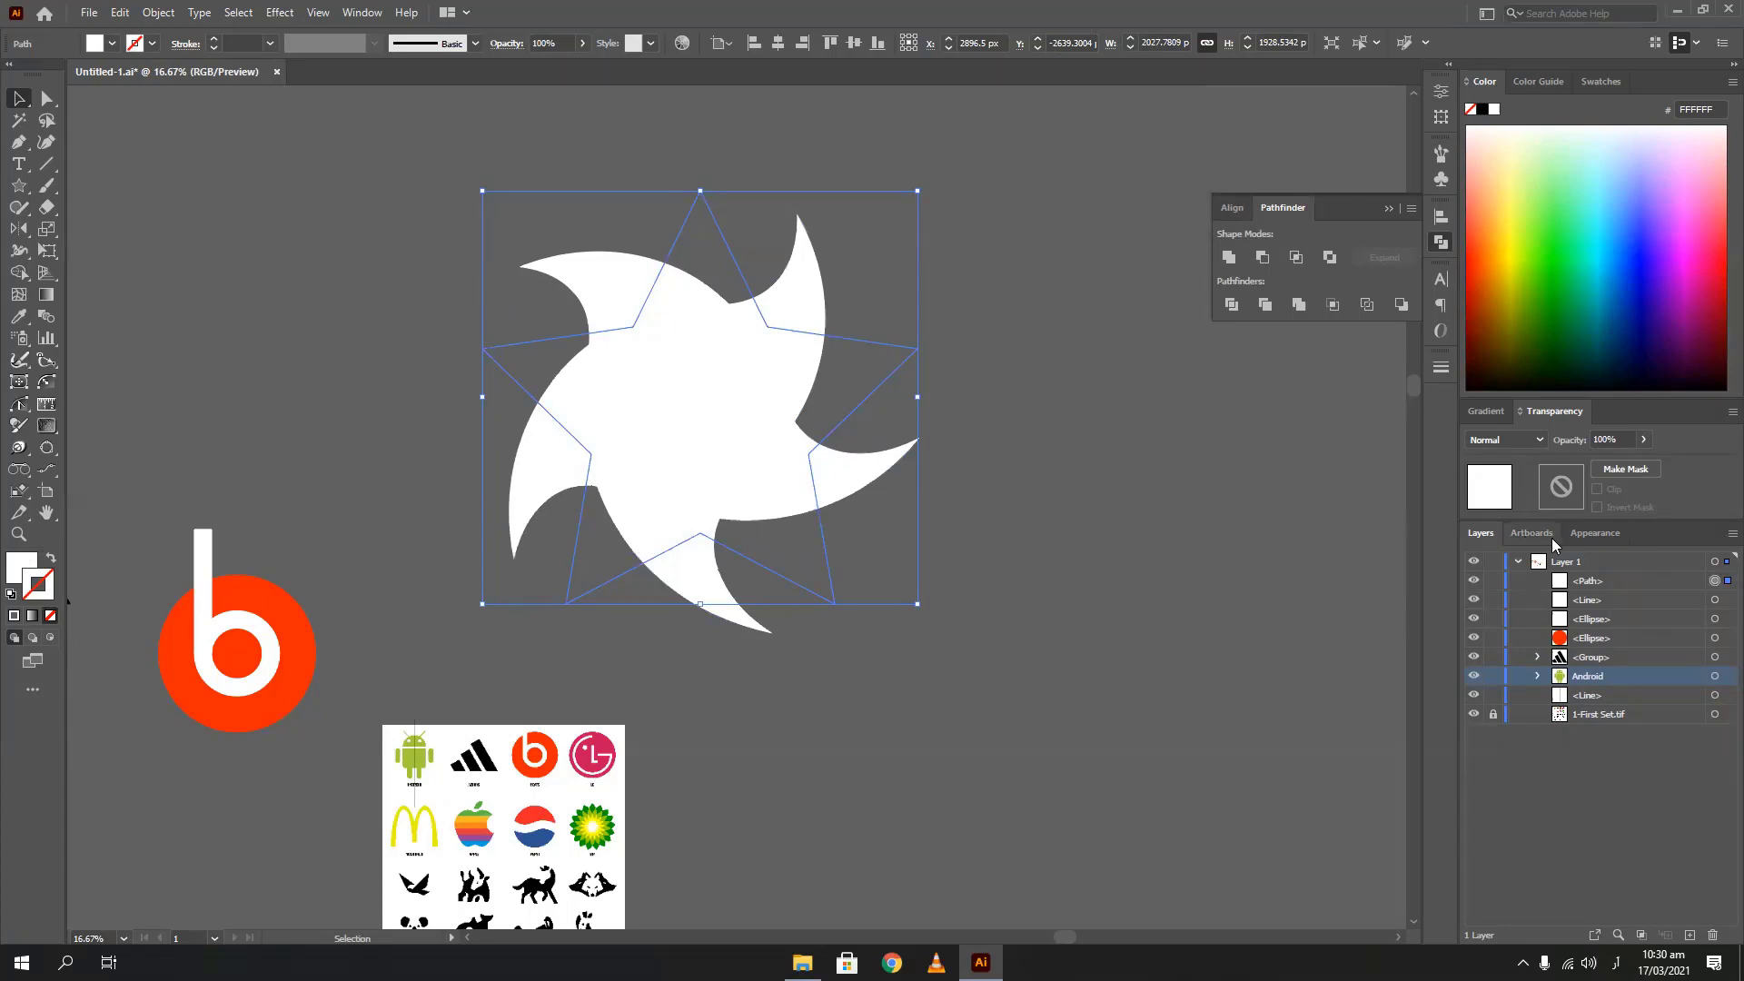
click(1593, 536)
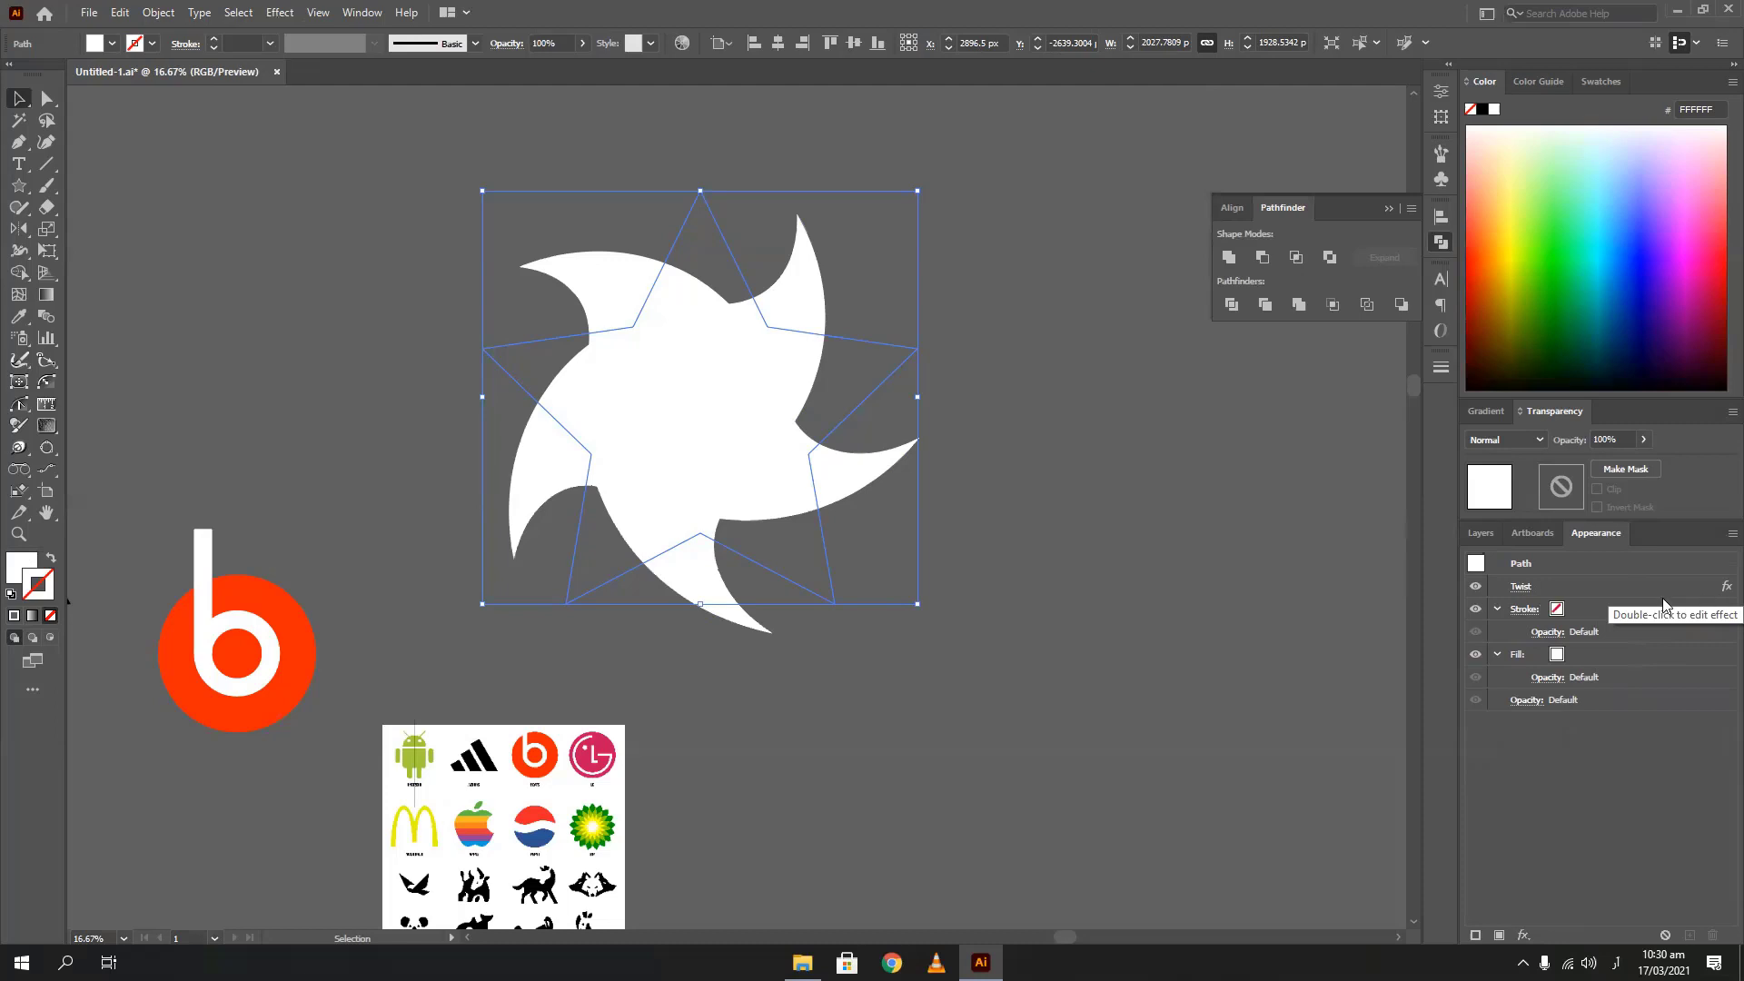
click(1475, 586)
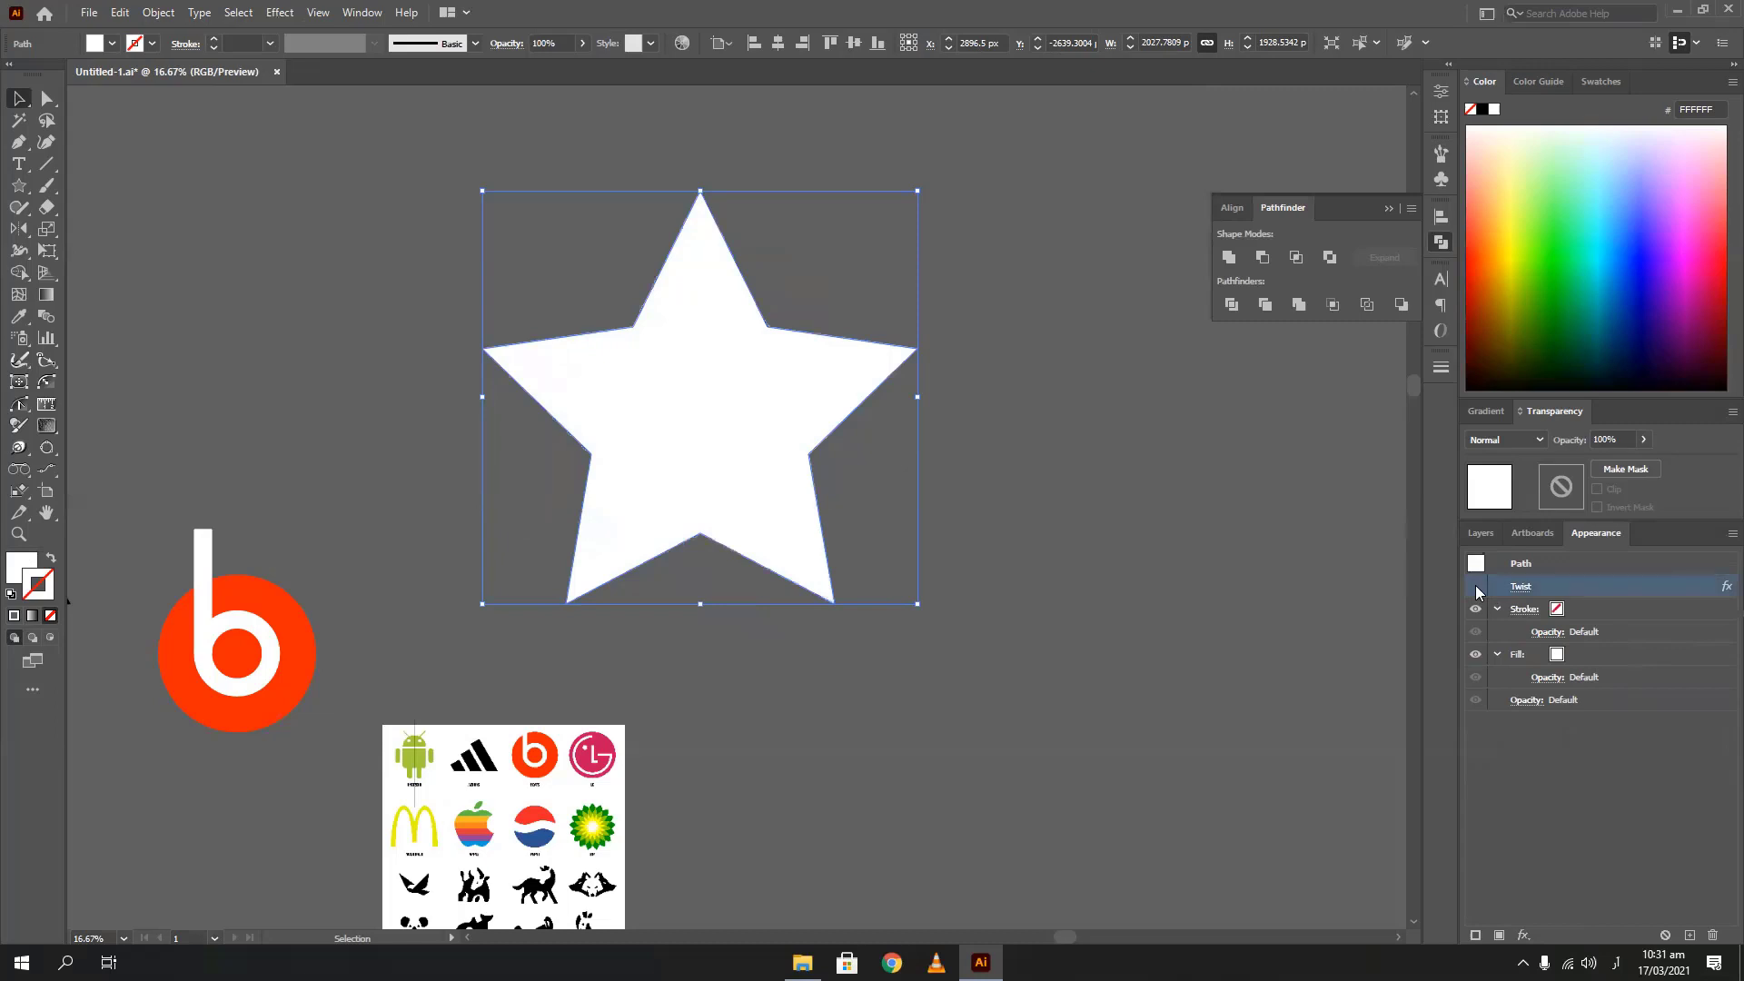
click(1475, 586)
click(1520, 587)
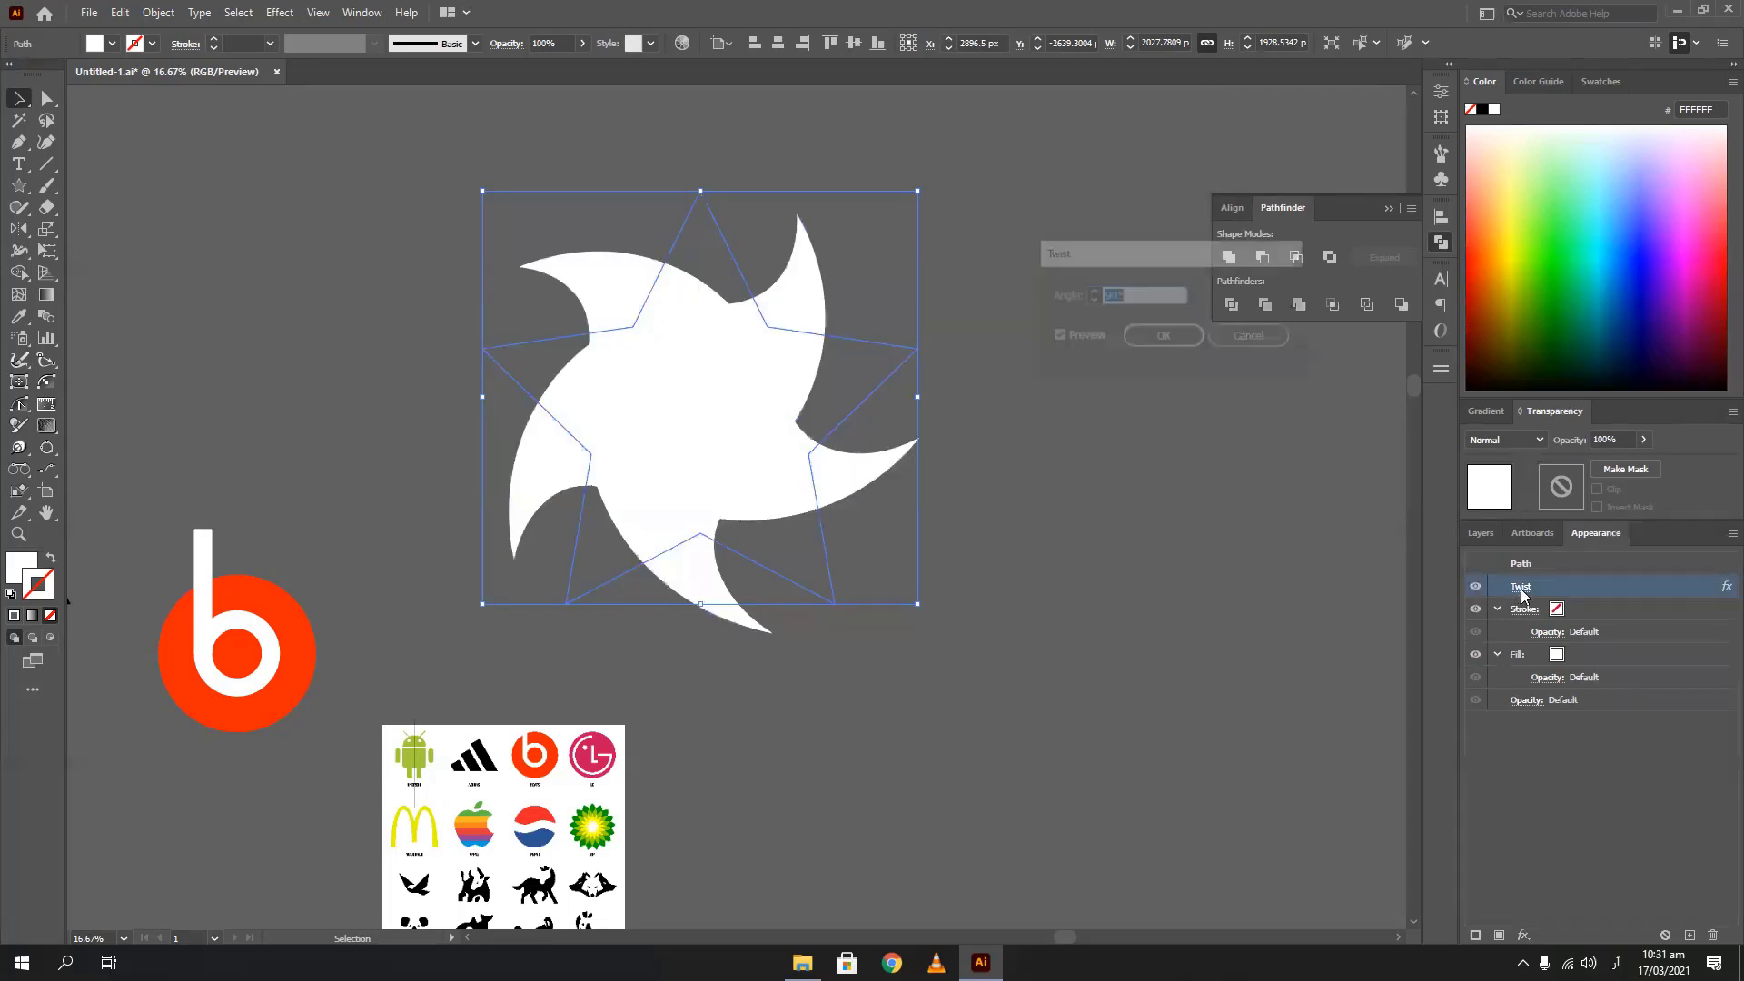
click(1130, 296)
key(Up)
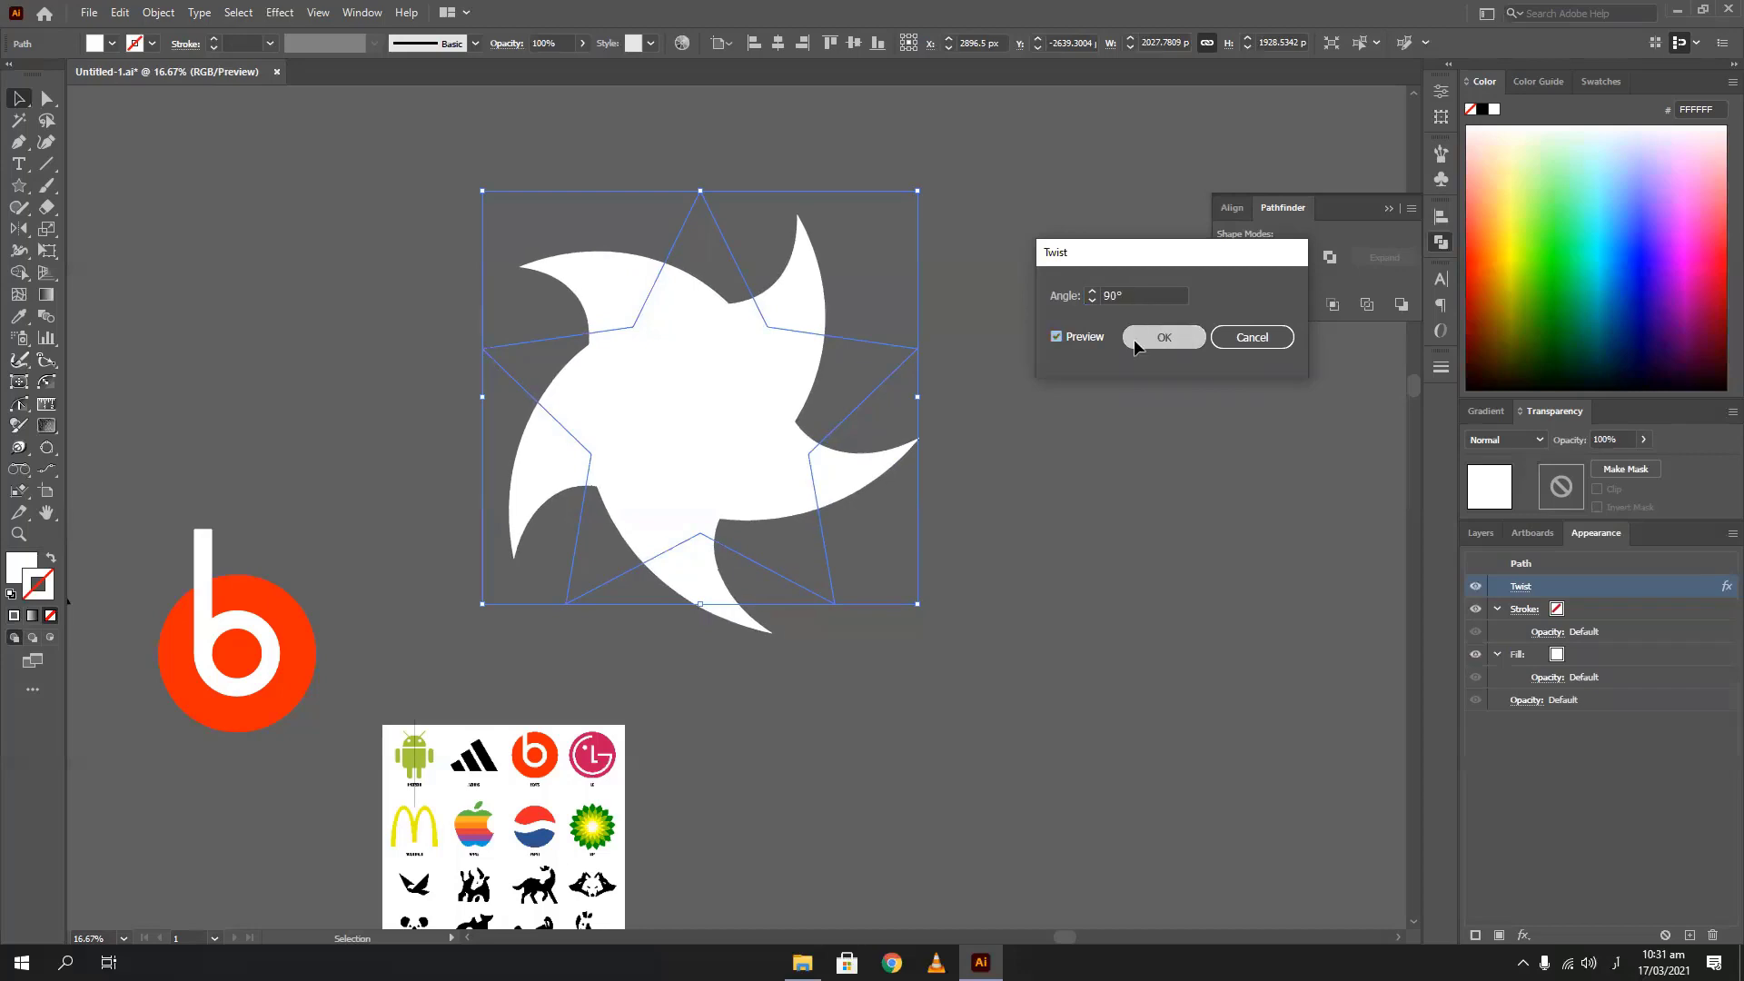
click(1140, 337)
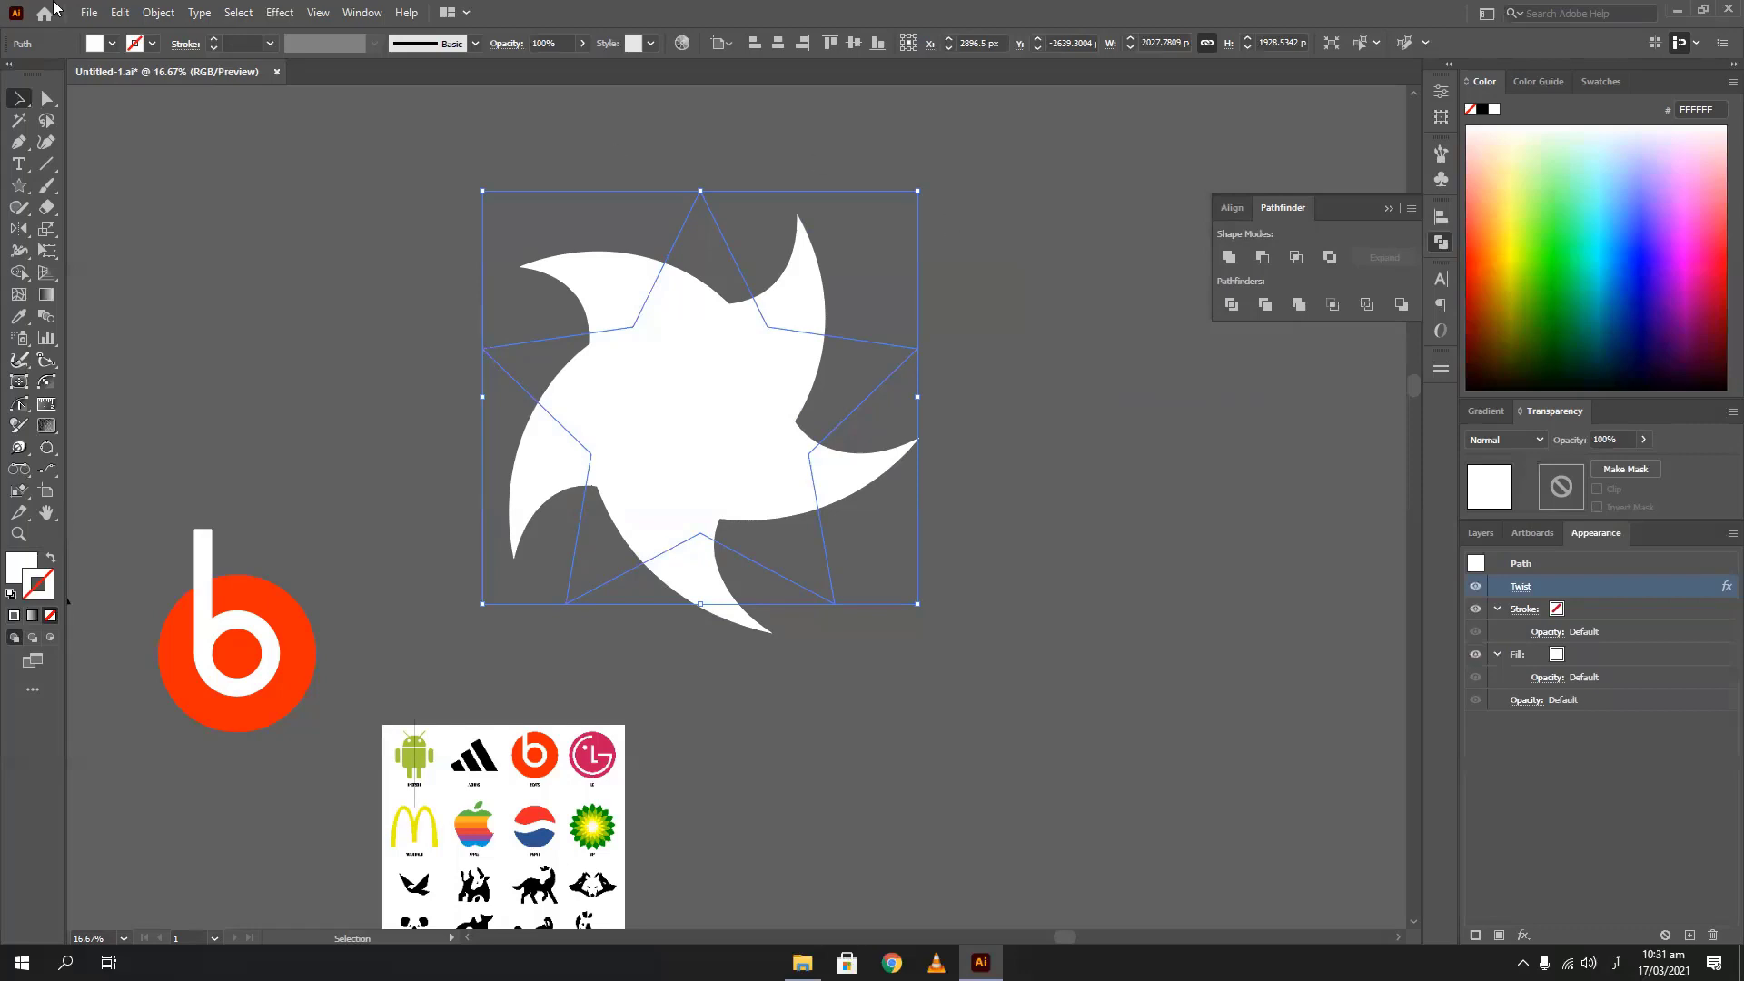
Expand the appearance of the twisted star into a real path and delete the star after a short test move
click(156, 12)
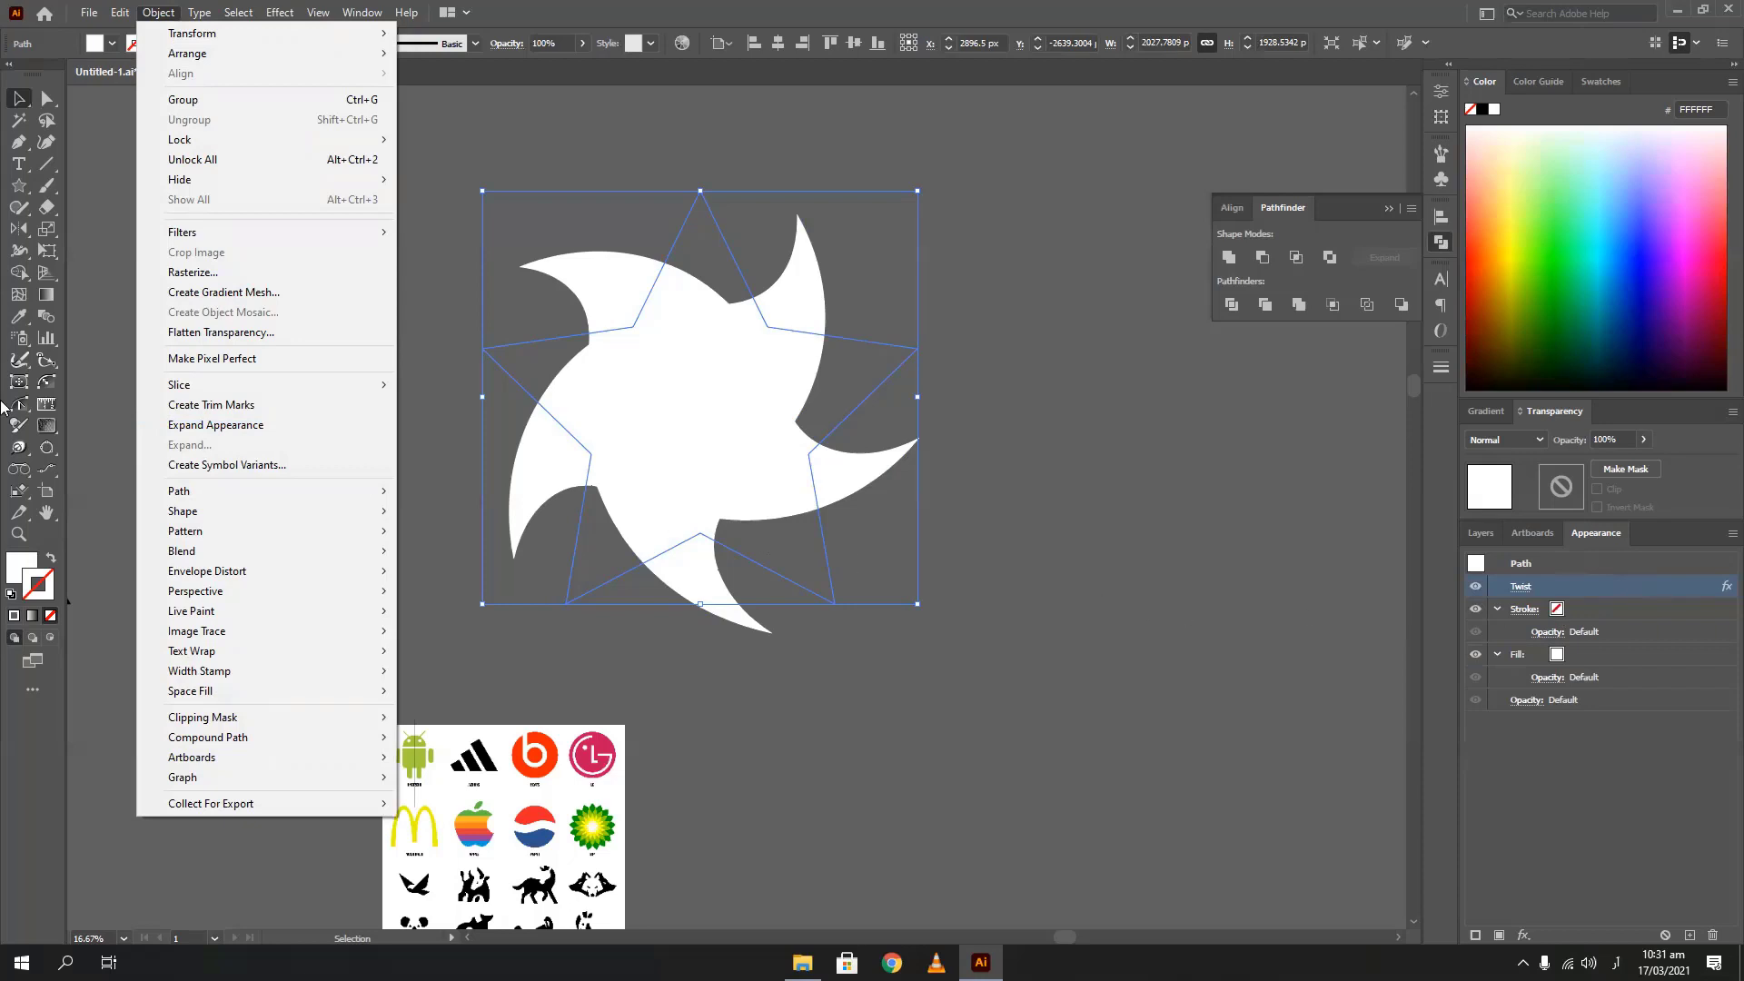
click(179, 426)
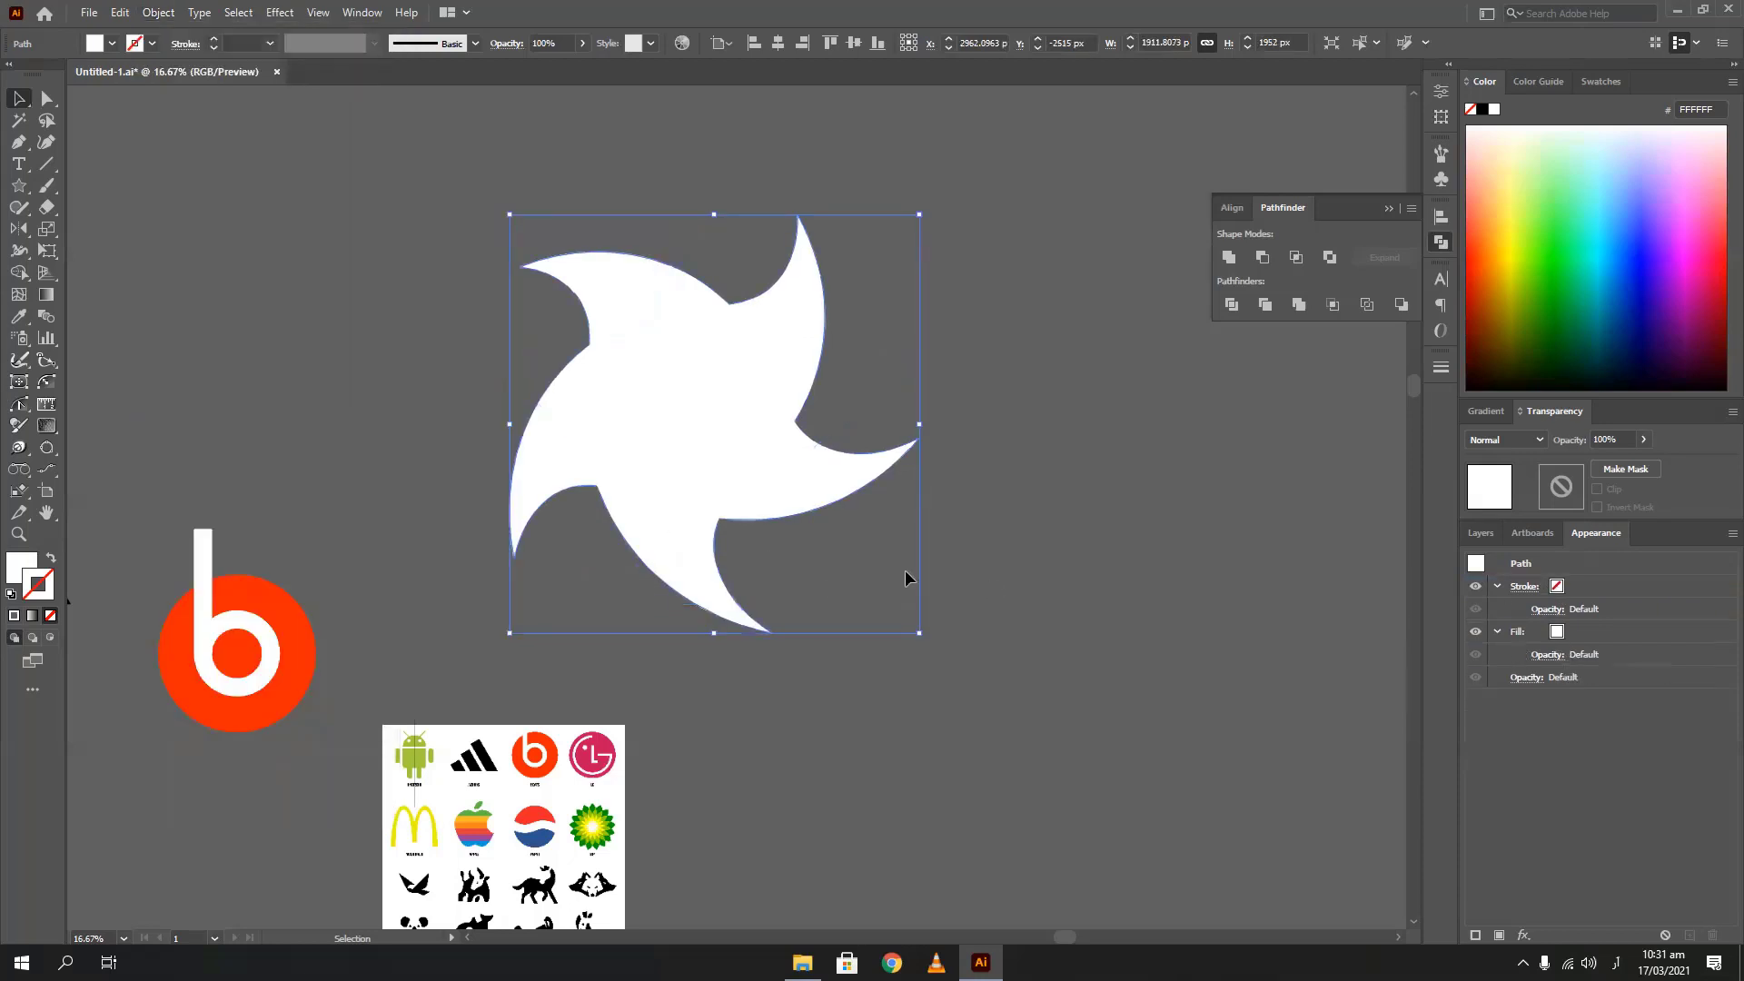
drag(704, 445, 786, 445)
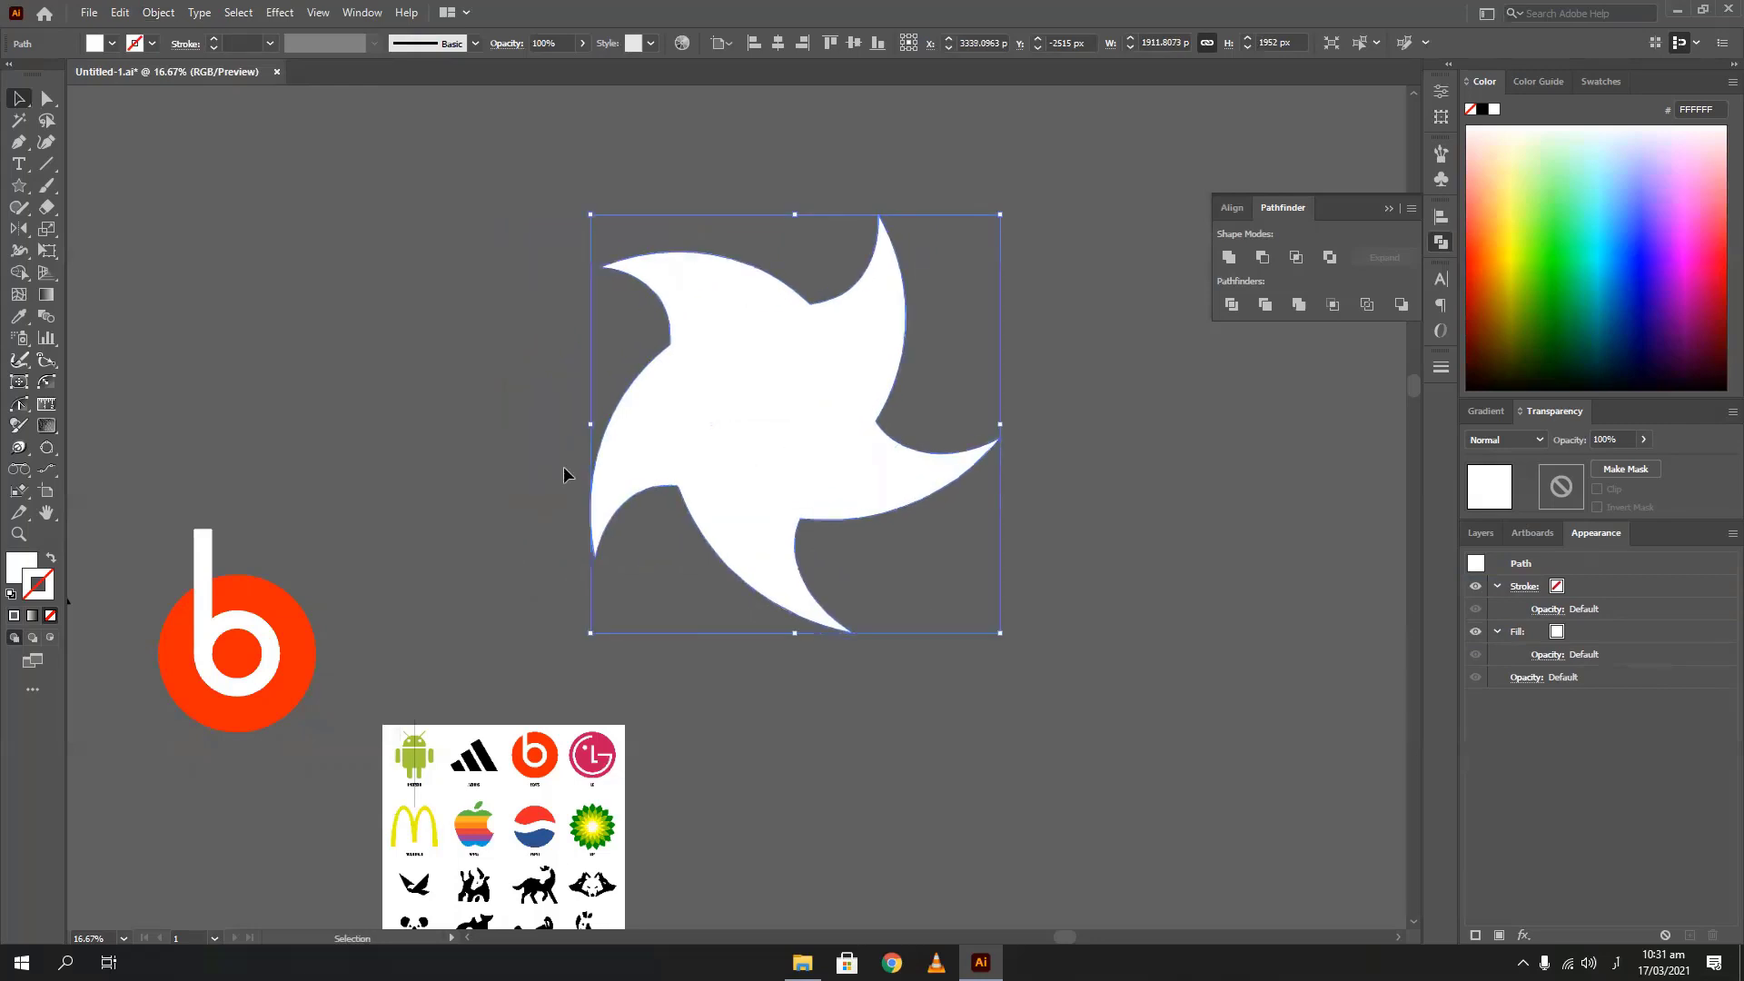
key(Delete)
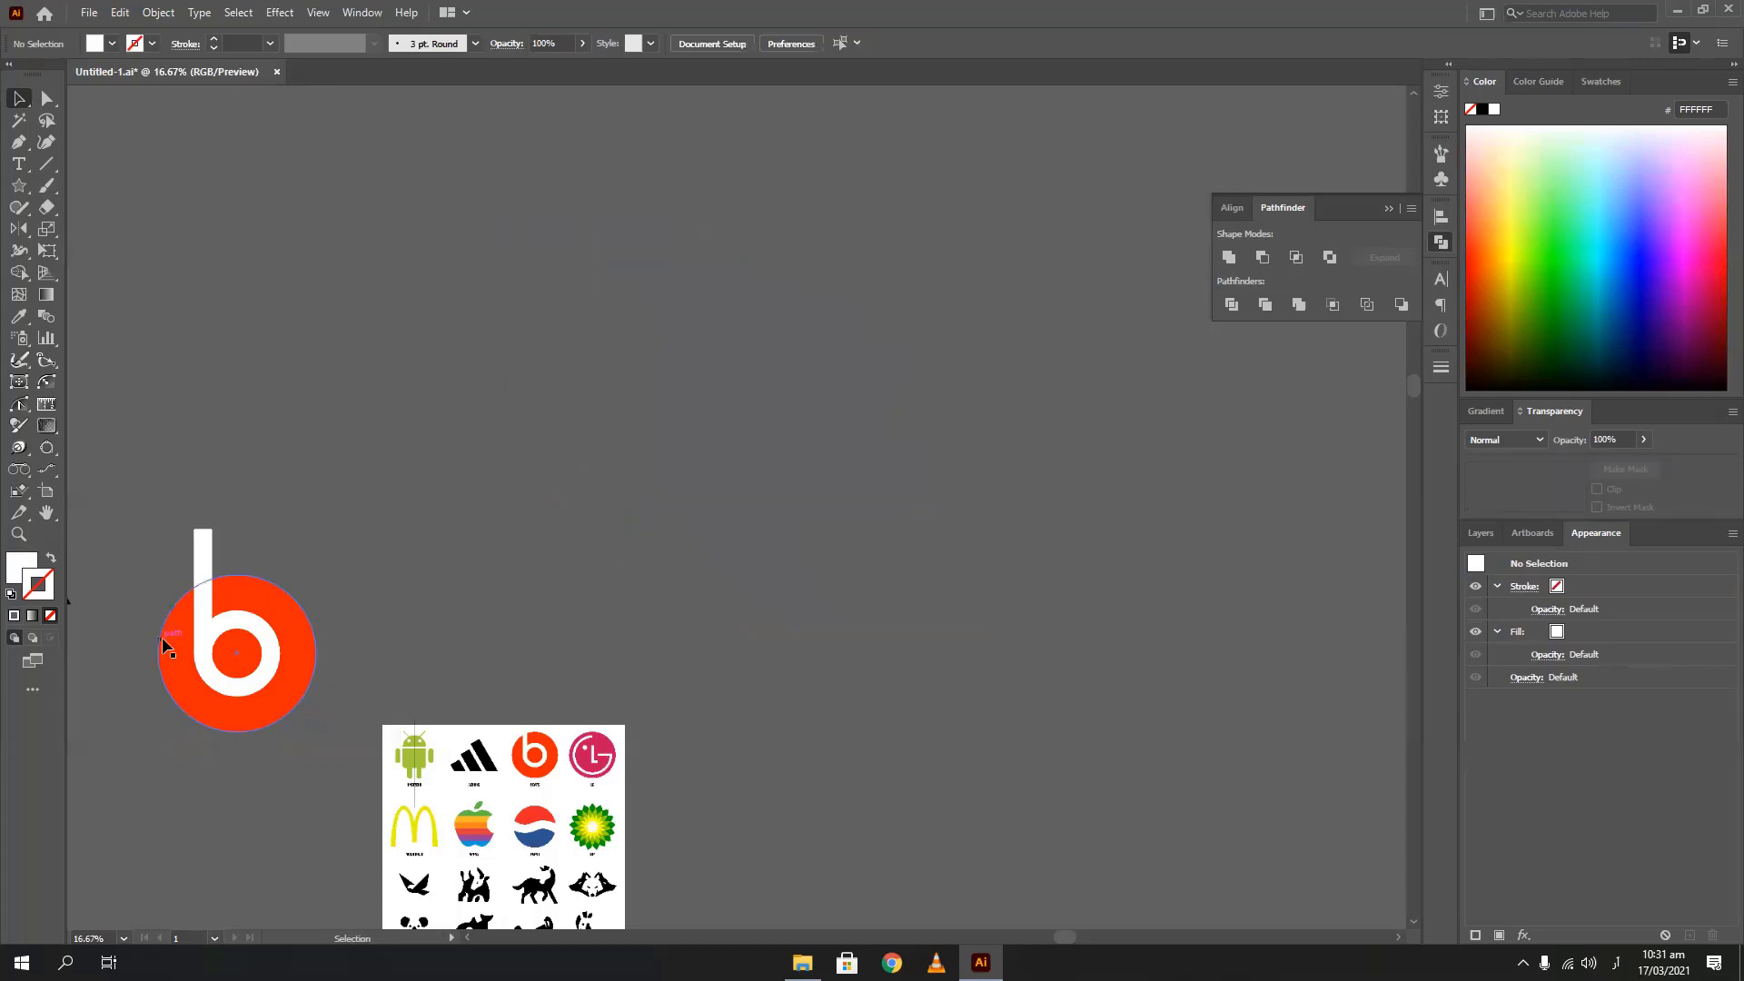
Expand the fill and stroke of the Beats logo's white stem and ring into filled shapes, leaving out the orange circle
scroll(165, 642, up, 3)
drag(312, 506, 490, 347)
click(560, 422)
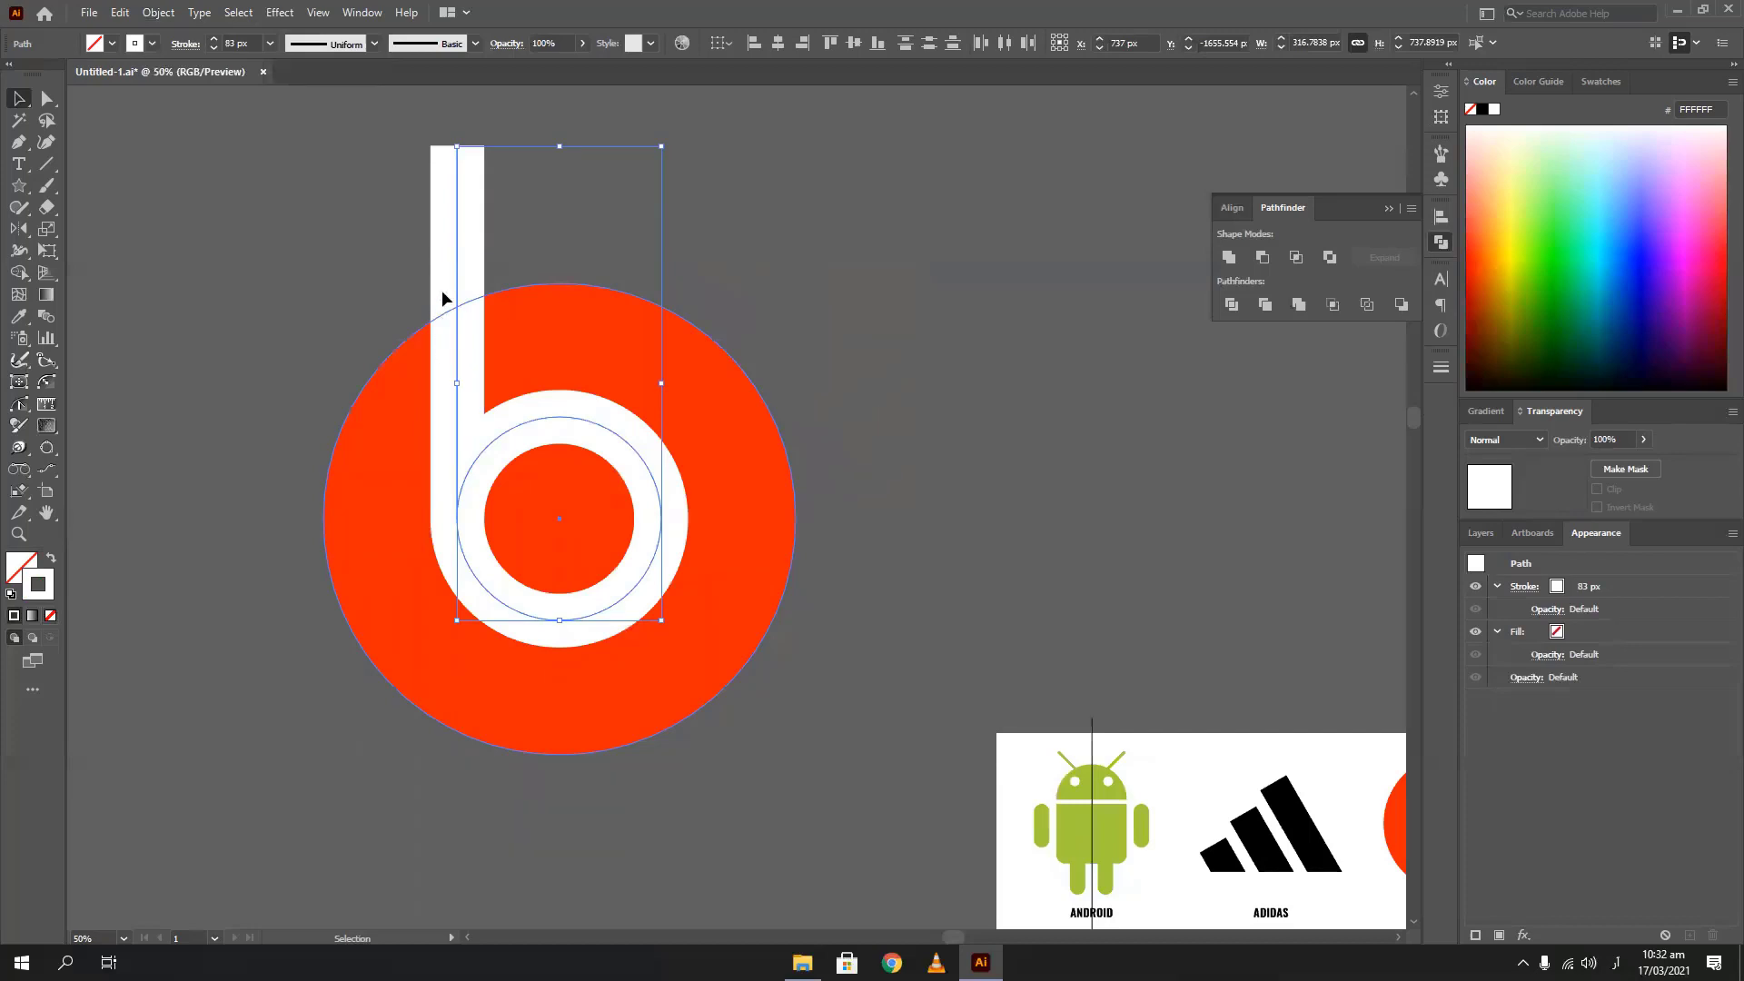
click(158, 12)
click(182, 446)
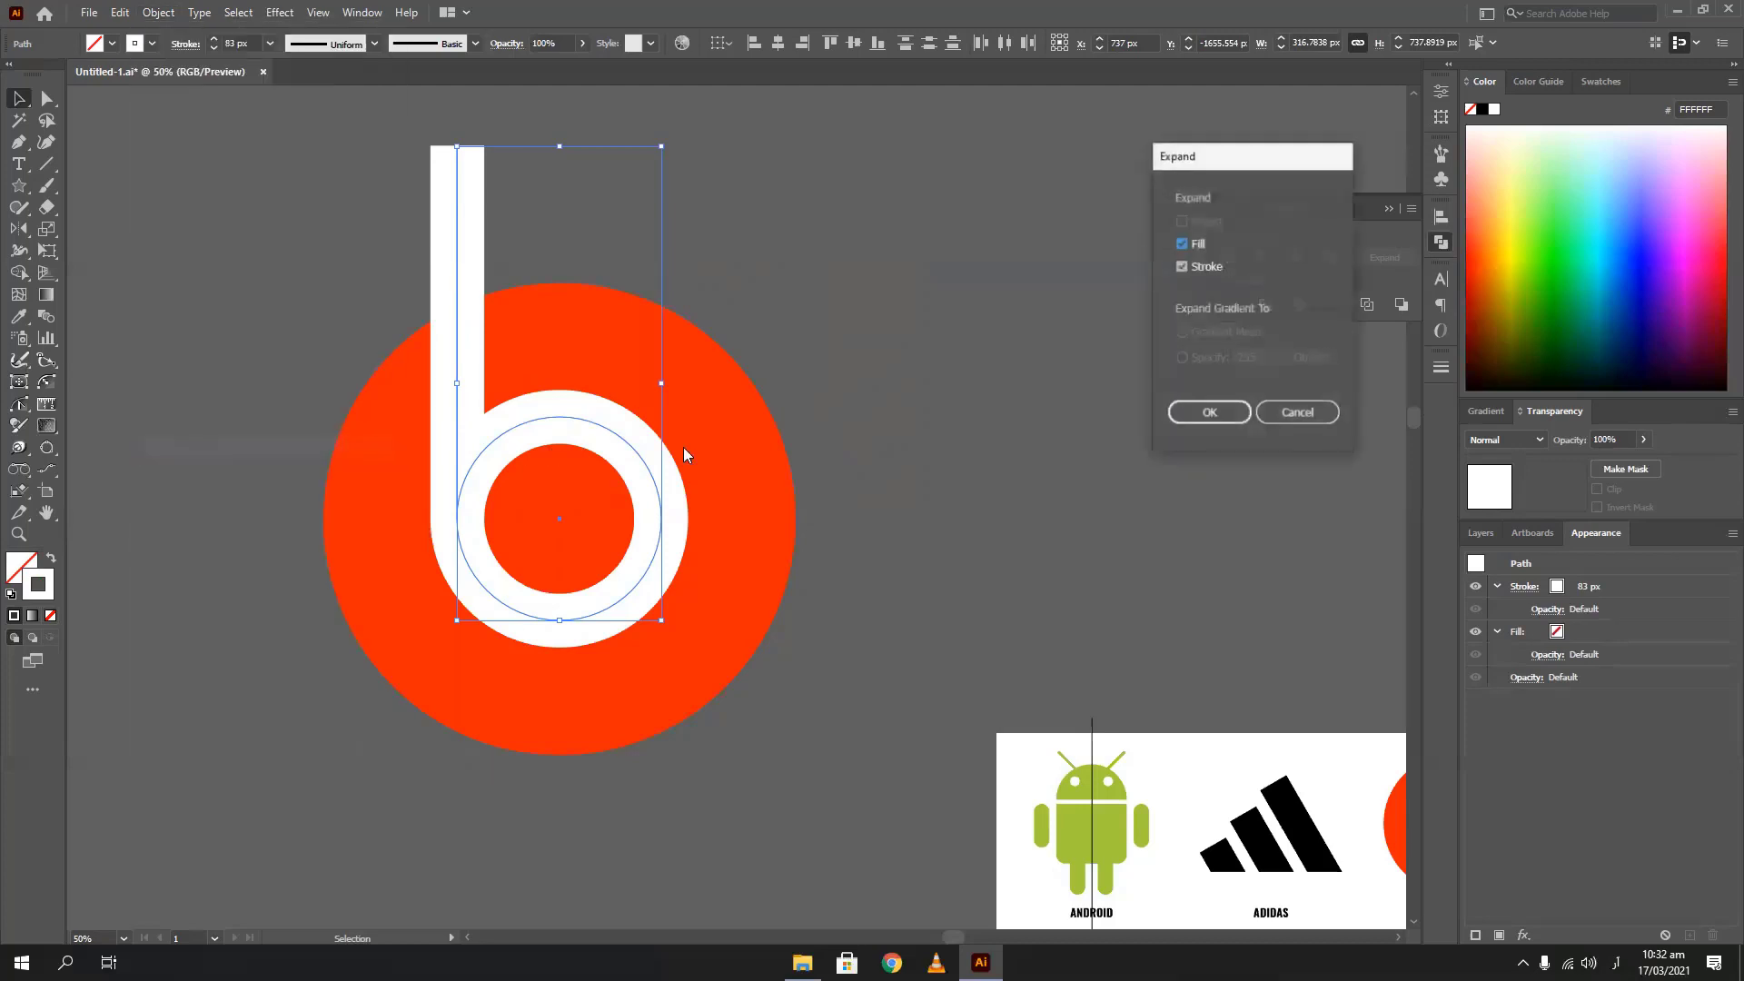
click(1201, 420)
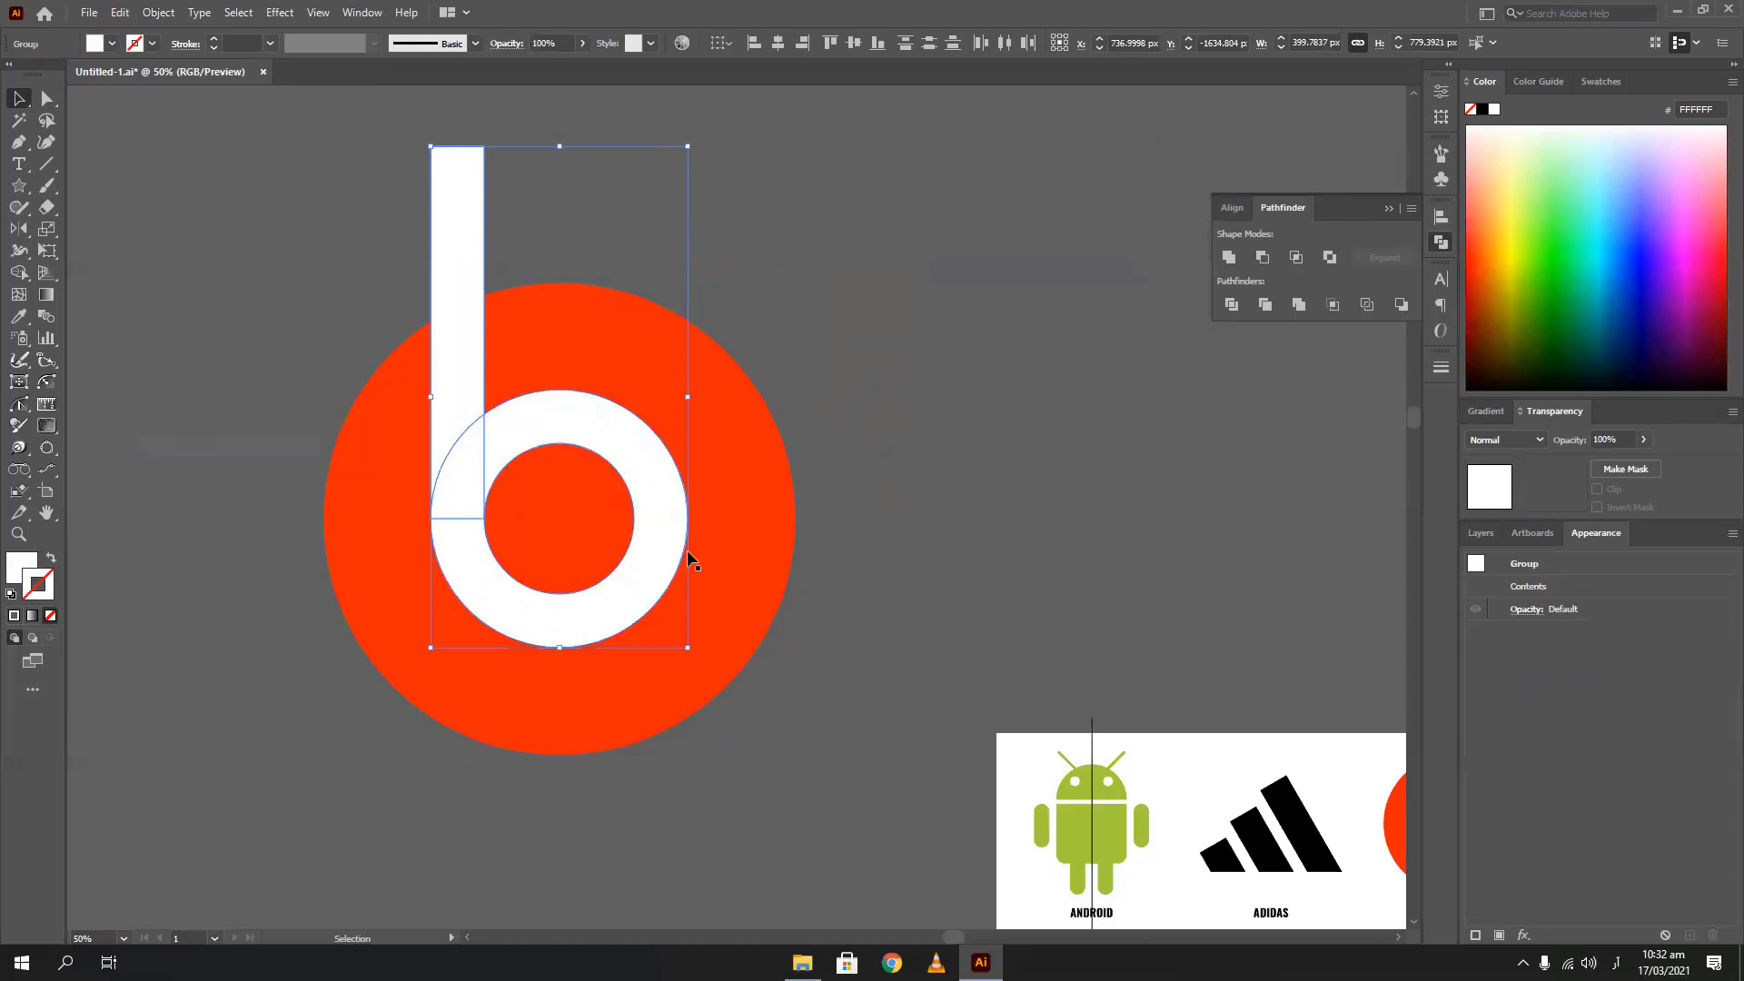
Test-move the b's expanded stem away from the ring and undo the move
click(257, 377)
drag(444, 340, 349, 317)
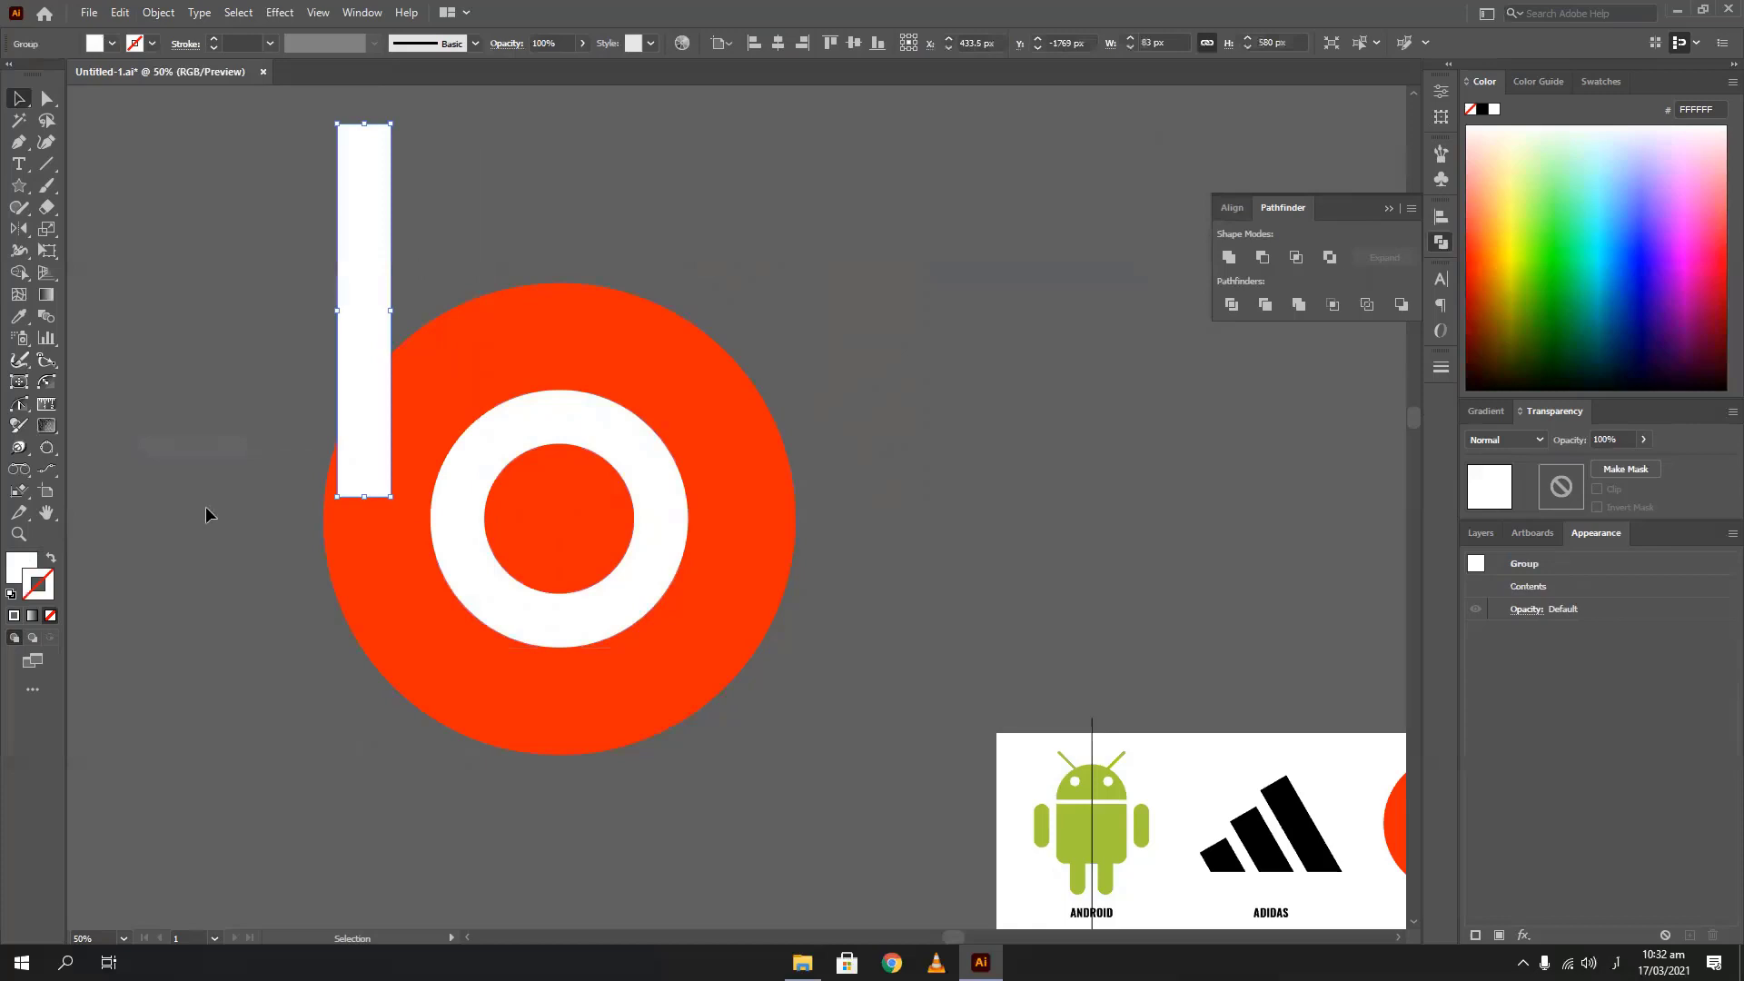
key(ctrl+z)
Unite the b's stem and ring into one shape, test-move it off the orange circle and undo that move
shift+click(580, 407)
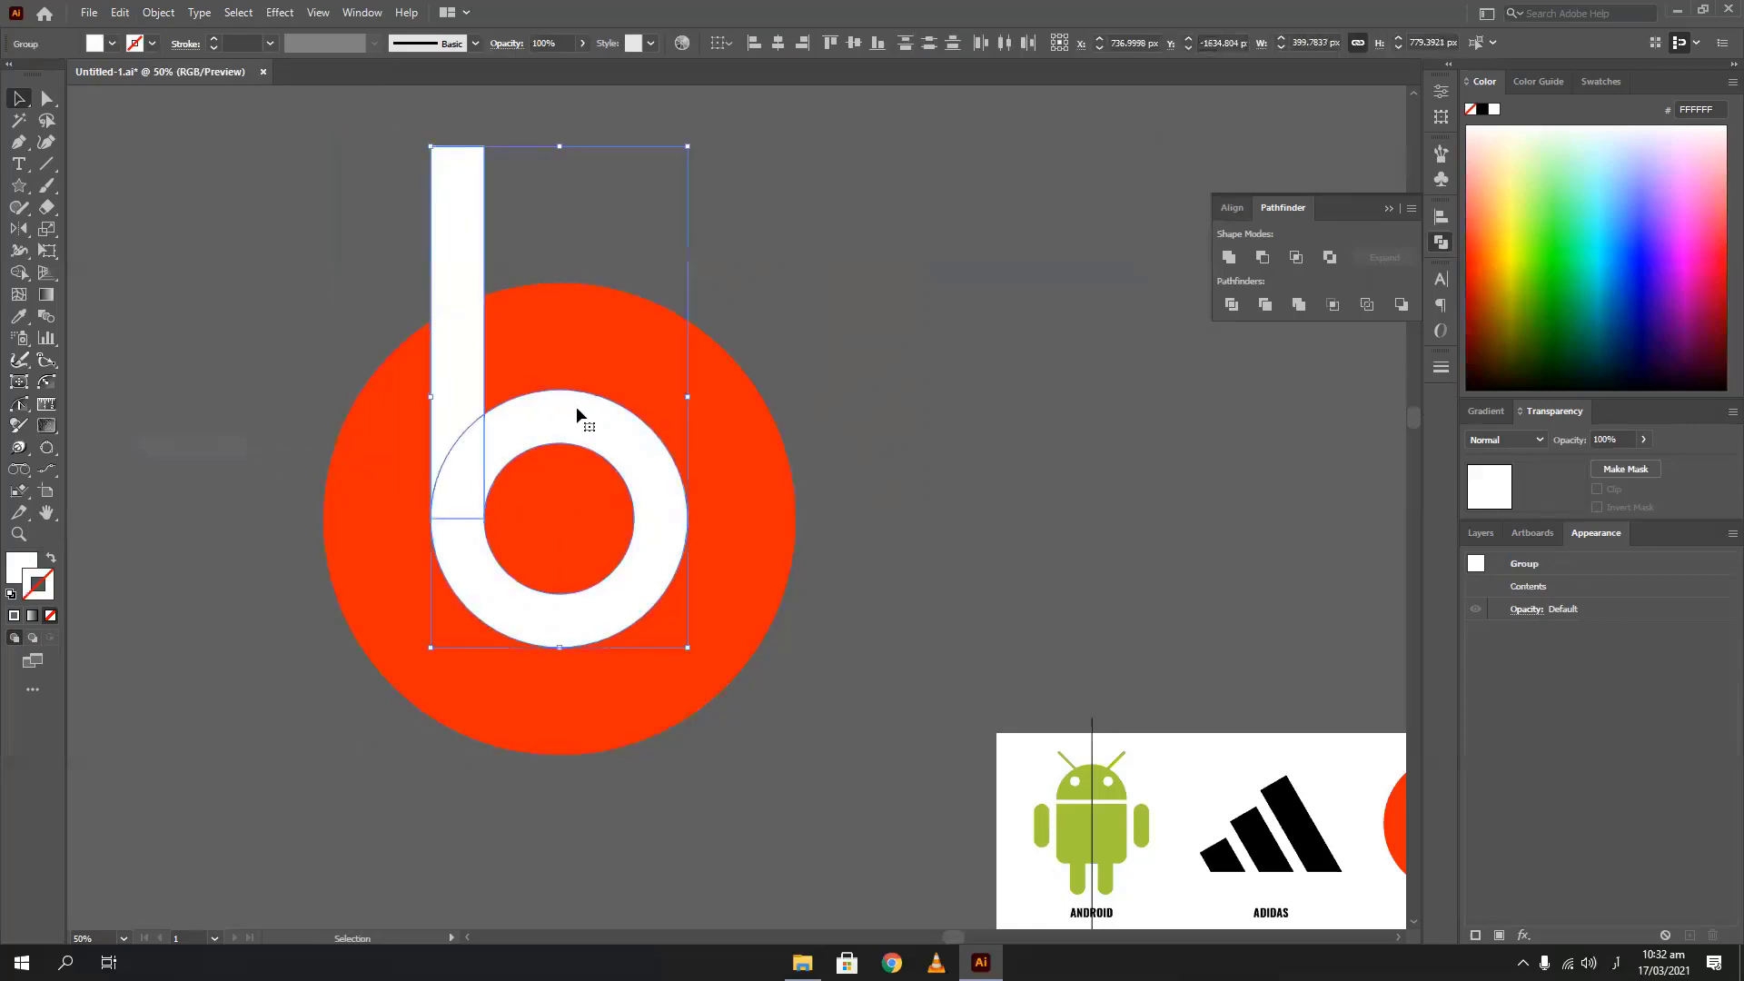
click(1231, 257)
drag(471, 436, 708, 420)
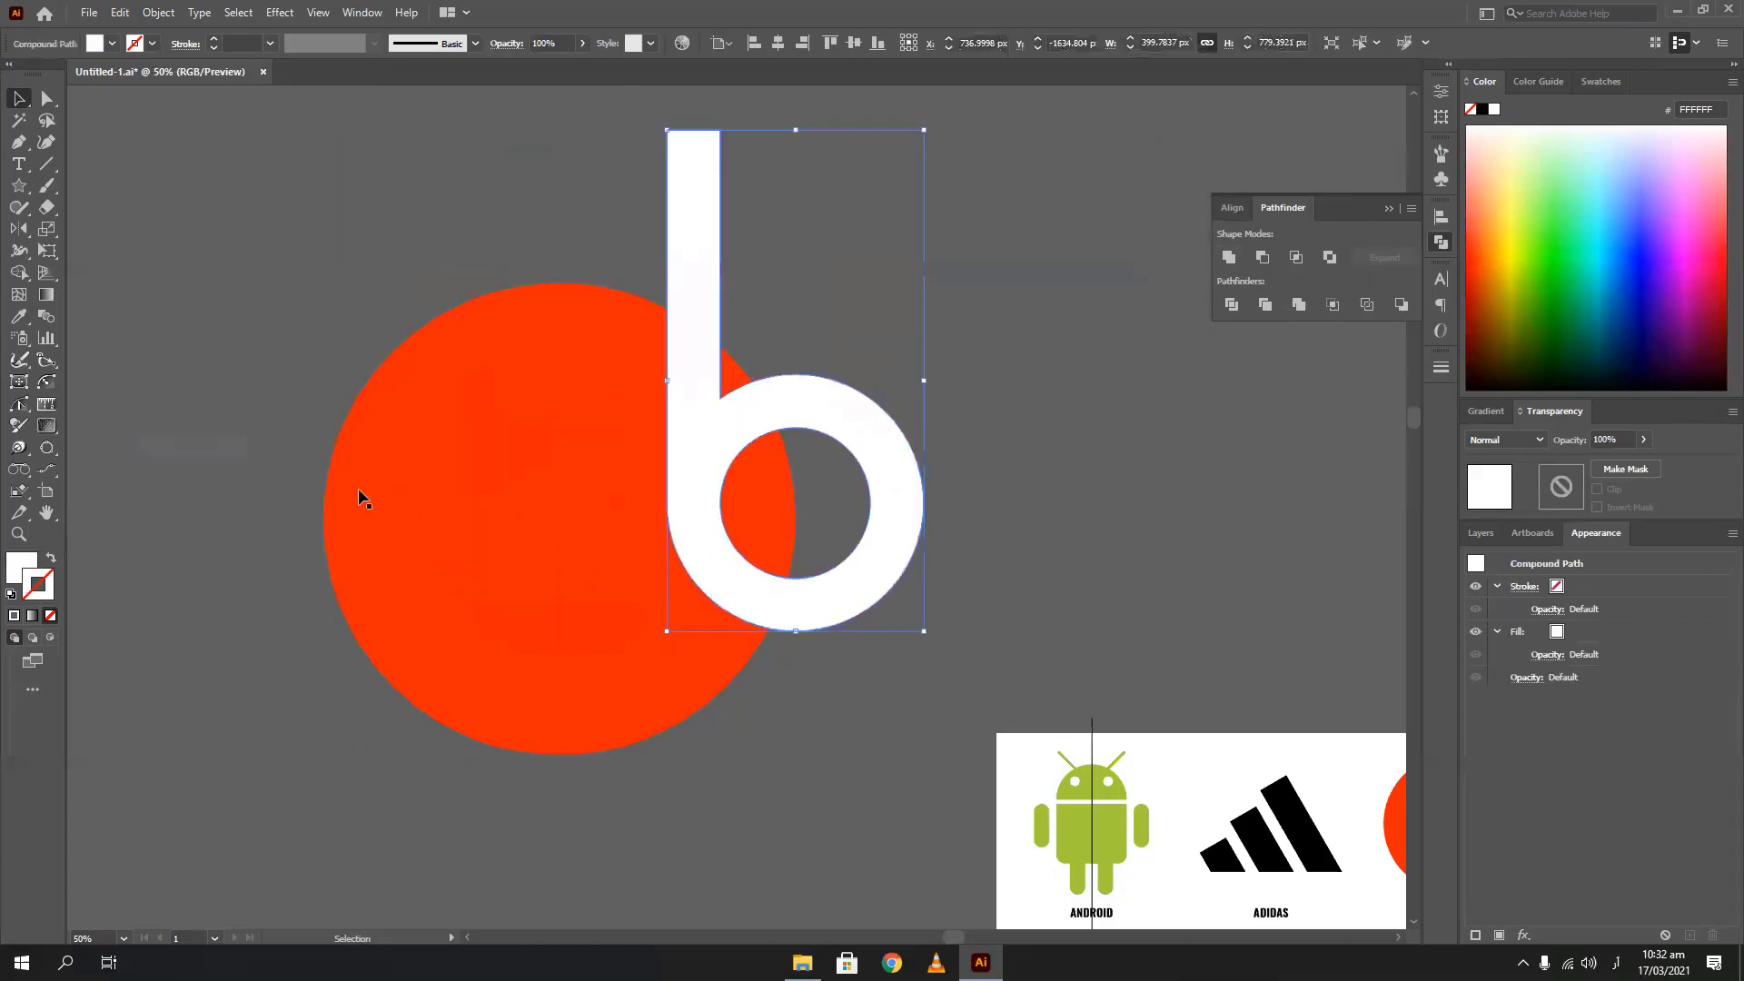
click(1492, 532)
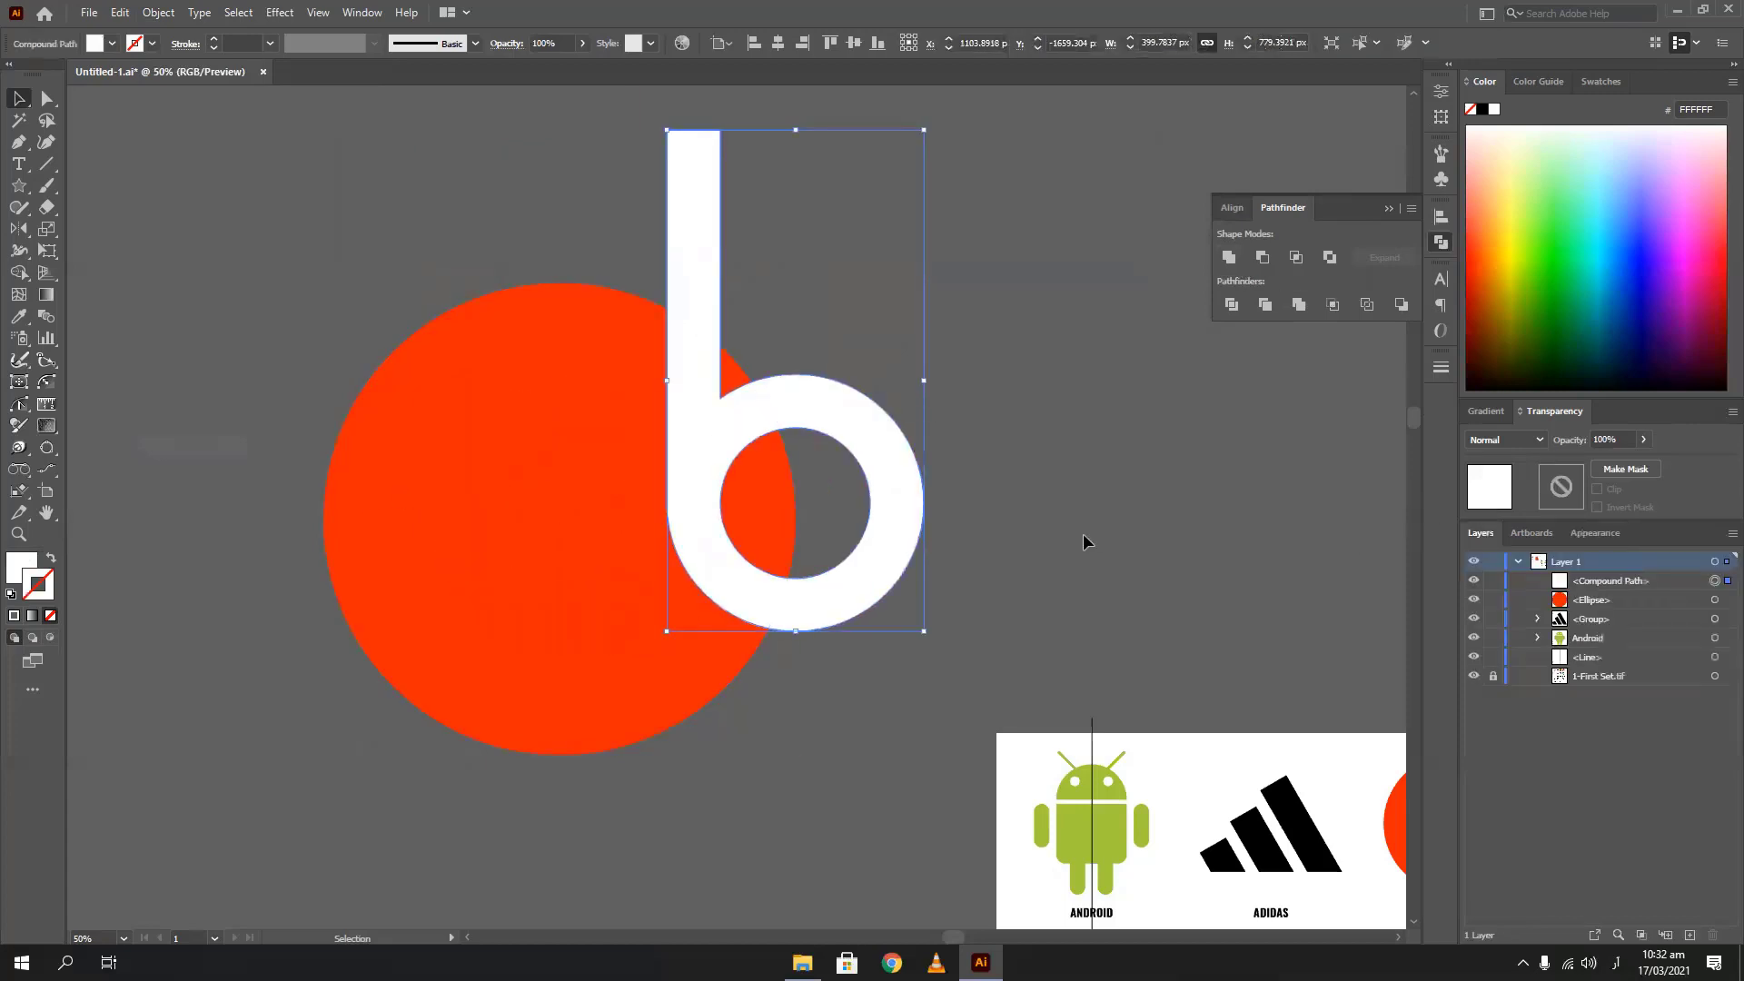
key(ctrl+z)
Divide the orange circle and the white b along their overlapping edges and ungroup the resulting pieces
drag(378, 358, 848, 738)
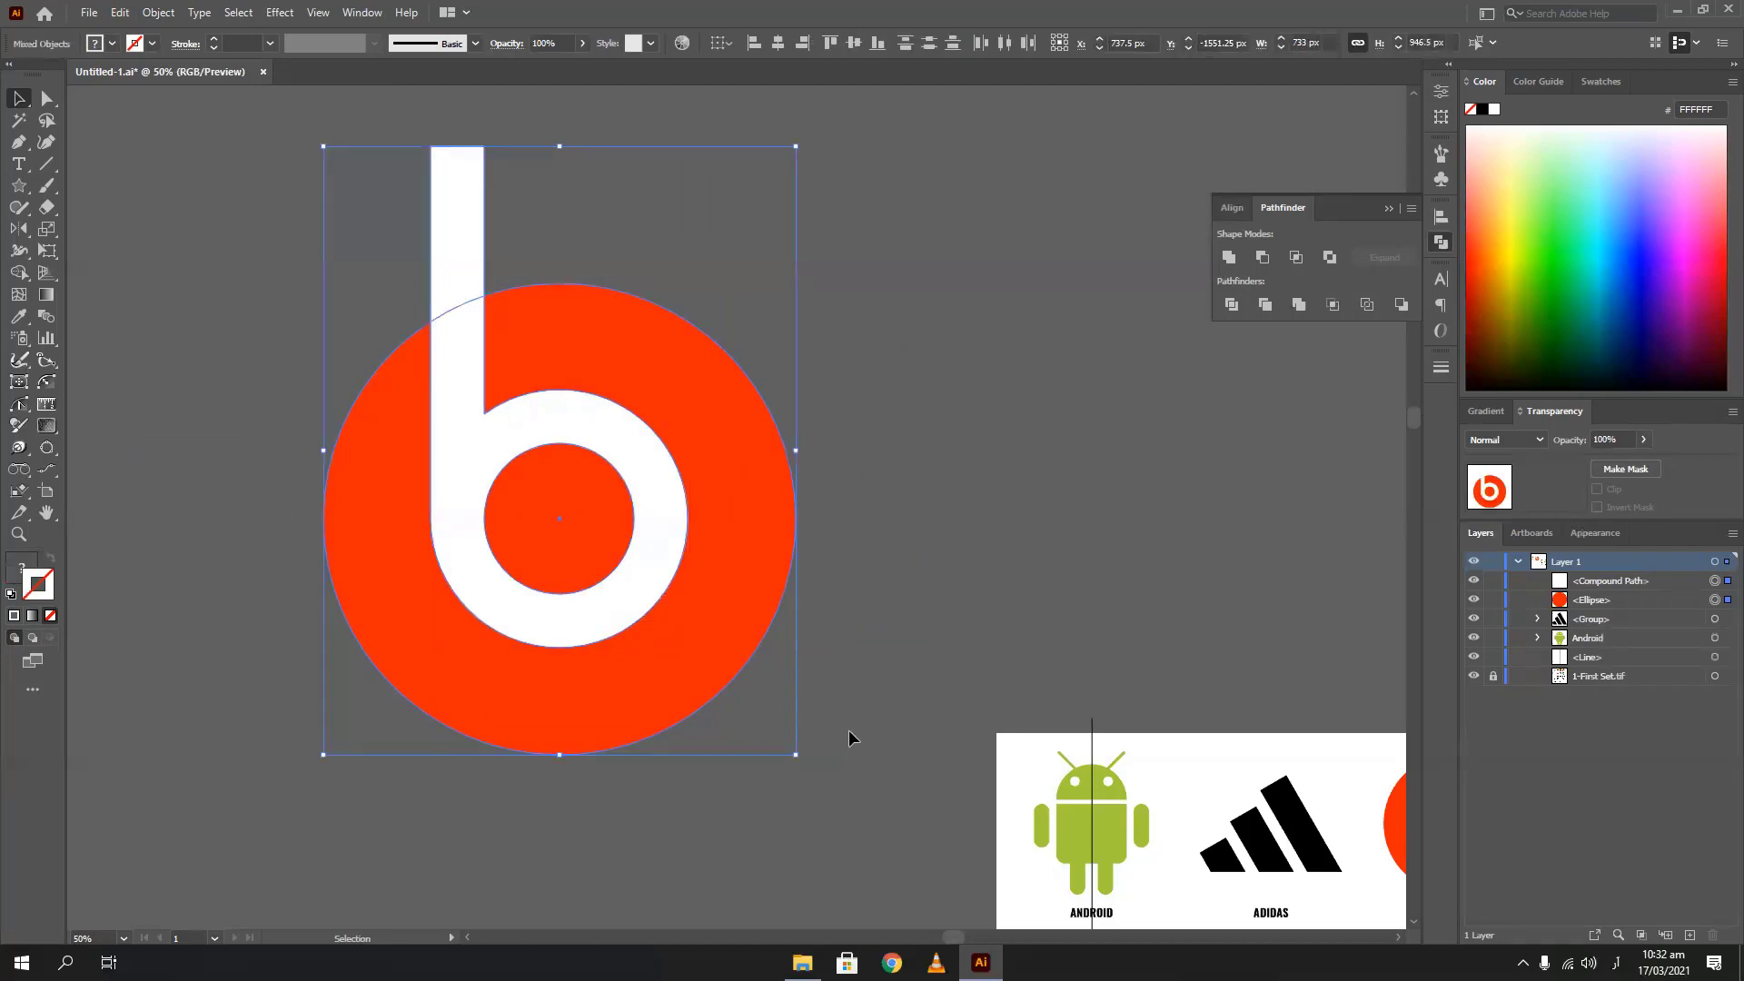
click(1218, 306)
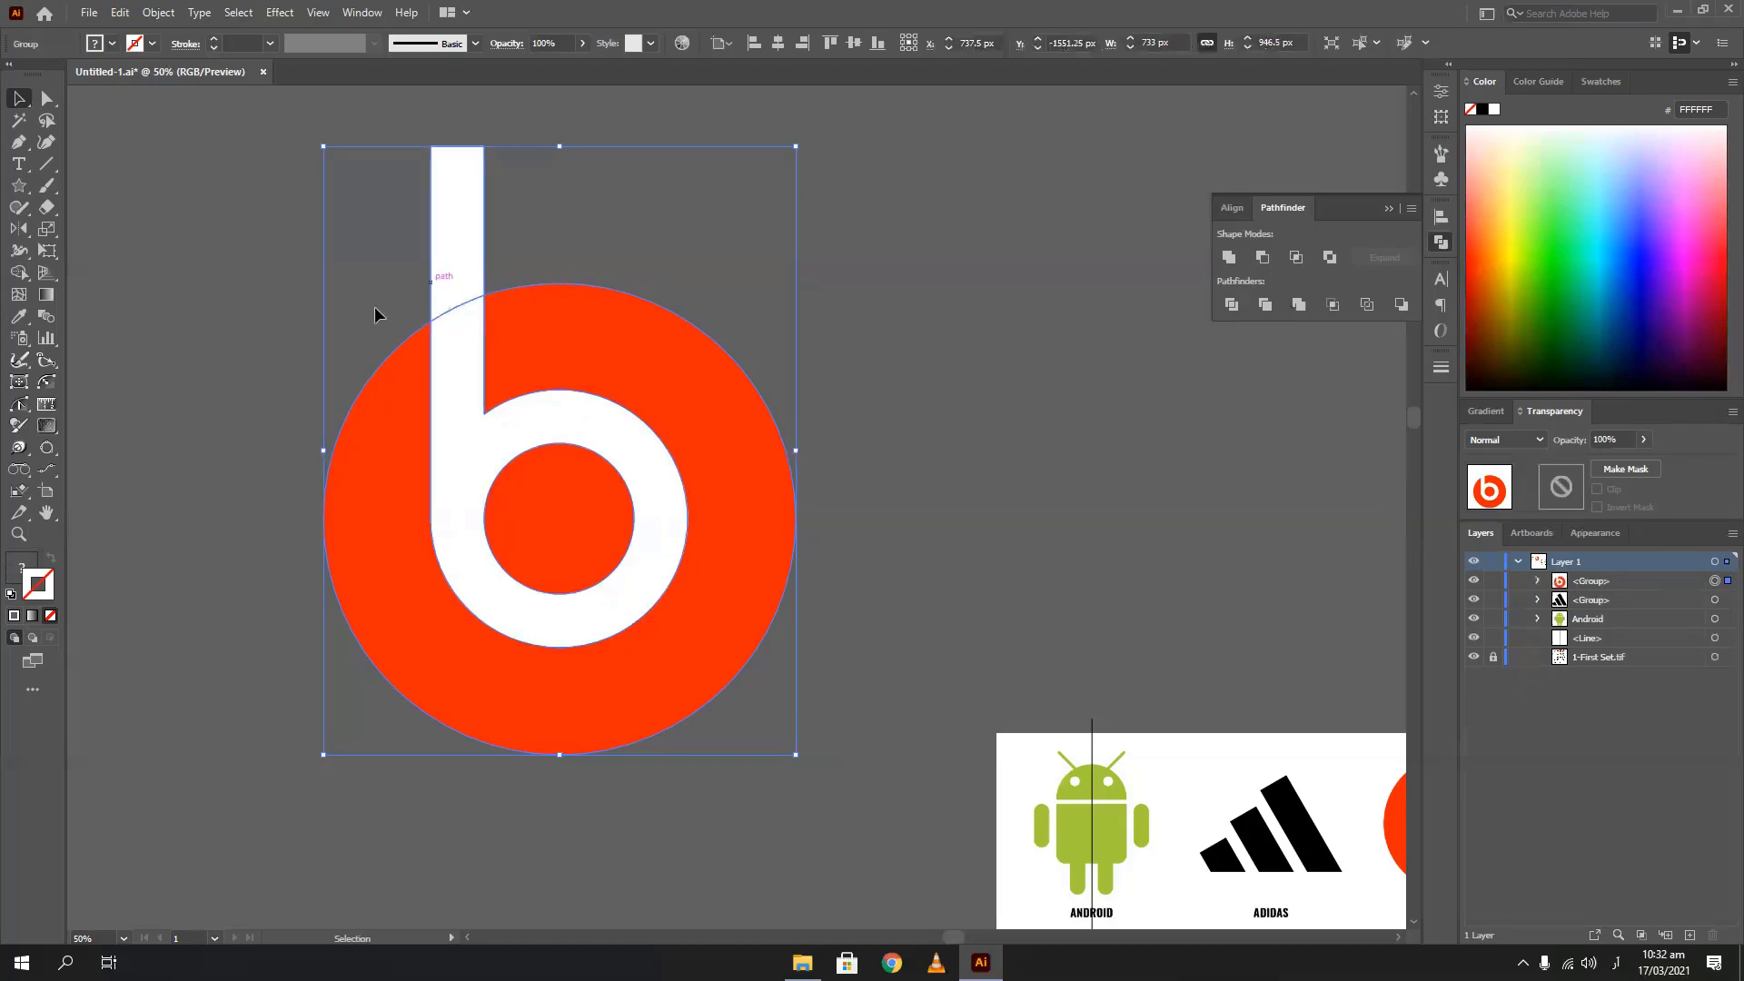
right_click(420, 352)
click(486, 502)
click(312, 351)
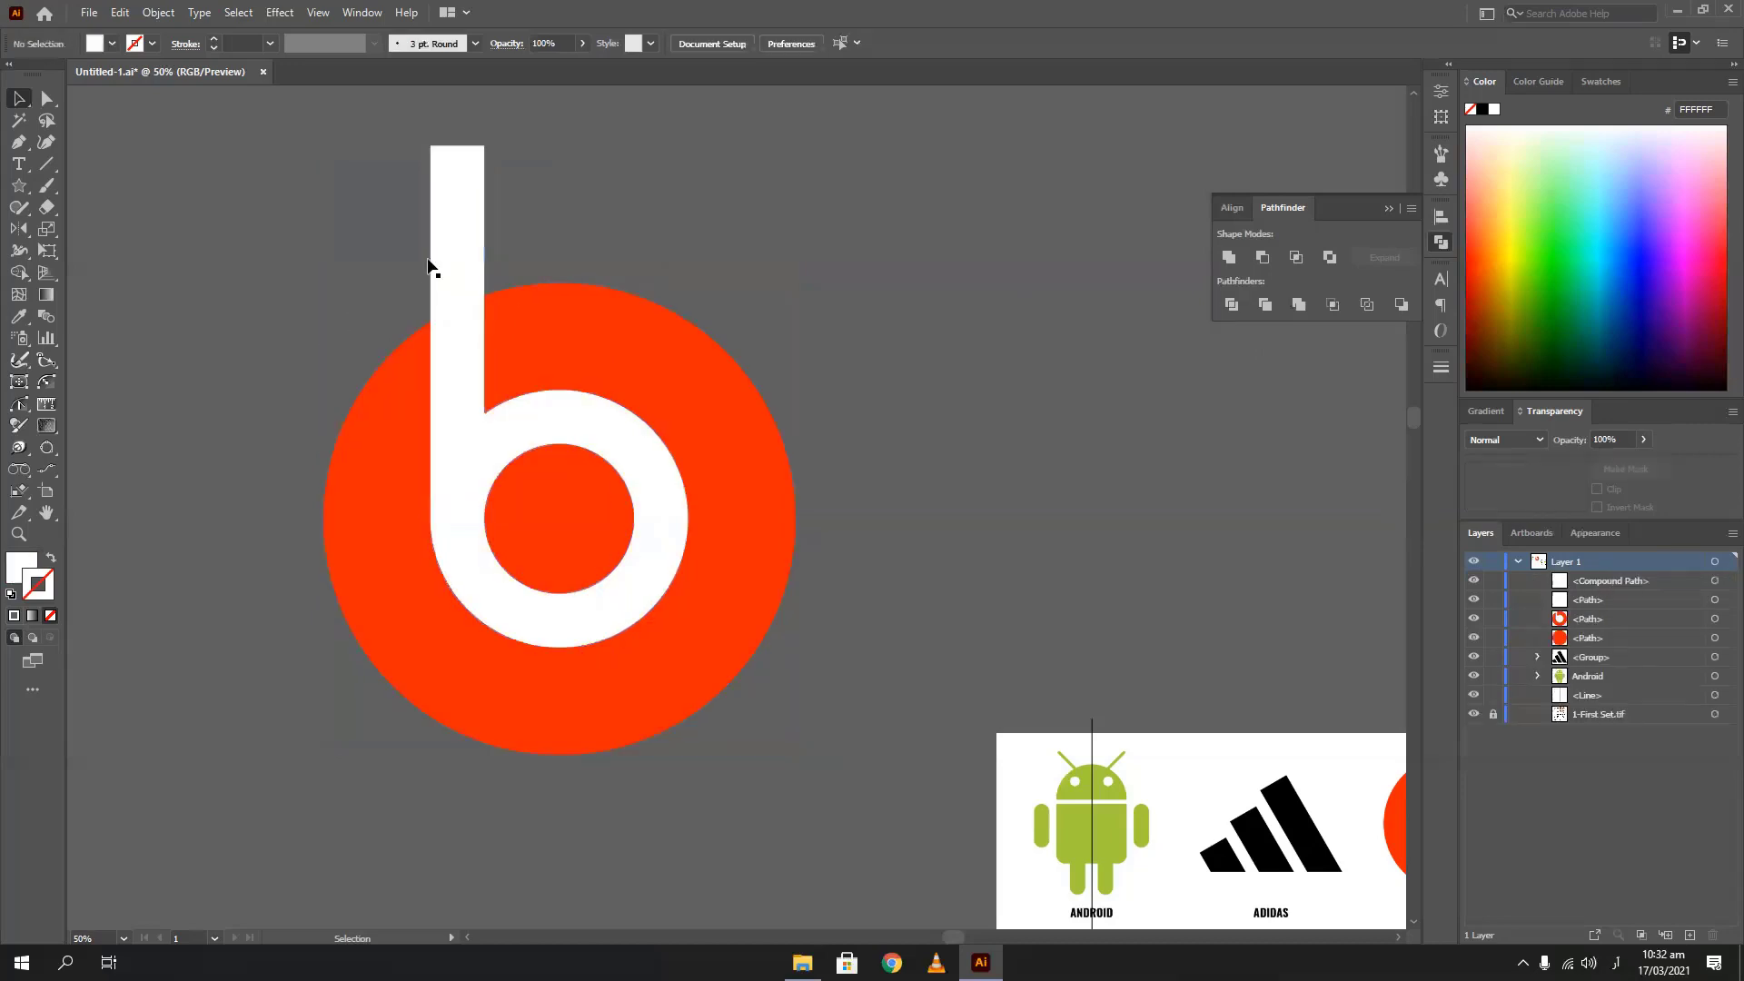
Delete the piece of the white stem that sticks out above the orange circle
drag(429, 266, 342, 222)
key(Delete)
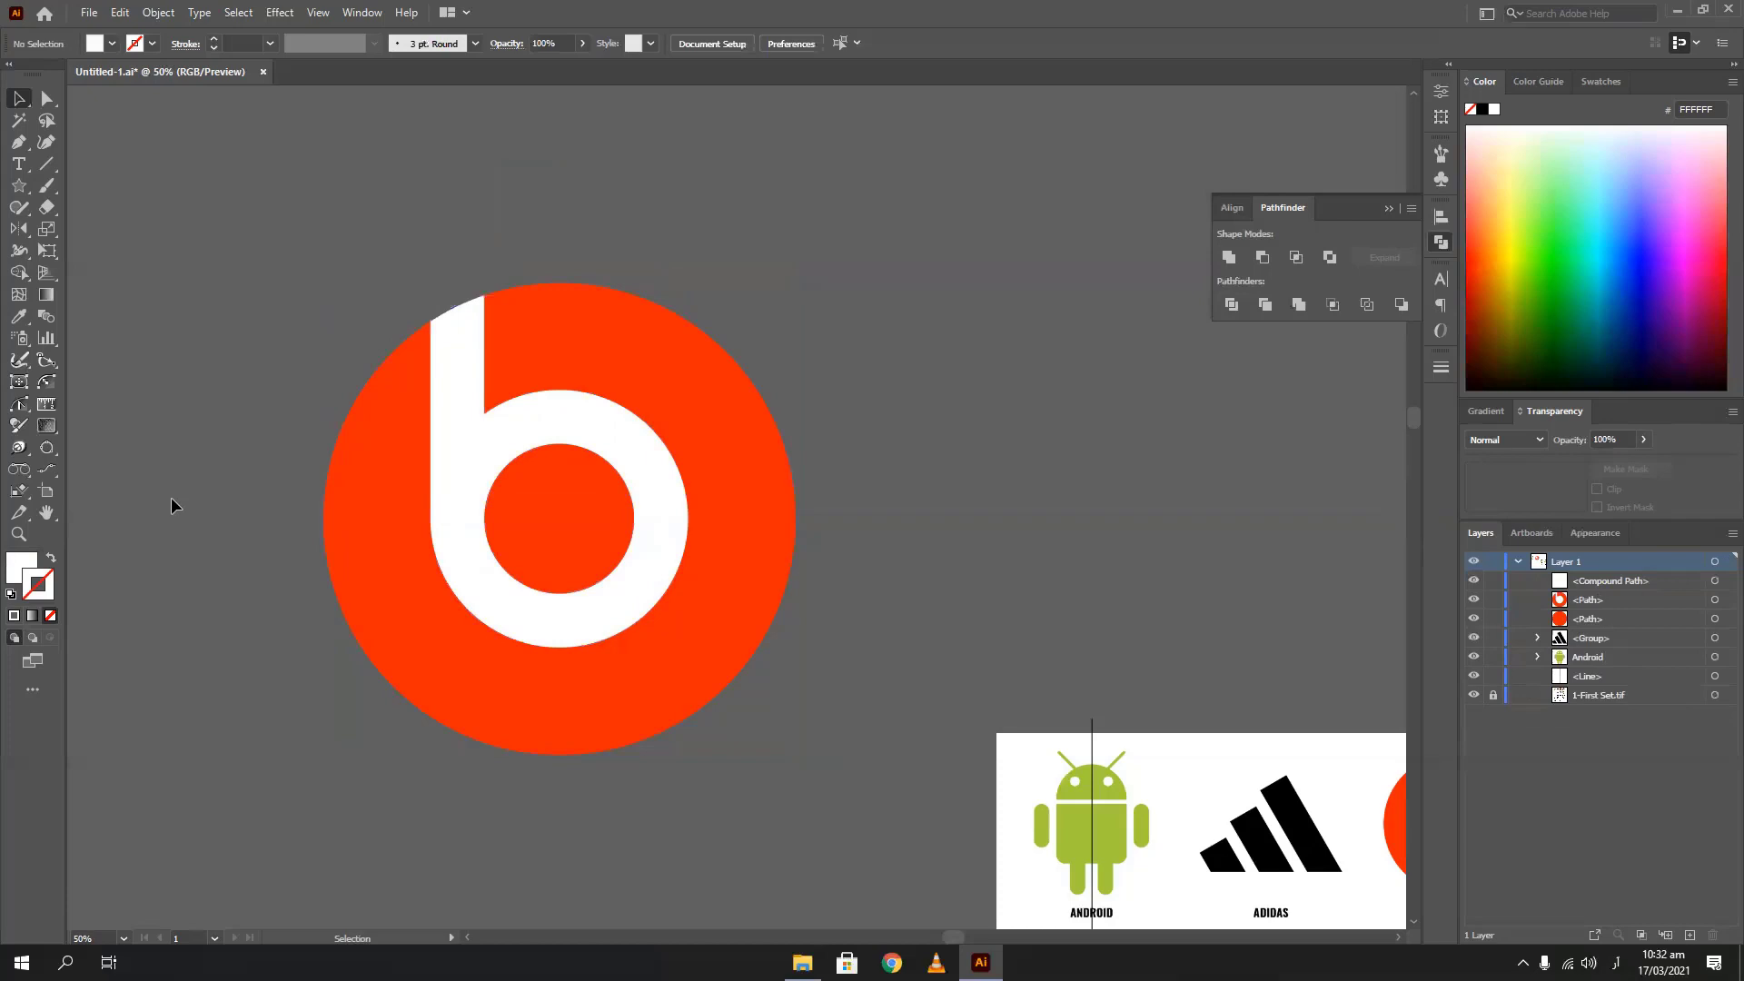
scroll(186, 489, down, 2)
drag(289, 417, 393, 545)
drag(306, 582, 304, 376)
click(305, 458)
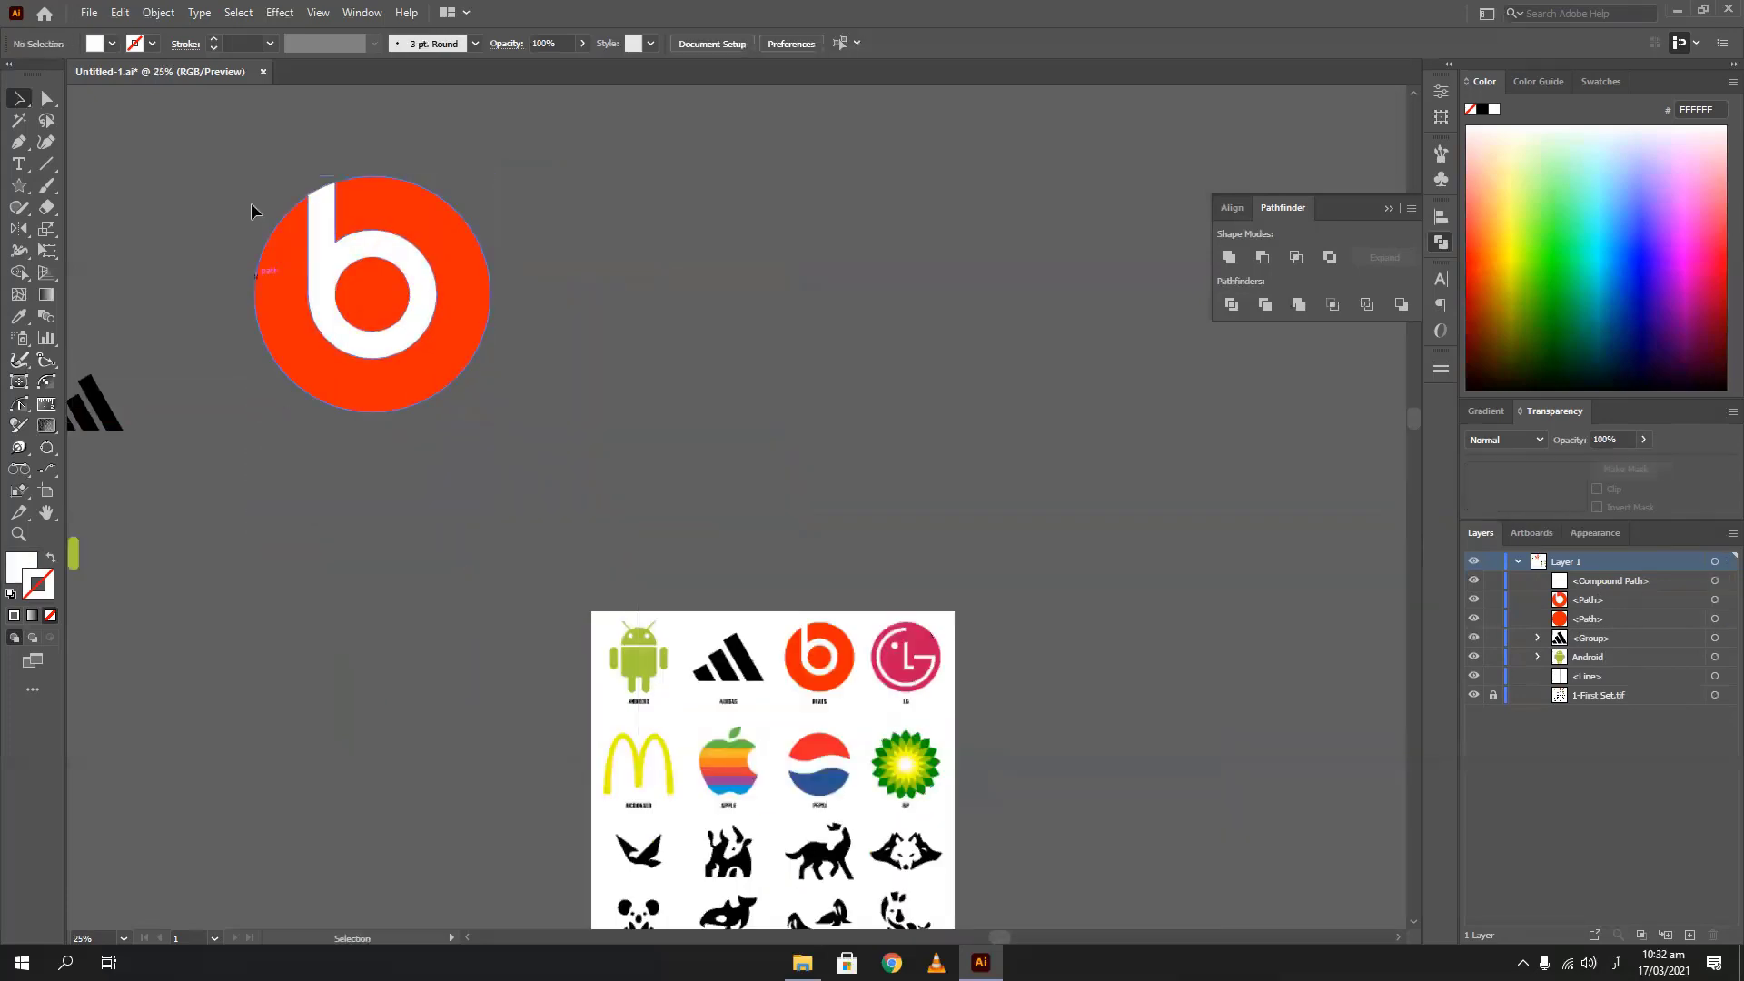
Duplicate the Beats logo beside the original and pull the white b out of the copy
drag(418, 327, 670, 355)
click(532, 492)
drag(609, 277, 847, 285)
click(608, 619)
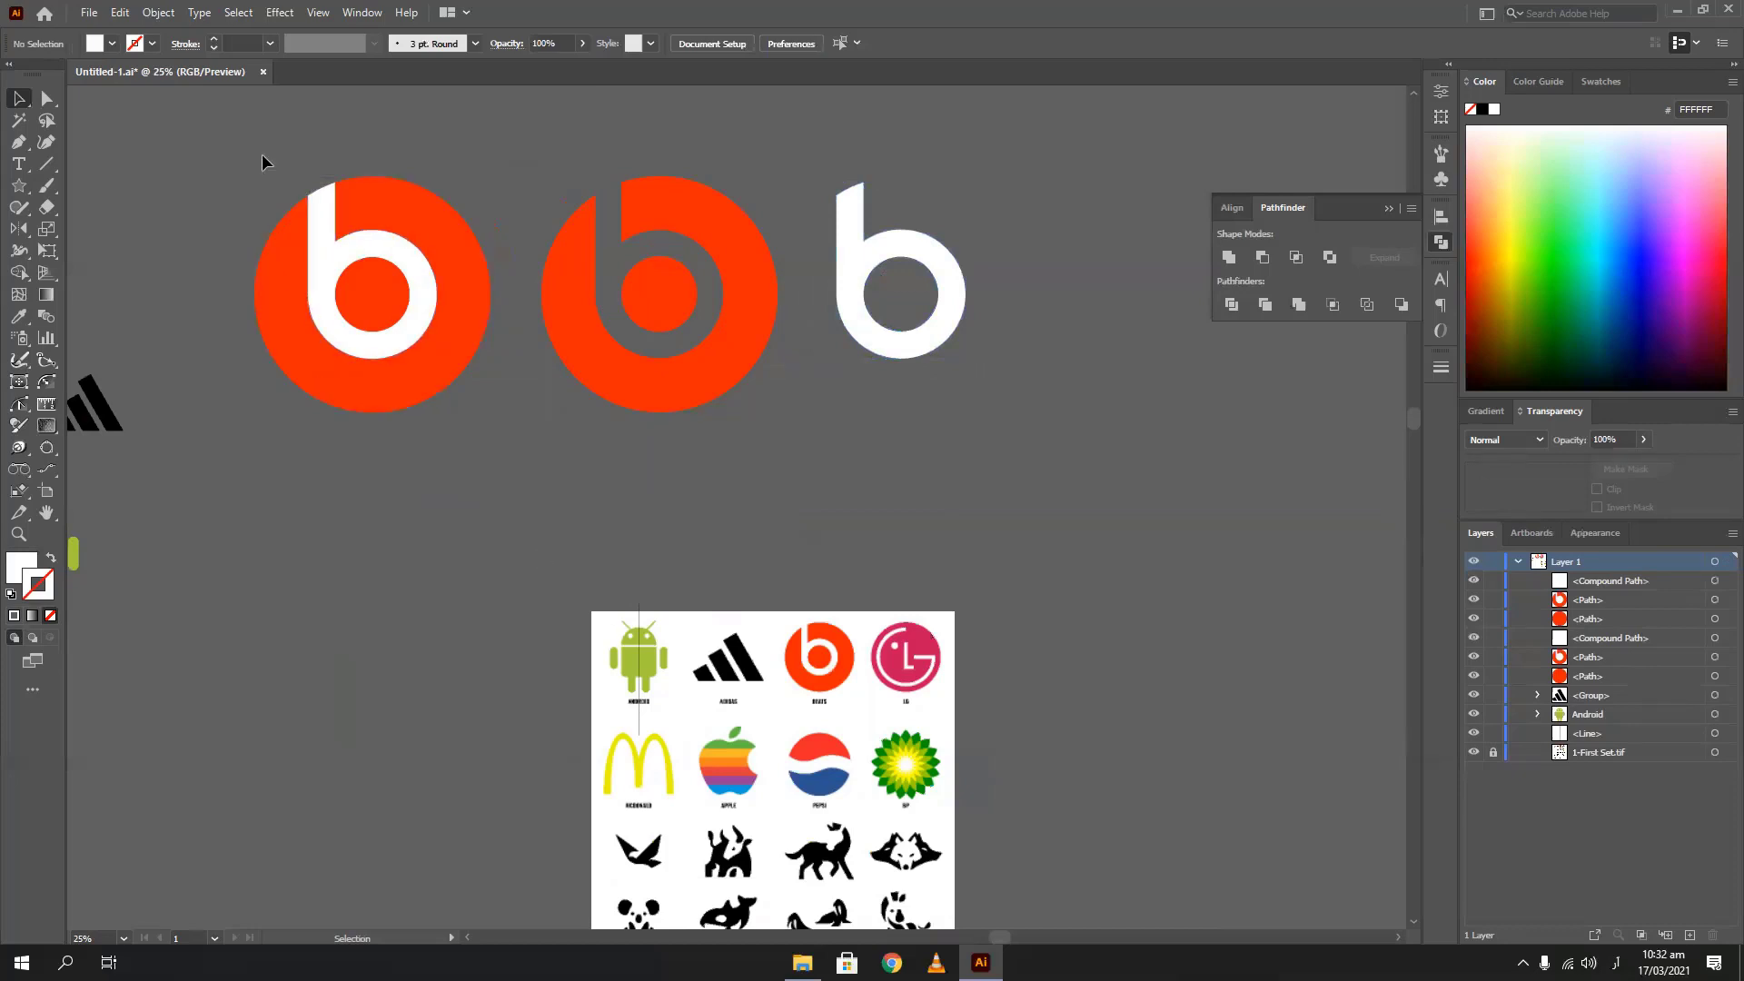
Compare the complete Beats logo with its cut-out version by selecting each one's shapes in turn
drag(262, 160, 479, 472)
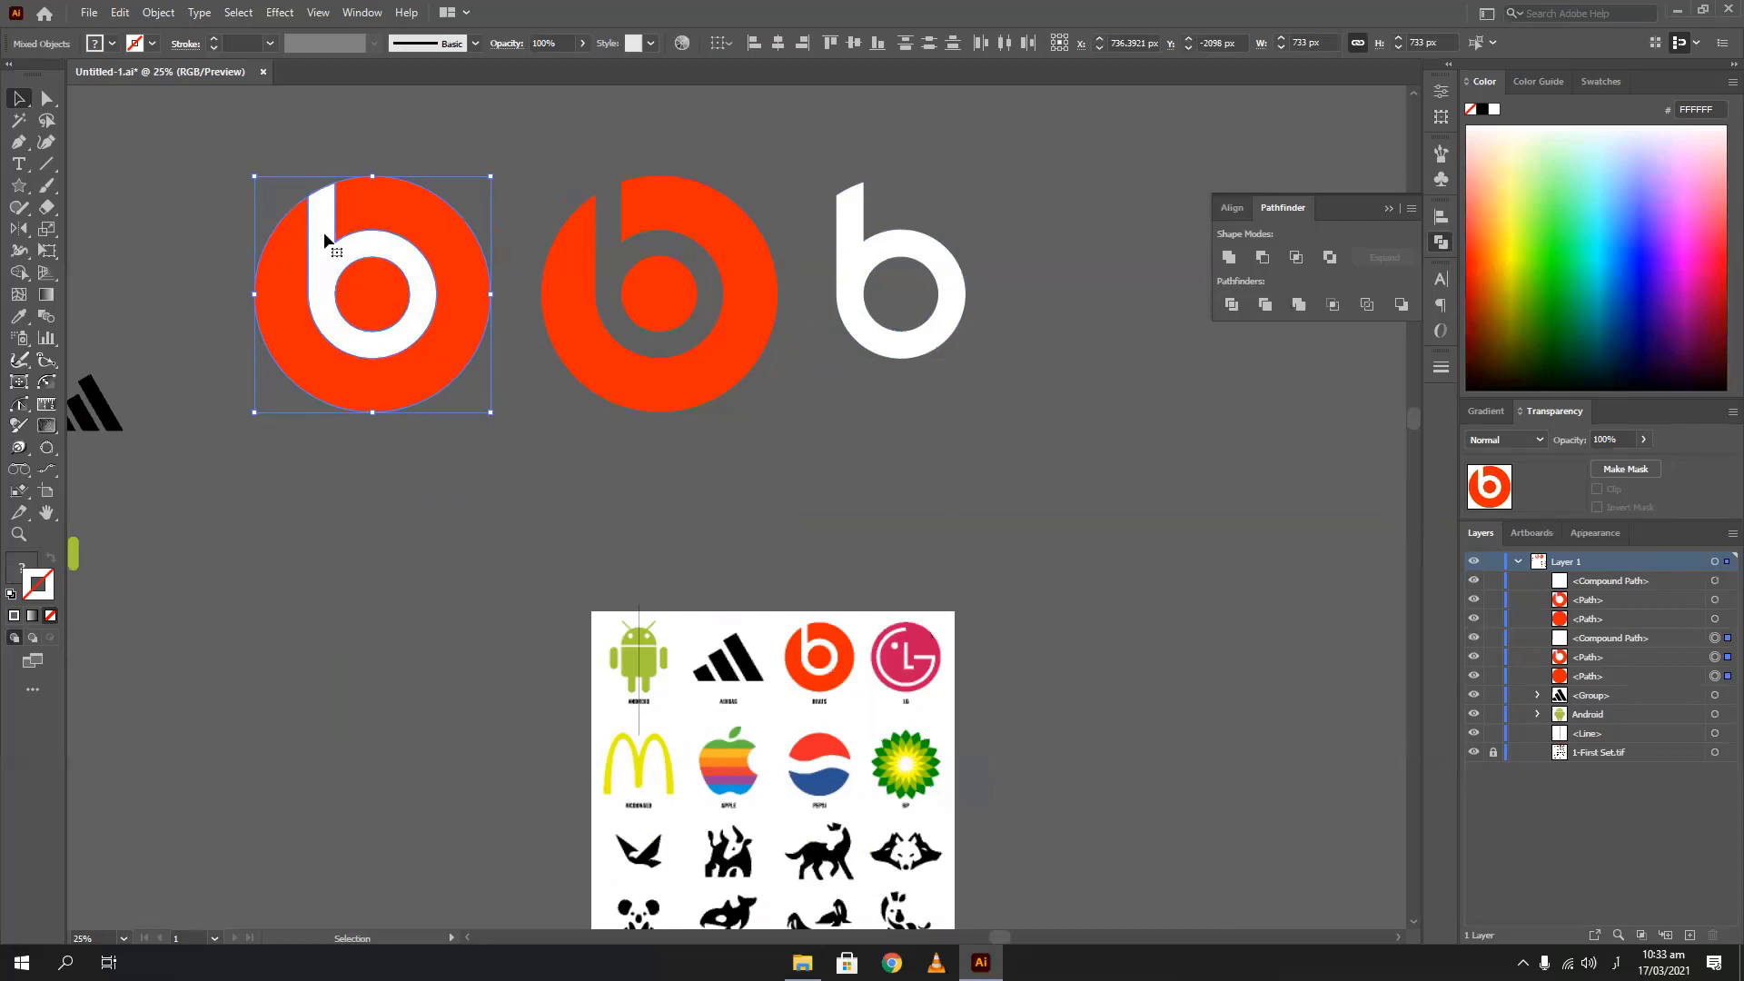
drag(745, 418, 660, 296)
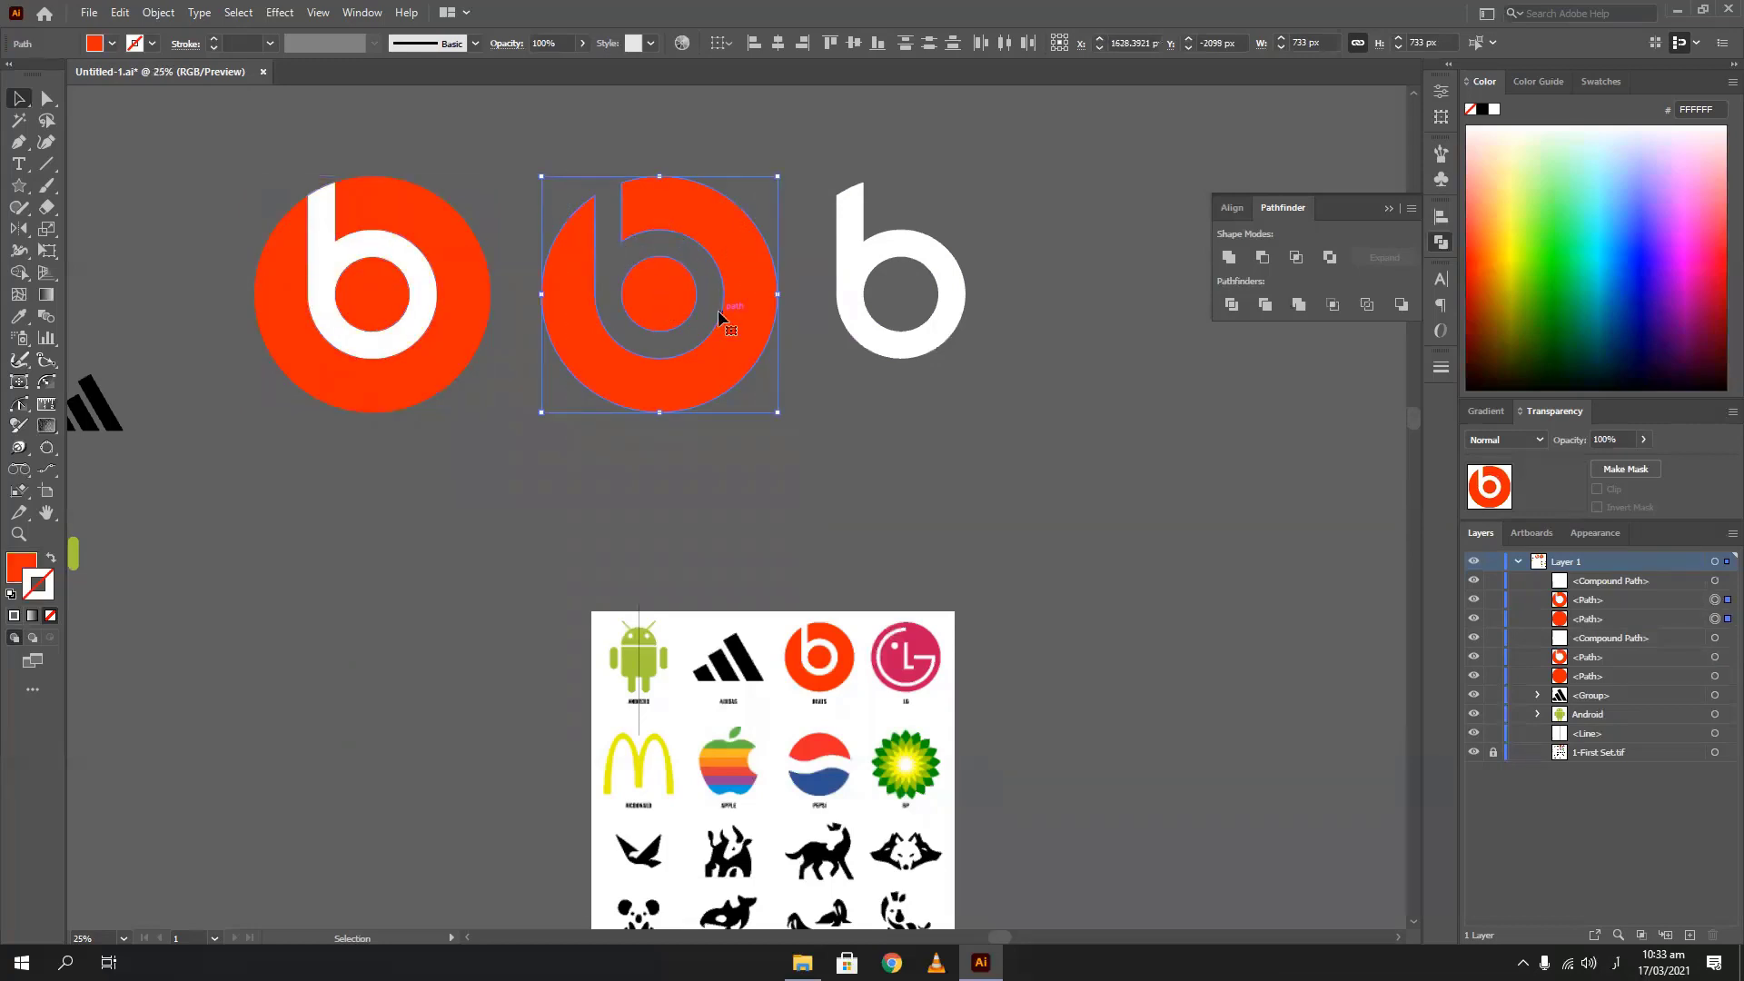
click(300, 279)
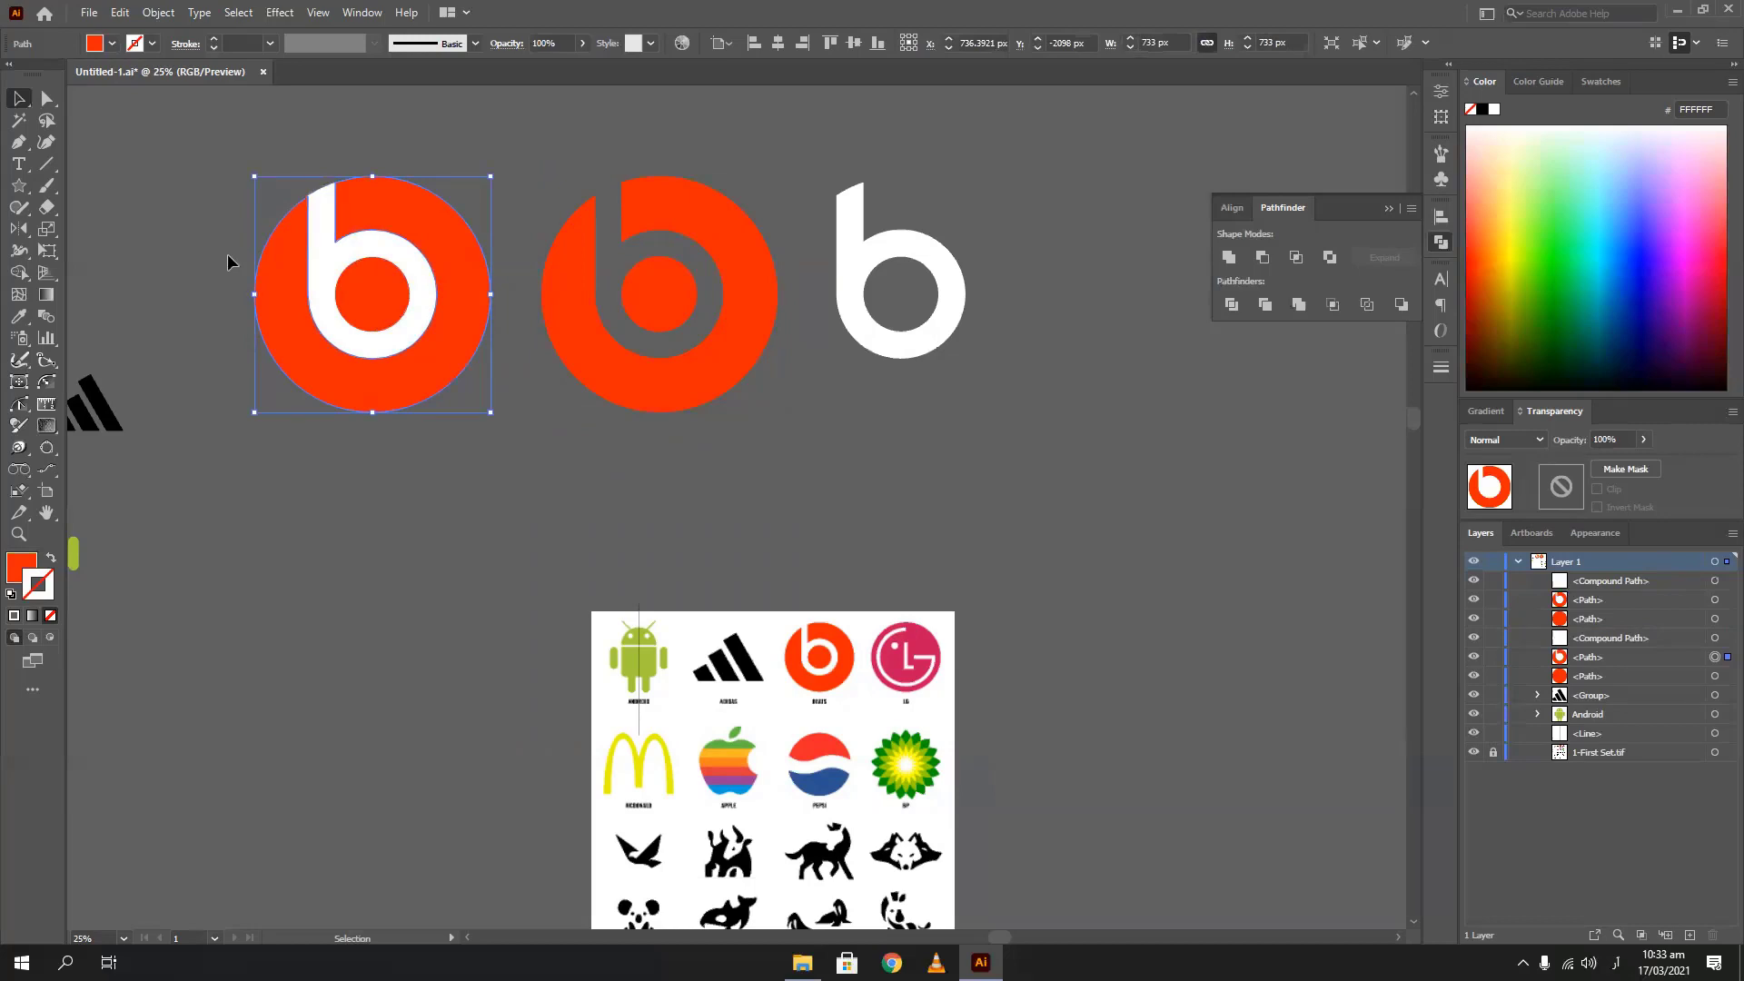
click(235, 215)
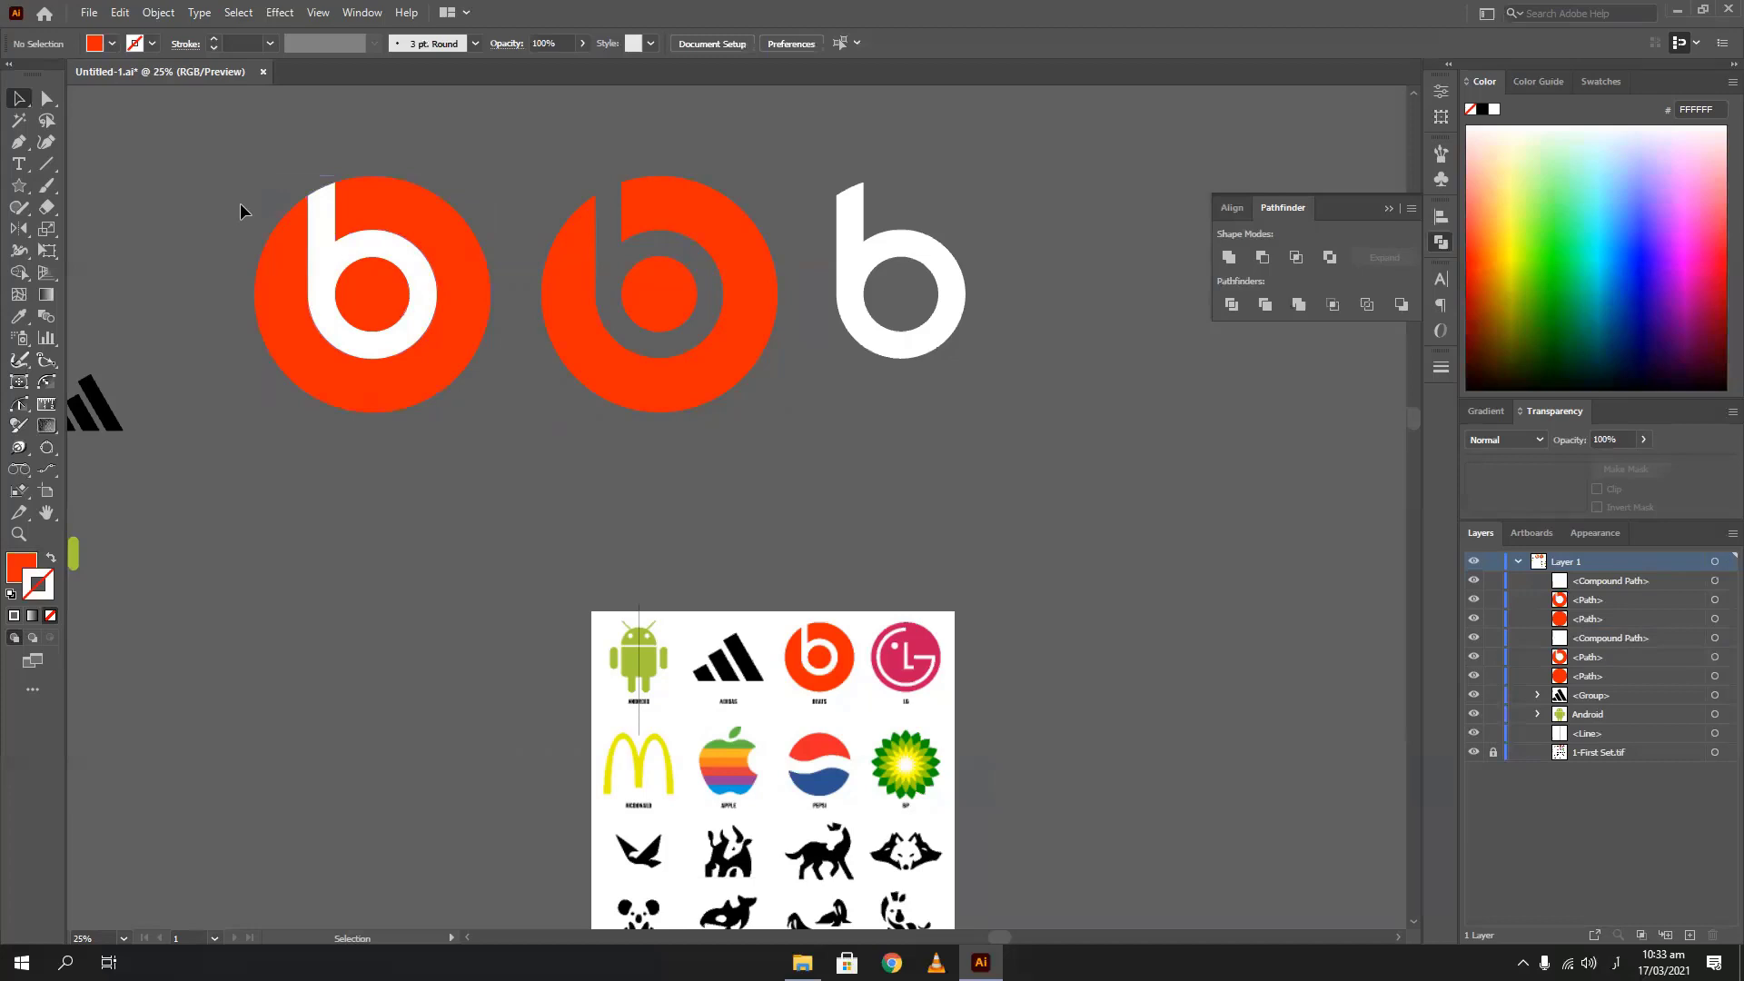
drag(240, 161, 459, 386)
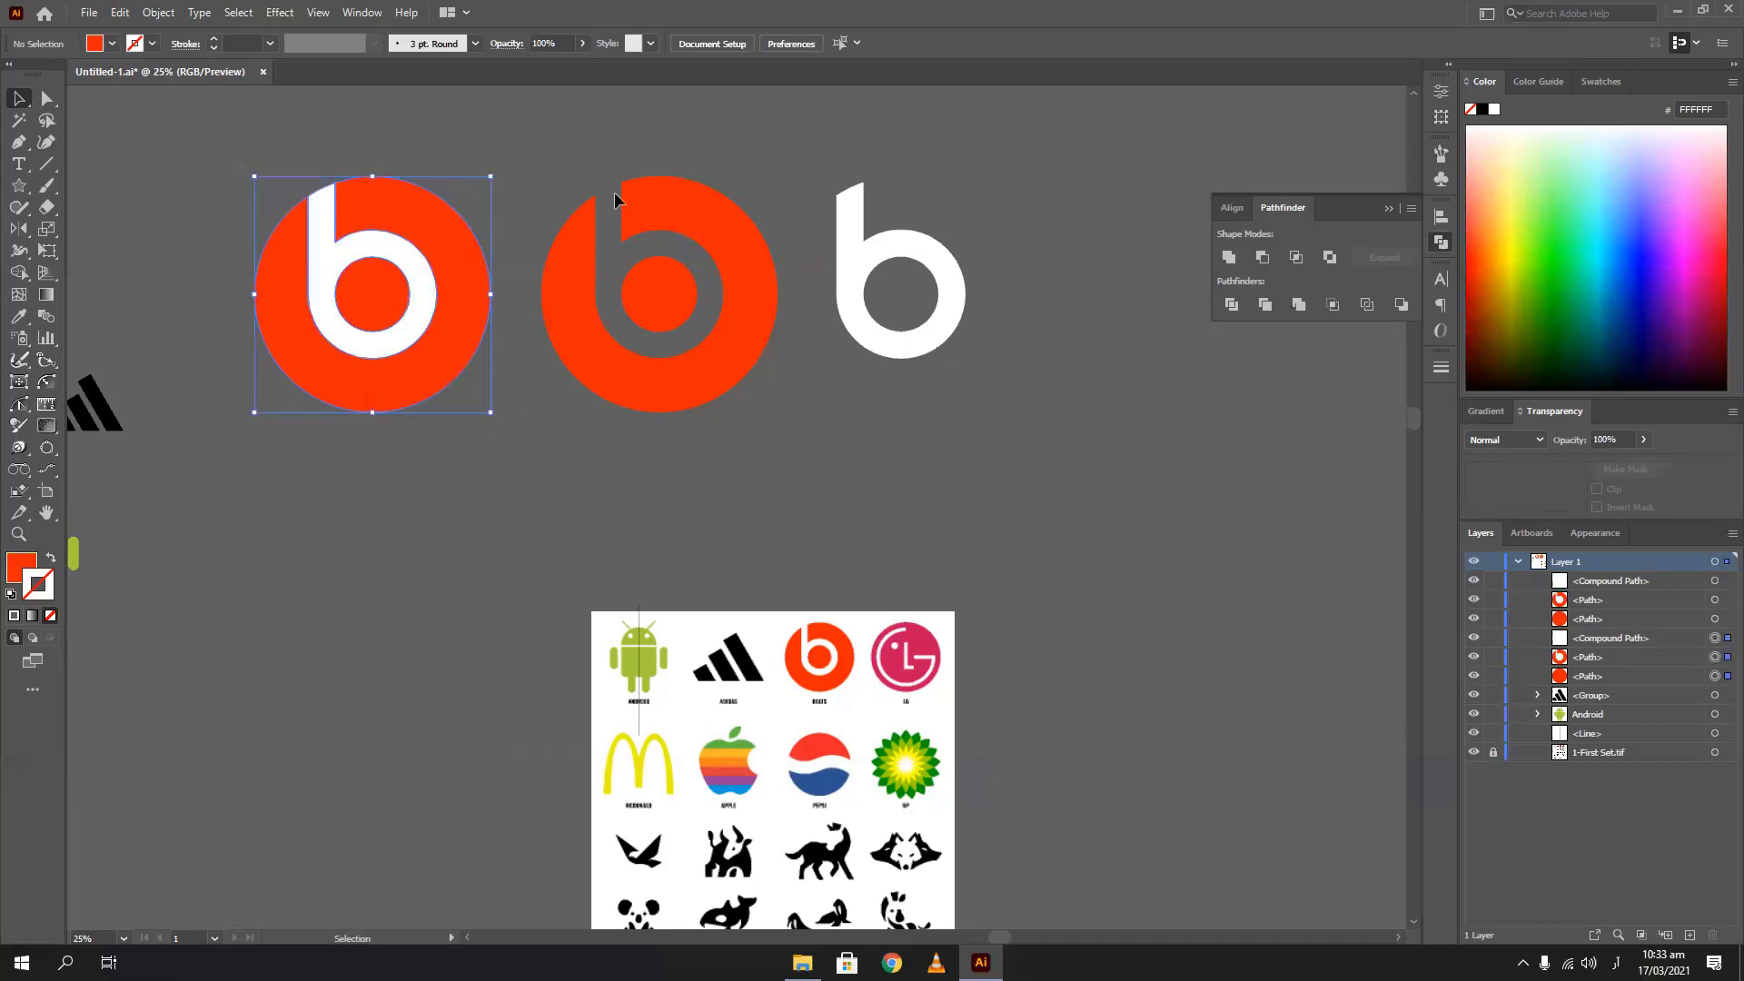
drag(536, 150, 766, 484)
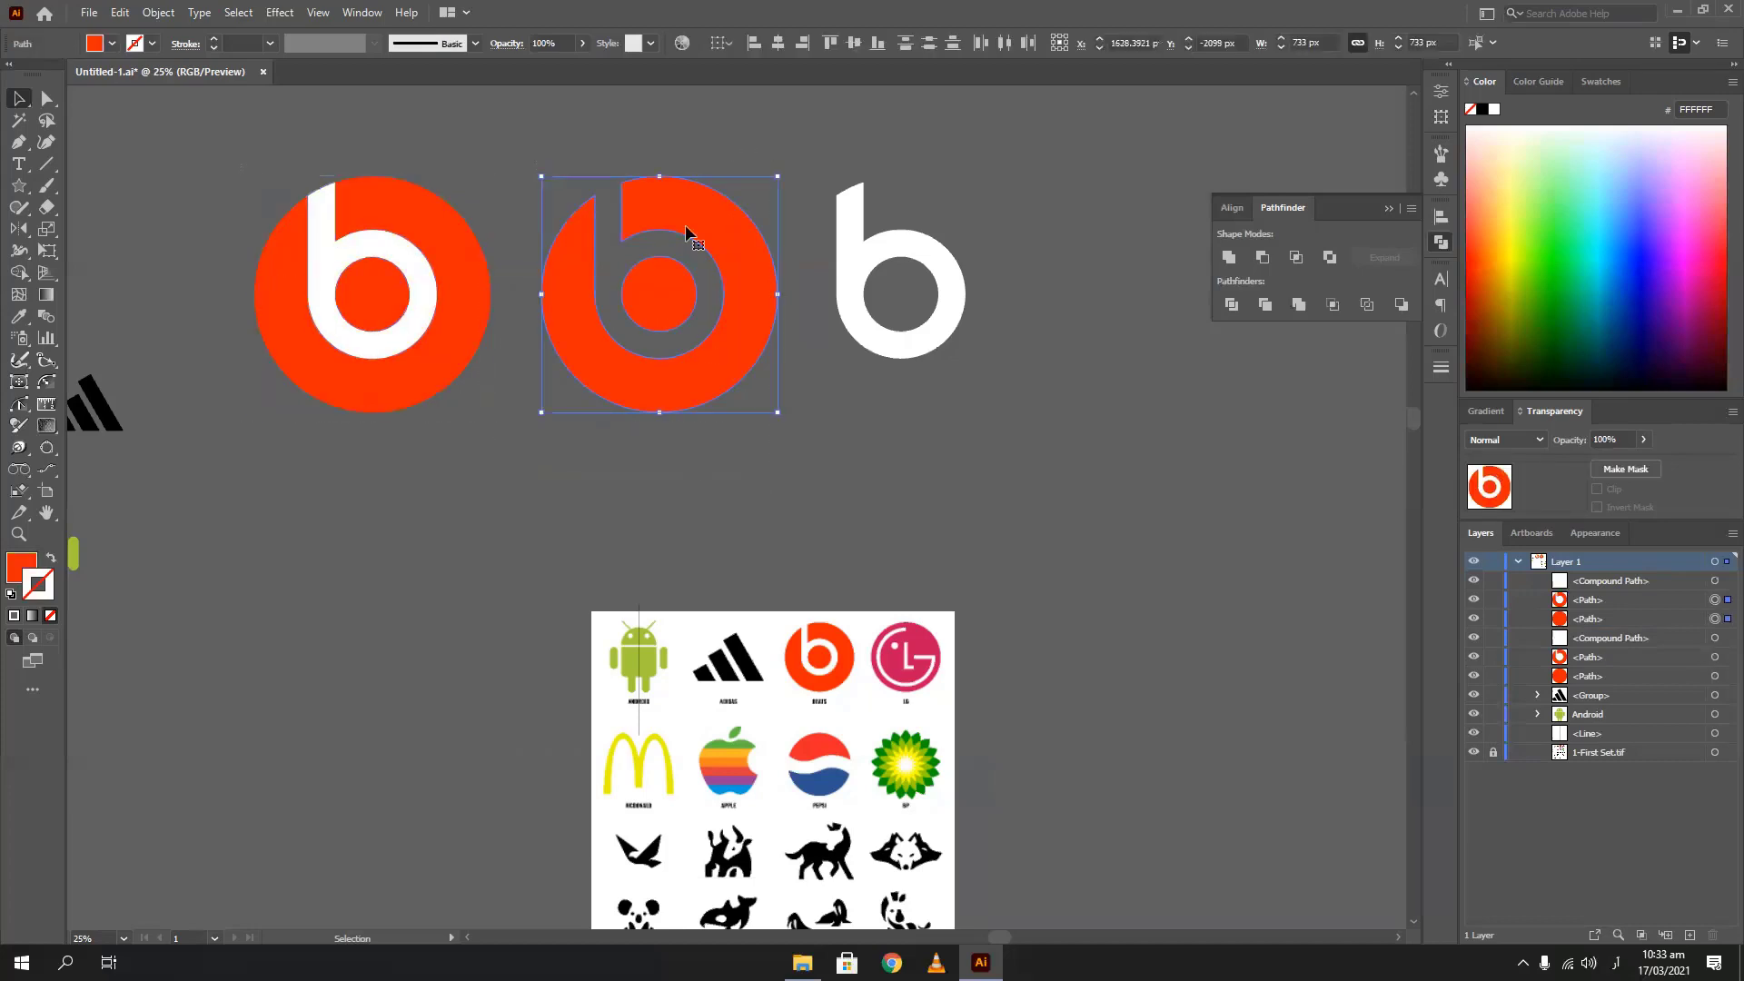
drag(208, 160, 445, 438)
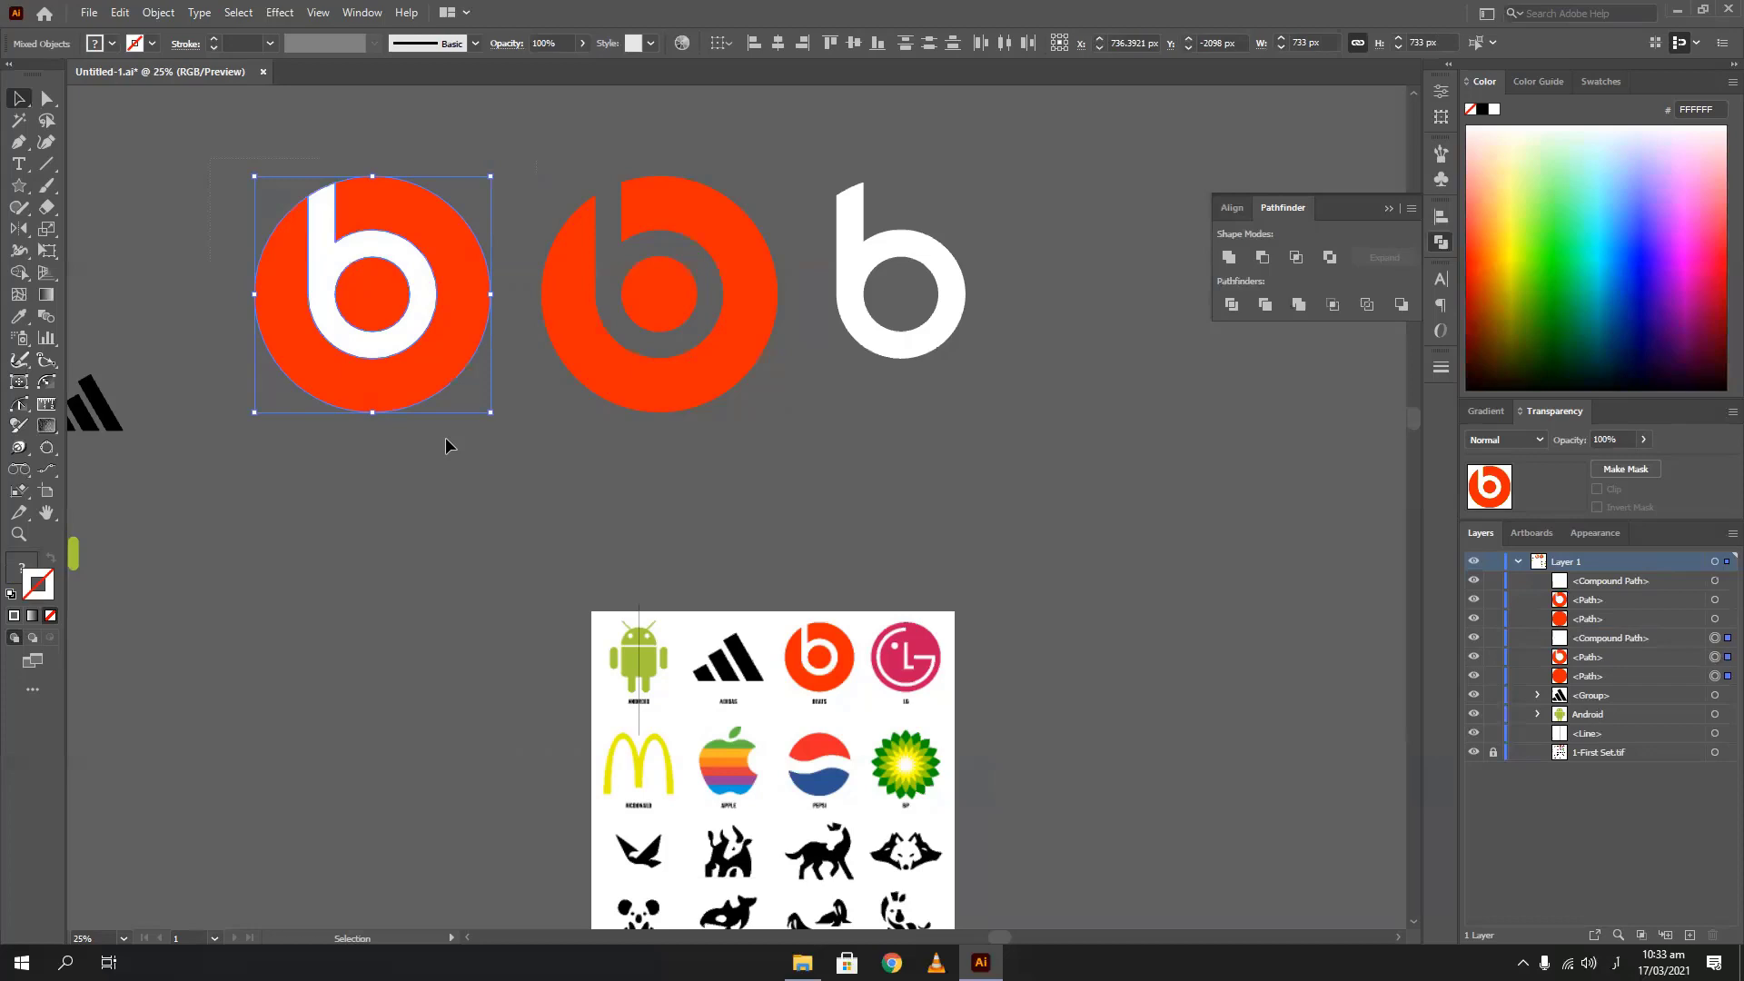
Delete the cut-out copy of the Beats logo and the loose white b
drag(416, 481, 630, 471)
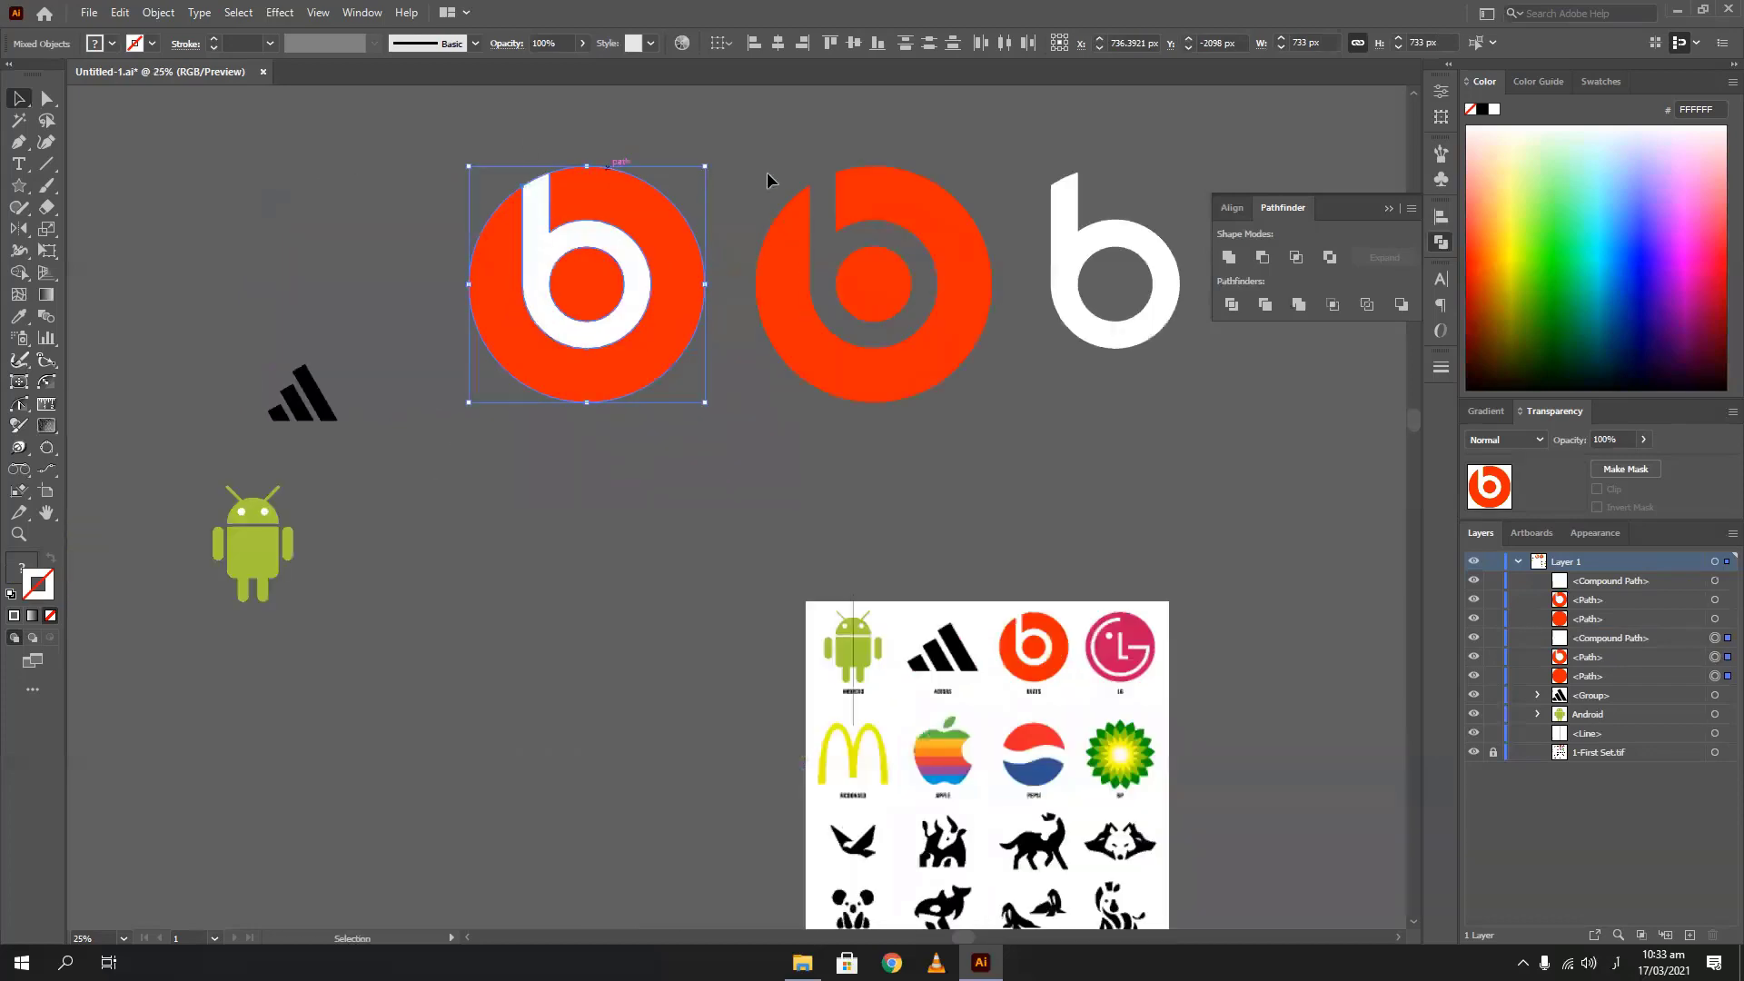
drag(771, 153, 1050, 387)
key(Delete)
Place the Beats logo, scaled down to about 338 px, above the Adidas and Android logos and group its pieces
drag(413, 175, 175, 330)
key(ctrl+g)
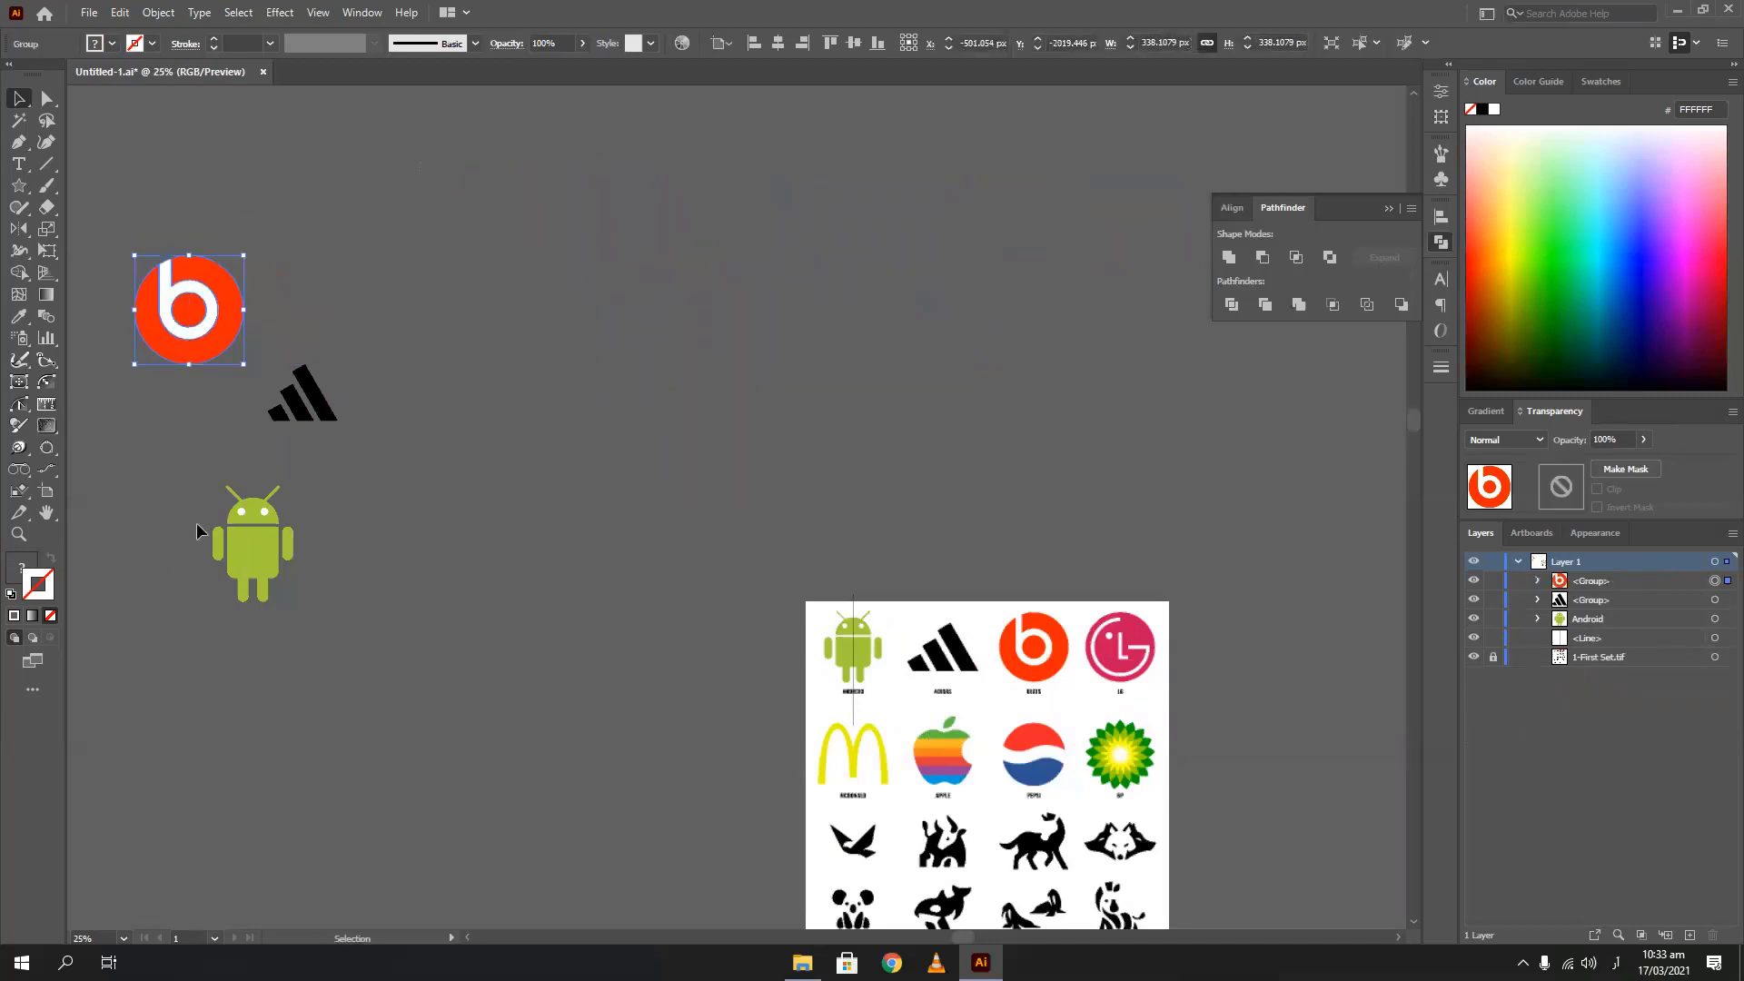
Duplicate the finished Android logo beside the original
scroll(197, 530, up, 5)
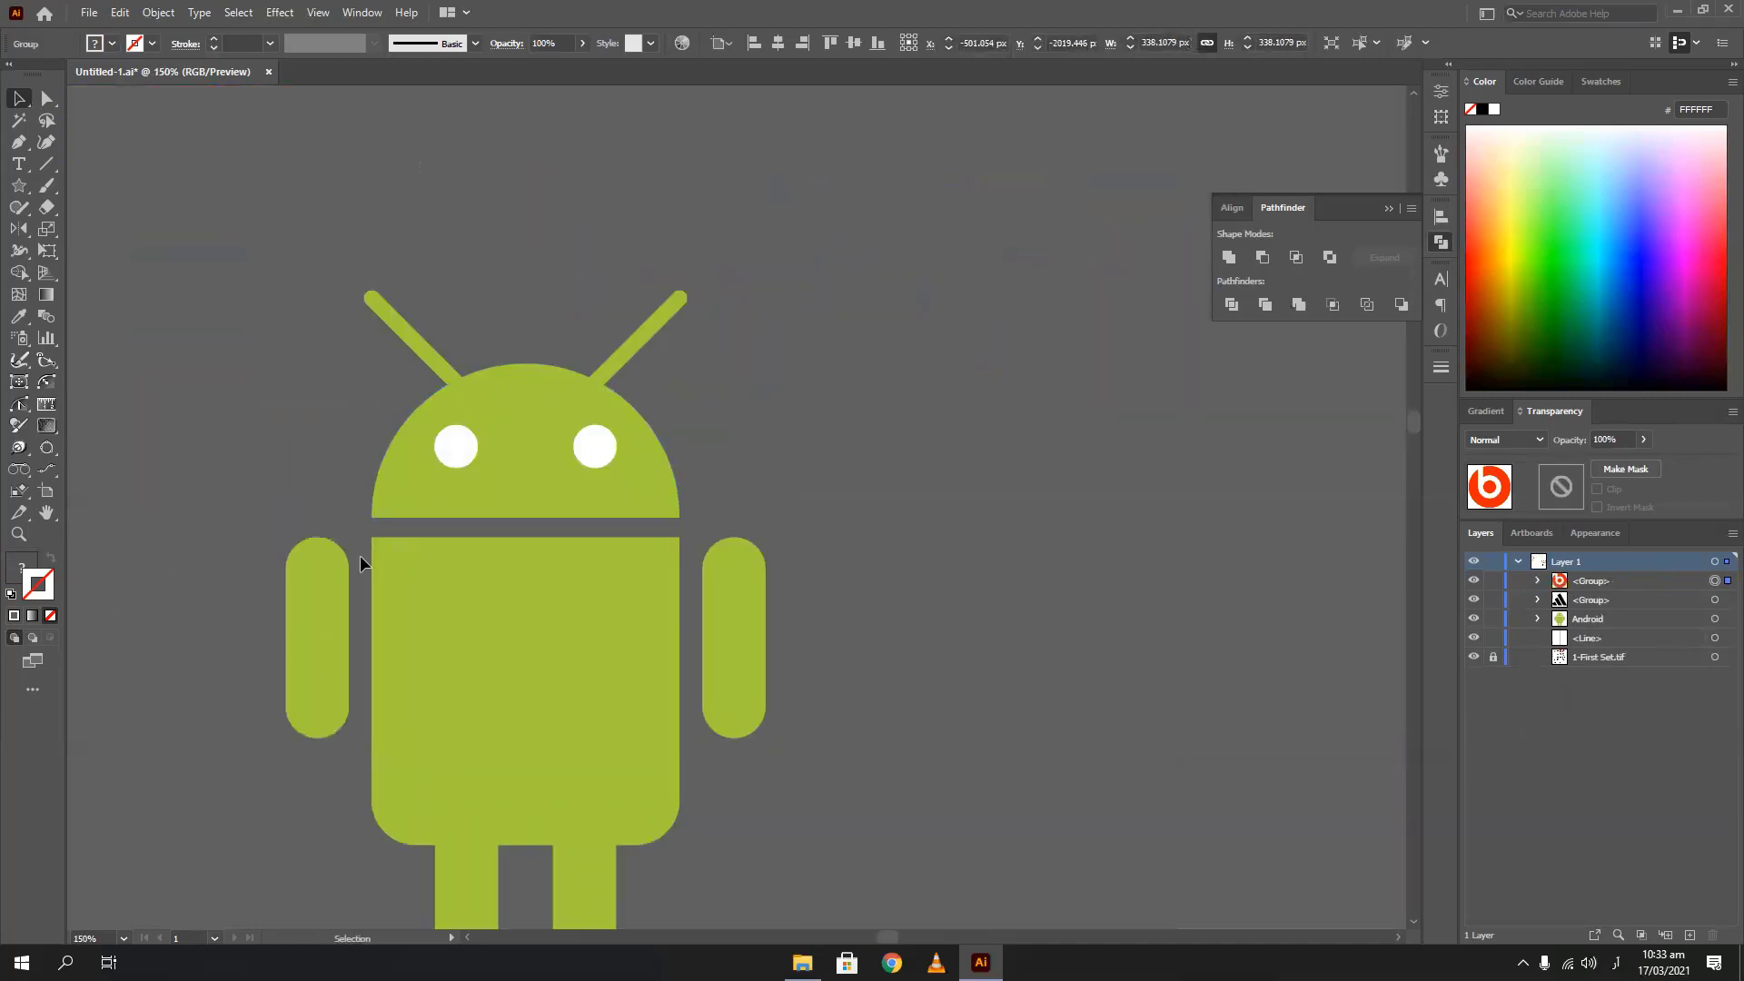
scroll(360, 557, down, 2)
scroll(611, 670, down, 2)
drag(467, 531, 334, 440)
drag(332, 469, 713, 480)
scroll(653, 352, up, 3)
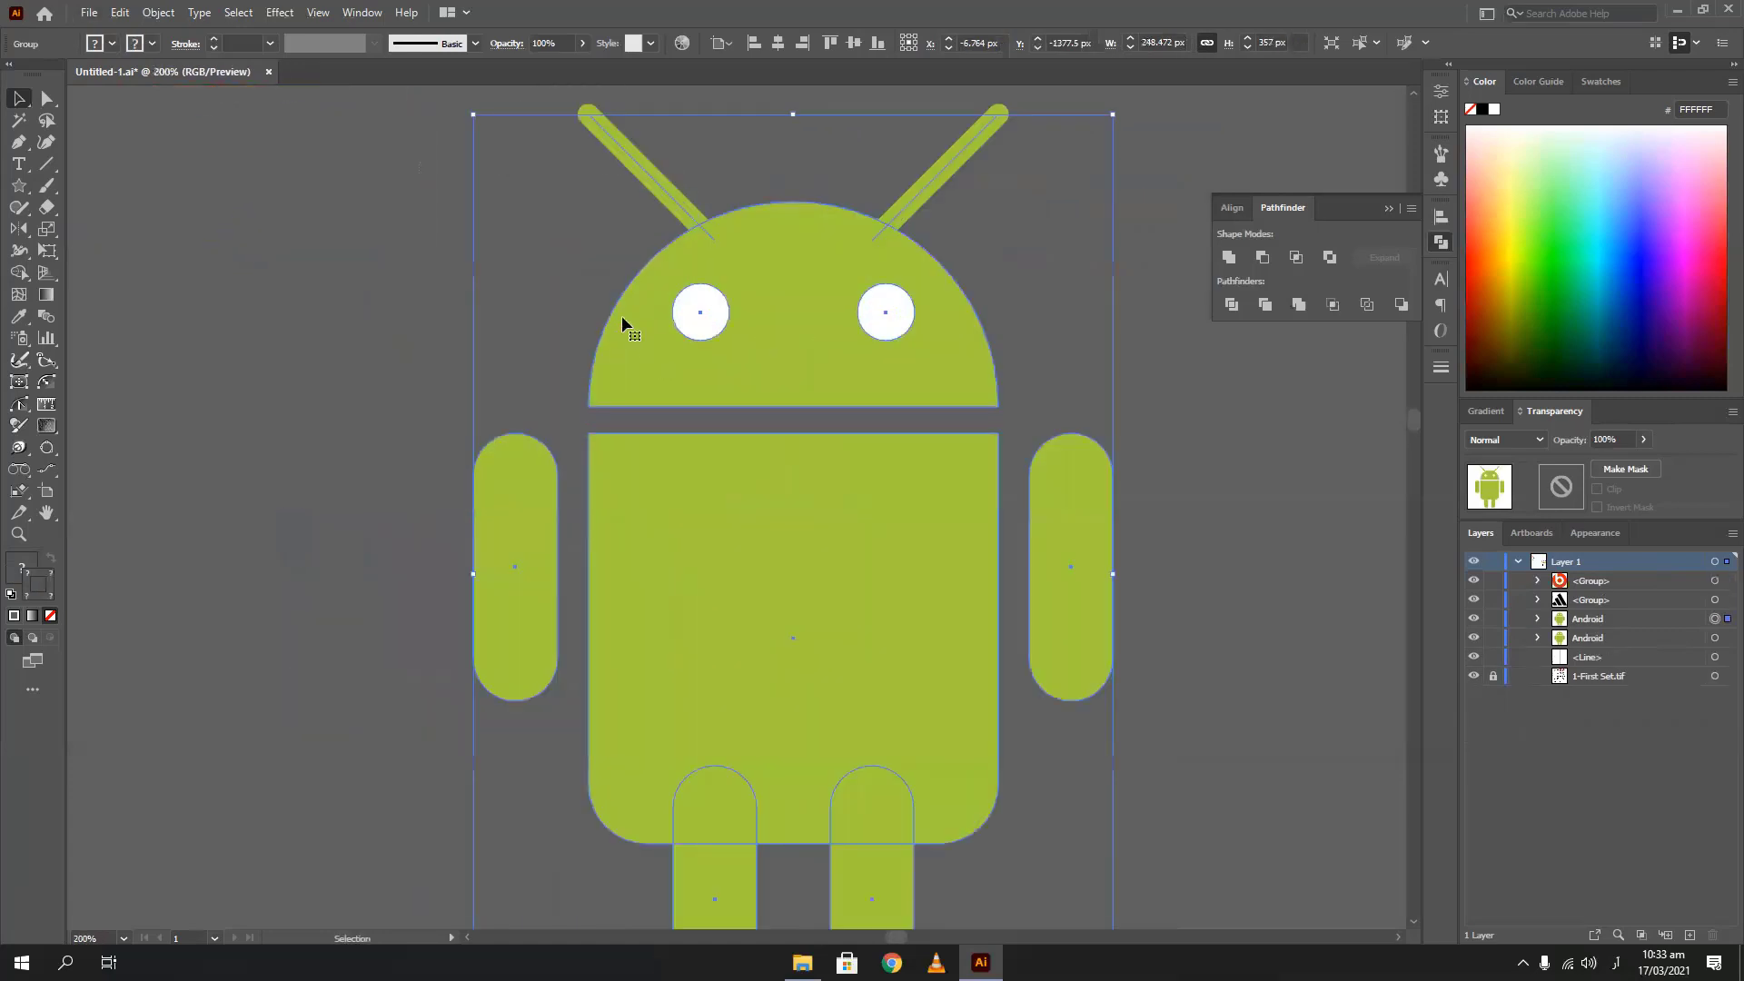
Ungroup the duplicated Android logo into its separate shapes
click(572, 287)
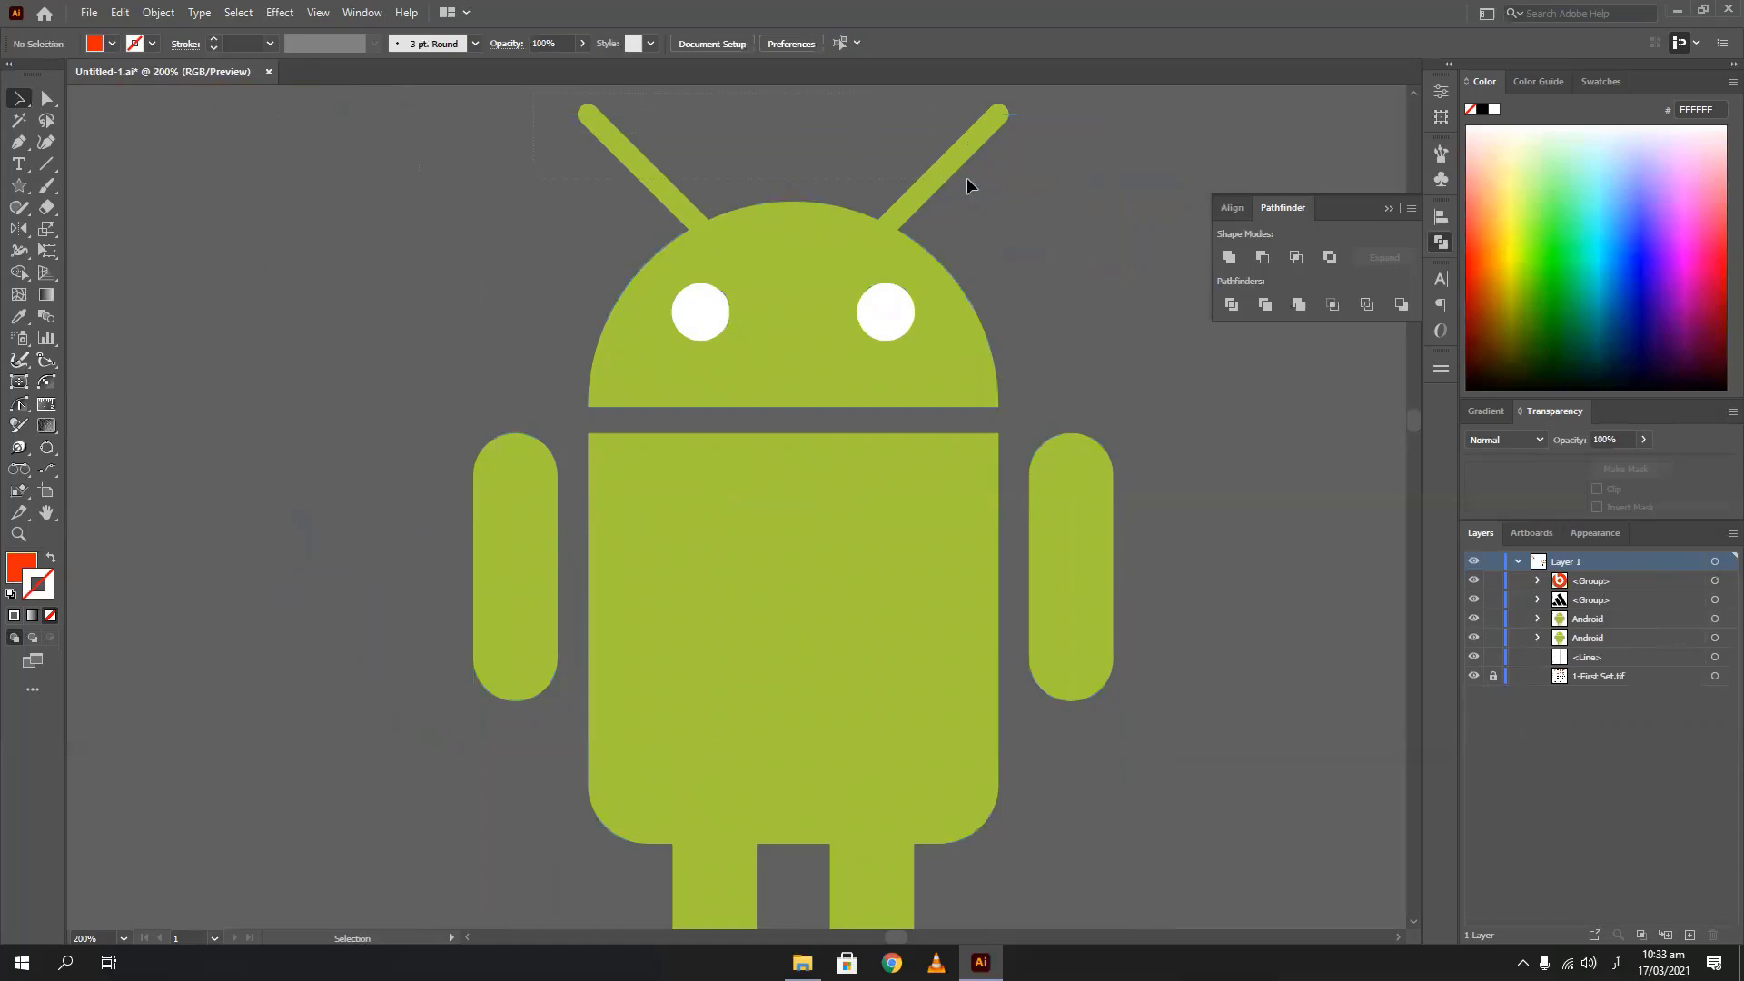
drag(967, 179, 966, 179)
right_click(678, 171)
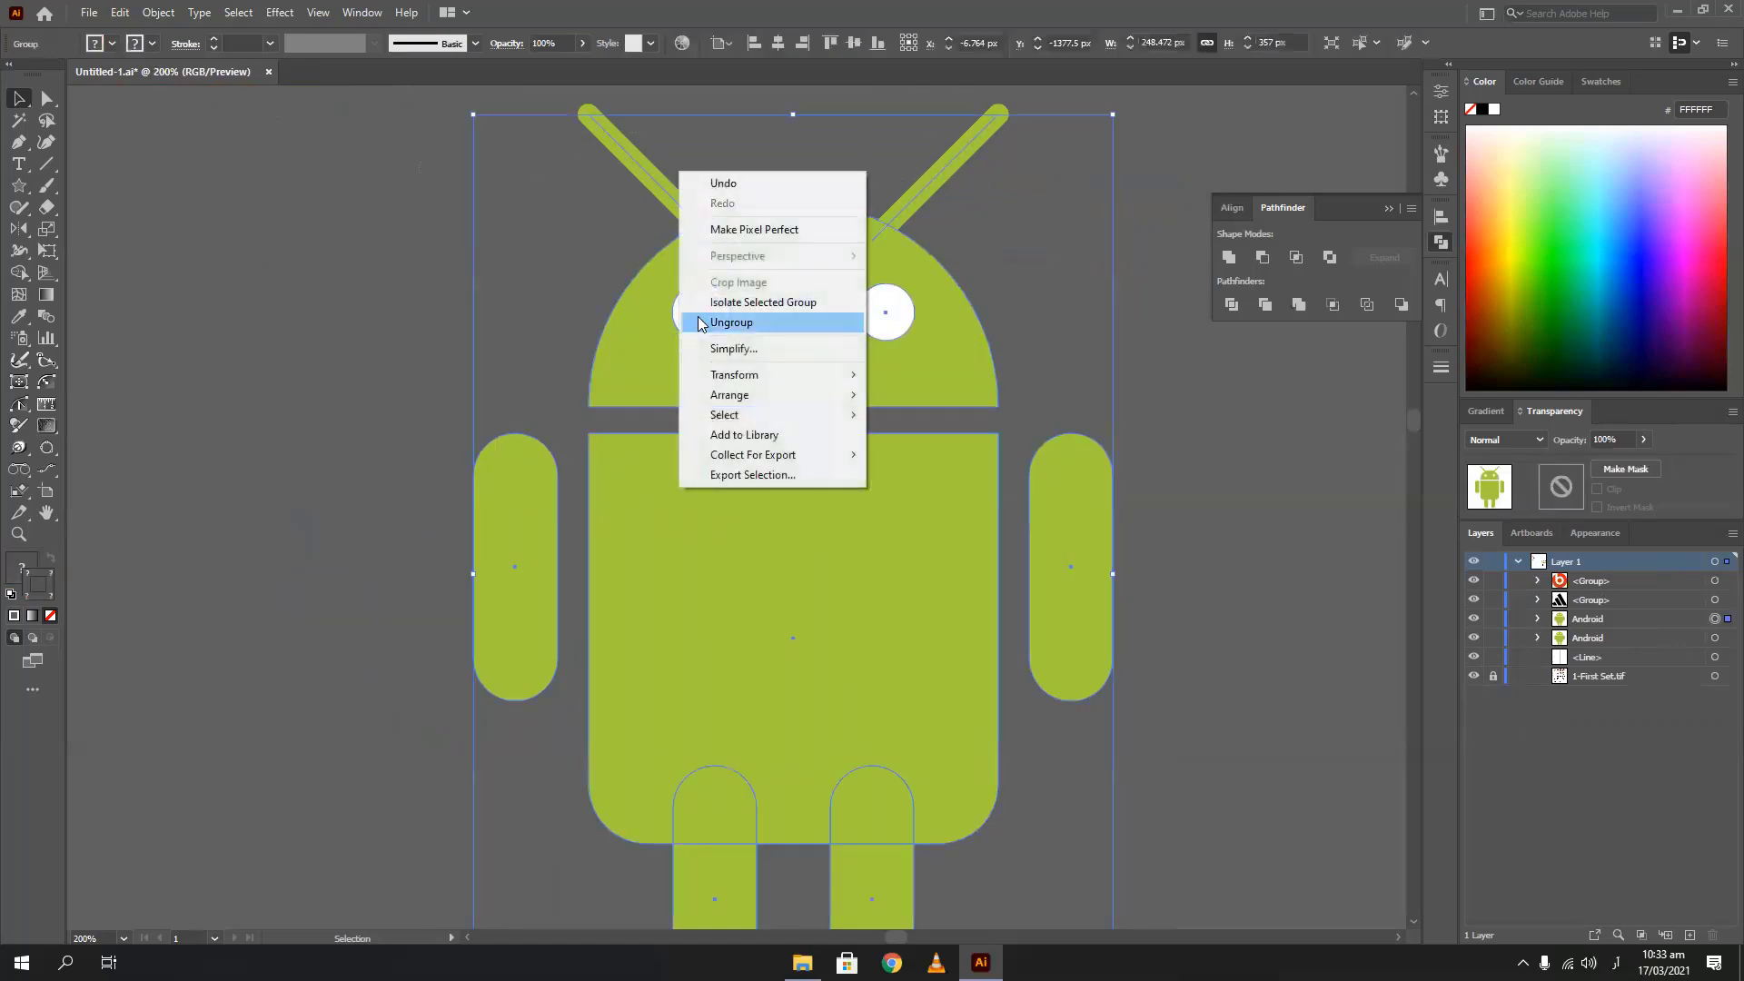
click(739, 327)
click(599, 233)
Expand the fill and stroke of the Android copy's two antennae into filled shapes
drag(548, 147, 1029, 188)
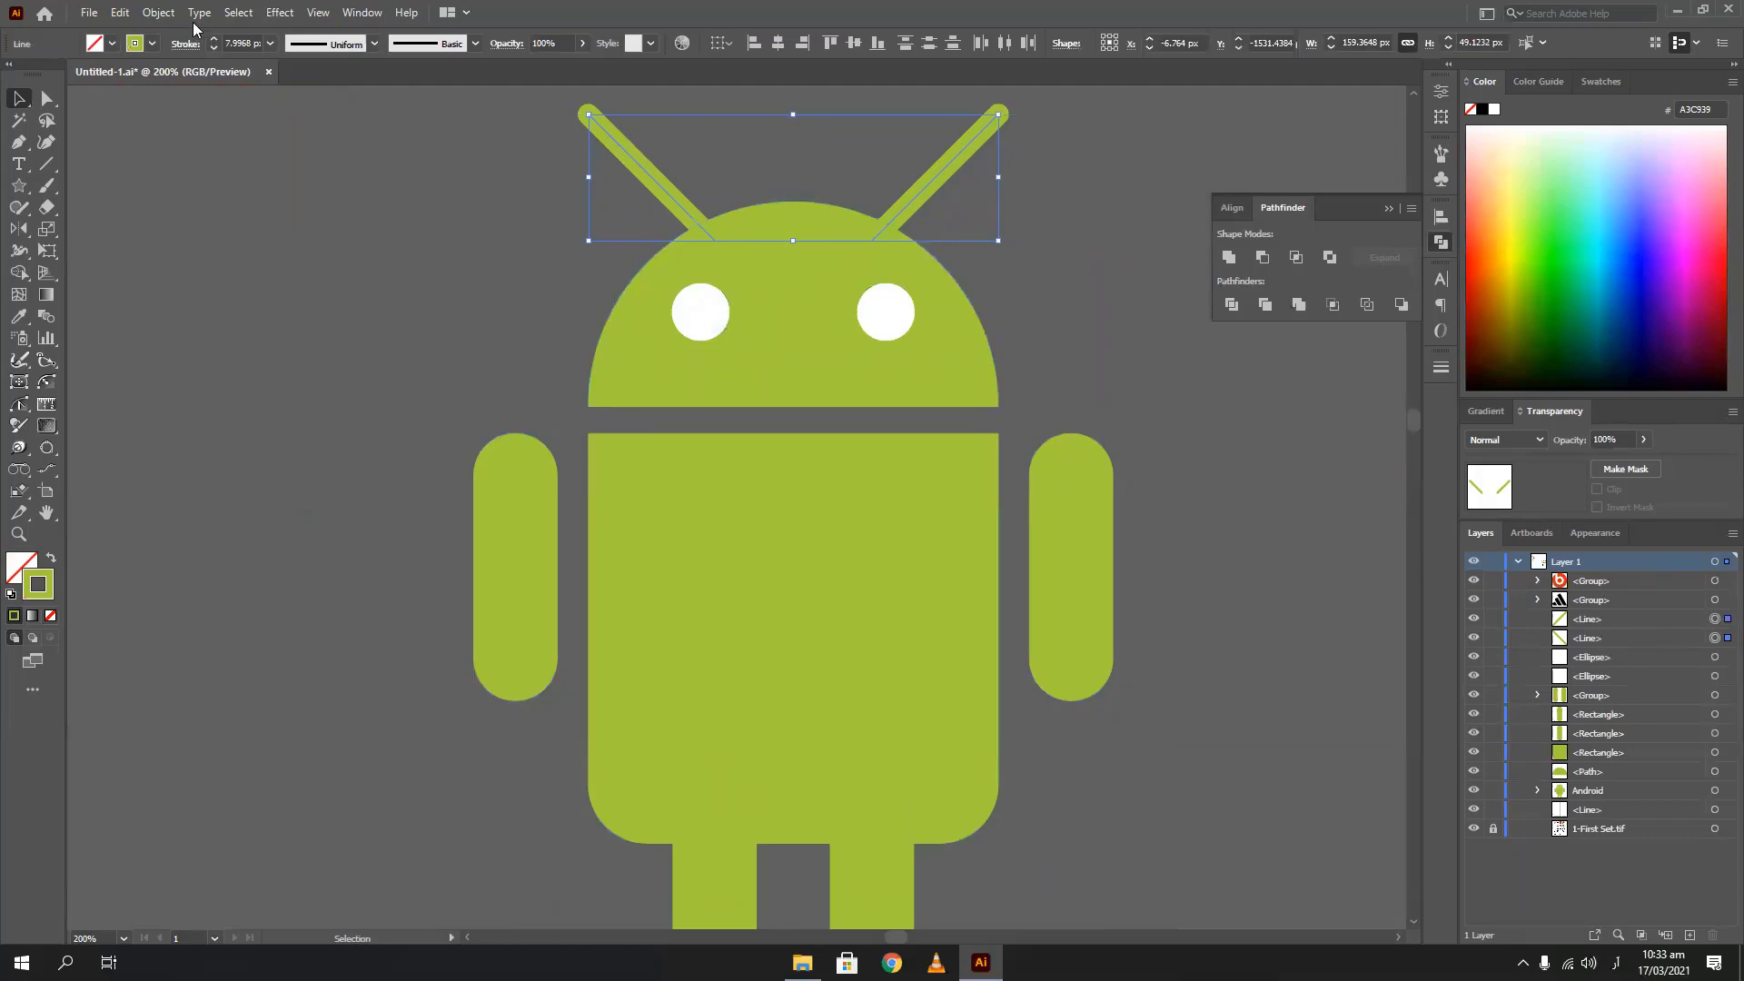
click(162, 13)
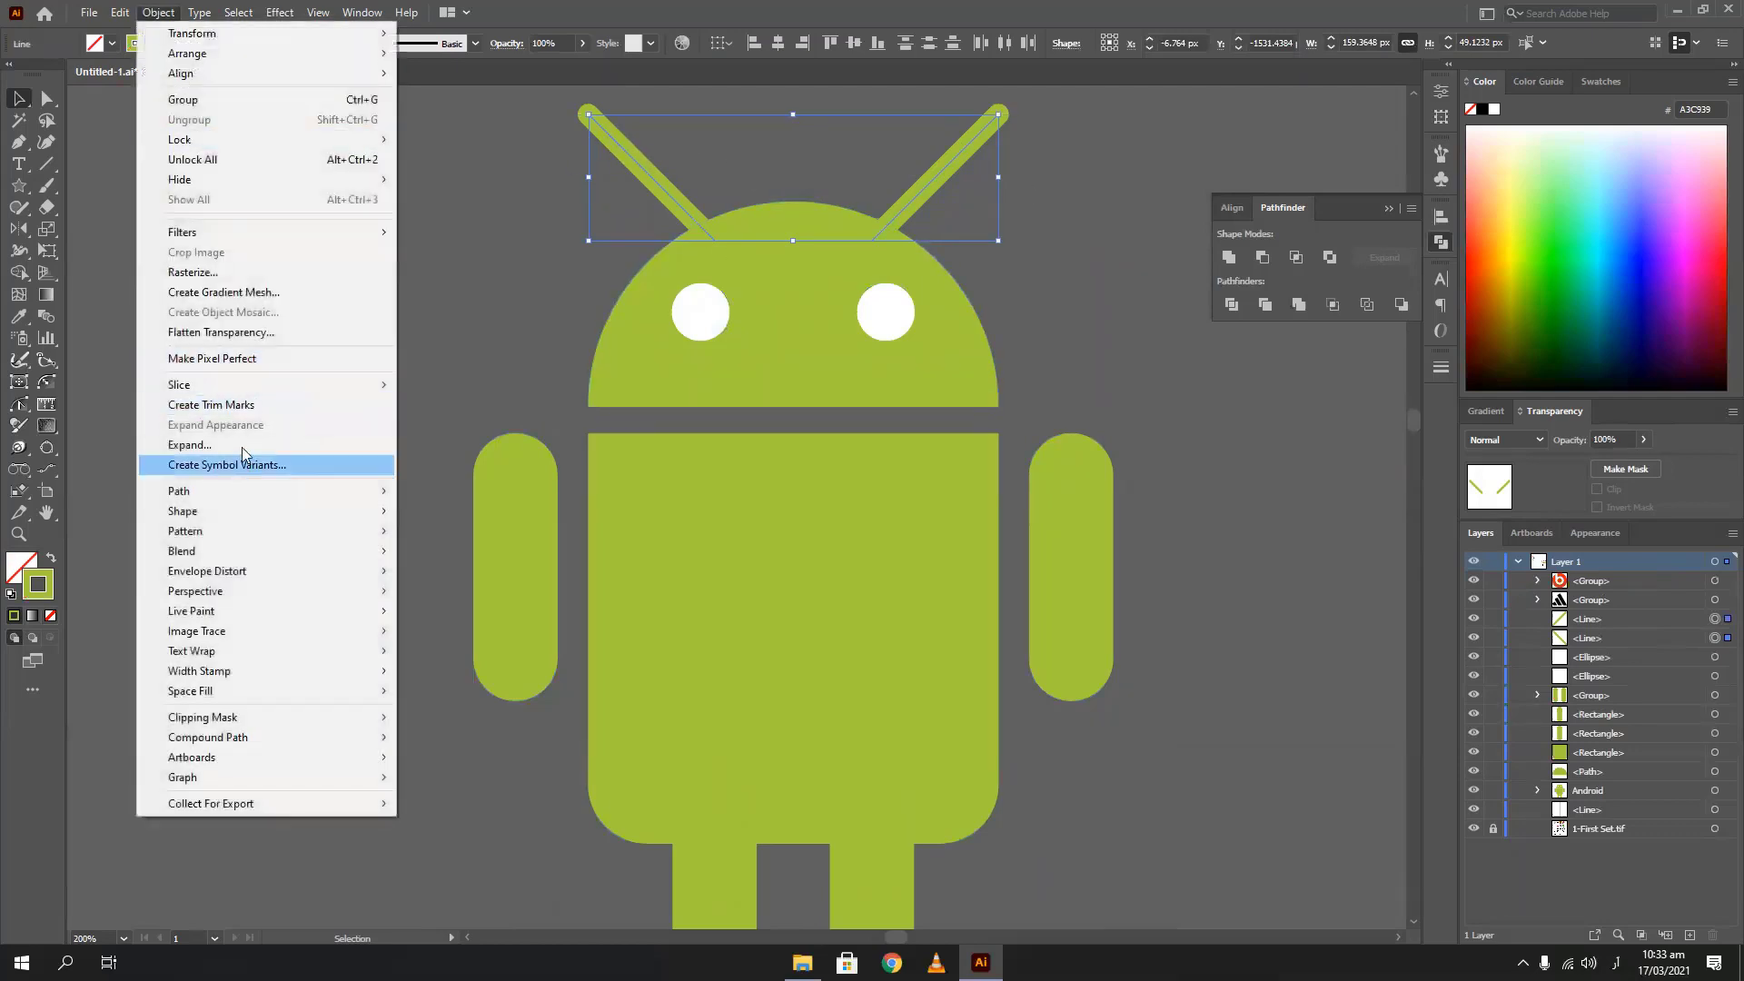
click(242, 445)
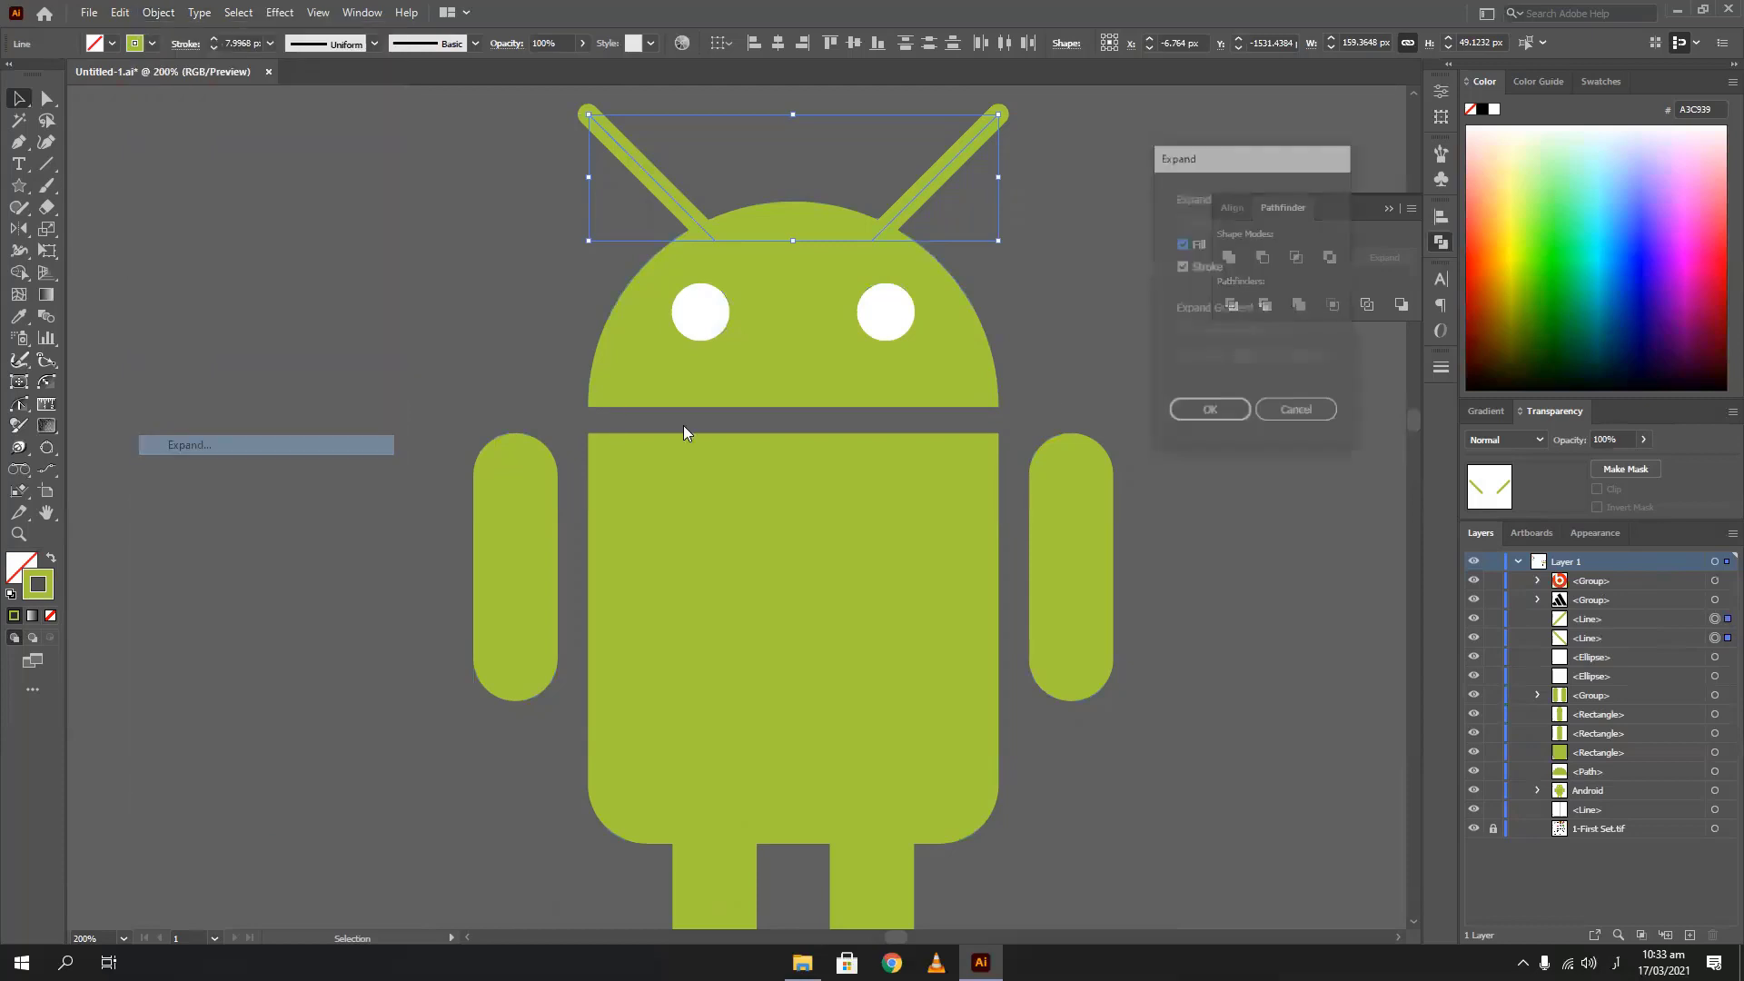
click(1213, 414)
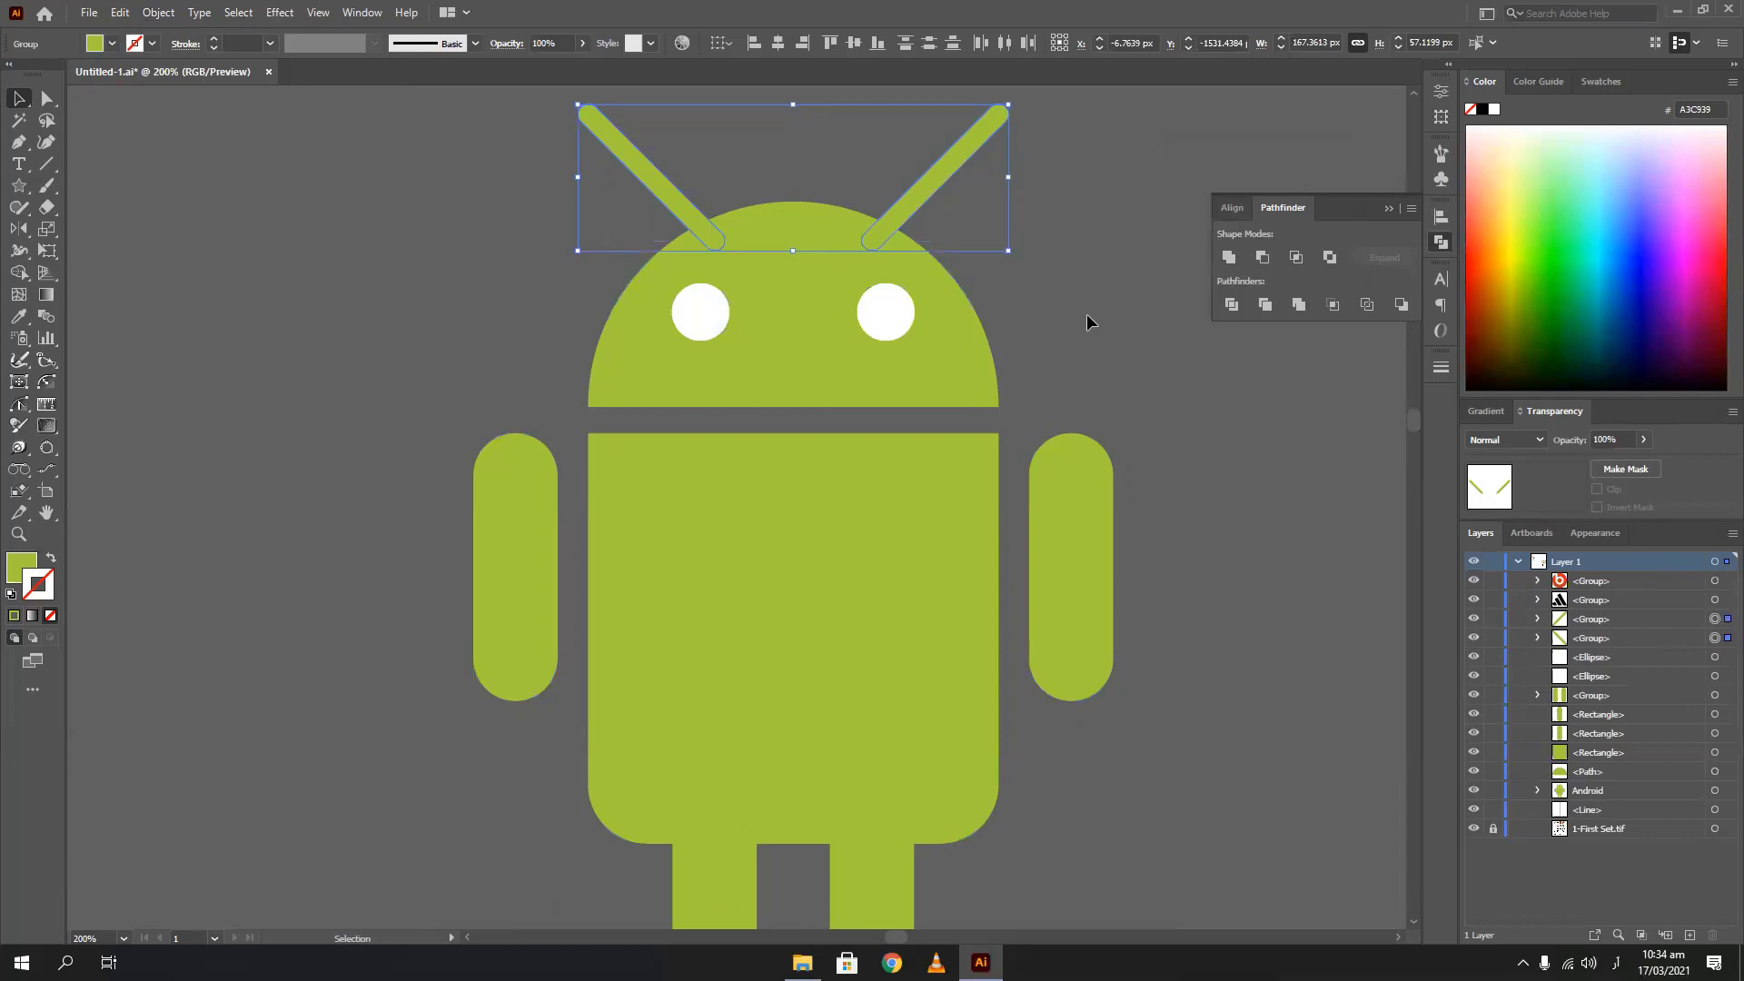
Cut the two white eyes out of the Android copy's head with Minus Front
drag(482, 323, 1053, 351)
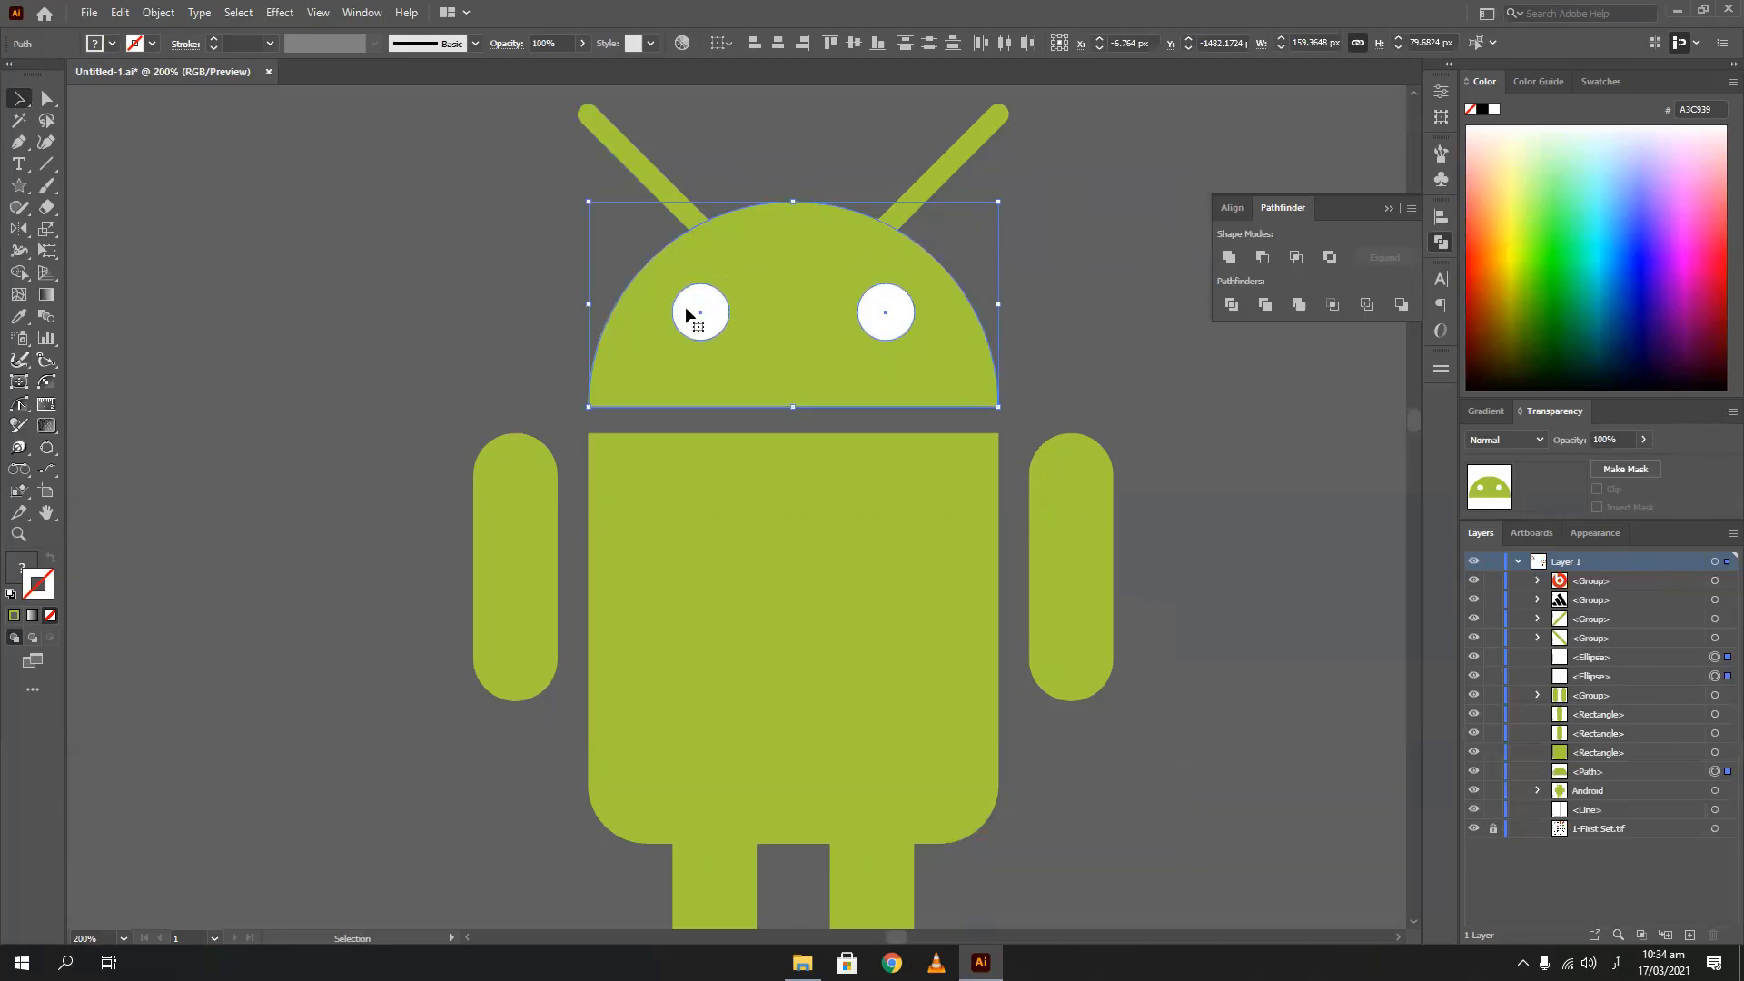
click(1262, 257)
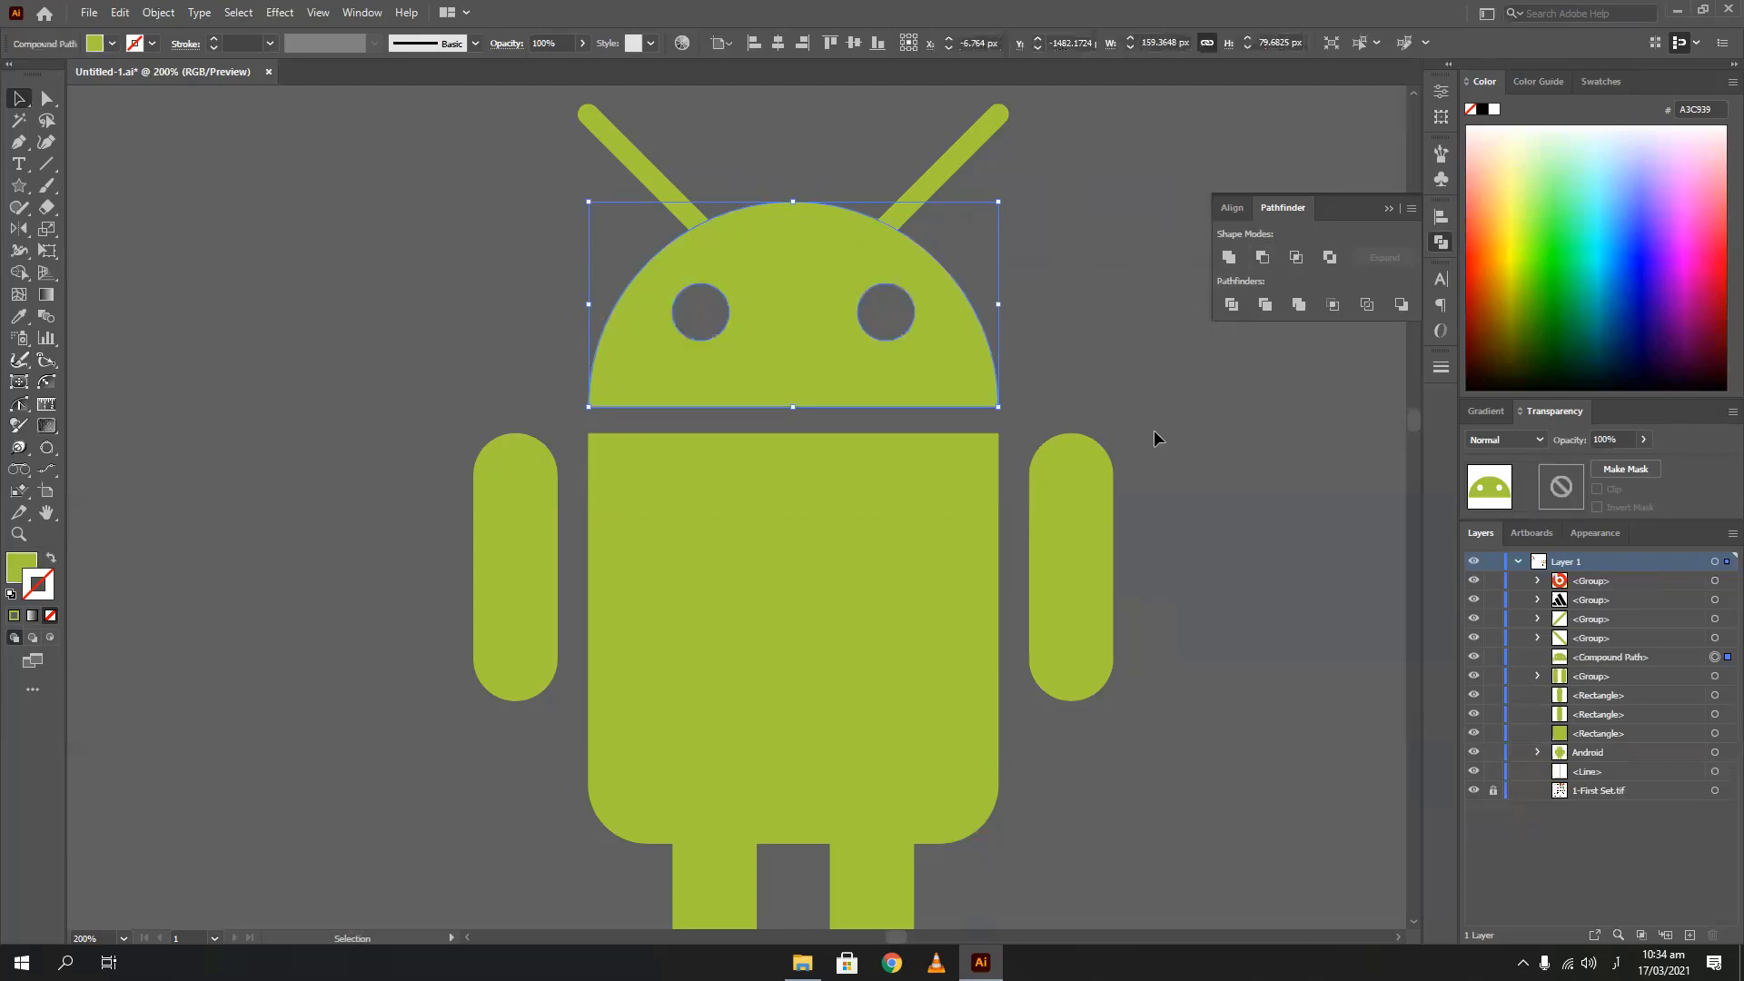
click(404, 269)
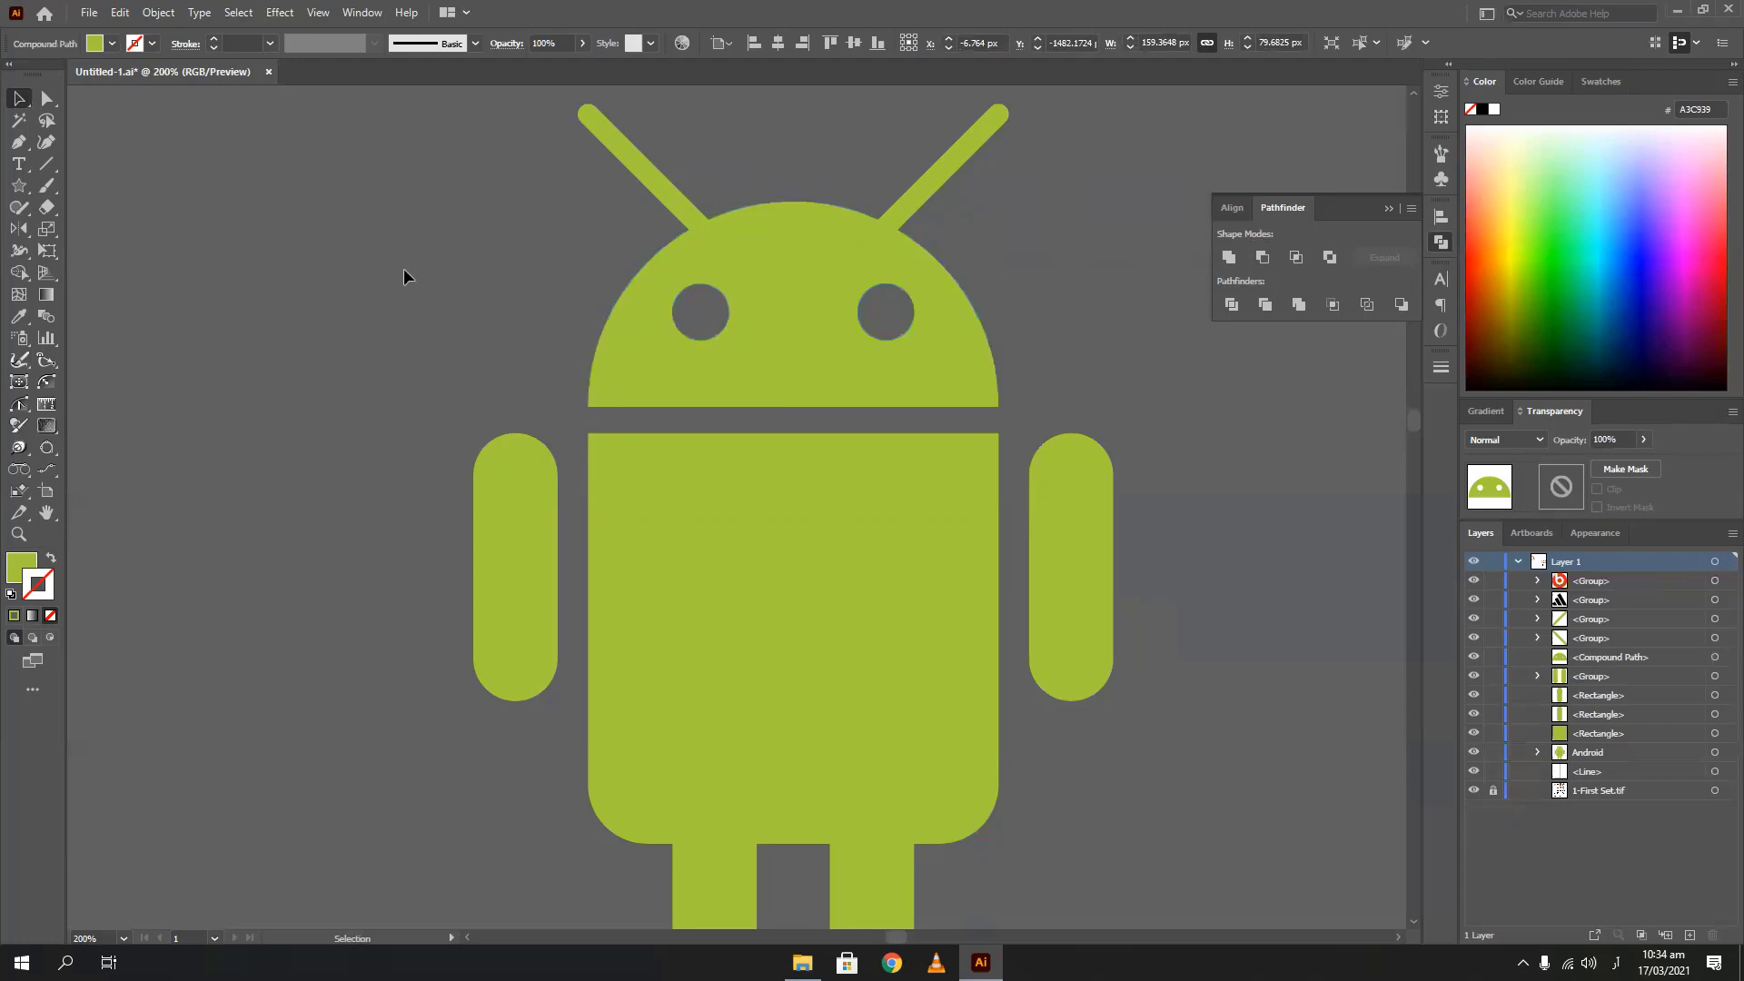
Bring the cut-out Android copy to the front and position it level with the original Android logo
scroll(403, 269, down, 3)
drag(664, 527, 665, 528)
drag(537, 385, 699, 369)
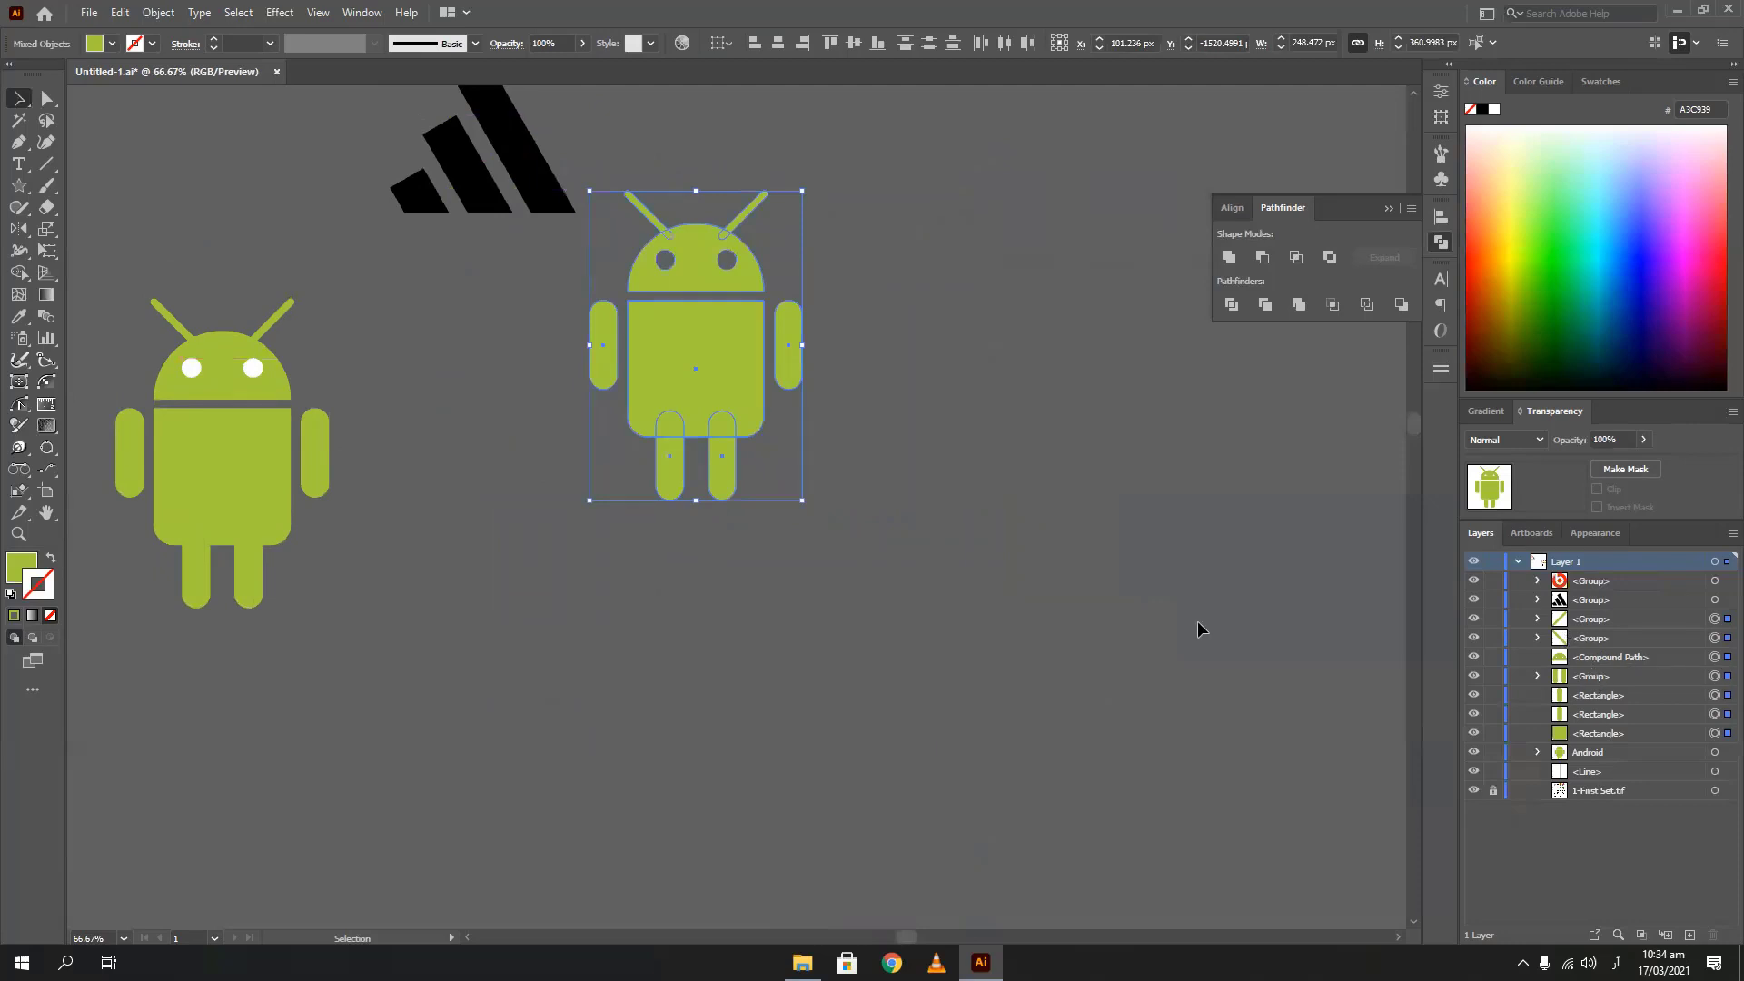
key(ctrl)
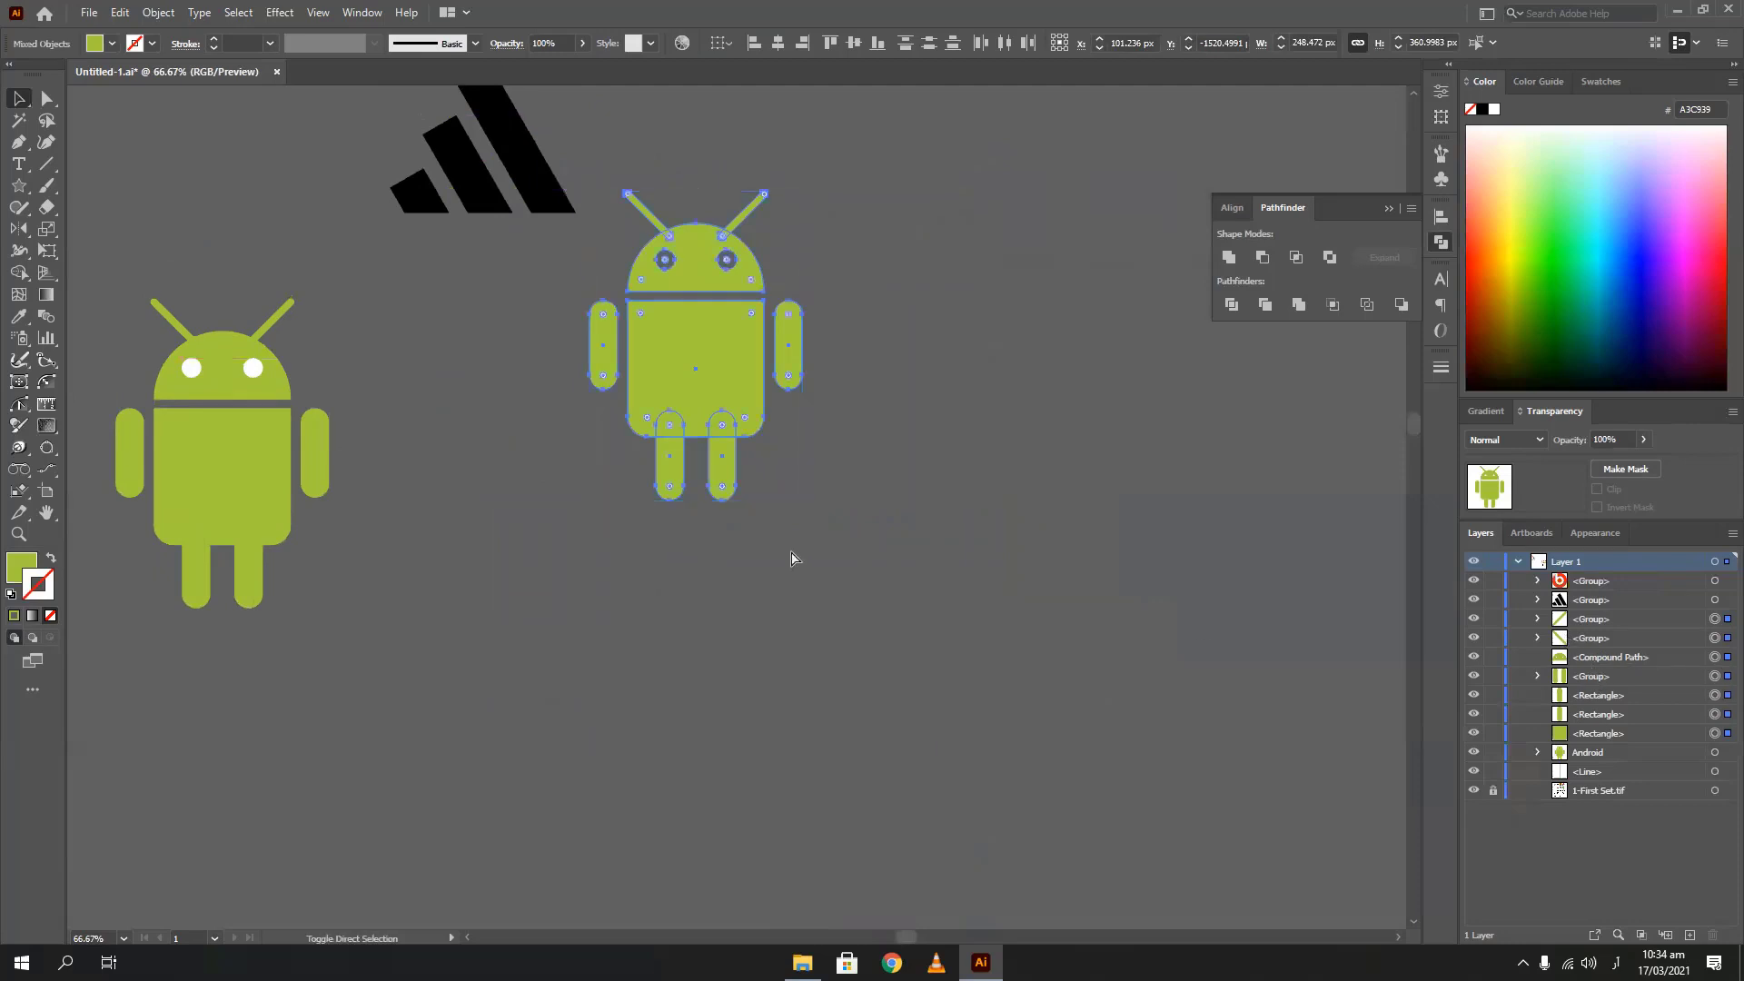
key(ctrl+shift+bracketright)
drag(668, 368, 495, 468)
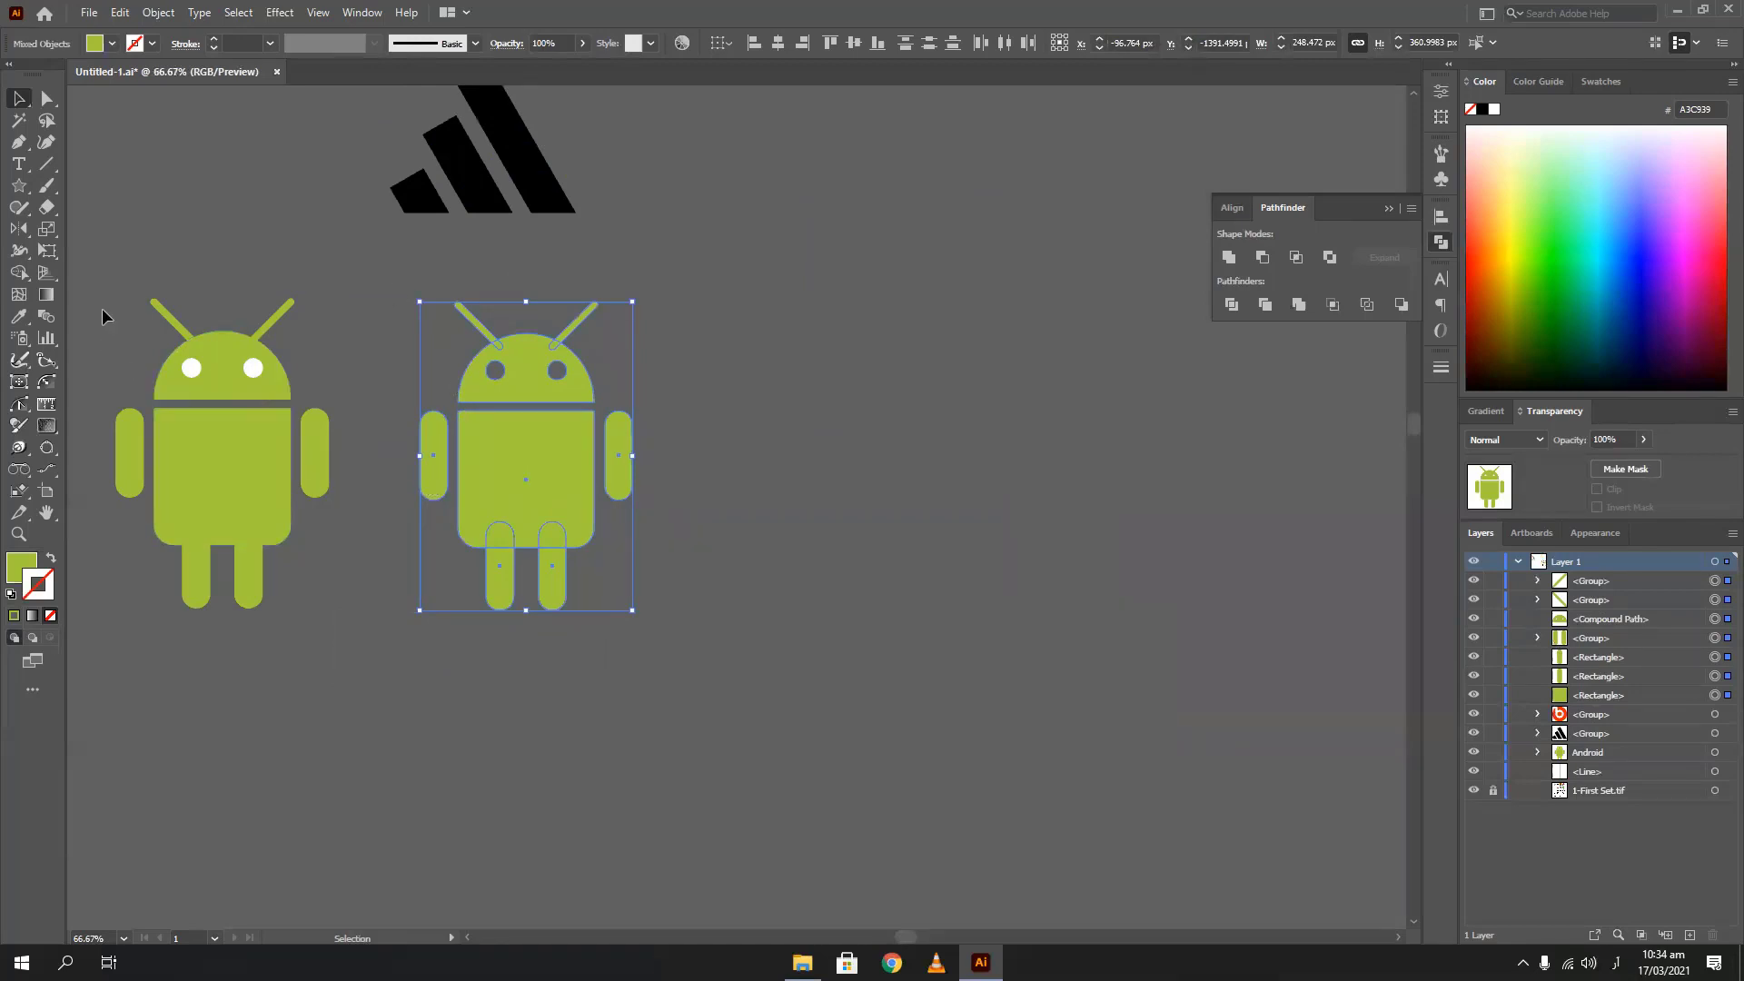
Delete the cut-out Android copy, leaving only the original Android logo
scroll(394, 297, down, 4)
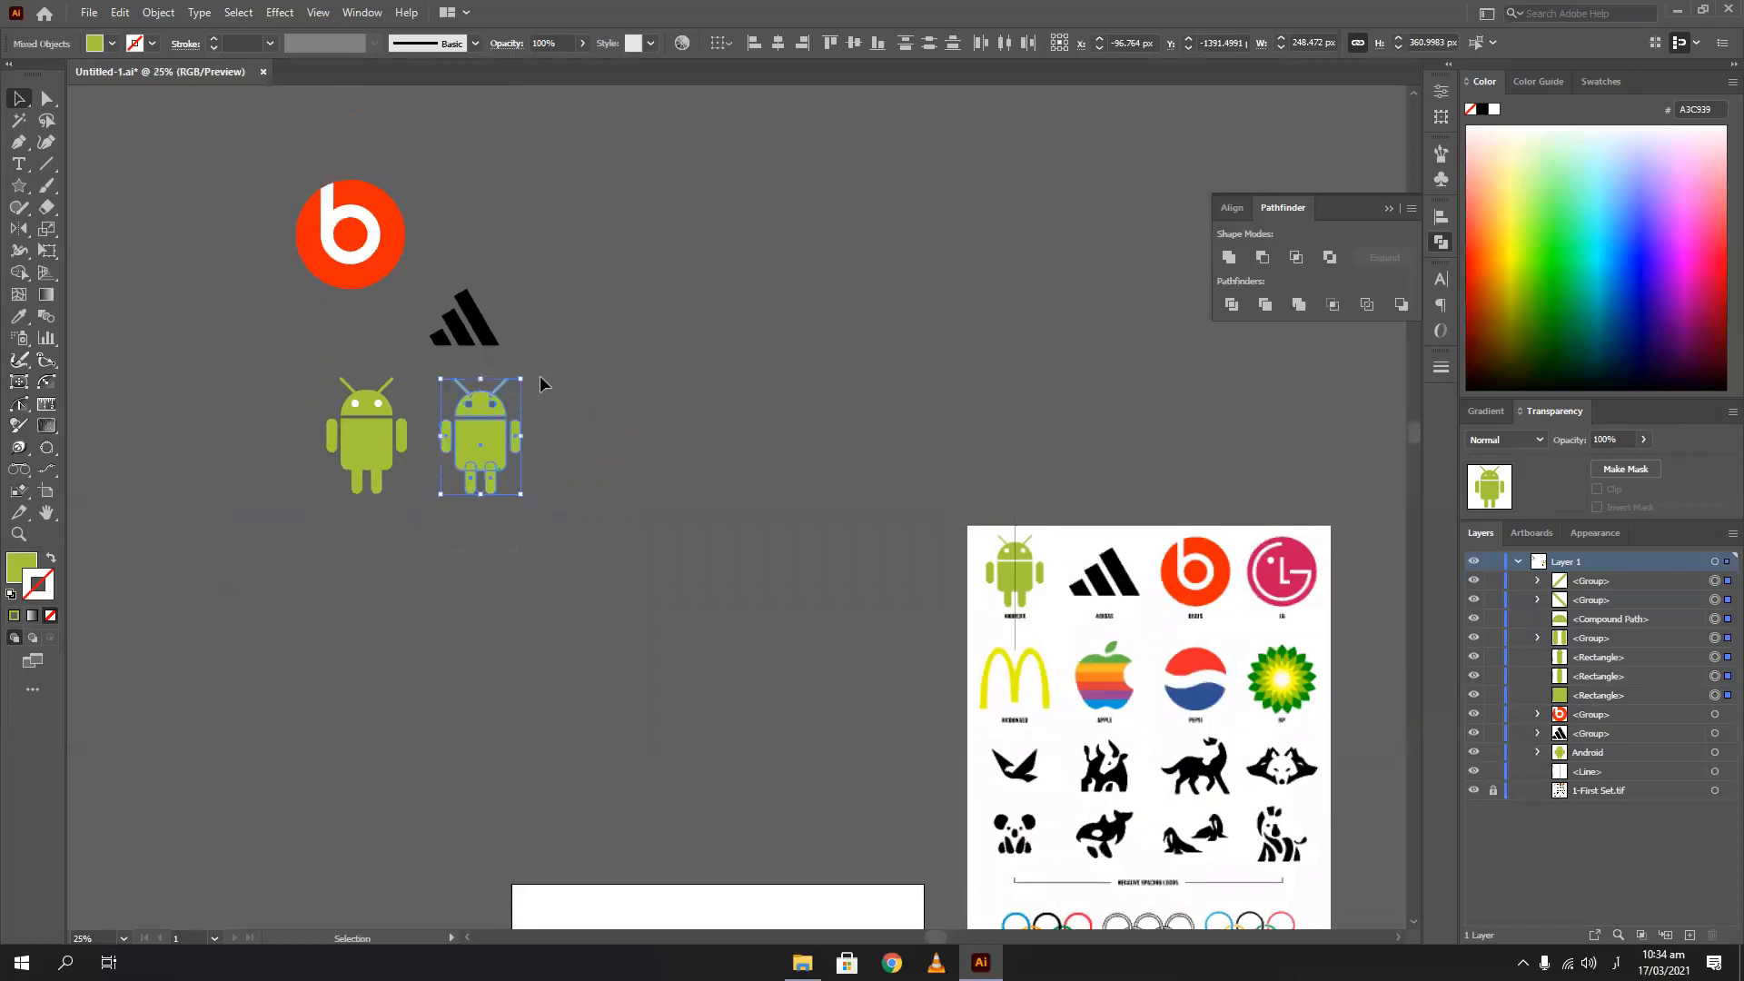
key(Delete)
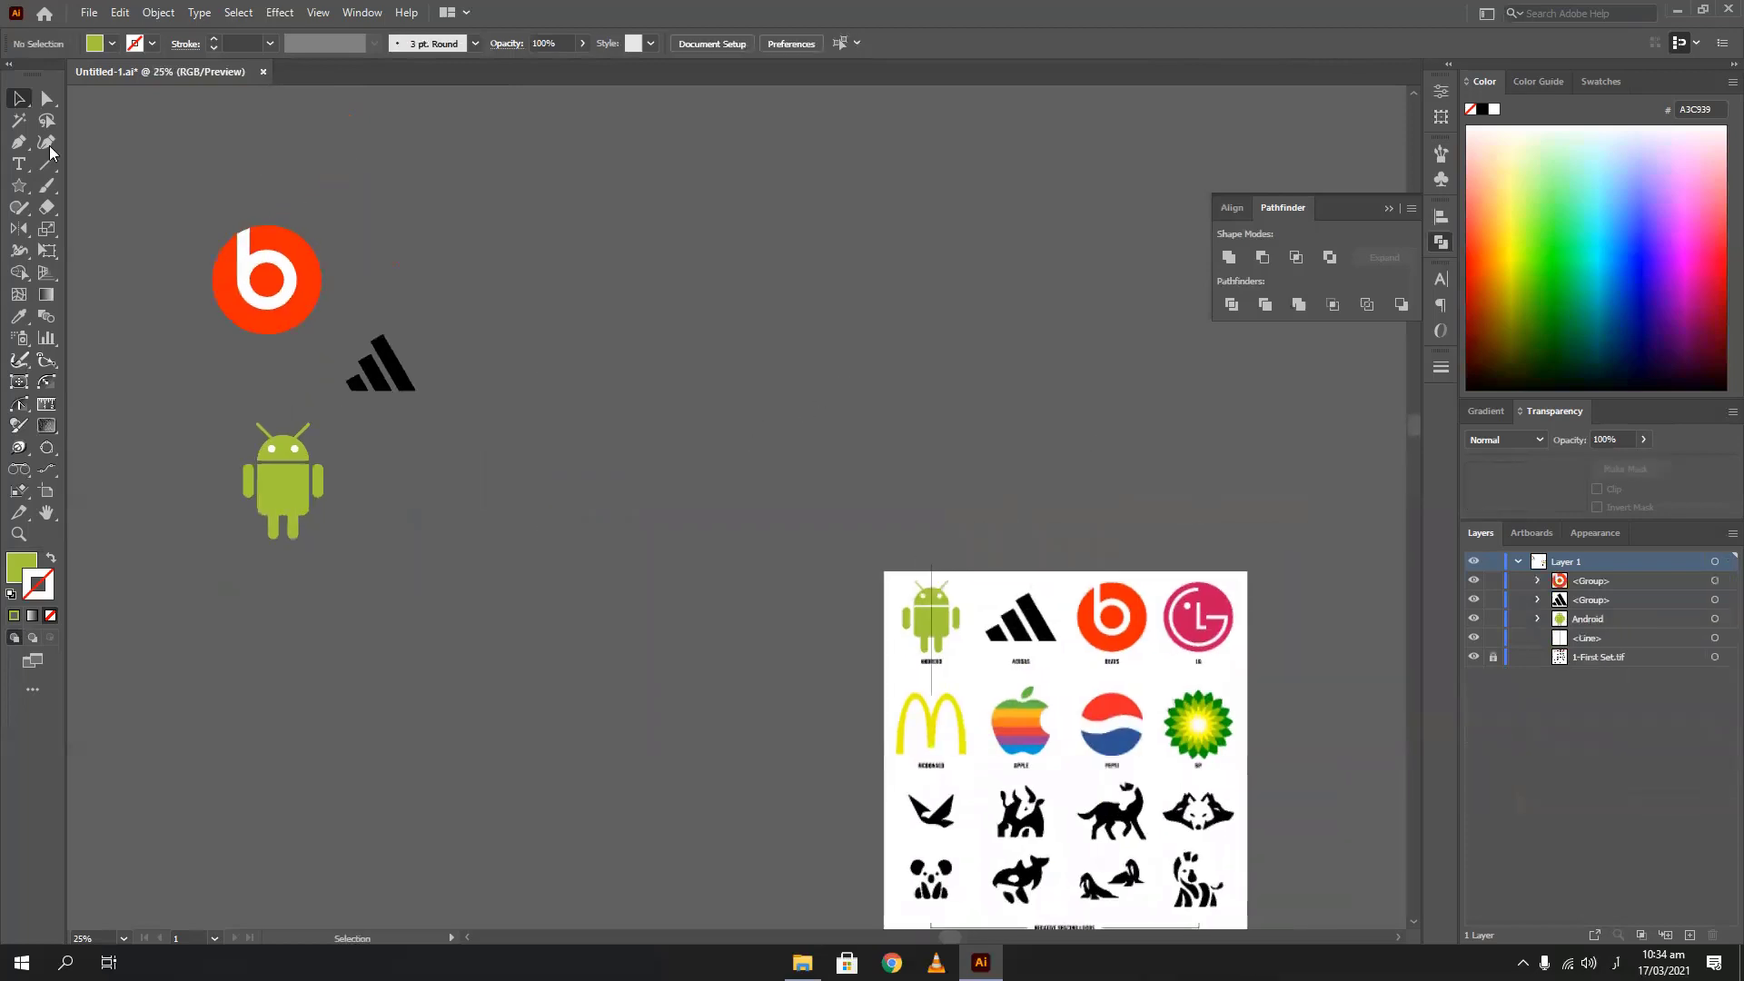
Draw a circle about 589 px wide beside the LG reference logo and fill it with that logo's sampled pink
scroll(1106, 499, up, 4)
drag(1141, 642, 158, 448)
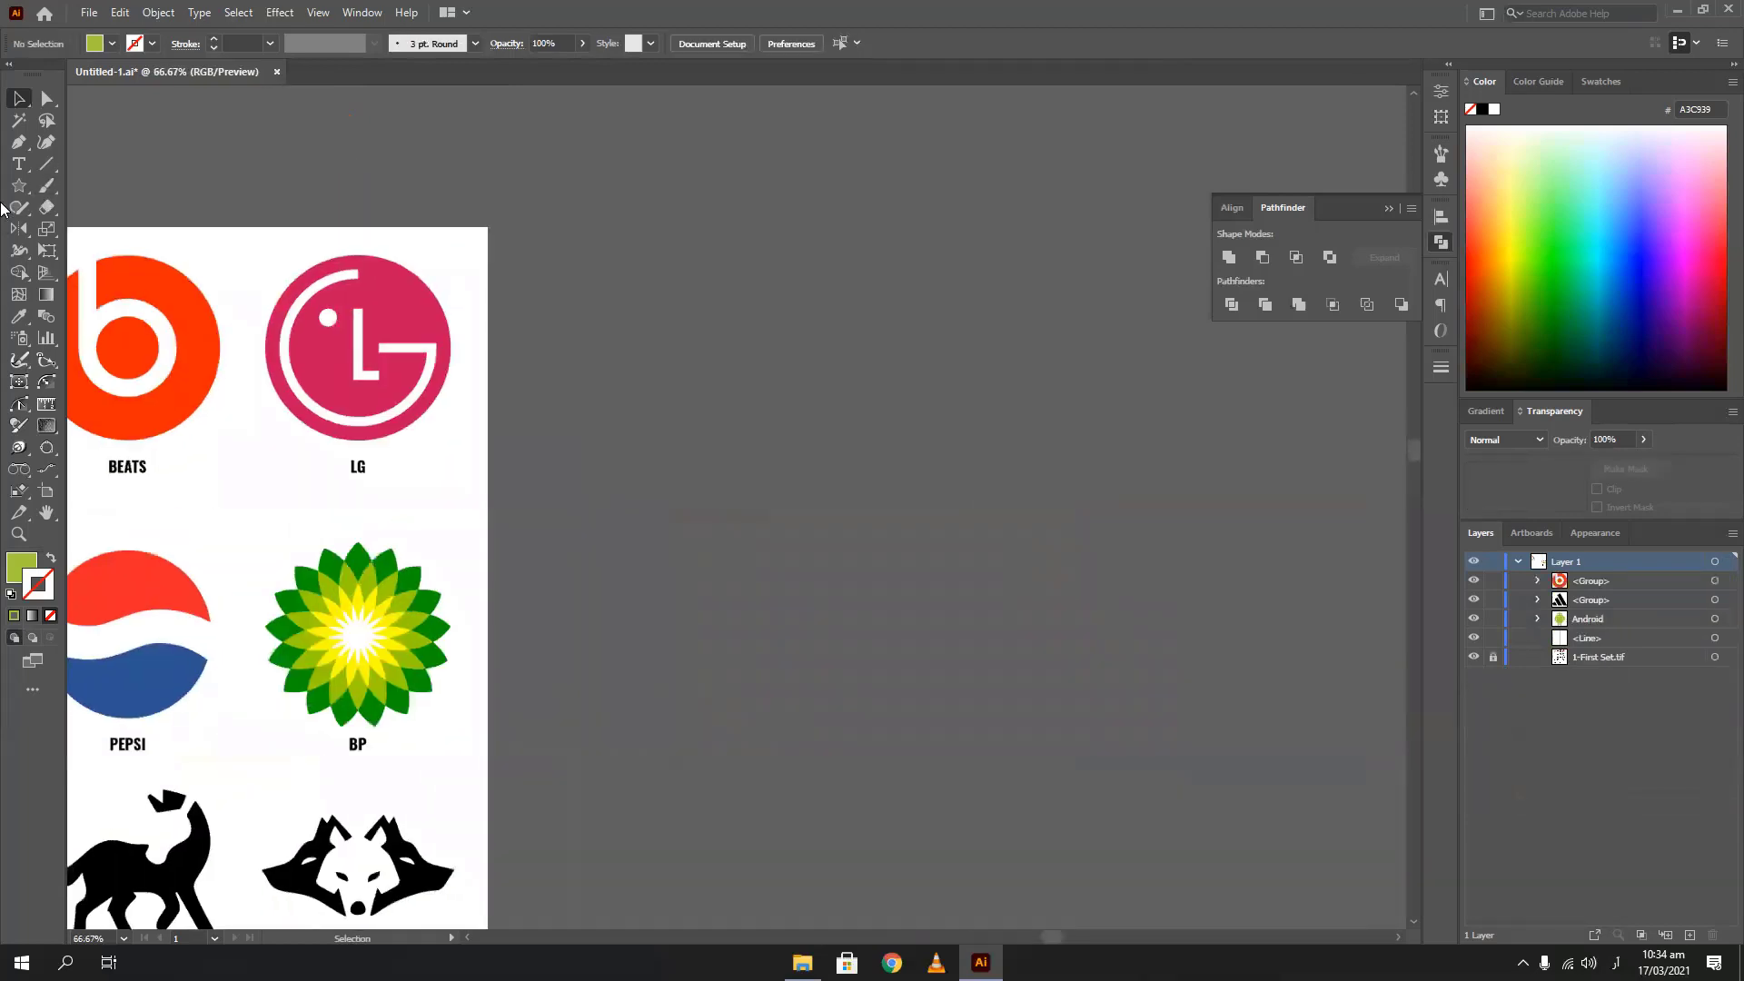
drag(18, 185, 97, 235)
drag(674, 247, 1179, 753)
key(i)
click(394, 294)
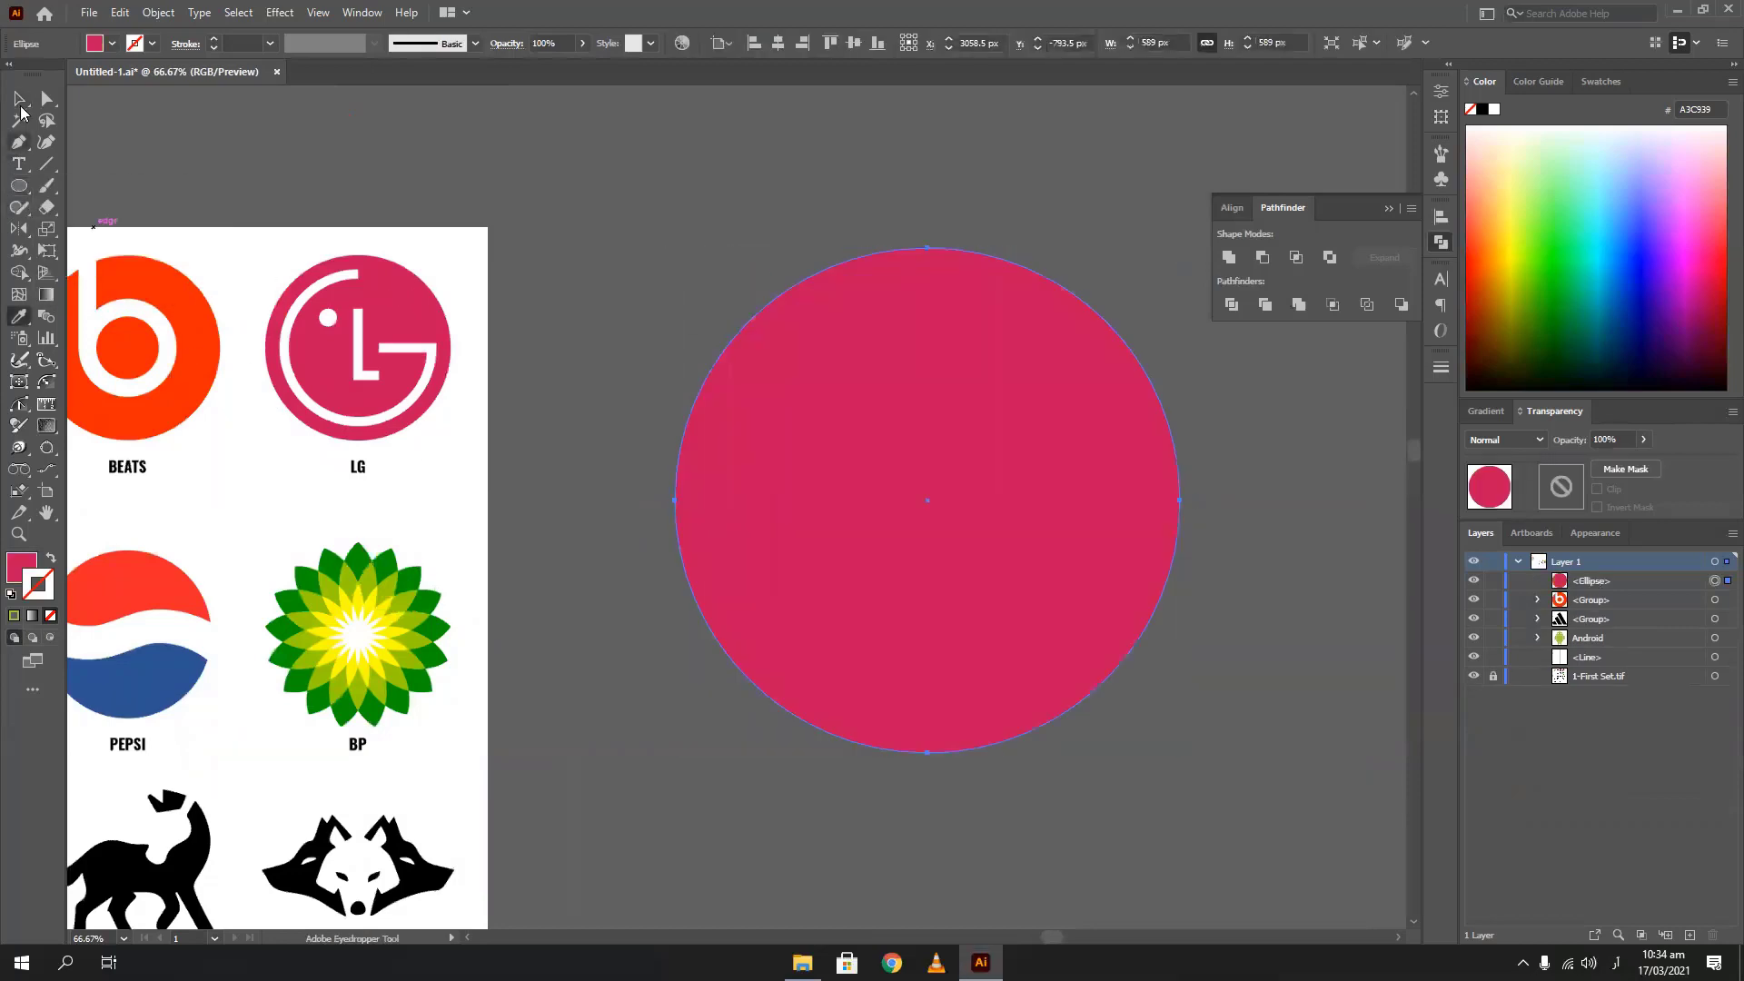
key(v)
click(627, 391)
click(809, 396)
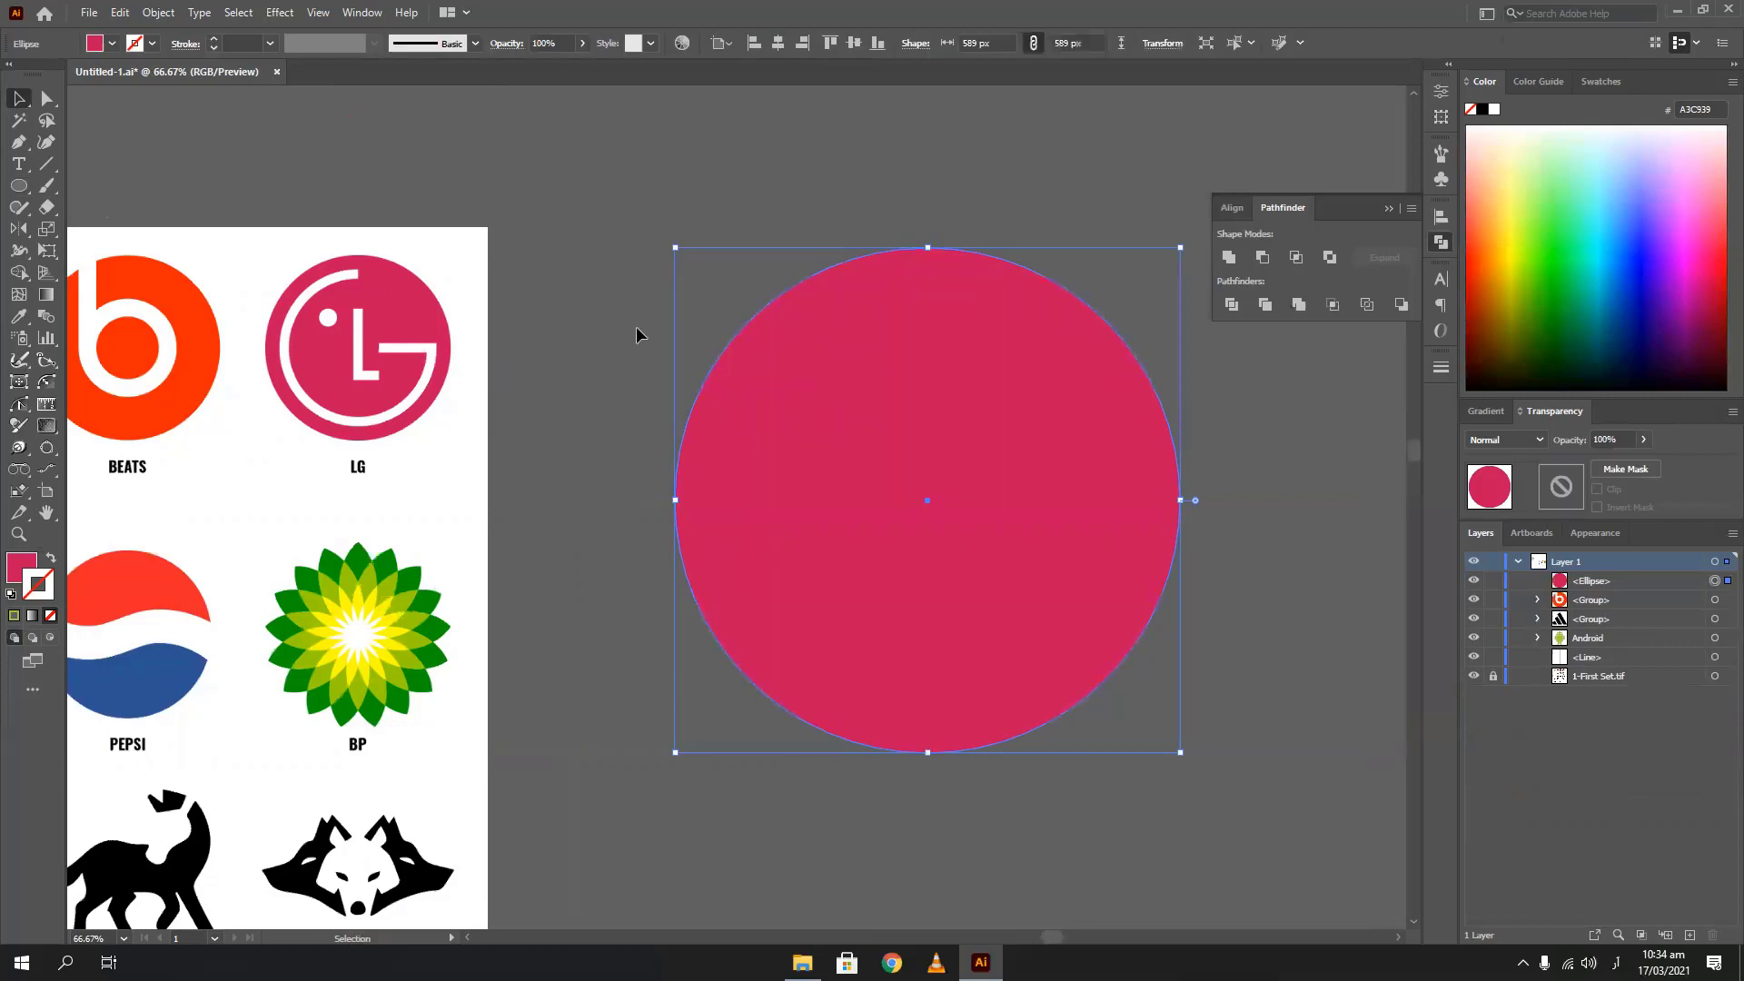
Copy the pink circle and paste a duplicate of it
key(a)
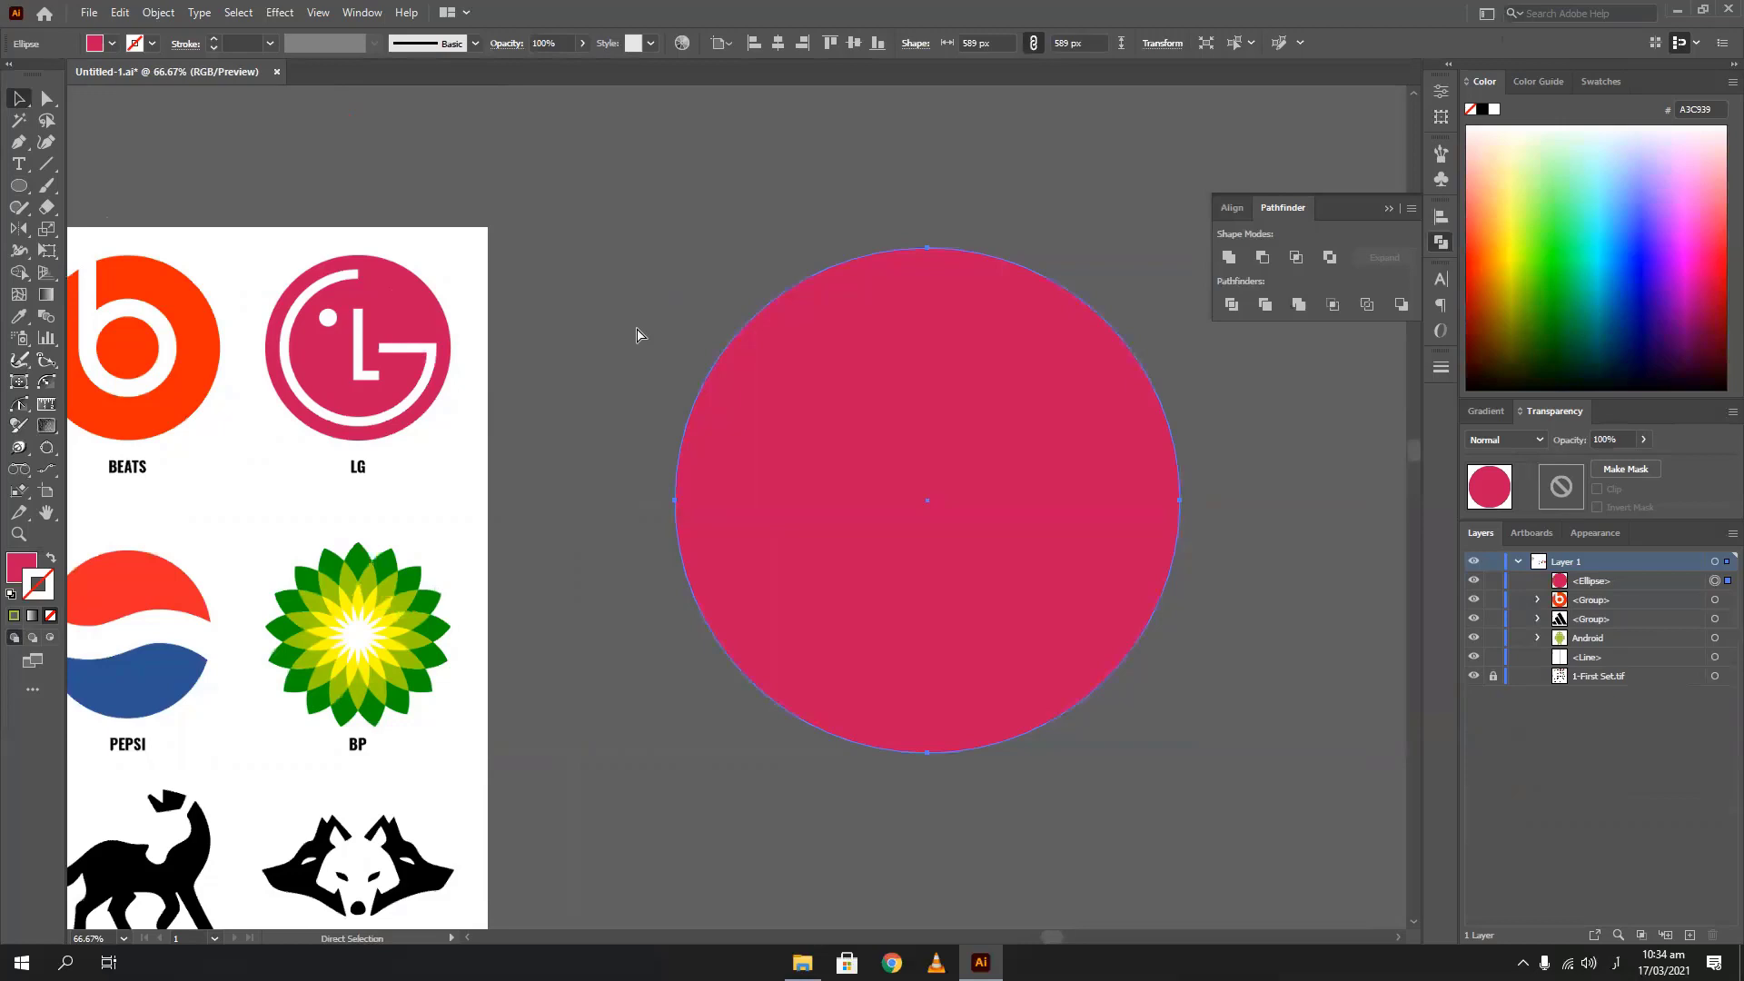
key(v)
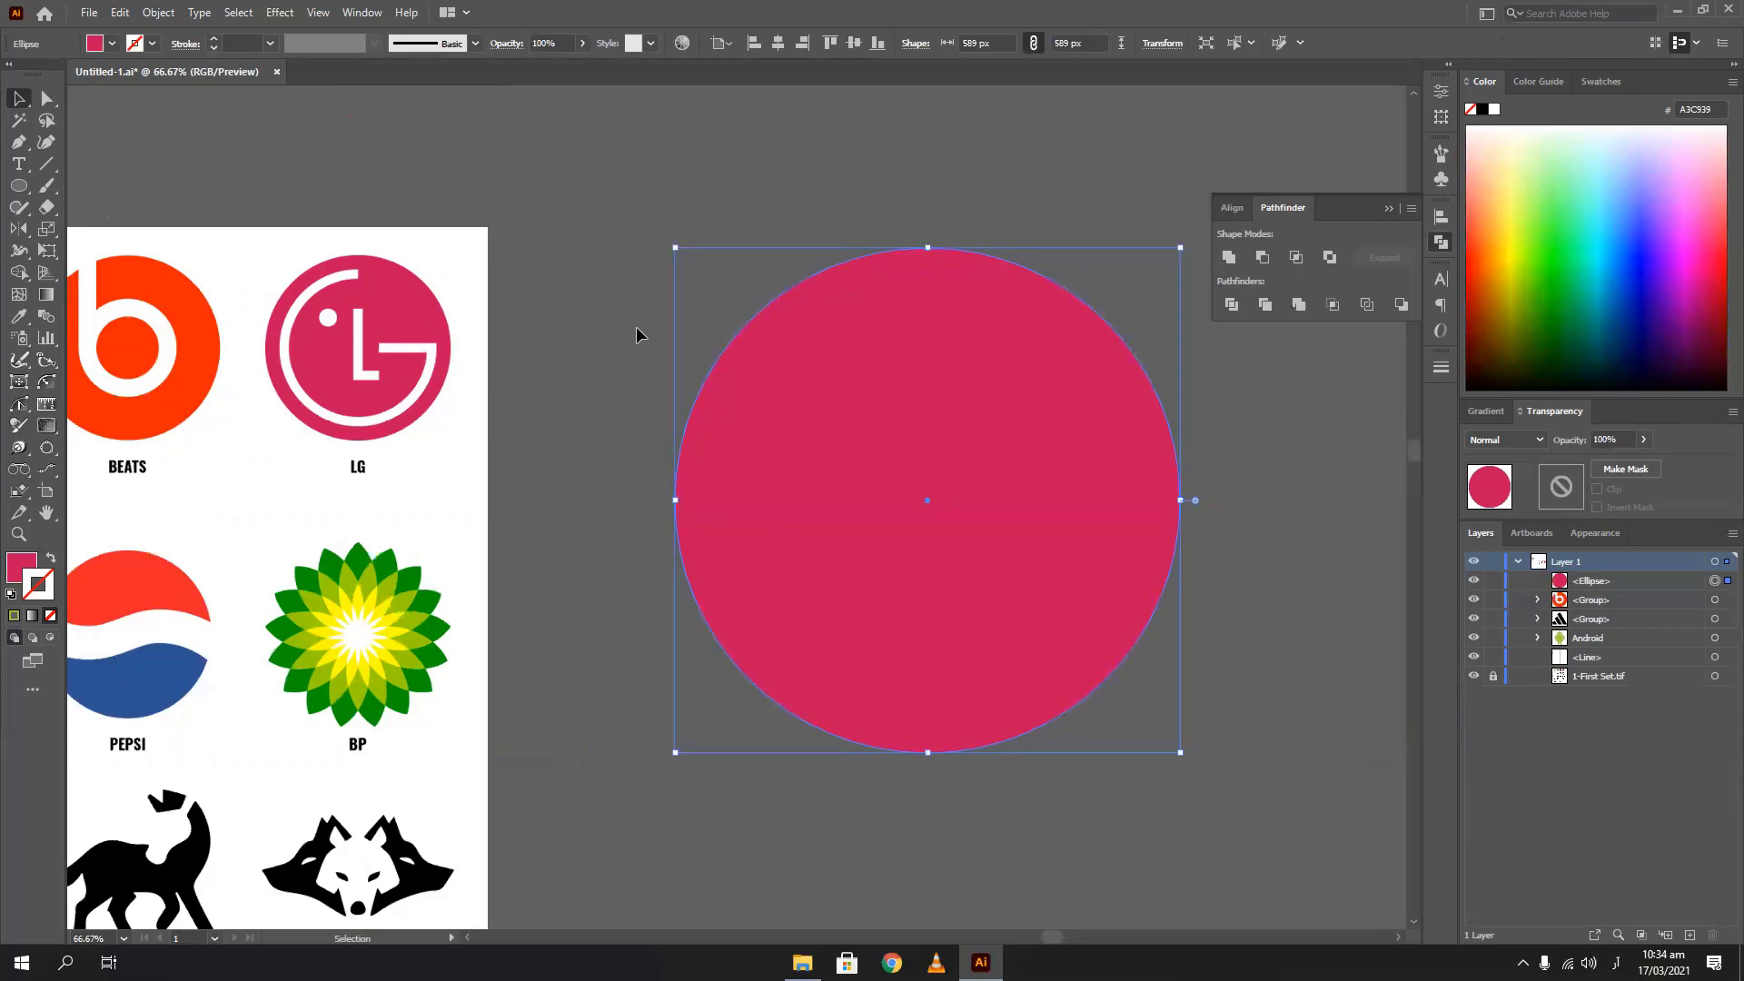
key(a)
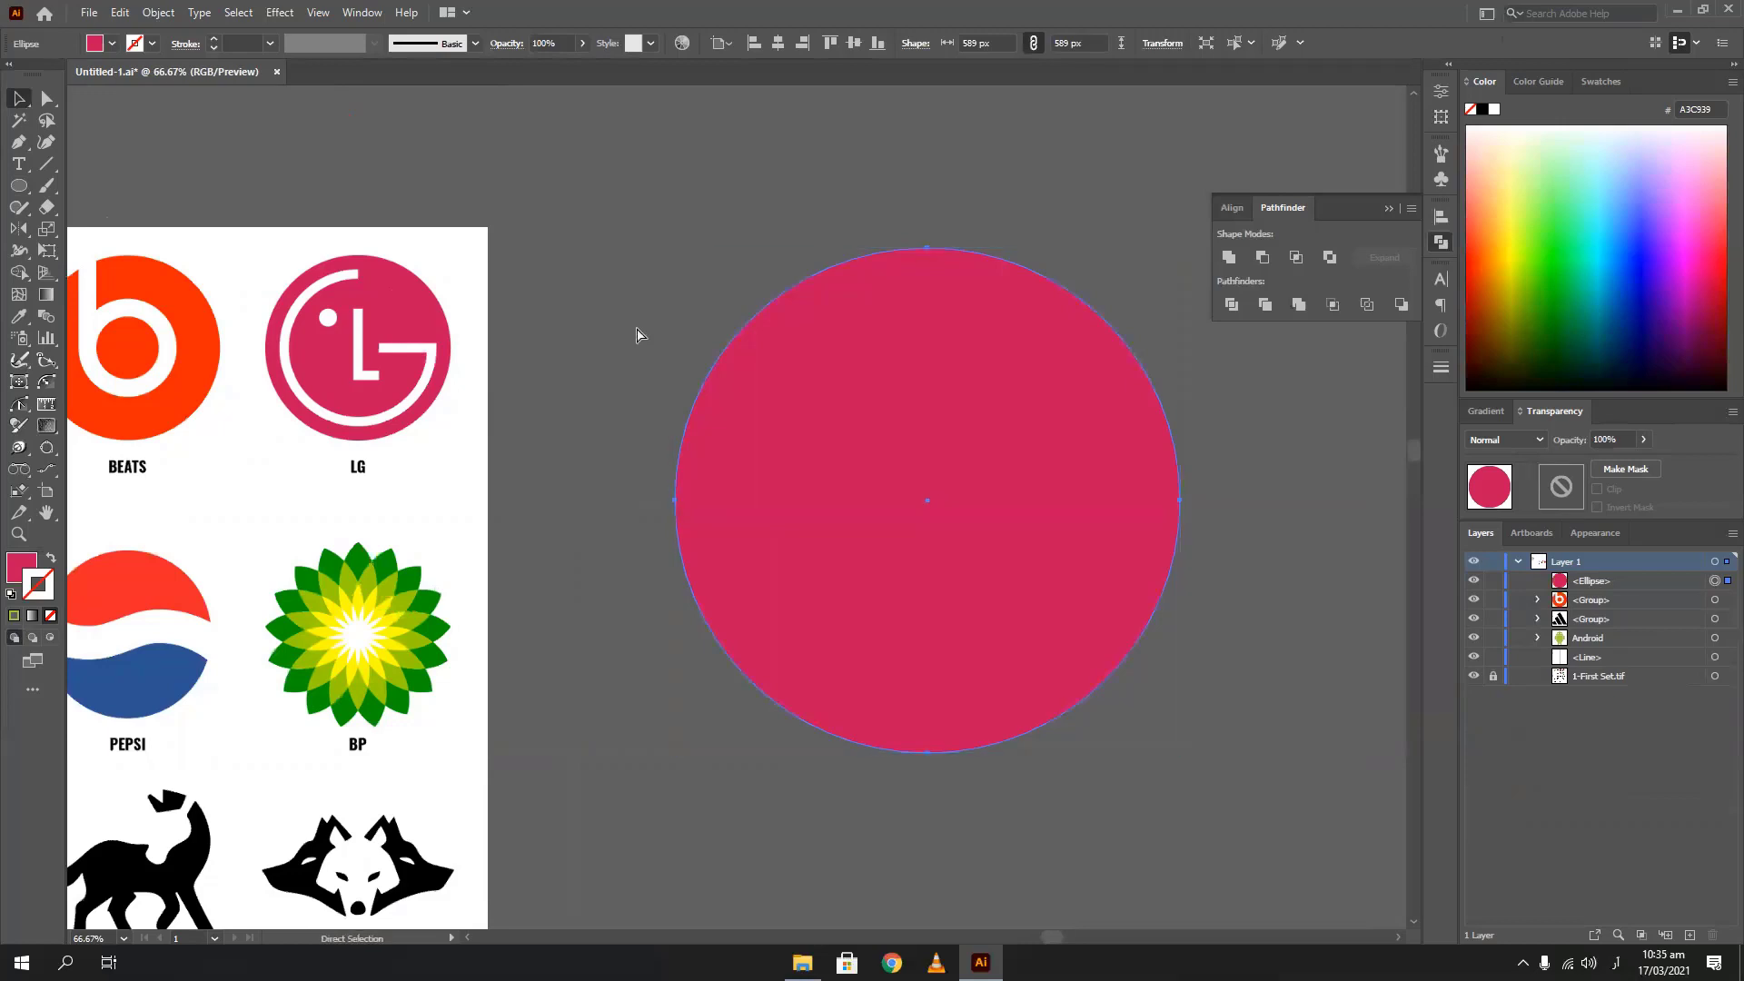
key(ctrl+c)
key(ctrl+v)
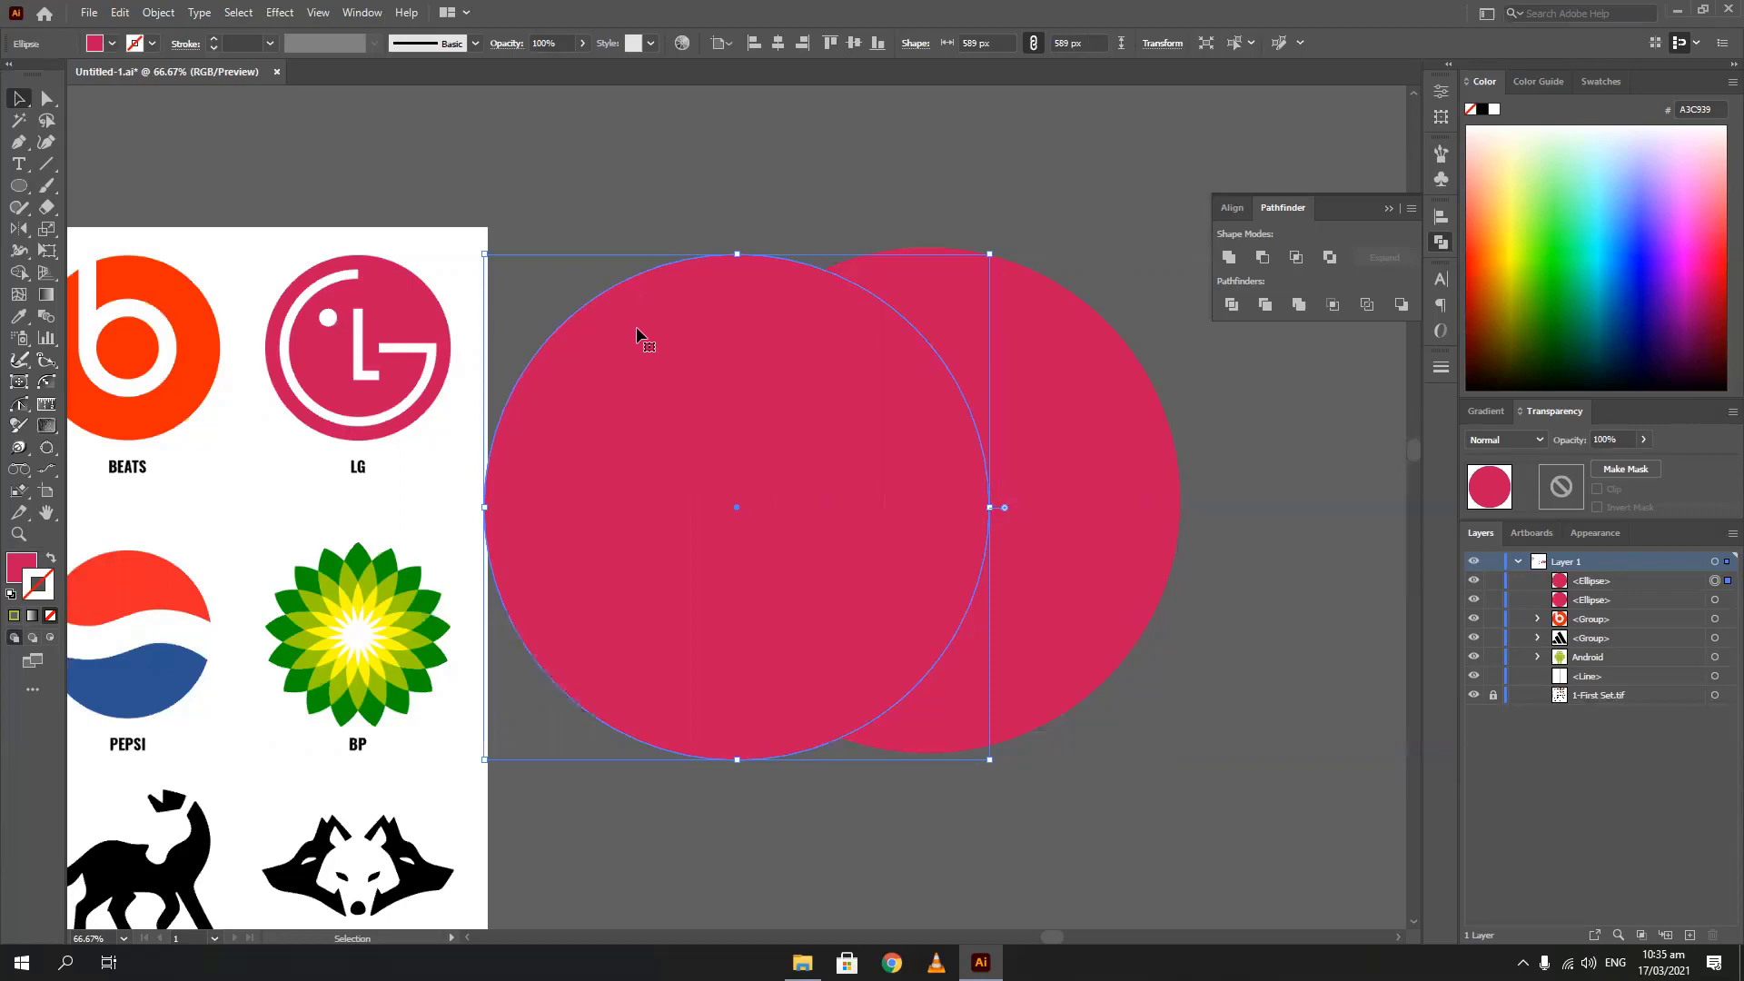
Delete the offset duplicate, and paste a new copy of the pink circle directly in front of the original
key(Delete)
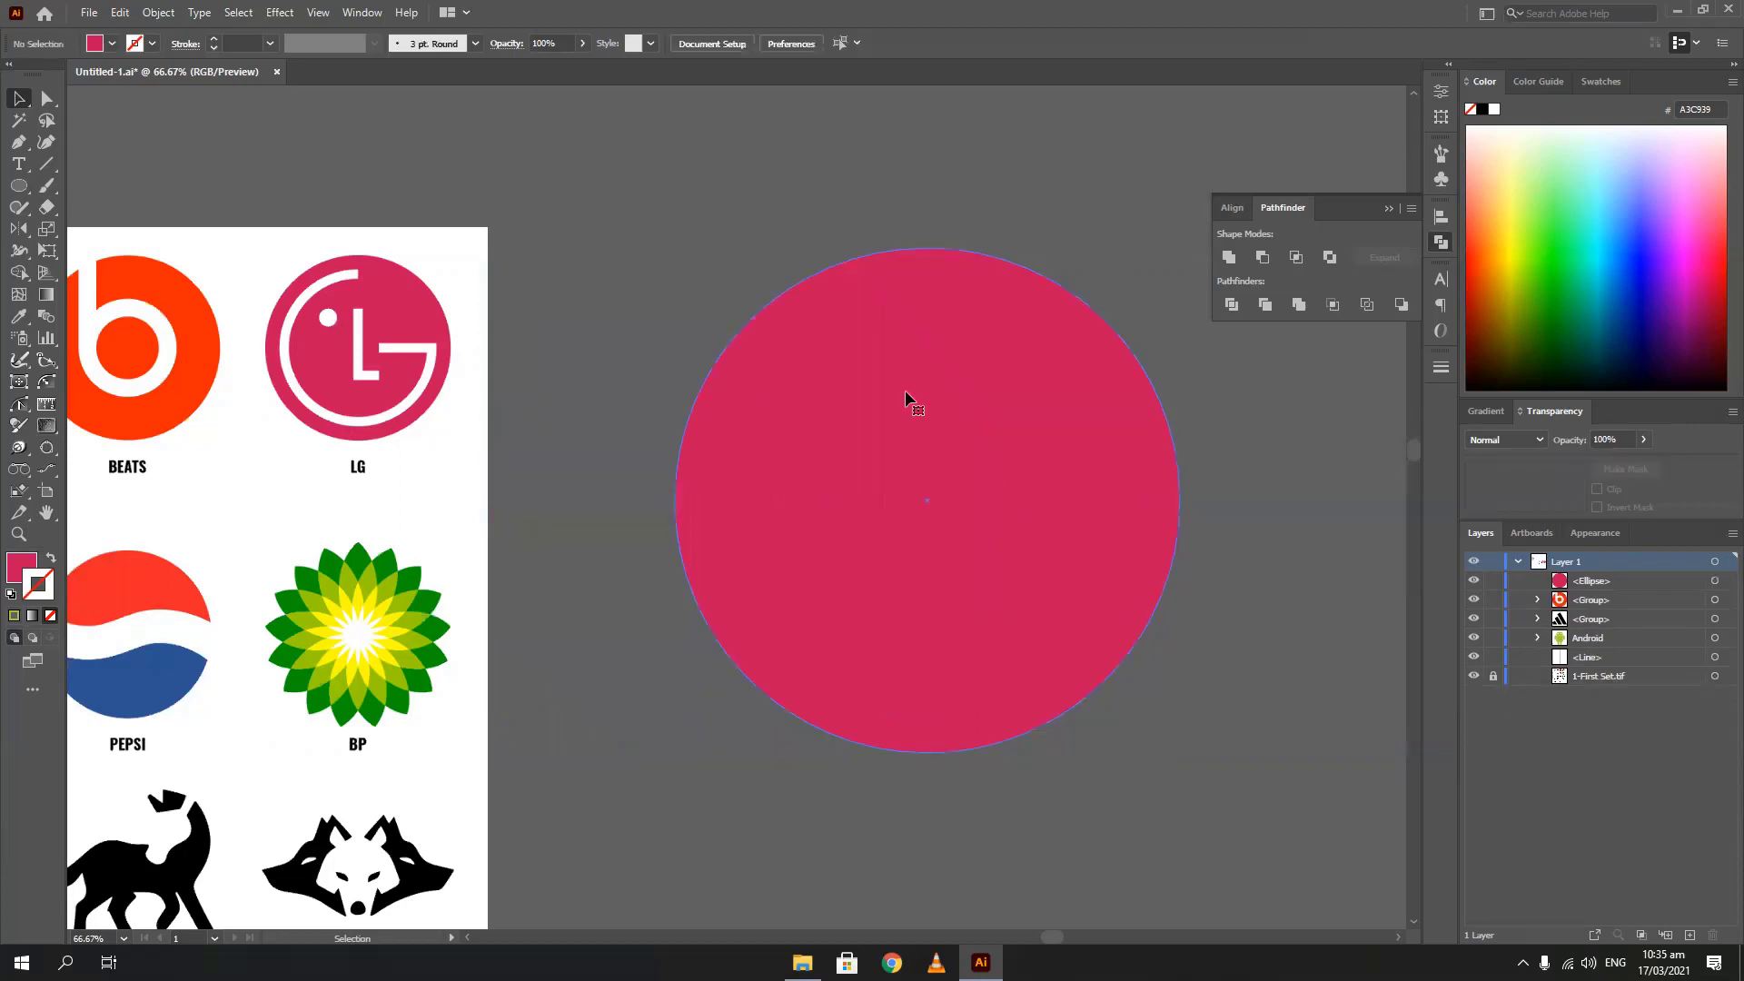
click(905, 390)
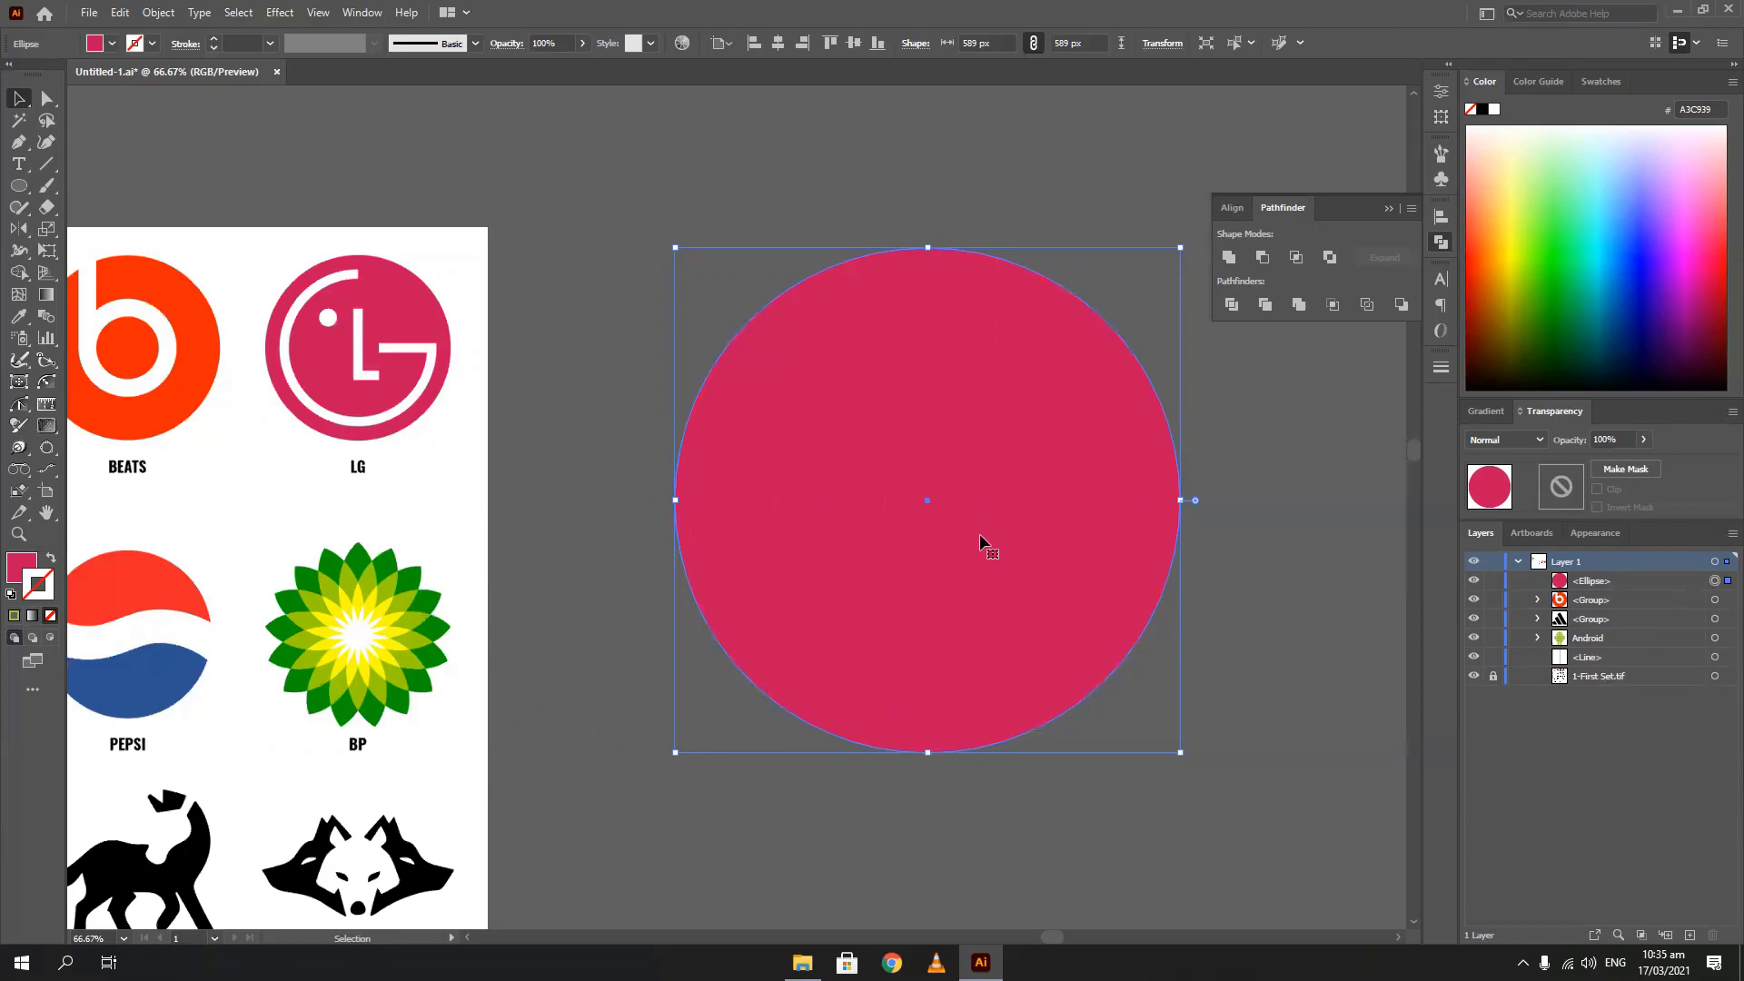
key(a)
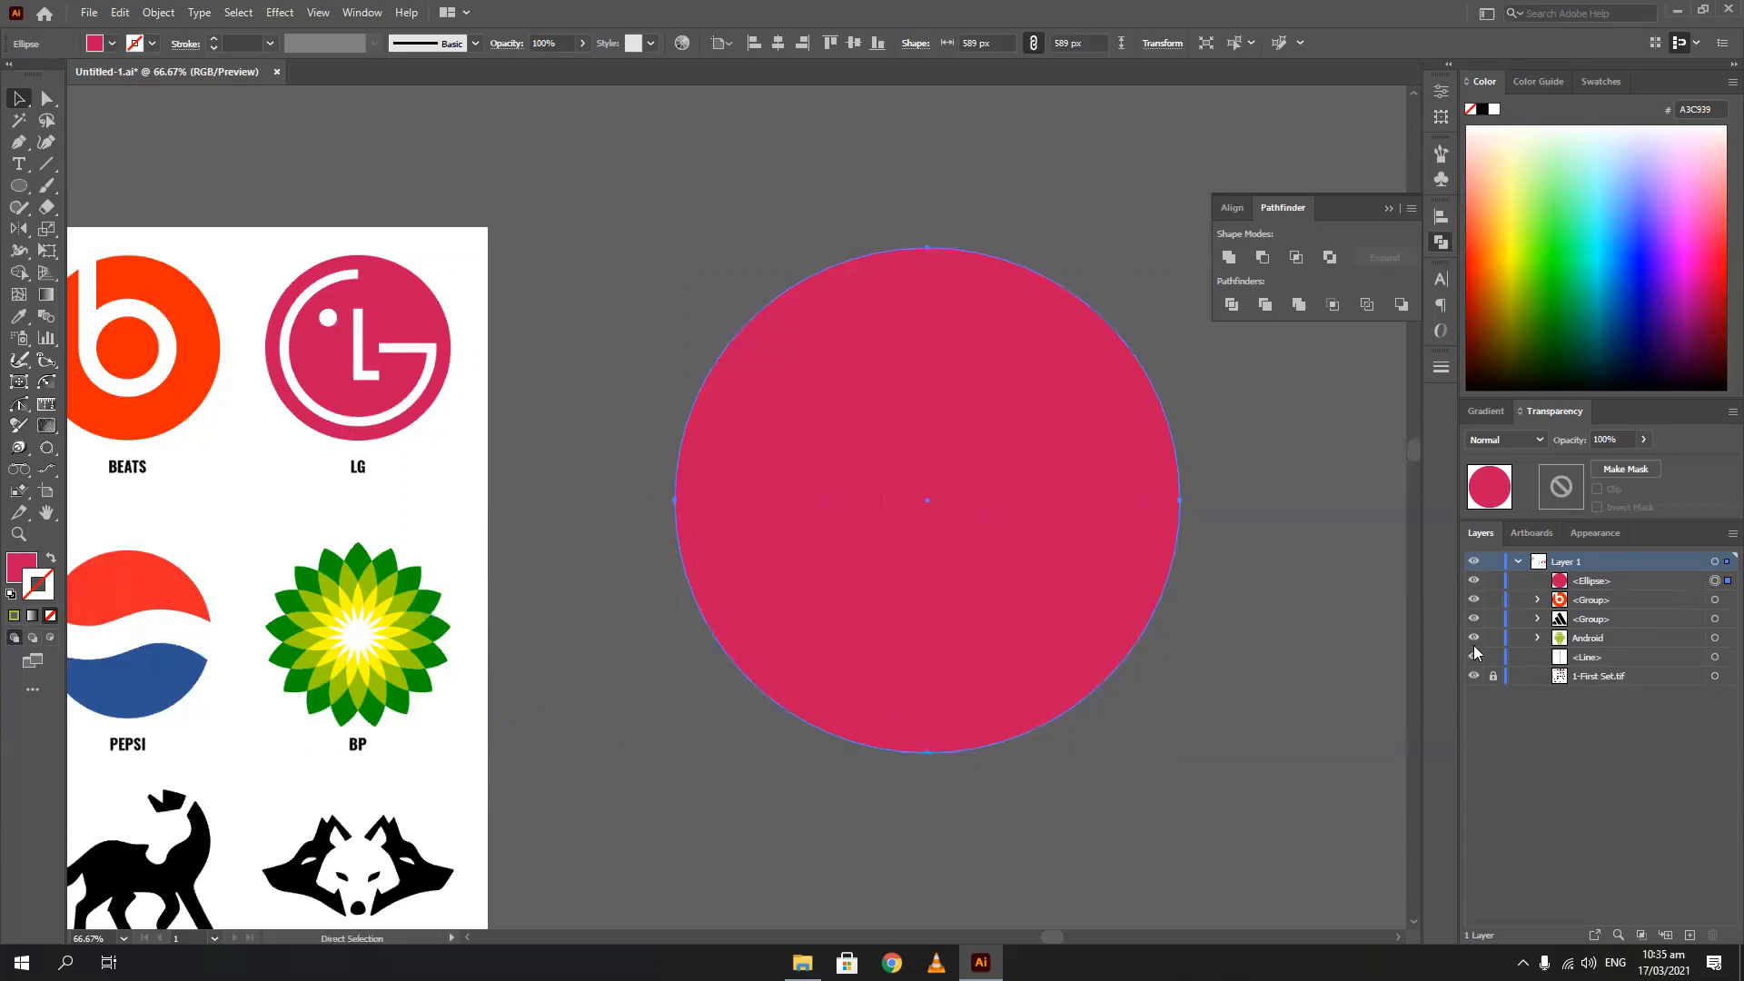
key(v)
key(ctrl+c)
key(ctrl+f)
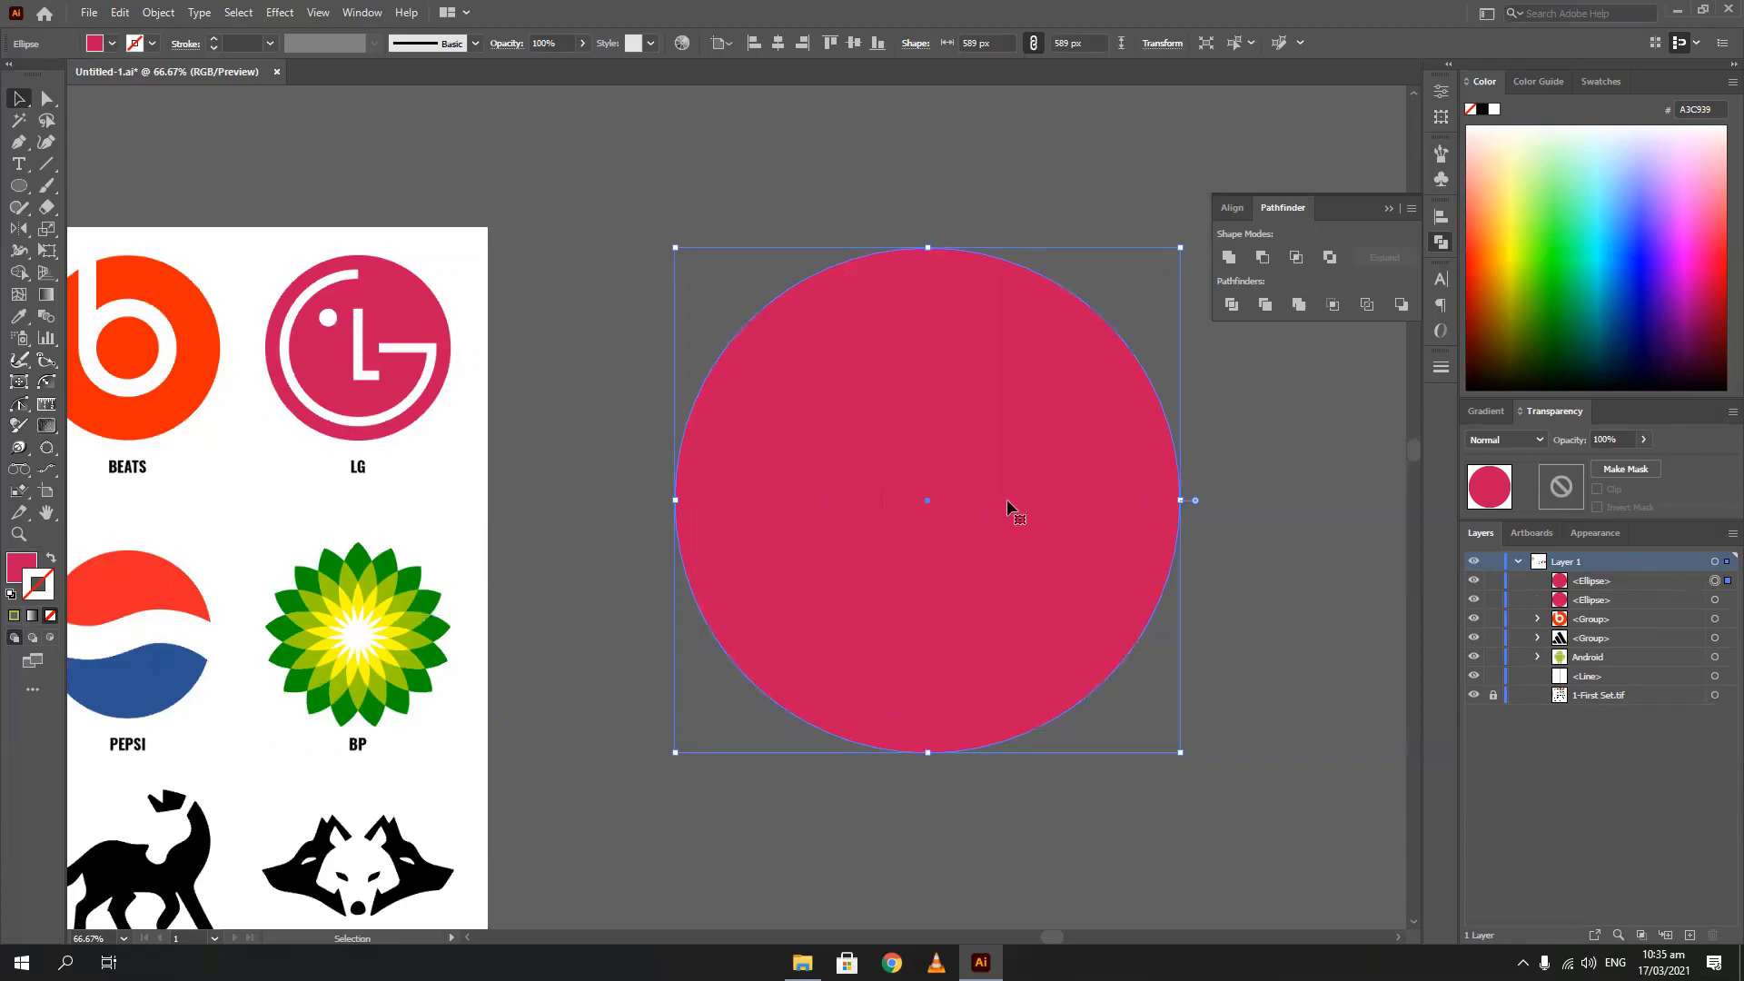
Move the front copy off the original circle, undo that move and look over the available paste commands
drag(1006, 499, 1046, 581)
key(ctrl+z)
click(121, 12)
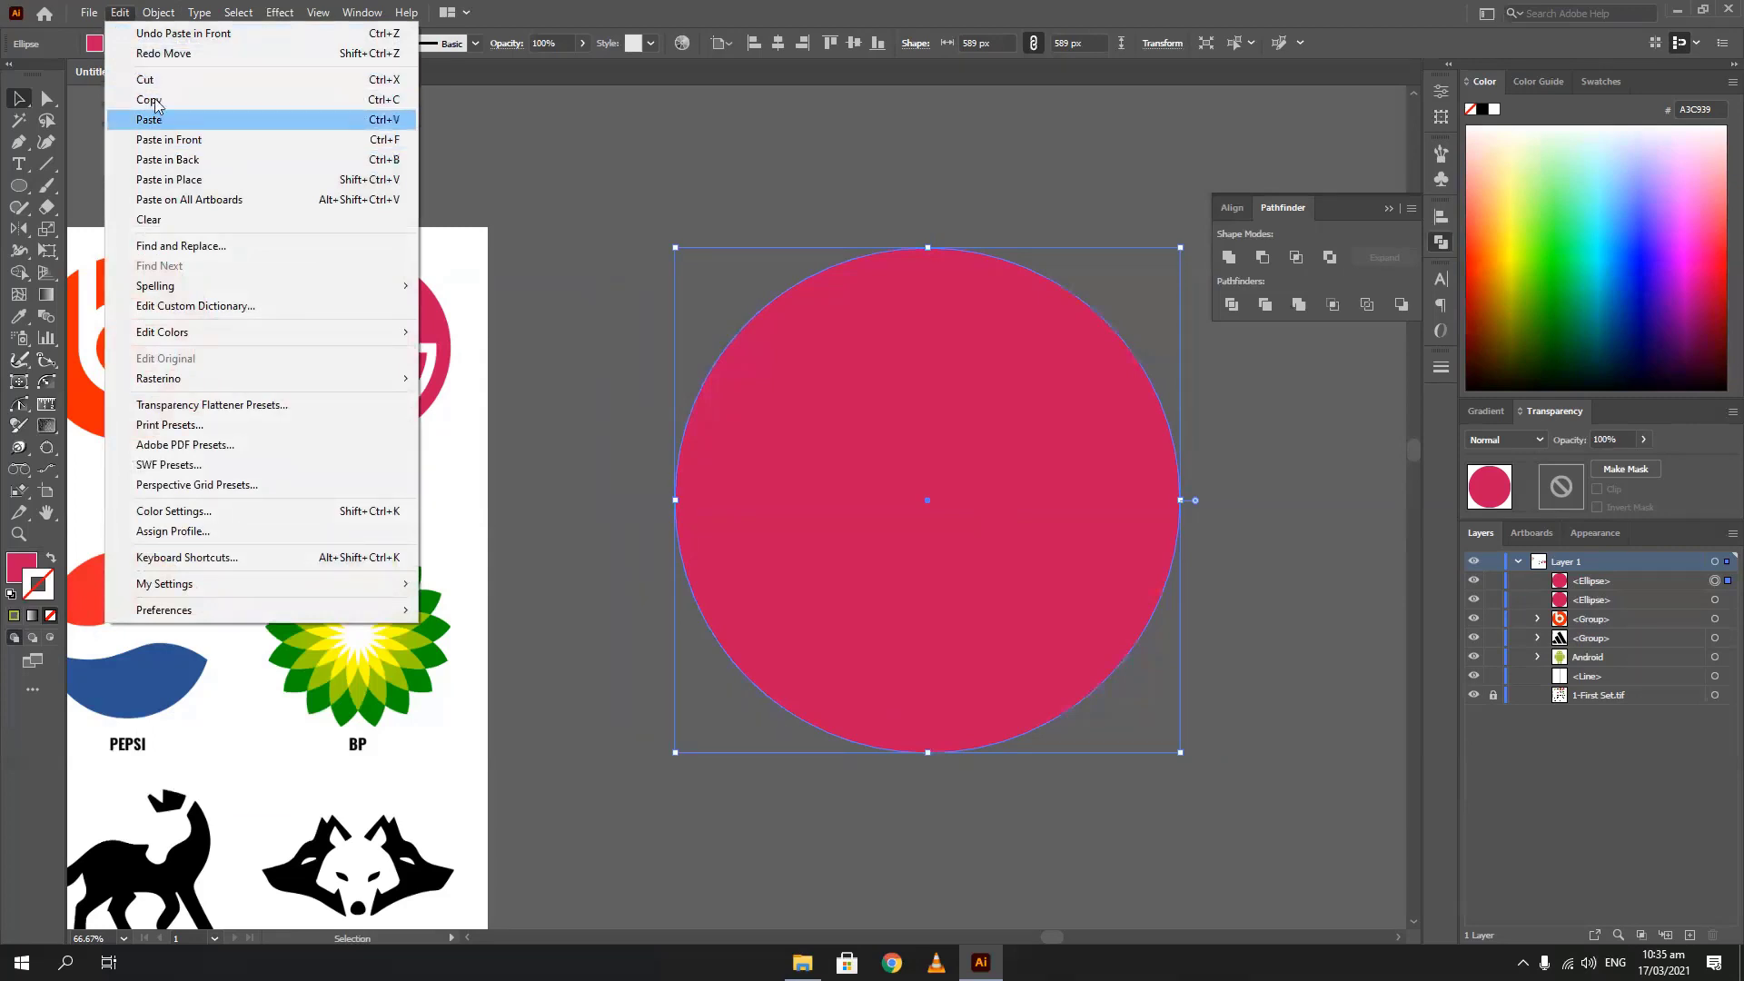
click(561, 364)
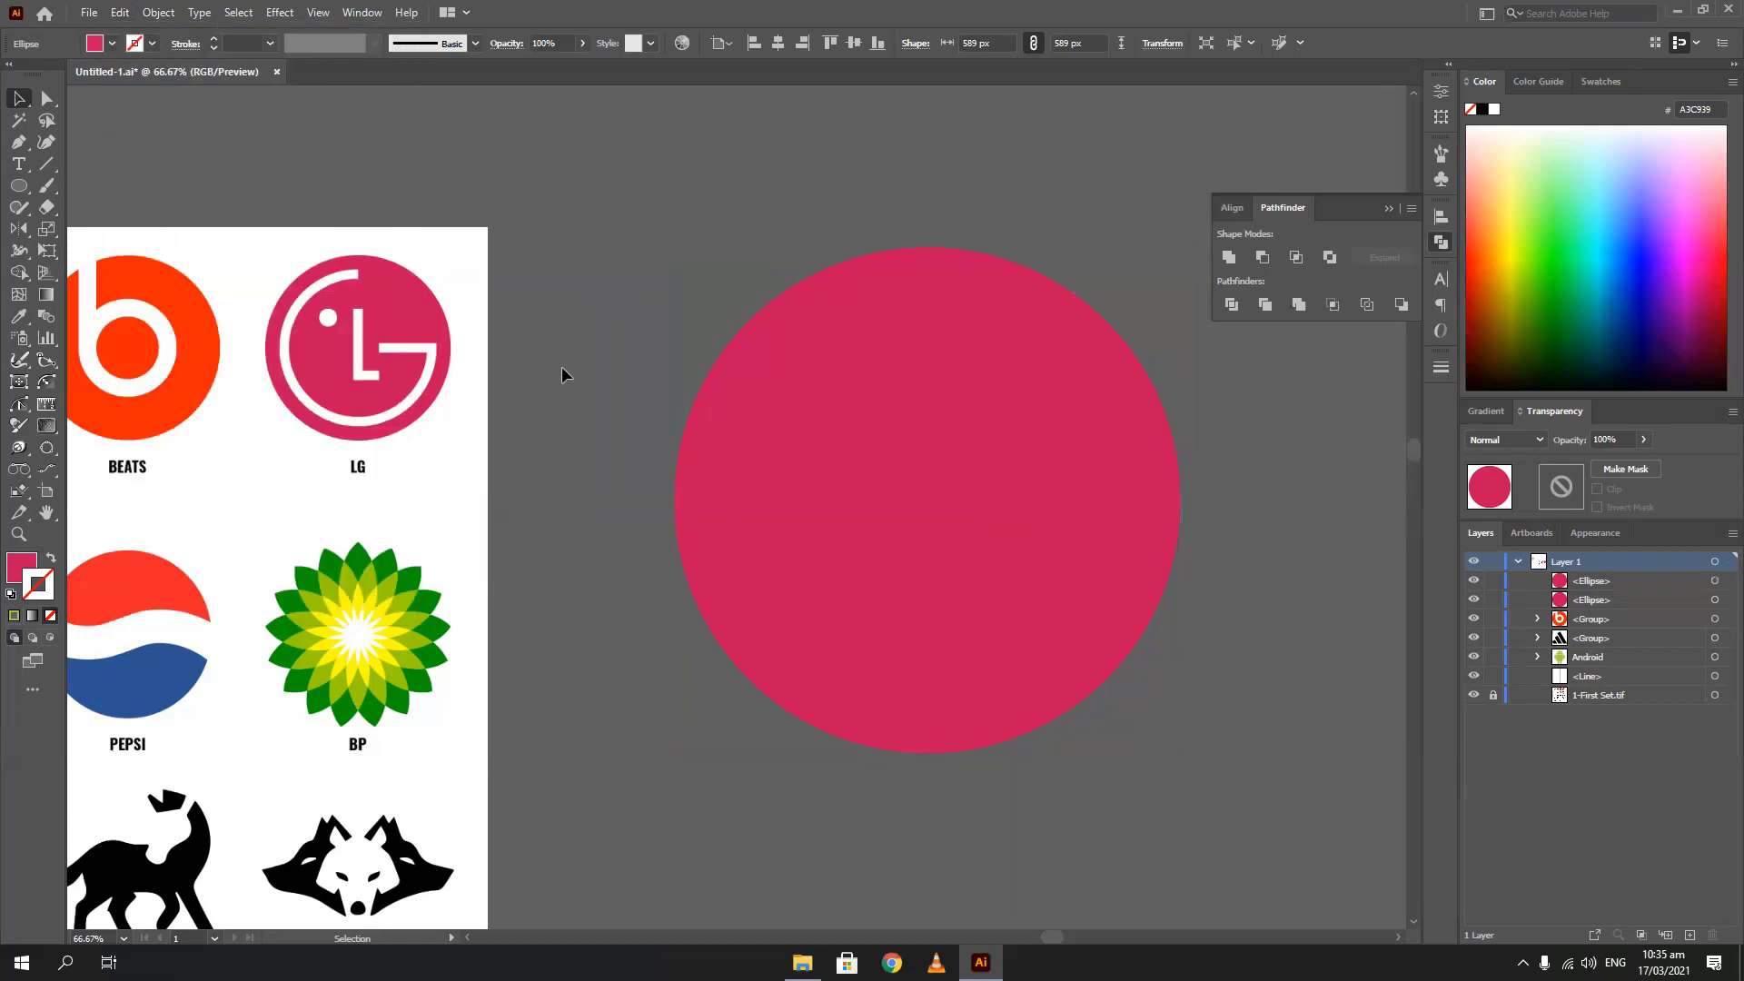
Scale the front circle proportionally about its centre to about 491 px wide
drag(564, 332, 491, 307)
click(644, 330)
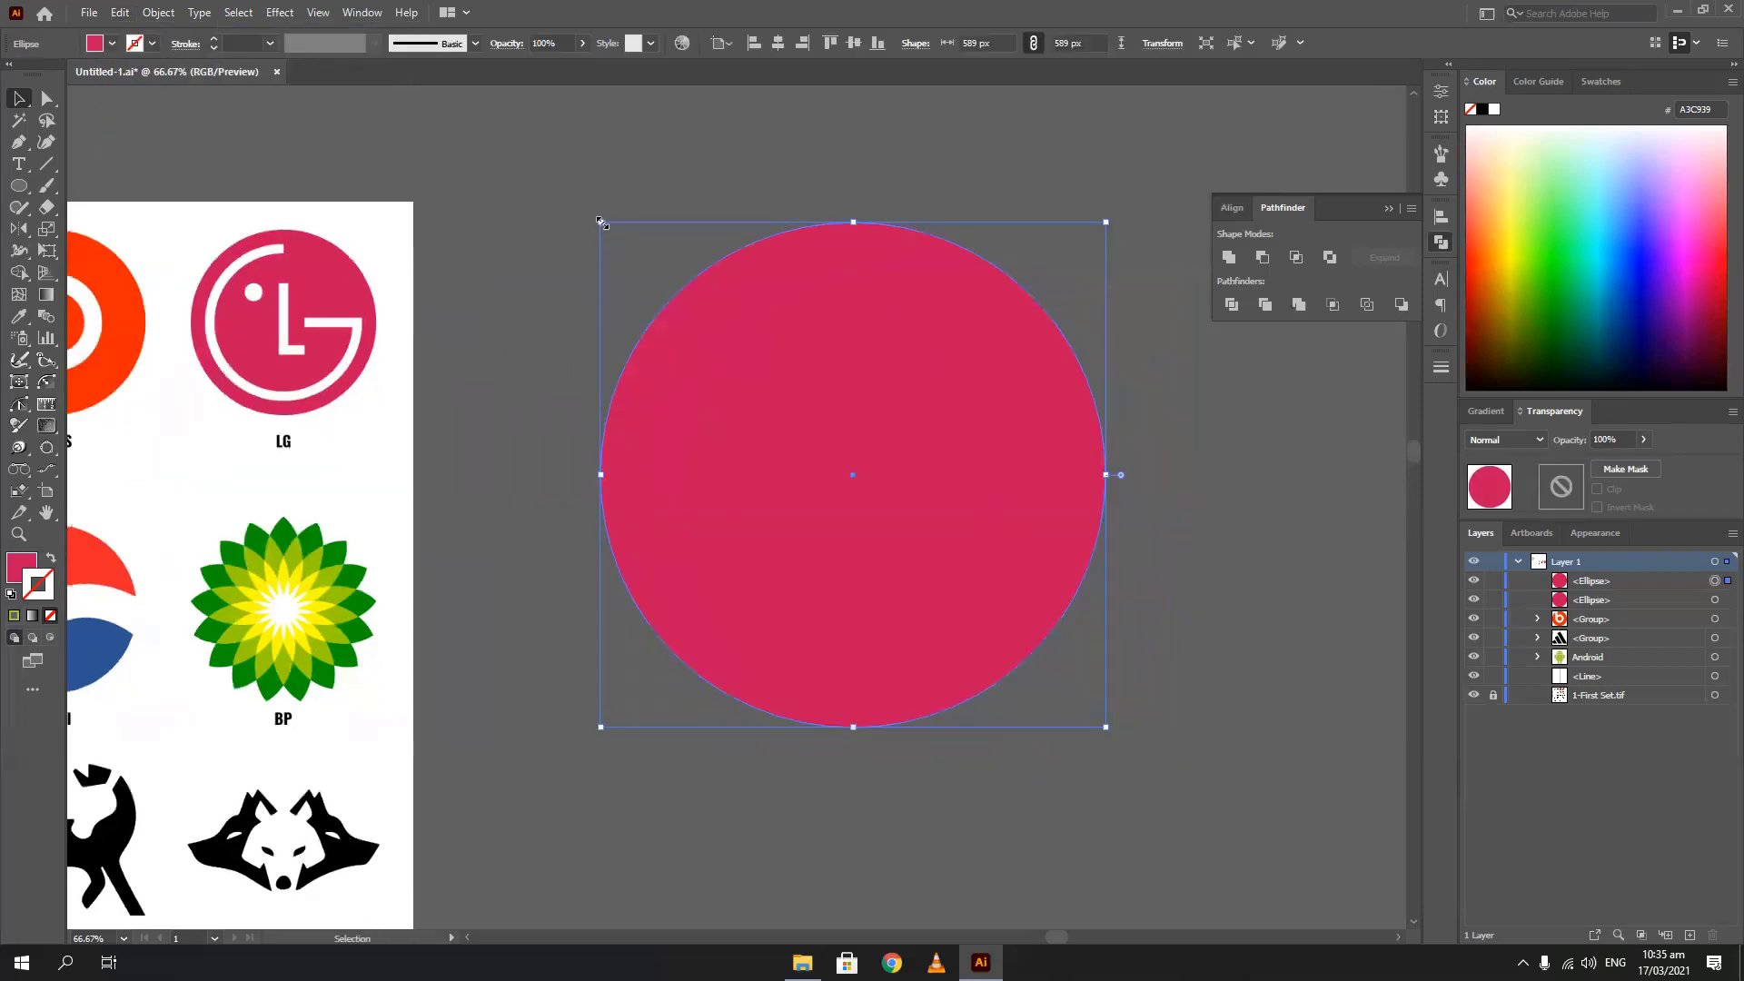
drag(601, 221, 642, 252)
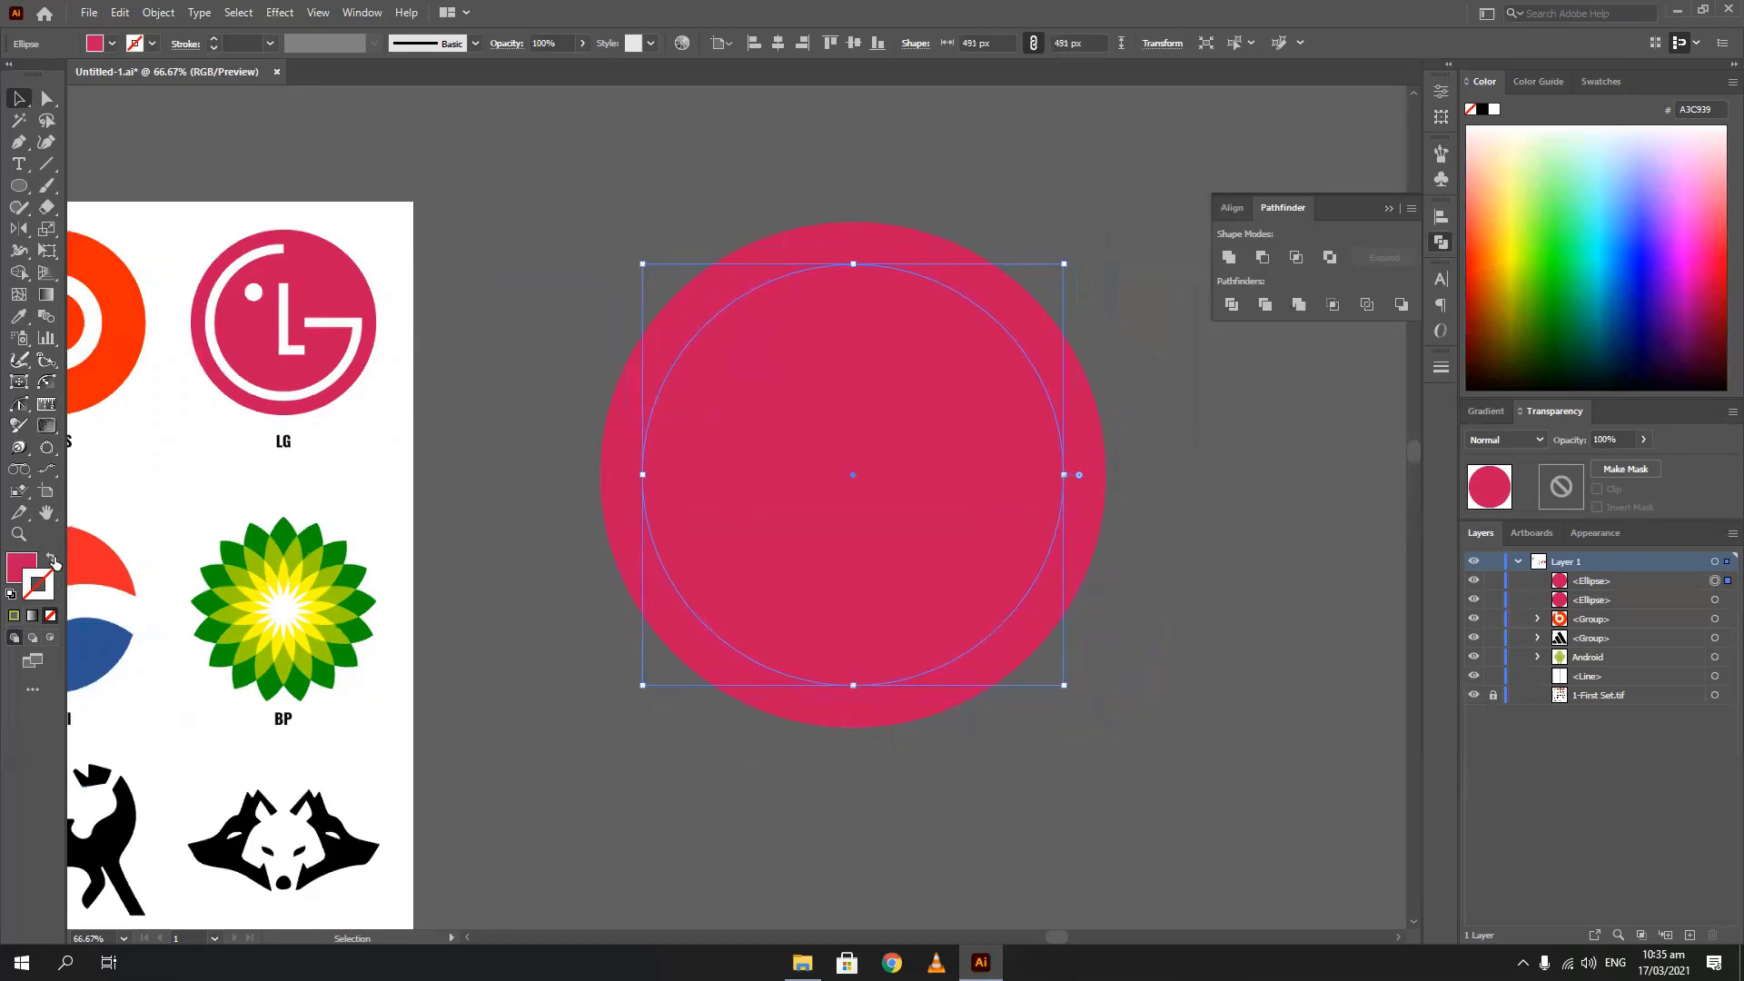
Turn the inner circle into an unfilled white ring with a 24 px stroke
click(51, 558)
click(1494, 110)
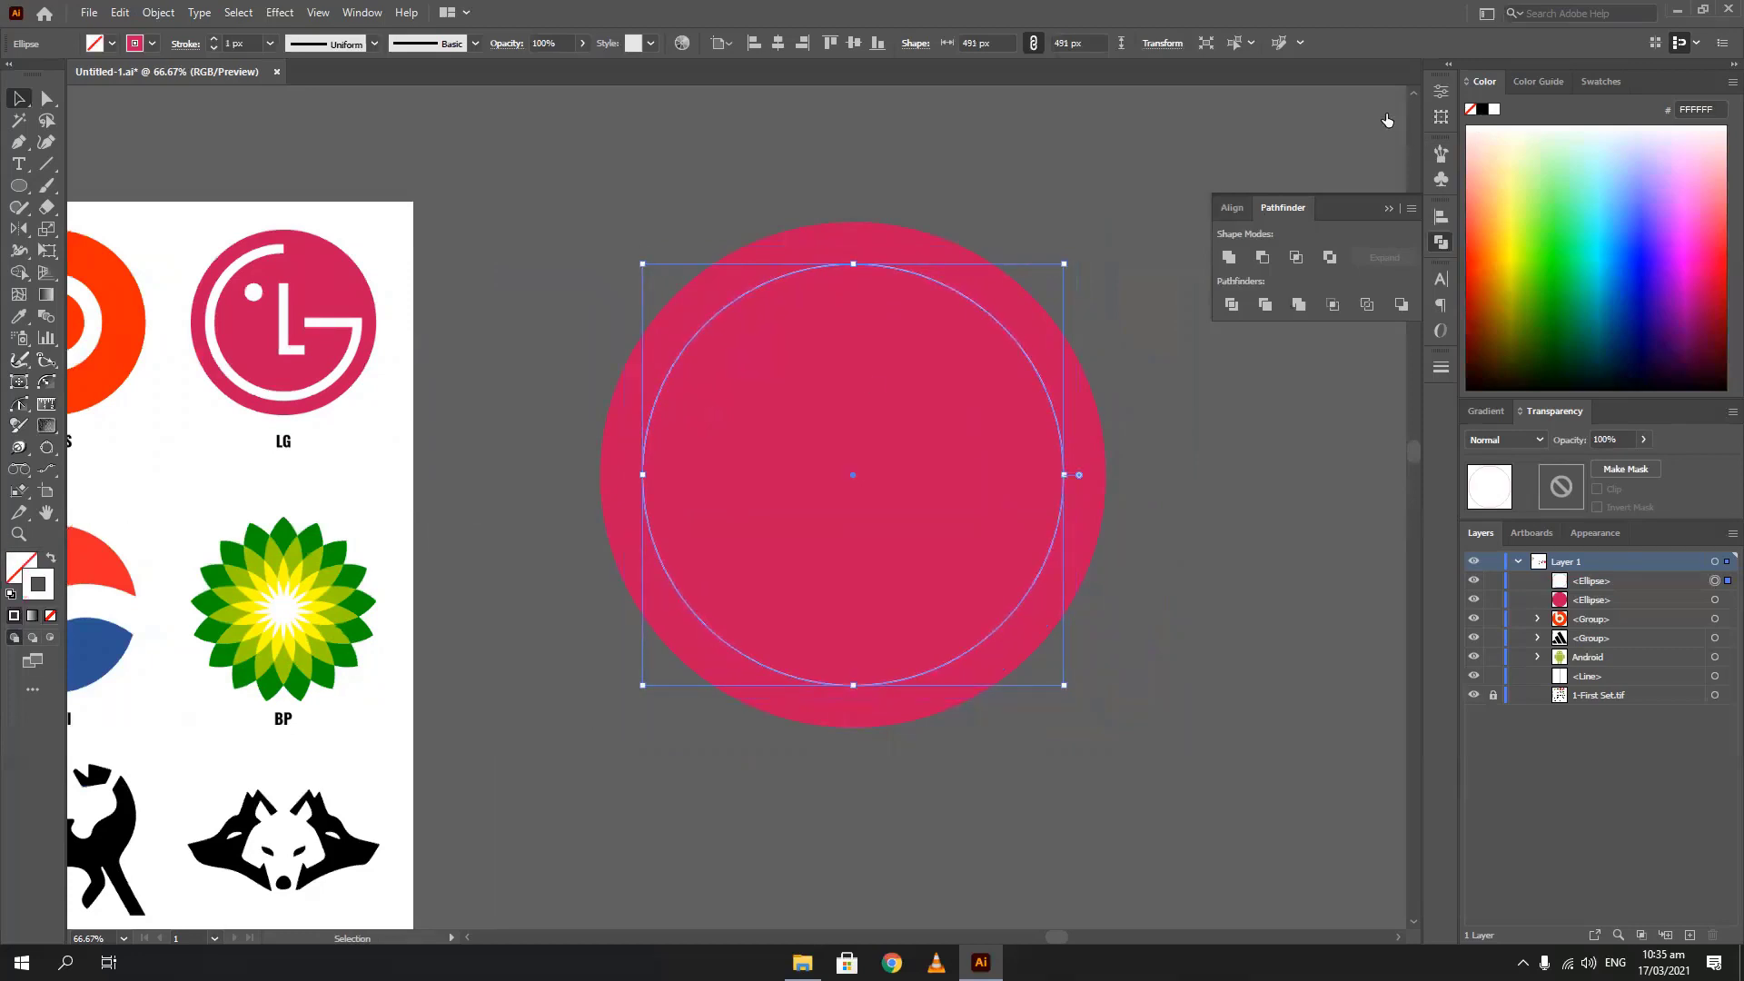
click(399, 319)
drag(500, 311, 390, 307)
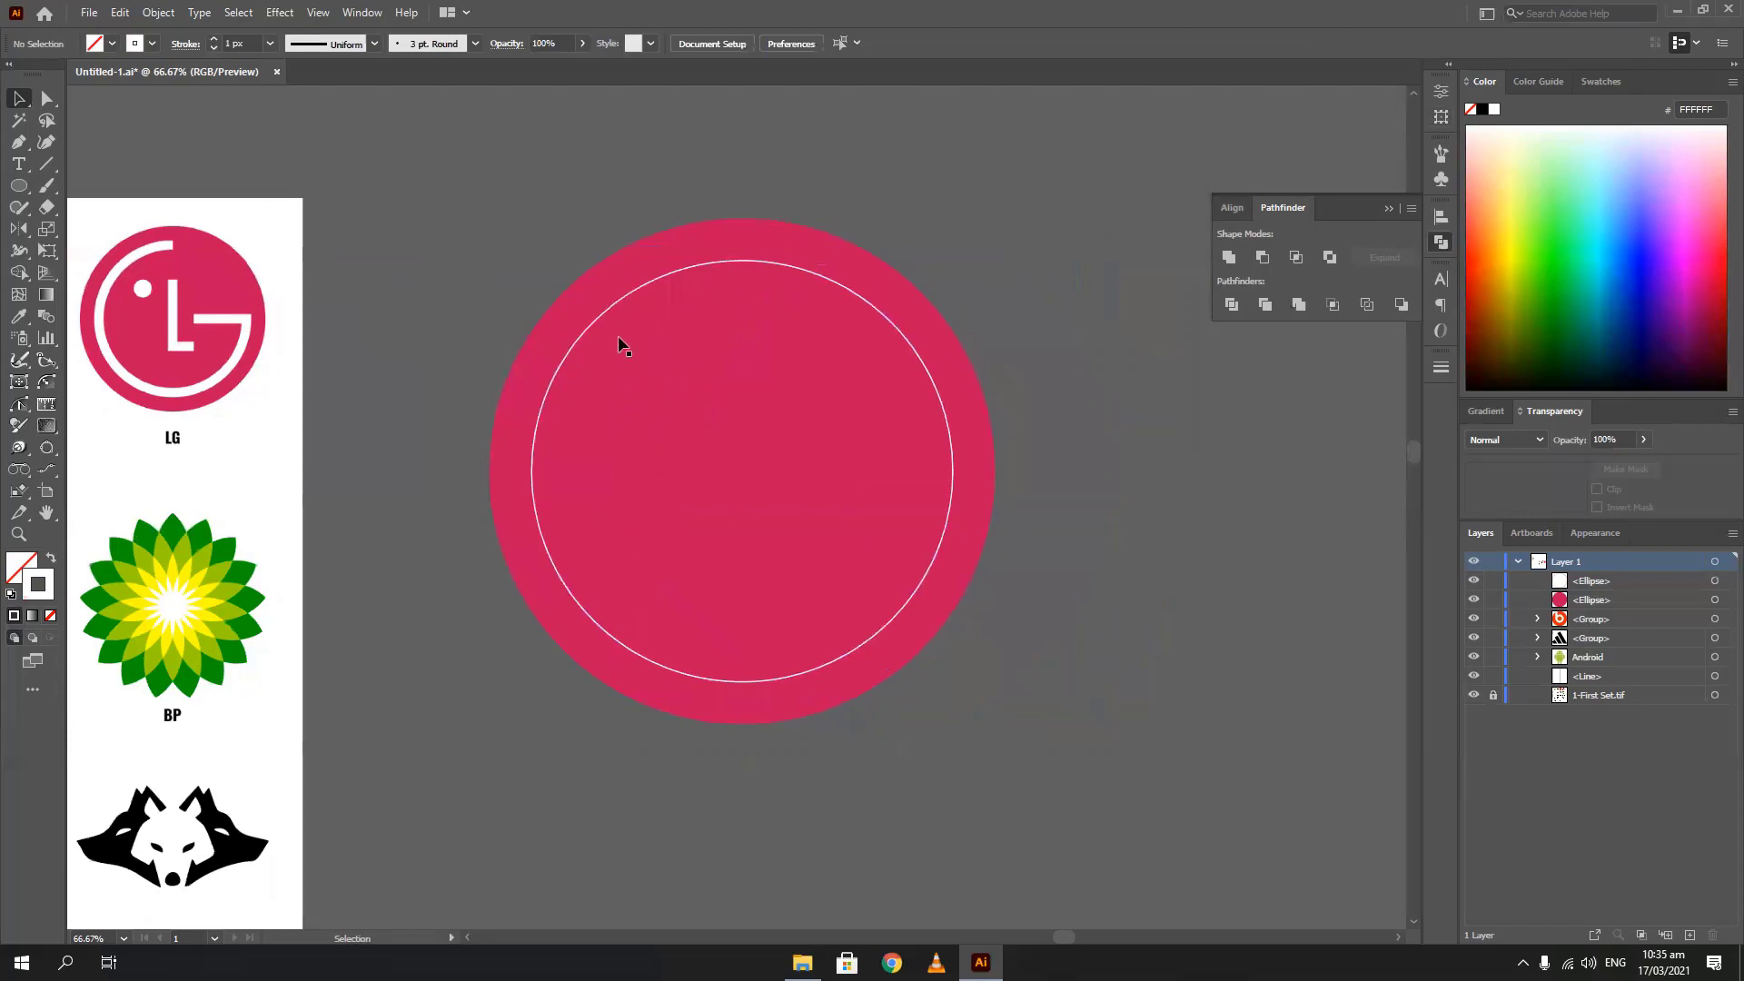
click(595, 316)
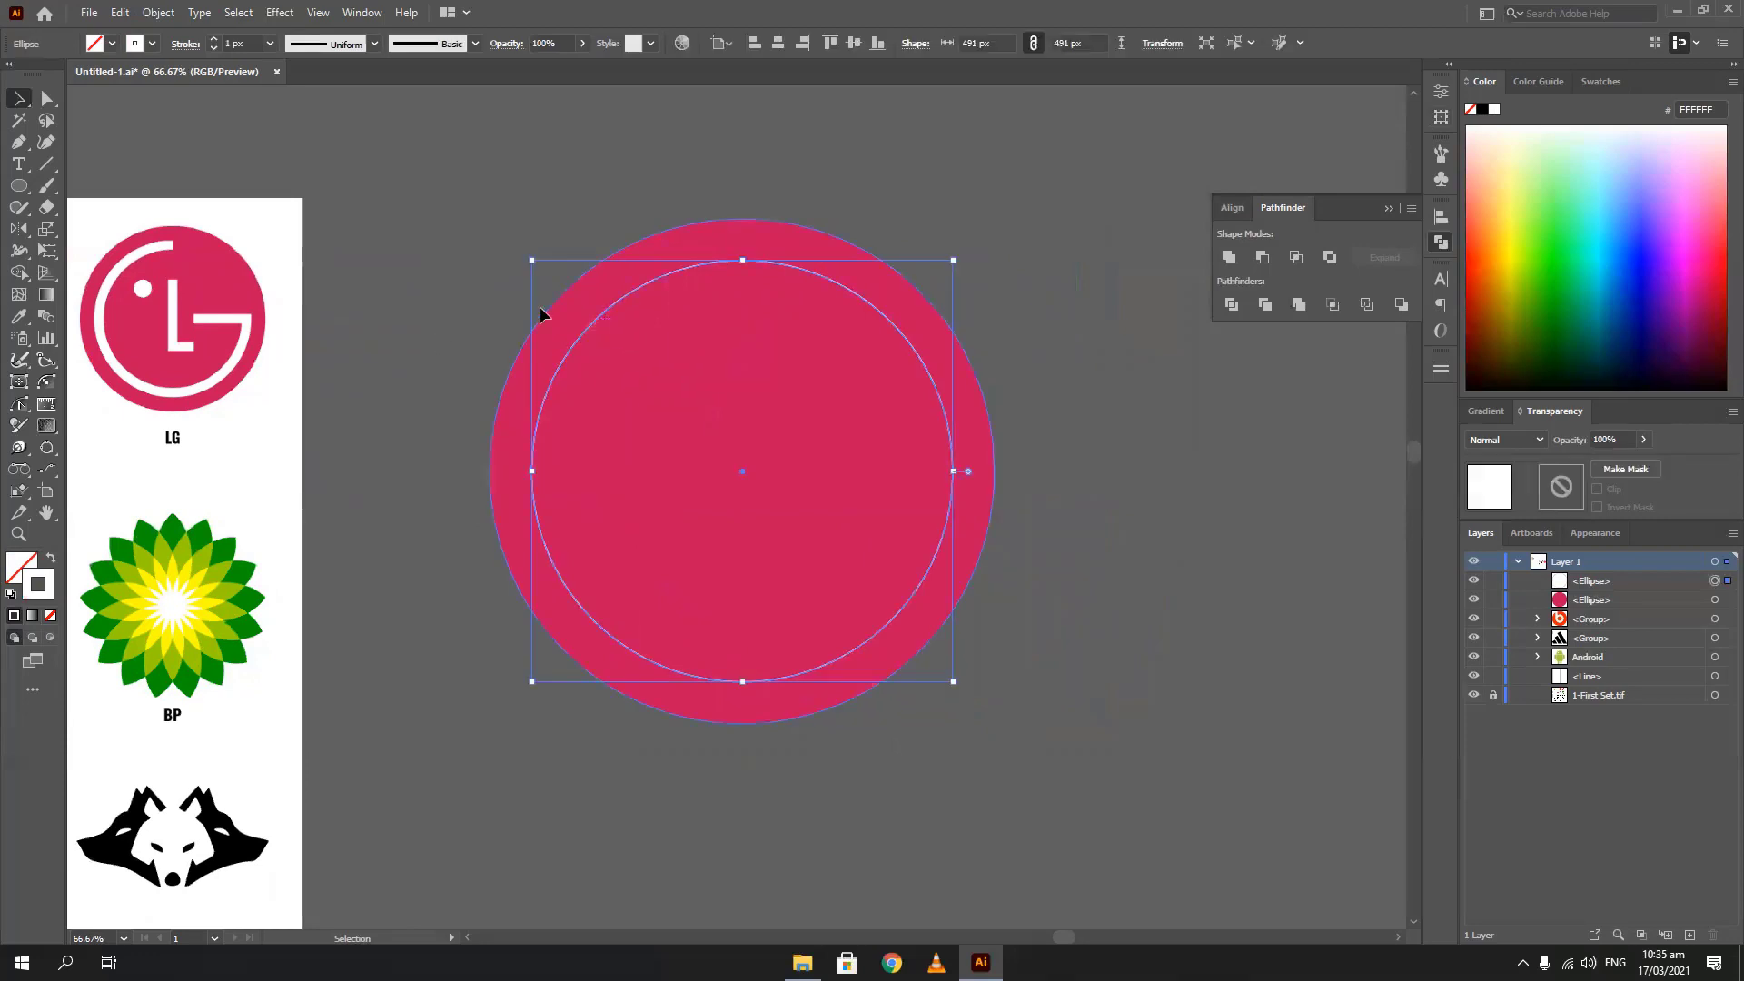
scroll(238, 40, up, 19)
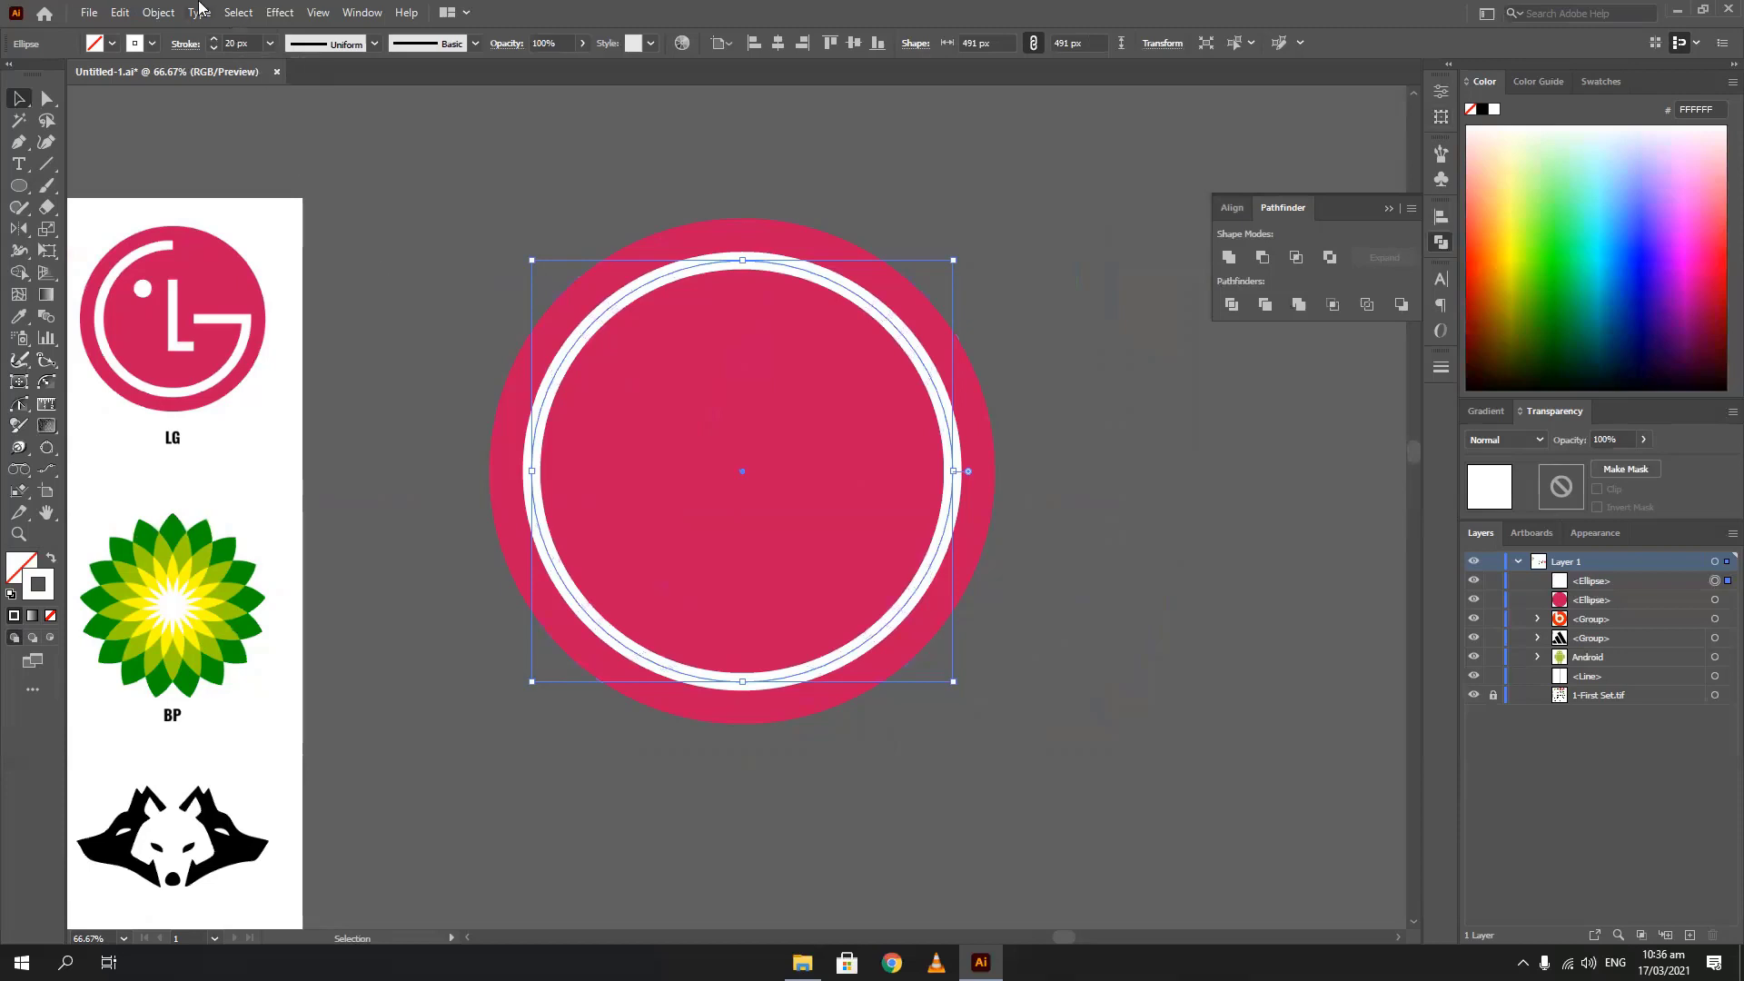
scroll(247, 42, up, 4)
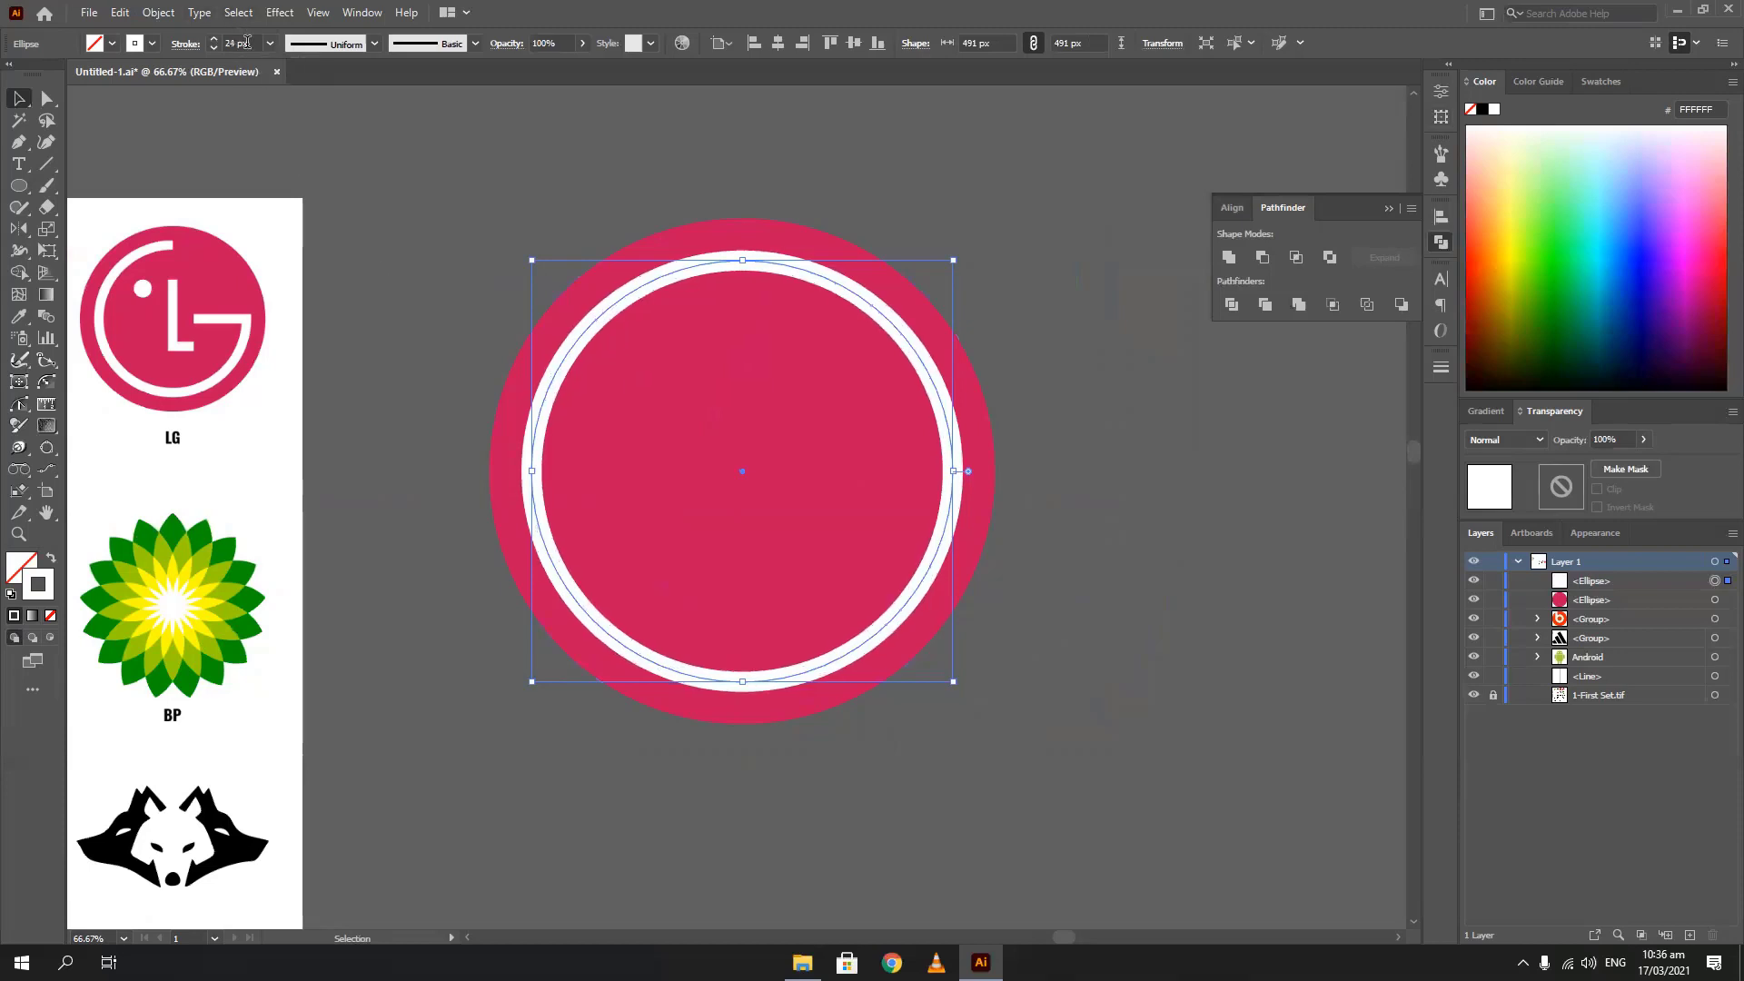
click(449, 275)
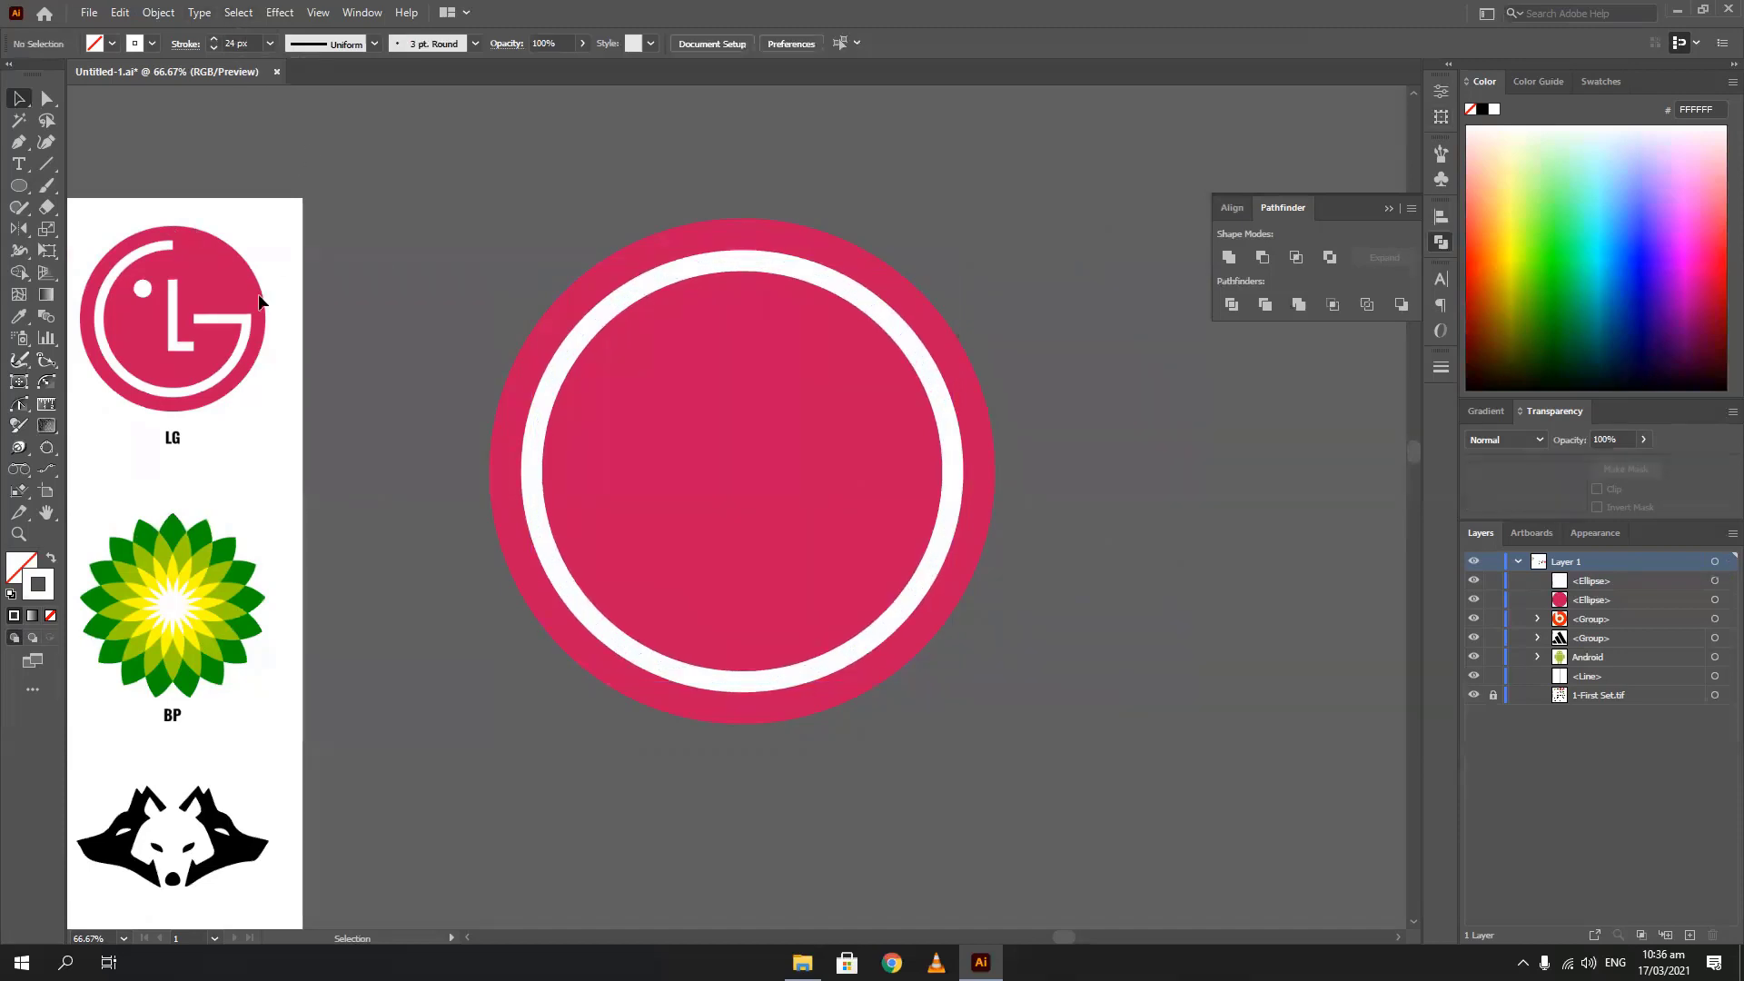
Try the Scissors tool on the white ring, cutting it at three points along its upper half
click(692, 264)
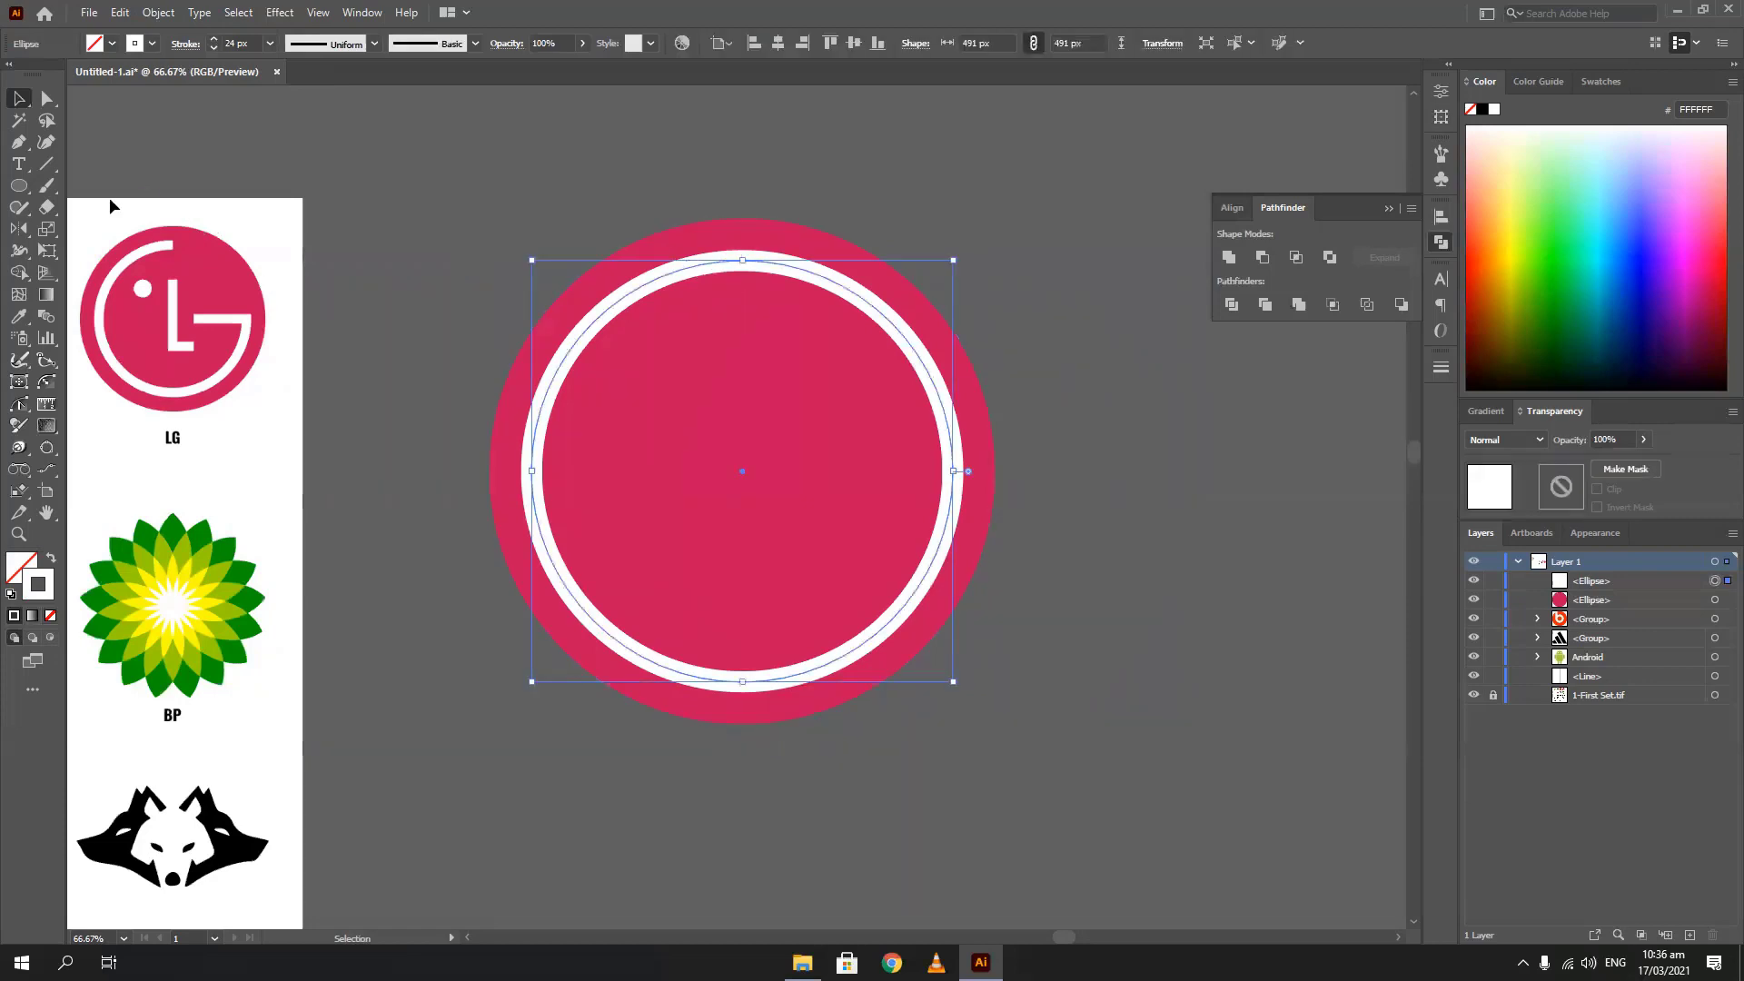
click(46, 191)
click(46, 207)
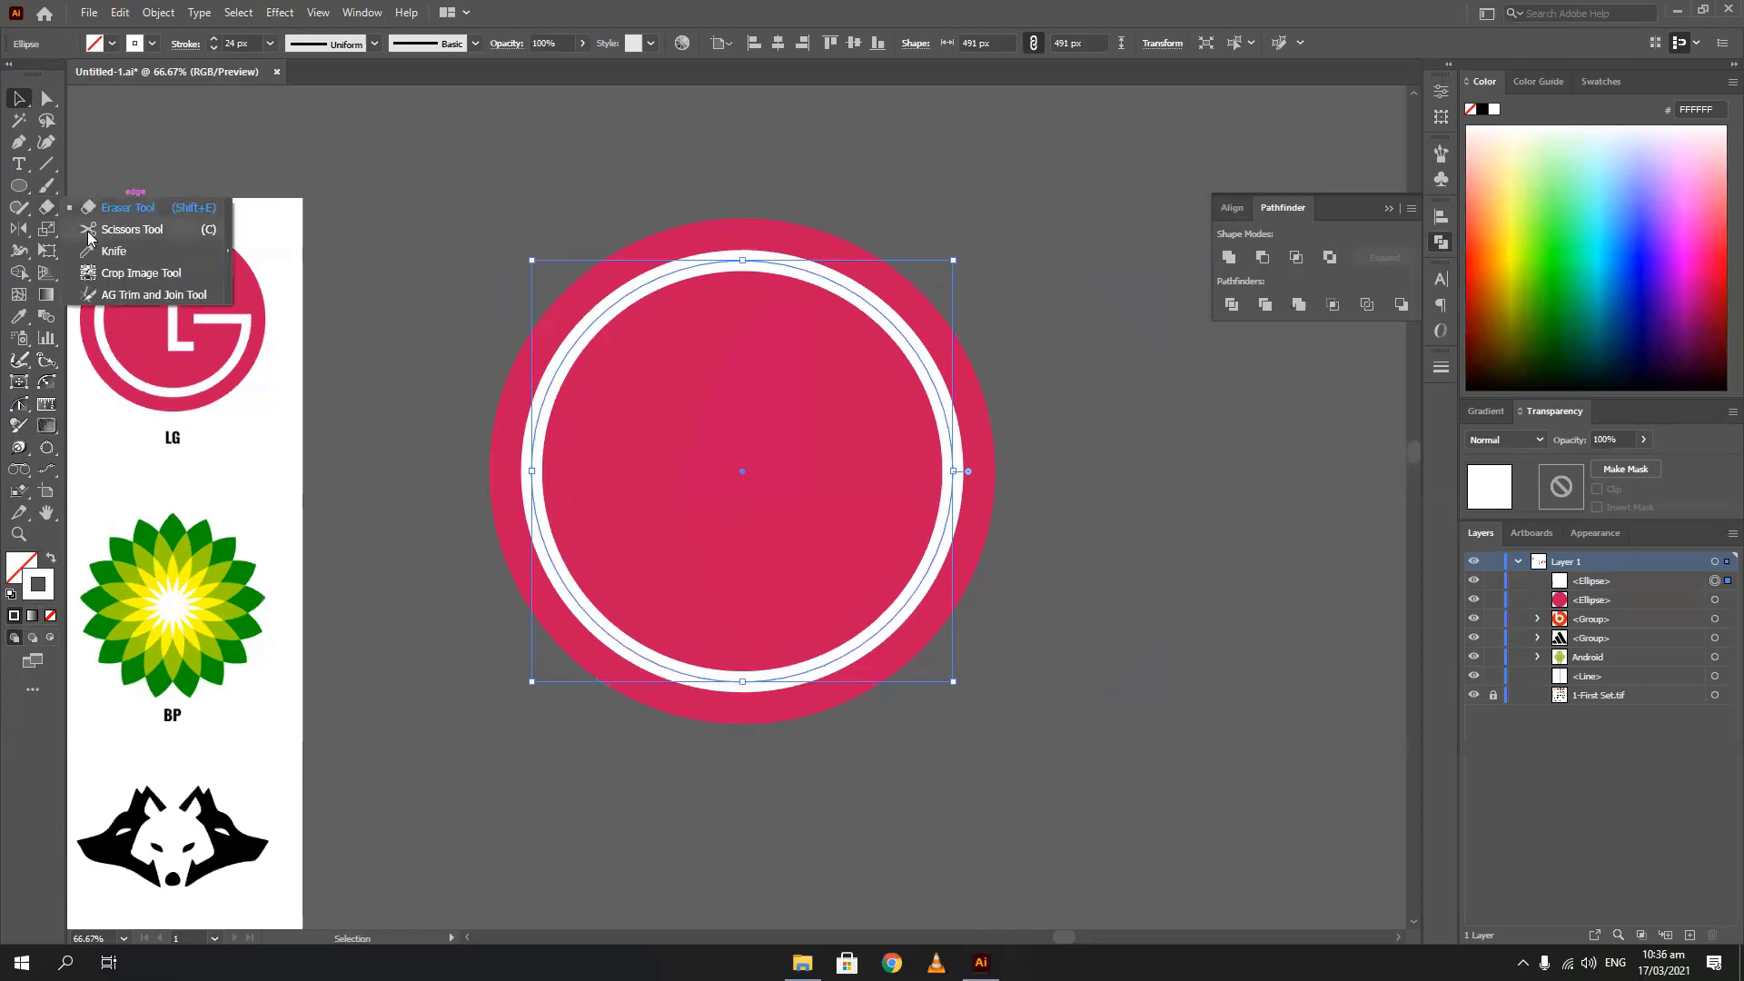
click(162, 230)
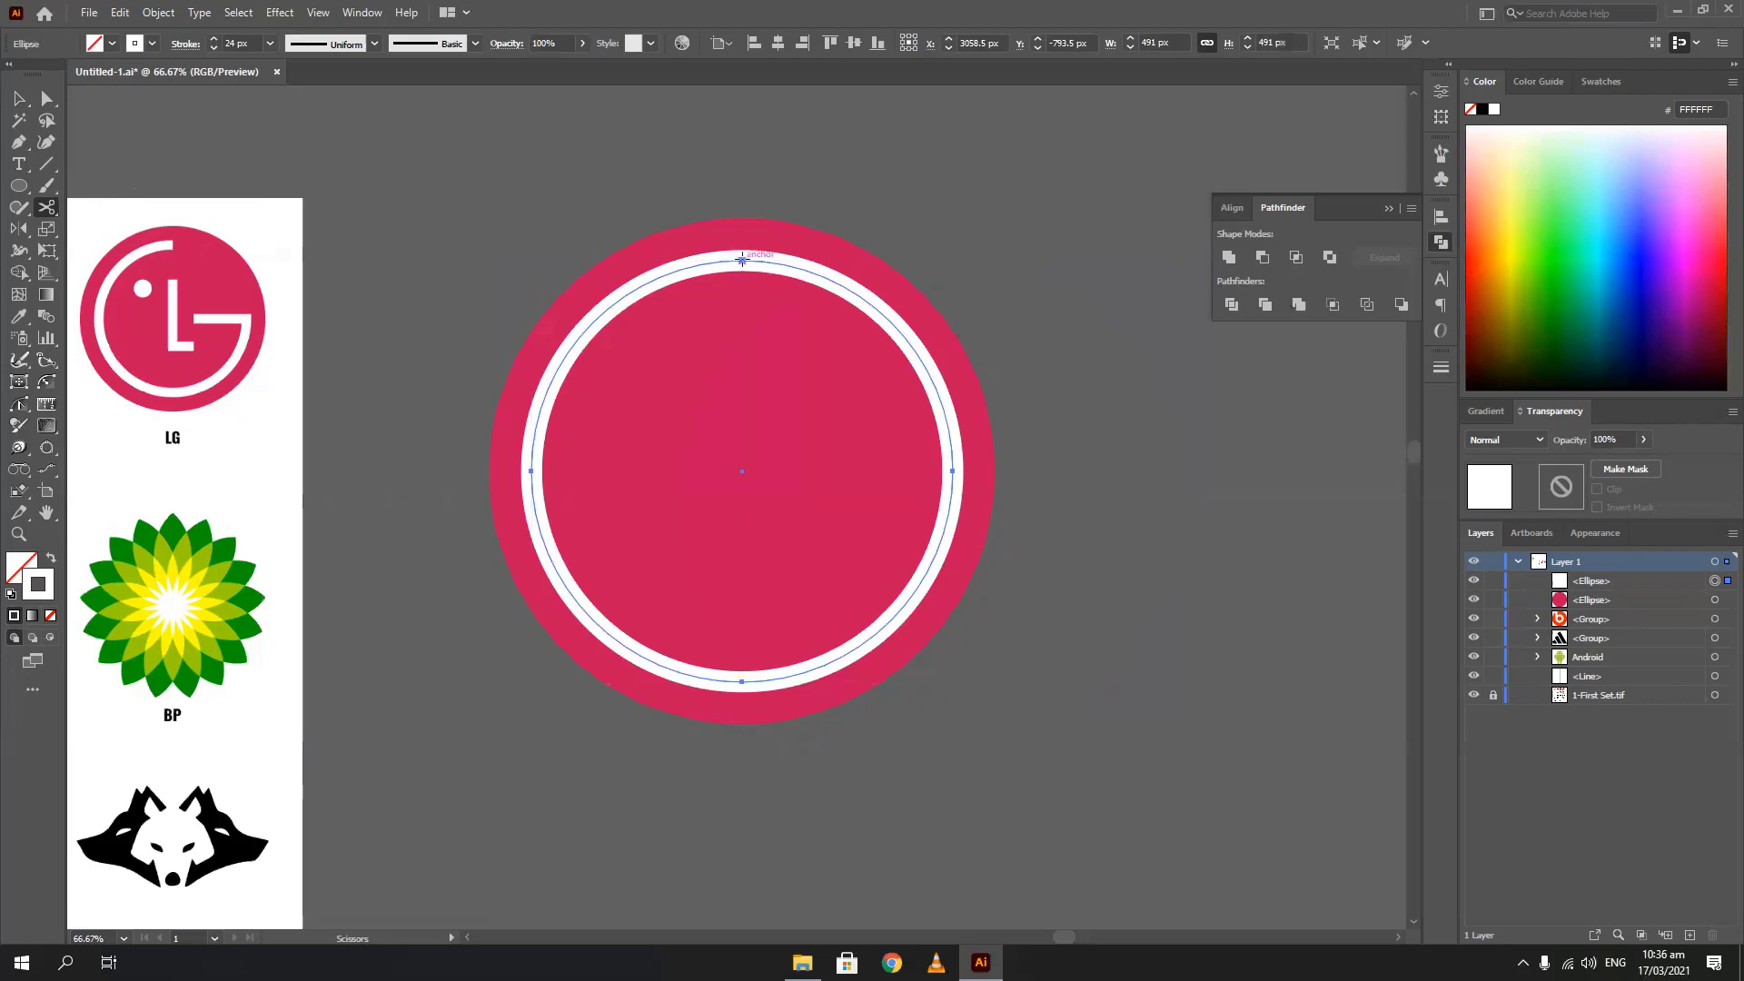
click(628, 295)
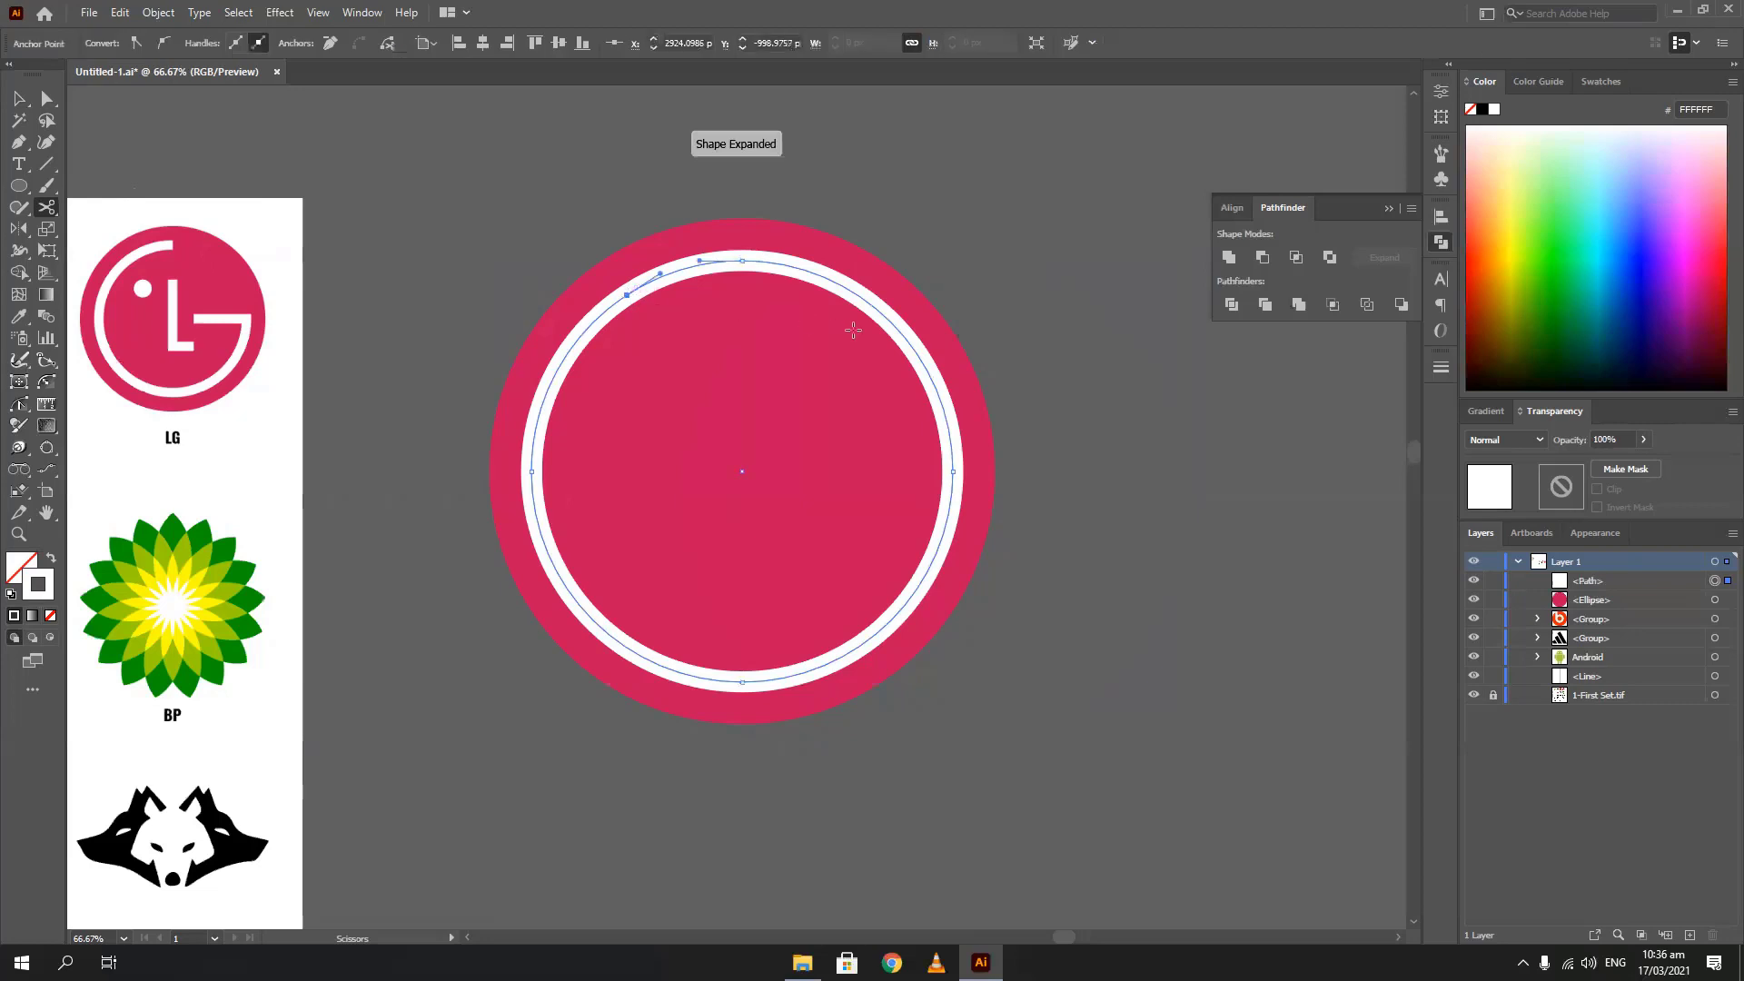
click(897, 329)
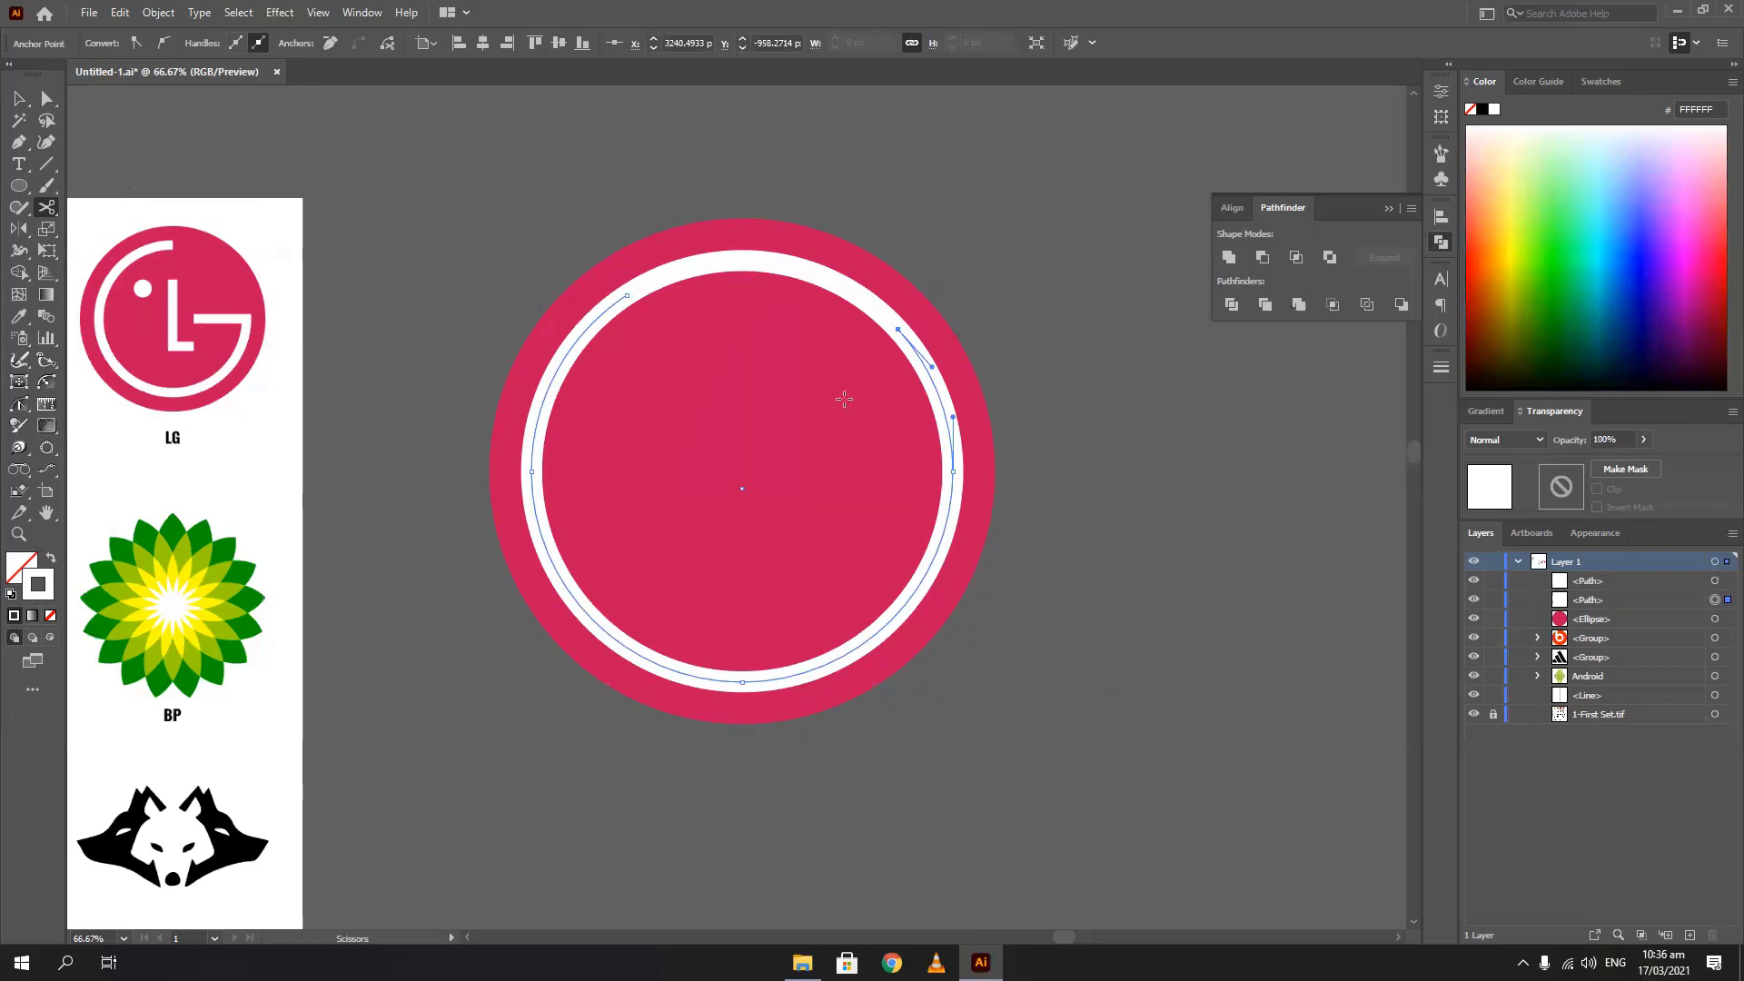
click(811, 271)
Move the cut pieces of the white ring apart to show the separate segments
click(20, 98)
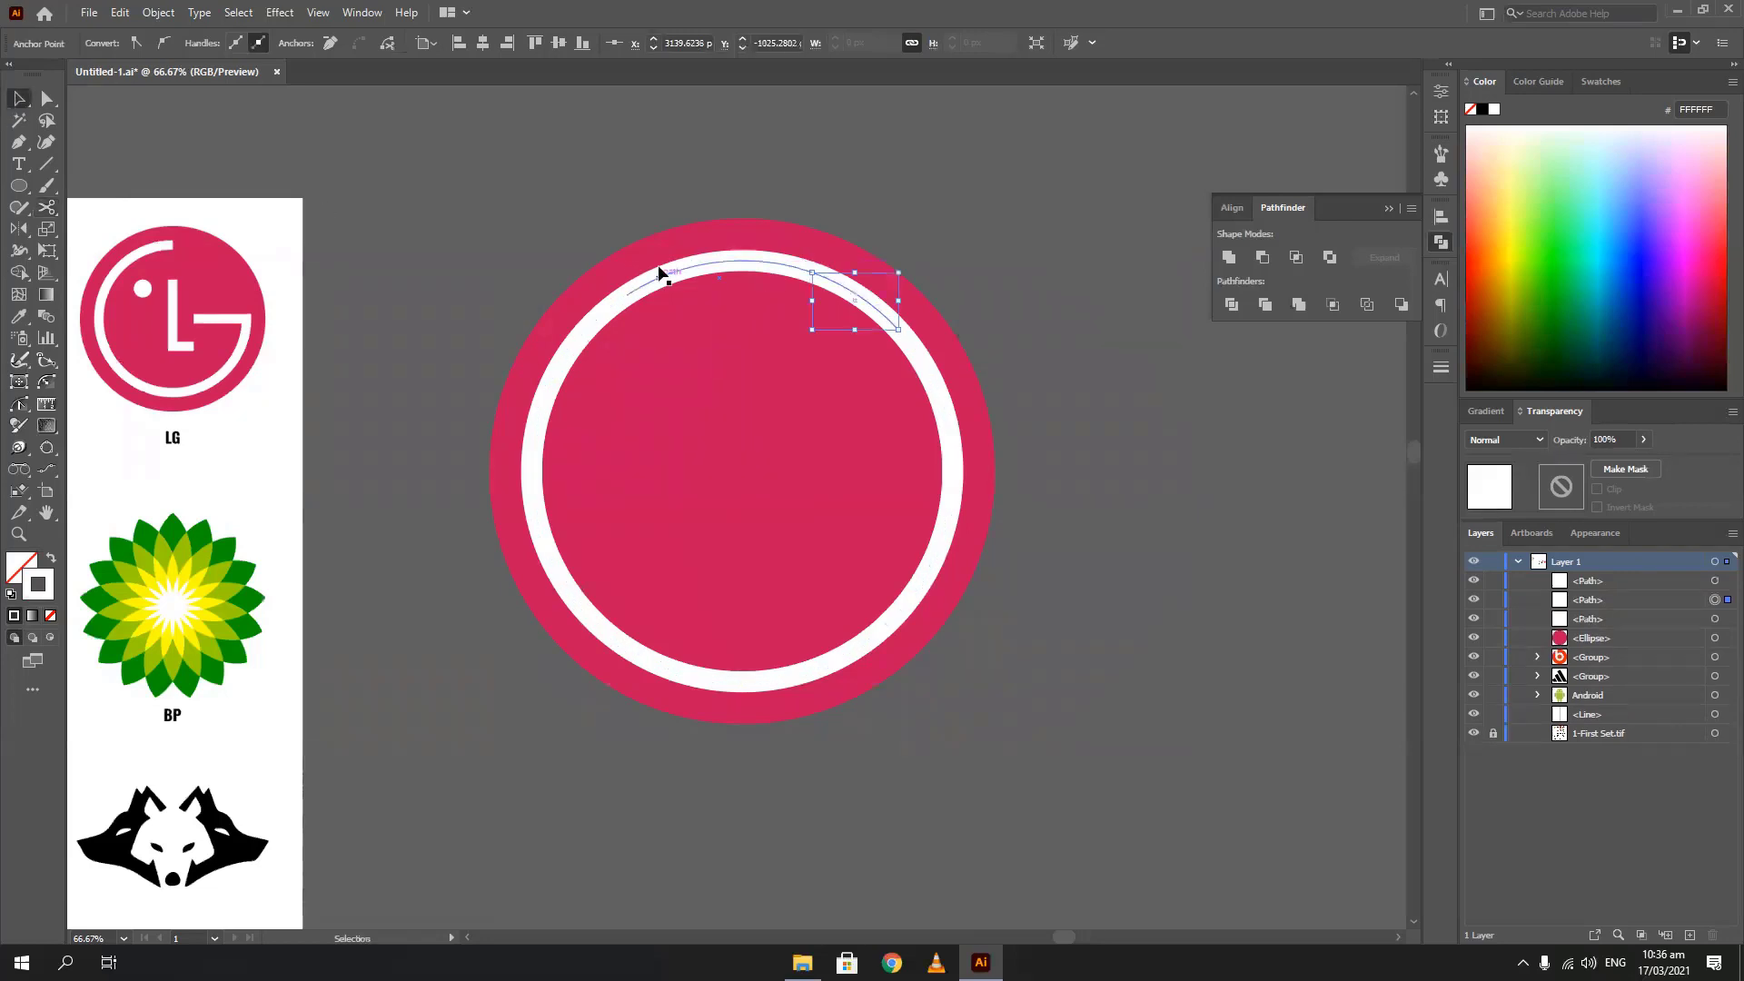
click(576, 343)
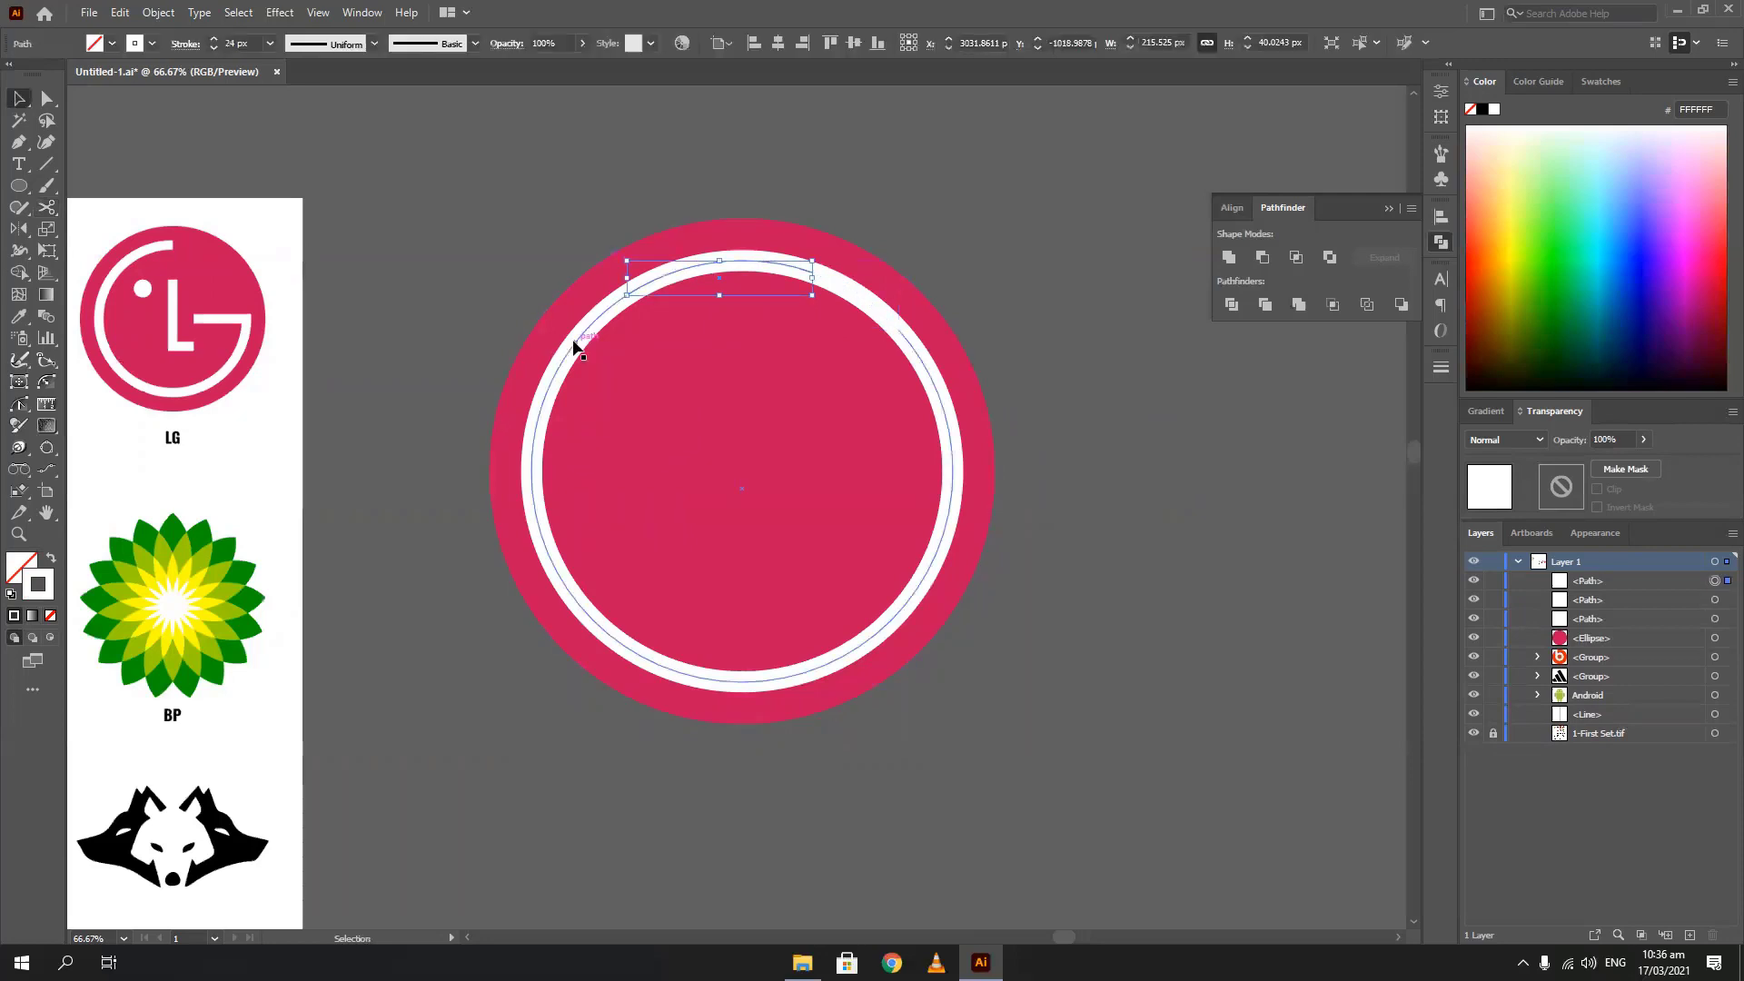
drag(575, 342, 514, 283)
click(670, 289)
drag(692, 370, 658, 392)
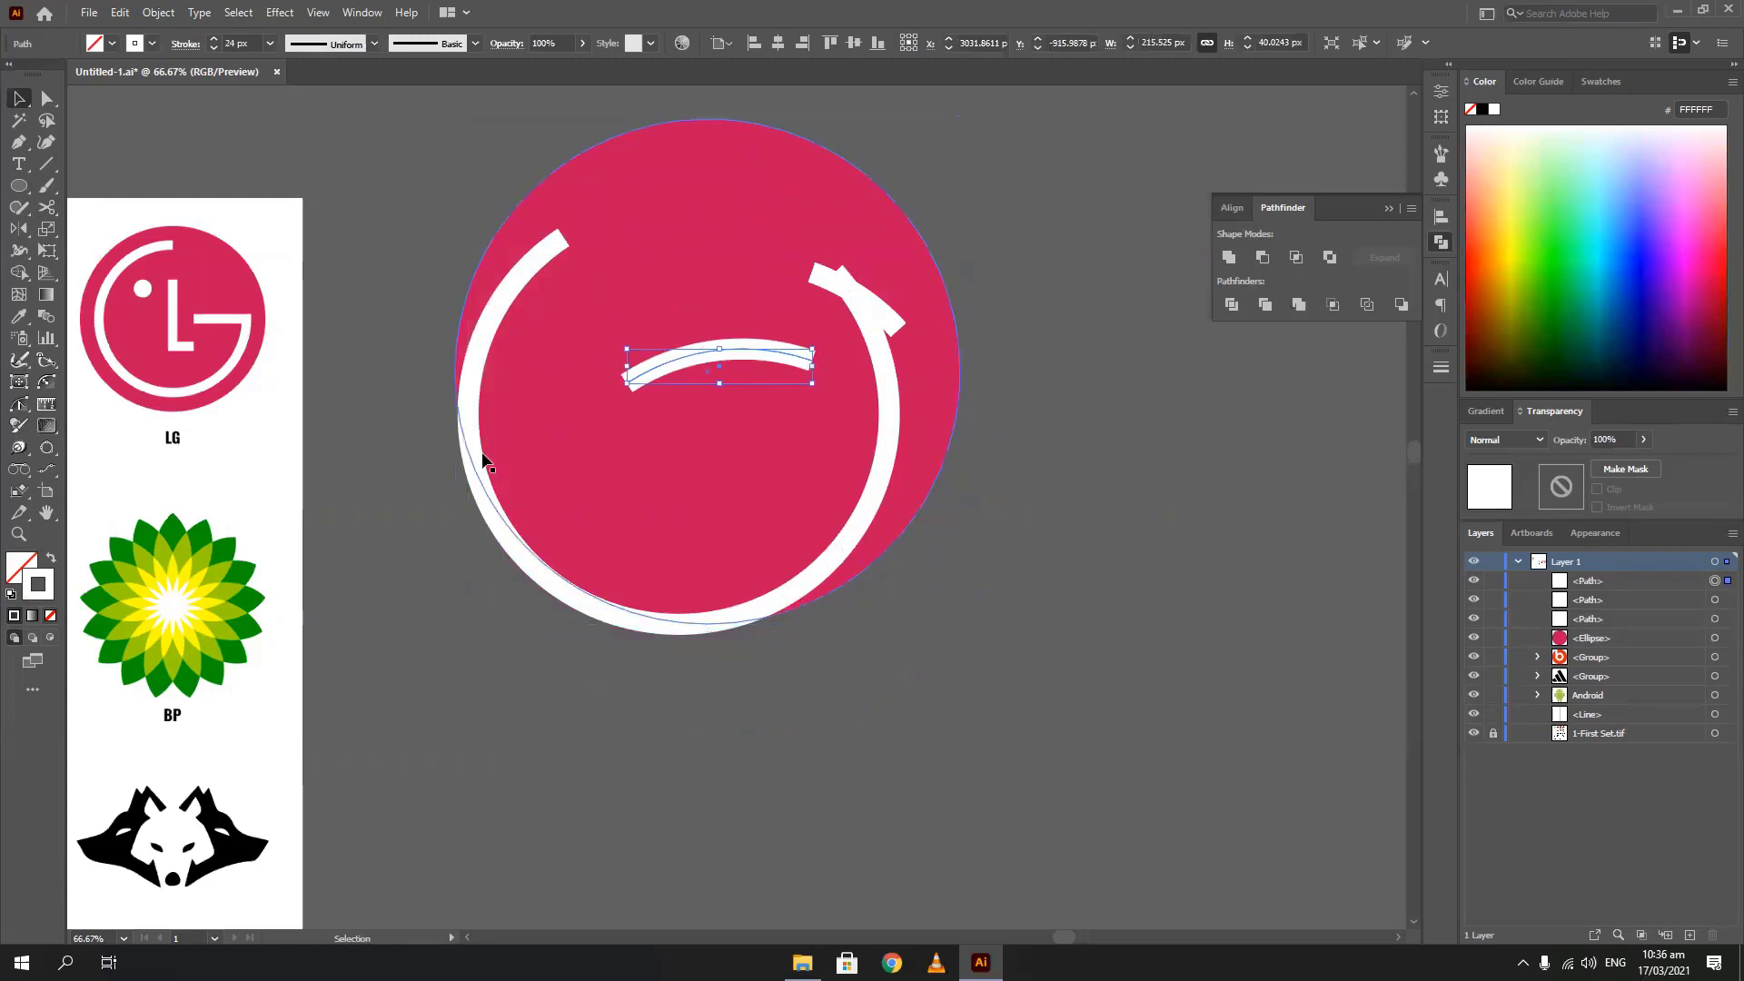
Undo the trial moves and Scissors cuts to bring back the whole white ring
key(ctrl+z)
key(ctrl+z)
key(ctrl+z)
key(ctrl+z)
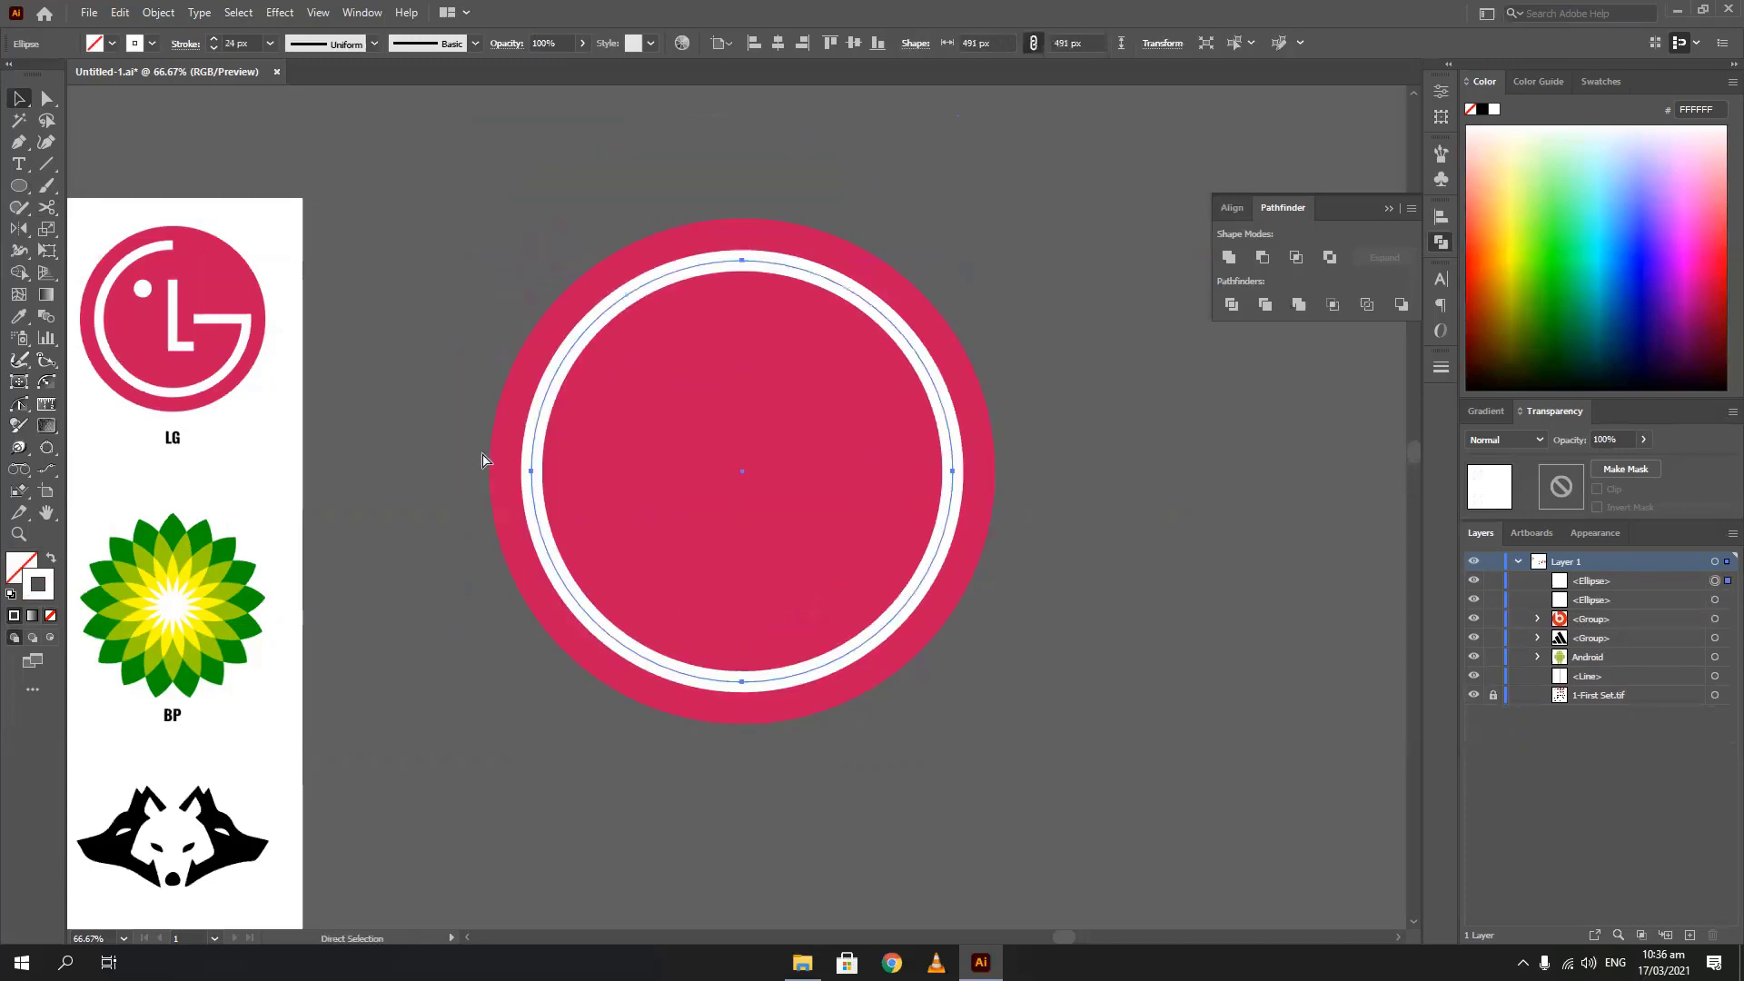
key(v)
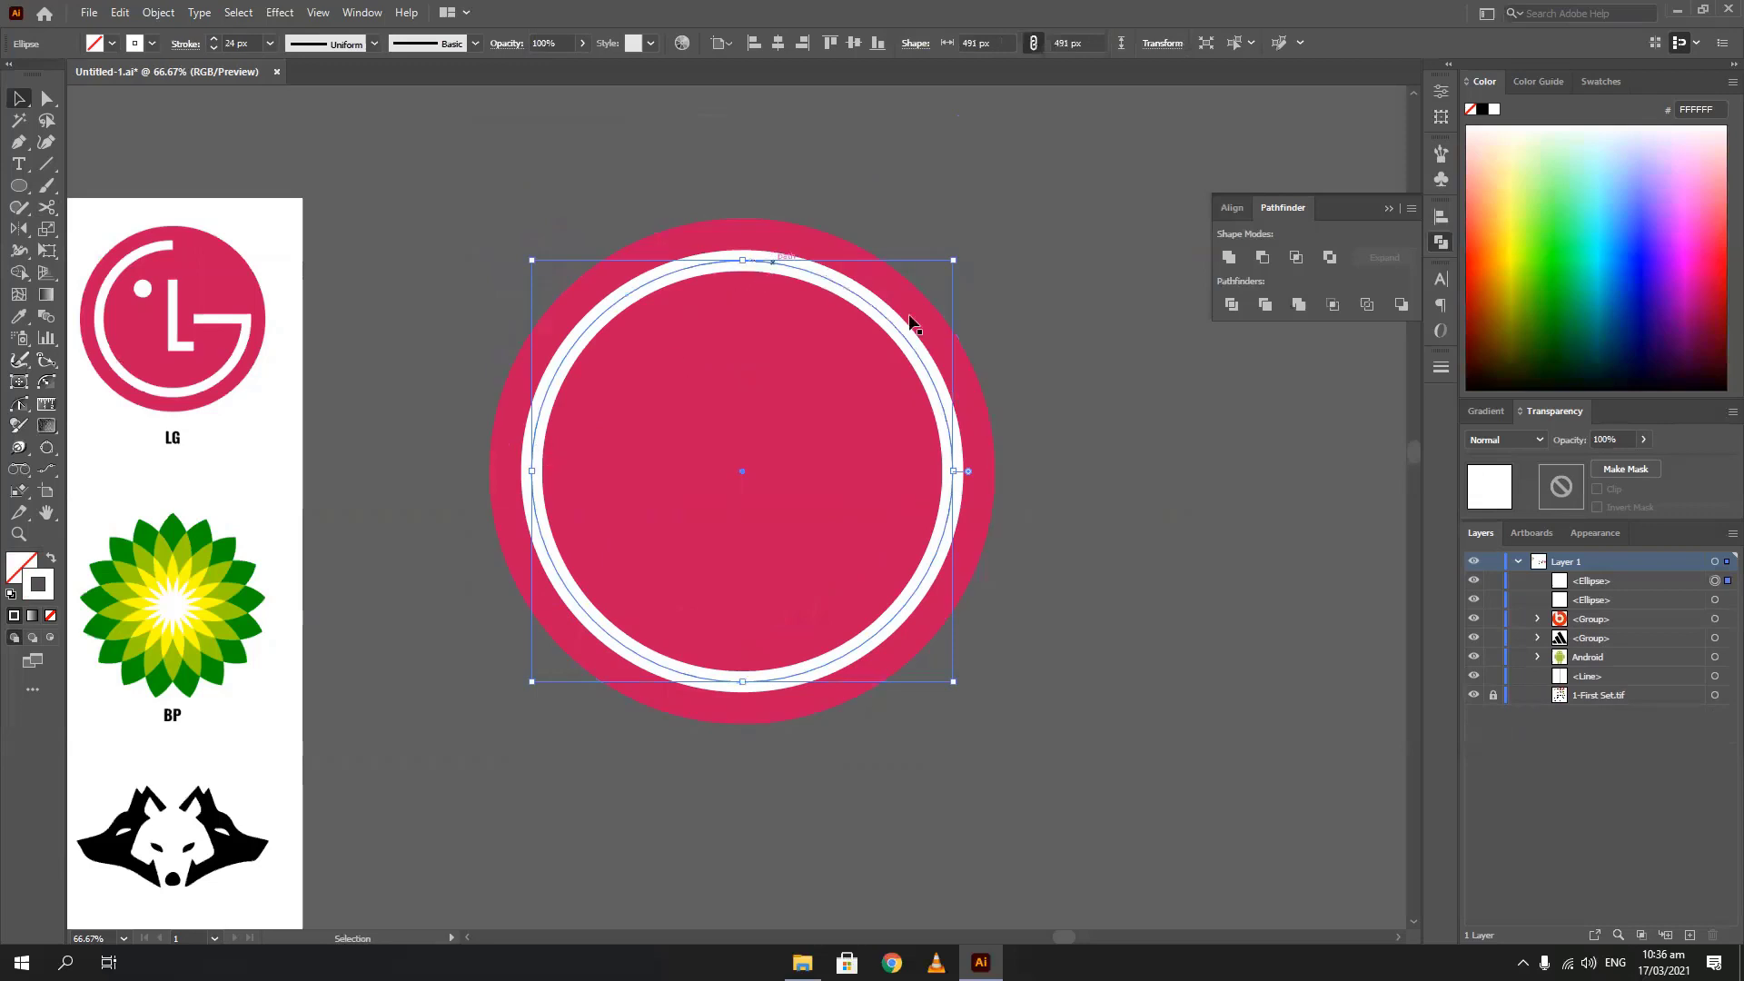
Cut the white ring at its top and right anchor points with the Scissors tool and delete the upper-right quarter
click(46, 207)
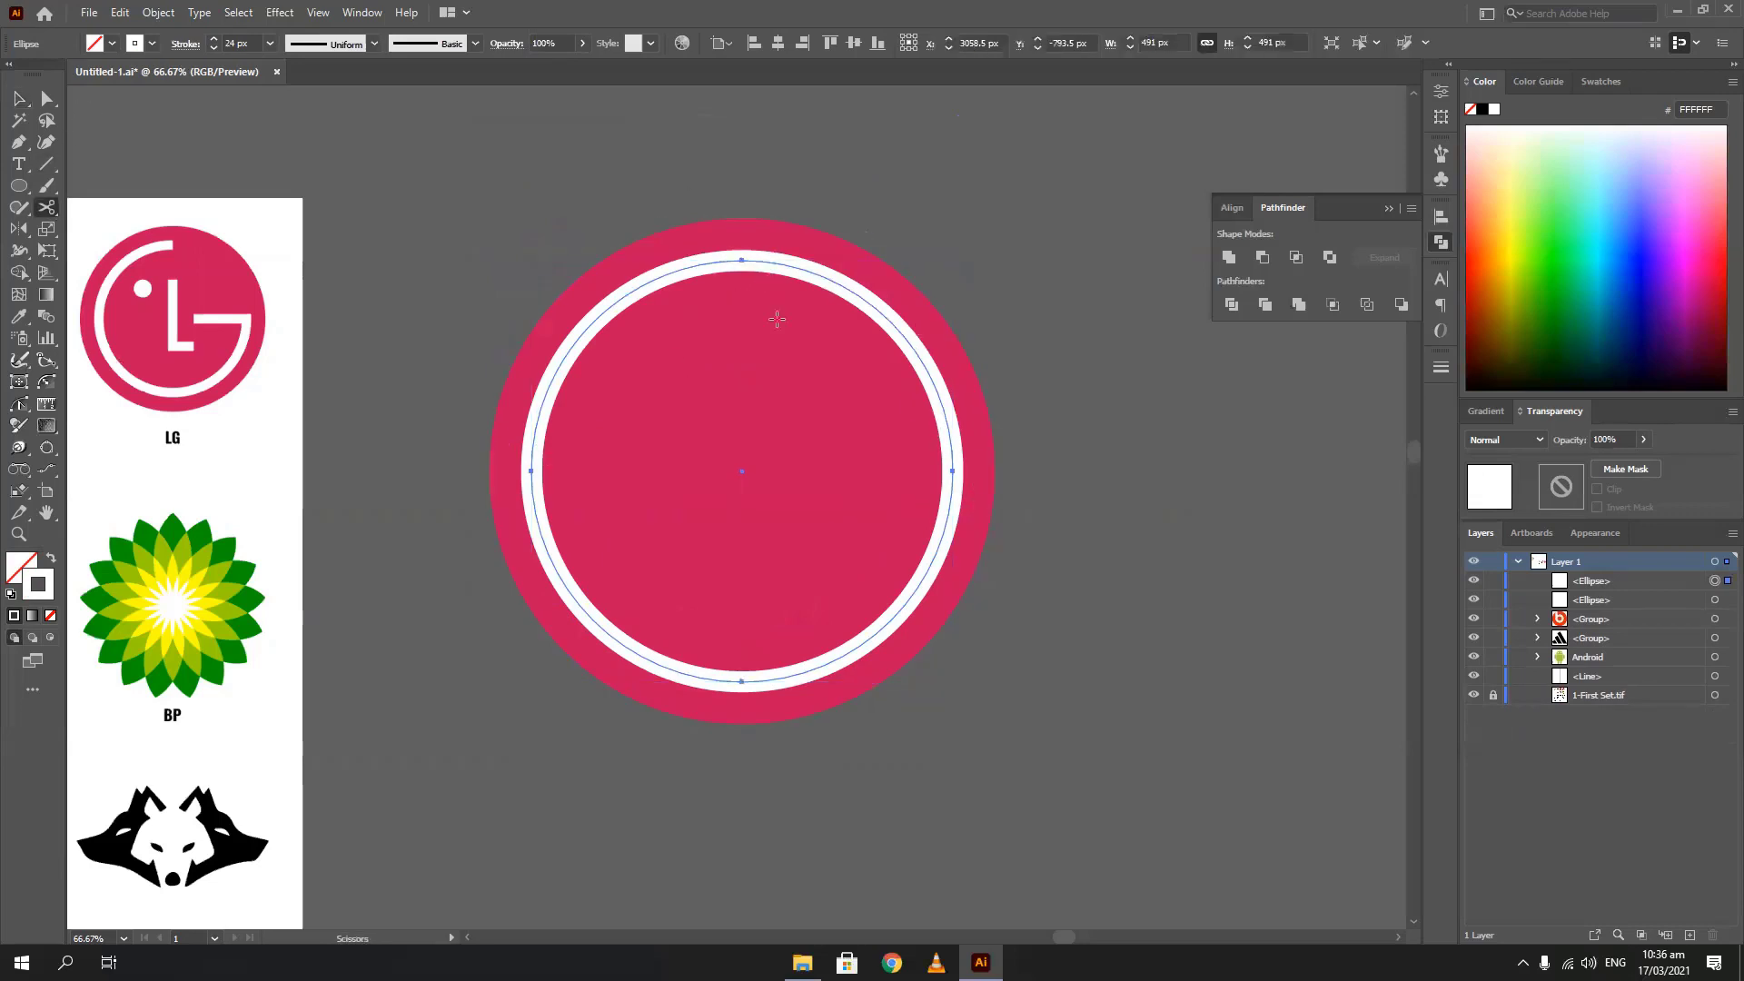
click(741, 259)
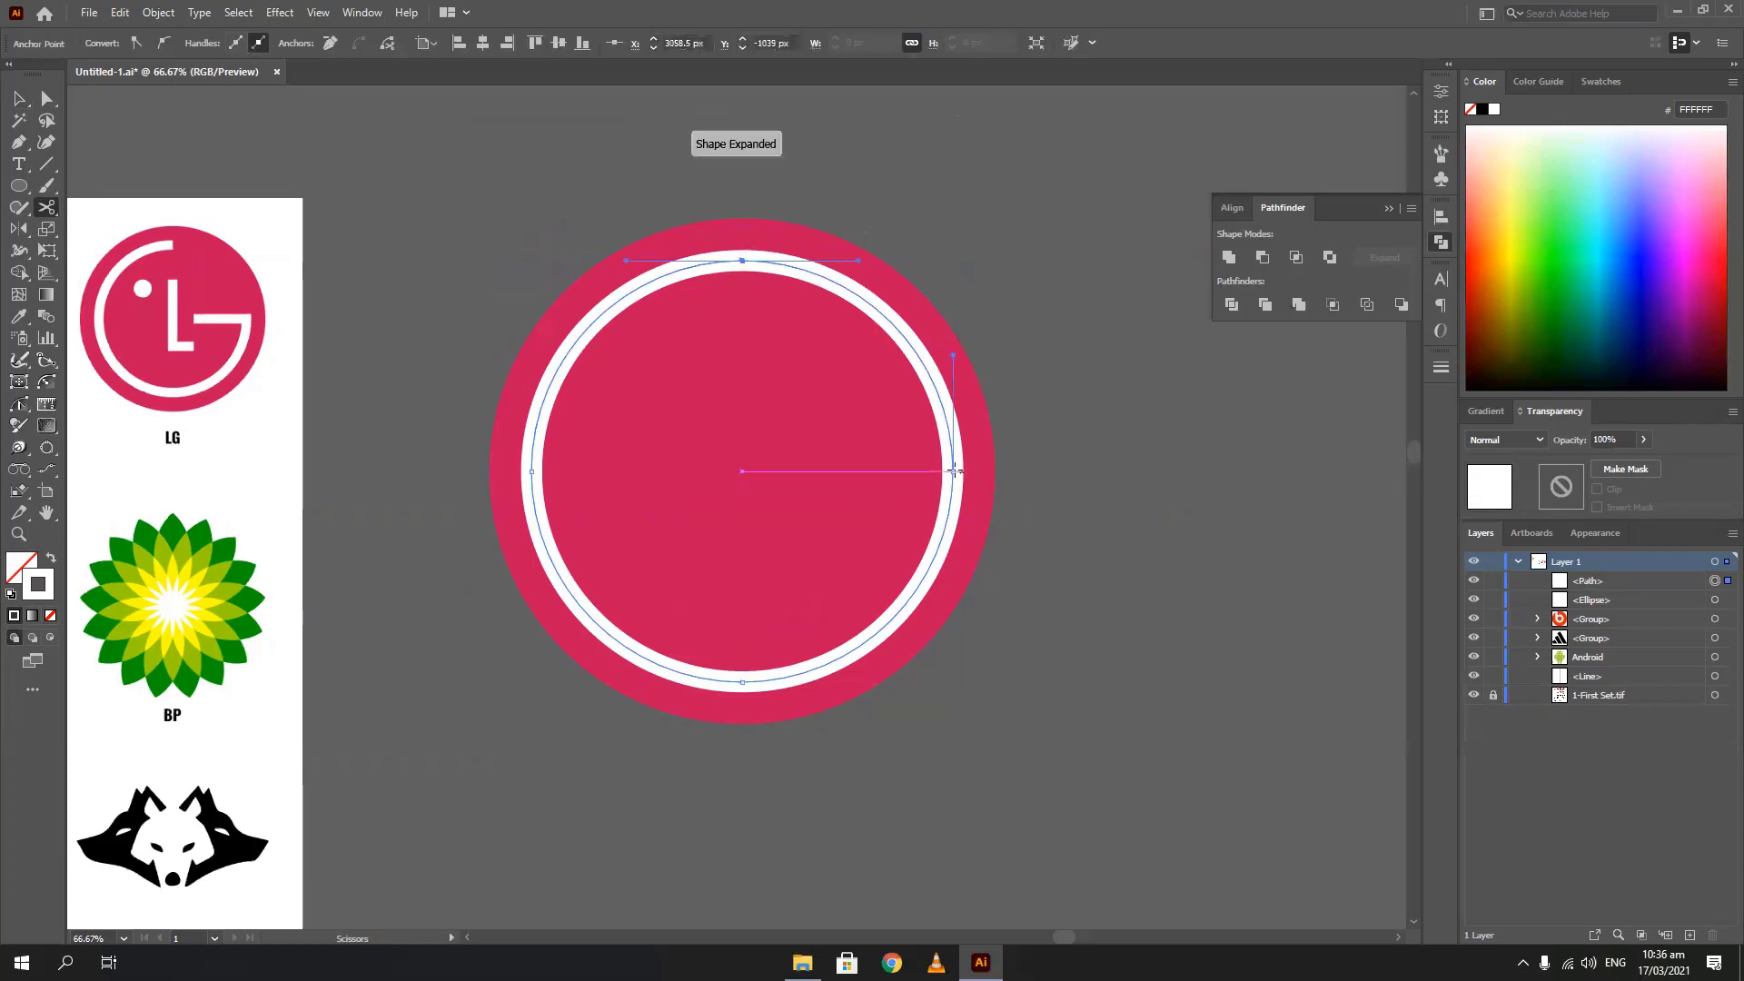
click(951, 470)
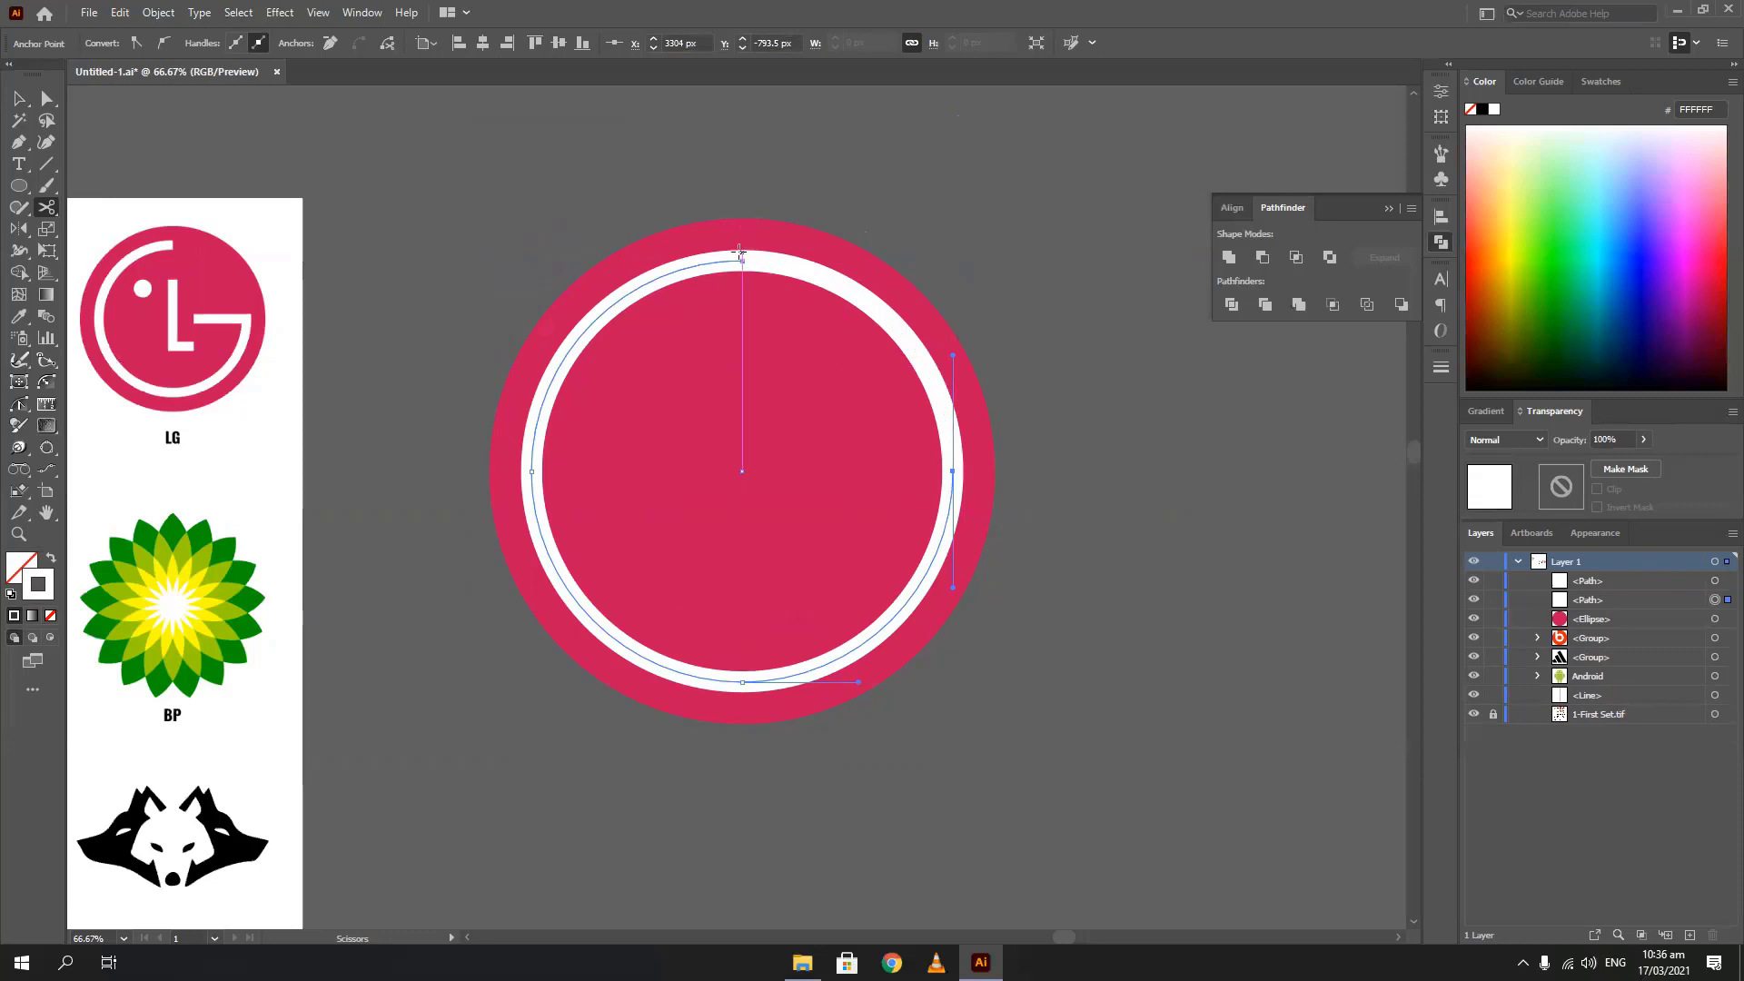
key(v)
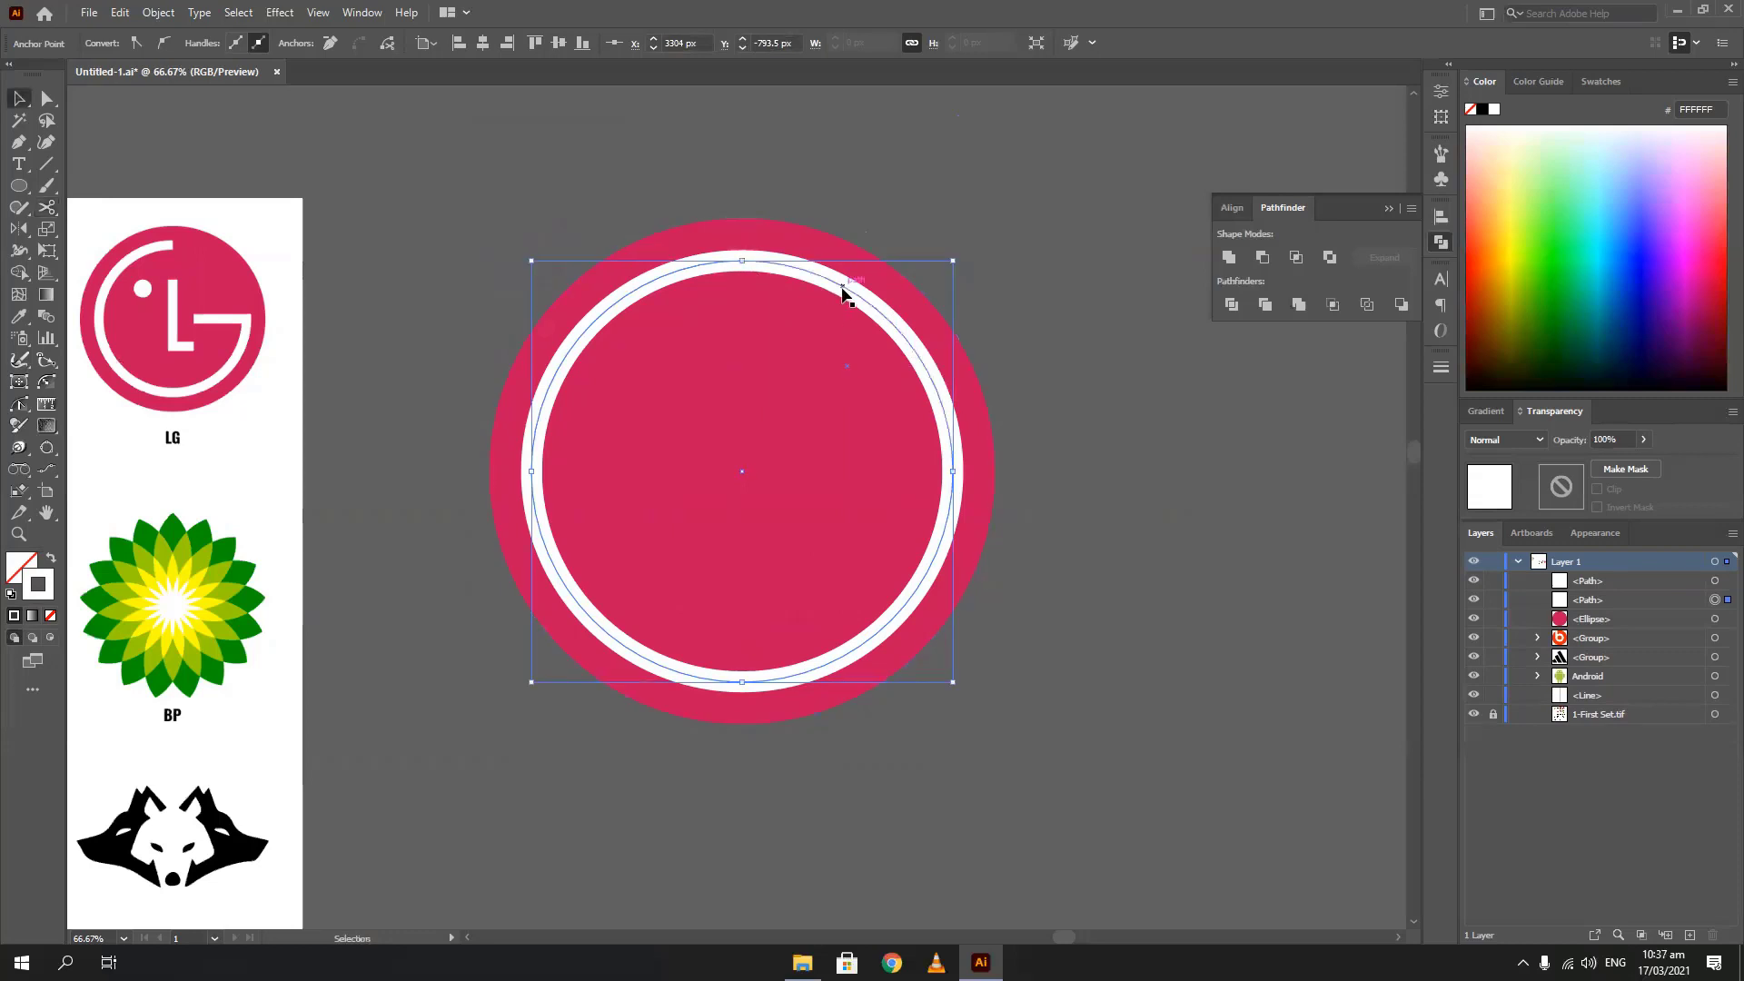
click(843, 291)
key(Delete)
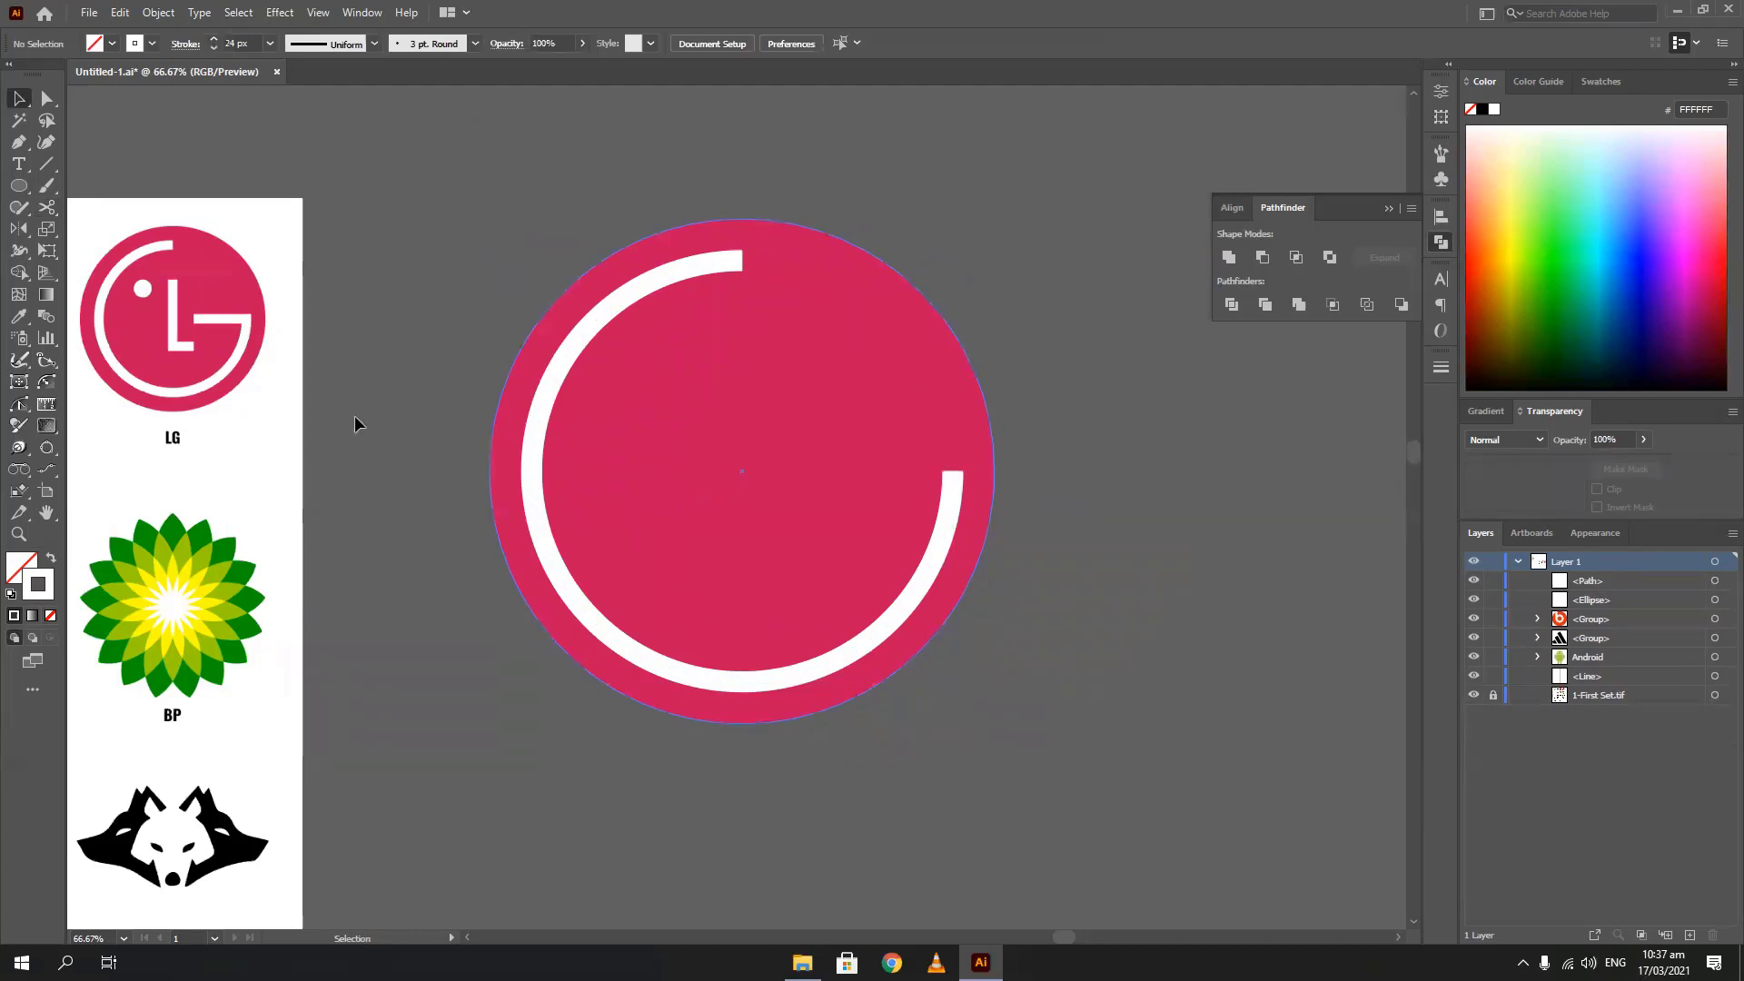
Draw a horizontal white line about 148 px long from the ring's right cut end towards the centre, forming the G's bar
click(46, 164)
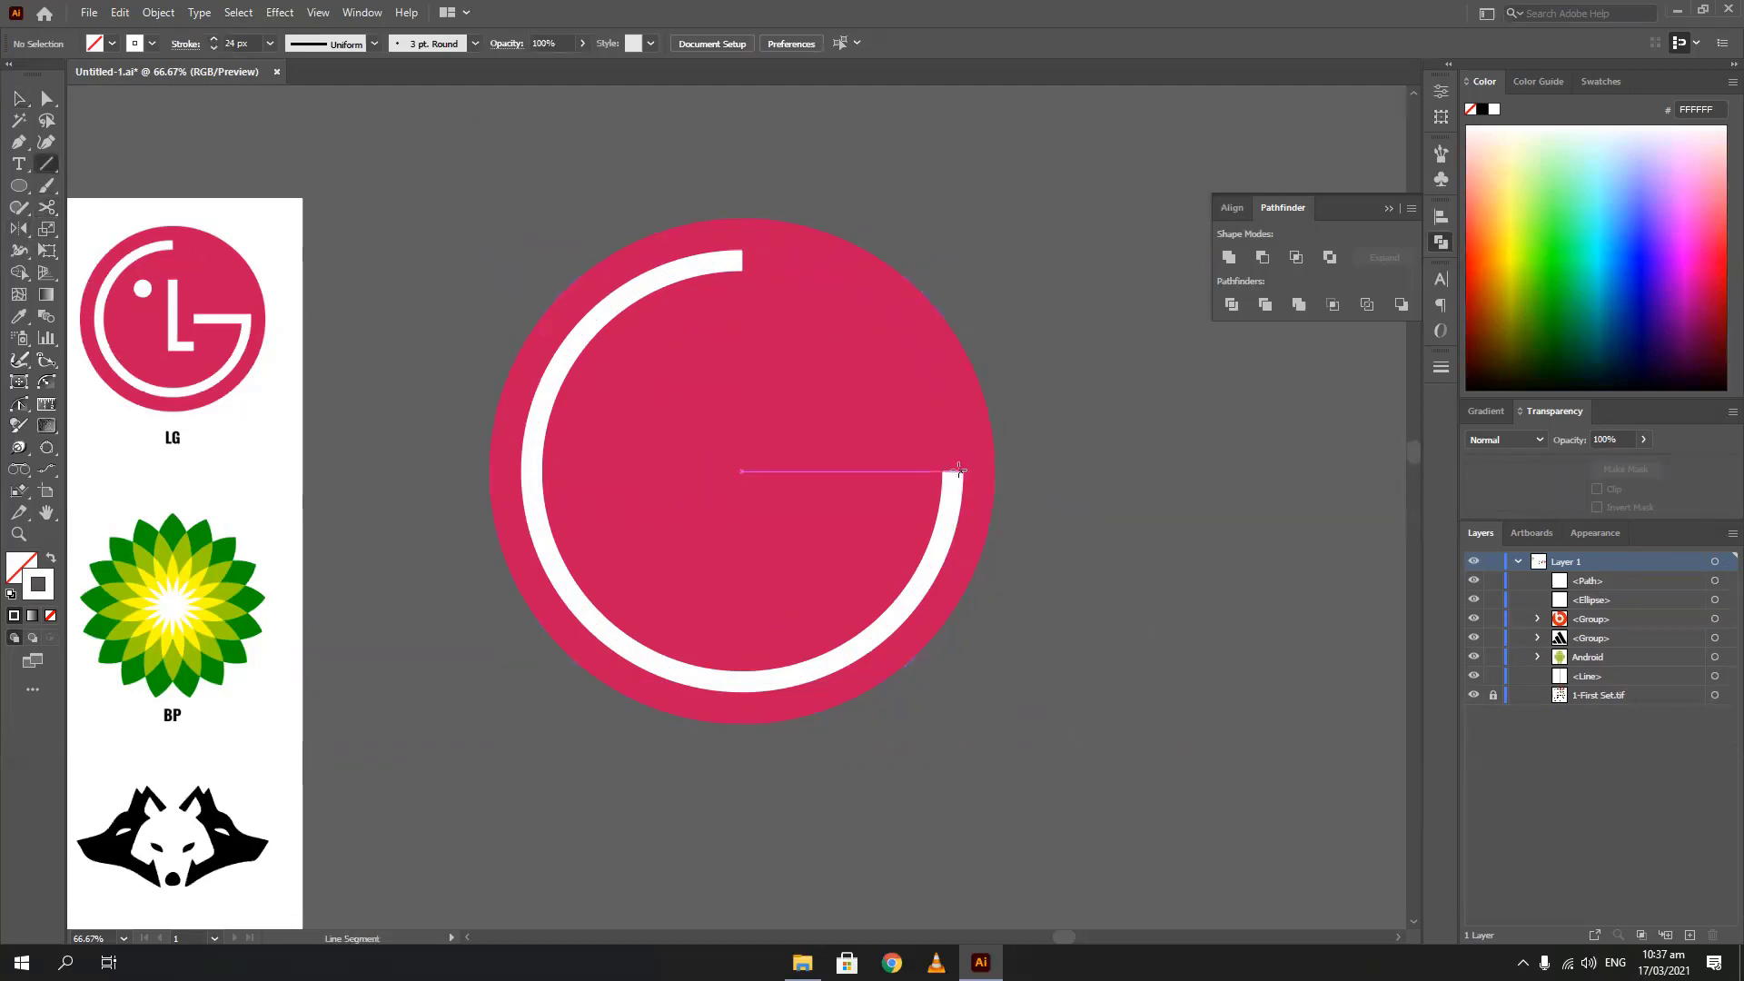
drag(952, 472, 826, 471)
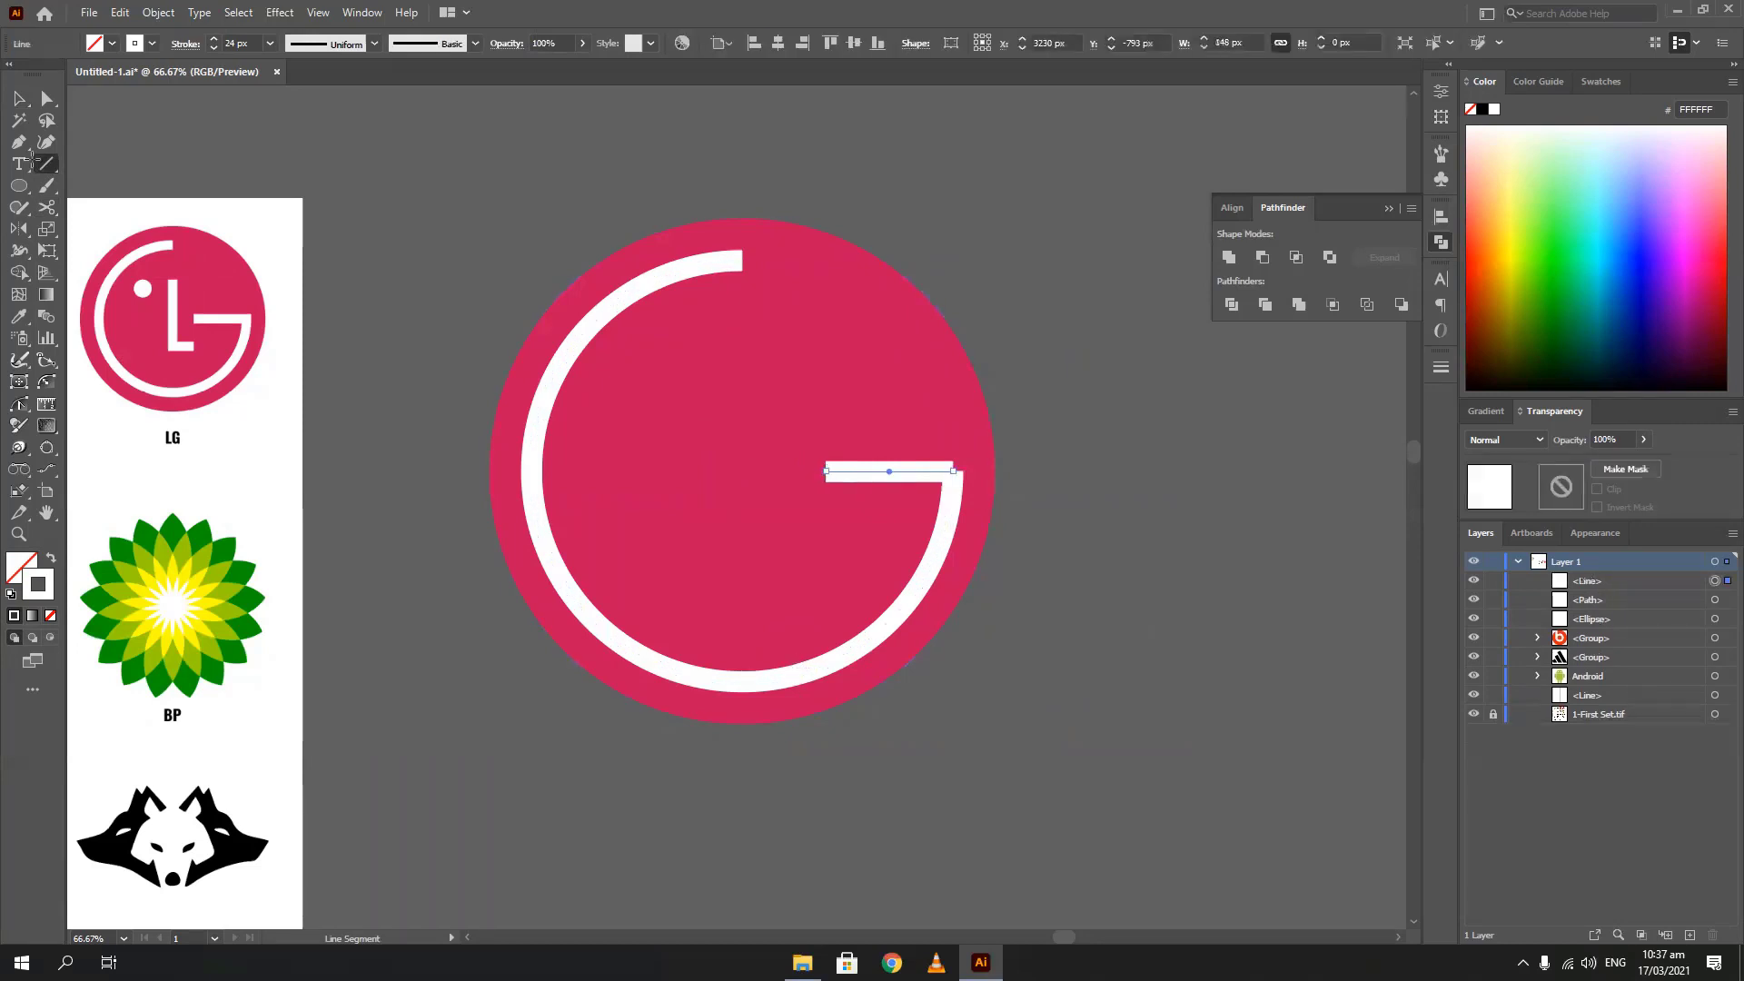
click(19, 98)
click(1056, 514)
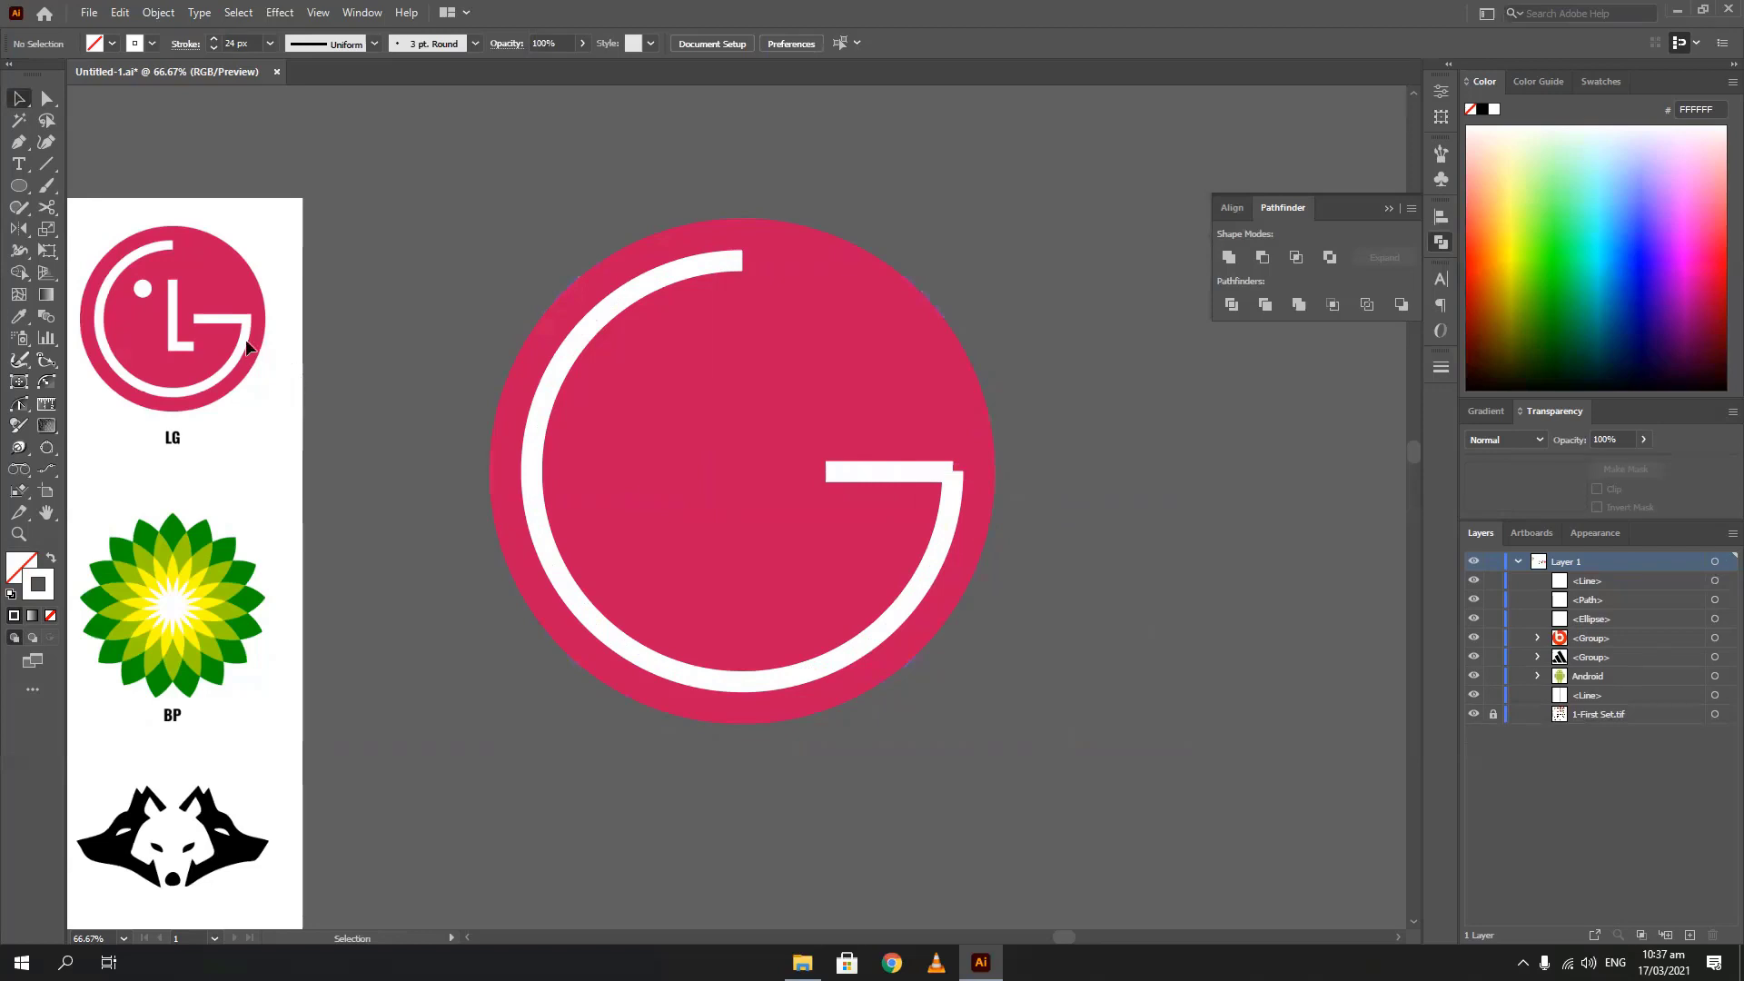
Join the horizontal bar and the white ring arc of the G into one path
click(859, 470)
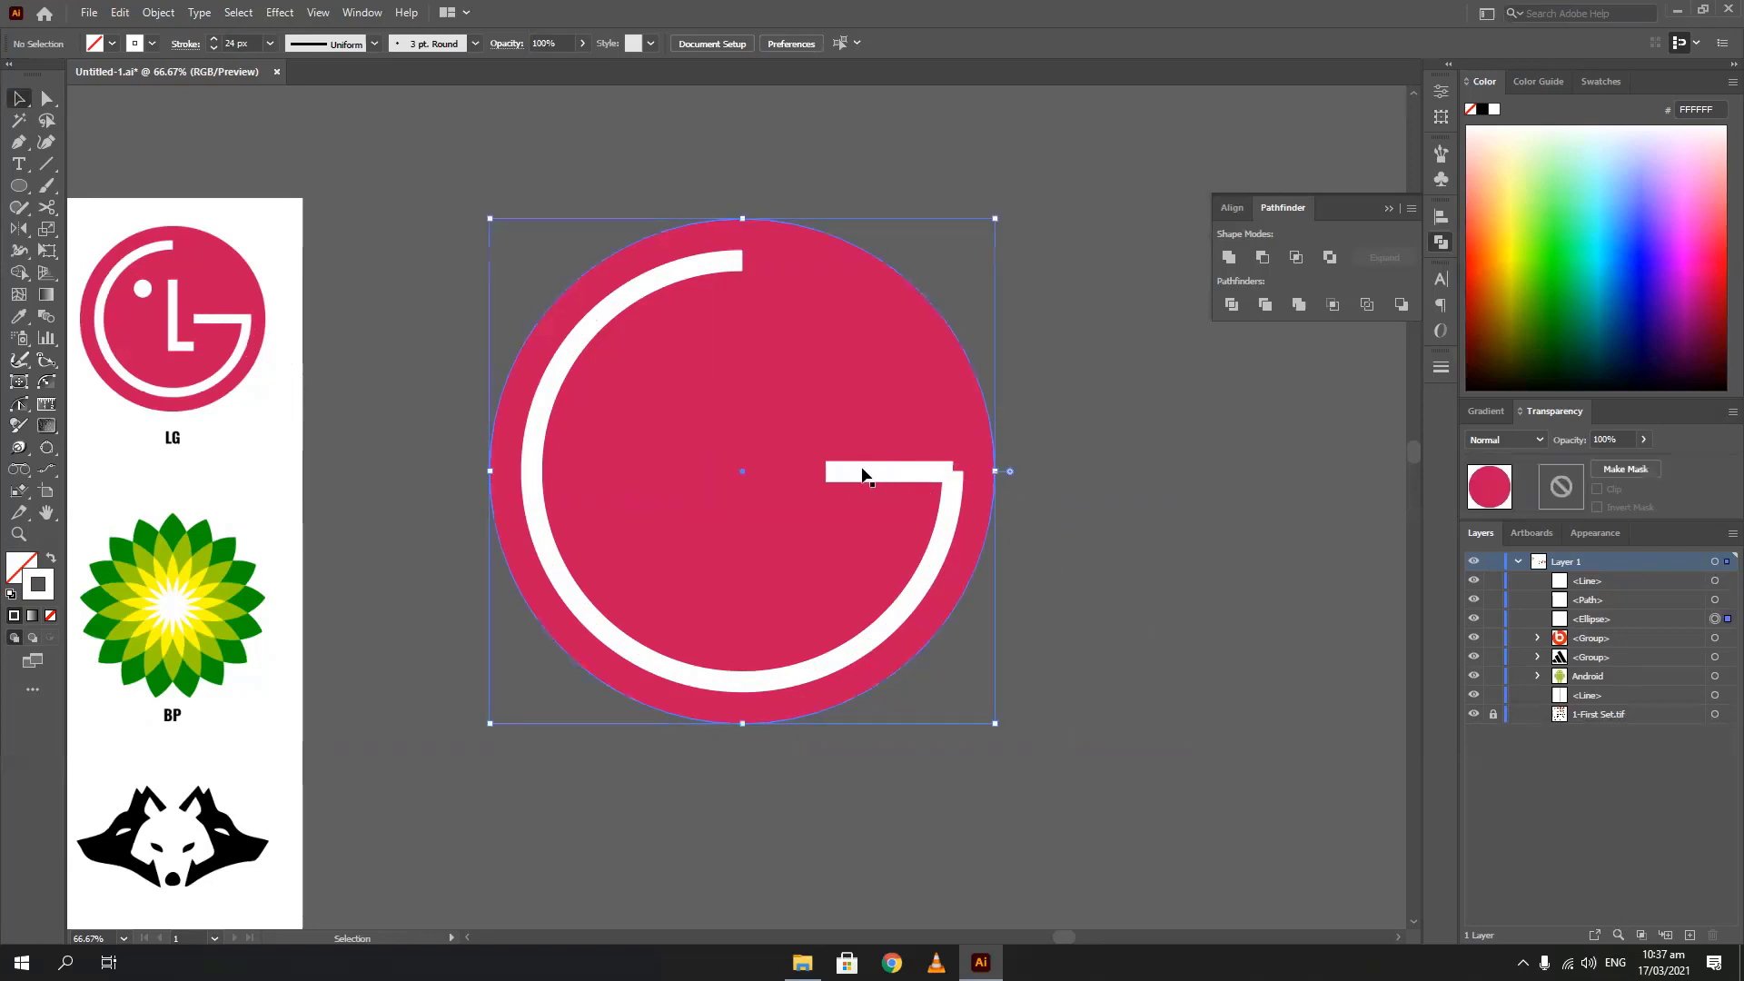
click(943, 507)
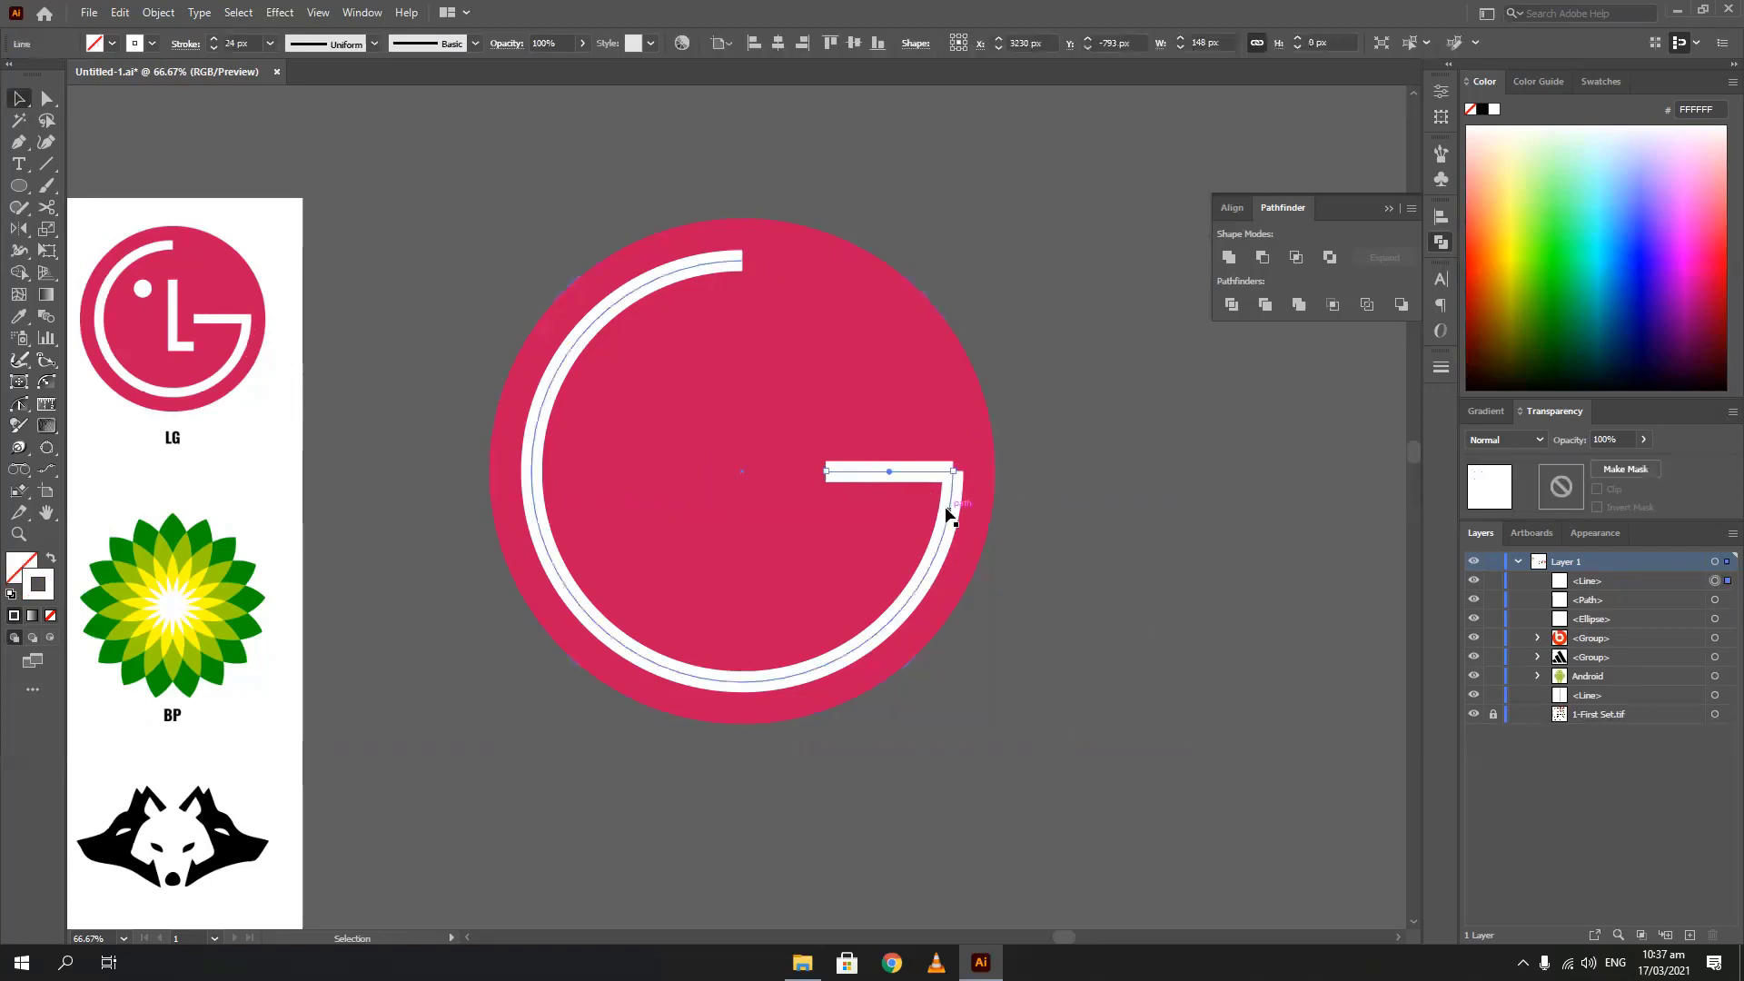
shift+click(947, 510)
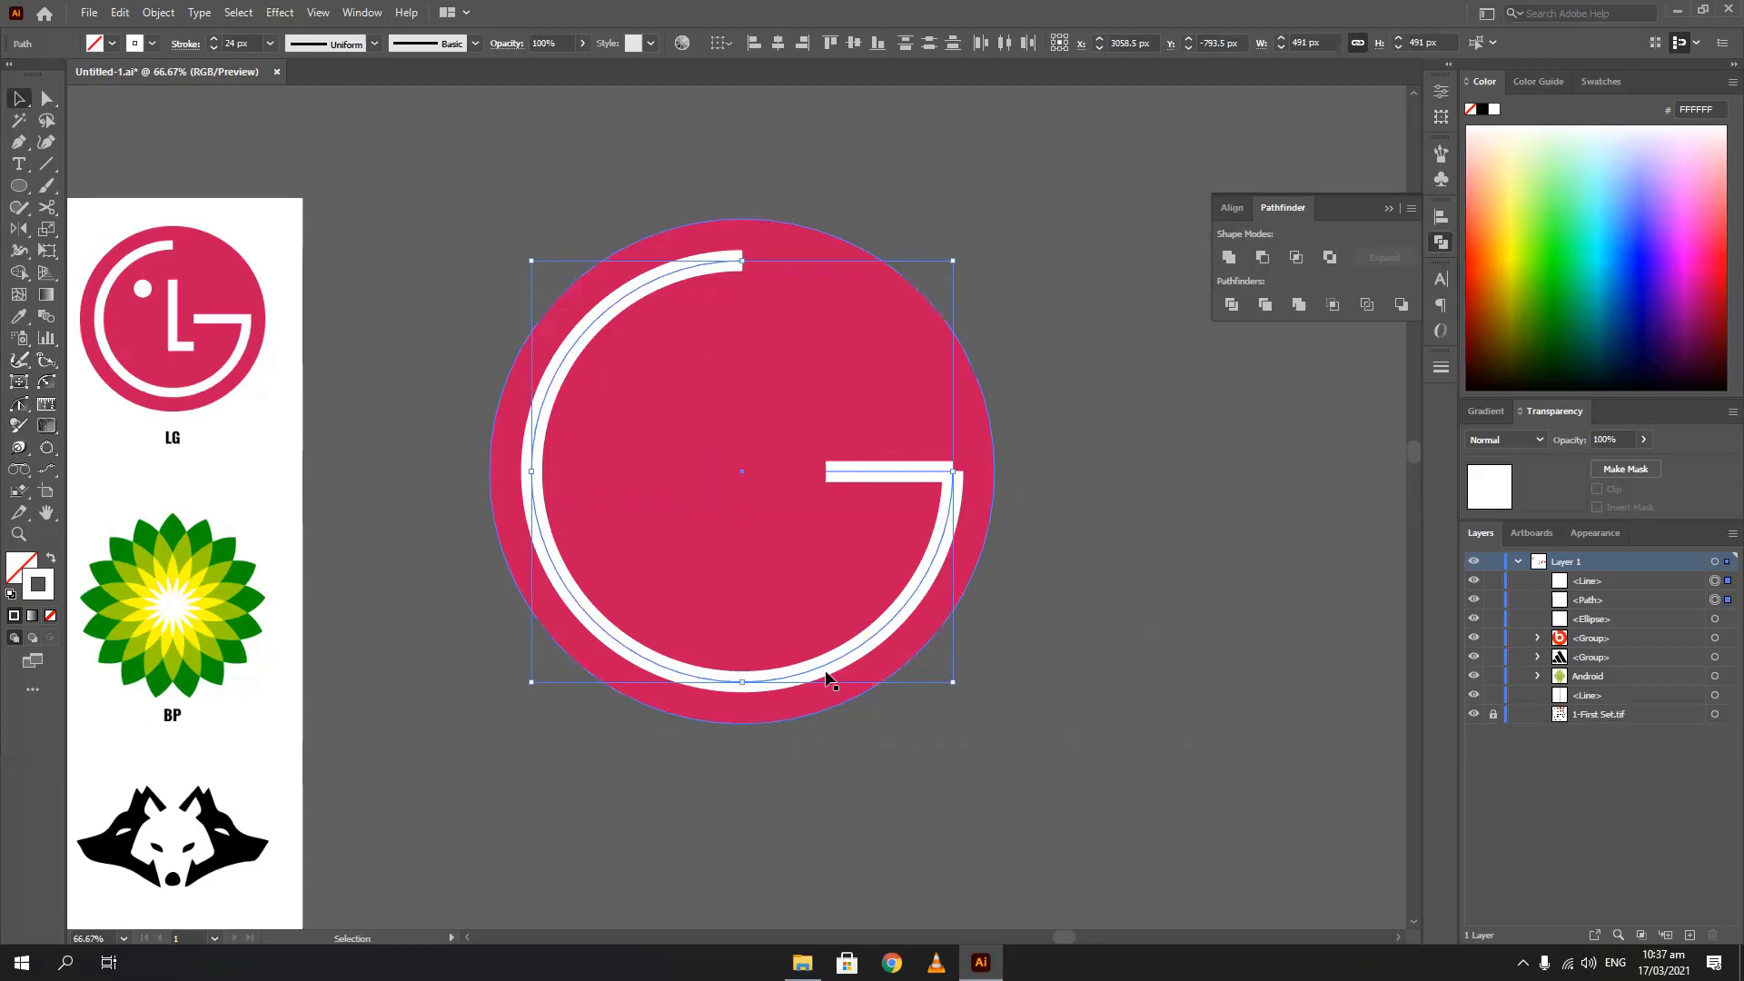
key(ctrl+j)
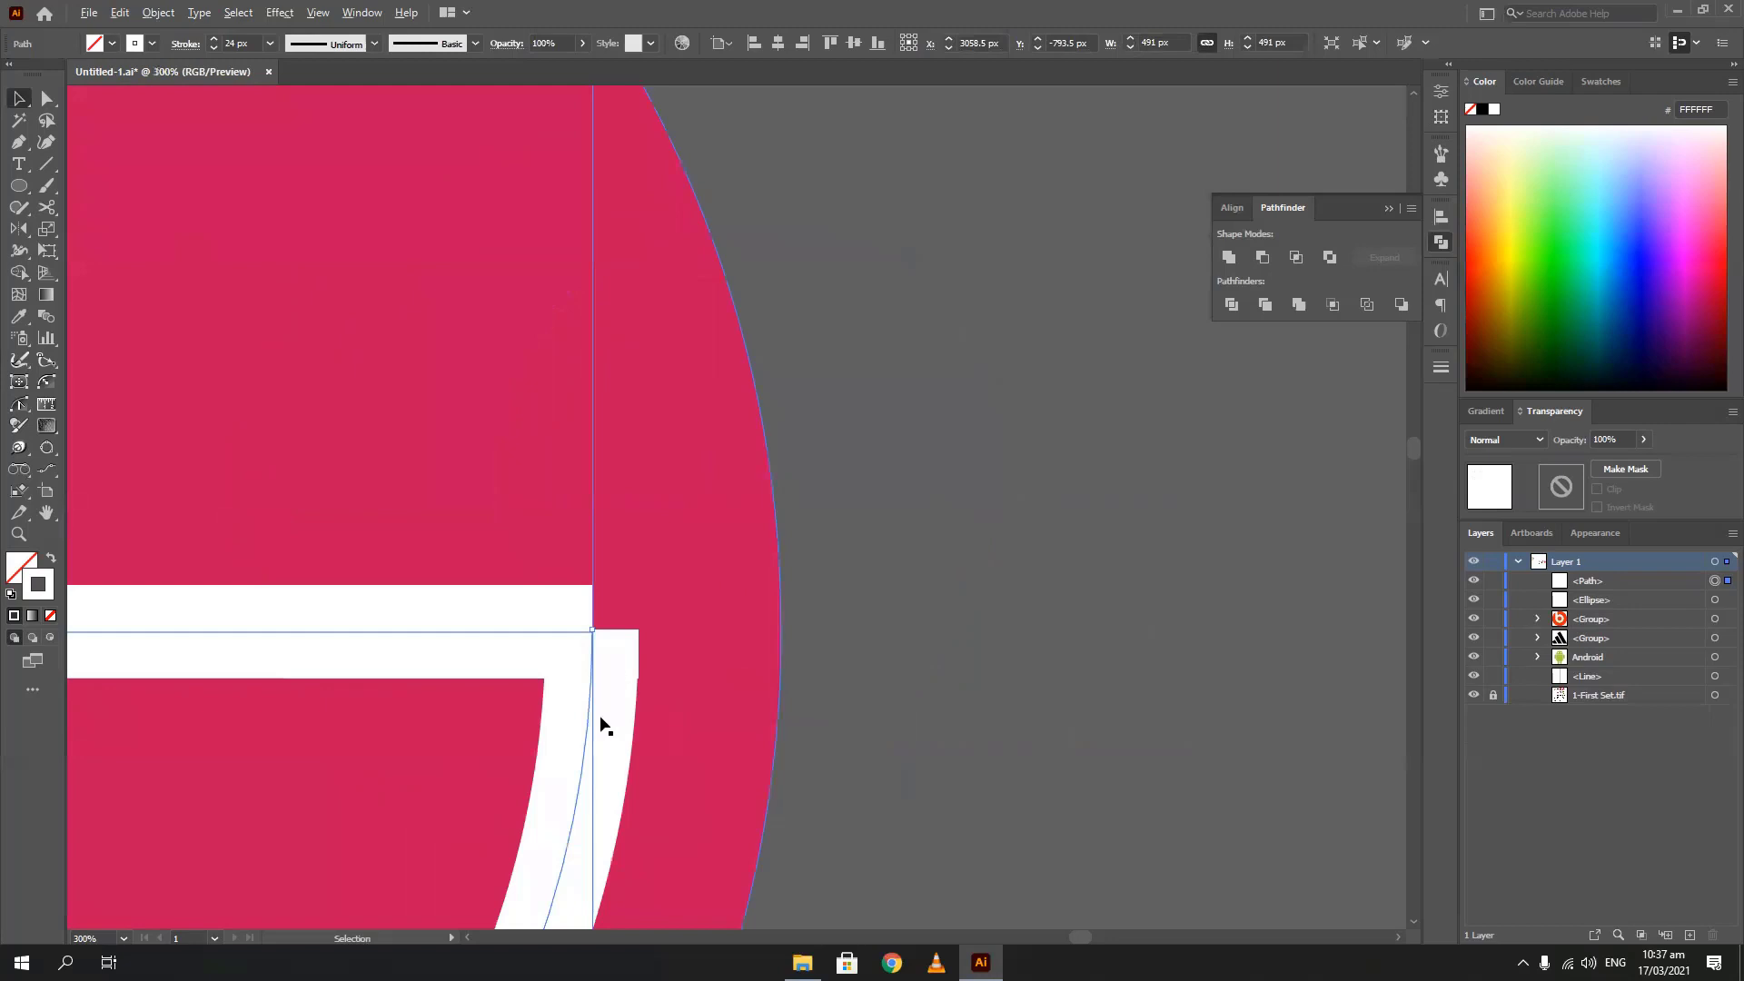
key(ctrl+z)
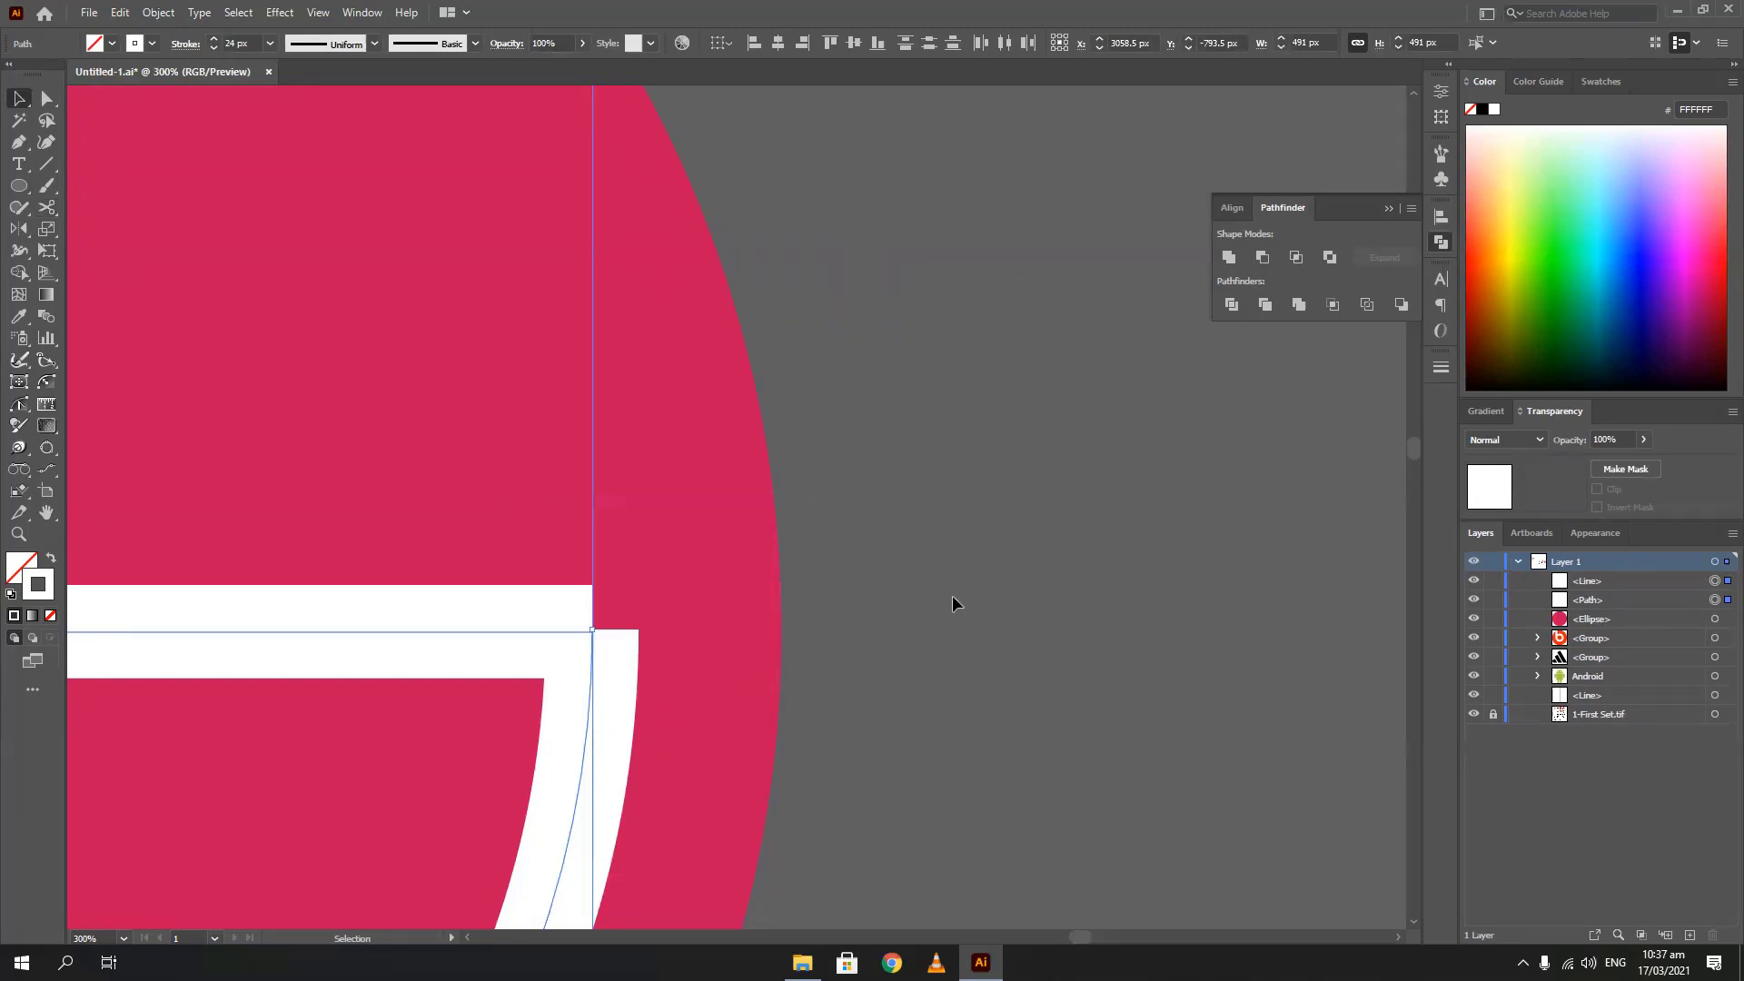
key(ctrl+j)
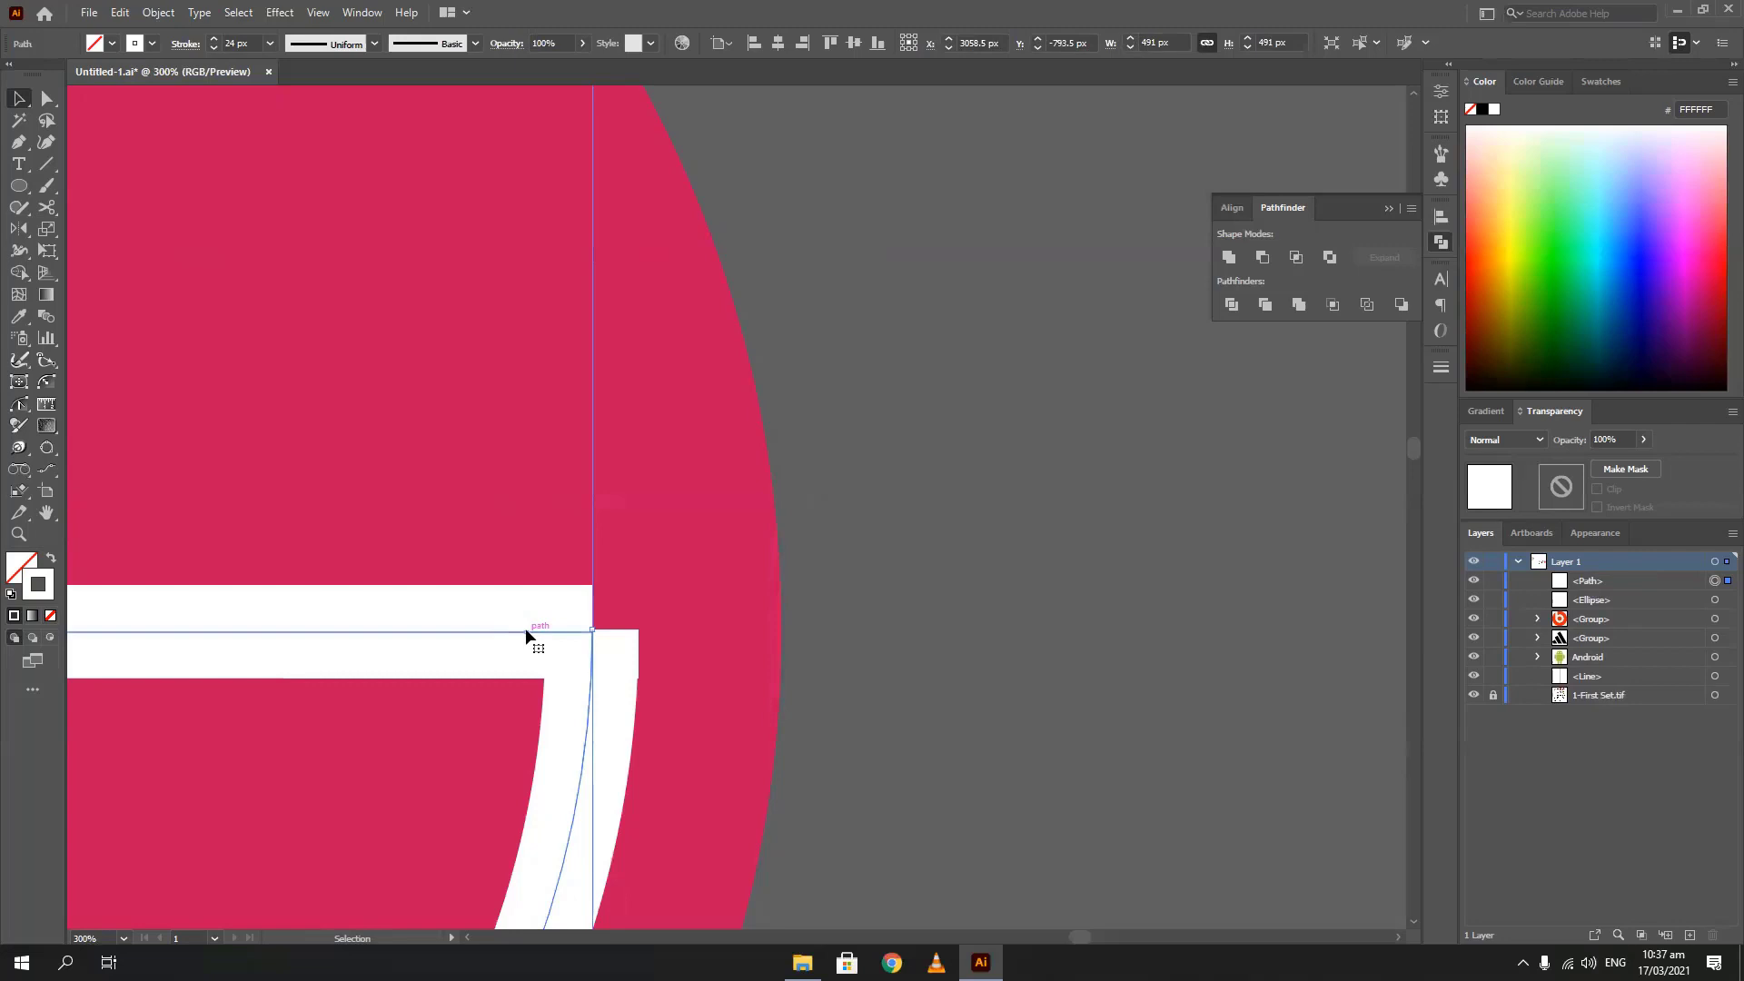
Move the bar's end anchor at the G's corner inward along the bar to separate it from the arc's end anchor
key(a)
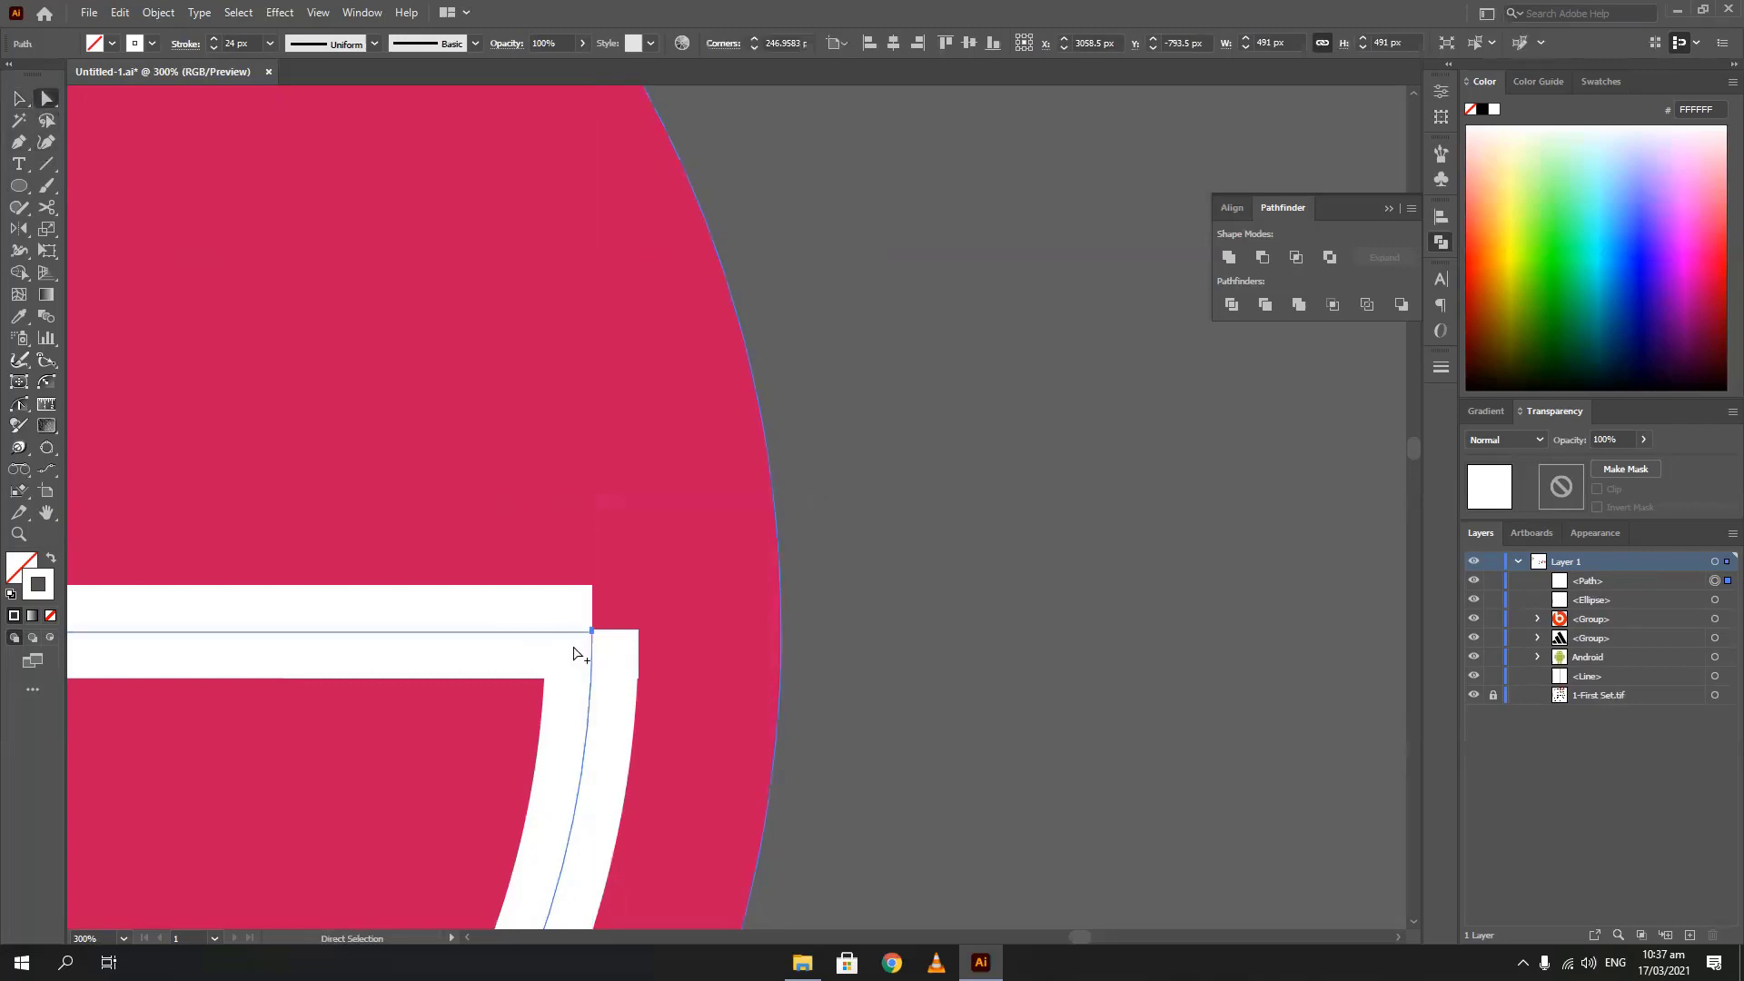
scroll(573, 654, up, 6)
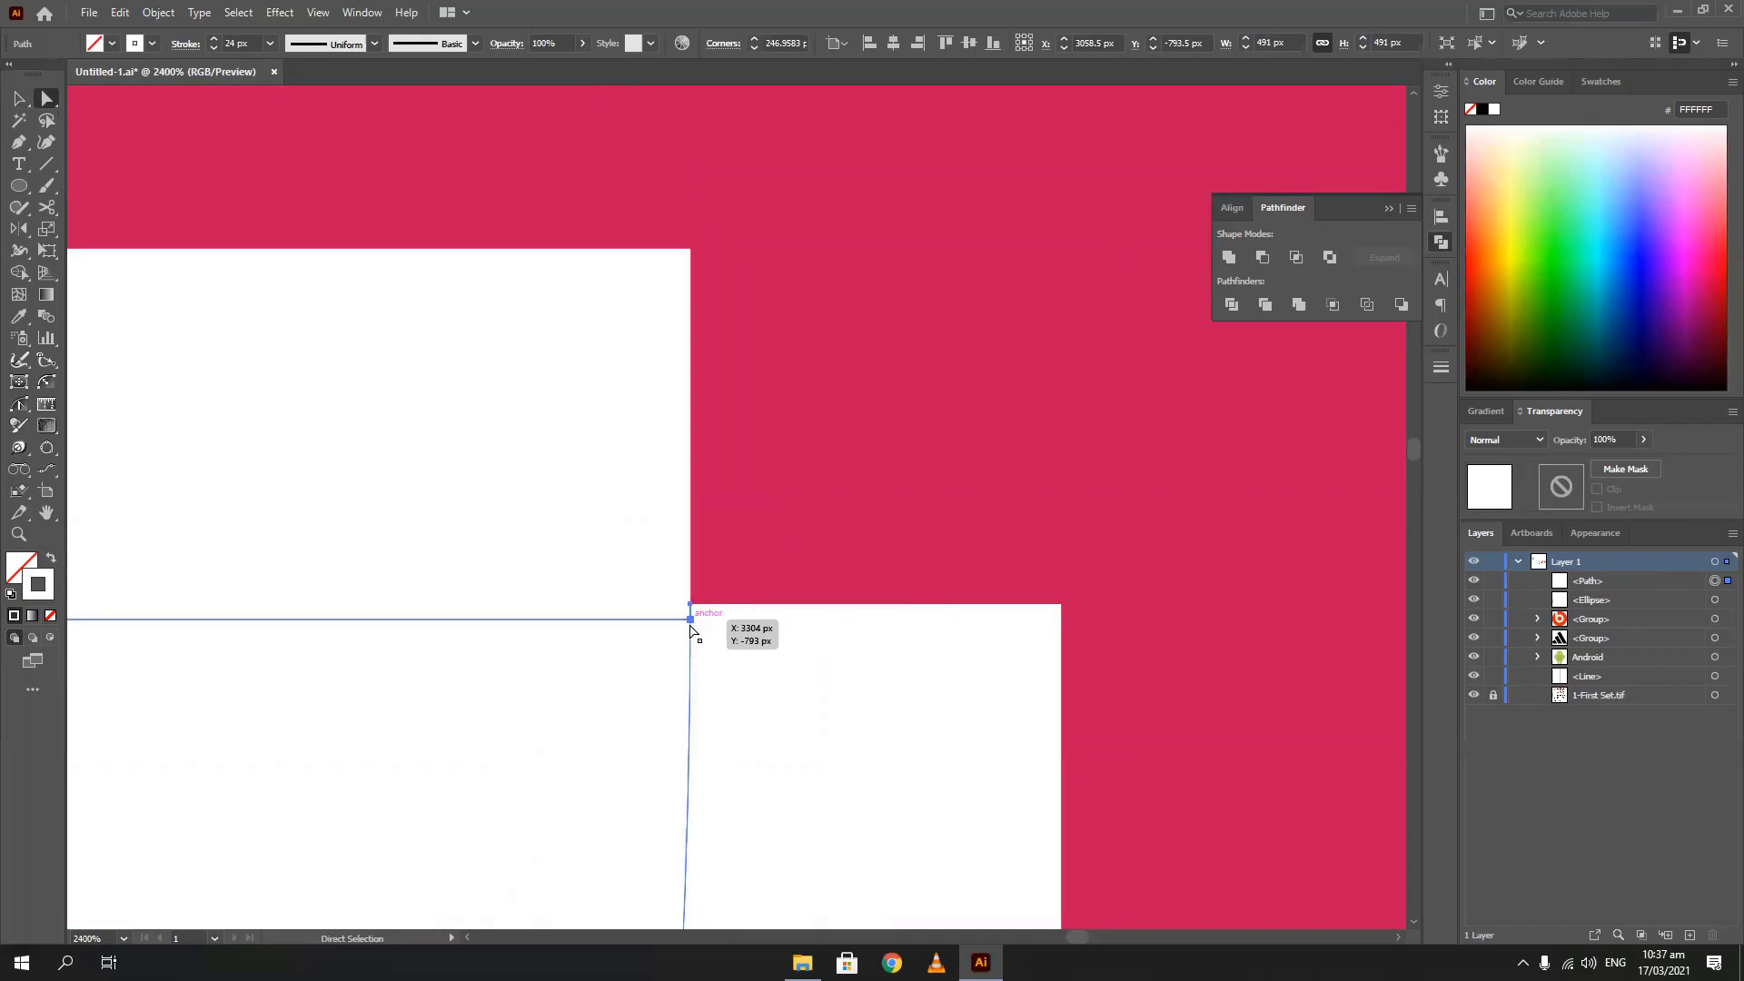
drag(691, 630, 584, 635)
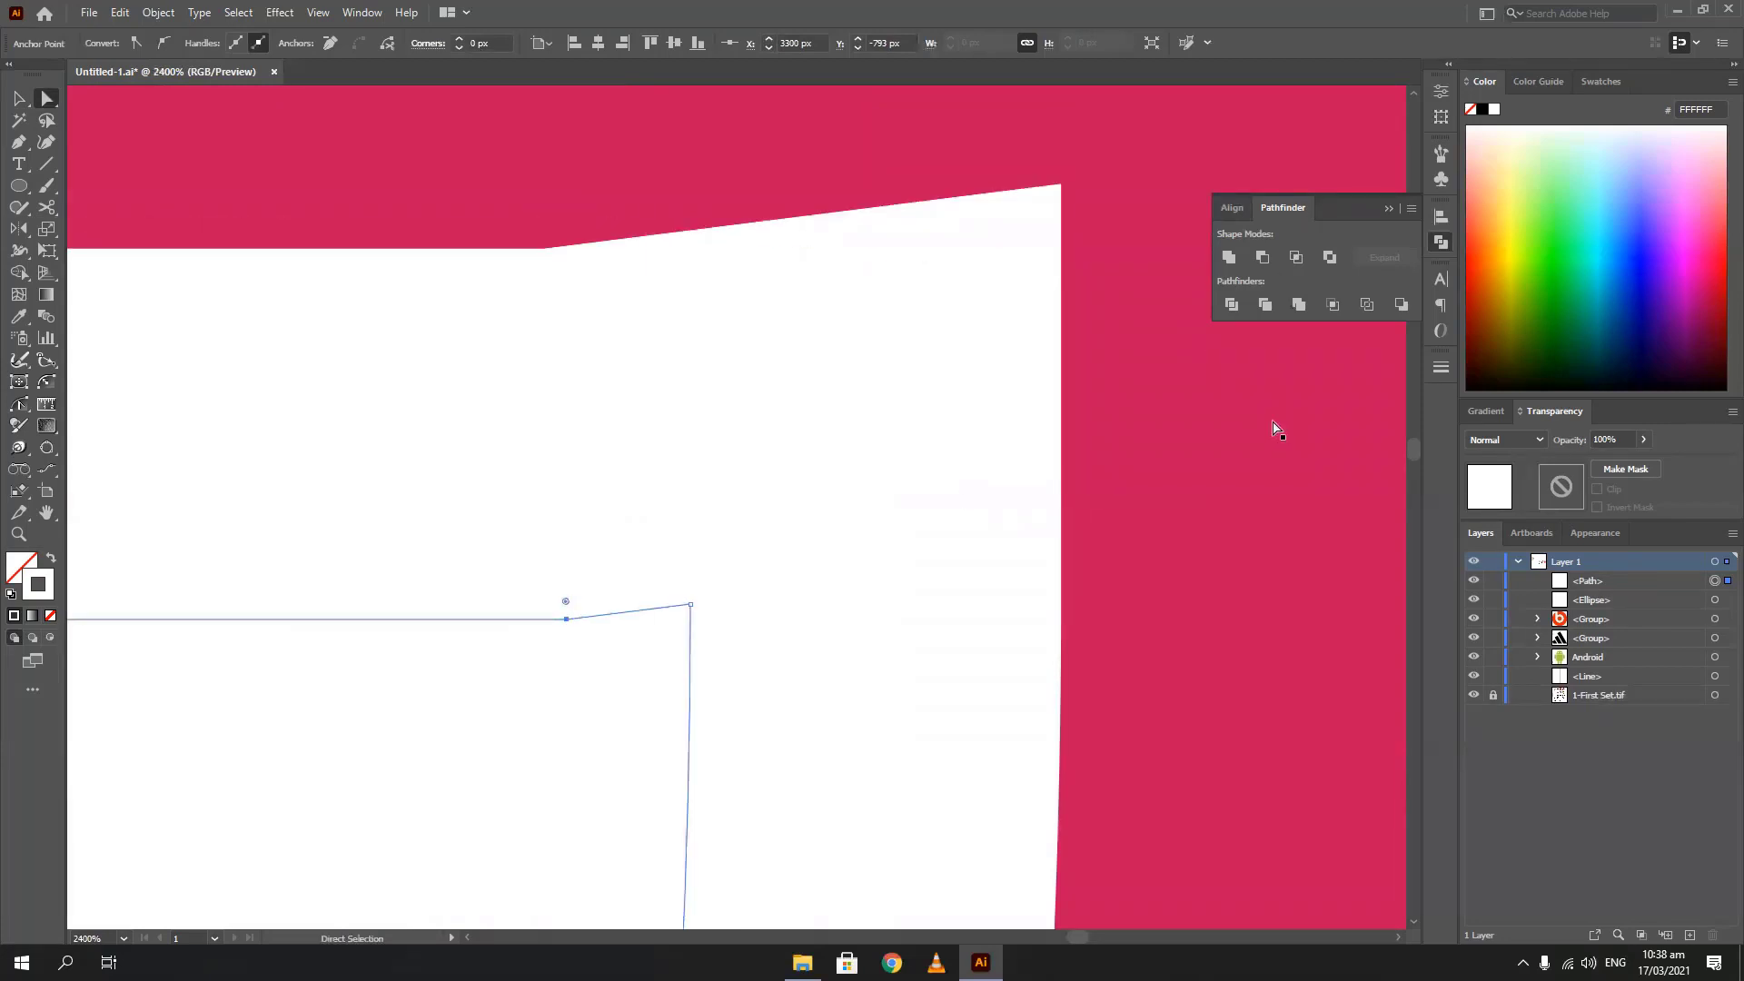
Turn off Snap to Pixel so anchors can be positioned freely
click(320, 12)
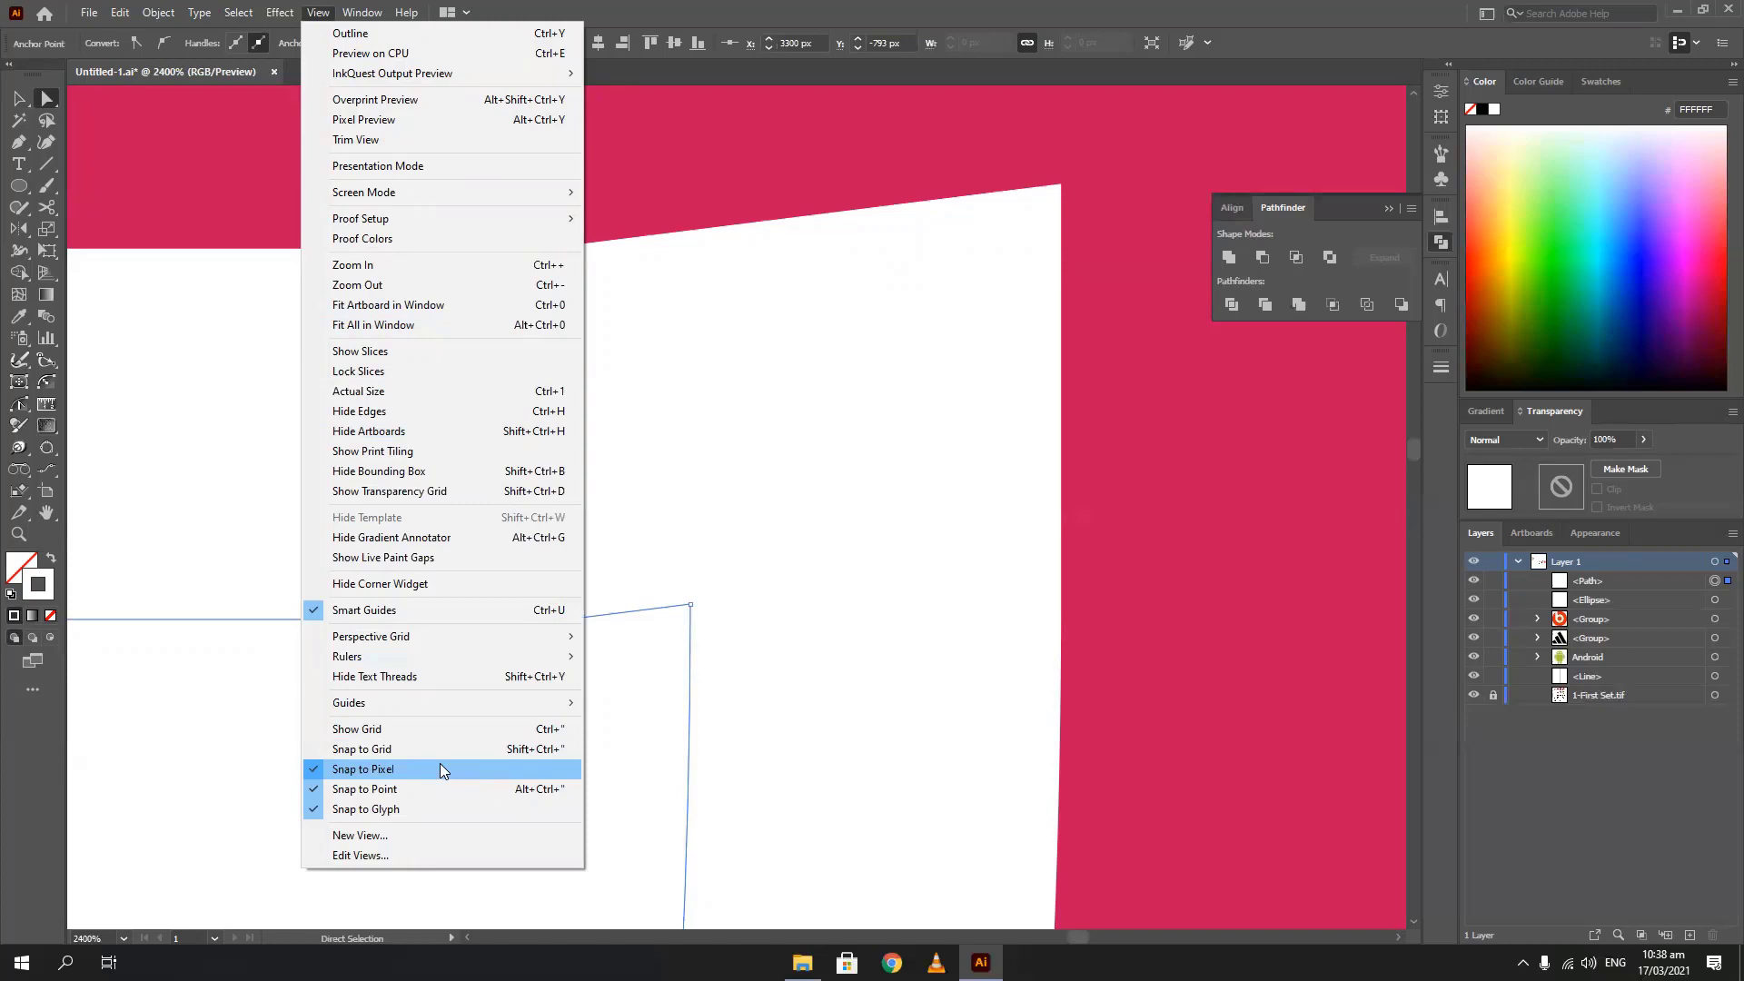
click(374, 774)
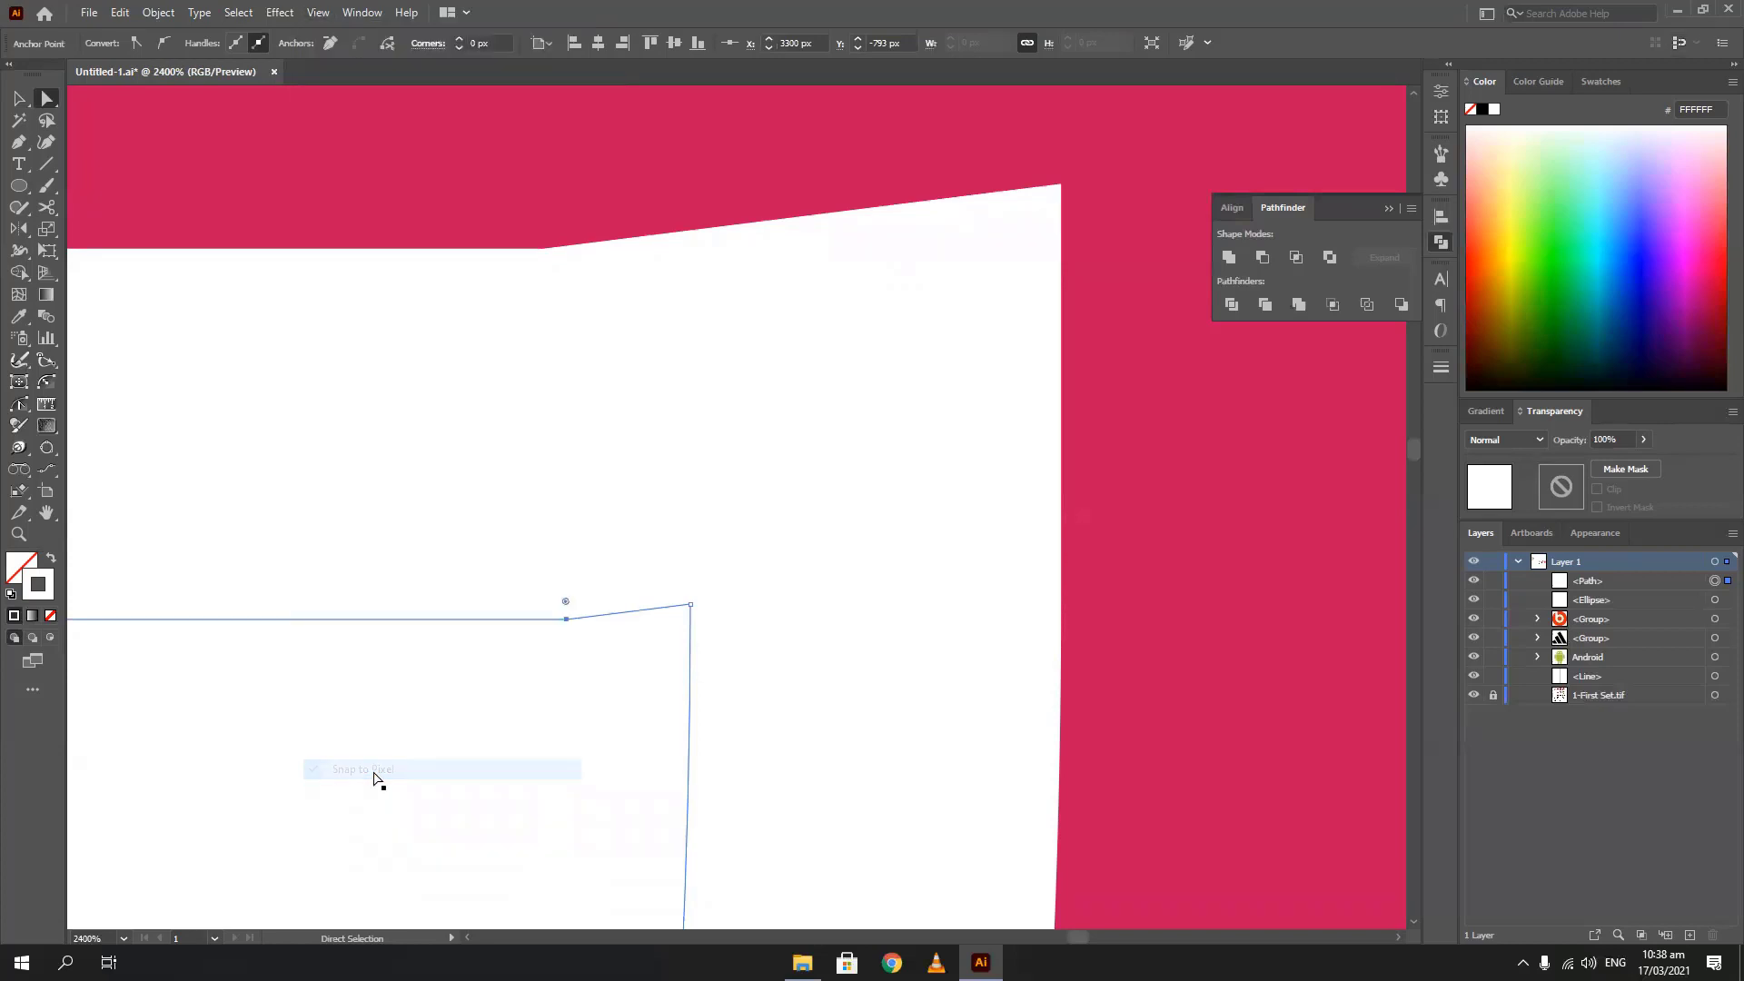
click(315, 12)
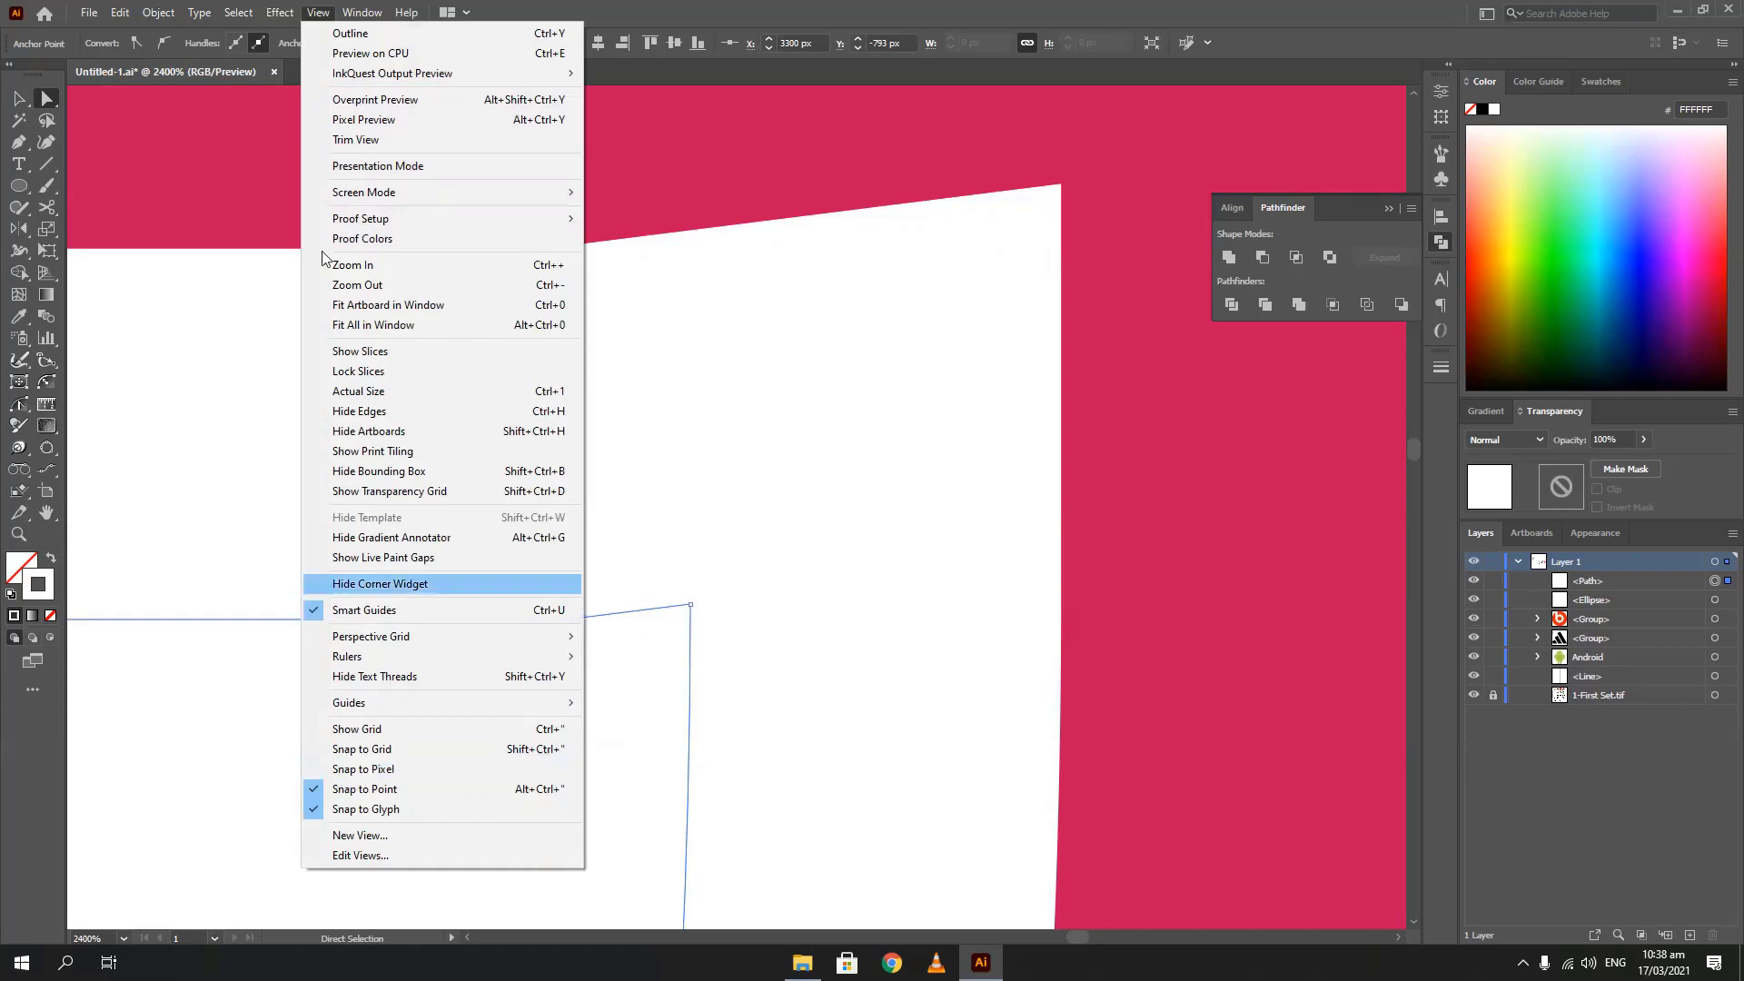
click(647, 8)
Move the bar's end anchor up to Y -793.5 px, level with the arc's end, to straighten the G's corner
drag(565, 618, 558, 602)
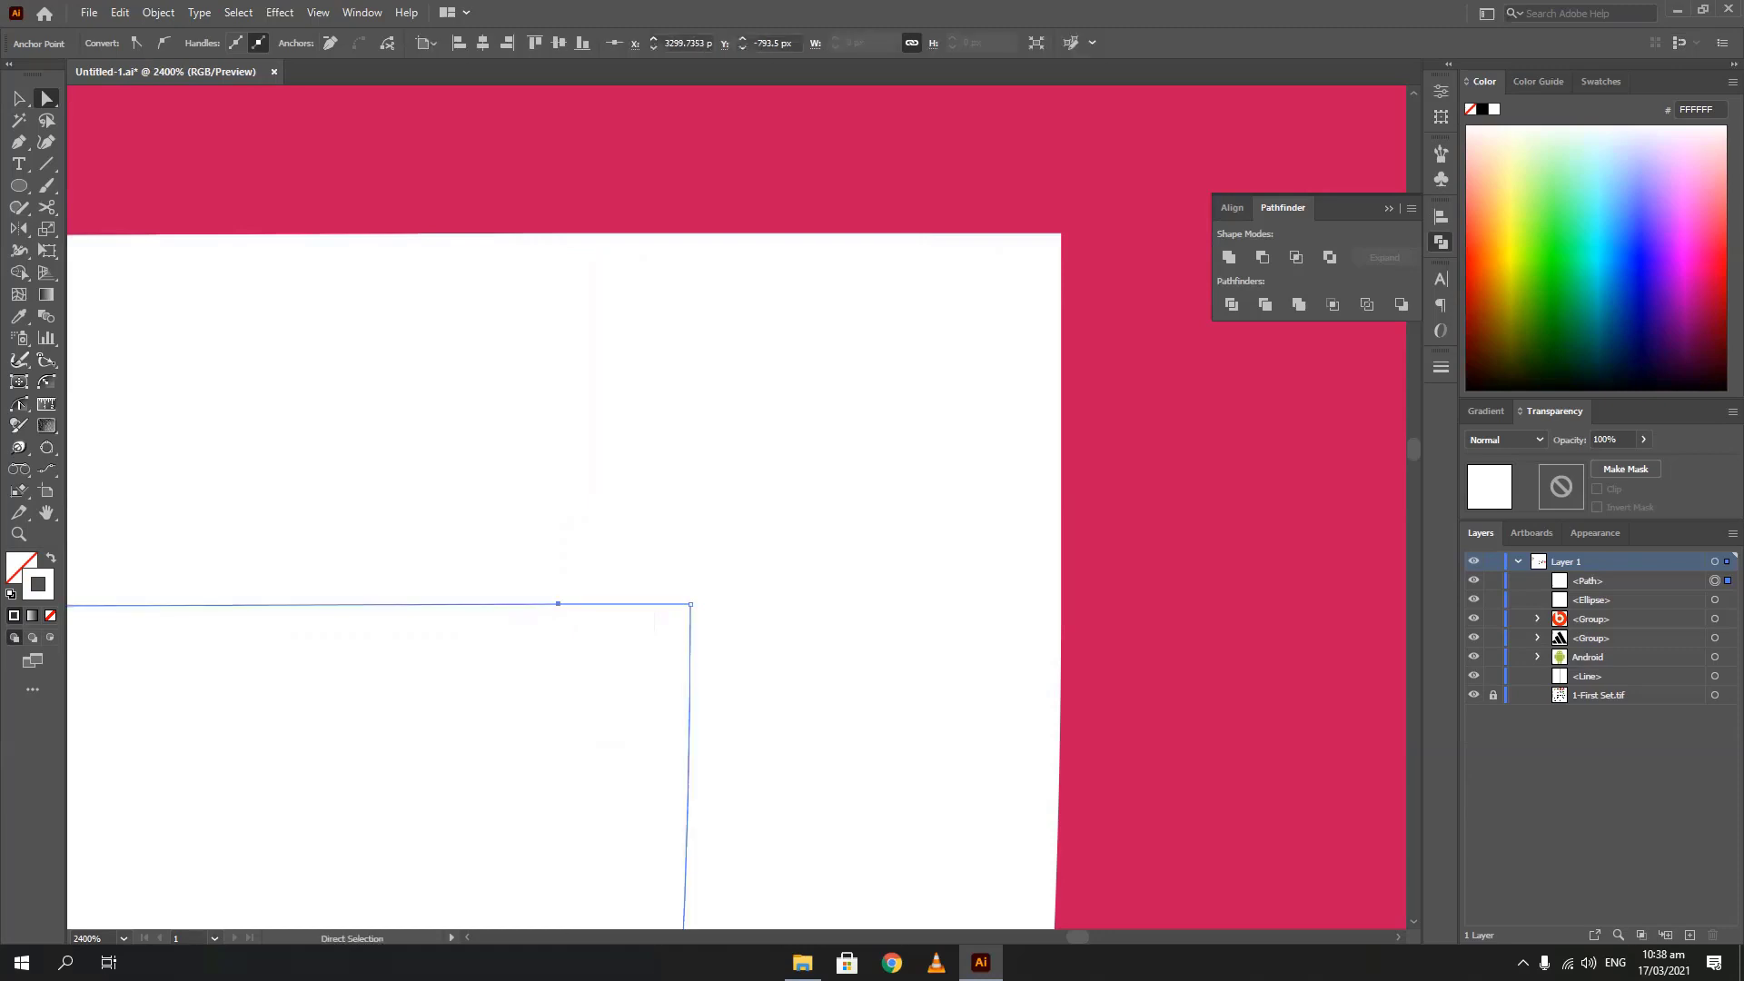
scroll(515, 796, down, 3)
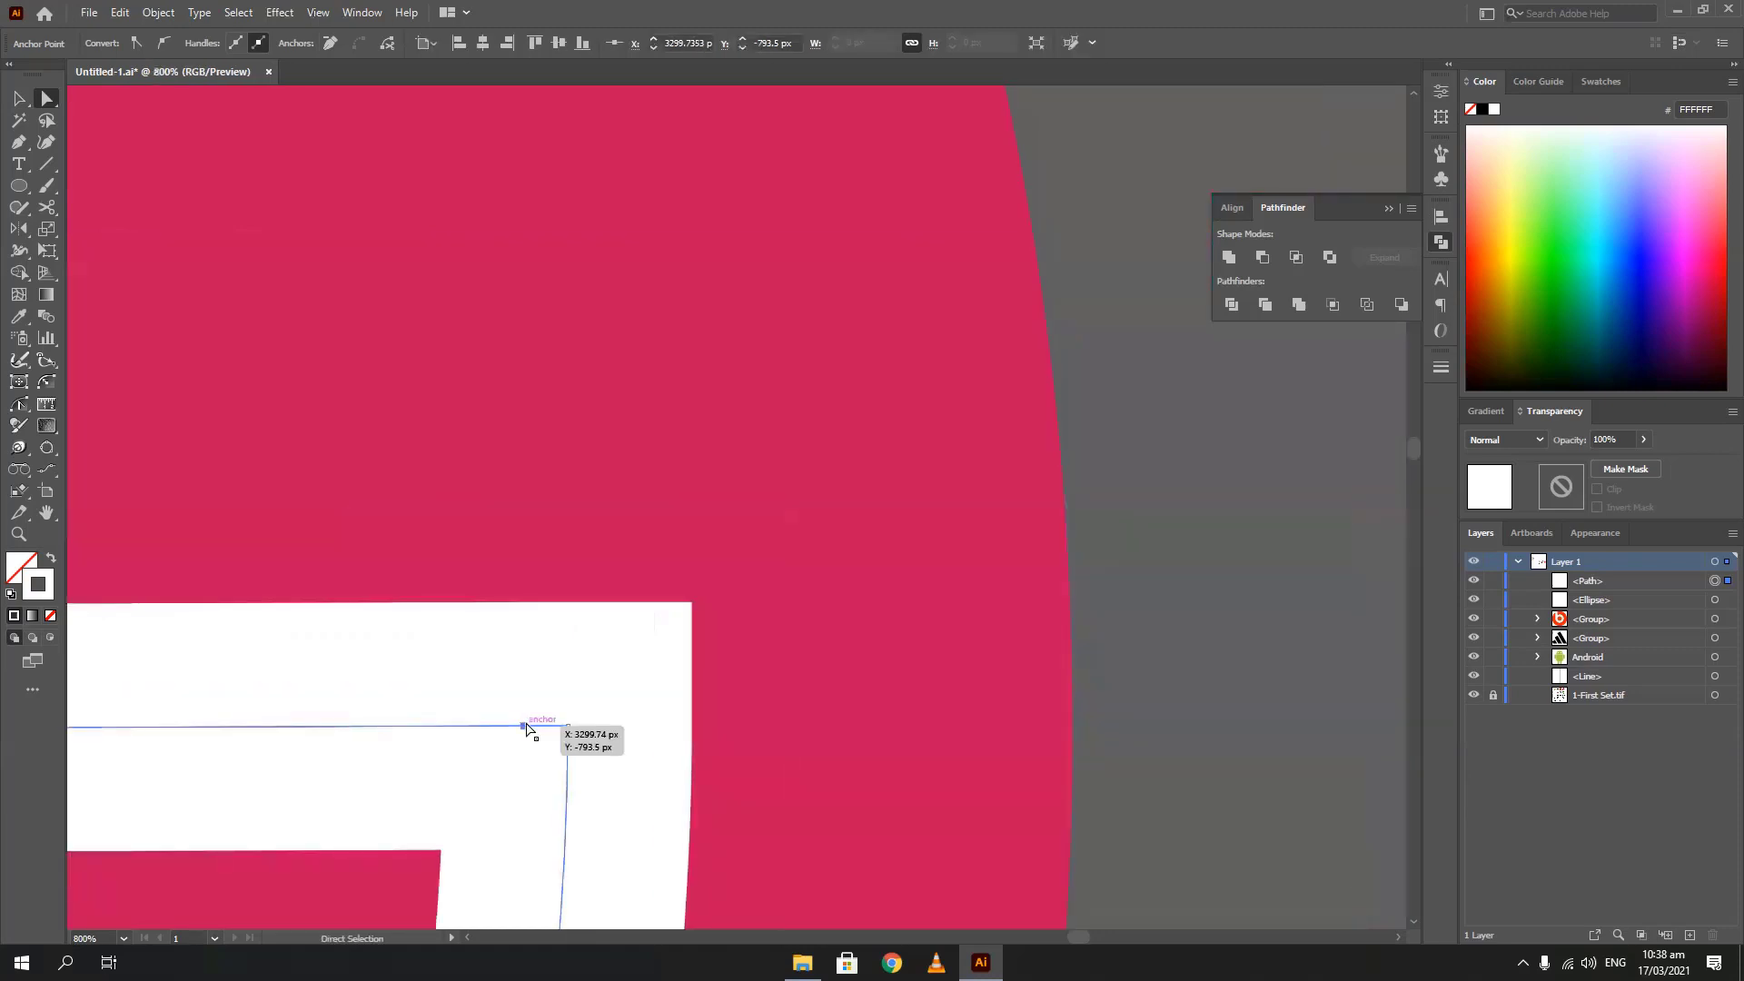
click(20, 100)
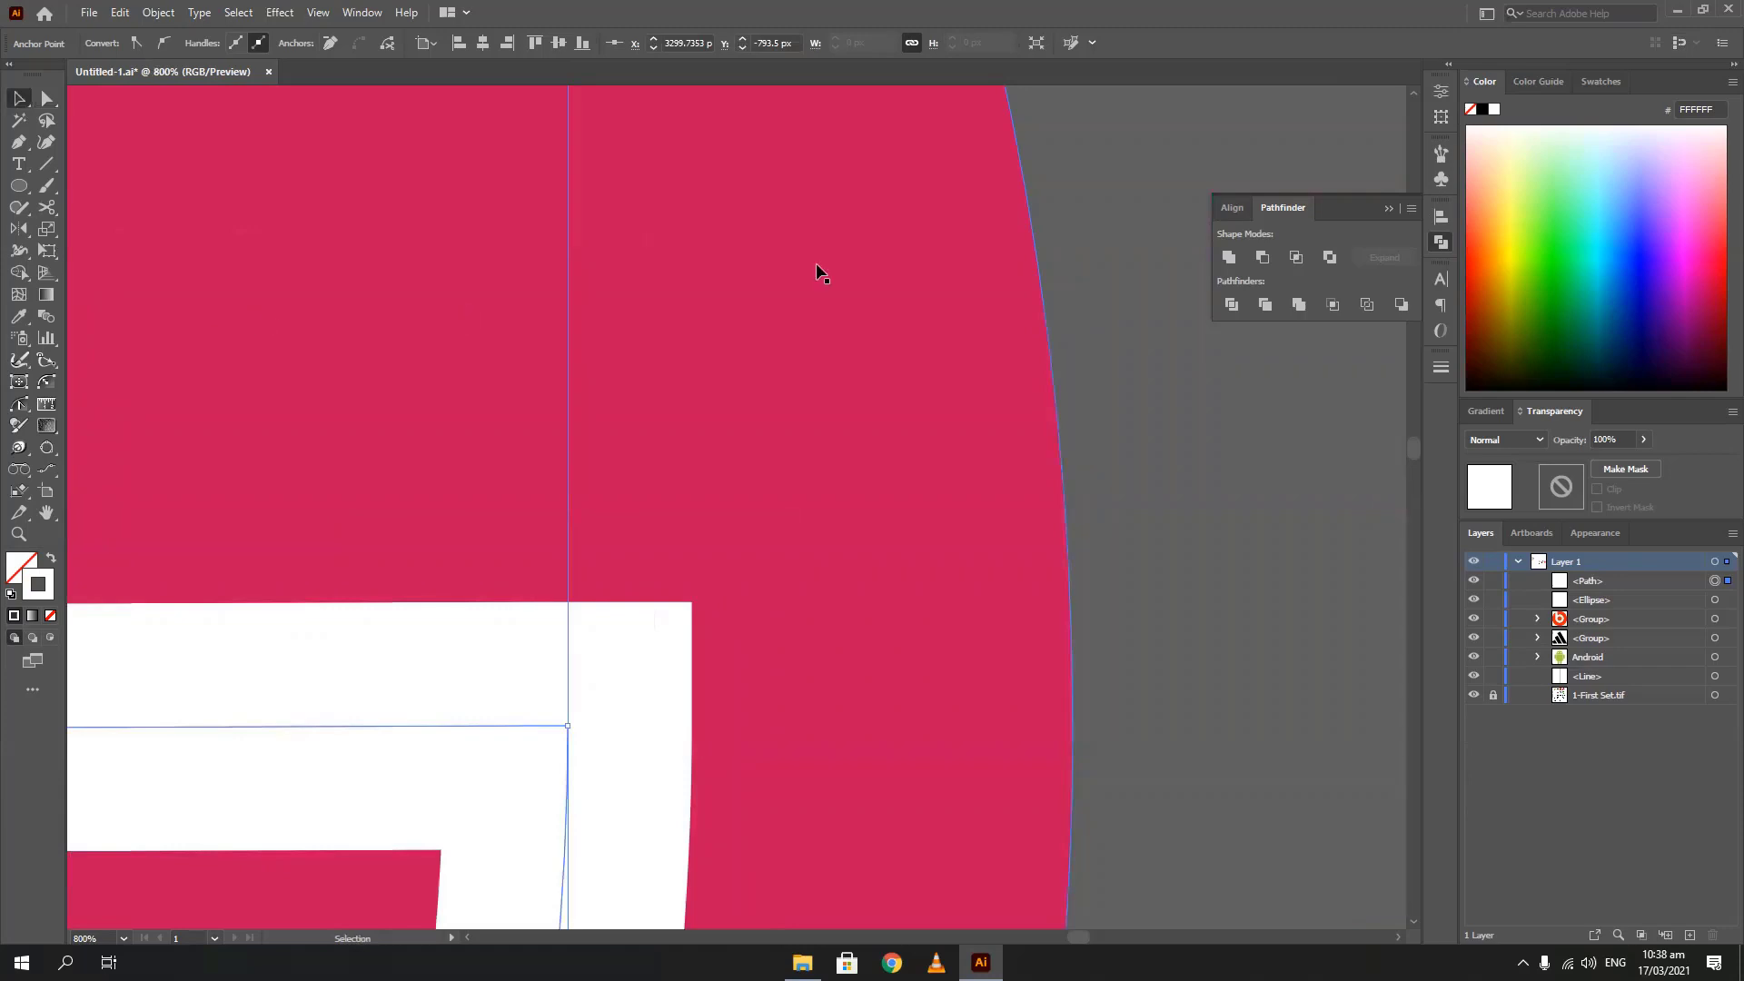
scroll(816, 264, down, 5)
click(908, 338)
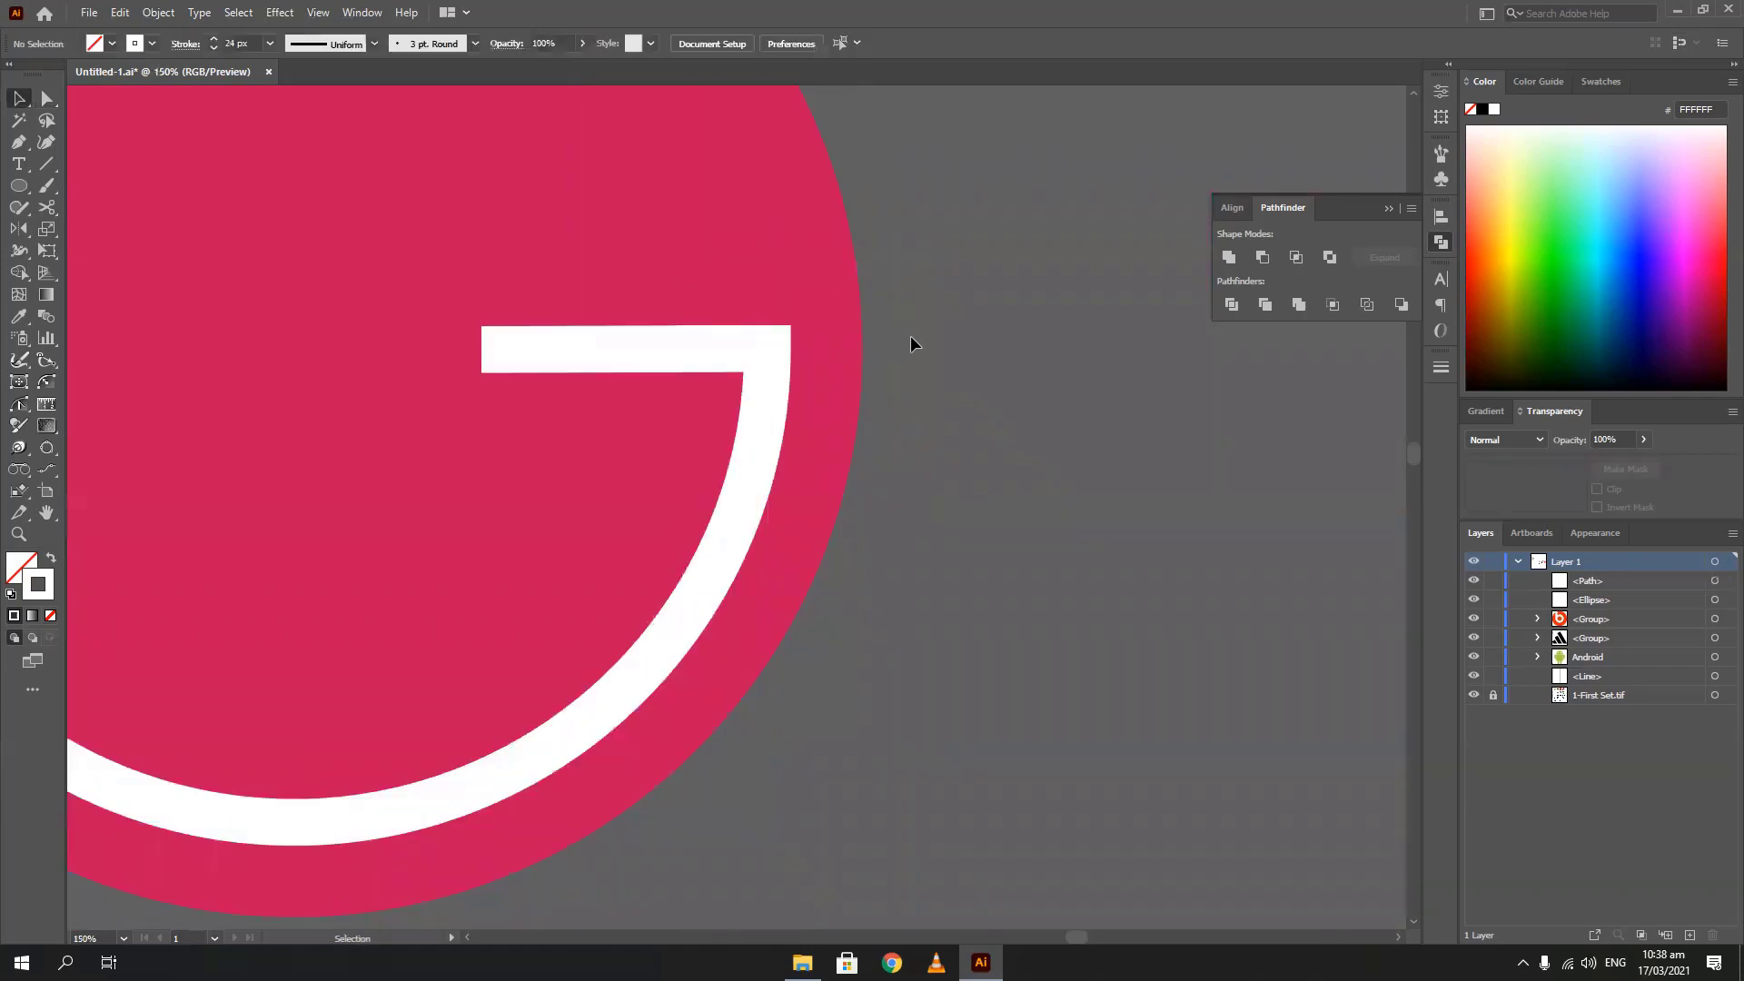
Undo the anchor moves and the join, restoring the G's bar and arc as separate paths
key(ctrl+z)
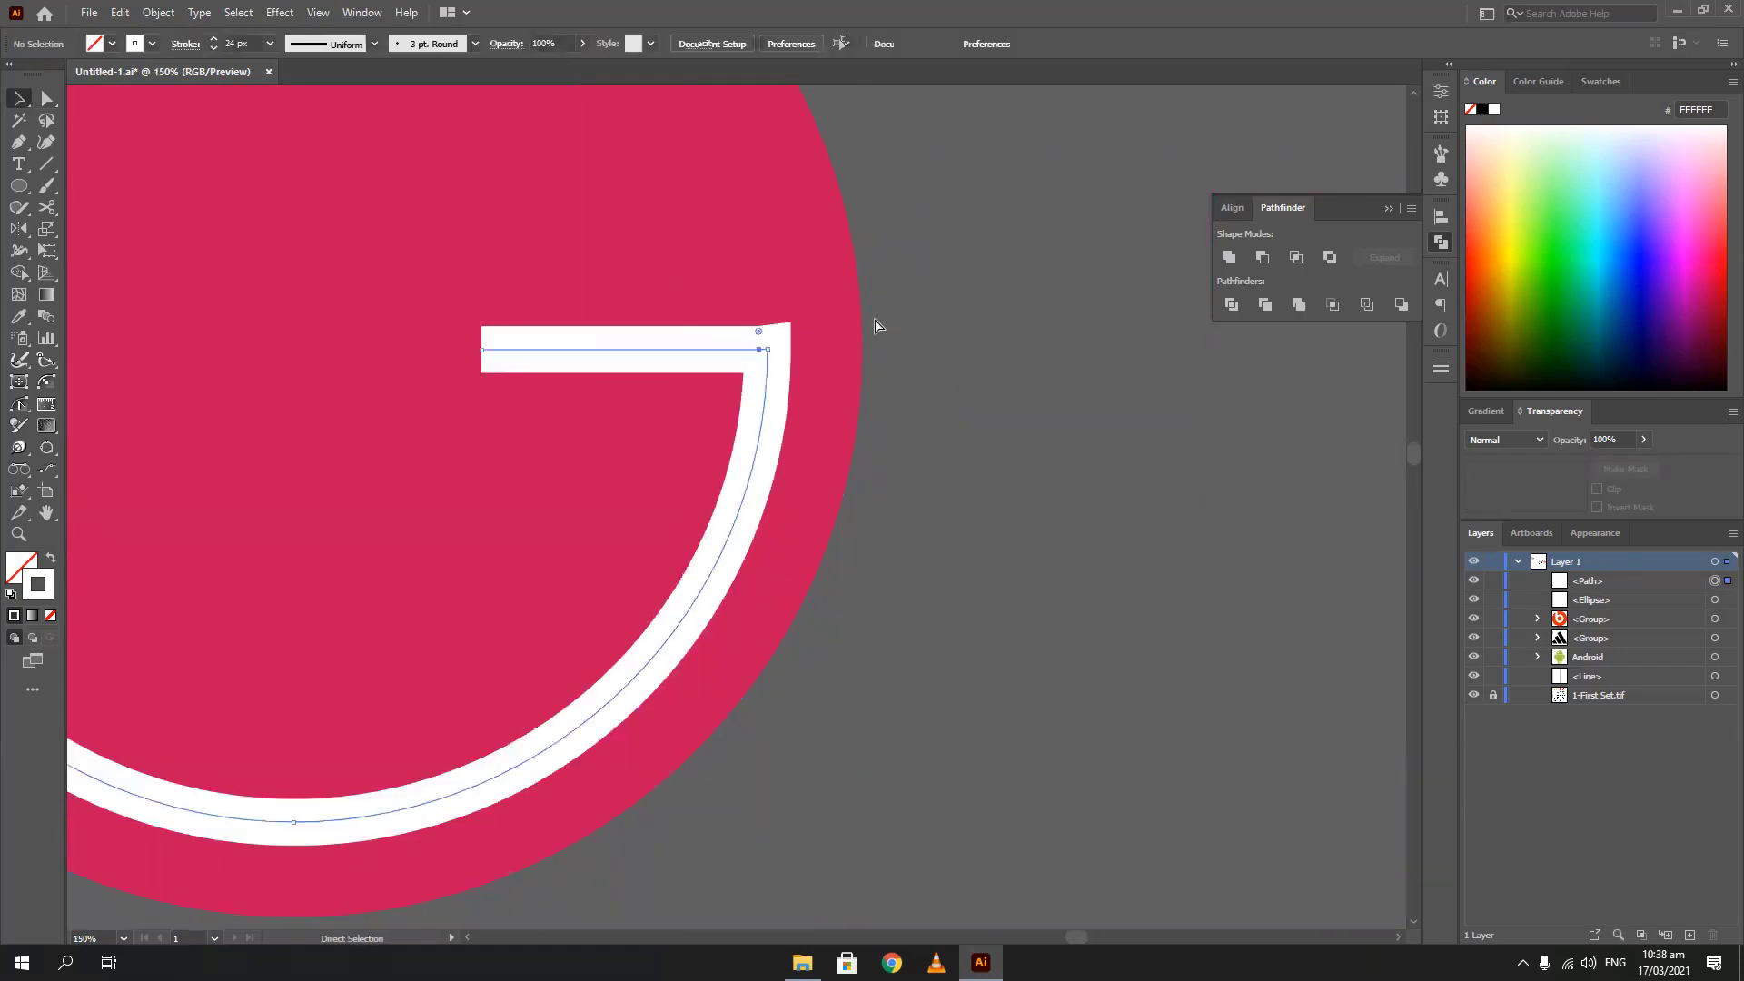
key(ctrl+z)
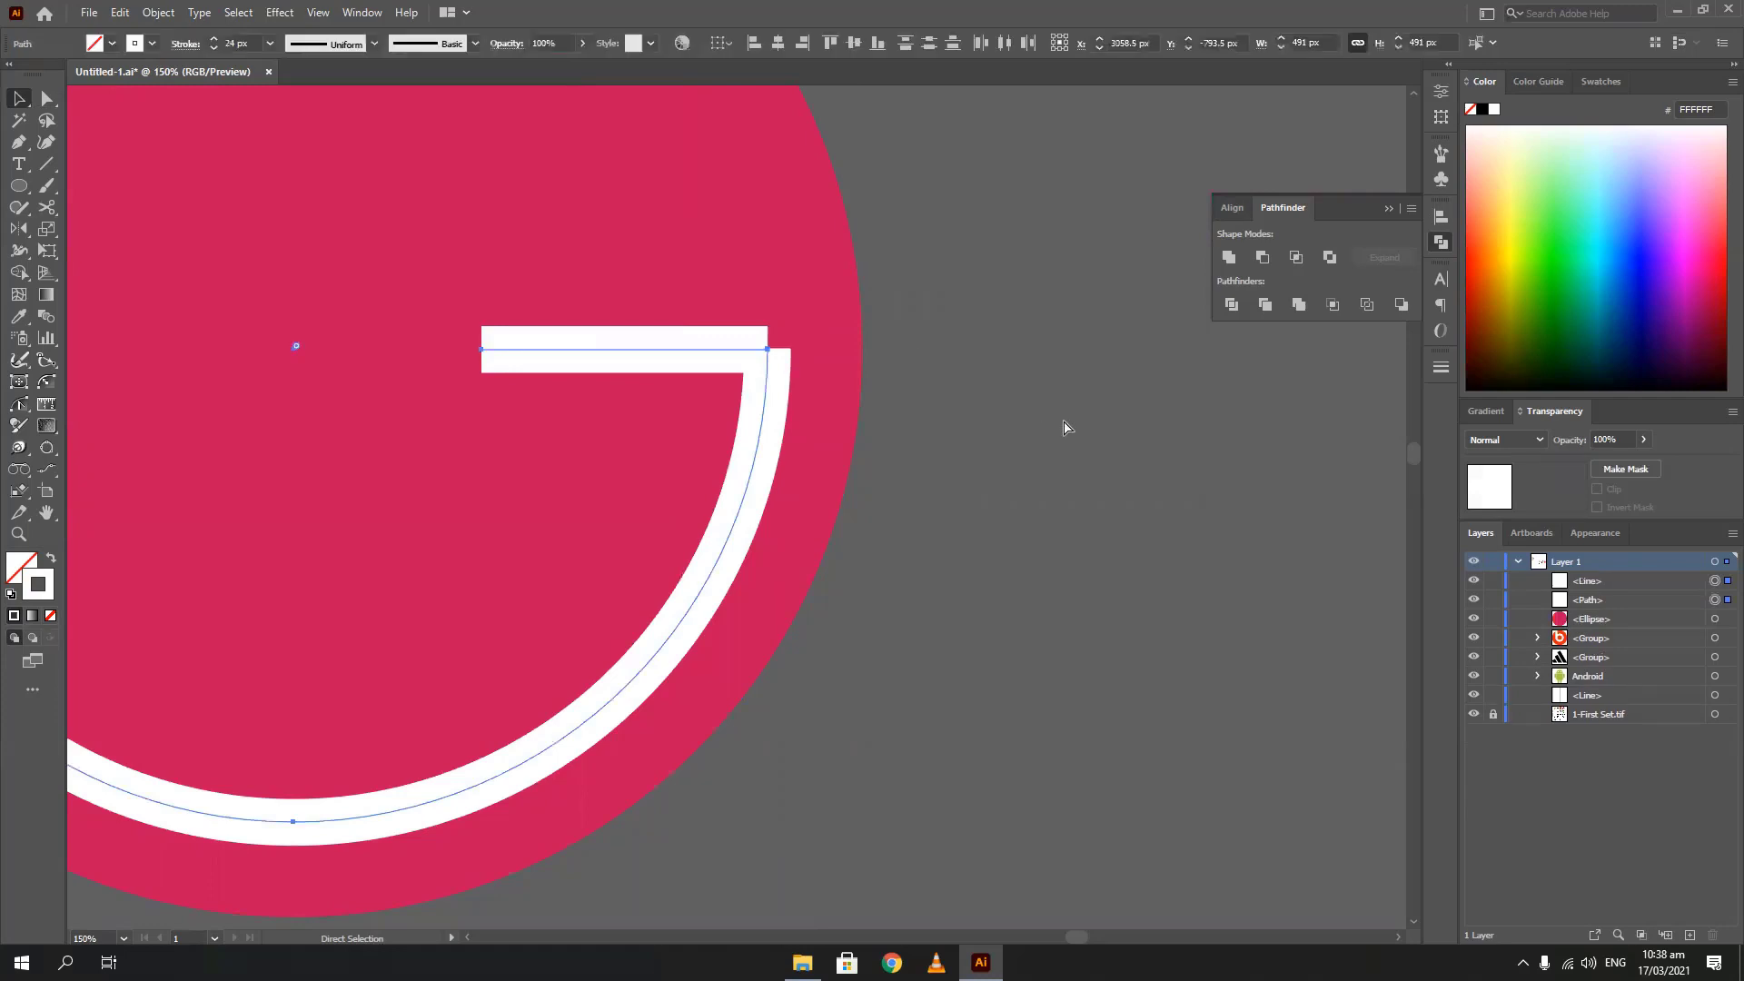
key(ctrl+z)
key(ctrl+shift+z)
Join the G's bar and arc with the Join tool, brushing over their meeting corner
key(v)
click(672, 337)
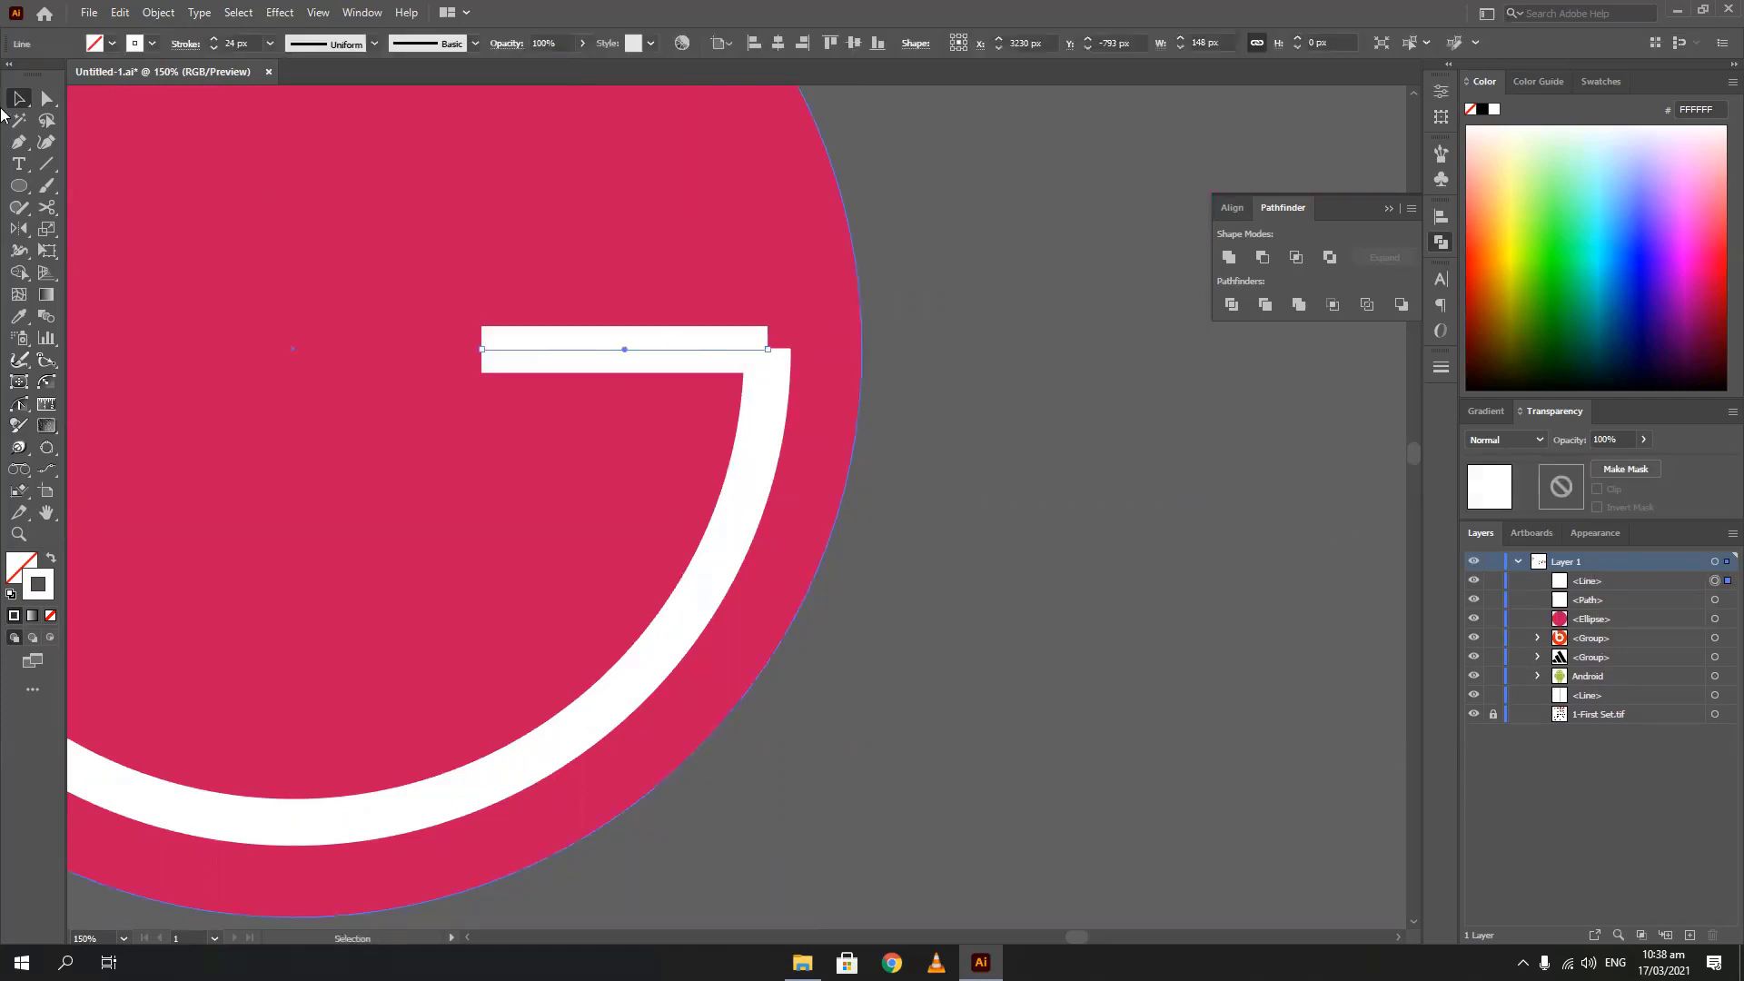
shift+click(765, 386)
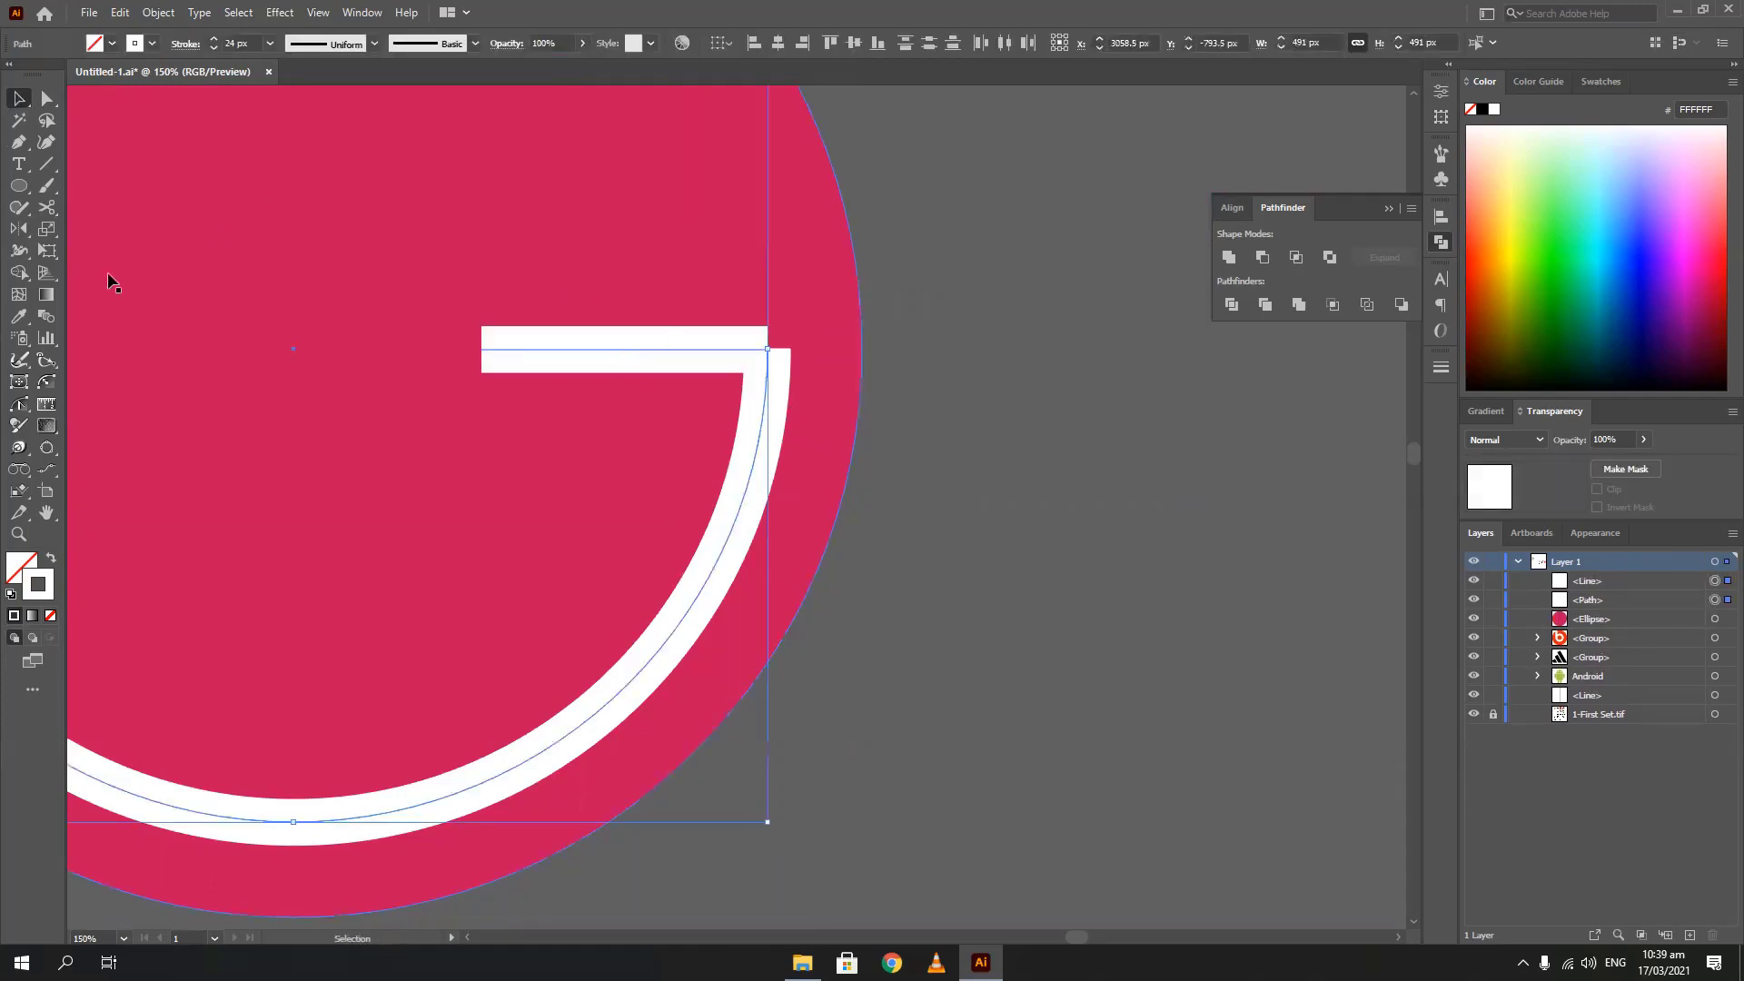
click(24, 216)
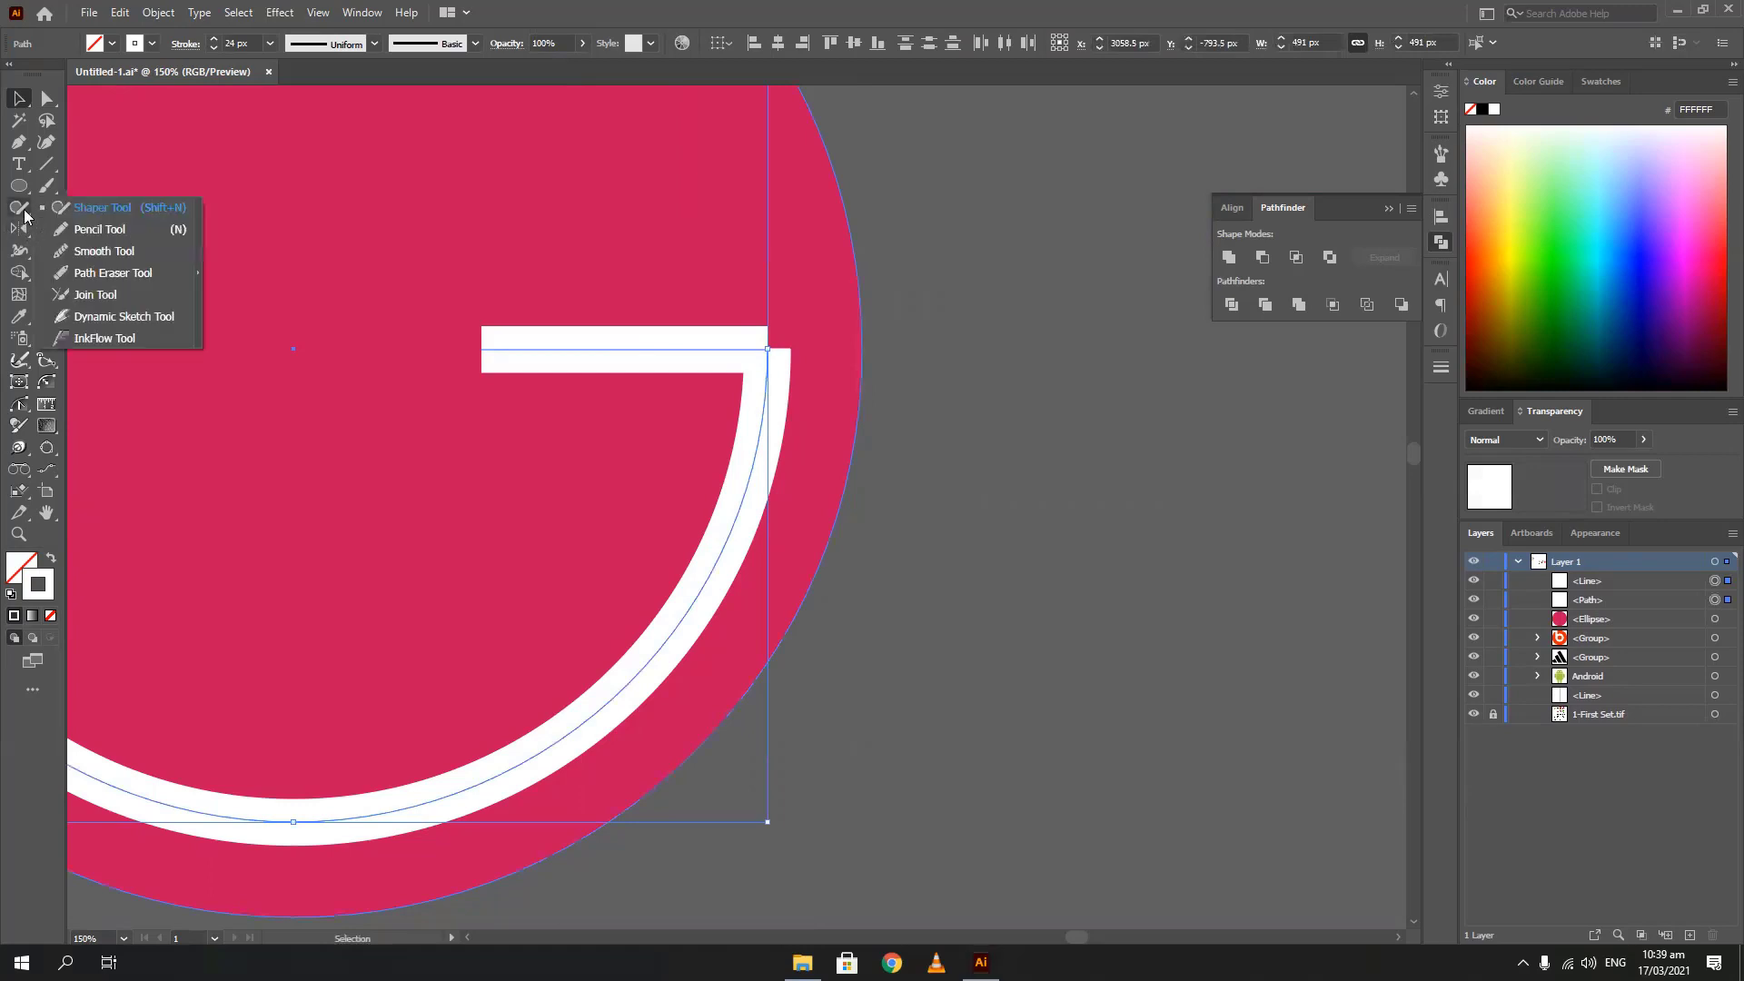
click(119, 294)
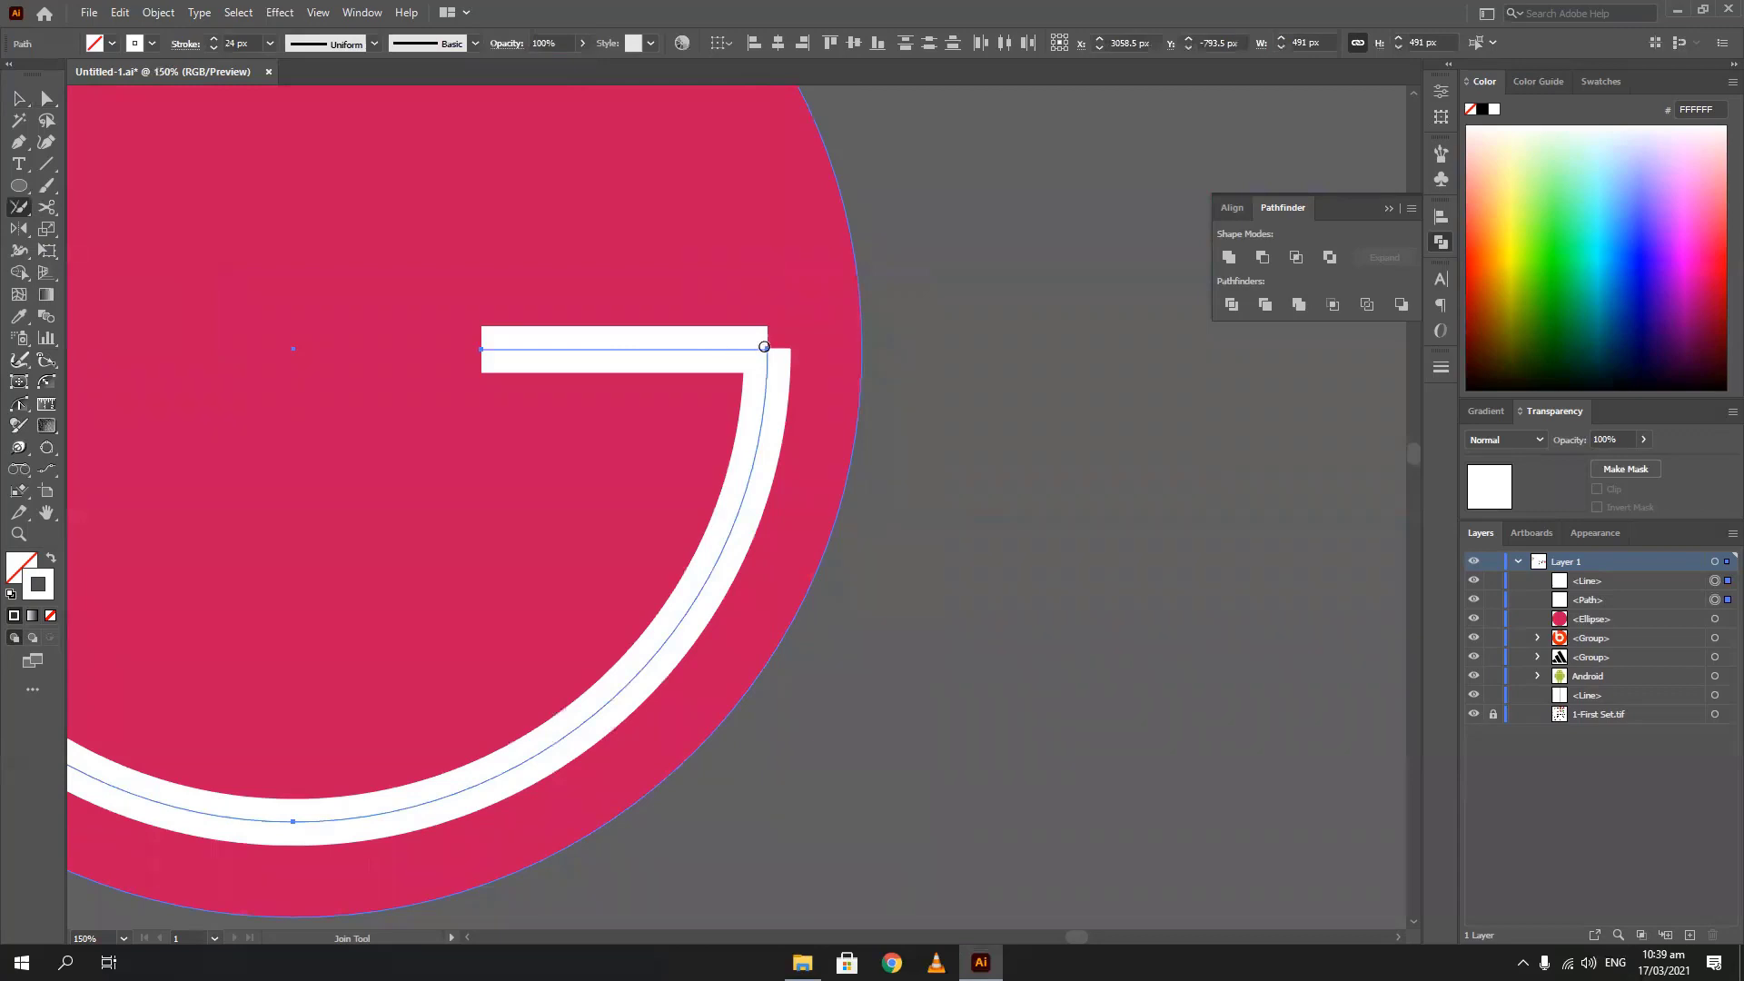
drag(768, 347, 738, 426)
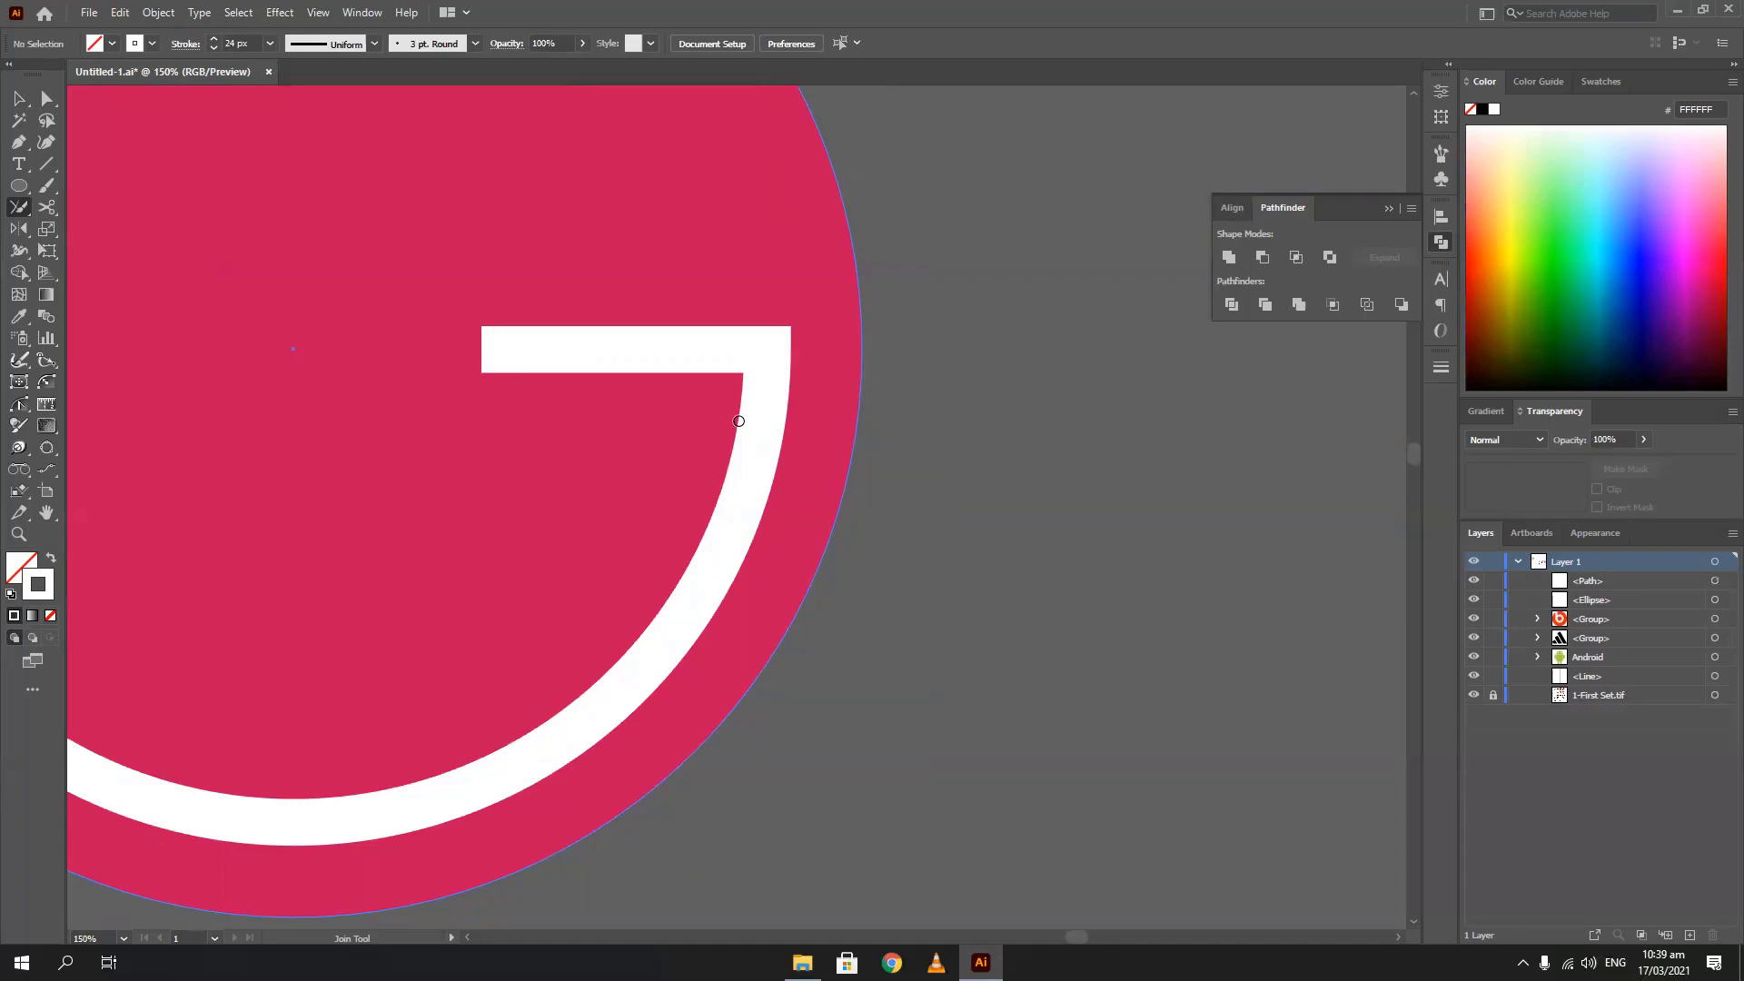
click(158, 13)
mouse_move(279, 491)
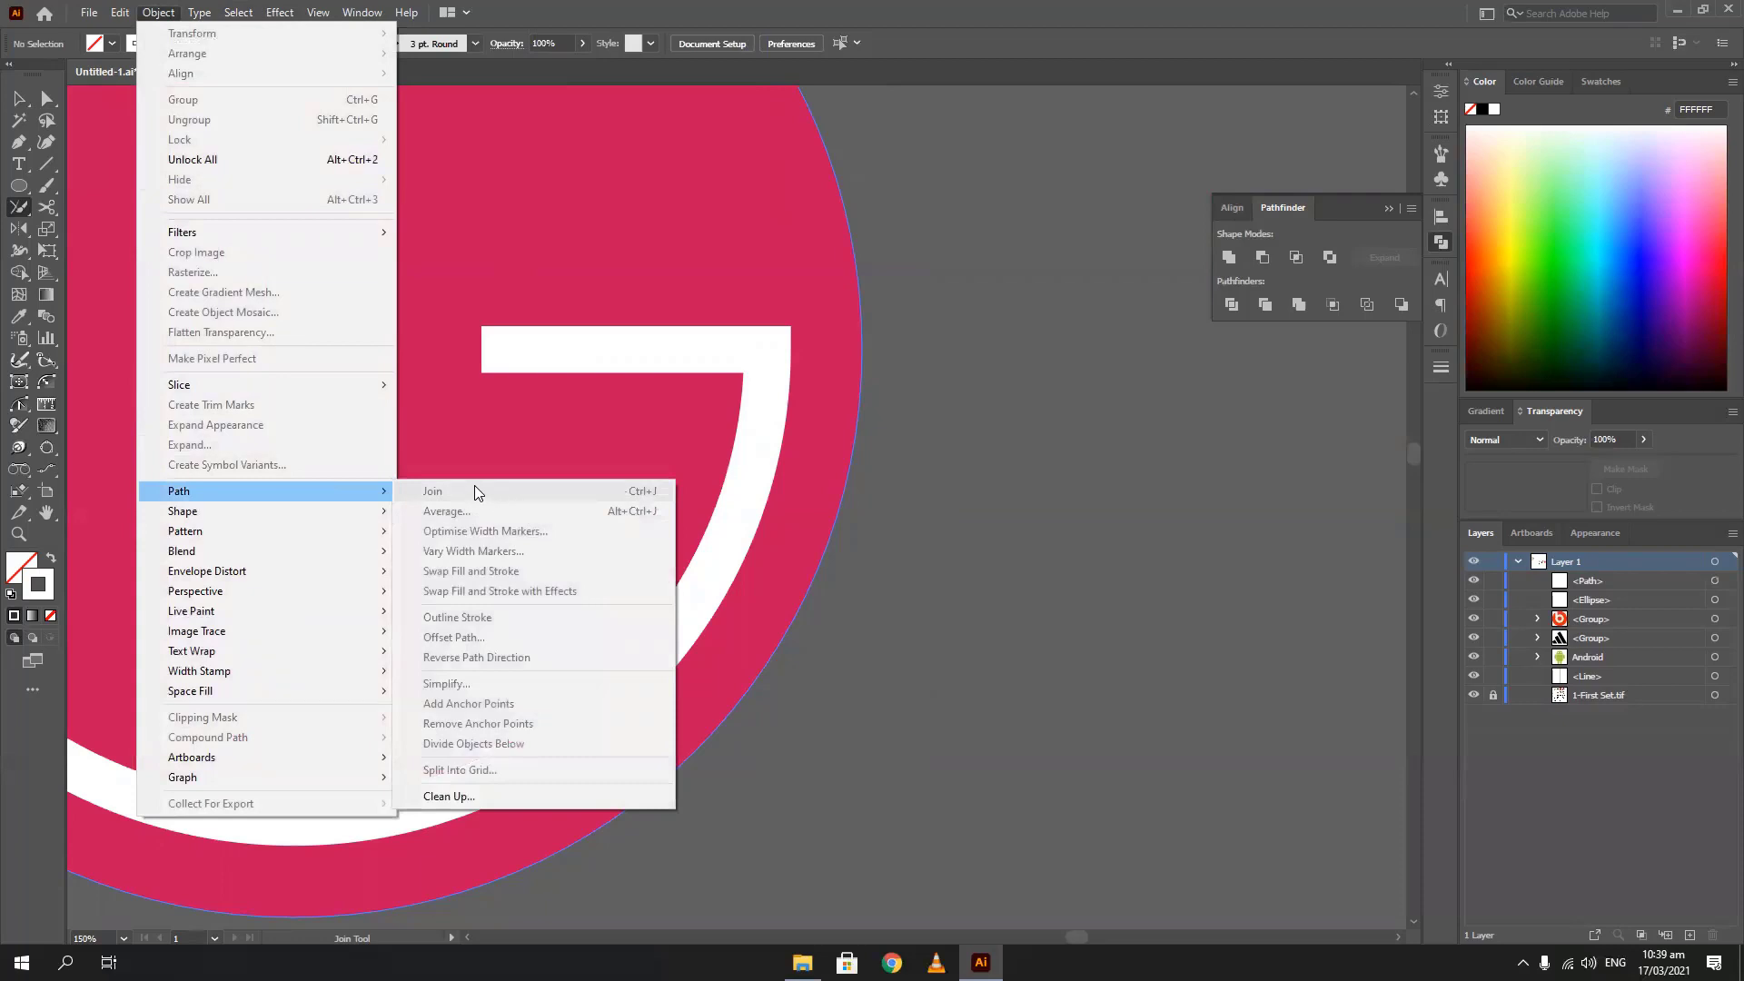
click(18, 99)
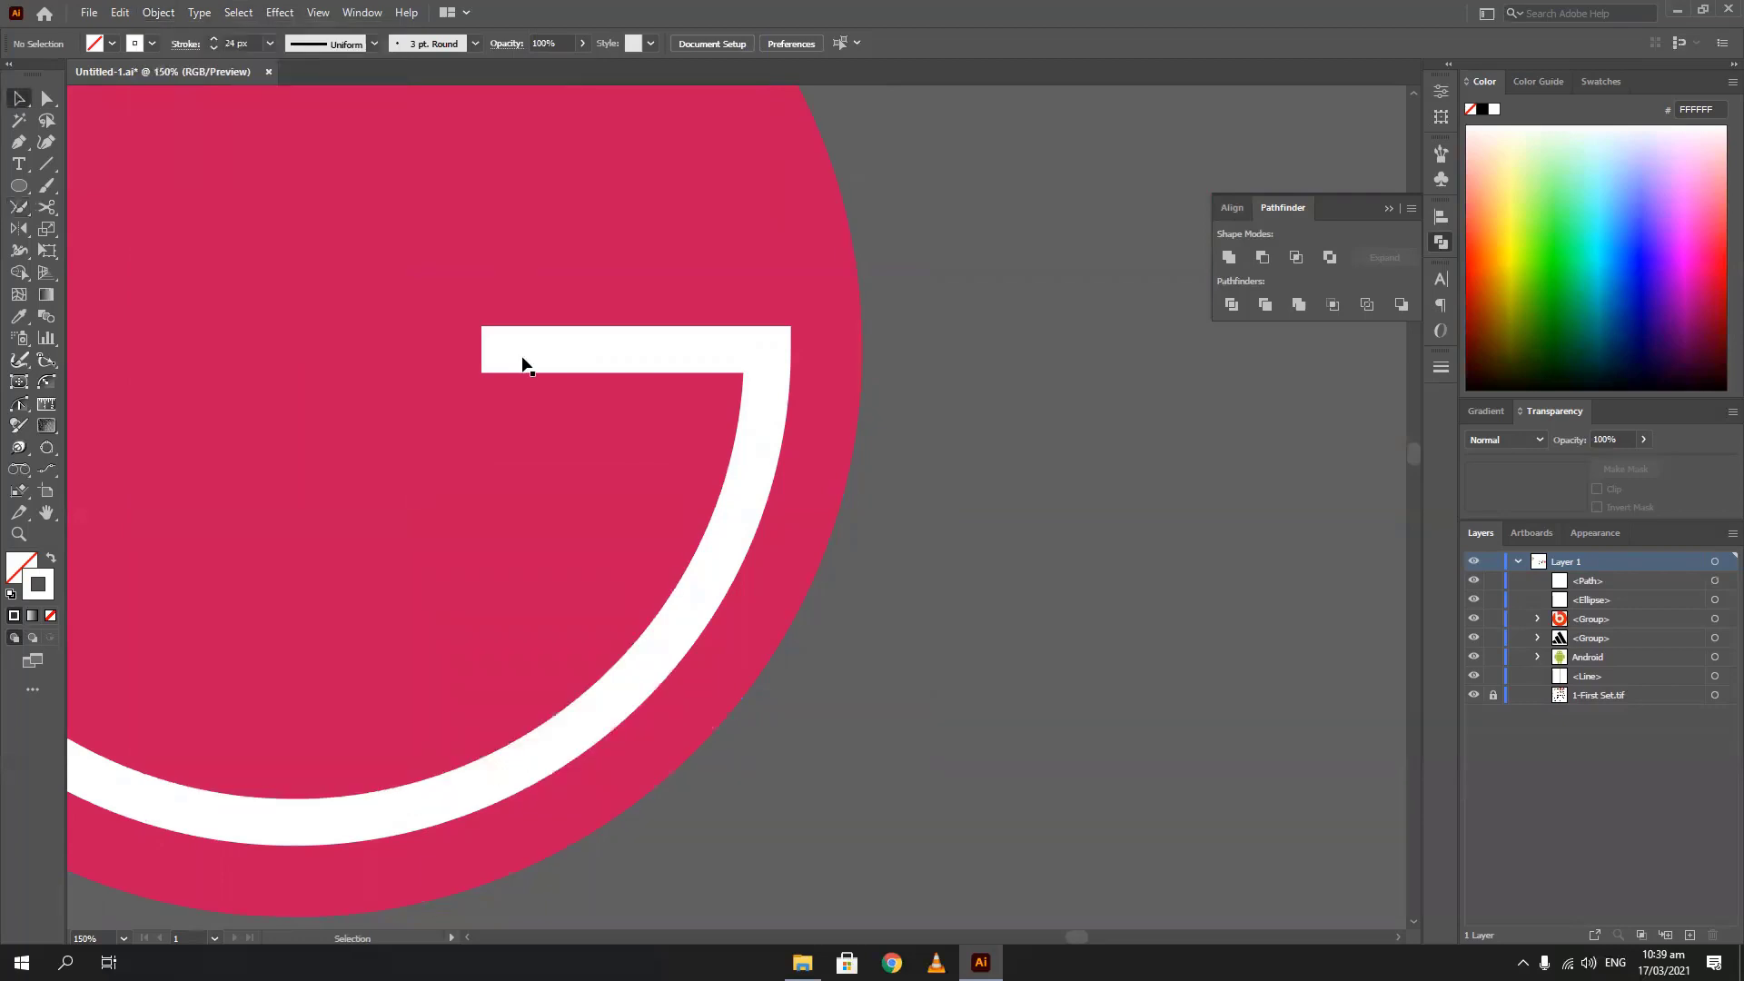
Draw the L inside the G from a vertical white line about 221 px long and a horizontal foot about 98 px long
scroll(965, 504, down, 2)
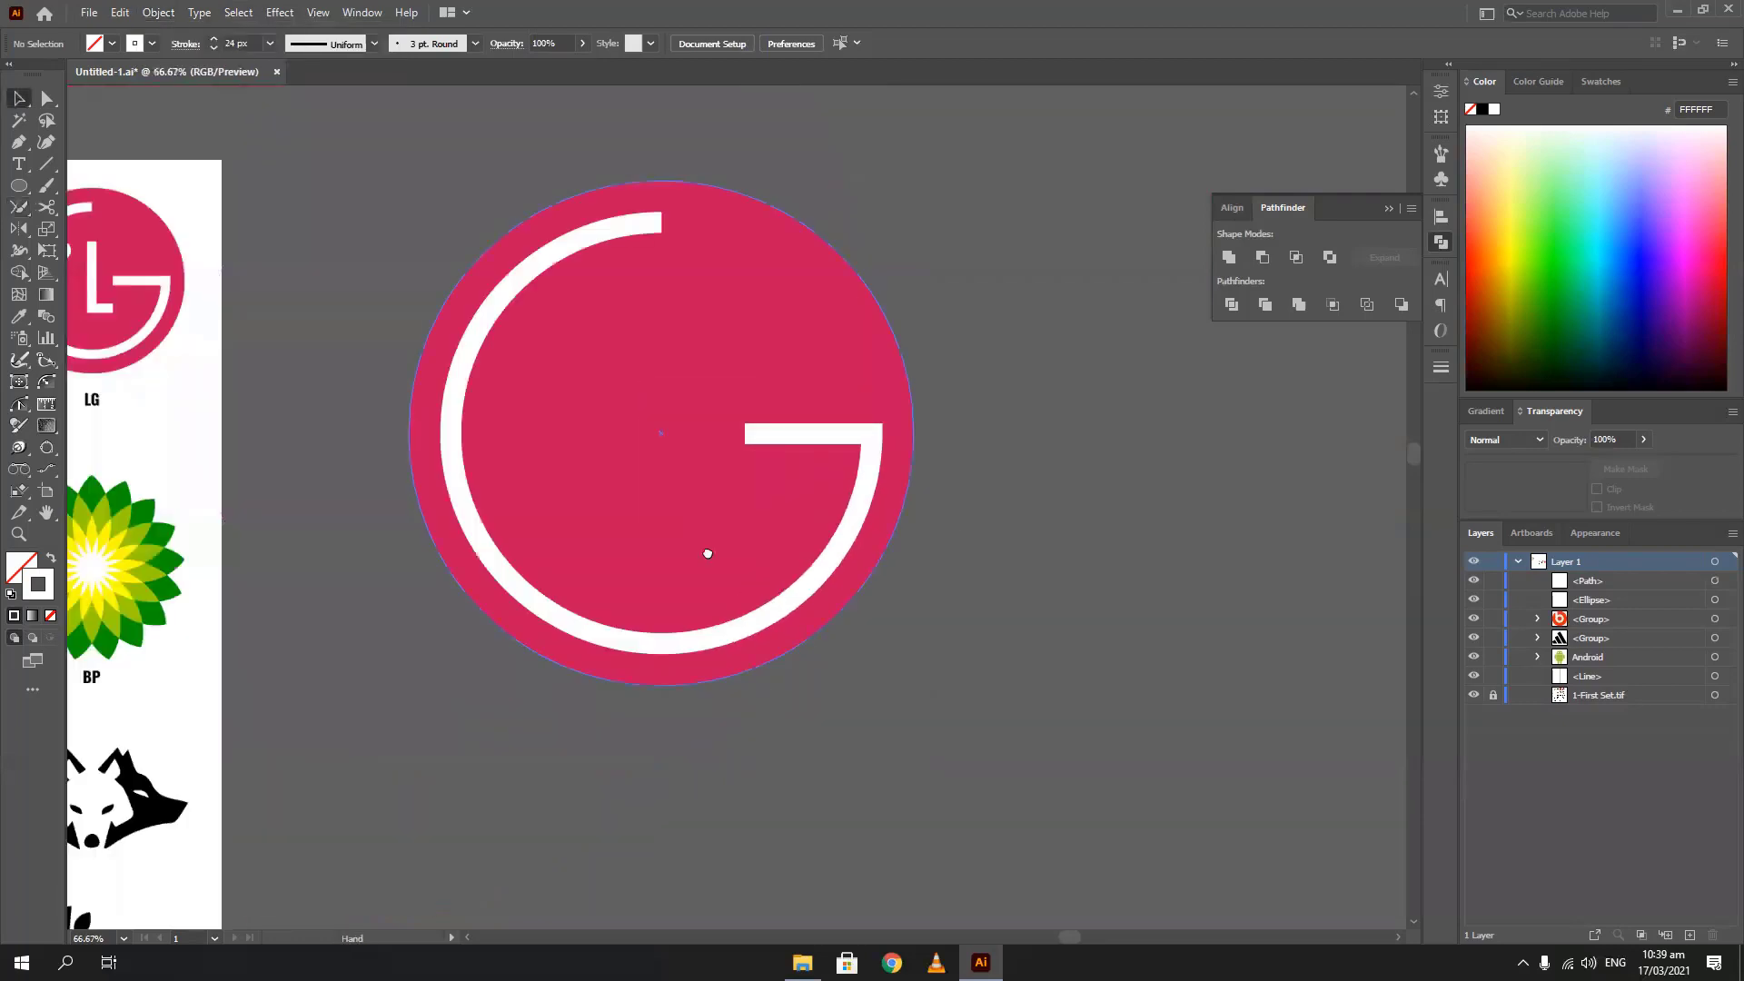
click(47, 164)
mouse_move(655, 366)
mouse_down()
mouse_move(660, 556)
mouse_move(741, 556)
mouse_up()
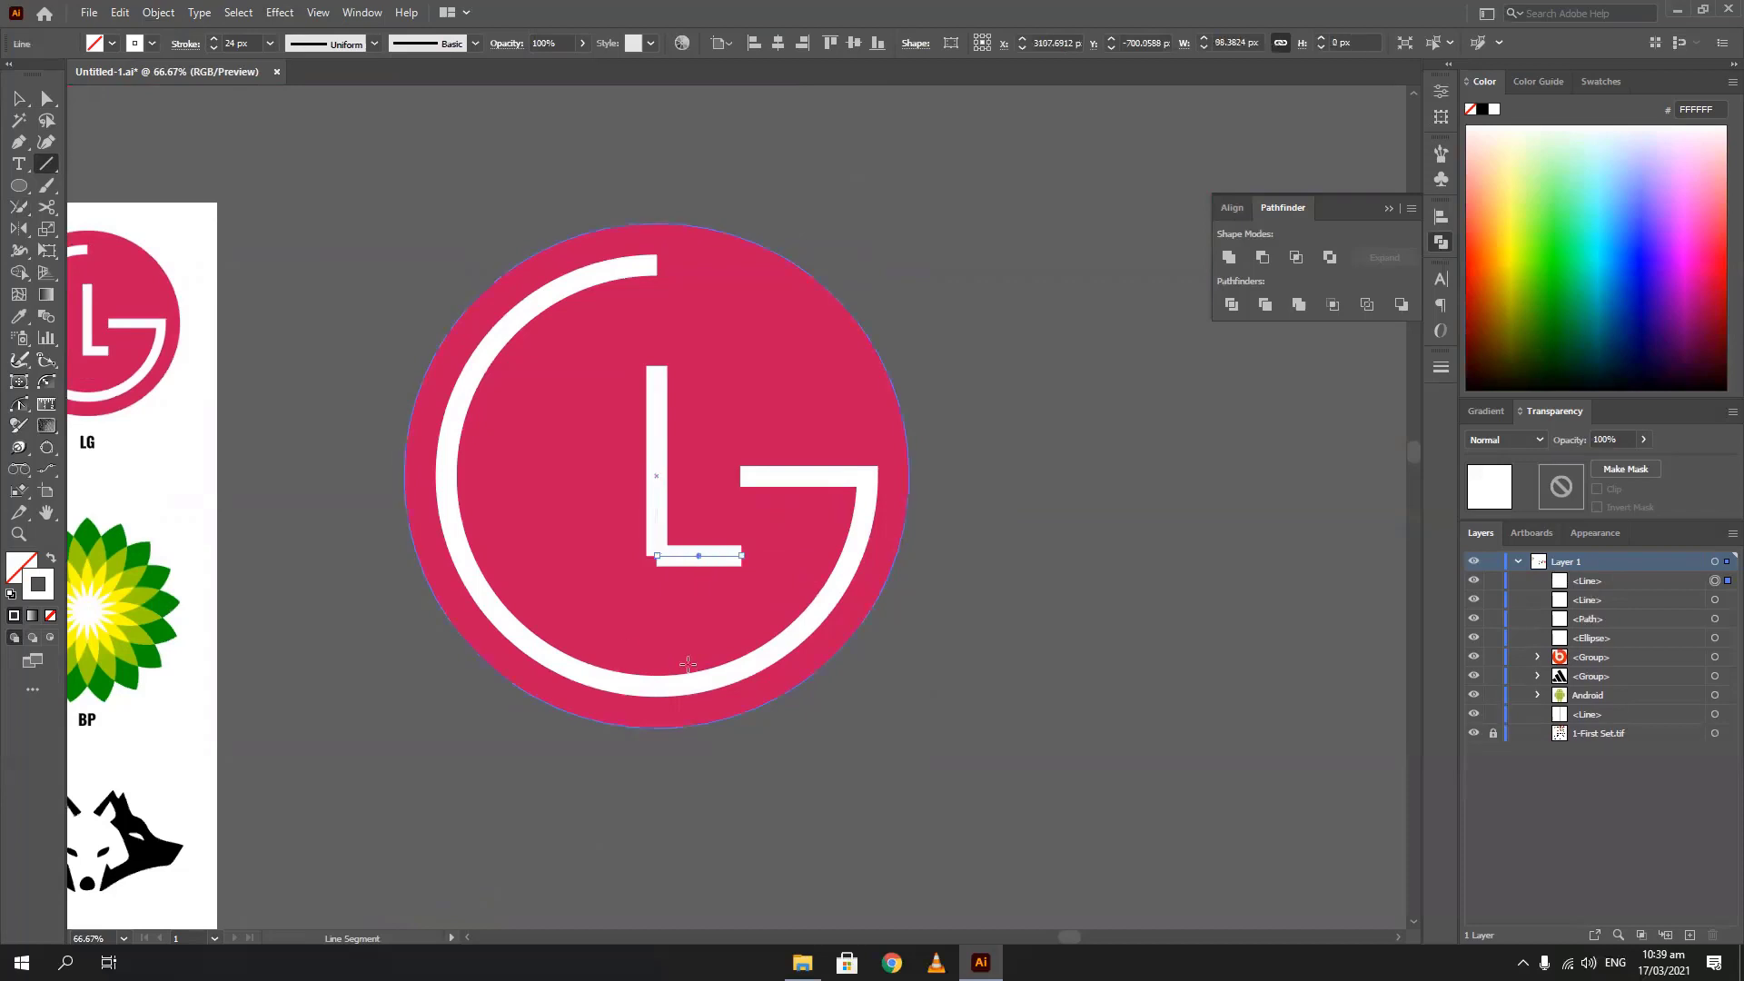
Join the L's vertical and horizontal lines into one path and deselect it
click(19, 98)
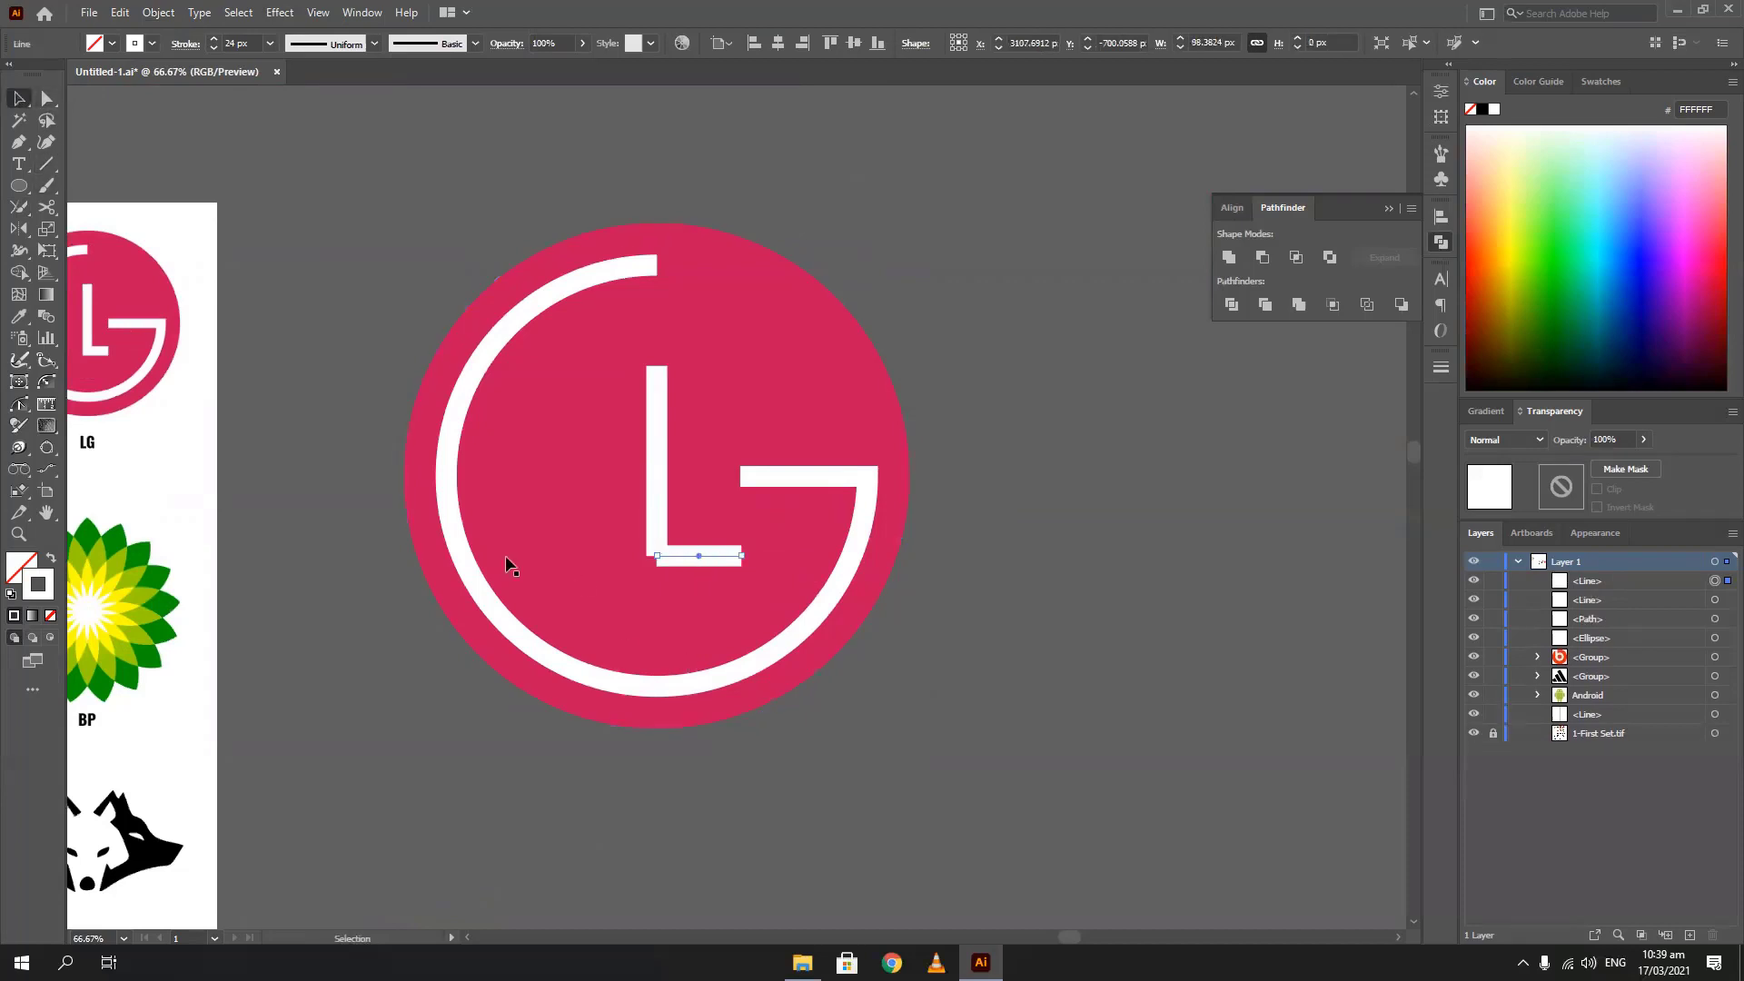
shift+click(657, 523)
key(ctrl+j)
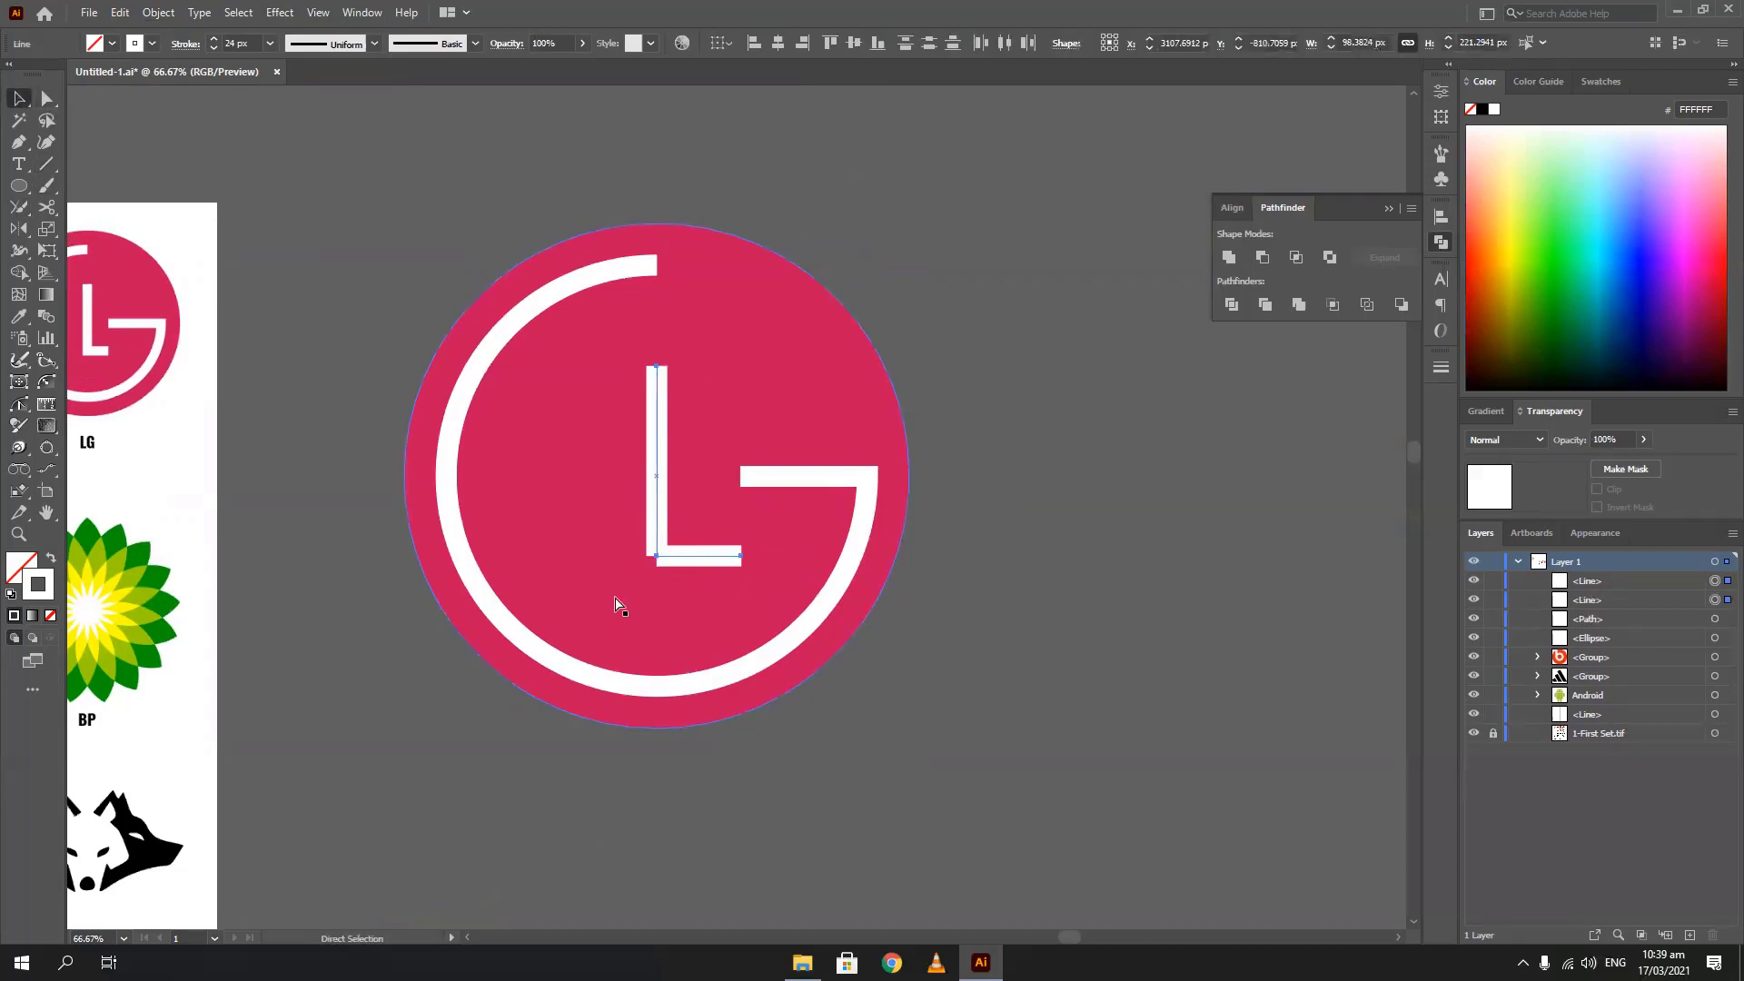
click(387, 663)
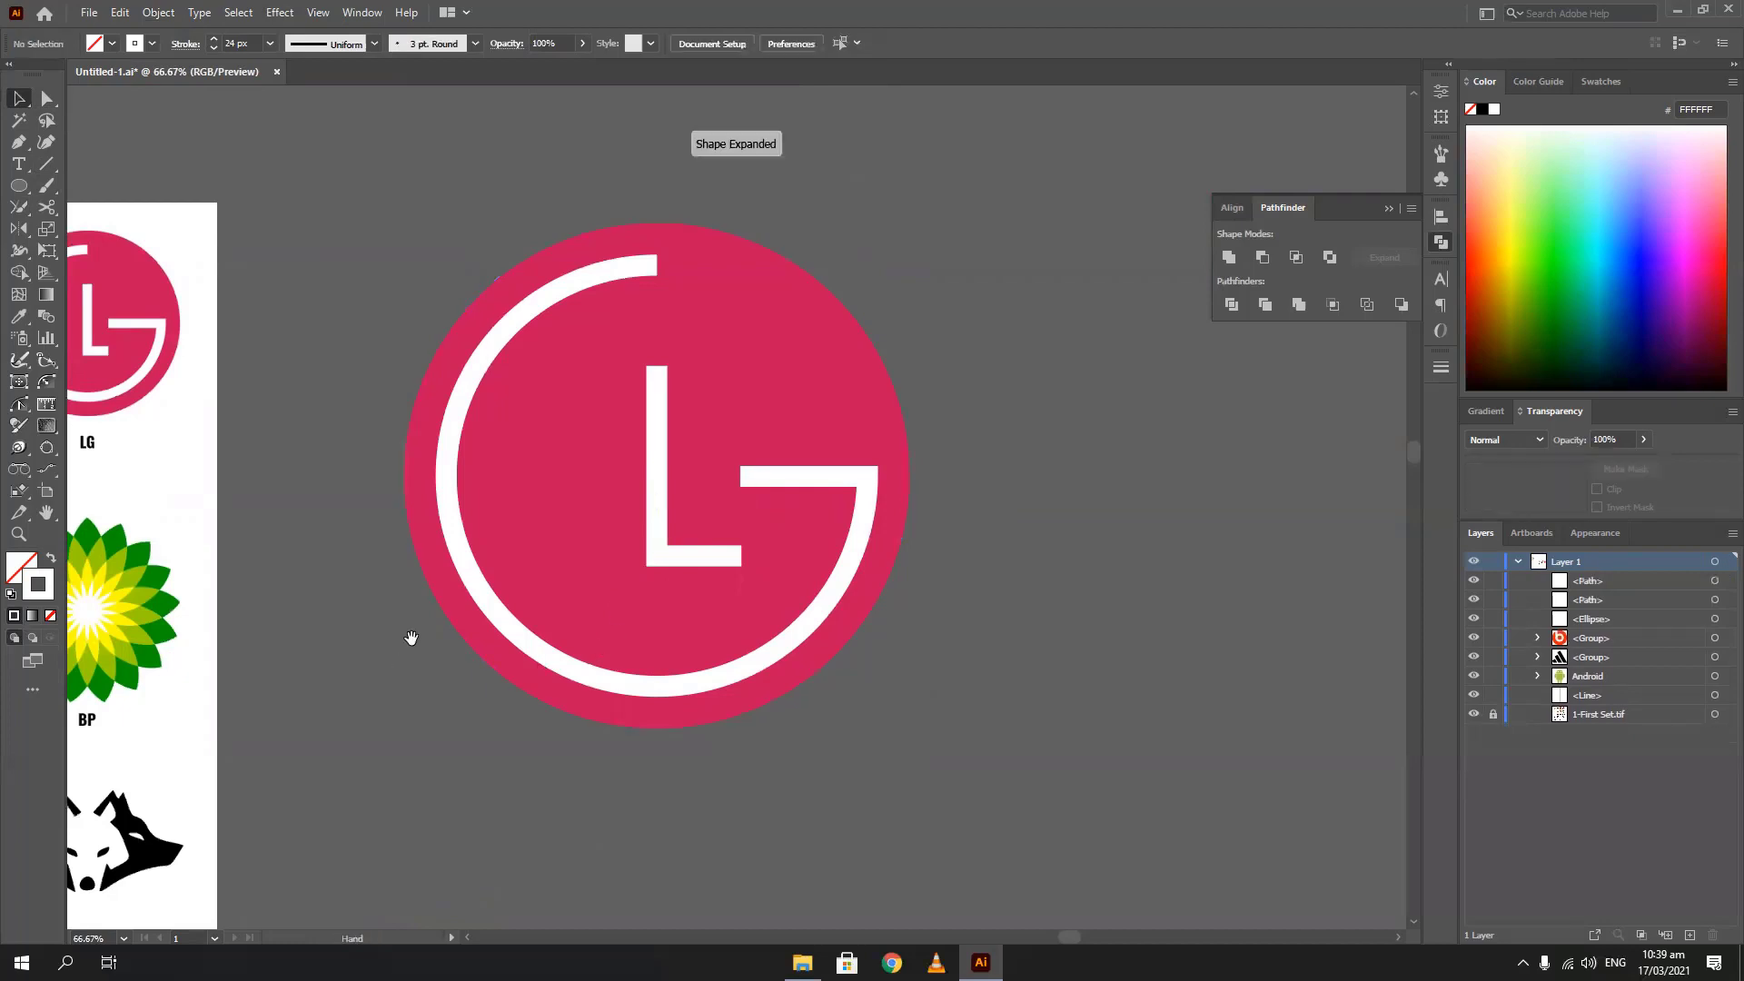
Draw a circle about 43 px wide to the upper left of the L, with a white fill and no stroke
drag(405, 635, 576, 695)
click(19, 185)
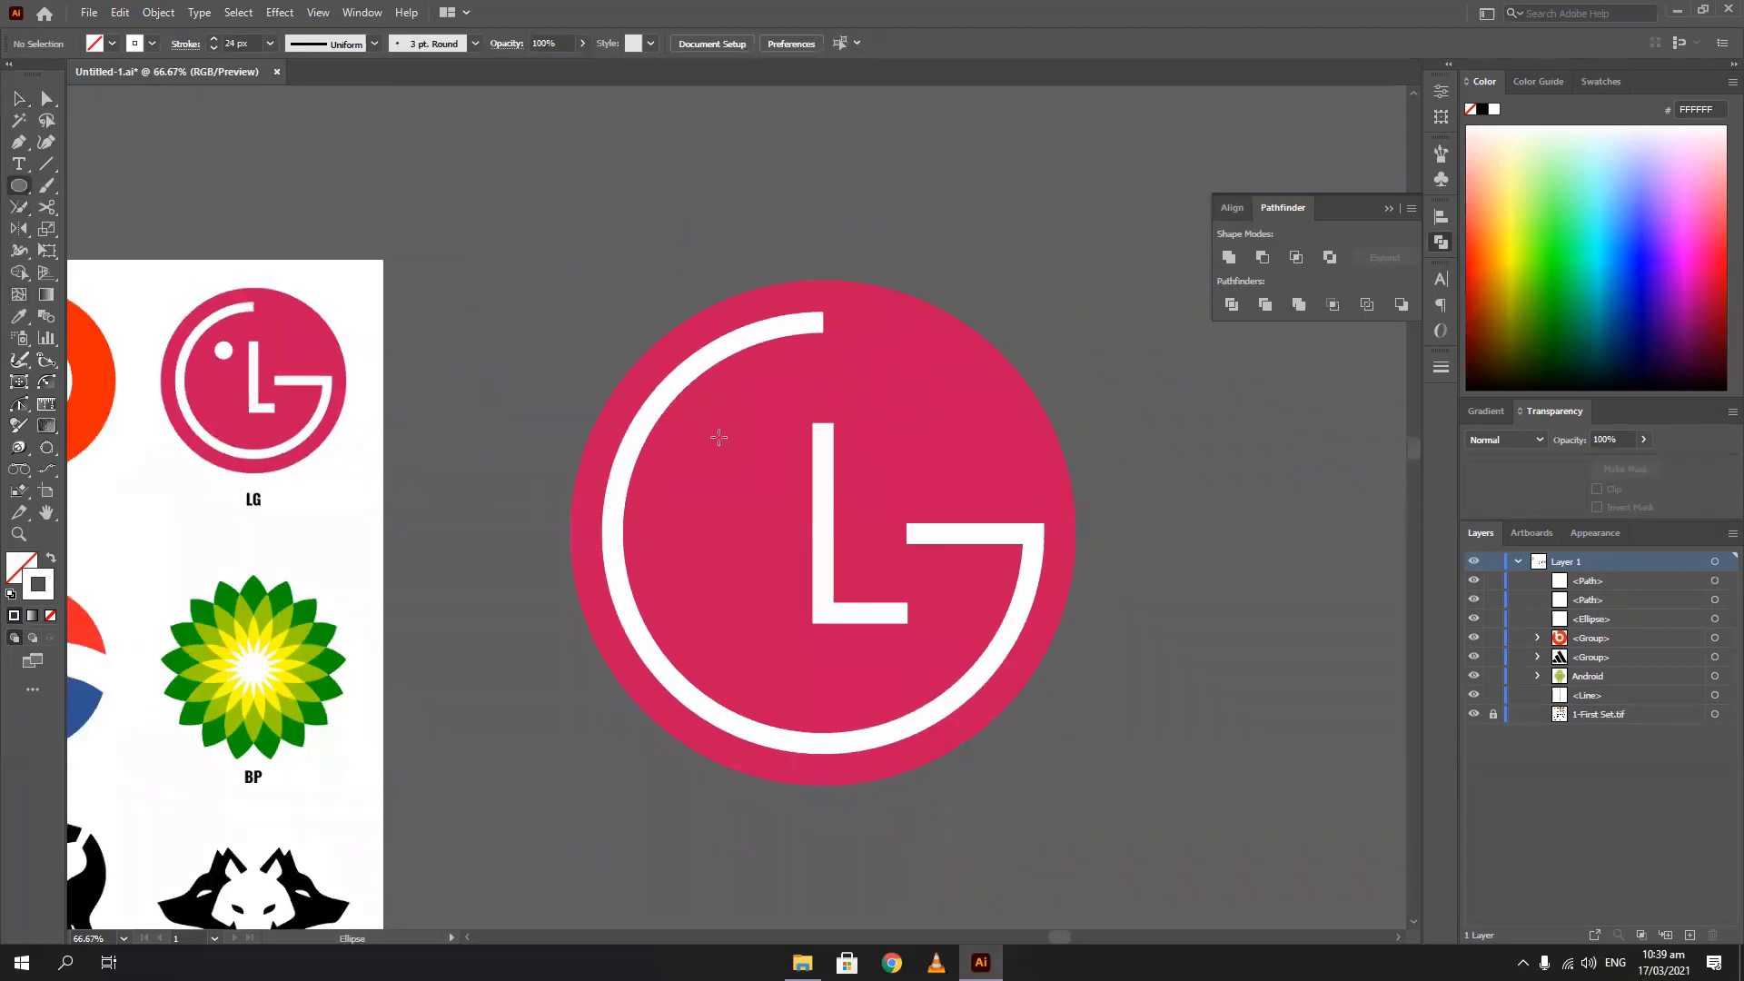
drag(711, 420, 750, 461)
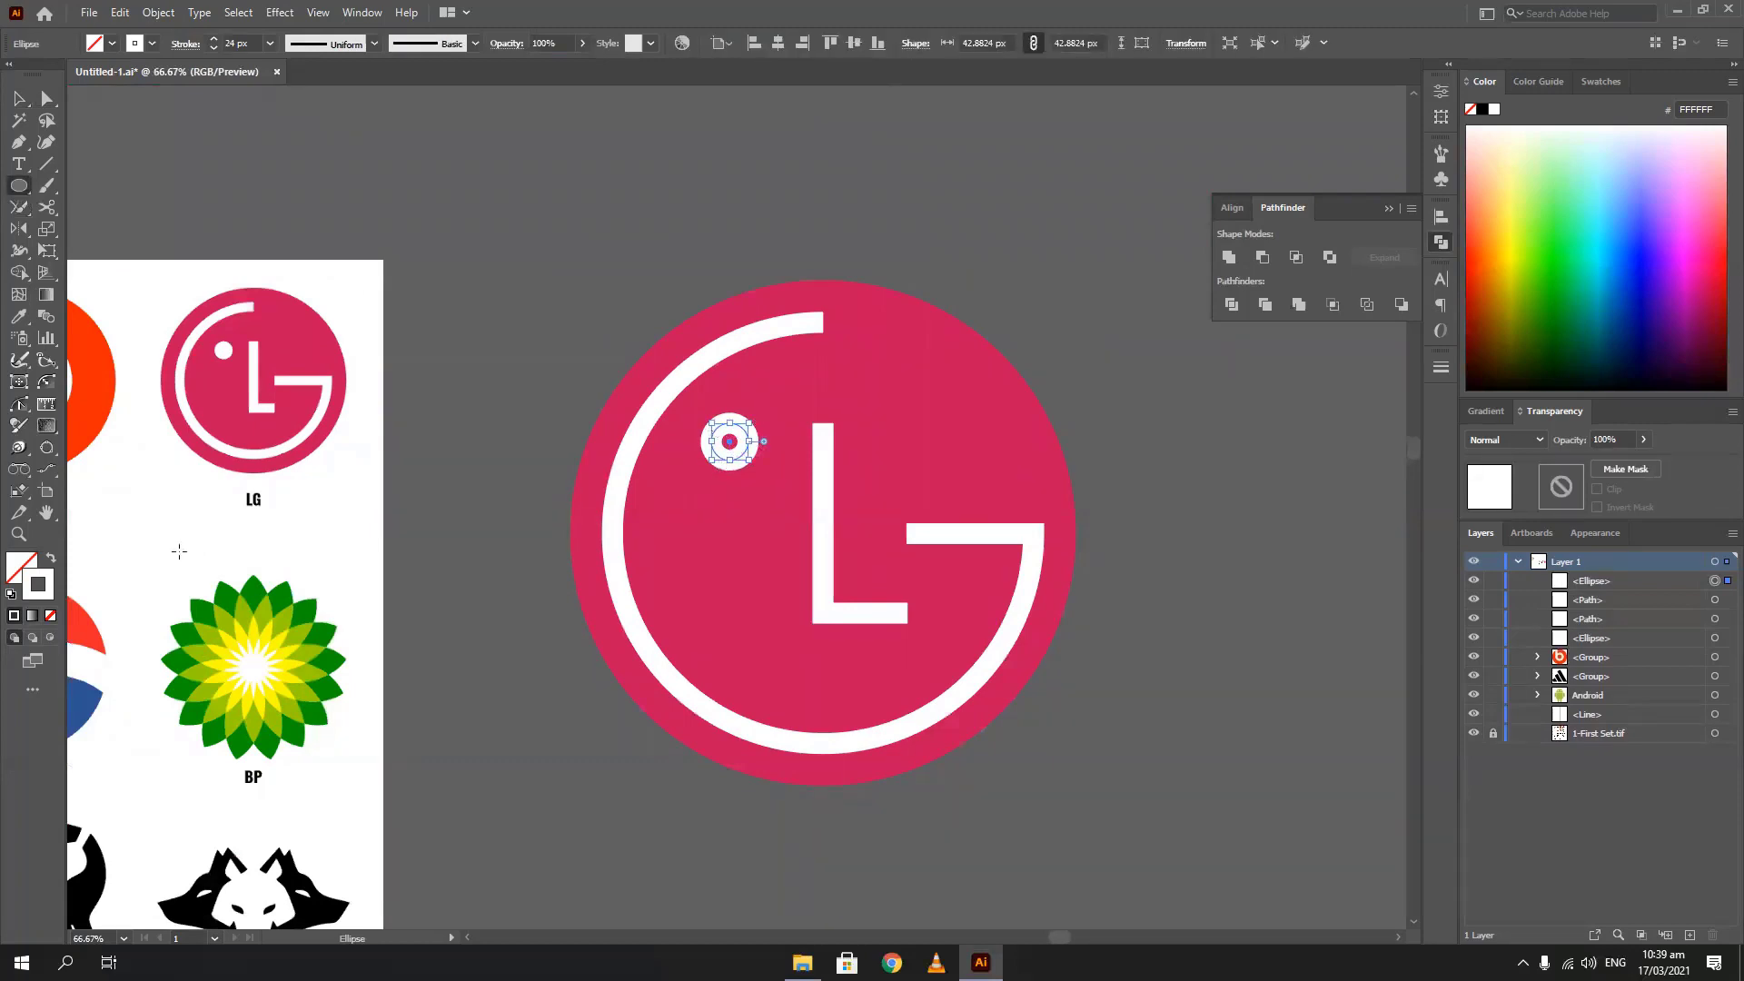
click(51, 558)
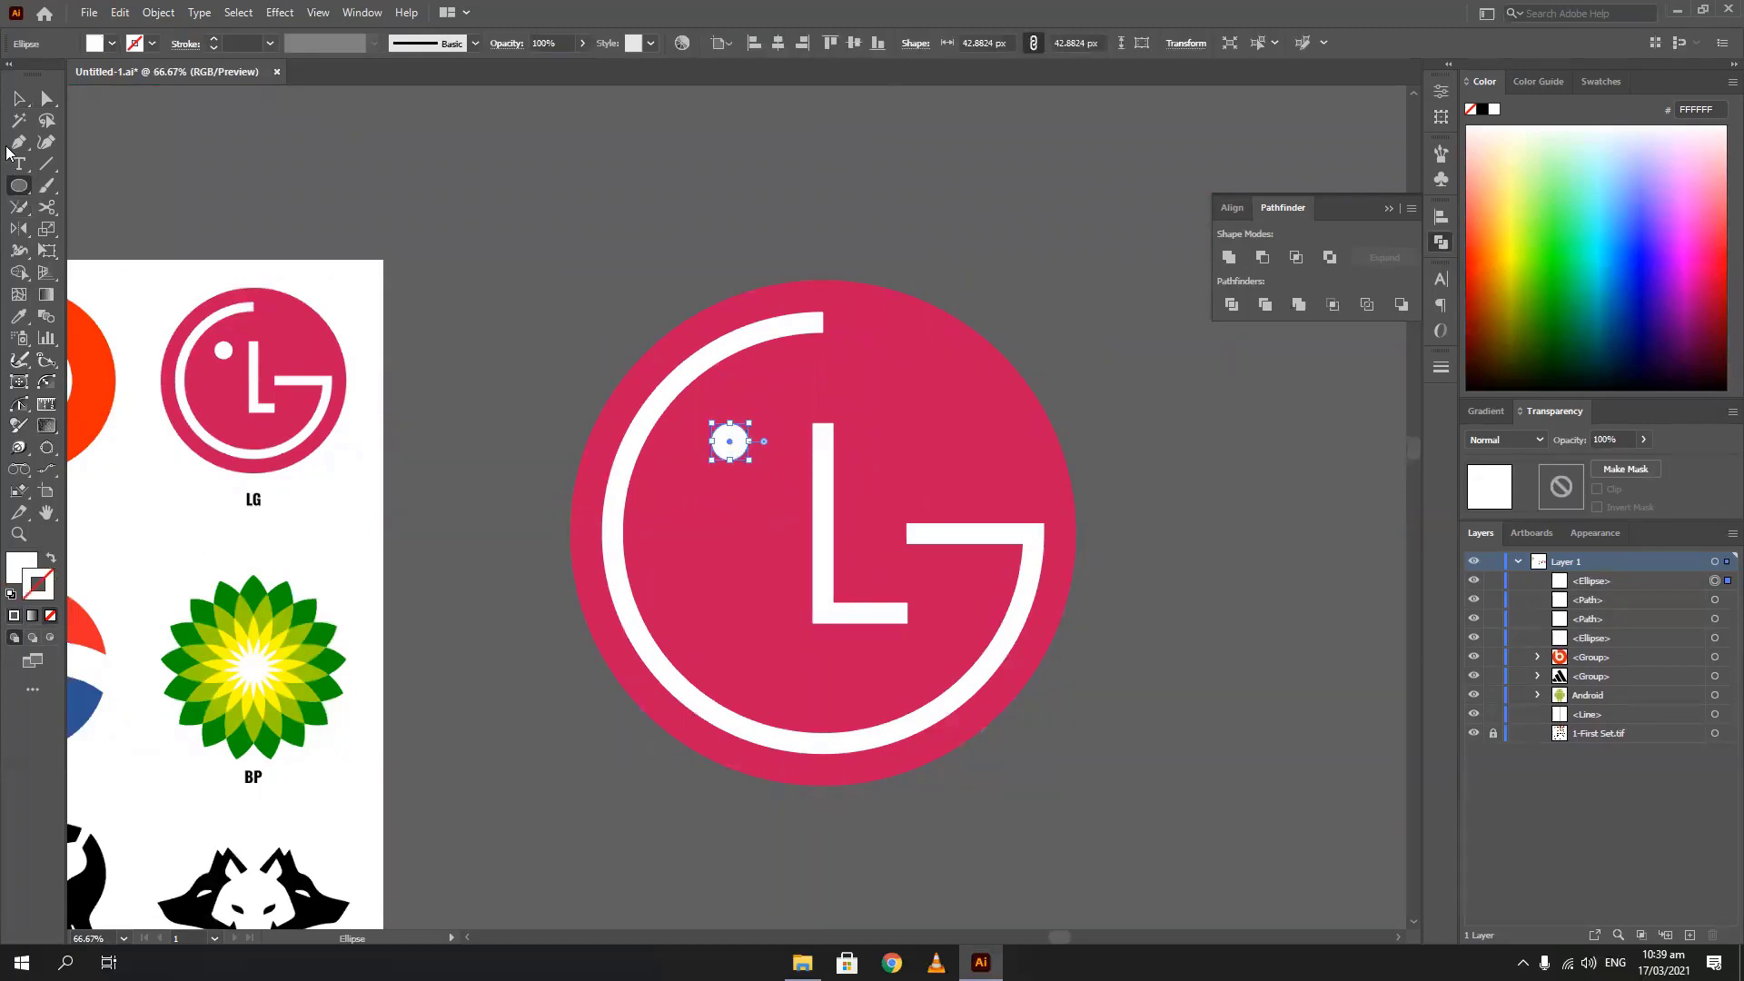
Enlarge the white eye circle slightly to match the reference logo, then deselect it
click(18, 98)
drag(752, 461, 766, 479)
click(449, 454)
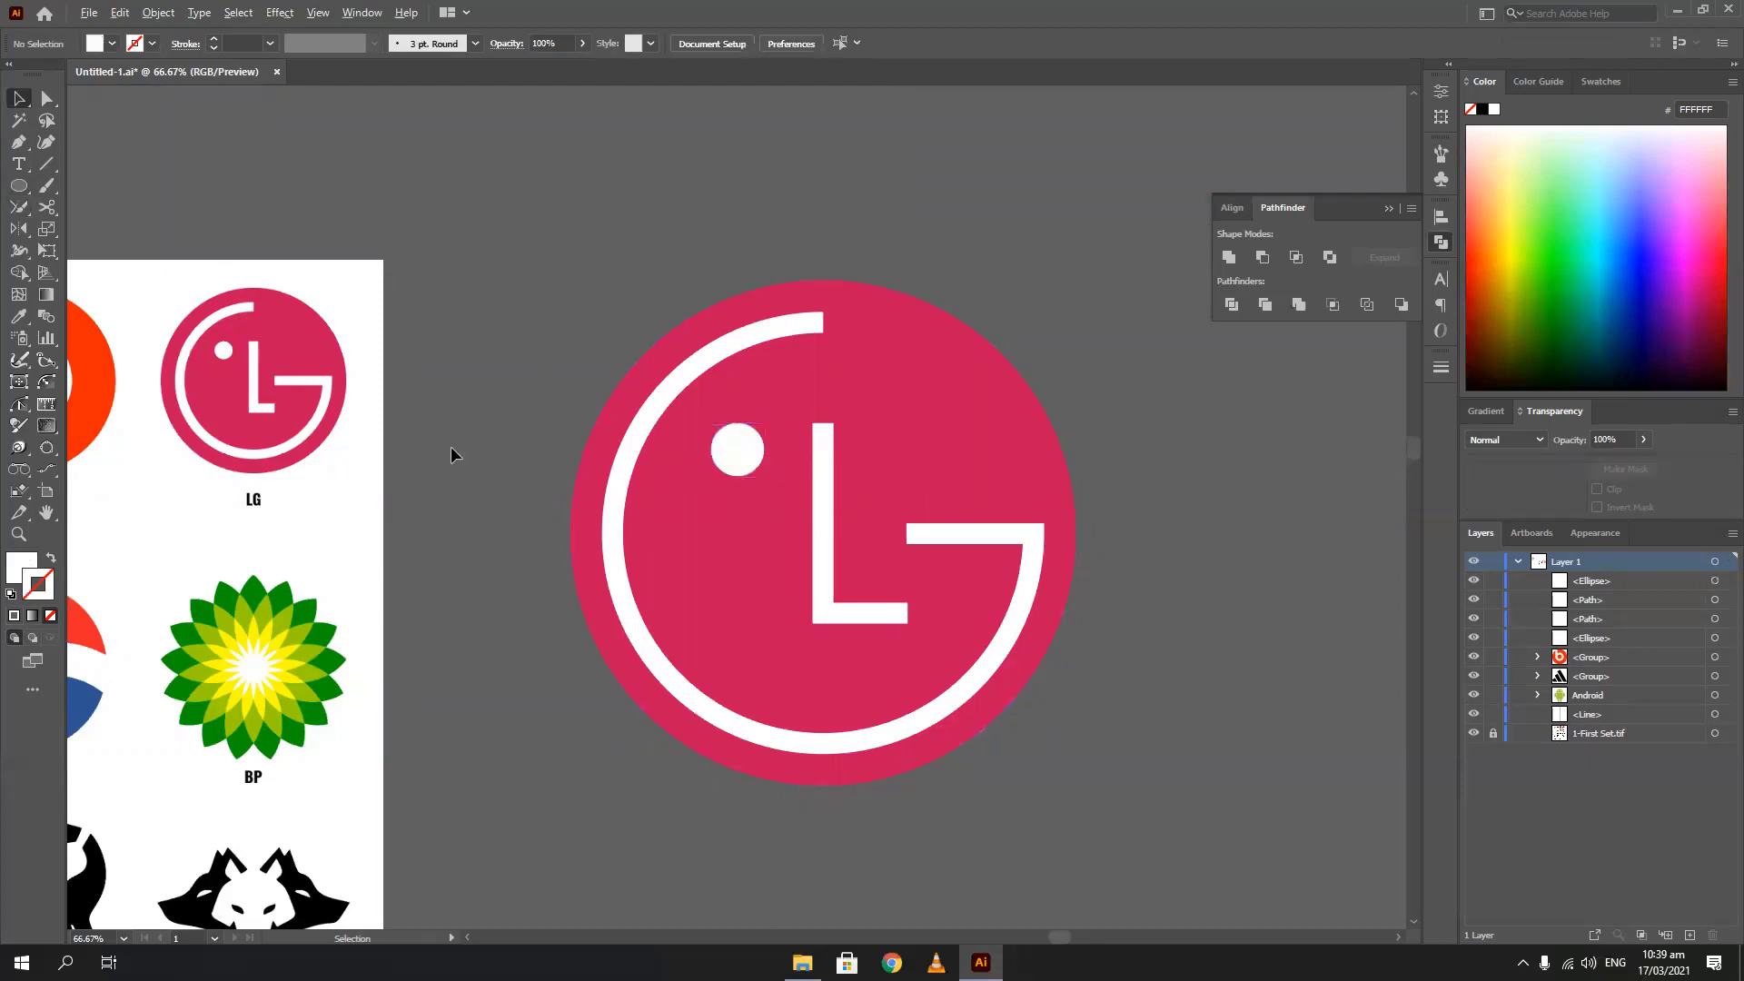
Select the G and L stroke paths together, leaving the eye circle and pink background circle unselected
scroll(451, 445, down, 4)
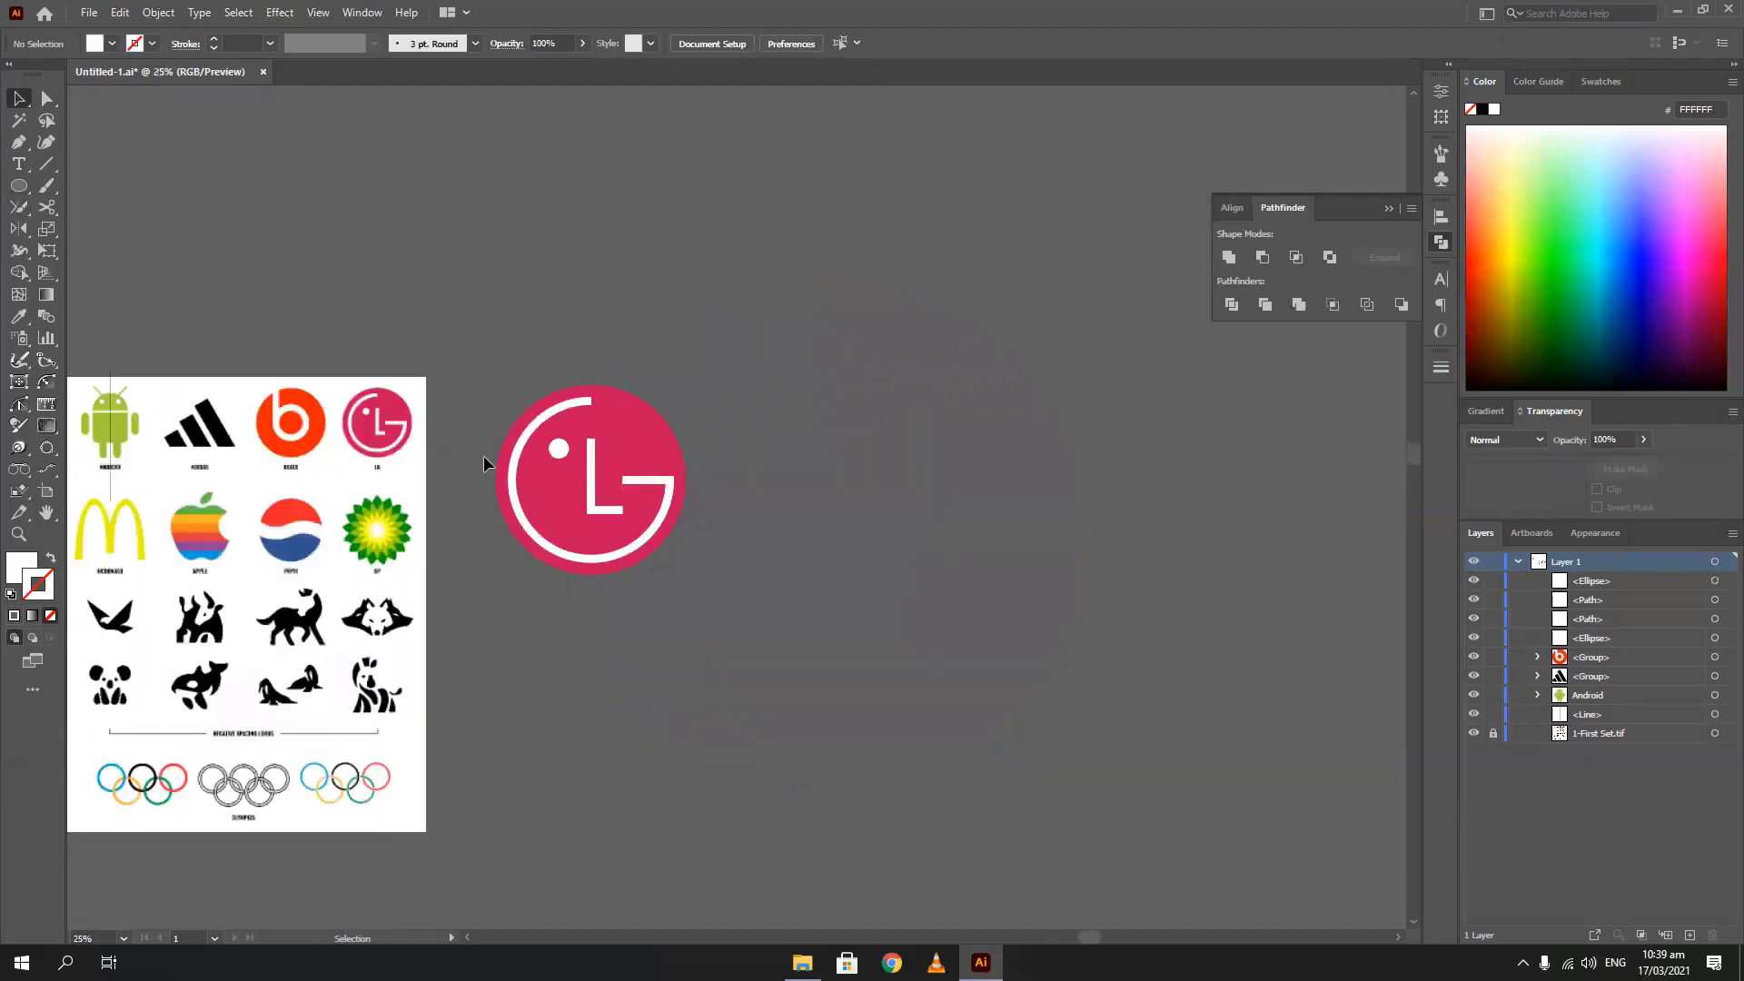
scroll(518, 461, up, 1)
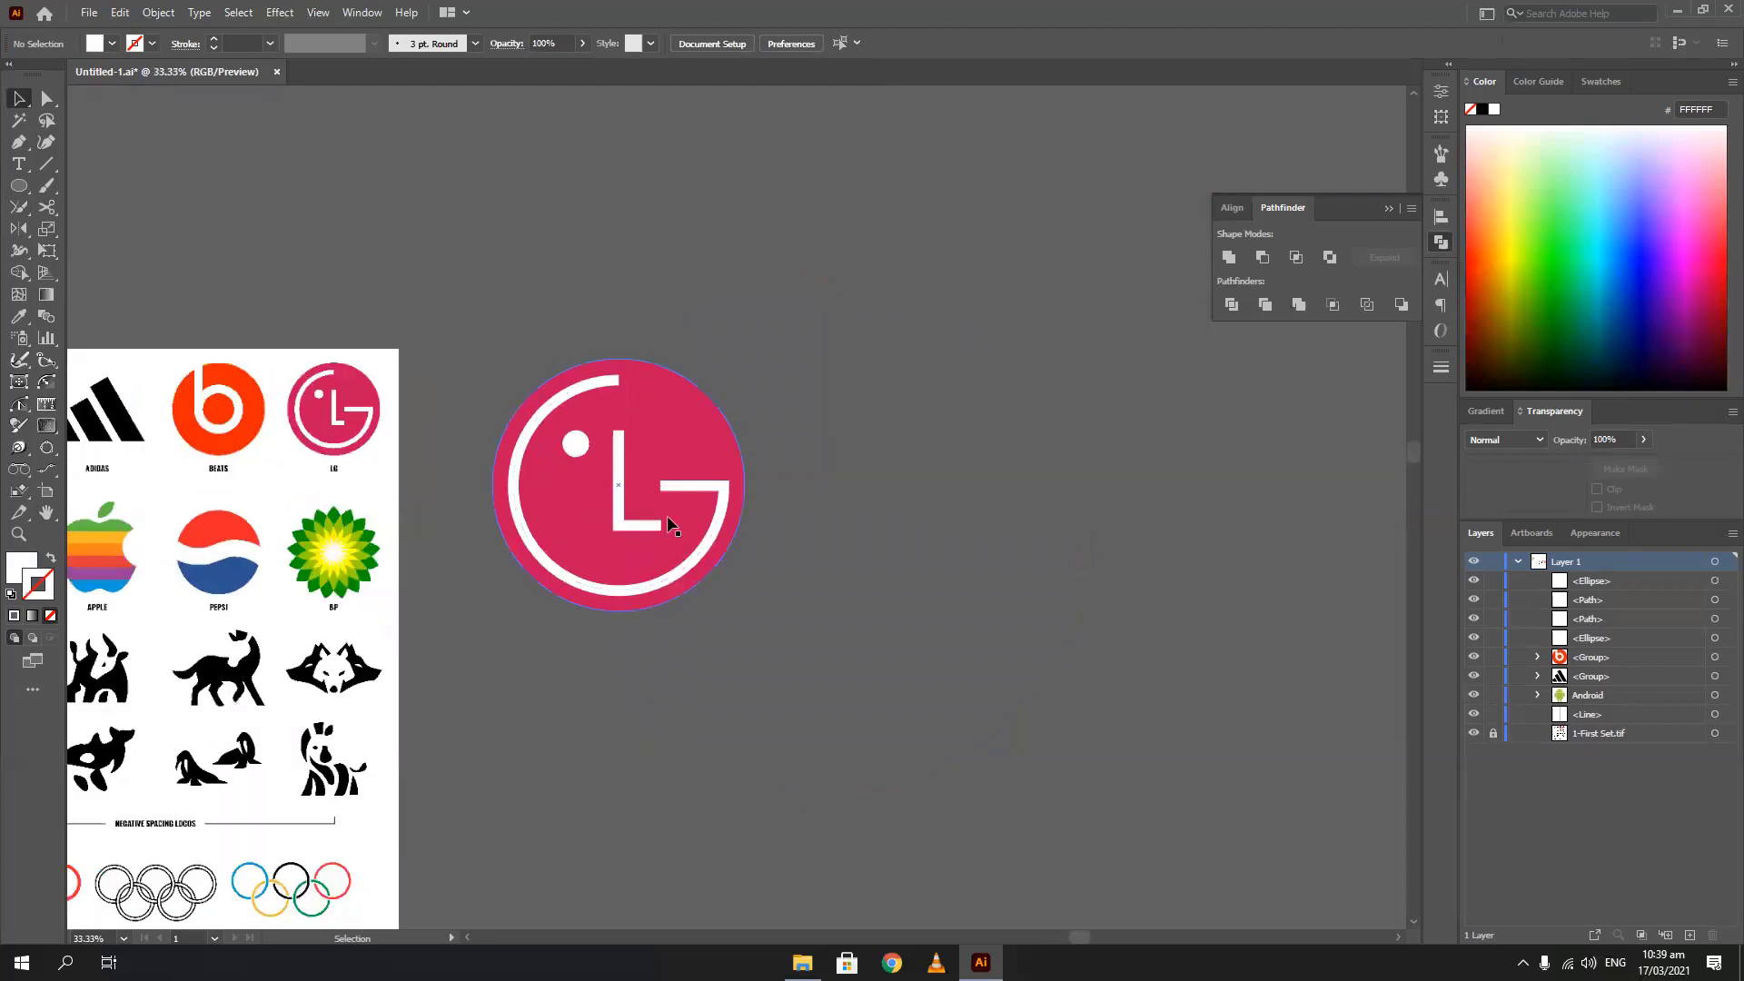
click(572, 497)
shift+click(625, 491)
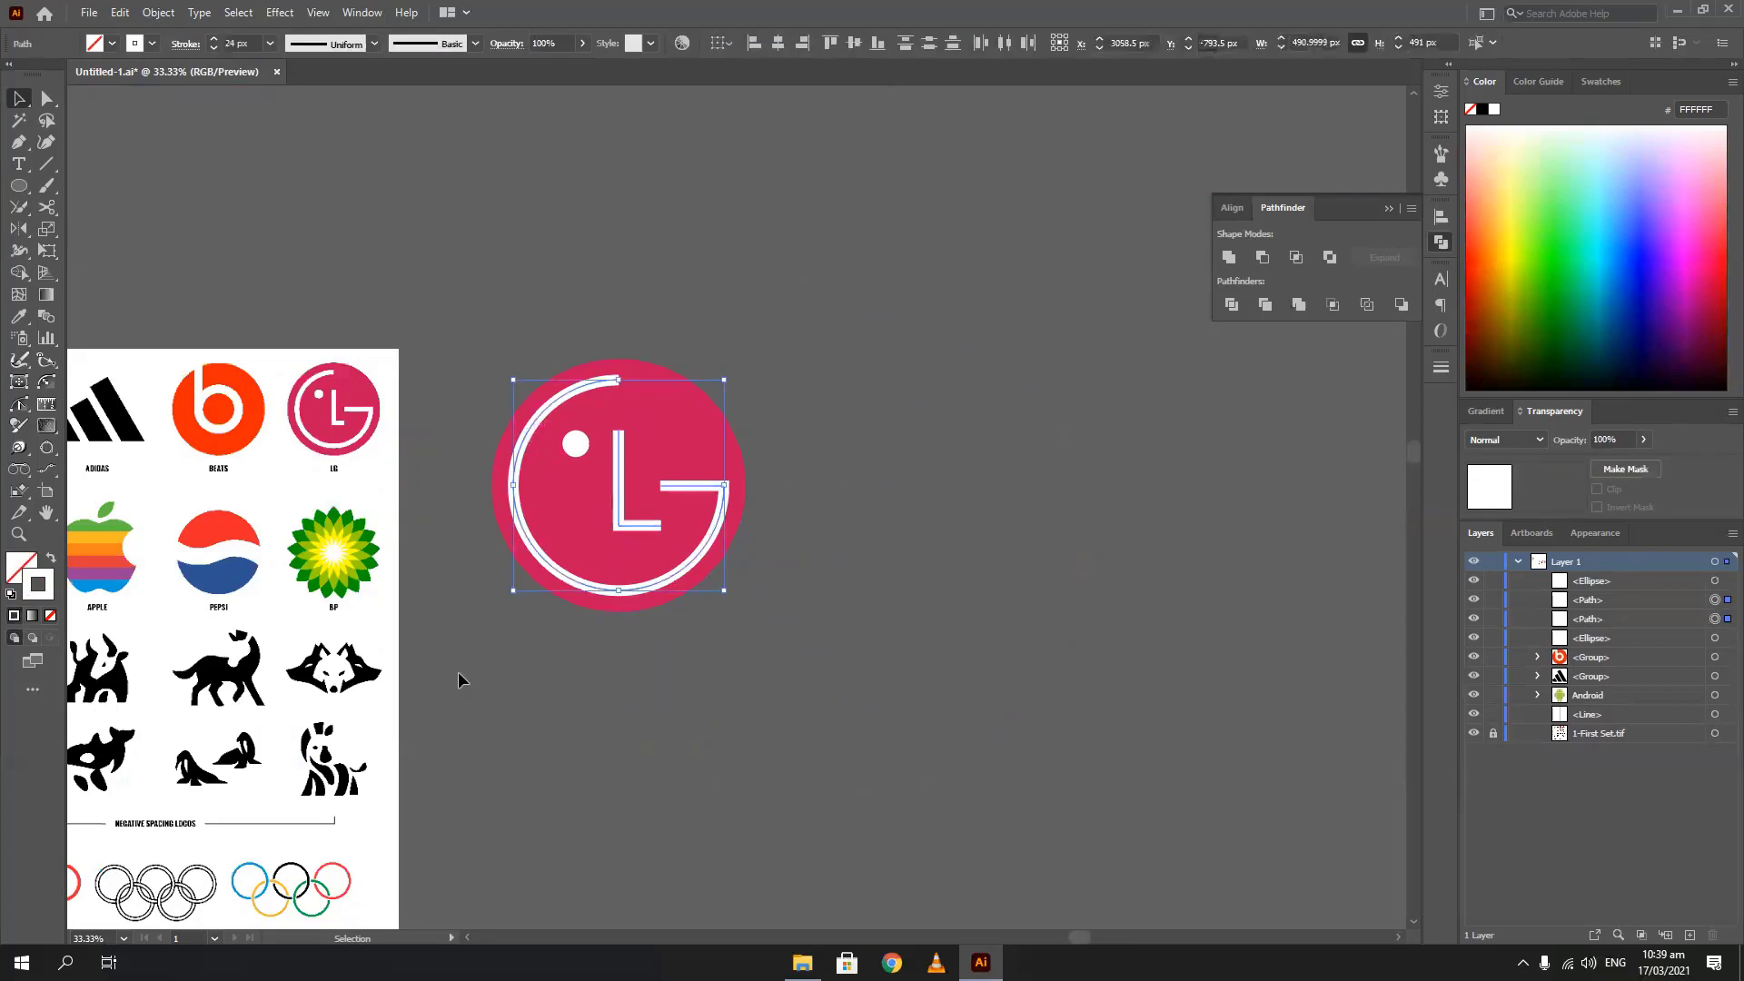
scroll(498, 637, up, 3)
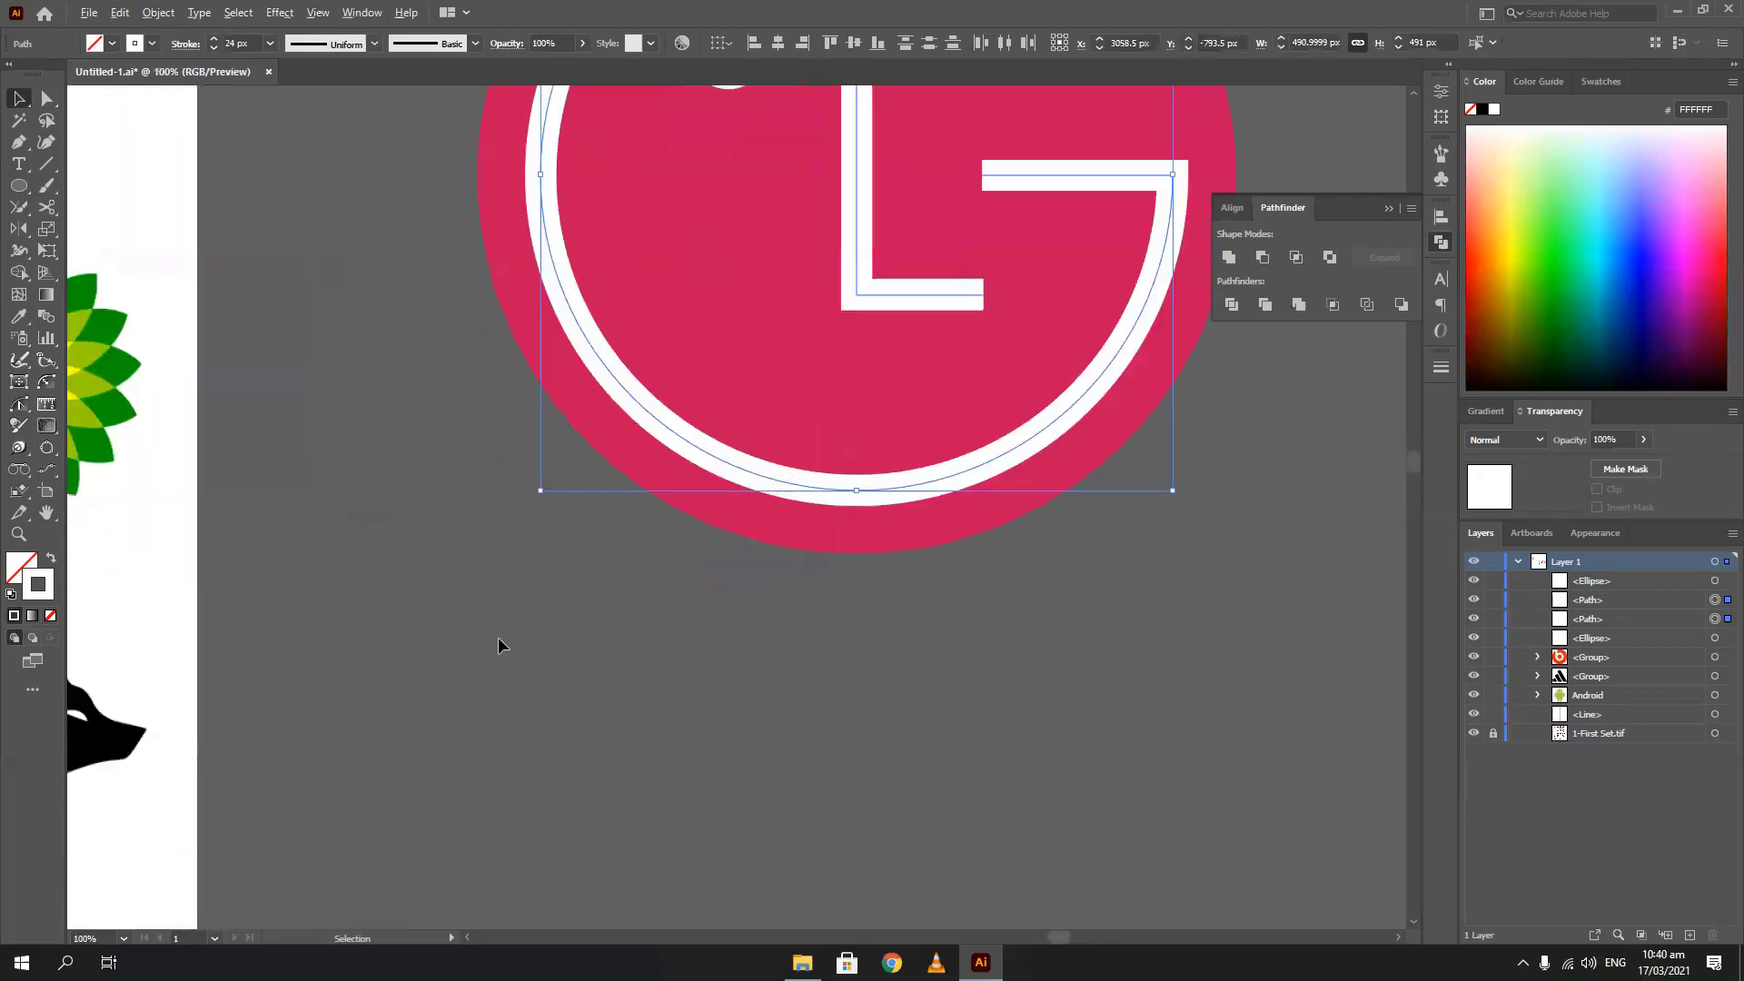
drag(442, 590, 285, 919)
drag(249, 747, 263, 690)
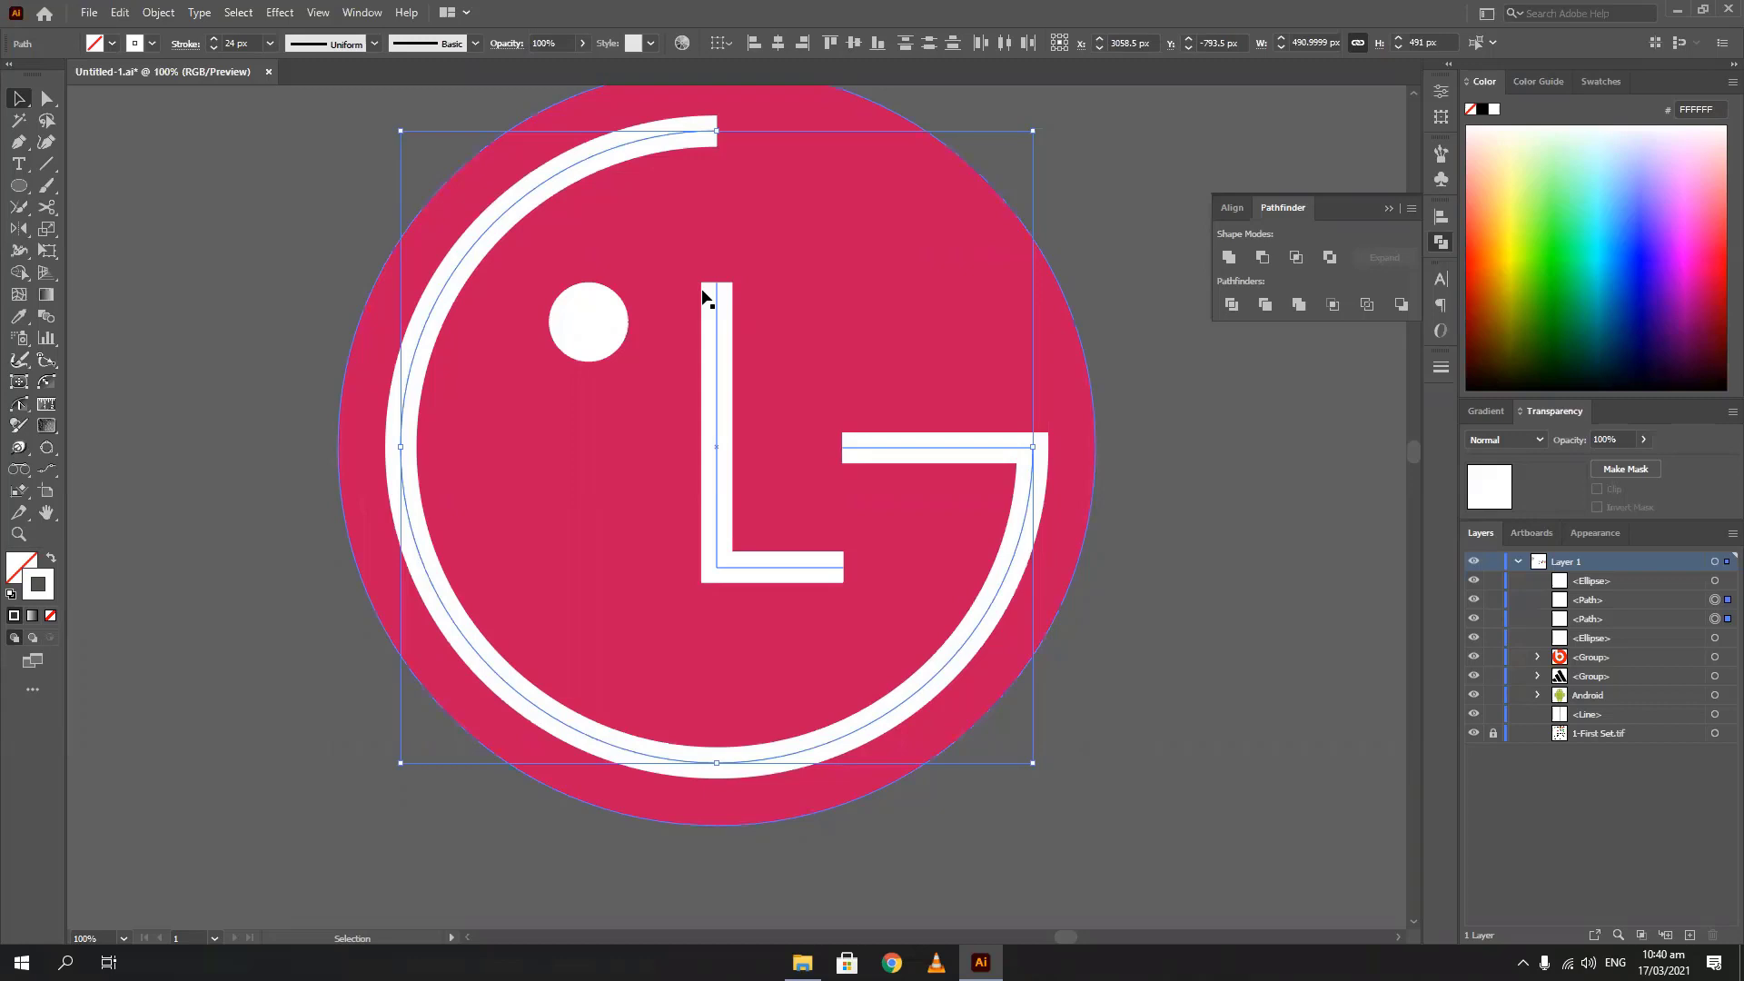
Expand the fill and stroke of the white G-shaped and L-shaped paths in the LG logo into filled shapes
click(158, 12)
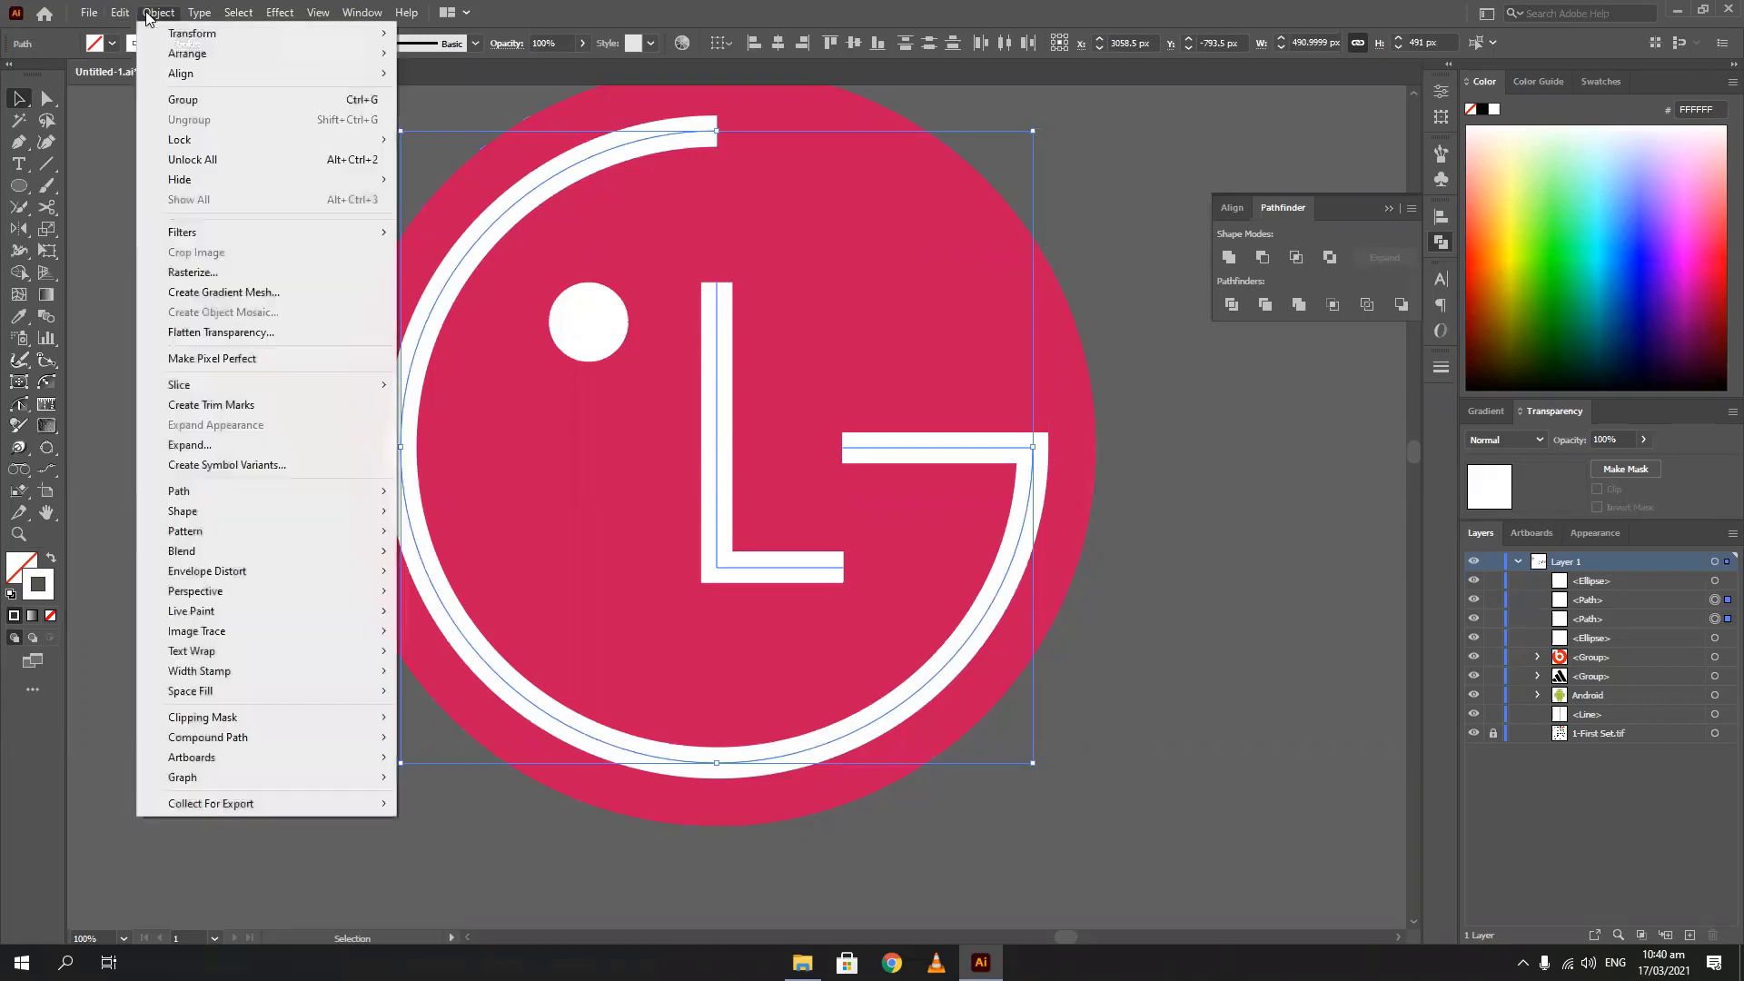
click(224, 448)
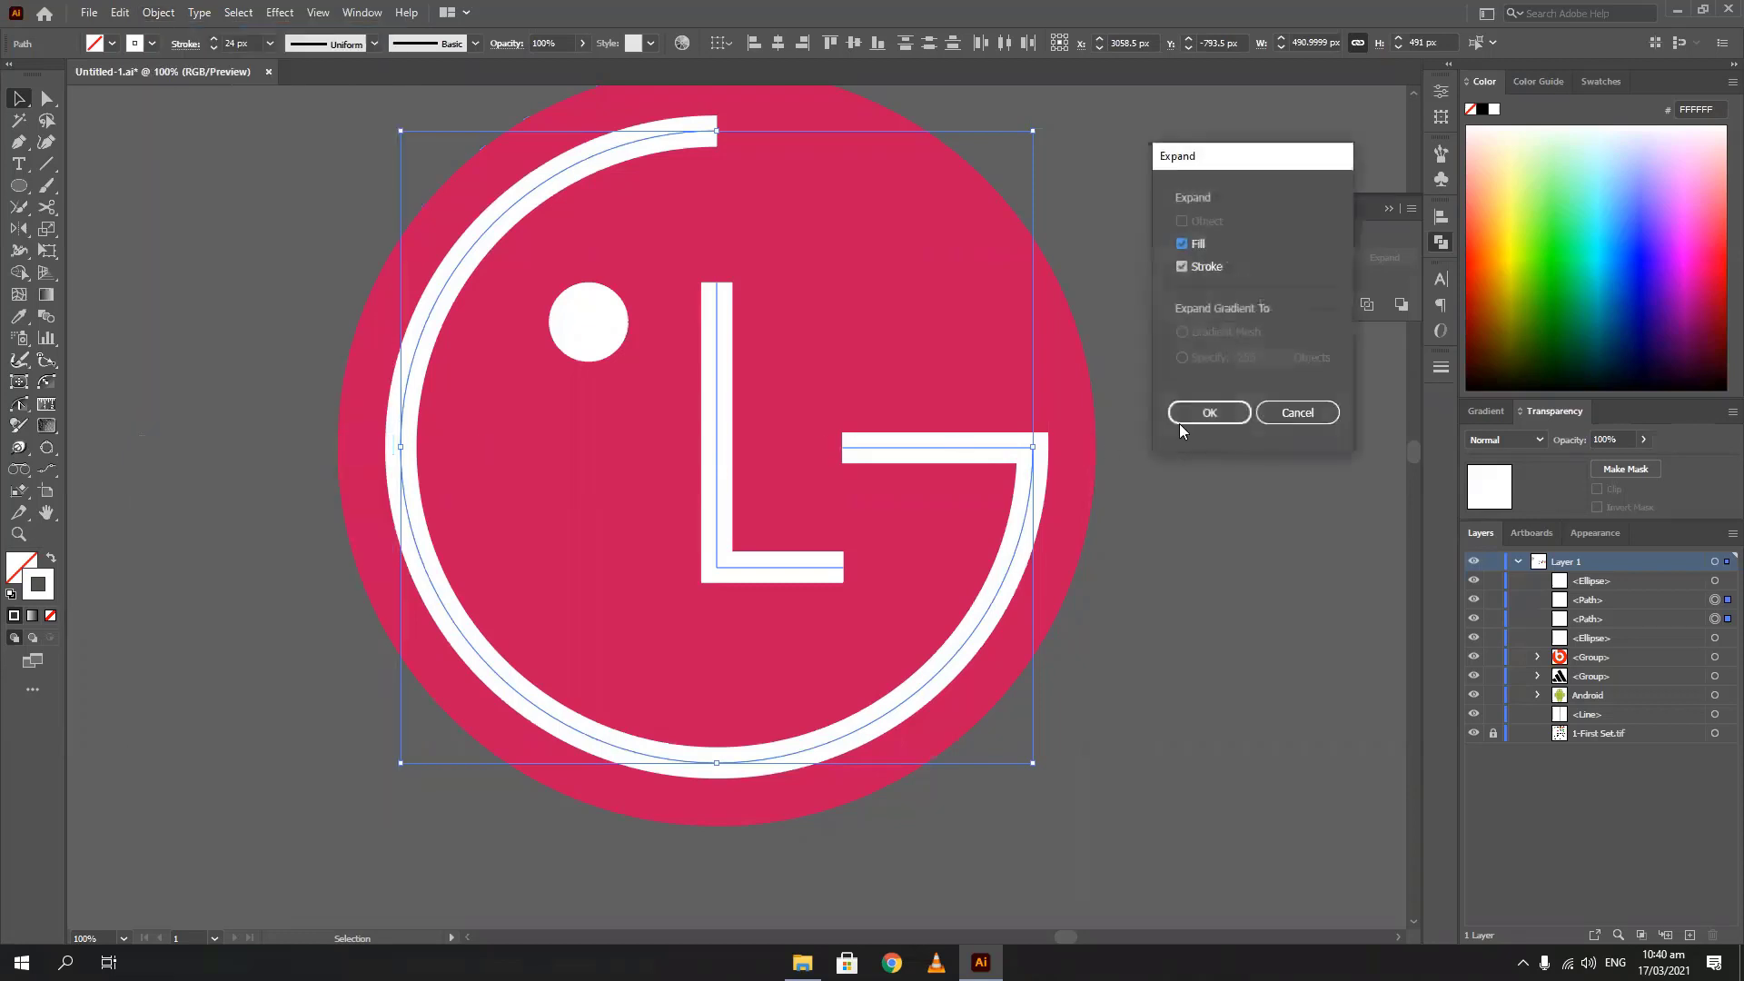
click(1208, 411)
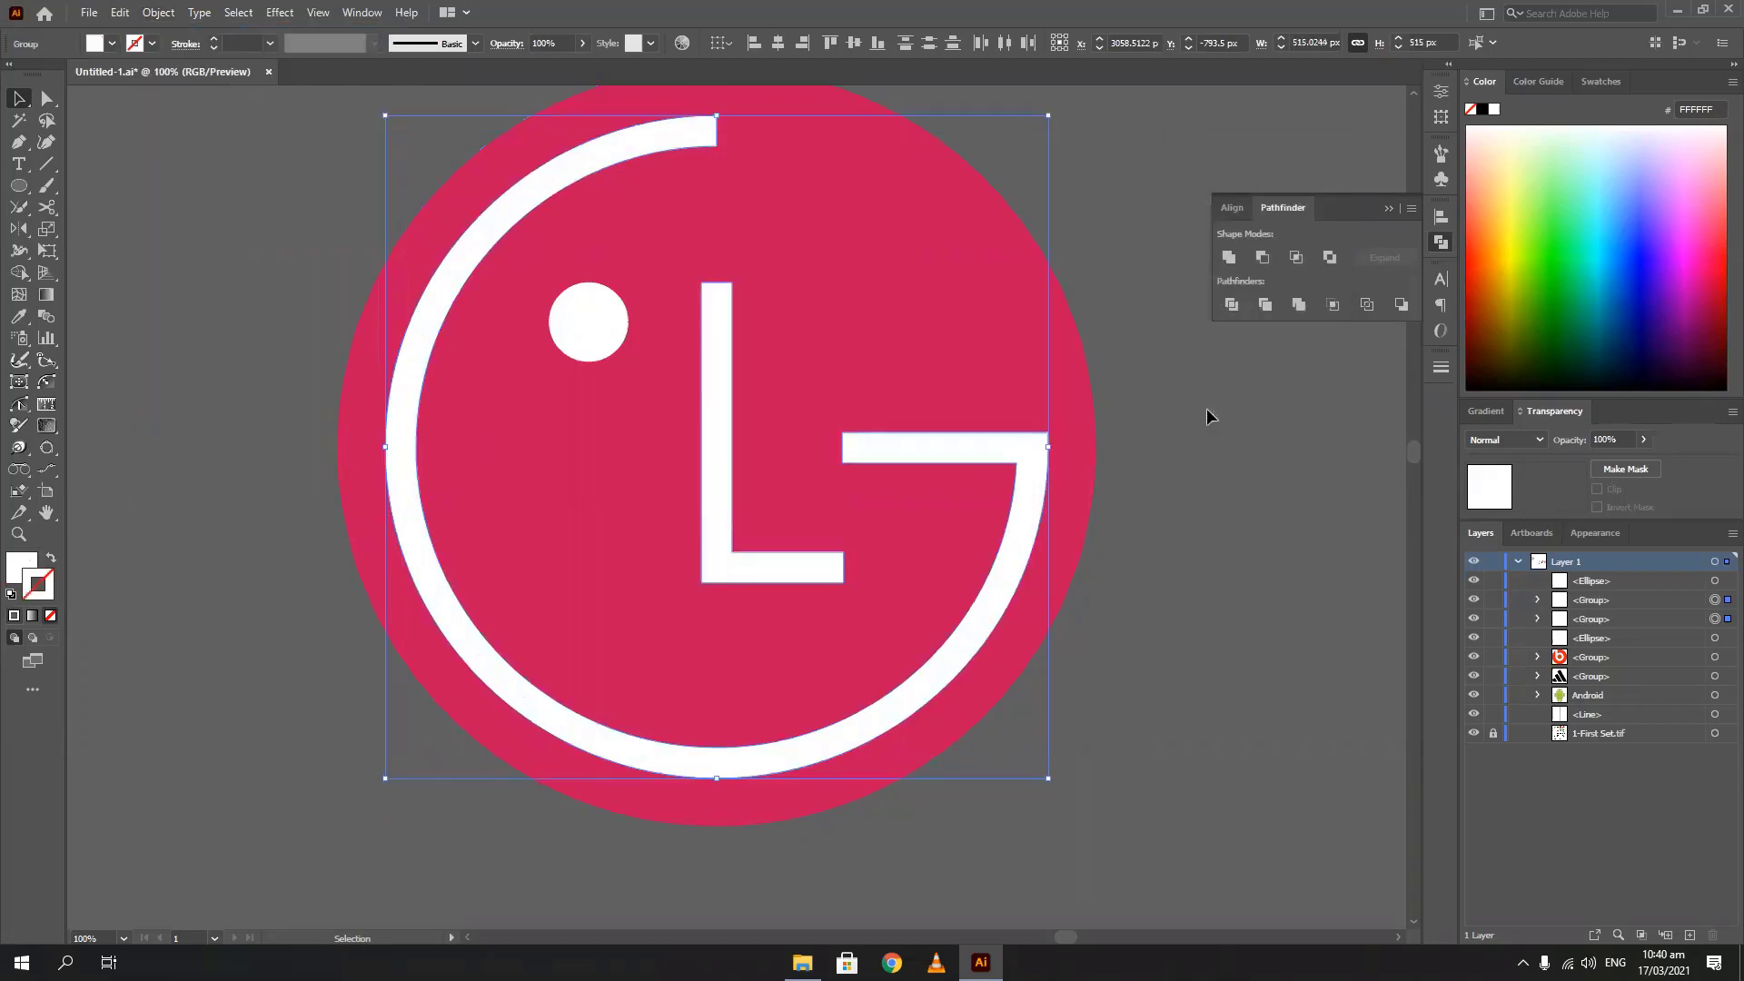
Subtract the white letters and dot from the pink circle with Minus Front, and move the resulting LG logo farther away from the artboard
drag(264, 172, 1168, 729)
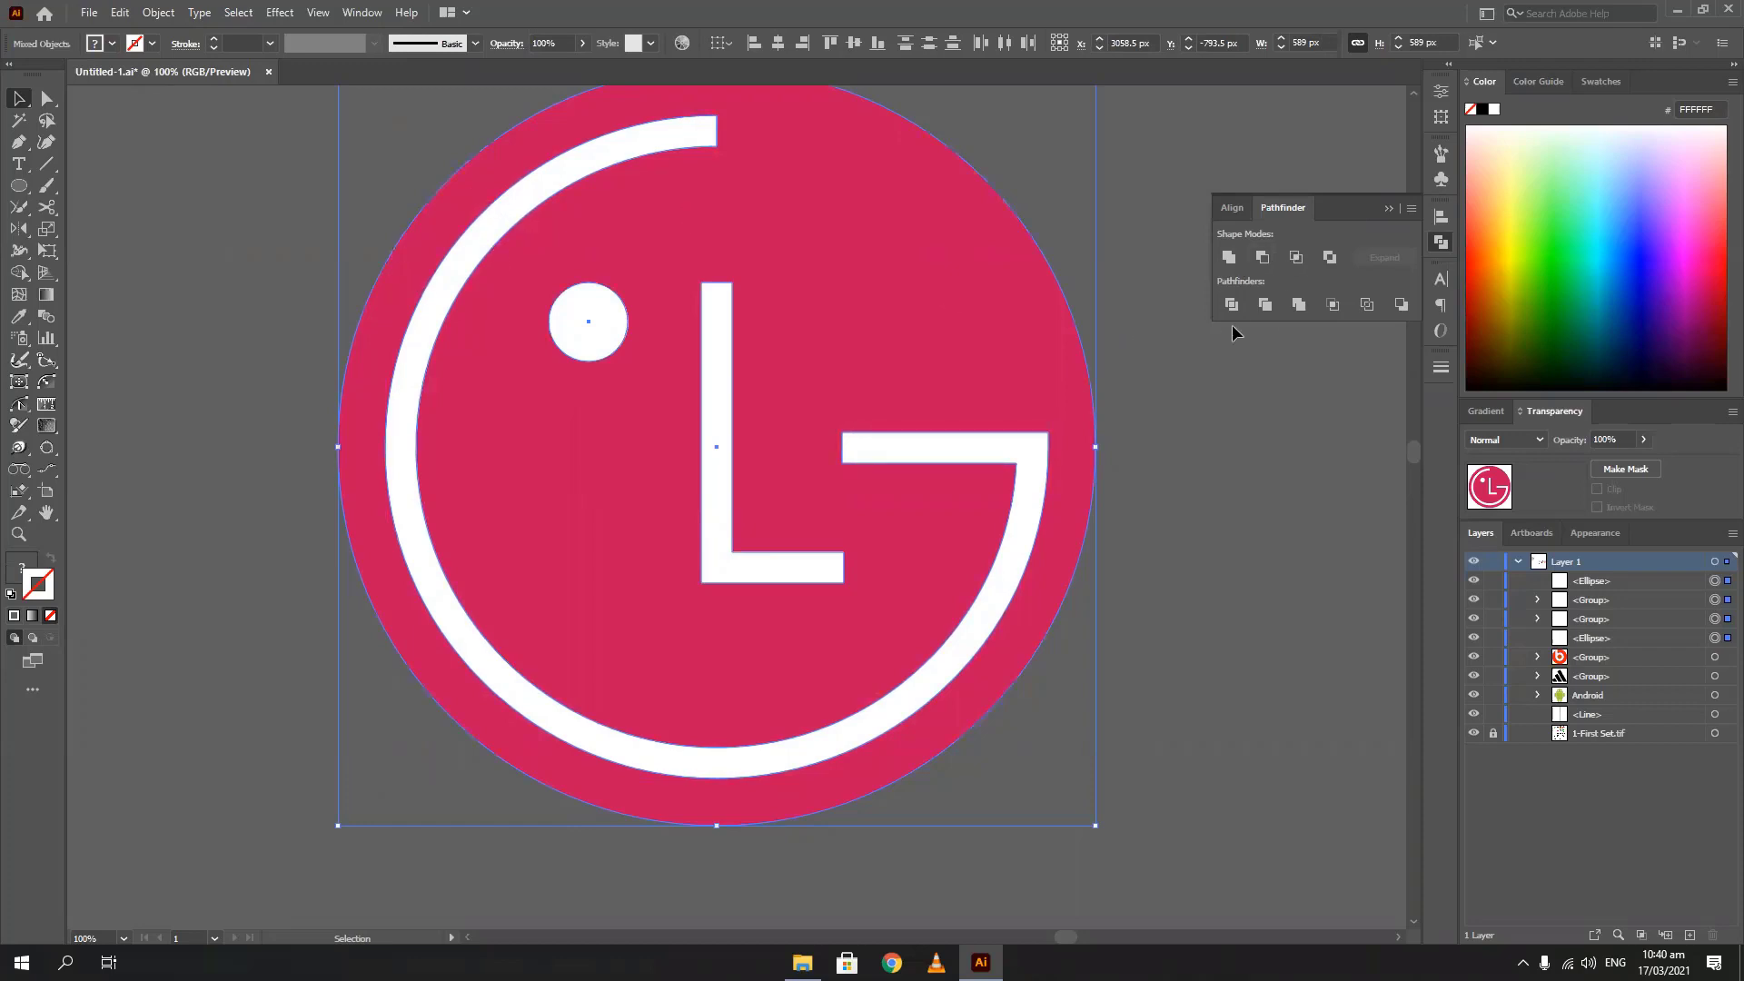
click(1262, 257)
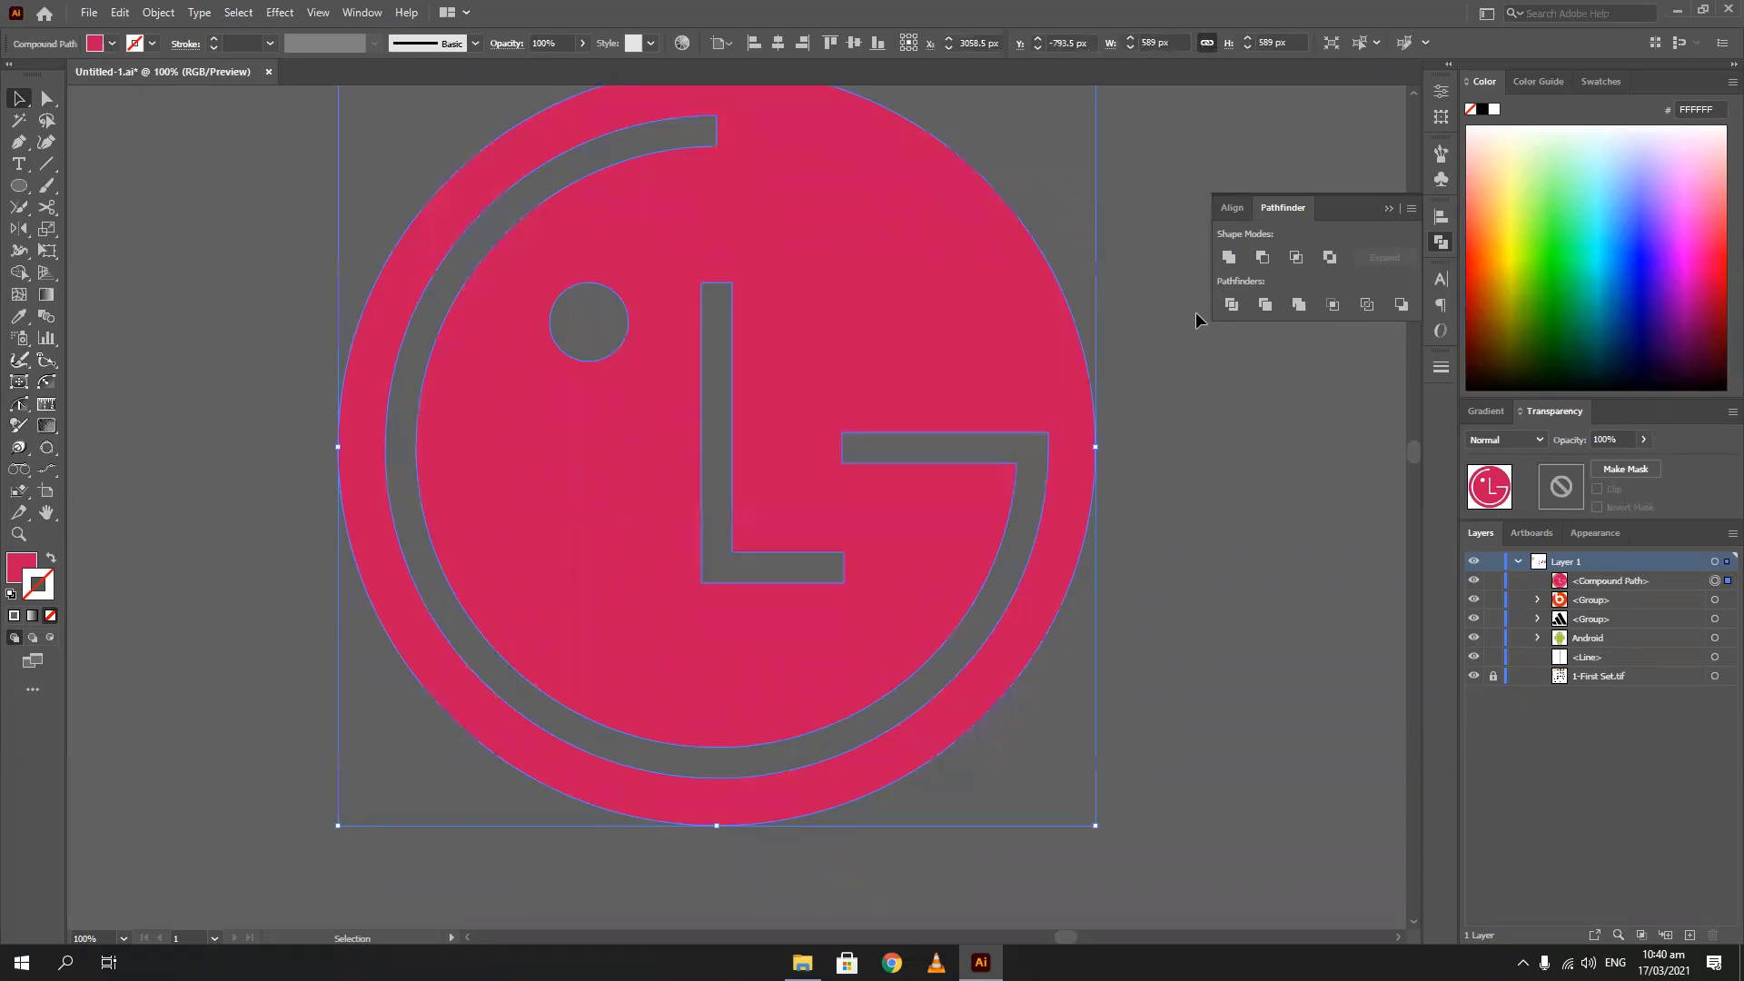
click(195, 450)
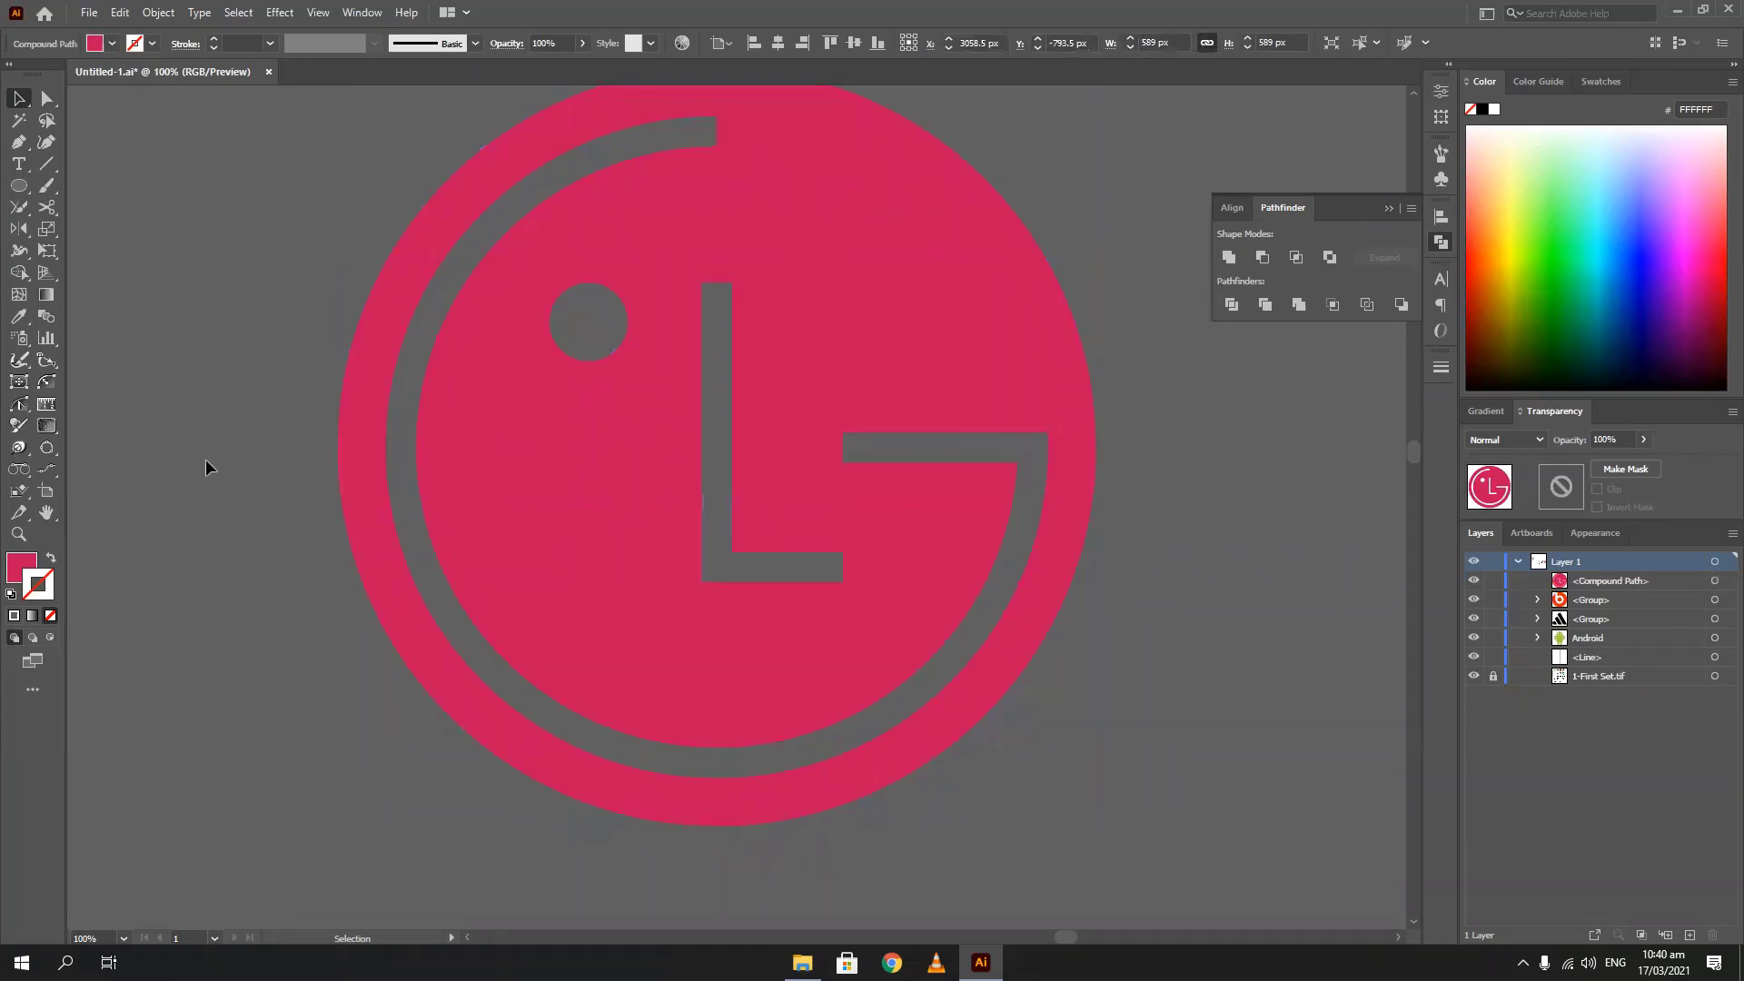
scroll(251, 400, down, 2)
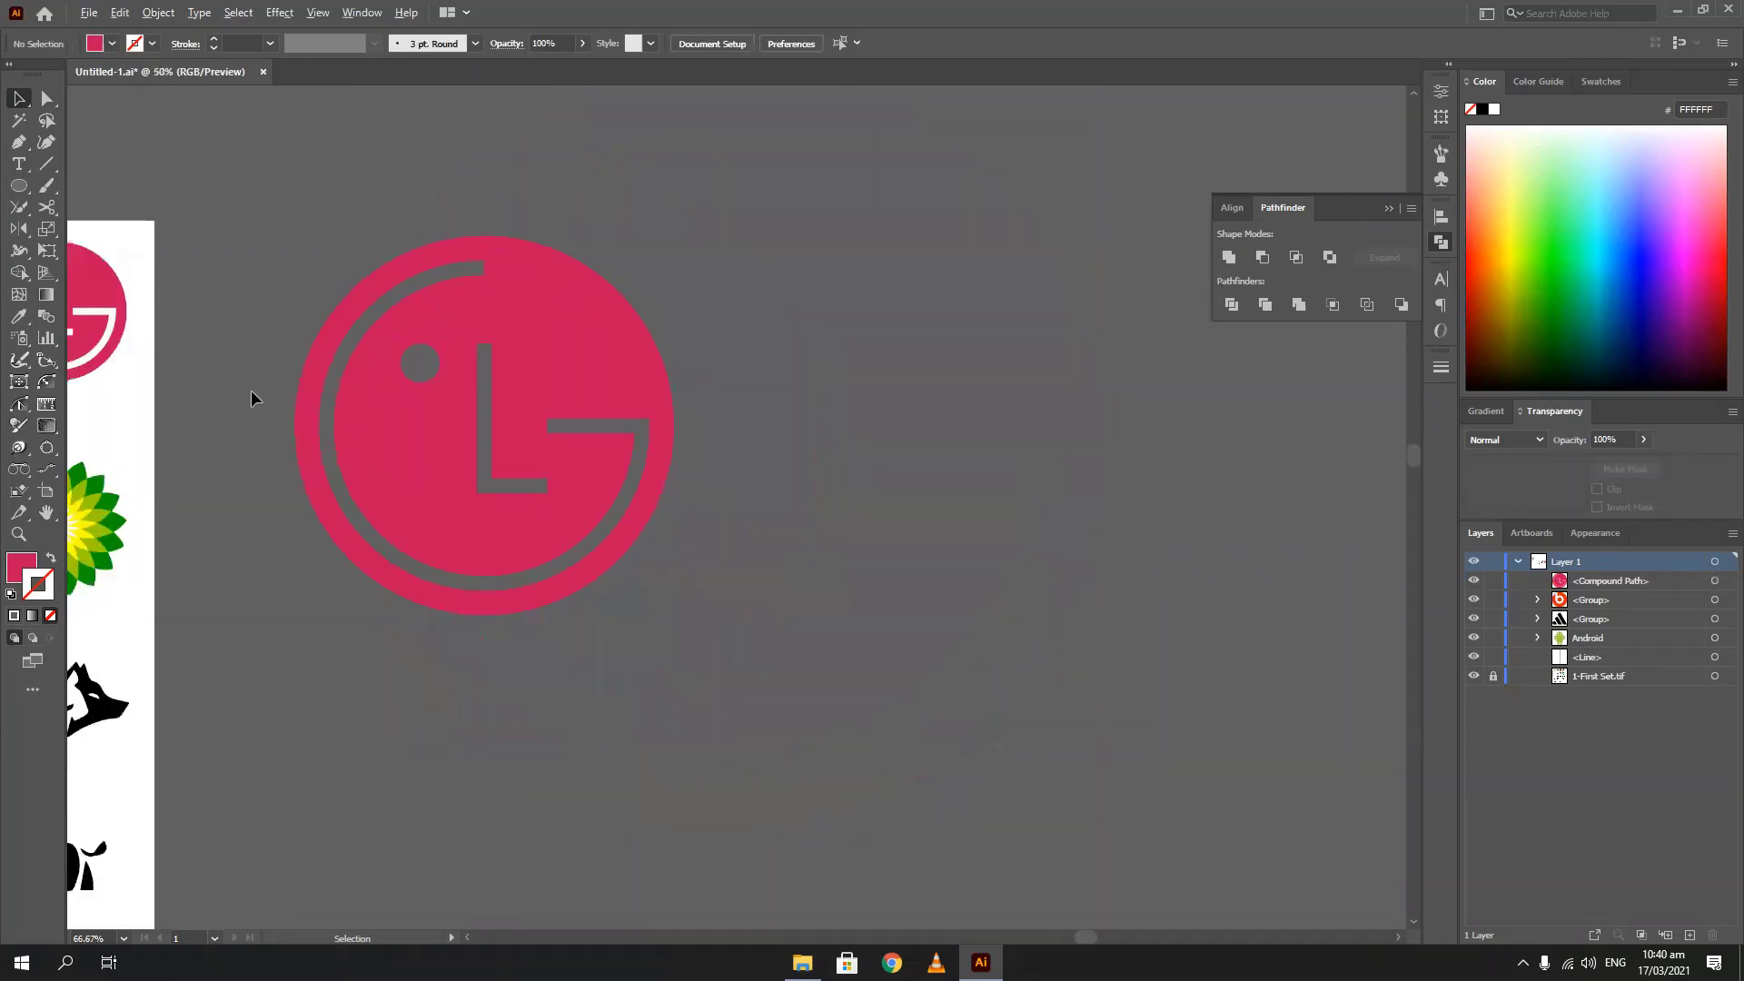
drag(353, 449, 768, 383)
Create a point text object reading "o" on the empty canvas beside the McDonald logo
scroll(560, 389, down, 3)
scroll(322, 368, up, 4)
scroll(436, 428, down, 2)
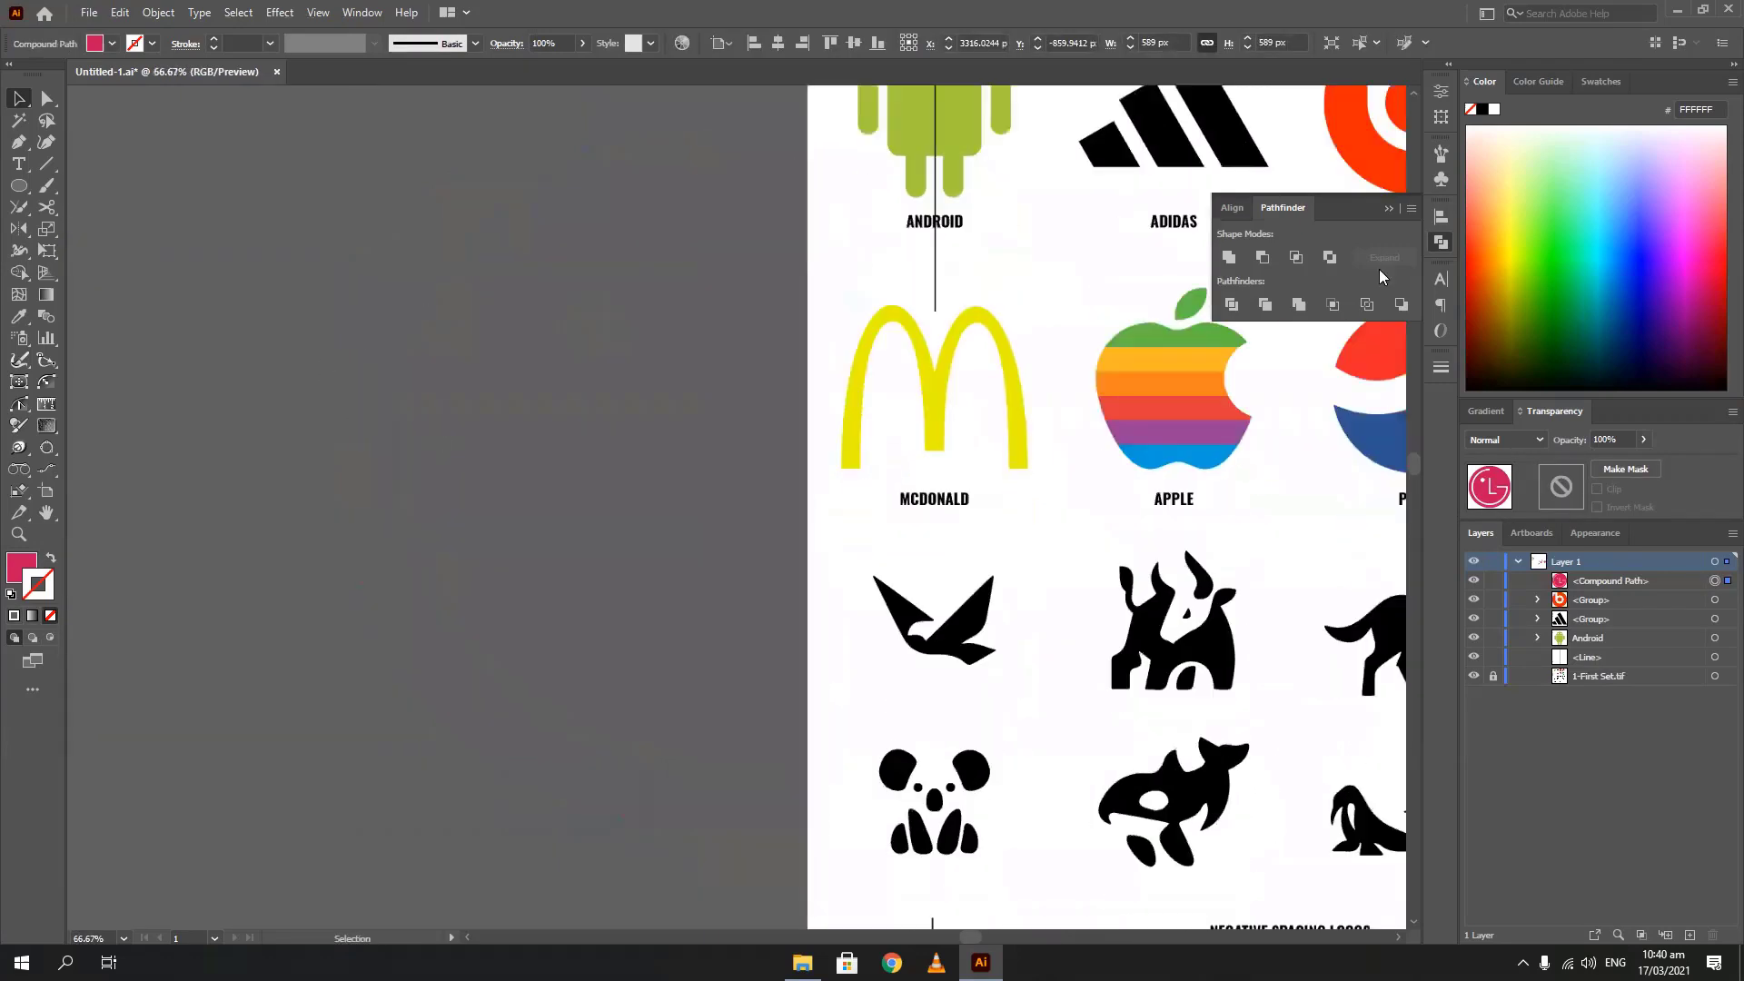
scroll(545, 421, up, 1)
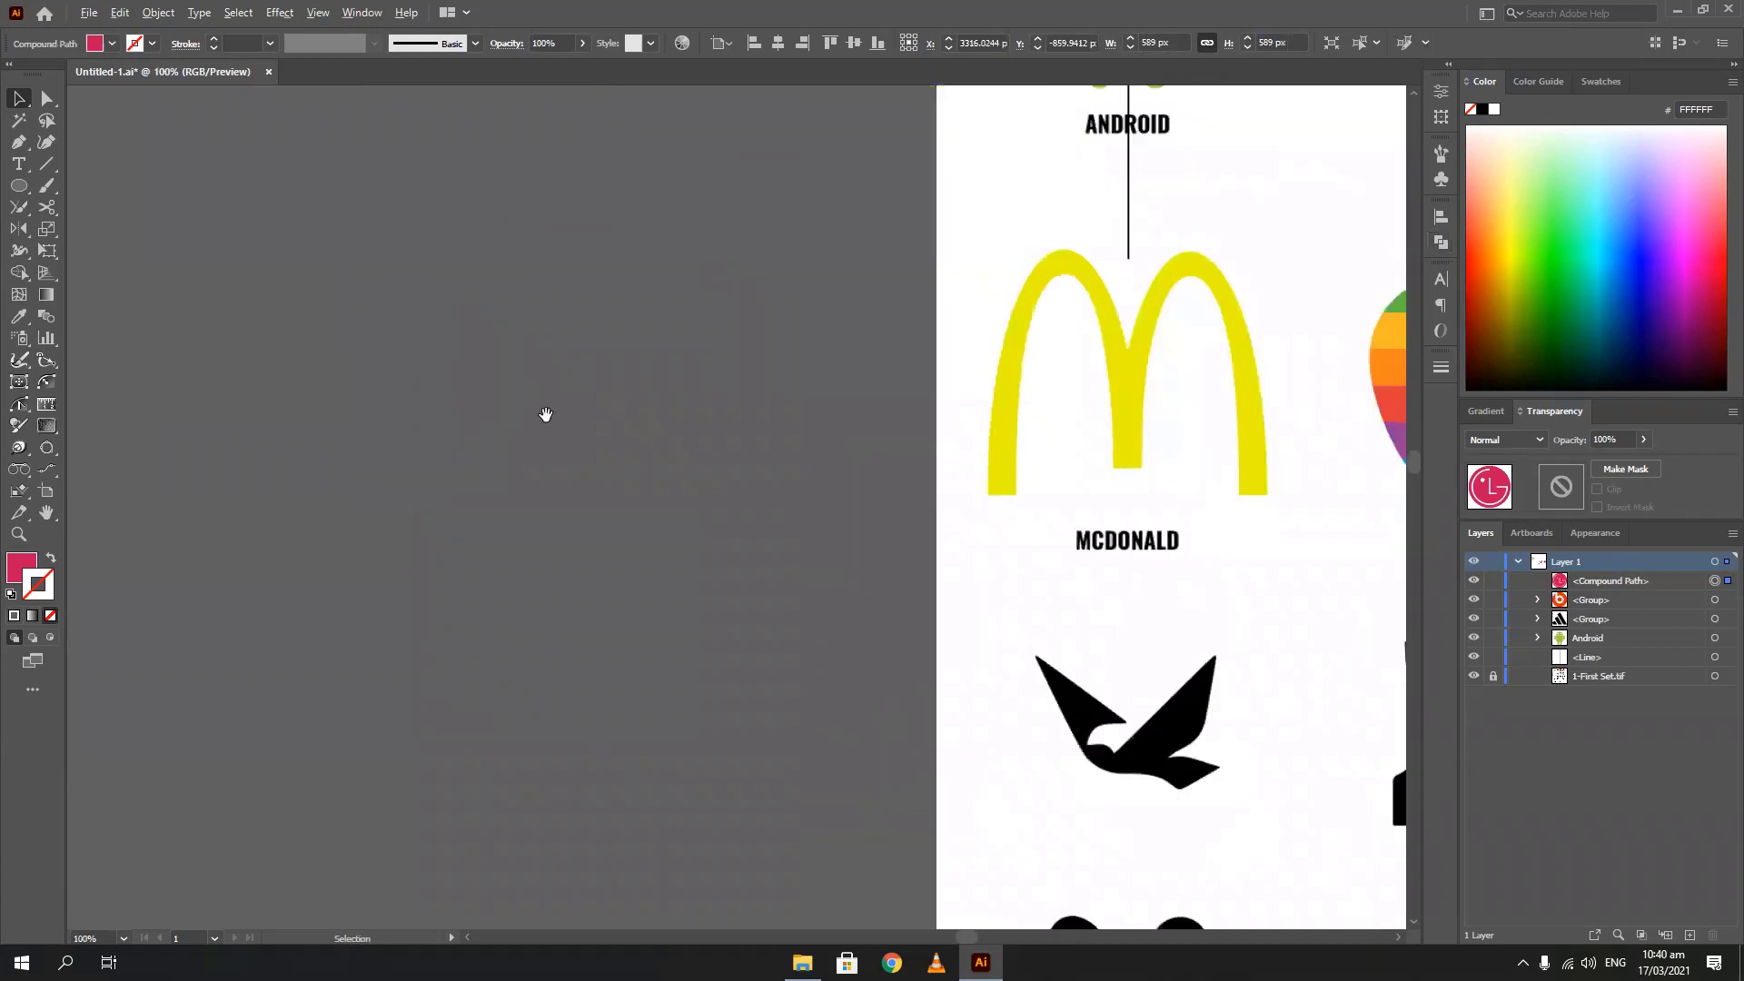
click(20, 164)
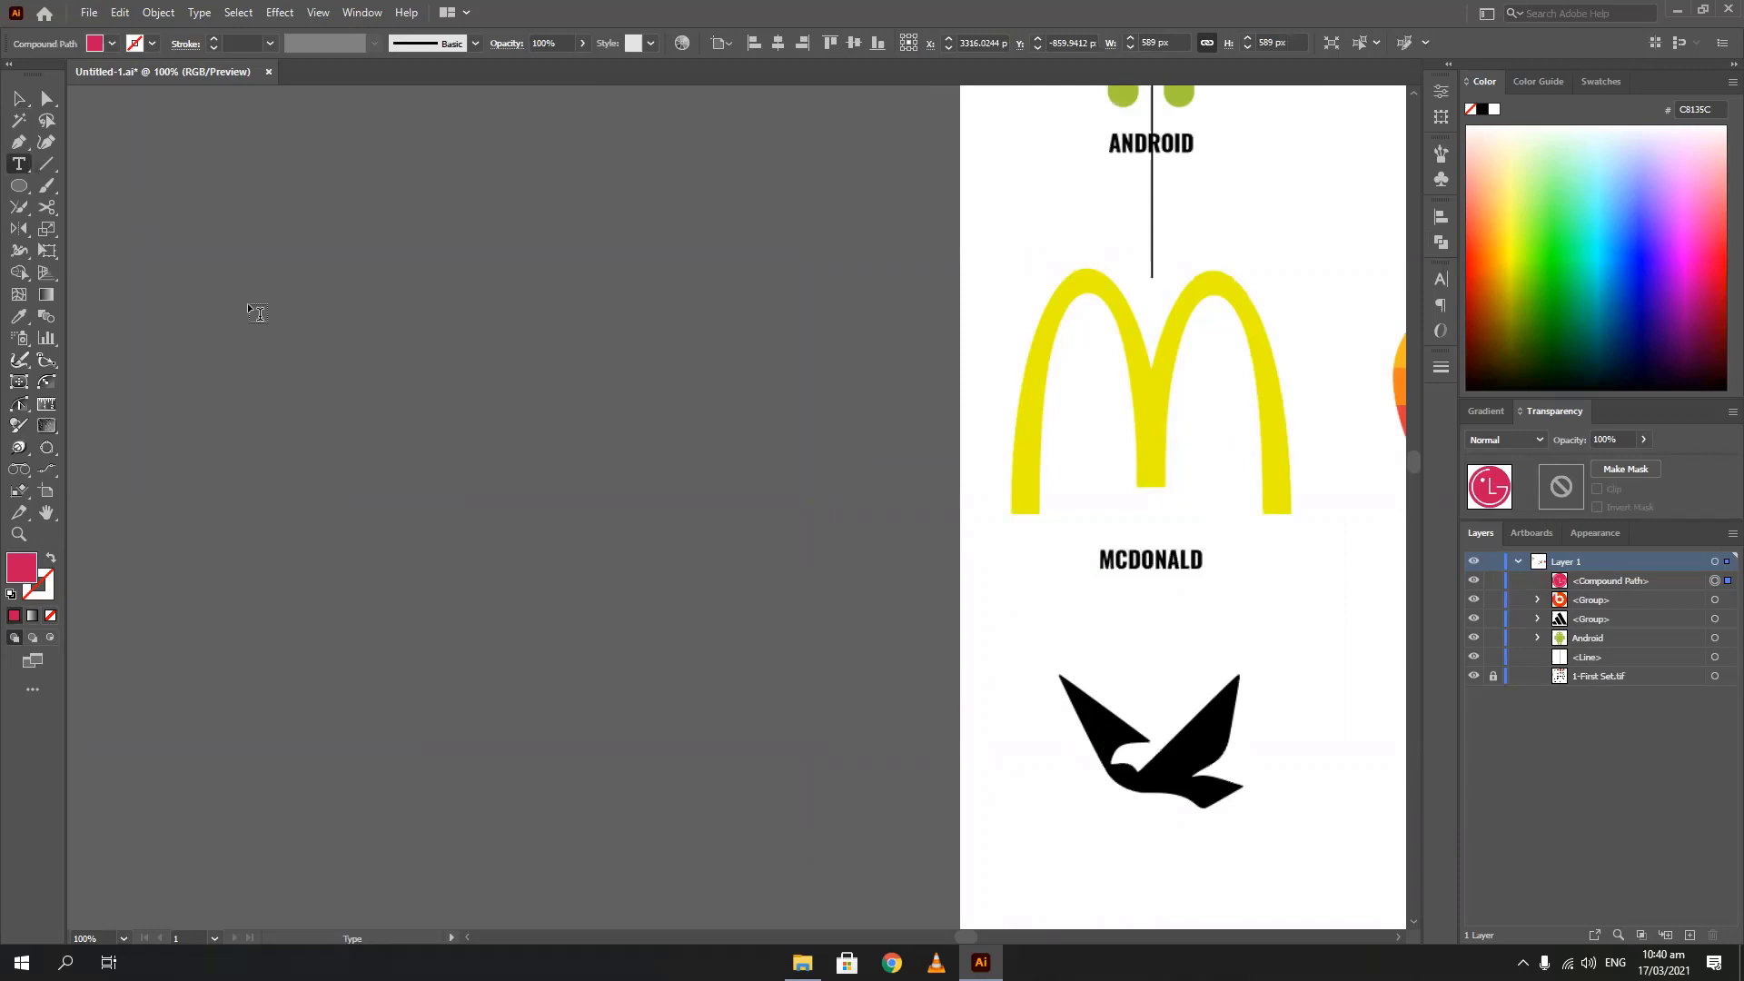
click(17, 164)
click(431, 310)
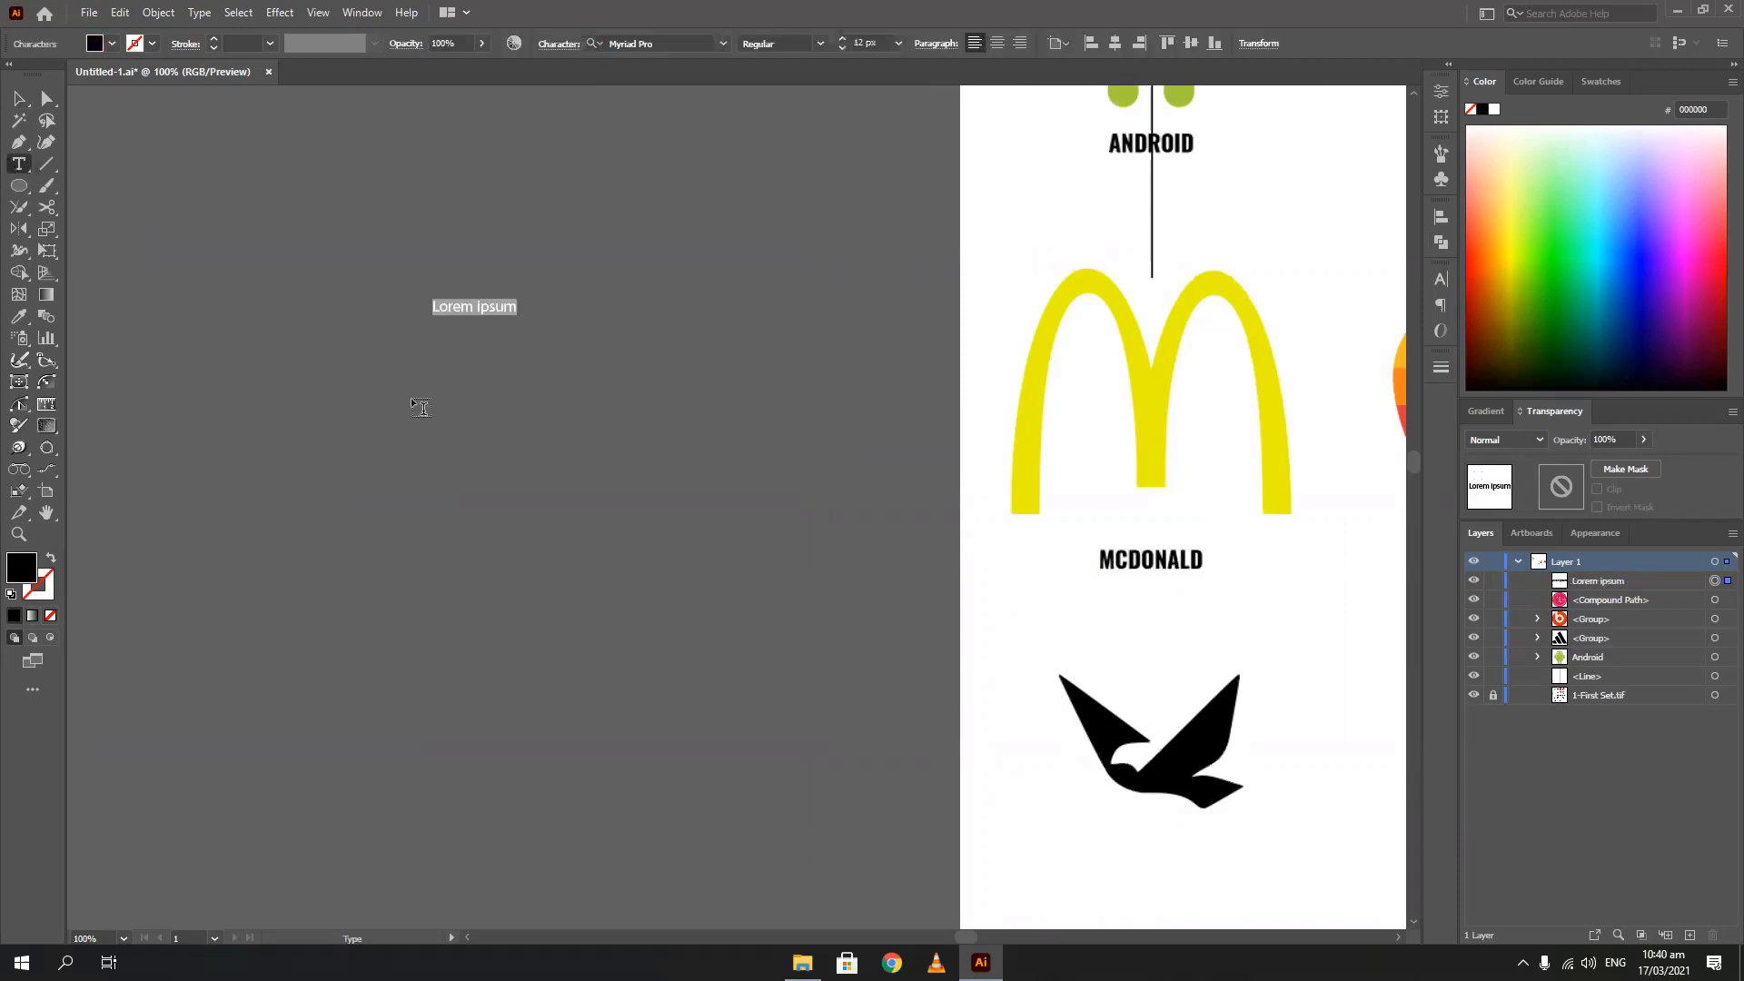
text(o)
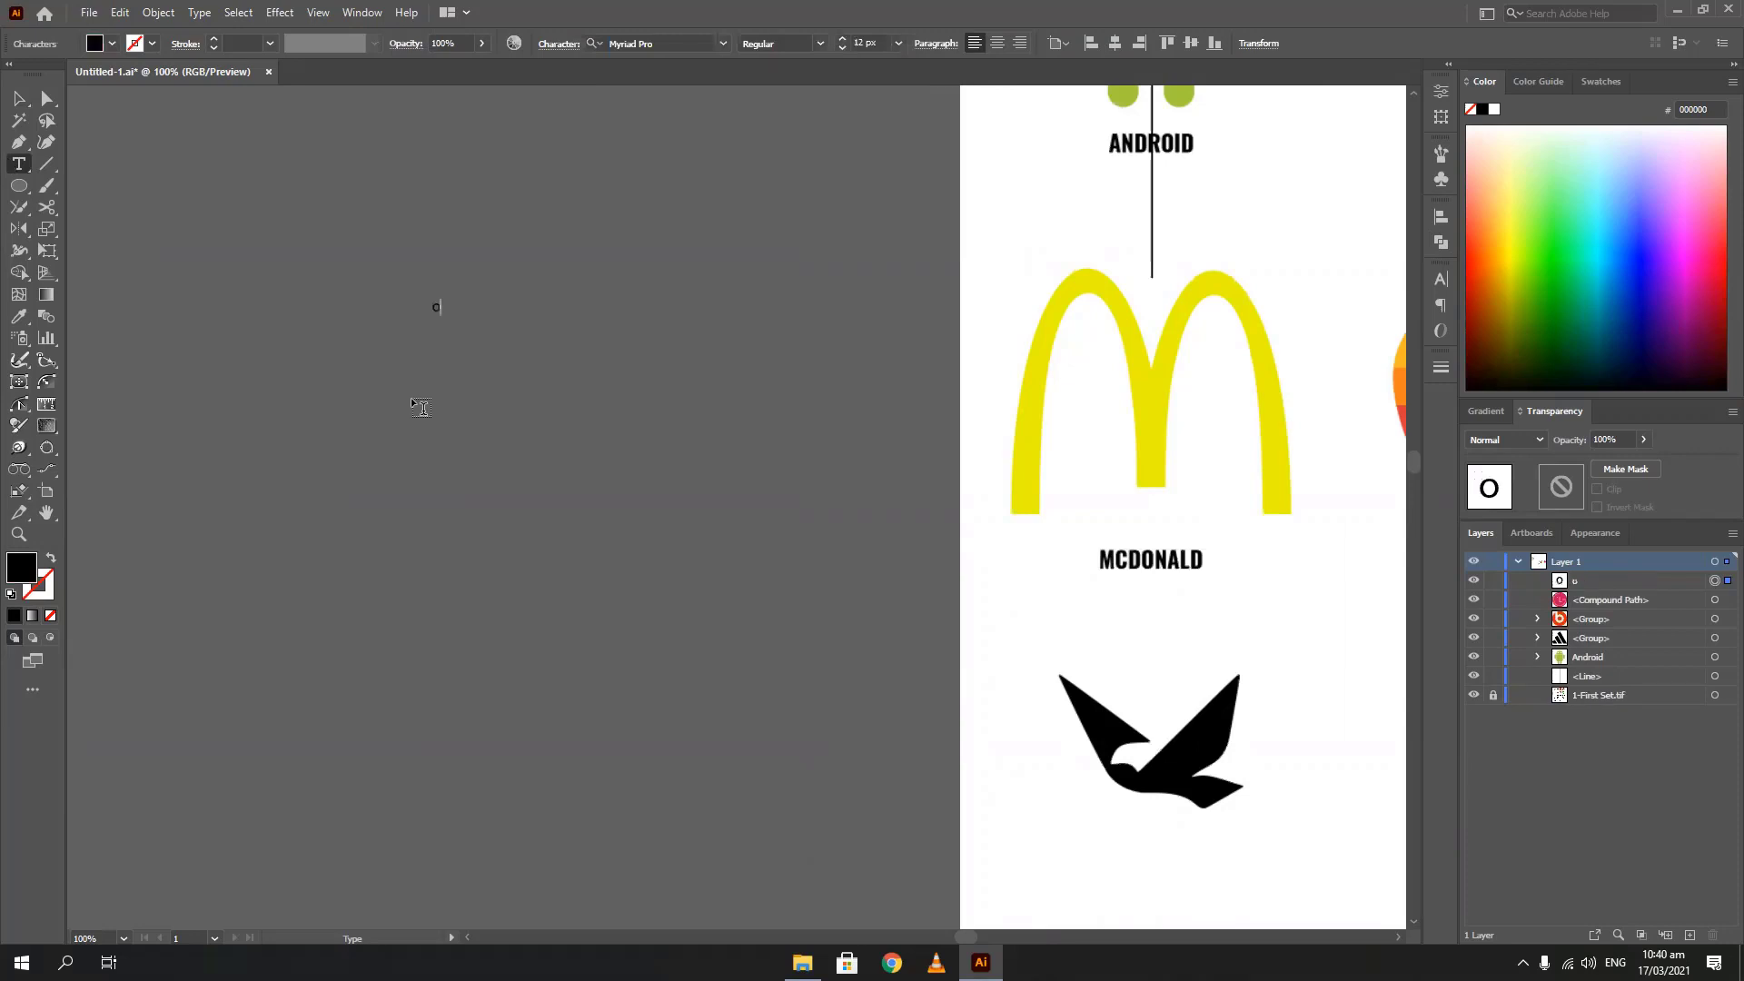
key(Escape)
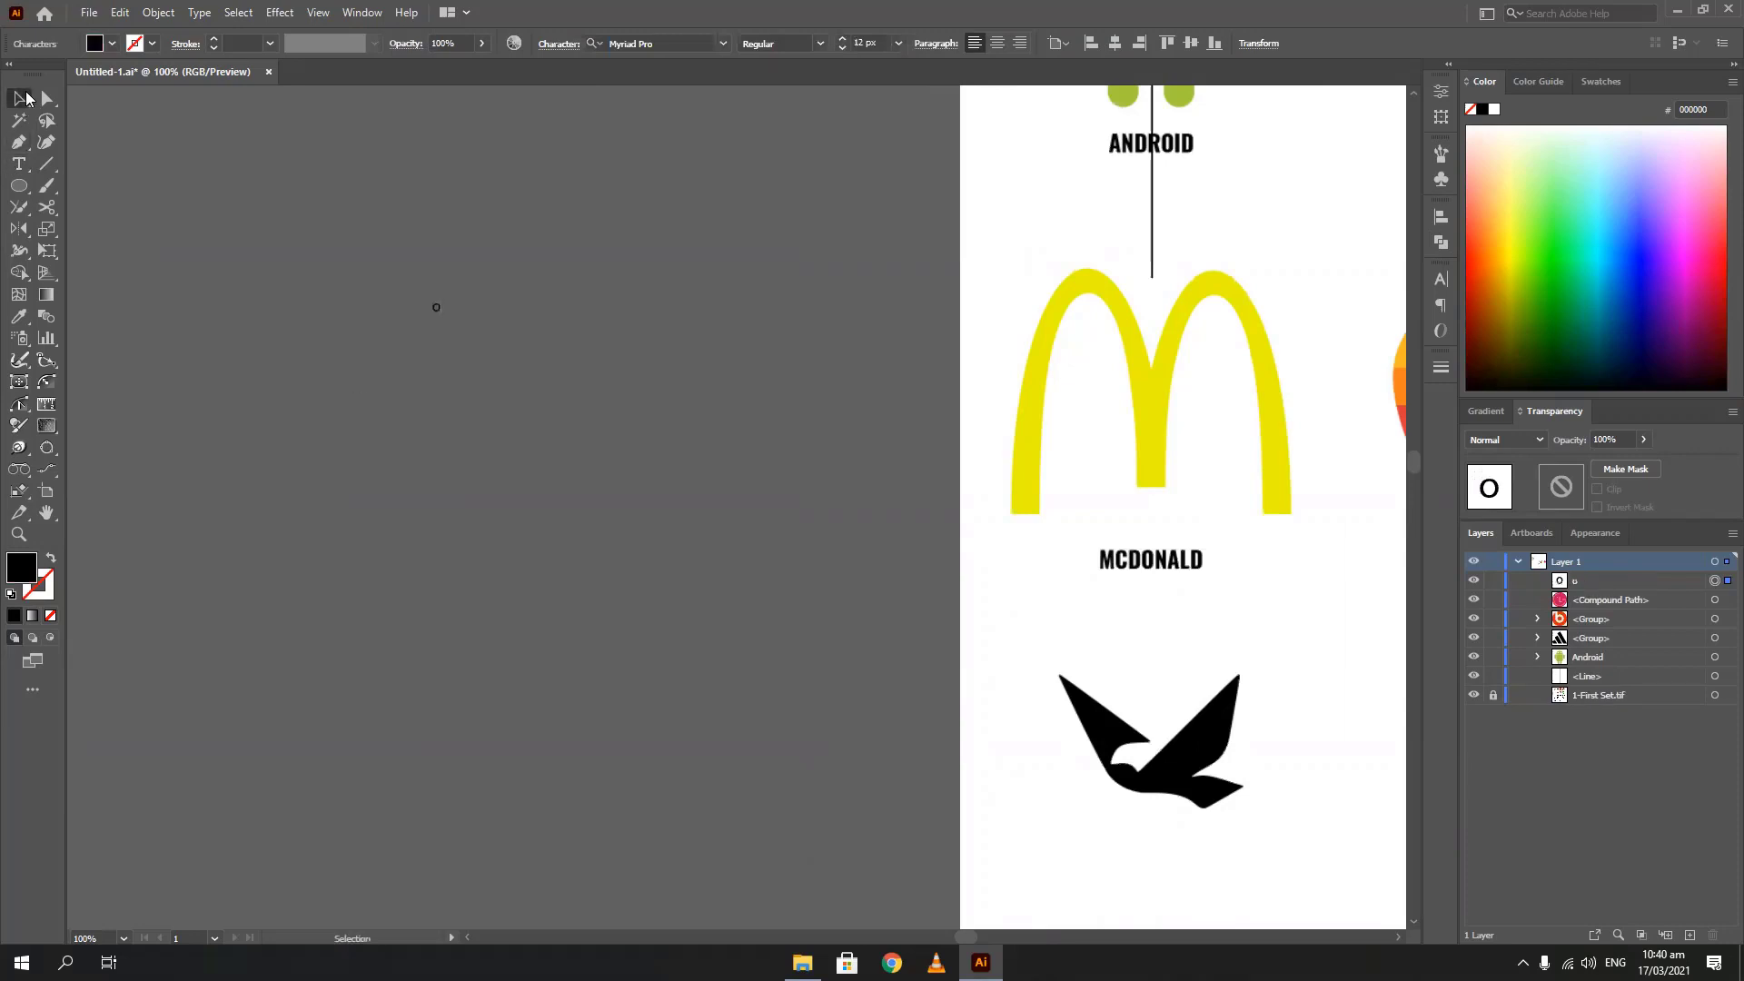
Scale the letter "o" up to about 430 px font size and position it beside the McDonald logo
drag(445, 317, 665, 756)
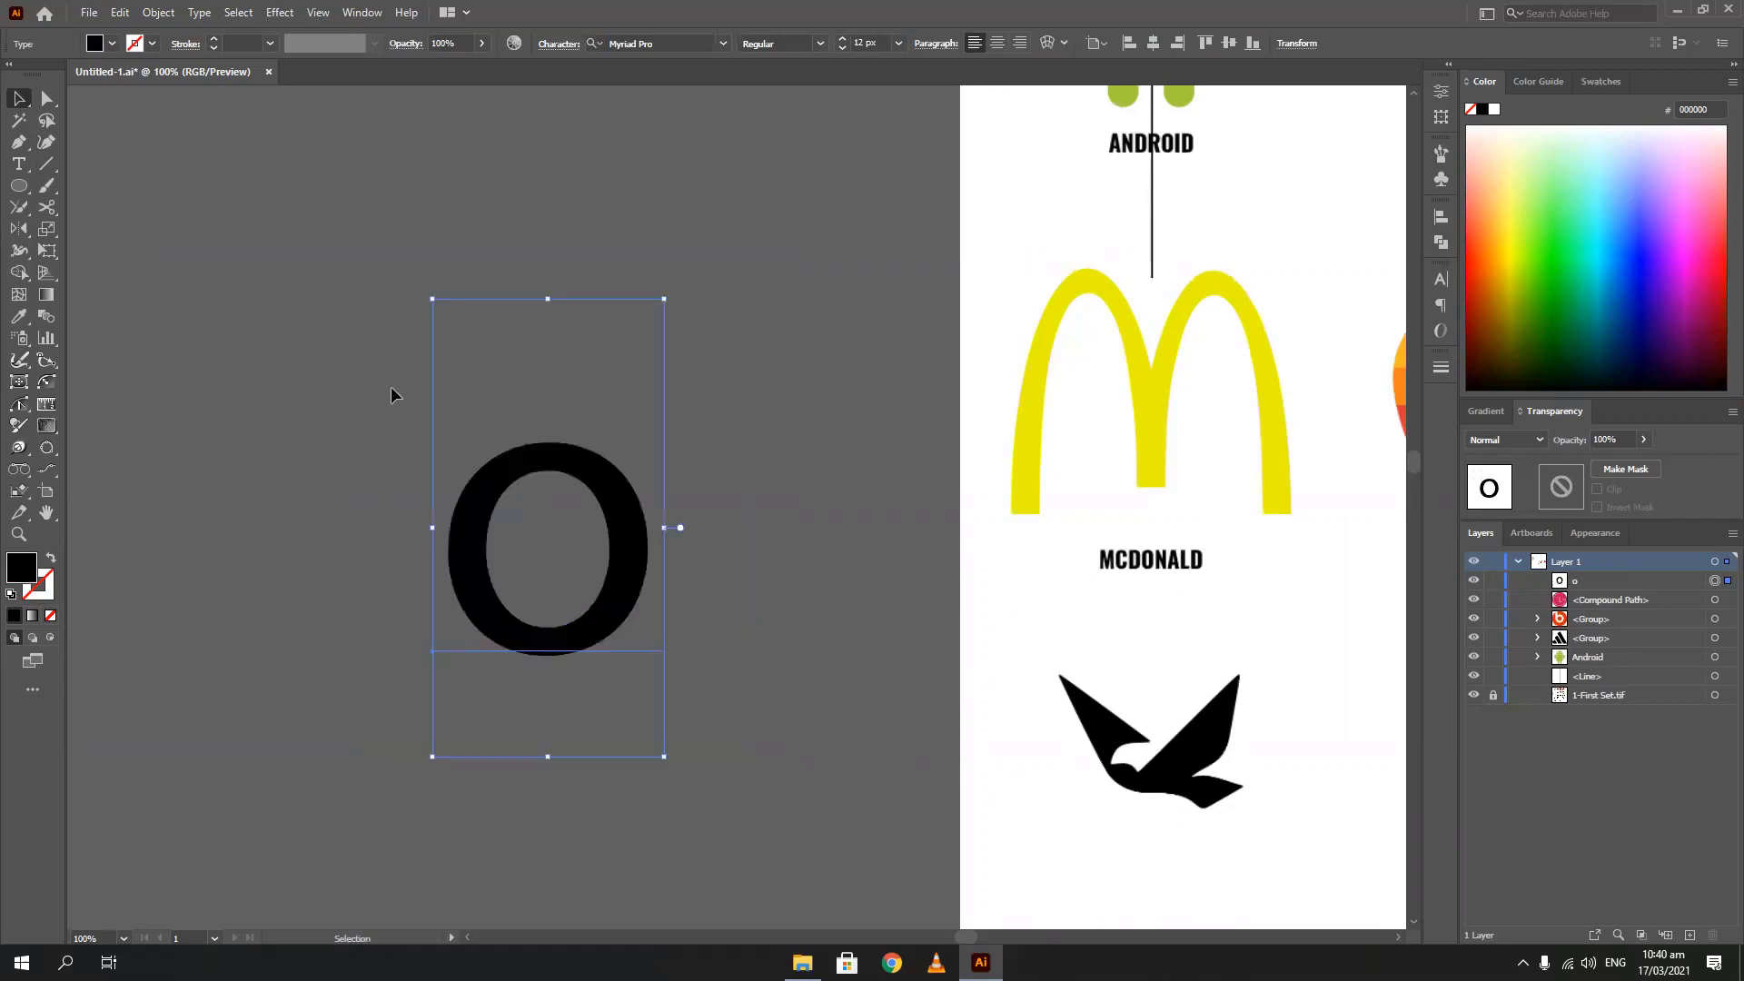
drag(432, 318, 364, 157)
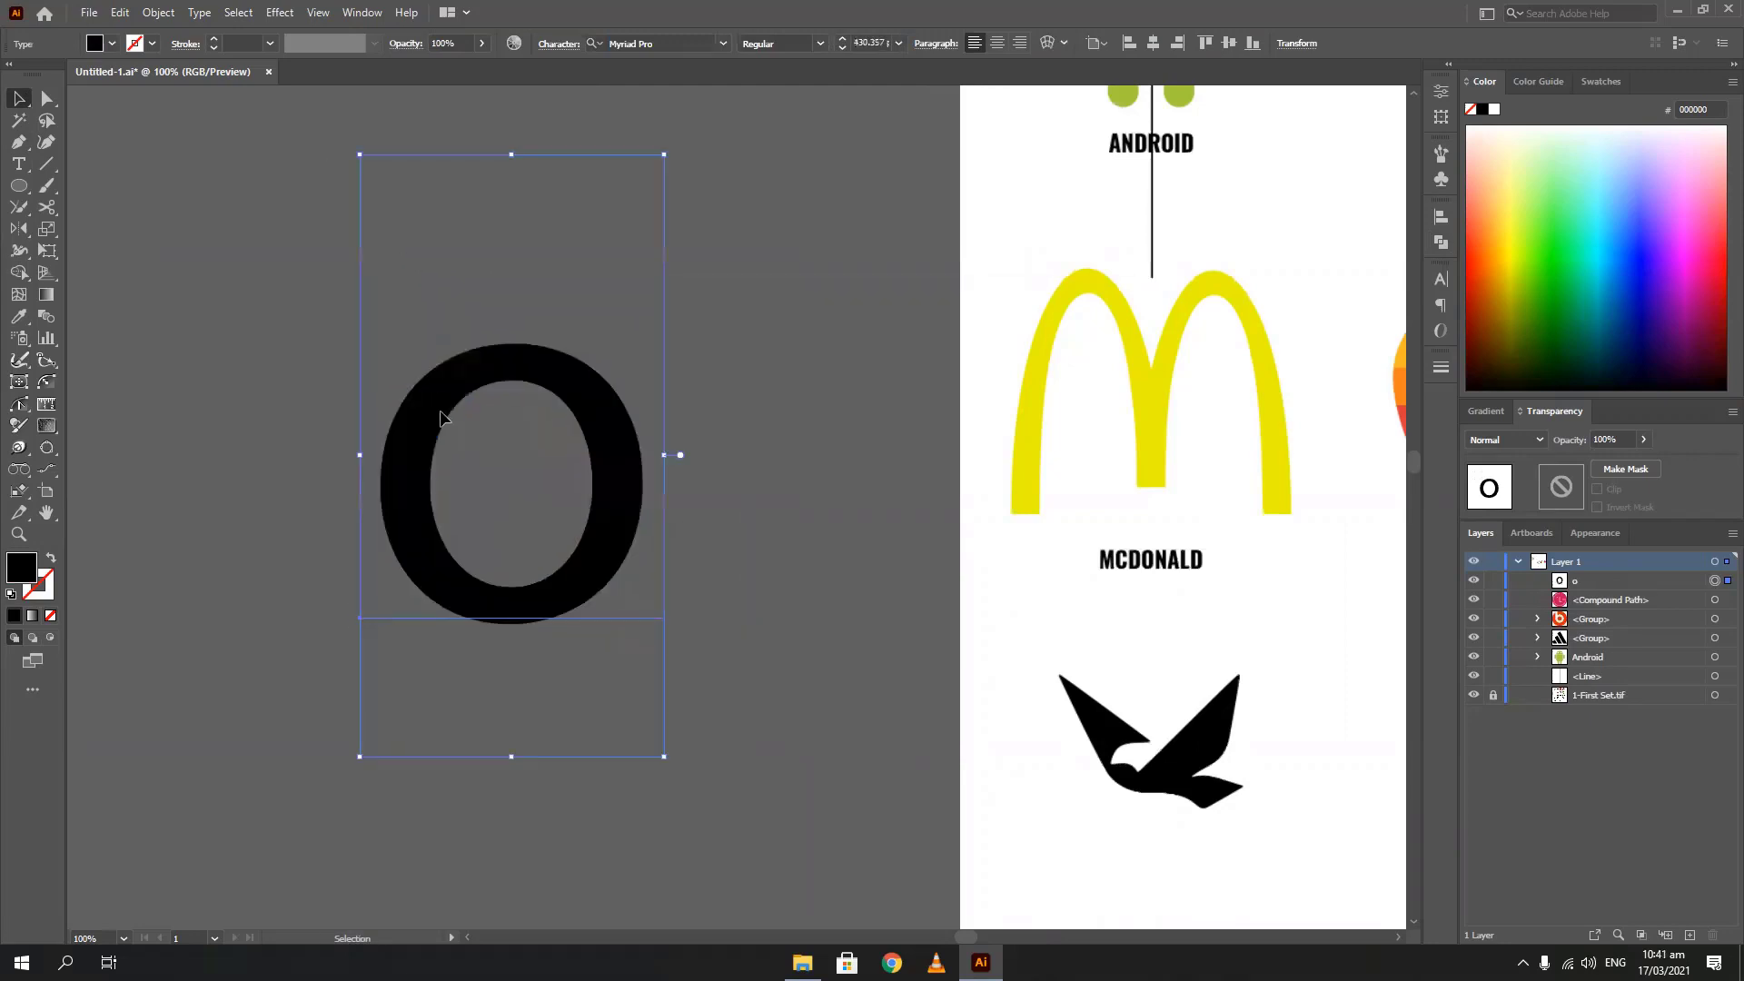
drag(445, 390, 341, 287)
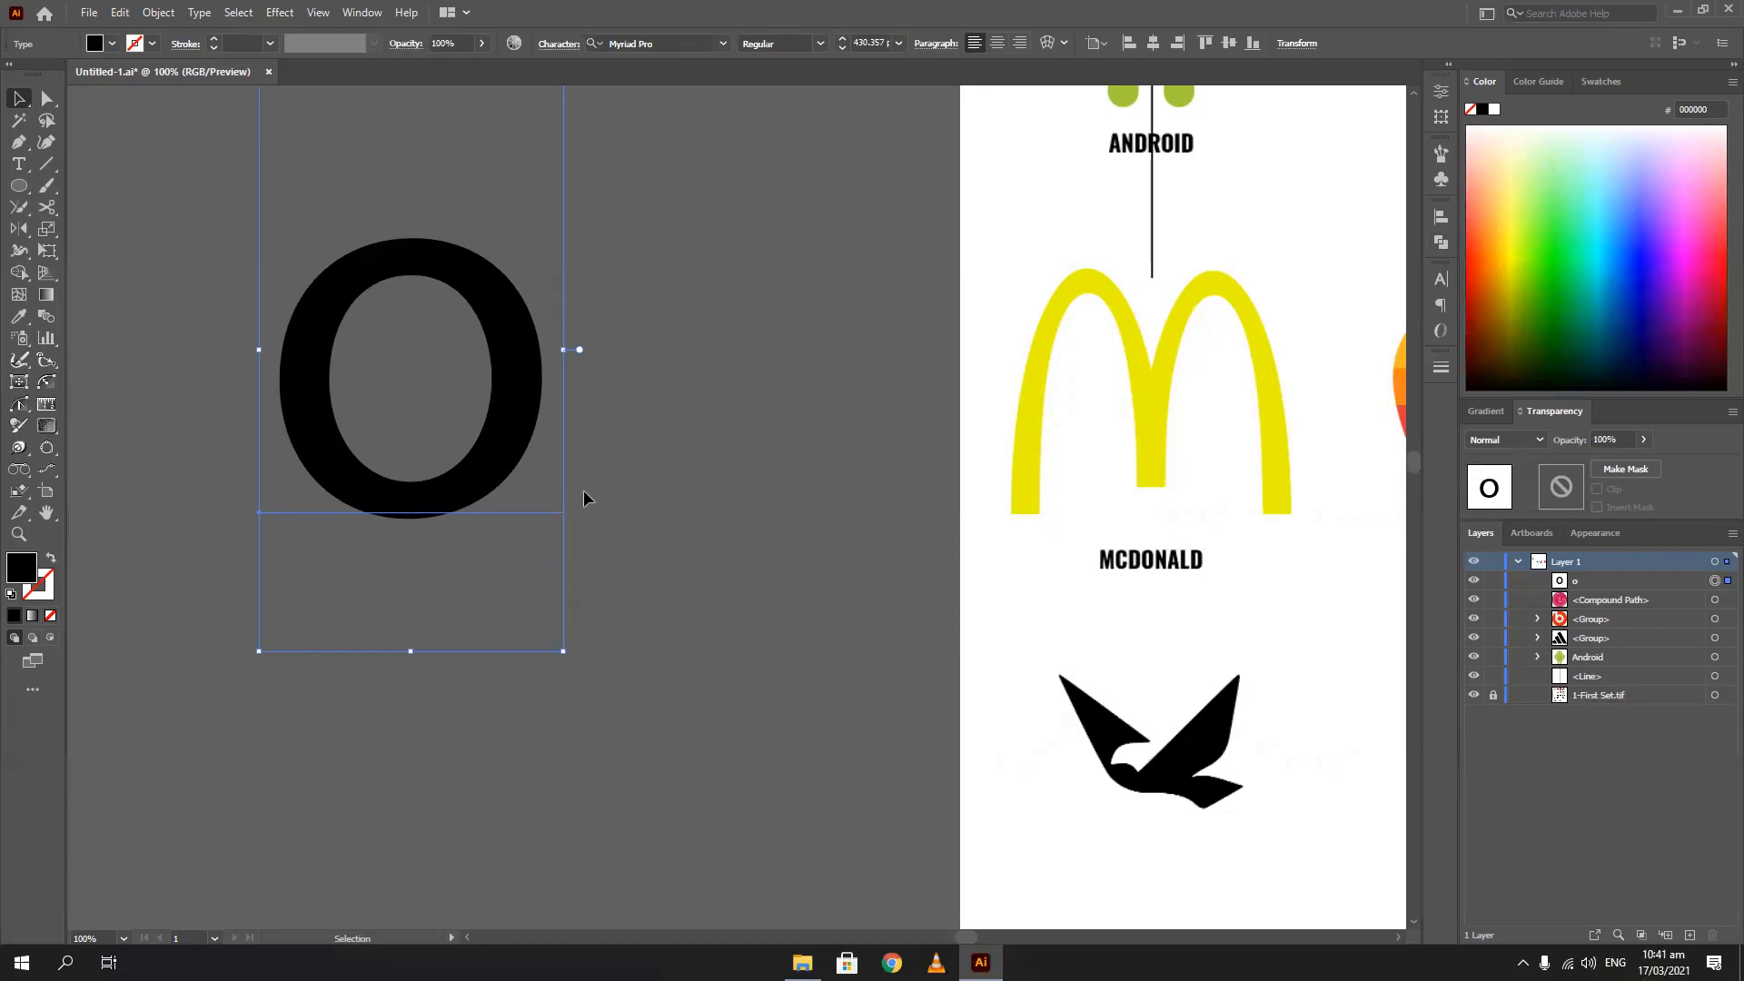
drag(537, 423, 684, 465)
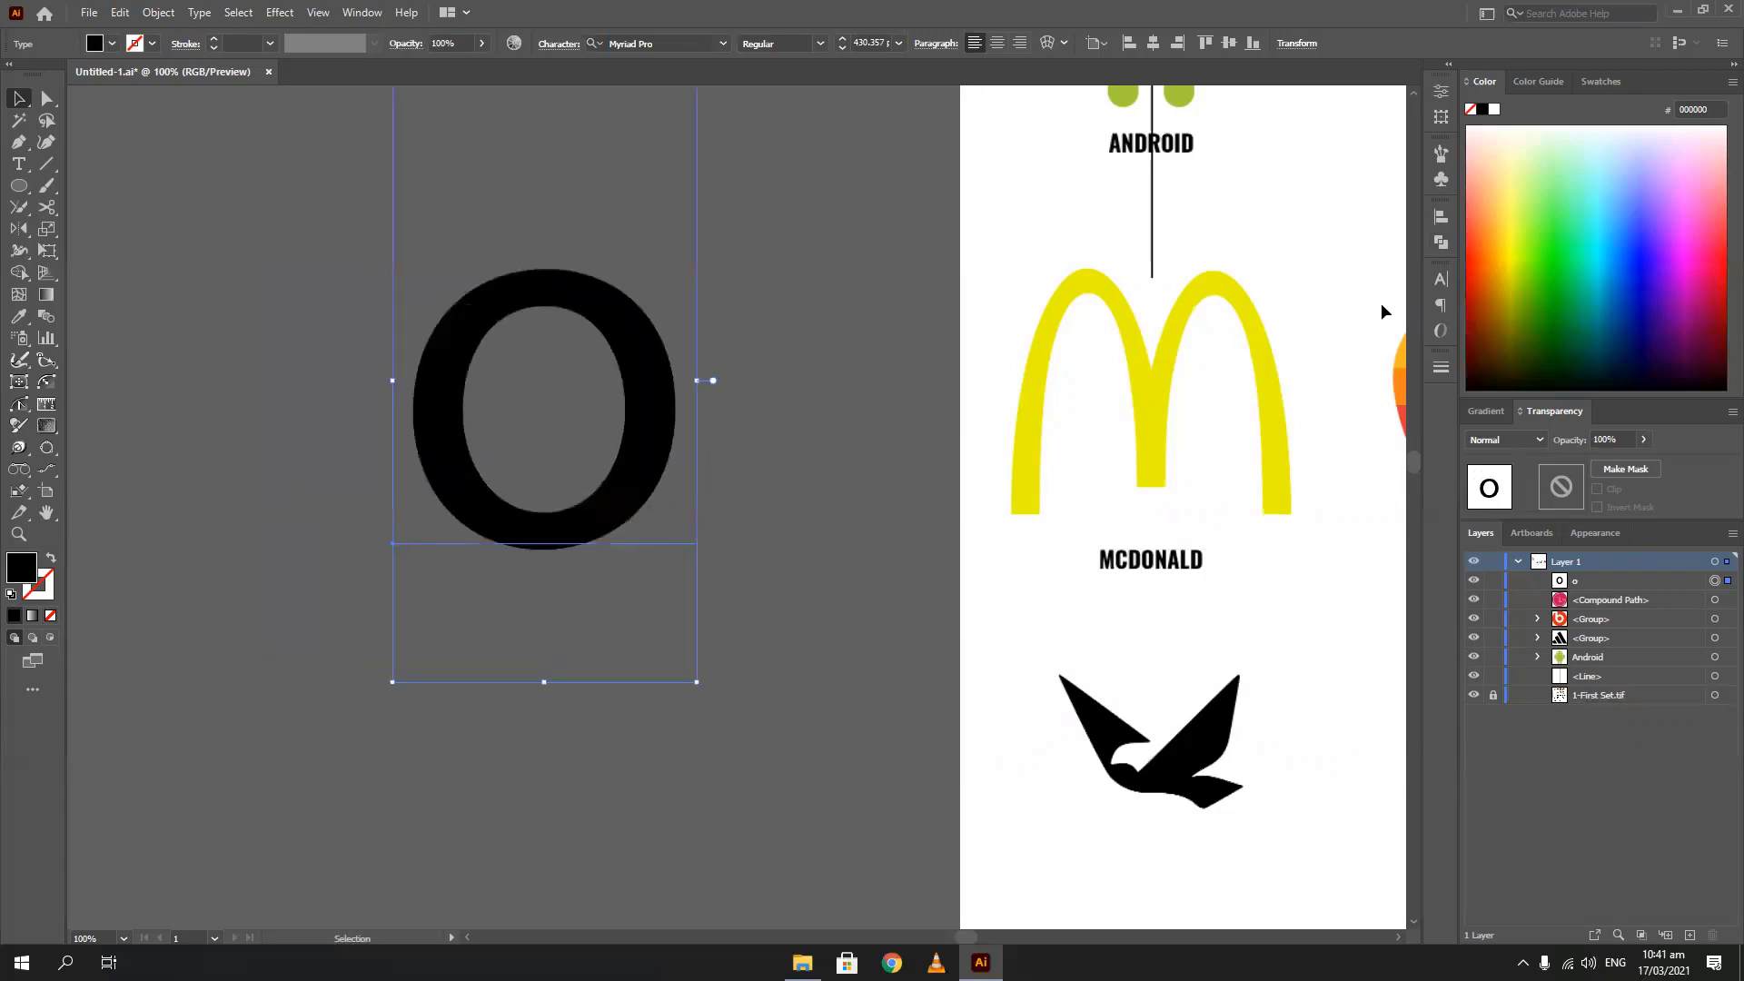
Change the font of the letter "o" to Century using the character settings
click(1439, 280)
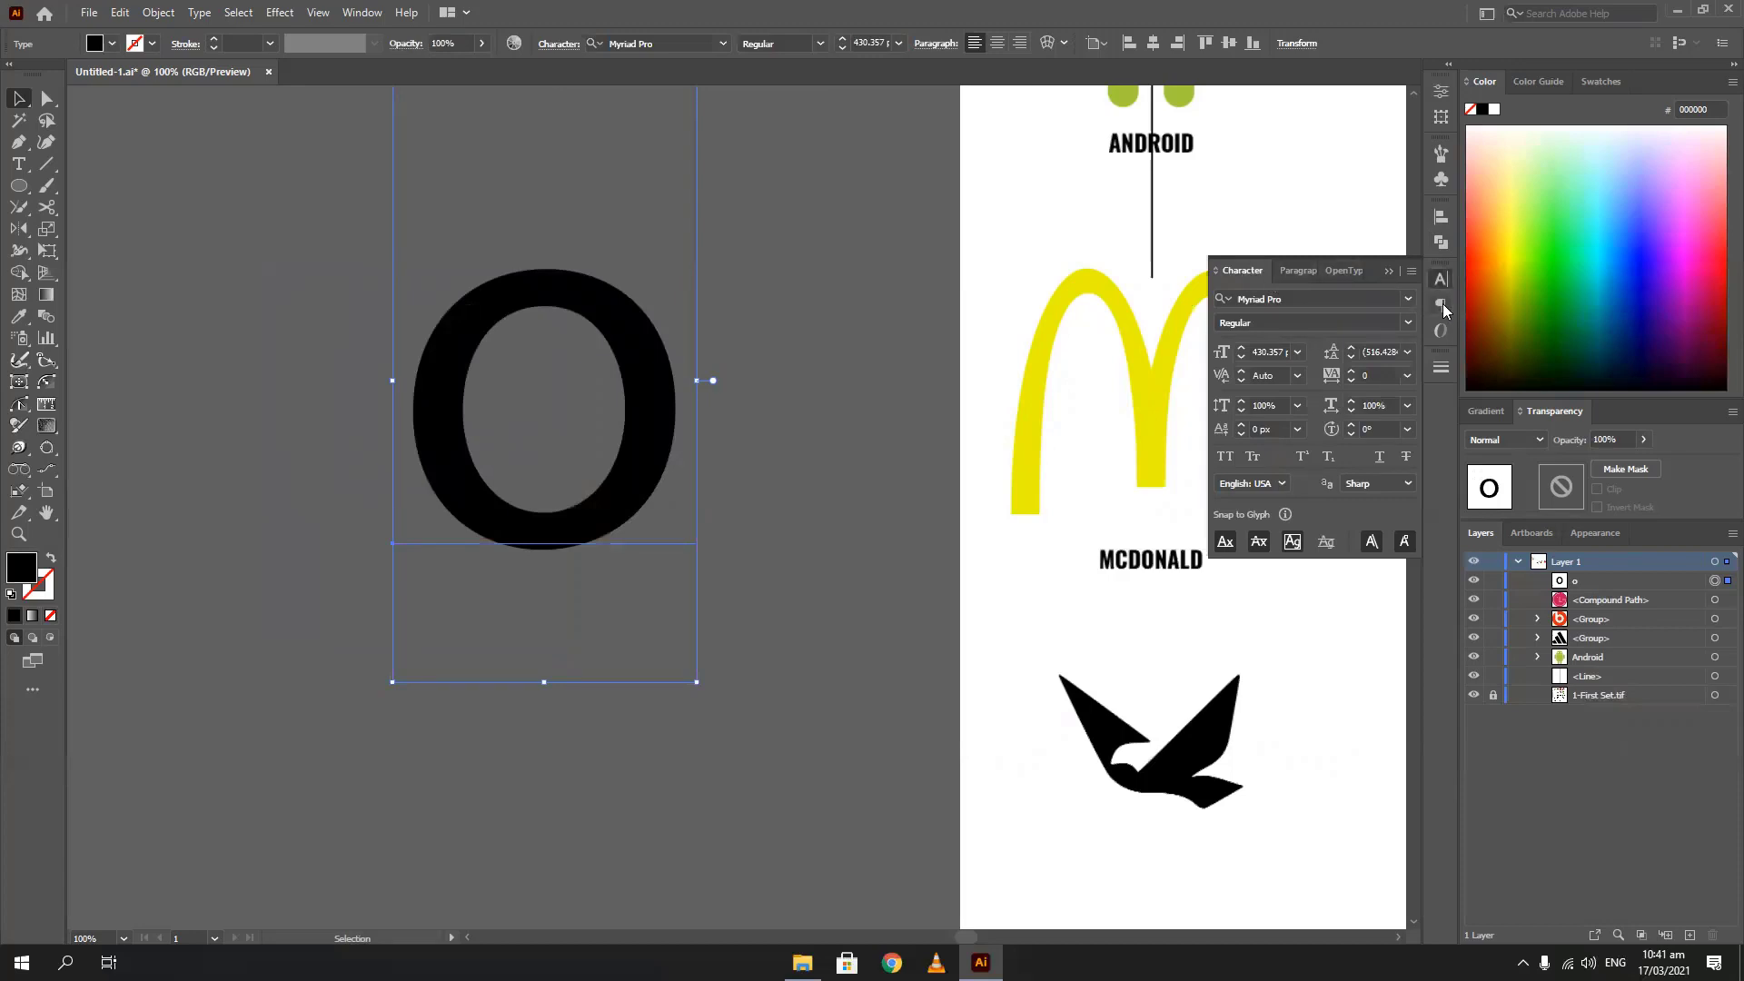
click(361, 13)
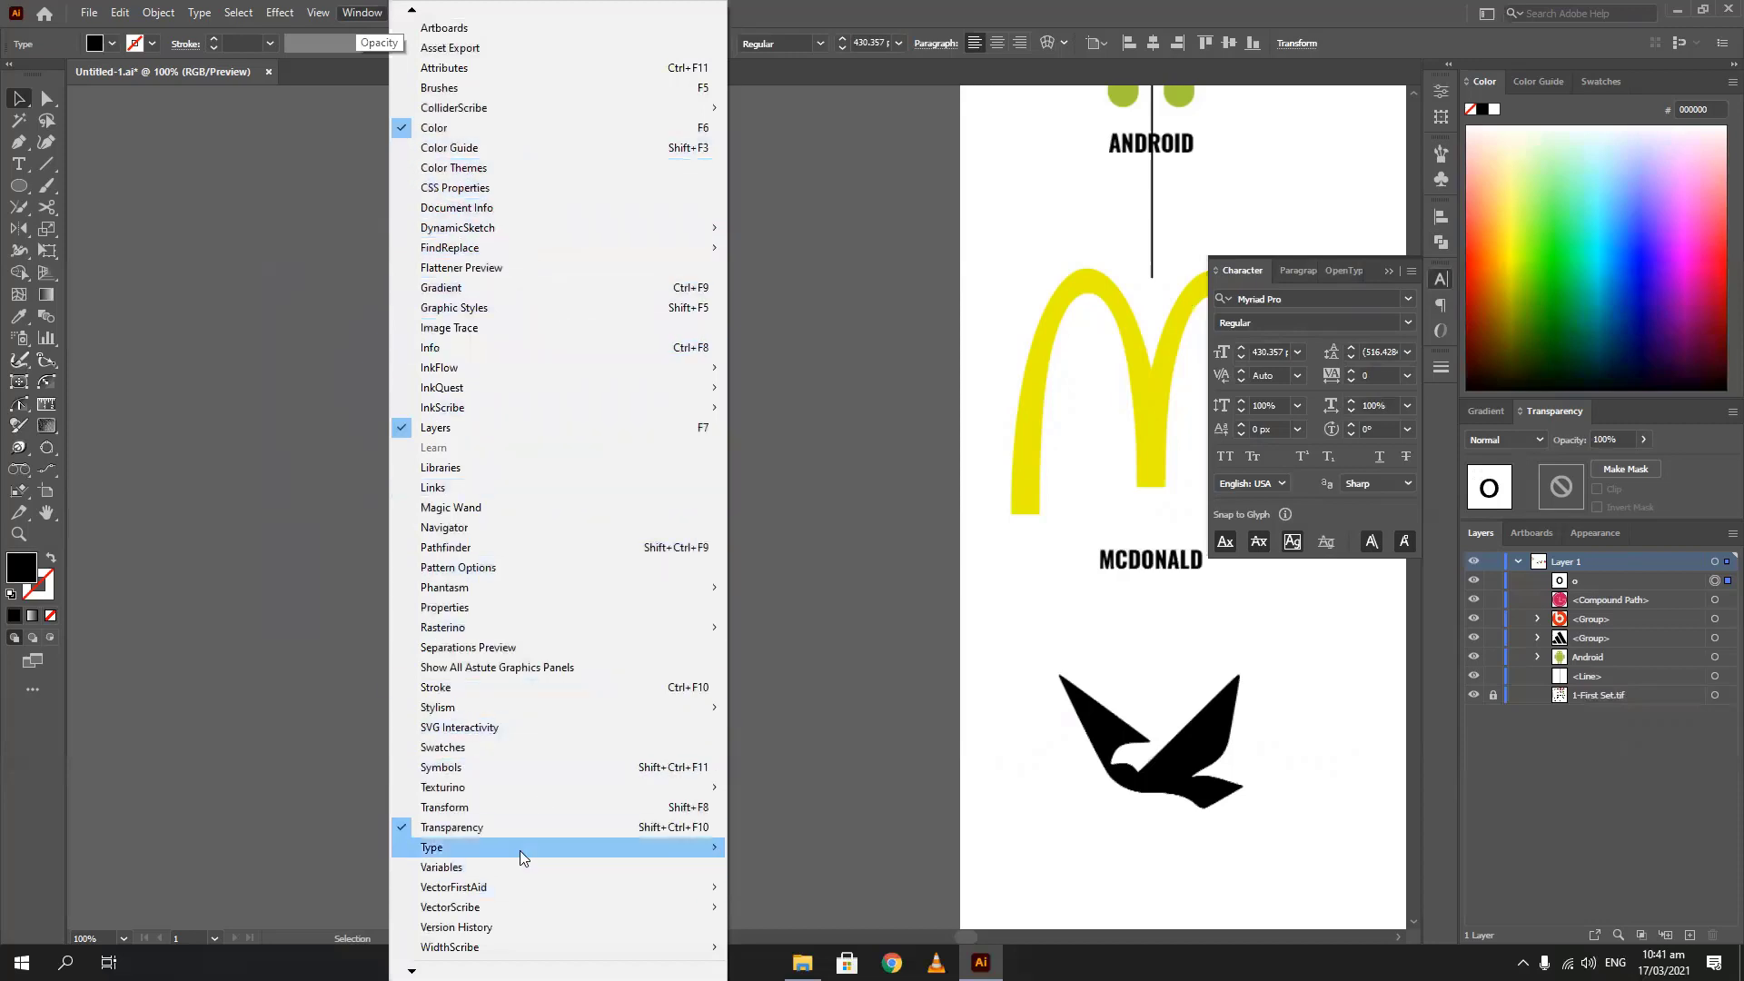
mouse_move(520, 850)
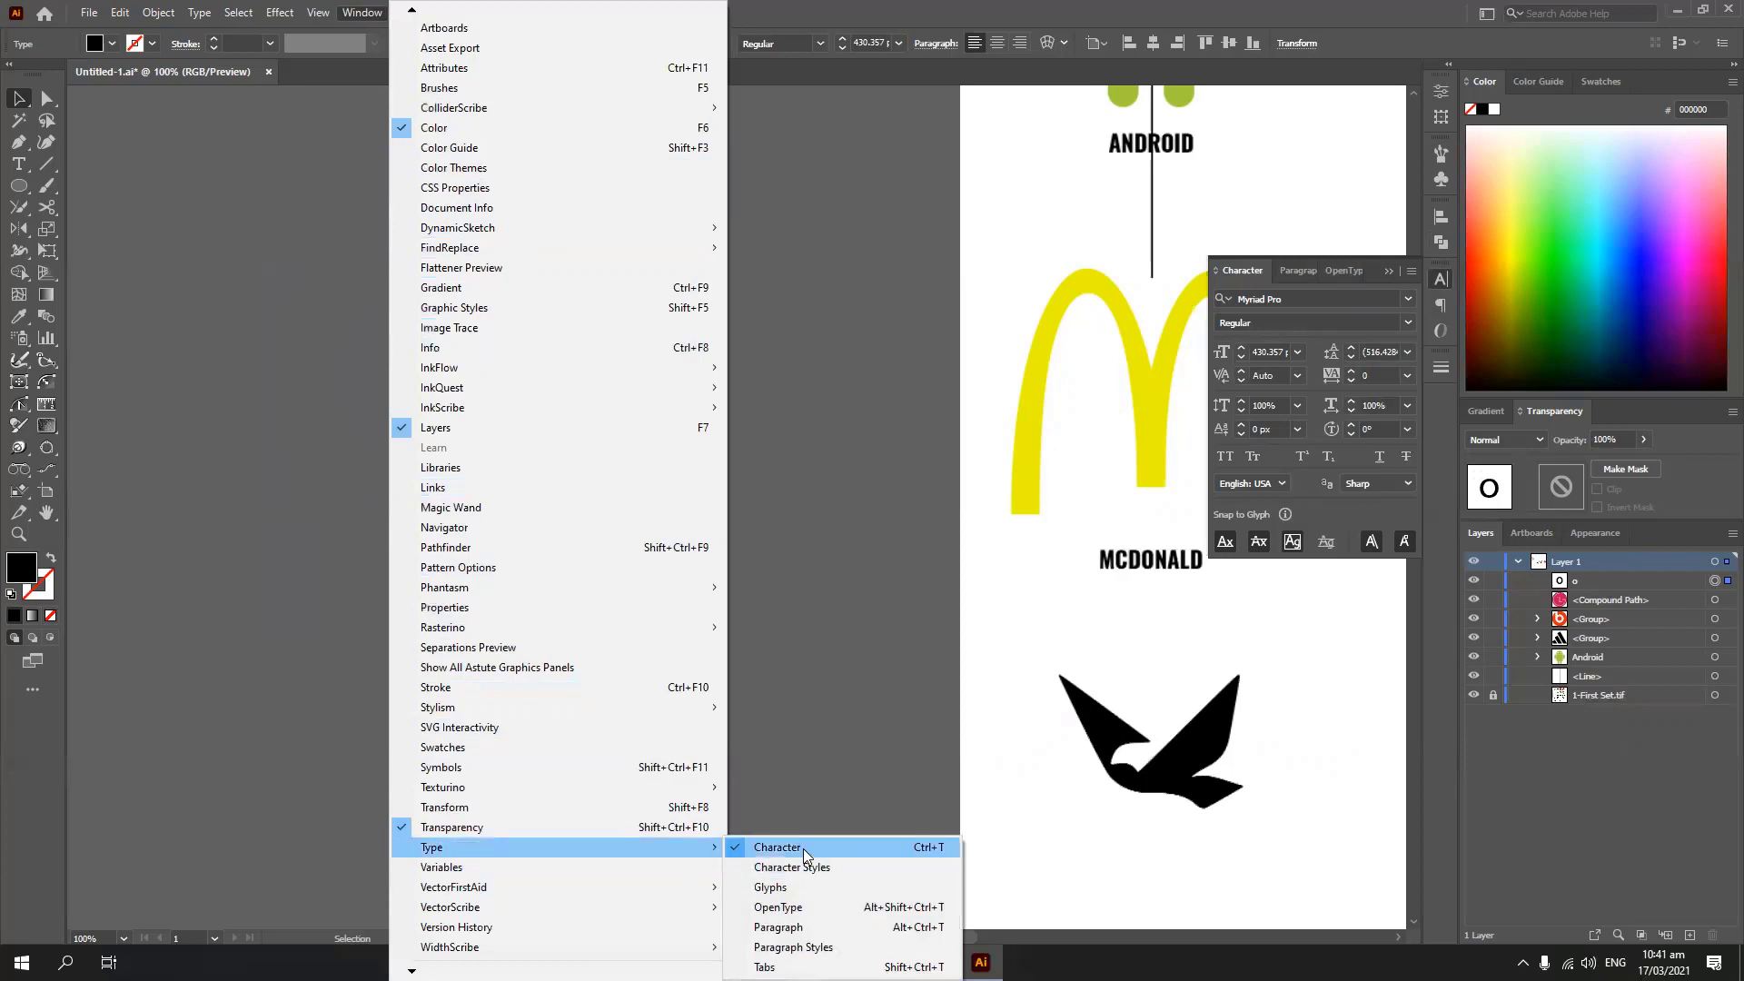
click(858, 462)
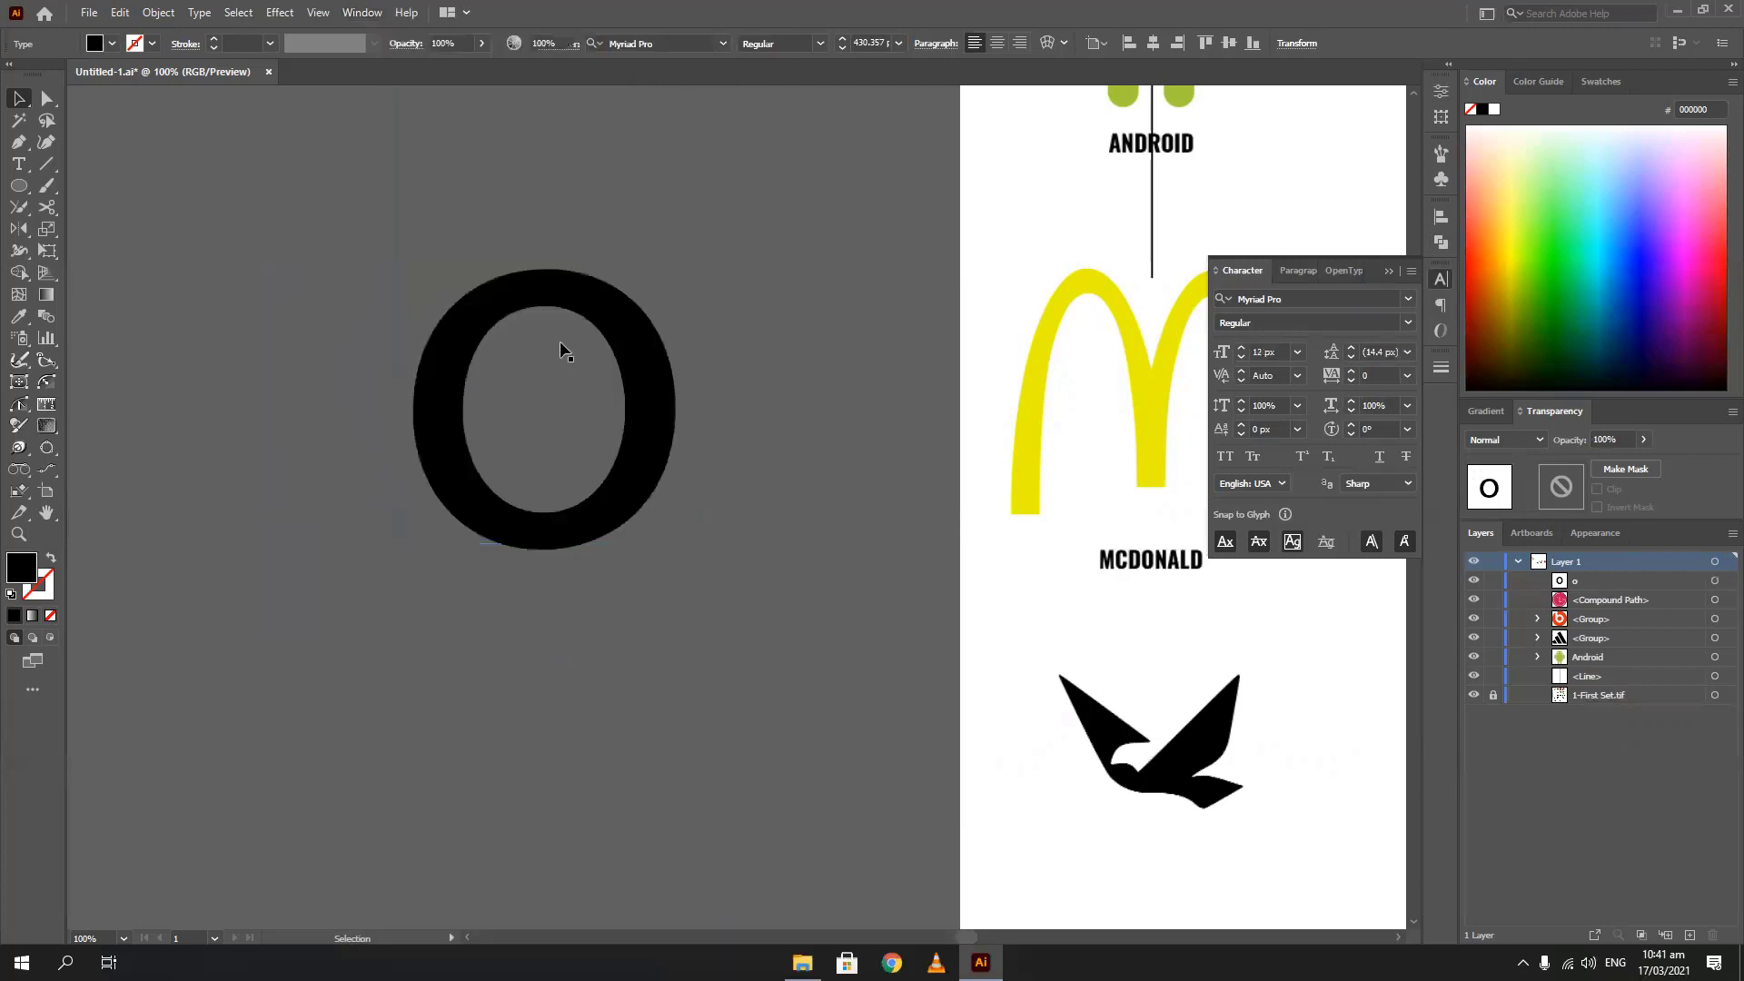
click(1407, 298)
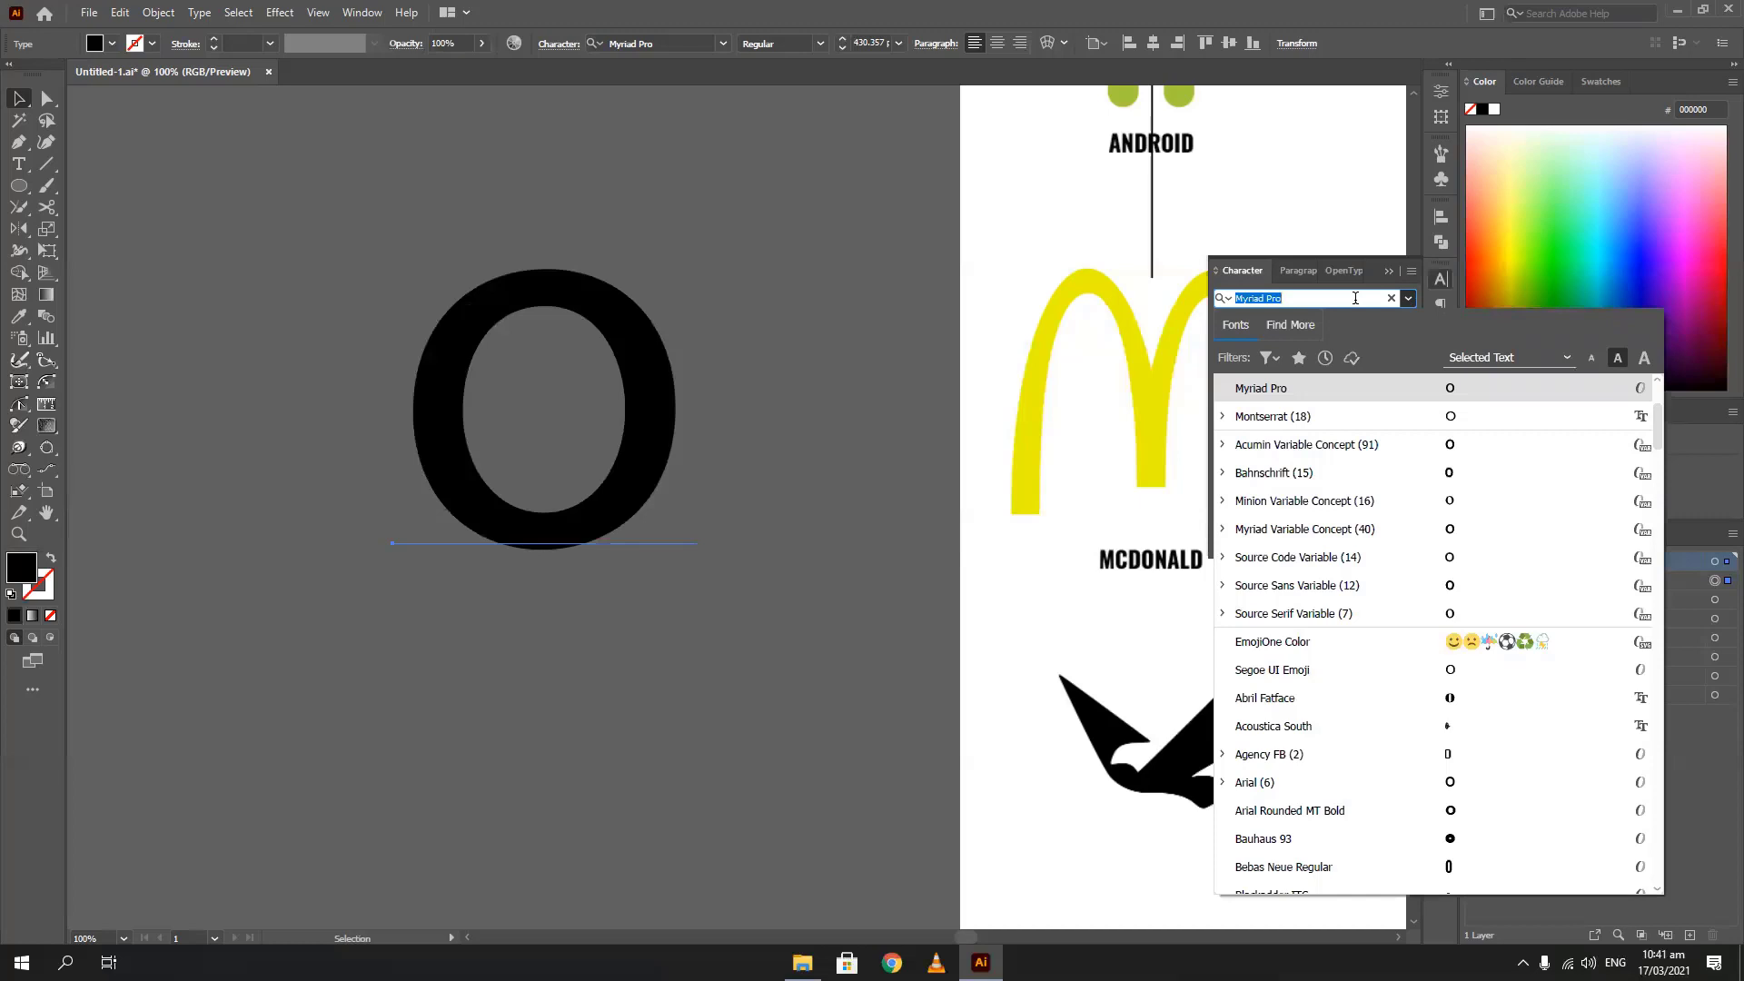
text(century)
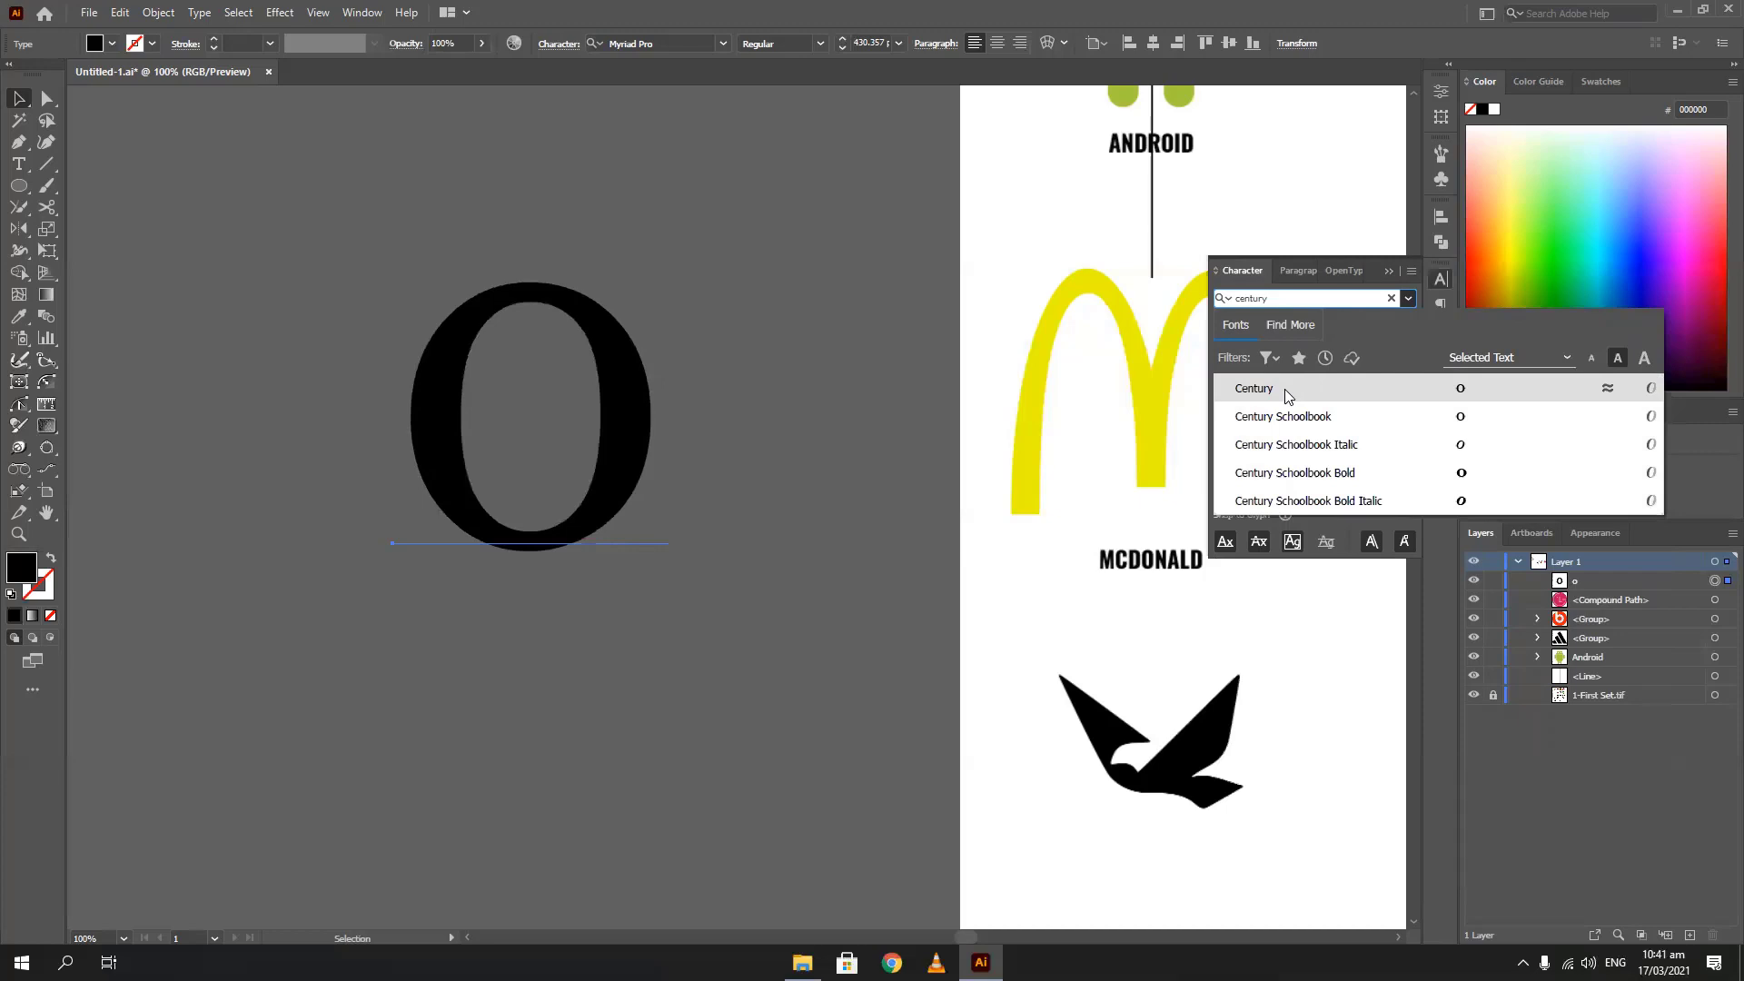
click(1286, 390)
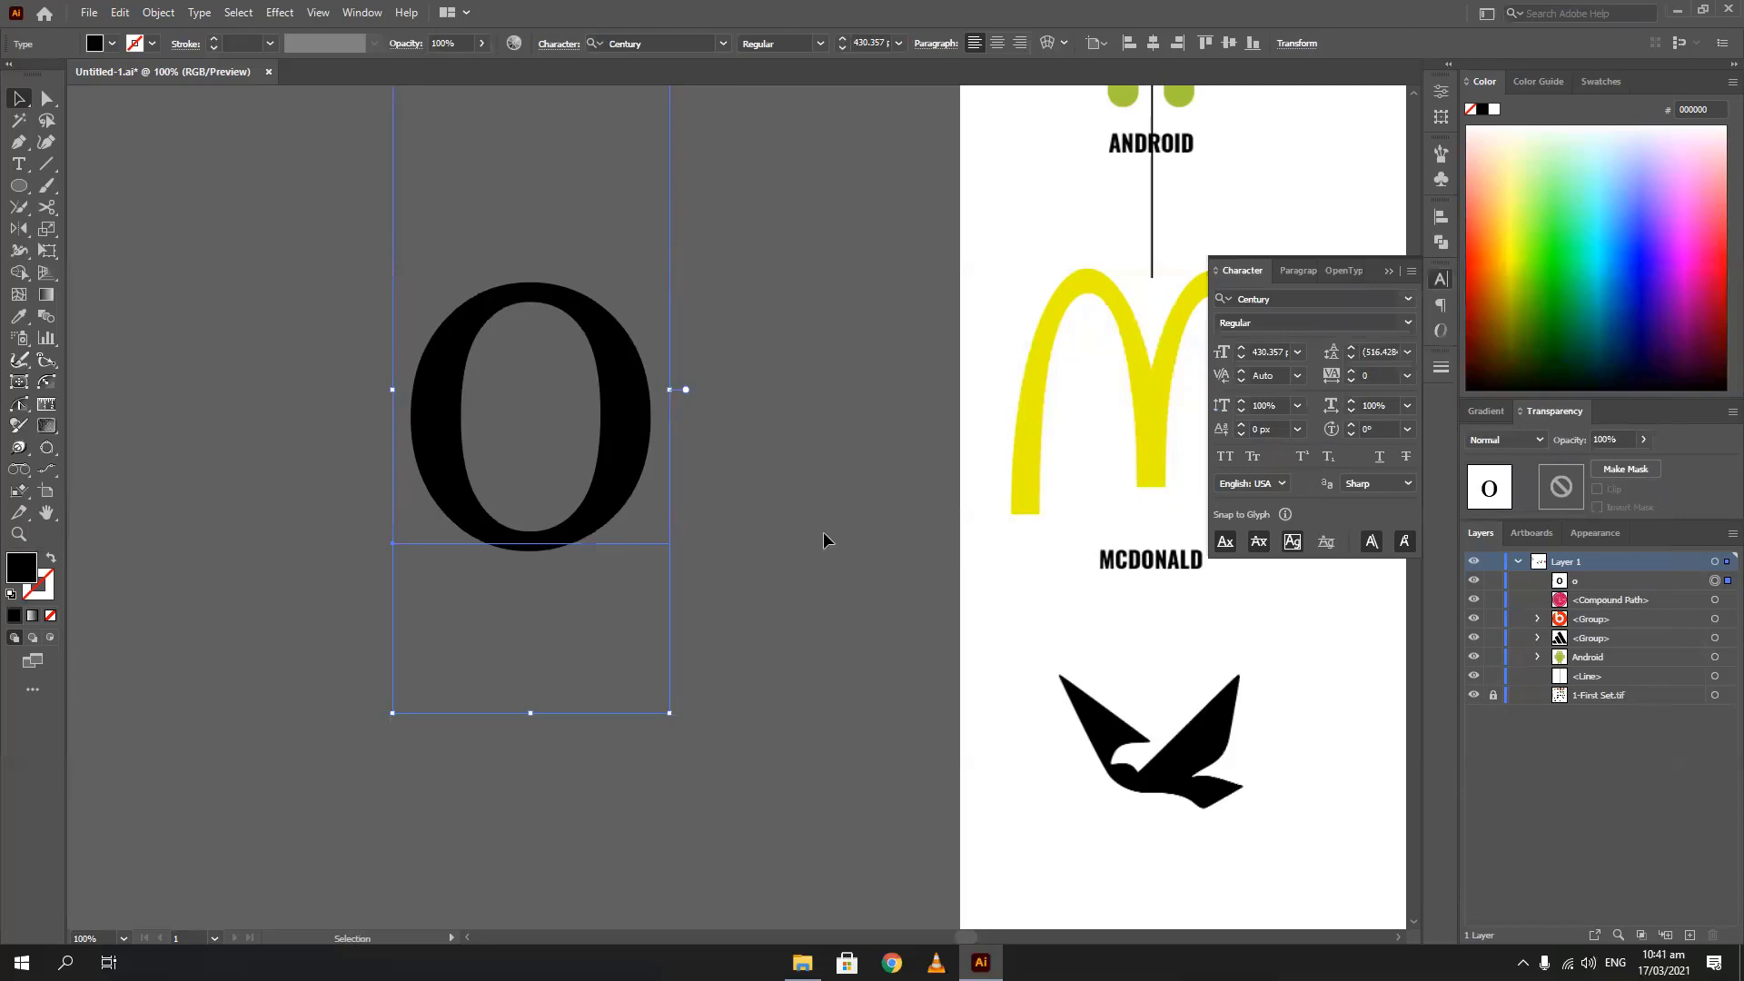
click(1387, 271)
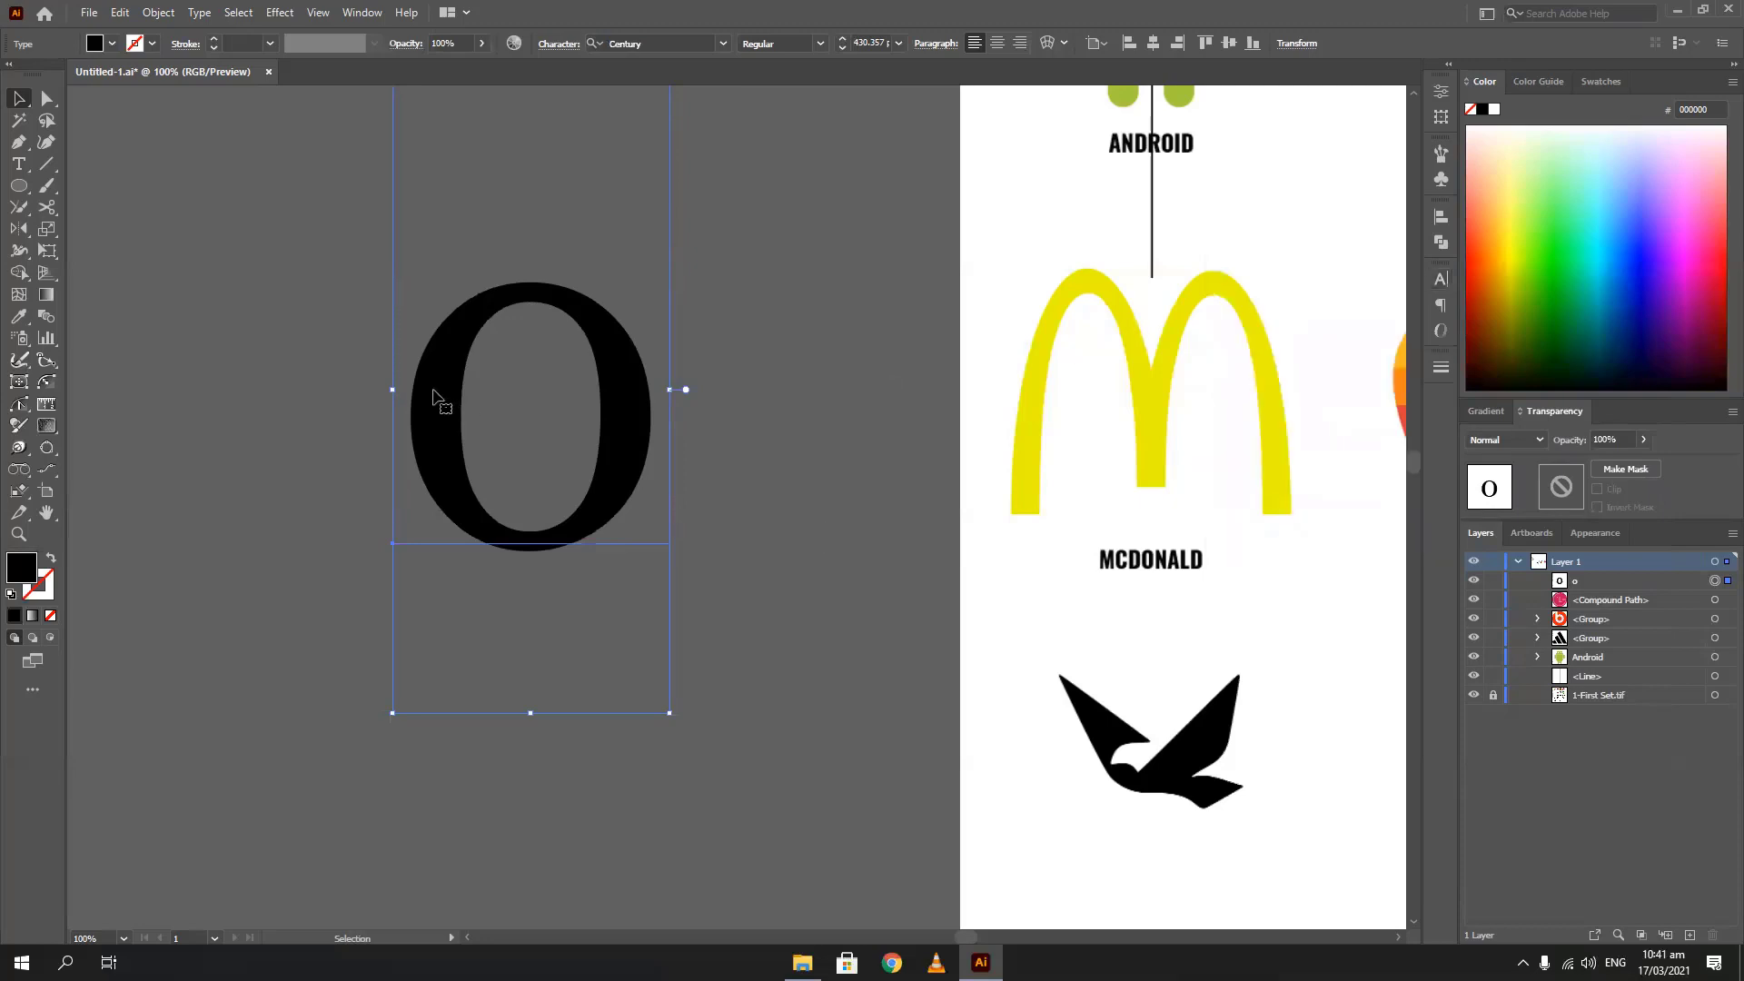
Shift the letter "o" slightly up and left, and convert it to outlines
drag(436, 396, 376, 380)
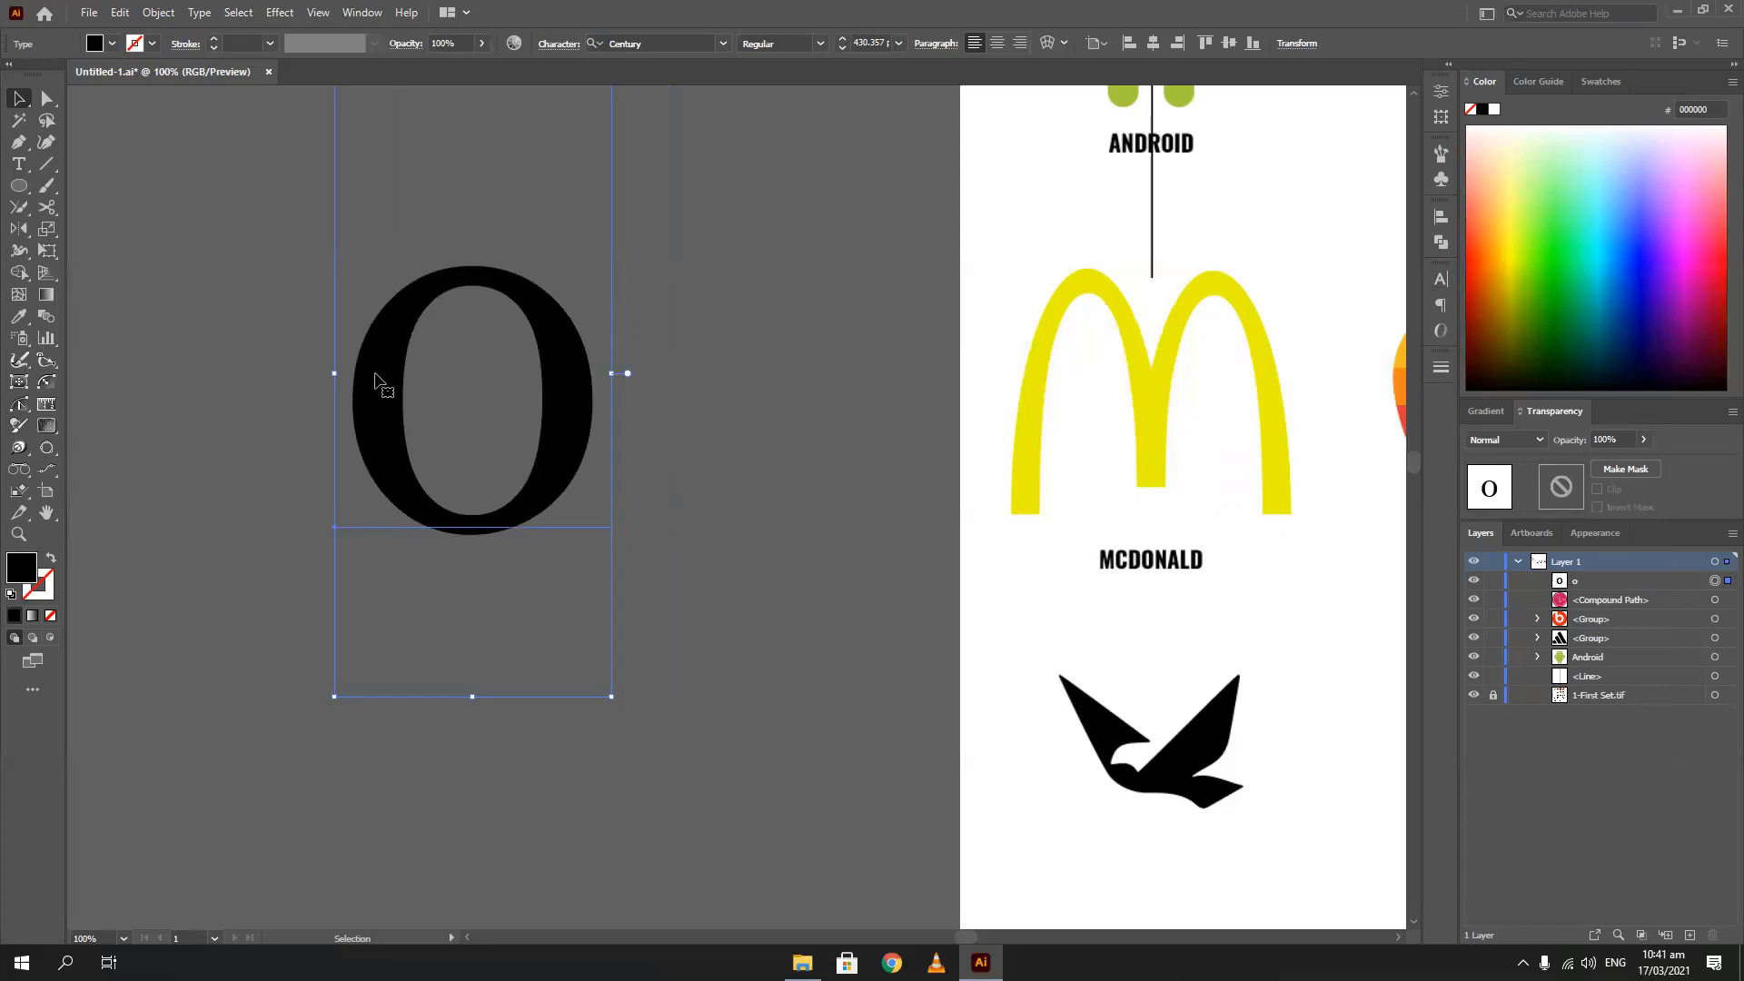
click(158, 12)
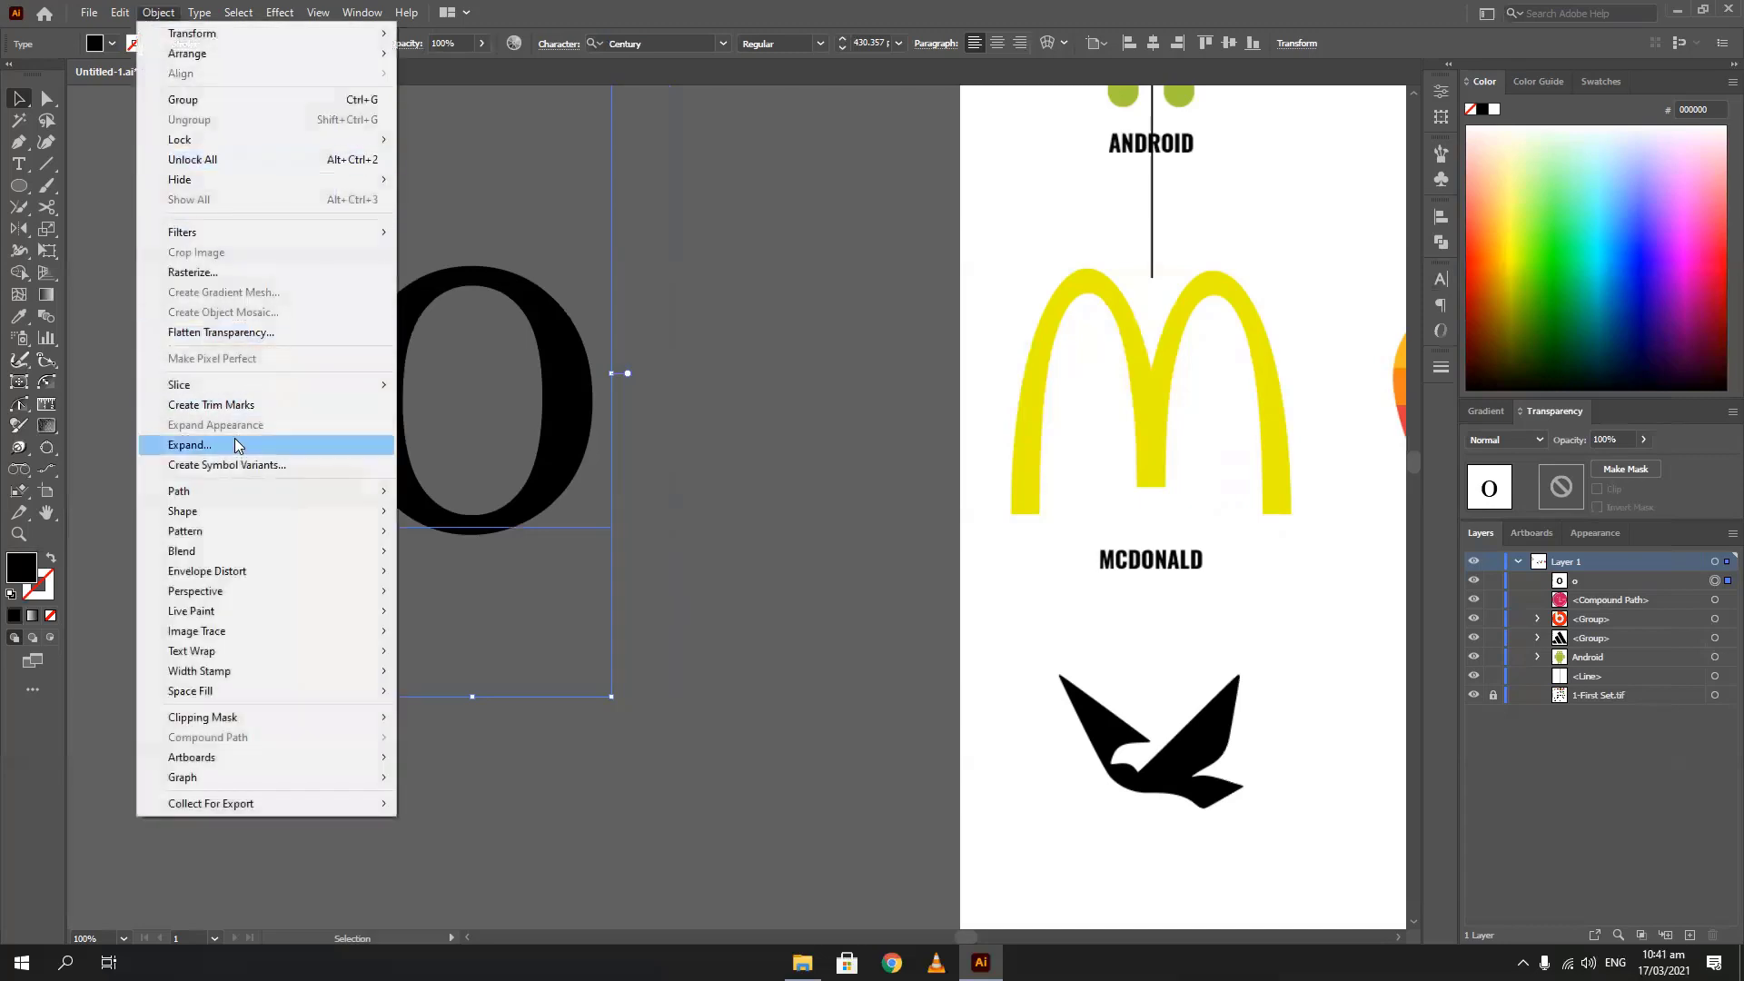
click(582, 374)
right_click(582, 374)
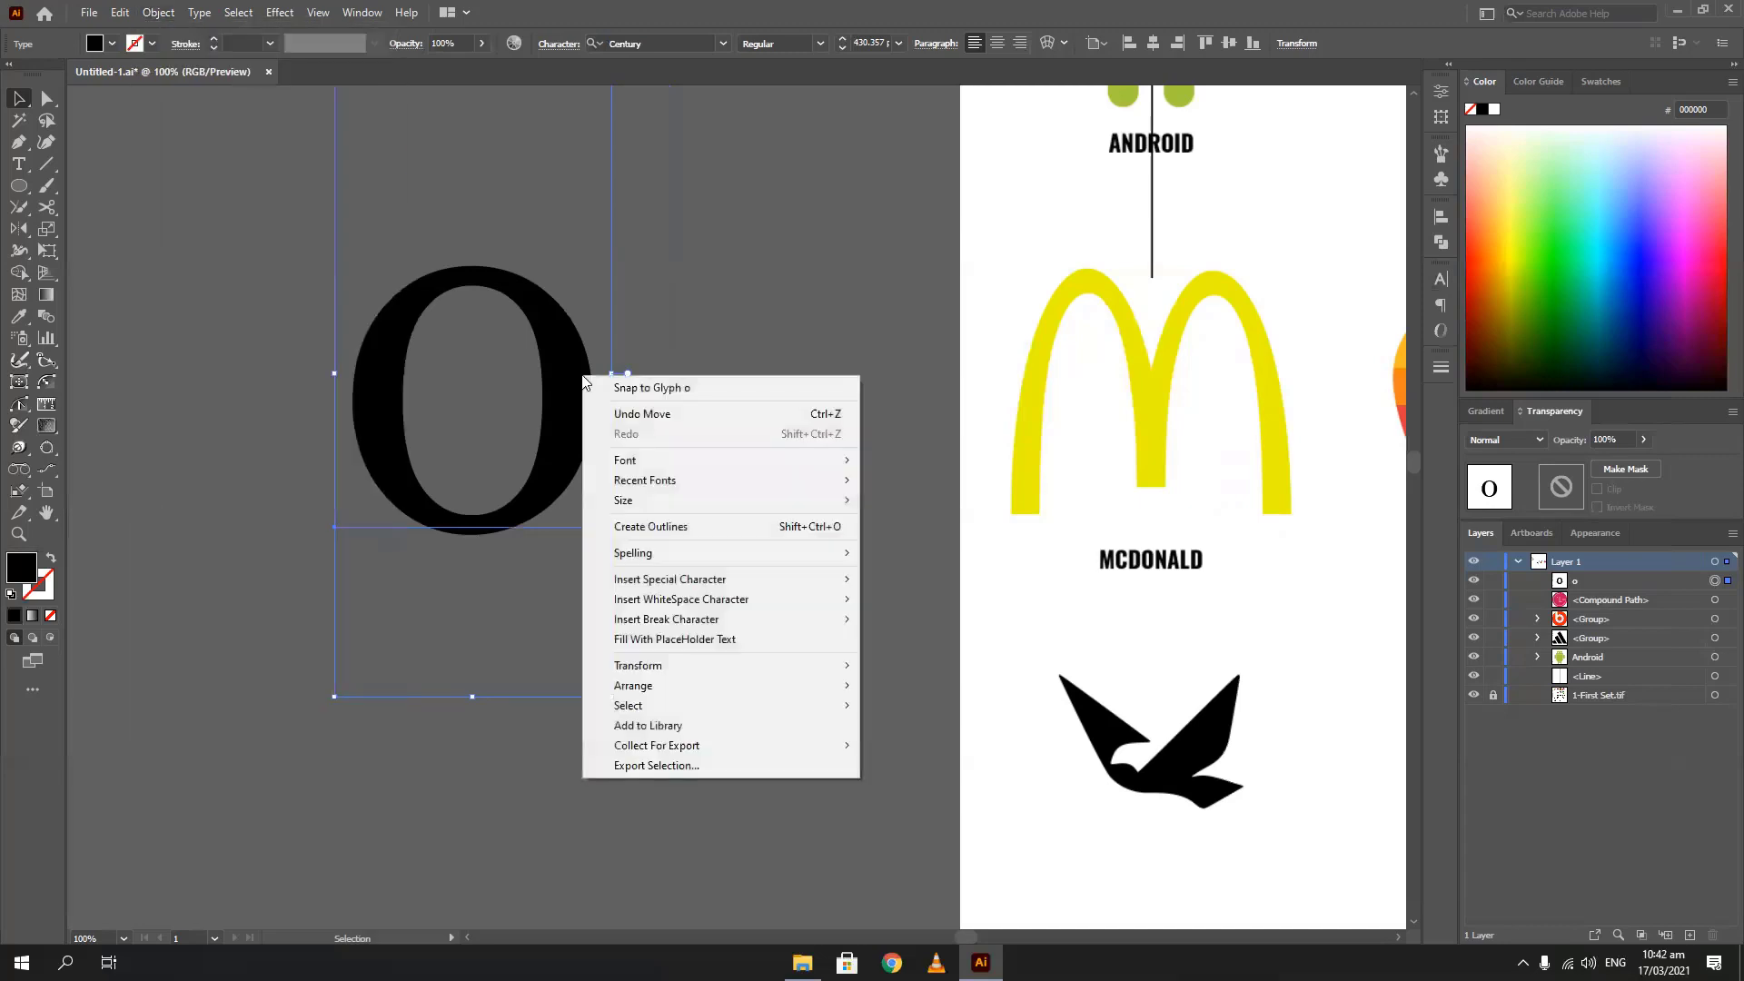
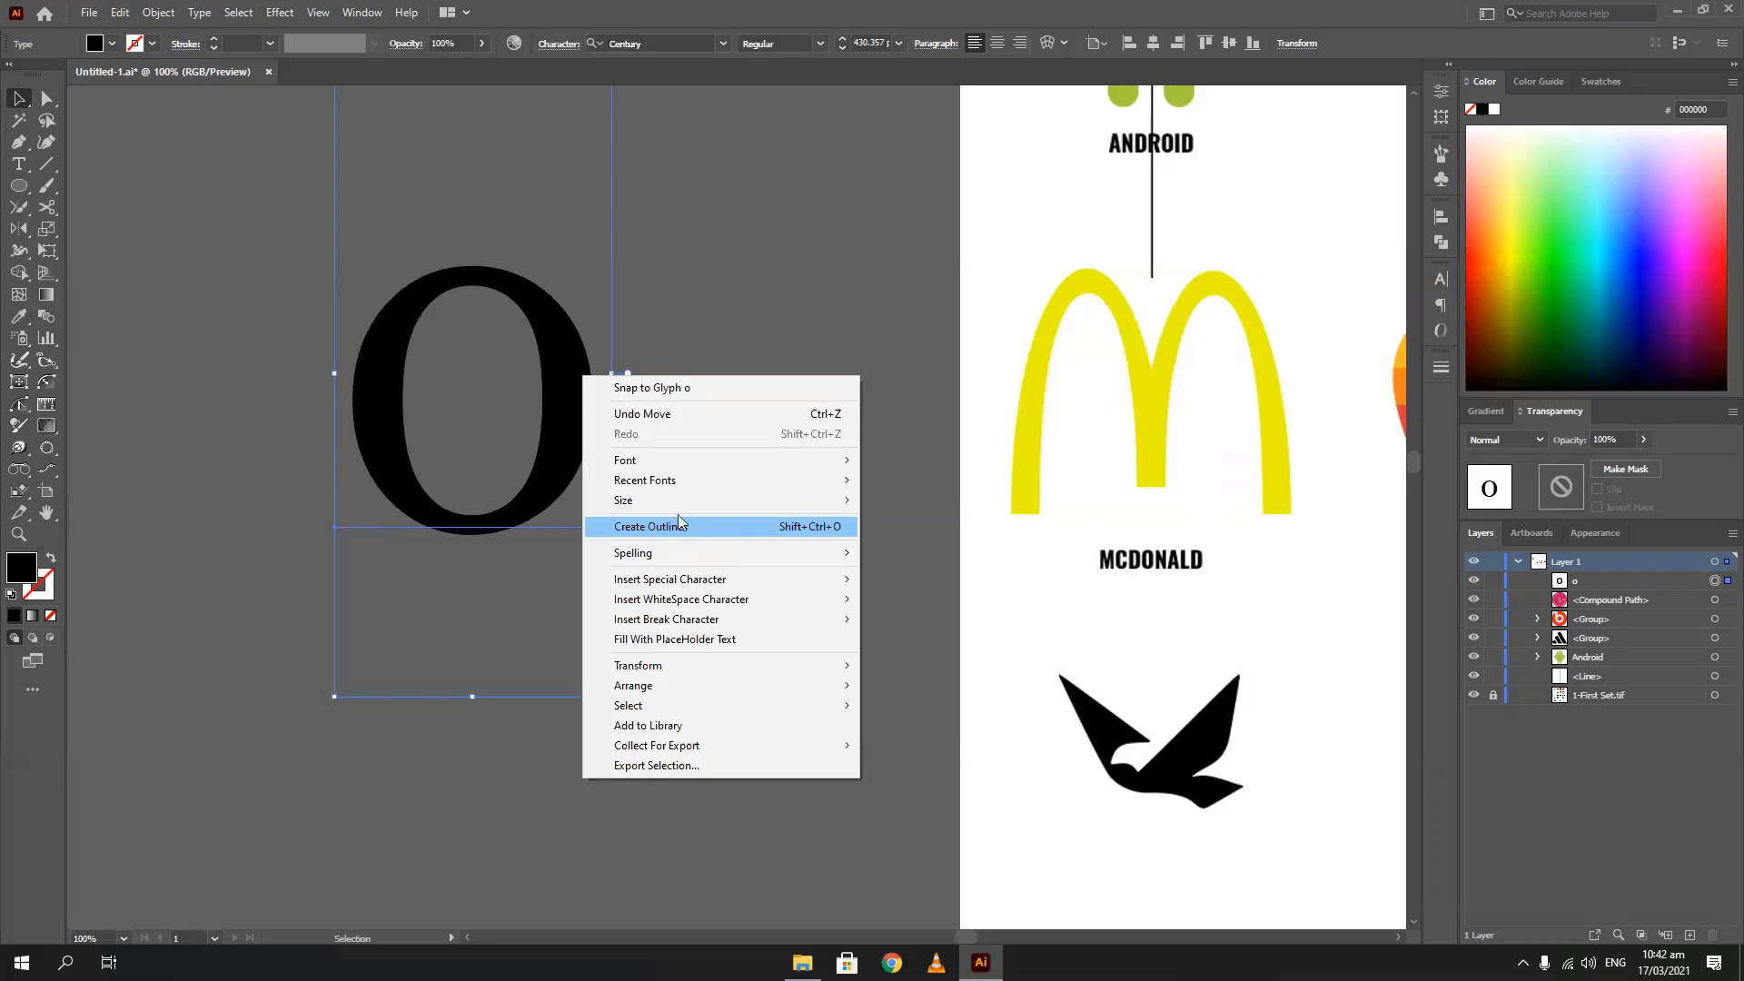
mouse_move(585, 503)
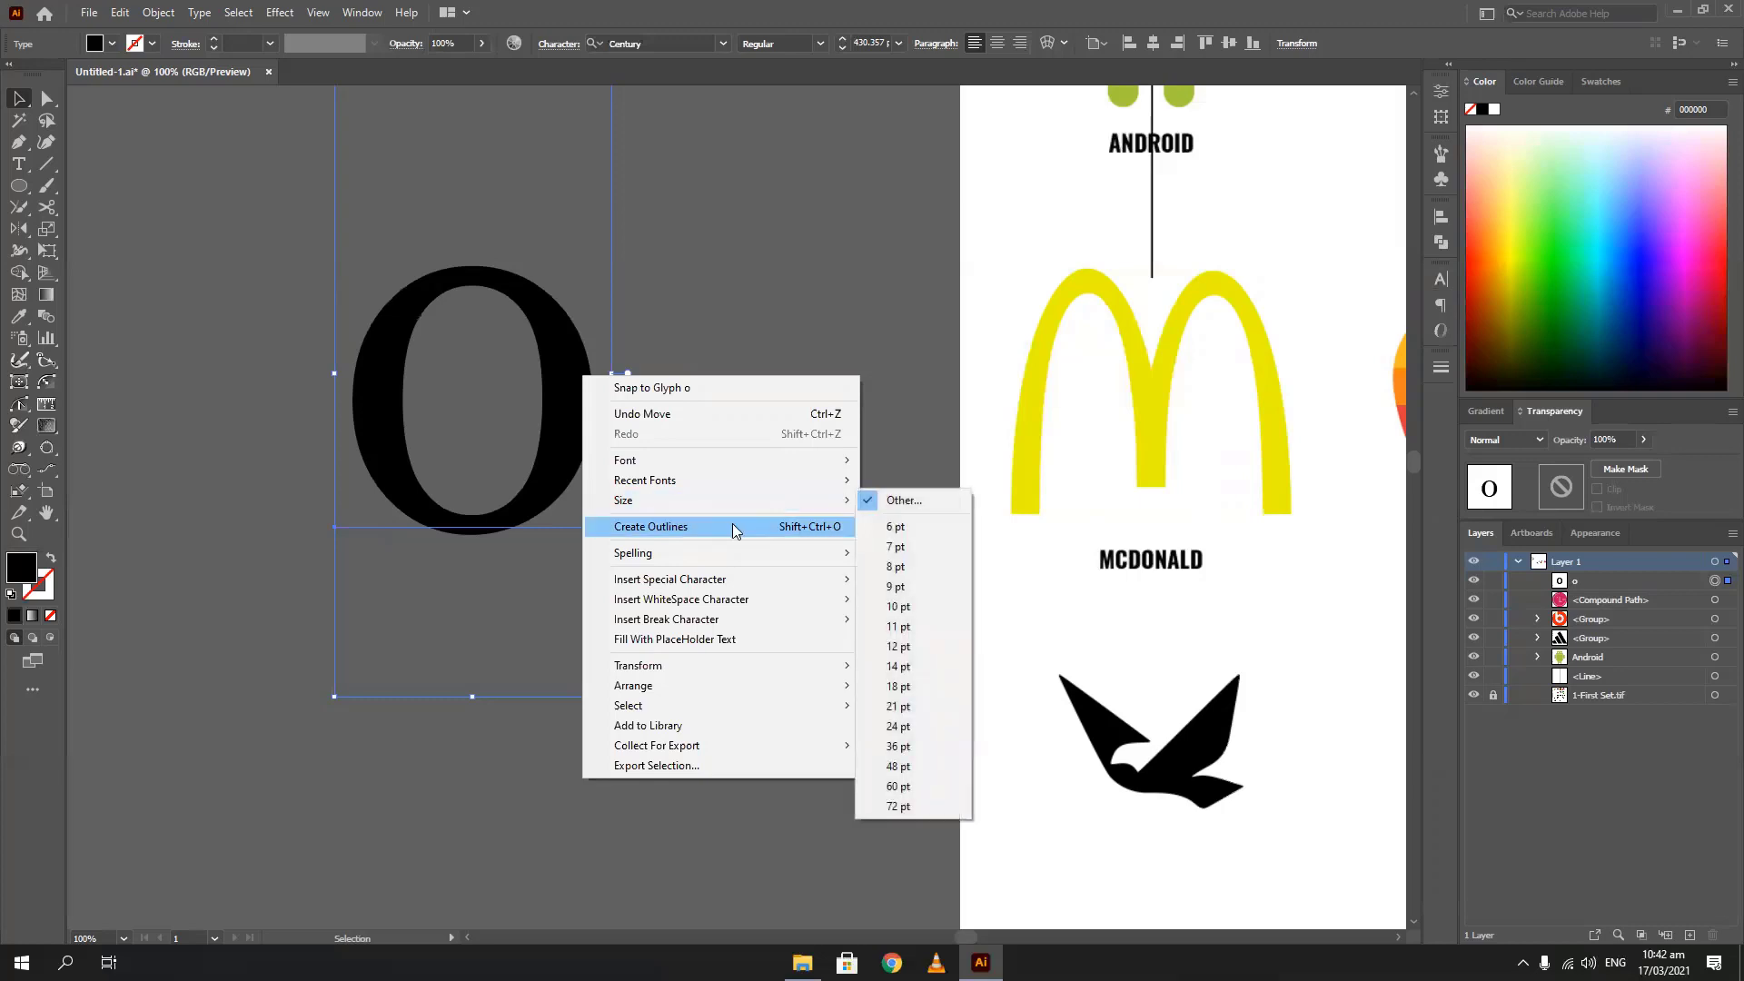
click(667, 529)
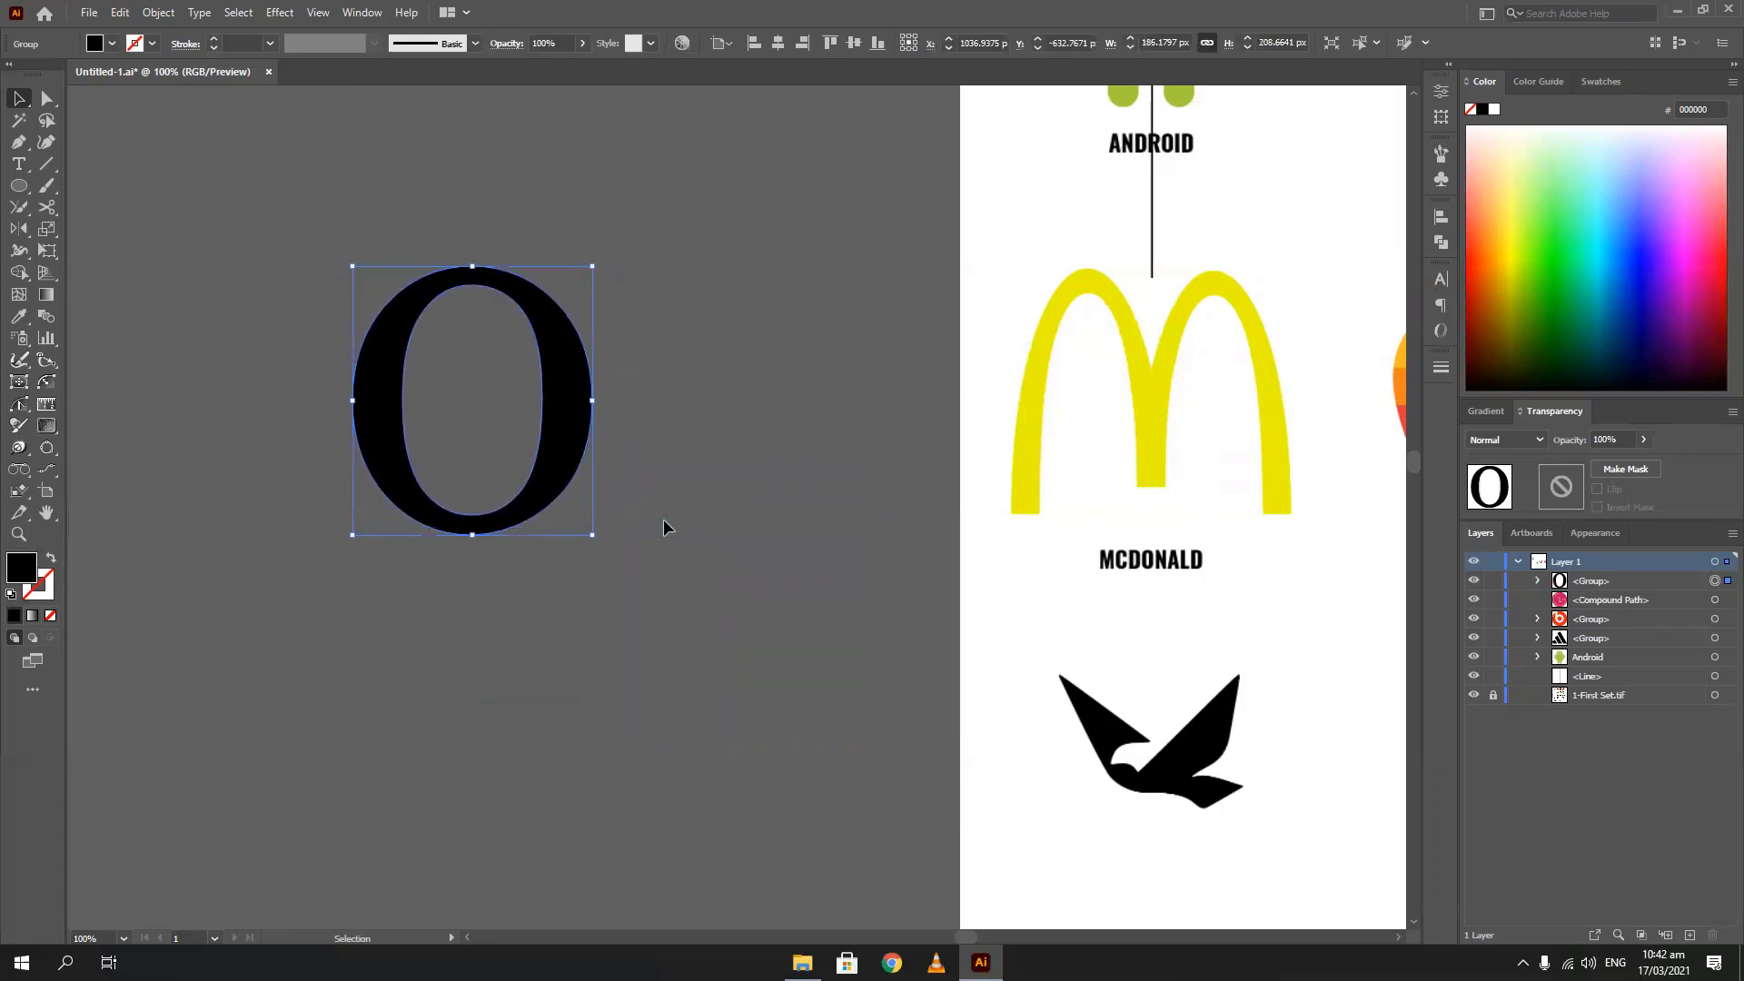
Try to apply the Think Smart font to the outlined letter "o"
click(1446, 280)
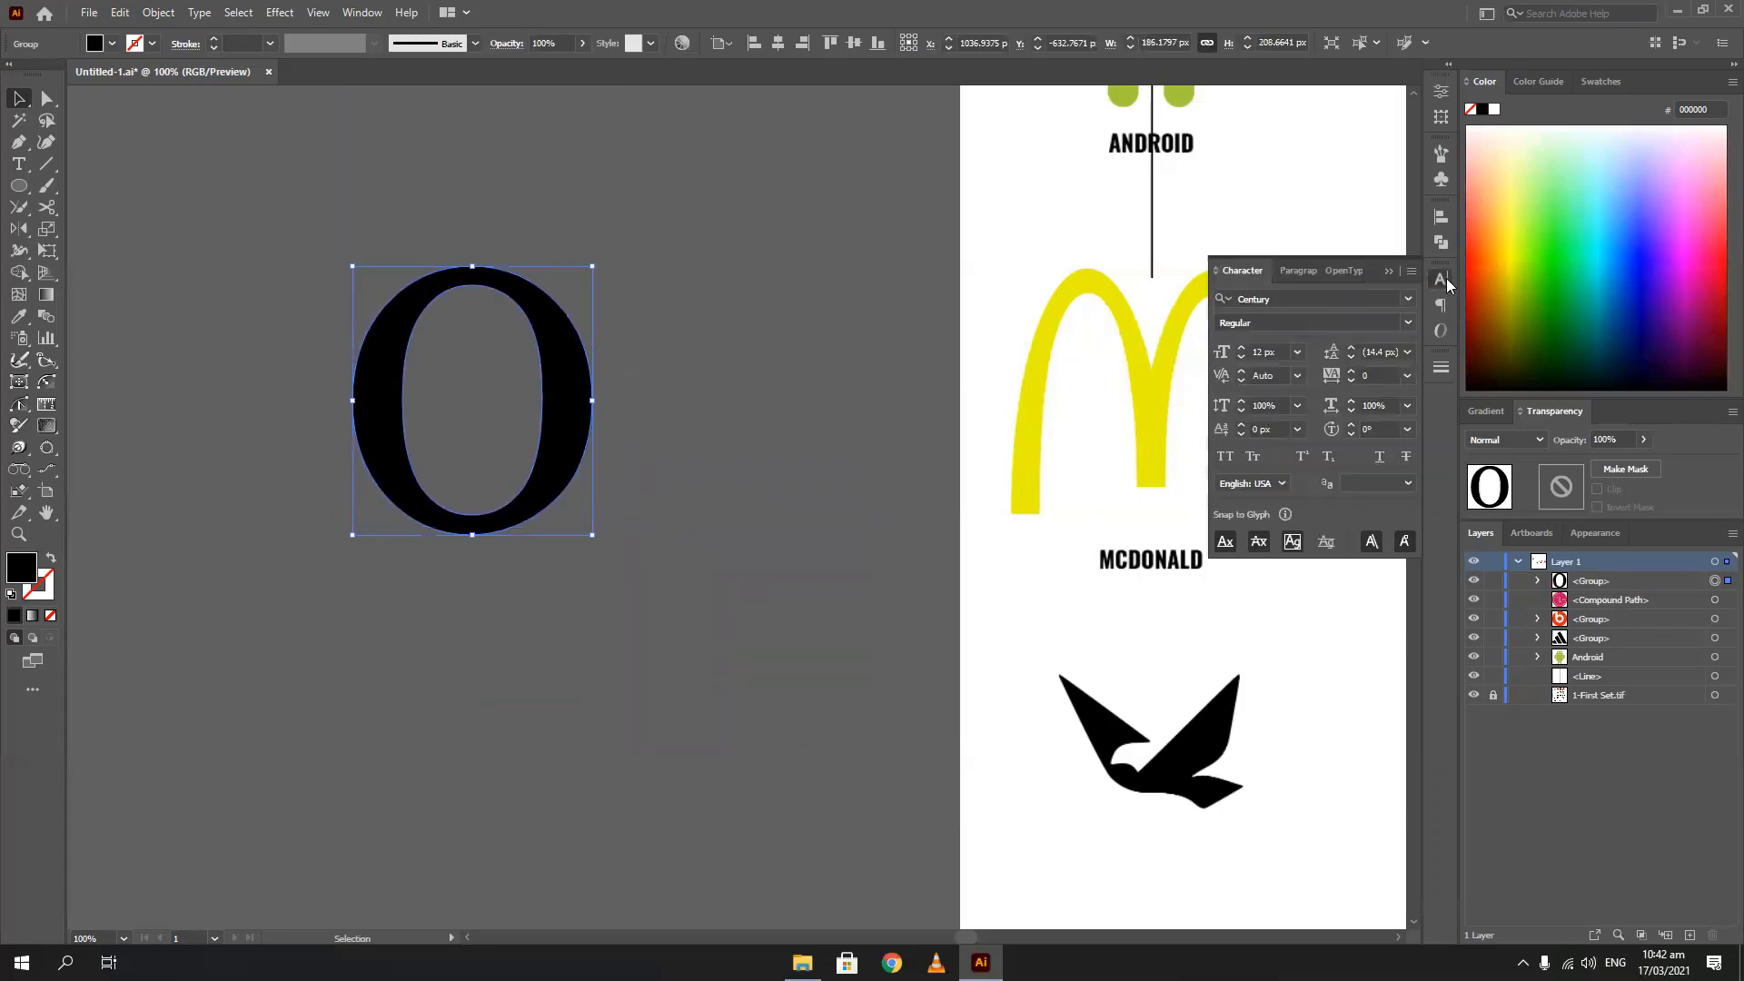
click(1405, 301)
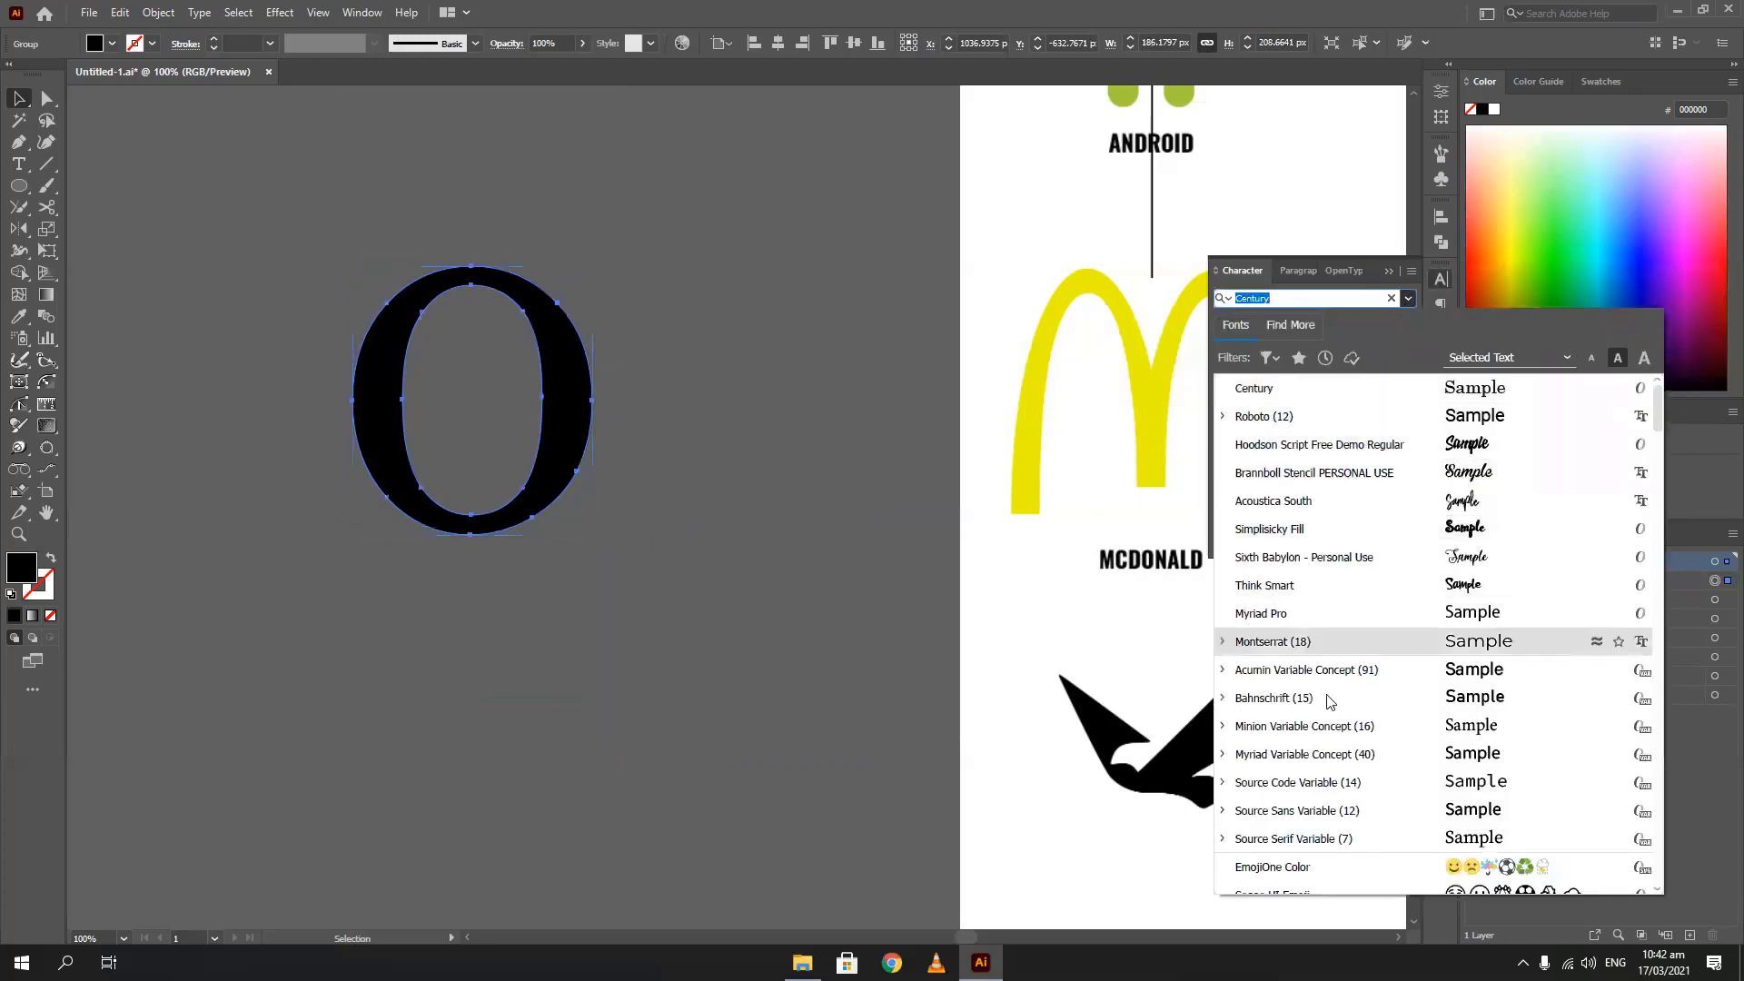
click(1273, 588)
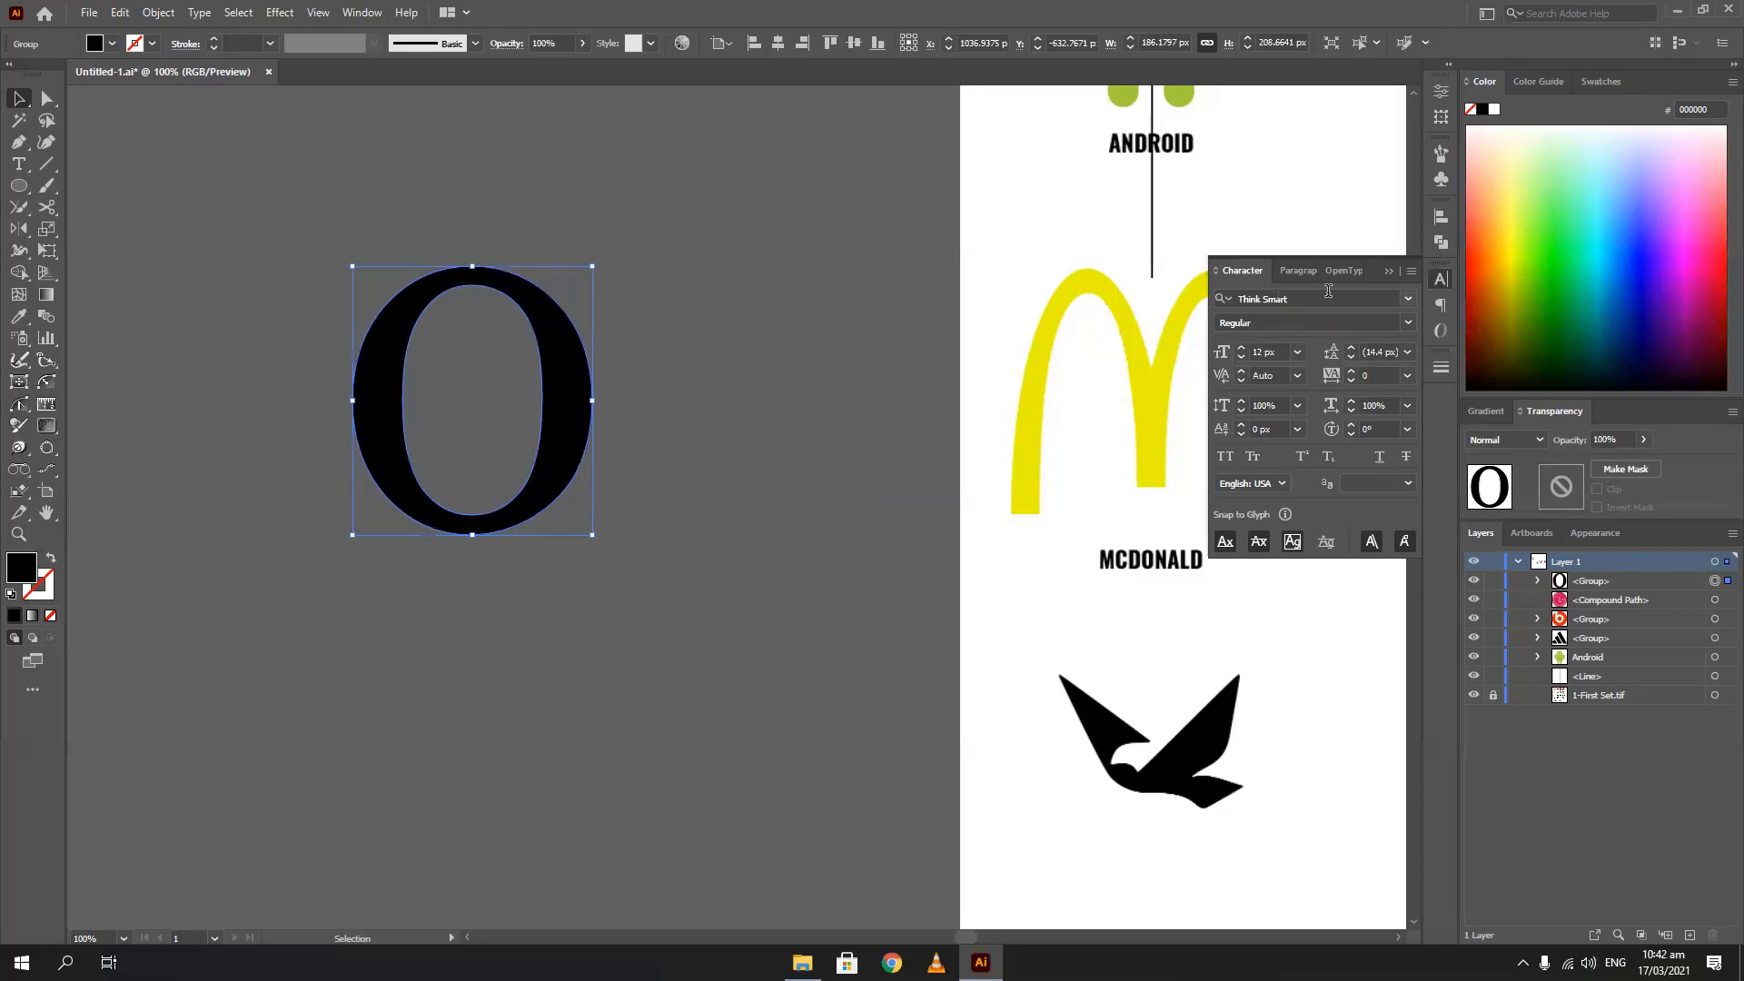
click(1389, 270)
Duplicate the outlined letter "o" horizontally so that the copy's stroke overlaps the original's right side
drag(418, 424, 468, 390)
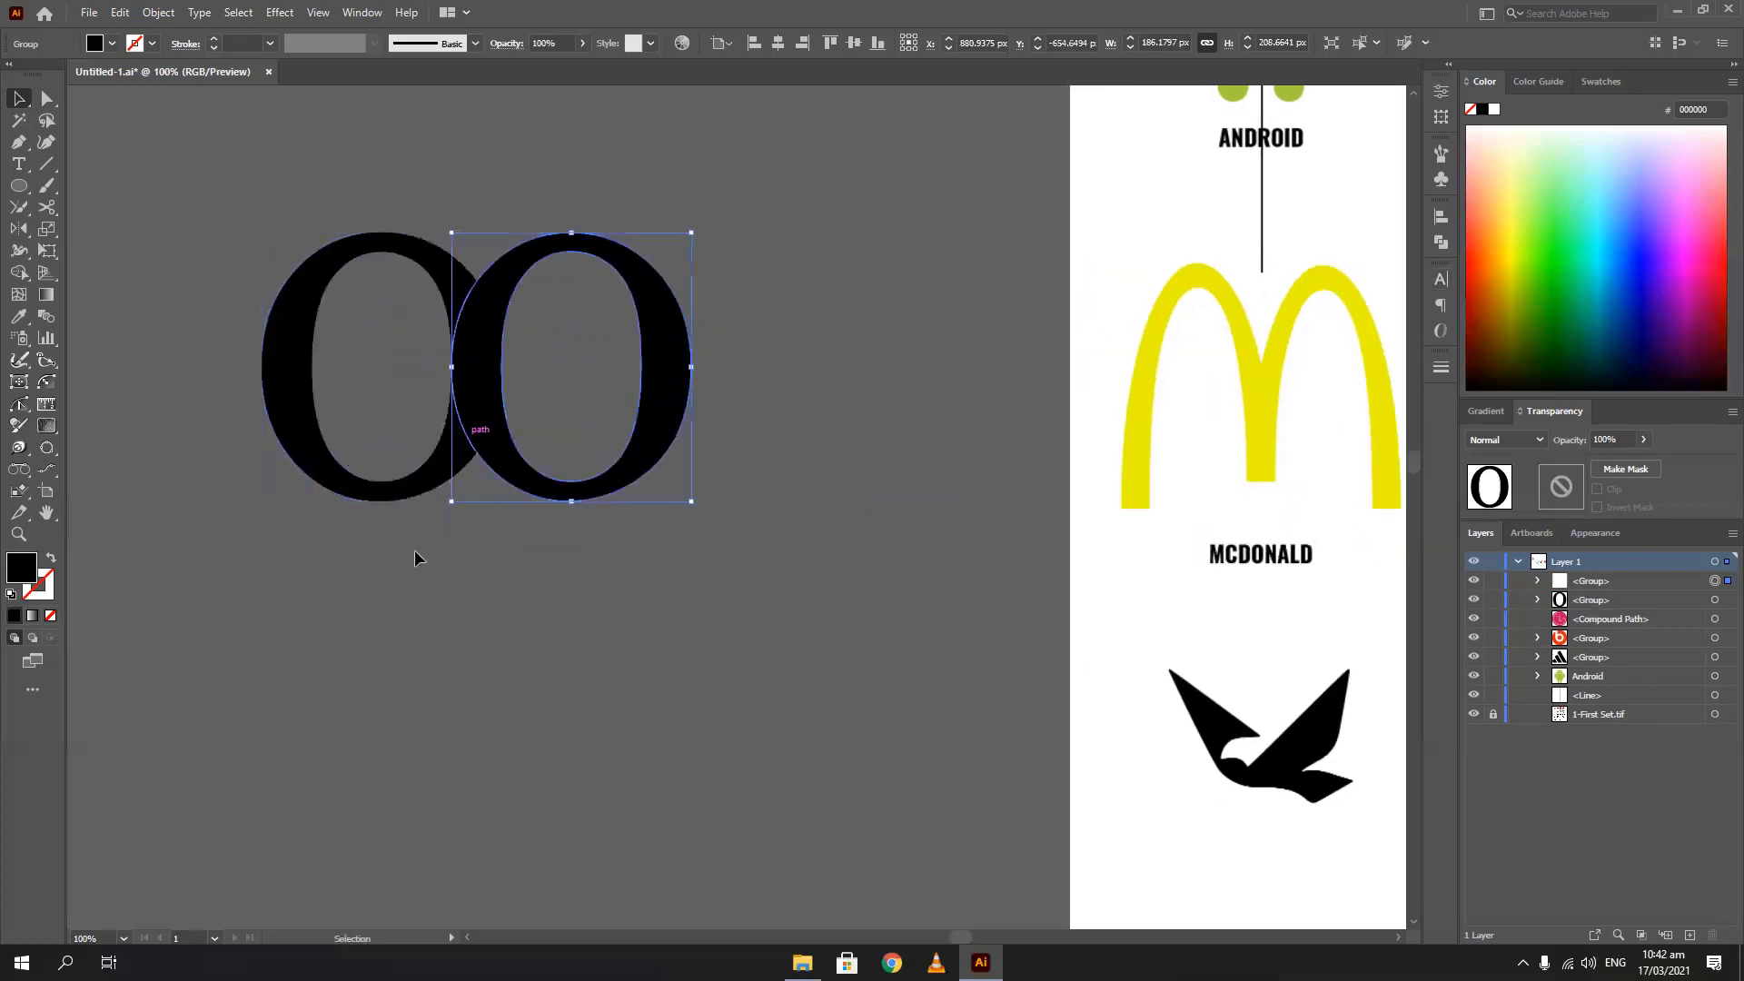
Unite the two overlapping outlined o letters into a single shape
click(414, 550)
drag(548, 296, 550, 299)
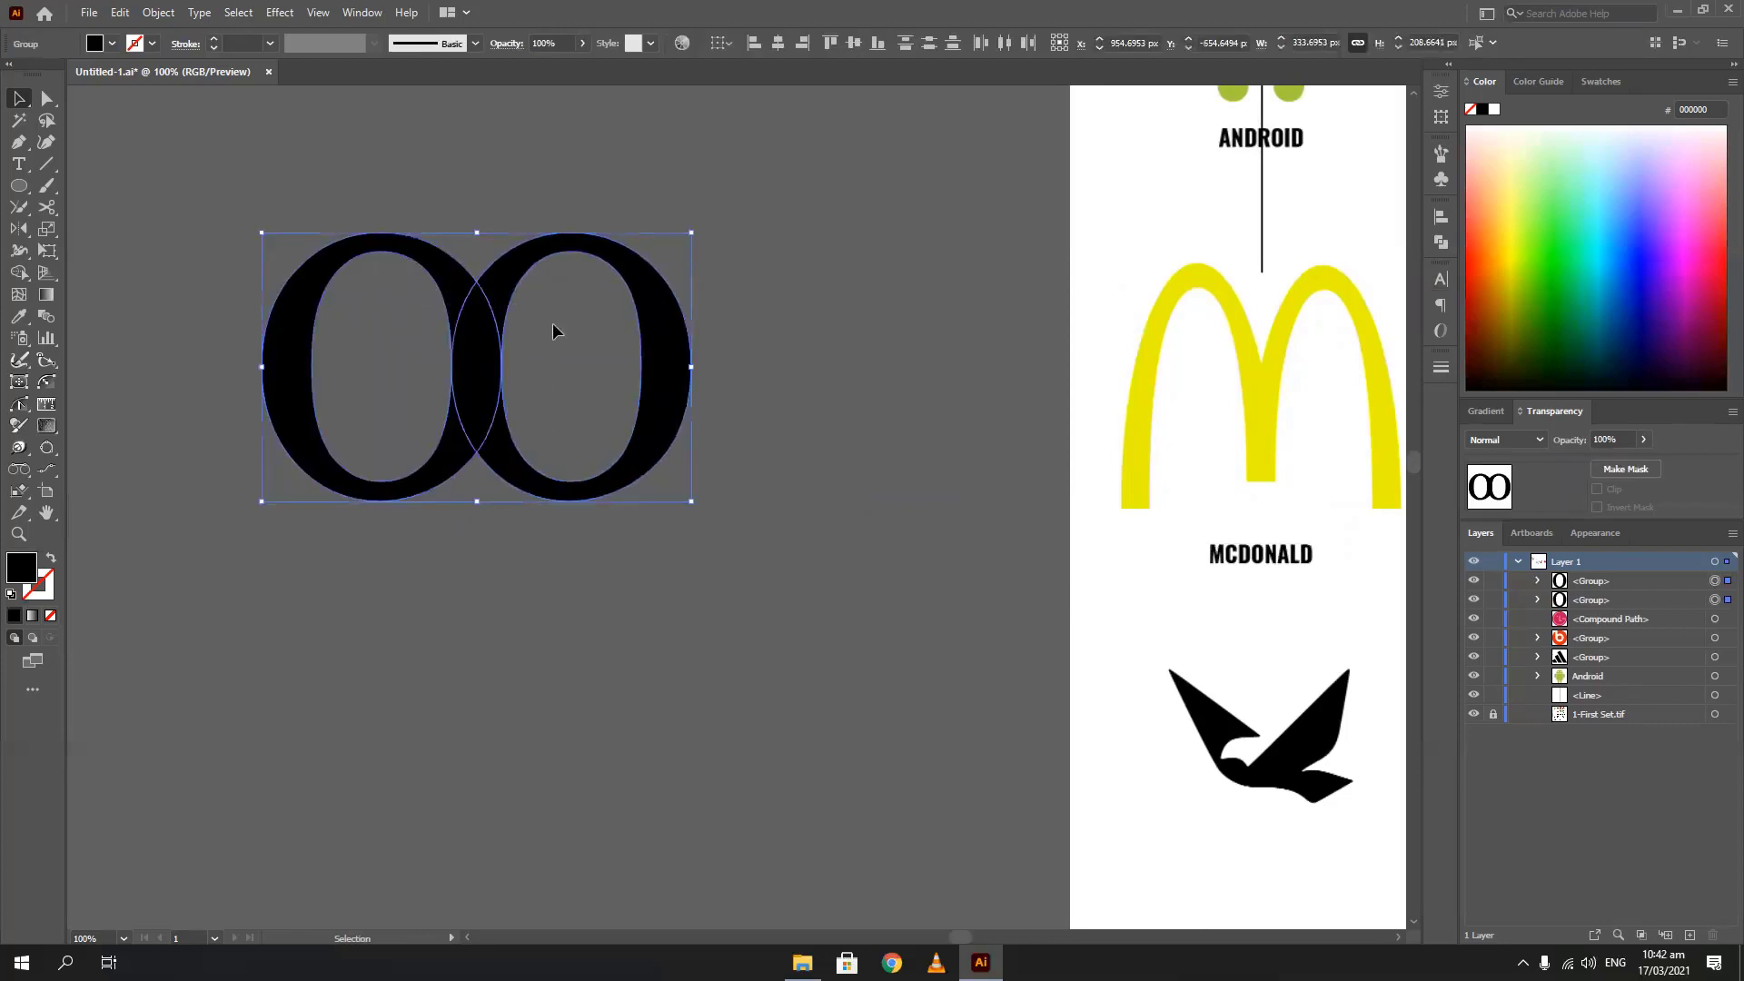
click(1440, 241)
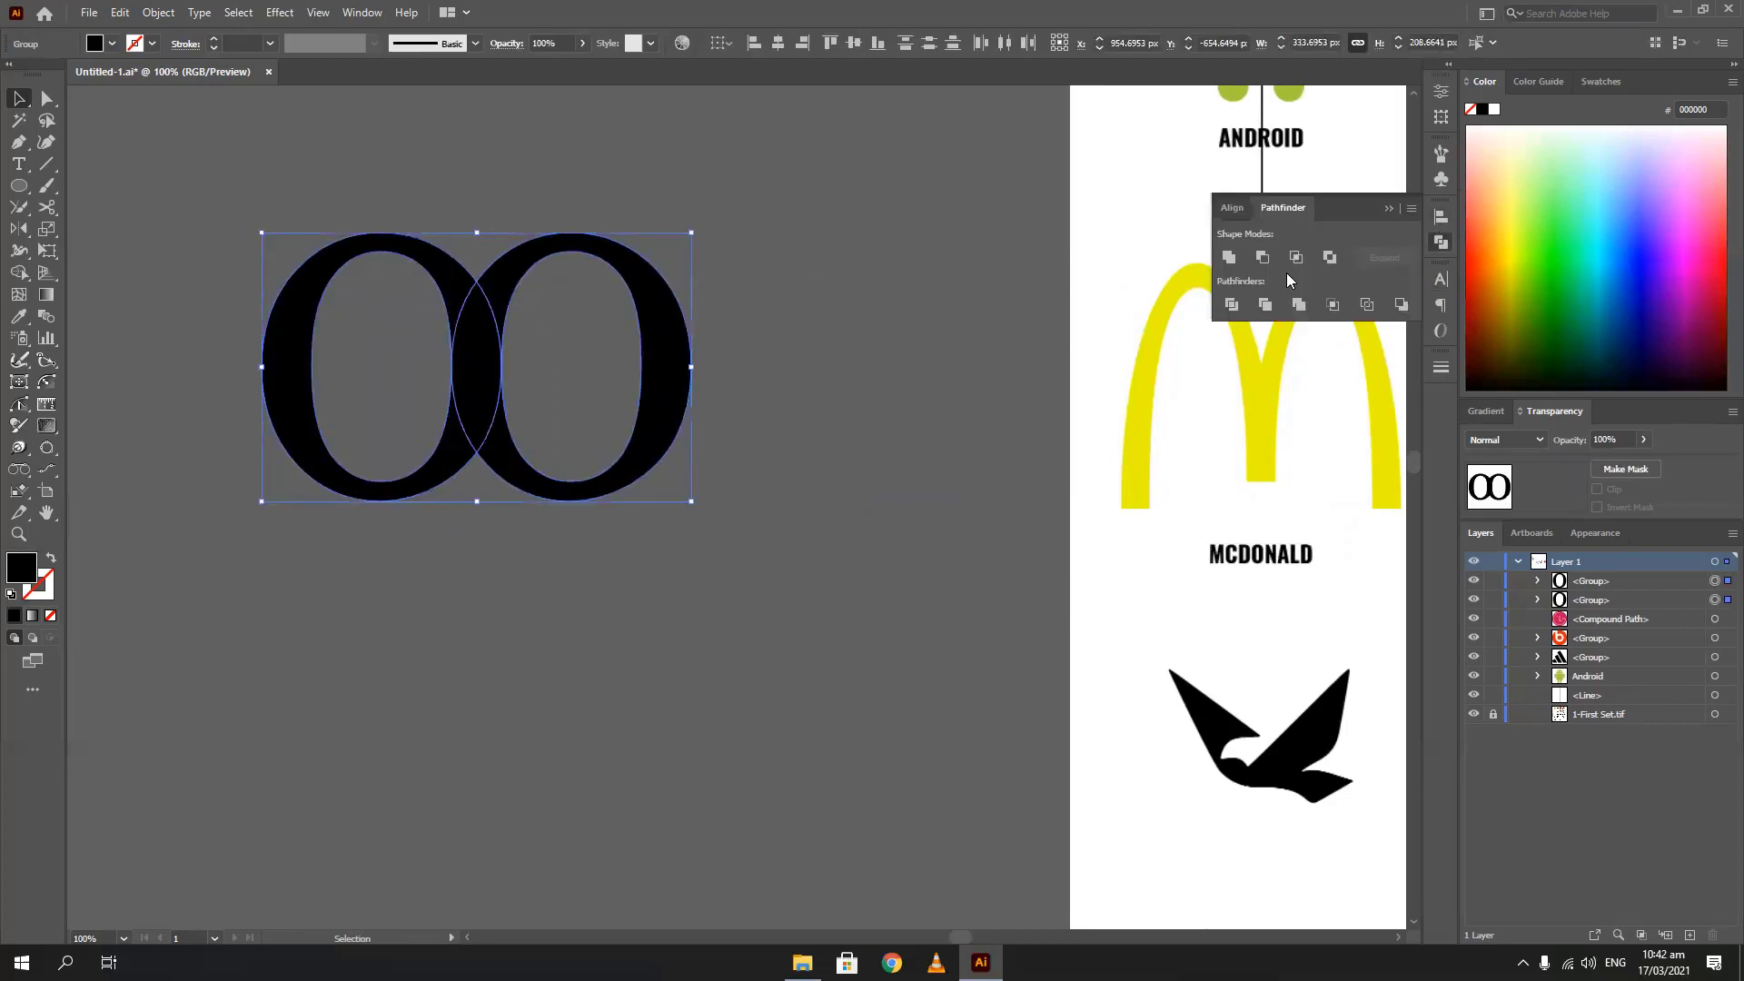
click(1234, 265)
click(135, 336)
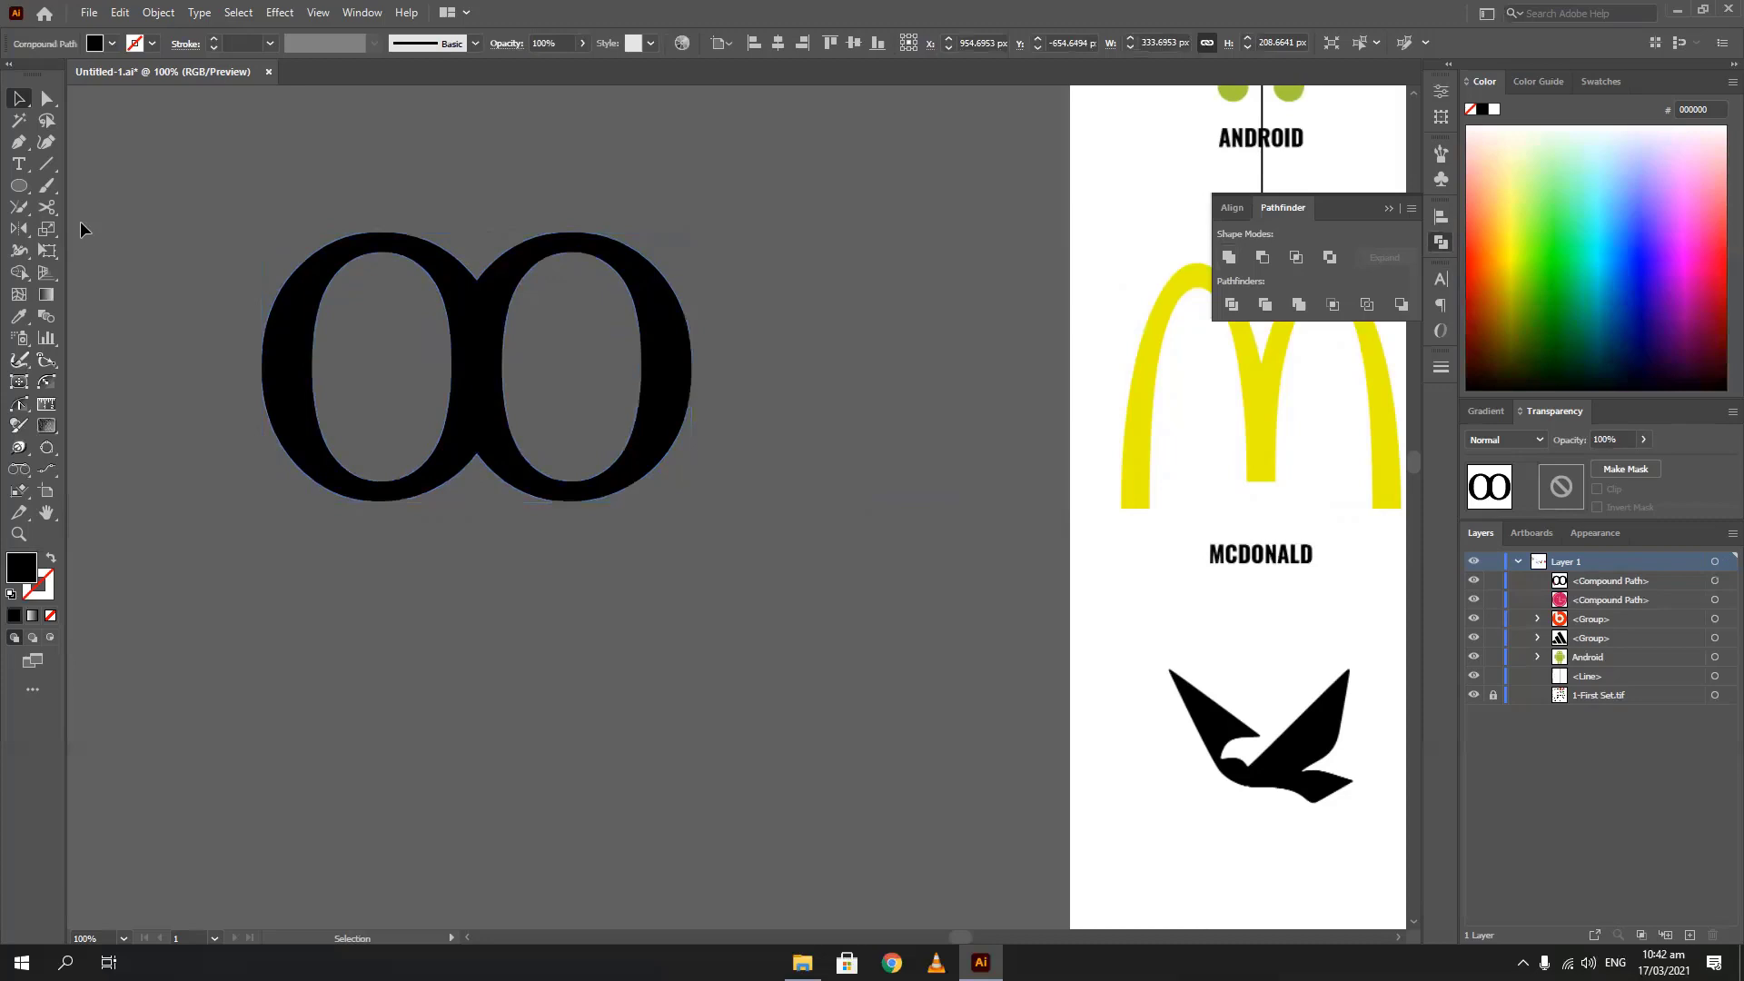
Draw a horizontal line across the middle of the united shape, divide the shape along it, and ungroup the pieces
click(46, 163)
drag(185, 367, 765, 367)
key(v)
drag(625, 579, 627, 580)
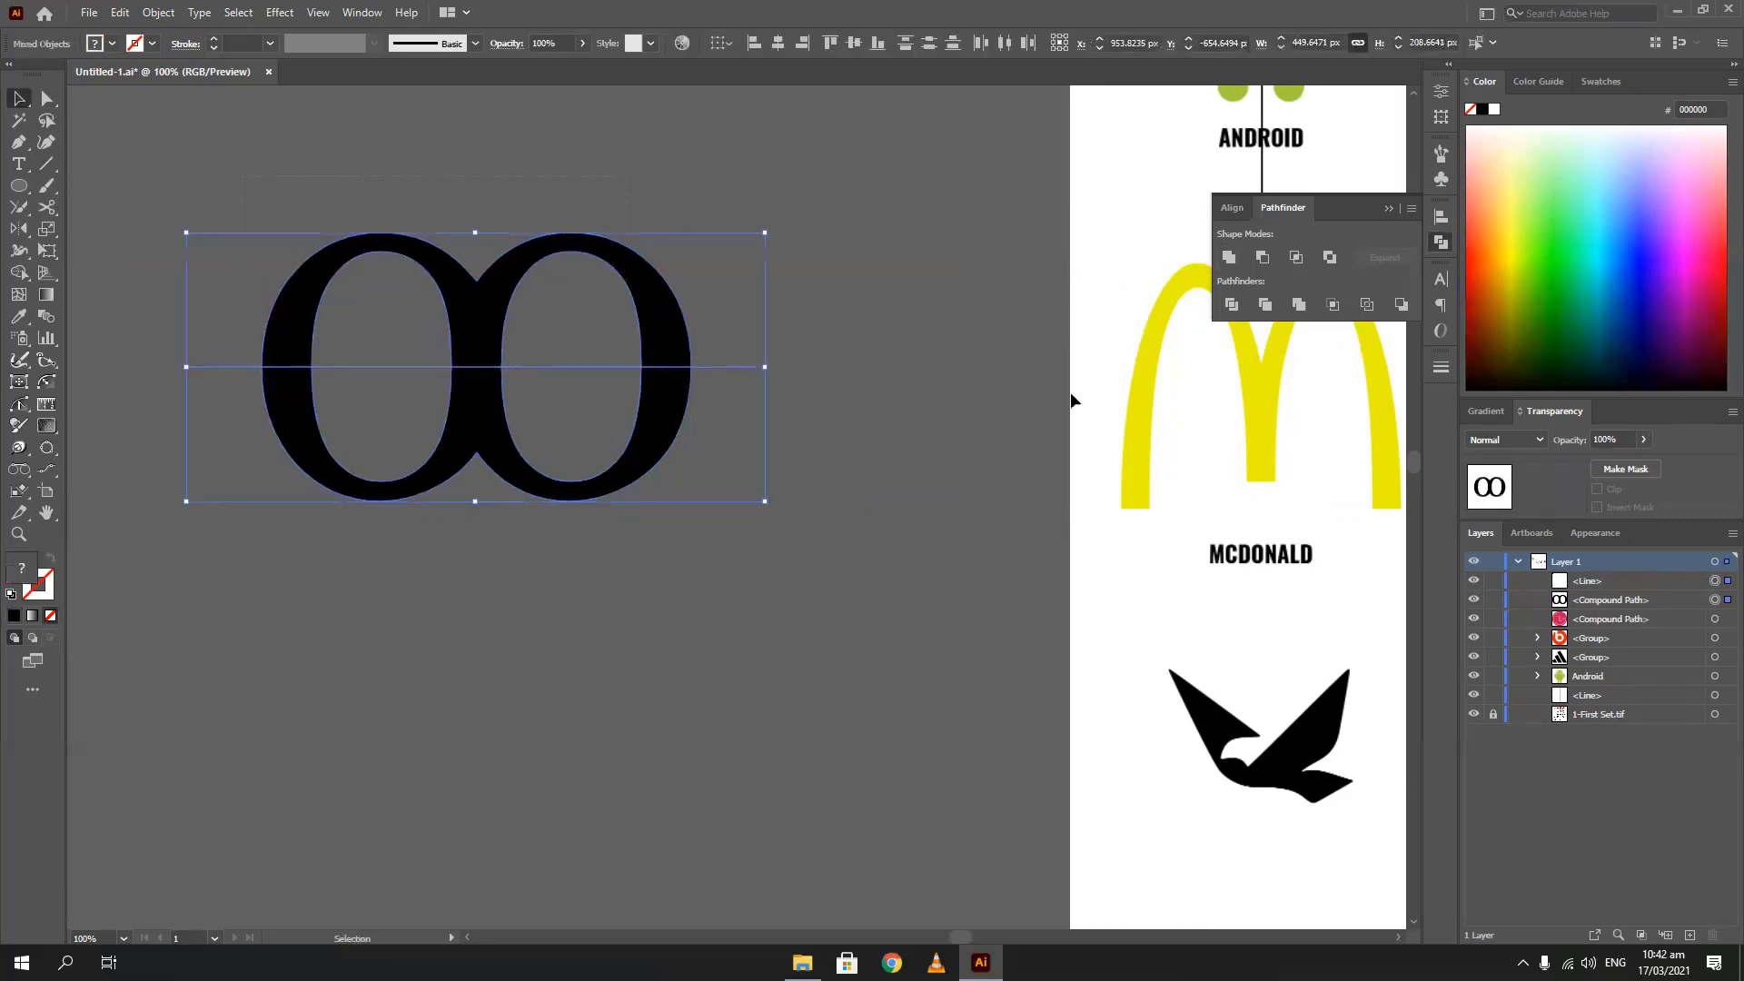
click(1230, 305)
right_click(473, 395)
click(531, 544)
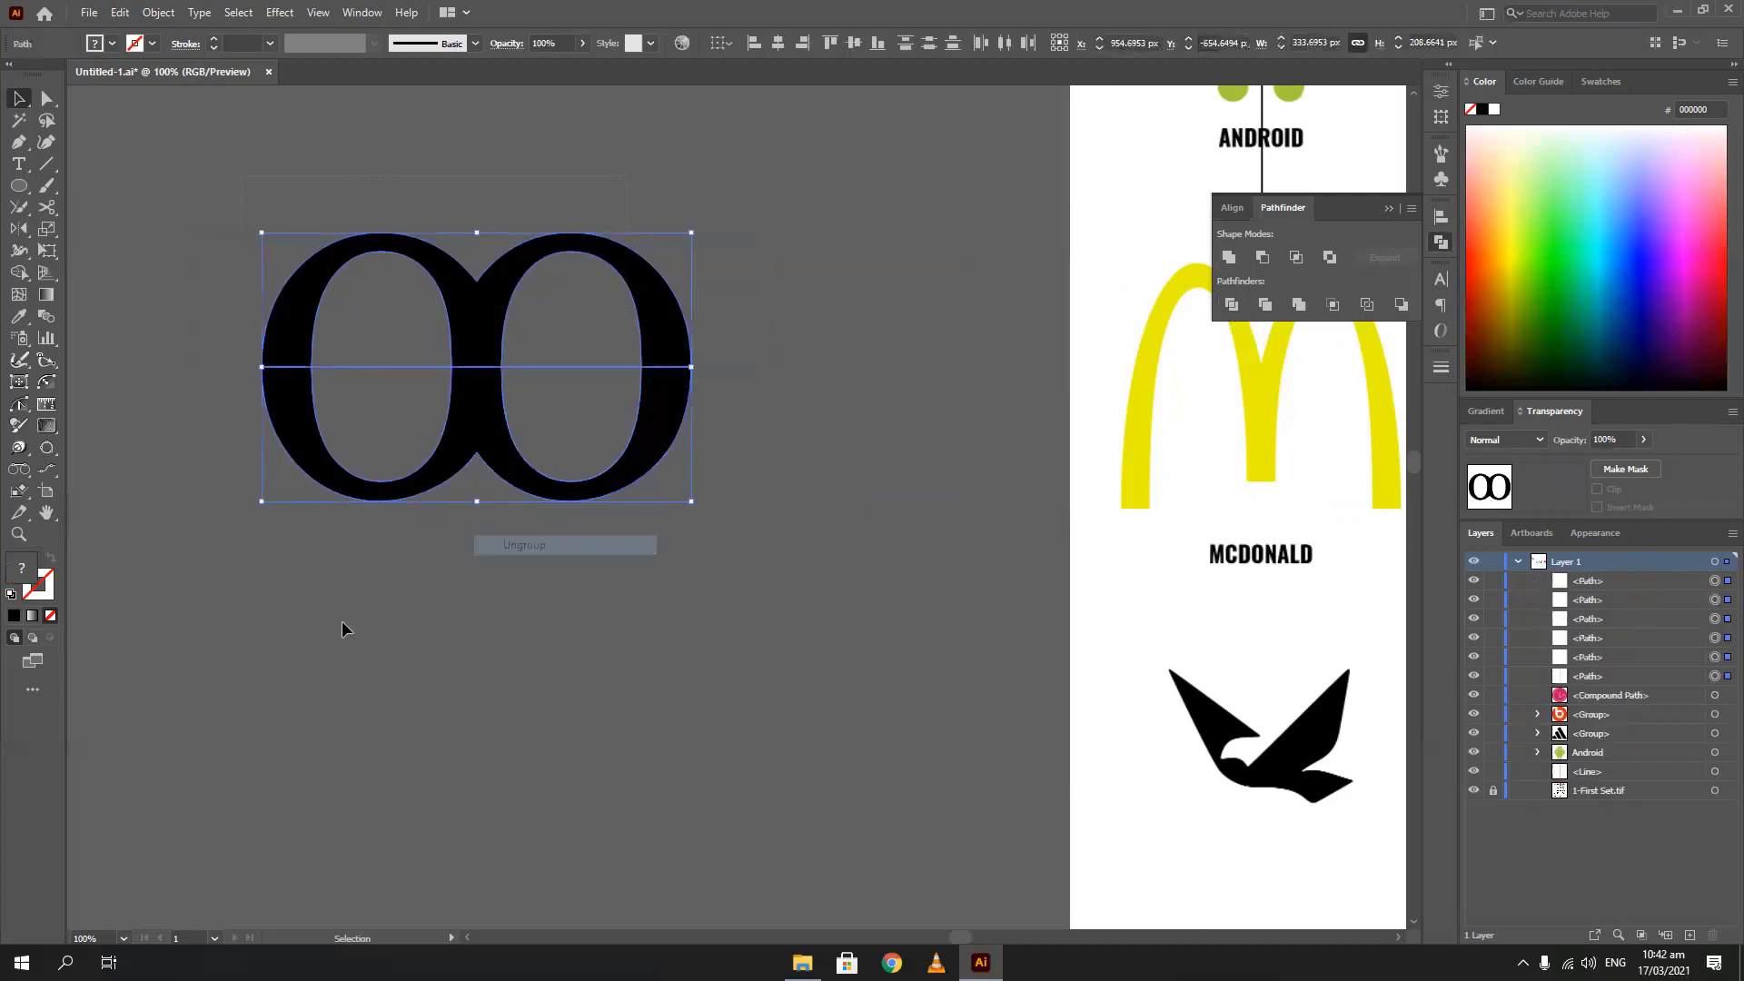
Delete the lower half of the divided shape and the leftover unfilled pieces inside the letter openings
click(341, 619)
key(Delete)
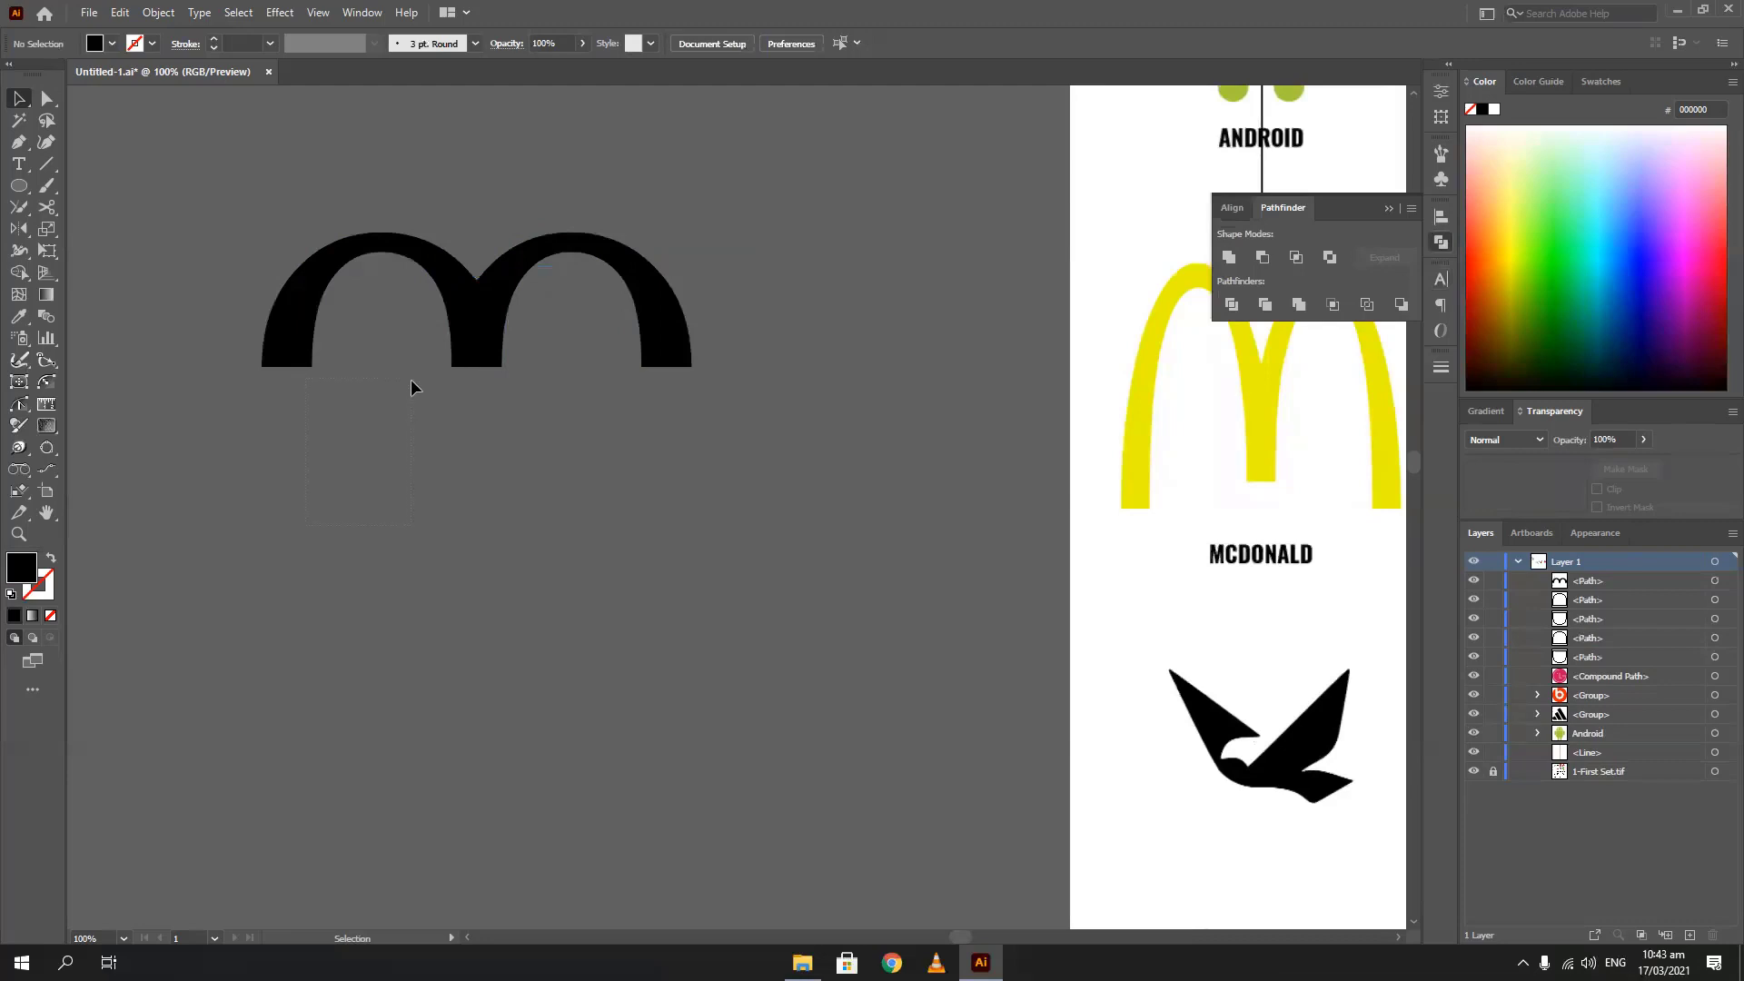
drag(411, 381, 411, 382)
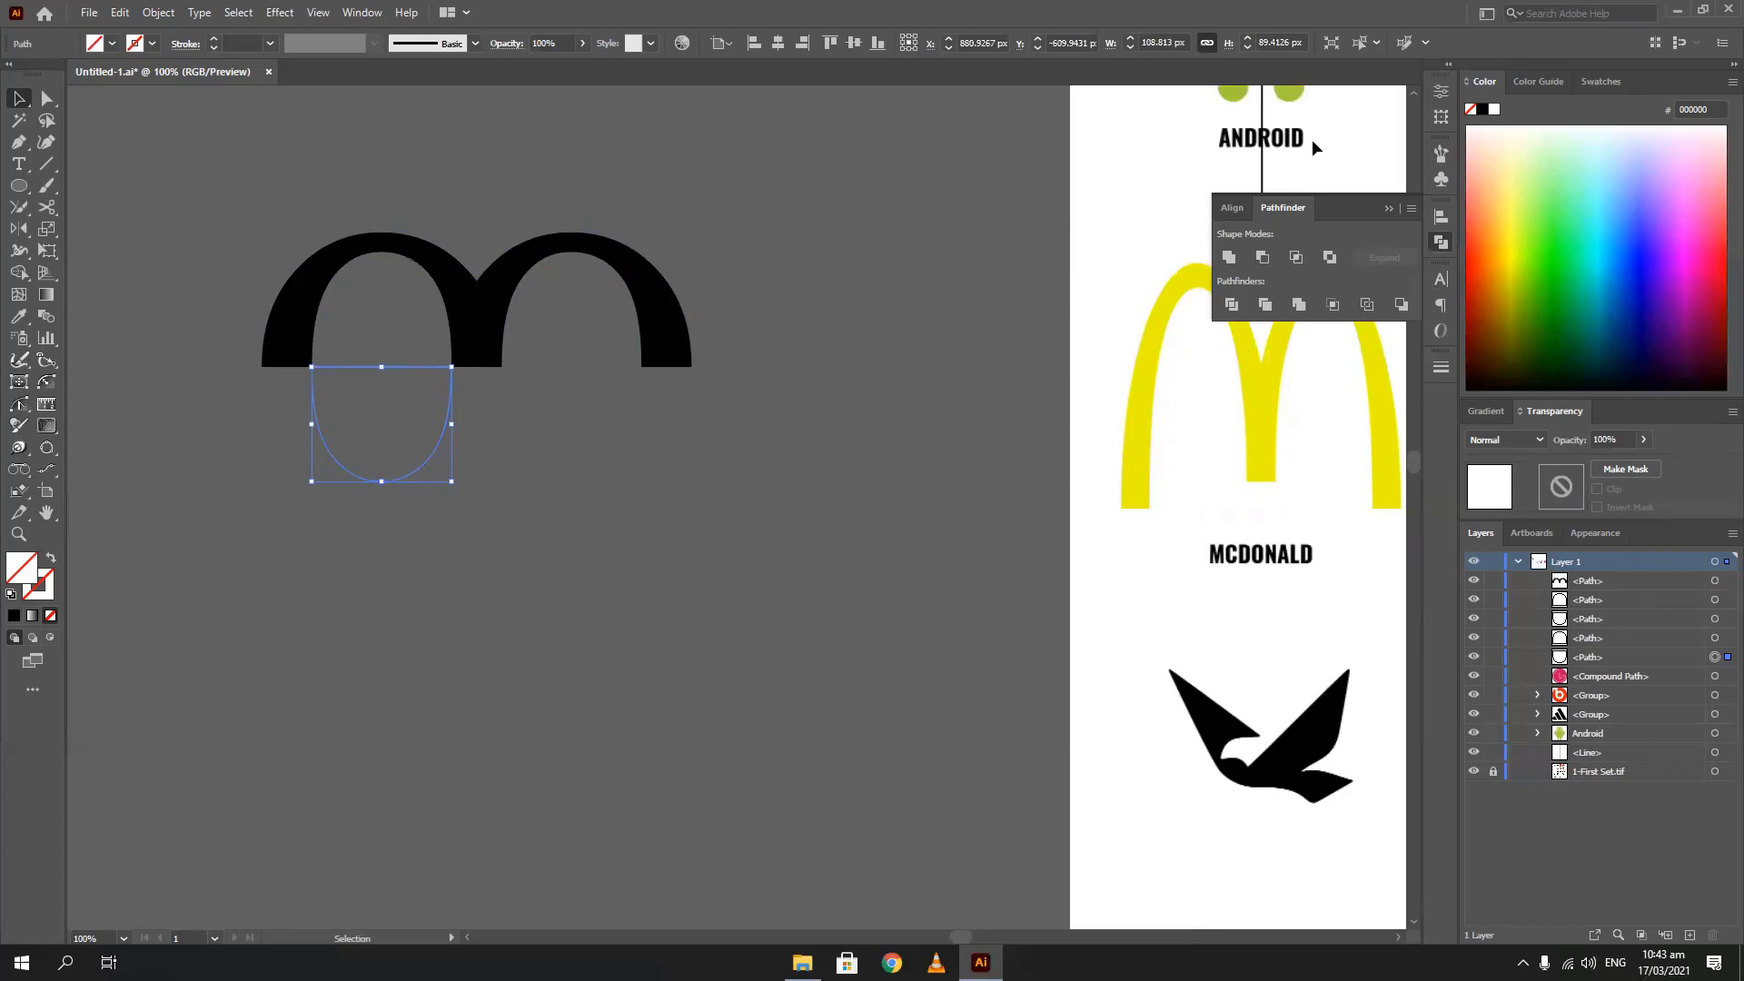
click(1357, 51)
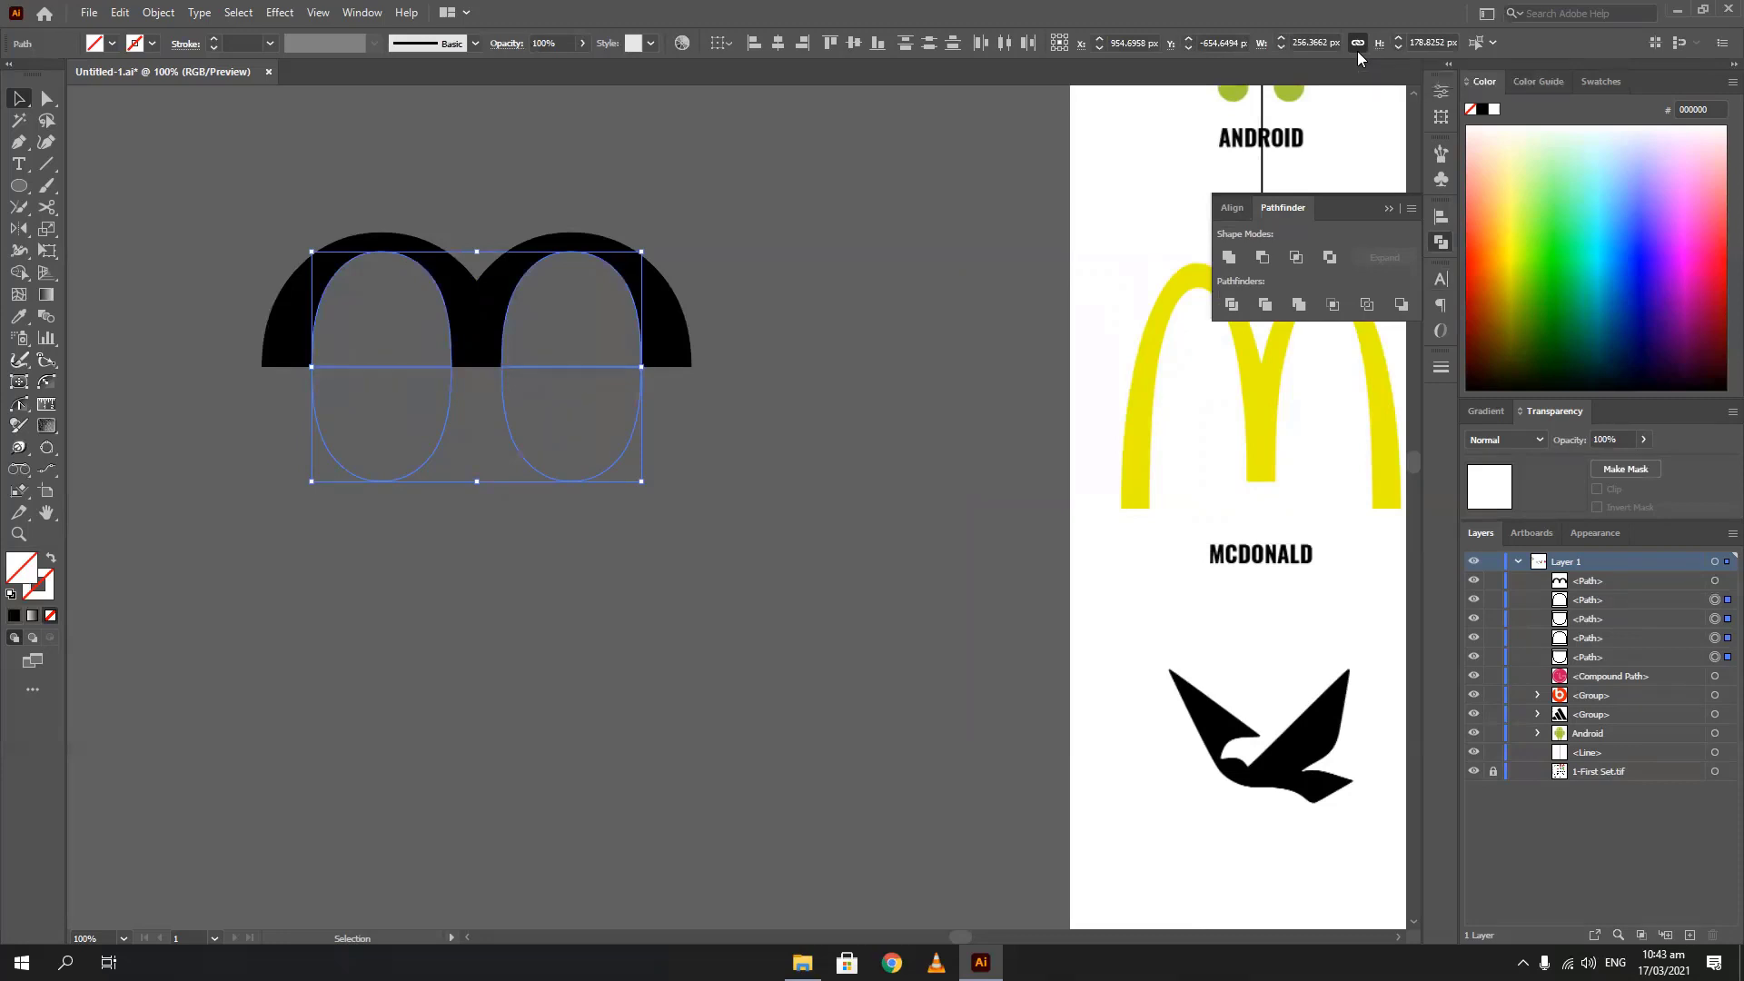
key(Delete)
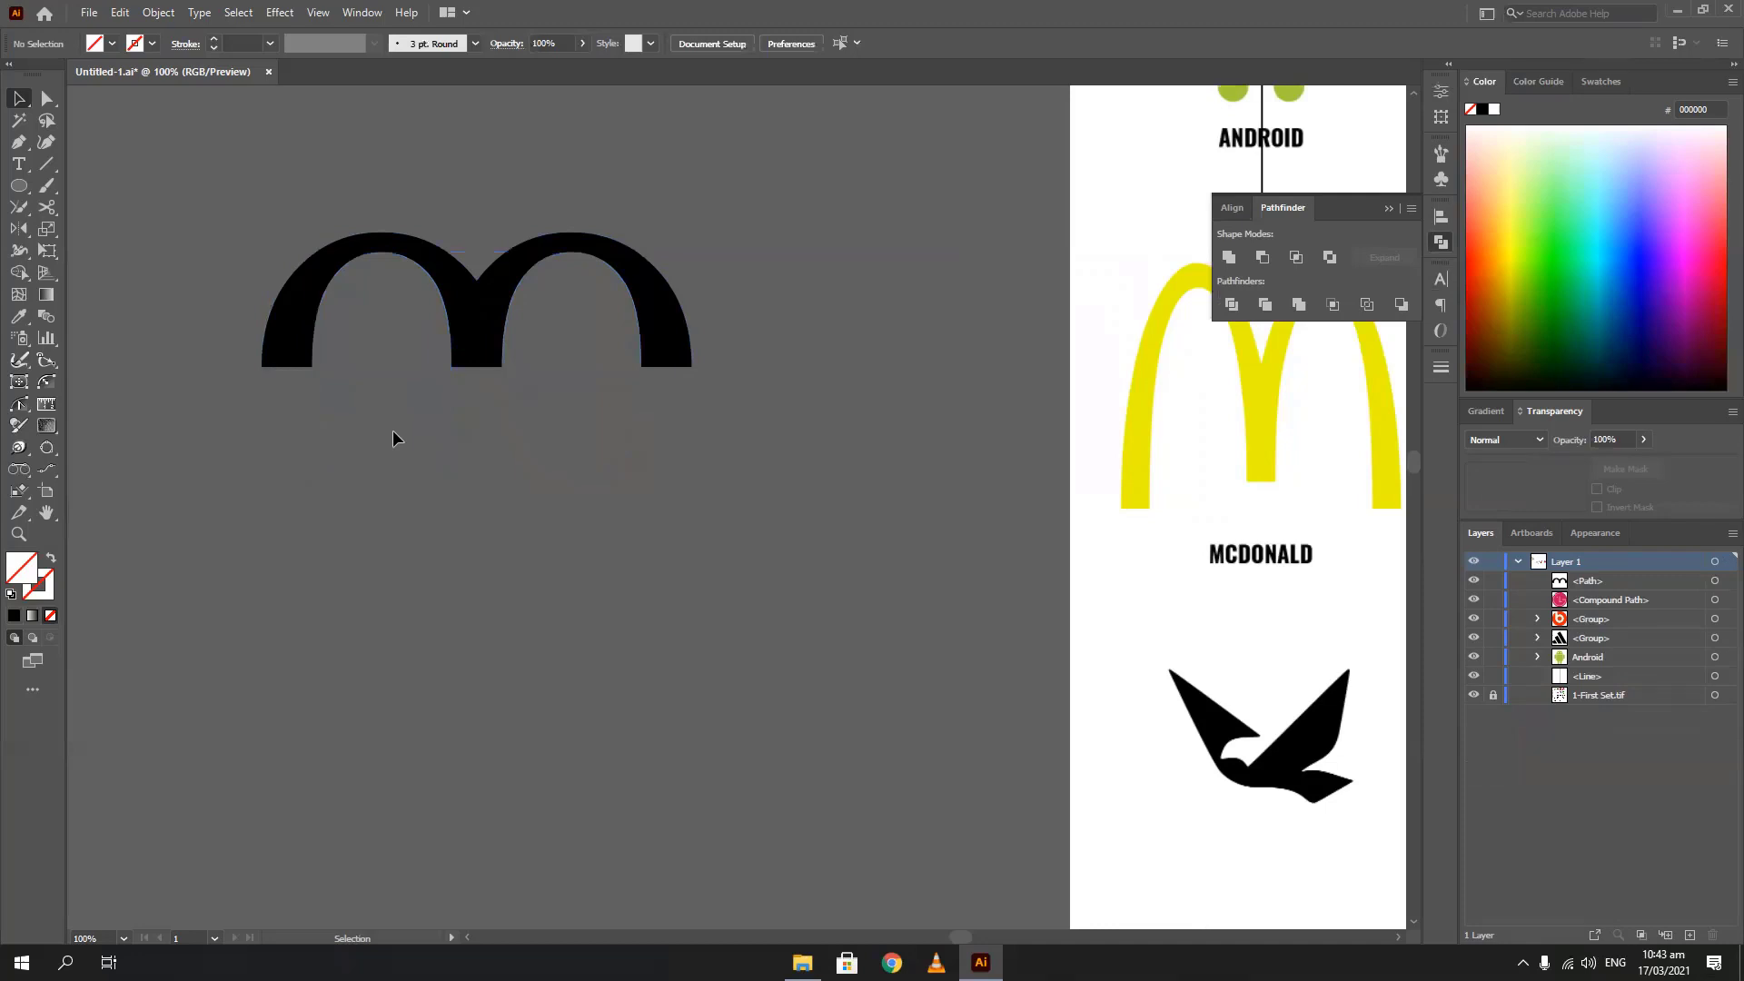
Stretch the arch shape downward to about 318 px tall and fill it with the yellow sampled from the McDonald's reference logo
click(487, 300)
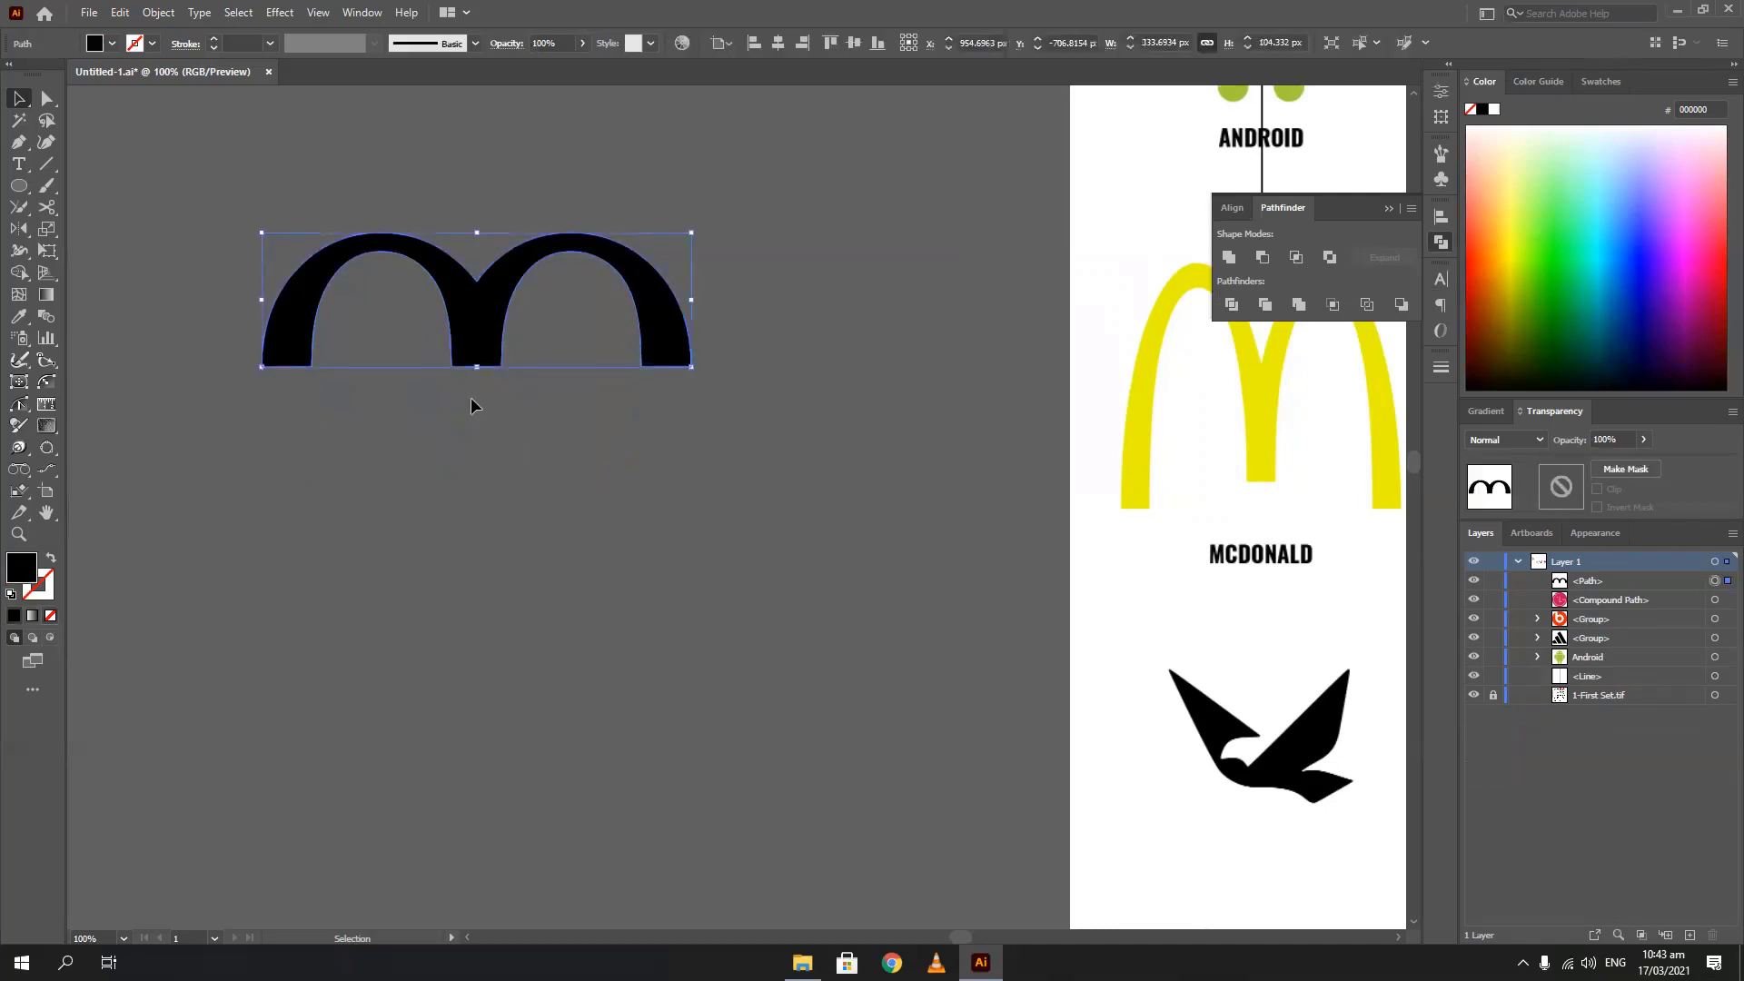
click(1398, 211)
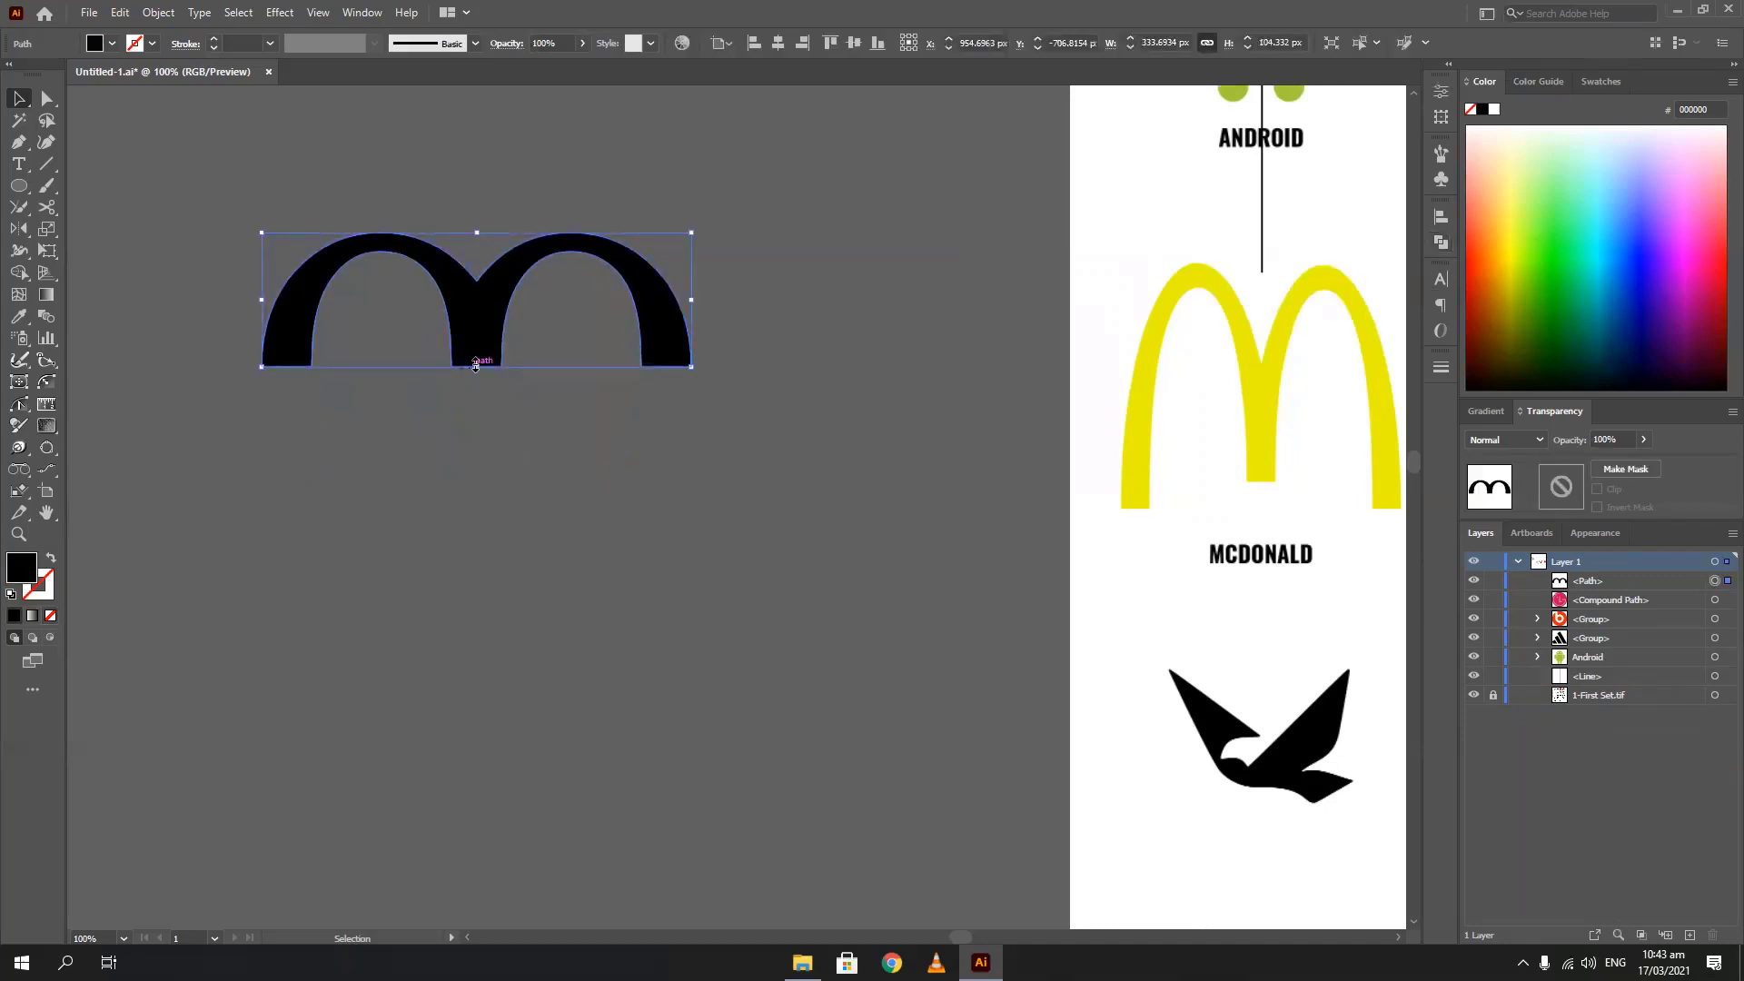
drag(476, 367, 392, 631)
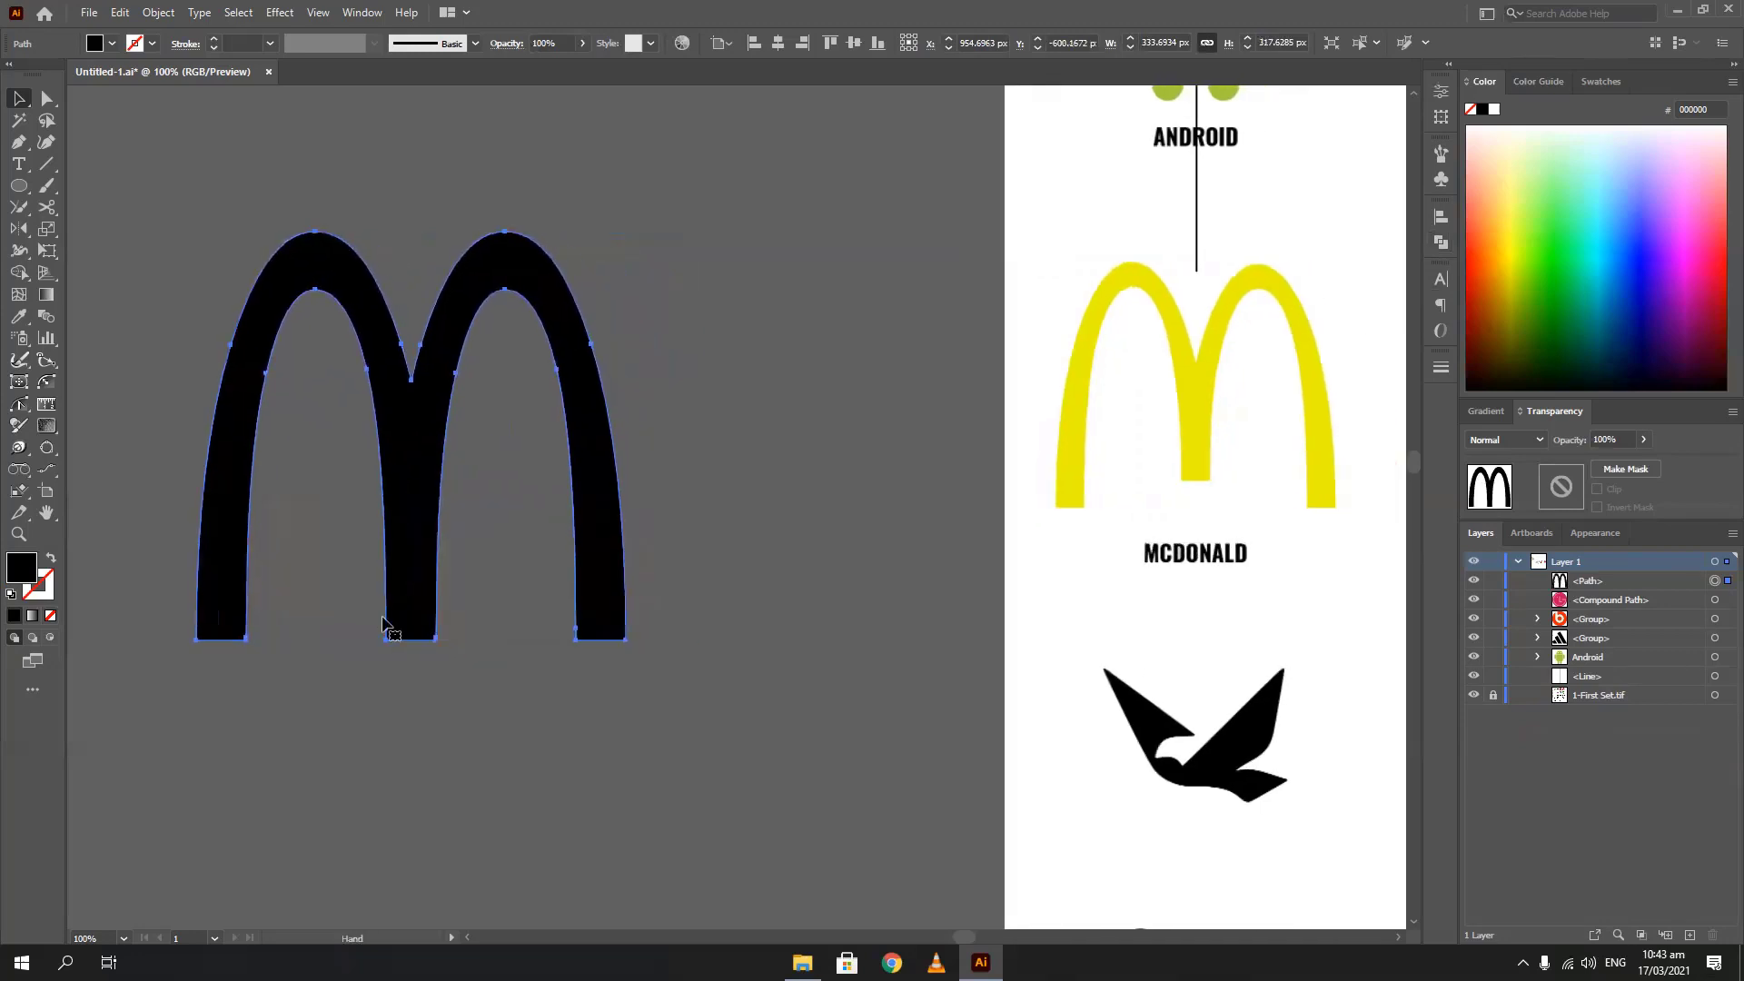
drag(395, 529, 554, 510)
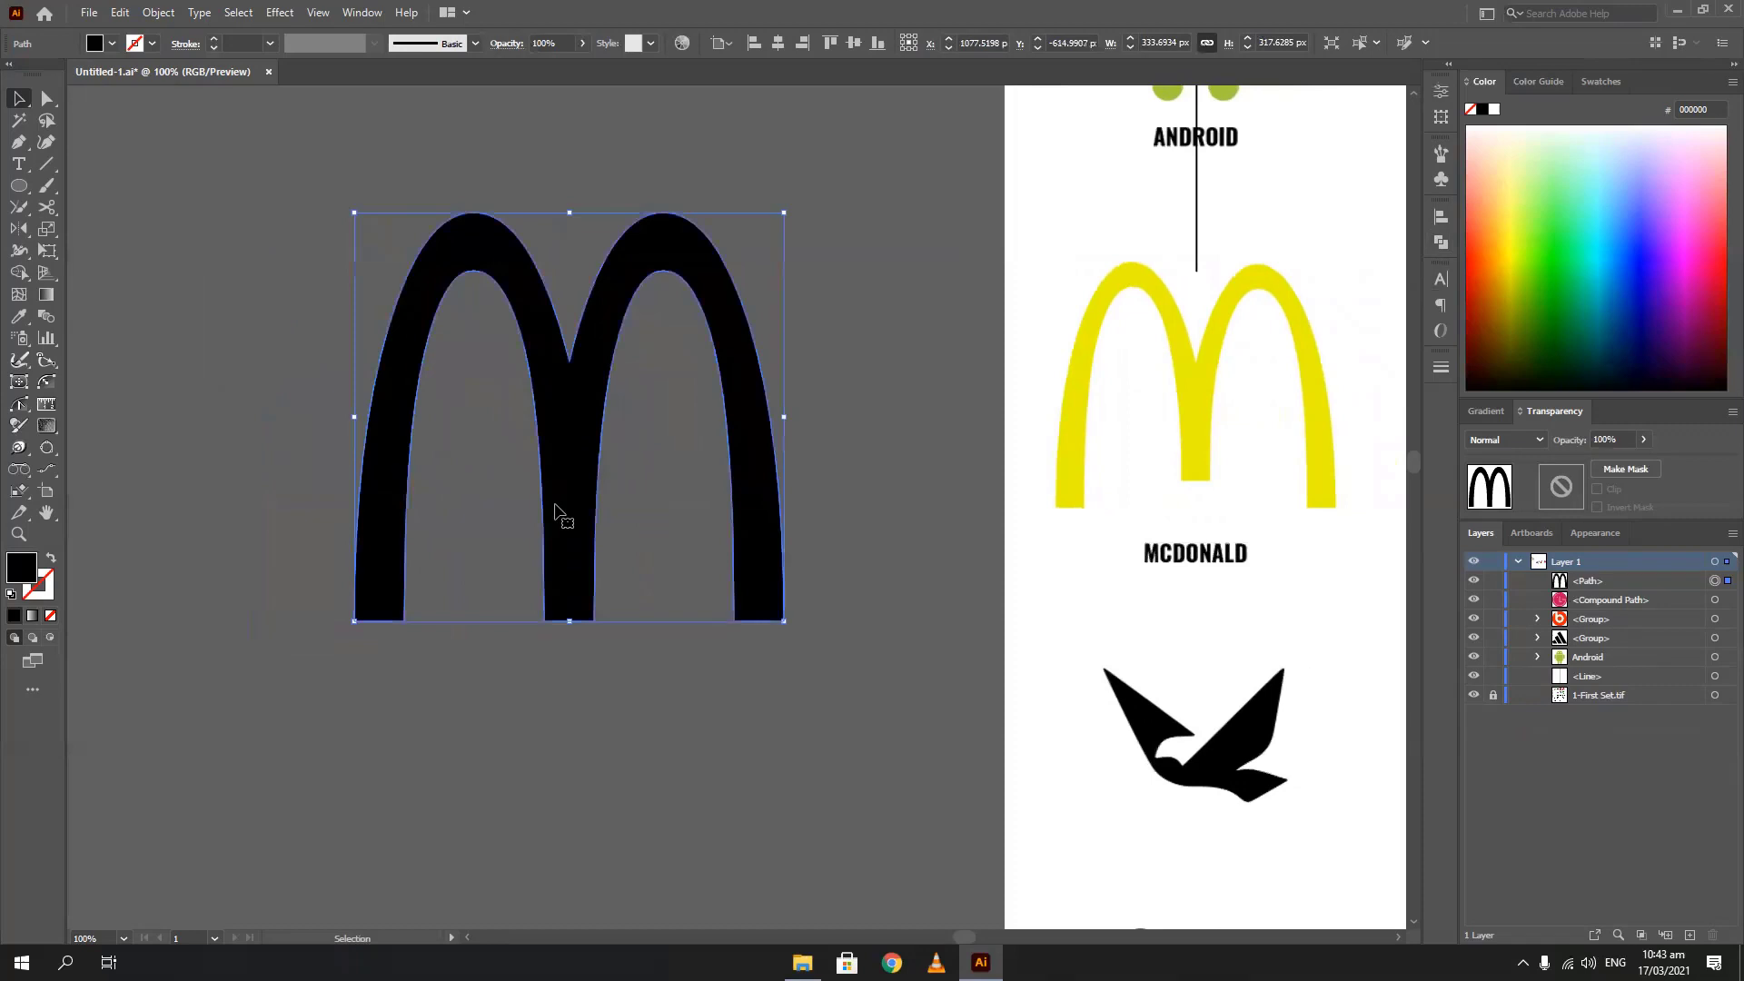
key(i)
click(1197, 360)
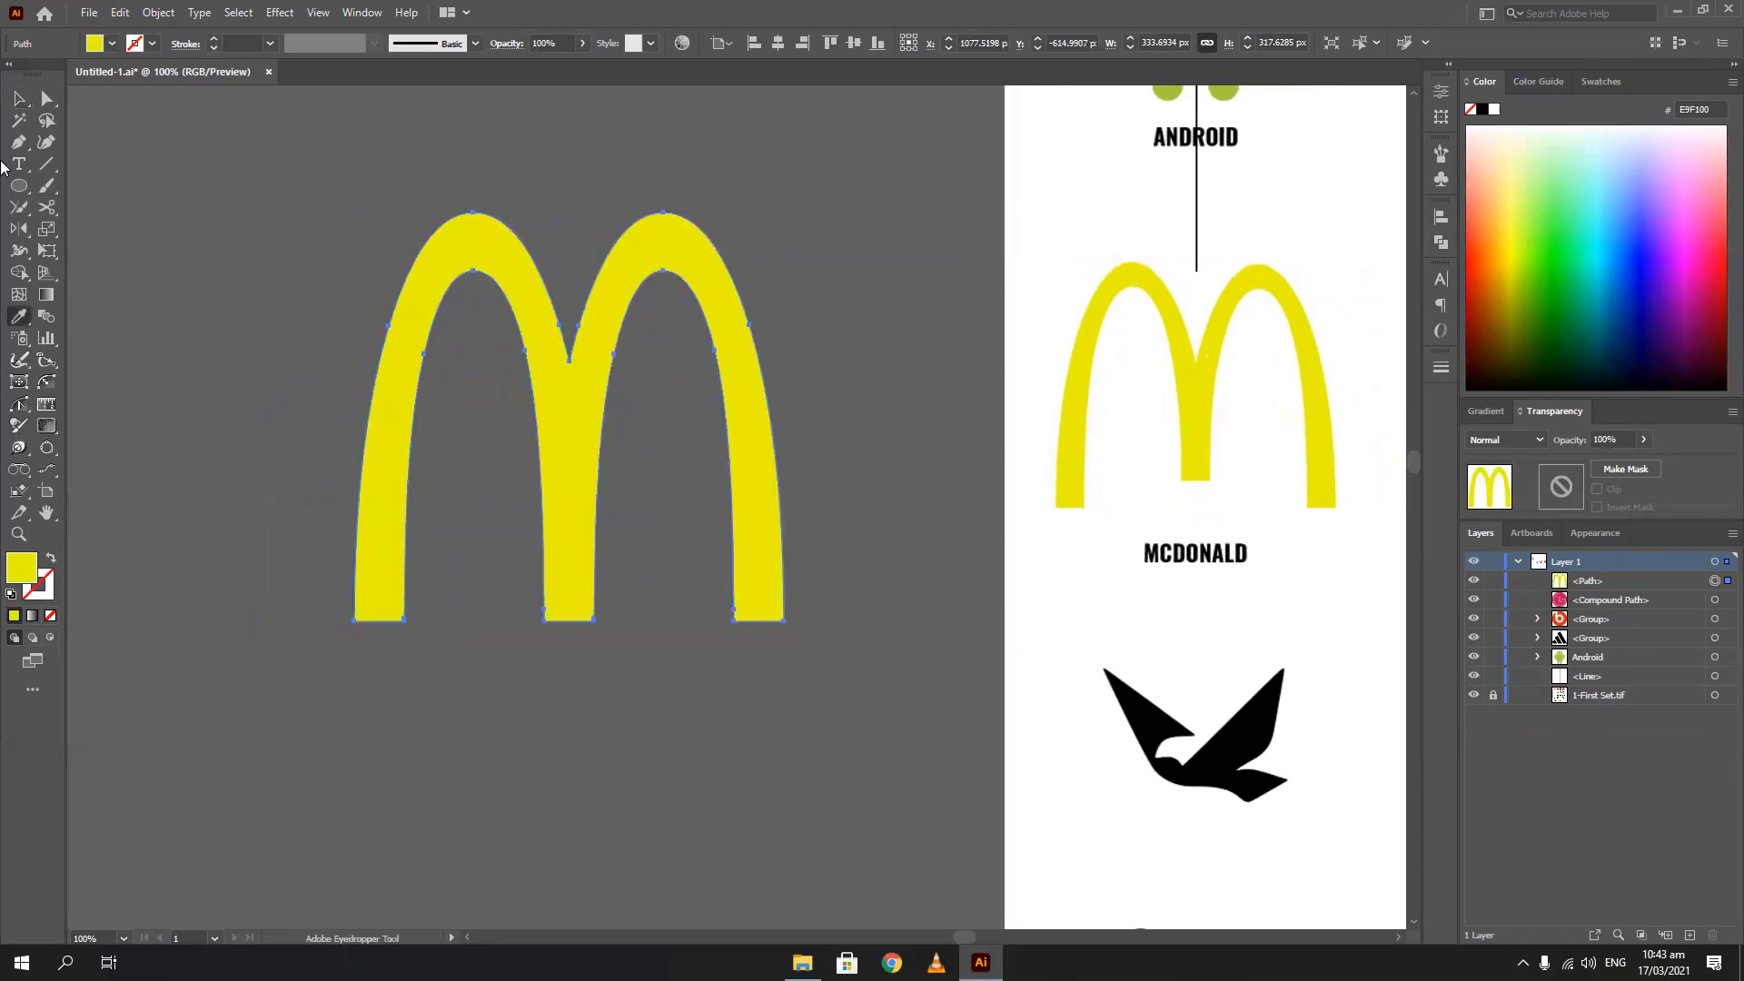
Shorten the middle leg of the arches by nudging its bottom anchor points up until it ends above the outer legs
click(47, 100)
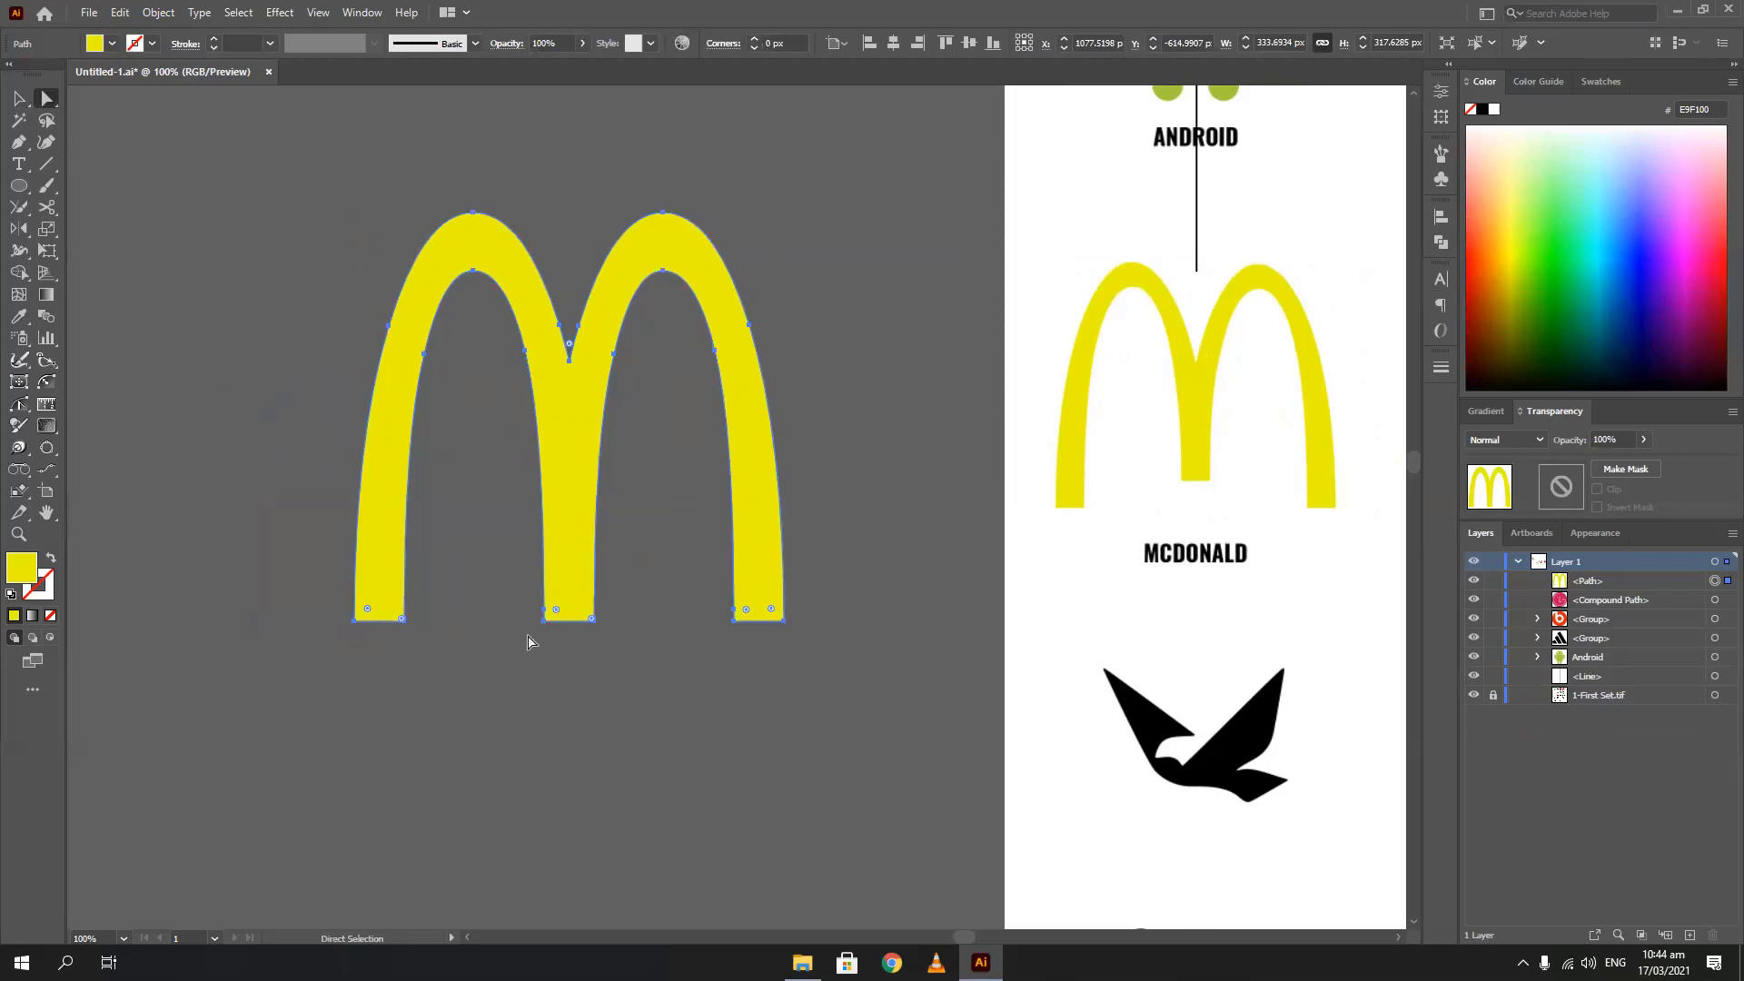
click(592, 620)
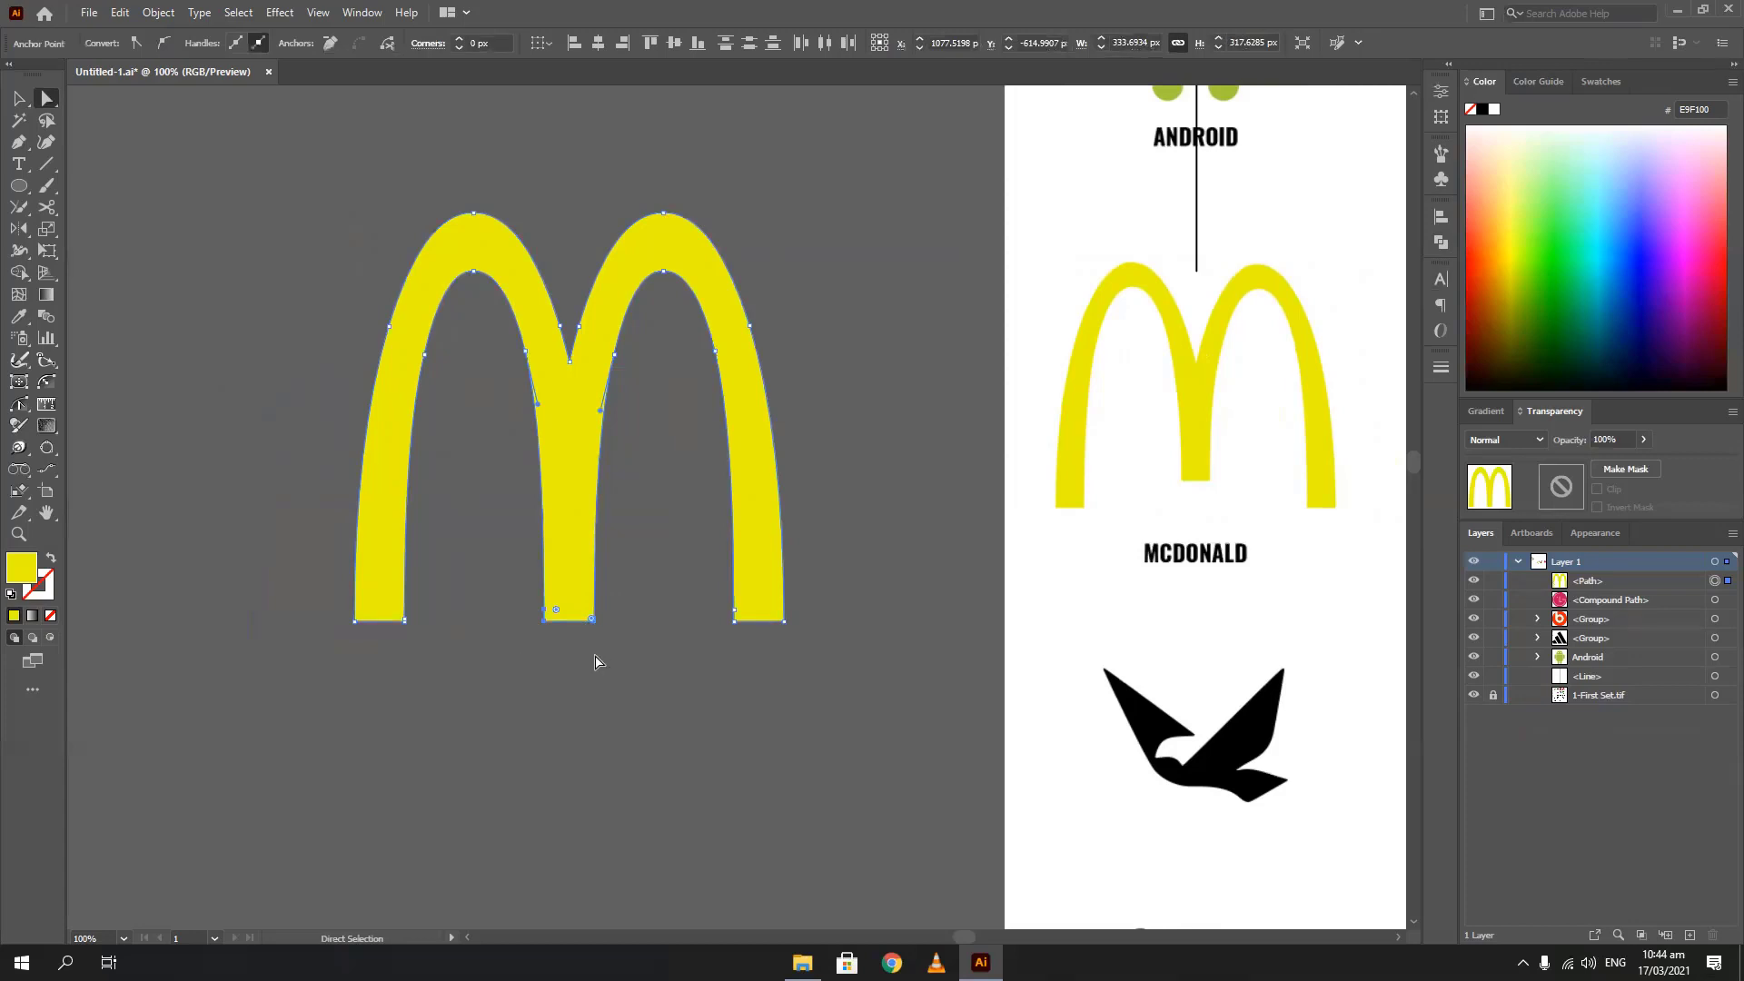
key(Up)
key(Up)
key(Up)
key(Up)
key(Up)
key(Up)
key(Up)
key(Up)
key(Up)
key(Up)
key(Up)
key(Up)
key(Up)
key(Up)
key(Up)
key(Up)
key(Up)
key(Up)
key(Up)
key(Up)
key(Up)
key(Up)
key(Up)
key(Up)
key(Up)
key(Up)
key(Up)
key(Up)
key(Up)
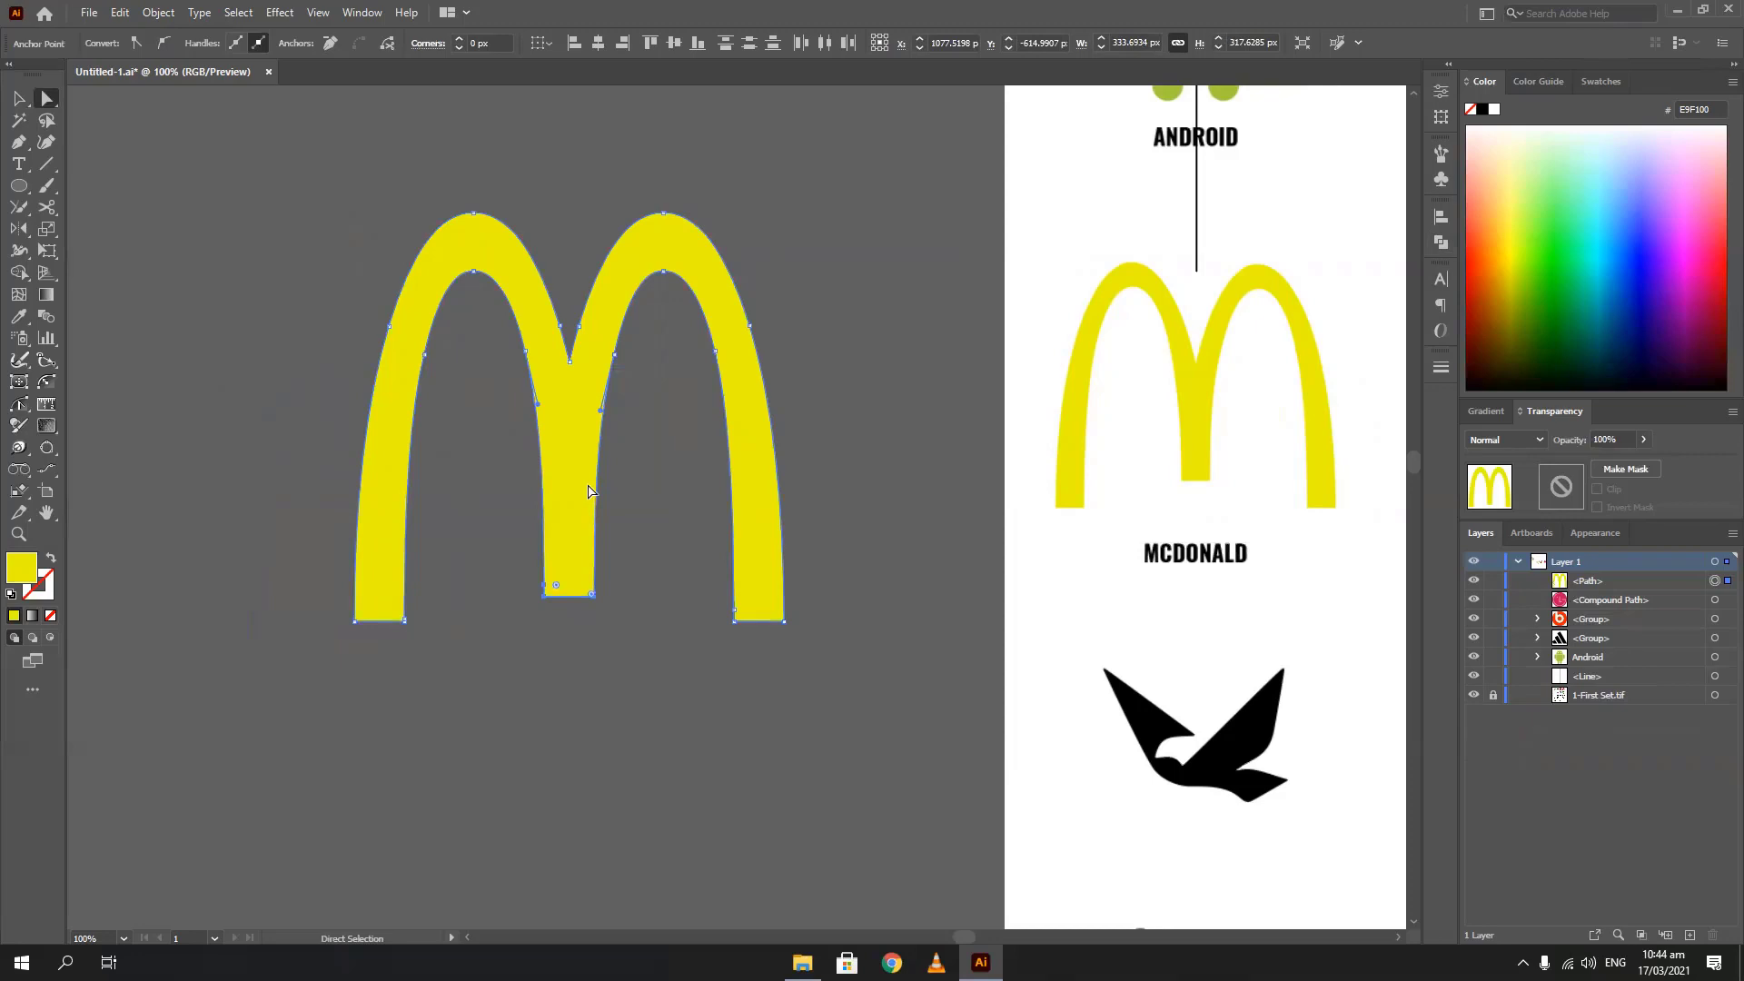
key(Up)
key(Up)
key(Up)
key(Up)
key(Up)
key(Up)
key(Up)
key(Up)
key(Up)
key(Up)
key(Up)
key(Up)
key(Up)
key(Up)
key(Up)
key(Up)
key(Up)
key(Up)
key(Up)
key(Up)
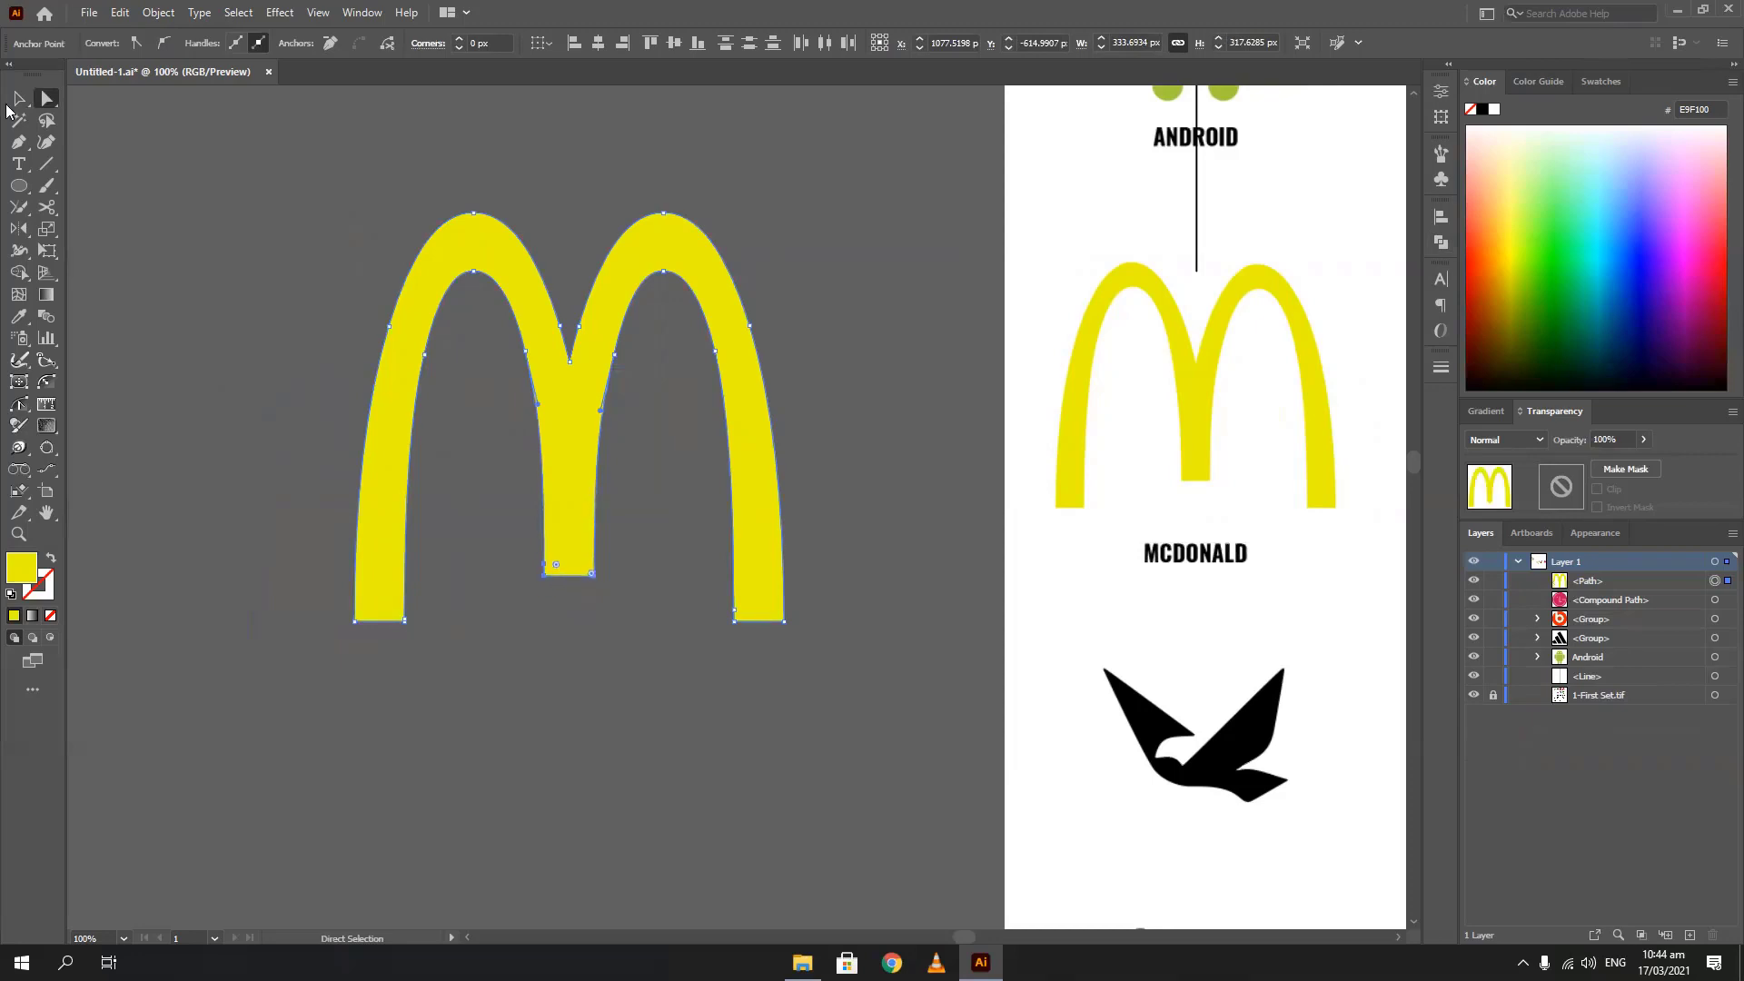
Move the finished McDonald's arches up beside the completed Android logo
click(18, 99)
click(232, 352)
scroll(233, 352, down, 4)
drag(233, 364, 227, 165)
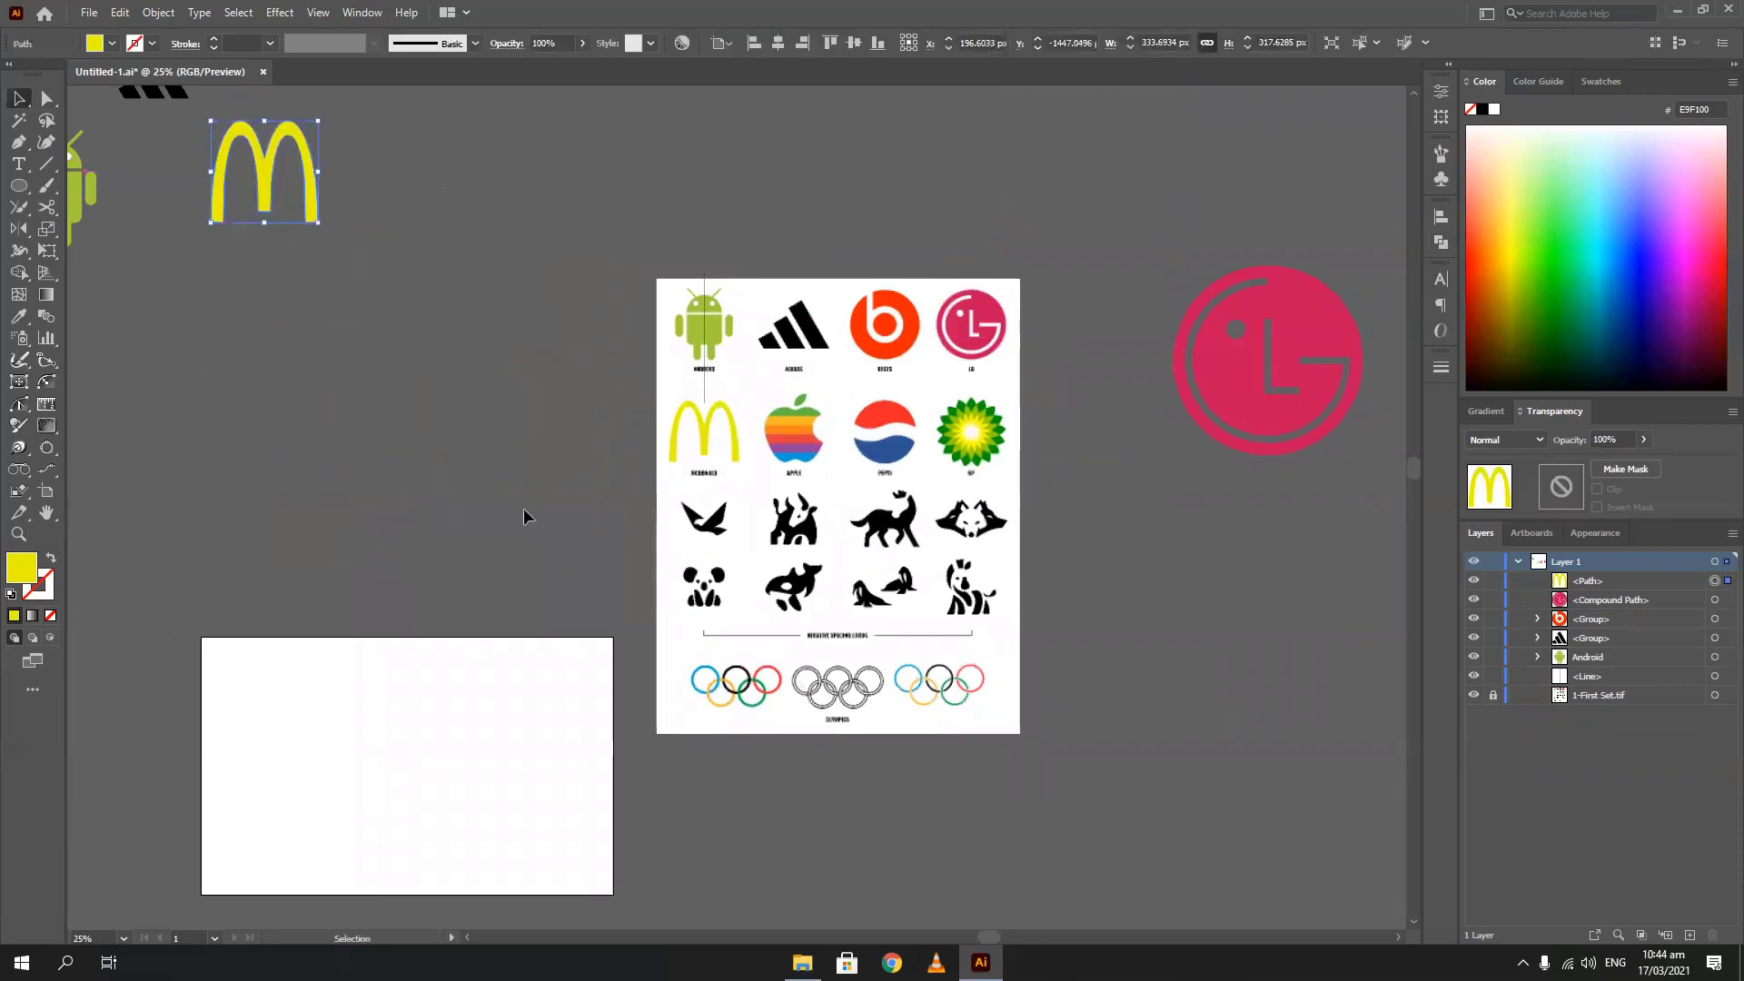
Draw a circle about 496 px in diameter in the empty area beside the reference sheet, with a yellow stroke and no fill
scroll(767, 429, up, 2)
drag(714, 546, 1104, 544)
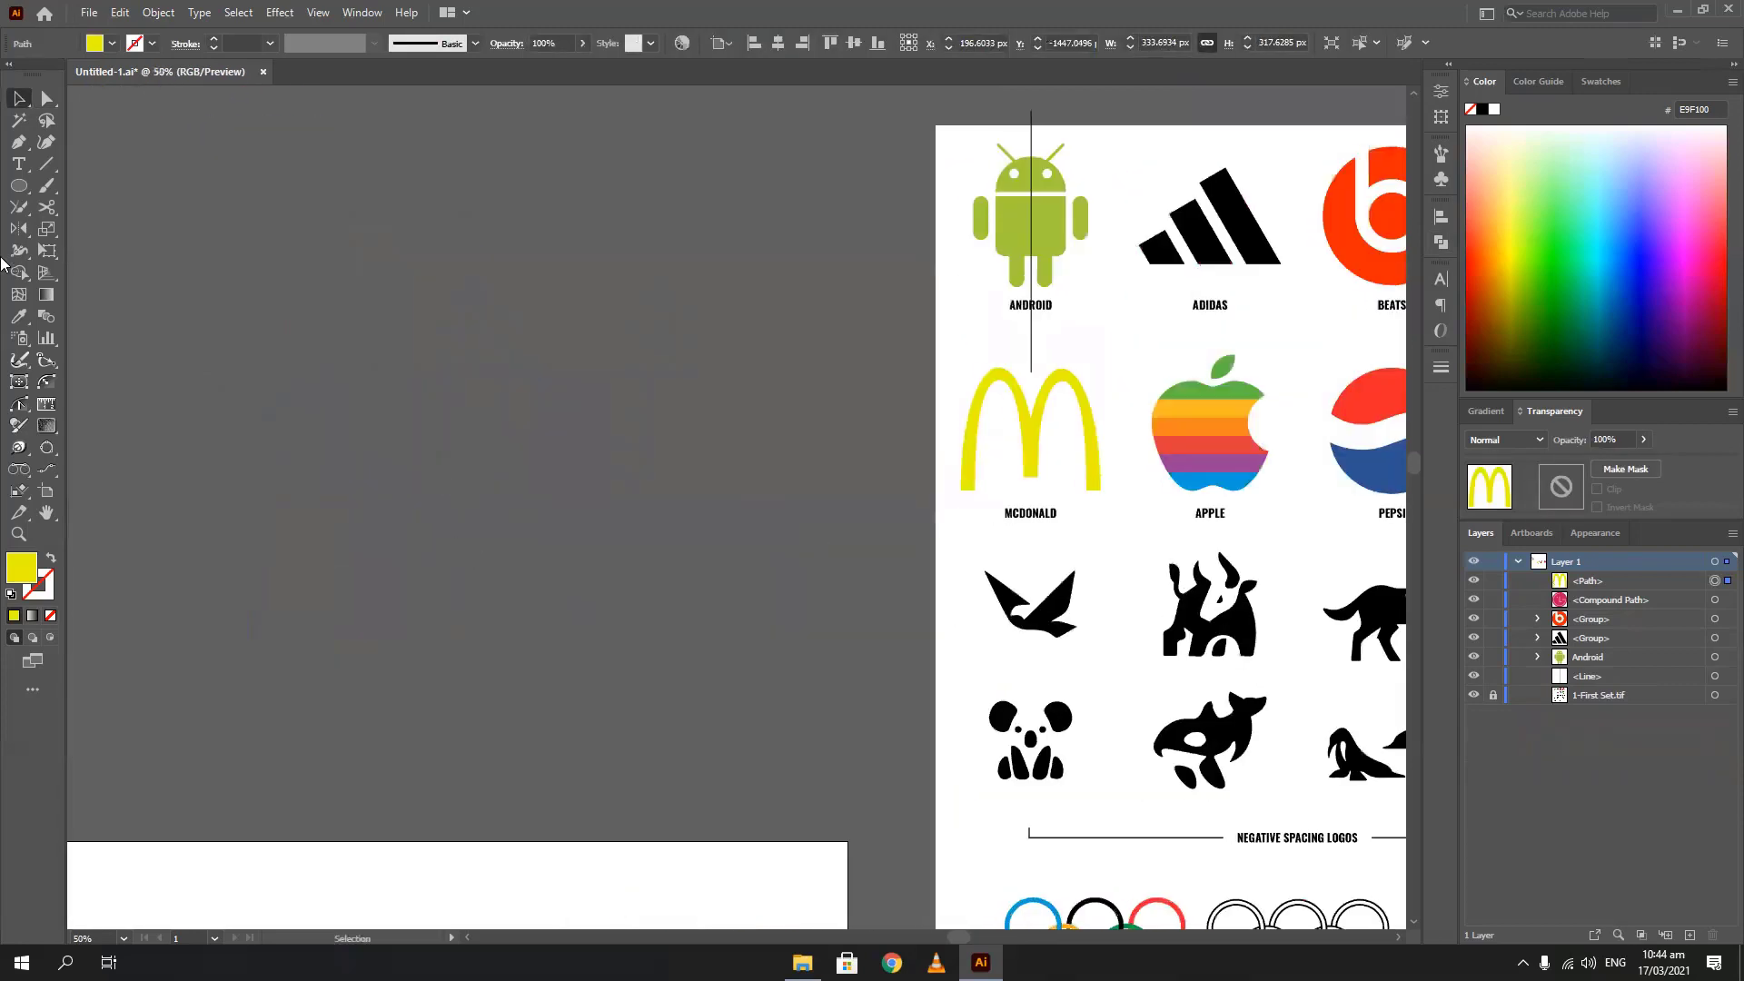
click(18, 185)
drag(151, 270, 472, 588)
key(v)
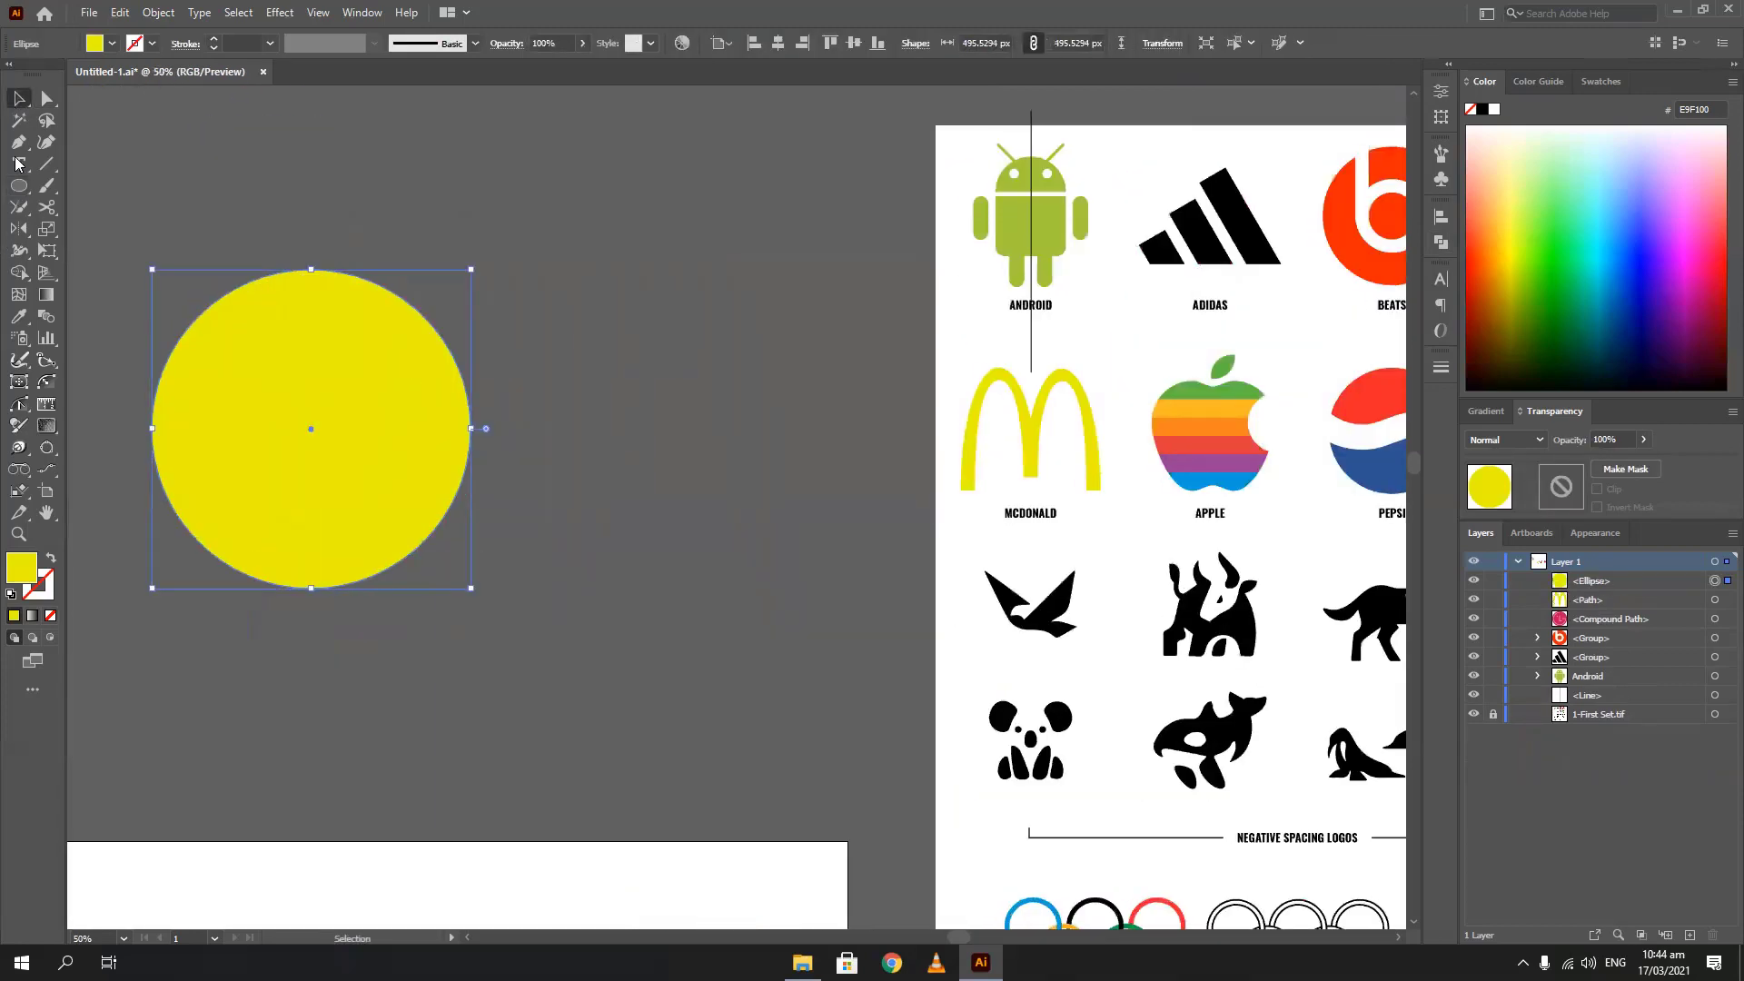
click(50, 558)
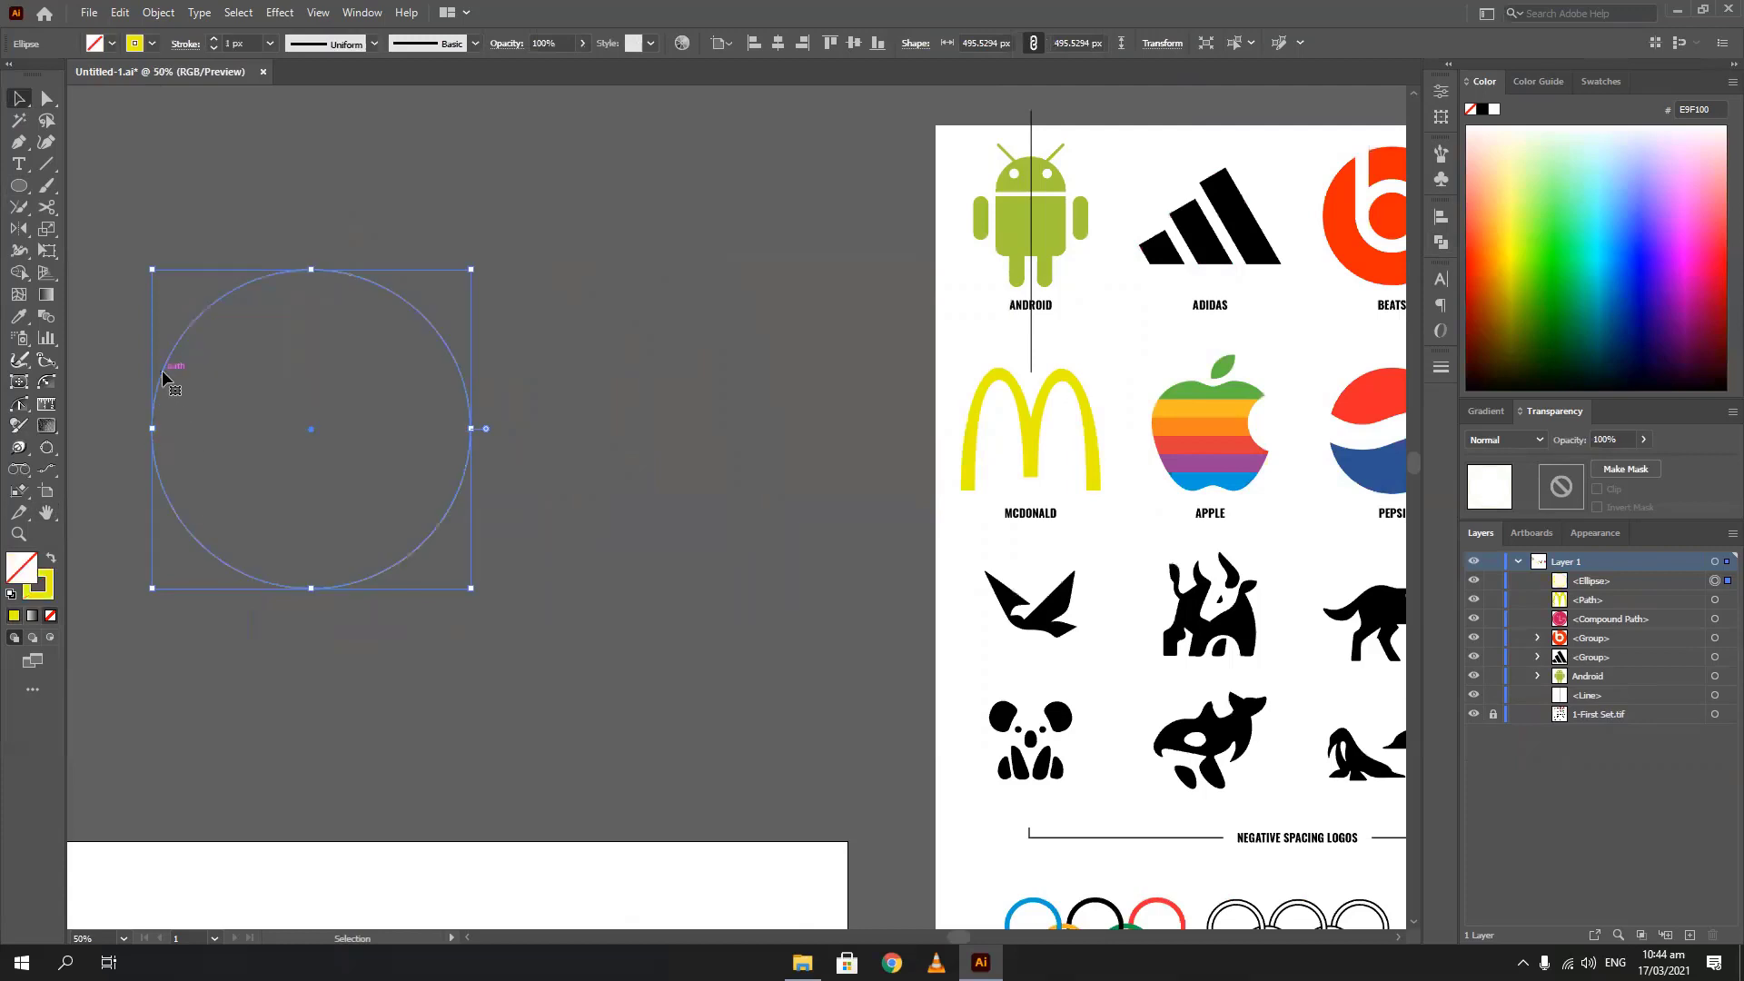
Duplicate the circle horizontally so the copies overlap by half, unite them, and shift the outline slightly up and right
drag(164, 369, 322, 379)
drag(209, 252, 629, 603)
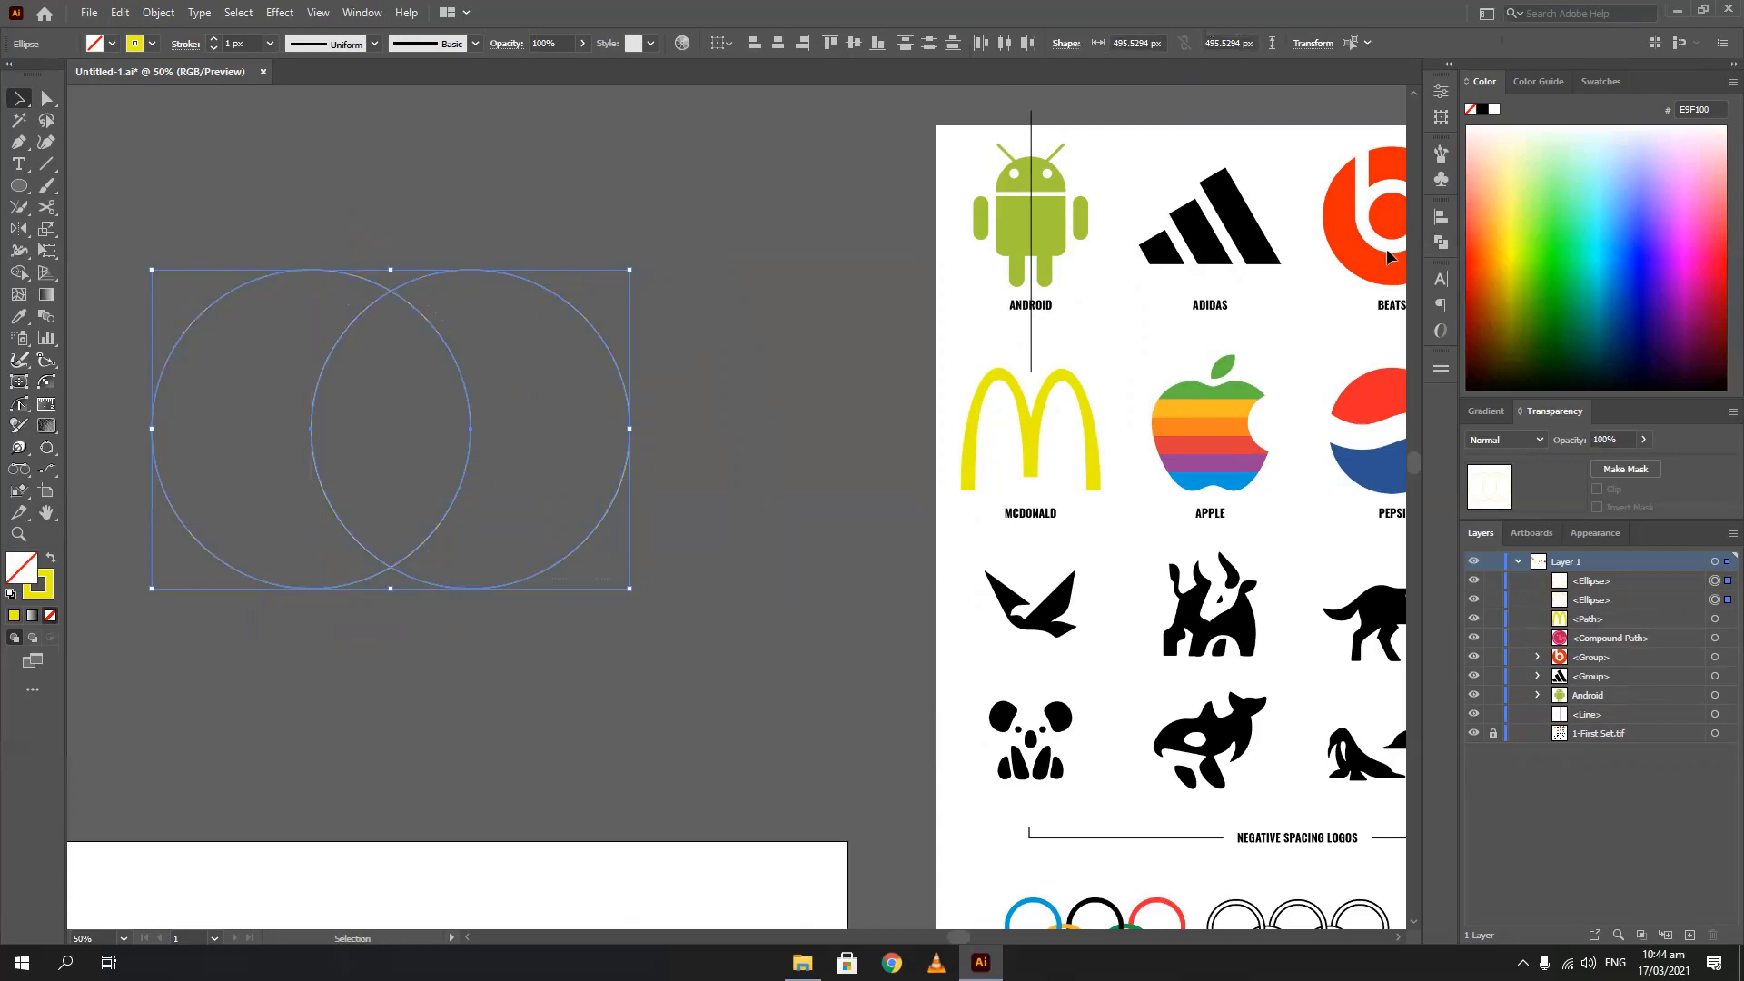
click(1432, 244)
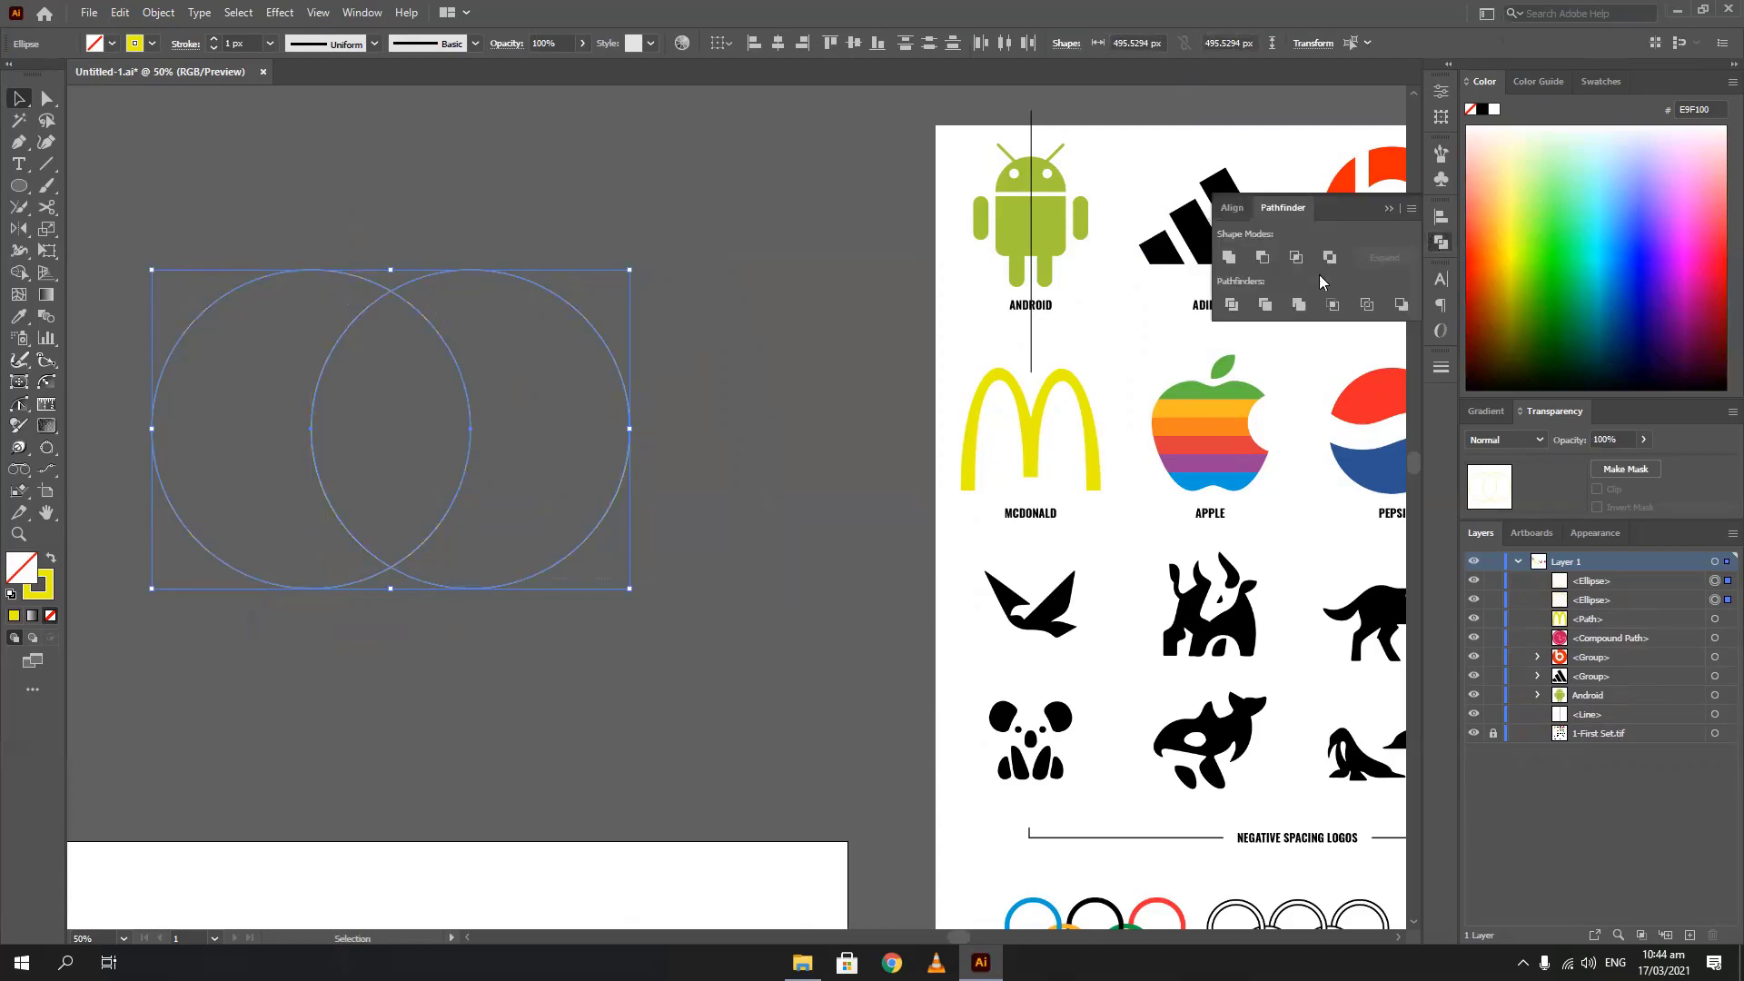
click(1230, 257)
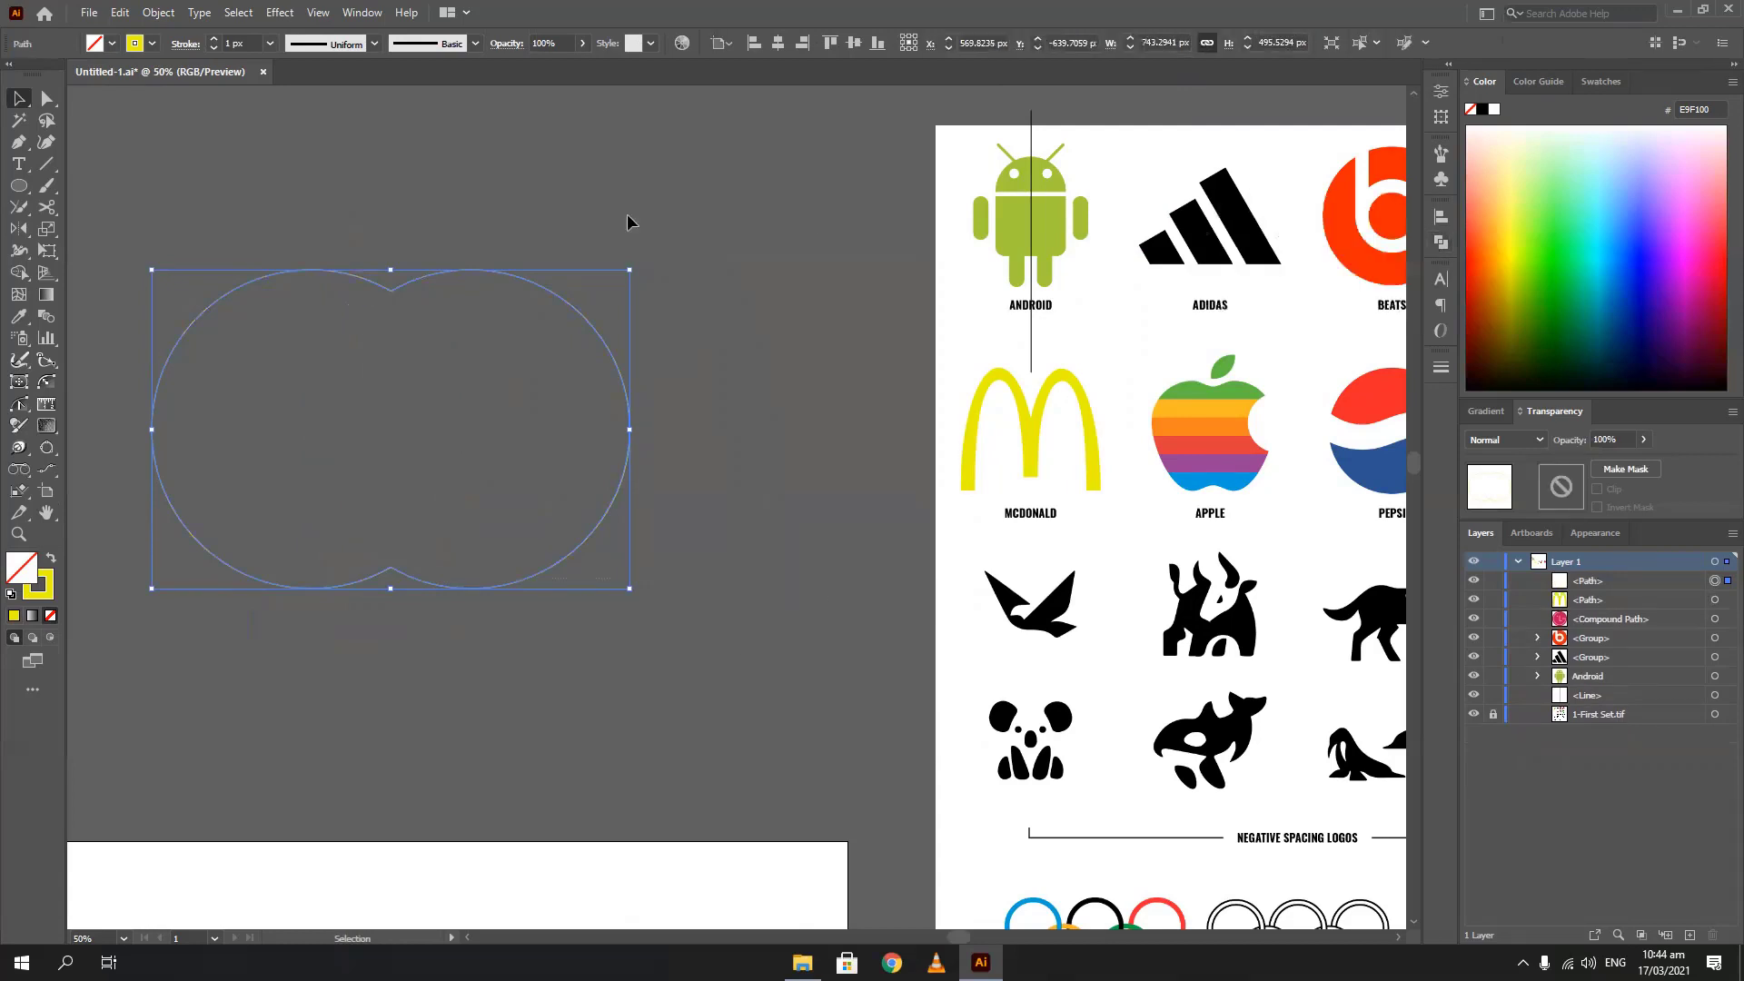
drag(336, 270, 407, 213)
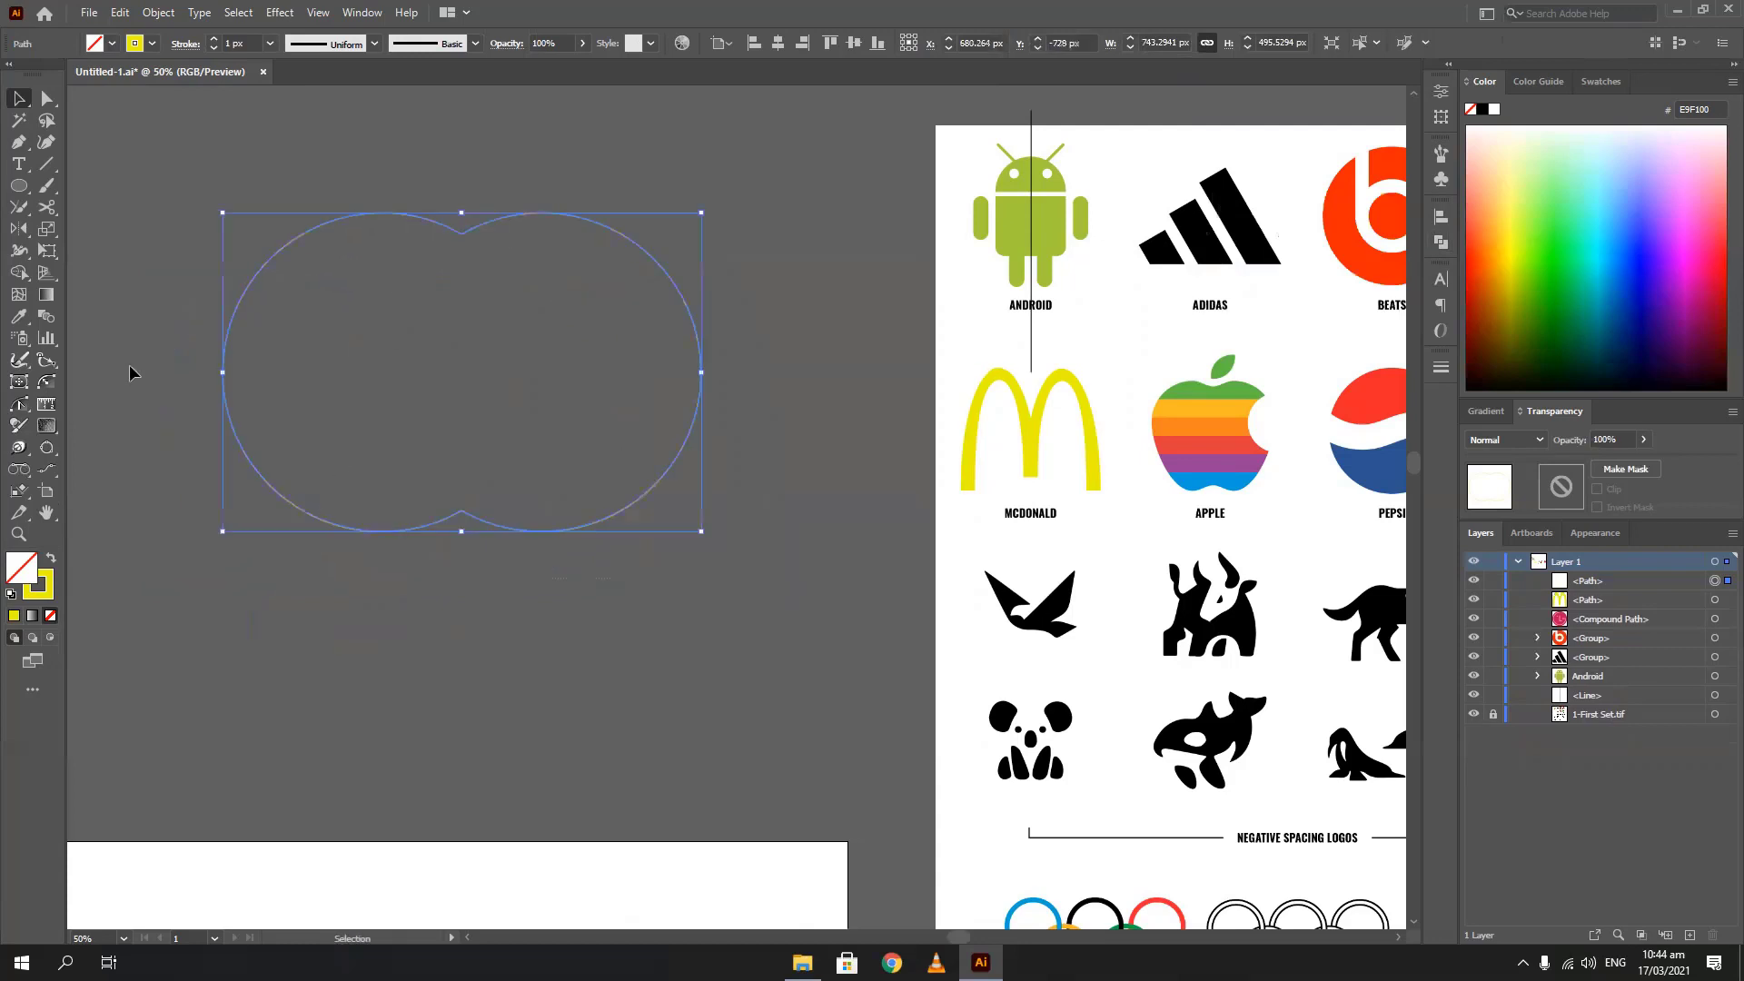
click(22, 99)
drag(462, 533, 455, 752)
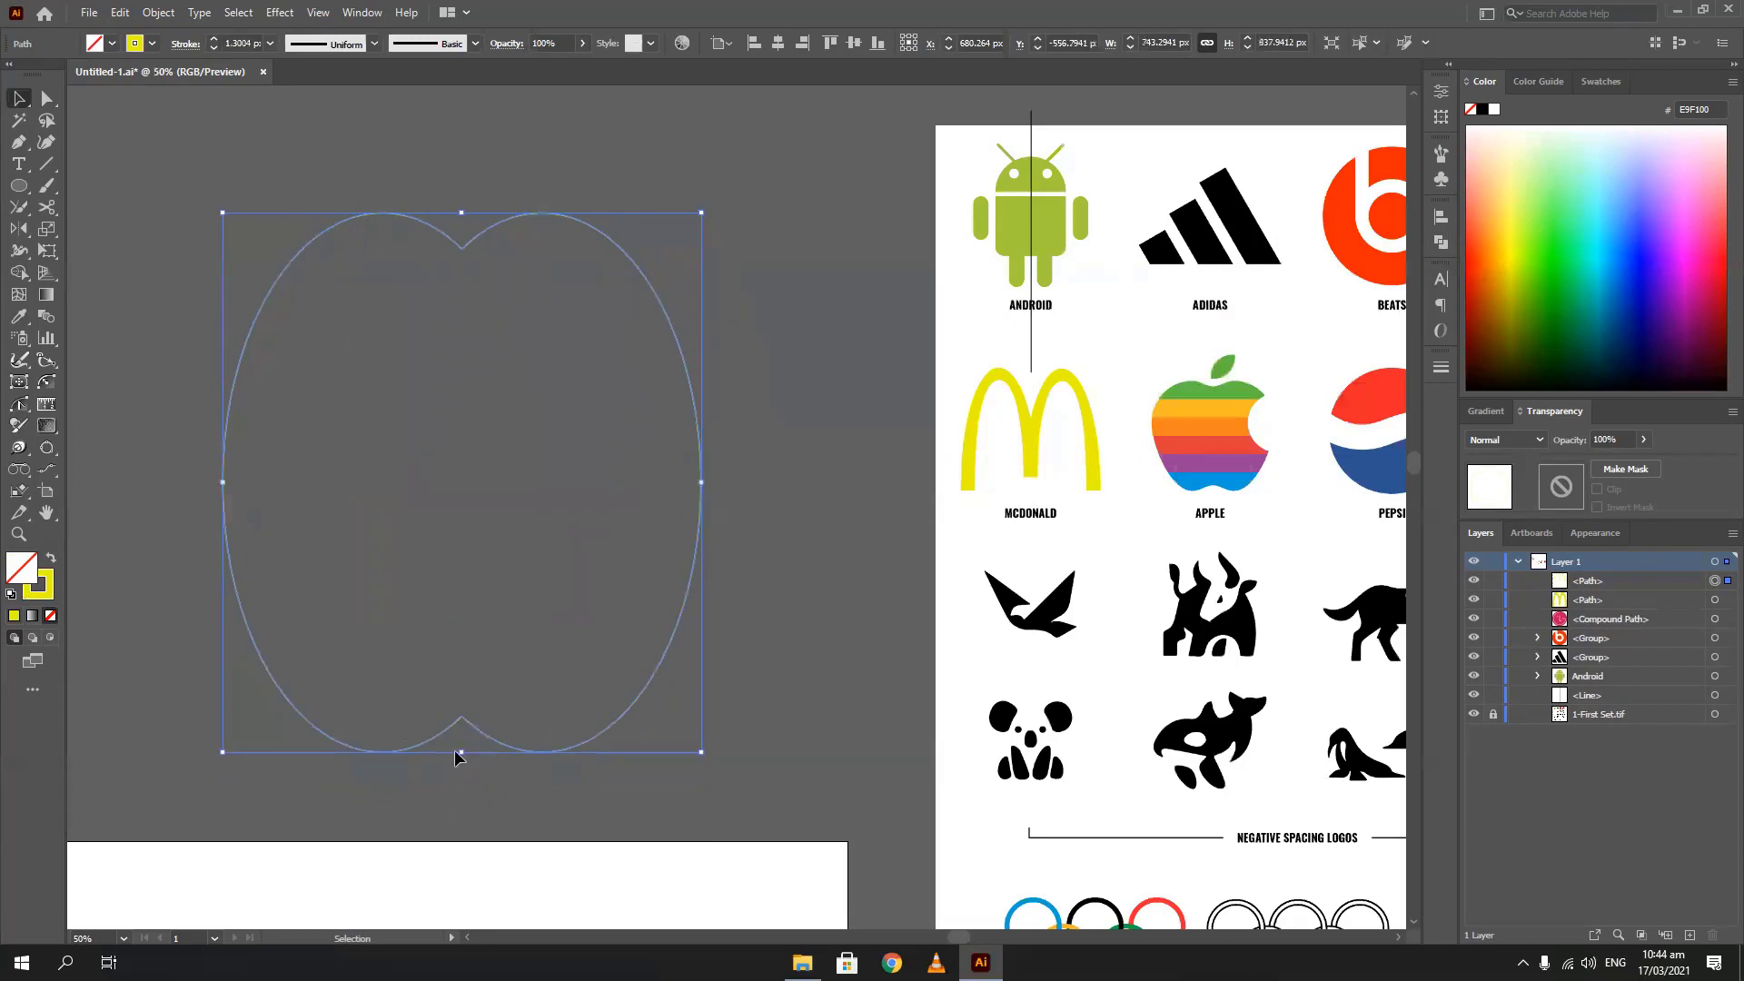
key(ctrl+z)
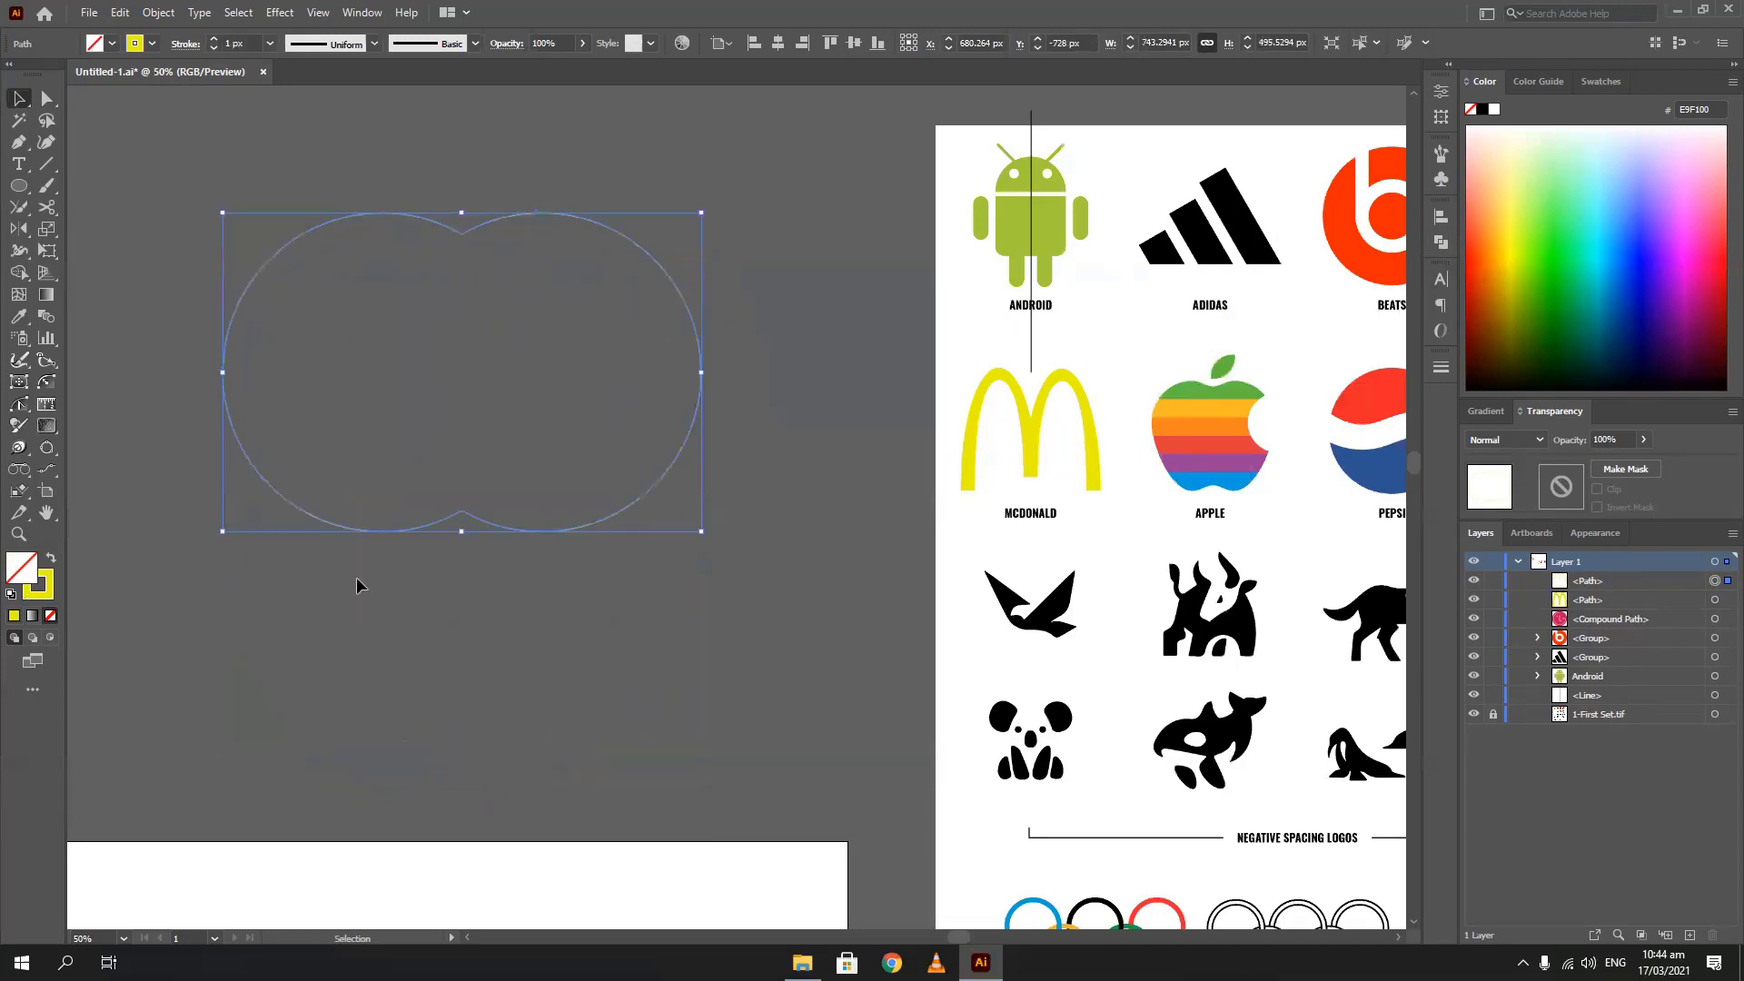
Pull the three bottom anchor points of the united outline down to make an apple shape about 748 px tall
click(47, 98)
drag(358, 576, 574, 476)
click(461, 511)
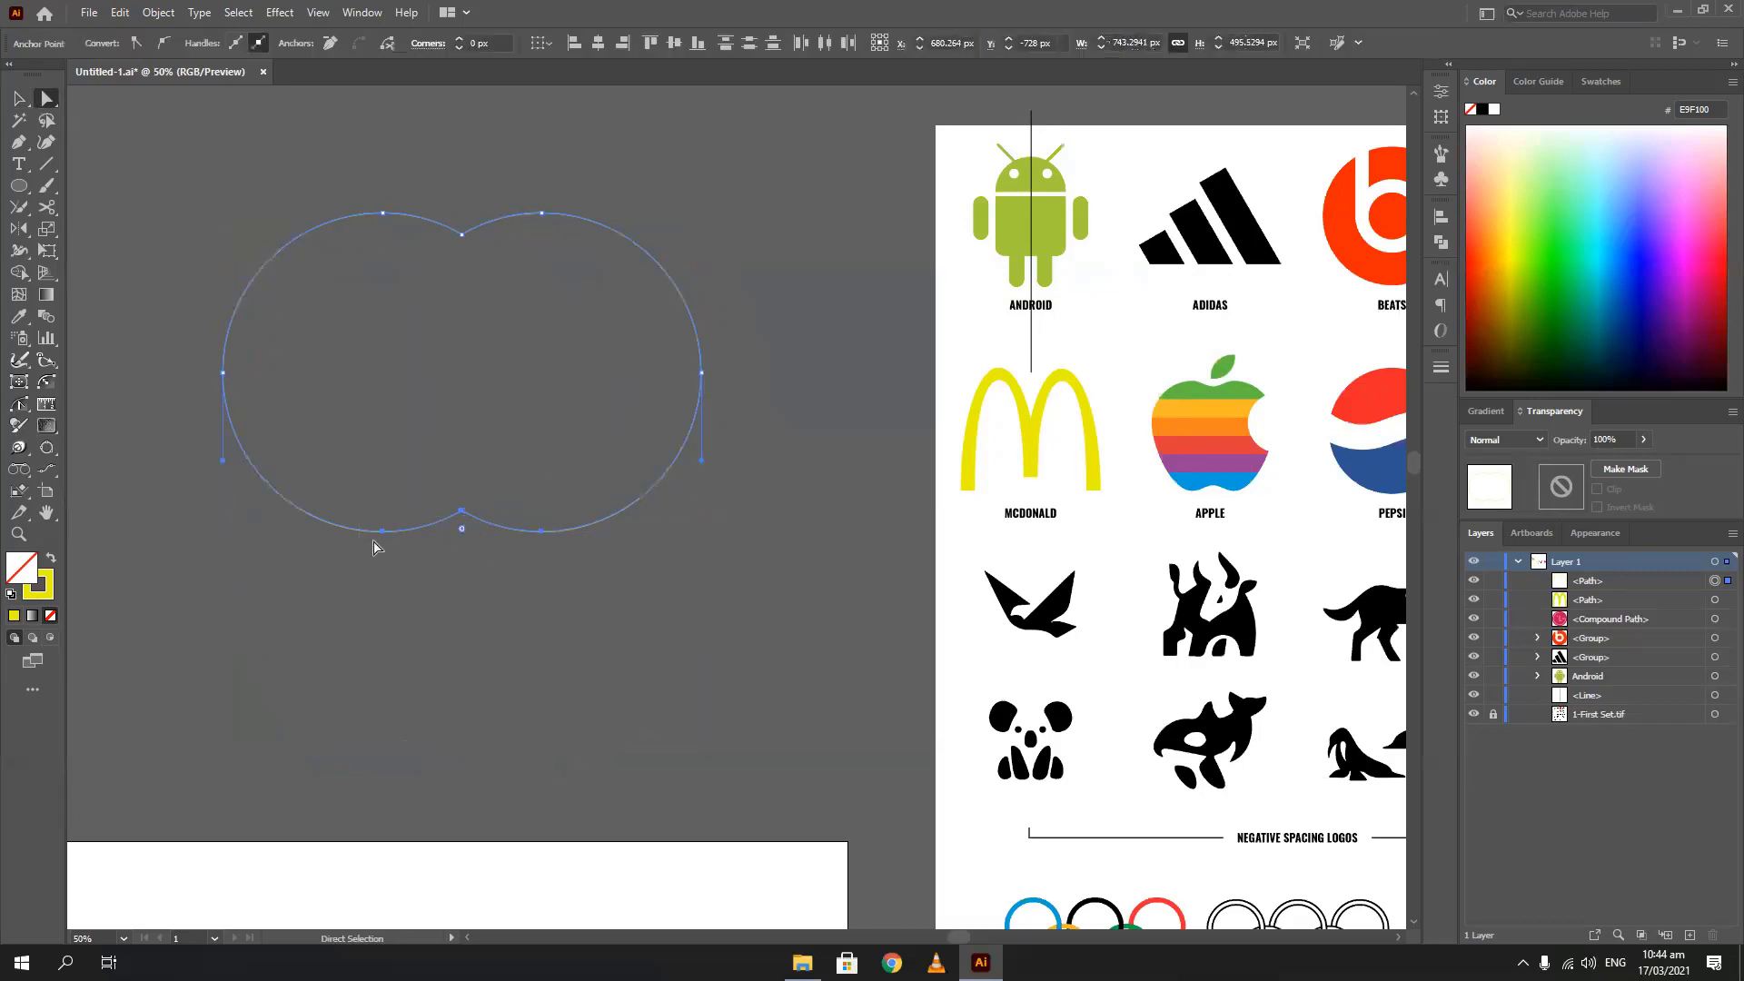
drag(461, 510, 471, 681)
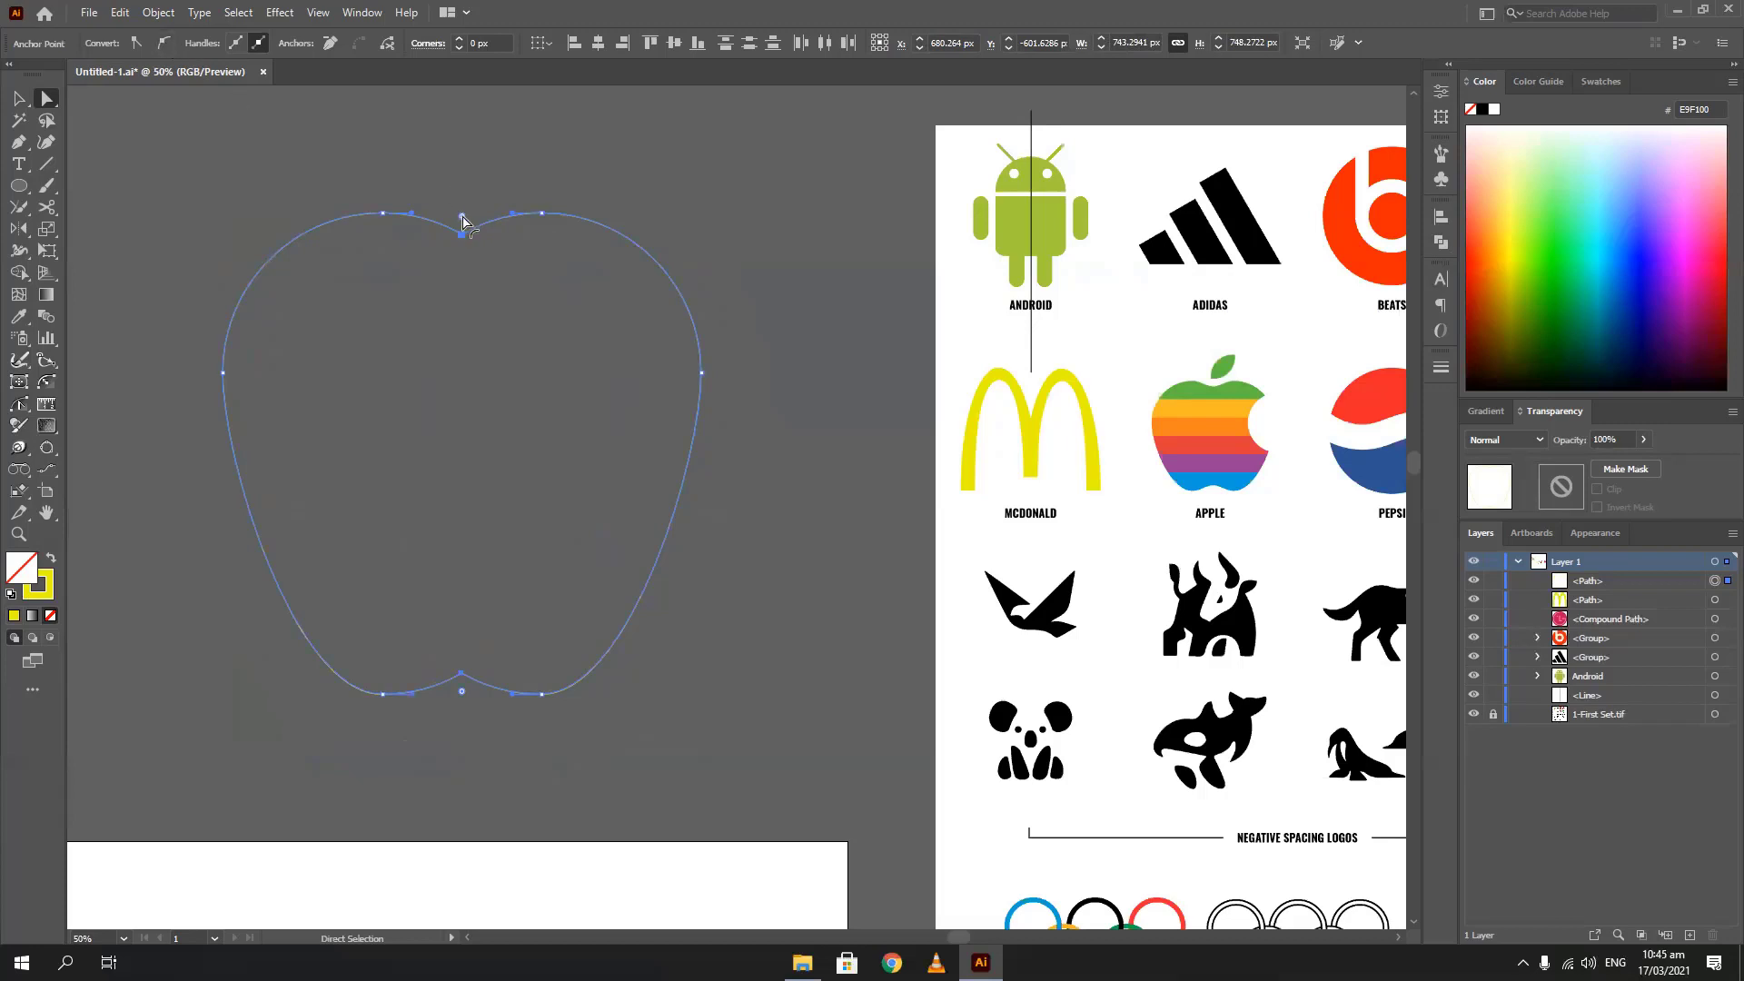
Round the sharp top and bottom notches of the apple outline with the live corner control
drag(462, 220, 467, 175)
click(22, 94)
click(244, 210)
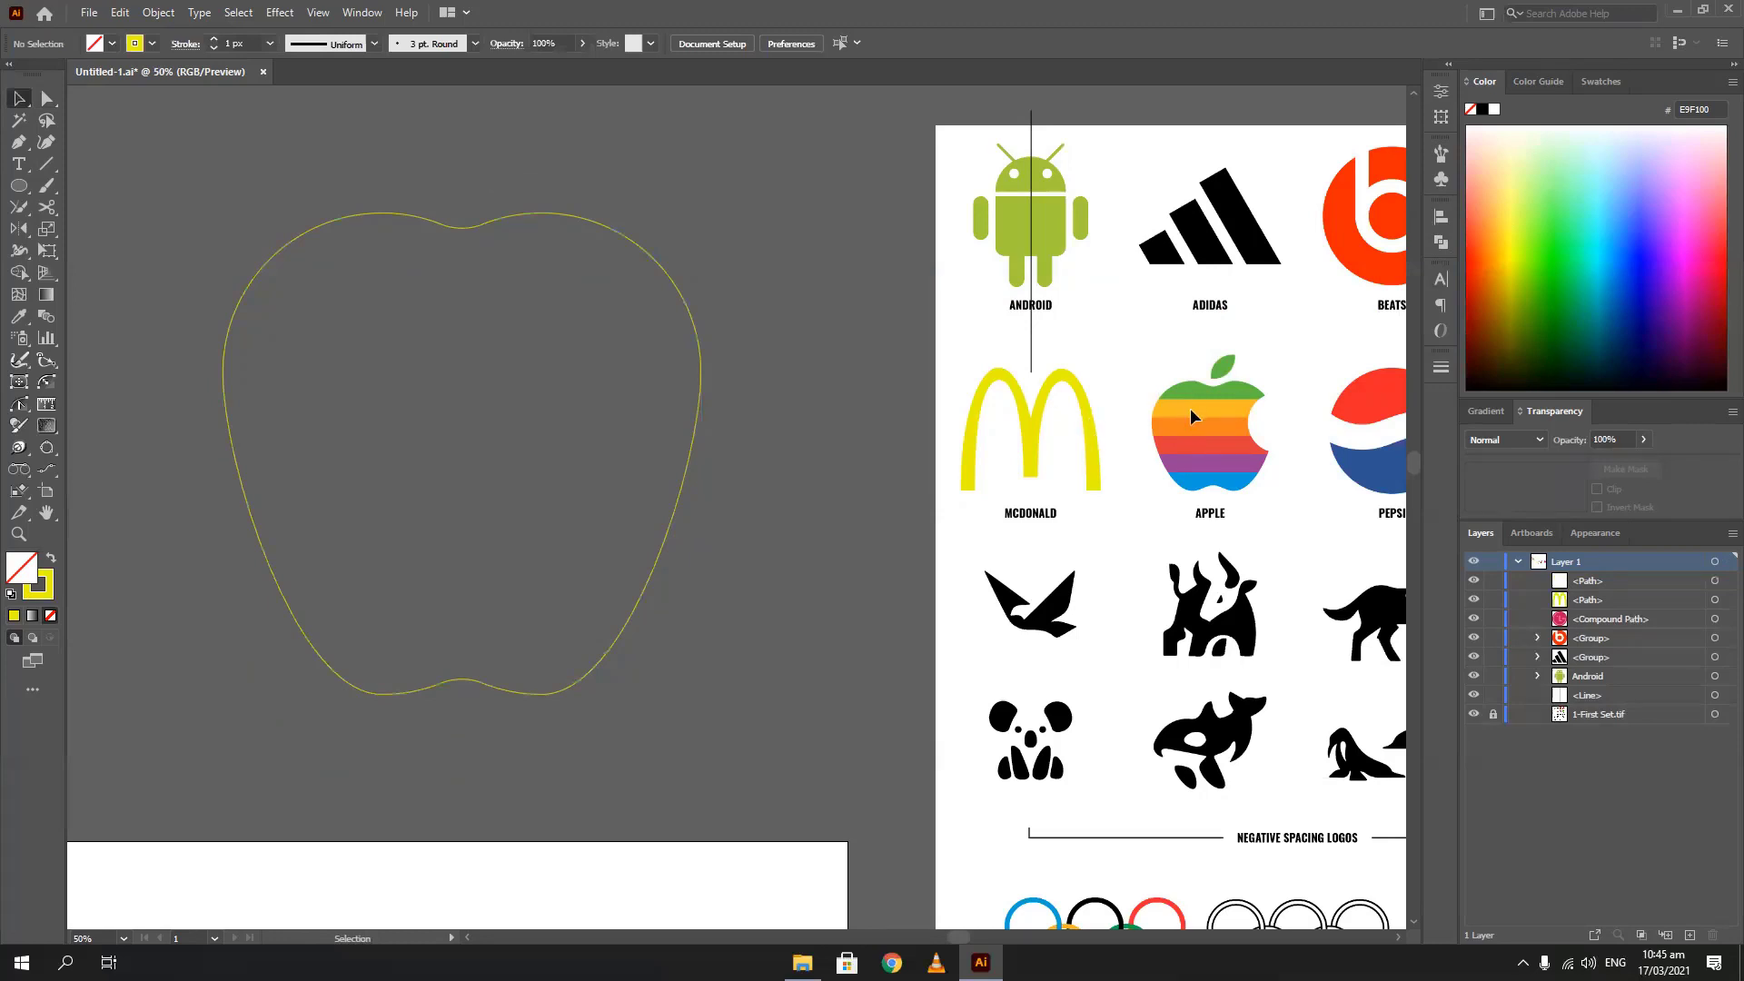
Draw a horizontal line about 1090 px long across the upper part of the apple outline
click(46, 163)
drag(146, 269, 848, 269)
click(21, 102)
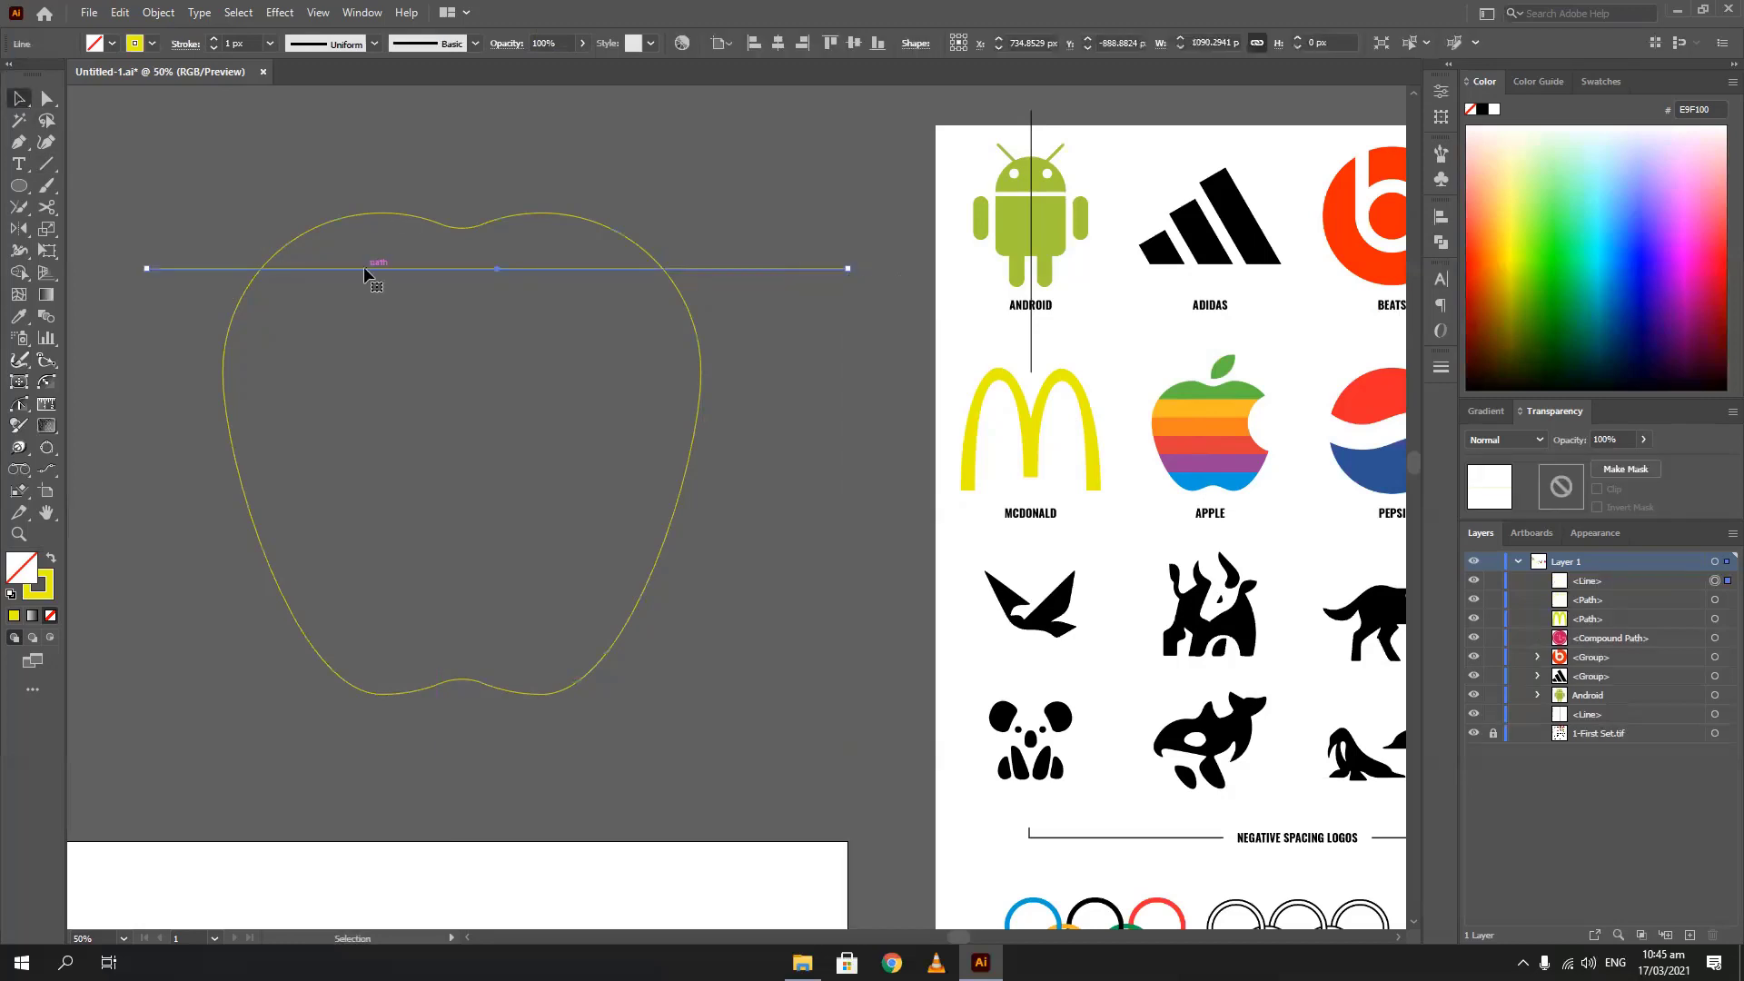
Duplicate the line downward at equal spacing to get five lines across the apple, and move the lowest one further down
drag(364, 270, 359, 349)
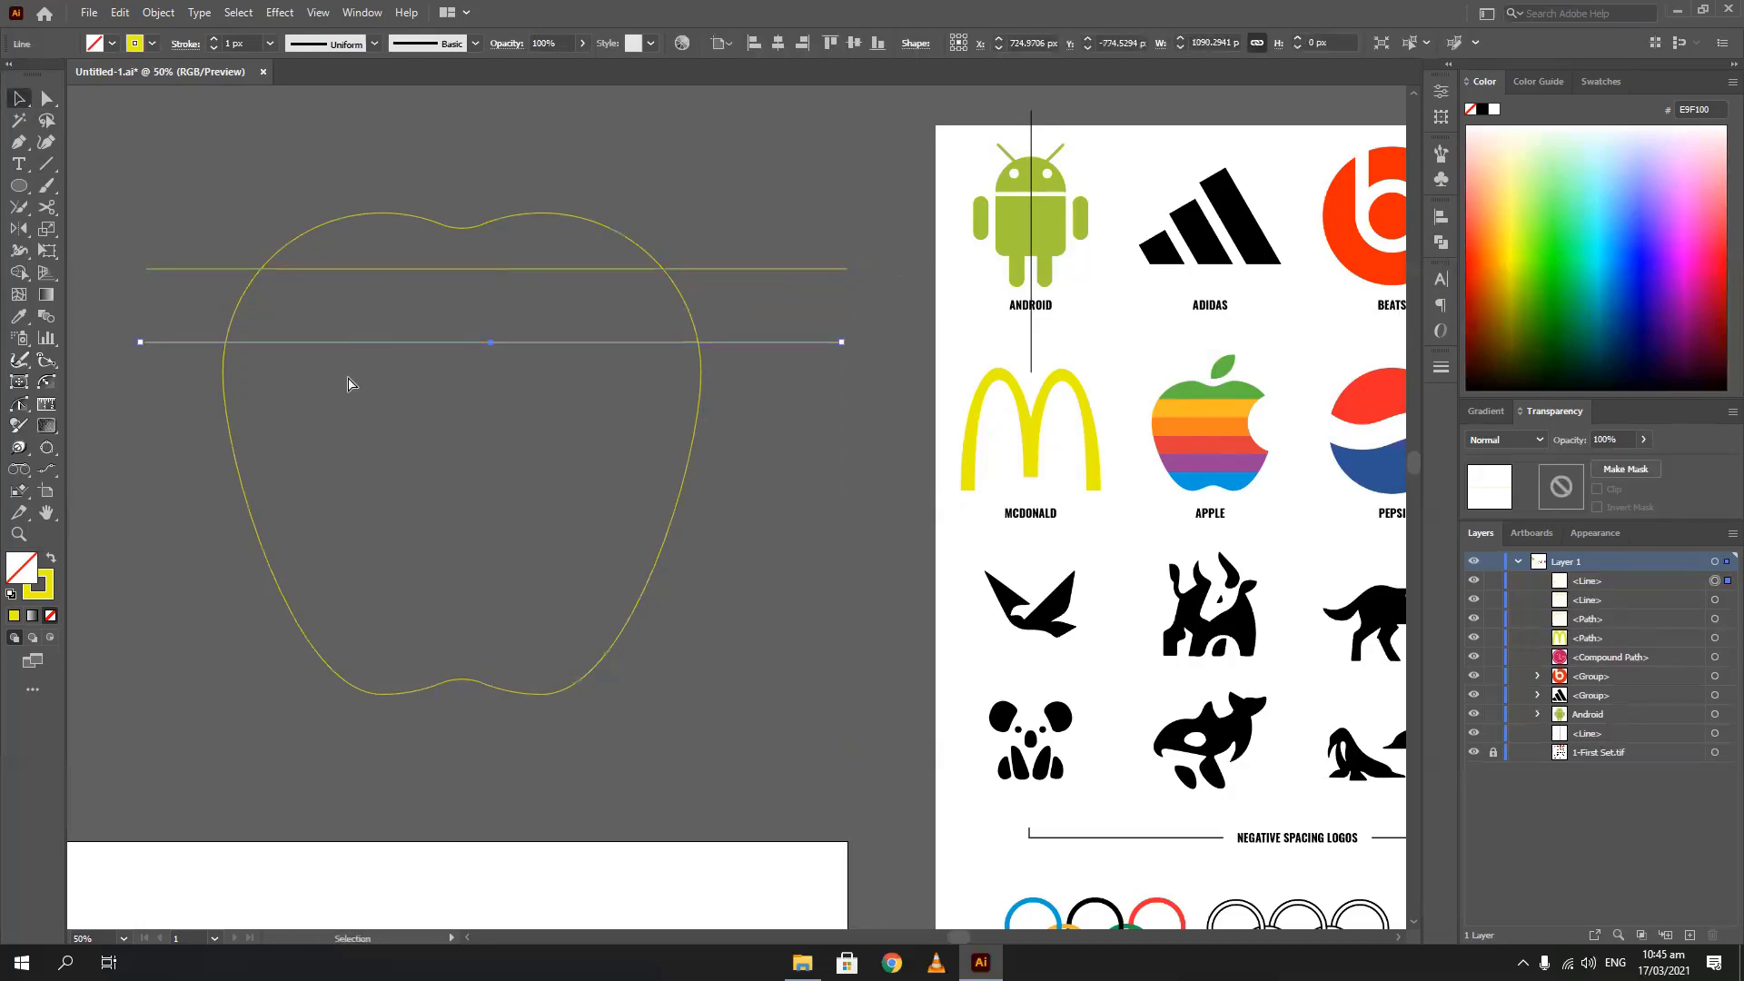
key(ctrl+d)
key(ctrl+d)
key(ctrl+d)
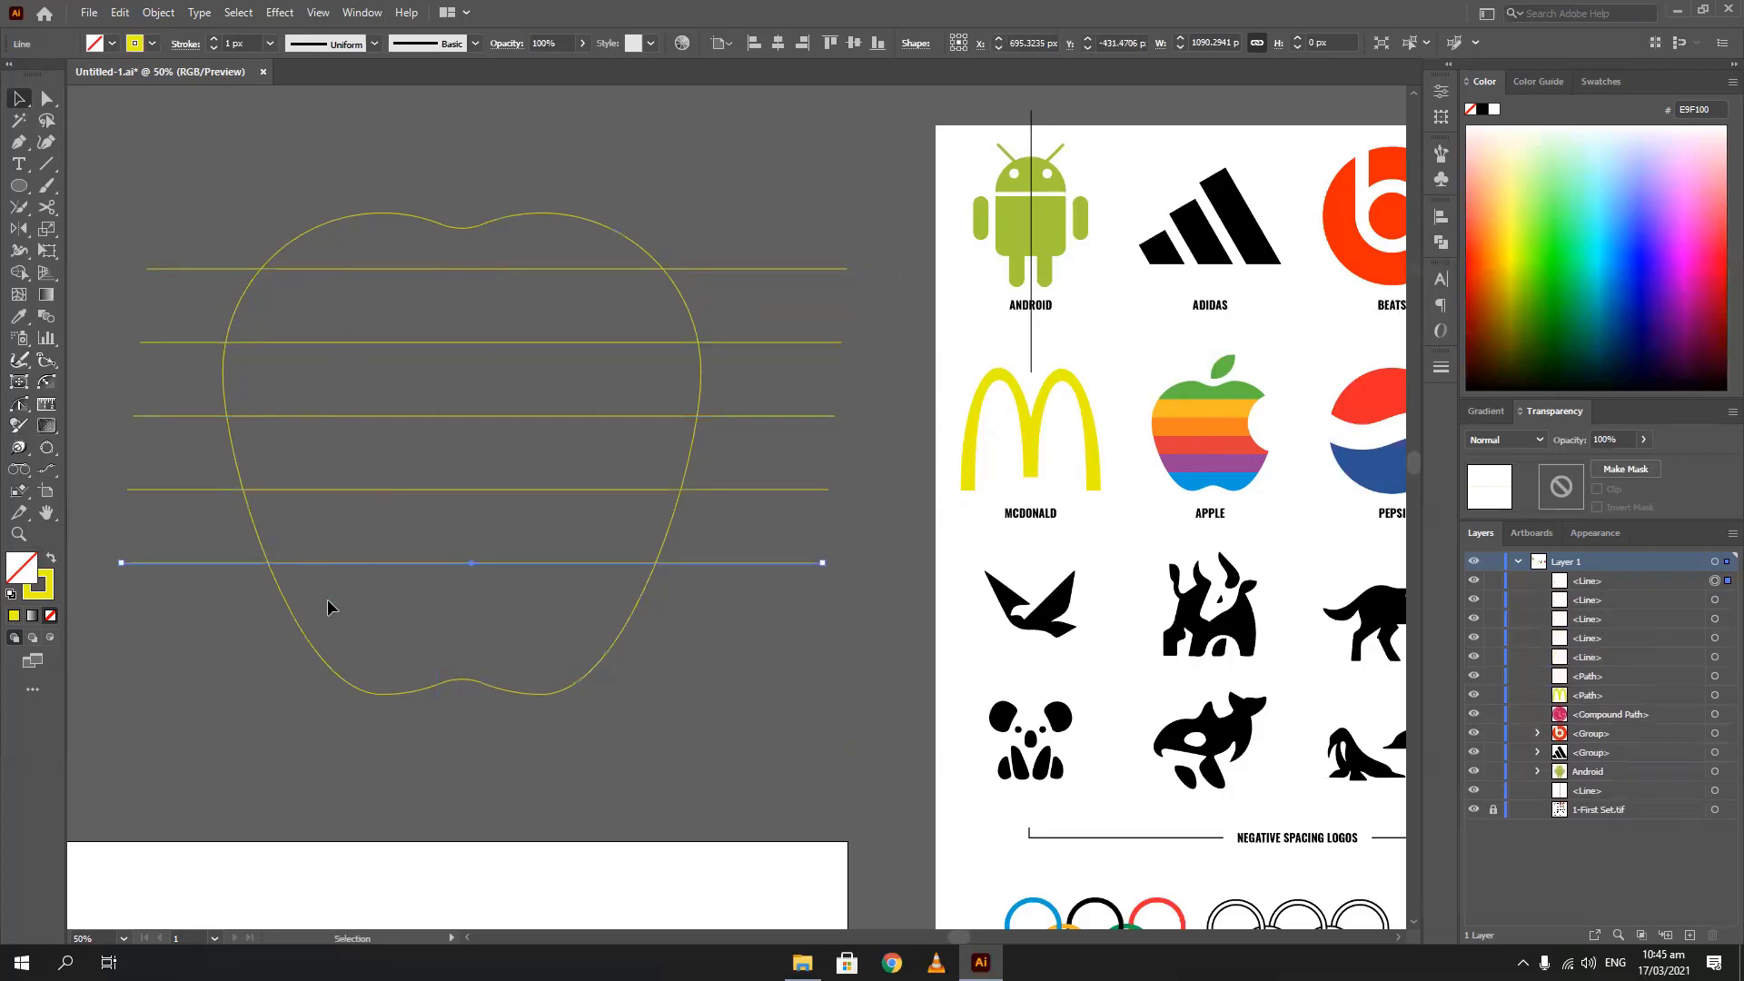
drag(320, 563, 326, 618)
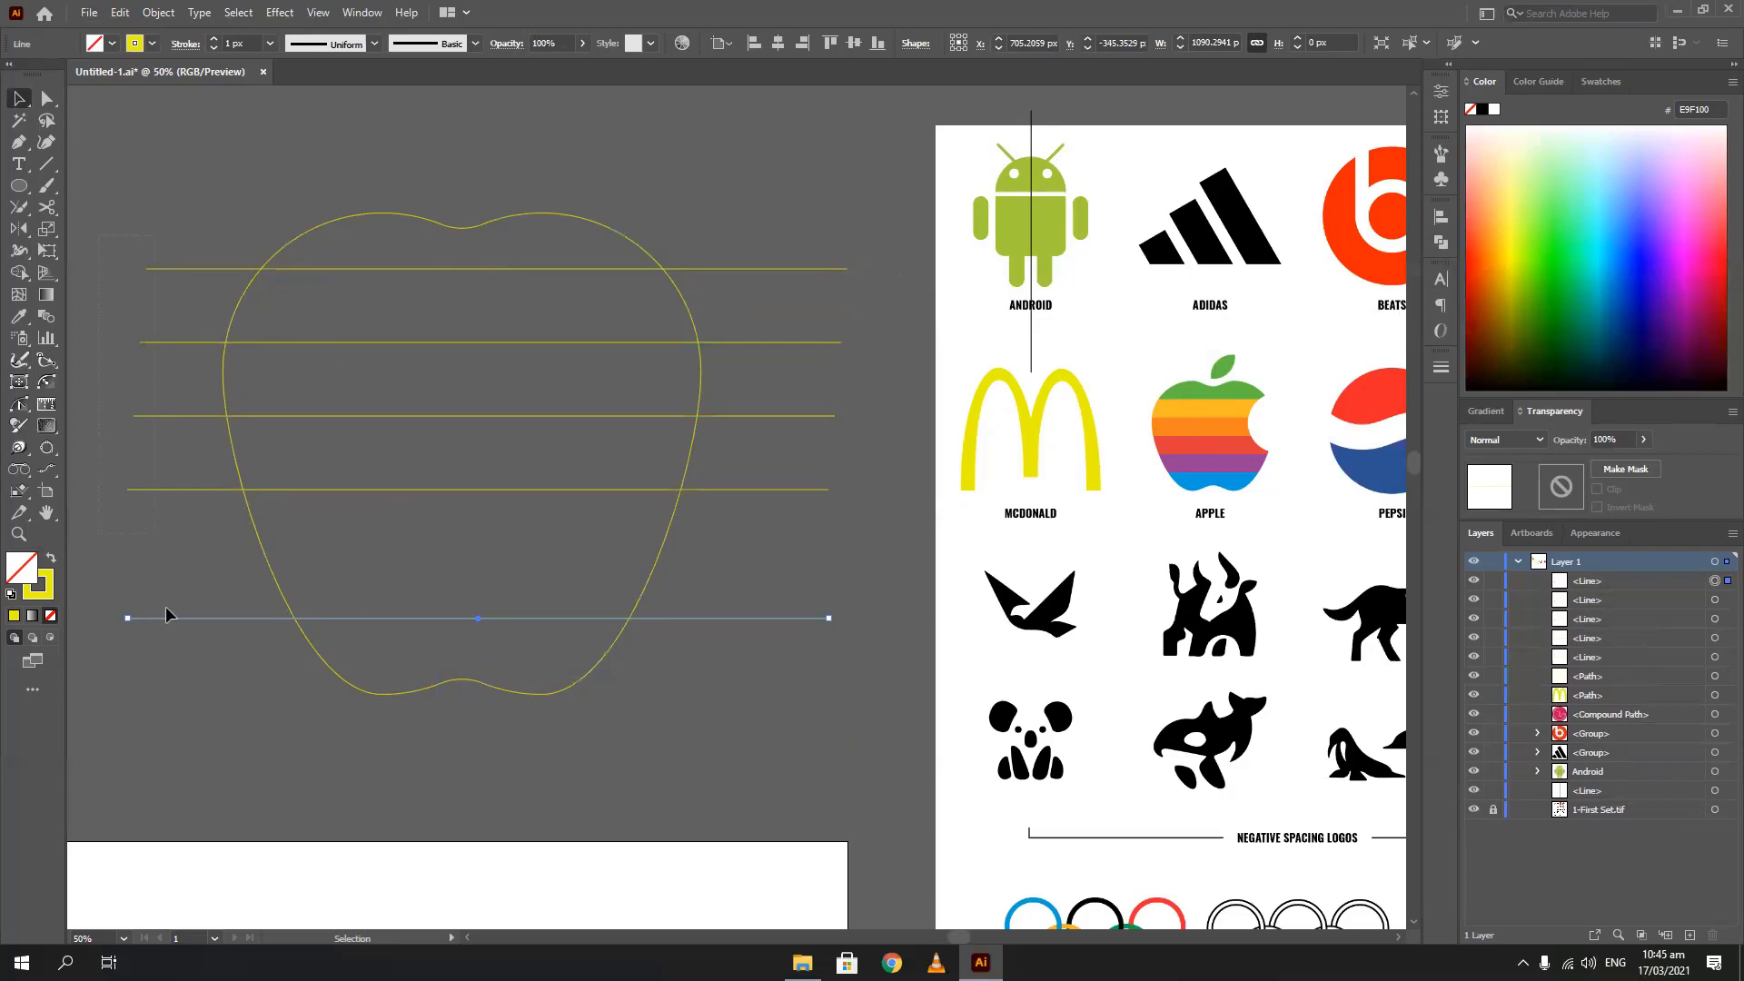
Distribute the five horizontal lines across the apple vertically at equal spacing
drag(166, 607, 180, 663)
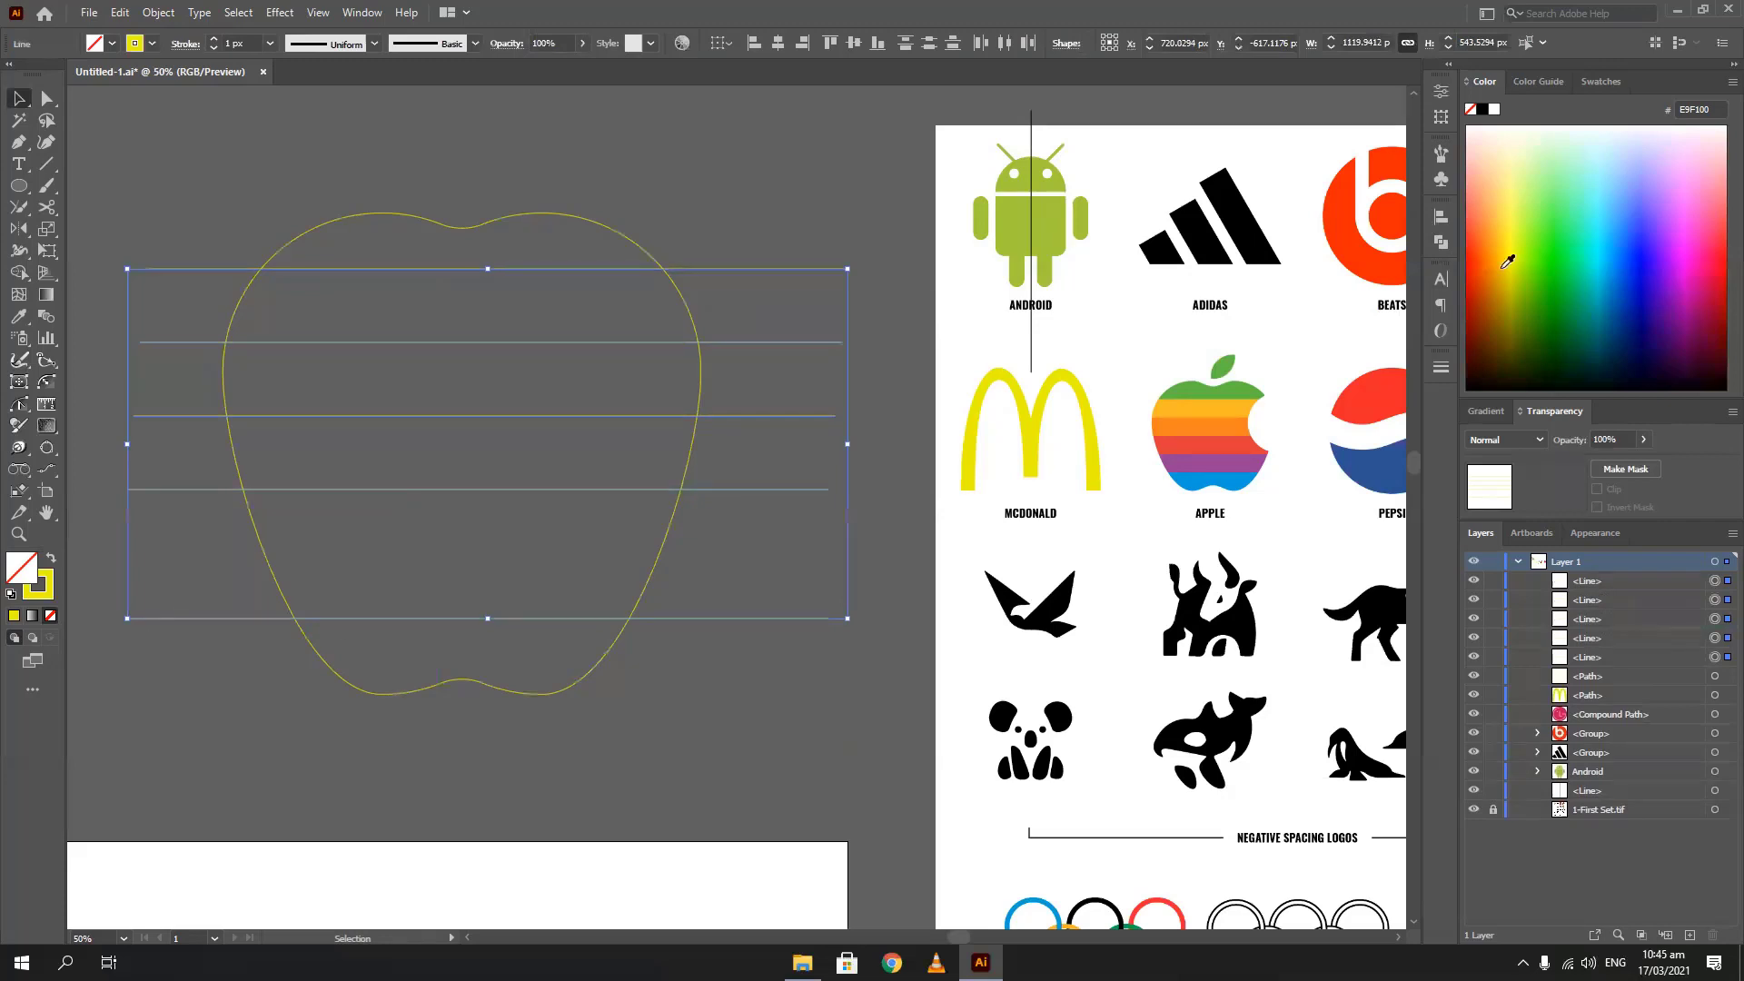
click(1442, 244)
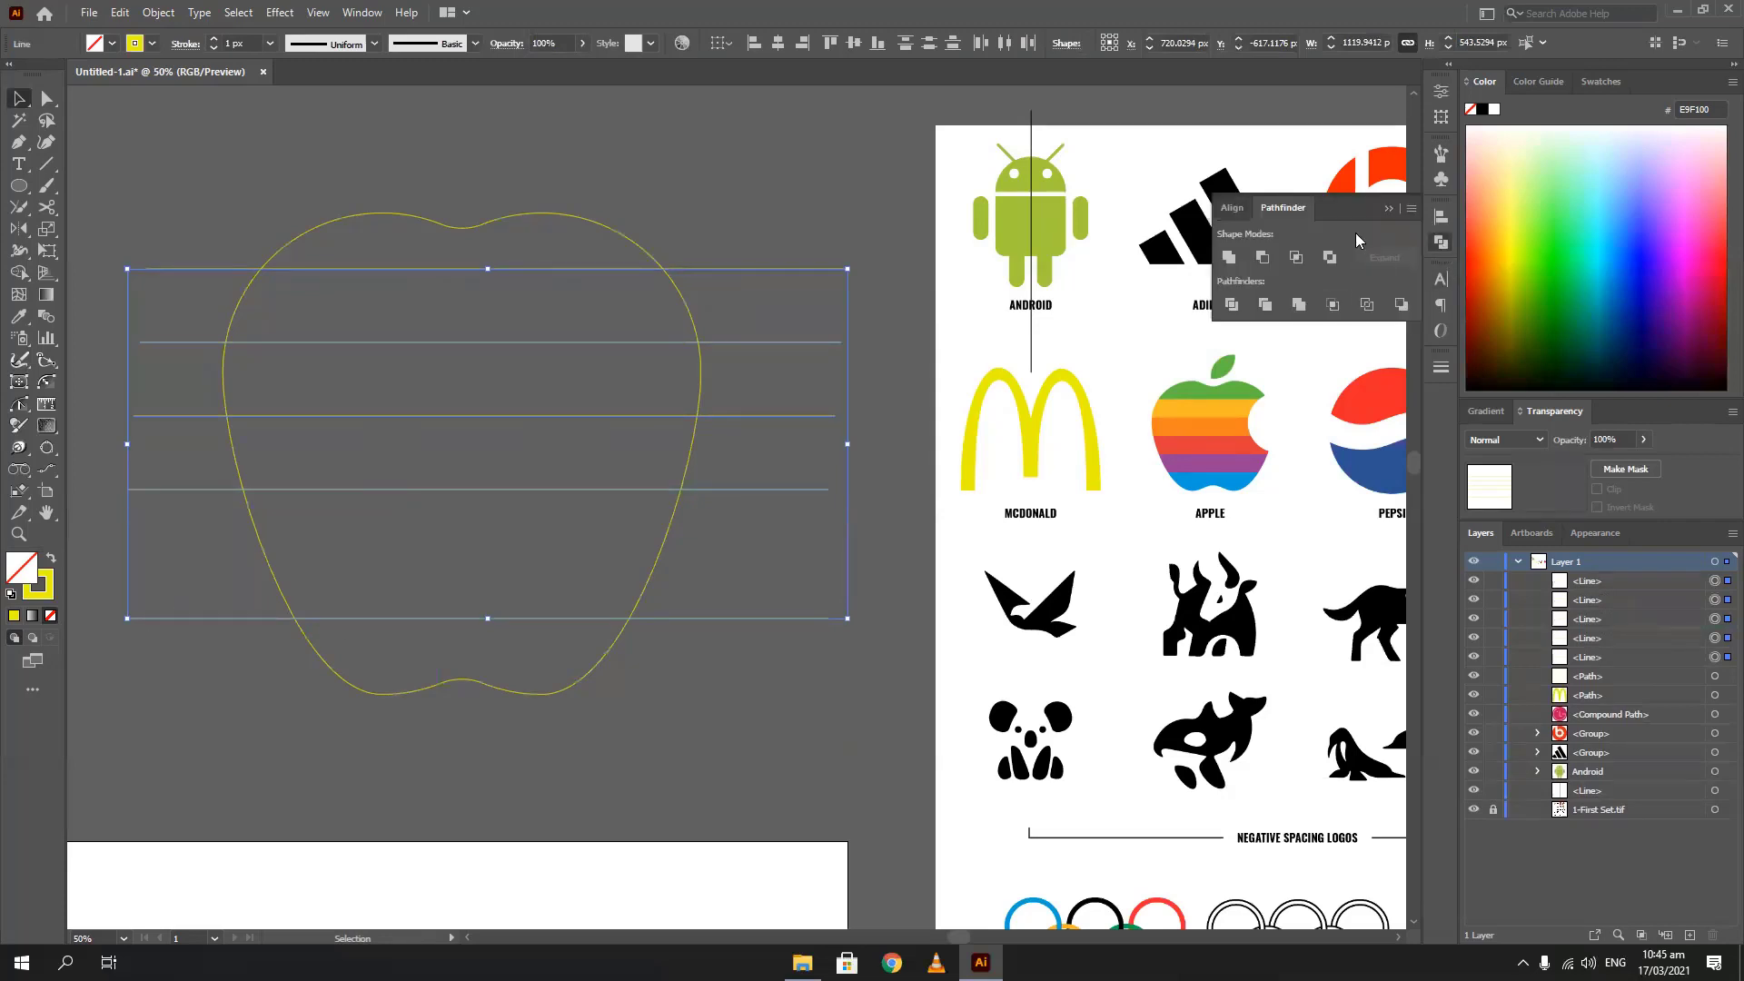
click(1232, 209)
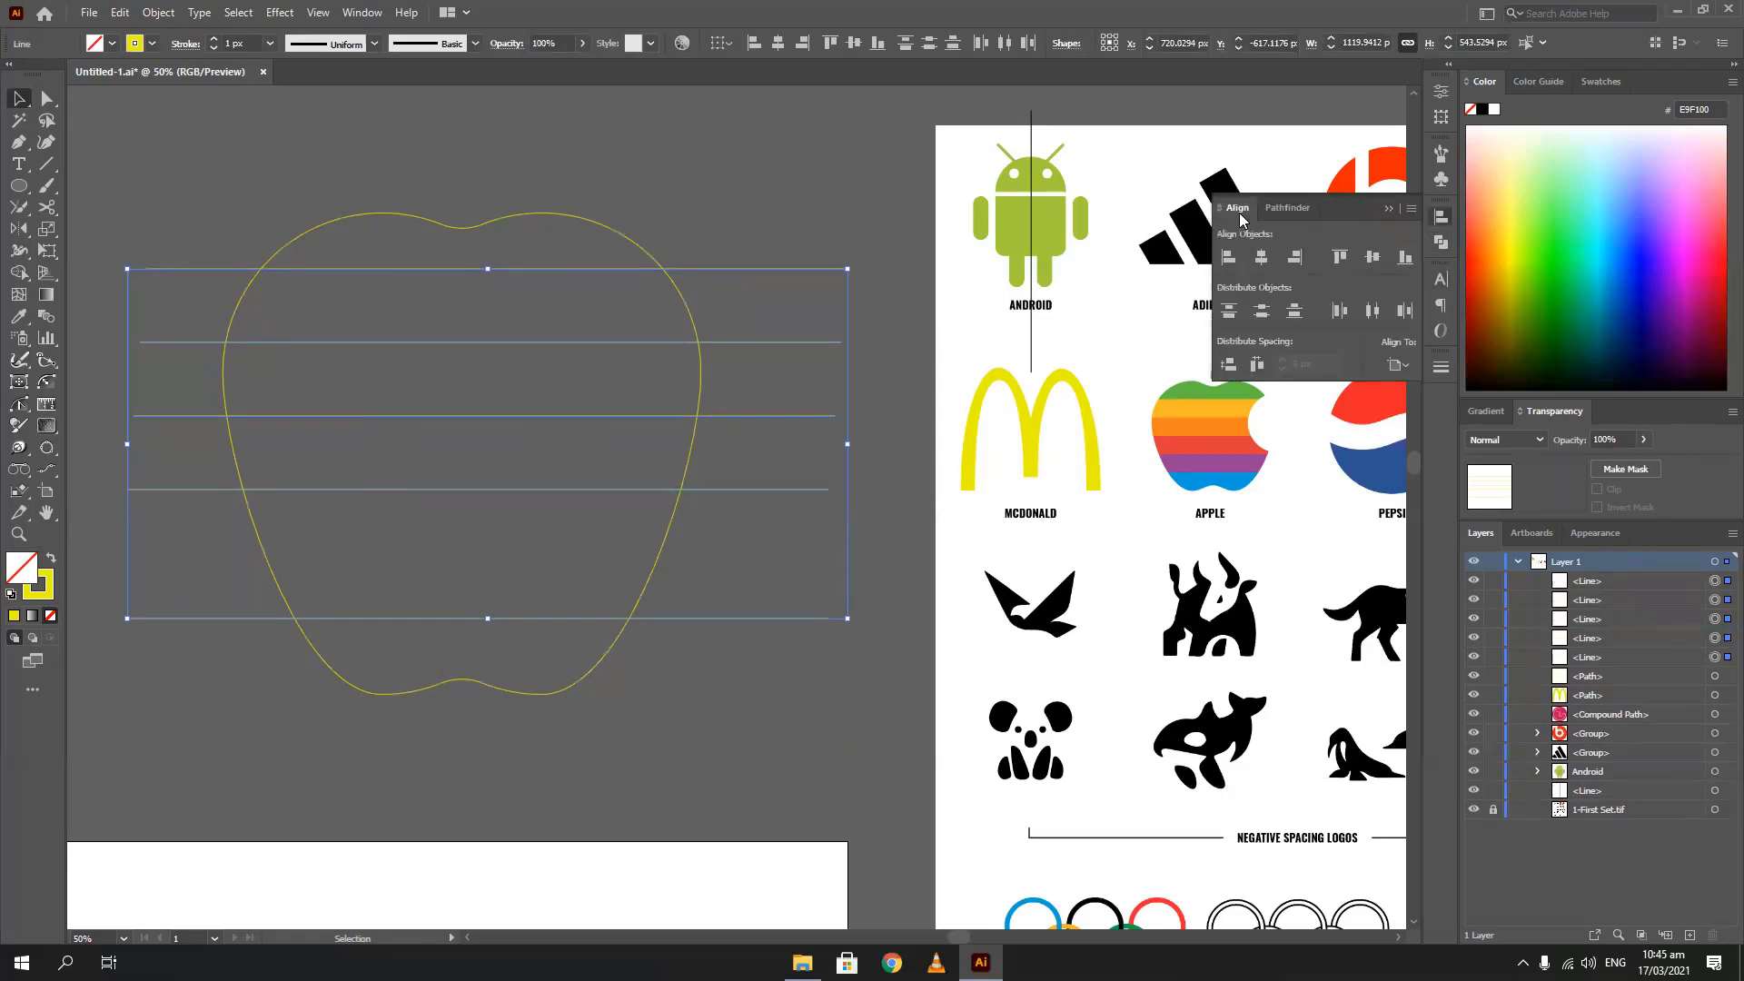
click(1260, 312)
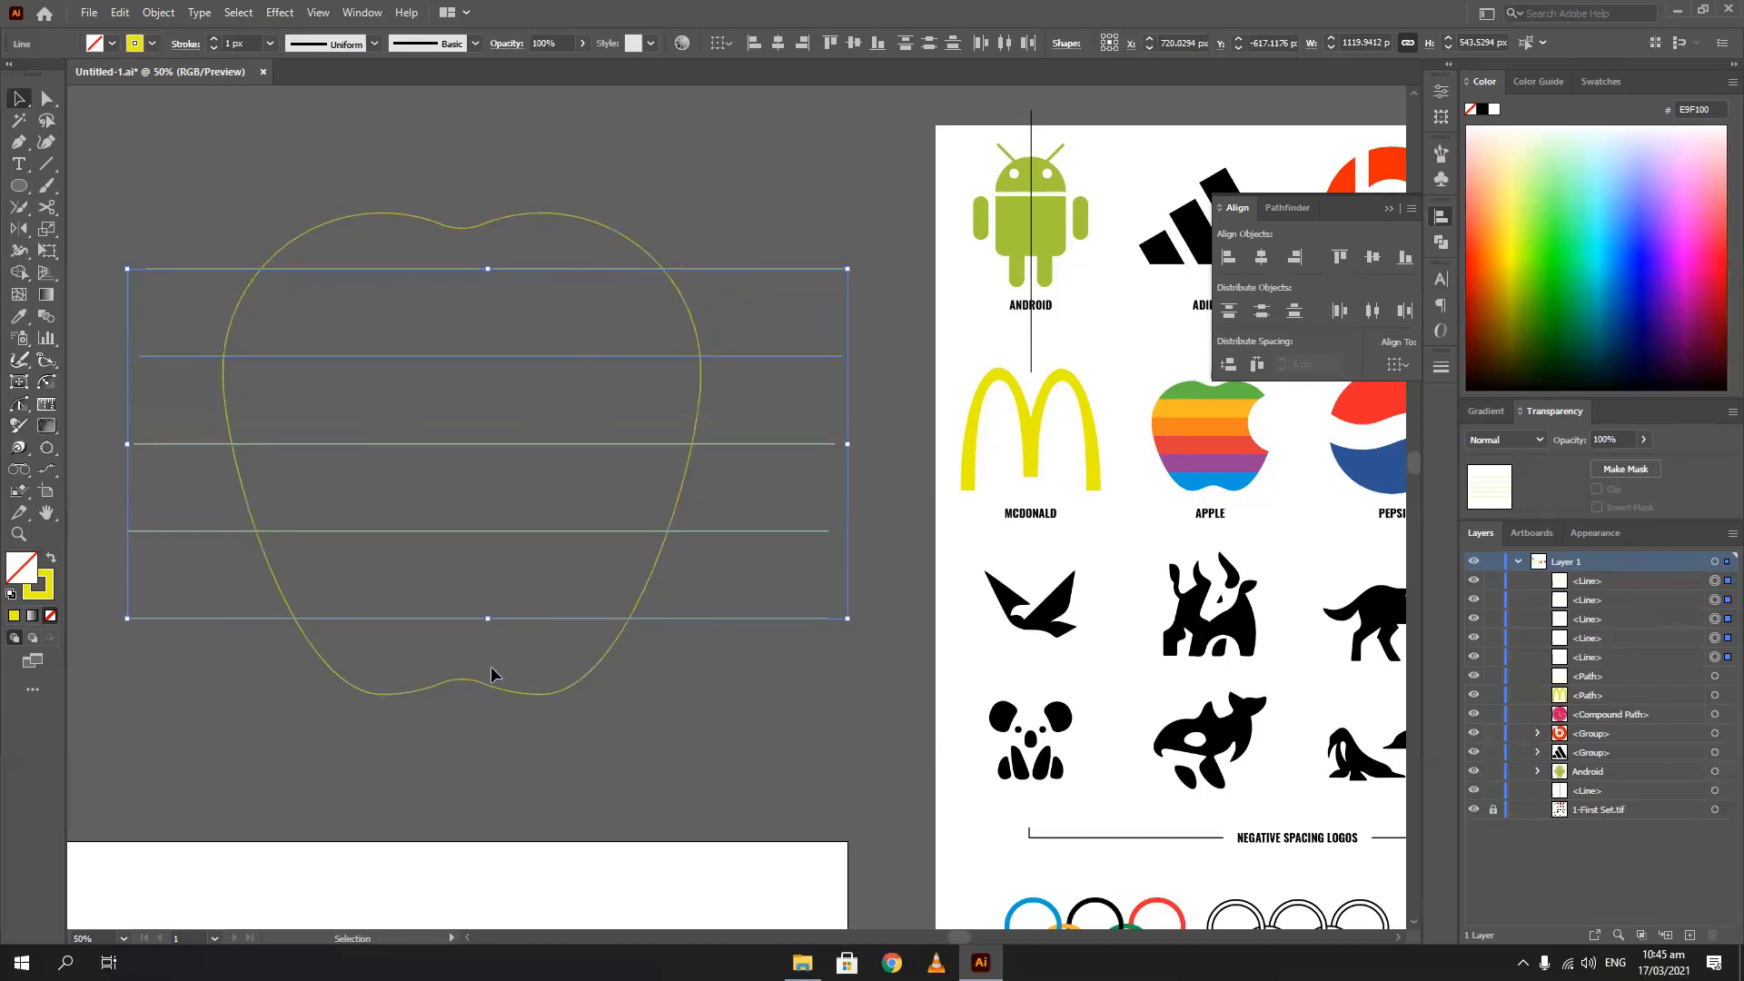
click(1385, 209)
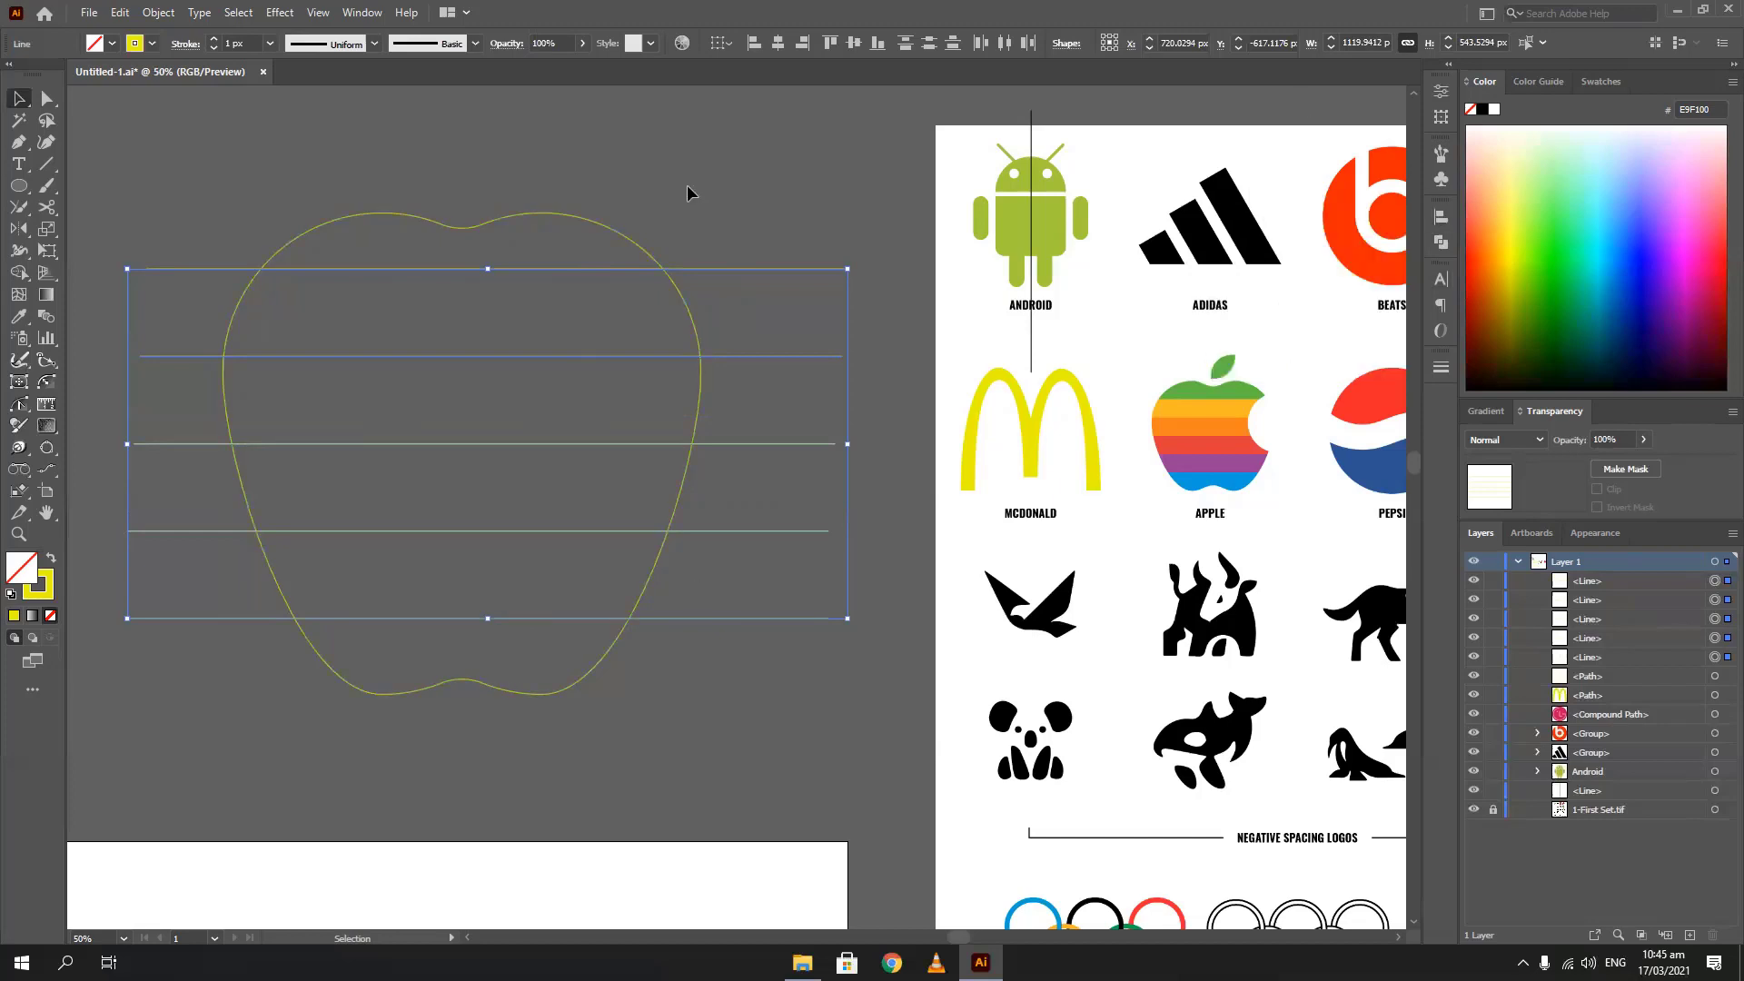
Add a copy of the horizontal line at the apple's top edge and another at its bottom edge
click(104, 180)
drag(280, 270, 245, 699)
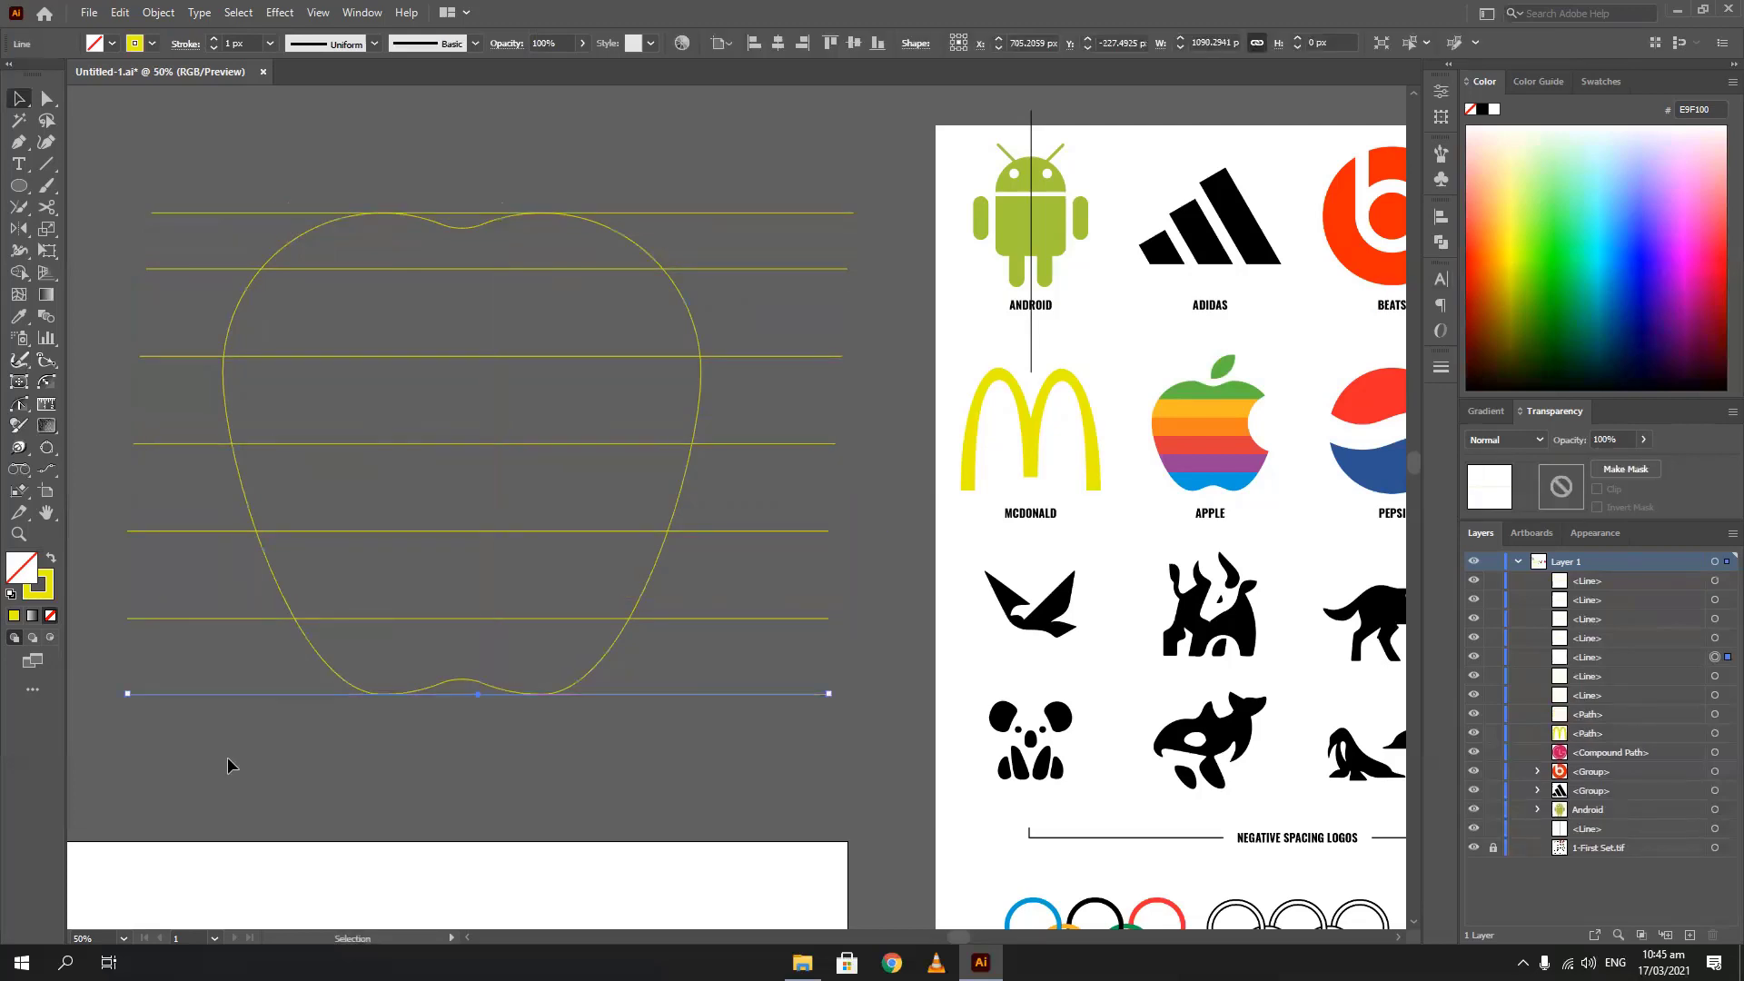
click(228, 759)
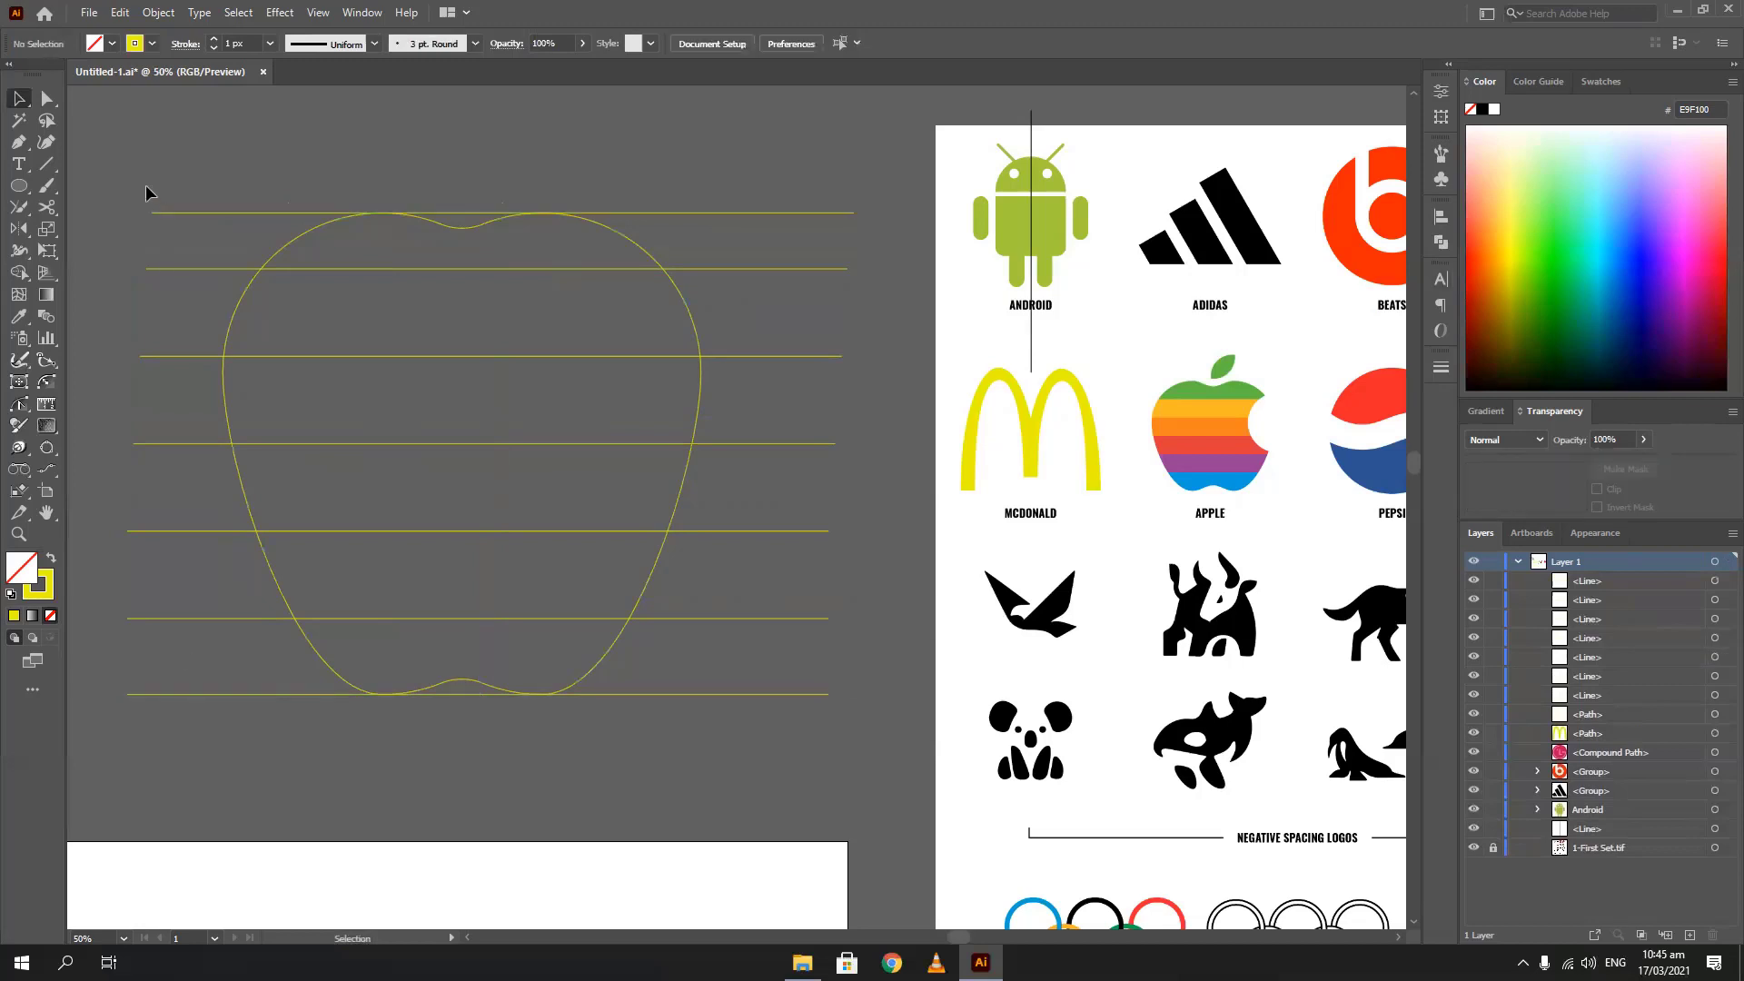
Distribute all seven horizontal lines evenly between the apple's top and bottom edges
drag(185, 709, 186, 710)
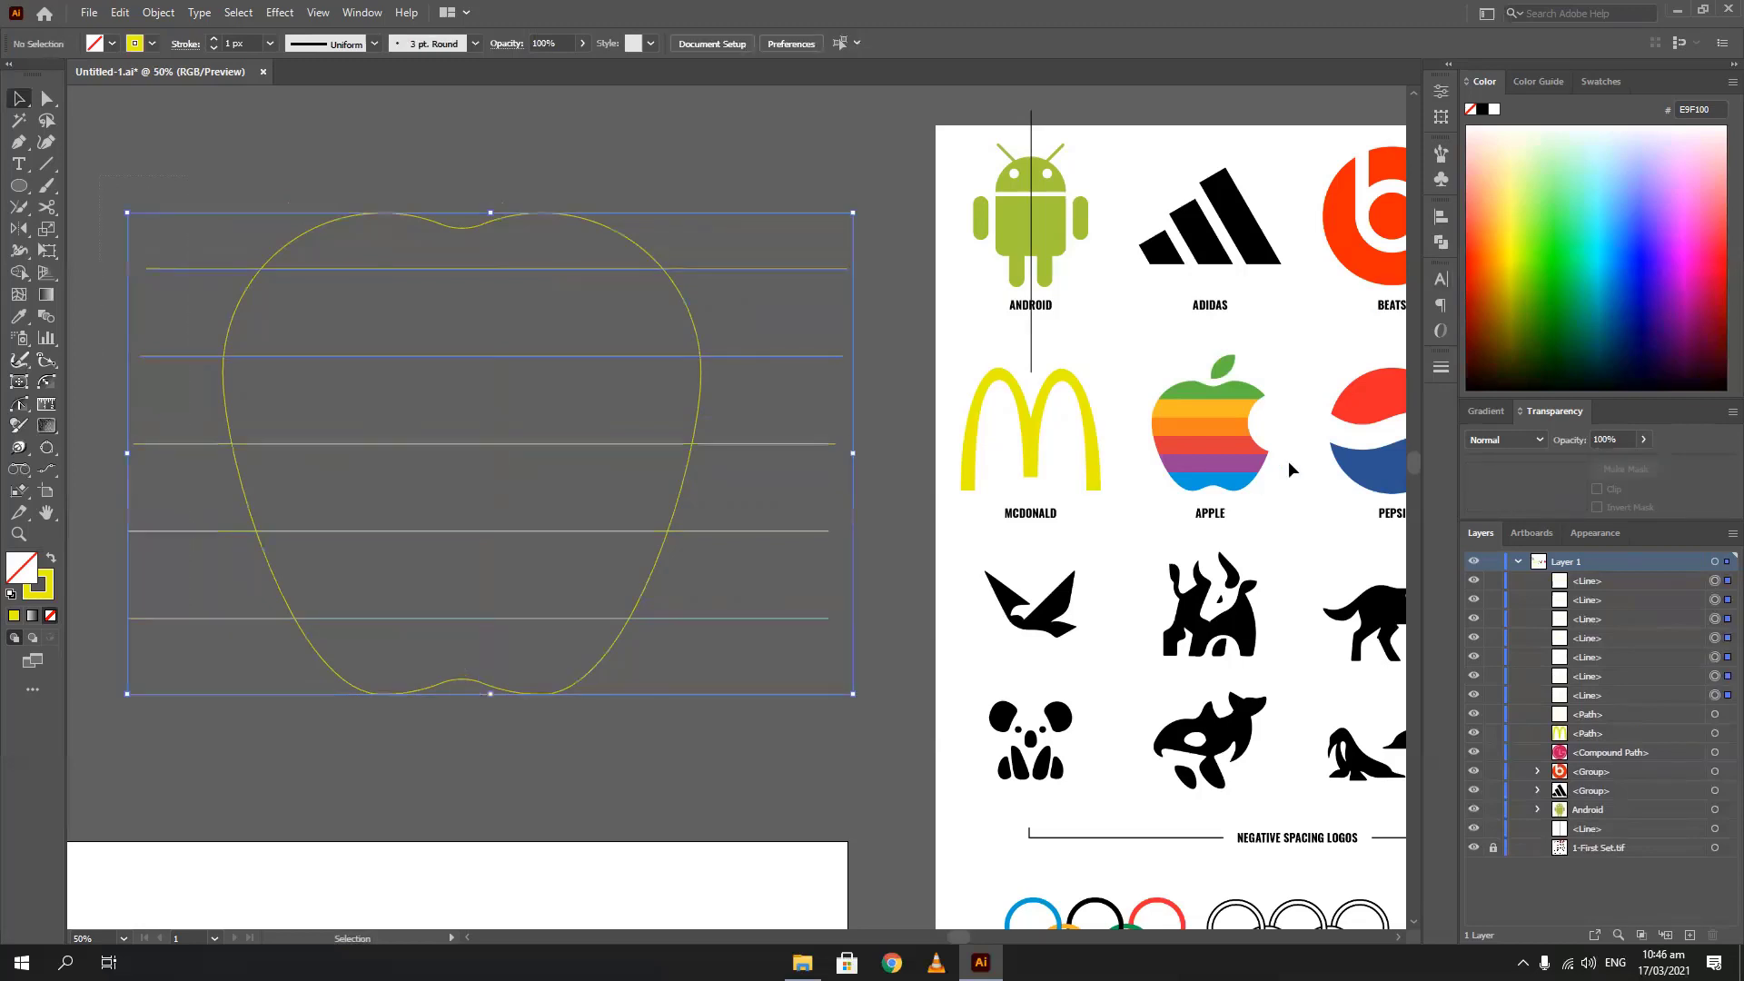
click(1442, 242)
click(1441, 217)
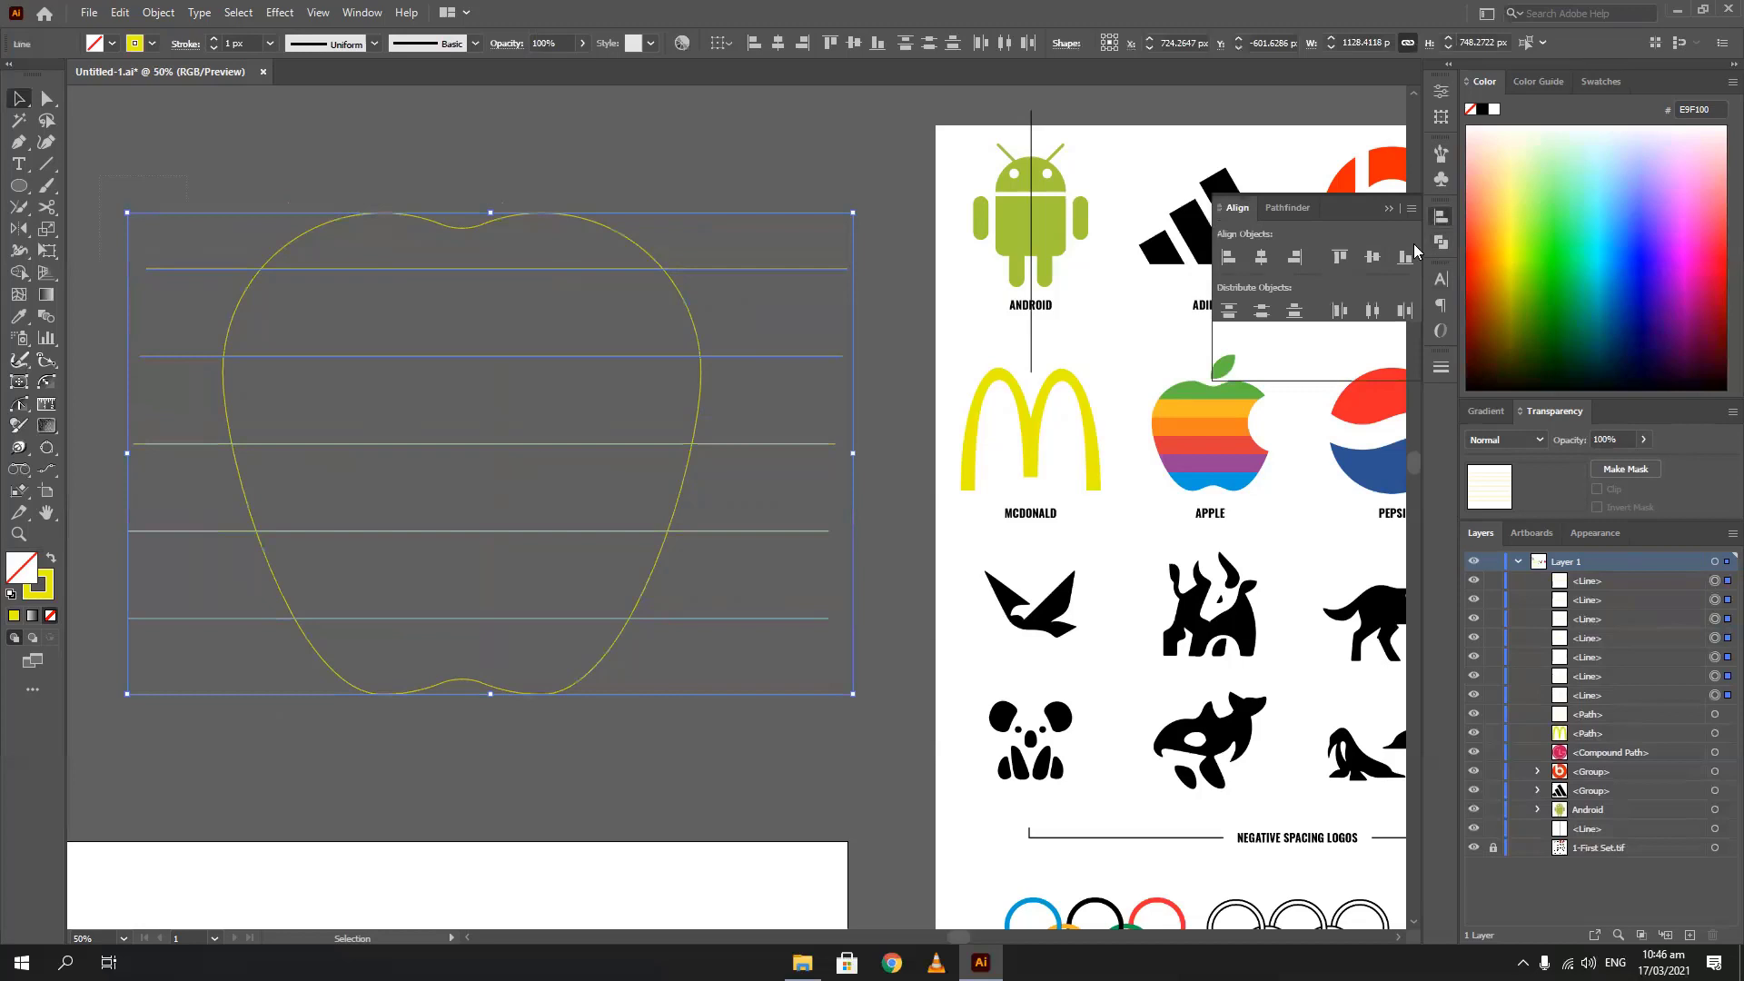
click(1263, 310)
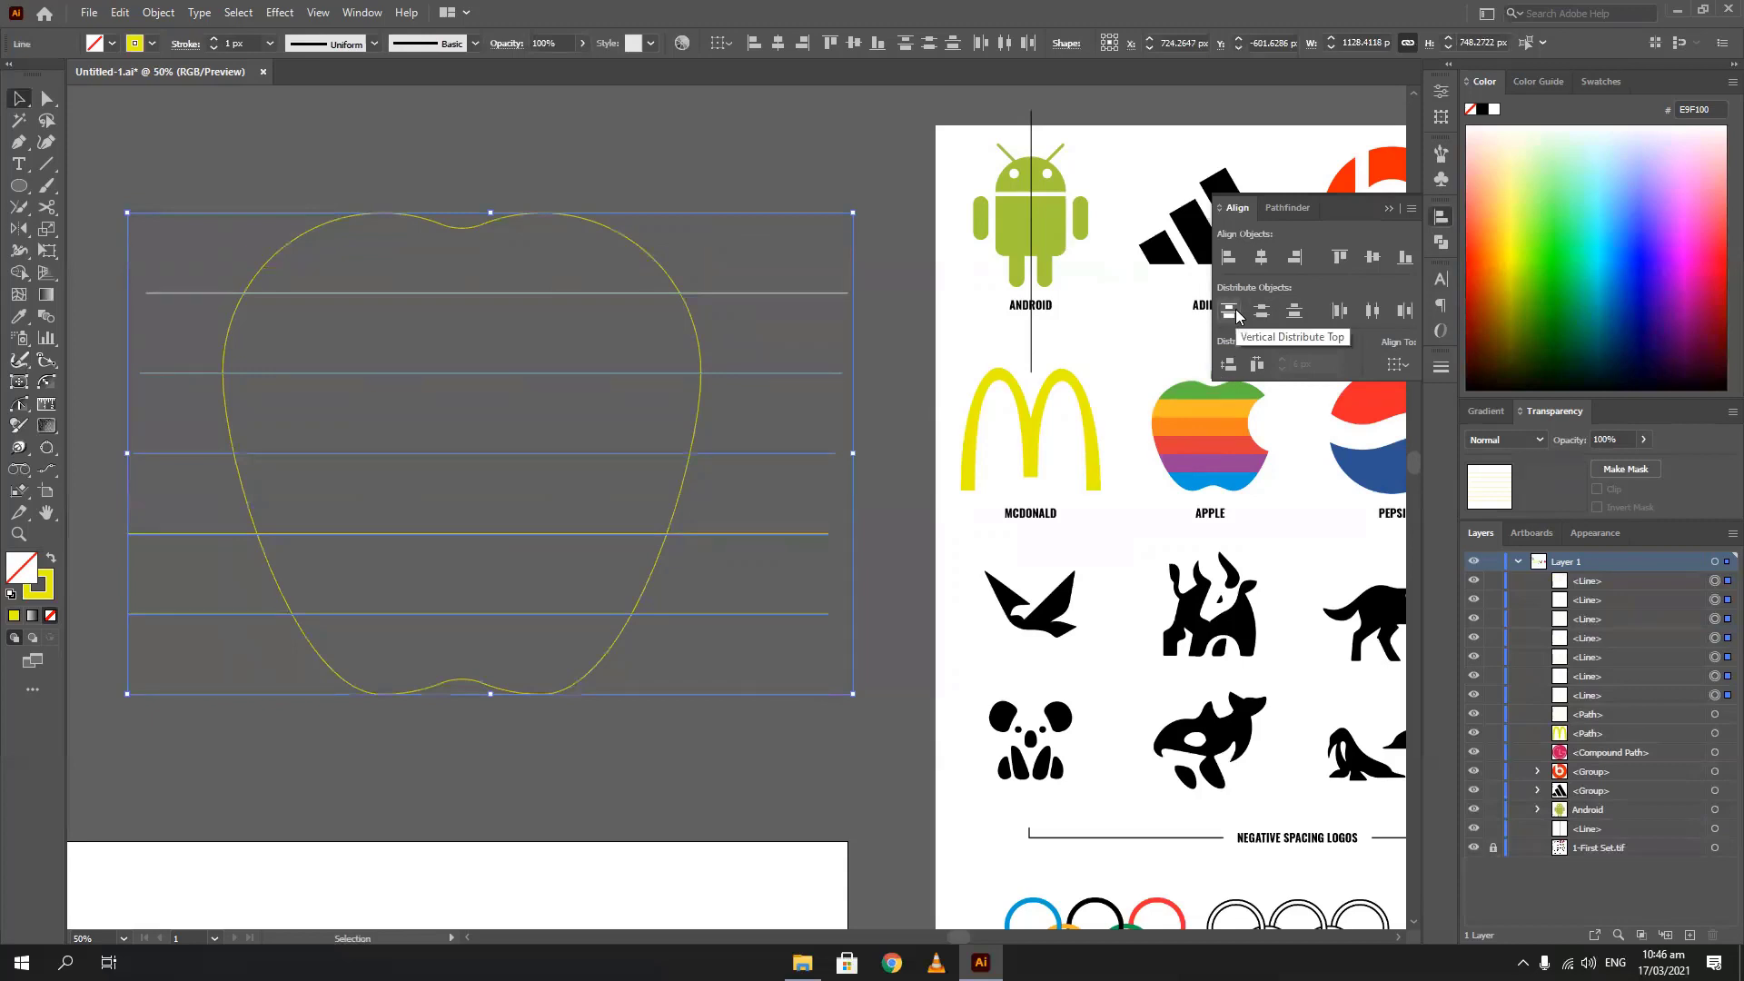
Delete the two outermost lines at the apple's top and bottom edges
click(539, 744)
click(694, 694)
key(Delete)
drag(718, 176, 765, 218)
key(Delete)
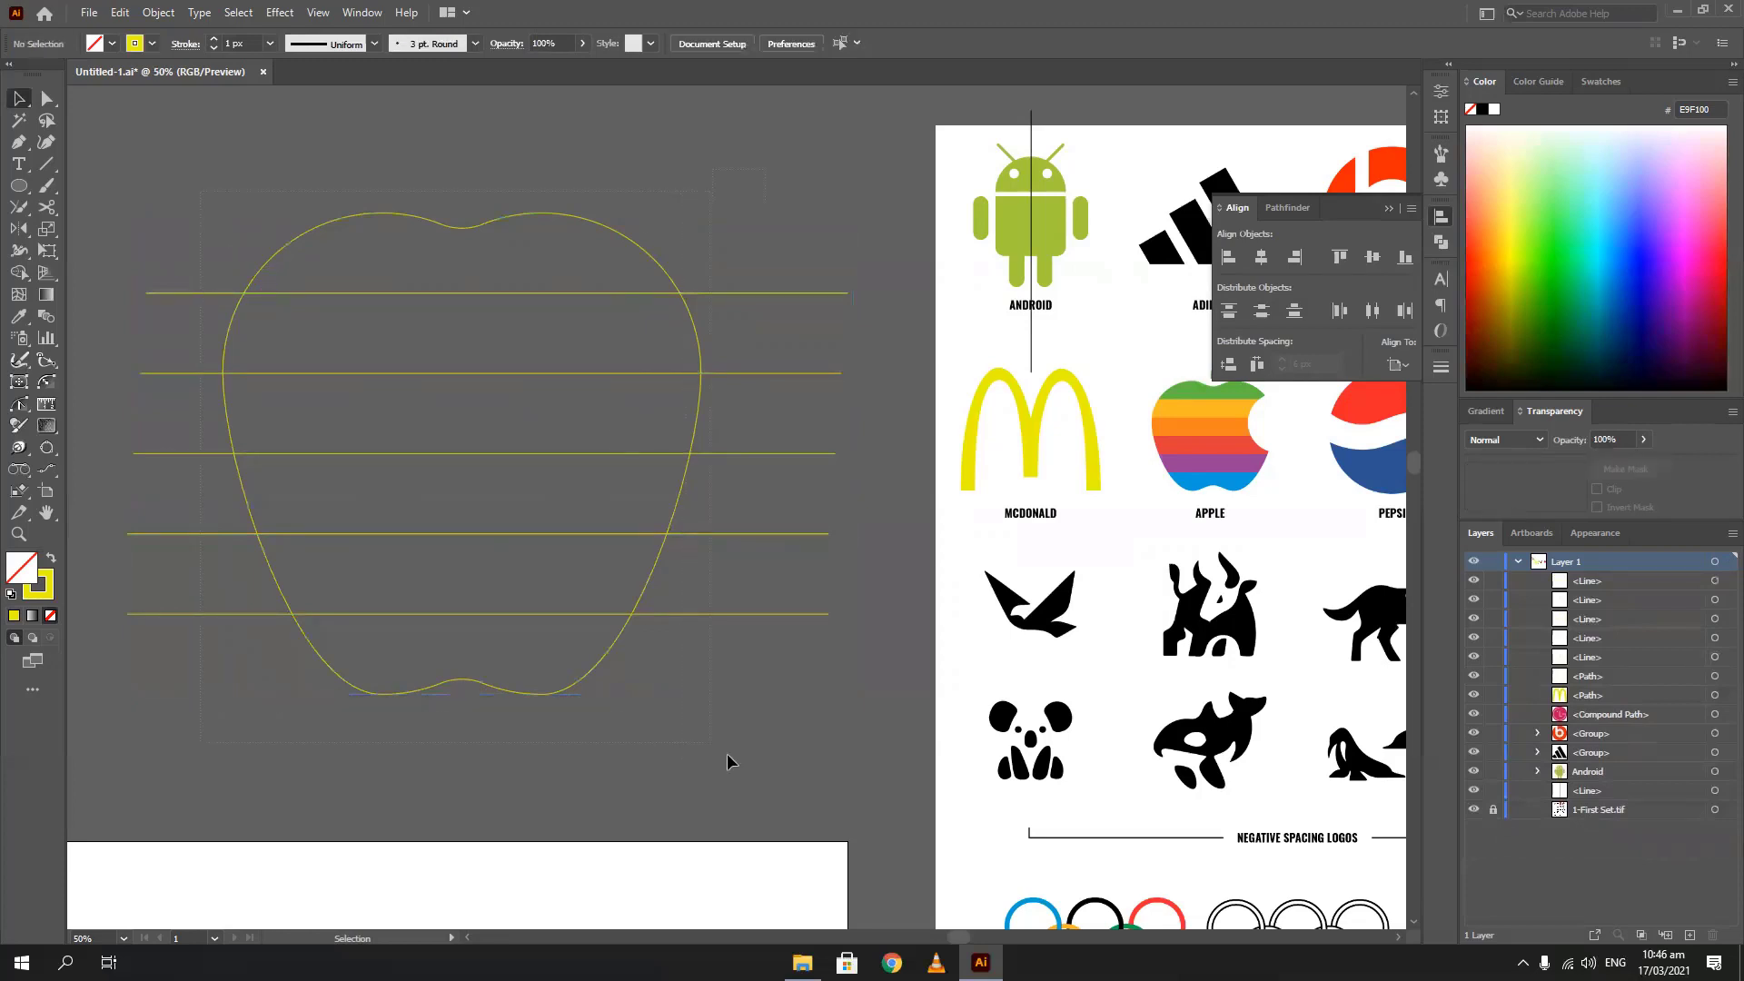
Divide the apple outline along the five lines with Pathfinder and ungroup the resulting bands
drag(727, 754, 759, 779)
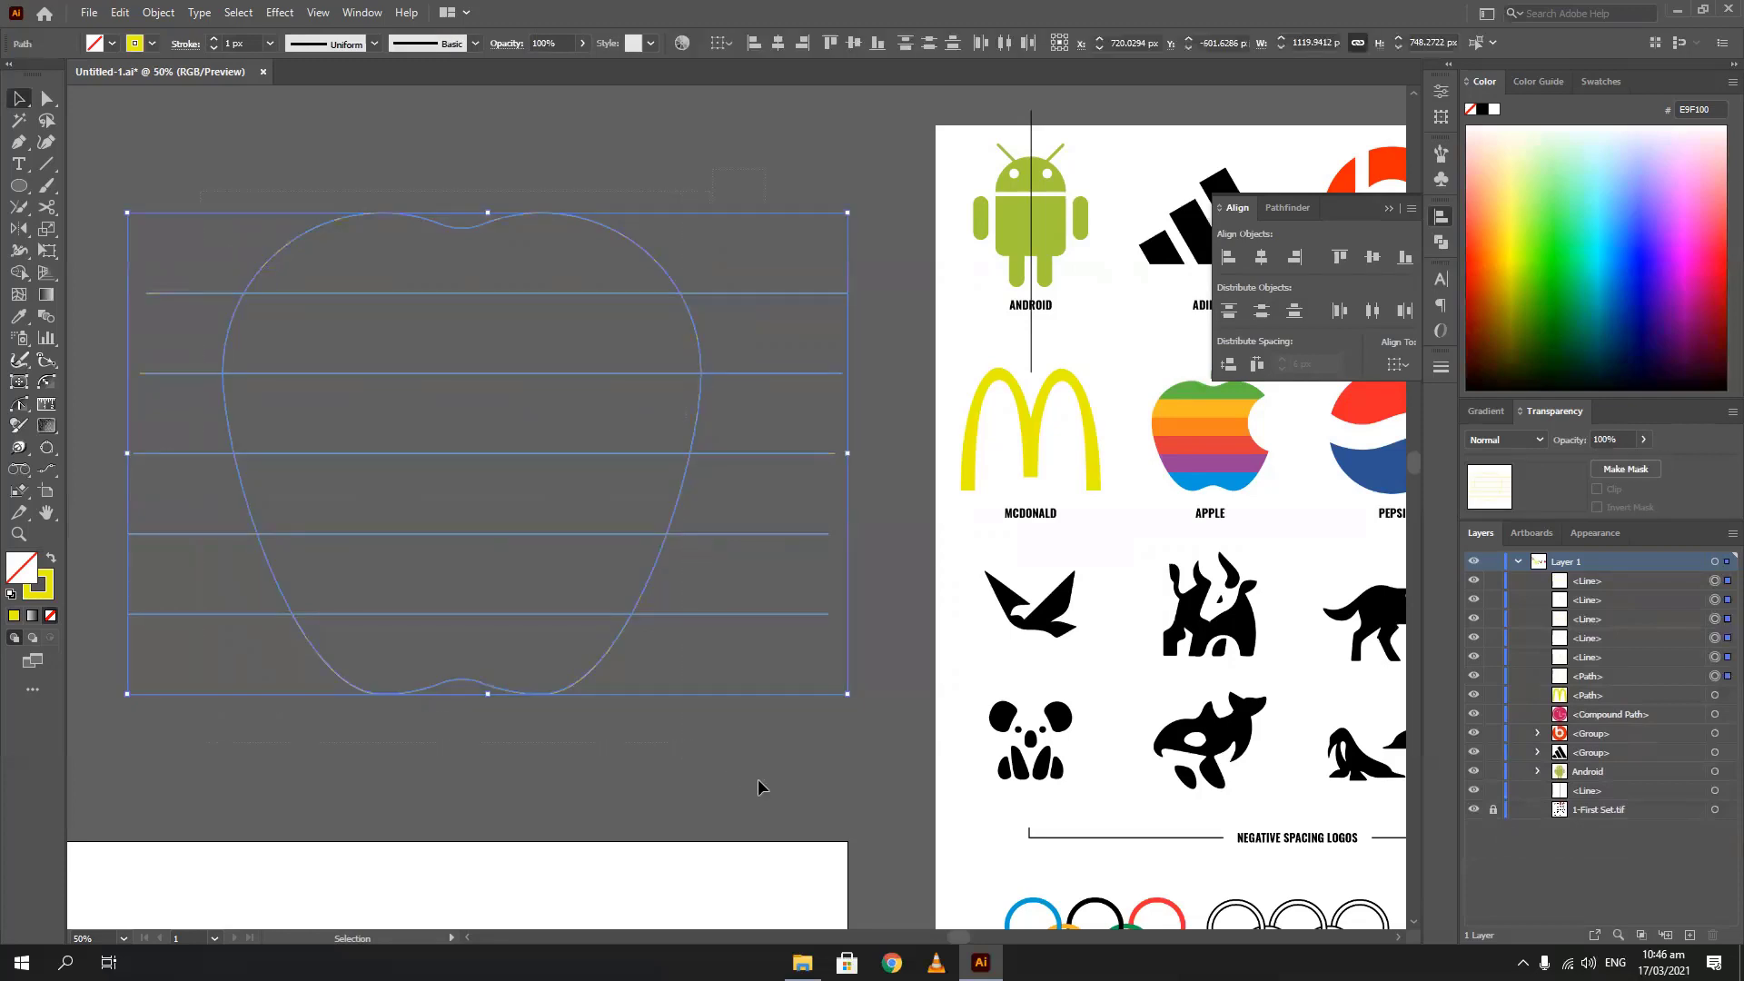
click(1288, 214)
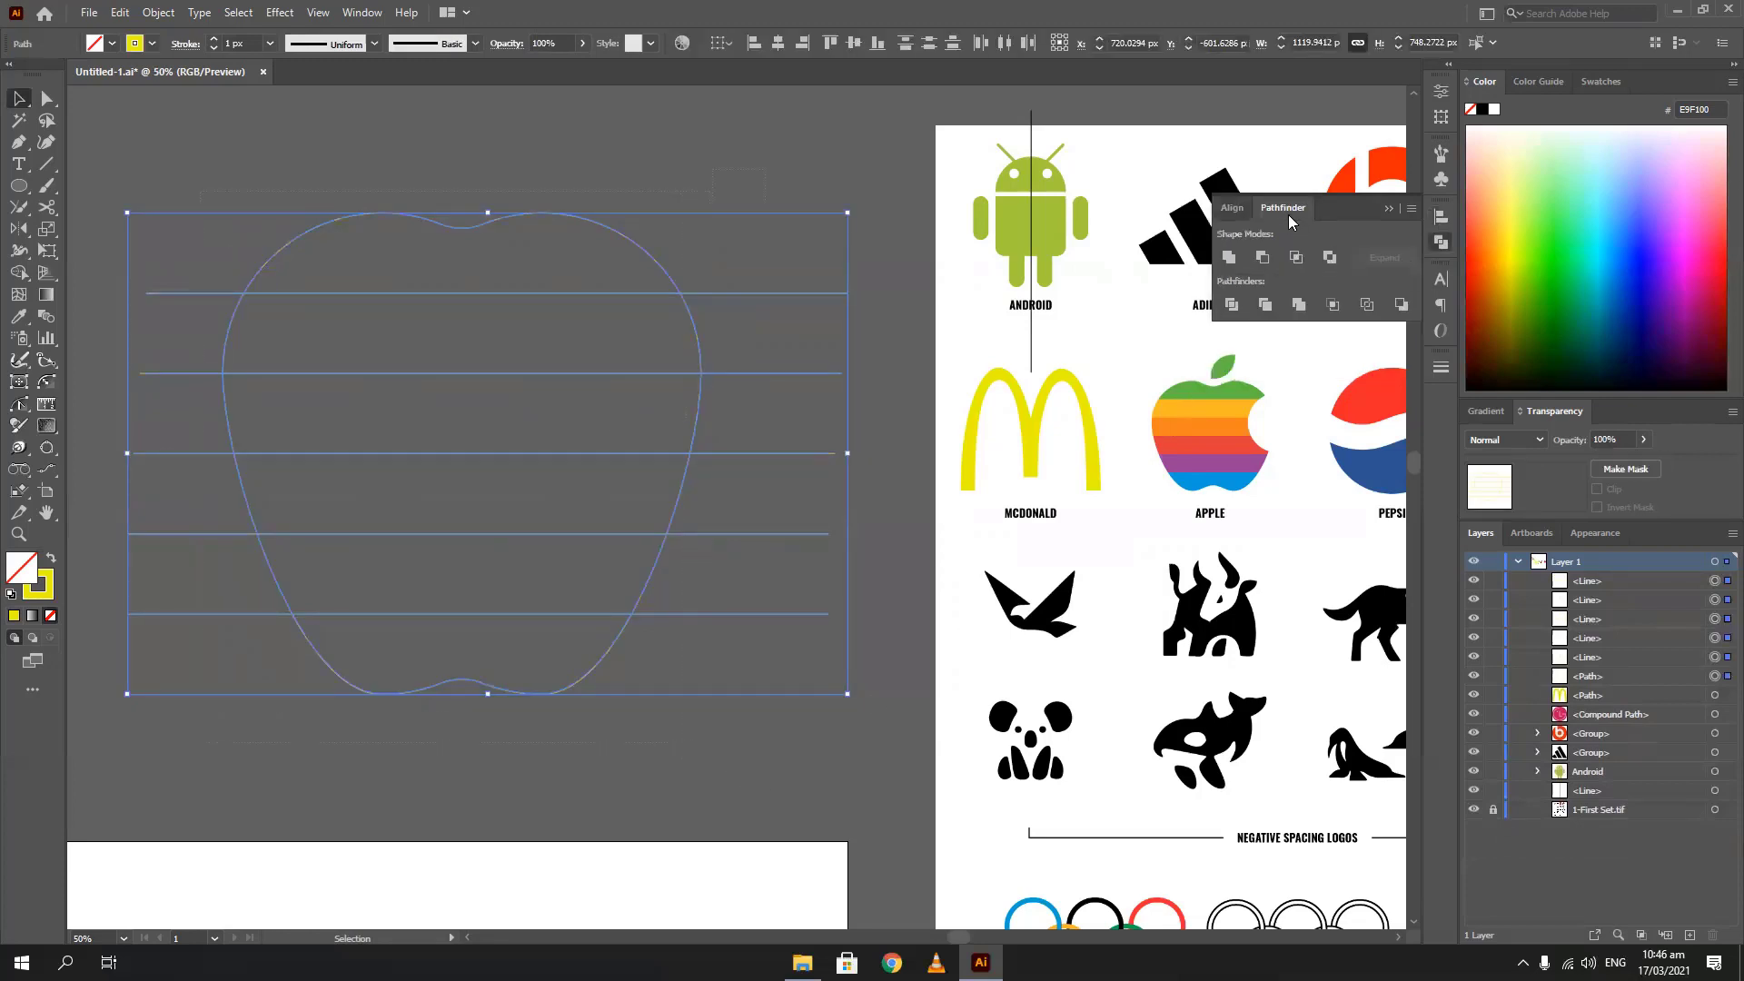
click(1231, 305)
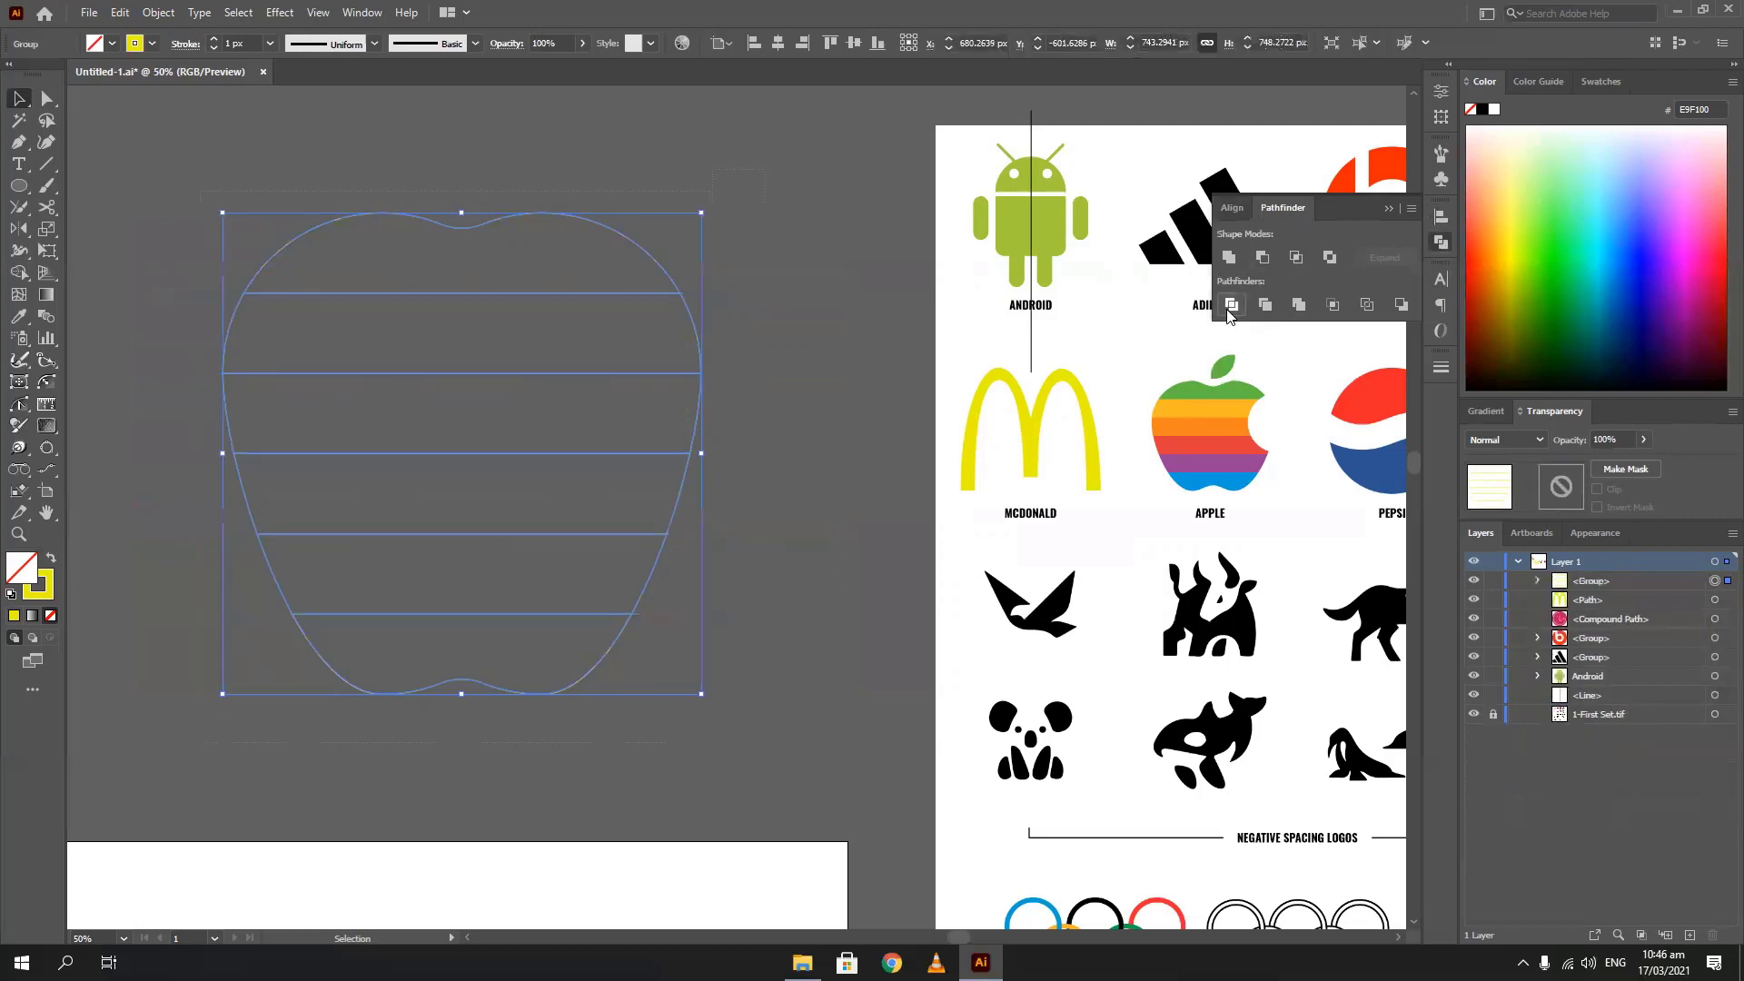
right_click(639, 243)
click(692, 396)
click(648, 215)
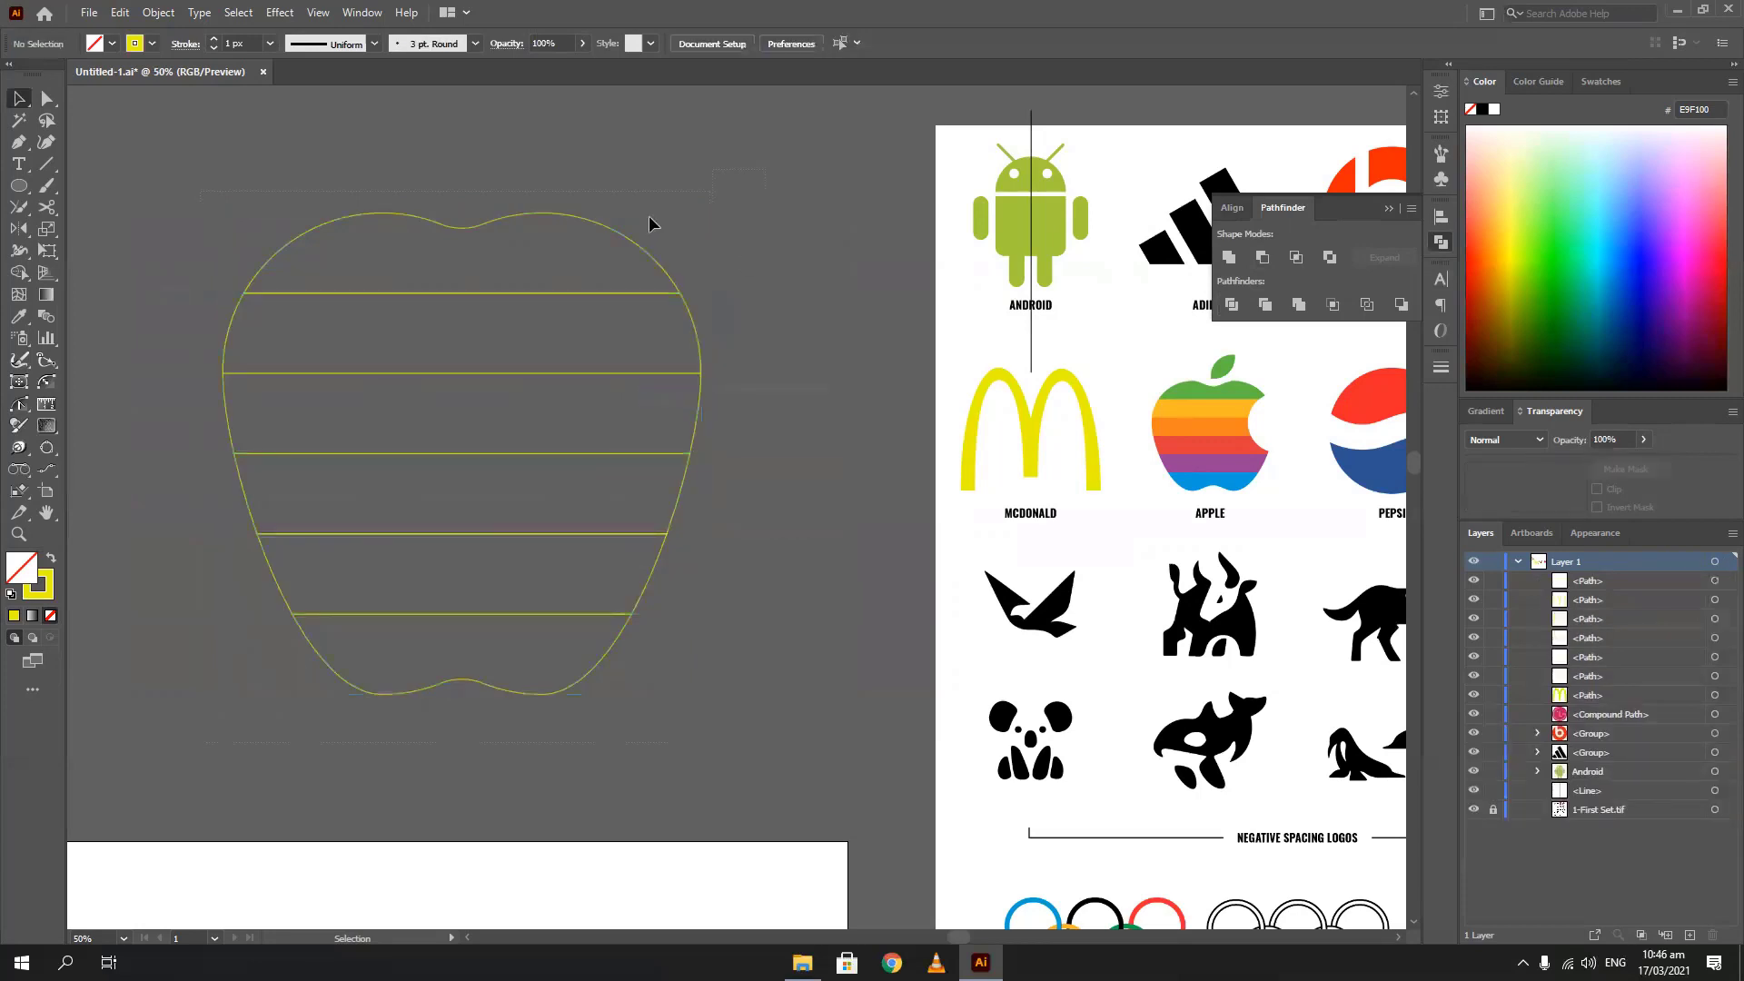
Fill the apple's top band with green and the second band with yellow-orange, sampled from the reference Apple logo
click(607, 238)
key(i)
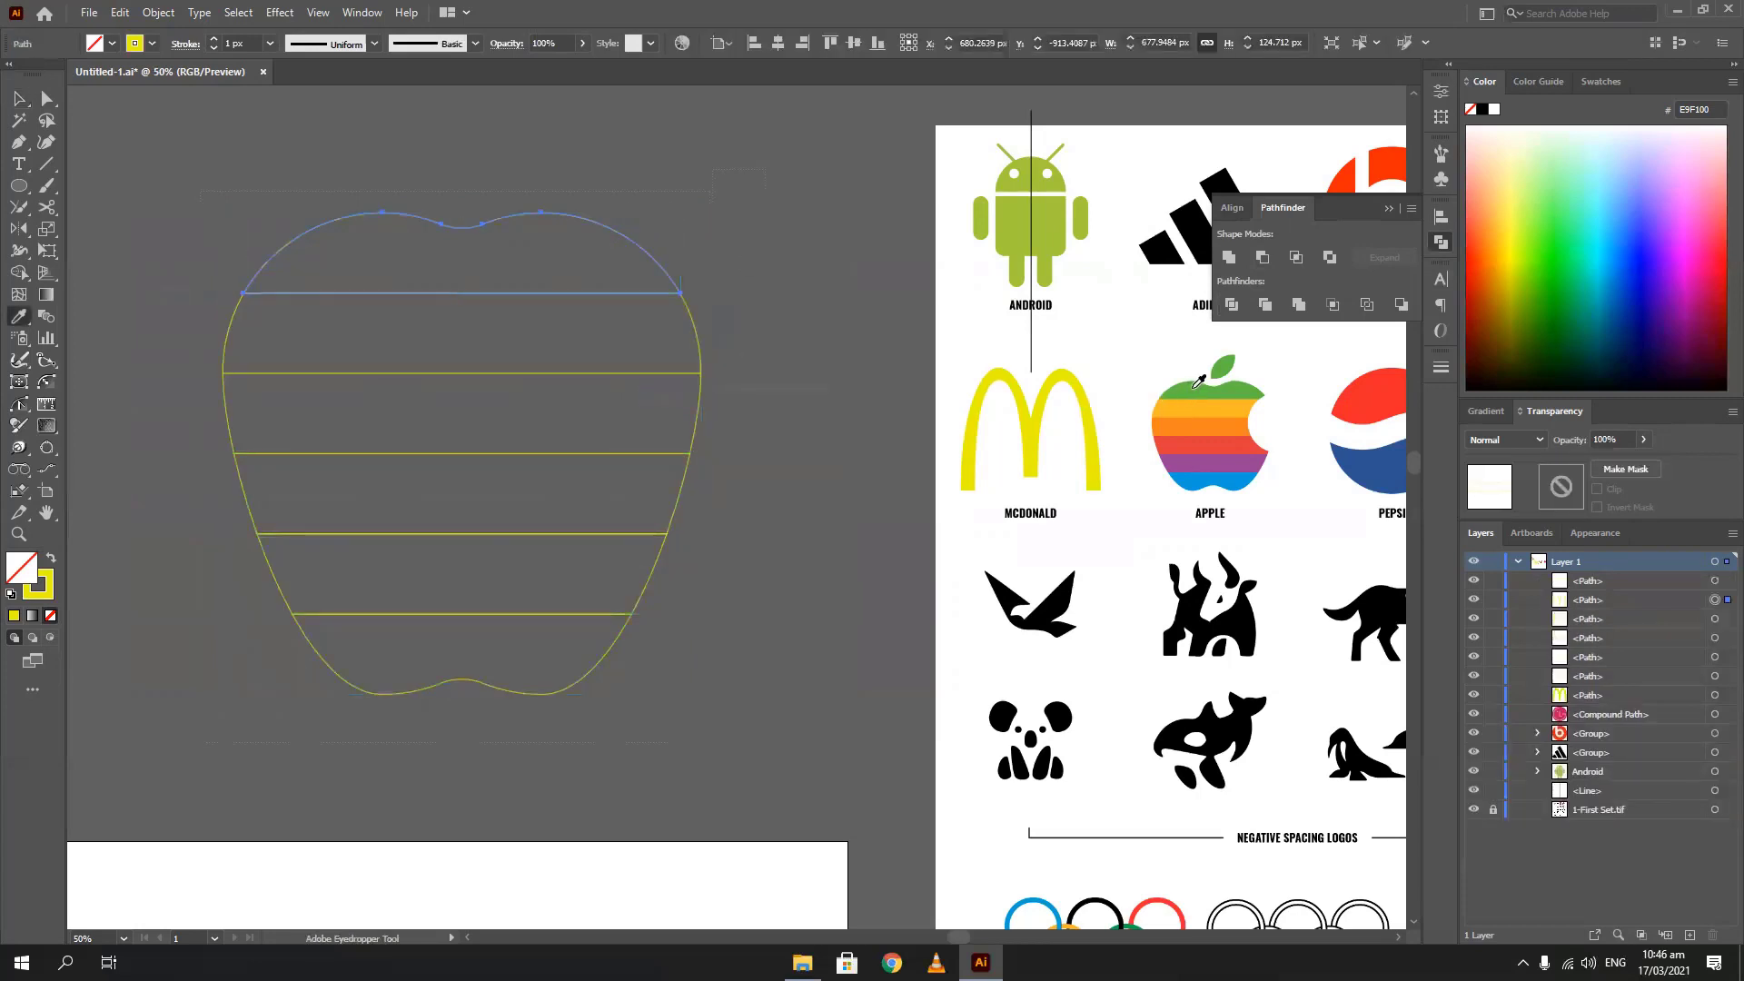
click(1008, 236)
key(v)
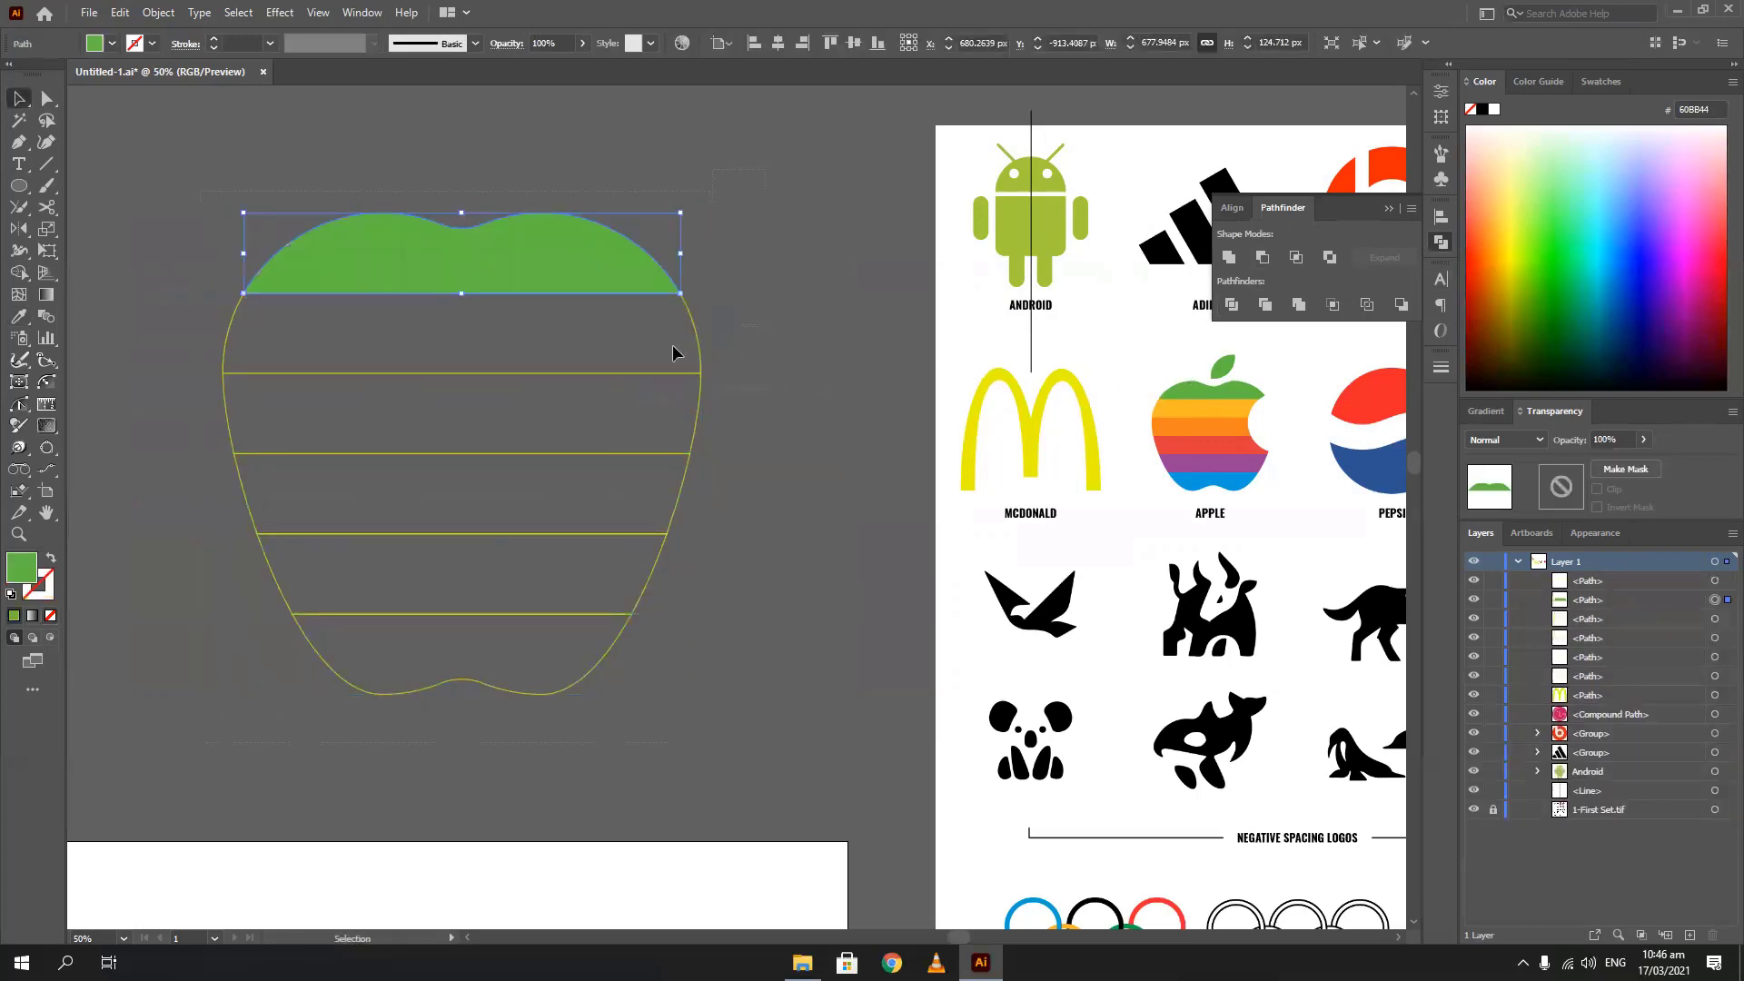
click(698, 347)
key(i)
click(1173, 407)
key(v)
Fill the third band with orange and the fourth band with red, sampled from the reference Apple logo
click(699, 409)
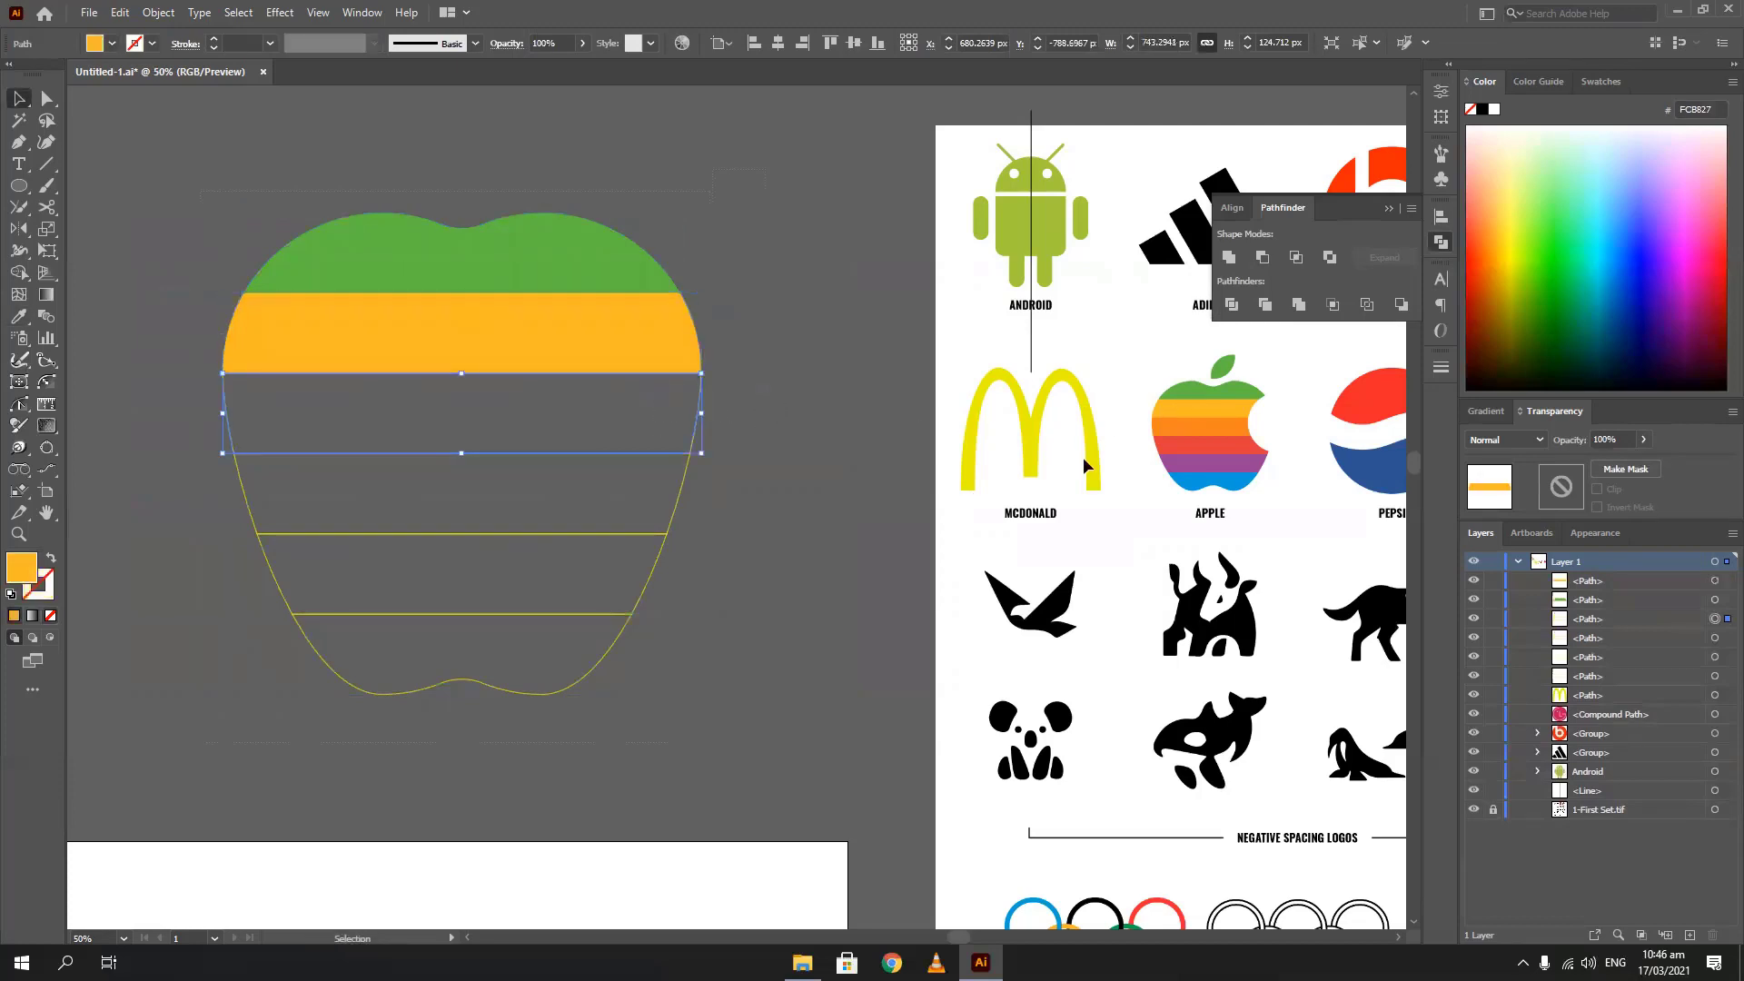
key(i)
click(1181, 425)
key(v)
click(700, 476)
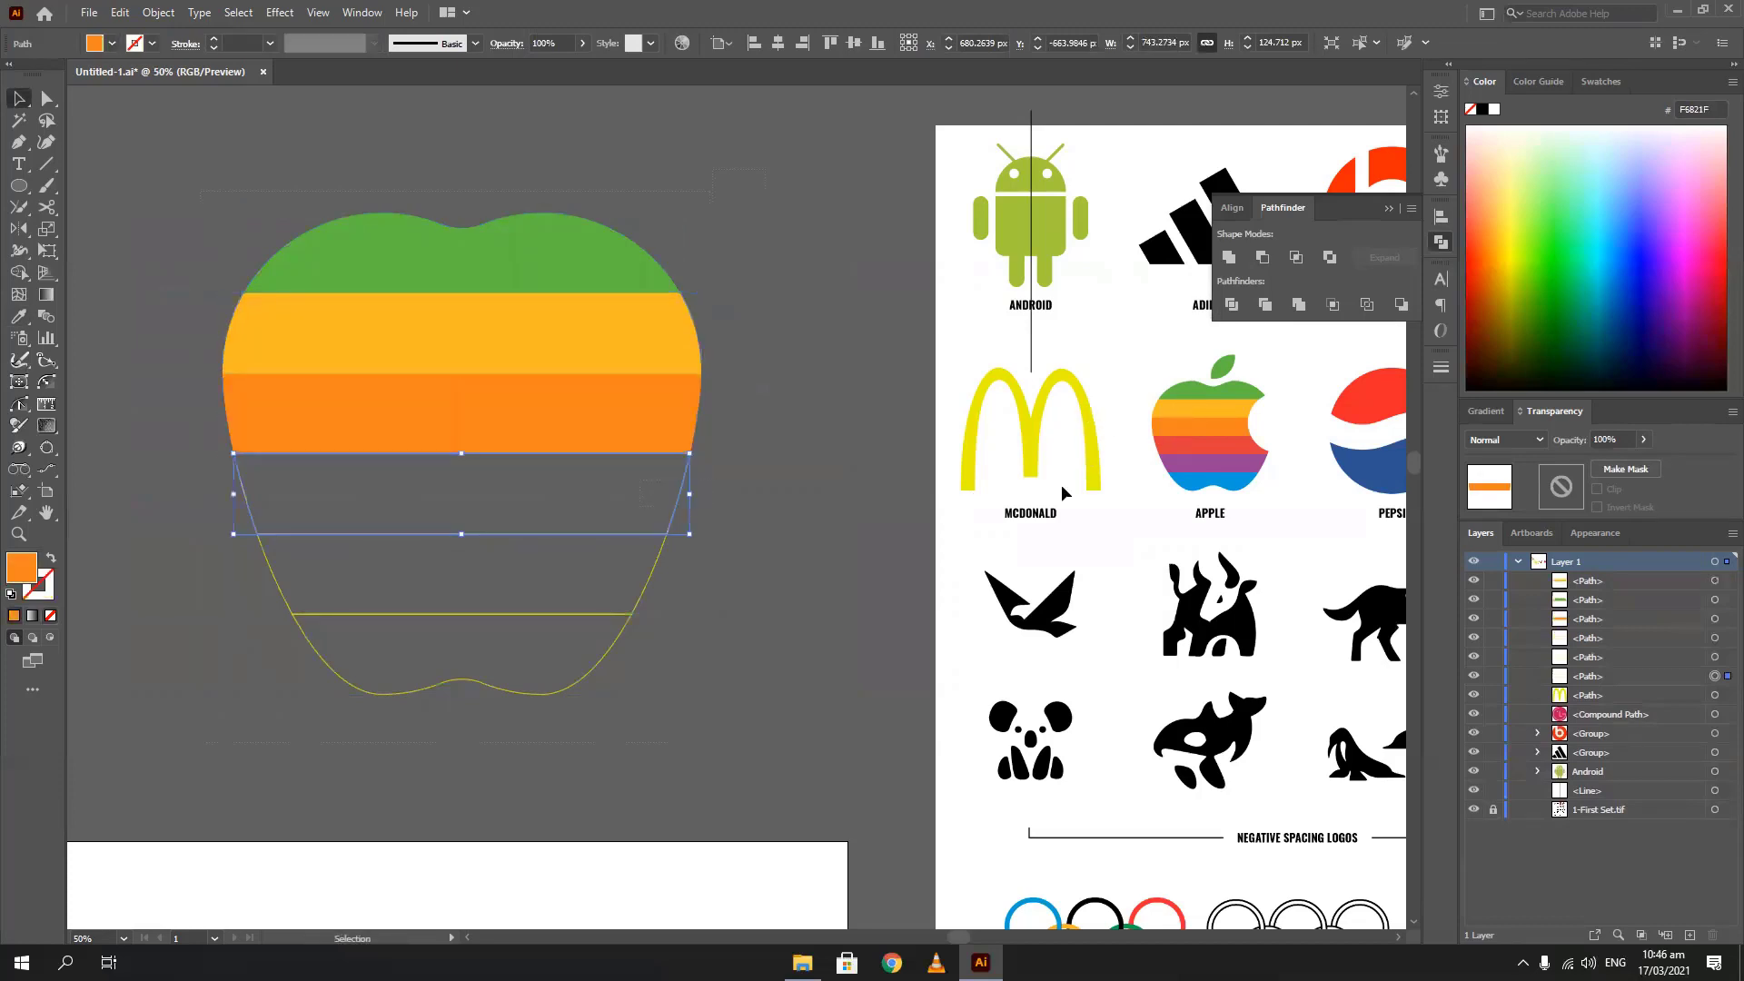
key(i)
click(1172, 450)
key(v)
Fill the fifth band with purple and the lowest band with blue, sampled from the reference Apple logo
click(635, 607)
key(i)
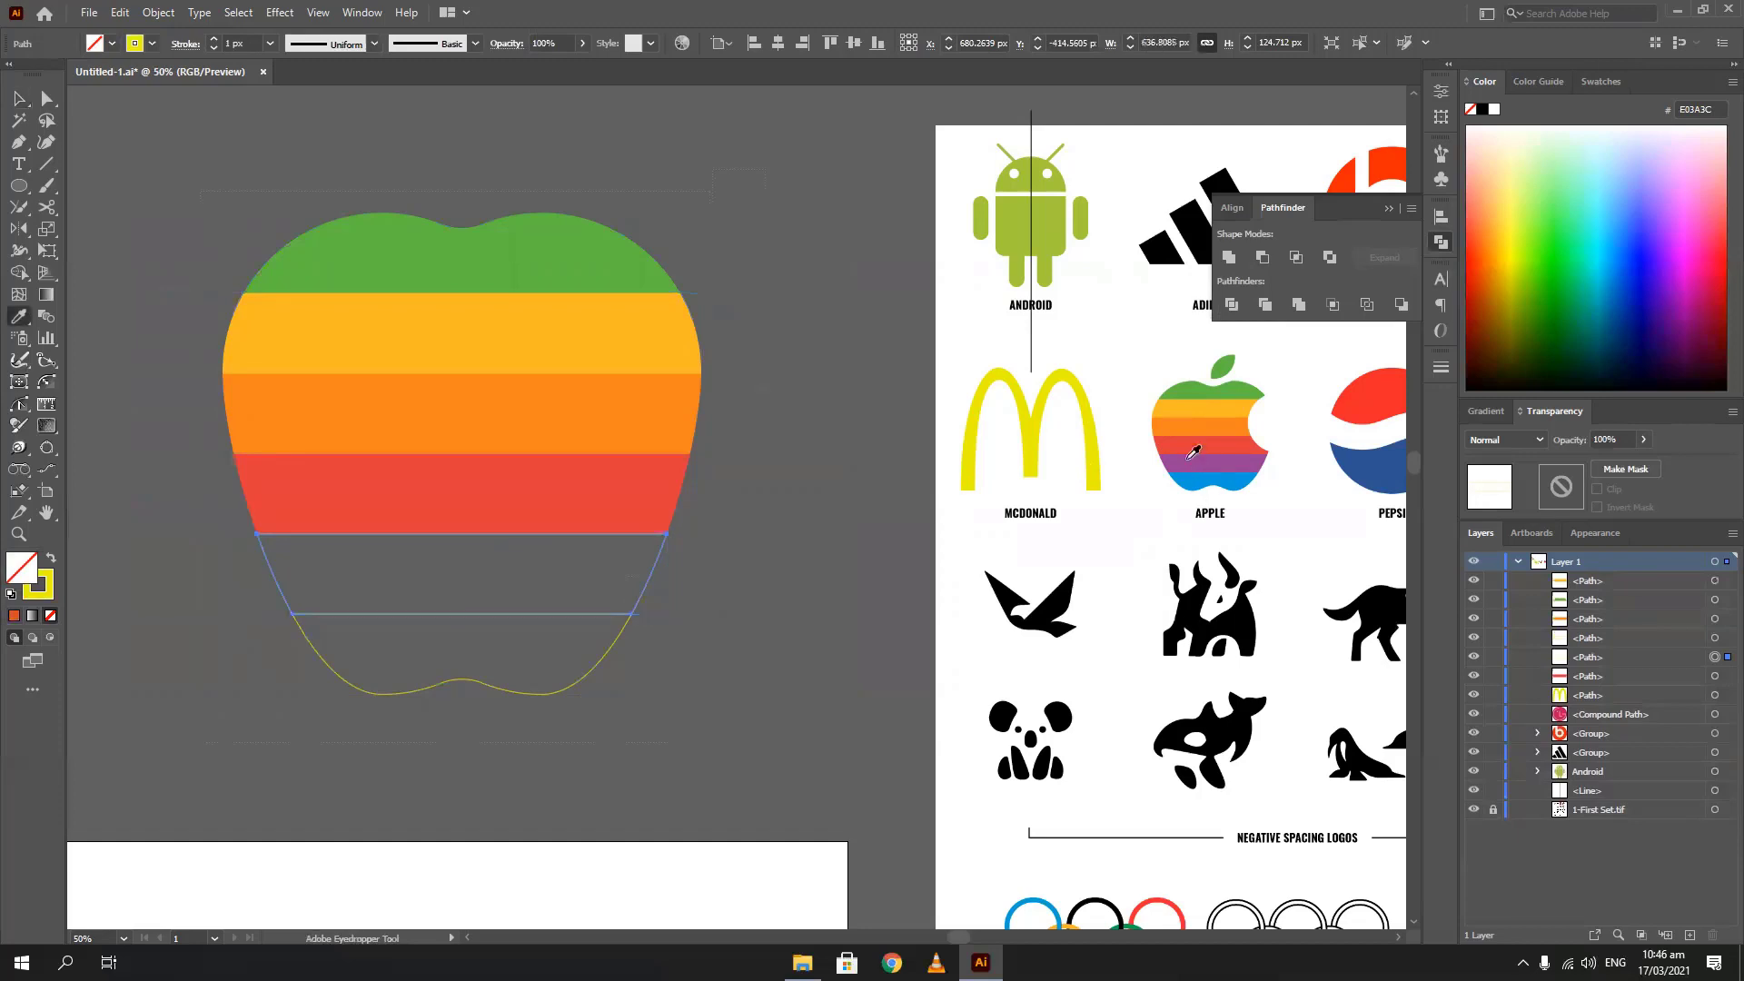
click(1189, 461)
key(v)
click(636, 636)
key(i)
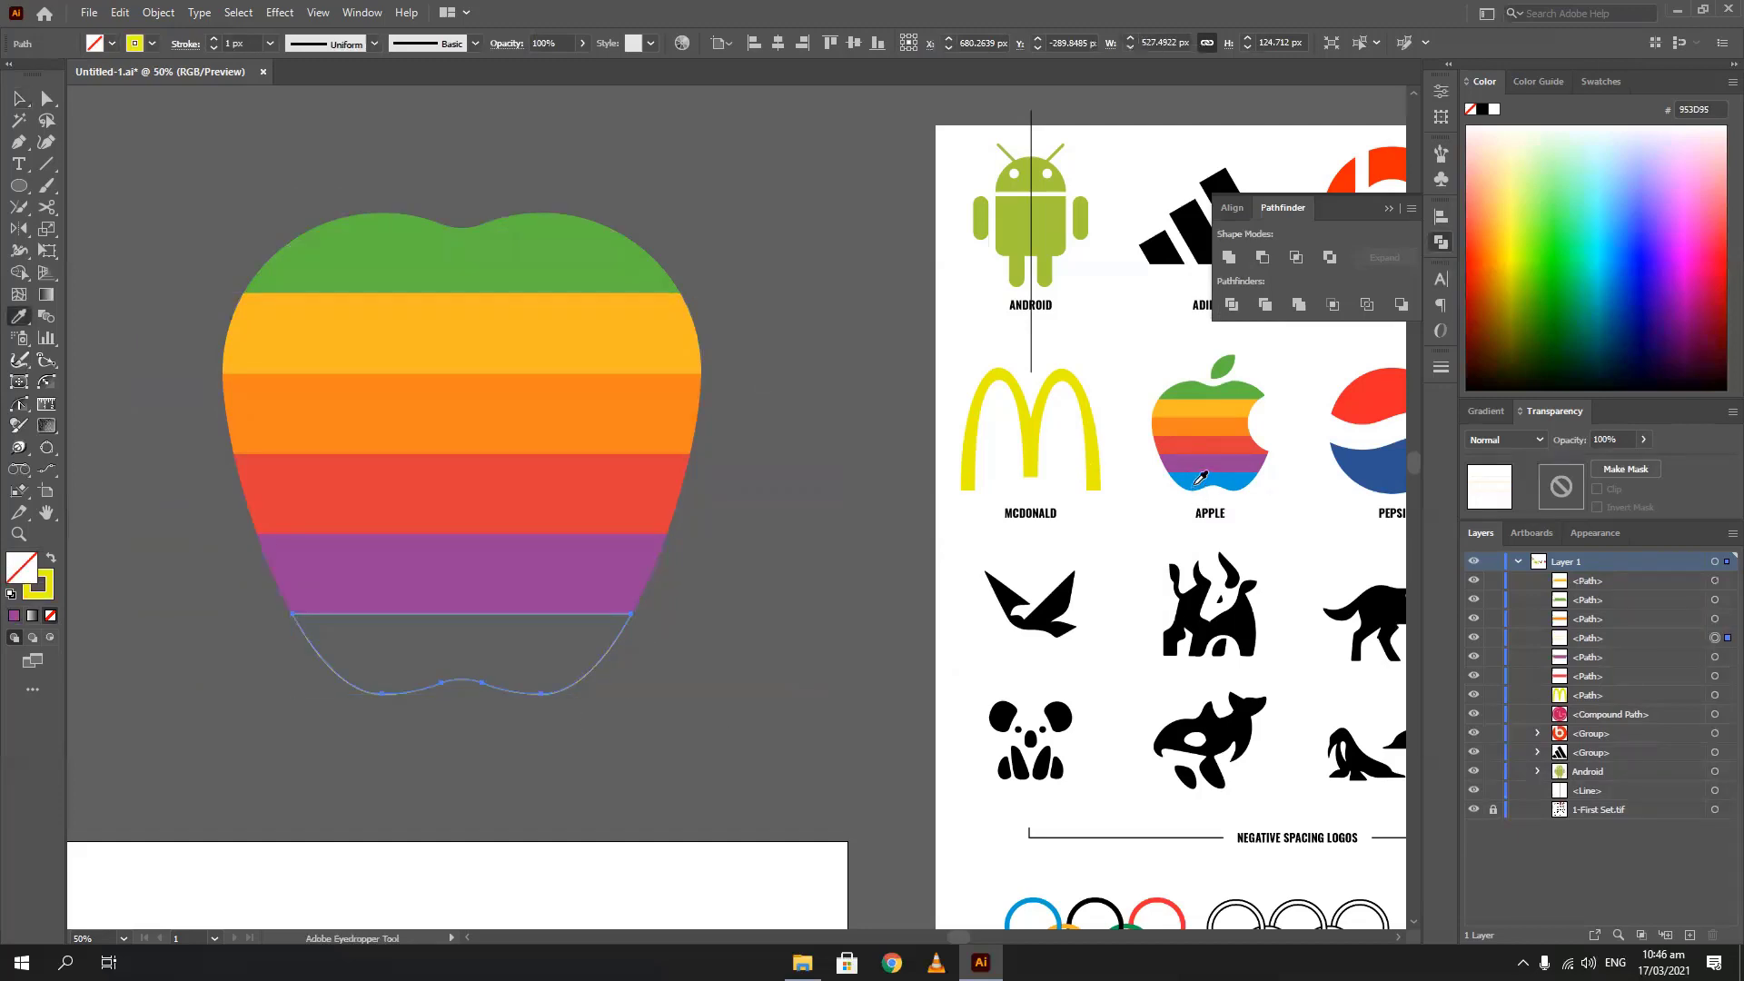
click(1201, 477)
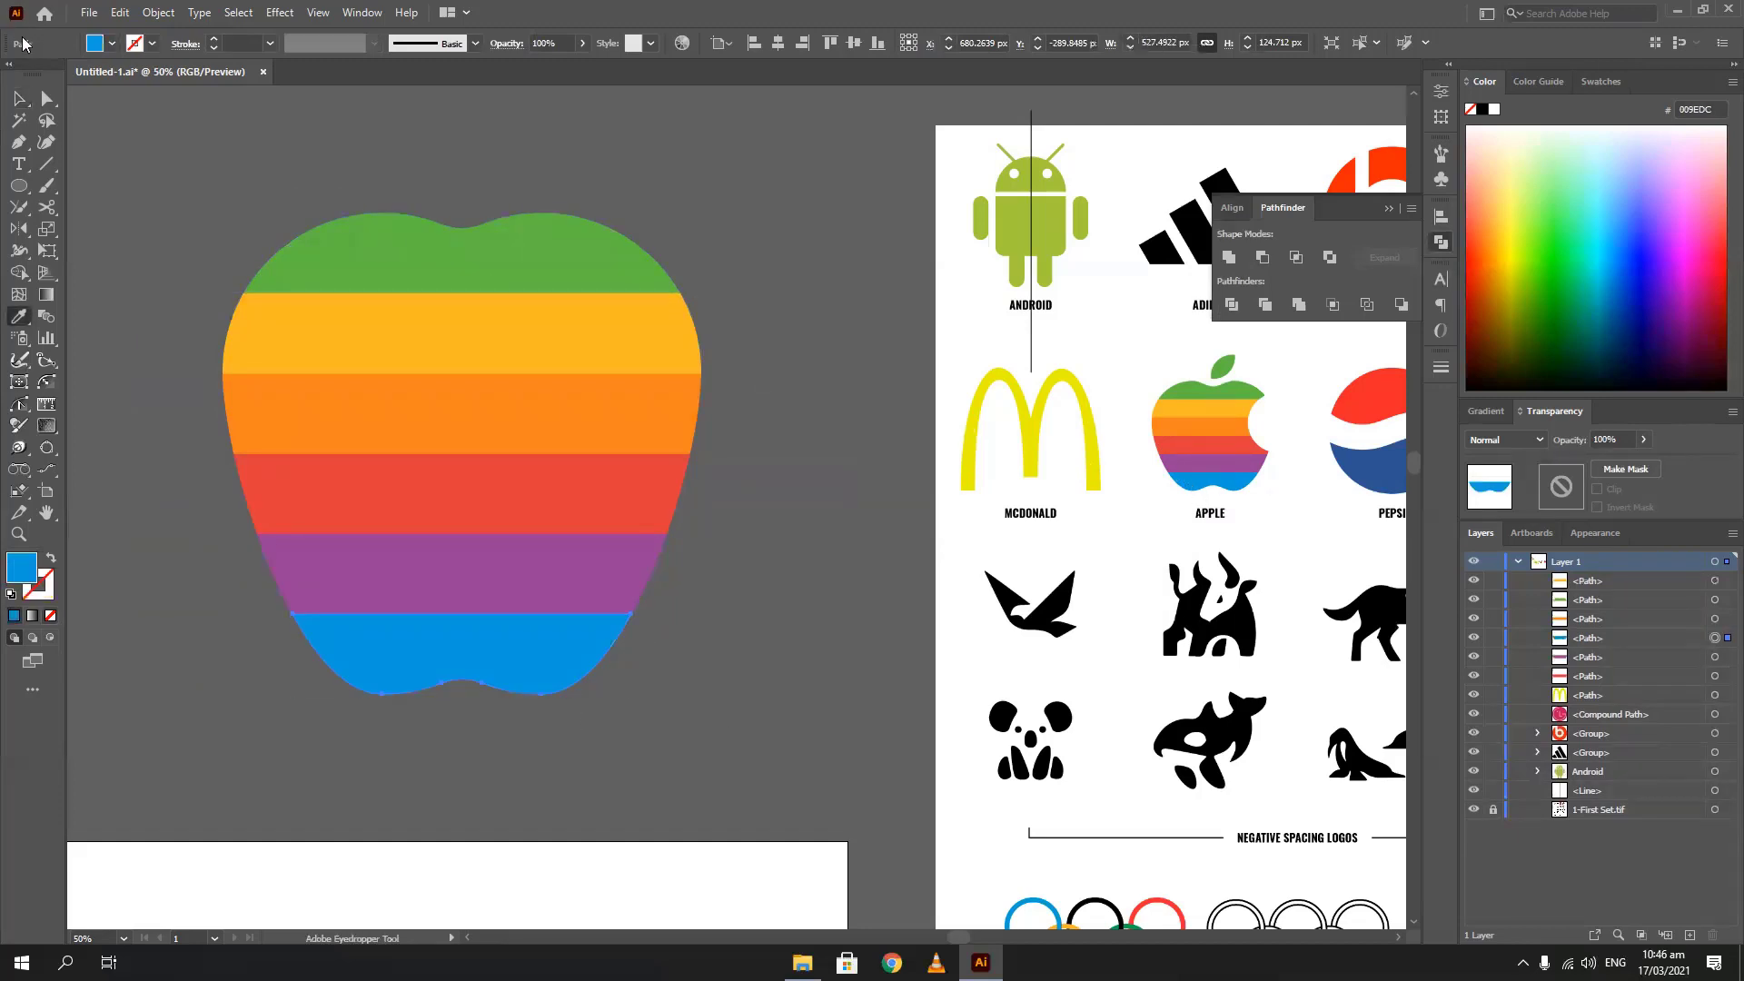
key(v)
click(405, 202)
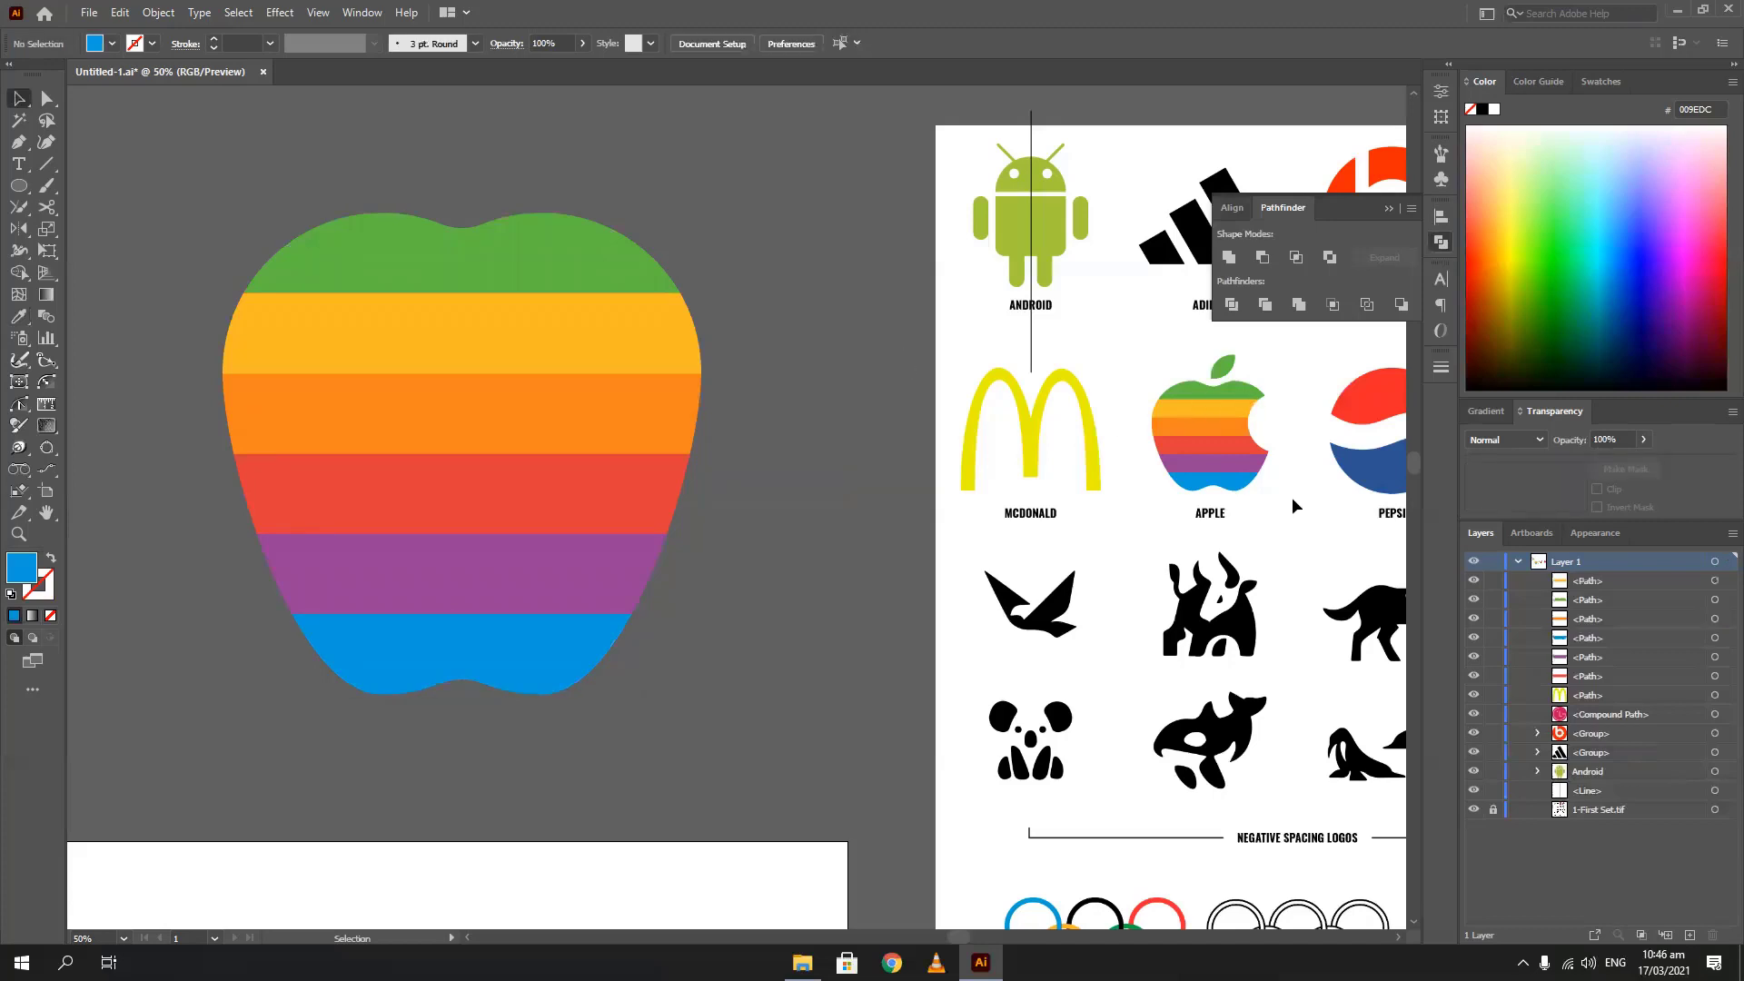
Draw a circle about 408 px across over the apple's right edge as the bite shape
click(18, 185)
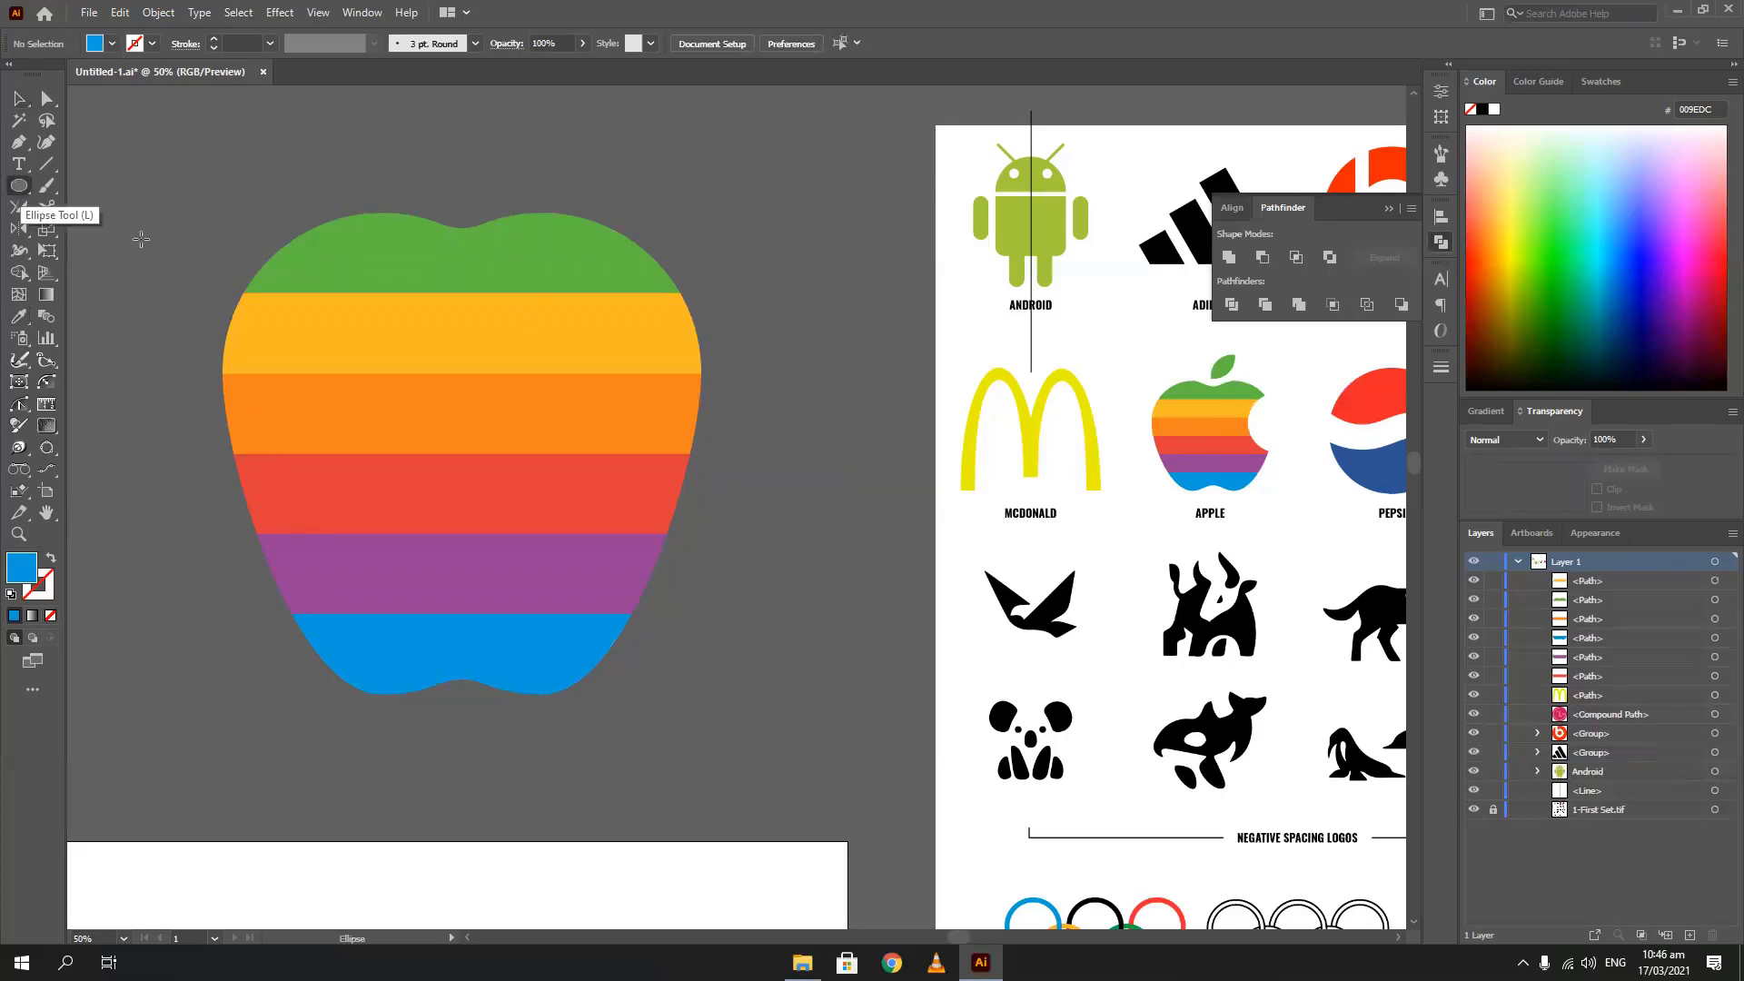
mouse_move(823, 274)
mouse_down()
mouse_move(623, 499)
mouse_move(631, 518)
mouse_move(589, 531)
mouse_up()
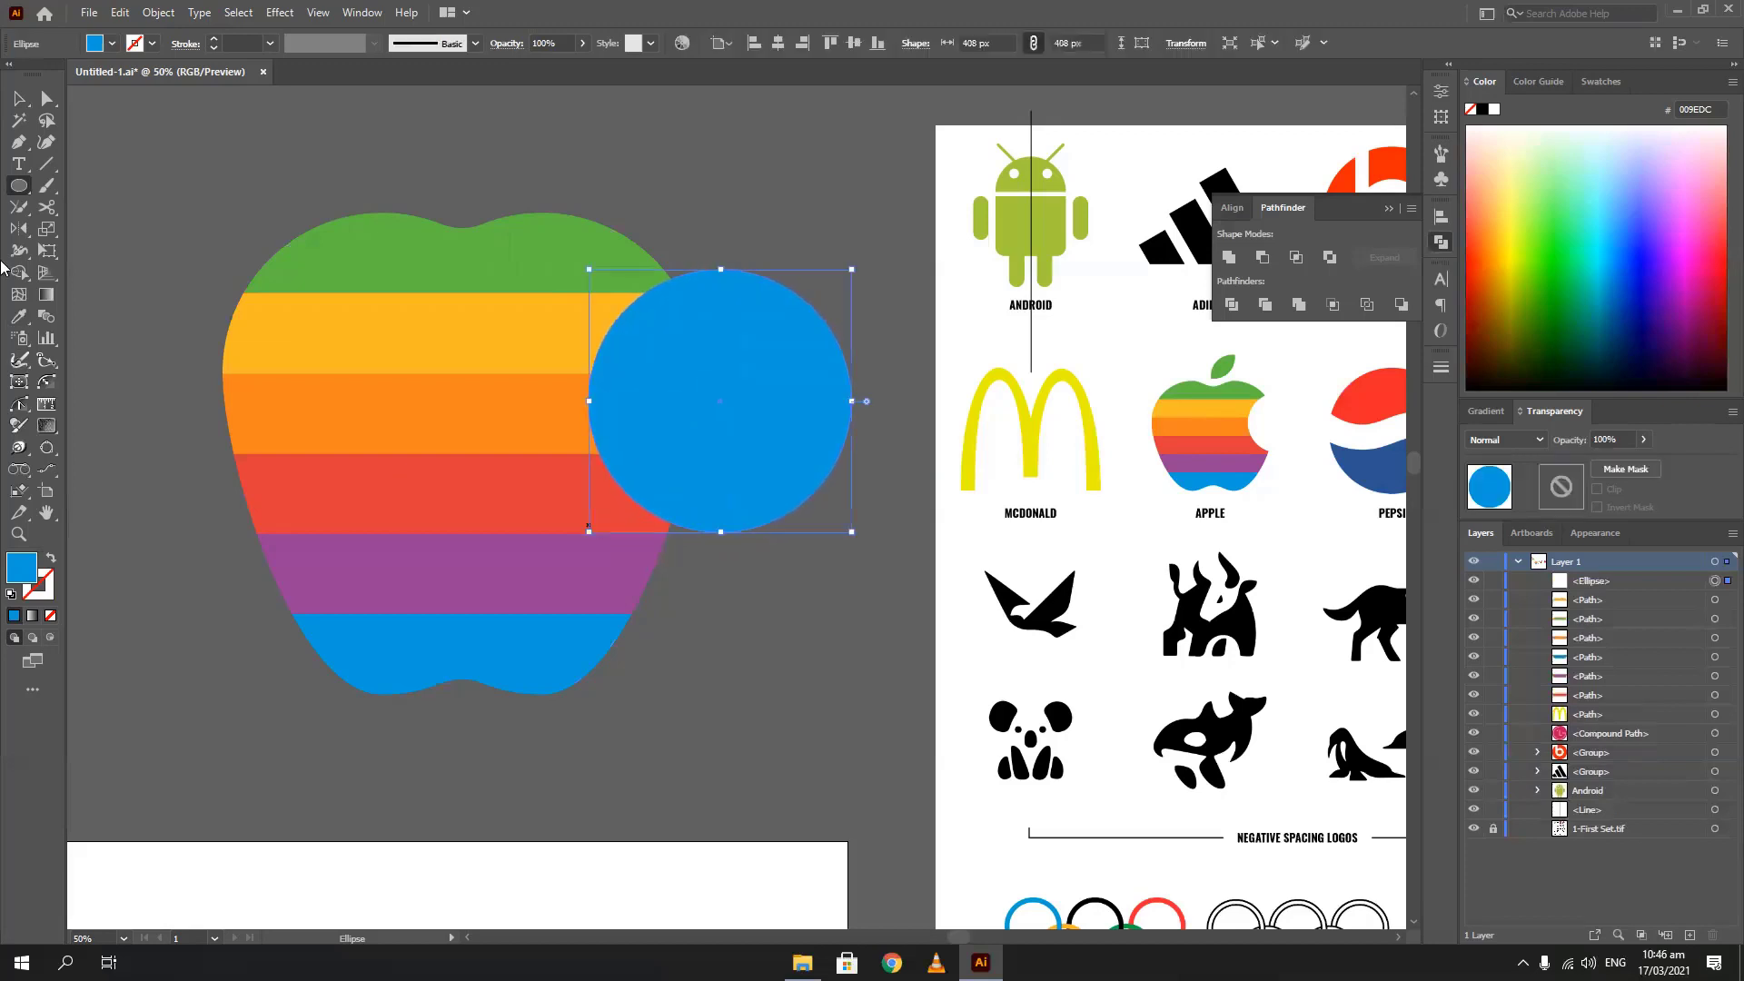
click(19, 98)
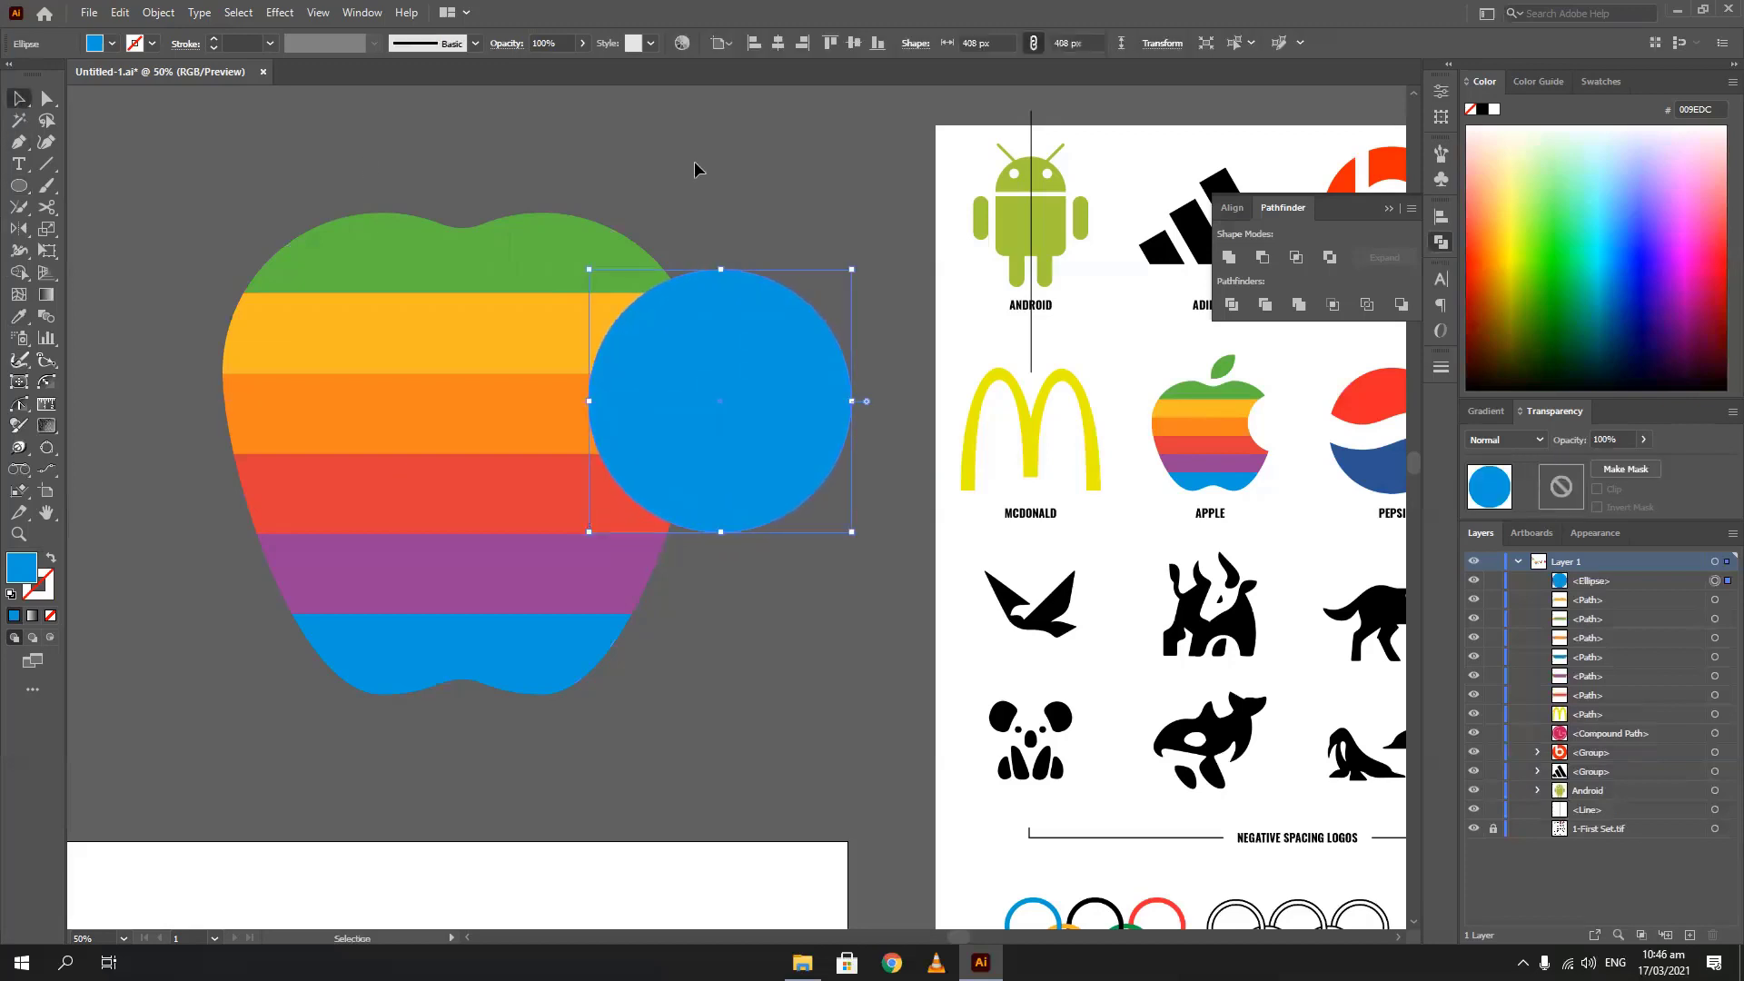
Divide the upper four bands with the bite circle using Pathfinder and ungroup the pieces
shift+click(438, 478)
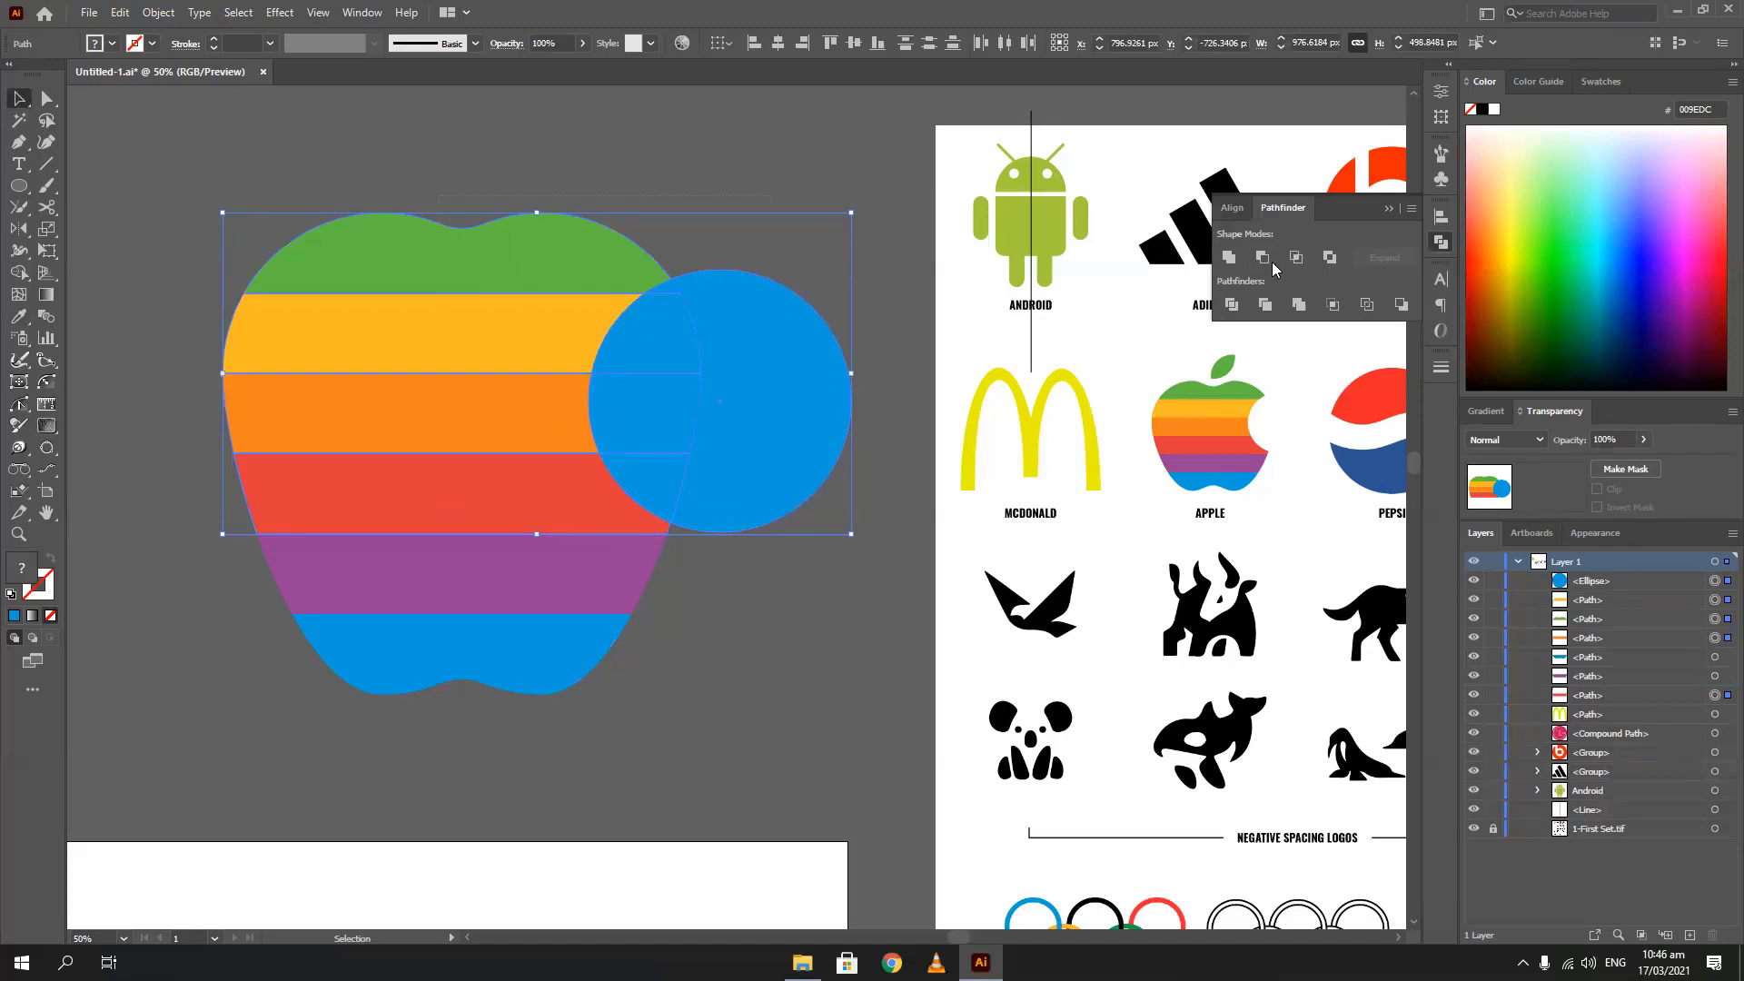
click(1232, 305)
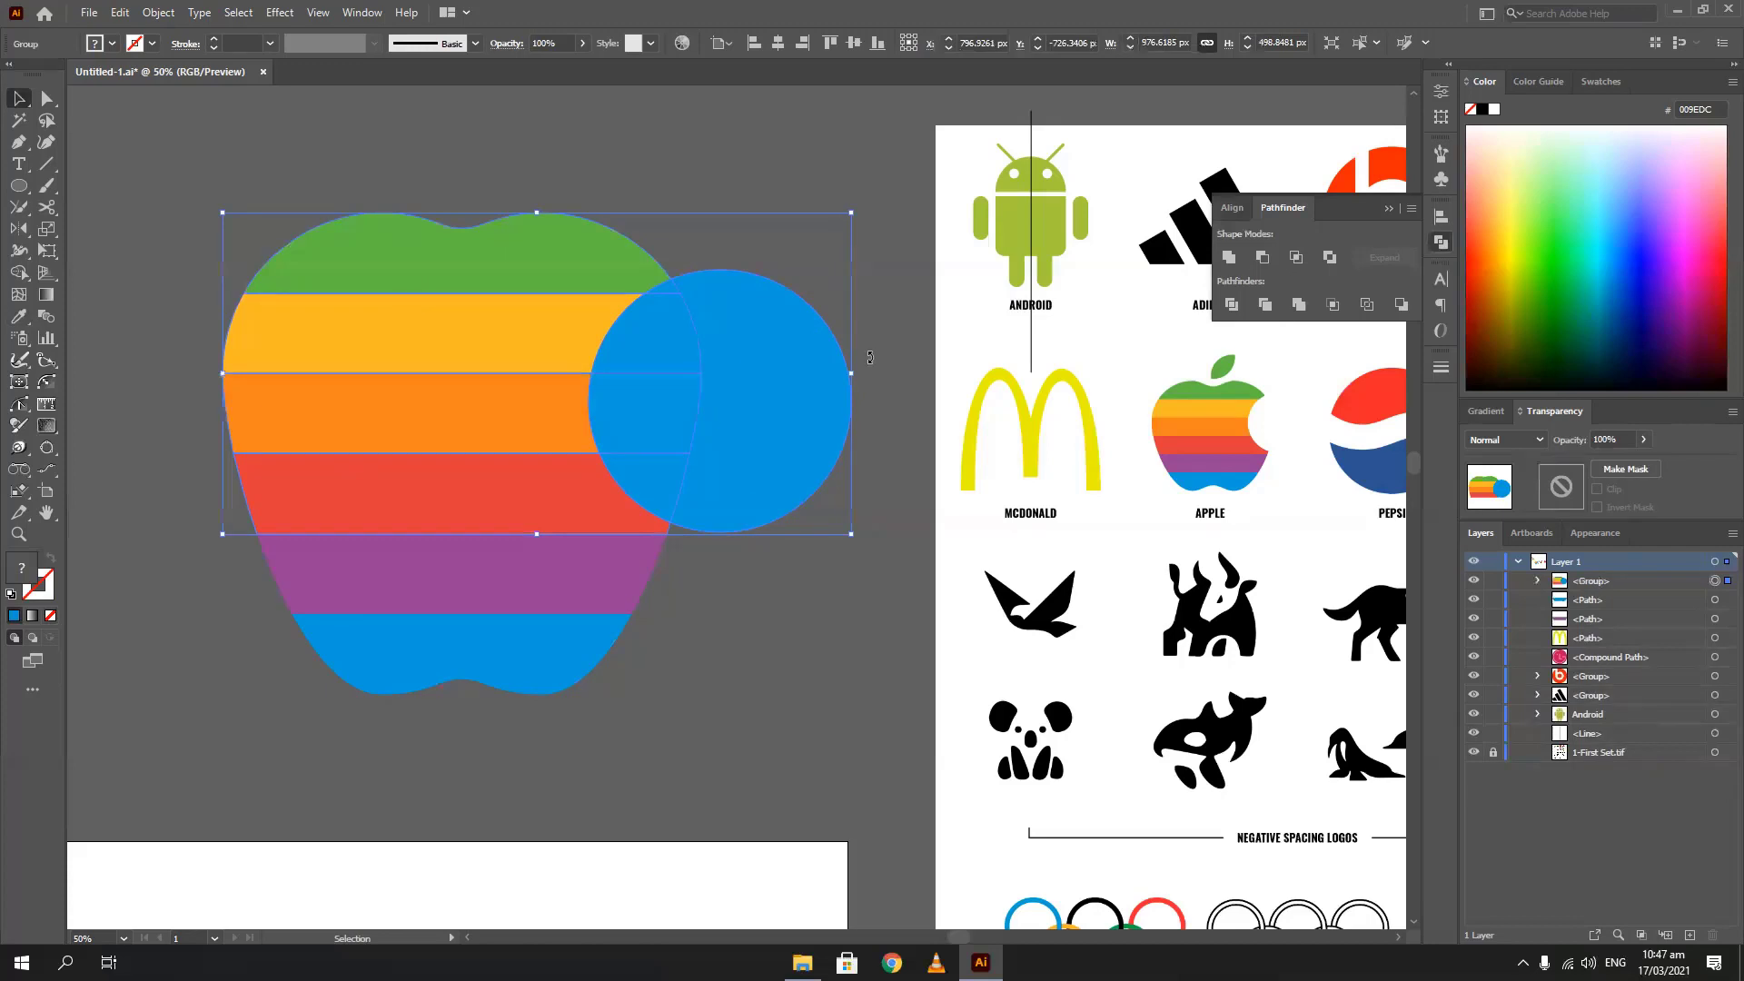
right_click(630, 389)
click(683, 541)
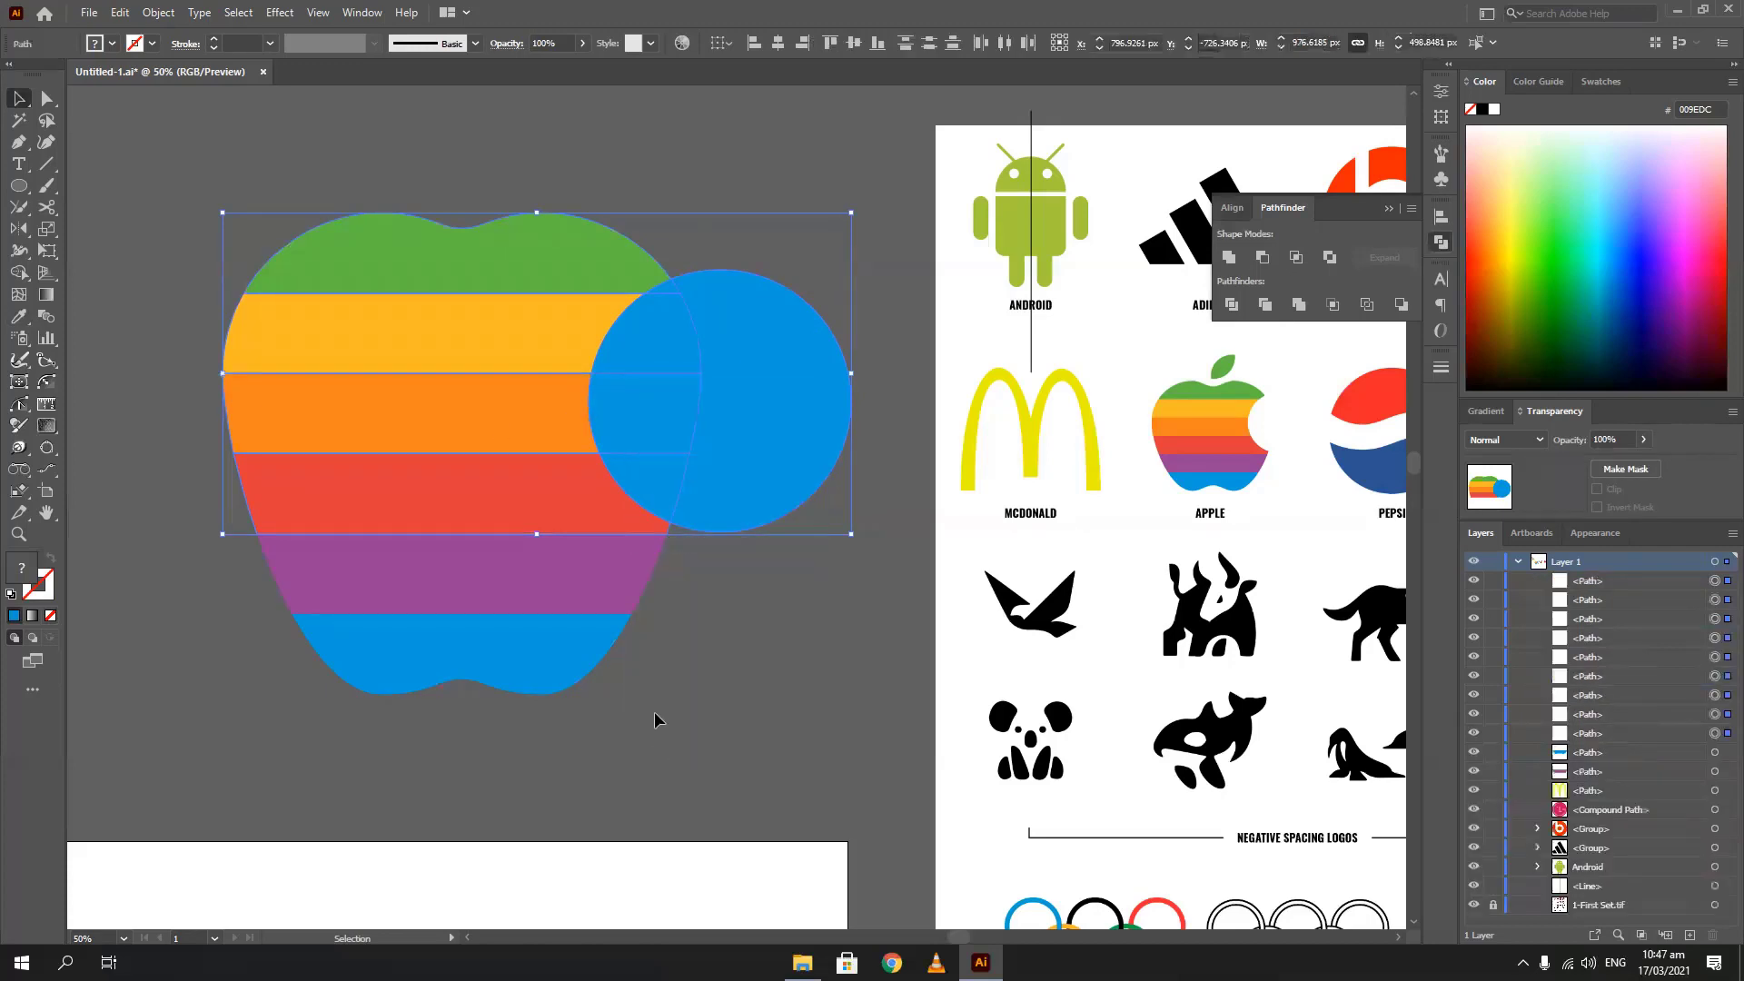
Delete every blue piece of the bite circle, both outside and inside the apple
click(654, 711)
click(712, 405)
key(Delete)
click(663, 394)
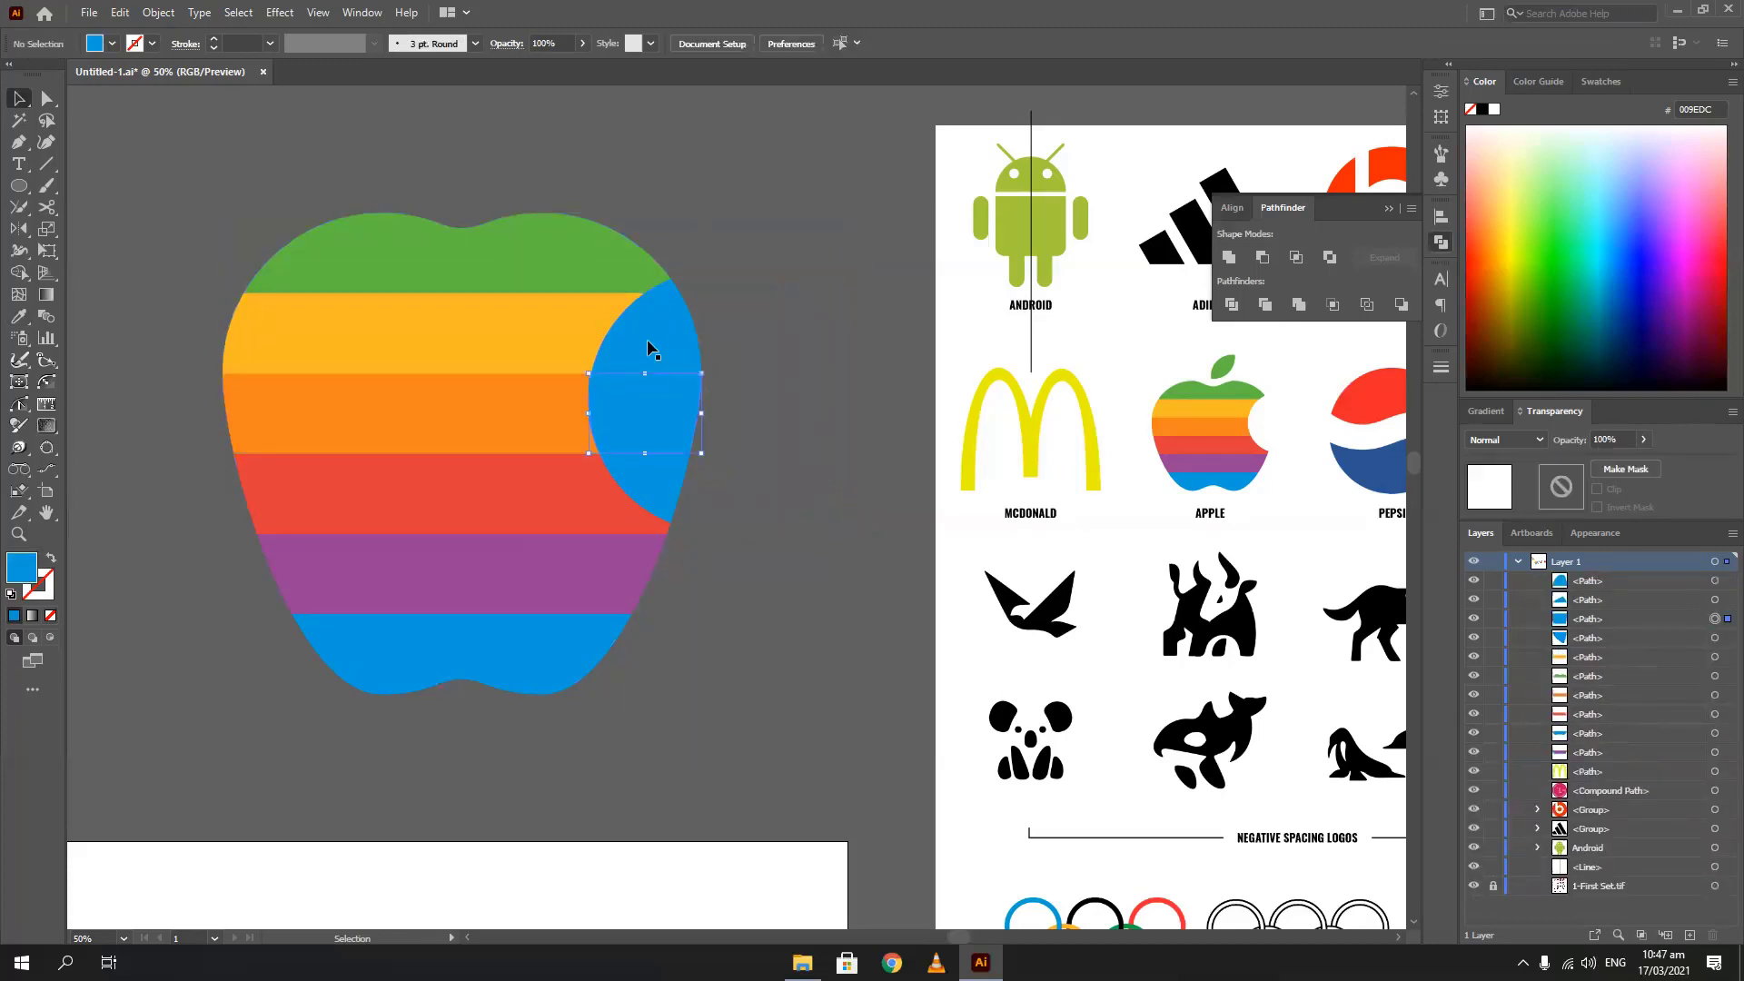
key(Delete)
click(647, 340)
key(Delete)
click(666, 300)
key(Delete)
click(667, 461)
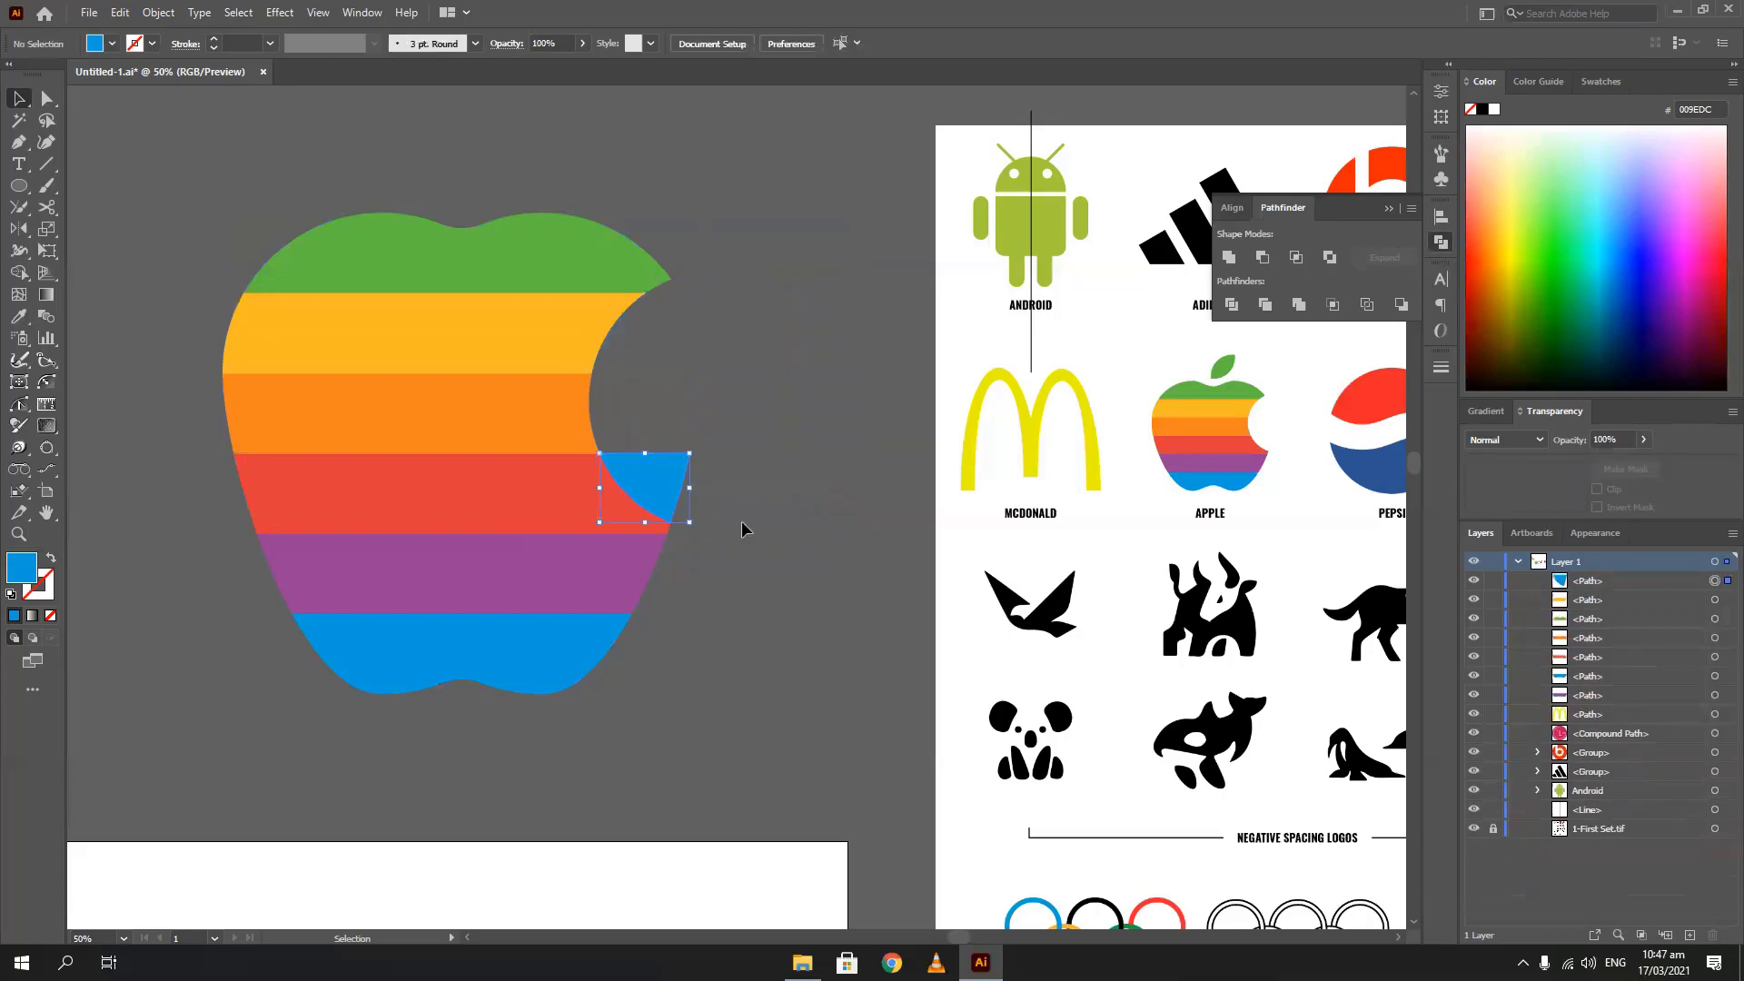
key(Delete)
Draw an upright ellipse about 110 by 204 px above the apple's right side, with an overlapping copy beside it
scroll(699, 504, up, 1)
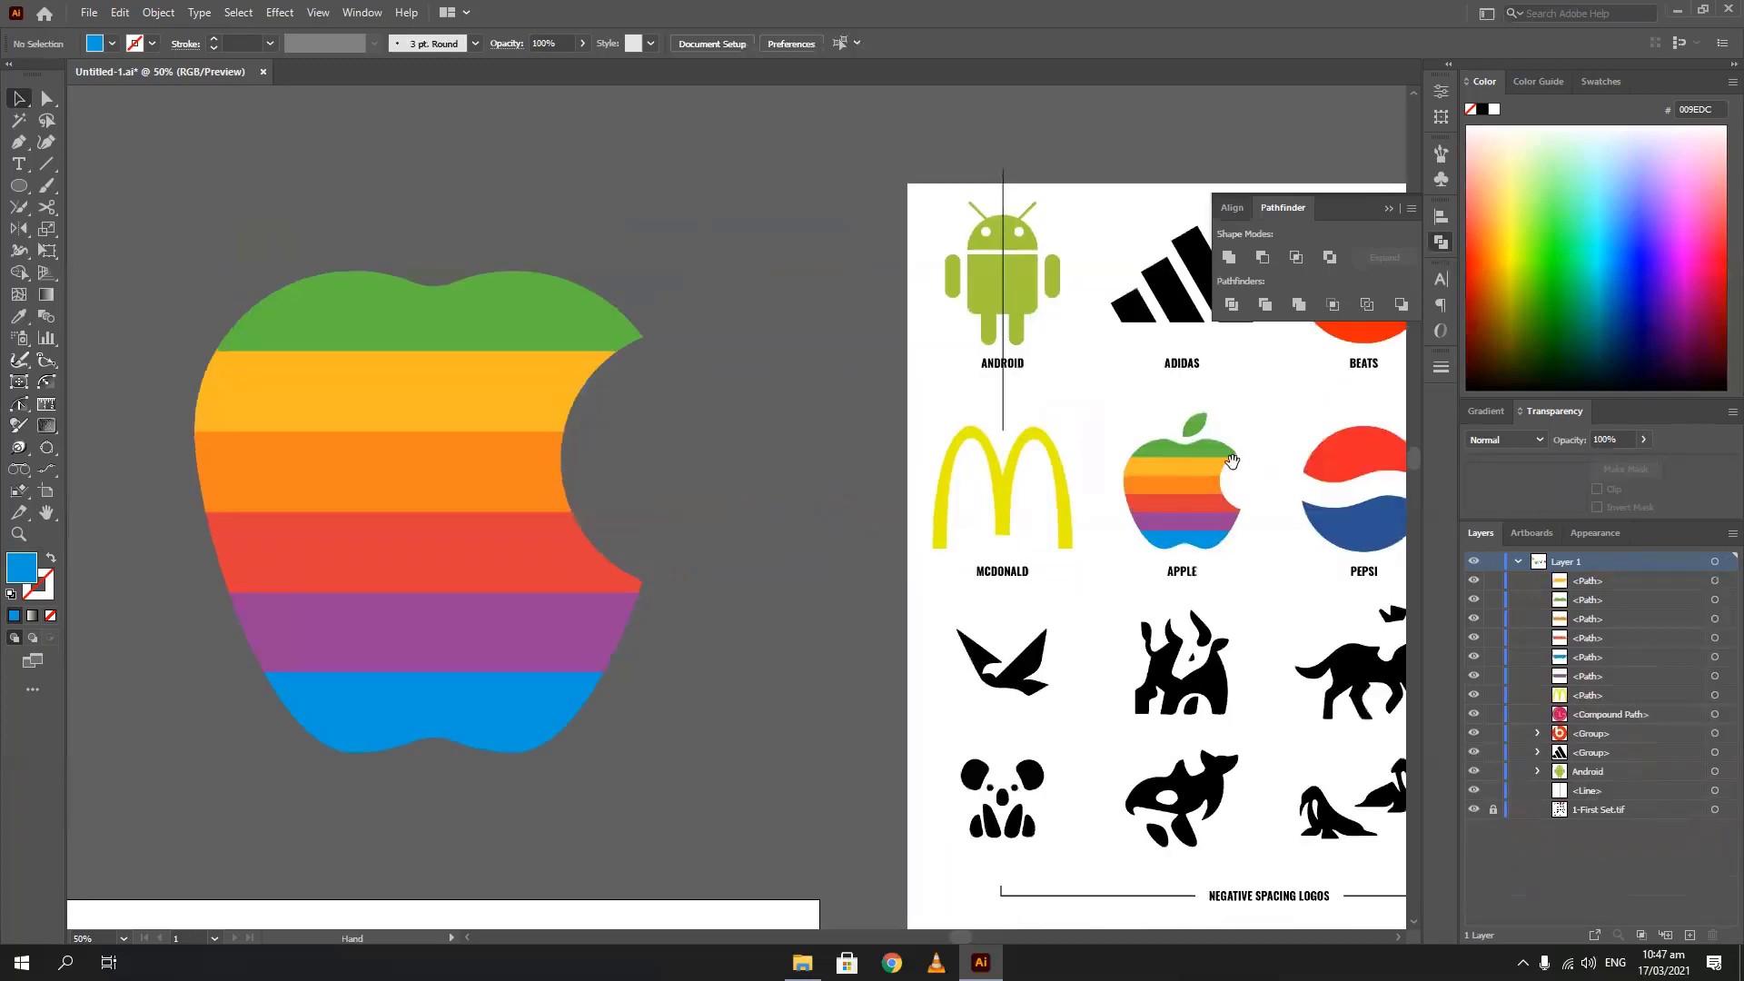
key(l)
mouse_move(544, 171)
mouse_down()
mouse_move(470, 230)
mouse_move(449, 300)
mouse_move(495, 304)
mouse_move(473, 300)
mouse_move(652, 208)
mouse_move(690, 208)
mouse_up()
key(v)
drag(598, 138, 774, 269)
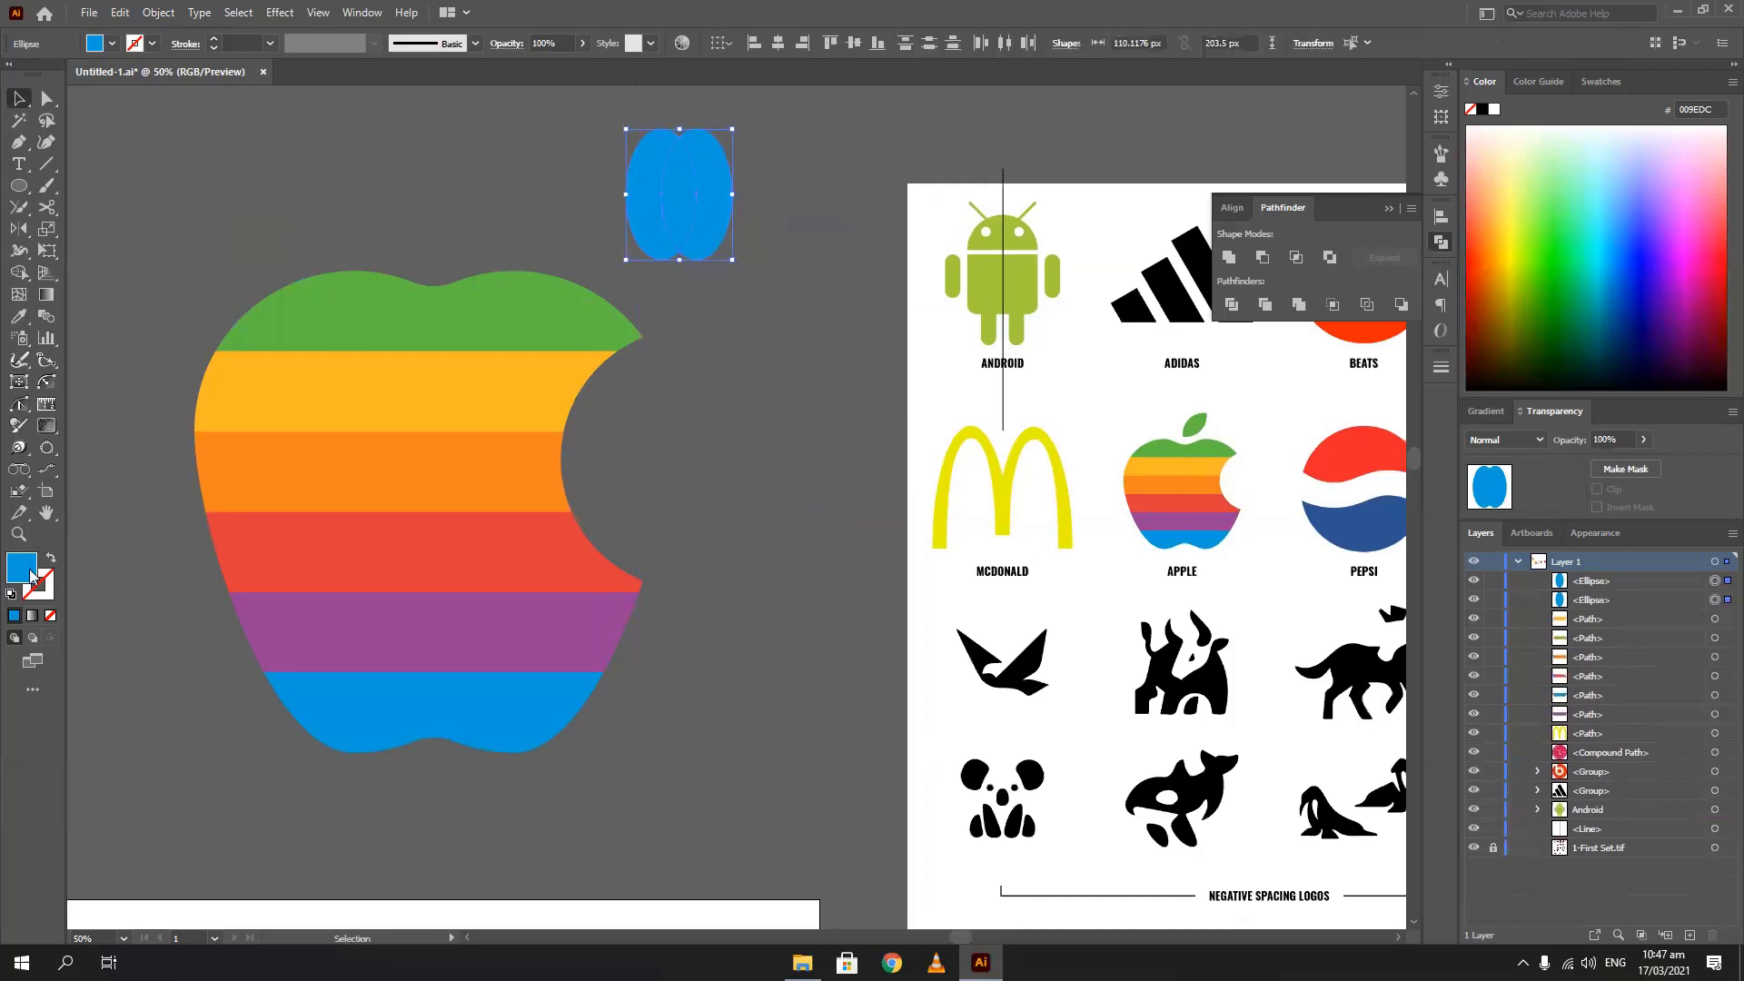
Swap fill and stroke on both ellipses to make them blue outlines, and widen each to about 147 px
click(52, 558)
click(562, 216)
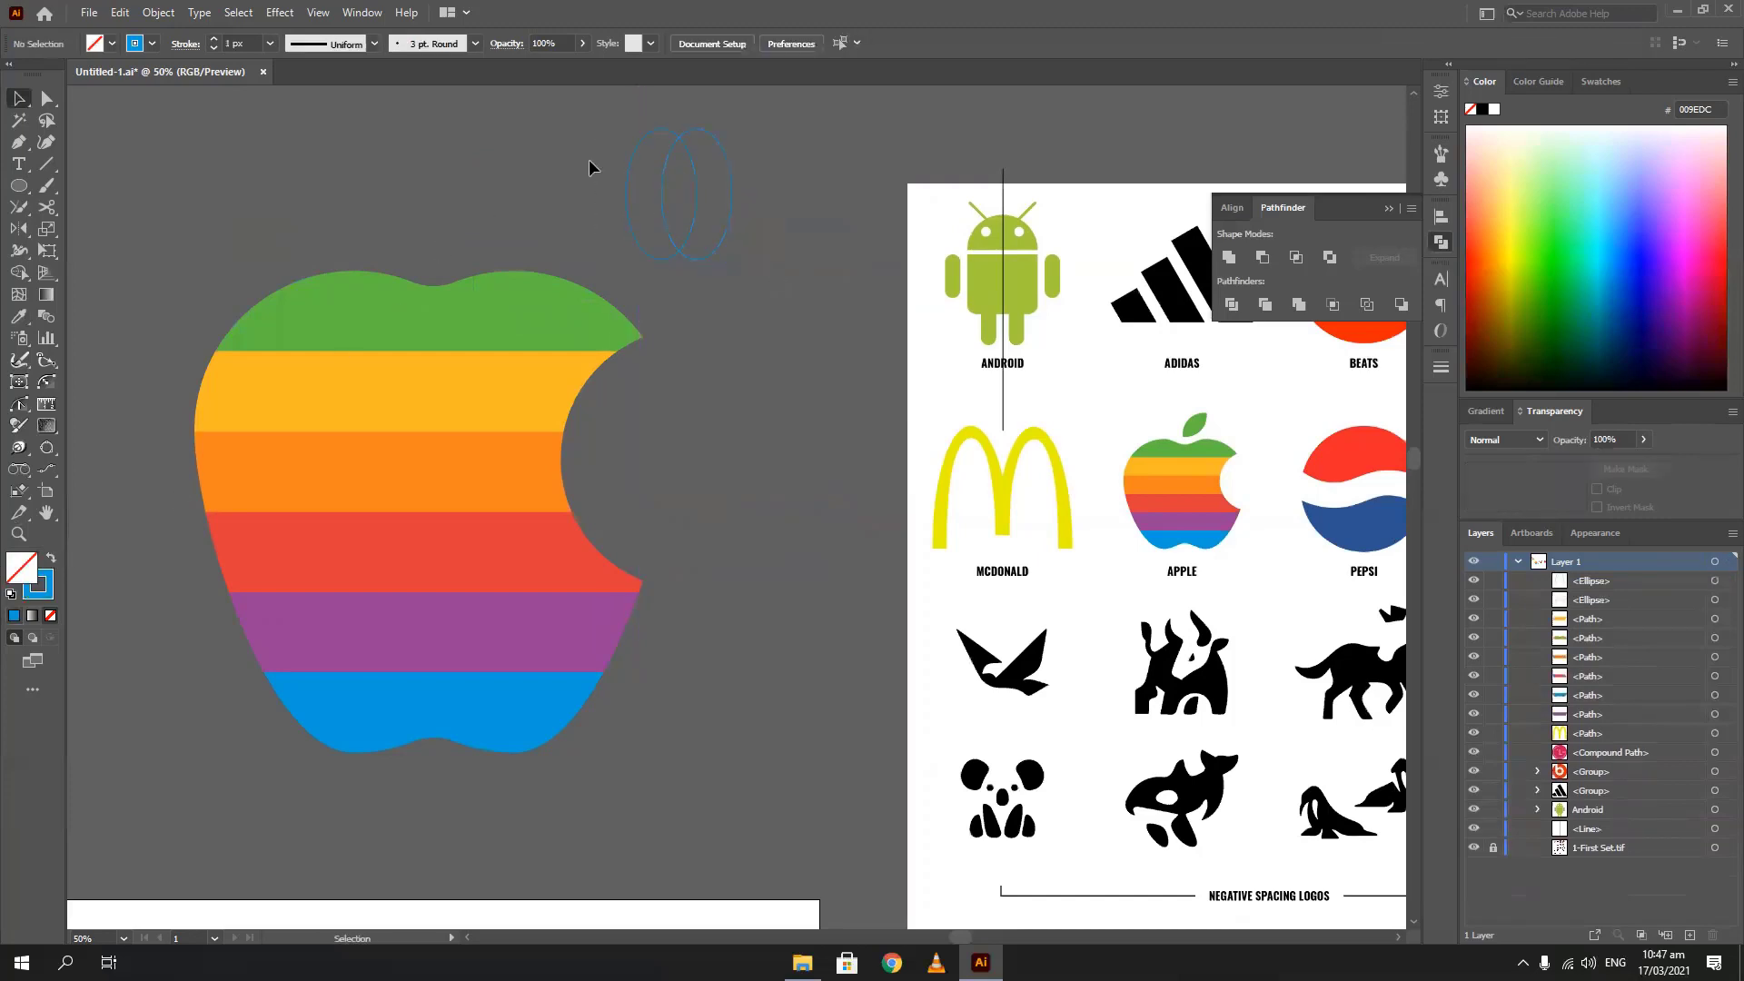
drag(583, 143, 737, 269)
drag(626, 193, 579, 218)
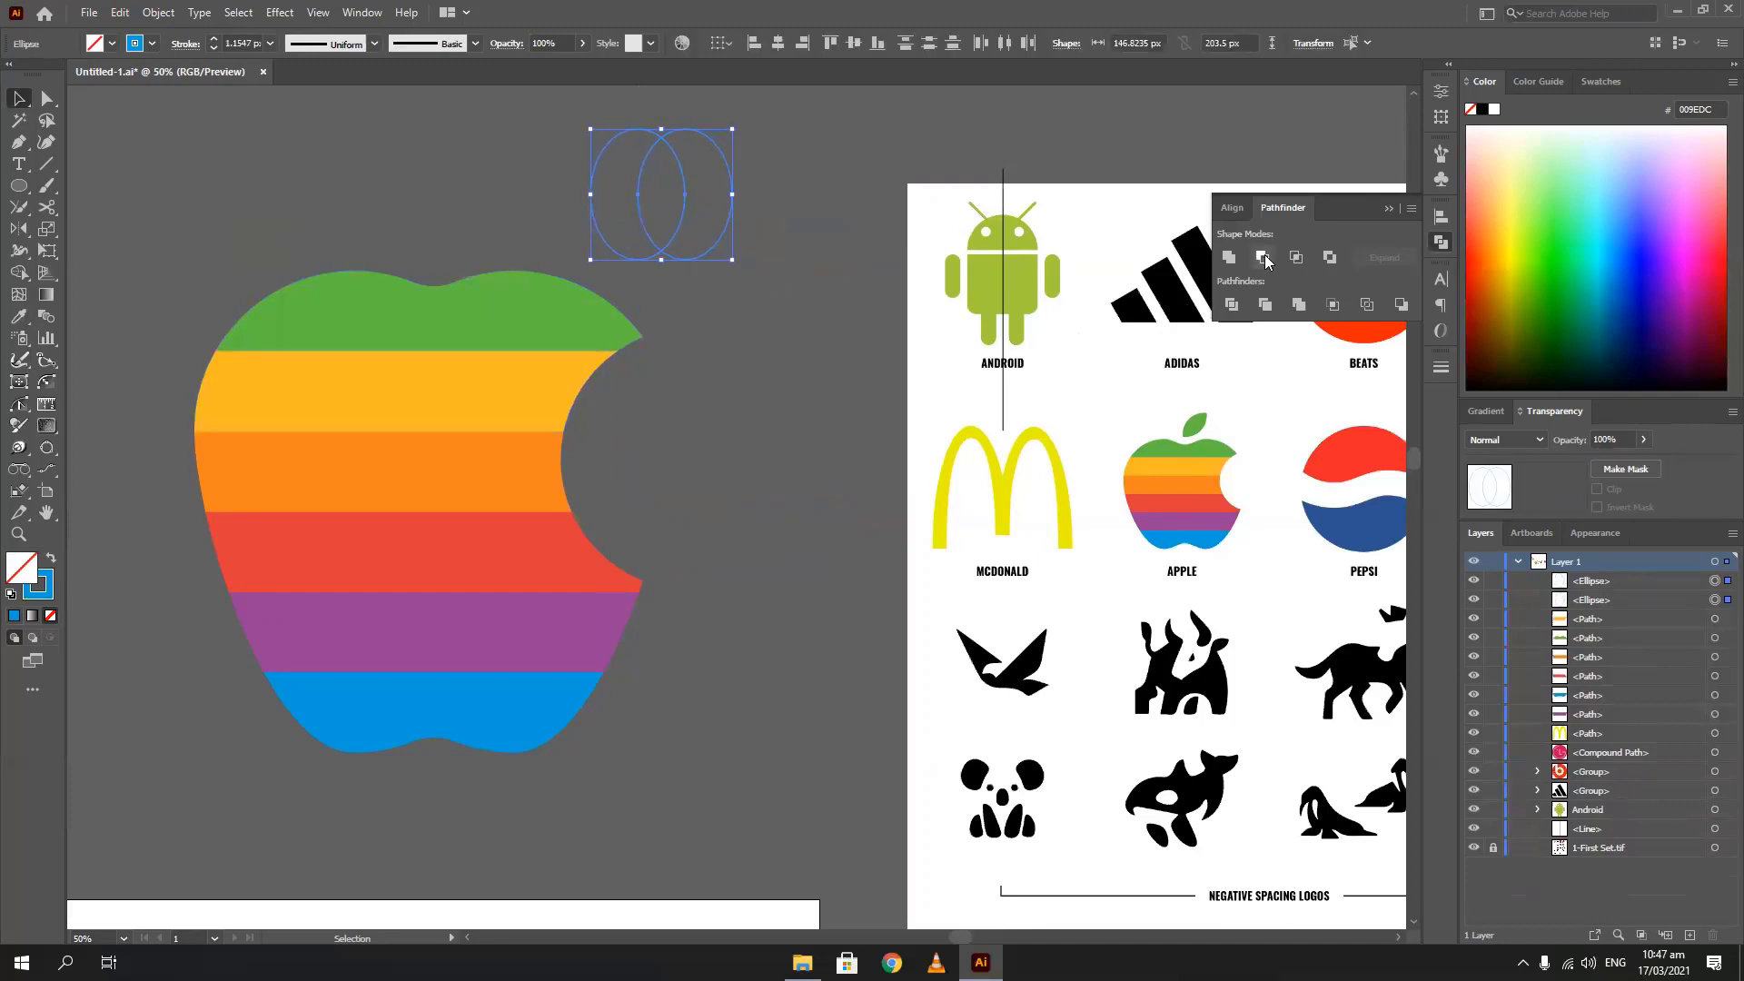
Intersect the two overlapping ellipses into a leaf shape and fill it with the apple's green
click(1296, 258)
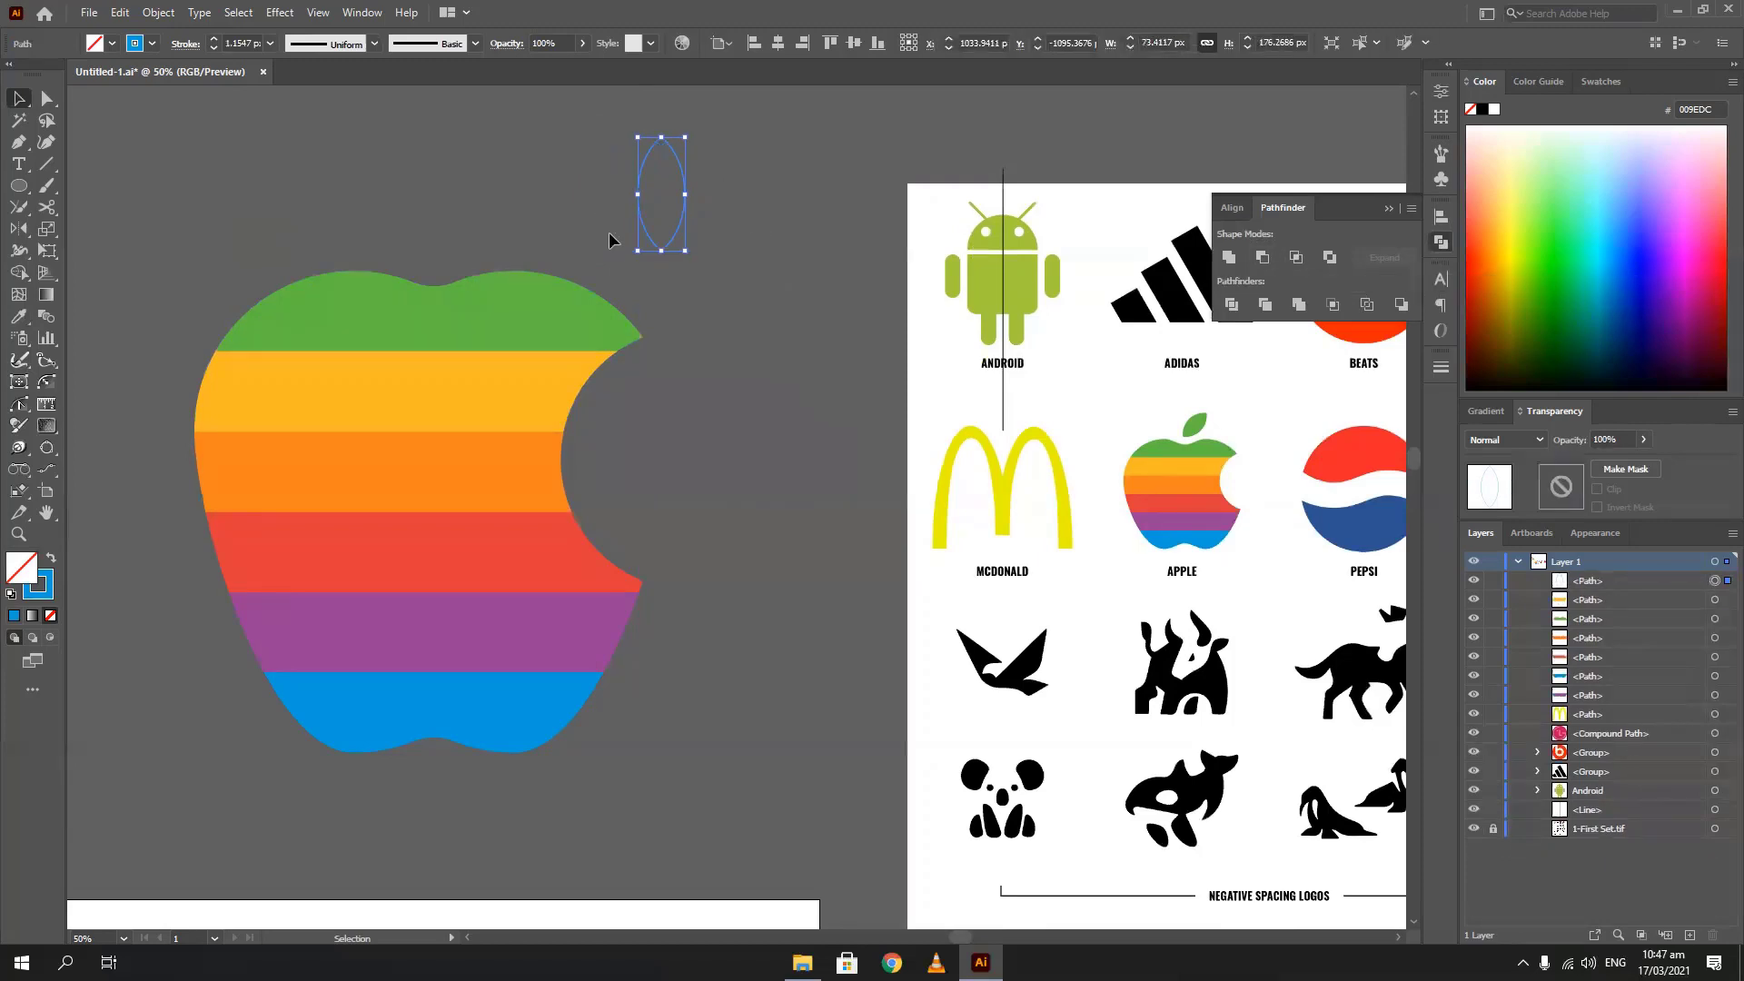
key(i)
click(532, 307)
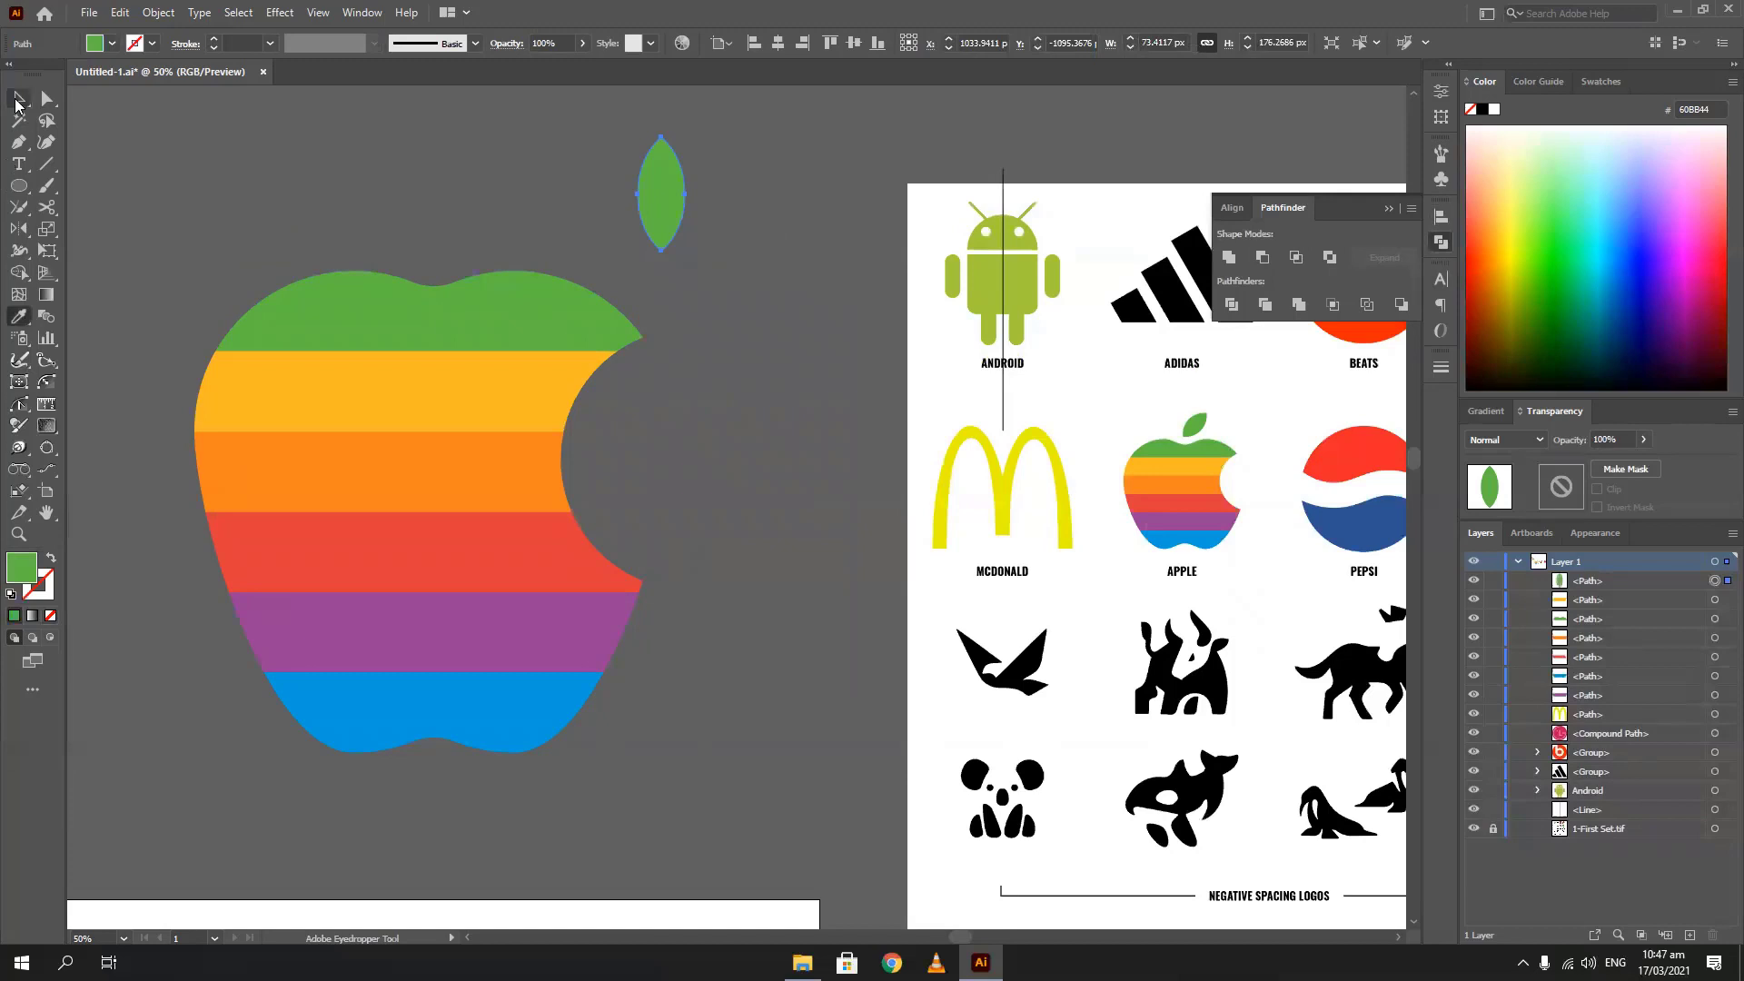
Tilt the green leaf clockwise and place it just above the dip in the apple's upper edge
key(v)
drag(690, 258, 642, 261)
drag(661, 194, 449, 227)
click(191, 351)
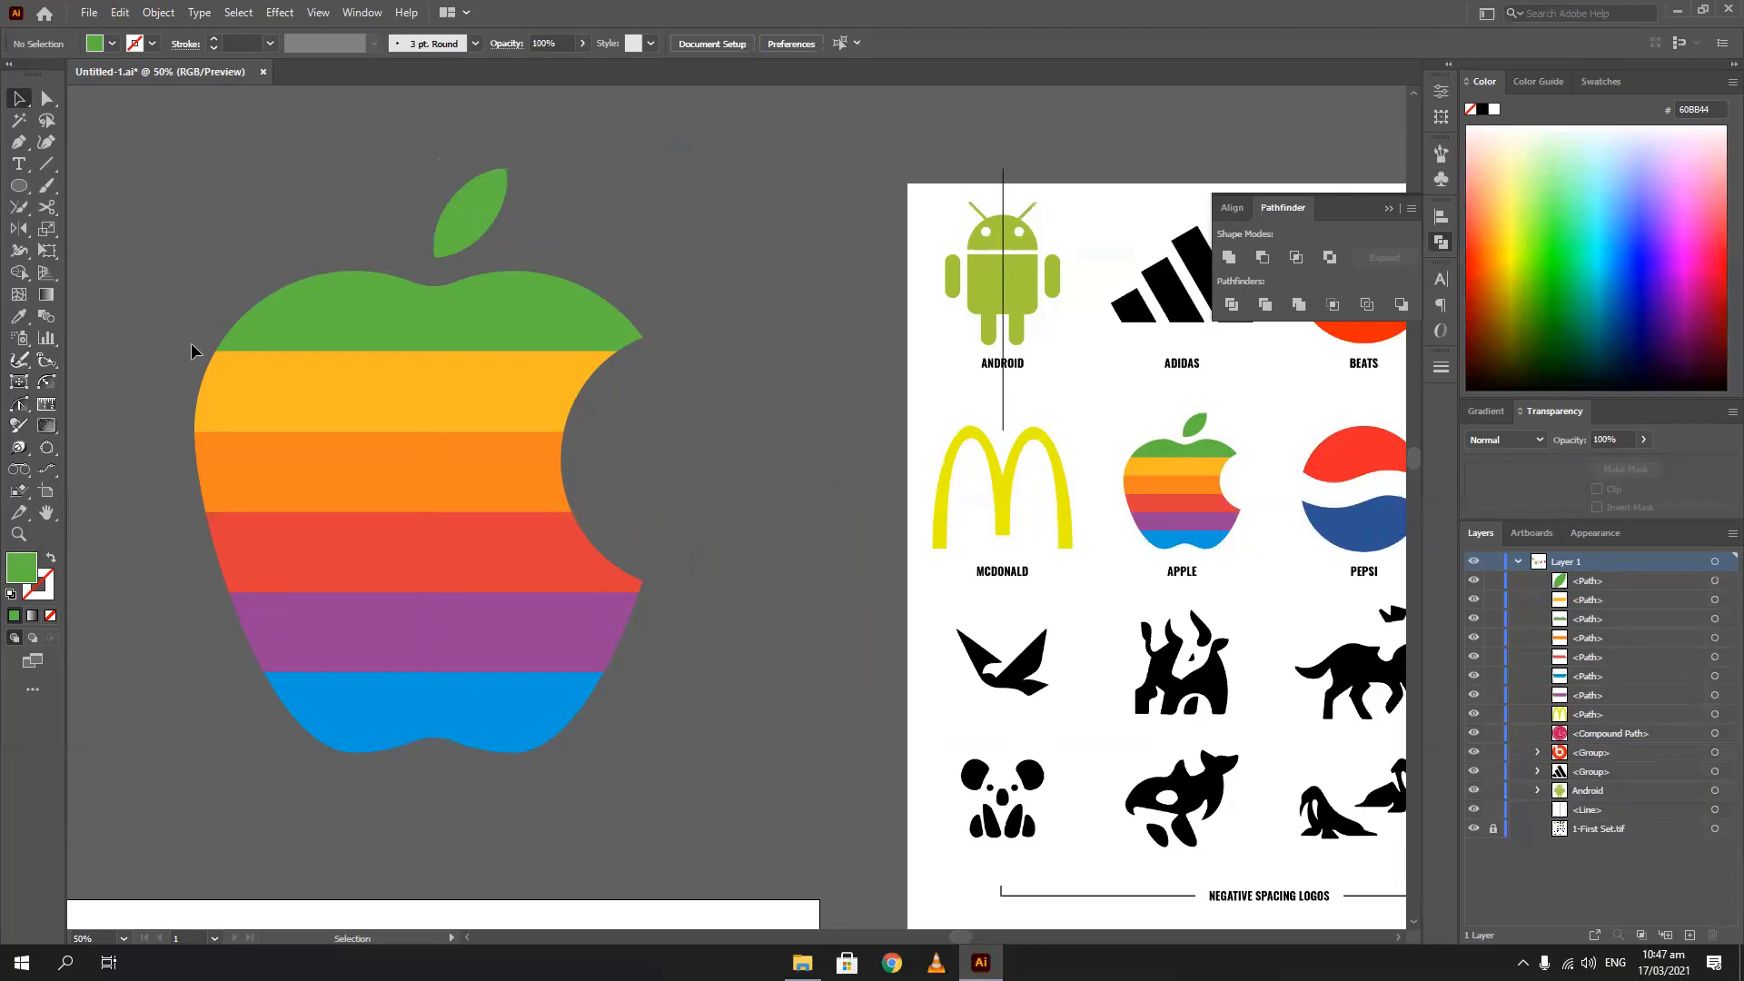
Group the leaf with all the apple's bands and scale the logo proportionally down to about 410 by 471 px
scroll(191, 341, down, 1)
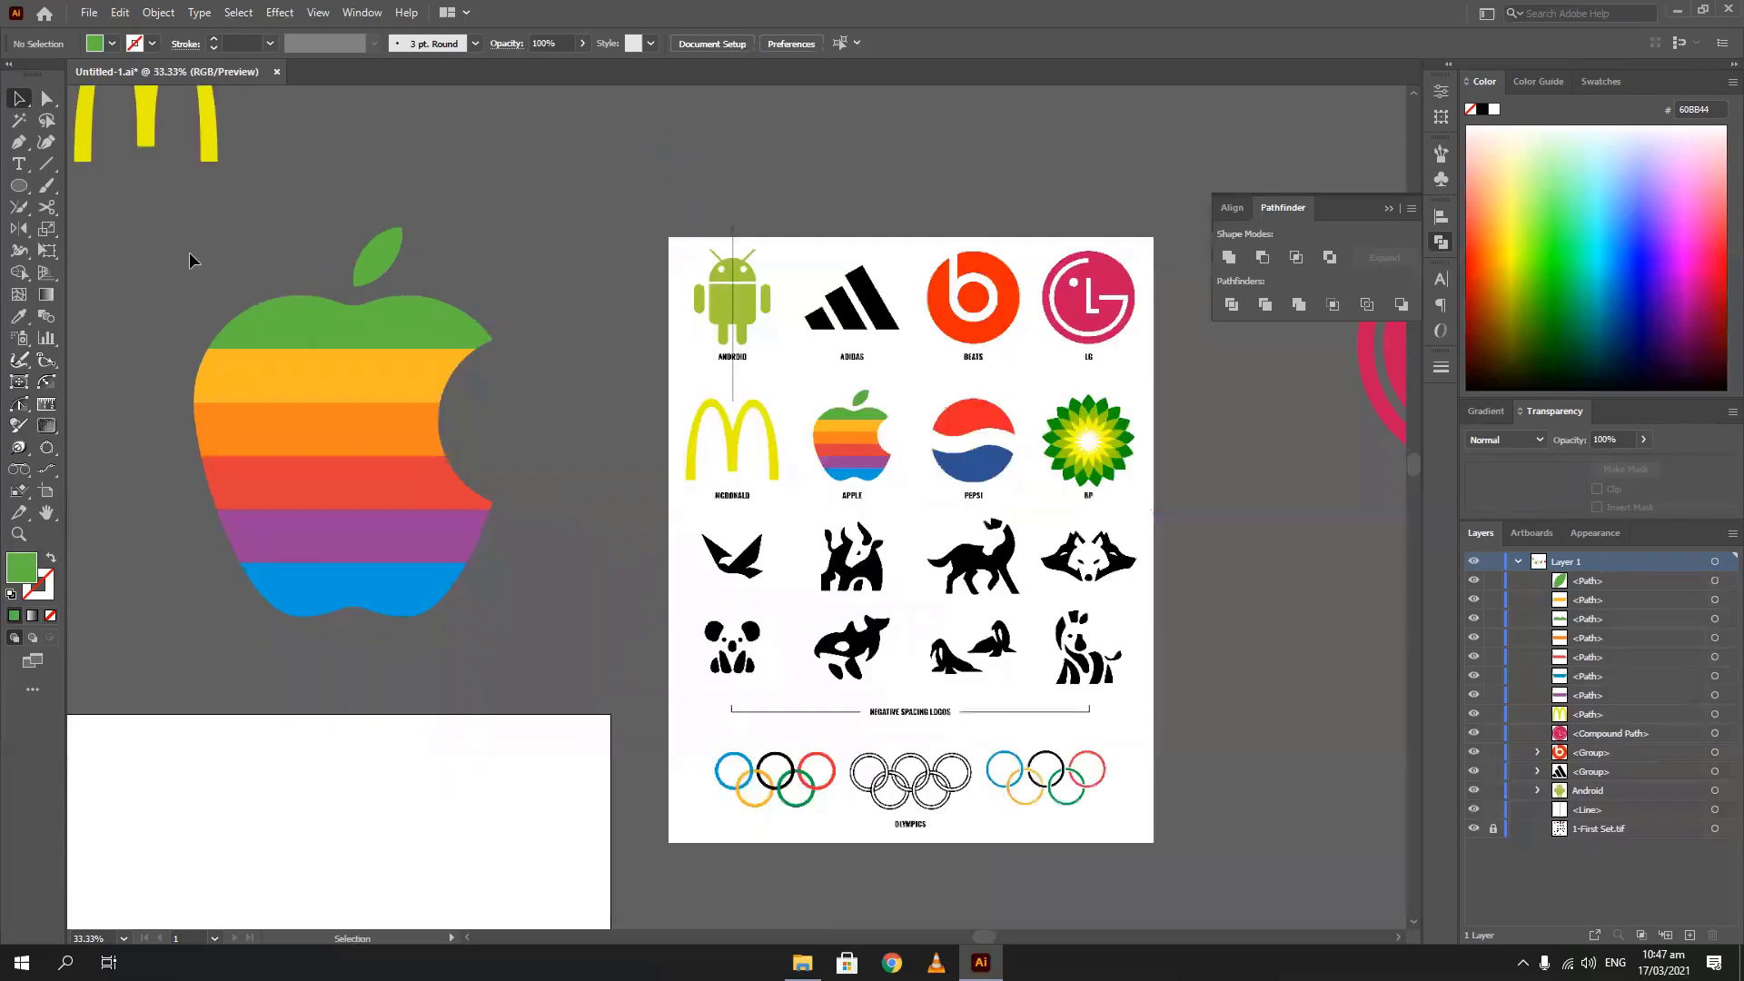
drag(342, 333, 554, 359)
drag(684, 593, 733, 634)
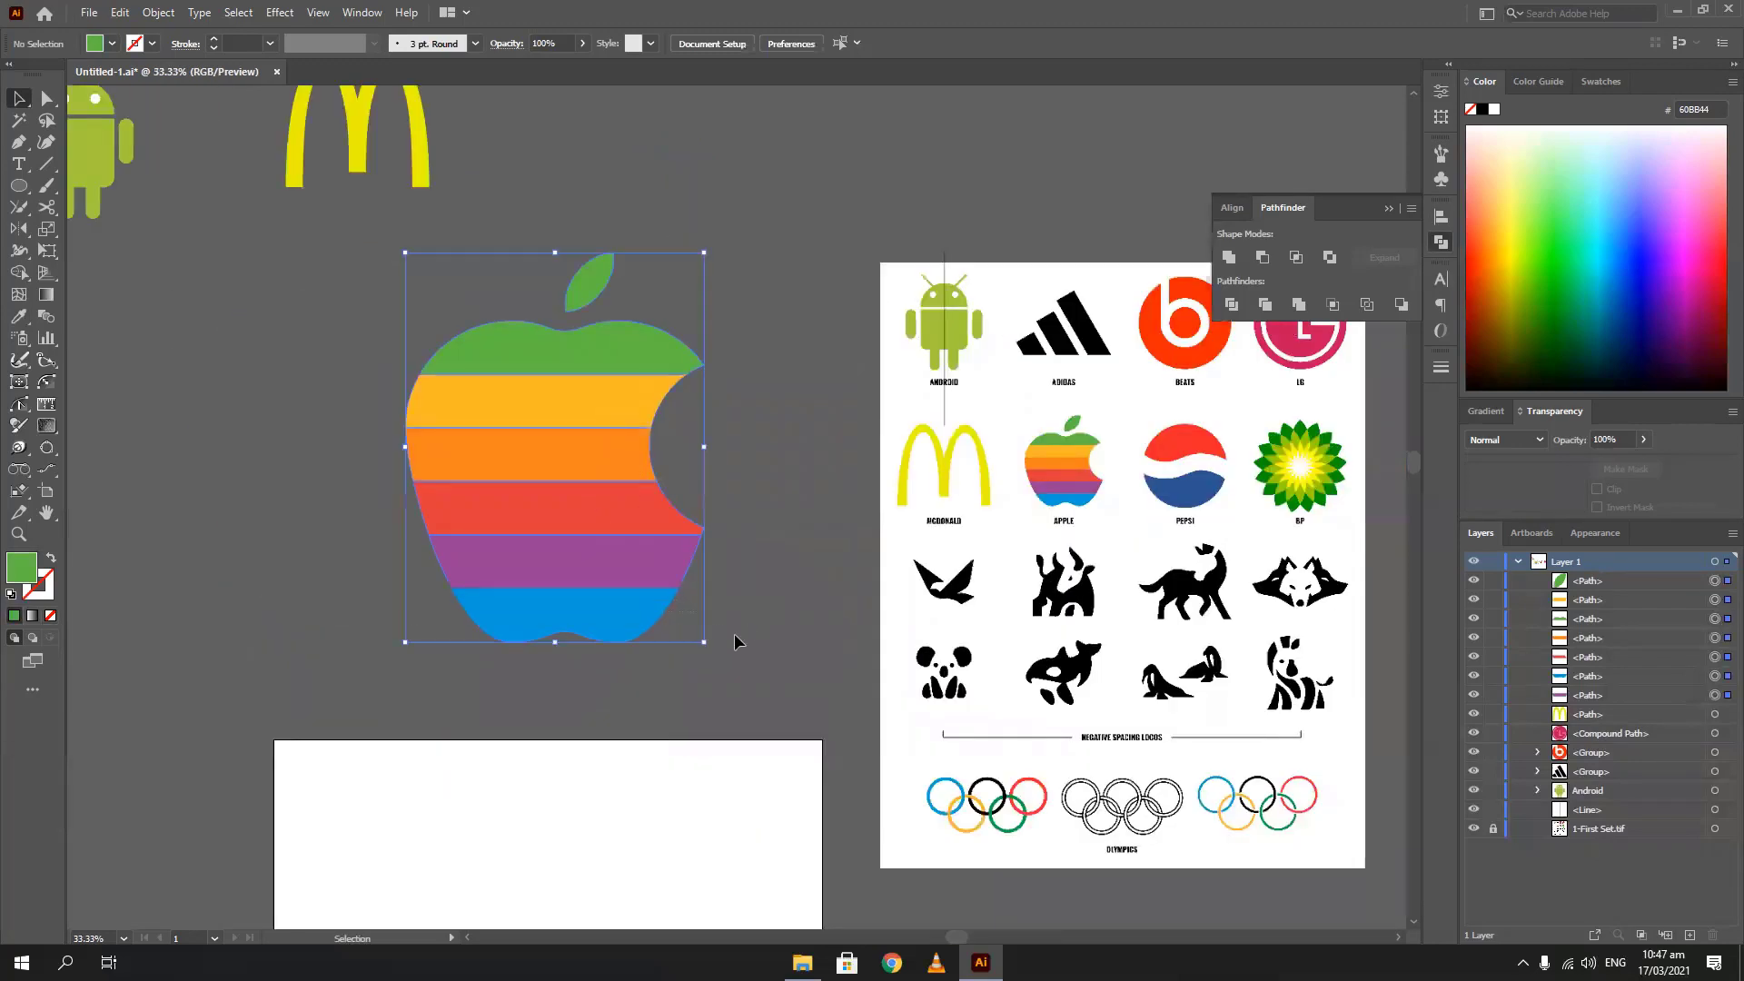
key(ctrl+g)
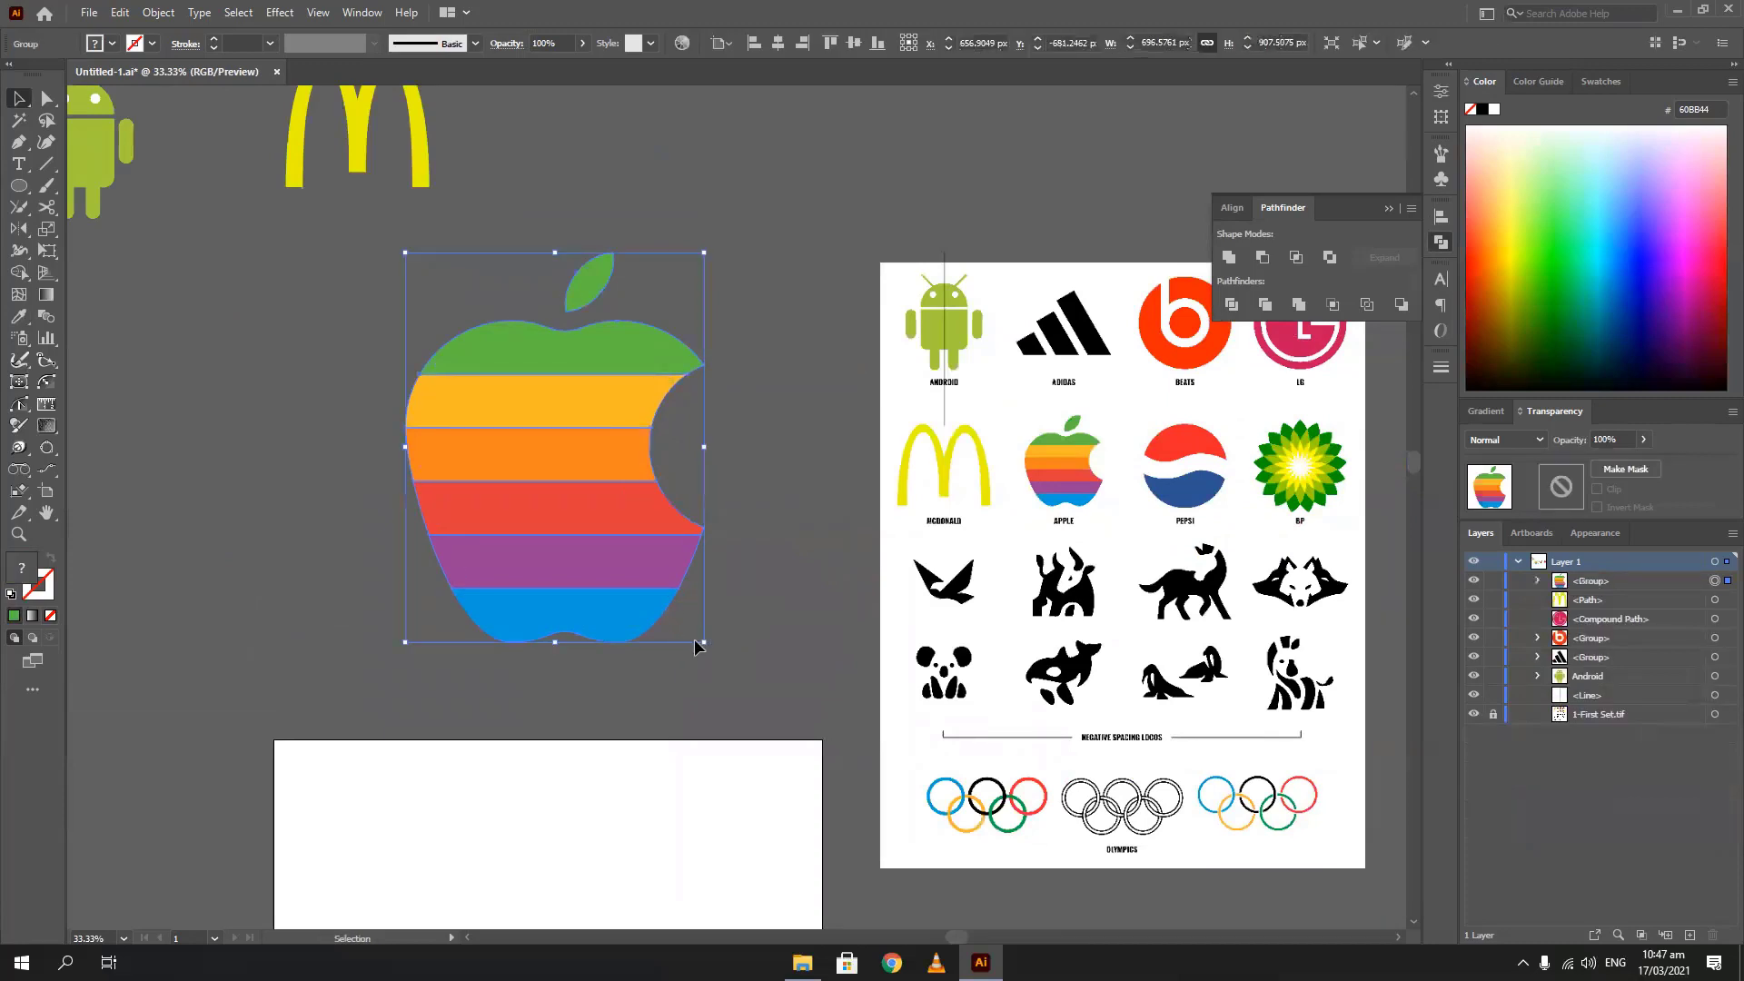
drag(696, 643, 583, 353)
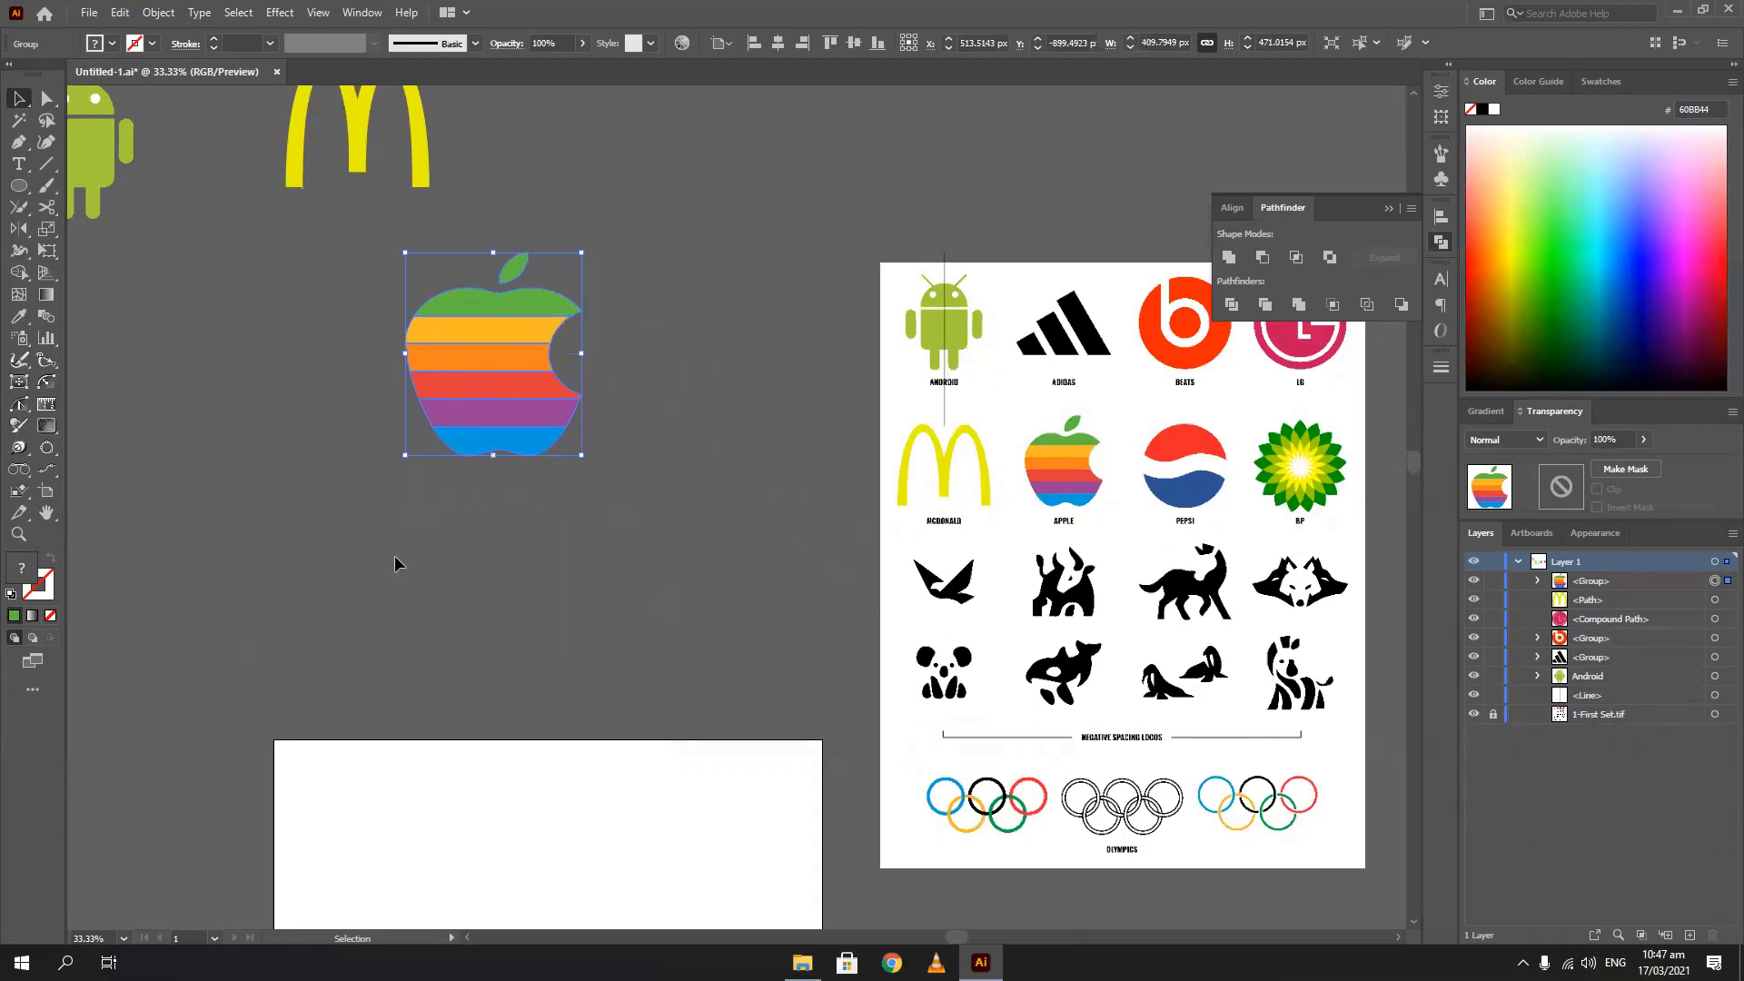
Move the Apple logo up beside the McDonald's logo above the artboard
scroll(394, 554, down, 1)
drag(395, 554, 454, 626)
drag(514, 521, 638, 264)
click(510, 469)
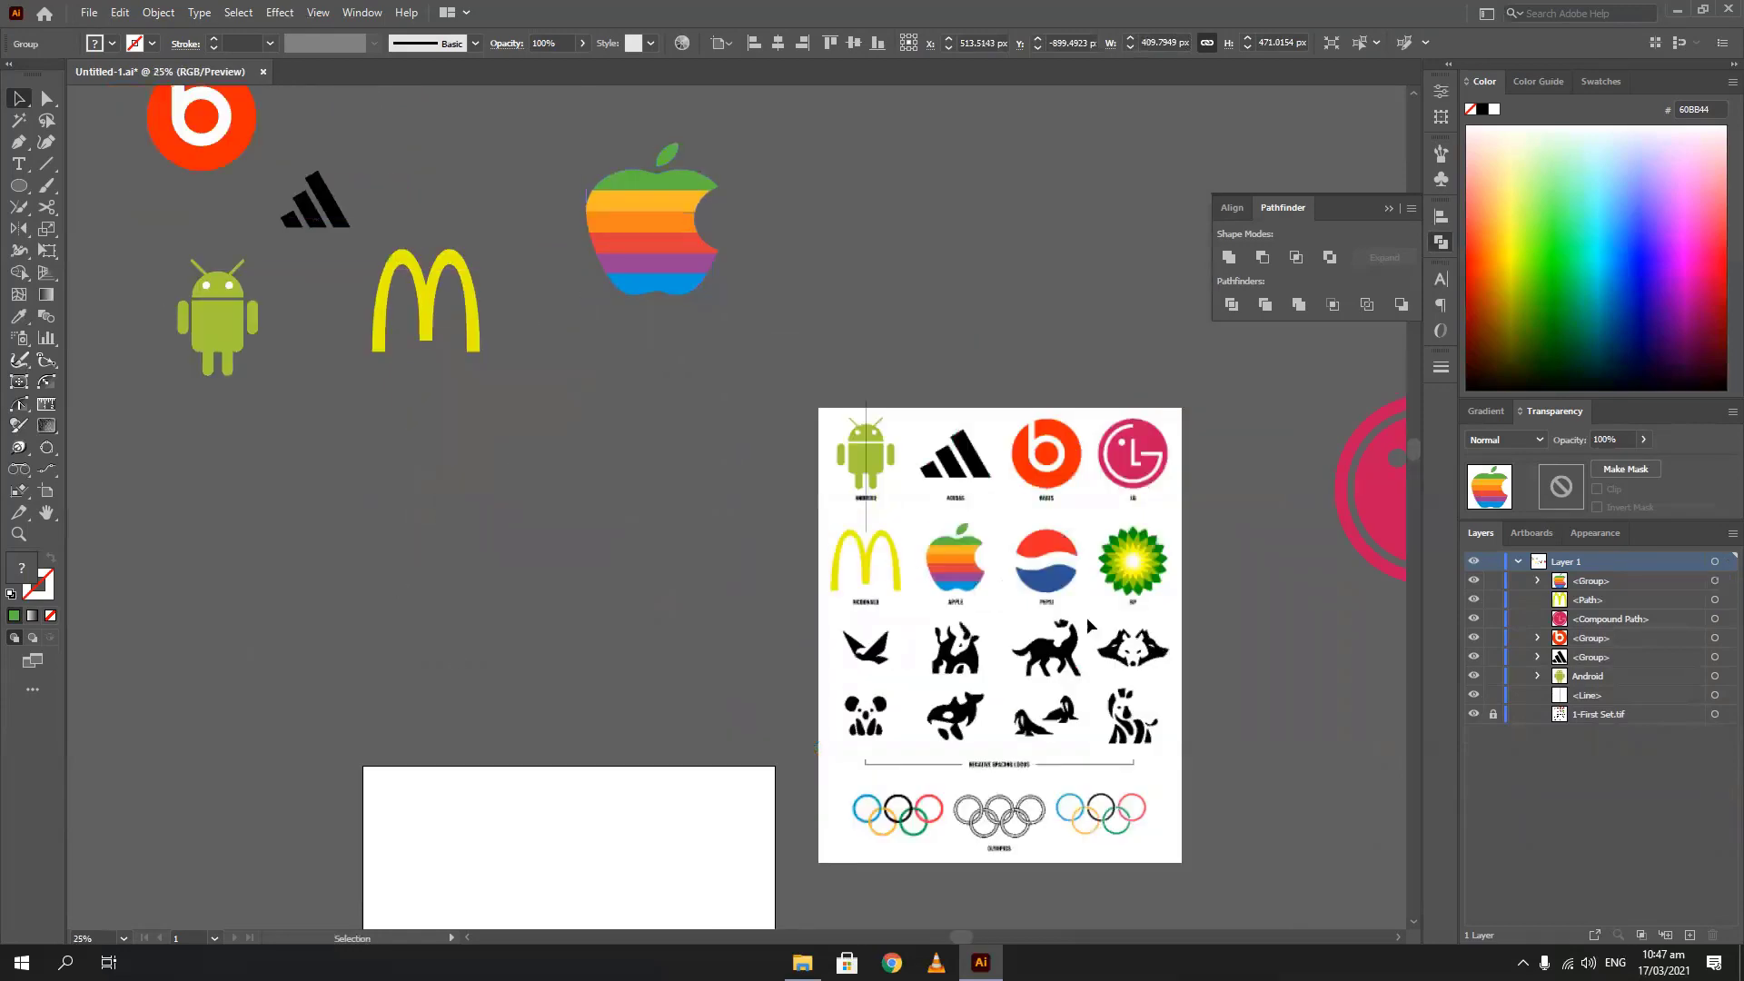
Move the pink LG logo next to the Apple logo, above the reference sheet
scroll(603, 617, up, 1)
scroll(307, 494, up, 1)
drag(603, 617, 375, 624)
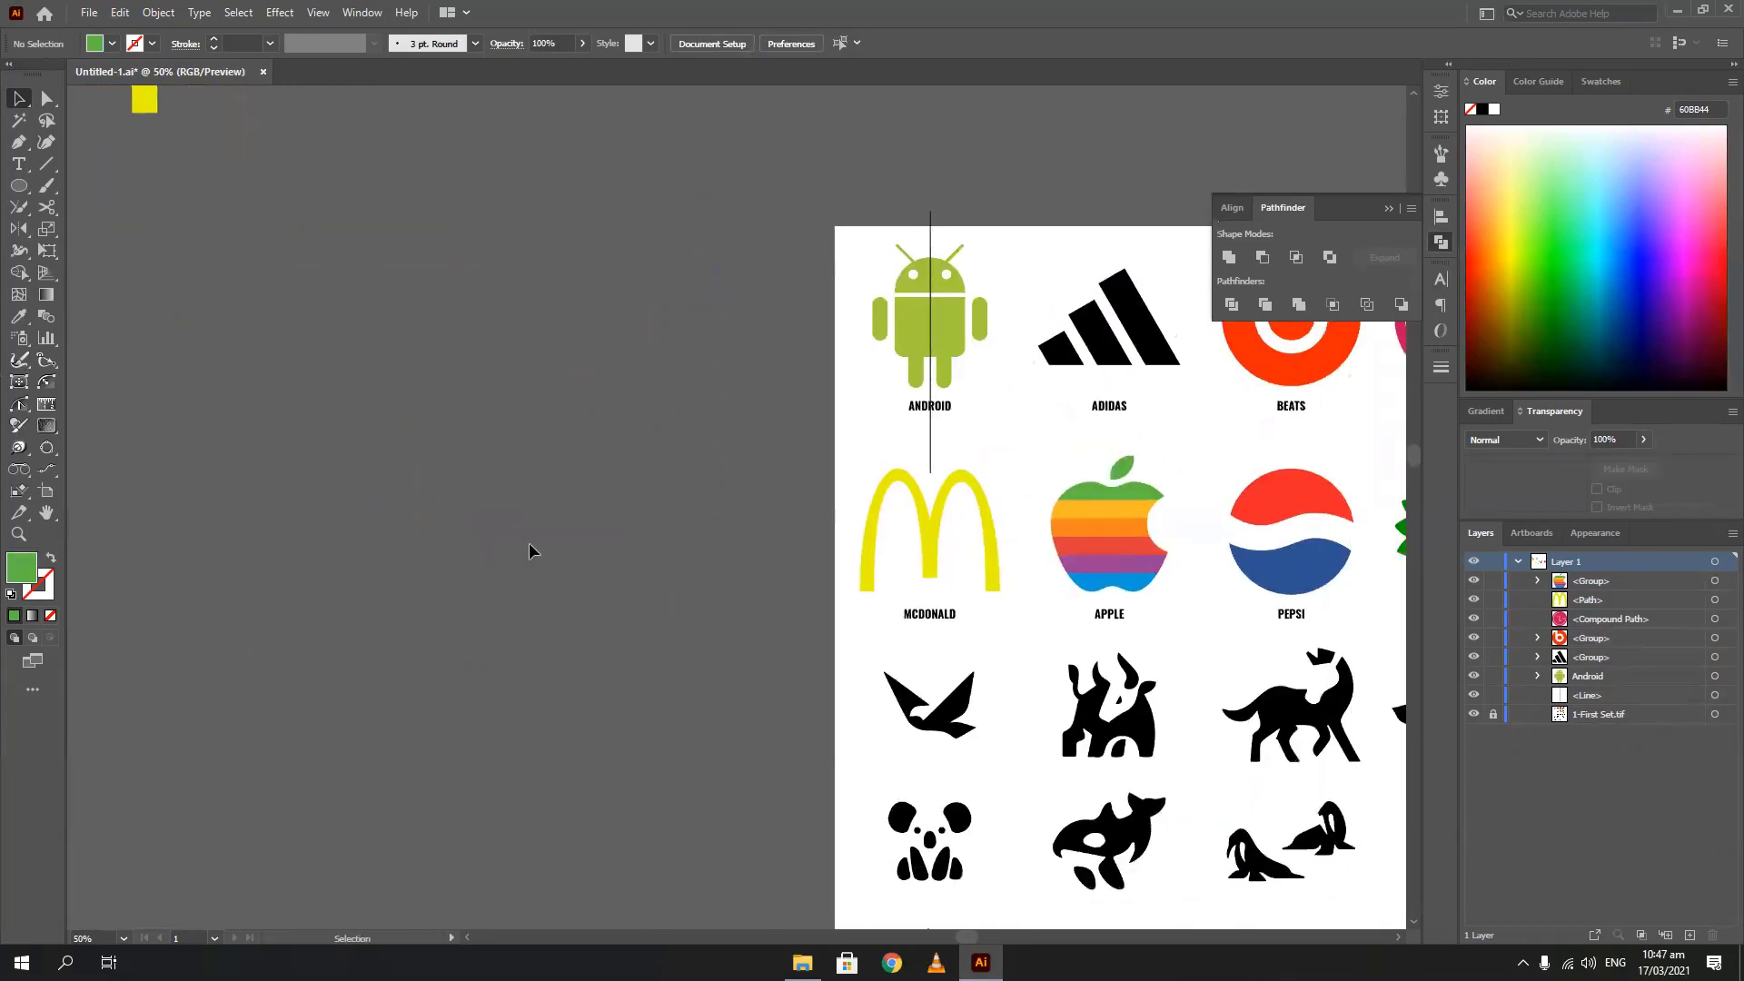
scroll(529, 548, down, 4)
drag(788, 641, 763, 739)
scroll(829, 681, up, 2)
drag(933, 477, 397, 202)
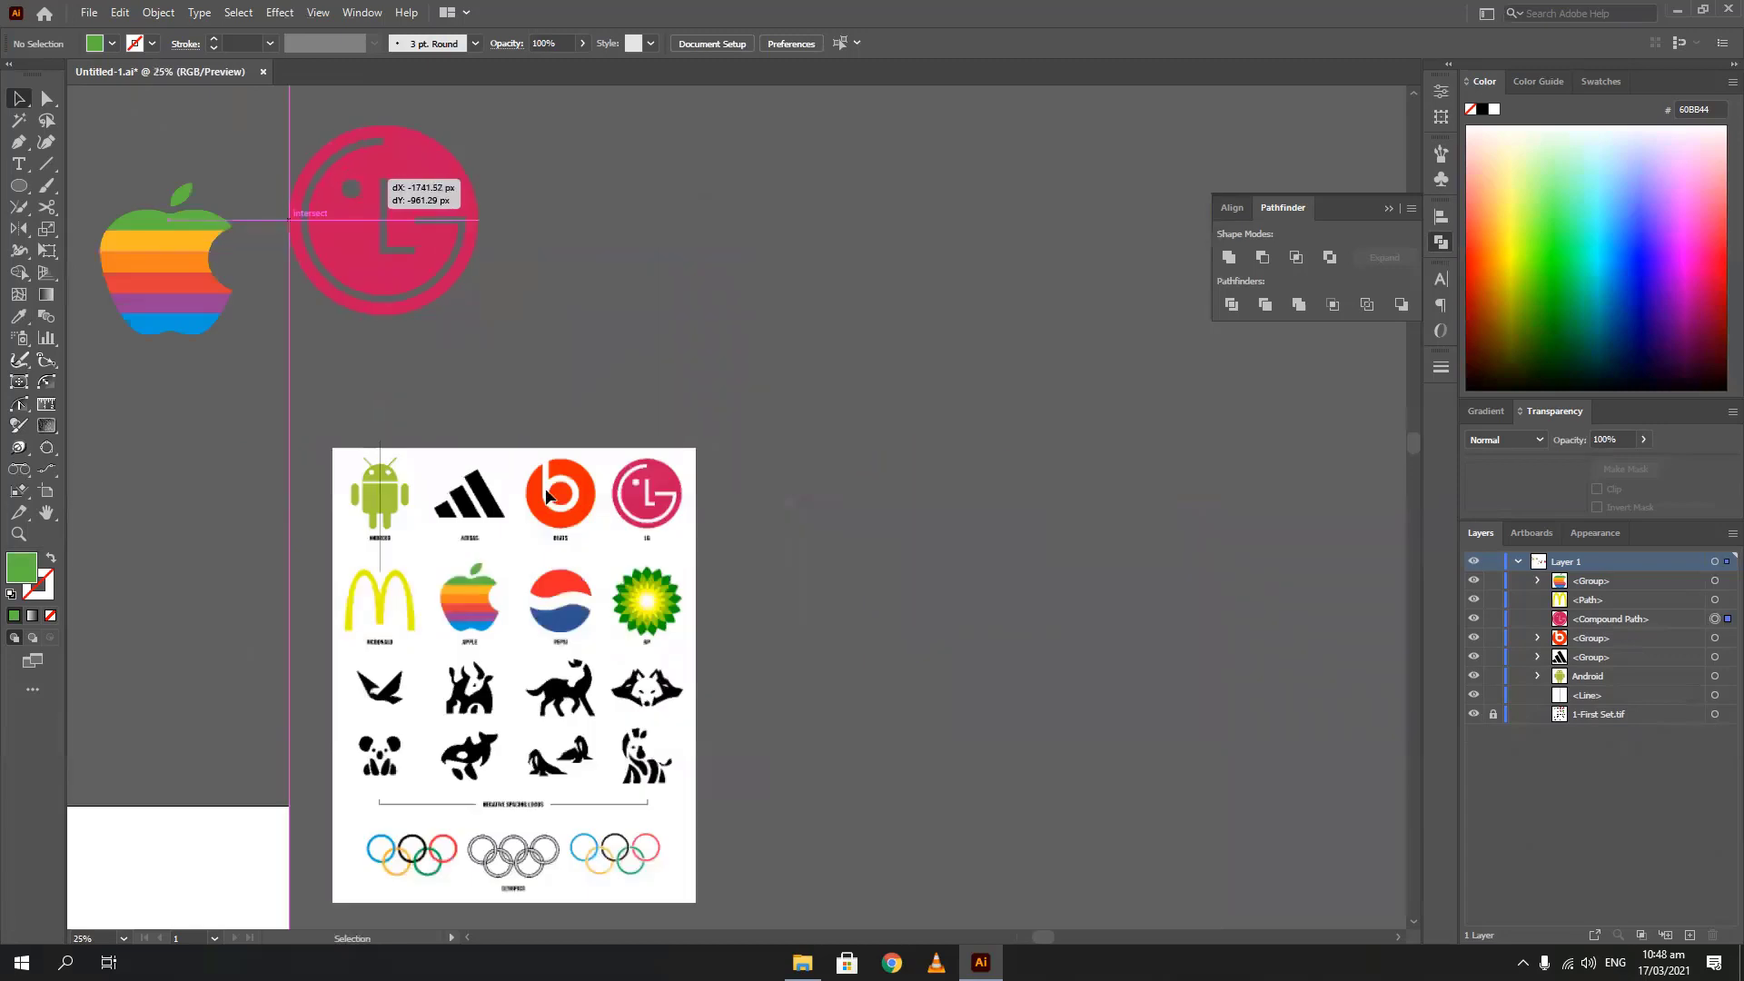
Draw a circle about 1256 px wide beside the reference sheet and fill it with the red of the reference Pepsi logo
drag(837, 748, 712, 599)
click(18, 185)
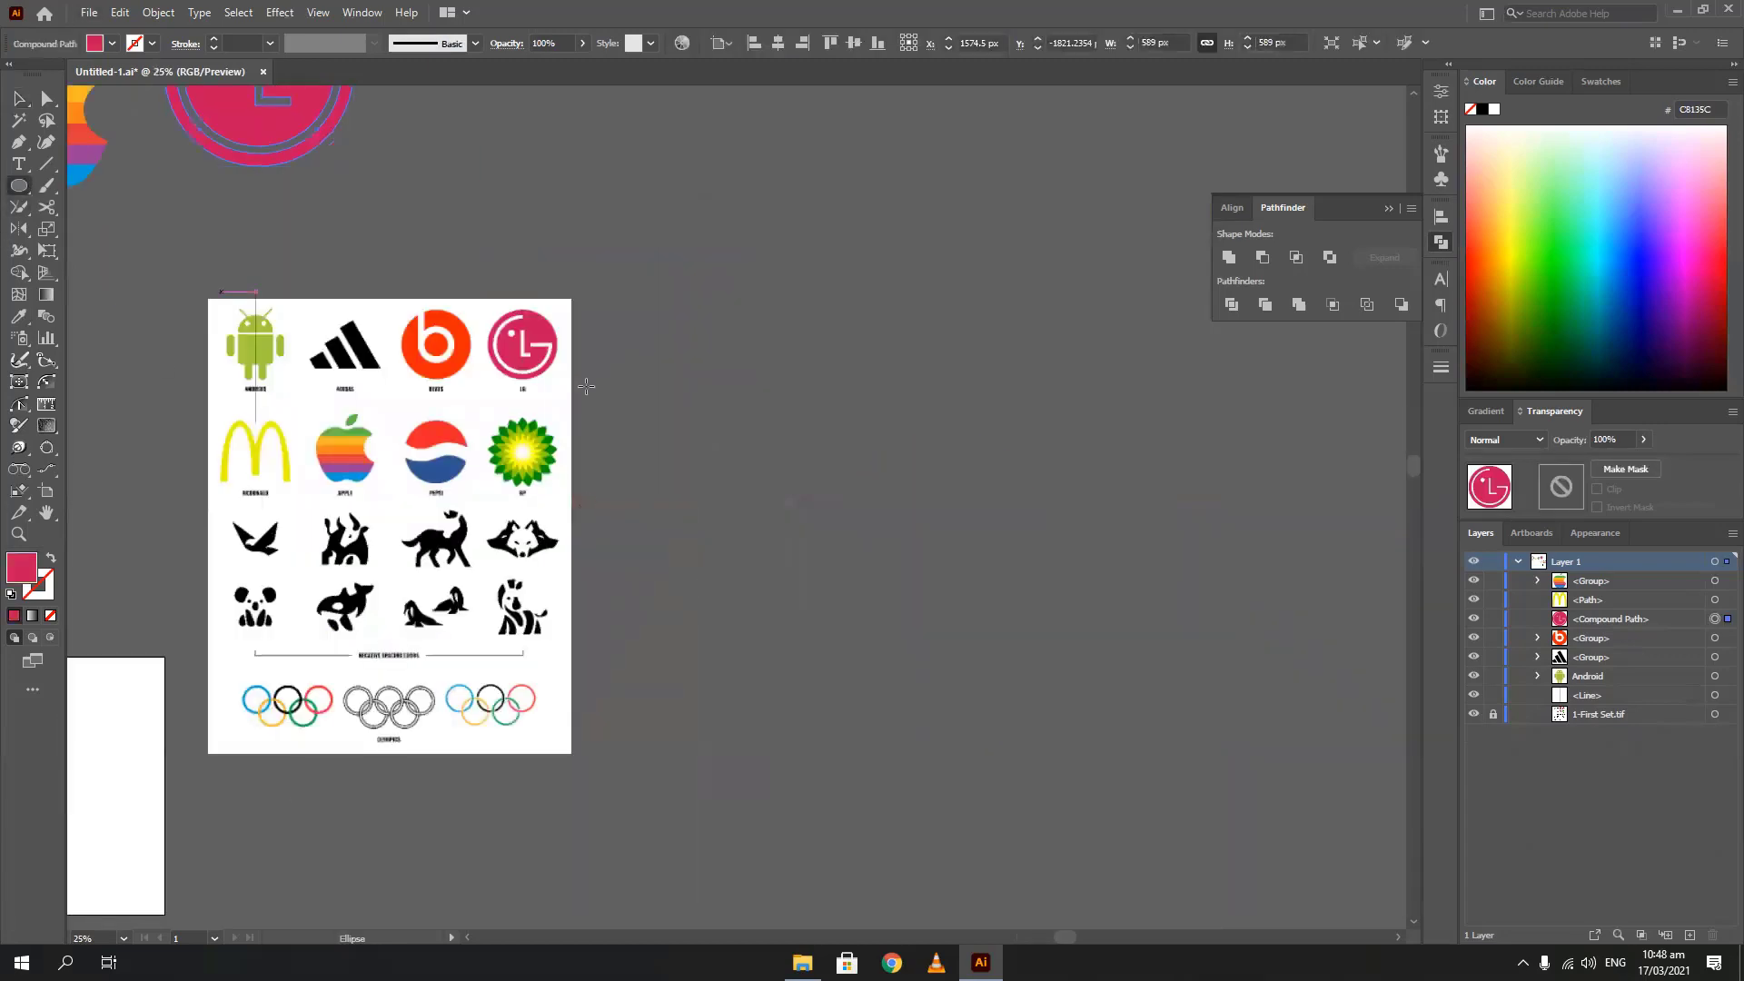
drag(698, 357, 1103, 760)
key(i)
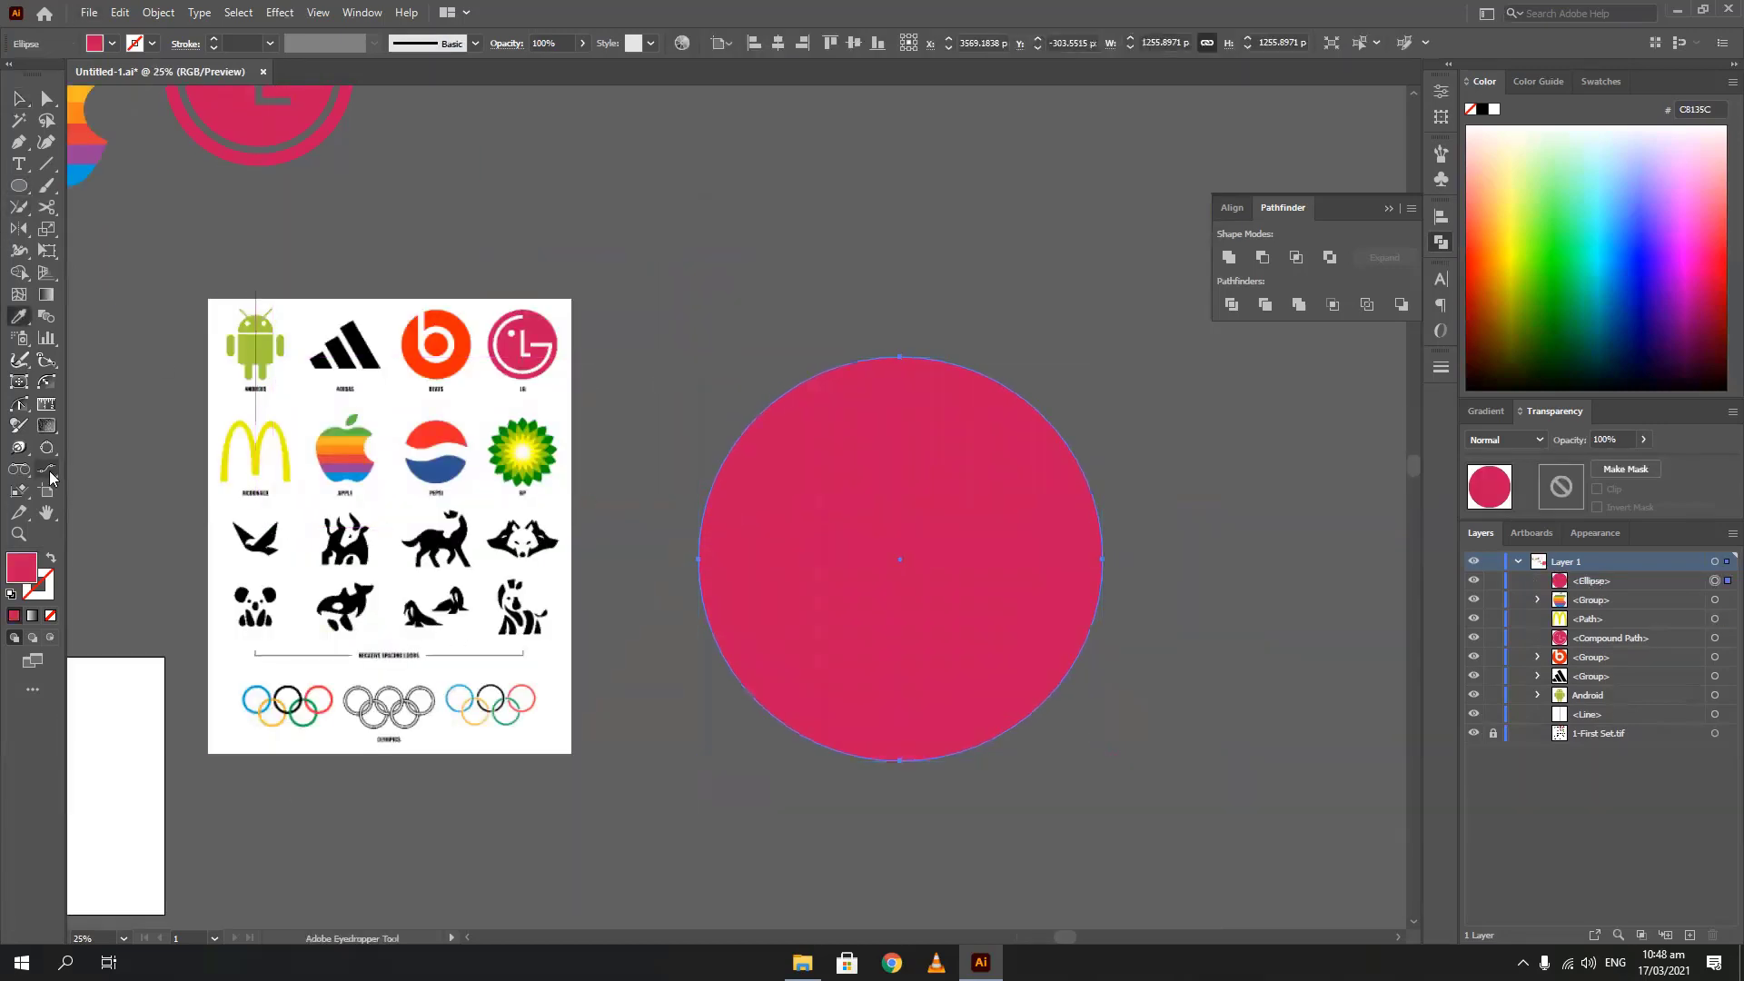
click(450, 430)
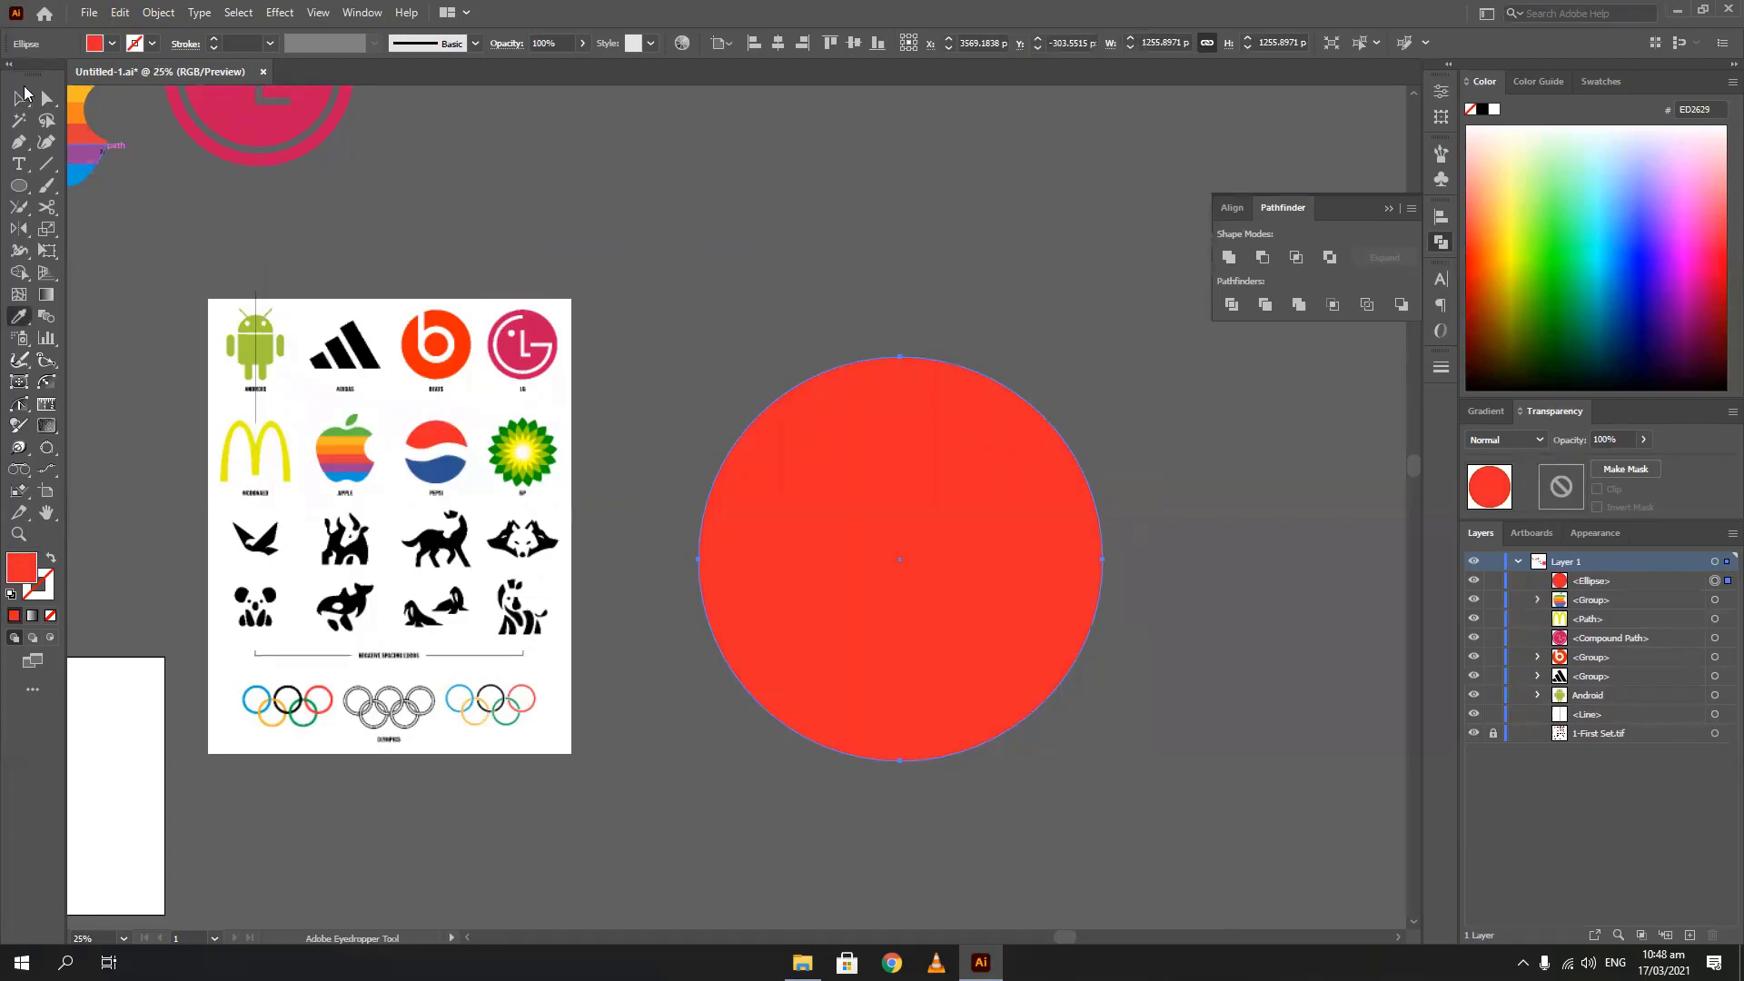
click(18, 97)
drag(825, 515, 869, 474)
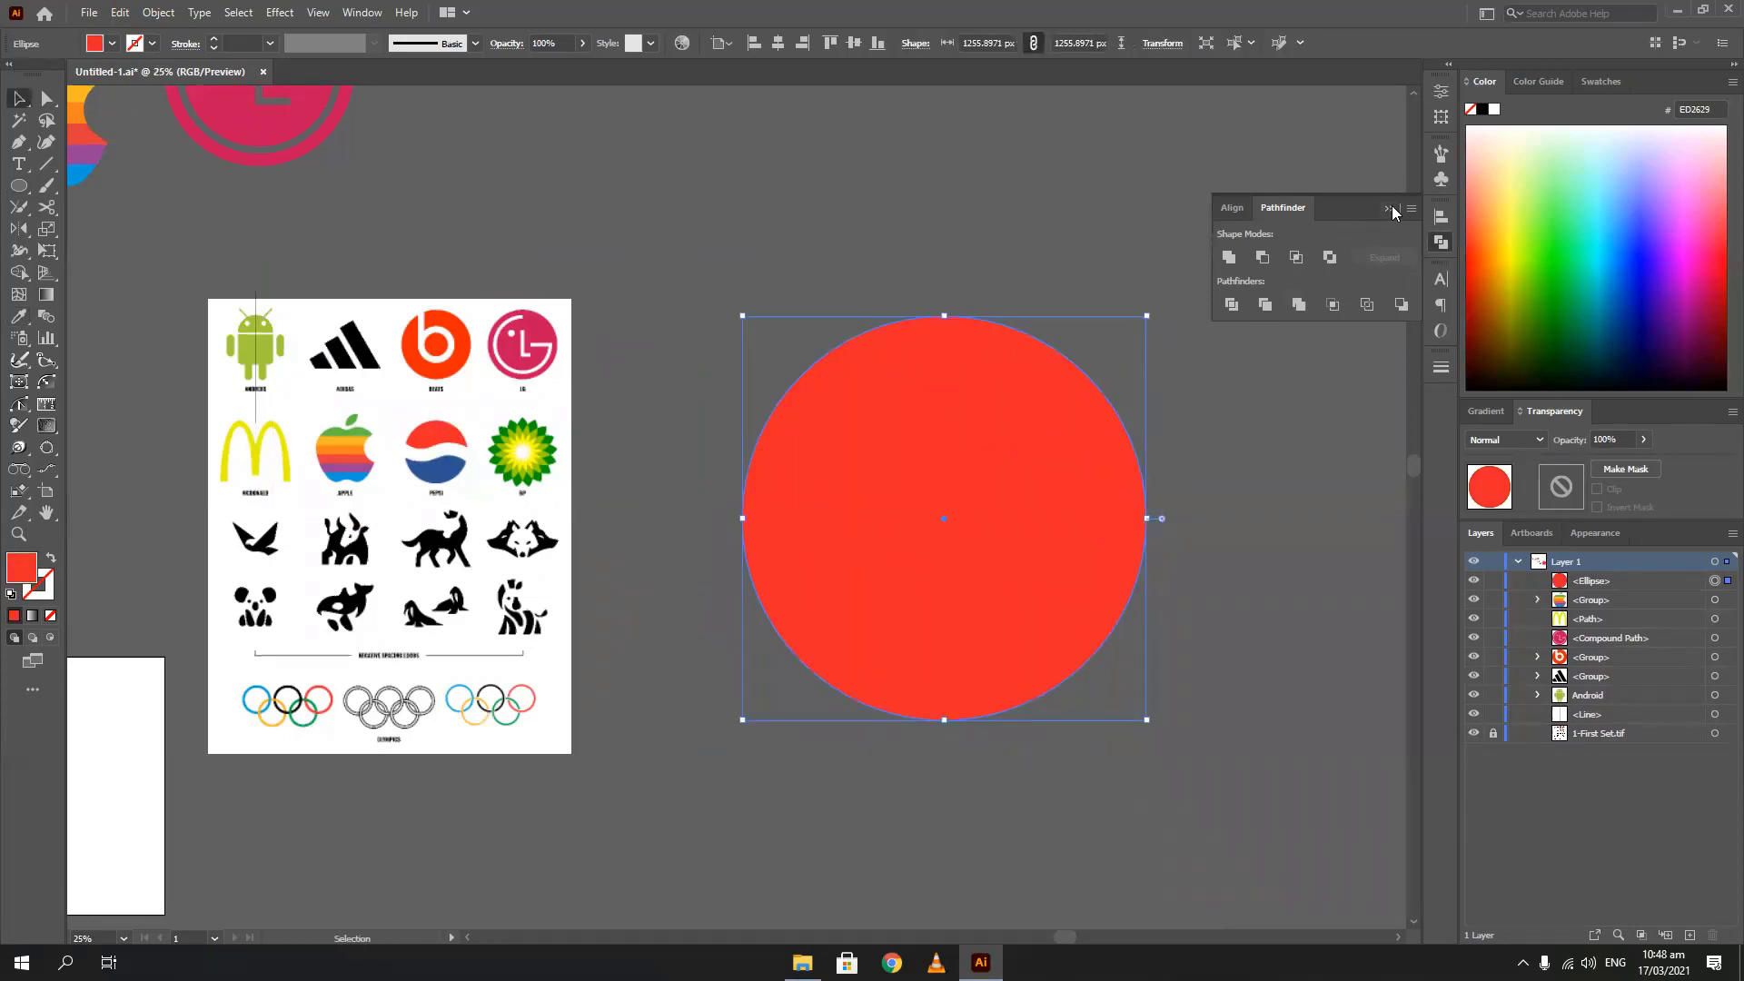
Draw a horizontal line about 1799 px long through the red circle's centre and give it a white stroke
click(1440, 242)
click(46, 163)
drag(664, 518, 1242, 518)
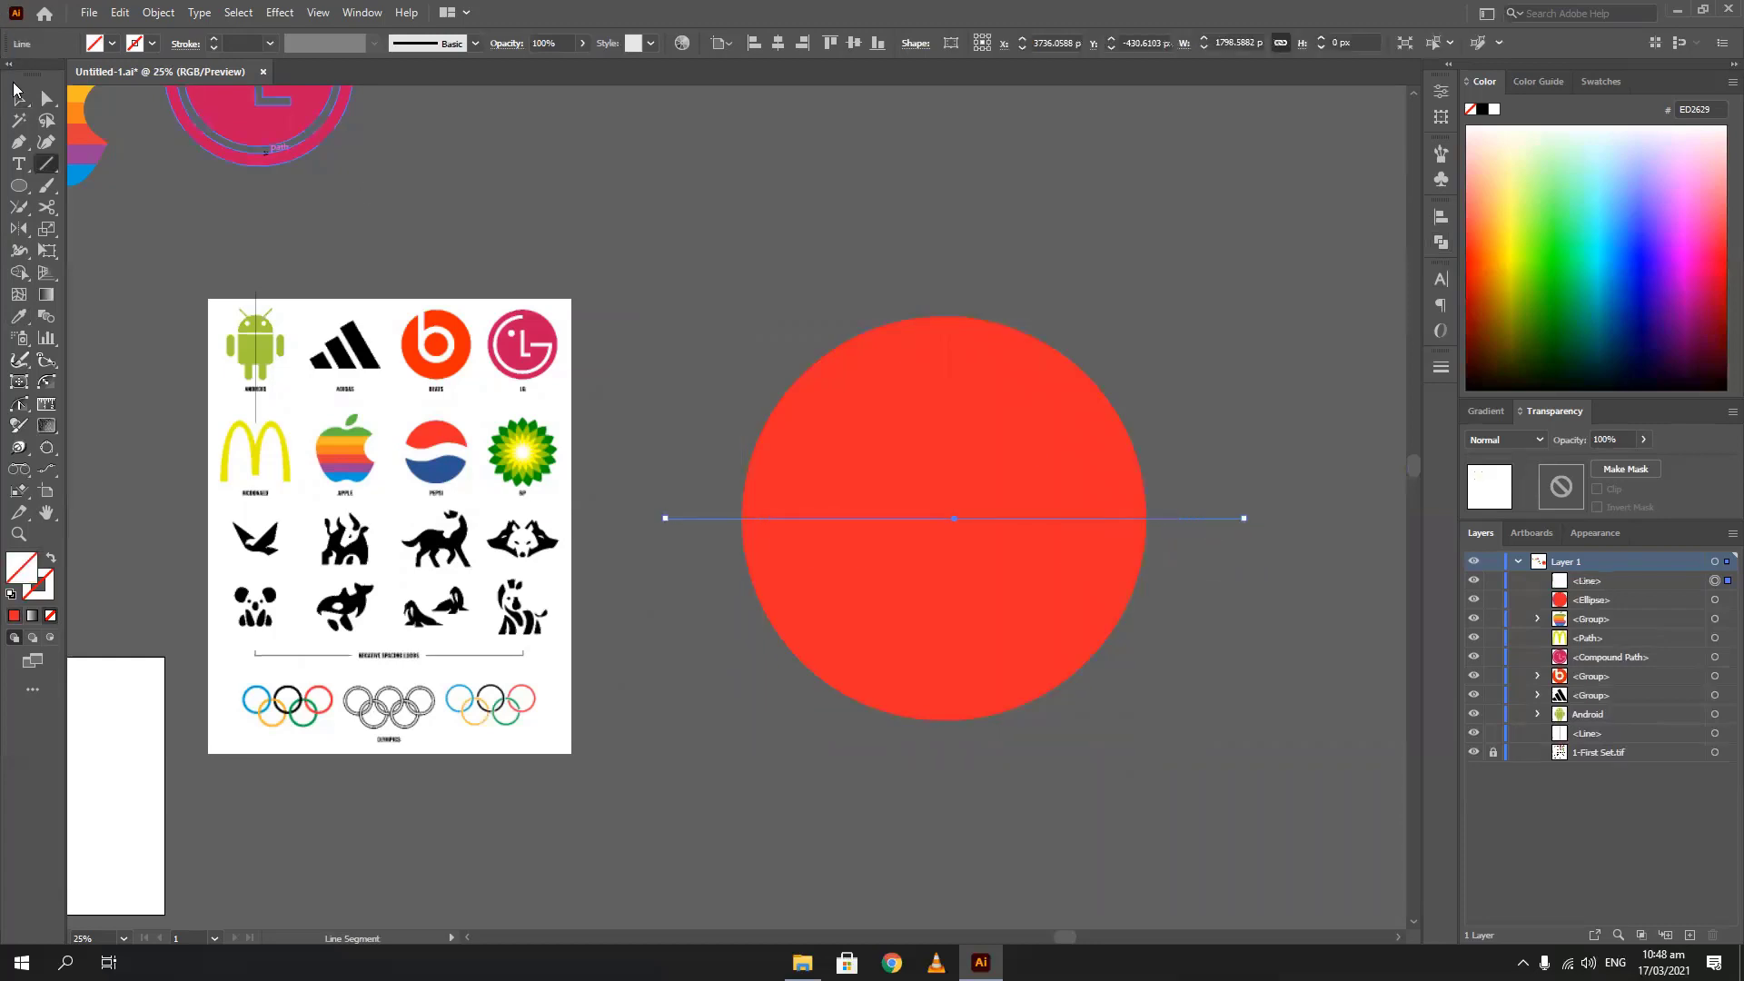
key(v)
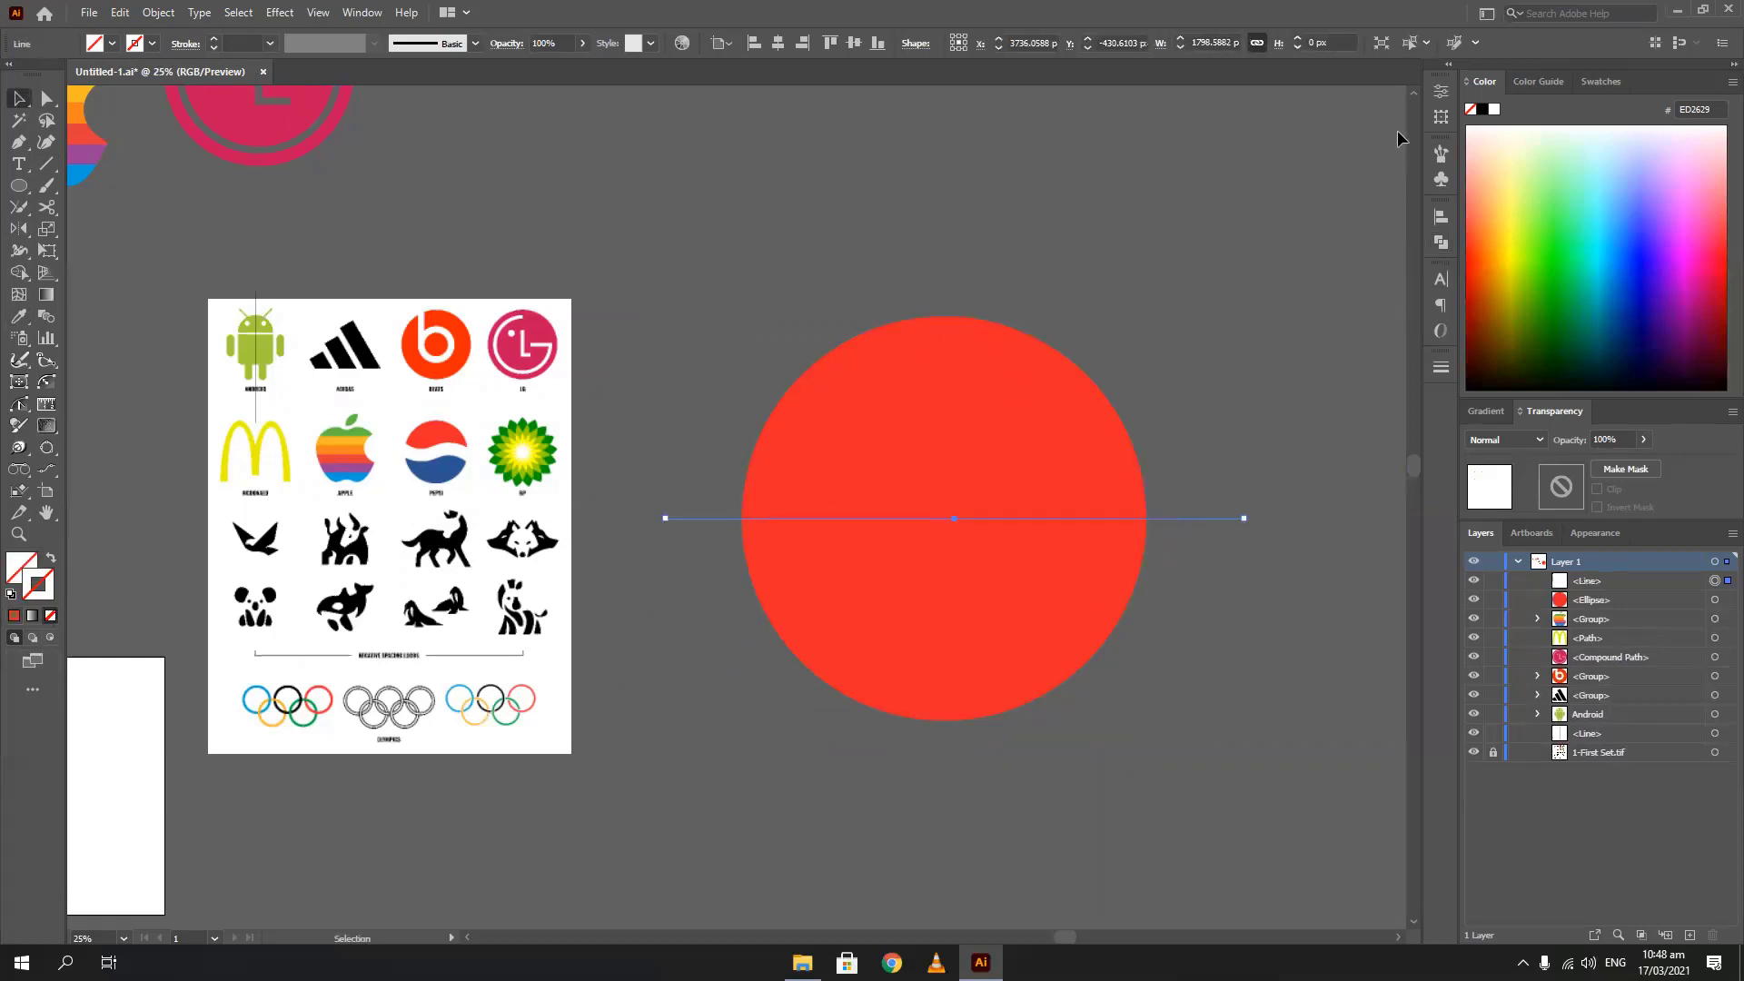
click(1494, 109)
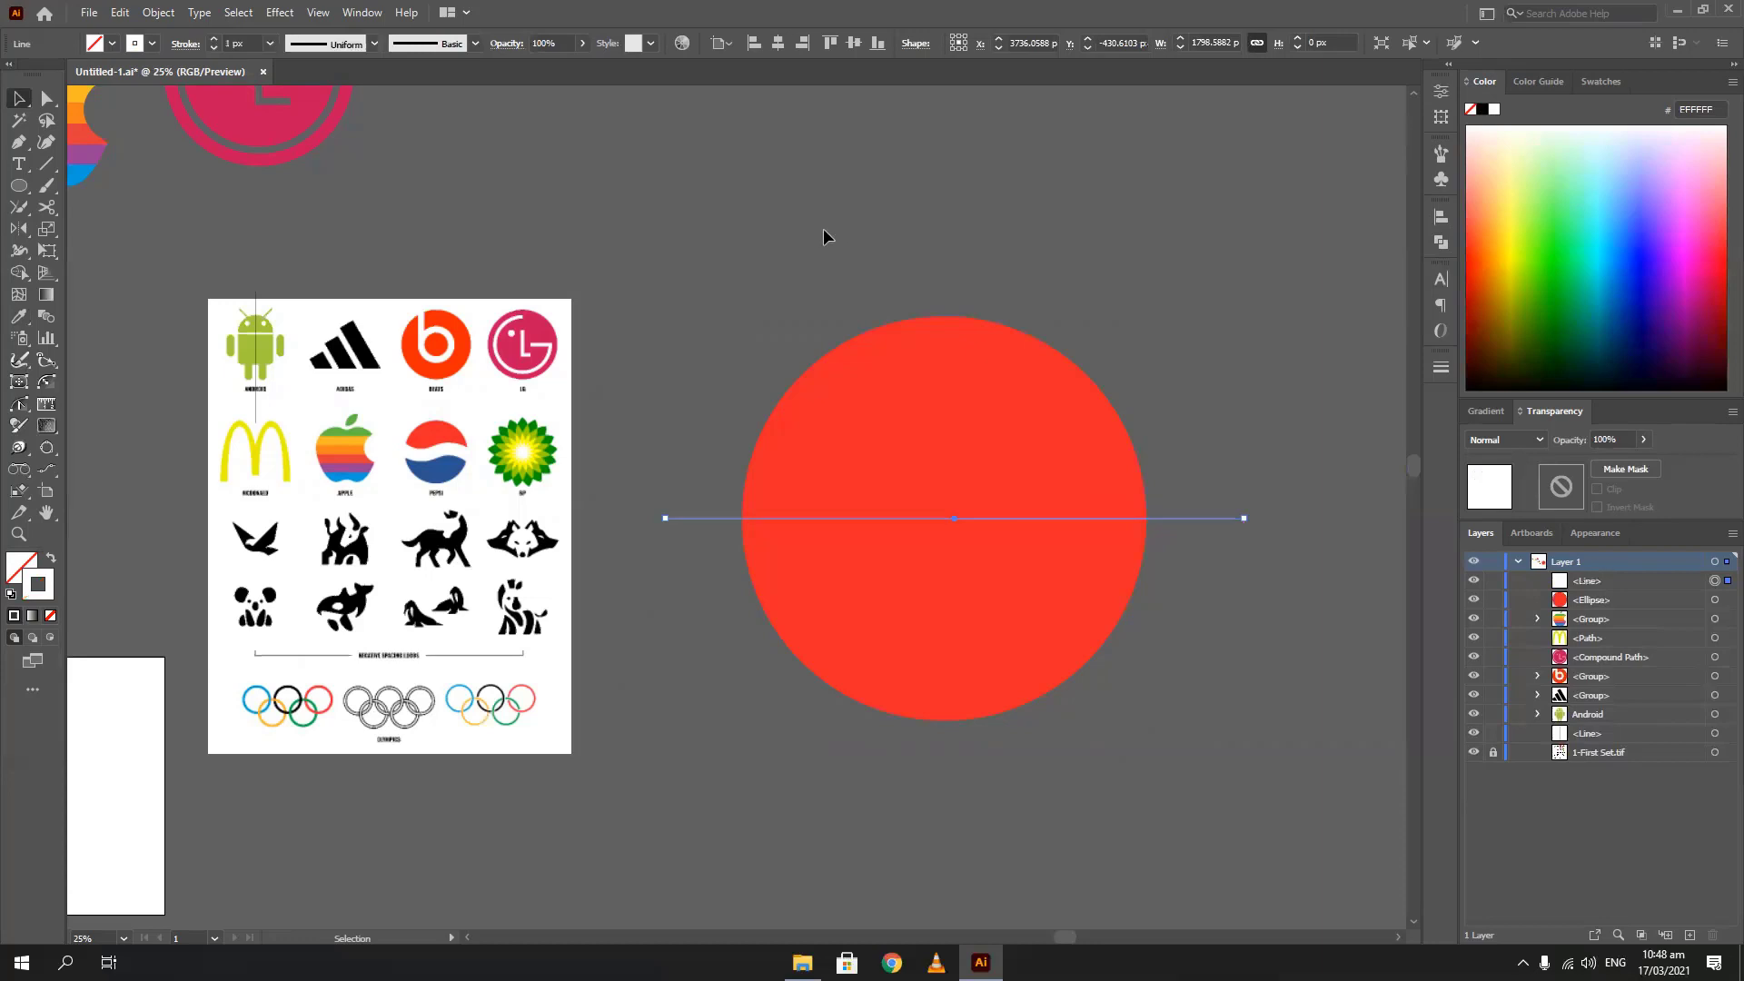
Apply a Twist effect with an angle of -34° to the white line
click(280, 13)
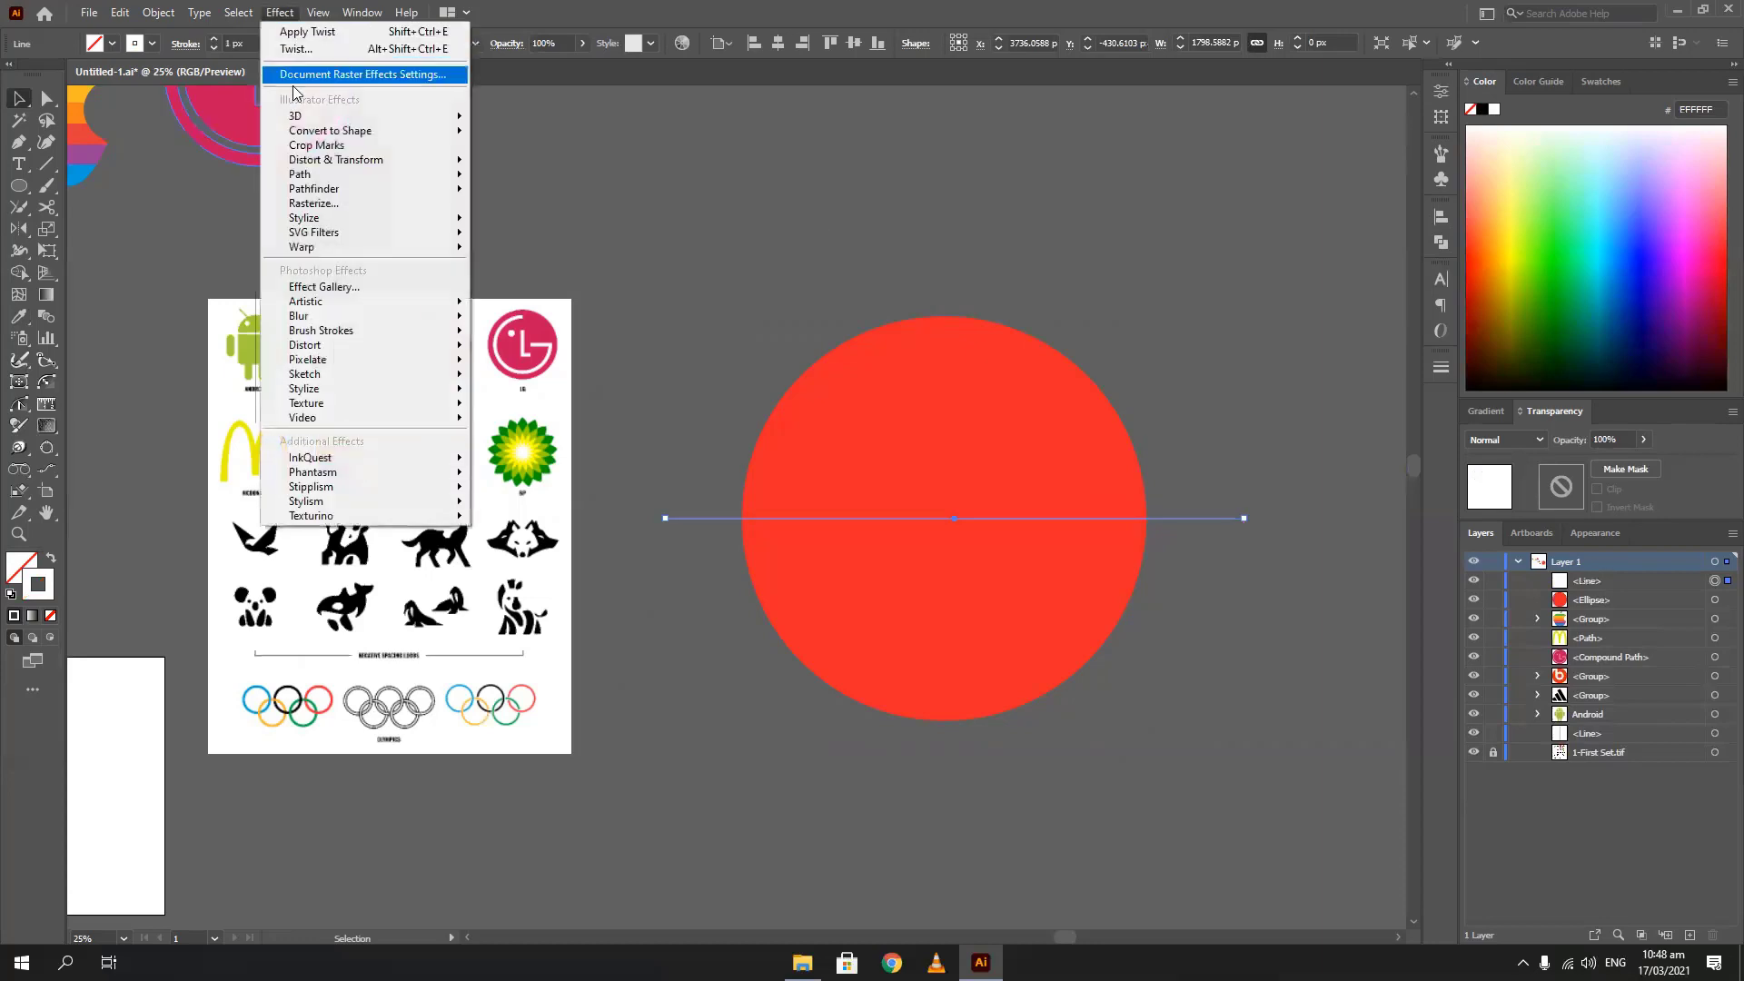
mouse_move(323, 161)
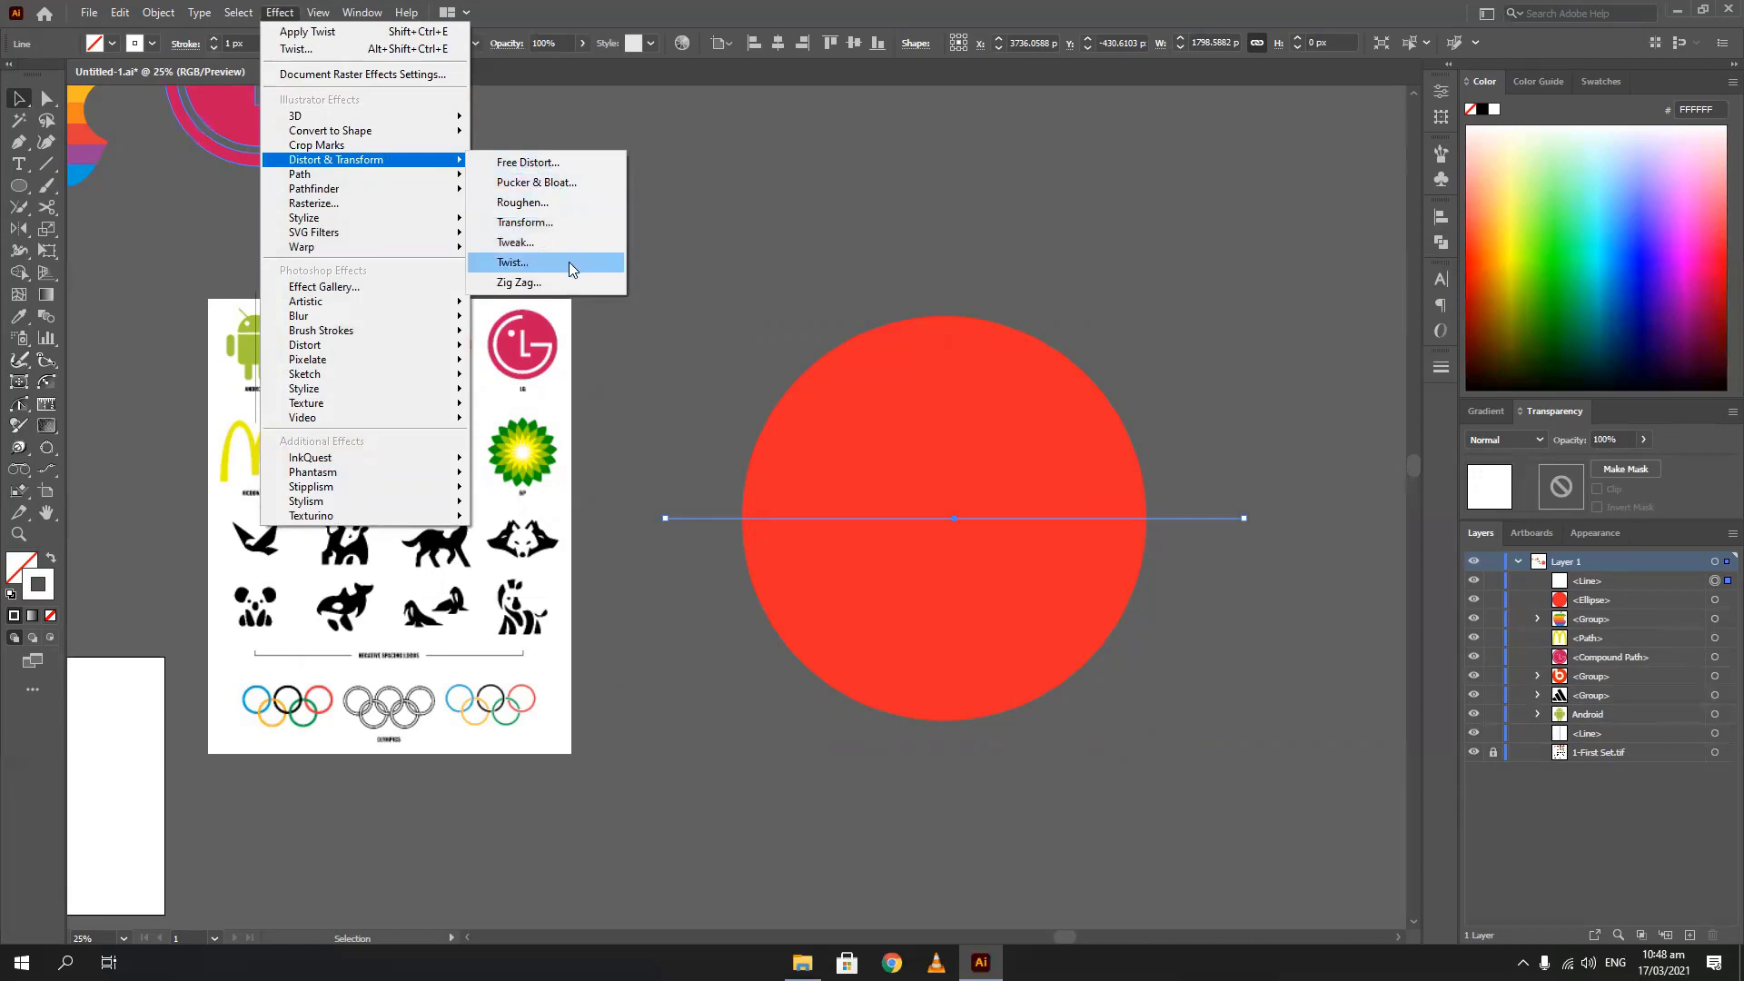
click(568, 262)
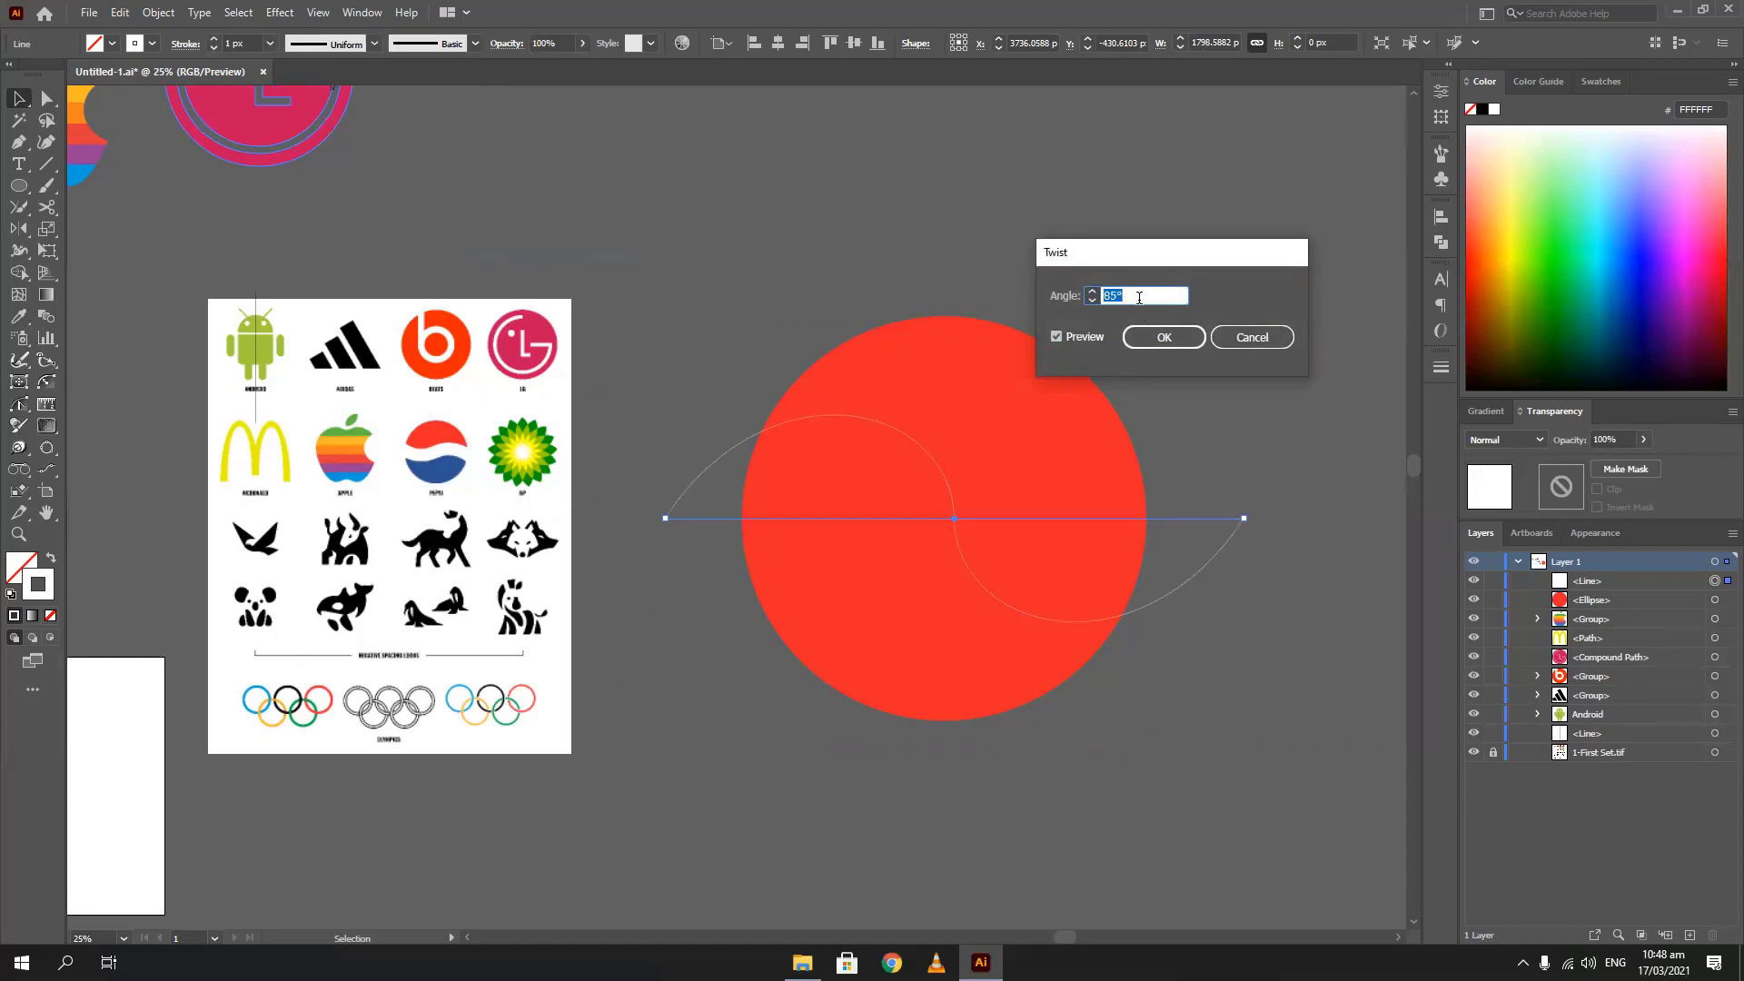
text(43)
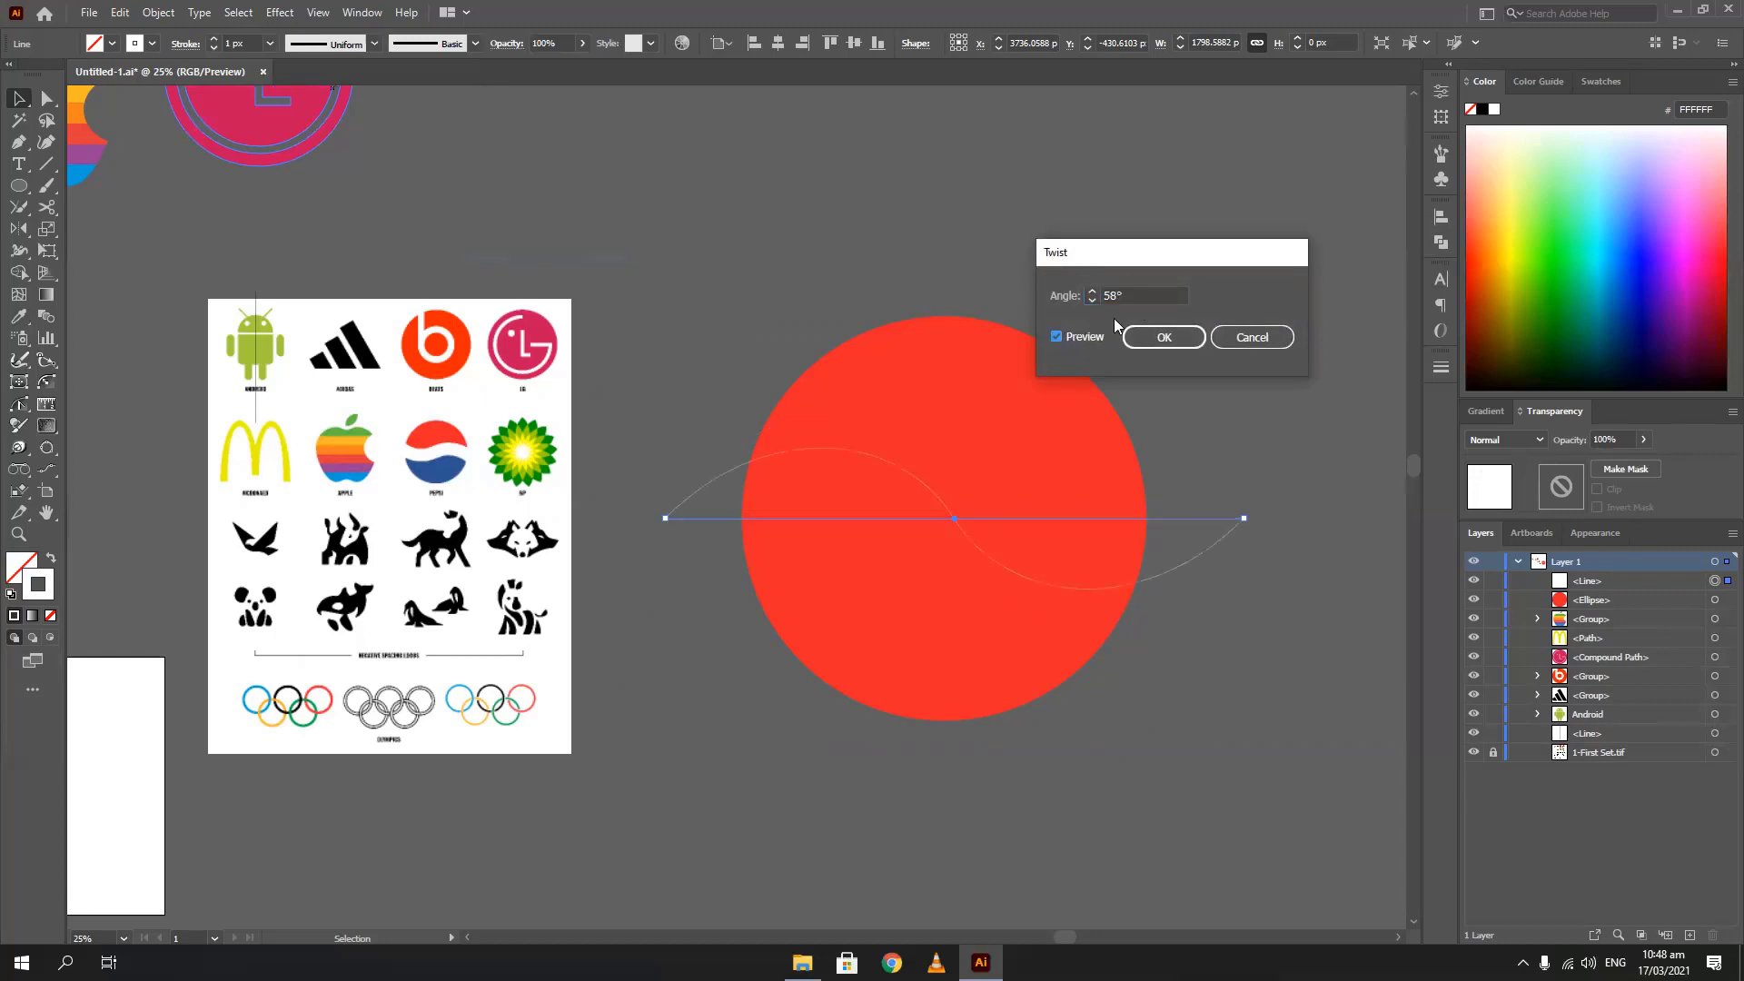
key(Down)
key(Down)
key(Down)
key(Down)
key(Down)
key(Down)
key(Down)
key(Down)
key(Down)
key(Down)
key(Down)
key(Down)
key(Down)
key(Down)
key(Down)
key(Down)
key(Down)
key(Down)
key(Down)
key(Down)
key(Down)
key(Down)
key(Down)
key(Down)
key(Down)
key(Down)
key(Down)
key(Down)
key(Down)
key(Down)
key(Down)
key(Down)
key(Down)
key(Down)
key(Down)
key(Down)
key(Down)
key(Down)
key(Down)
key(Down)
key(Down)
key(Down)
click(1164, 337)
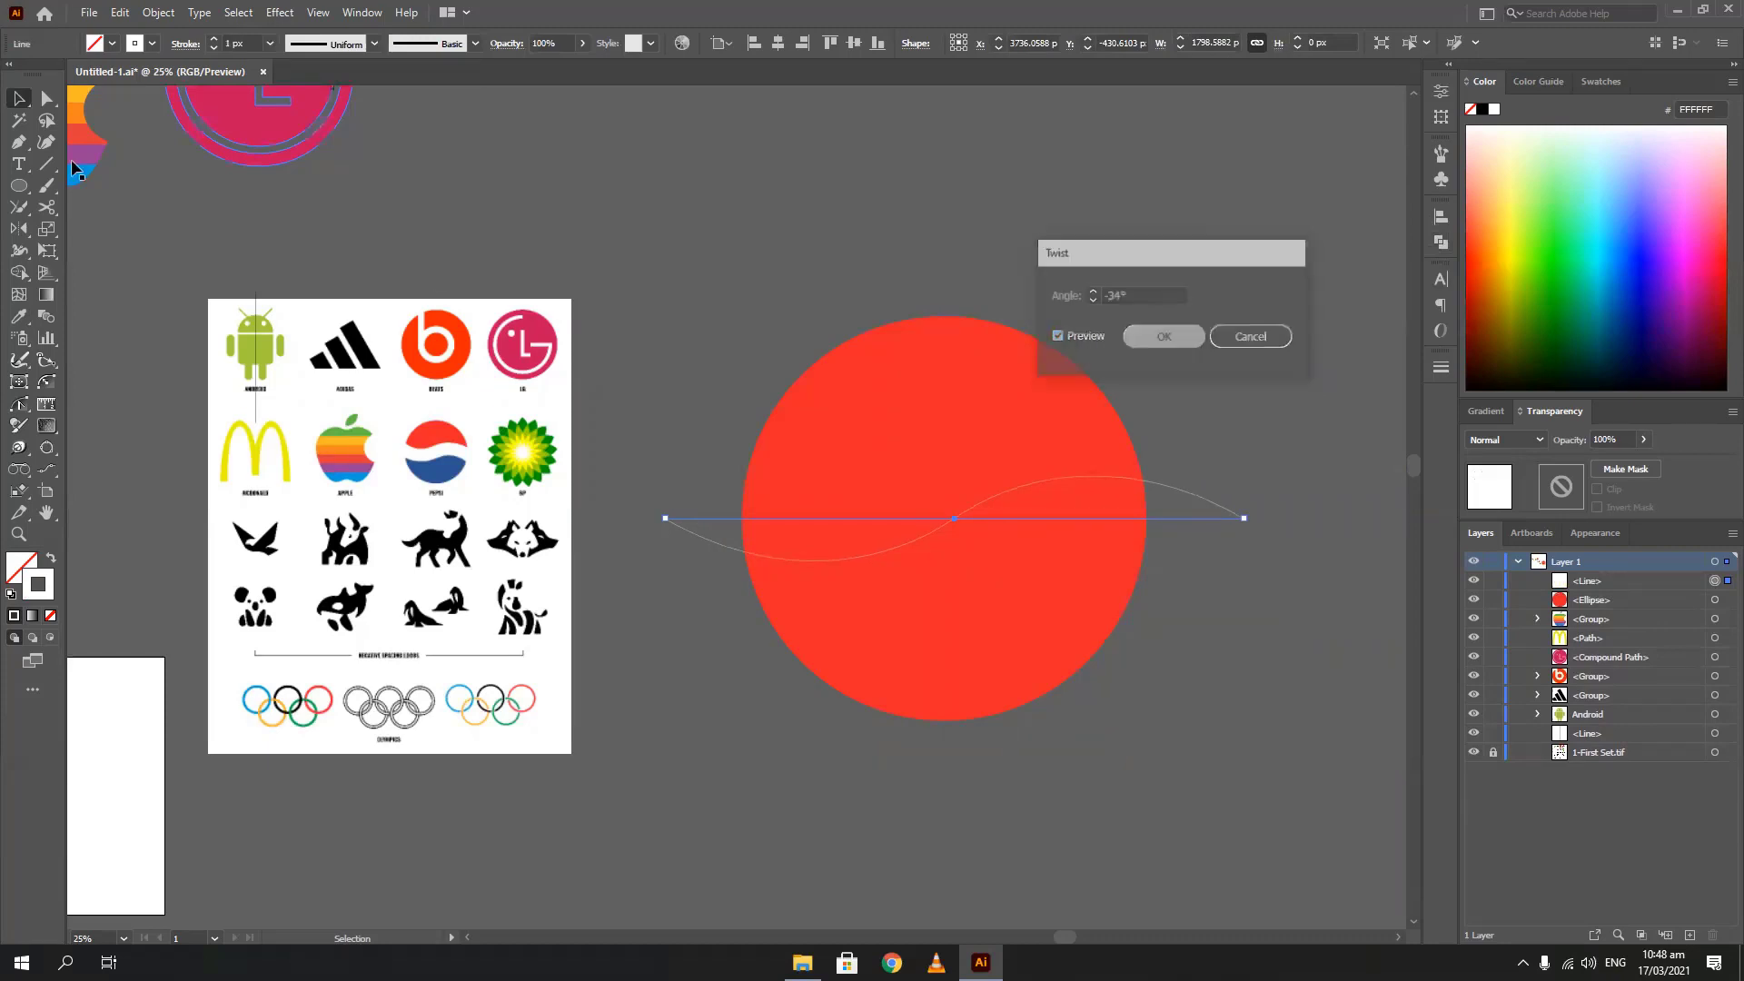
Set the white wave's stroke weight to 216 px and rotate it slightly clockwise across the circle
scroll(241, 43, up, 20)
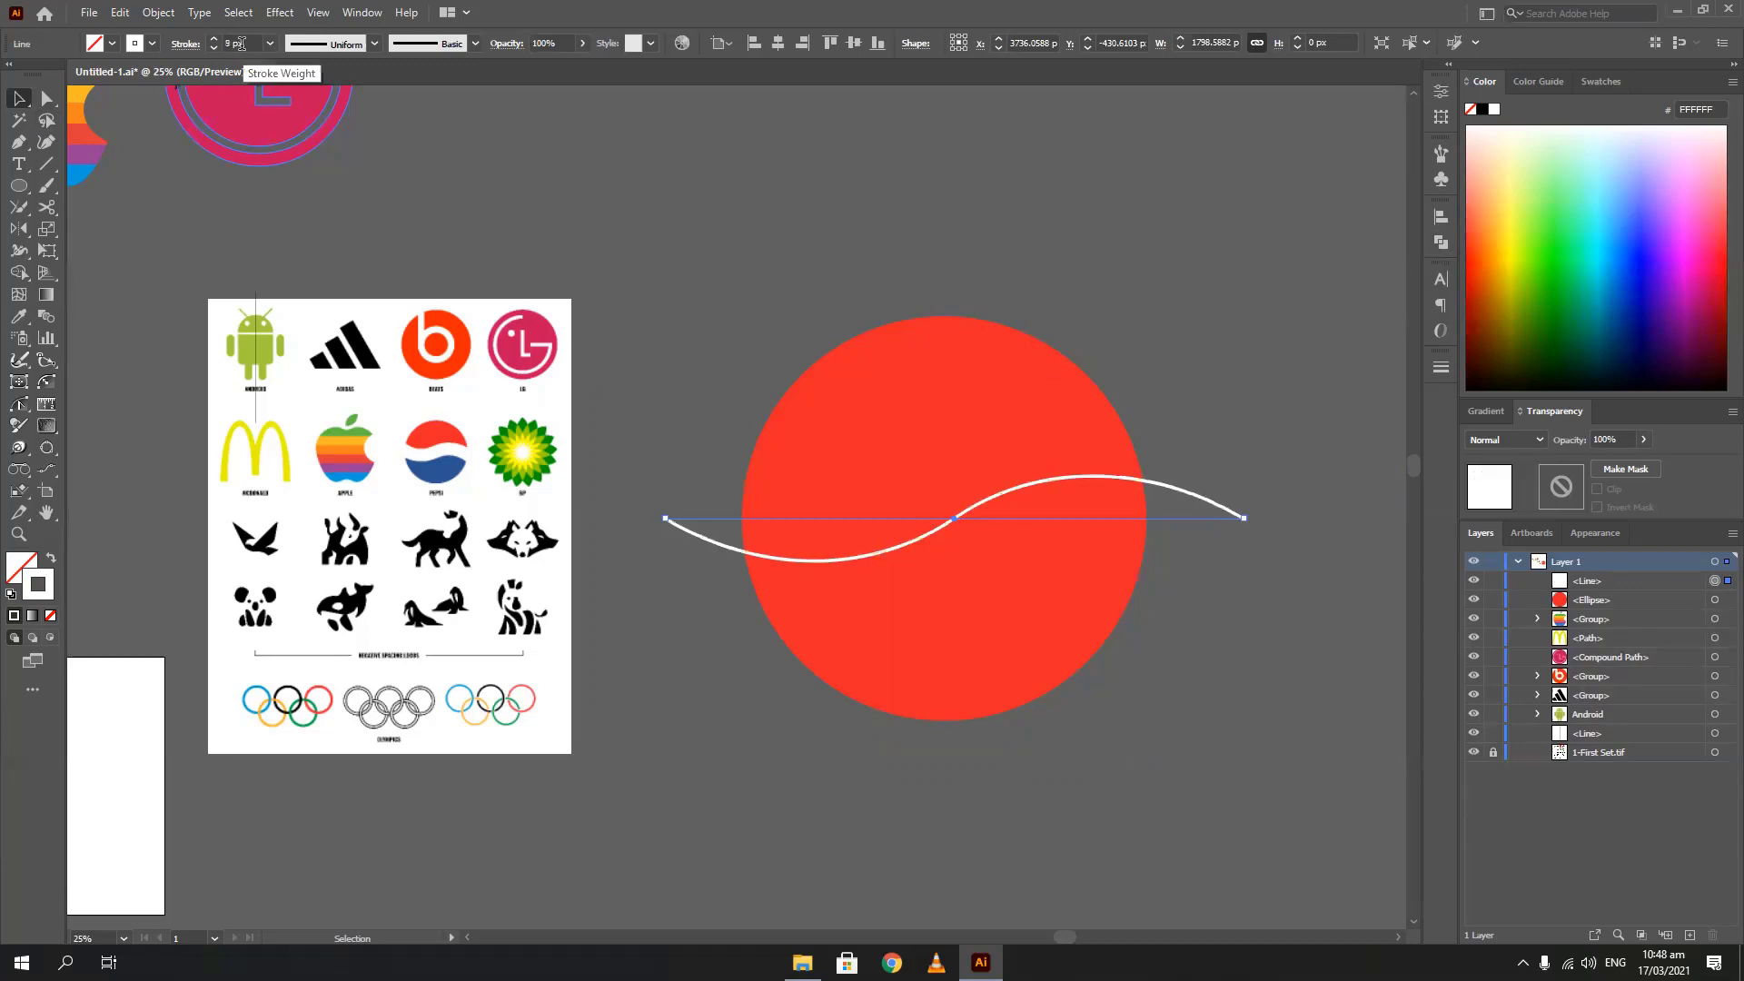
scroll(241, 44, up, 20)
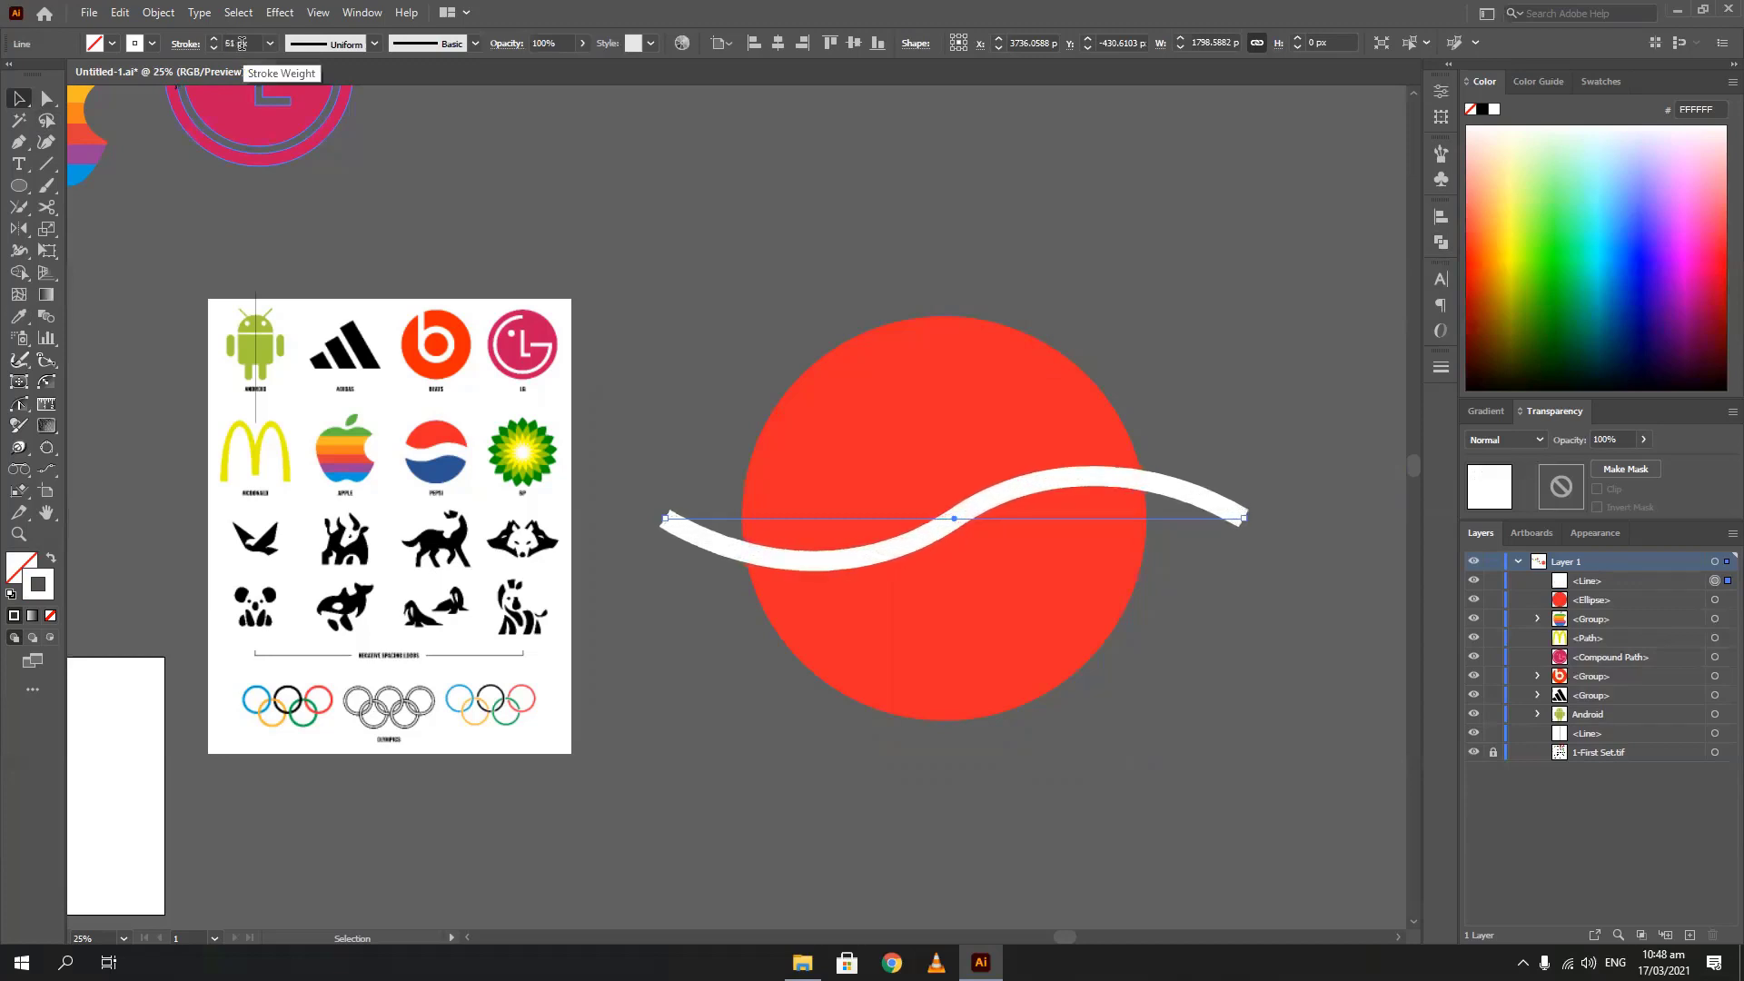
scroll(242, 44, up, 20)
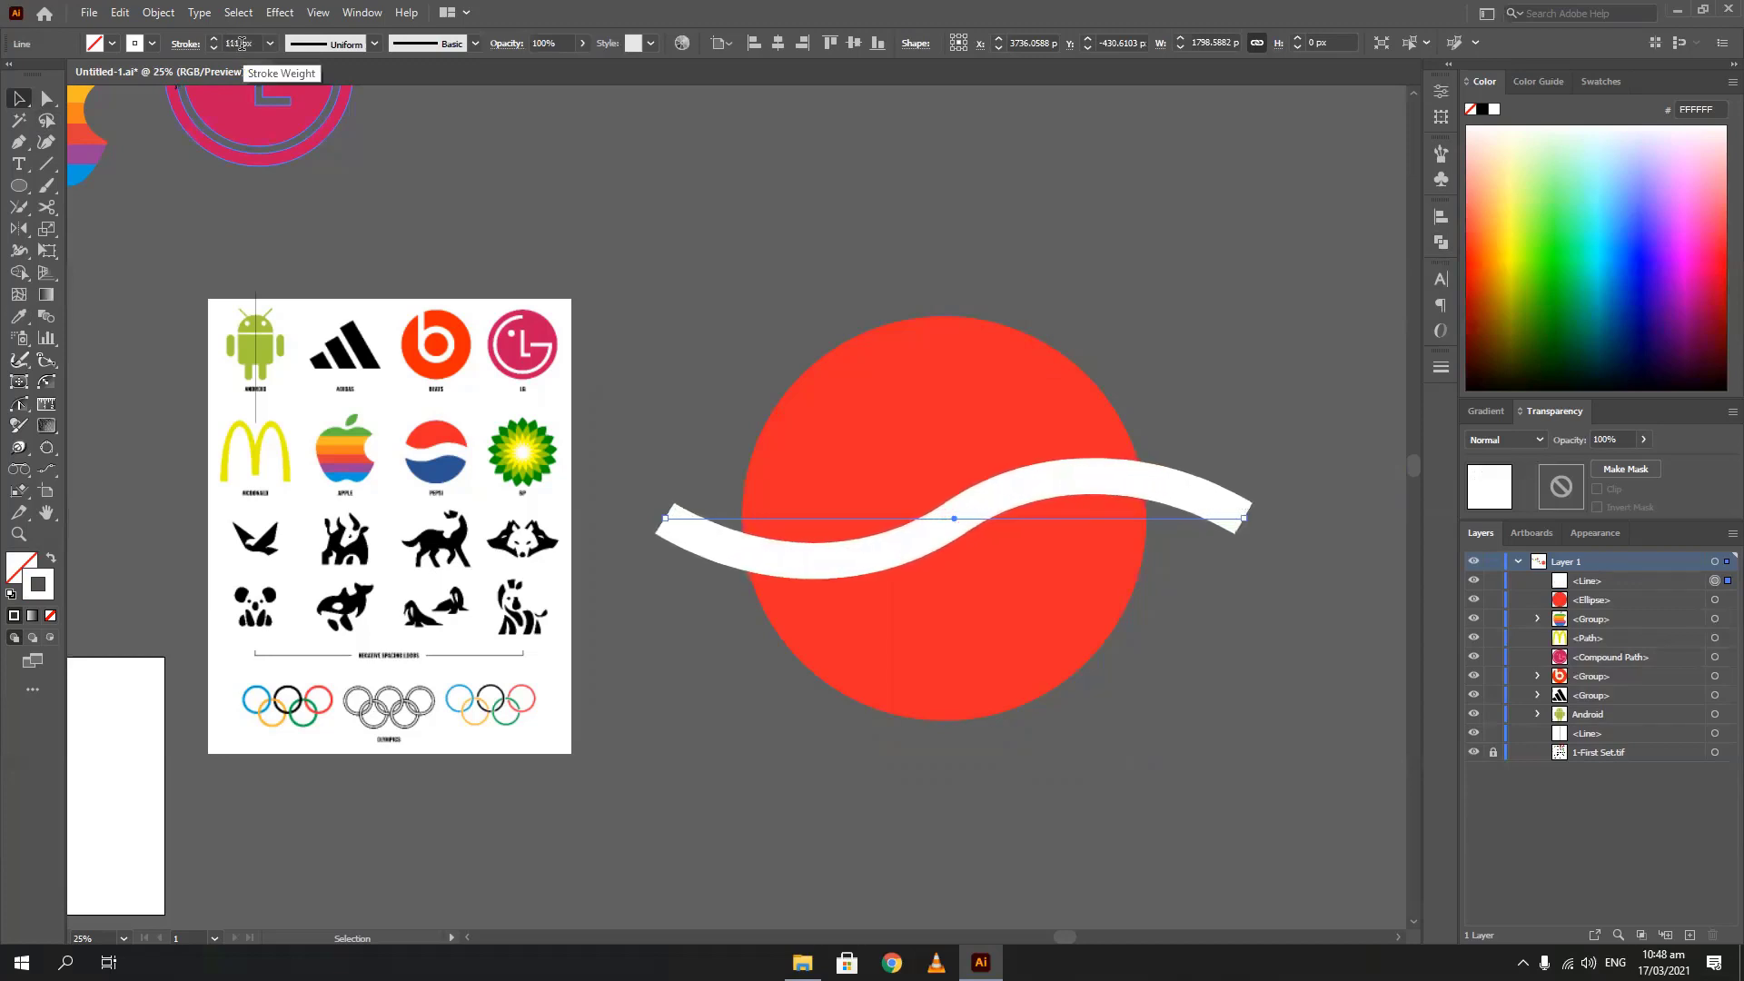
scroll(241, 44, up, 20)
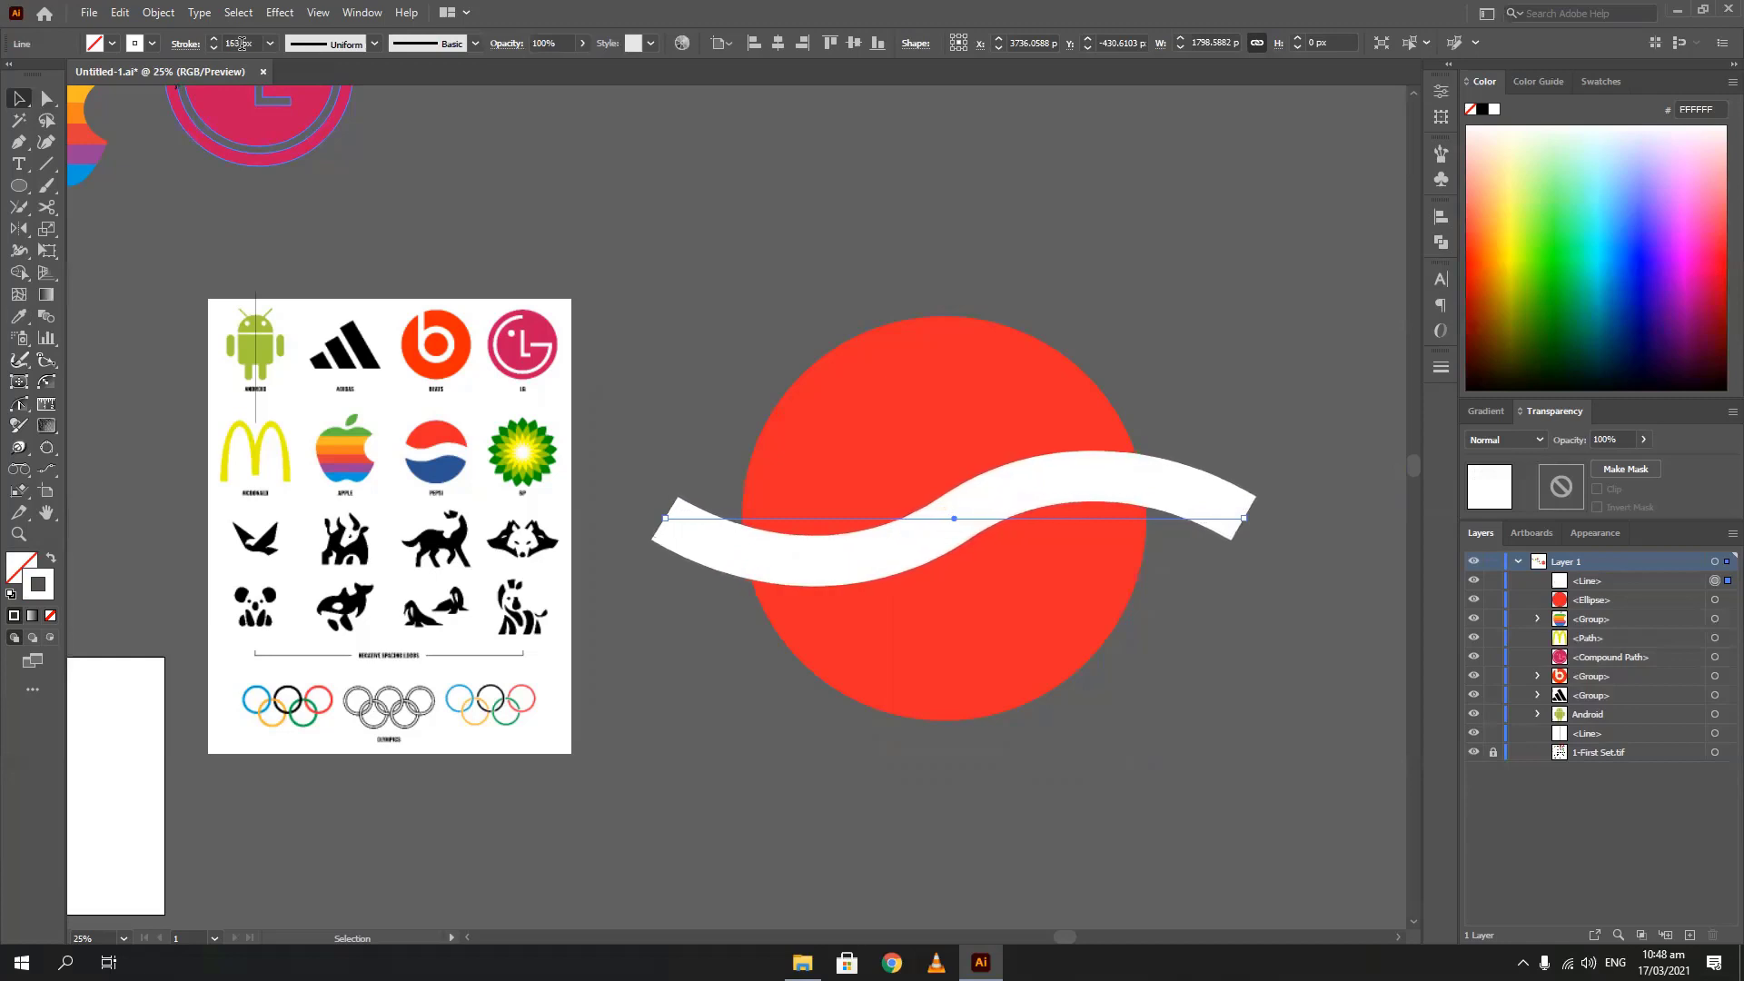
scroll(241, 44, up, 20)
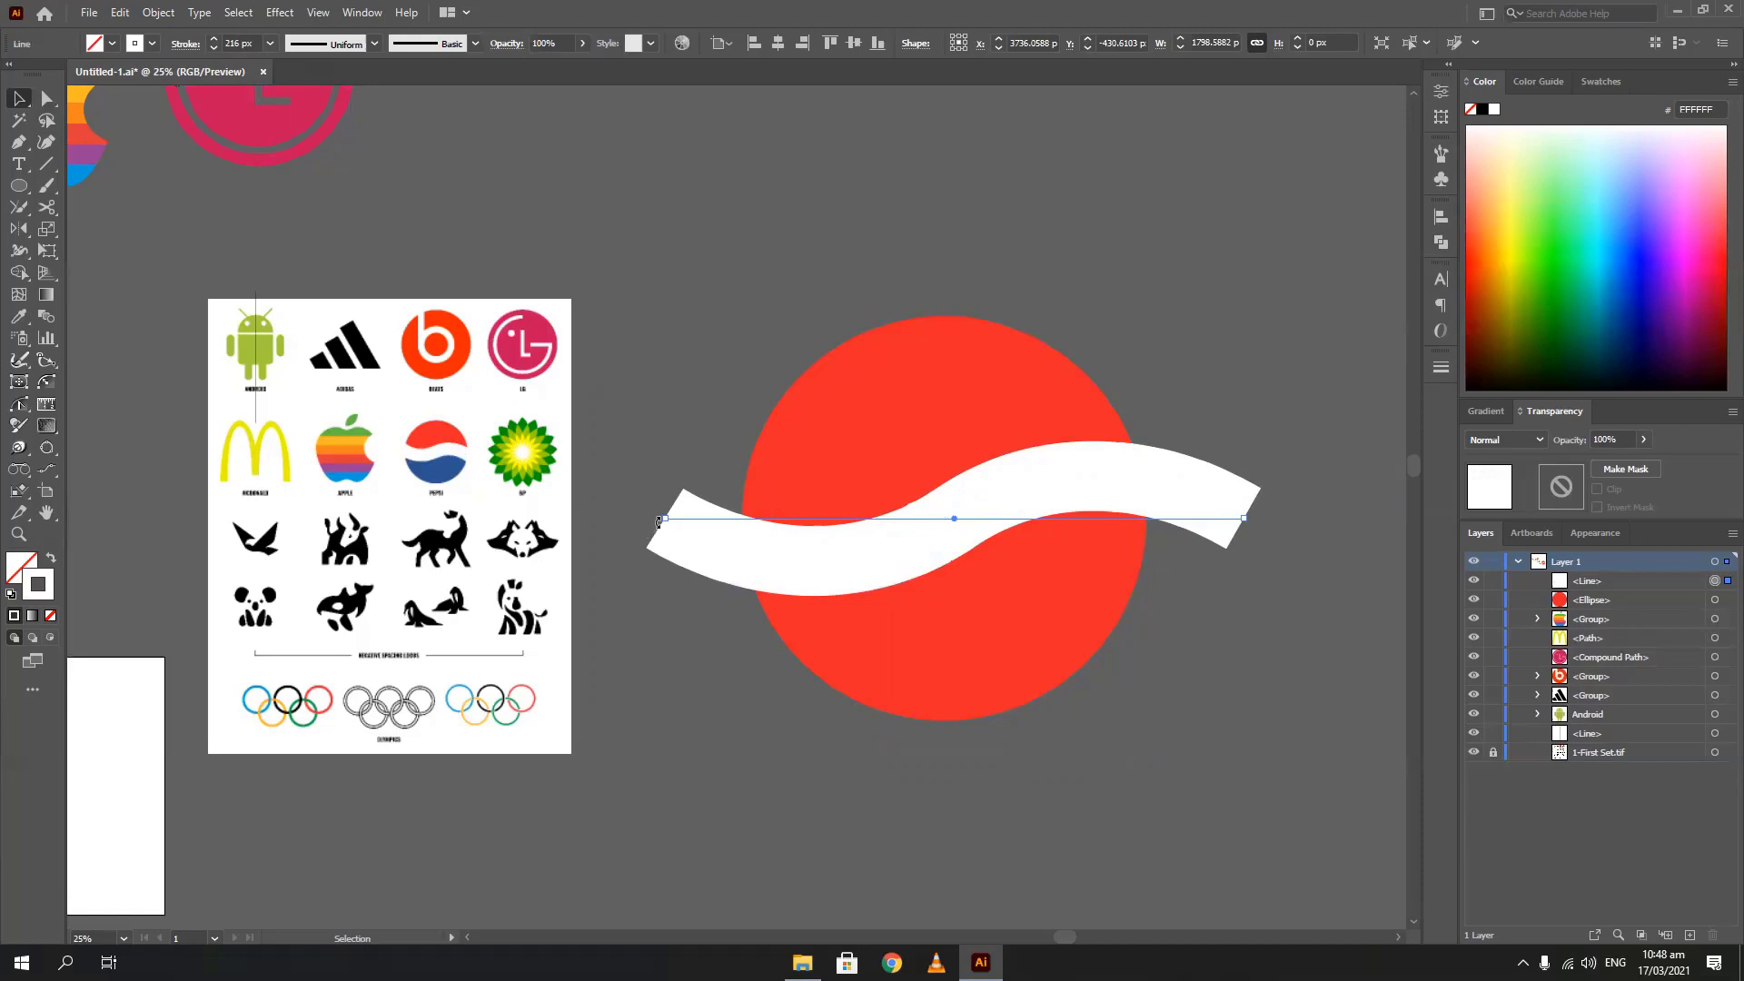
drag(659, 521, 660, 455)
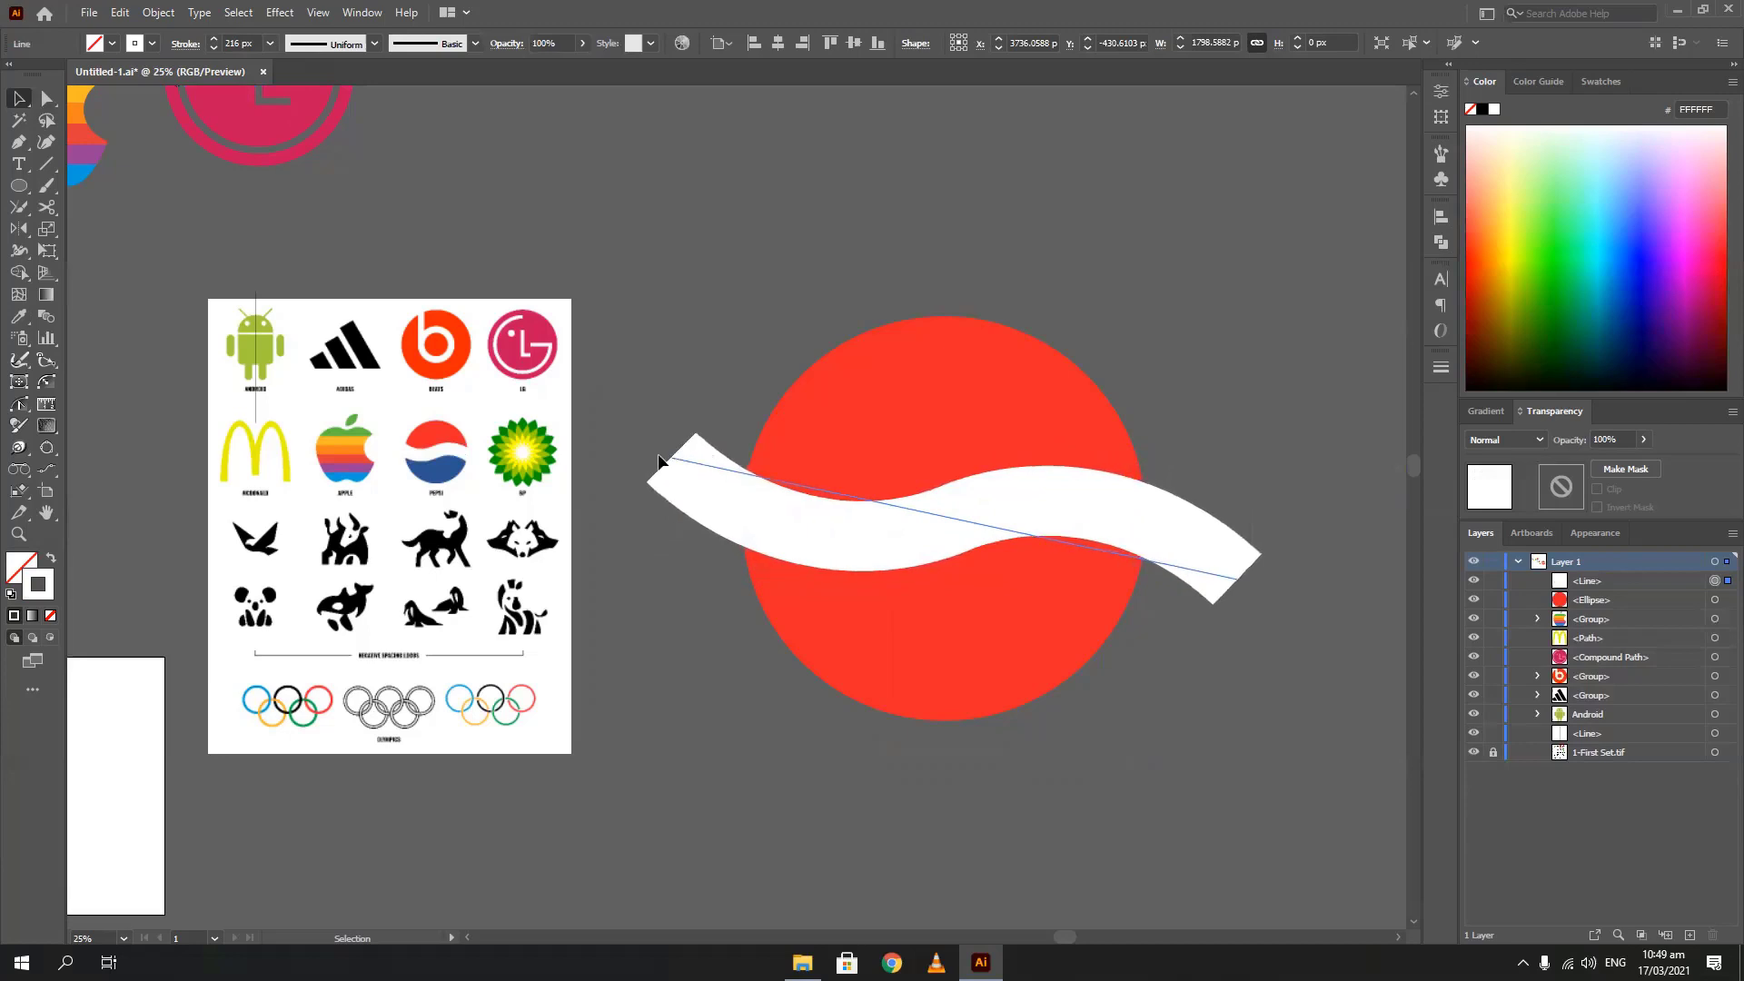
click(698, 574)
Expand the wave's appearance and then its stroke into a filled white shape
click(683, 467)
click(159, 12)
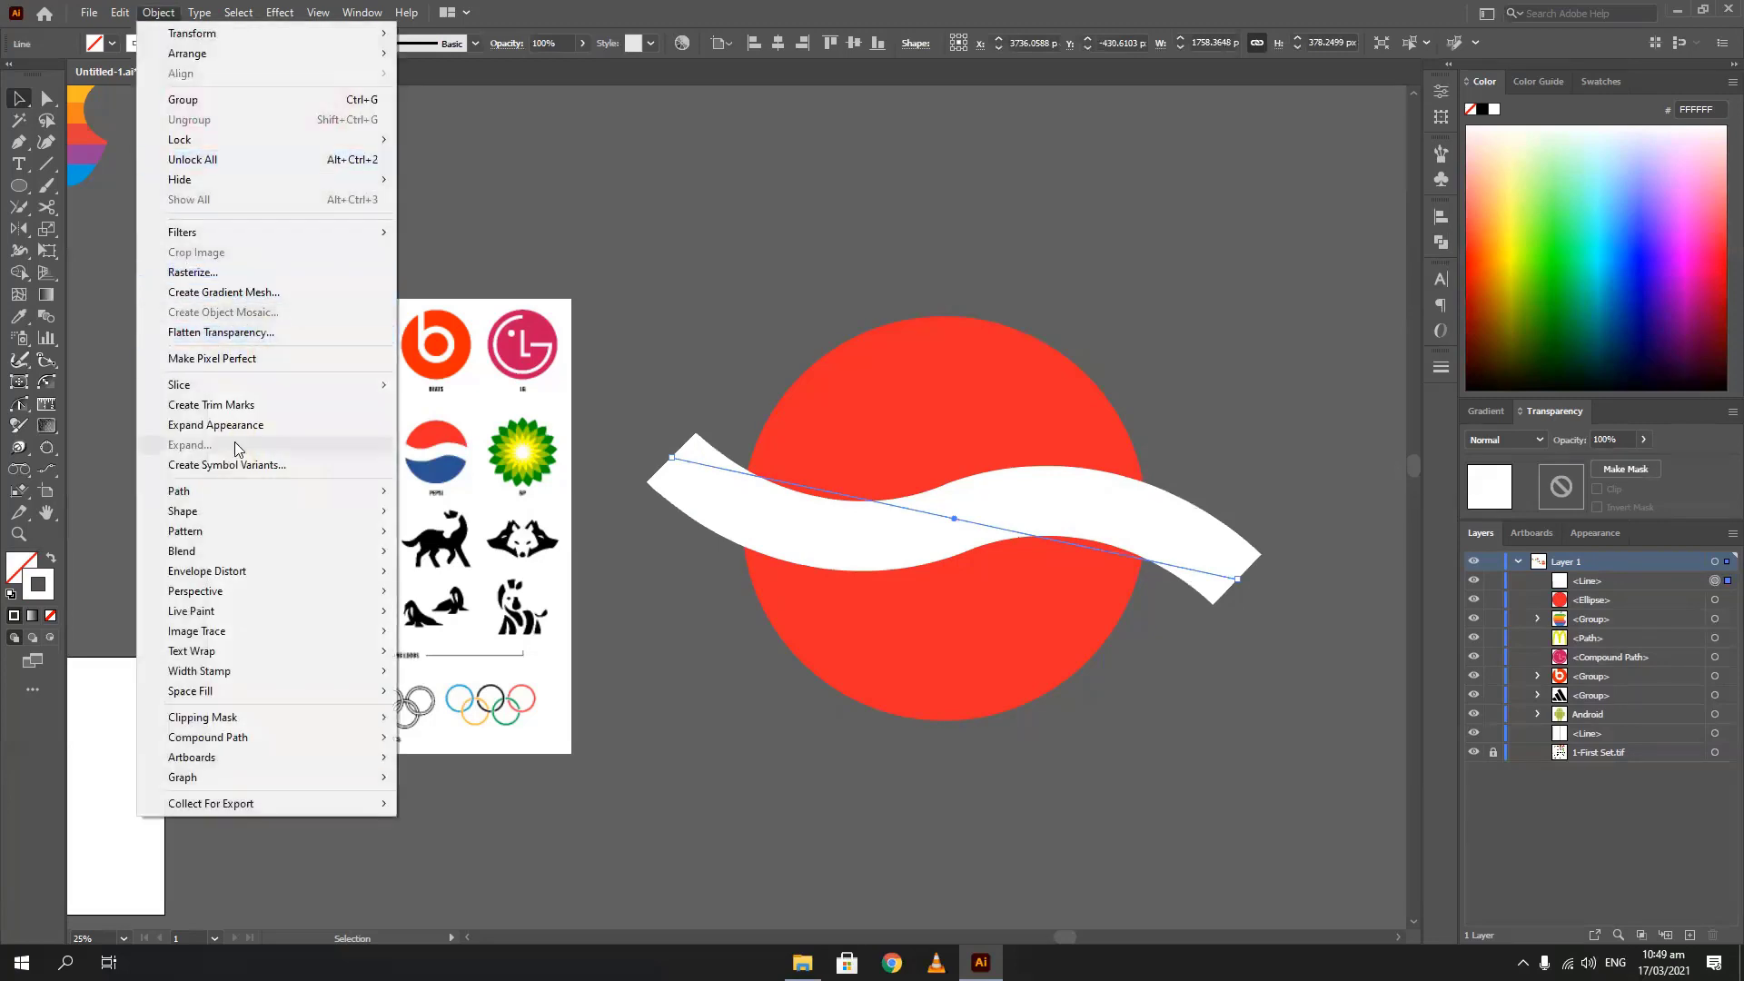
click(229, 433)
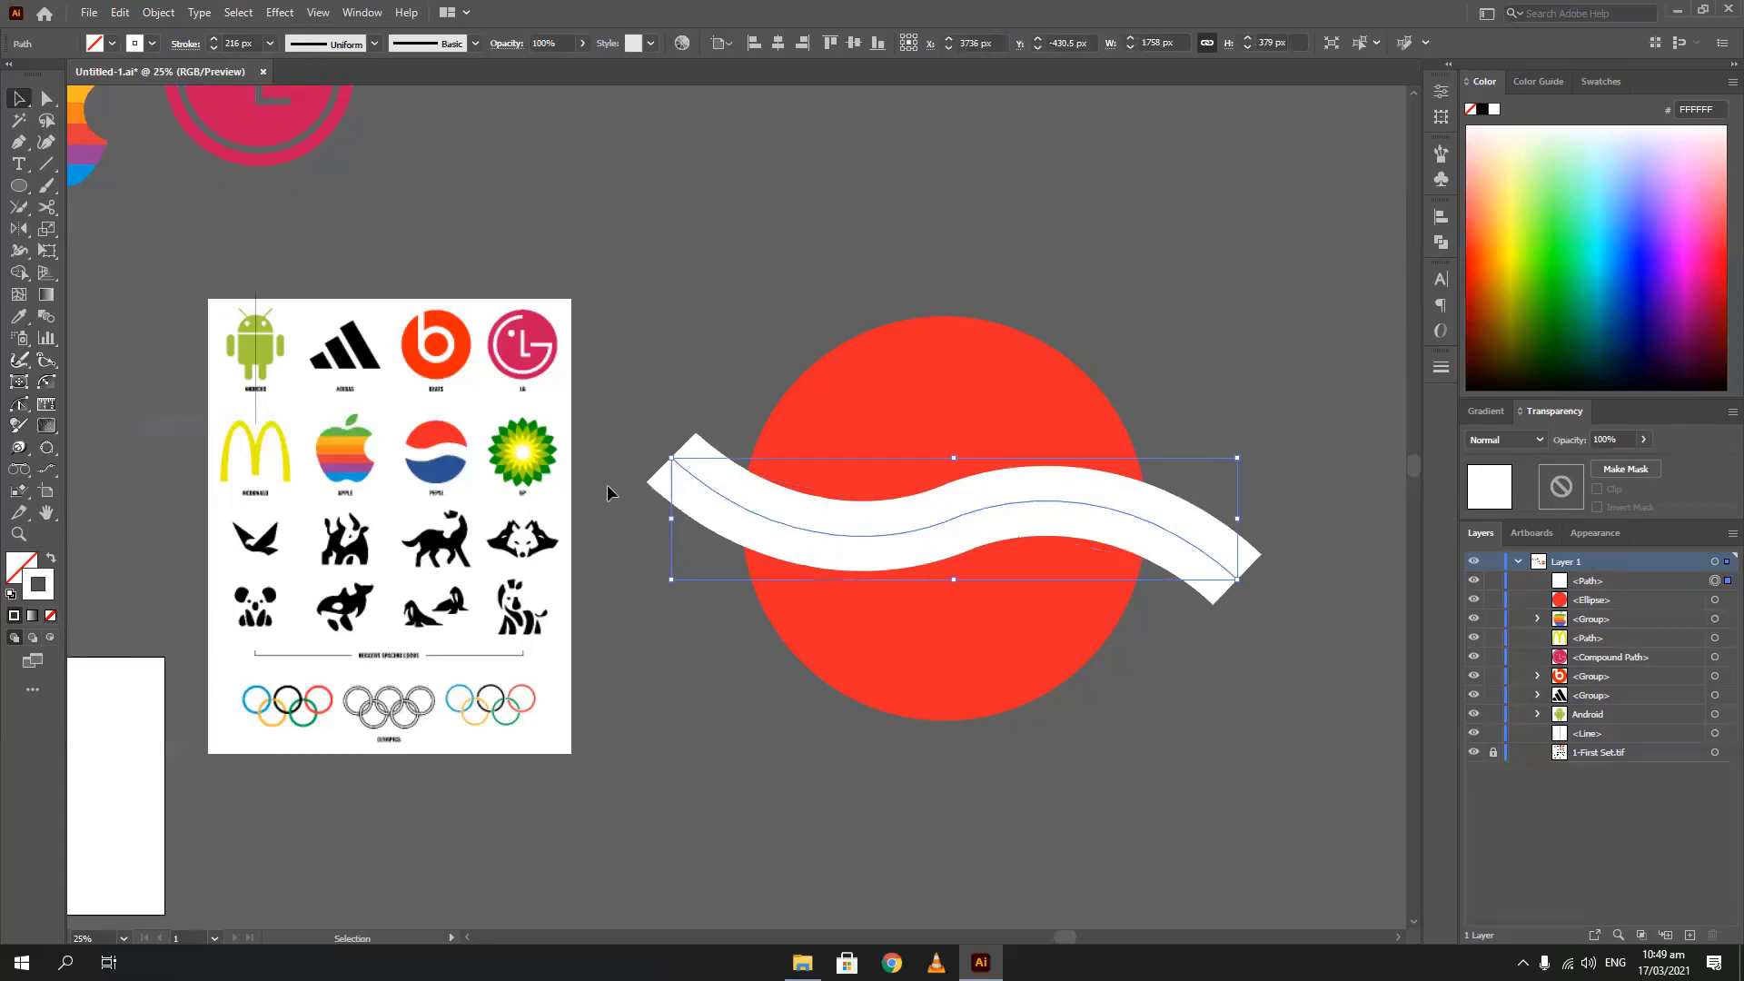
click(158, 12)
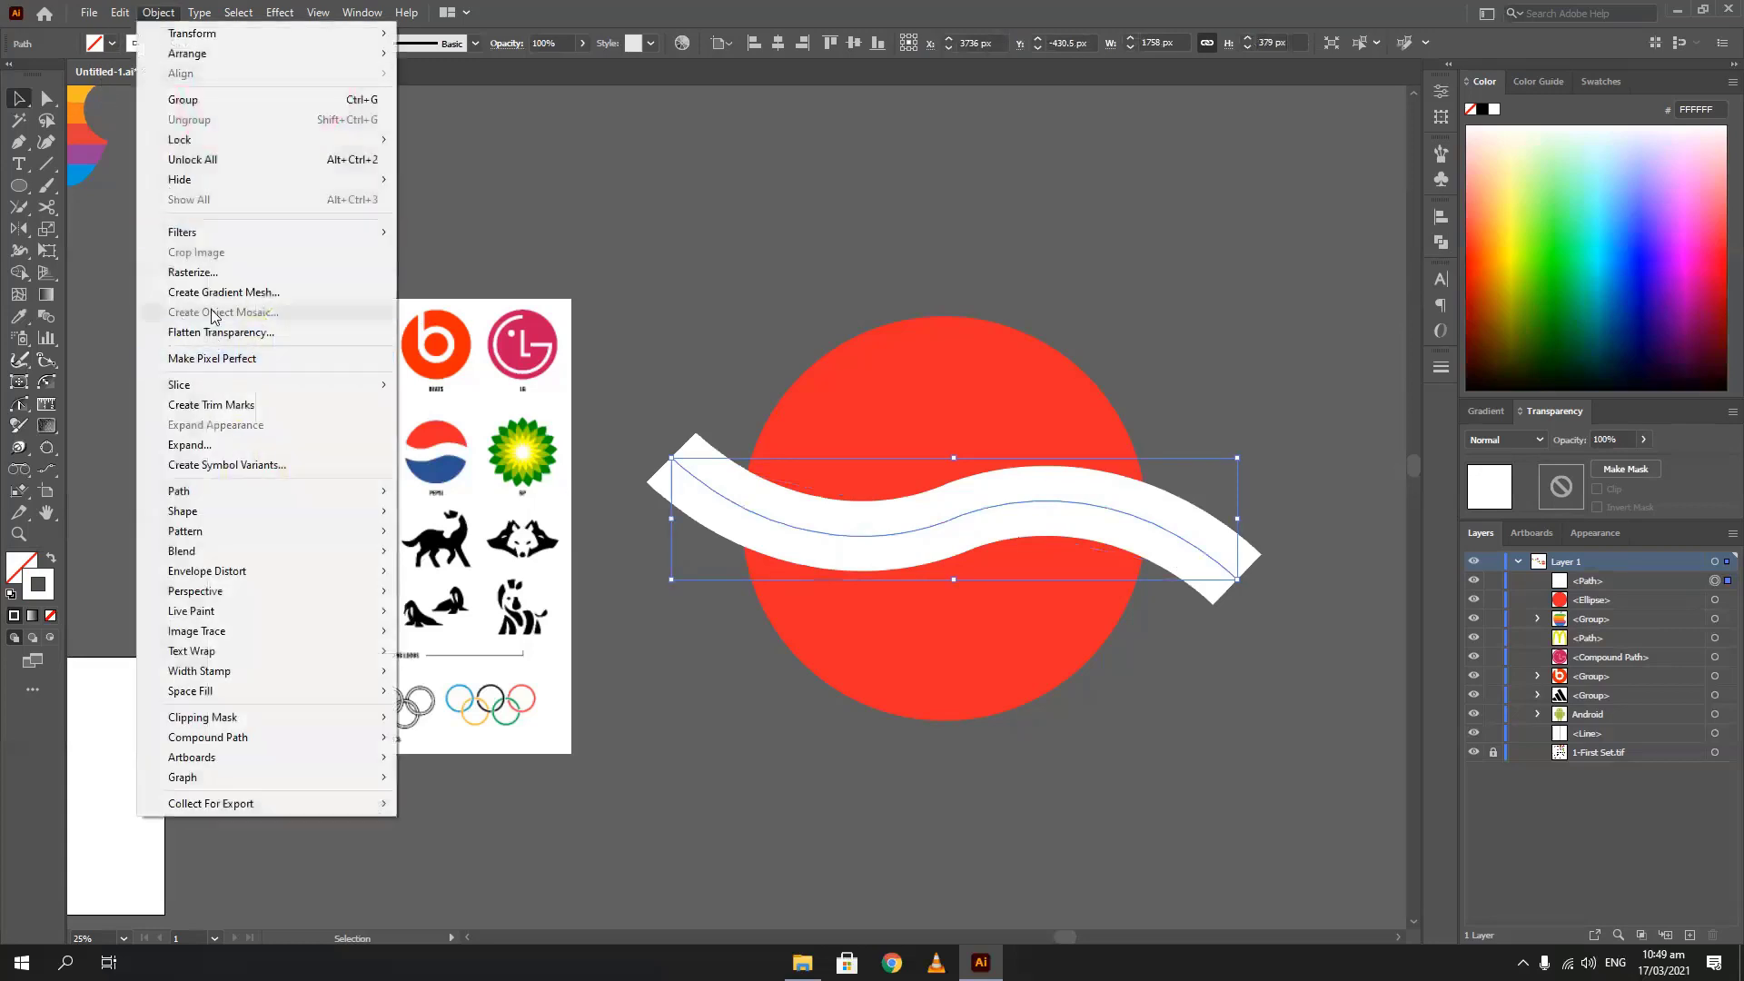
click(225, 449)
click(1200, 412)
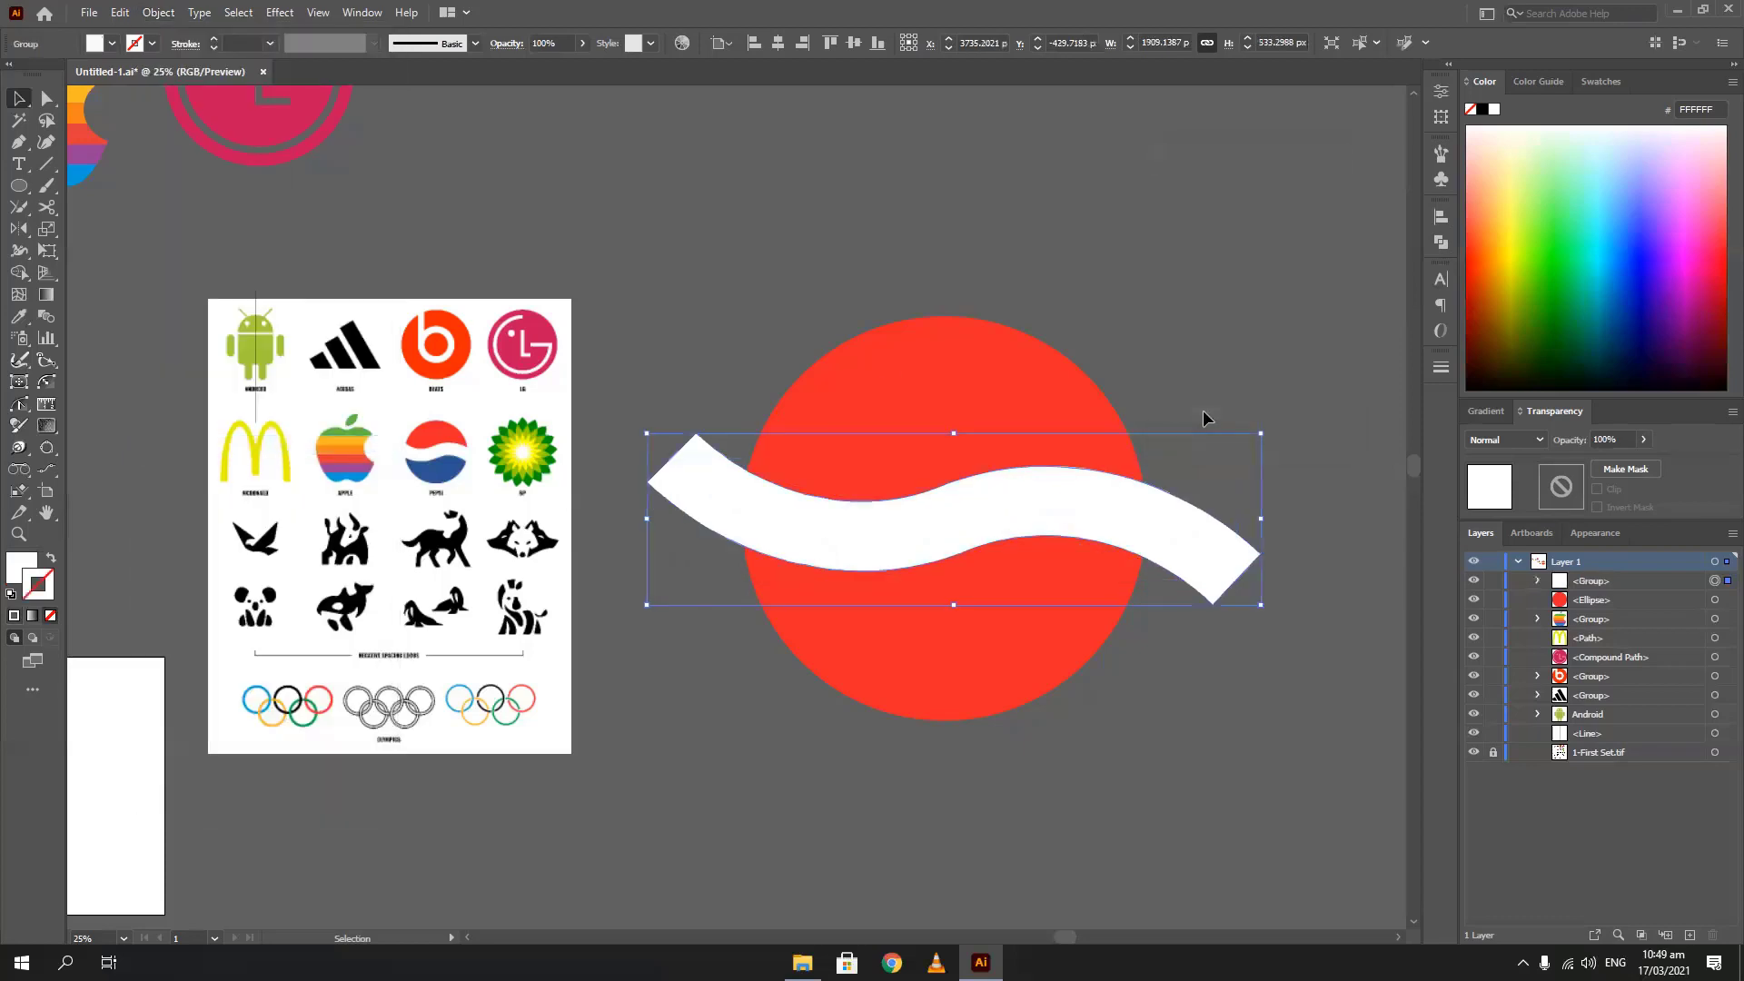
Subtract the white wave from the red circle with Minus Front to split it into two parts
click(747, 336)
drag(852, 473, 1085, 768)
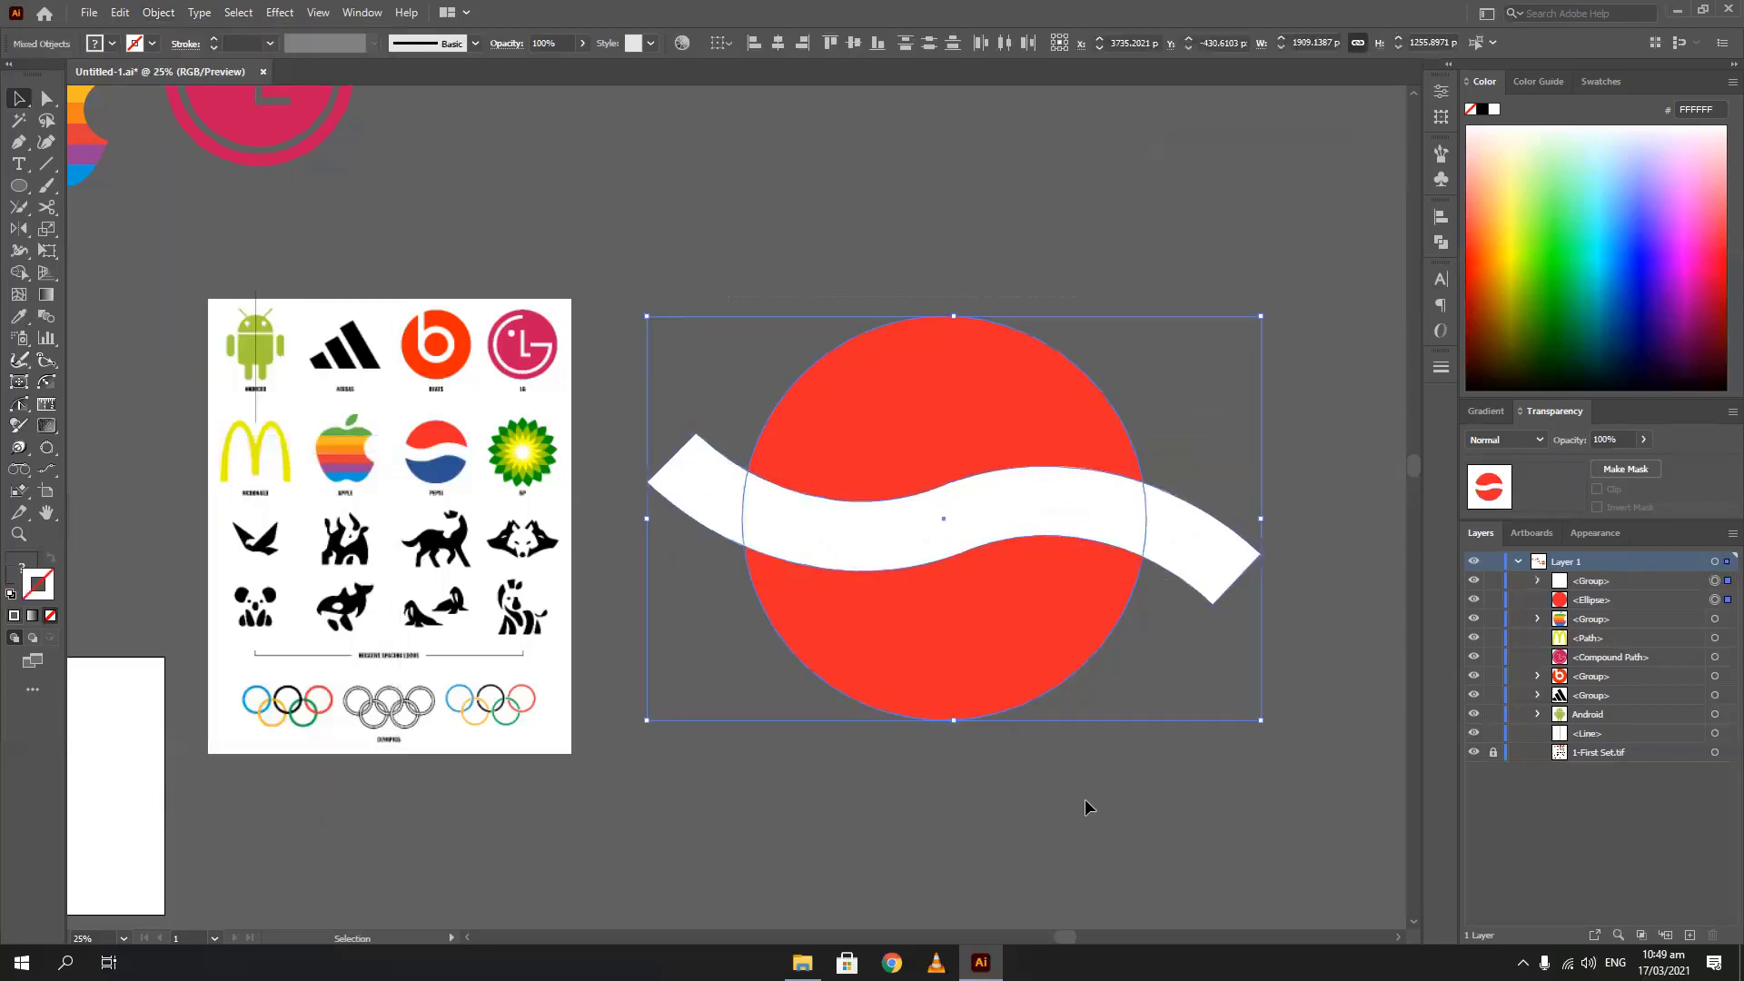
click(1438, 247)
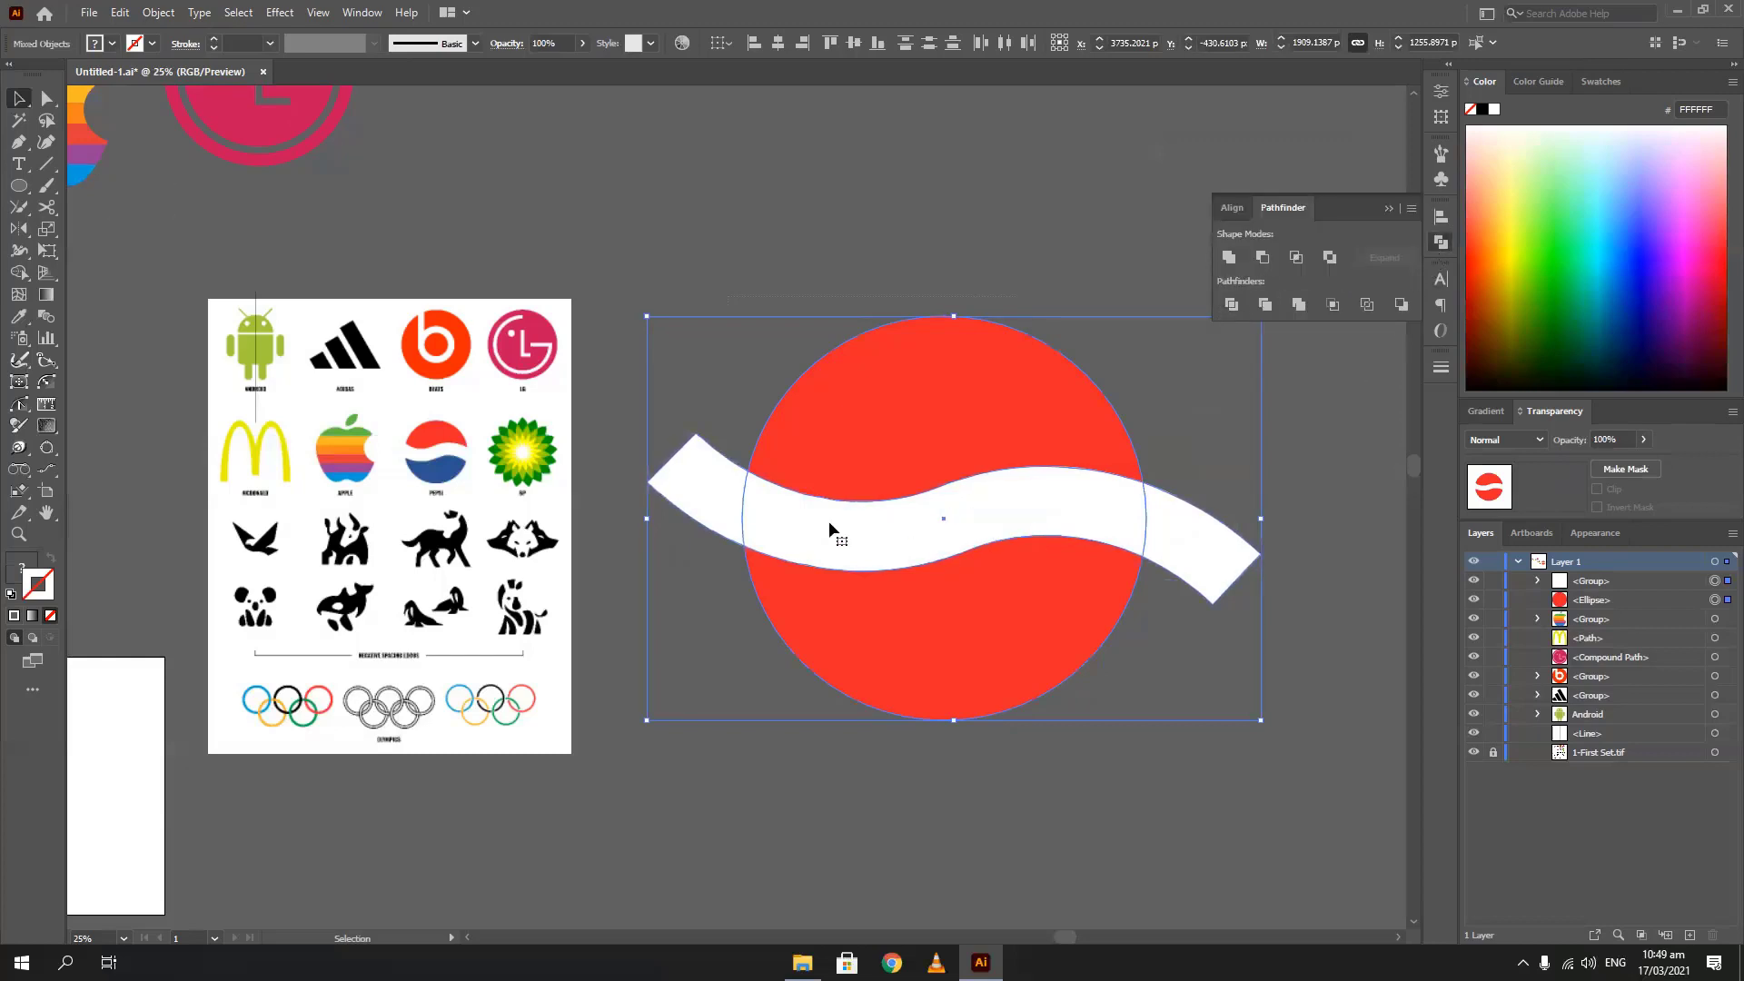
click(1261, 258)
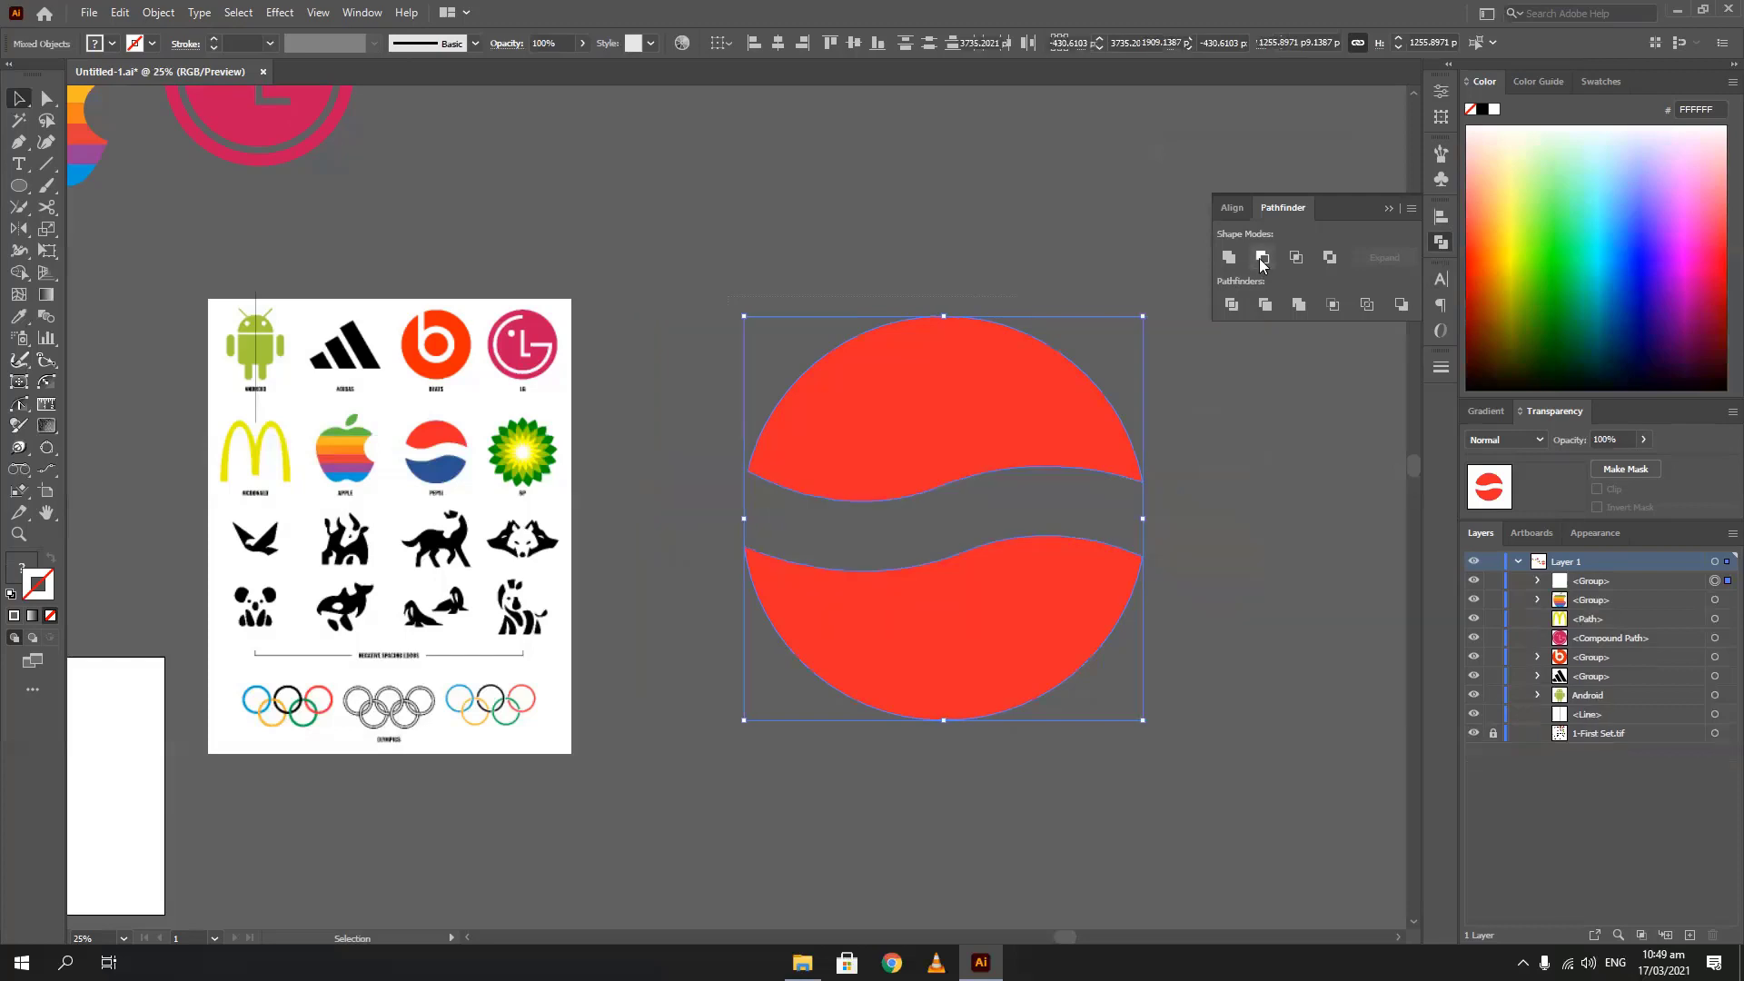
Ungroup the split circle and fill its lower half with the blue sampled from the reference Pepsi logo
right_click(872, 450)
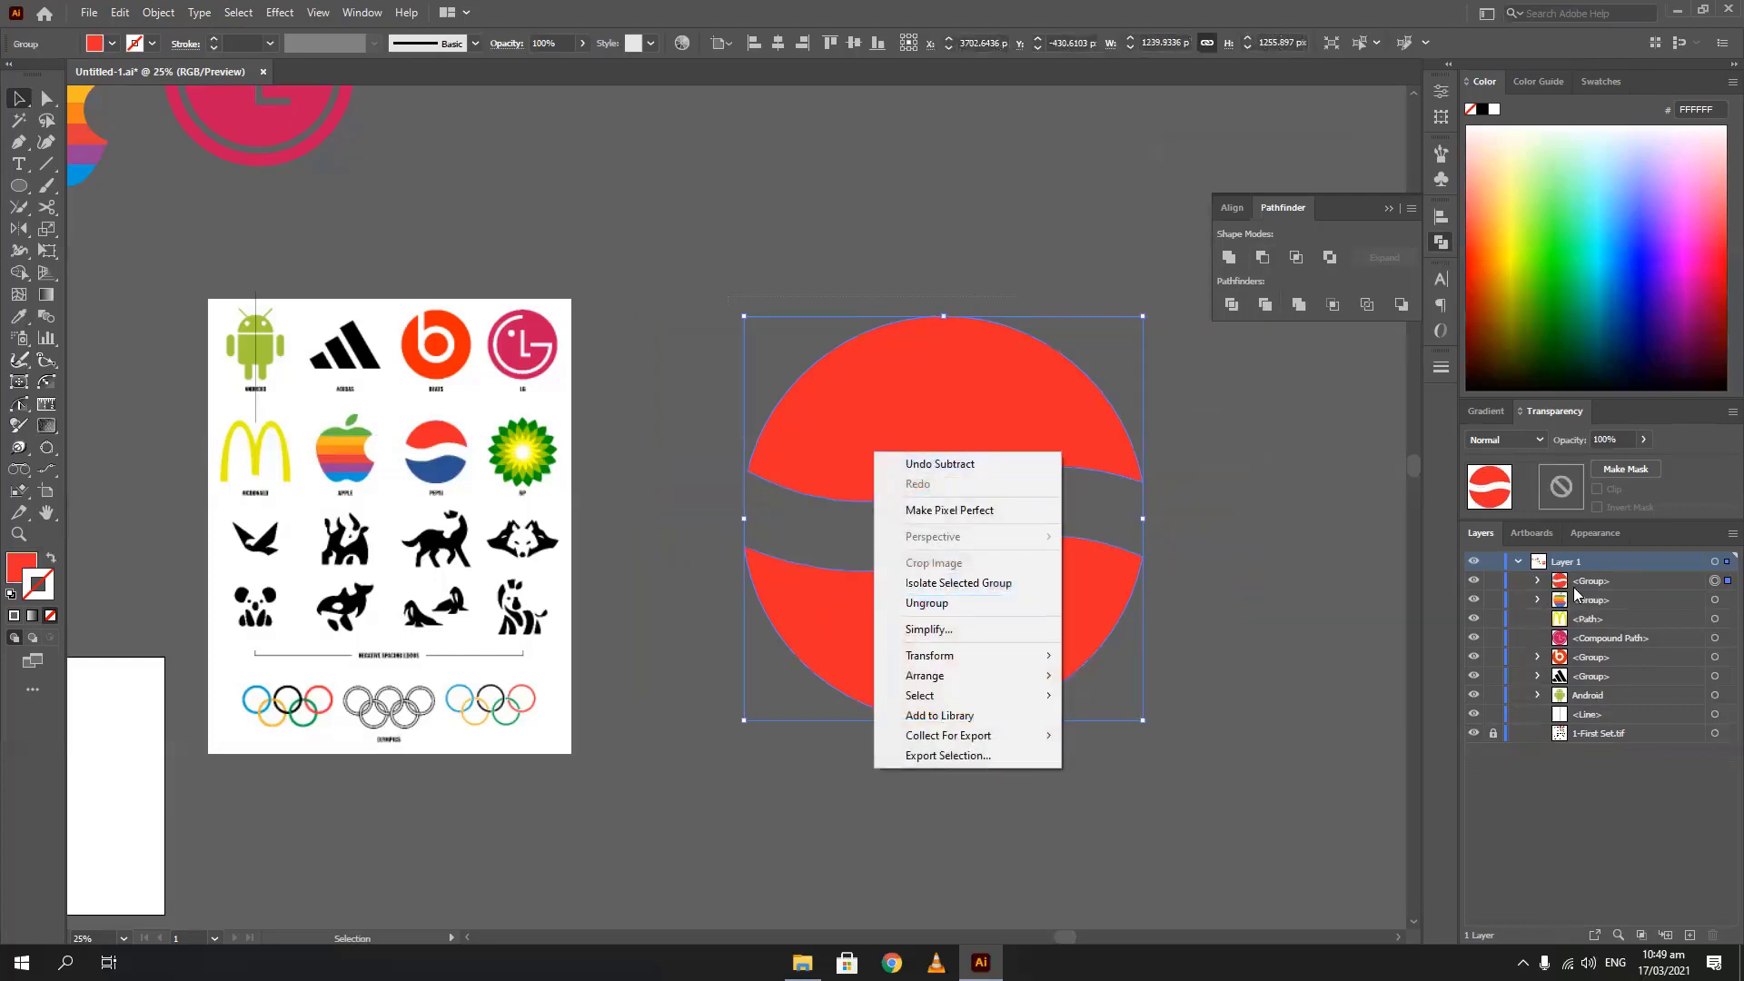
click(947, 605)
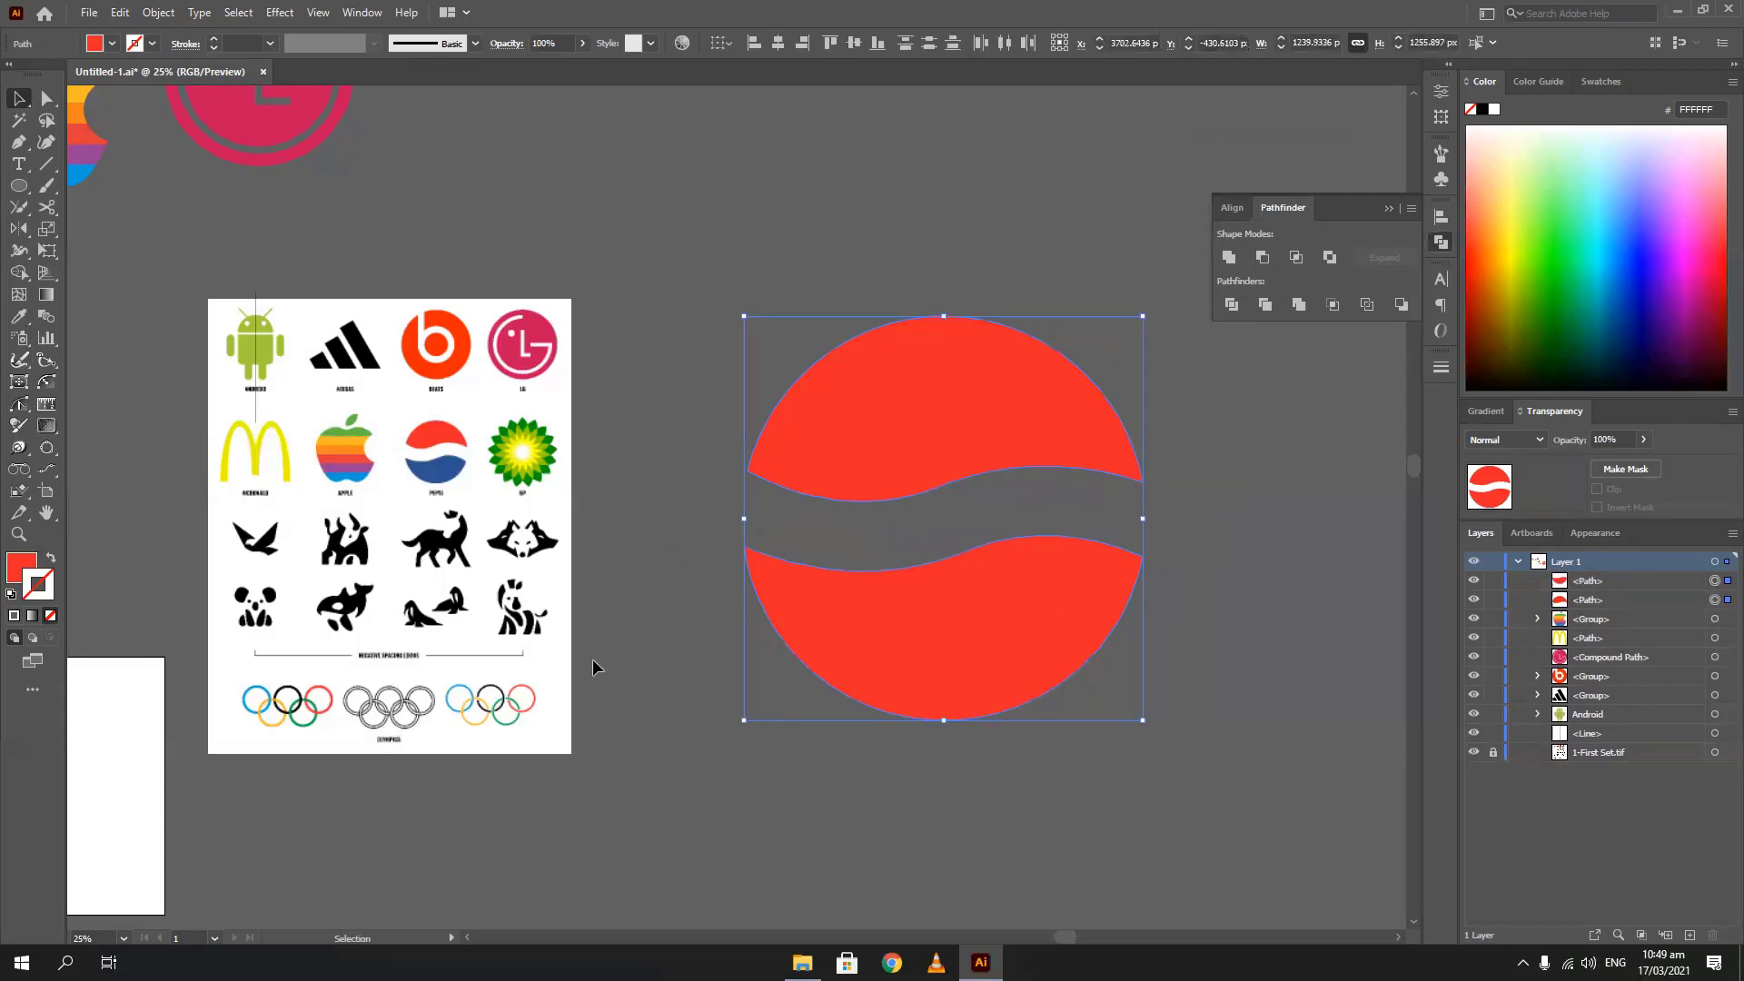
click(592, 658)
click(801, 600)
key(i)
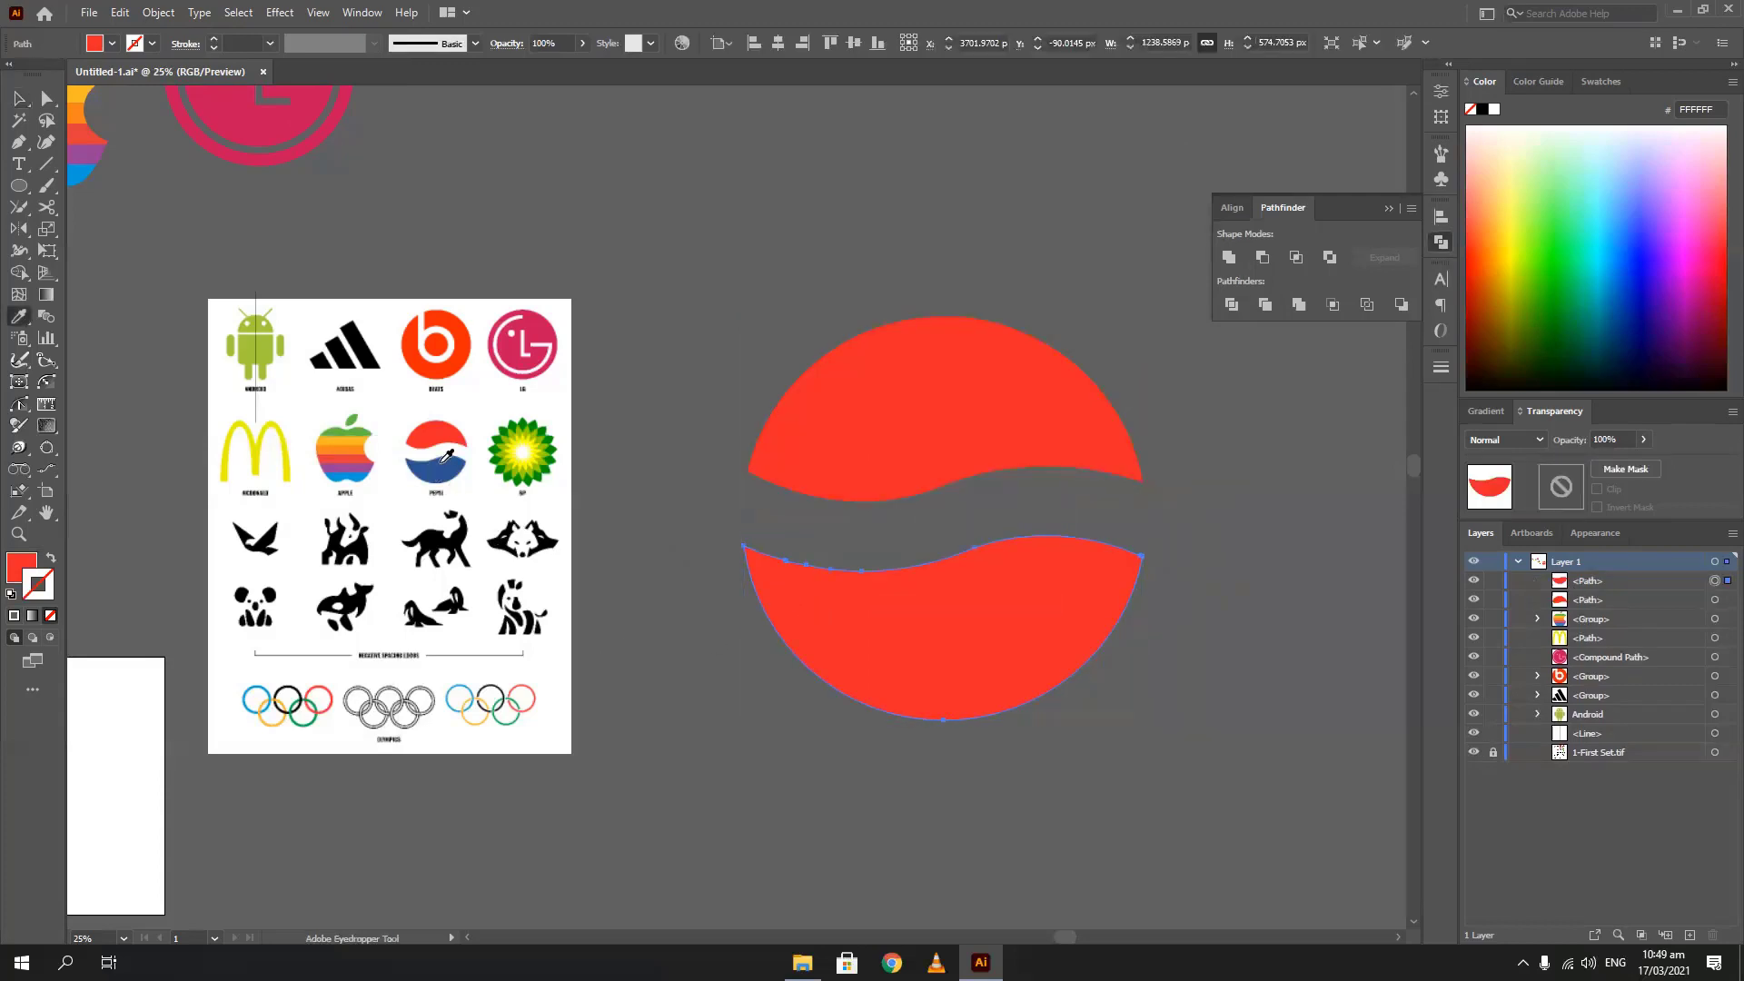
click(446, 484)
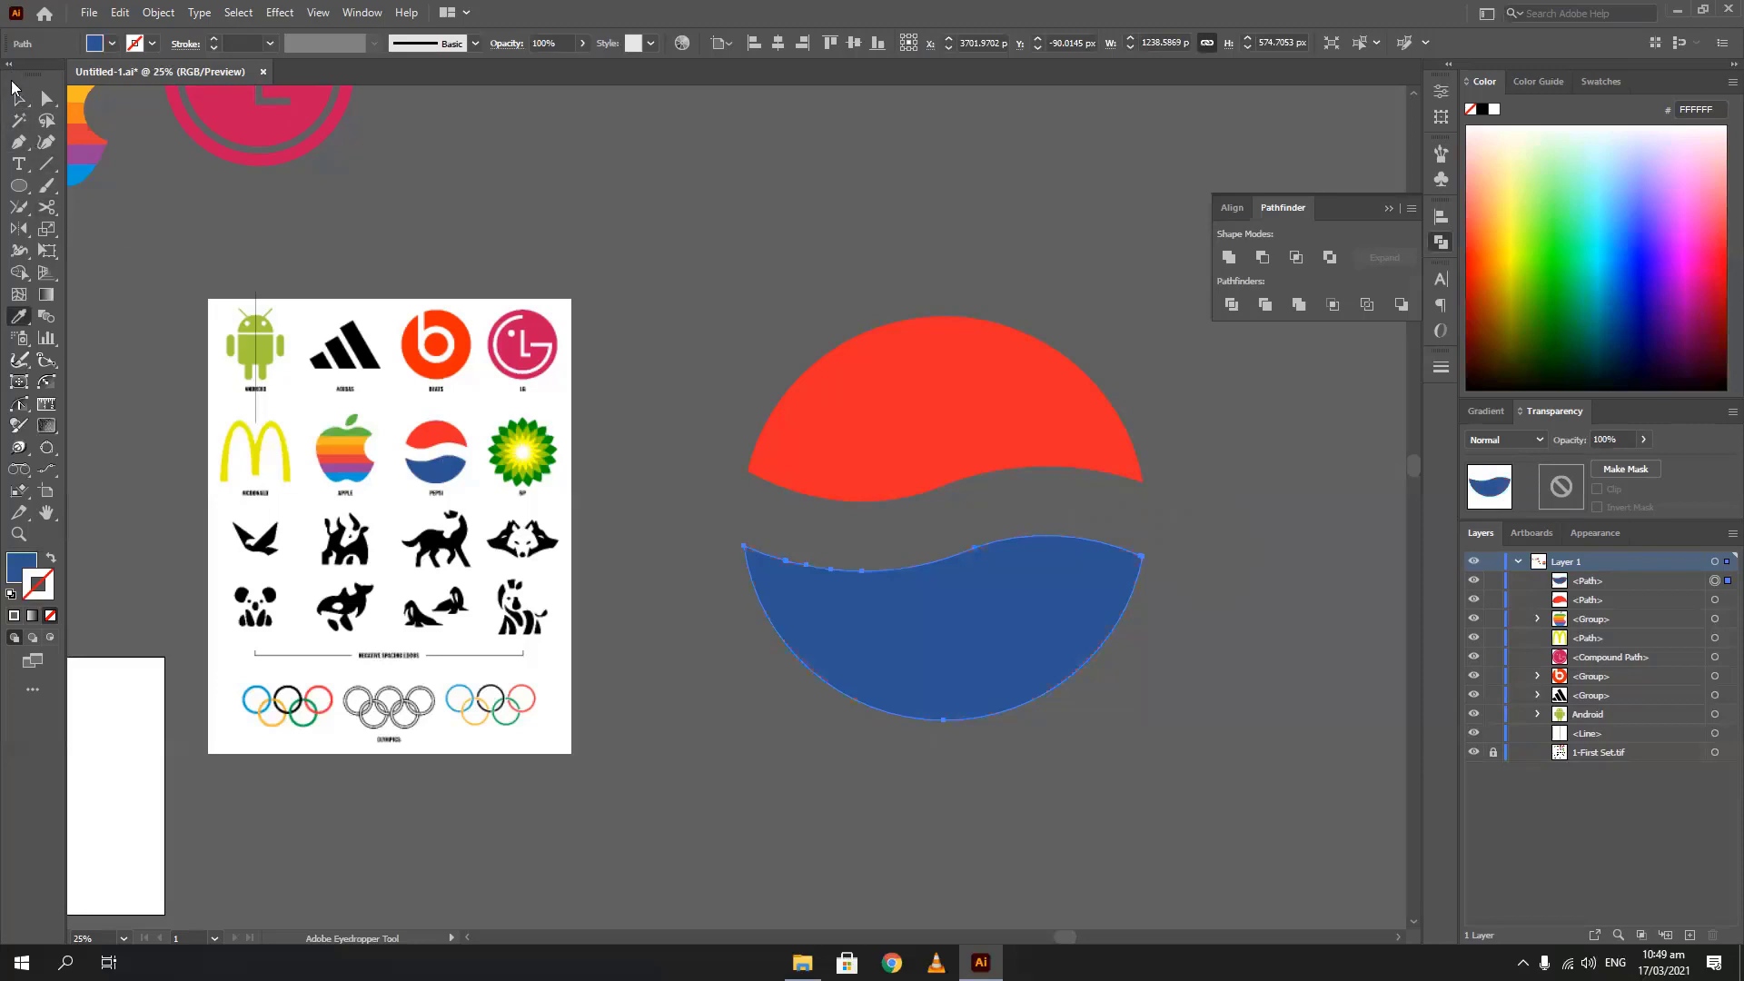
click(16, 93)
Group the red and blue halves, reduce the Pepsi logo to about 692 × 700 px and place it with the other finished logos
drag(1096, 711, 1099, 716)
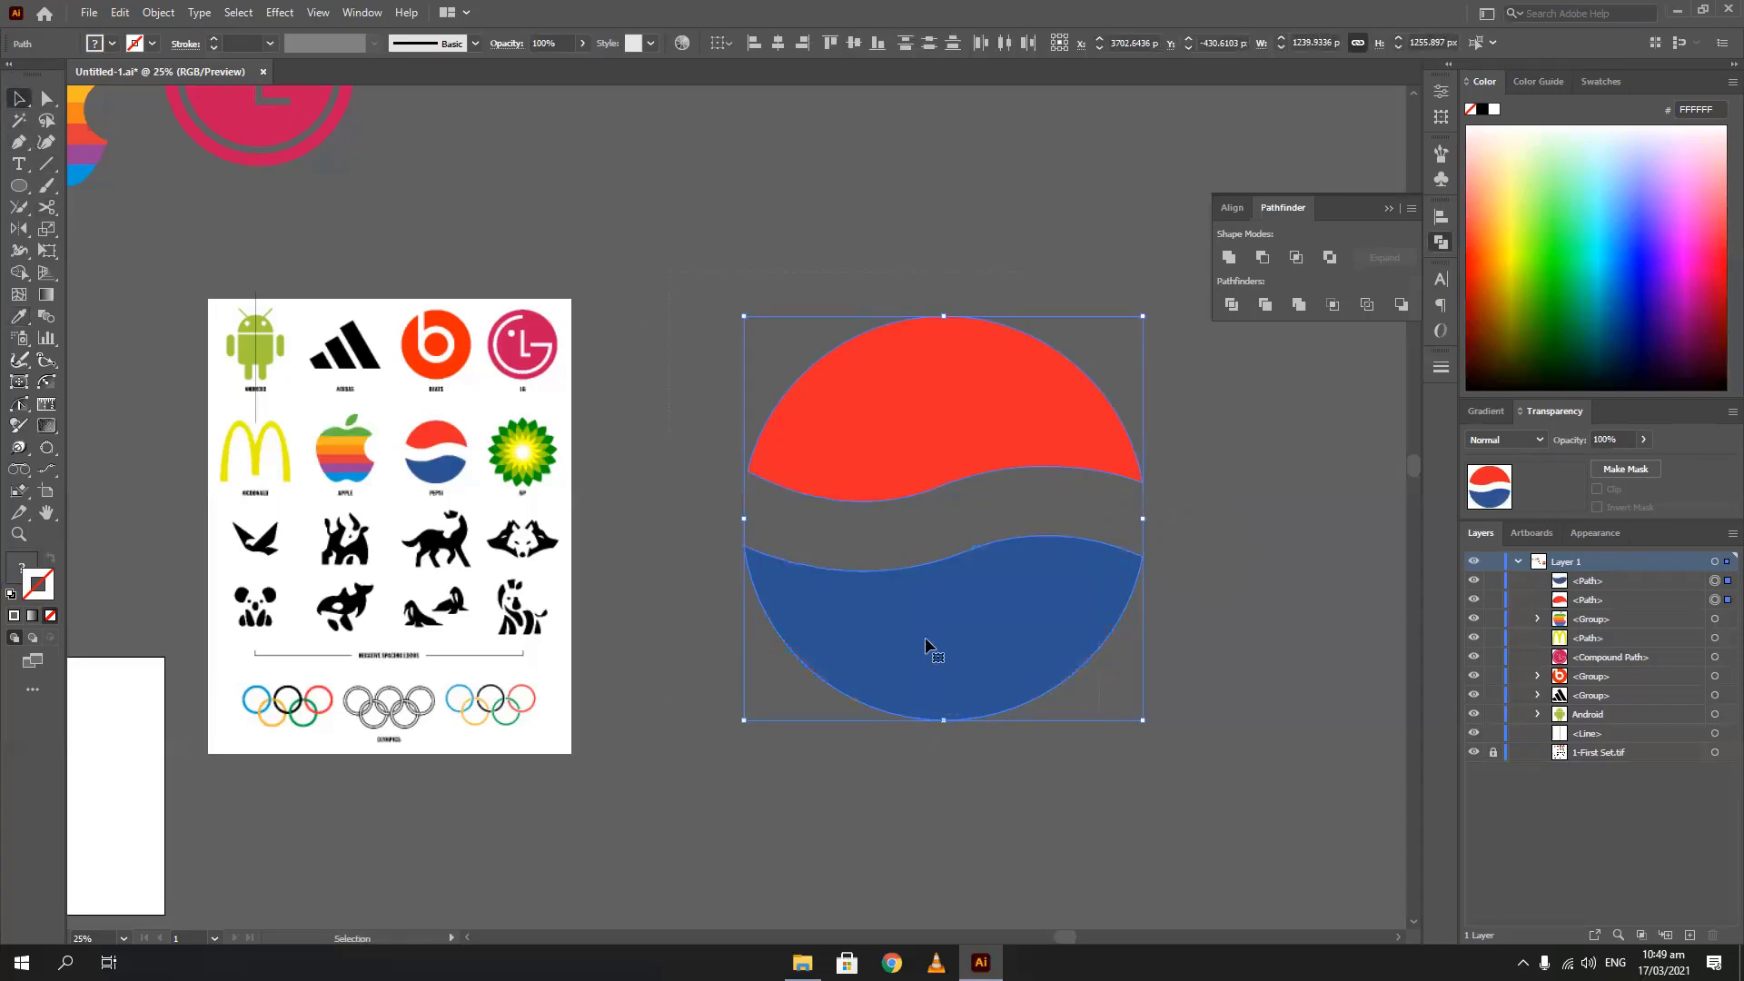
key(ctrl+g)
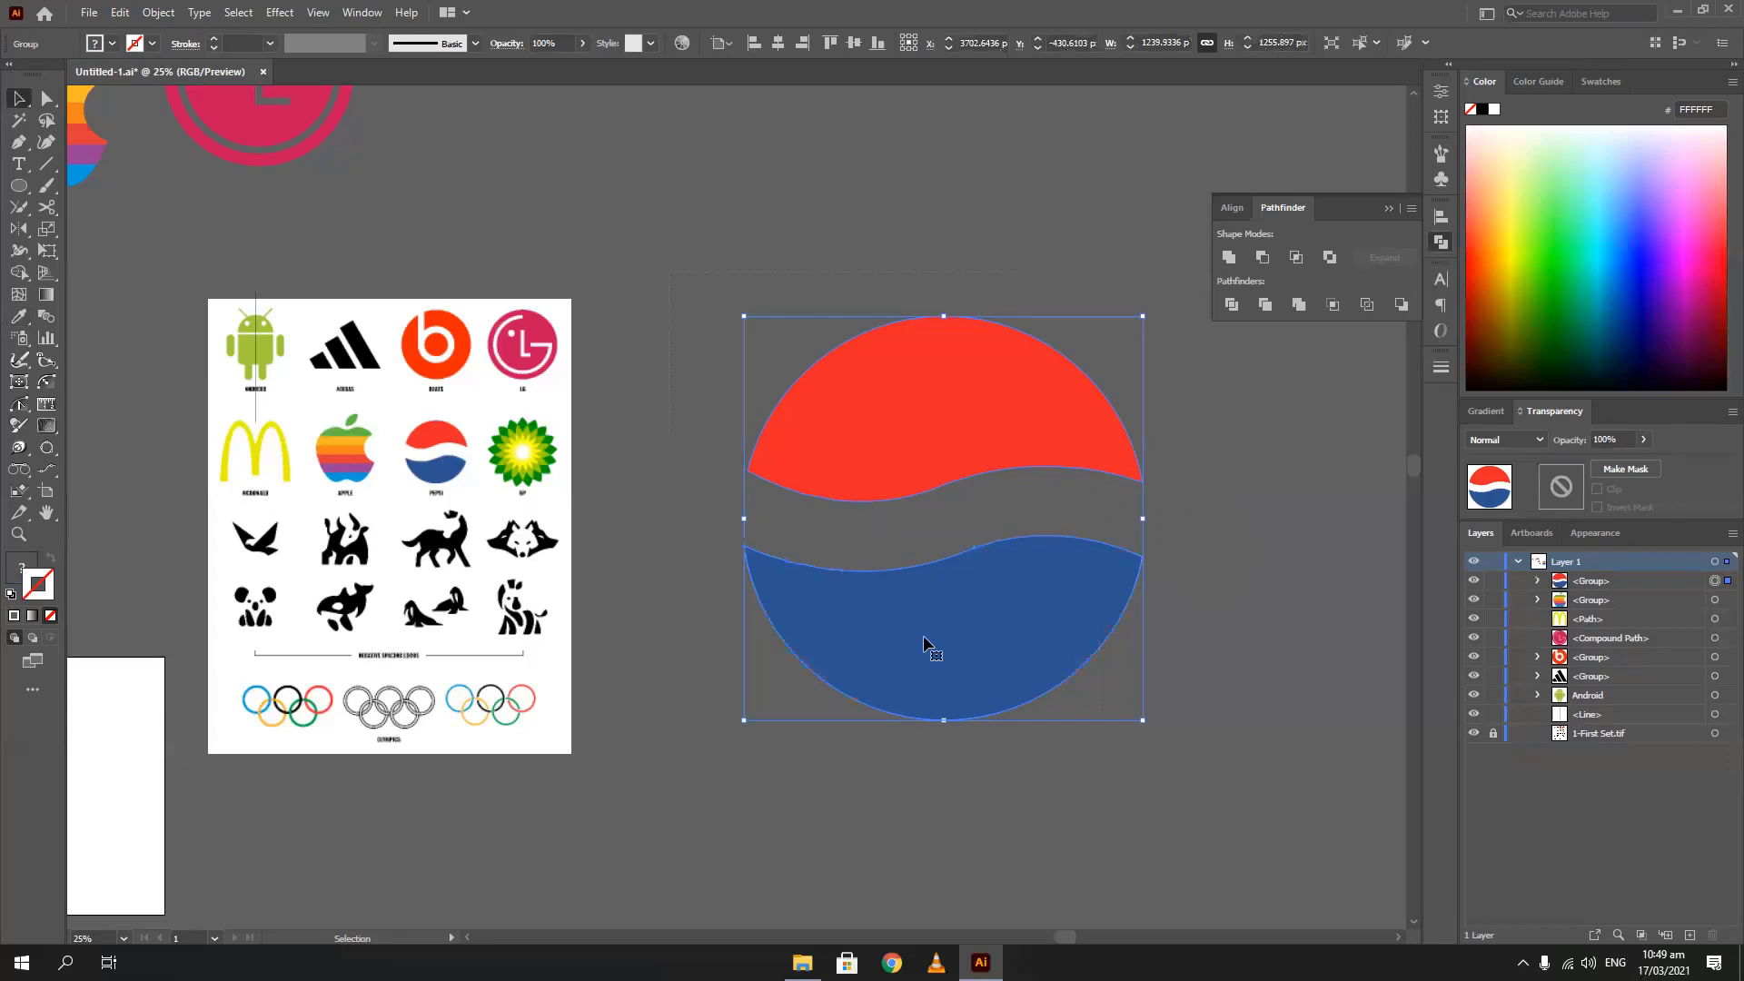
scroll(788, 587, down, 3)
drag(957, 666, 368, 484)
scroll(865, 577, up, 2)
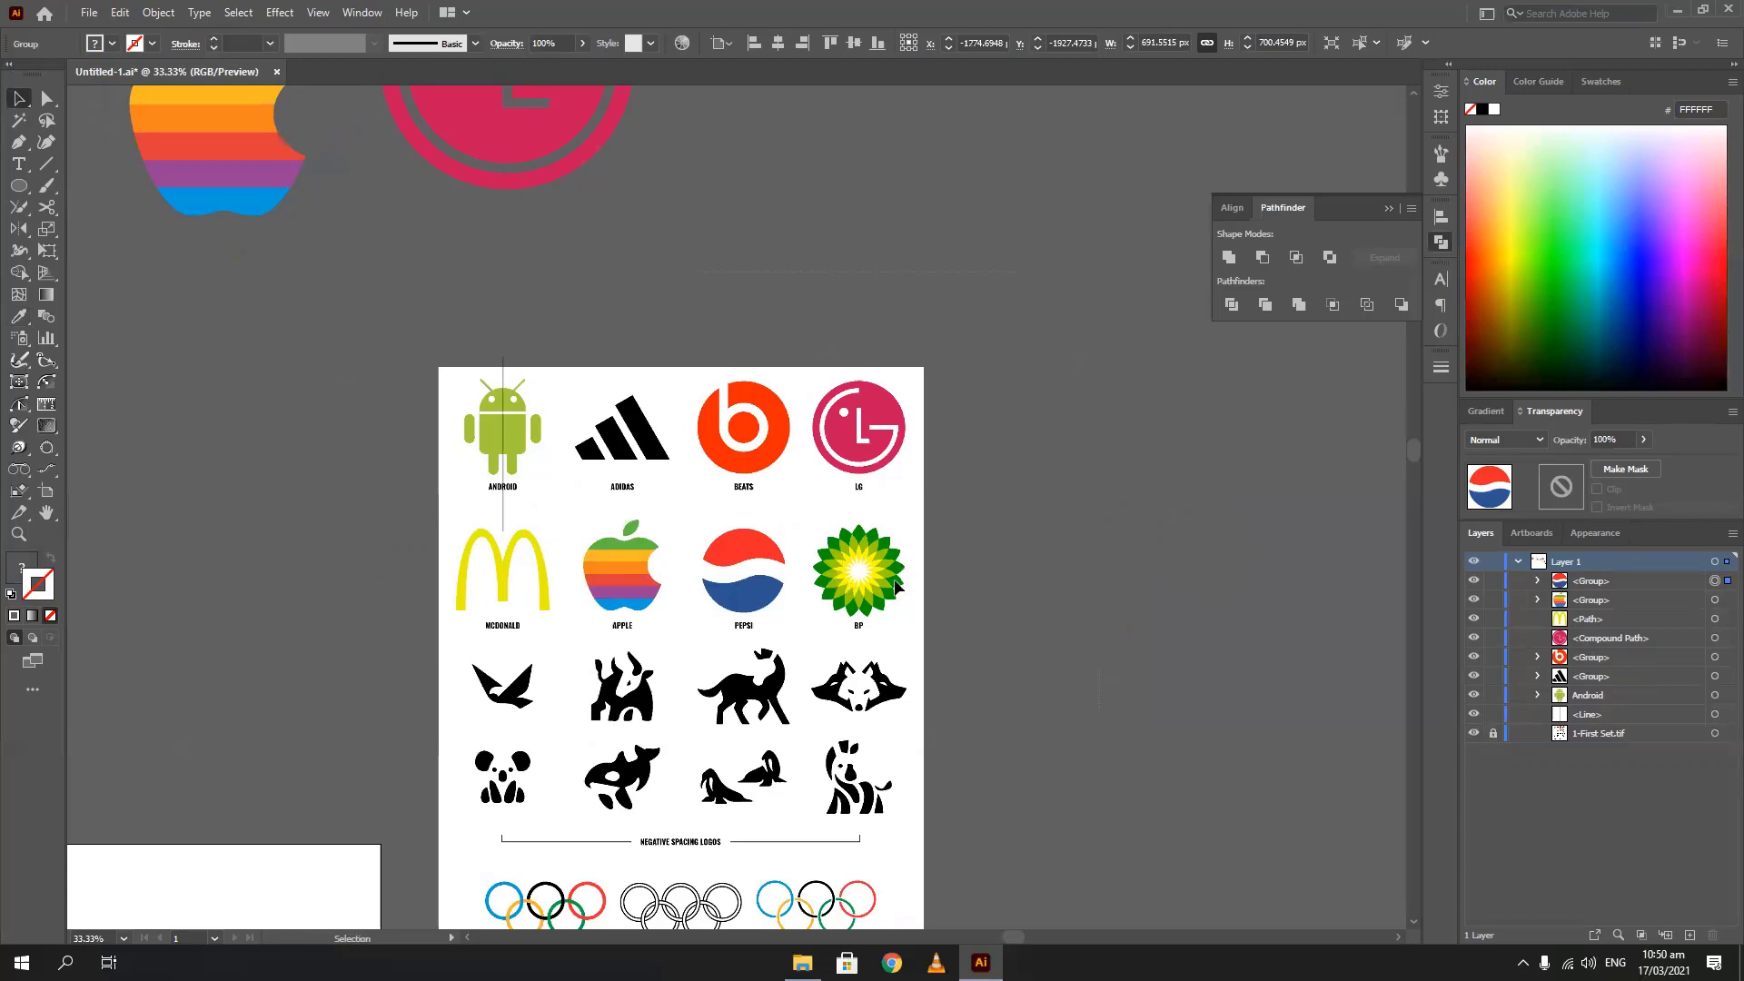
Draw an upright ellipse about 228 × 436 px in the empty area beside the reference BP logo
drag(393, 539, 201, 352)
scroll(821, 271, up, 3)
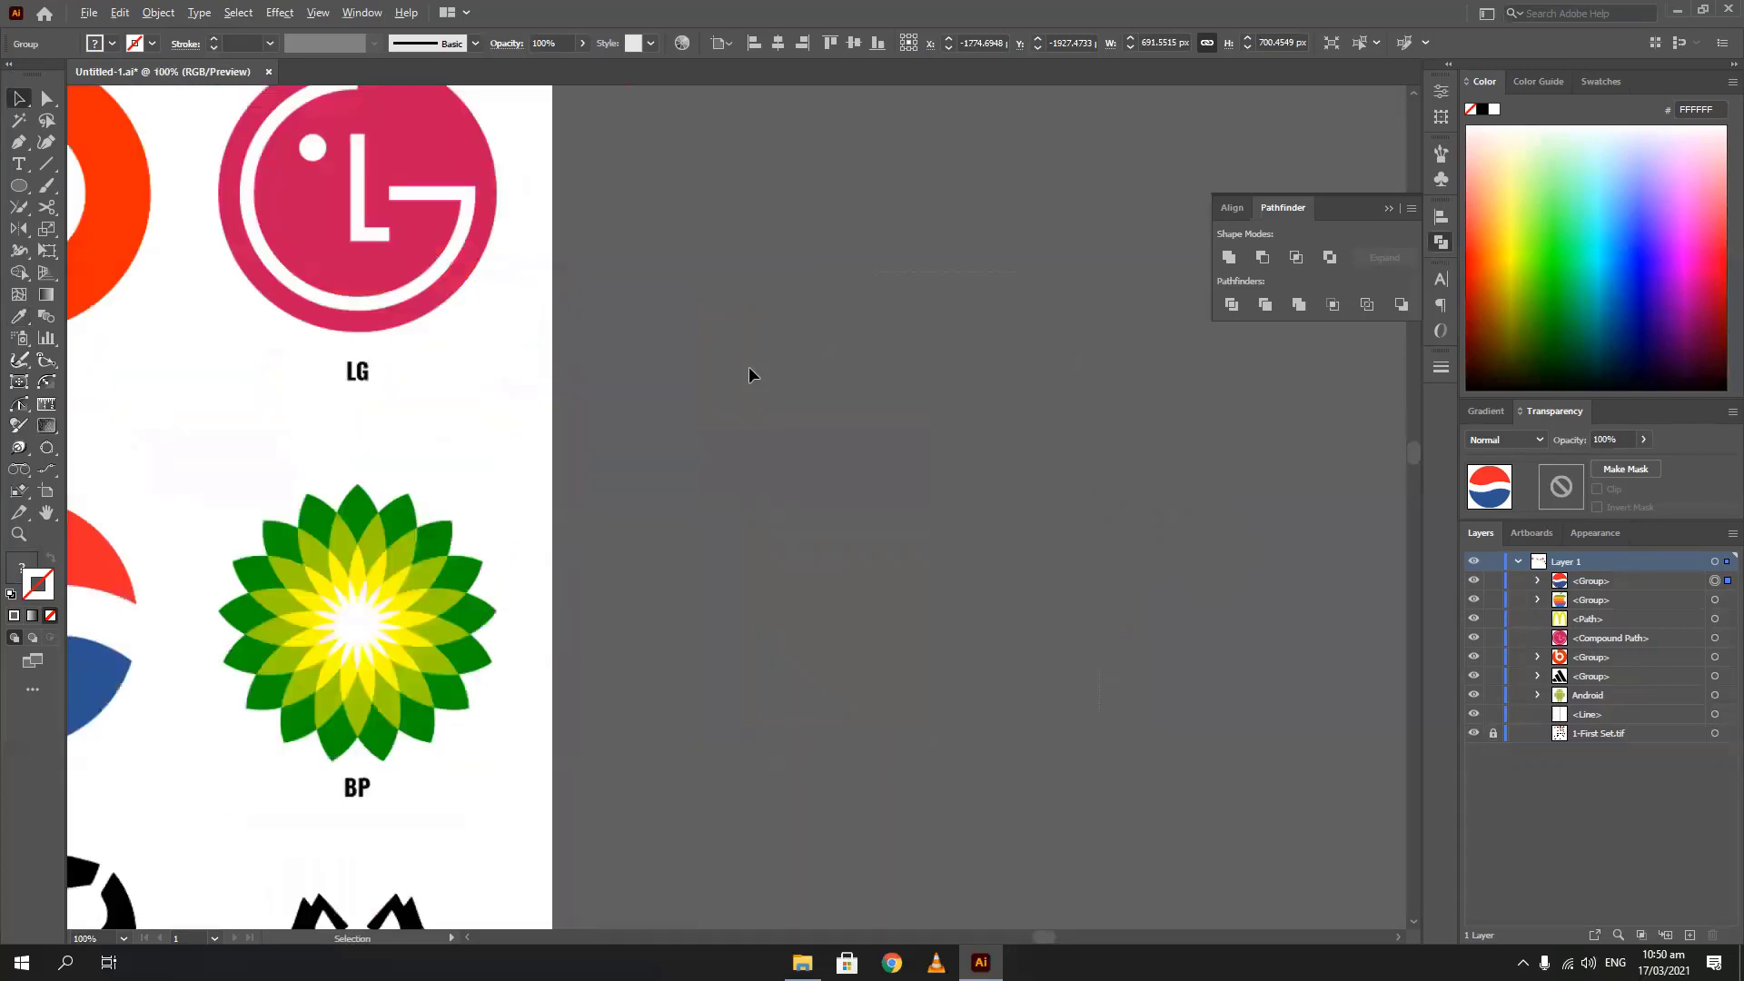
drag(660, 383, 552, 312)
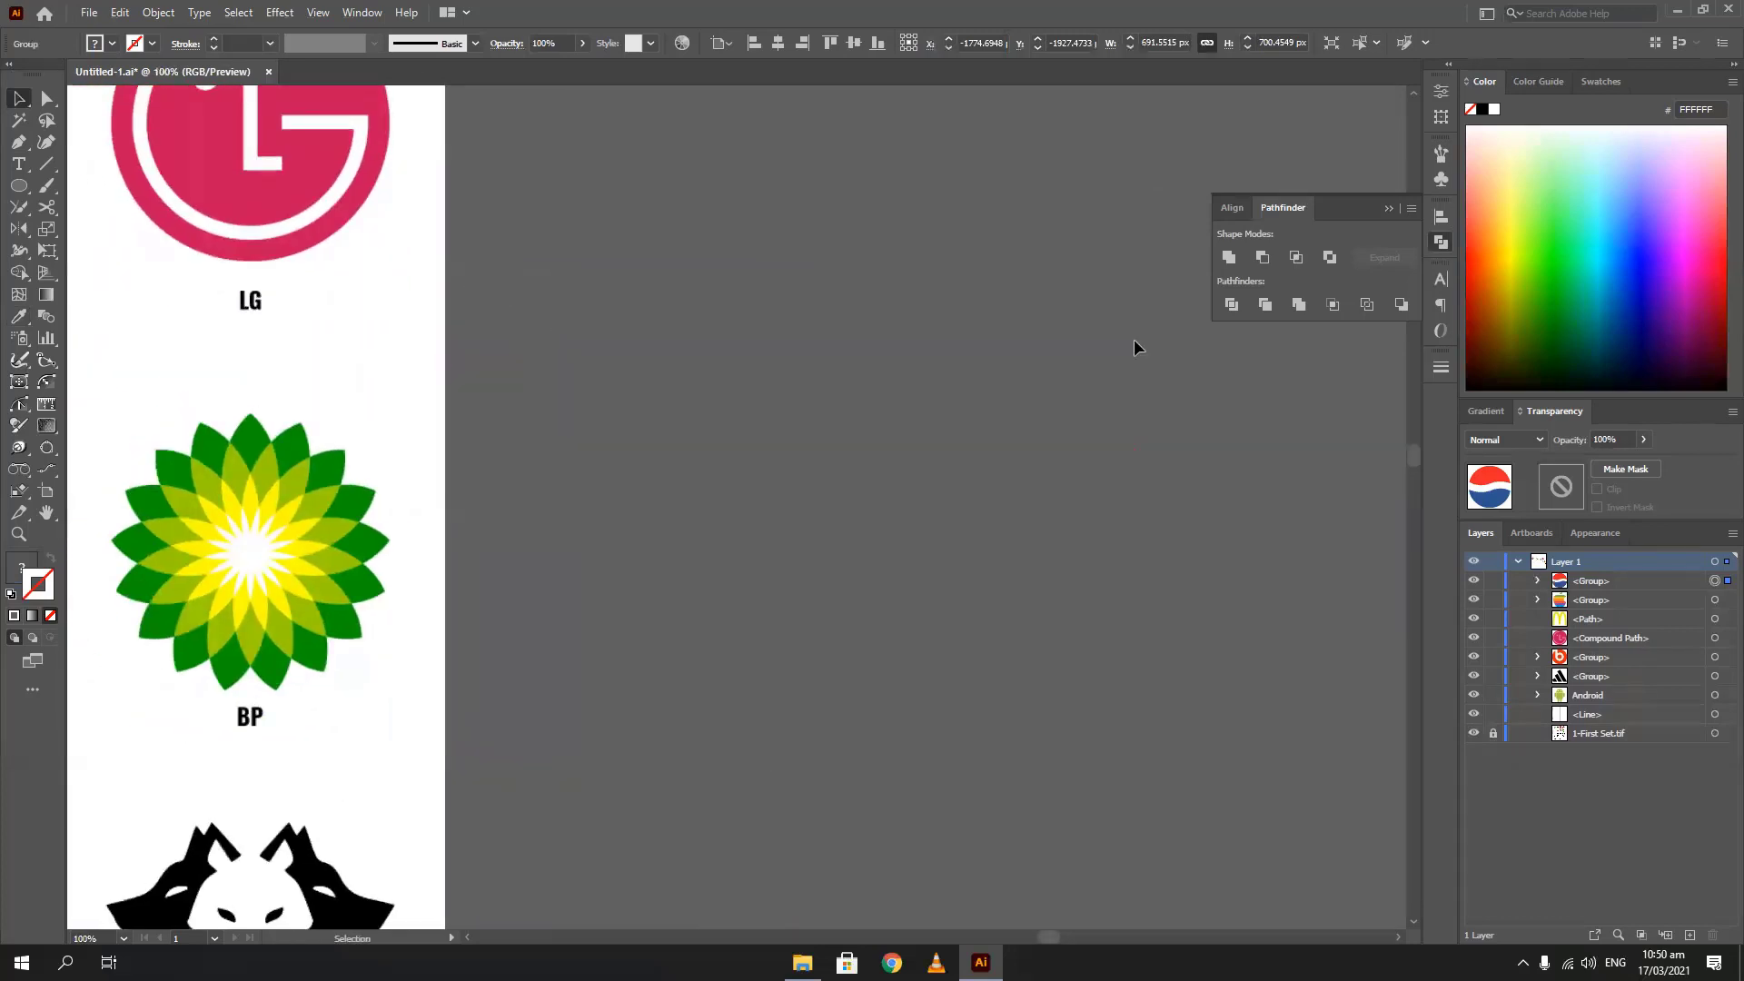
click(1386, 208)
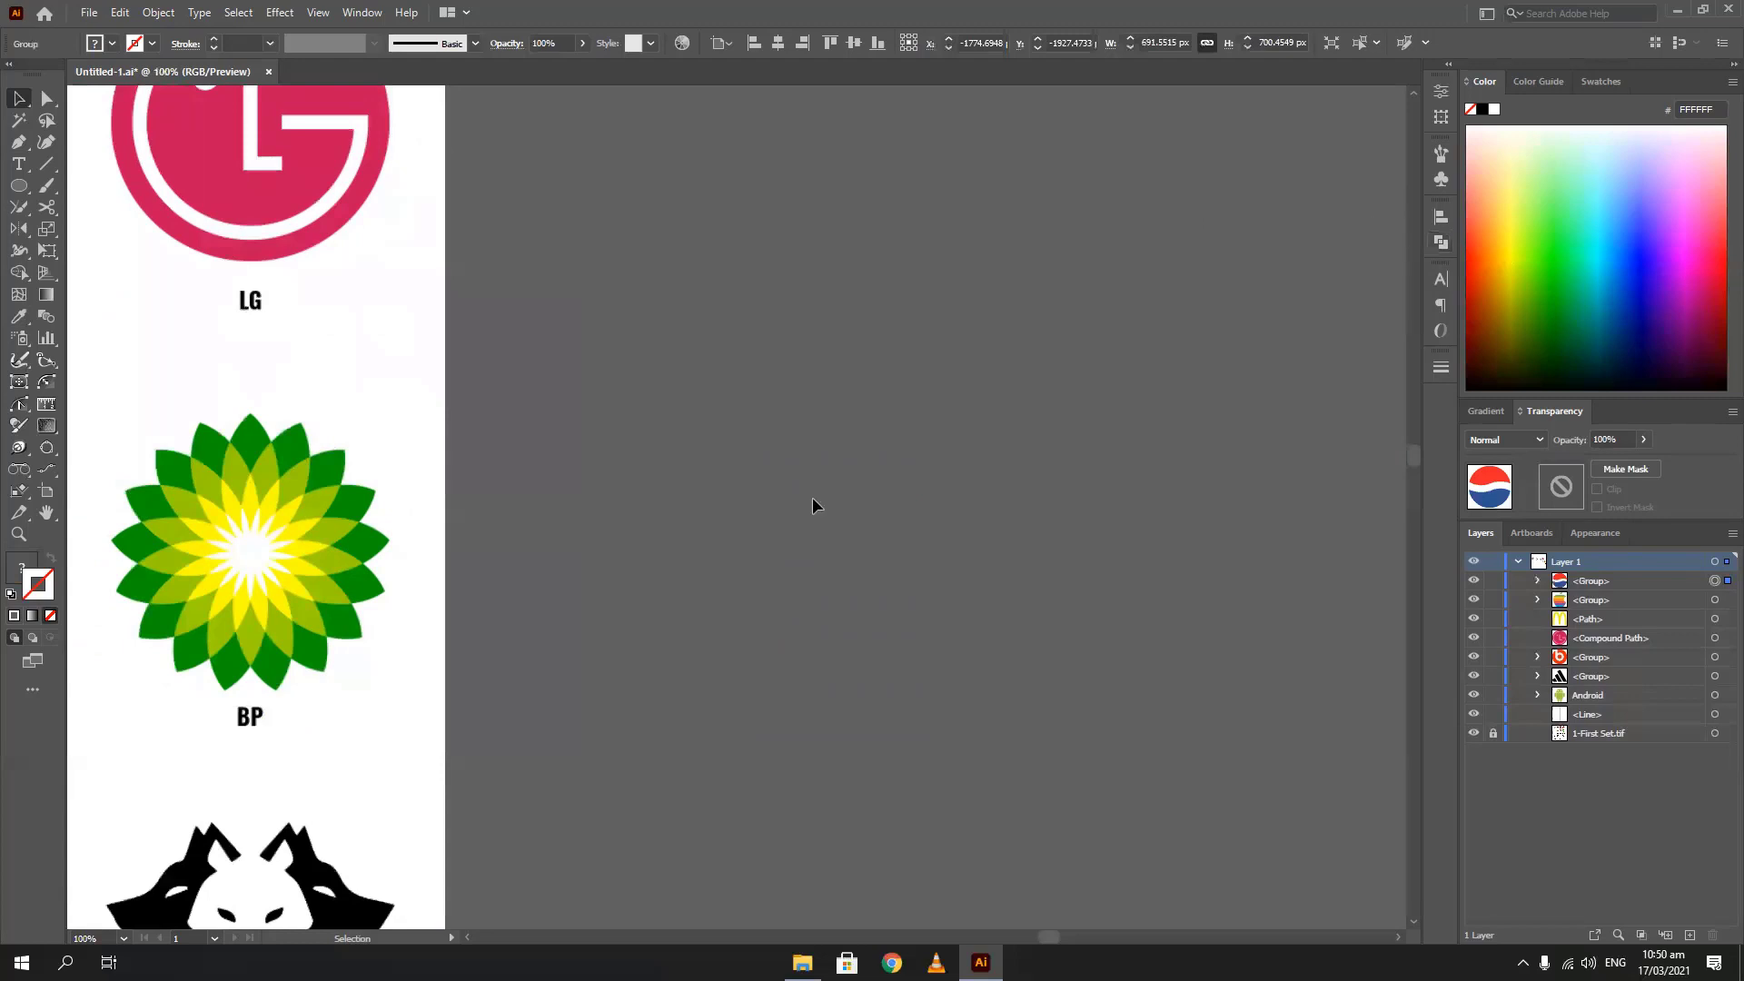
scroll(812, 498, down, 1)
drag(557, 537, 448, 432)
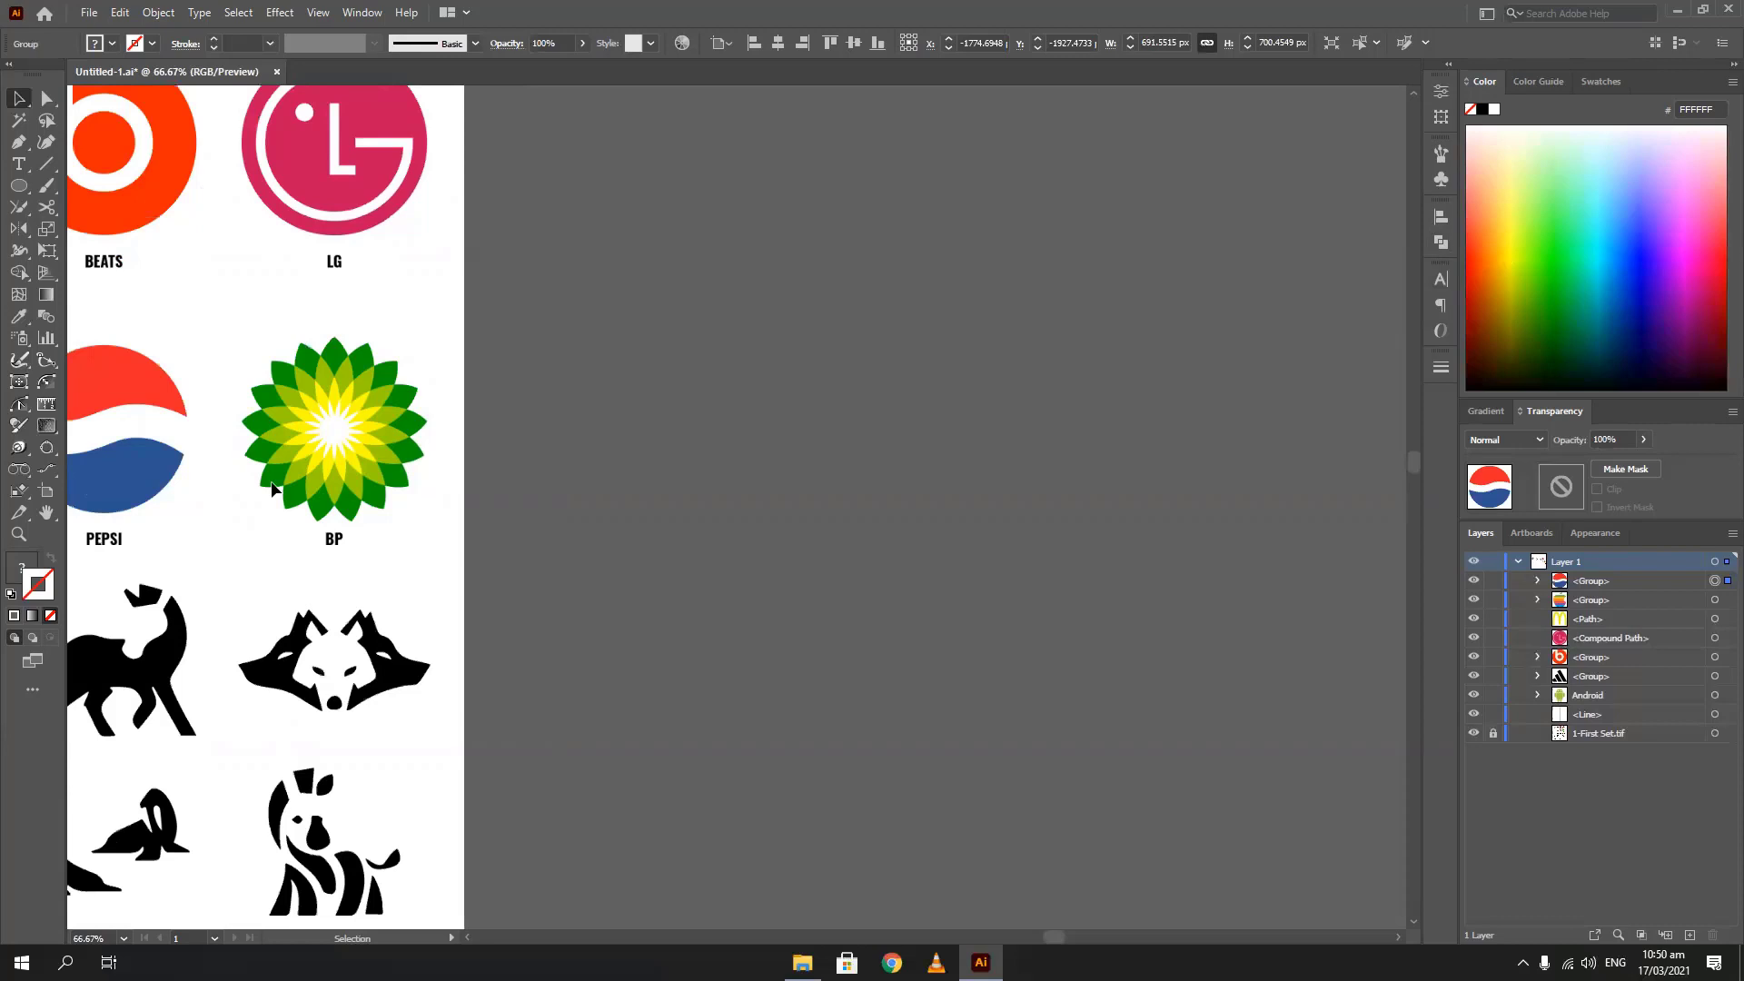
click(19, 185)
drag(771, 240, 966, 613)
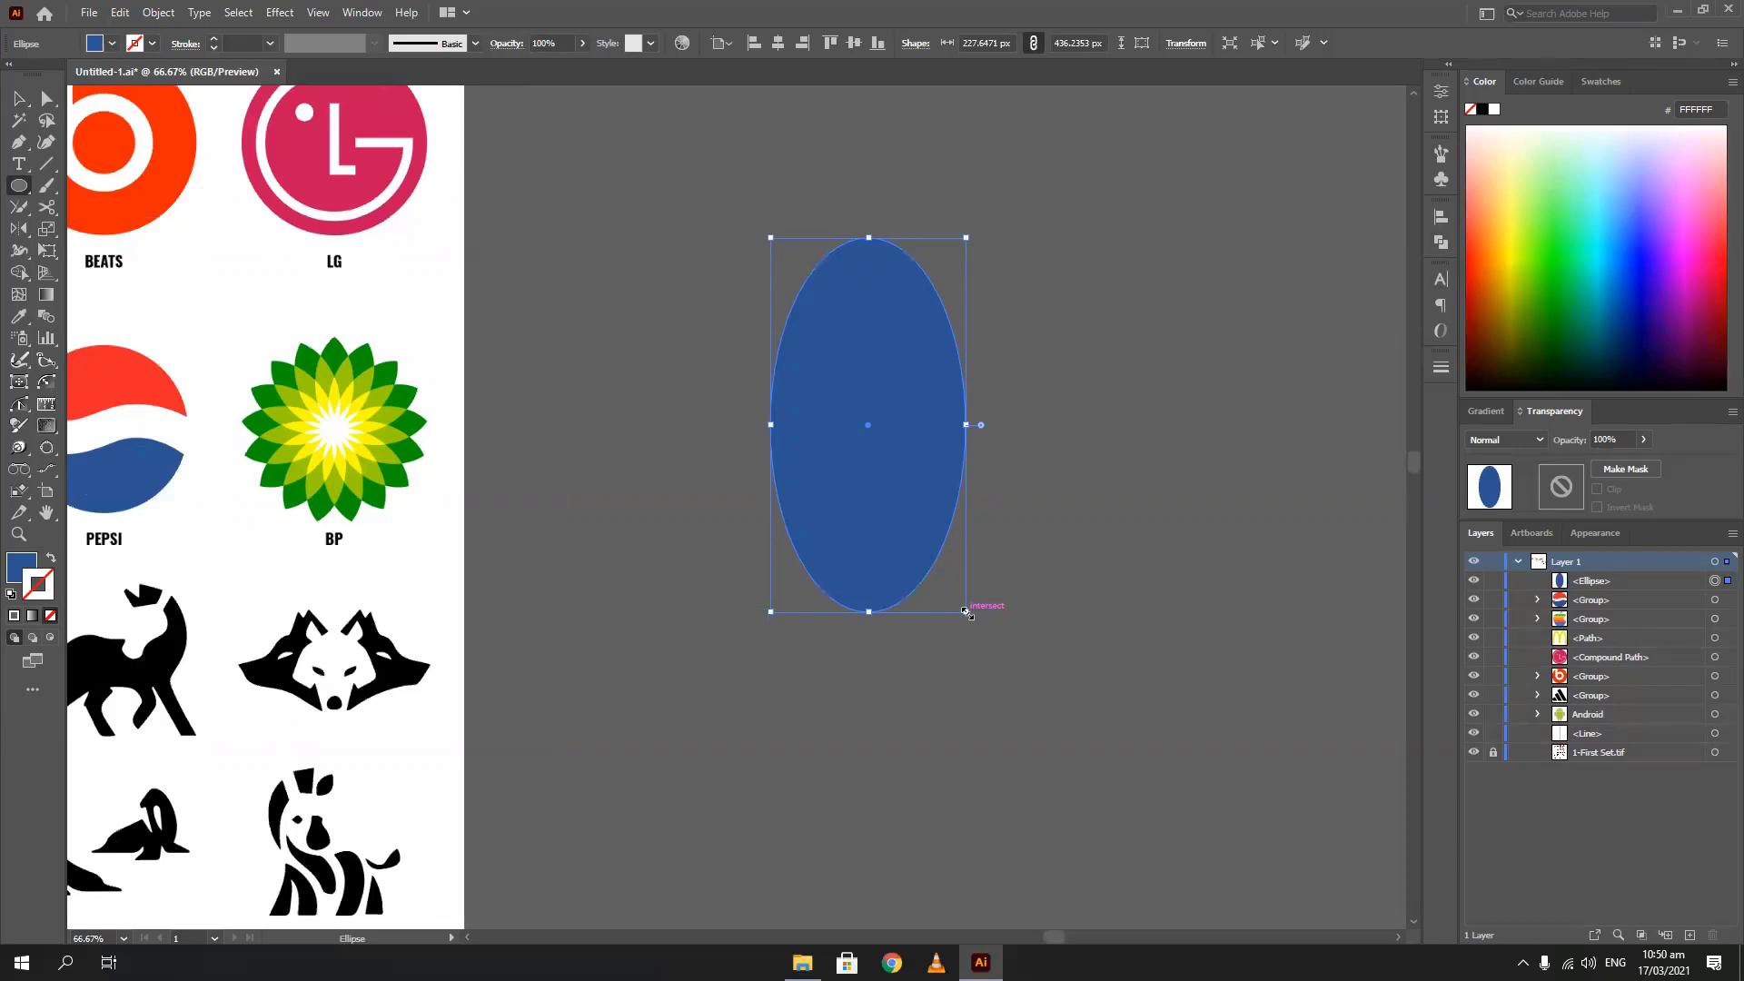
click(16, 99)
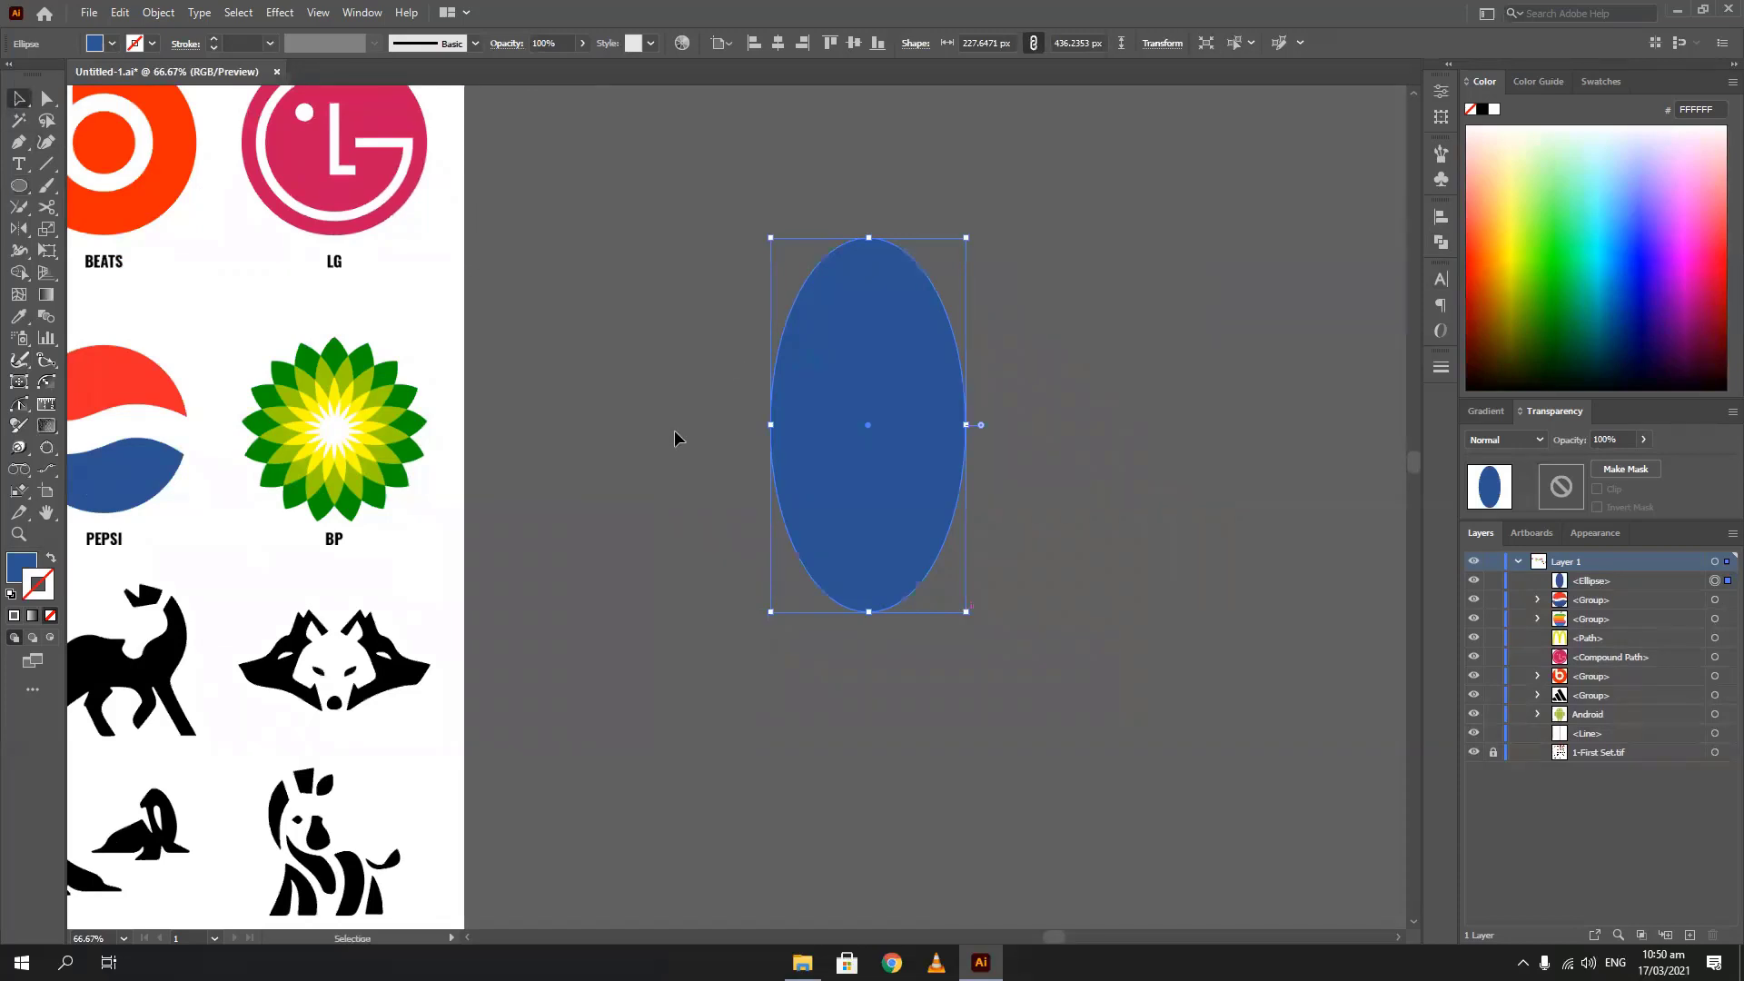
Swap the ellipse's fill and stroke so it has no fill, and make its outline white
key(ctrl+minus)
drag(515, 415, 687, 389)
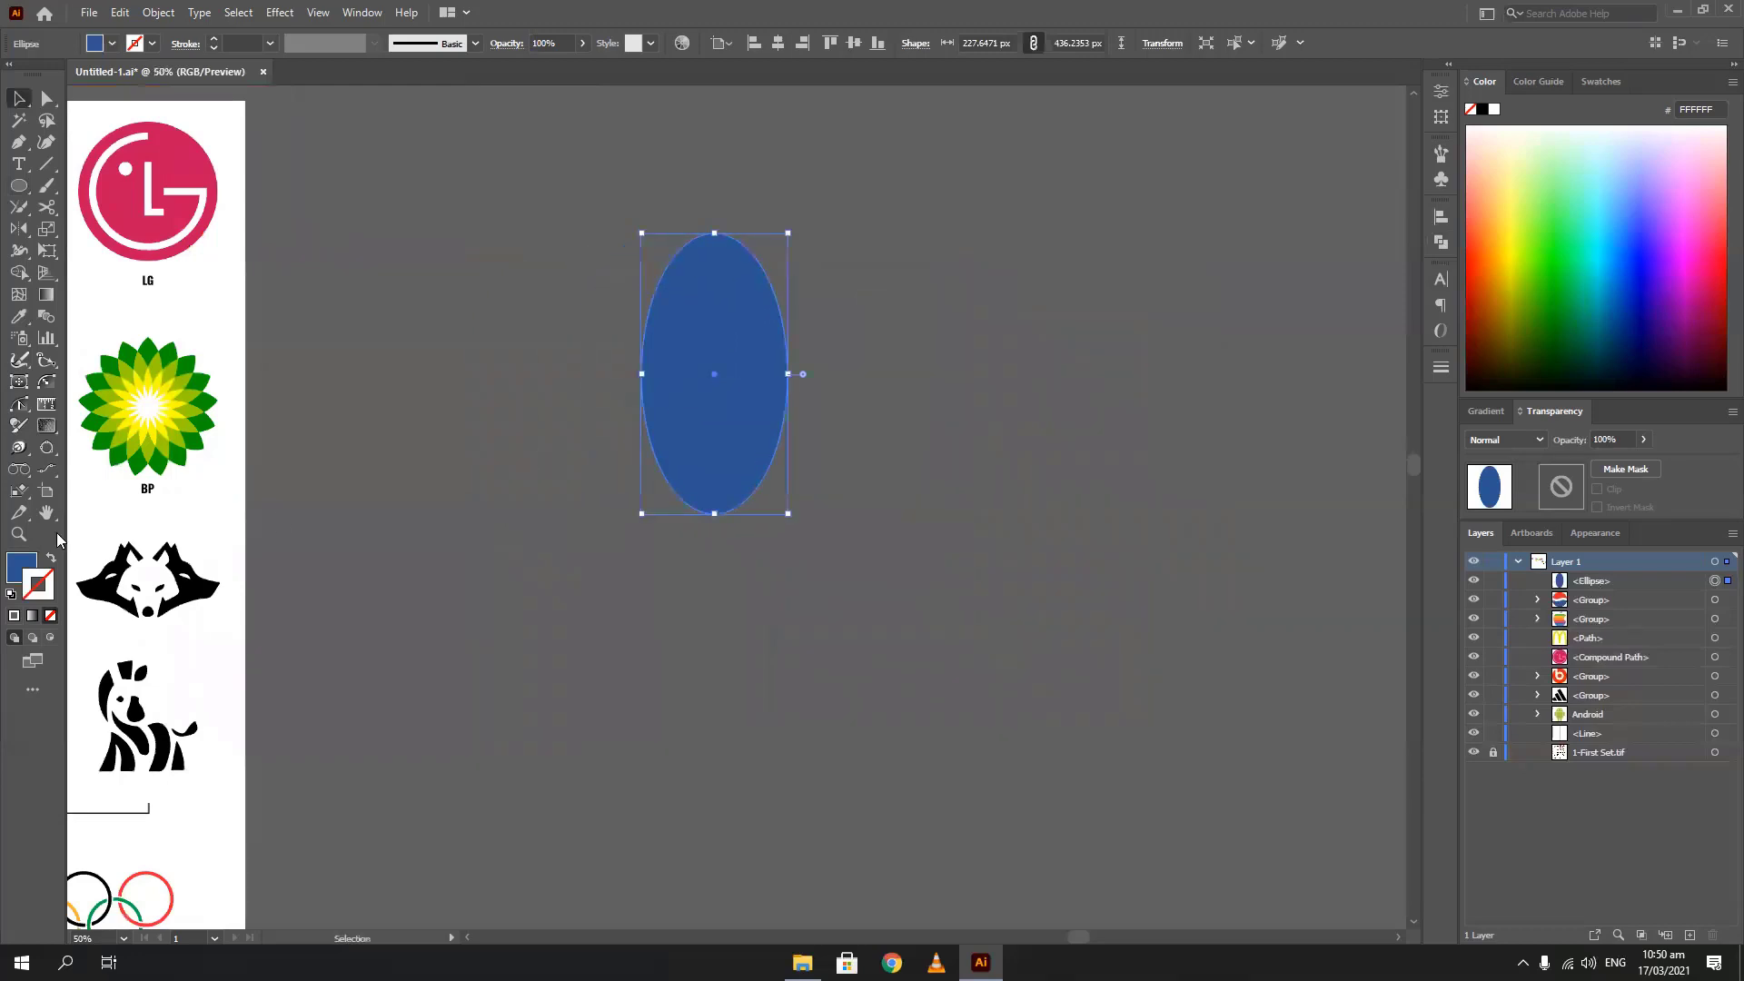
click(50, 557)
click(579, 369)
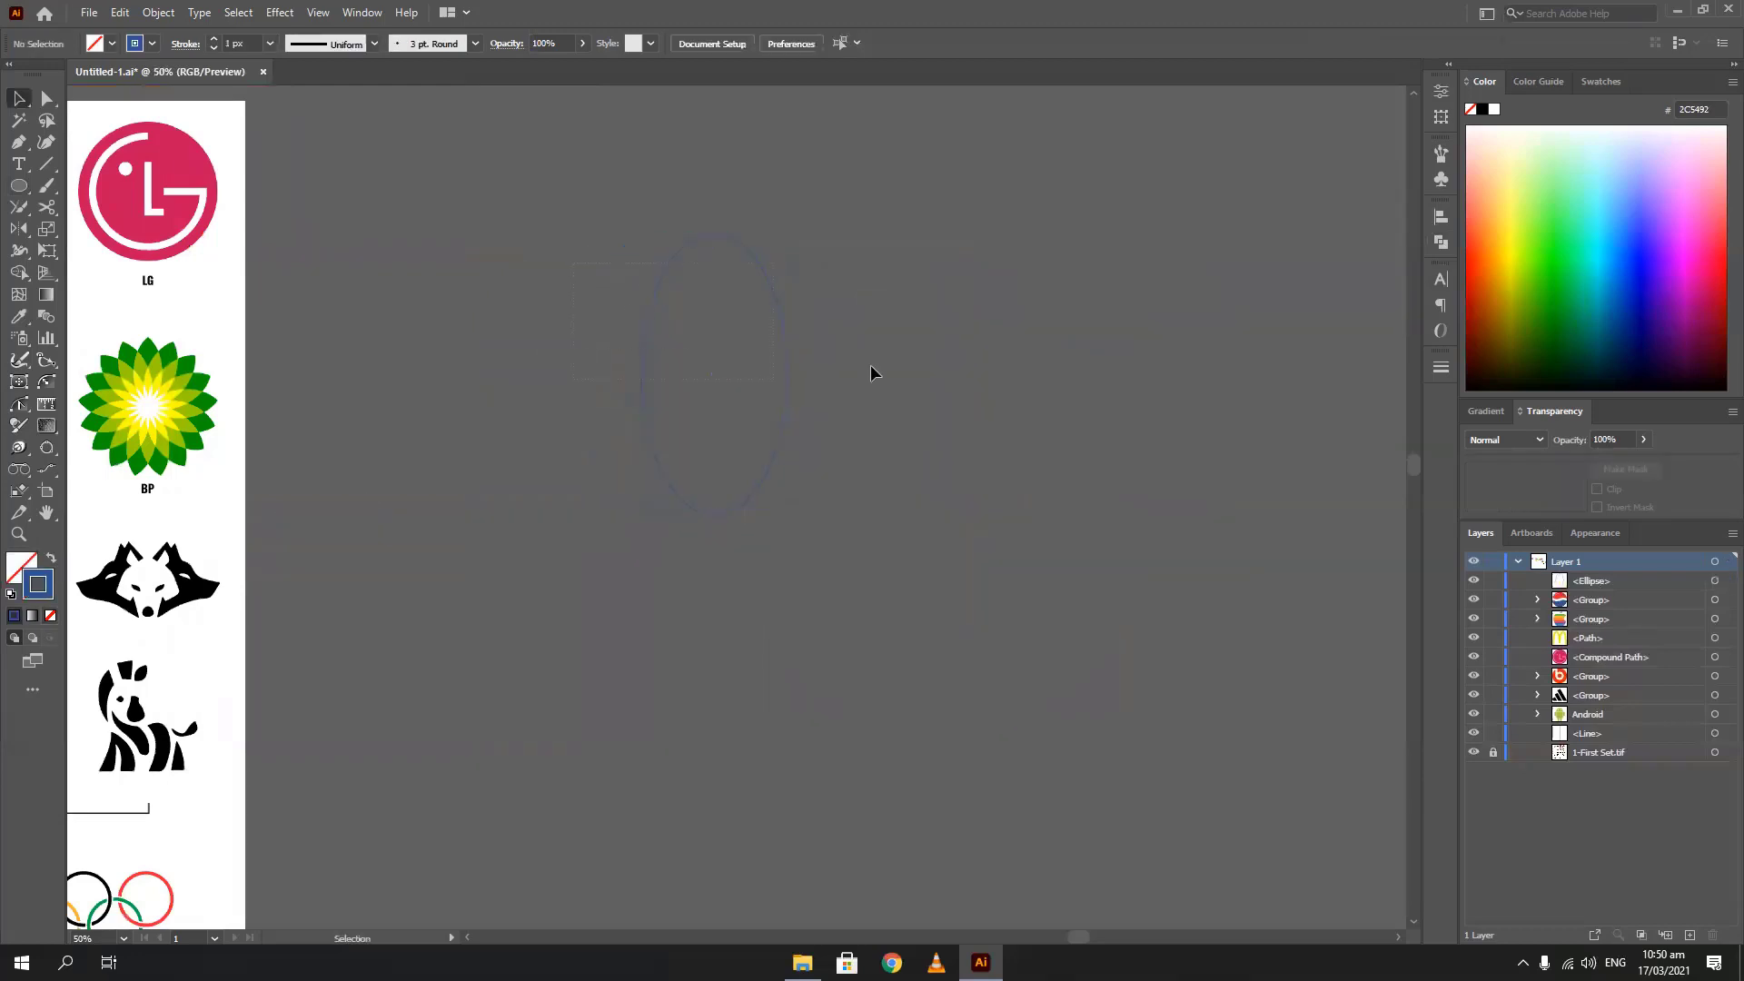
drag(573, 264, 775, 379)
click(1494, 109)
click(992, 341)
key(space)
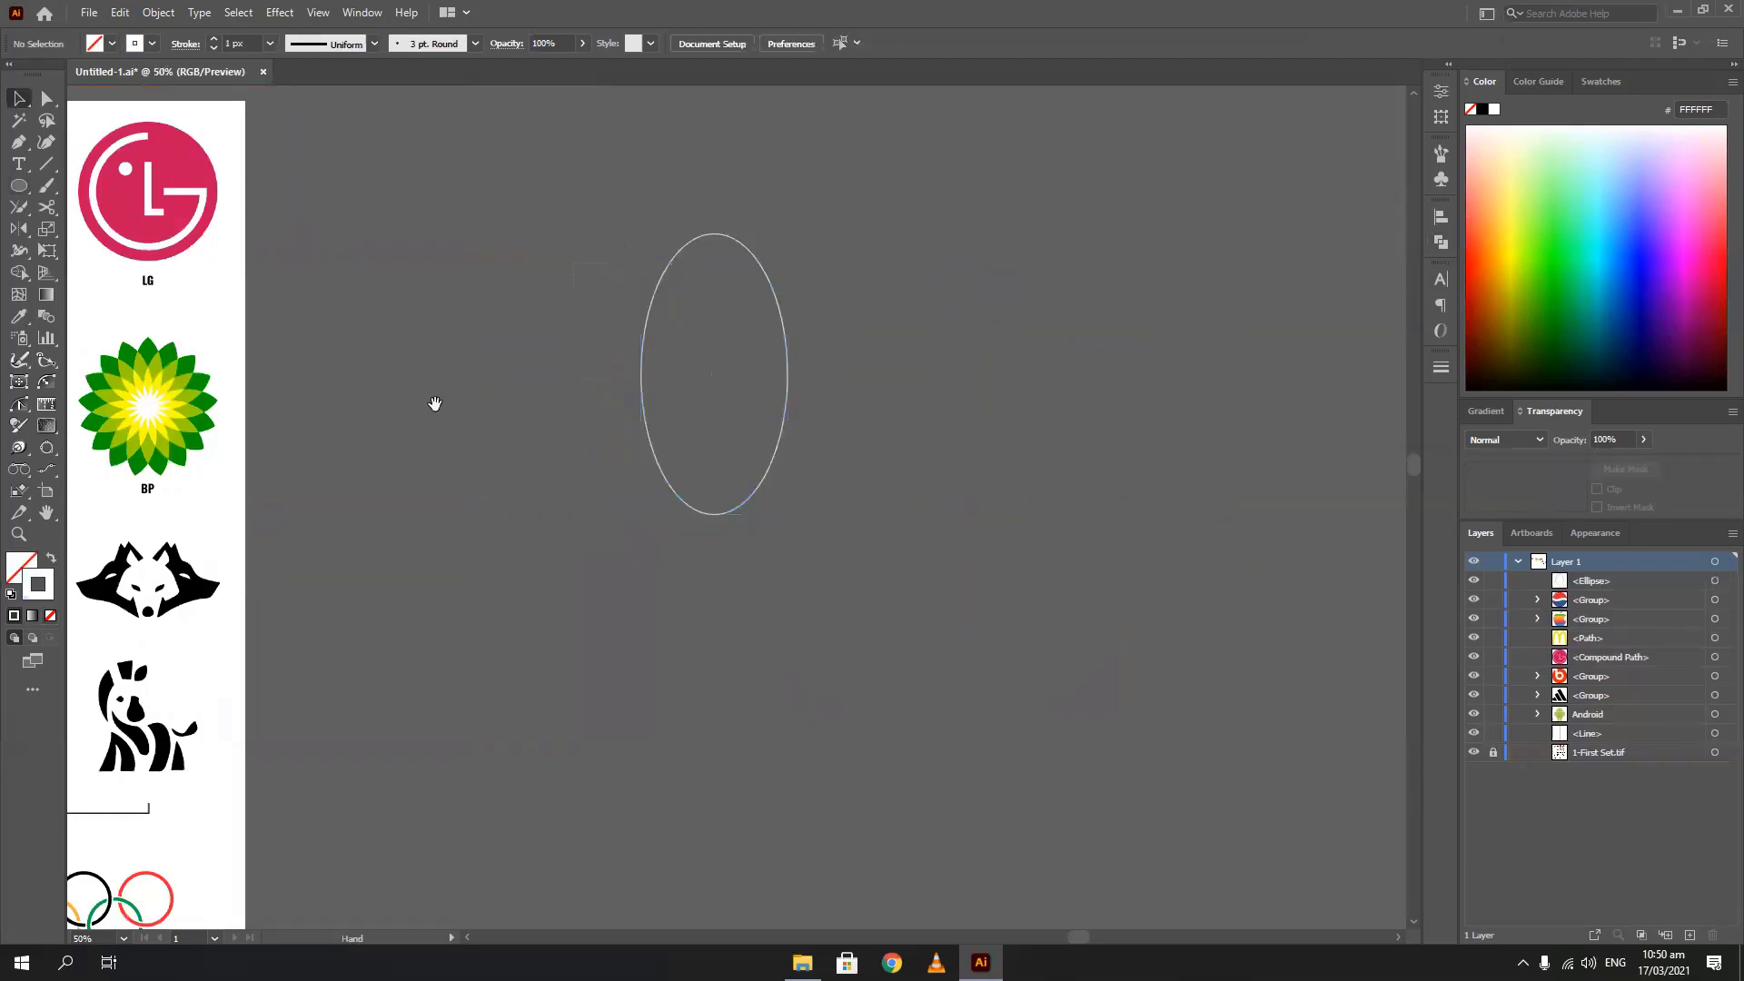
drag(435, 403, 537, 404)
Widen the ellipse outline to about 311 px and place an overlapping duplicate beside it
drag(749, 336, 821, 334)
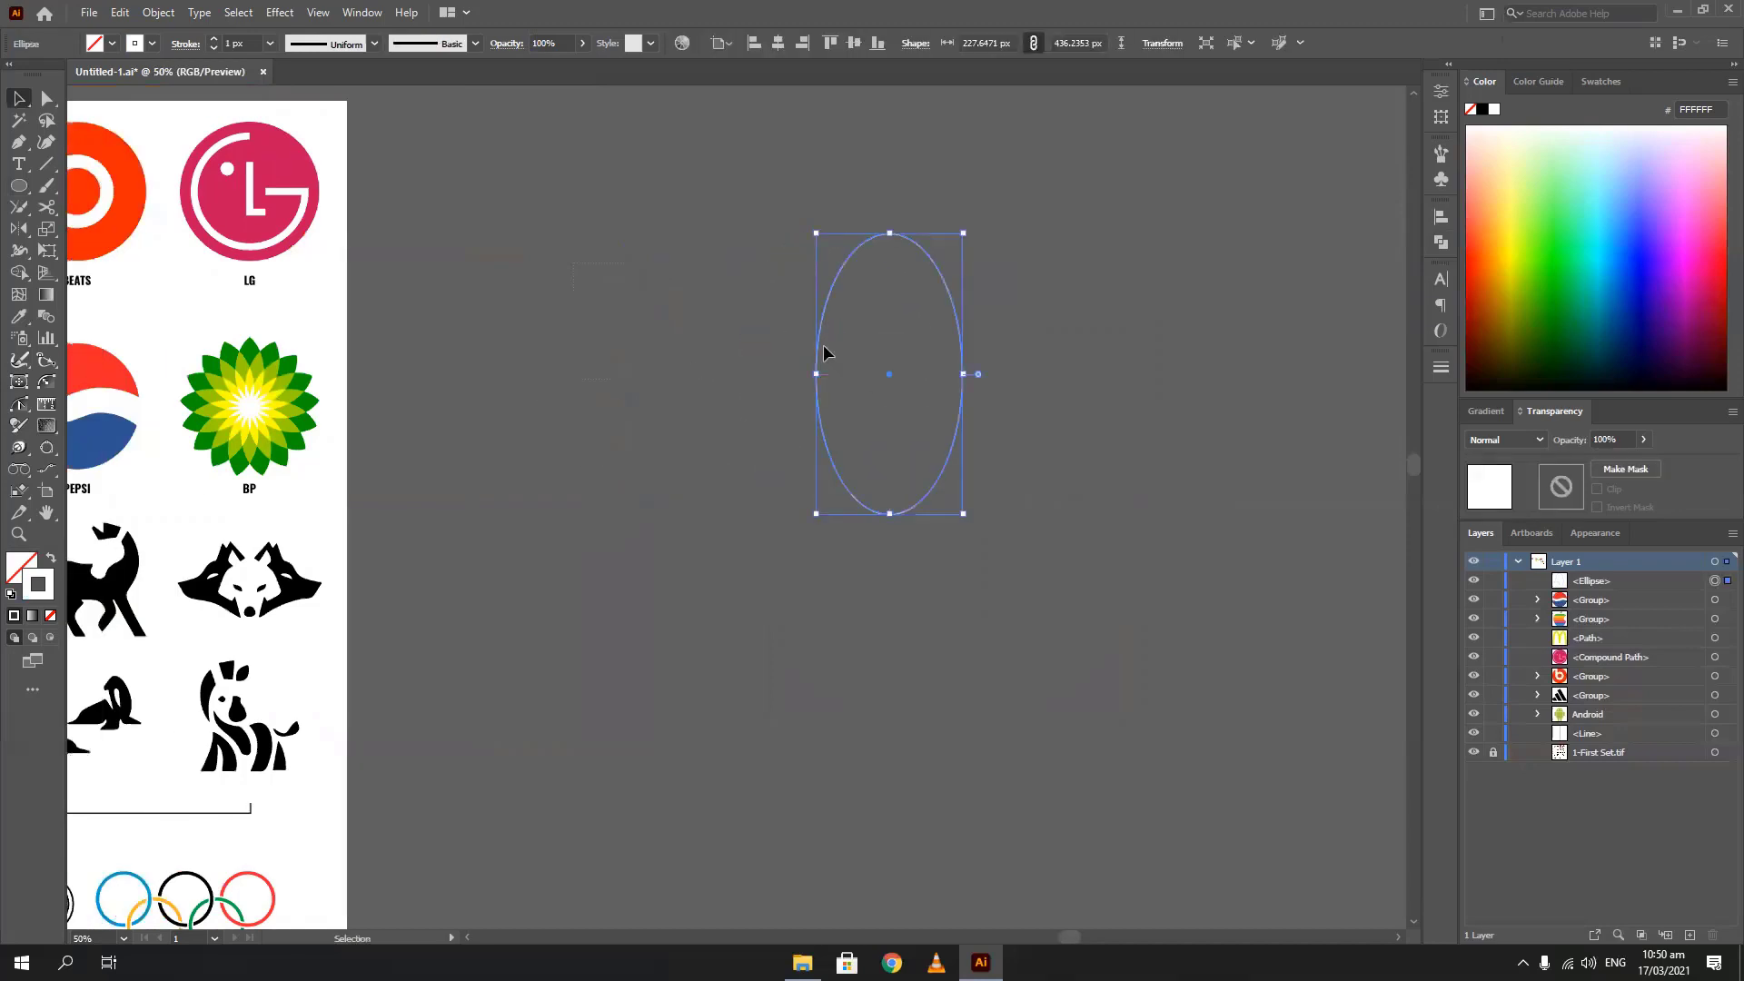
drag(824, 350, 854, 355)
drag(890, 357, 736, 373)
Intersect the two overlapping ellipses with Pathfinder to leave a single pointed petal
shift+click(816, 399)
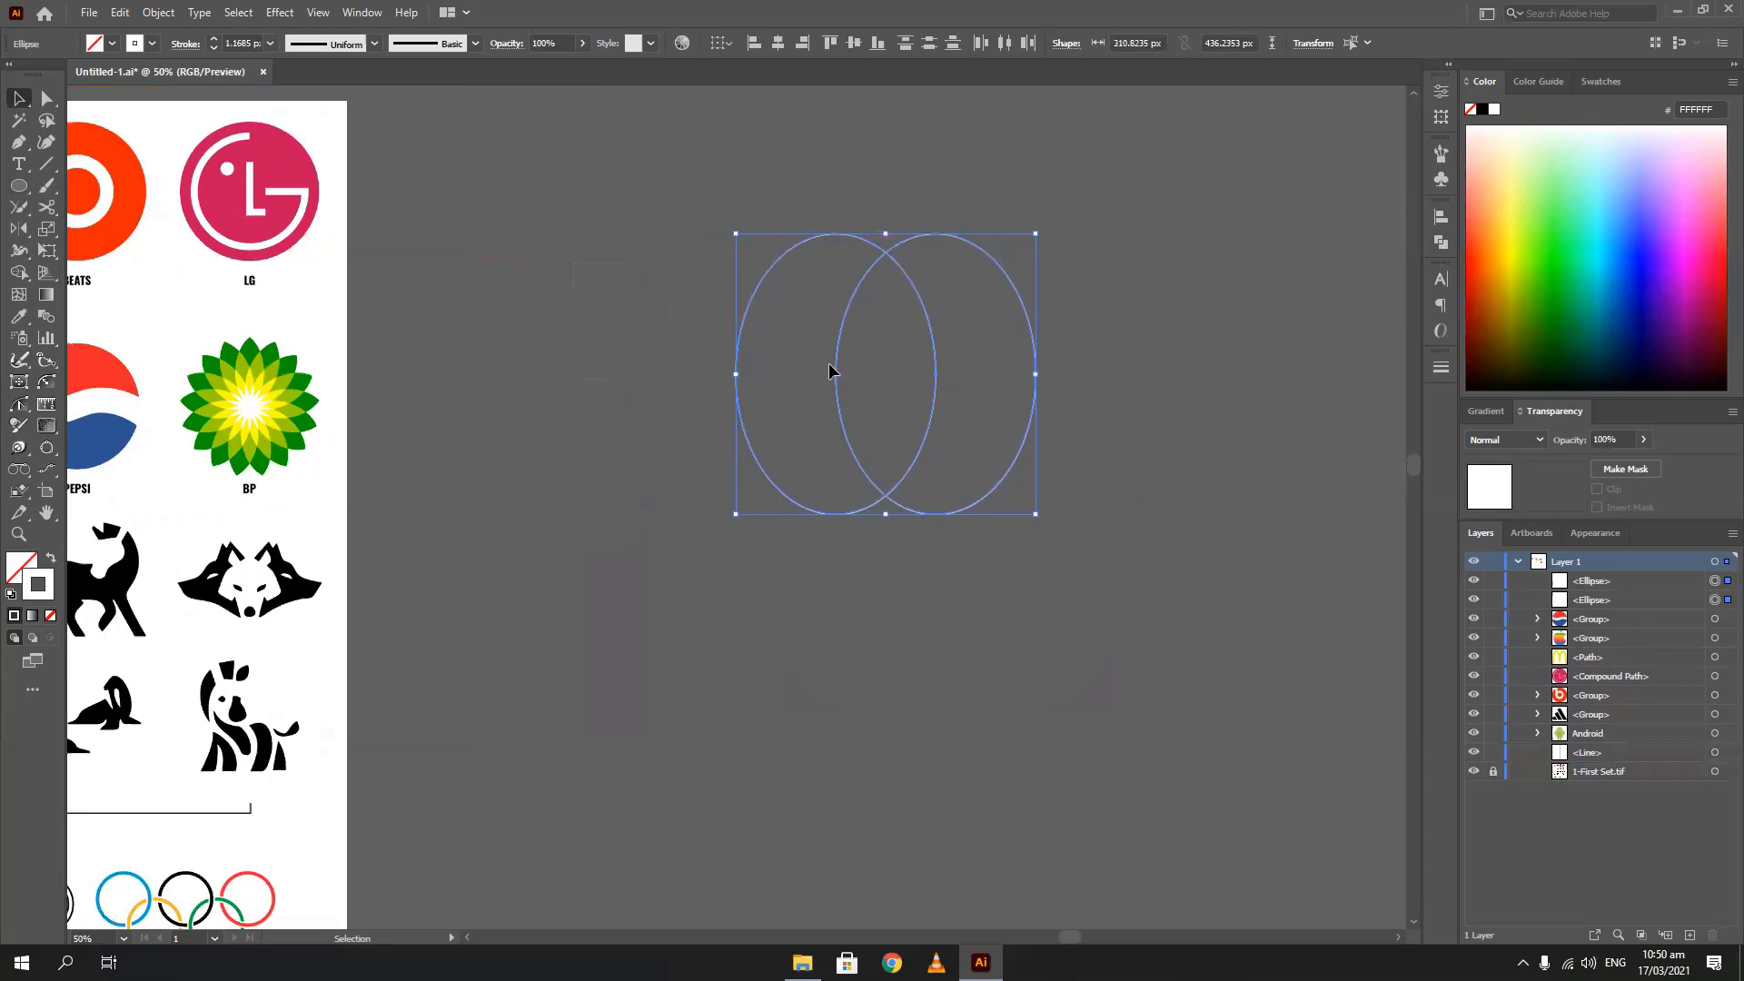
click(1439, 244)
click(1295, 260)
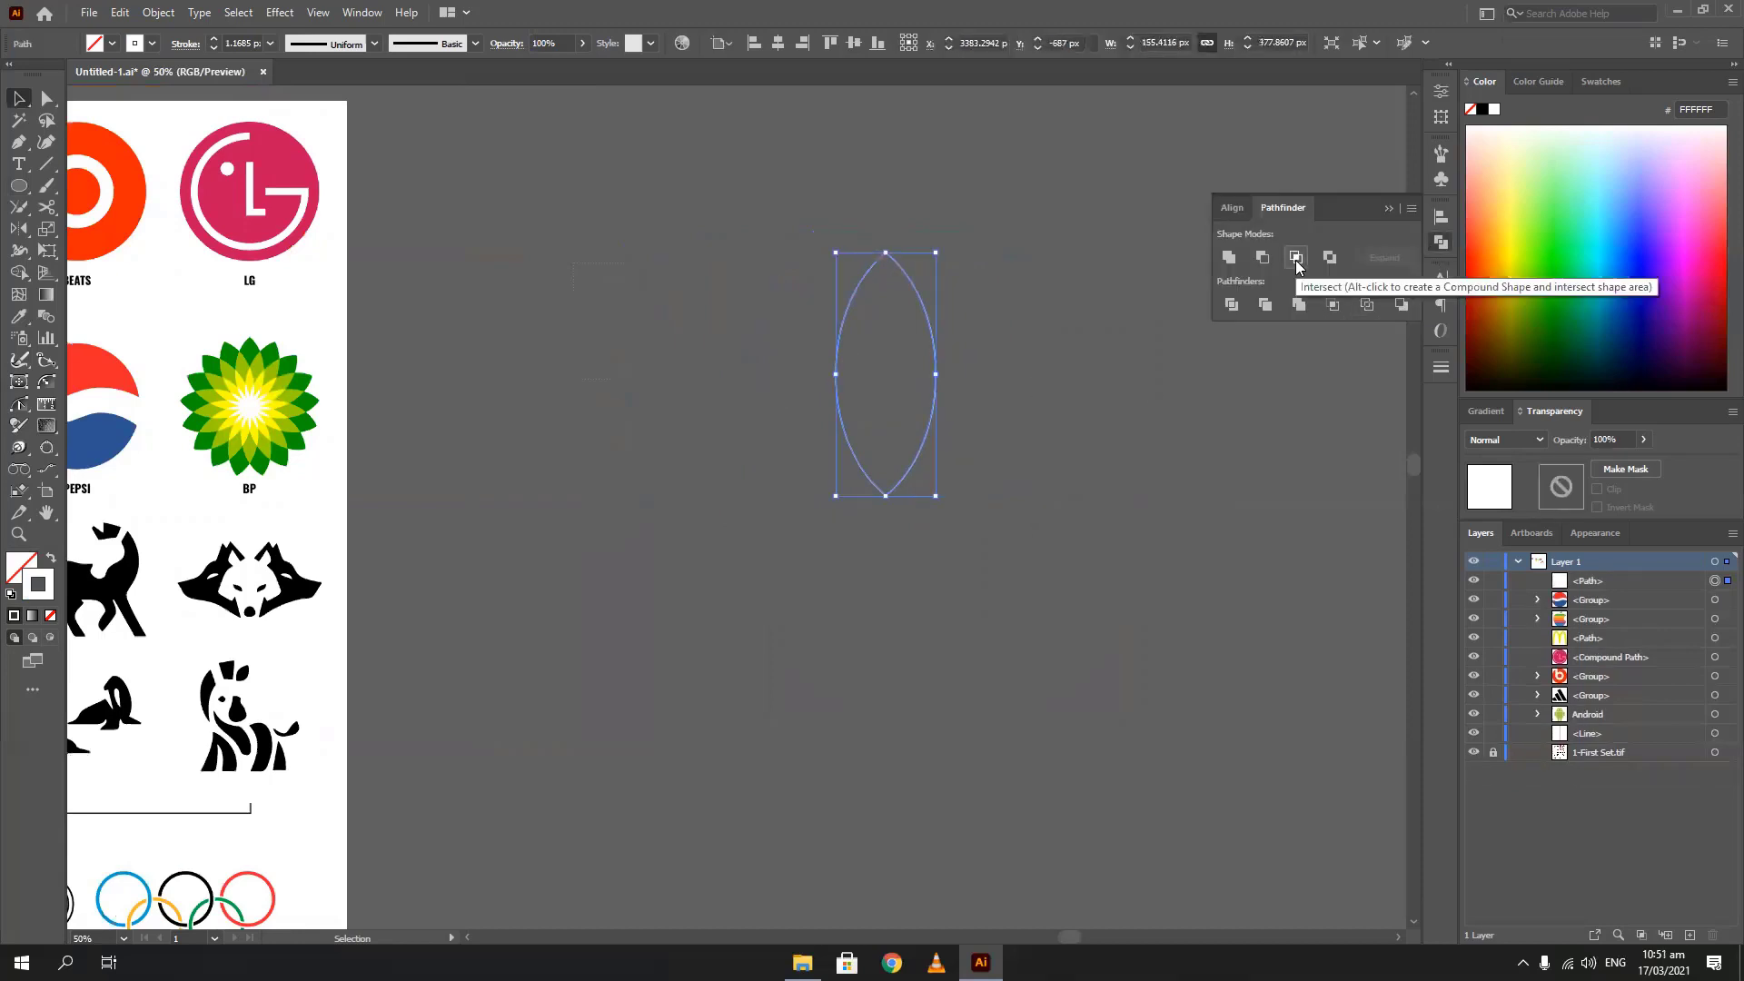
click(1388, 208)
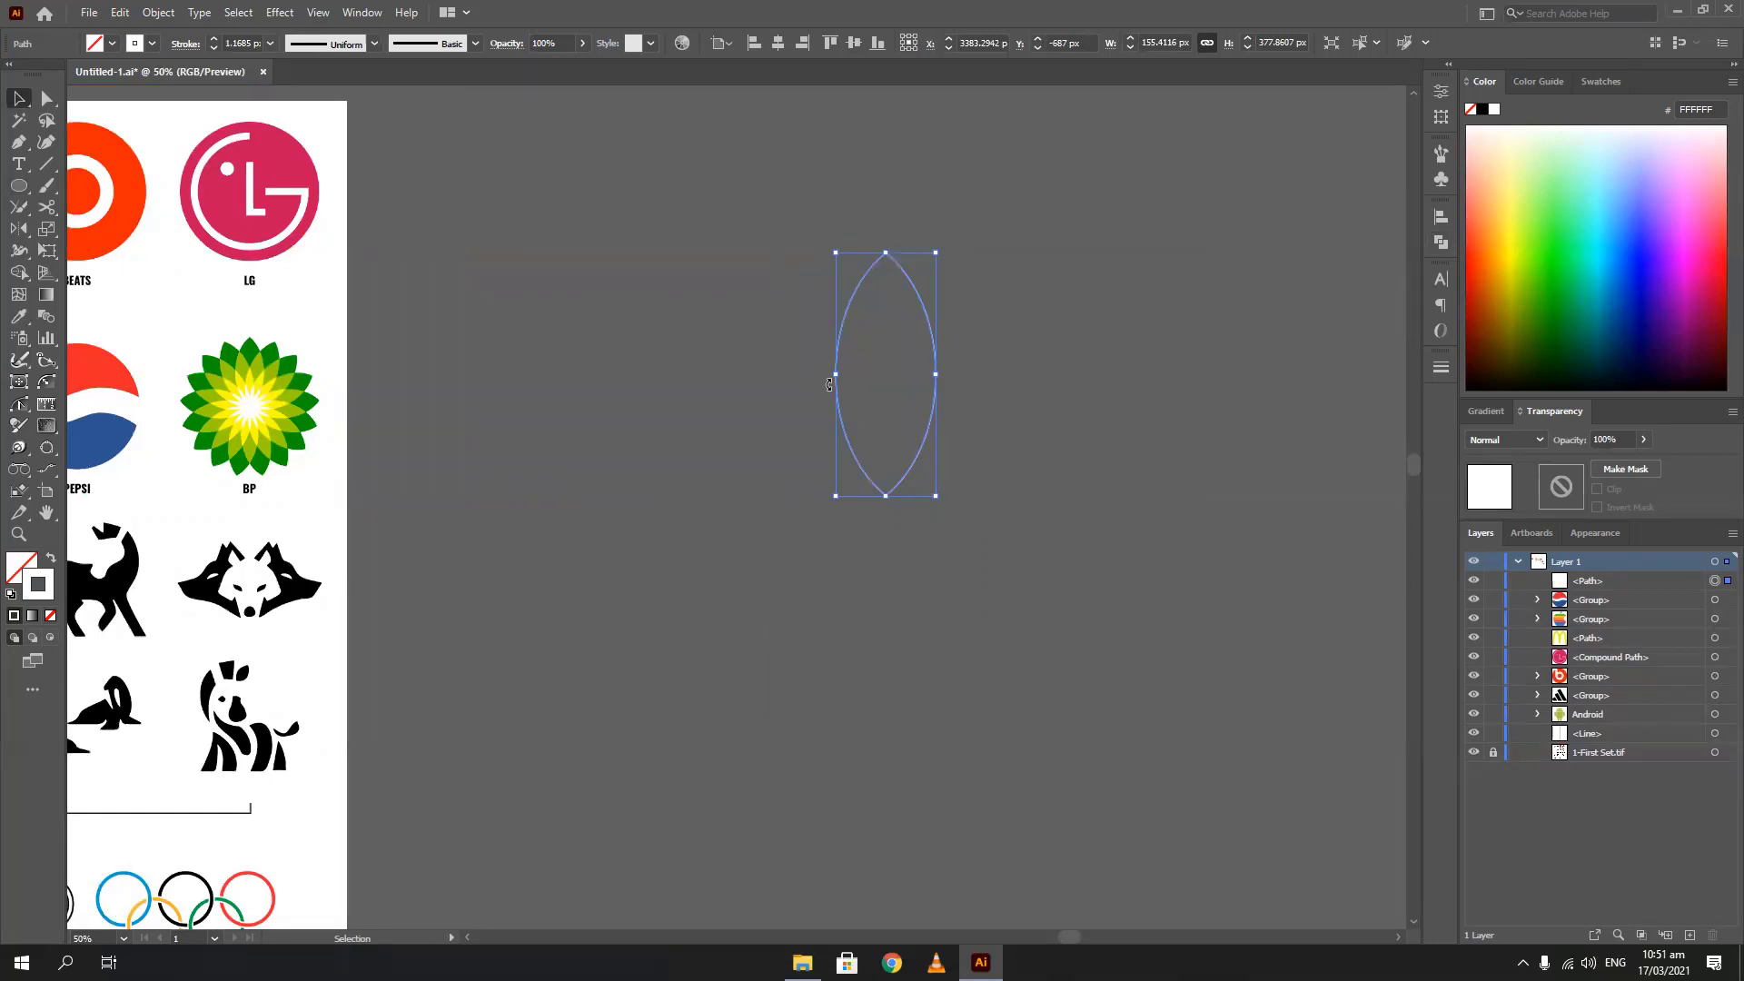
Make a copy of the petal rotated by 12° around its lower anchor point
scroll(166, 365, up, 2)
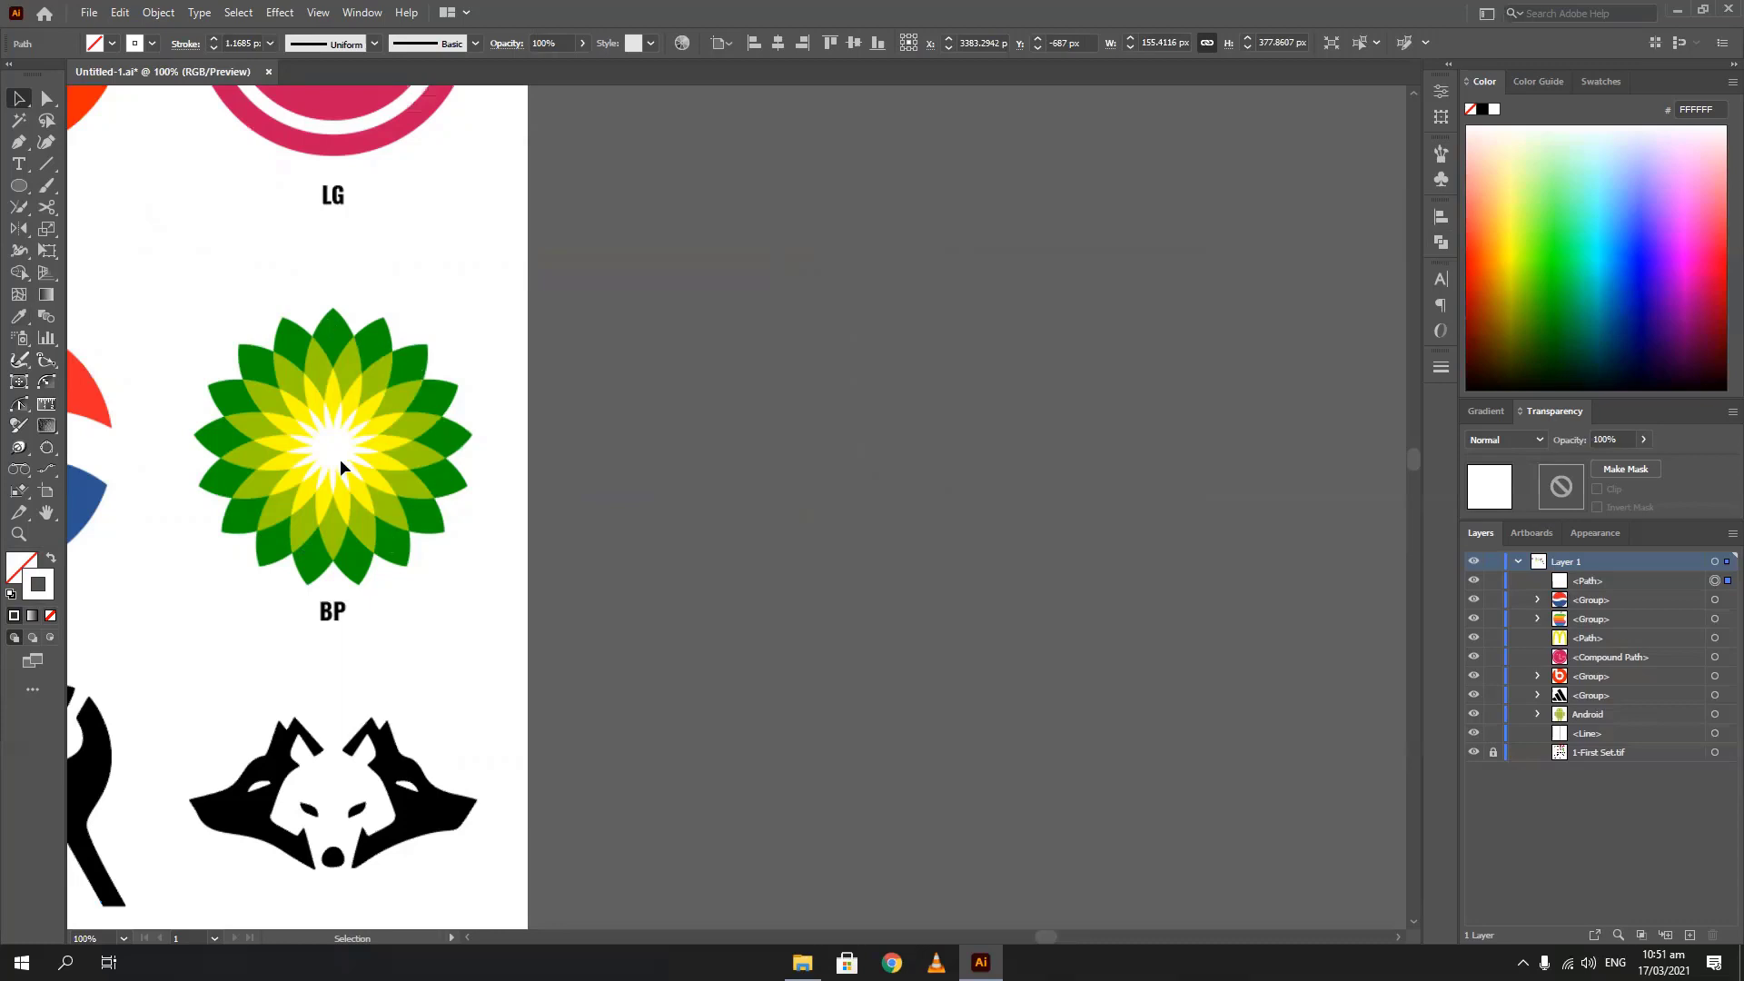
scroll(724, 380, down, 2)
scroll(663, 285, right, 5)
scroll(663, 285, left, 2)
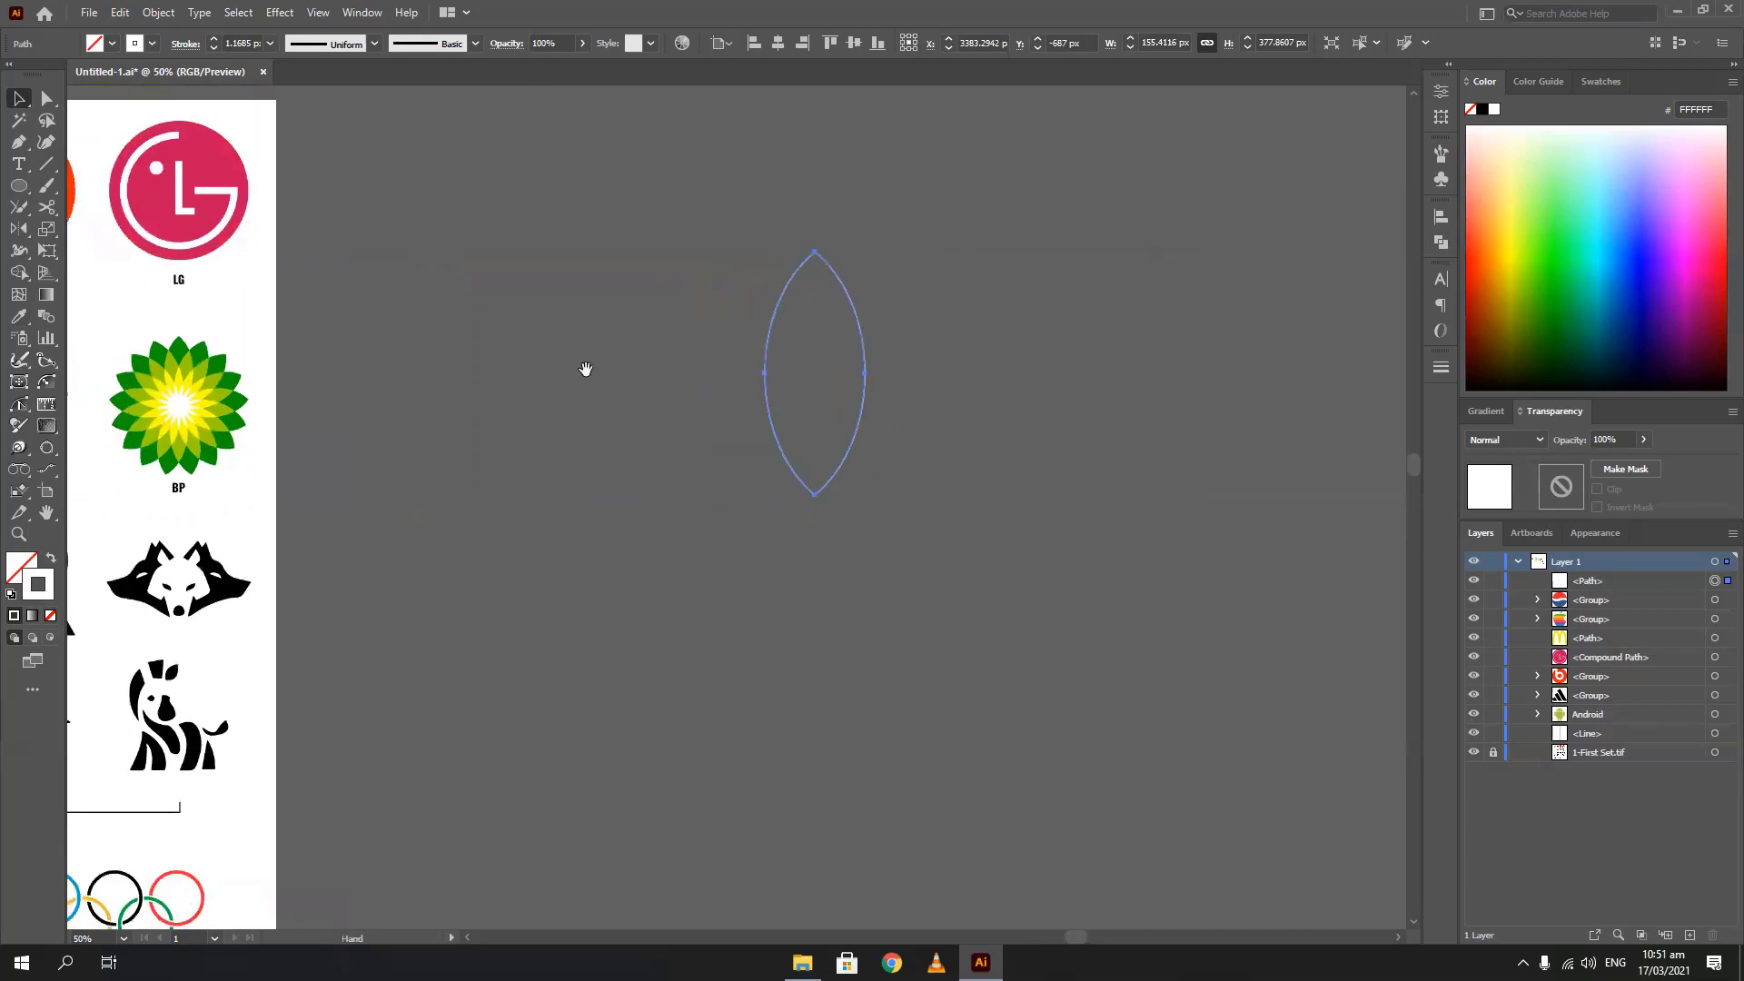
click(16, 228)
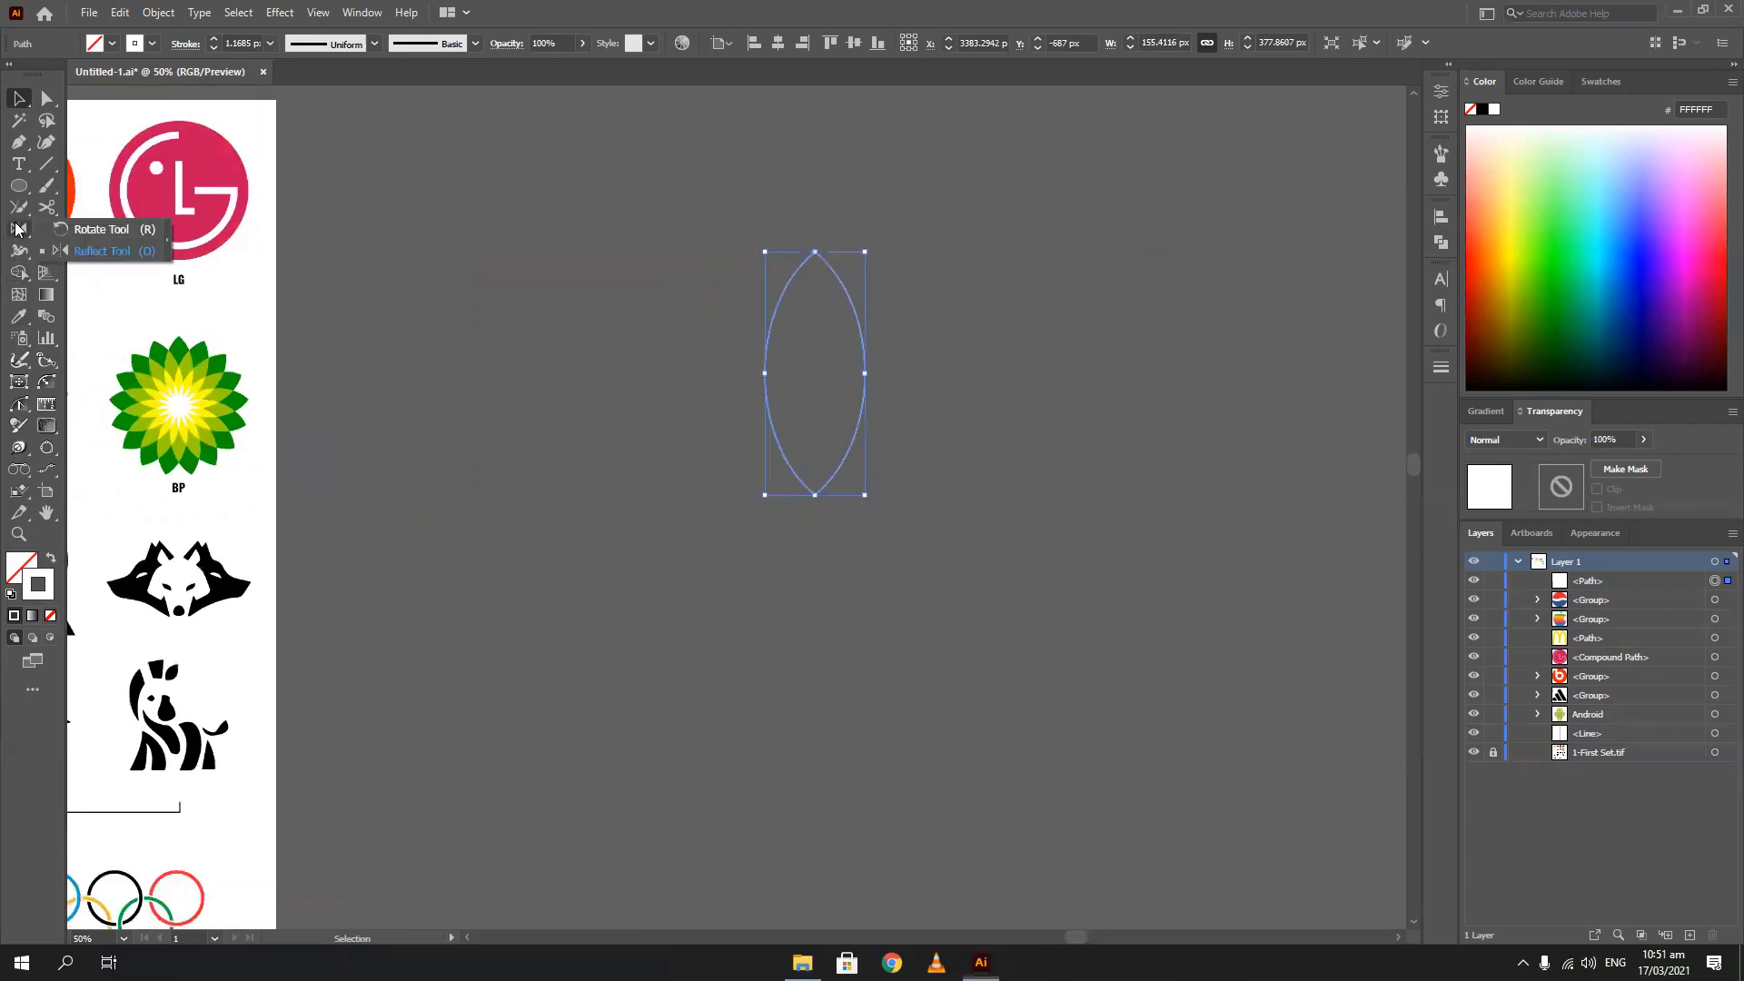
click(91, 230)
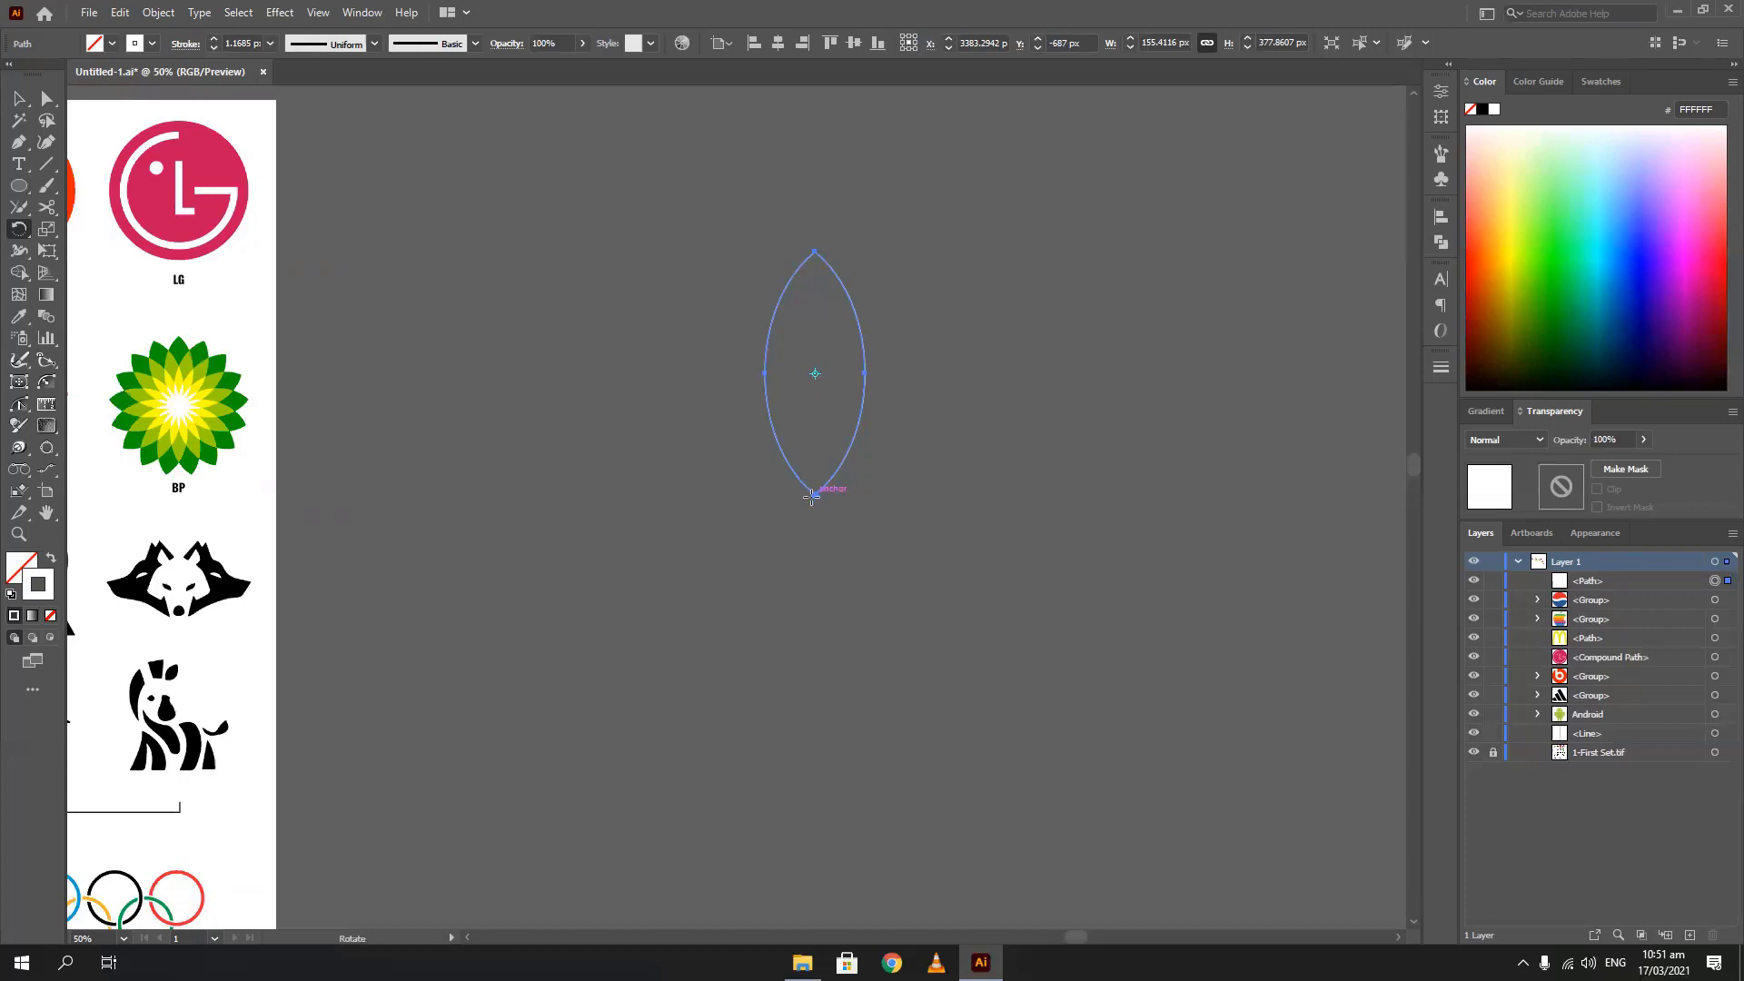
key(alt)
alt+click(814, 495)
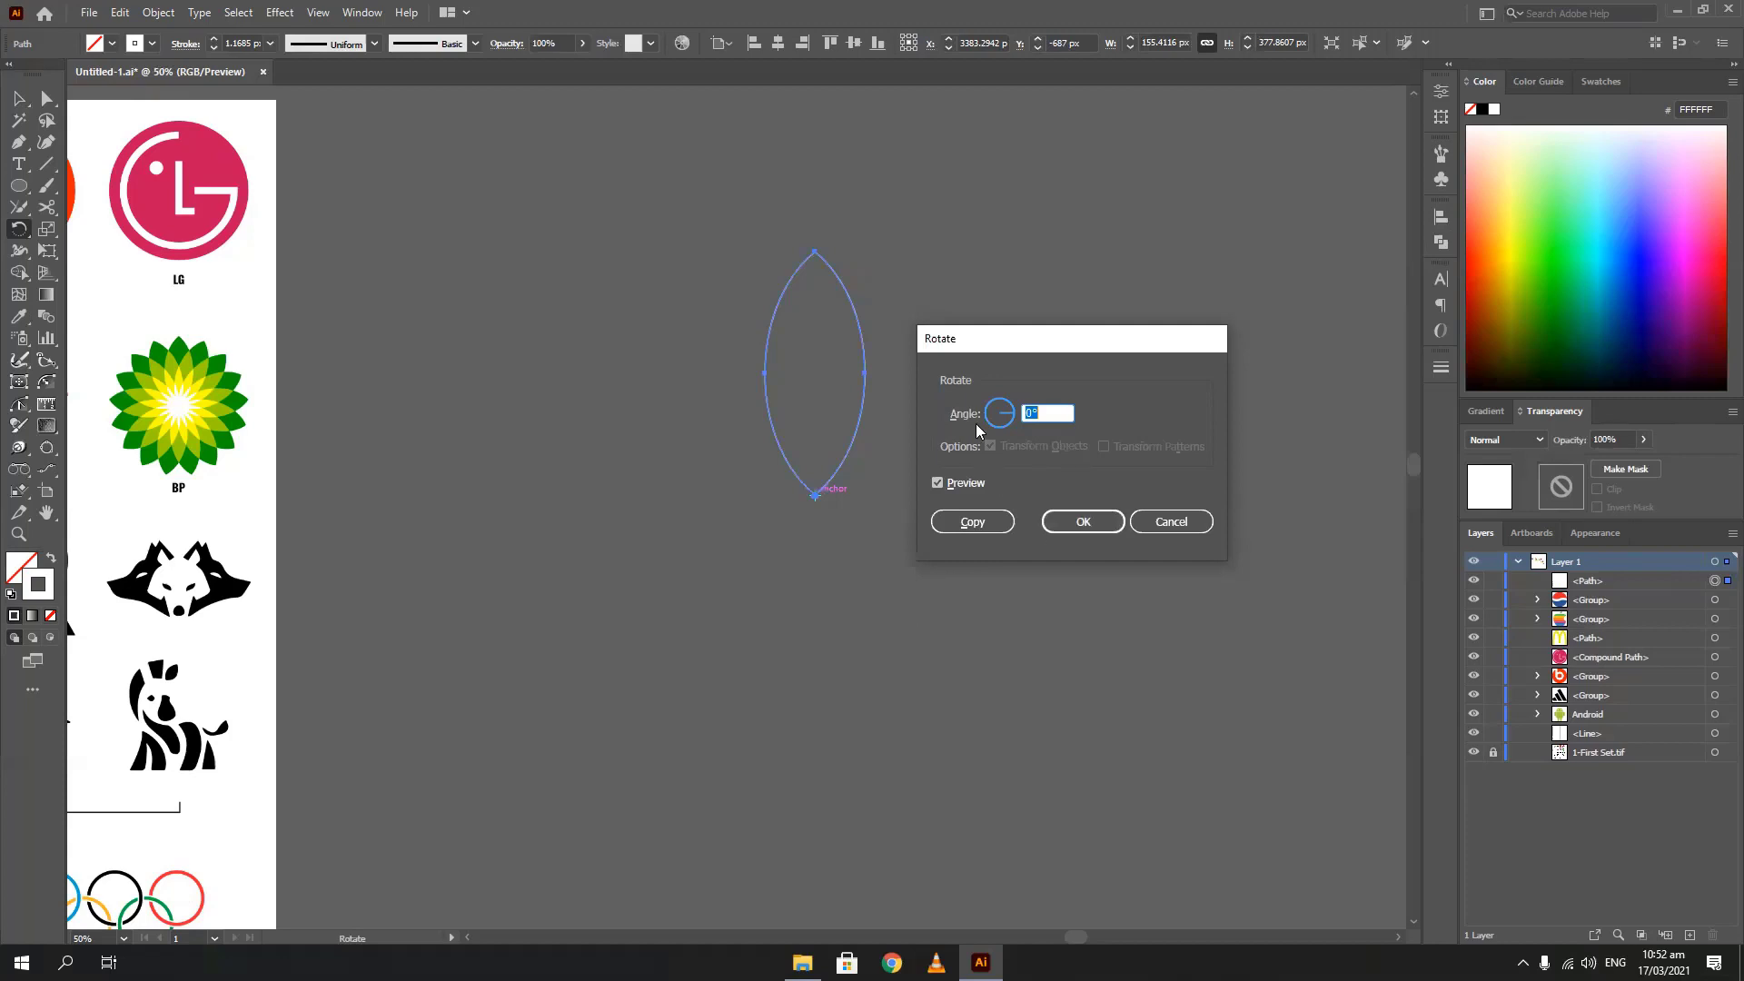
scroll(1043, 411, down, 5)
scroll(1043, 411, up, 16)
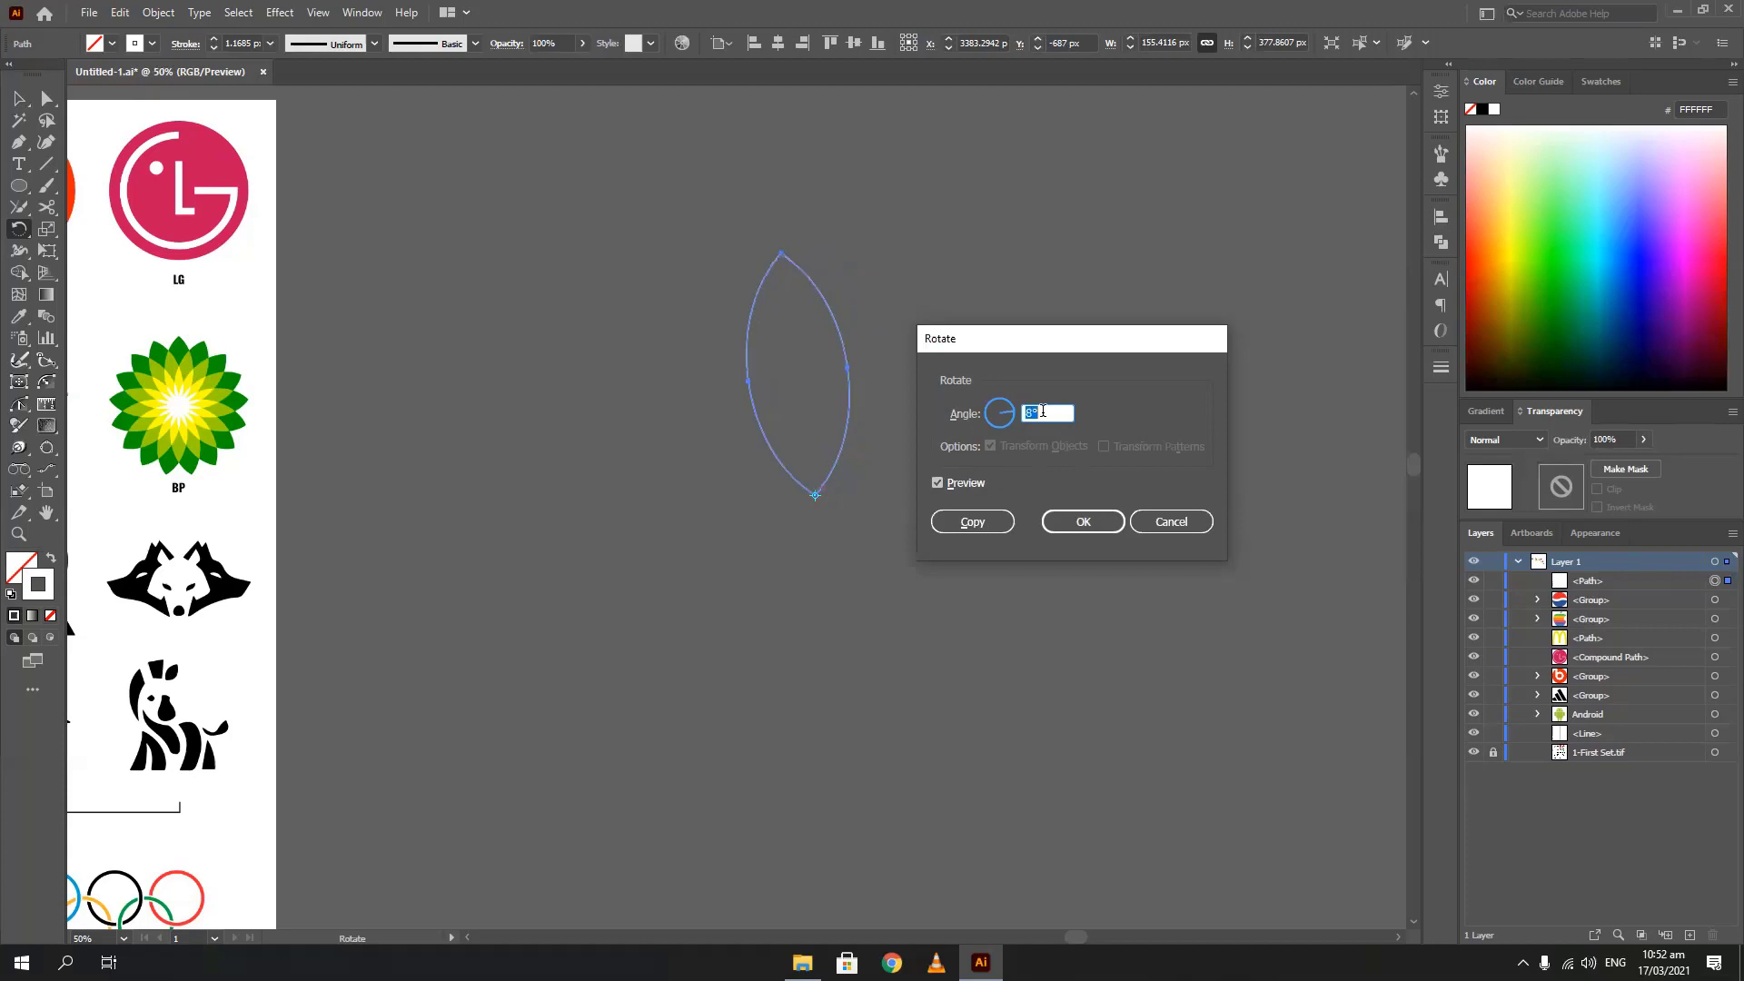
scroll(1043, 412, up, 1)
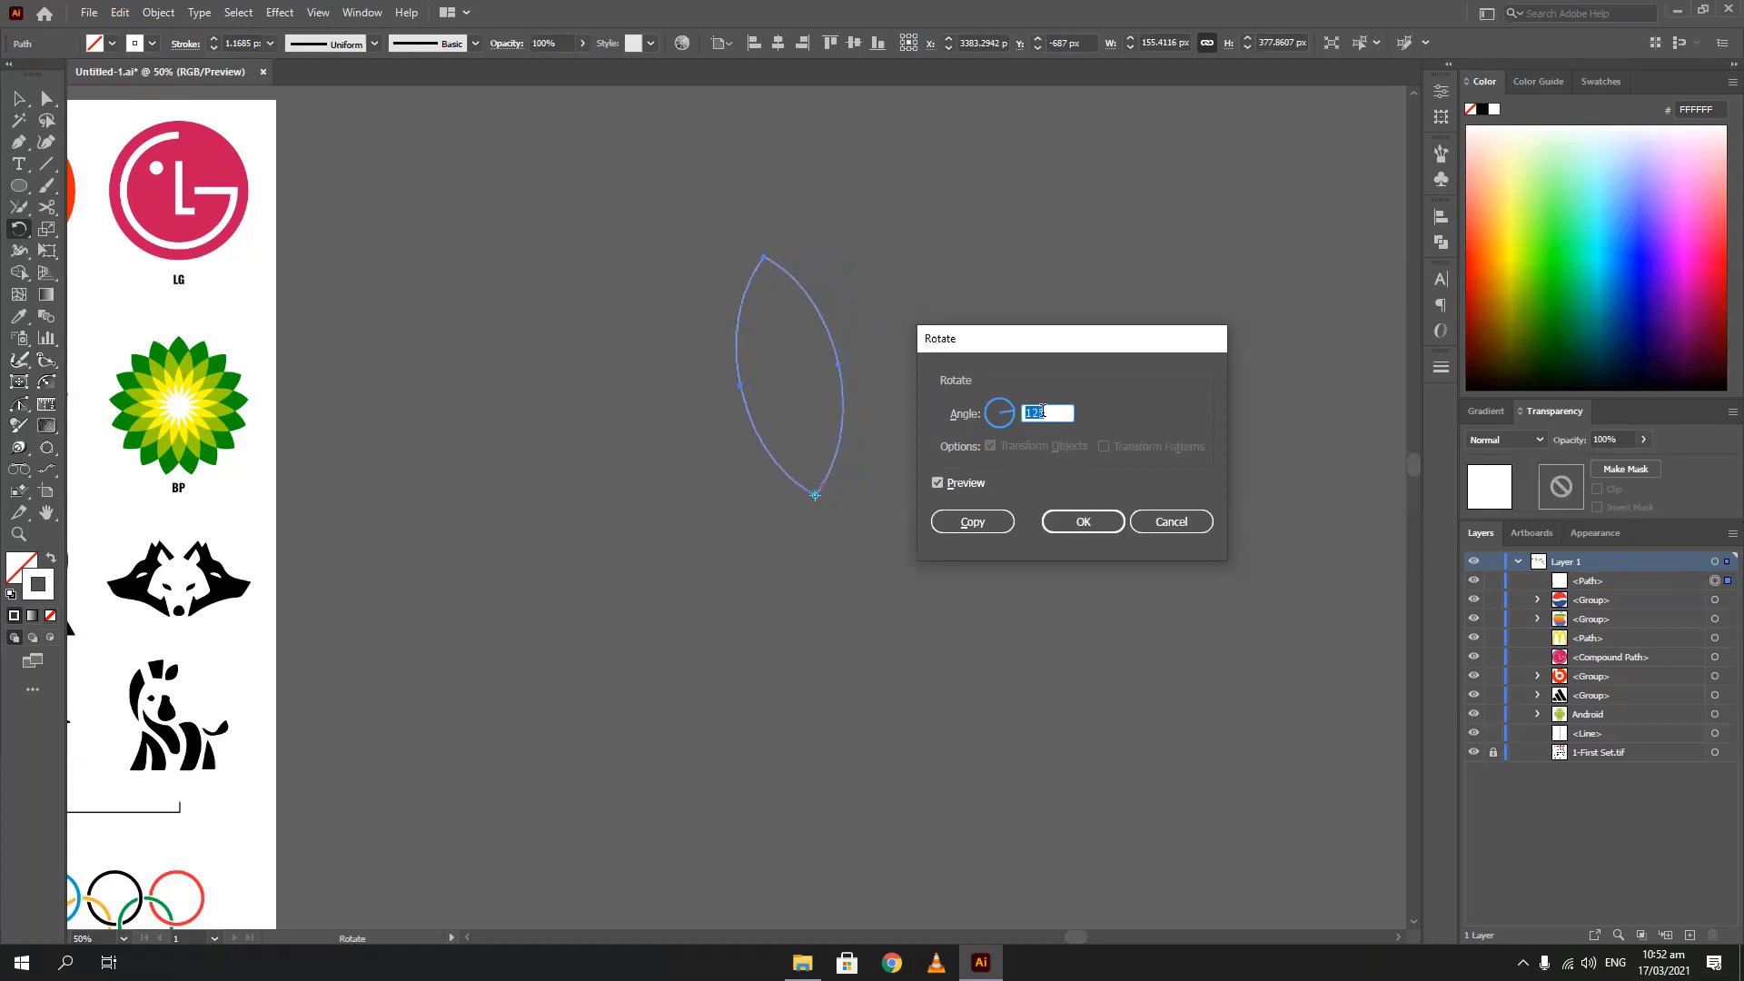
click(957, 524)
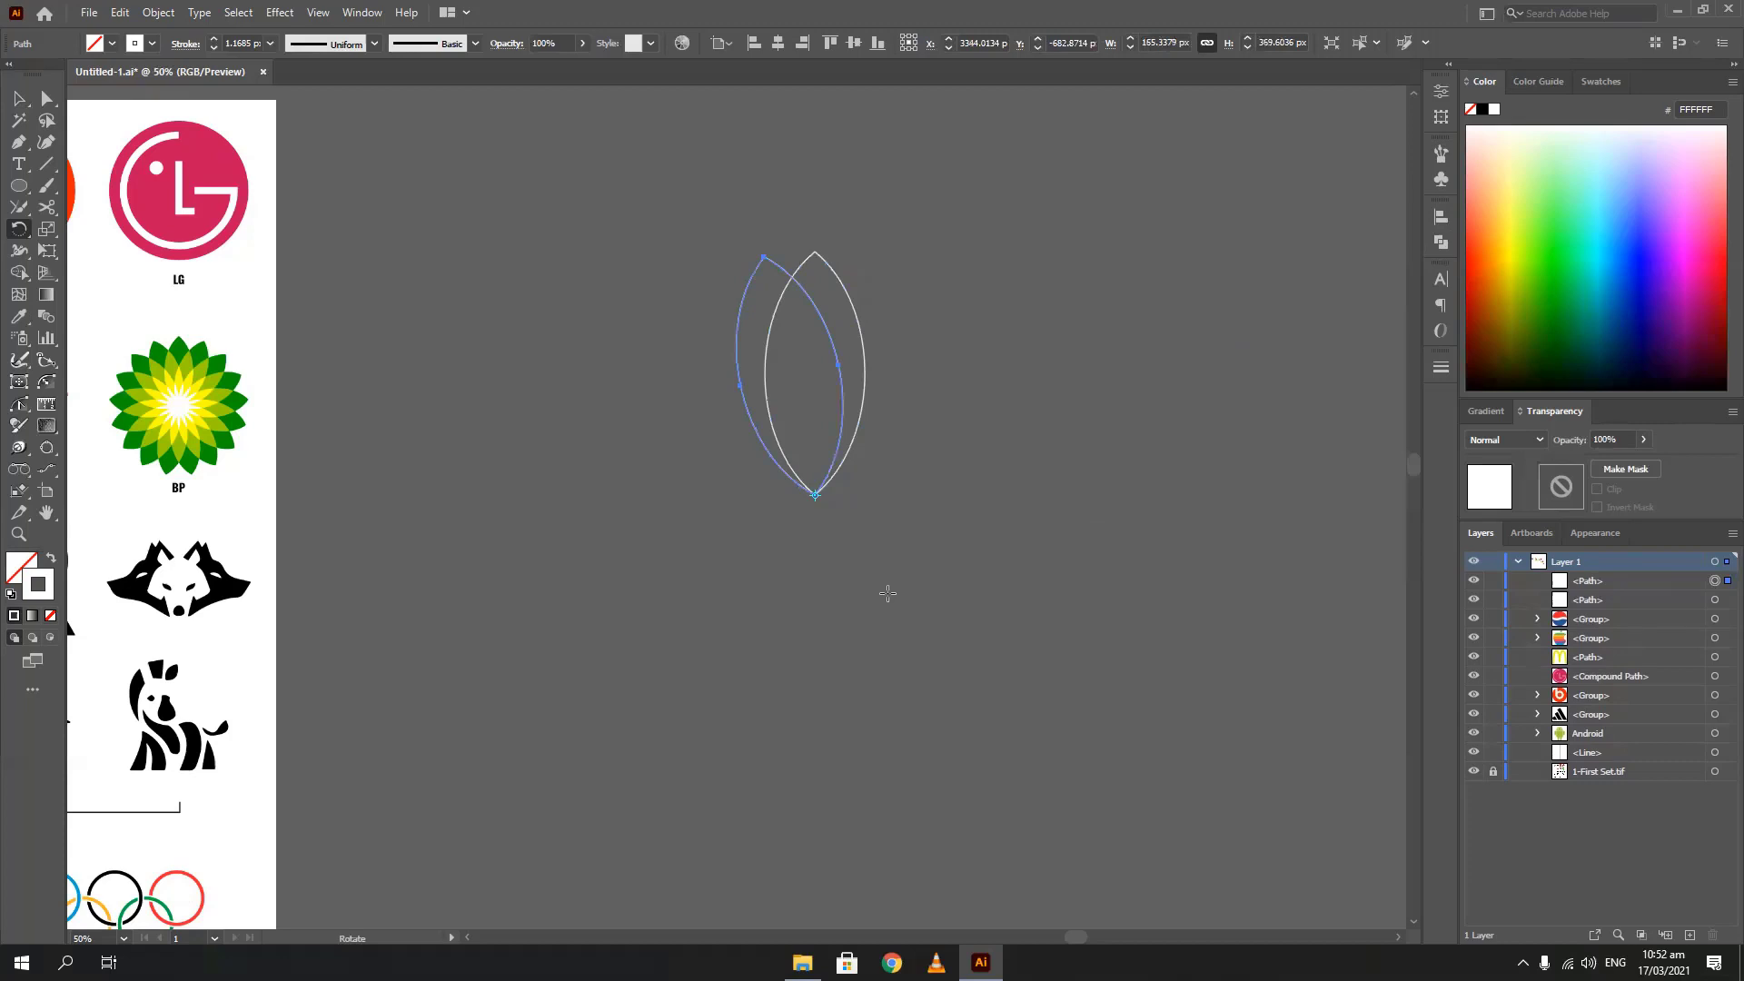
Repeat the 12° rotated copy around the shared anchor until the petals form a full ring
key(ctrl+d)
key(ctrl+d)
key(ctrl+d)
key(ctrl+d)
key(ctrl+d)
key(ctrl+d)
key(ctrl+d)
key(ctrl+d)
key(ctrl+d)
key(ctrl+d)
key(ctrl+d)
key(ctrl+d)
key(ctrl+d)
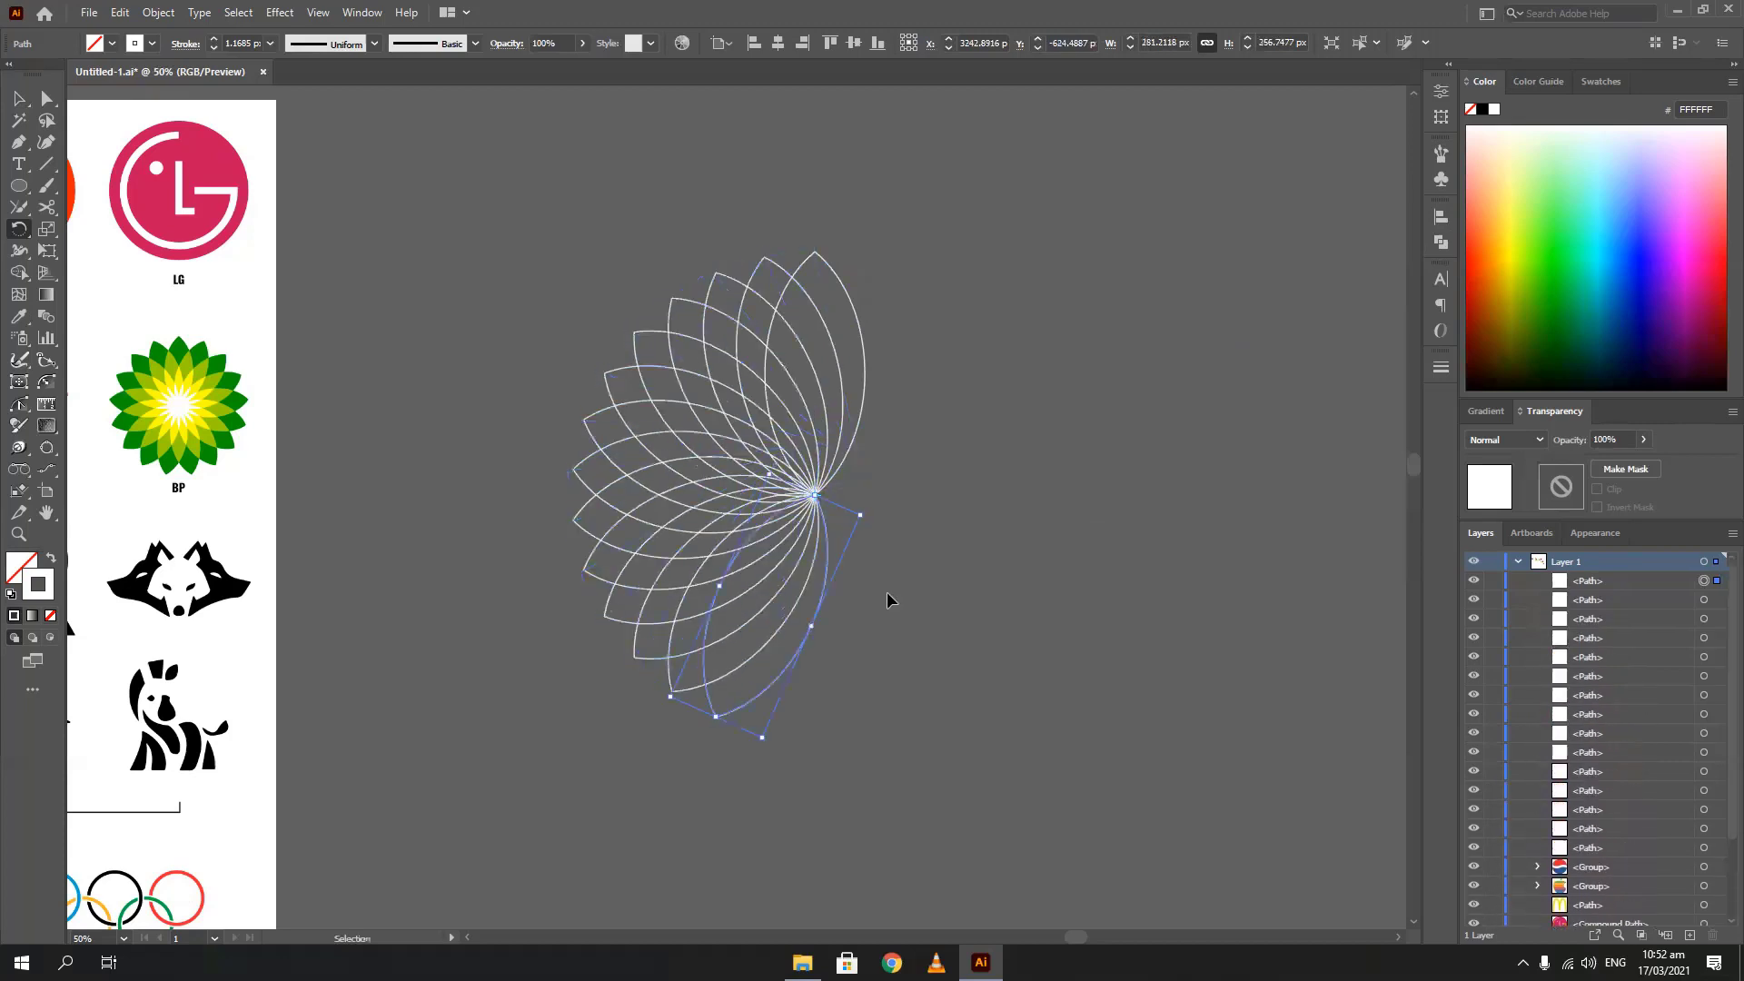
key(ctrl+d)
key(ctrl+d)
key(ctrl+d)
key(ctrl+d)
key(ctrl+d)
key(ctrl+d)
key(ctrl+d)
key(ctrl+d)
key(ctrl+d)
key(ctrl+d)
key(ctrl+d)
key(ctrl+d)
key(ctrl+d)
key(ctrl+d)
key(ctrl+d)
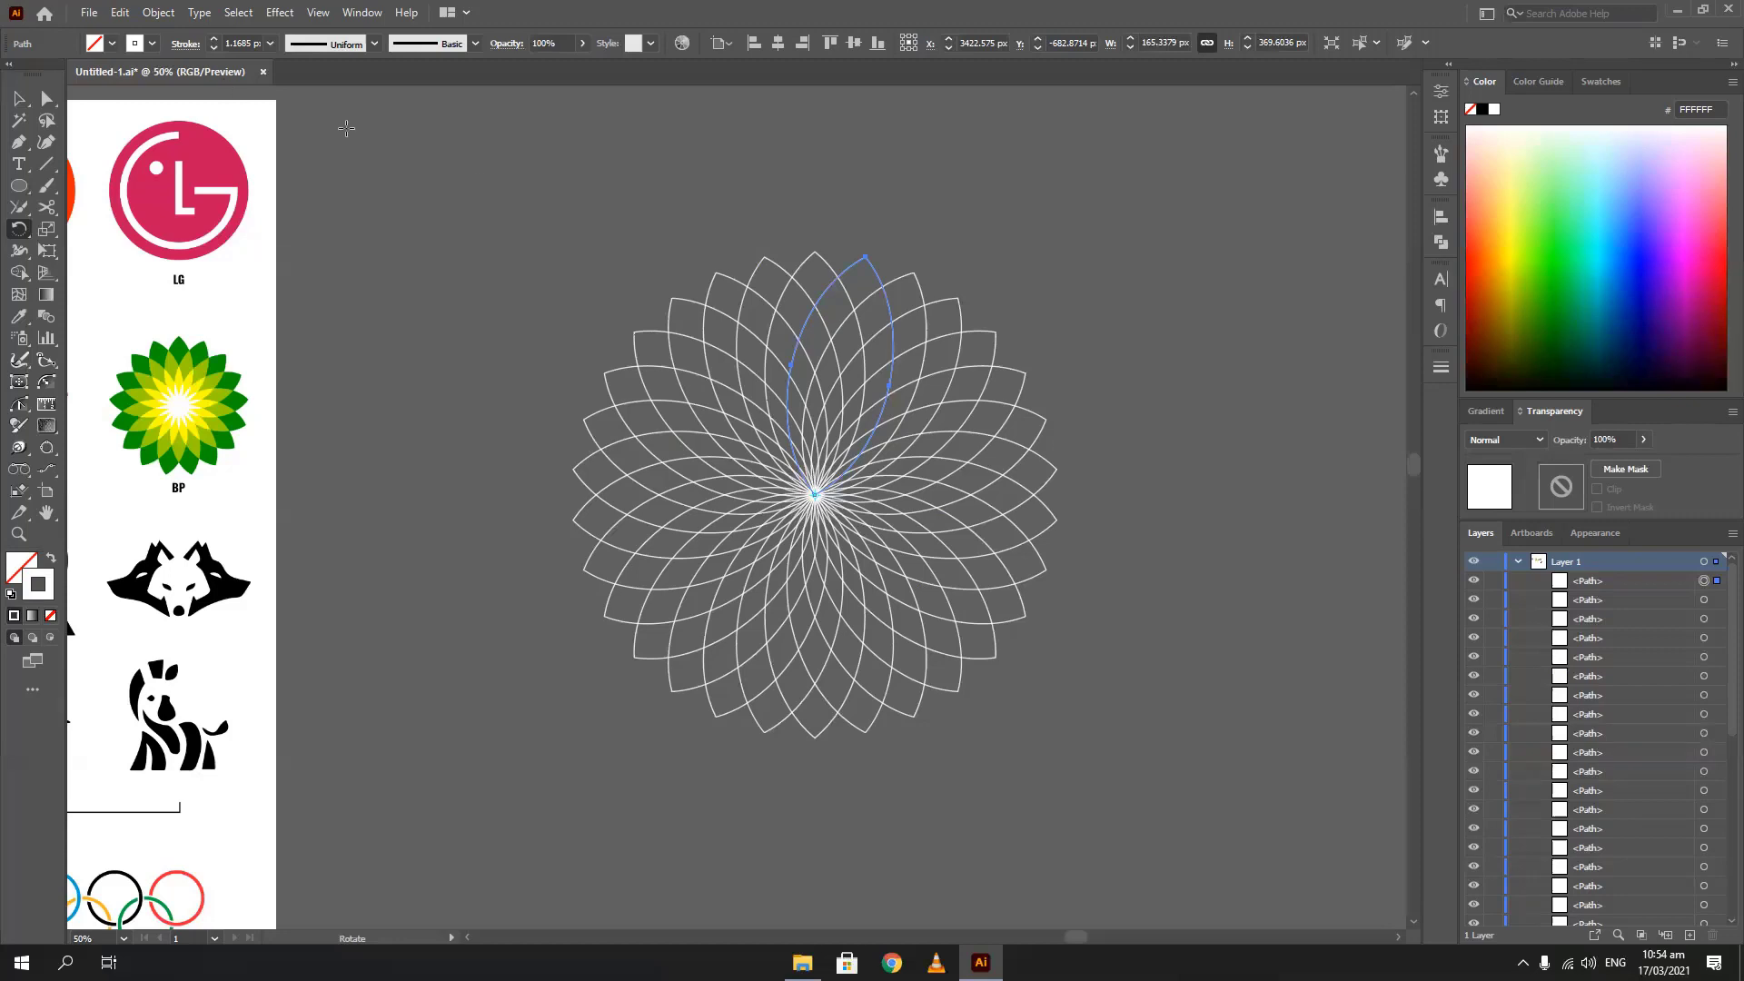
Undo all the 12° rotated copies back to the single upright petal
drag(799, 298, 896, 283)
key(ctrl+z)
key(ctrl+z)
key(ctrl+z)
key(ctrl+z)
key(ctrl+z)
key(ctrl+z)
key(ctrl+z)
key(ctrl+z)
key(ctrl+z)
key(ctrl+z)
key(ctrl+z)
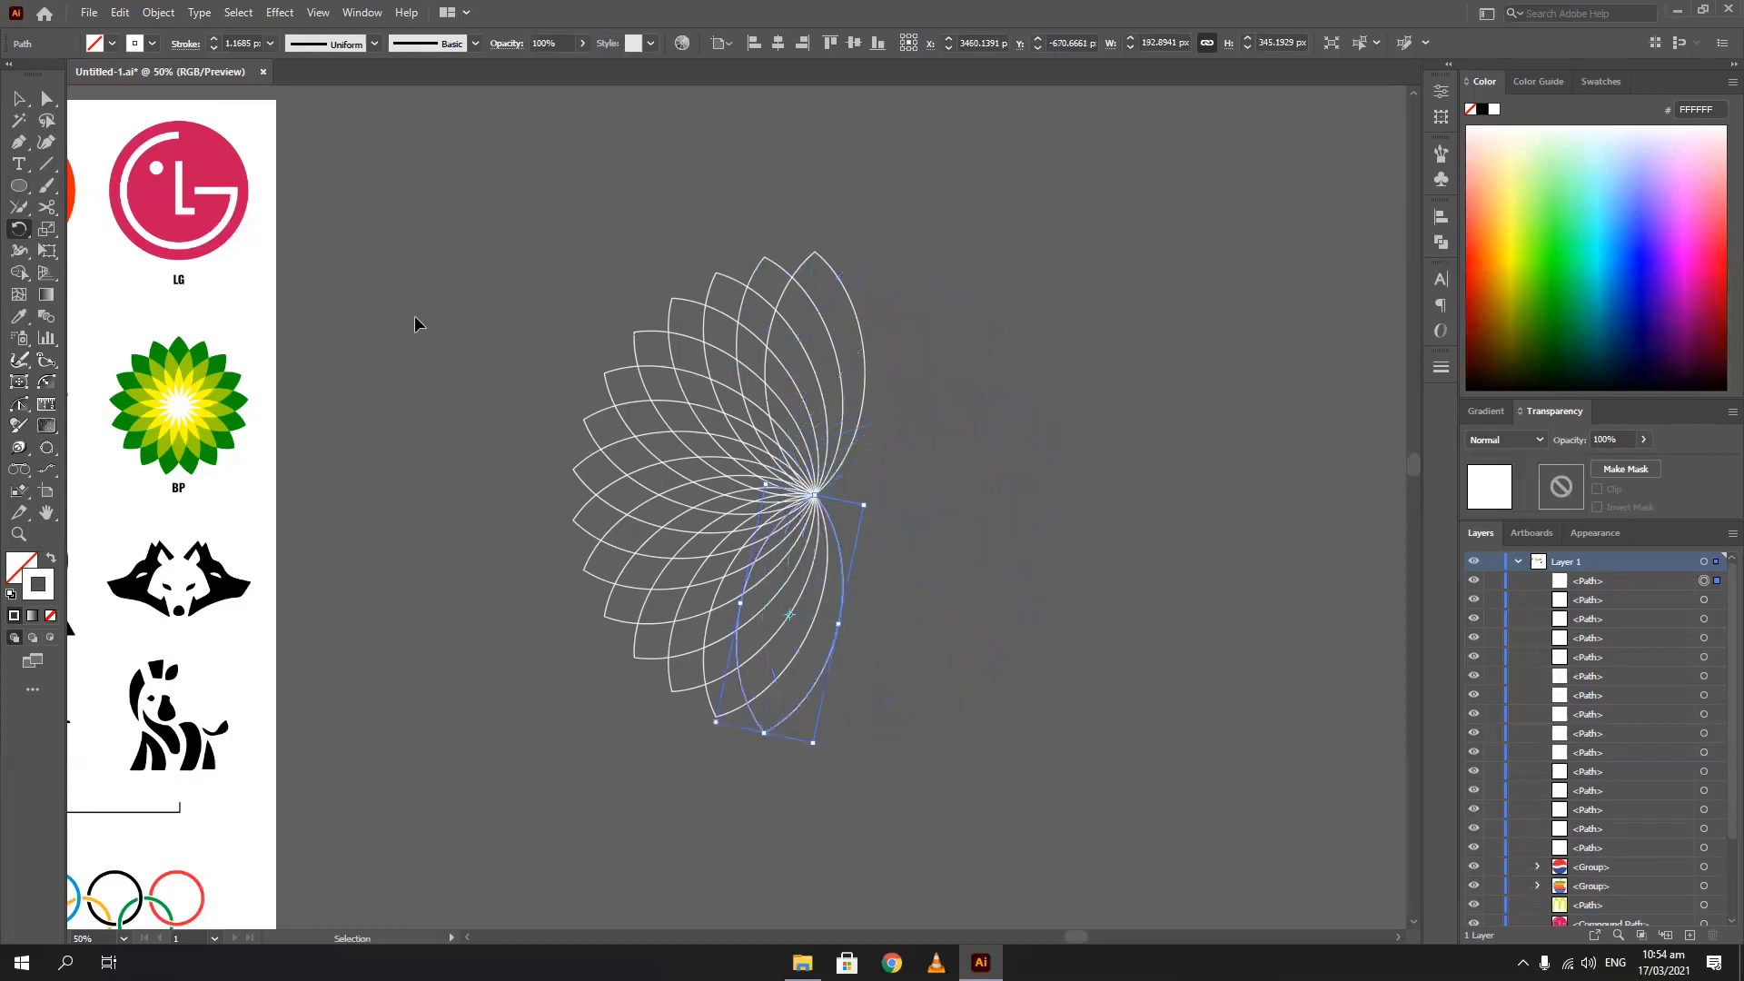
key(ctrl+z)
key(ctrl+z)
key(ctrl+z)
key(ctrl+z)
key(ctrl+z)
key(ctrl+z)
key(ctrl+z)
key(ctrl+z)
key(ctrl+z)
key(ctrl+z)
key(ctrl+z)
key(ctrl+z)
key(ctrl+z)
key(ctrl+z)
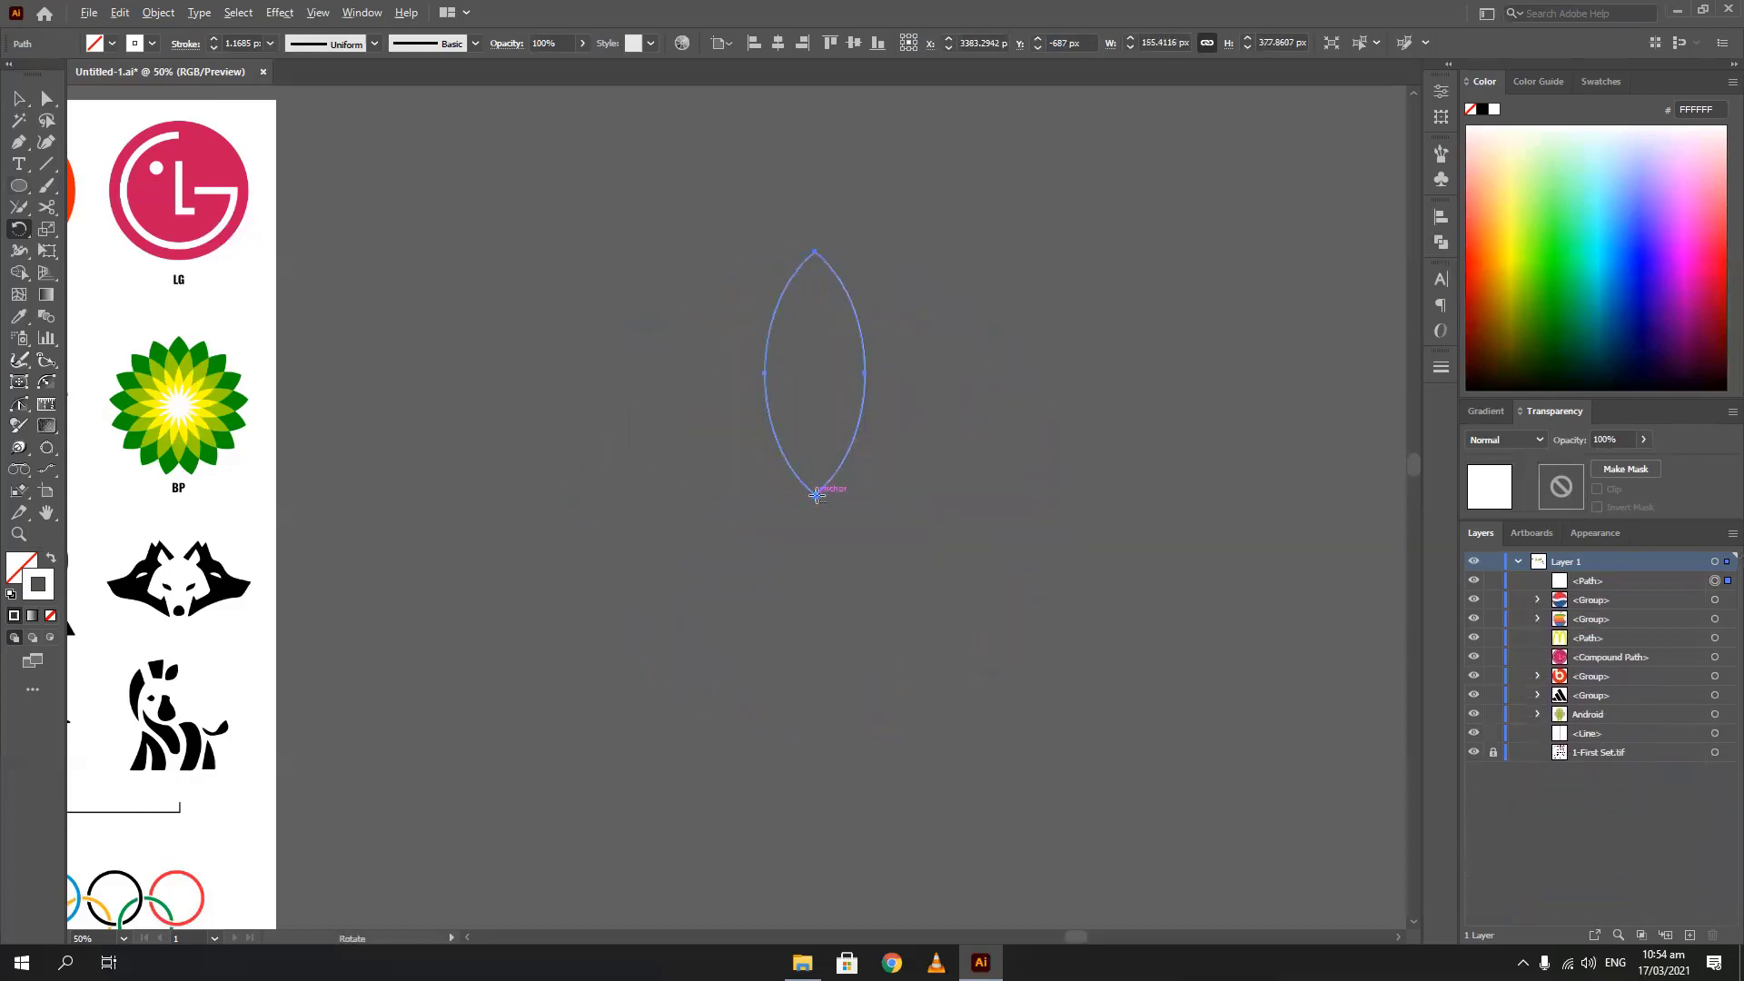
Make a copy of the petal rotated by 19° around its lower anchor point
alt+click(816, 495)
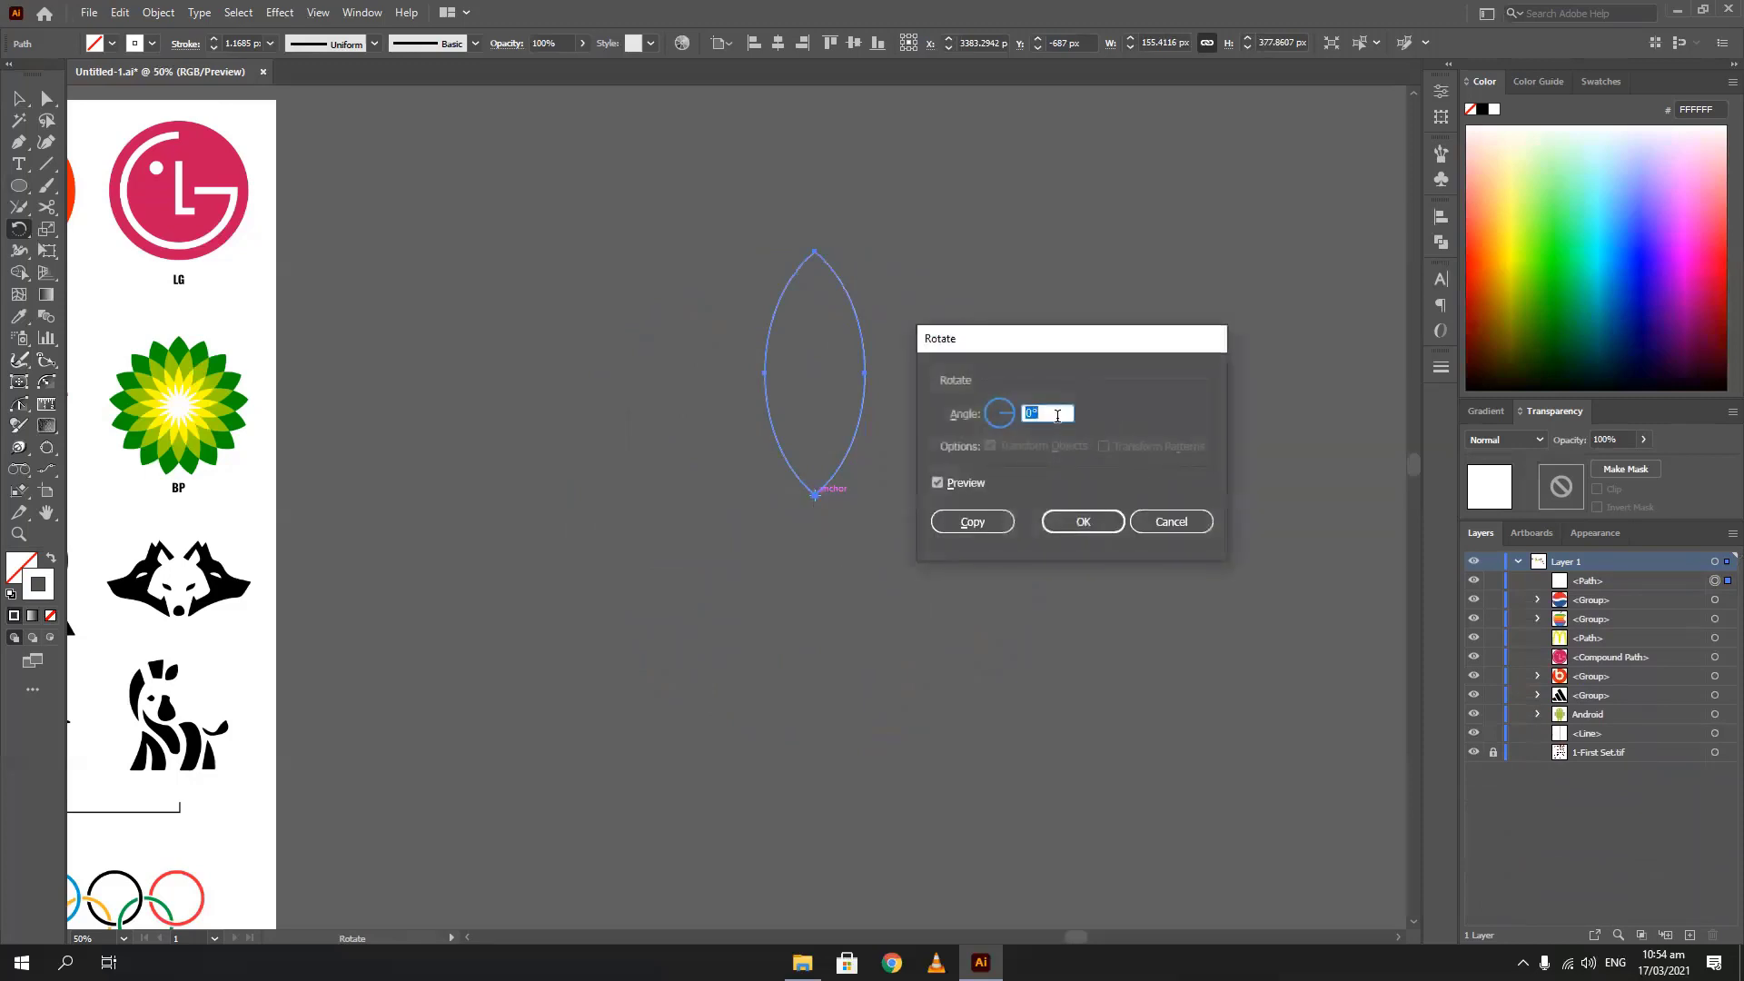
text(19)
click(974, 520)
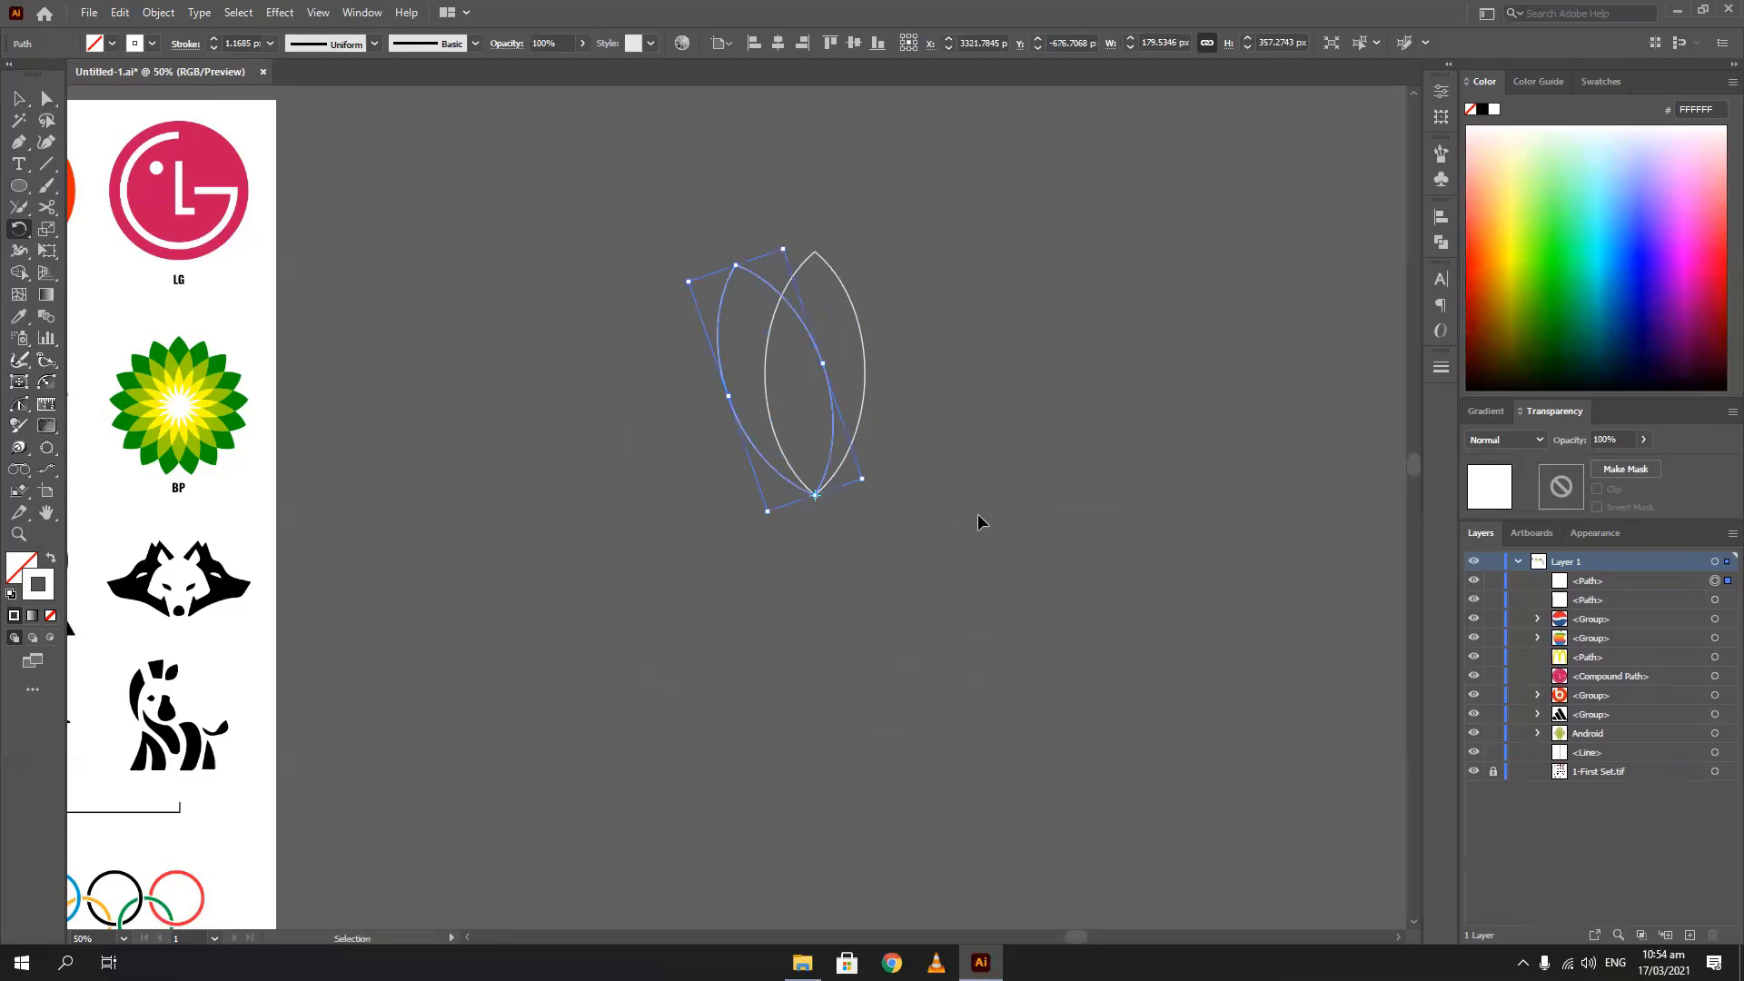
Repeat the 19° rotated copy around the shared anchor until the petals complete the flower
key(ctrl+d)
key(ctrl+d)
key(ctrl+d)
key(ctrl+d)
key(ctrl+d)
key(ctrl+d)
key(ctrl+d)
key(ctrl+d)
key(ctrl+d)
key(ctrl+d)
key(ctrl+d)
key(ctrl+d)
key(ctrl+d)
key(ctrl+d)
key(ctrl+d)
key(ctrl+d)
key(ctrl+d)
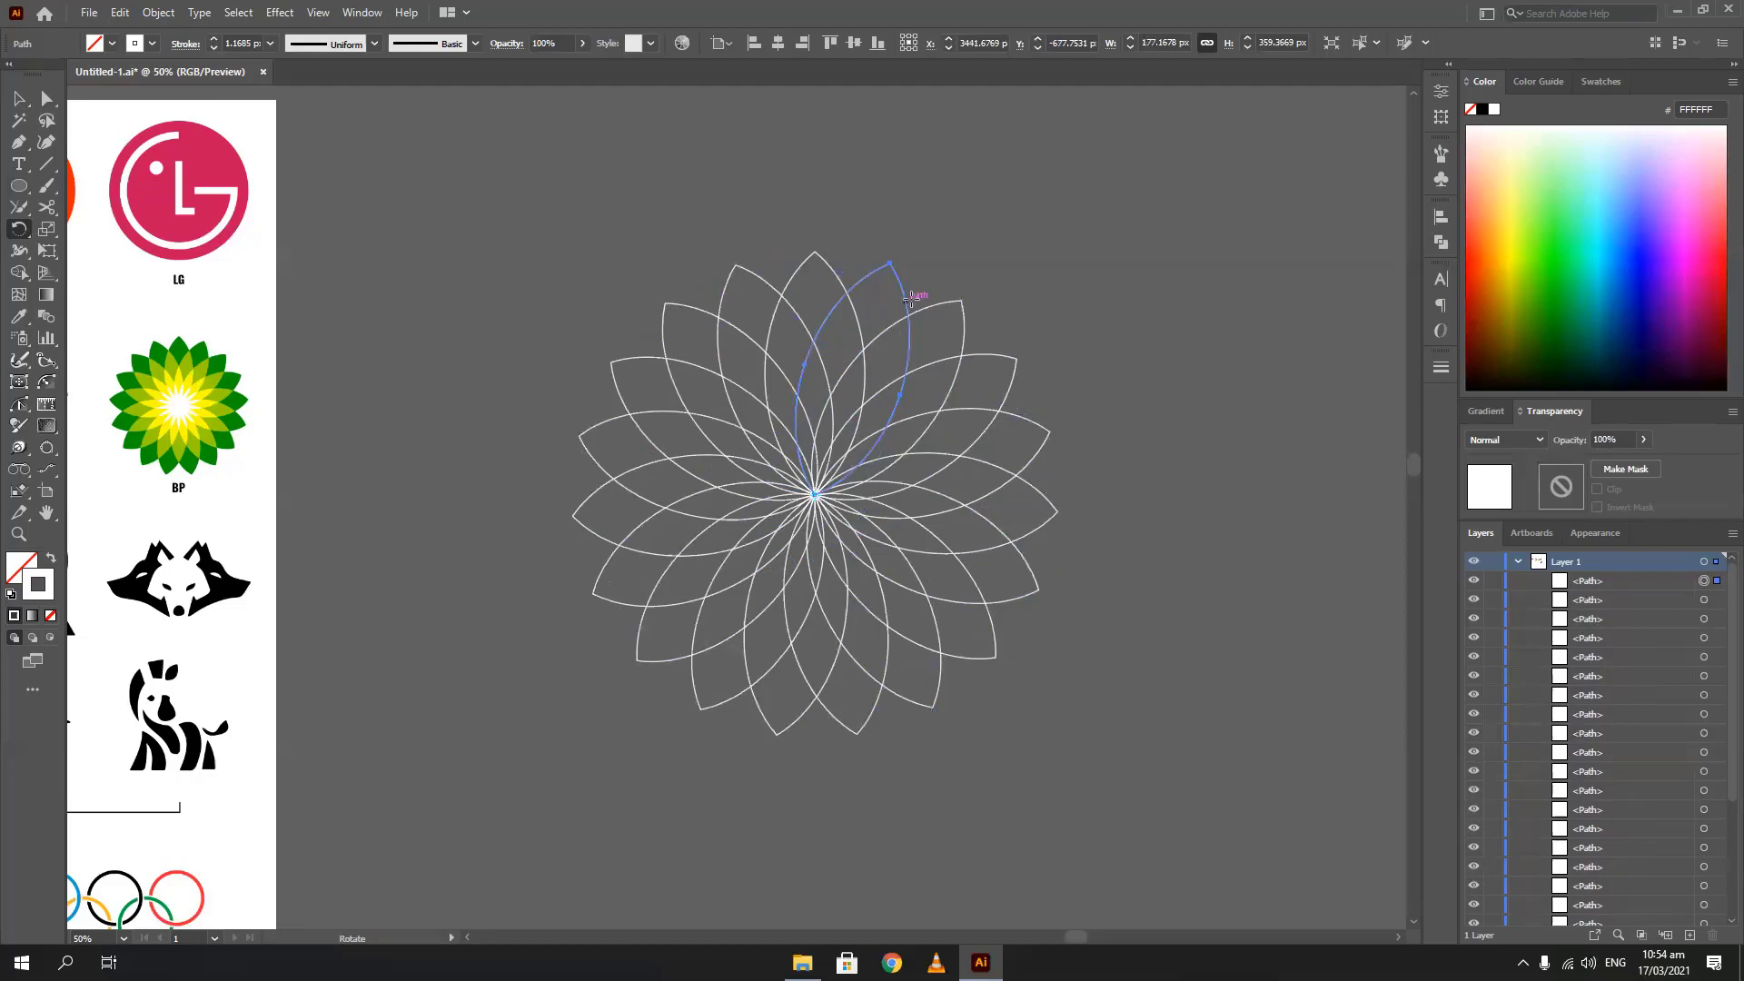
Undo all the 19° rotated copies back to the single upright petal
key(ctrl+z)
key(ctrl+z)
key(ctrl+z)
key(ctrl+z)
key(ctrl+z)
key(ctrl+z)
key(ctrl+z)
key(ctrl+z)
key(ctrl+z)
key(ctrl+z)
key(ctrl+z)
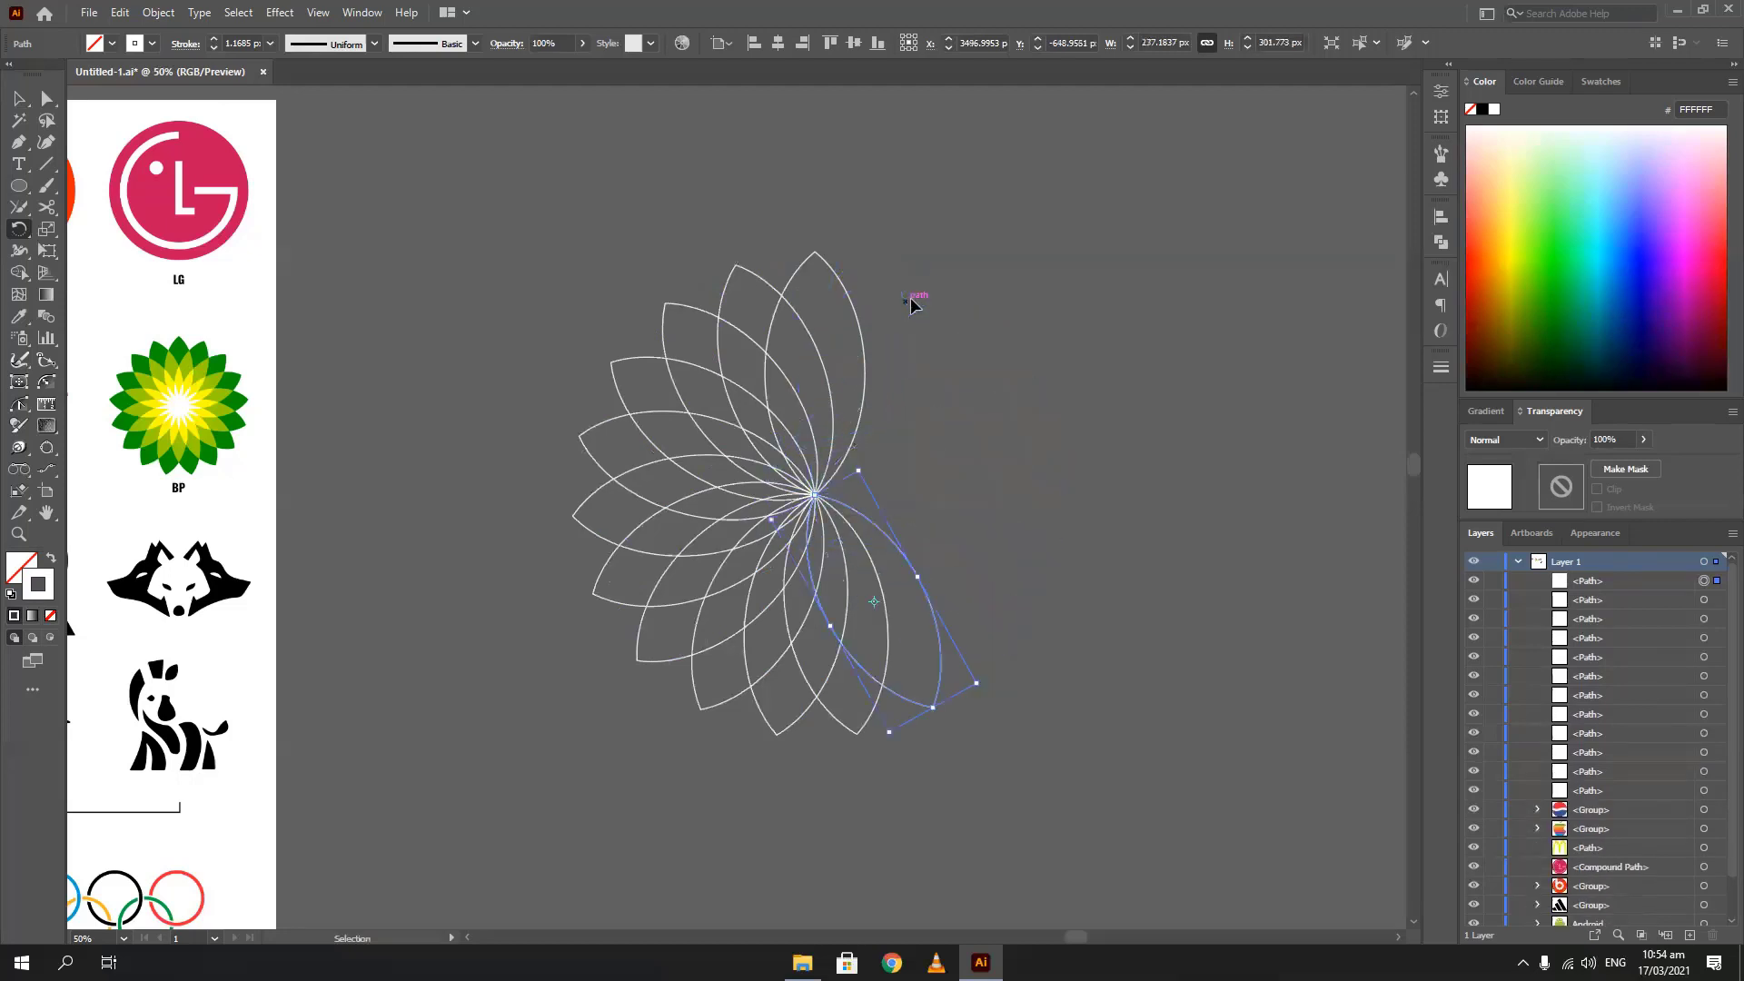
key(ctrl+z)
key(ctrl+z)
key(ctrl+z)
key(ctrl+z)
key(ctrl+z)
key(ctrl+z)
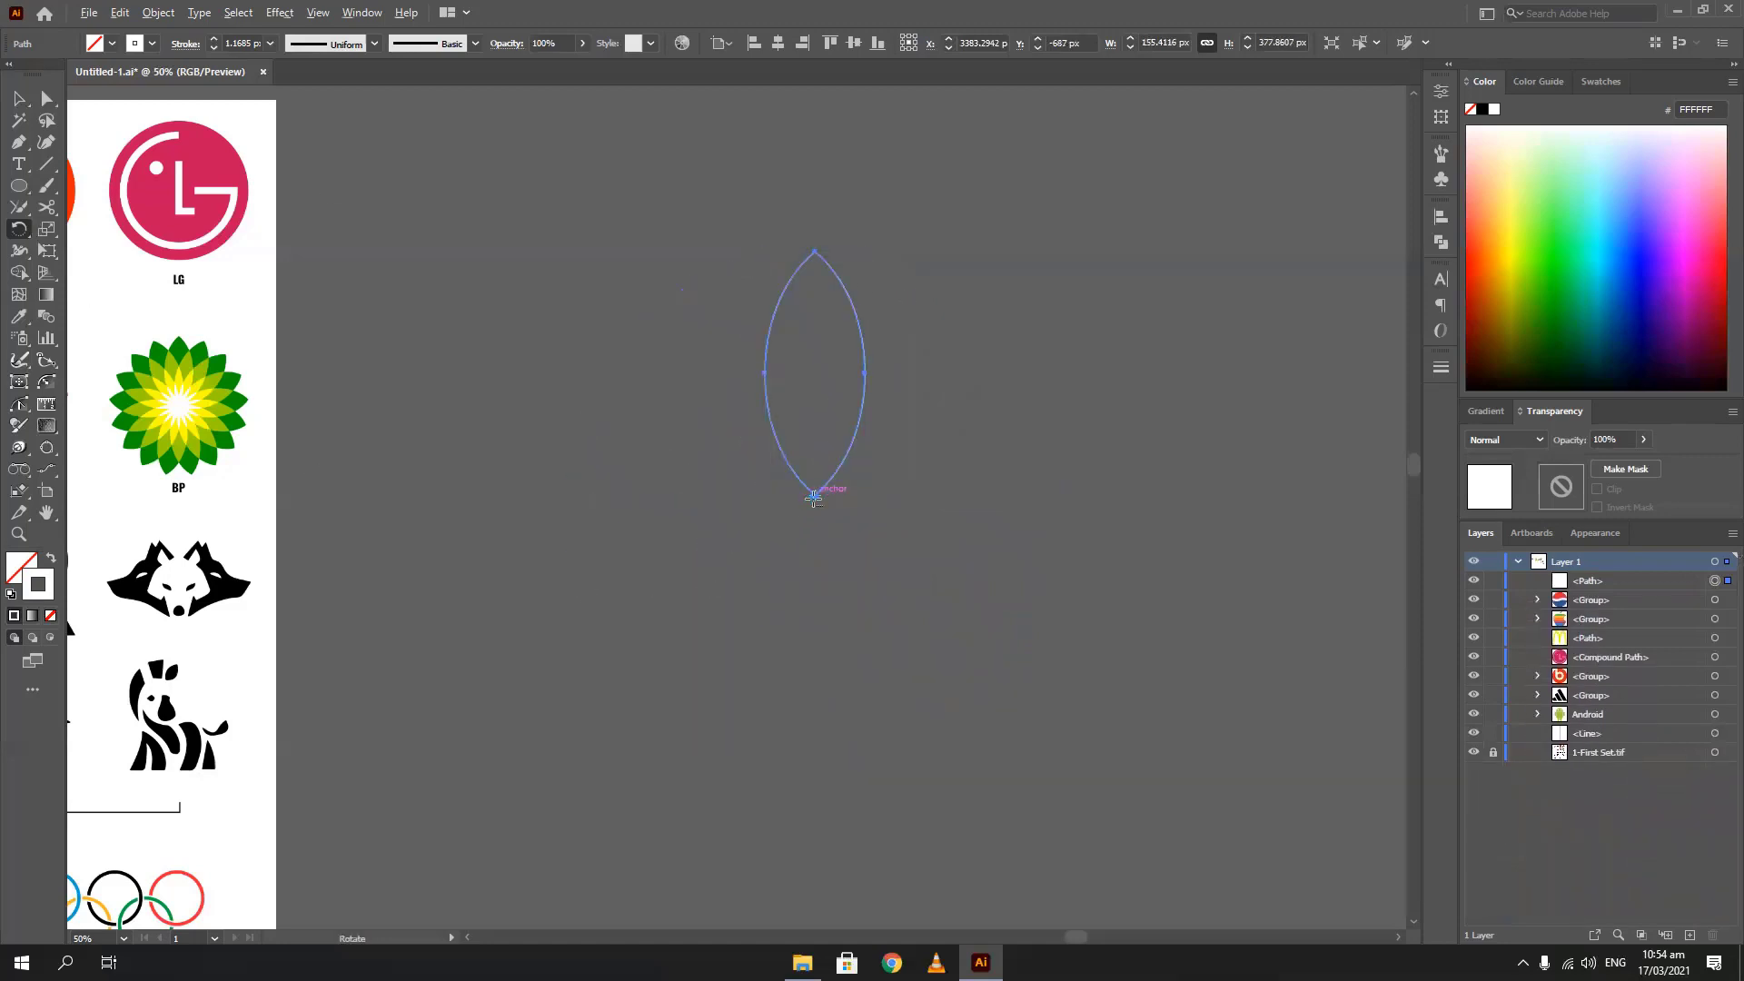
Make a copy of the petal rotated by 360/18 degrees around its lower anchor point
alt+click(815, 495)
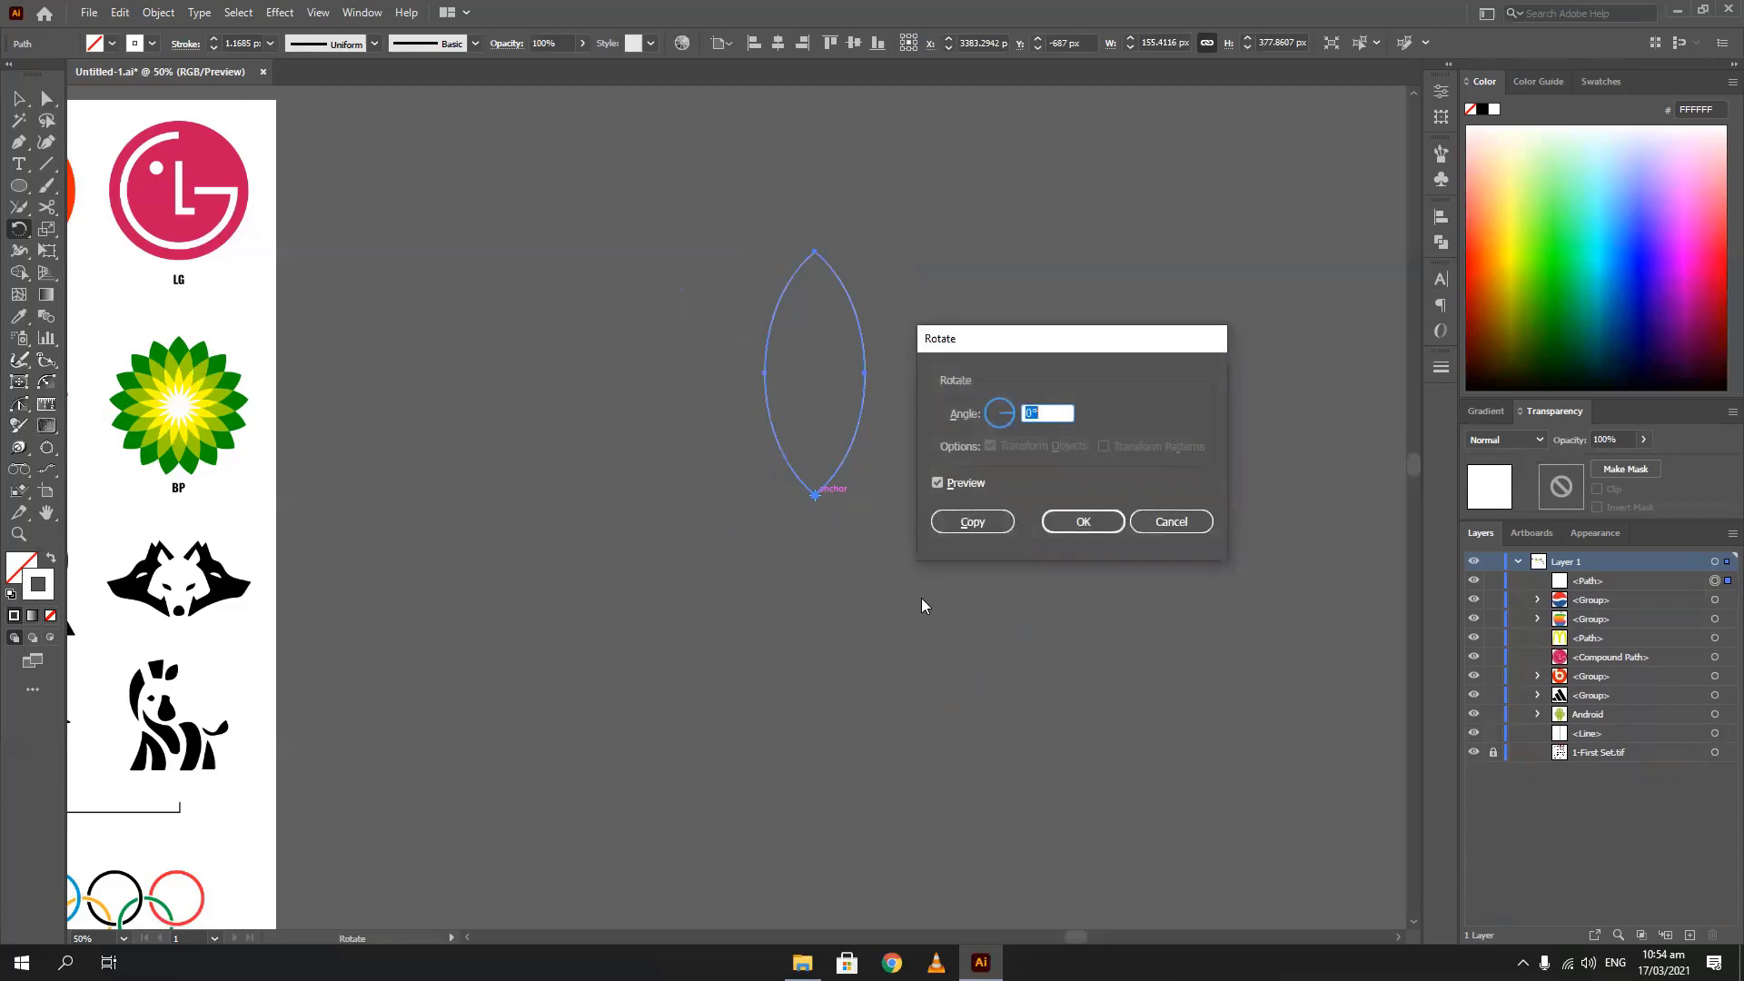
text(360/17)
key(BackSpace)
text(8)
click(972, 521)
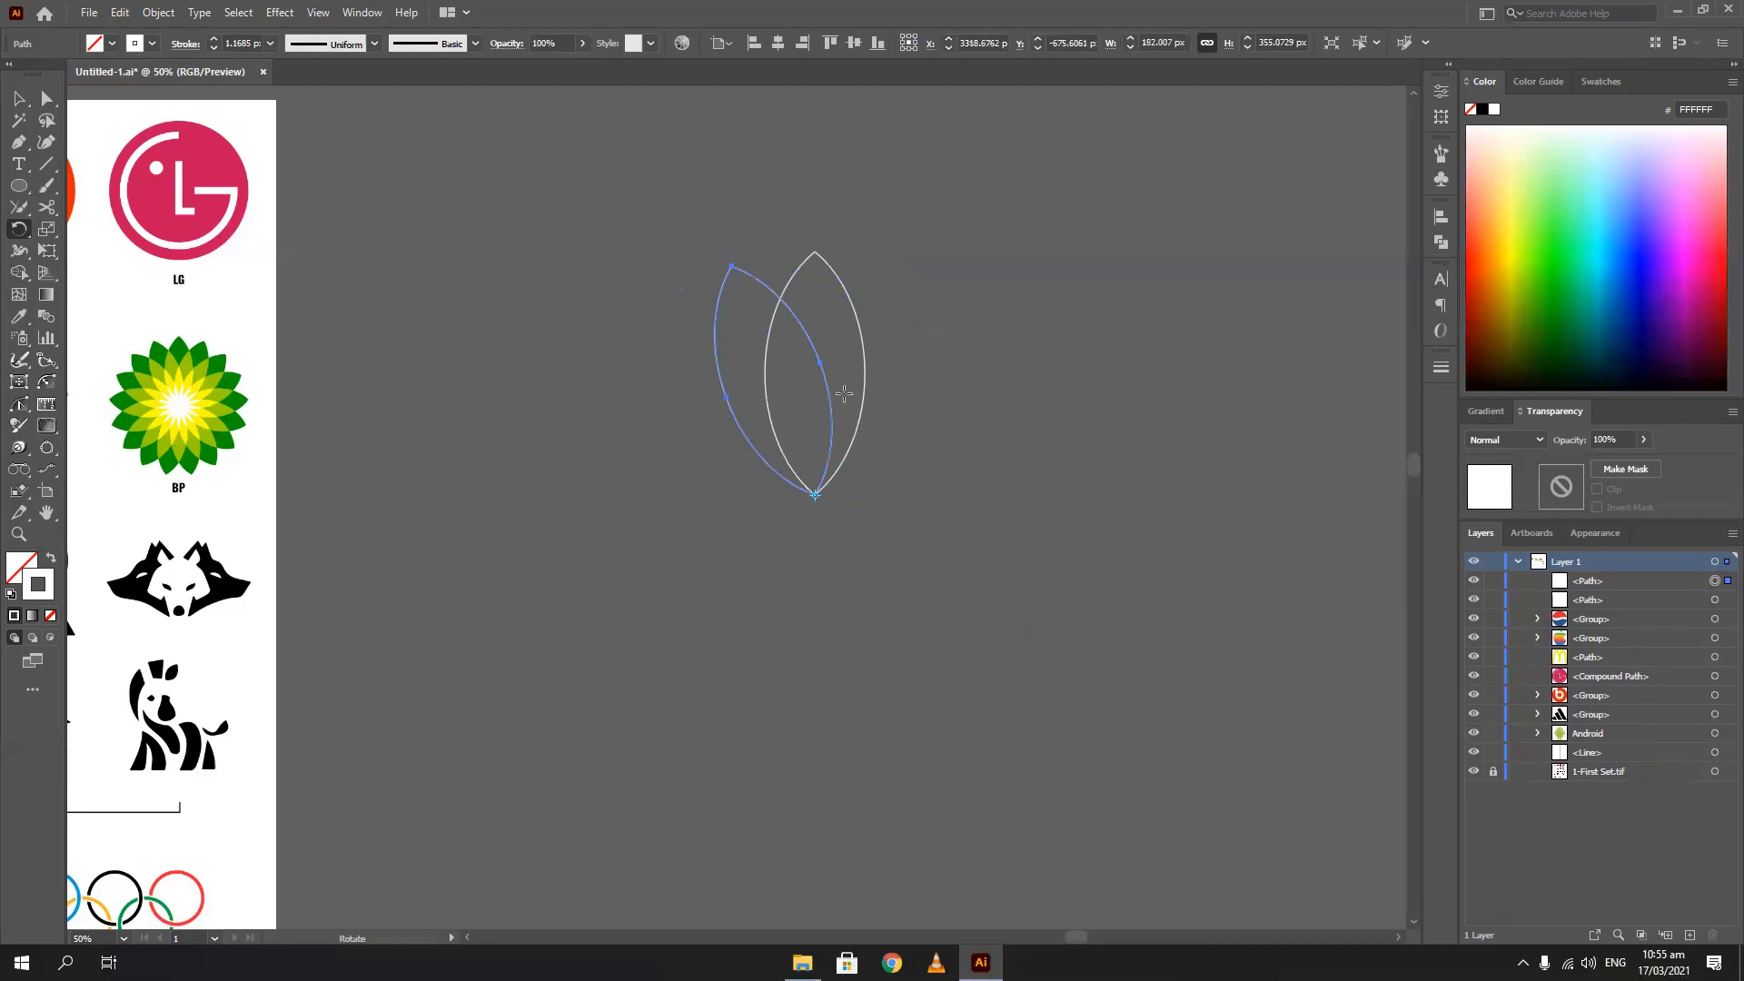
Repeat the 360/18-degree rotated copy around the shared anchor until the petals form an even, closed flower, and deselect it
key(ctrl+d)
key(ctrl+d)
key(ctrl+d)
key(ctrl+d)
key(ctrl+d)
key(ctrl+d)
key(ctrl+d)
key(ctrl+d)
key(ctrl+d)
key(ctrl+d)
key(ctrl+d)
key(ctrl+d)
key(ctrl+d)
key(ctrl+d)
key(ctrl+d)
key(ctrl+d)
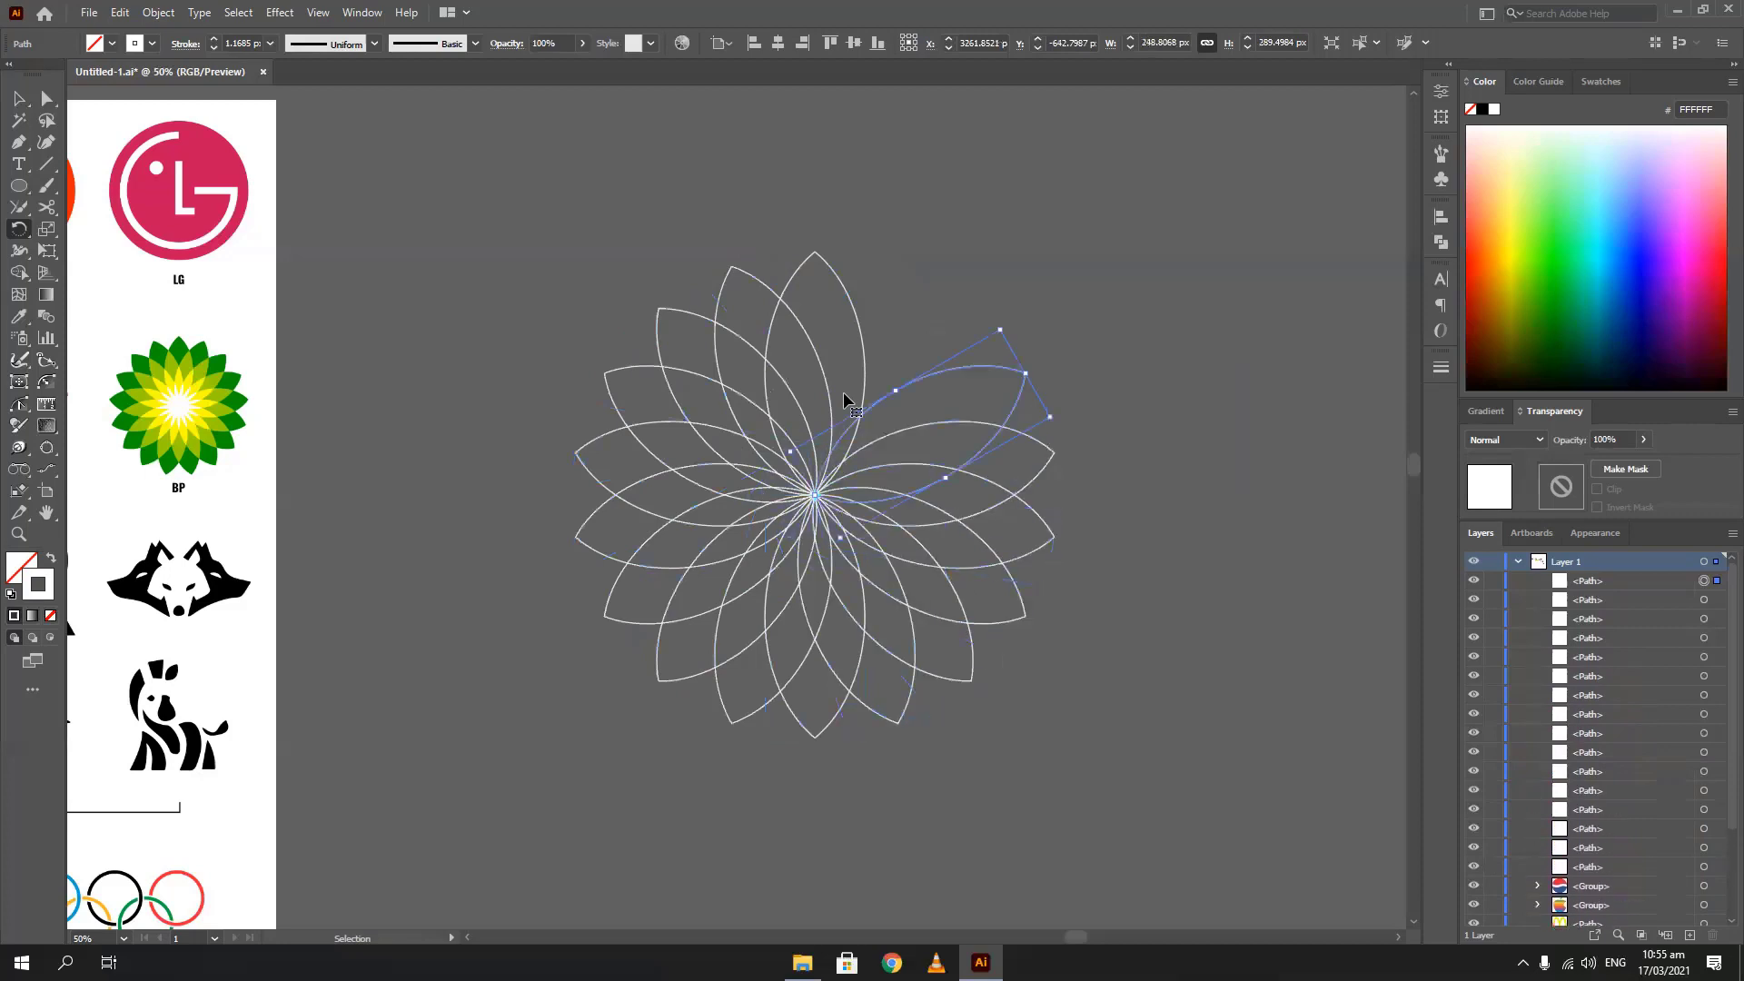
key(ctrl+d)
key(ctrl+d)
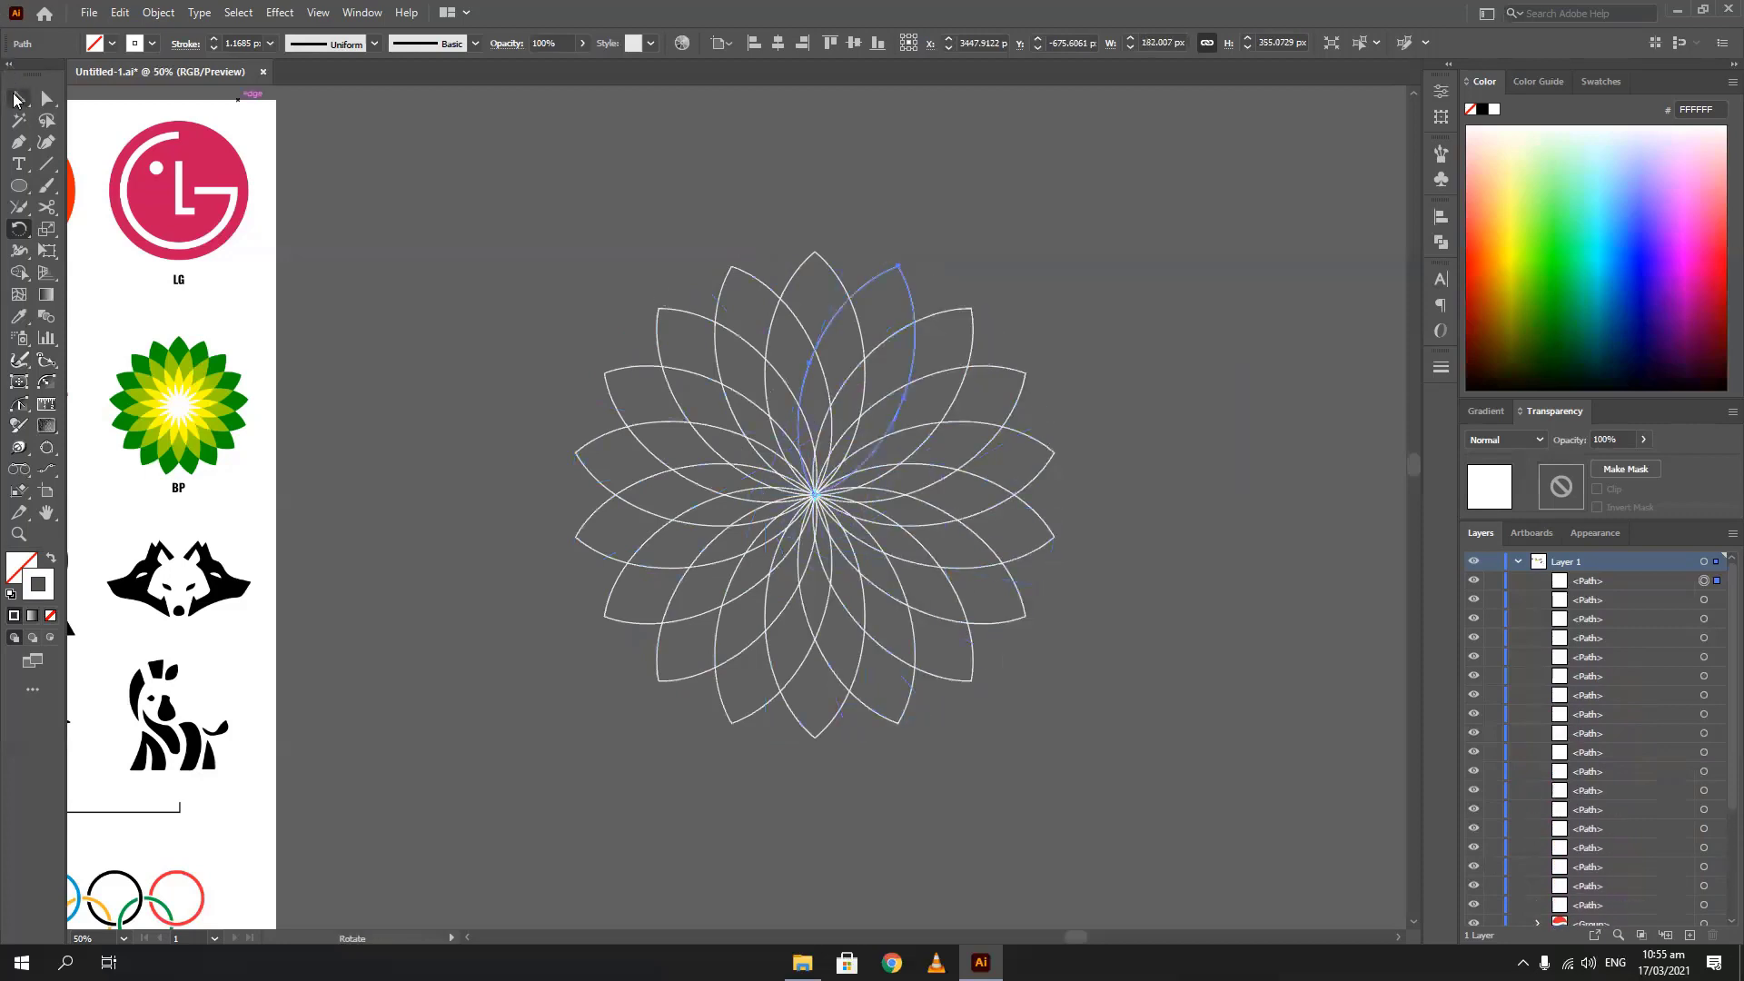
click(14, 97)
click(466, 304)
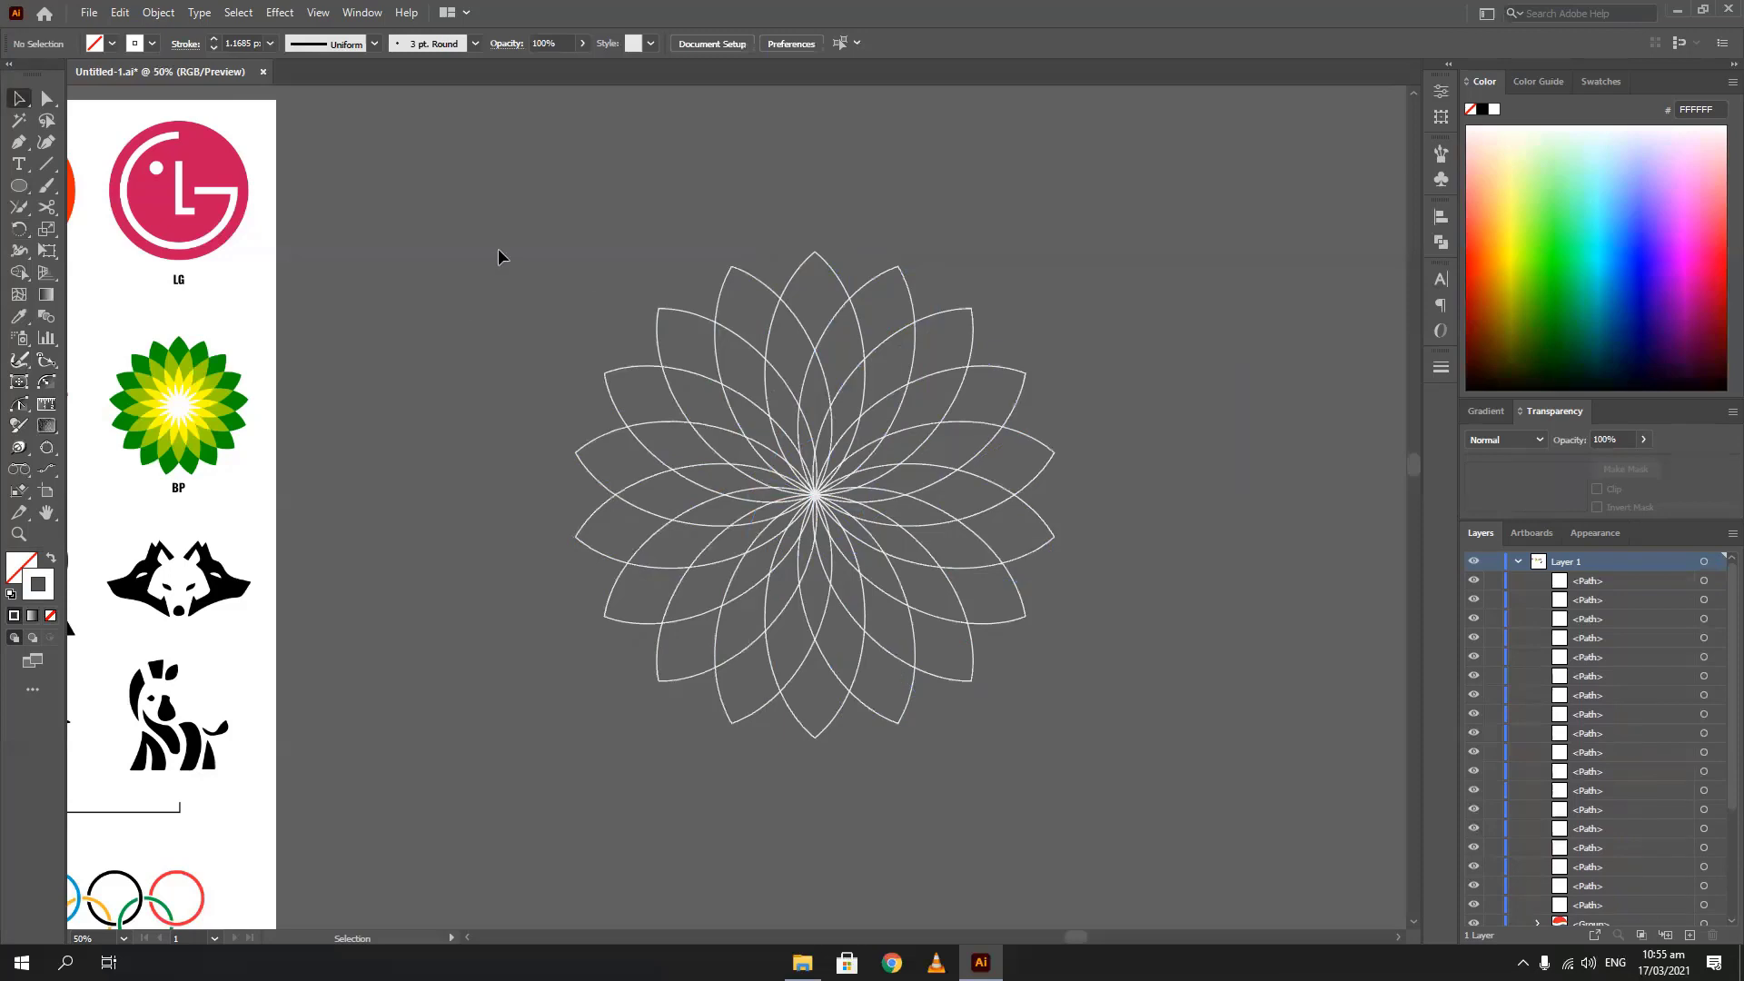
Select all the petals, split them at their overlaps with Pathfinder Divide, and ungroup the pieces
drag(497, 257, 1197, 792)
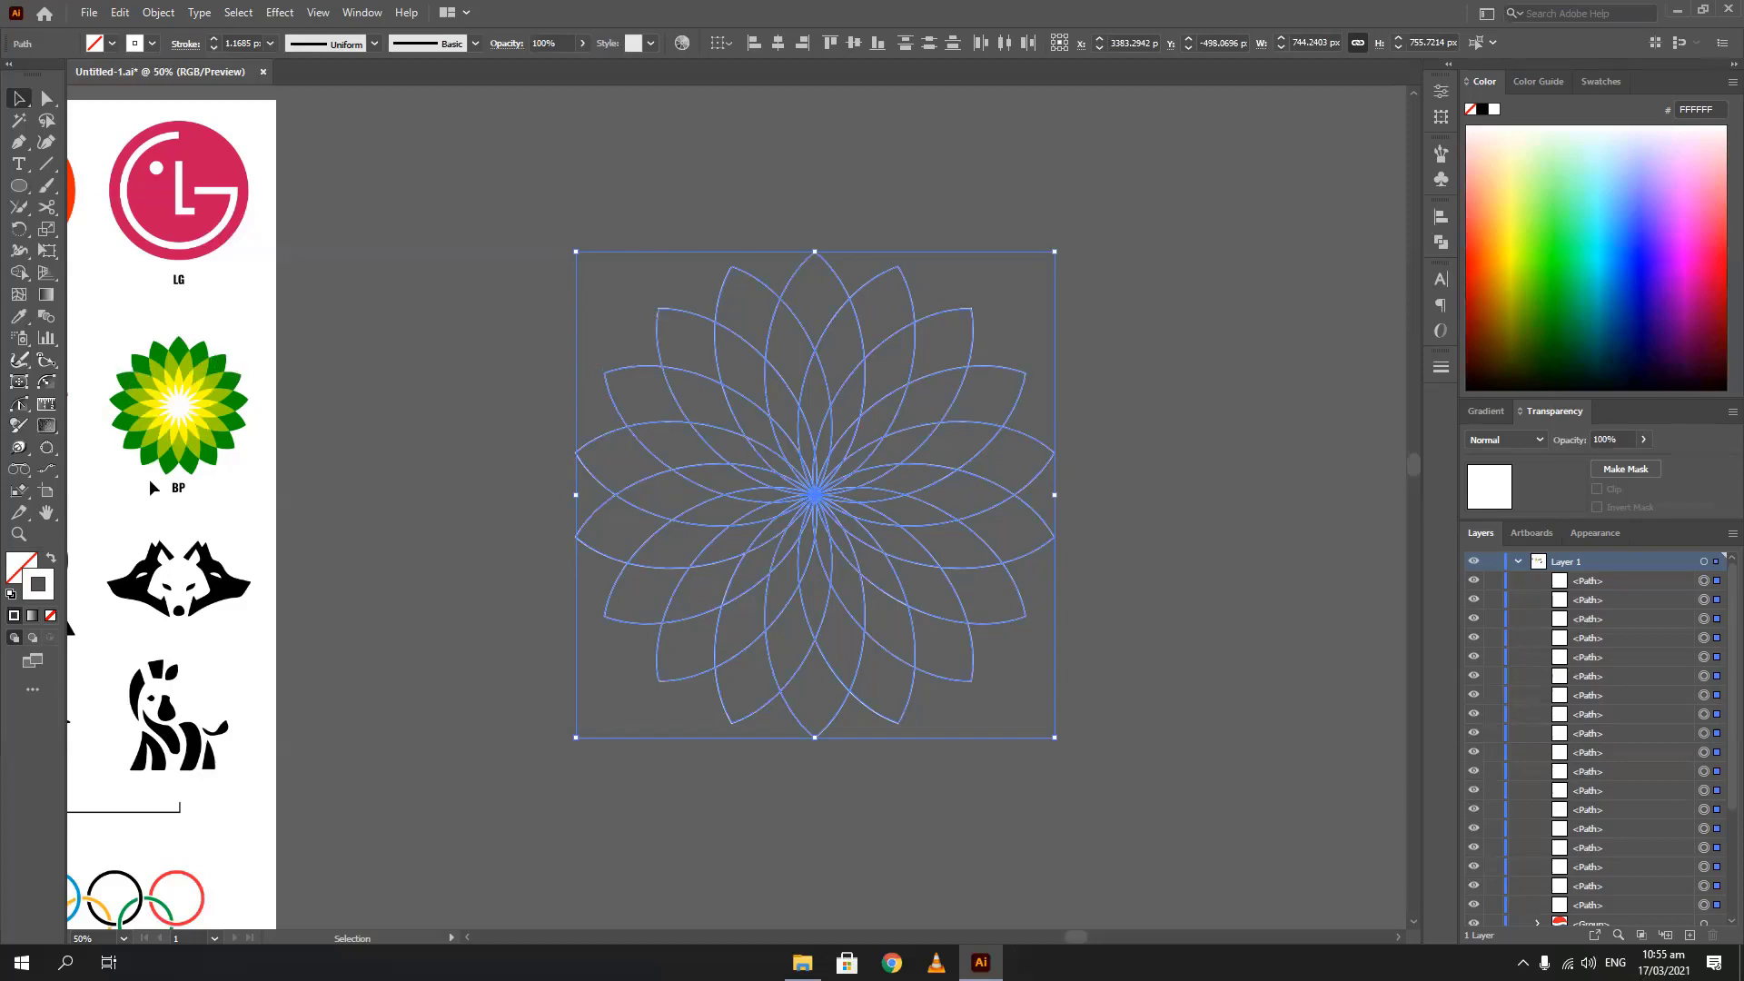
click(1440, 243)
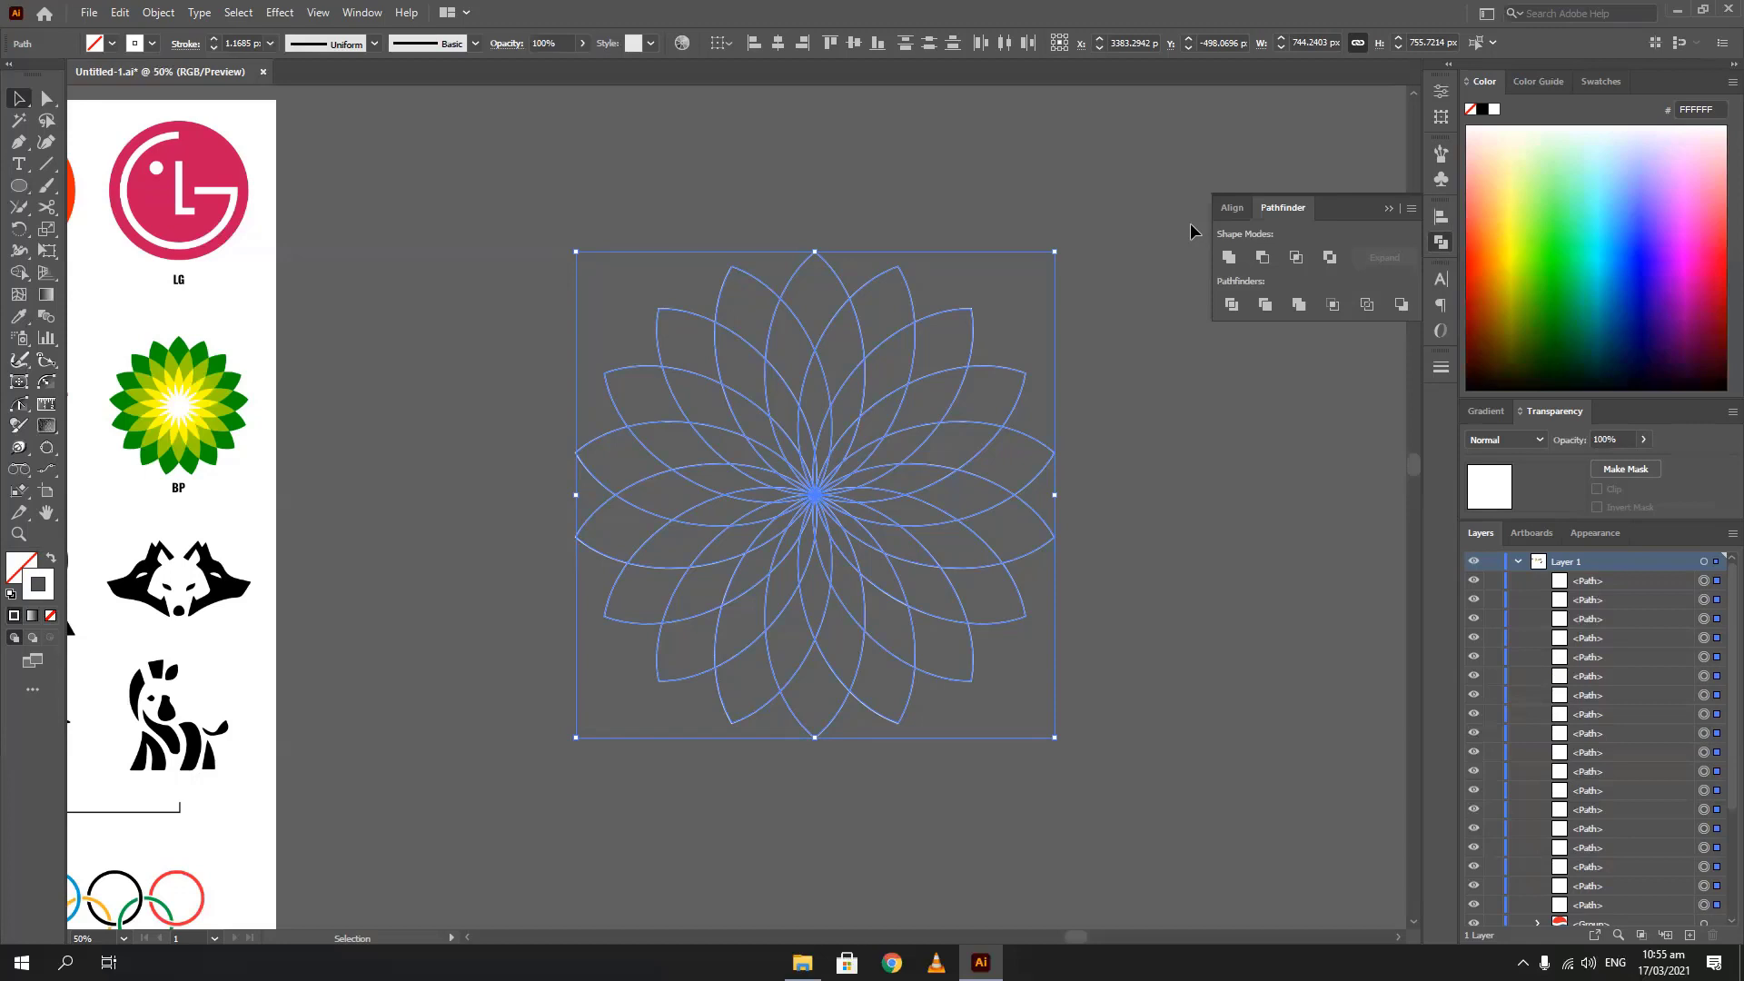
click(1229, 306)
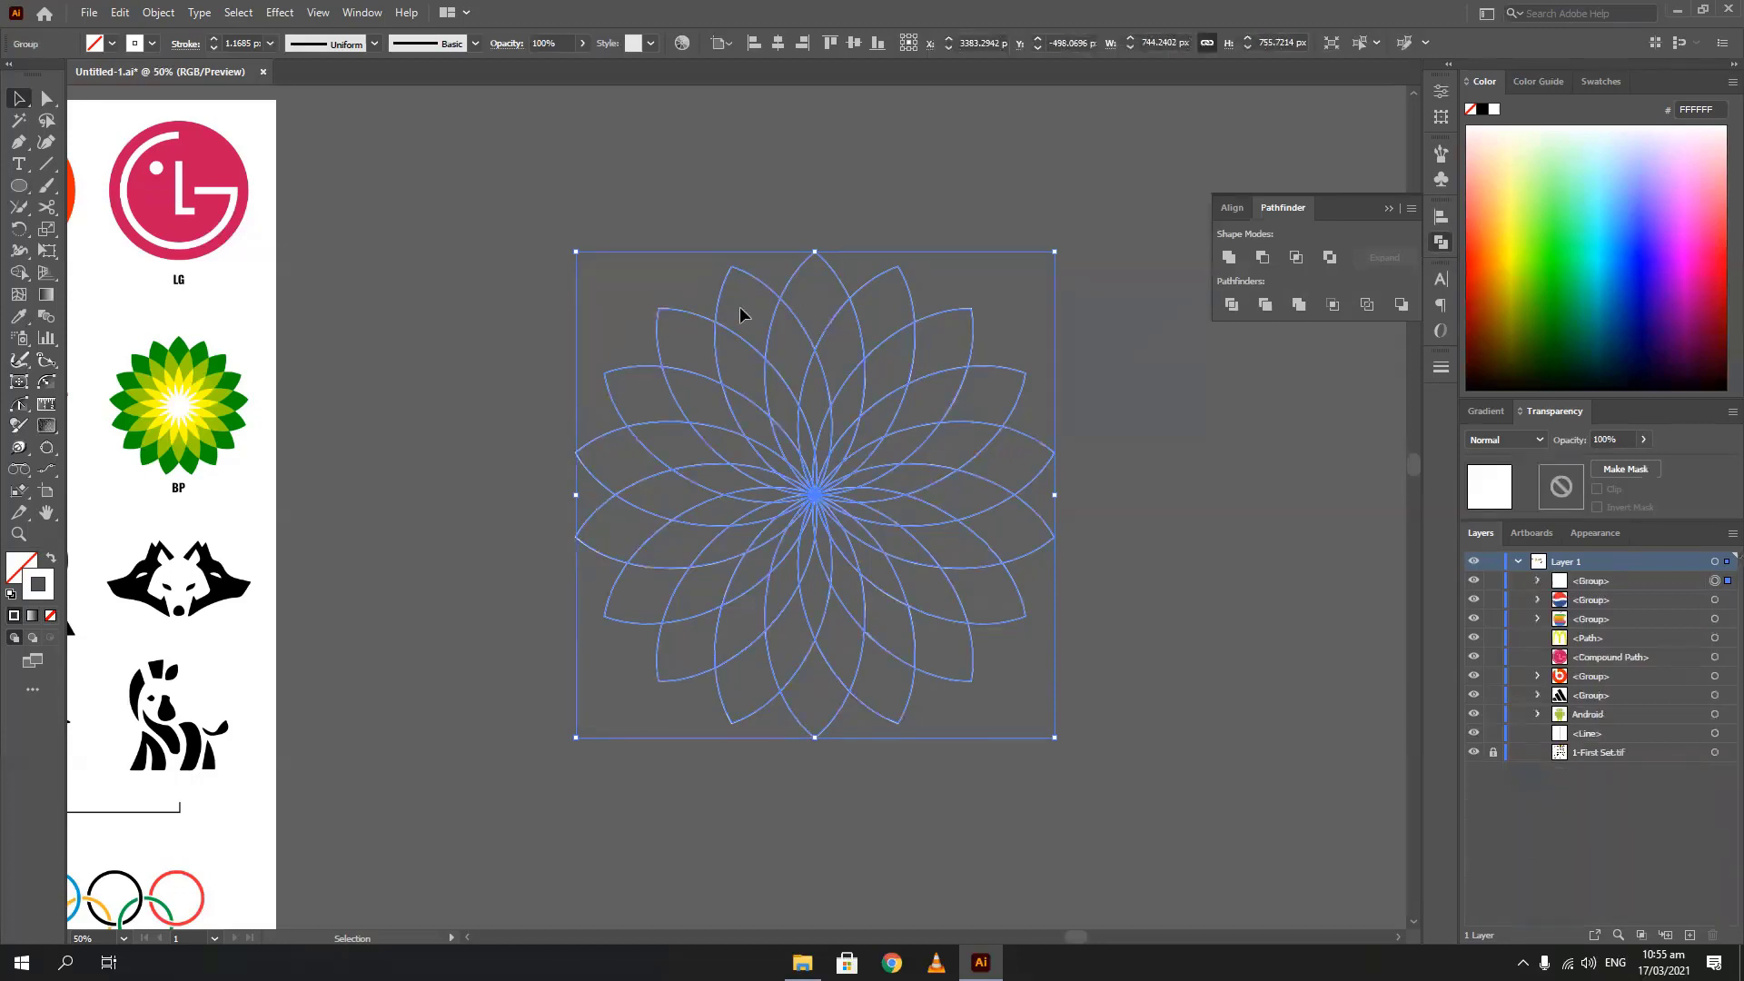
right_click(739, 307)
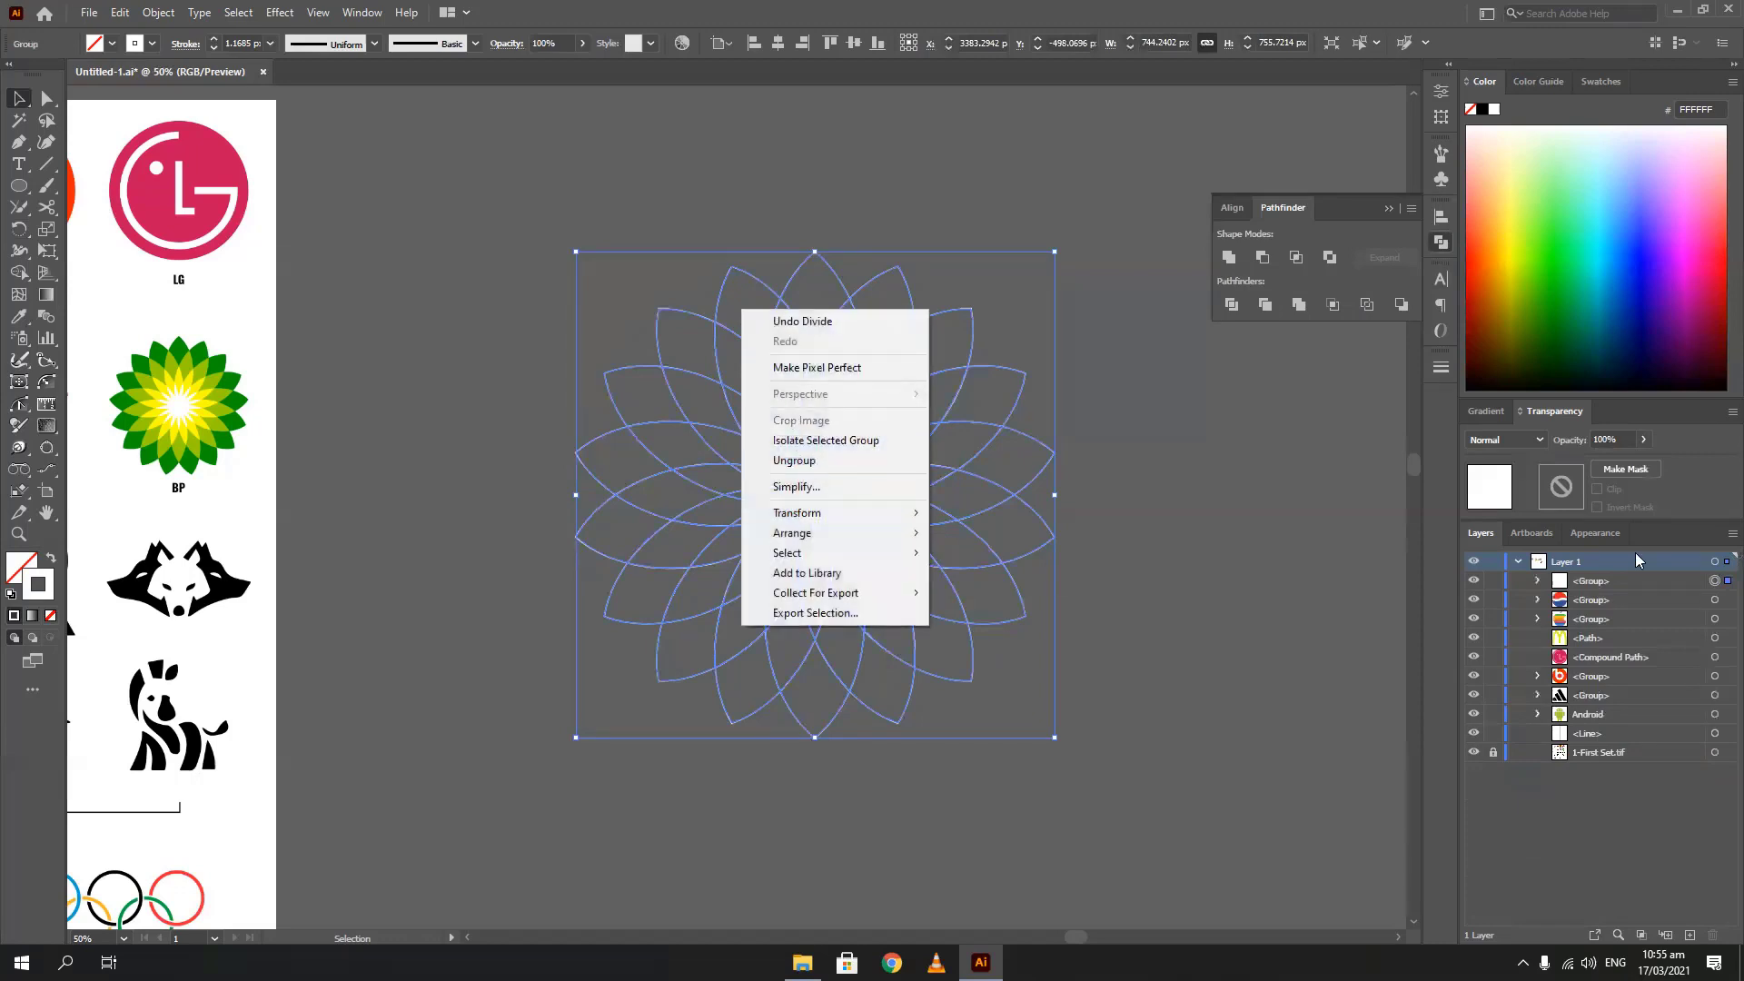
click(794, 460)
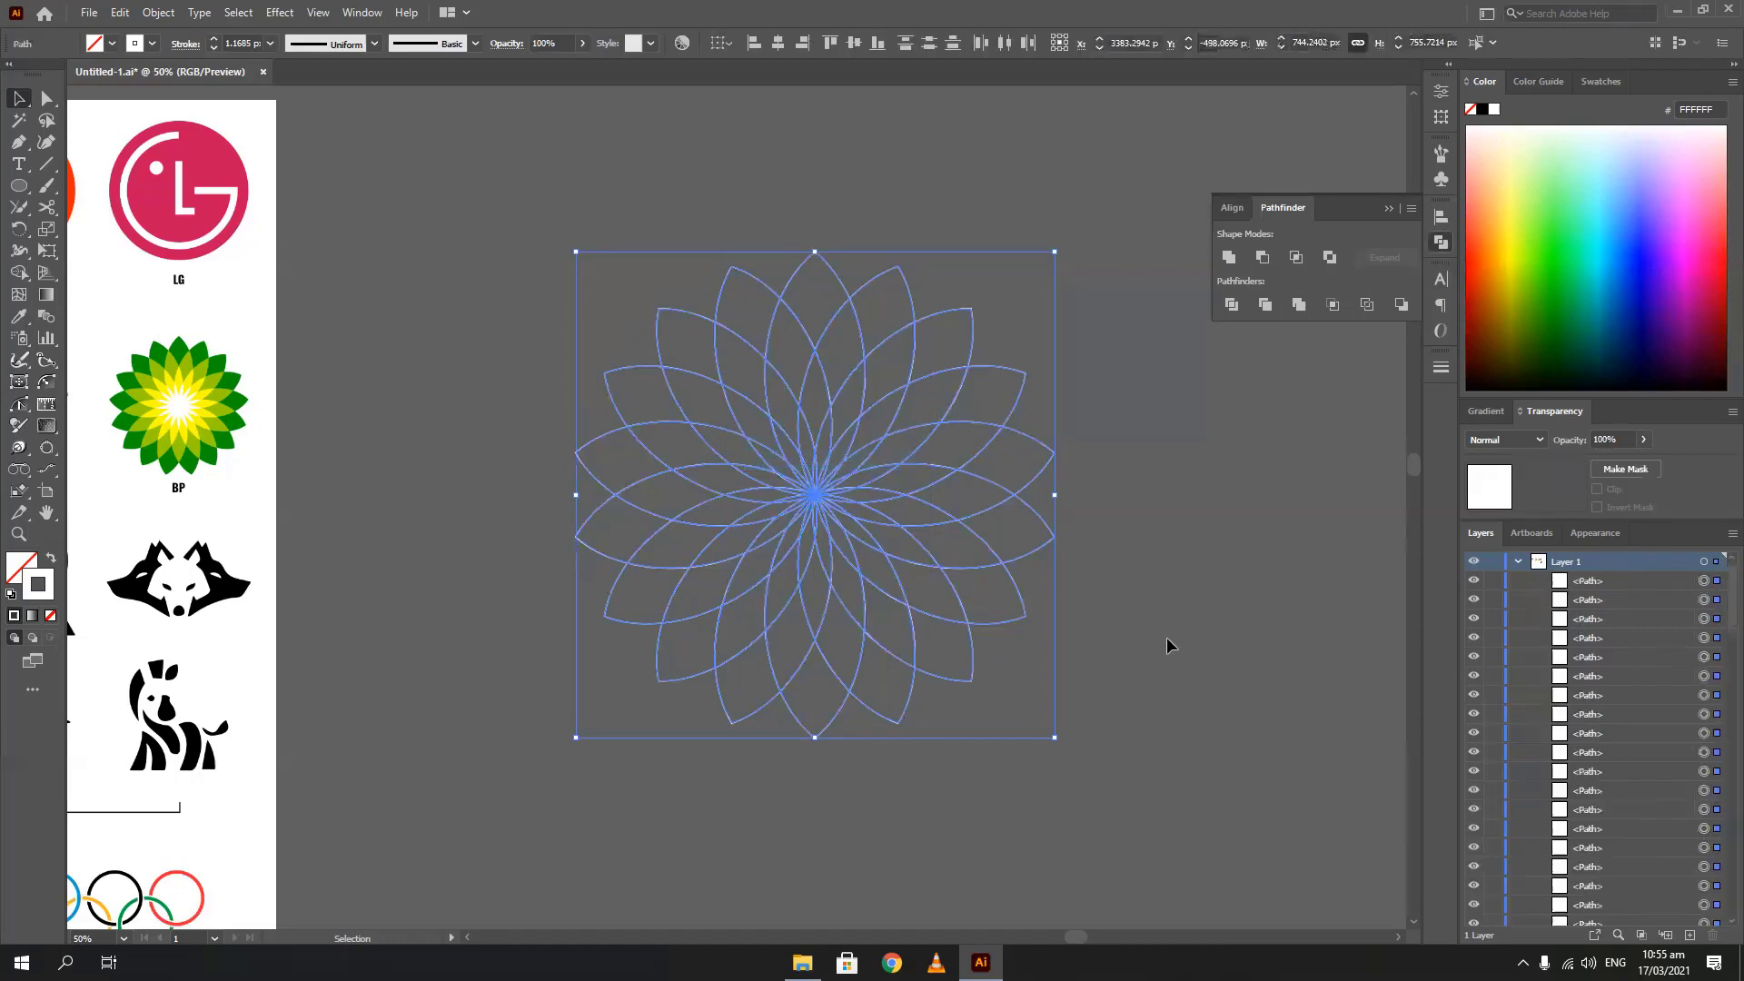
Move the topmost petal segment up out of the flower and undo that move
scroll(1635, 597, down, 10)
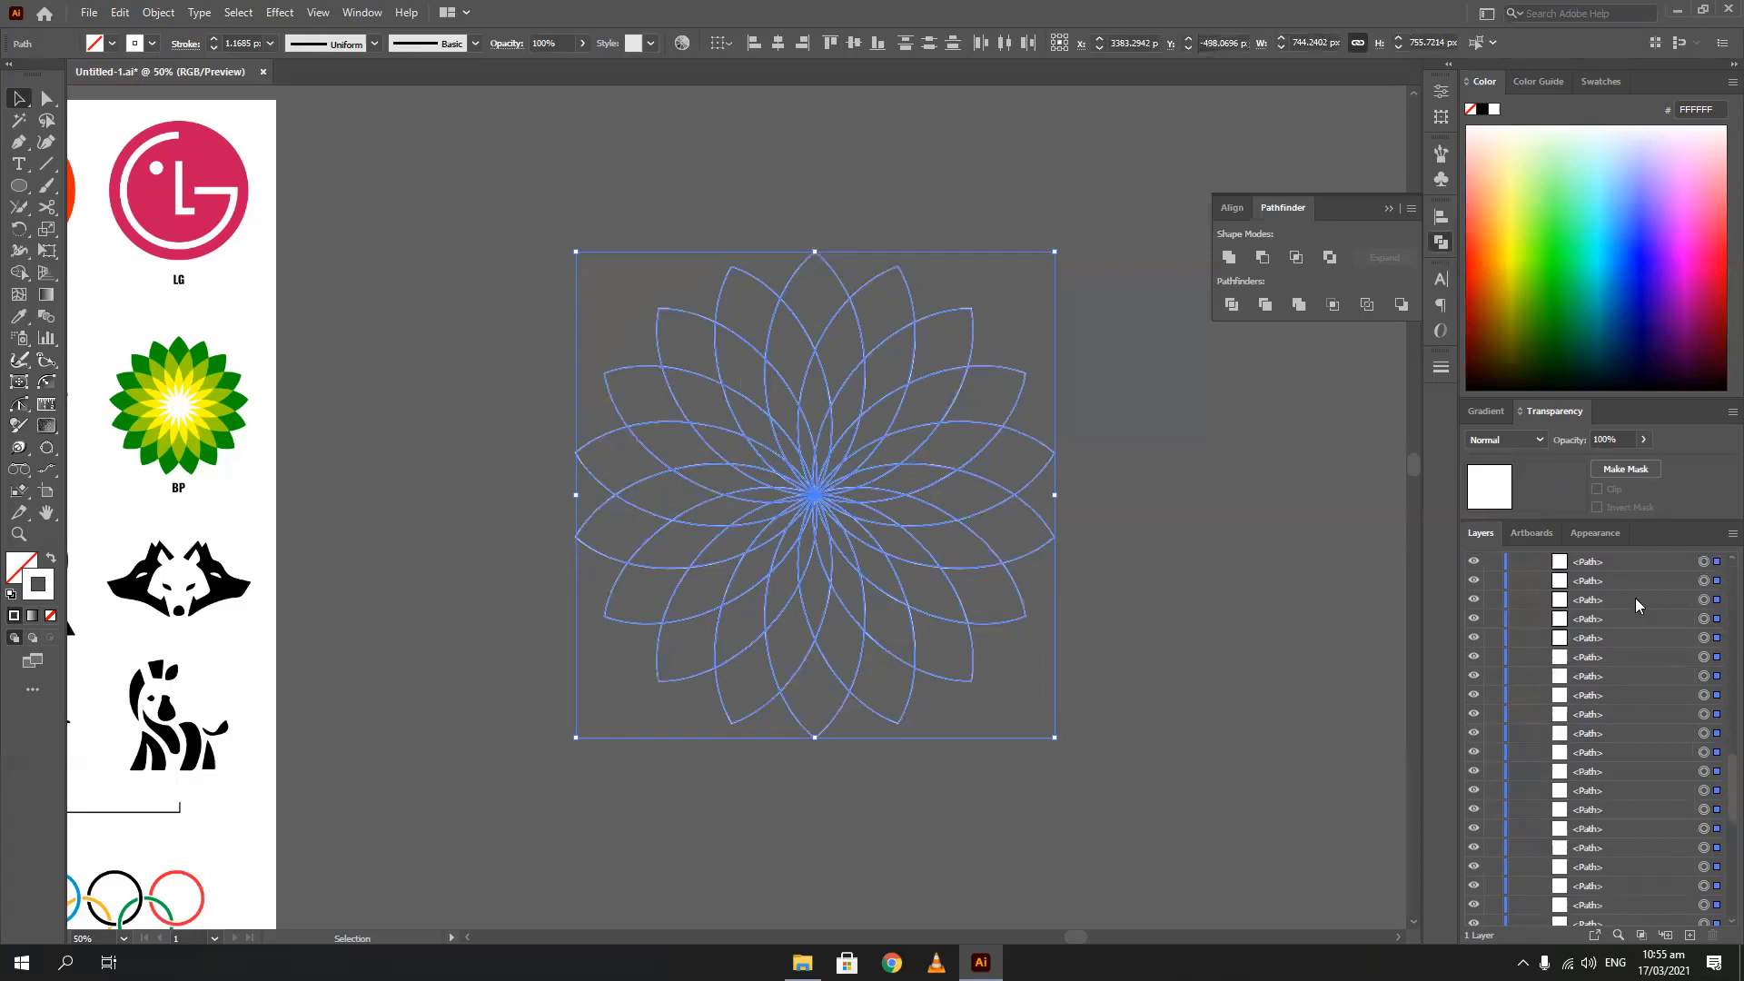
click(806, 241)
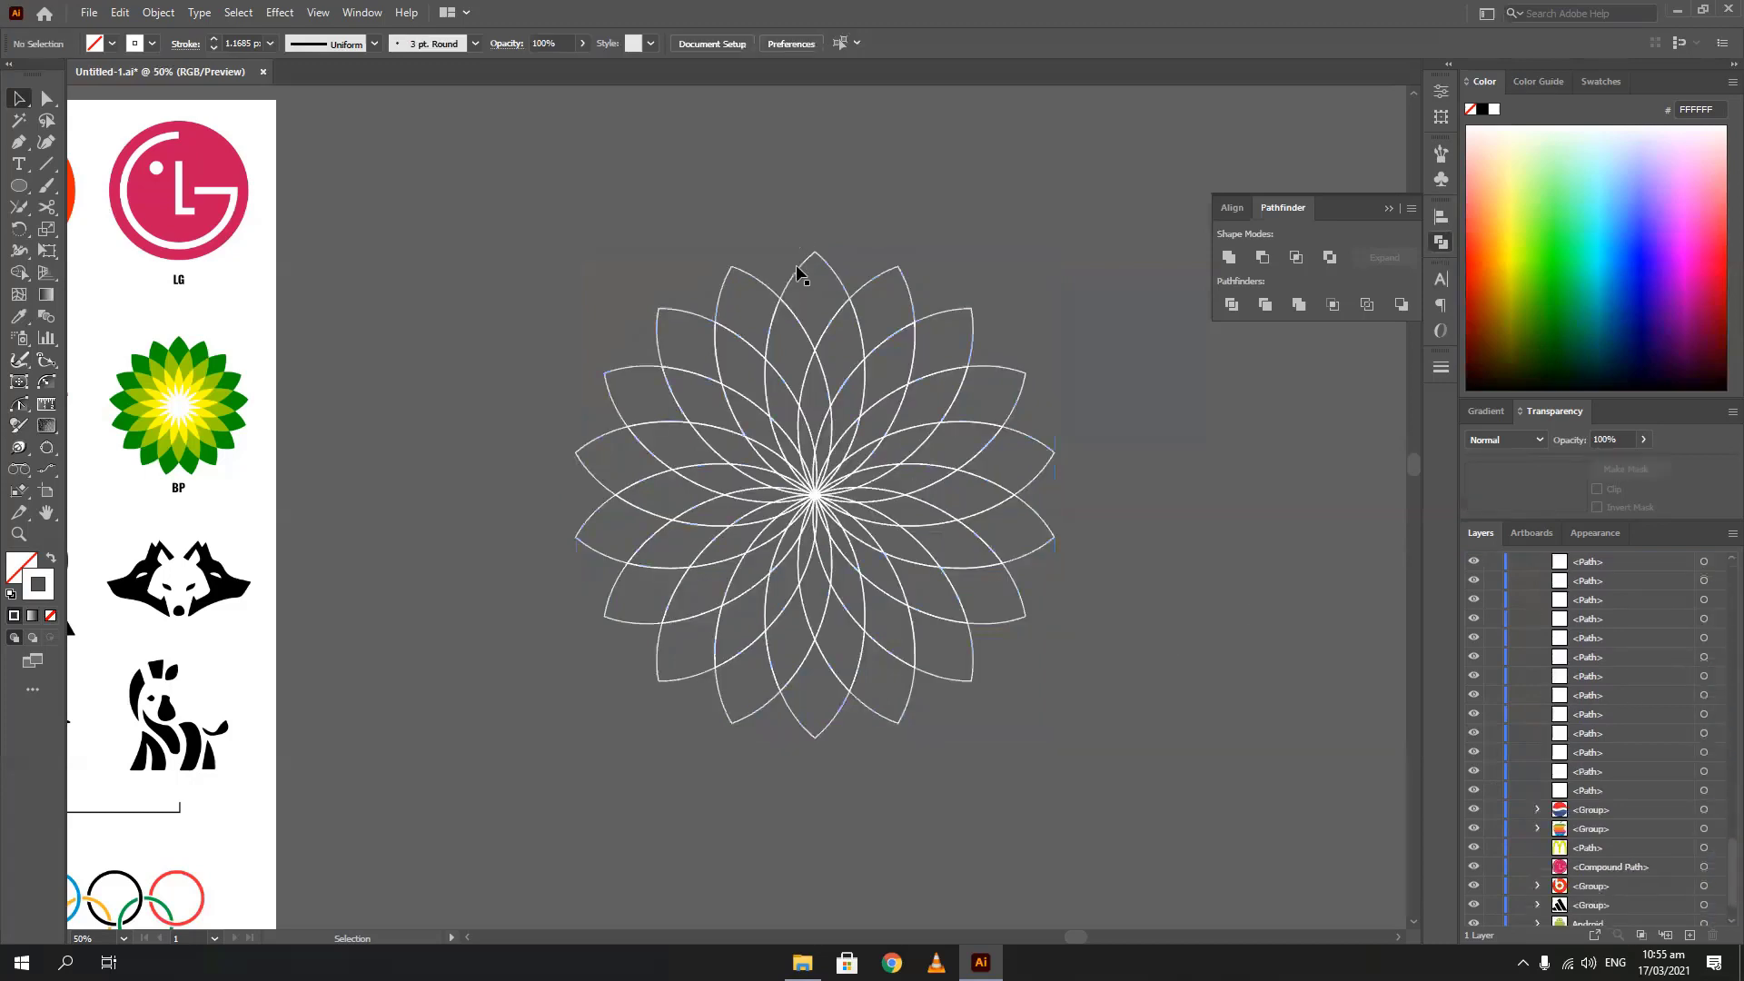
drag(798, 272, 793, 164)
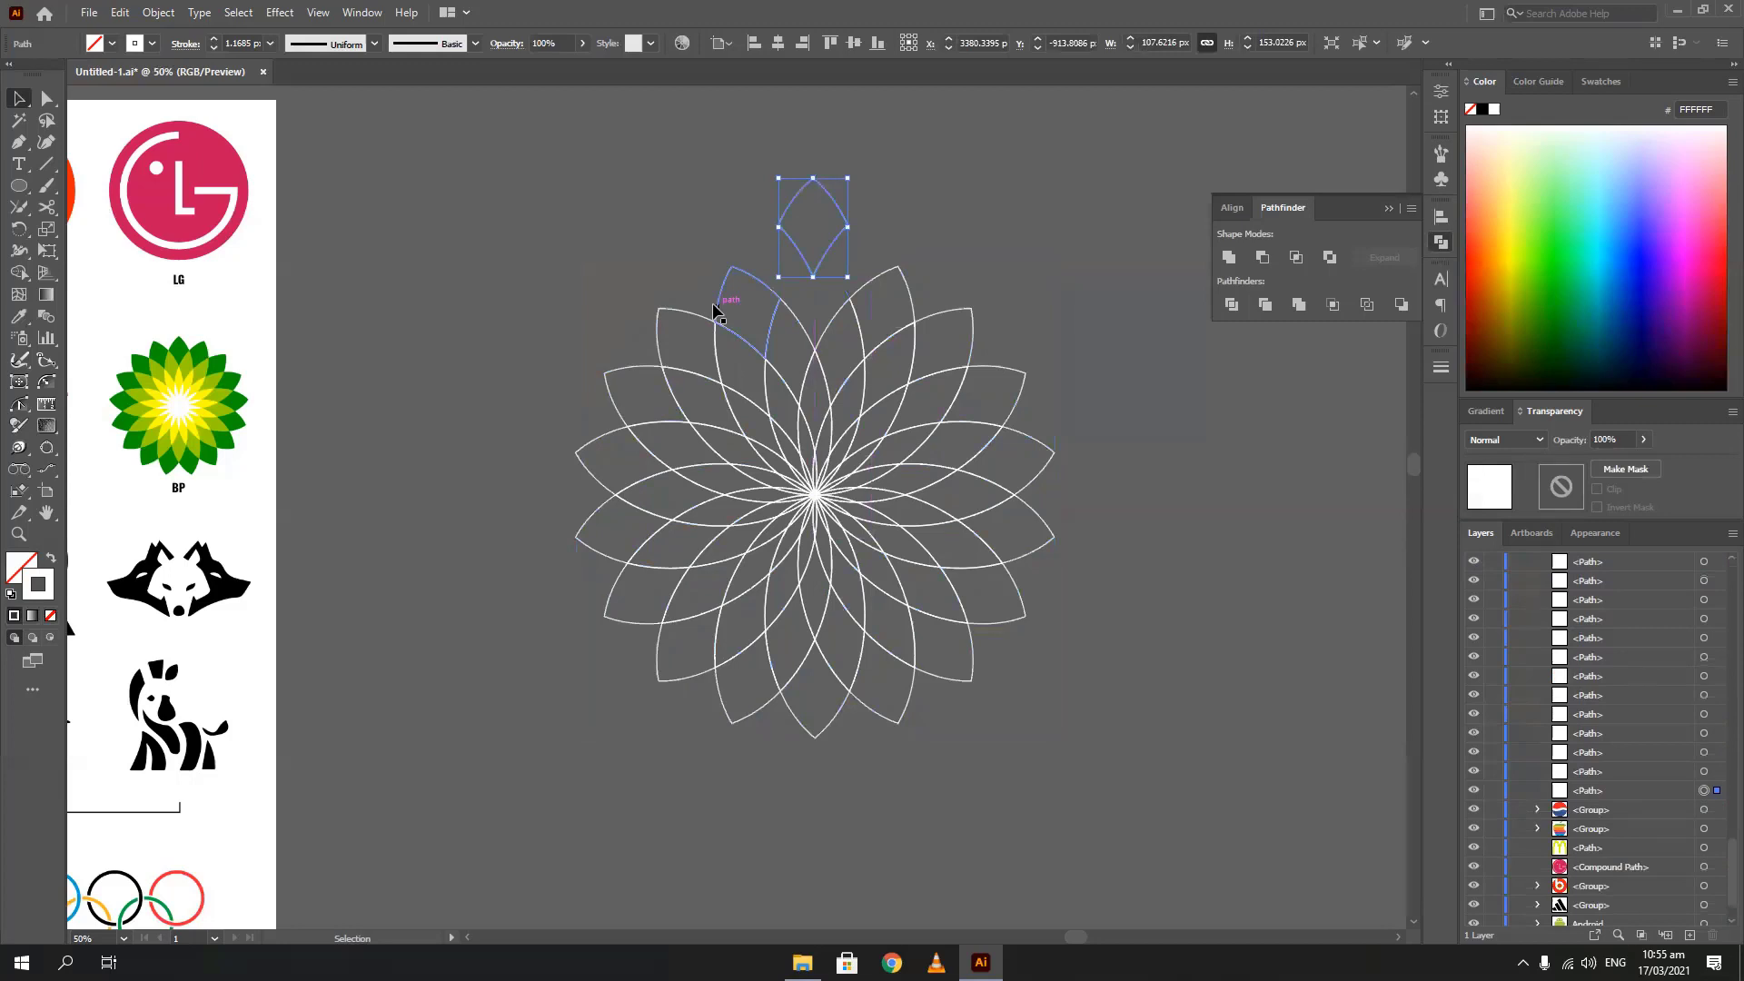
key(ctrl+z)
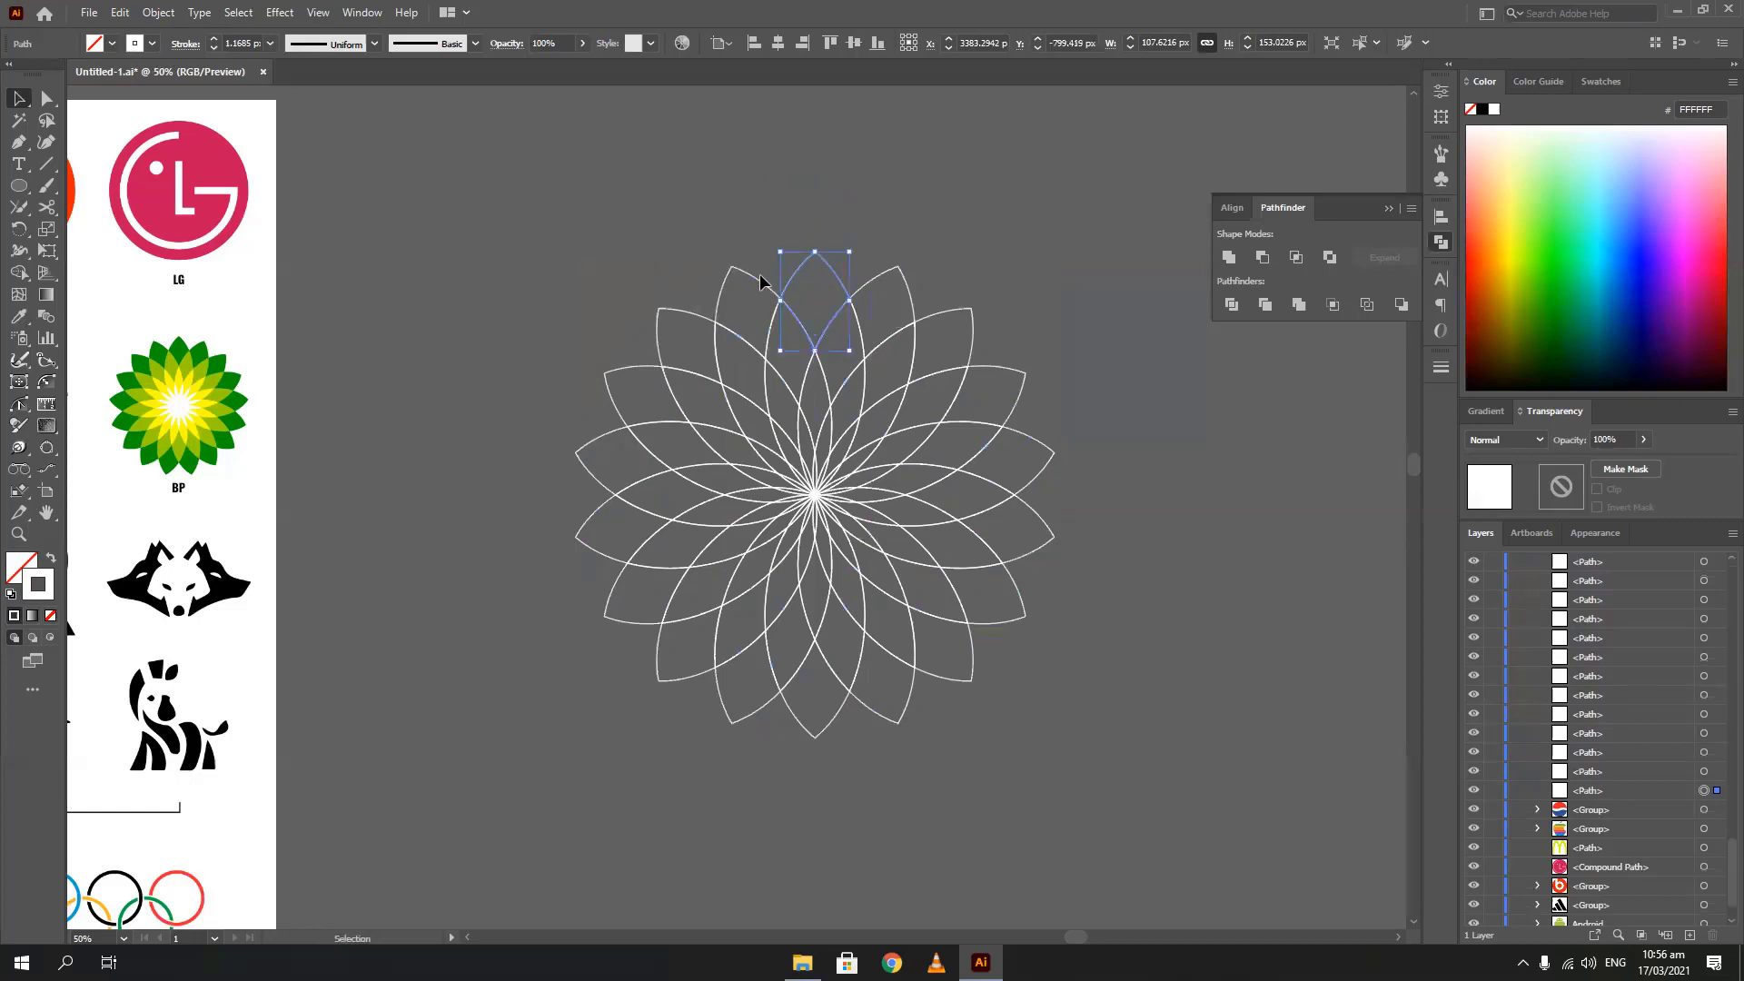
Select all the outer petal tips around the flower and fill them with the dark green sampled from the BP reference logo
drag(646, 298, 668, 318)
drag(590, 361, 619, 389)
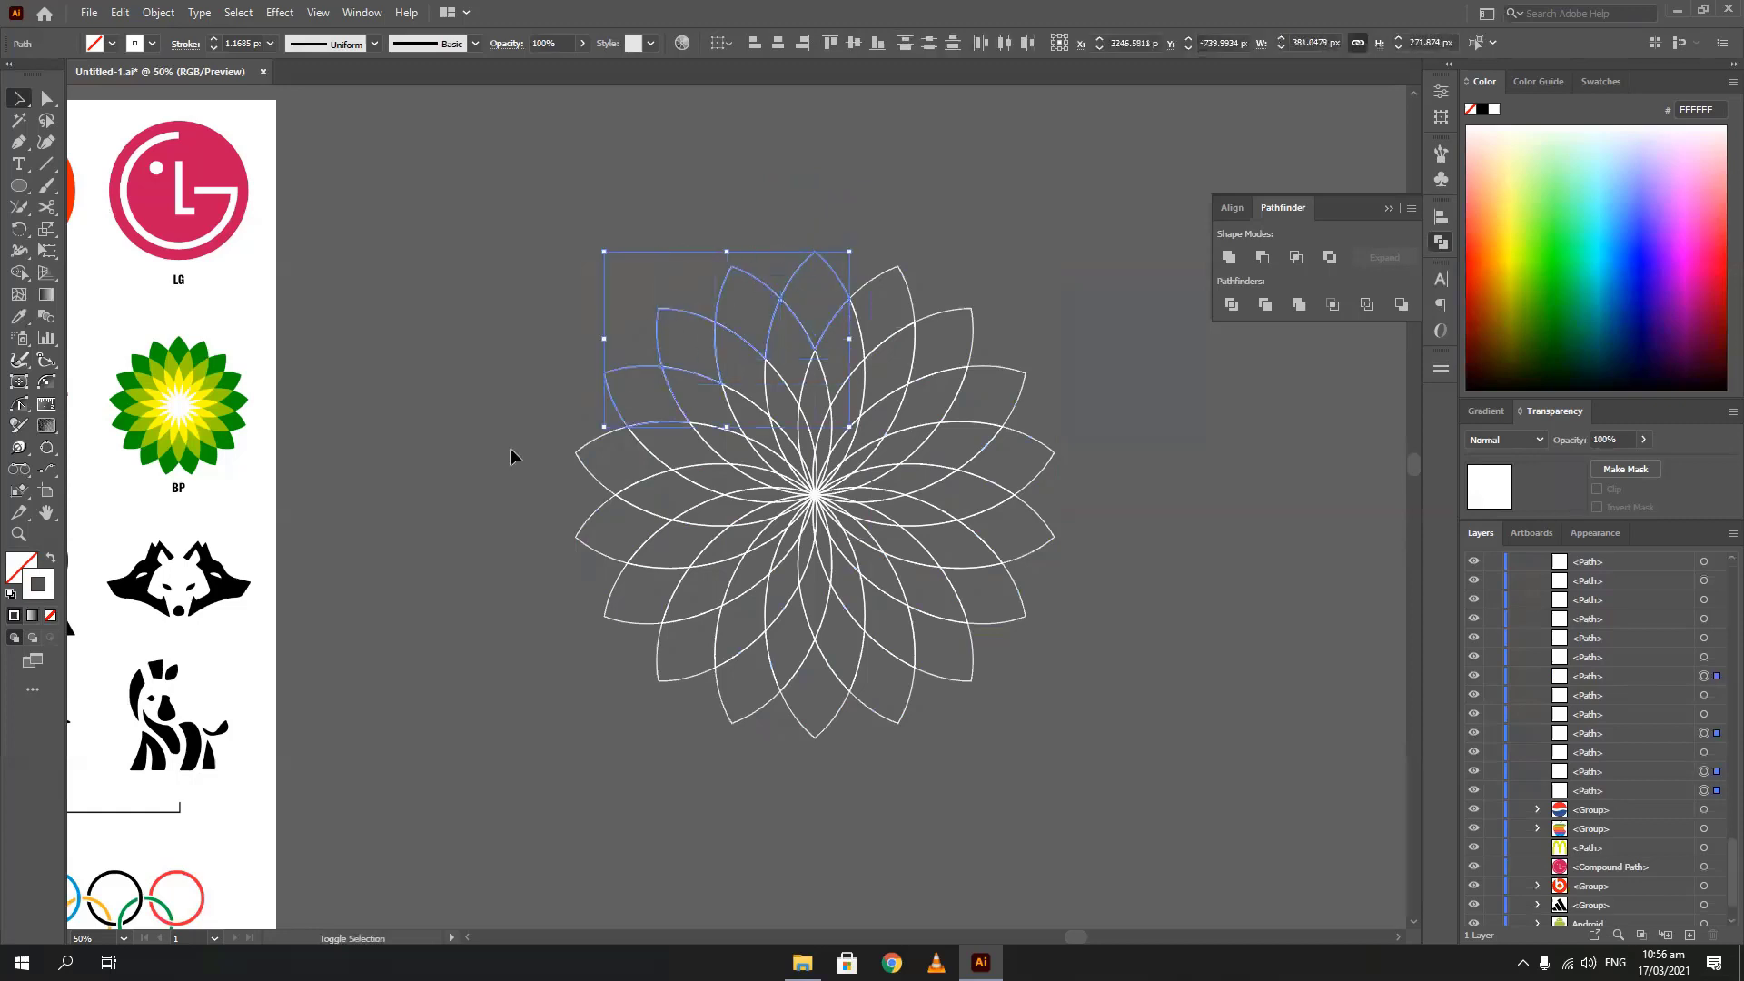
drag(531, 447, 564, 526)
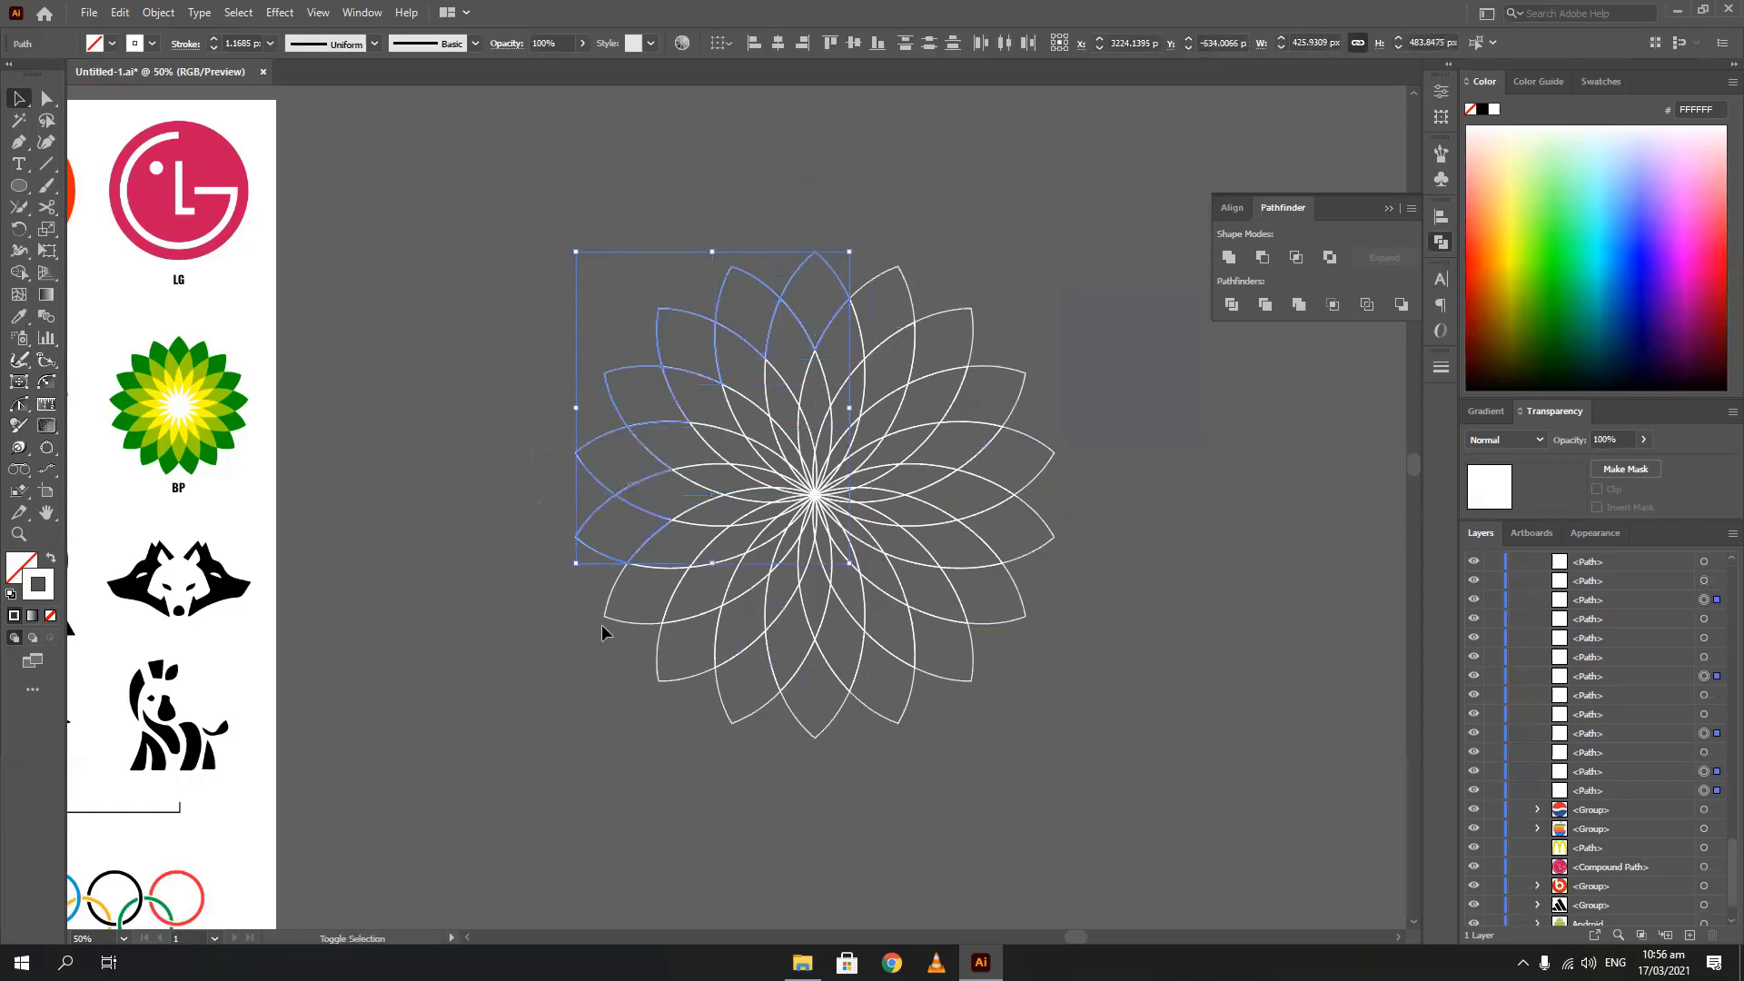
drag(577, 604, 638, 663)
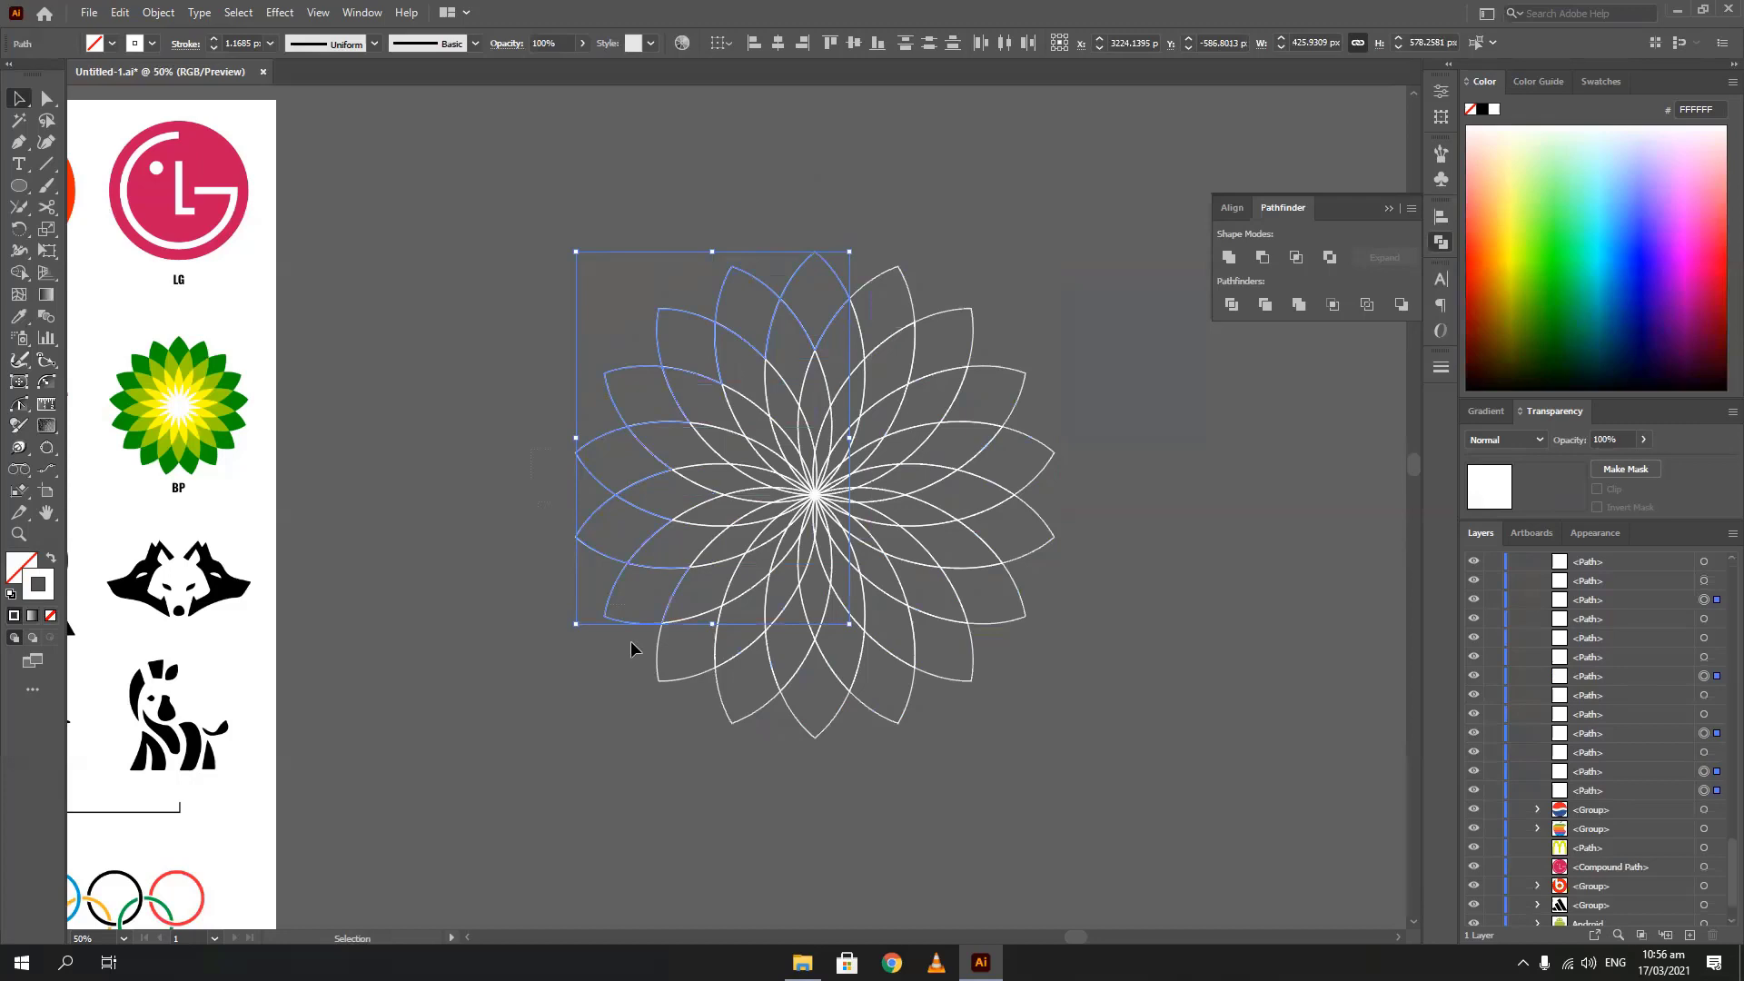
drag(696, 742, 920, 716)
drag(998, 656, 932, 312)
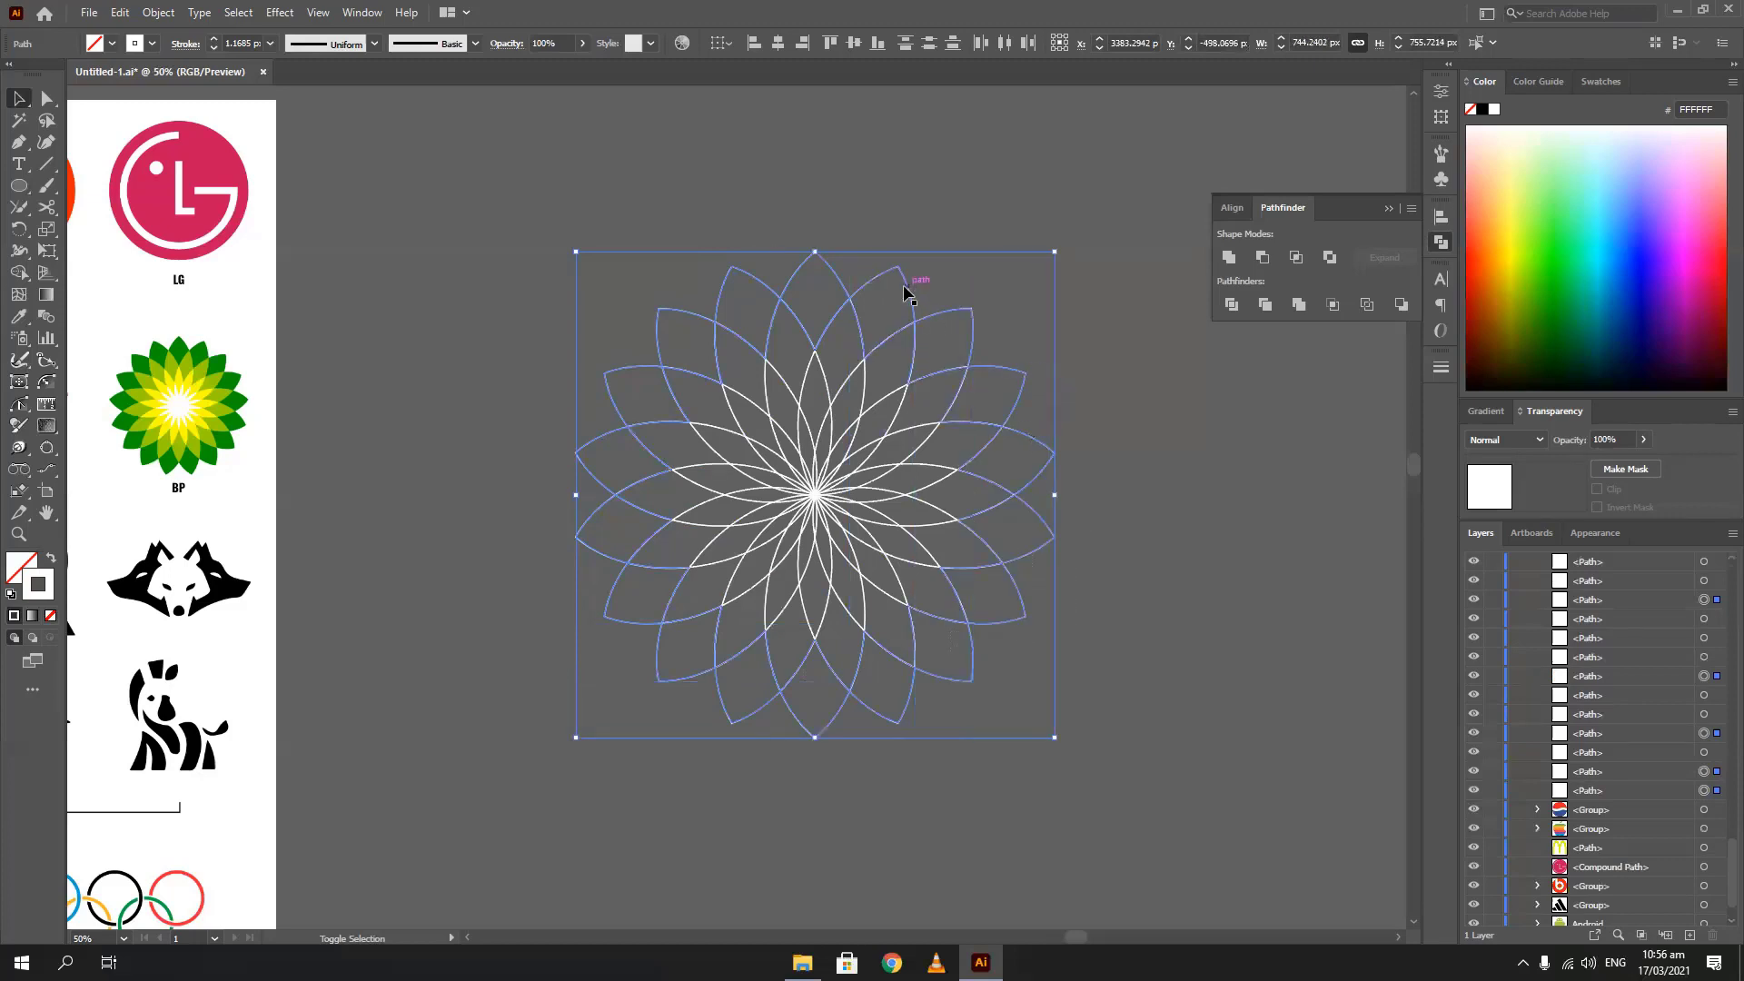
key(i)
click(203, 353)
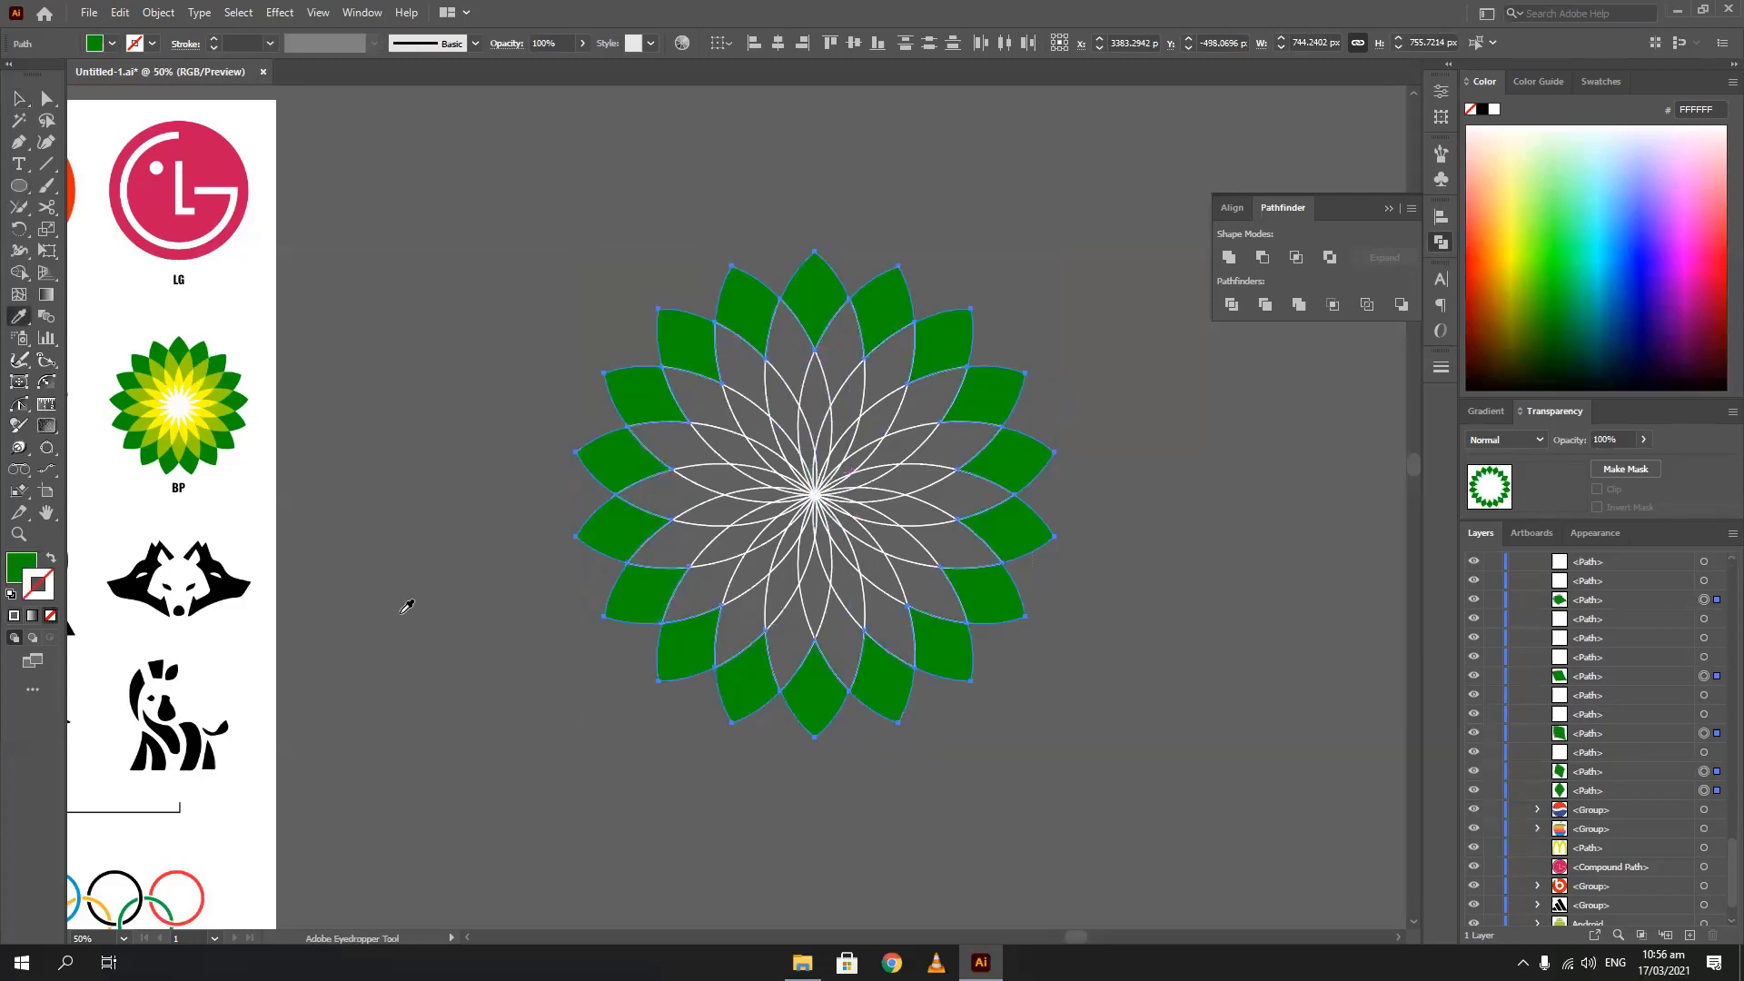
click(19, 98)
click(412, 279)
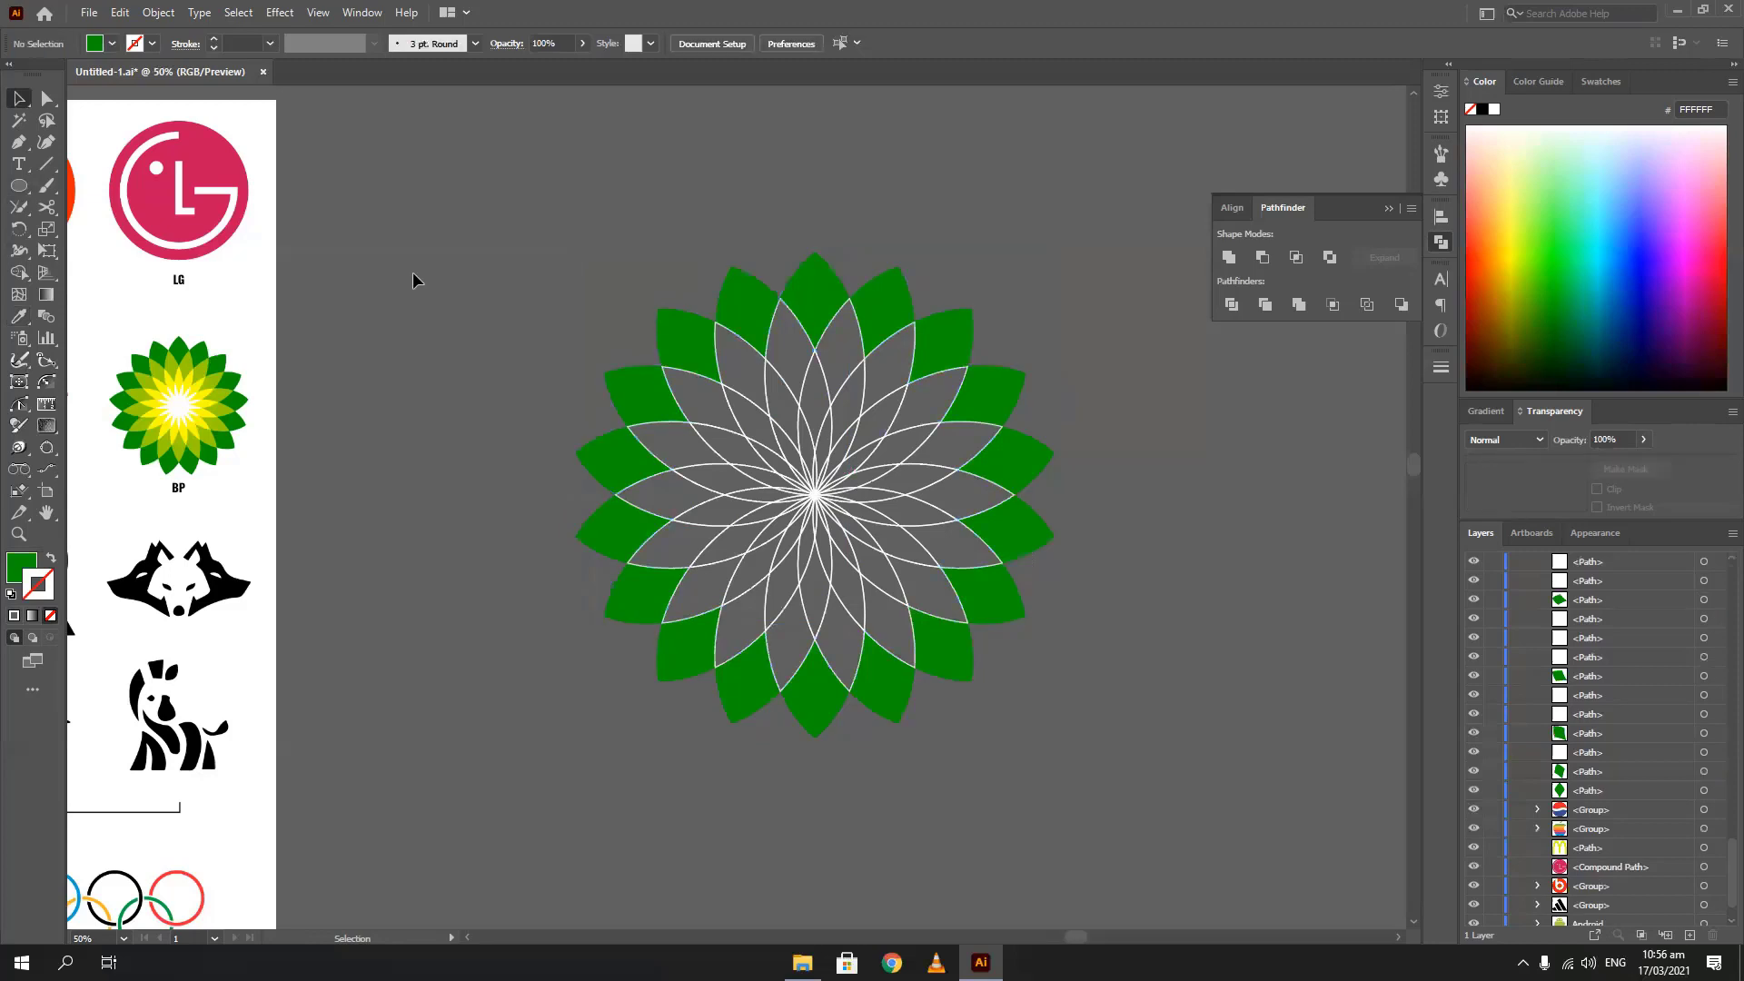
Delete the entire petal flower and collapse the Pathfinder options
drag(1166, 795, 1175, 805)
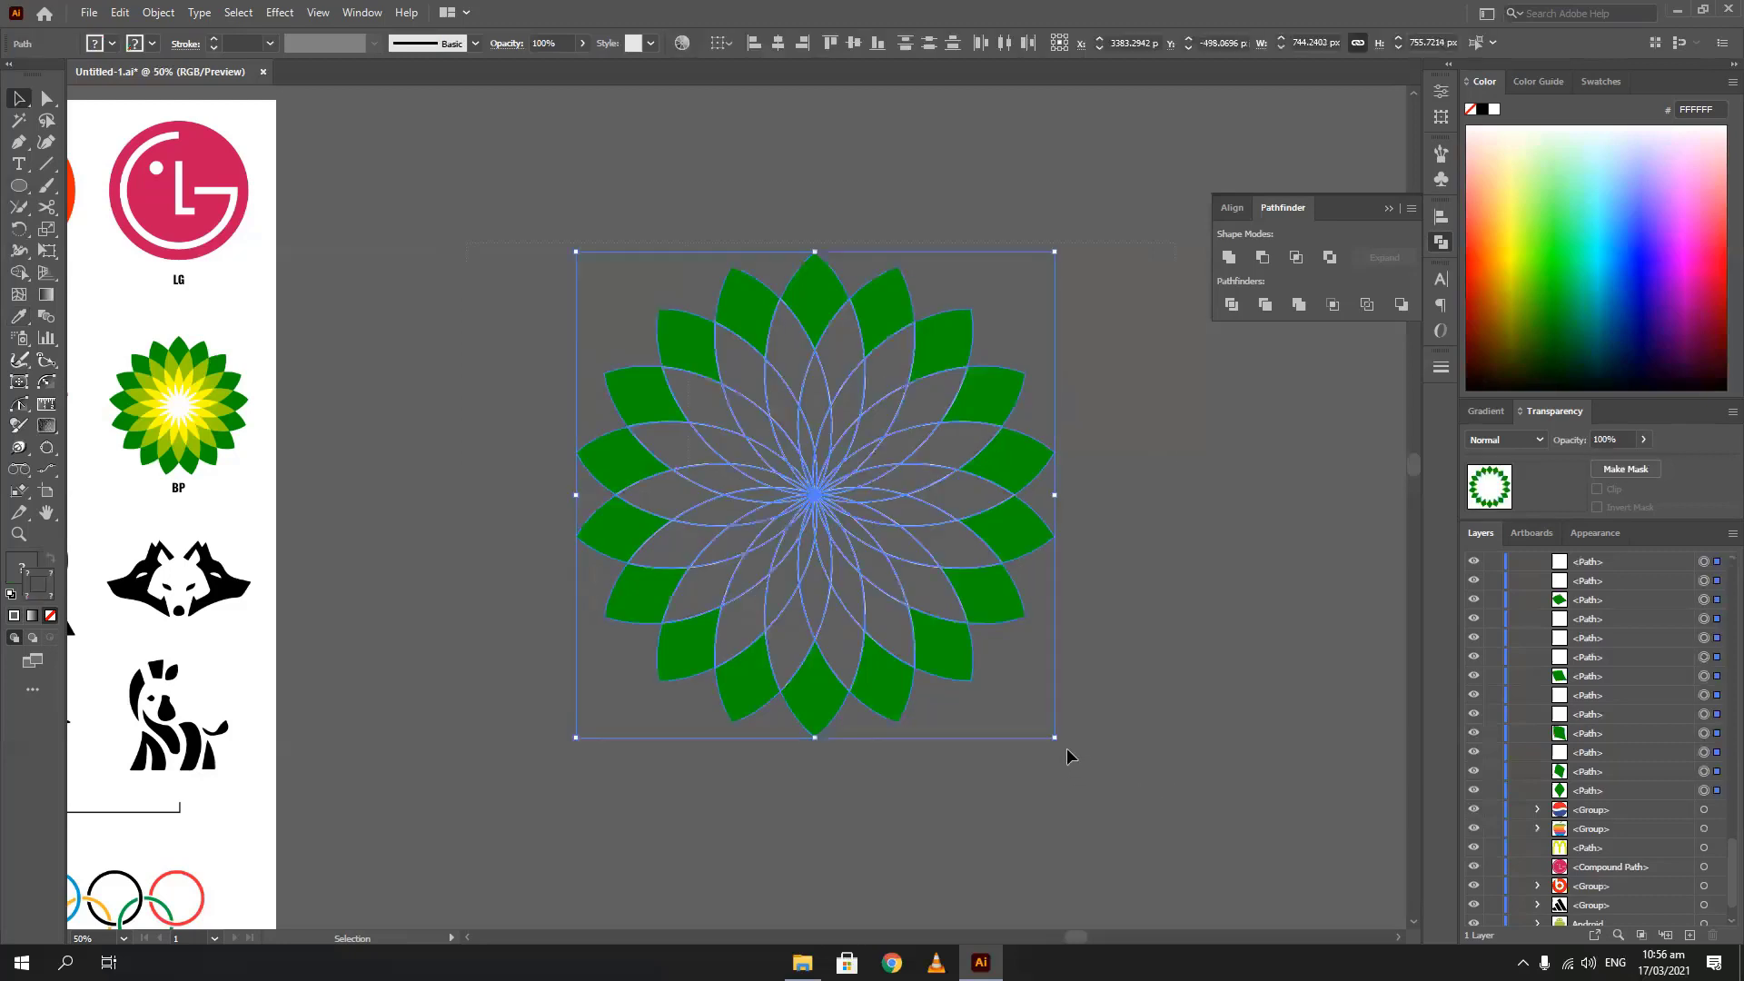
key(Delete)
drag(467, 578, 936, 420)
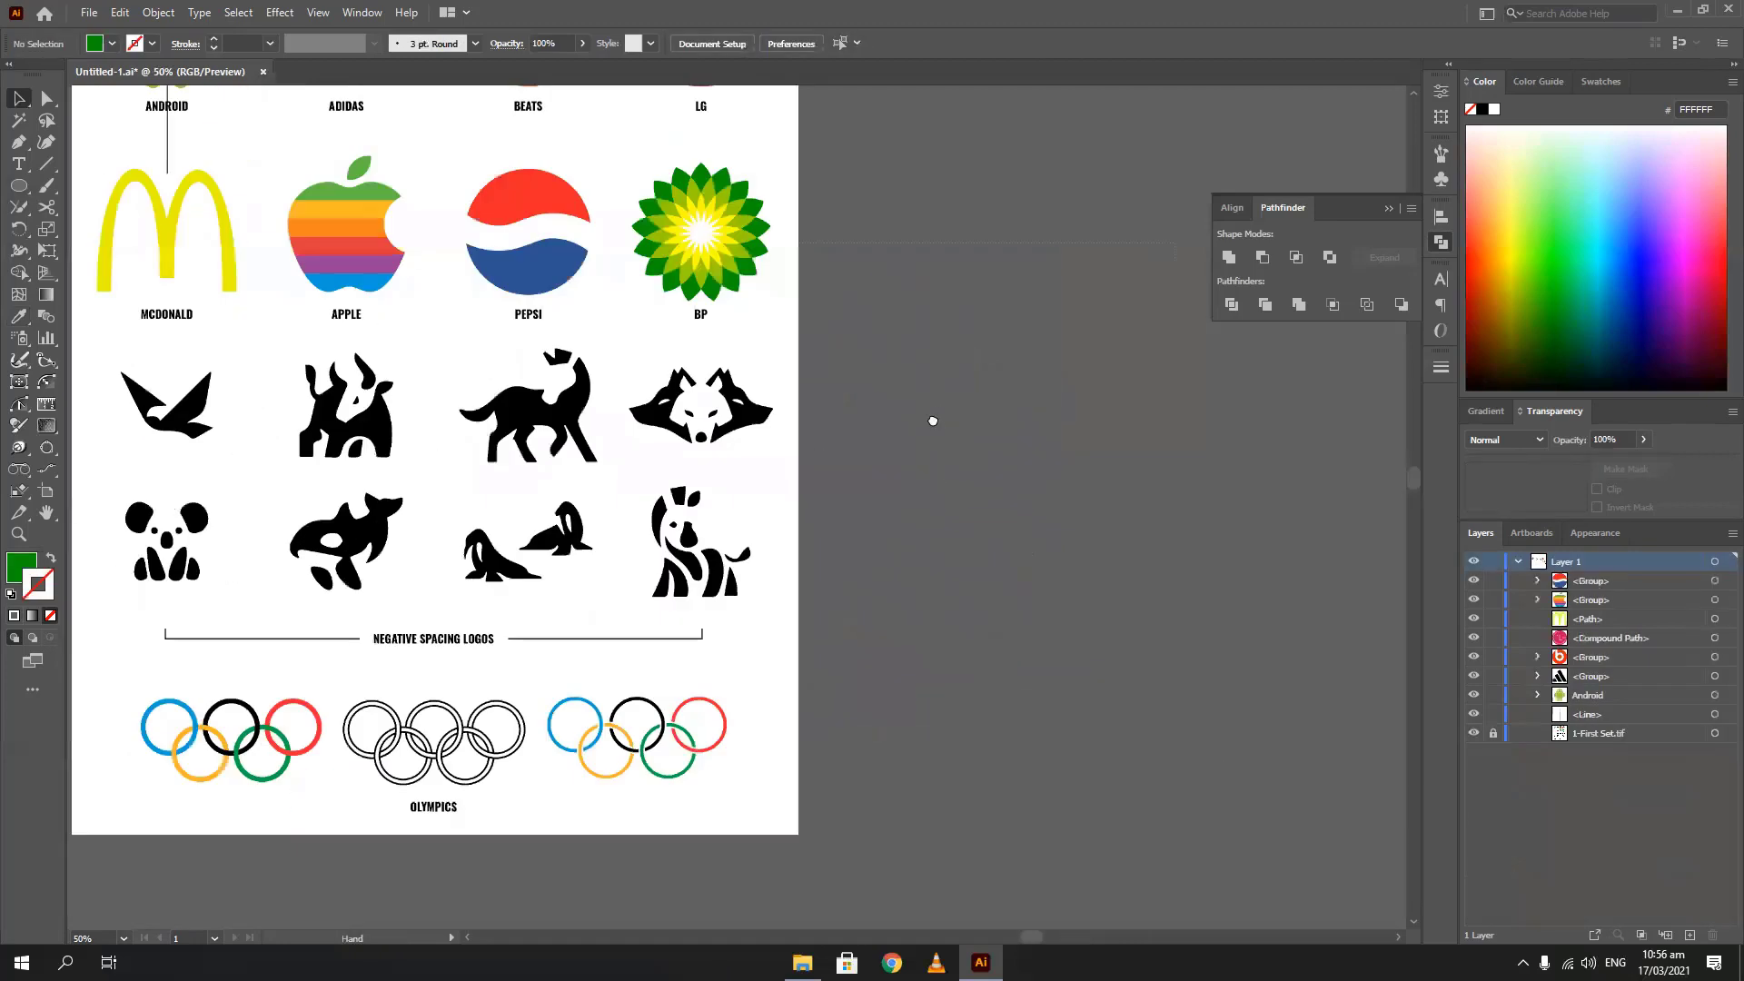
click(1388, 209)
scroll(649, 467, down, 2)
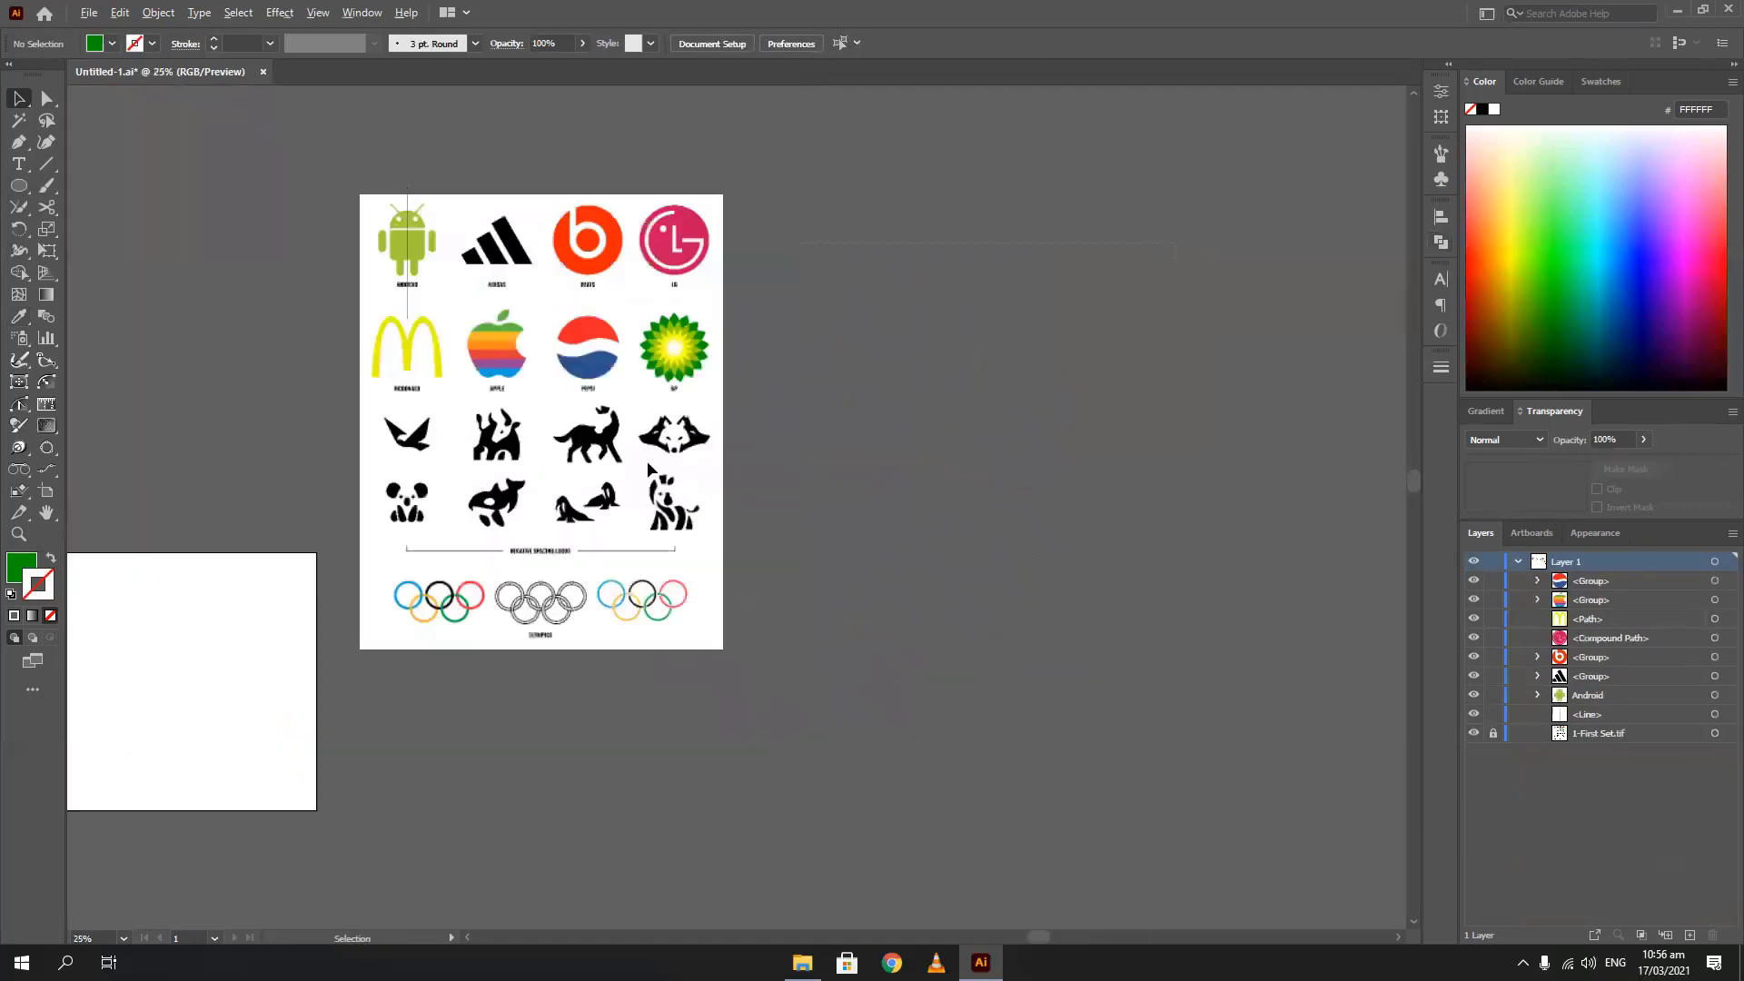
drag(570, 511, 688, 505)
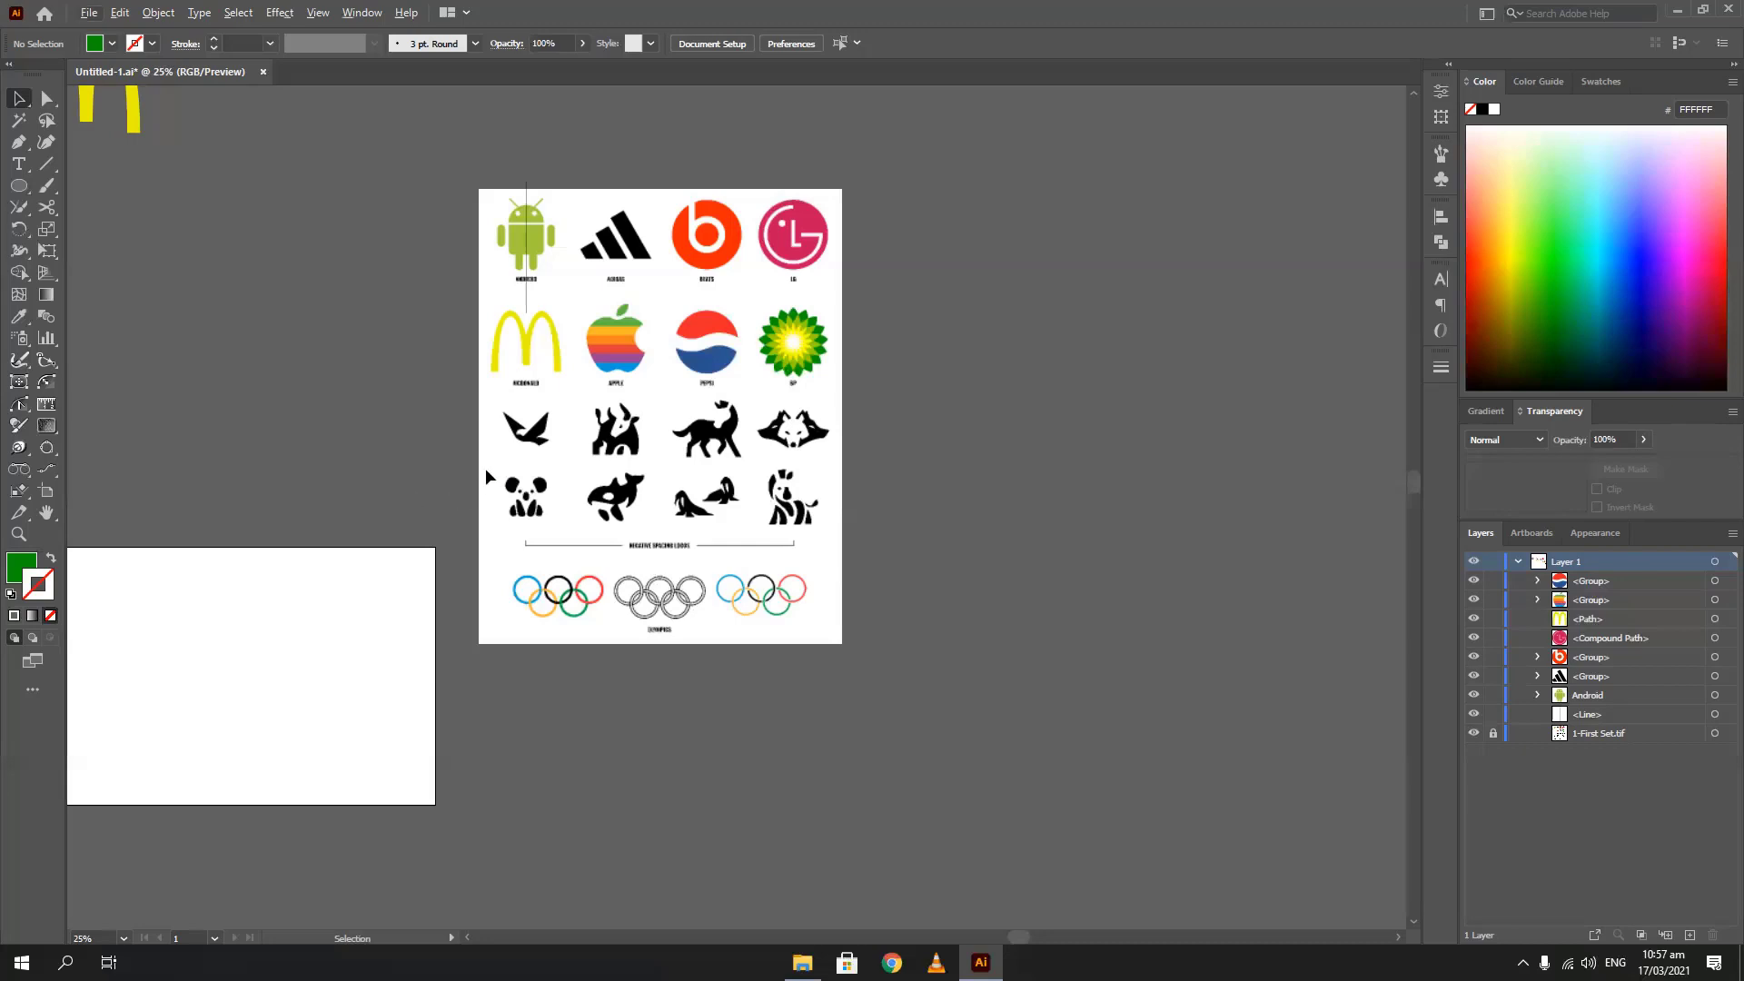
scroll(481, 450, up, 3)
drag(481, 450, 252, 390)
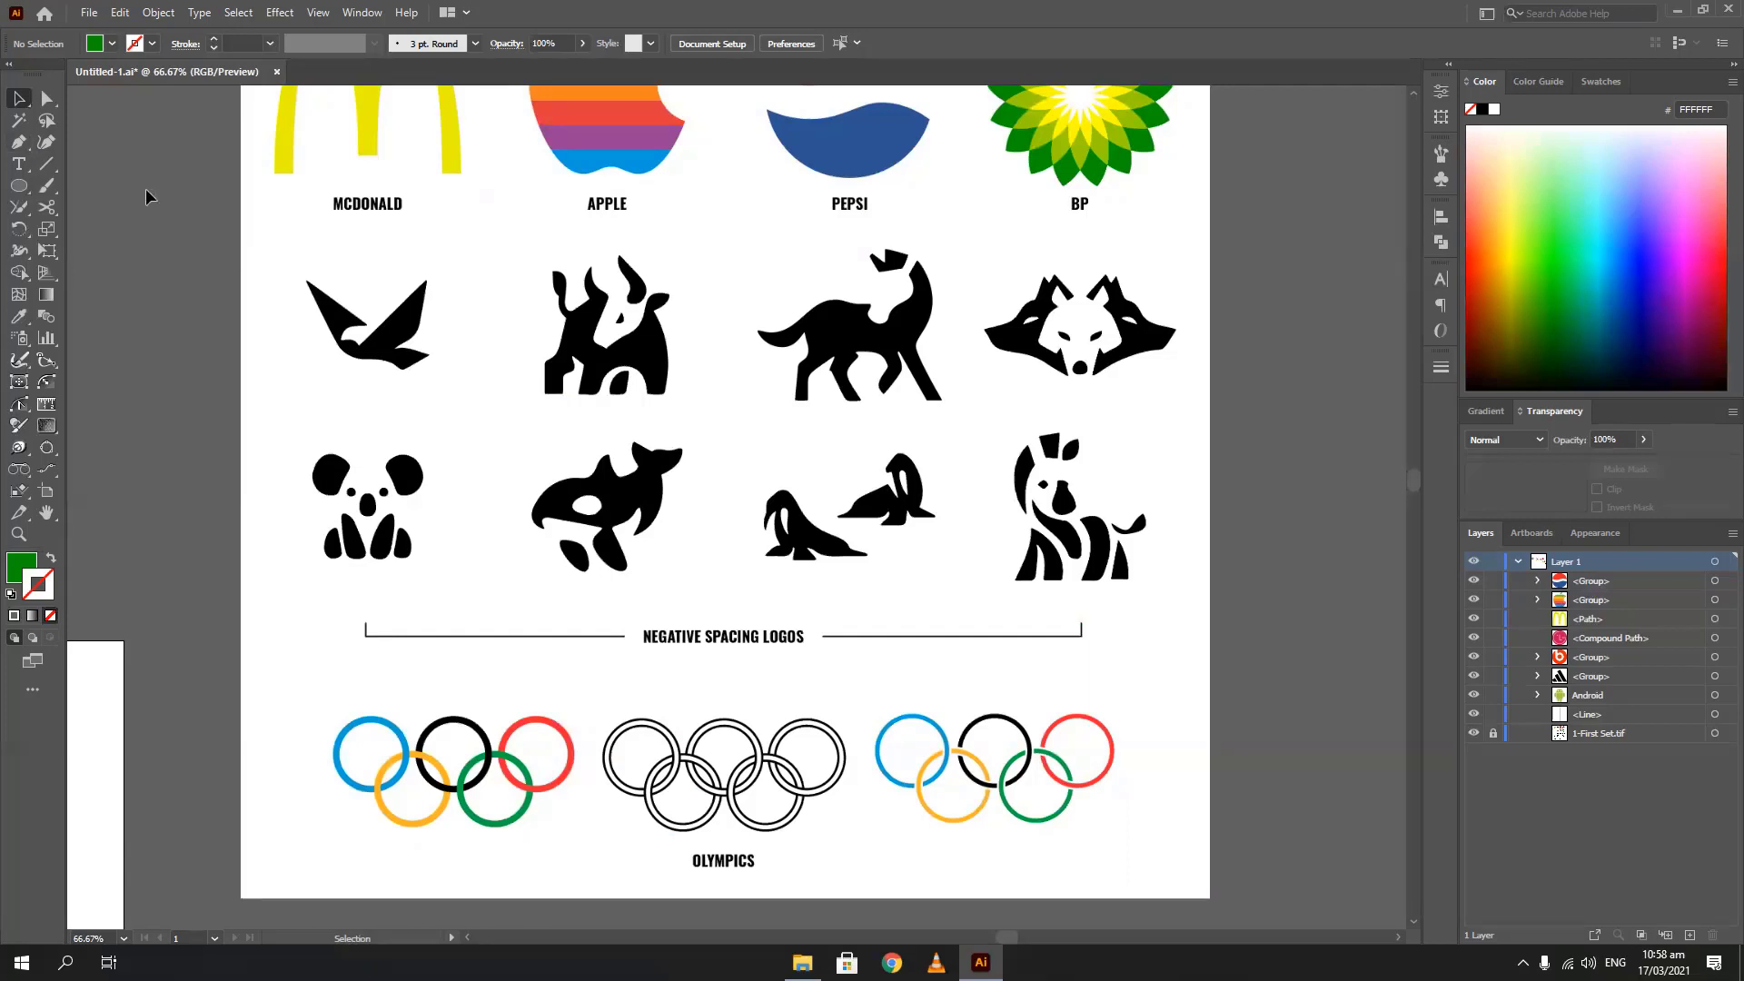
drag(521, 296, 1394, 445)
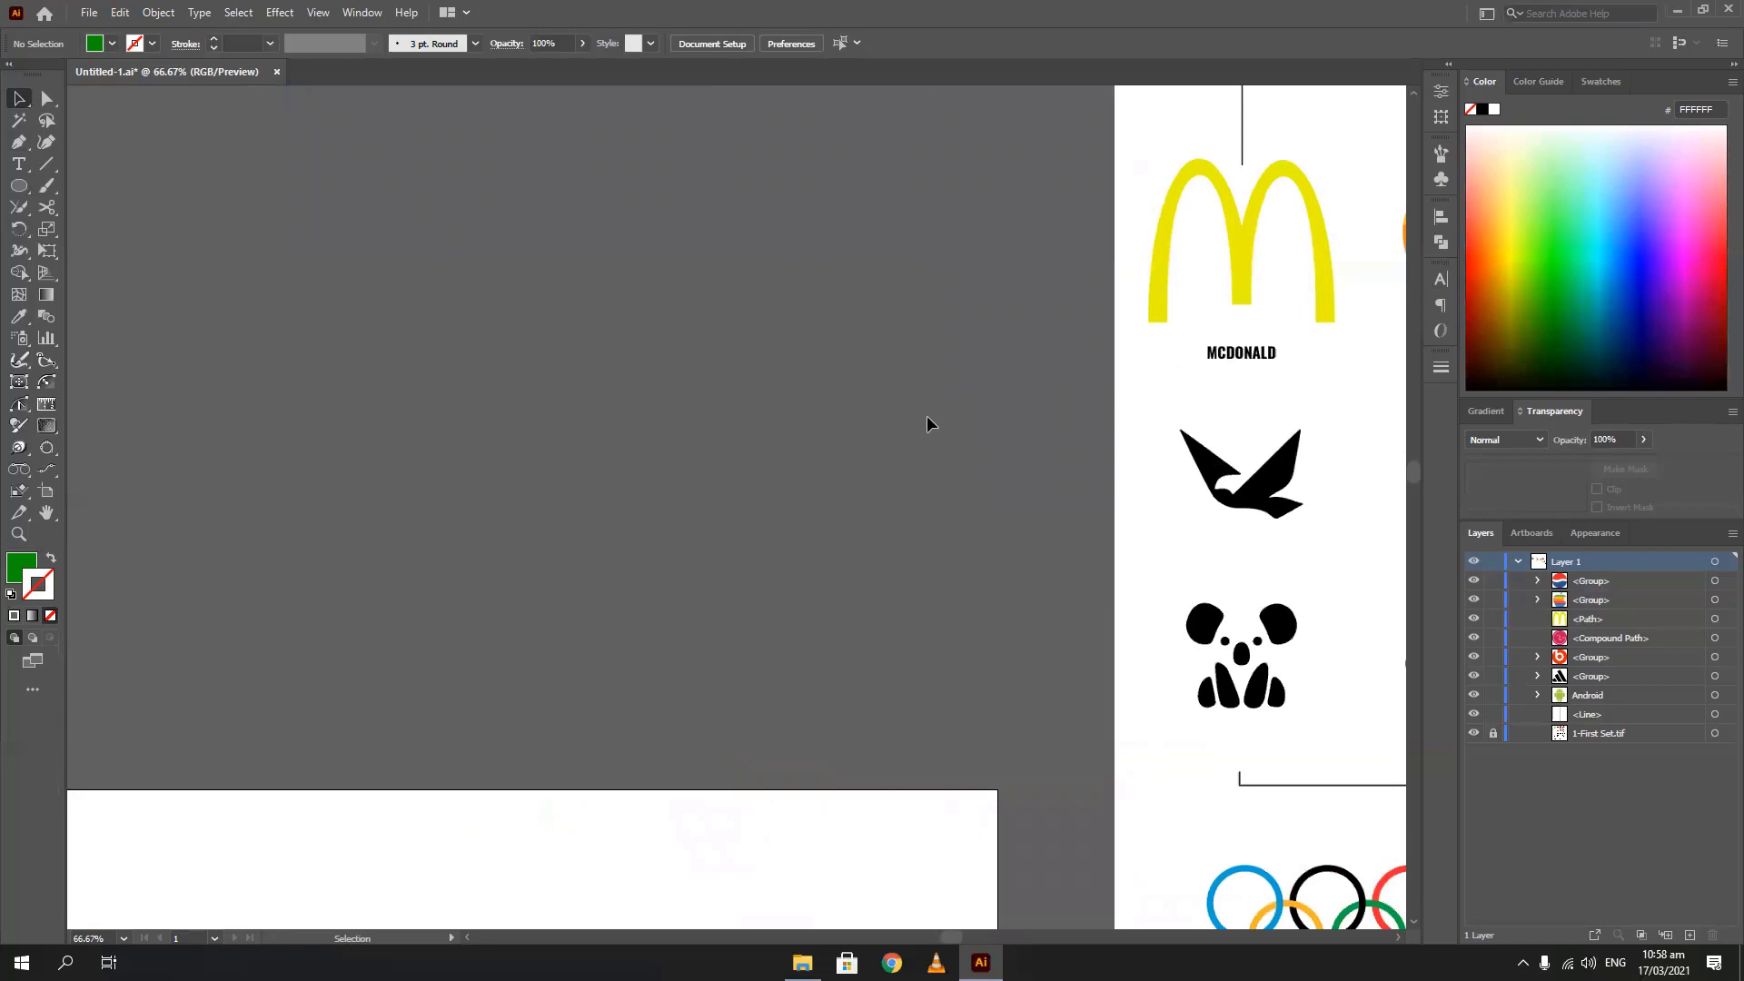
drag(1128, 433, 761, 390)
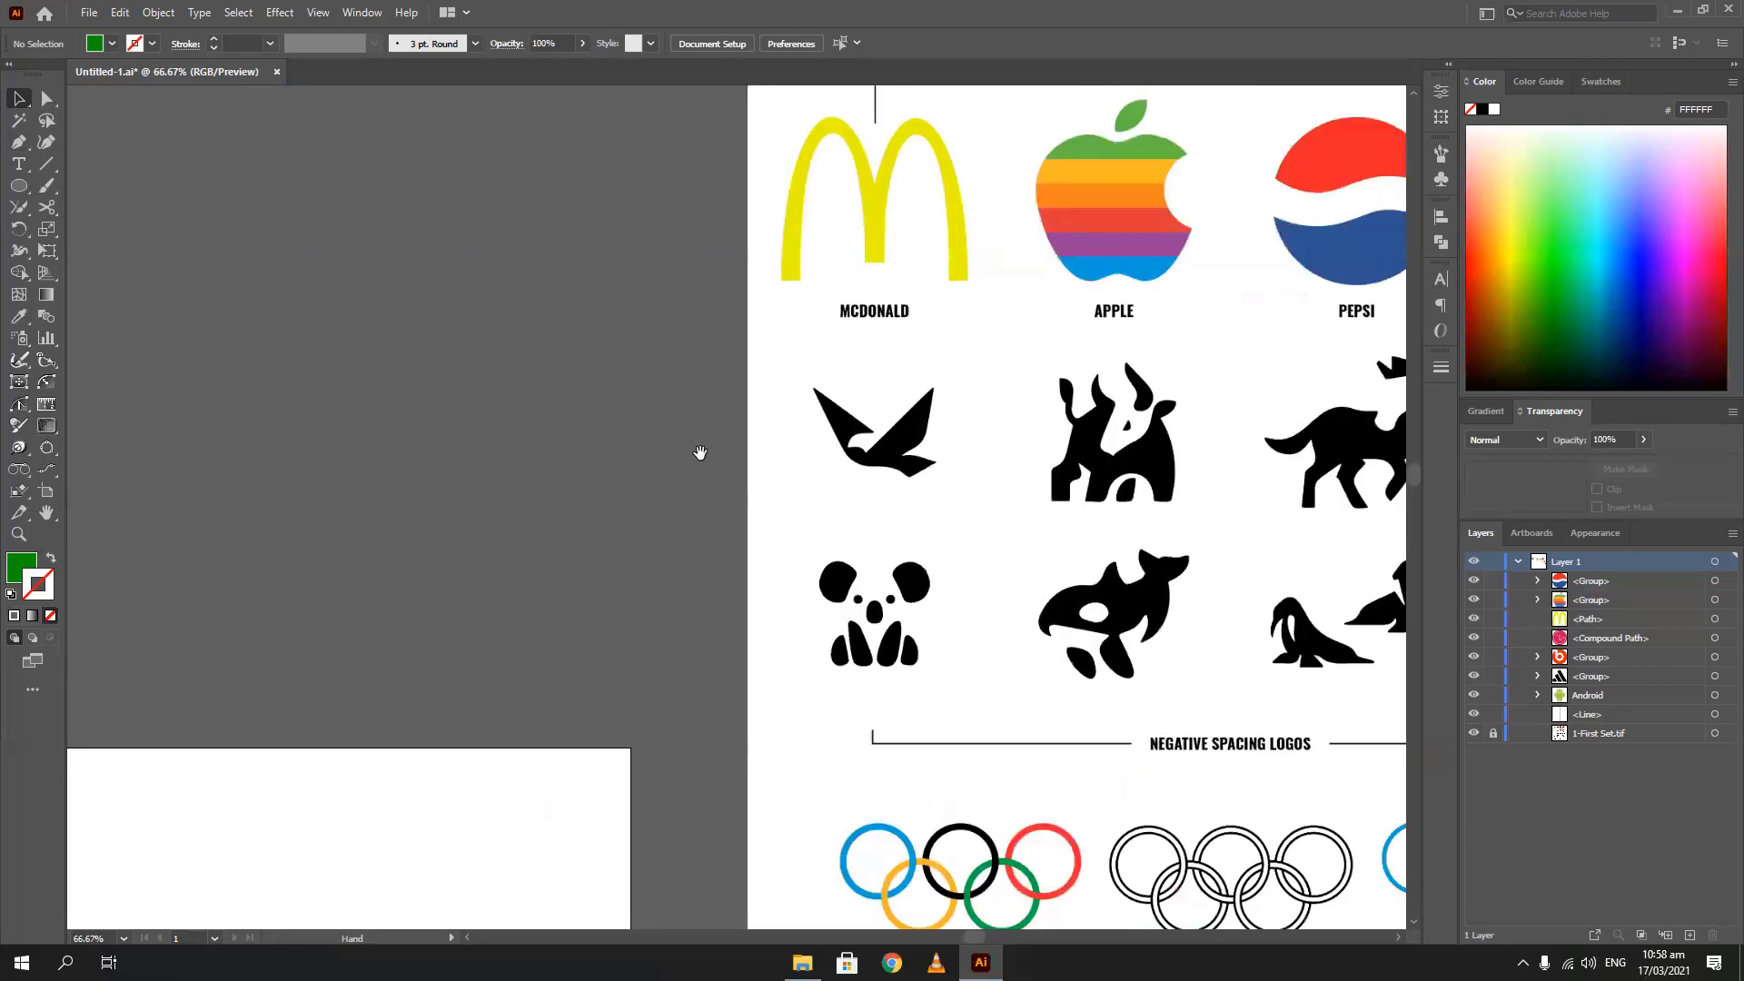
Draw a closed triangle with the Pen tool in the empty area beside the bird logo, using no fill and a black stroke
click(18, 142)
click(50, 558)
click(1483, 109)
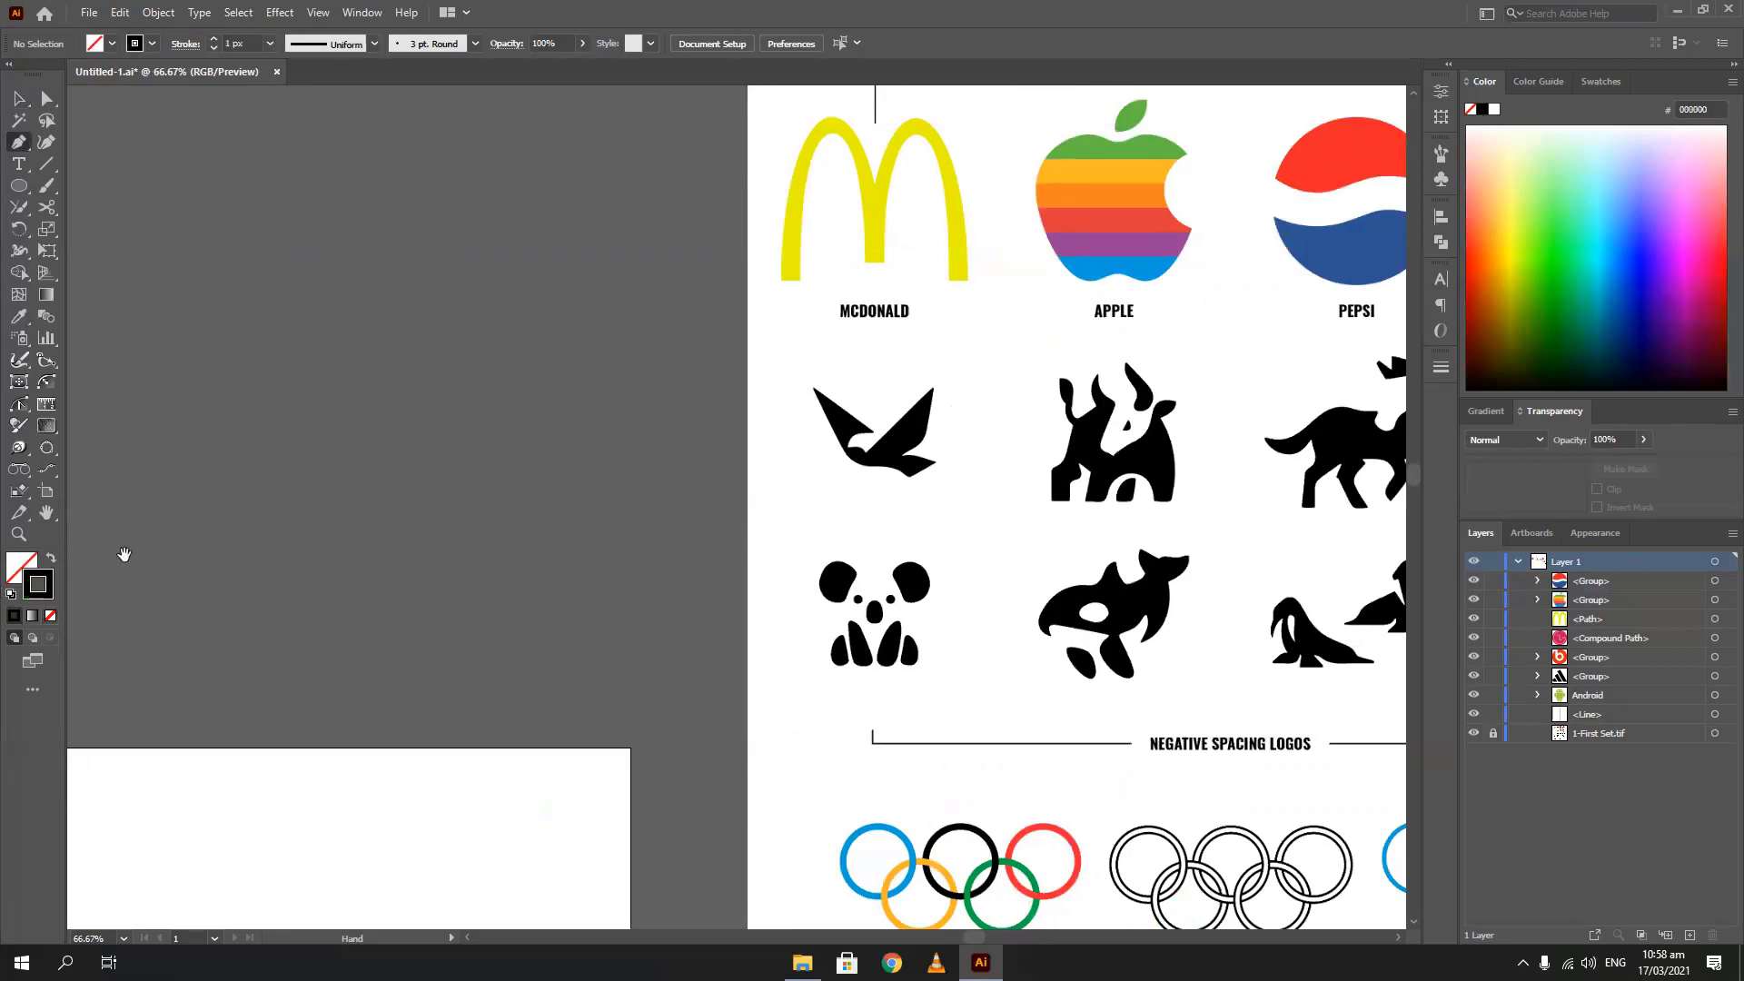
drag(129, 556, 368, 613)
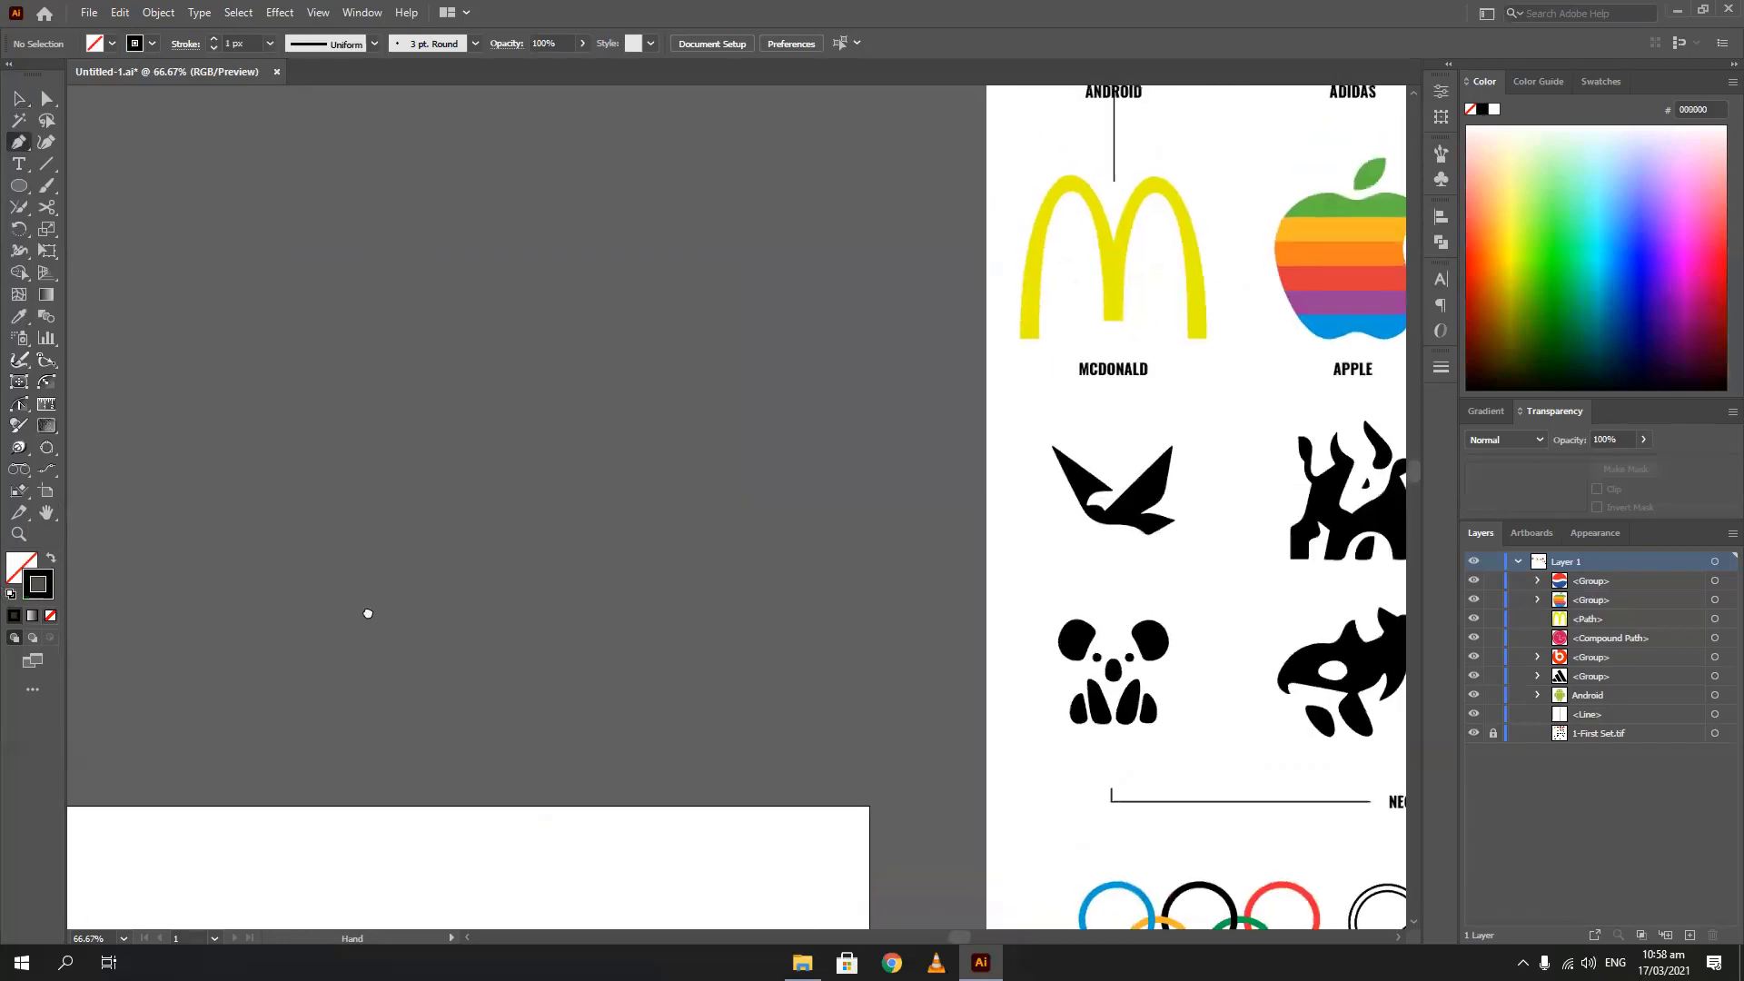
click(642, 378)
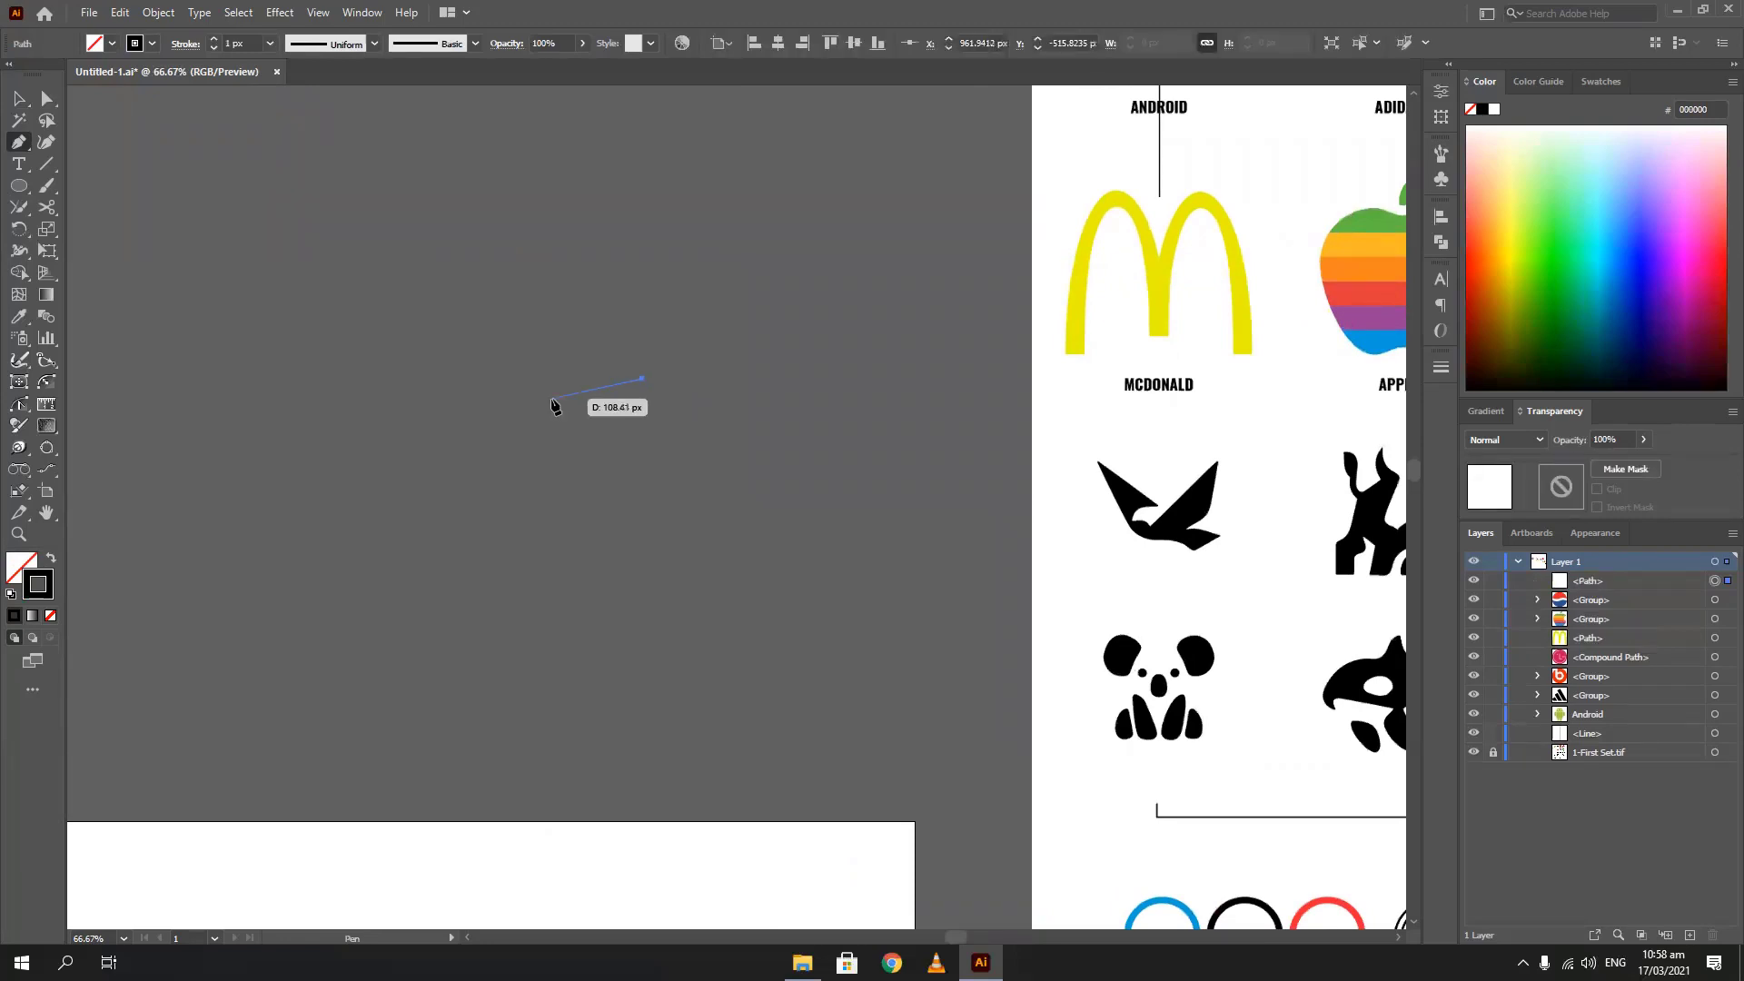
click(422, 156)
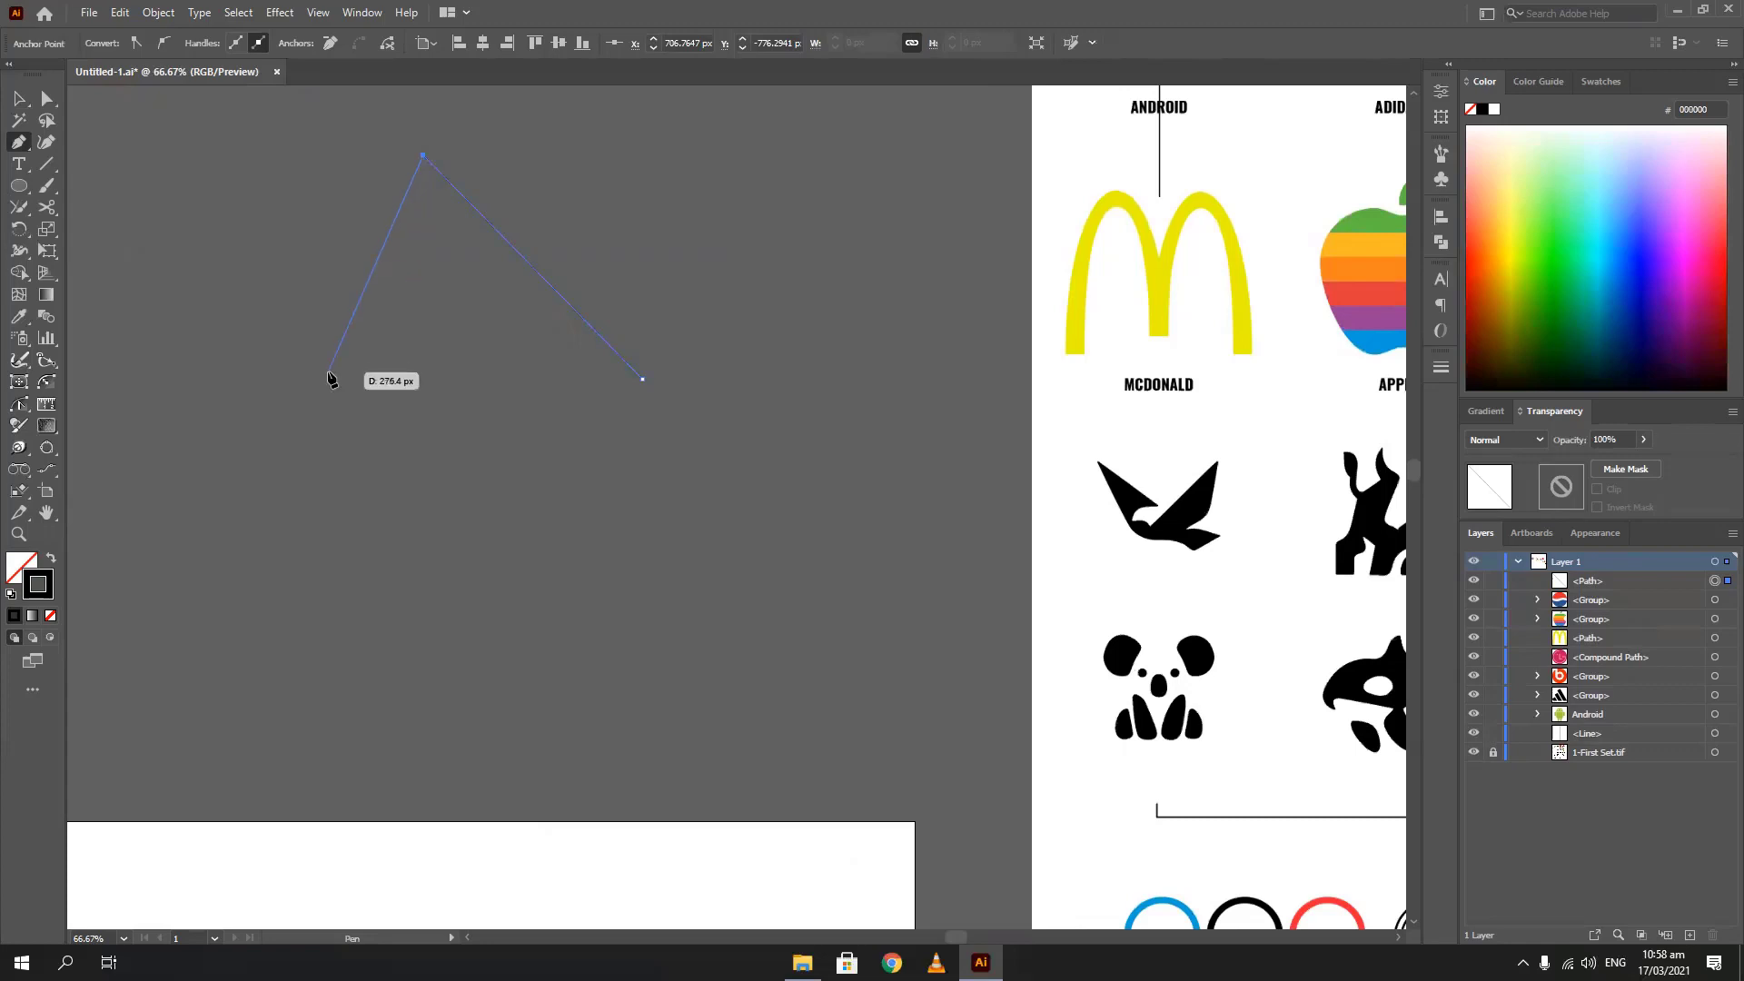
click(387, 463)
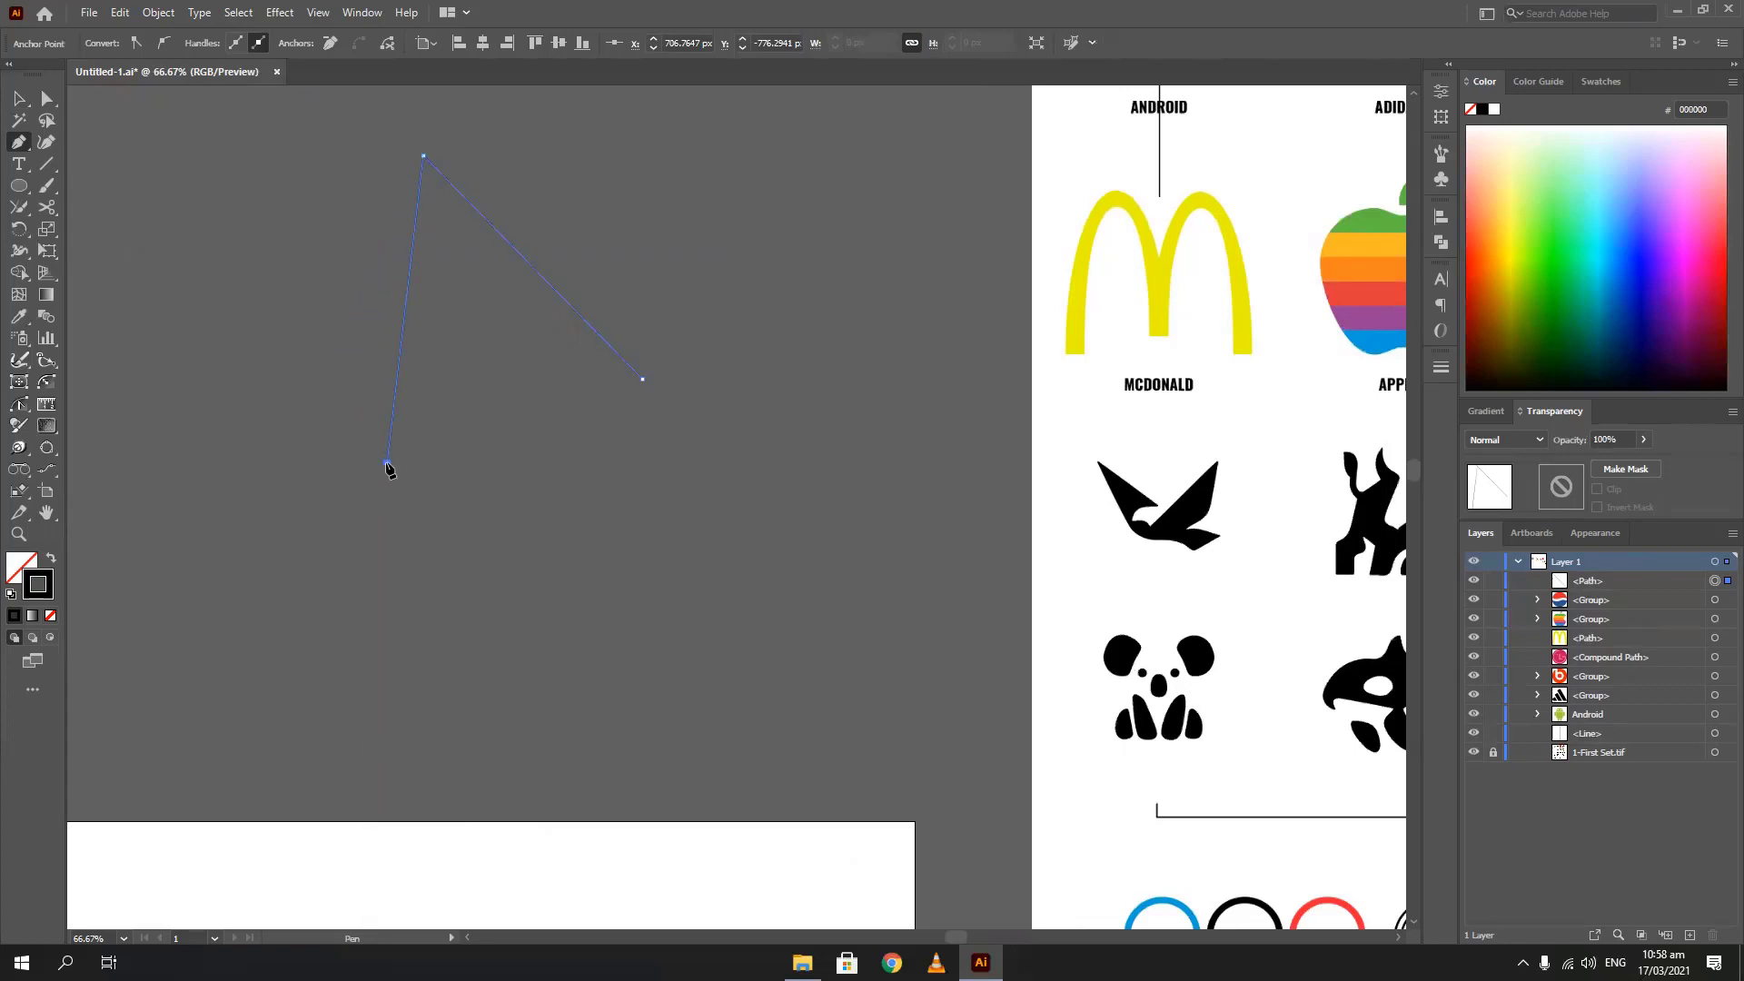
click(641, 382)
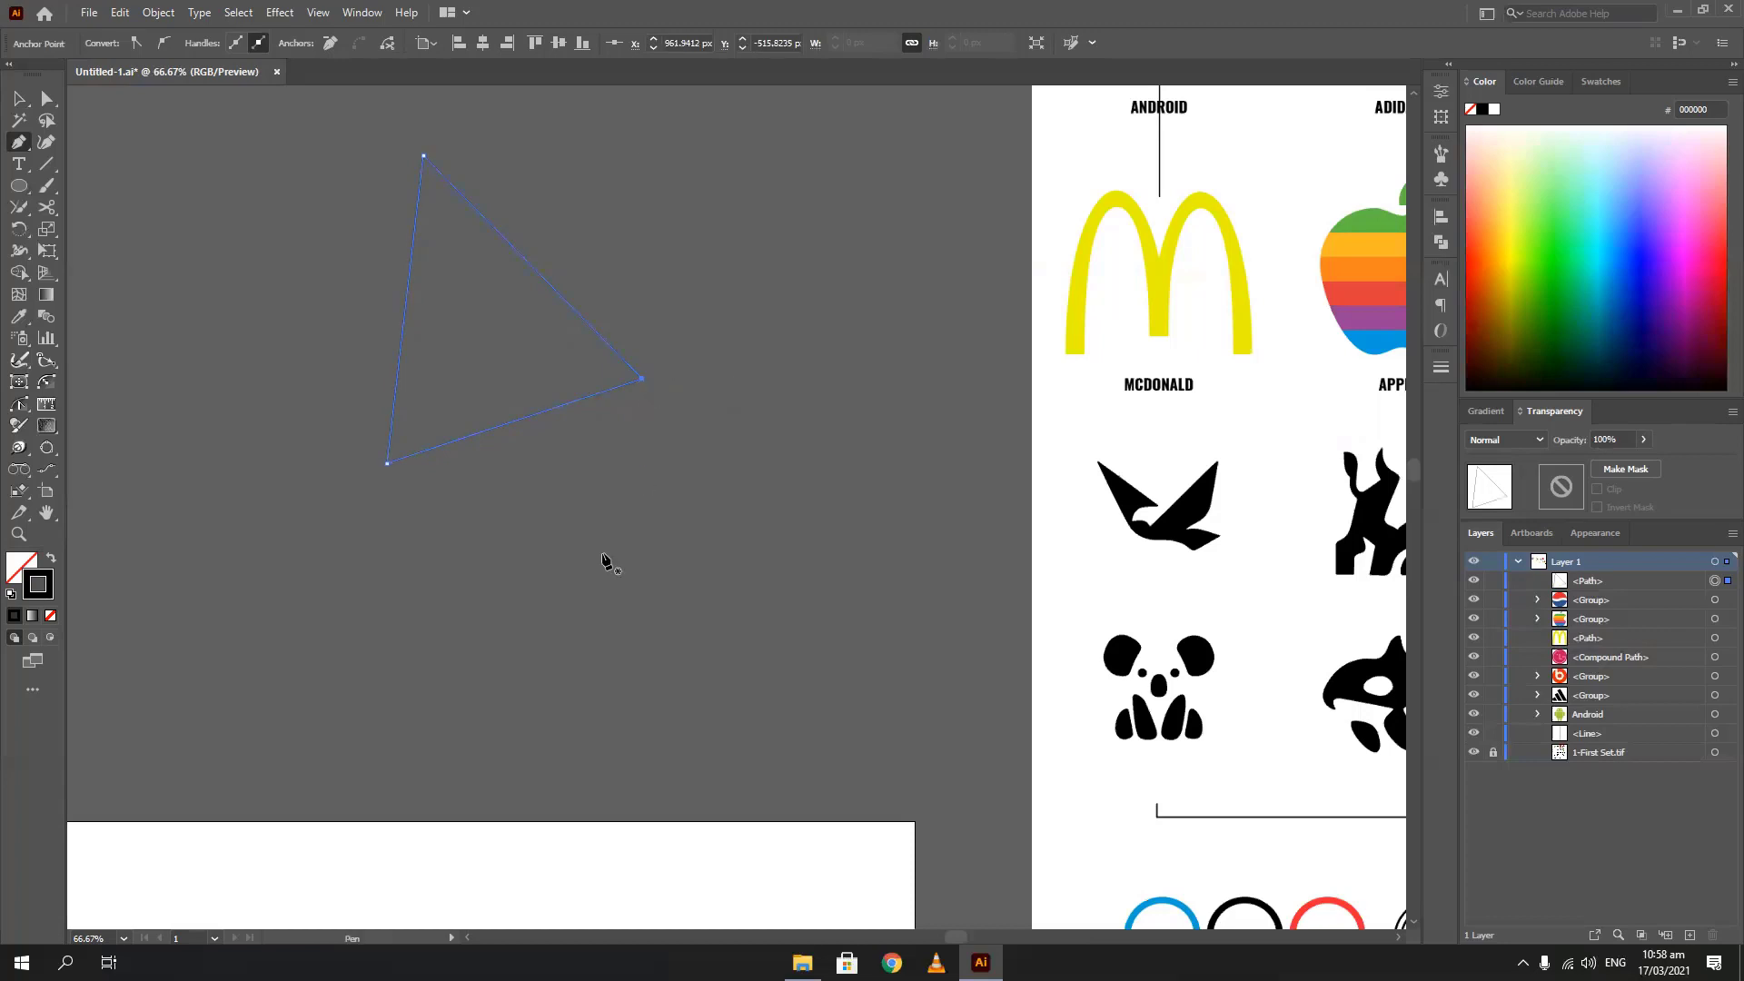
Select the practice triangle in the empty area and delete it
click(19, 99)
click(205, 259)
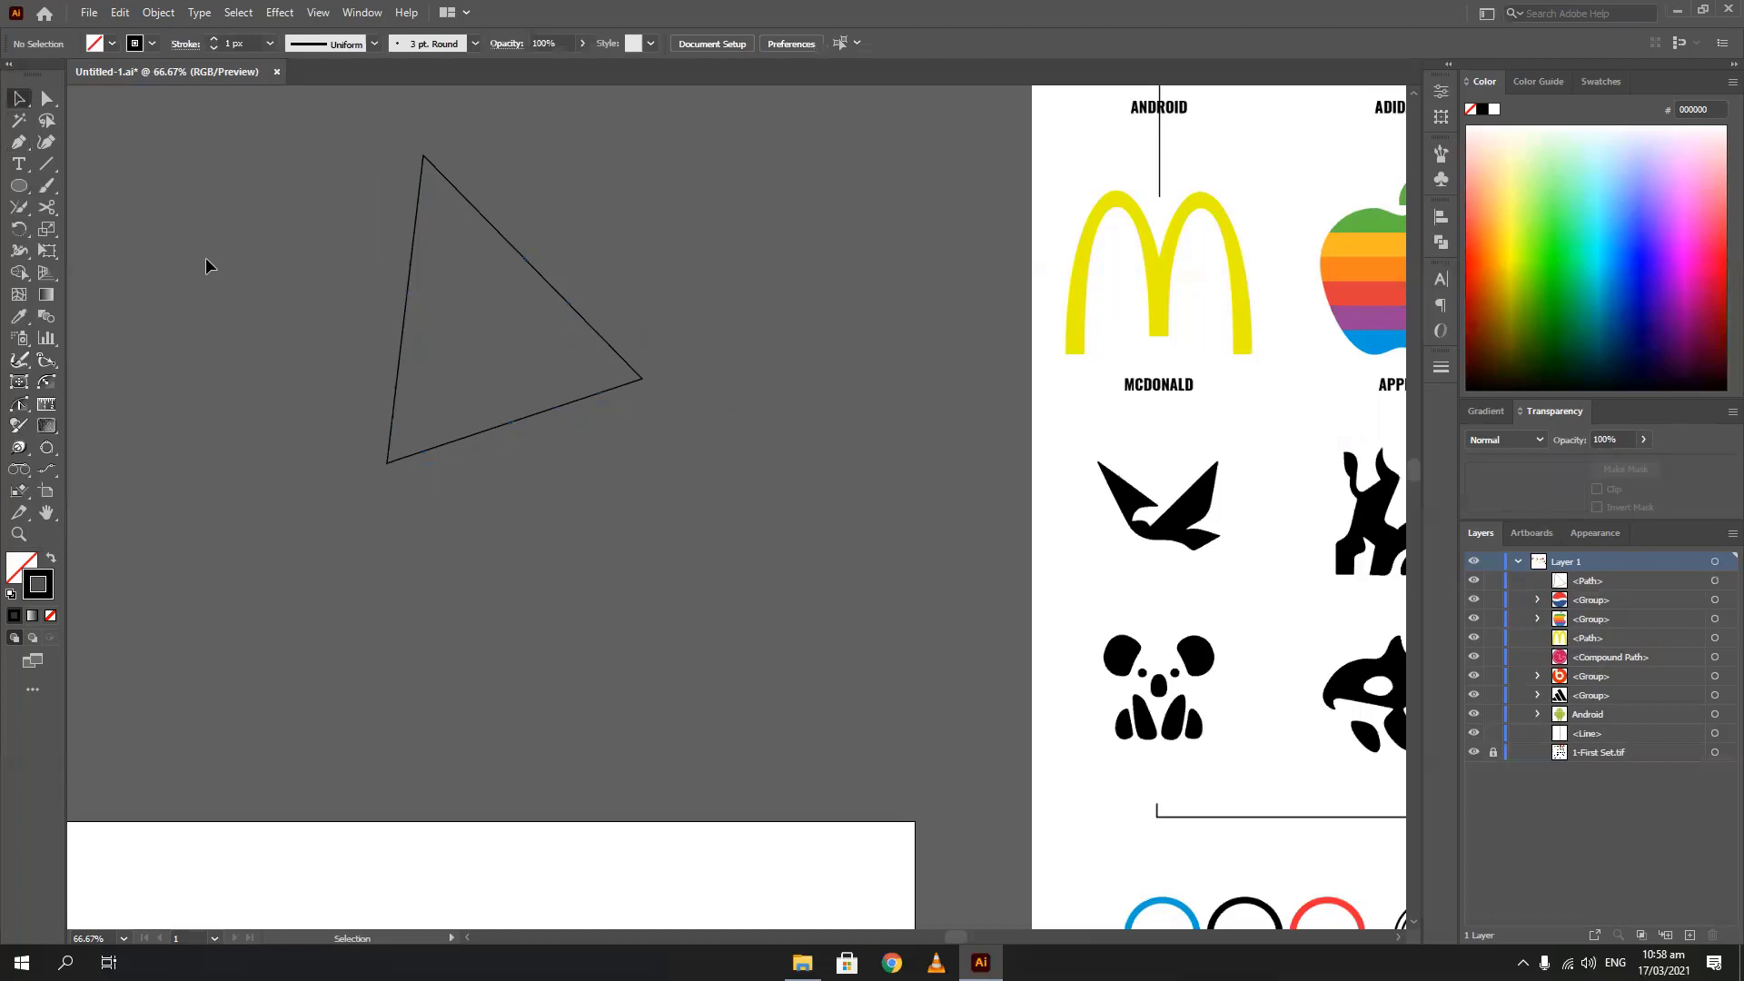
drag(206, 258, 465, 368)
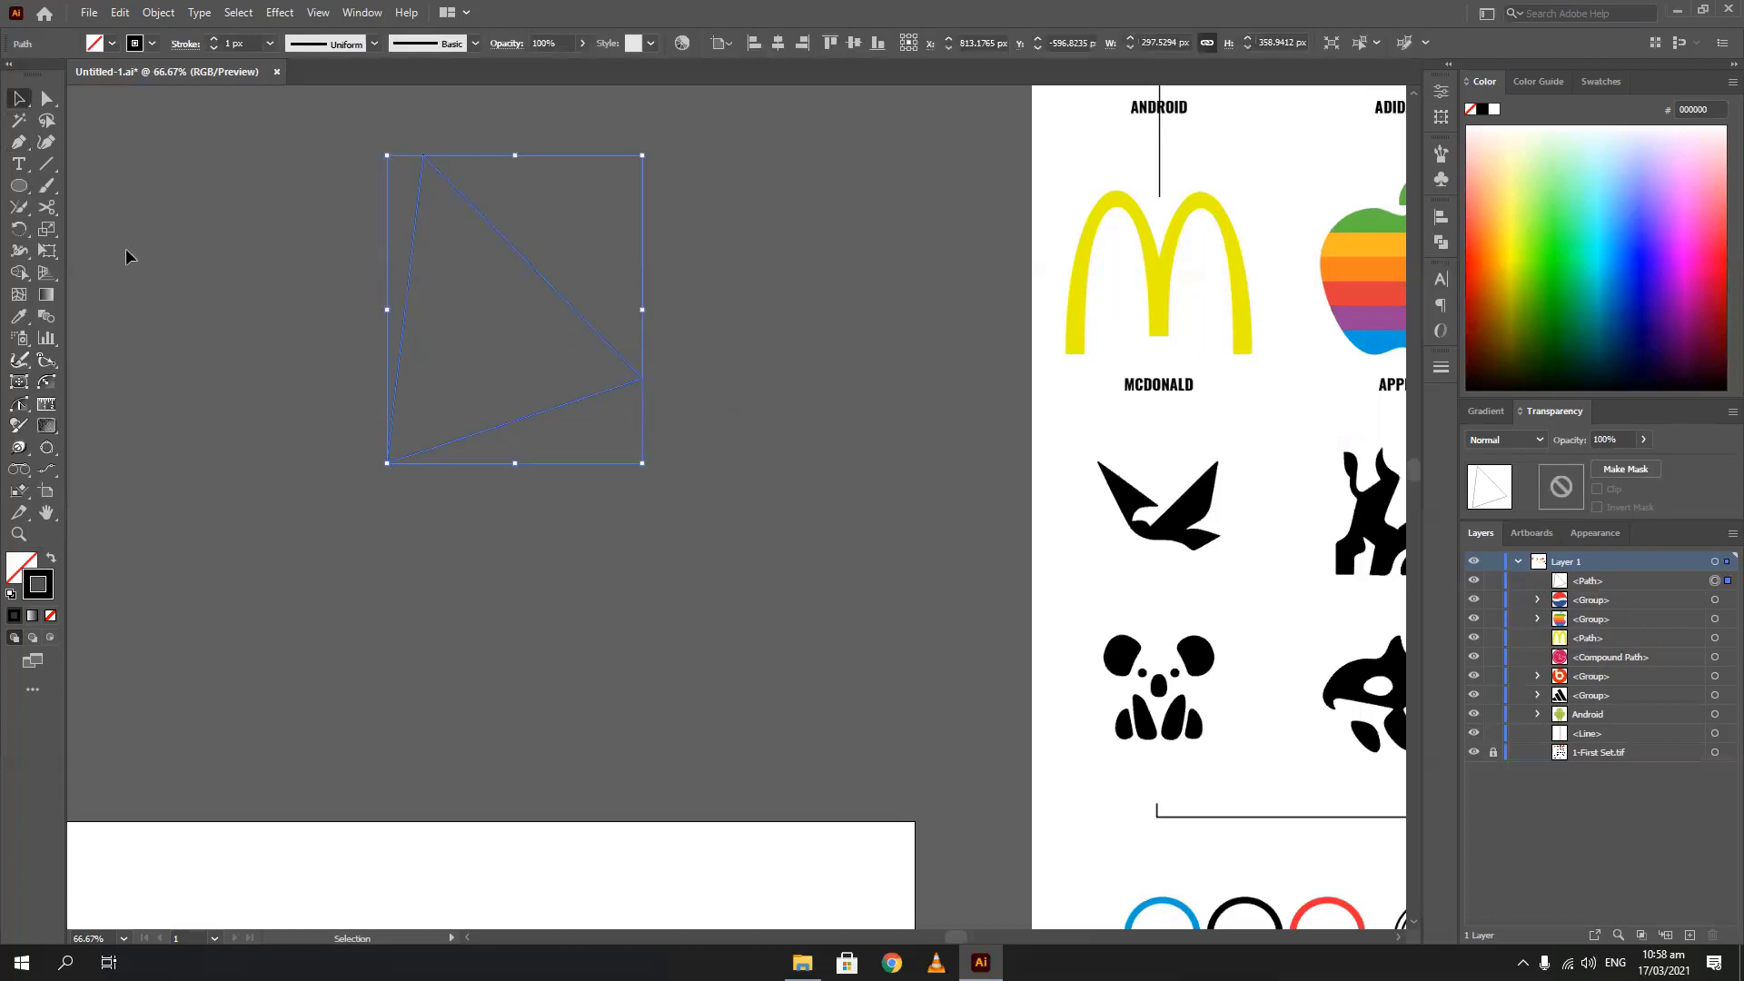
key(Delete)
Draw a new closed triangle with the Pen tool in the empty area above the artboard
key(p)
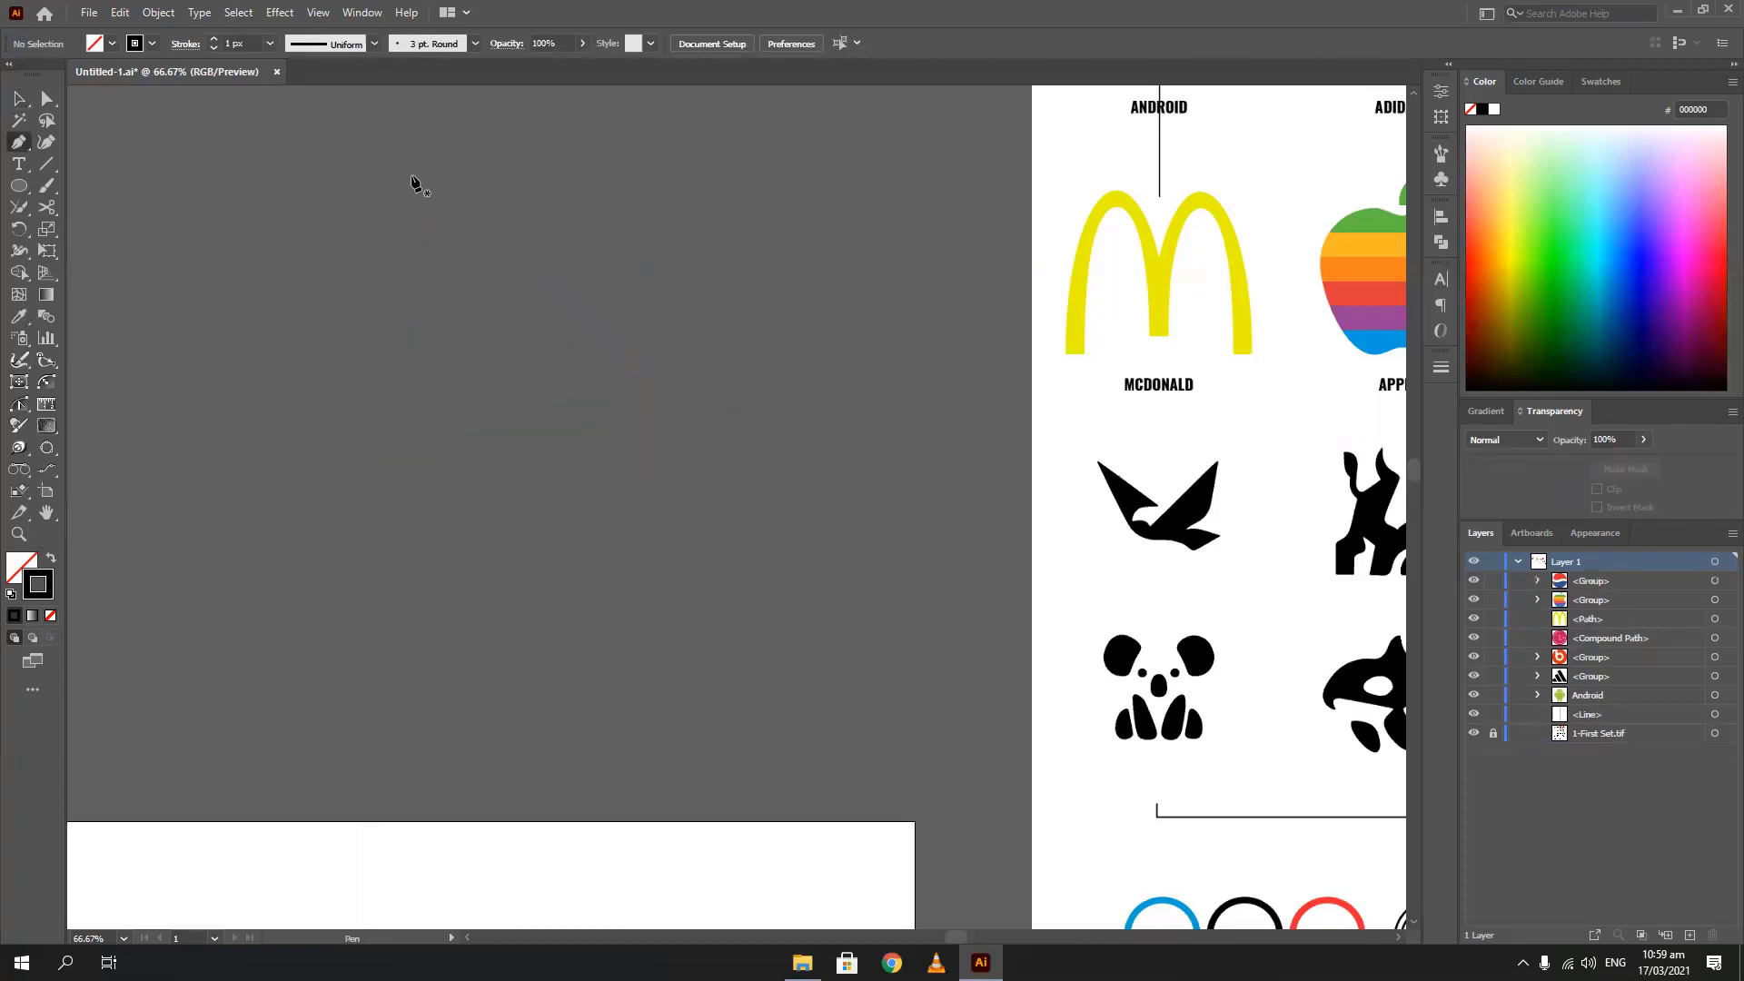
click(413, 175)
click(621, 398)
click(332, 472)
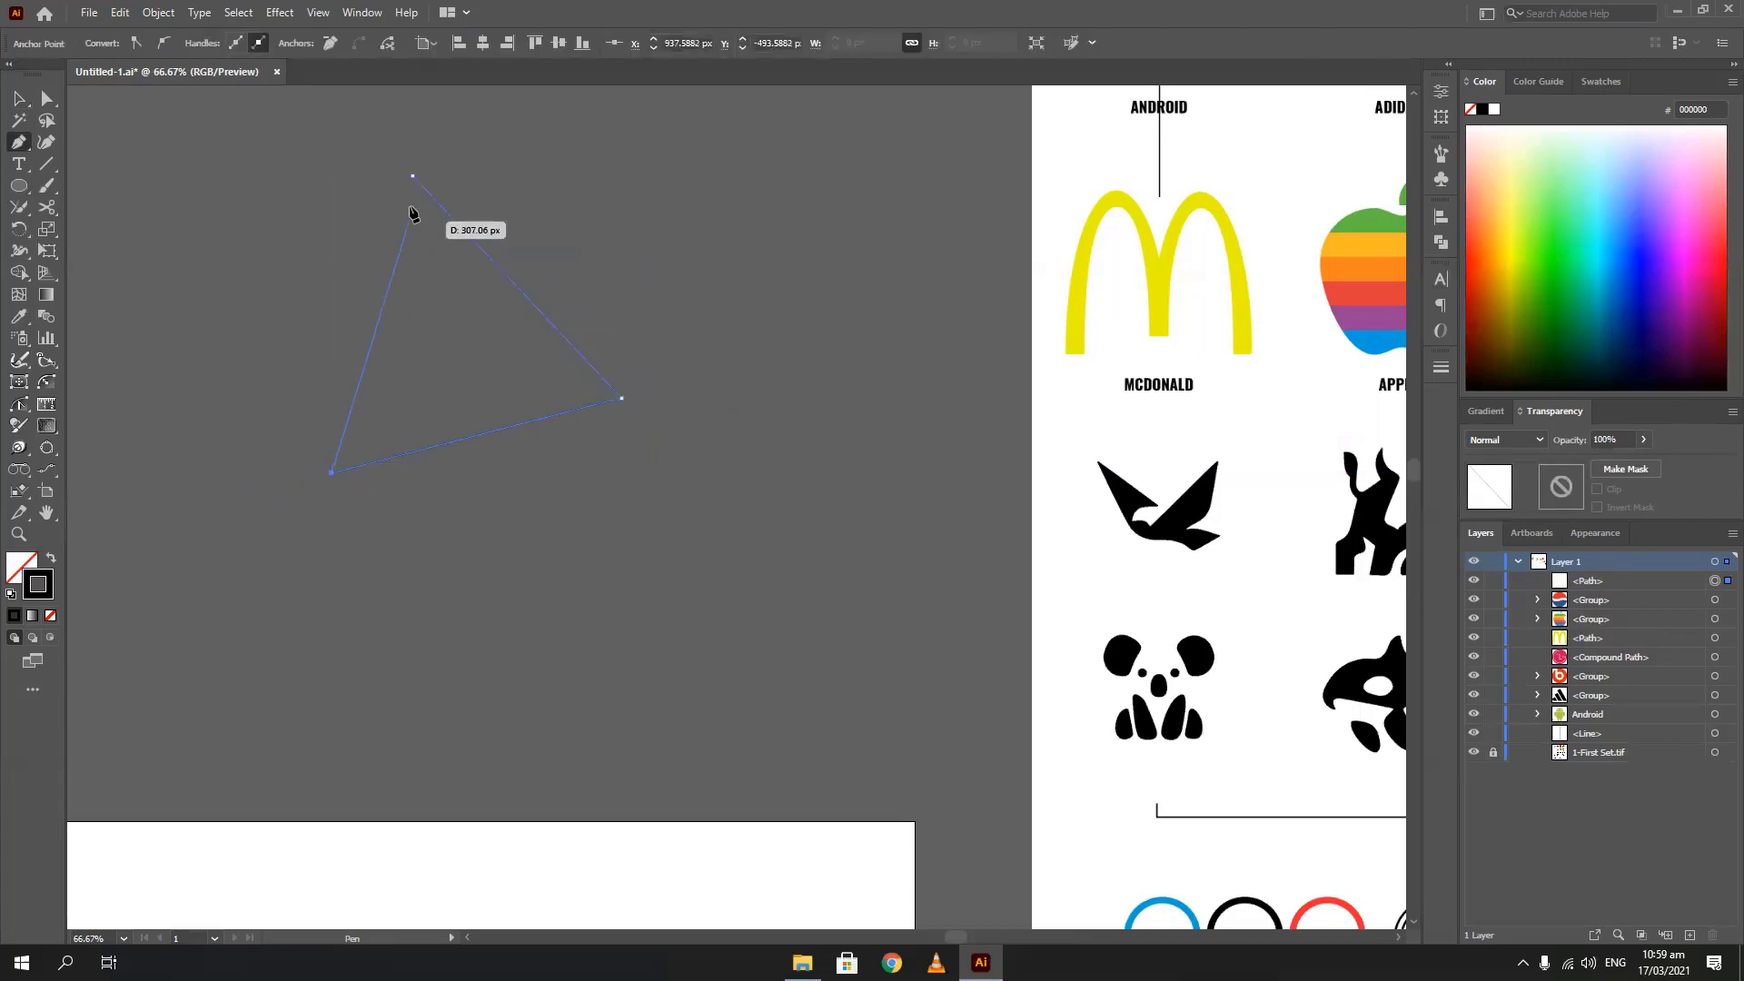
click(413, 175)
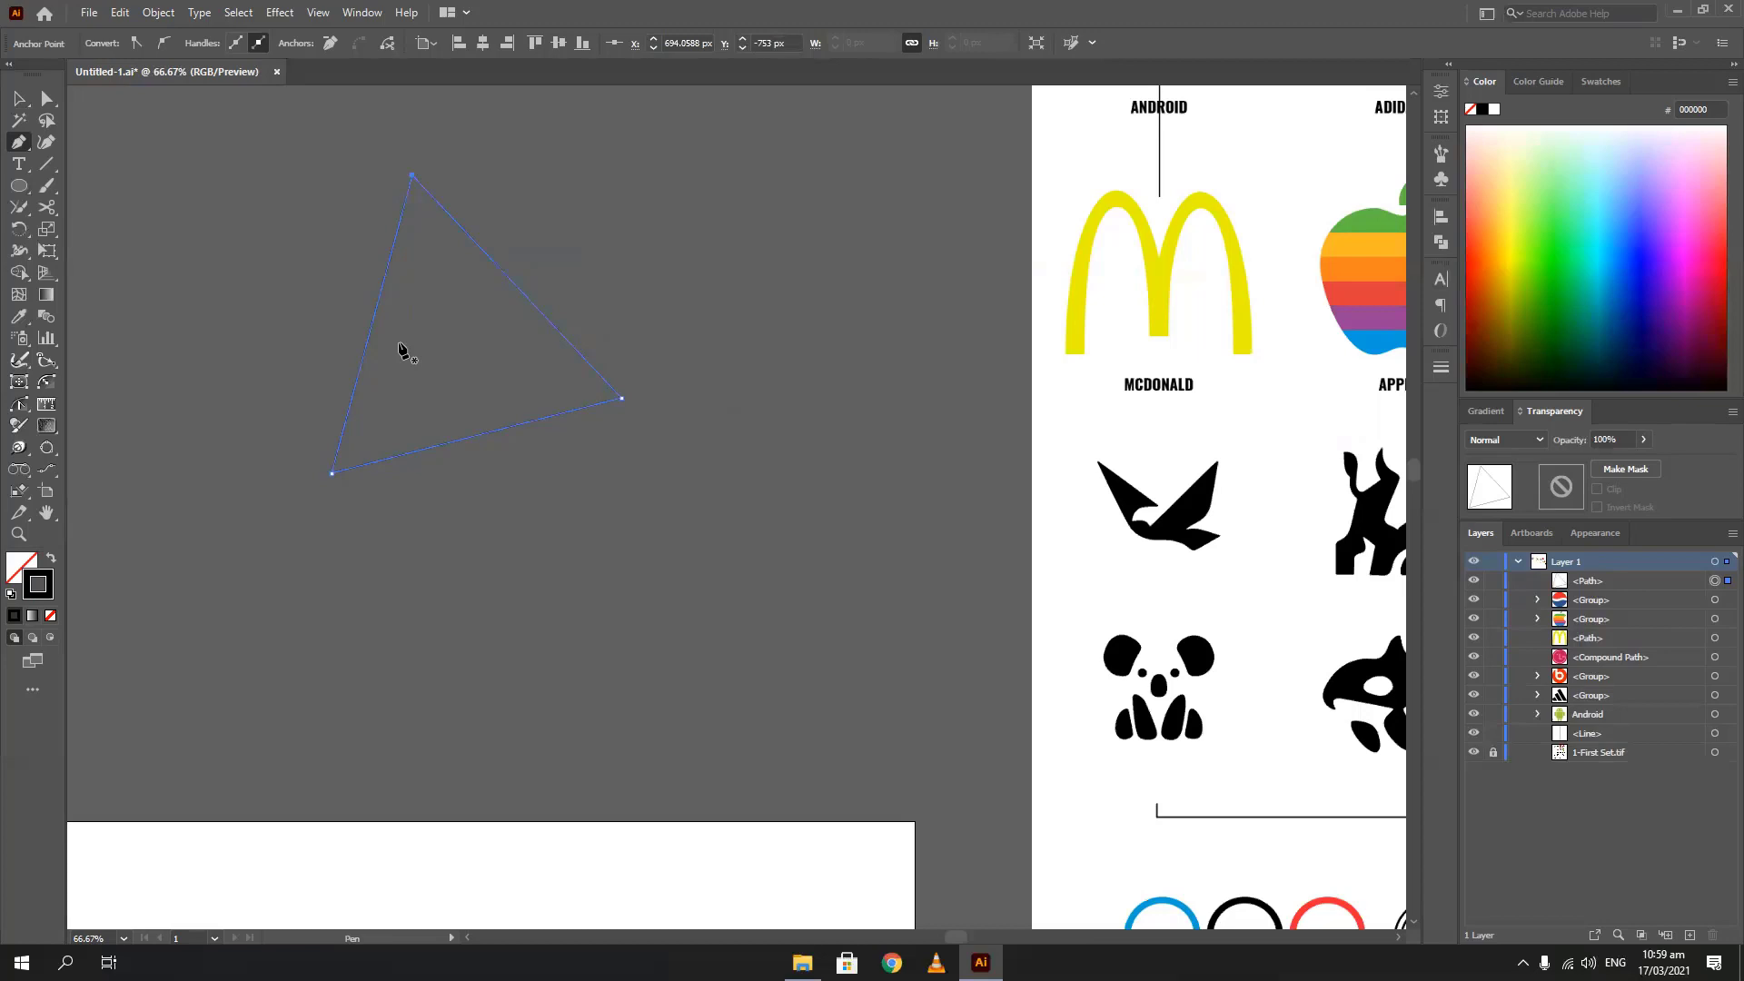
Draw a second, smaller closed triangle with the Pen tool to the right of the first one
click(720, 205)
click(728, 386)
click(576, 284)
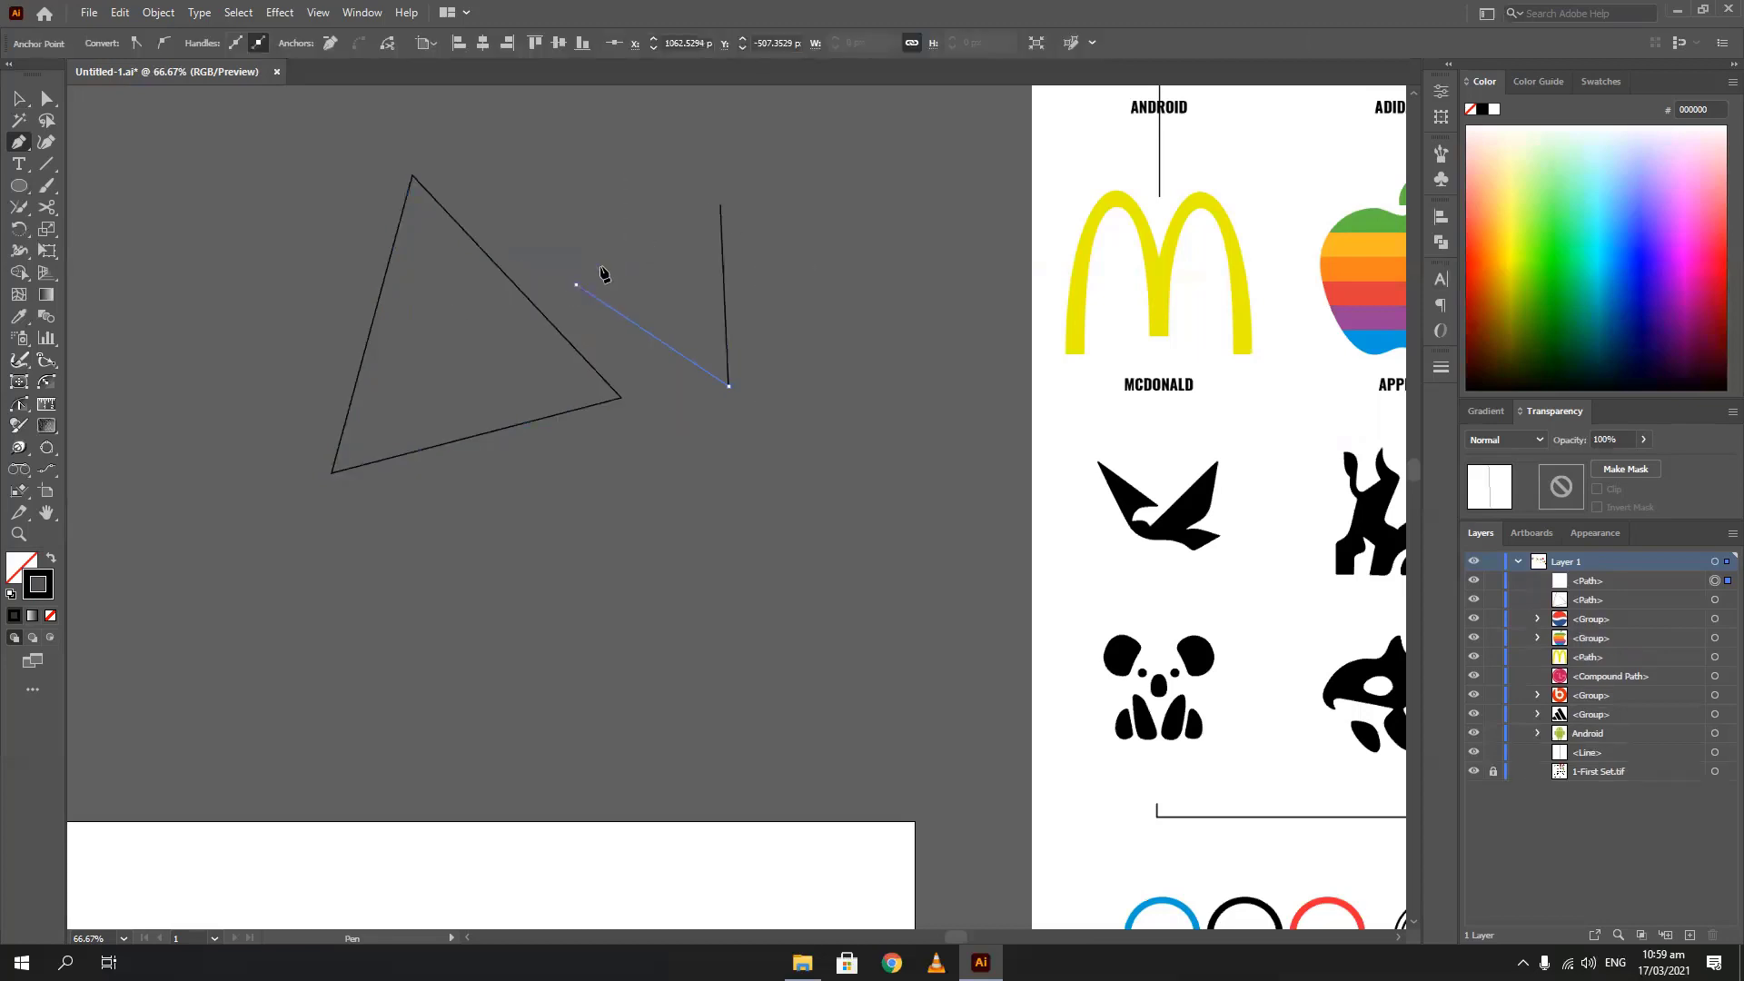
click(720, 206)
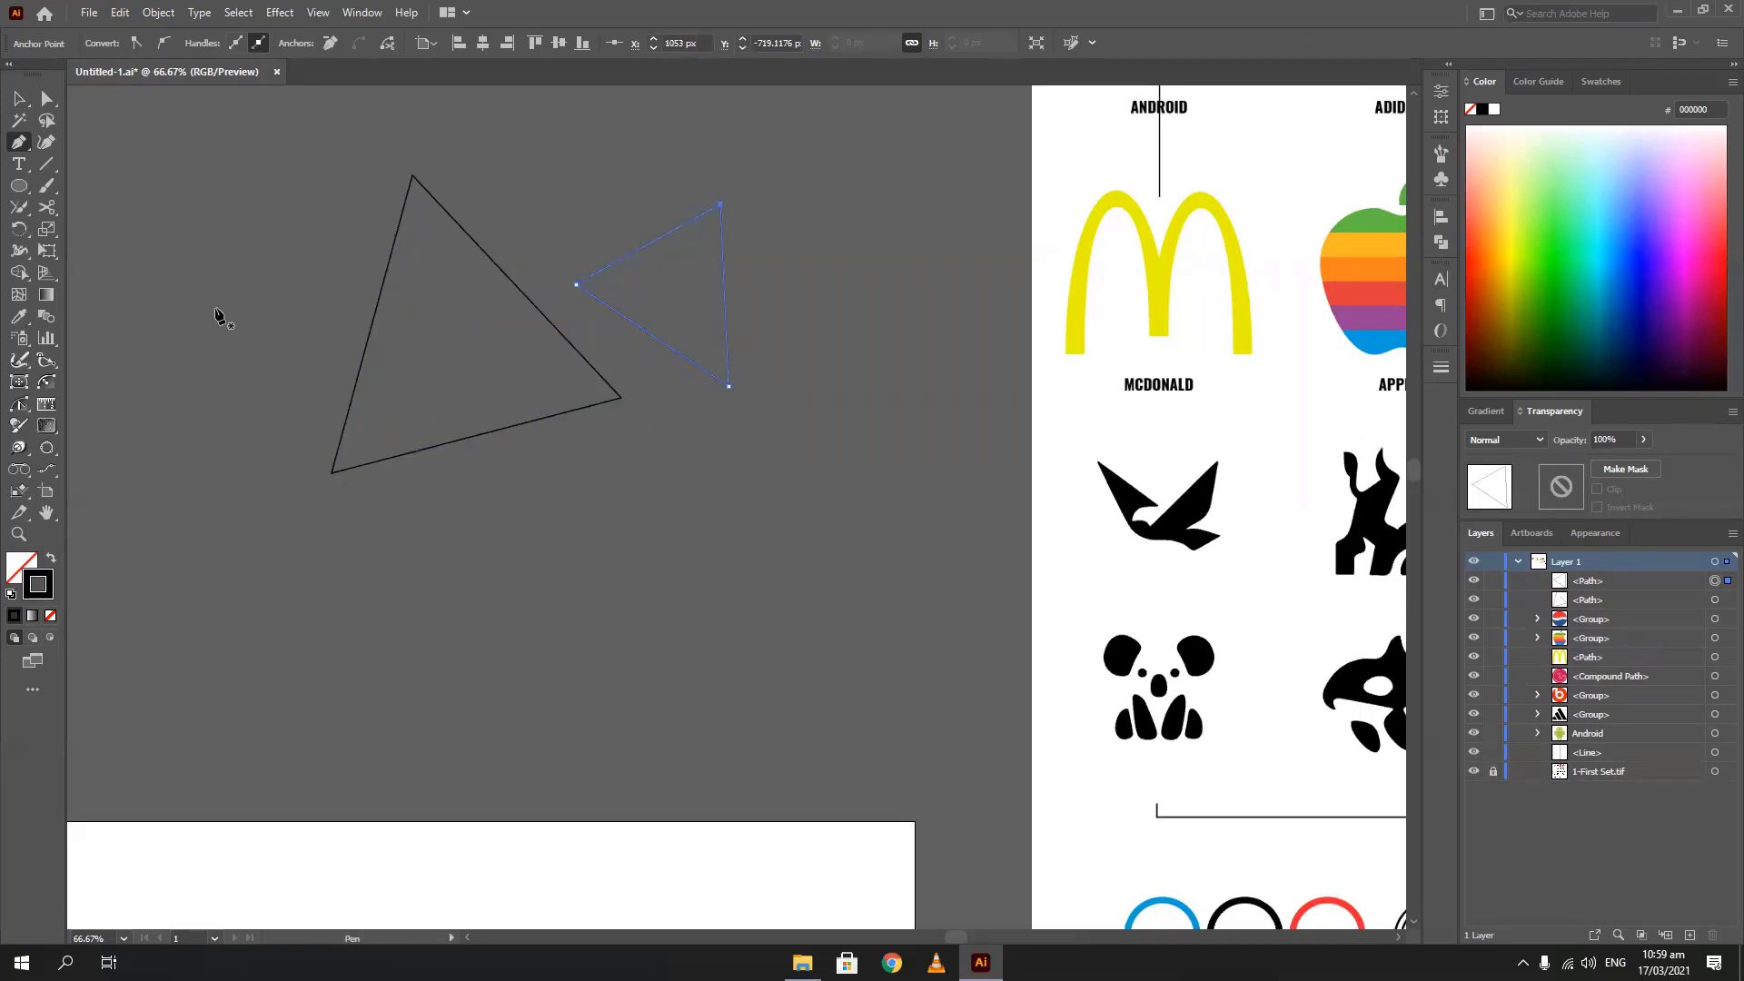
Select both practice triangles together and delete them
click(18, 99)
drag(296, 217, 786, 474)
key(Delete)
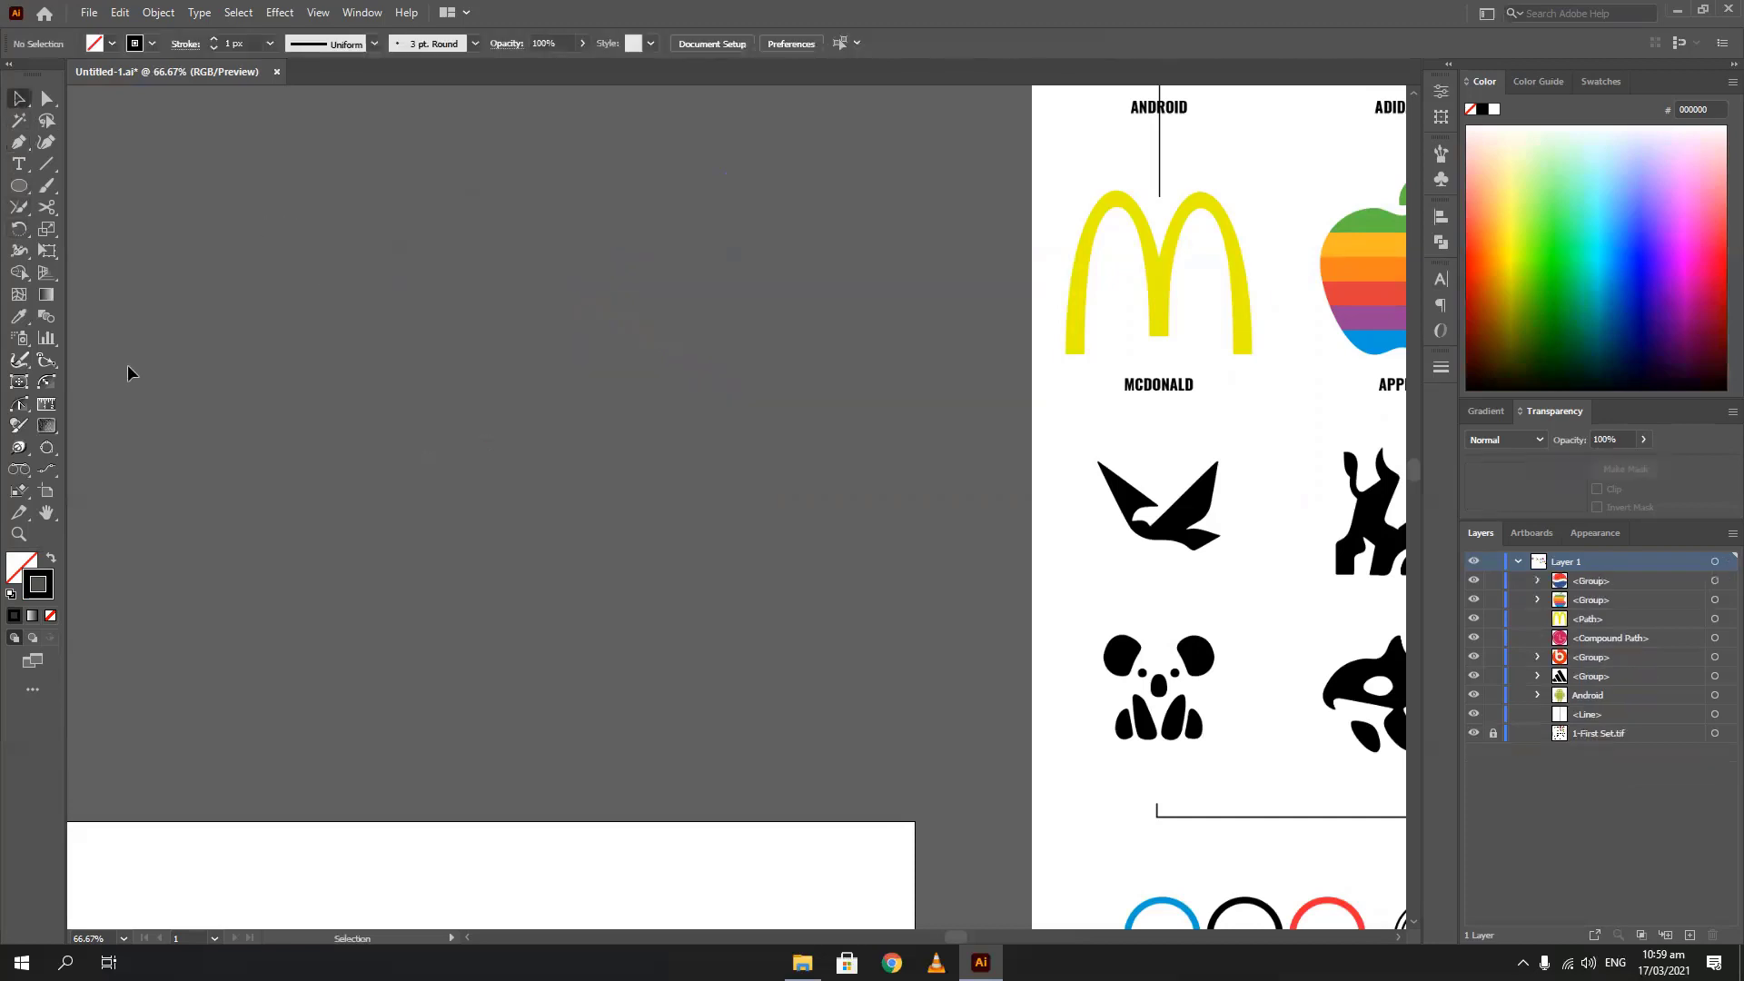
Draw a closed three-point shape with the Pen tool, curving its lower edge through a smooth lower-left anchor, and deselect it
key(p)
click(482, 182)
click(722, 473)
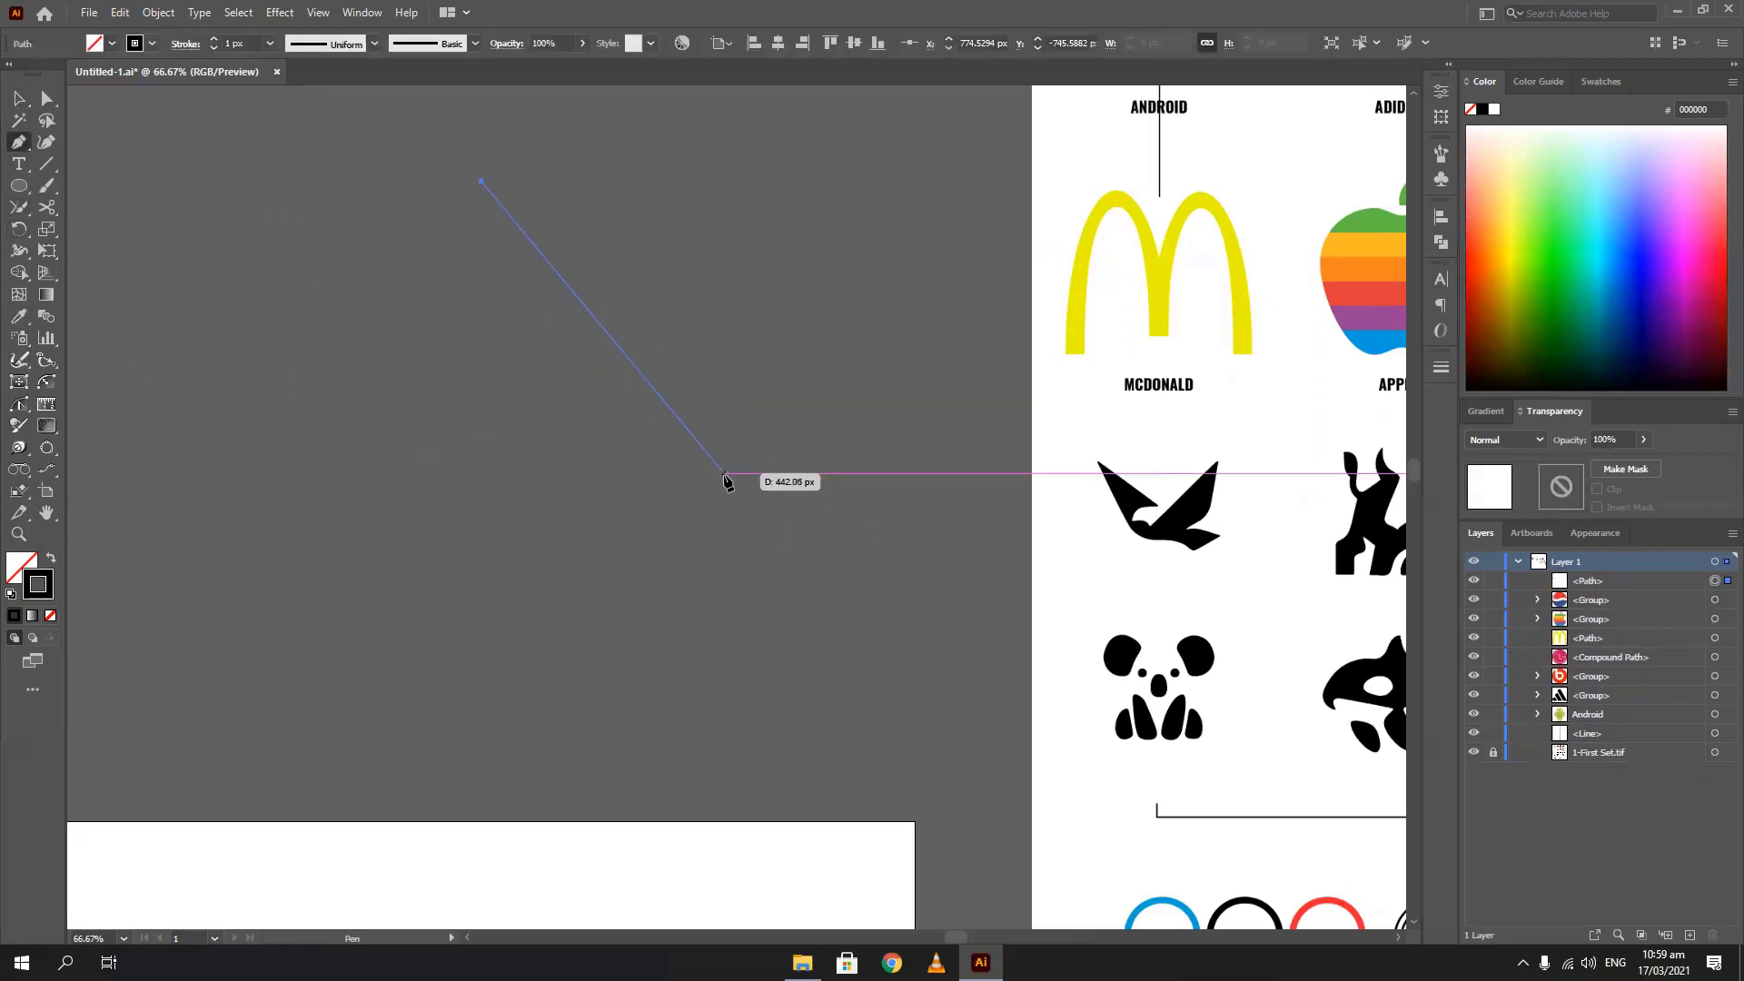
click(403, 547)
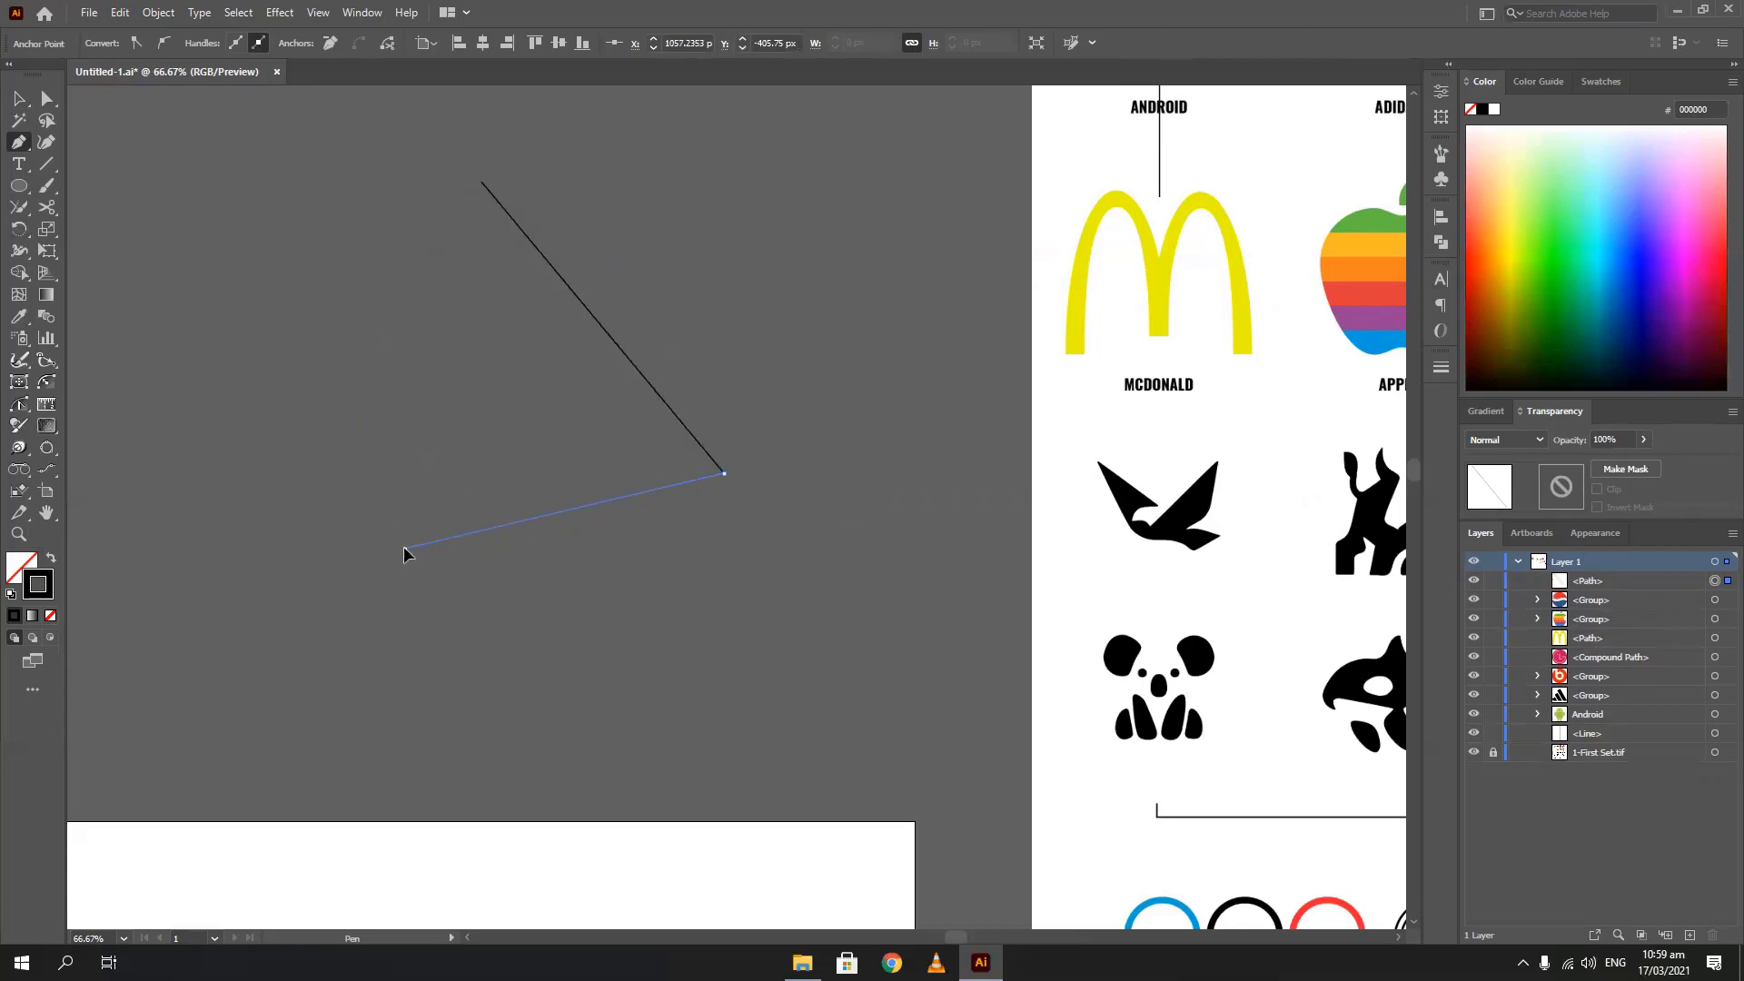
drag(368, 640, 322, 697)
drag(320, 695, 301, 725)
drag(301, 725, 418, 706)
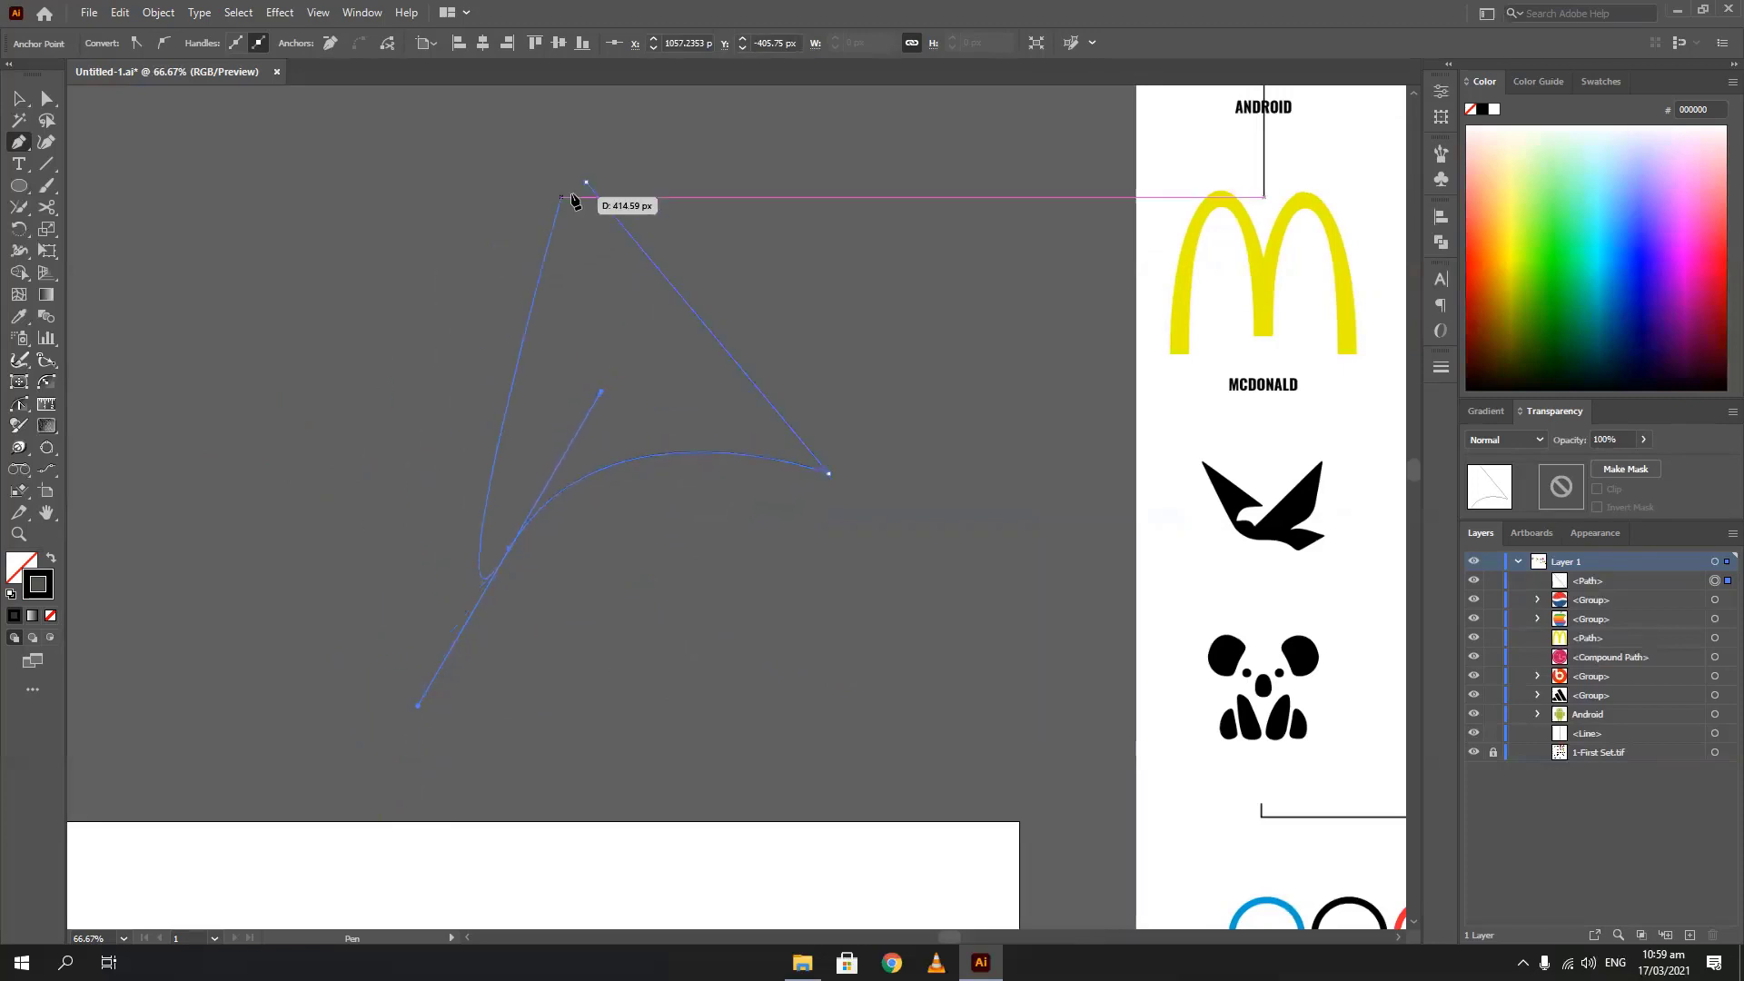
click(586, 184)
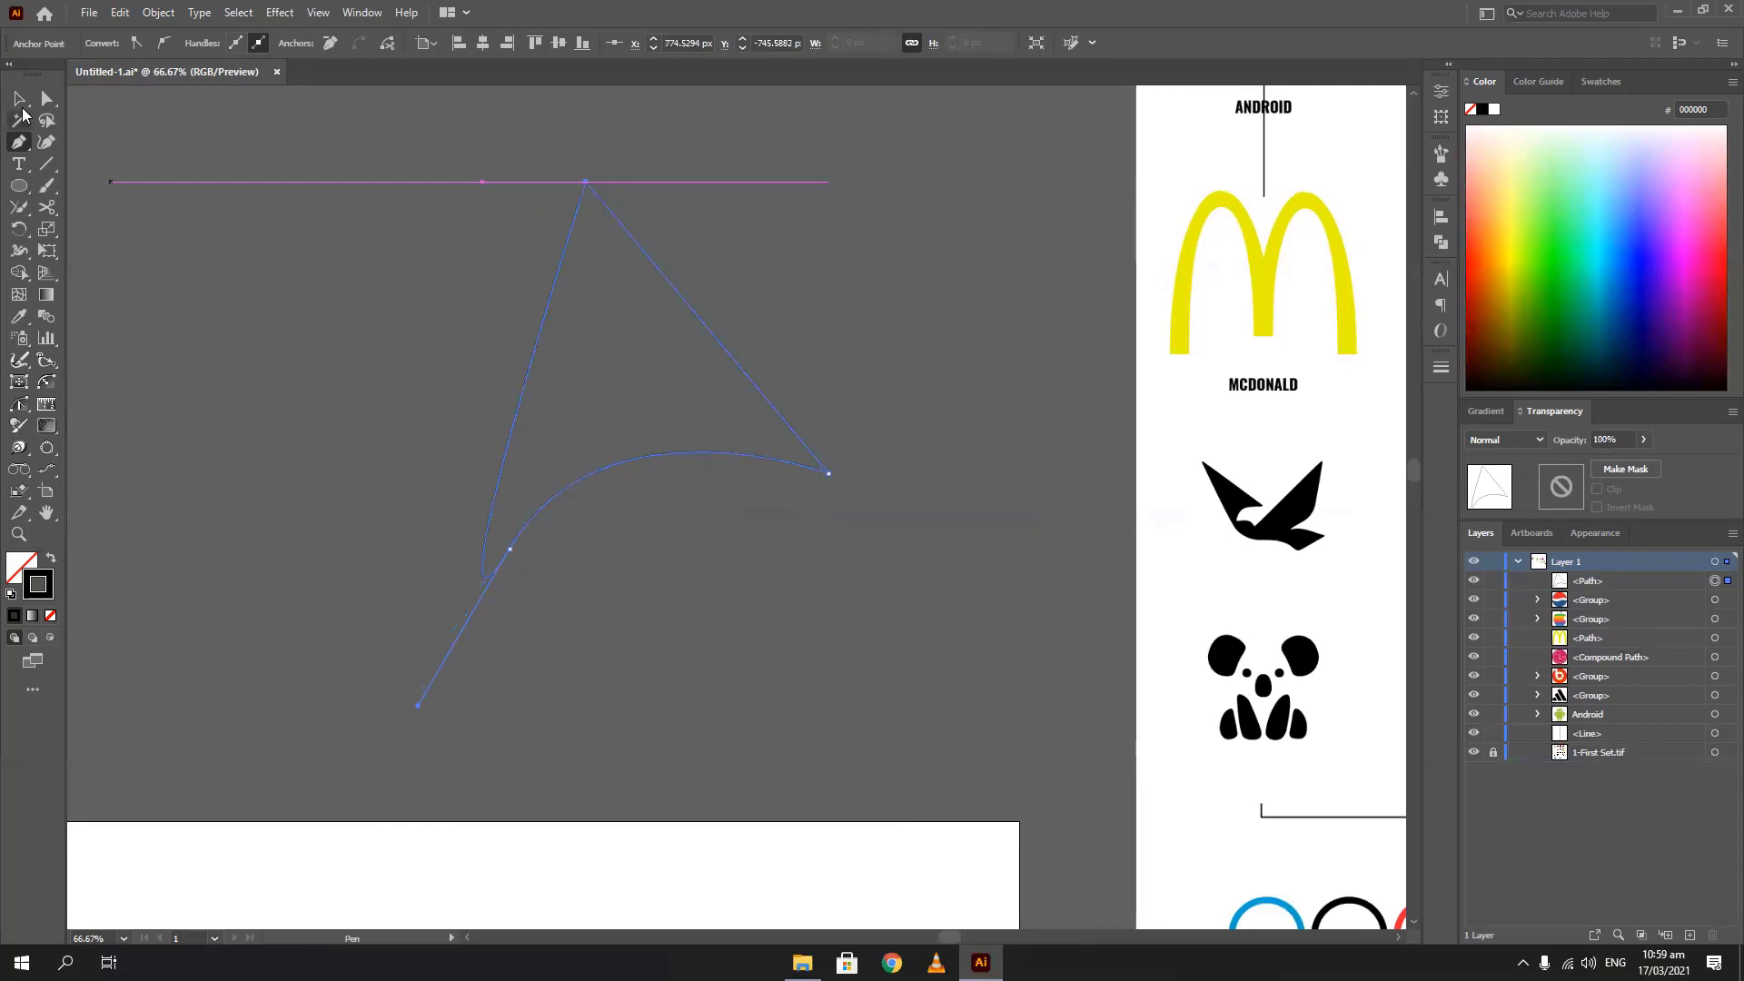
key(v)
click(185, 503)
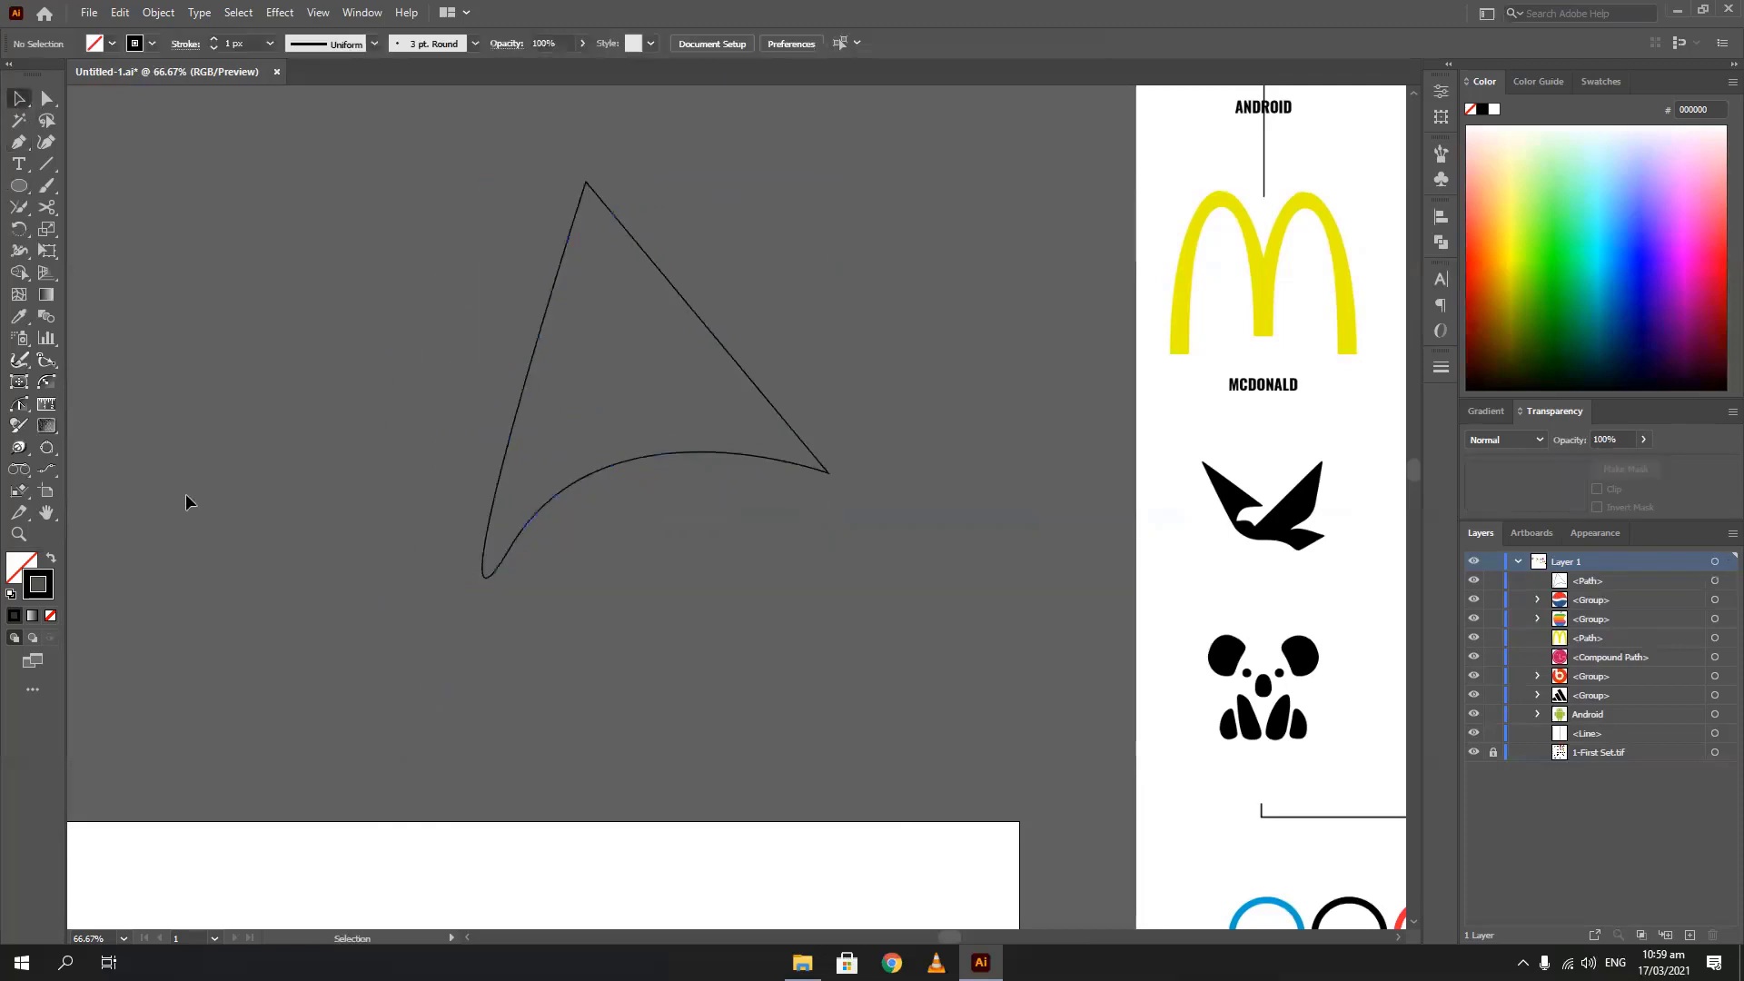
Straighten the shape's left edge by retracting the lower-left anchor's outgoing handle, and reshape the lower curve with the other handle
drag(227, 498, 651, 510)
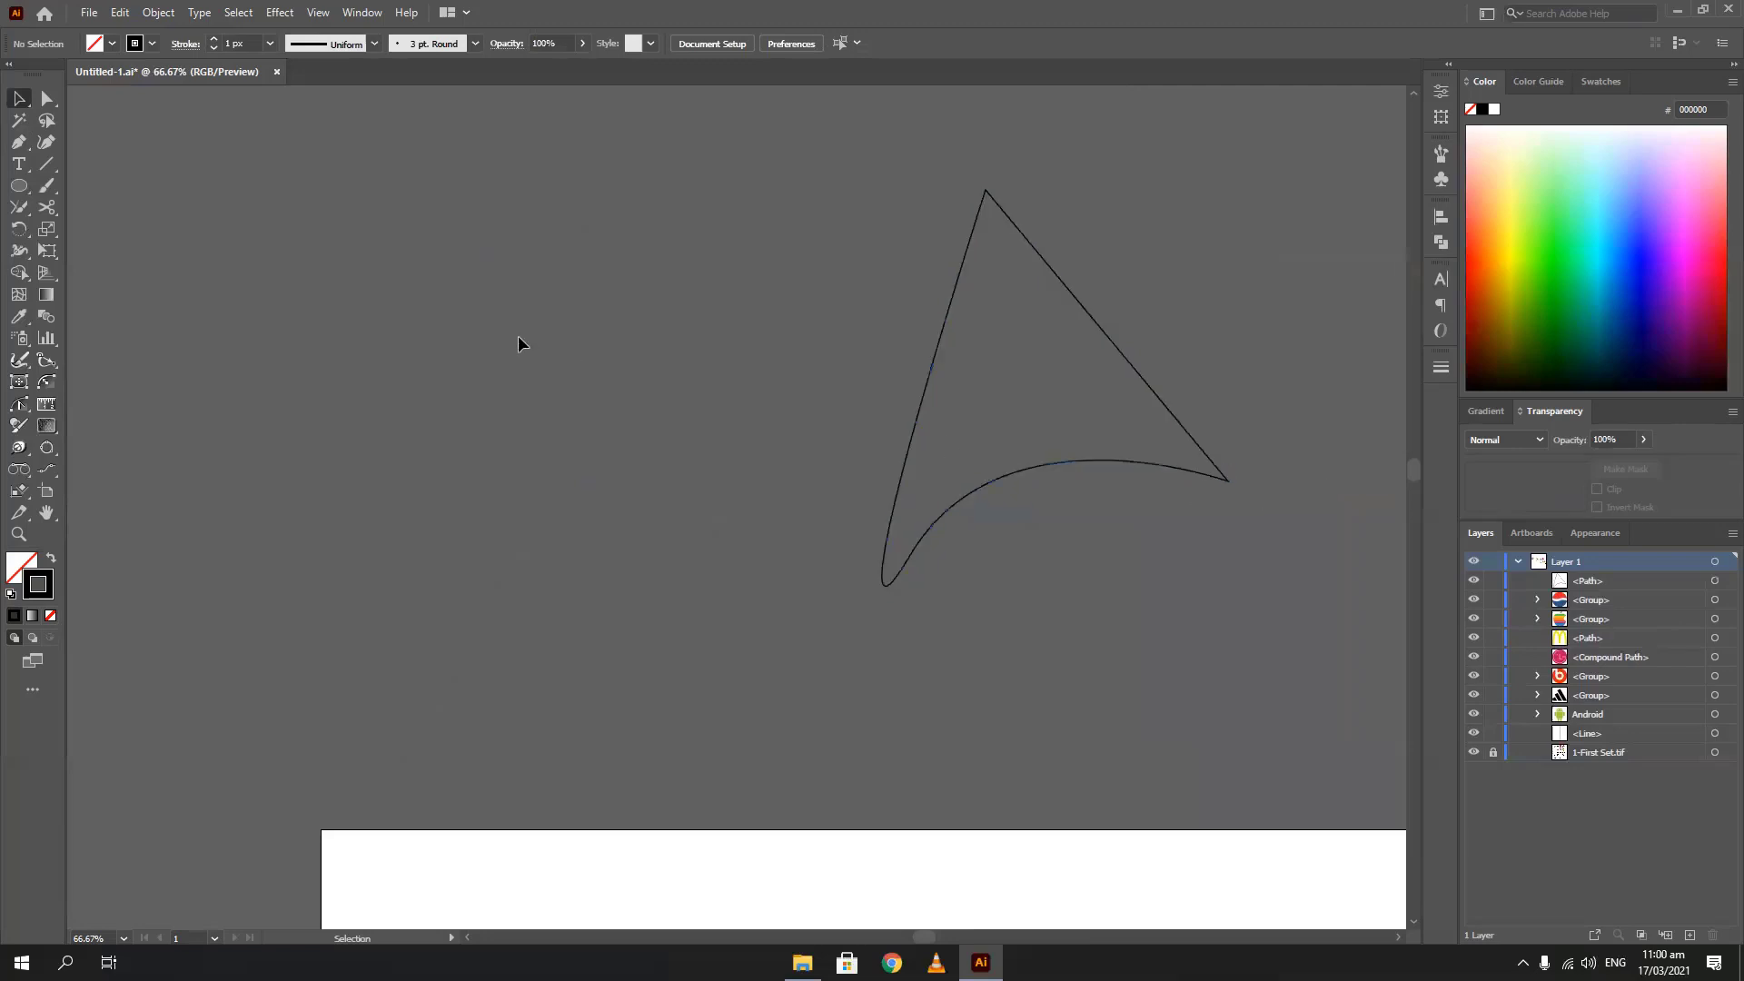
click(890, 511)
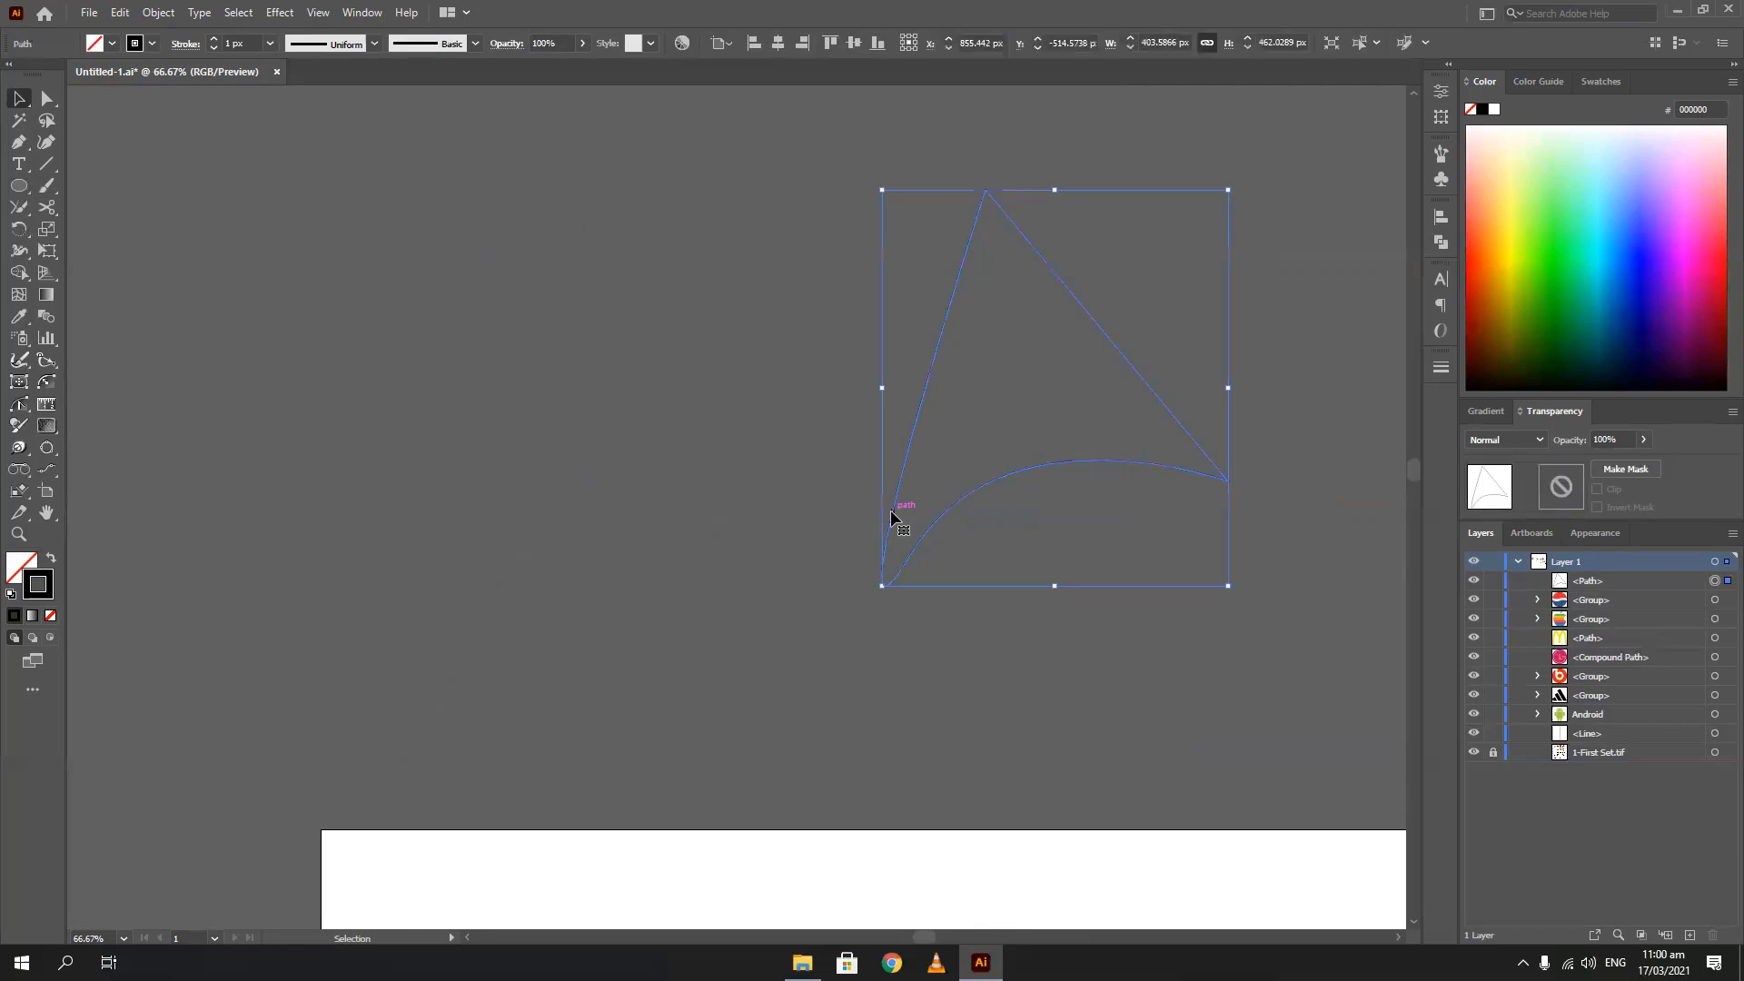
click(52, 102)
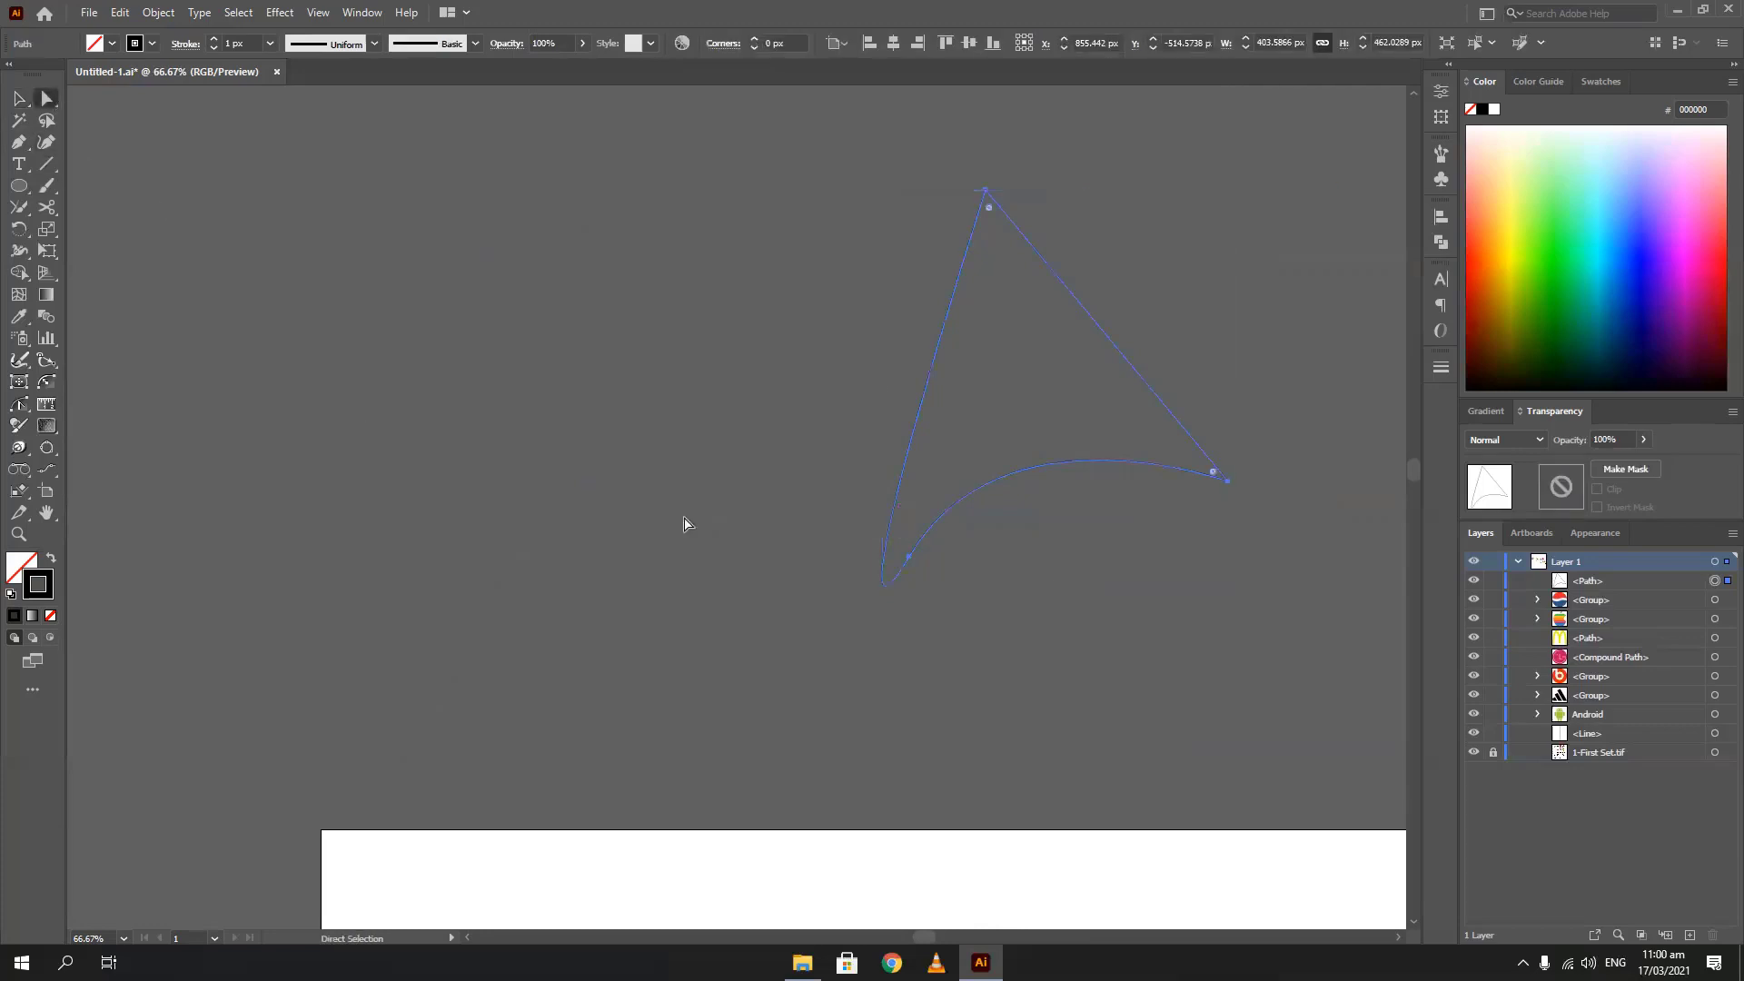
click(910, 557)
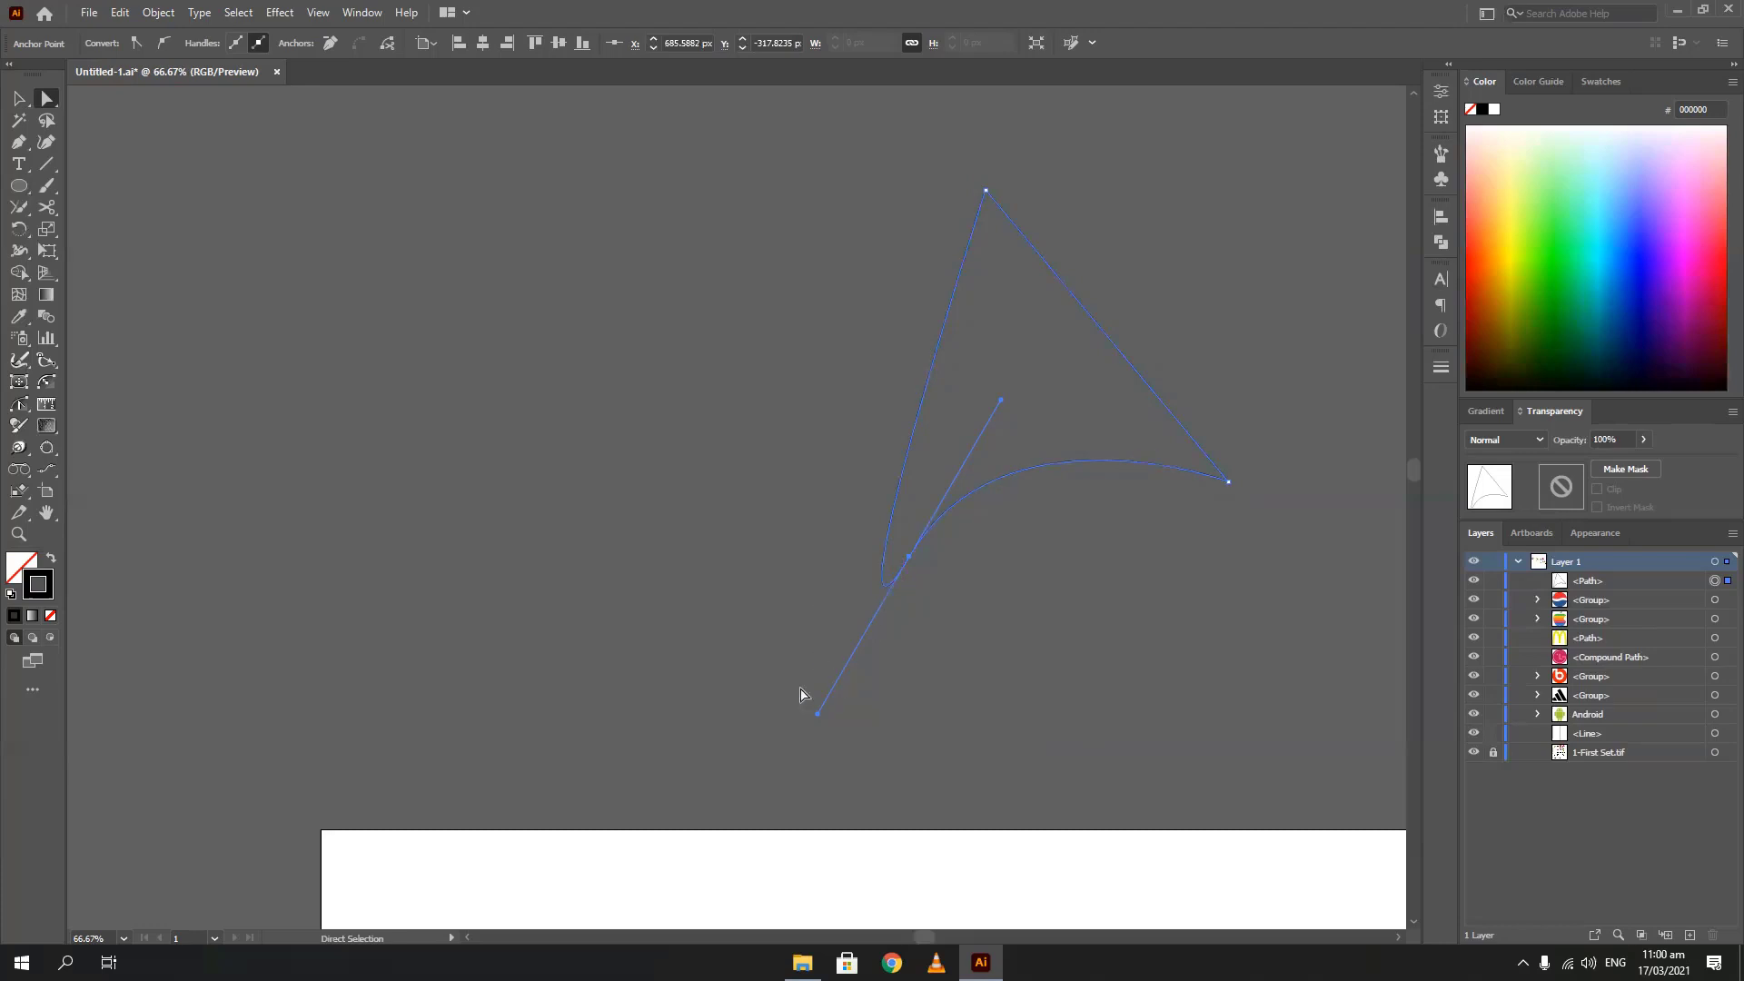
drag(818, 715, 911, 564)
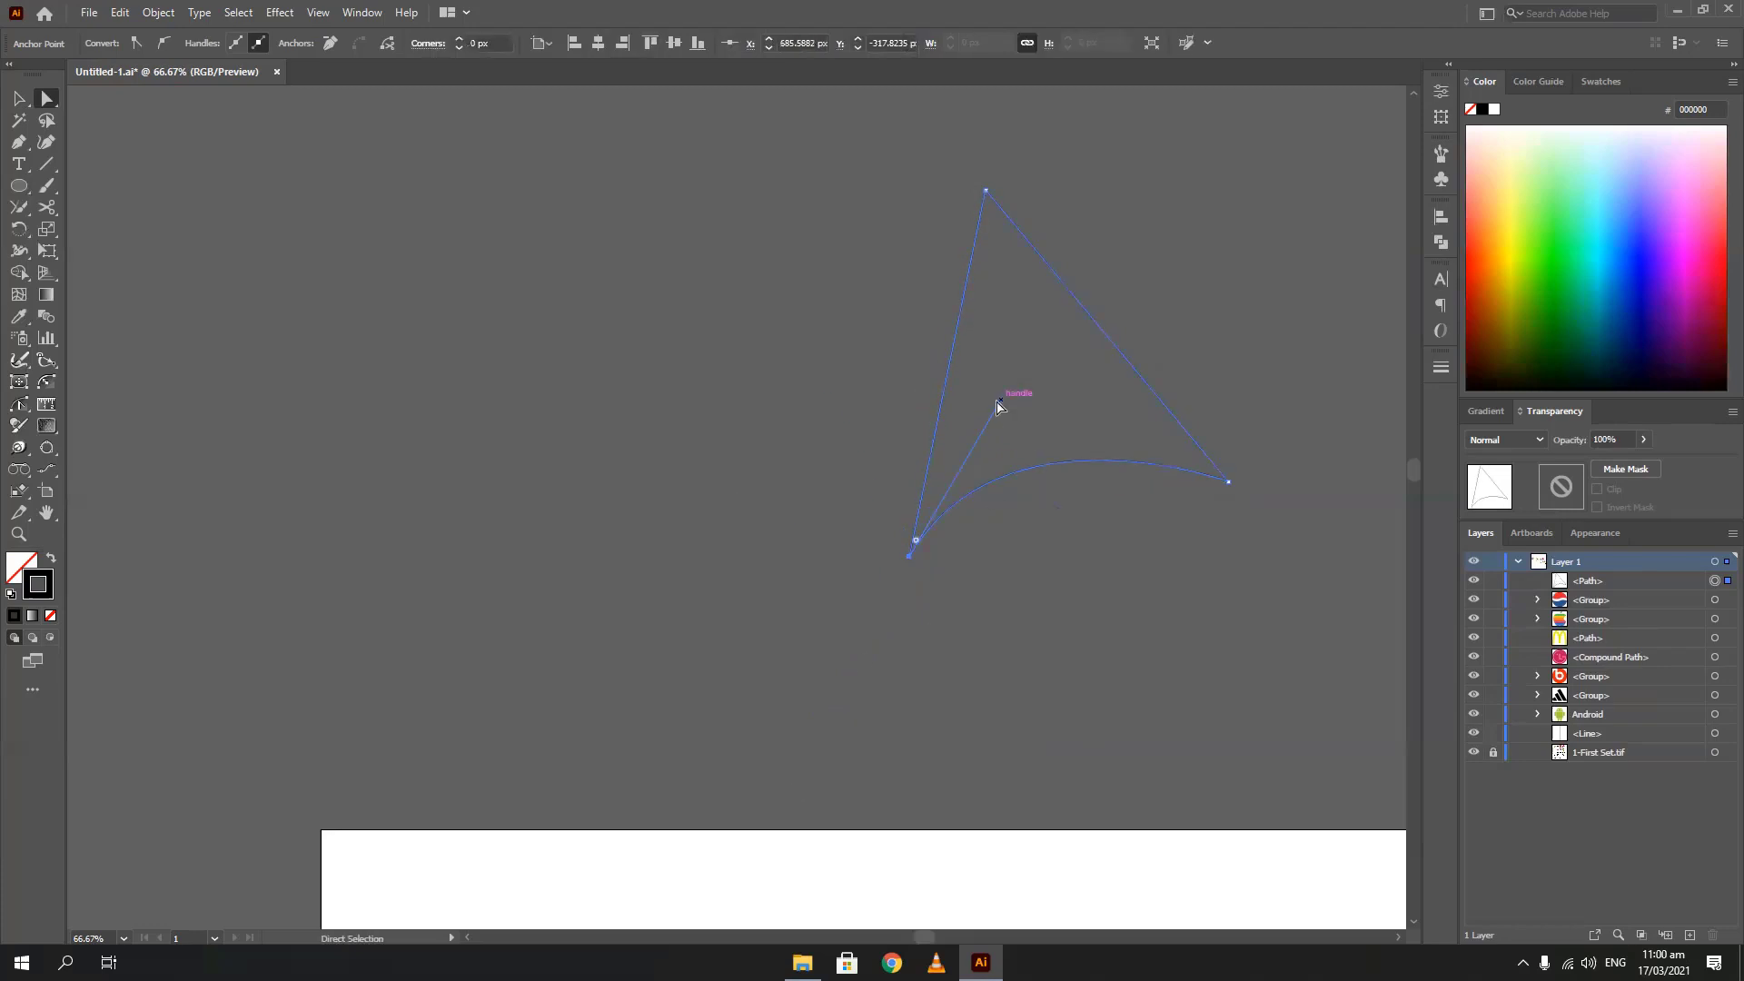
drag(1001, 400, 985, 311)
drag(850, 317, 1063, 355)
click(322, 301)
Draw a second closed three-point shape with a curved lower edge to the left of the first one using the Pen tool
key(p)
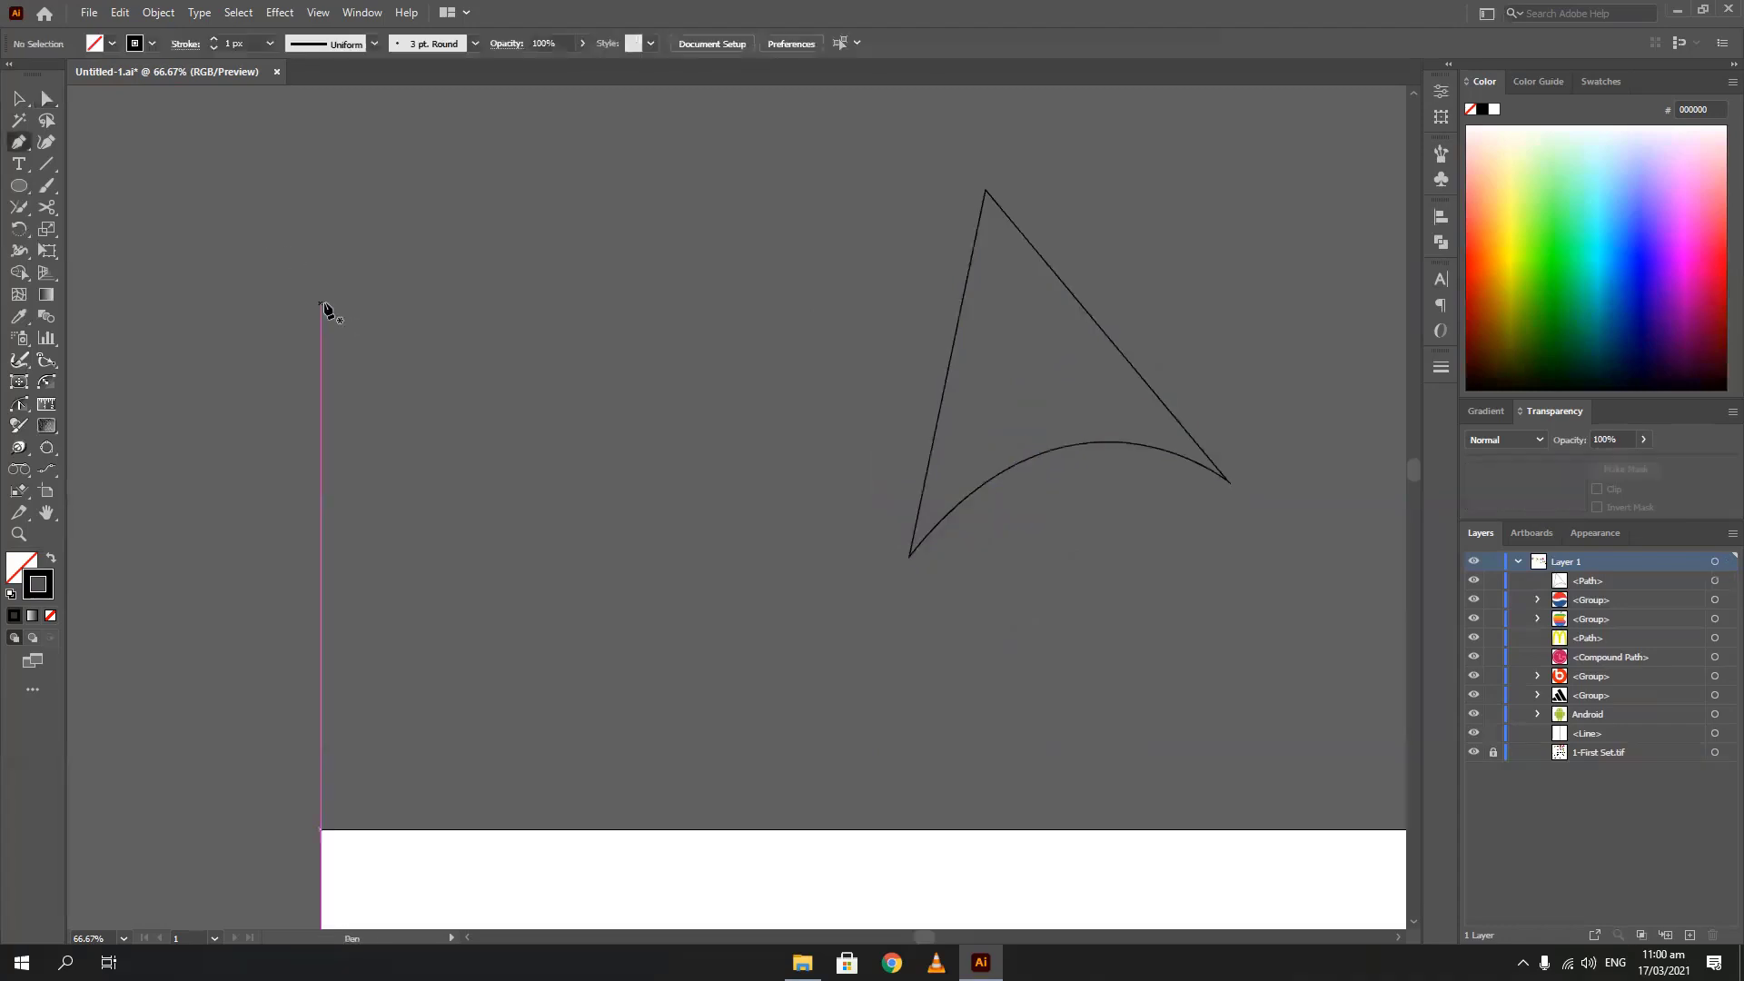
click(529, 185)
click(823, 477)
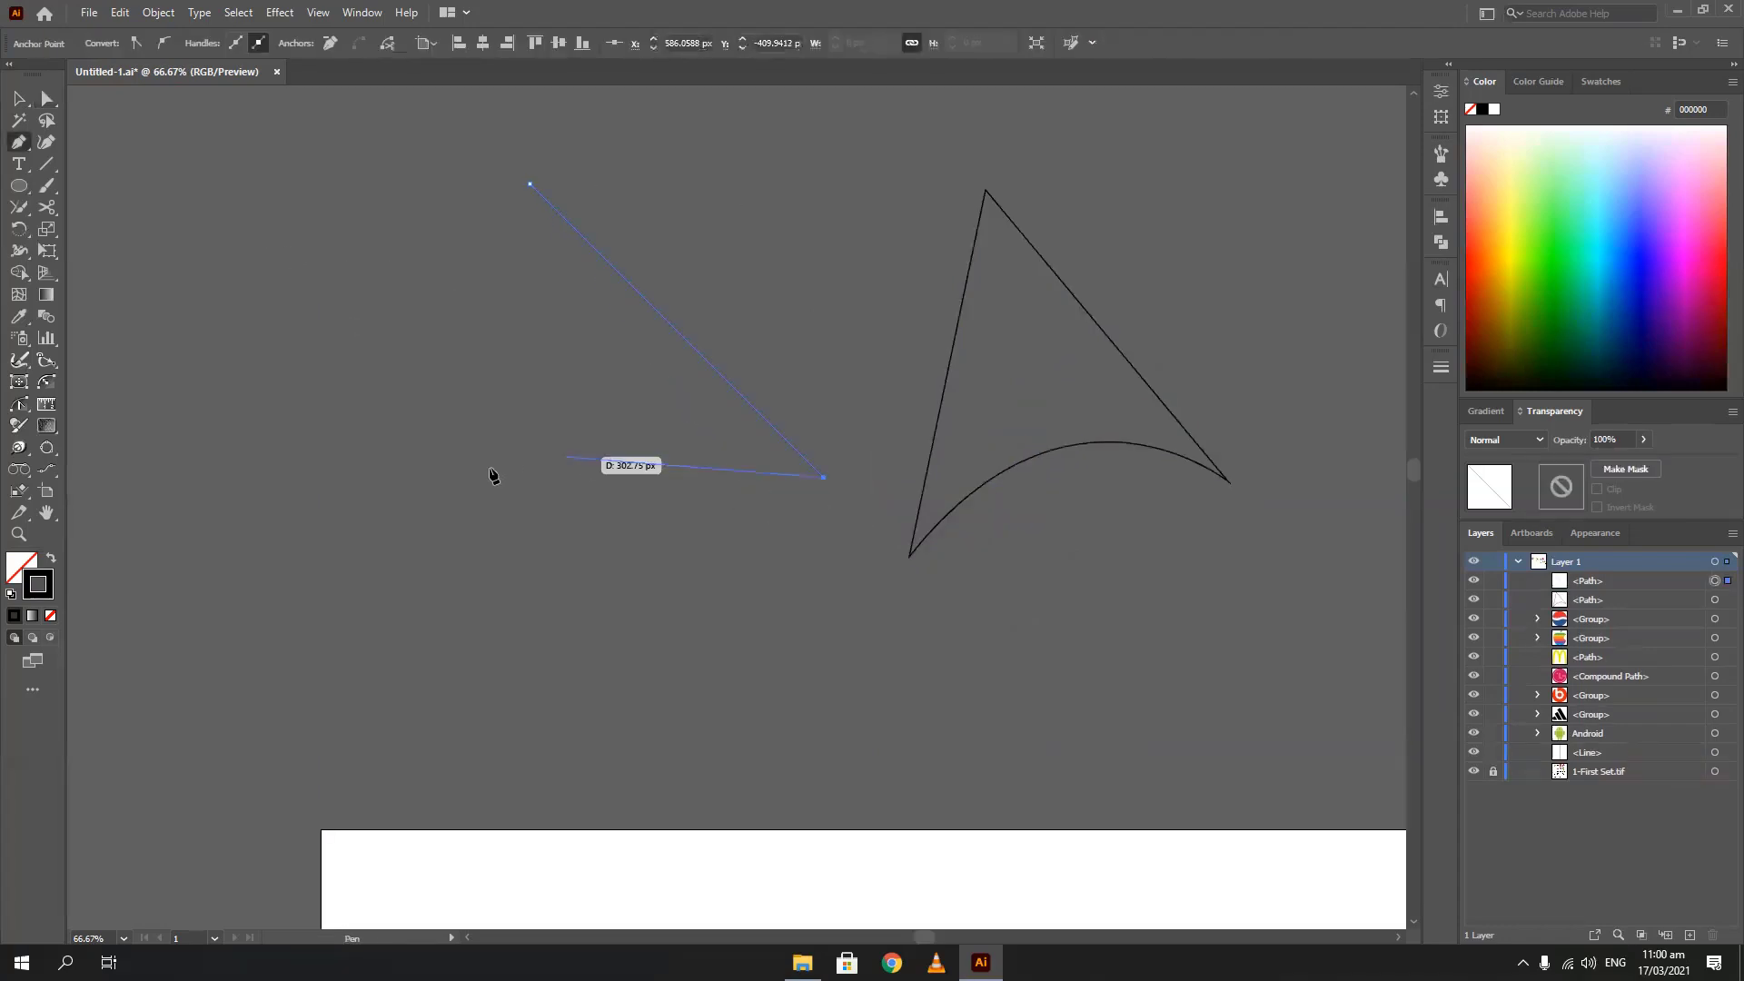
drag(505, 557, 409, 732)
Pull the second shape's lower-left outgoing handle back into its anchor to straighten the left edge, and deselect the shape
key(a)
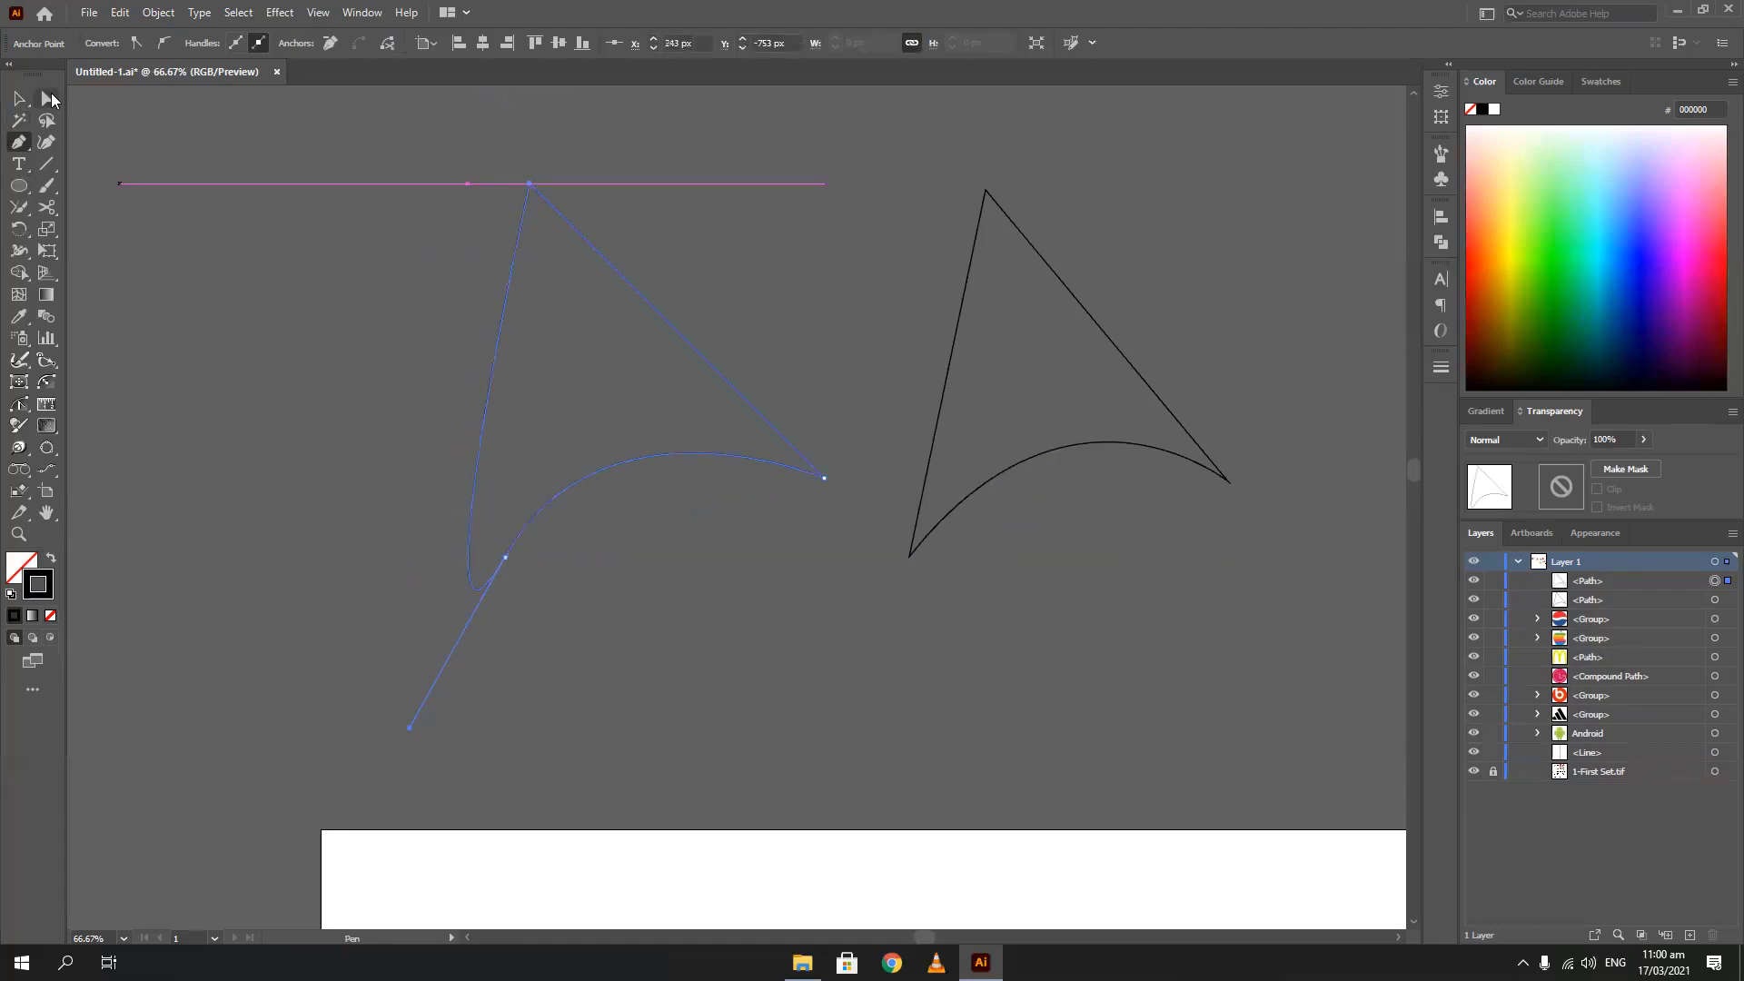
click(510, 559)
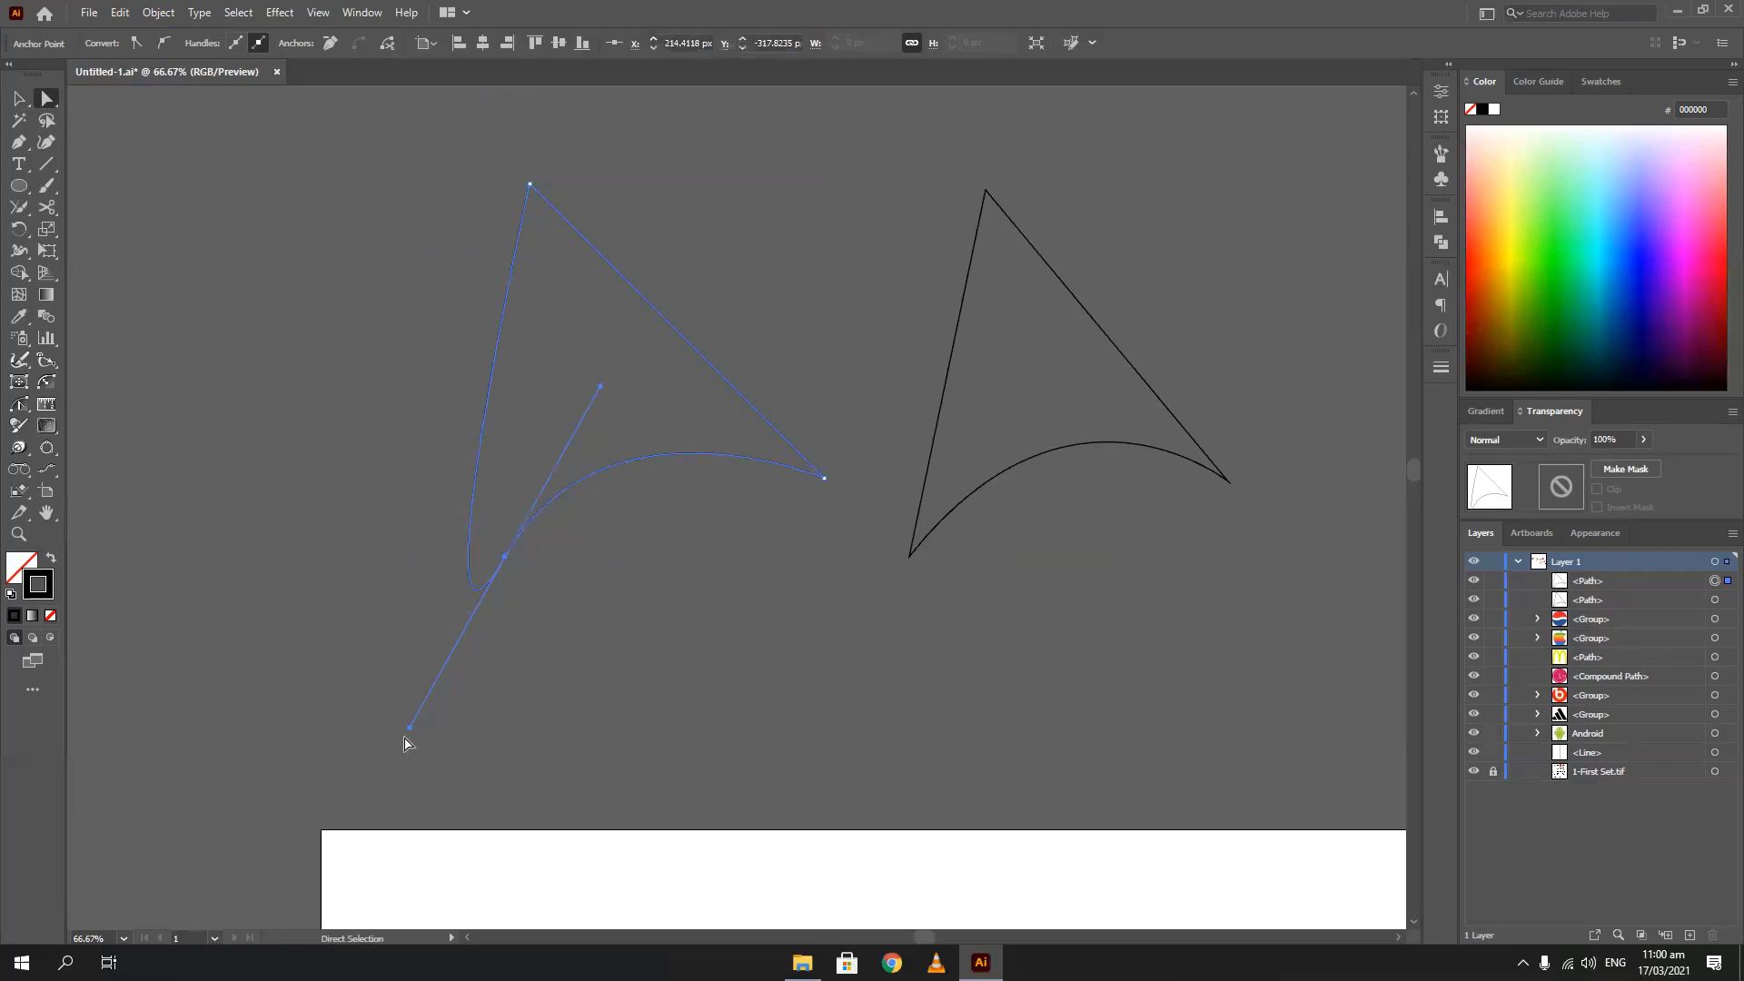
drag(410, 728, 403, 726)
mouse_move(403, 727)
mouse_down()
mouse_move(387, 731)
mouse_move(429, 722)
mouse_move(411, 716)
mouse_up()
drag(414, 717, 399, 605)
drag(406, 608, 488, 506)
click(504, 559)
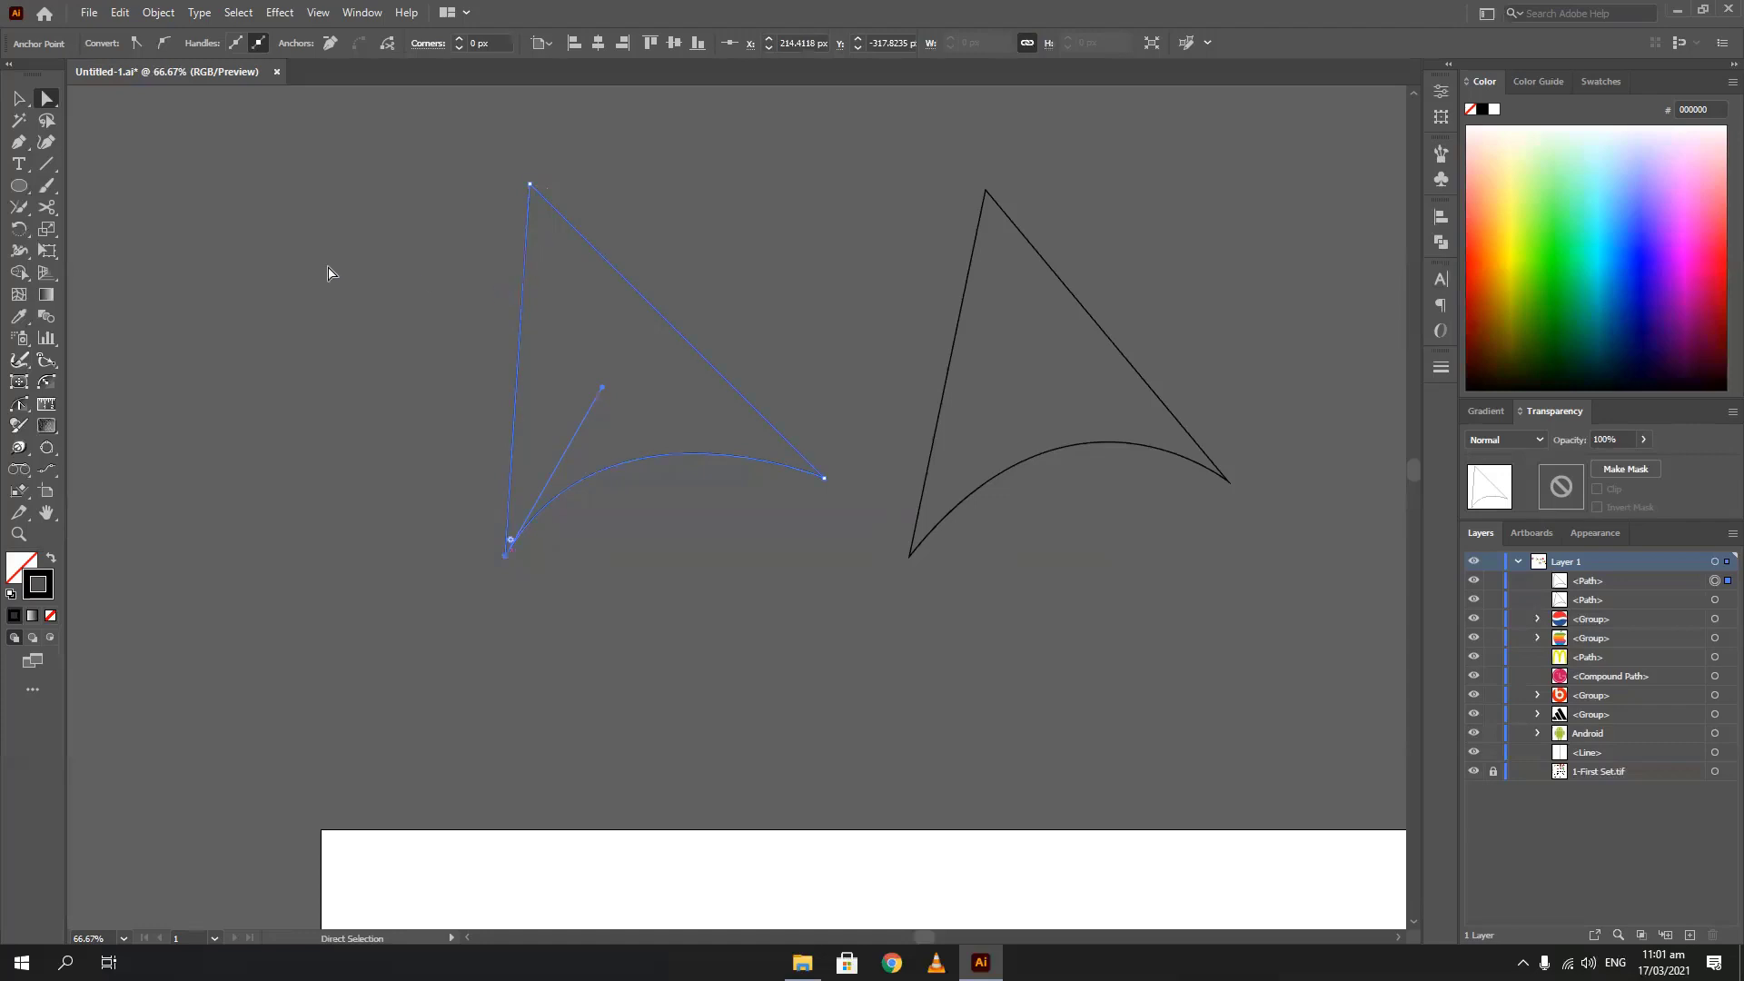
click(19, 98)
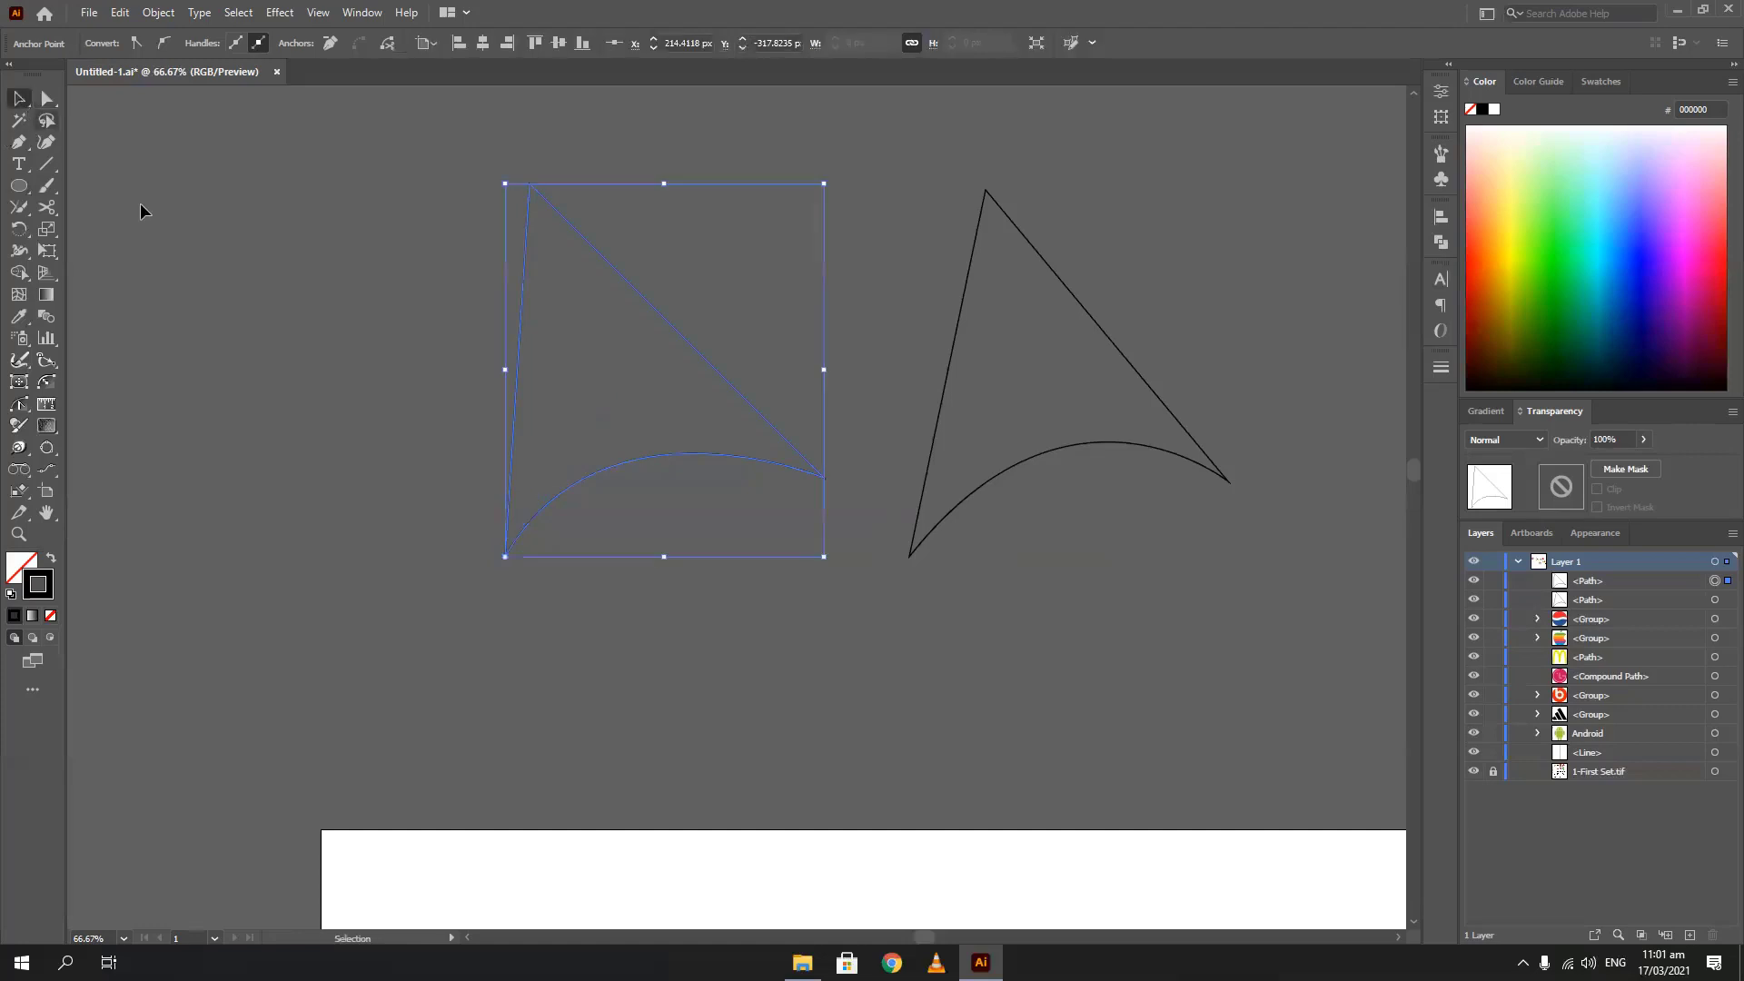
click(433, 367)
Draw a third closed shape with a curved lower edge further left, shortening the lower-left anchor's outgoing handle before closing the path
drag(325, 321, 602, 310)
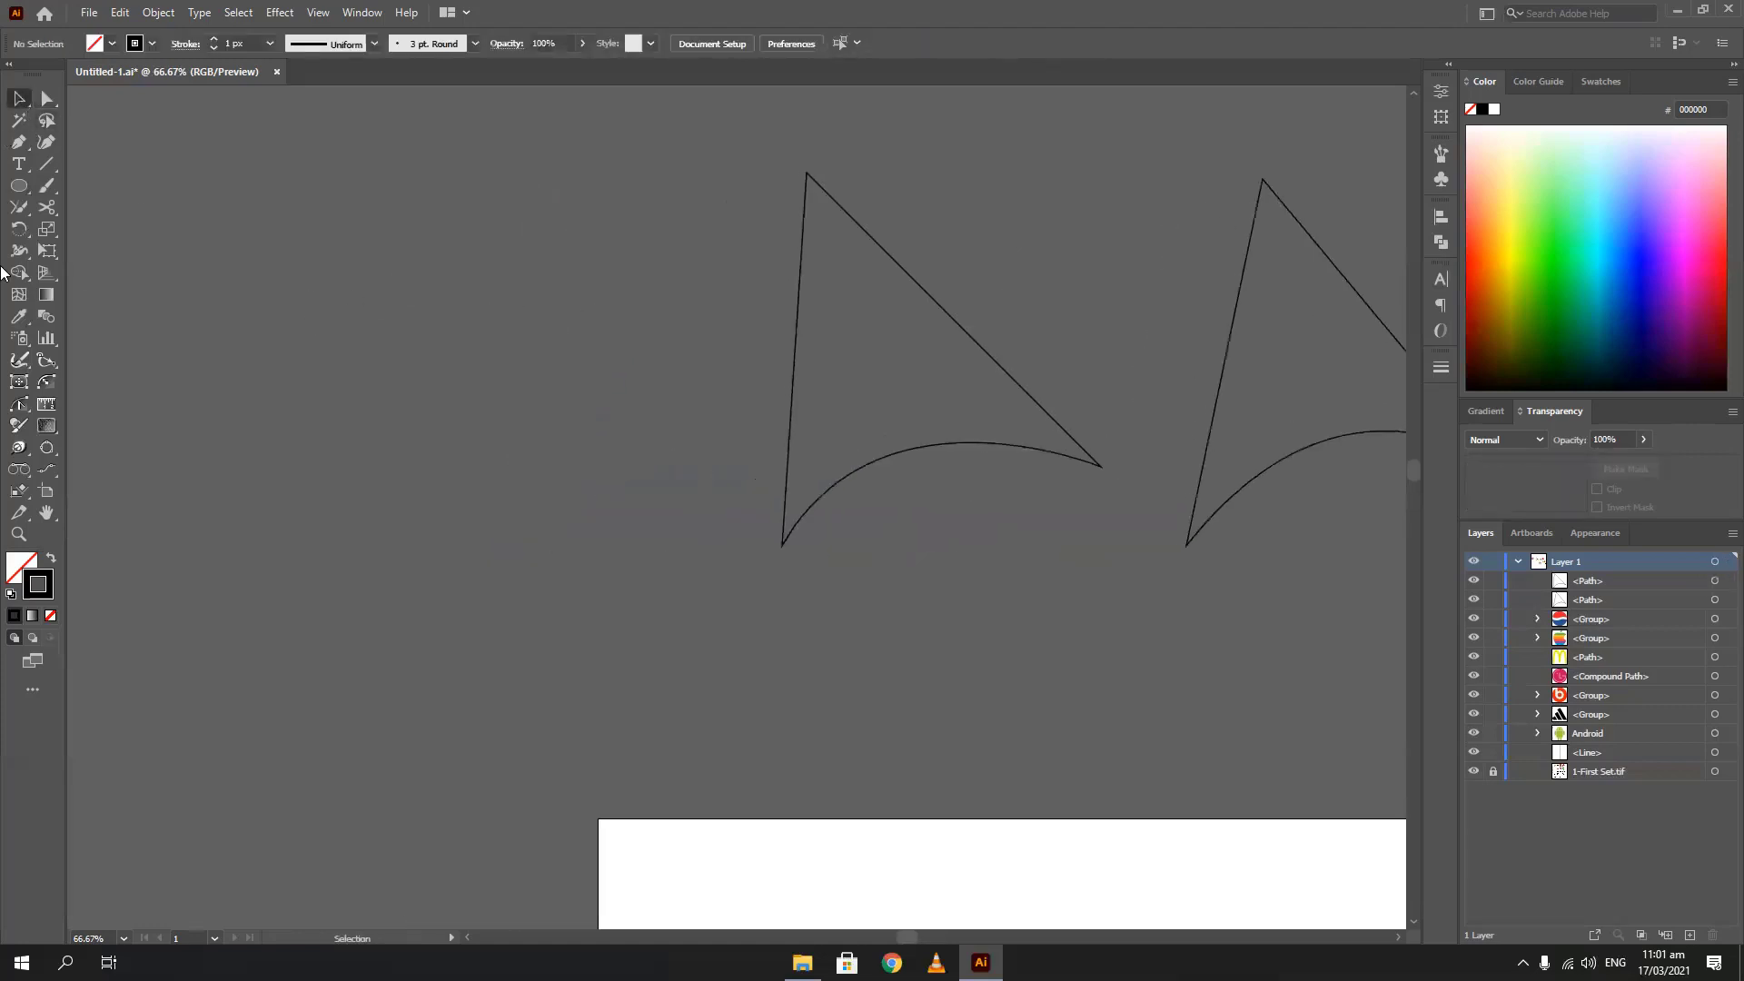
key(p)
click(388, 180)
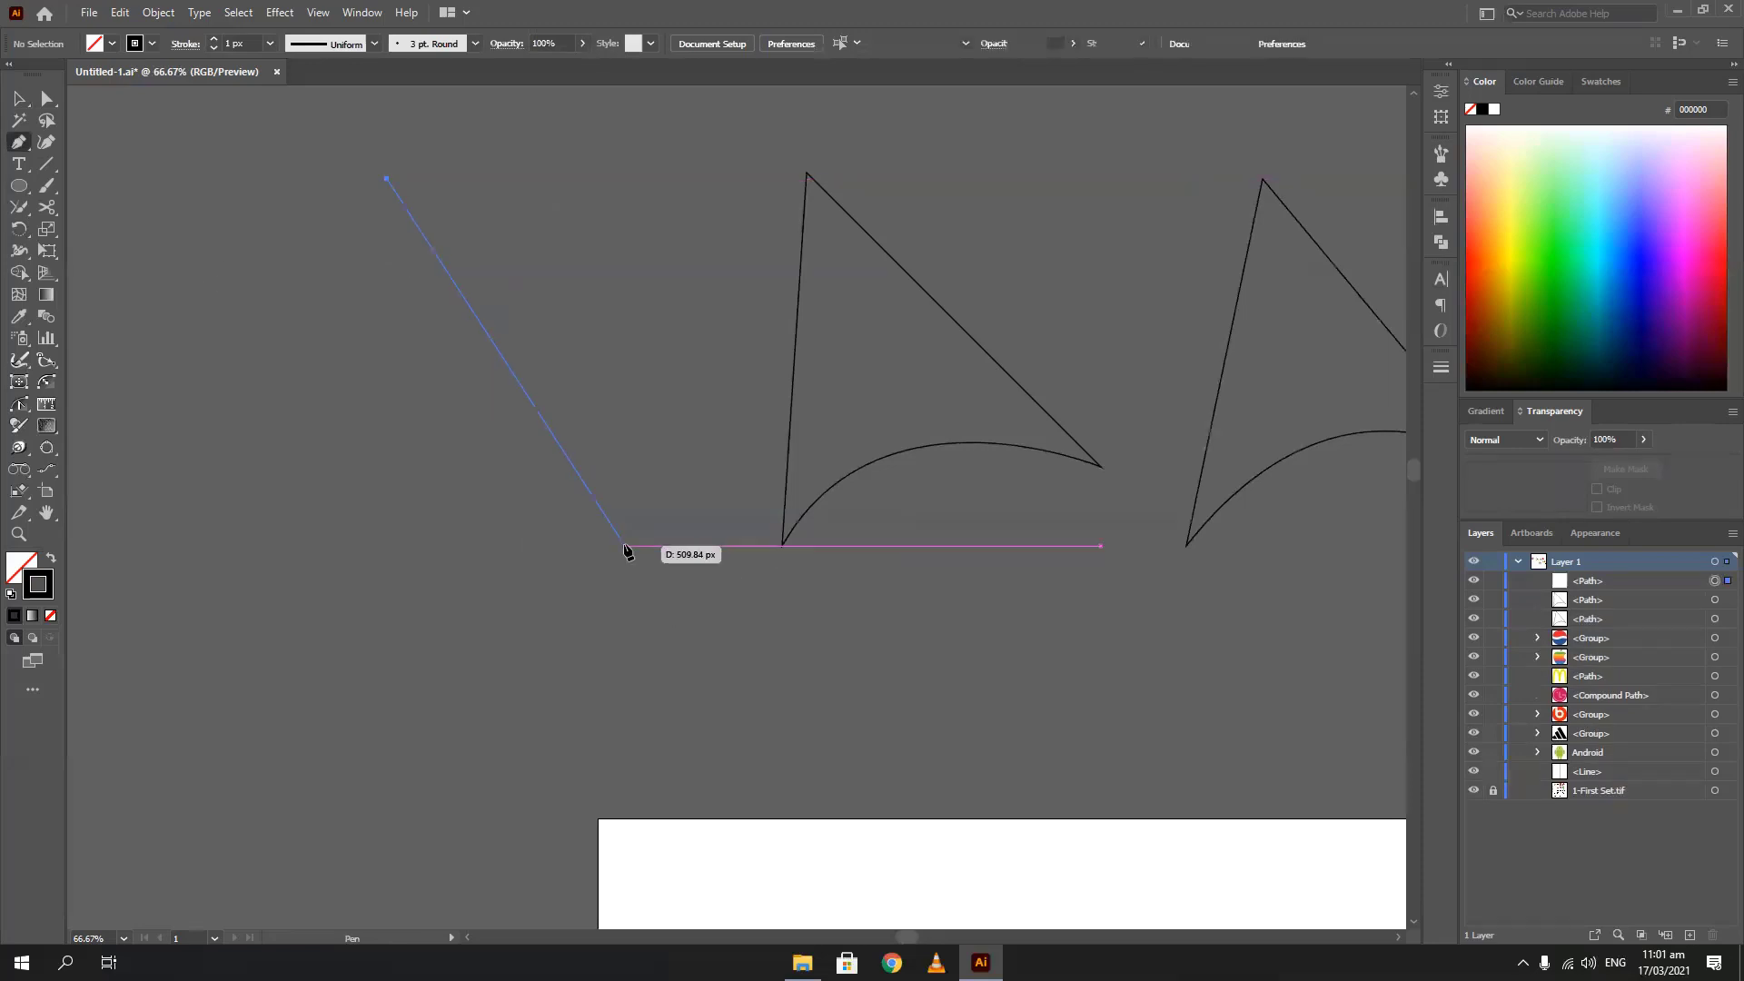
click(613, 522)
drag(284, 554, 182, 708)
drag(154, 774, 156, 768)
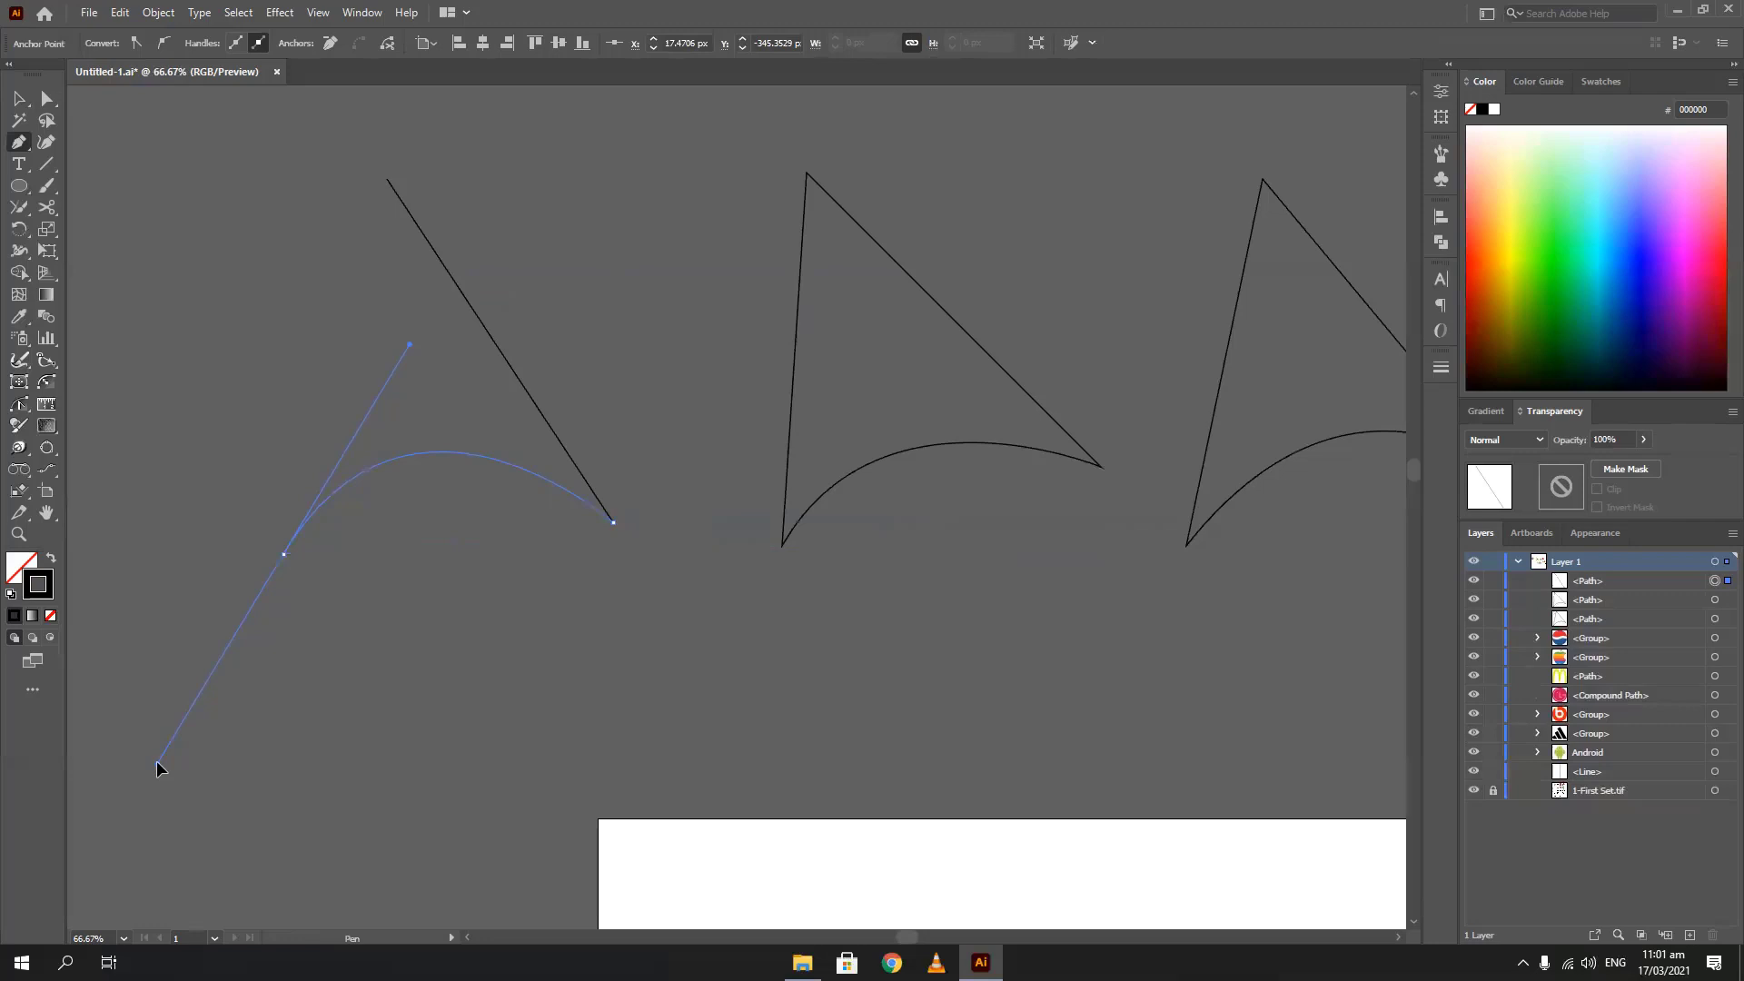
drag(157, 766, 184, 672)
drag(166, 516, 293, 511)
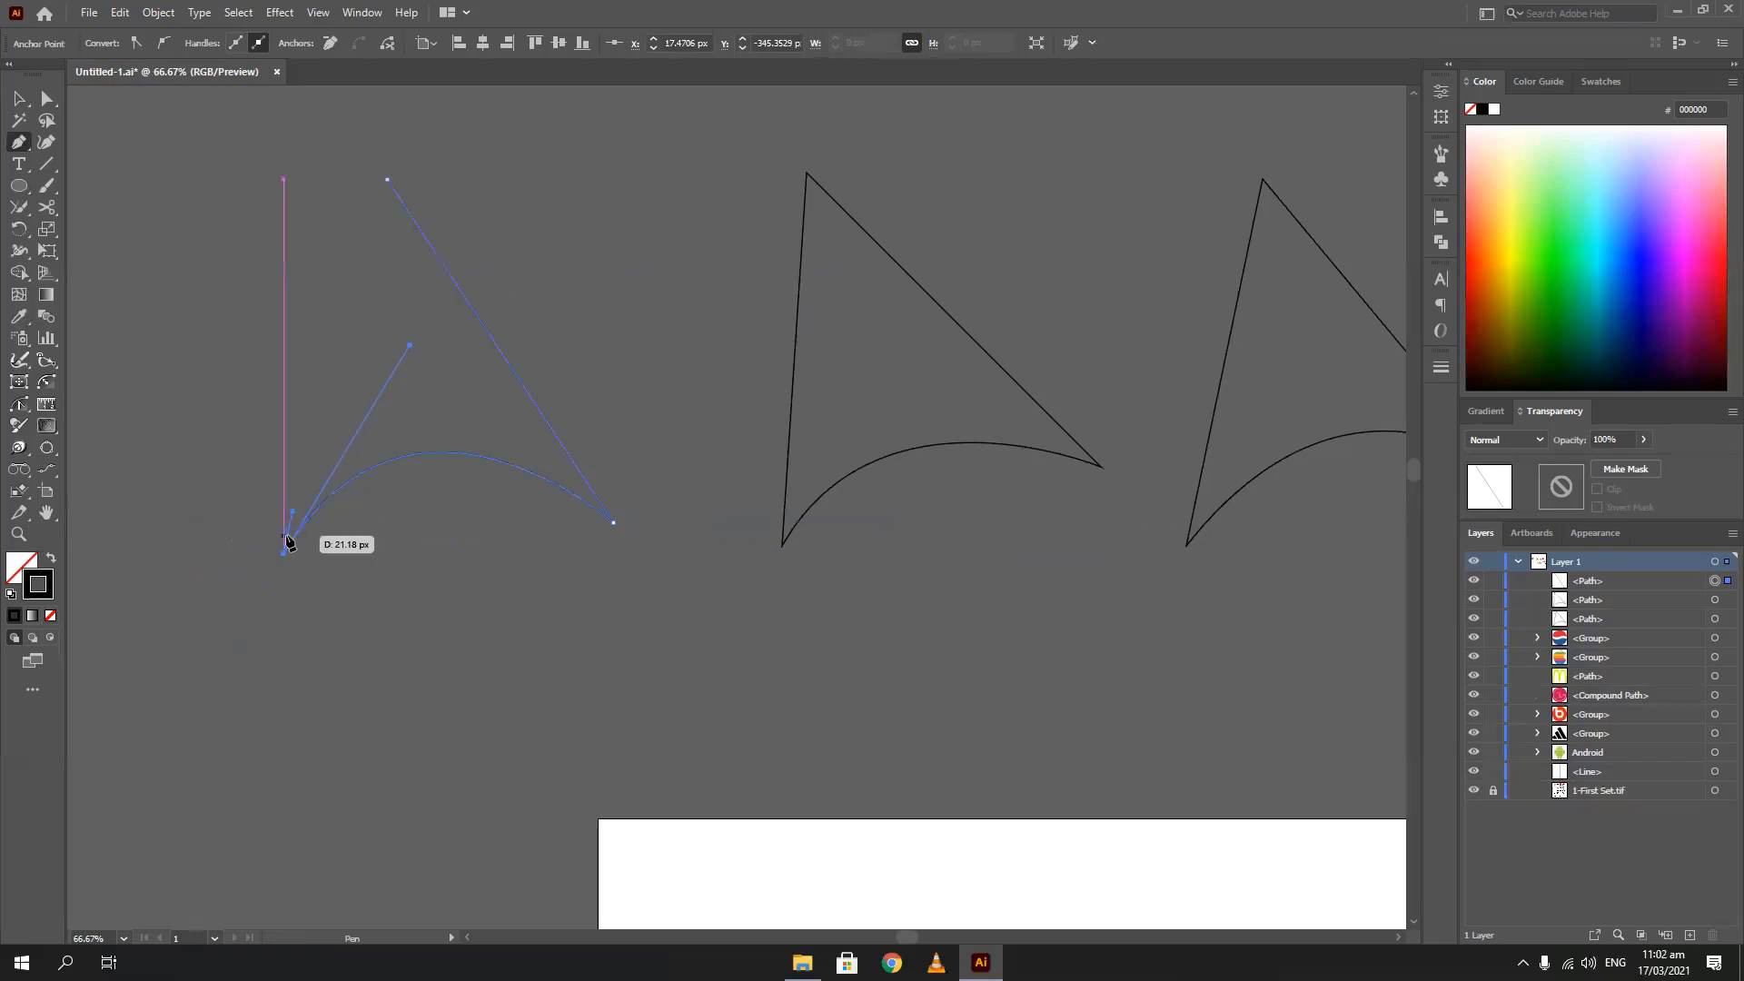
click(387, 180)
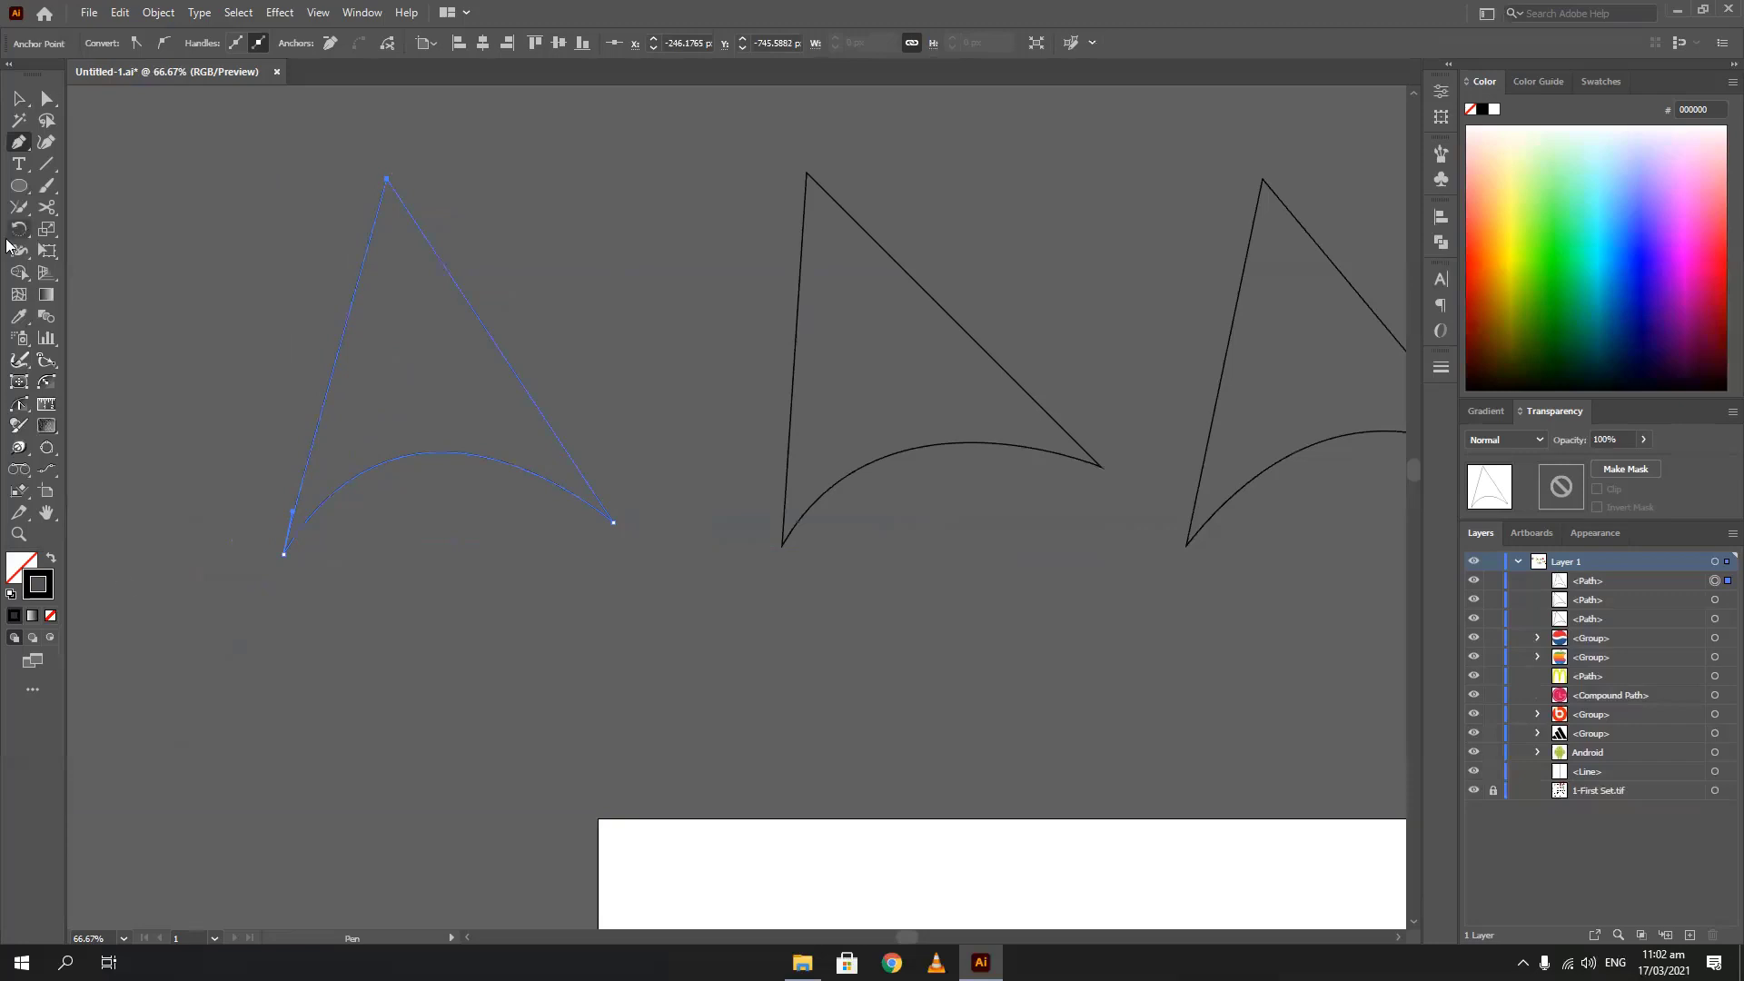
Collapse the third shape's remaining short handle into its lower-left anchor with Direct Selection and deselect the shape
click(47, 98)
scroll(259, 527, up, 4)
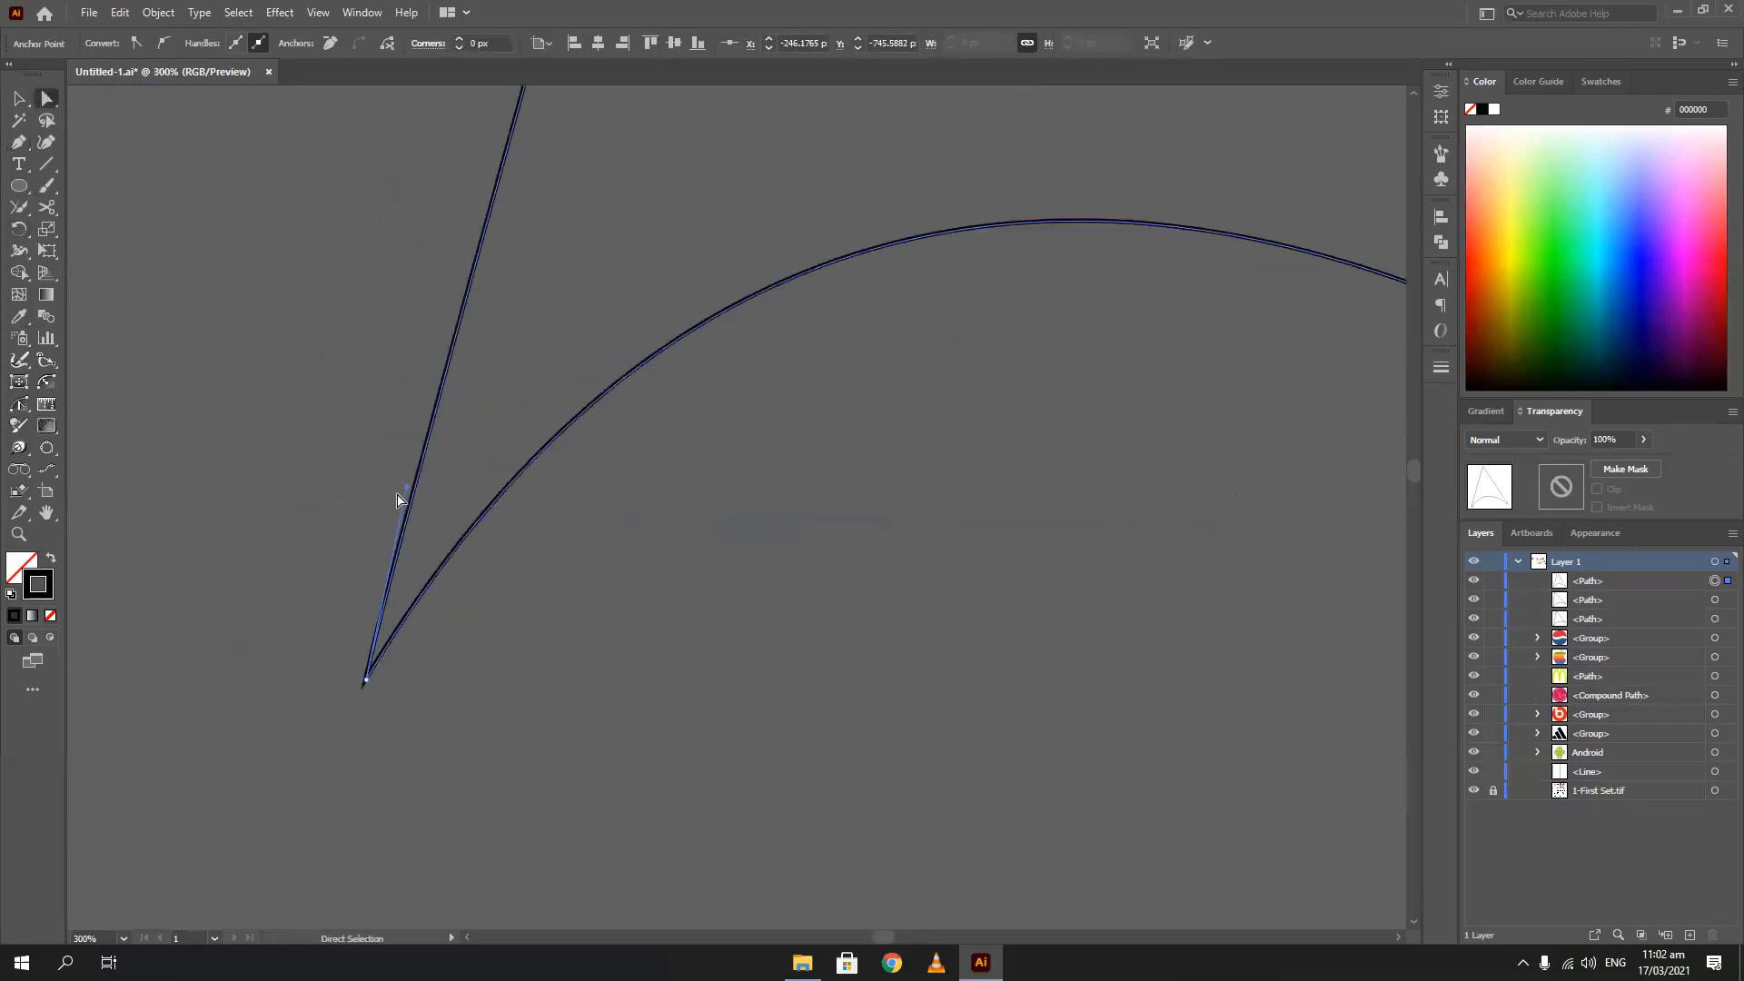
drag(408, 484, 366, 683)
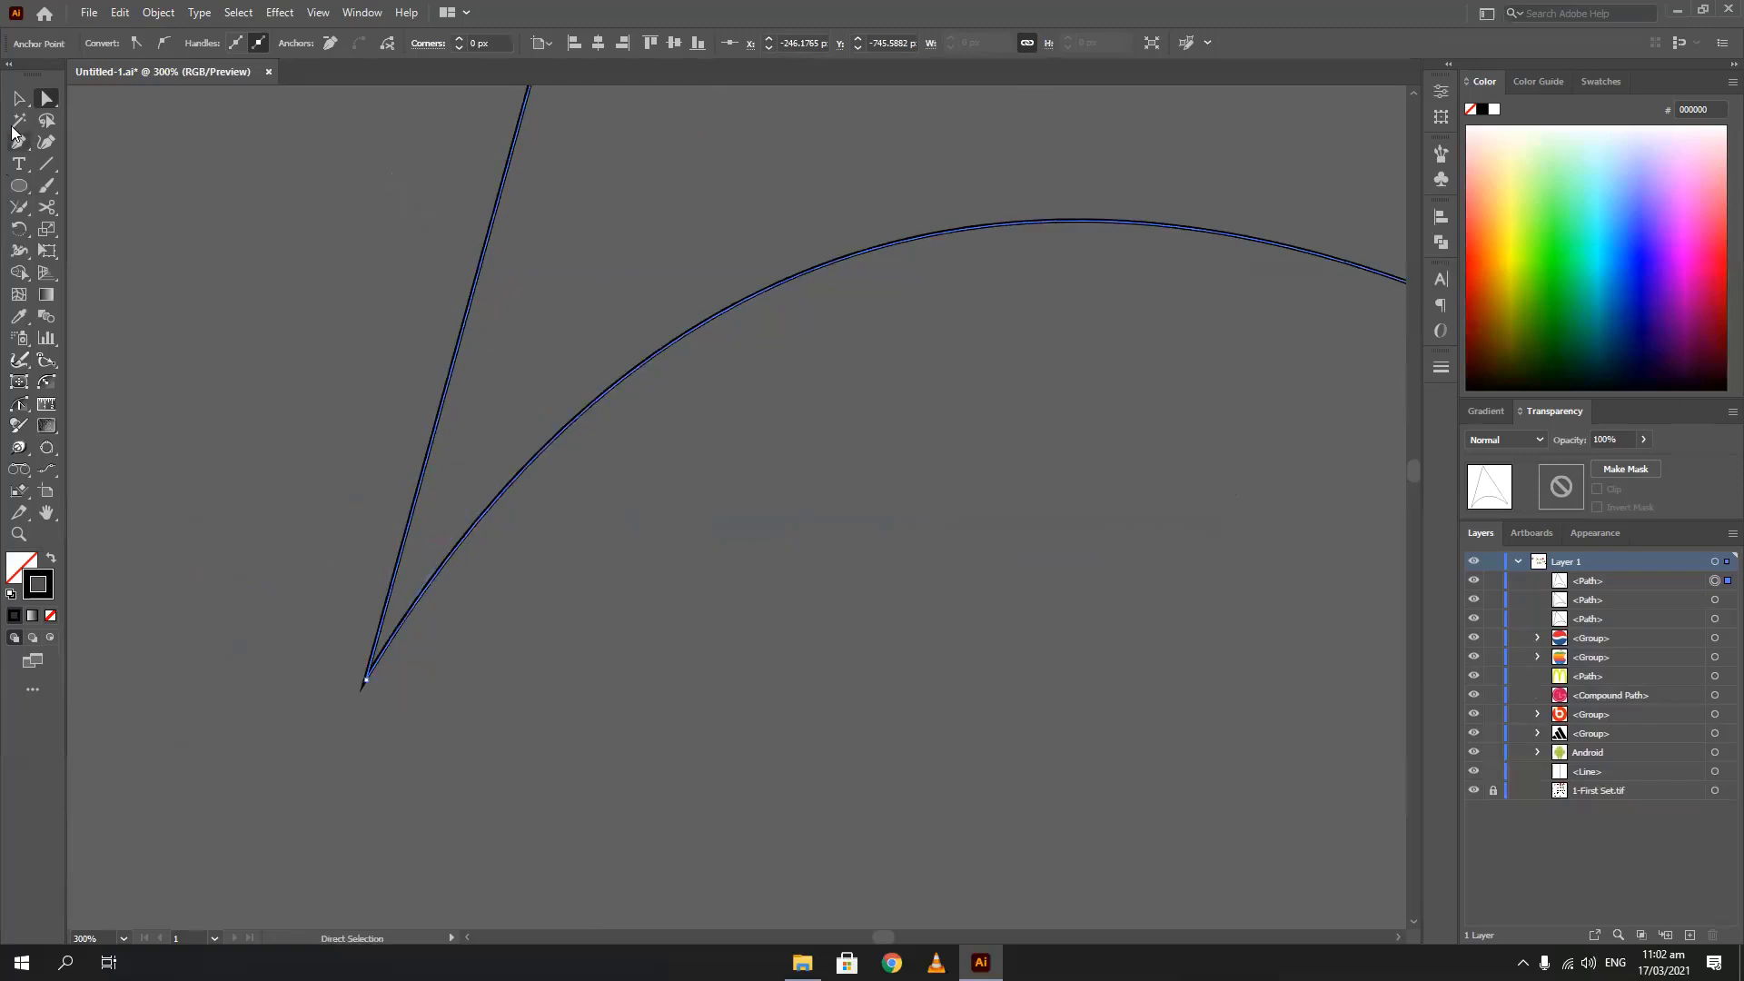
click(18, 98)
click(178, 488)
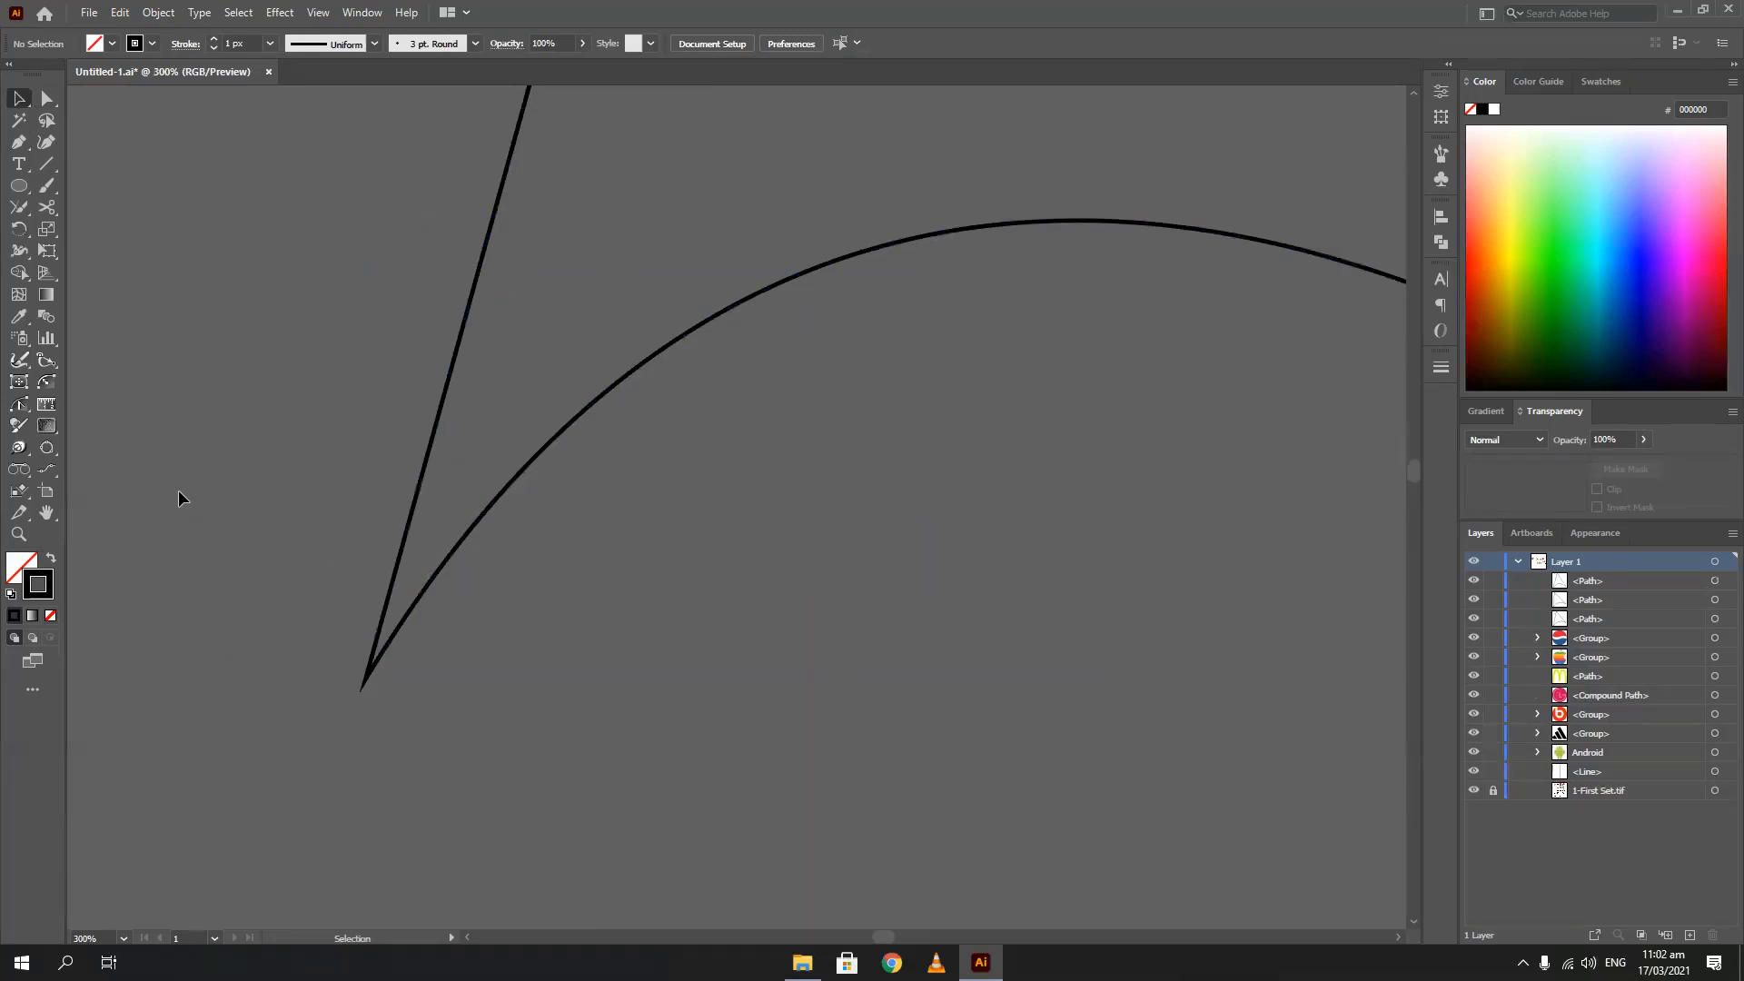
Select all three curved practice shapes above the artboard and delete them
scroll(178, 489, down, 6)
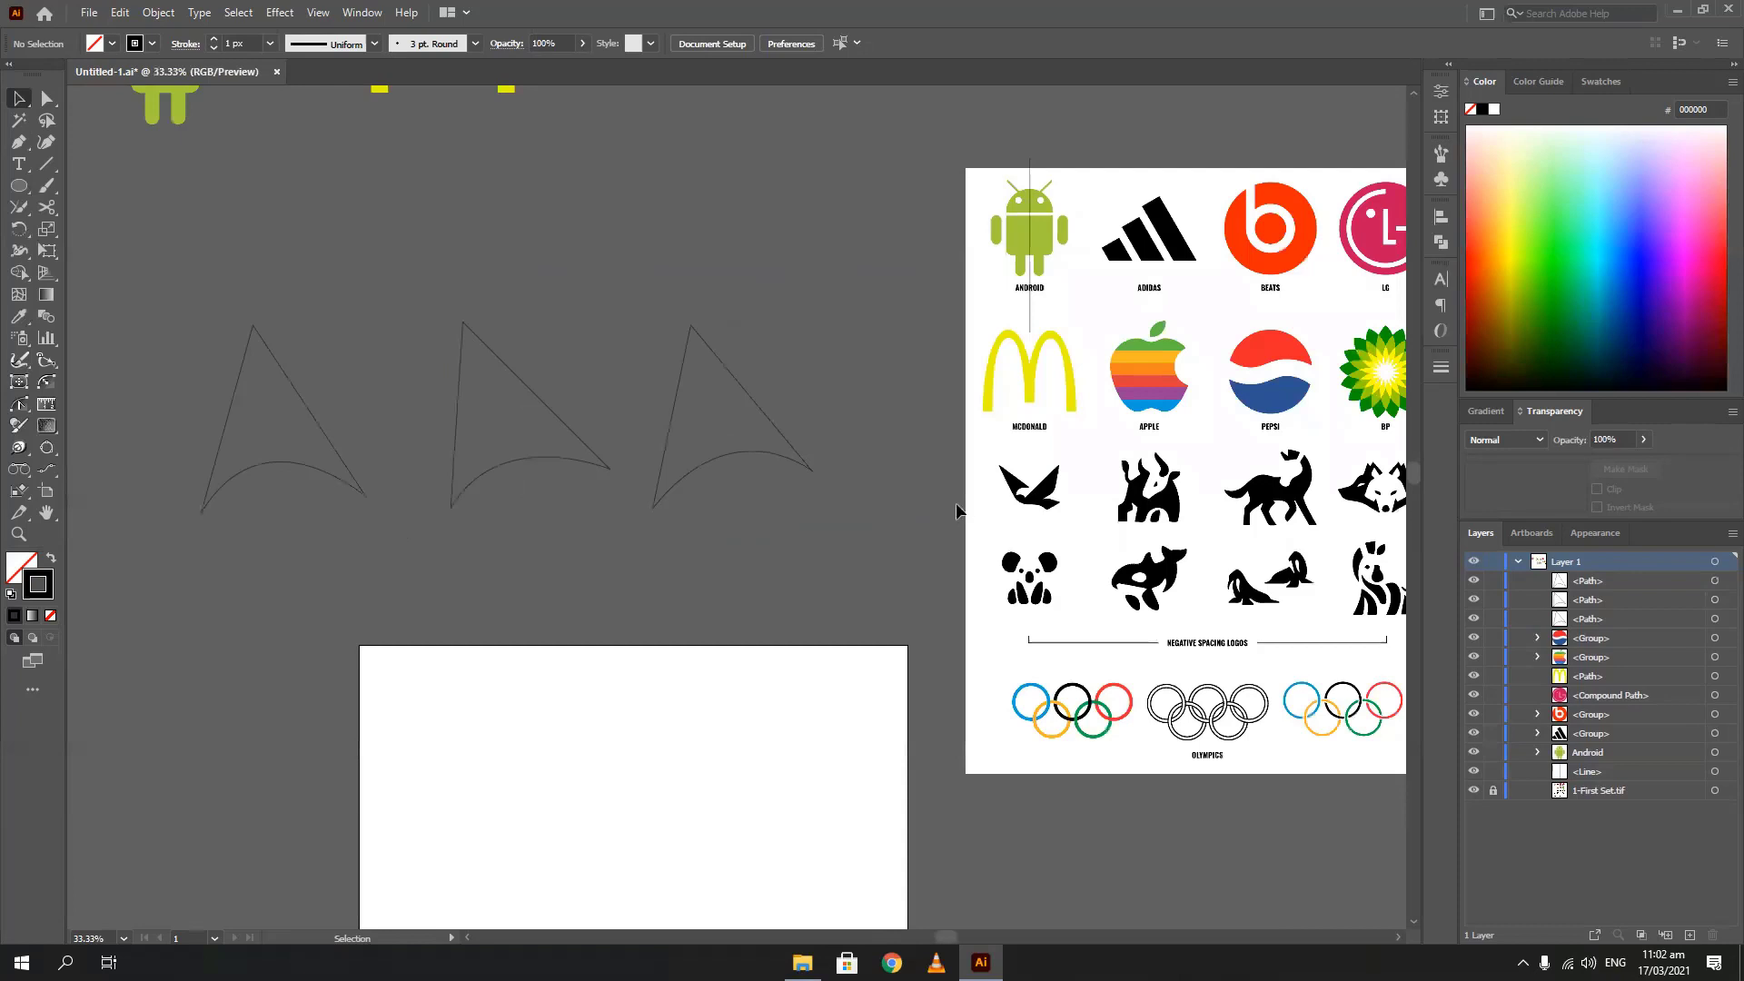
drag(827, 482, 249, 515)
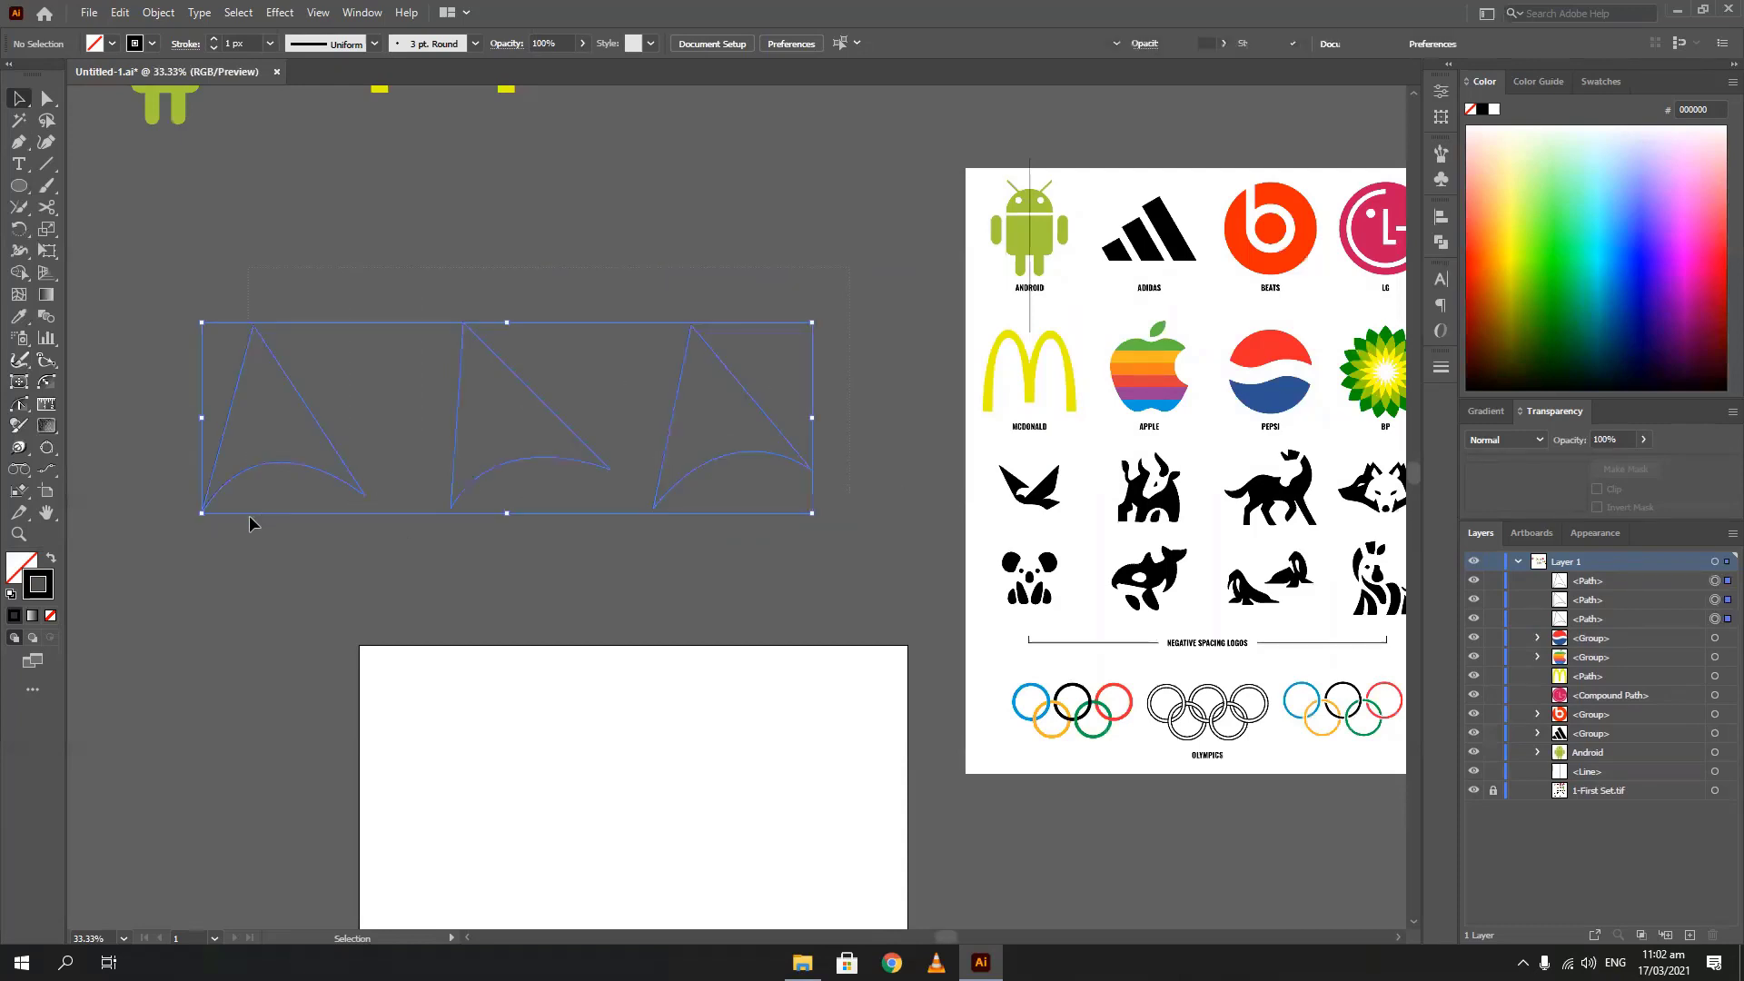
key(Delete)
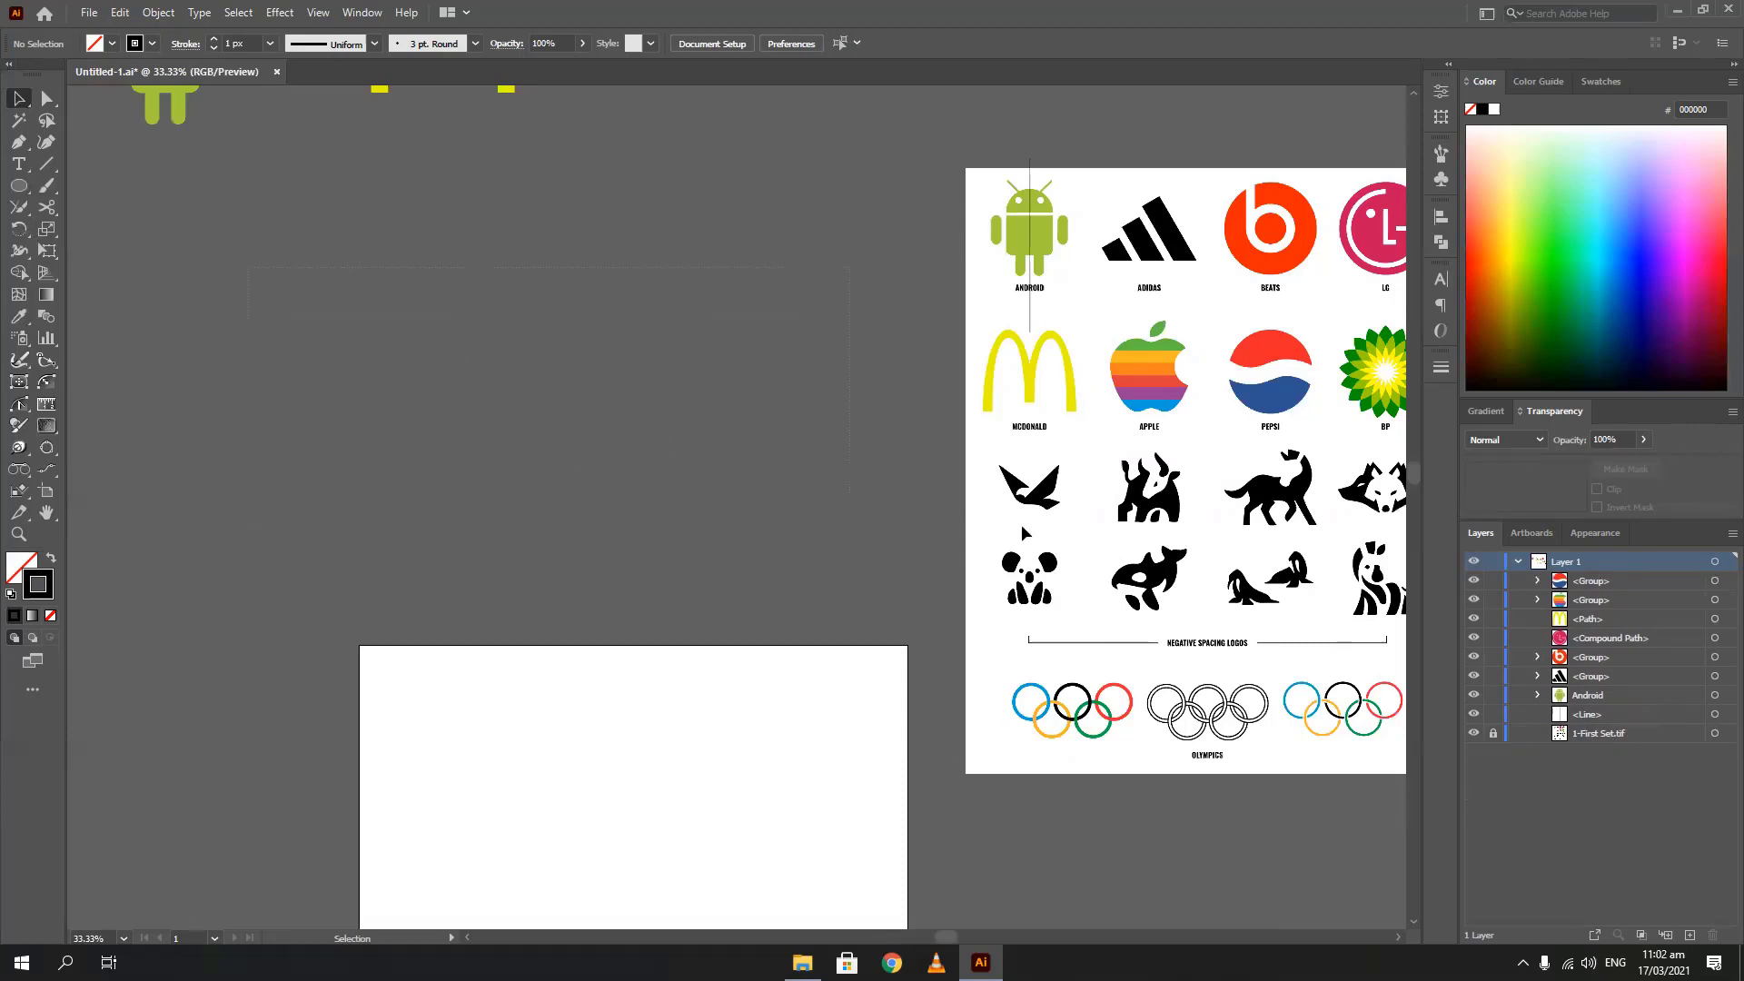
Set a blue fill with no stroke for tracing the bird logo
scroll(1010, 503, up, 5)
drag(1041, 435, 714, 483)
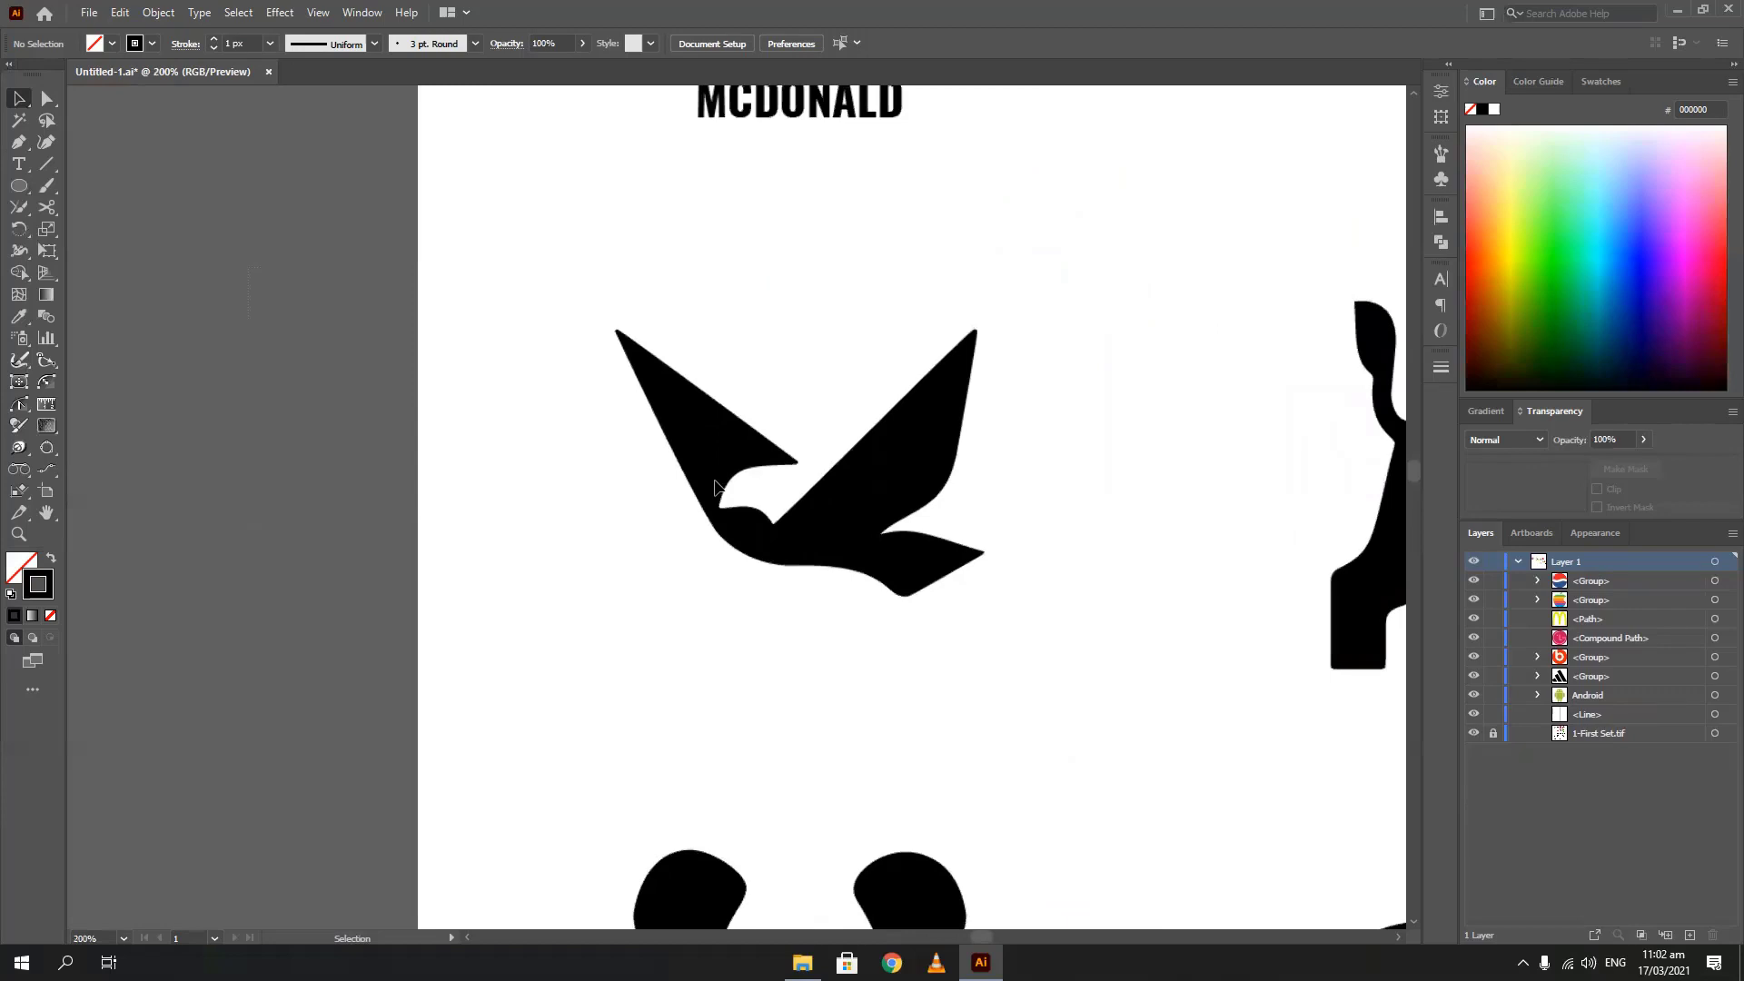
scroll(712, 445, up, 2)
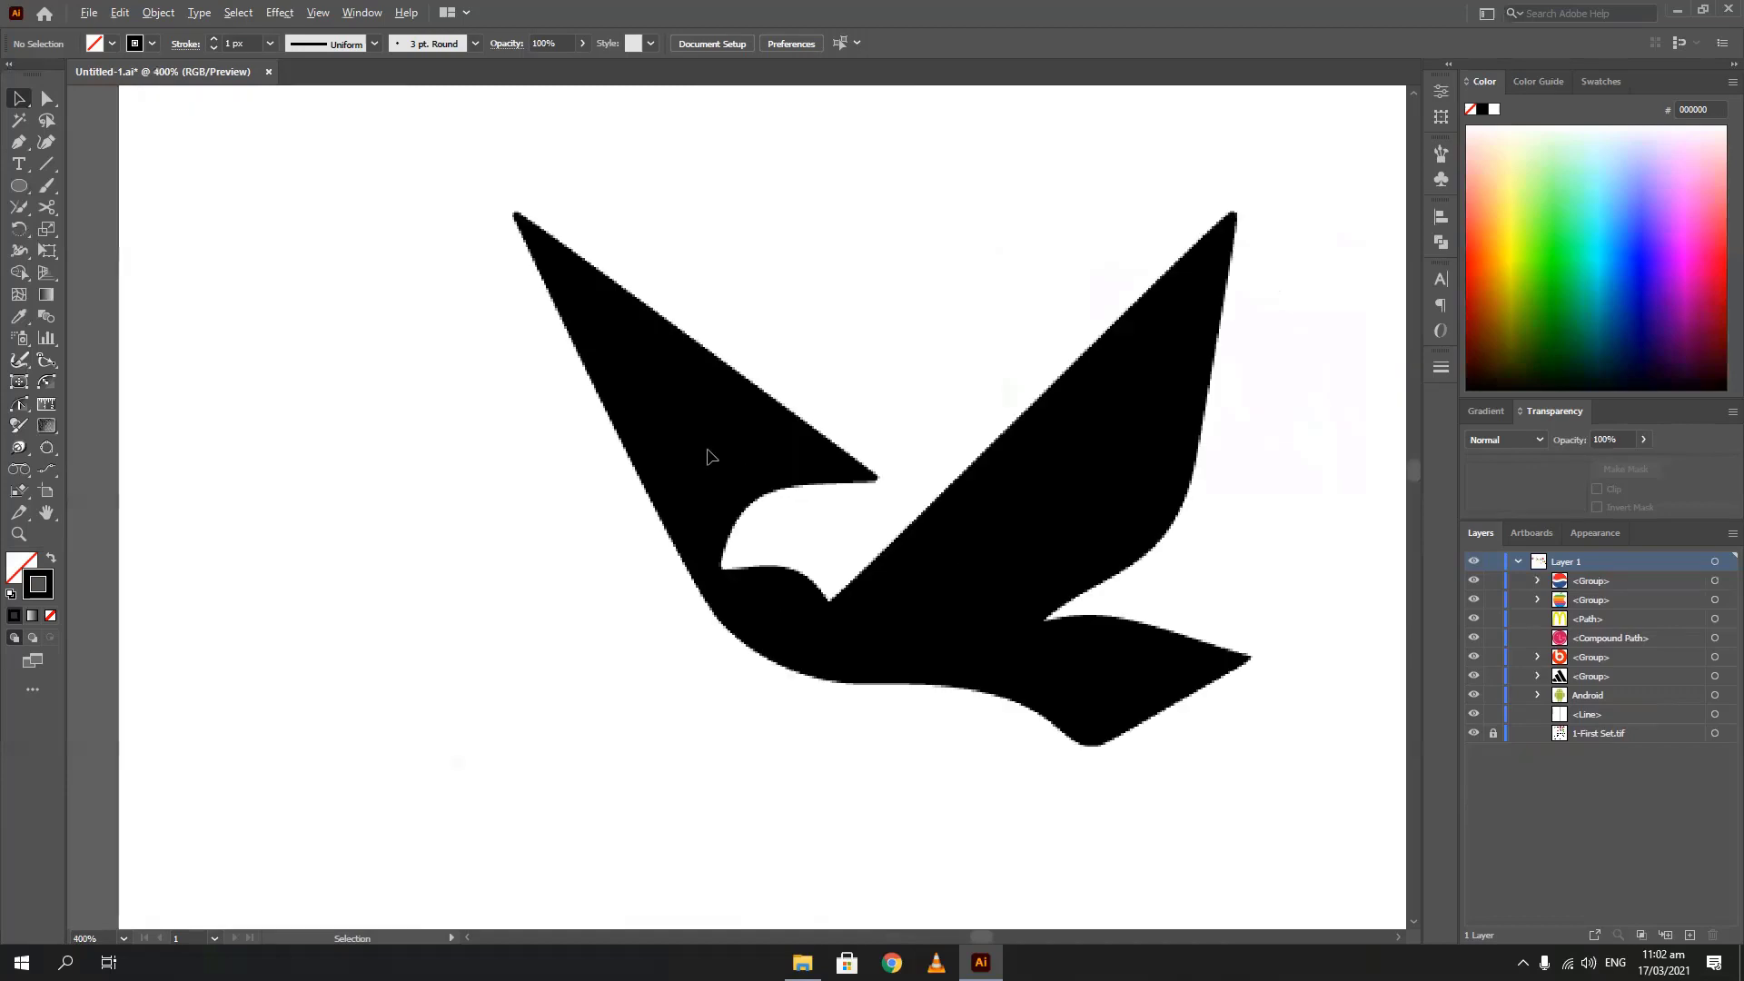
click(51, 562)
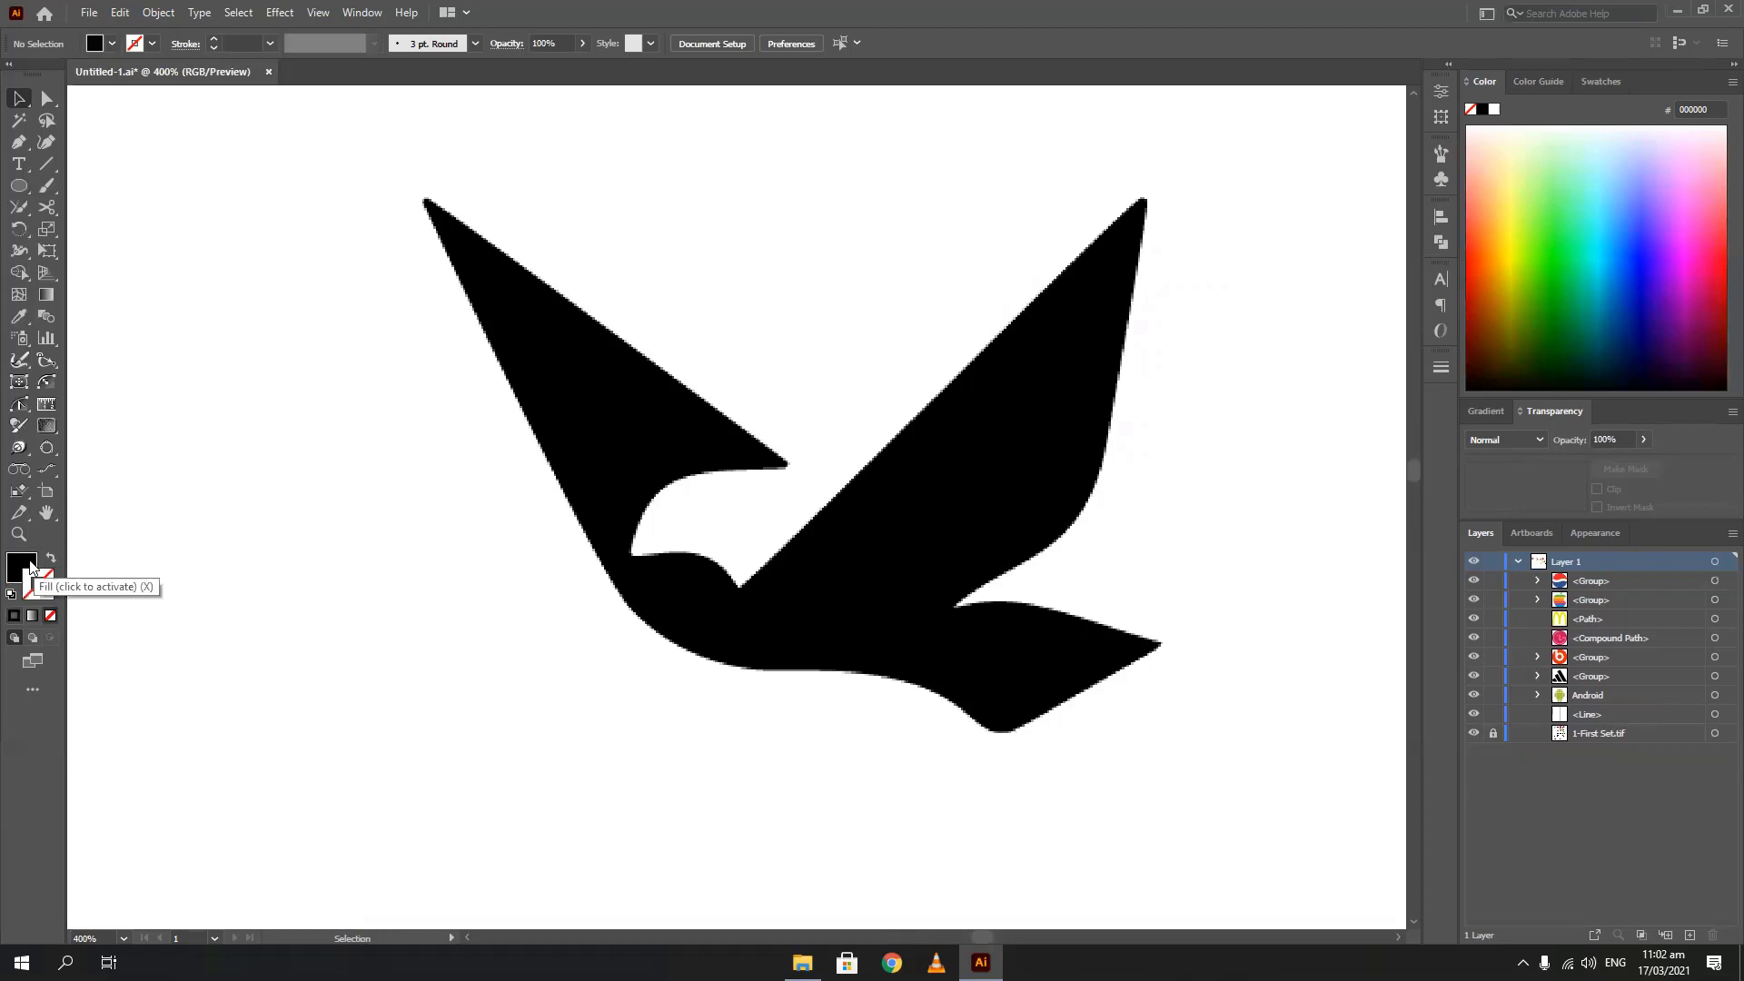
click(1635, 256)
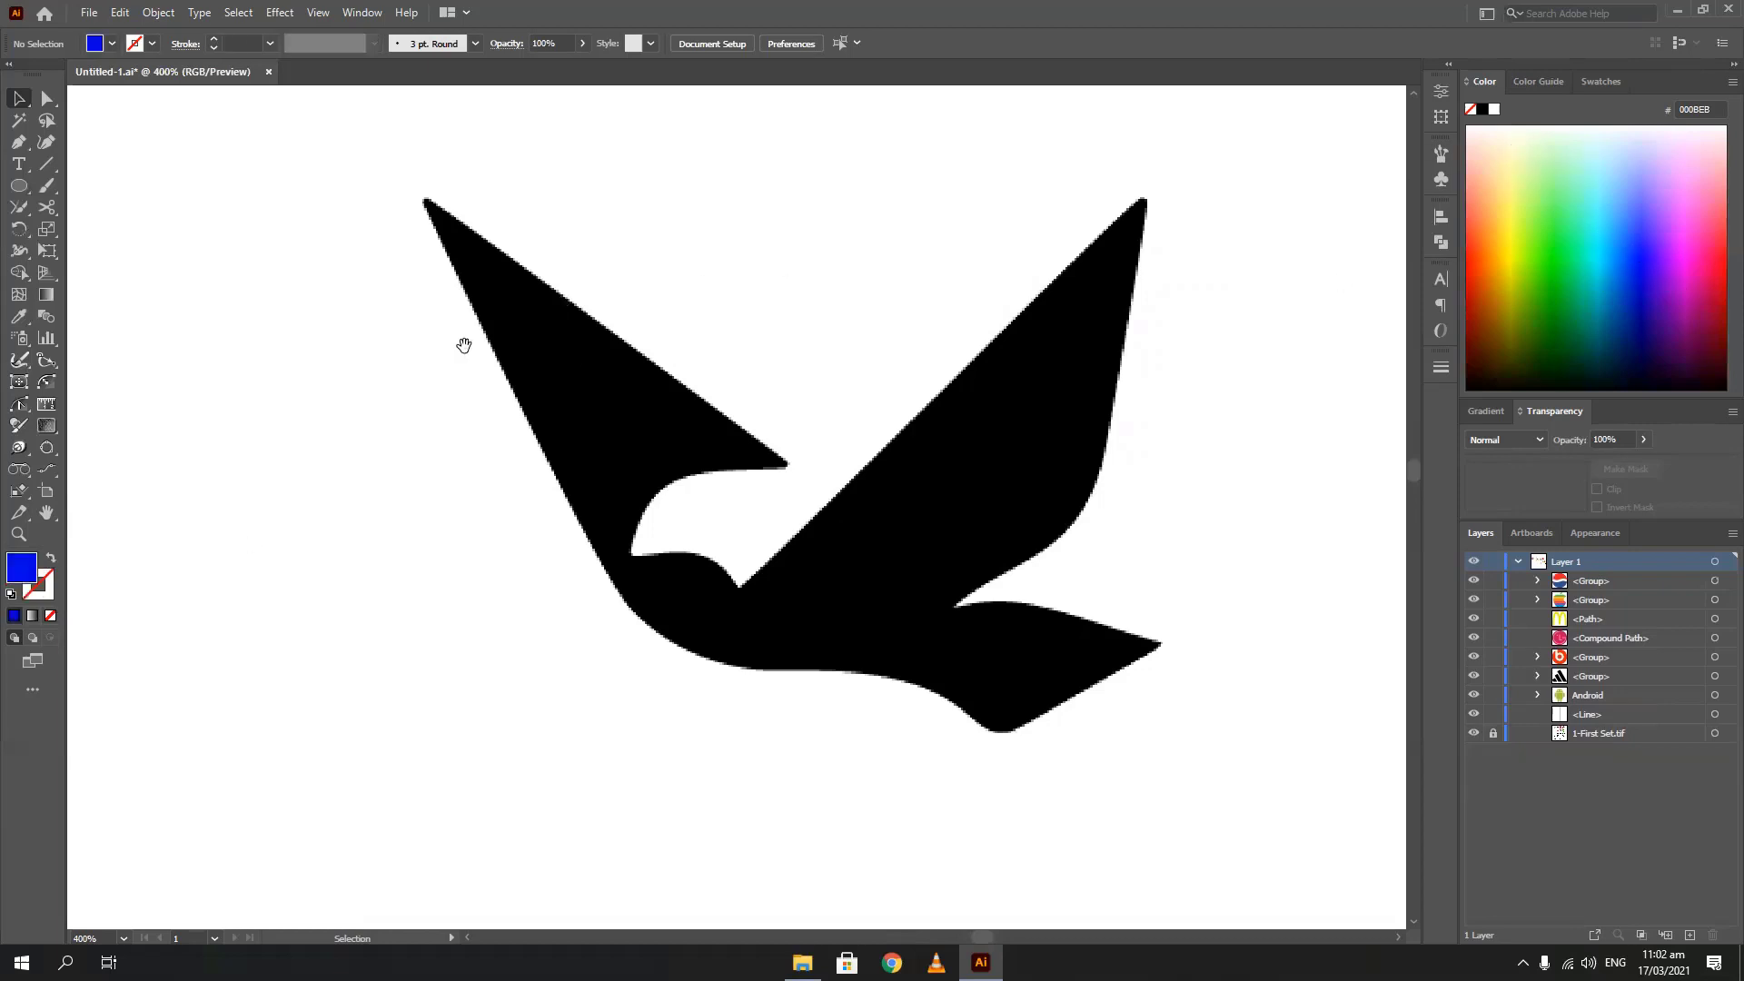
drag(463, 345, 623, 363)
key(p)
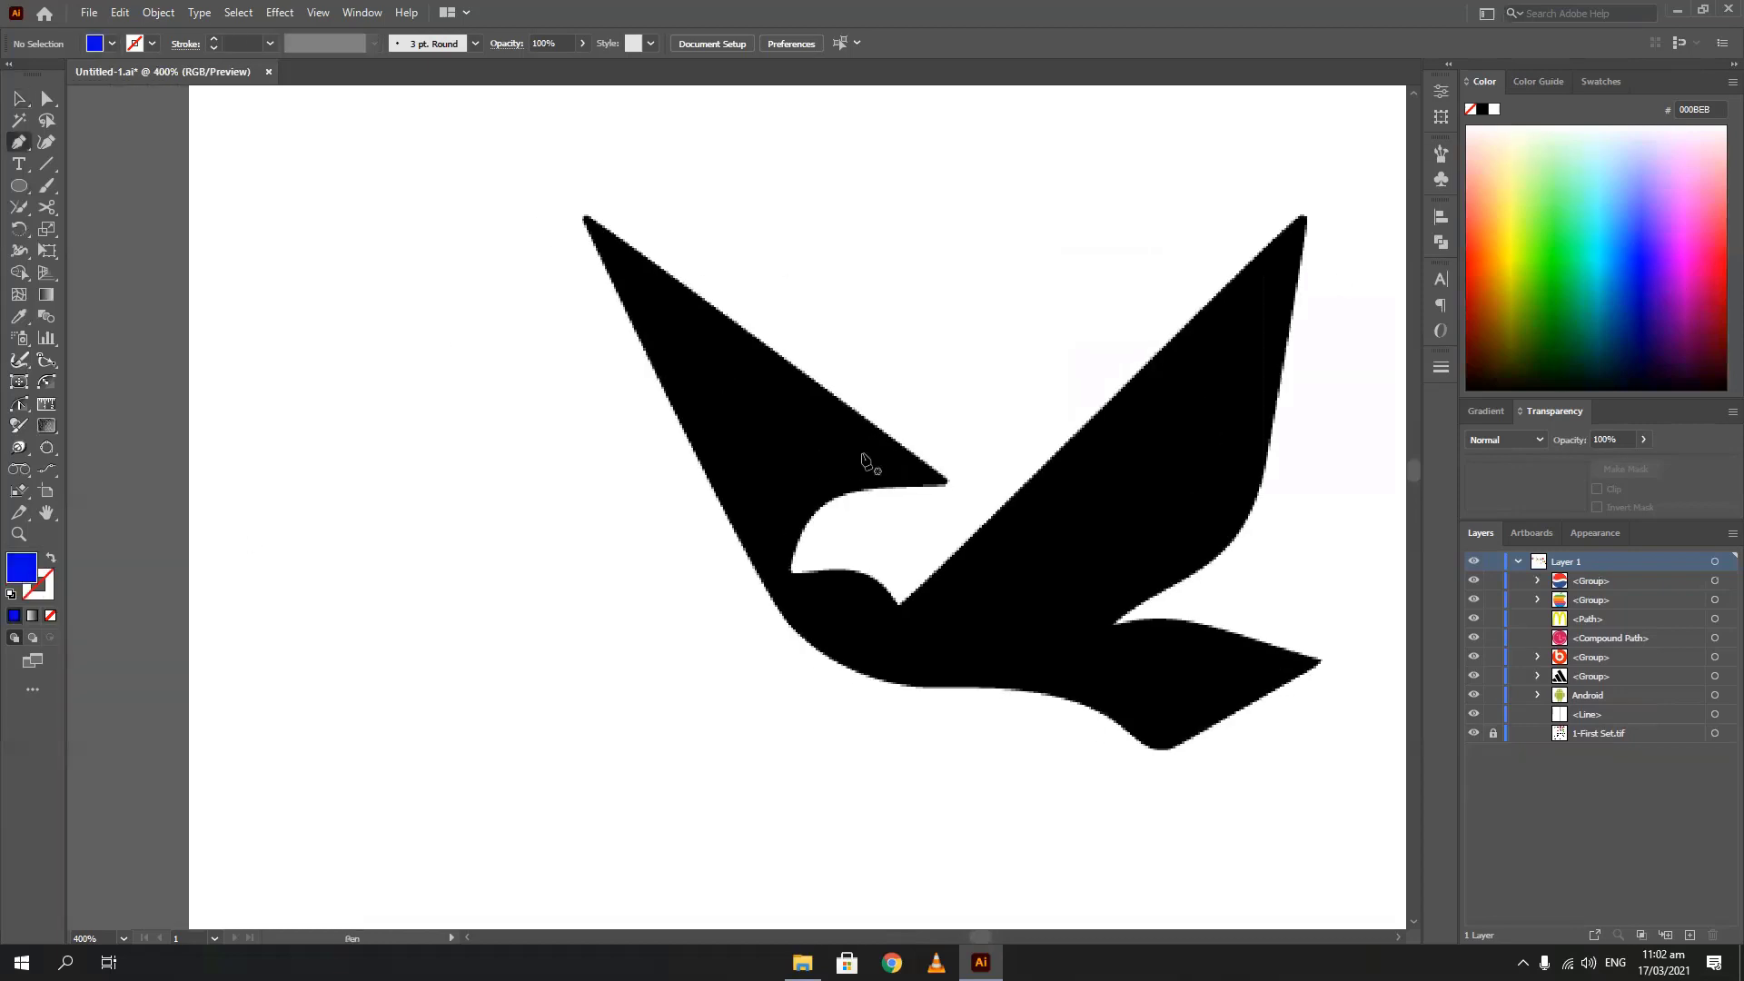
click(948, 482)
click(584, 216)
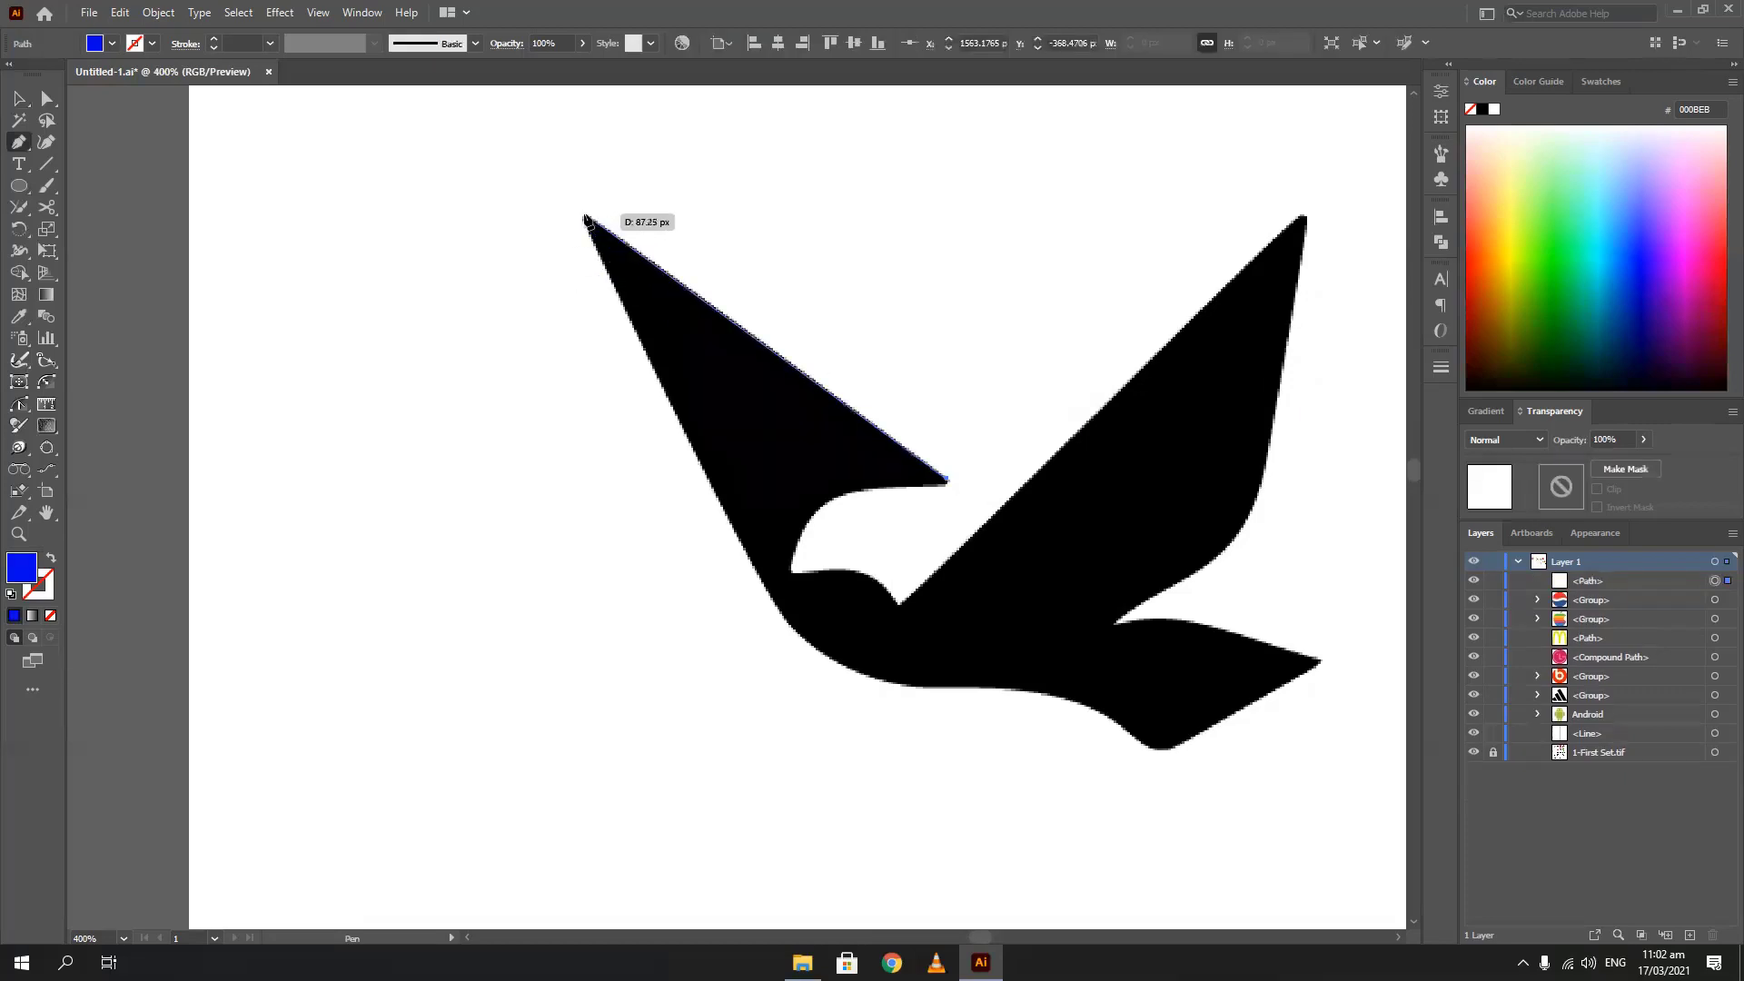
click(757, 571)
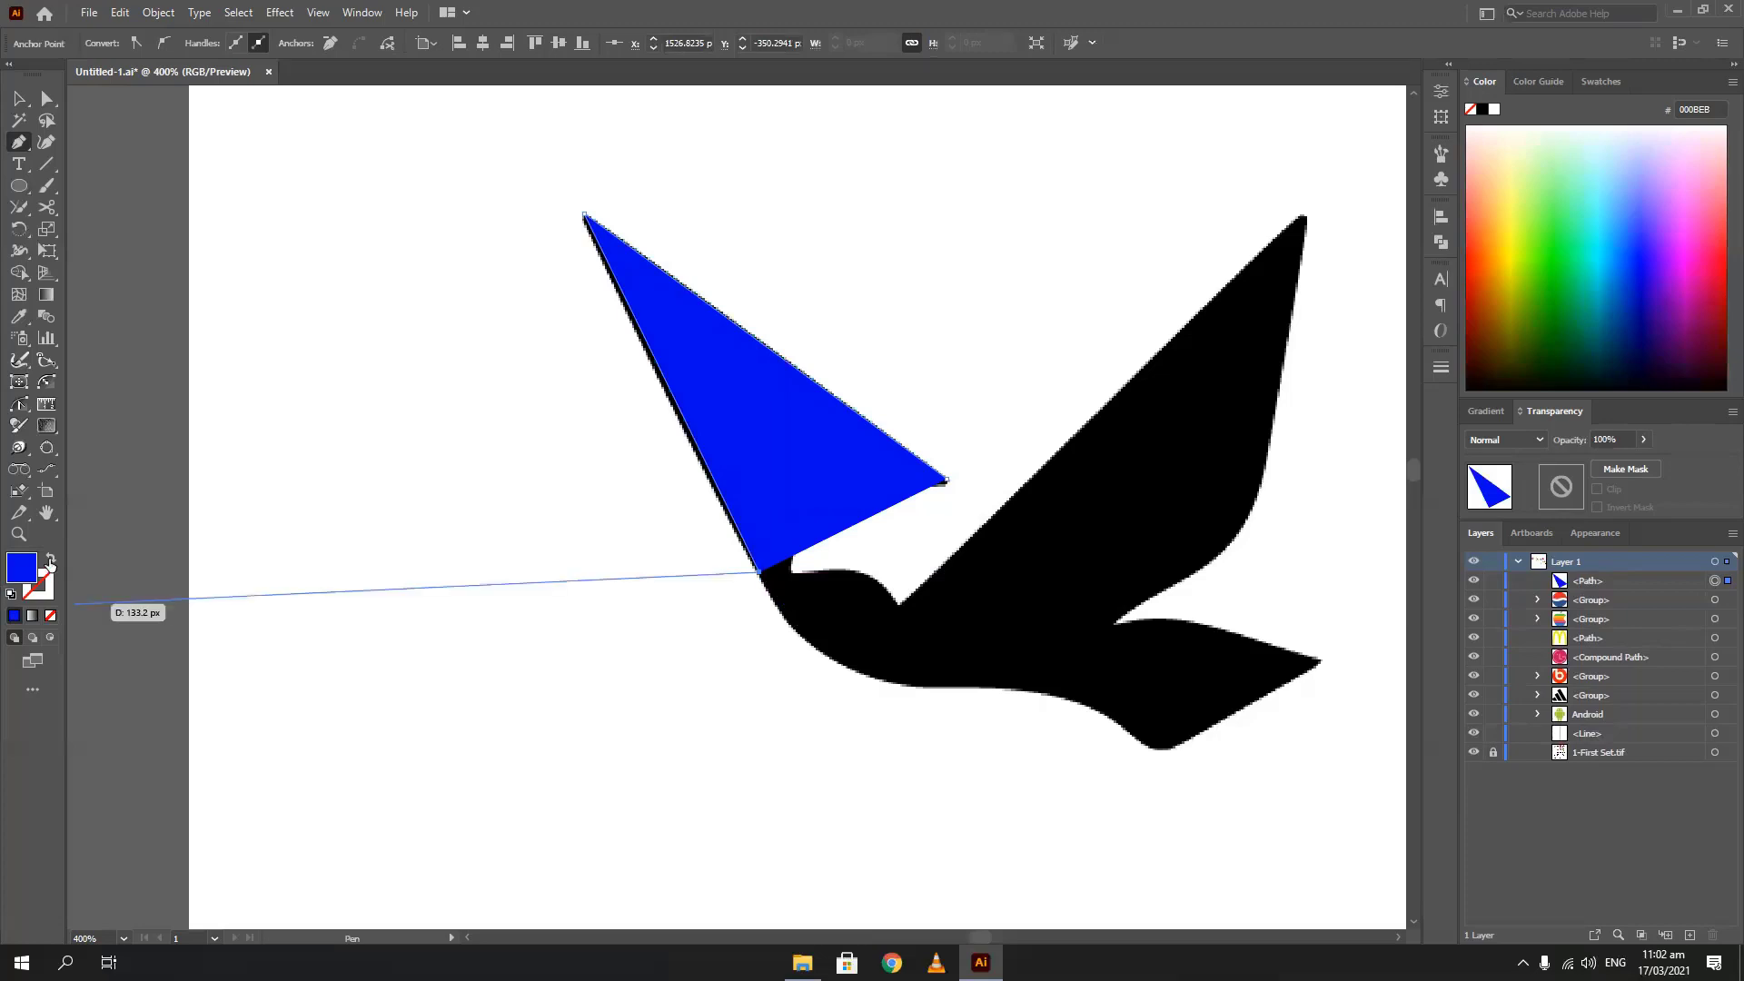
Swap the blue colour from fill to stroke and delete the started wing path
click(50, 563)
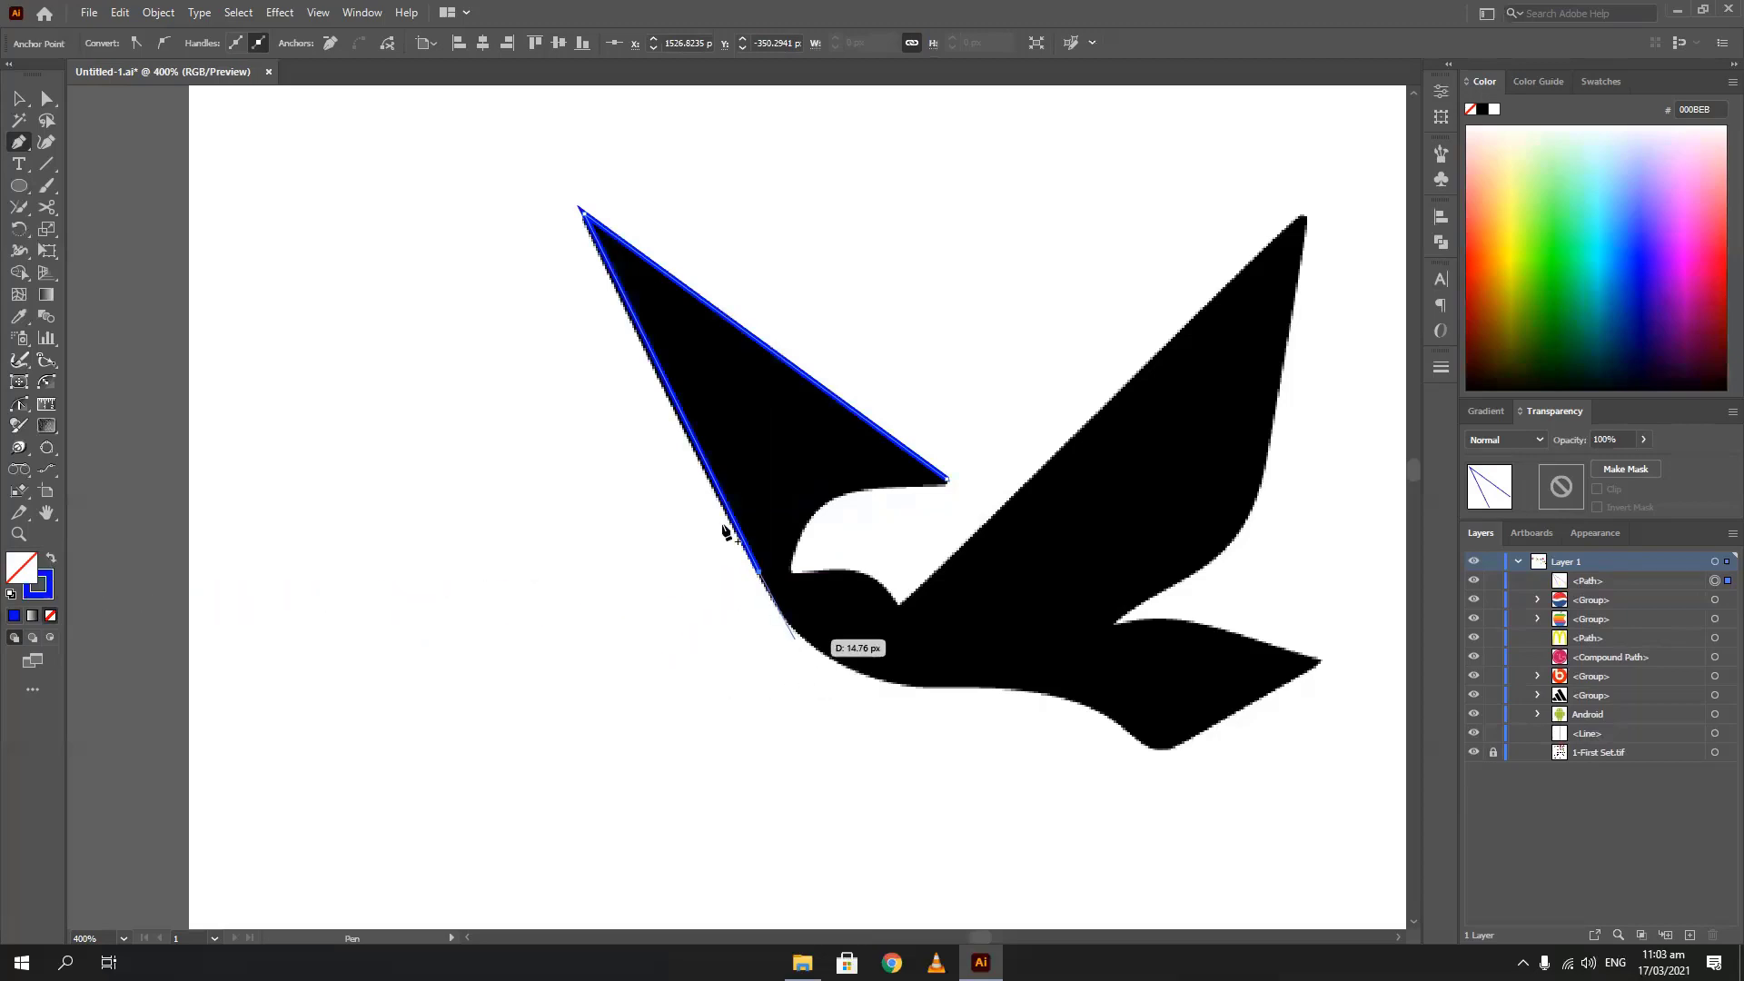
key(Delete)
key(Delete)
Trace the bird's left wing with straight Pen segments and continue in a curve along the breast to the belly
click(942, 476)
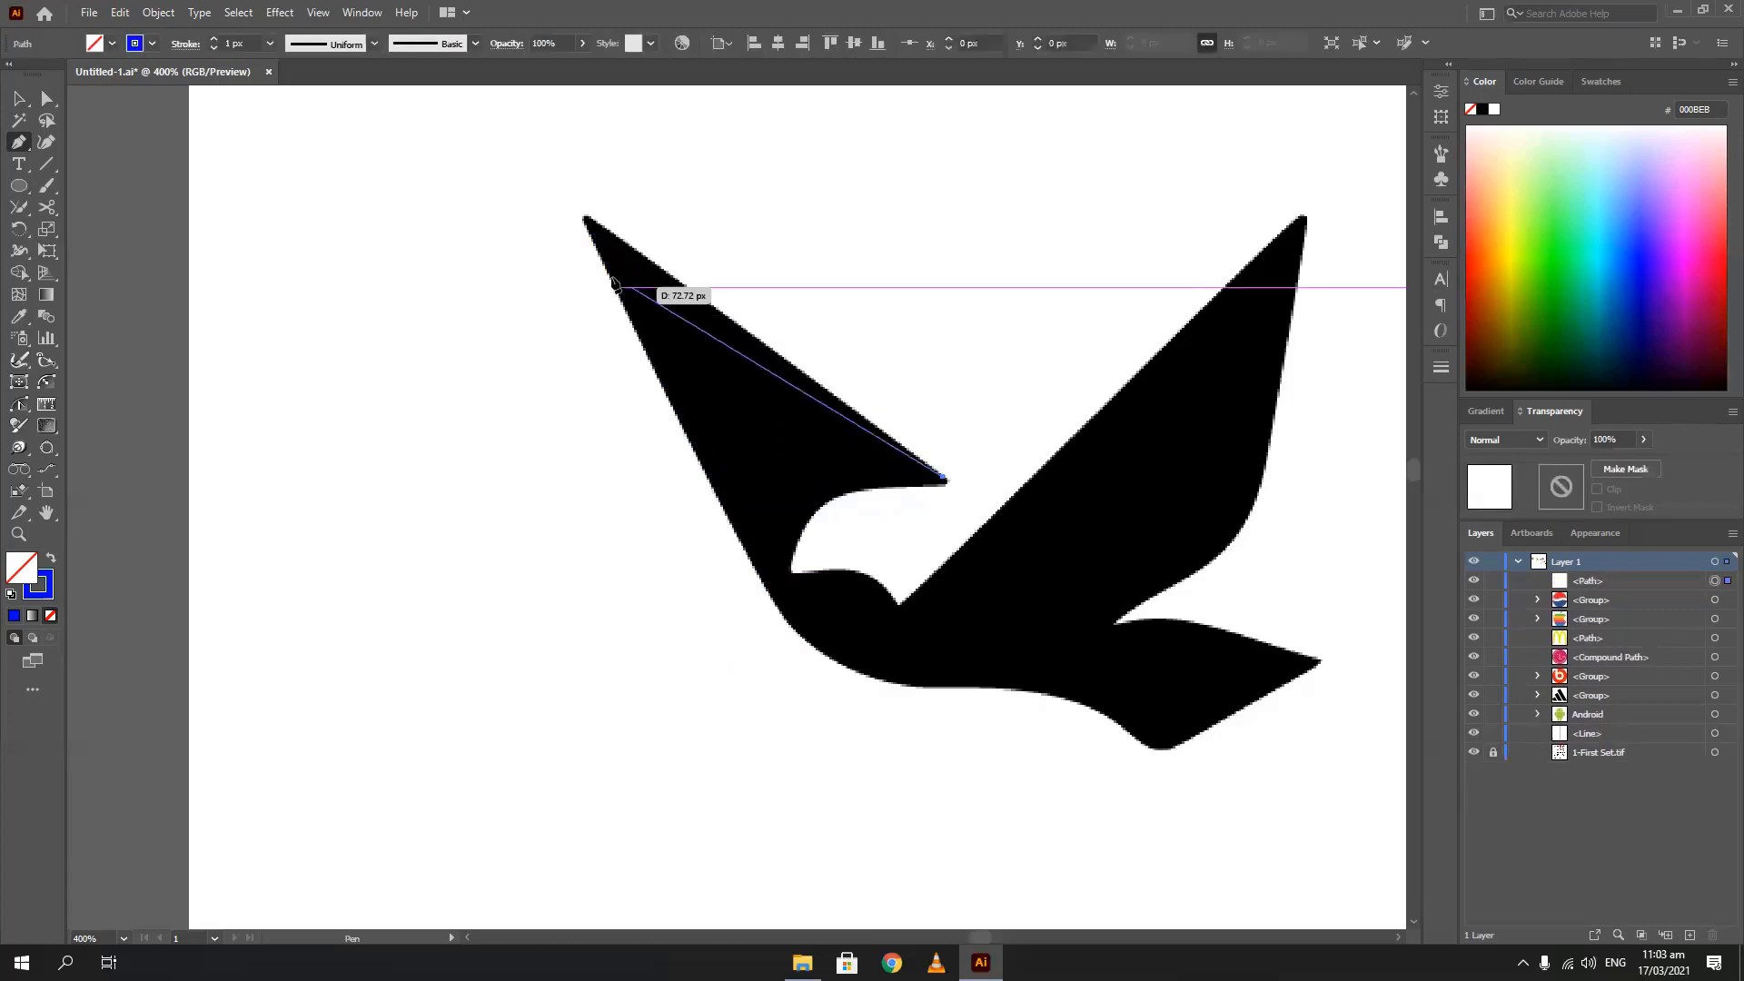
click(584, 216)
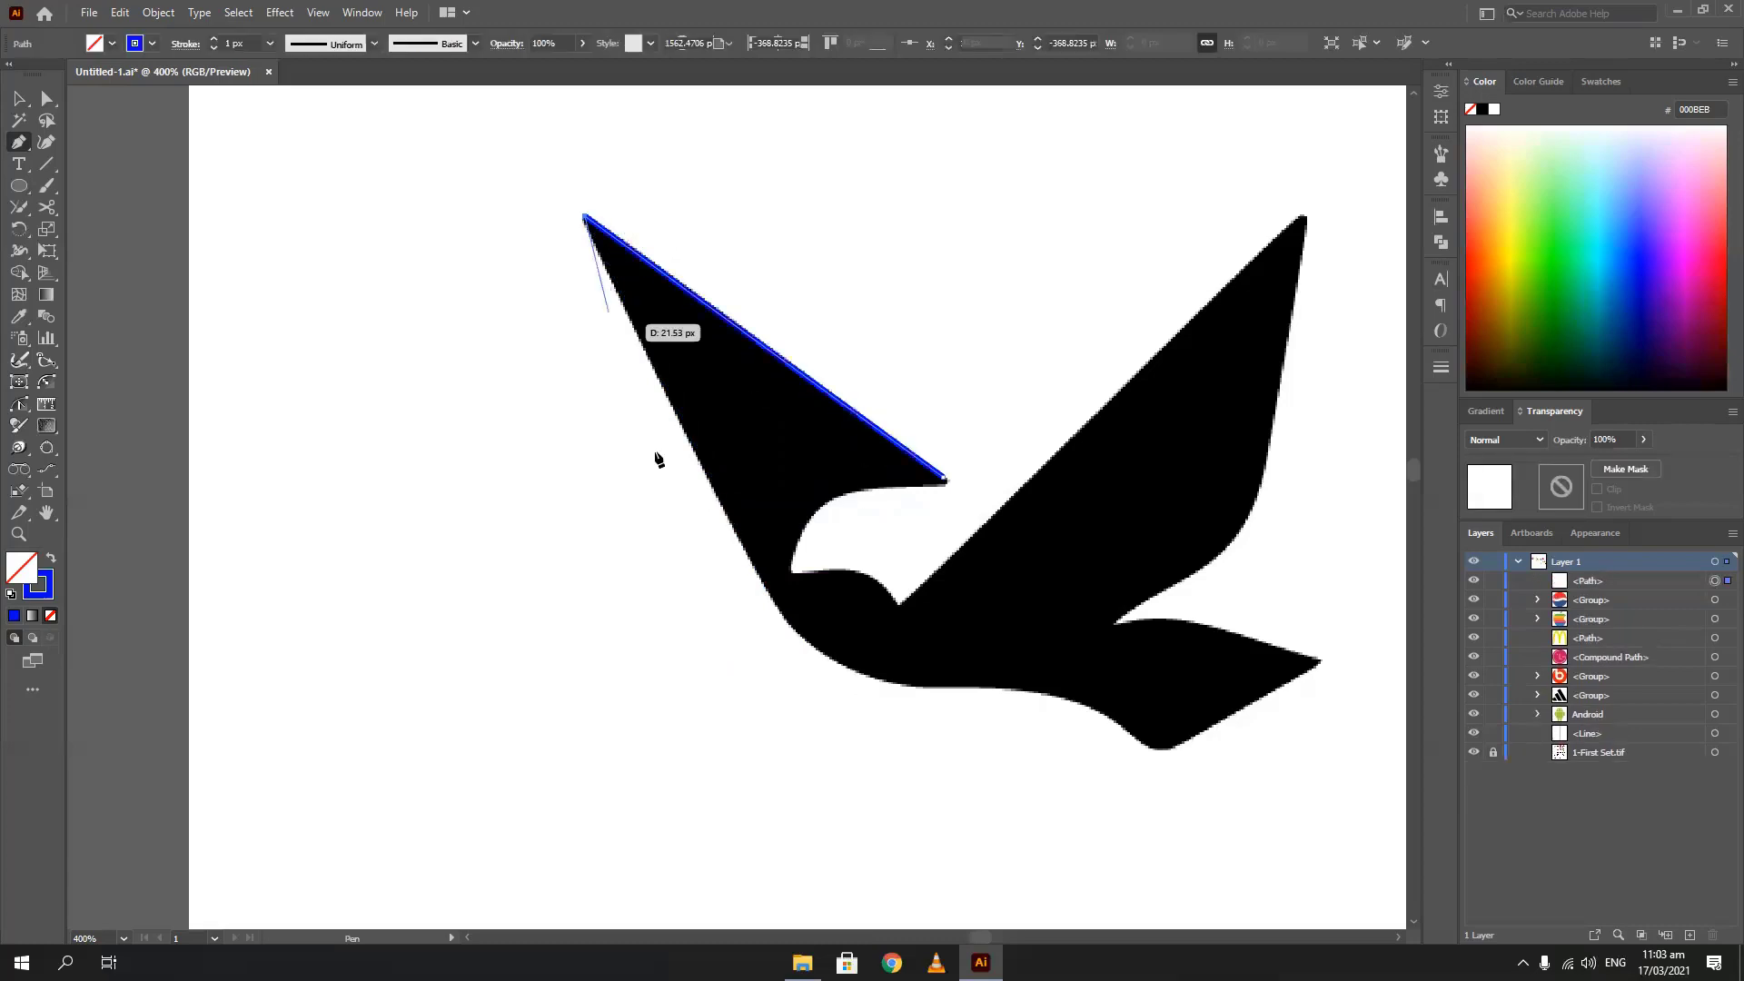
click(754, 572)
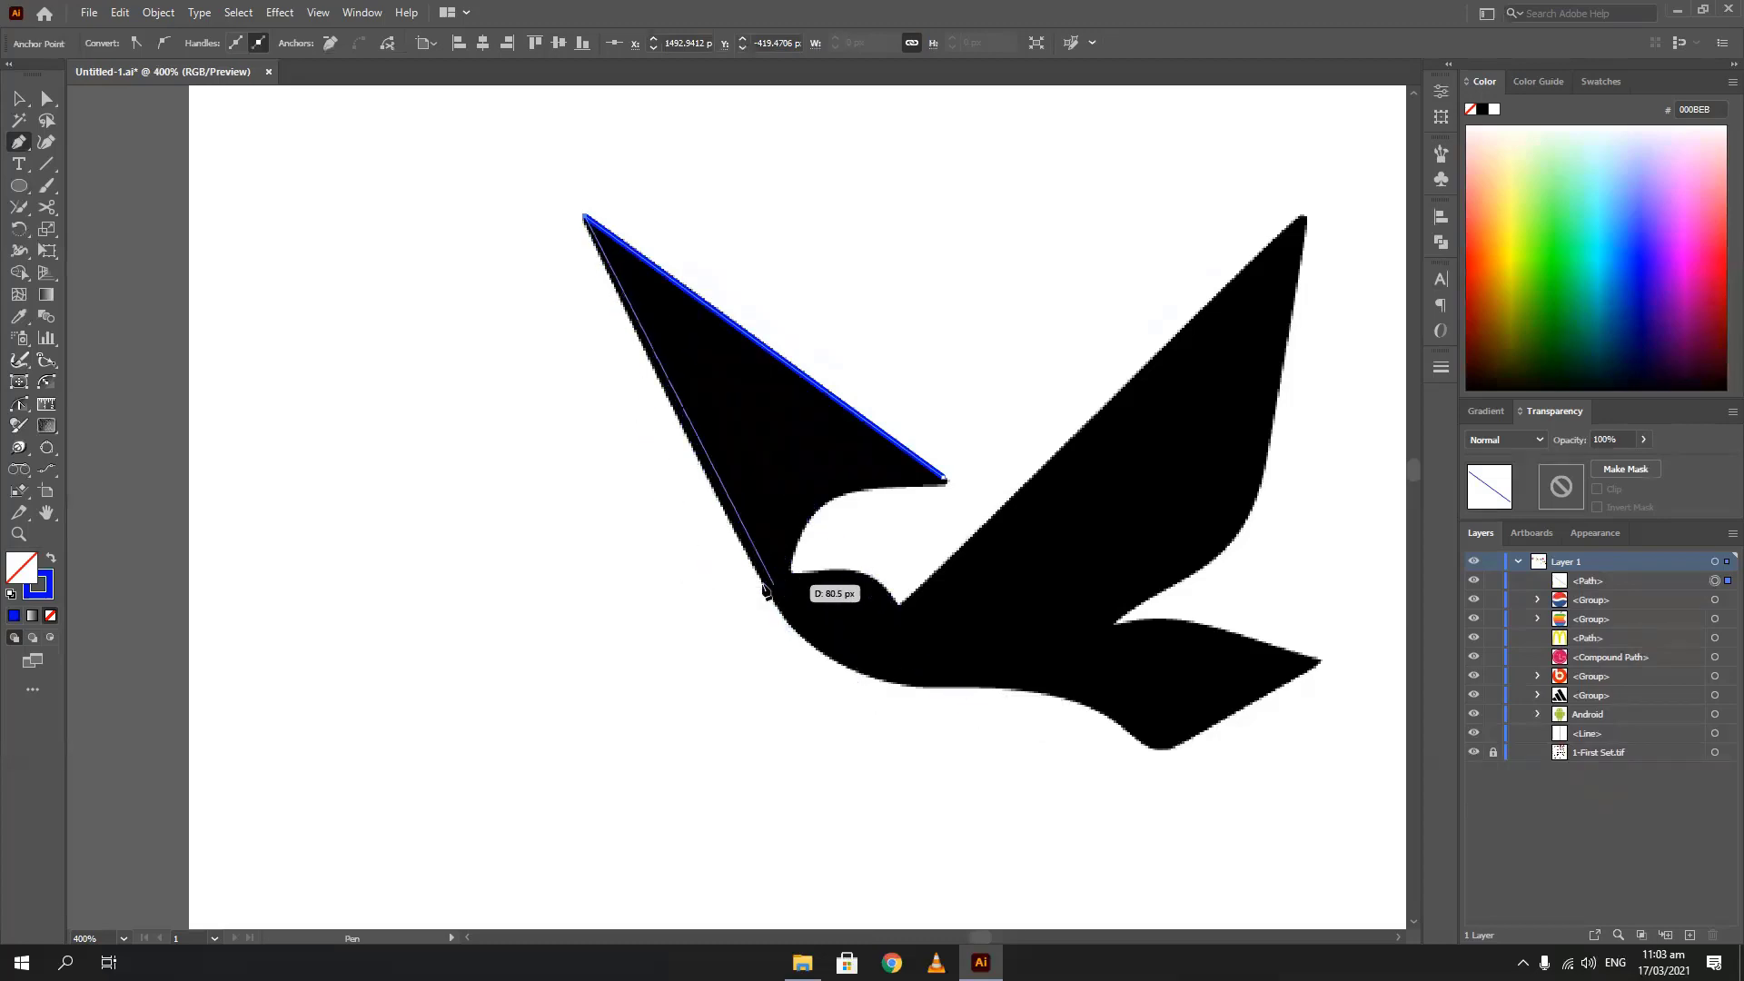
click(779, 606)
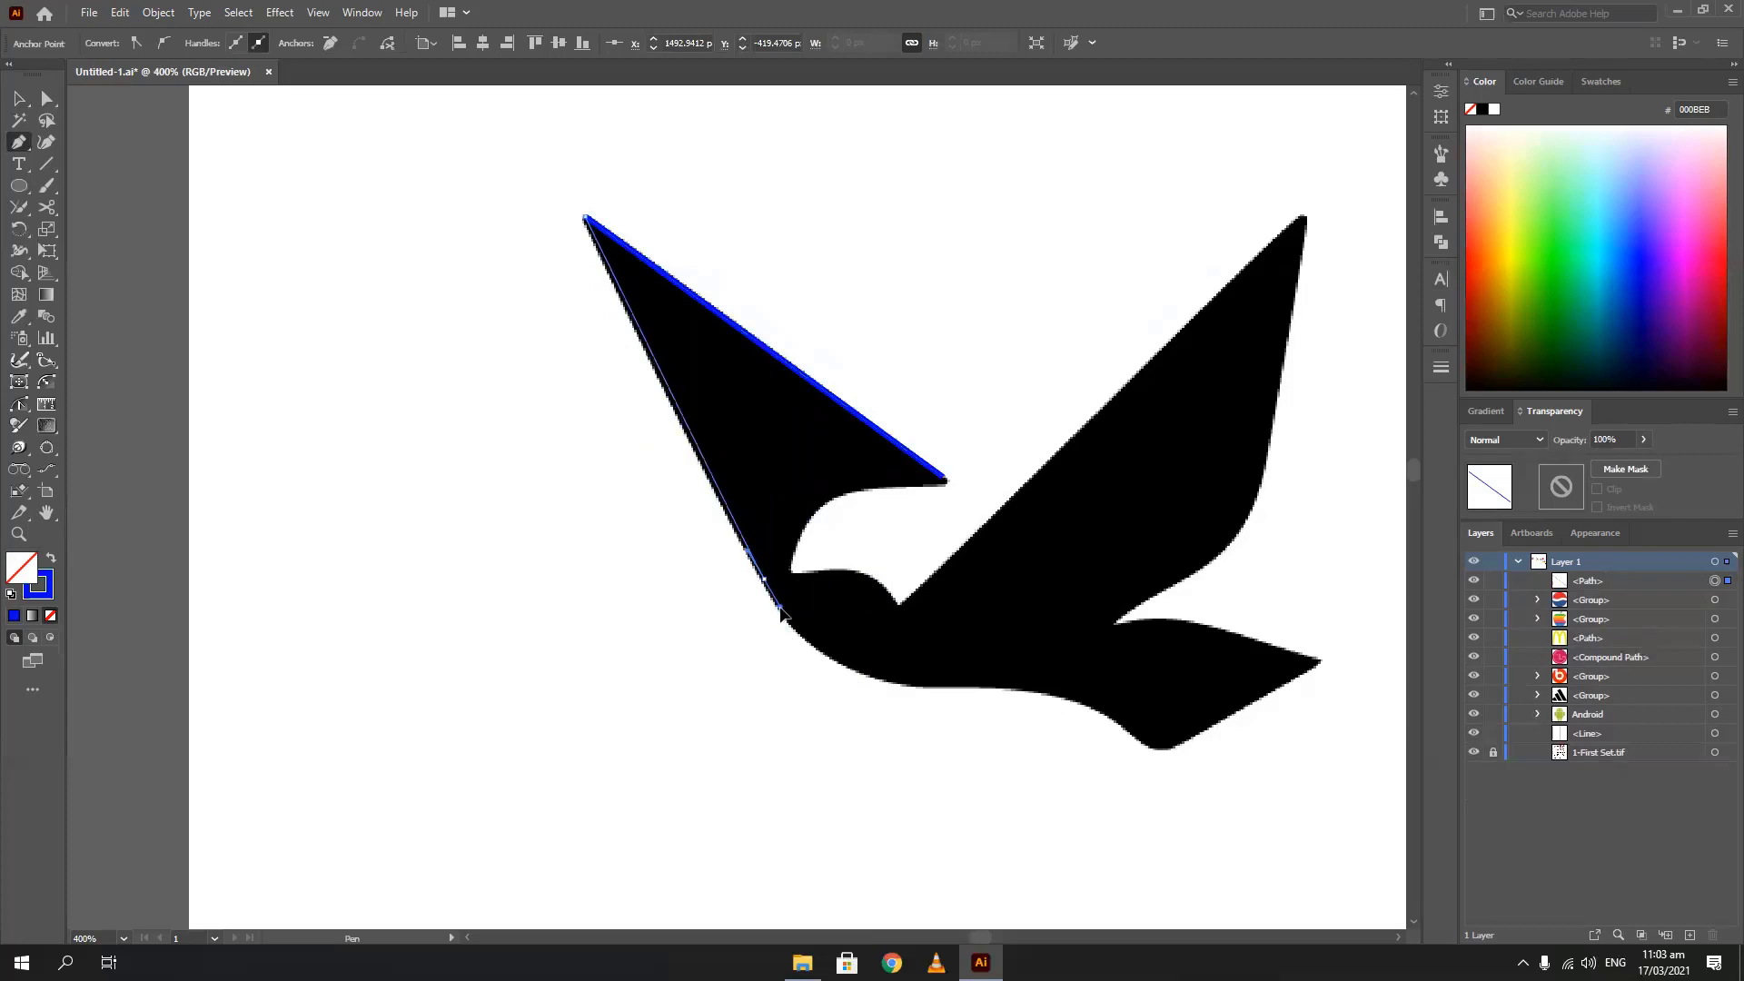
drag(779, 607, 786, 615)
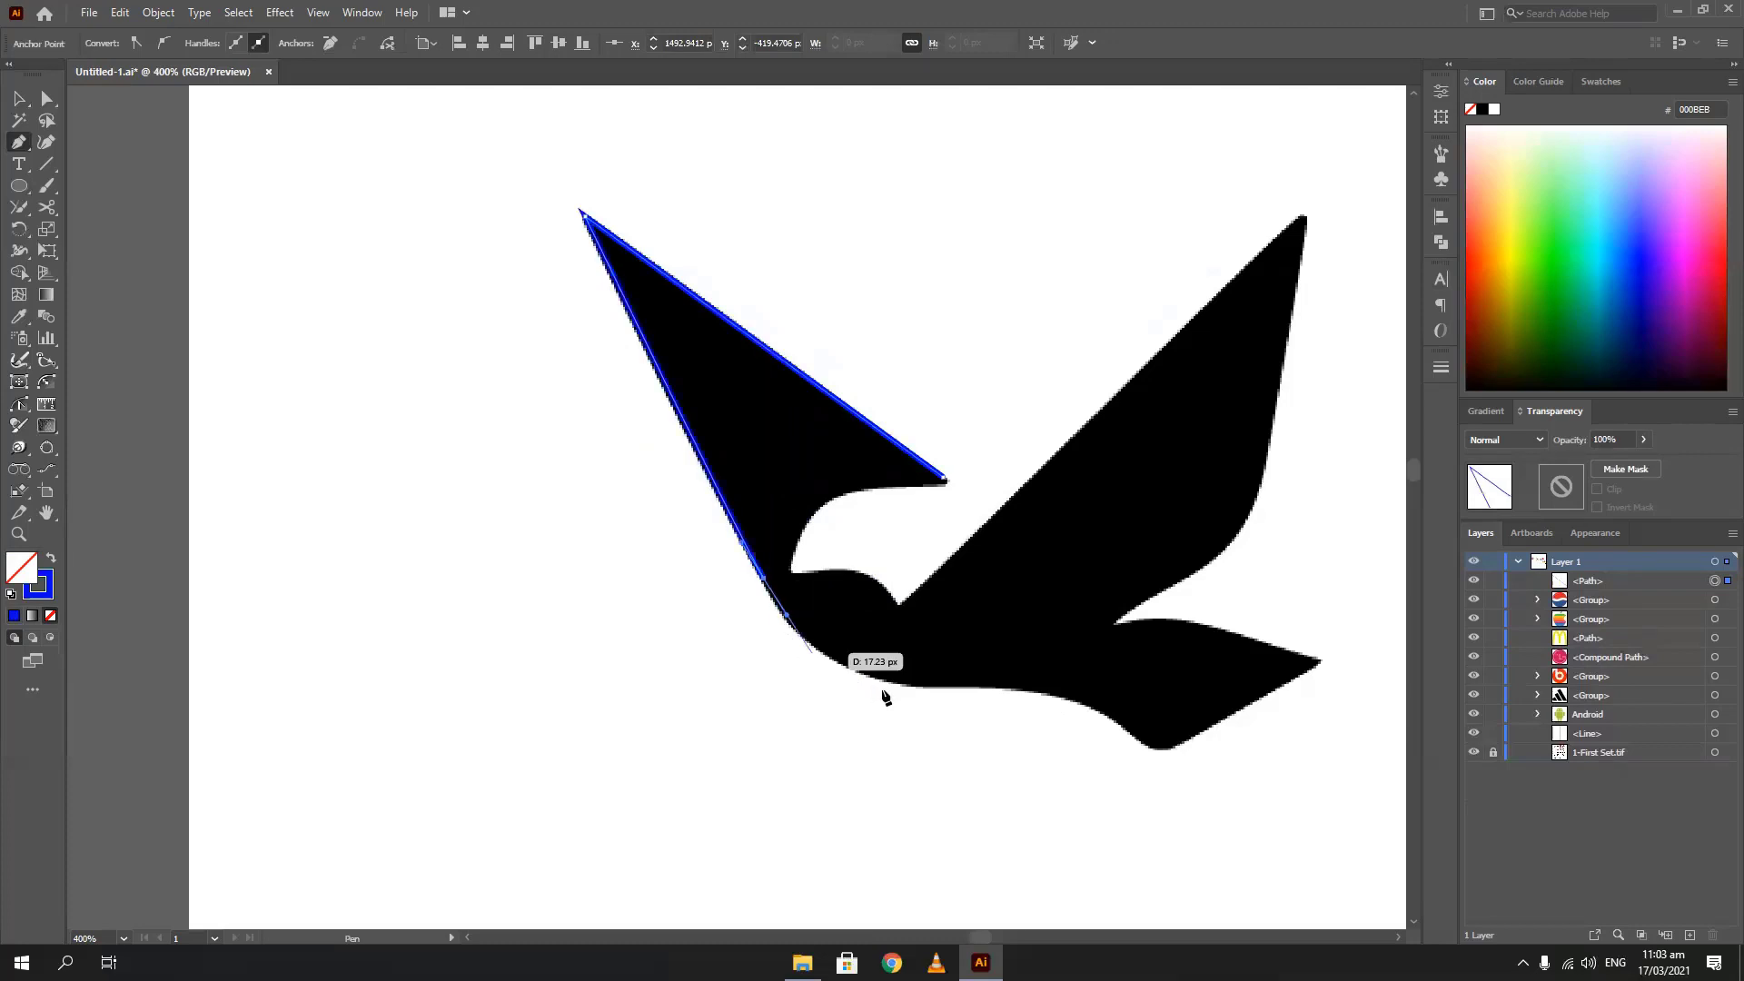
drag(916, 687, 1021, 670)
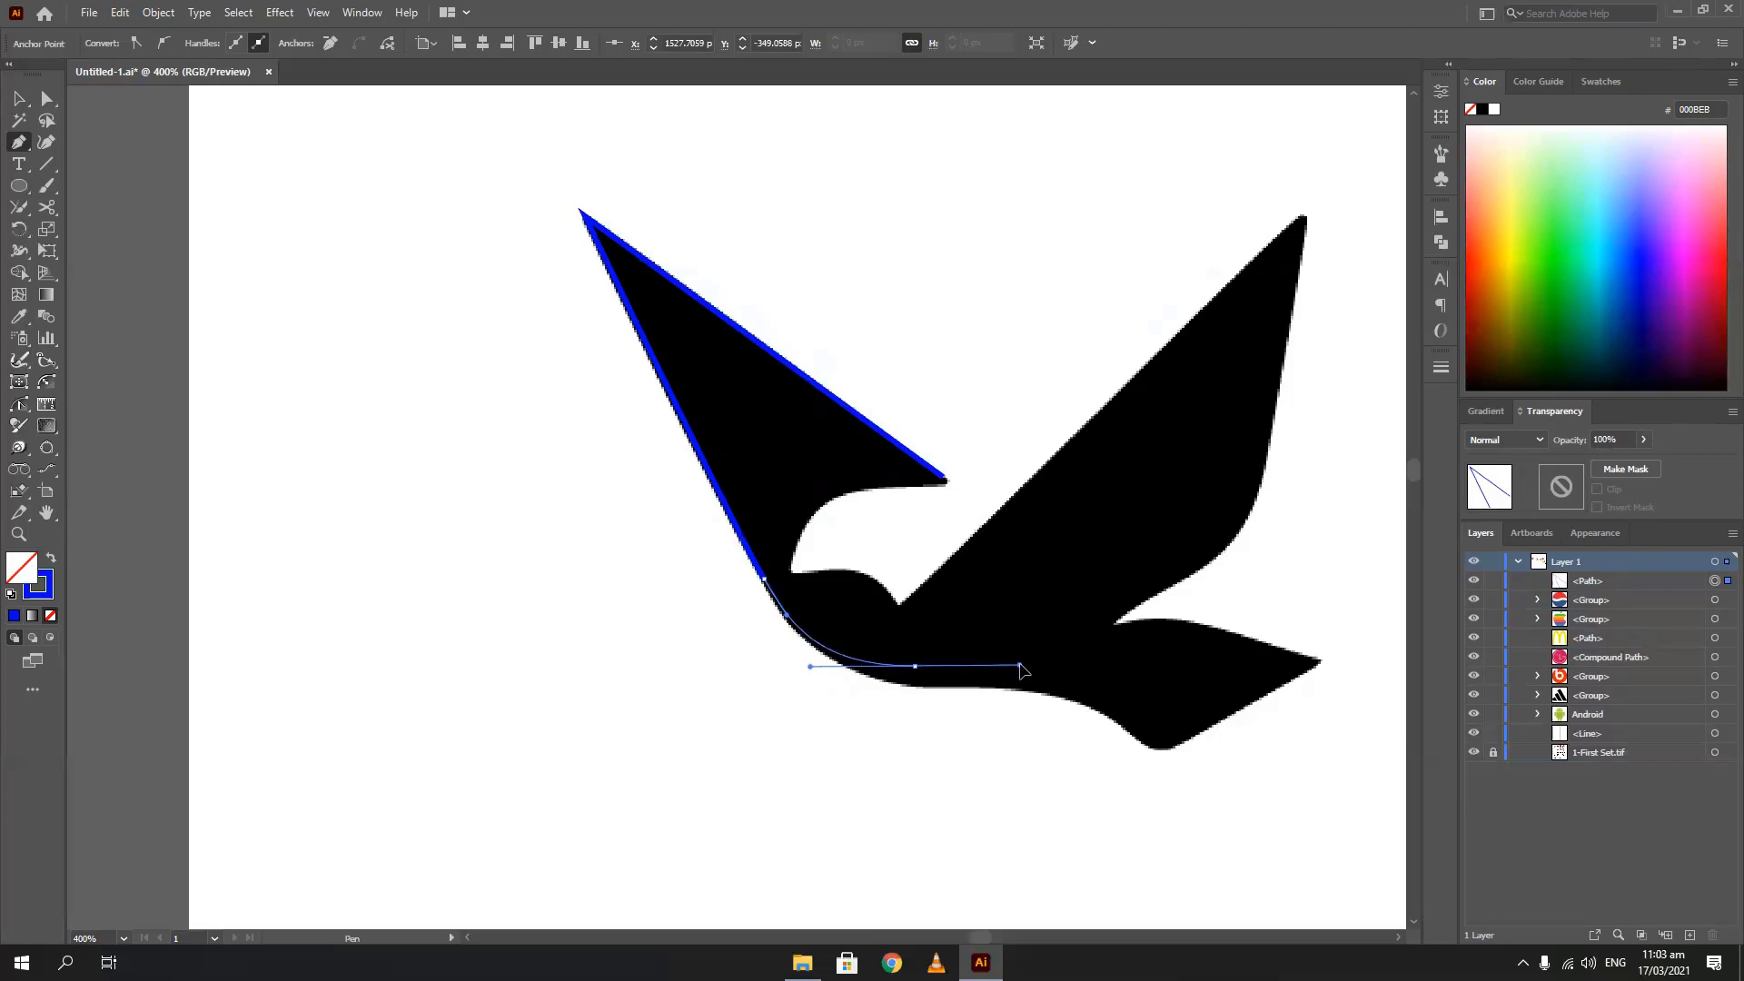
drag(1021, 671, 967, 684)
Continue the path around the tail, with a curved underside, rounded lower corner, pointed tip and curved upper edge ending at the notch
drag(1121, 725, 1173, 767)
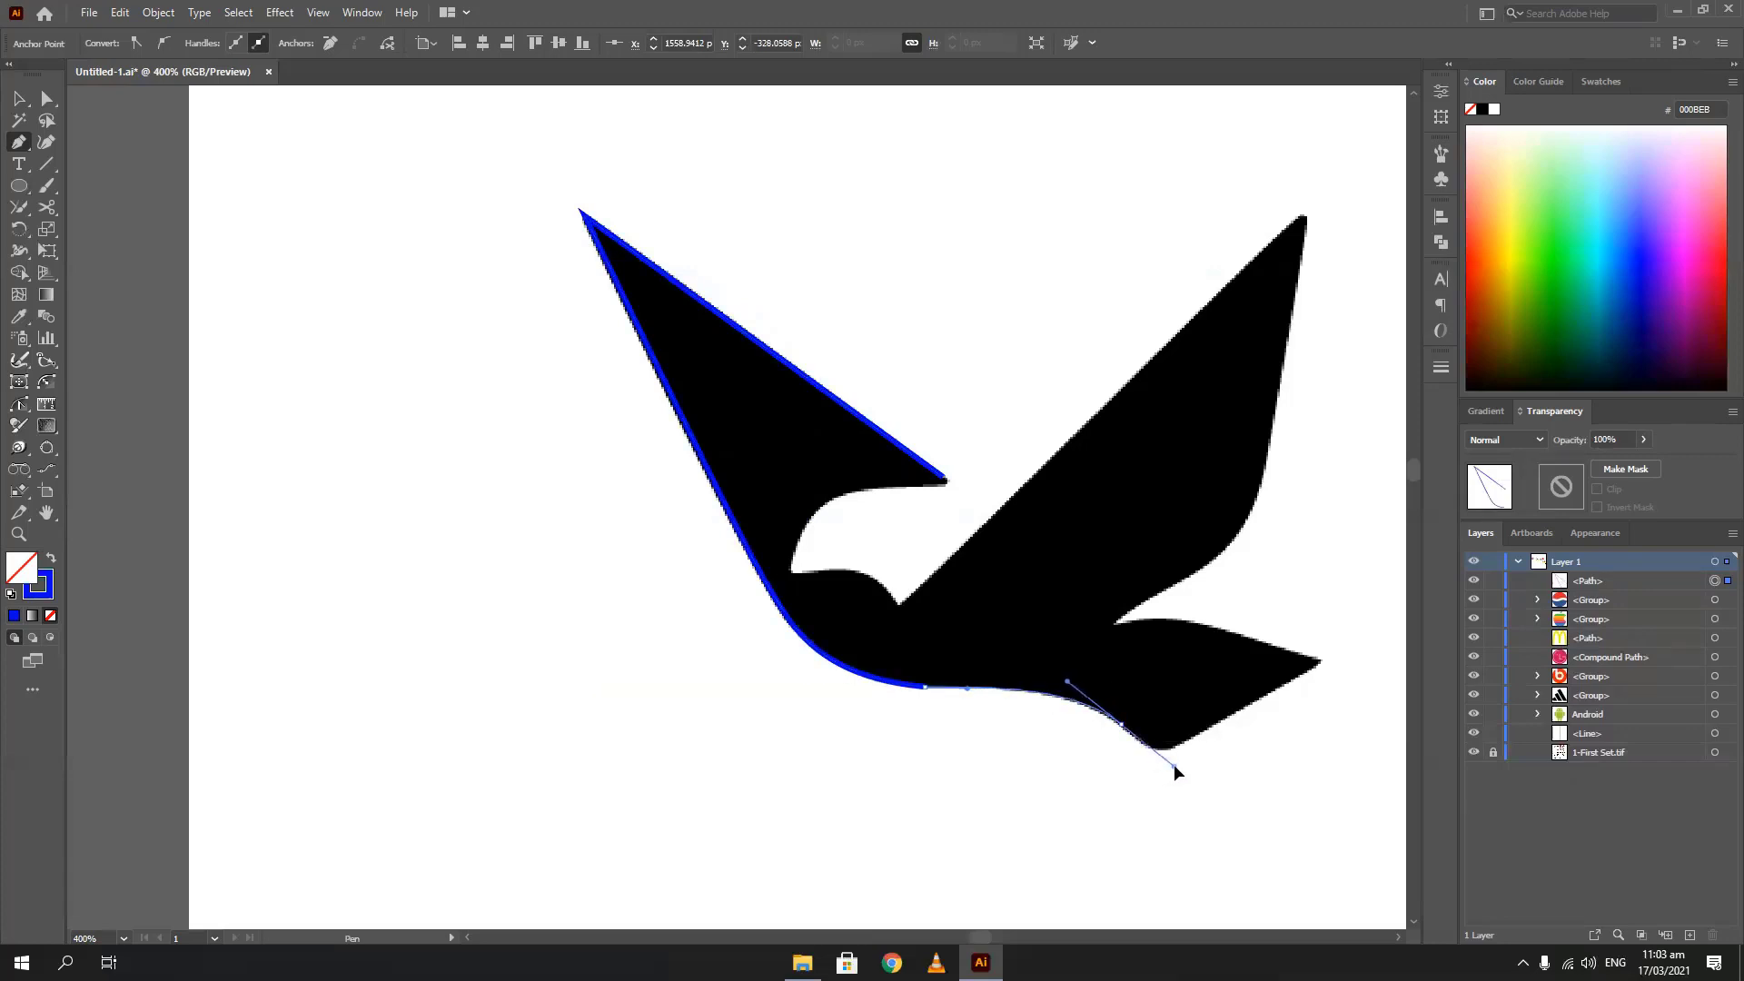
drag(1173, 764, 1213, 727)
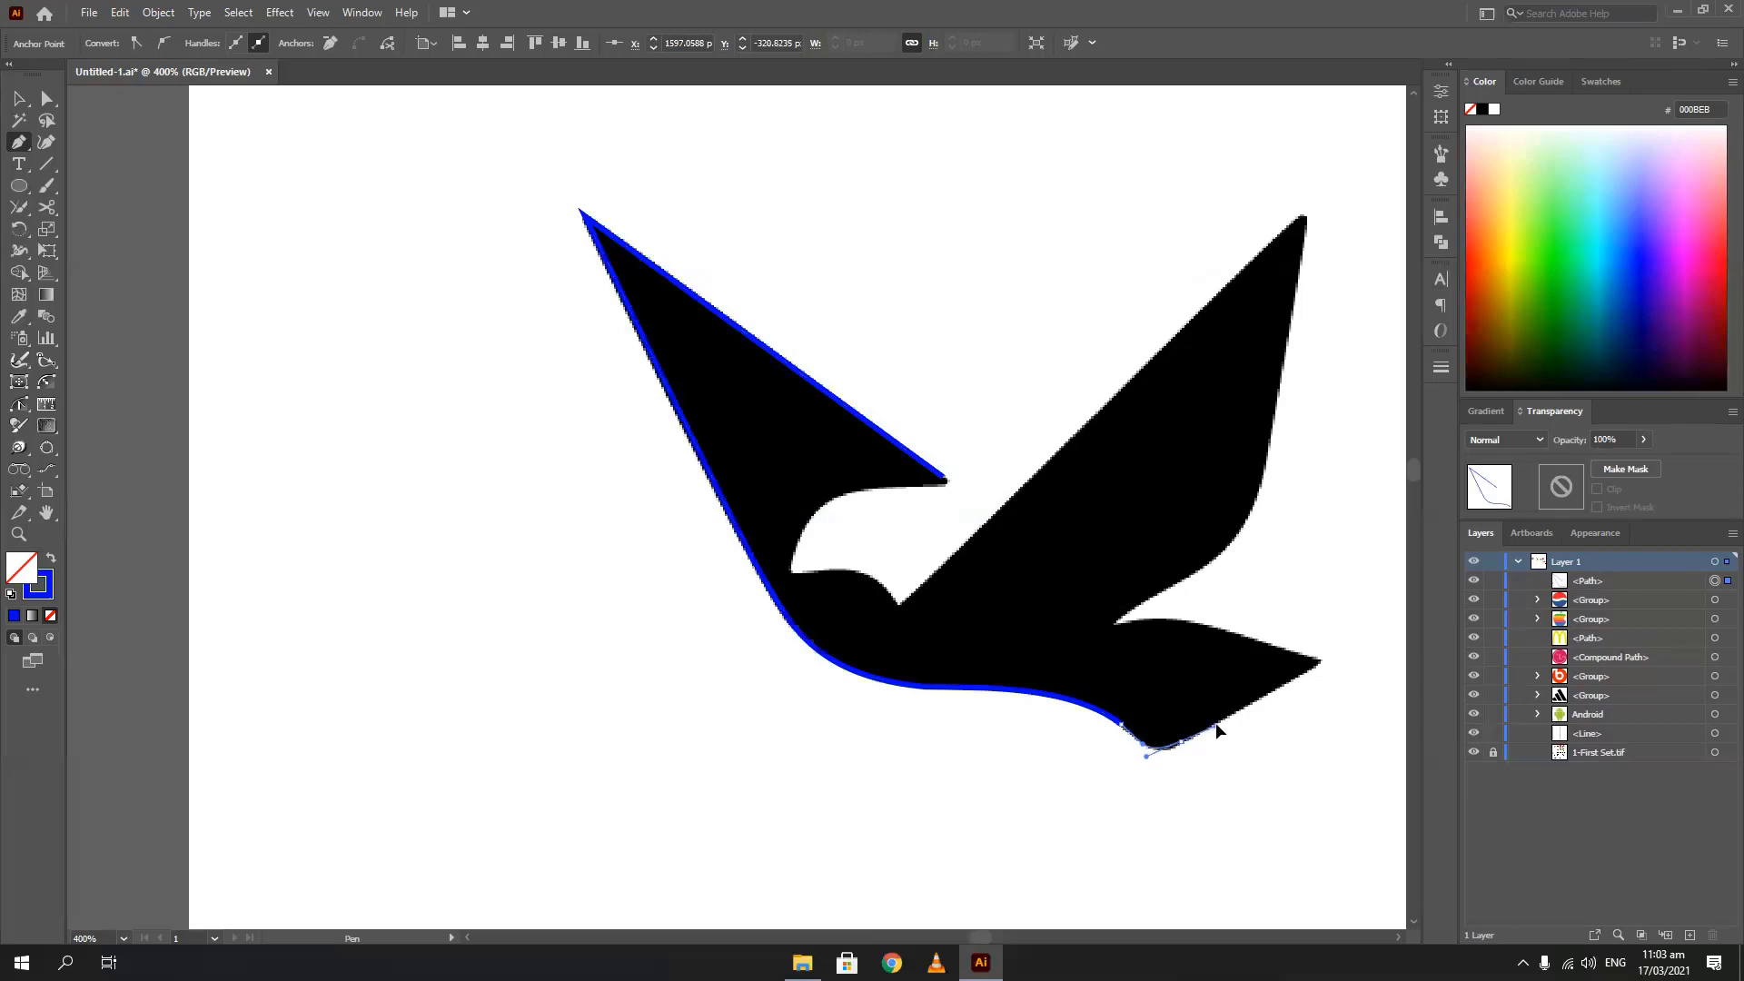
click(1319, 663)
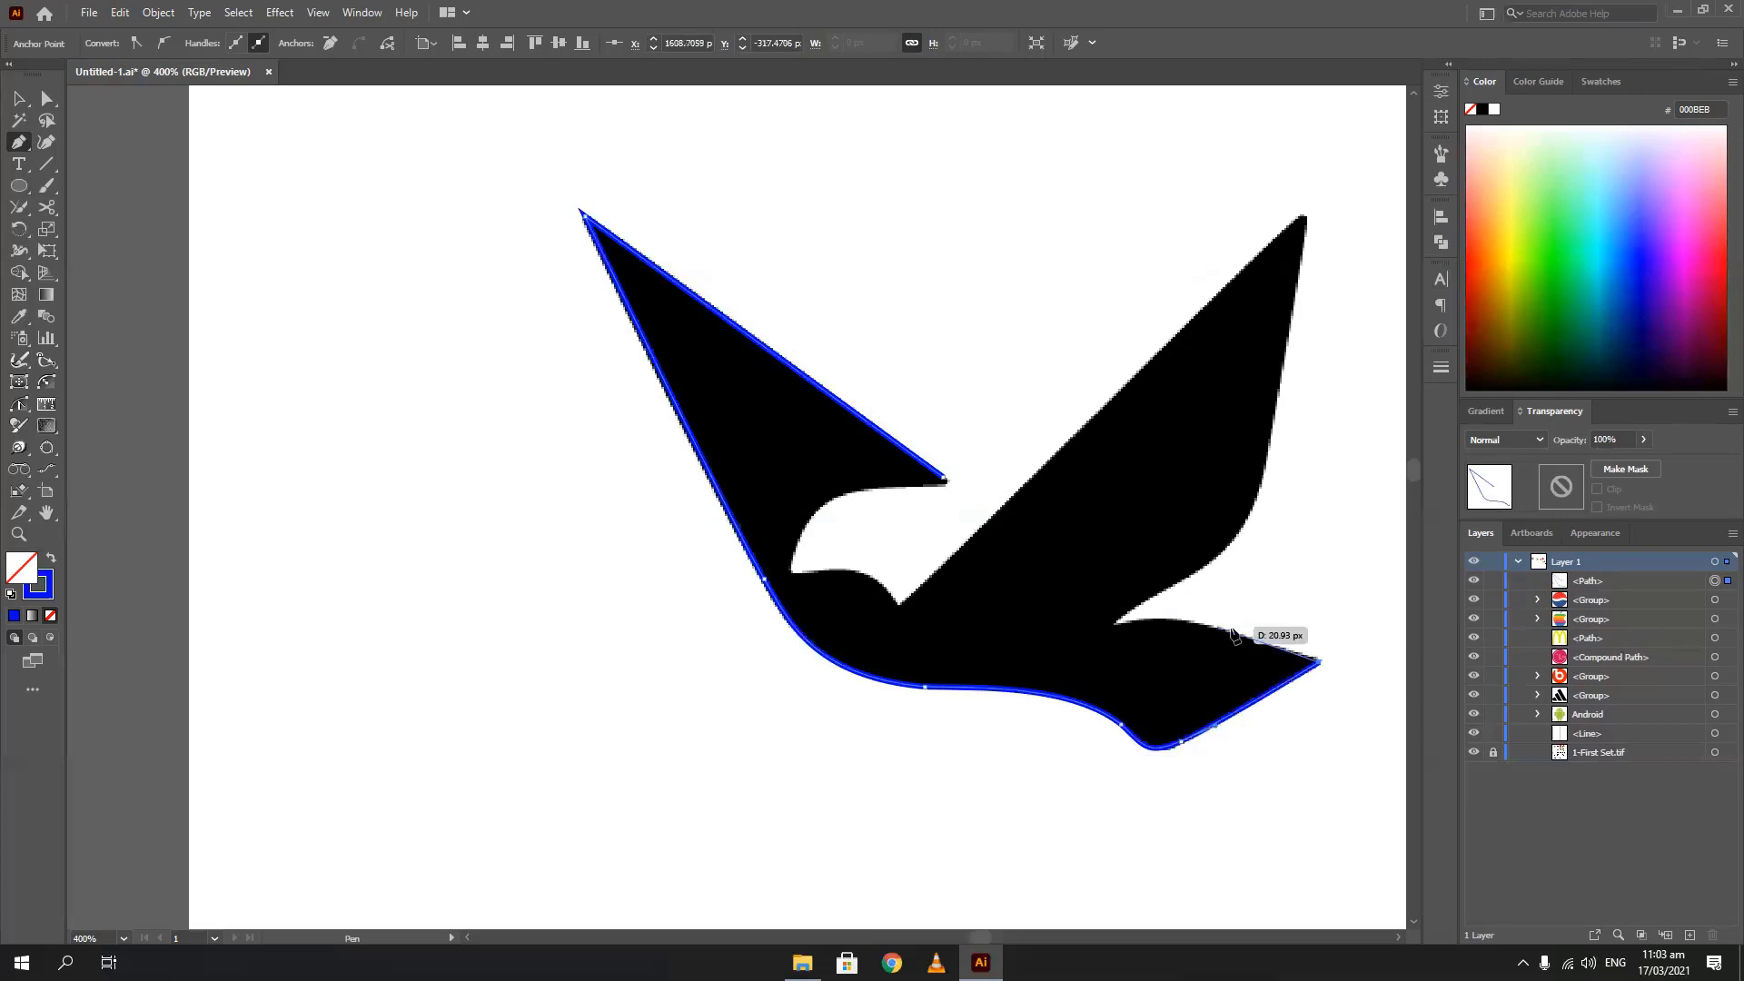
drag(1219, 633, 1189, 613)
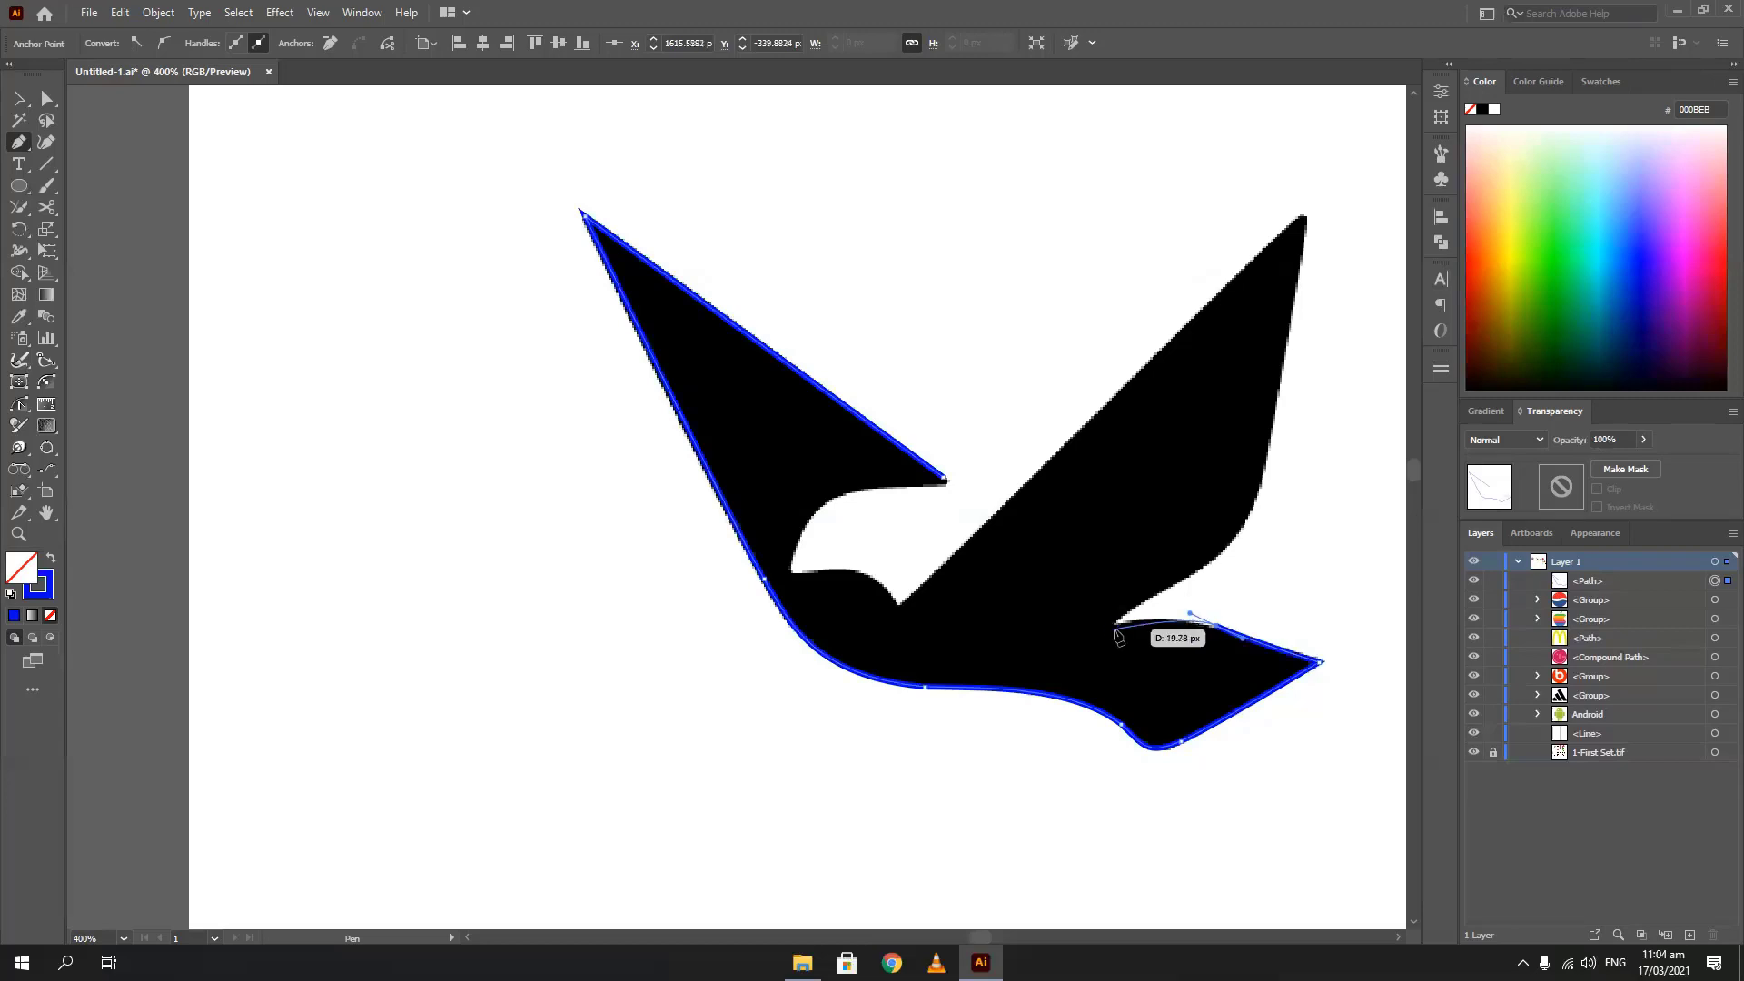
click(1112, 625)
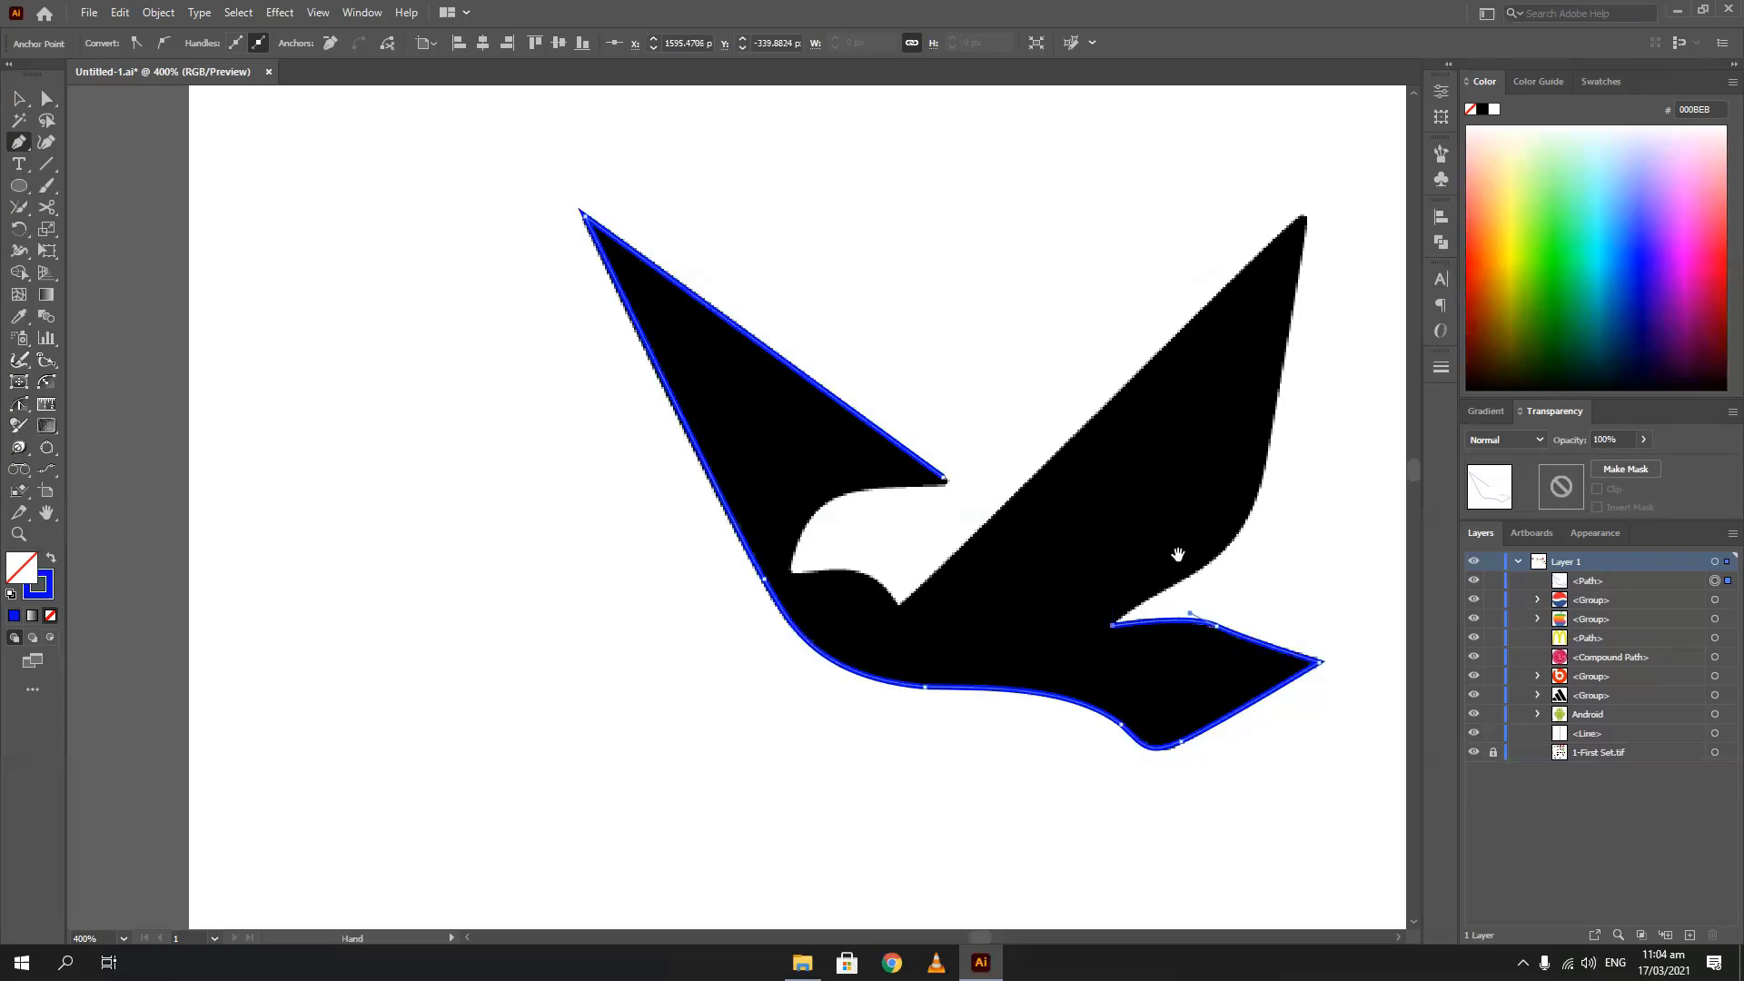
Trace the right wing from the notch to the neck, then curve around the head and close the path at the left wing's inner tip
drag(1175, 554, 1105, 612)
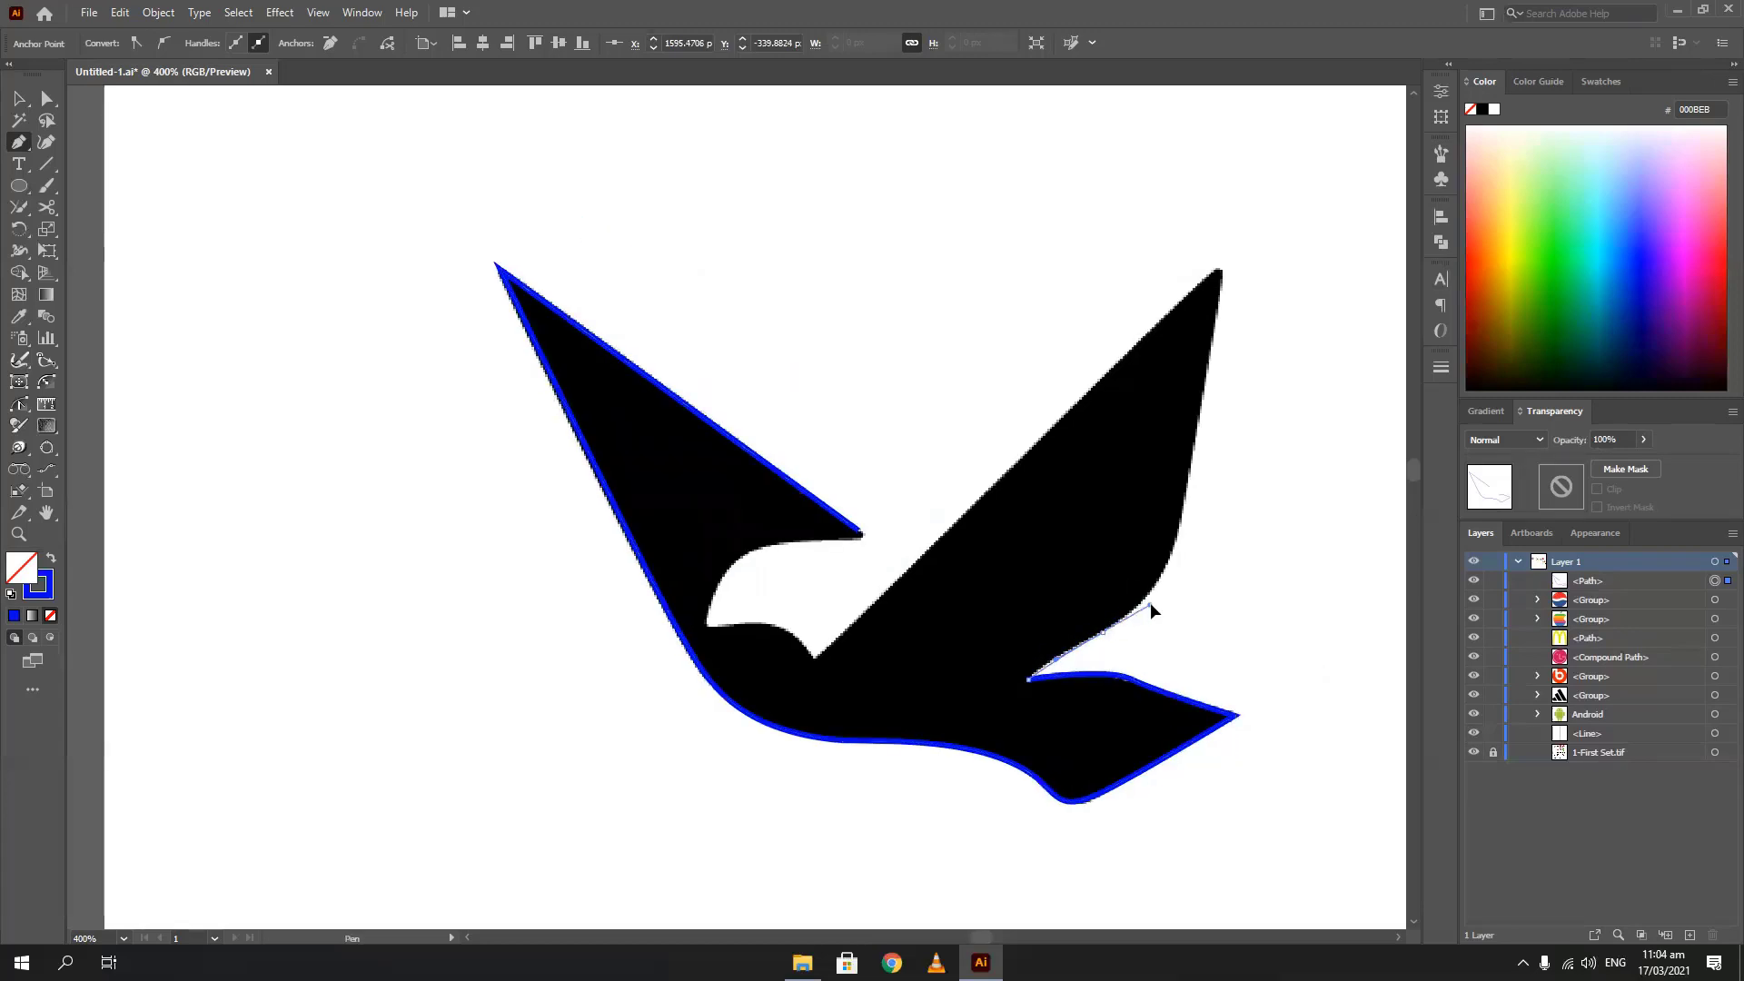
drag(1157, 603, 1157, 604)
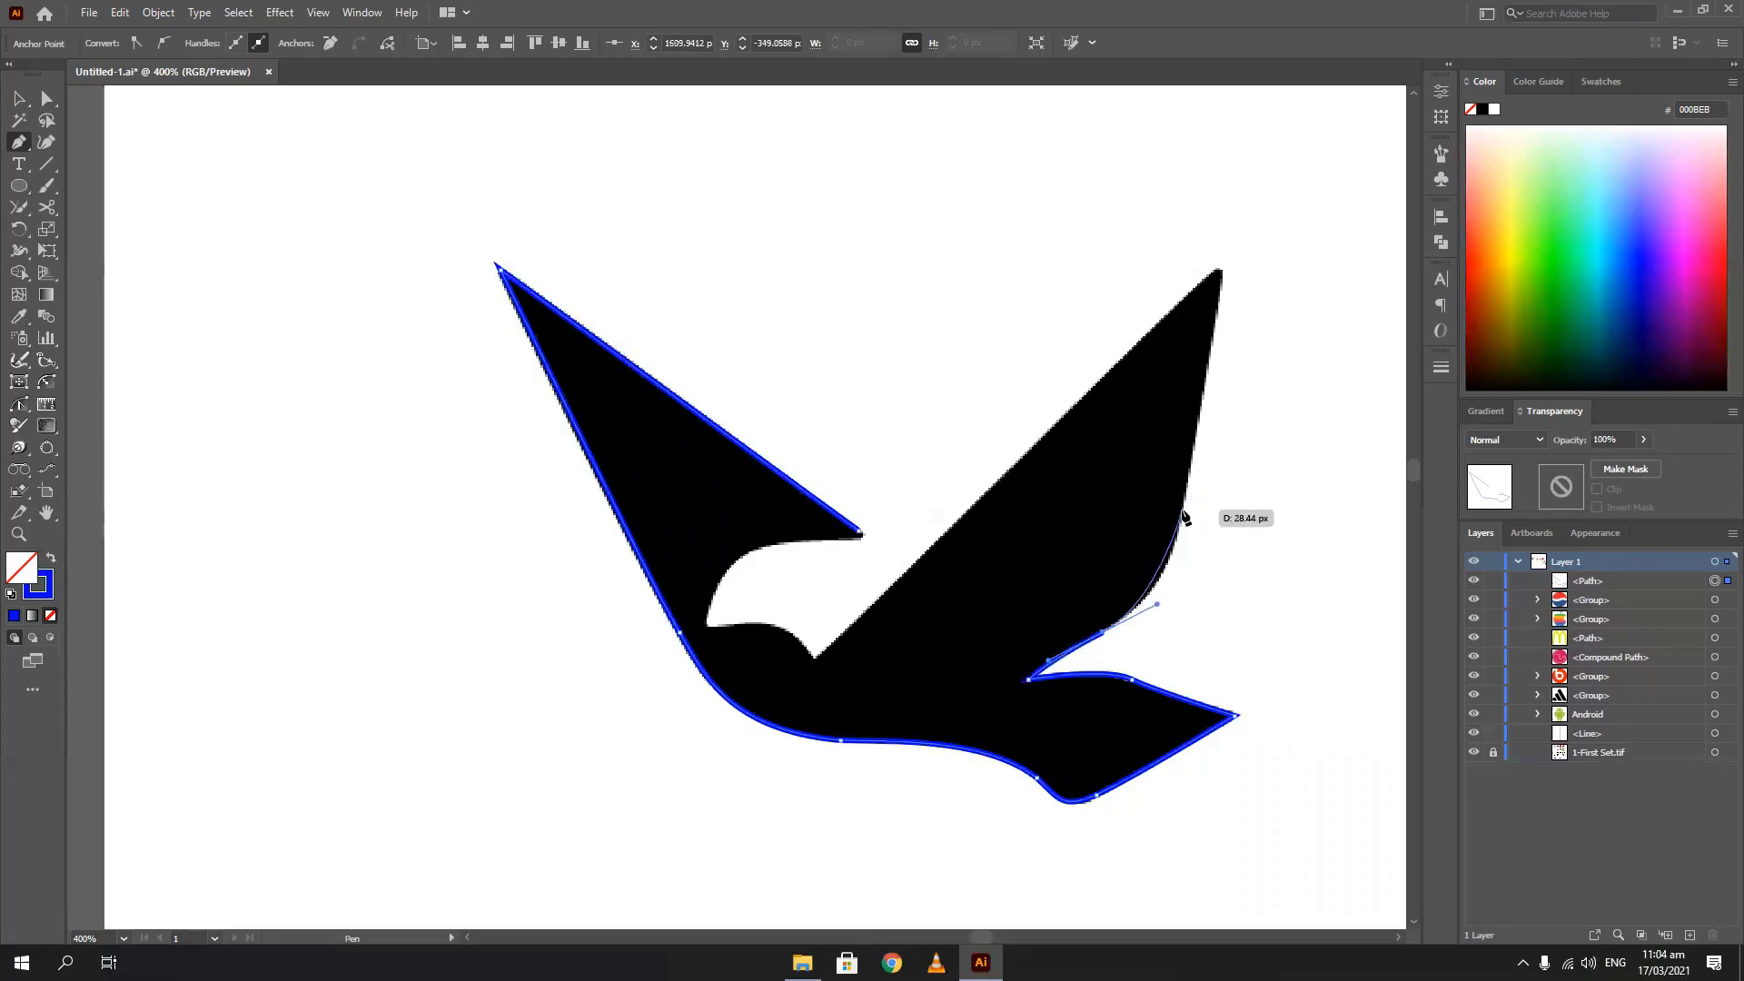
drag(1182, 517, 1188, 478)
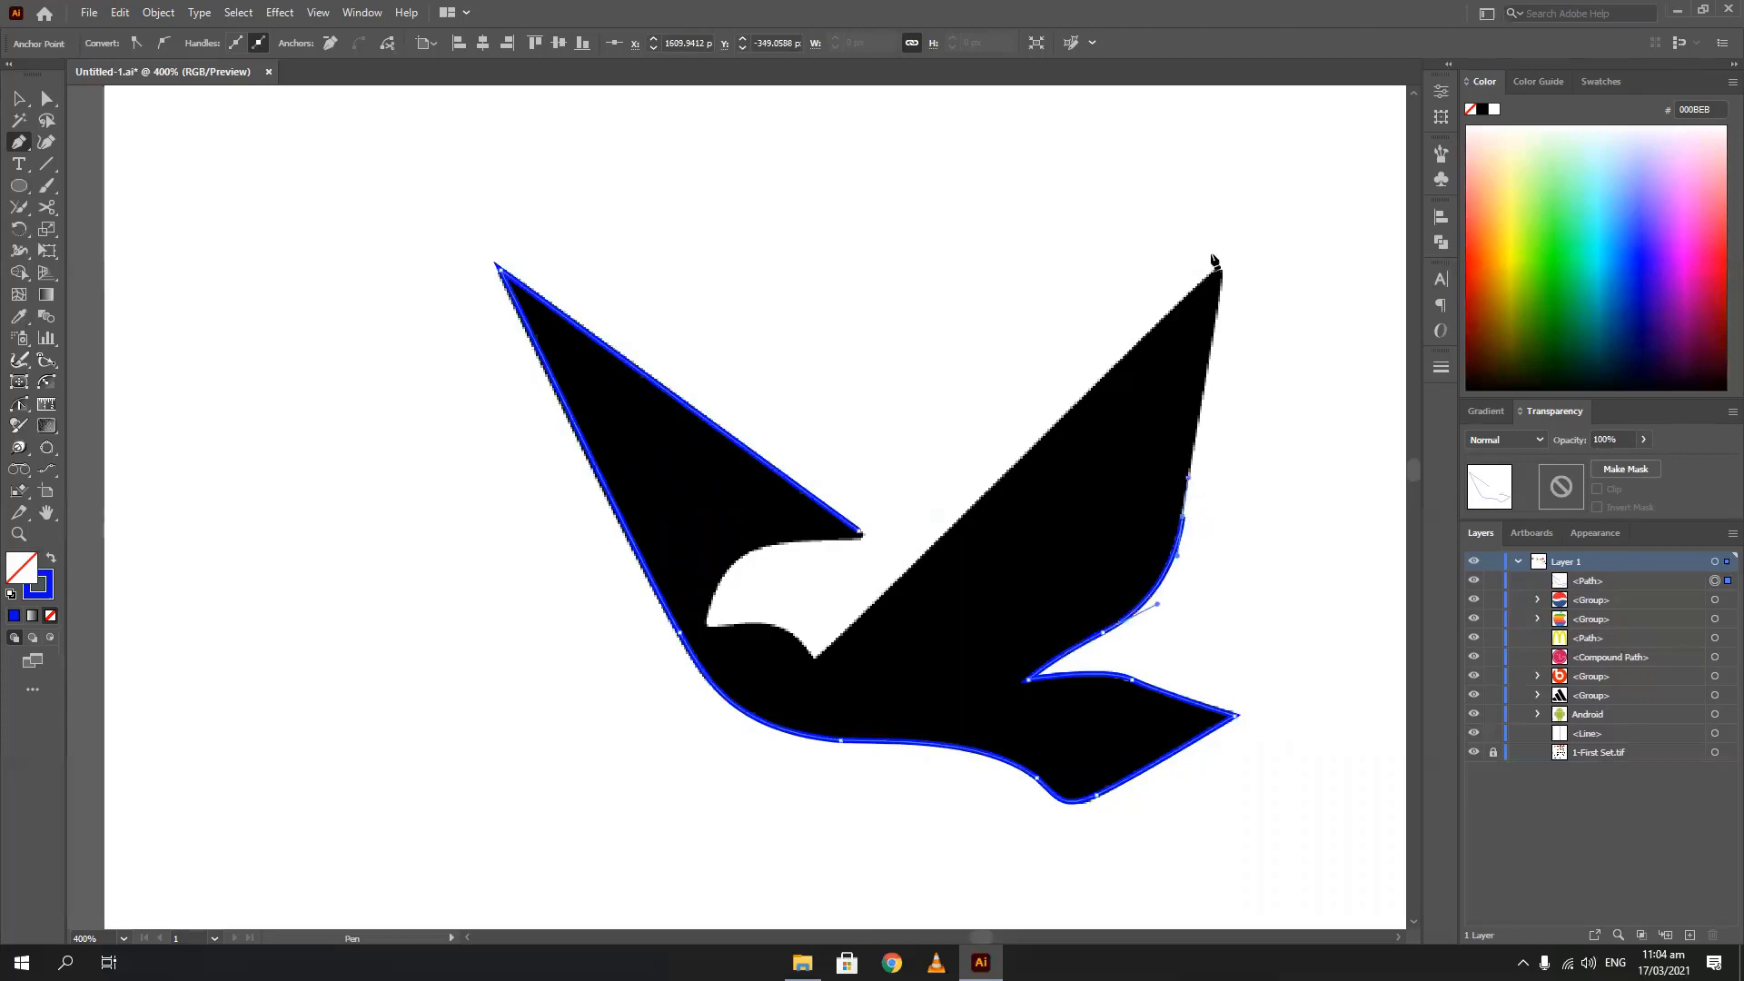
click(1220, 269)
click(814, 659)
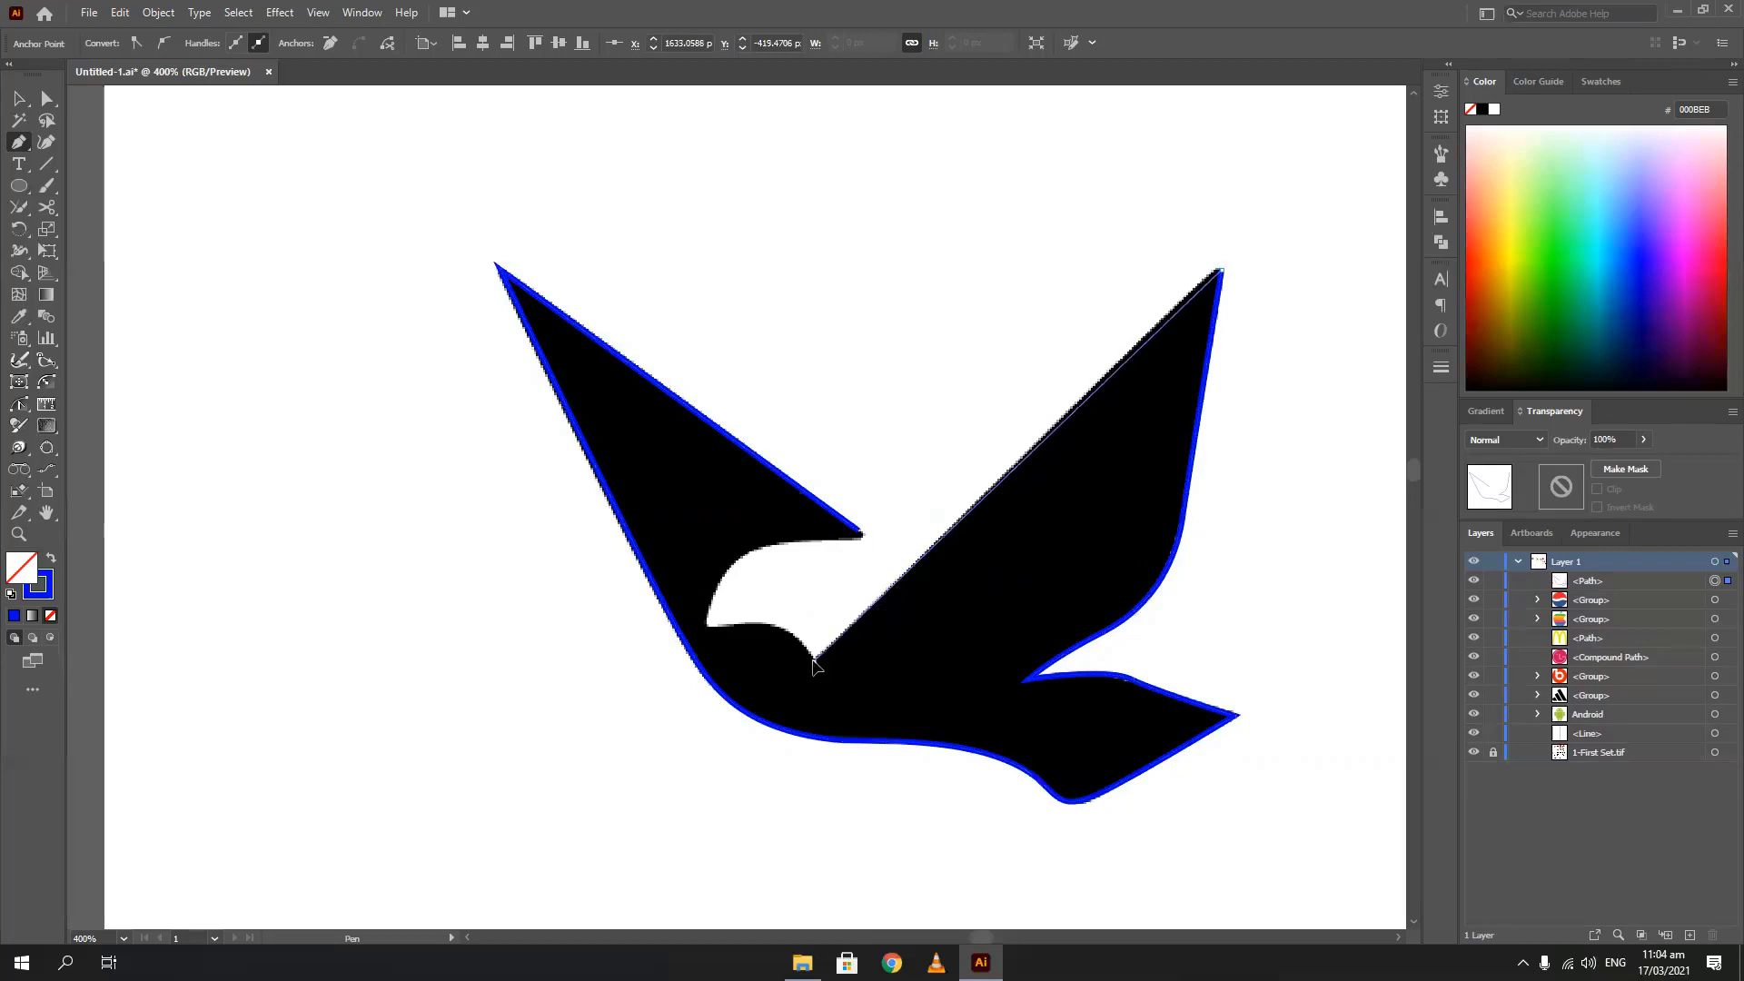
drag(761, 621, 828, 539)
click(859, 535)
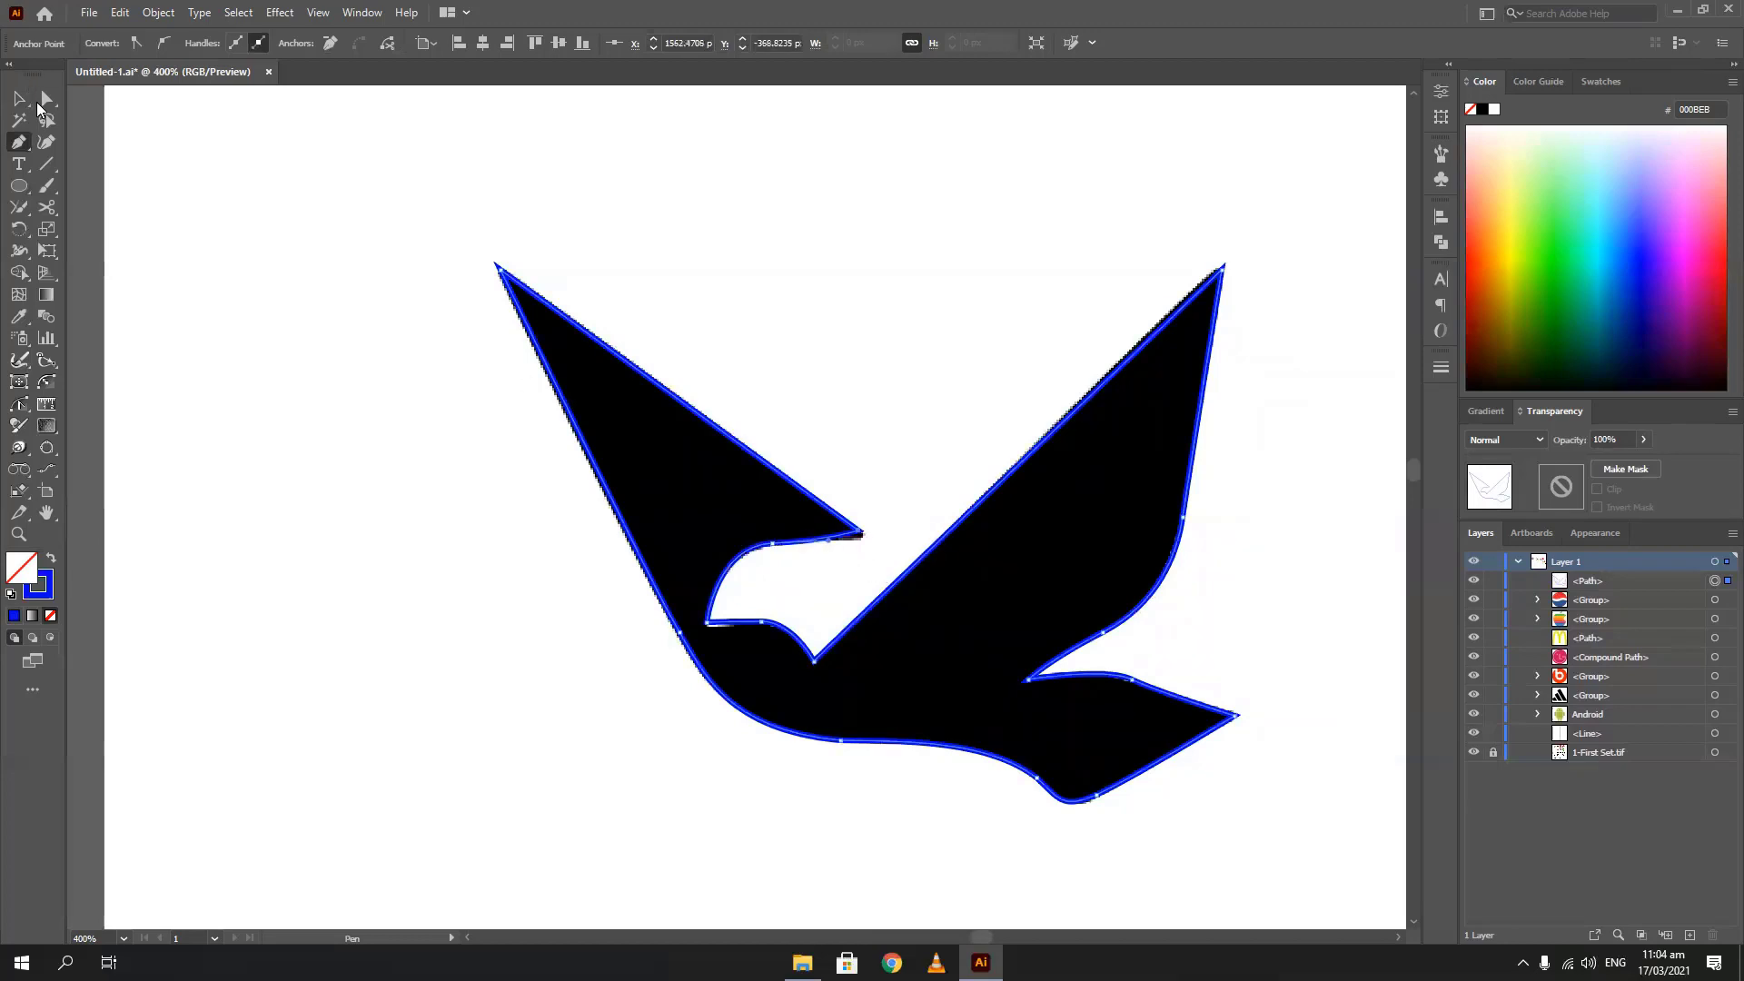
Move the left wing's inner tip anchor outward with Direct Selection to match the reference corner
click(44, 105)
scroll(883, 568, up, 5)
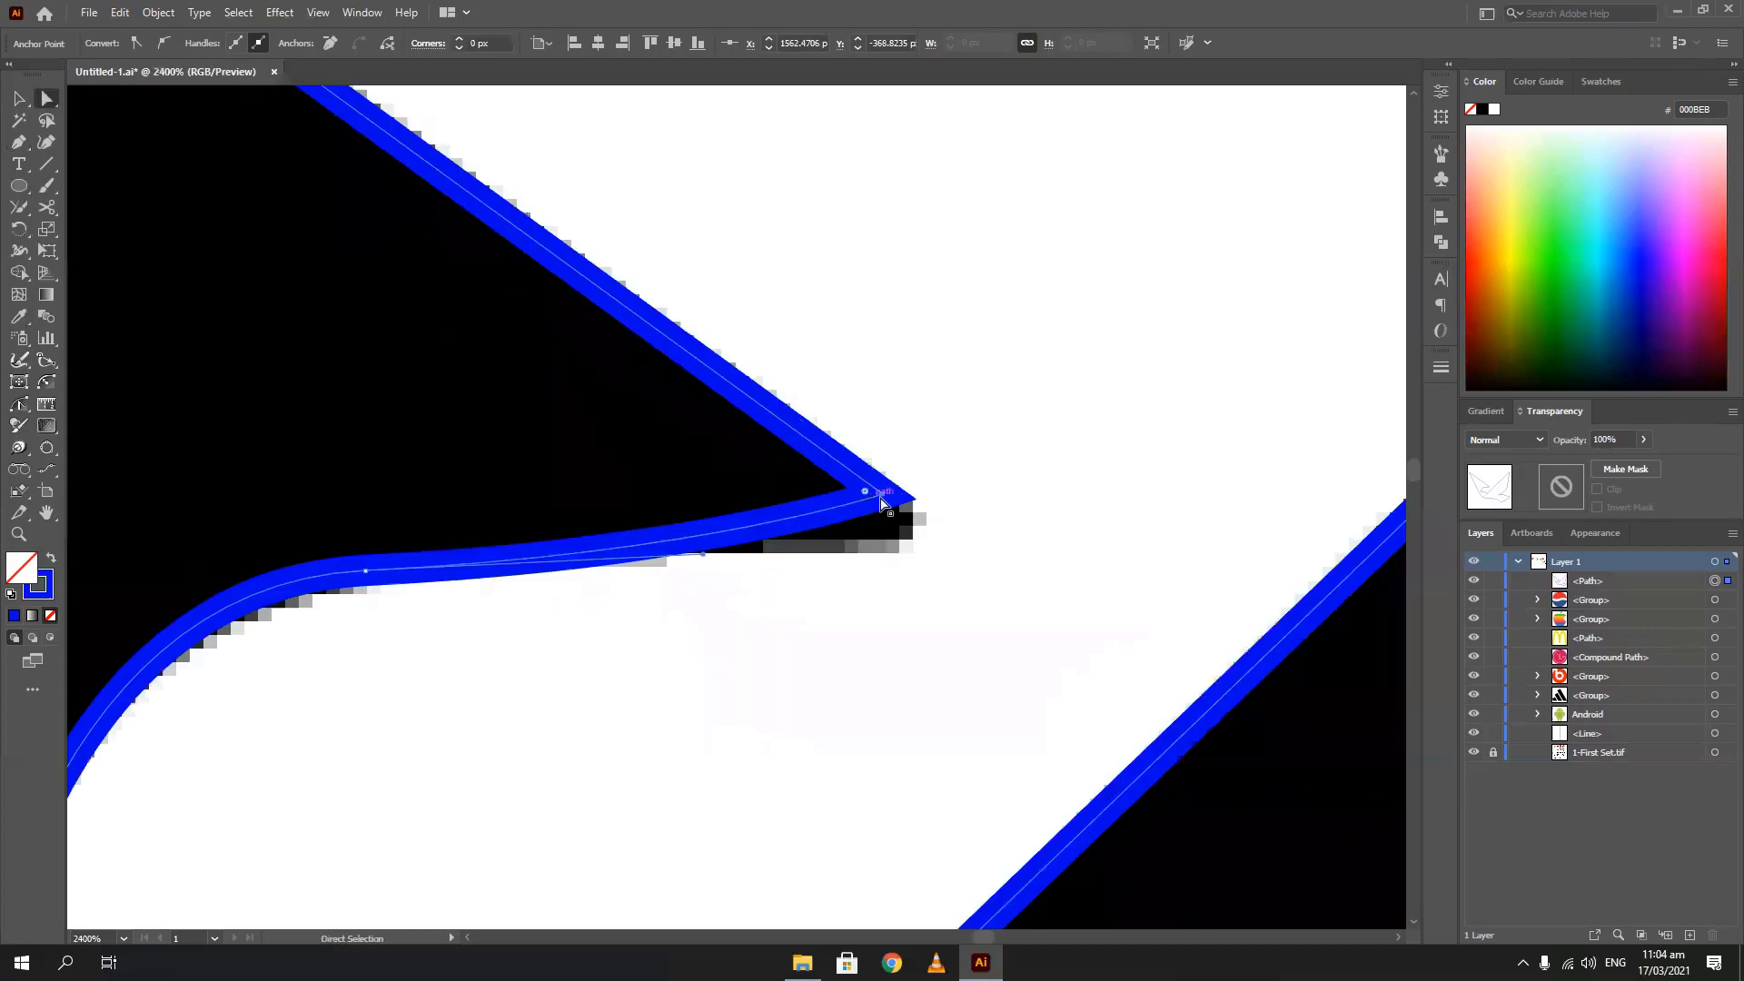
drag(884, 495, 935, 532)
scroll(697, 579, down, 1)
scroll(697, 579, down, 4)
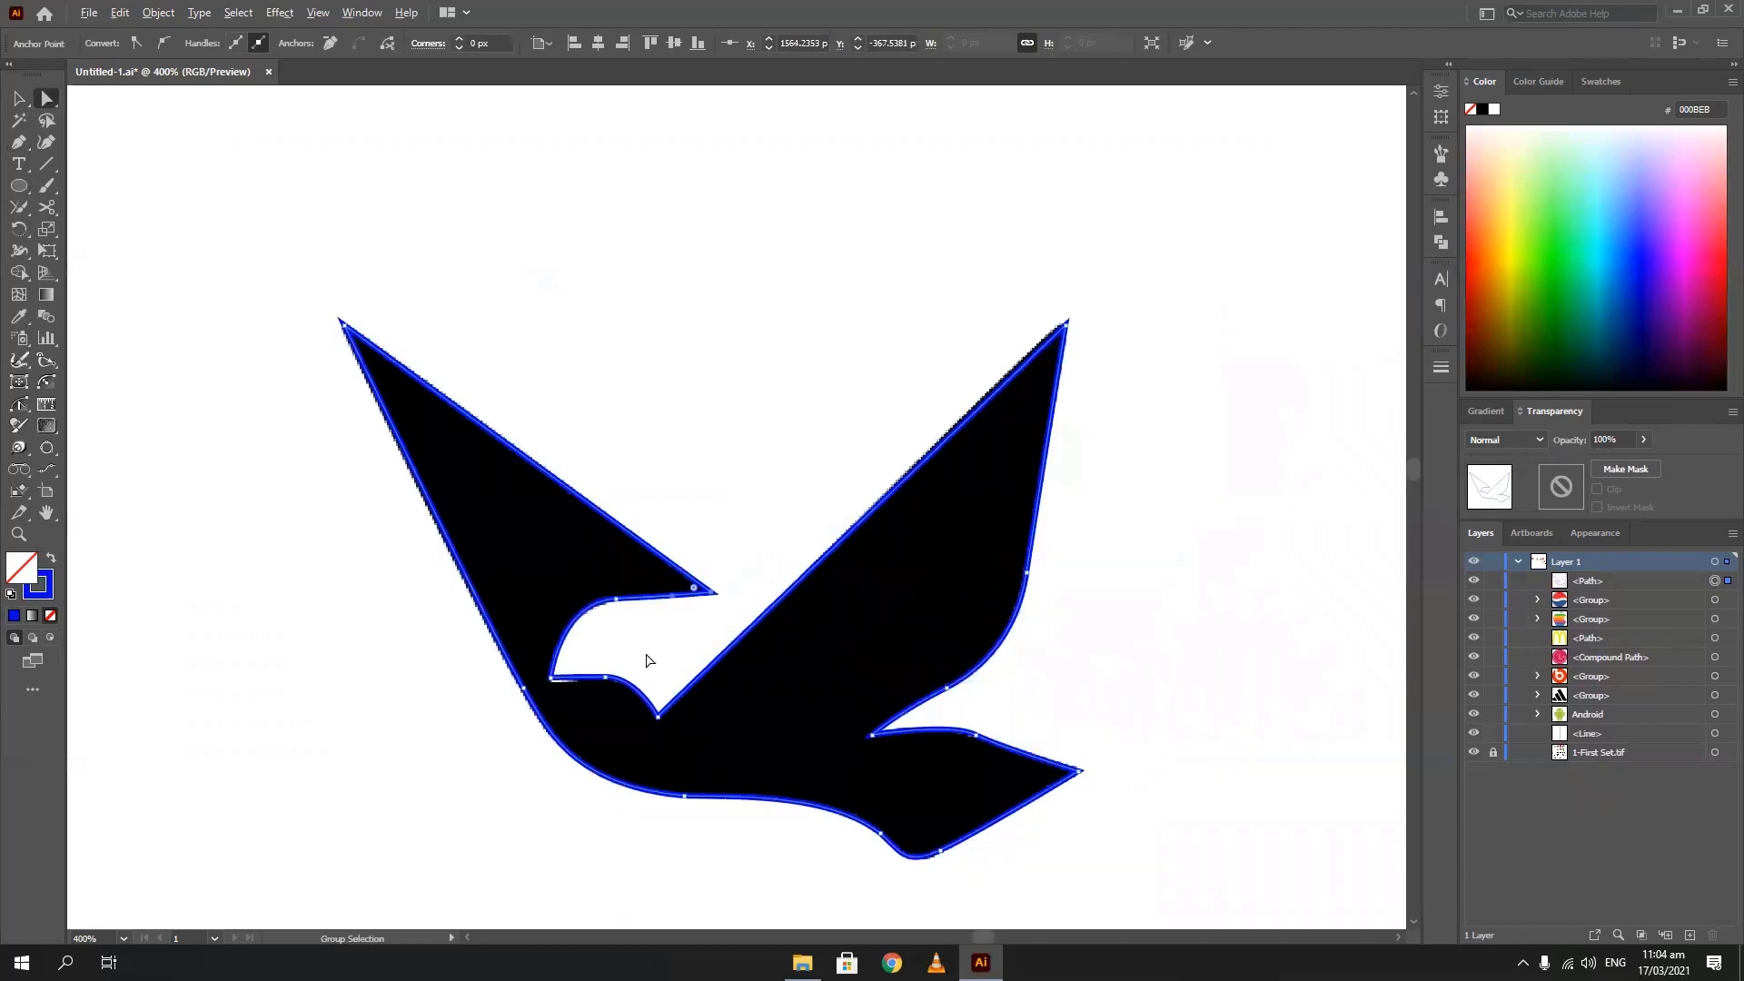
Adjust both handles of the anchor on the tail's upper edge so the curve follows the reference
drag(642, 662, 700, 479)
scroll(1031, 579, up, 4)
click(1042, 567)
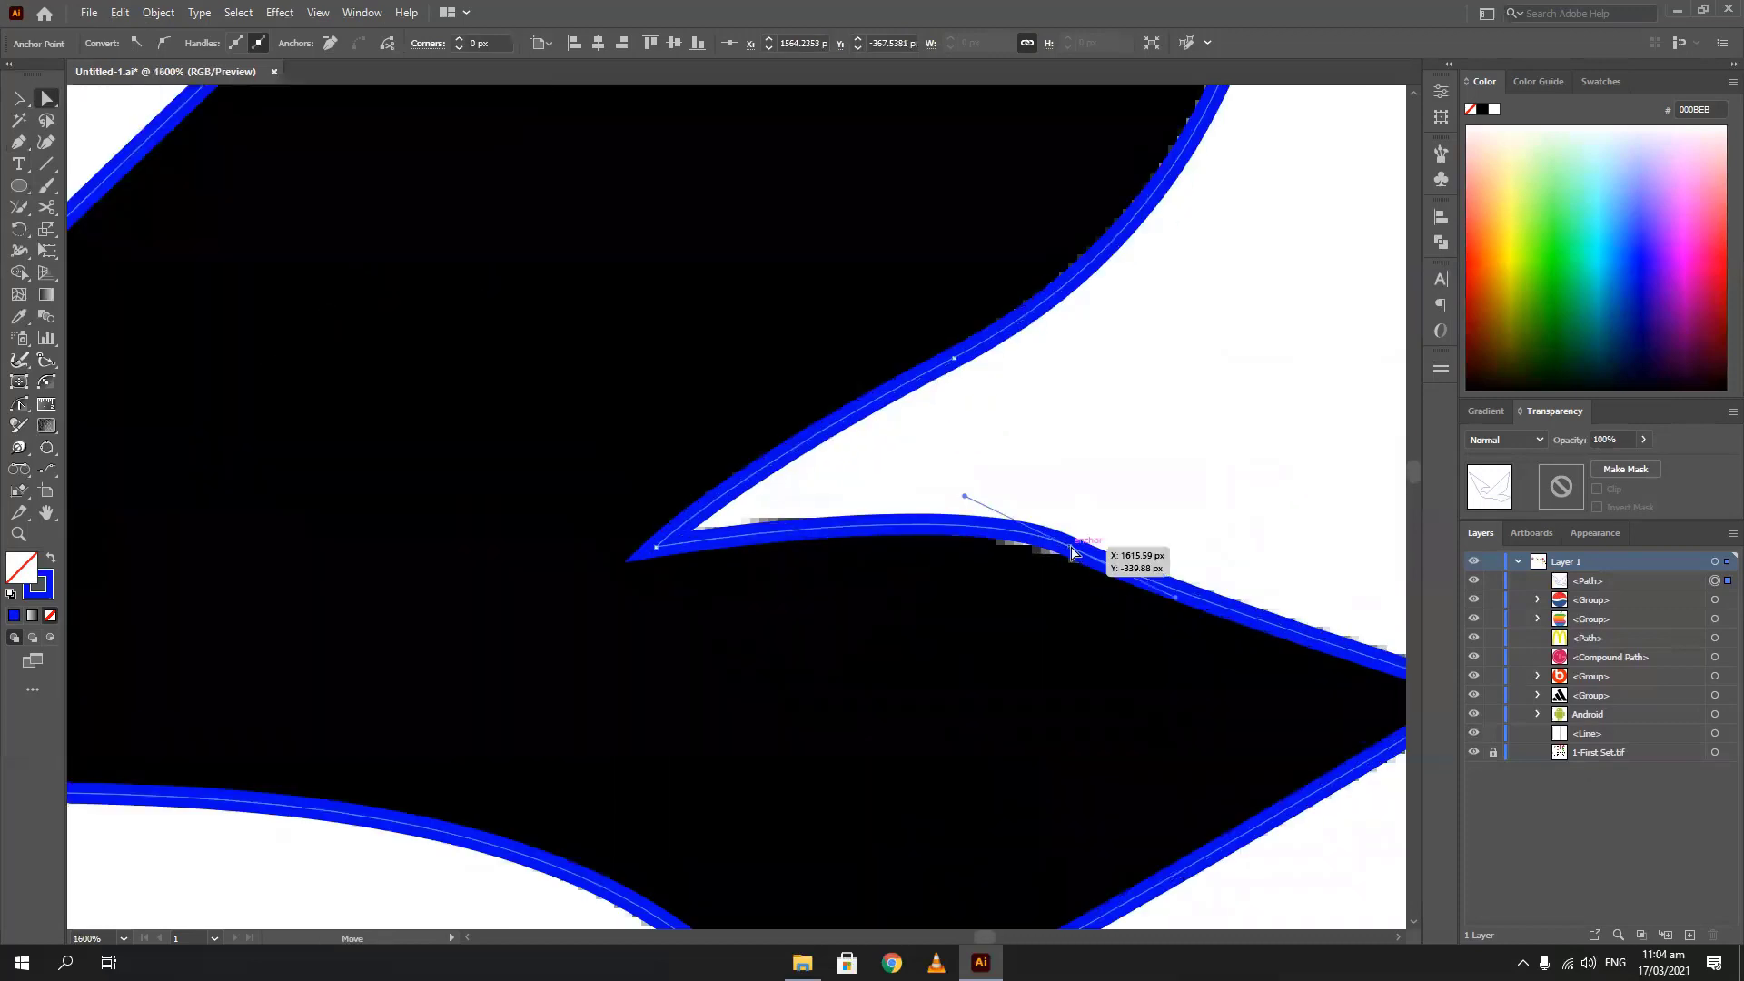
drag(964, 501, 929, 506)
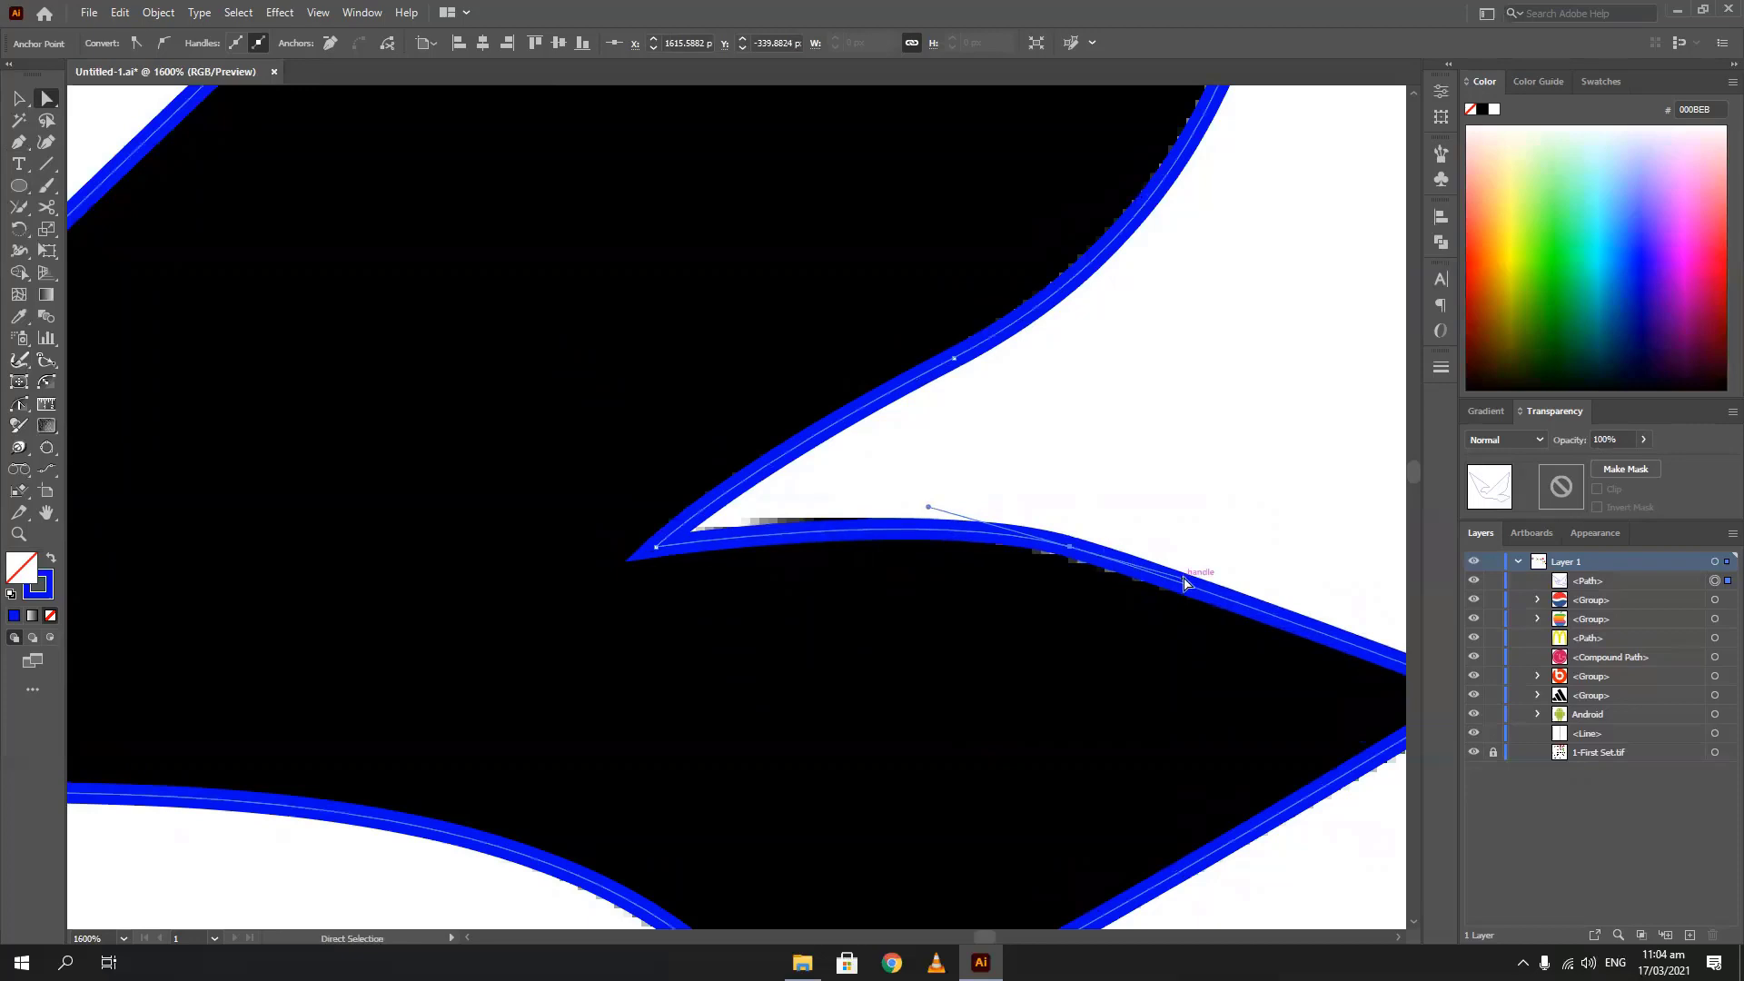
drag(1184, 582, 1221, 598)
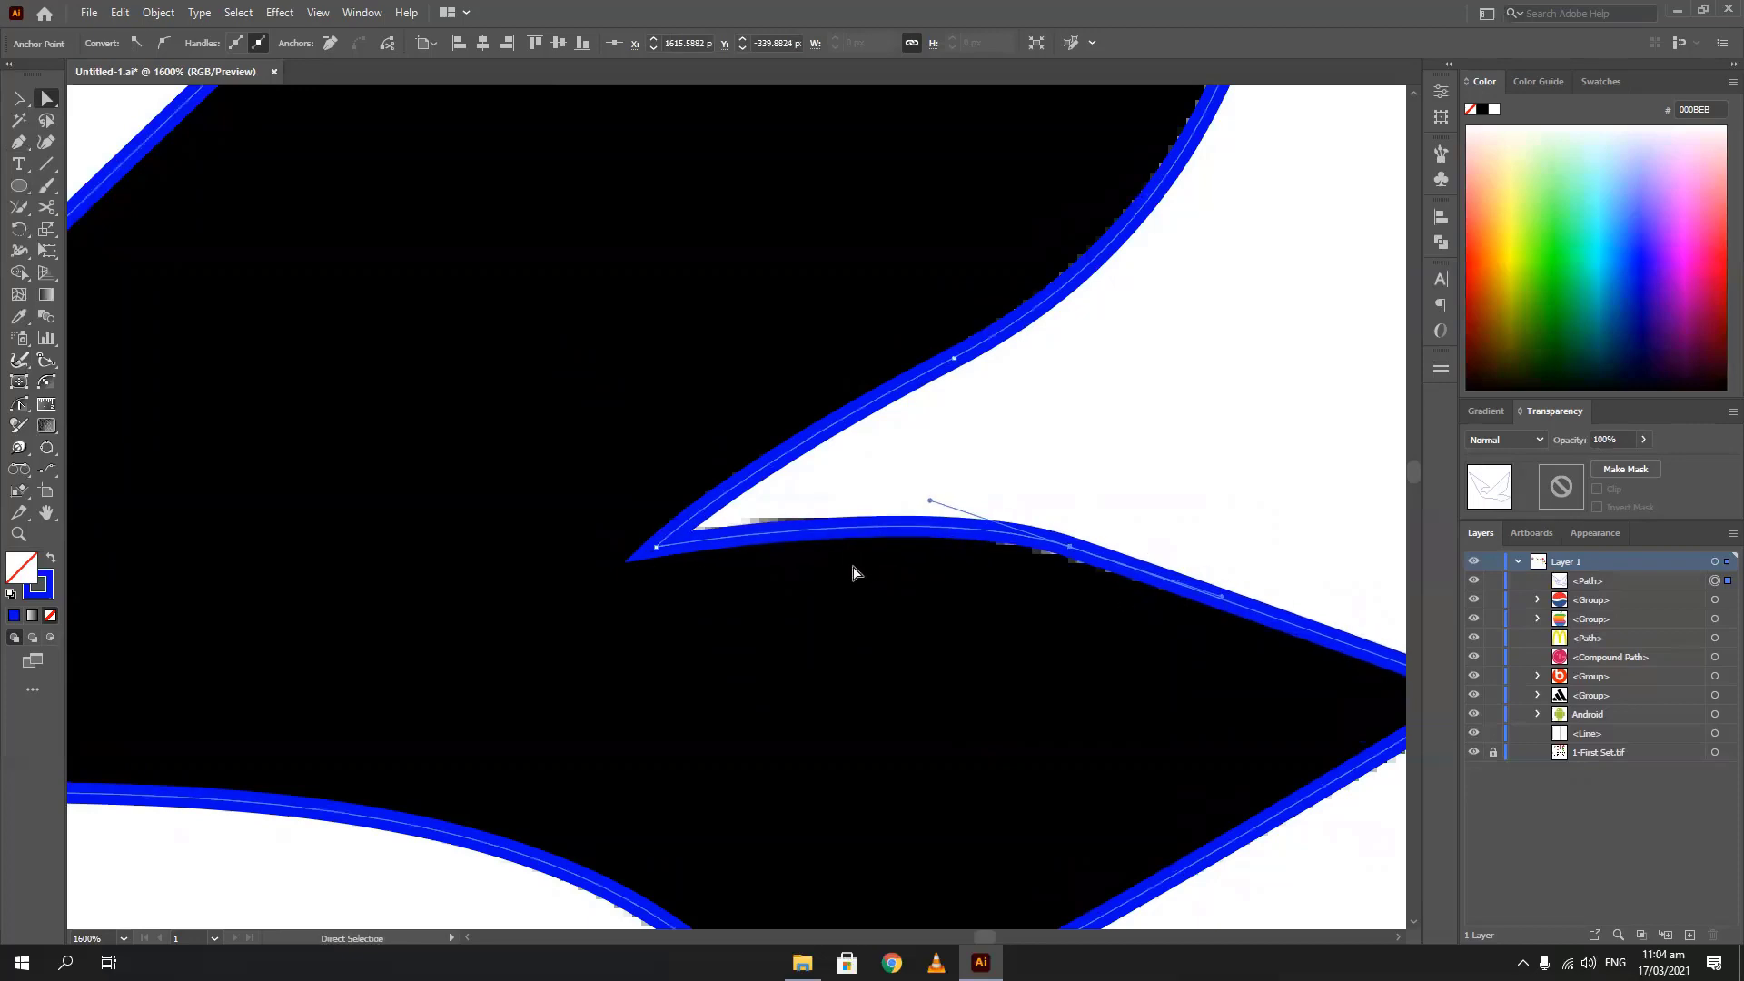
Move the traced bird off the reference sheet, swap its blue stroke to a fill and deselect it
scroll(670, 507, down, 7)
drag(838, 544, 1199, 566)
click(18, 99)
drag(888, 414, 207, 418)
key(shift+x)
click(185, 618)
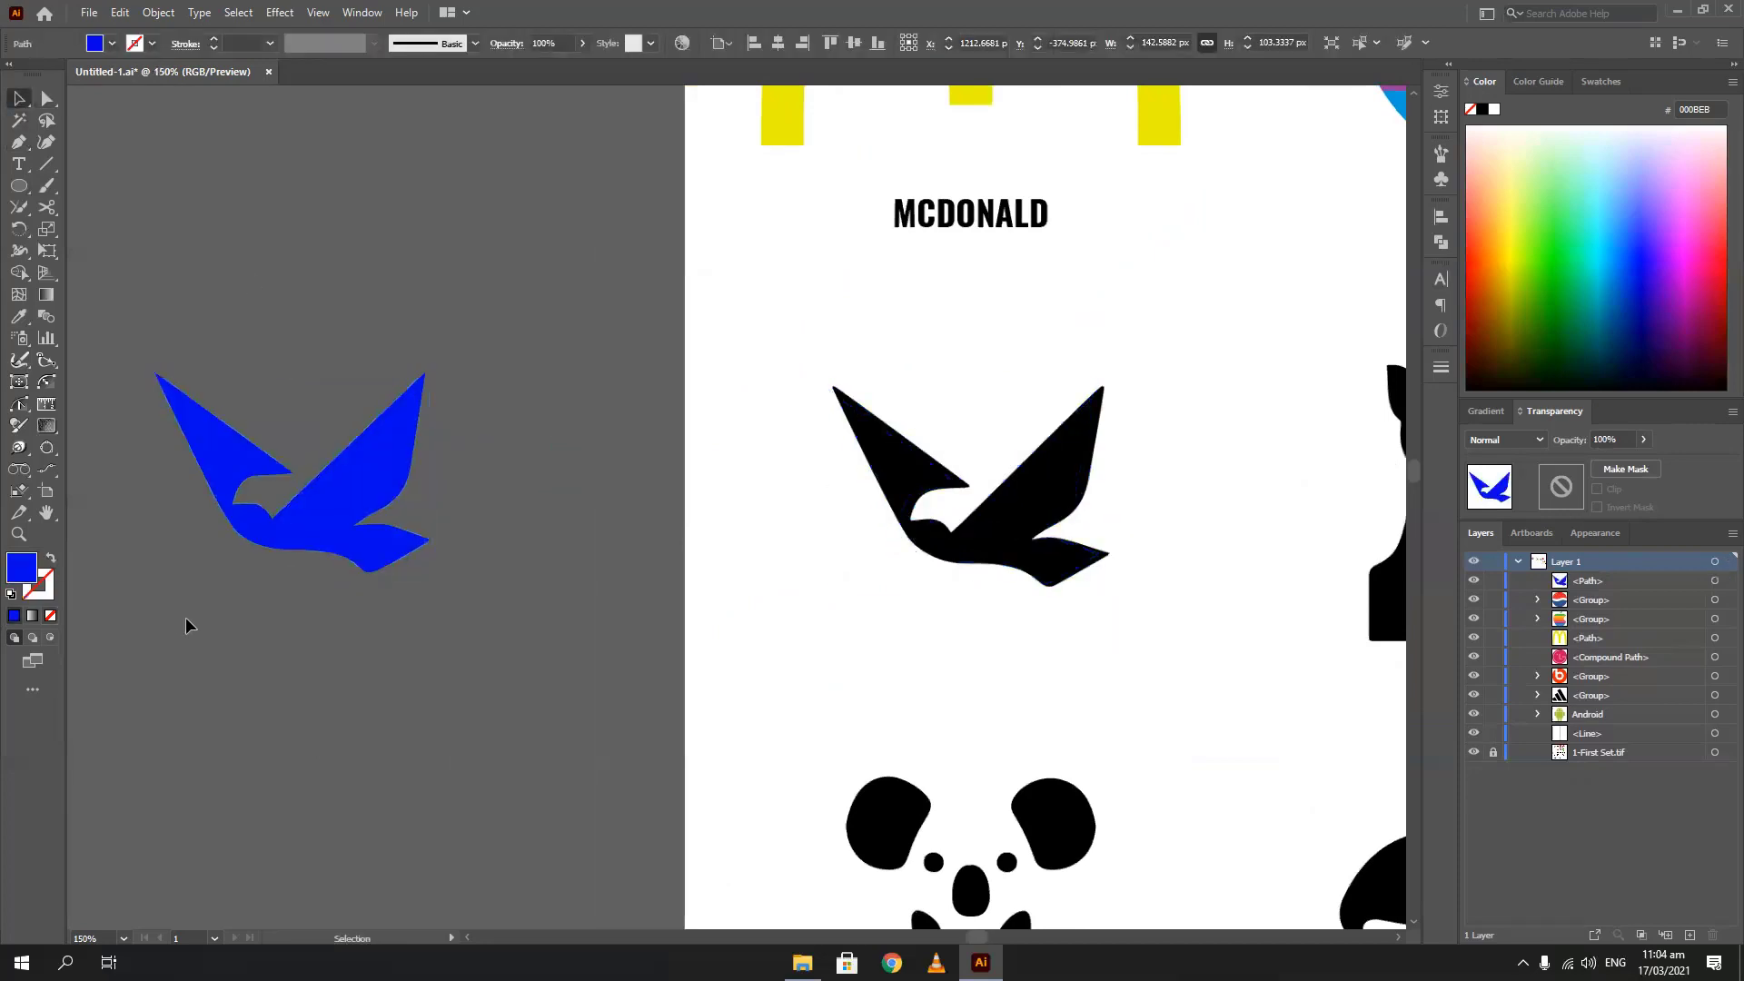
Inspect the filled blue bird up close and delete it
scroll(157, 520, up, 3)
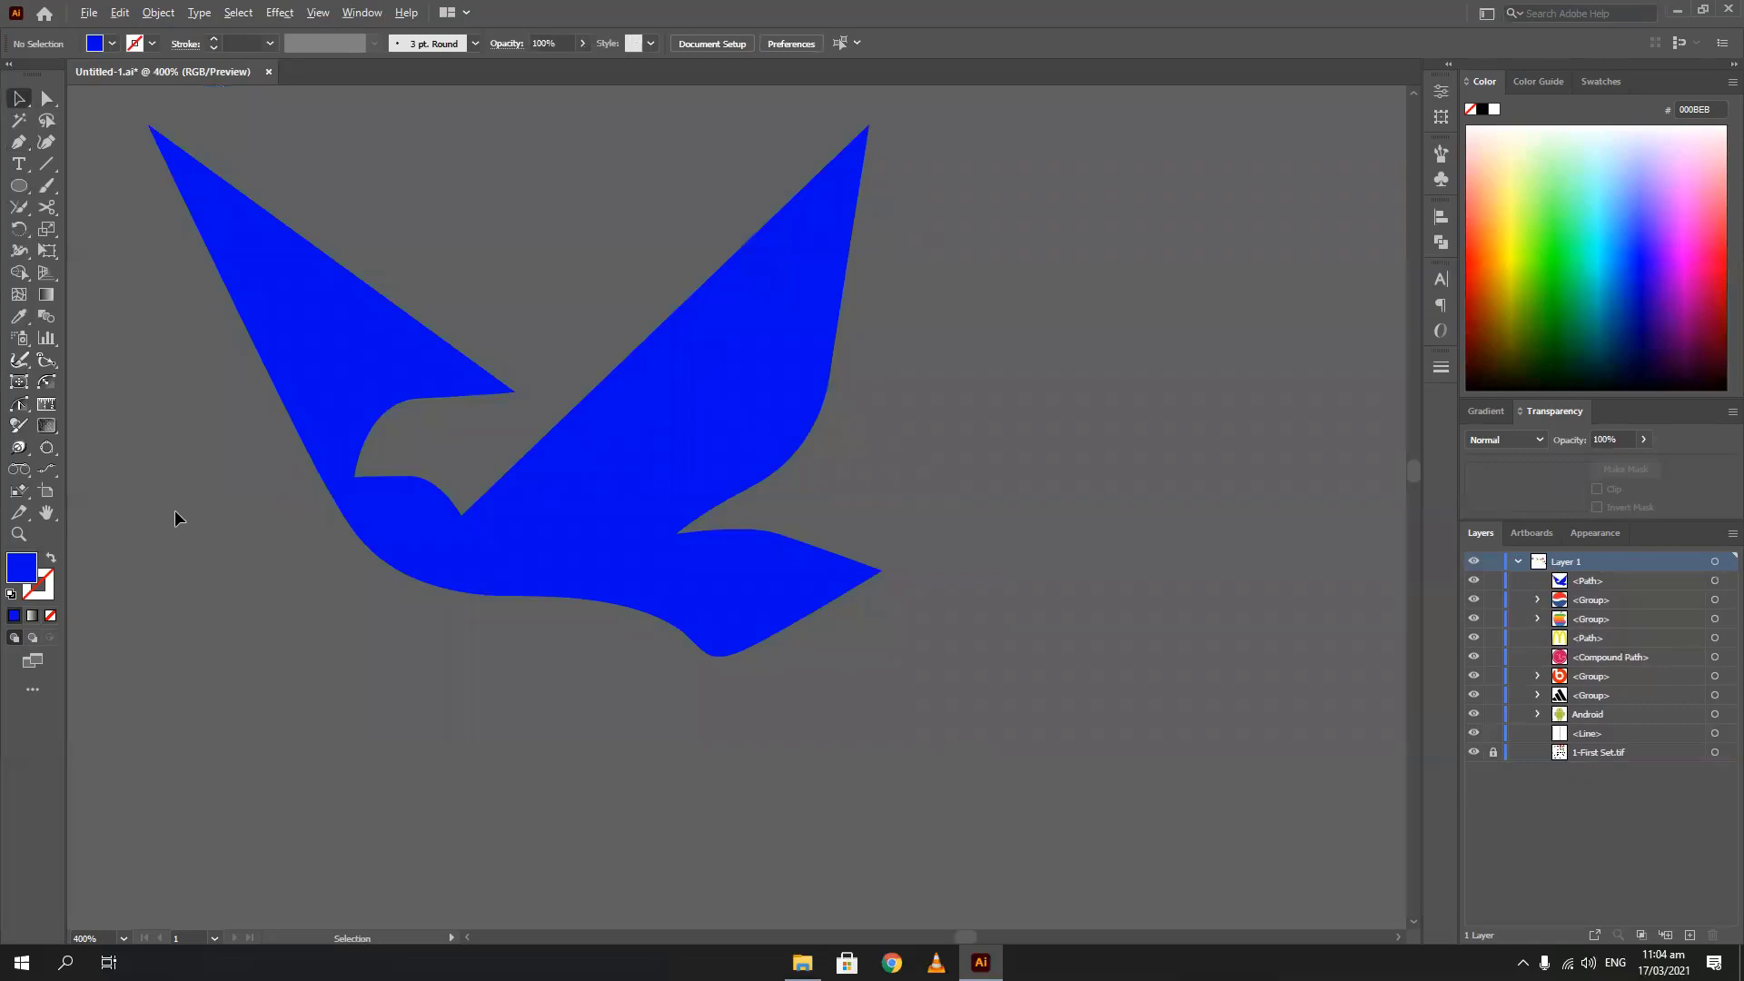
scroll(174, 510, down, 3)
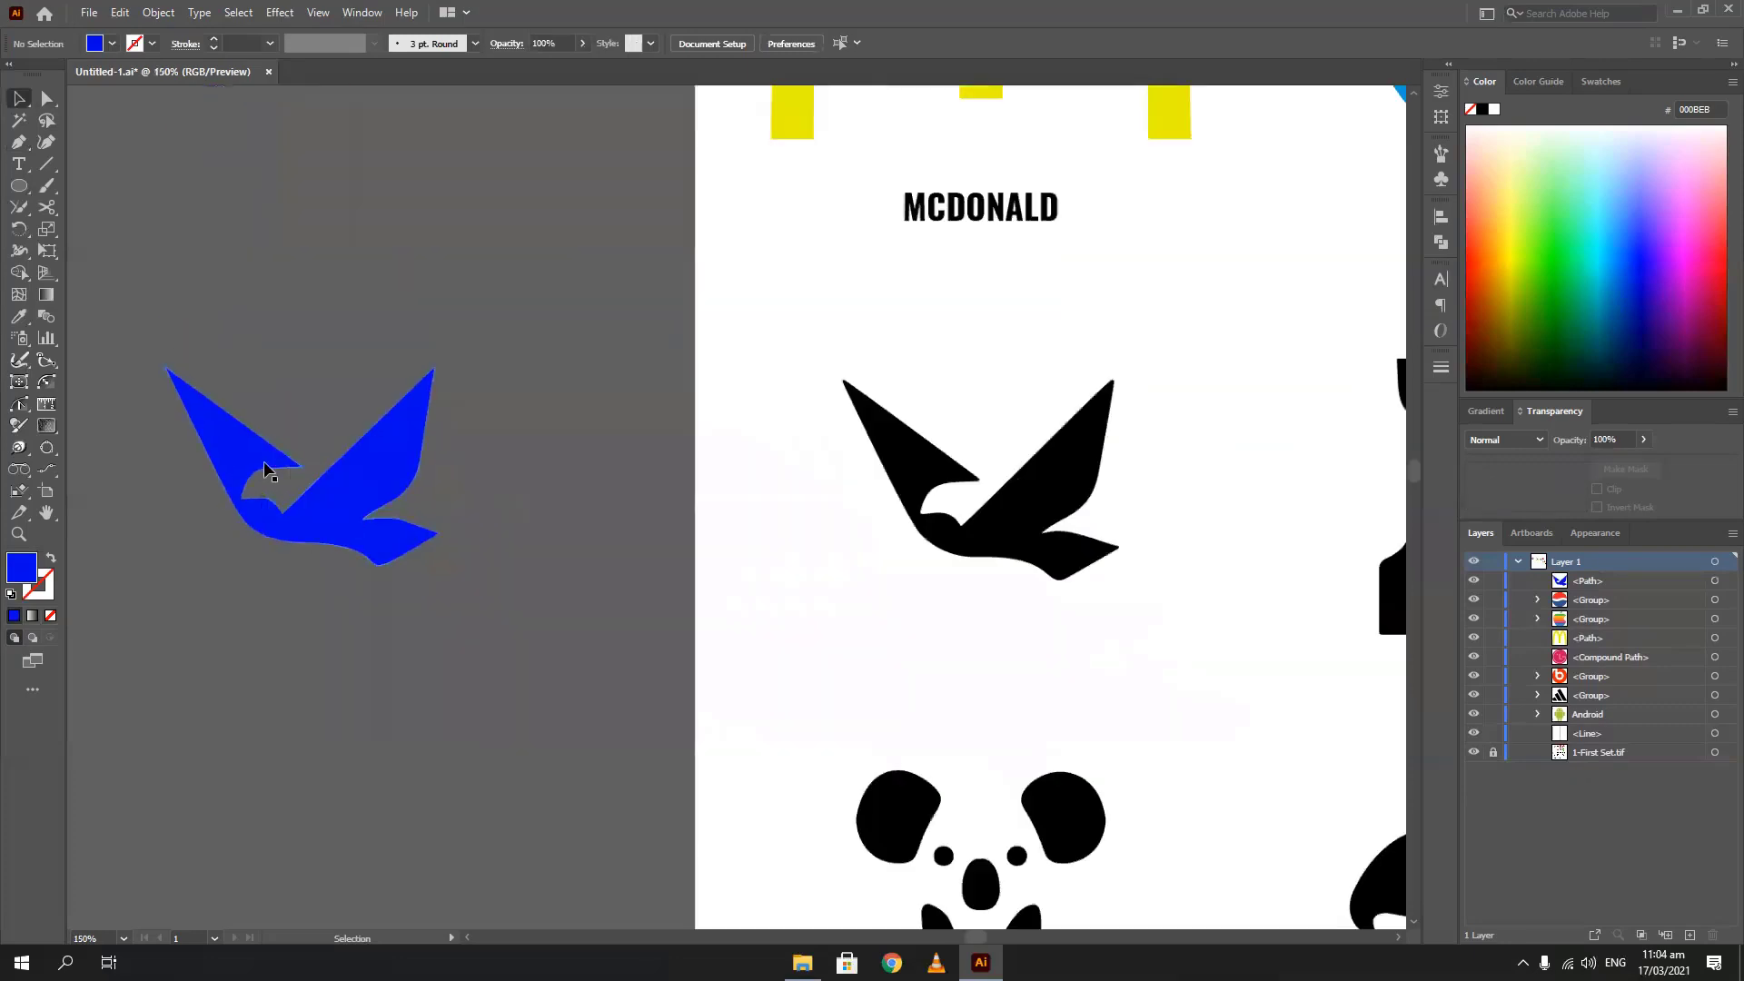
click(265, 469)
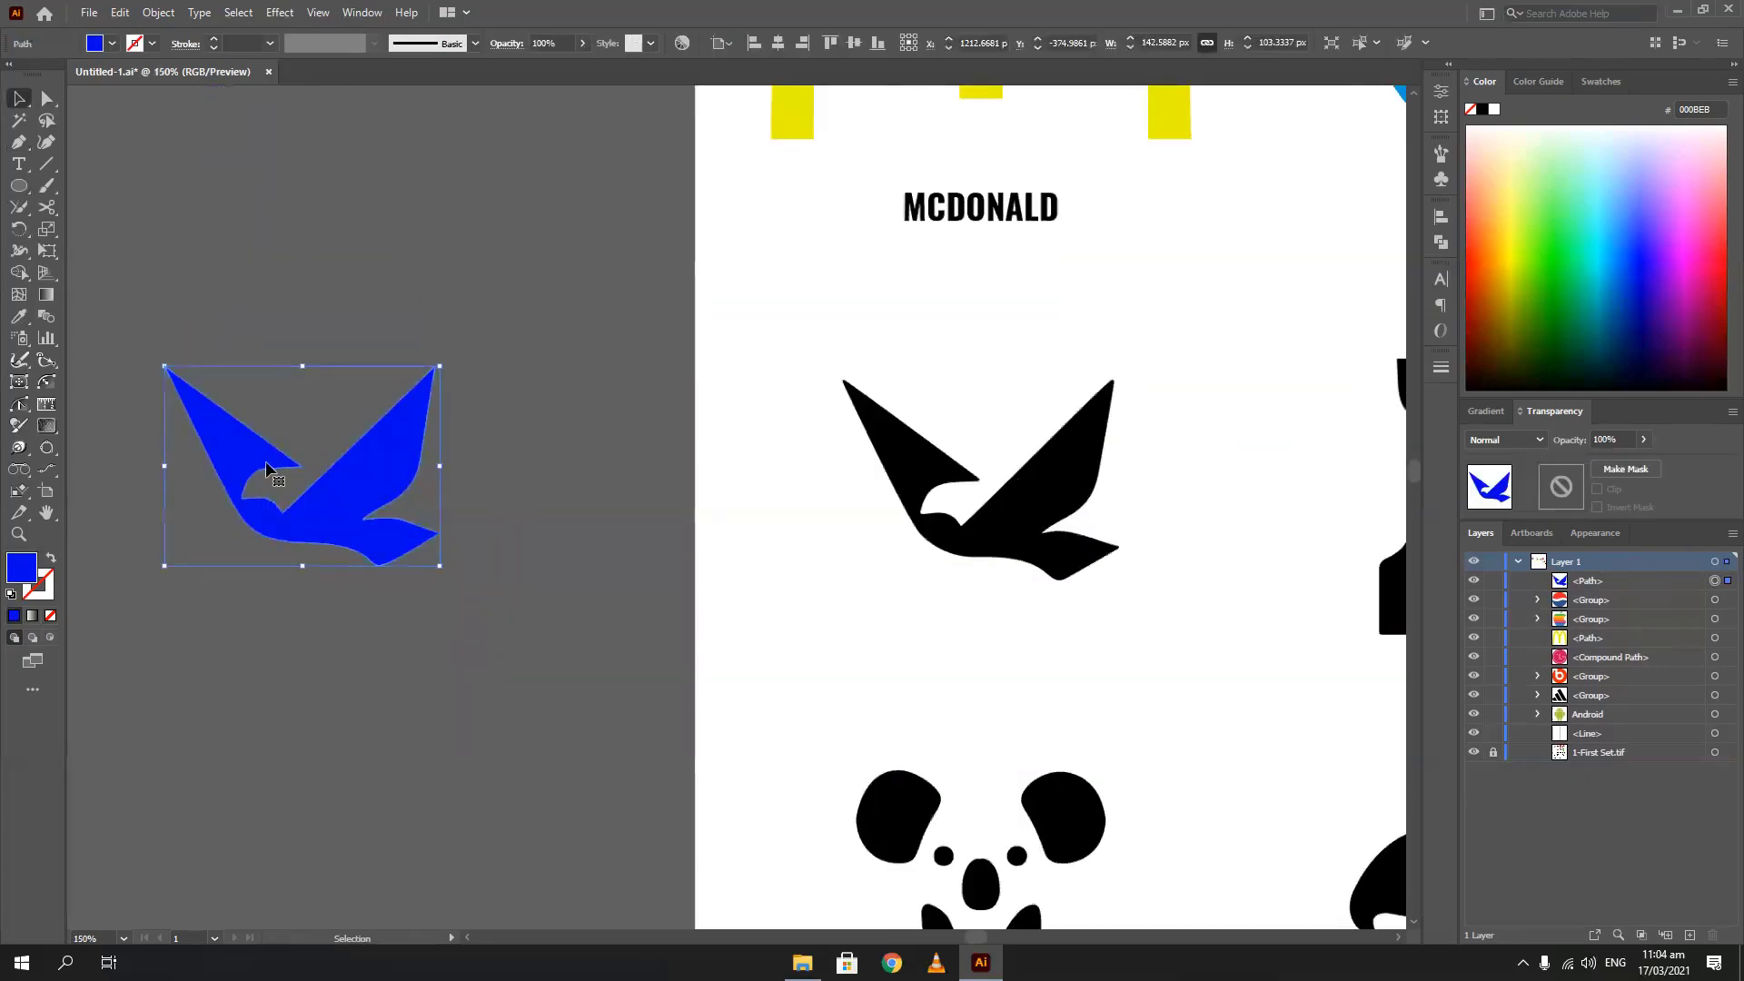
key(Delete)
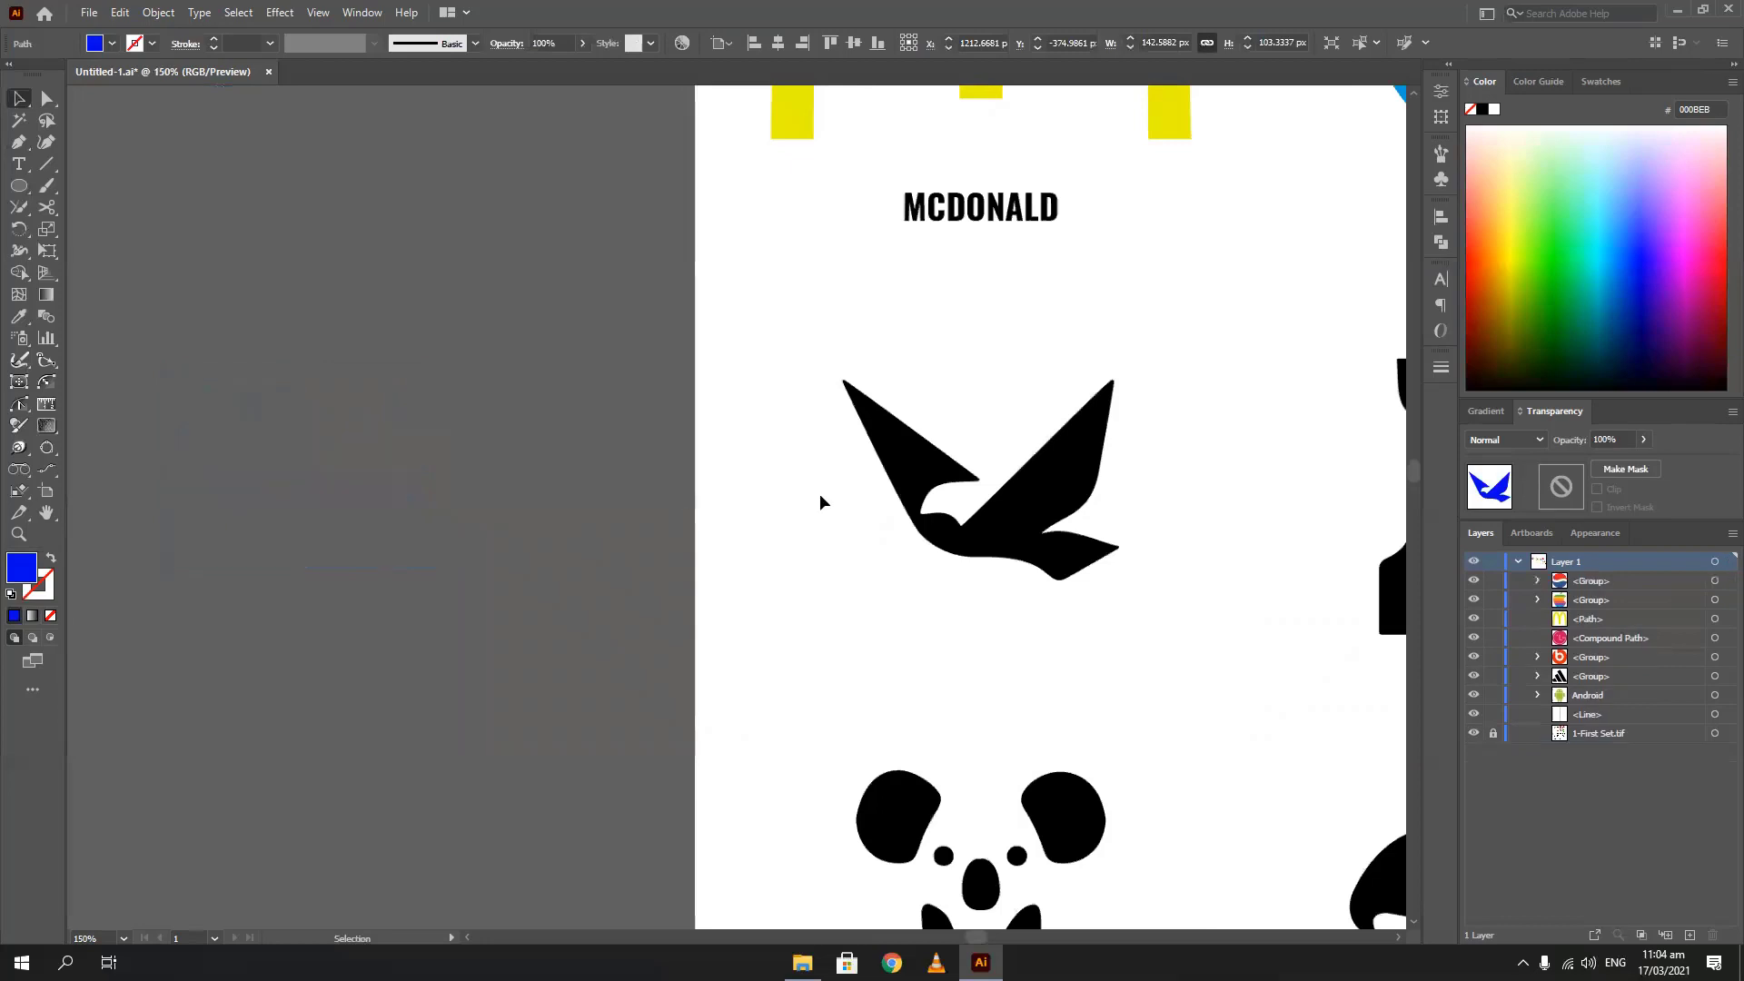
Swap the blue fill to a stroke and start a Pen path along the left wing's upper edge and down its outer edge
key(p)
scroll(944, 477, up, 1)
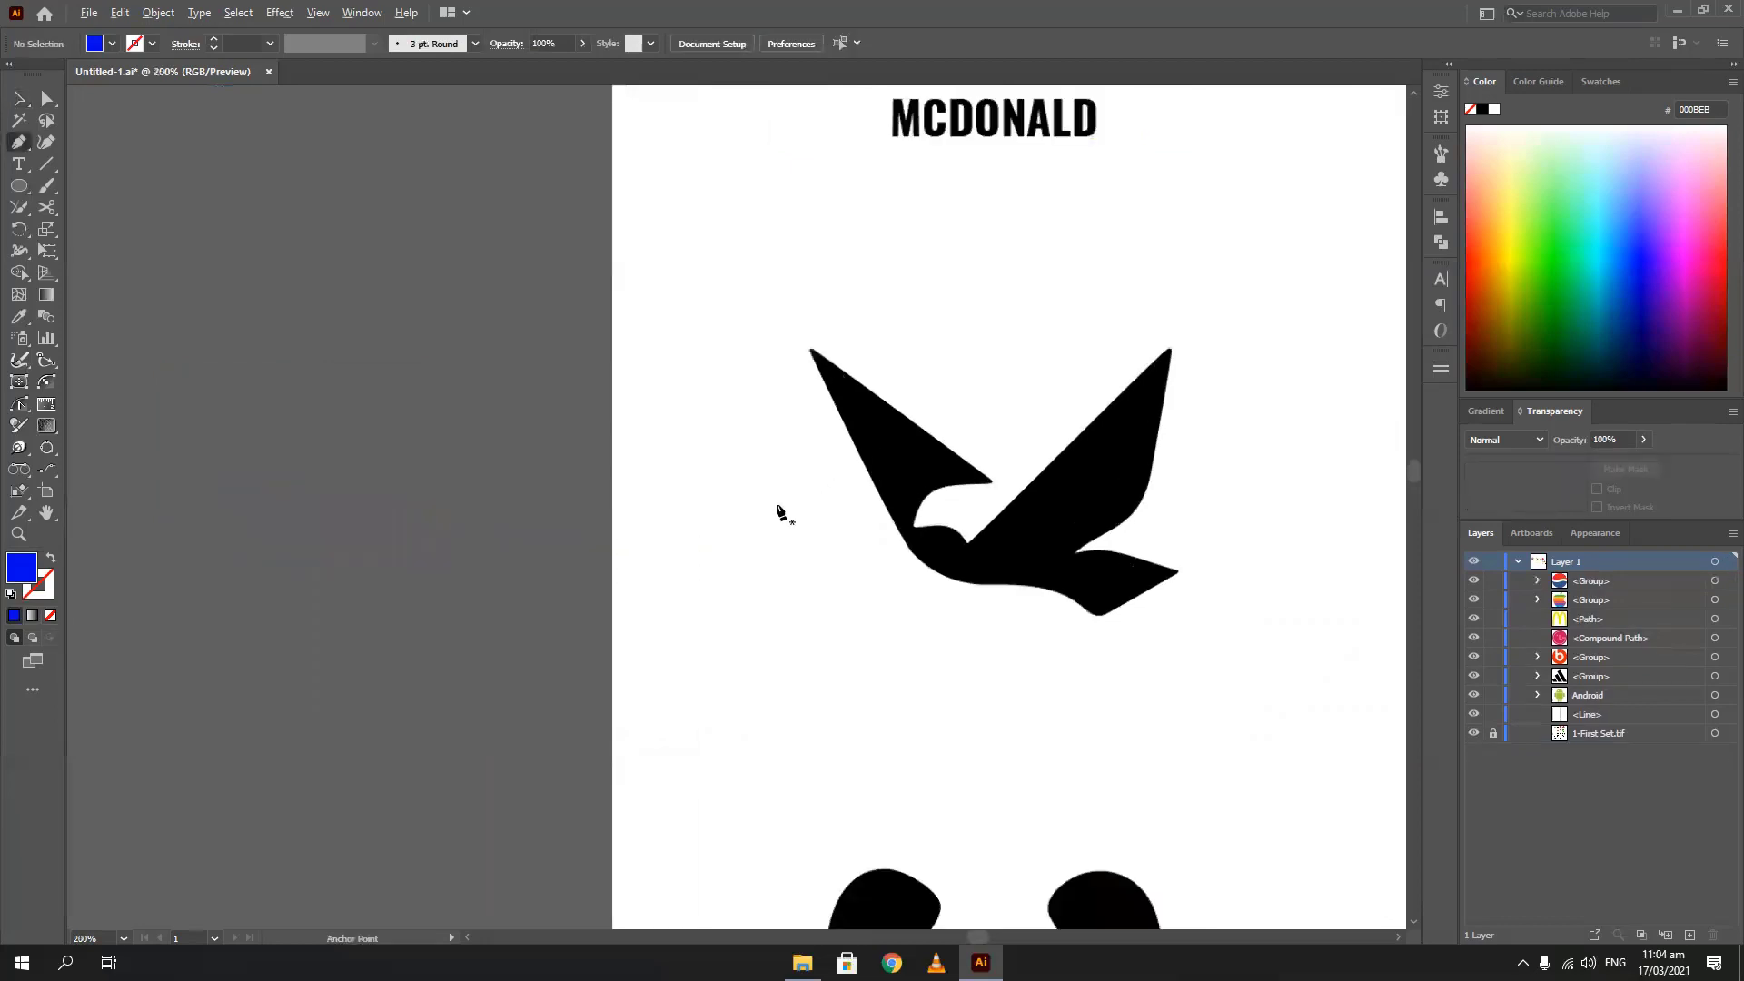
click(55, 562)
scroll(767, 436, up, 2)
drag(956, 474, 387, 379)
click(741, 471)
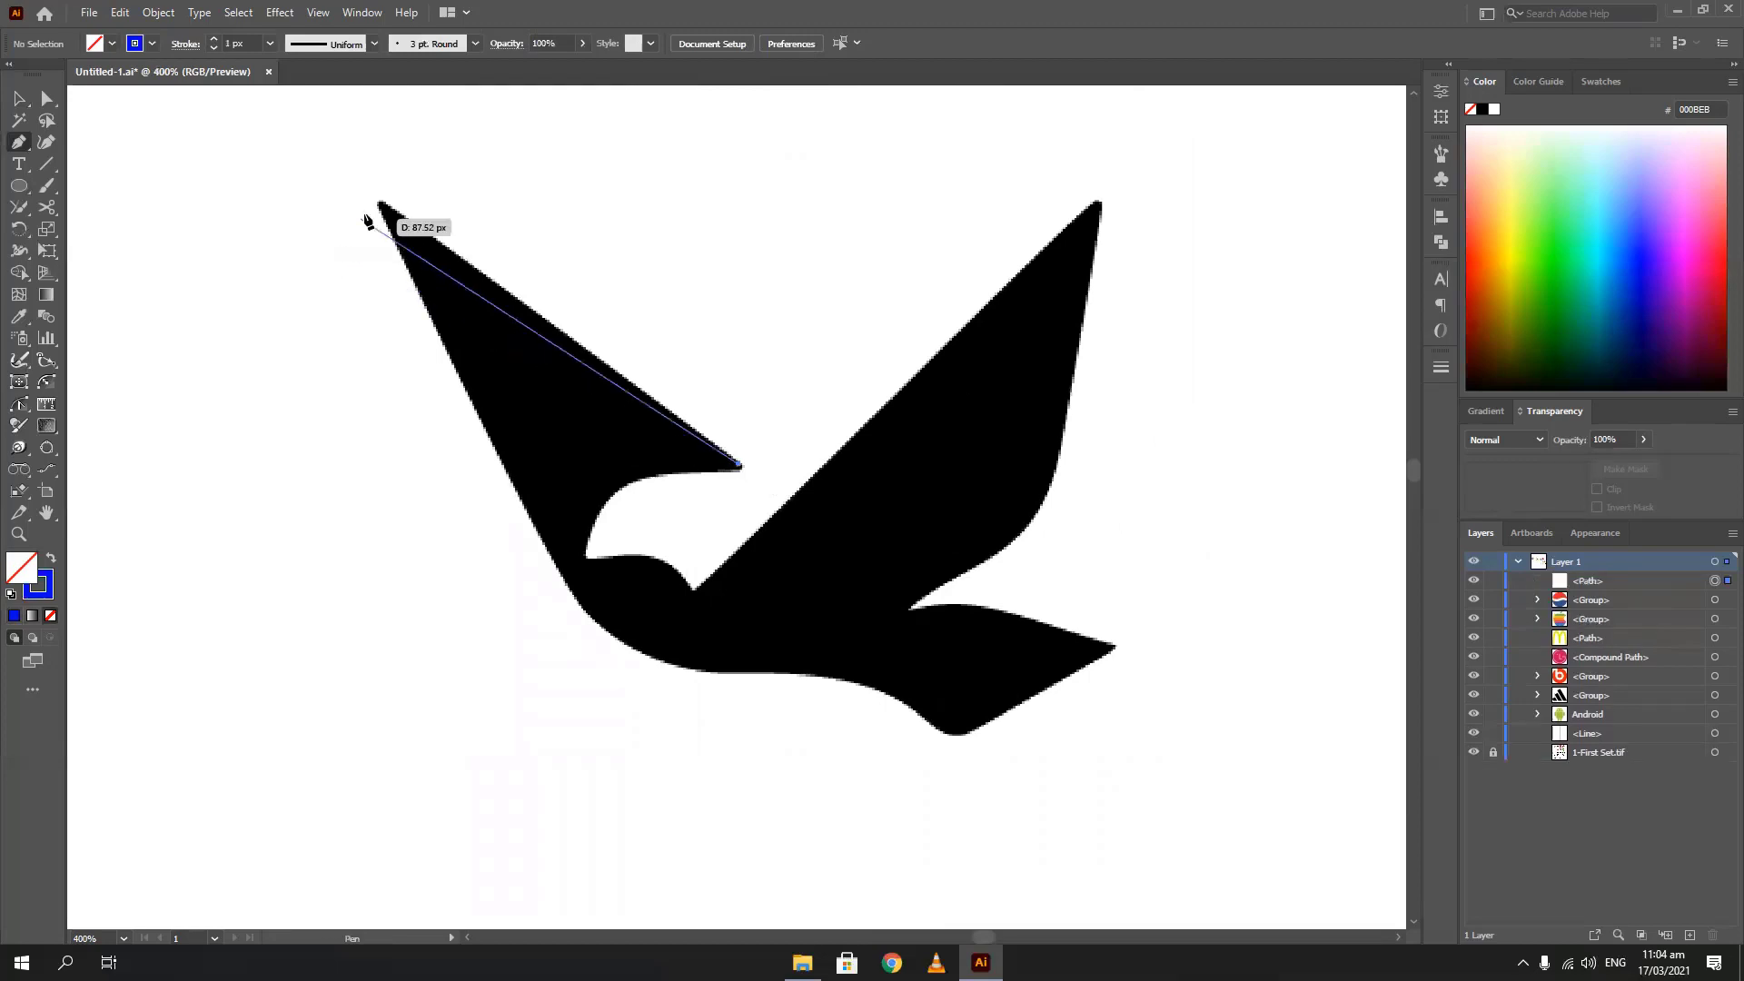
click(377, 201)
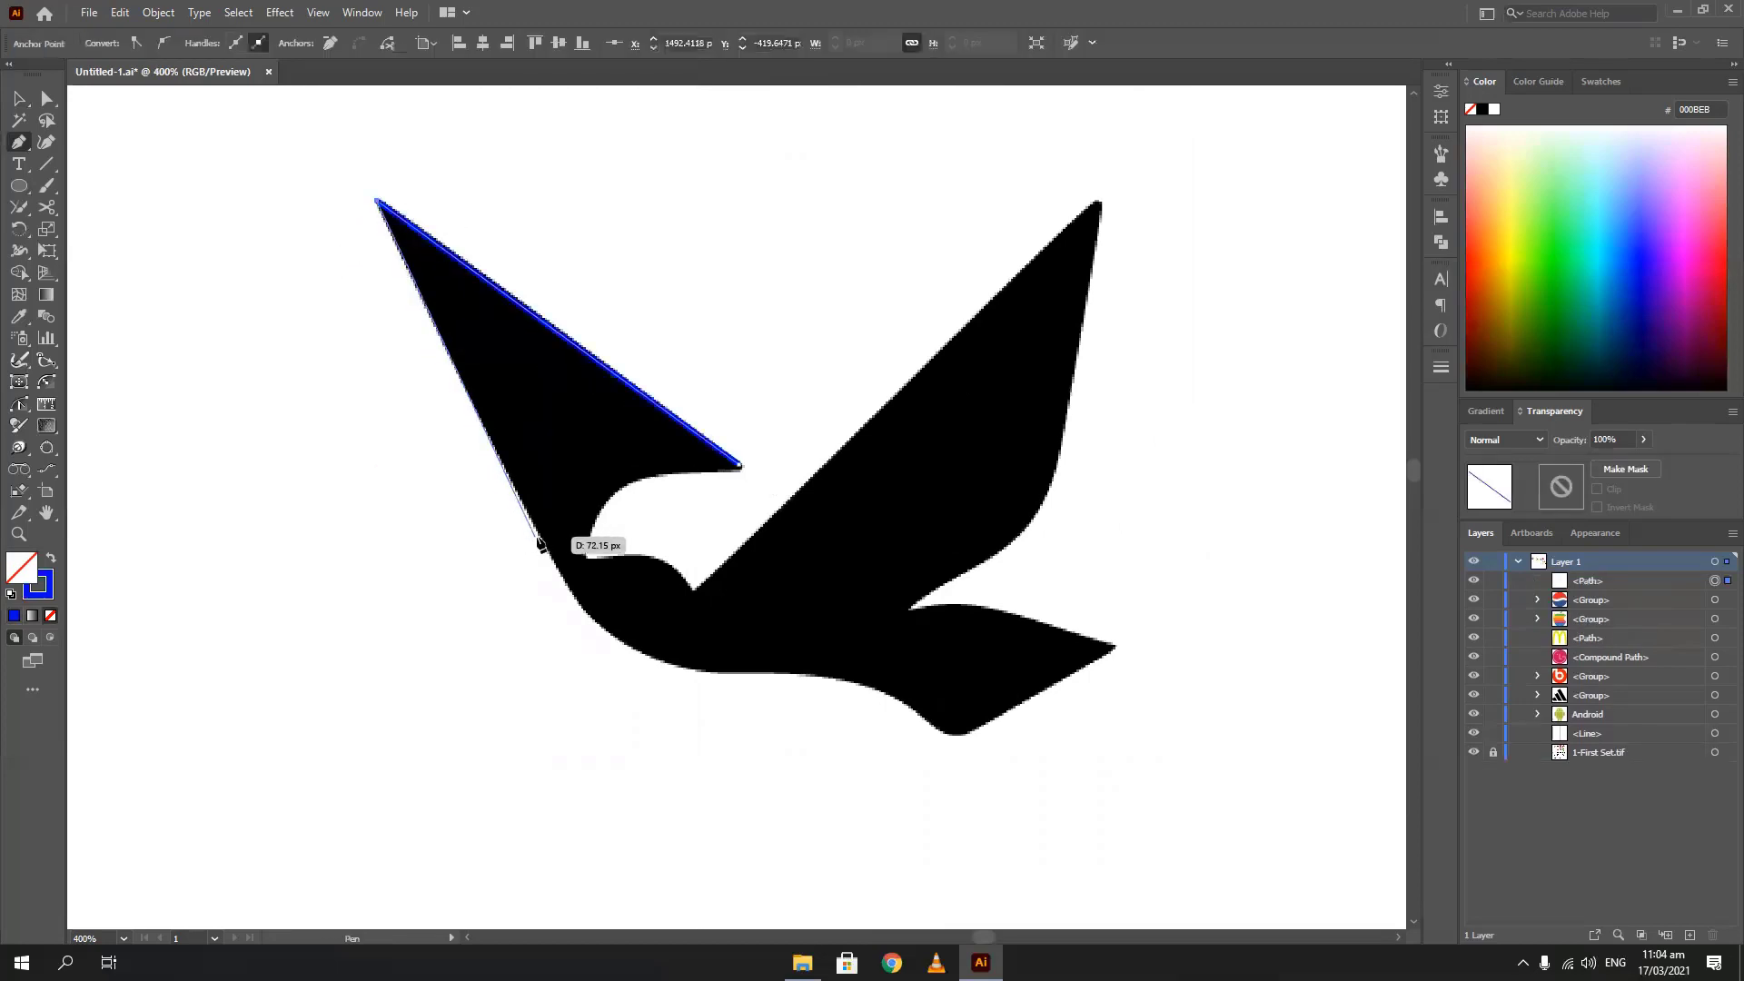
click(558, 566)
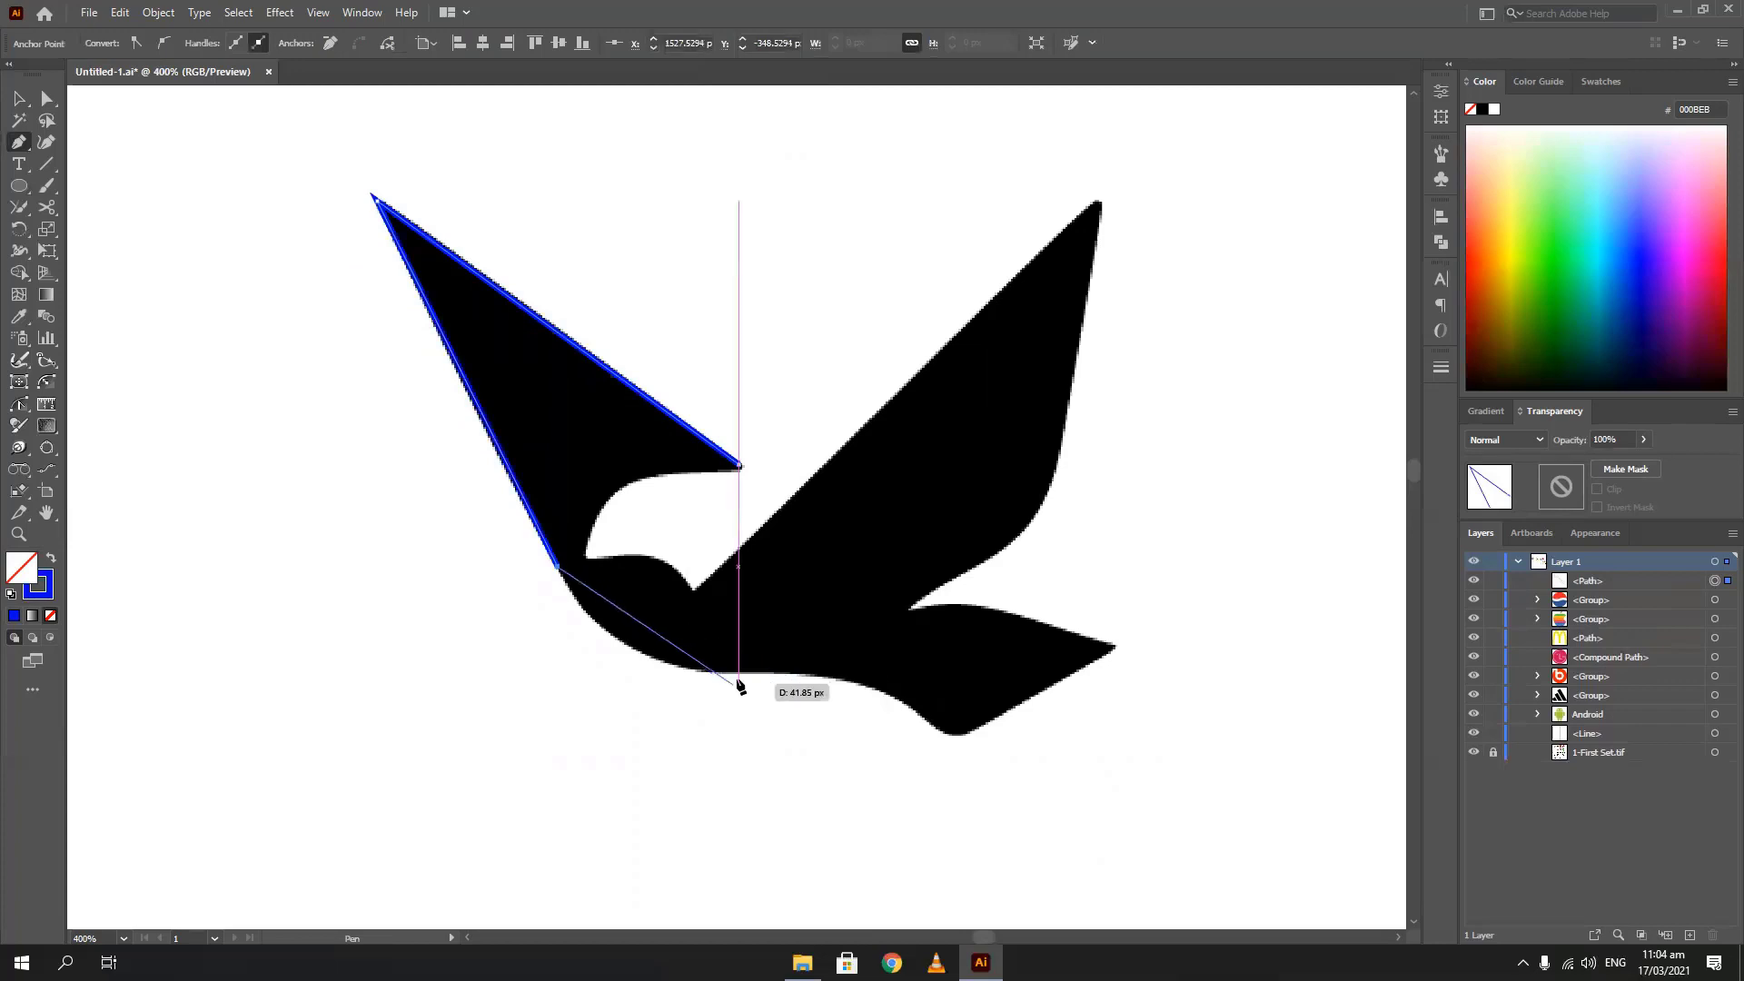
Continue the path with straight segments along the belly, around the tail, and back to the notch below the right wing
drag(723, 671, 867, 699)
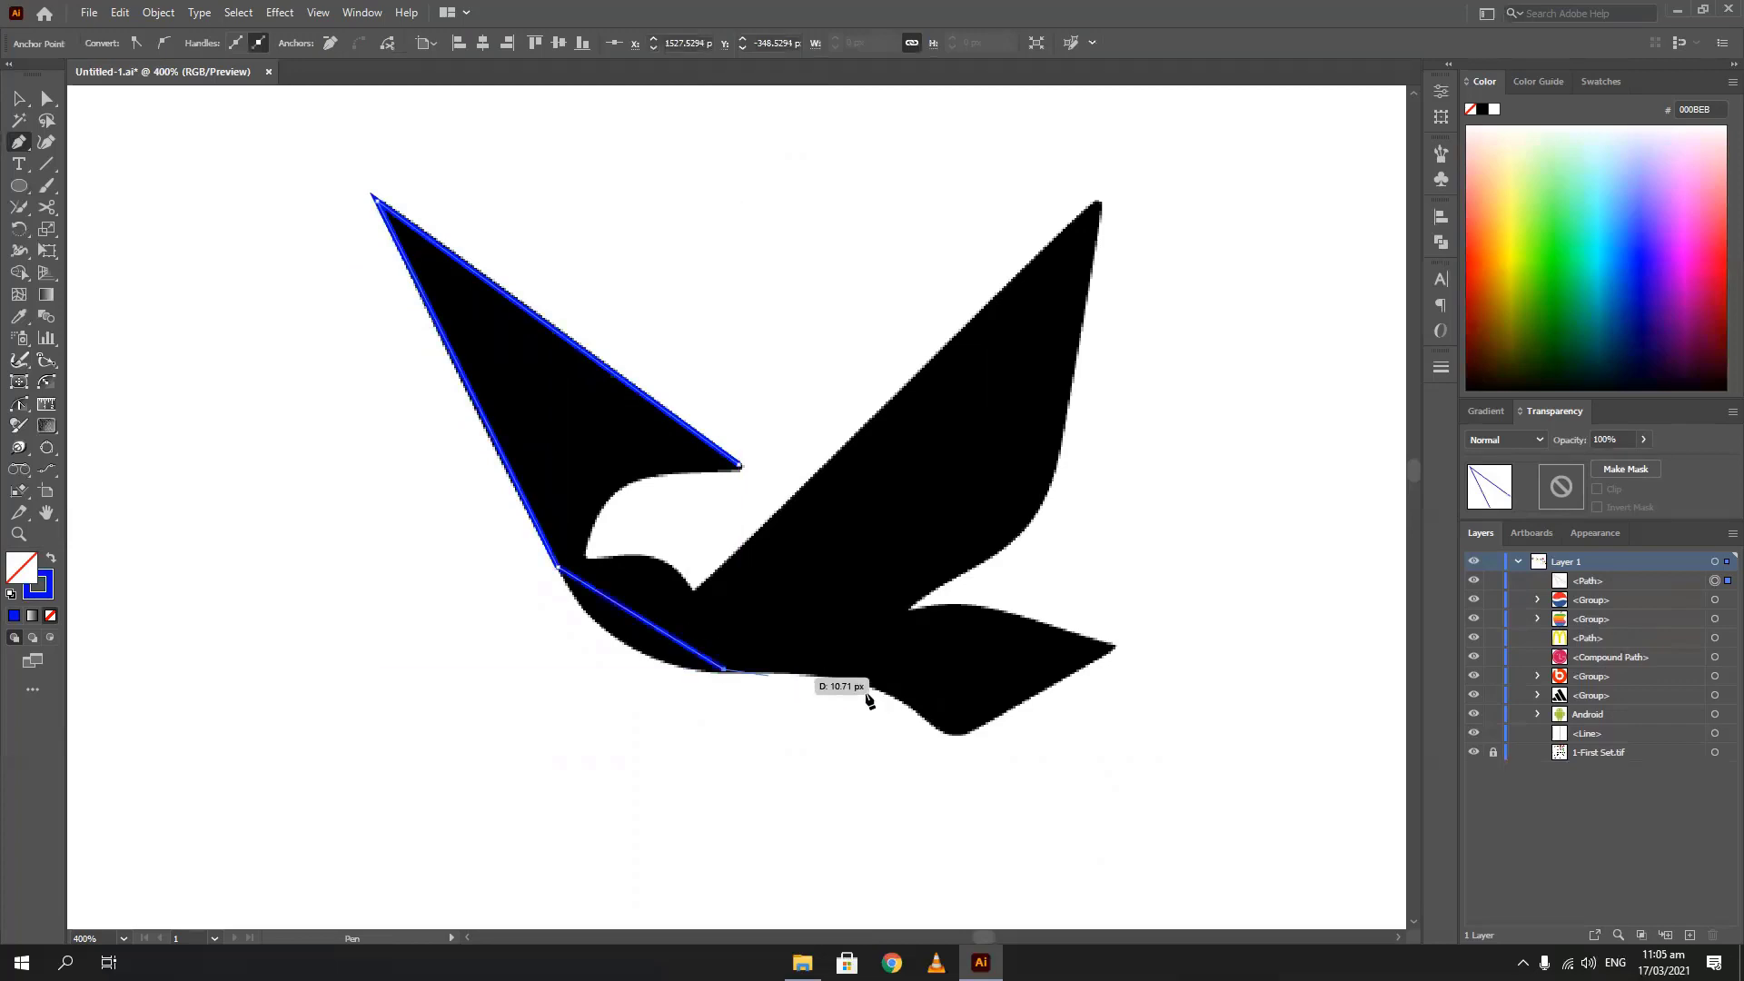
click(912, 707)
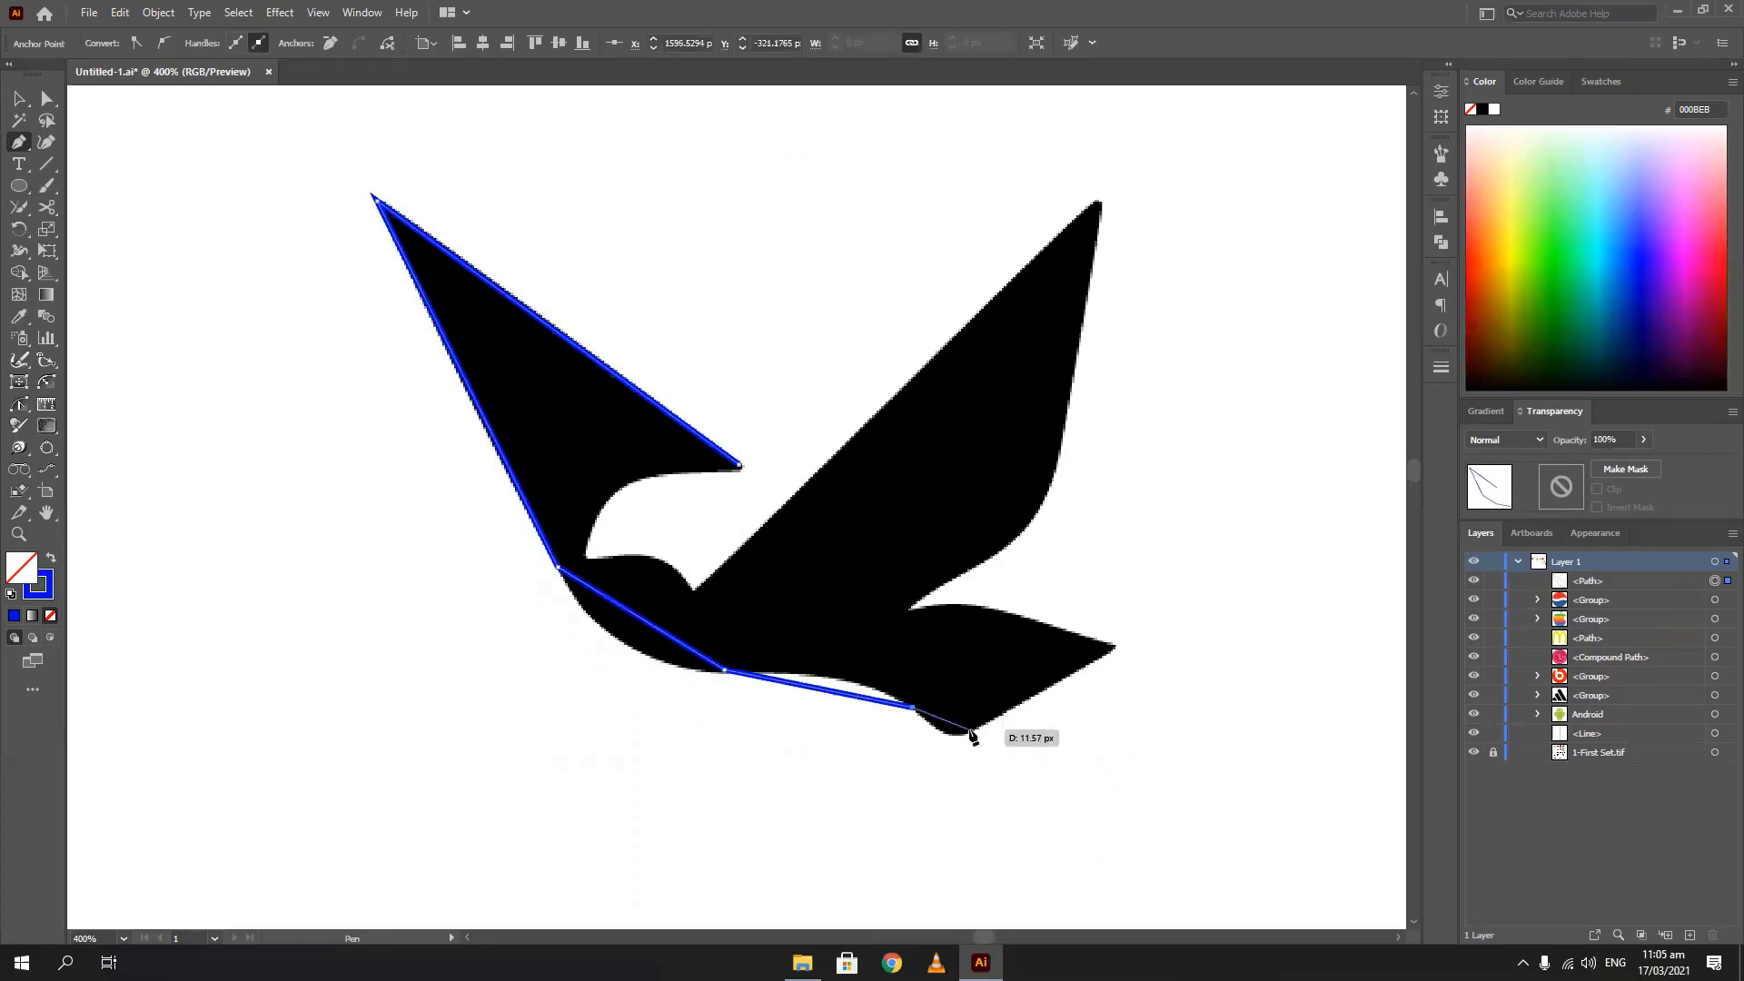
click(969, 730)
click(1117, 646)
drag(970, 607, 920, 613)
click(906, 610)
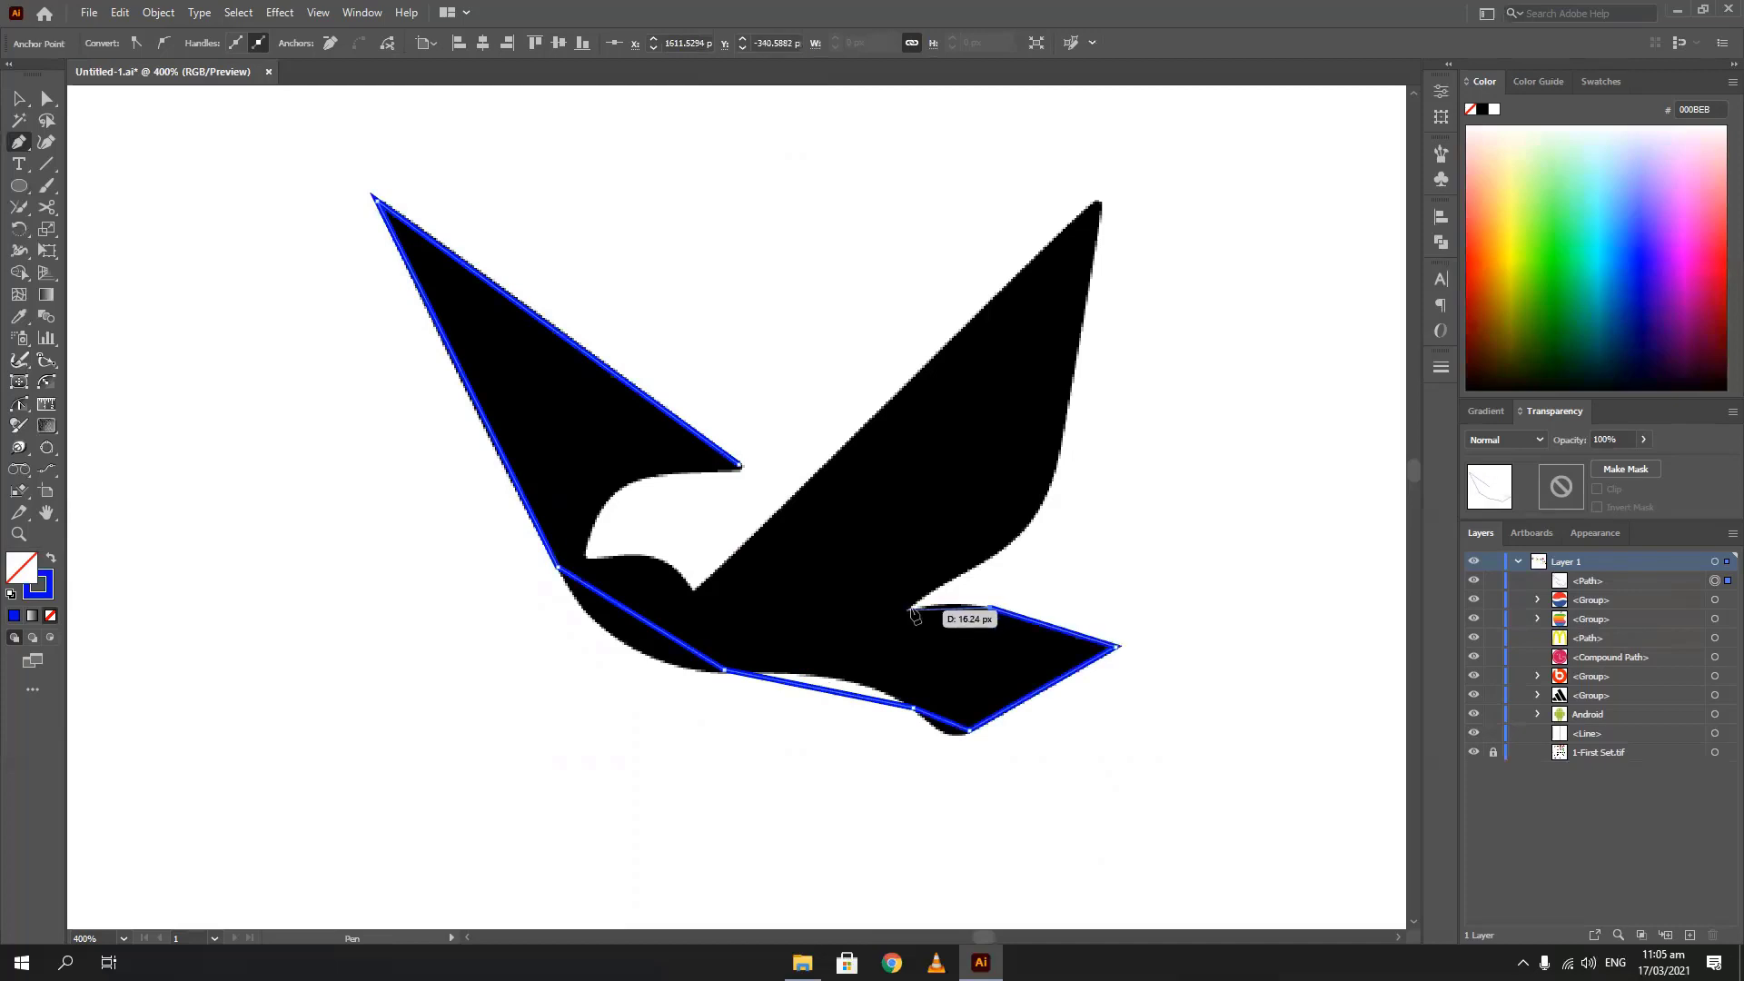
Trace the right wing, head and underside of the left wing with straight segments, closing the path at the starting anchor
click(994, 552)
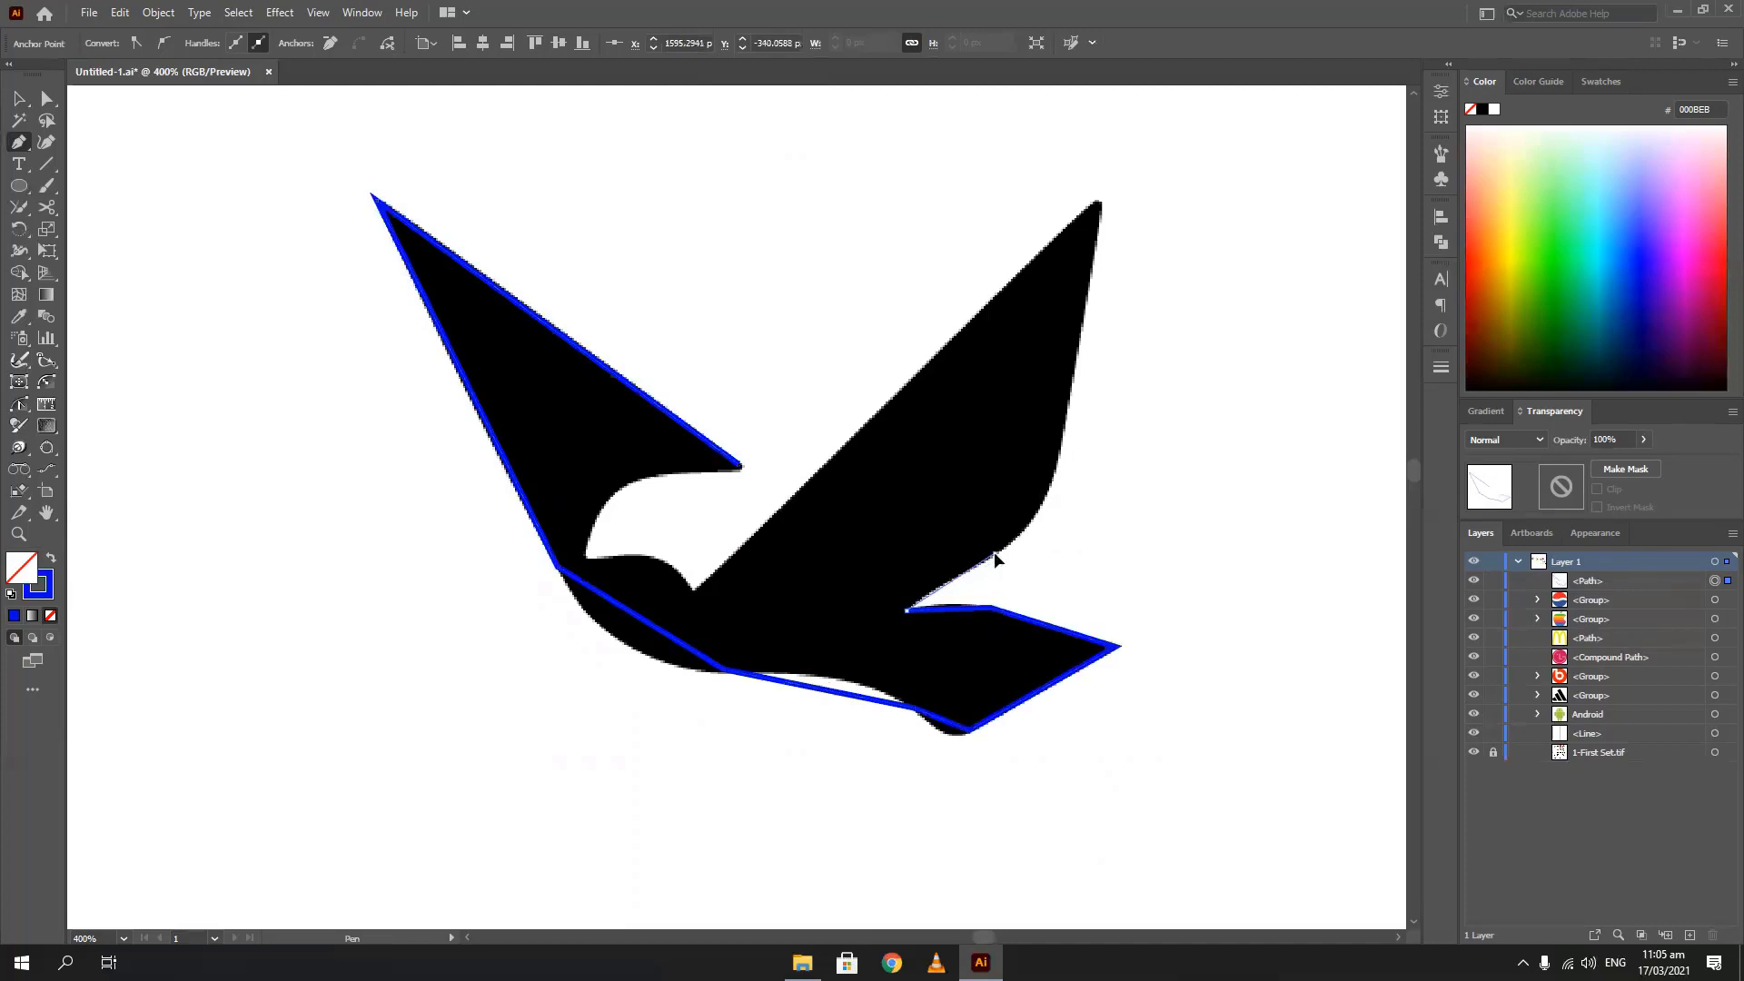
click(1060, 448)
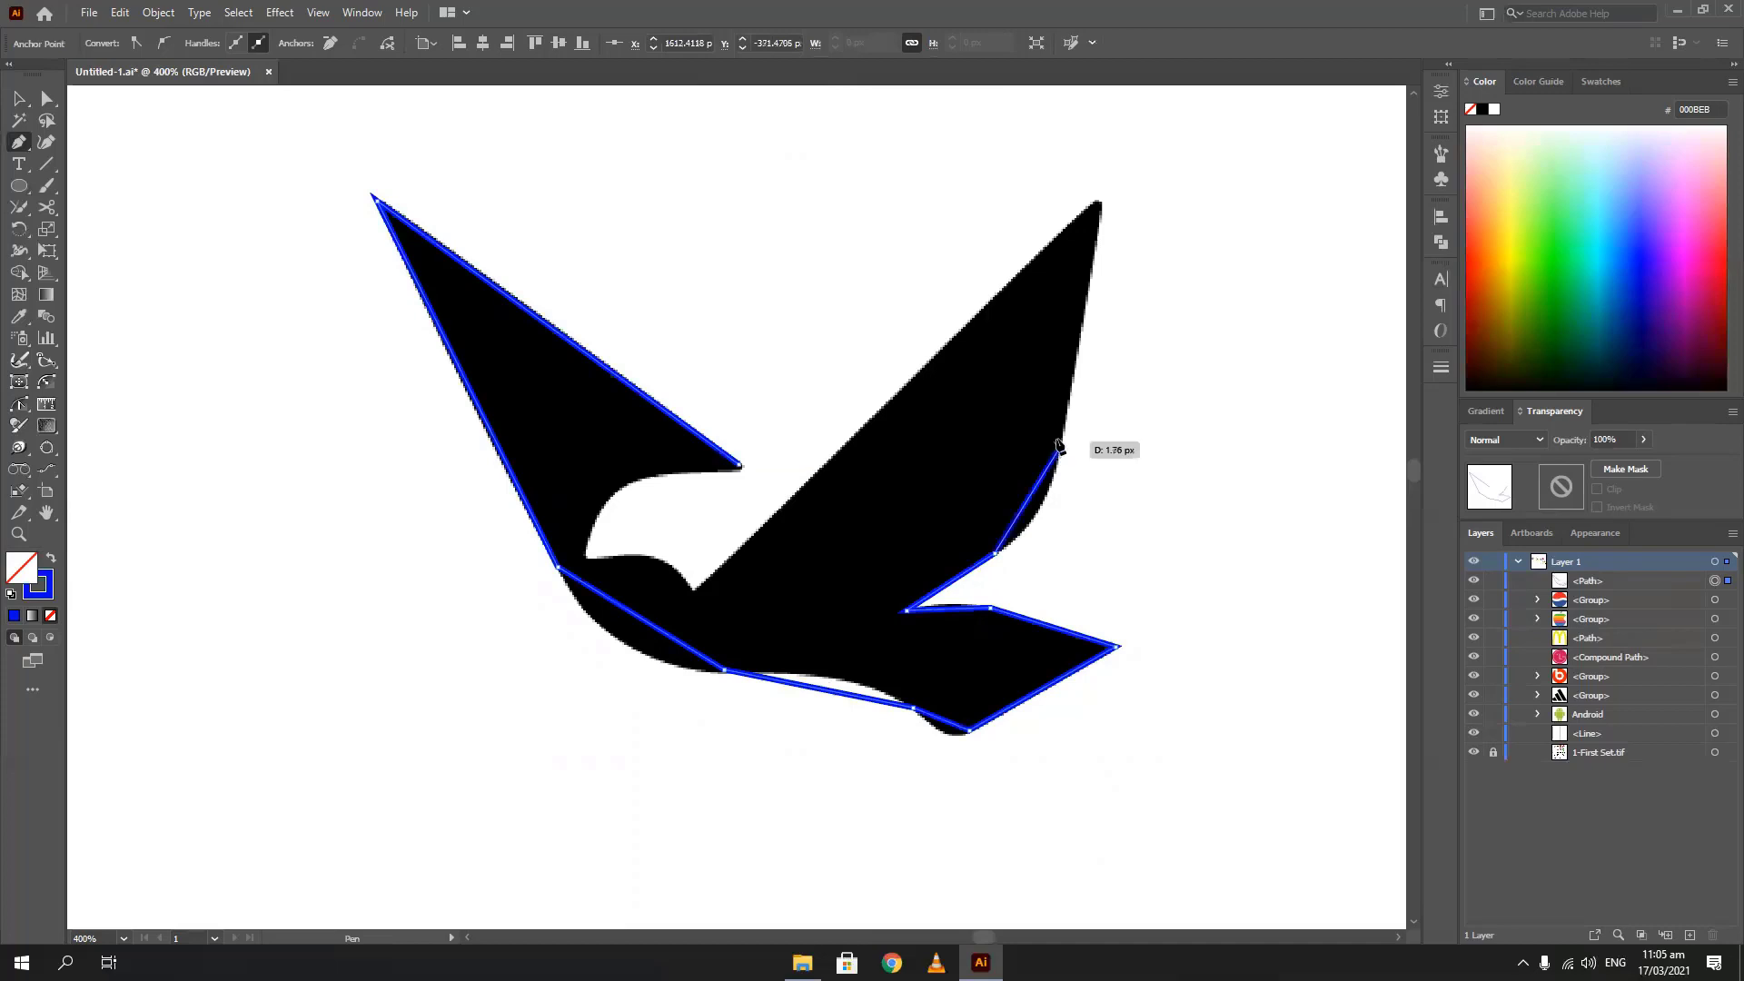
click(1099, 198)
click(693, 590)
click(633, 555)
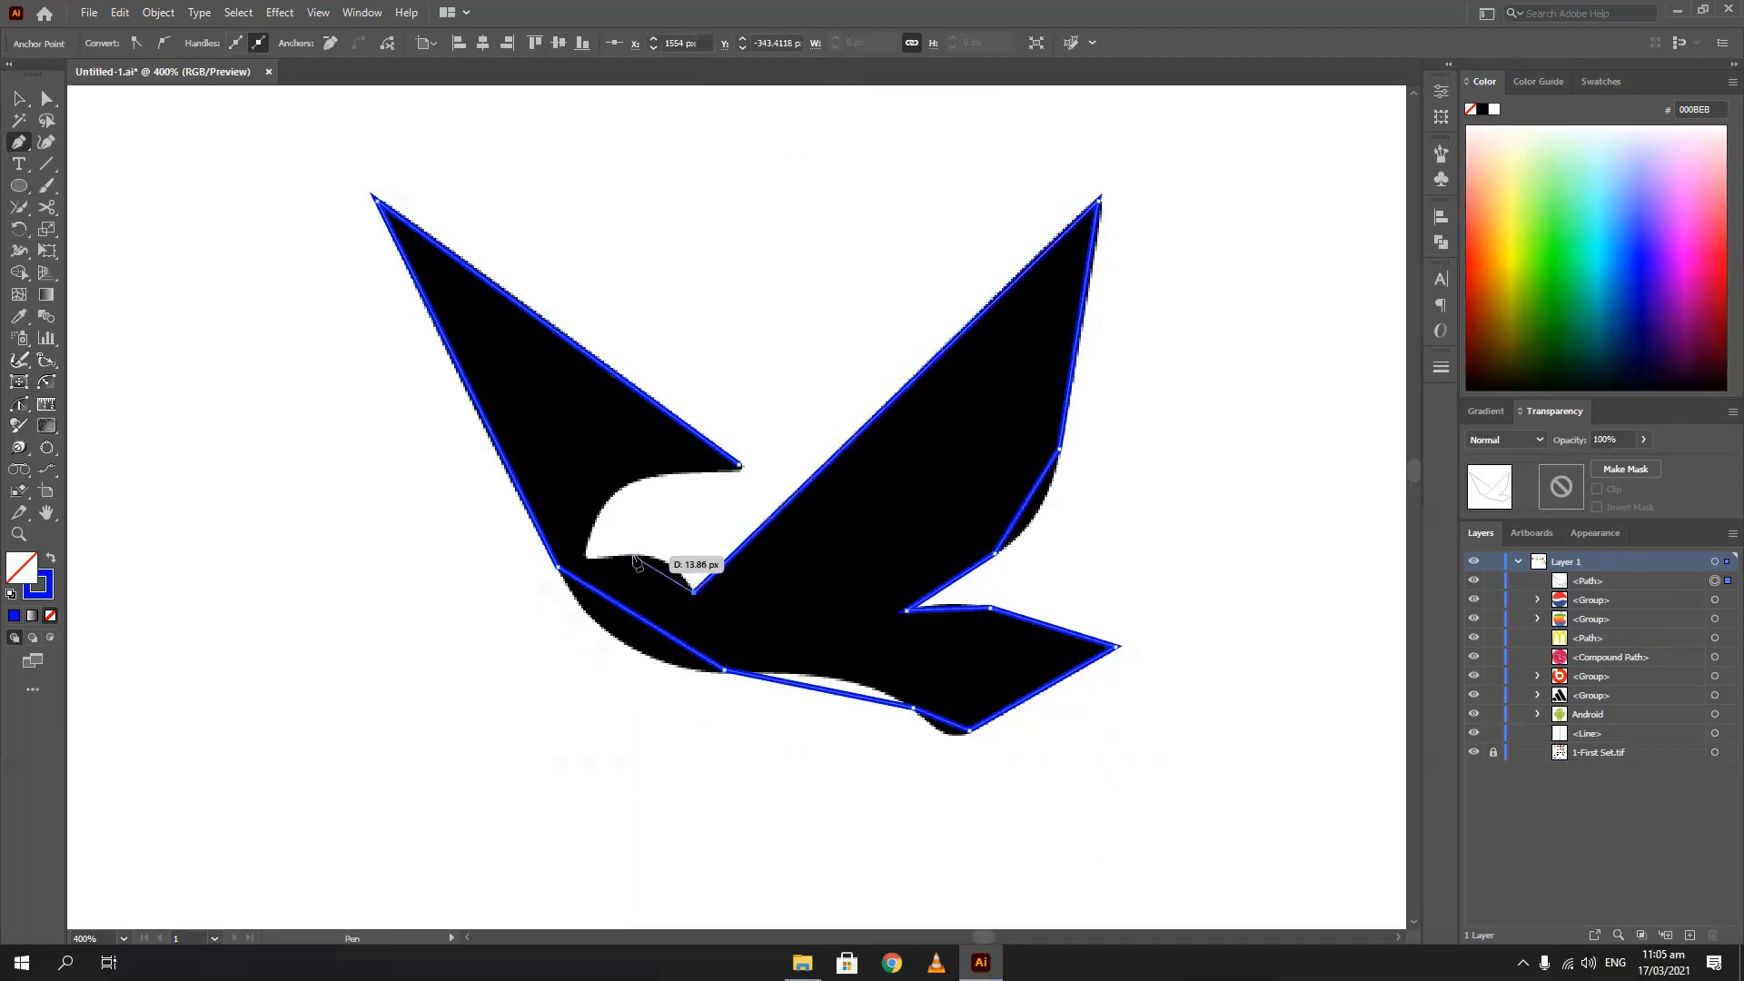
click(582, 556)
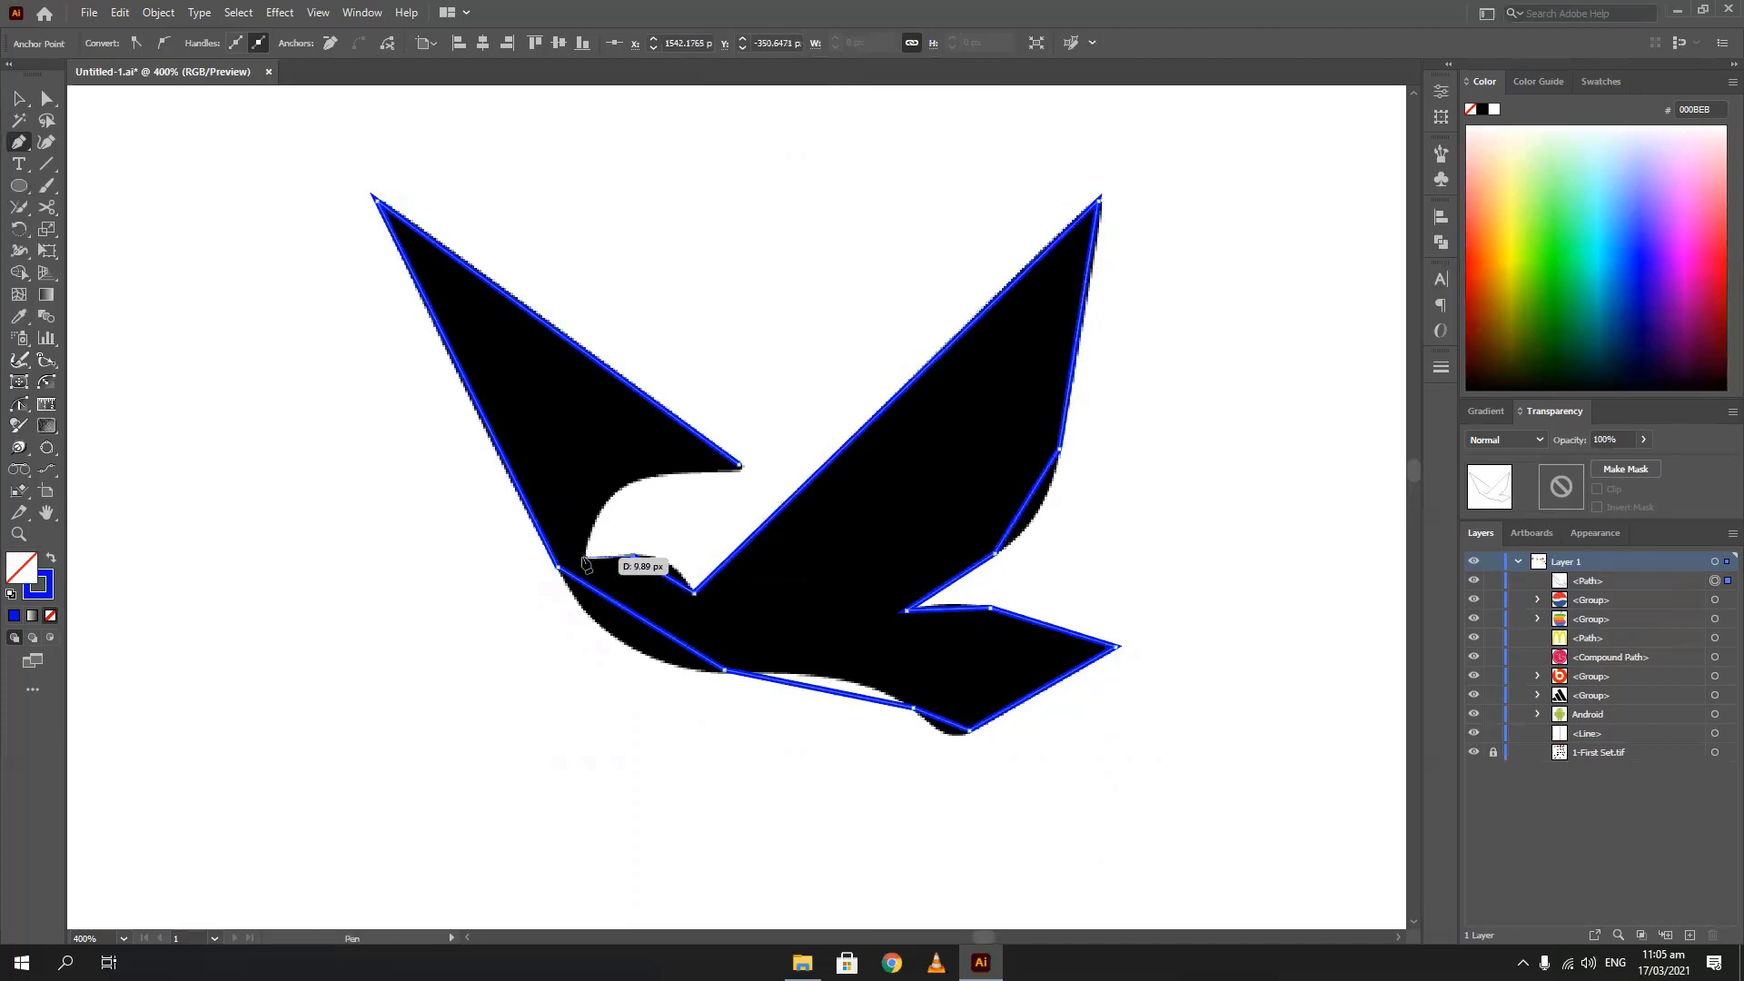
click(673, 473)
click(738, 468)
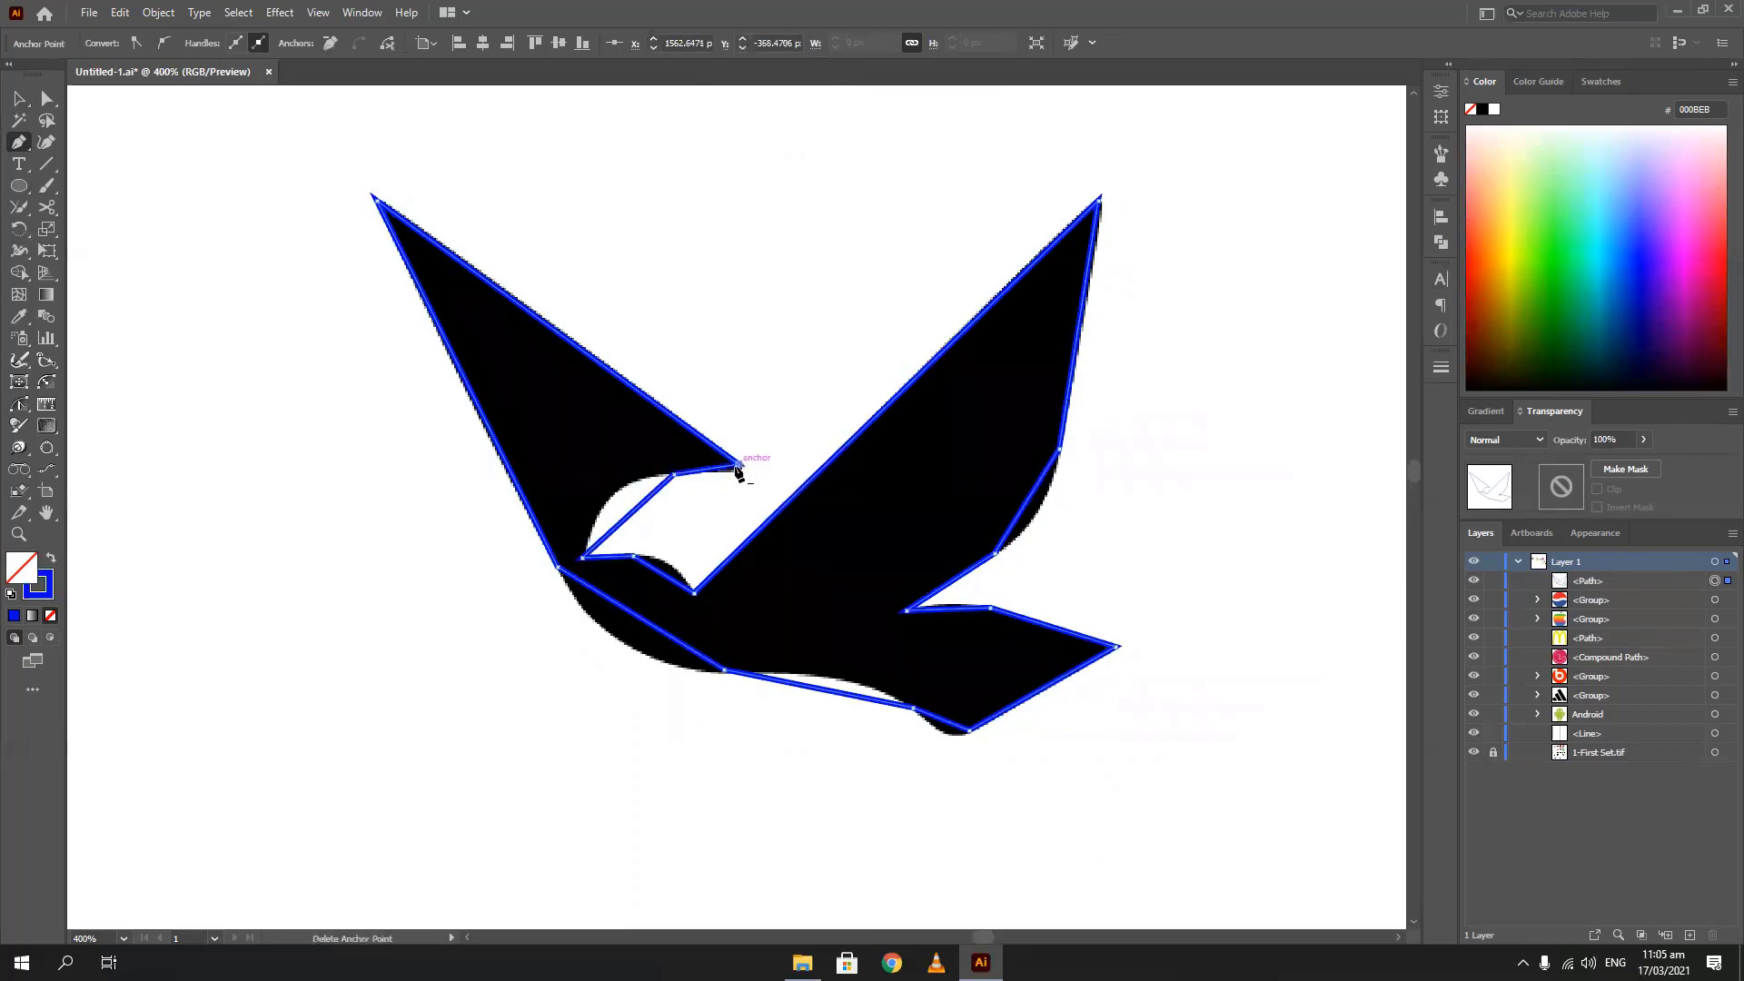
Move the left wing's inner tip anchor slightly outward with Direct Selection
key(a)
drag(738, 468, 743, 472)
drag(369, 571, 393, 578)
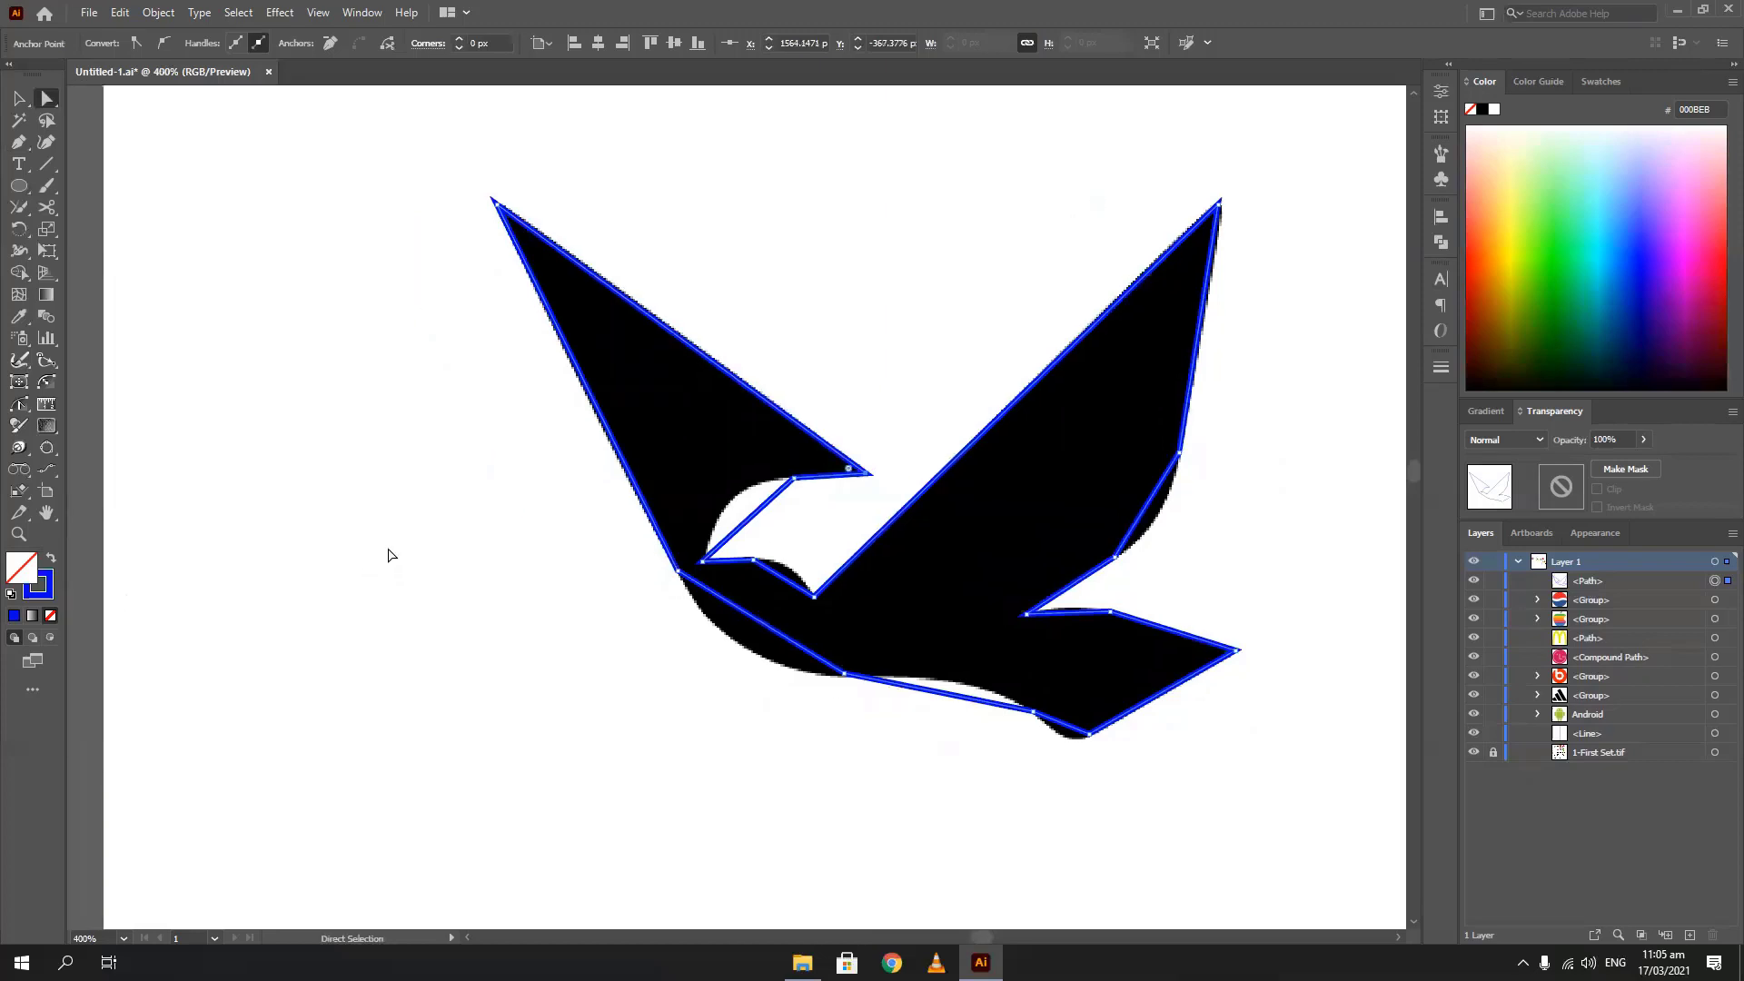
Bend the straight segments along the bird's chest, belly and lower tail corner to follow the reference curves
key(p)
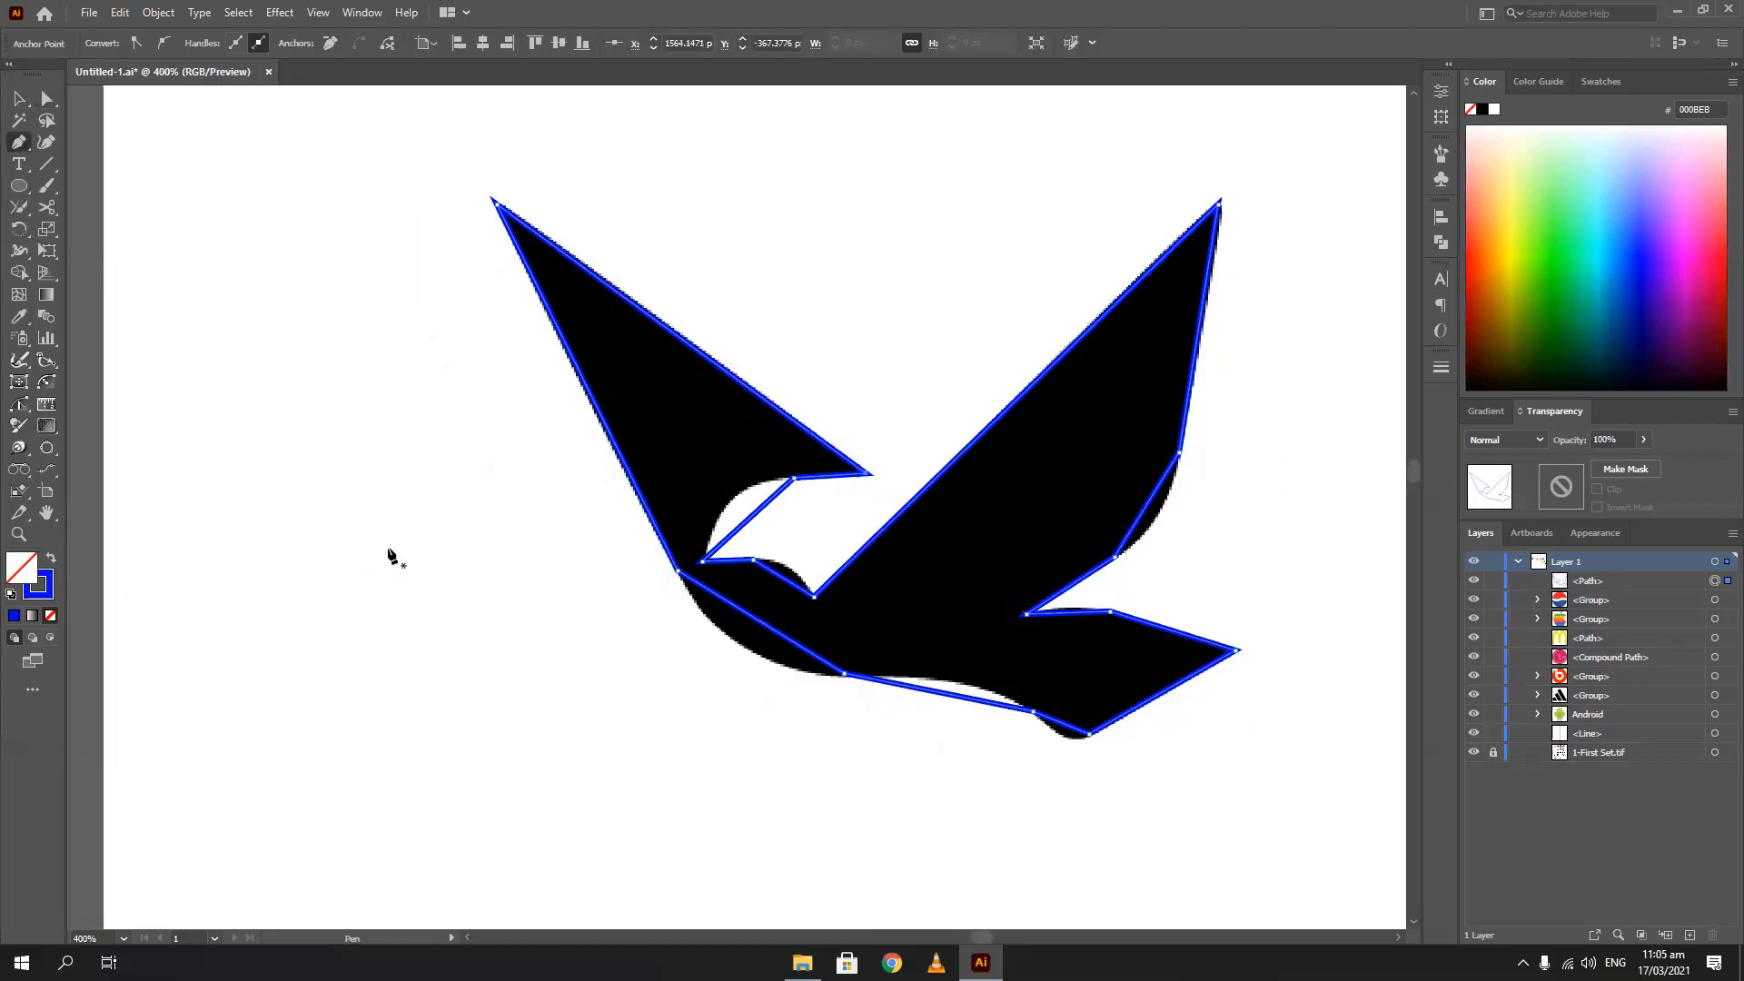
scroll(750, 659, up, 2)
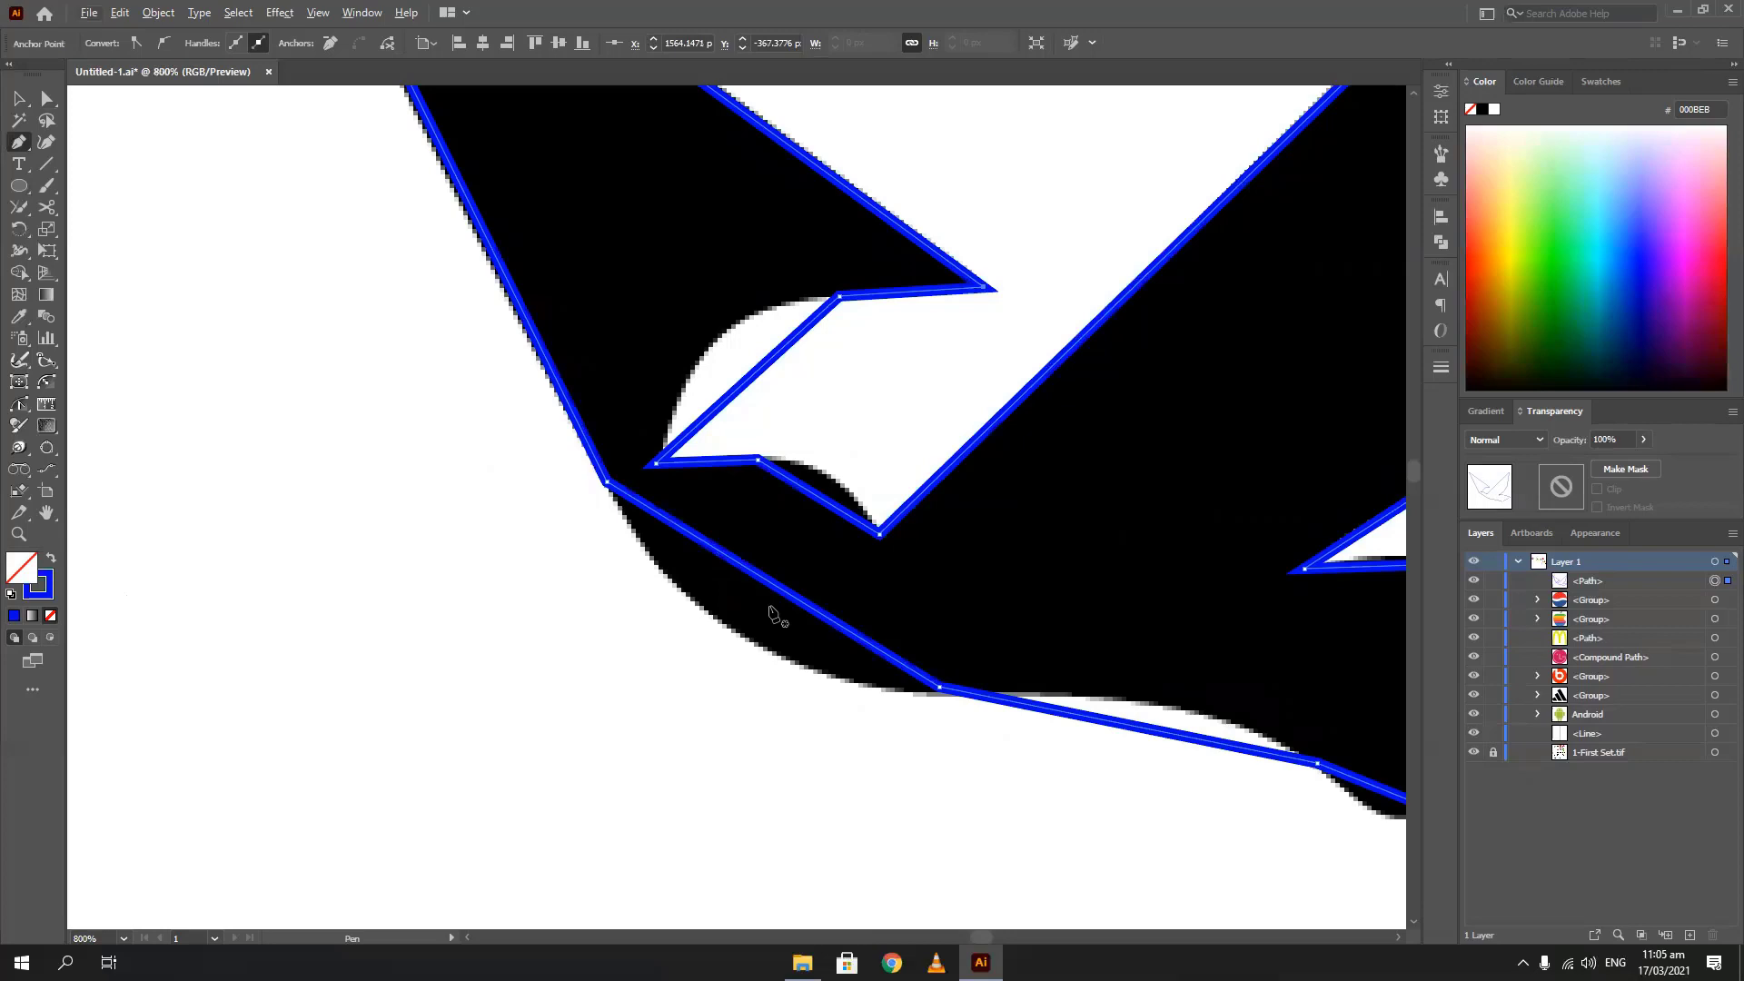
key(alt)
drag(774, 590, 685, 736)
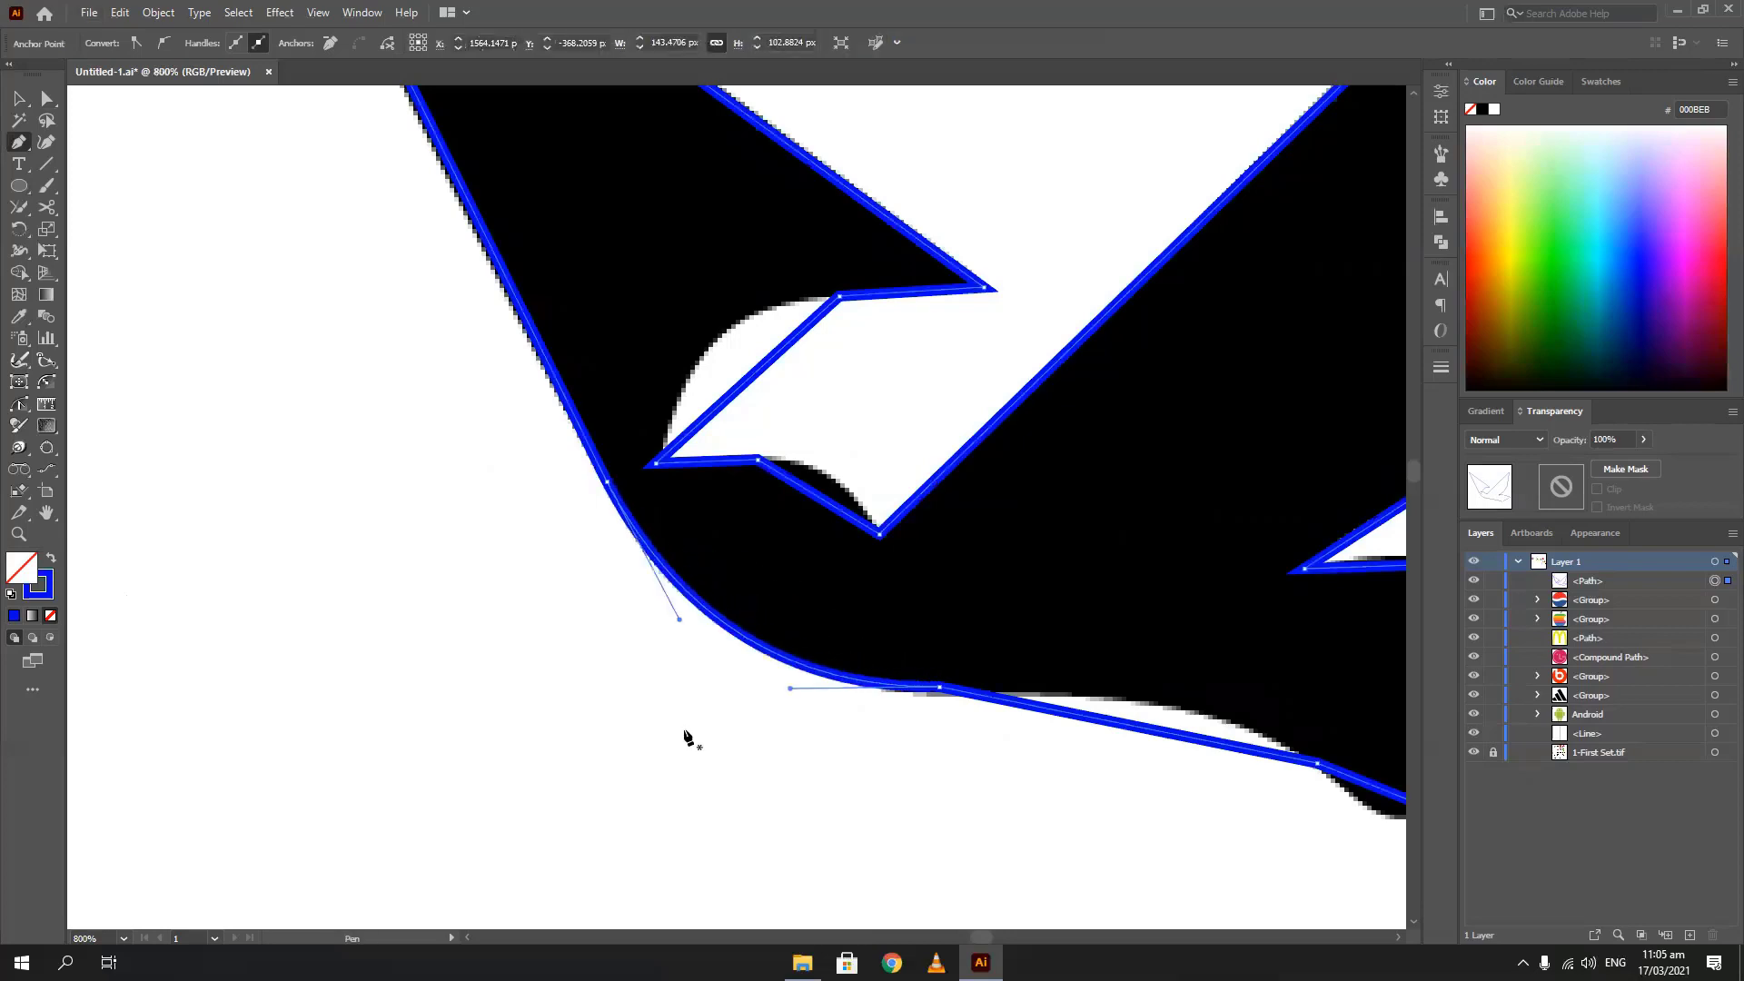
drag(810, 688, 297, 681)
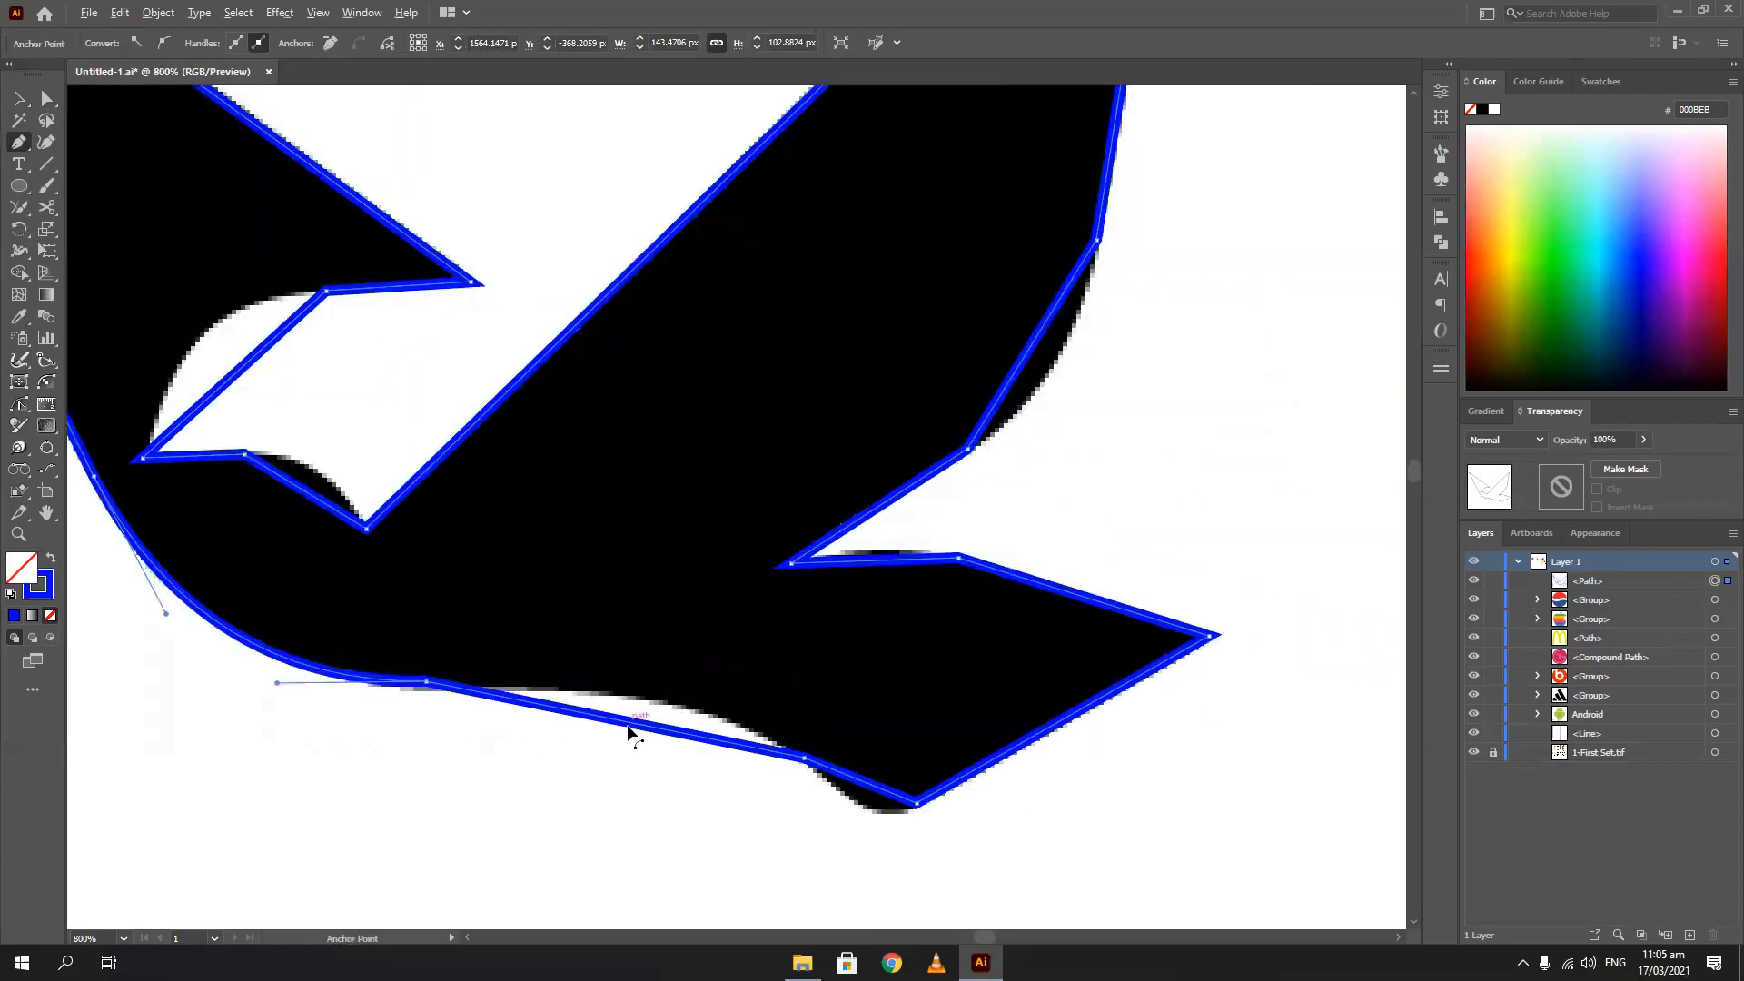
drag(641, 699, 647, 698)
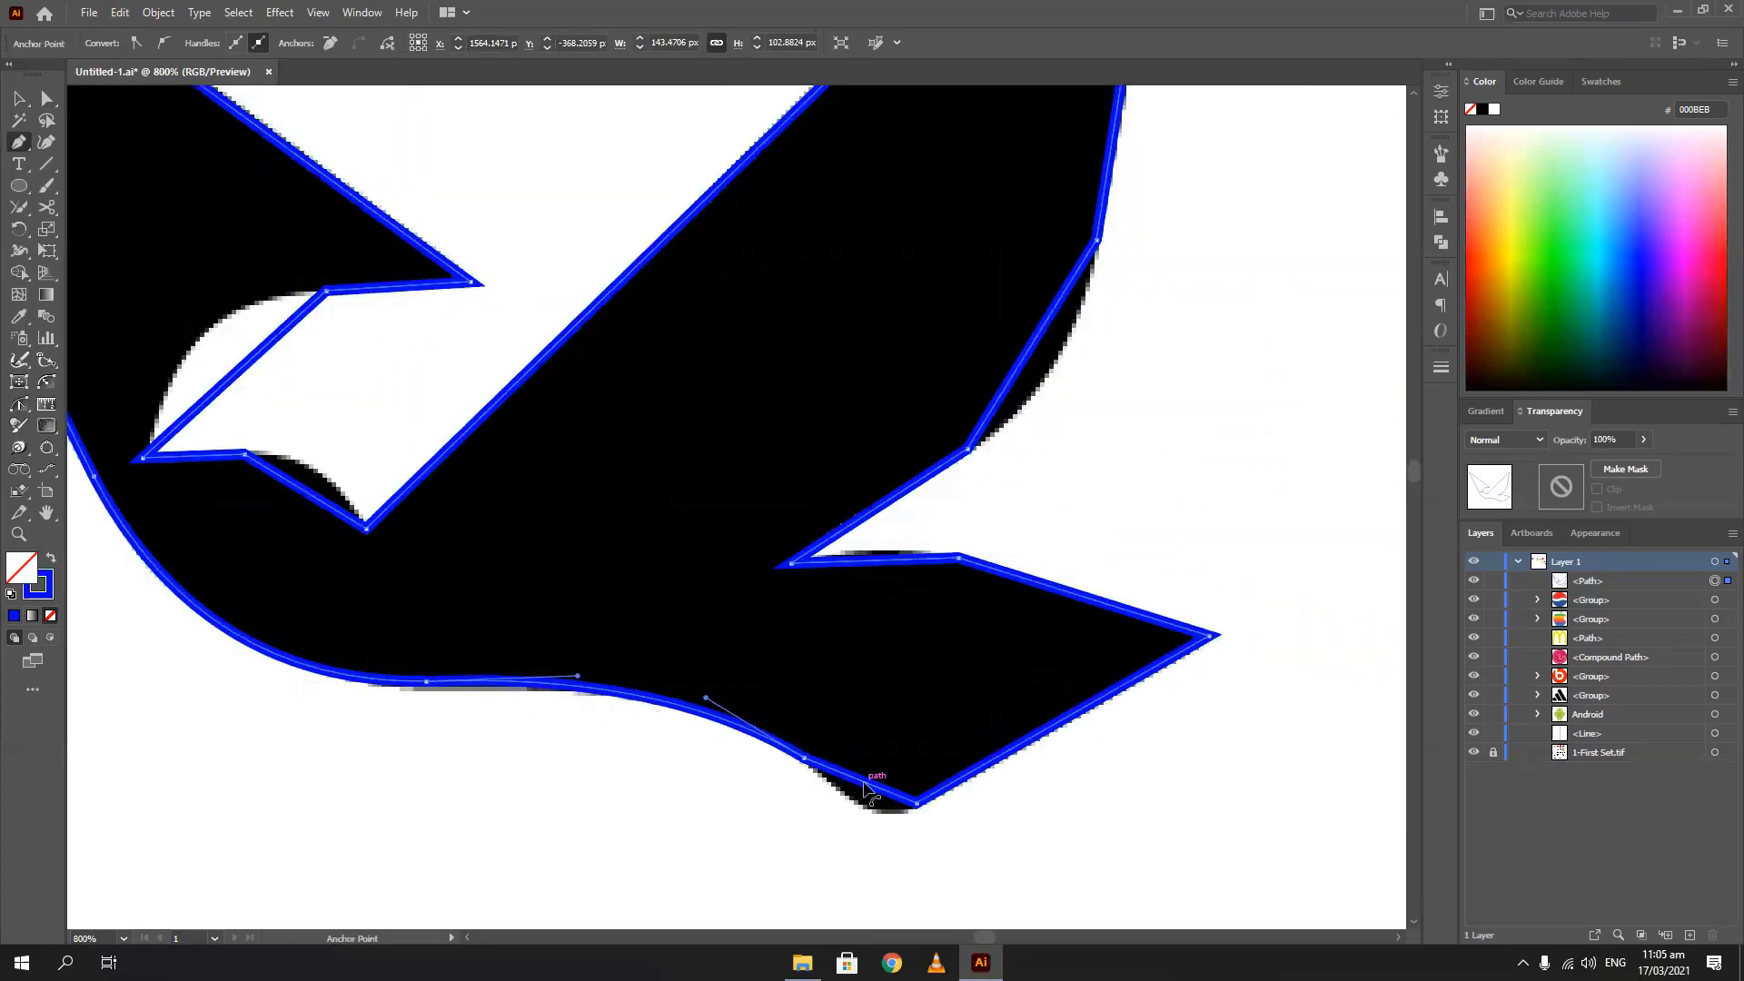
drag(860, 782, 863, 803)
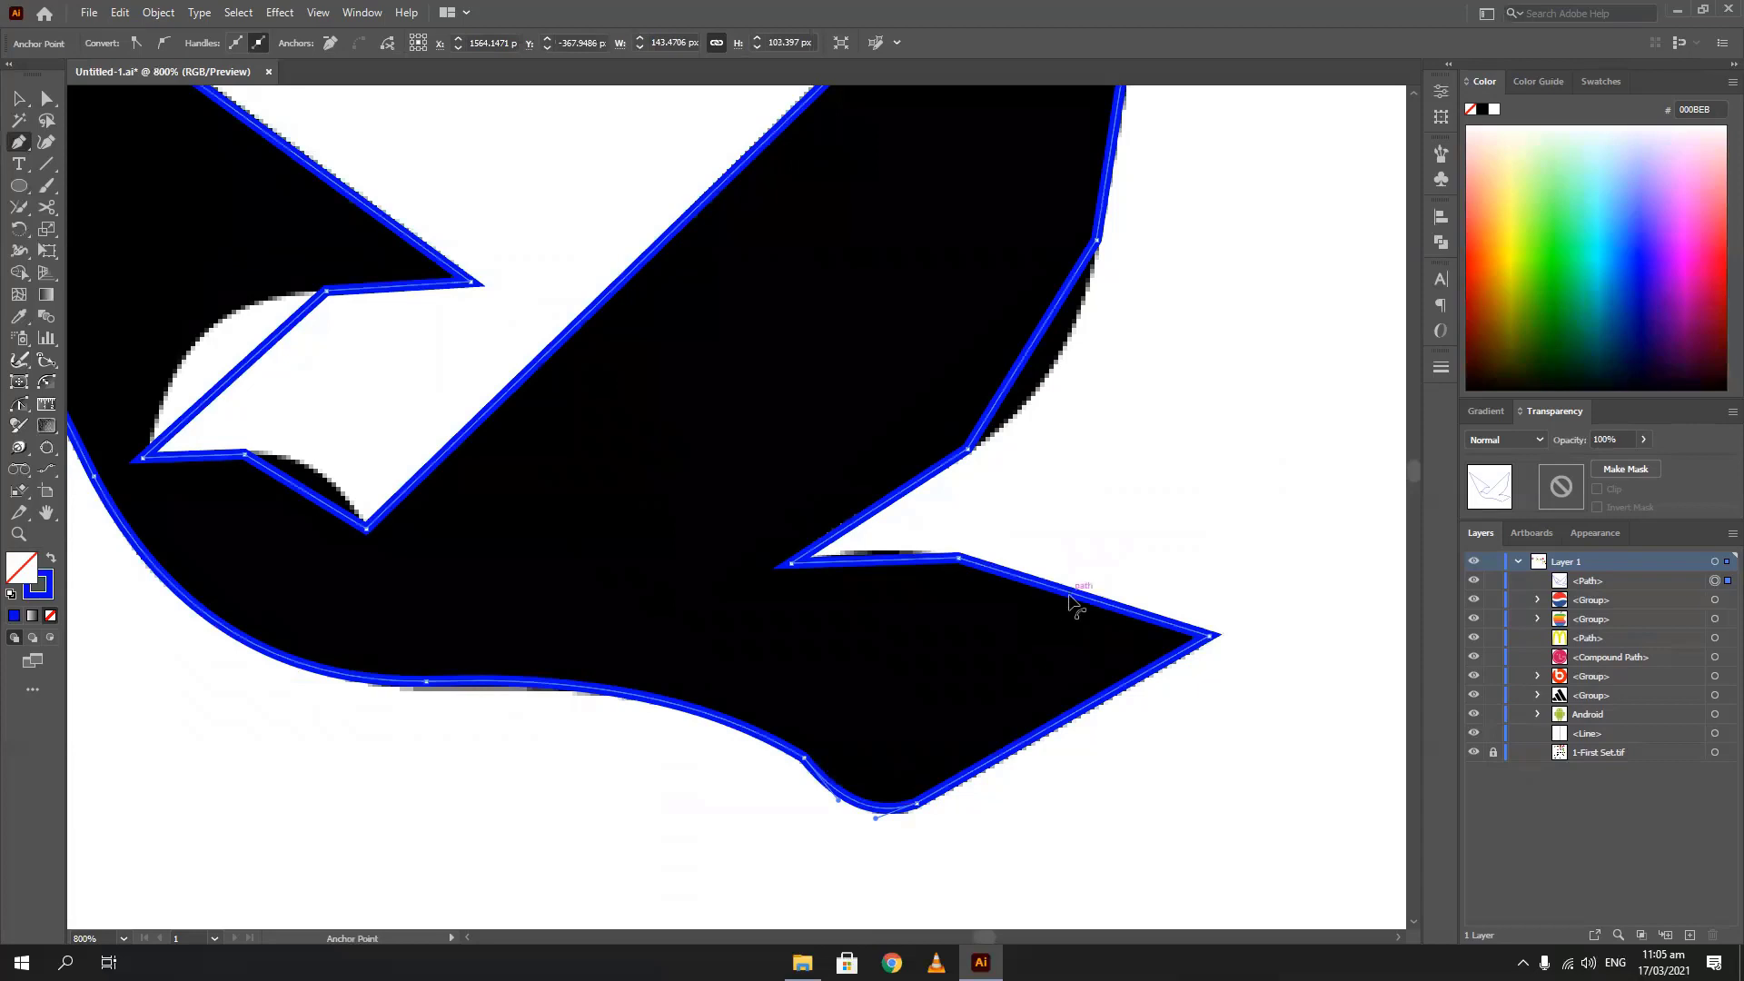
Bend the segments at the tail's upper edge and the right wing's lower corner to match the reference
drag(1081, 599, 1082, 596)
drag(880, 563, 879, 547)
drag(991, 361, 923, 569)
drag(715, 530, 1303, 438)
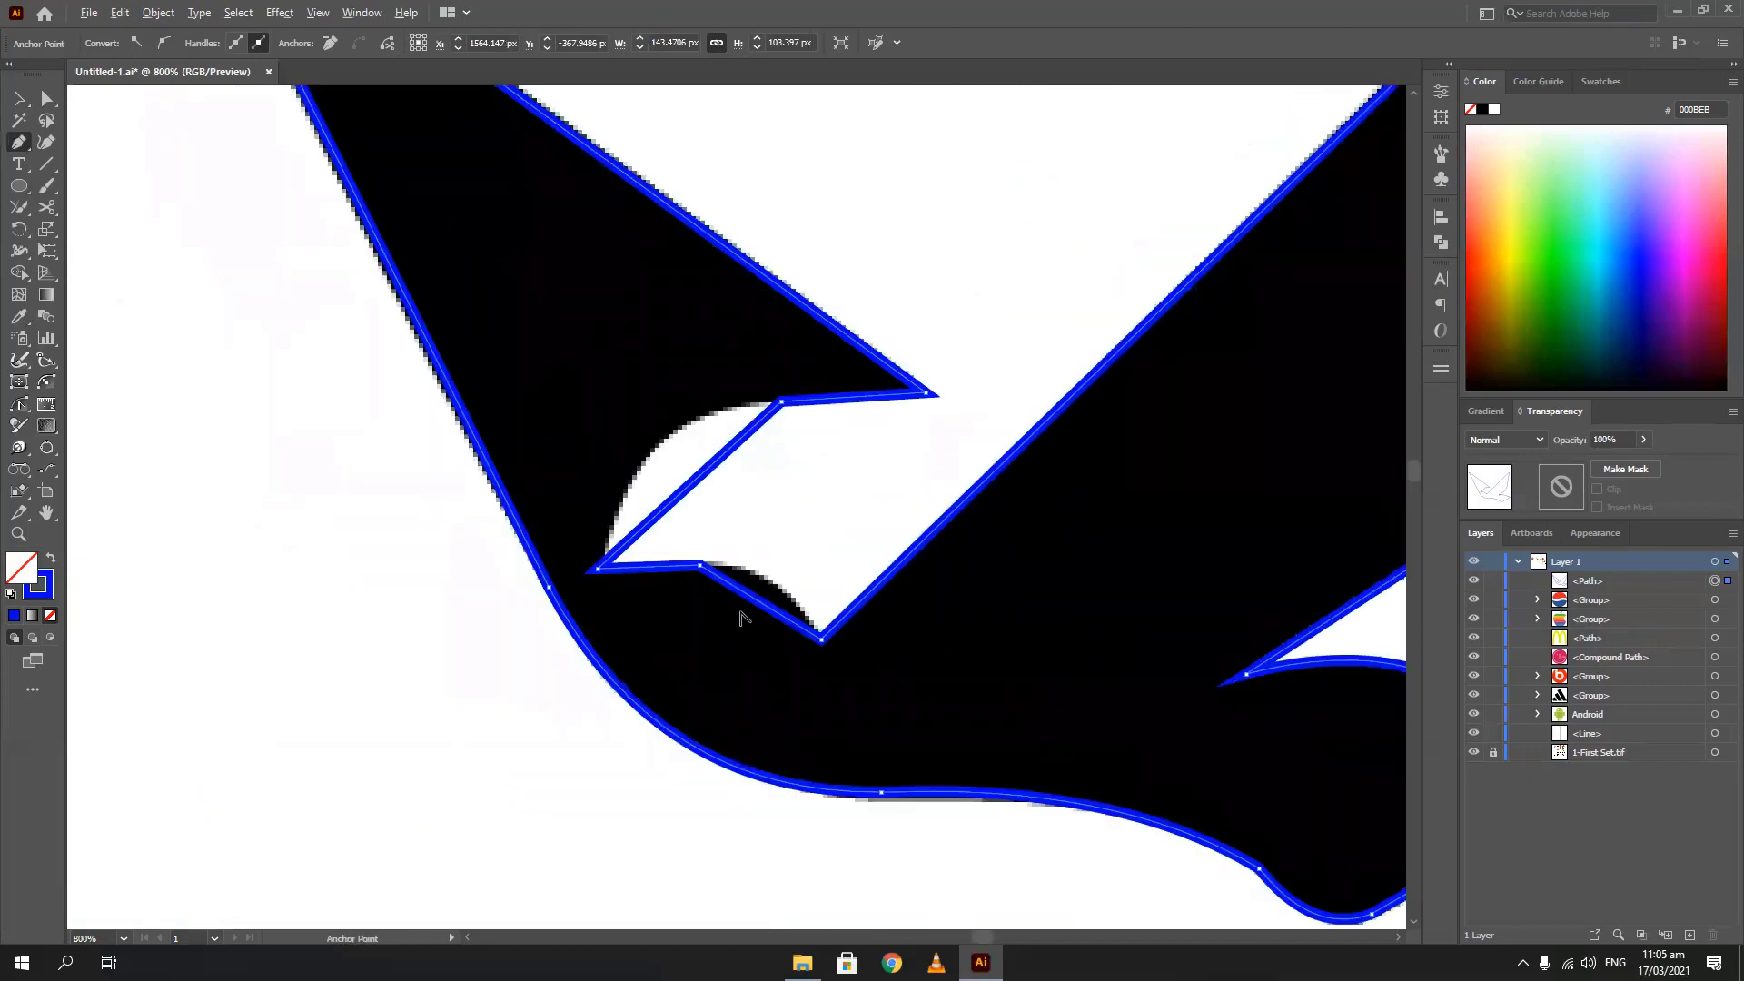
Curve the top of the head and the underside of the left wing to match the reference, and deselect the path
drag(754, 610, 770, 586)
drag(693, 482, 656, 452)
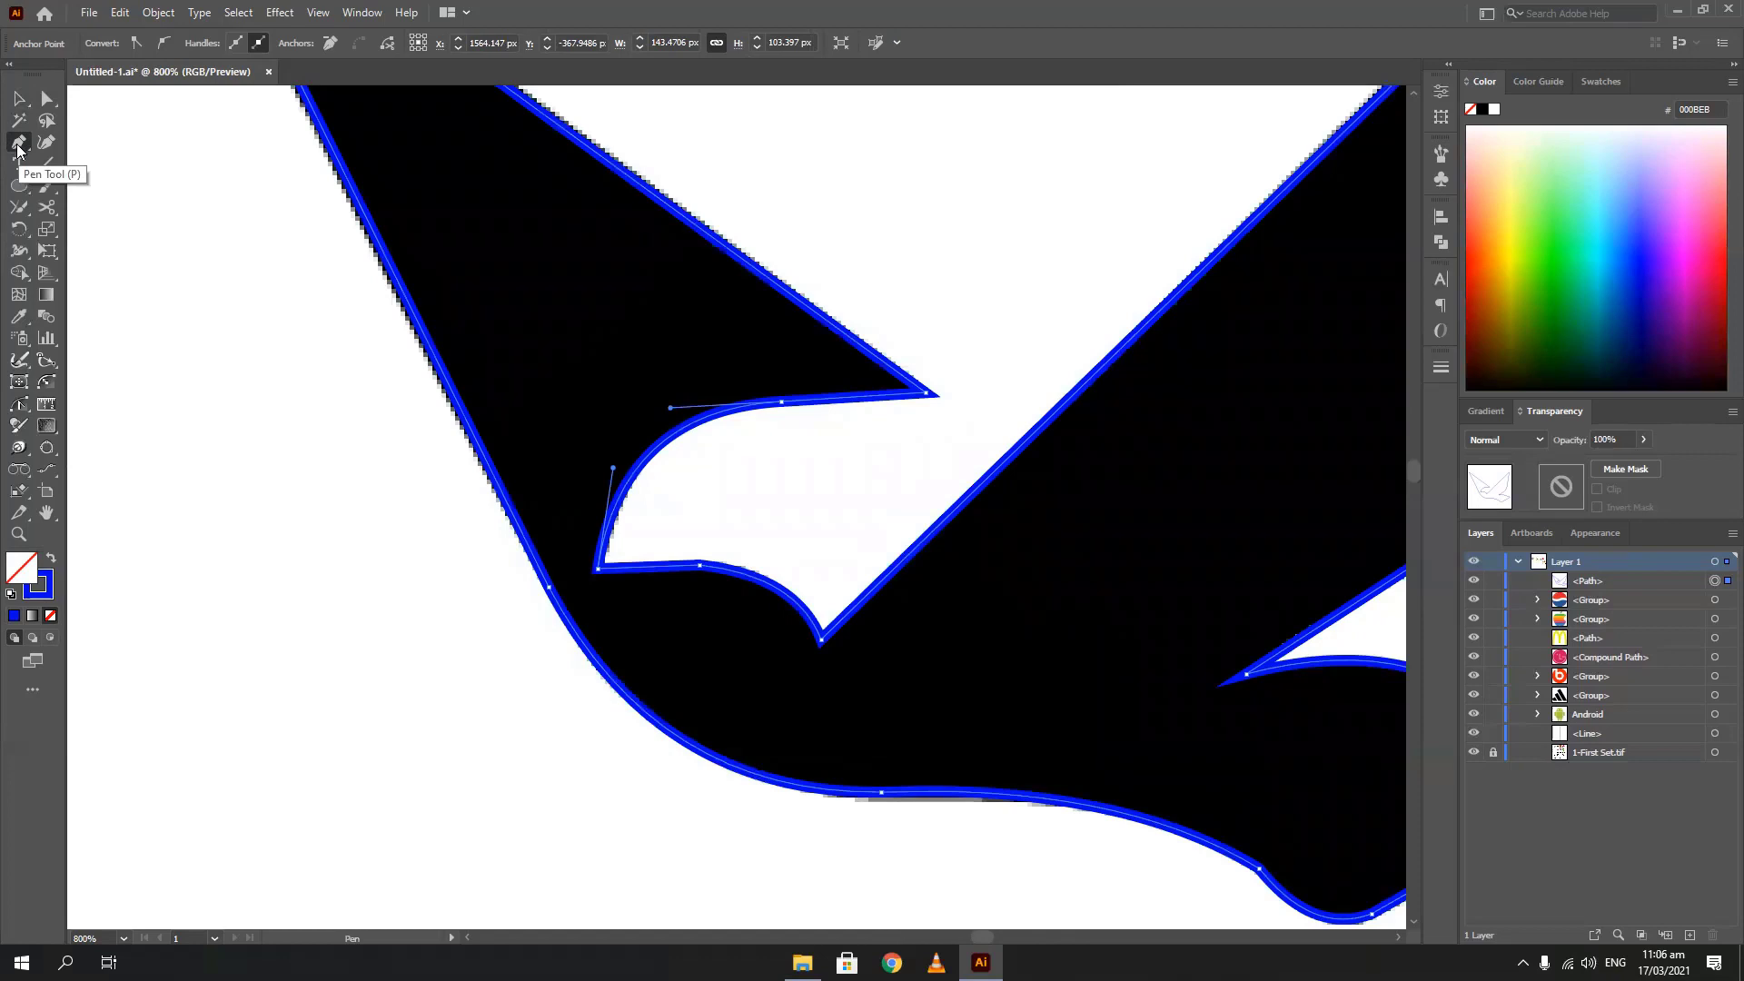
click(18, 99)
click(162, 278)
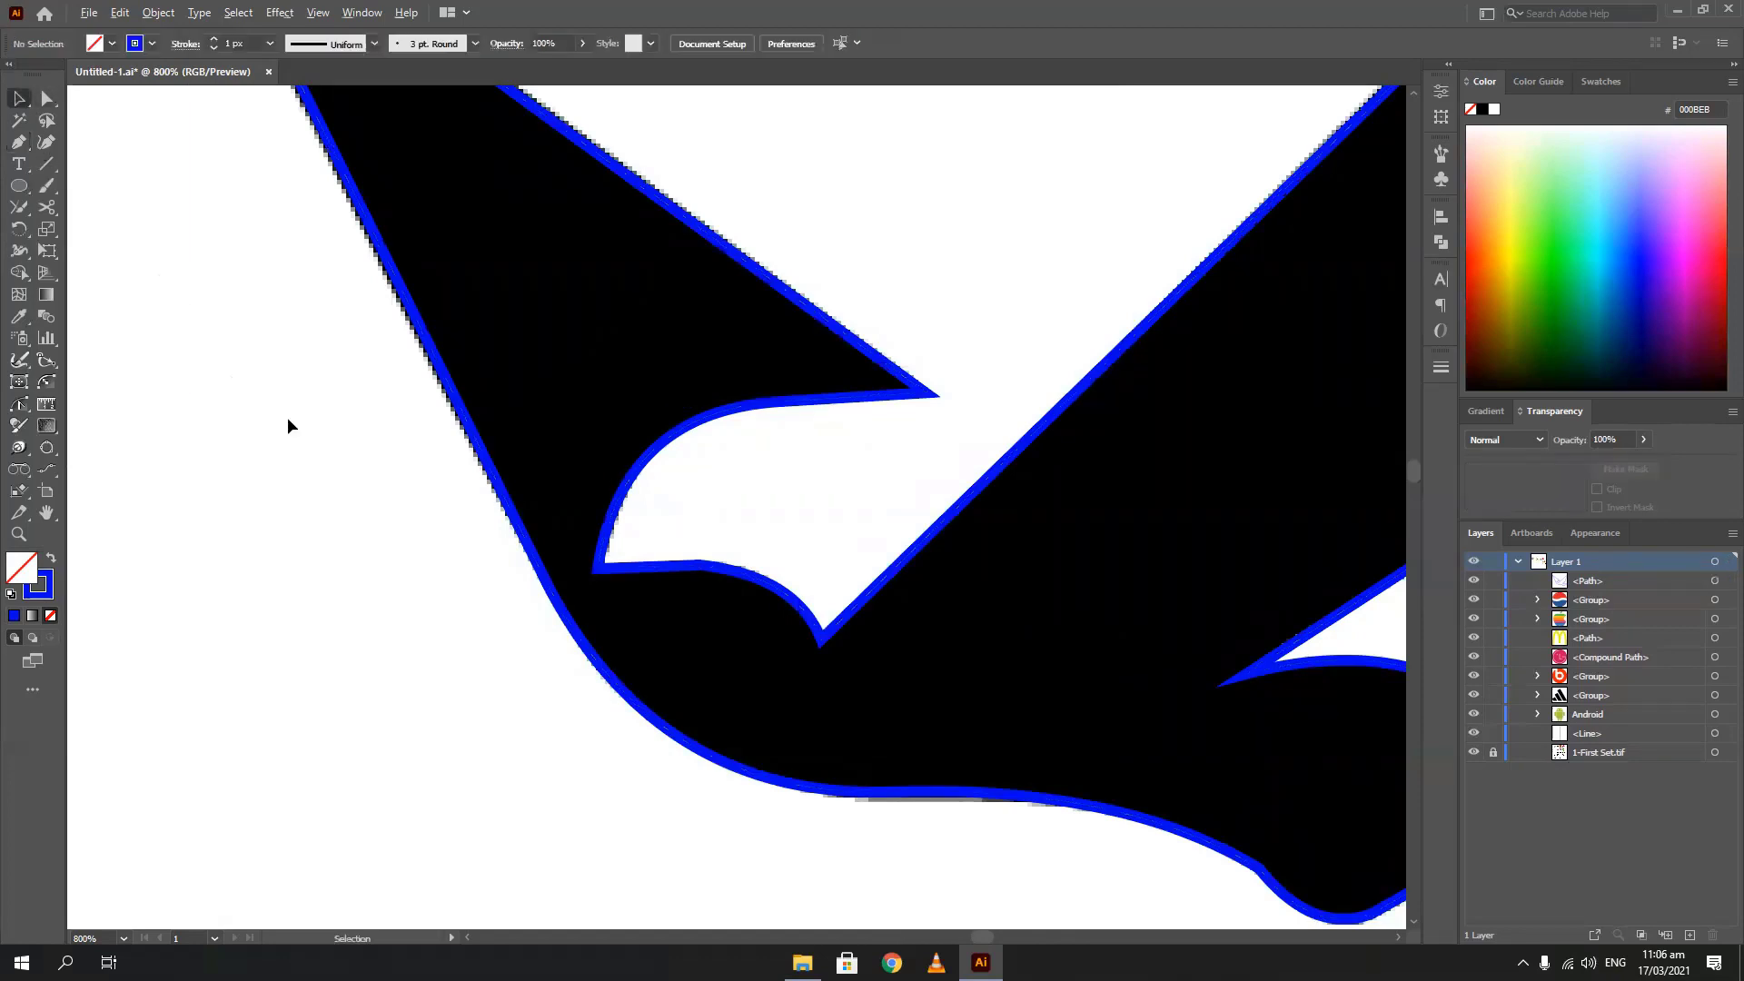
Move the traced blue bird outline off the black reference into the space between the bird and the bull
scroll(291, 422, down, 3)
key(space)
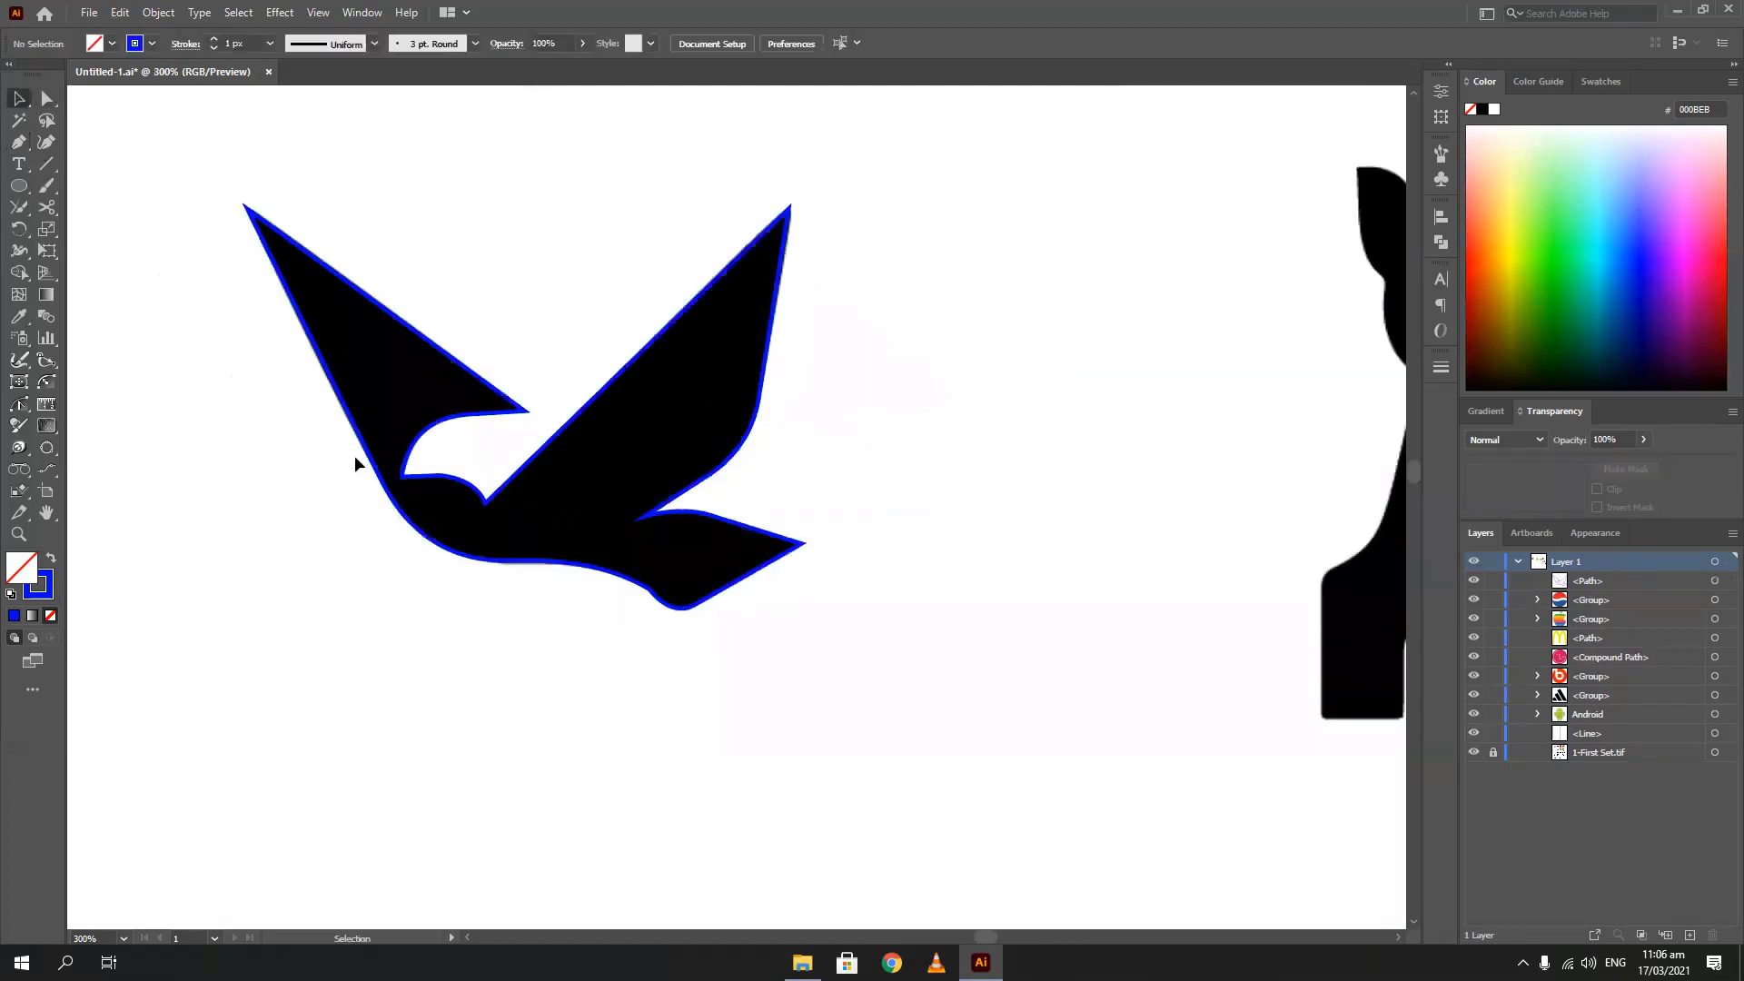
drag(357, 452, 907, 376)
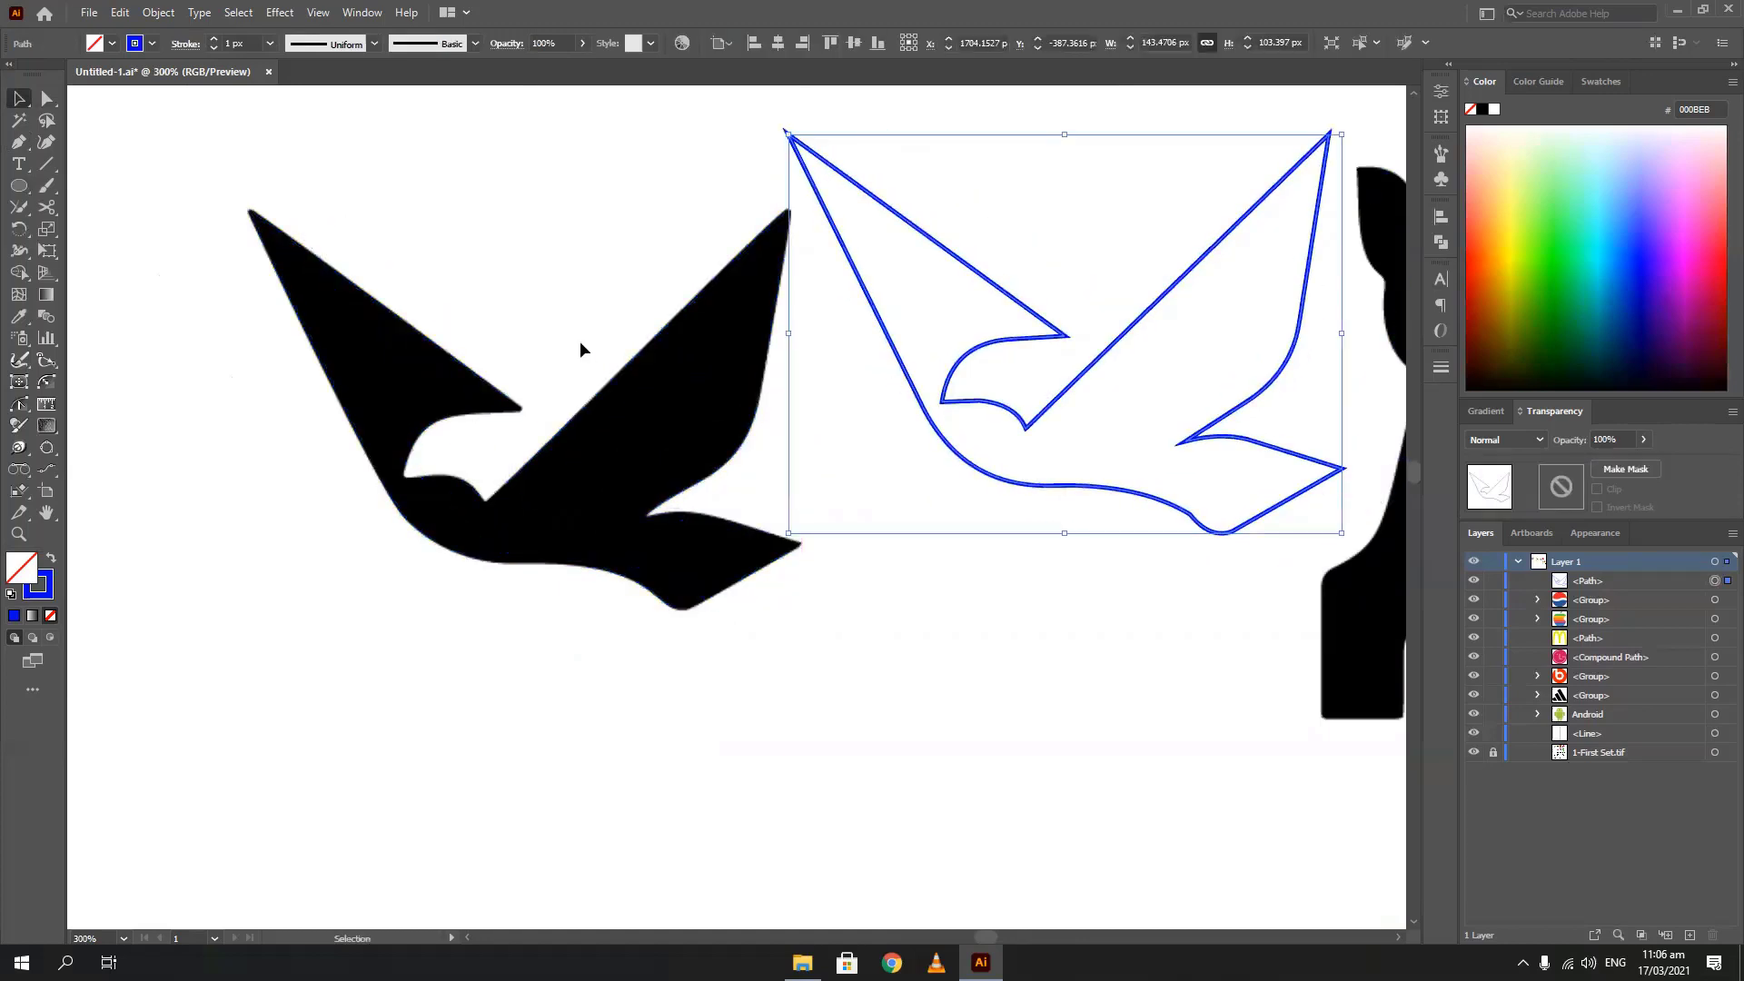
Try to soften the corner between belly and tail by adjusting its anchor handle with Direct Selection, and undo that change
key(space)
drag(579, 341, 399, 304)
scroll(1036, 482, up, 1)
scroll(1036, 481, up, 3)
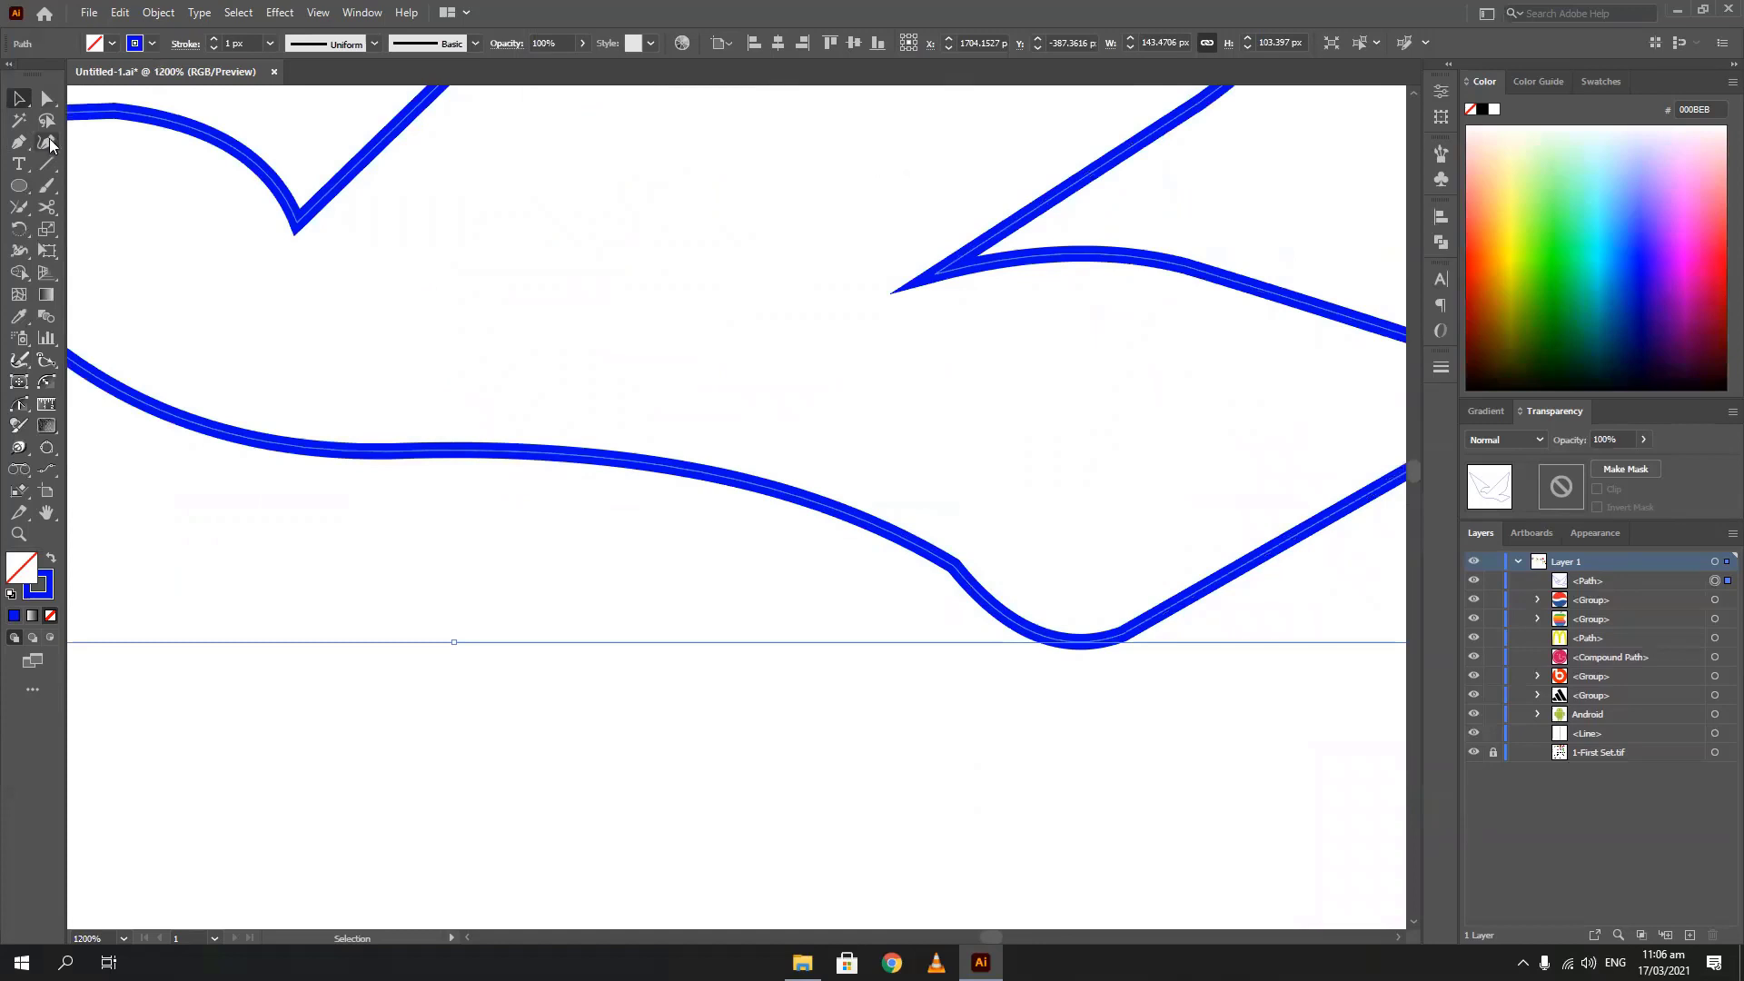
click(47, 97)
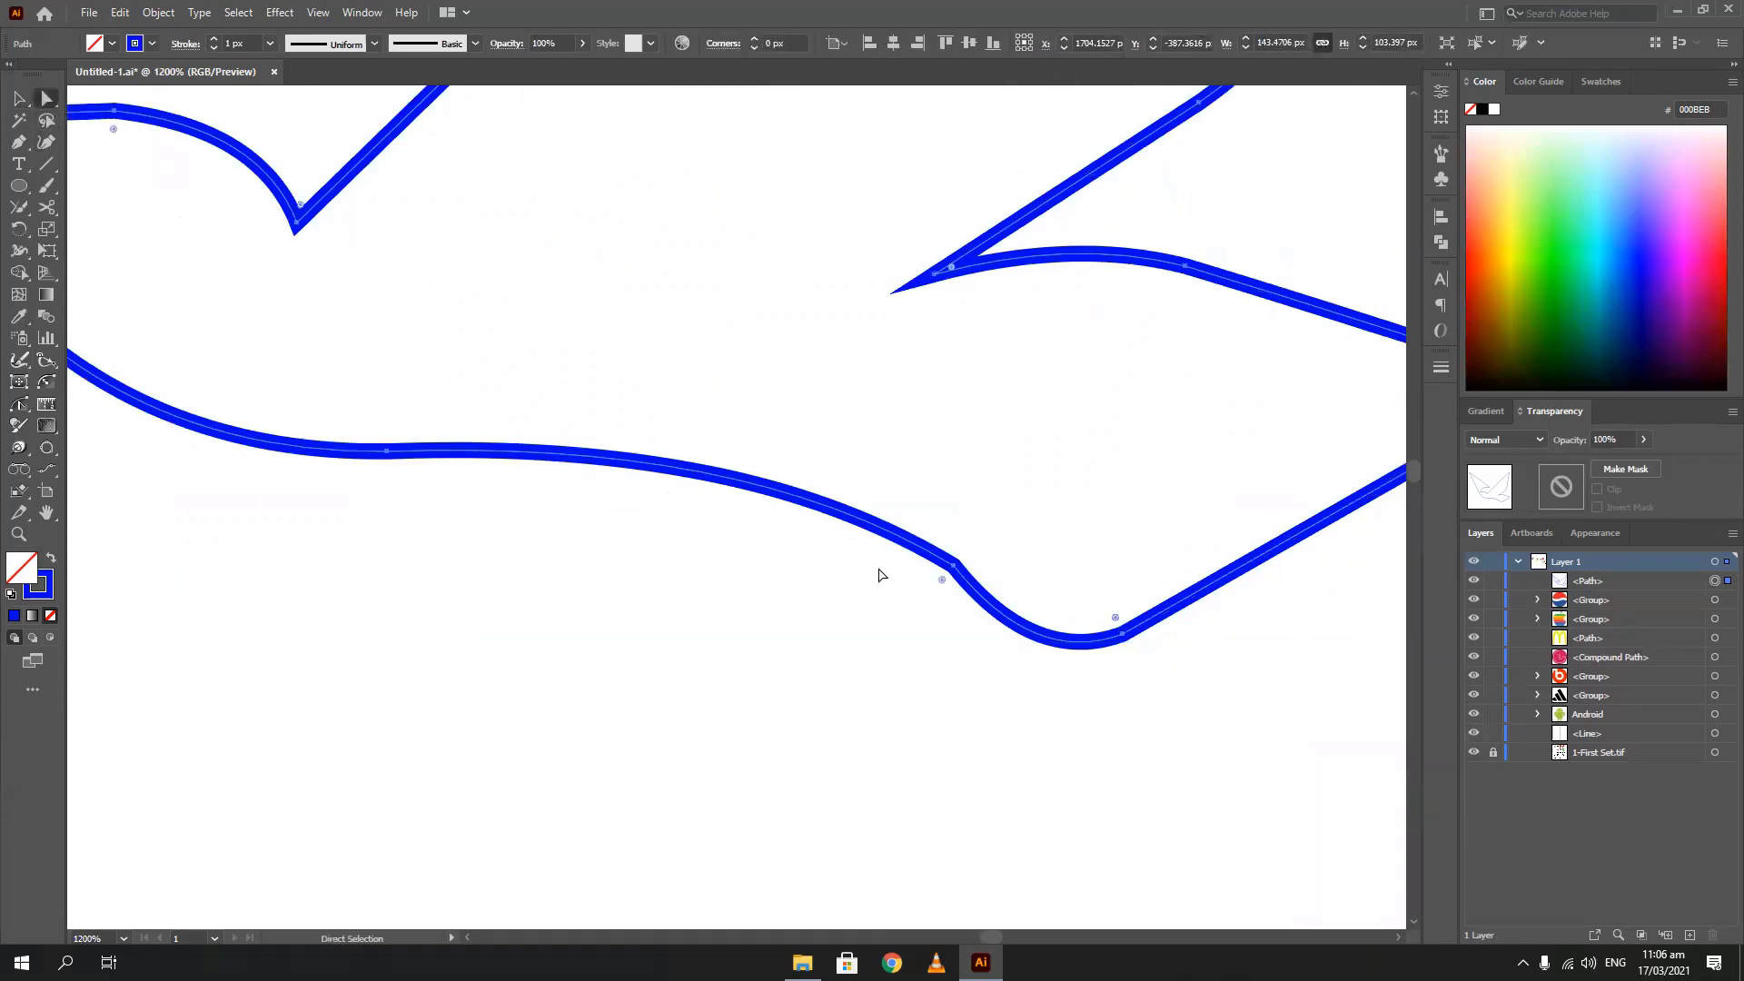
click(953, 565)
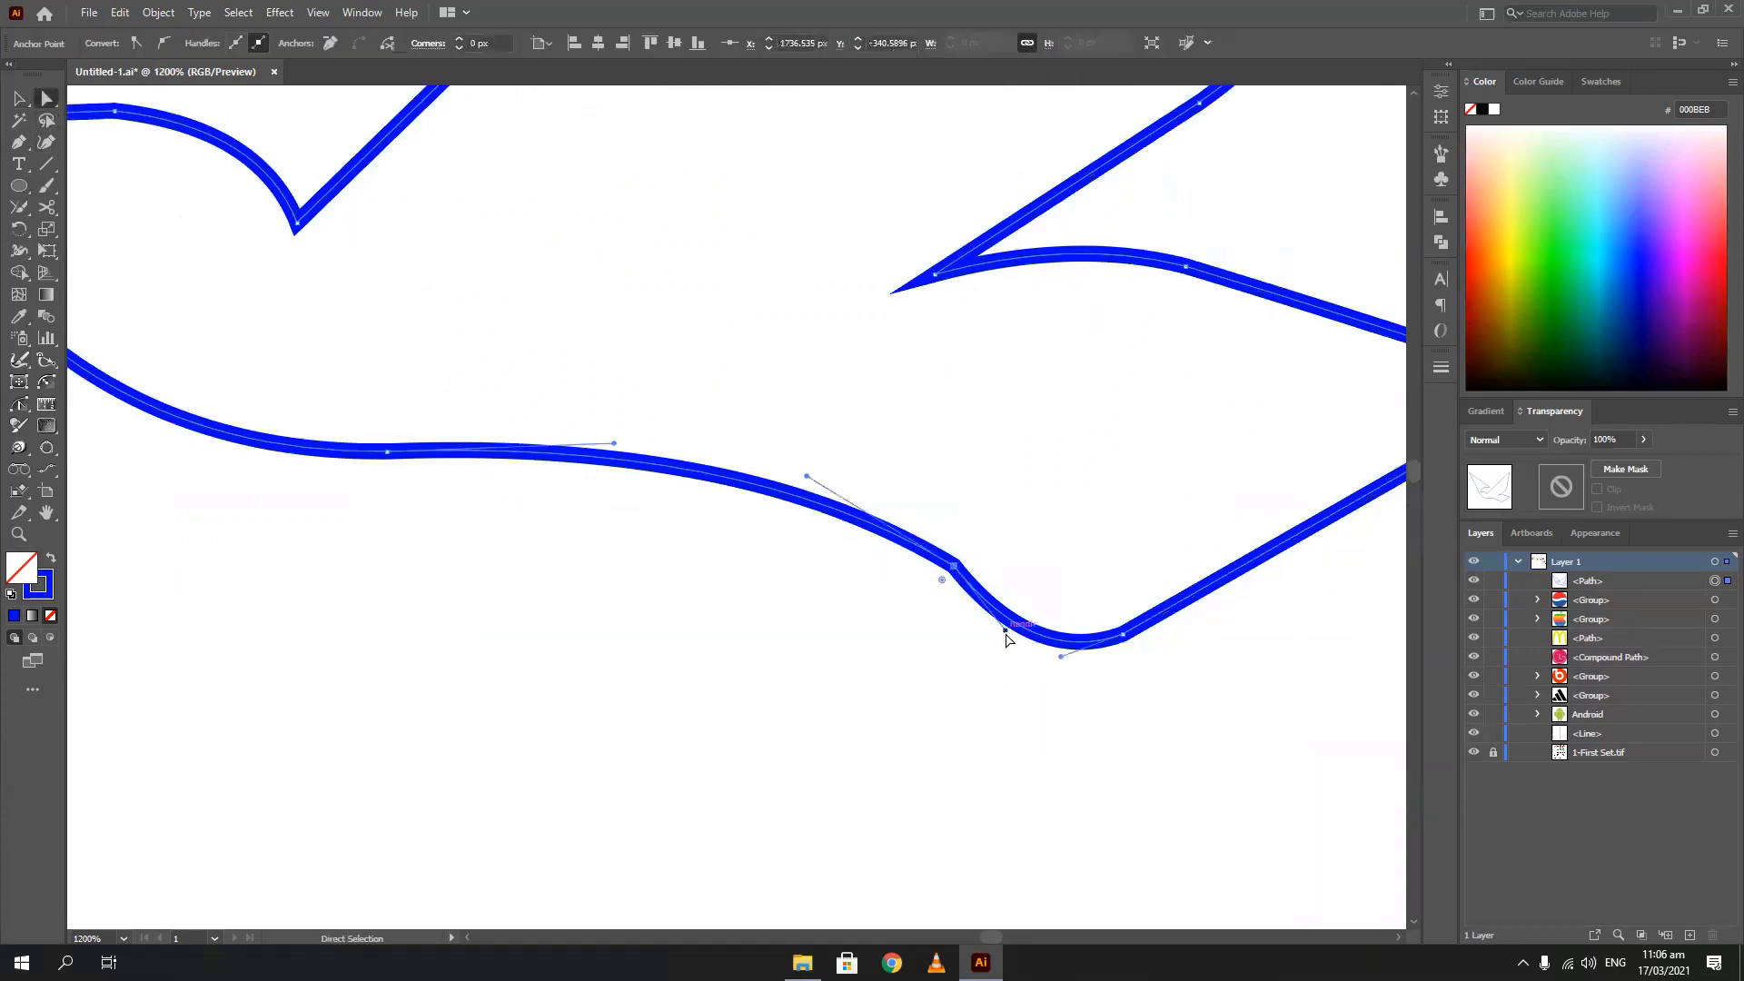
drag(1006, 640, 1029, 623)
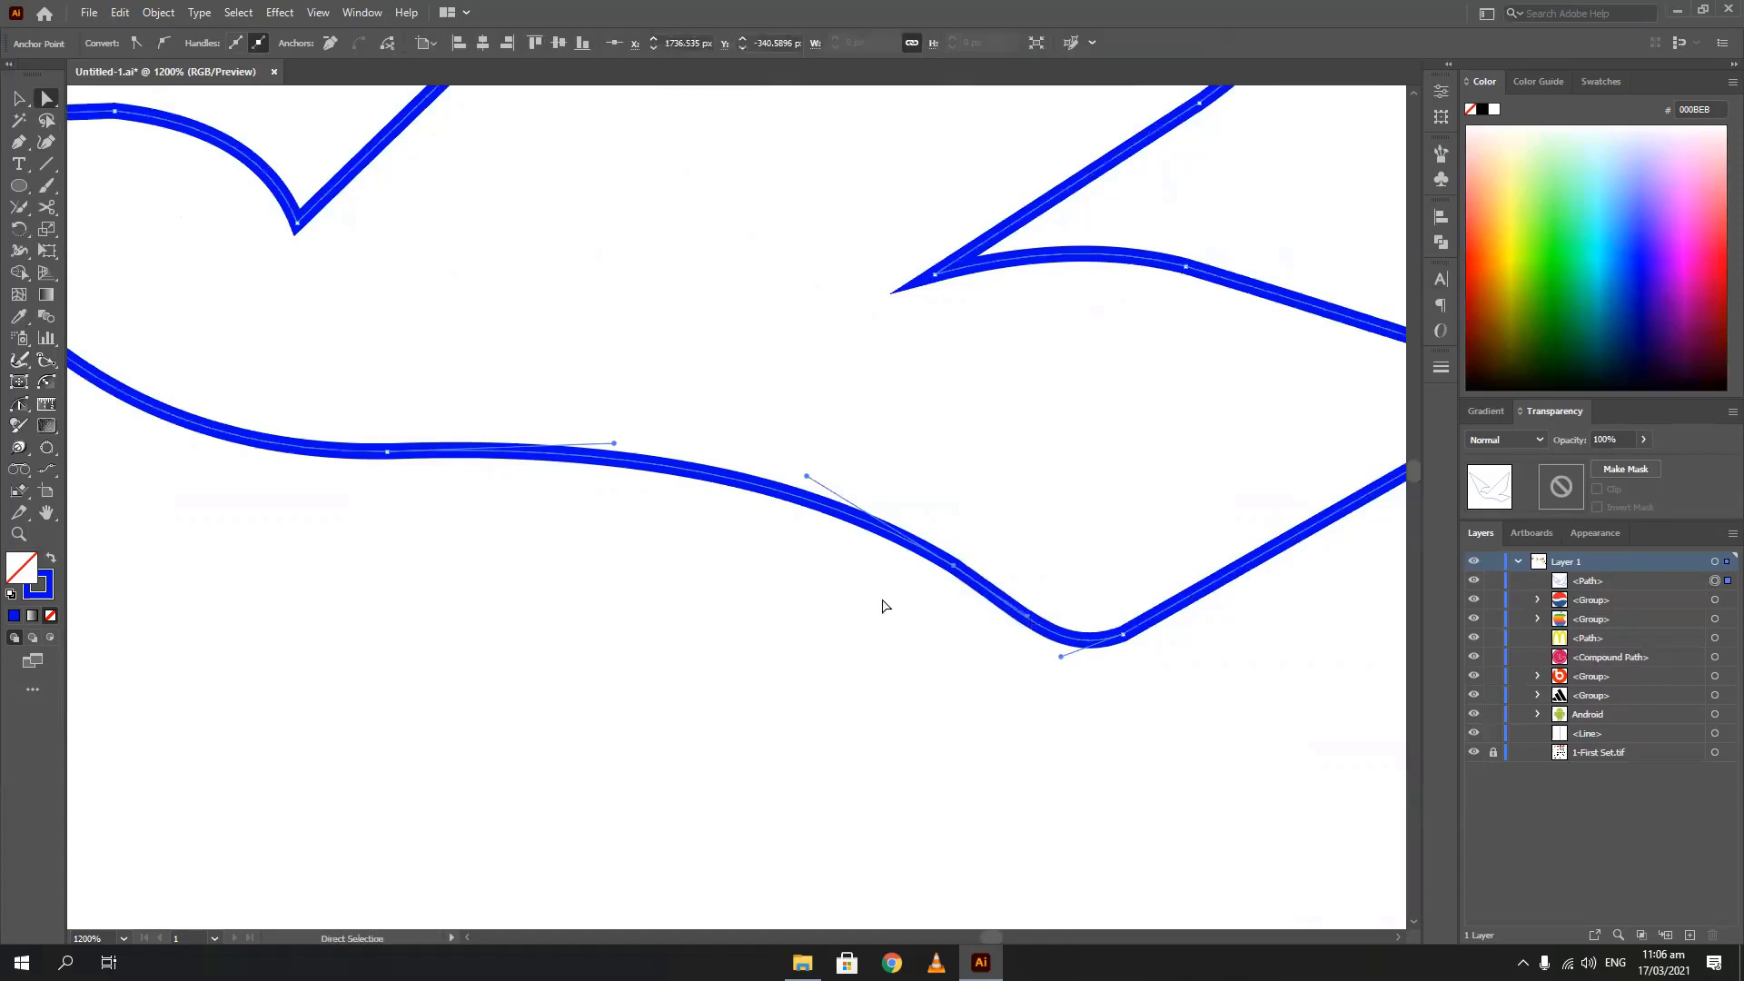
key(ctrl+z)
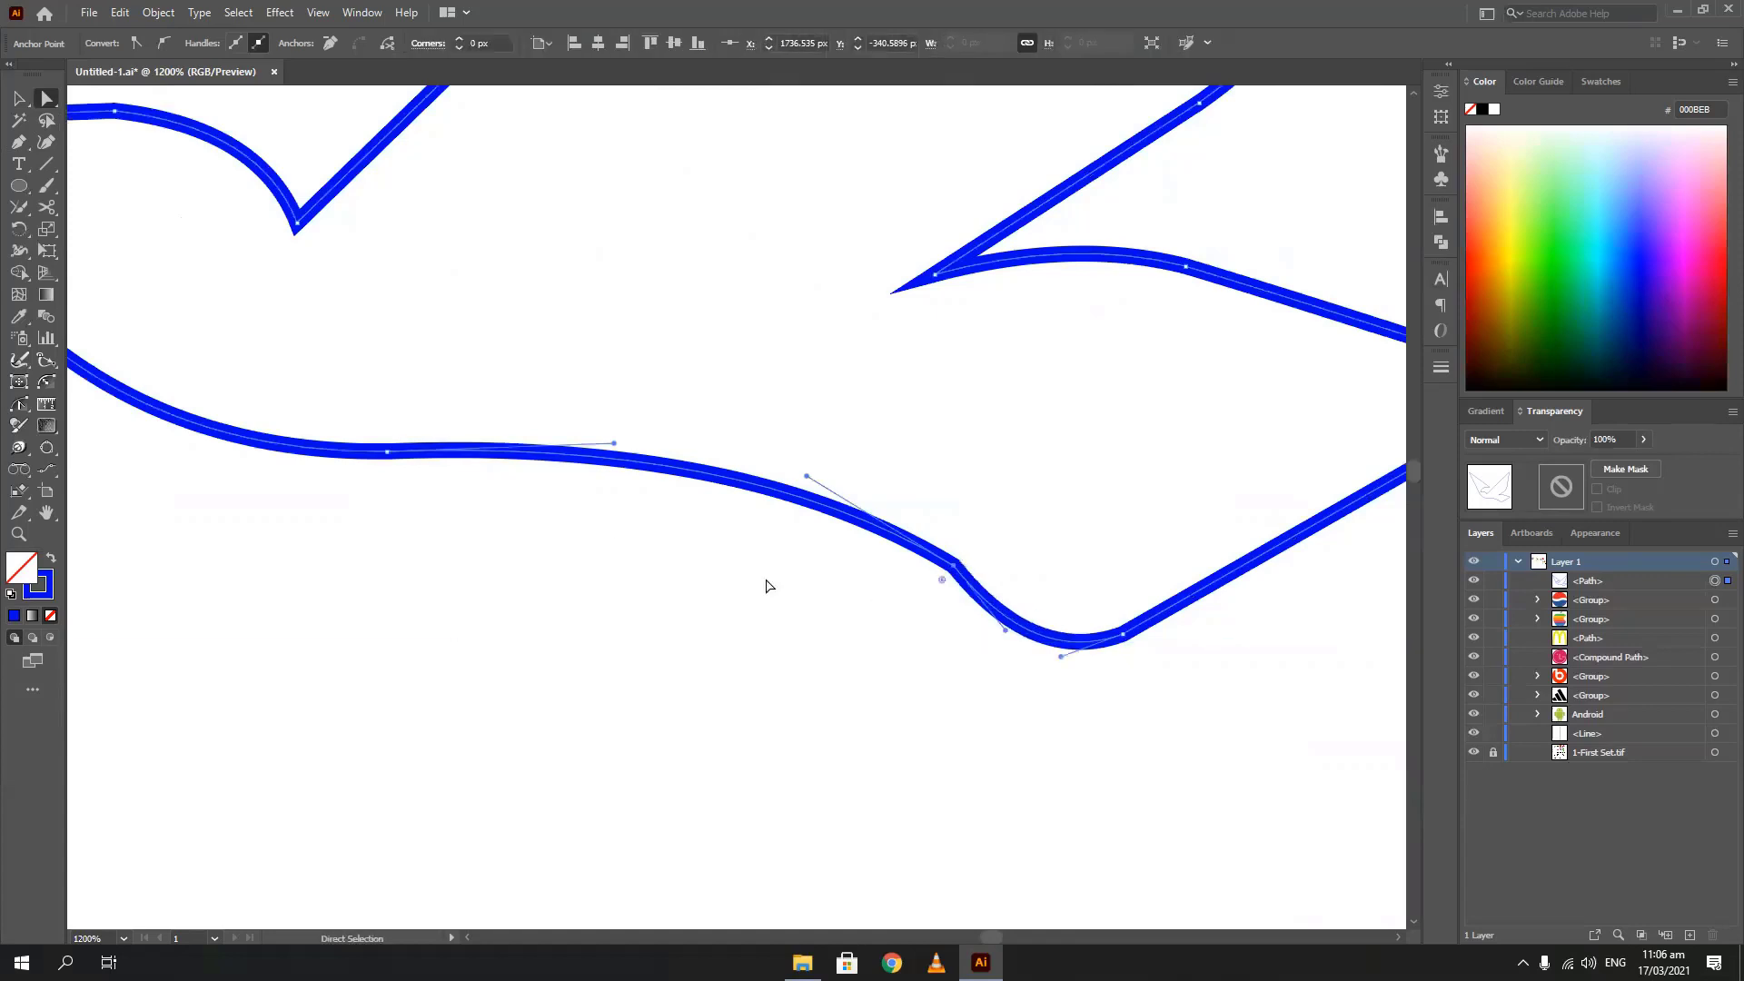
Round off the corner between the belly and tail by brushing along it repeatedly with the Smooth Tool
click(22, 215)
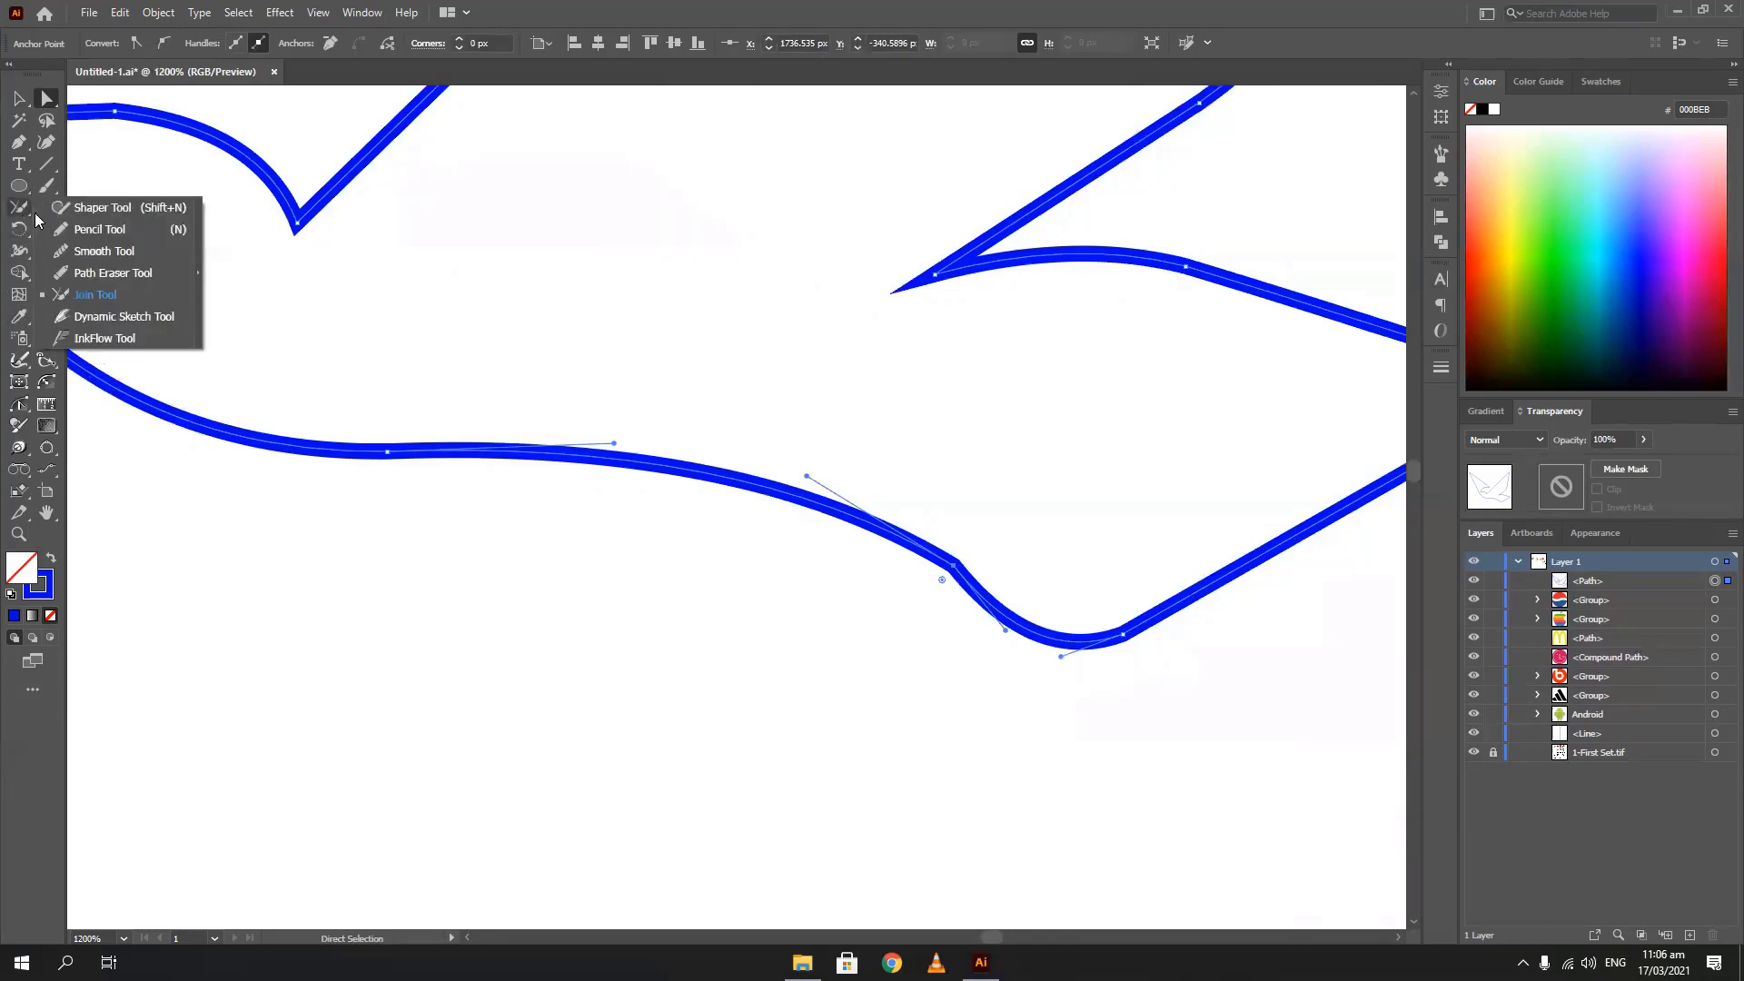
click(81, 253)
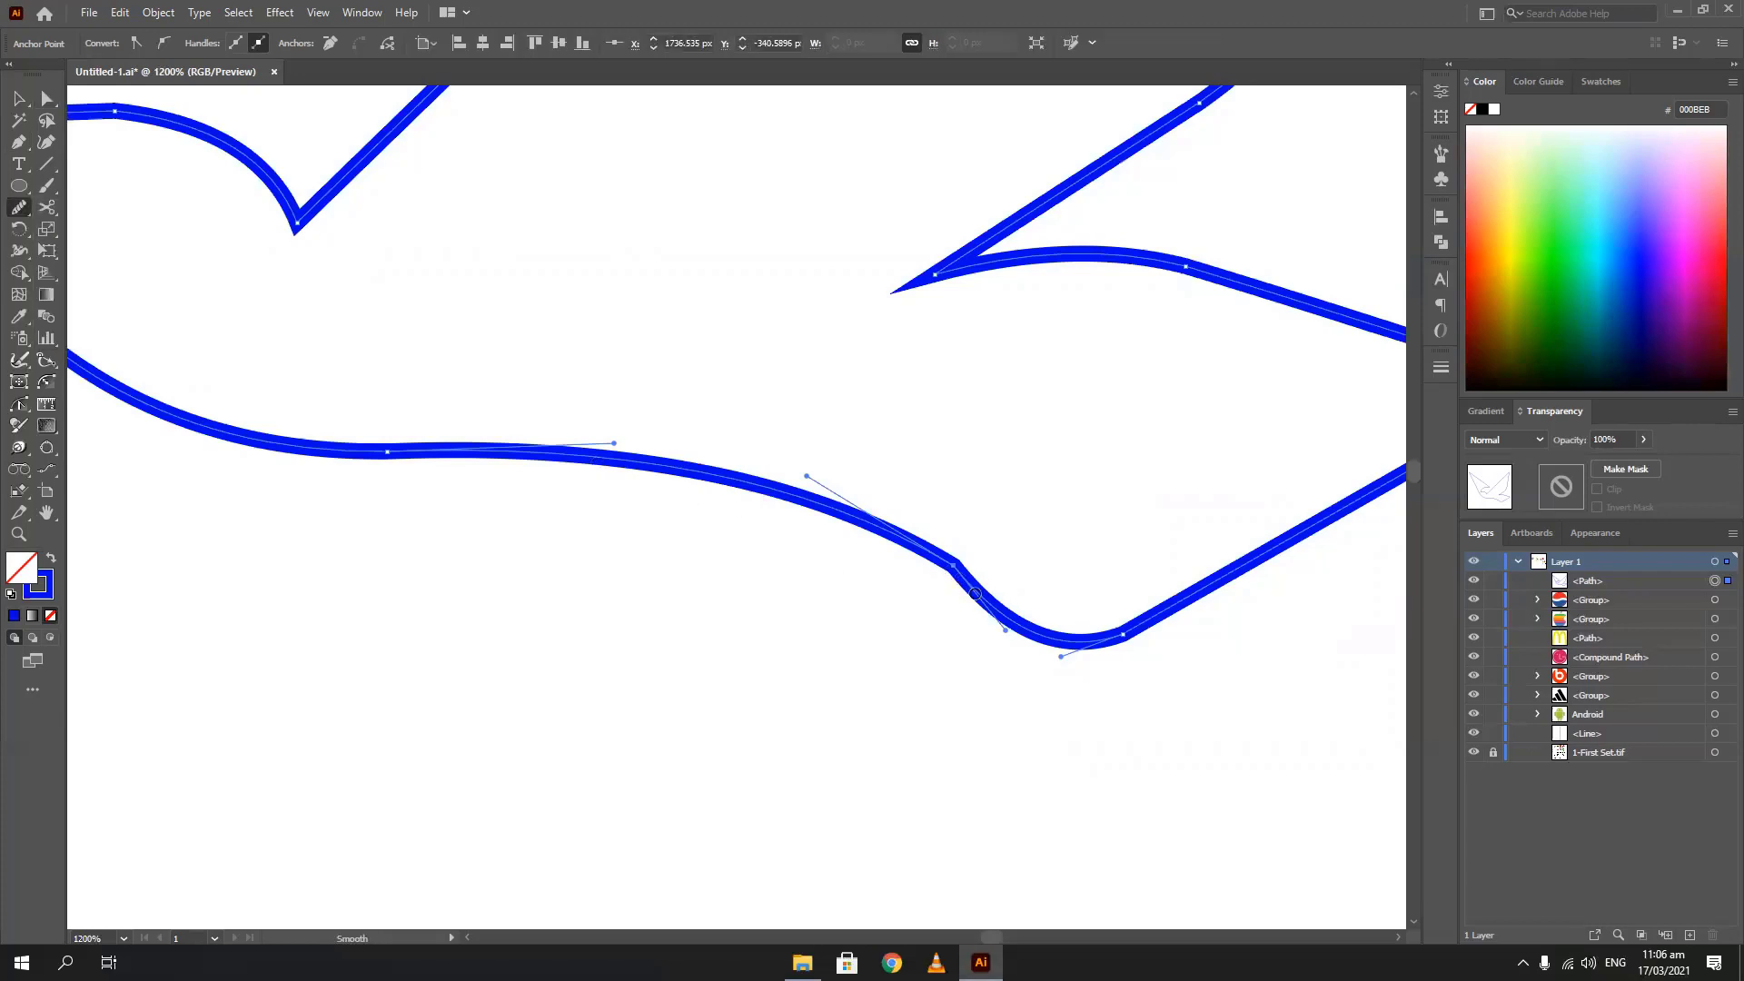
drag(975, 594, 884, 532)
drag(967, 572, 846, 507)
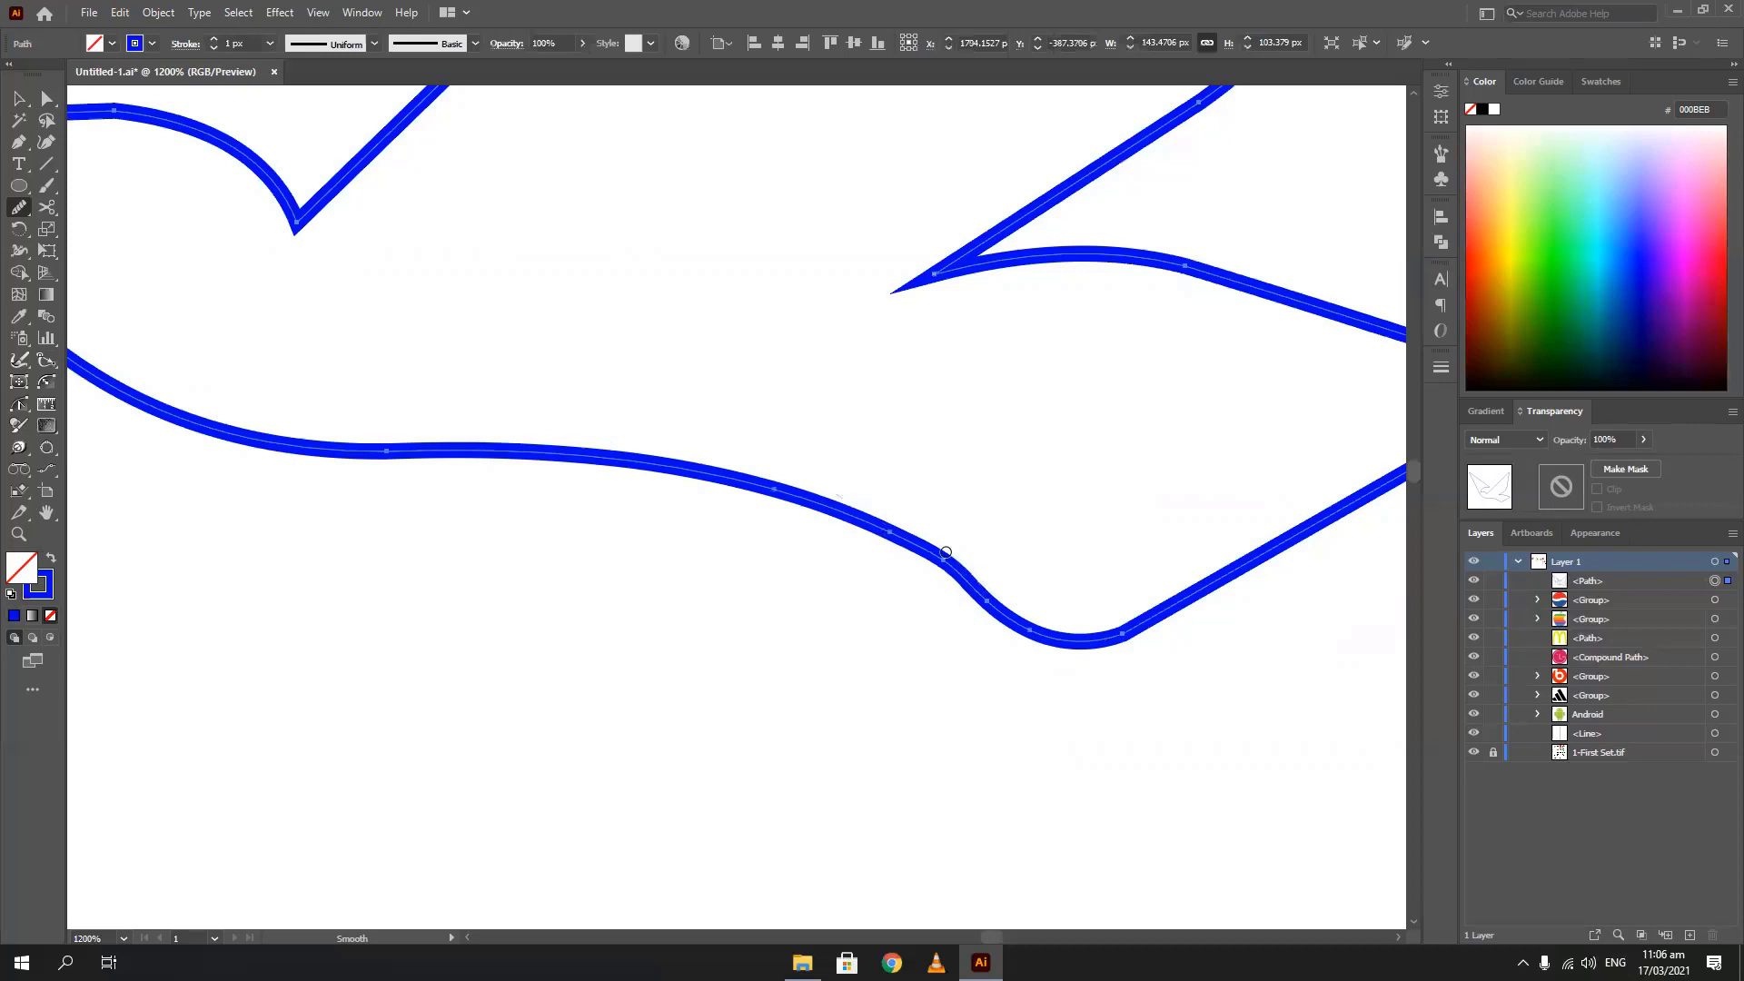
drag(945, 551, 858, 535)
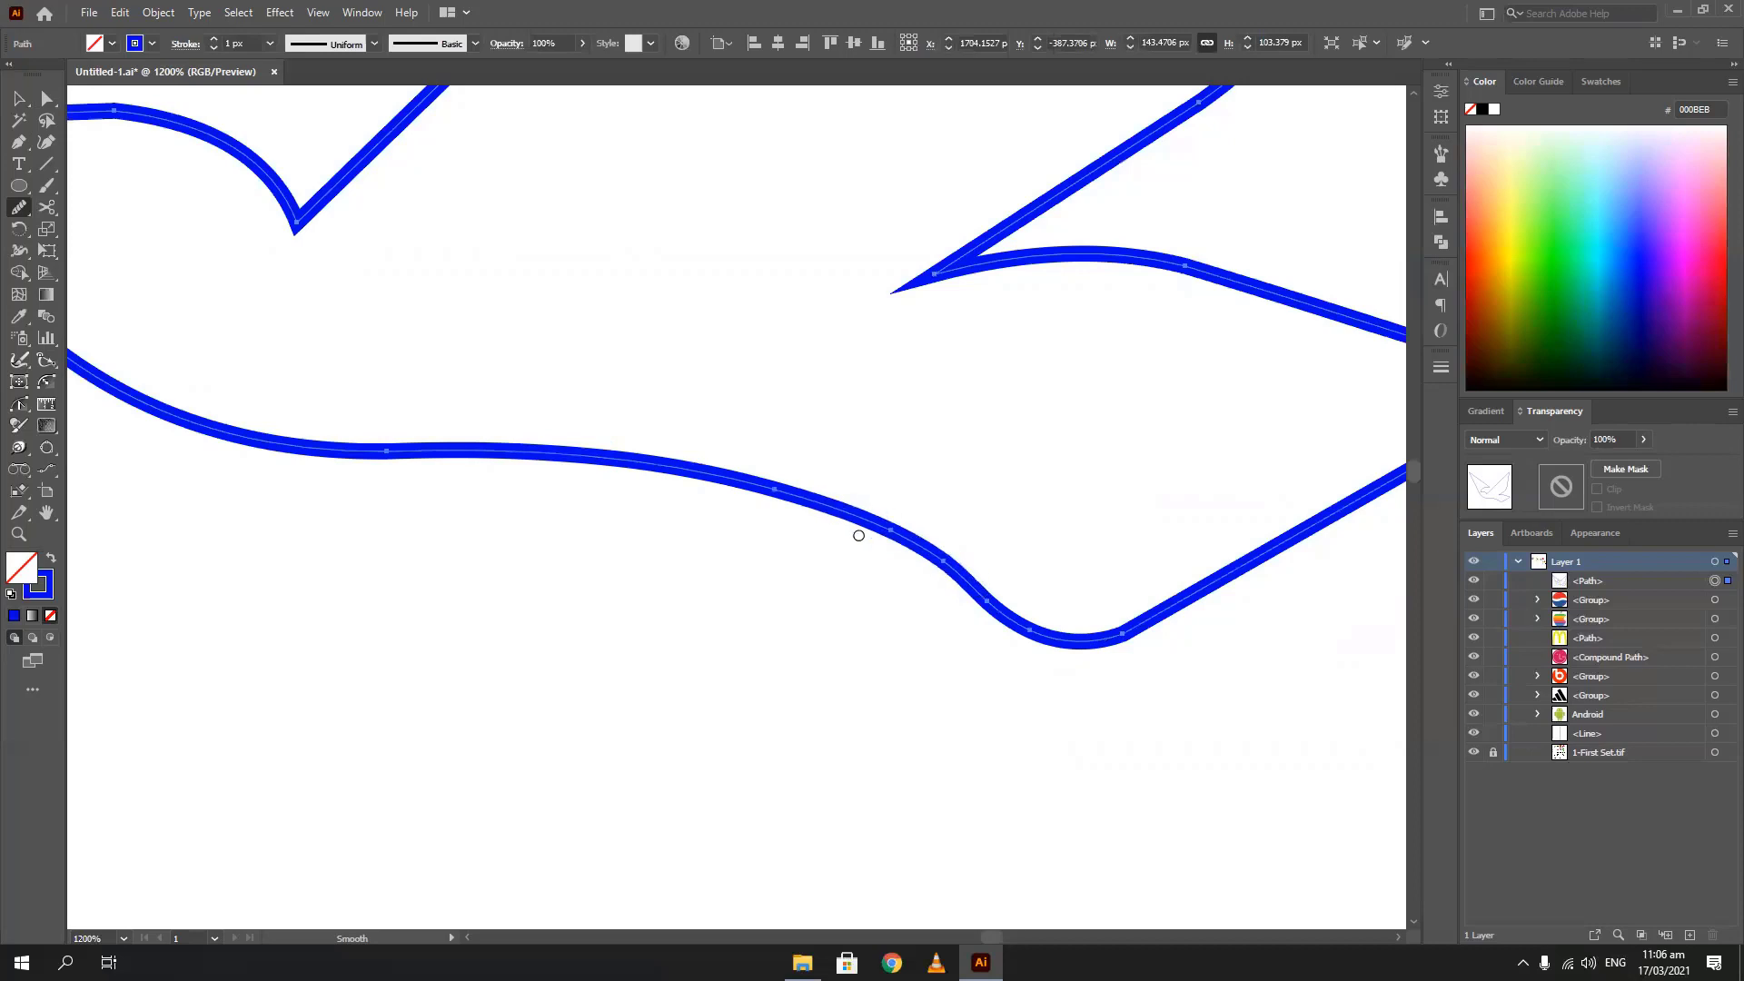
Delete the traced blue bird outline
scroll(858, 535, down, 5)
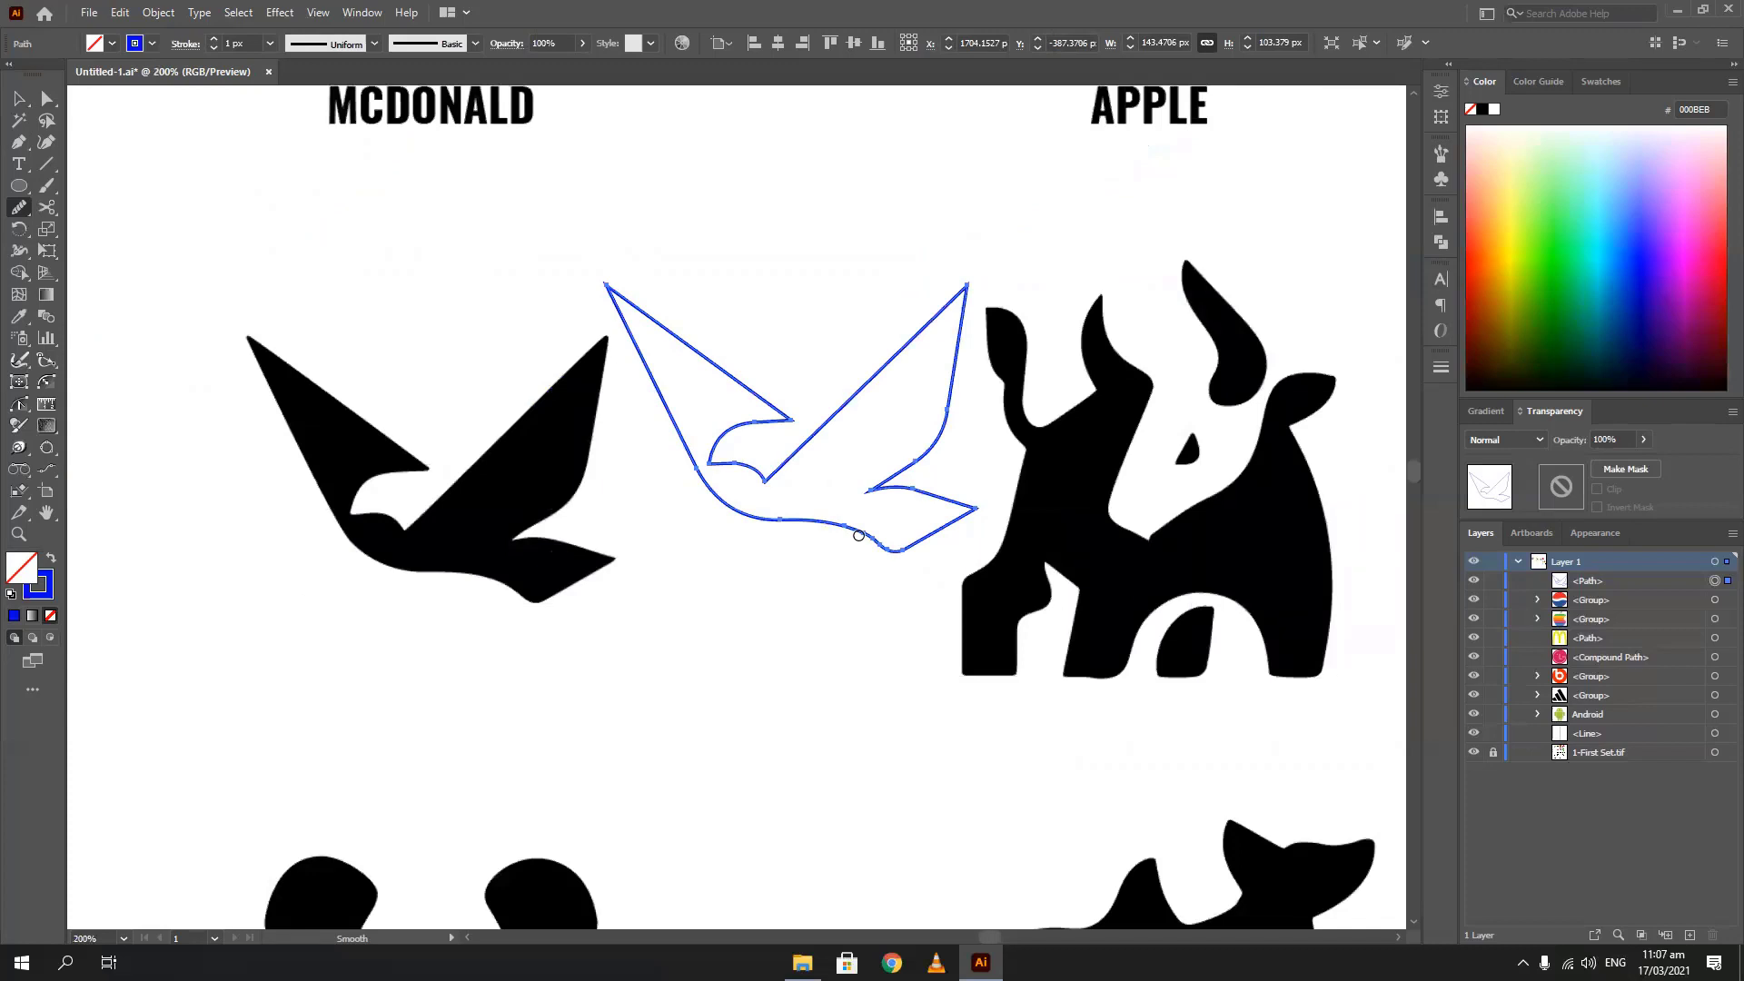
click(17, 100)
key(Delete)
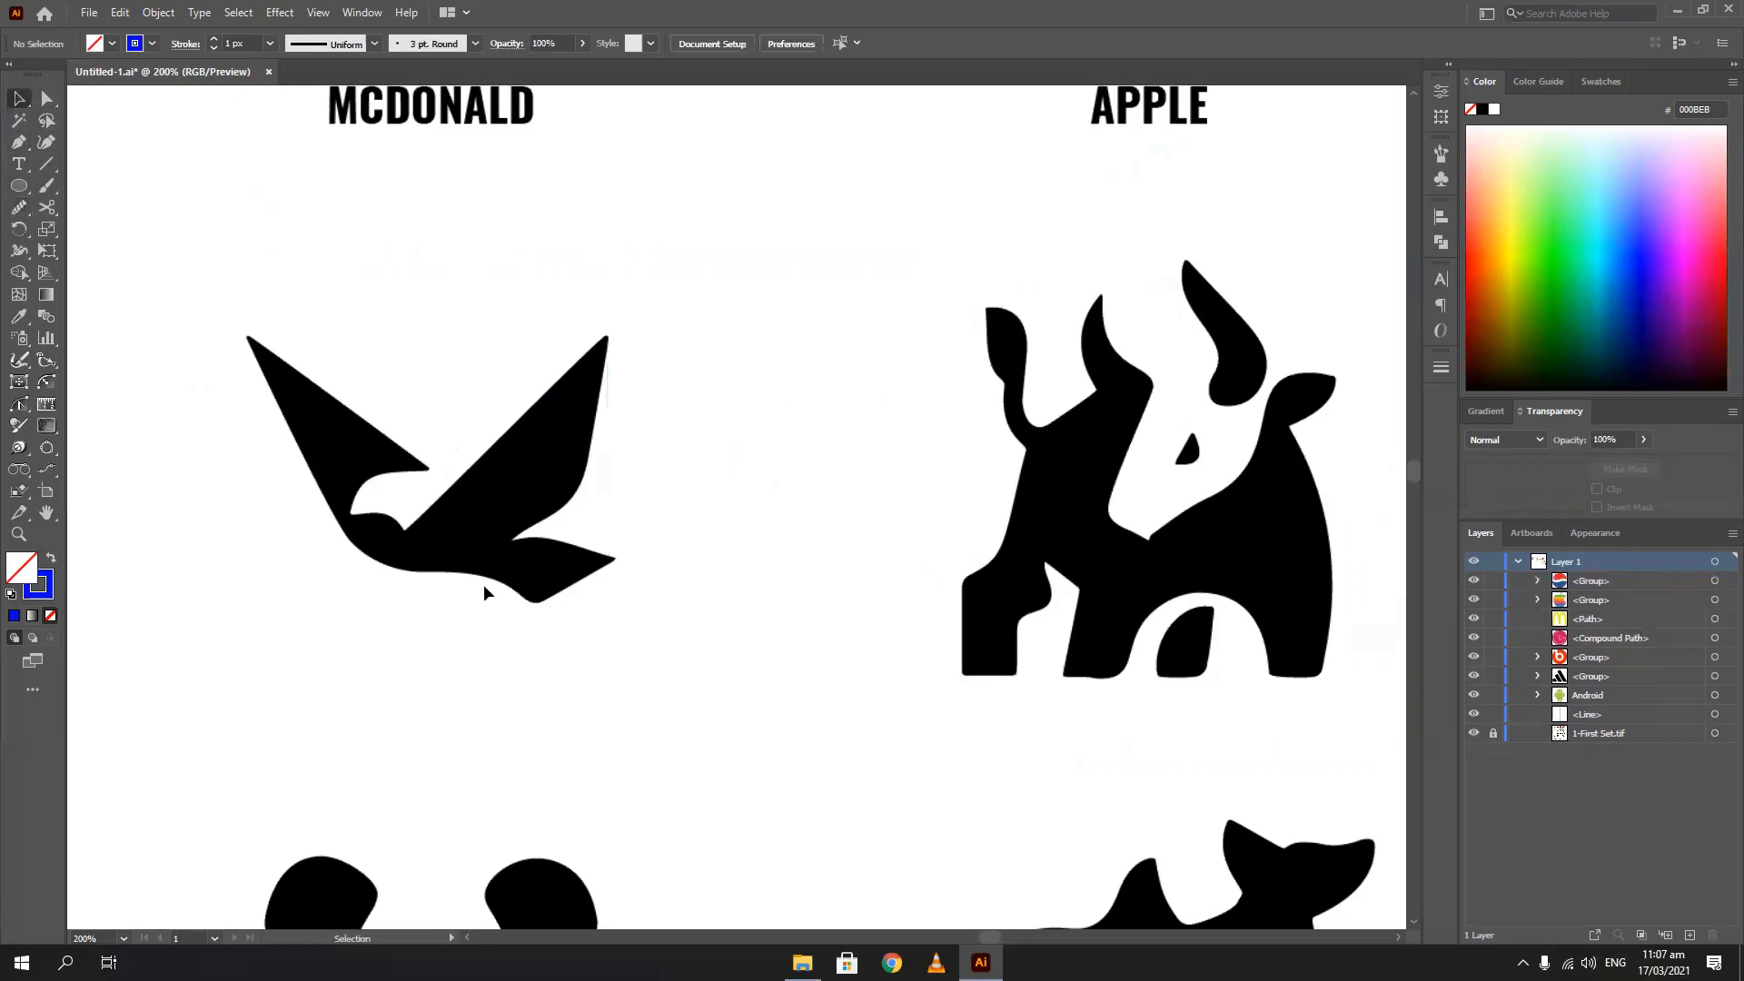
Start tracing the left half of the wolf-head logo with the Pen tool, along both ear points down to the ear's outer base
key(ctrl+minus)
key(ctrl+minus)
key(ctrl+minus)
drag(788, 537, 349, 399)
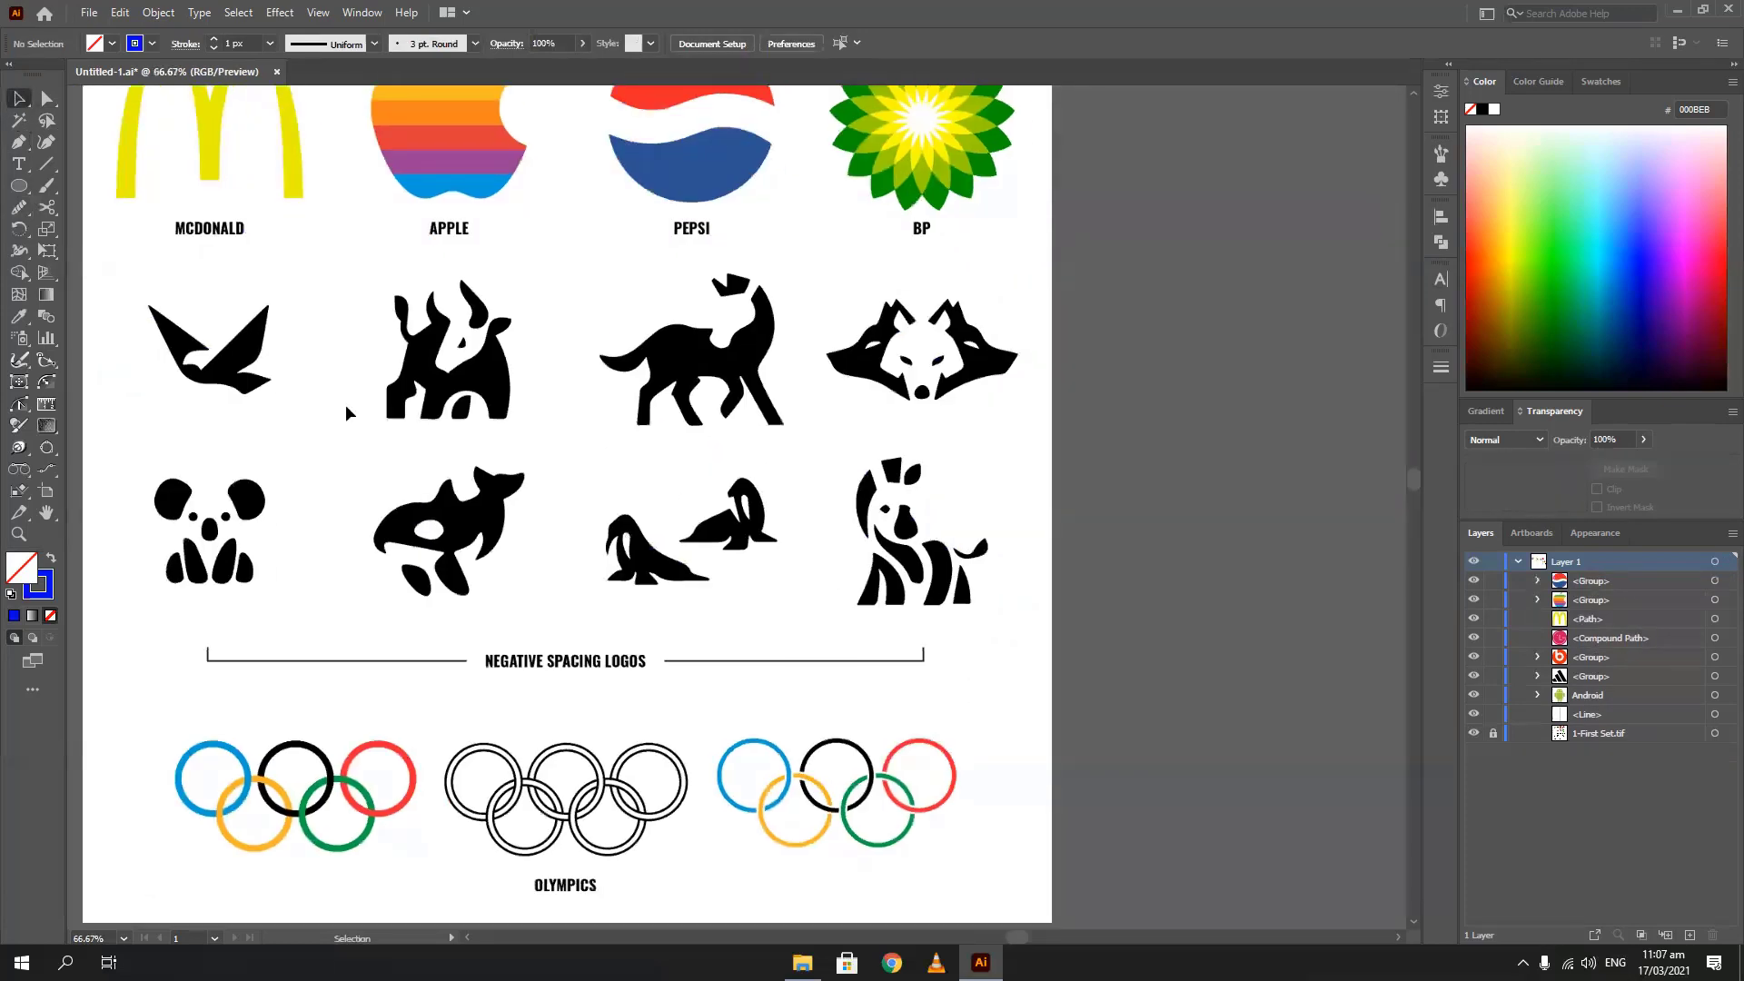
scroll(980, 336, up, 5)
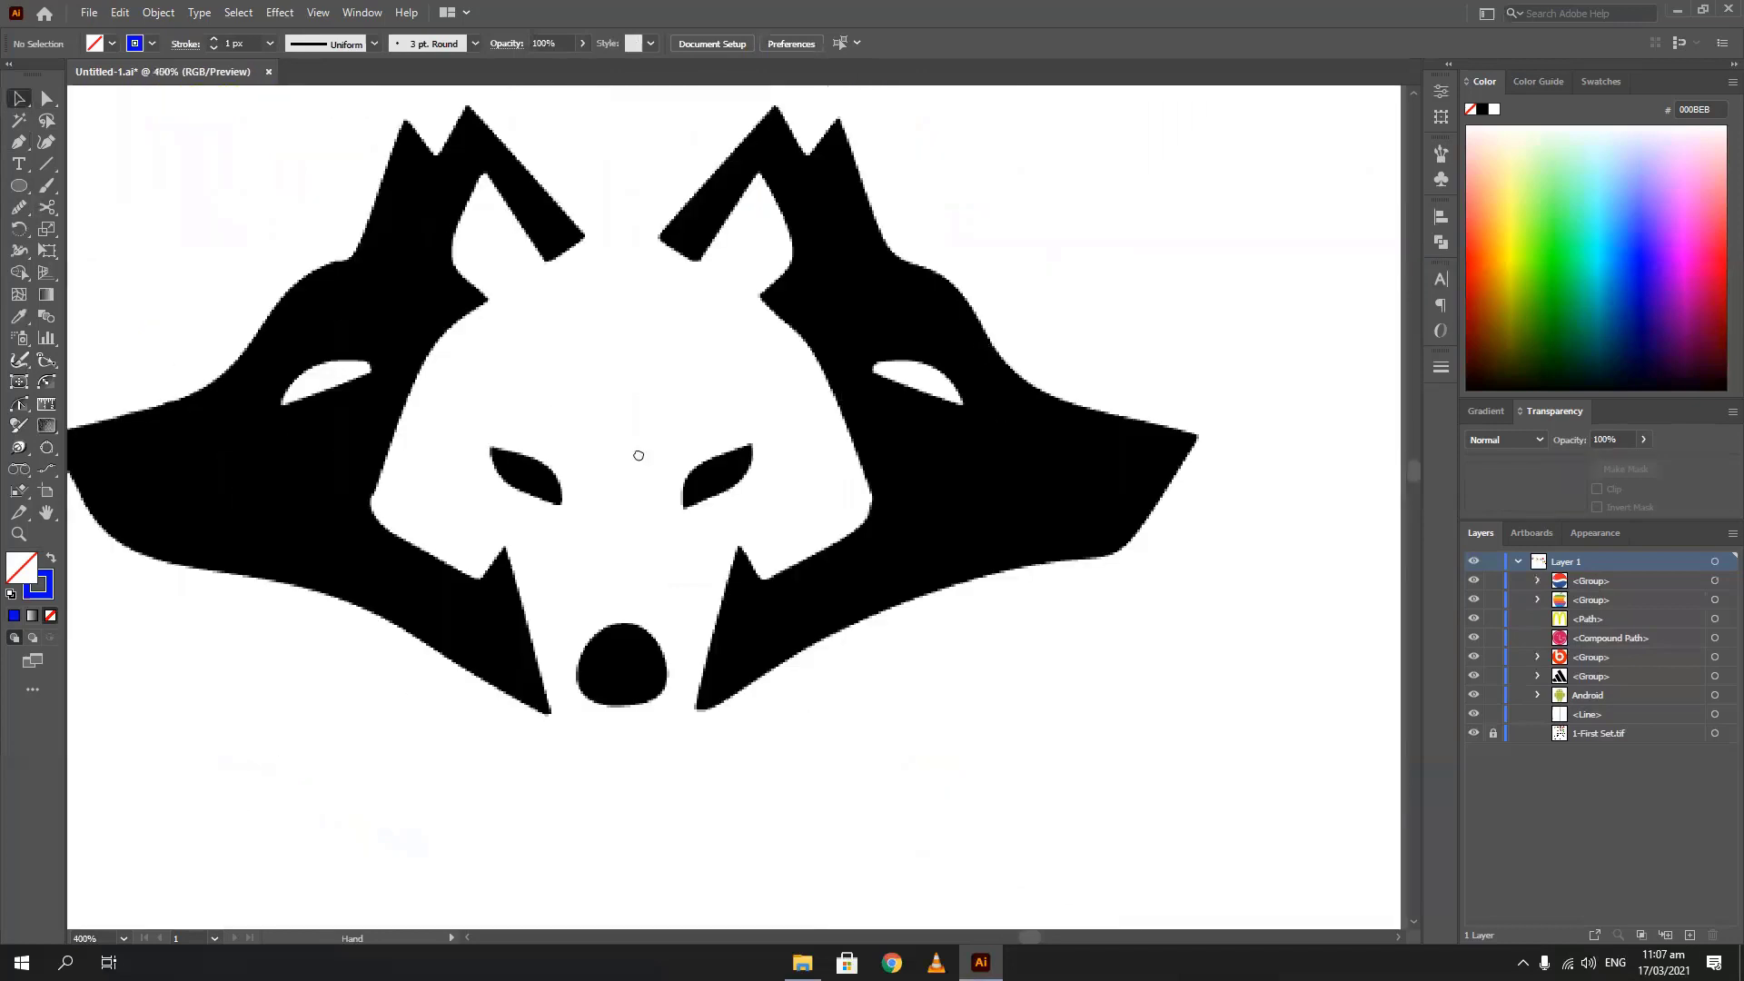
drag(547, 407, 647, 455)
scroll(647, 455, down, 1)
drag(474, 515, 579, 503)
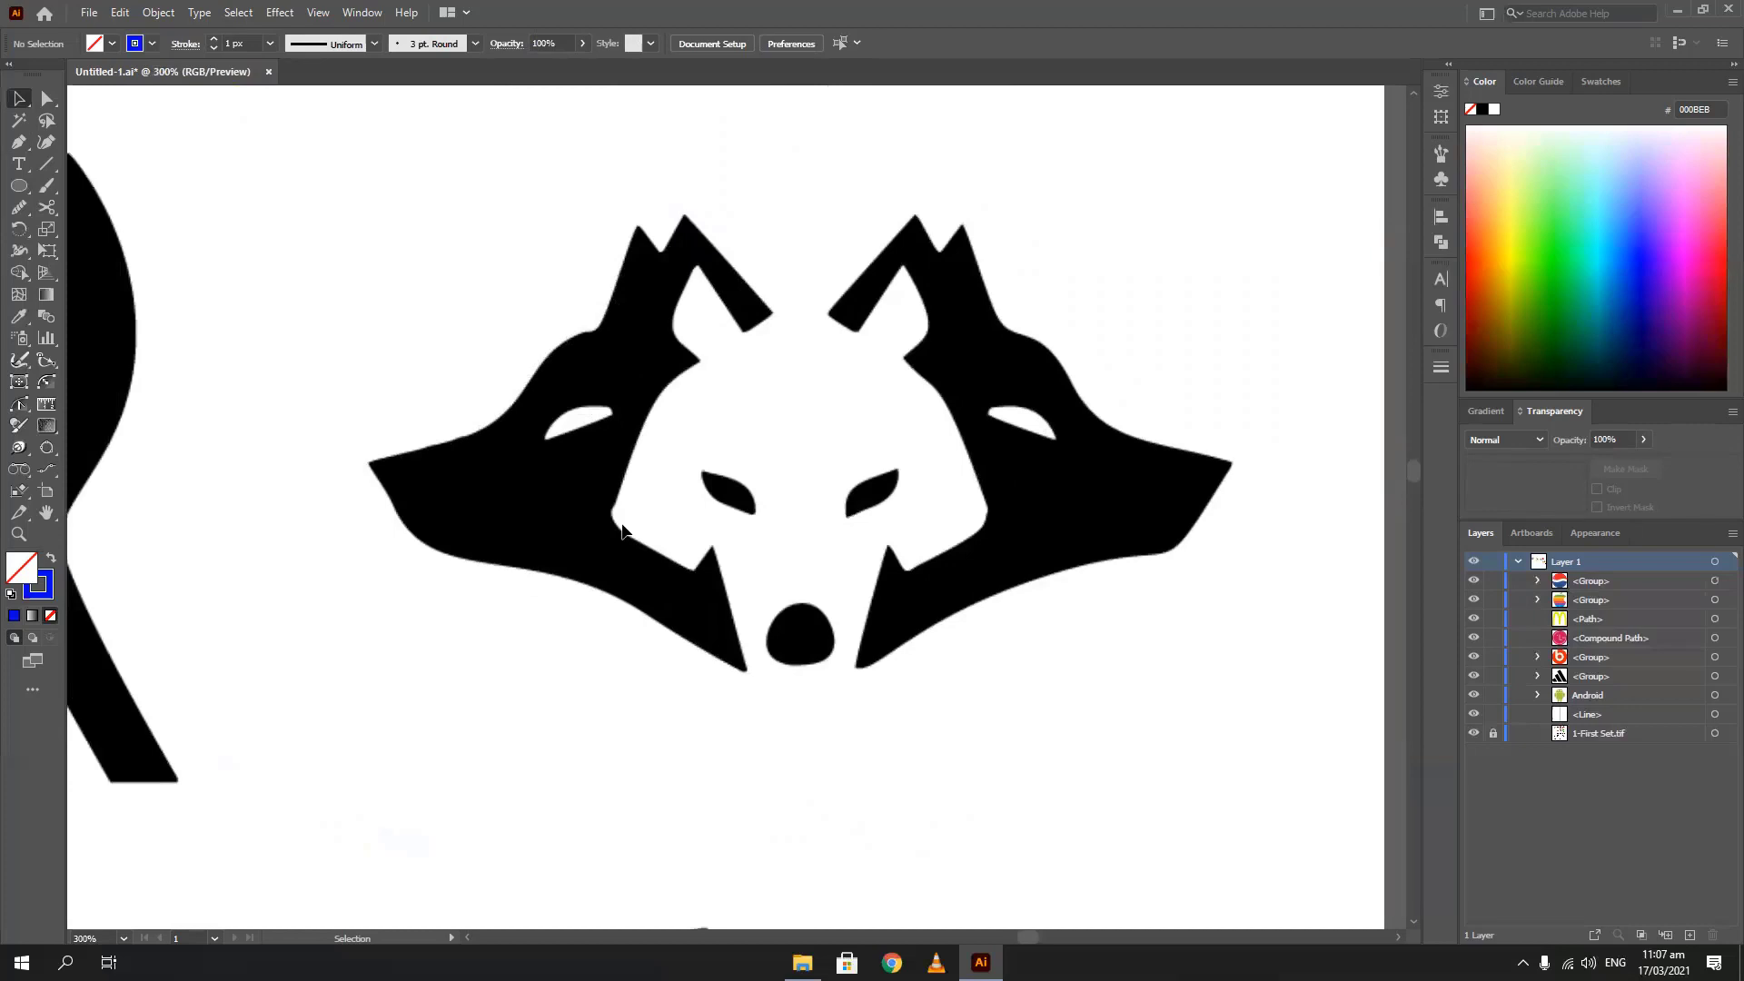
key(p)
drag(734, 273, 693, 238)
key(ctrl+z)
scroll(674, 281, up, 2)
scroll(692, 238, down, 1)
click(843, 254)
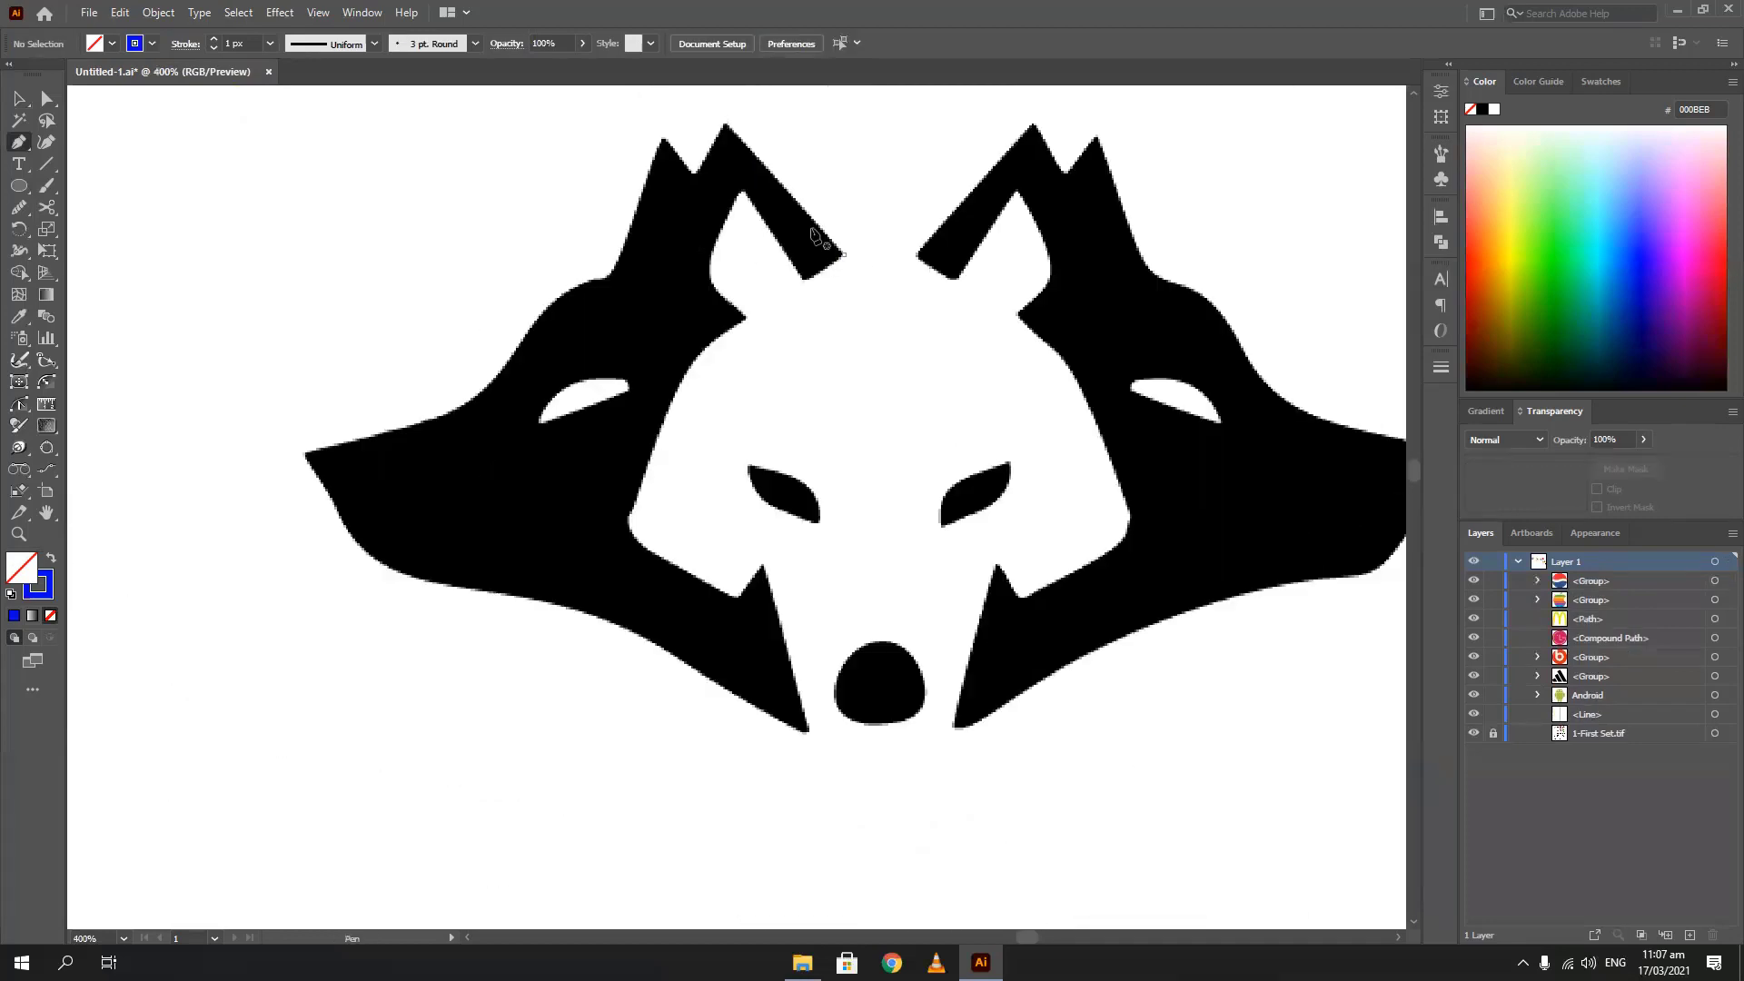
click(726, 122)
click(695, 170)
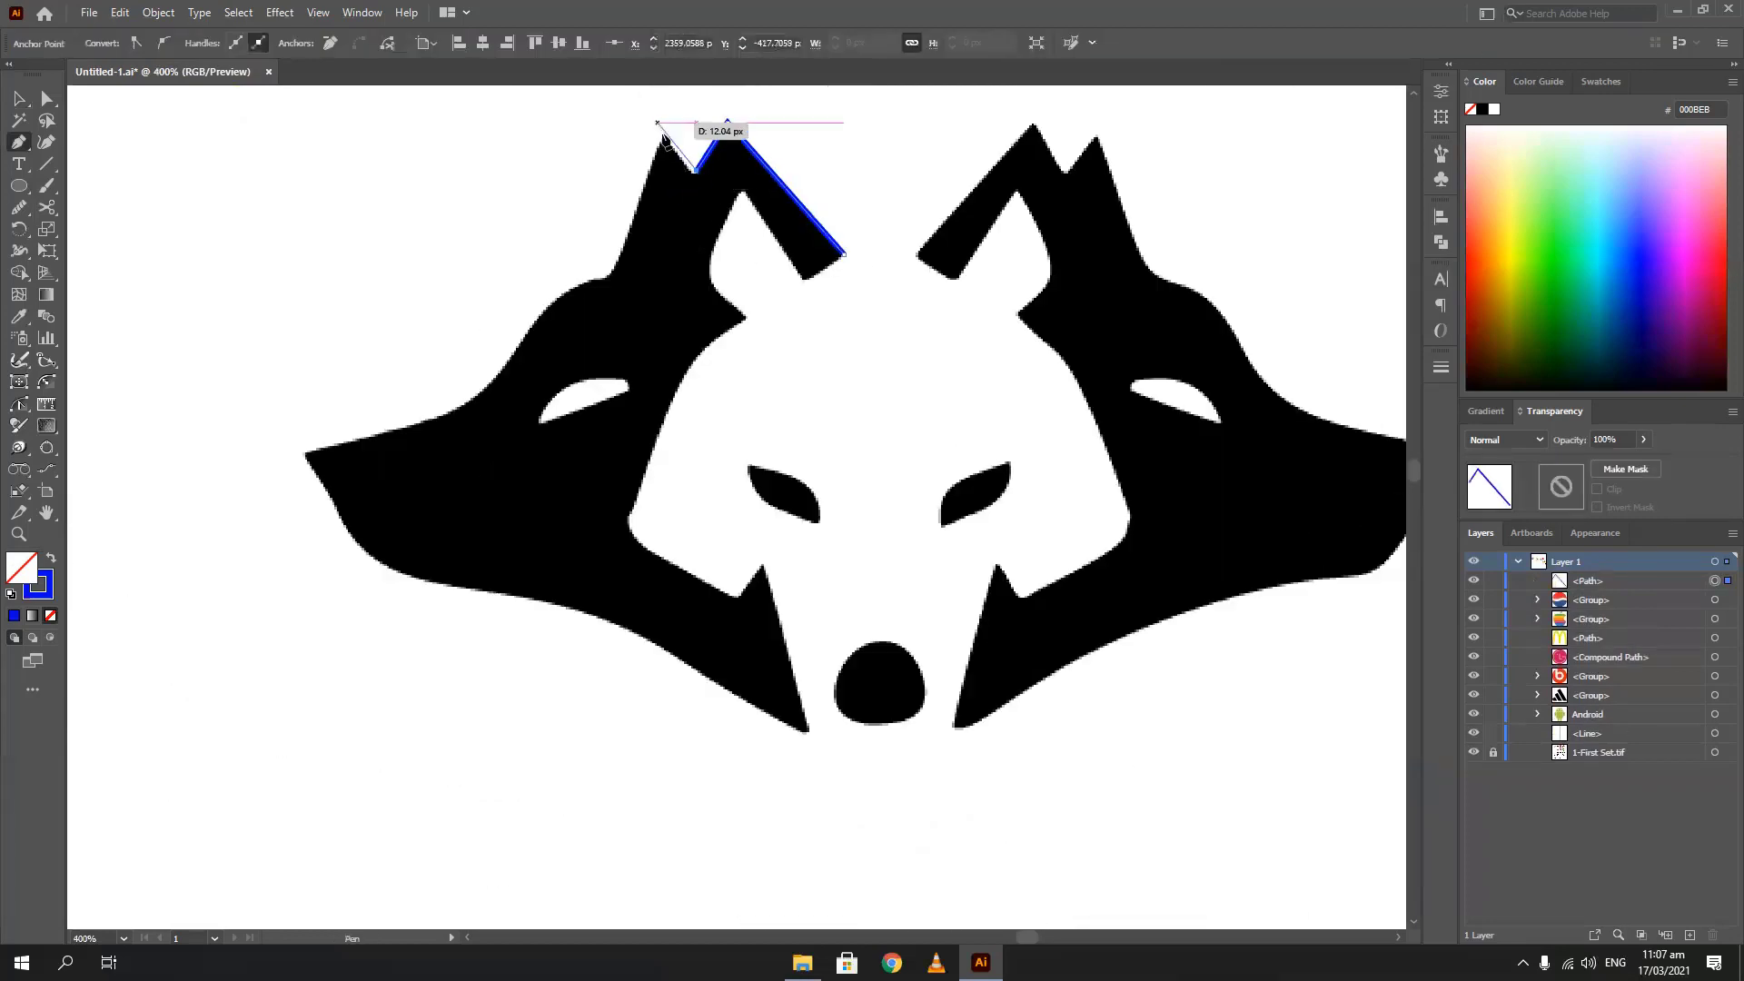
click(661, 134)
click(612, 277)
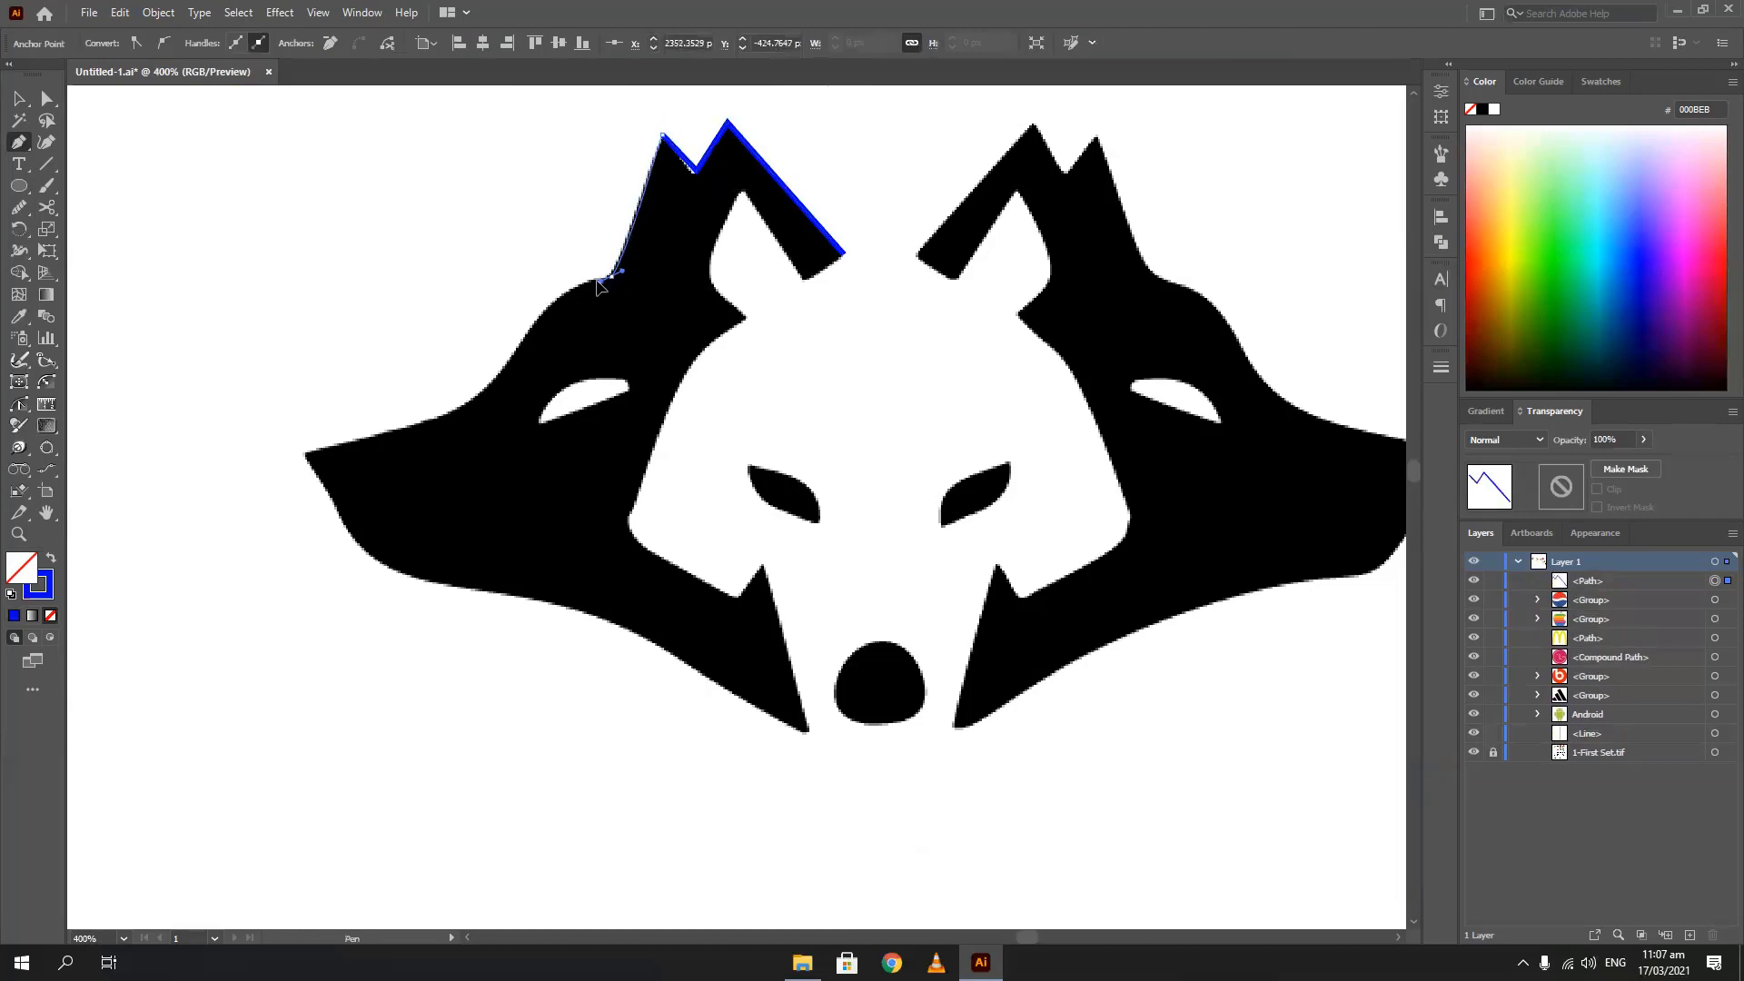
Continue the wolf trace along the curved brow to the outer muzzle tip, and along the lower jaw to the bottom point
drag(524, 345, 488, 410)
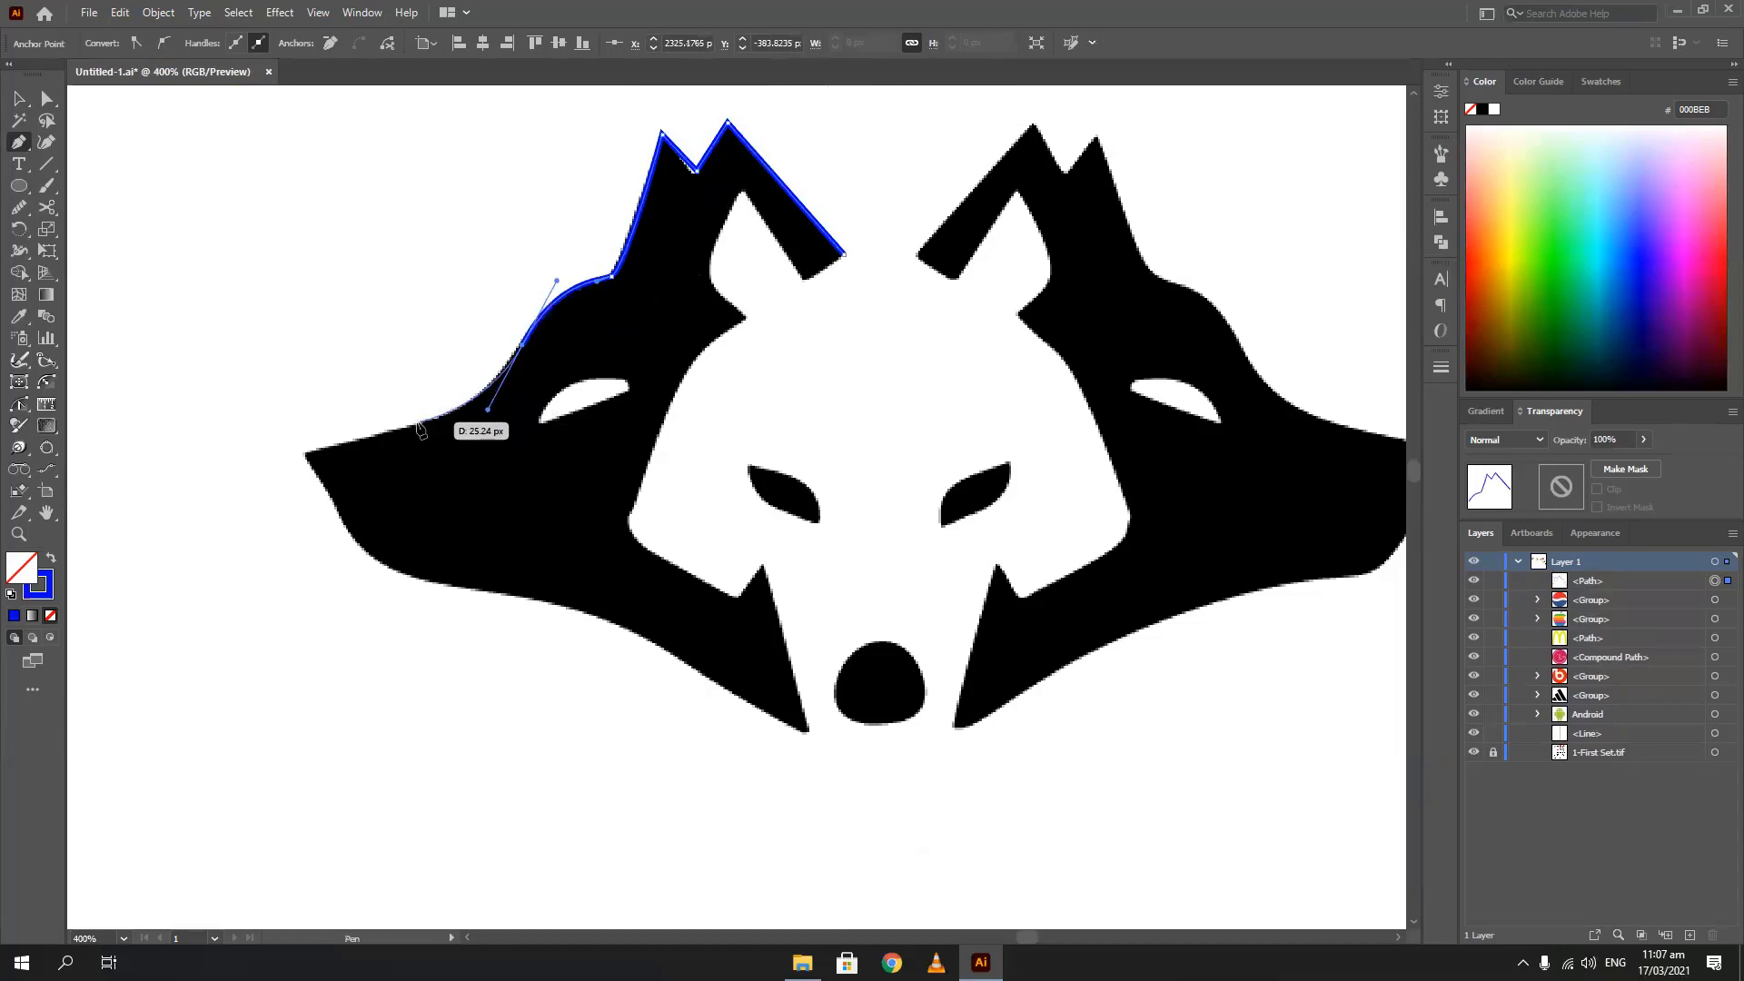
drag(289, 451, 179, 476)
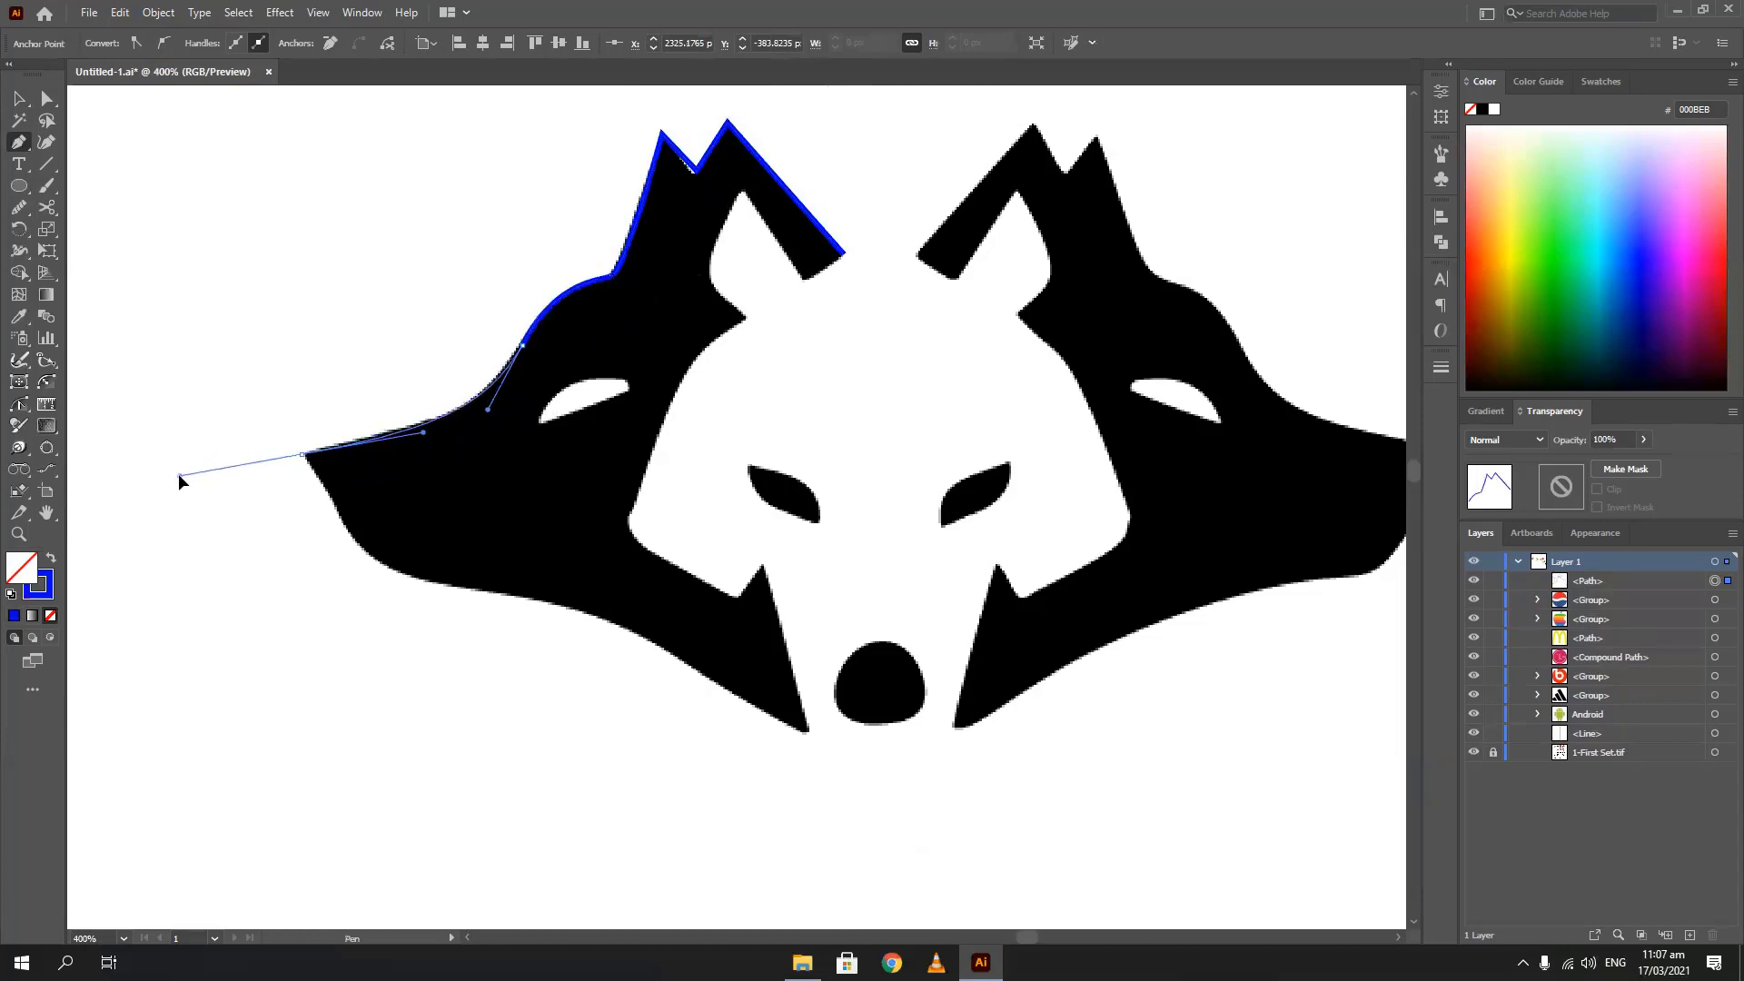
alt+click(307, 457)
drag(313, 468, 314, 469)
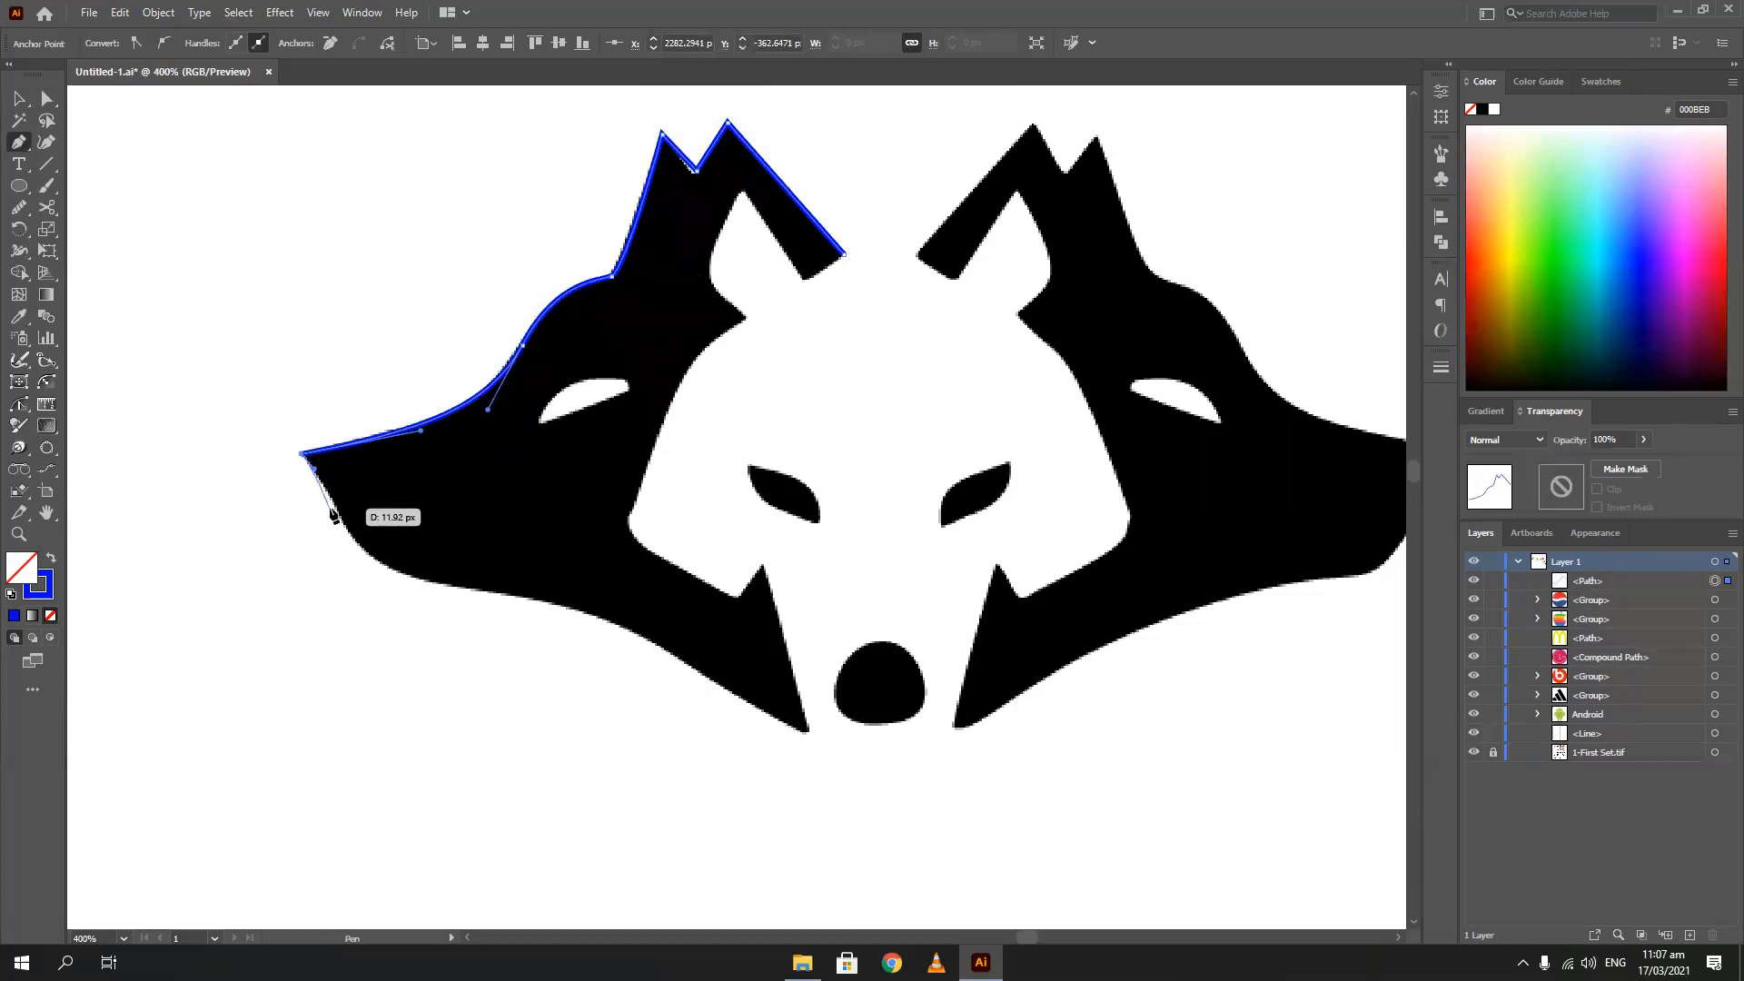
drag(344, 532, 658, 652)
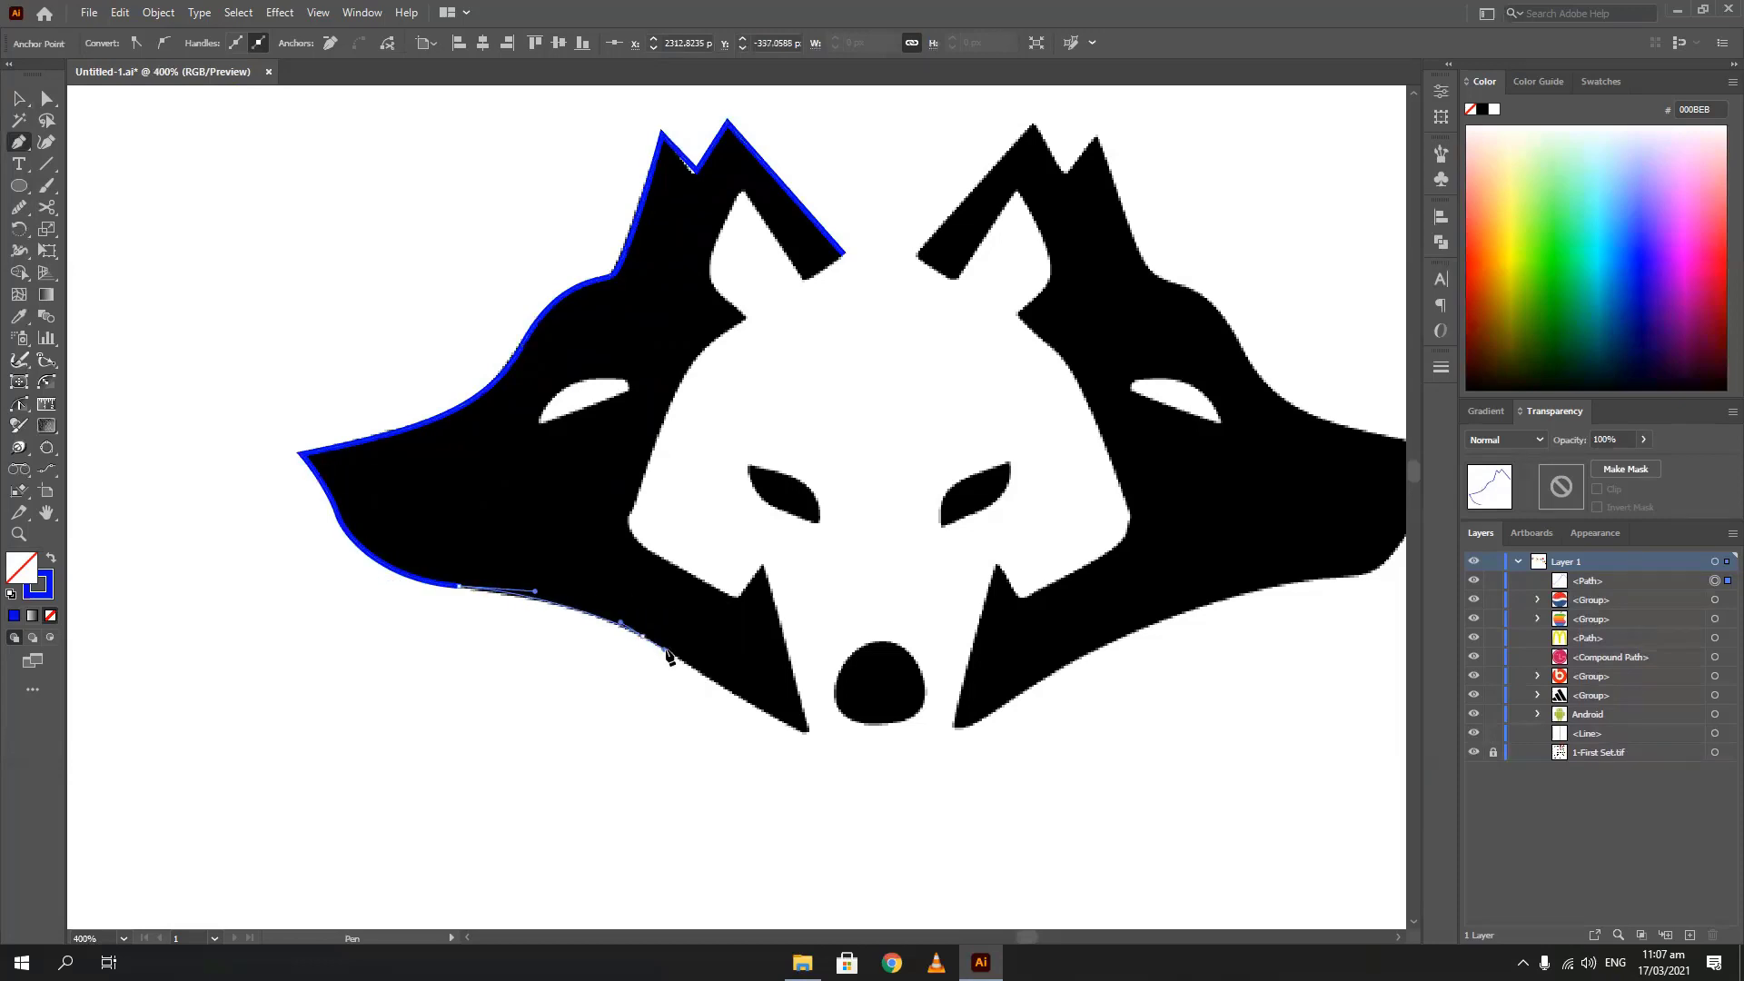
mouse_move(803, 729)
mouse_down()
mouse_move(829, 728)
mouse_move(802, 706)
mouse_up()
Trace the inner face edge from the bottom point over the cheek spike and cheek corner up to the notch below the ear
click(763, 565)
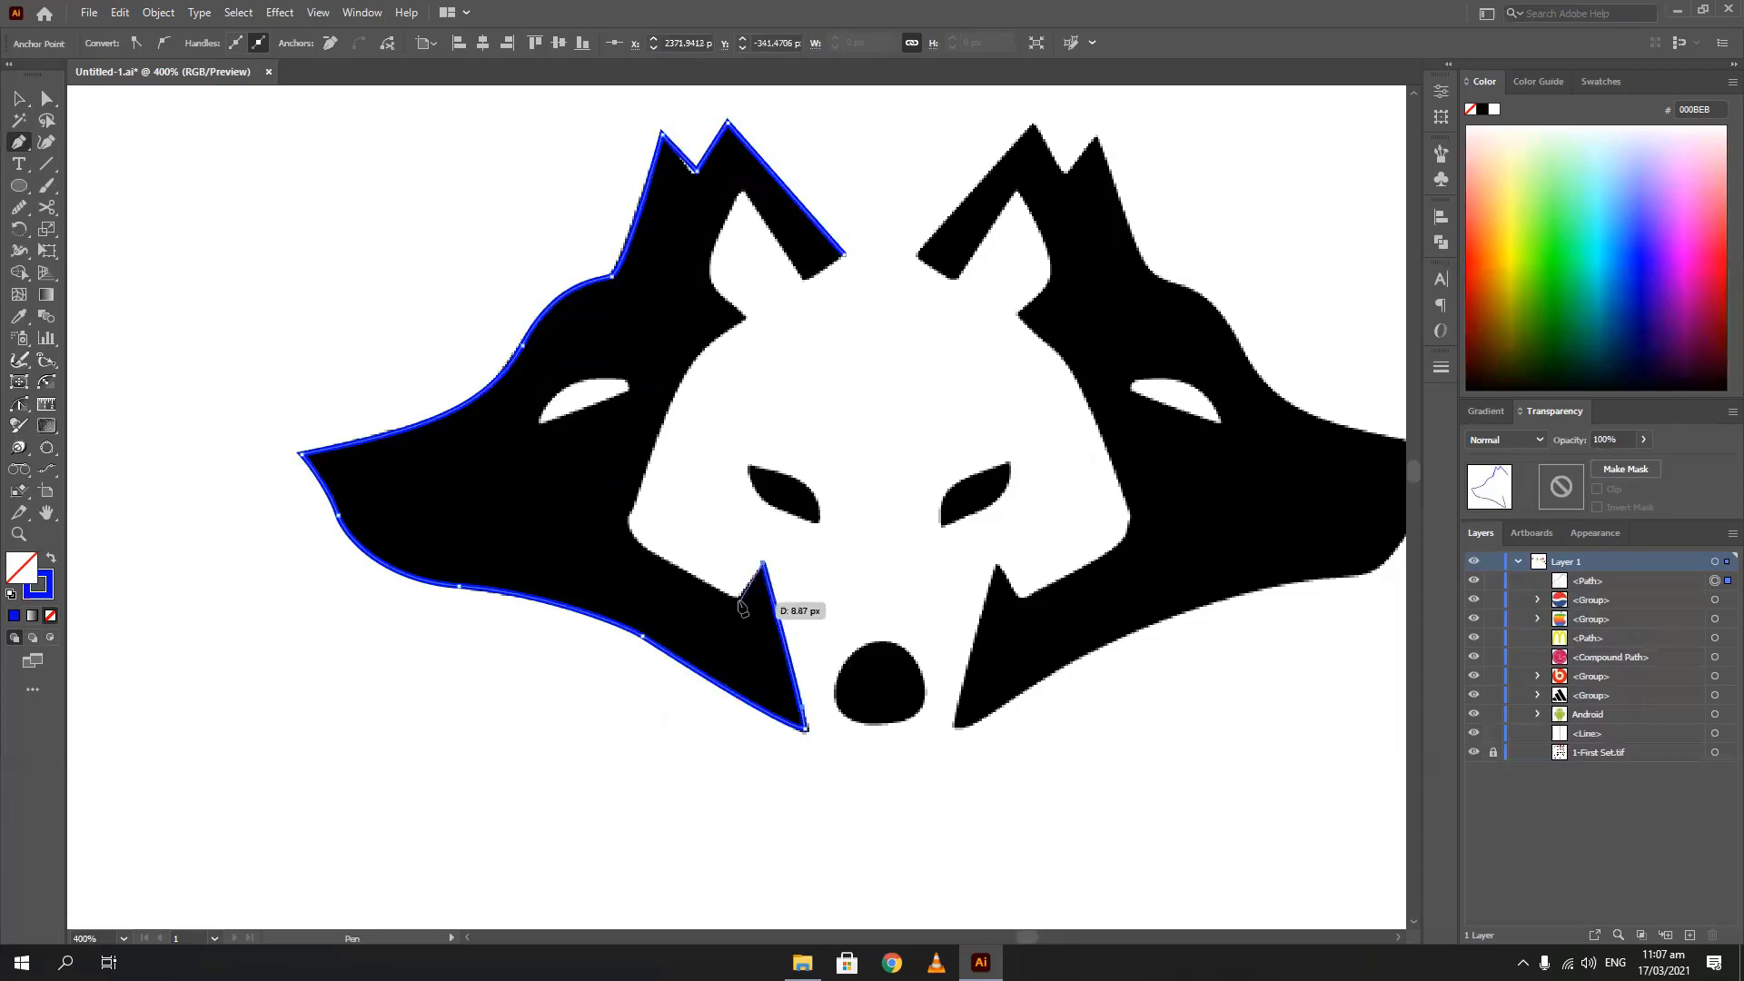
click(736, 597)
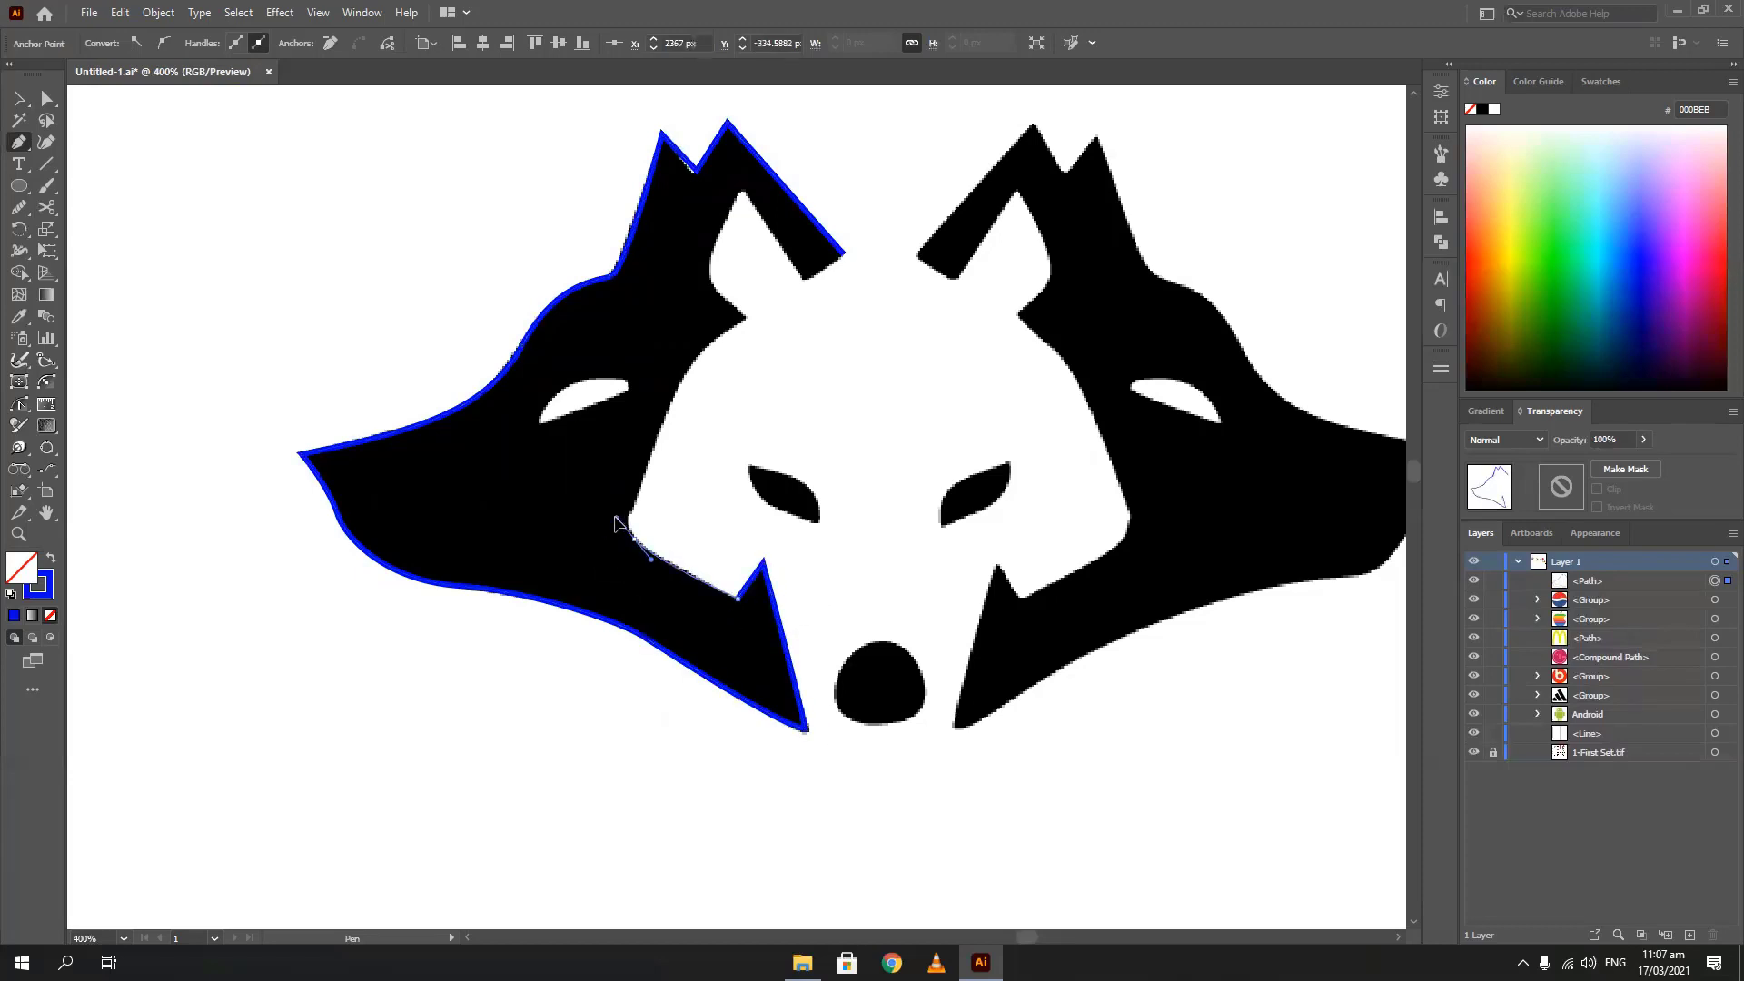
drag(629, 505, 649, 479)
drag(745, 317, 827, 269)
click(732, 313)
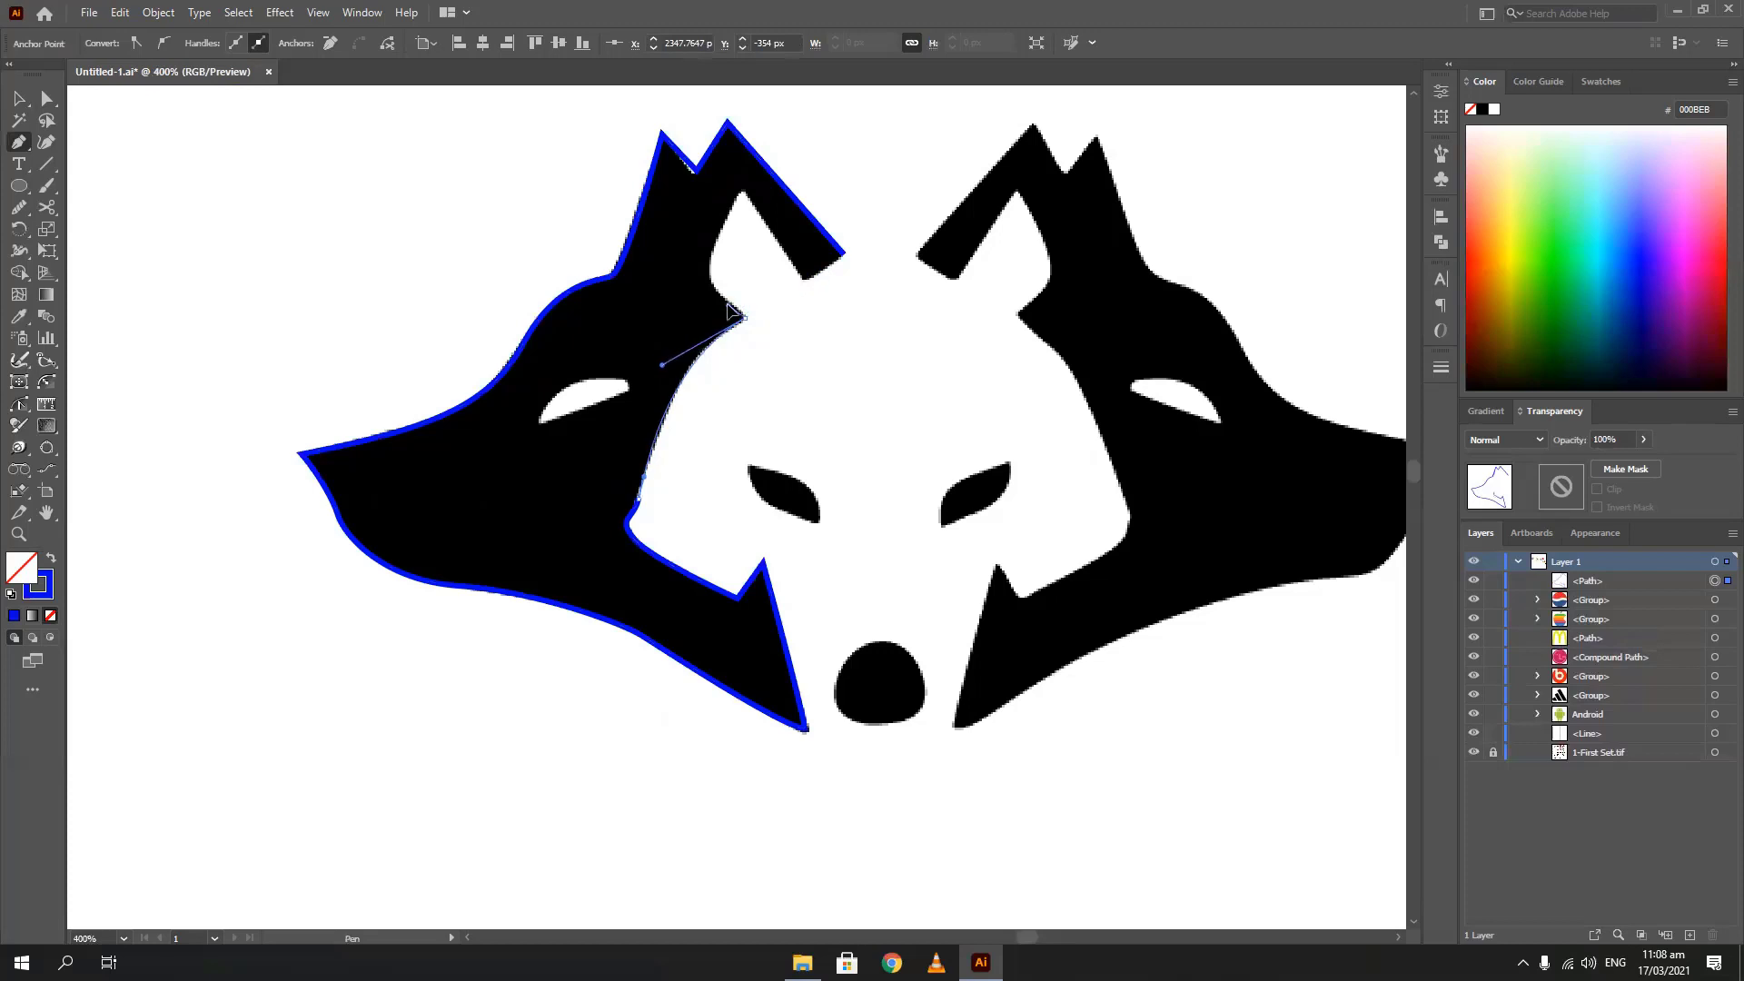
Trace the inner ear opening and close the outline of the left wolf half at the ear flap's tip
drag(708, 291, 712, 263)
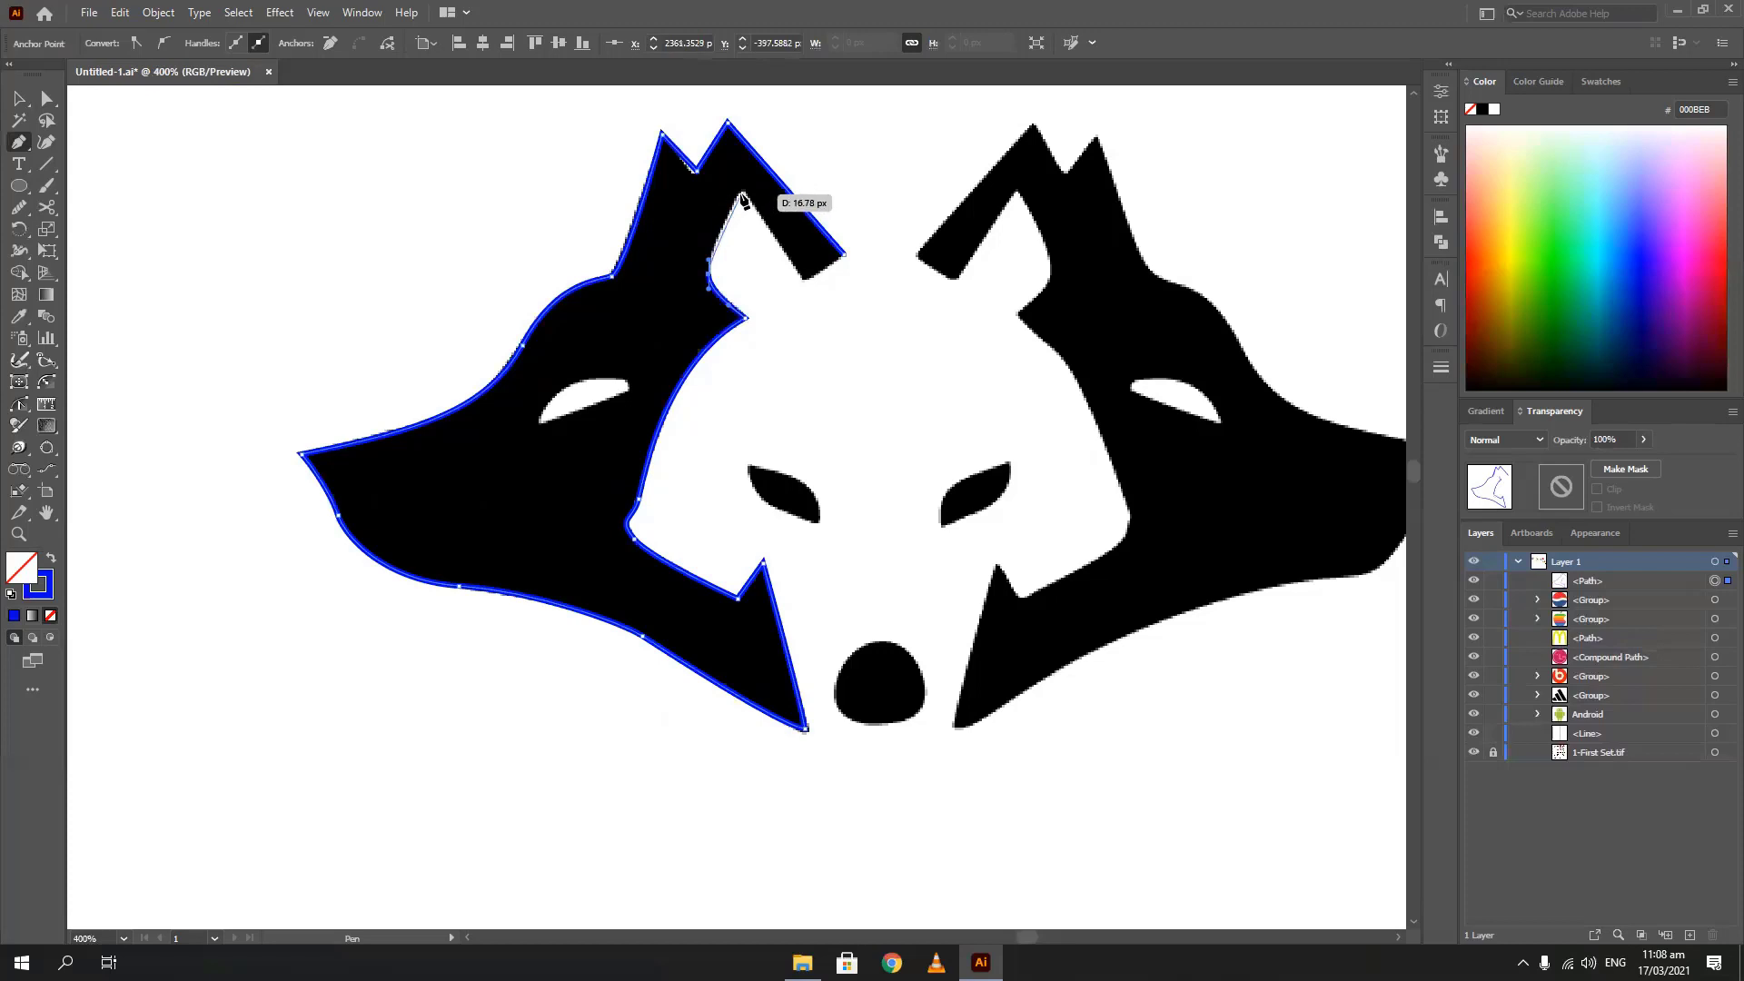
drag(742, 191, 750, 194)
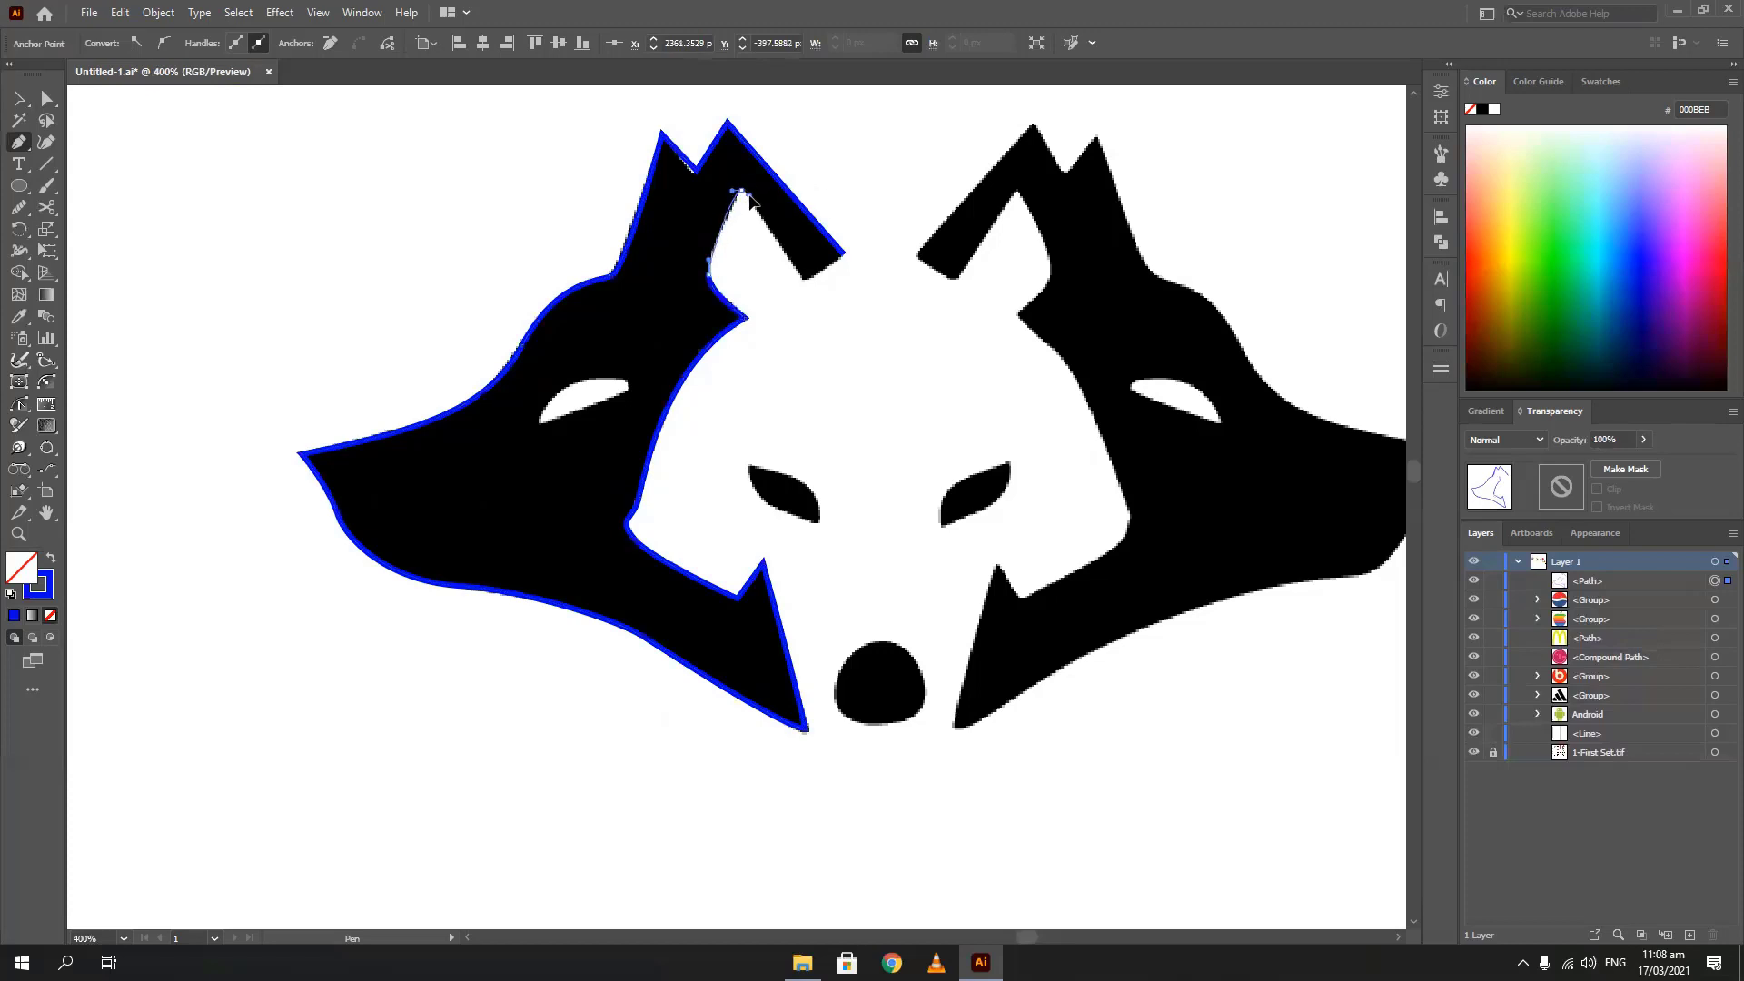
click(803, 277)
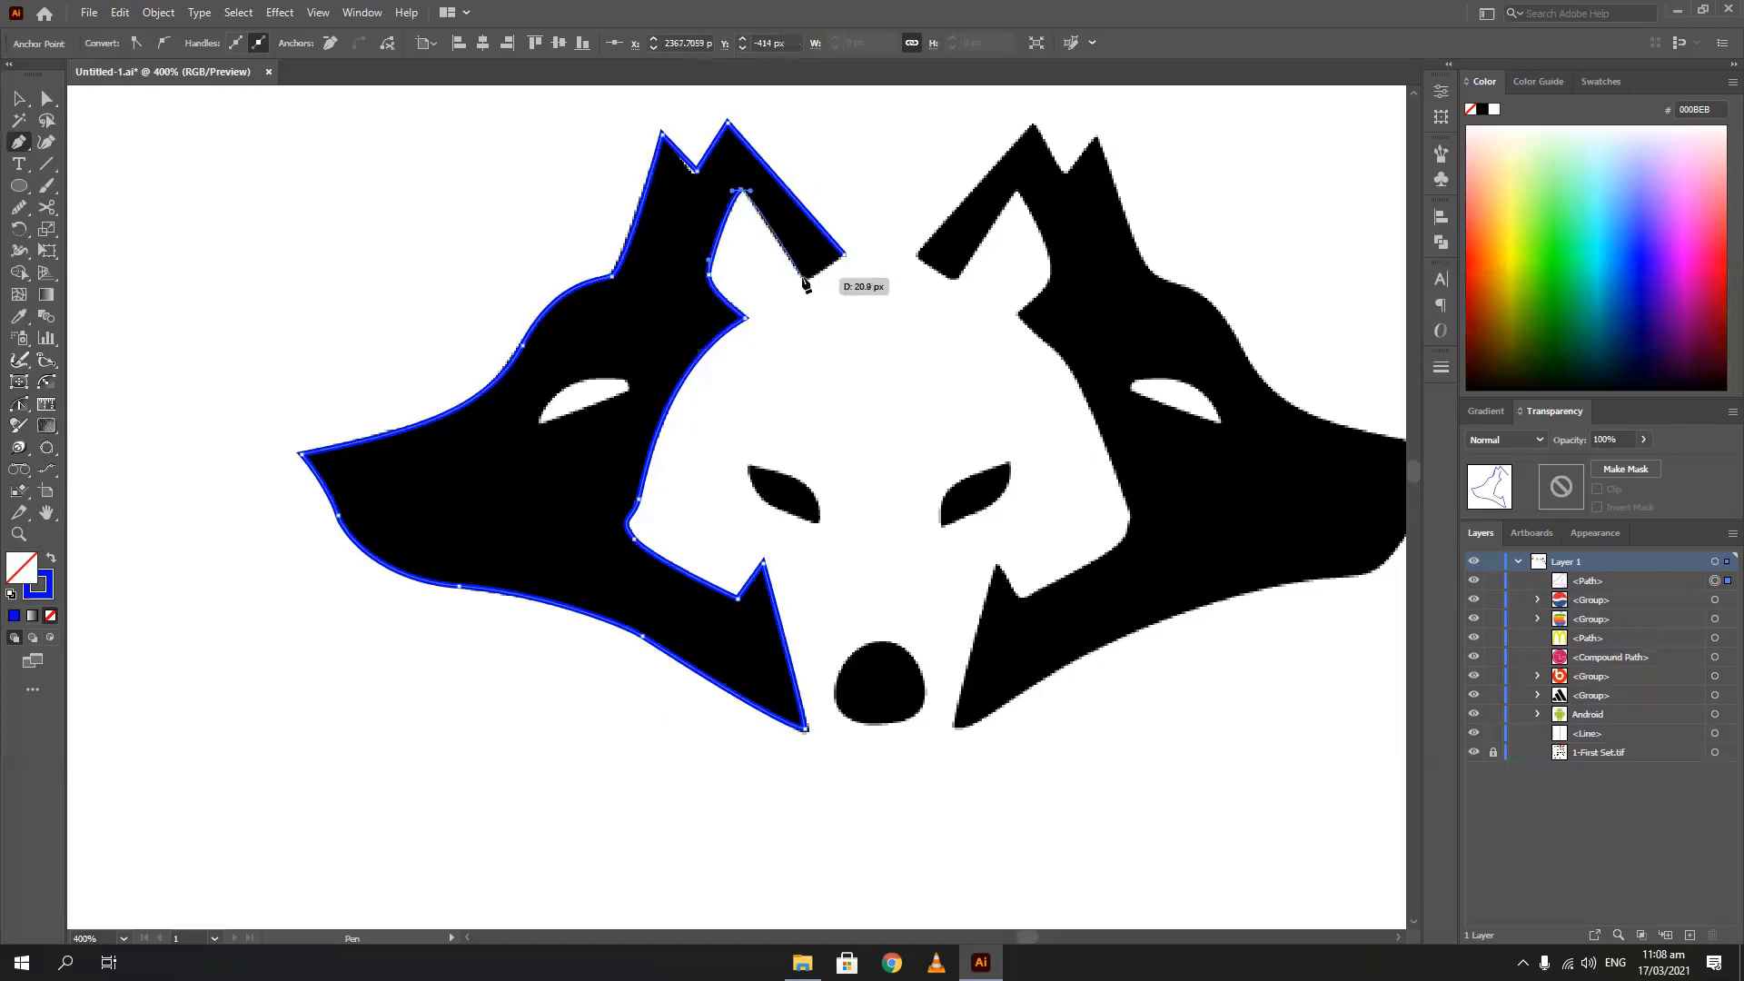
click(842, 258)
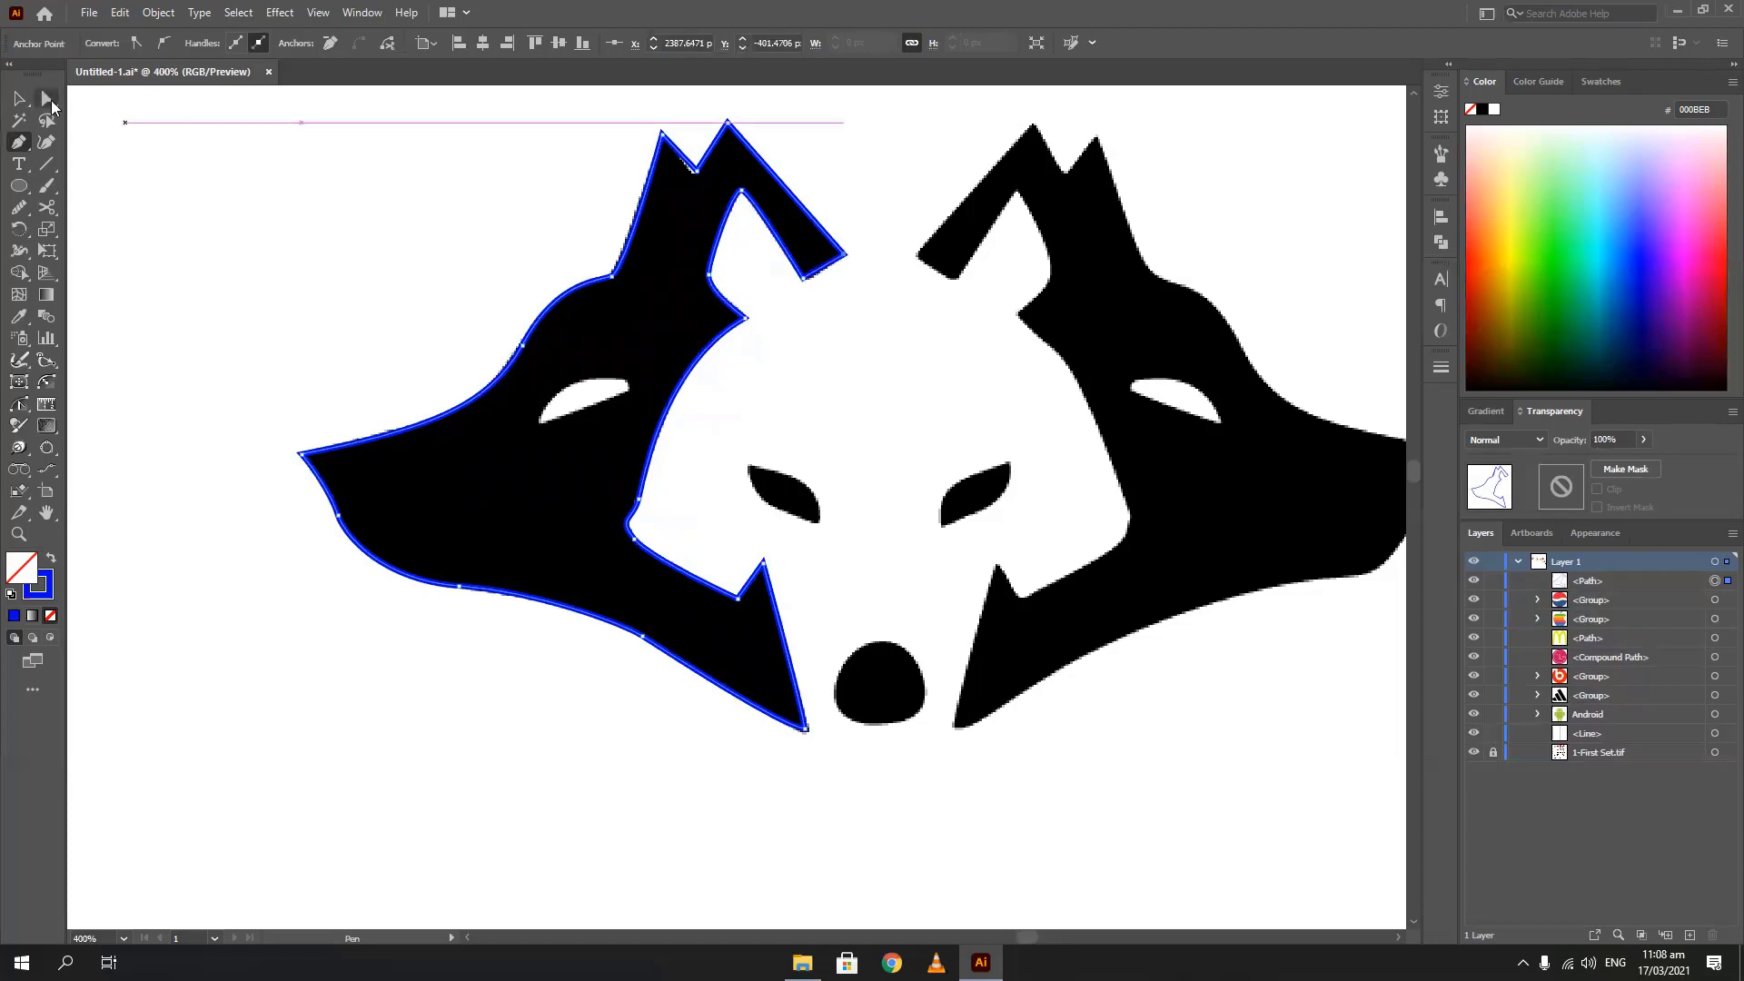
Move the anchor in the notch between the two ear points onto the reference edge with Direct Selection, and deselect the outline
click(50, 101)
scroll(805, 275, up, 4)
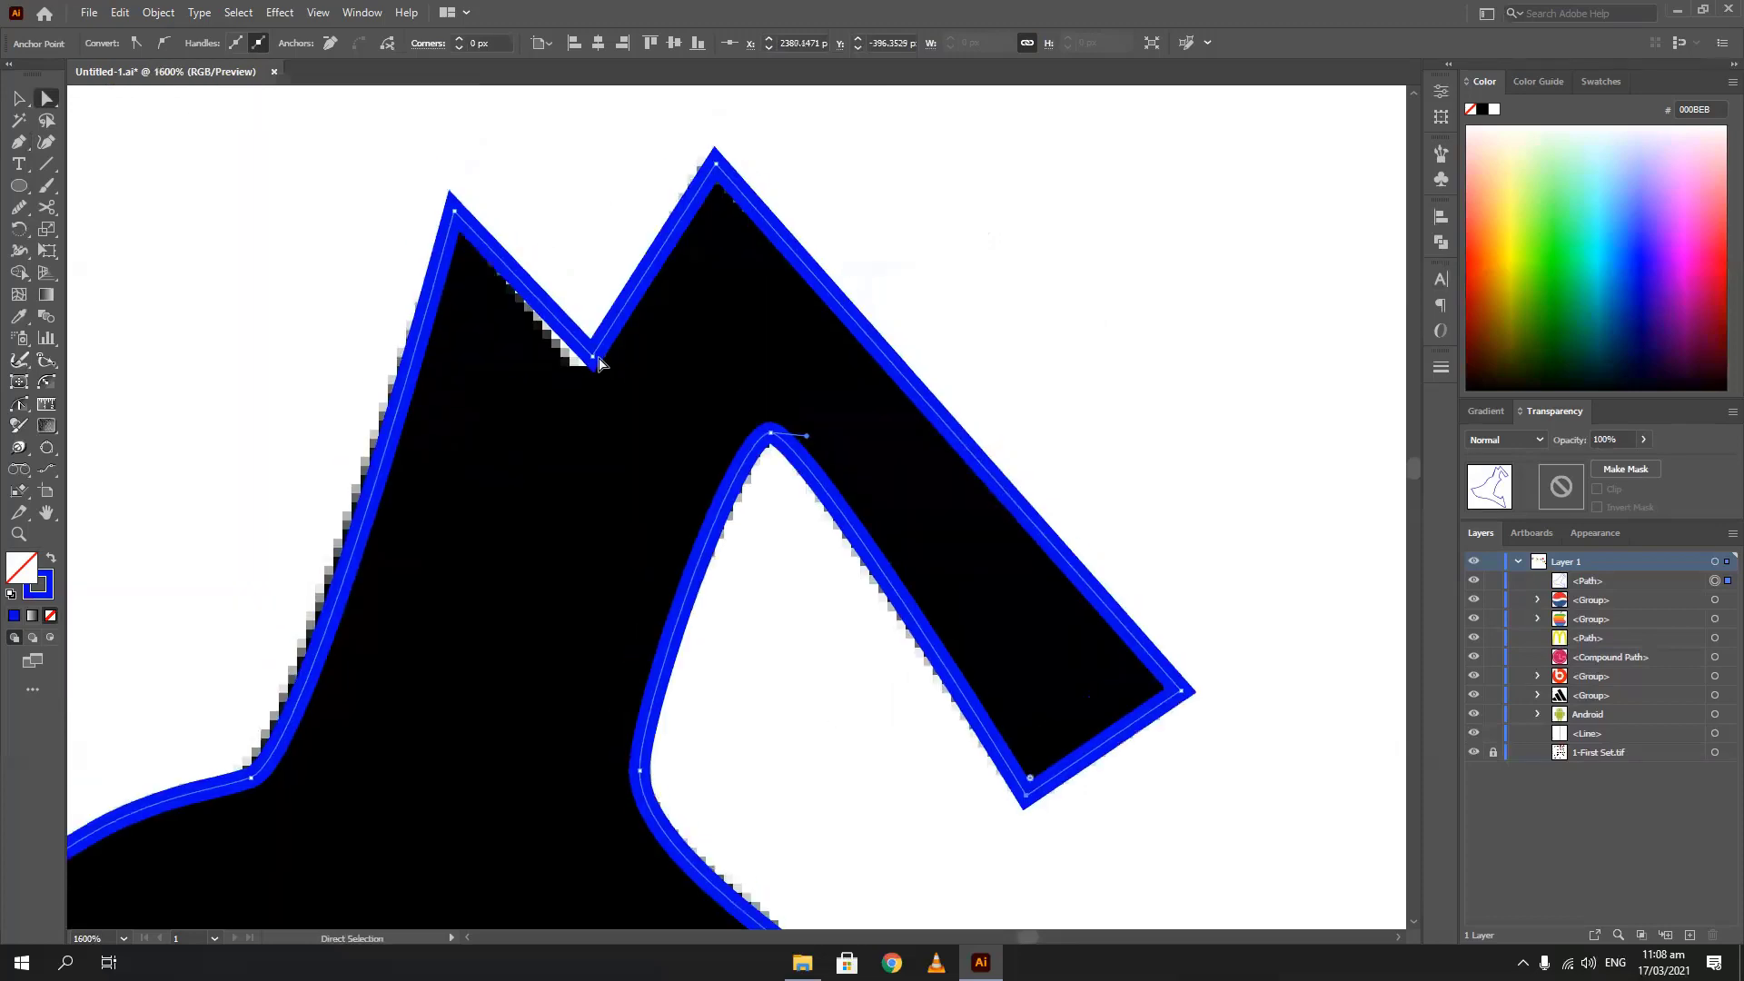
drag(596, 358, 562, 375)
scroll(490, 386, down, 5)
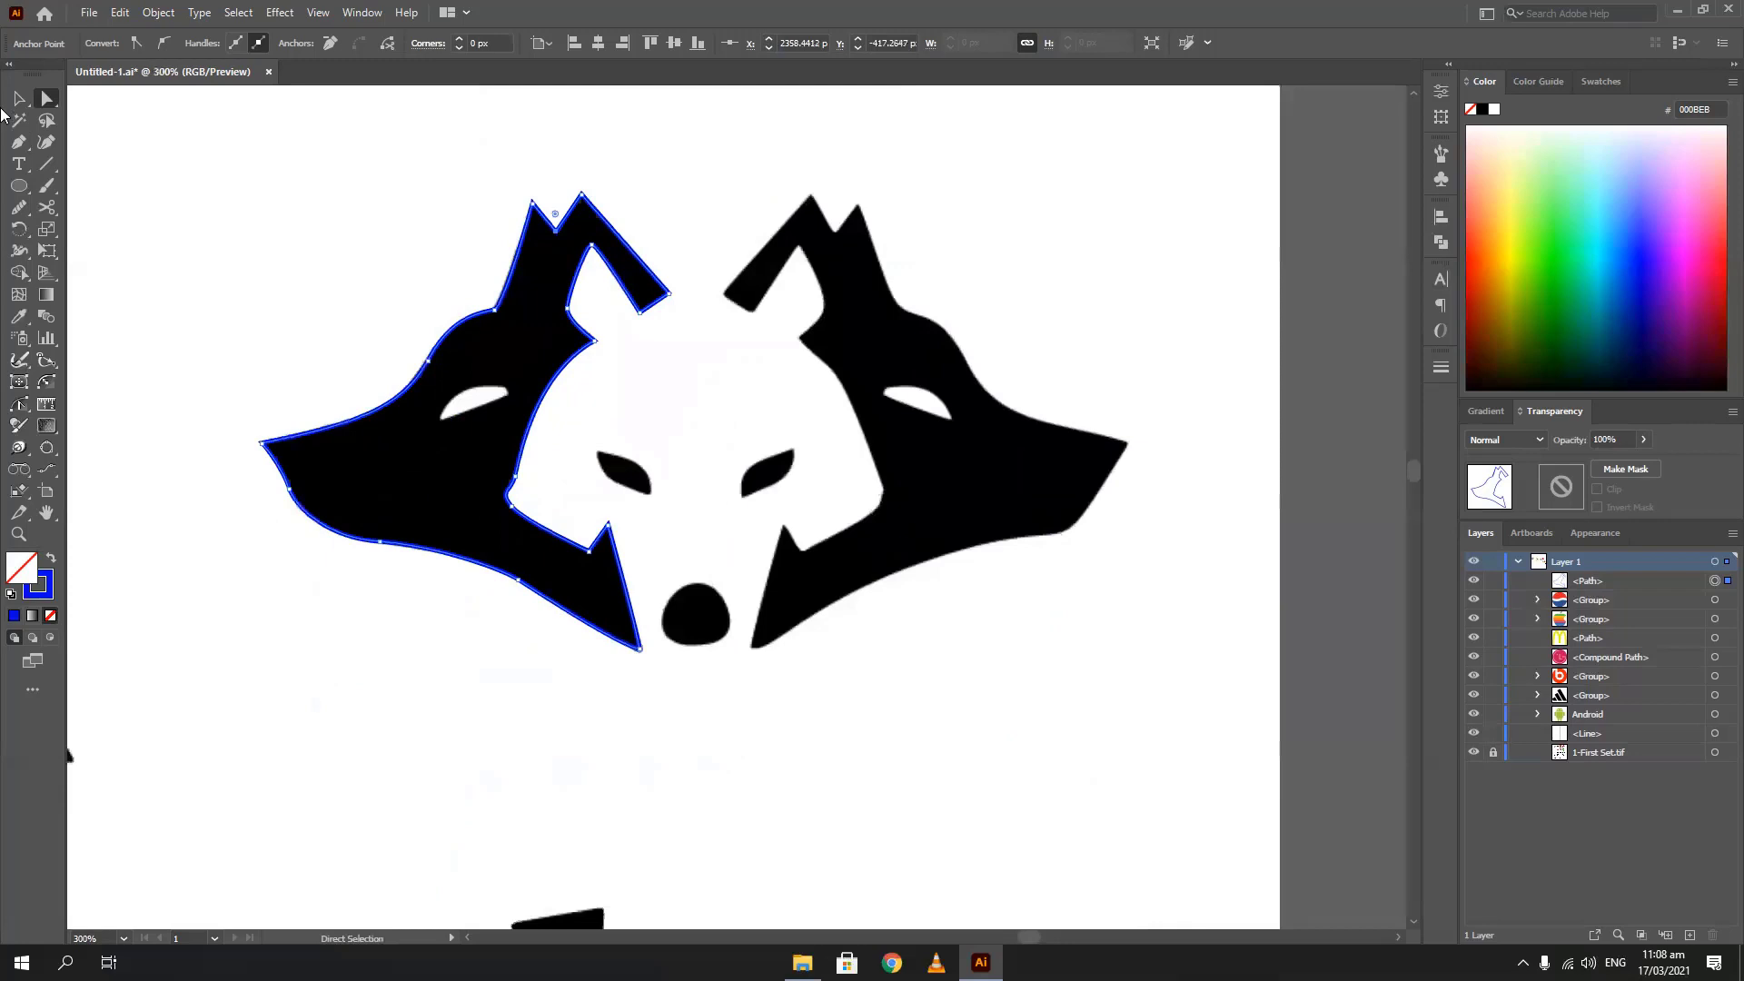
click(19, 98)
click(83, 210)
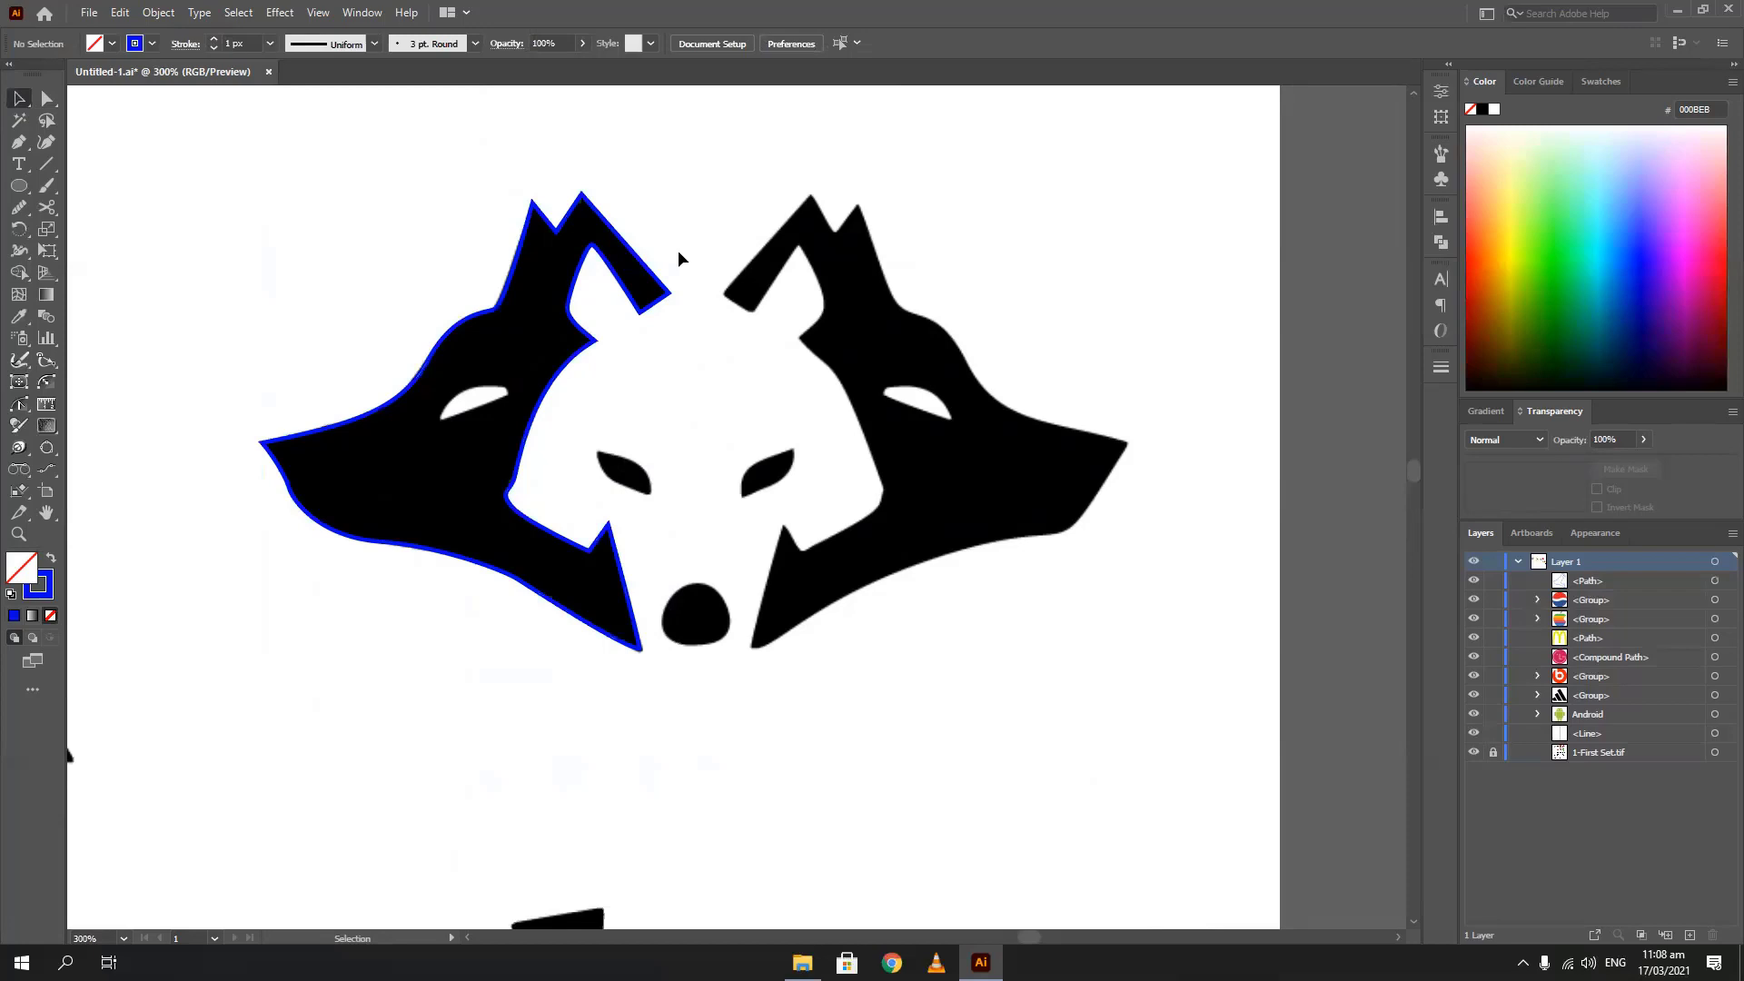
Trace the white eye in the left profile and the black left eye of the central face as closed Pen paths
key(p)
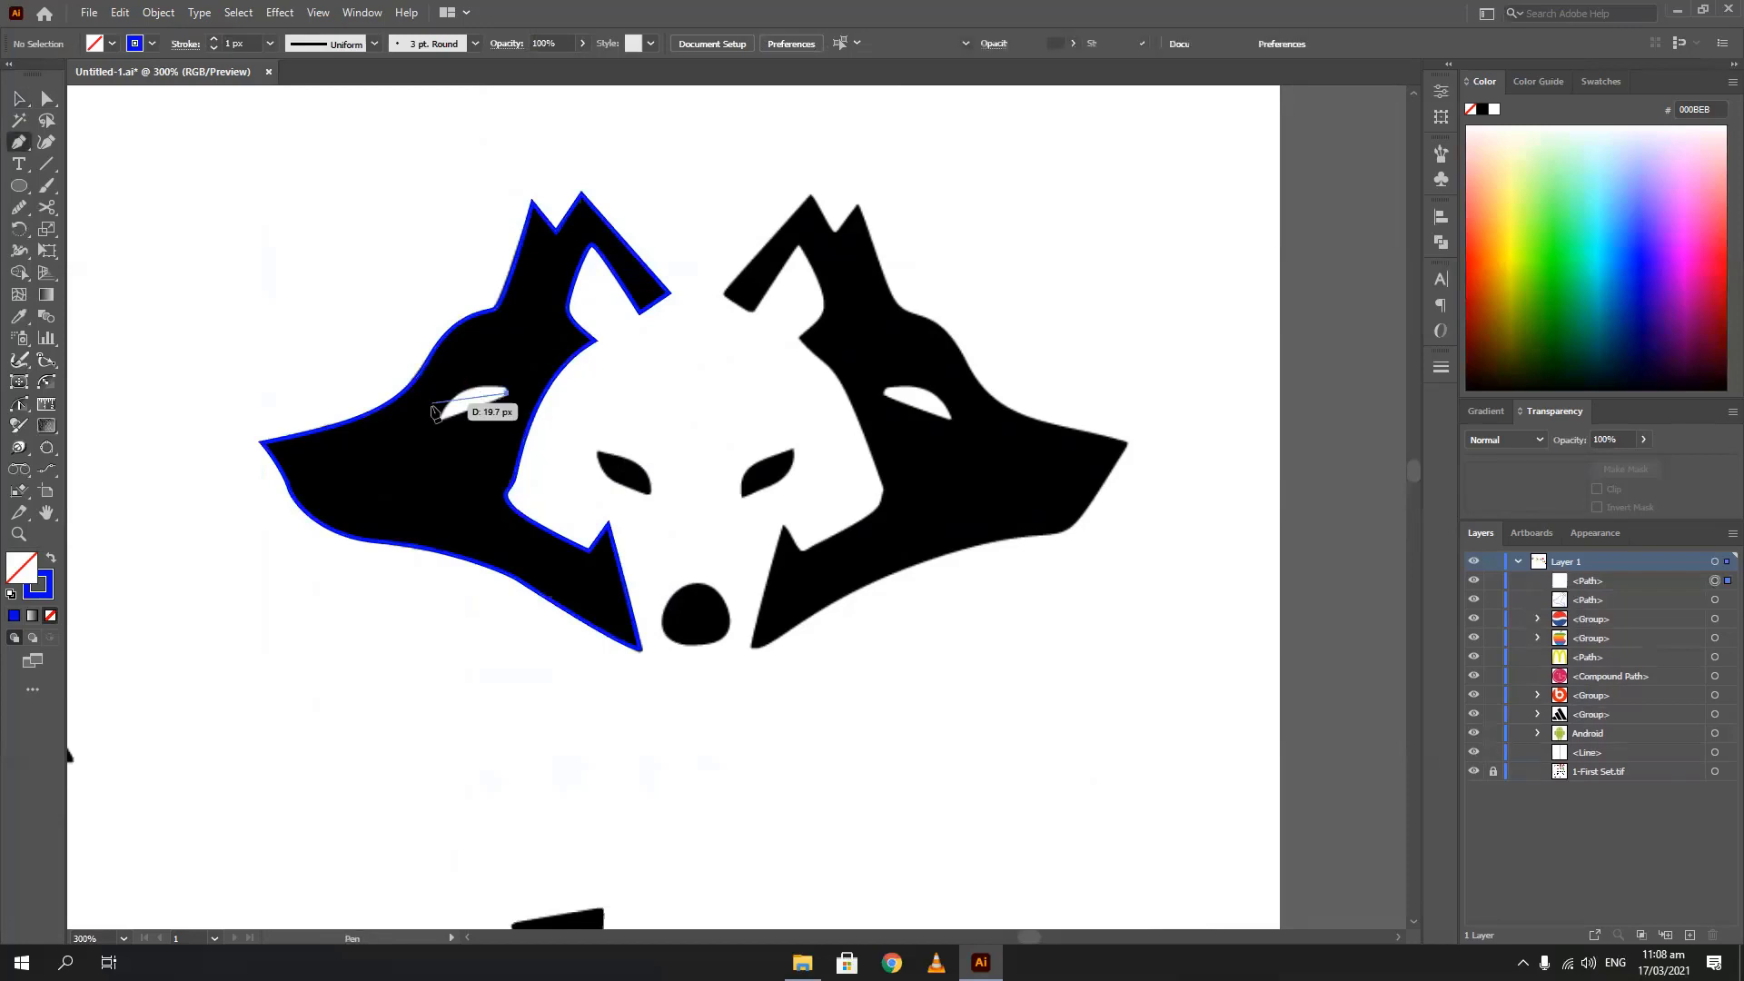
click(507, 395)
mouse_move(438, 421)
mouse_down()
mouse_move(398, 479)
mouse_move(446, 422)
mouse_move(523, 380)
mouse_move(516, 431)
mouse_move(458, 400)
mouse_move(431, 423)
mouse_up()
scroll(653, 469, up, 2)
click(646, 516)
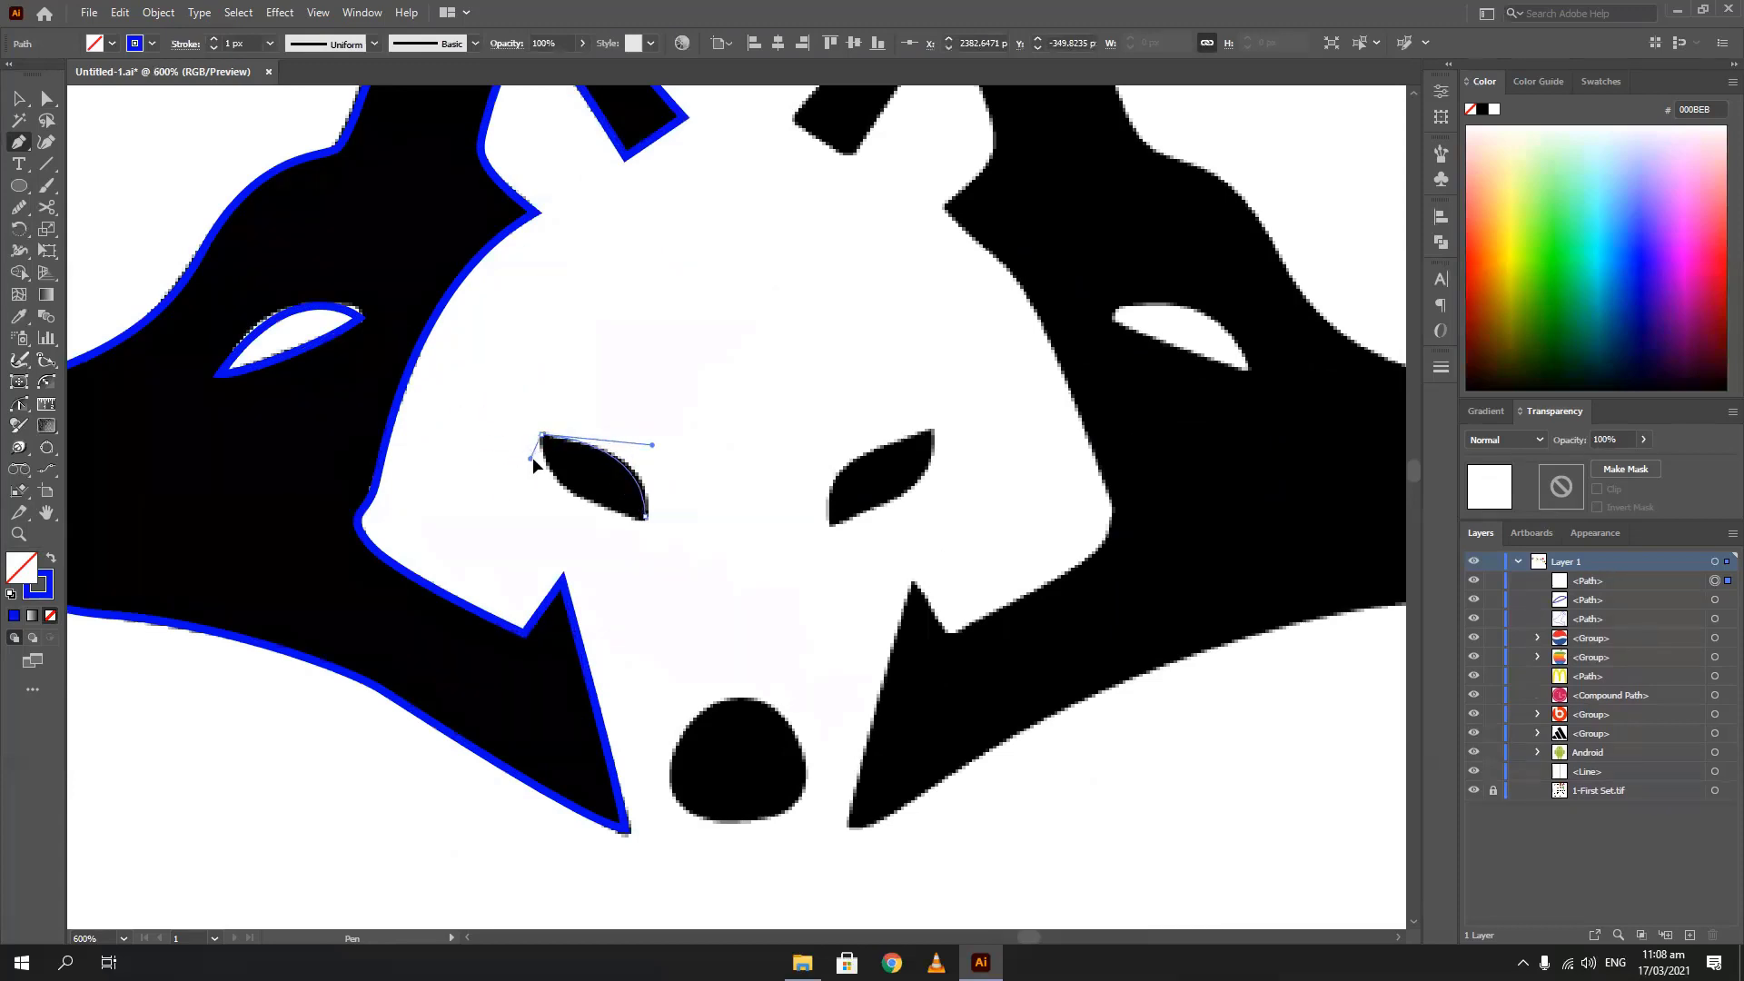
mouse_move(646, 515)
mouse_down()
mouse_move(726, 486)
mouse_move(736, 525)
mouse_up()
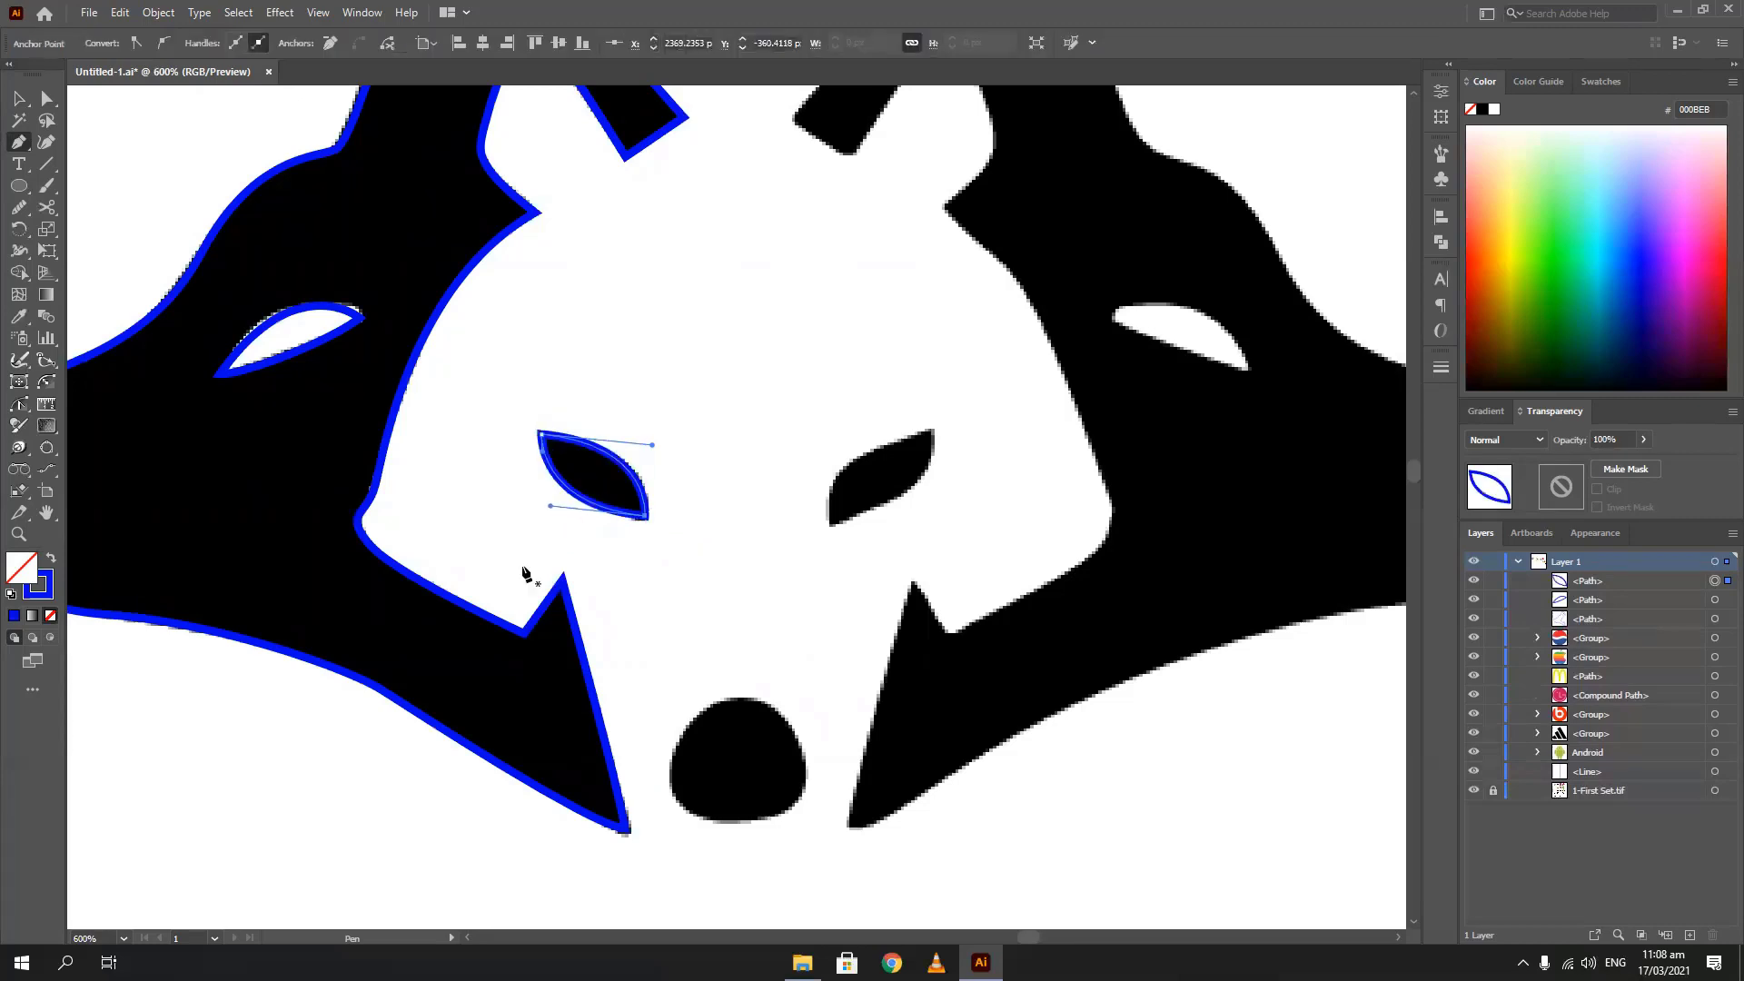
Trace the wolf's black nose as a closed curved path starting and ending at its top centre
drag(525, 574, 484, 337)
drag(700, 463, 744, 585)
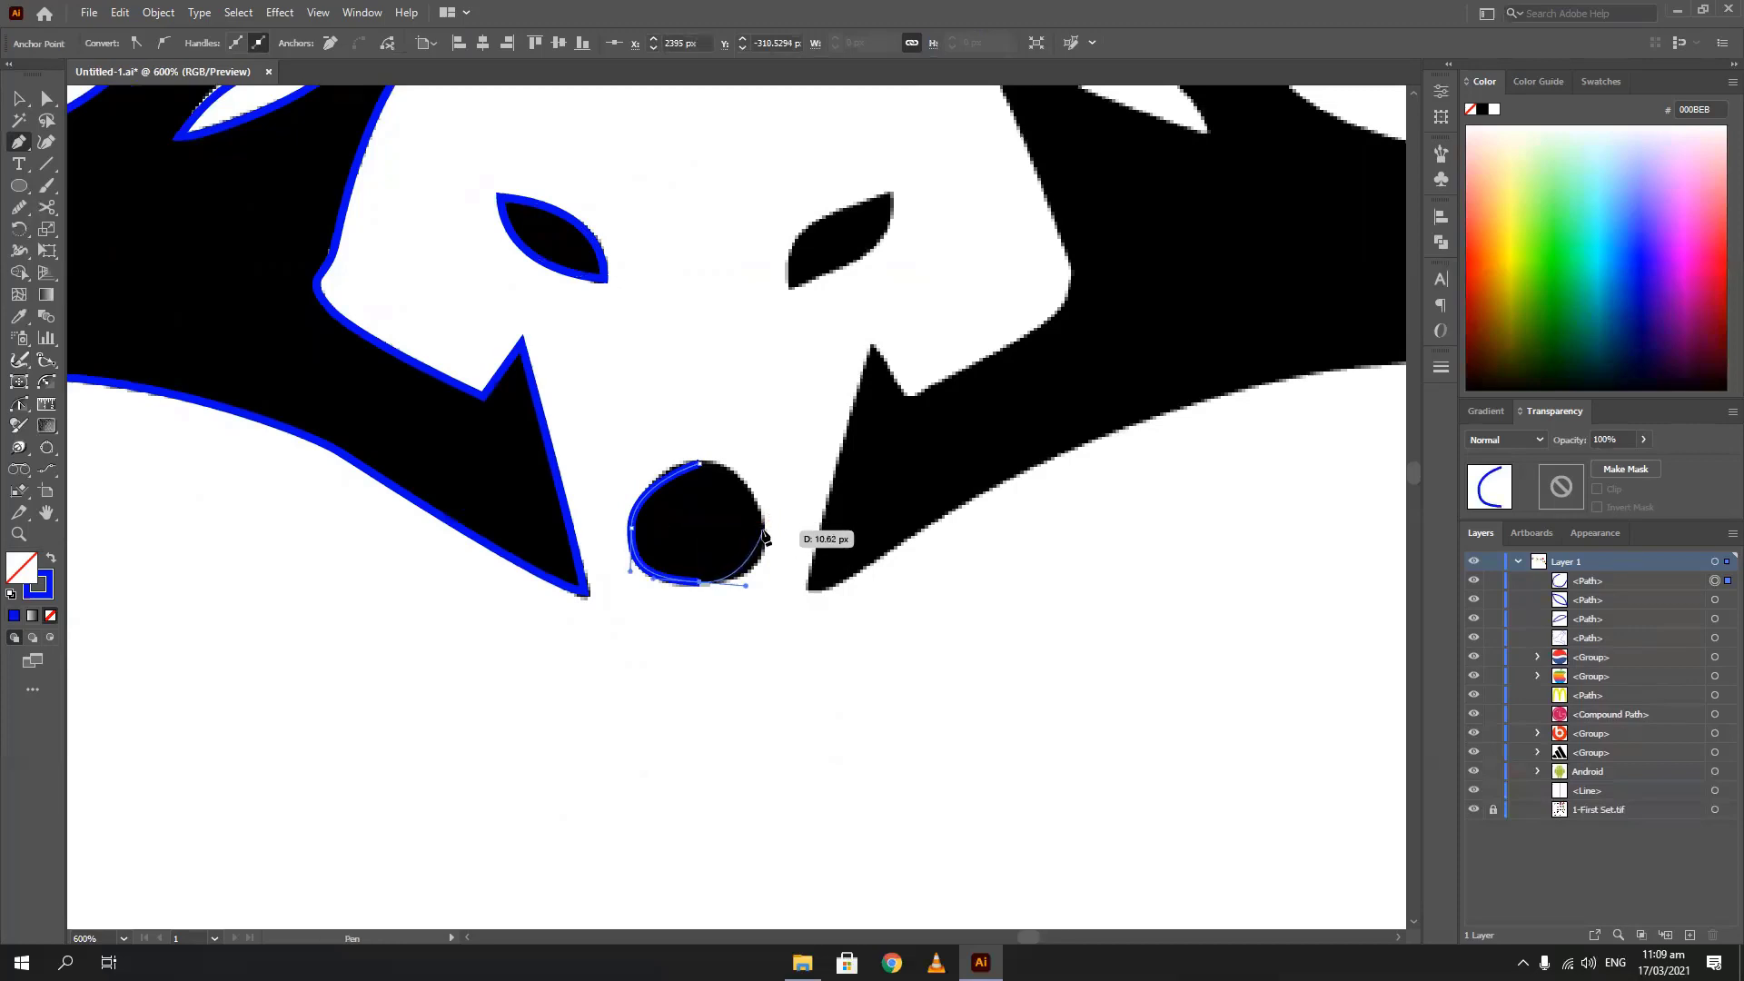
drag(764, 526, 765, 488)
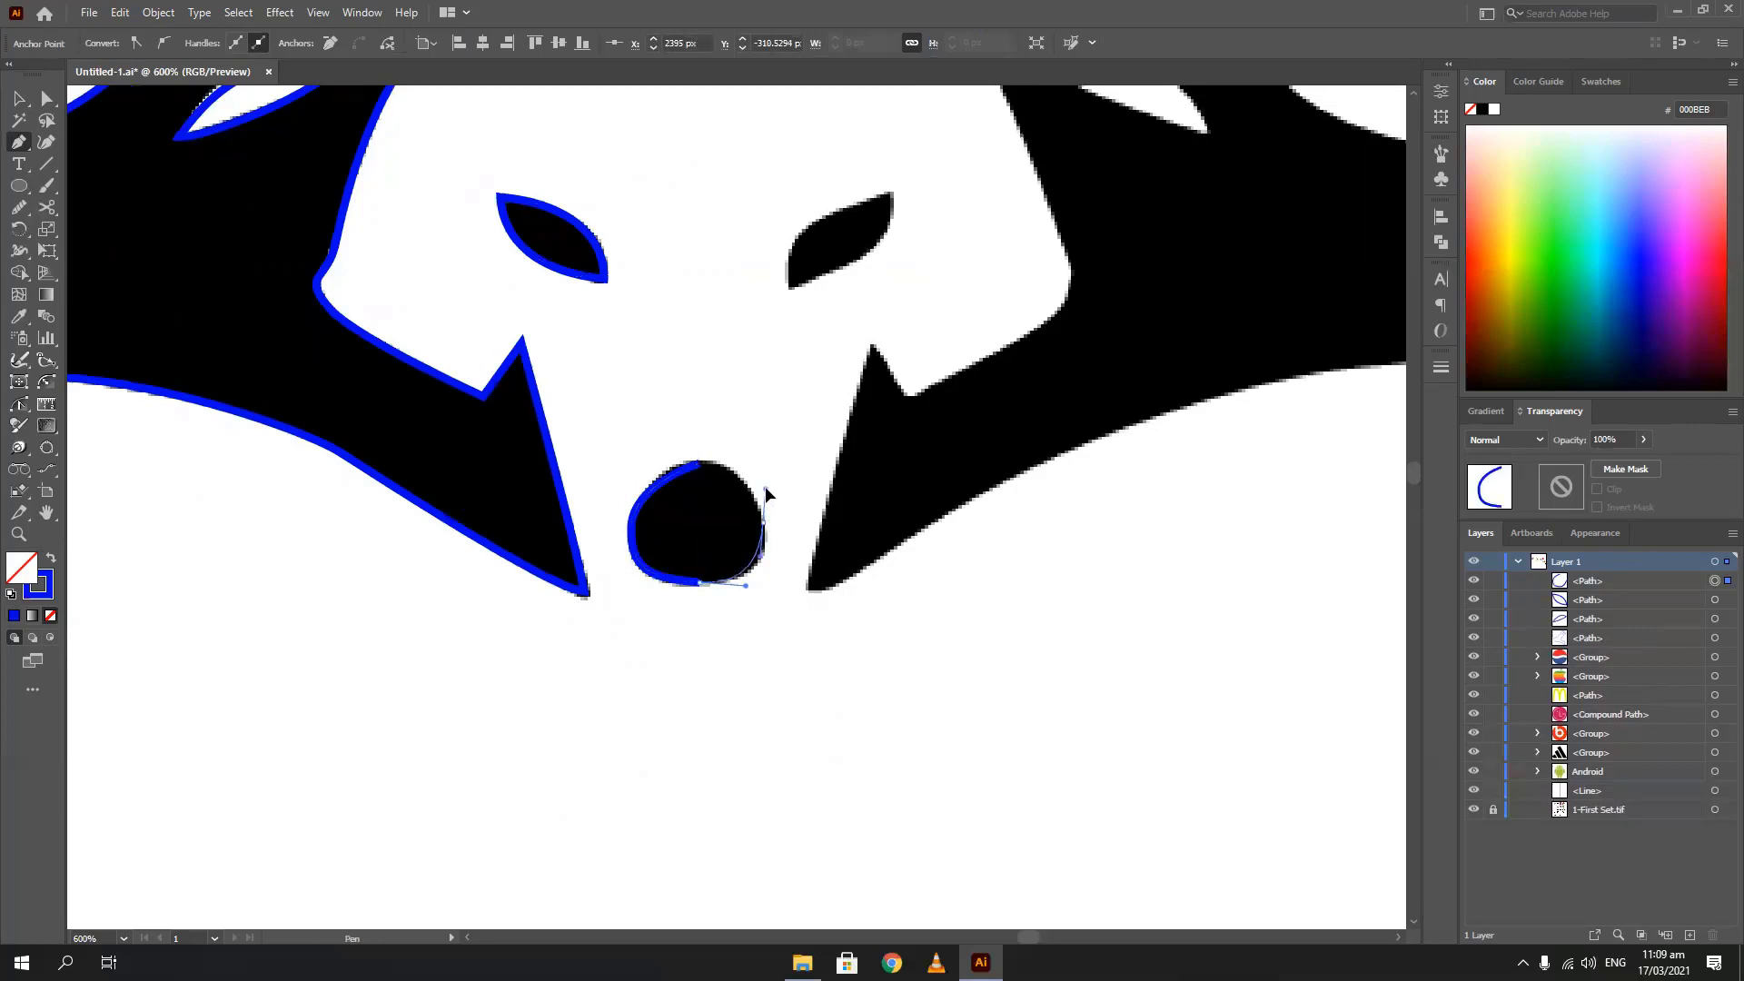
click(701, 465)
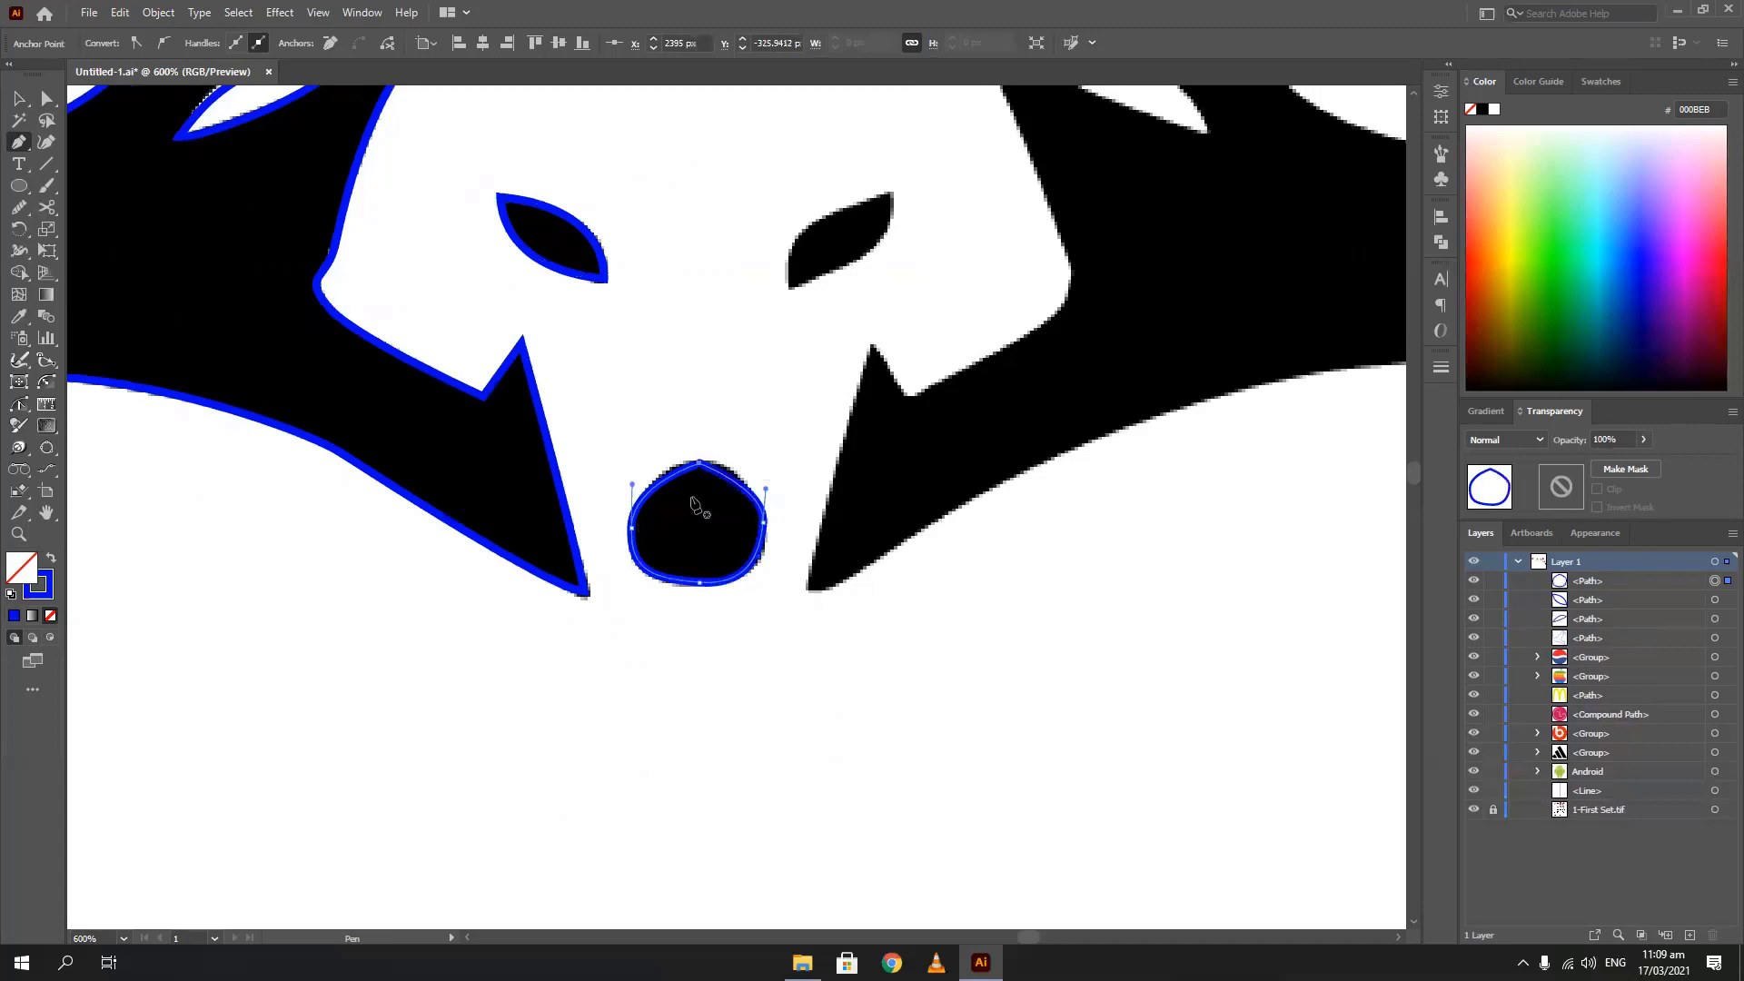
Try to round the top point of the nose outline with a live corner radius of about 5.13 px, and undo it
scroll(692, 465, up, 3)
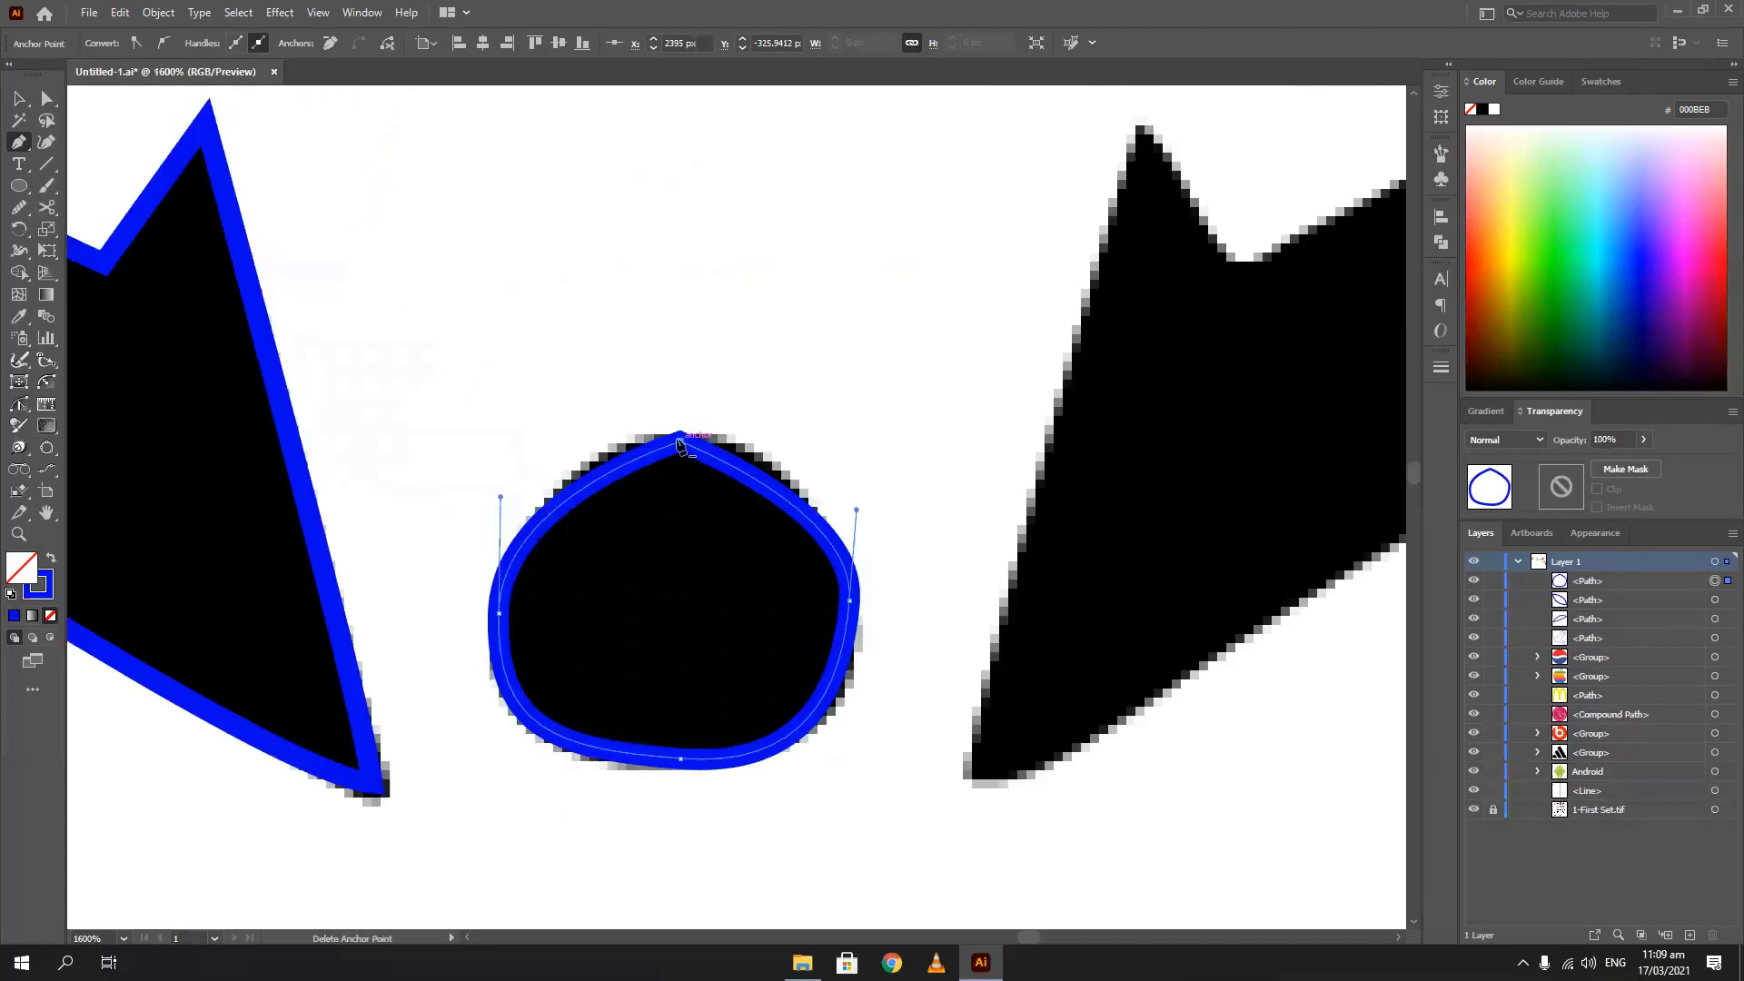
click(46, 98)
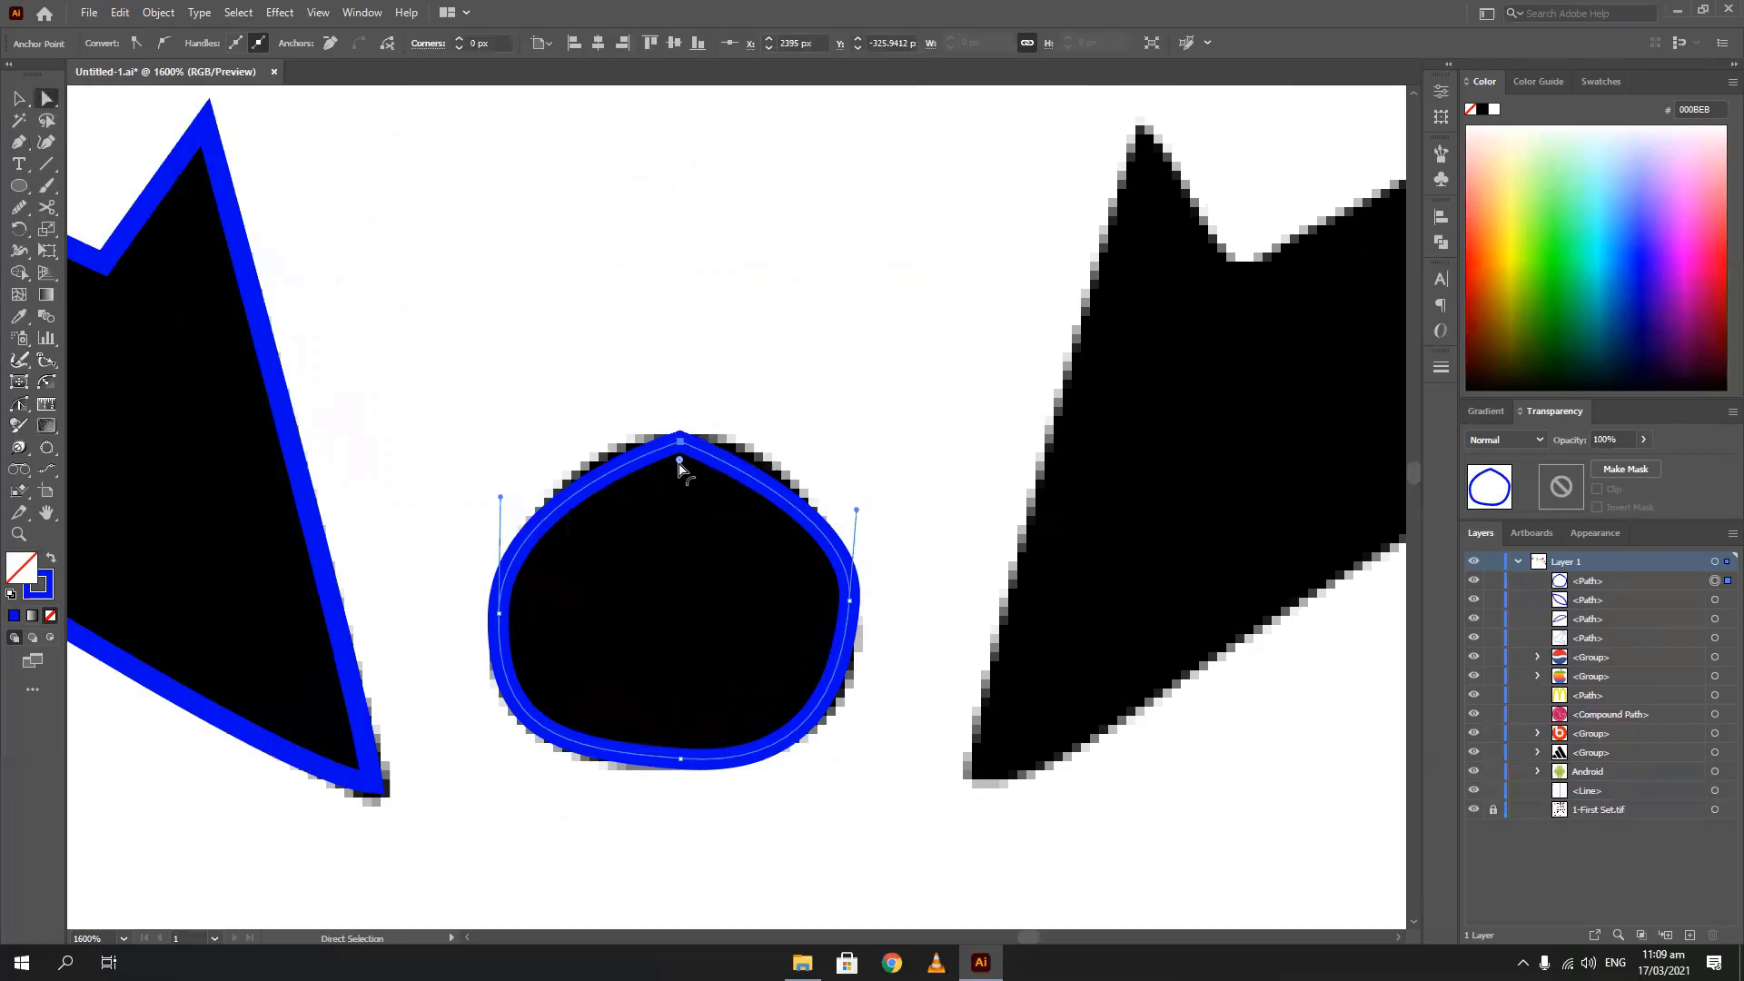
drag(679, 467, 682, 584)
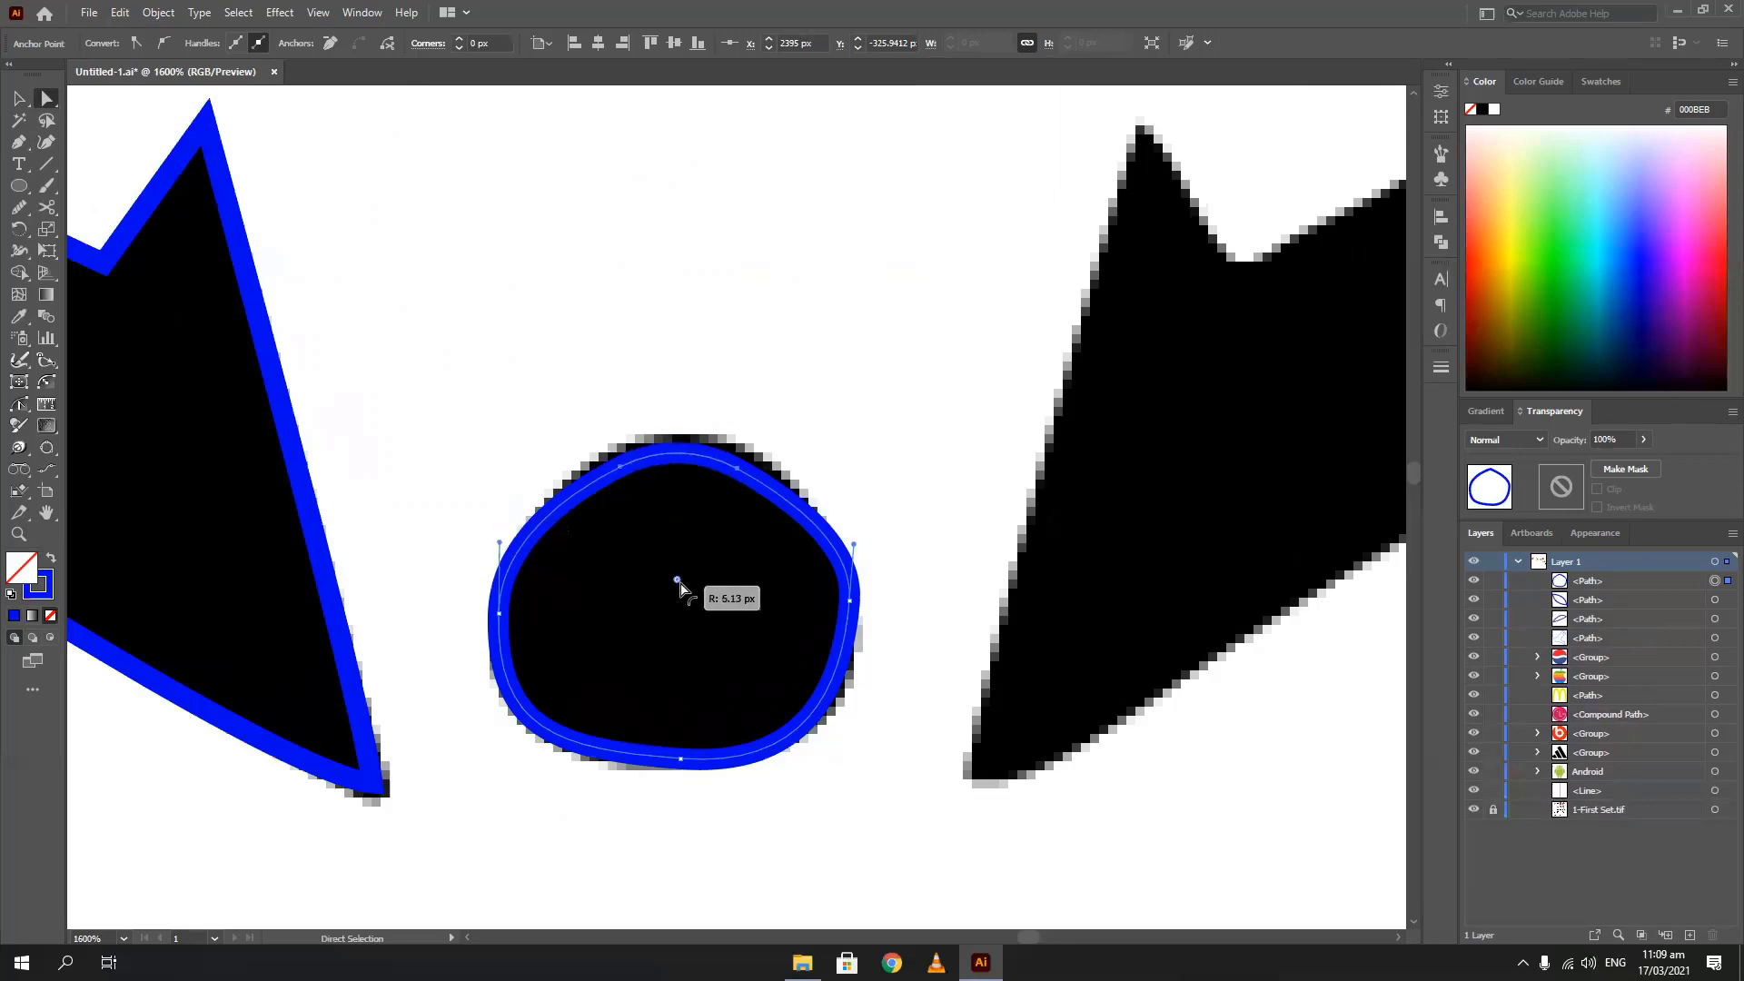
key(ctrl+z)
Try converting the nose outline's top anchor to a smooth point, and undo the conversion
click(680, 447)
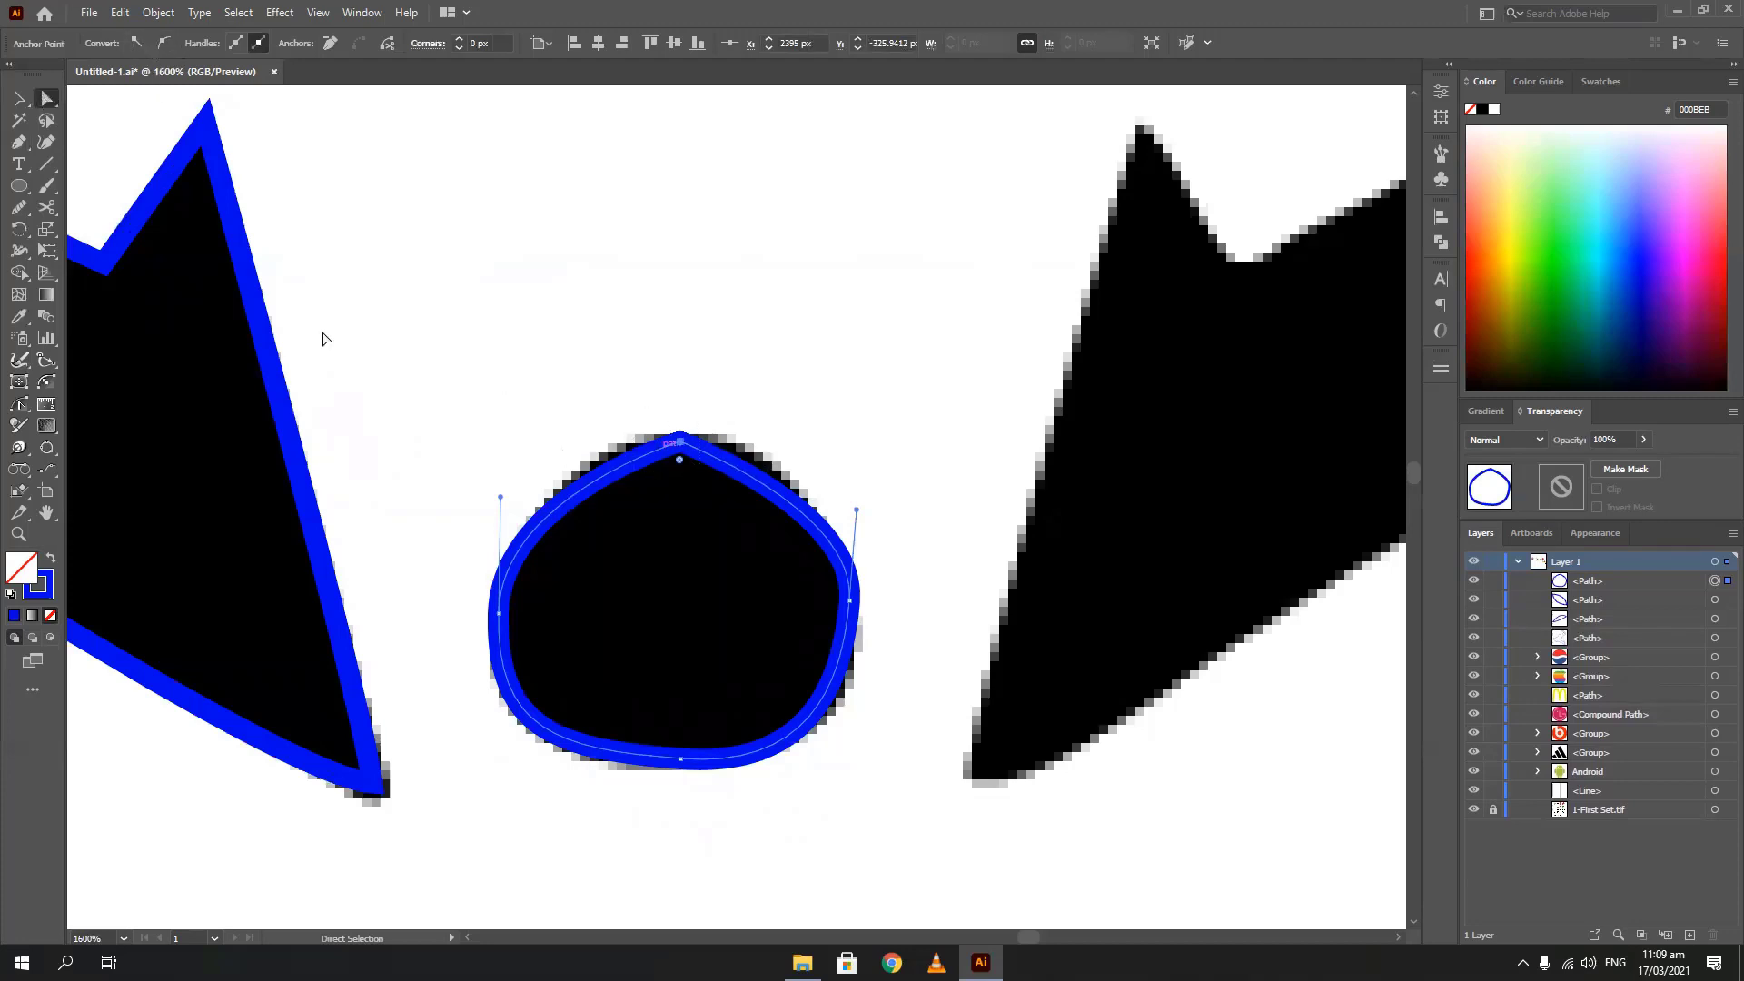
click(154, 42)
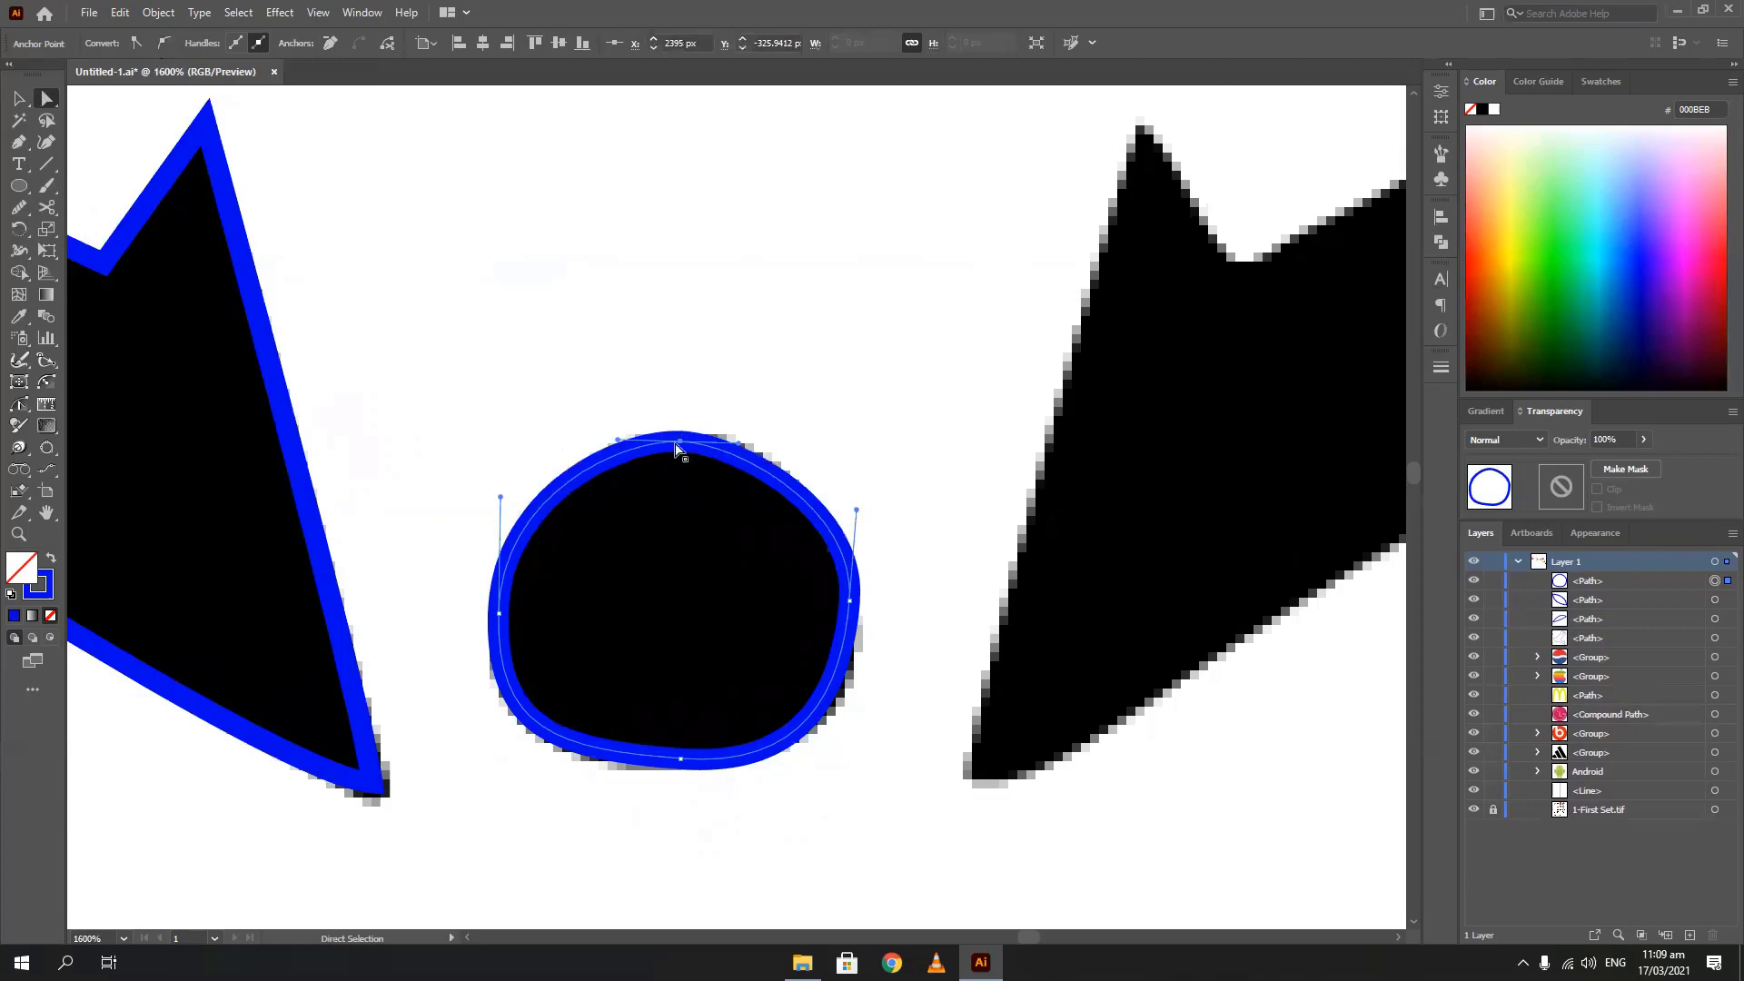
key(ctrl+z)
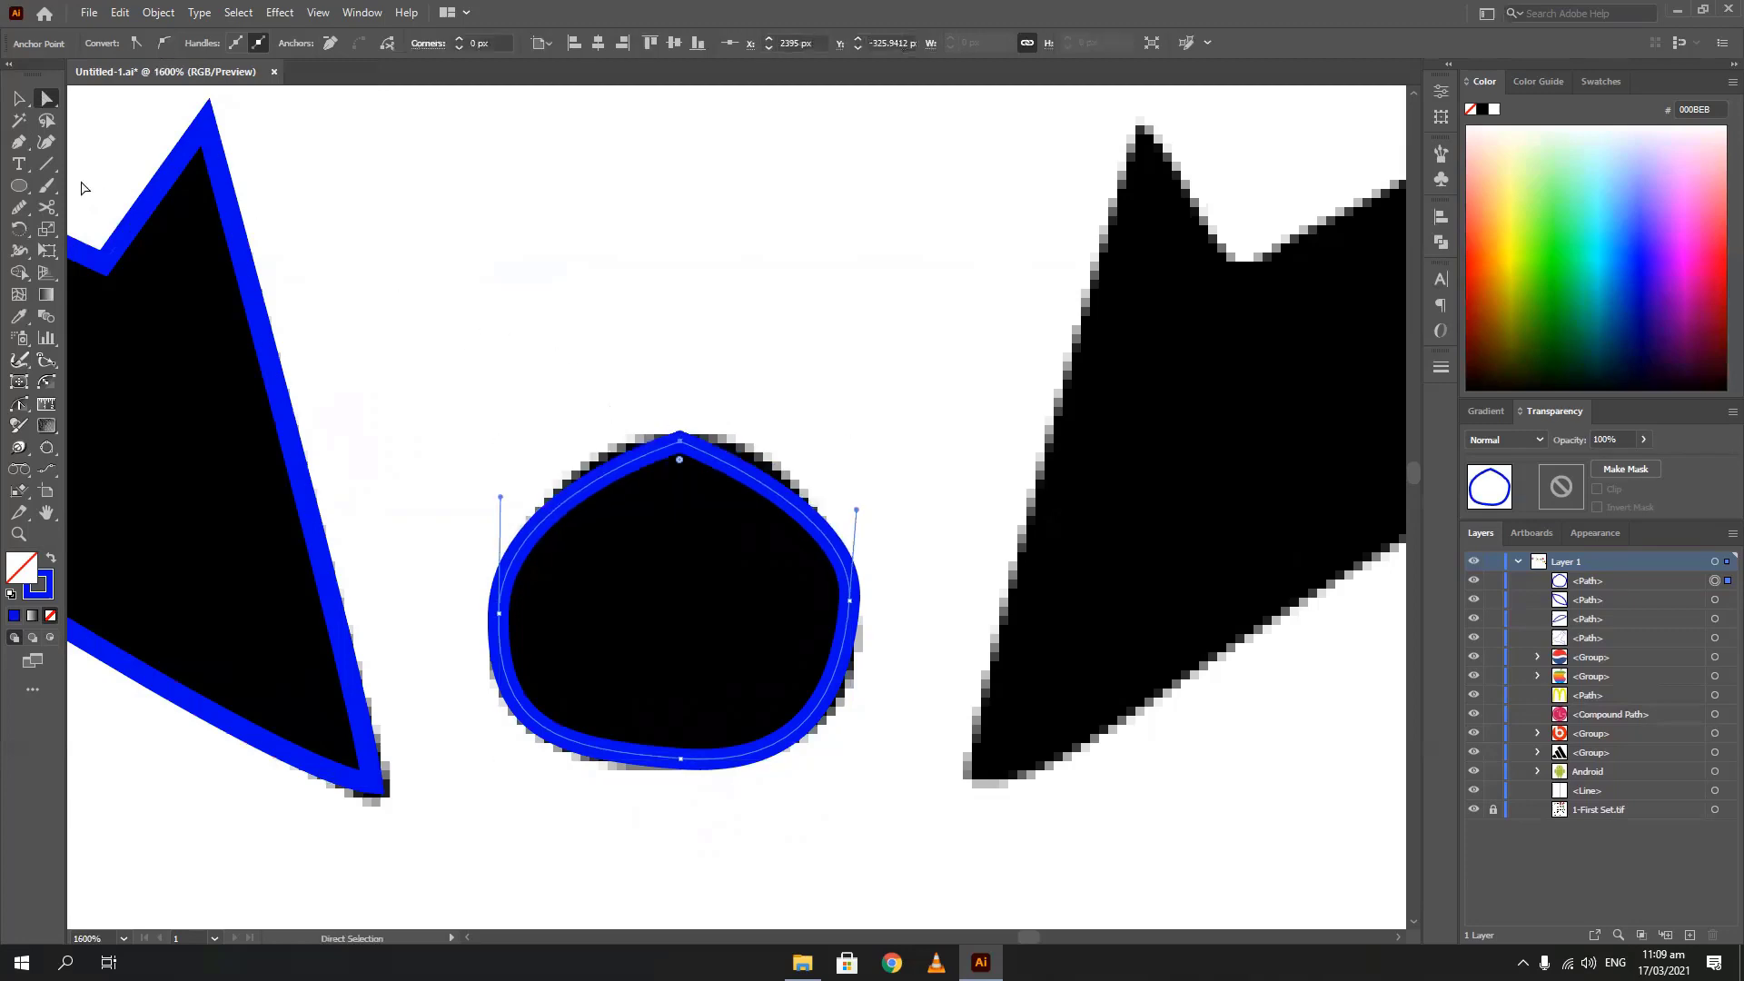
Pull horizontal curve handles out of the nose outline's top anchor with the Anchor Point Tool to match the rounded reference
click(13, 150)
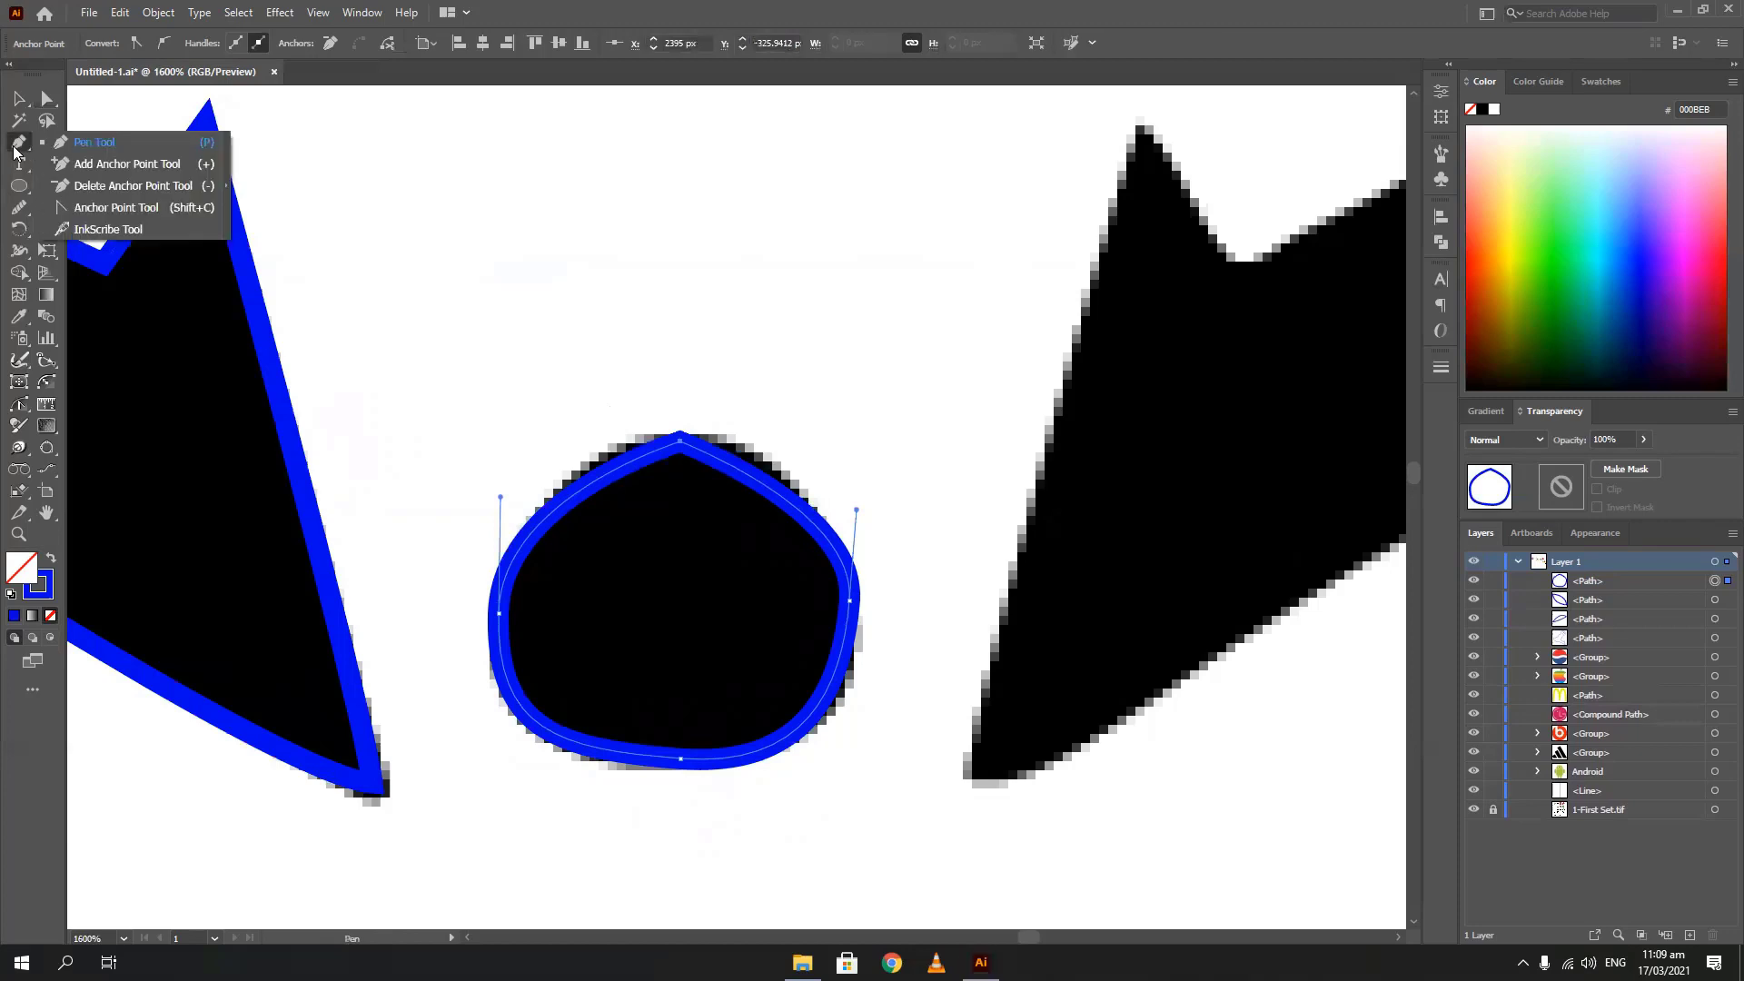
click(135, 209)
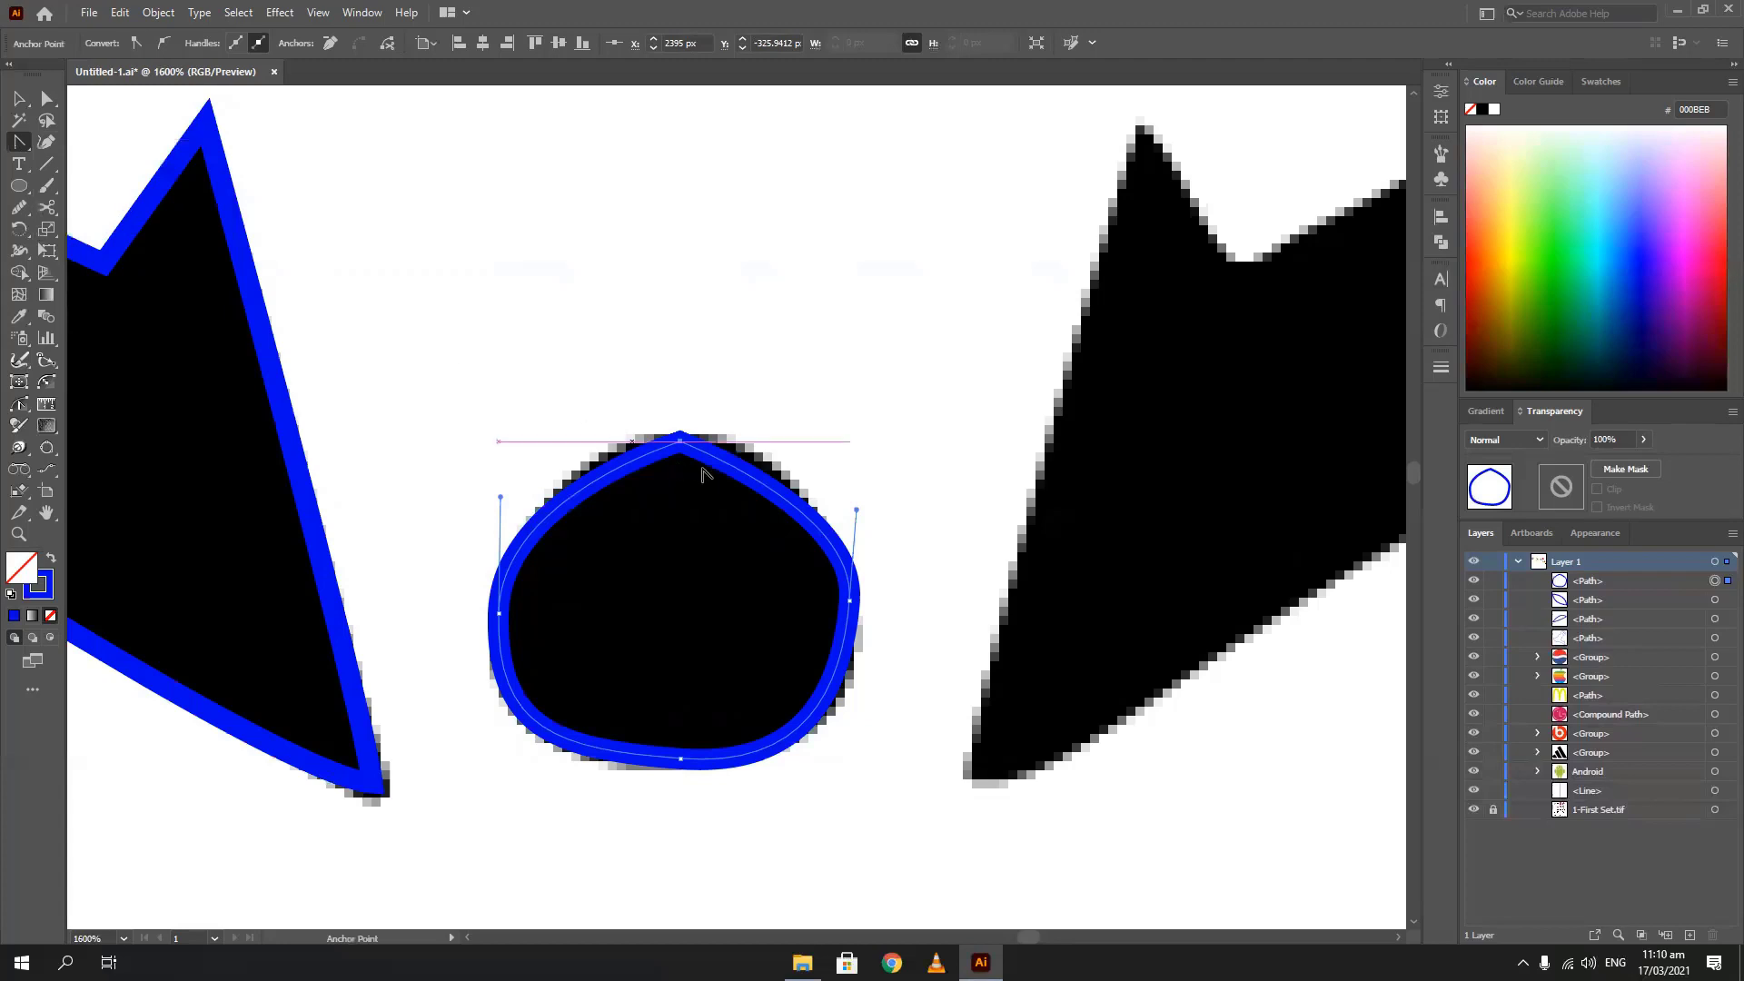
drag(680, 445, 612, 442)
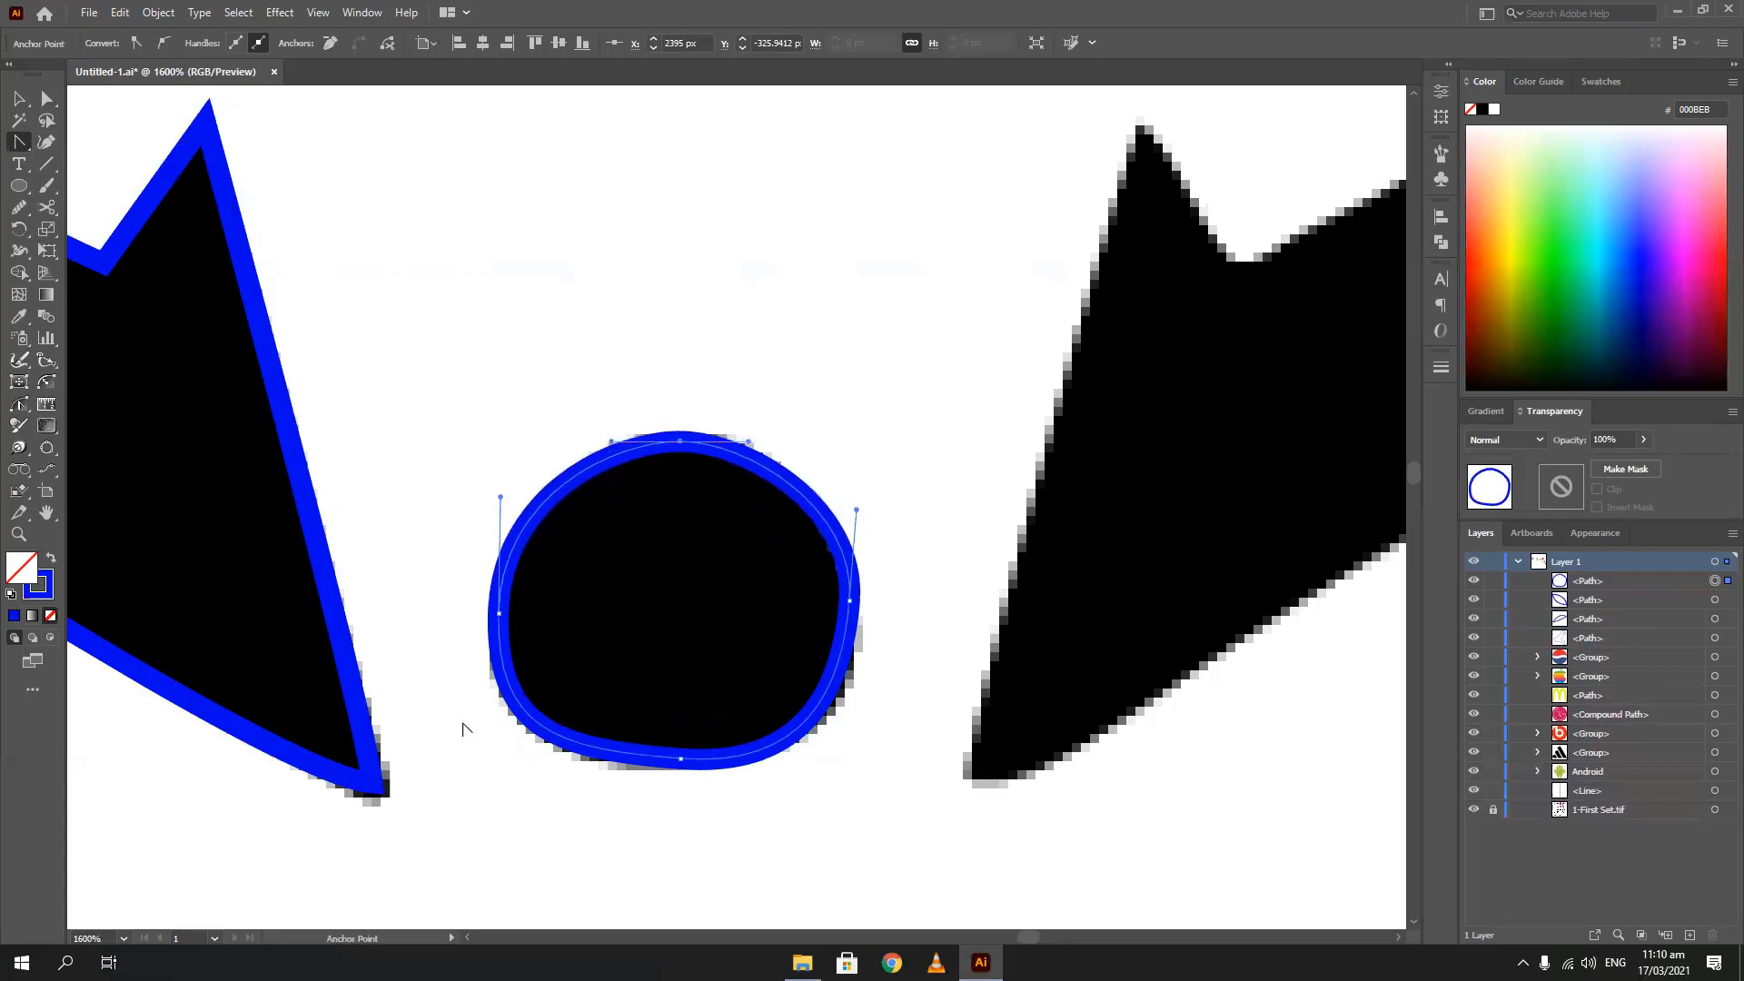
Redraw the horizontal handles of the nose outline's top anchor and adjust both side anchors and their handles to fit the reference
click(680, 441)
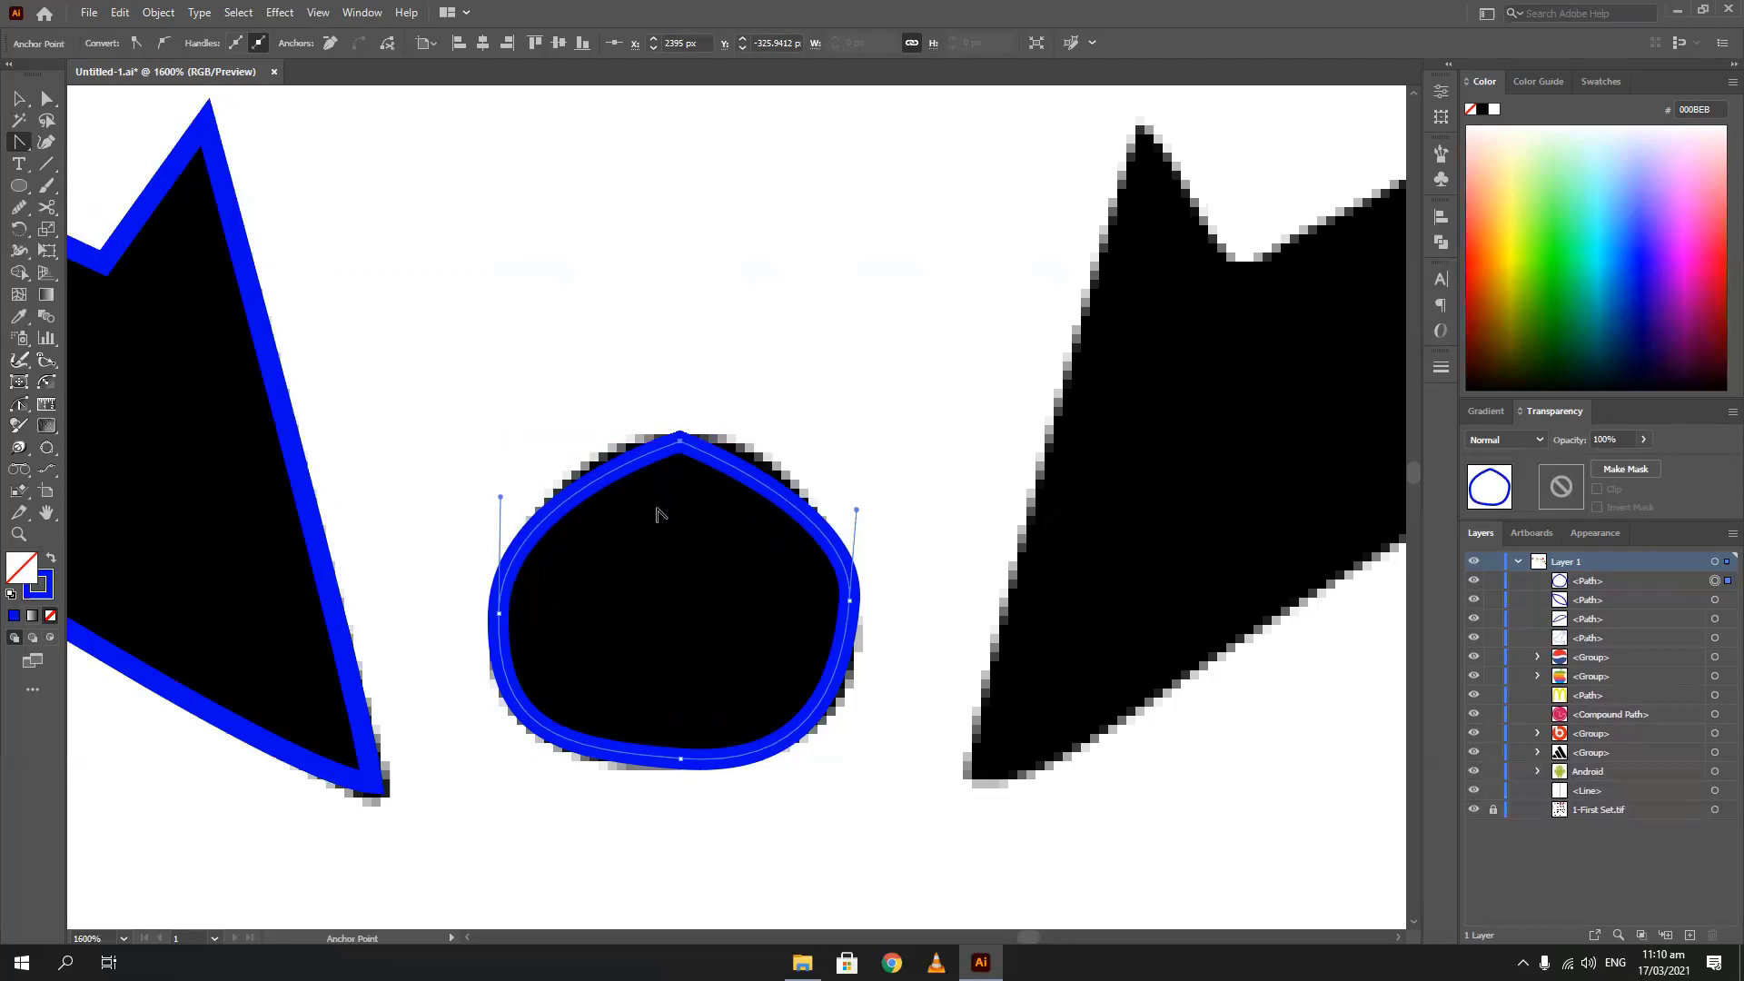
drag(680, 441, 598, 443)
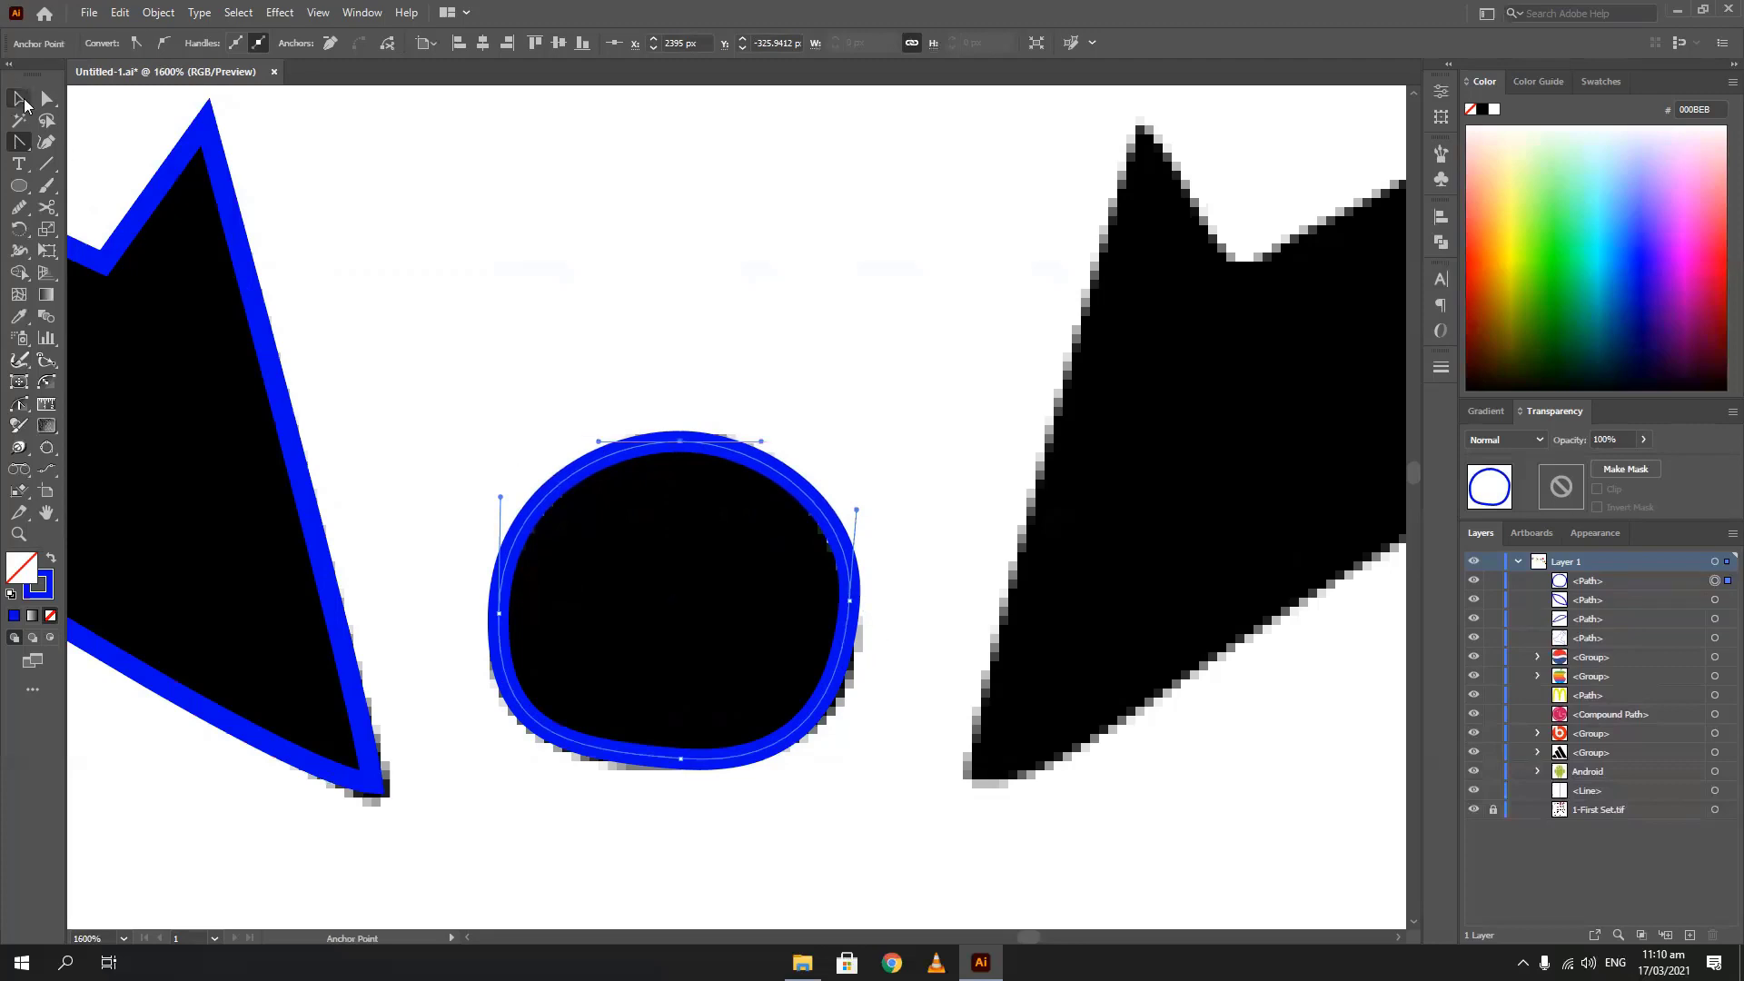
click(47, 98)
drag(850, 603, 851, 610)
drag(498, 613, 497, 620)
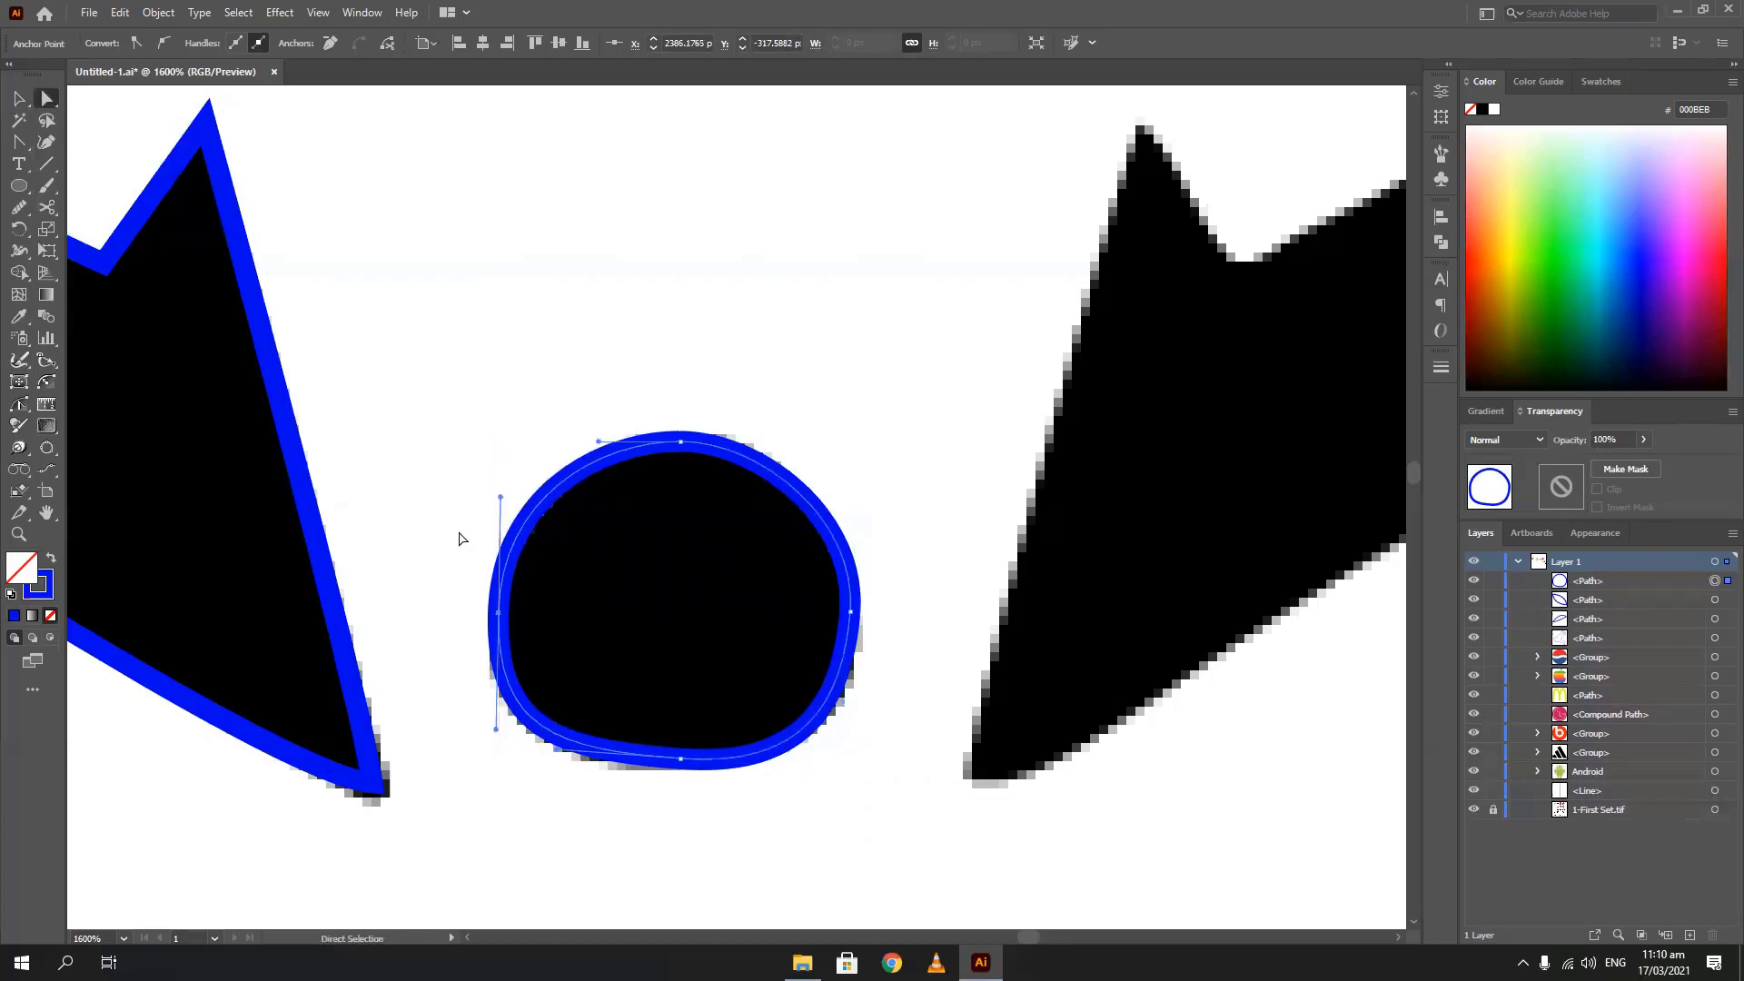
drag(499, 497, 499, 510)
click(851, 612)
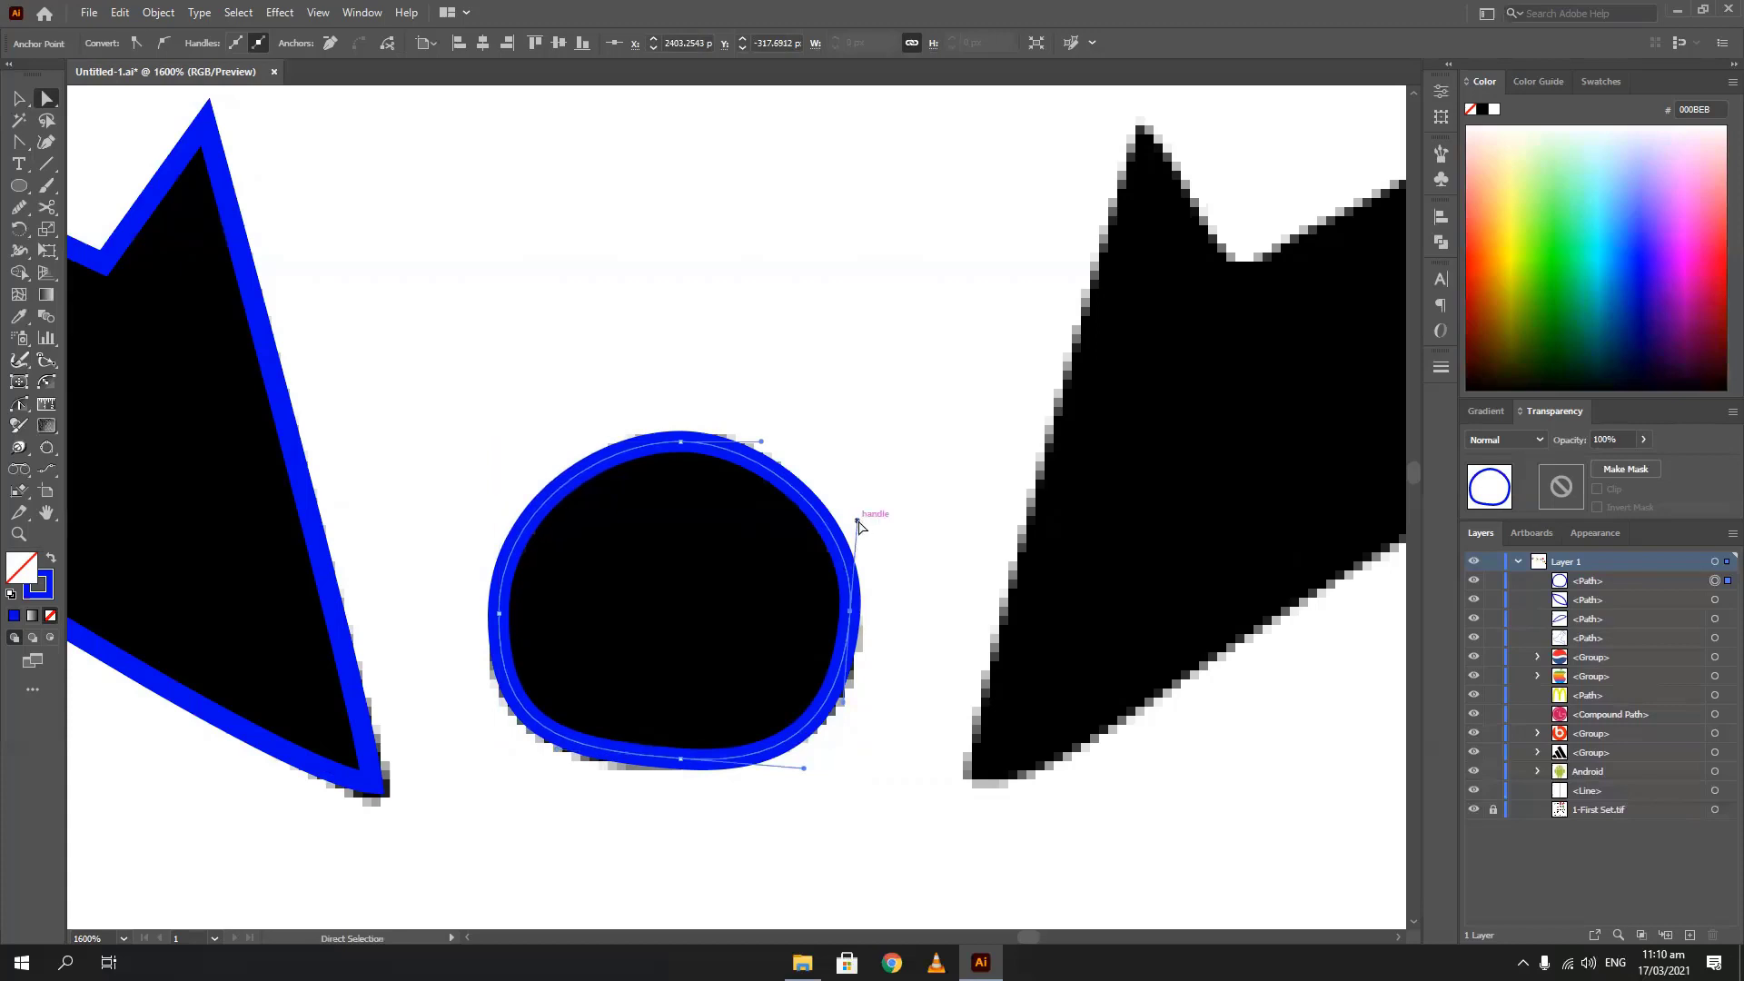
drag(855, 521, 847, 536)
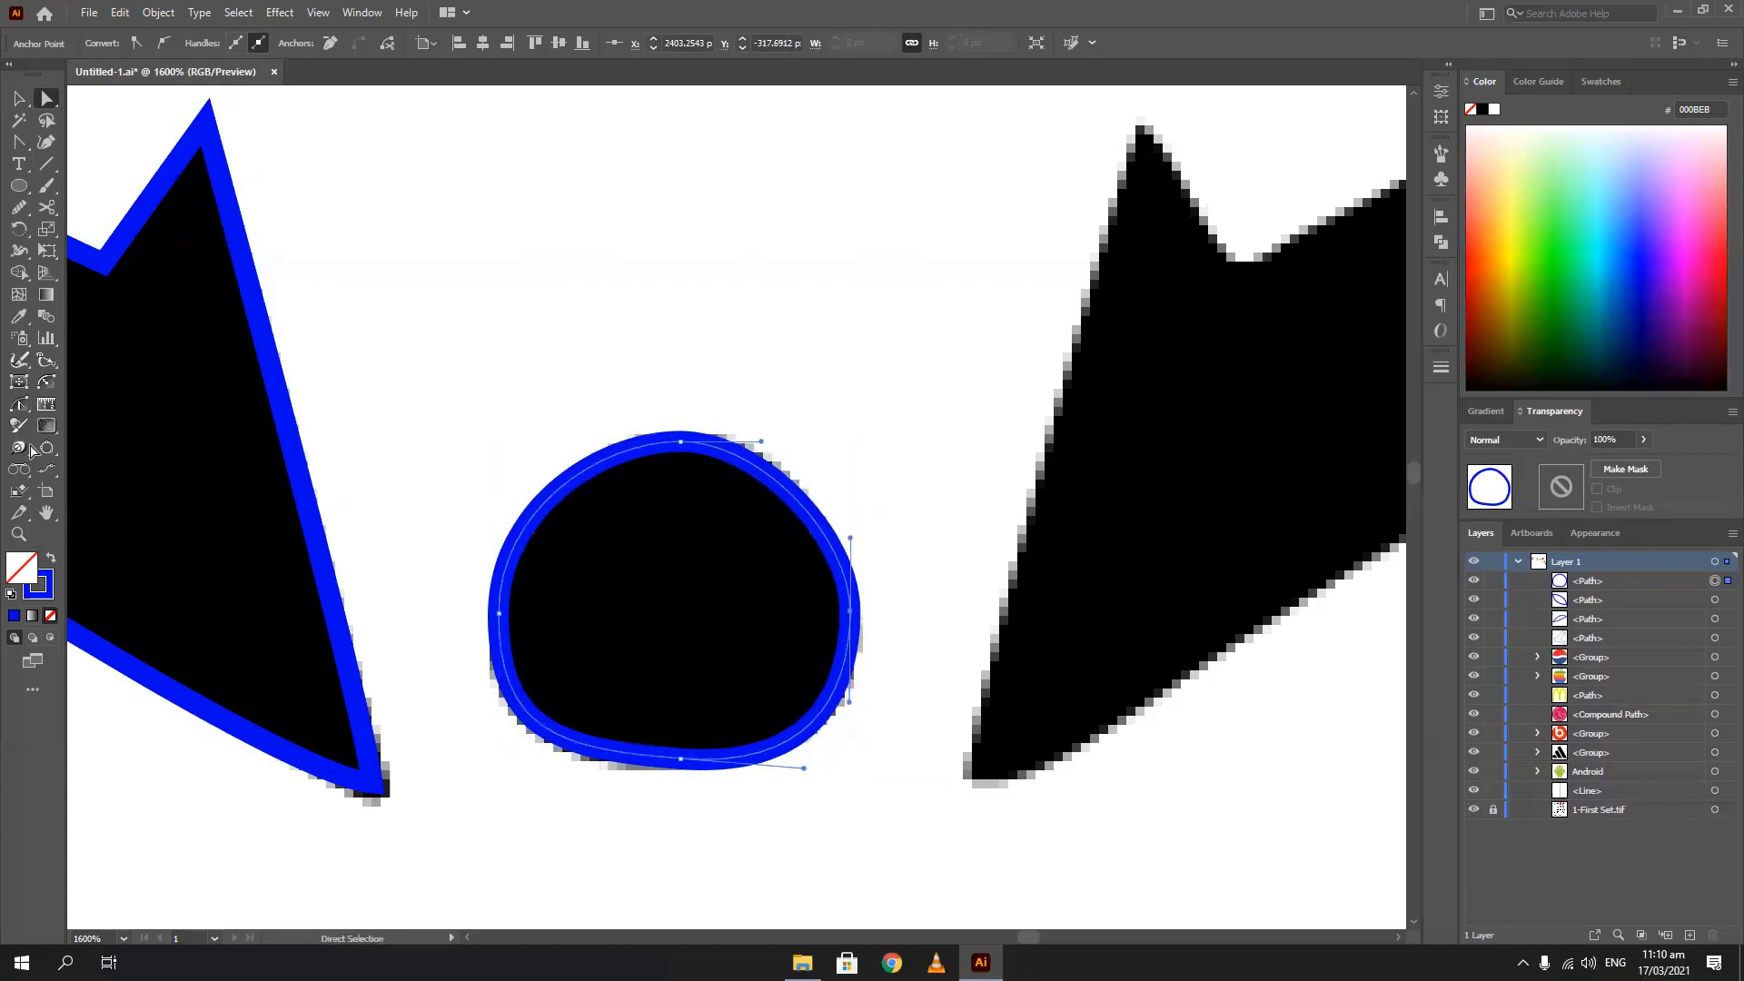
Add two anchor points along the upper-left curve of the nose outline with the Add Anchor Point Tool
click(22, 144)
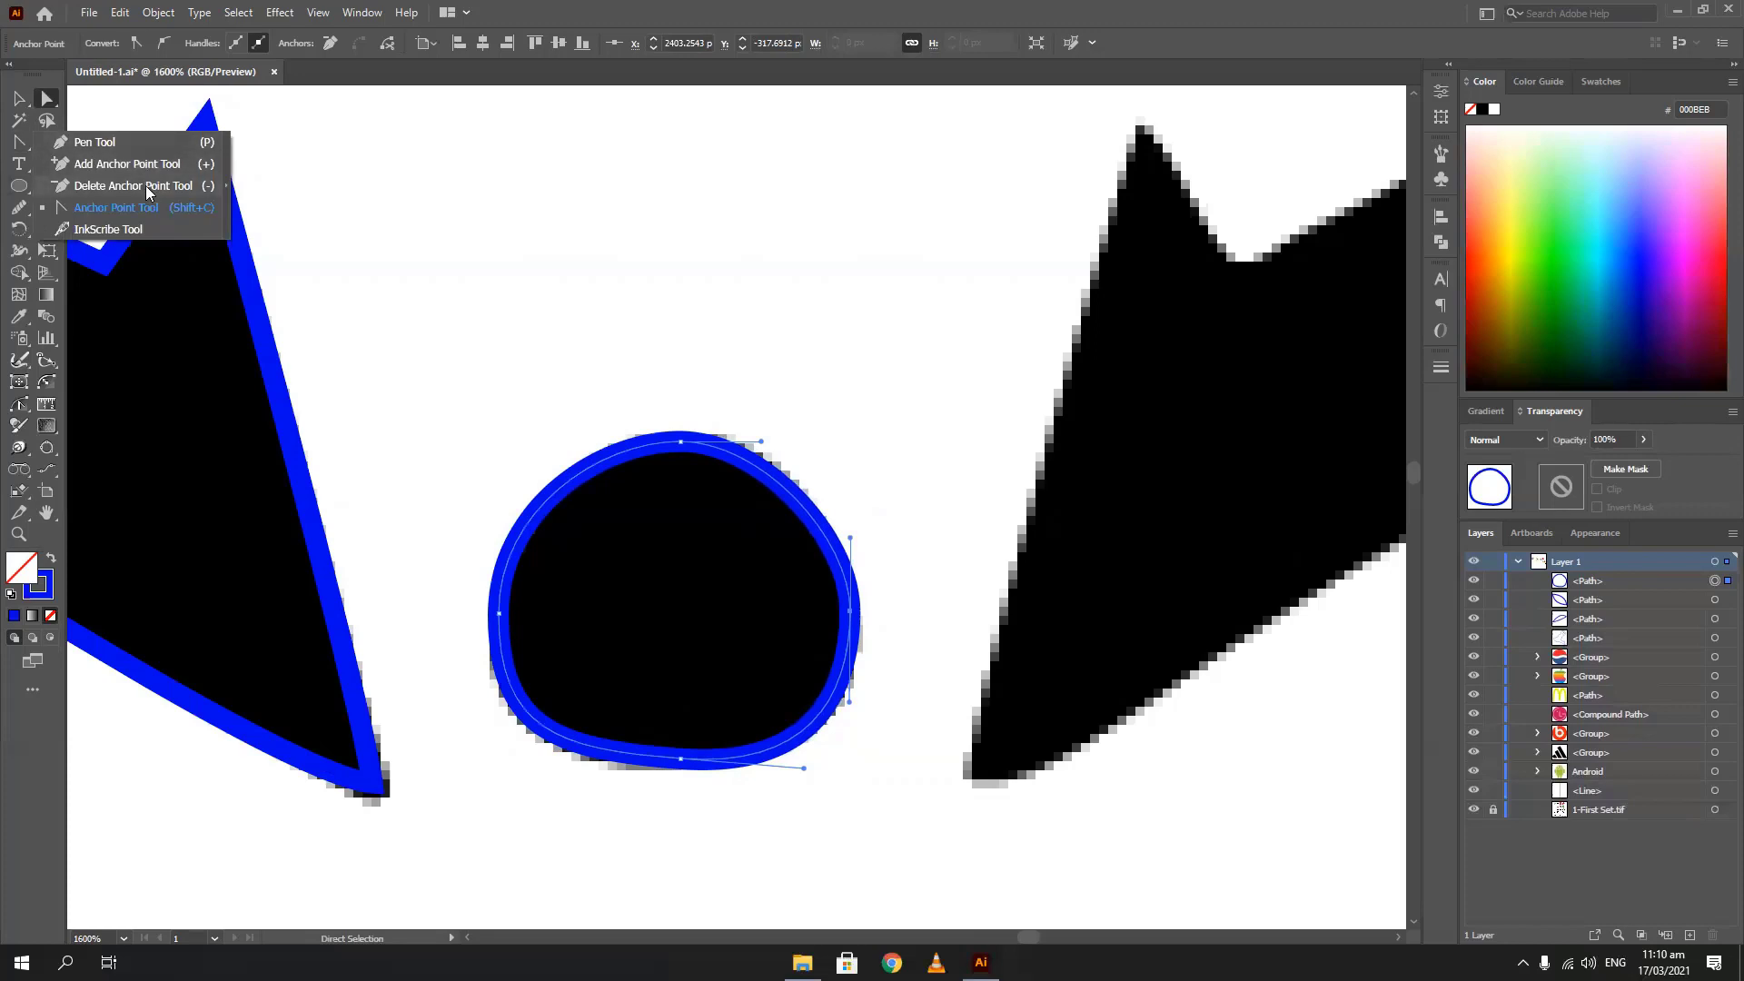
click(145, 168)
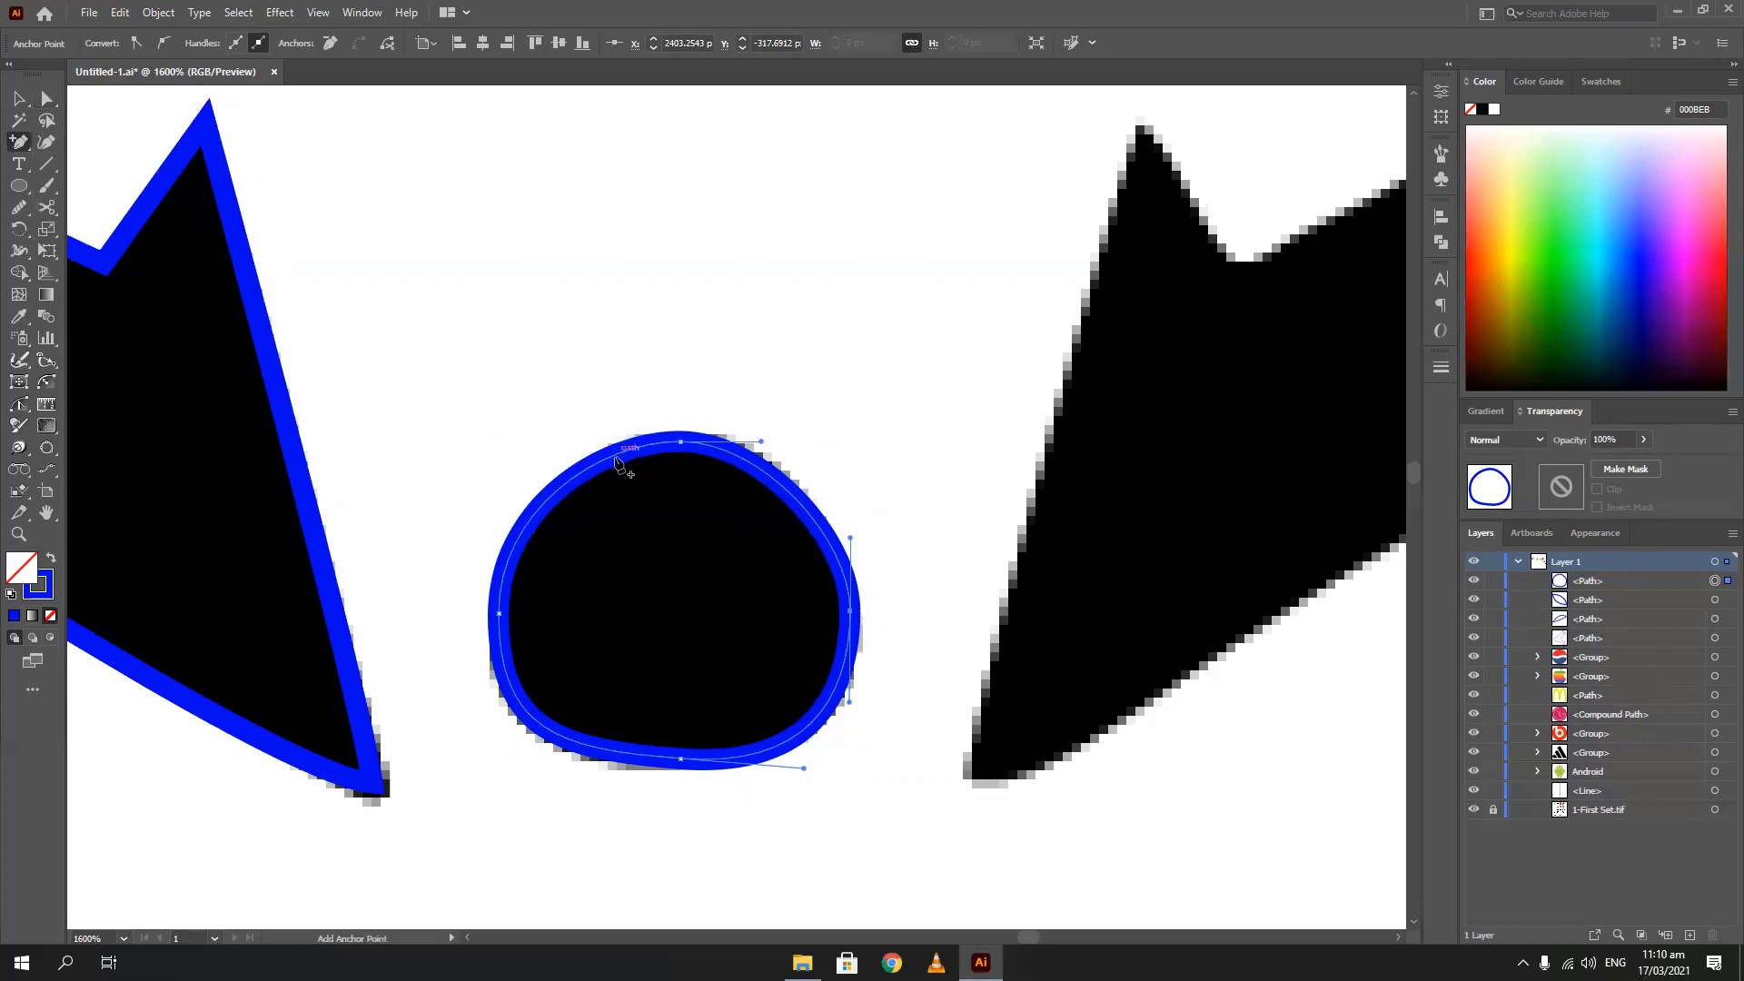
click(524, 534)
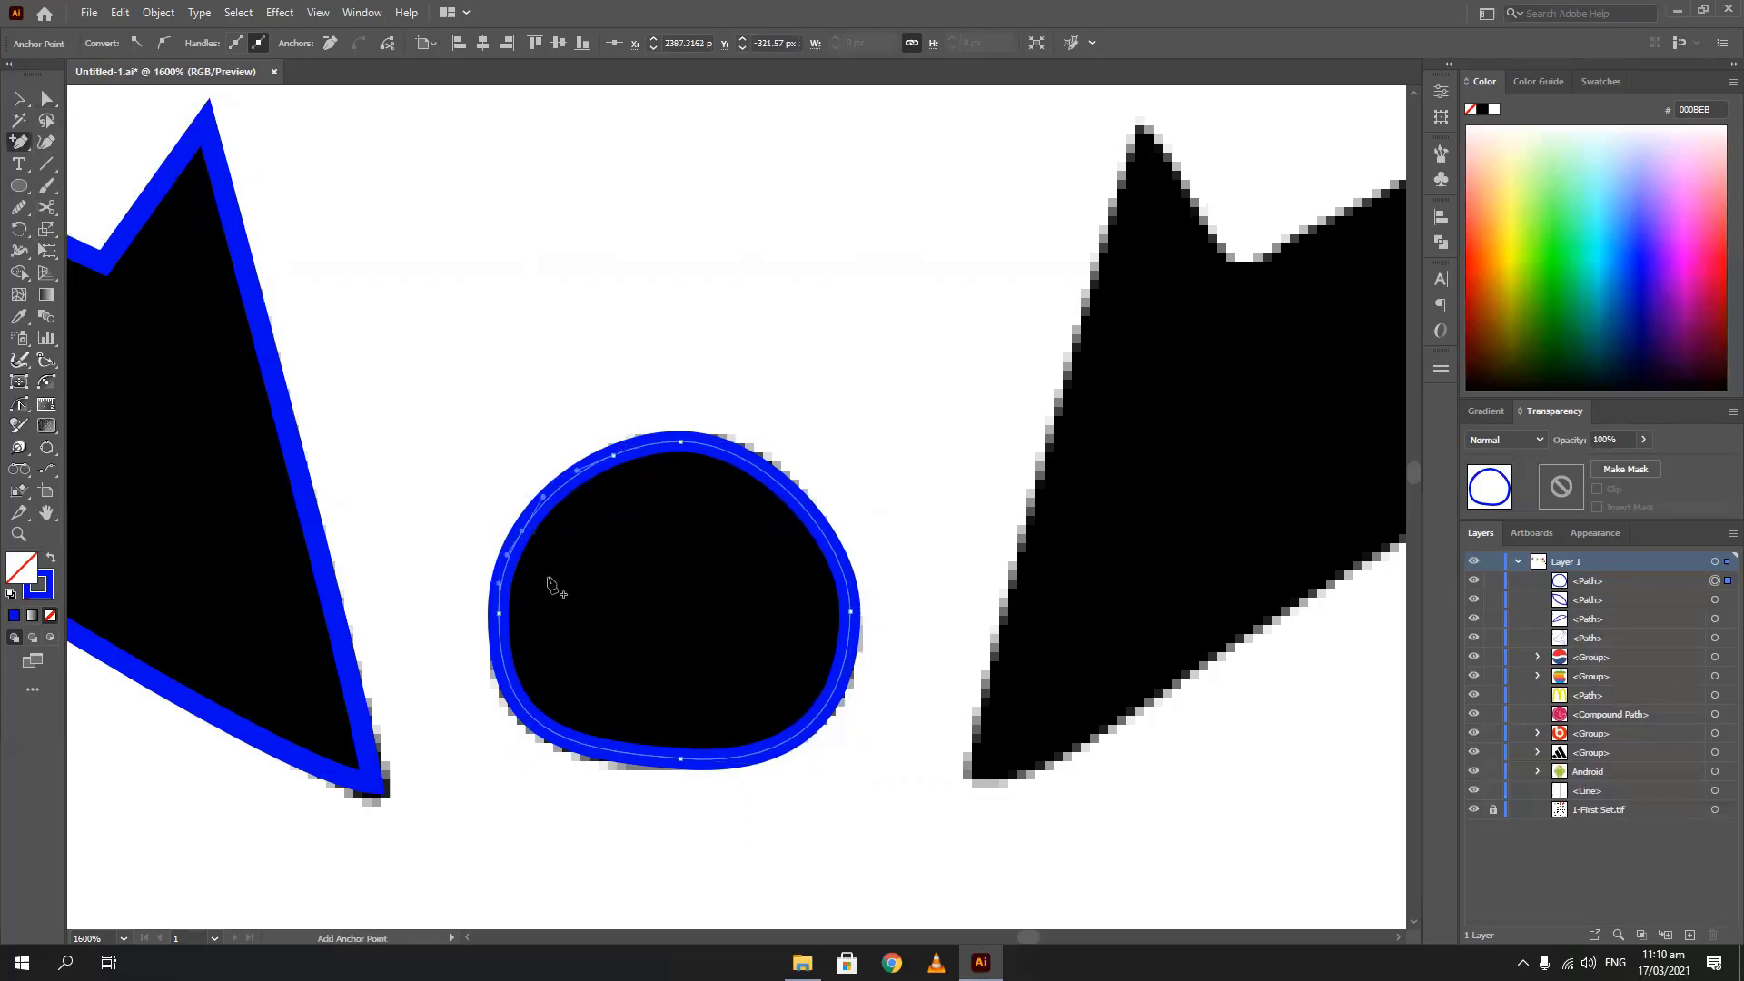
Try removing the two added anchor points with the Delete Anchor Point Tool, and undo the deletions
click(20, 142)
click(121, 185)
click(523, 530)
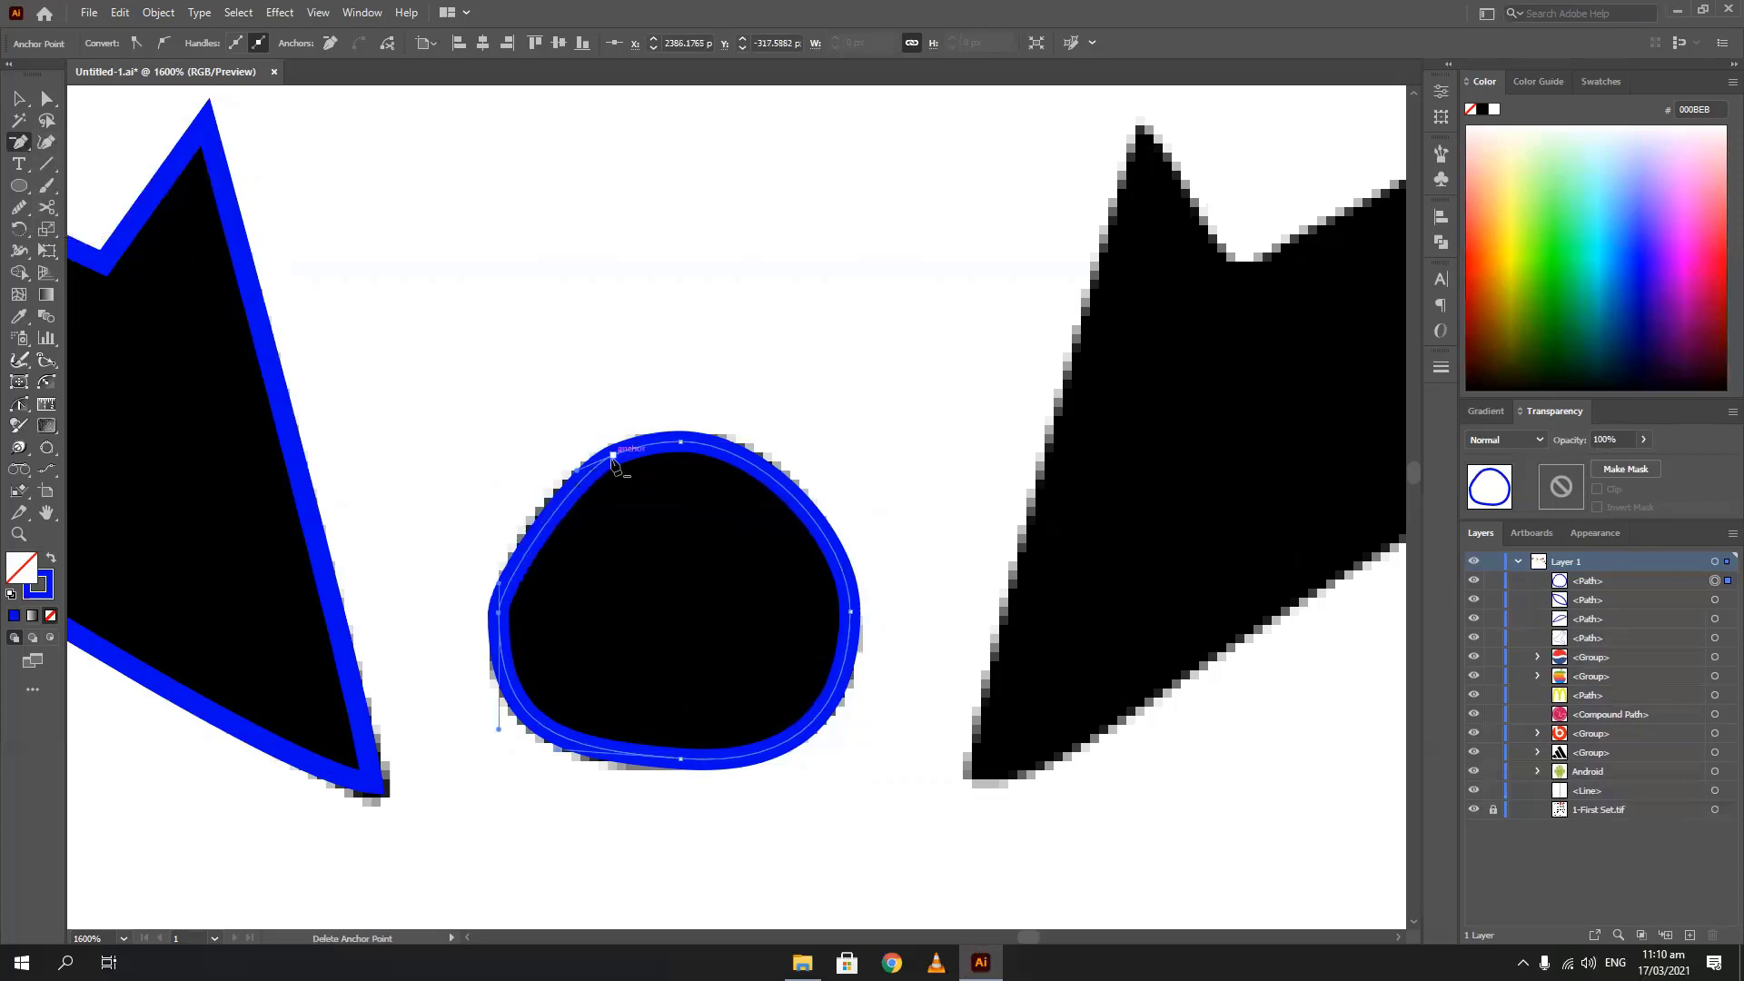
click(618, 456)
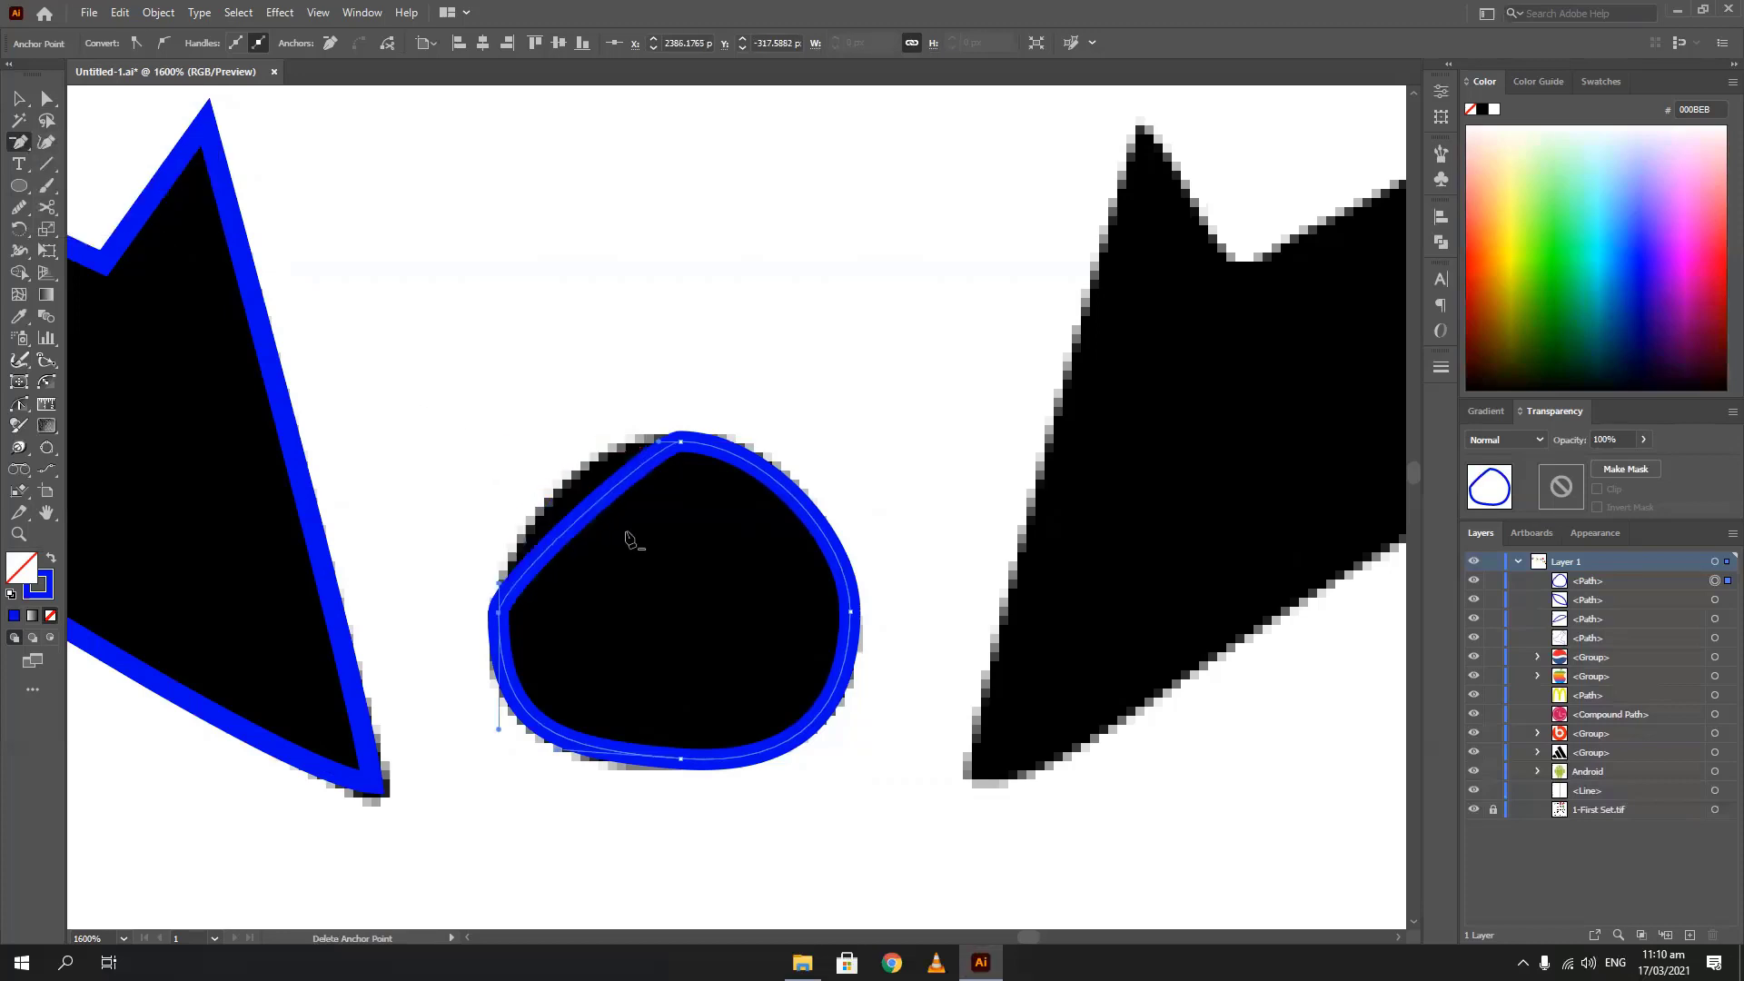
key(ctrl+z)
key(ctrl+z)
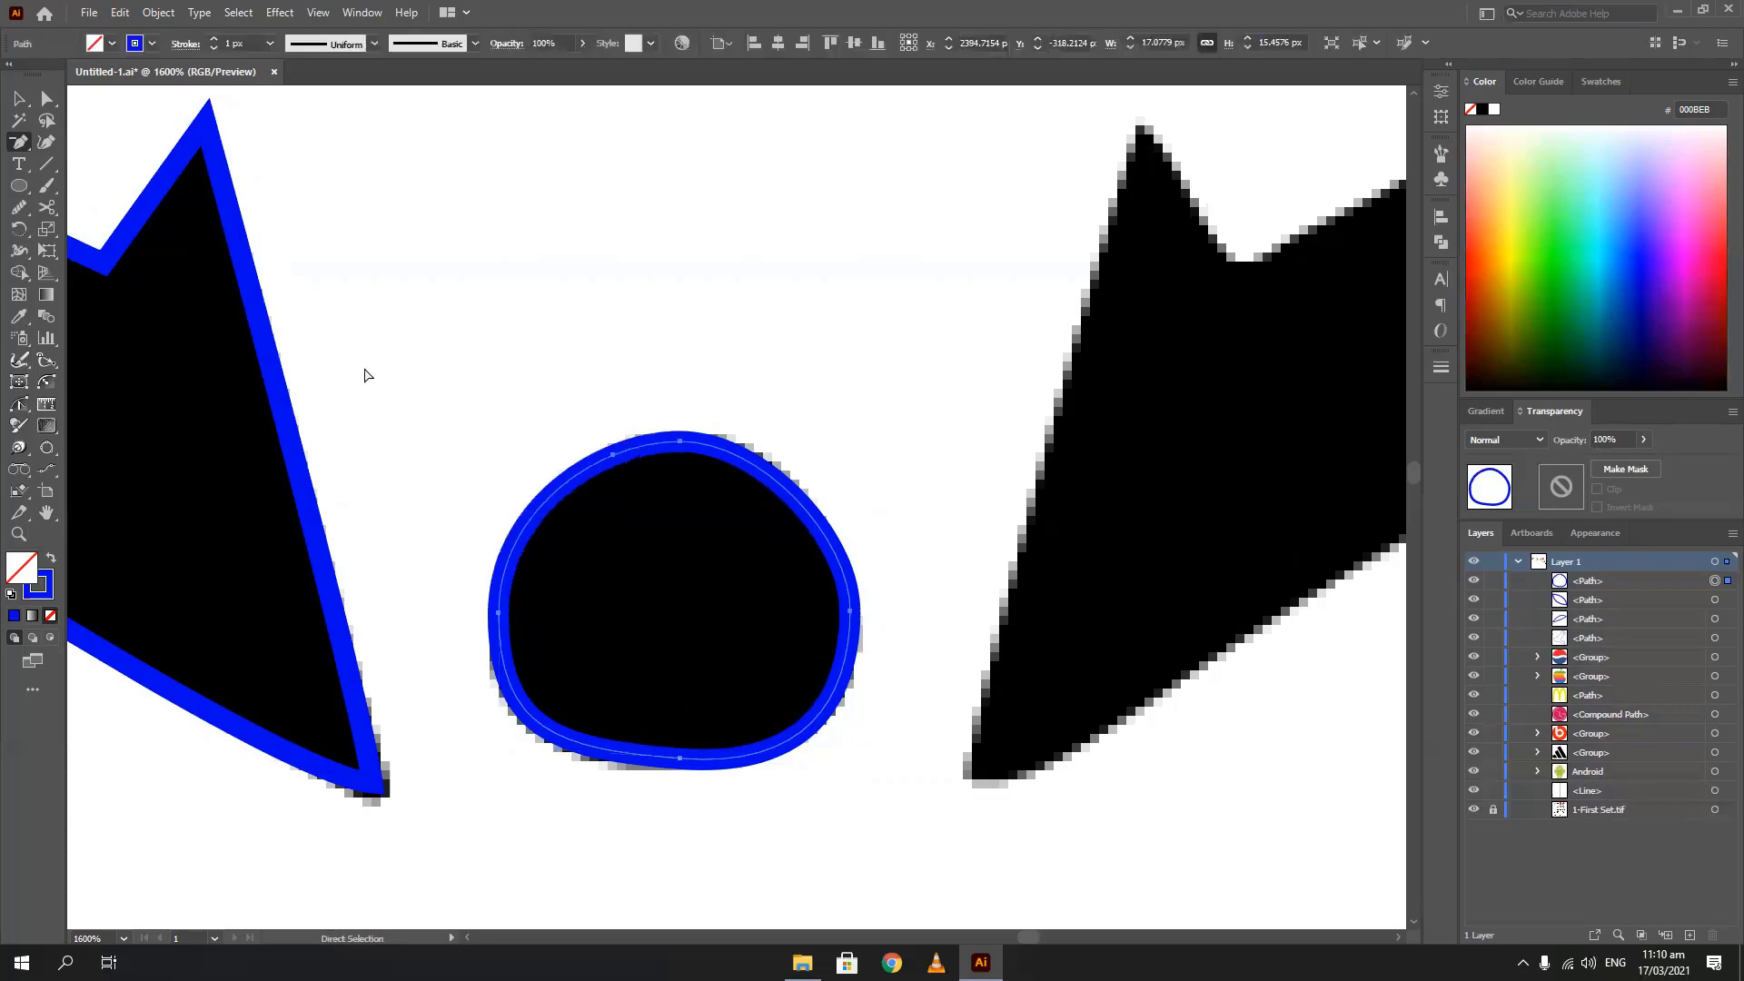
Select all the traced wolf paths, move them off the artboard beside the reference sheet and enlarge them to about 331 by 322 px
click(19, 99)
scroll(438, 328, down, 8)
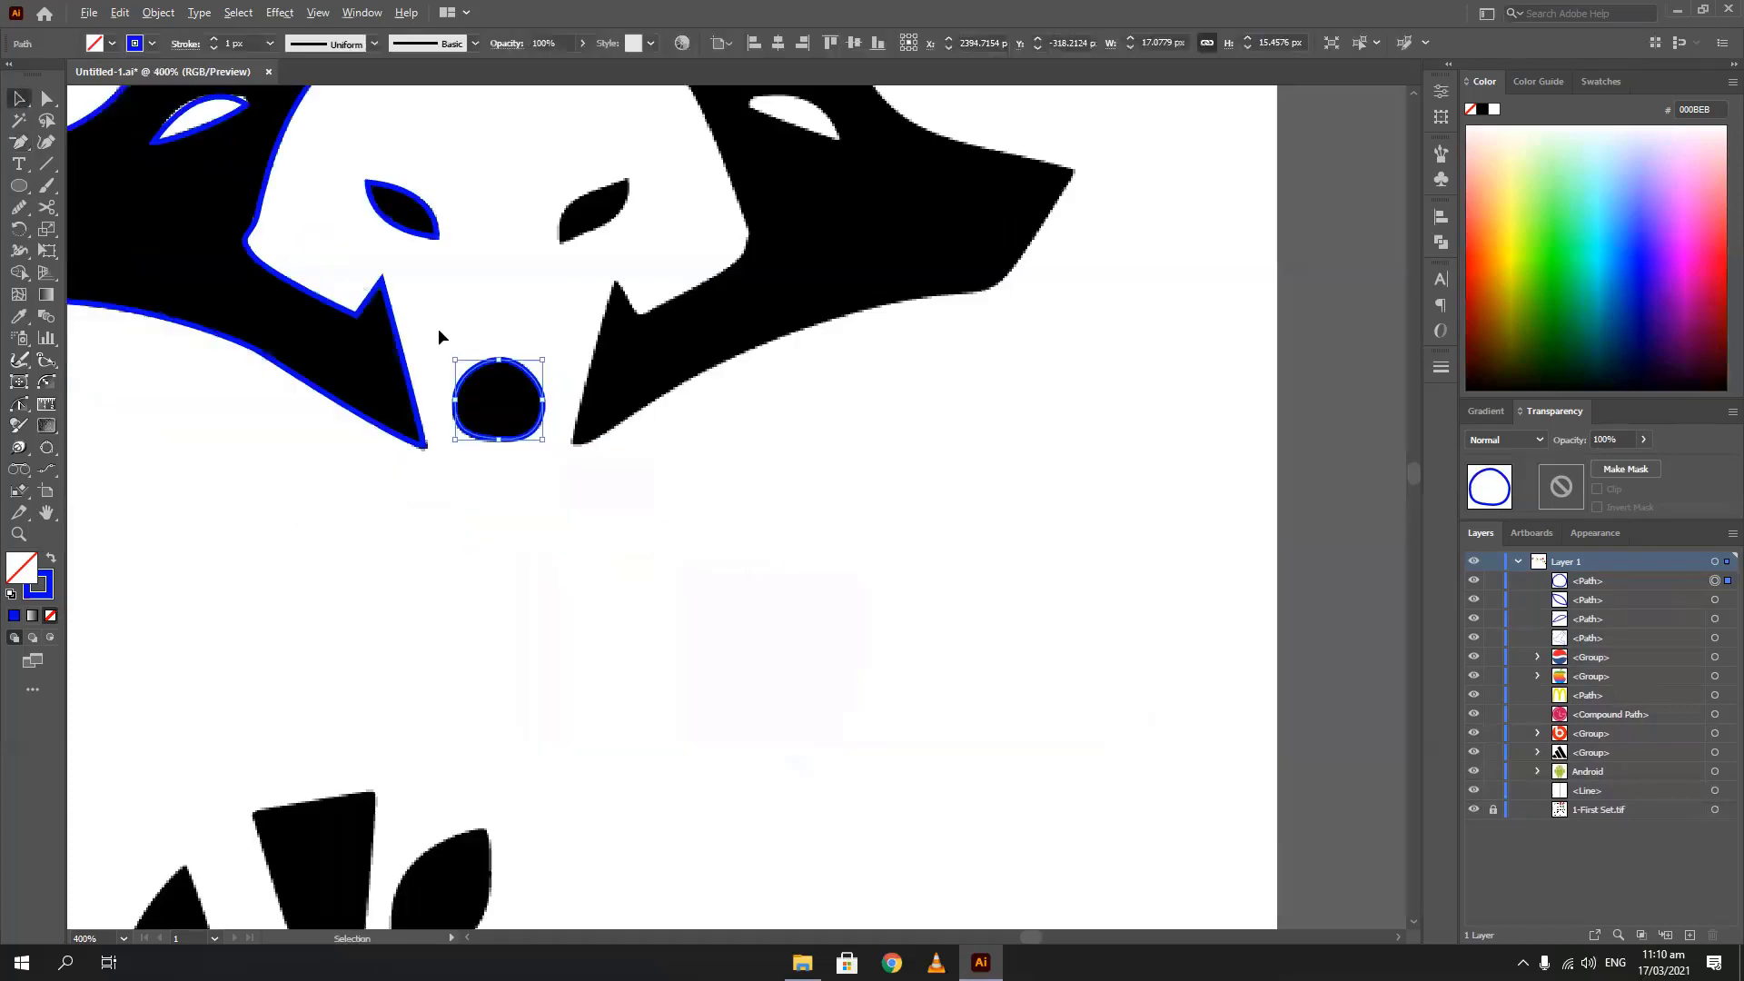
drag(297, 198, 477, 359)
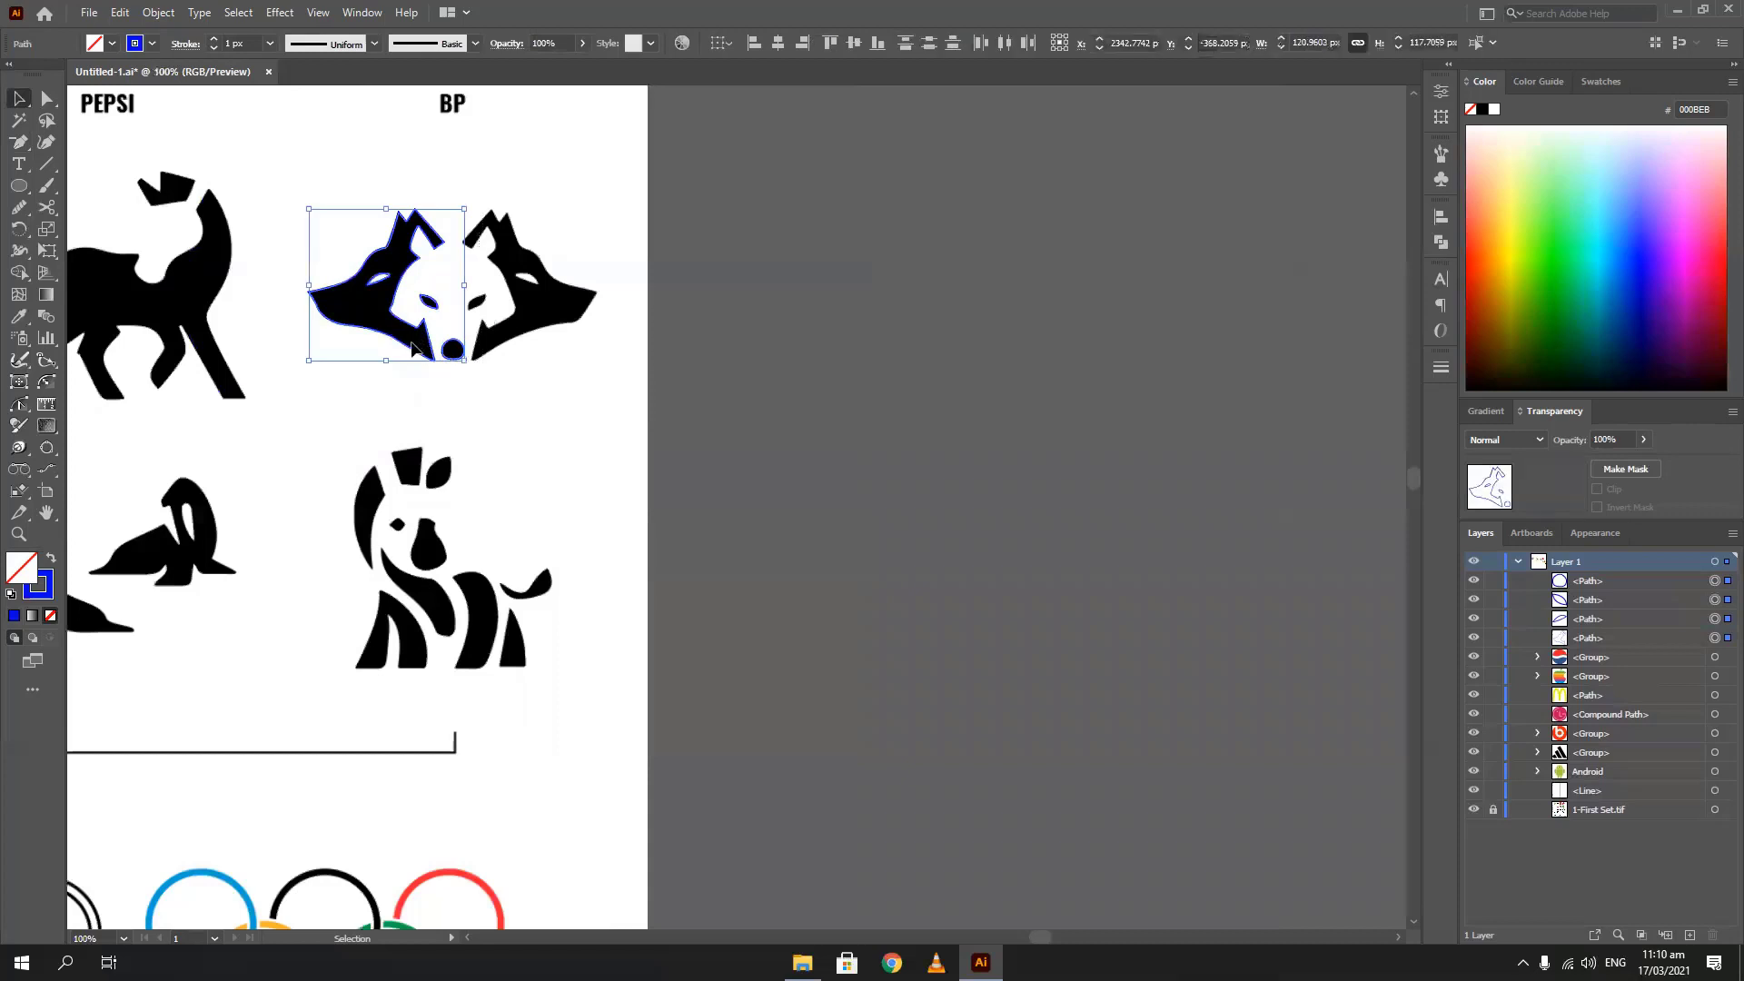
mouse_move(421, 352)
mouse_down()
mouse_move(812, 357)
mouse_move(1195, 651)
mouse_move(1117, 645)
mouse_move(1127, 622)
mouse_up()
drag(465, 574, 292, 551)
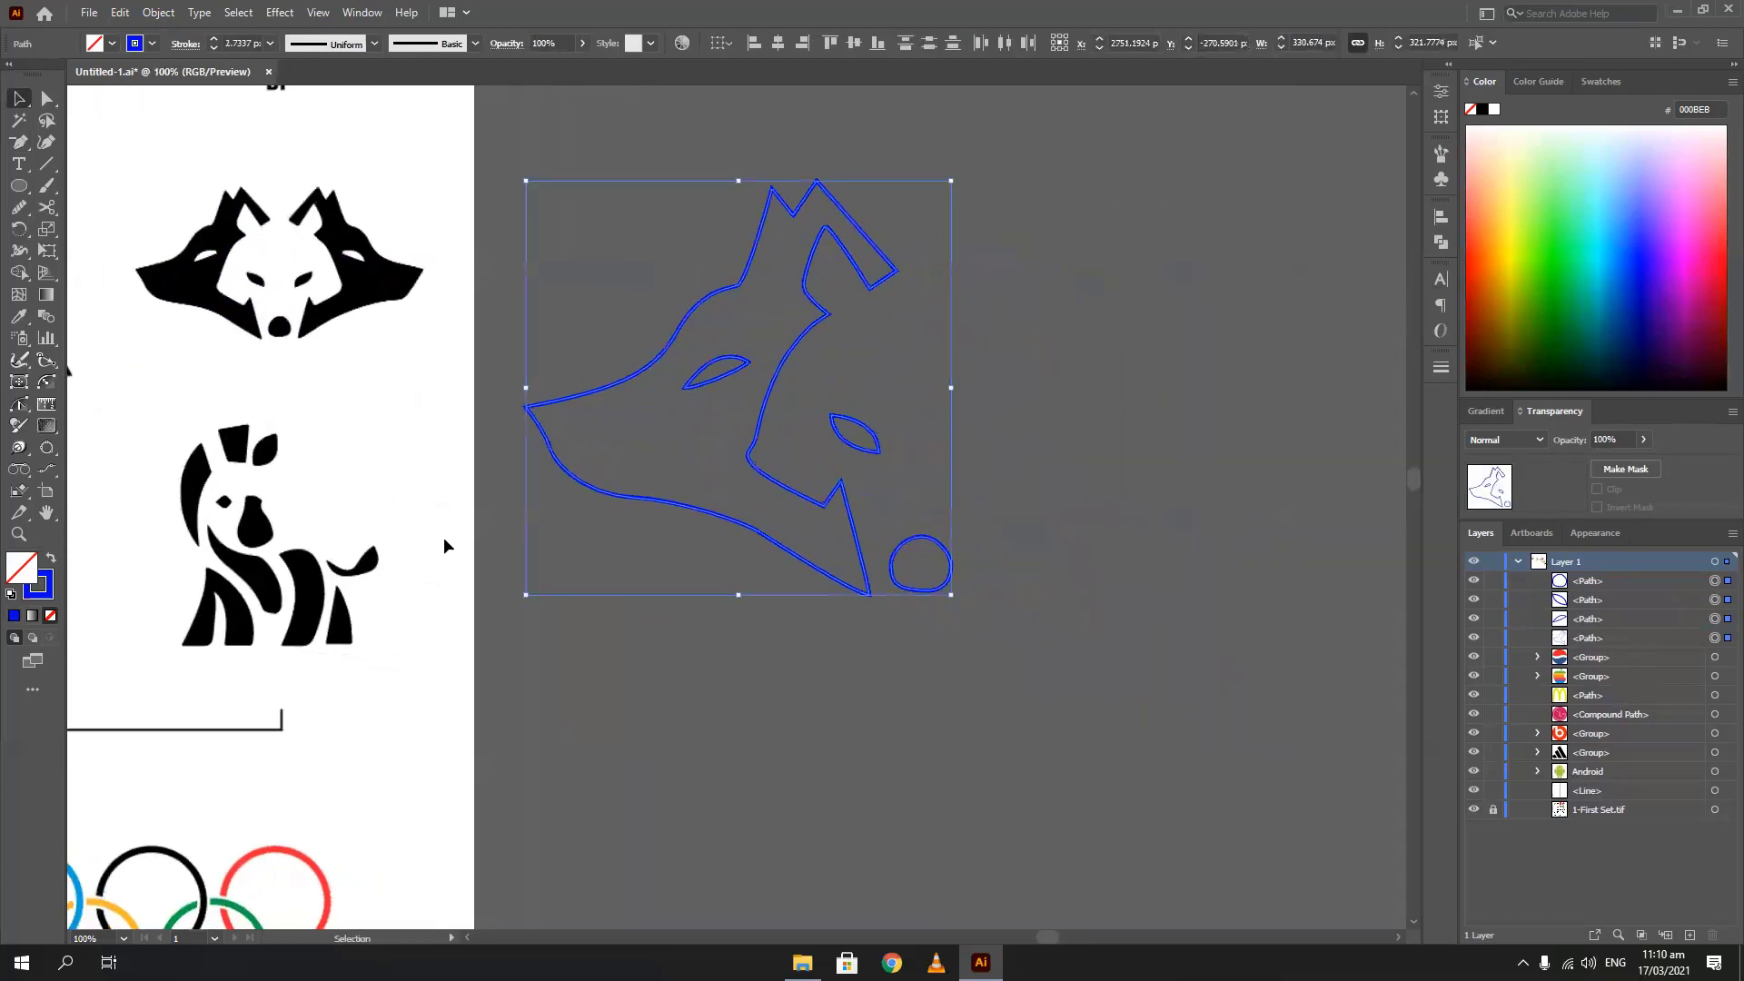
Swap fill and stroke to make the wolf shapes solid blue, and cut the upper eye out of the head with Minus Front
click(50, 562)
click(644, 692)
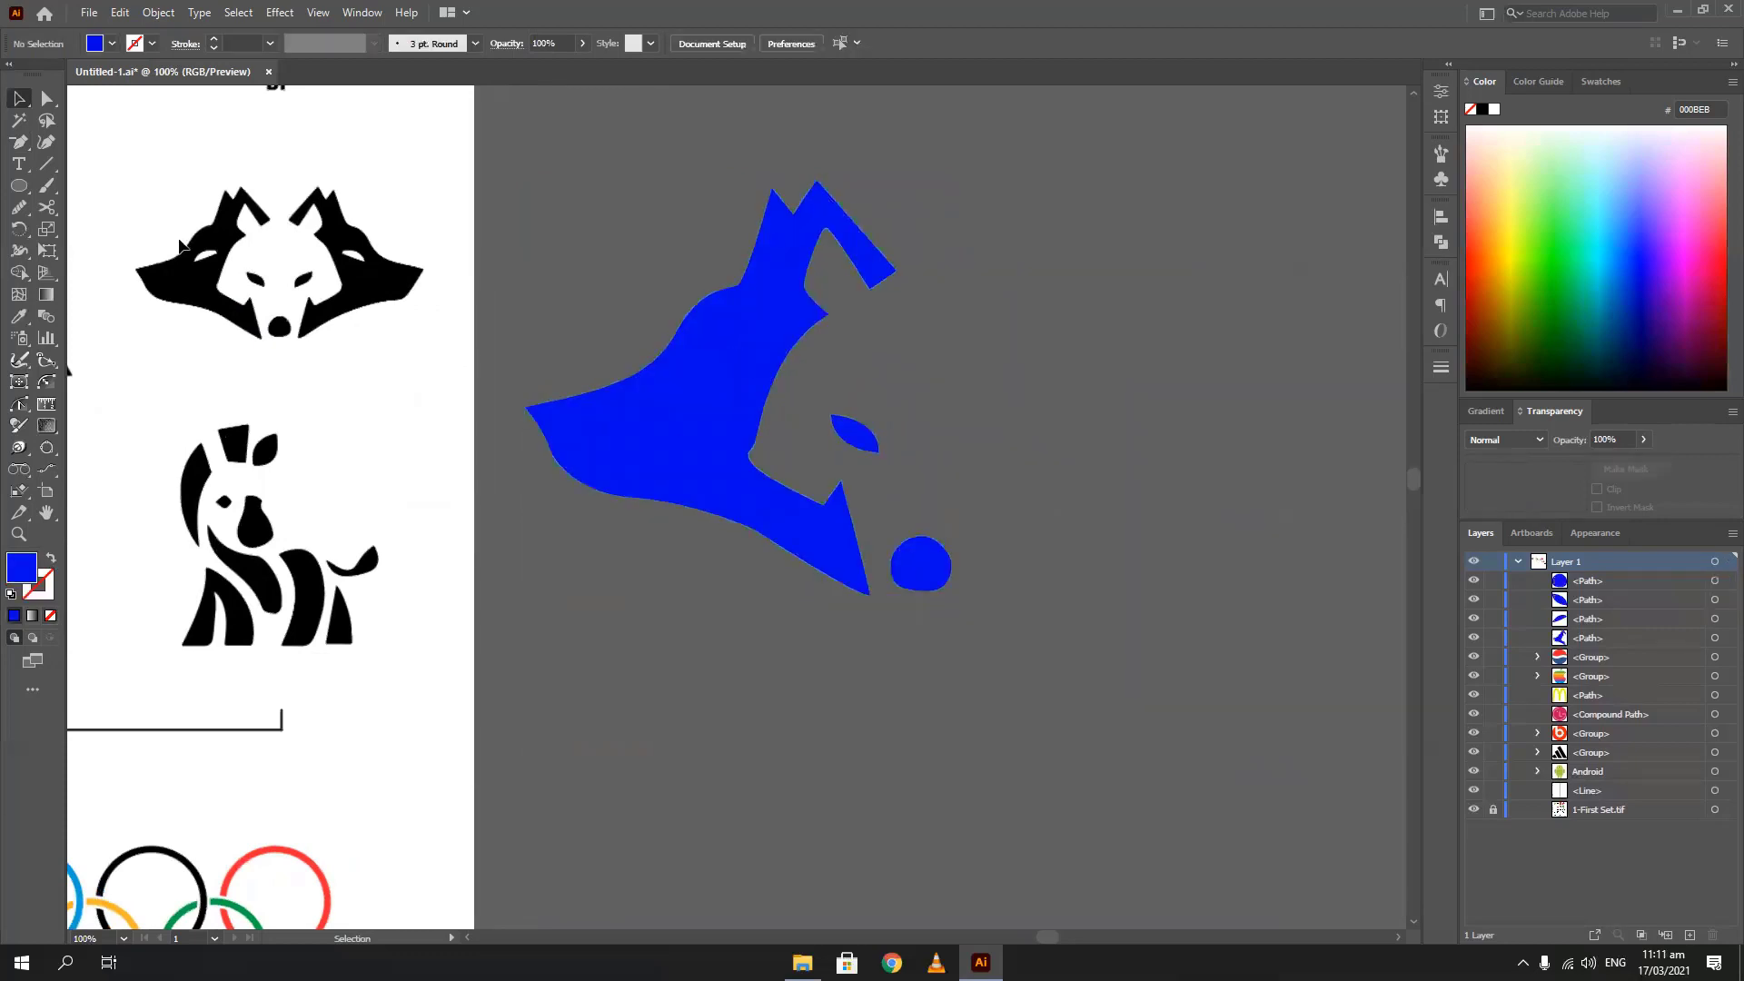
click(730, 379)
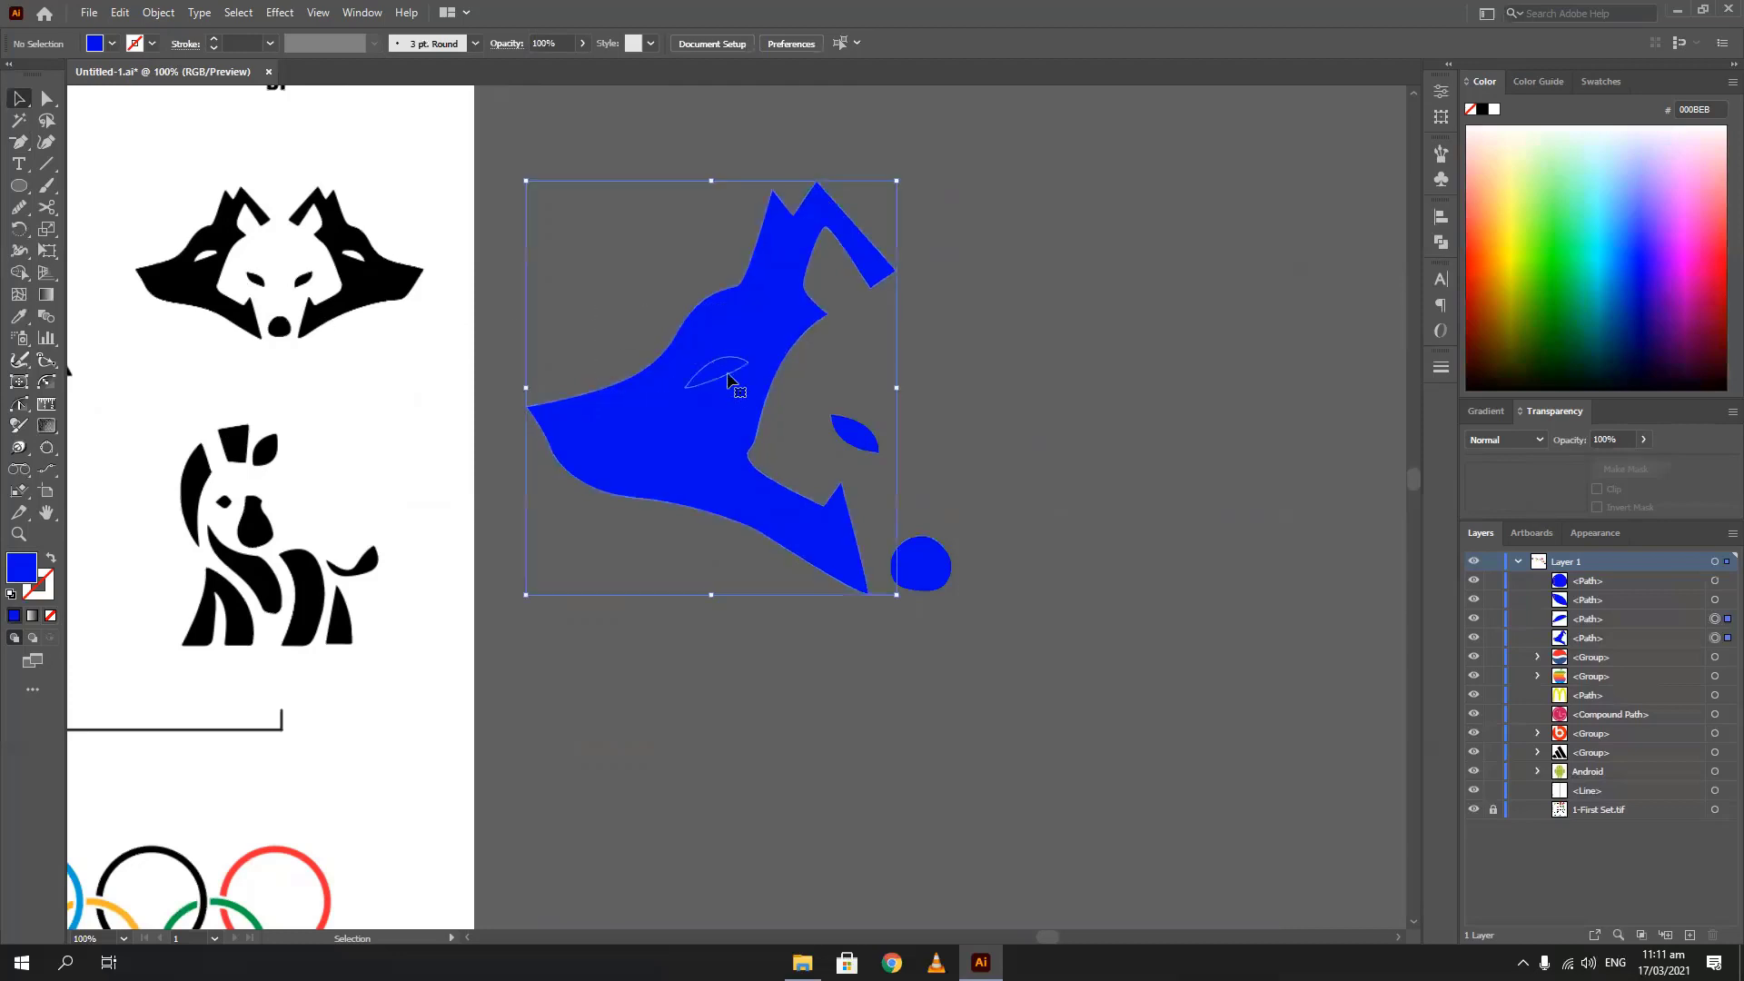
click(1440, 243)
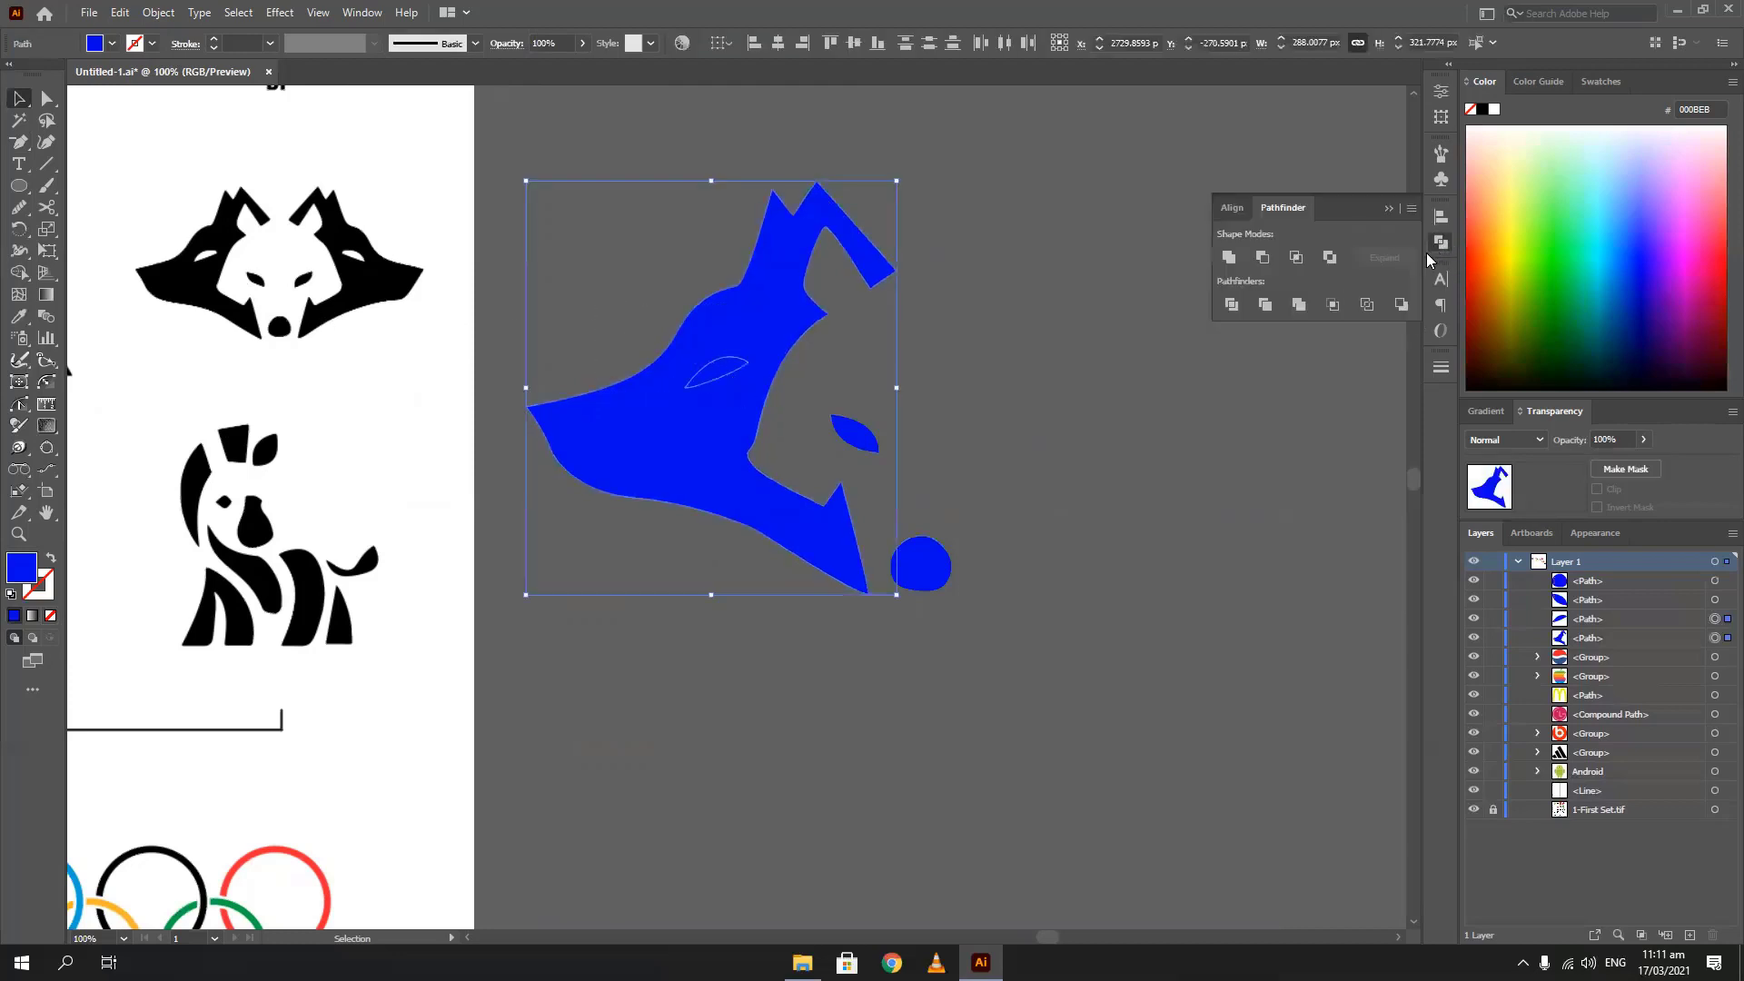
click(1263, 258)
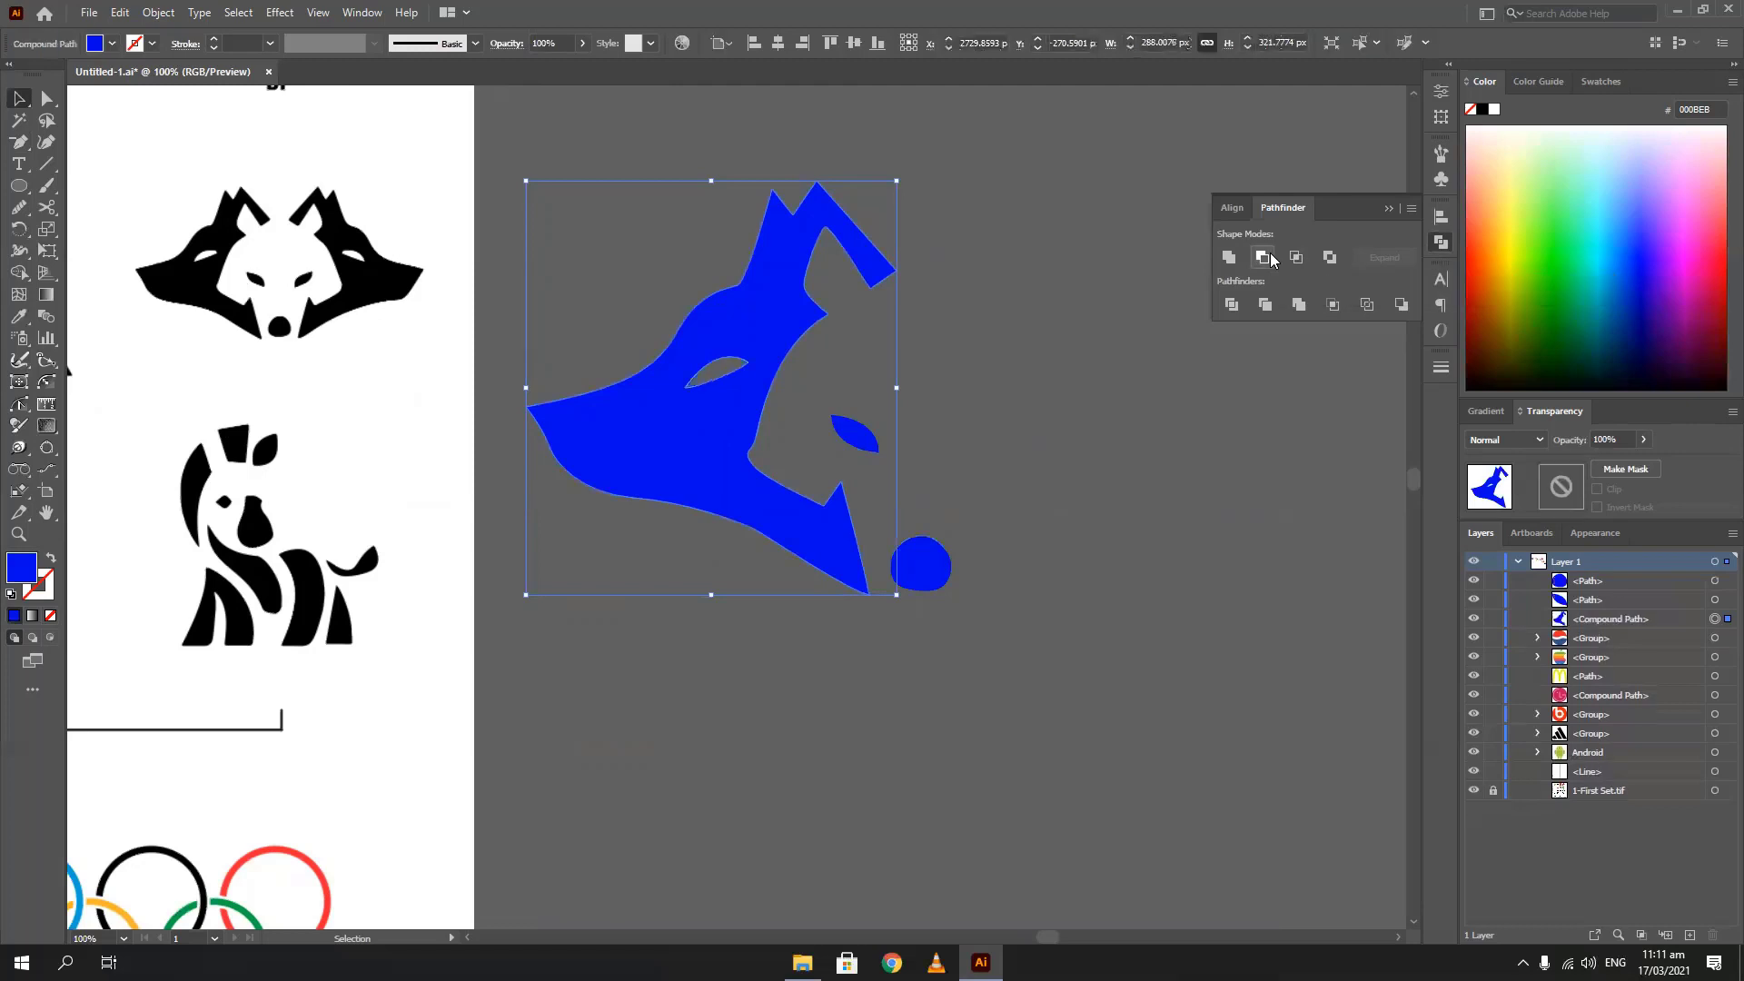
click(1115, 352)
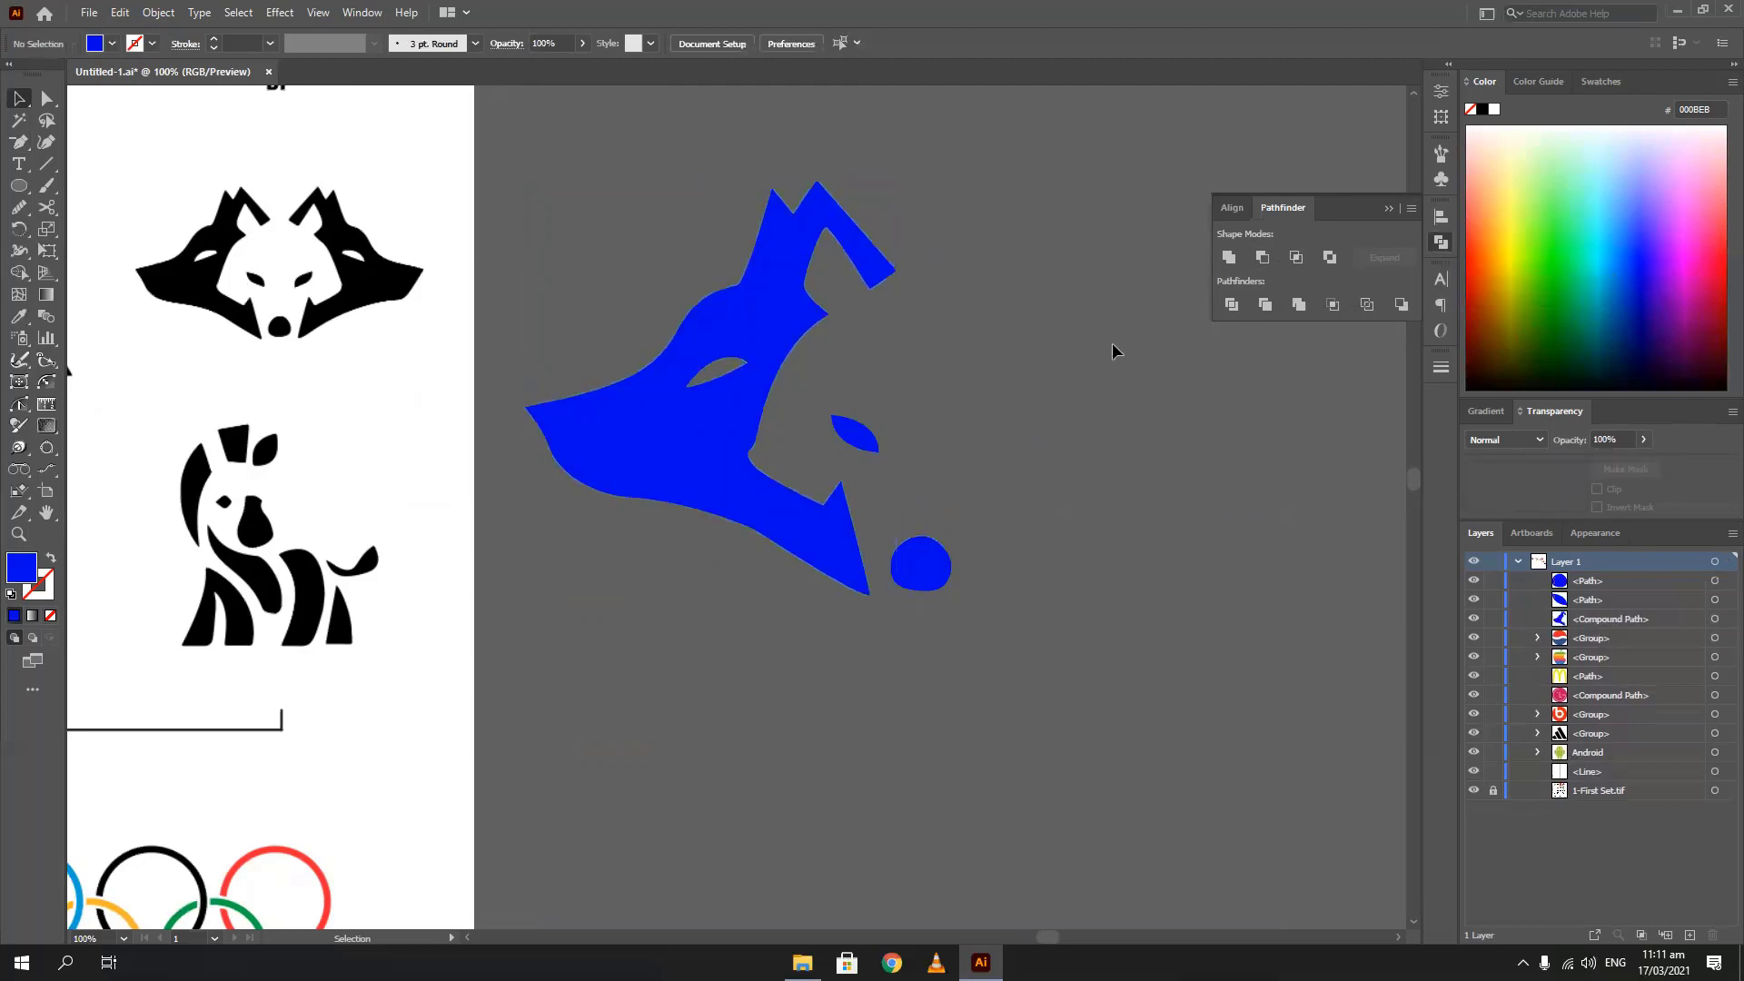
Reflect a copy of the wolf's half head and lower eye across a vertical axis through the nose's top anchor
drag(633, 297, 832, 424)
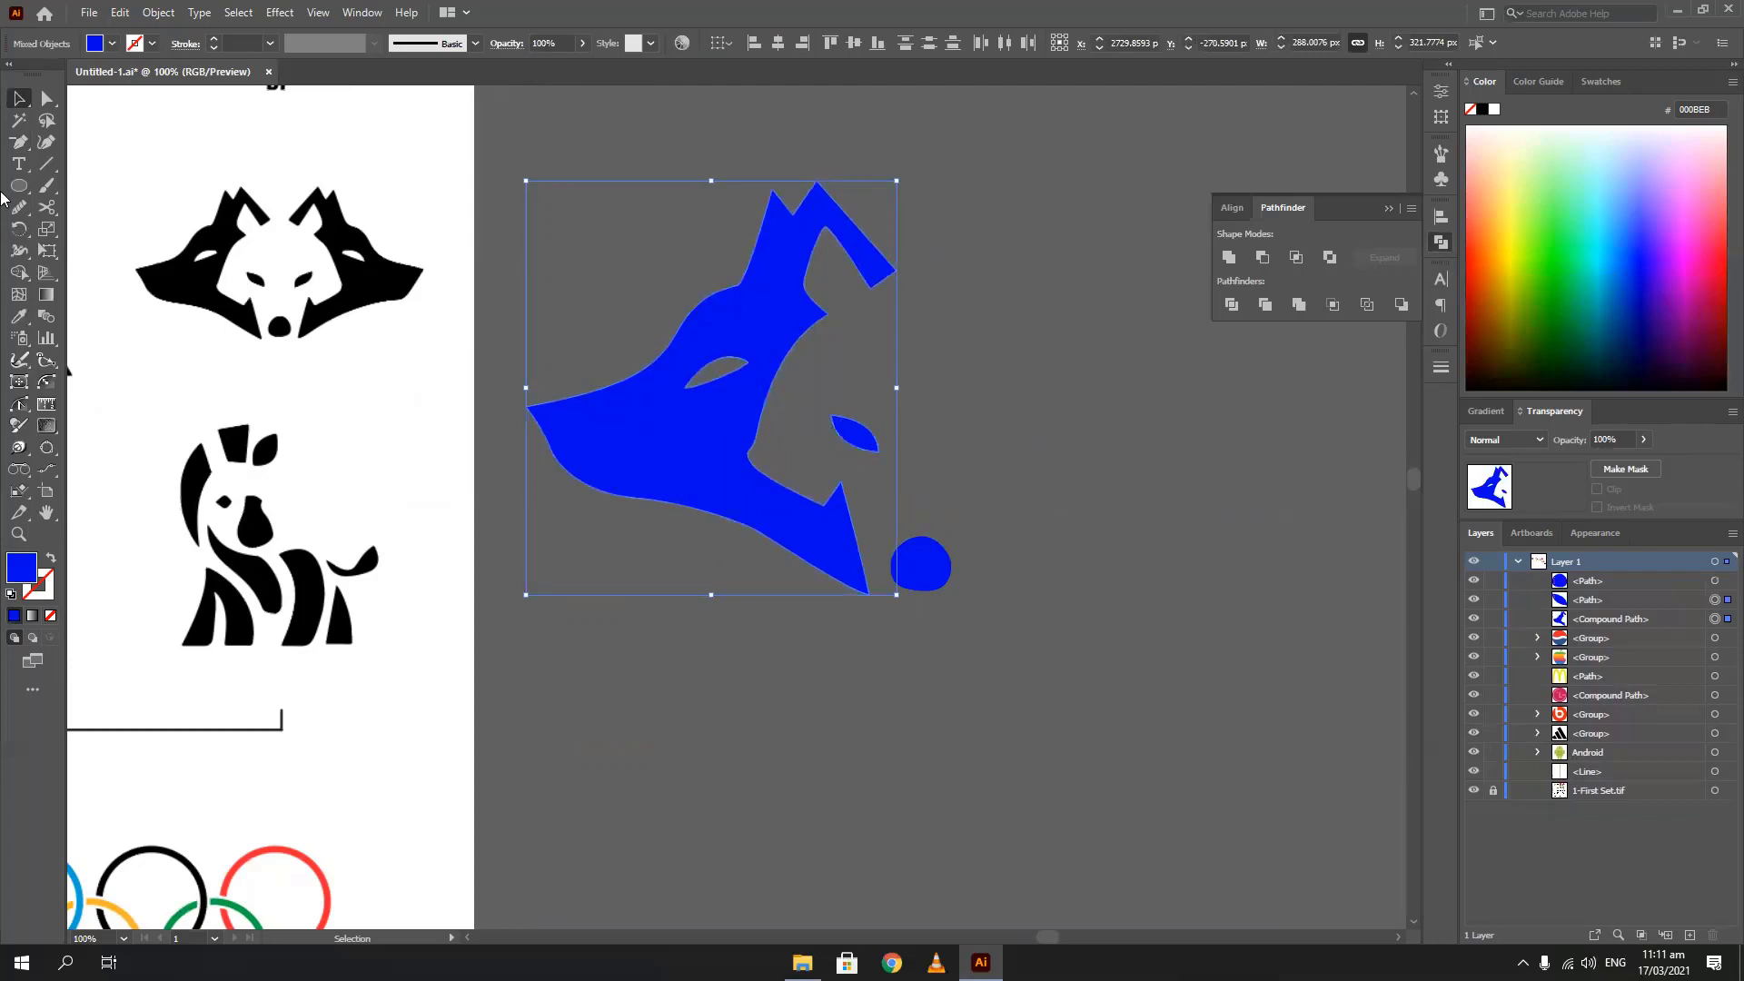
drag(19, 228, 100, 250)
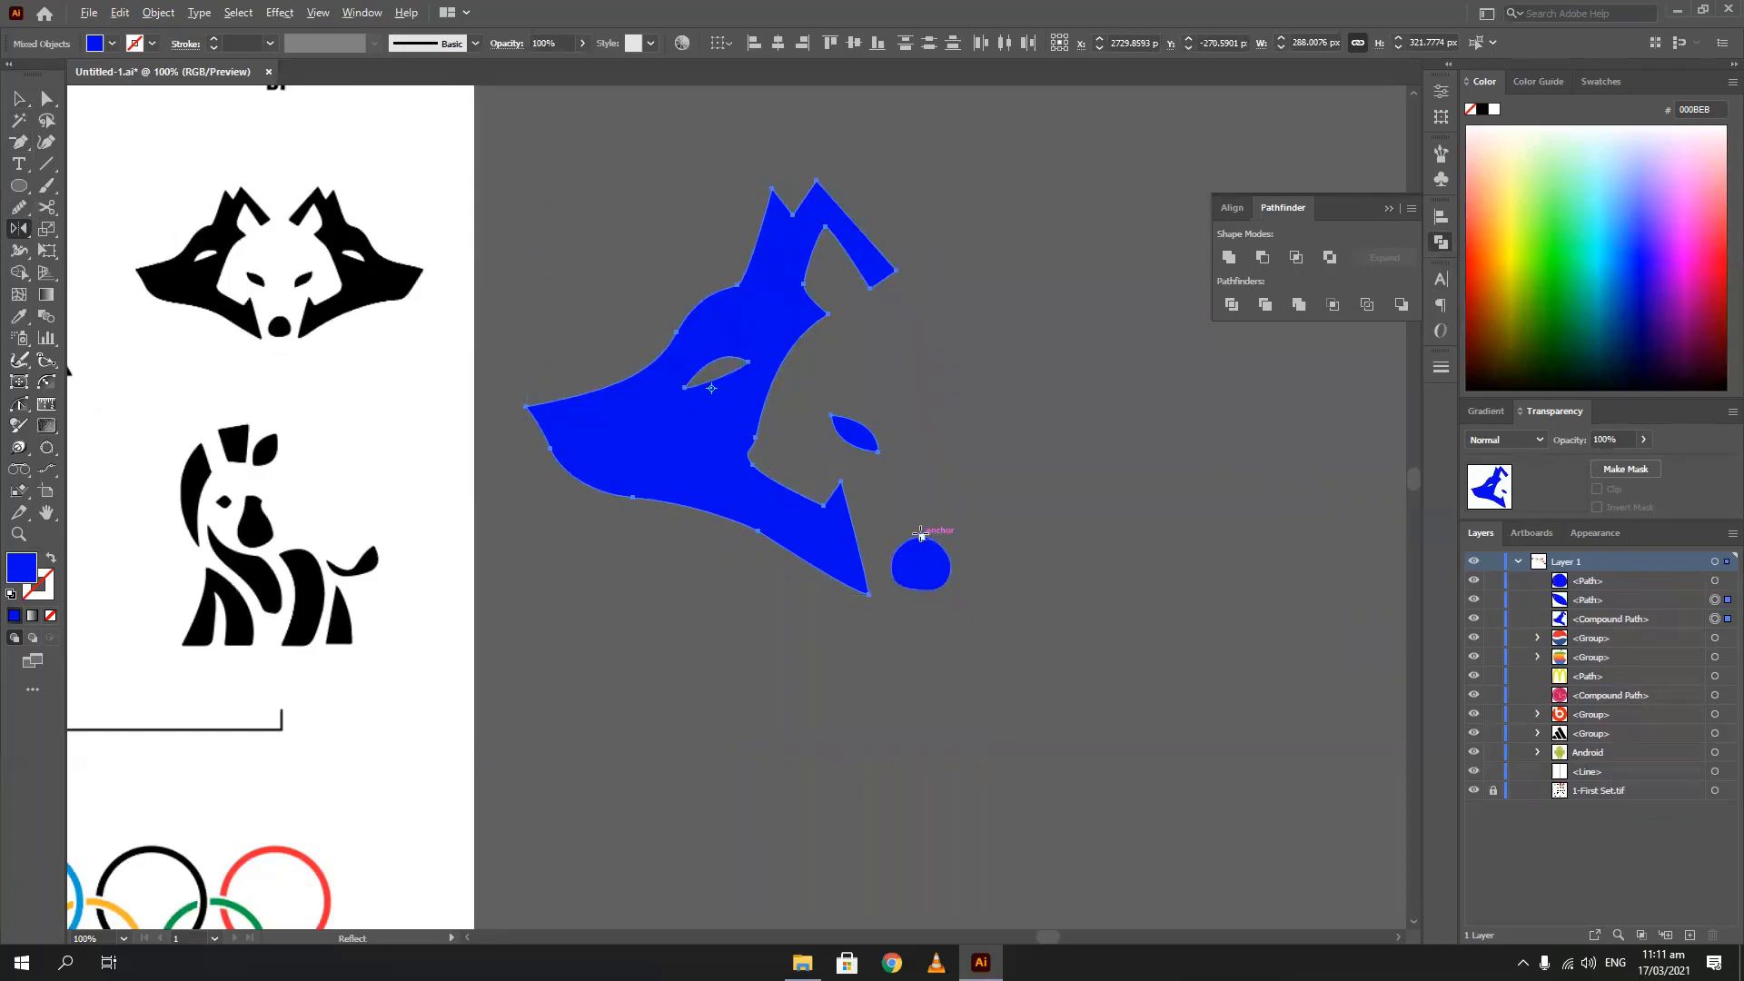
alt+click(921, 535)
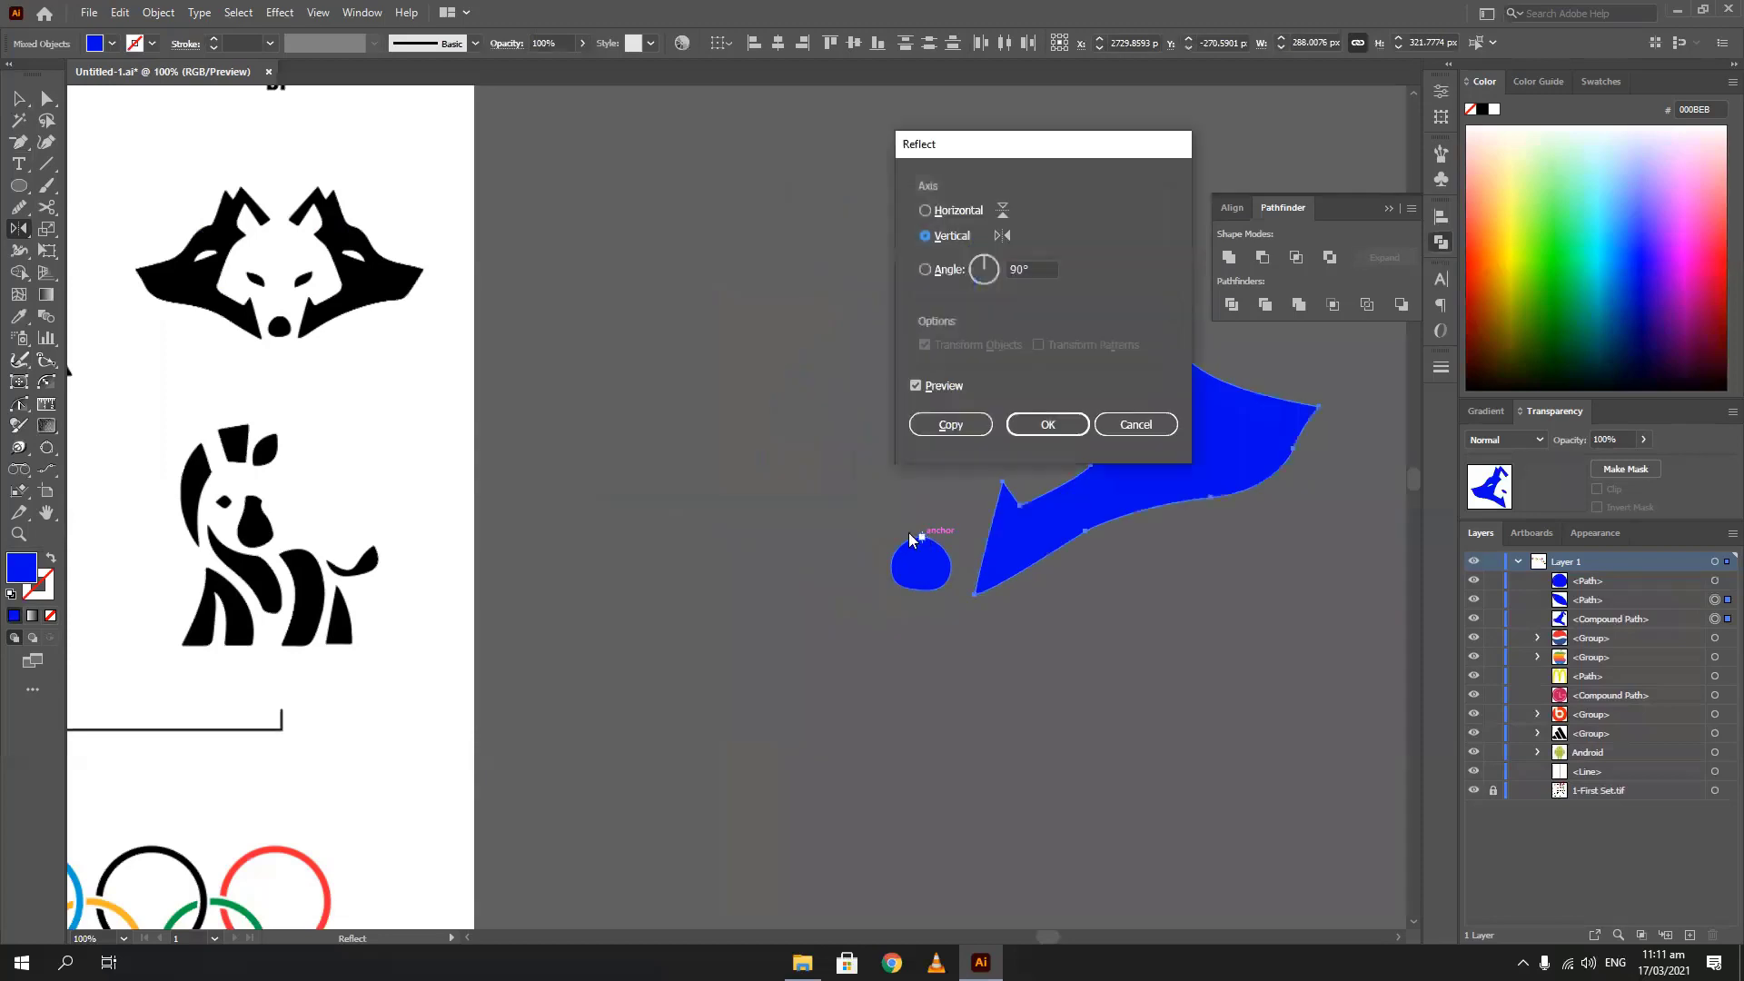
drag(958, 142, 161, 105)
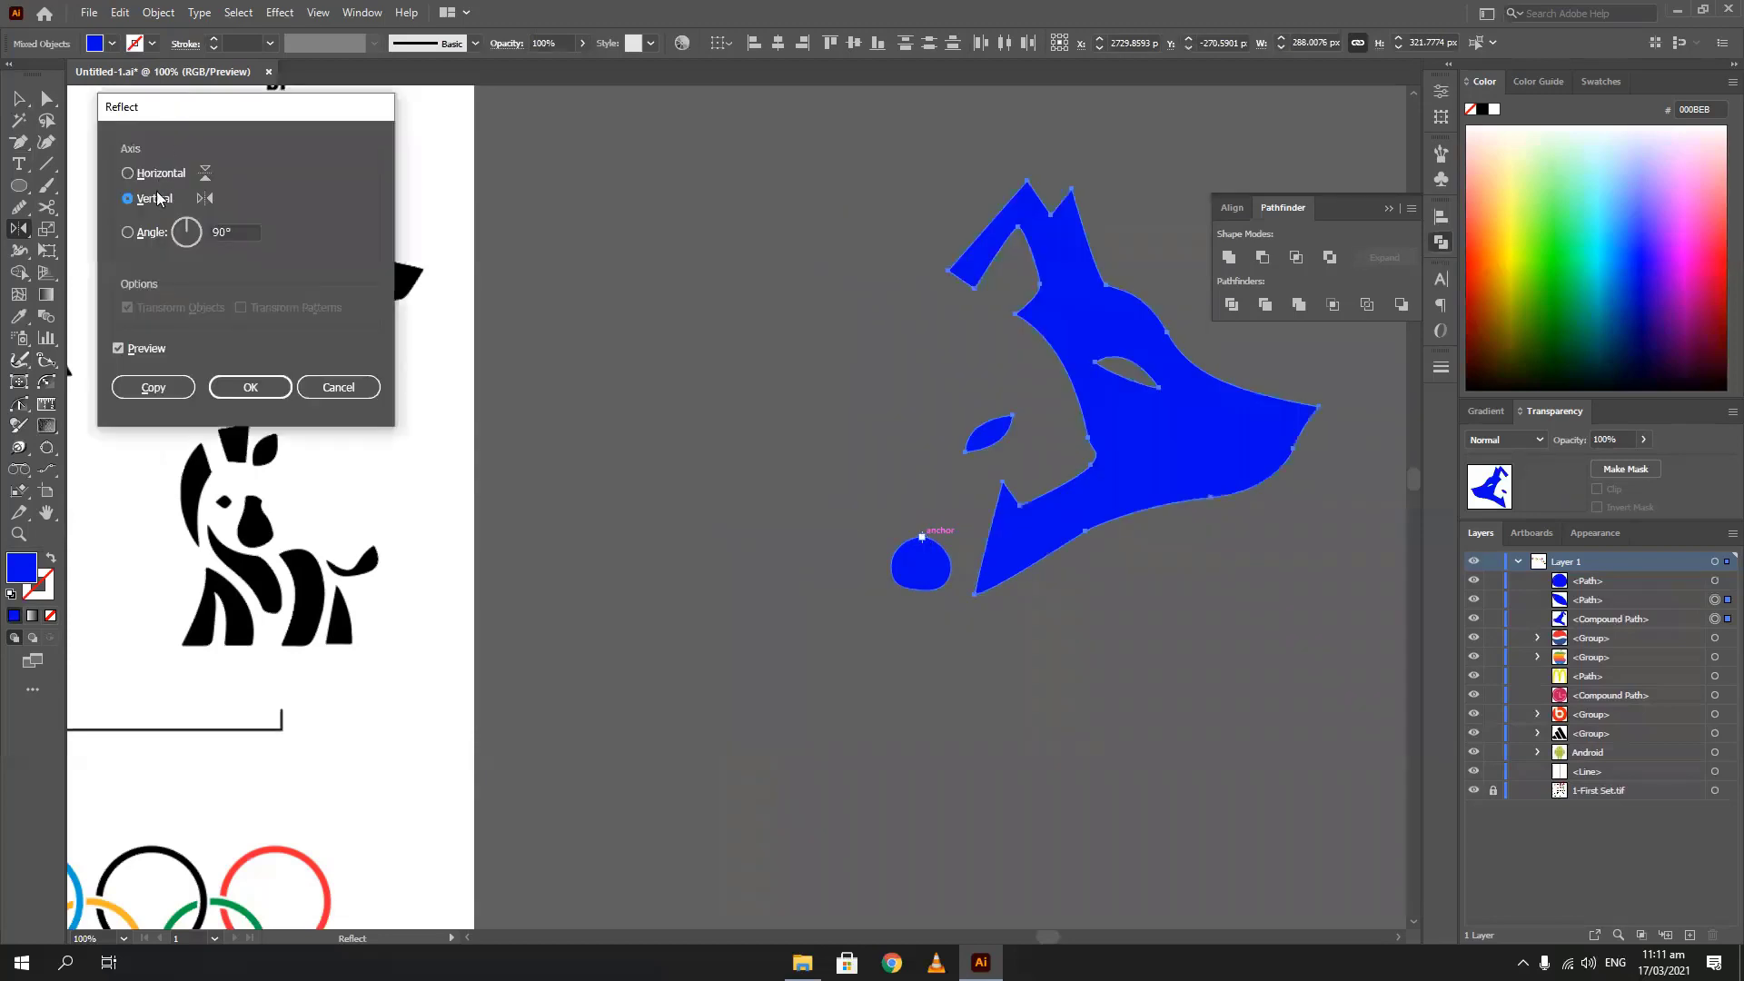
click(134, 393)
key(v)
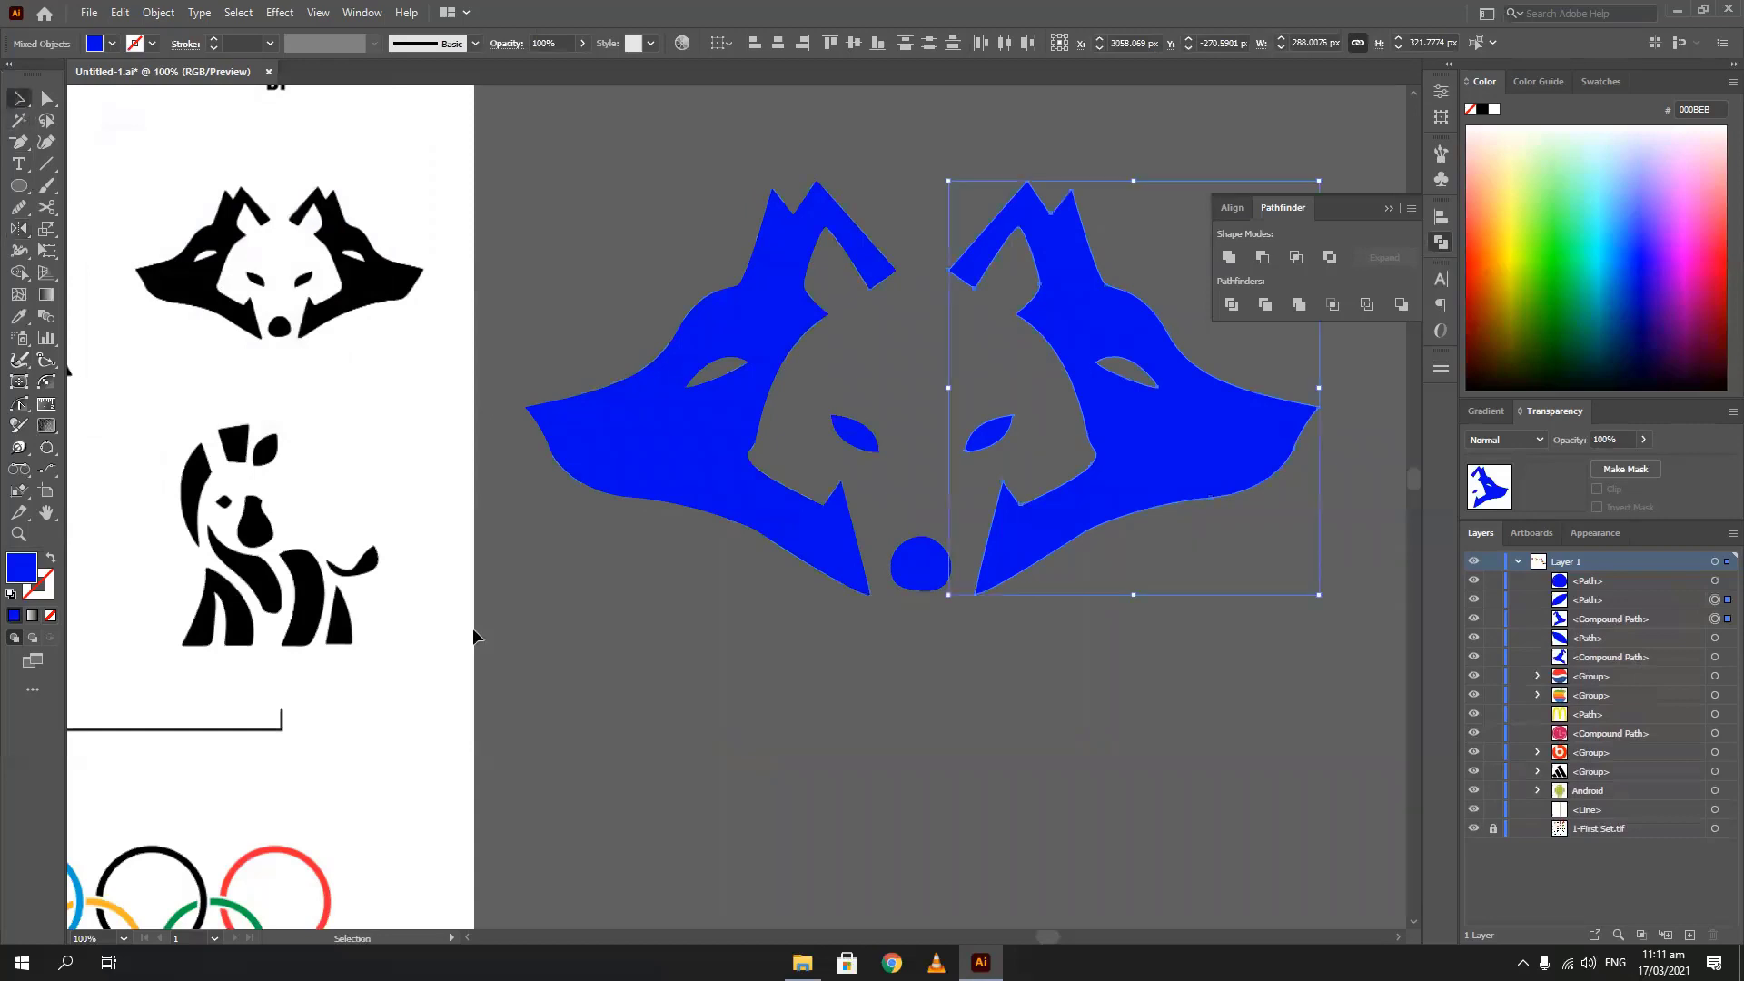
click(632, 655)
Select the complete wolf logo and move it farther away from the right edge of the reference artboard
alt+scroll(632, 655, down, 2)
scroll(614, 575, down, 2)
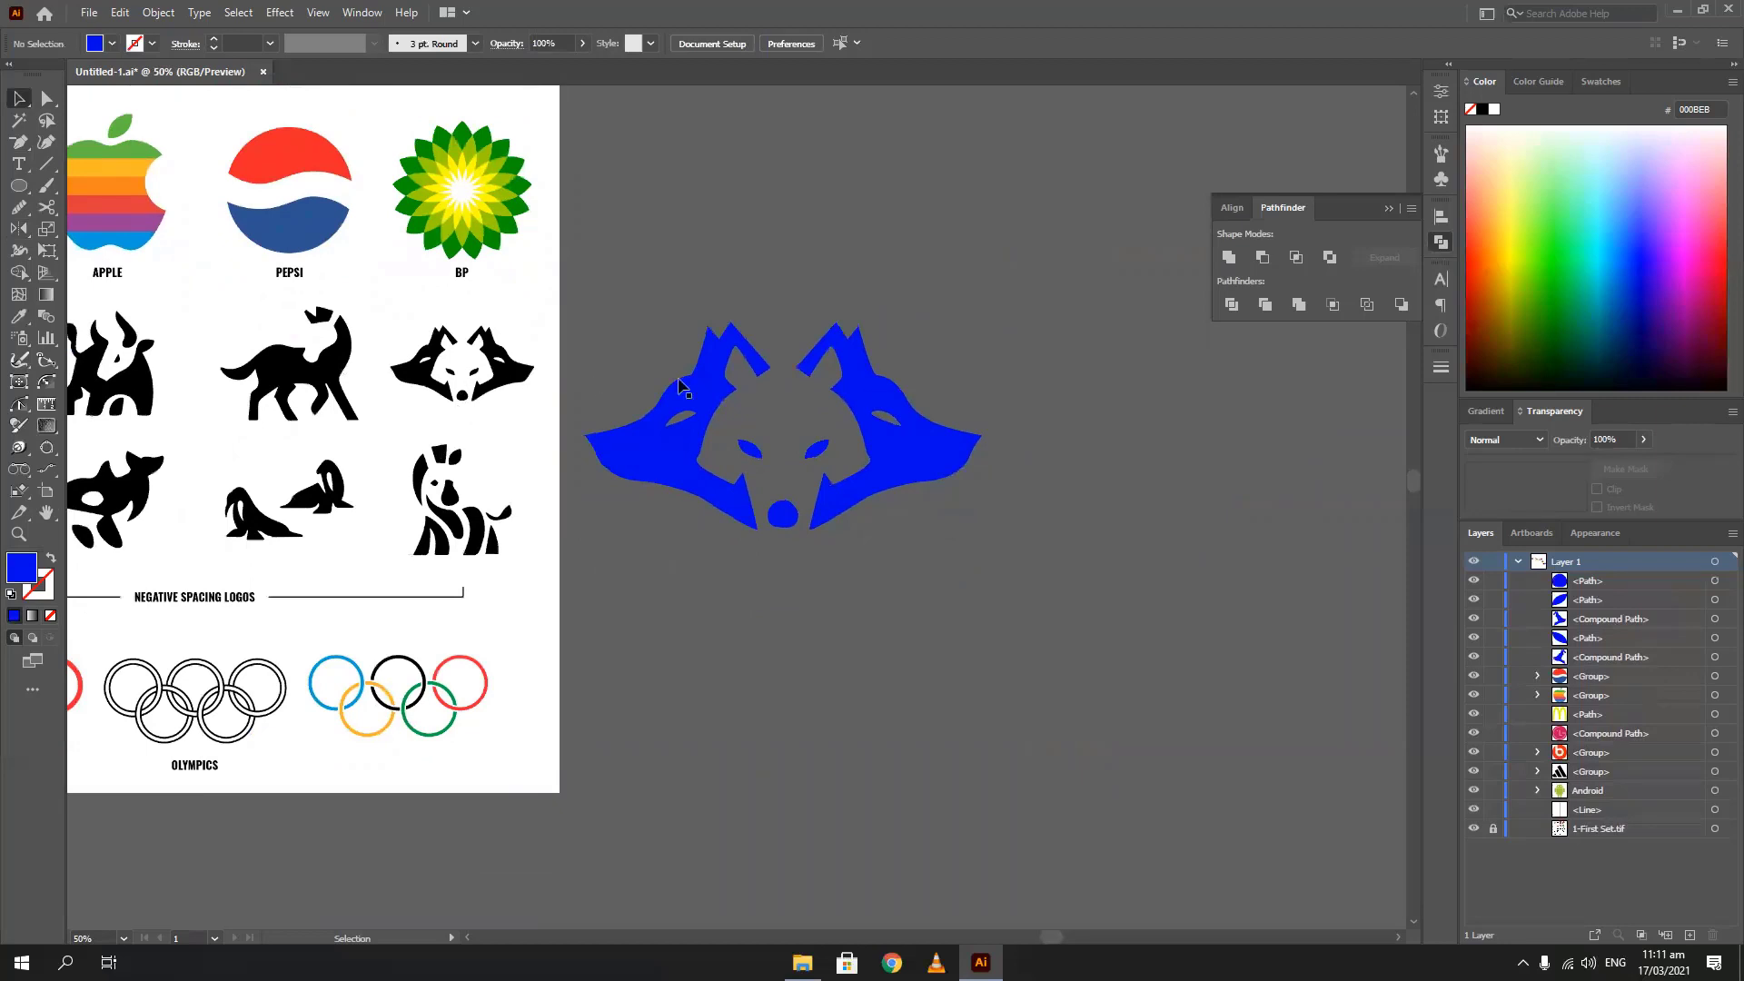
drag(648, 295, 1036, 617)
drag(910, 427, 1108, 368)
Examine the three Olympic rings versions on the reference sheet and the overall layout of the recreated logos
scroll(672, 634, down, 4)
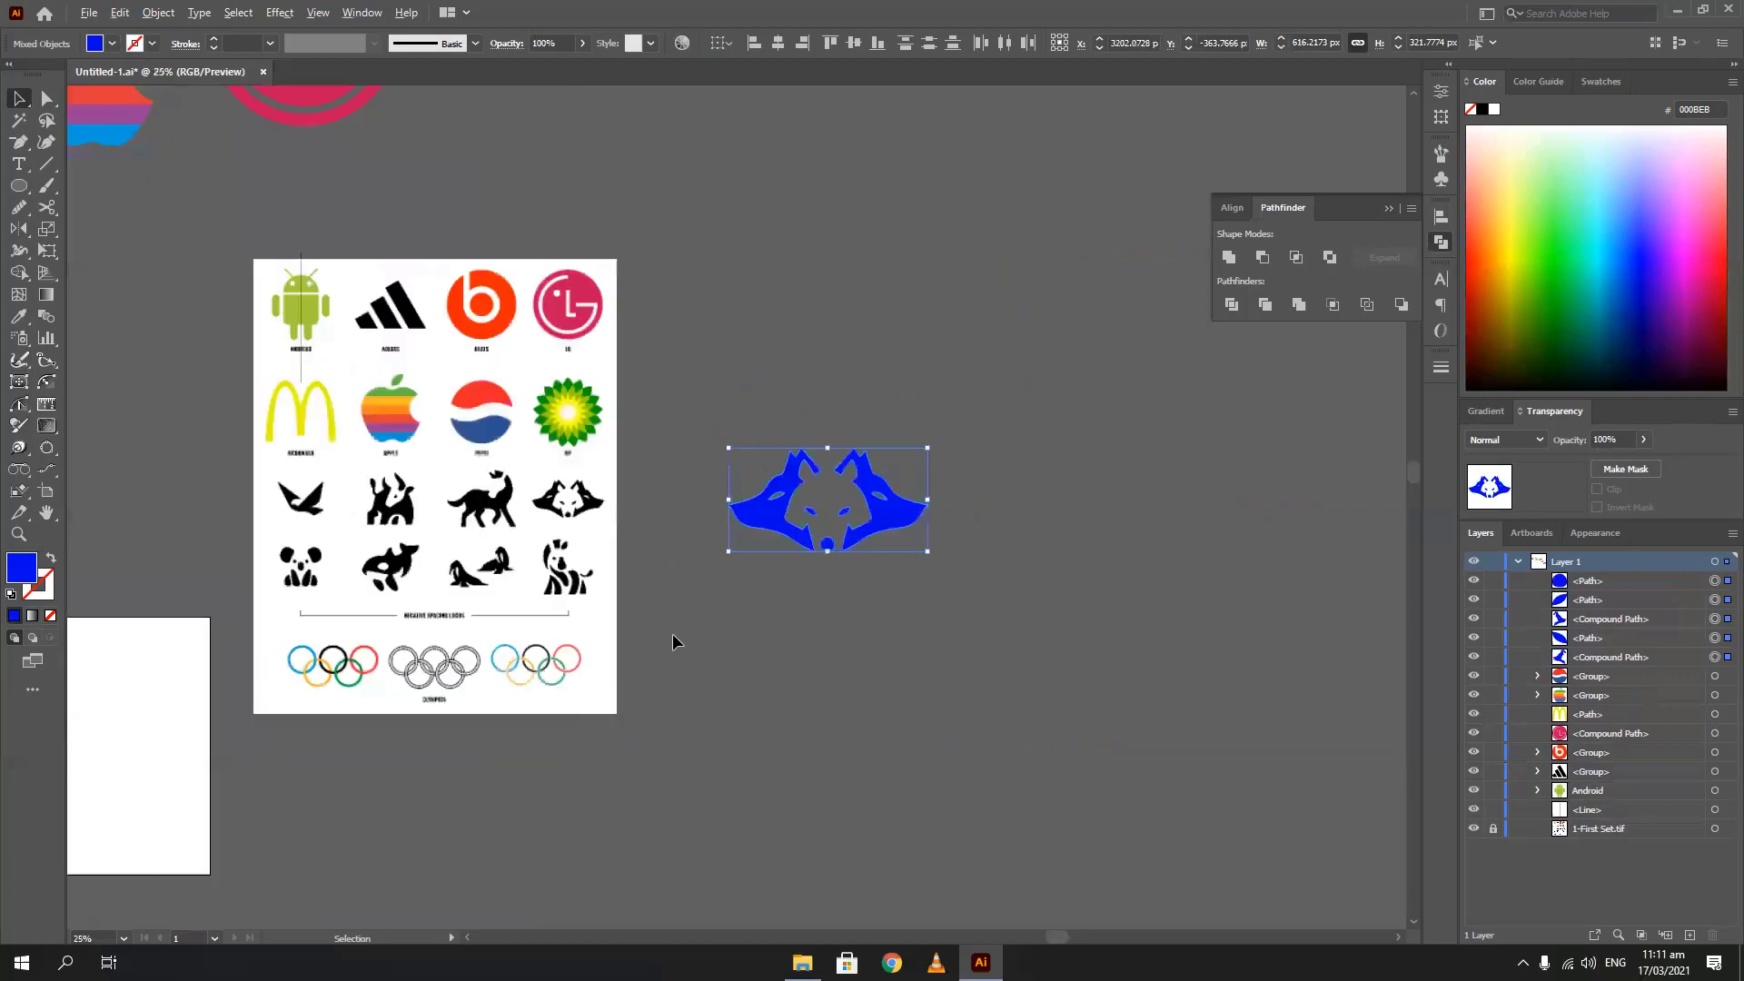
drag(268, 620, 444, 597)
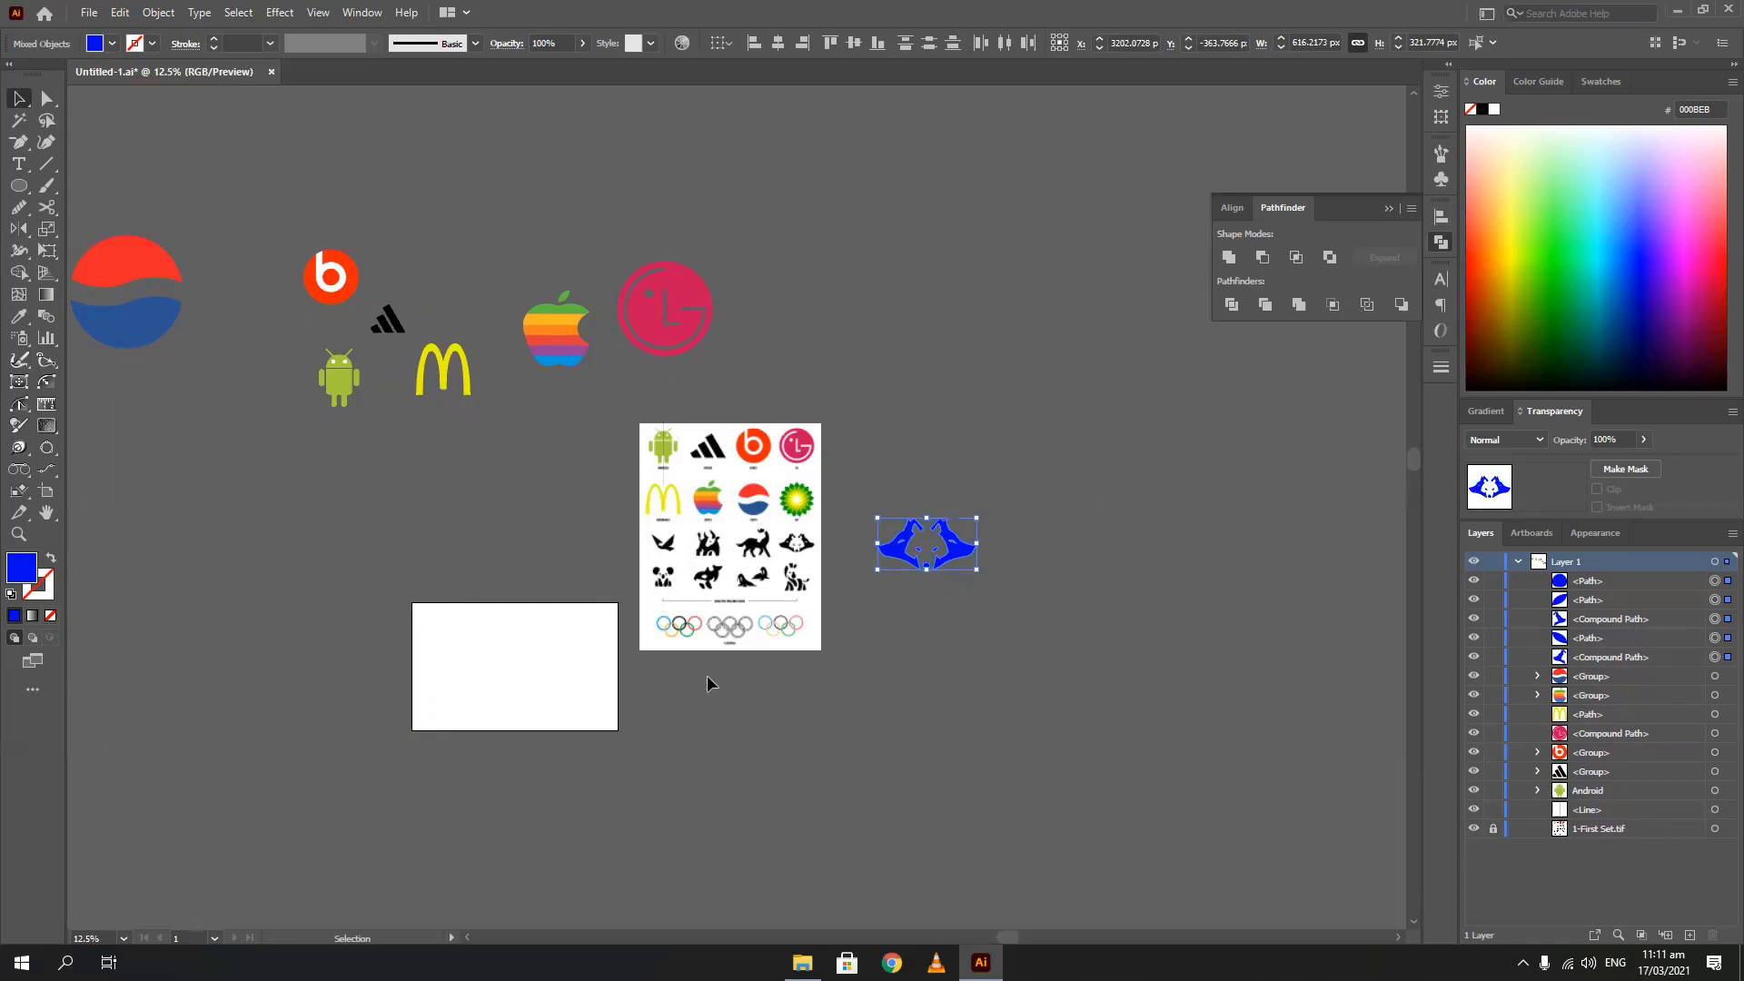
scroll(717, 681, up, 6)
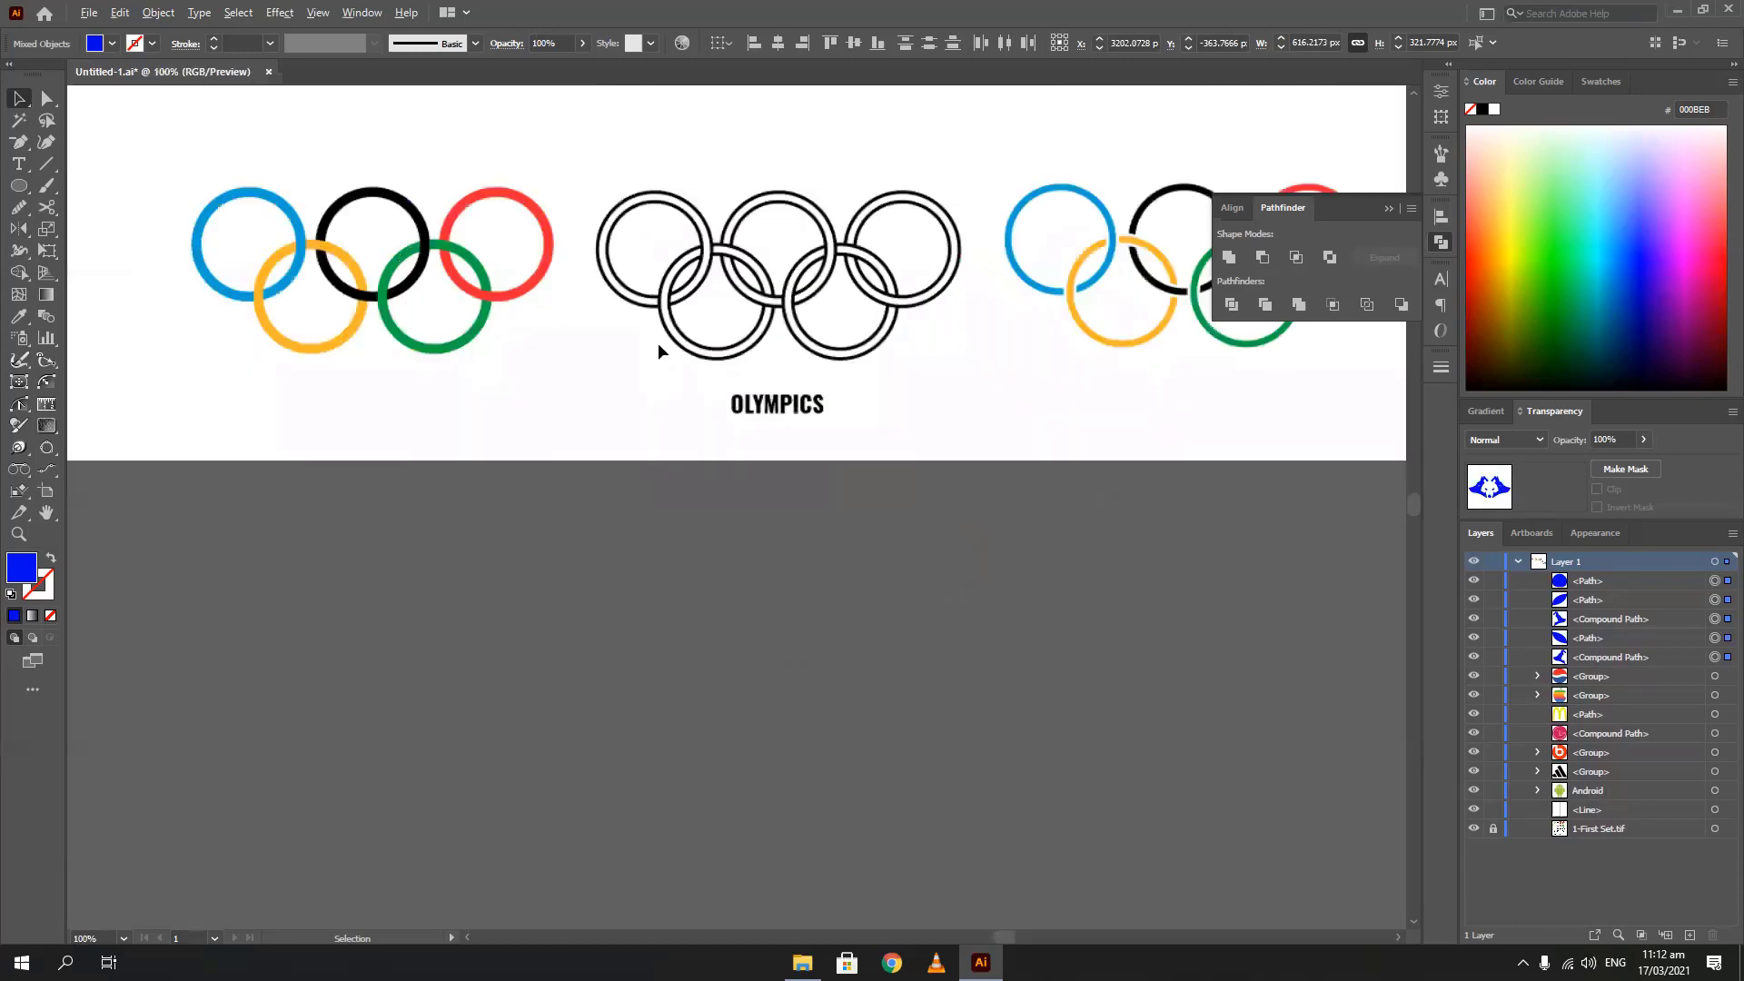
scroll(658, 346, down, 2)
scroll(799, 319, up, 1)
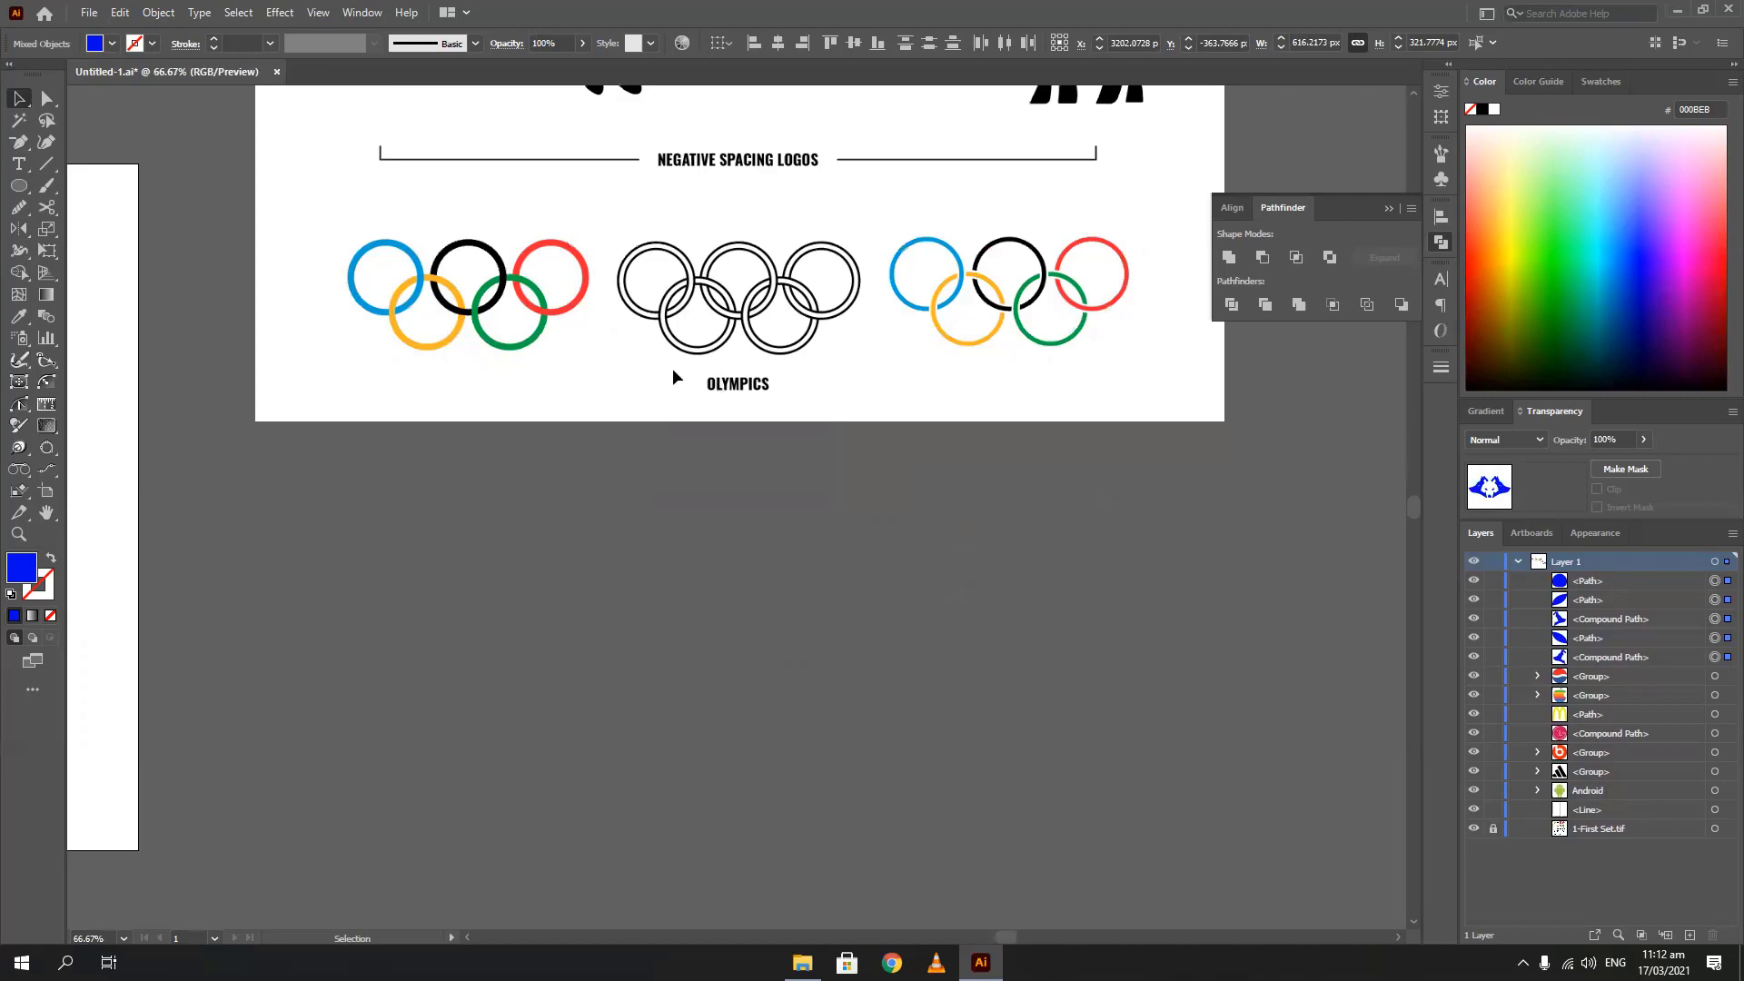
scroll(672, 374, down, 1)
drag(617, 377, 633, 623)
scroll(633, 623, down, 2)
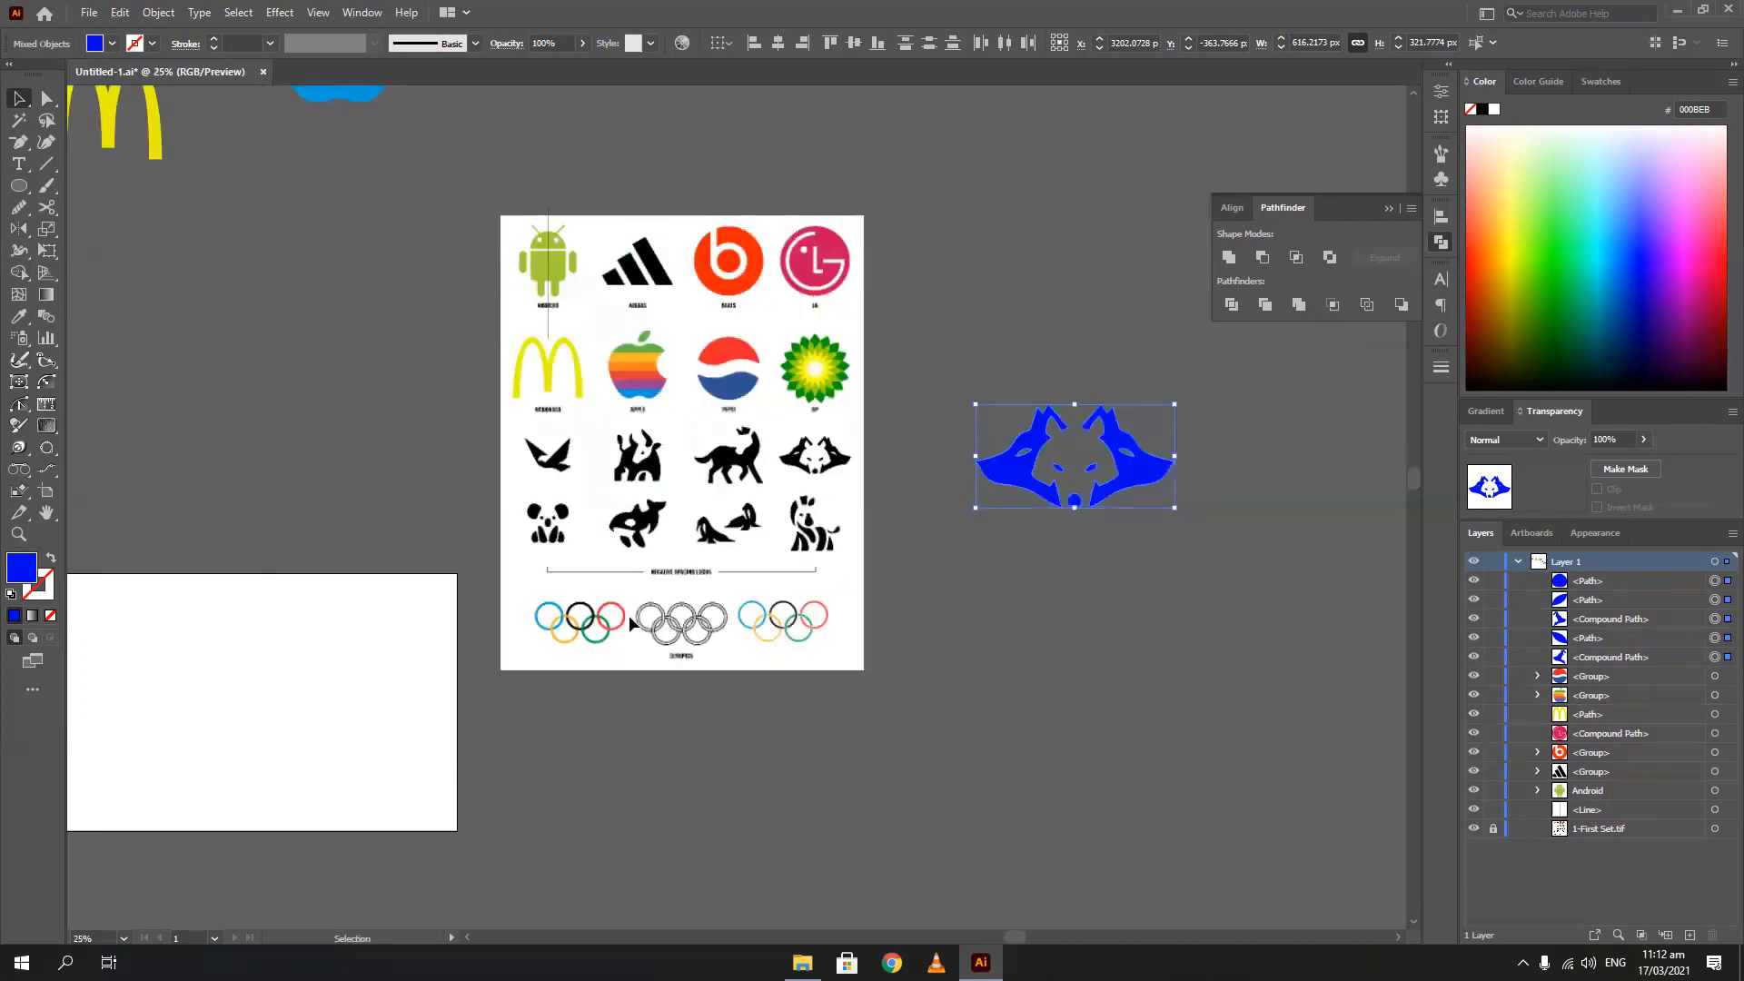